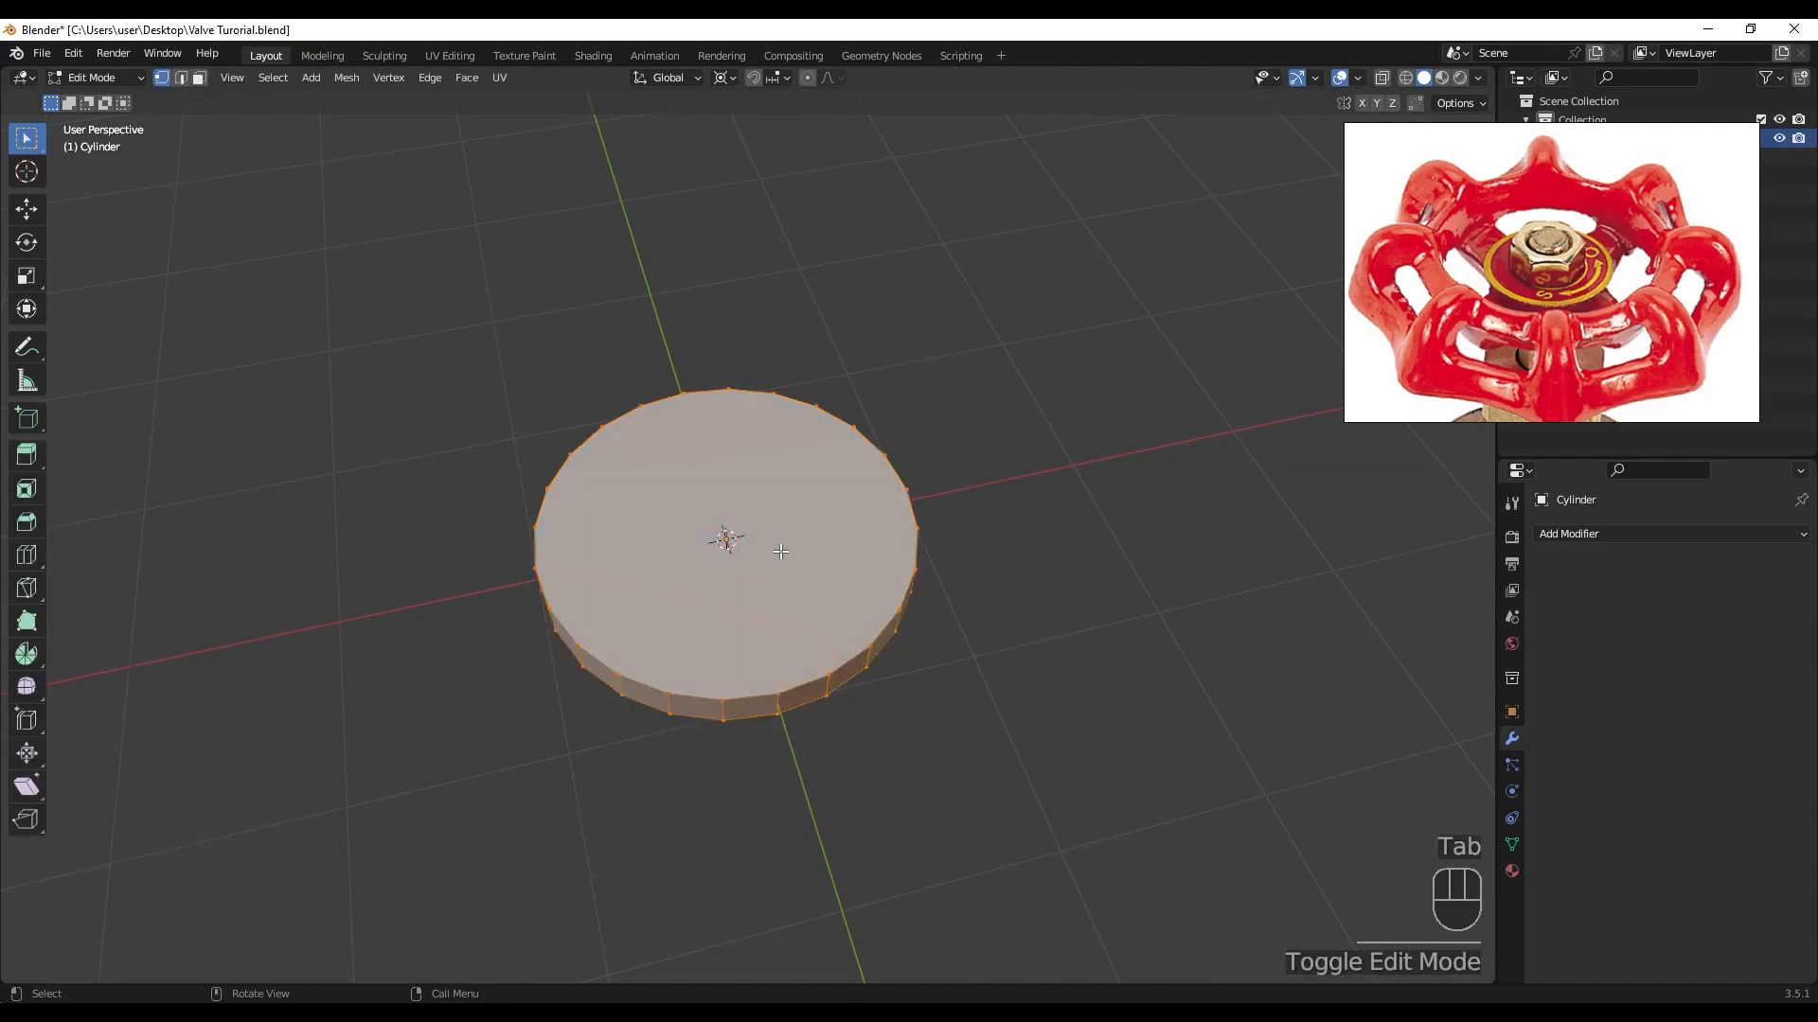
- Inset the disc's top and bottom faces together by about 0.16 m
{"action": "key", "text": "3"}
{"action": "left_click", "coordinate": [762, 540]}
{"action": "middle_click_drag", "start_coordinate": [761, 540], "coordinate": [833, 504]}
{"action": "left_click", "coordinate": [779, 436], "text": "shift"}
{"action": "key", "text": "i"}
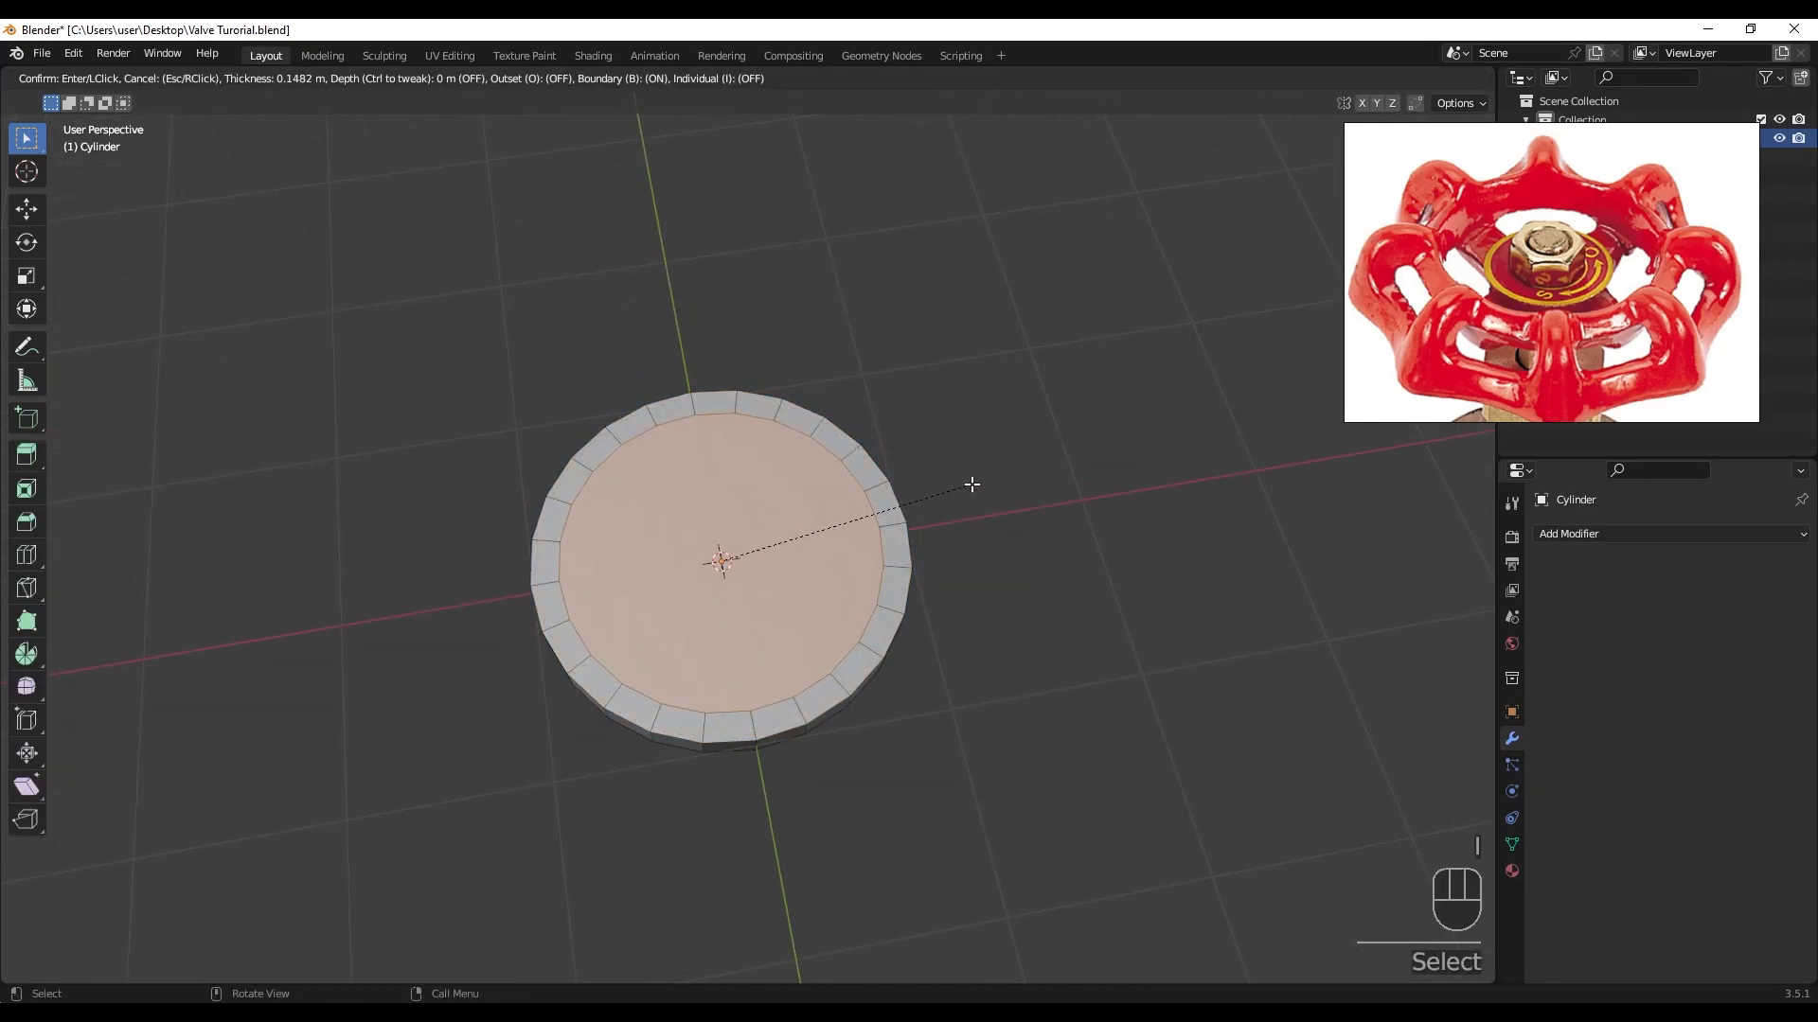
{"action": "left_click", "coordinate": [969, 484]}
- Bridge the two inset cap faces to open a hole through the disc, turning it into a ring
{"action": "left_click", "coordinate": [432, 81]}
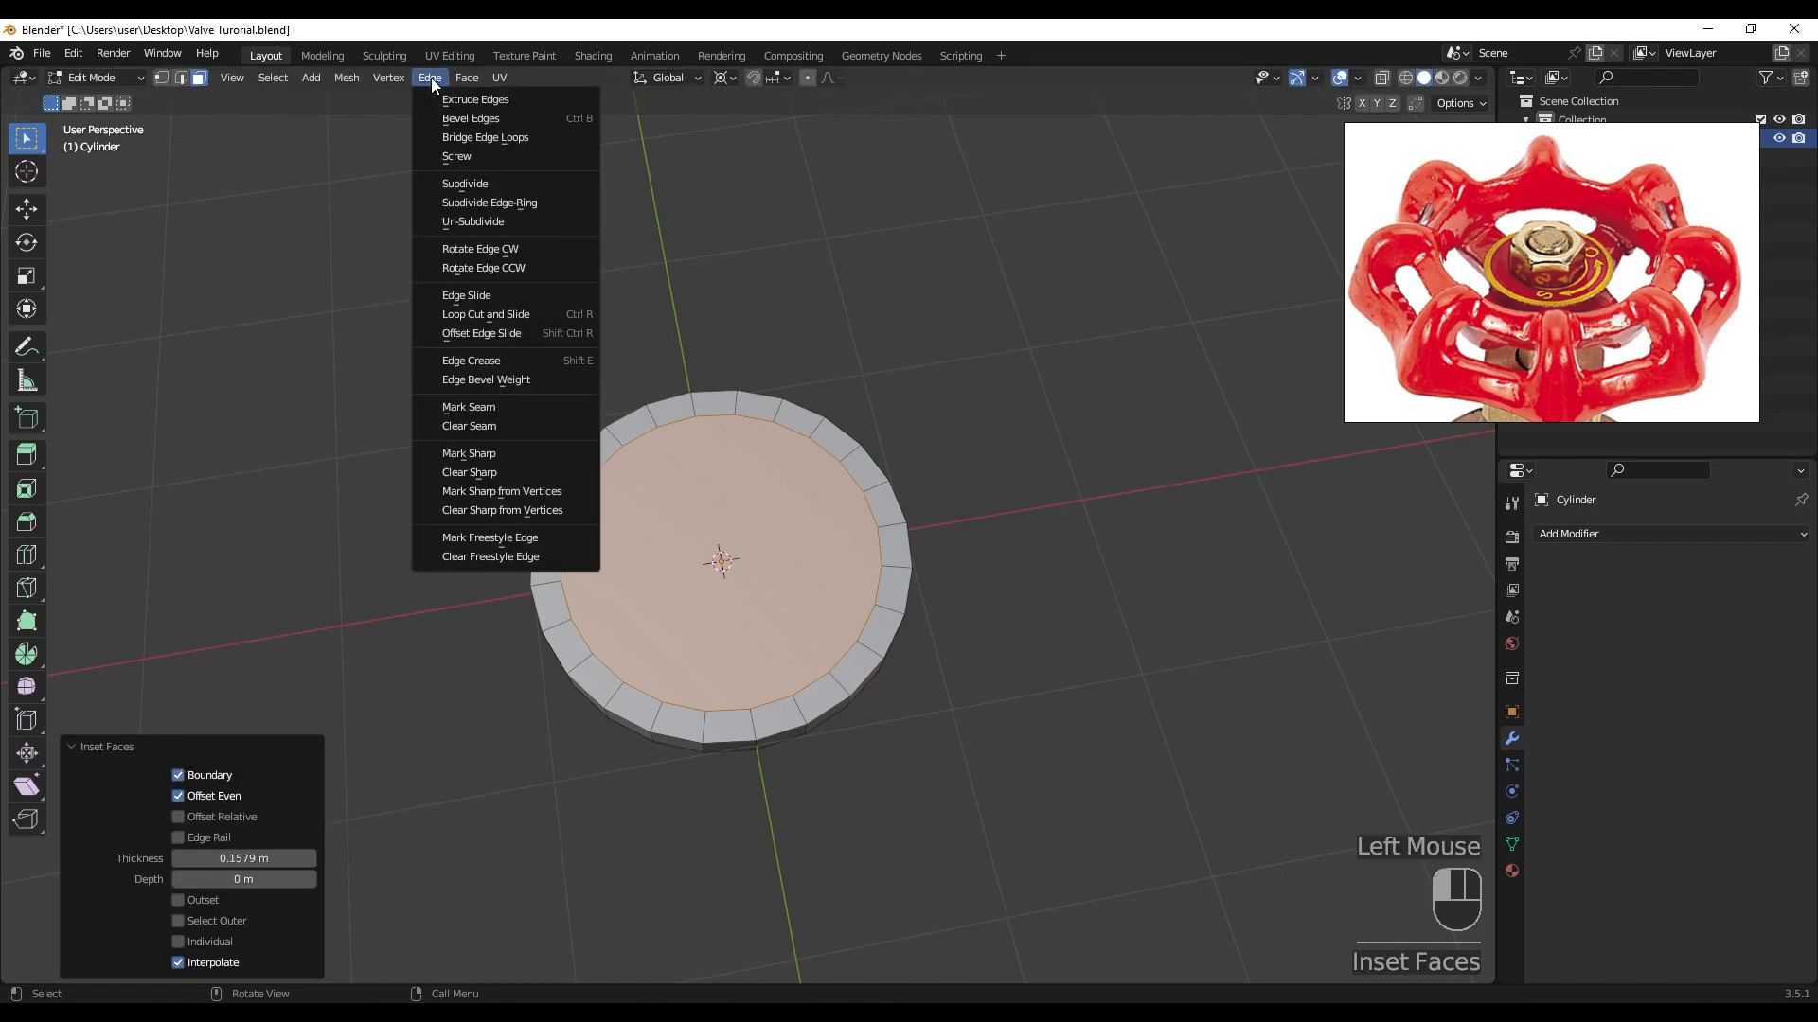
{"action": "left_click", "coordinate": [487, 137]}
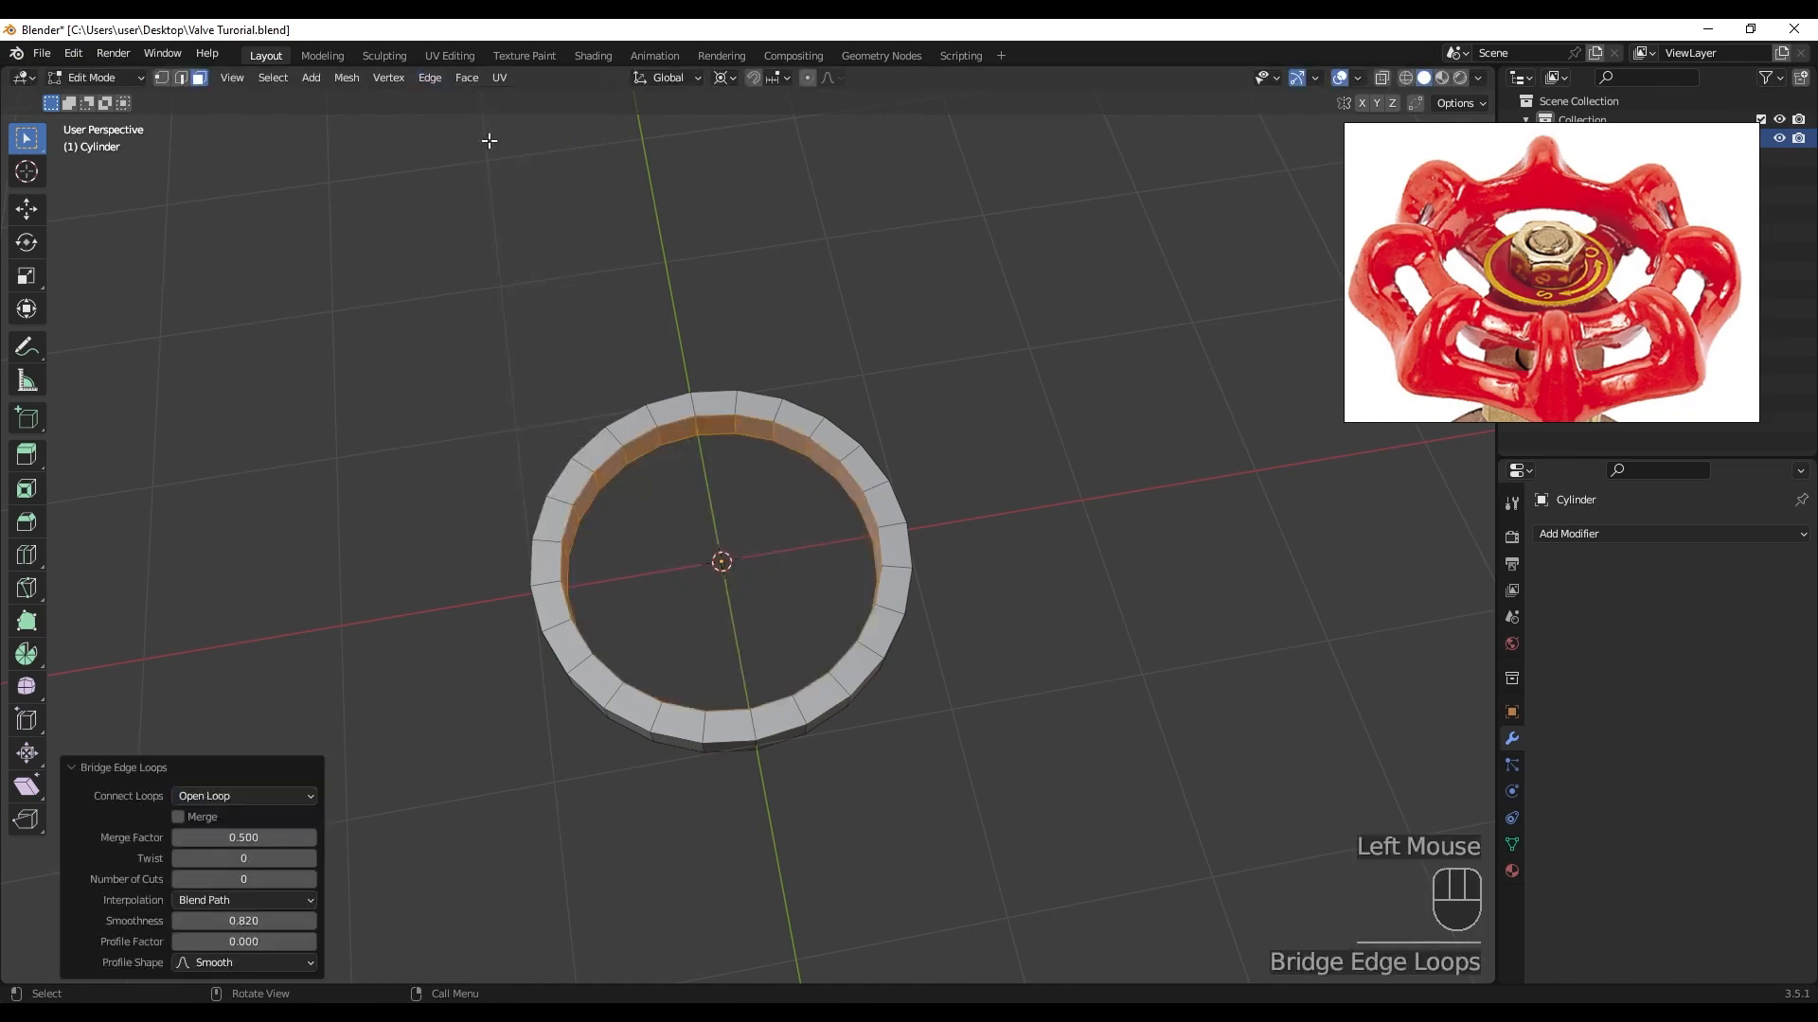
{"action": "middle_click_drag", "start_coordinate": [843, 571], "coordinate": [824, 493]}
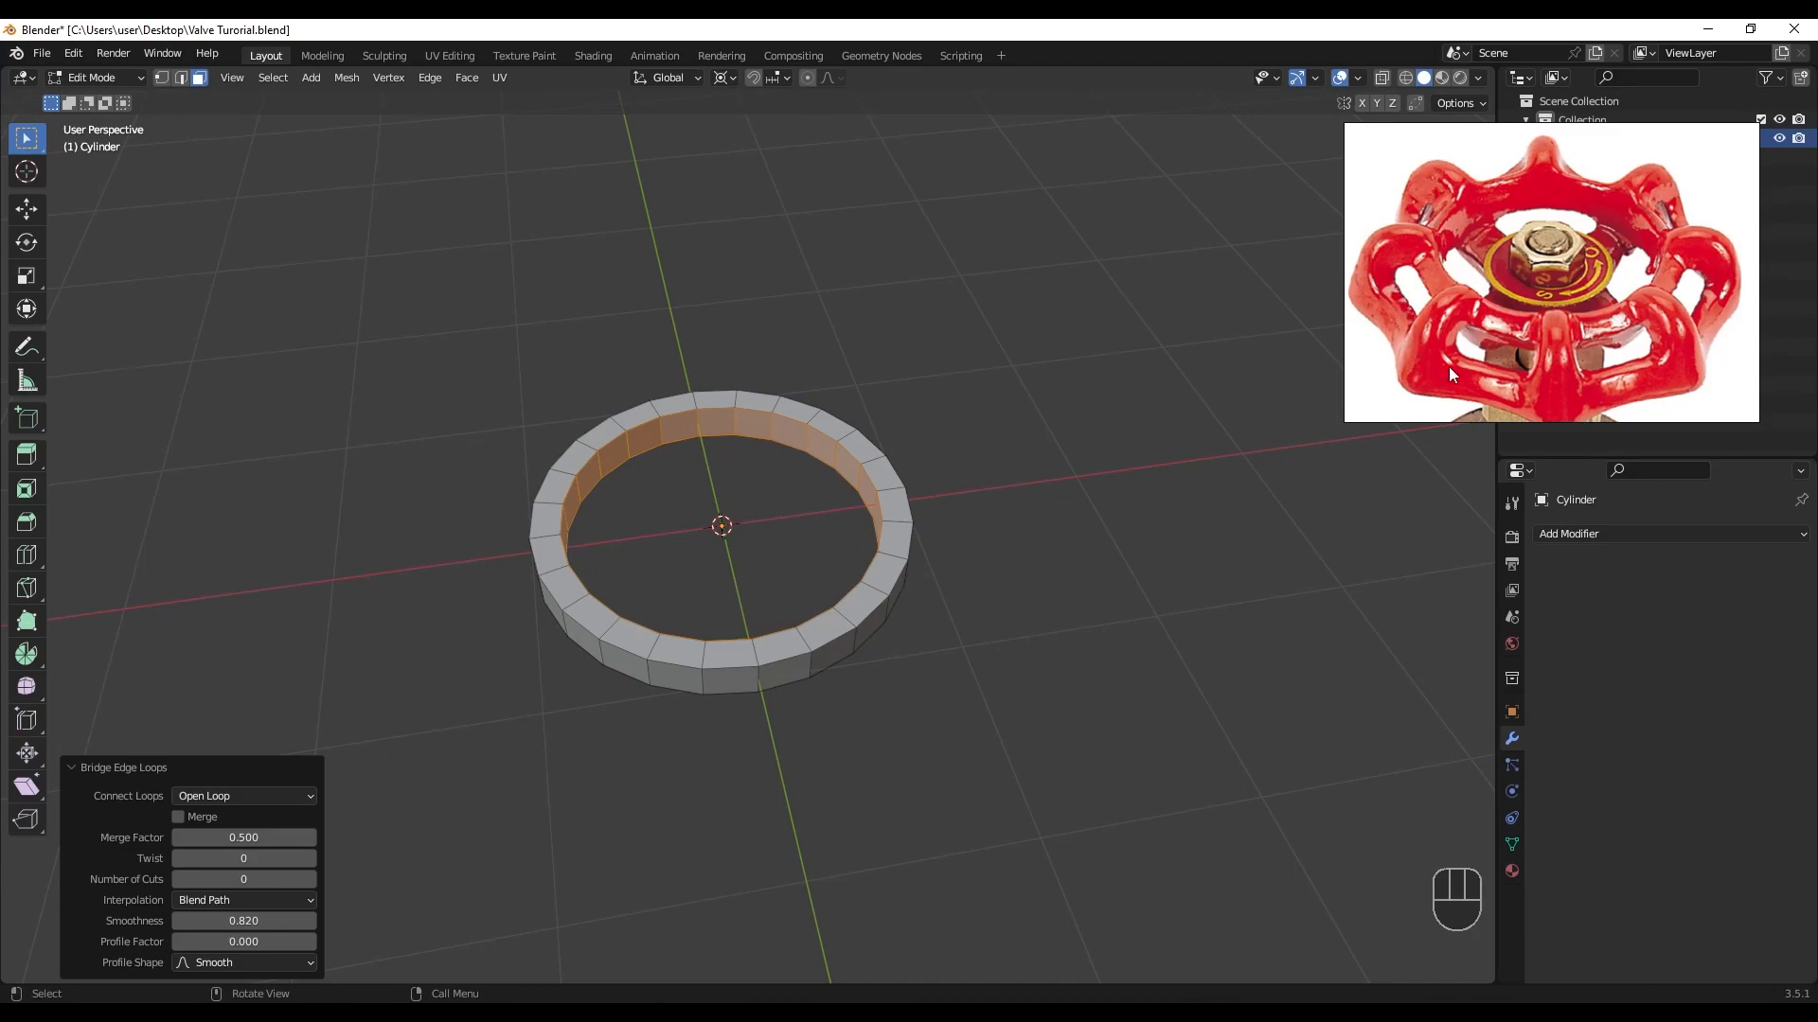
- Add a 24-vertex cylinder in Object Mode at the ring's centre and scale it uniformly by about 1.27
{"action": "key", "text": "Tab"}
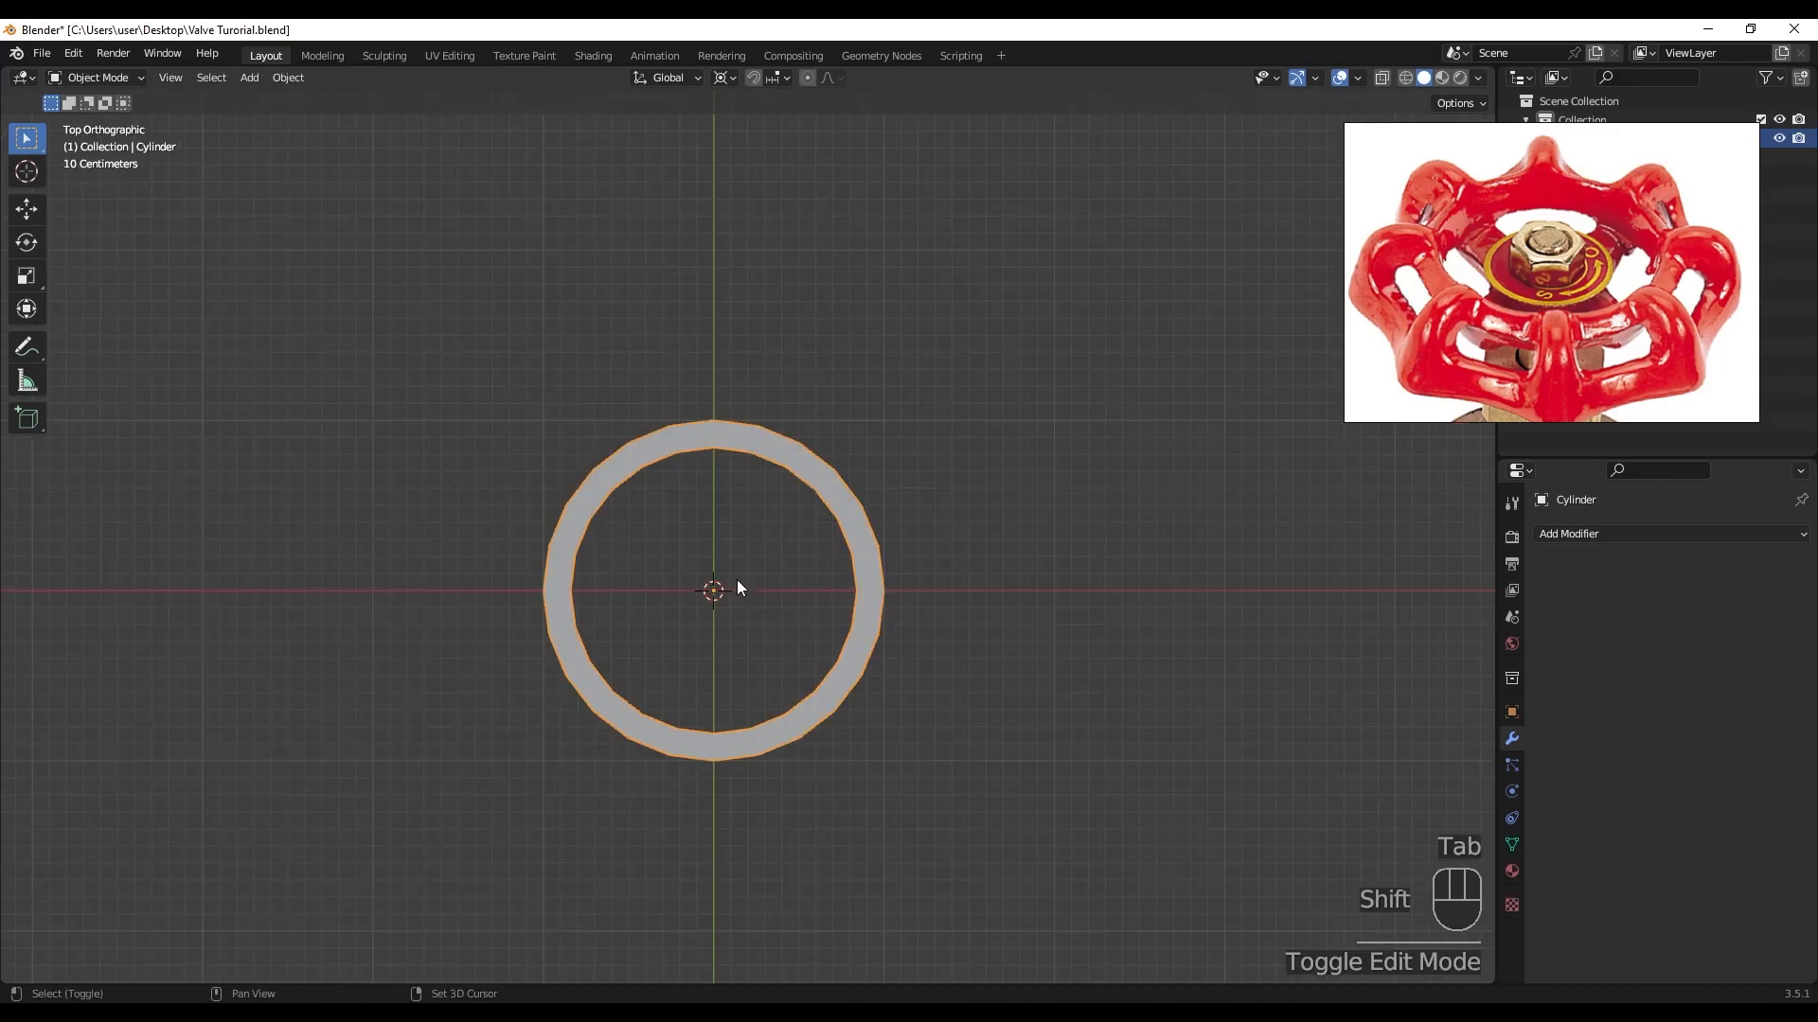
{"action": "key", "text": "shift+a"}
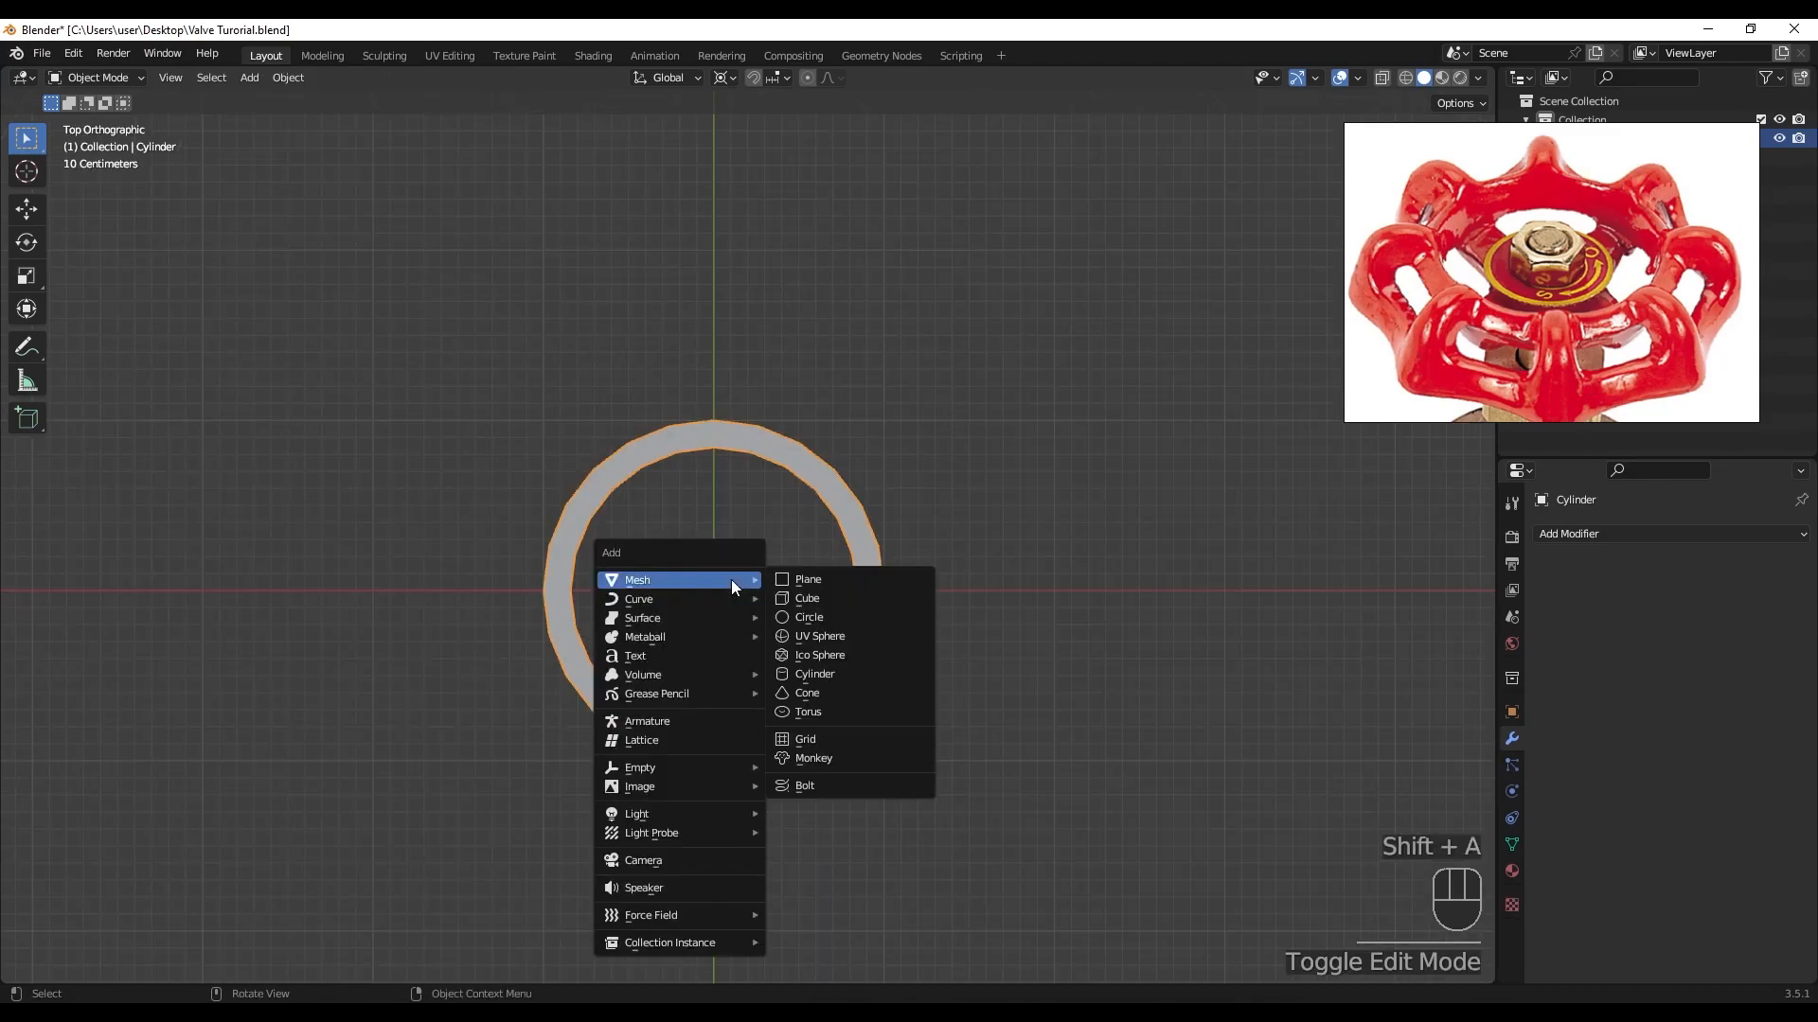
{"action": "left_click", "coordinate": [810, 674]}
{"action": "key", "text": "s"}
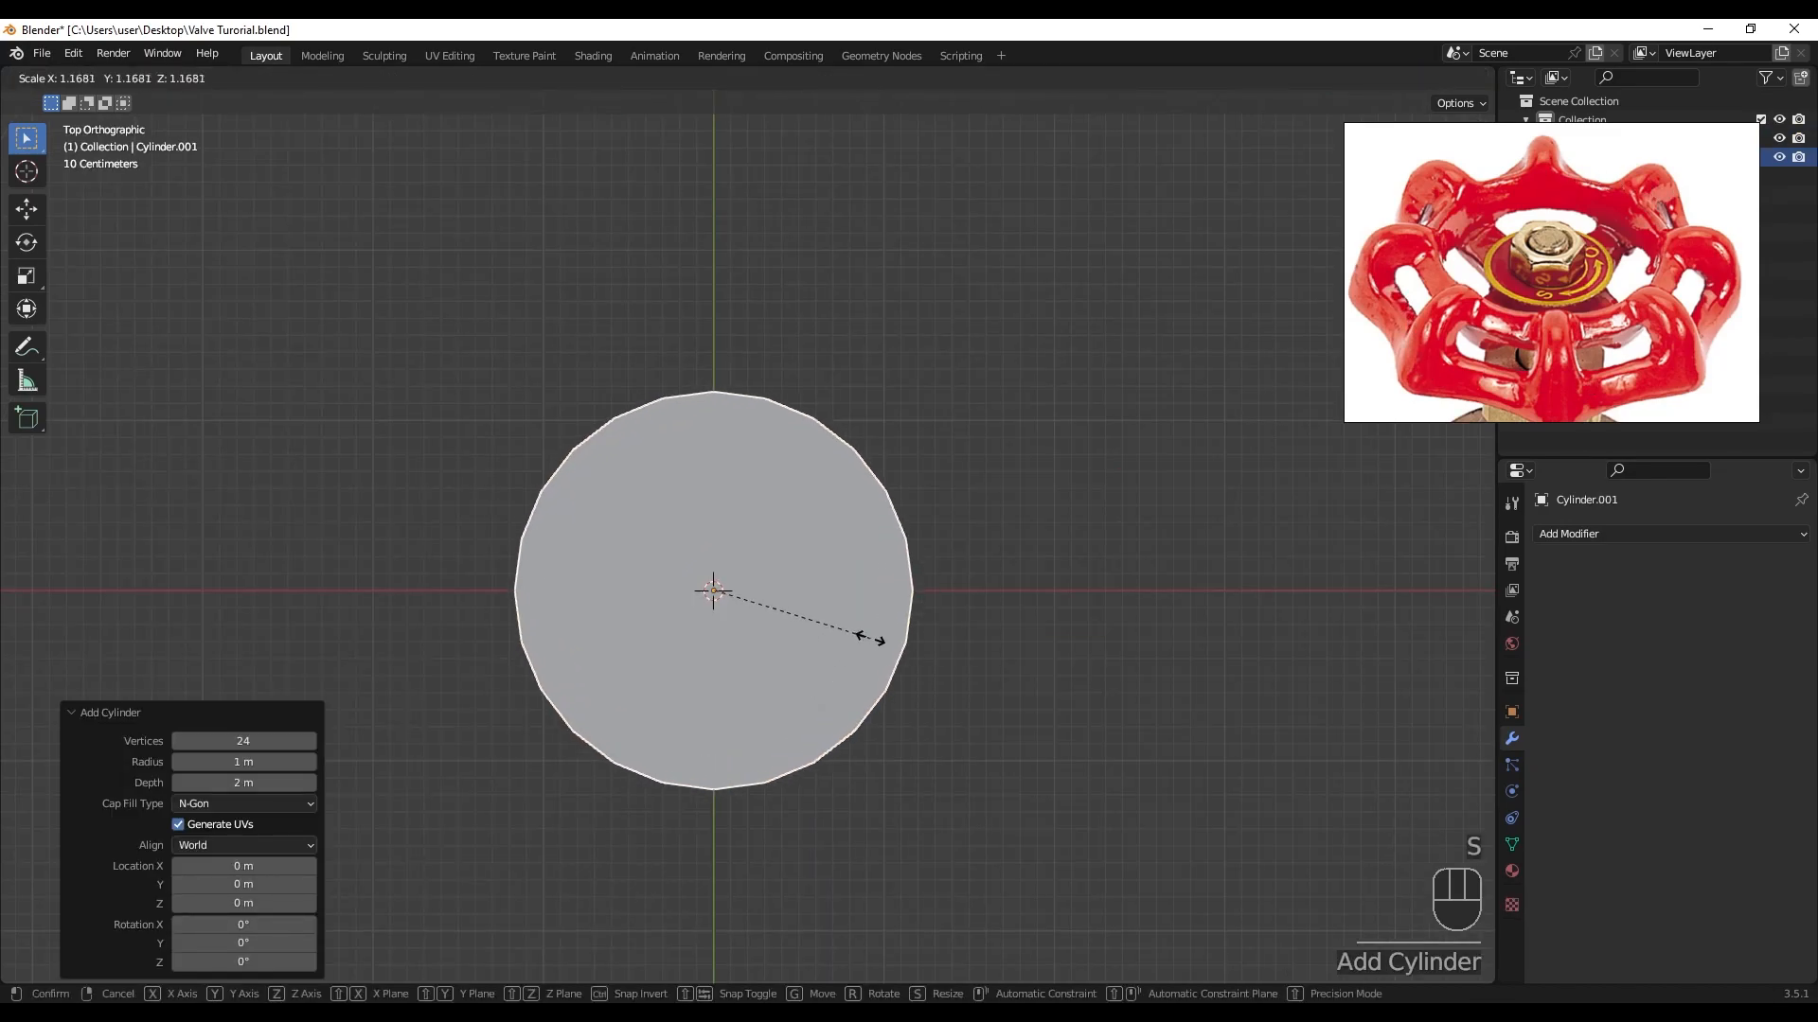
{"action": "left_click", "coordinate": [889, 623]}
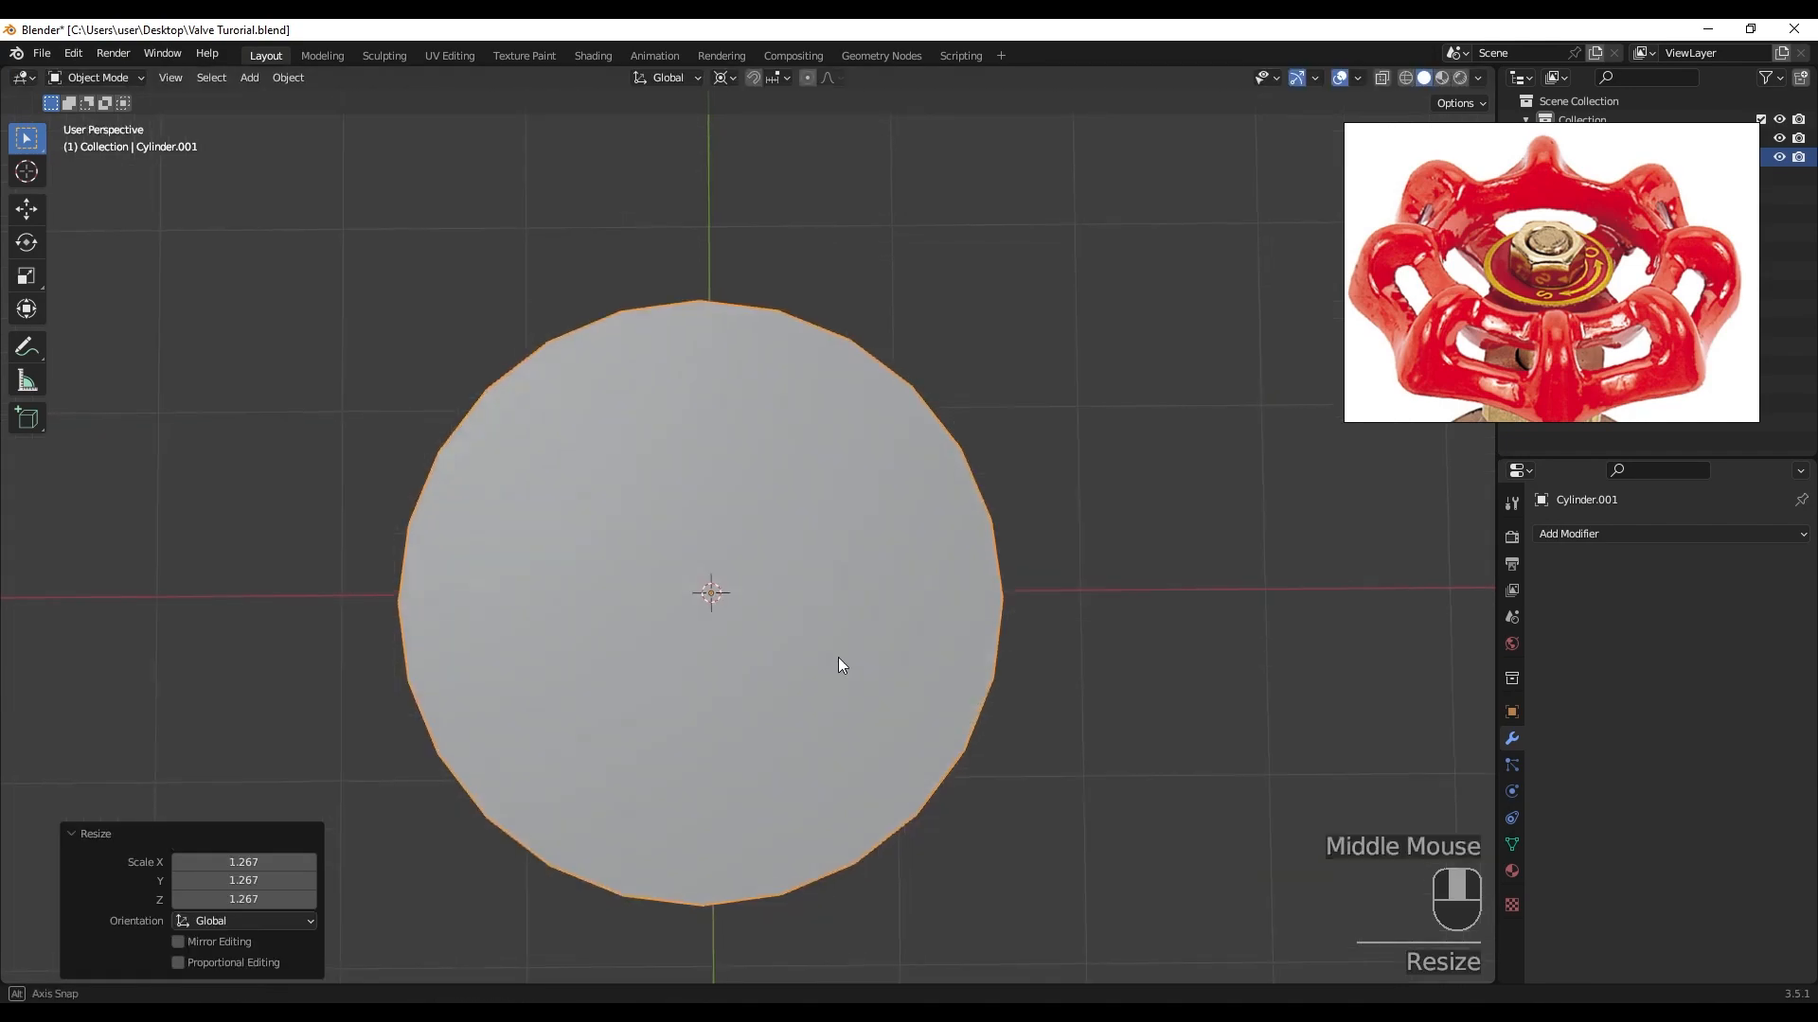
- Flatten the new cylinder along Z to about 0.08 of its height and apply its scale
{"action": "middle_click_drag", "start_coordinate": [837, 662], "coordinate": [863, 505]}
{"action": "key", "text": "s"}
{"action": "key", "text": "z"}
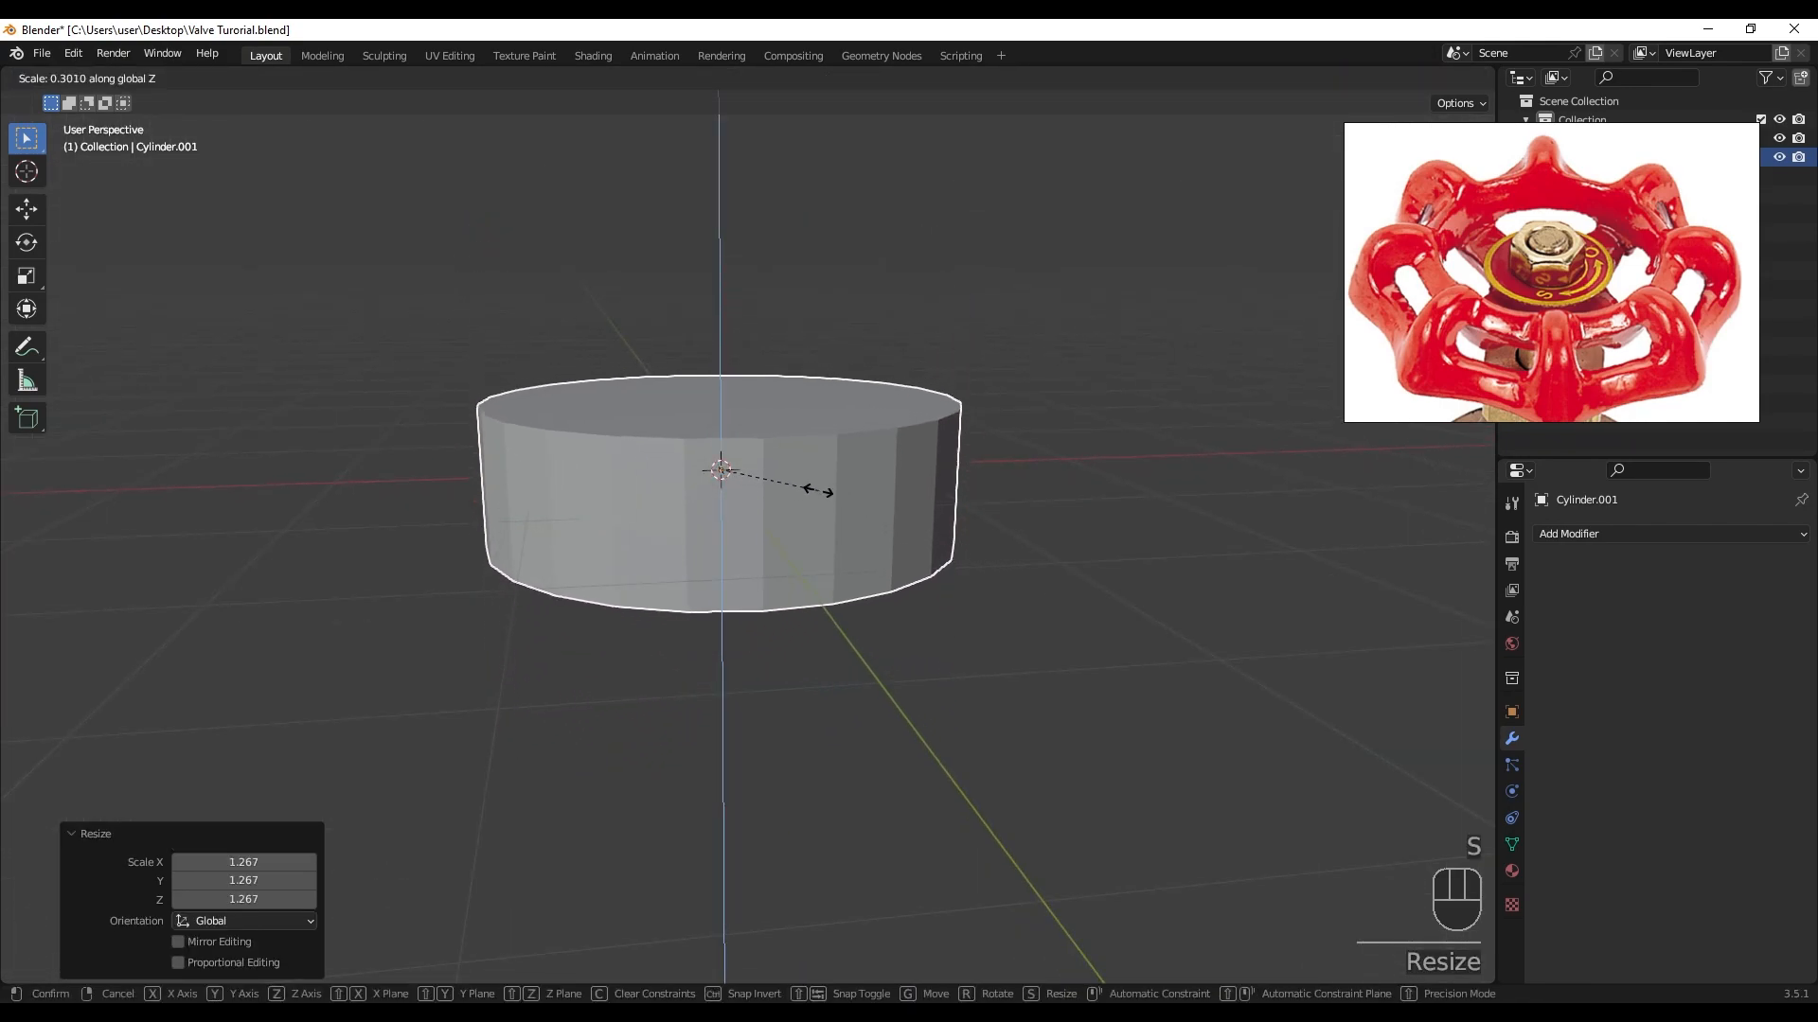
{"action": "left_click", "coordinate": [734, 461]}
{"action": "middle_click_drag", "start_coordinate": [832, 475], "coordinate": [825, 553]}
{"action": "key", "text": "ctrl+a"}
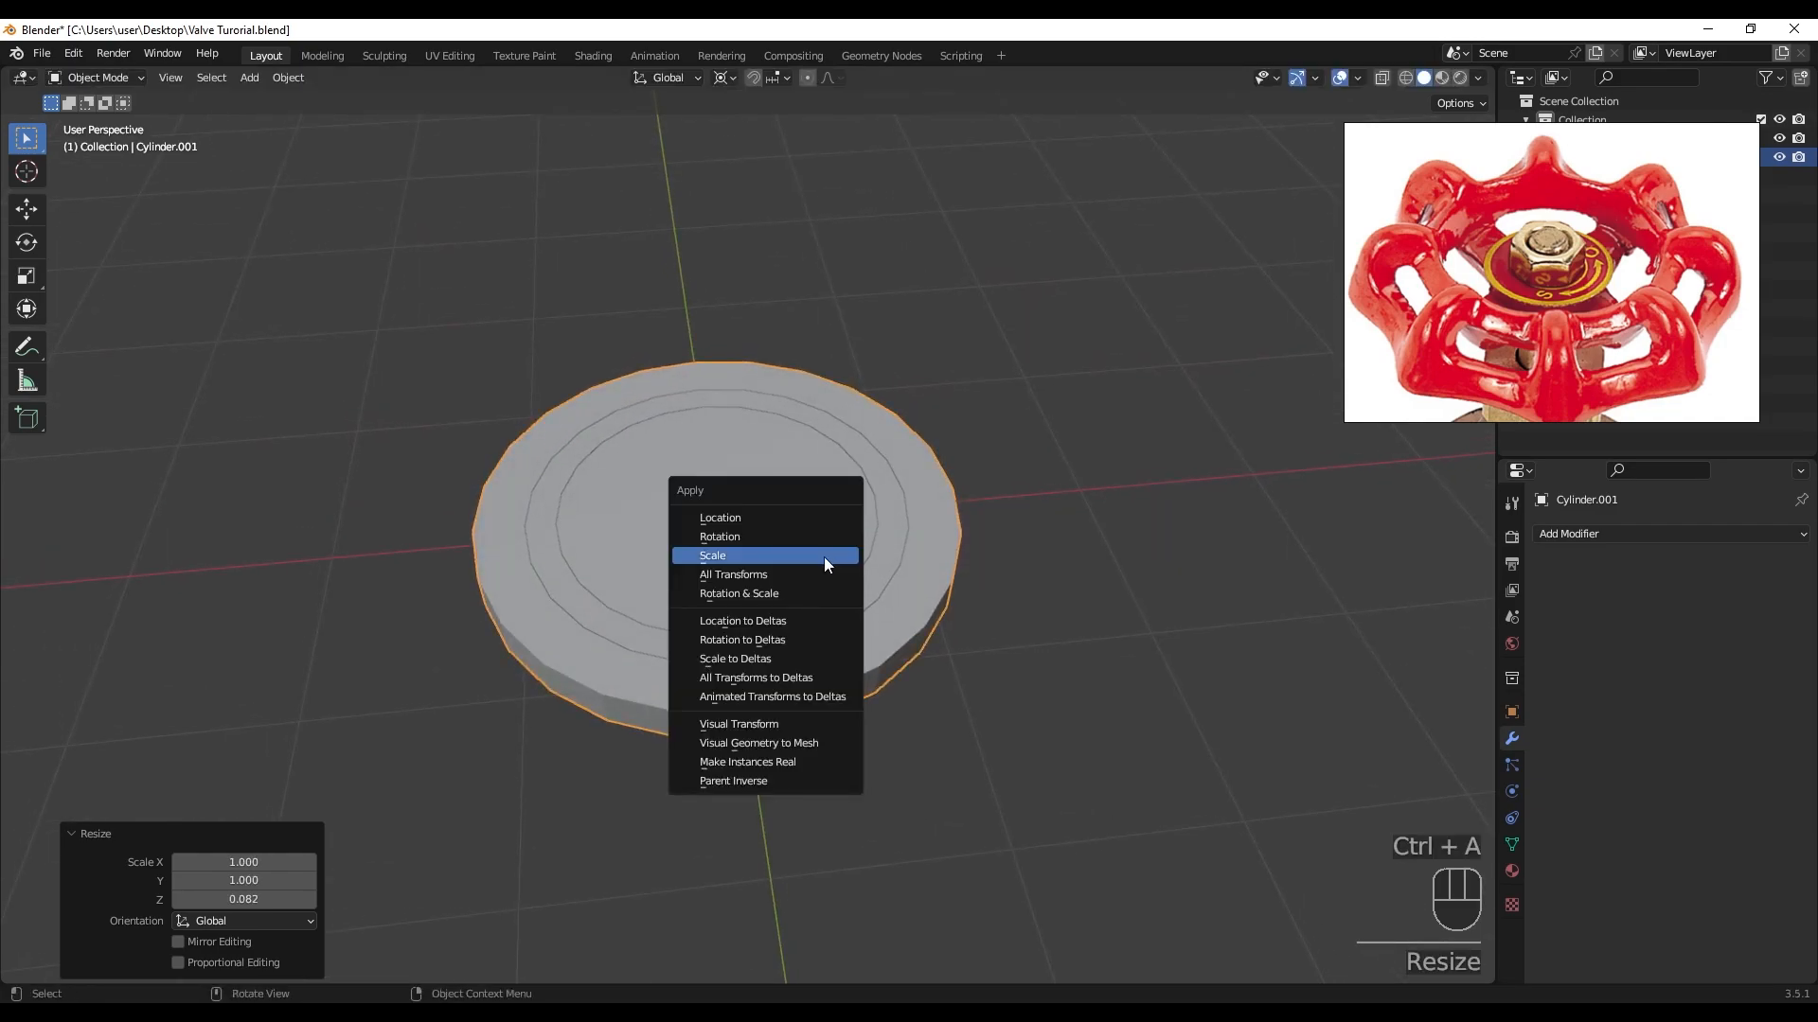
{"action": "left_click", "coordinate": [824, 557]}
- Inset the flattened cylinder's top and bottom faces by about 0.17 m in Edit Mode
{"action": "key", "text": "Tab"}
{"action": "left_click", "coordinate": [779, 558]}
{"action": "middle_click_drag", "start_coordinate": [779, 559], "coordinate": [1077, 503]}
{"action": "key", "text": "i"}
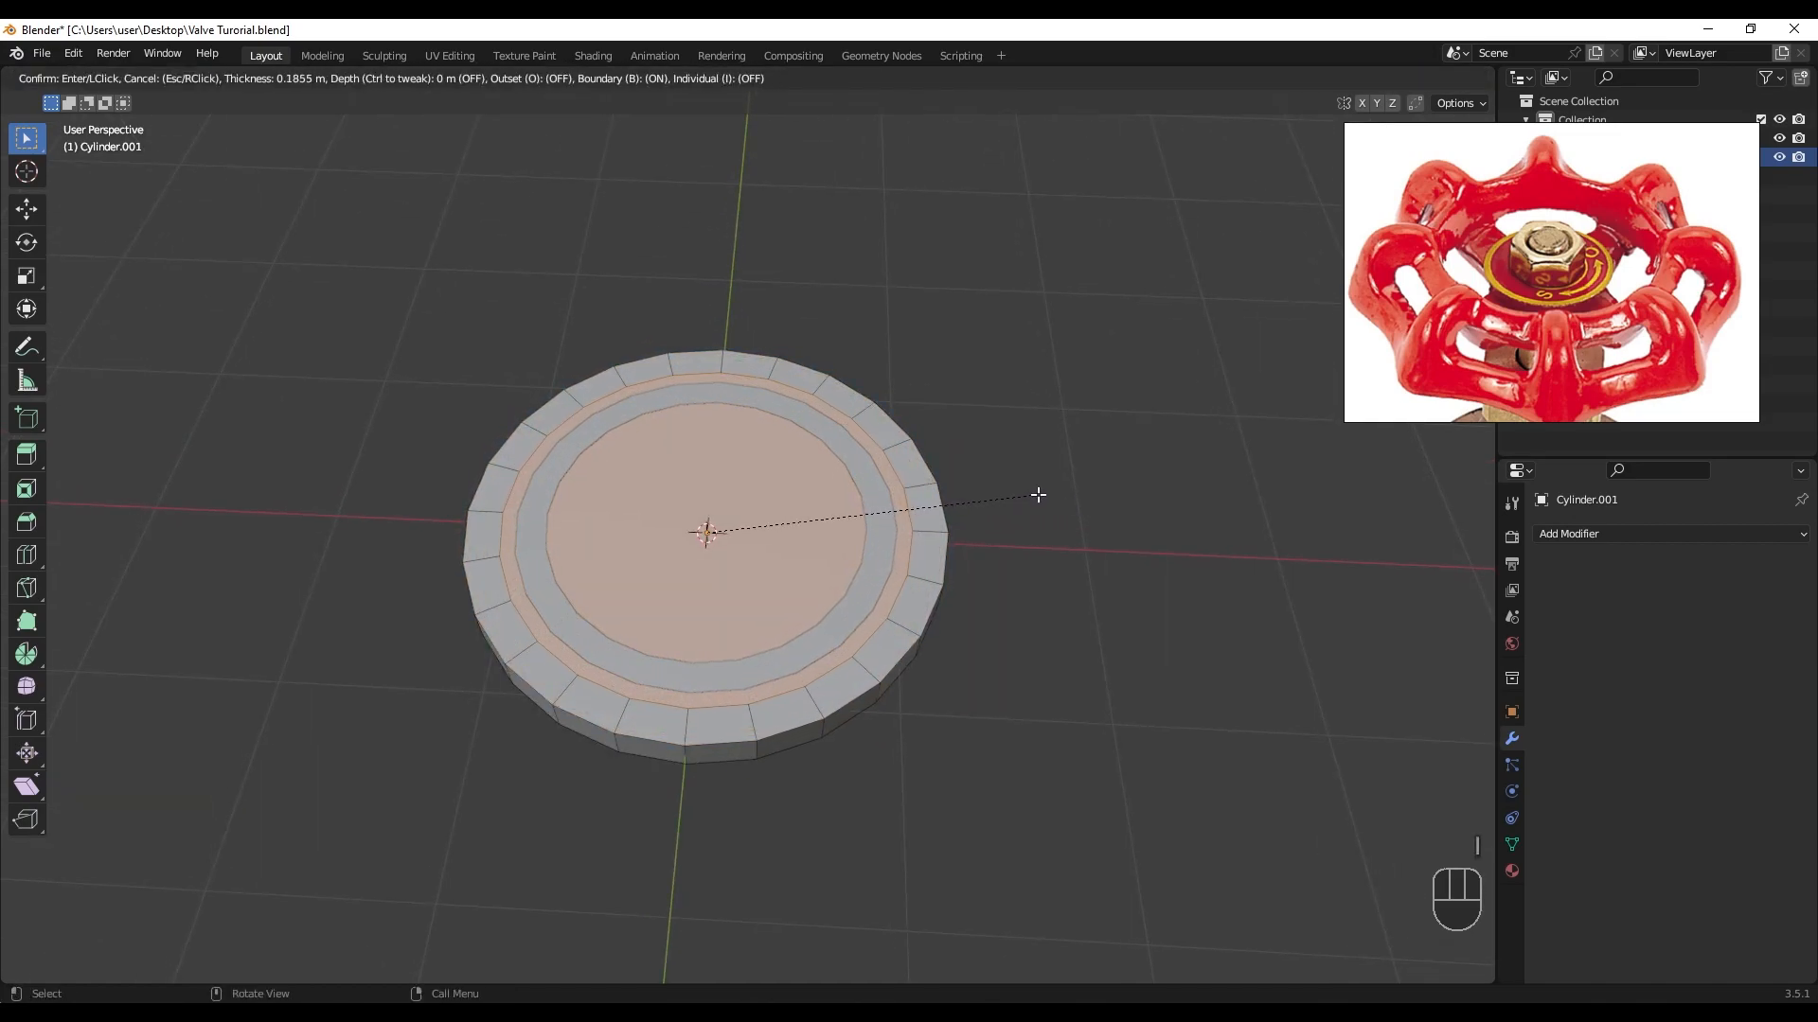
{"action": "left_click", "coordinate": [1037, 495]}
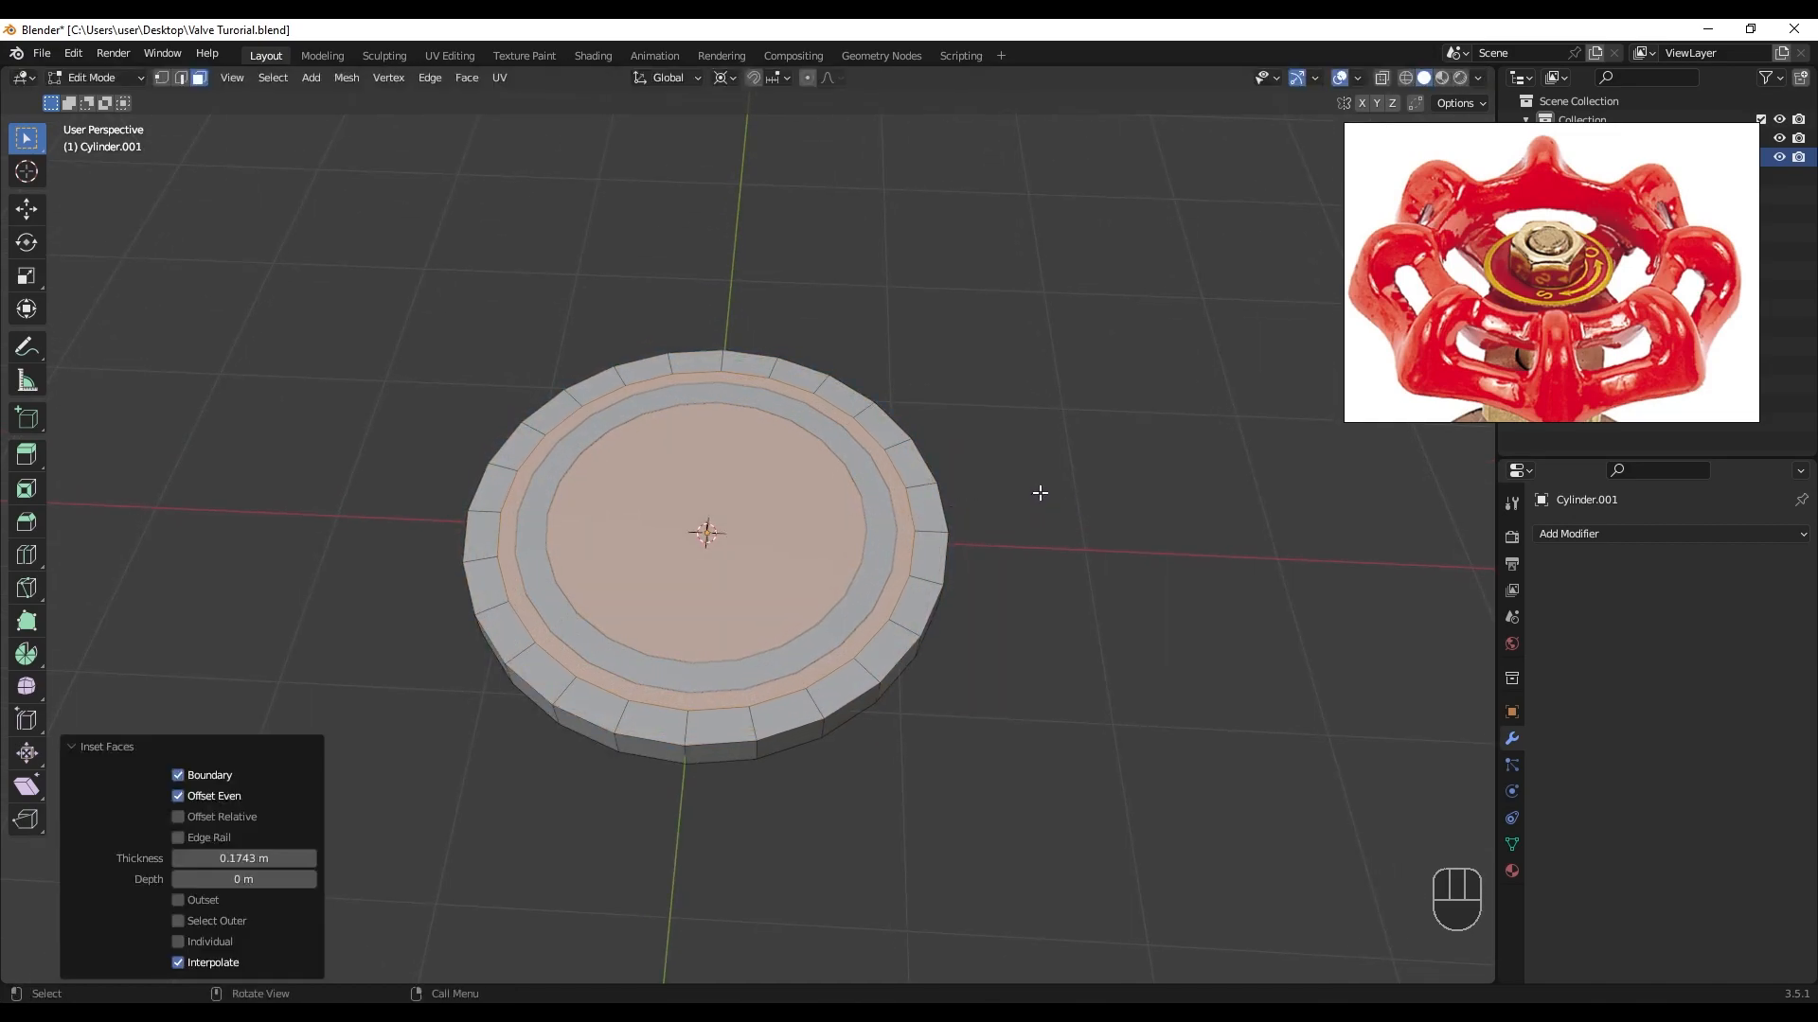
- Bridge the larger disc's inset cap faces so it becomes an outer ring
{"action": "middle_click_drag", "start_coordinate": [430, 83], "coordinate": [428, 79]}
{"action": "left_click", "coordinate": [428, 77]}
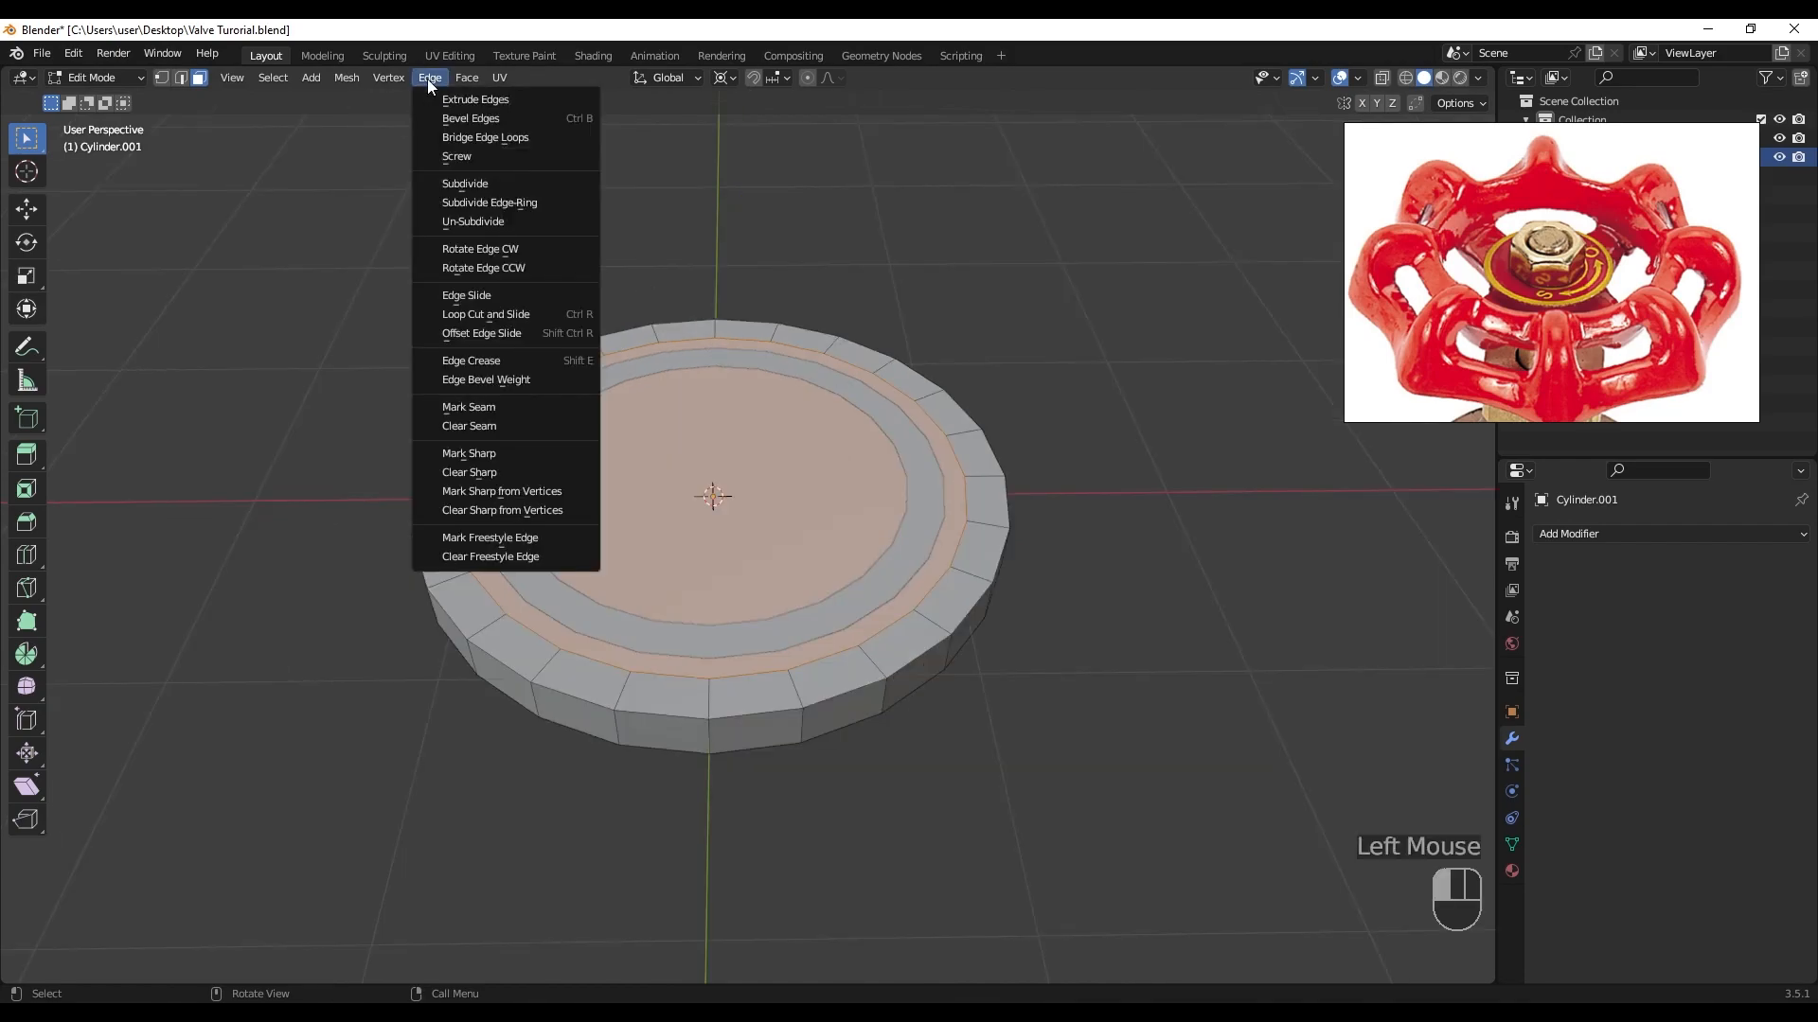
{"action": "left_click", "coordinate": [475, 138]}
- Scale the outer ring object by about 1.1 in X and Y only, keeping its height
{"action": "middle_click_drag", "start_coordinate": [985, 520], "coordinate": [994, 578]}
{"action": "key", "text": "s"}
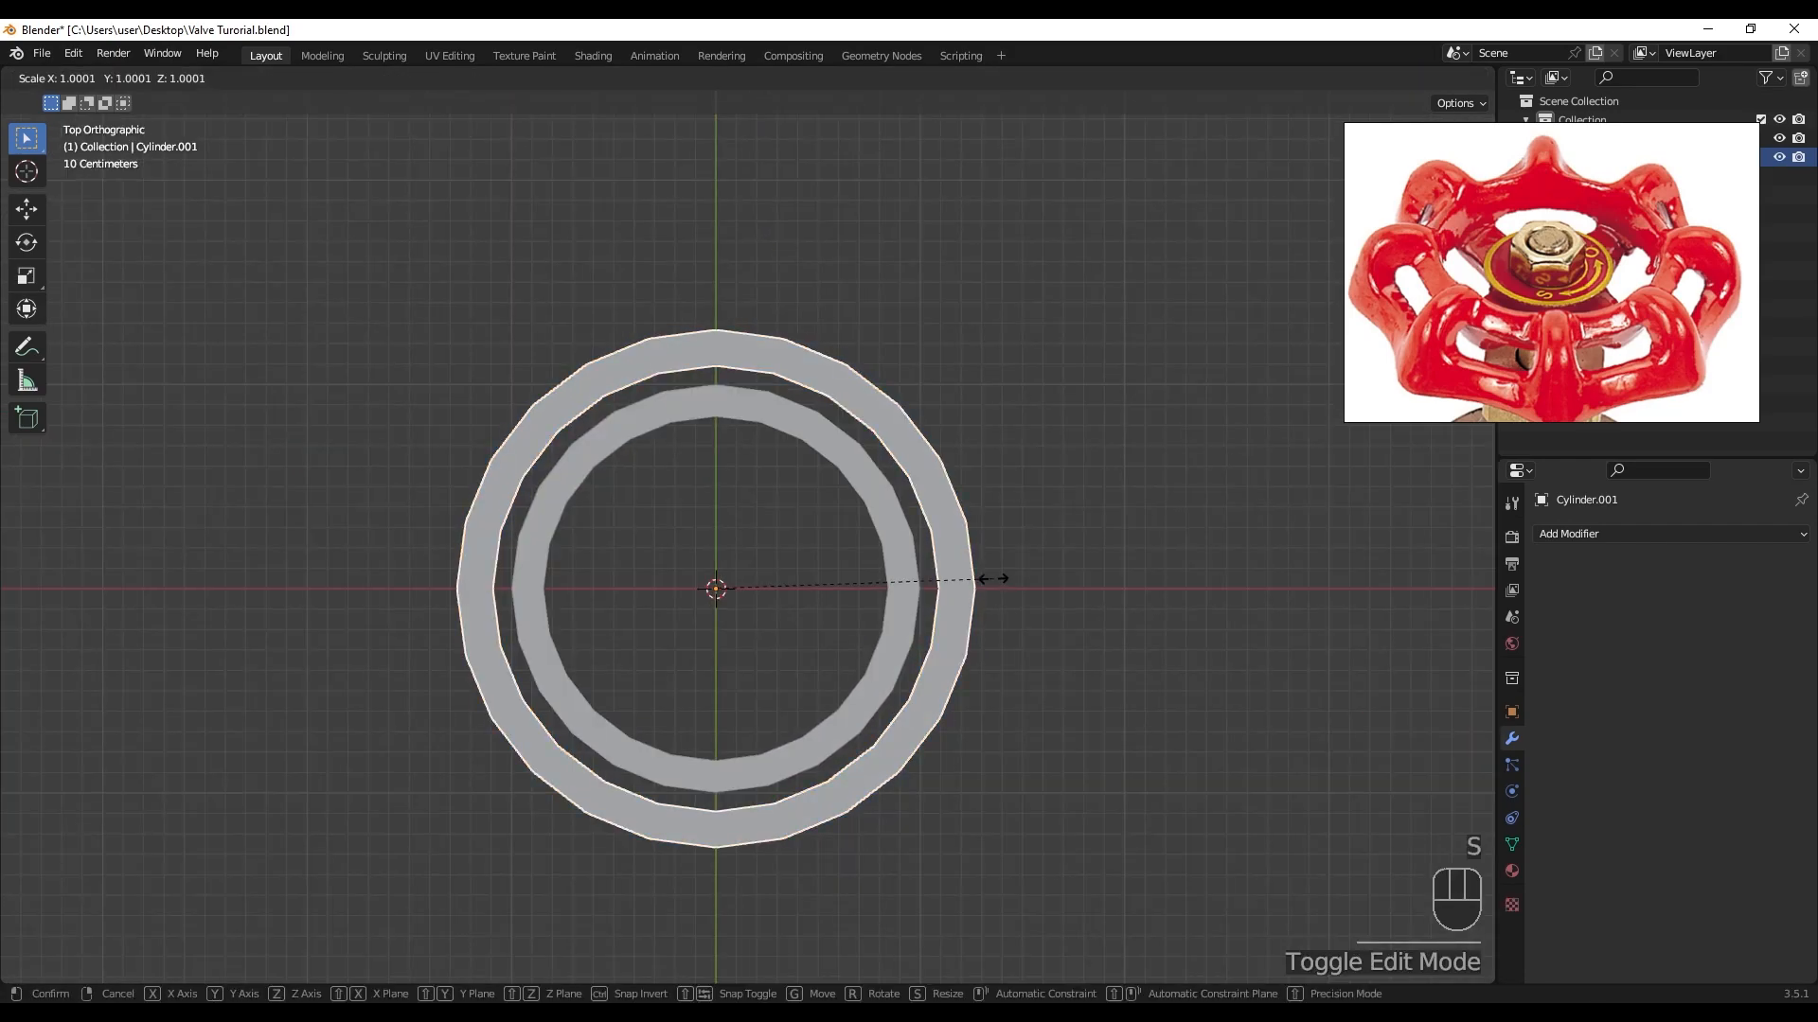
{"action": "key", "text": "shift+z"}
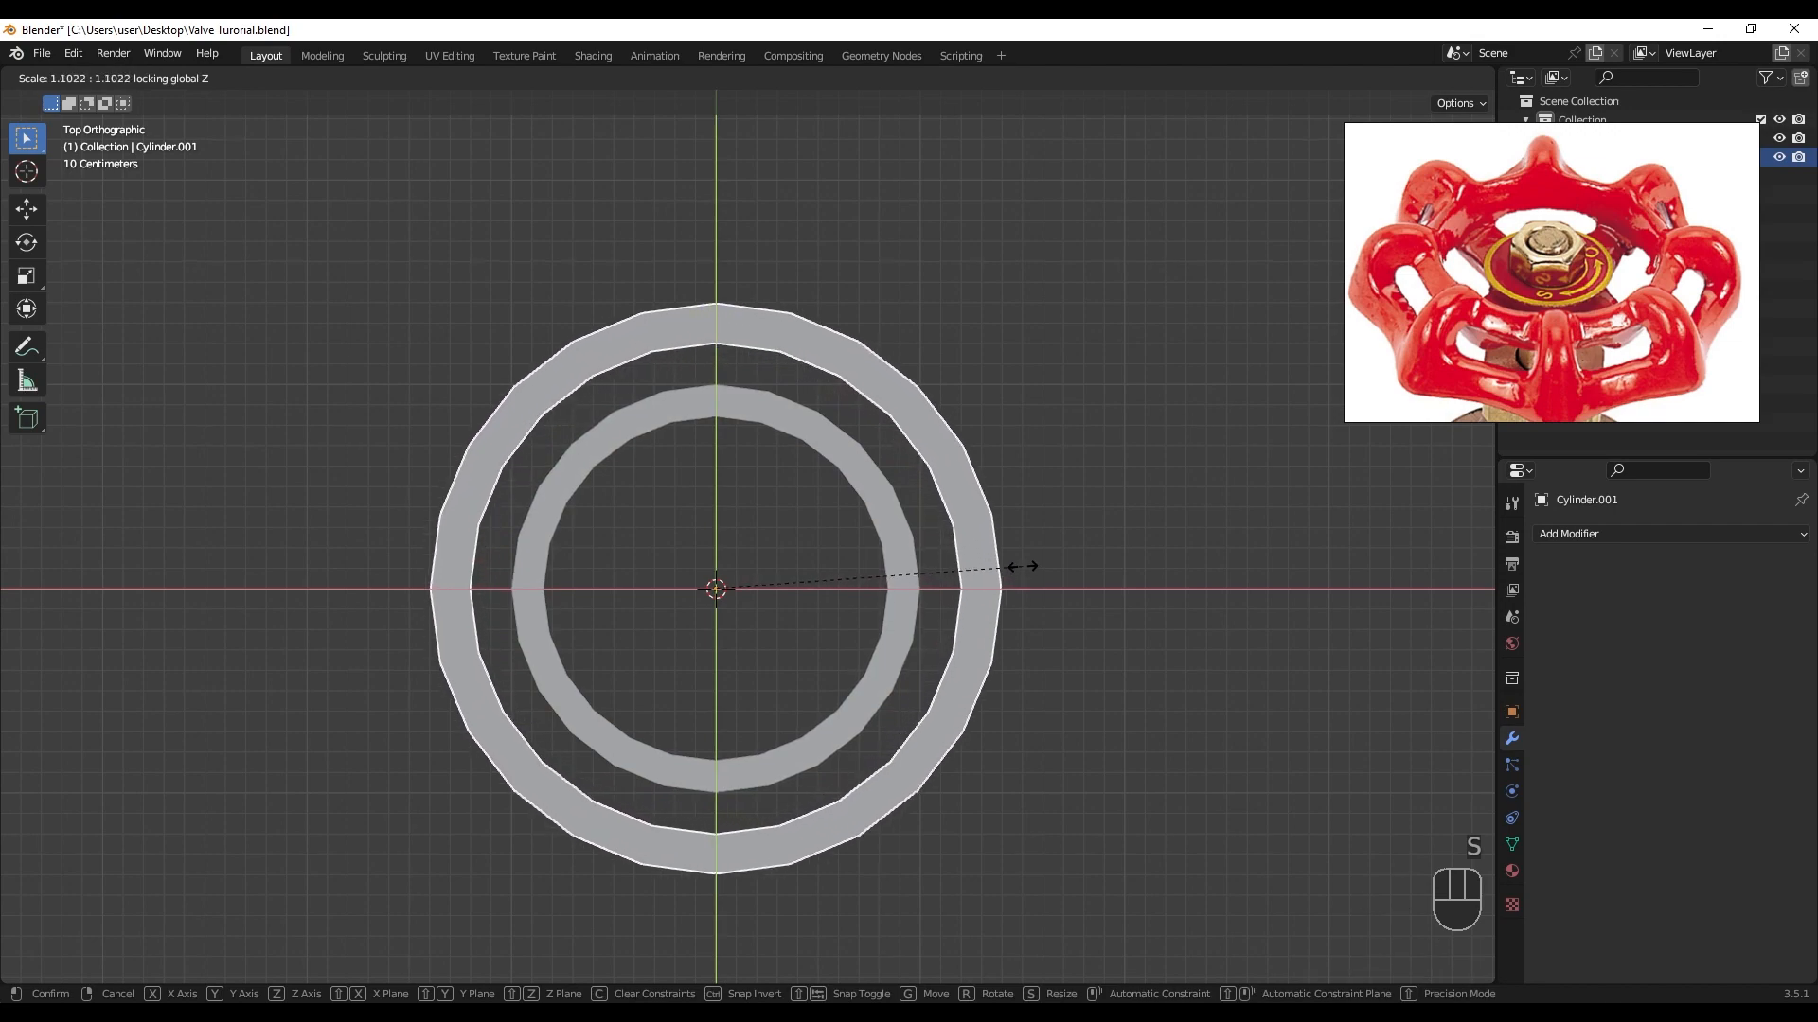
{"action": "left_click", "coordinate": [1013, 564]}
- Move the outer ring down along Z by about 0.17 m, below the inner ring
{"action": "middle_click_drag", "start_coordinate": [1013, 564], "coordinate": [1359, 302]}
{"action": "key", "text": "g"}
{"action": "left_click", "coordinate": [969, 558]}
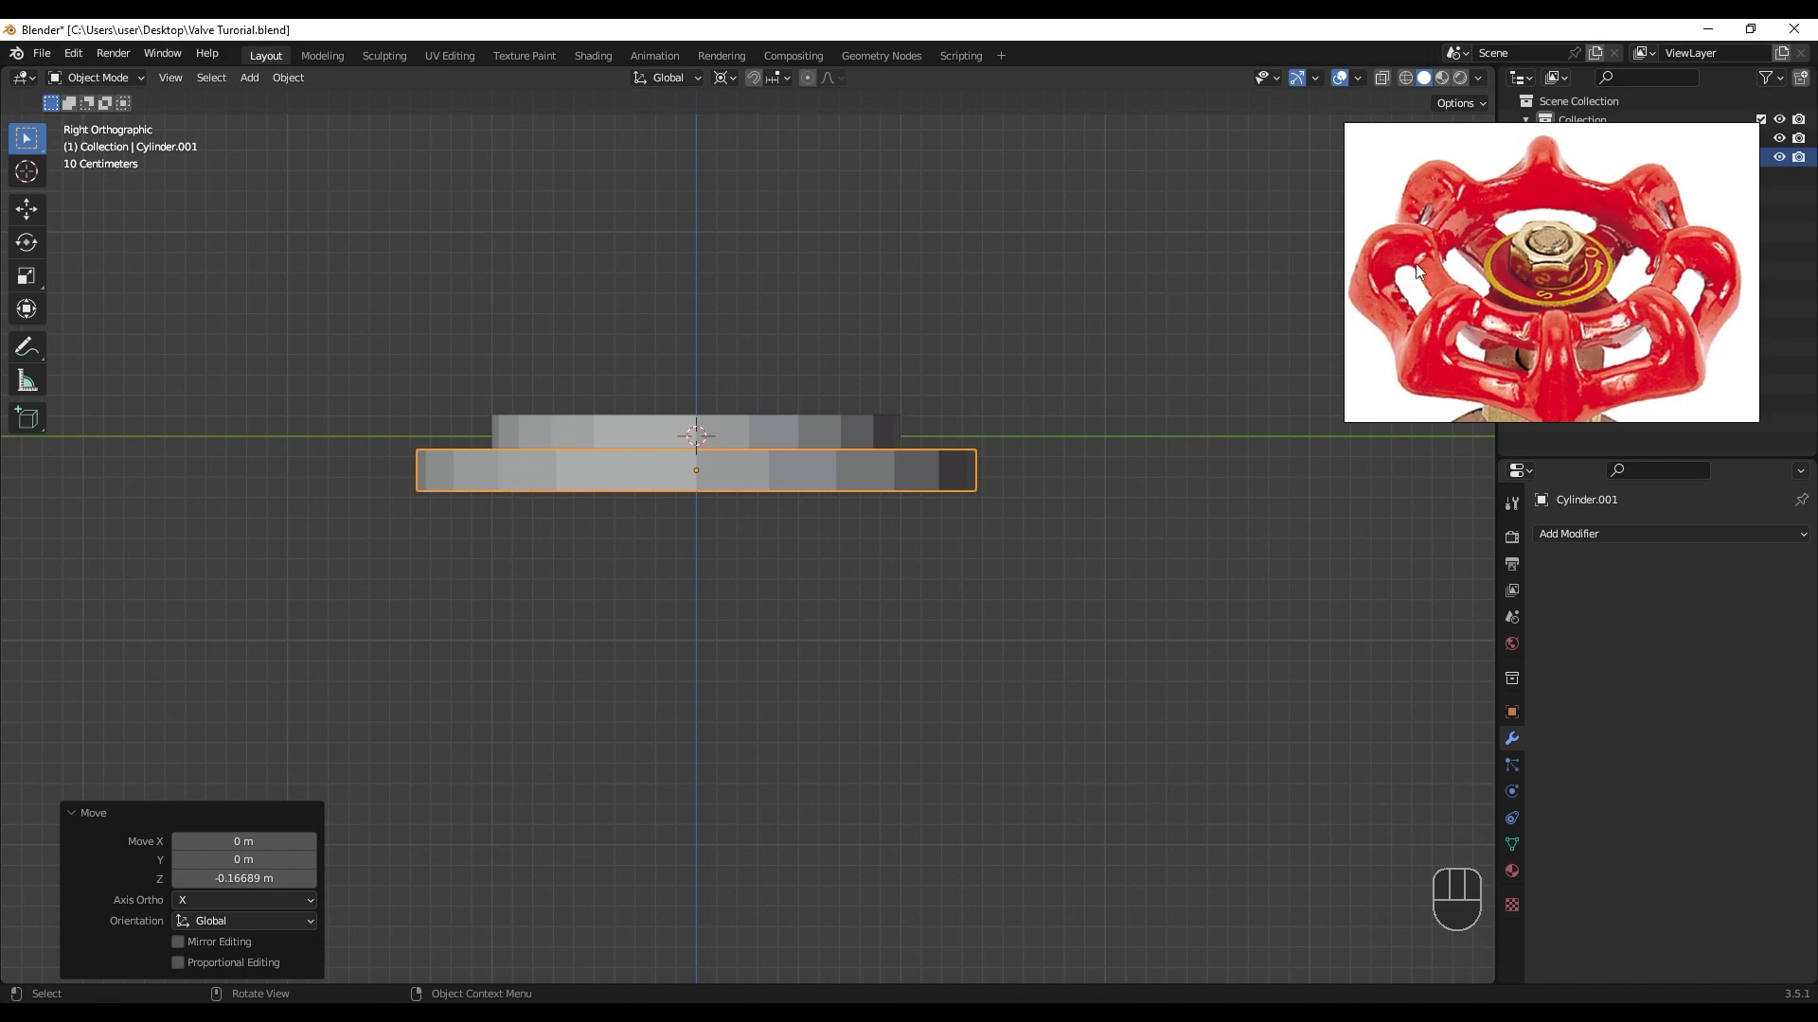
- Scale the outer ring uniformly by about 1.05 and adjust its position beneath the inner ring
{"action": "scroll", "coordinate": [880, 466], "scroll_direction": "up", "scroll_amount": 1}
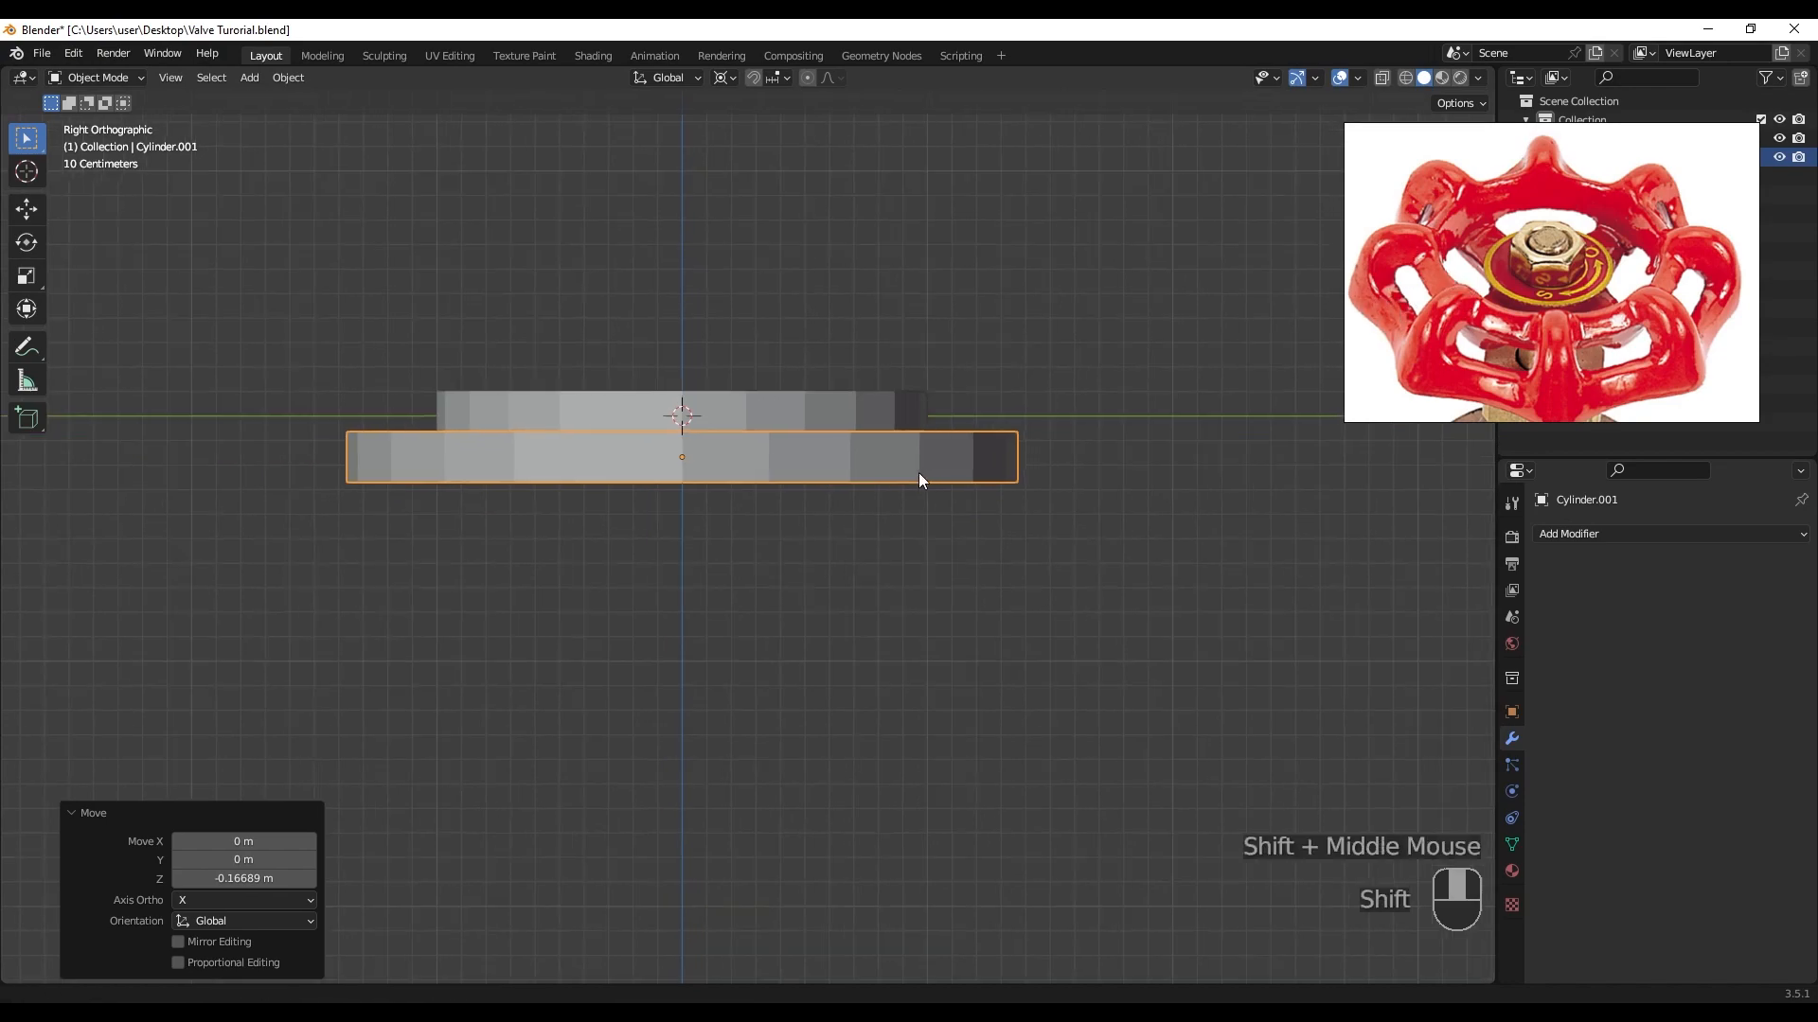
{"action": "key", "text": "s"}
{"action": "left_click", "coordinate": [922, 481]}
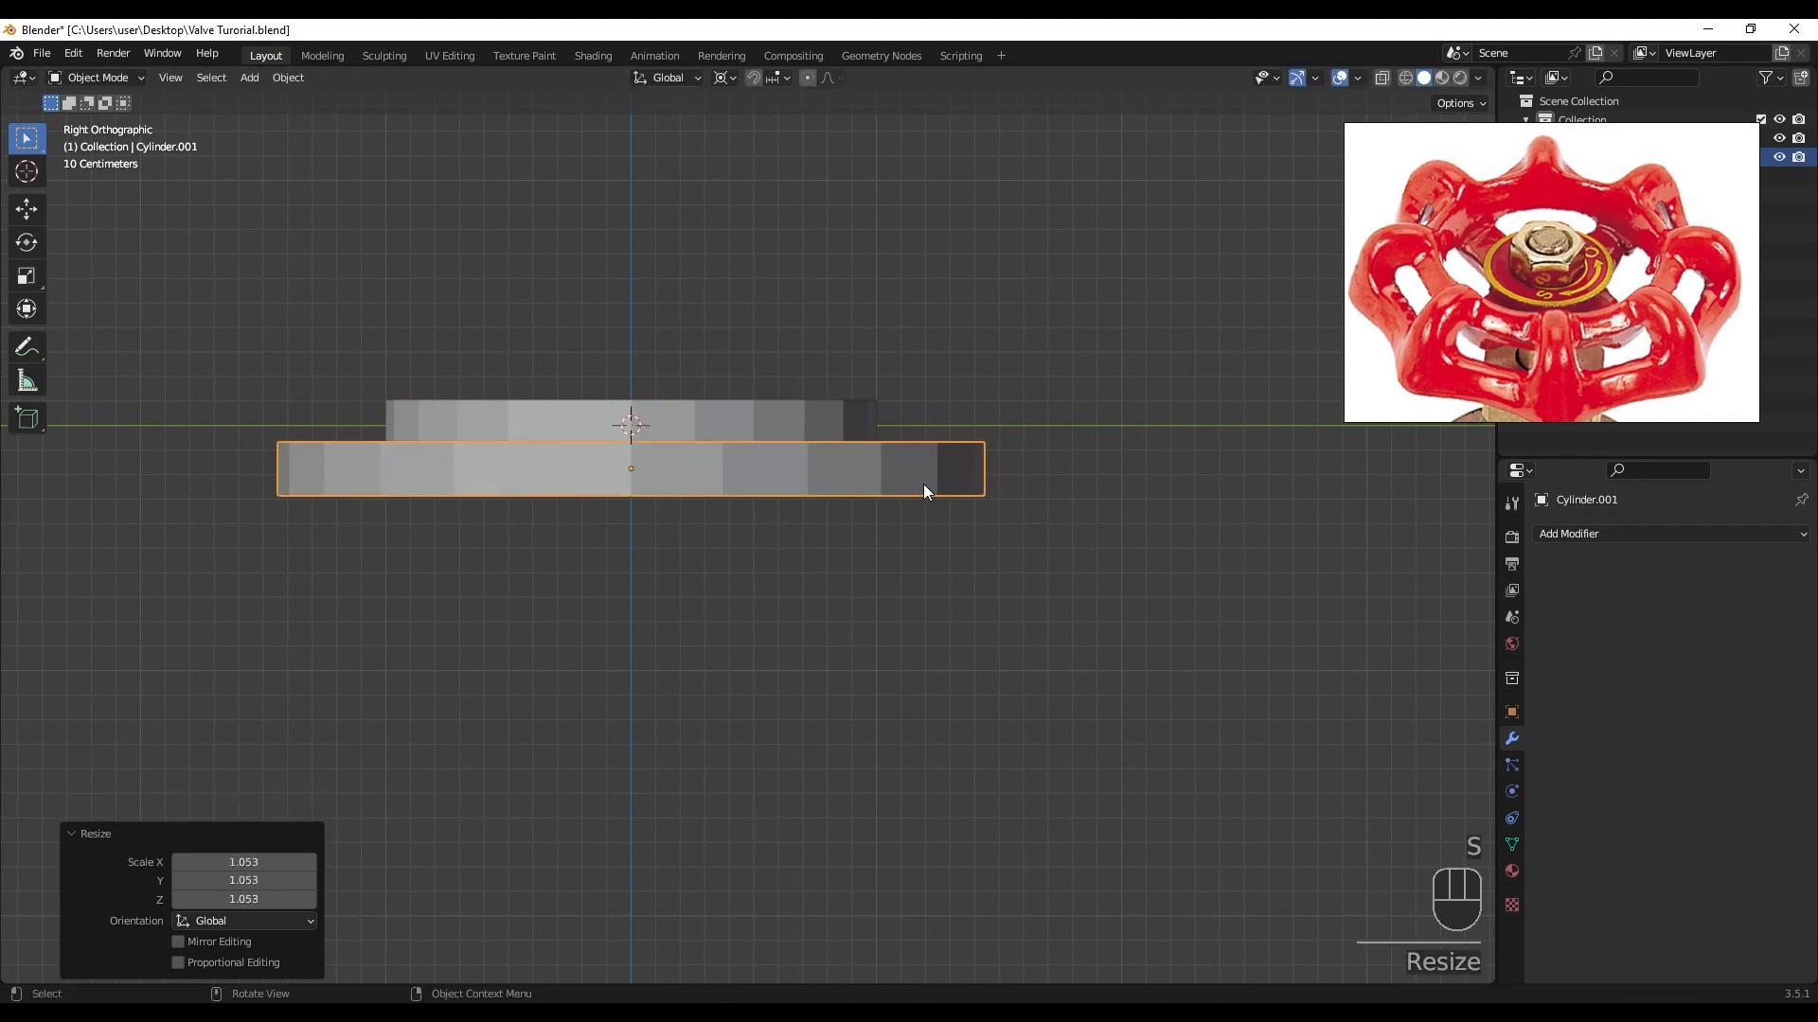
{"action": "key", "text": "g"}
{"action": "left_click", "coordinate": [926, 487]}
- Lower the inner ring's top outer edge loop along Z by about 0.1 m to slope its upper face
{"action": "middle_click_drag", "start_coordinate": [926, 486], "coordinate": [946, 564]}
{"action": "middle_click_drag", "start_coordinate": [947, 564], "coordinate": [928, 486], "text": "shift"}
{"action": "left_click", "coordinate": [878, 484]}
{"action": "key", "text": "Tab"}
{"action": "middle_click_drag", "start_coordinate": [929, 417], "coordinate": [909, 377]}
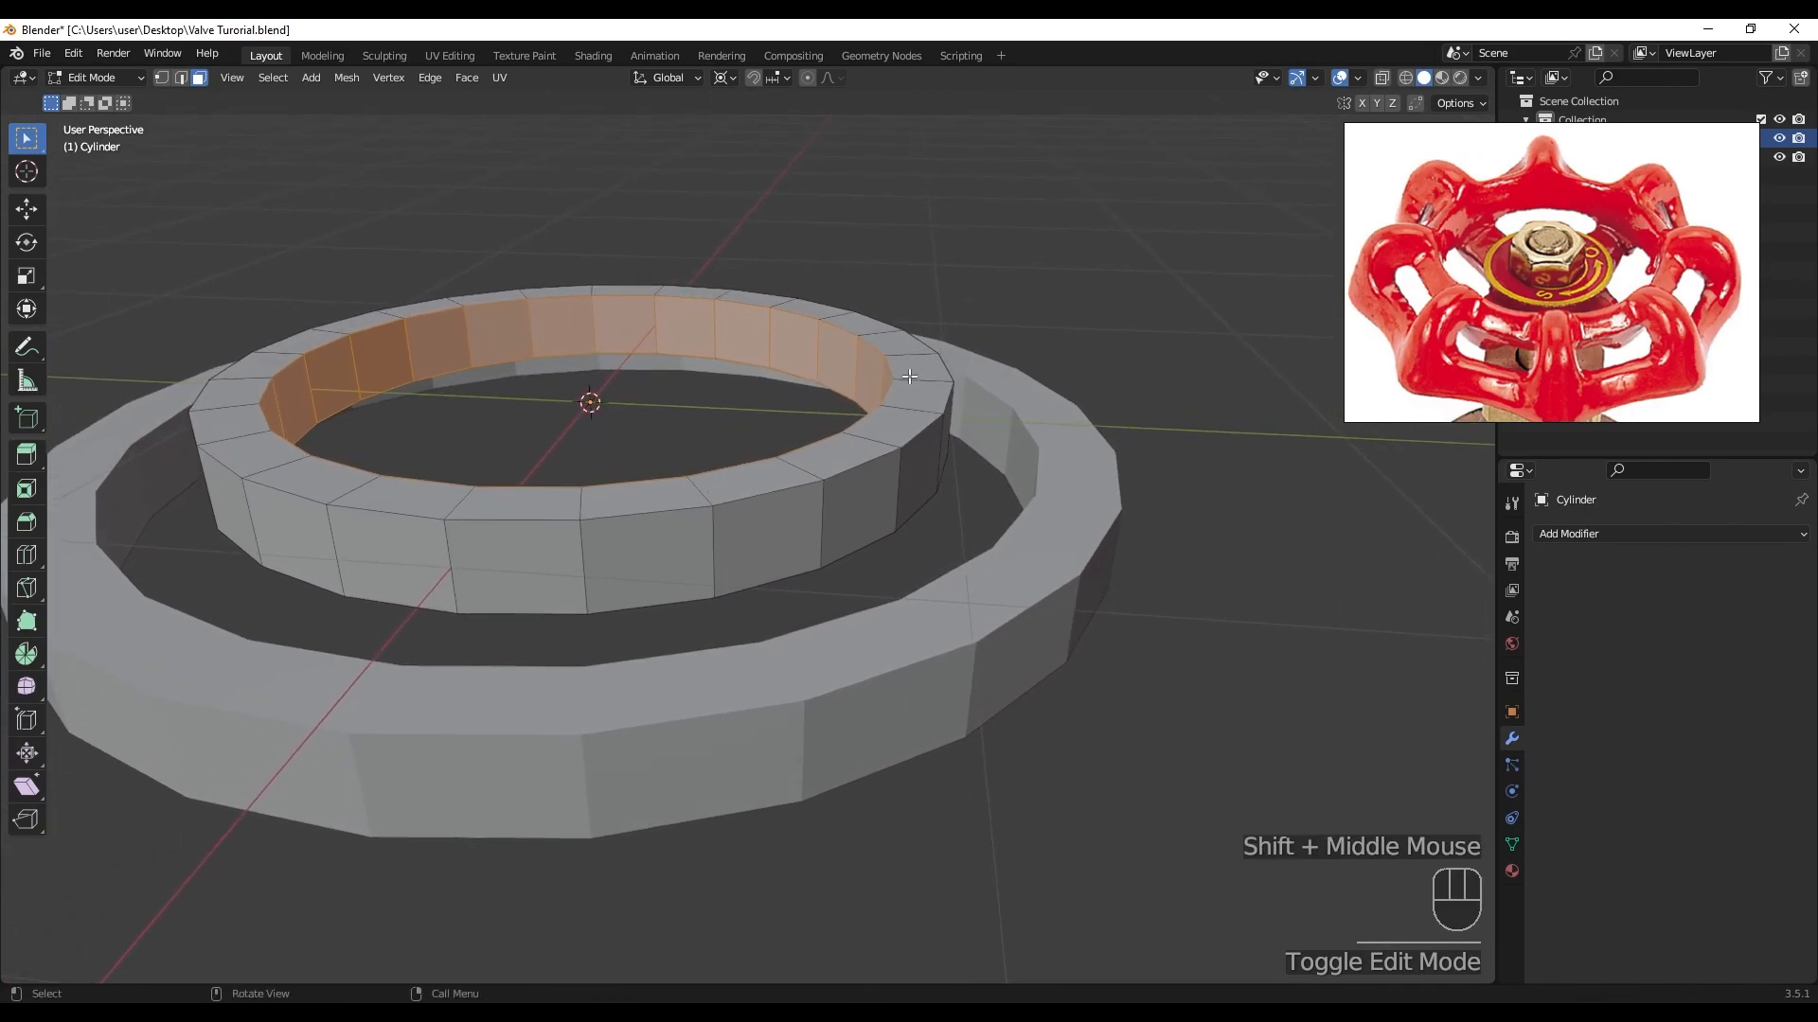
{"action": "left_click", "coordinate": [927, 438], "text": "alt"}
{"action": "key", "text": "2"}
{"action": "left_click", "coordinate": [918, 441], "text": "alt"}
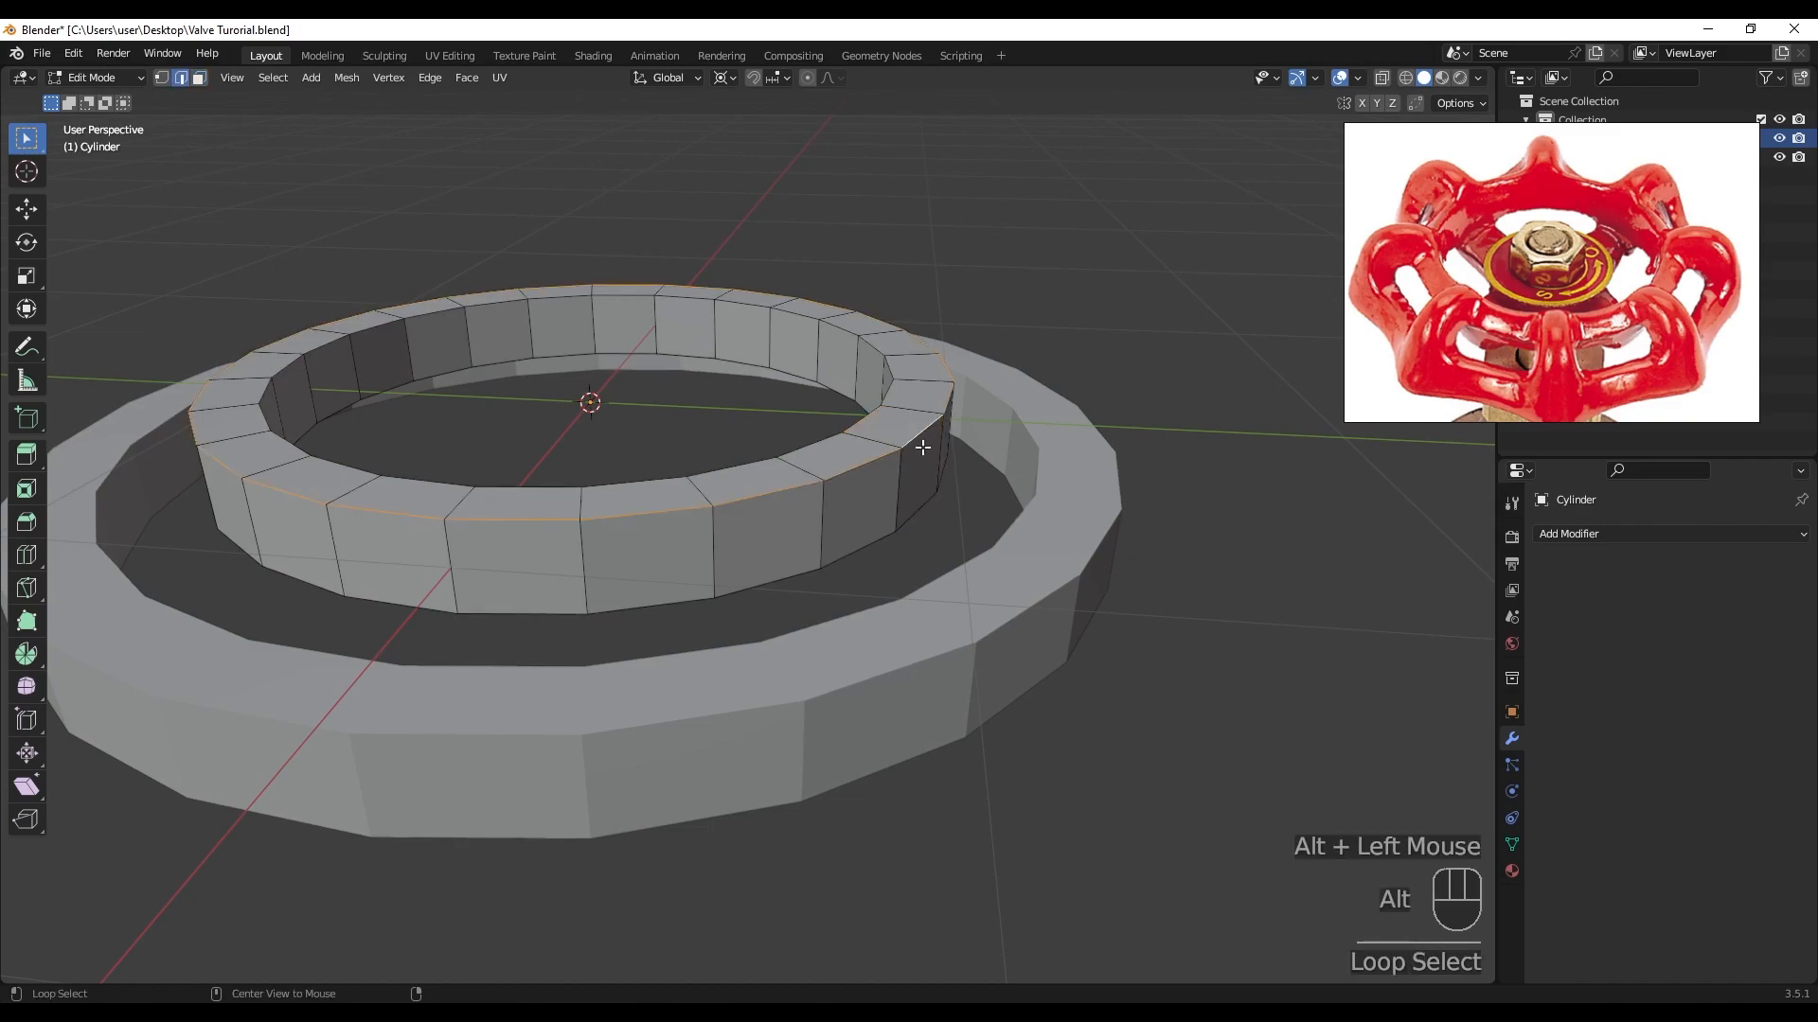
{"action": "middle_click_drag", "start_coordinate": [944, 451], "coordinate": [963, 419]}
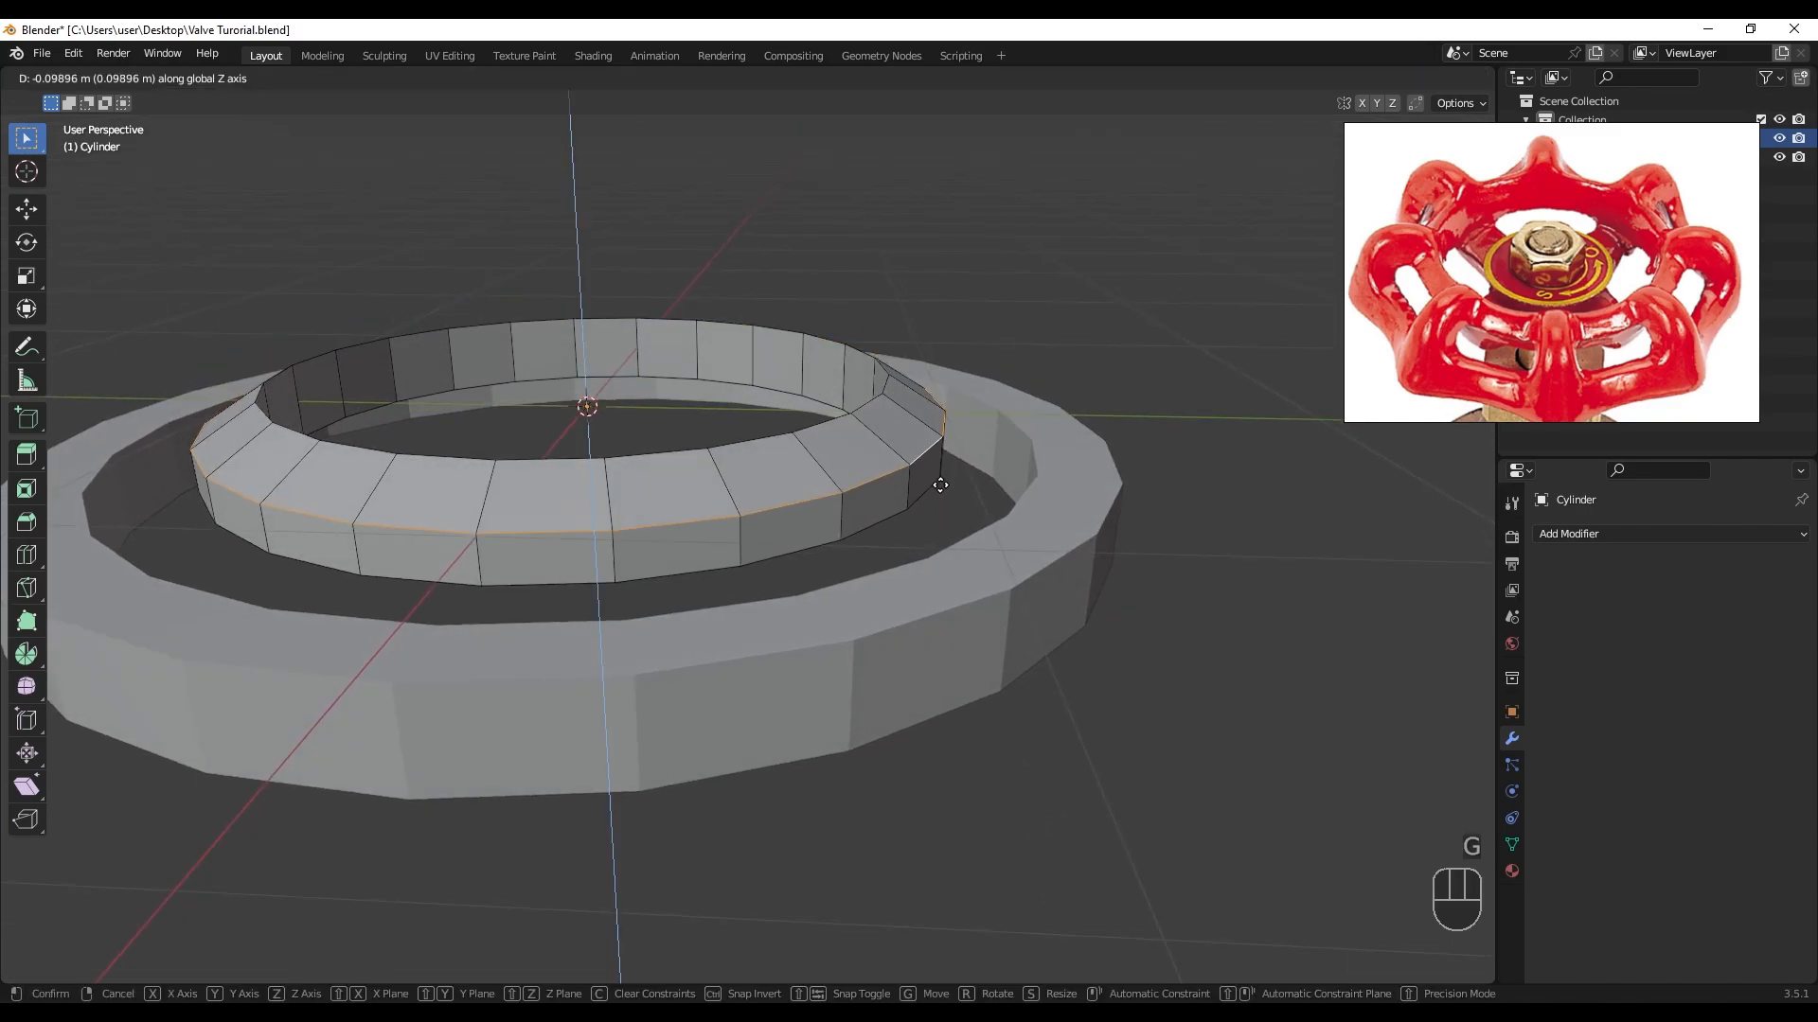
- Scale the inner ring's top inner edge loop outward by about 1.06
{"action": "left_click", "coordinate": [891, 383], "text": "alt"}
{"action": "key", "text": "s"}
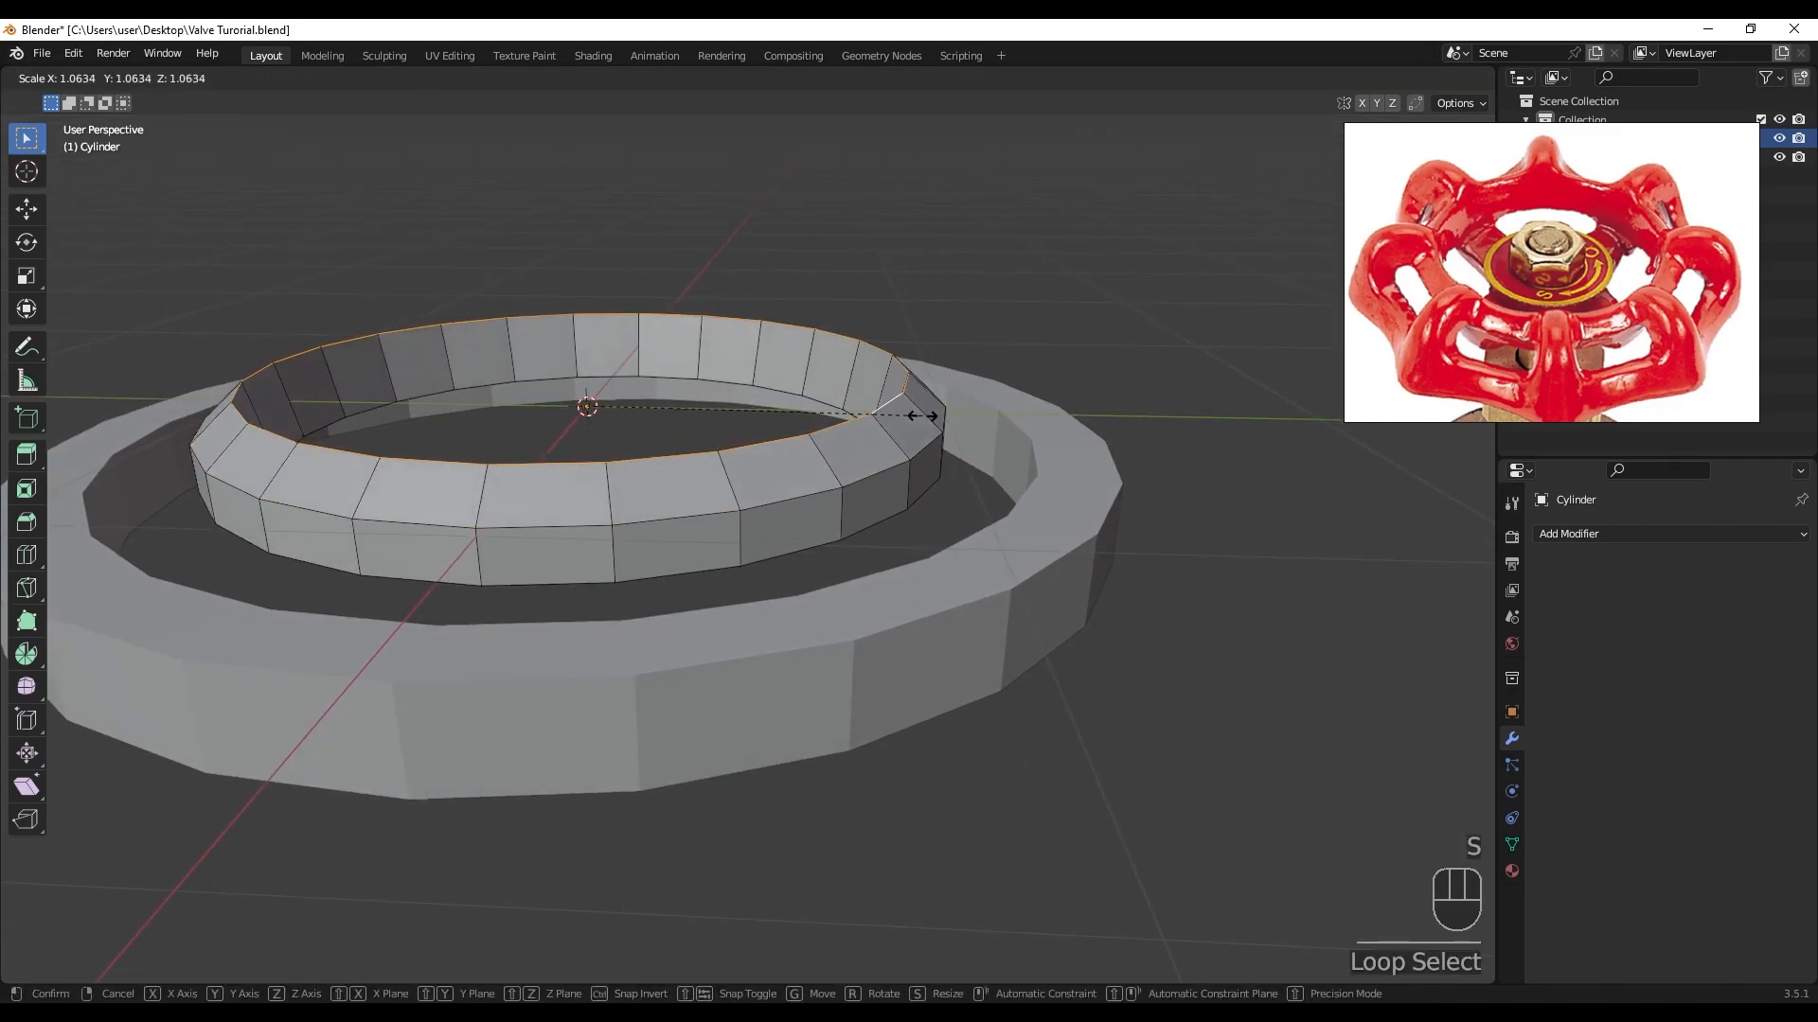
{"action": "left_click", "coordinate": [923, 417]}
- Scale the inner ring's bottom outer edge loop inward to taper its lower side
{"action": "left_click", "coordinate": [895, 518], "text": "alt"}
{"action": "middle_click_drag", "start_coordinate": [895, 518], "coordinate": [1015, 428]}
{"action": "key", "text": "s"}
{"action": "left_click", "coordinate": [914, 484]}
- Raise the inner ring's bottom inner edge loop along Z by about 0.07 m
{"action": "middle_click_drag", "start_coordinate": [914, 485], "coordinate": [866, 417]}
{"action": "left_click", "coordinate": [871, 438], "text": "alt"}
{"action": "key", "text": "g"}
{"action": "key", "text": "z"}
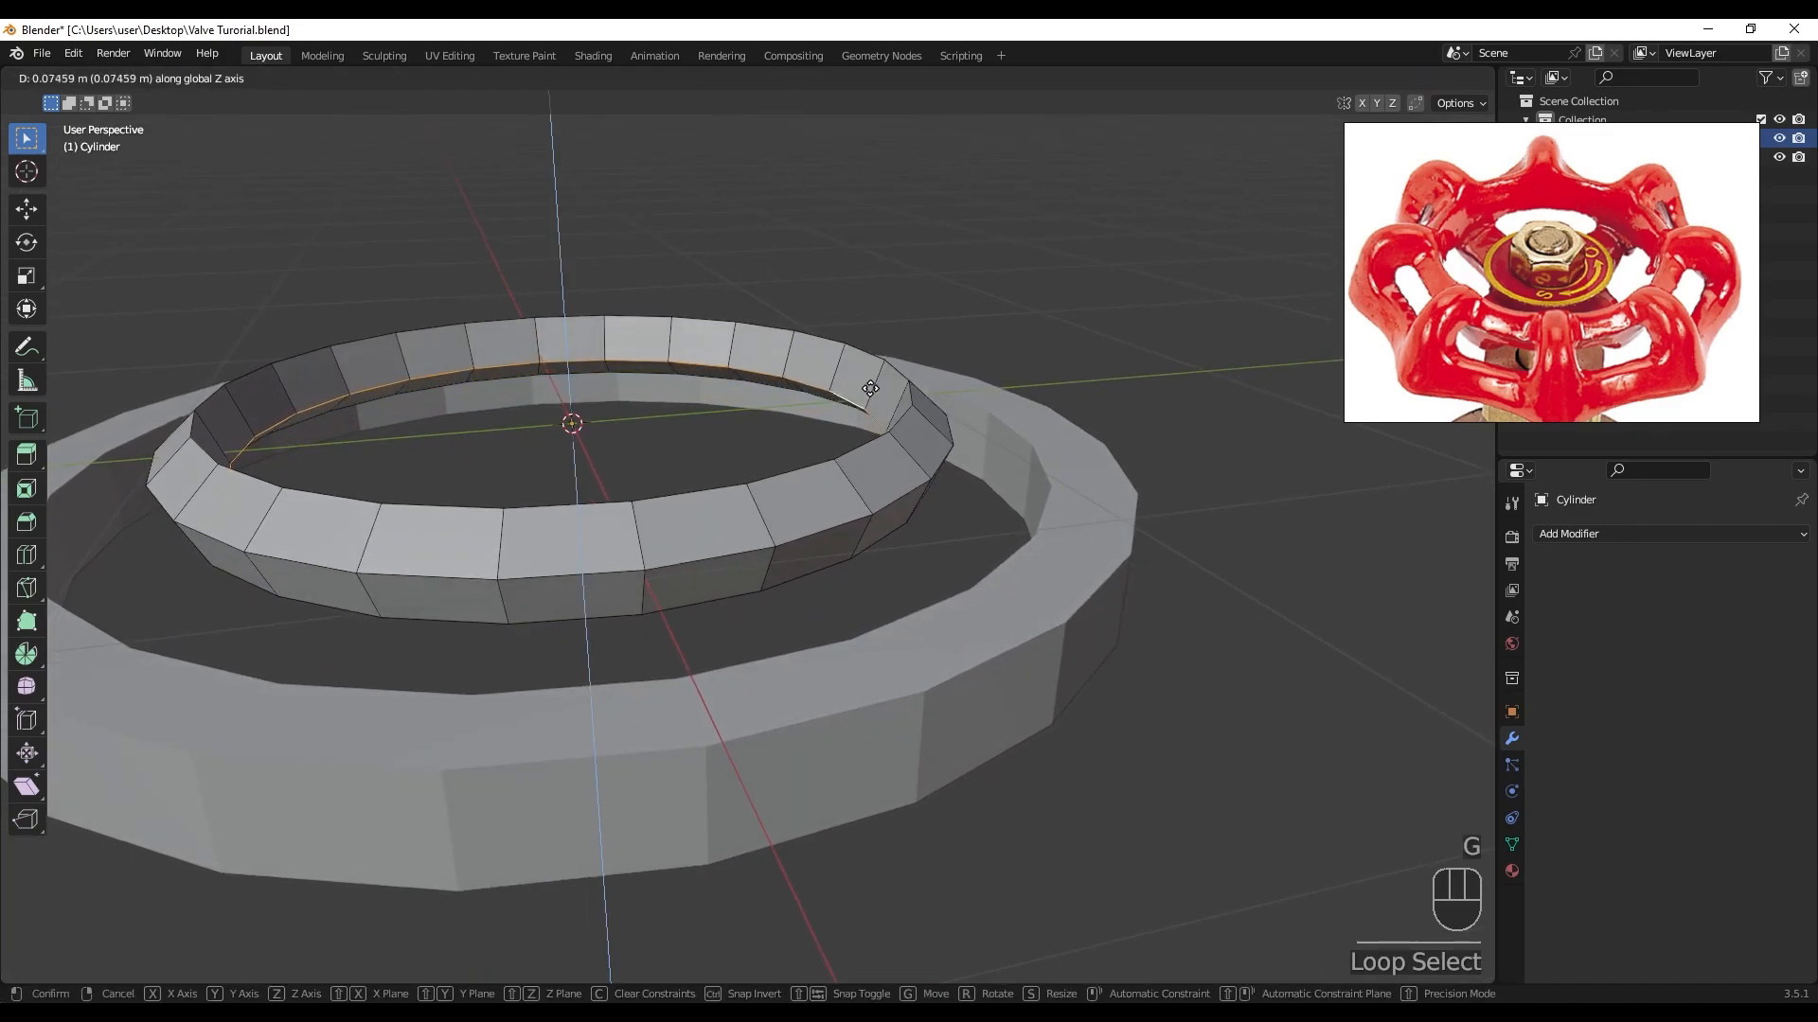
{"action": "left_click", "coordinate": [829, 438]}
- Examine the inner ring's reshaped profile in wireframe and solid shading, ending in the top view
{"action": "scroll", "coordinate": [829, 439], "scroll_direction": "down", "scroll_amount": 1}
{"action": "middle_click_drag", "start_coordinate": [829, 439], "coordinate": [795, 410]}
{"action": "key", "text": "z"}
{"action": "left_click", "coordinate": [663, 416]}
{"action": "scroll", "coordinate": [629, 435], "scroll_direction": "up", "scroll_amount": 3}
{"action": "middle_click_drag", "start_coordinate": [705, 464], "coordinate": [665, 522], "text": "shift"}
{"action": "scroll", "coordinate": [925, 446], "scroll_direction": "up", "scroll_amount": 1}
{"action": "middle_click_drag", "start_coordinate": [925, 446], "coordinate": [958, 479]}
{"action": "key", "text": "z"}
{"action": "left_click", "coordinate": [1089, 481]}
{"action": "middle_click_drag", "start_coordinate": [816, 424], "coordinate": [839, 443]}
{"action": "scroll", "coordinate": [839, 443], "scroll_direction": "down", "scroll_amount": 2}
{"action": "key", "text": "KP_7"}
{"action": "left_click", "coordinate": [951, 515], "text": "shift"}
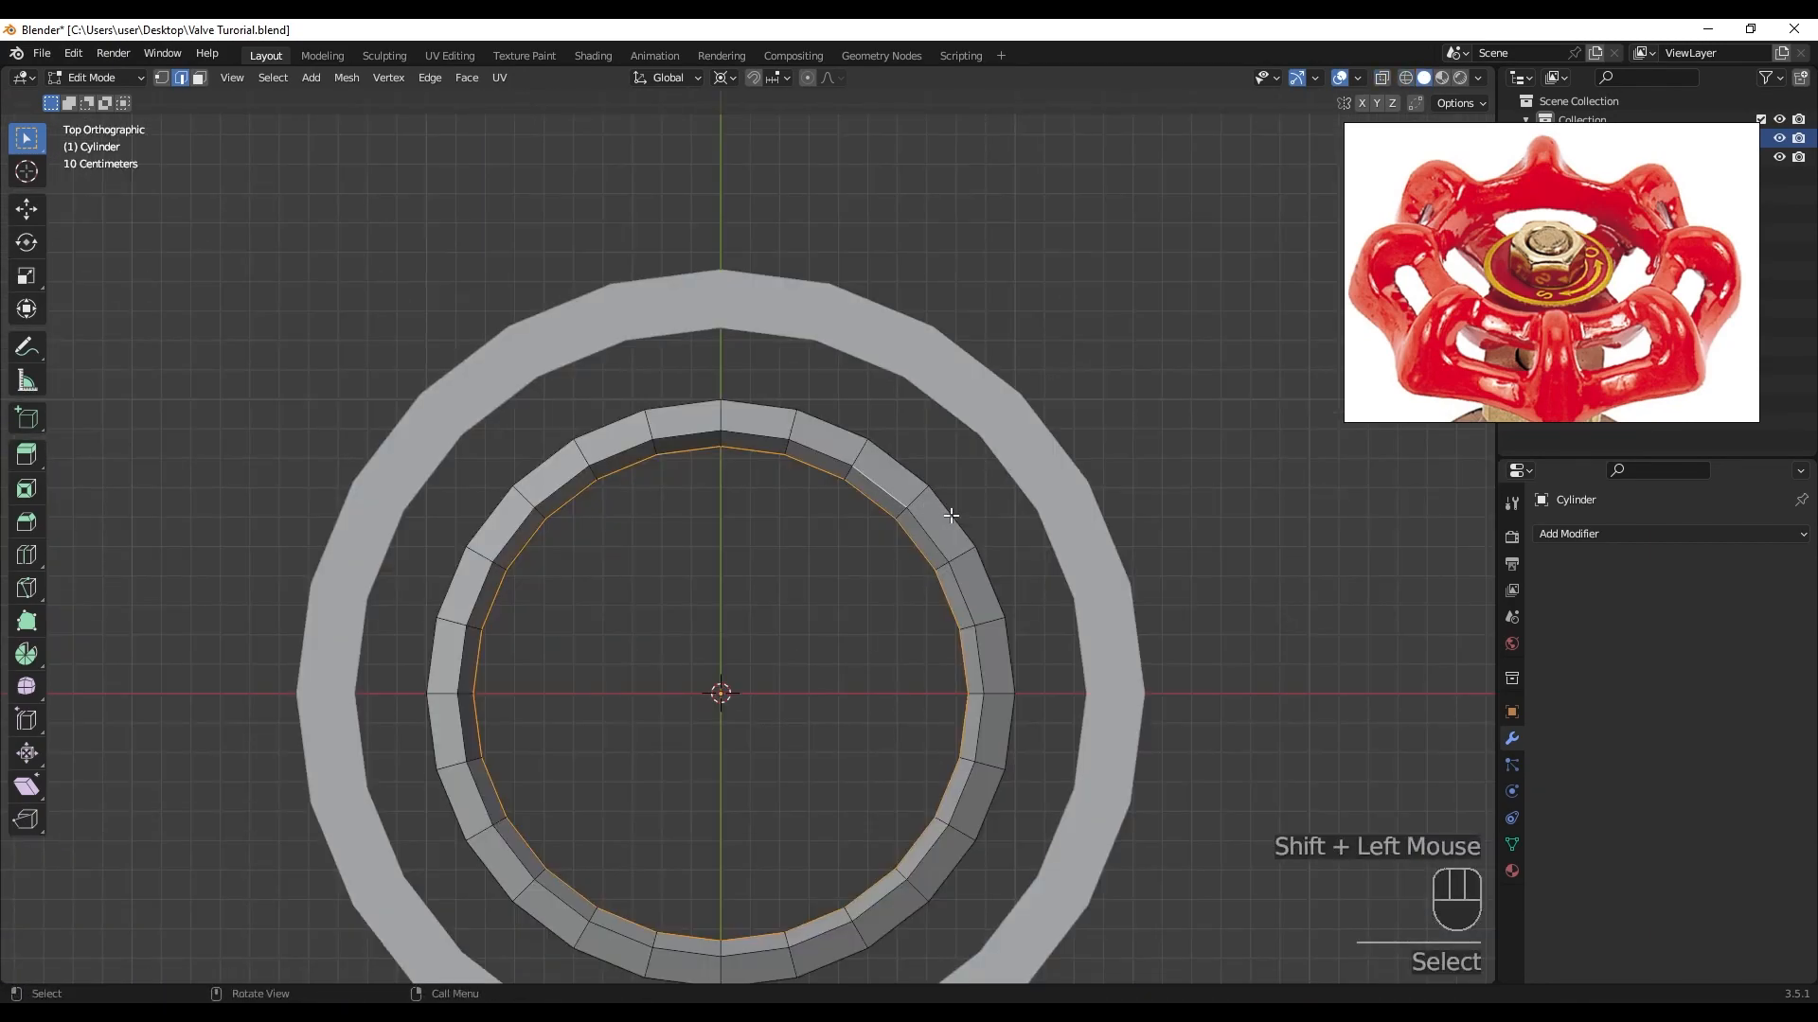
{"action": "key", "text": "s"}
{"action": "right_click", "coordinate": [951, 513]}
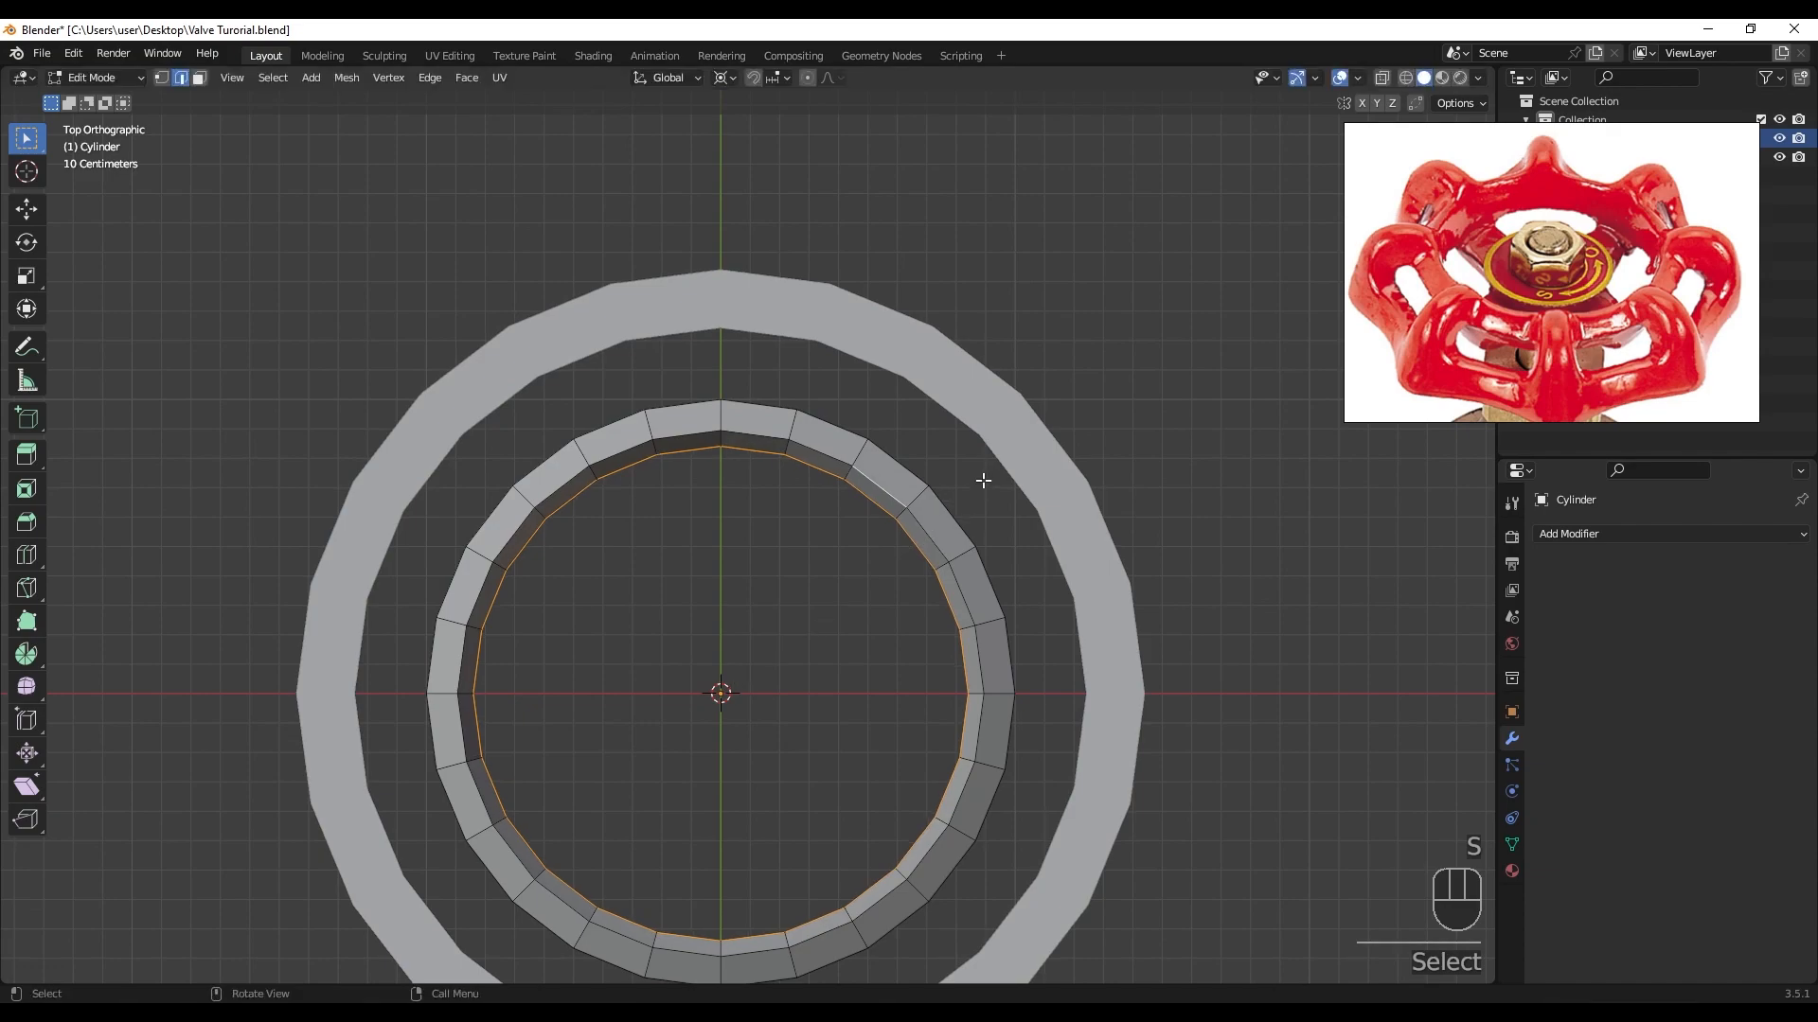
- Scale the inner ring's two inner edge loops slightly inward in X and Y, keeping their heights
{"action": "double_click", "coordinate": [876, 488], "text": "alt+shift"}
{"action": "key", "text": "s"}
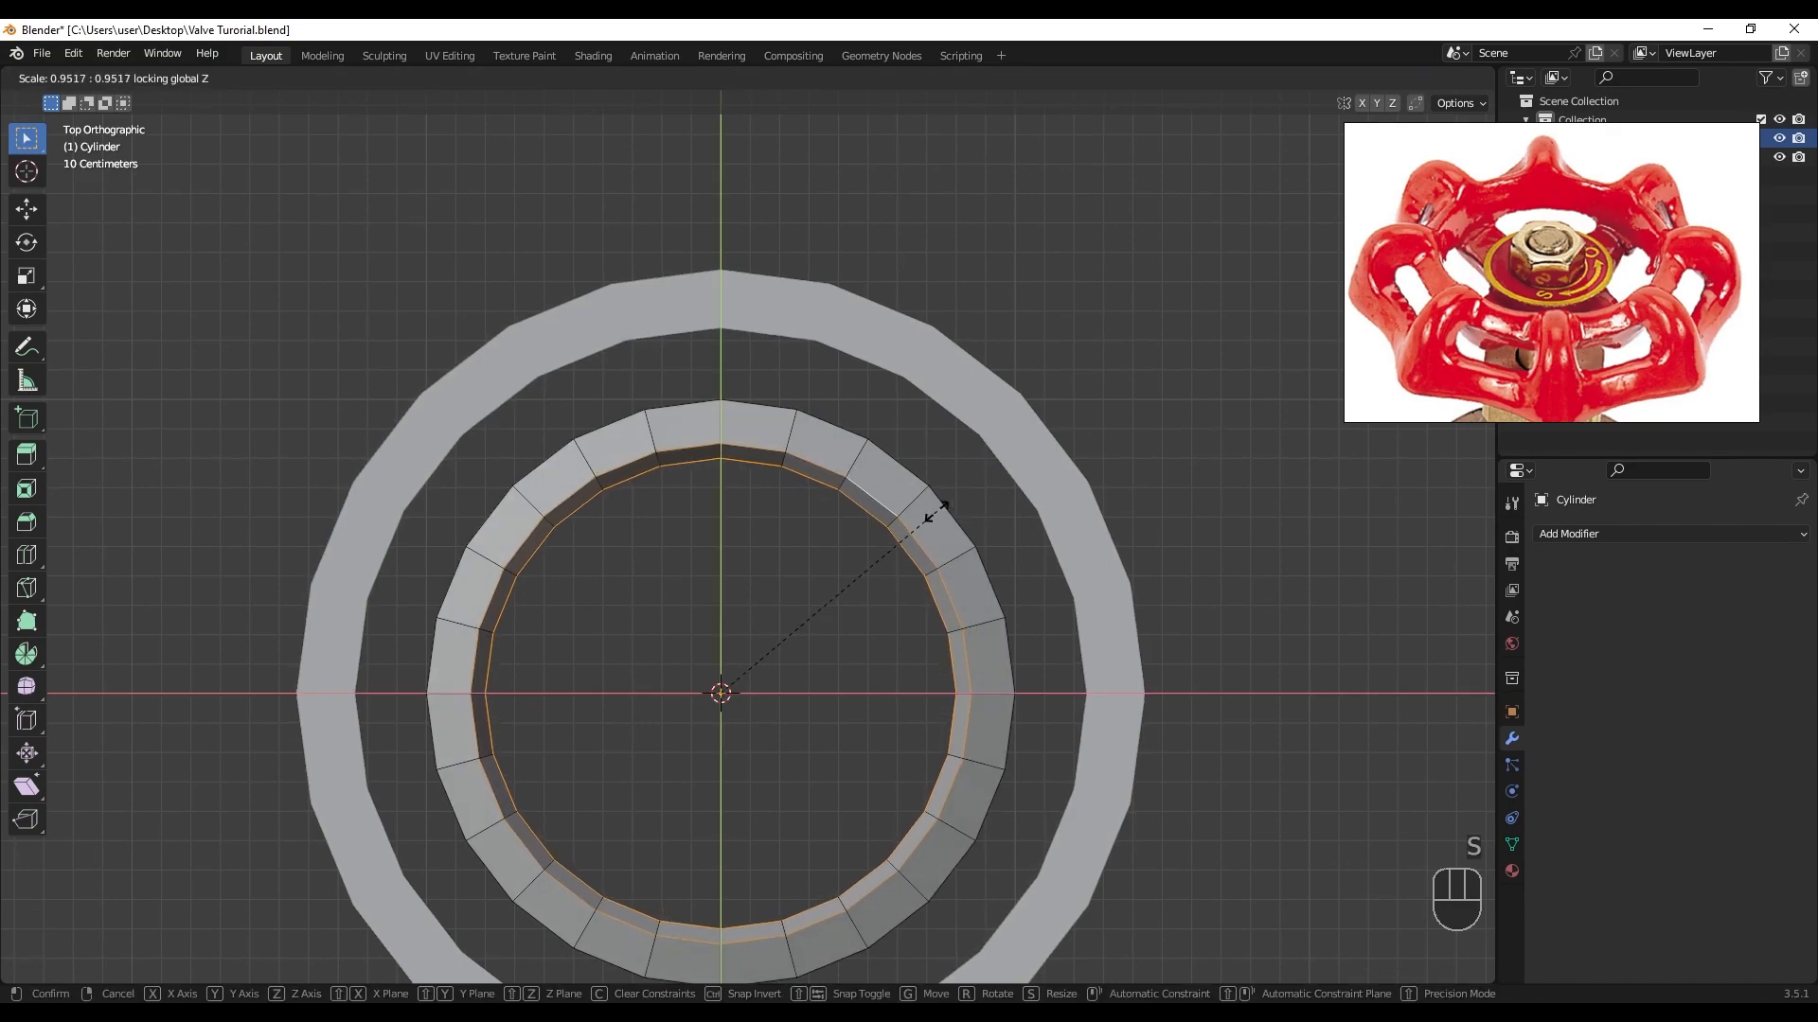
{"action": "left_click", "coordinate": [944, 512]}
{"action": "middle_click_drag", "start_coordinate": [941, 523], "coordinate": [928, 591]}
- Rotate the full geometry of both rings together by 7.5° in the top view in Edit Mode
{"action": "key", "text": "Tab"}
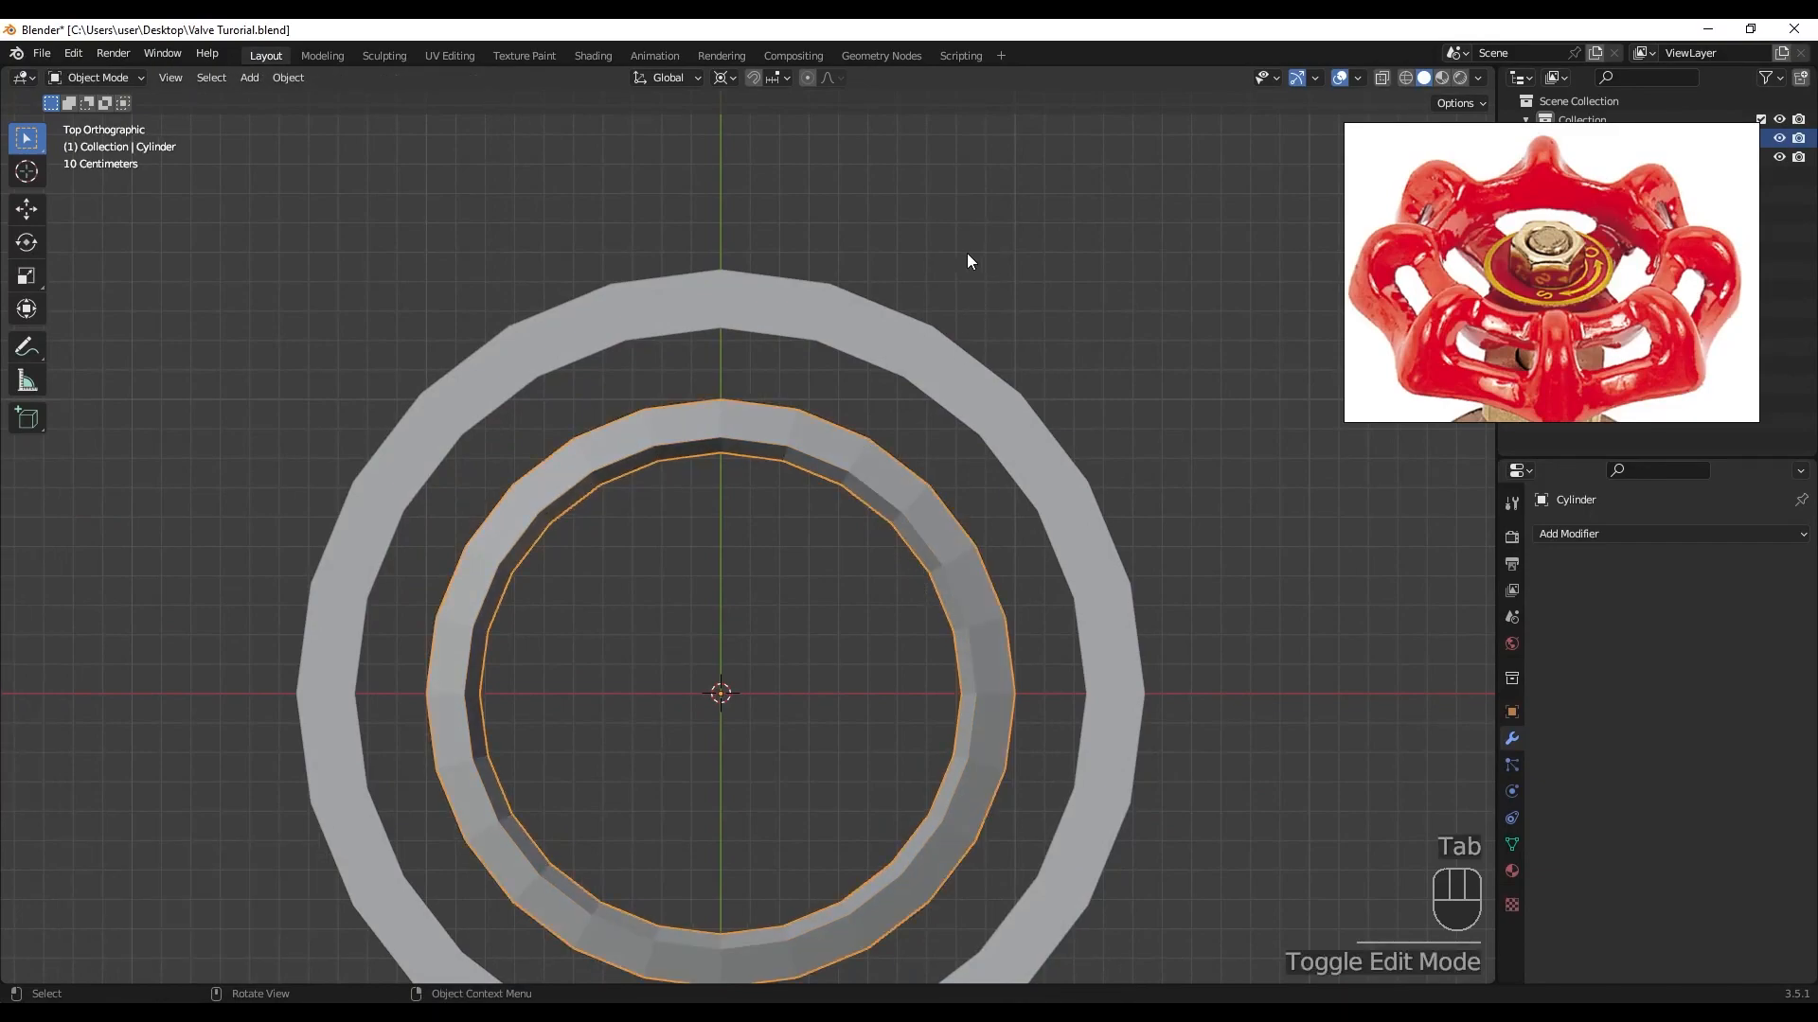
{"action": "left_click", "coordinate": [861, 338], "text": "shift"}
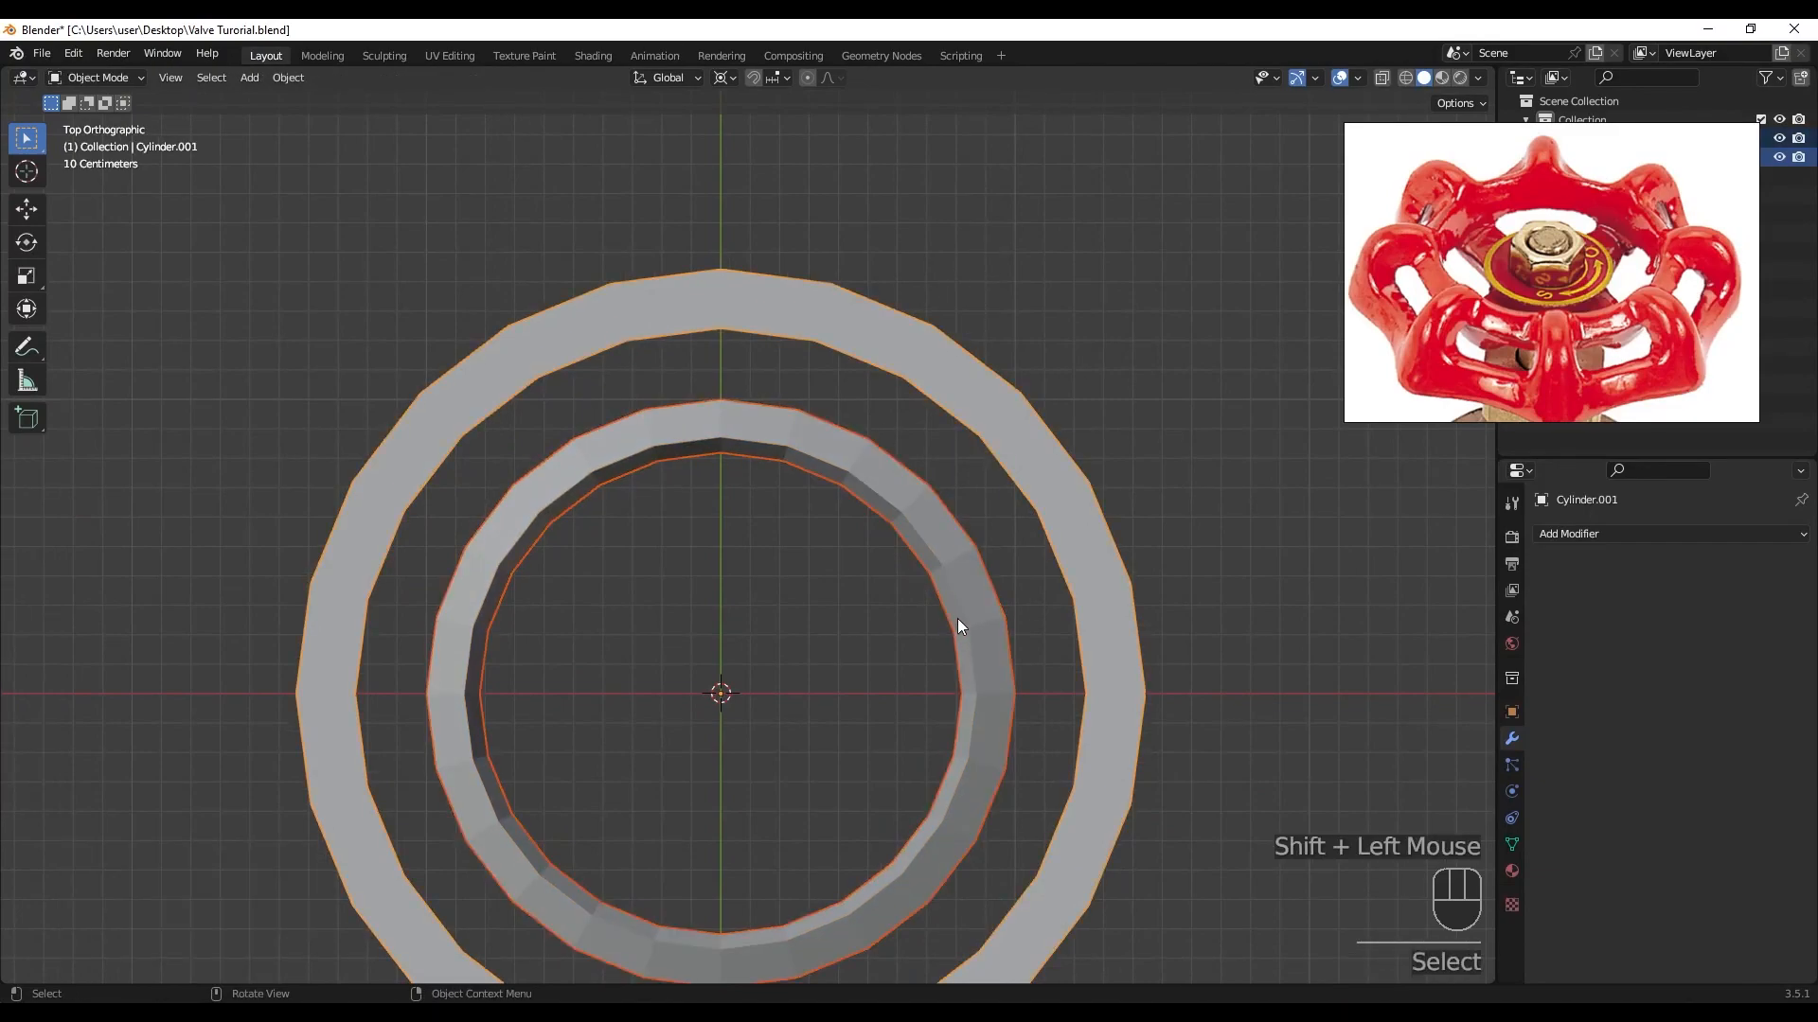
{"action": "key", "text": "Tab"}
{"action": "scroll", "coordinate": [682, 507], "scroll_direction": "up", "scroll_amount": 1}
{"action": "middle_click_drag", "start_coordinate": [681, 508], "coordinate": [705, 497], "text": "shift"}
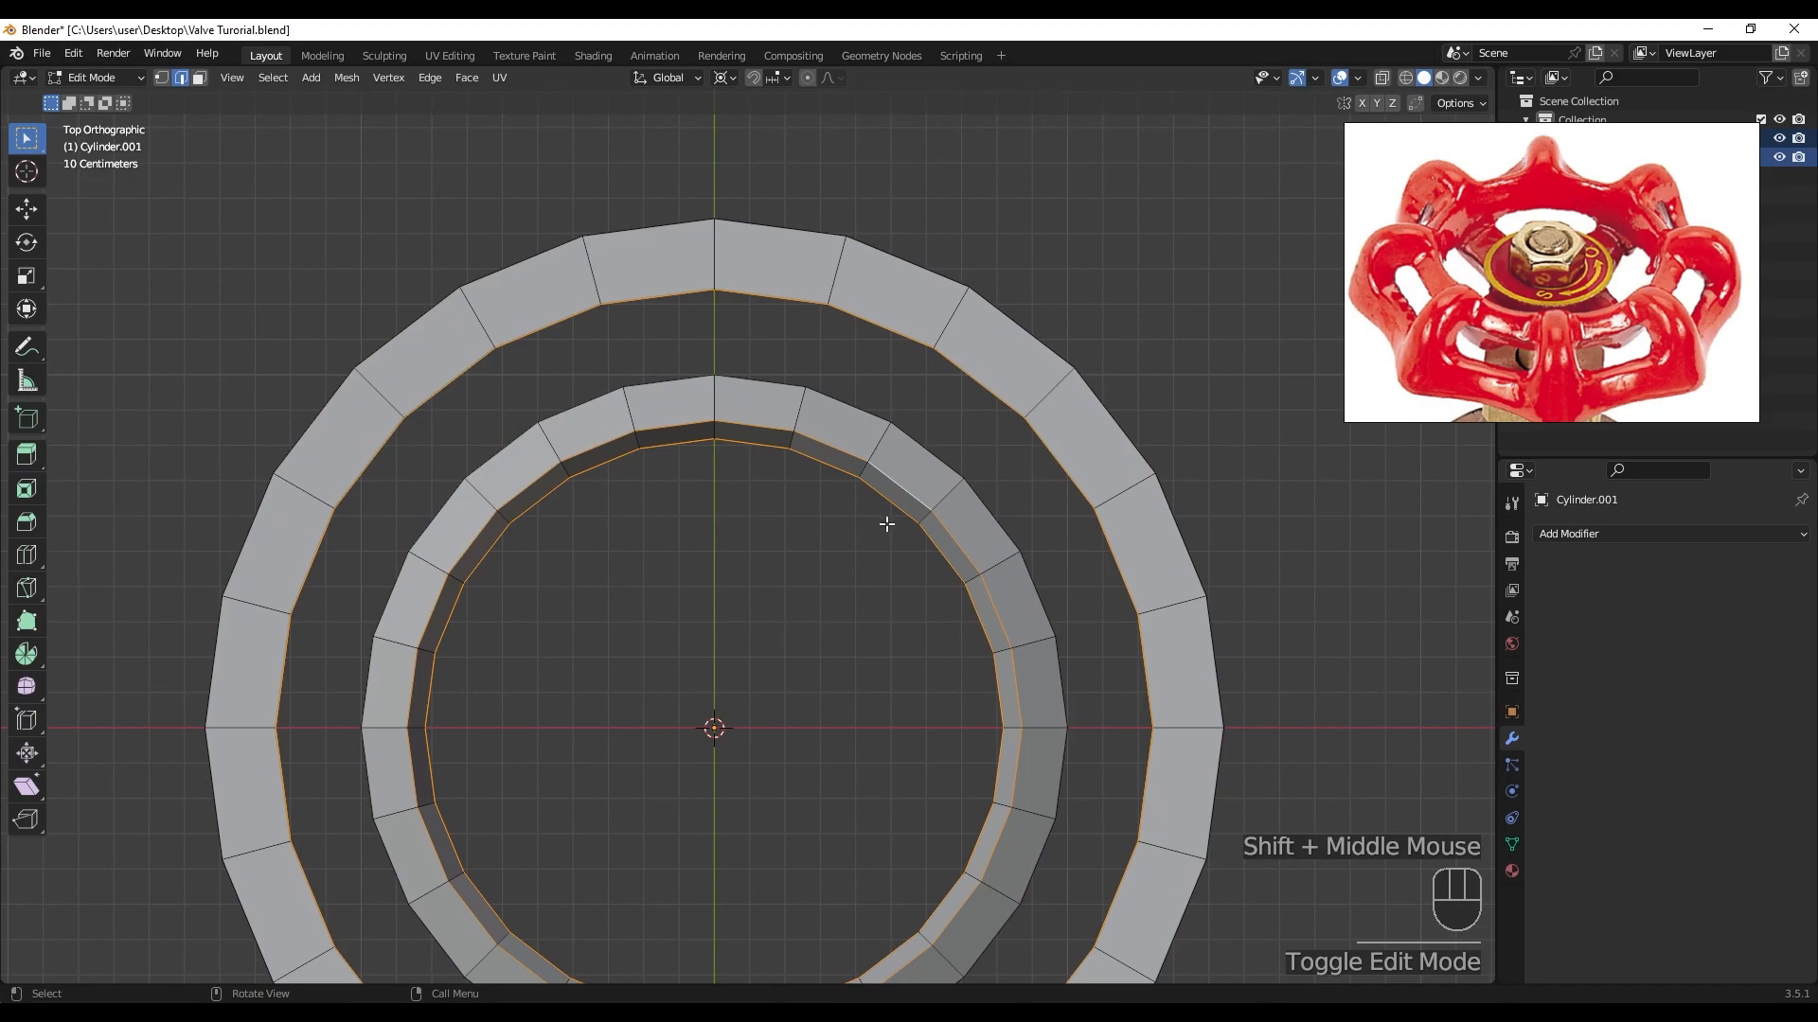
{"action": "key", "text": "a"}
{"action": "type", "text": "r"}
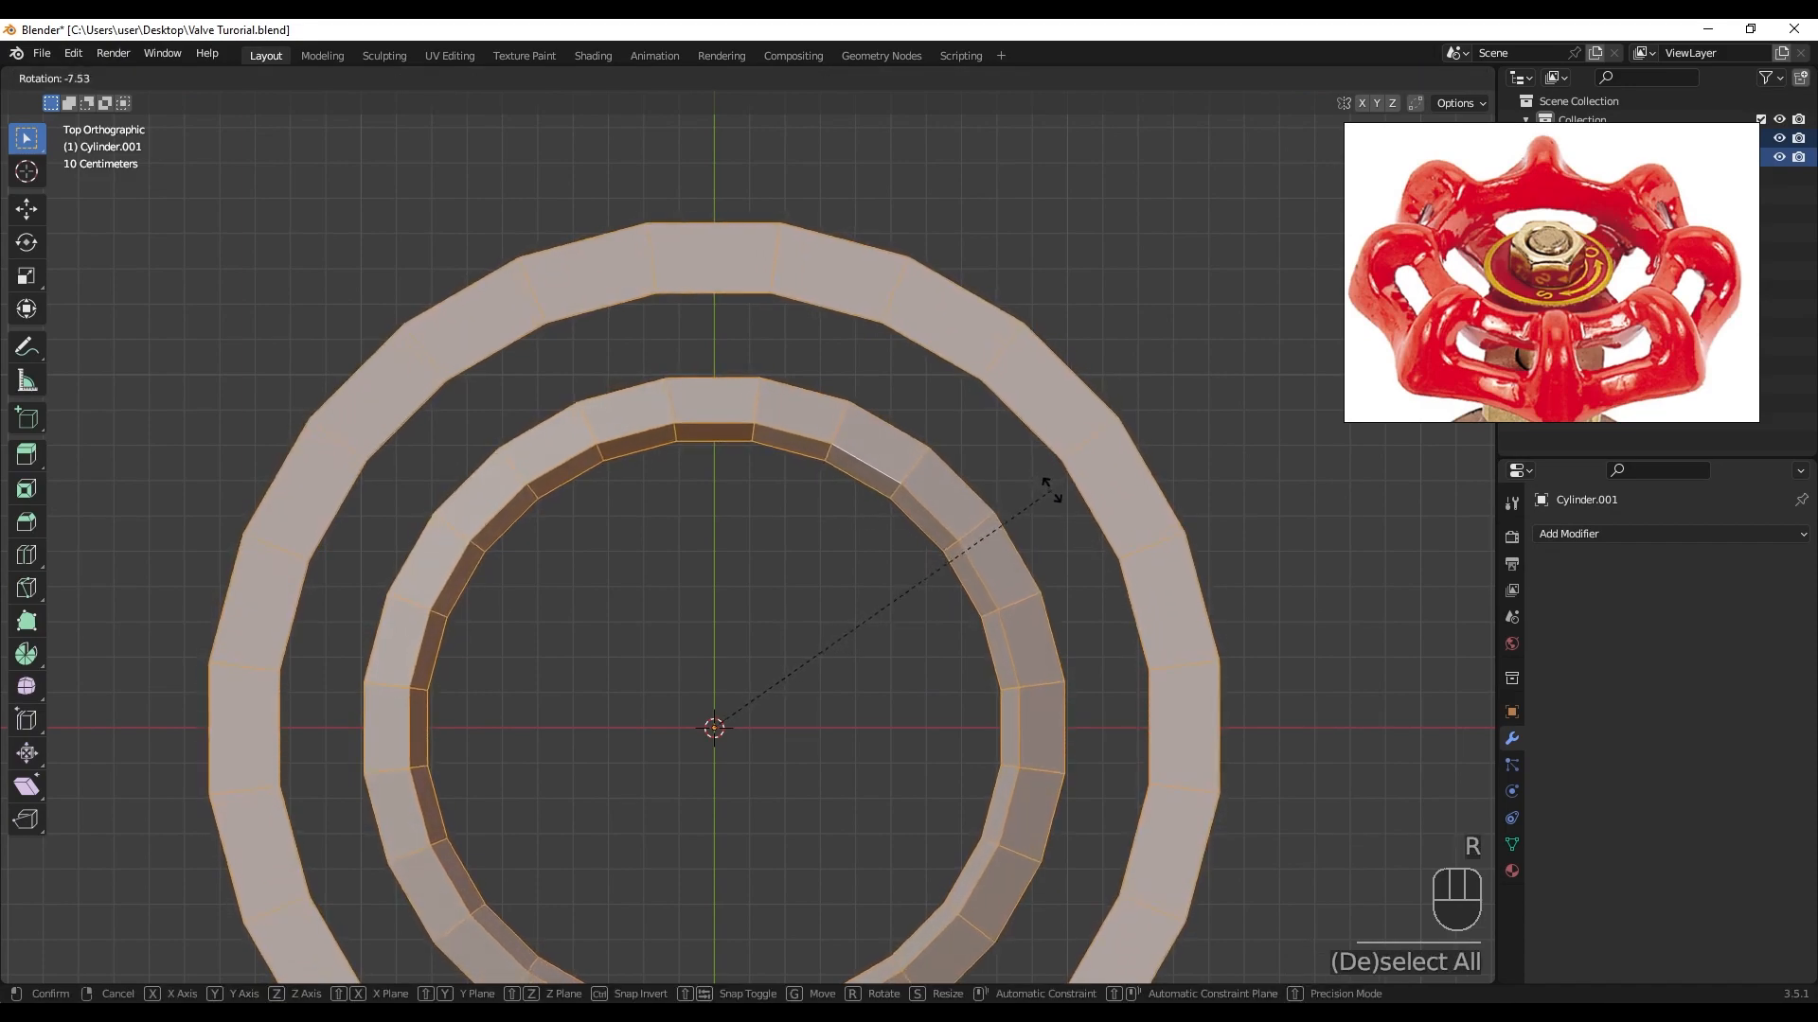
{"action": "type", "text": "7.5"}
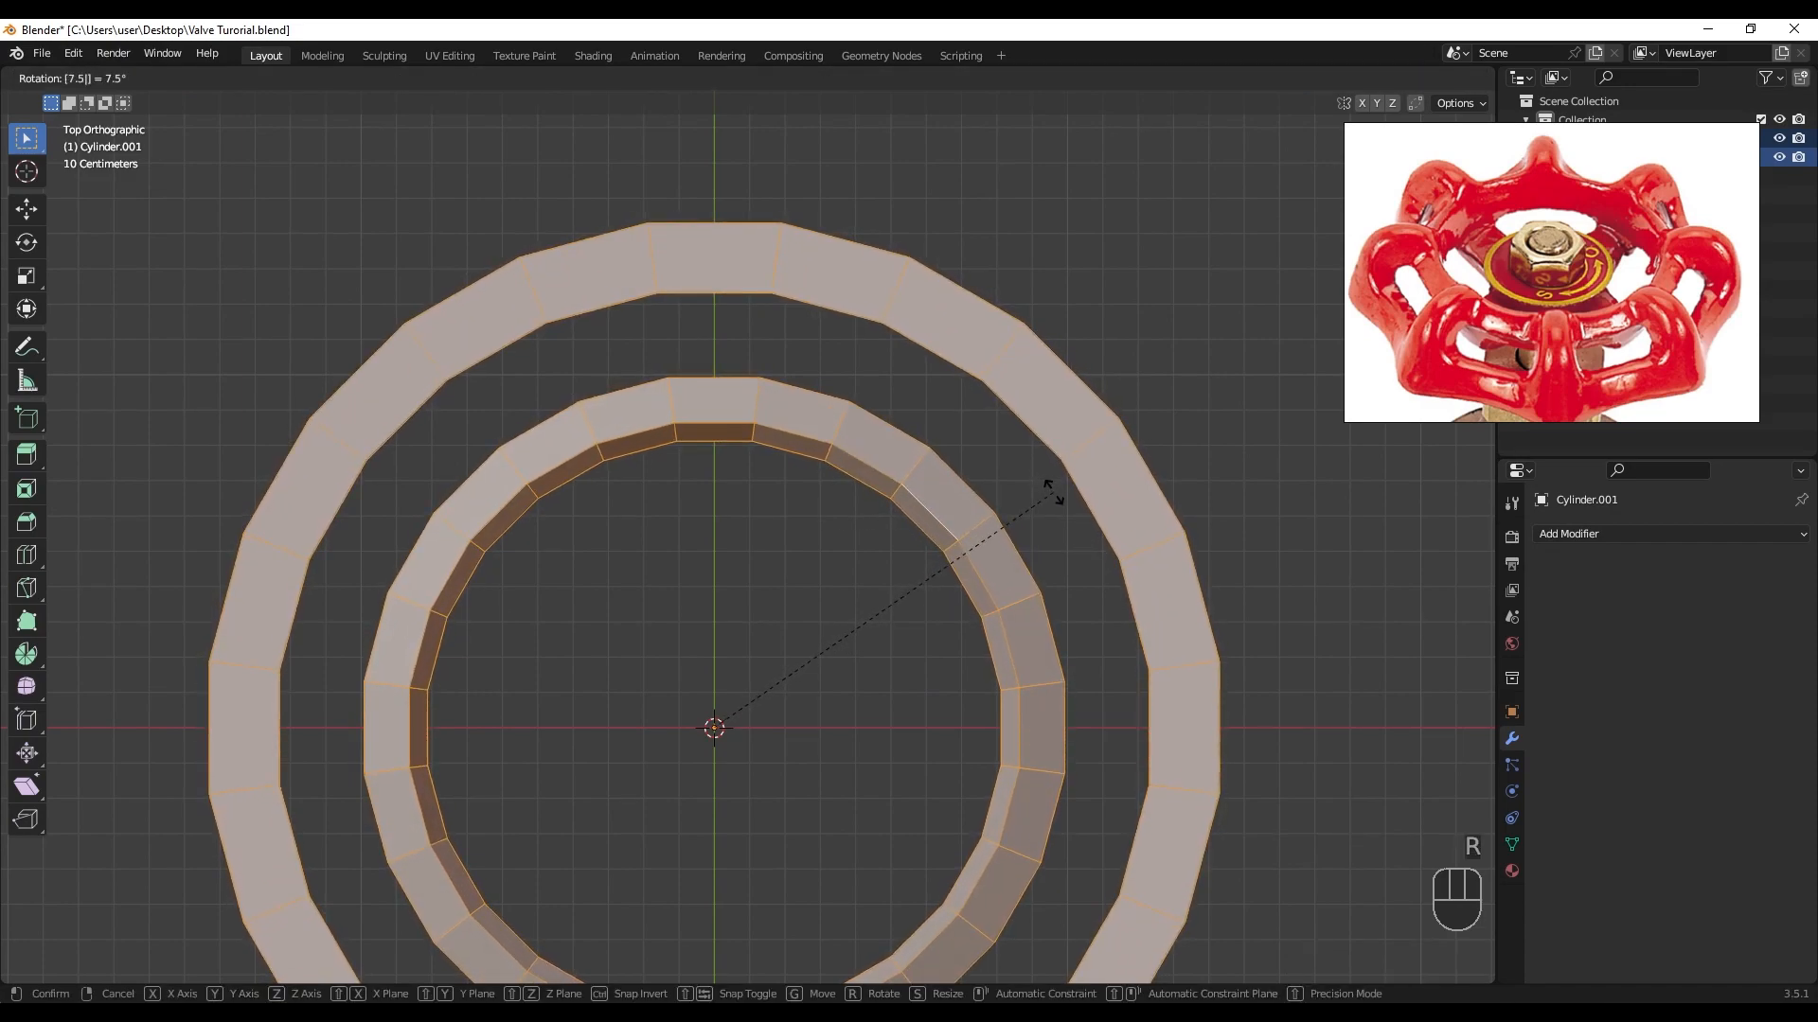
{"action": "key", "text": "Return"}
- Delete all geometry of both rings except the three adjacent segments of each ring centred on the positive Y axis
{"action": "key", "text": "z"}
{"action": "key", "text": "3"}
{"action": "left_click_drag", "start_coordinate": [552, 210], "coordinate": [625, 331]}
{"action": "left_click_drag", "start_coordinate": [634, 192], "coordinate": [743, 314], "text": "shift"}
{"action": "left_click_drag", "start_coordinate": [763, 196], "coordinate": [864, 313], "text": "shift"}
{"action": "left_click_drag", "start_coordinate": [747, 334], "coordinate": [854, 503], "text": "shift"}
{"action": "left_click_drag", "start_coordinate": [724, 374], "coordinate": [717, 479], "text": "shift"}
{"action": "left_click_drag", "start_coordinate": [621, 382], "coordinate": [682, 492], "text": "shift"}
{"action": "key", "text": "ctrl+i"}
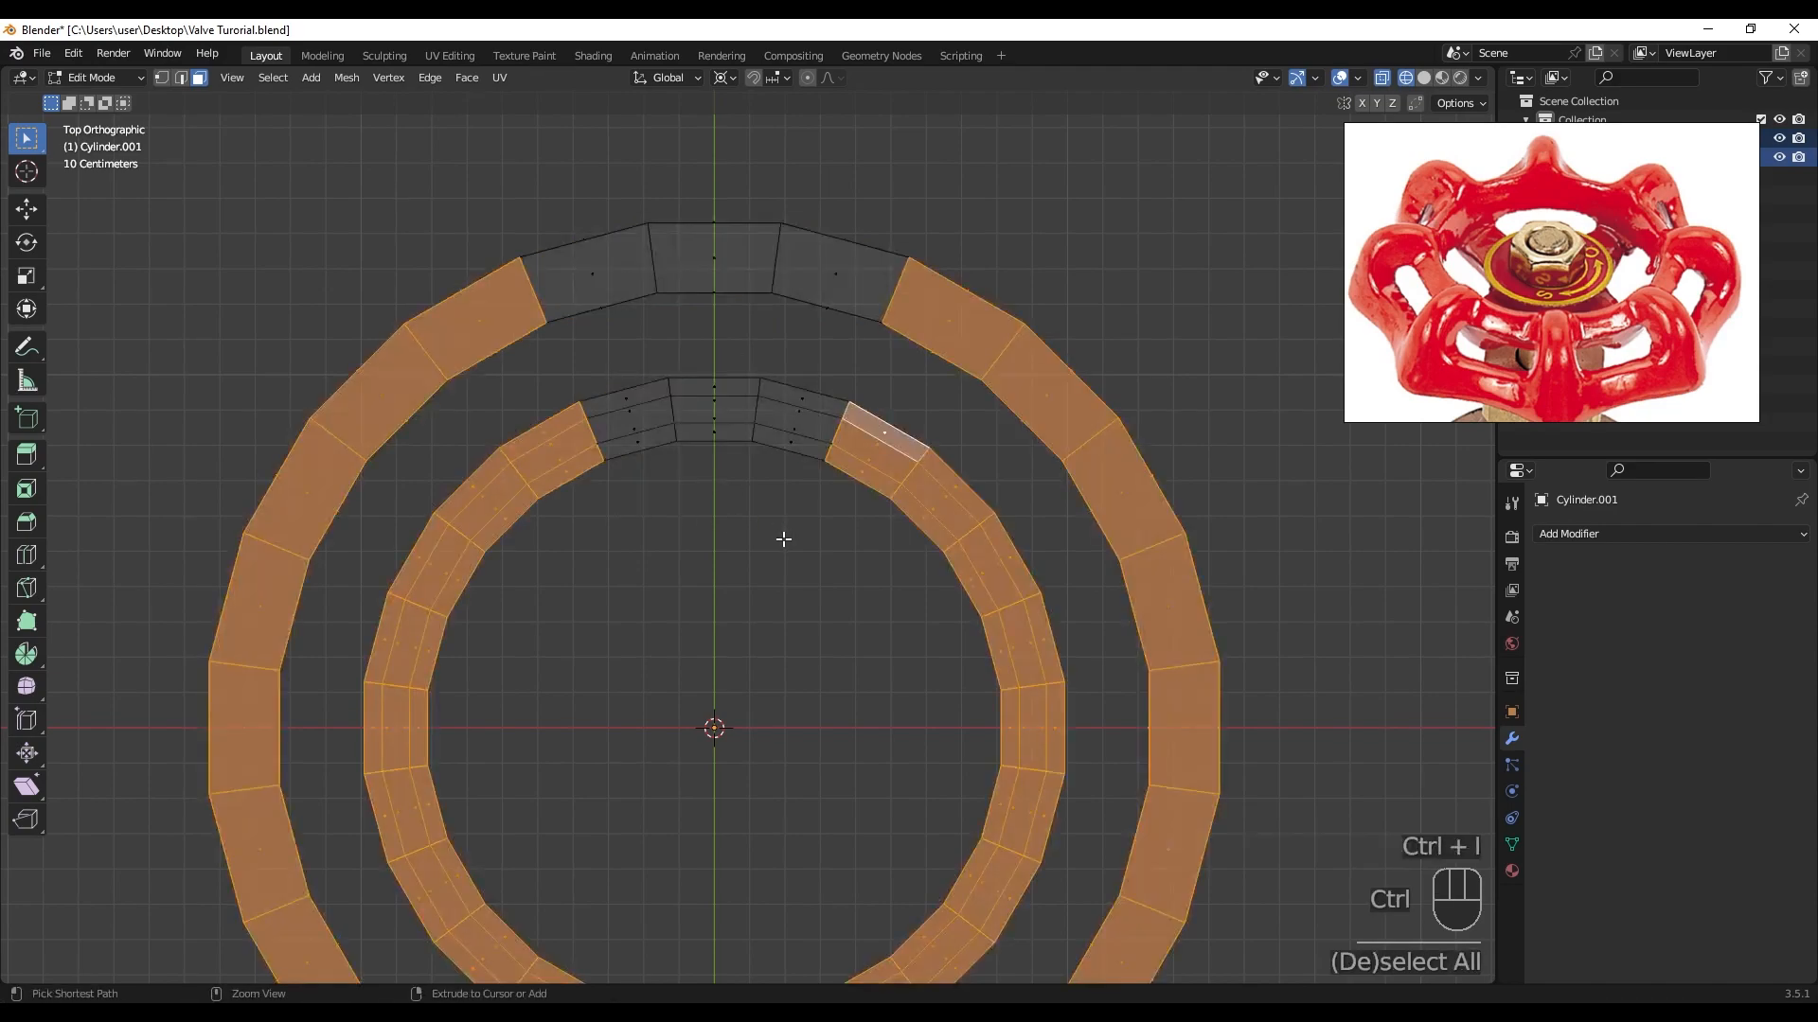
{"action": "key", "text": "x"}
{"action": "left_click", "coordinate": [779, 536]}
- Try to bridge the middle top faces of the inner and outer ring segments
{"action": "middle_click_drag", "start_coordinate": [779, 536], "coordinate": [825, 527]}
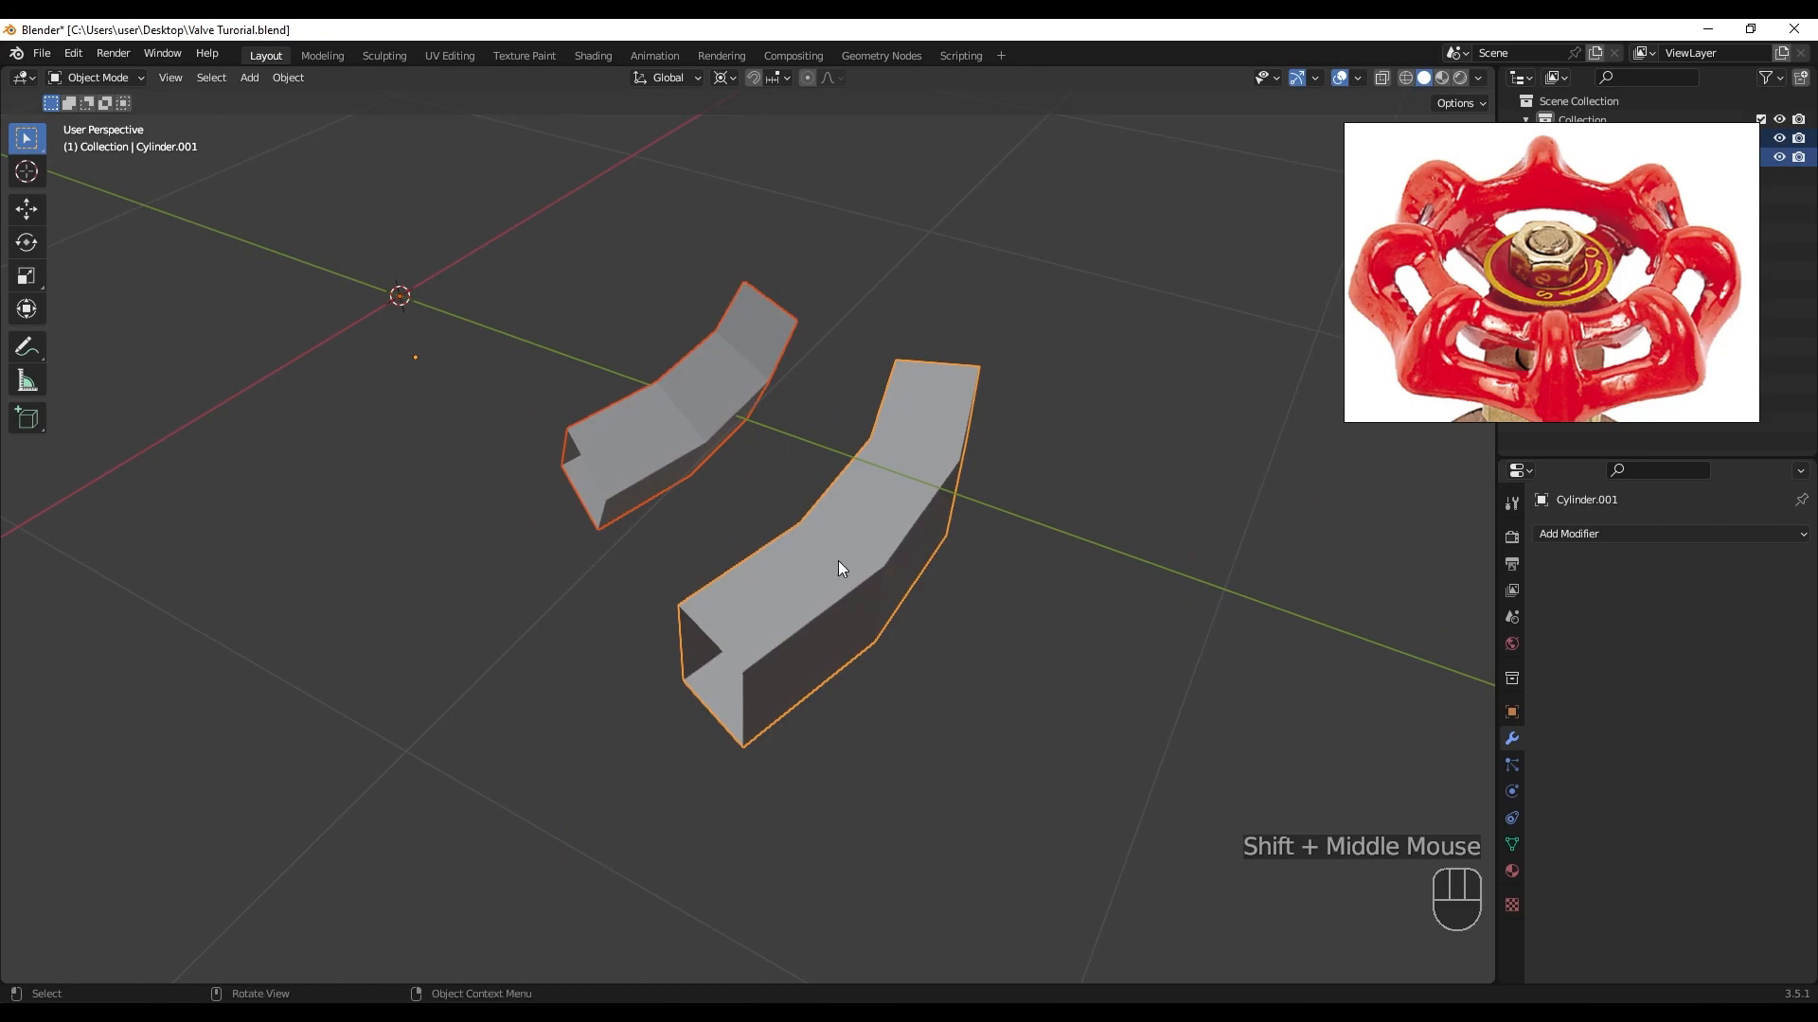
{"action": "key", "text": "Tab"}
{"action": "middle_click_drag", "start_coordinate": [838, 560], "coordinate": [840, 463]}
{"action": "left_click", "coordinate": [715, 390]}
{"action": "left_click", "coordinate": [864, 528], "text": "shift"}
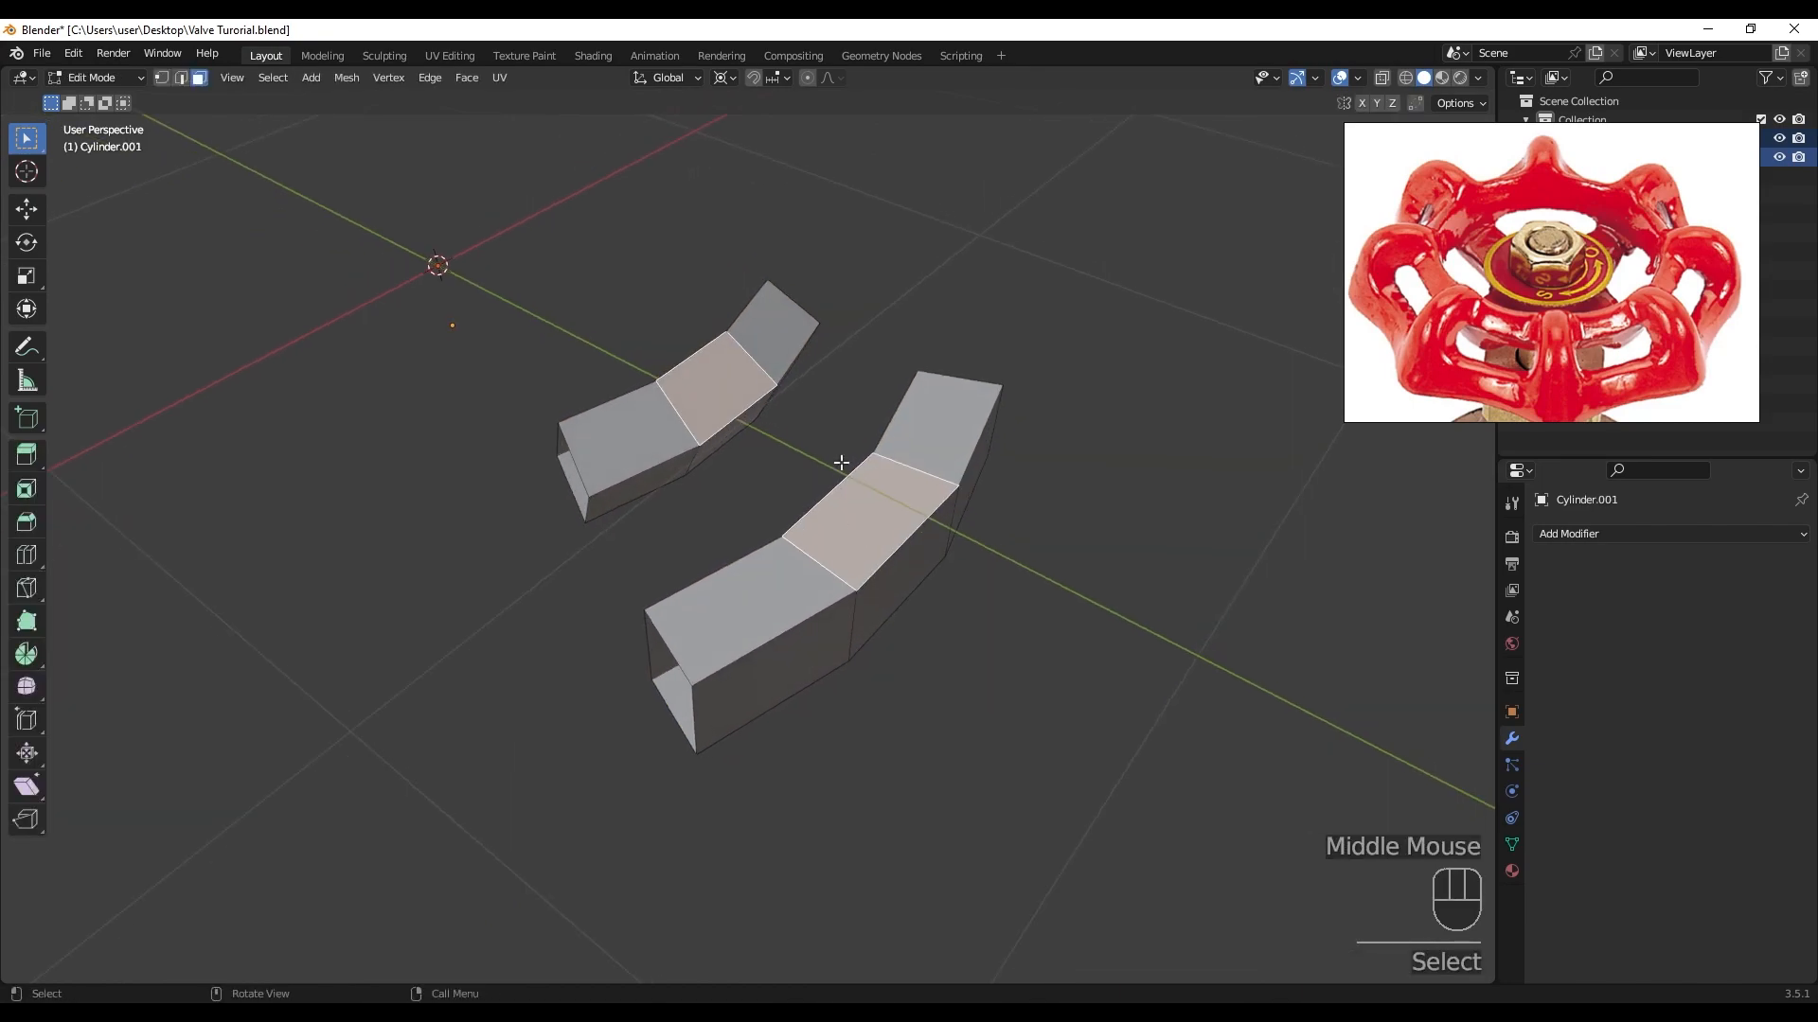
{"action": "left_click", "coordinate": [429, 77]}
{"action": "left_click", "coordinate": [455, 140]}
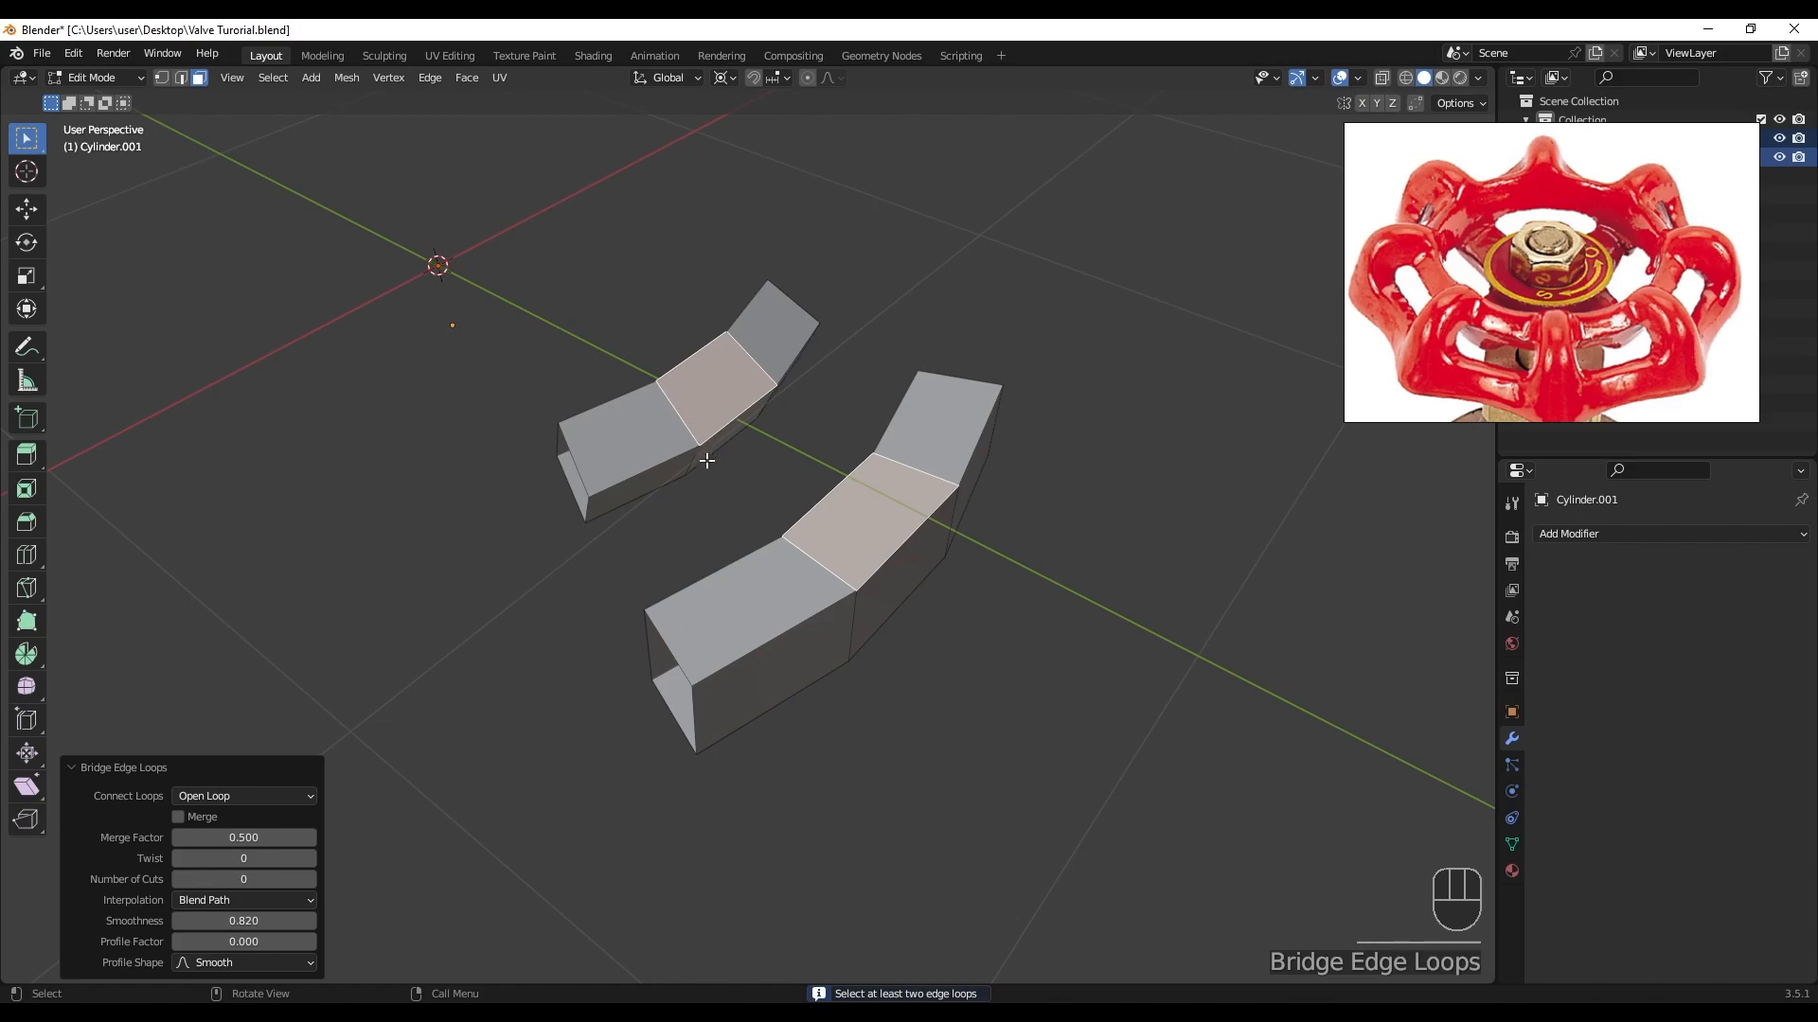
- Join the inner and outer ring segments into one mesh object in Object Mode
{"action": "key", "text": "ctrl+z"}
{"action": "key", "text": "ctrl+z"}
{"action": "middle_click_drag", "start_coordinate": [799, 495], "coordinate": [1117, 519]}
{"action": "key", "text": "Tab"}
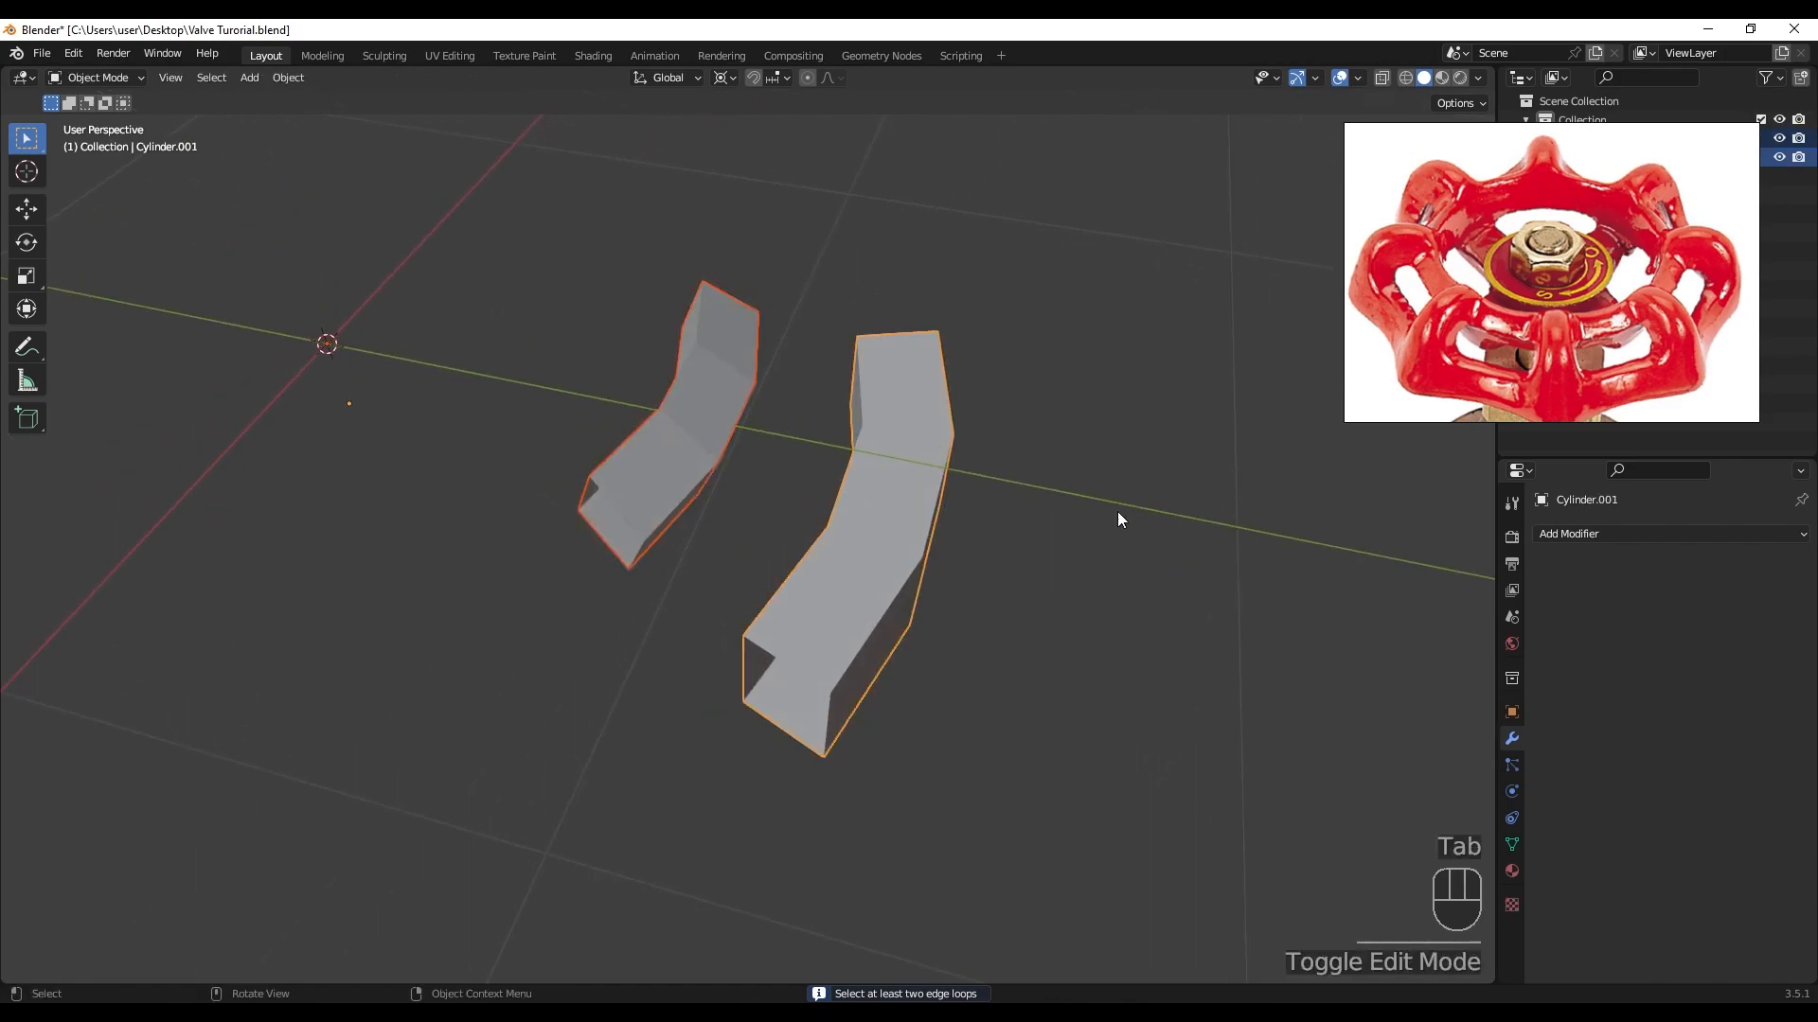
{"action": "left_click", "coordinate": [920, 457]}
{"action": "left_click", "coordinate": [426, 237]}
{"action": "left_click", "coordinate": [698, 405]}
{"action": "left_click", "coordinate": [925, 474], "text": "shift"}
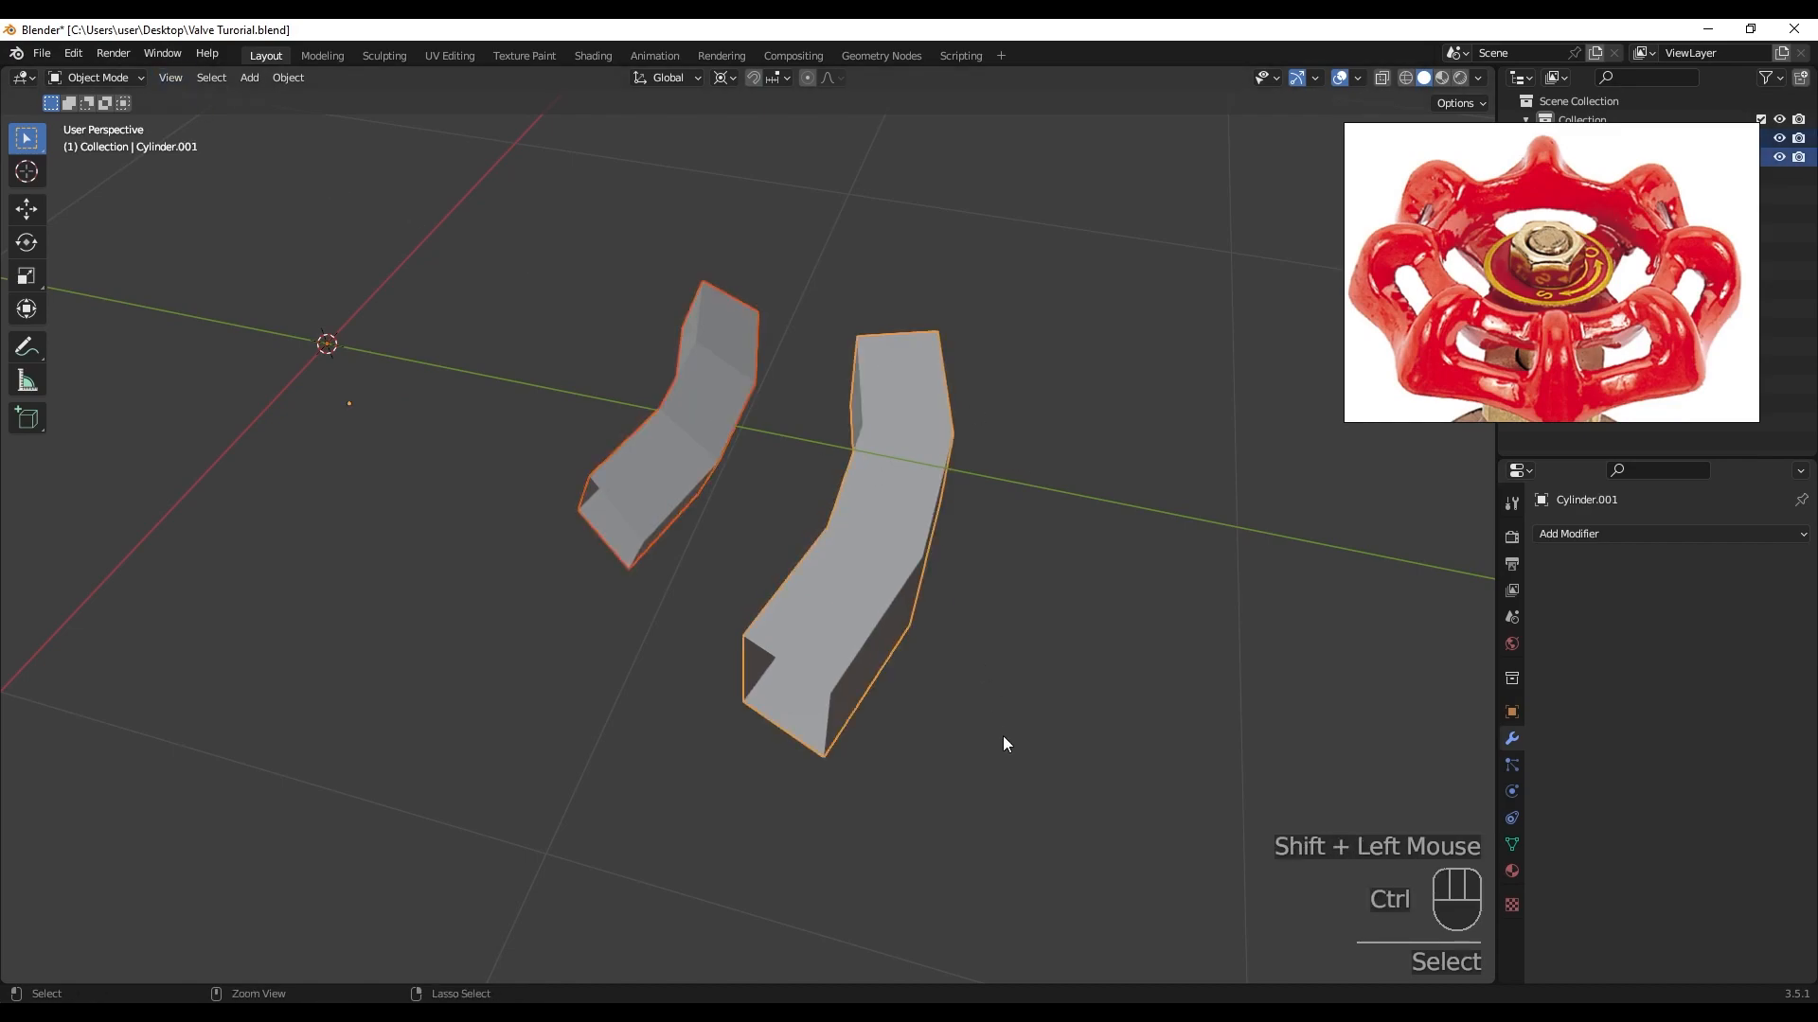
{"action": "key", "text": "ctrl+j"}
{"action": "middle_click_drag", "start_coordinate": [1002, 734], "coordinate": [938, 561]}
- Bridge the middle top faces of the inner and outer ring segments with 3 cuts to form an arched spoke
{"action": "key", "text": "Tab"}
{"action": "left_click", "coordinate": [713, 378]}
{"action": "left_click", "coordinate": [876, 492], "text": "shift"}
{"action": "middle_click_drag", "start_coordinate": [871, 495], "coordinate": [905, 474]}
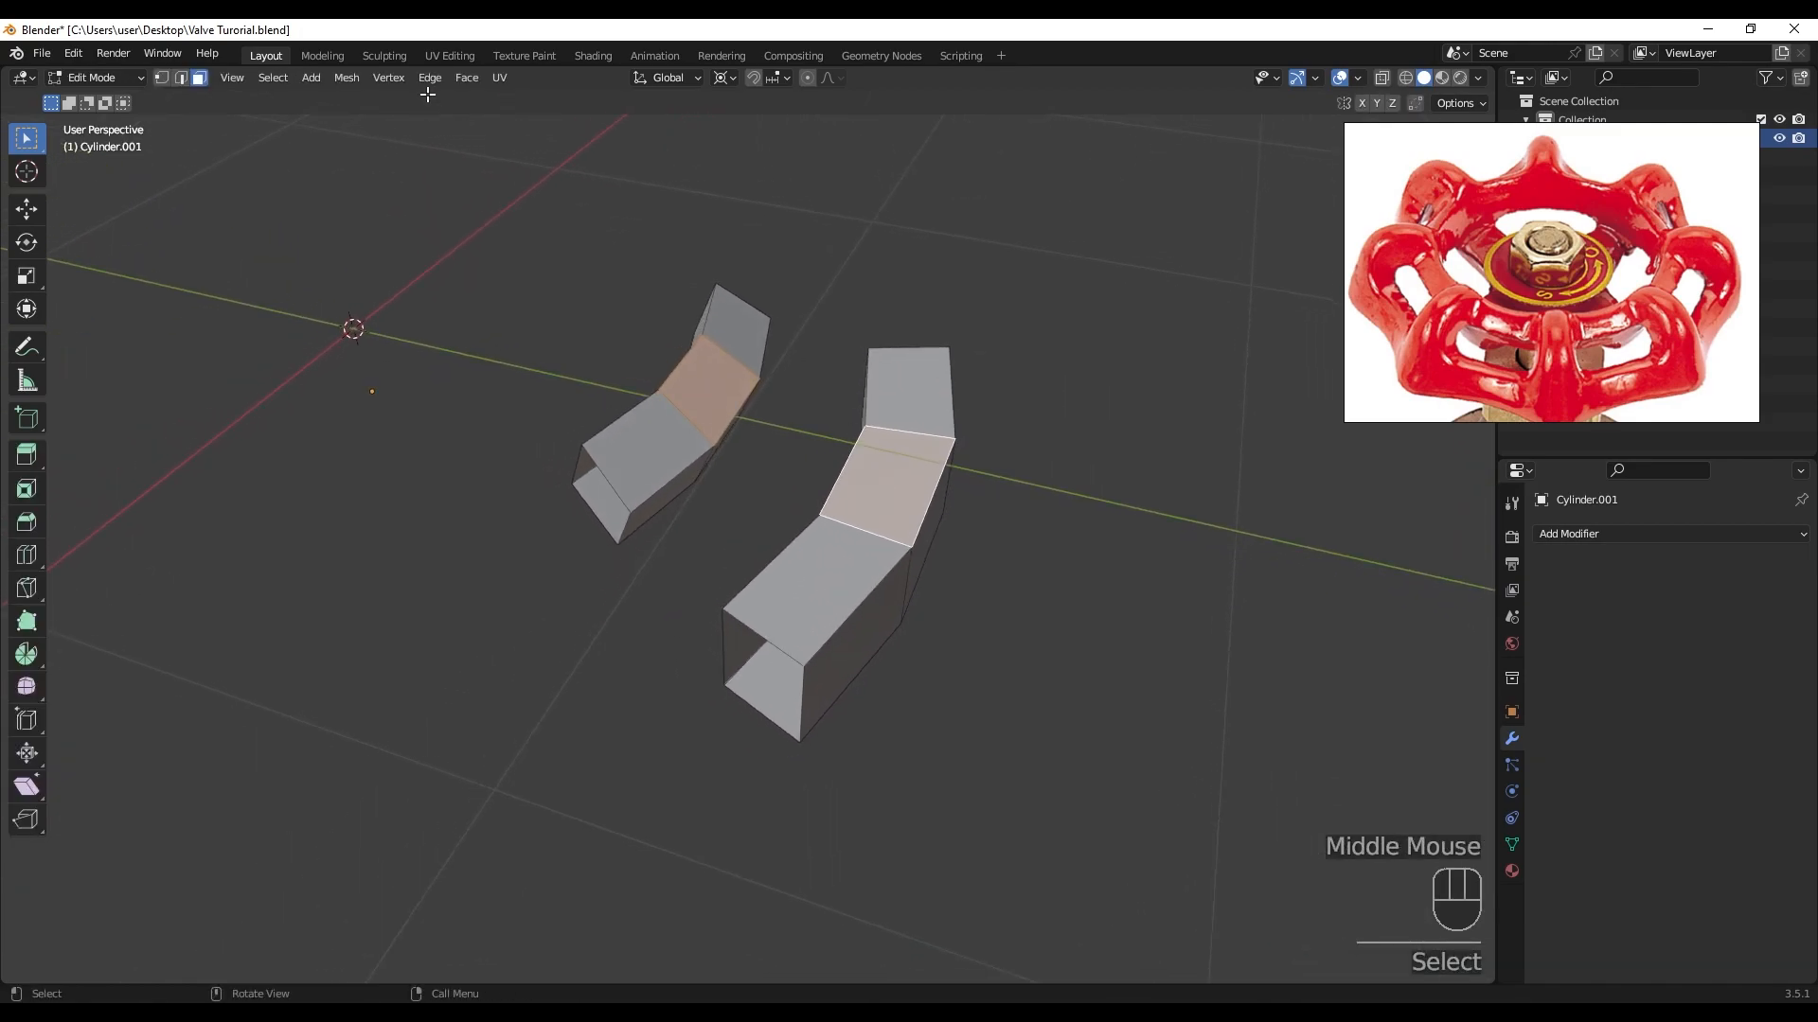
{"action": "left_click", "coordinate": [431, 77]}
{"action": "left_click", "coordinate": [462, 137]}
{"action": "middle_click_drag", "start_coordinate": [852, 407], "coordinate": [719, 682]}
{"action": "scroll", "coordinate": [867, 388], "scroll_direction": "up", "scroll_amount": 2}
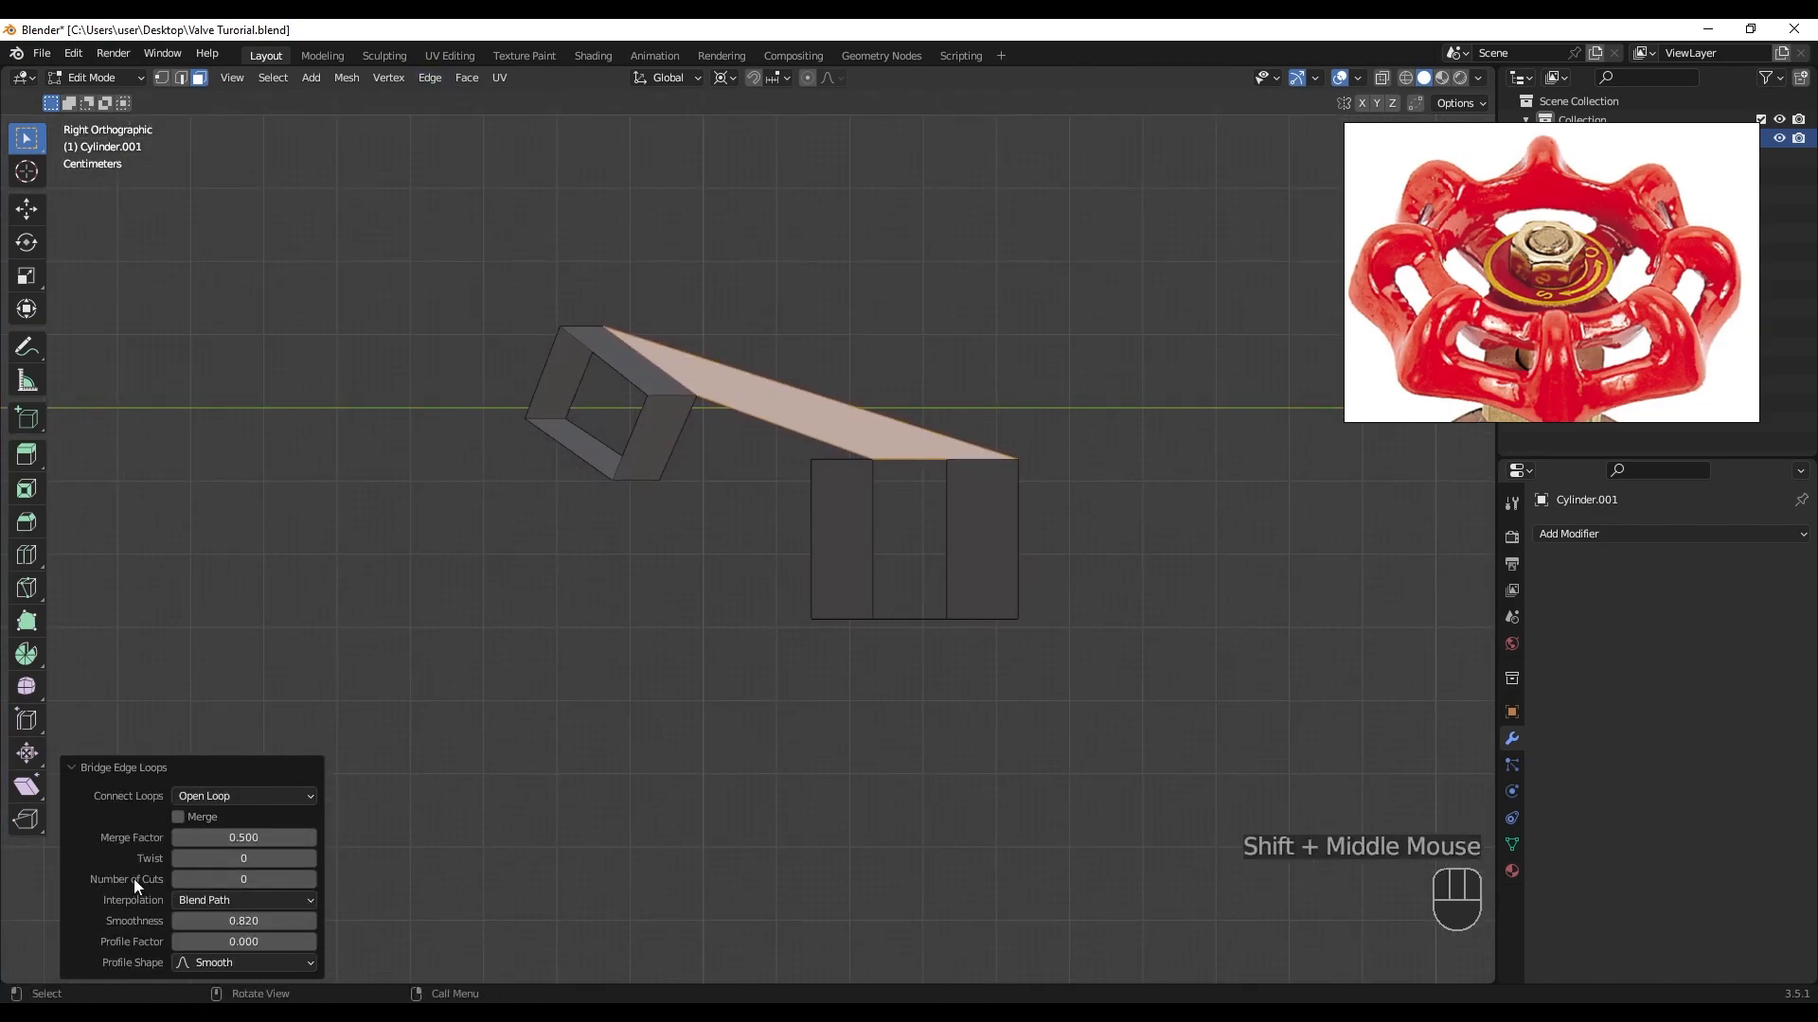
{"action": "left_click", "coordinate": [310, 879]}
{"action": "left_click", "coordinate": [311, 879]}
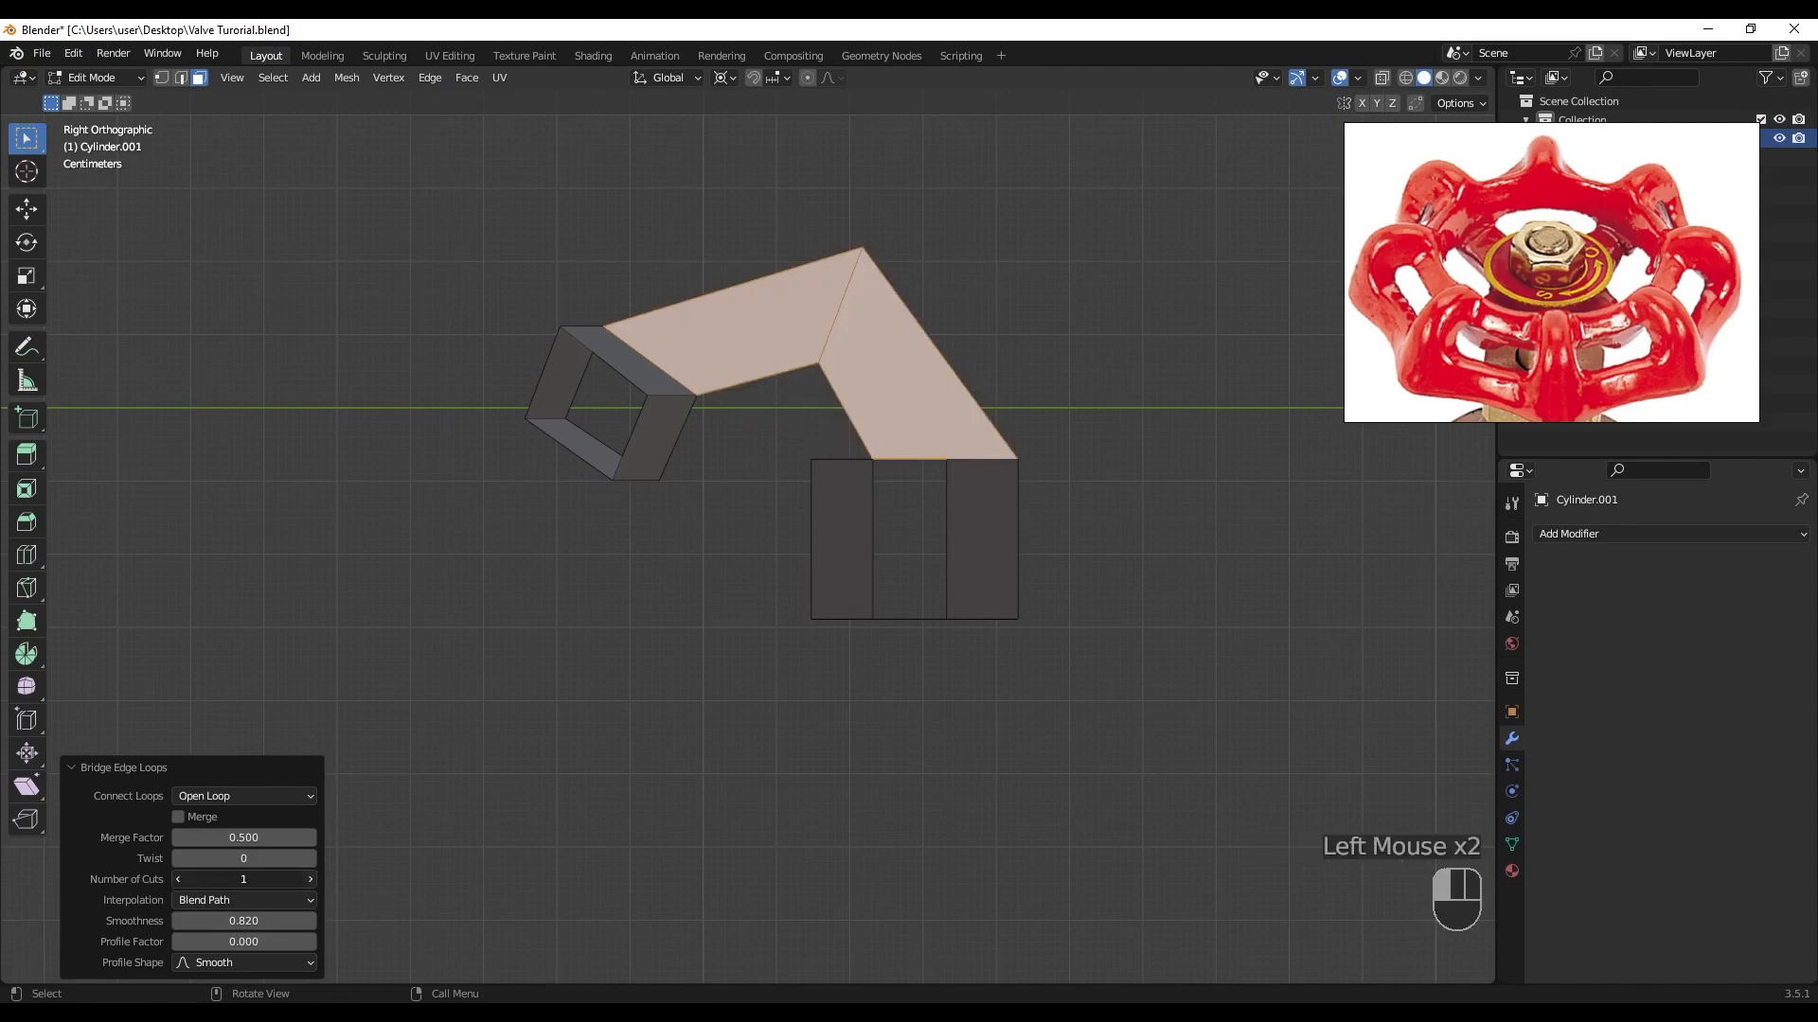
{"action": "left_click", "coordinate": [311, 879]}
{"action": "middle_click_drag", "start_coordinate": [653, 605], "coordinate": [714, 641]}
- Add a Subdivision Surface modifier to the joined segment with a viewport level of 2
{"action": "key", "text": "Tab"}
{"action": "scroll", "coordinate": [752, 566], "scroll_direction": "down", "scroll_amount": 3}
{"action": "middle_click_drag", "start_coordinate": [752, 566], "coordinate": [1107, 571]}
{"action": "key", "text": "KP_7"}
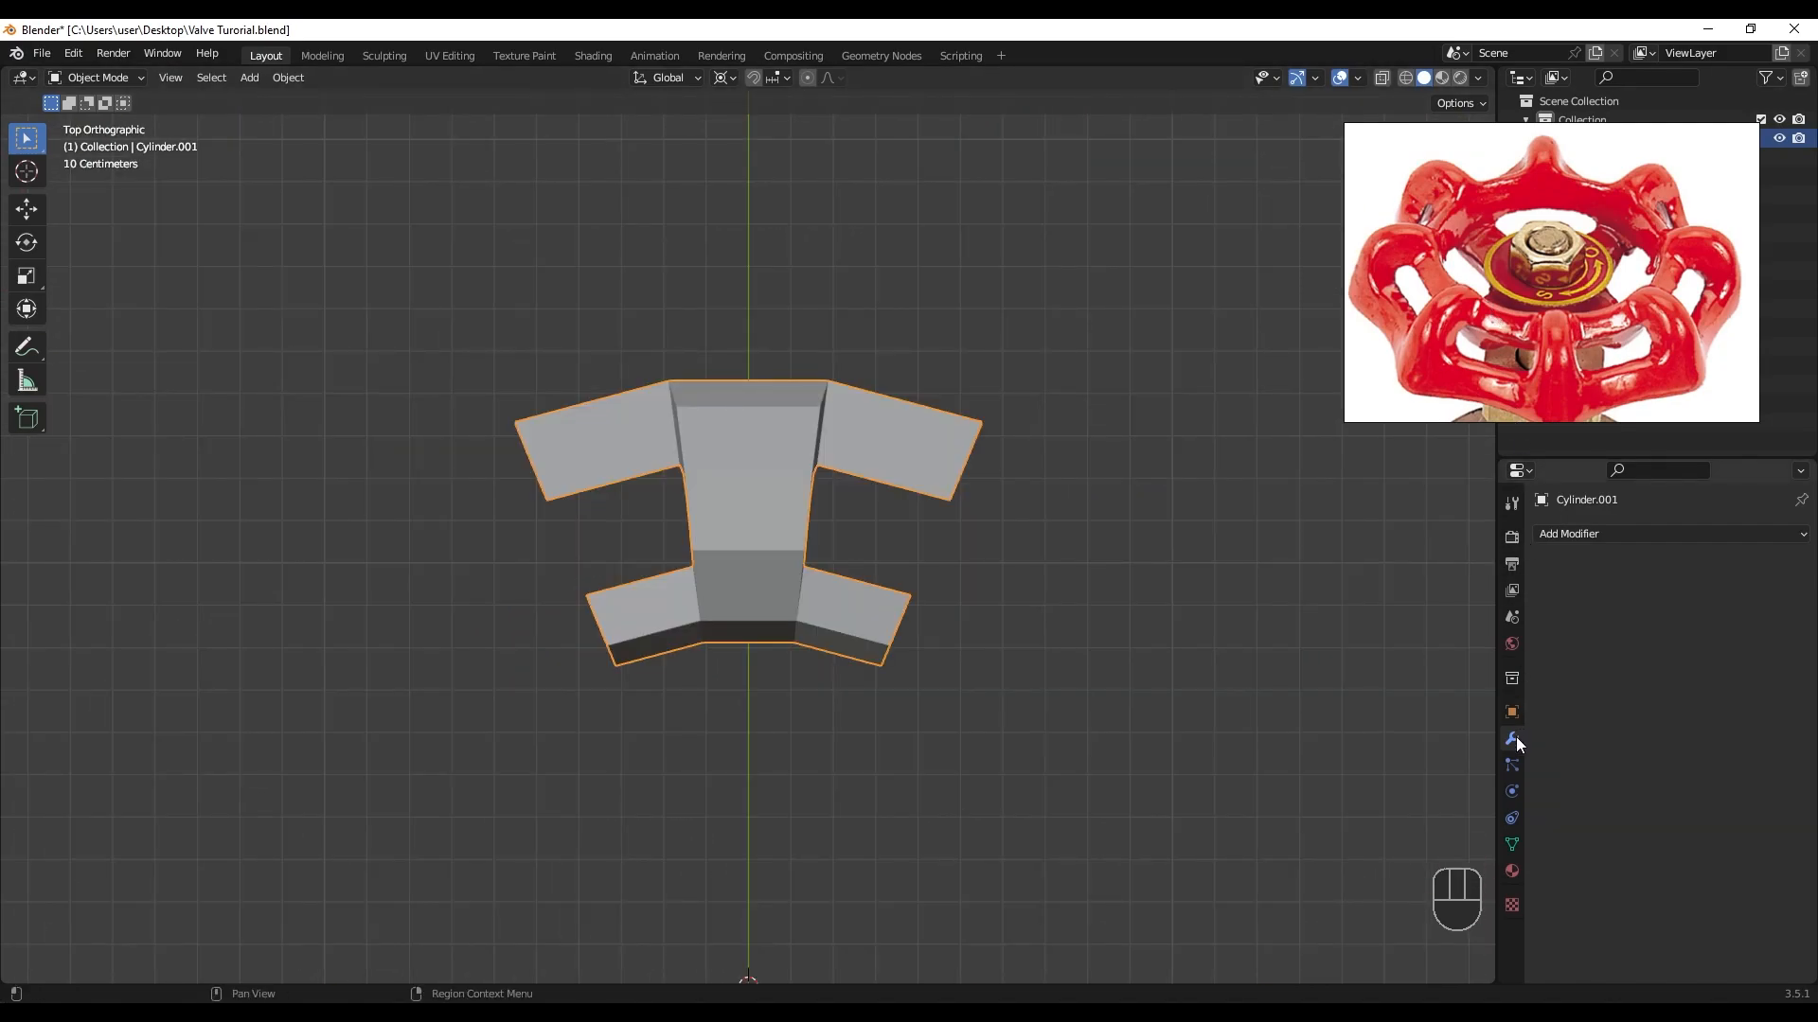
{"action": "left_click", "coordinate": [1600, 535]}
{"action": "left_click", "coordinate": [1459, 877]}
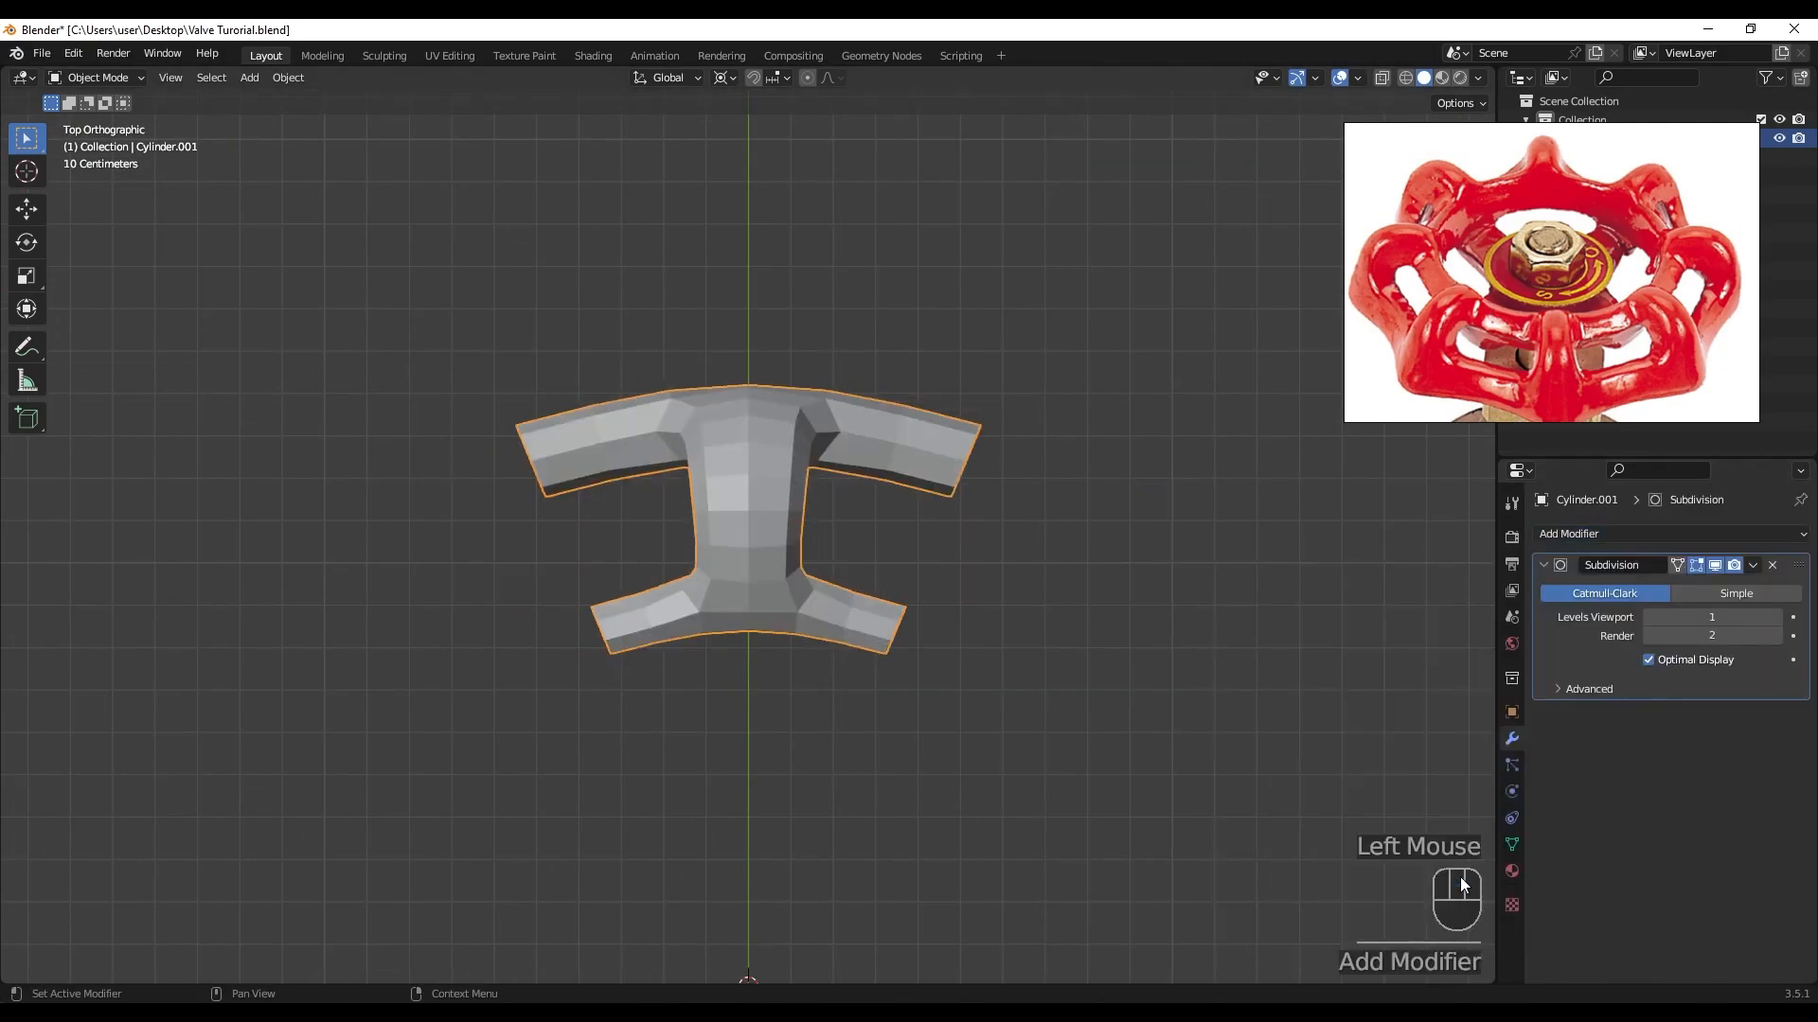
{"action": "left_click", "coordinate": [1775, 617]}
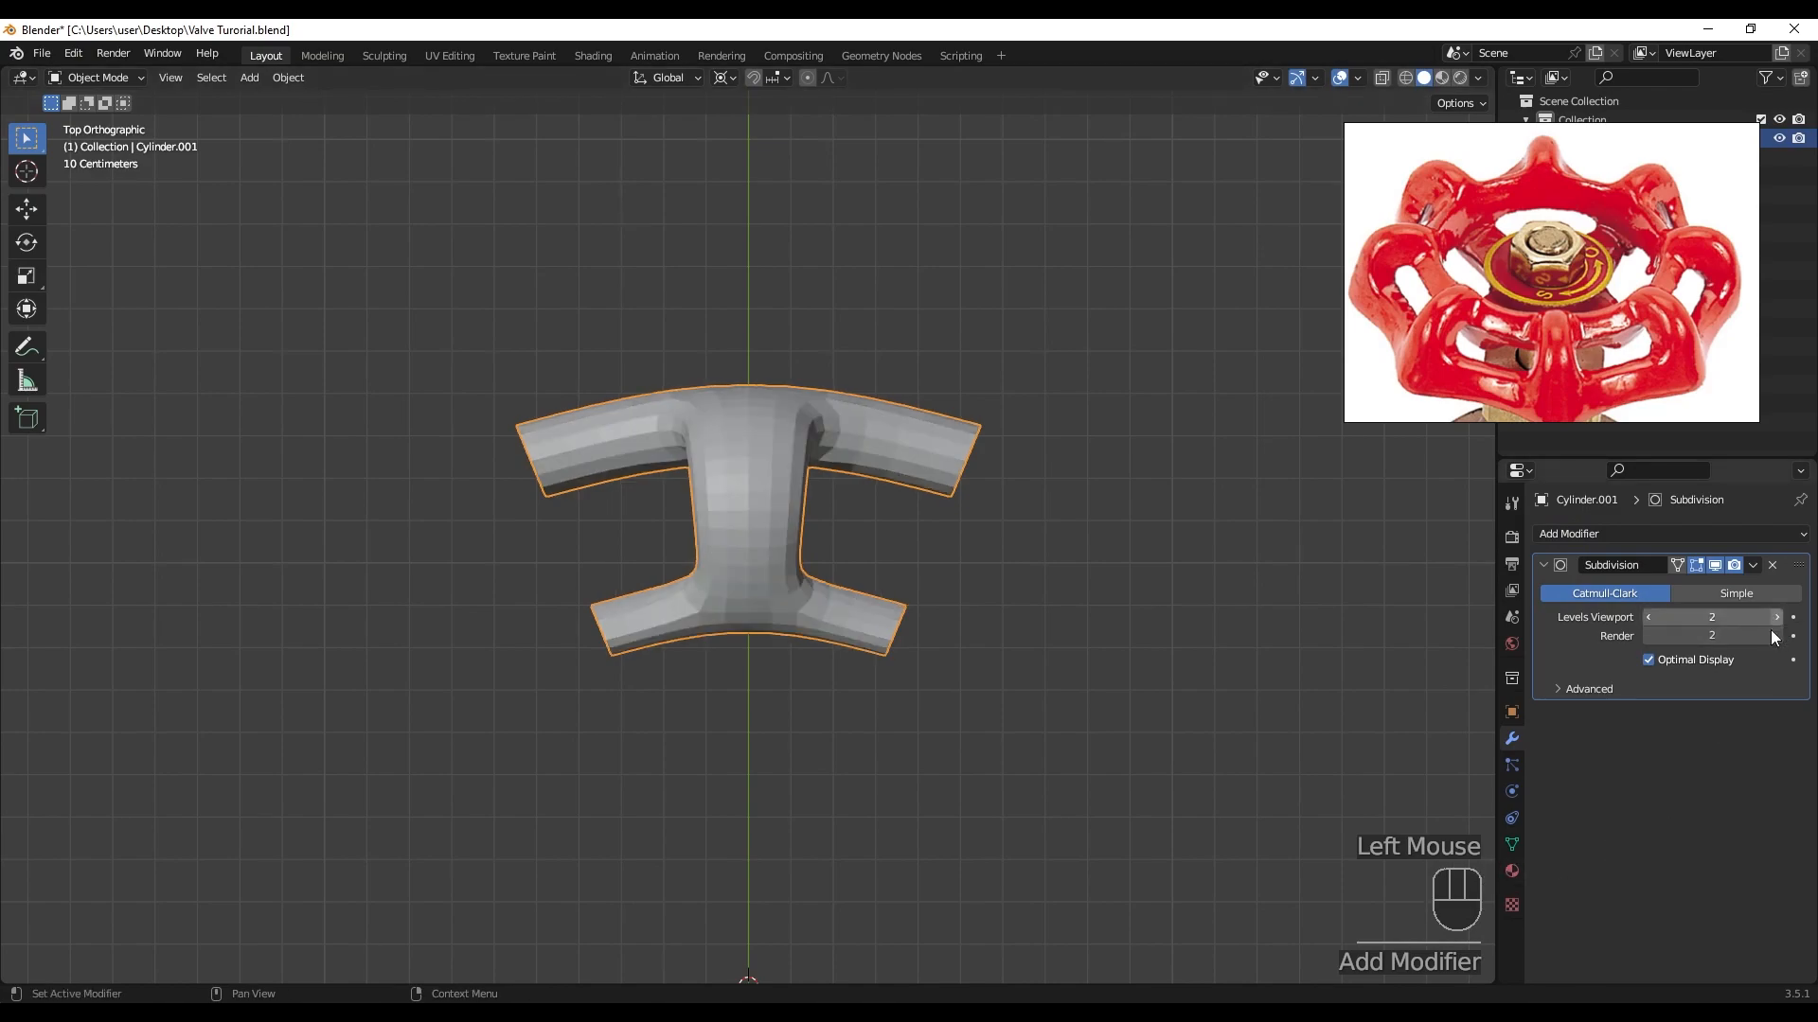
- Turn off the Subdivision modifier's display in Edit Mode
{"action": "middle_click_drag", "start_coordinate": [704, 549], "coordinate": [786, 441]}
{"action": "scroll", "coordinate": [698, 555], "scroll_direction": "up", "scroll_amount": 1}
{"action": "key", "text": "Tab"}
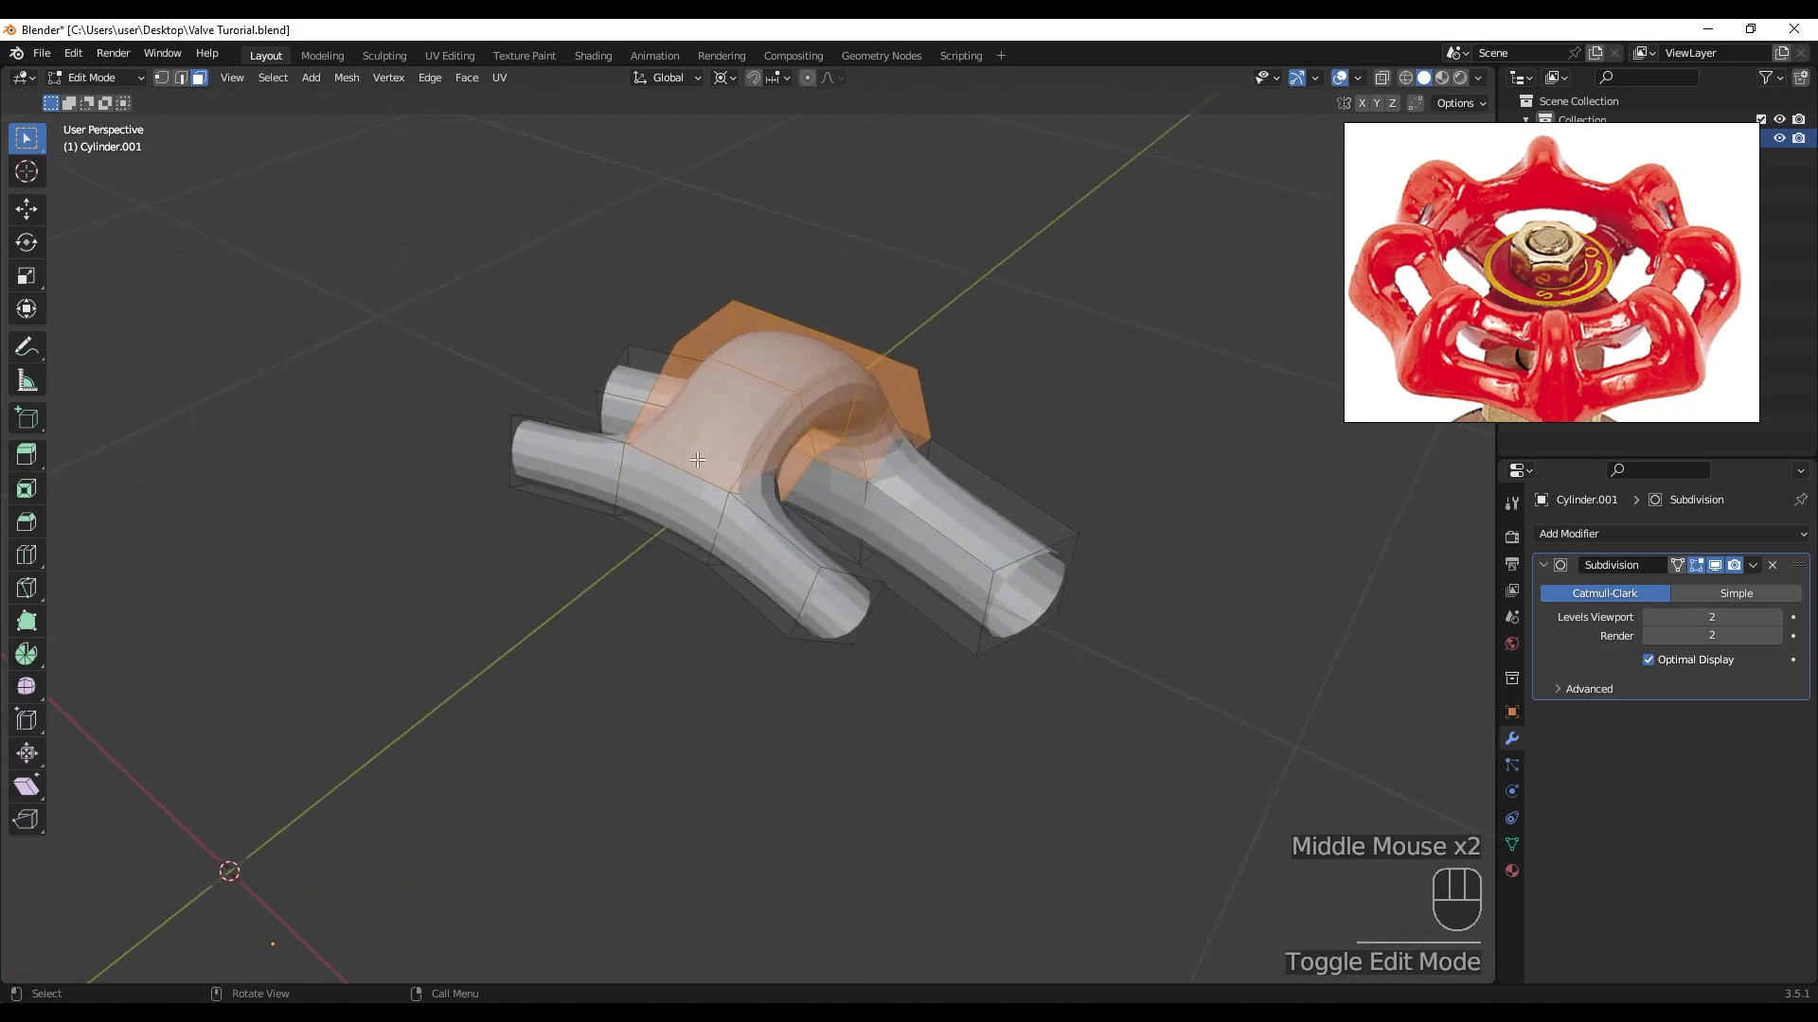
{"action": "left_click", "coordinate": [1697, 566]}
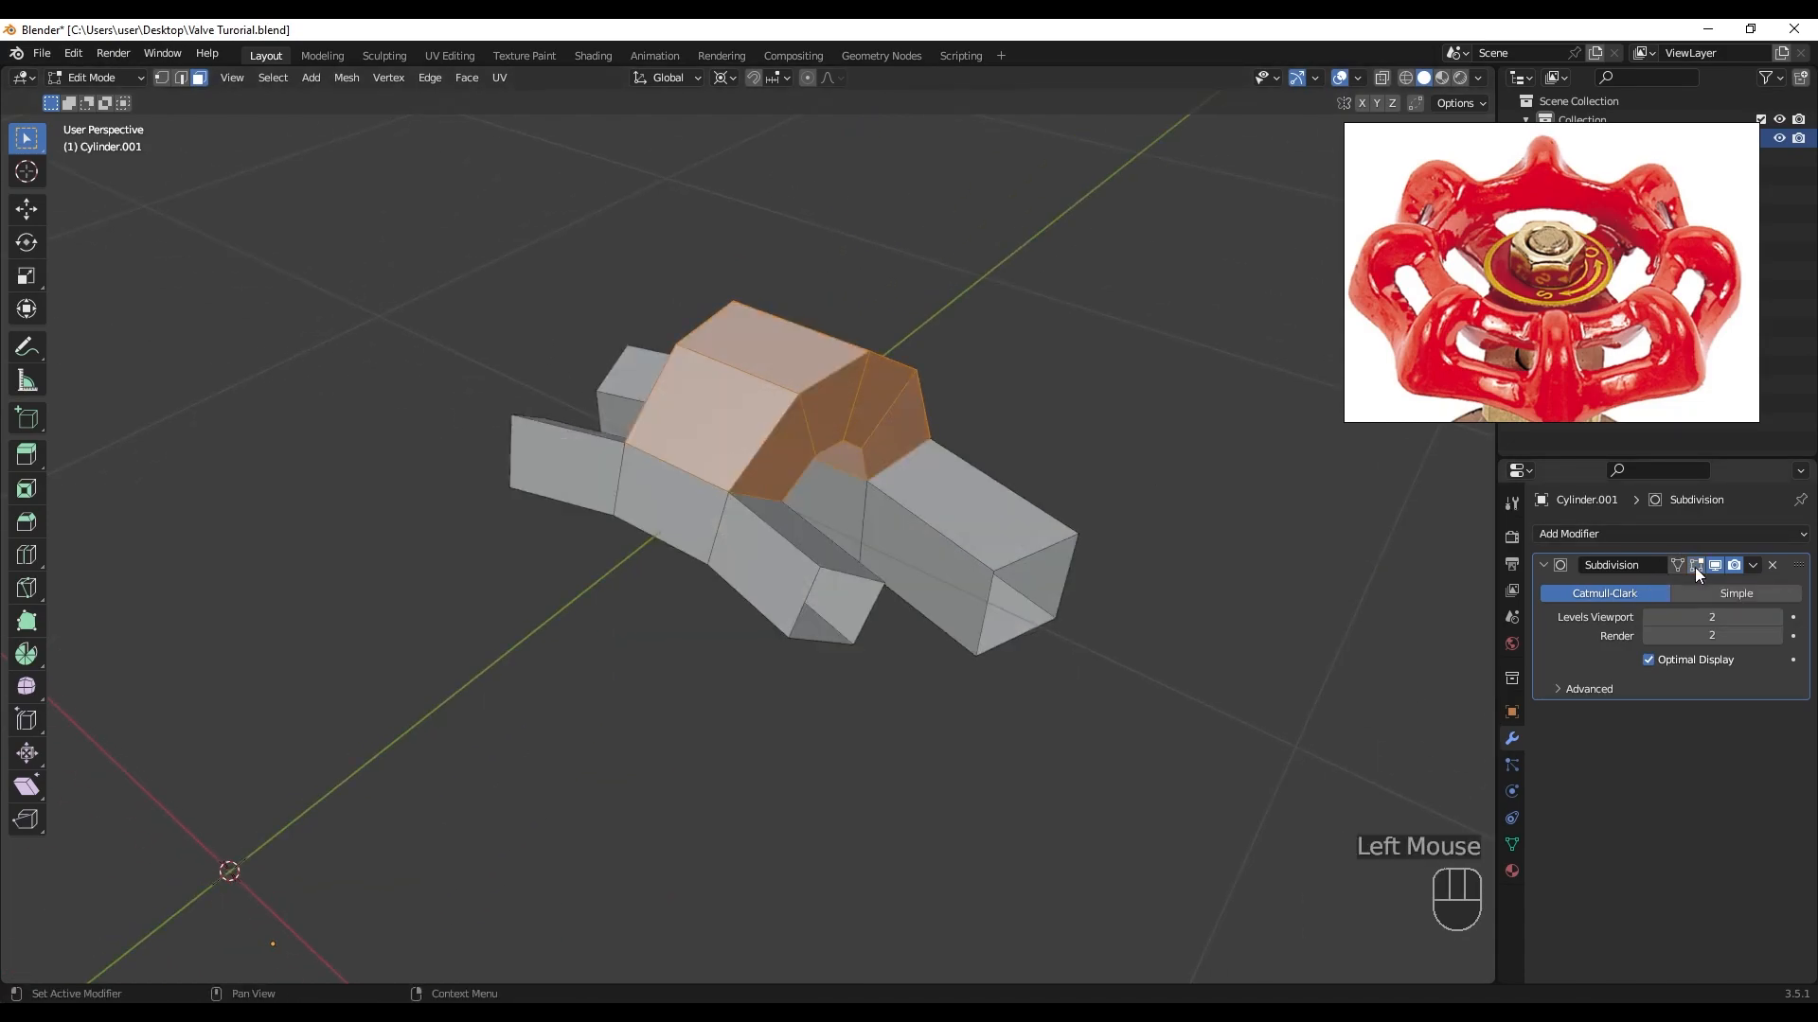
- Add a centred lengthwise loop cut along the arched spoke and across the two rings' middle faces
{"action": "middle_click_drag", "start_coordinate": [748, 478], "coordinate": [773, 493]}
{"action": "key", "text": "ctrl+r"}
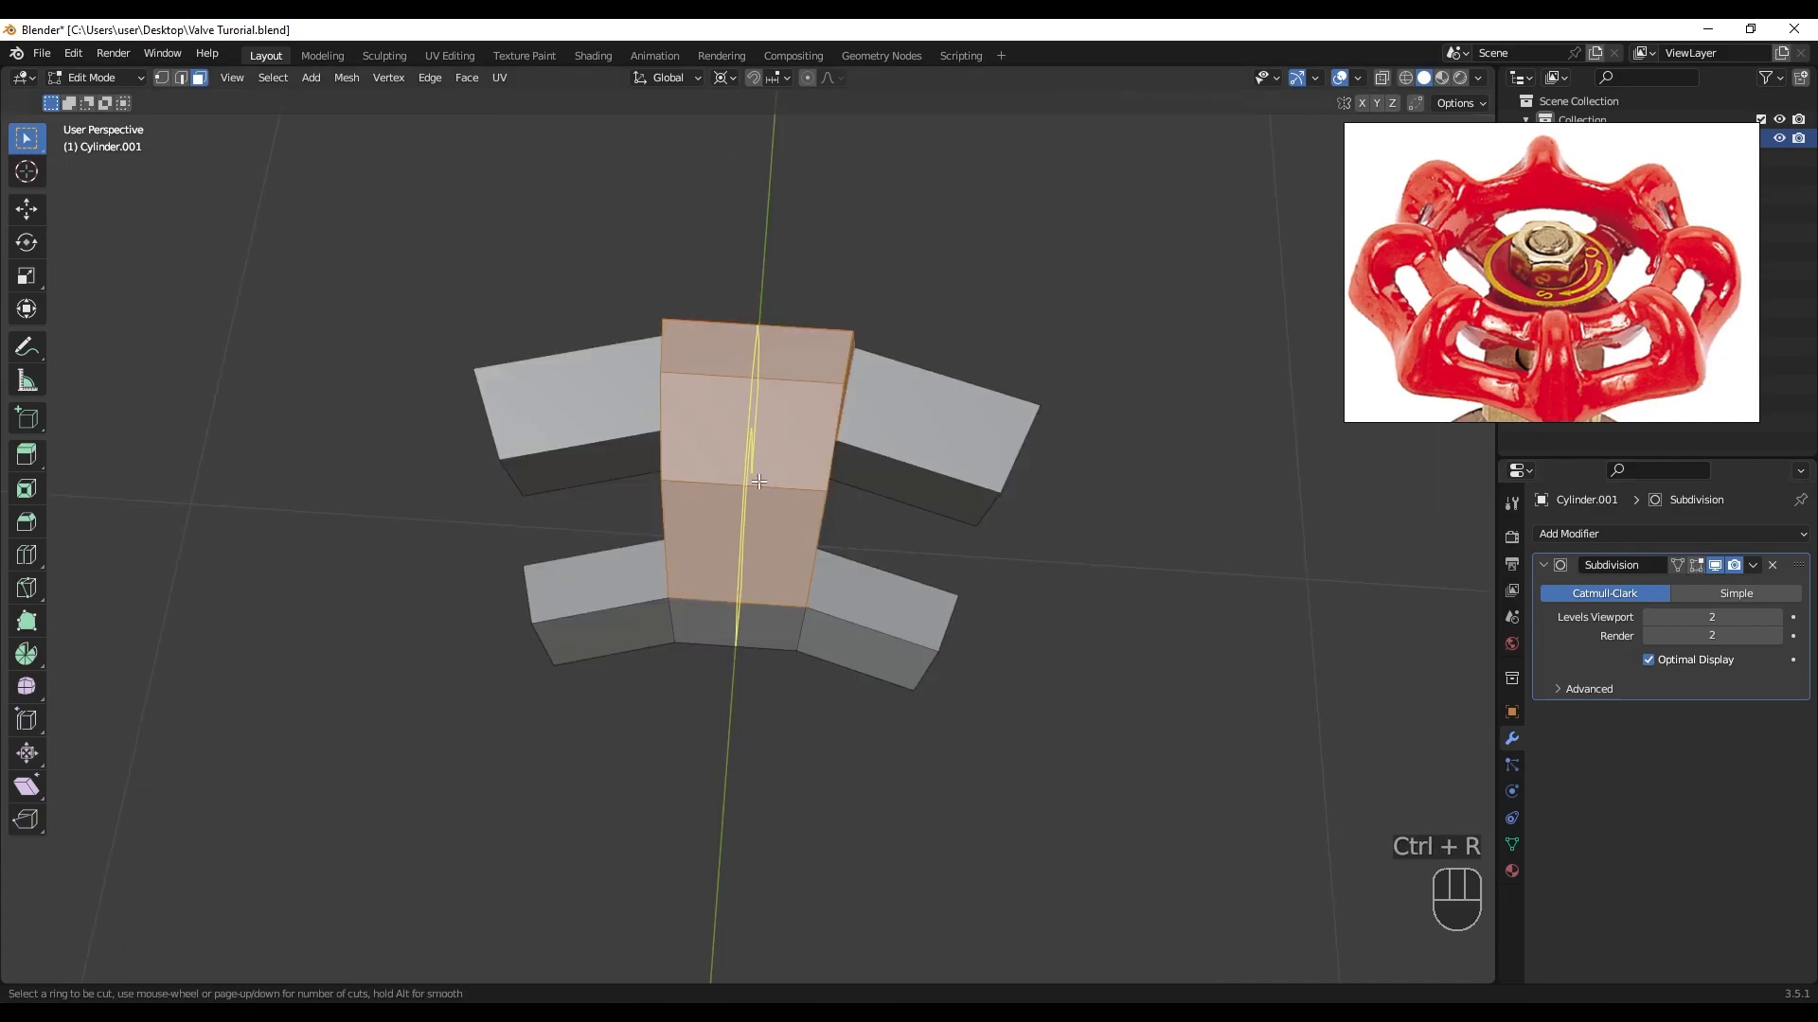
{"action": "left_click", "coordinate": [757, 478]}
- Move the spoke's centre ridge edges about 0.05 m outward in Y and 0.07 m up in the right view
{"action": "middle_click_drag", "start_coordinate": [868, 527], "coordinate": [741, 381]}
{"action": "left_click", "coordinate": [1055, 483]}
{"action": "mouse_move", "coordinate": [1055, 483]}
{"action": "middle_mouse_down"}
{"action": "mouse_move", "coordinate": [861, 451]}
{"action": "mouse_move", "coordinate": [1020, 490]}
{"action": "middle_mouse_up"}
{"action": "left_click", "coordinate": [885, 428], "text": "ctrl"}
{"action": "key", "text": "g"}
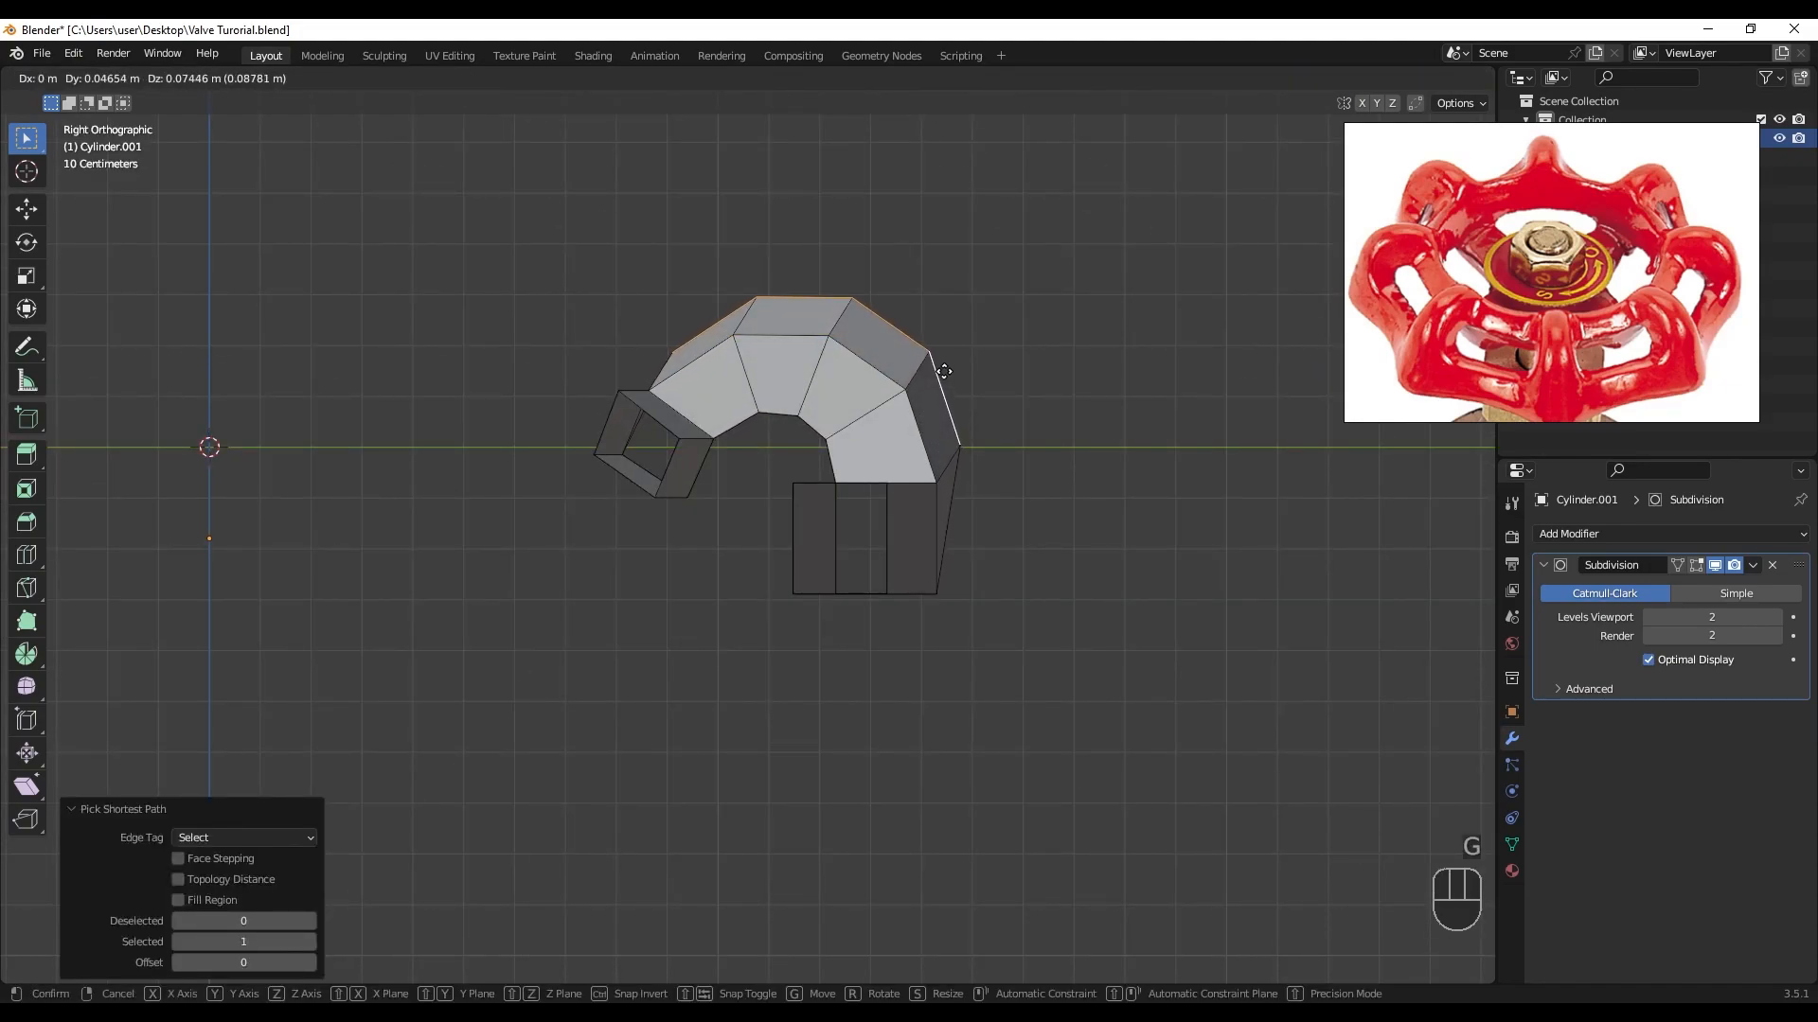
{"action": "left_click", "coordinate": [944, 370]}
- Move the two ridge vertices on the outer ring side individually so that the spoke's outer profile bulges further outward
{"action": "key", "text": "1"}
{"action": "left_click_drag", "start_coordinate": [947, 418], "coordinate": [999, 466]}
{"action": "key", "text": "g"}
{"action": "left_click", "coordinate": [1016, 506]}
{"action": "left_click", "coordinate": [944, 343]}
{"action": "key", "text": "g"}
{"action": "left_click", "coordinate": [966, 339]}
- Raise the spoke's two topmost ridge vertices slightly and spread them a little apart
{"action": "left_click_drag", "start_coordinate": [879, 263], "coordinate": [739, 309]}
{"action": "key", "text": "g"}
{"action": "left_click", "coordinate": [849, 301]}
{"action": "key", "text": "g"}
{"action": "left_click", "coordinate": [731, 297]}
- Reposition the ridge vertex beside the inner ring downward and inward so the ridge blends into the ring
{"action": "left_click", "coordinate": [679, 354]}
{"action": "key", "text": "g"}
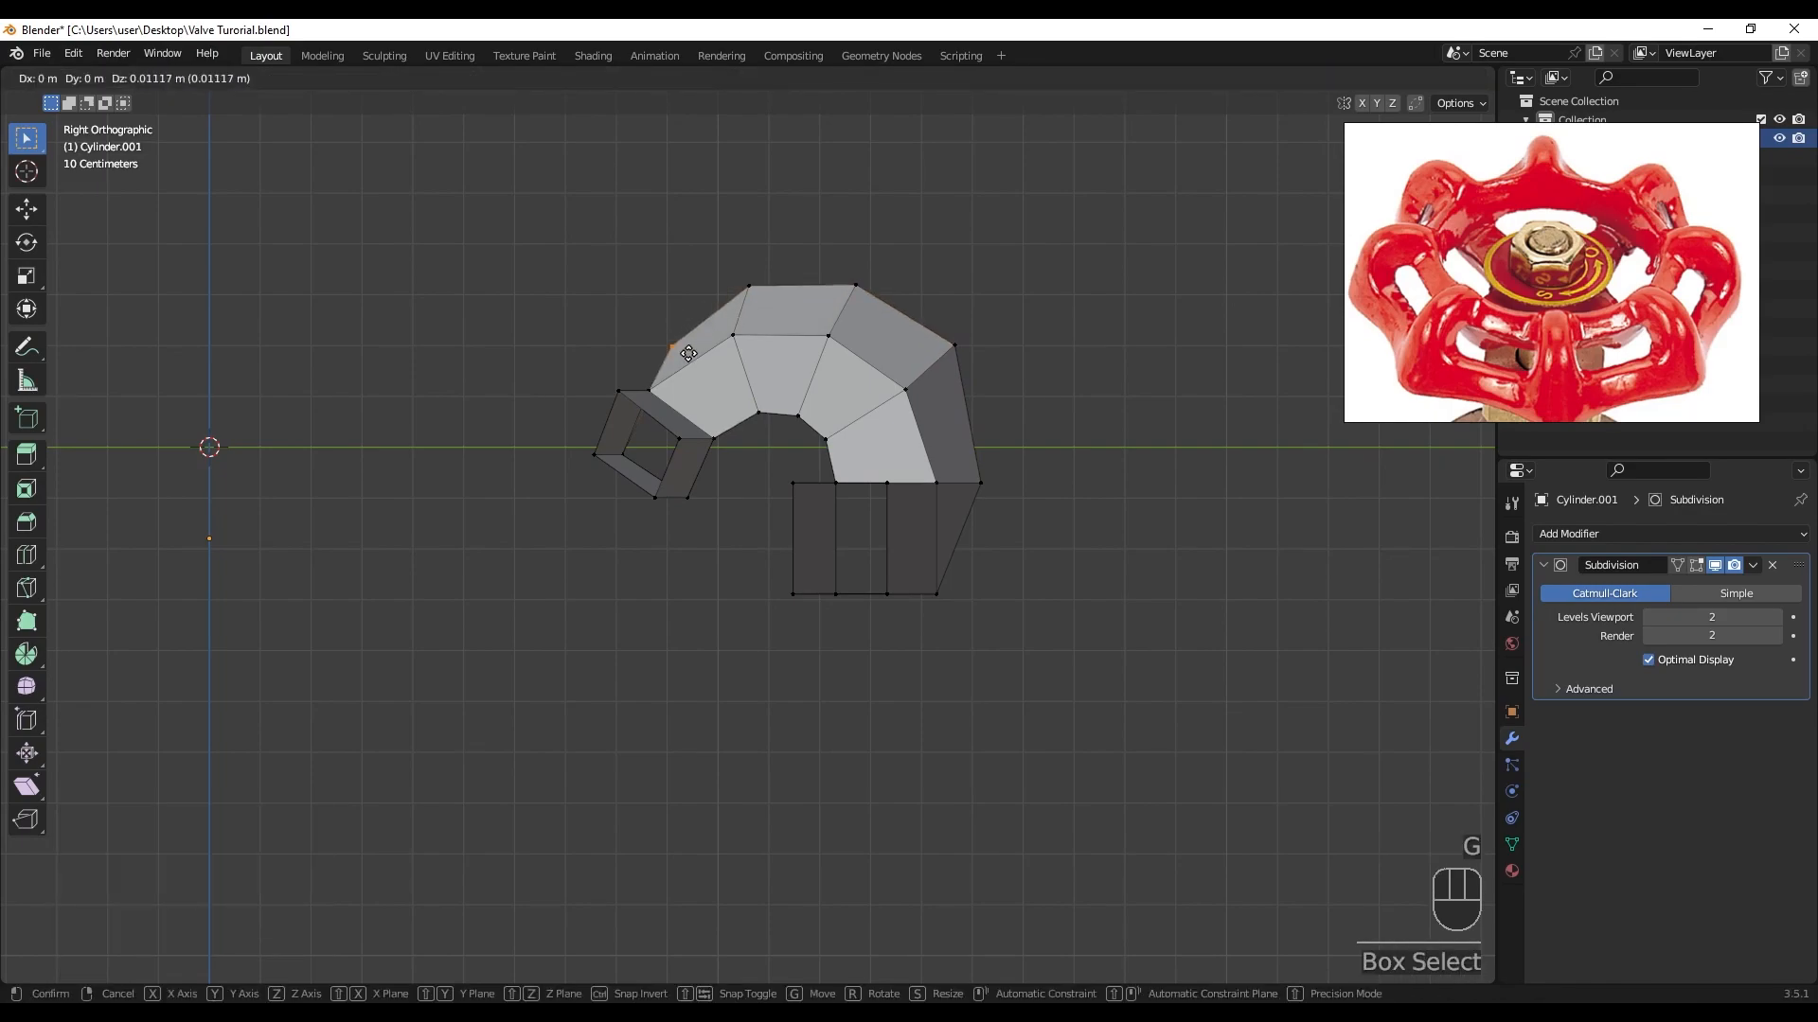
{"action": "left_click", "coordinate": [690, 355]}
{"action": "mouse_move", "coordinate": [690, 355]}
{"action": "middle_mouse_down"}
{"action": "mouse_move", "coordinate": [991, 488]}
{"action": "mouse_move", "coordinate": [848, 461]}
{"action": "mouse_move", "coordinate": [905, 450]}
{"action": "mouse_move", "coordinate": [879, 529]}
{"action": "mouse_move", "coordinate": [1002, 566]}
{"action": "mouse_move", "coordinate": [852, 555]}
{"action": "mouse_move", "coordinate": [779, 609]}
{"action": "mouse_move", "coordinate": [741, 676]}
{"action": "mouse_move", "coordinate": [720, 647]}
{"action": "middle_mouse_up"}
{"action": "key", "text": "g"}
{"action": "left_click", "coordinate": [870, 478]}
{"action": "key", "text": "g"}
{"action": "left_click", "coordinate": [923, 444]}
{"action": "key", "text": "Tab"}
{"action": "key", "text": "Tab"}
- Scale the end edges of both outer ring arms to about 0.903 around the 3D Cursor in wireframe top view
{"action": "key", "text": "2"}
{"action": "key", "text": "z"}
{"action": "left_click", "coordinate": [353, 398]}
{"action": "left_click_drag", "start_coordinate": [354, 398], "coordinate": [478, 549]}
{"action": "left_click_drag", "start_coordinate": [1019, 335], "coordinate": [1148, 619], "text": "shift"}
{"action": "scroll", "coordinate": [1038, 690], "scroll_direction": "down", "scroll_amount": 1}
{"action": "middle_click_drag", "start_coordinate": [1038, 691], "coordinate": [989, 576], "text": "shift"}
{"action": "scroll", "coordinate": [1018, 577], "scroll_direction": "down", "scroll_amount": 1}
{"action": "scroll", "coordinate": [1490, 331], "scroll_direction": "up", "scroll_amount": 1}
{"action": "left_click", "coordinate": [724, 78]}
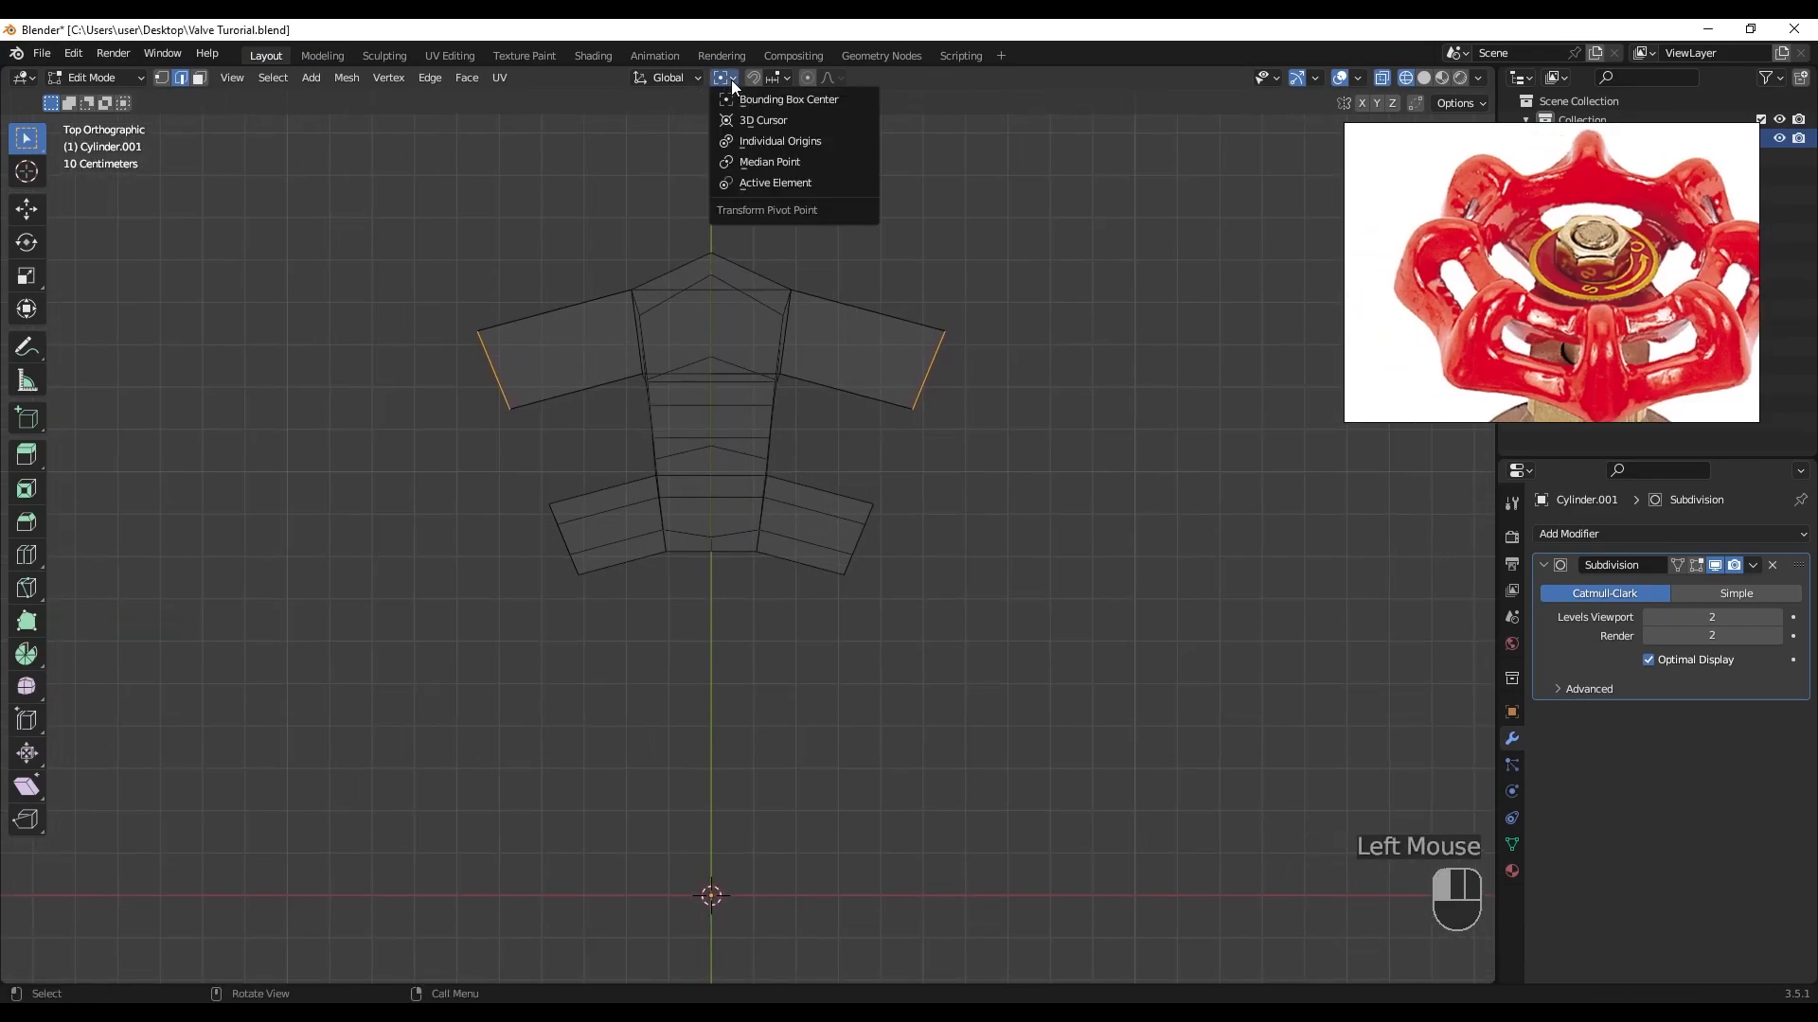
{"action": "left_click", "coordinate": [748, 120]}
{"action": "key", "text": "s"}
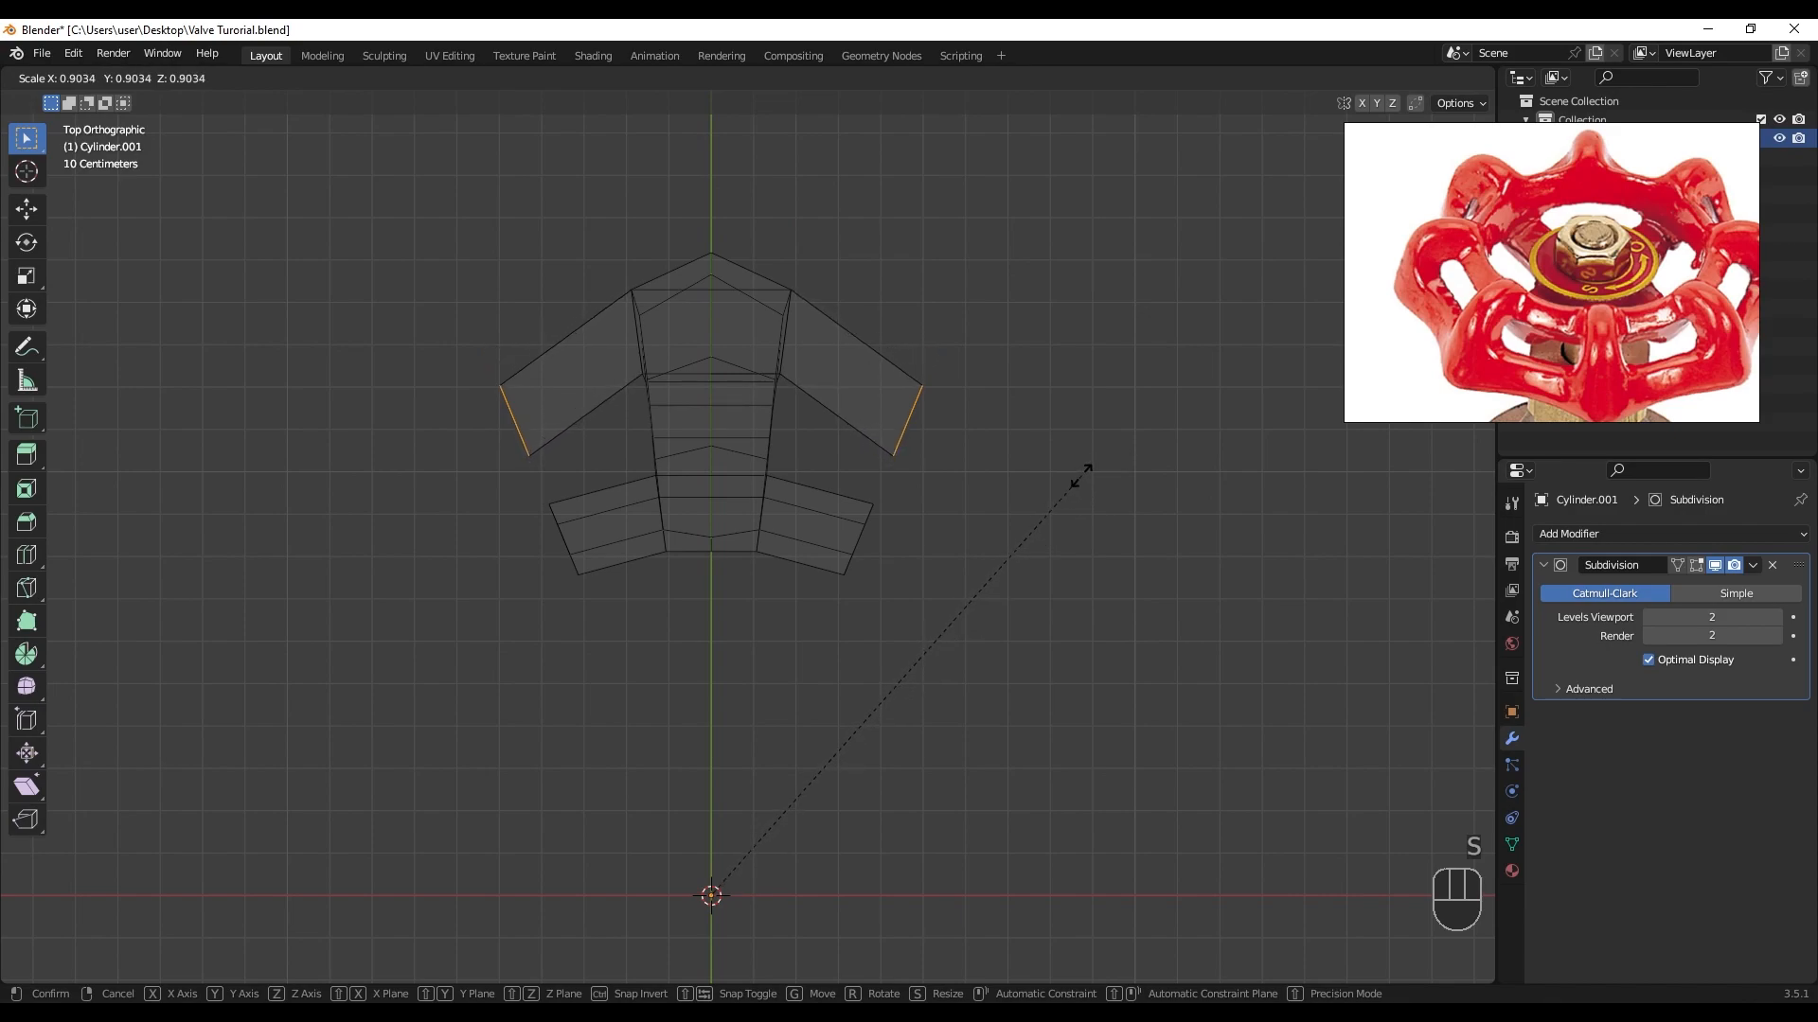
{"action": "left_click", "coordinate": [1081, 473]}
- Compare the arms with the enlarged reference photo and rescale their end edges by about 1.004 around the 3D Cursor
{"action": "scroll", "coordinate": [1420, 322], "scroll_direction": "up", "scroll_amount": 5}
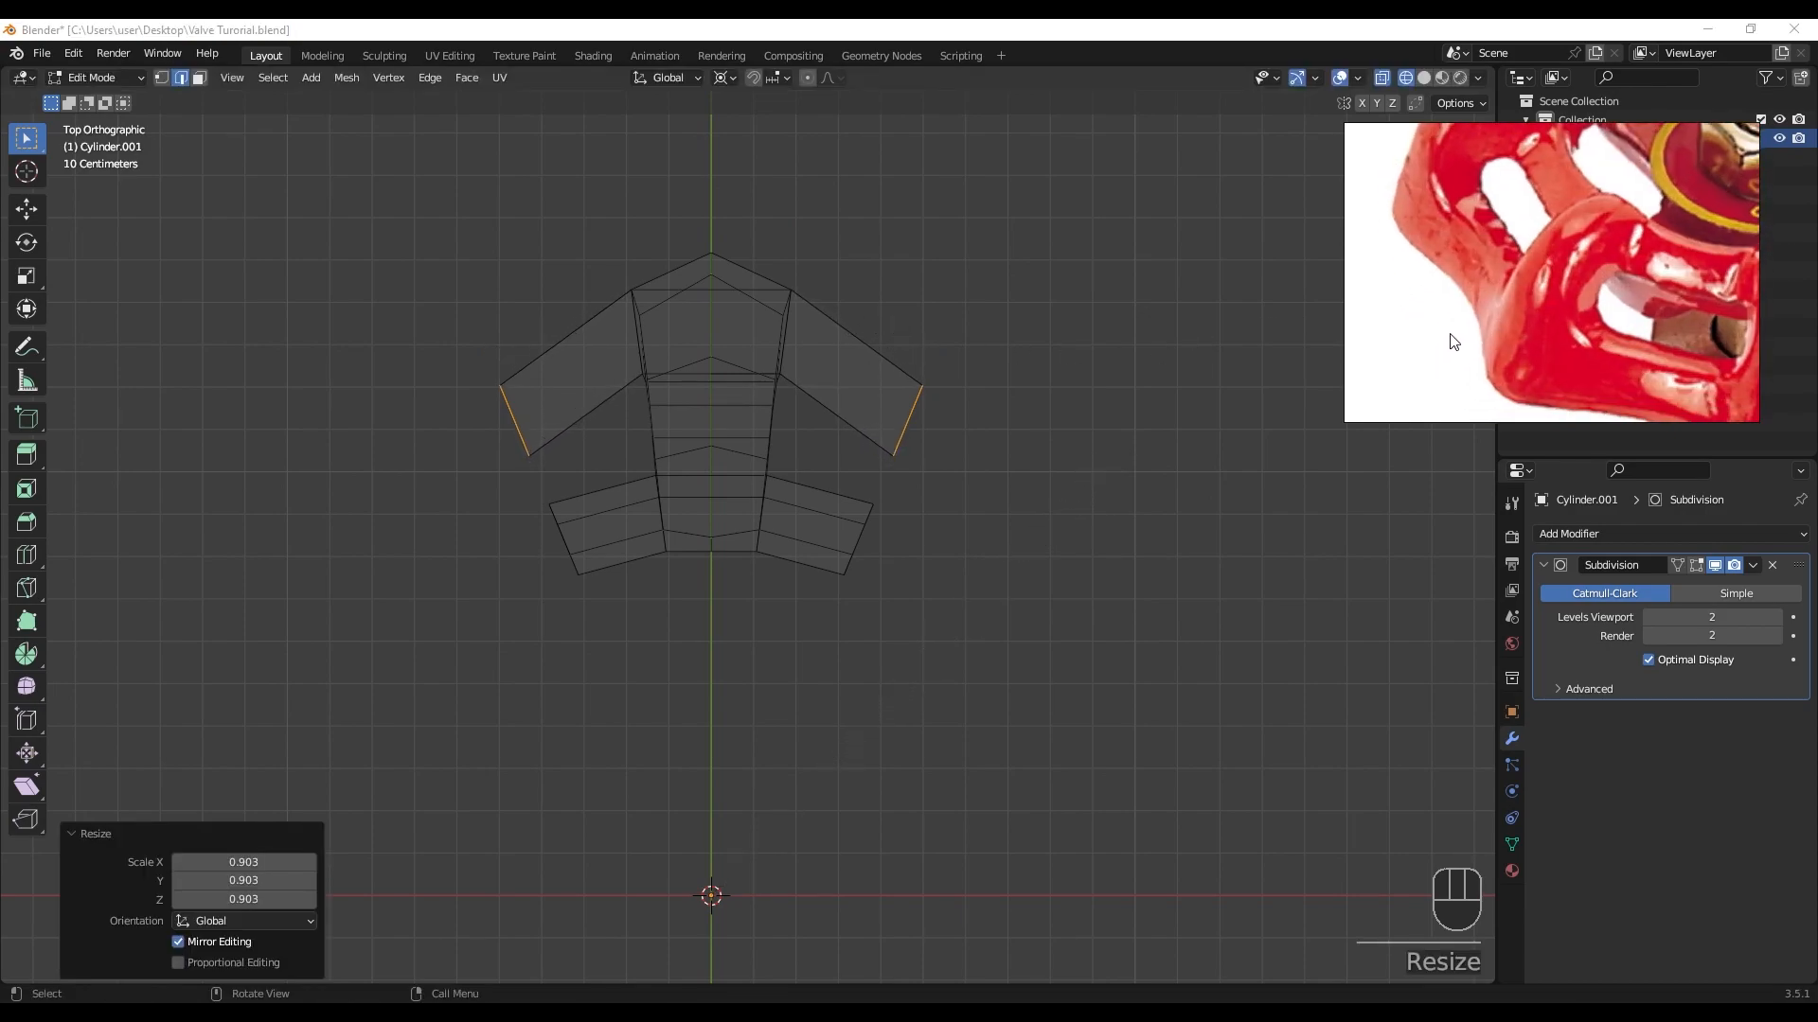
{"action": "scroll", "coordinate": [1449, 316], "scroll_direction": "down", "scroll_amount": 2}
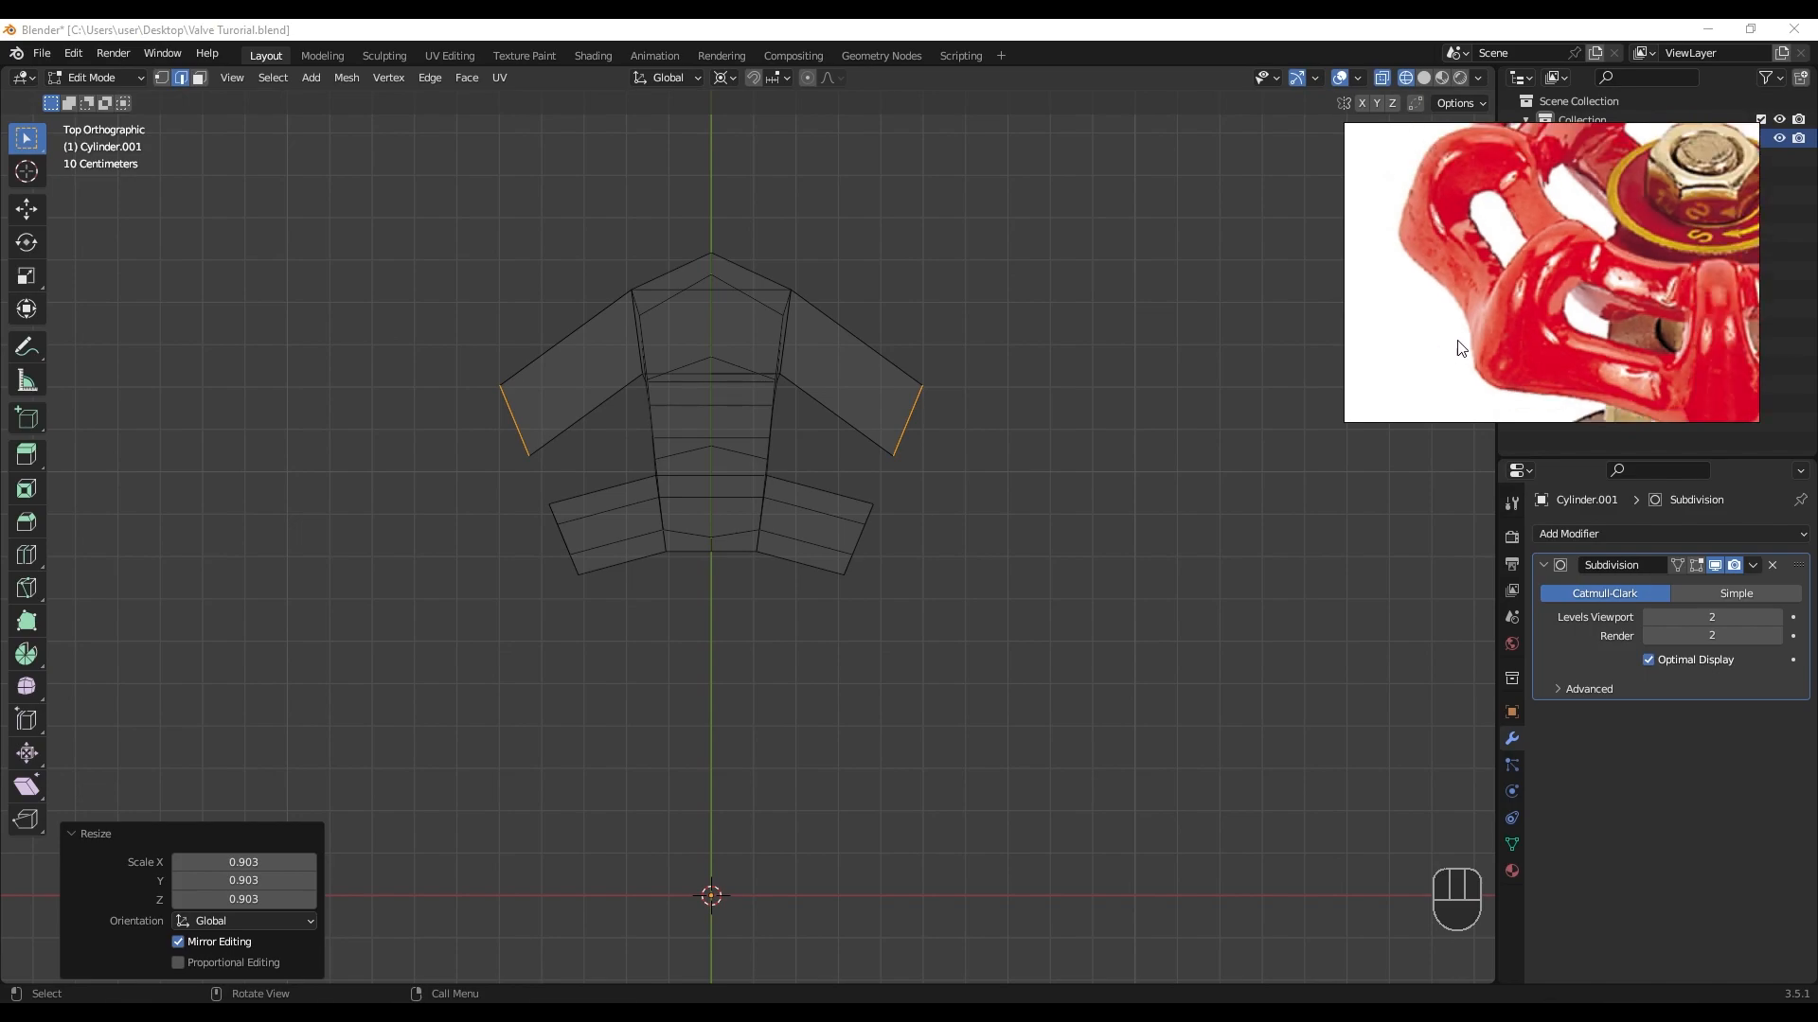
{"action": "scroll", "coordinate": [1041, 407], "scroll_direction": "down", "scroll_amount": 2}
{"action": "middle_click_drag", "start_coordinate": [986, 458], "coordinate": [850, 453]}
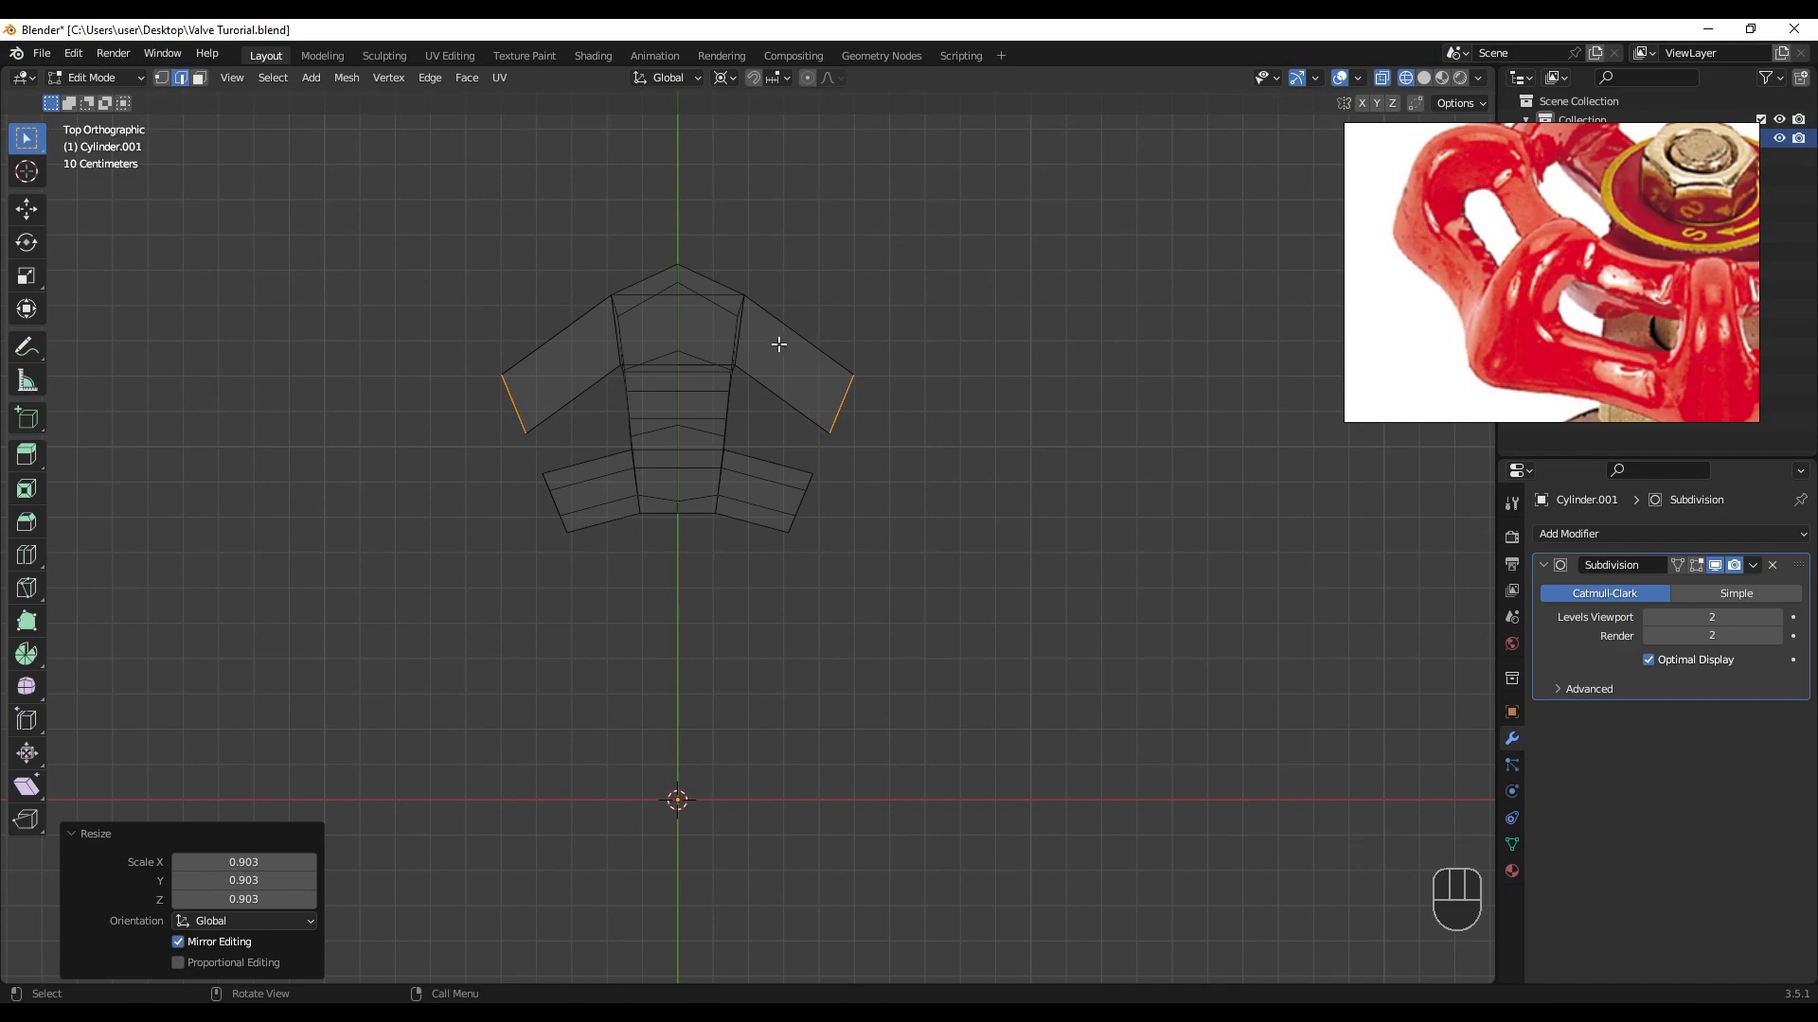
{"action": "scroll", "coordinate": [836, 396], "scroll_direction": "up", "scroll_amount": 2}
{"action": "middle_click_drag", "start_coordinate": [836, 396], "coordinate": [884, 442], "text": "shift"}
{"action": "key", "text": "s"}
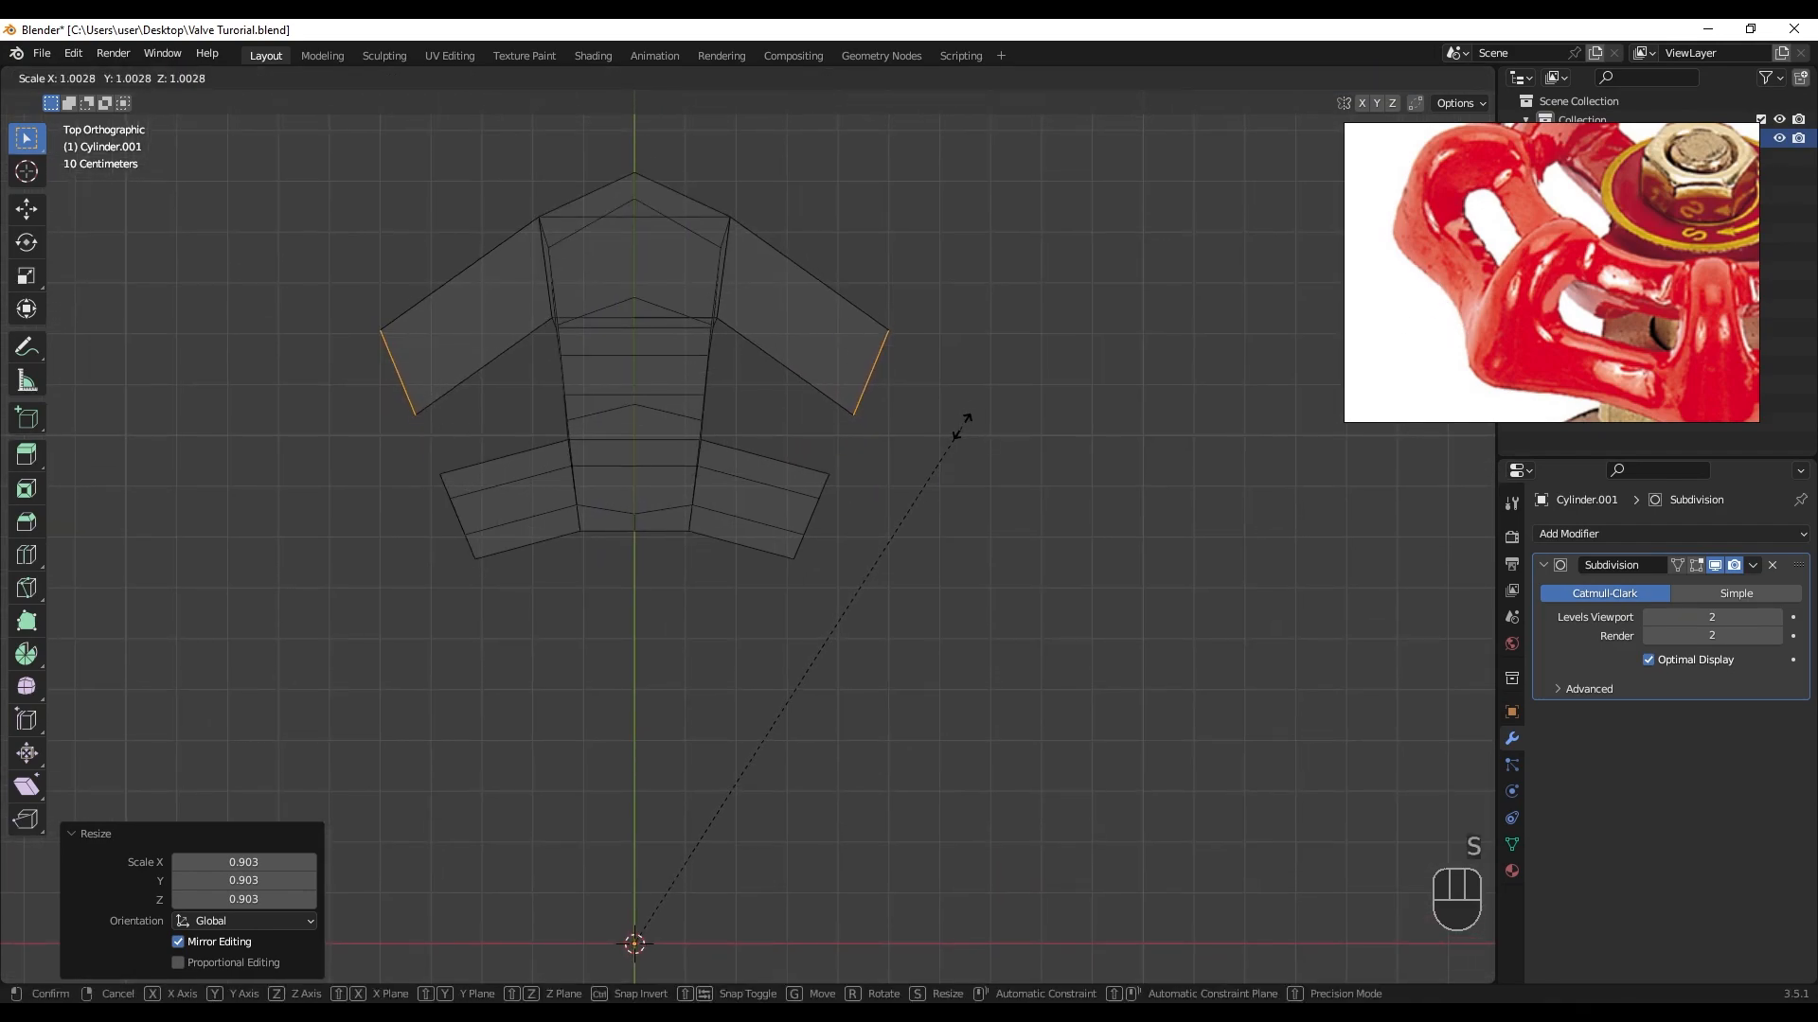
{"action": "left_click", "coordinate": [962, 425]}
- Add one loop cut across each outer ring arm, slid a little under halfway from the arm's middle towards the spoke
{"action": "middle_click_drag", "start_coordinate": [742, 316], "coordinate": [832, 331], "text": "shift"}
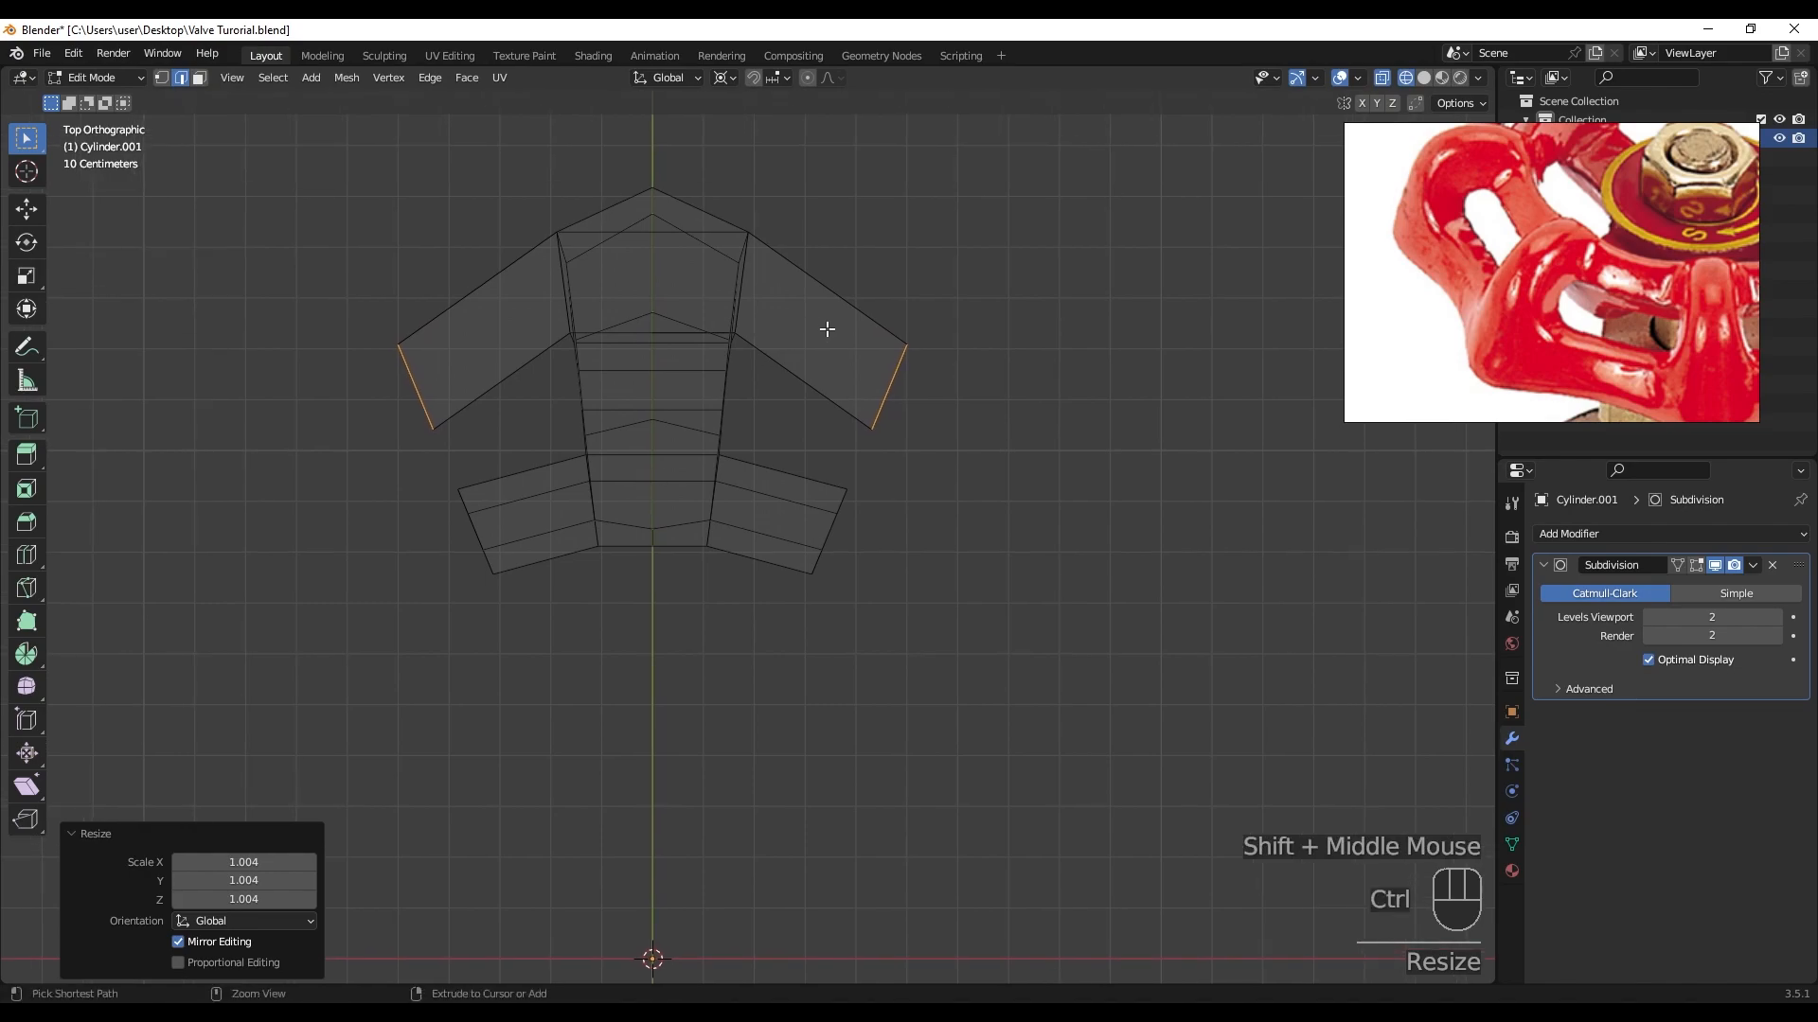
{"action": "key", "text": "ctrl+r"}
{"action": "left_click", "coordinate": [812, 322]}
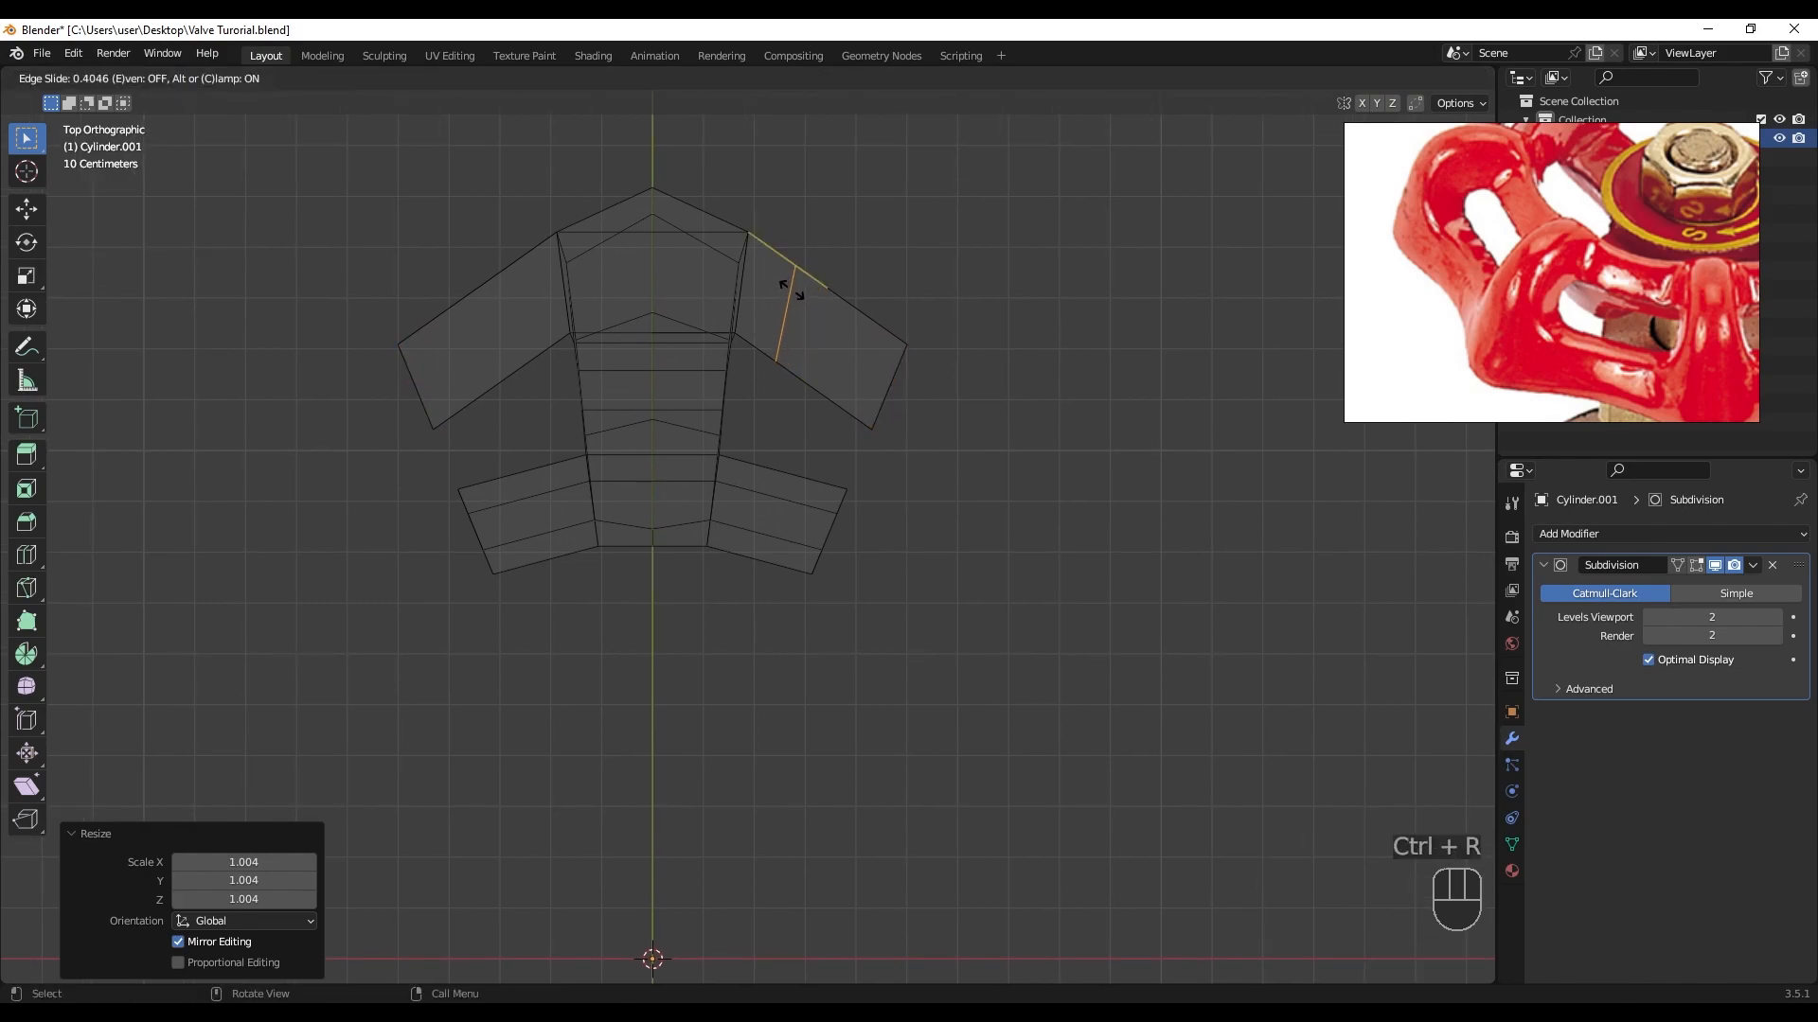
{"action": "left_click", "coordinate": [792, 290]}
{"action": "left_click", "coordinate": [492, 355]}
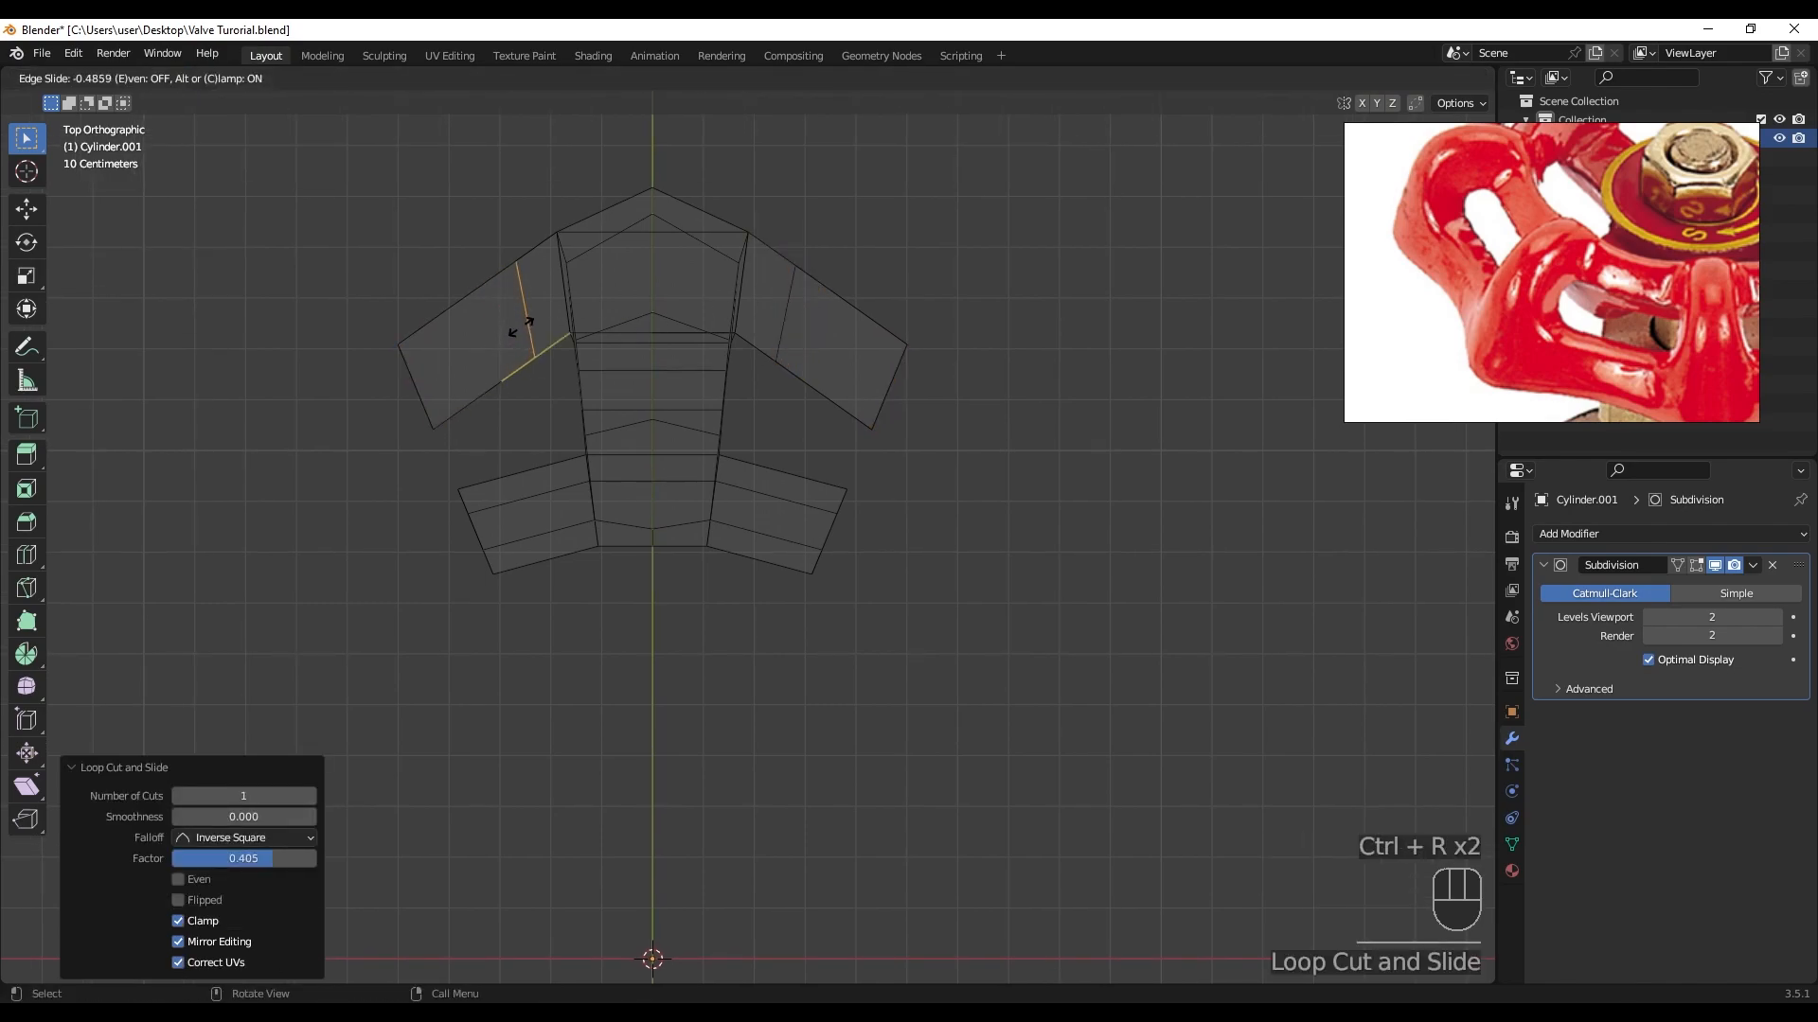
{"action": "left_click", "coordinate": [523, 324]}
- Move the outer ring's bottom outer centre vertex outward along Y by about 0.1 m in the right view
{"action": "middle_click_drag", "start_coordinate": [527, 285], "coordinate": [730, 527]}
{"action": "key", "text": "1"}
{"action": "scroll", "coordinate": [800, 567], "scroll_direction": "up", "scroll_amount": 2}
{"action": "key", "text": "KP_3"}
{"action": "key", "text": "g"}
{"action": "key", "text": "y"}
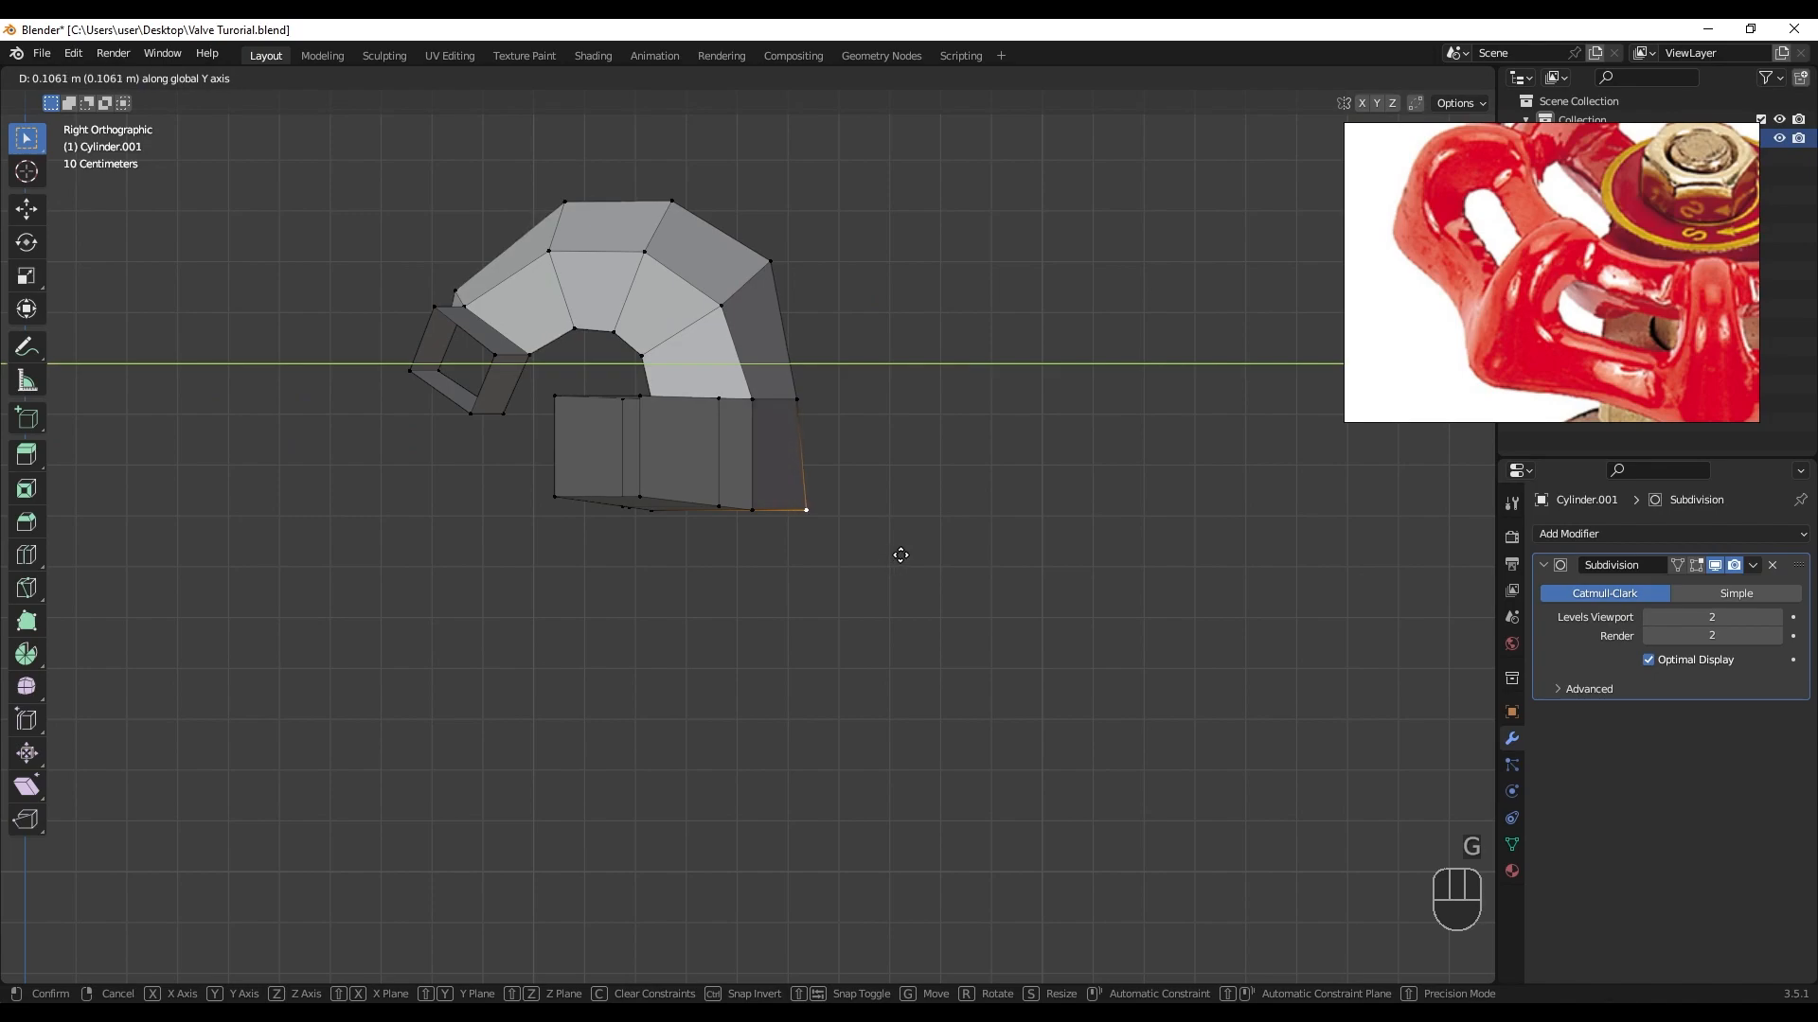
{"action": "left_click", "coordinate": [906, 554]}
- Move the centre vertex above outward along Y, and shift it together with the bottom one another 0.01117 m outward
{"action": "left_click", "coordinate": [827, 399]}
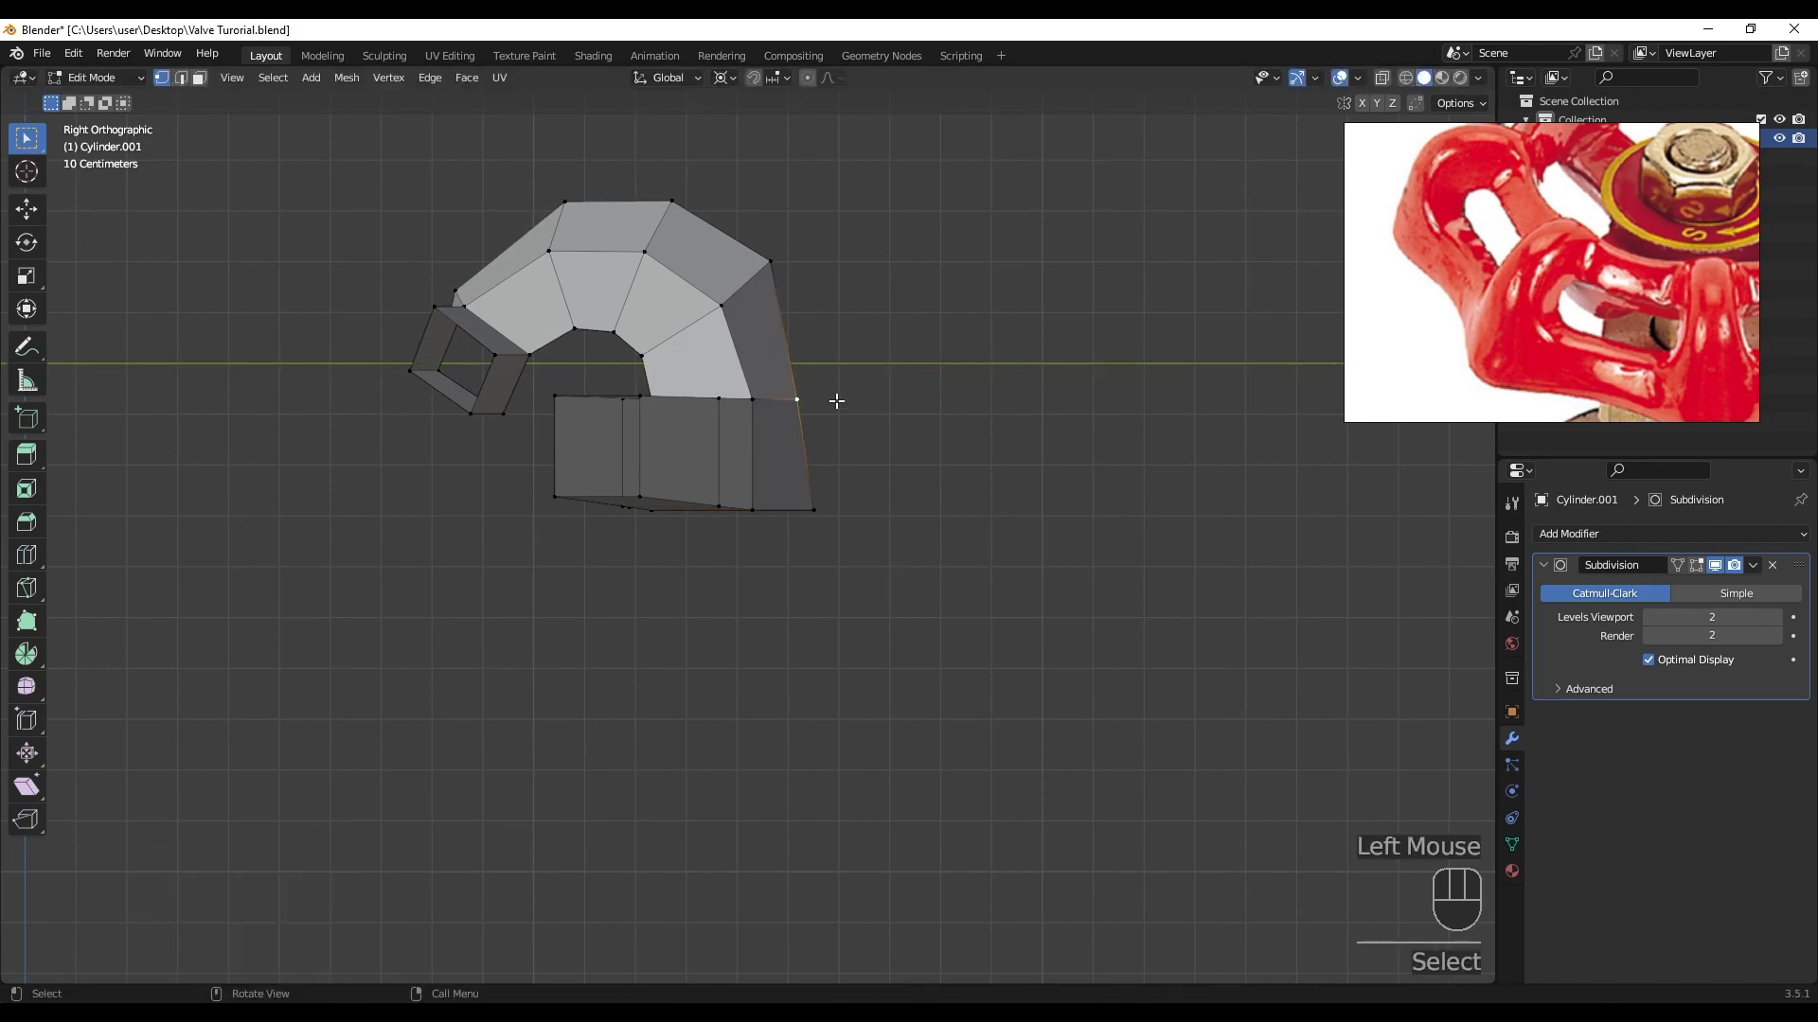
{"action": "key", "text": "g"}
{"action": "key", "text": "y"}
{"action": "left_click", "coordinate": [853, 411]}
{"action": "left_click", "coordinate": [810, 508], "text": "shift"}
{"action": "key", "text": "g"}
{"action": "key", "text": "y"}
{"action": "left_click", "coordinate": [871, 490]}
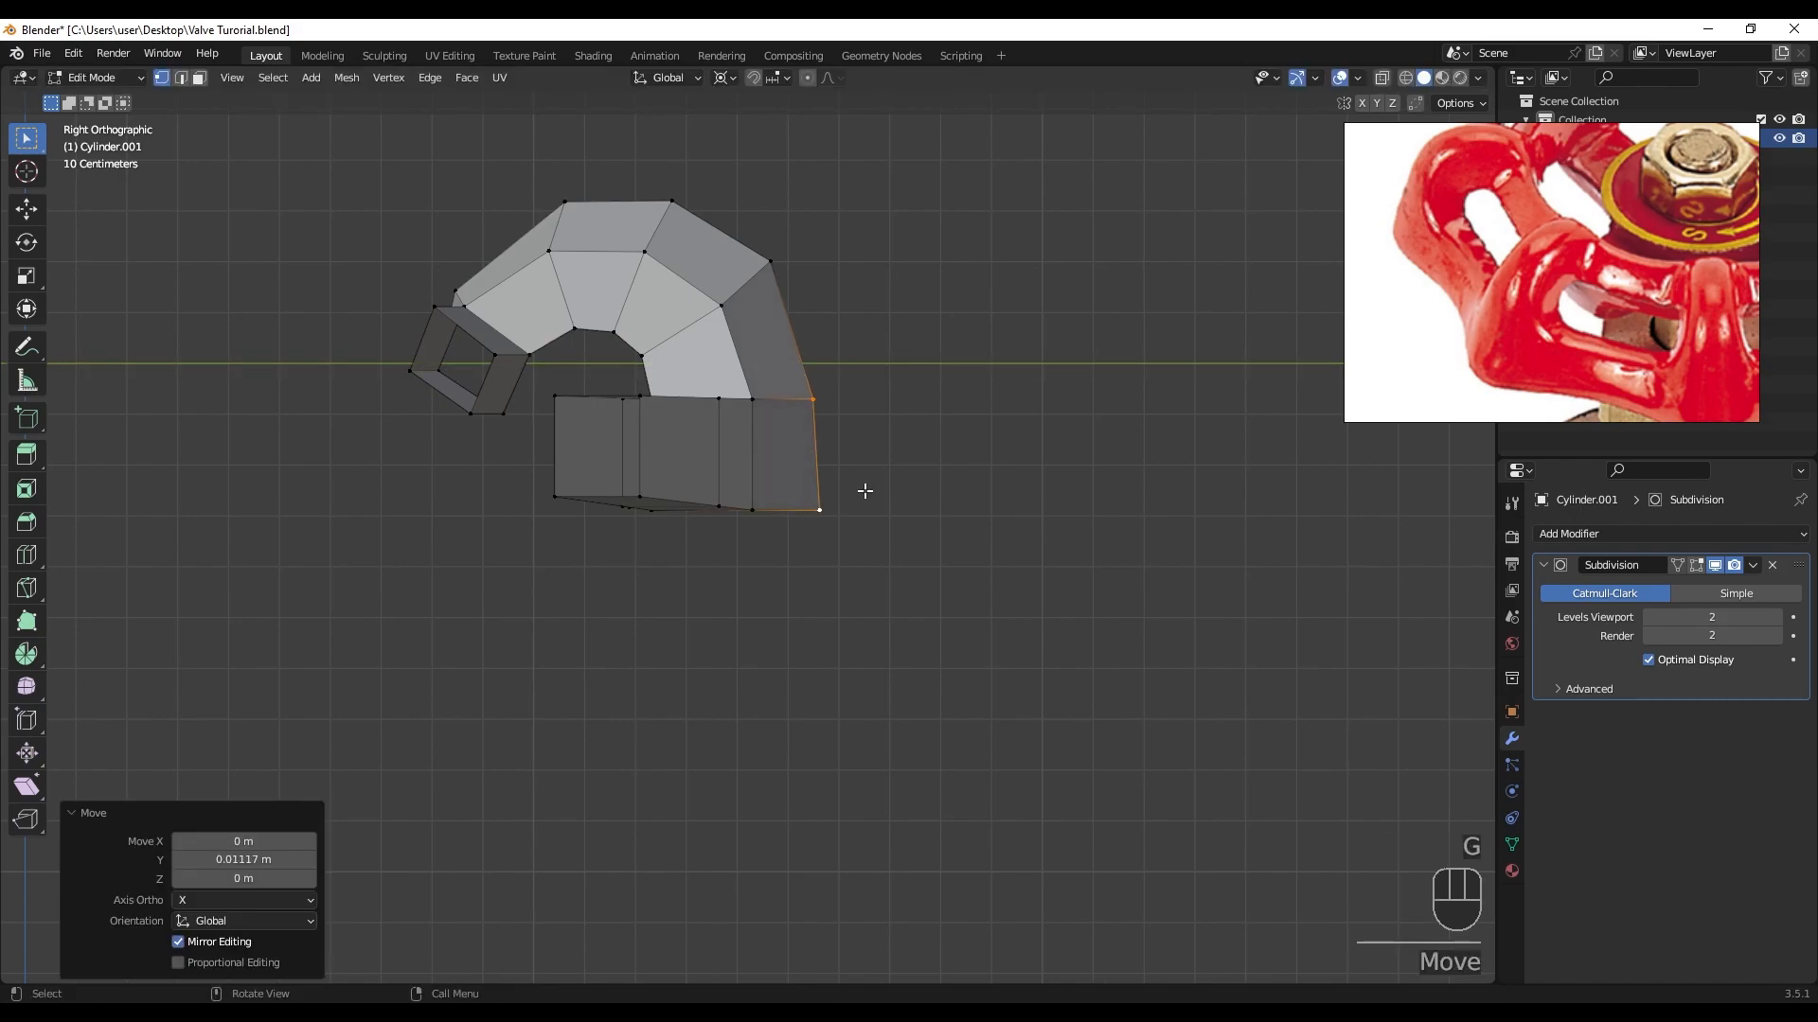
{"action": "left_click", "coordinate": [836, 431]}
- Select all bottom vertices of the outer ring section in the back view with X-ray enabled
{"action": "middle_click_drag", "start_coordinate": [811, 491], "coordinate": [630, 494]}
{"action": "scroll", "coordinate": [828, 523], "scroll_direction": "up", "scroll_amount": 2}
{"action": "middle_click_drag", "start_coordinate": [828, 523], "coordinate": [548, 531], "text": "shift"}
{"action": "scroll", "coordinate": [787, 539], "scroll_direction": "up", "scroll_amount": 1}
{"action": "key", "text": "alt+z"}
{"action": "left_click_drag", "start_coordinate": [347, 437], "coordinate": [1294, 581]}
{"action": "key", "text": "s"}
{"action": "key", "text": "z"}
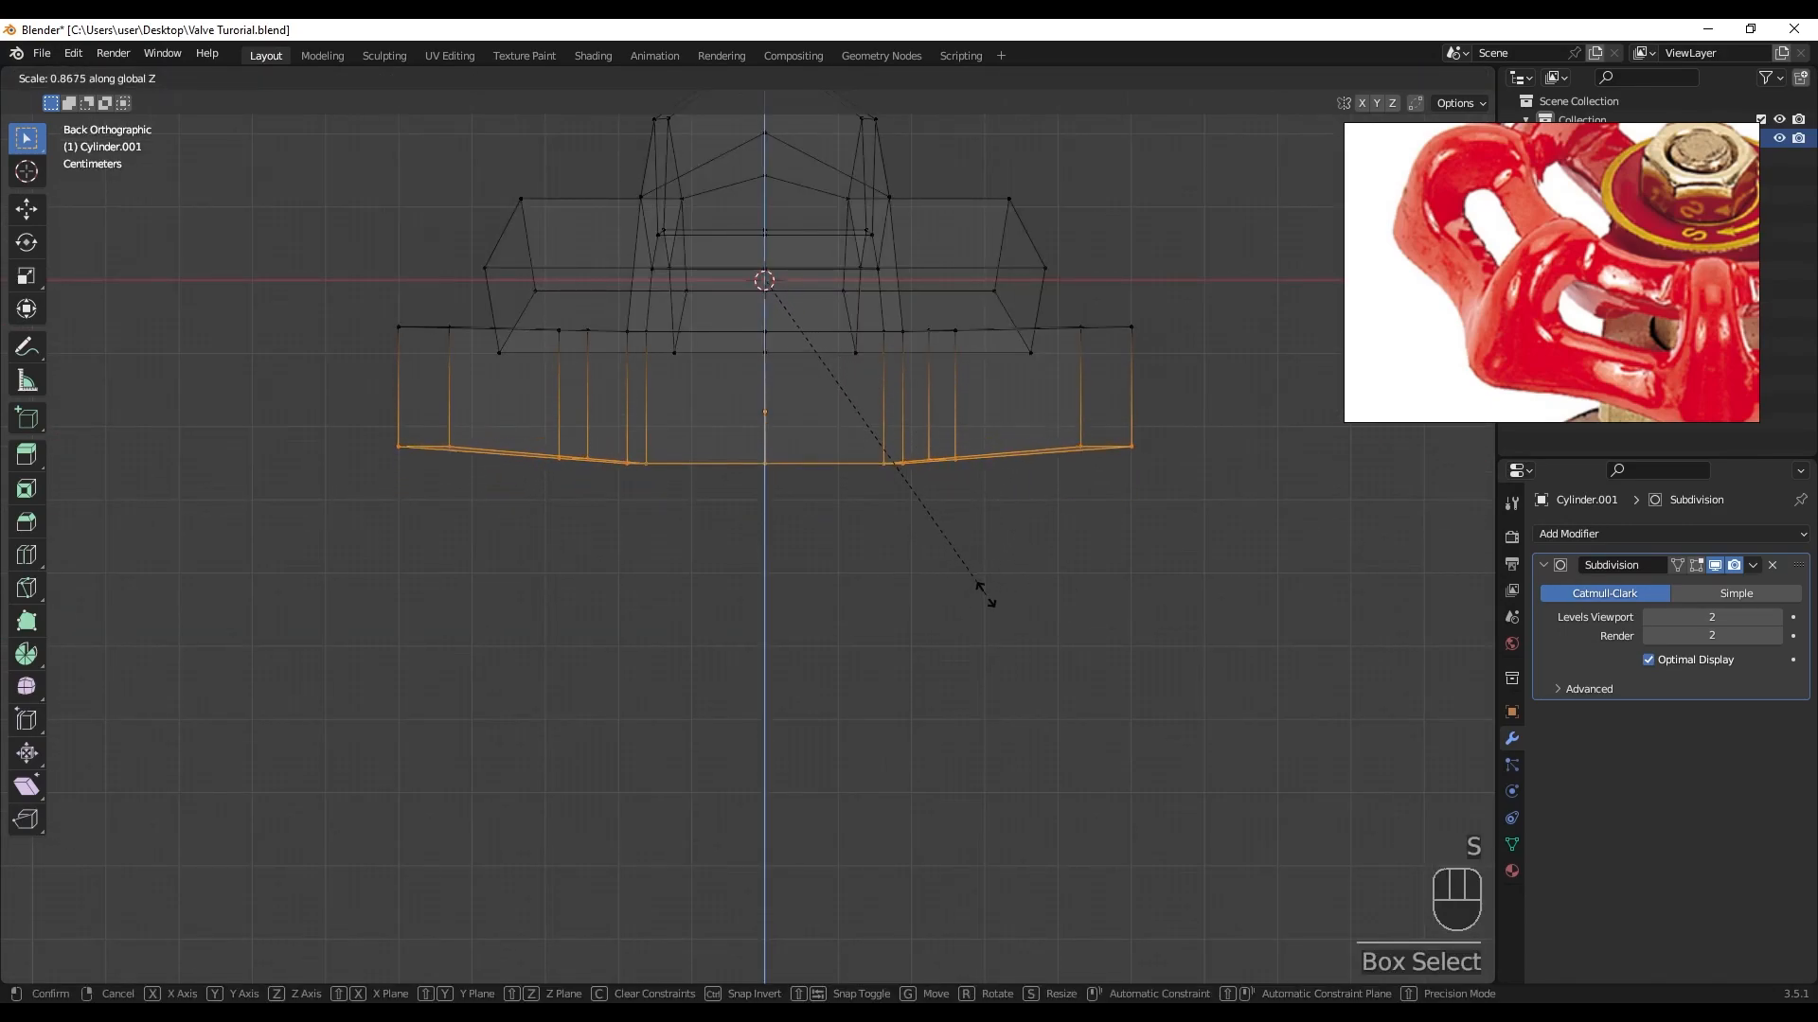
{"action": "key", "text": "Escape"}
{"action": "key", "text": "grave"}
{"action": "key", "text": "Escape"}
- Set the pivot point to Bounding Box Center and flatten the selected bottom vertices by scaling Z to 0
{"action": "left_click", "coordinate": [721, 79]}
{"action": "left_click", "coordinate": [734, 100]}
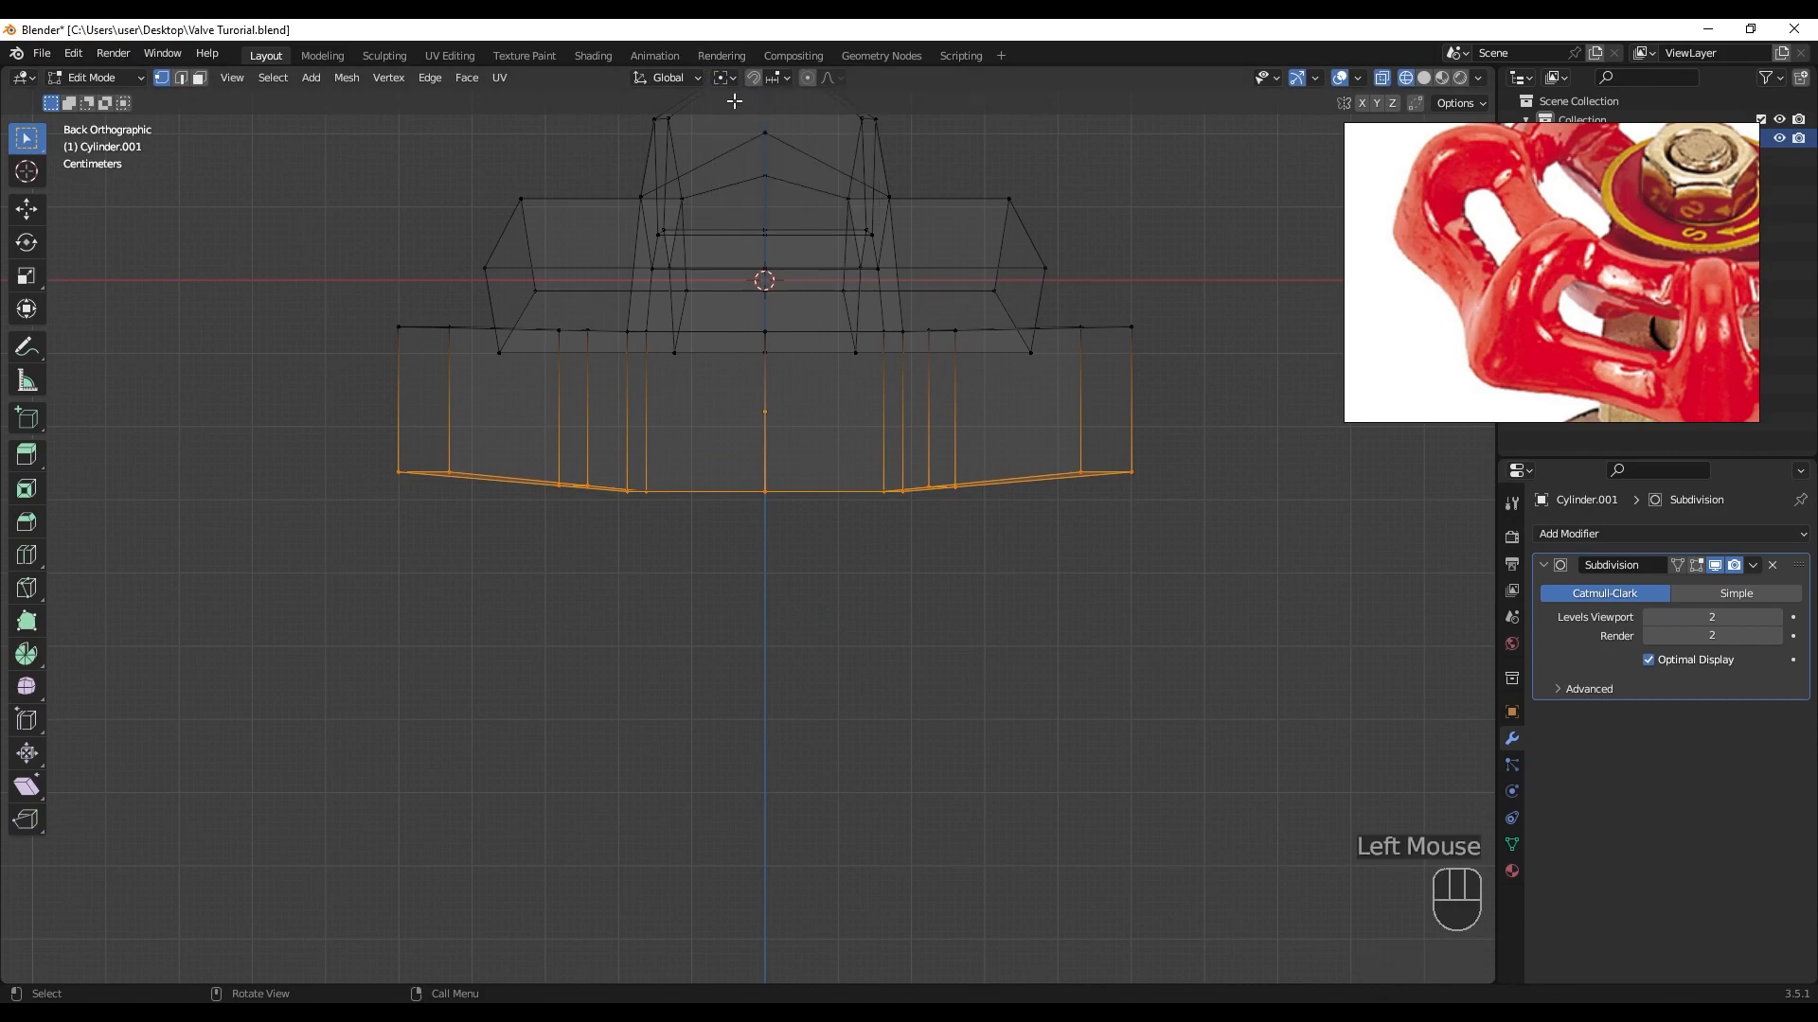
{"action": "key", "text": "s"}
{"action": "key", "text": "z"}
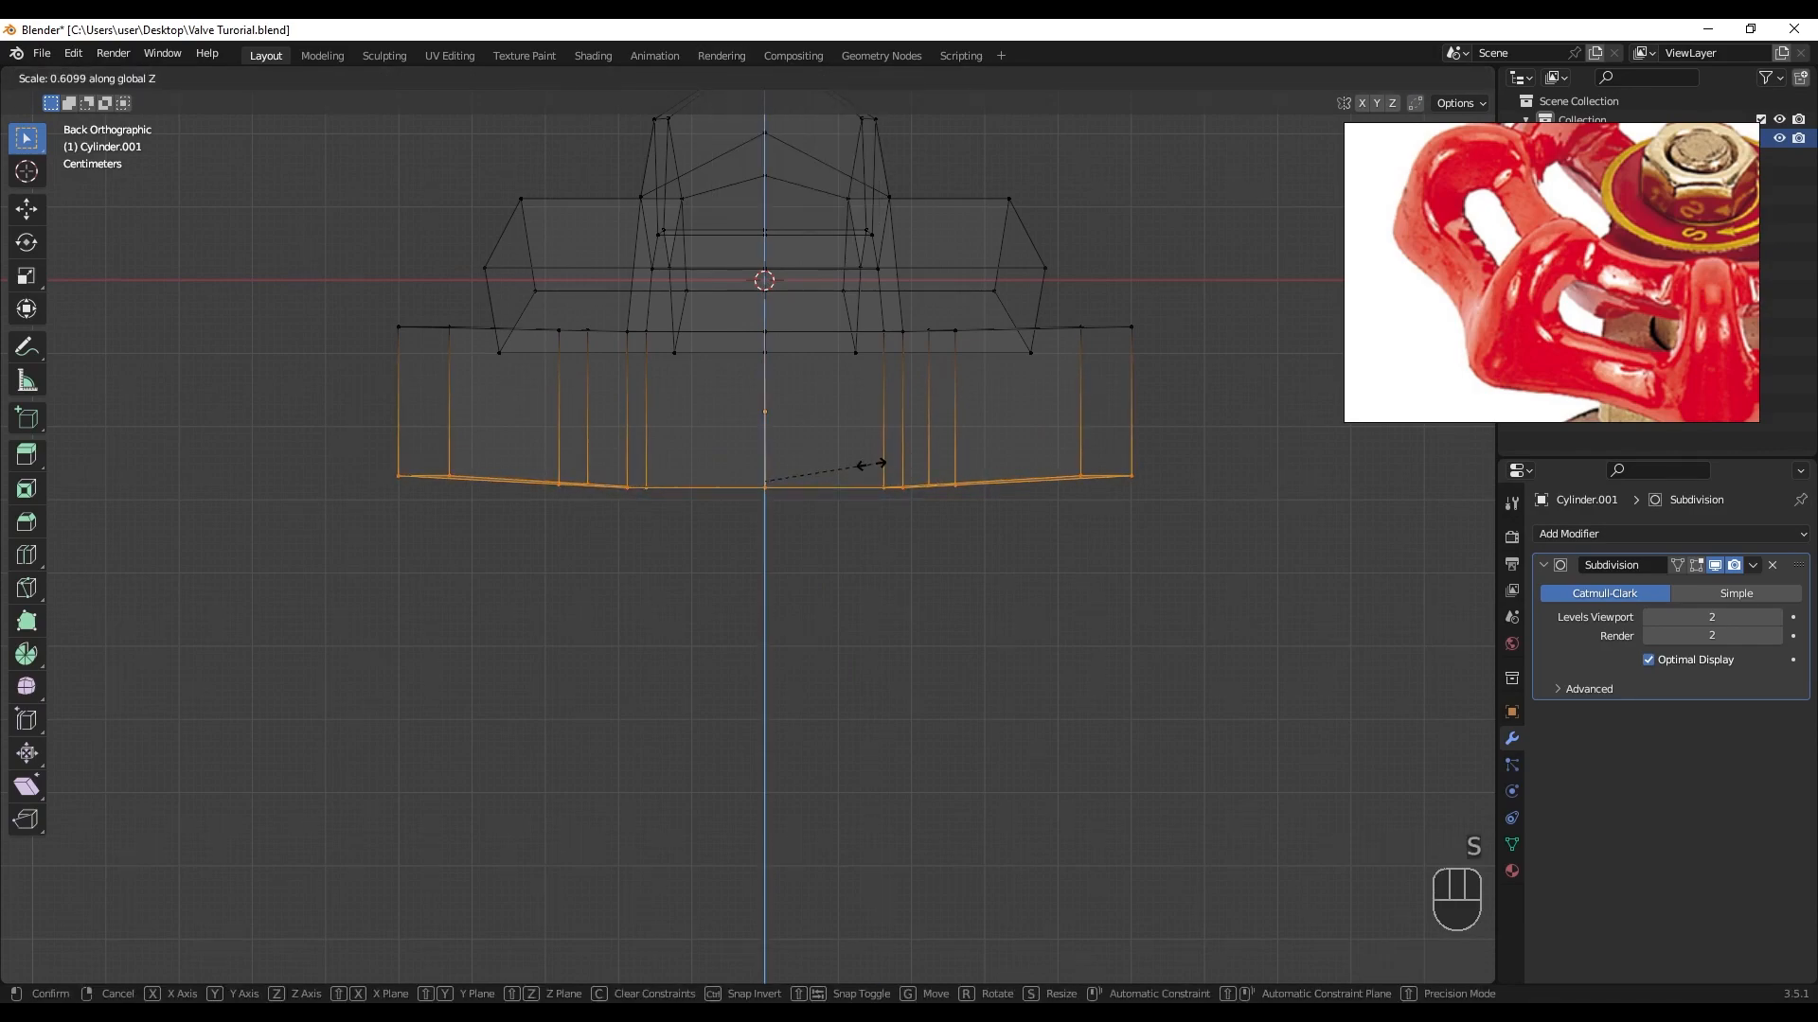
{"action": "key", "text": "0"}
{"action": "key", "text": "Return"}
- Lower the flattened bottom vertices by about 0.017 m along Z
{"action": "key", "text": "g"}
{"action": "key", "text": "z"}
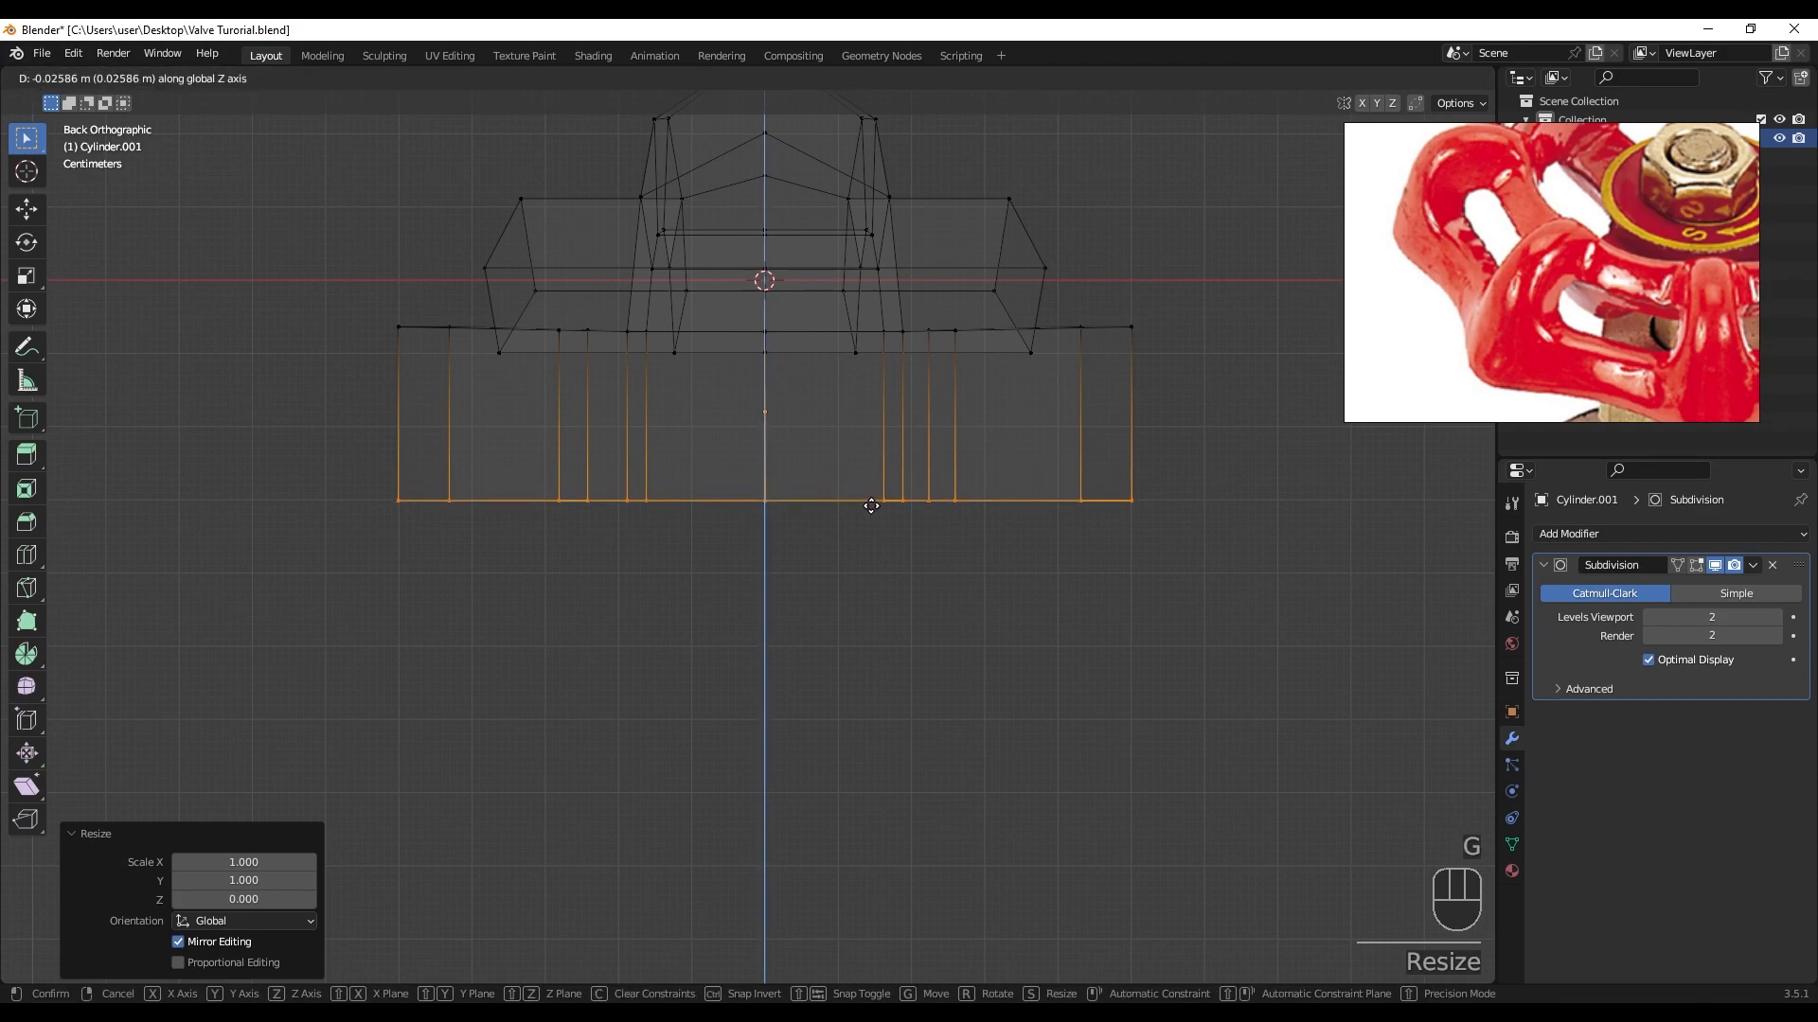
{"action": "left_click", "coordinate": [873, 499]}
{"action": "scroll", "coordinate": [814, 445], "scroll_direction": "down", "scroll_amount": 2}
{"action": "scroll", "coordinate": [811, 446], "scroll_direction": "up", "scroll_amount": 2}
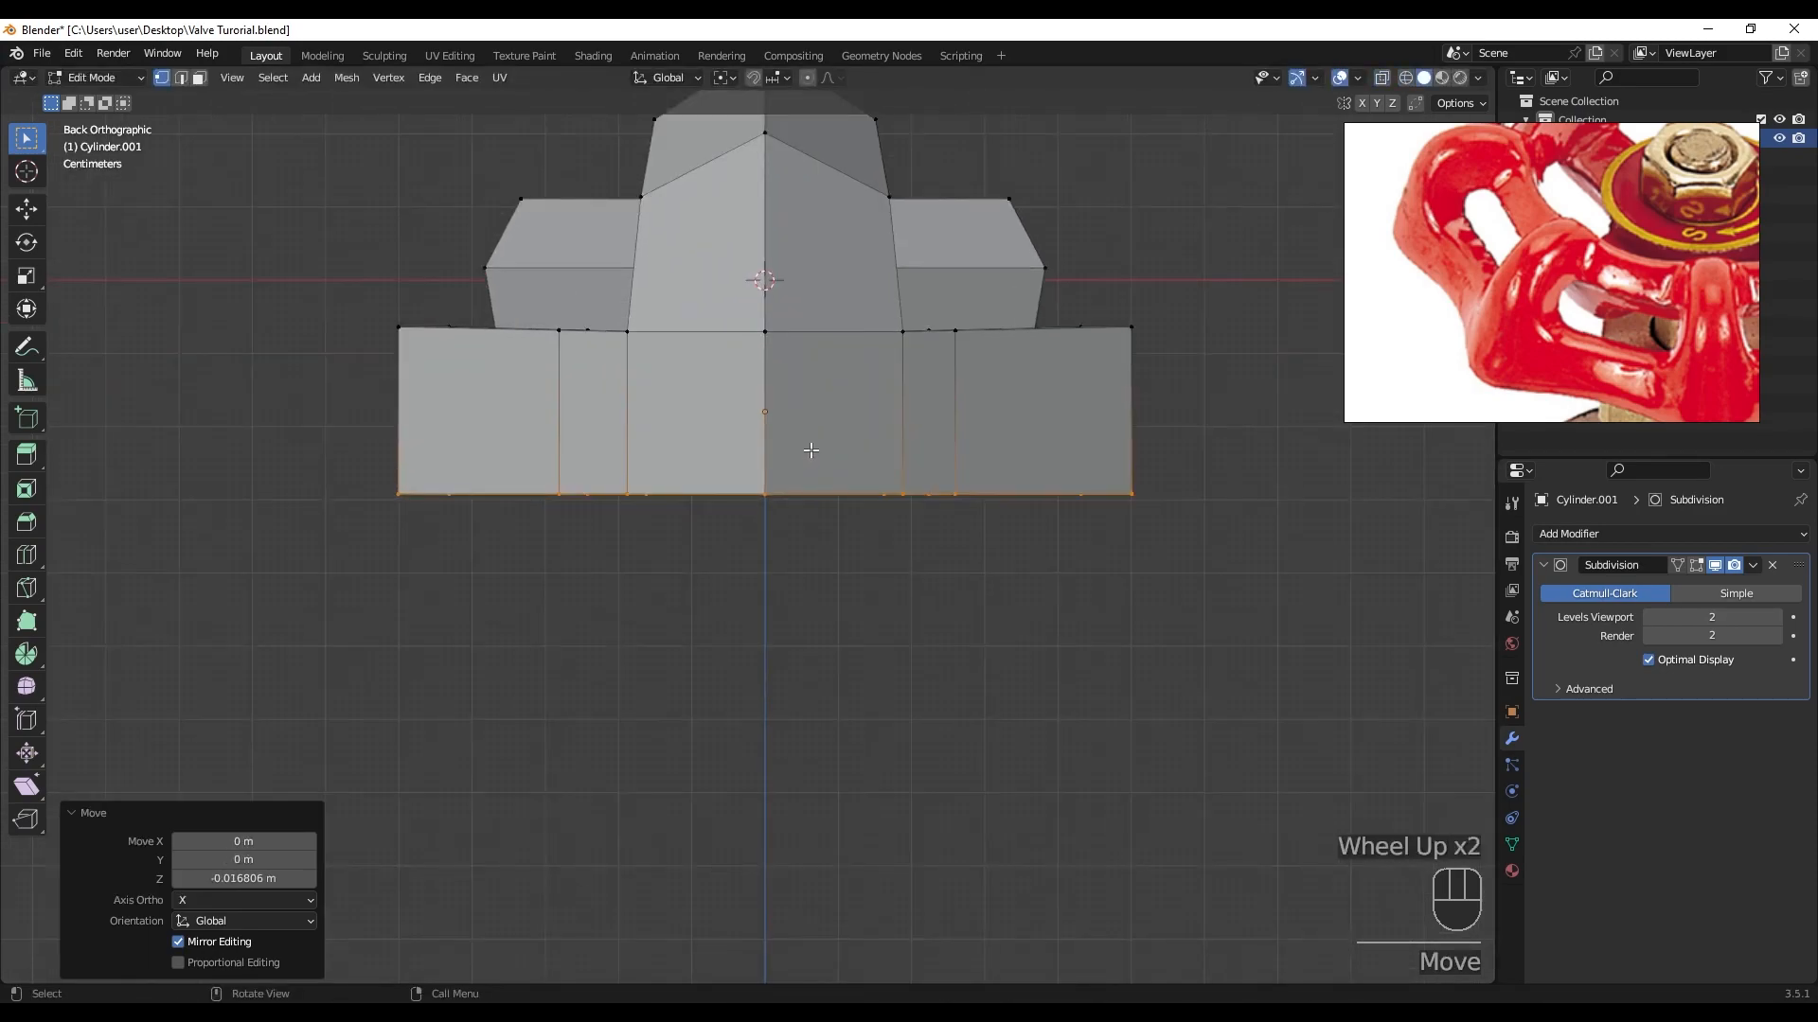
- Flatten the outer ring section's top vertices to one height by scaling them to 0 in Z
{"action": "middle_click_drag", "start_coordinate": [706, 419], "coordinate": [727, 442], "text": "shift"}
{"action": "left_click_drag", "start_coordinate": [356, 346], "coordinate": [1178, 360]}
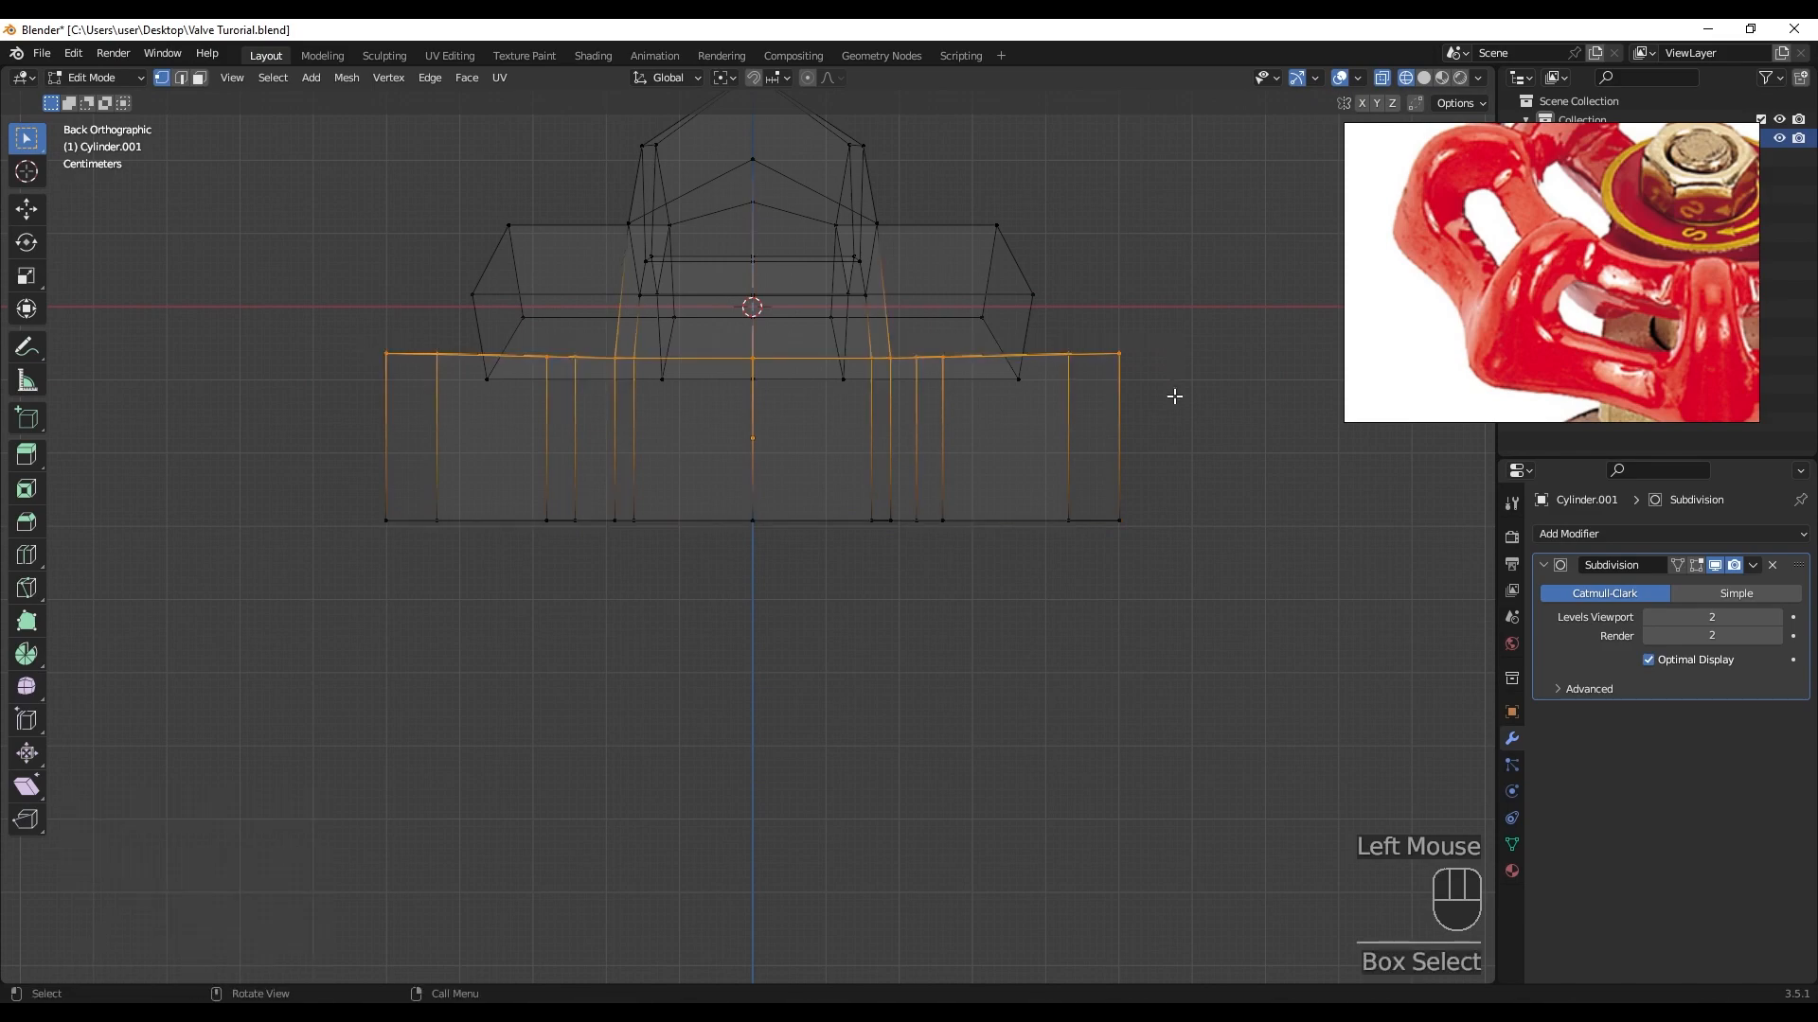
{"action": "key", "text": "s"}
{"action": "key", "text": "z"}
{"action": "left_click", "coordinate": [1103, 409]}
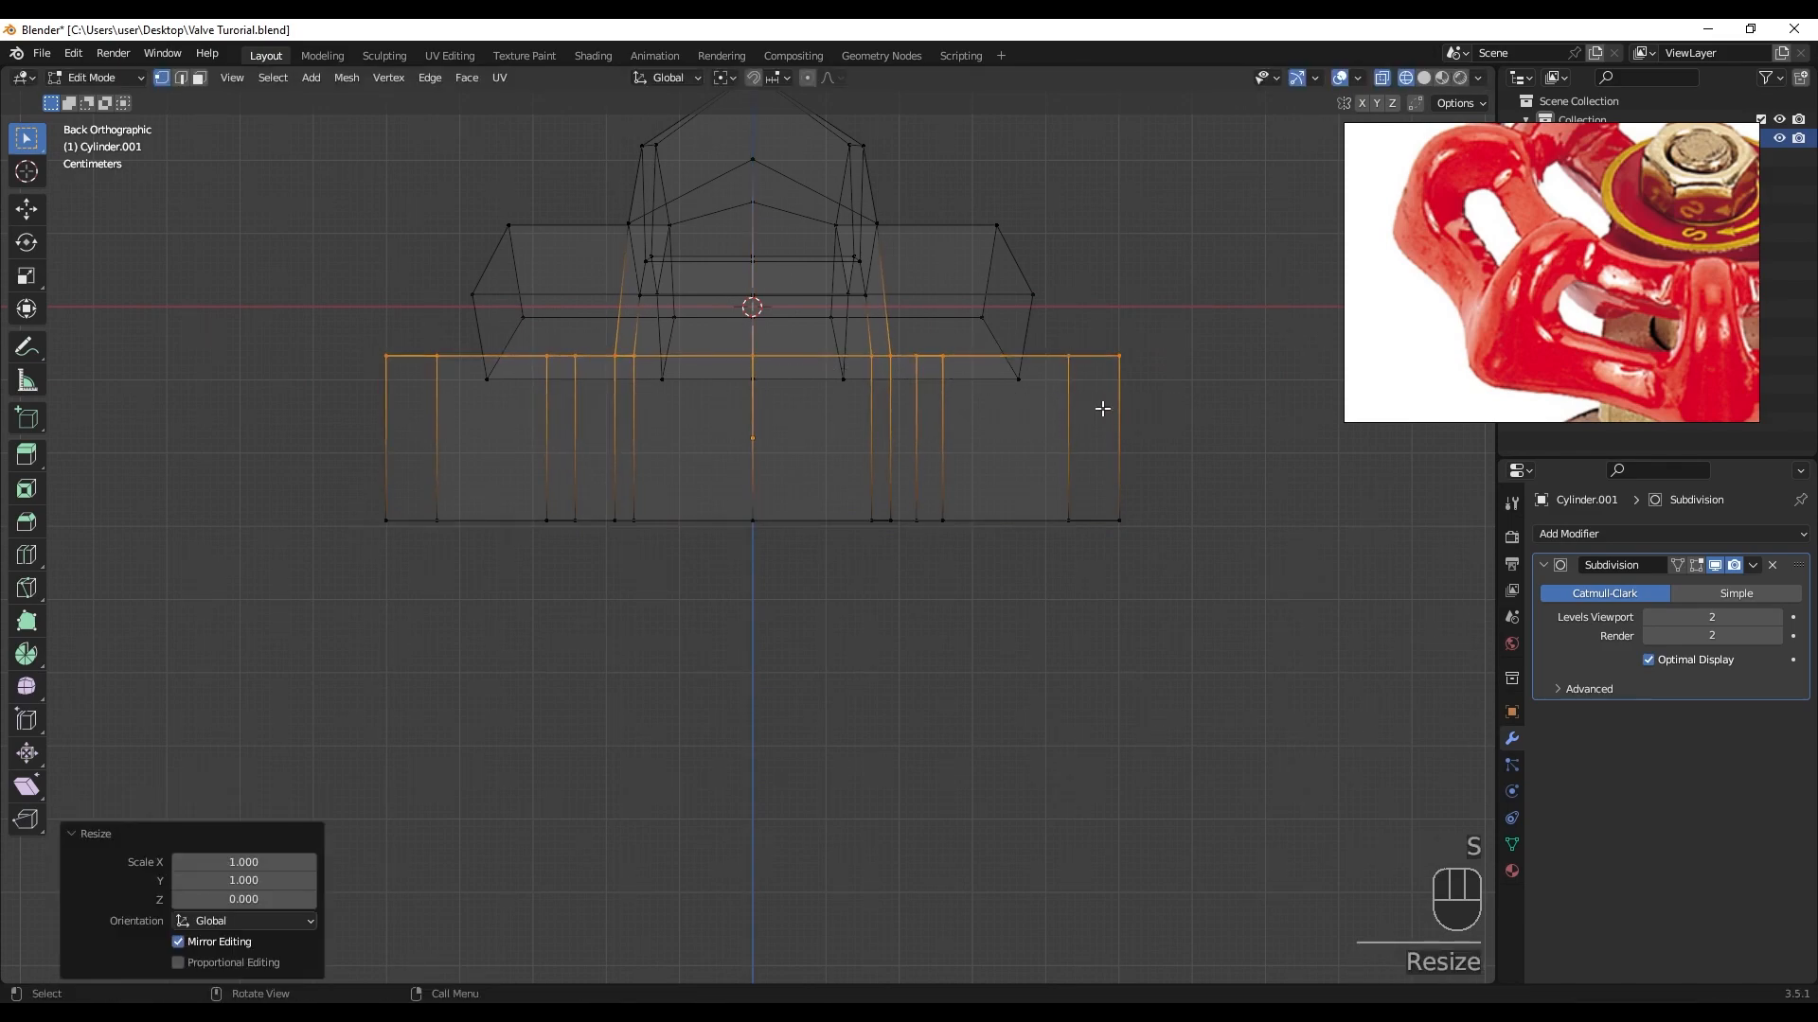
- In the top view, duplicate the ring segment and rotate the copy 45° around the centre
{"action": "mouse_move", "coordinate": [914, 403]}
{"action": "middle_mouse_down"}
{"action": "mouse_move", "coordinate": [925, 484]}
{"action": "mouse_move", "coordinate": [799, 474]}
{"action": "mouse_move", "coordinate": [761, 574]}
{"action": "mouse_move", "coordinate": [759, 410]}
{"action": "mouse_move", "coordinate": [803, 386]}
{"action": "mouse_move", "coordinate": [820, 413]}
{"action": "mouse_move", "coordinate": [796, 402]}
{"action": "middle_mouse_up"}
{"action": "scroll", "coordinate": [761, 573], "scroll_direction": "up", "scroll_amount": 1, "text": "alt"}
{"action": "scroll", "coordinate": [760, 574], "scroll_direction": "down", "scroll_amount": 5}
{"action": "scroll", "coordinate": [809, 393], "scroll_direction": "down", "scroll_amount": 4}
{"action": "key", "text": "Tab"}
{"action": "scroll", "coordinate": [775, 474], "scroll_direction": "up", "scroll_amount": 1}
{"action": "middle_click_drag", "start_coordinate": [775, 493], "coordinate": [787, 384], "text": "shift"}
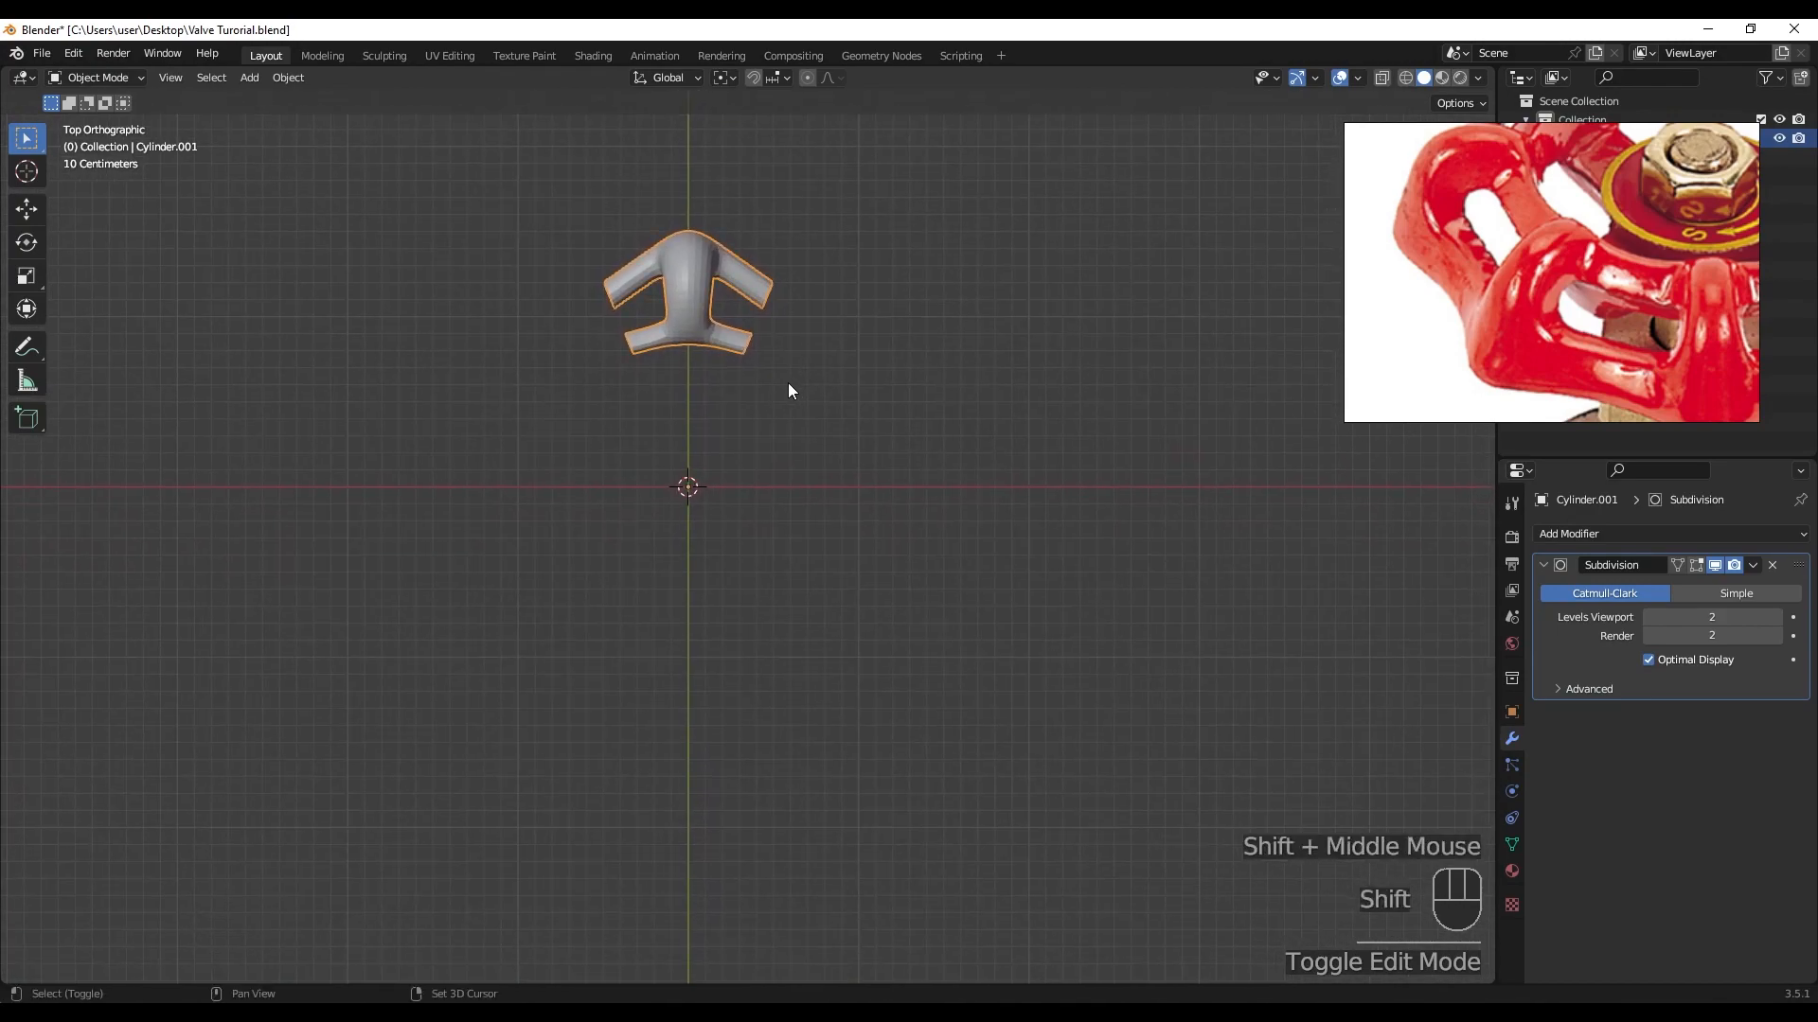
{"action": "left_click", "coordinate": [855, 264]}
{"action": "left_click_drag", "start_coordinate": [829, 196], "coordinate": [628, 388]}
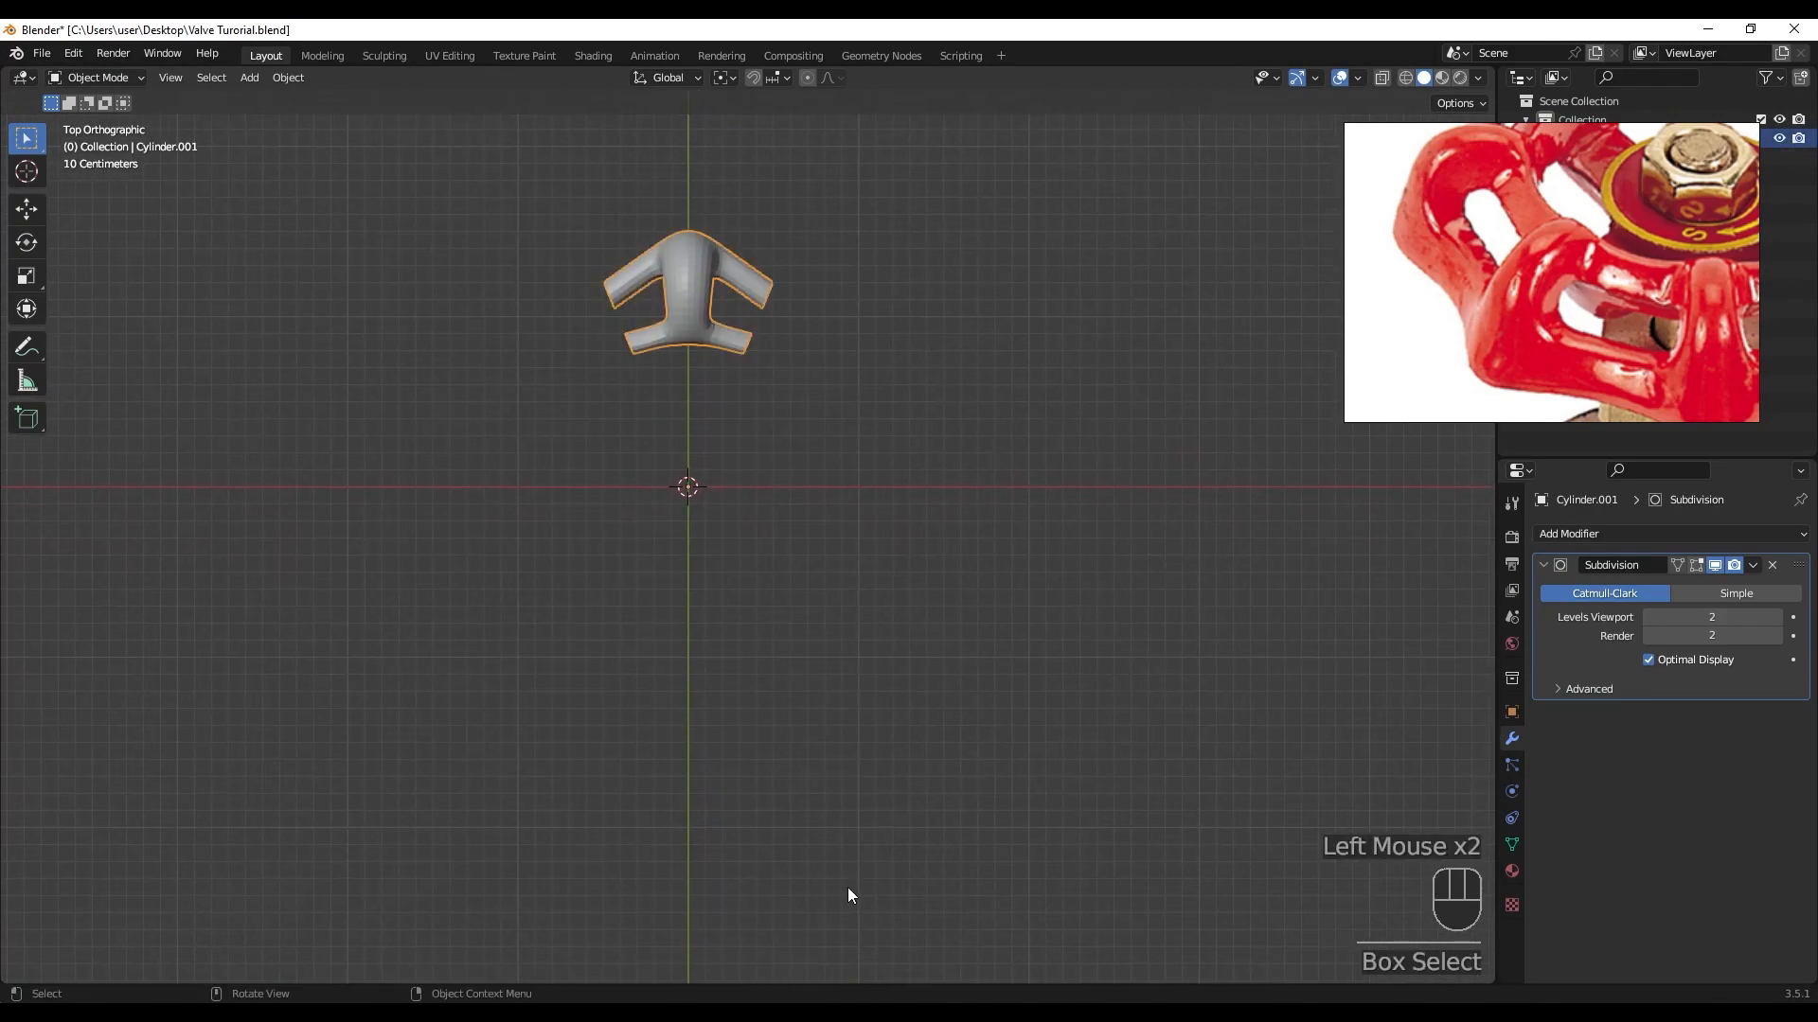
{"action": "key", "text": "shift+d"}
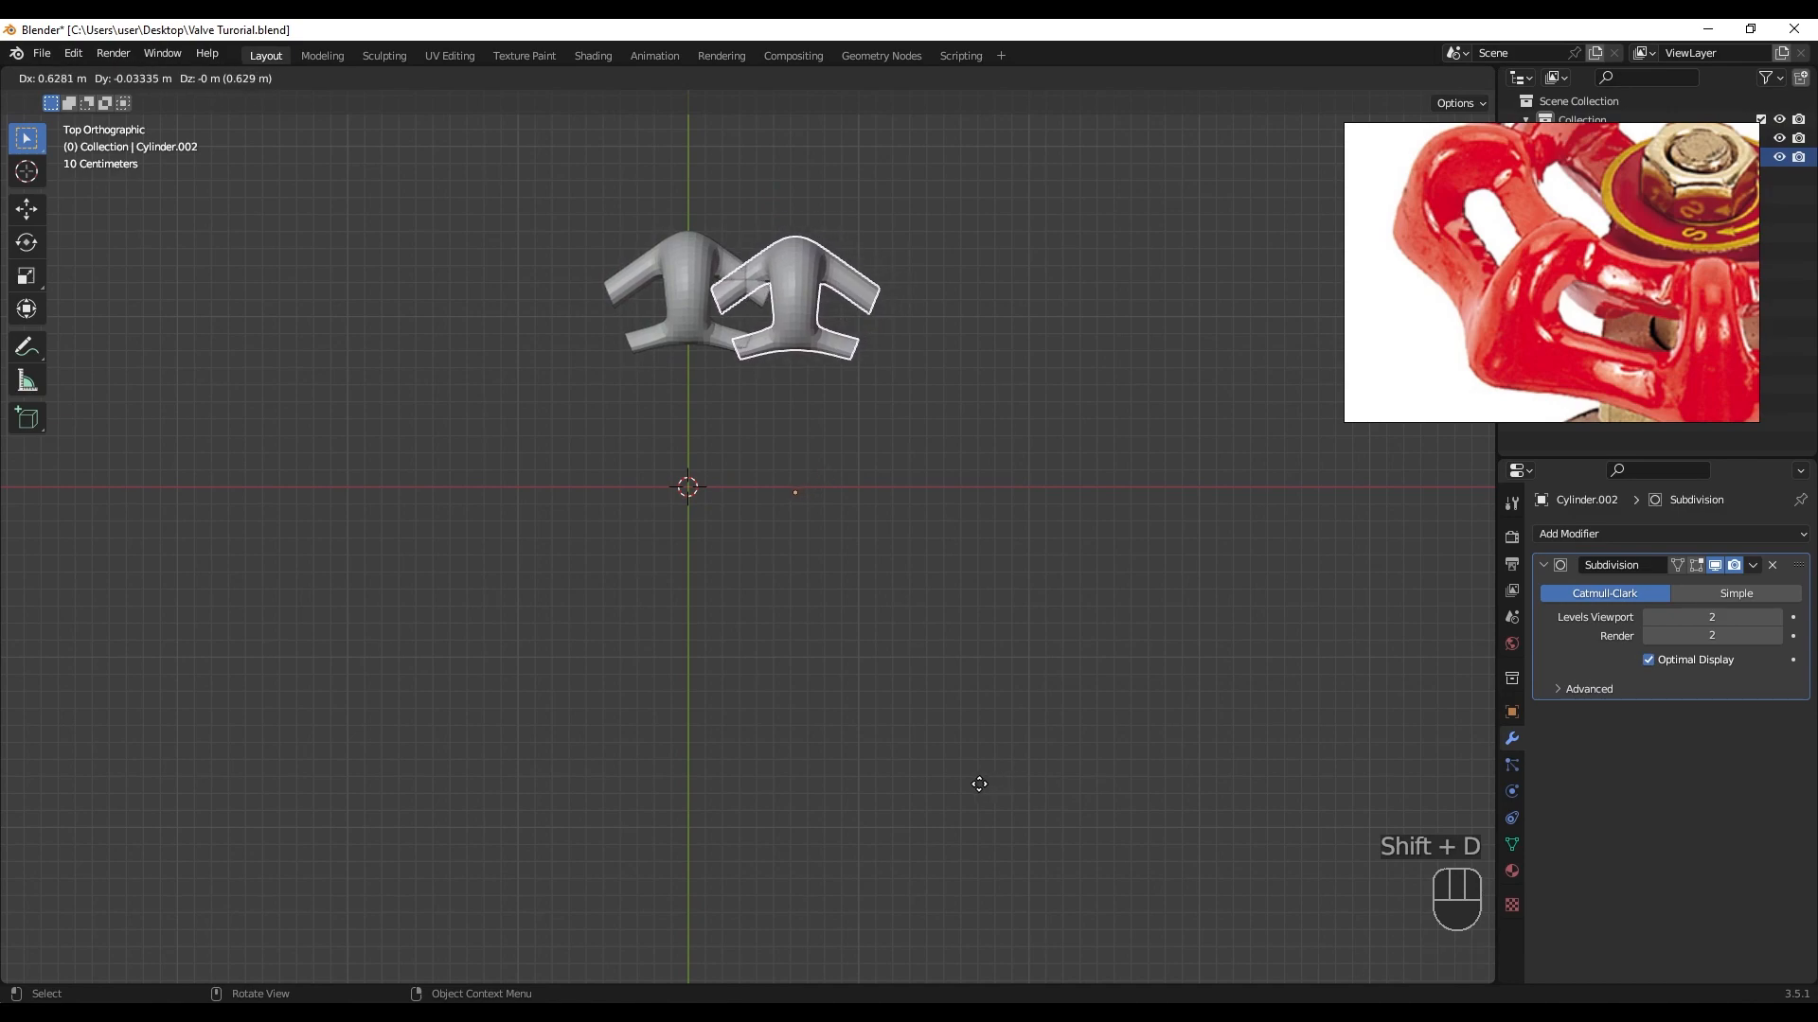
{"action": "key", "text": "r"}
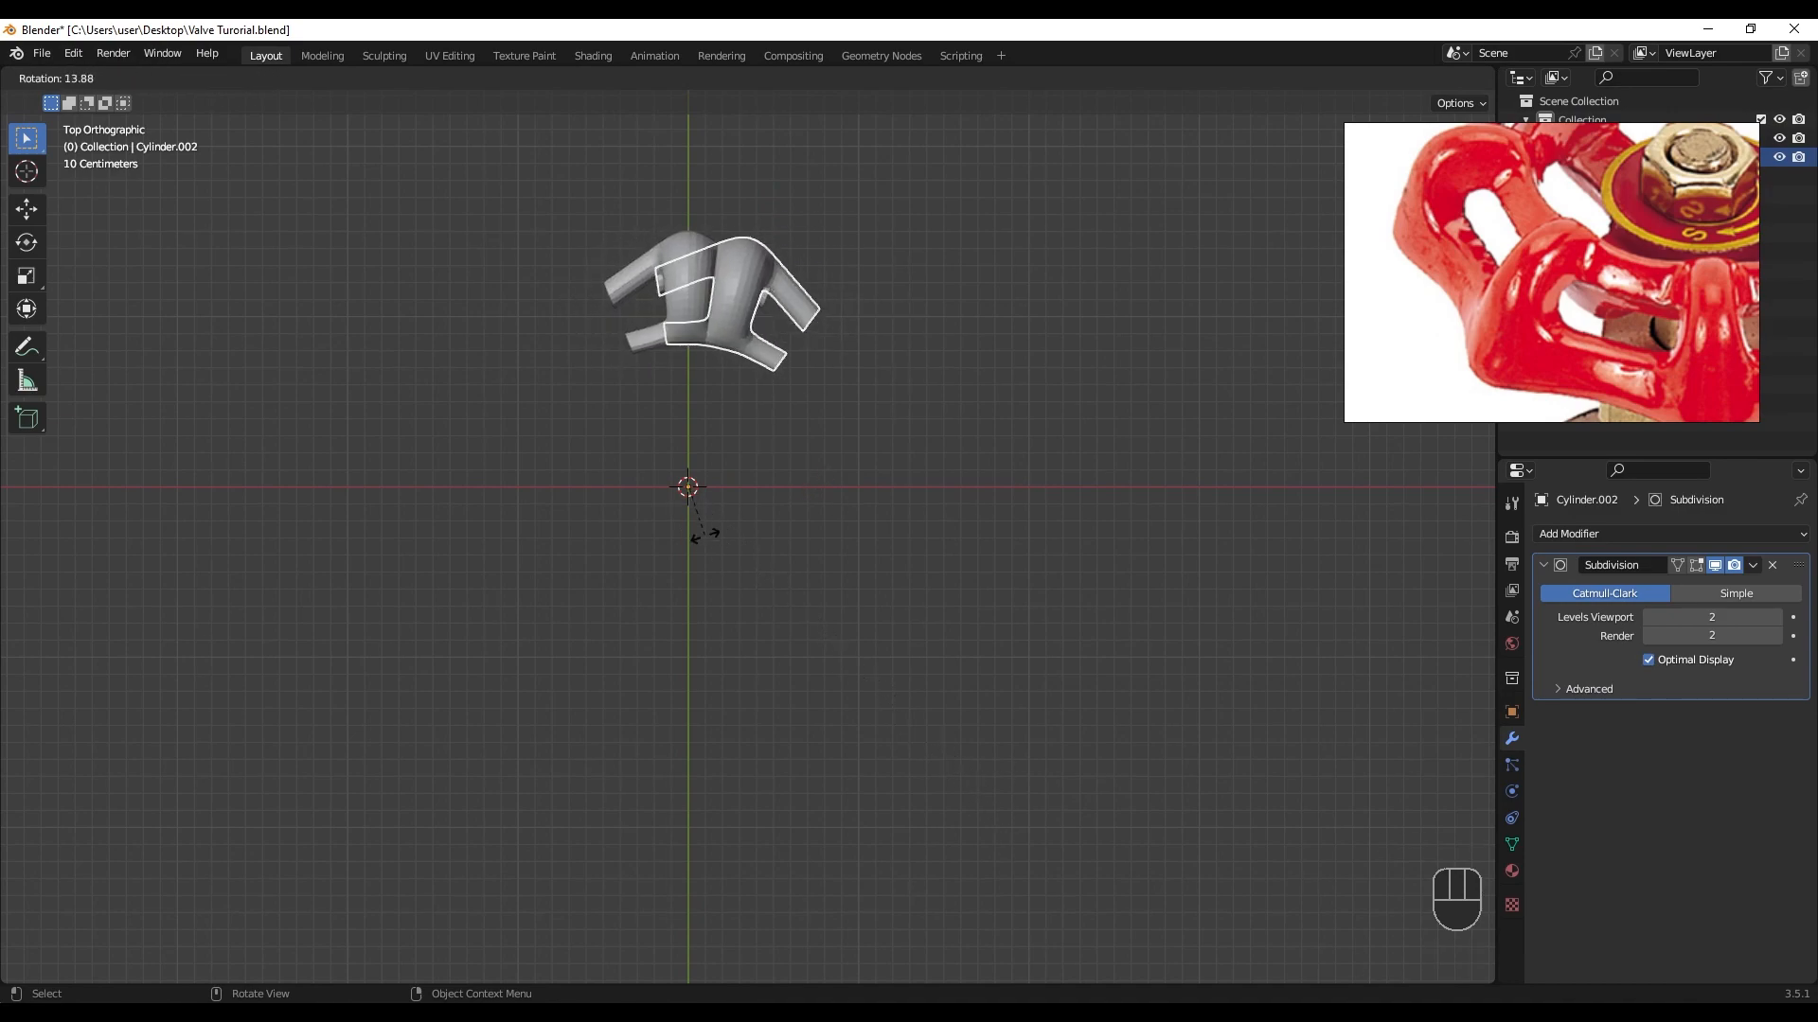
{"action": "type", "text": "45"}
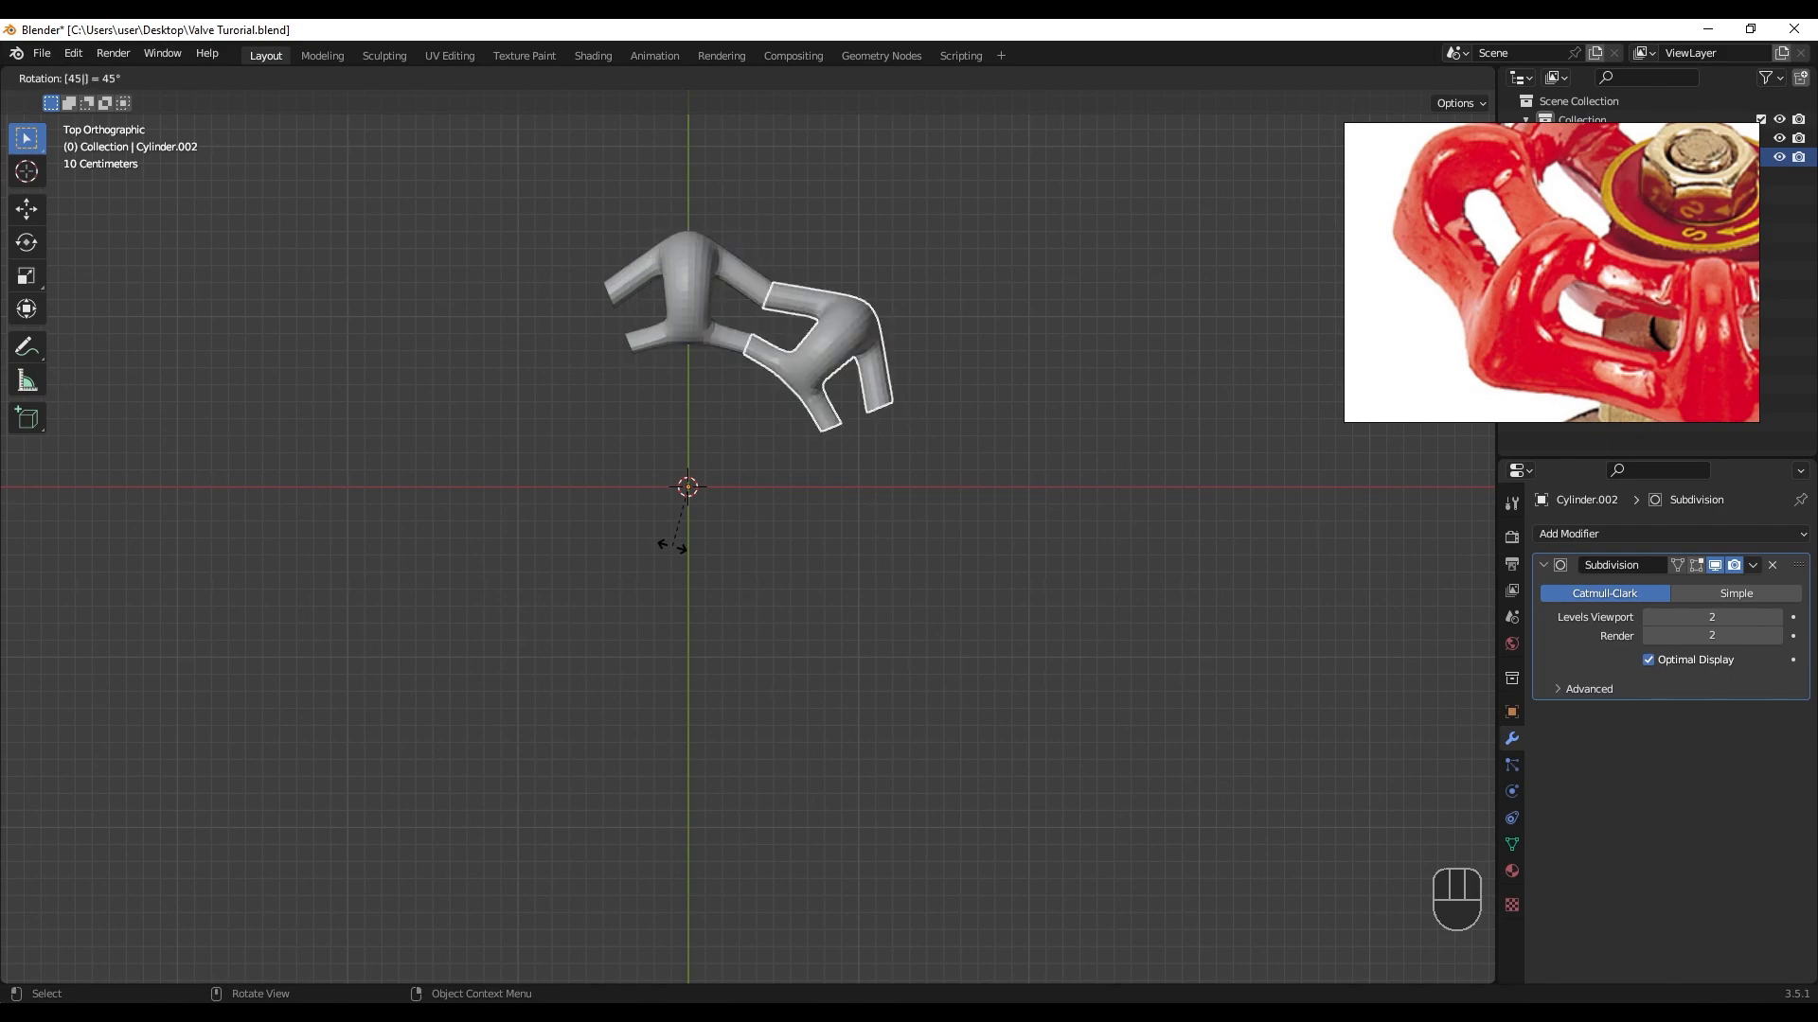
{"action": "key", "text": "Return"}
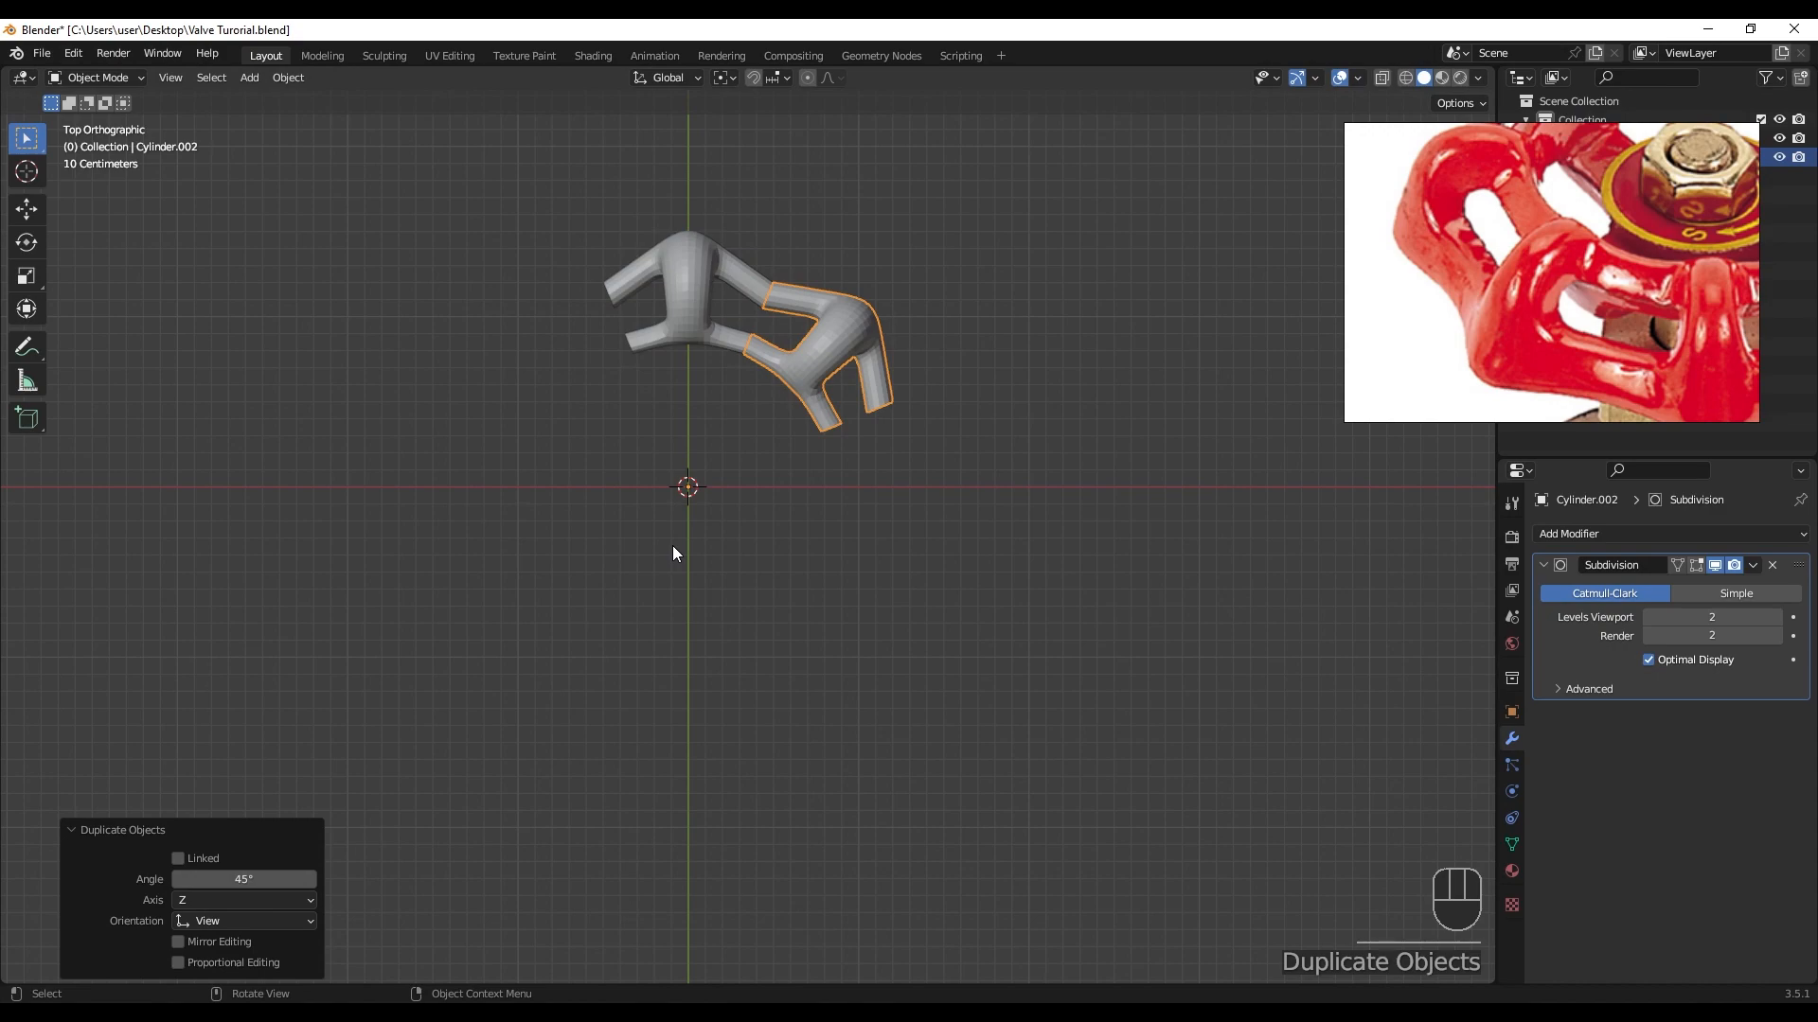
- Repeat the 45° duplicate rotation until eight segments form a closed ring
{"action": "key", "text": "shift+r"}
{"action": "key", "text": "shift+r"}
{"action": "key", "text": "shift+r"}
{"action": "key", "text": "shift+r"}
{"action": "key", "text": "shift+r"}
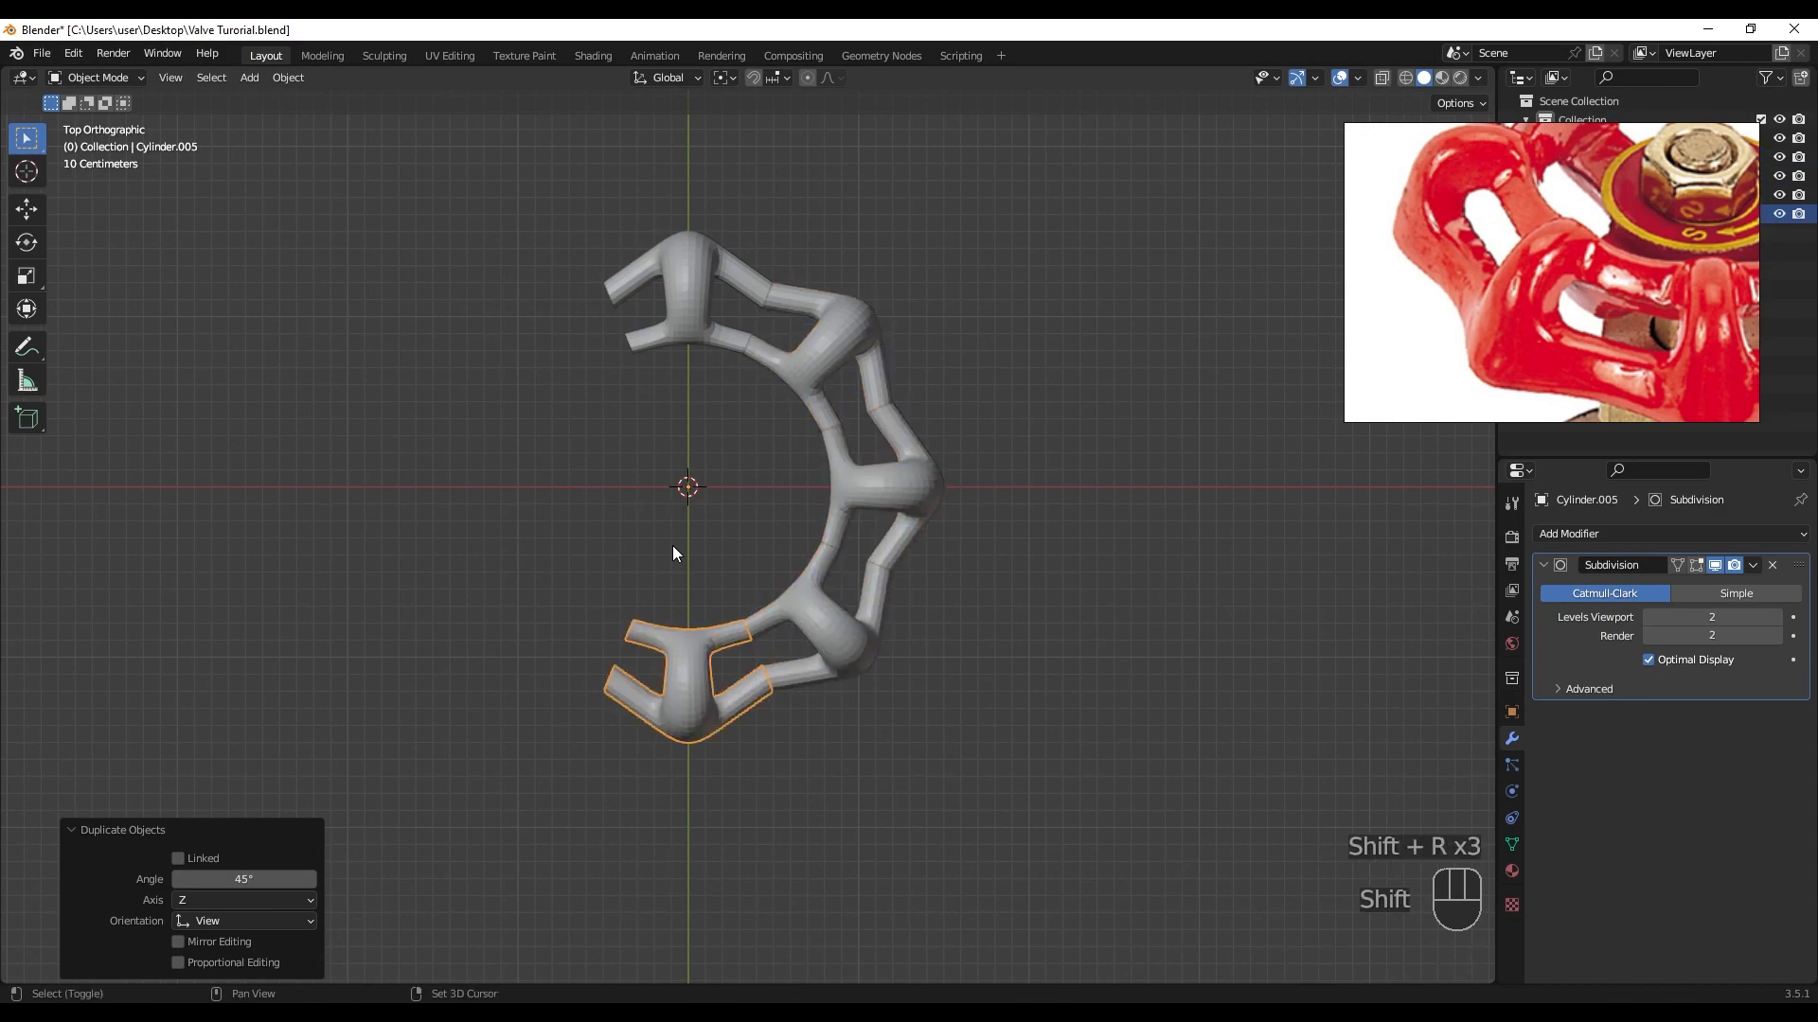
{"action": "key", "text": "shift+r"}
{"action": "mouse_move", "coordinate": [698, 536]}
{"action": "middle_mouse_down"}
{"action": "mouse_move", "coordinate": [706, 422]}
{"action": "mouse_move", "coordinate": [703, 522]}
{"action": "middle_mouse_up"}
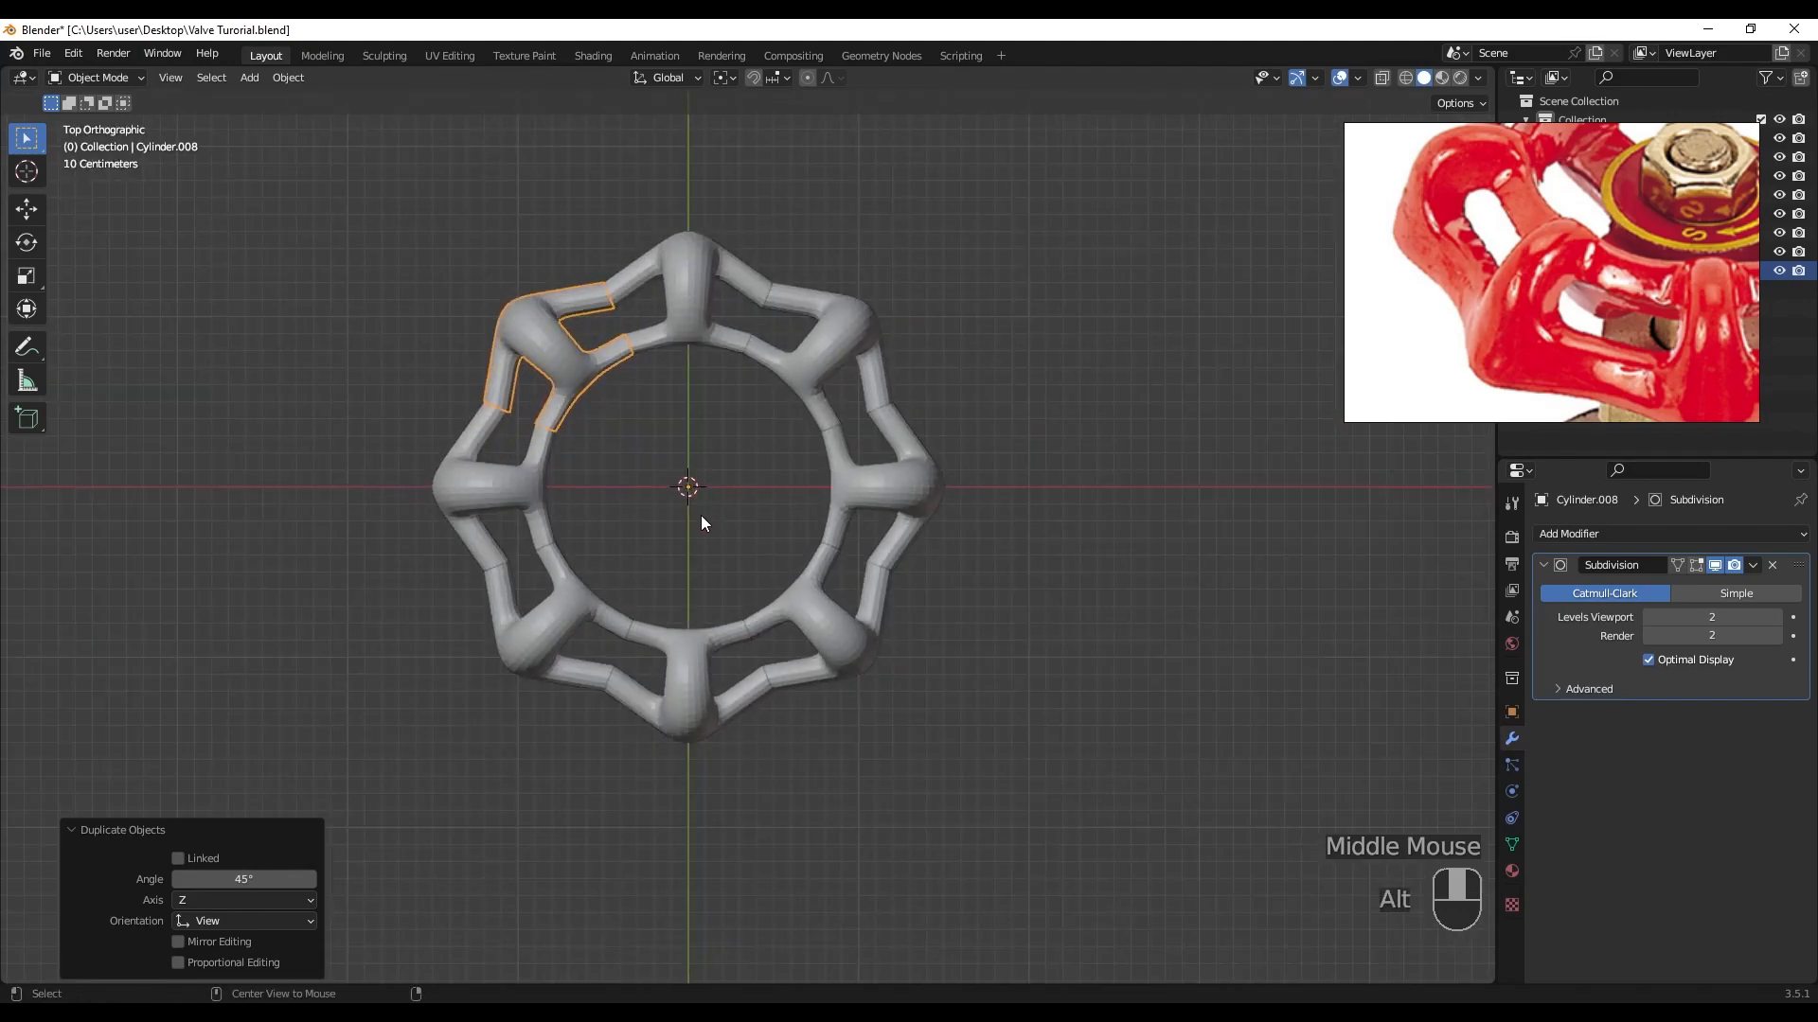
- Join all eight segments into one object and merge its overlapping vertices by a distance of 0.0001 m
{"action": "left_click_drag", "start_coordinate": [375, 191], "coordinate": [1057, 804]}
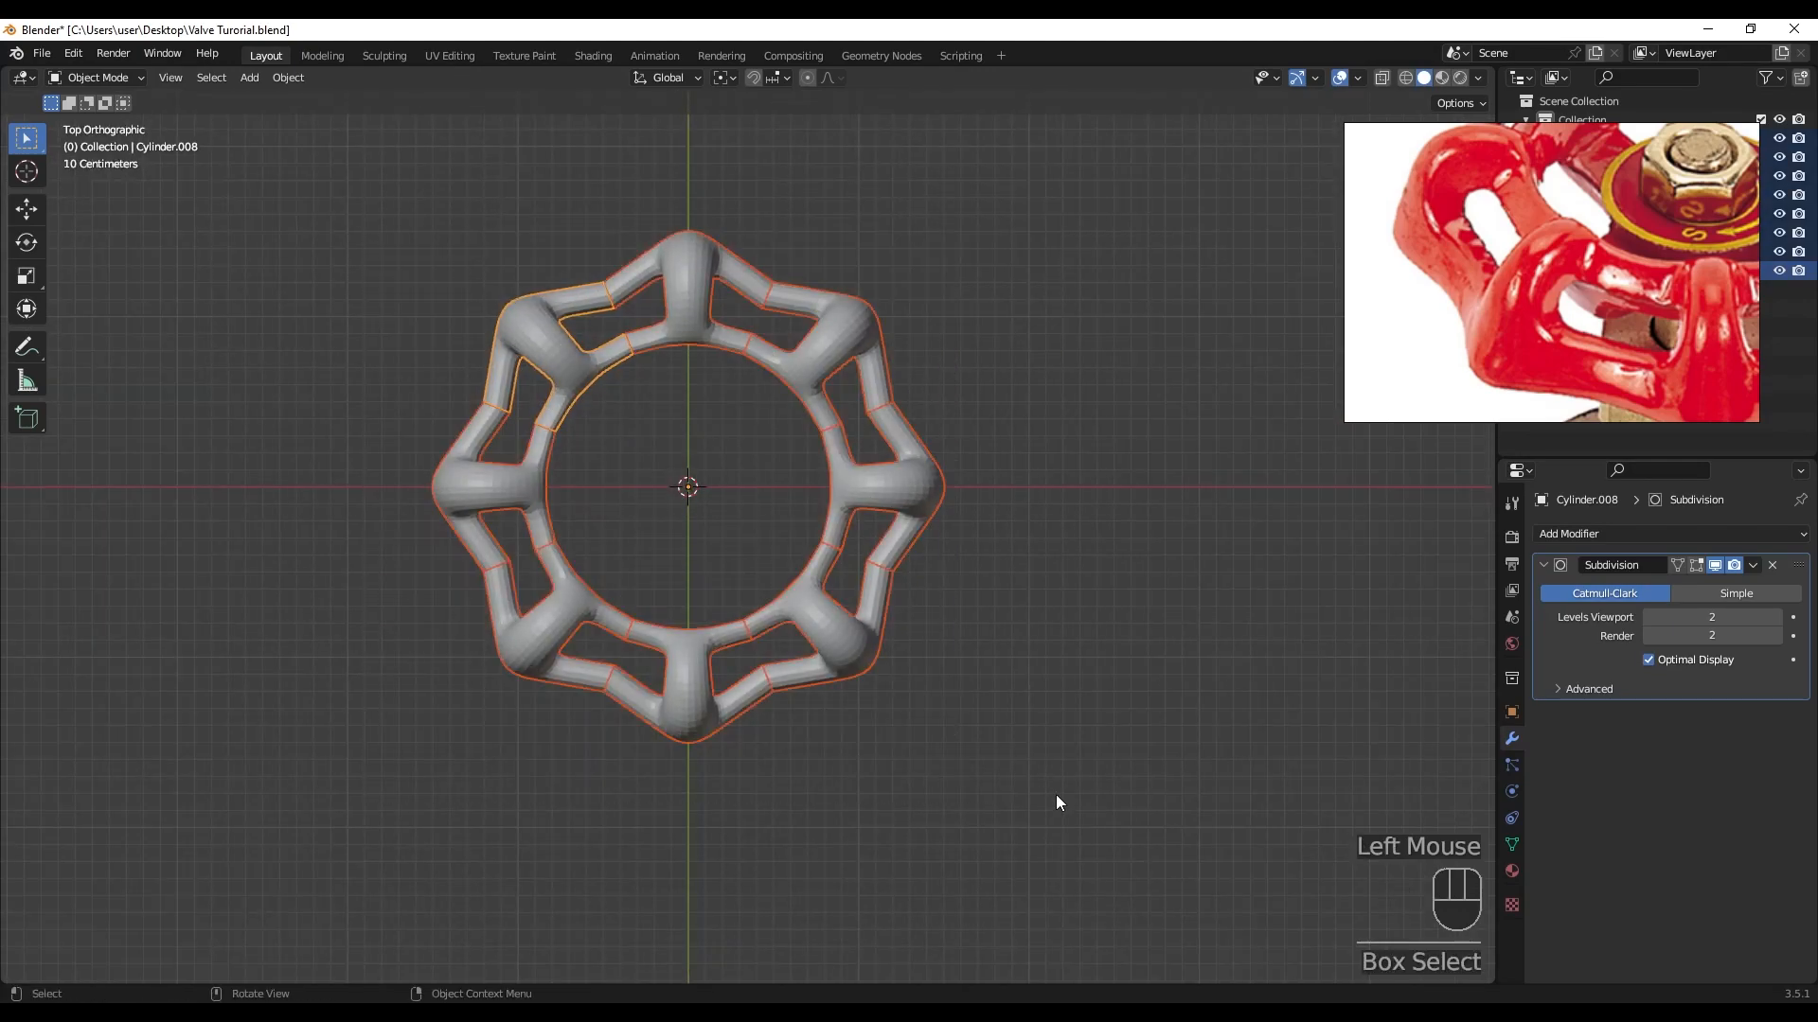
{"action": "key", "text": "ctrl+j"}
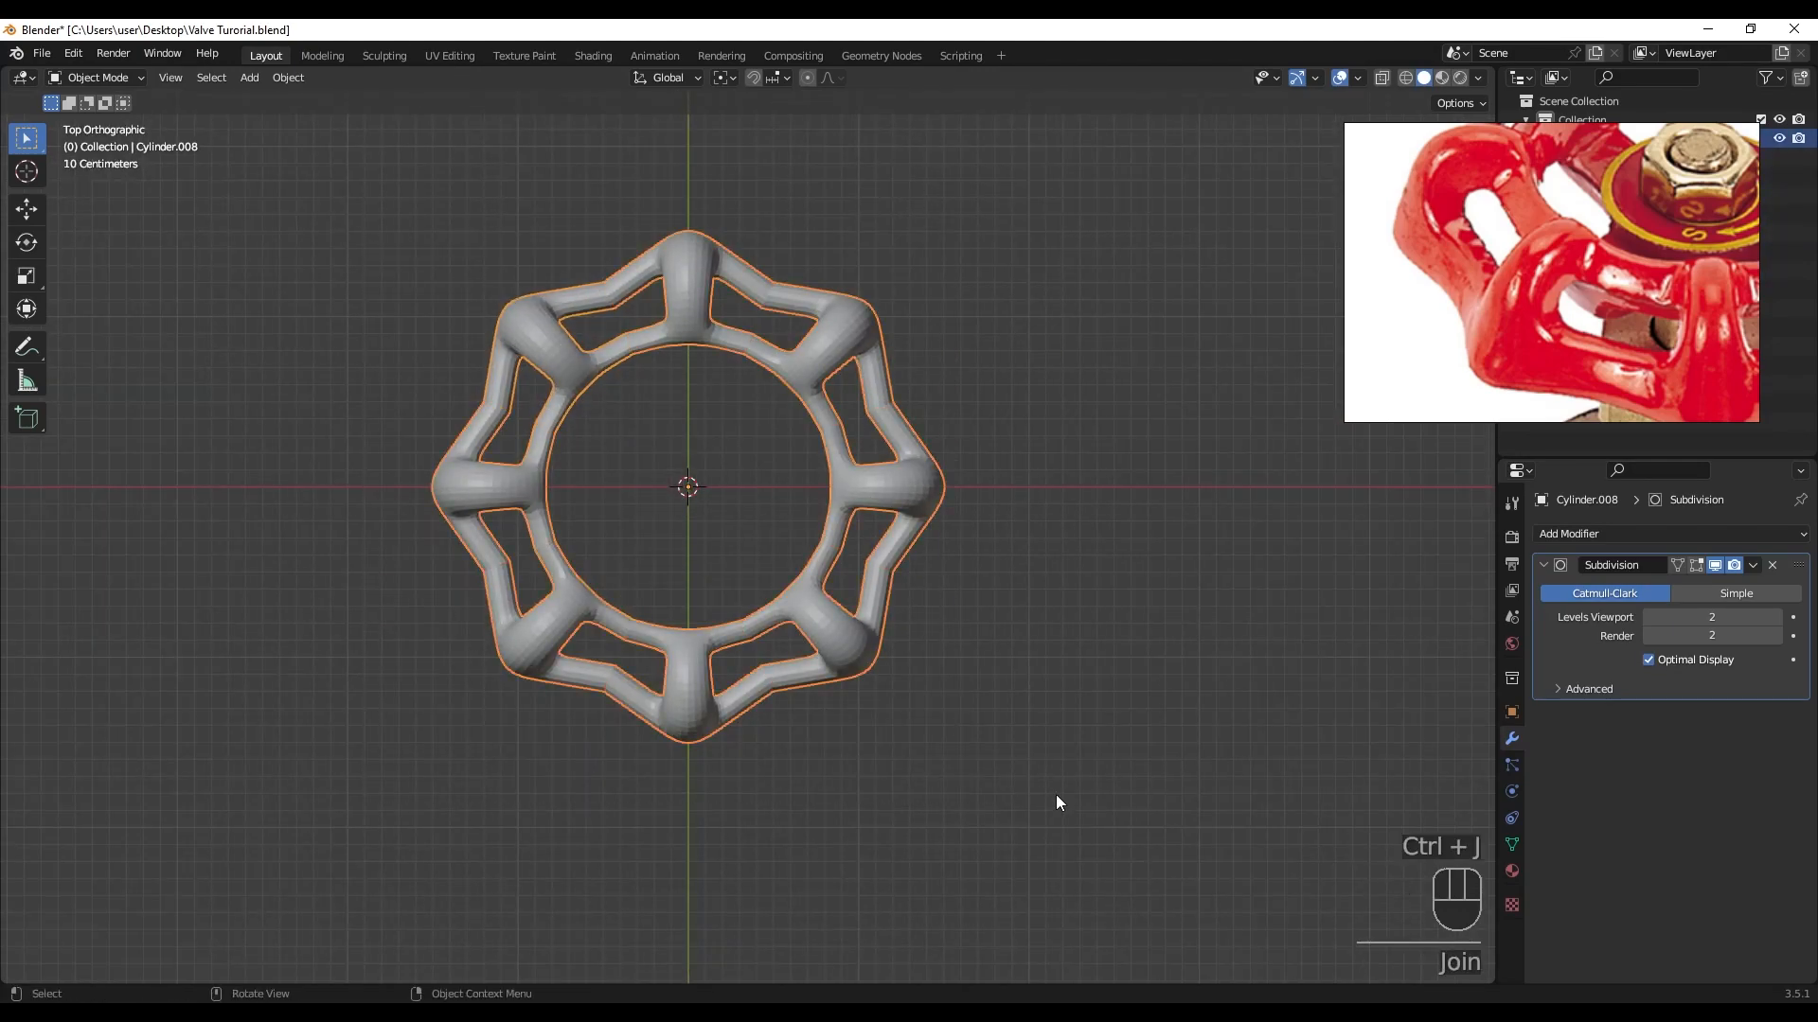
{"action": "key", "text": "Tab"}
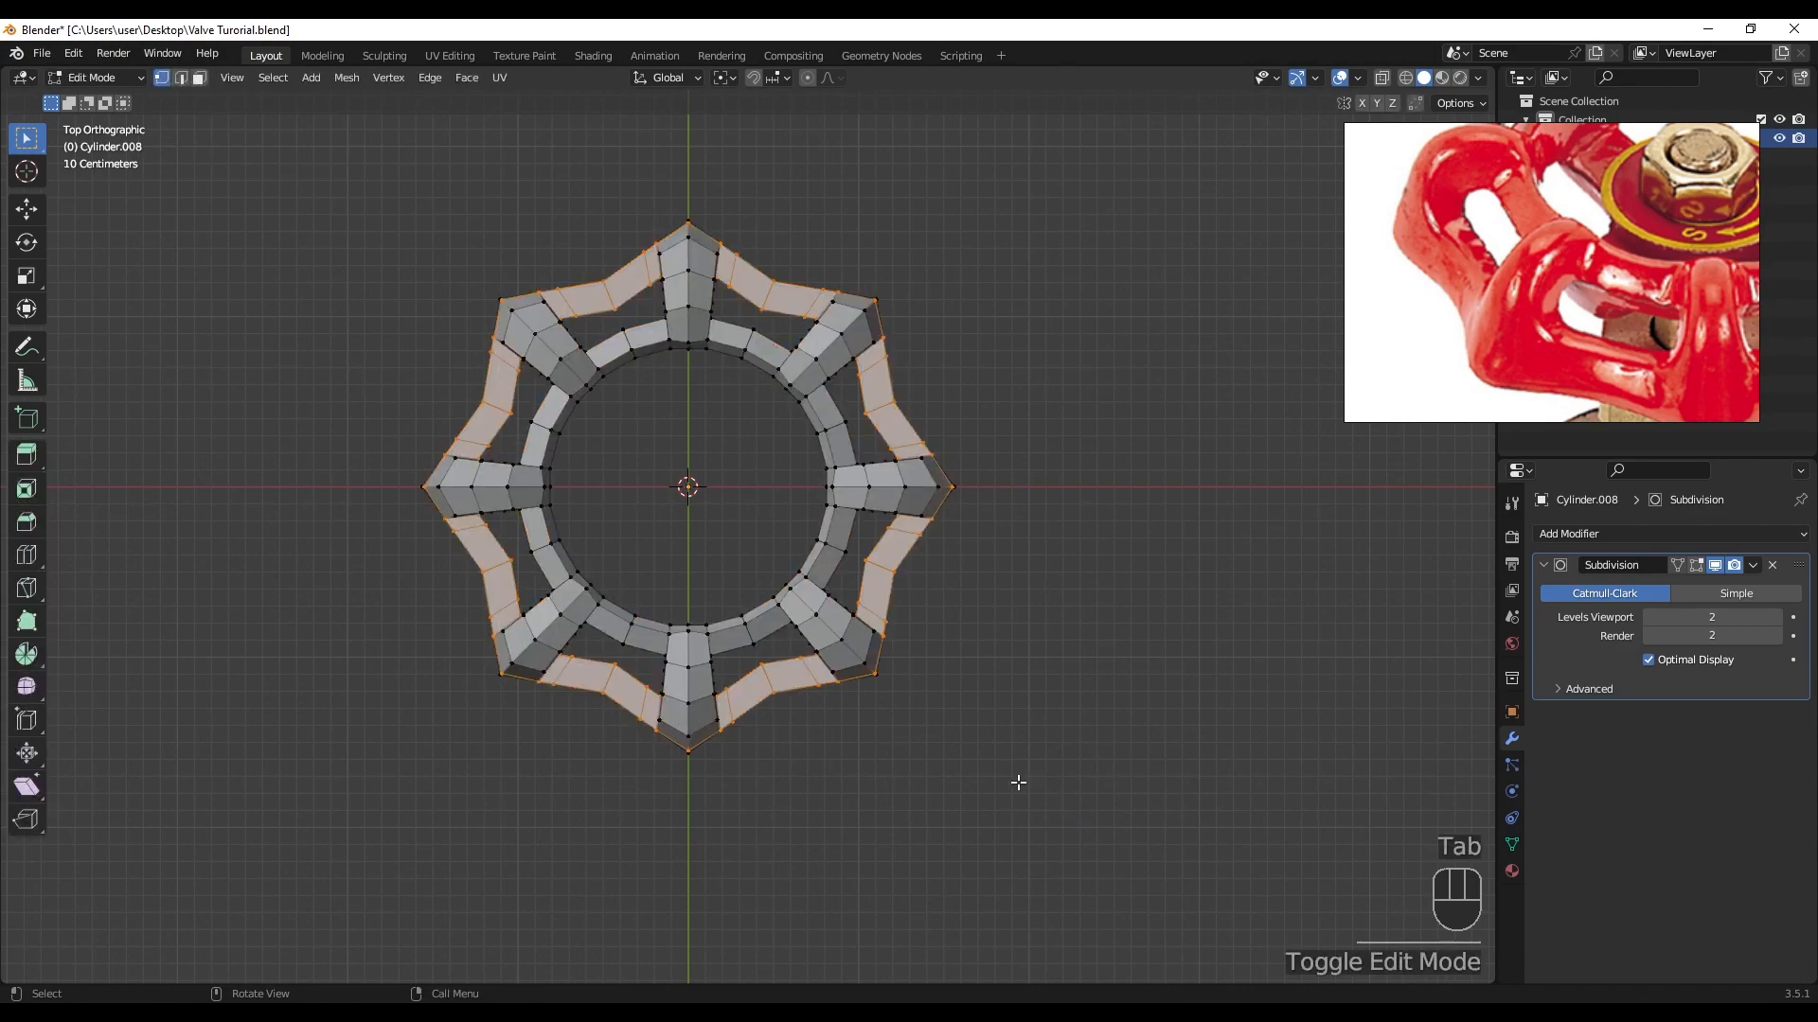
{"action": "key", "text": "a"}
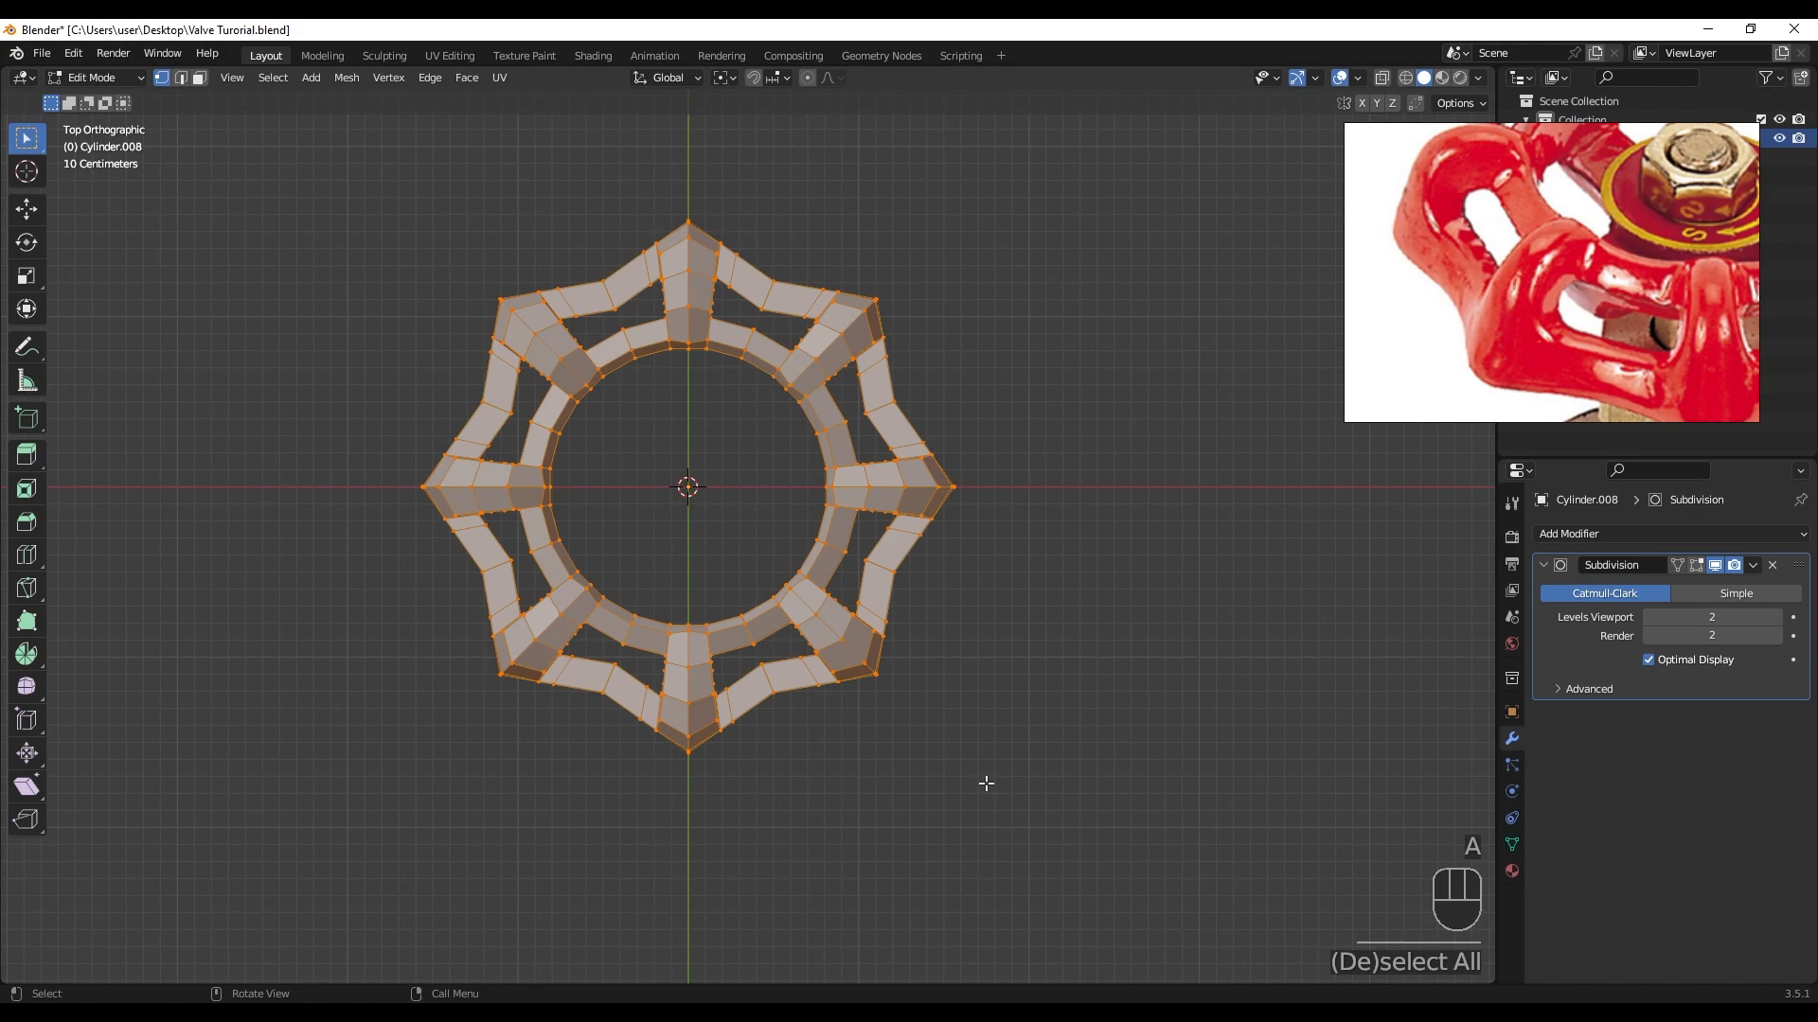
{"action": "key", "text": "m"}
{"action": "left_click", "coordinate": [985, 784]}
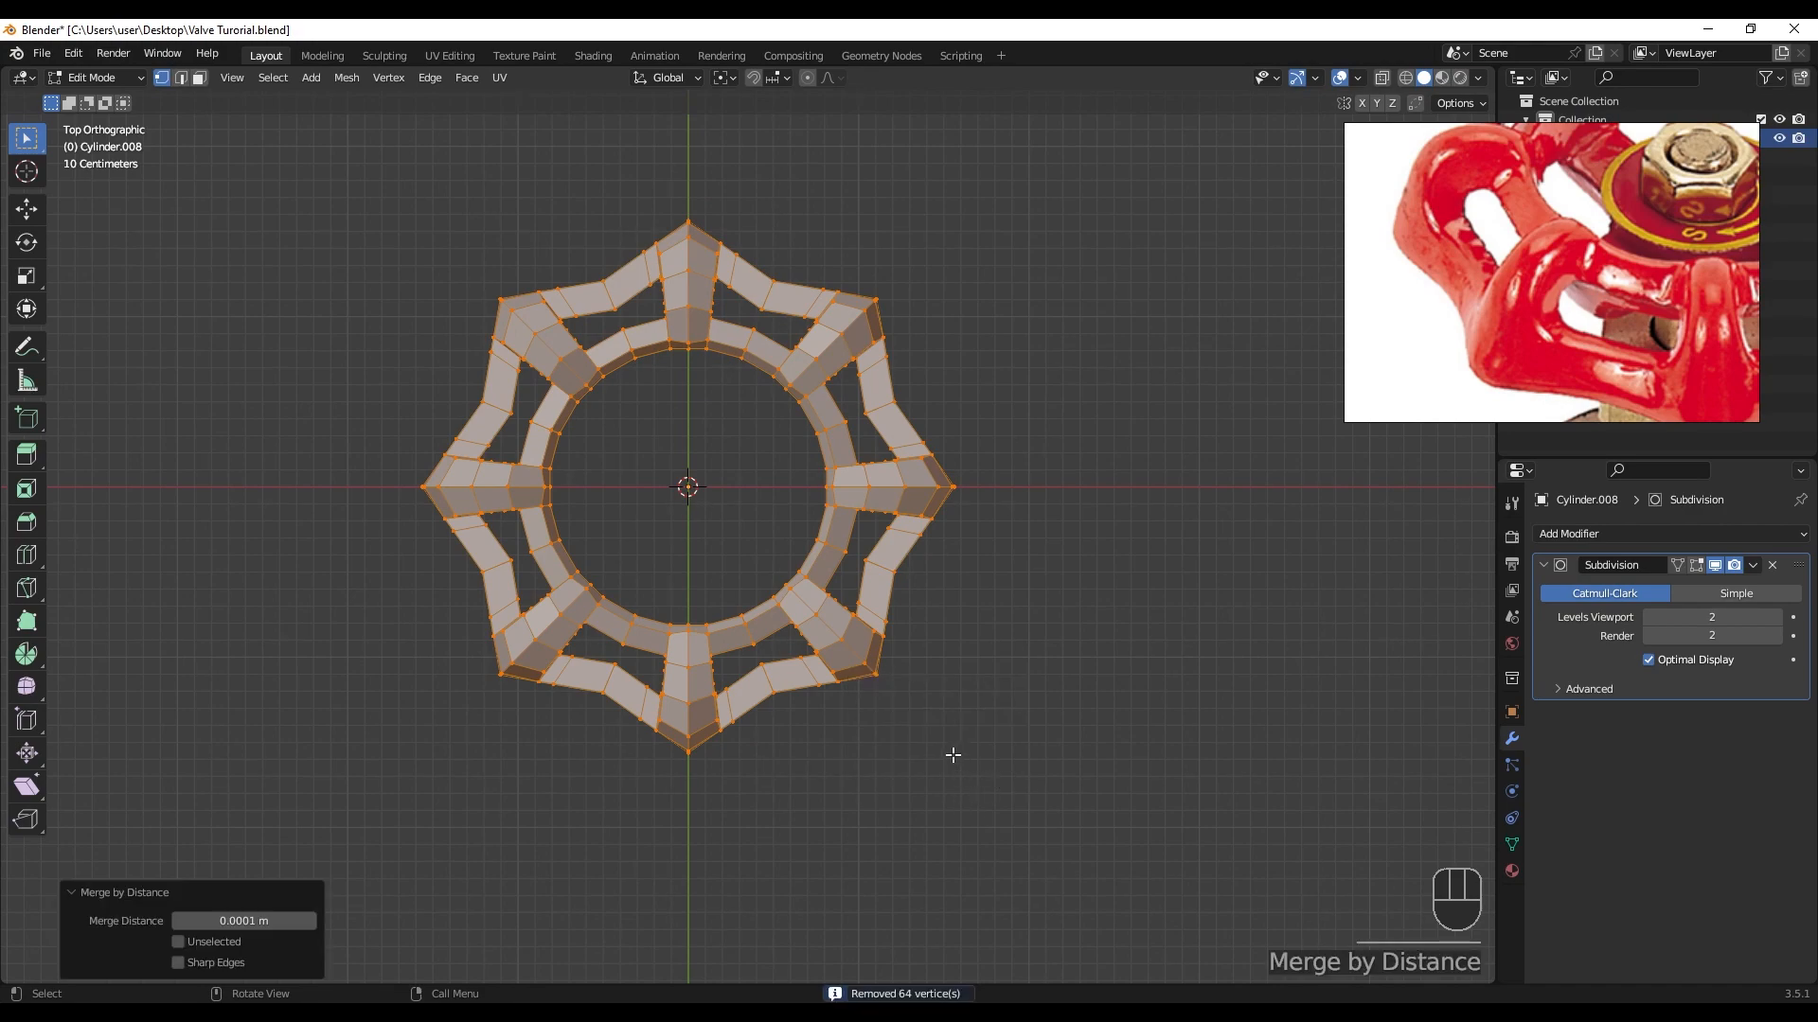
{"action": "key", "text": "Tab"}
- Select all bottom vertices of the joined wheel in the wireframe front view and lower them by about 0.177 m along Z
{"action": "middle_click_drag", "start_coordinate": [930, 706], "coordinate": [599, 295]}
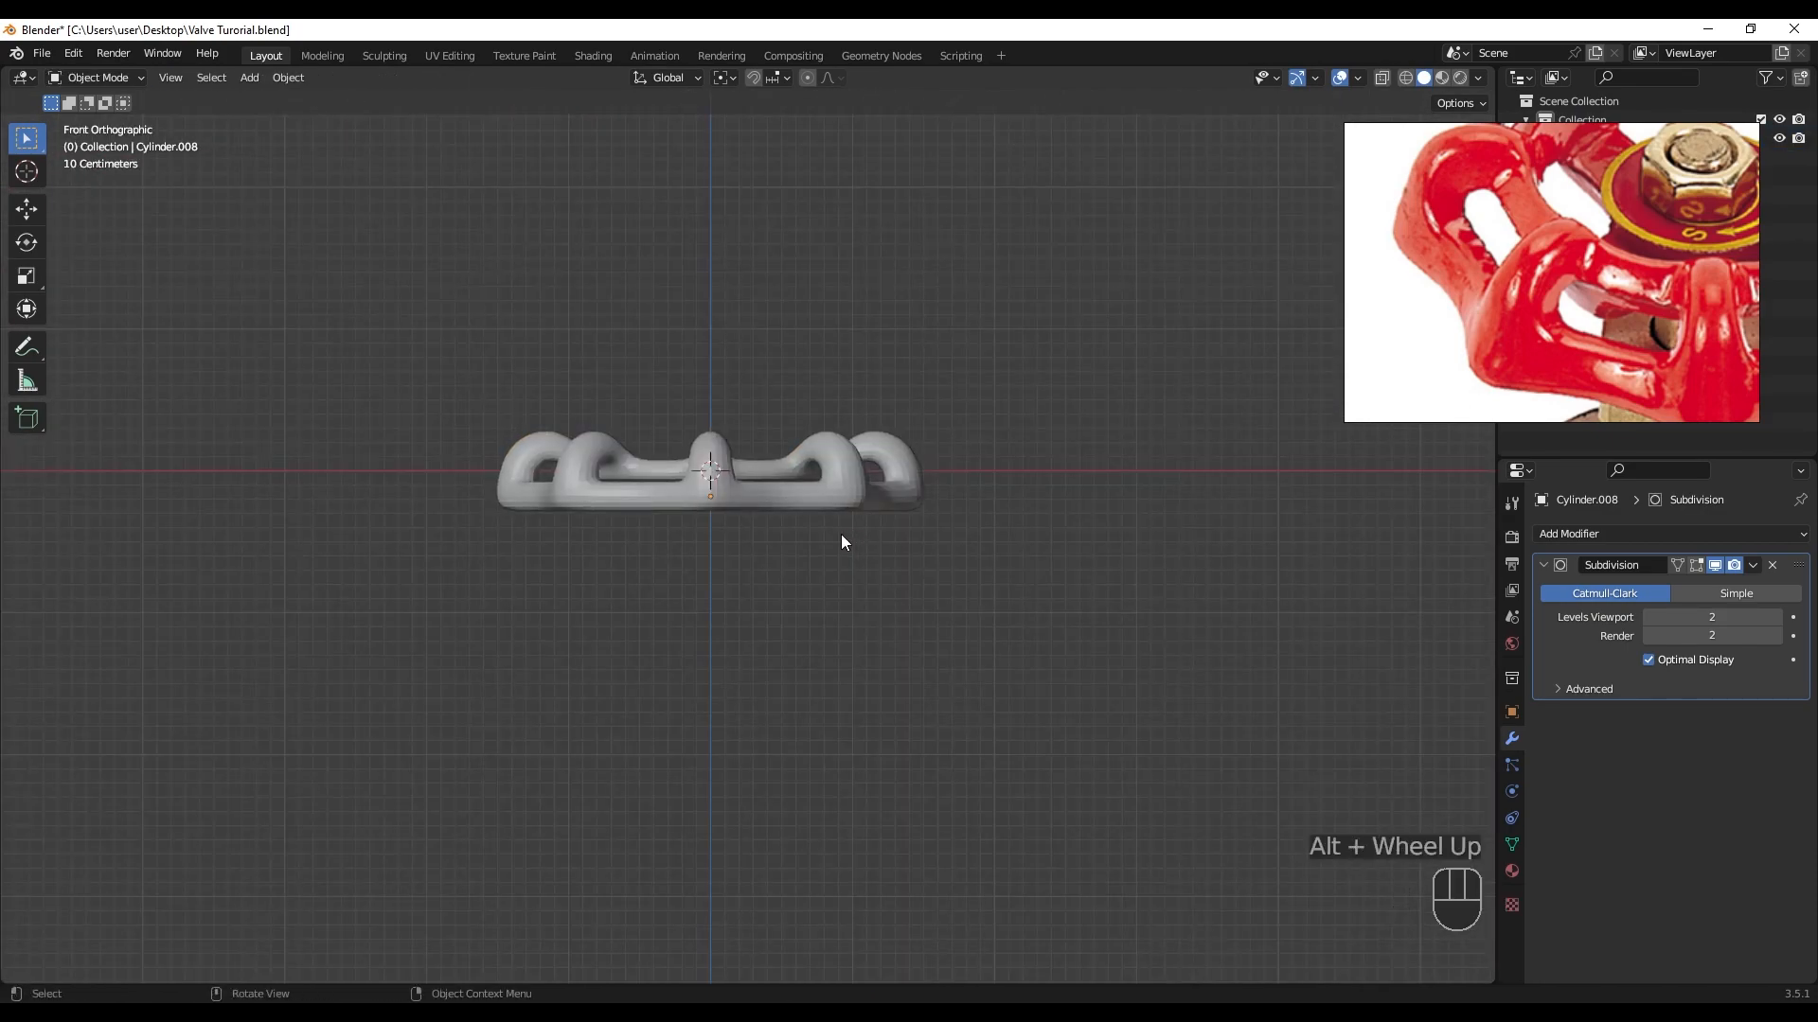
{"action": "key", "text": "z"}
{"action": "left_click", "coordinate": [742, 532]}
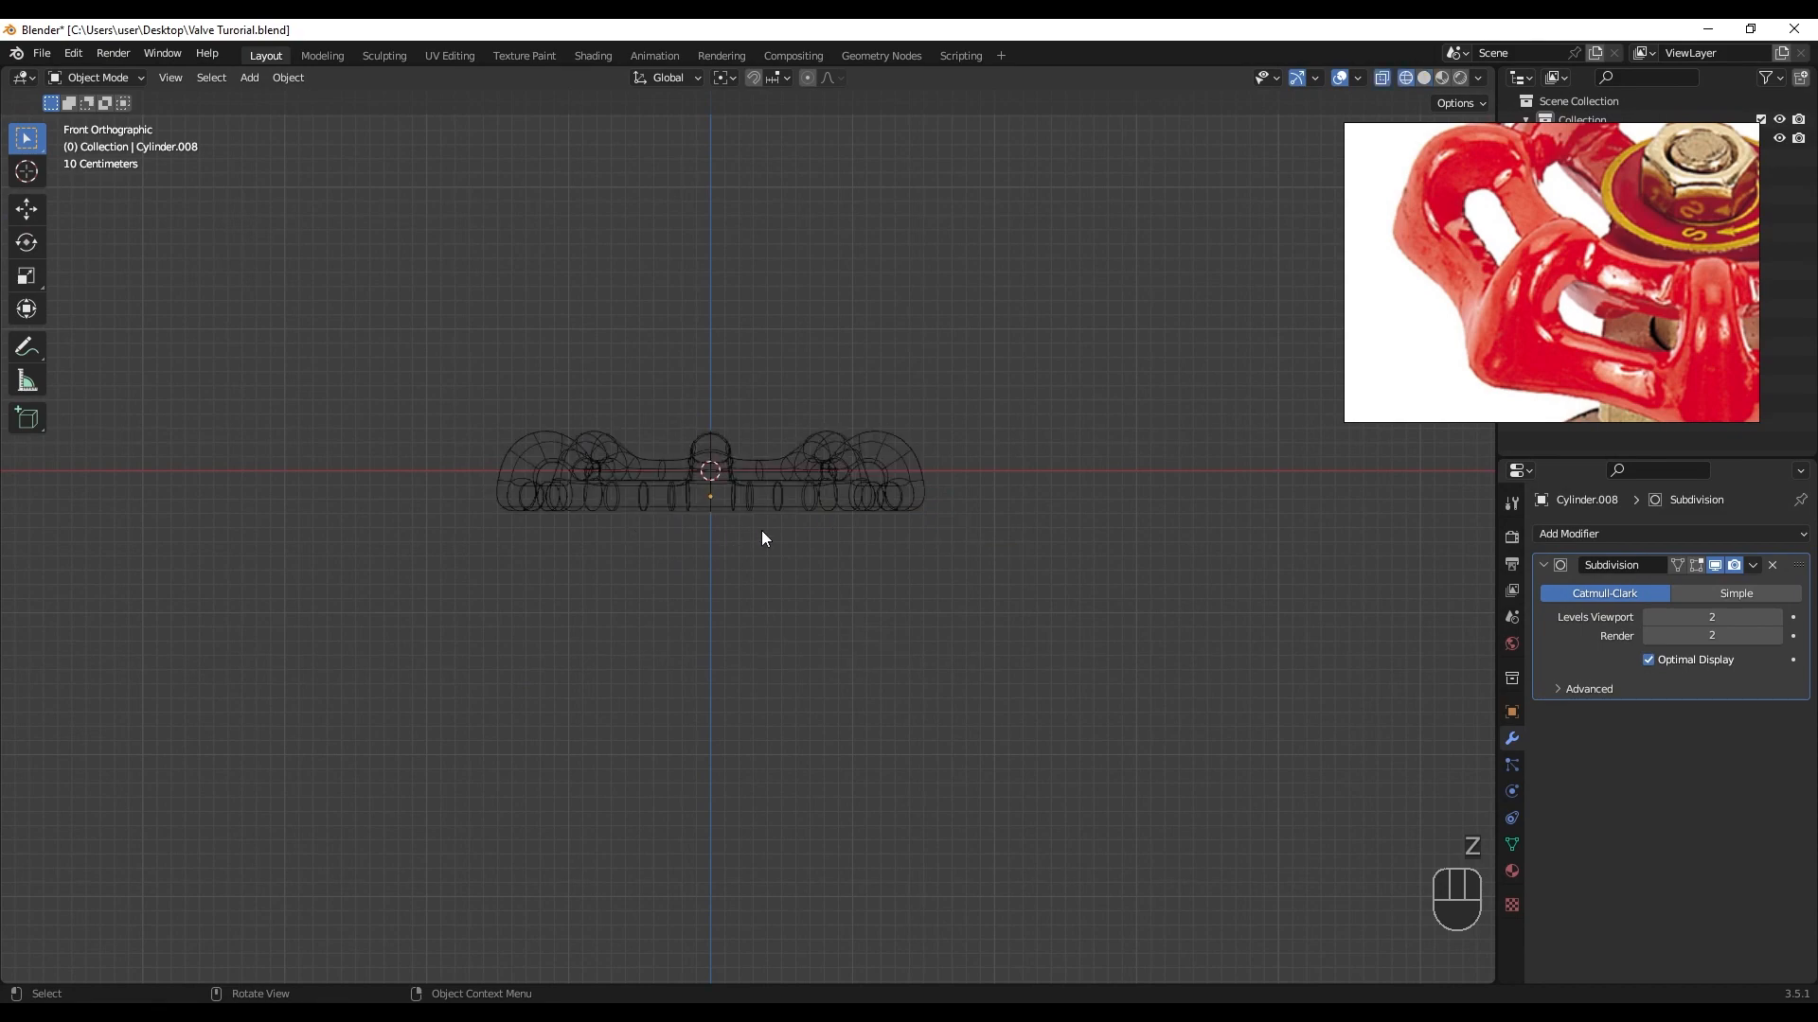
{"action": "key", "text": "Tab"}
{"action": "scroll", "coordinate": [768, 526], "scroll_direction": "up", "scroll_amount": 4}
{"action": "middle_click_drag", "start_coordinate": [804, 501], "coordinate": [811, 527], "text": "shift"}
{"action": "left_click_drag", "start_coordinate": [161, 467], "coordinate": [1363, 651]}
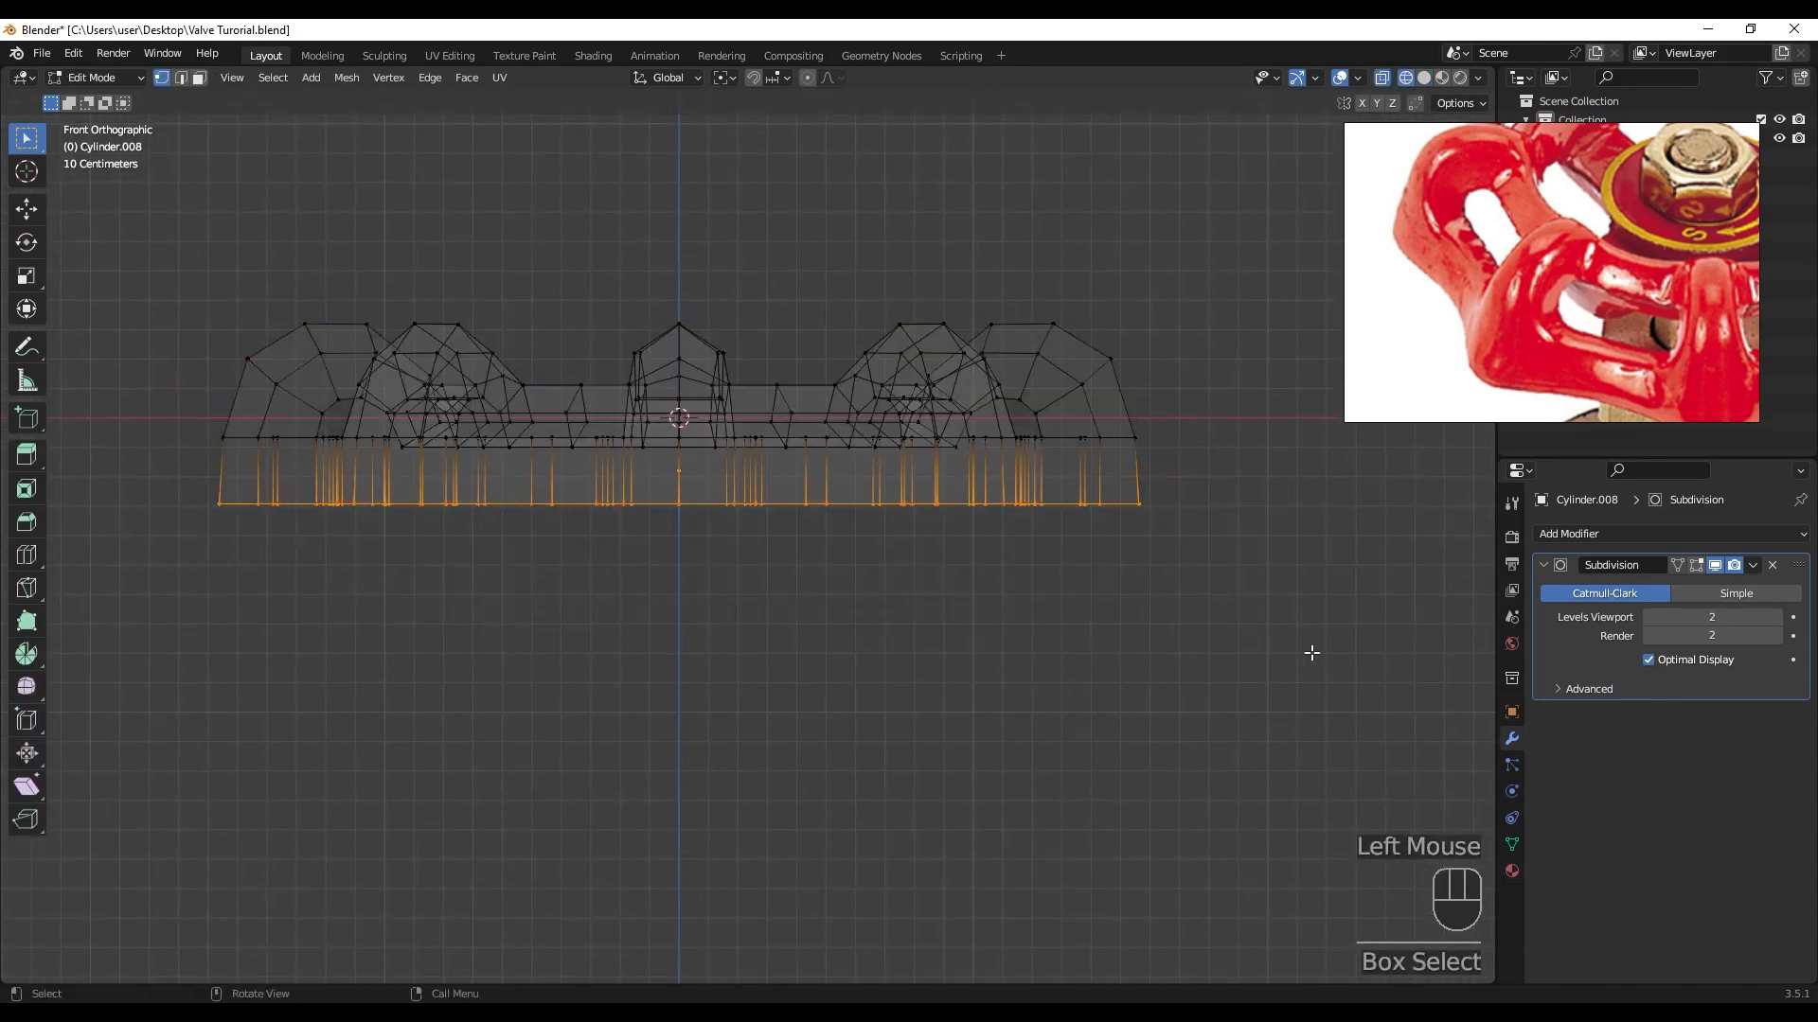
{"action": "key", "text": "g"}
{"action": "key", "text": "z"}
{"action": "left_click", "coordinate": [1117, 671]}
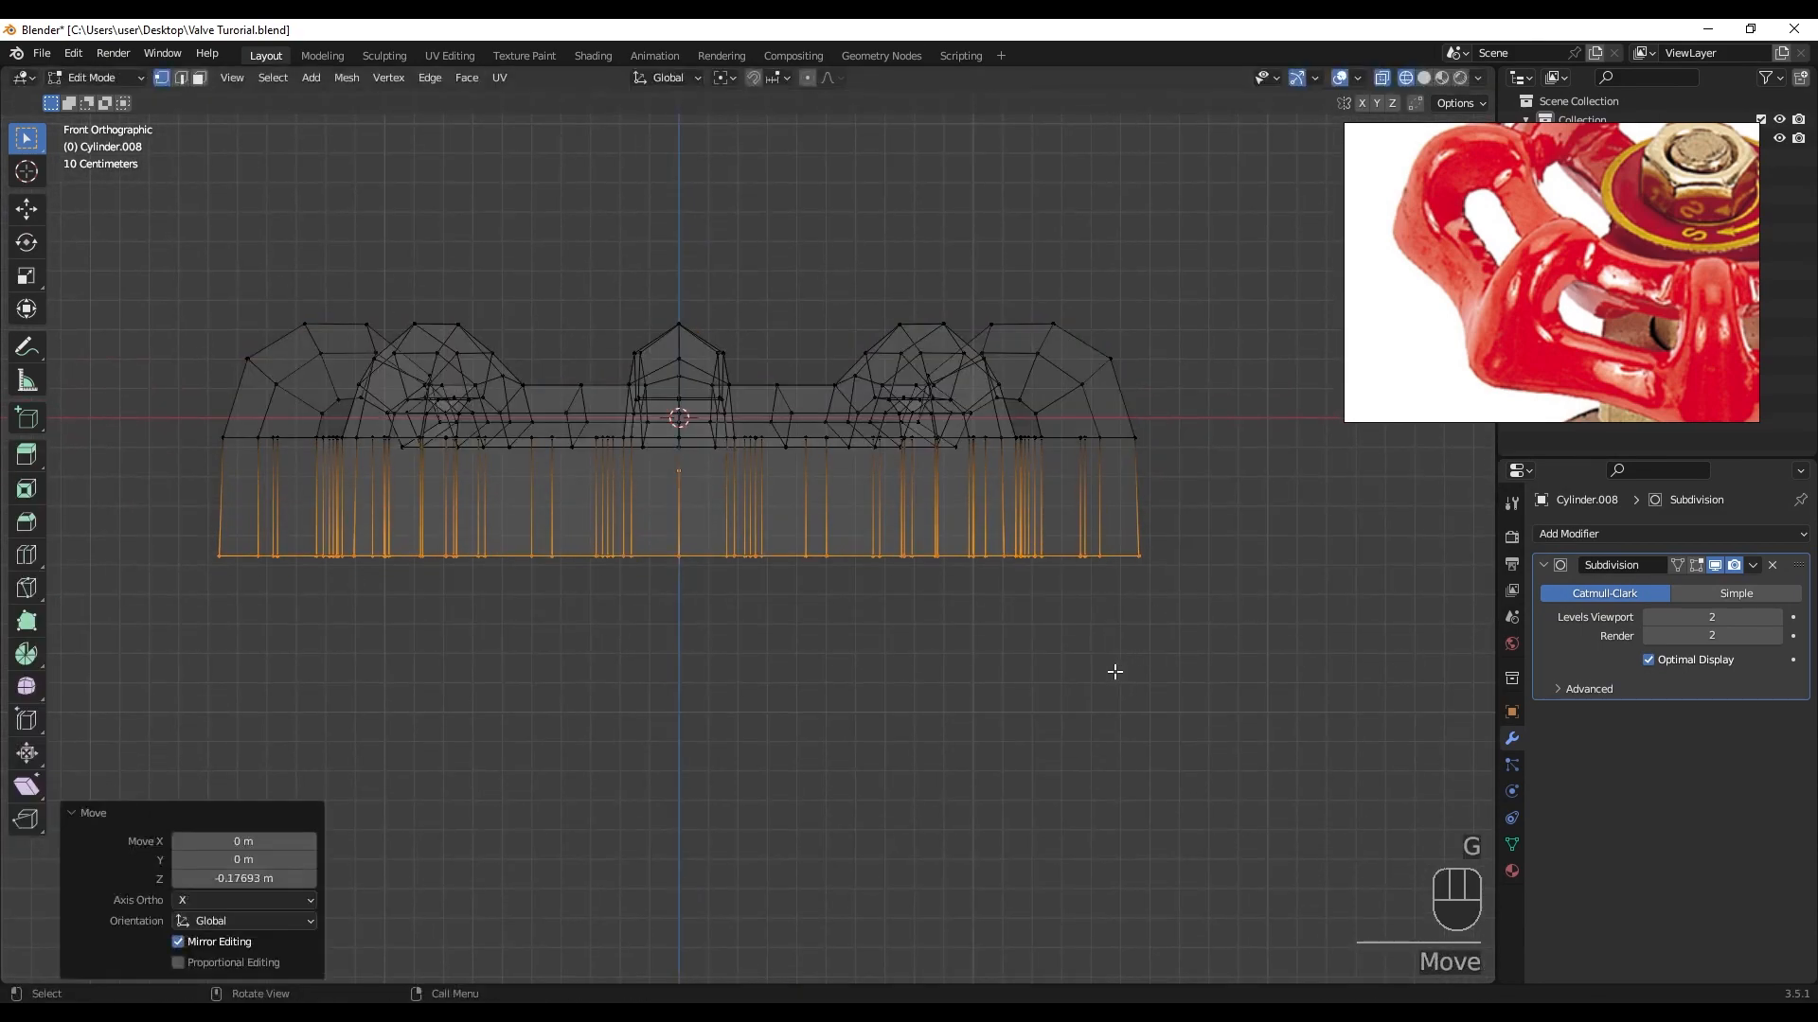
- Add a horizontal loop cut around the outer wall, slid towards its bottom edge, and return to solid shading
{"action": "key", "text": "ctrl+r"}
{"action": "left_click", "coordinate": [988, 499]}
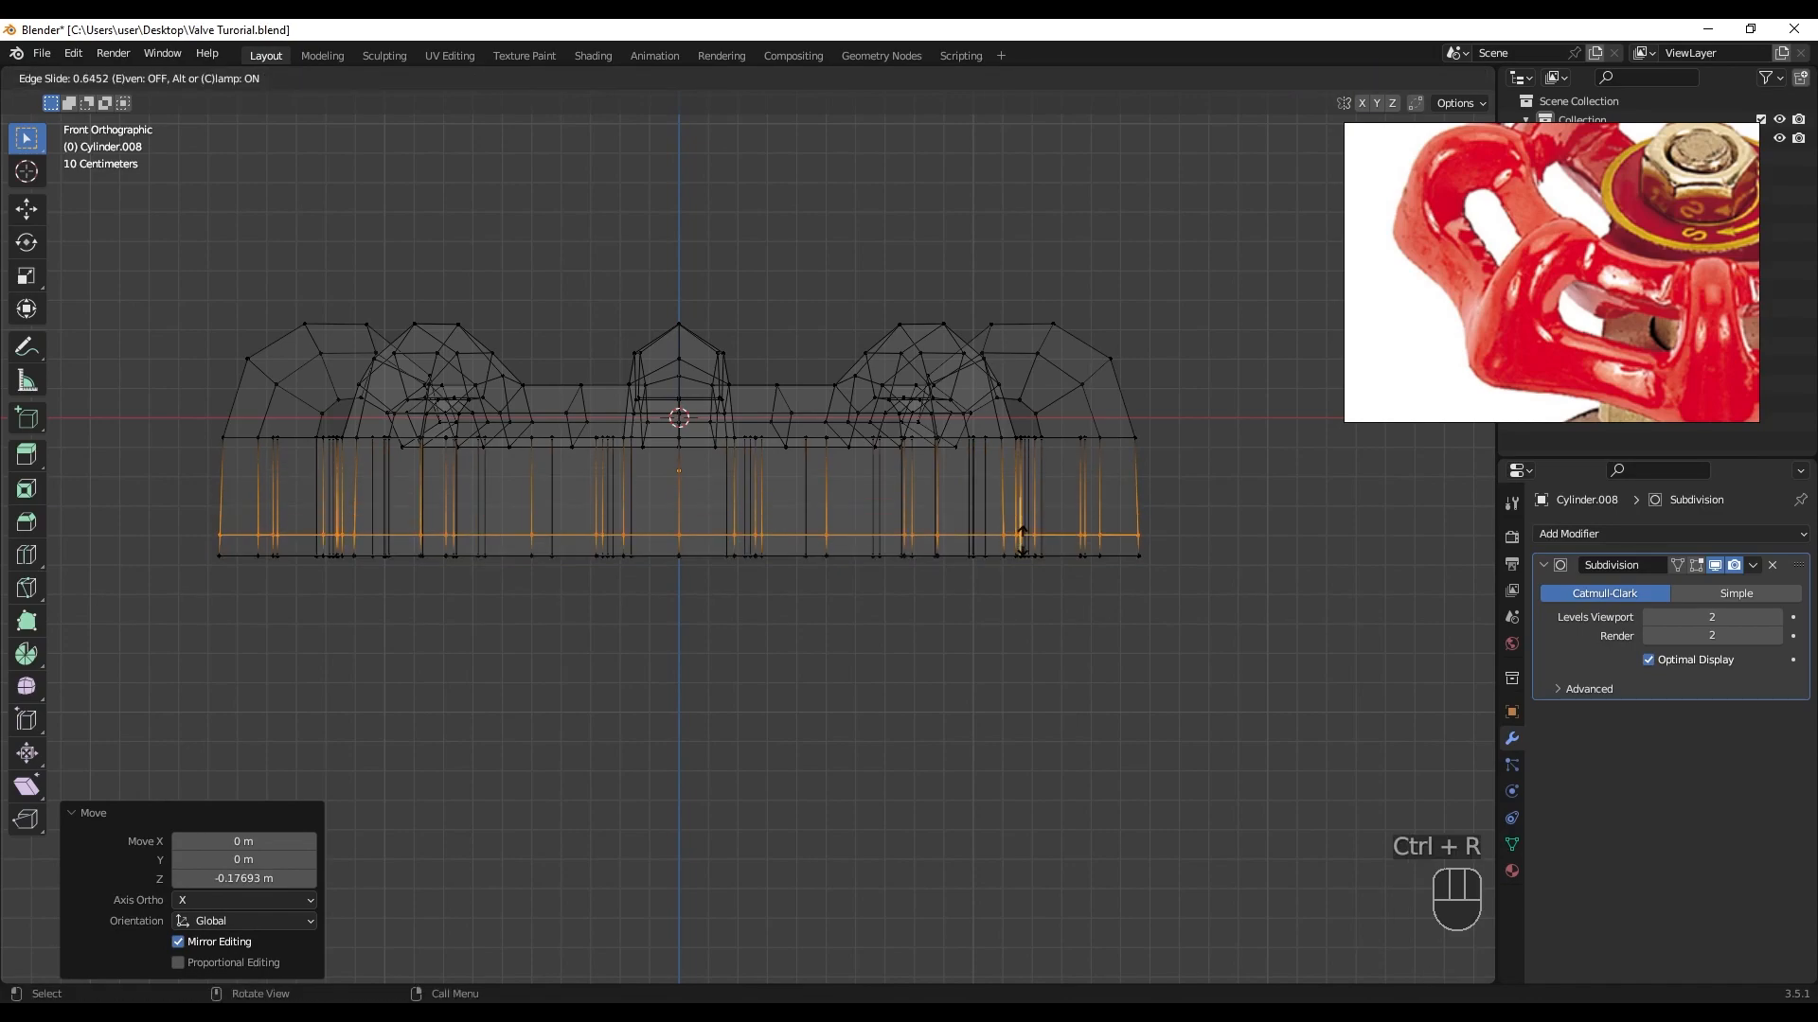
{"action": "left_click", "coordinate": [982, 559]}
{"action": "key", "text": "Tab"}
{"action": "key", "text": "shift+z"}
- Add two loop cuts along the outer ring's flat underside, one towards the outer edge and one towards the inner edge
{"action": "mouse_move", "coordinate": [1021, 602]}
{"action": "middle_mouse_down"}
{"action": "mouse_move", "coordinate": [879, 594]}
{"action": "mouse_move", "coordinate": [877, 504]}
{"action": "middle_mouse_up"}
{"action": "key", "text": "Tab"}
{"action": "key", "text": "ctrl+r"}
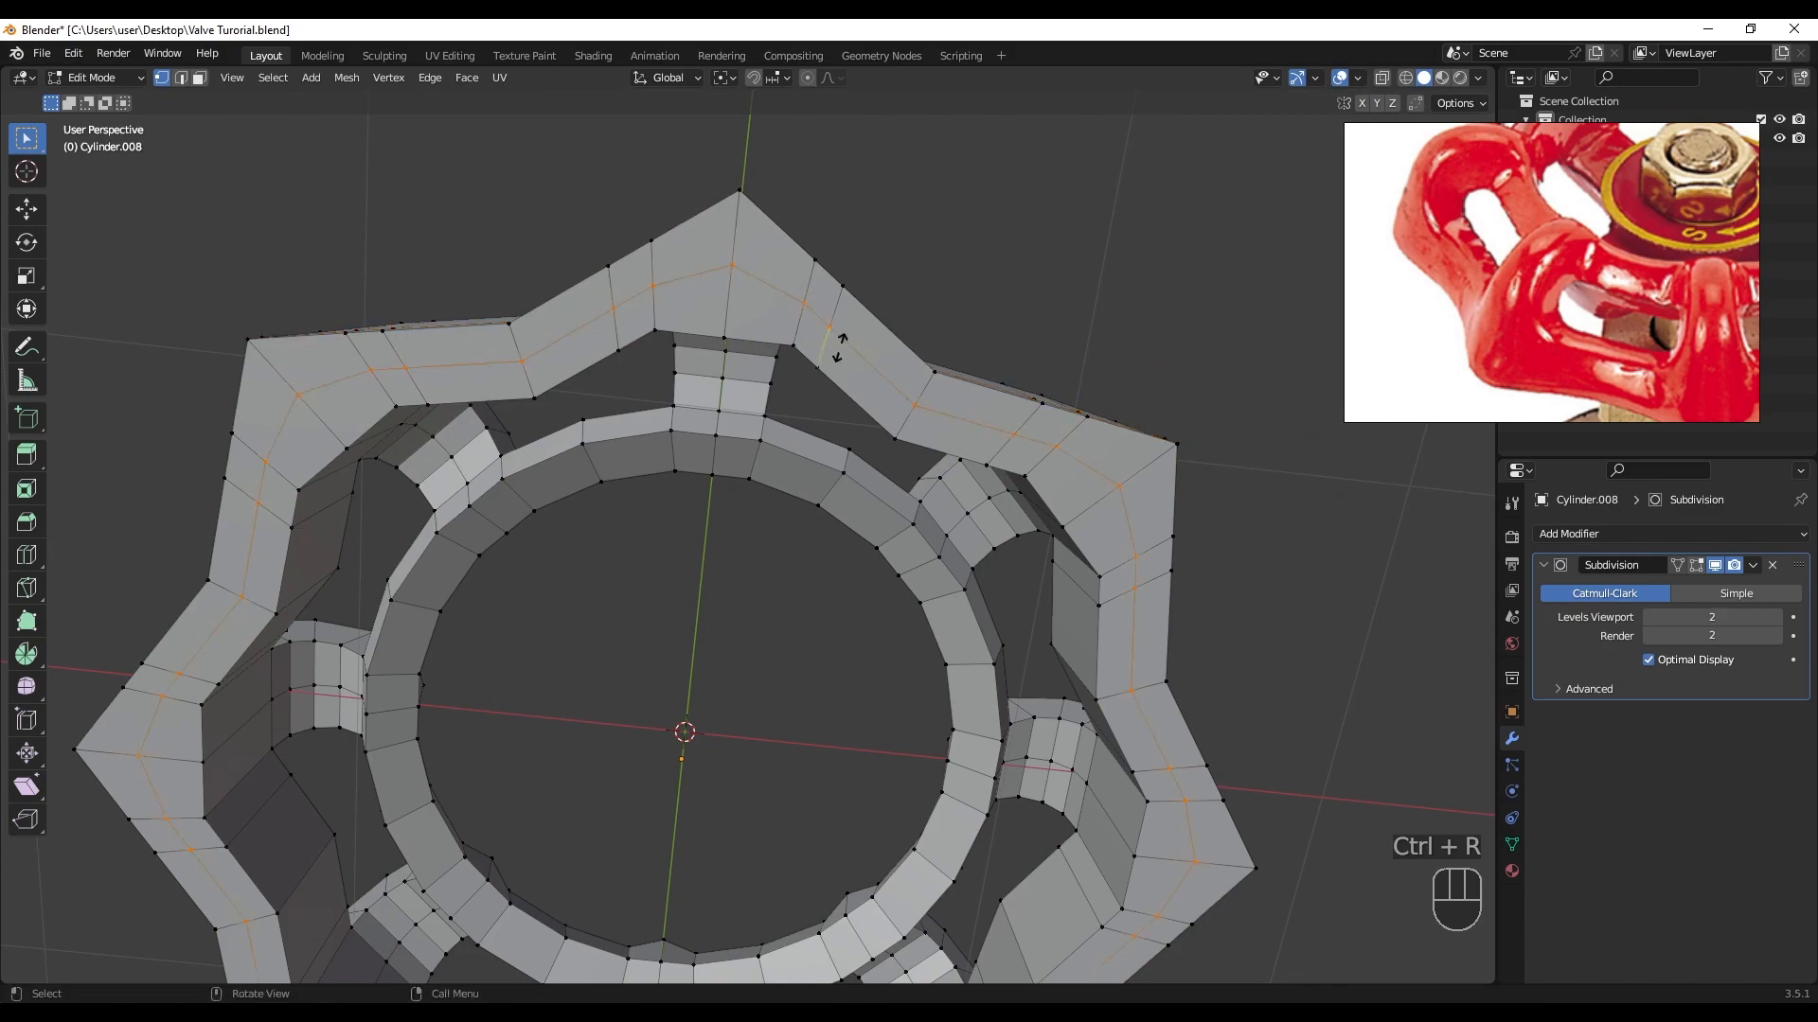
{"action": "left_click", "coordinate": [840, 345]}
{"action": "left_click", "coordinate": [845, 324]}
{"action": "key", "text": "Tab"}
{"action": "key", "text": "Tab"}
{"action": "key", "text": "ctrl+r"}
{"action": "left_click", "coordinate": [840, 353]}
{"action": "left_click", "coordinate": [838, 360]}
{"action": "key", "text": "Tab"}
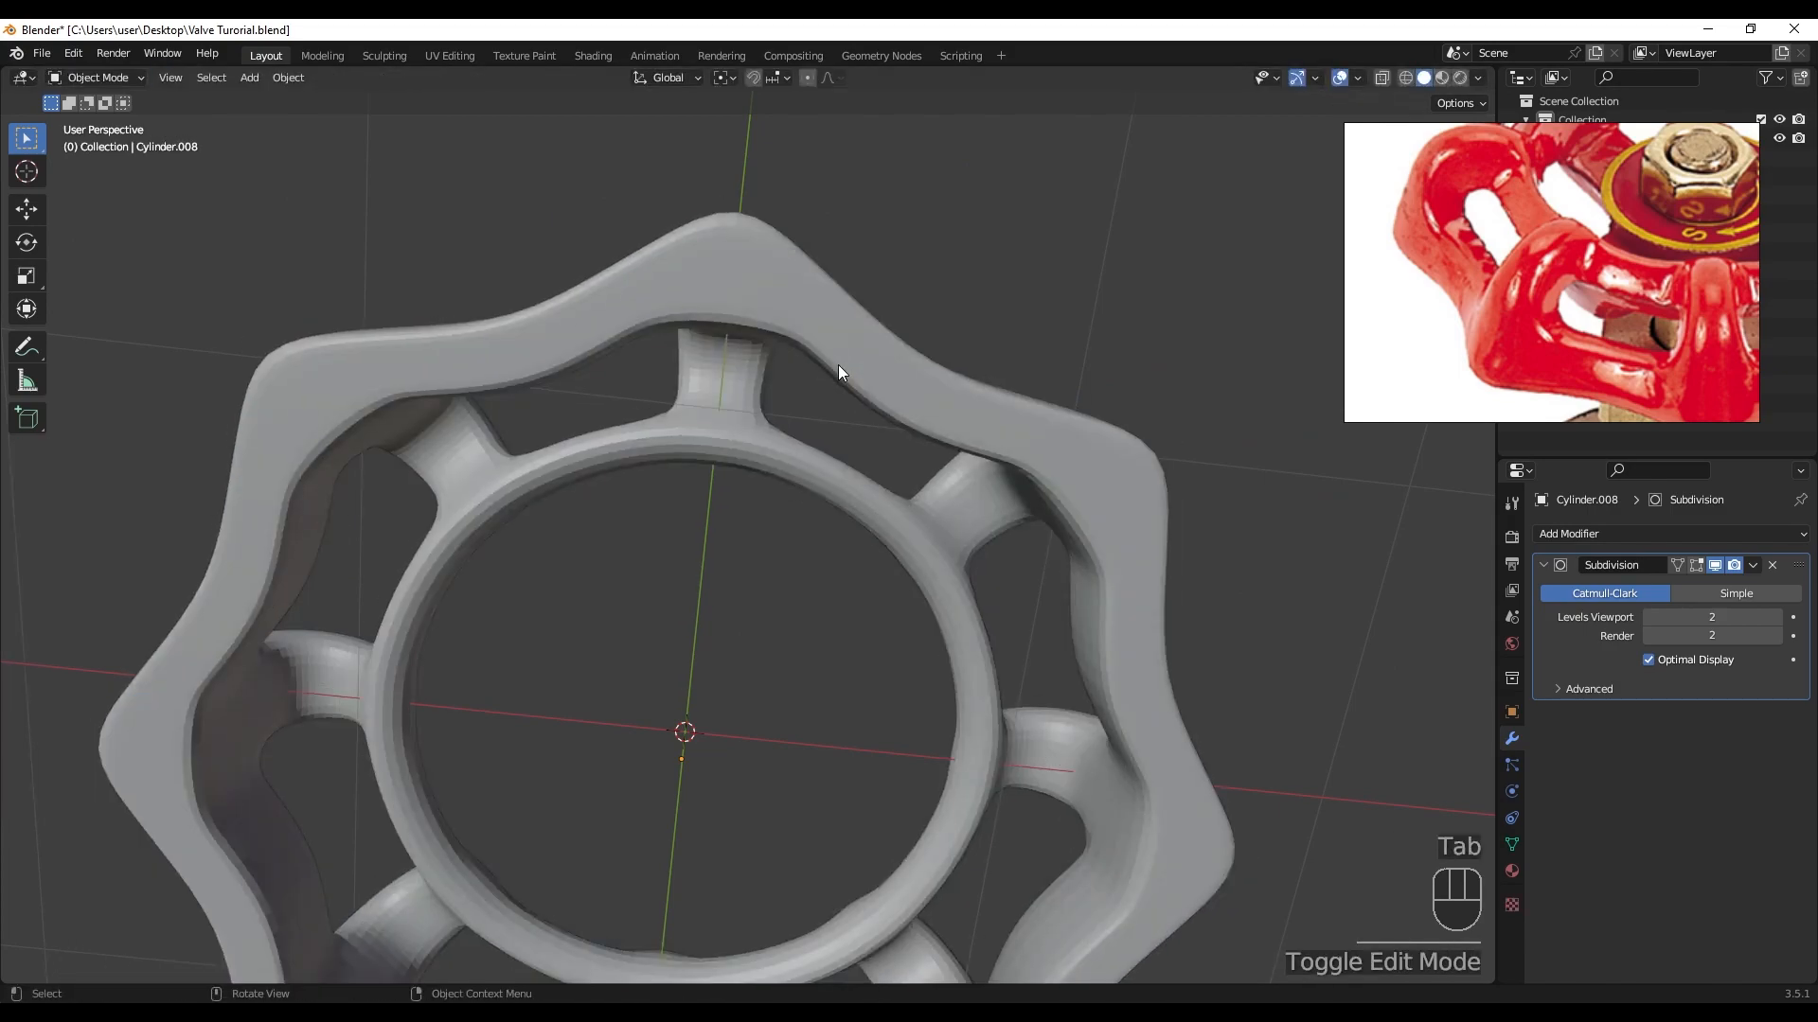
- Add a loop cut around the inner wall of the outer ring
{"action": "middle_click_drag", "start_coordinate": [837, 365], "coordinate": [807, 326], "text": "shift"}
{"action": "key", "text": "Tab"}
{"action": "key", "text": "ctrl+r"}
{"action": "left_click", "coordinate": [828, 365]}
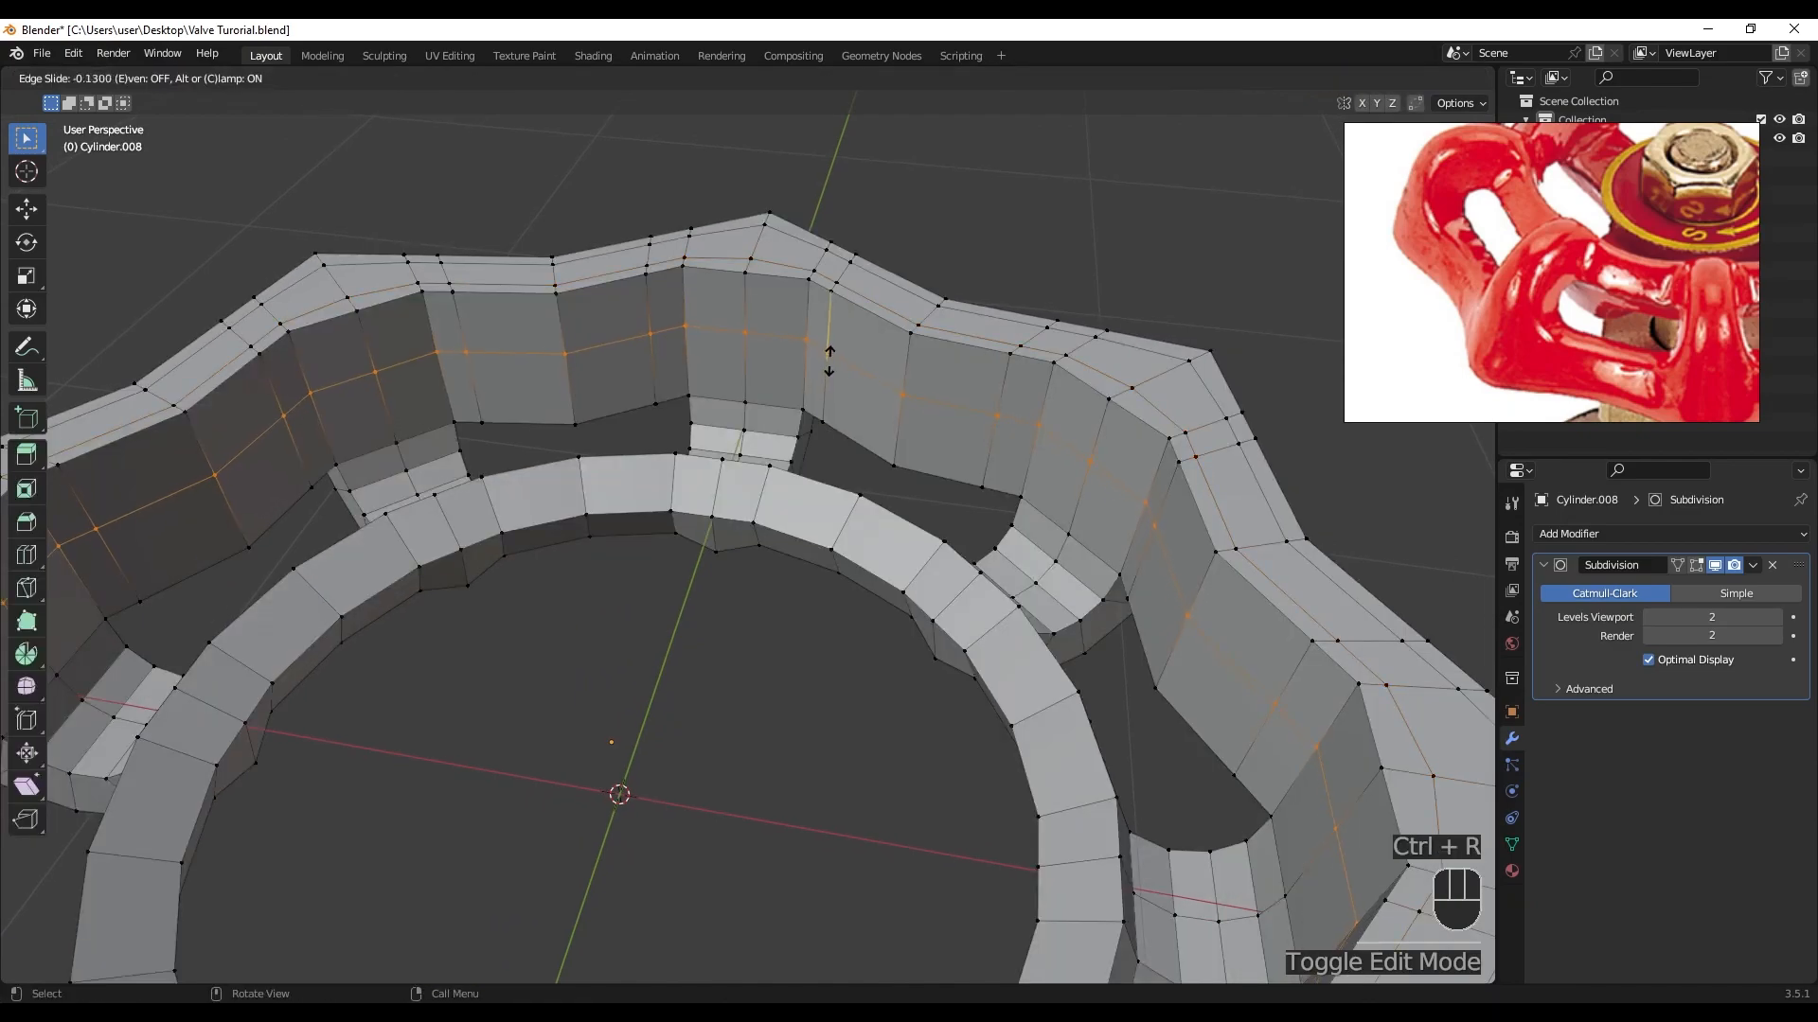
{"action": "left_click", "coordinate": [830, 345]}
{"action": "key", "text": "Tab"}
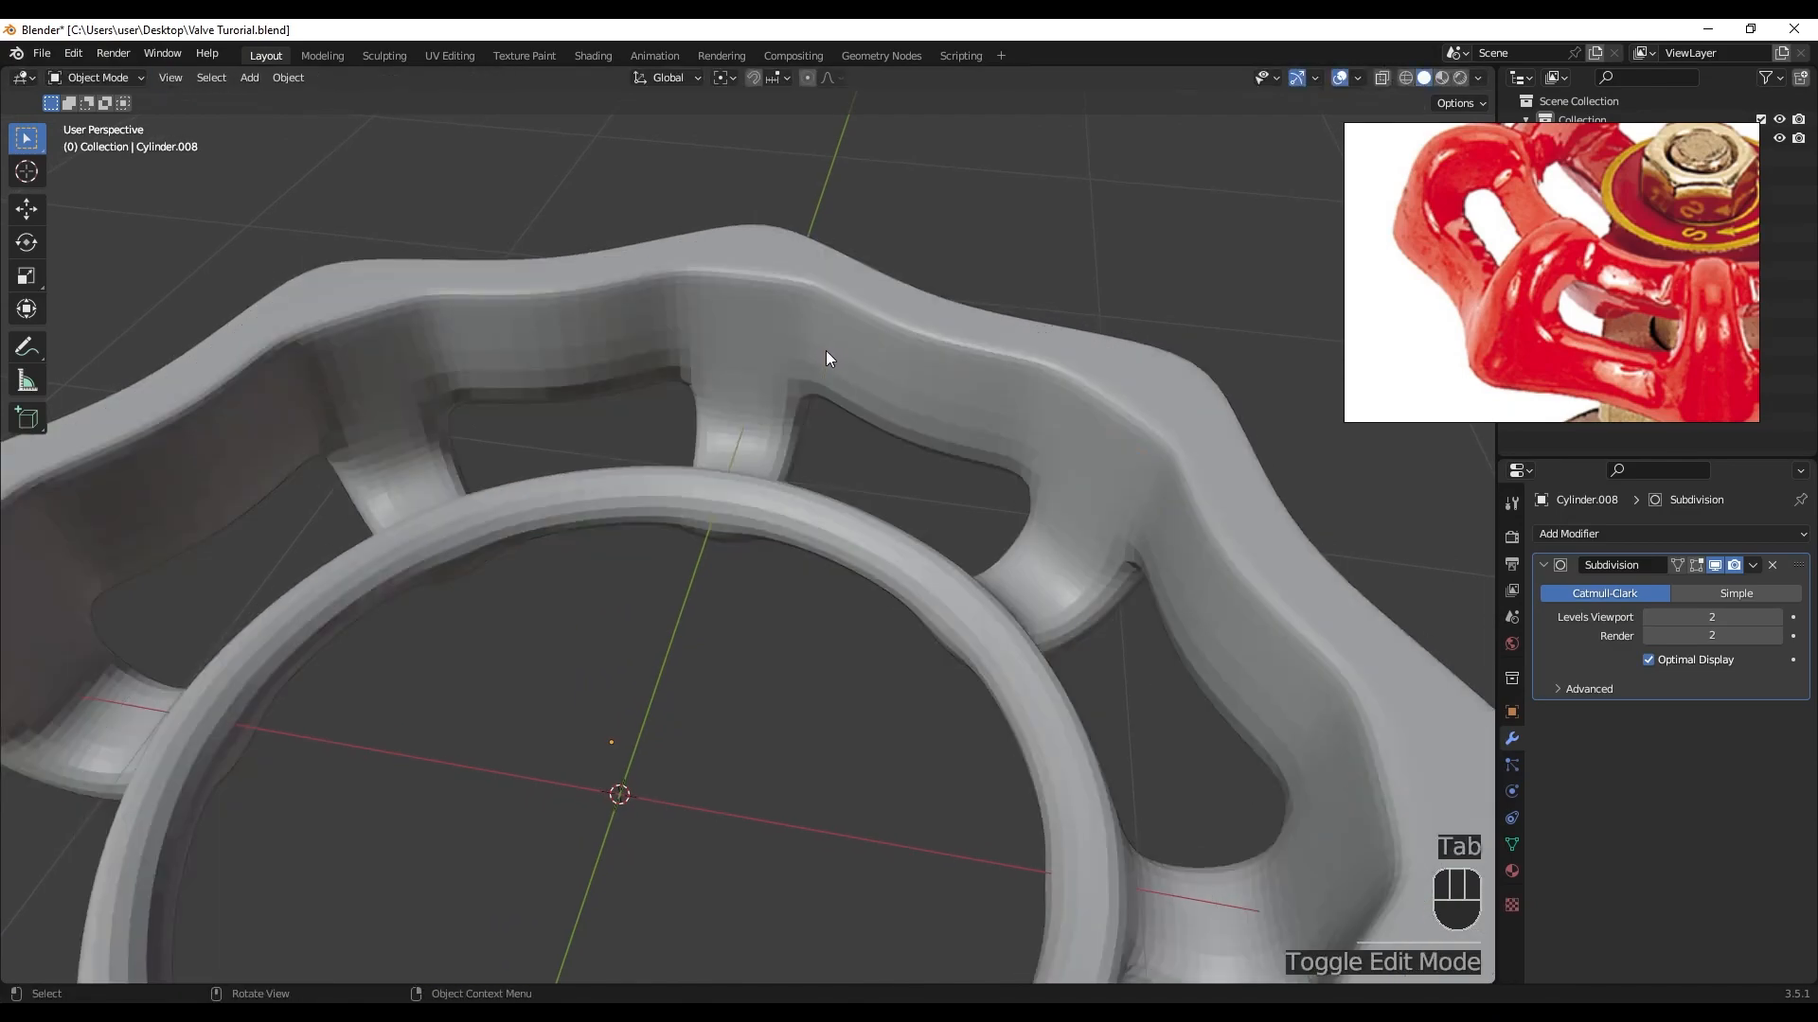
- Add a 32-vertex cylinder at the wheel's centre and scale it uniformly to about 0.606
{"action": "scroll", "coordinate": [825, 381], "scroll_direction": "down", "scroll_amount": 5}
{"action": "middle_click_drag", "start_coordinate": [826, 381], "coordinate": [772, 508]}
{"action": "scroll", "coordinate": [786, 422], "scroll_direction": "up", "scroll_amount": 3}
{"action": "scroll", "coordinate": [1576, 300], "scroll_direction": "down", "scroll_amount": 3}
{"action": "scroll", "coordinate": [1541, 303], "scroll_direction": "up", "scroll_amount": 4}
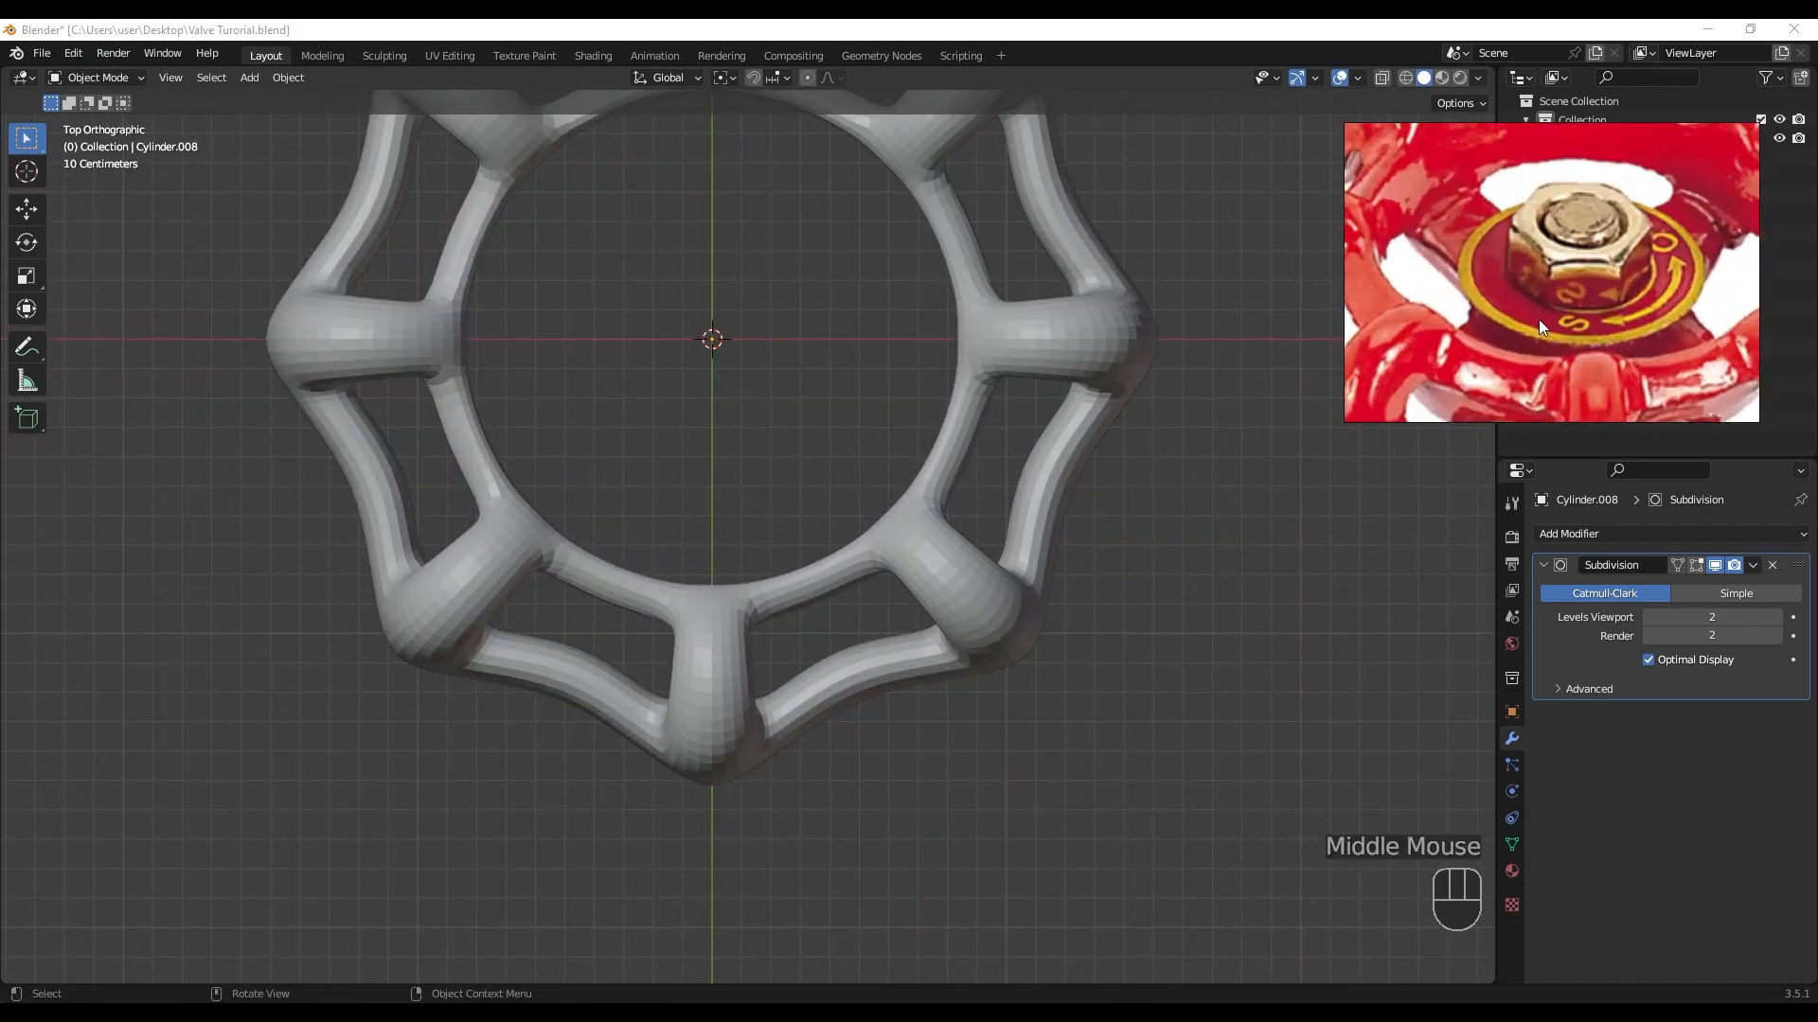
{"action": "middle_click_drag", "start_coordinate": [812, 315], "coordinate": [841, 379]}
{"action": "scroll", "coordinate": [844, 322], "scroll_direction": "down", "scroll_amount": 2}
{"action": "key", "text": "shift+a"}
{"action": "mouse_move", "coordinate": [839, 371]}
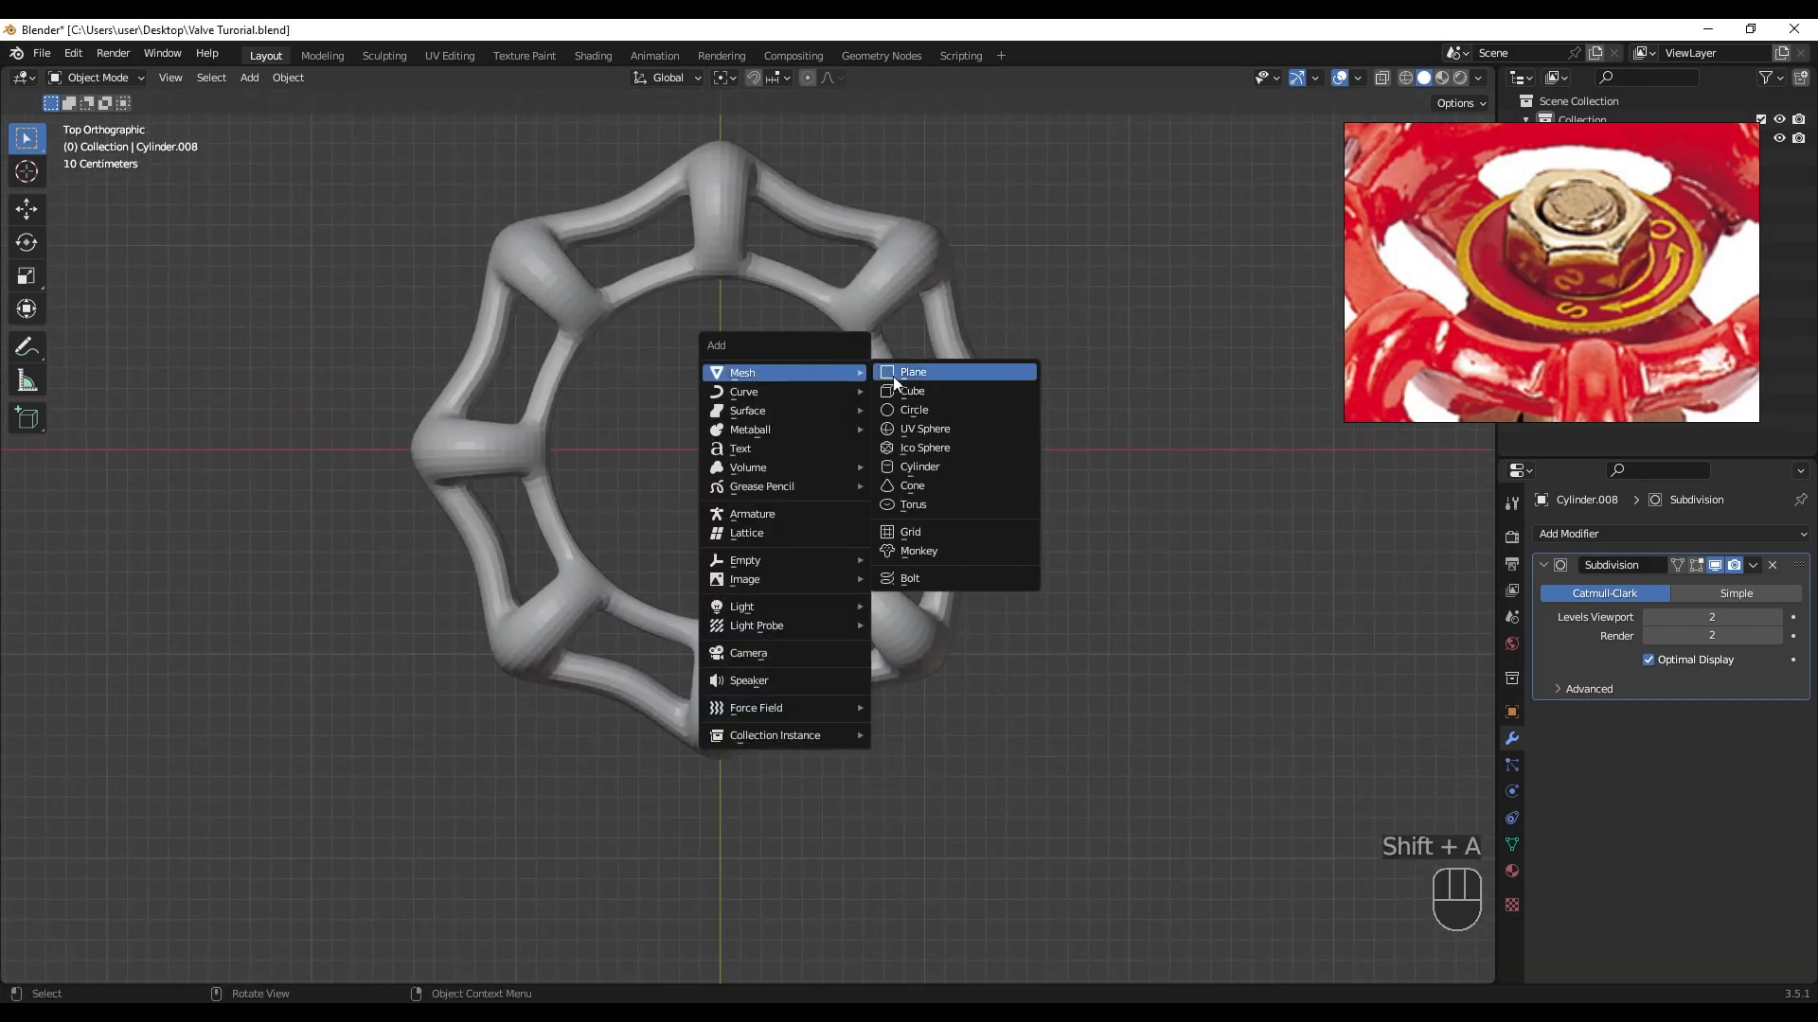
{"action": "left_click", "coordinate": [923, 466]}
{"action": "key", "text": "s"}
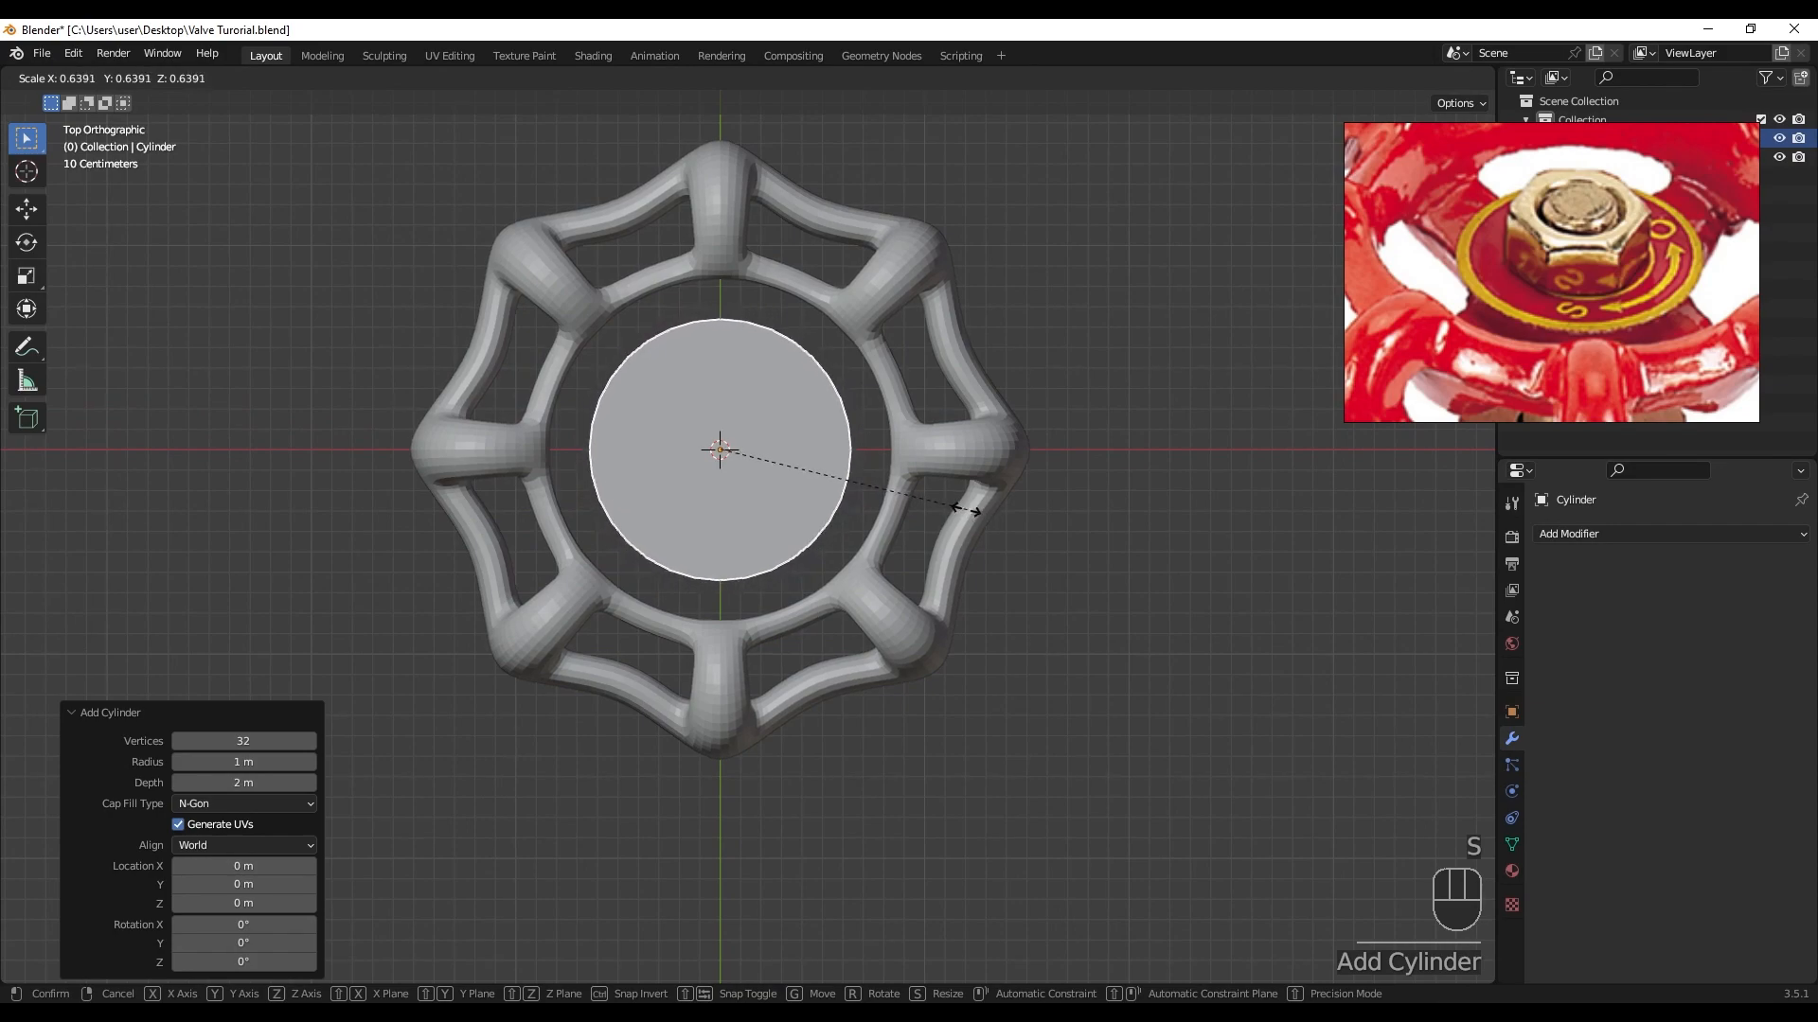
{"action": "left_click", "coordinate": [958, 503]}
- Check the centre disc's proportions in the reference photos and scale the cylinder down slightly further
{"action": "scroll", "coordinate": [1525, 292], "scroll_direction": "down", "scroll_amount": 5}
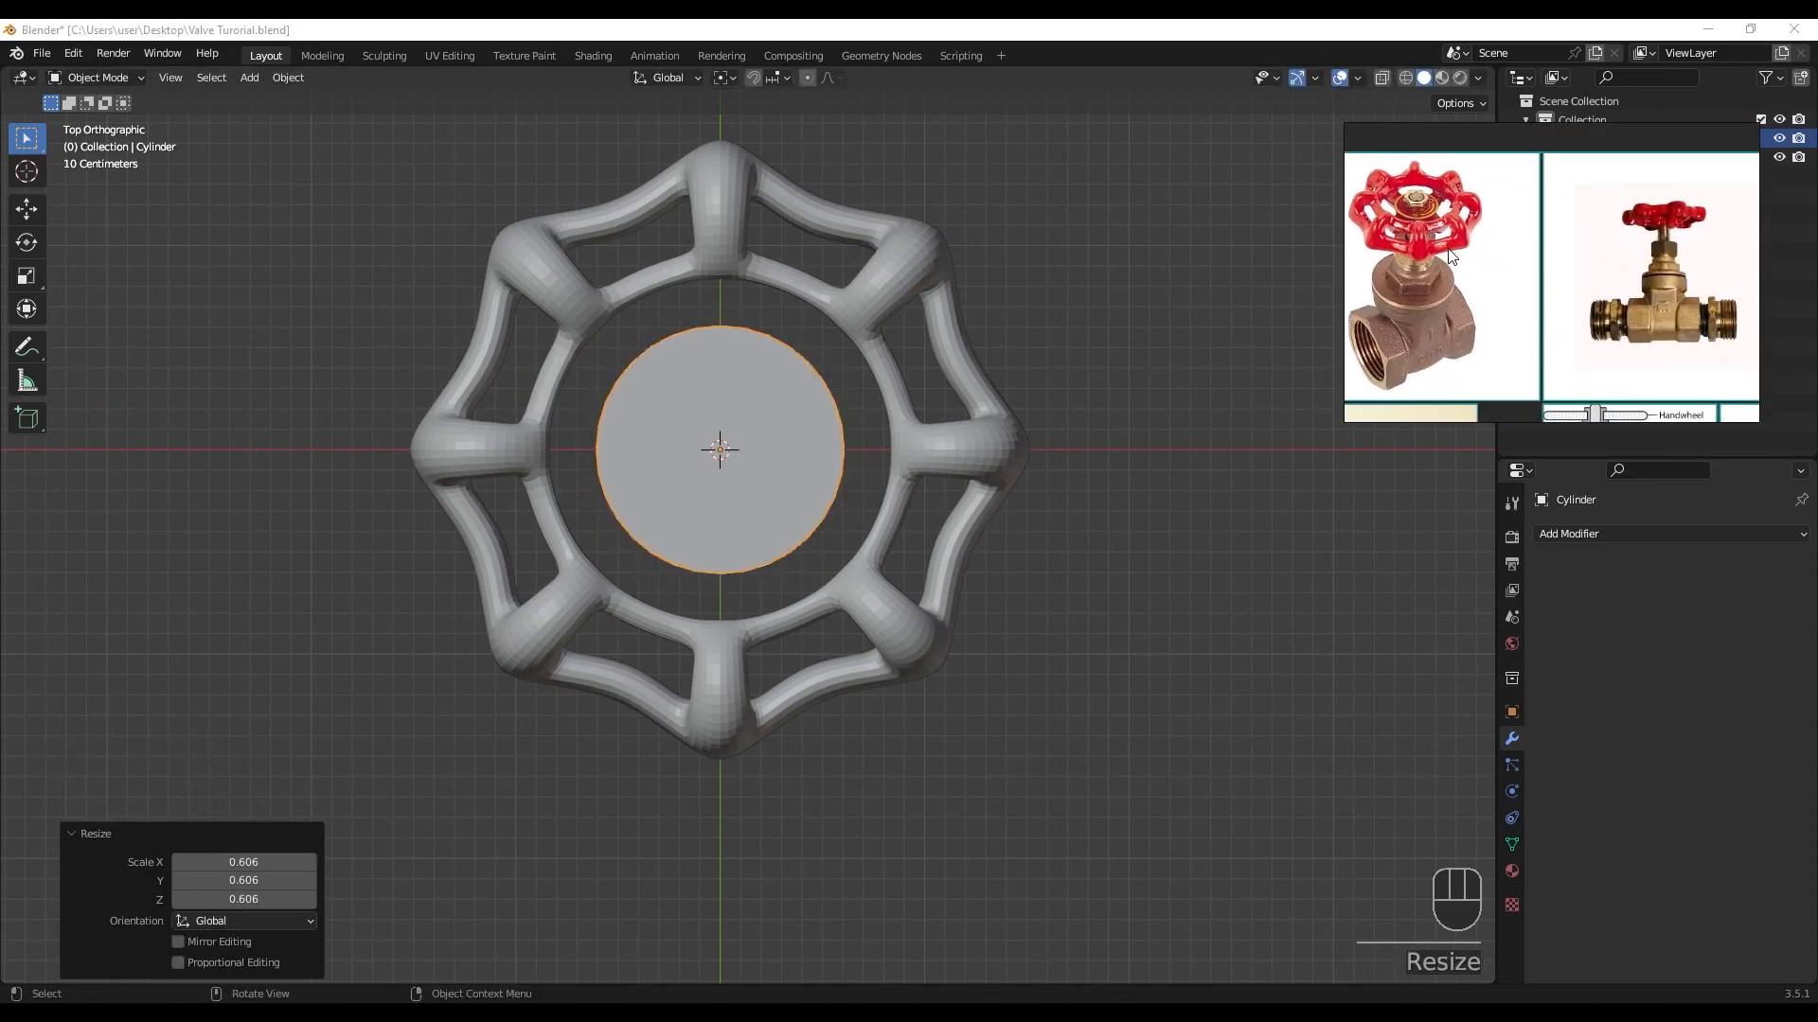
{"action": "scroll", "coordinate": [1649, 287], "scroll_direction": "up", "scroll_amount": 4}
{"action": "scroll", "coordinate": [1553, 315], "scroll_direction": "down", "scroll_amount": 4}
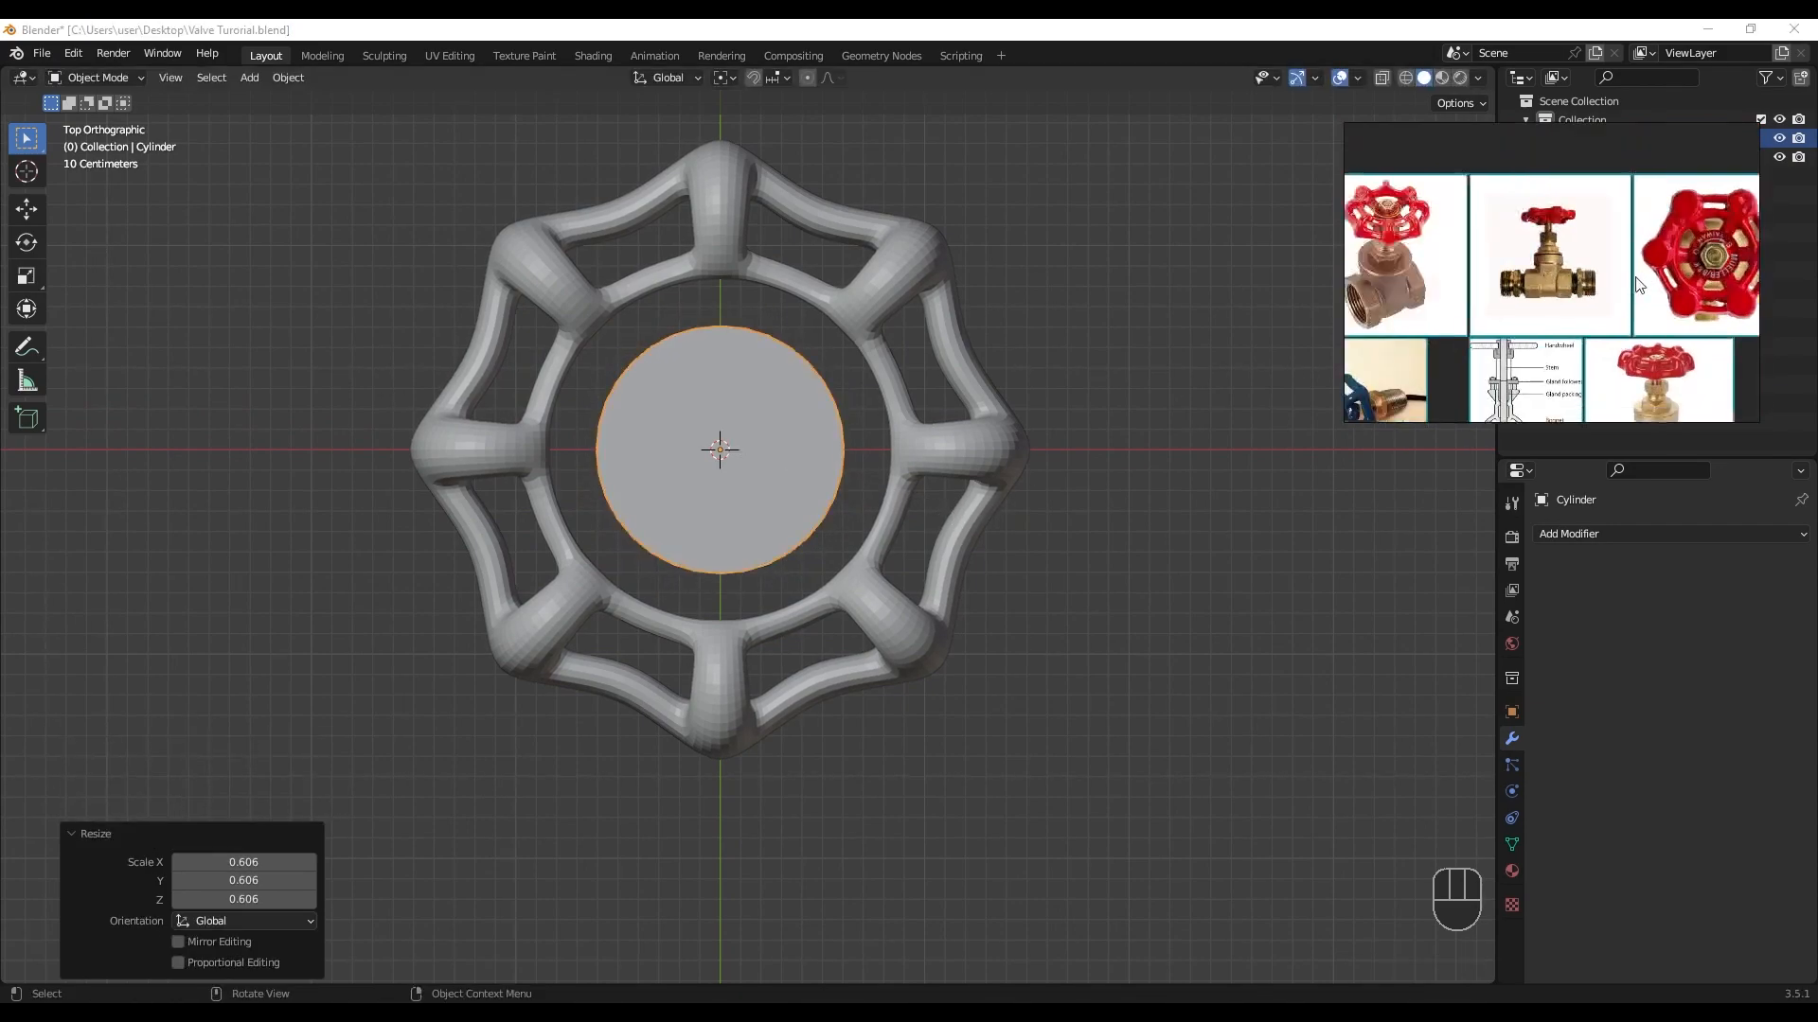
{"action": "scroll", "coordinate": [1562, 284], "scroll_direction": "up", "scroll_amount": 4}
{"action": "left_click", "coordinate": [714, 422]}
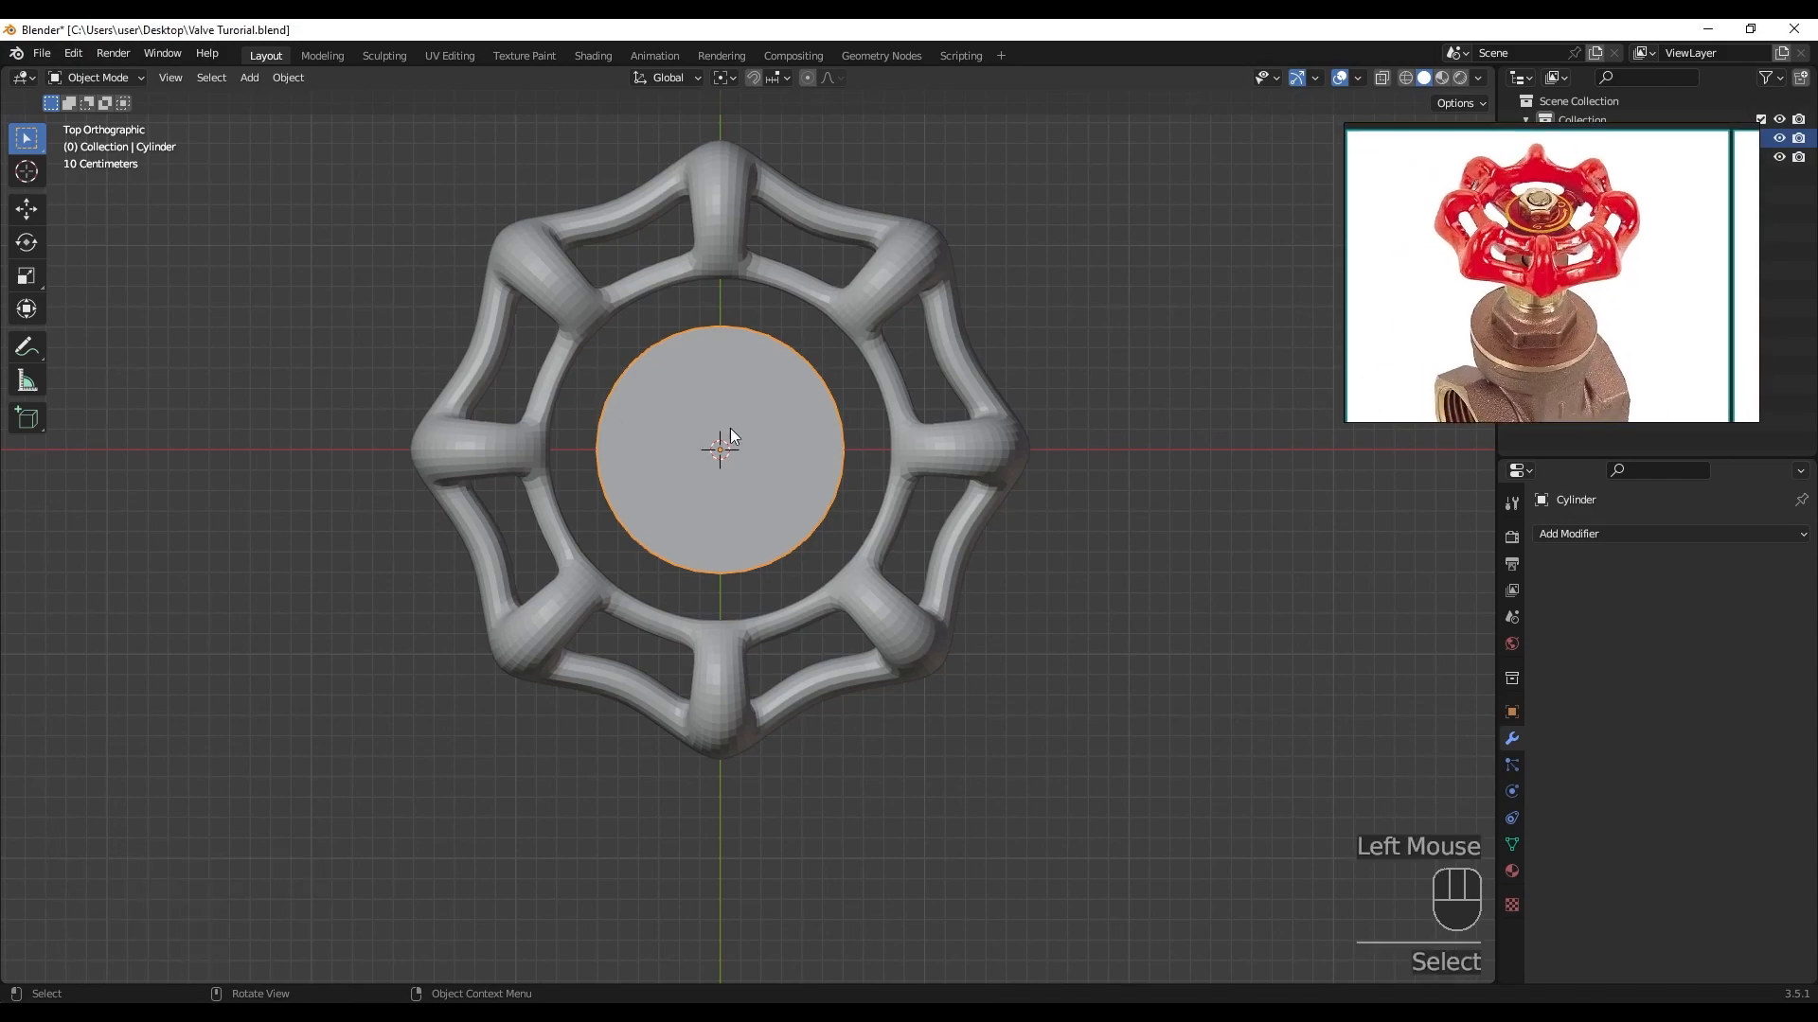
{"action": "key", "text": "s"}
{"action": "left_click", "coordinate": [800, 459]}
- Flatten the centre cylinder into a disc by scaling it to about 0.237 along Z
{"action": "scroll", "coordinate": [742, 405], "scroll_direction": "up", "scroll_amount": 3}
{"action": "middle_click_drag", "start_coordinate": [742, 405], "coordinate": [734, 451], "text": "shift"}
{"action": "key", "text": "Tab"}
{"action": "middle_click_drag", "start_coordinate": [776, 336], "coordinate": [786, 448], "text": "shift"}
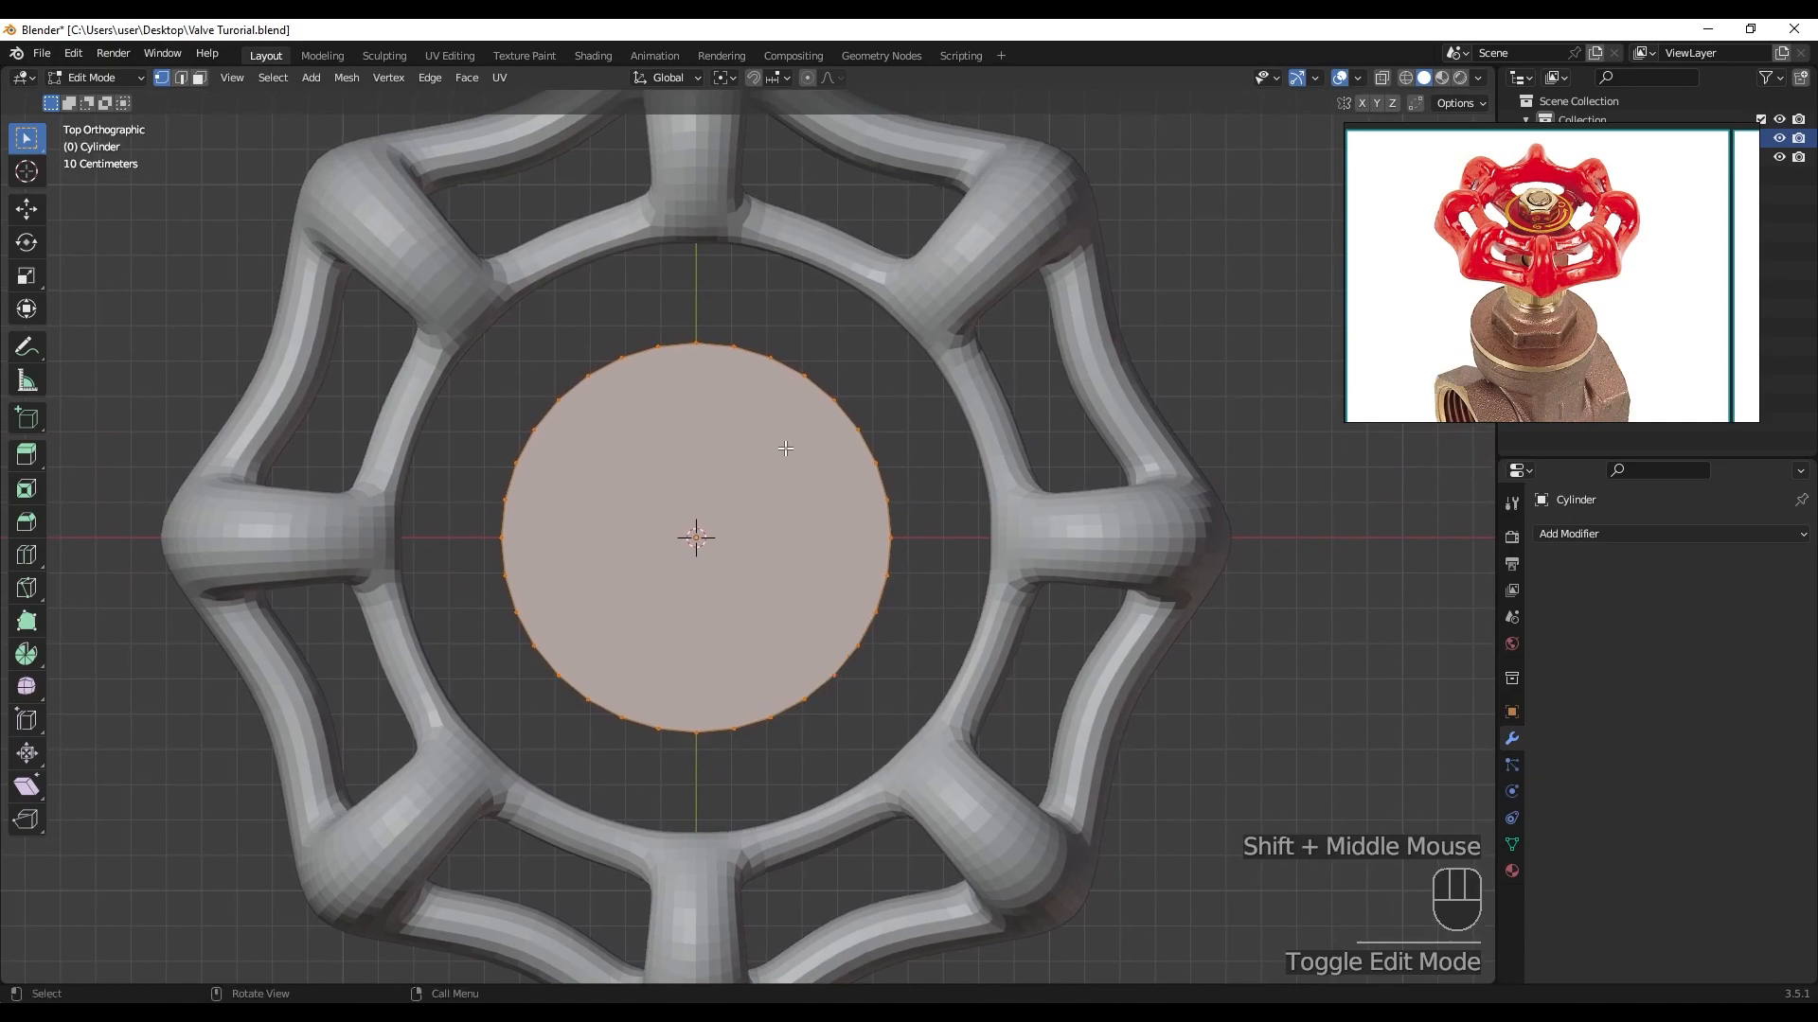
{"action": "middle_click_drag", "start_coordinate": [701, 336], "coordinate": [907, 446]}
{"action": "key", "text": "Tab"}
{"action": "scroll", "coordinate": [916, 484], "scroll_direction": "down", "scroll_amount": 3}
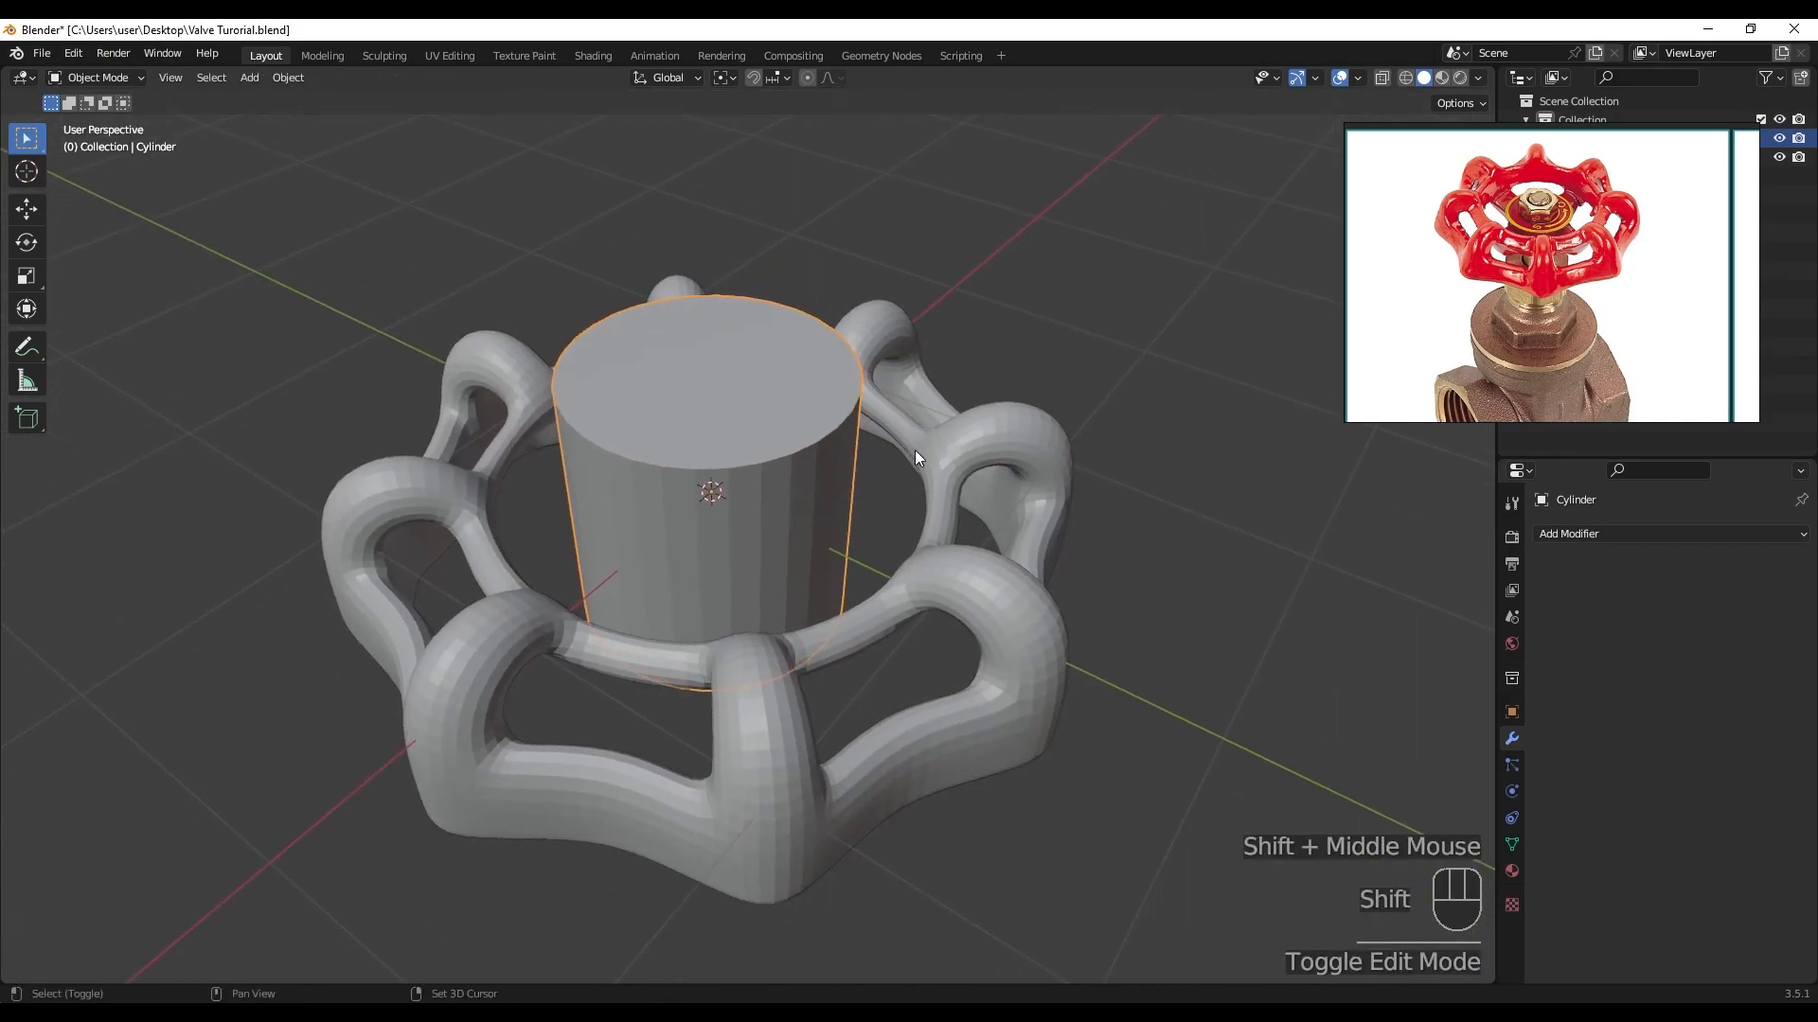
{"action": "key", "text": "s"}
{"action": "key", "text": "z"}
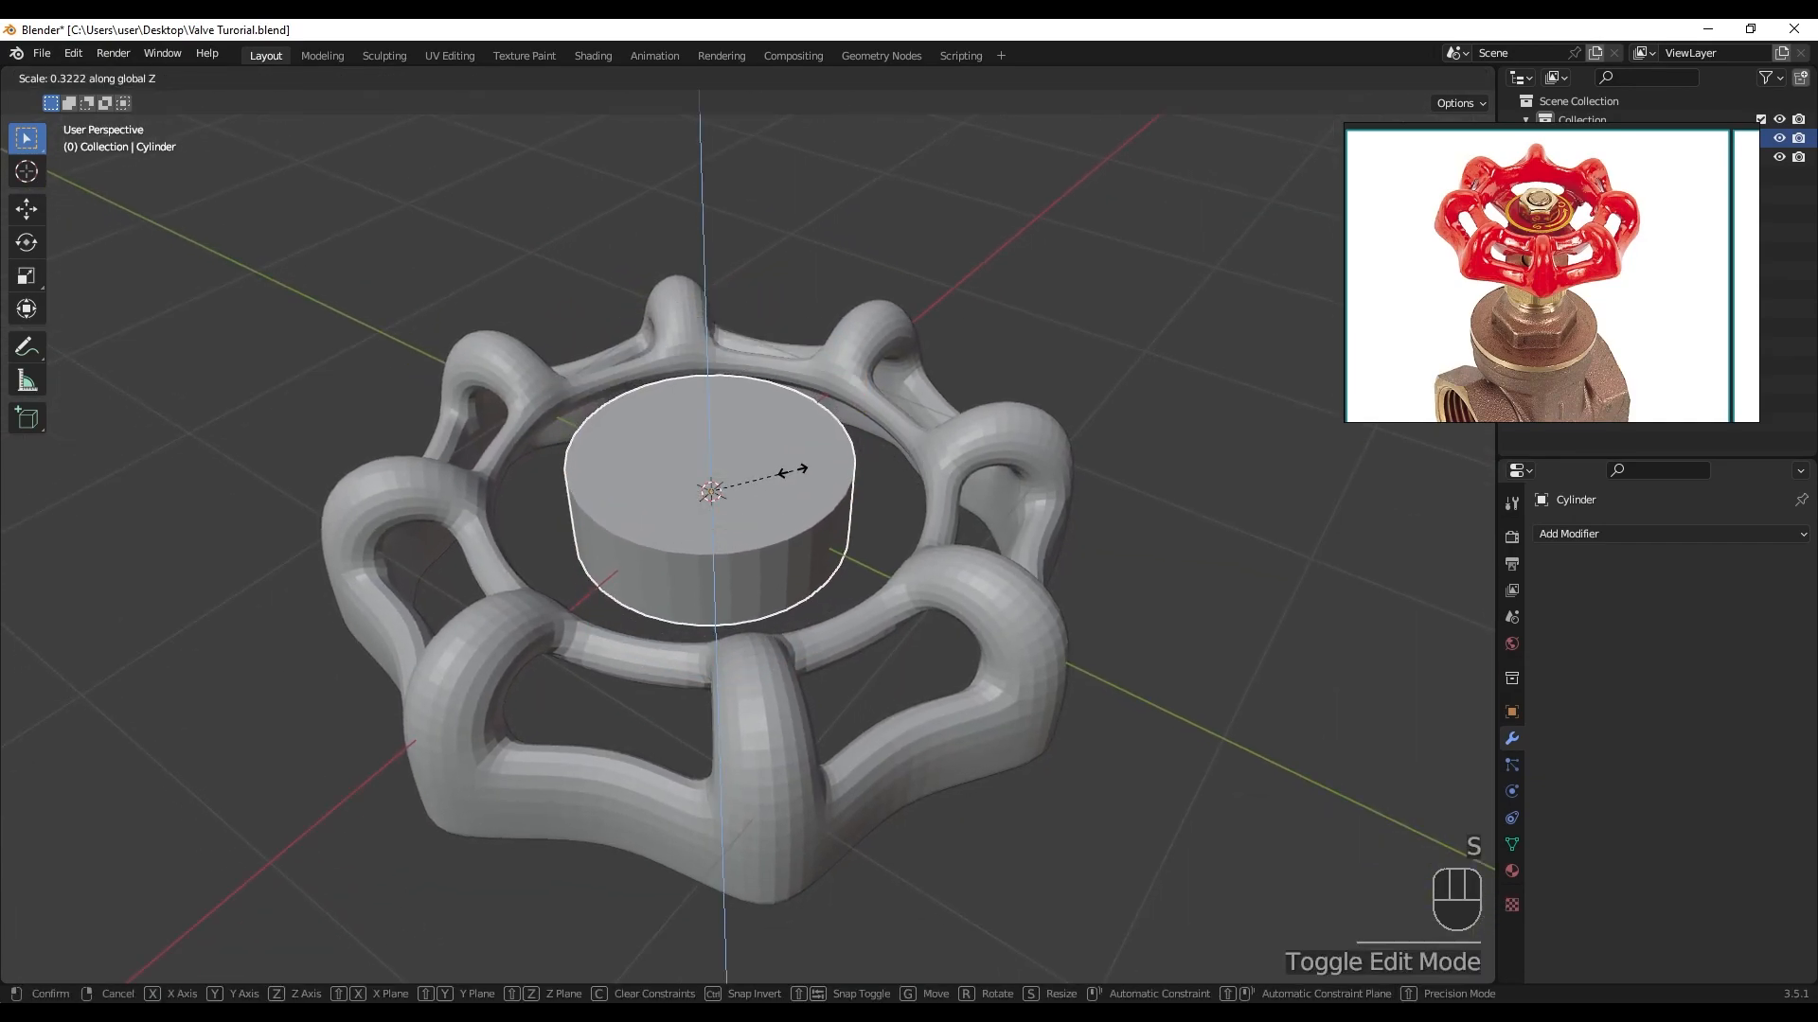
{"action": "left_click", "coordinate": [770, 475]}
- Lower the centre disc by about 0.034 m along Z in the front view
{"action": "middle_click_drag", "start_coordinate": [769, 479], "coordinate": [713, 434], "text": "alt"}
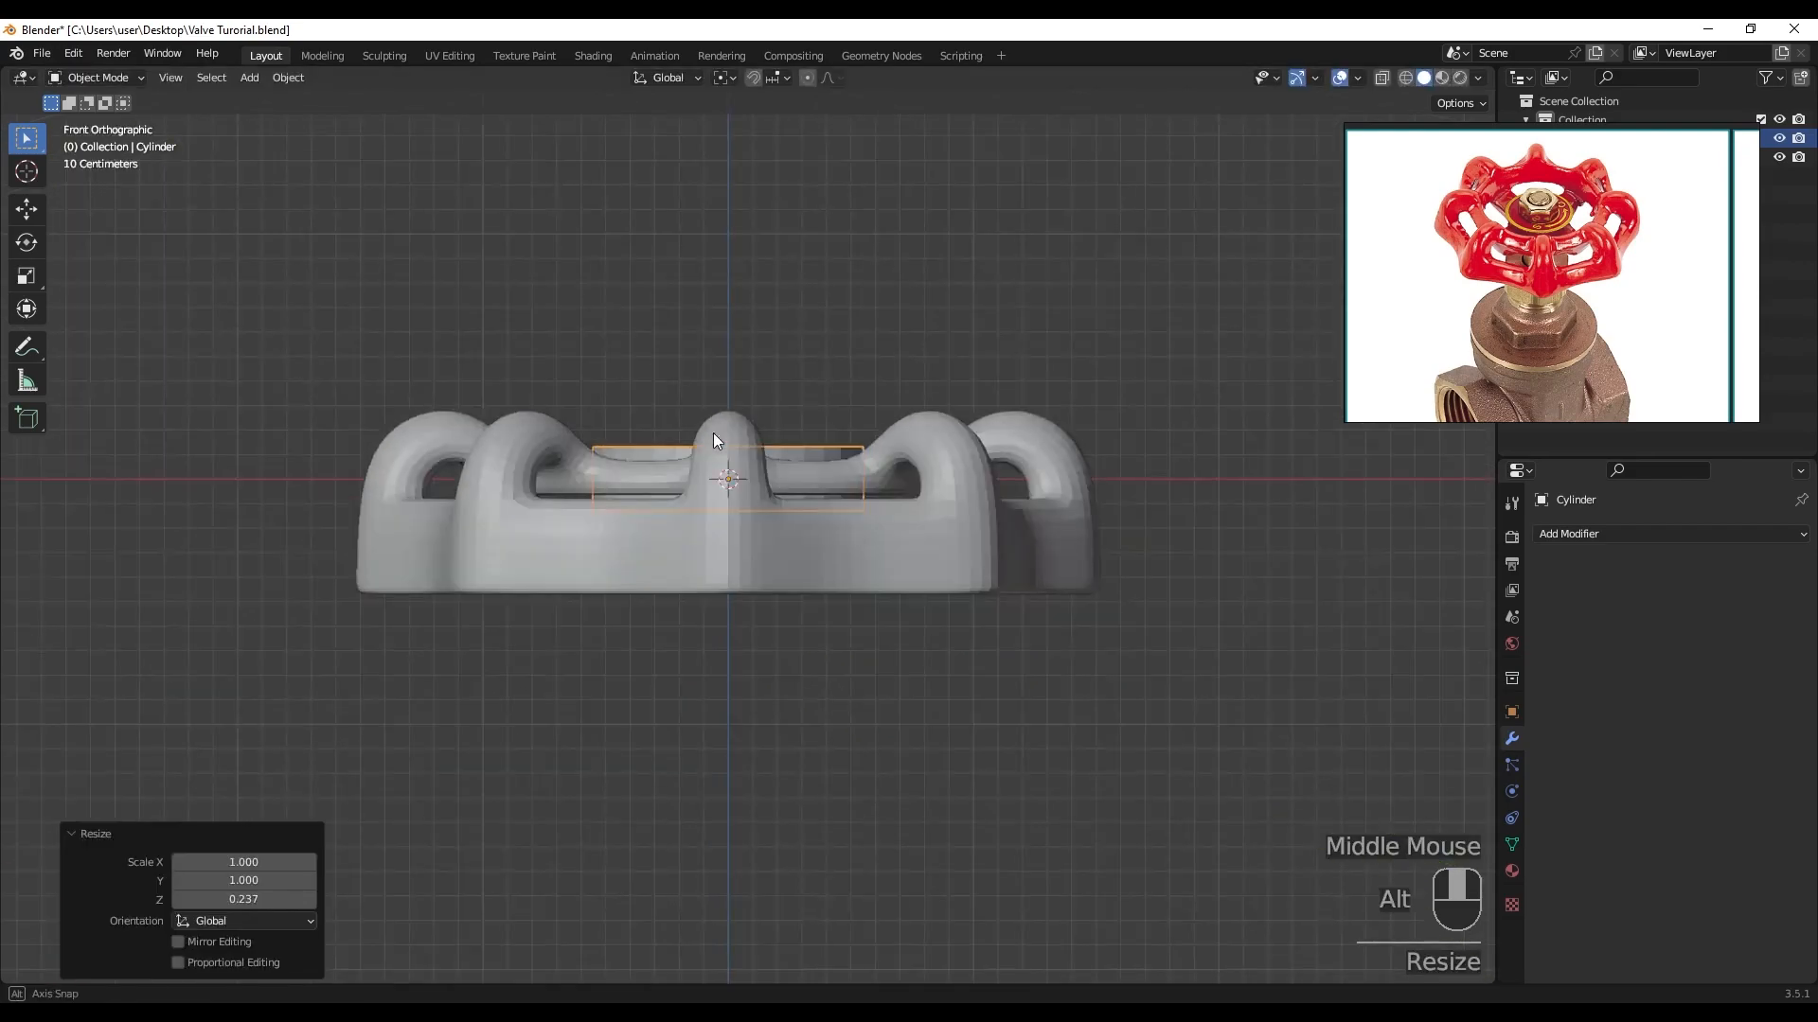
{"action": "scroll", "coordinate": [713, 433], "scroll_direction": "up", "scroll_amount": 2}
{"action": "key", "text": "g"}
{"action": "key", "text": "z"}
{"action": "left_click", "coordinate": [818, 553]}
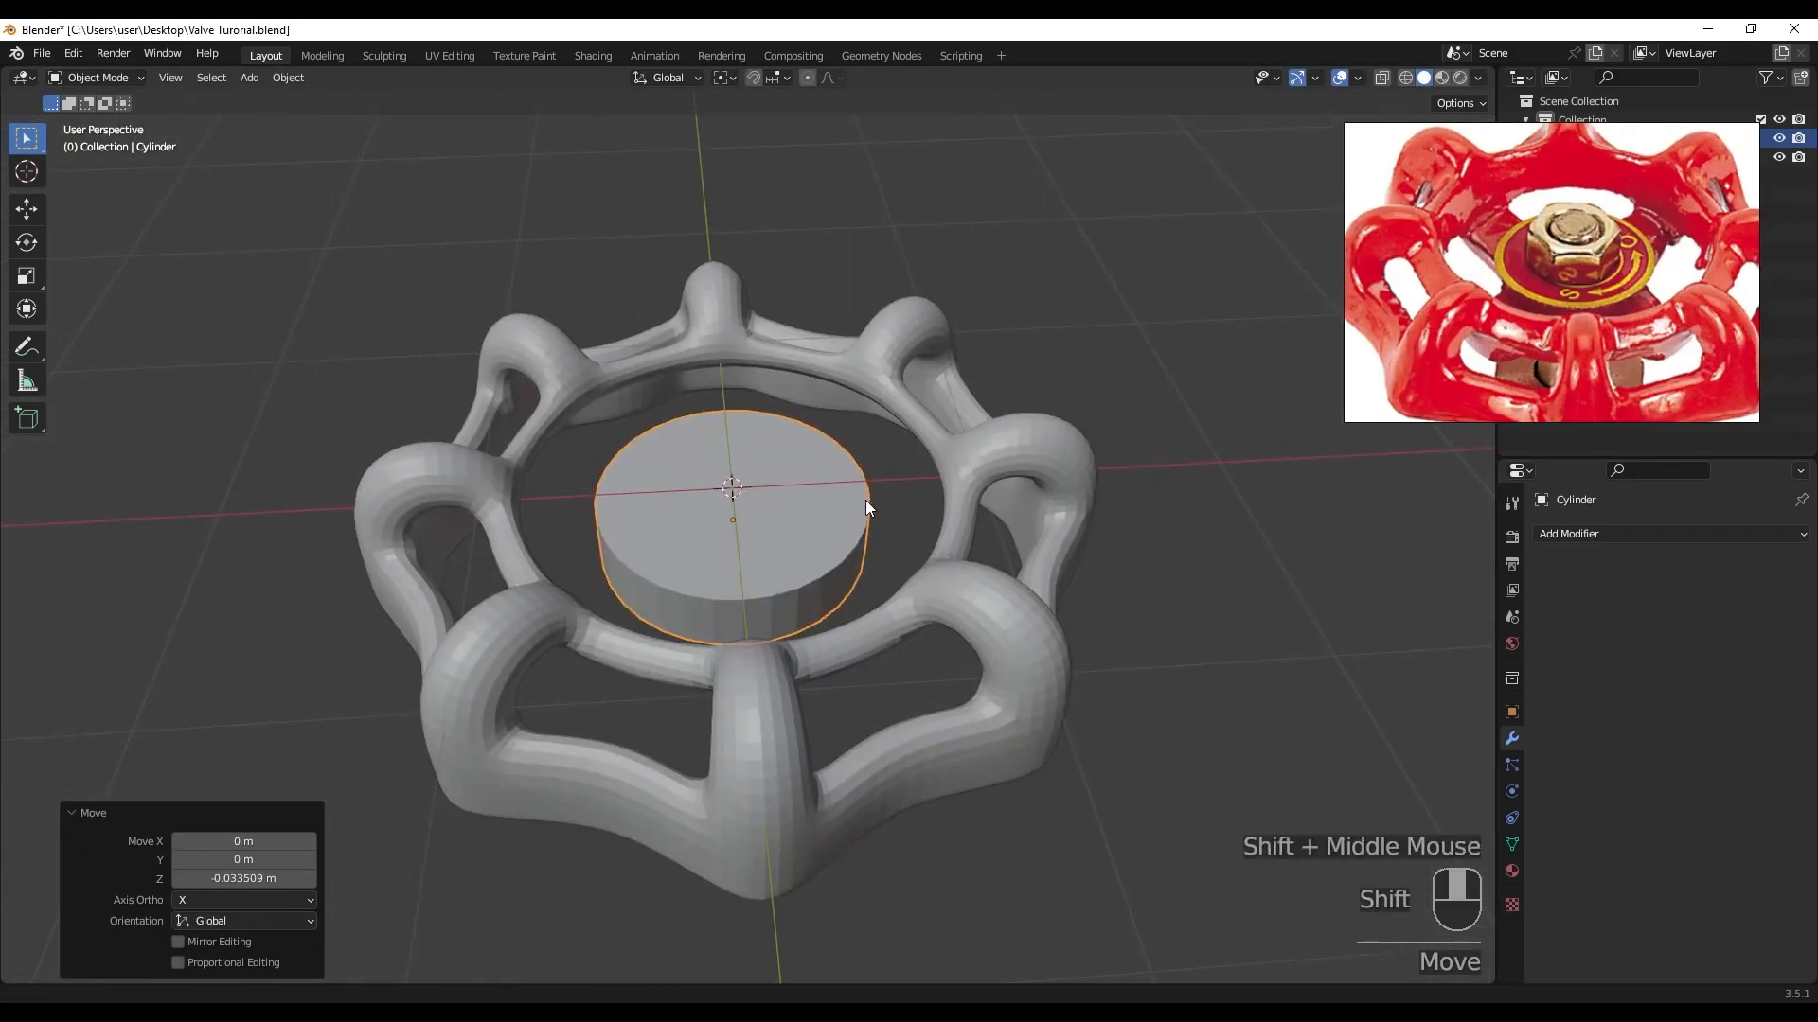
- Join the centre disc with the handwheel object and turn off the Subdivision modifier's viewport display
{"action": "middle_click_drag", "start_coordinate": [865, 499], "coordinate": [729, 521]}
{"action": "left_click", "coordinate": [684, 379], "text": "shift"}
{"action": "key", "text": "ctrl+j"}
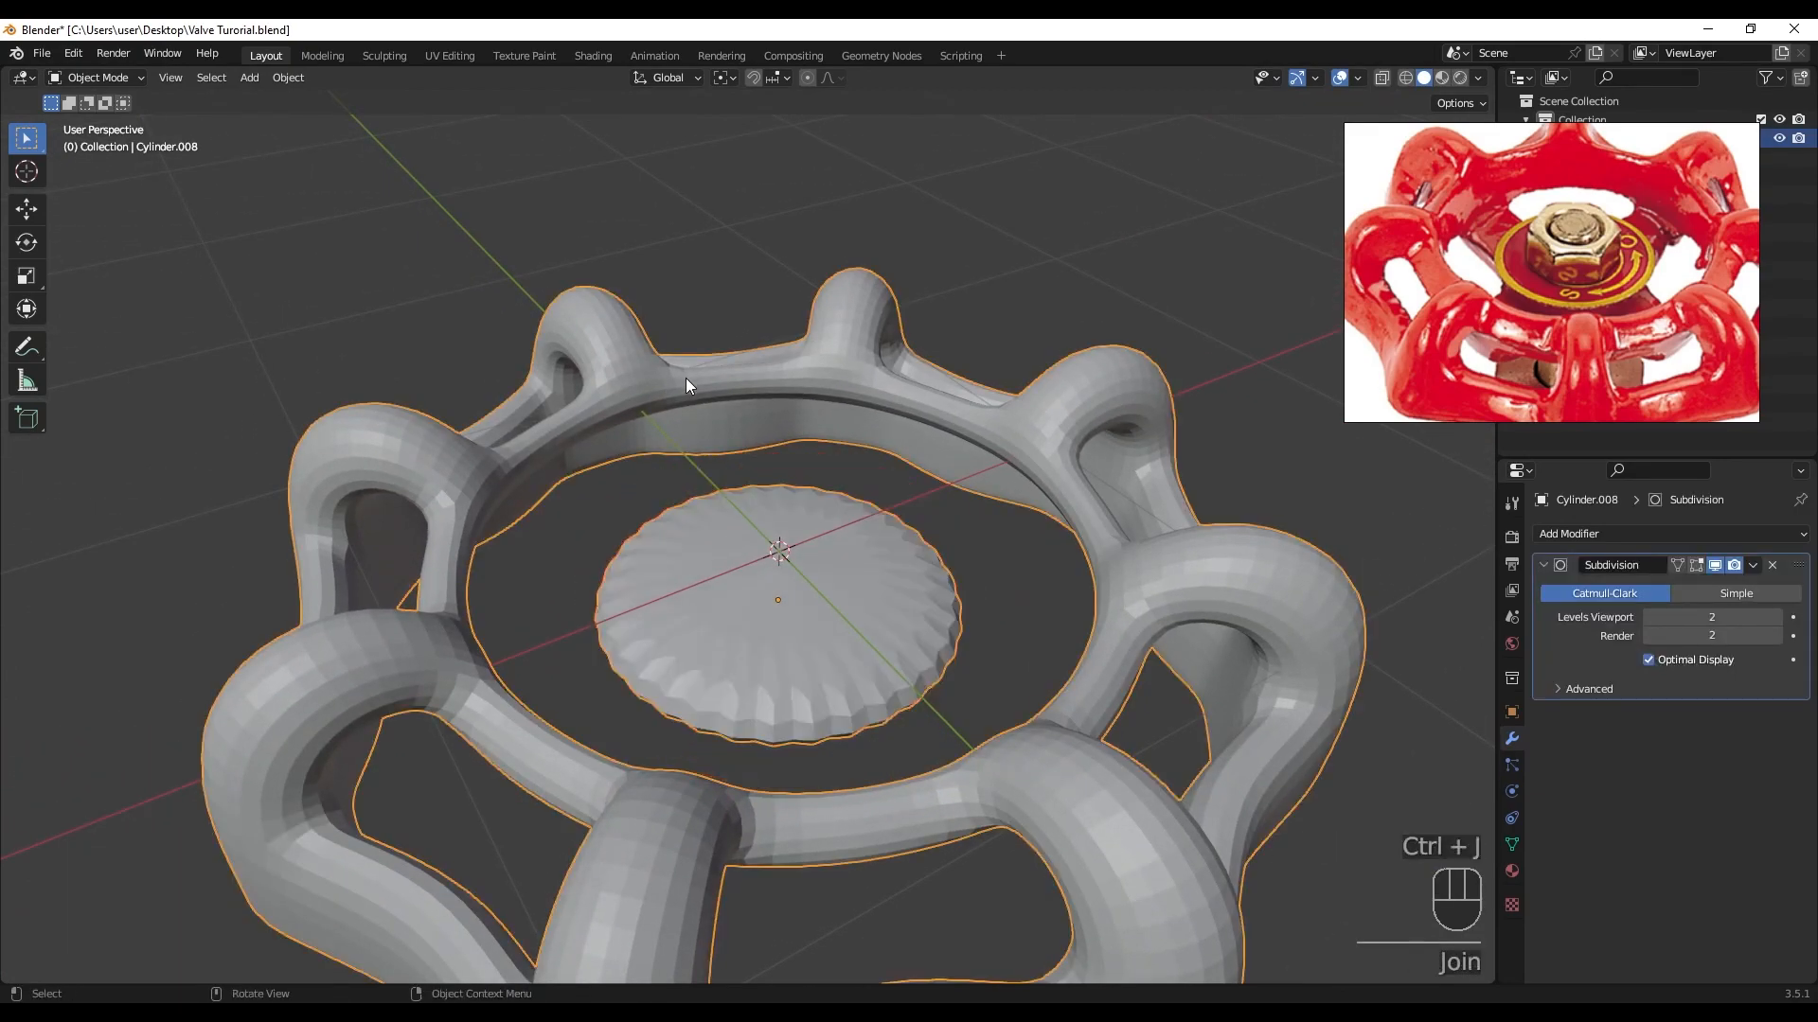
{"action": "left_click", "coordinate": [1715, 566]}
- Apply the scale of the joined handwheel object
{"action": "key", "text": "Tab"}
{"action": "middle_click_drag", "start_coordinate": [793, 506], "coordinate": [837, 557]}
{"action": "left_click", "coordinate": [837, 557]}
{"action": "key", "text": "Tab"}
{"action": "key", "text": "ctrl+a"}
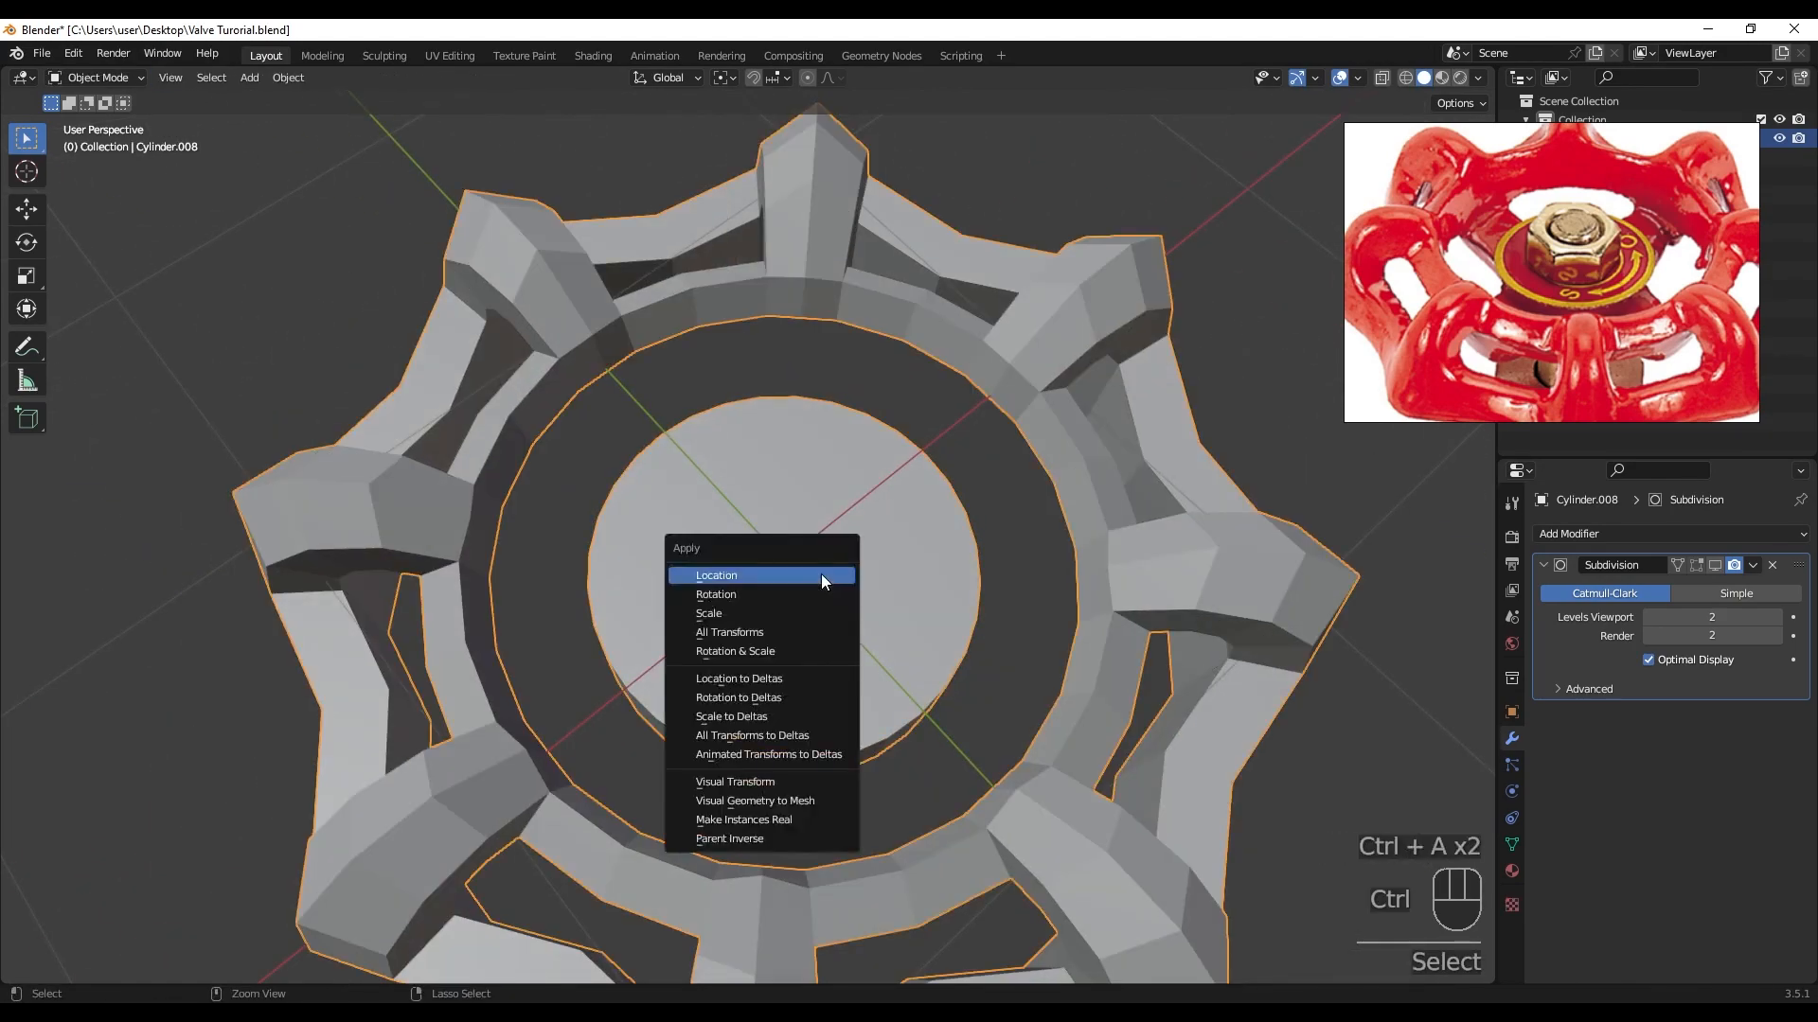
{"action": "left_click", "coordinate": [806, 608]}
- Inset the centre disc's top and bottom faces by about 0.31 m and bridge them into a through hole
{"action": "key", "text": "Tab"}
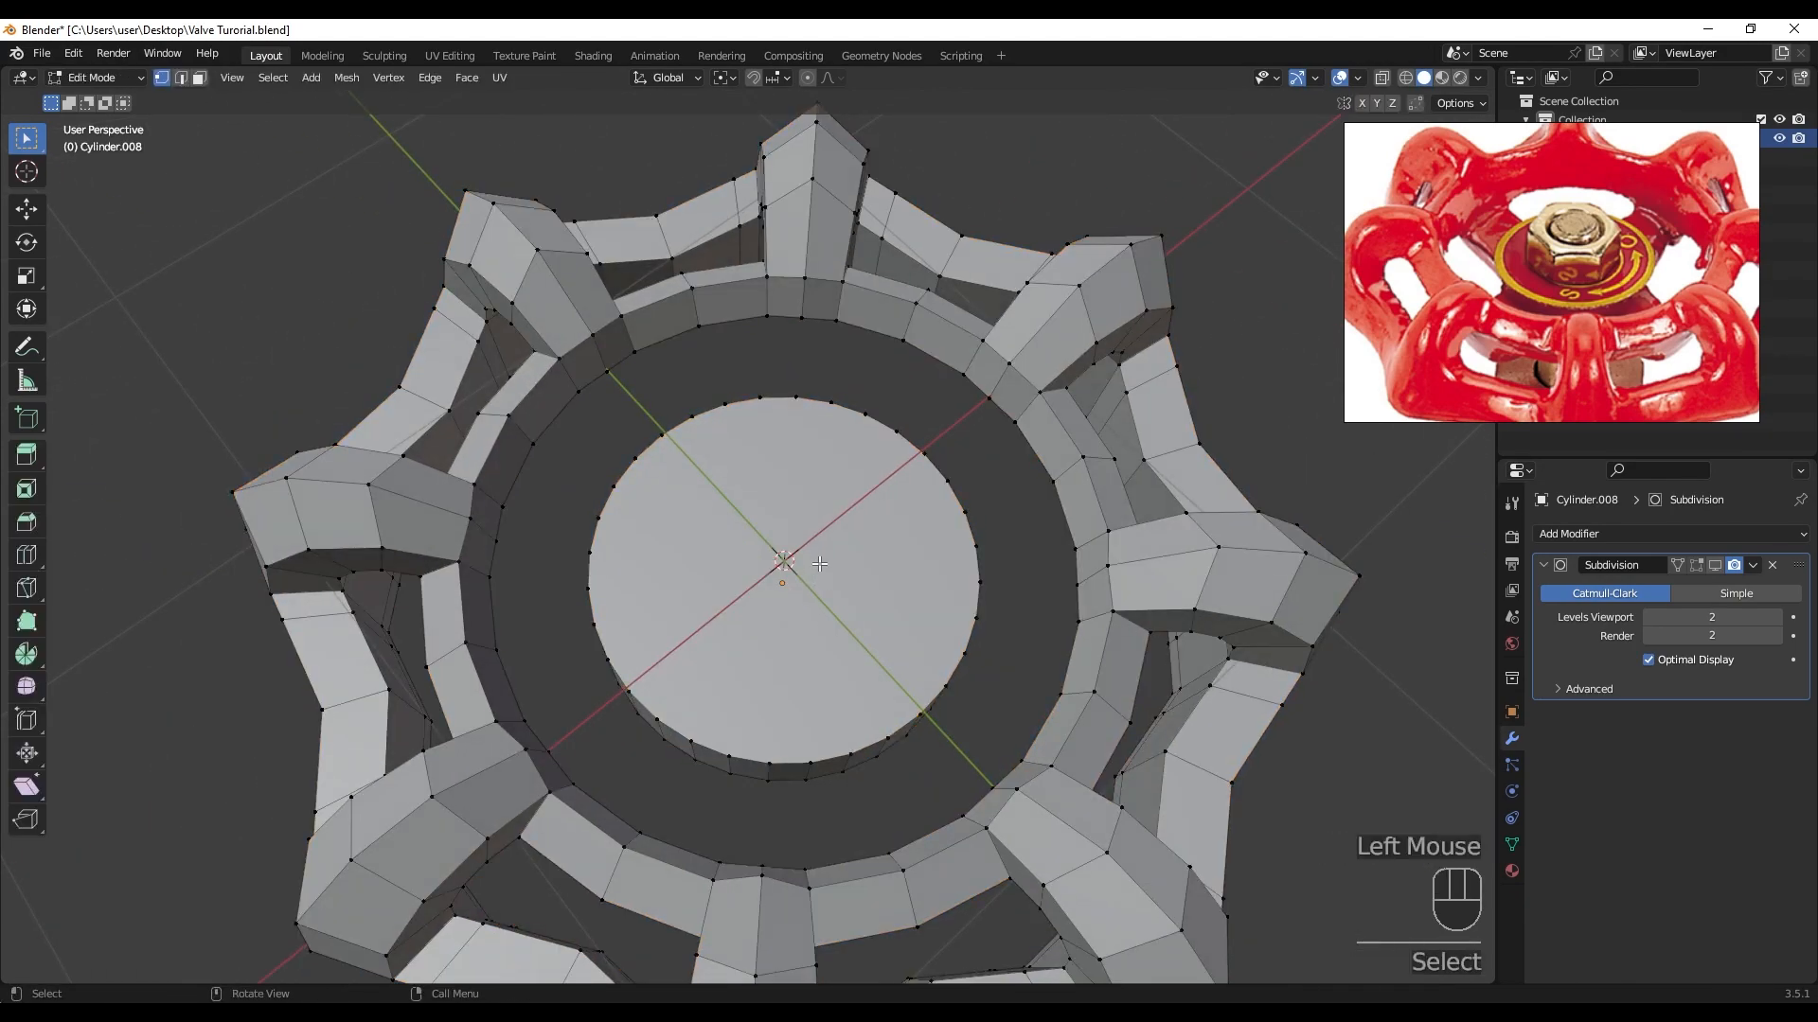
{"action": "left_click", "coordinate": [820, 574]}
{"action": "middle_click_drag", "start_coordinate": [820, 575], "coordinate": [822, 393]}
{"action": "left_click", "coordinate": [804, 584], "text": "shift"}
{"action": "middle_click_drag", "start_coordinate": [958, 336], "coordinate": [956, 504]}
{"action": "key", "text": "i"}
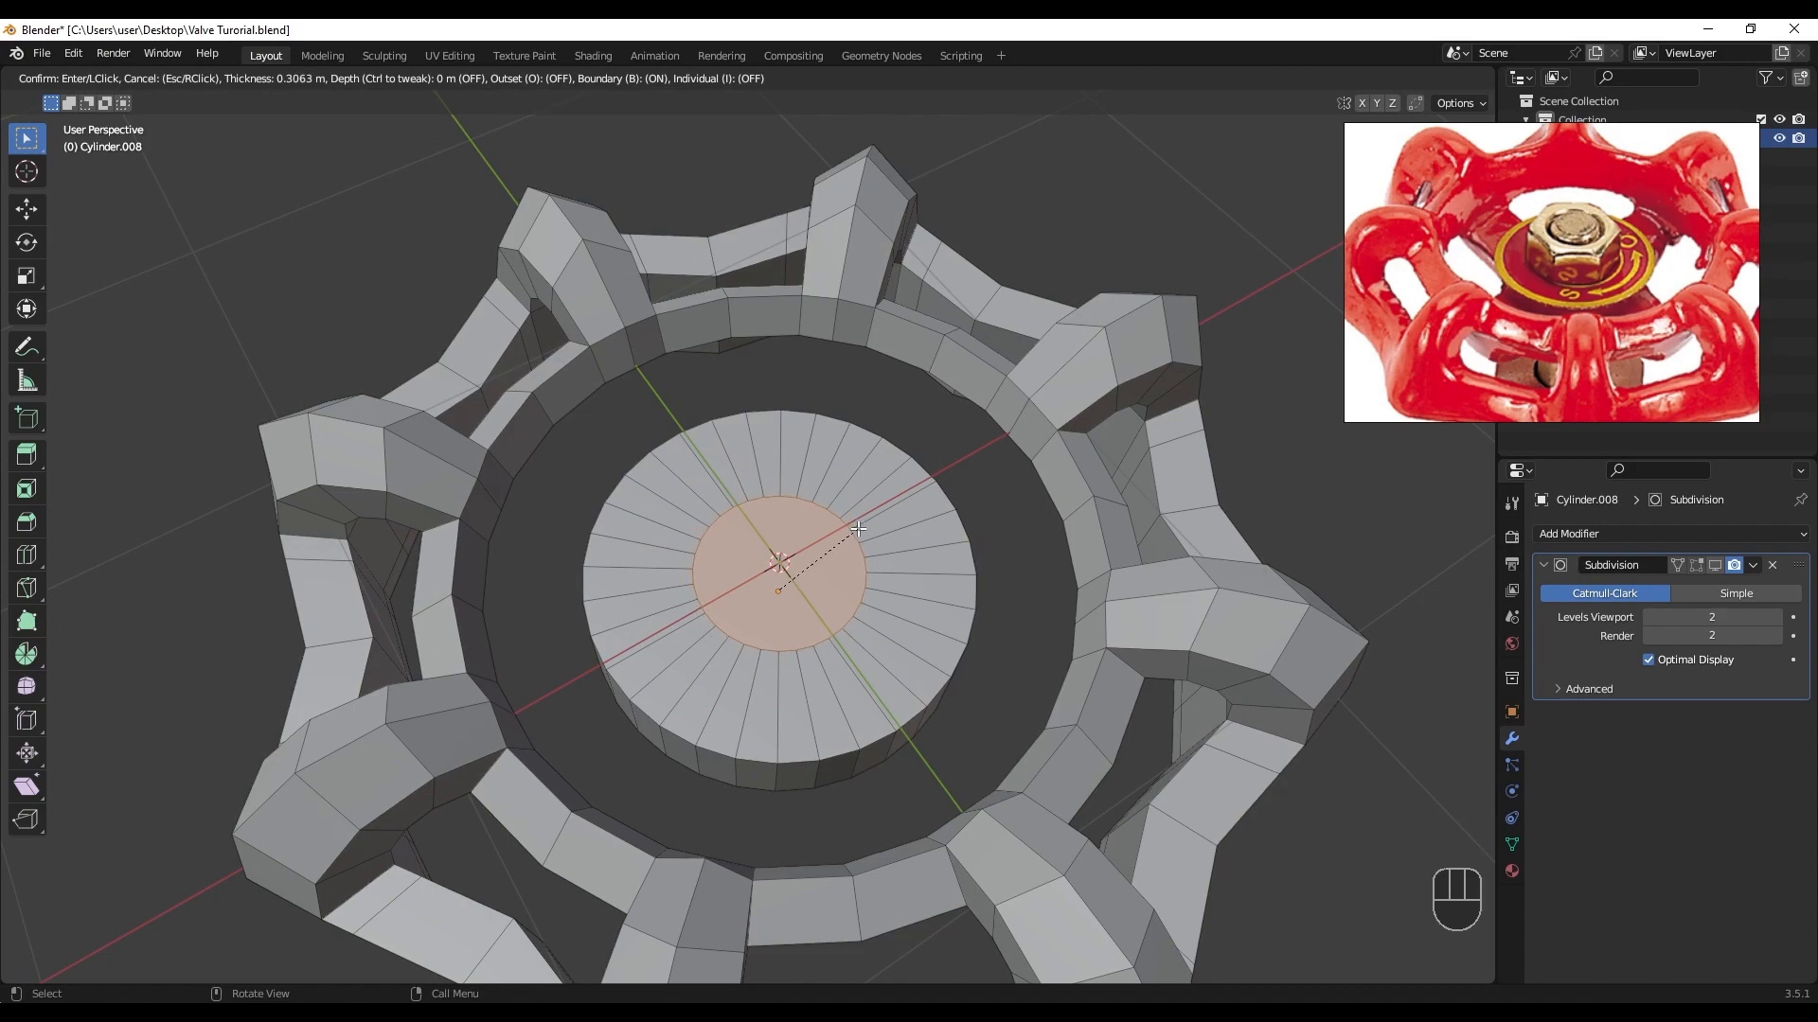
{"action": "left_click", "coordinate": [858, 528]}
{"action": "left_click", "coordinate": [428, 77]}
{"action": "left_click", "coordinate": [452, 133]}
- Add one centred loop cut around the centre disc's outer side wall
{"action": "middle_click_drag", "start_coordinate": [720, 492], "coordinate": [788, 400]}
{"action": "scroll", "coordinate": [720, 474], "scroll_direction": "up", "scroll_amount": 3}
{"action": "mouse_move", "coordinate": [629, 540]}
{"action": "middle_mouse_down", "text": "shift"}
{"action": "mouse_move", "coordinate": [655, 546]}
{"action": "mouse_move", "coordinate": [686, 519]}
{"action": "mouse_move", "coordinate": [657, 382]}
{"action": "mouse_move", "coordinate": [730, 548]}
{"action": "mouse_move", "coordinate": [641, 528]}
{"action": "middle_mouse_up", "text": "shift"}
{"action": "left_click", "coordinate": [646, 563]}
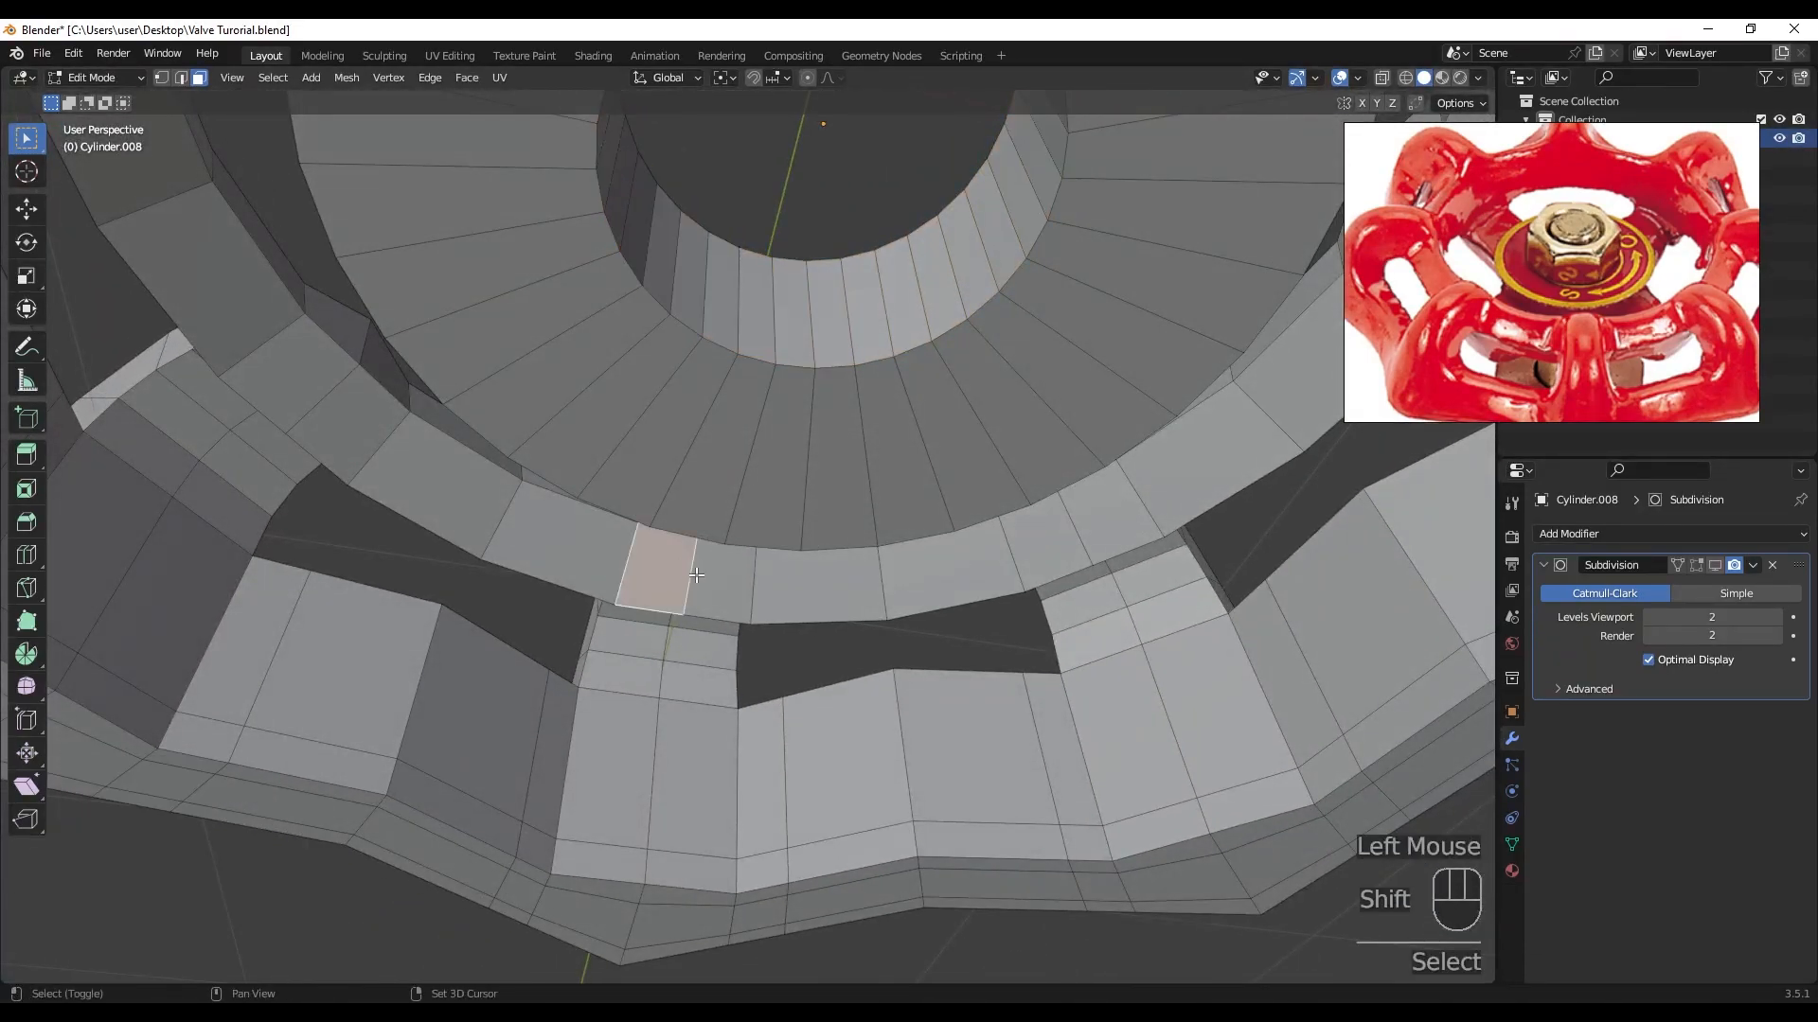
{"action": "left_click", "coordinate": [722, 576], "text": "shift"}
{"action": "middle_click_drag", "start_coordinate": [721, 575], "coordinate": [845, 580]}
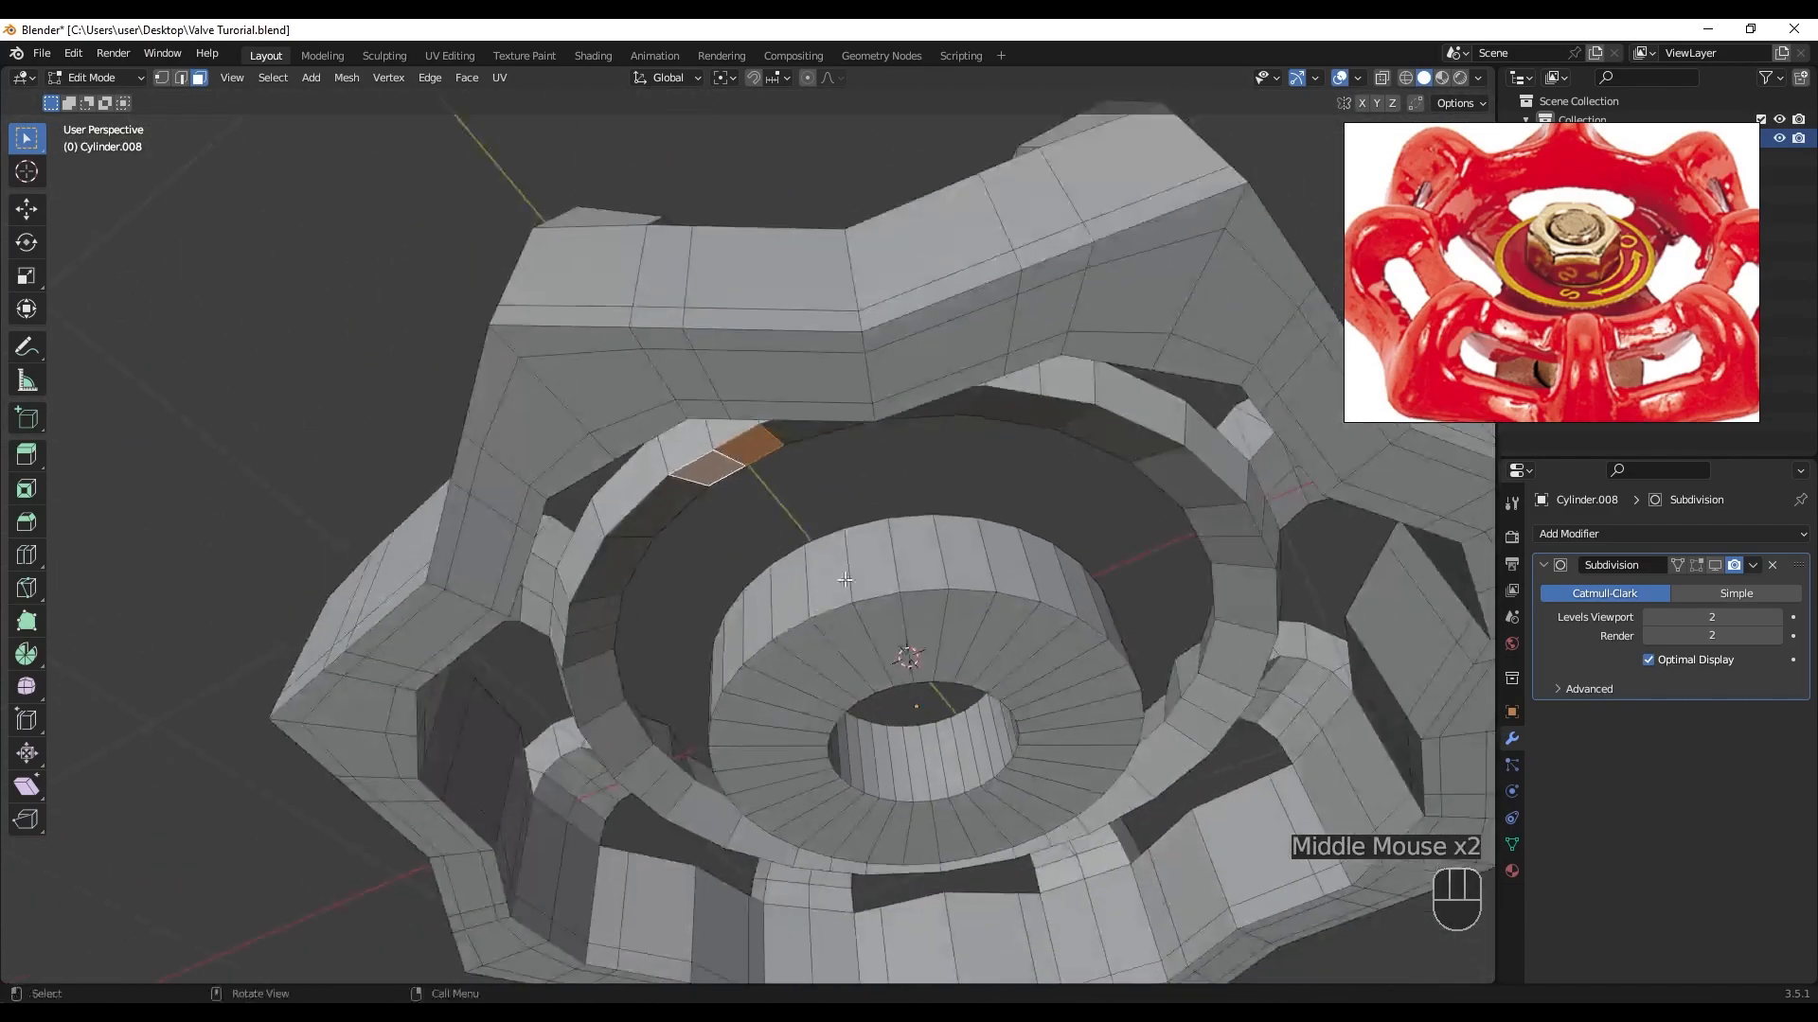
{"action": "key", "text": "ctrl+r"}
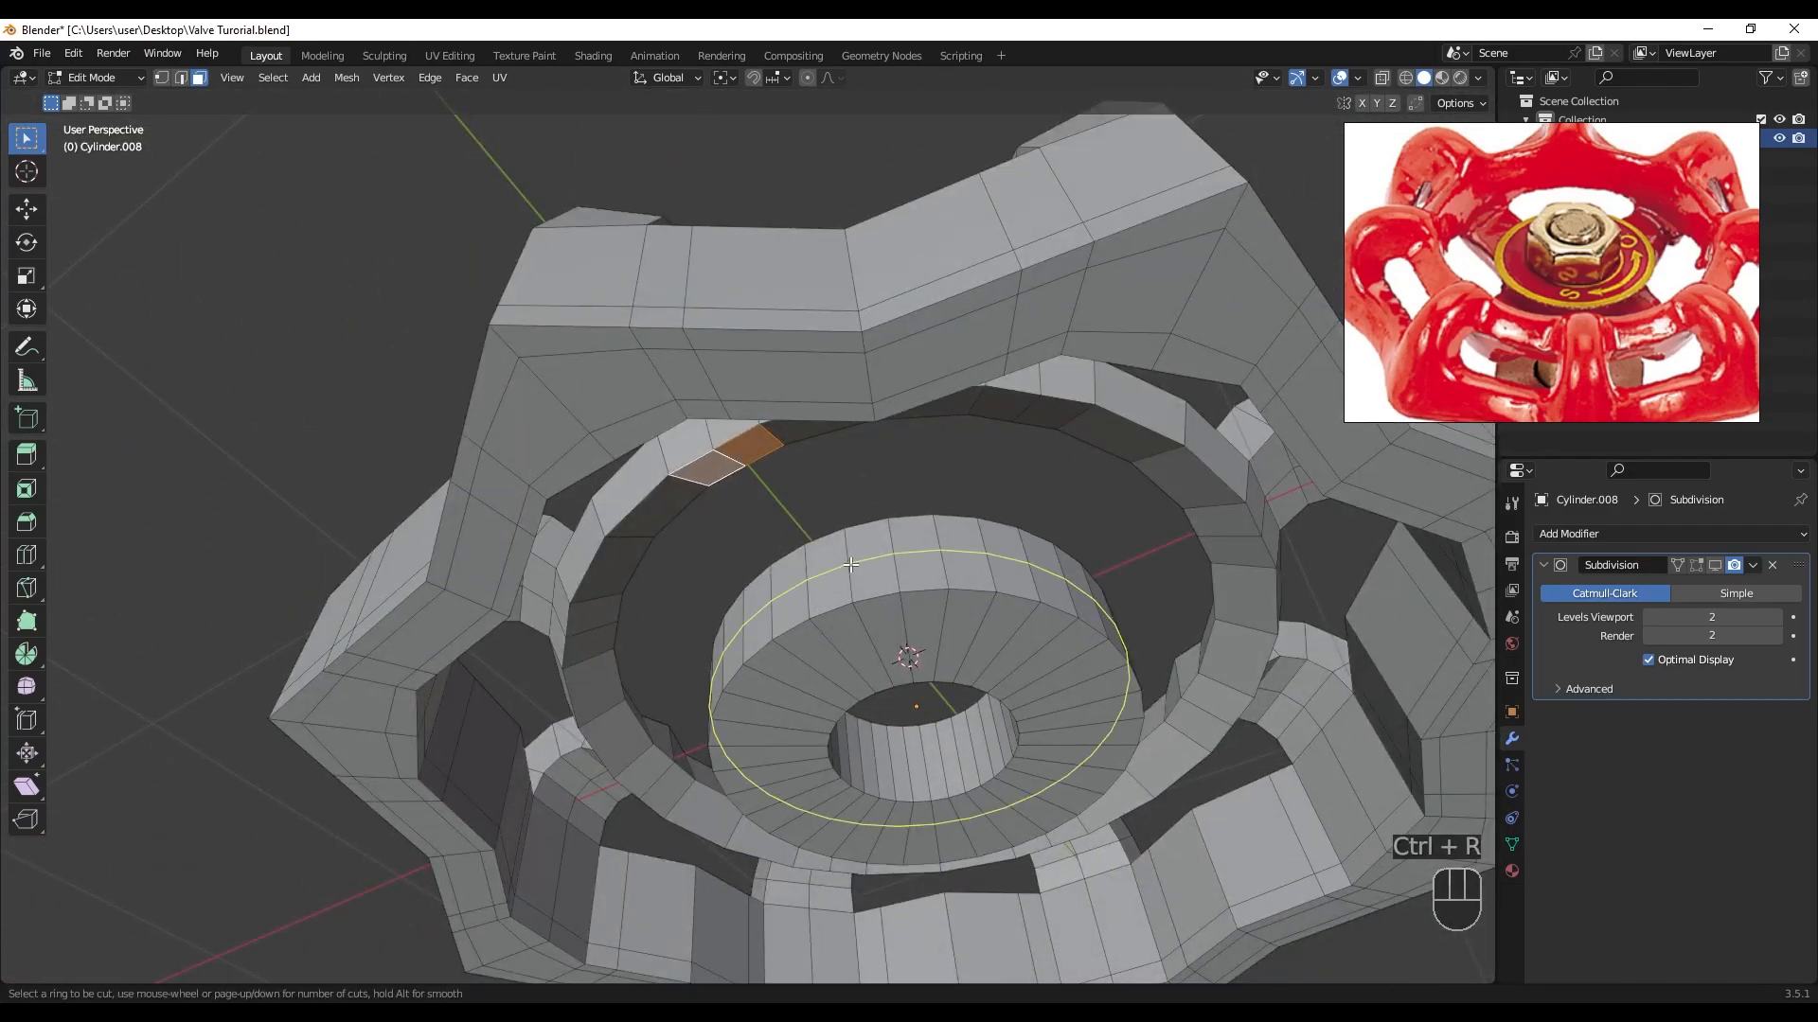
{"action": "left_click", "coordinate": [851, 565]}
{"action": "right_click", "coordinate": [849, 566]}
- Bridge two adjacent inner rim faces on the Y axis to the two lower side faces of the centre disc facing them
{"action": "middle_click_drag", "start_coordinate": [822, 567], "coordinate": [800, 527]}
{"action": "left_click", "coordinate": [711, 437]}
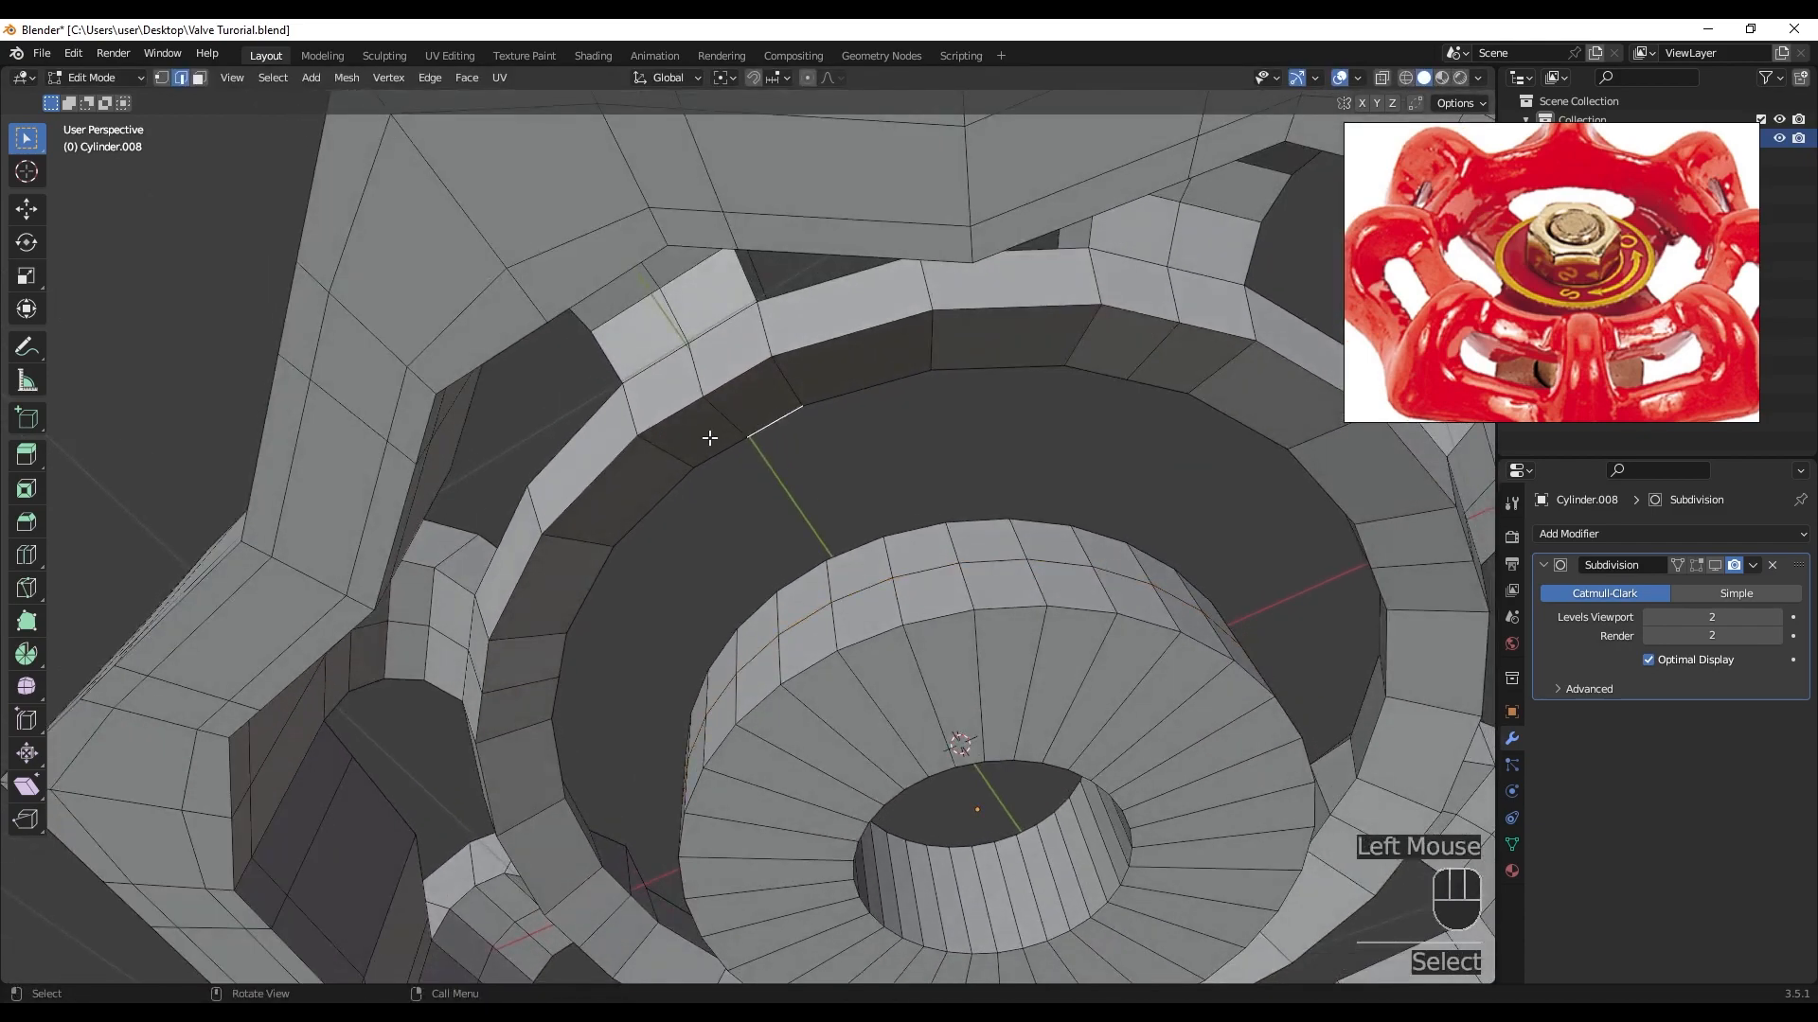
{"action": "key", "text": "3"}
{"action": "left_click", "coordinate": [725, 428], "text": "shift"}
{"action": "middle_click_drag", "start_coordinate": [725, 428], "coordinate": [833, 621]}
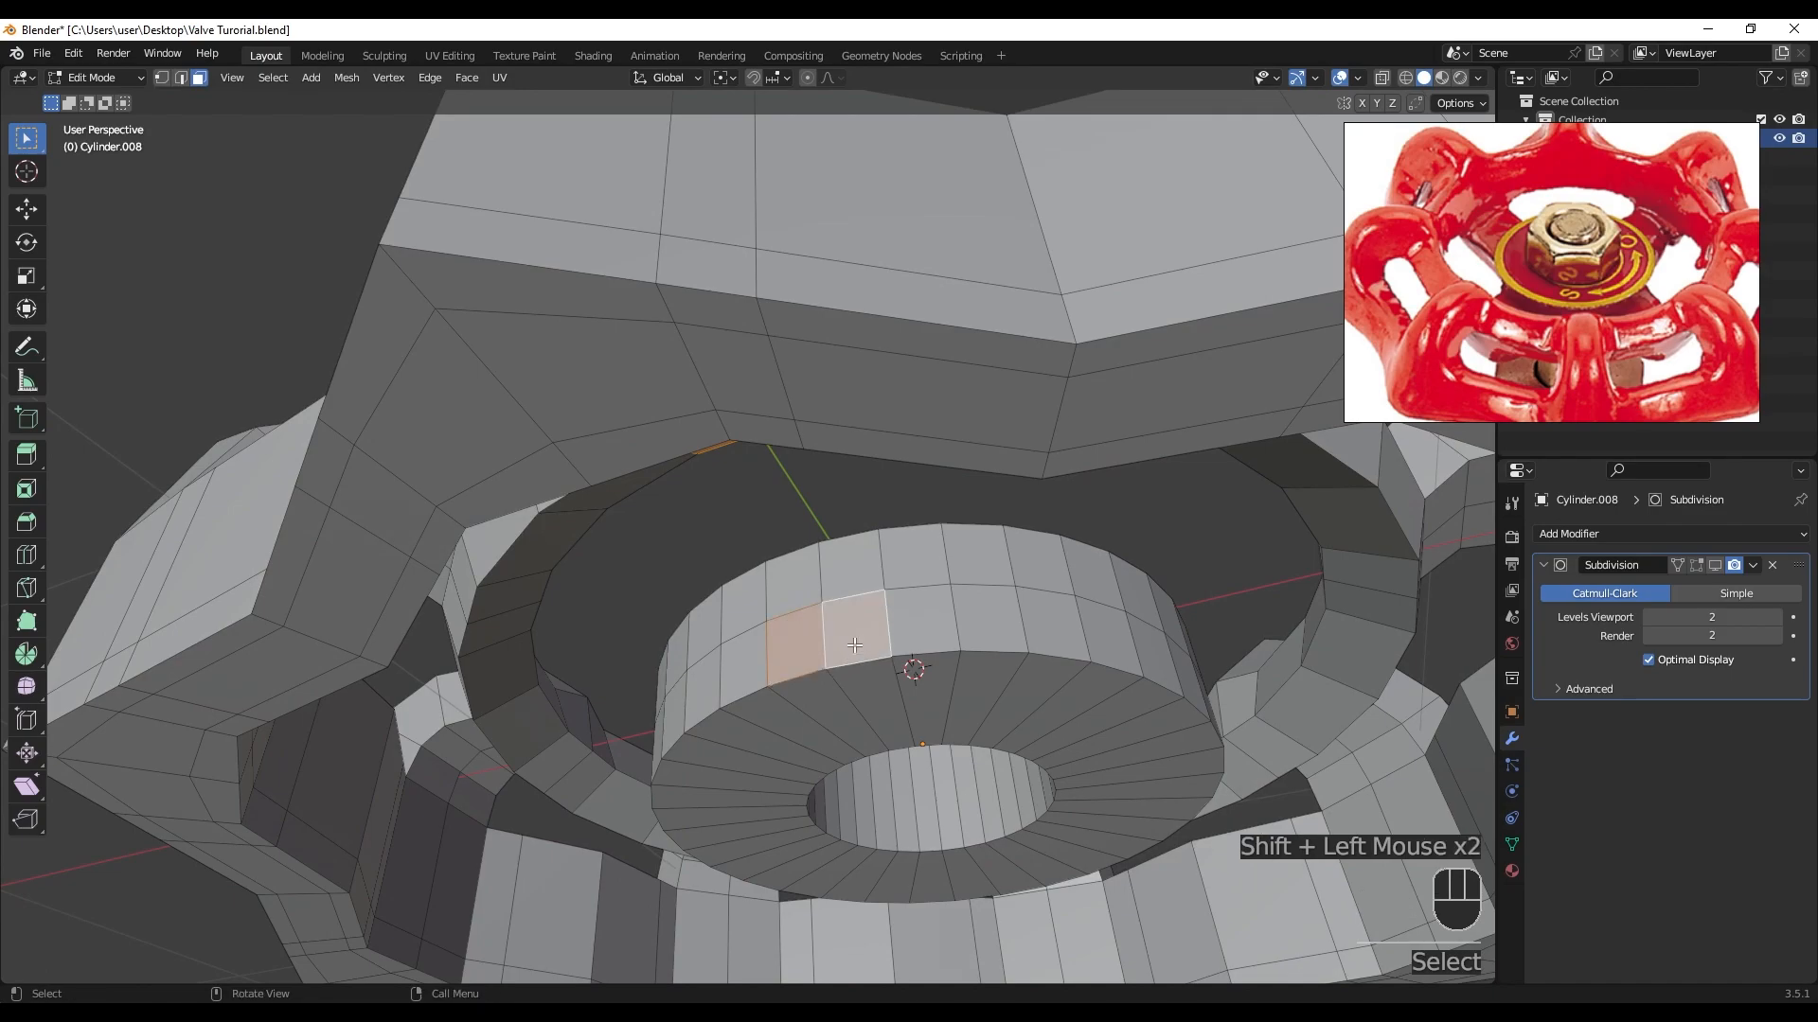
{"action": "scroll", "coordinate": [857, 654], "scroll_direction": "up", "scroll_amount": 3}
{"action": "middle_click_drag", "start_coordinate": [857, 654], "coordinate": [833, 606]}
{"action": "left_click", "coordinate": [433, 79]}
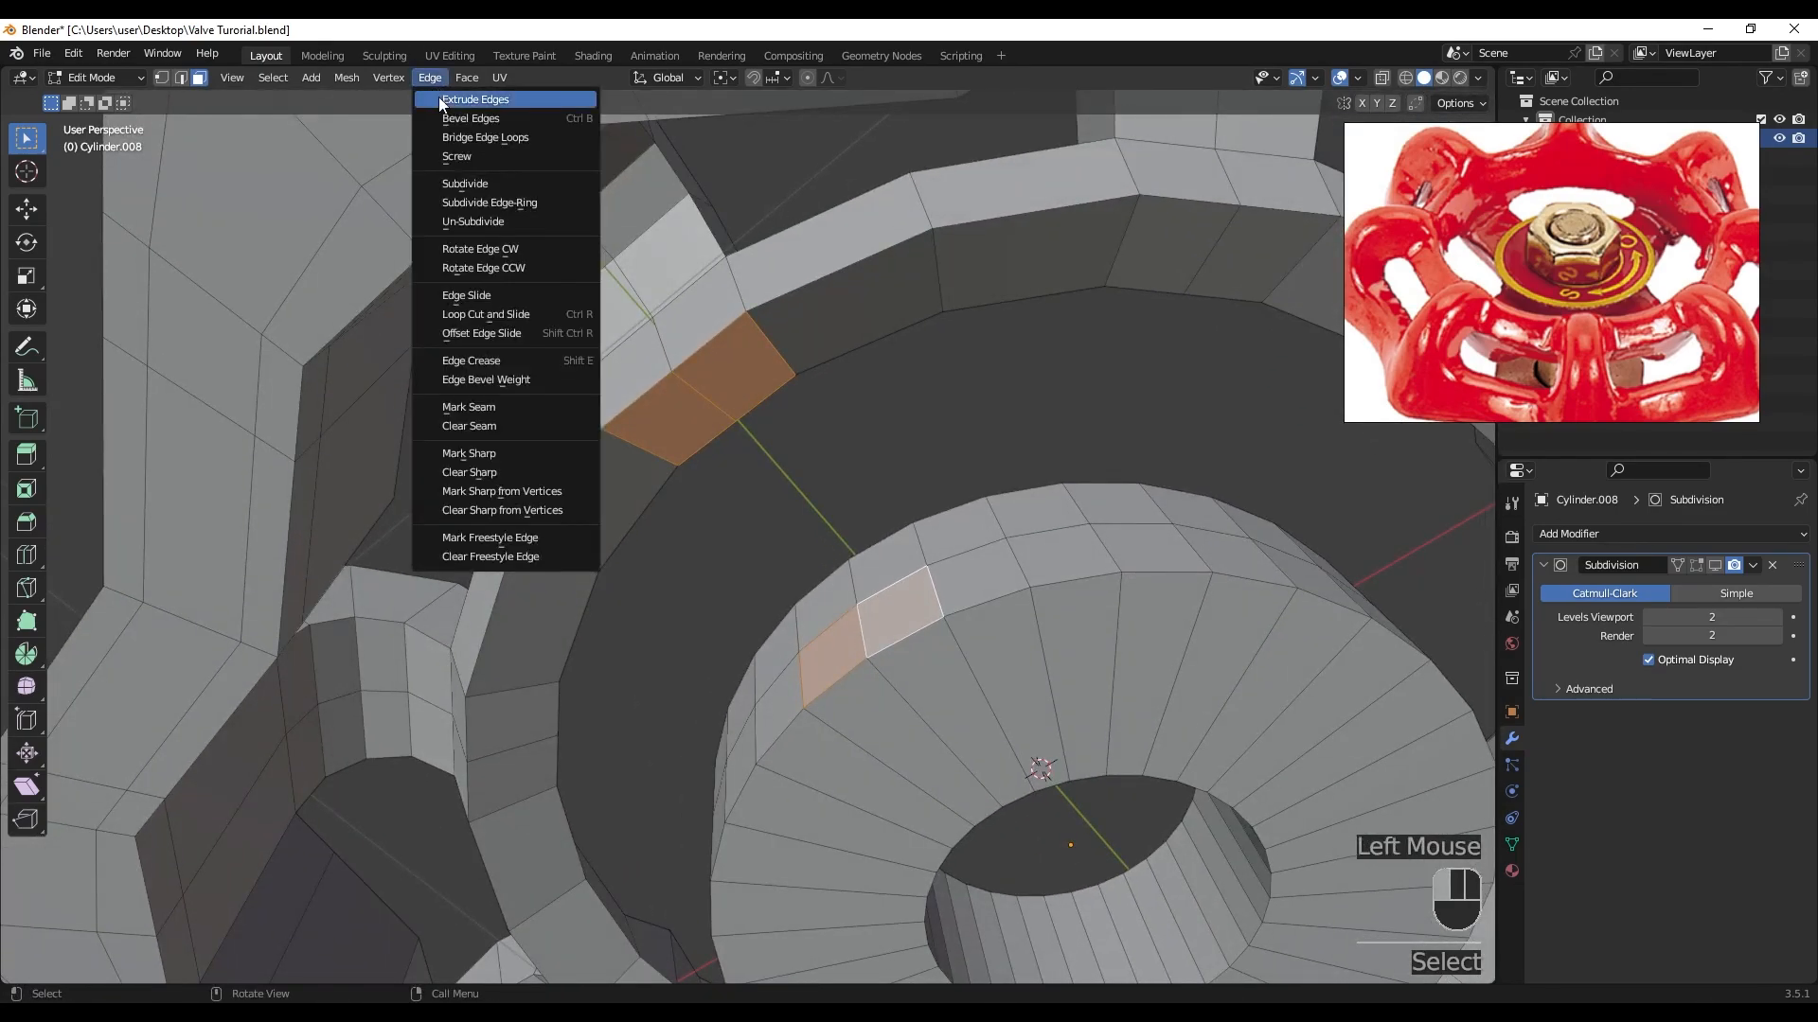
{"action": "left_click", "coordinate": [484, 137]}
- Set the first spoke's bridge to 3 cuts and preview the smoothed shape
{"action": "middle_click_drag", "start_coordinate": [663, 568], "coordinate": [663, 615]}
{"action": "middle_click_drag", "start_coordinate": [663, 616], "coordinate": [473, 758], "text": "shift"}
{"action": "left_click", "coordinate": [310, 879]}
{"action": "left_click", "coordinate": [309, 879]}
{"action": "left_click", "coordinate": [309, 878]}
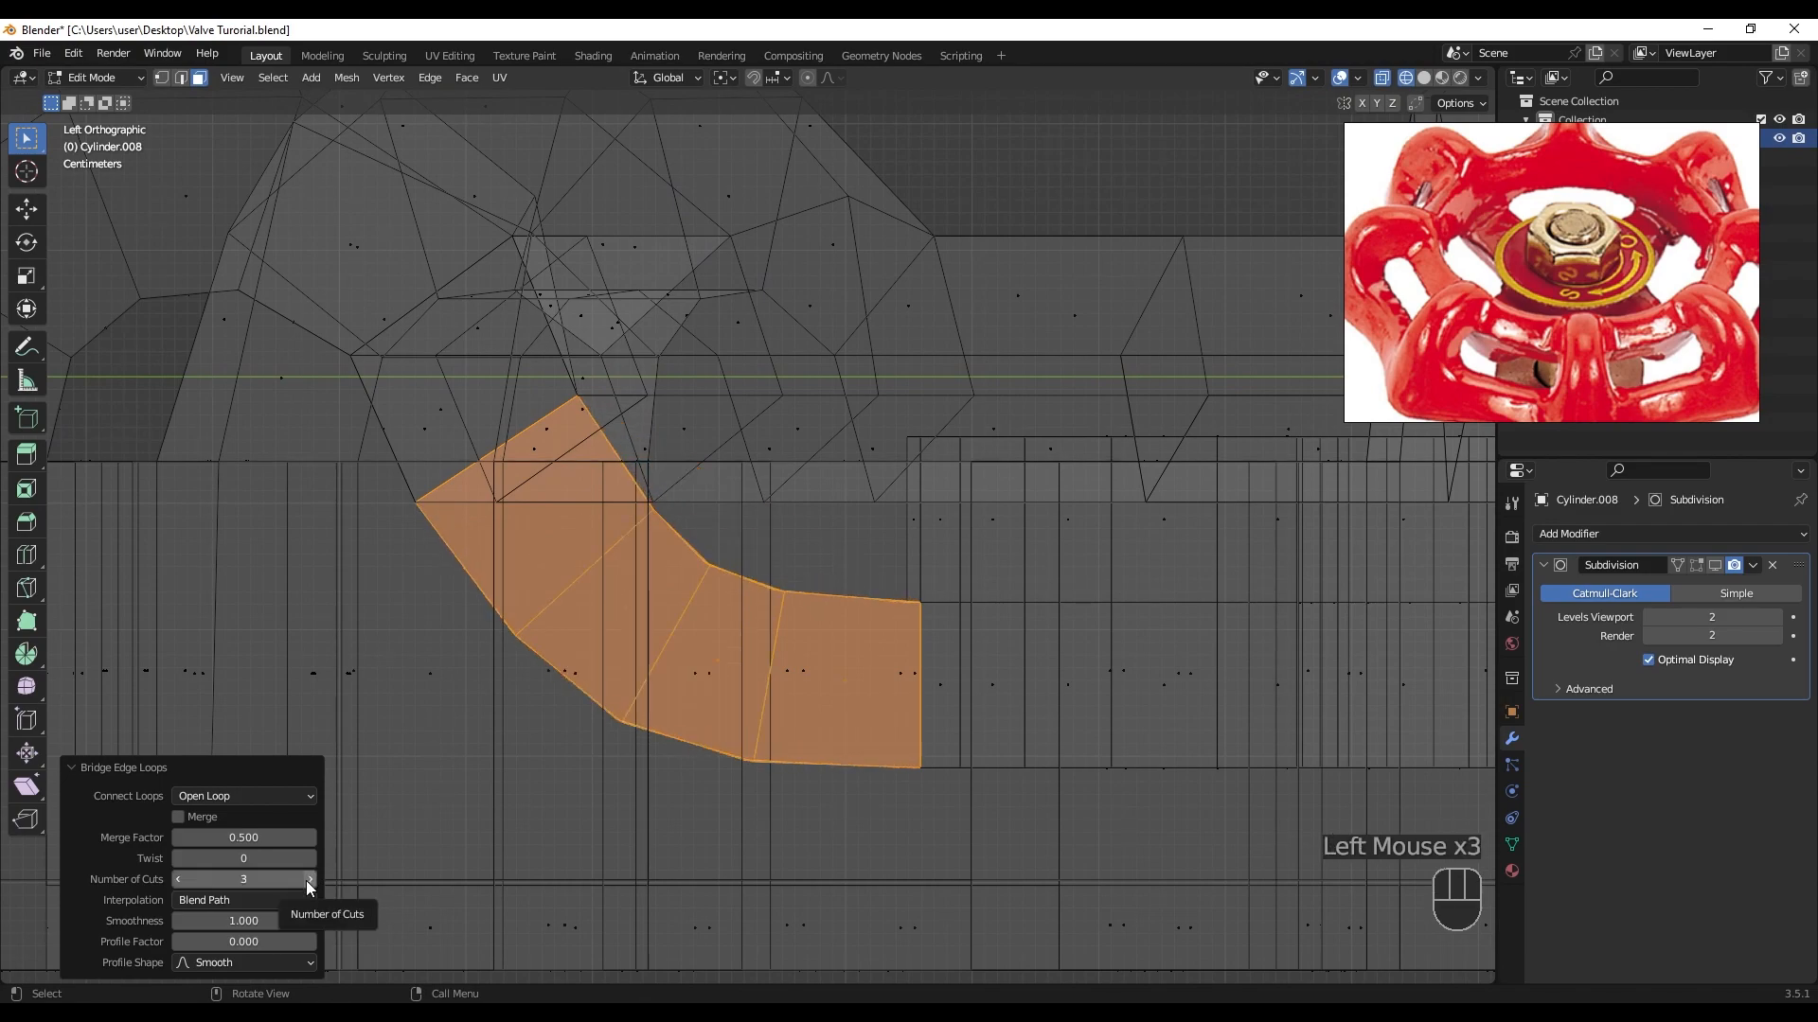
{"action": "left_click", "coordinate": [474, 824]}
{"action": "key", "text": "Tab"}
{"action": "key", "text": "Tab"}
- Bridge a pair of inner rim faces on the X axis to the centre disc as a second spoke with intermediate cuts
{"action": "middle_click_drag", "start_coordinate": [475, 823], "coordinate": [791, 654]}
{"action": "scroll", "coordinate": [833, 634], "scroll_direction": "up", "scroll_amount": 5}
{"action": "left_click", "coordinate": [769, 692], "text": "shift"}
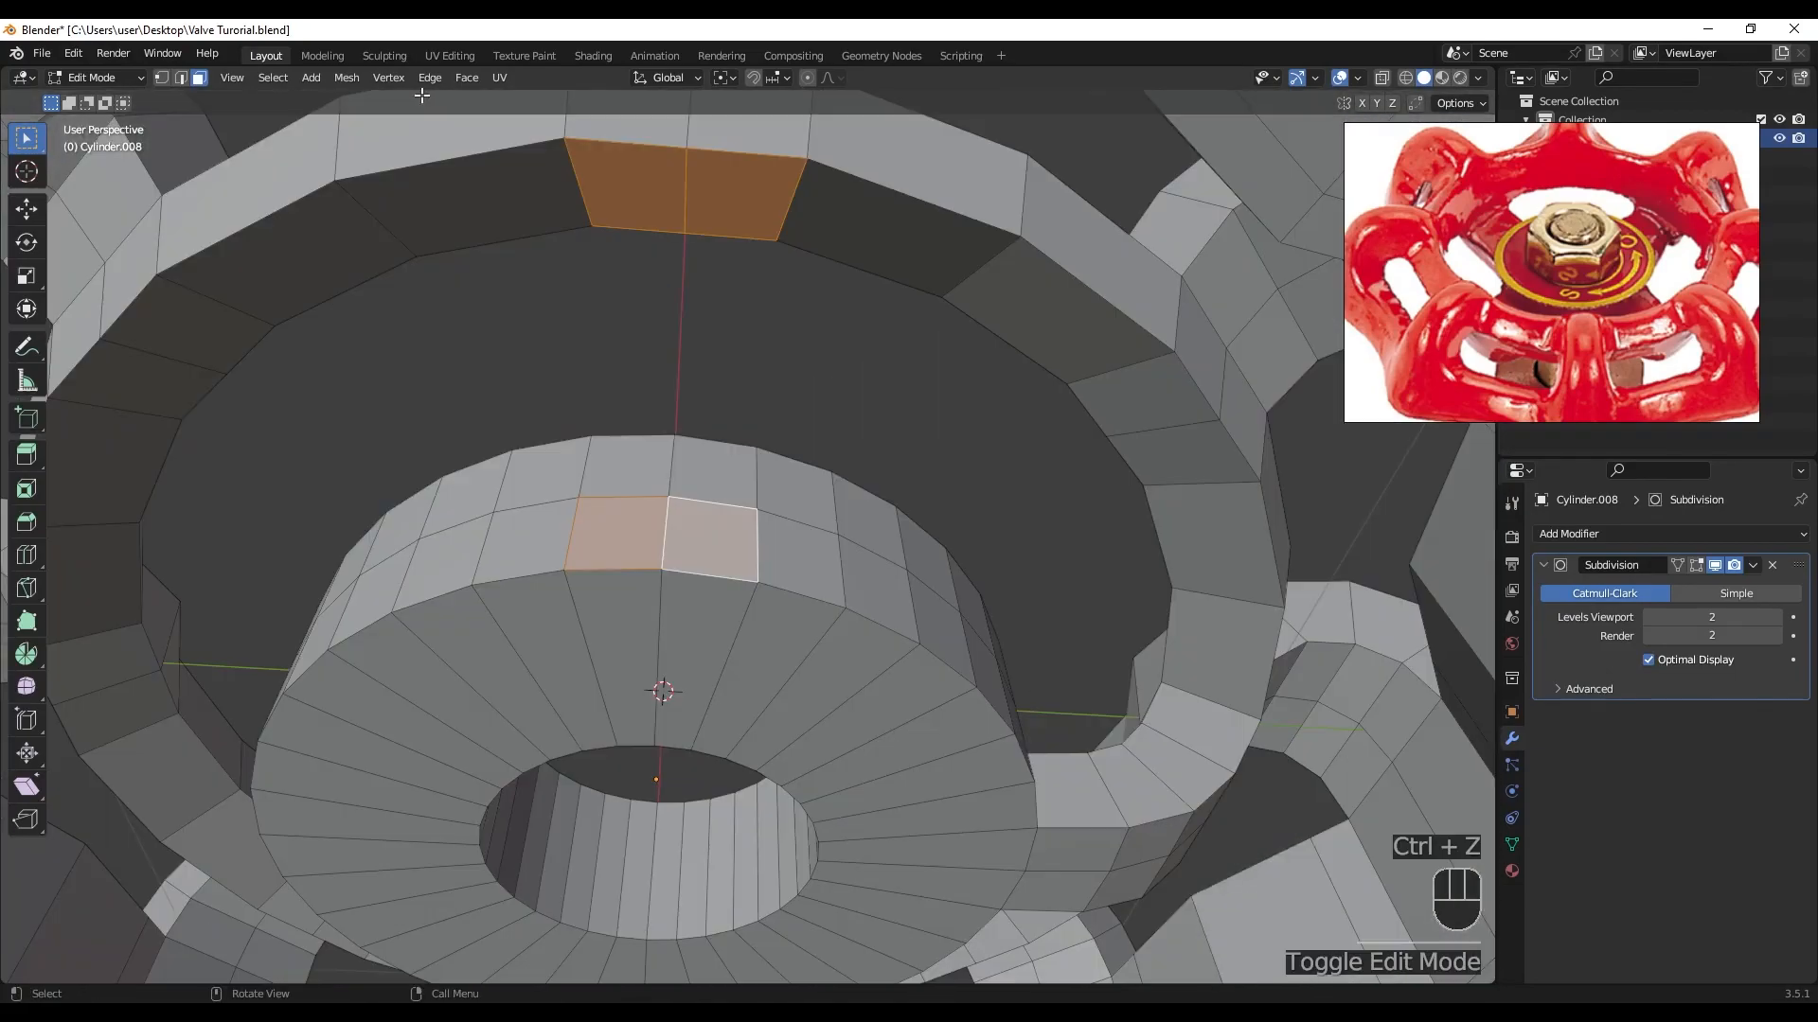
{"action": "left_click", "coordinate": [430, 80]}
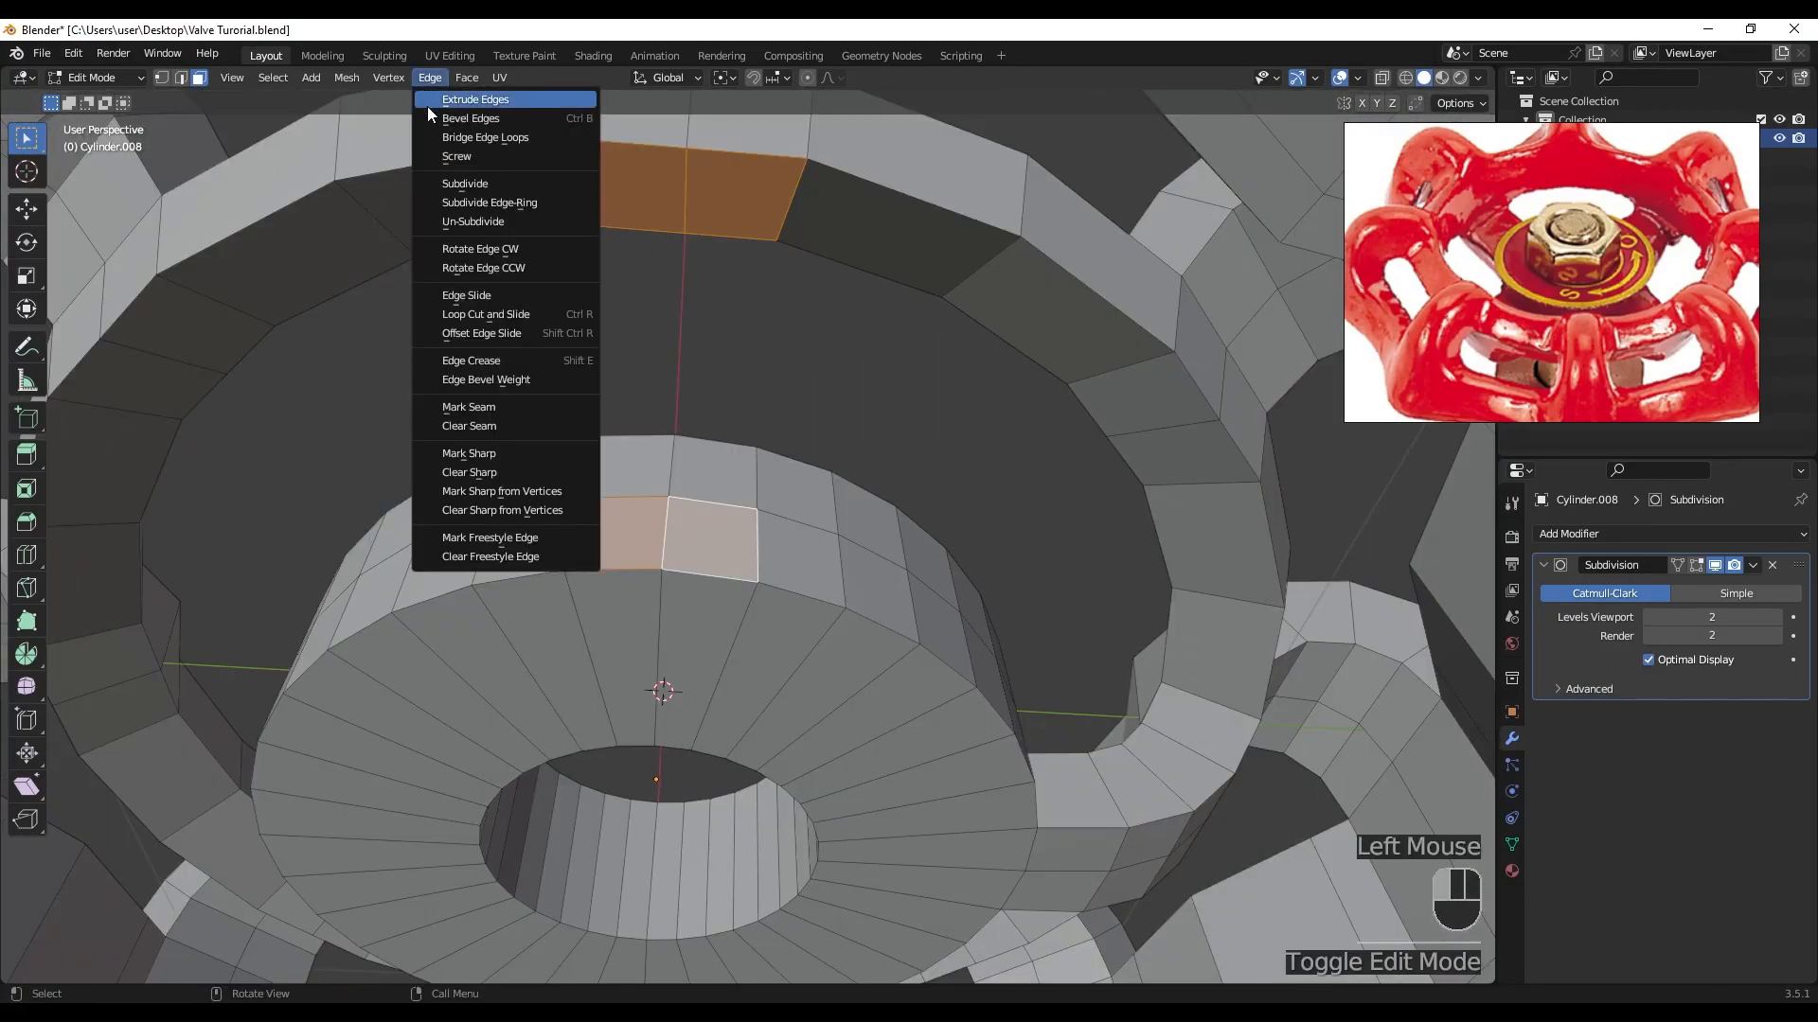
{"action": "left_click", "coordinate": [436, 140]}
{"action": "middle_click_drag", "start_coordinate": [474, 193], "coordinate": [207, 823]}
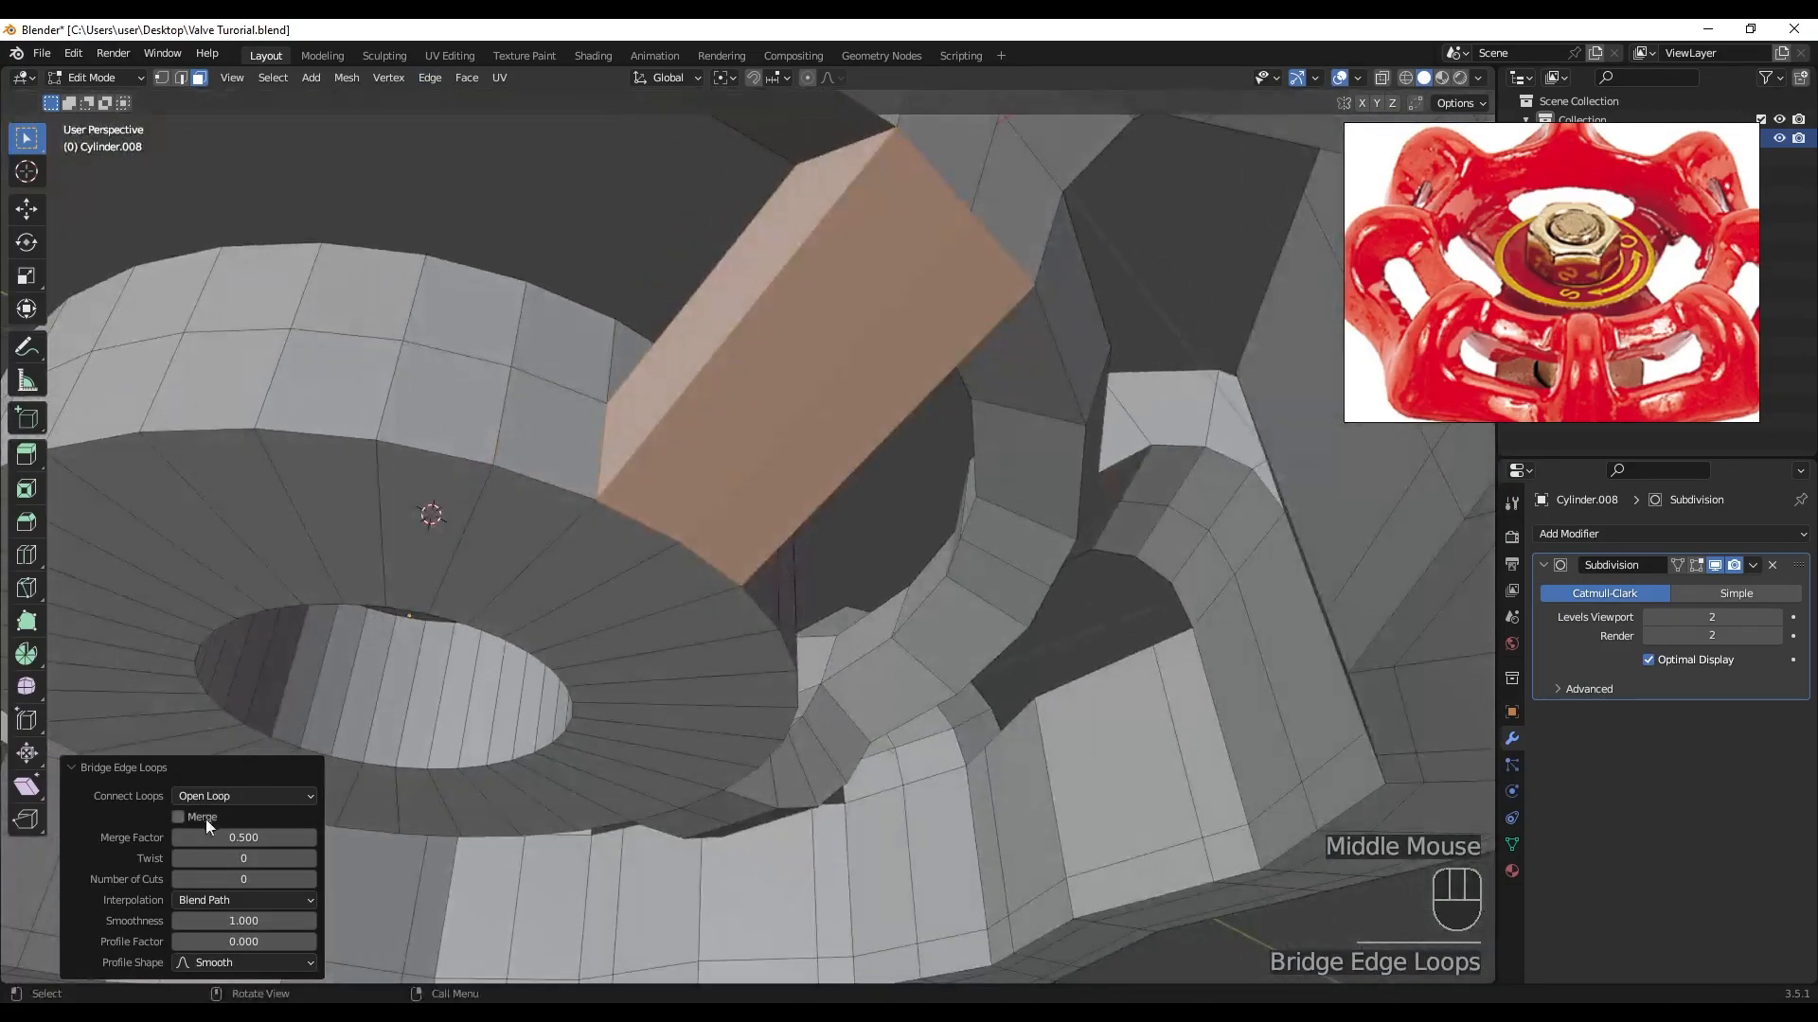
{"action": "left_click", "coordinate": [310, 879]}
{"action": "left_click", "coordinate": [309, 879]}
- Select the opposite pair of rim and disc faces on the X axis and repeat the bridge for a third spoke
{"action": "middle_click_drag", "start_coordinate": [360, 777], "coordinate": [533, 684]}
{"action": "left_click", "coordinate": [520, 480], "text": "shift"}
{"action": "scroll", "coordinate": [641, 598], "scroll_direction": "down", "scroll_amount": 2}
{"action": "scroll", "coordinate": [662, 677], "scroll_direction": "up", "scroll_amount": 2}
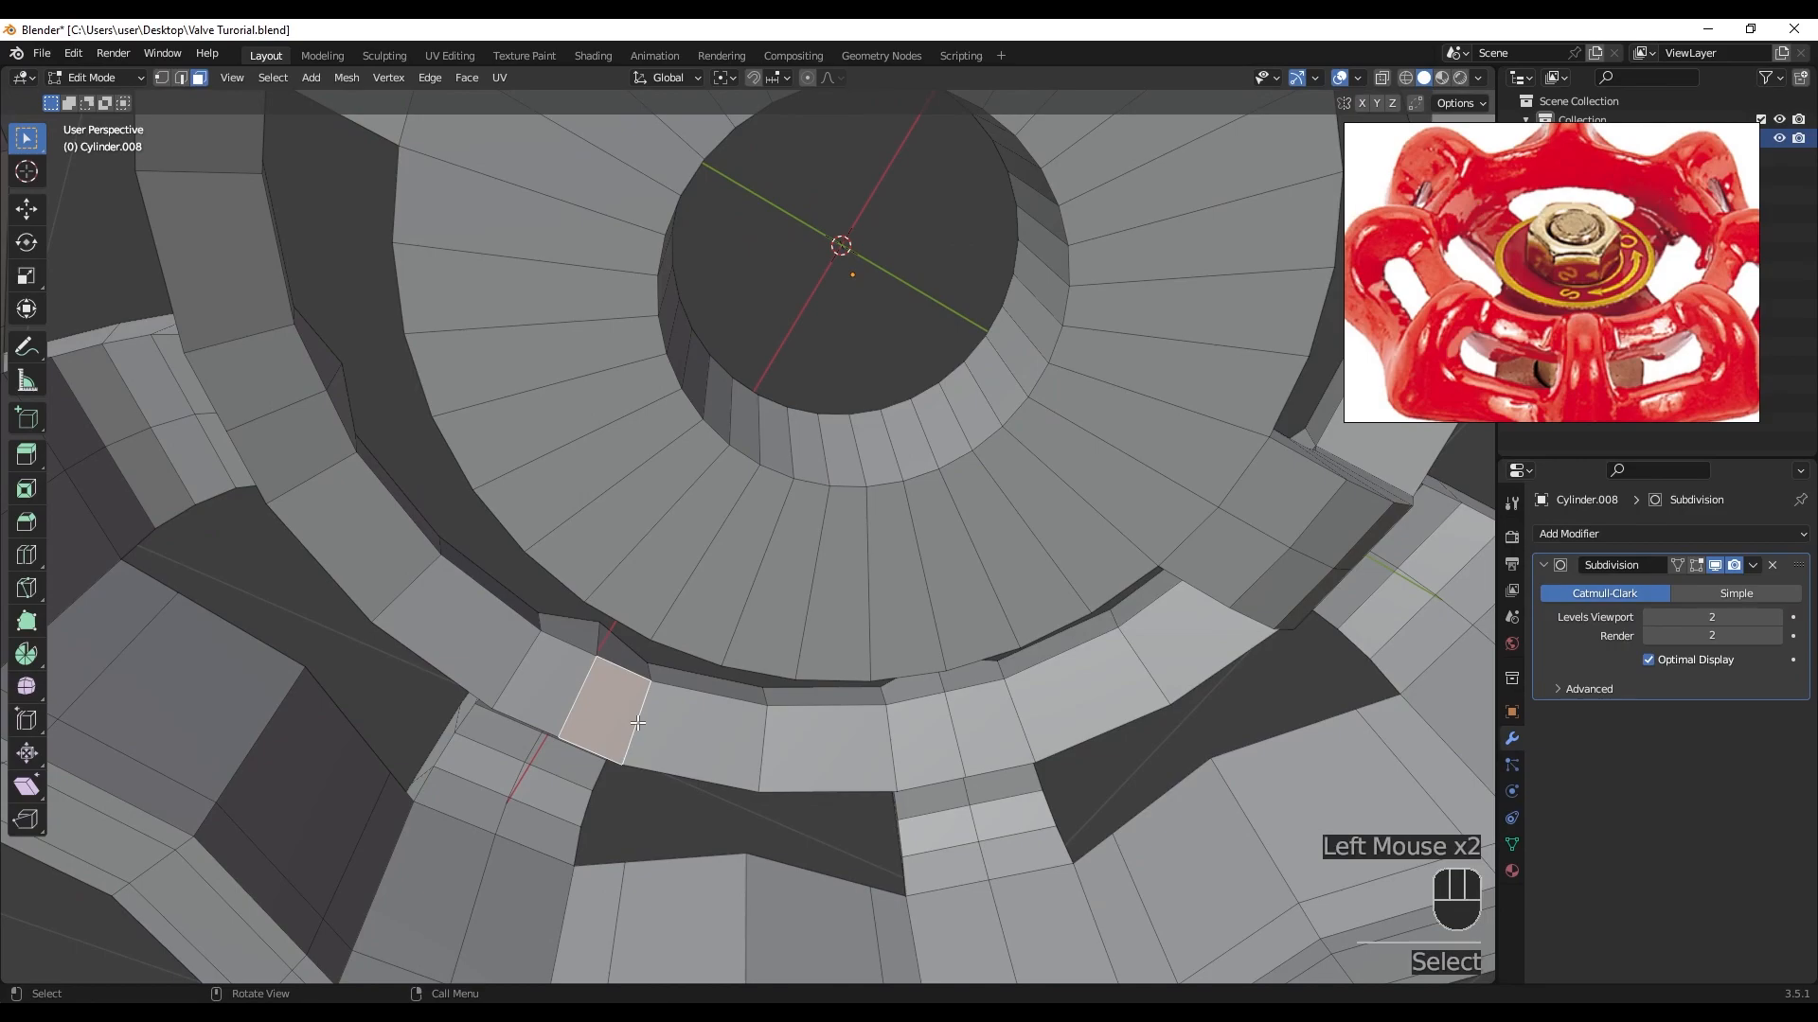
{"action": "key", "text": "KP_Decimal"}
{"action": "scroll", "coordinate": [722, 706], "scroll_direction": "down", "scroll_amount": 2}
{"action": "middle_click_drag", "start_coordinate": [722, 706], "coordinate": [870, 547]}
{"action": "left_click", "coordinate": [762, 469], "text": "shift"}
{"action": "middle_click_drag", "start_coordinate": [762, 468], "coordinate": [802, 745]}
{"action": "left_click", "coordinate": [778, 744], "text": "shift"}
{"action": "left_click", "coordinate": [829, 744], "text": "shift"}
{"action": "key", "text": "shift+r"}
- Bridge the last pair of rim and disc faces to form the fourth spoke
{"action": "scroll", "coordinate": [899, 658], "scroll_direction": "down", "scroll_amount": 2}
{"action": "middle_click_drag", "start_coordinate": [922, 634], "coordinate": [1060, 483]}
{"action": "left_click", "coordinate": [928, 337]}
{"action": "middle_click_drag", "start_coordinate": [928, 337], "coordinate": [759, 649]}
{"action": "key", "text": "Tab"}
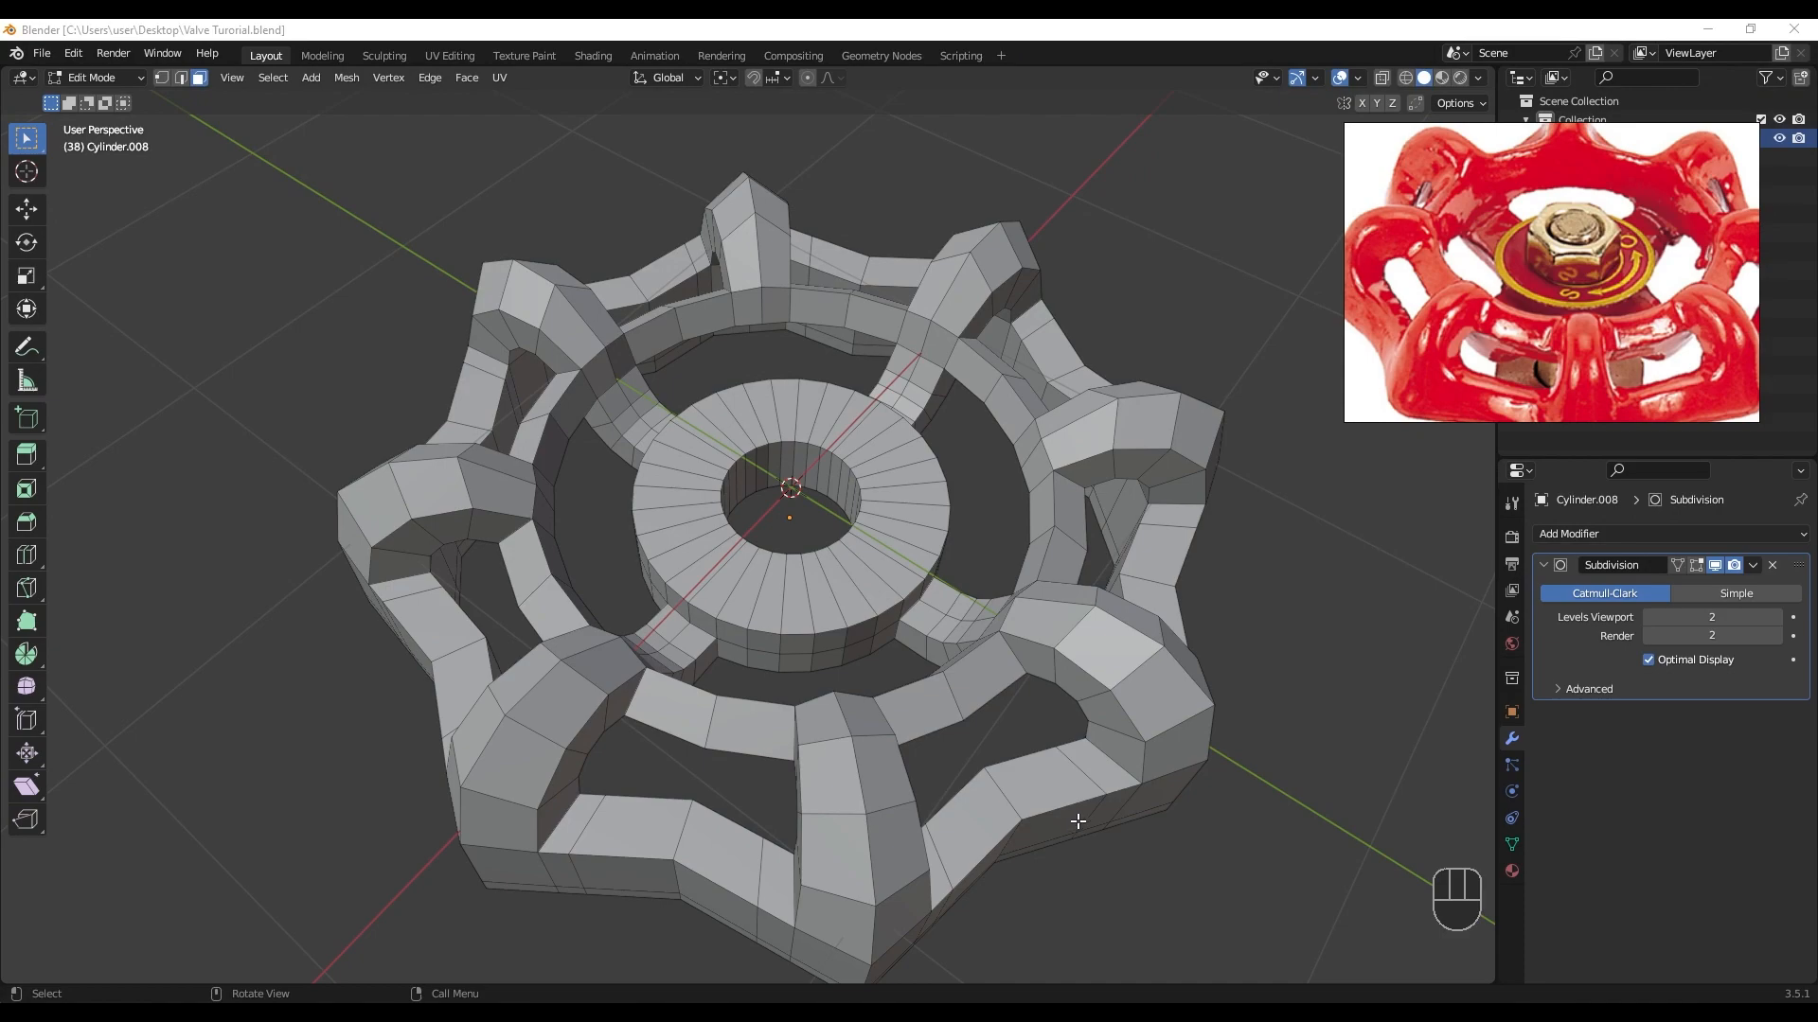
- Add loop cuts with 2 cuts around the inner openings between the spokes and preview the smoothing
{"action": "middle_click_drag", "start_coordinate": [1058, 828], "coordinate": [1076, 790]}
{"action": "key", "text": "ctrl+r"}
{"action": "scroll", "coordinate": [981, 575], "scroll_direction": "up", "scroll_amount": 1}
{"action": "left_click", "coordinate": [981, 575]}
{"action": "right_click", "coordinate": [983, 578]}
{"action": "middle_click_drag", "start_coordinate": [992, 658], "coordinate": [875, 526]}
{"action": "scroll", "coordinate": [909, 494], "scroll_direction": "up", "scroll_amount": 2}
{"action": "key", "text": "ctrl+r"}
{"action": "left_click", "coordinate": [1056, 497]}
{"action": "right_click", "coordinate": [1057, 520]}
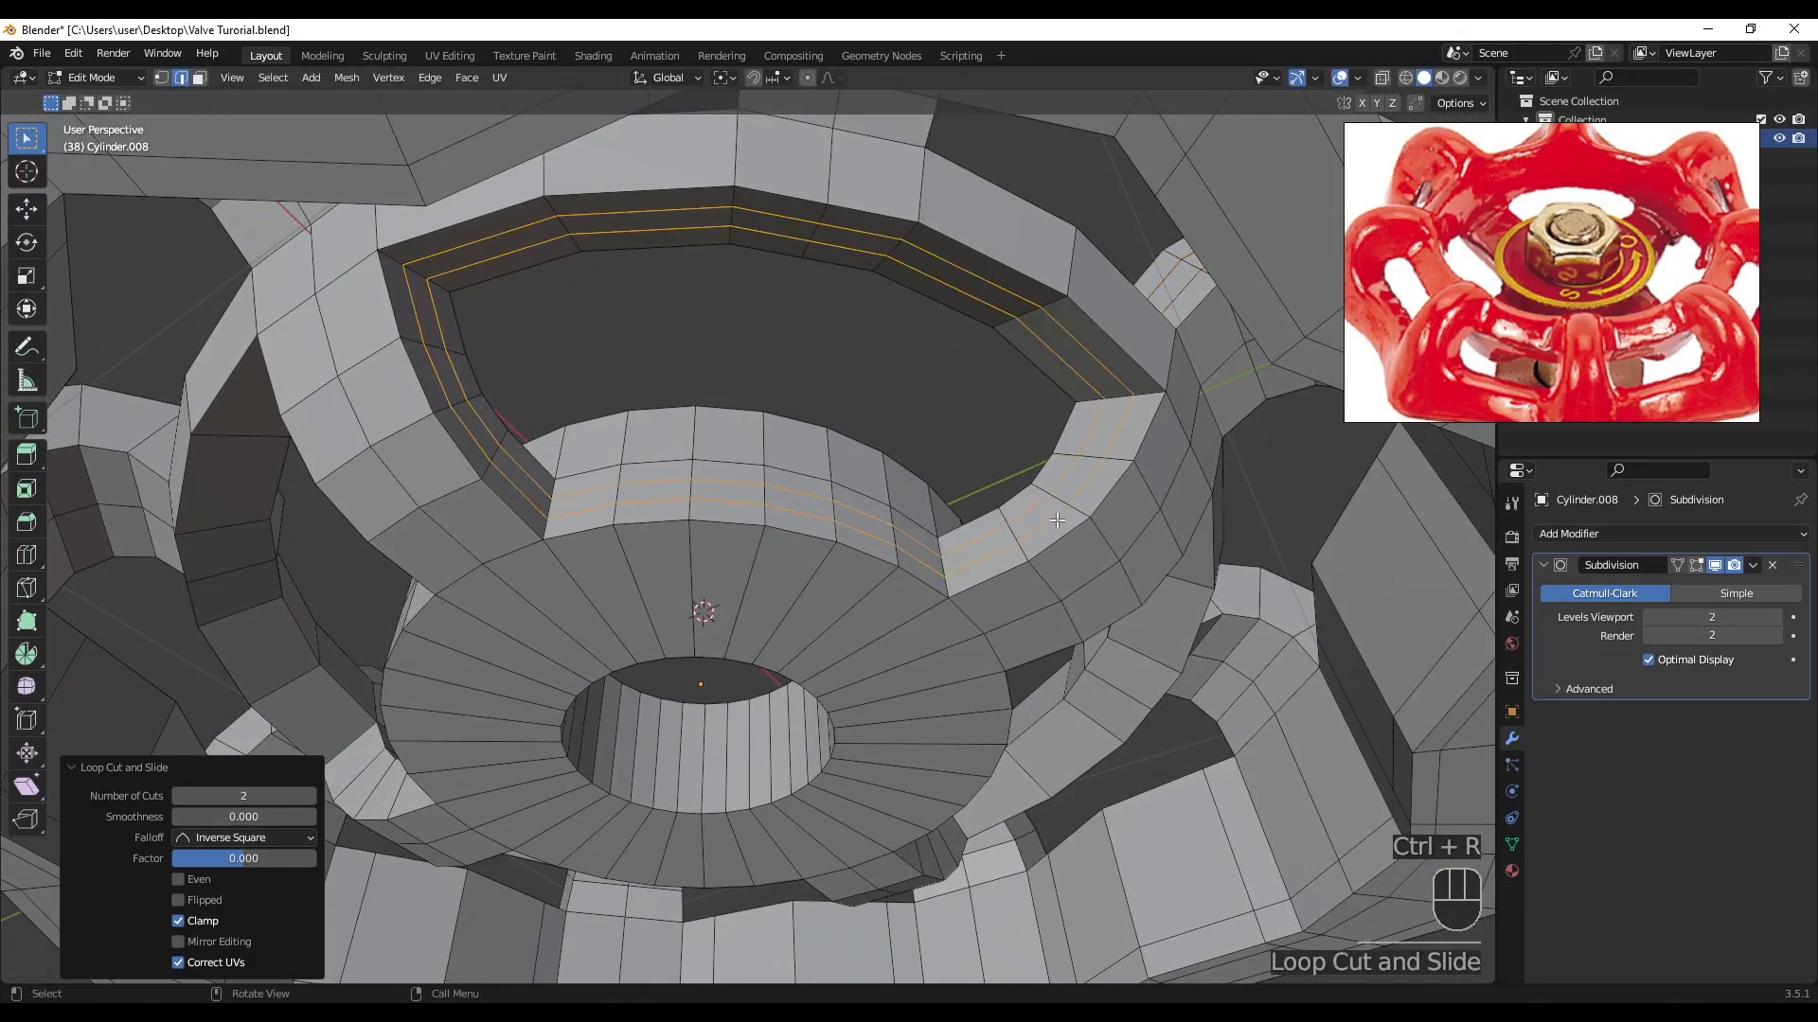
{"action": "middle_click_drag", "start_coordinate": [1057, 520], "coordinate": [878, 592]}
{"action": "key", "text": "Tab"}
{"action": "key", "text": "Tab"}
{"action": "scroll", "coordinate": [1050, 629], "scroll_direction": "down", "scroll_amount": 1}
- Add further 2-cut loops around openings on one side of the handwheel, undoing one misplaced cut
{"action": "key", "text": "ctrl+r"}
{"action": "left_click", "coordinate": [983, 578]}
{"action": "right_click", "coordinate": [983, 578]}
{"action": "key", "text": "ctrl+r"}
{"action": "left_click", "coordinate": [1008, 616]}
{"action": "right_click", "coordinate": [1008, 616]}
{"action": "key", "text": "ctrl+r"}
{"action": "left_click", "coordinate": [1189, 476]}
{"action": "right_click", "coordinate": [1189, 476]}
{"action": "key", "text": "ctrl+z"}
{"action": "key", "text": "ctrl+r"}
{"action": "left_click", "coordinate": [1189, 453]}
{"action": "right_click", "coordinate": [1189, 452]}
{"action": "key", "text": "ctrl+r"}
{"action": "left_click", "coordinate": [1073, 360]}
{"action": "right_click", "coordinate": [1072, 360]}
- Add 2-cut loops around the remaining lobe openings of the handwheel and return to Object Mode
{"action": "middle_click_drag", "start_coordinate": [522, 468], "coordinate": [738, 530]}
{"action": "key", "text": "ctrl+r"}
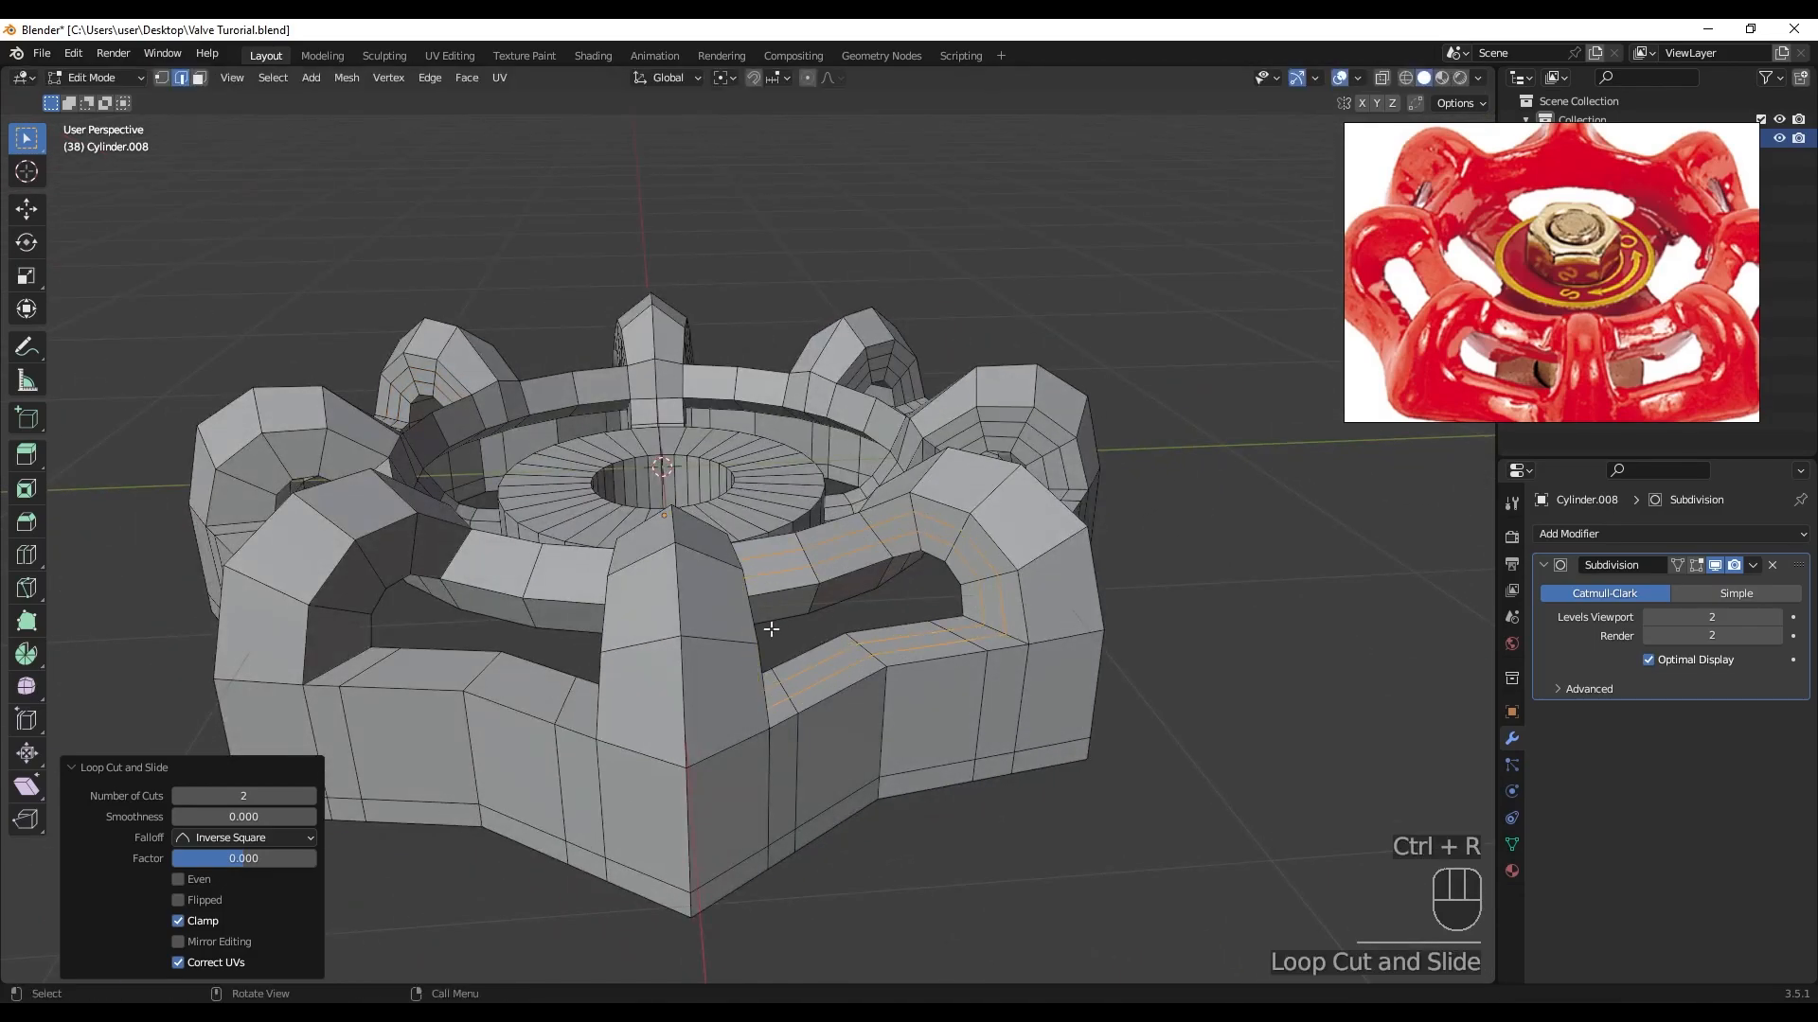
{"action": "left_click", "coordinate": [934, 546]}
{"action": "right_click", "coordinate": [934, 546]}
{"action": "middle_click_drag", "start_coordinate": [934, 547], "coordinate": [994, 559]}
{"action": "key", "text": "ctrl+r"}
{"action": "left_click", "coordinate": [877, 611]}
{"action": "right_click", "coordinate": [877, 610]}
{"action": "middle_click_drag", "start_coordinate": [877, 611], "coordinate": [743, 473]}
{"action": "key", "text": "ctrl+r"}
{"action": "left_click", "coordinate": [884, 476]}
{"action": "right_click", "coordinate": [884, 476]}
{"action": "key", "text": "ctrl+r"}
{"action": "left_click", "coordinate": [739, 398]}
{"action": "right_click", "coordinate": [738, 398]}
{"action": "middle_click_drag", "start_coordinate": [739, 402], "coordinate": [715, 547]}
{"action": "key", "text": "ctrl+r"}
{"action": "left_click", "coordinate": [758, 424]}
{"action": "right_click", "coordinate": [758, 424]}
{"action": "scroll", "coordinate": [753, 426], "scroll_direction": "down", "scroll_amount": 5}
{"action": "scroll", "coordinate": [716, 547], "scroll_direction": "up", "scroll_amount": 1}
{"action": "key", "text": "Tab"}
- Bevel the centre disc's outer rim and hole edge loops about 0.02 m wide with 2 segments
{"action": "middle_click_drag", "start_coordinate": [863, 536], "coordinate": [880, 473]}
{"action": "key", "text": "Tab"}
{"action": "scroll", "coordinate": [796, 644], "scroll_direction": "up", "scroll_amount": 2}
{"action": "left_click", "coordinate": [878, 692], "text": "alt"}
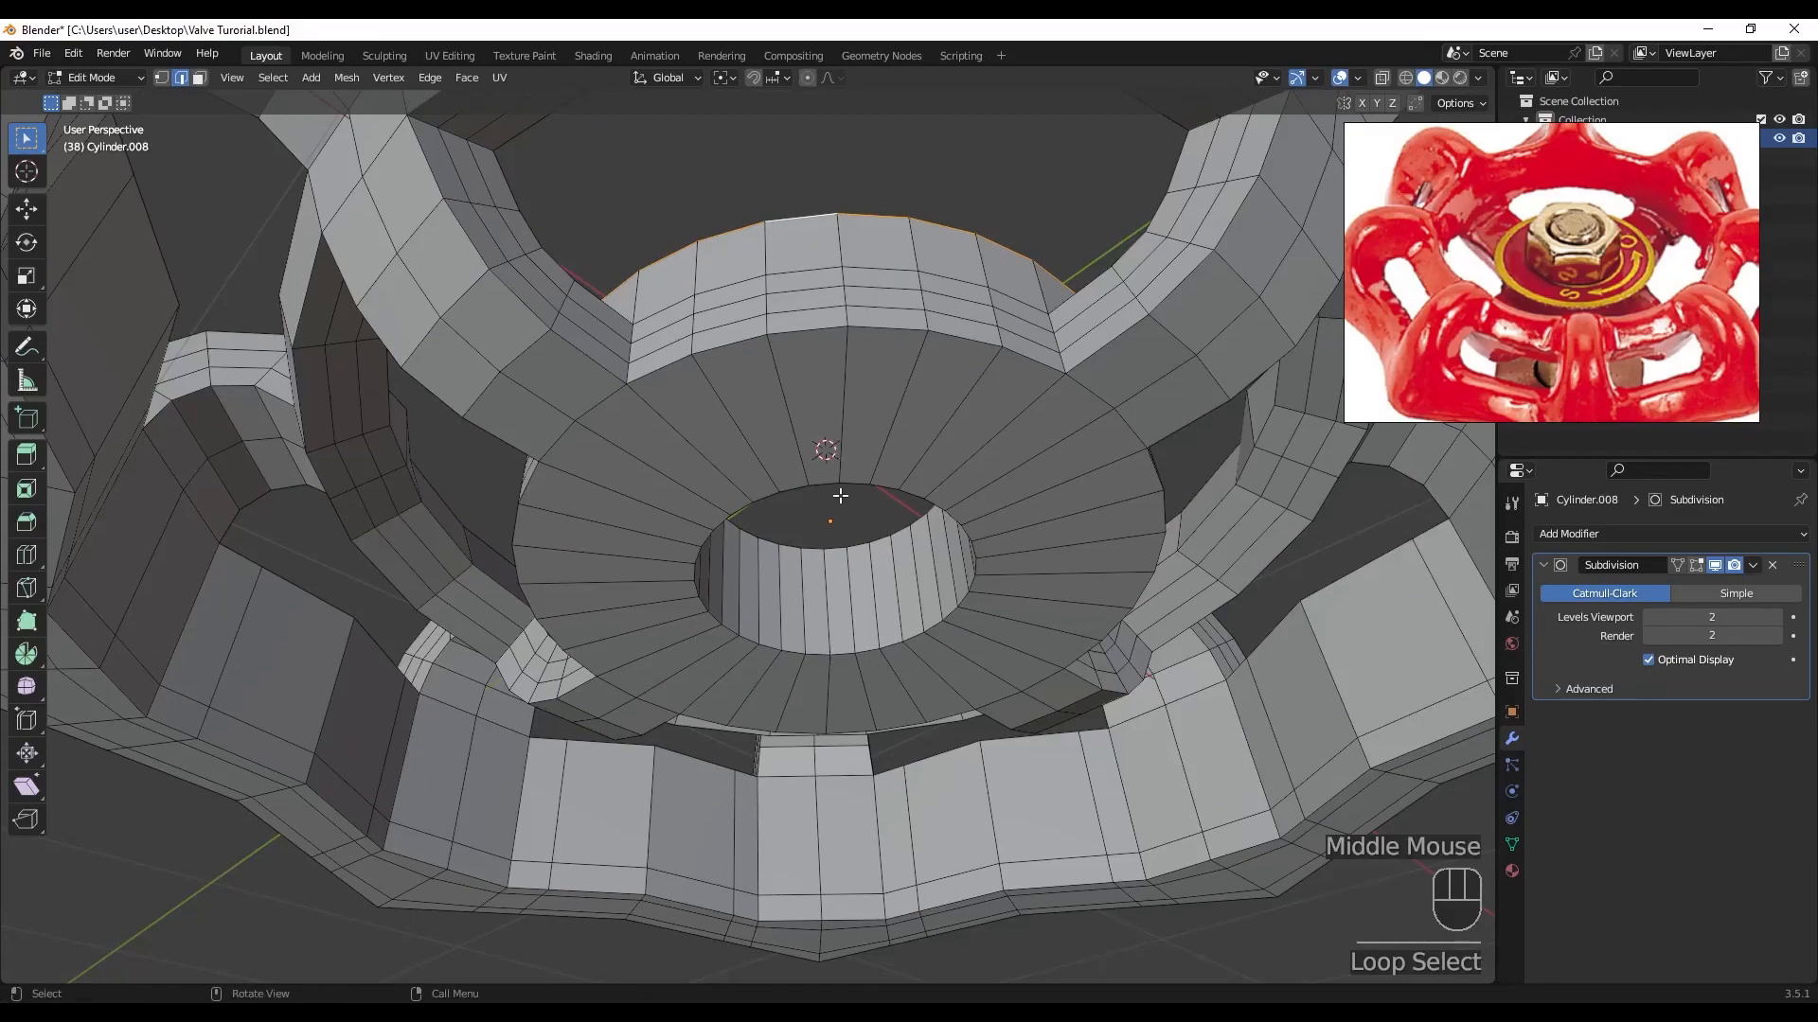
{"action": "left_click", "coordinate": [760, 633], "text": "alt+shift"}
{"action": "middle_click_drag", "start_coordinate": [760, 632], "coordinate": [946, 535]}
{"action": "left_click", "coordinate": [891, 522], "text": "alt+shift"}
{"action": "key", "text": "ctrl+b"}
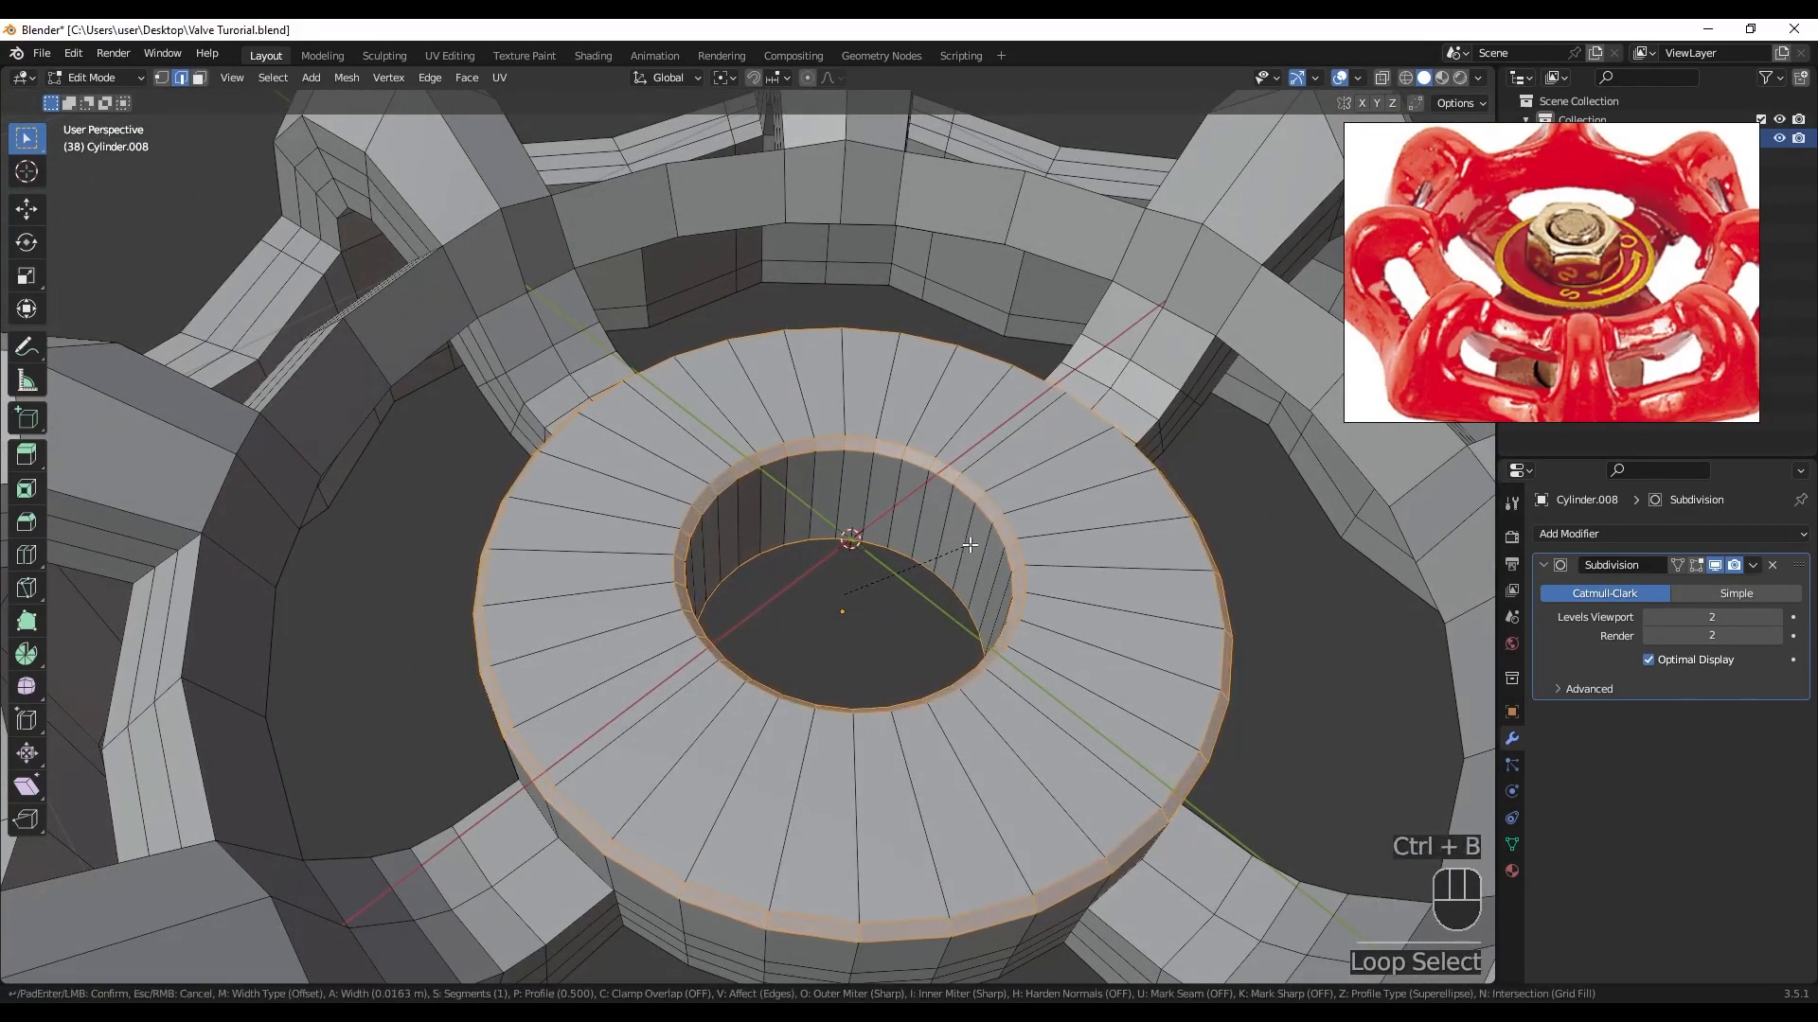
{"action": "scroll", "coordinate": [967, 543], "scroll_direction": "up", "scroll_amount": 1}
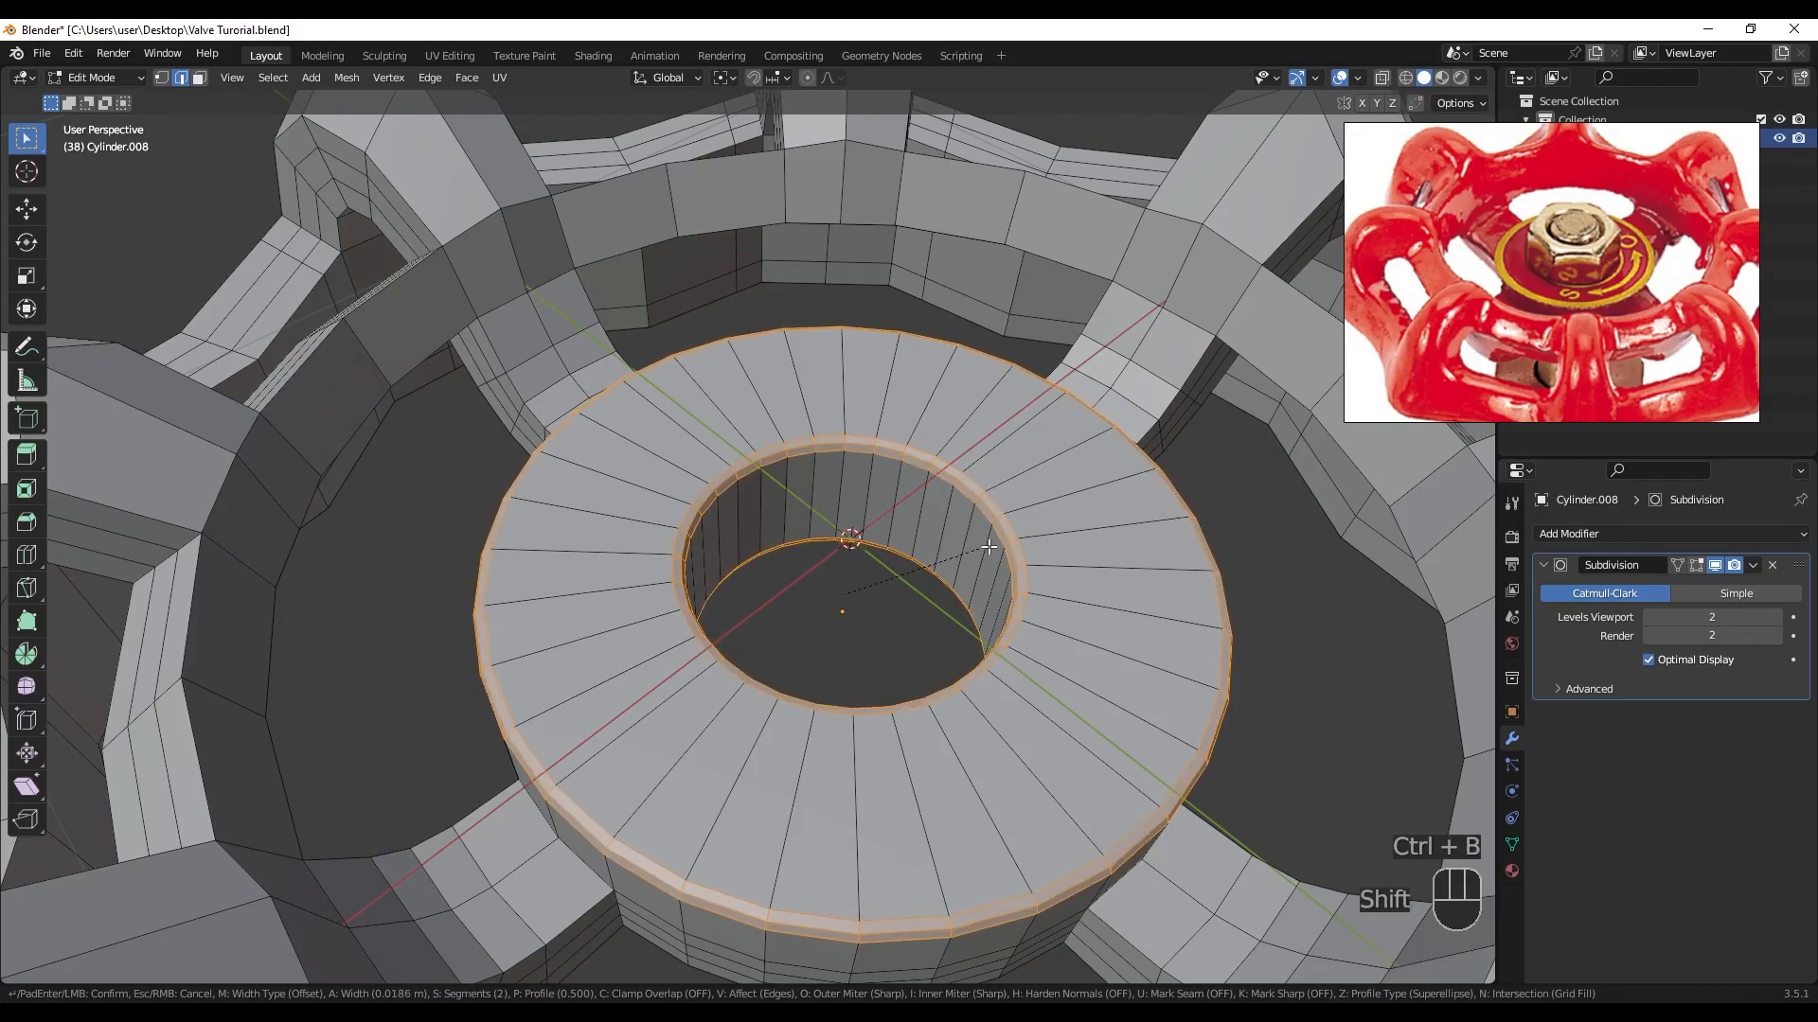
{"action": "left_click", "coordinate": [964, 582]}
- Return the handwheel to Object Mode and save the file
{"action": "middle_click_drag", "start_coordinate": [963, 582], "coordinate": [935, 615]}
{"action": "key", "text": "Tab"}
{"action": "scroll", "coordinate": [936, 616], "scroll_direction": "down", "scroll_amount": 2}
{"action": "key", "text": "ctrl+s"}
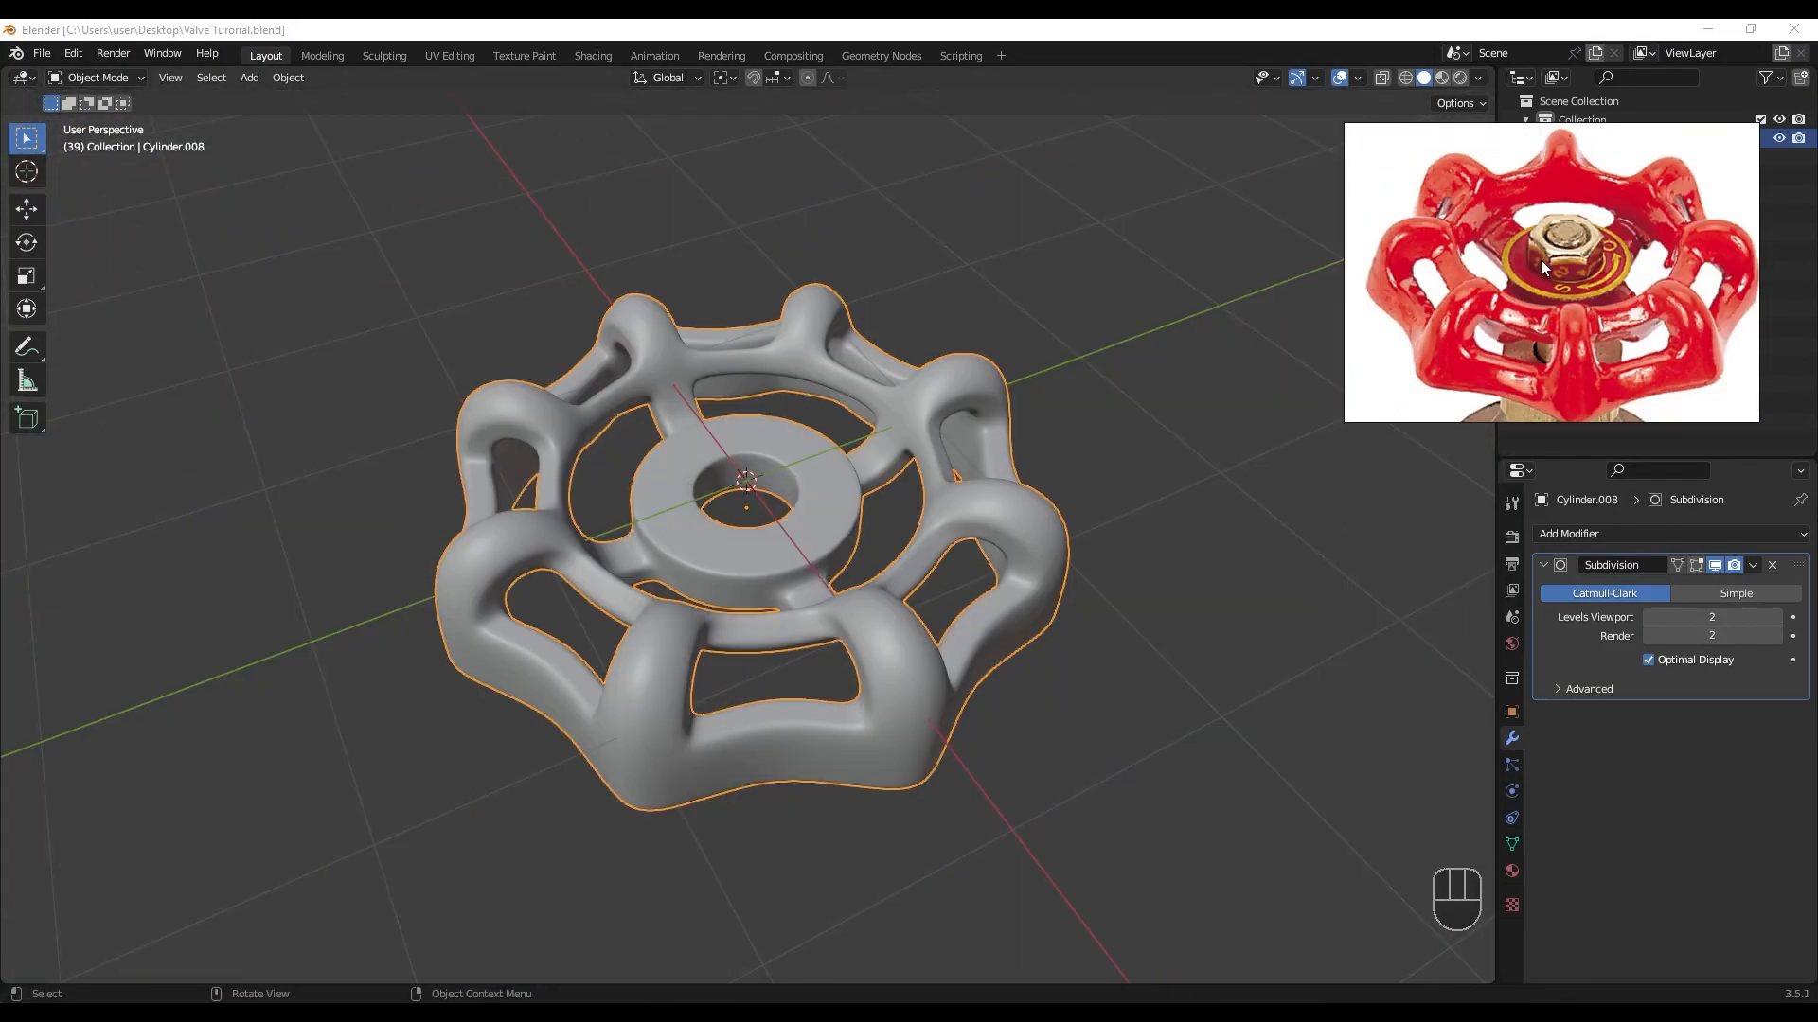
- Examine the hex nut, threaded openings and valve body in the reference photos
{"action": "scroll", "coordinate": [1572, 246], "scroll_direction": "up", "scroll_amount": 6}
{"action": "middle_click_drag", "start_coordinate": [1593, 282], "coordinate": [1605, 315]}
{"action": "scroll", "coordinate": [1554, 314], "scroll_direction": "down", "scroll_amount": 5}
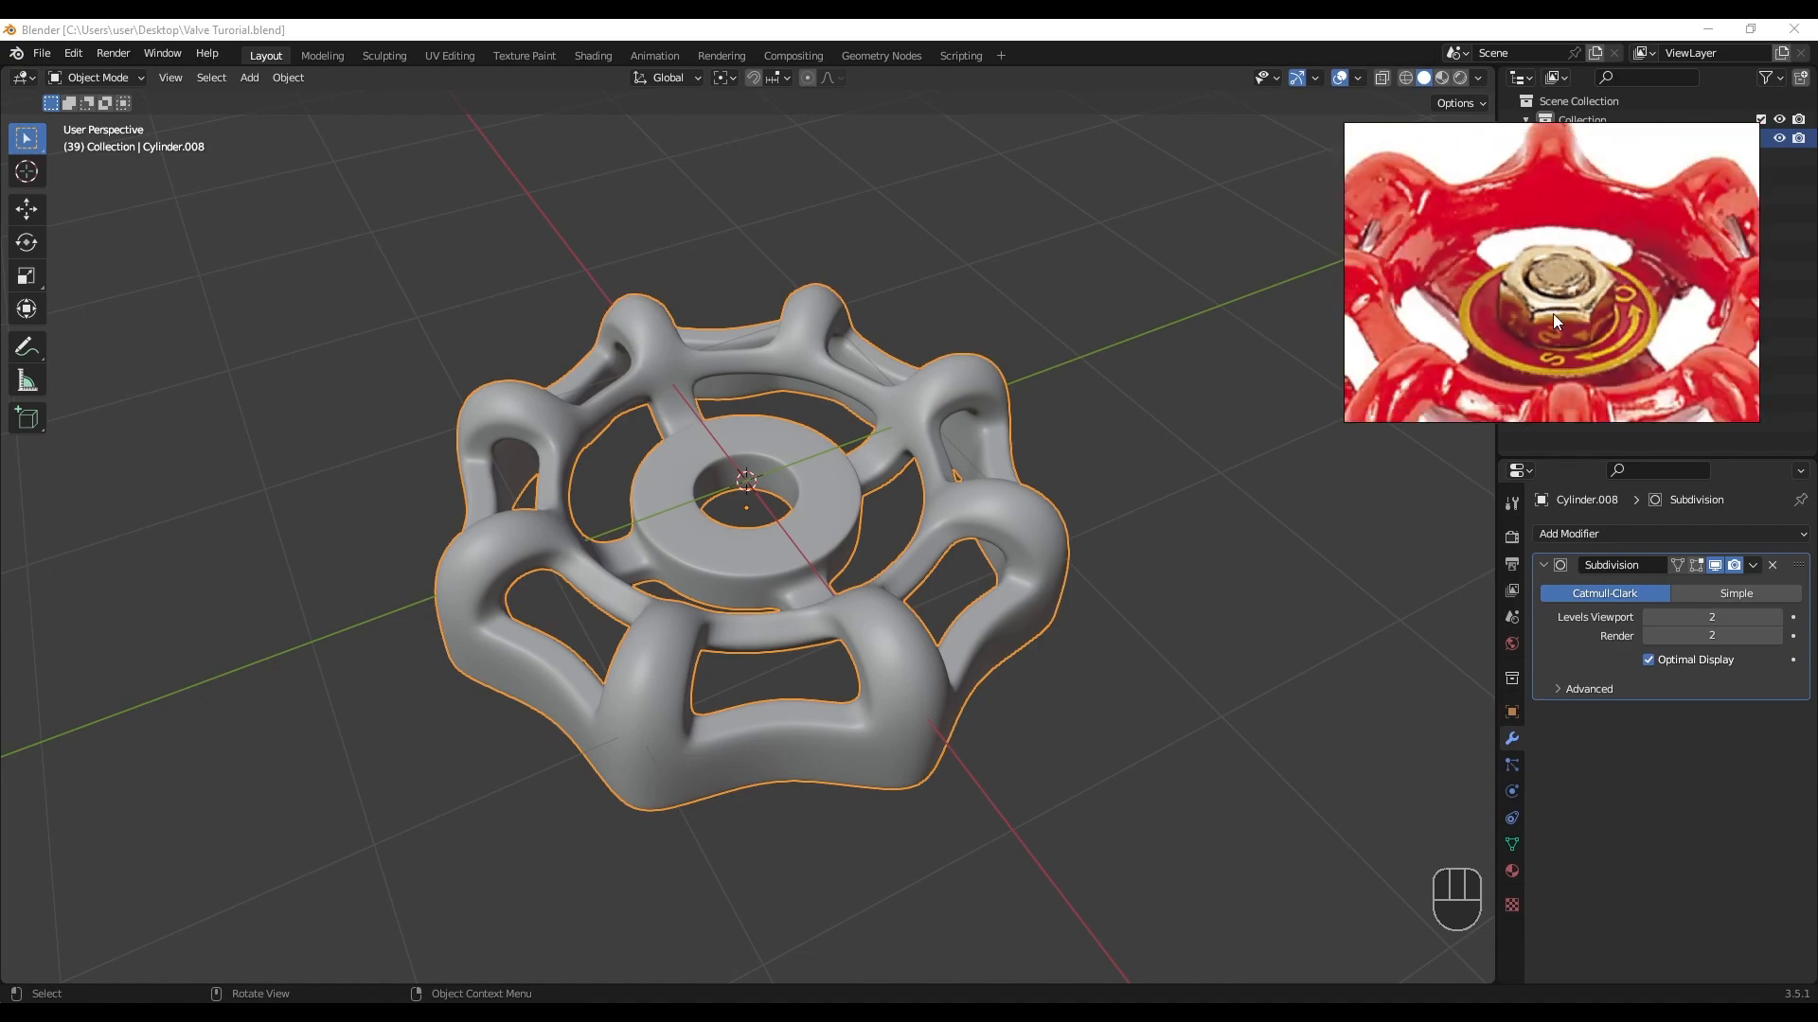
{"action": "middle_click_drag", "start_coordinate": [1532, 380], "coordinate": [1530, 220]}
{"action": "scroll", "coordinate": [1497, 208], "scroll_direction": "up", "scroll_amount": 4}
{"action": "scroll", "coordinate": [1499, 207], "scroll_direction": "down", "scroll_amount": 2}
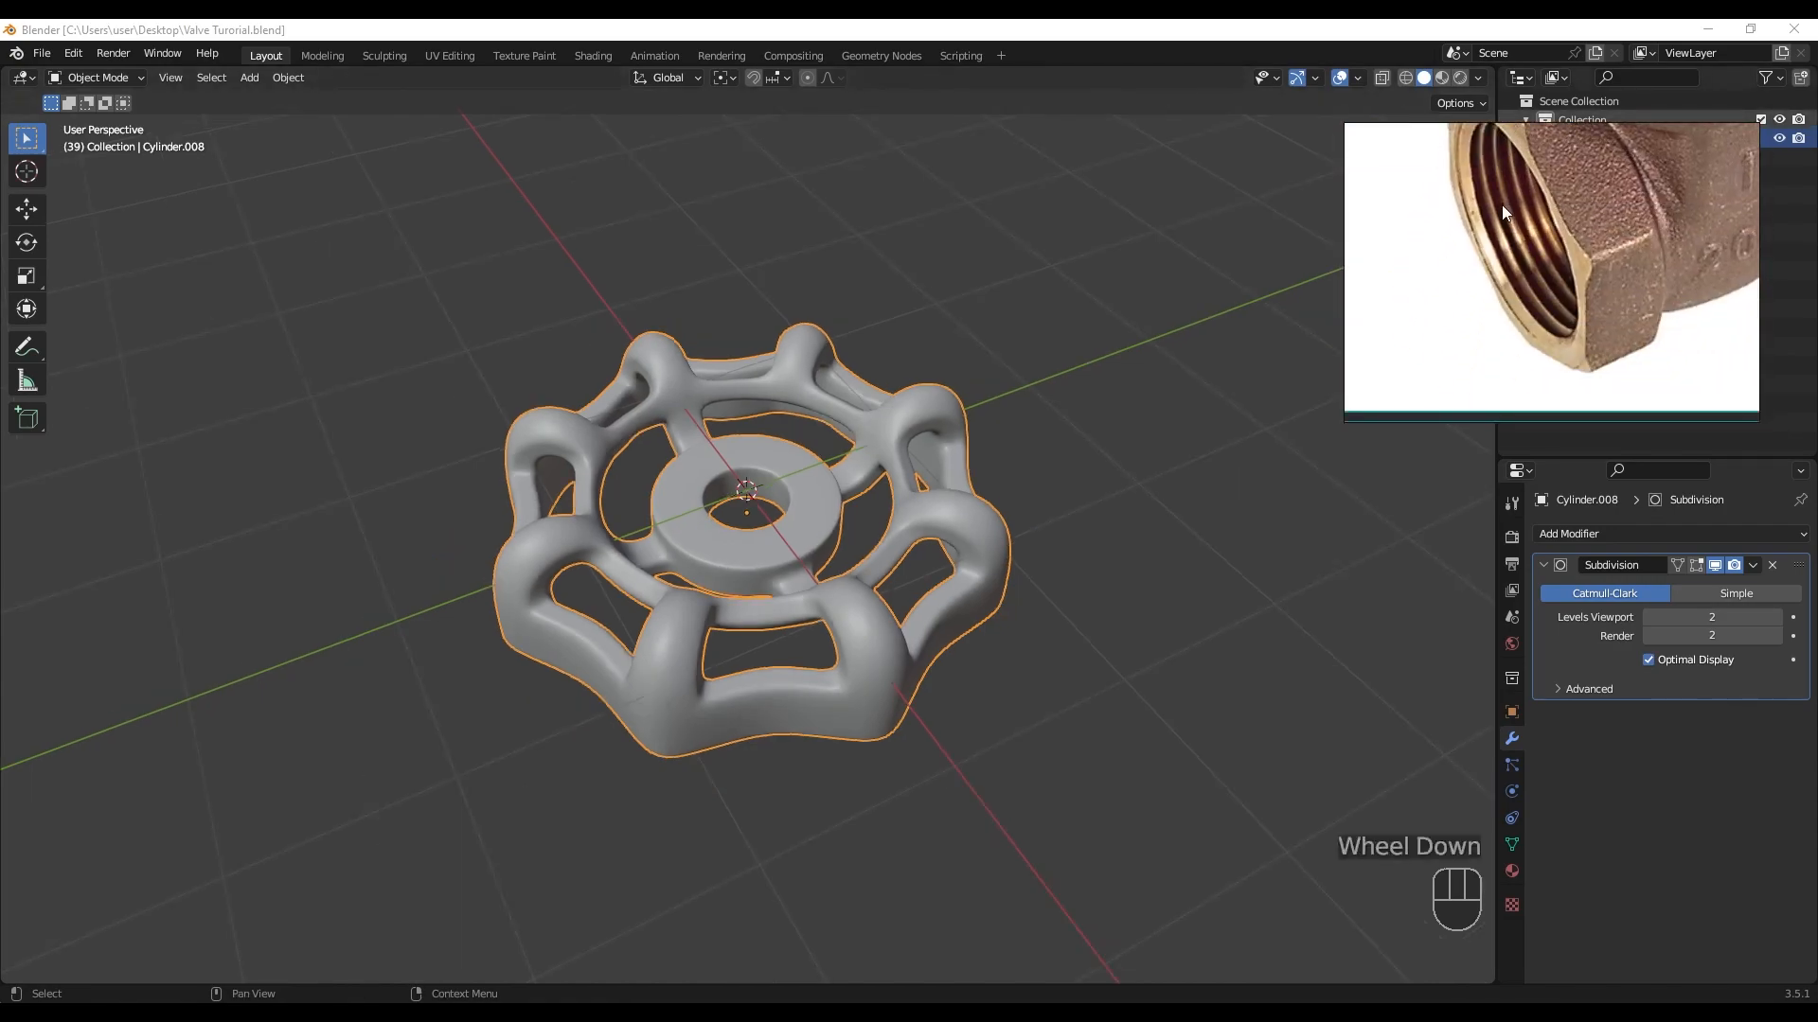
{"action": "scroll", "coordinate": [1527, 226], "scroll_direction": "down", "scroll_amount": 3}
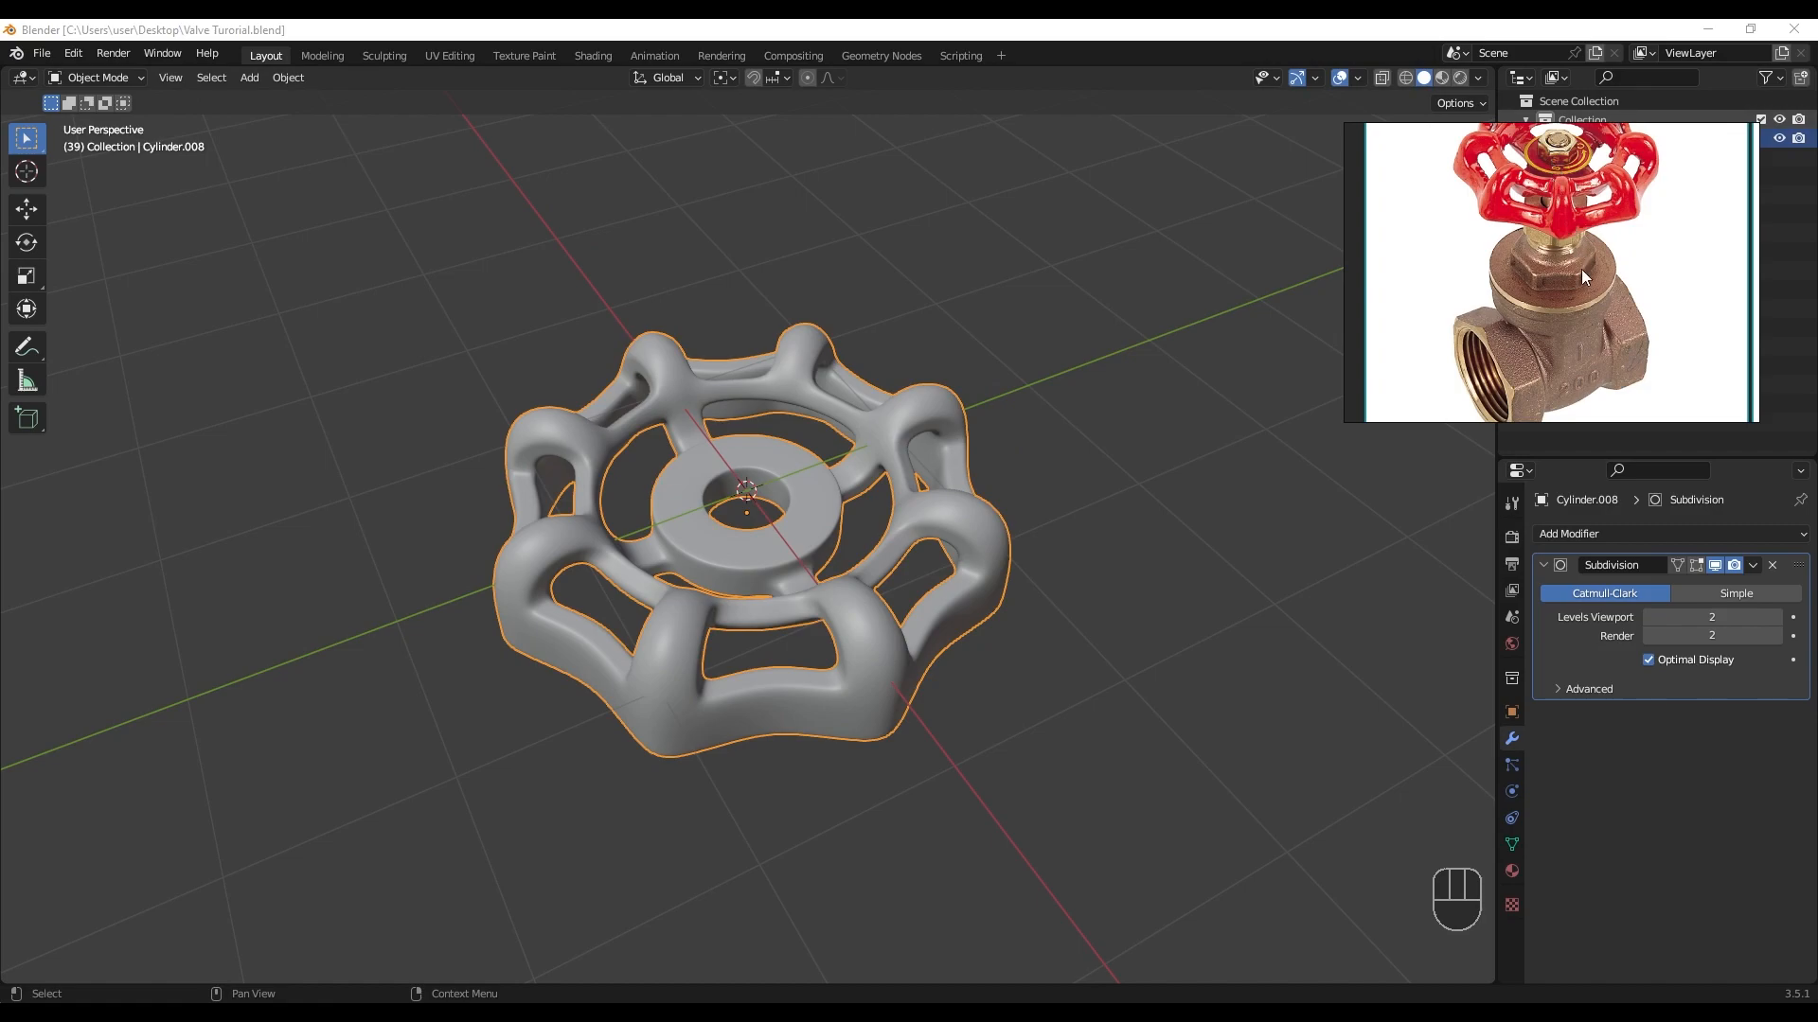
{"action": "scroll", "coordinate": [1564, 280], "scroll_direction": "up", "scroll_amount": 5}
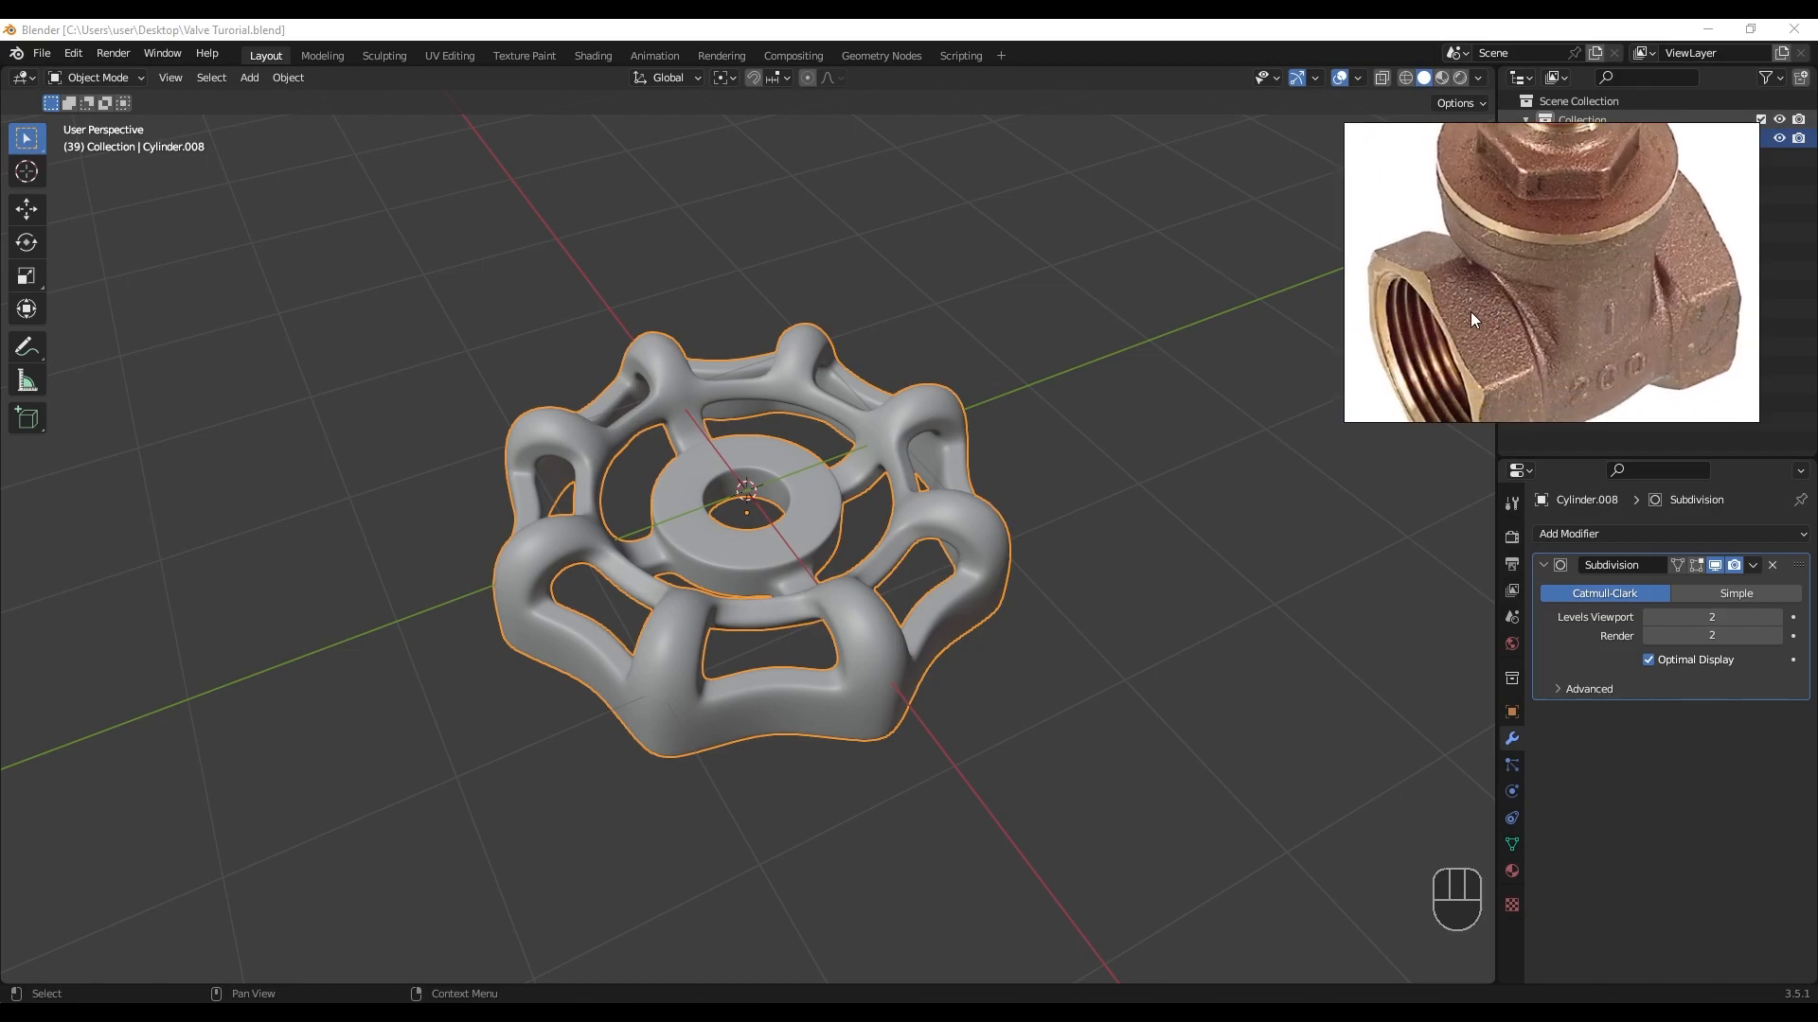
{"action": "scroll", "coordinate": [1572, 257], "scroll_direction": "down", "scroll_amount": 4}
{"action": "scroll", "coordinate": [1614, 241], "scroll_direction": "up", "scroll_amount": 4}
{"action": "scroll", "coordinate": [1572, 259], "scroll_direction": "down", "scroll_amount": 4}
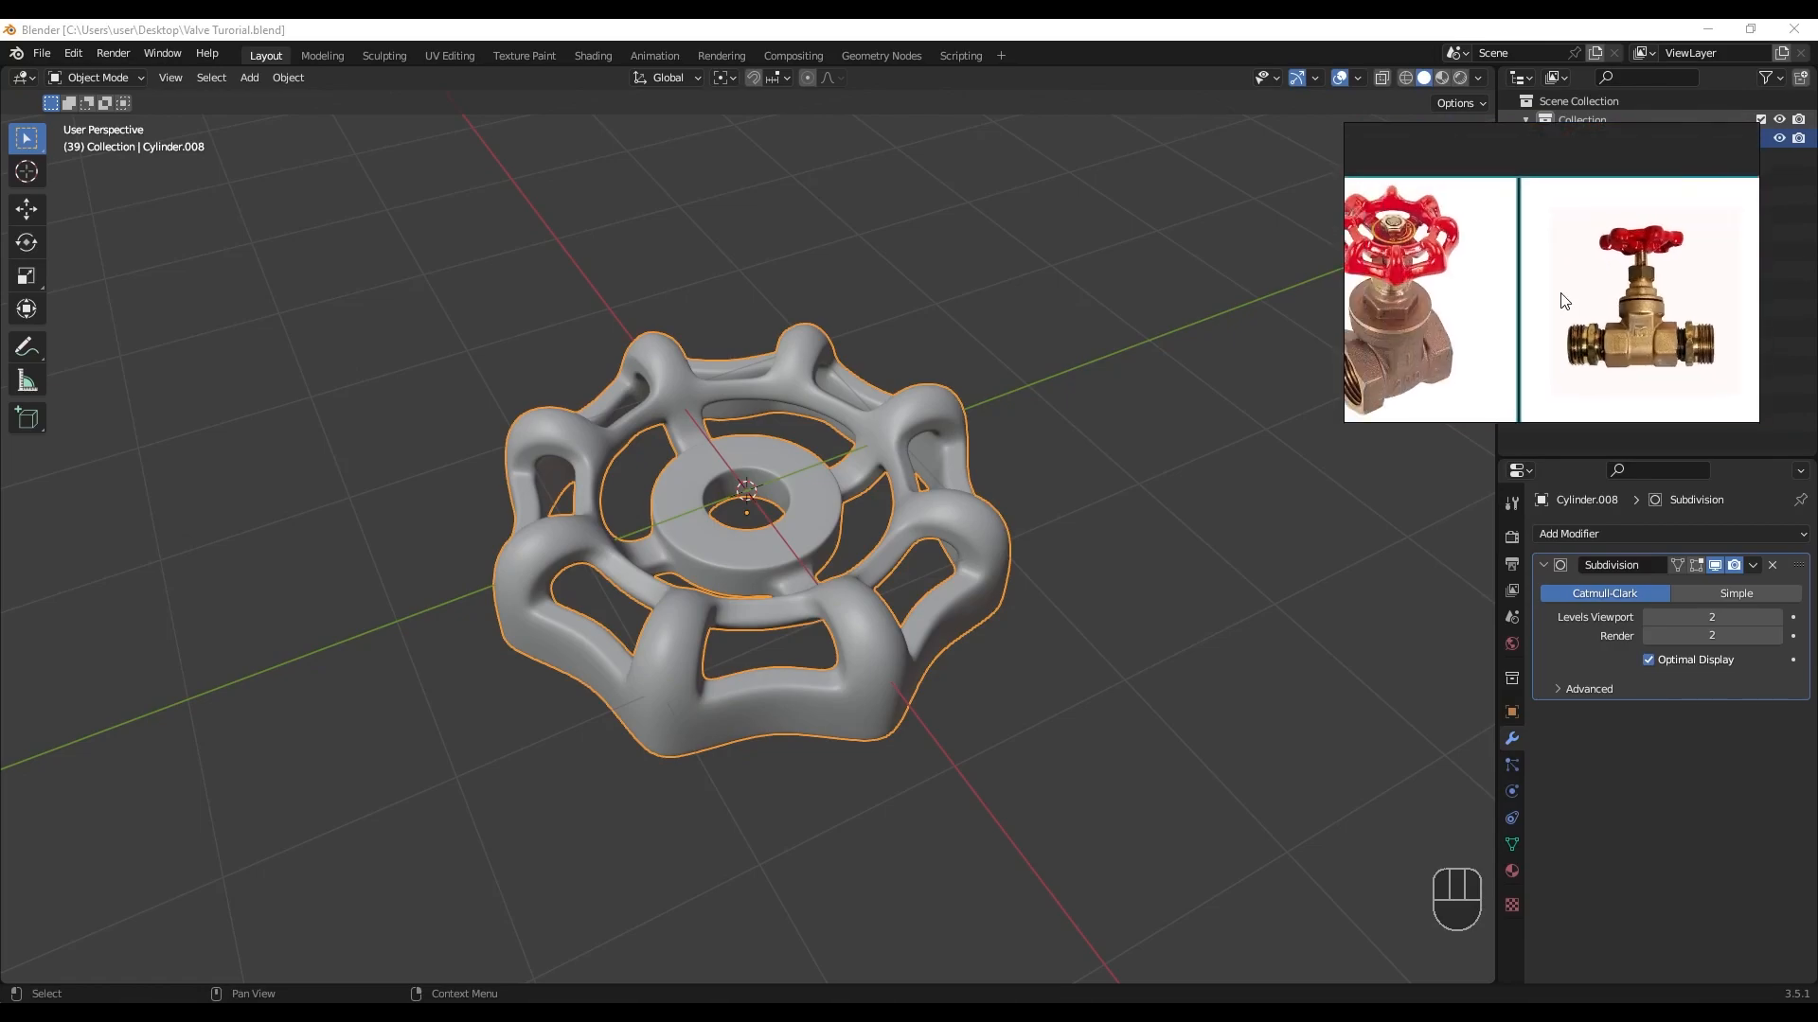
{"action": "scroll", "coordinate": [1520, 280], "scroll_direction": "up", "scroll_amount": 4}
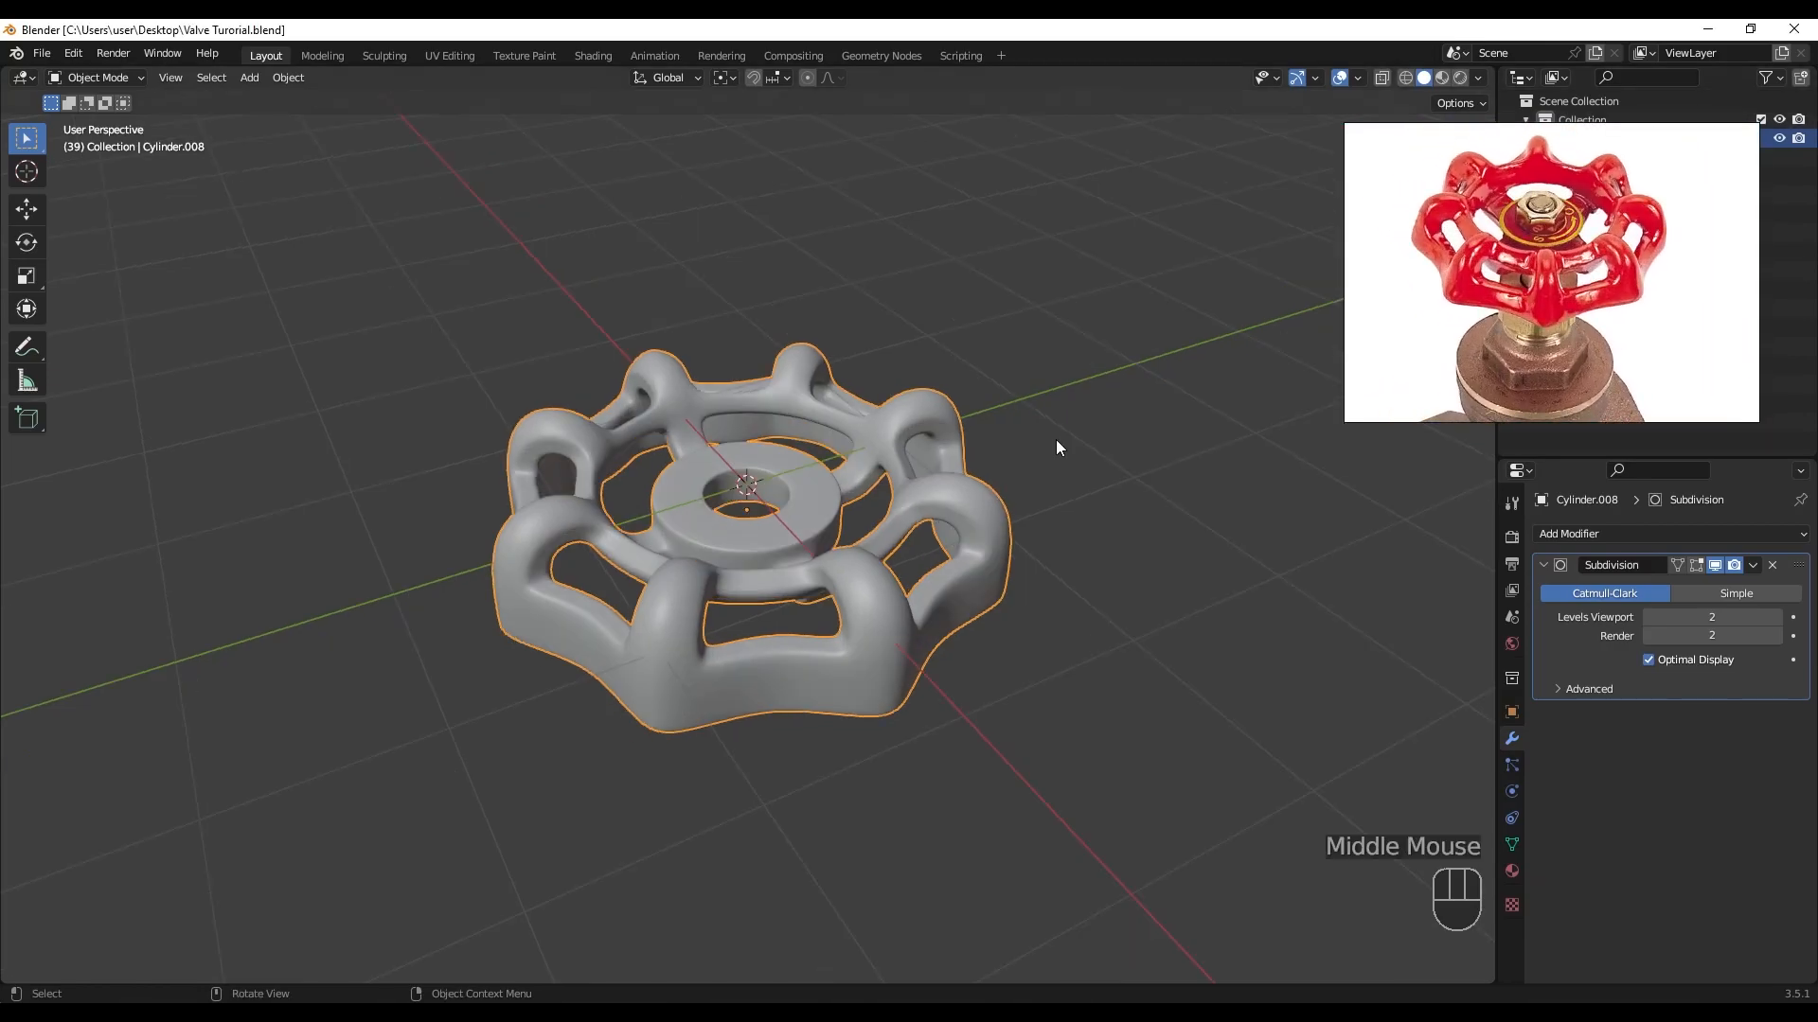
{"action": "middle_click_drag", "start_coordinate": [1054, 440], "coordinate": [1050, 444]}
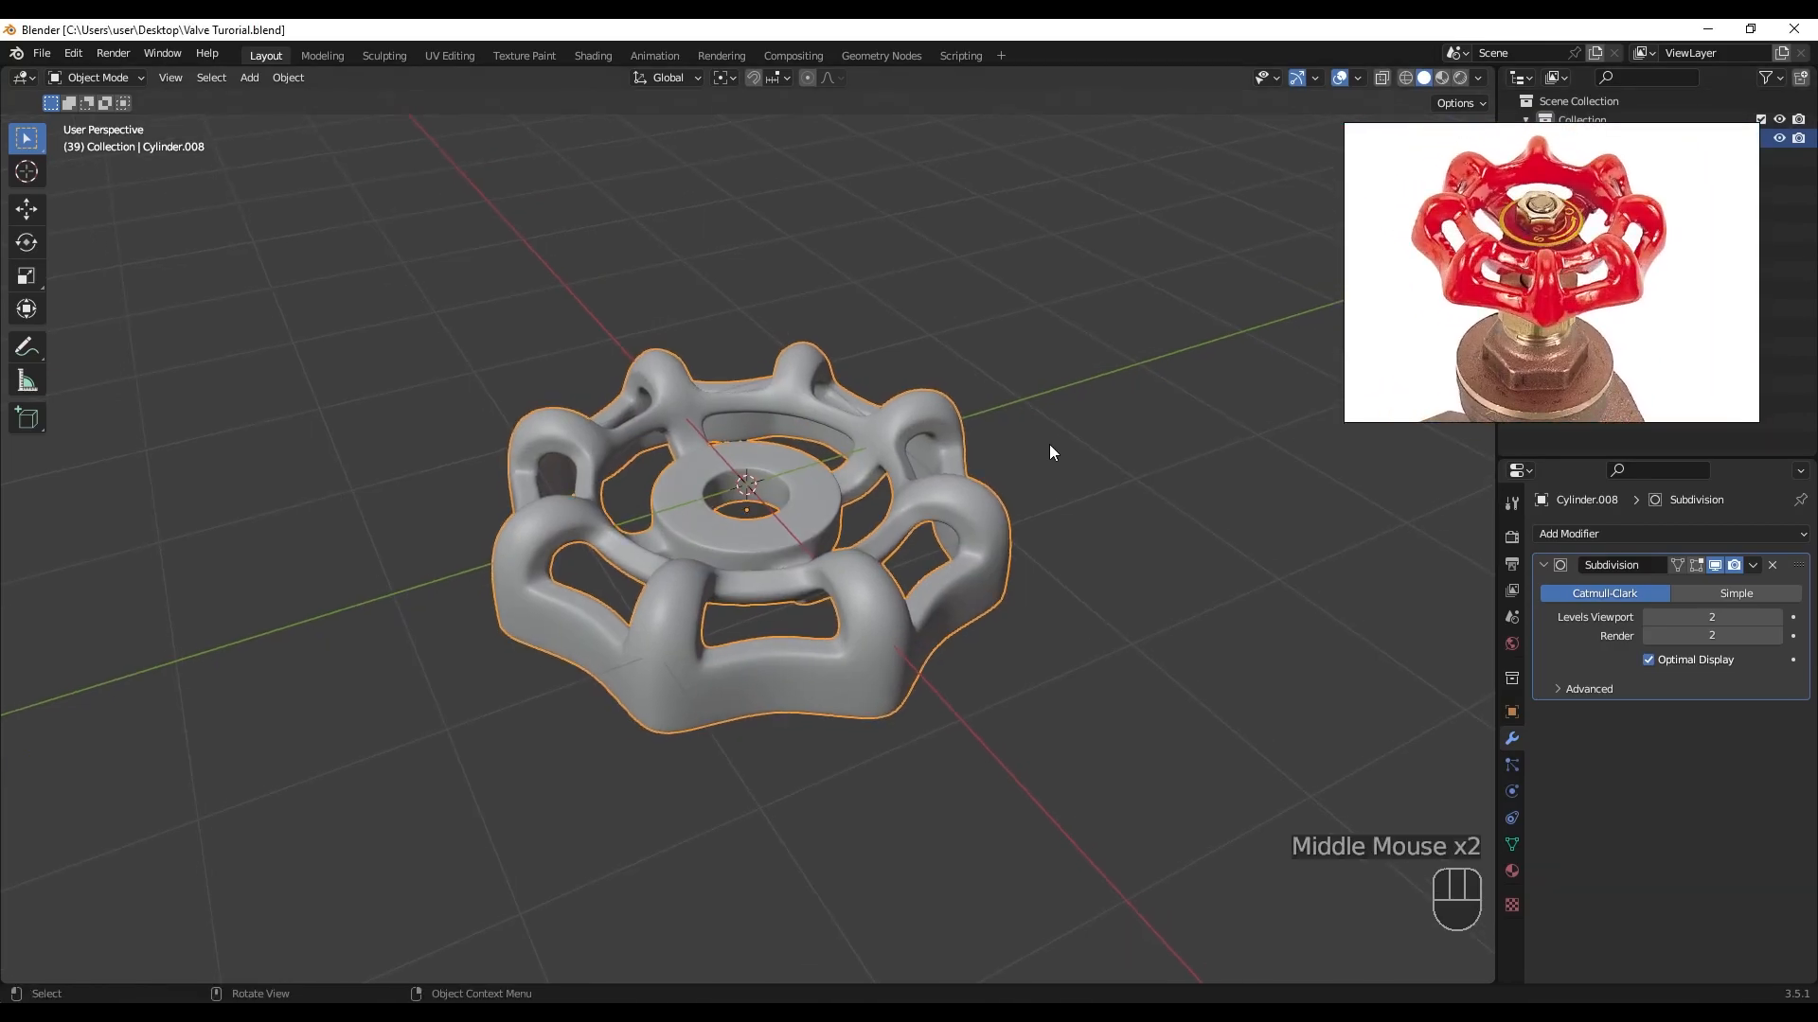
- Search the add-ons in the preferences for "BOLT" and check whether BoltFactory is enabled
{"action": "left_click", "coordinate": [70, 55]}
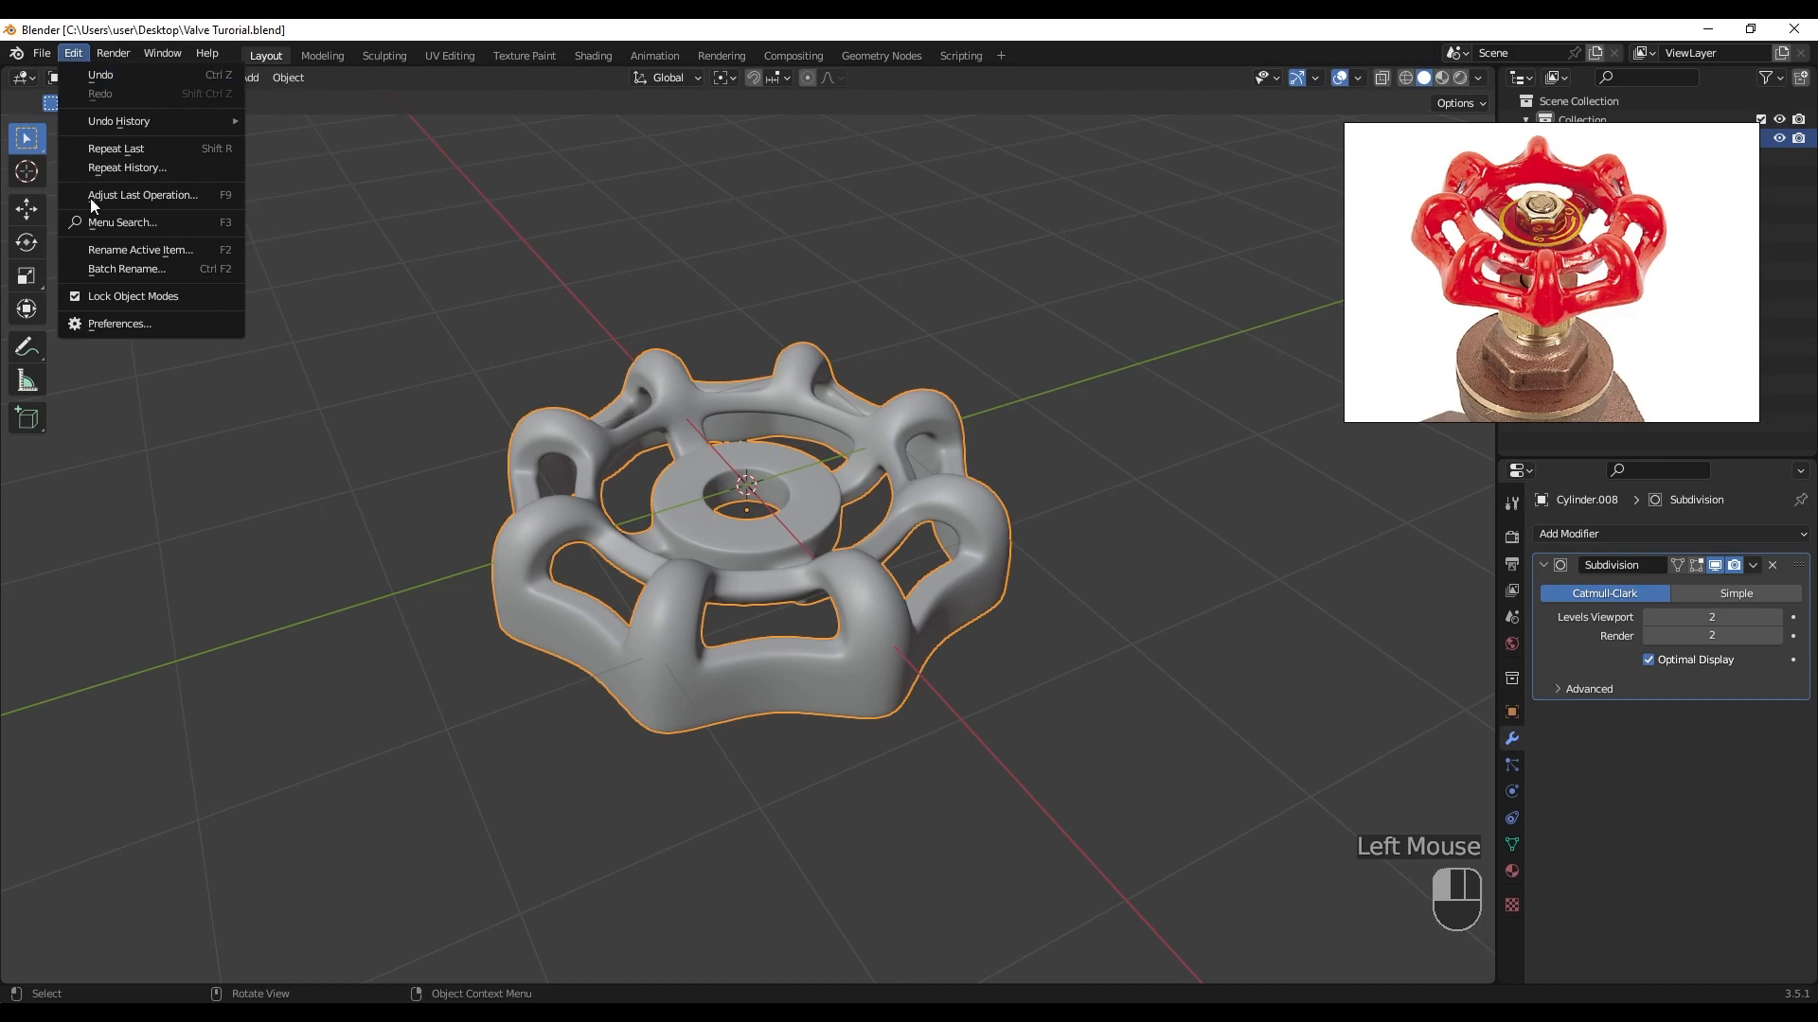
{"action": "left_click", "coordinate": [110, 322]}
{"action": "left_click", "coordinate": [619, 150]}
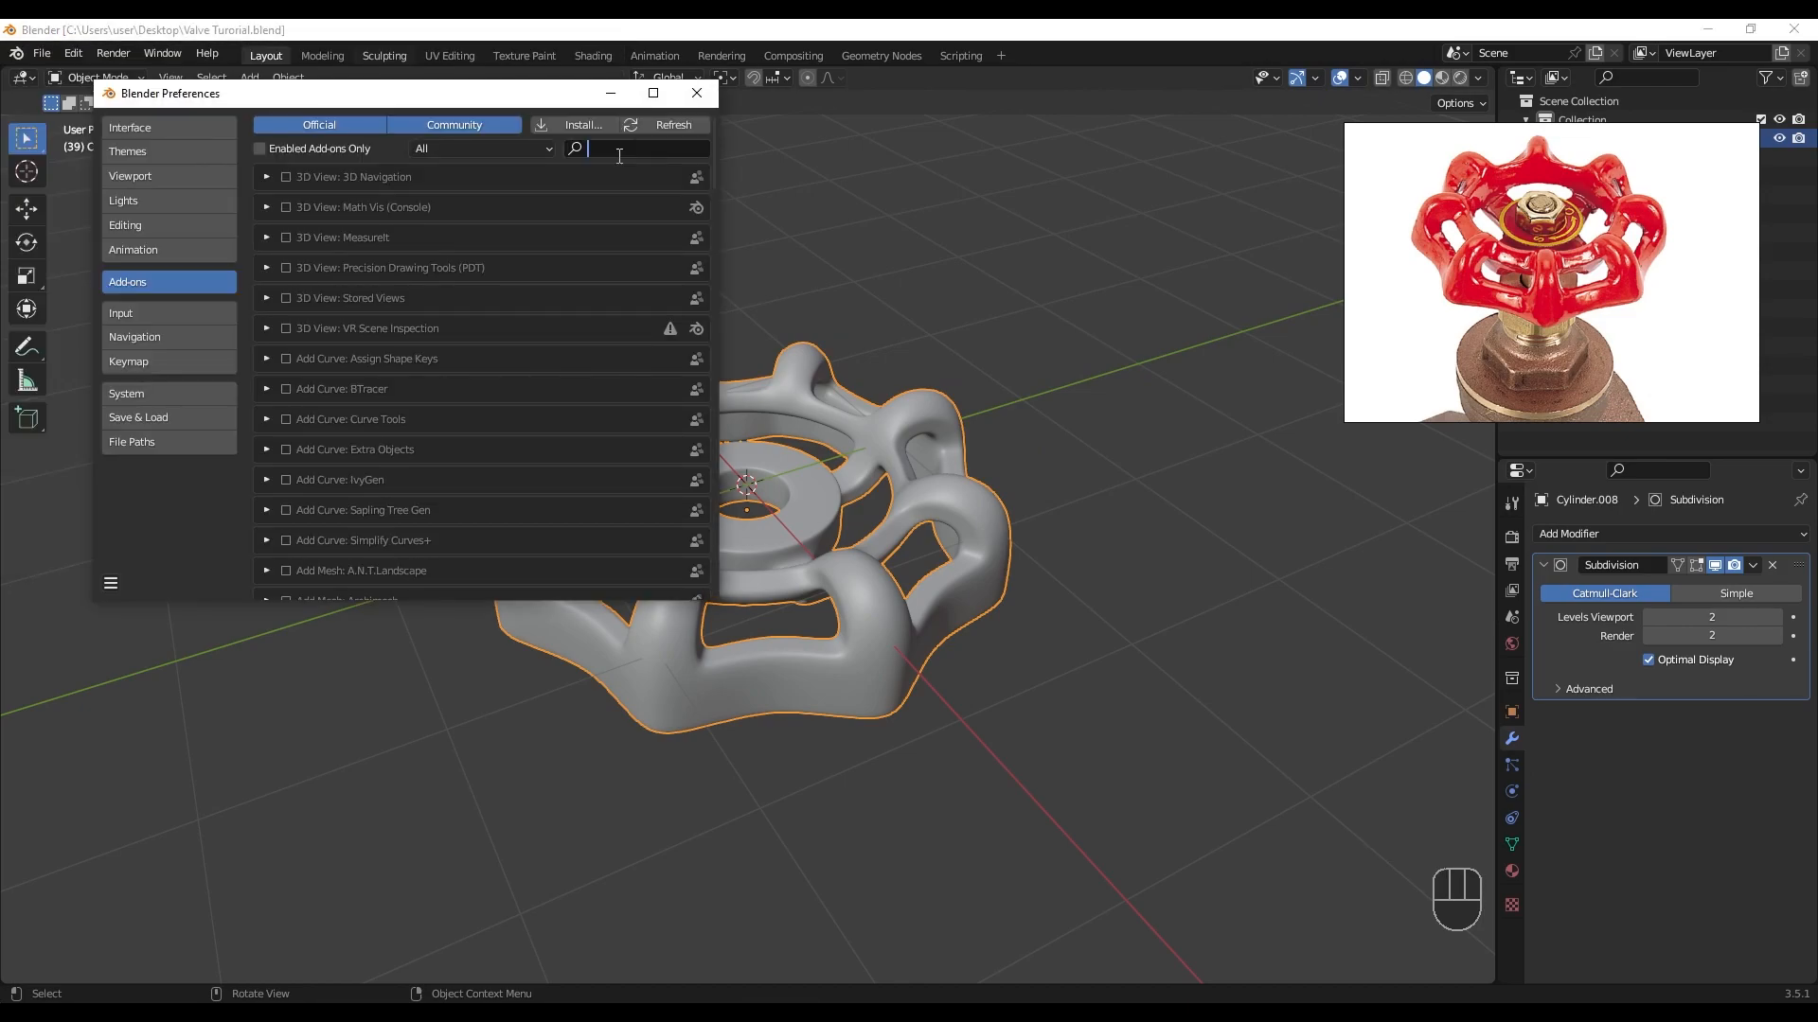
{"action": "type", "text": "BOLT"}
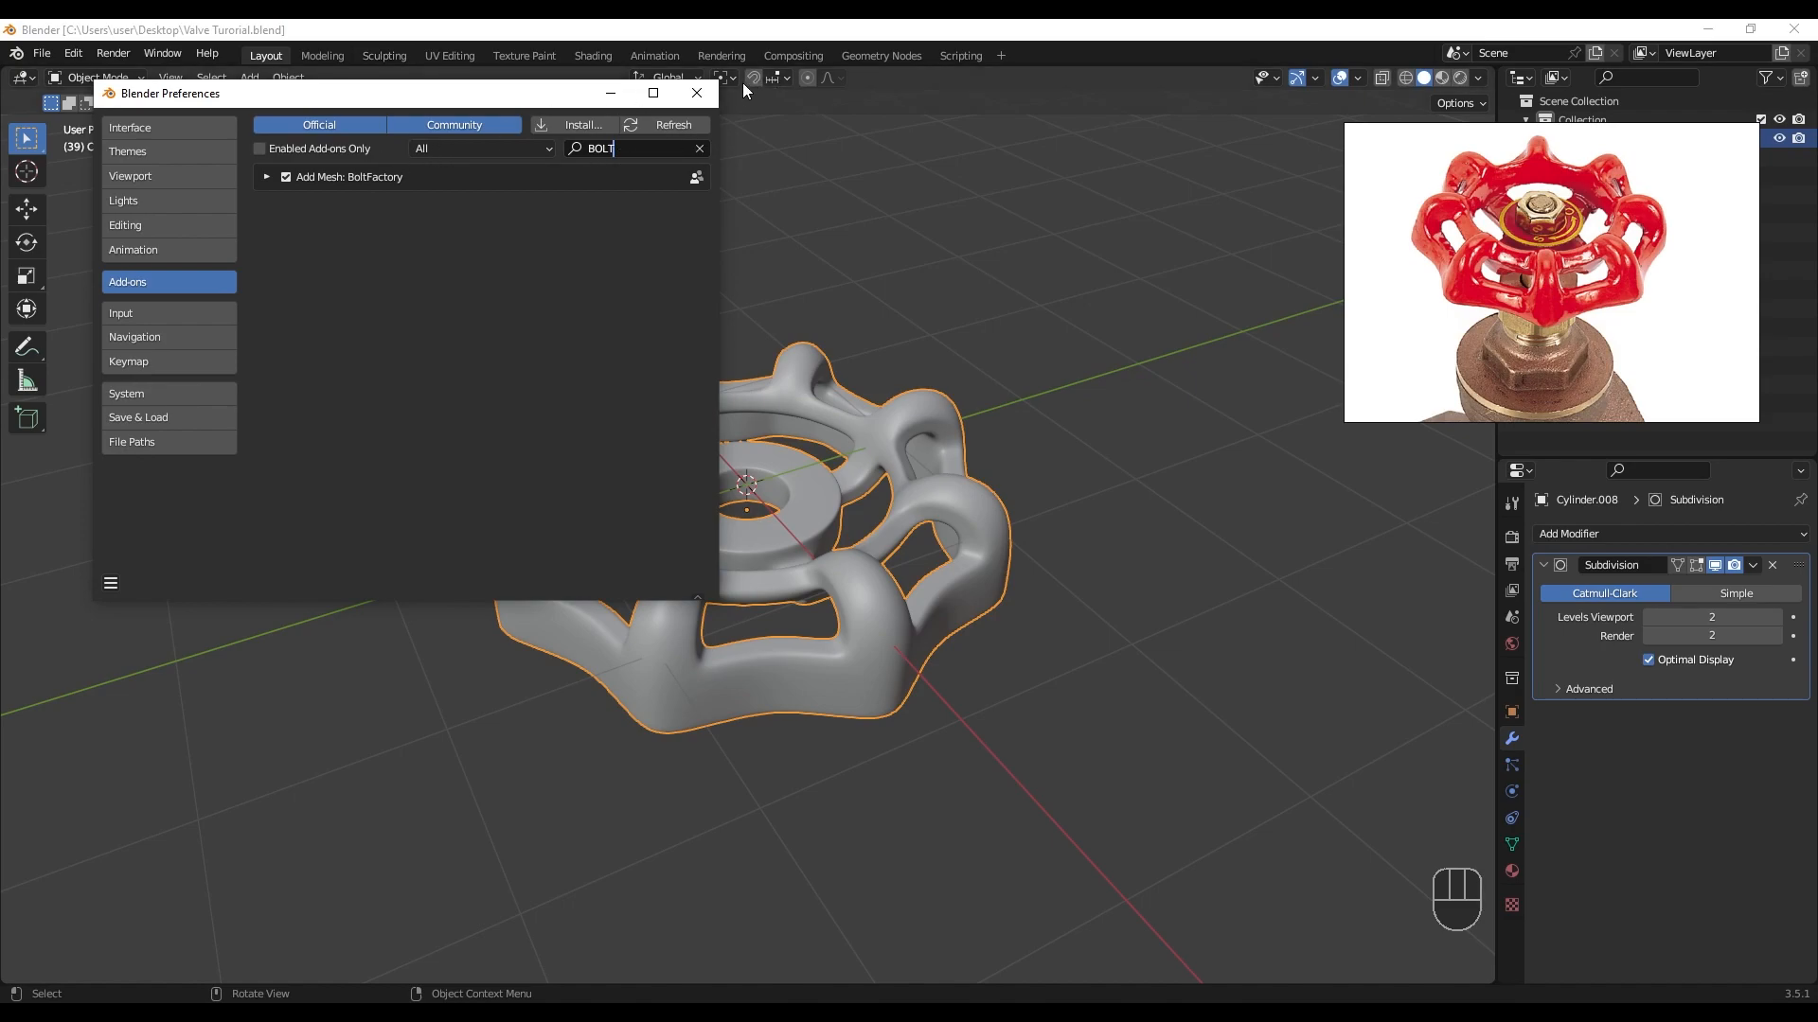
{"action": "left_click", "coordinate": [712, 95]}
- Add a BoltFactory bolt mesh at the world origin
{"action": "middle_click", "coordinate": [475, 344]}
{"action": "key", "text": "shift+a"}
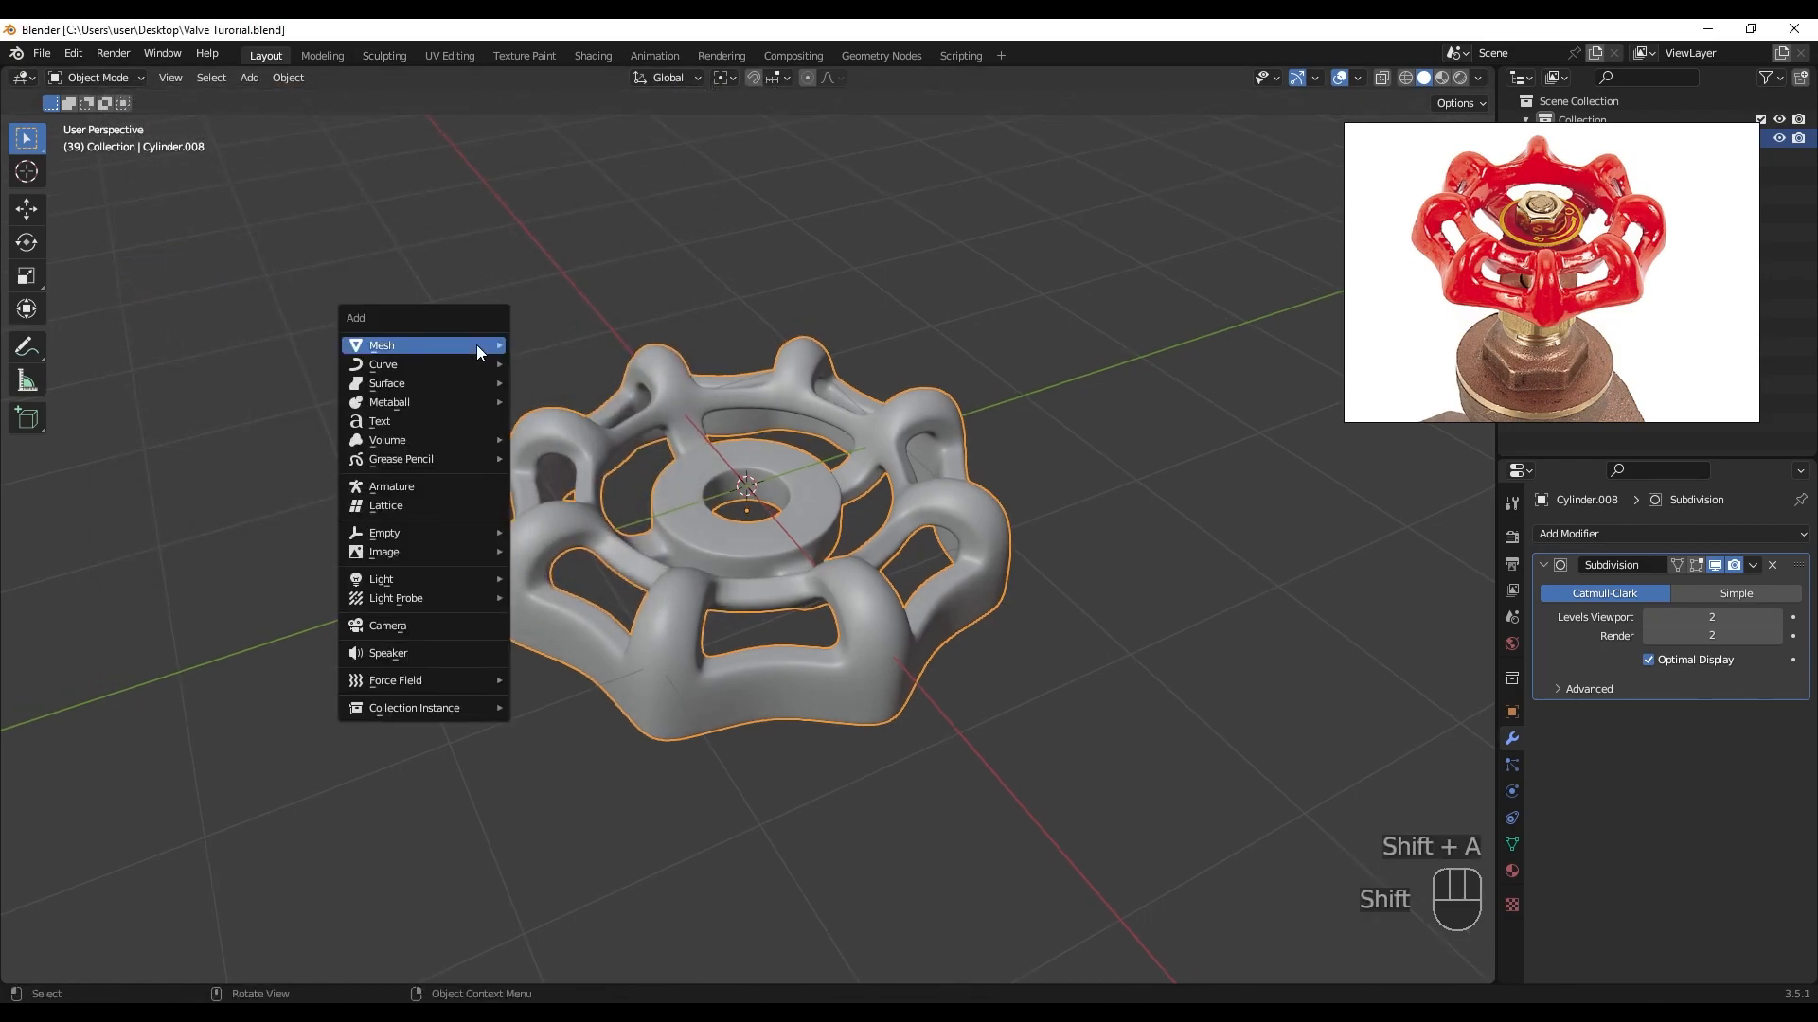
{"action": "mouse_move", "coordinate": [480, 346]}
{"action": "left_click", "coordinate": [549, 551]}
{"action": "middle_click_drag", "start_coordinate": [663, 530], "coordinate": [725, 374], "text": "shift"}
{"action": "scroll", "coordinate": [726, 424], "scroll_direction": "up", "scroll_amount": 2}
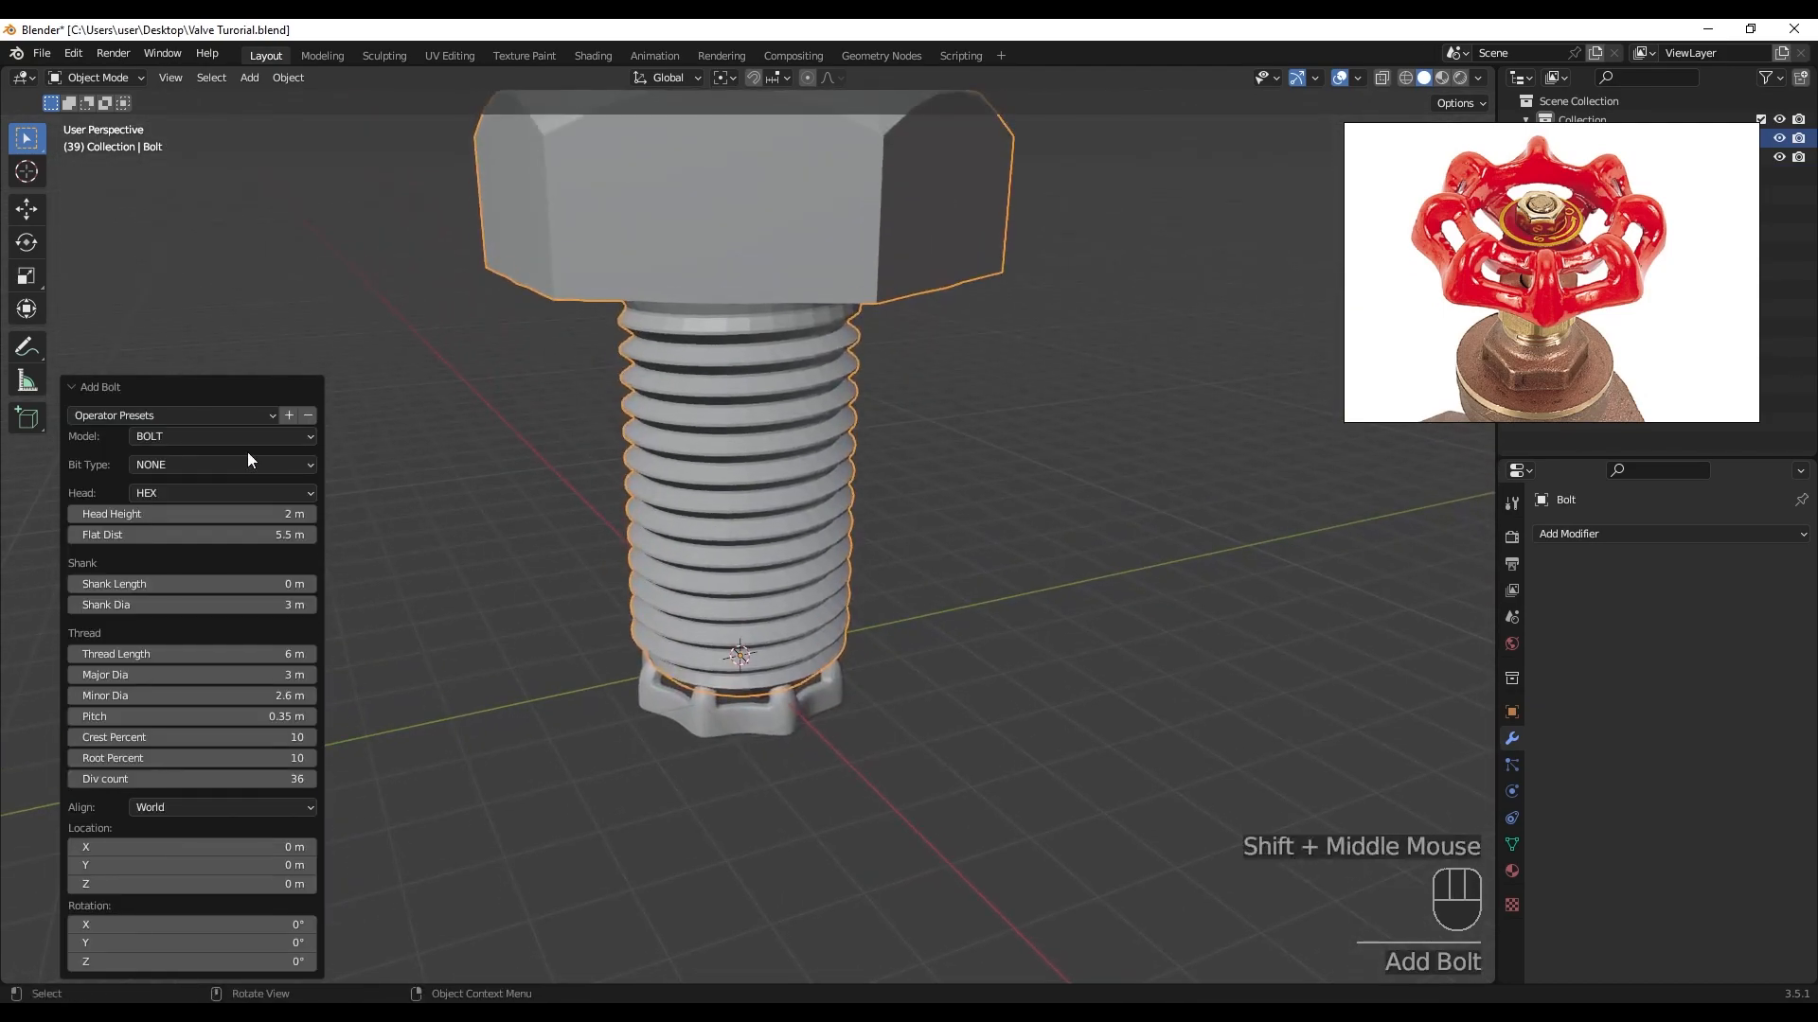
- Switch the new BoltFactory mesh to the NUT model with the HEX nut type
{"action": "left_click", "coordinate": [224, 437]}
{"action": "left_click", "coordinate": [221, 478]}
{"action": "middle_click_drag", "start_coordinate": [545, 509], "coordinate": [717, 516]}
{"action": "scroll", "coordinate": [717, 516], "scroll_direction": "down", "scroll_amount": 1}
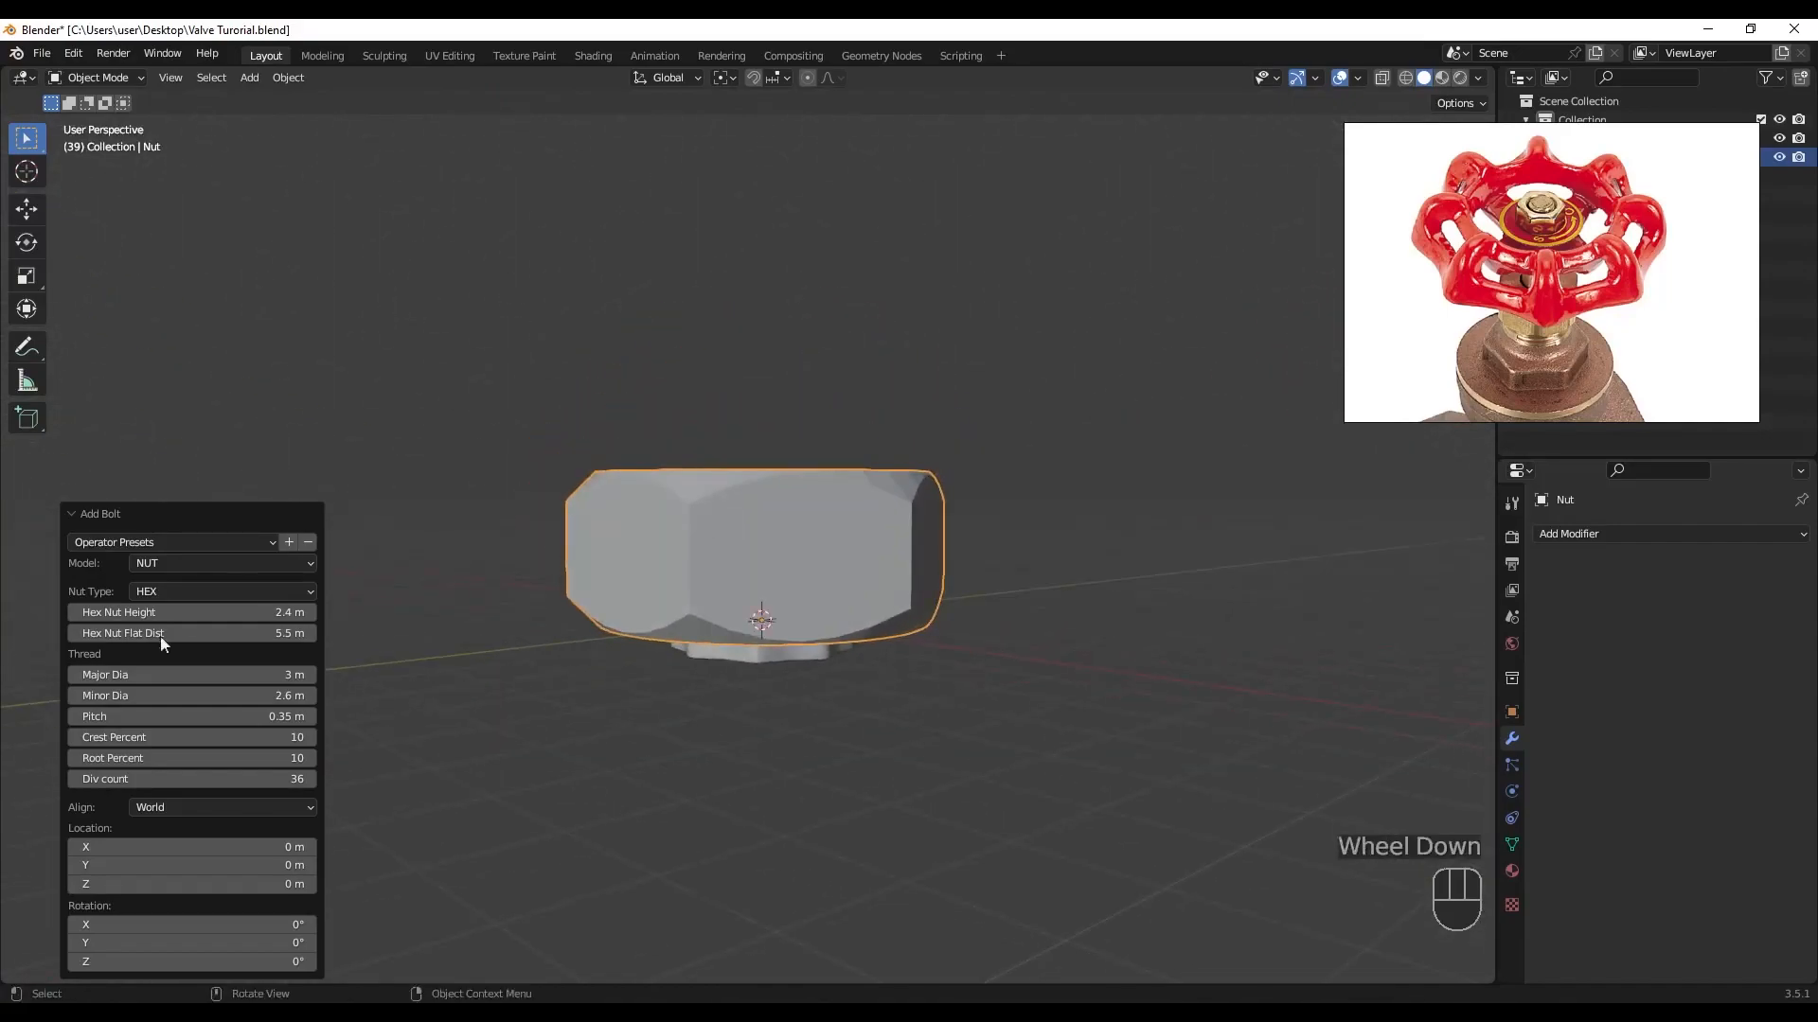
{"action": "middle_click_drag", "start_coordinate": [634, 565], "coordinate": [735, 559]}
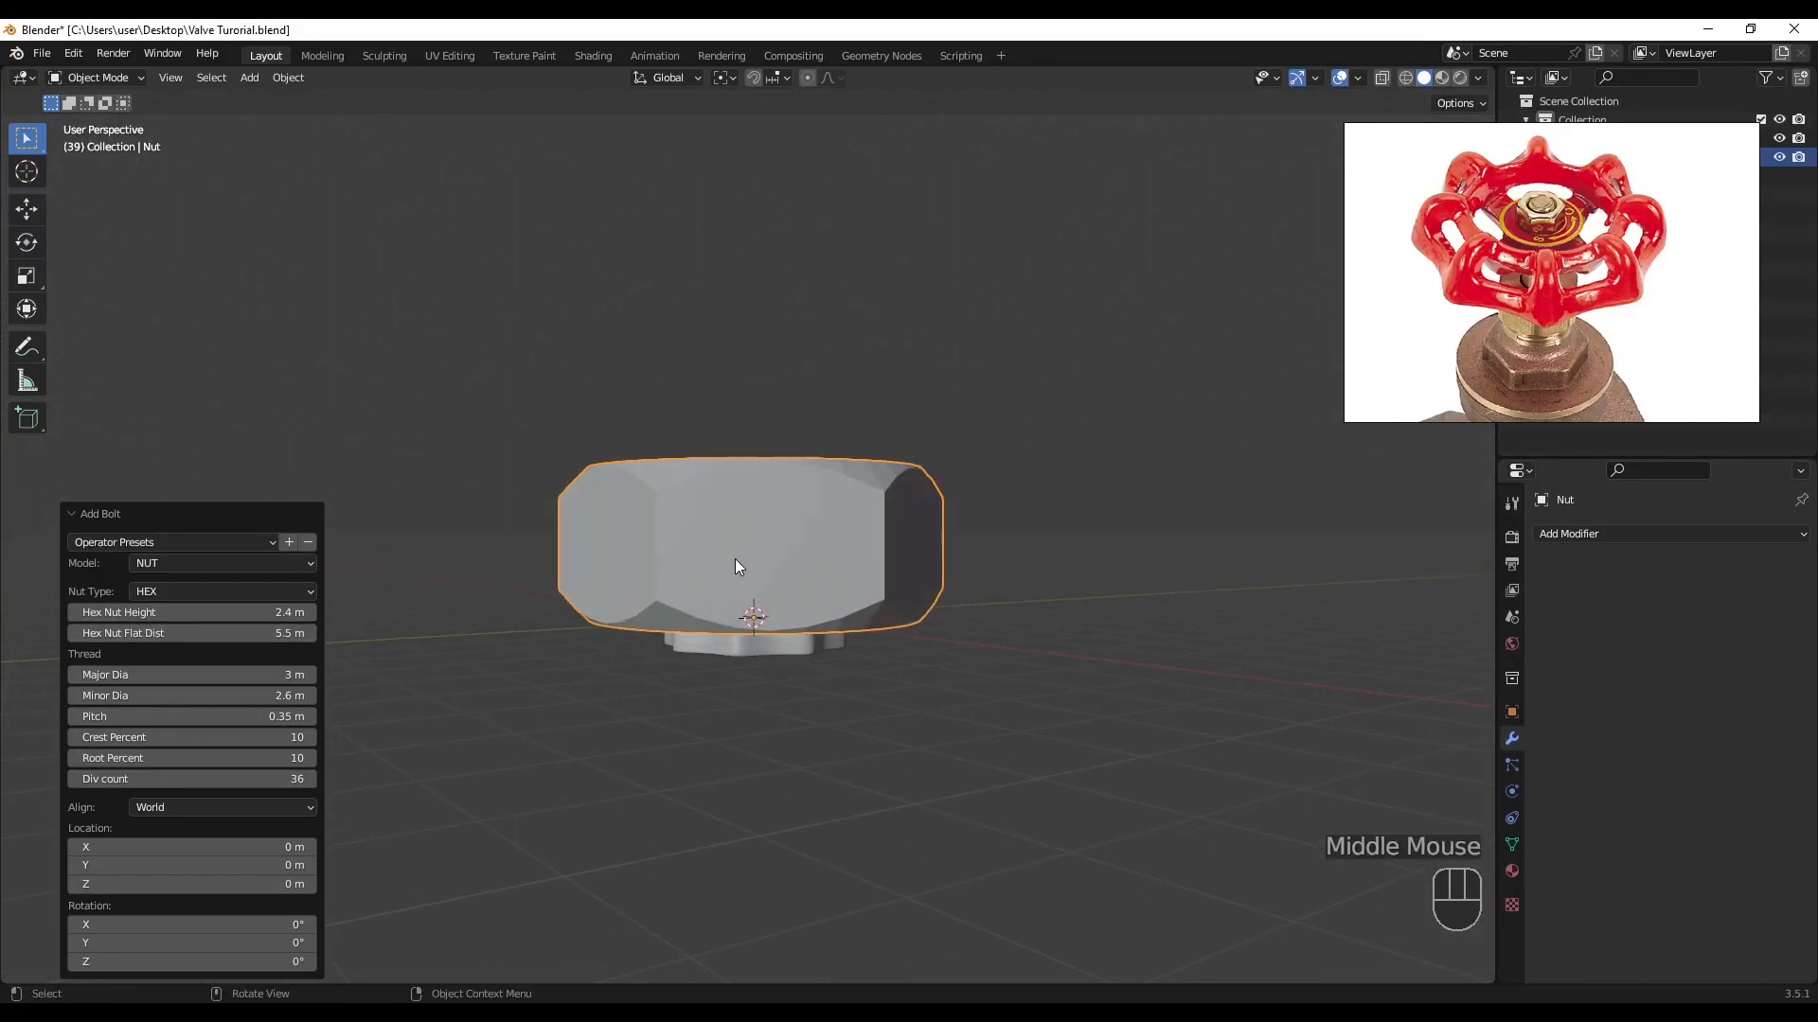
- Delete the BoltFactory nut and hide the handwheel from the viewport
{"action": "key", "text": "Delete"}
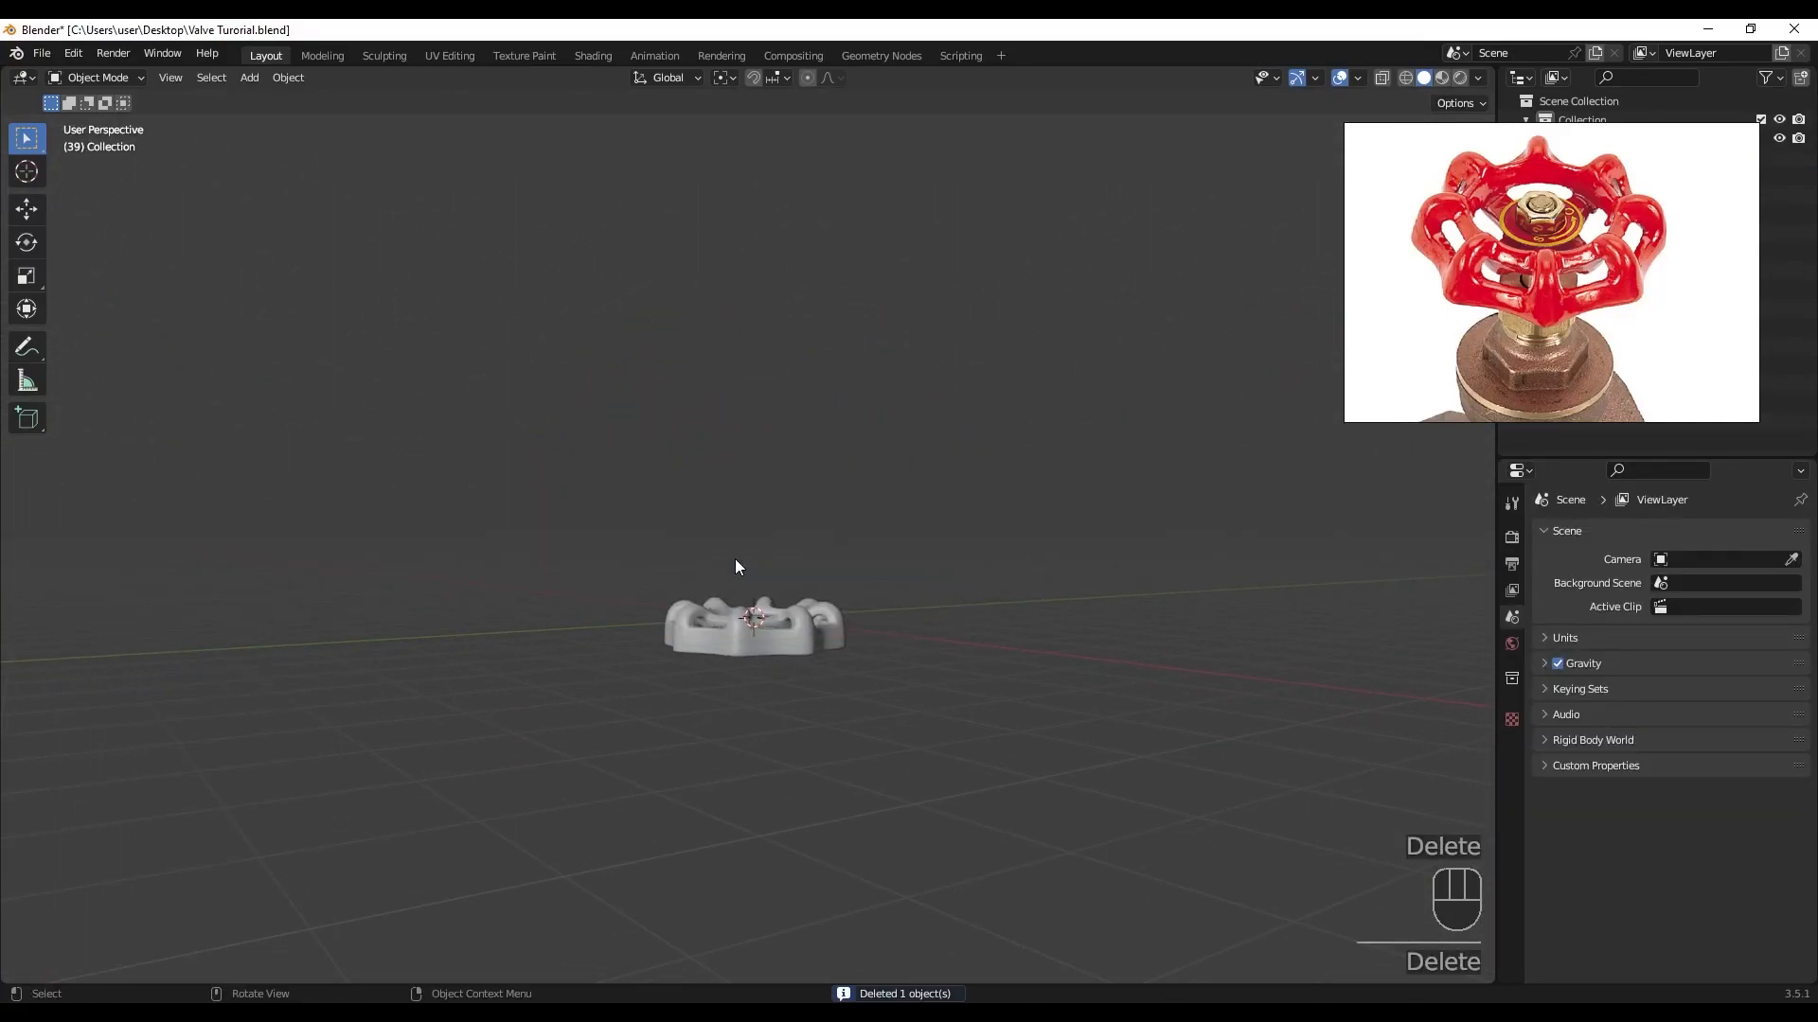
{"action": "middle_click_drag", "start_coordinate": [759, 577], "coordinate": [854, 516]}
{"action": "scroll", "coordinate": [750, 641], "scroll_direction": "up", "scroll_amount": 3}
{"action": "left_click", "coordinate": [861, 583]}
{"action": "key", "text": "h"}
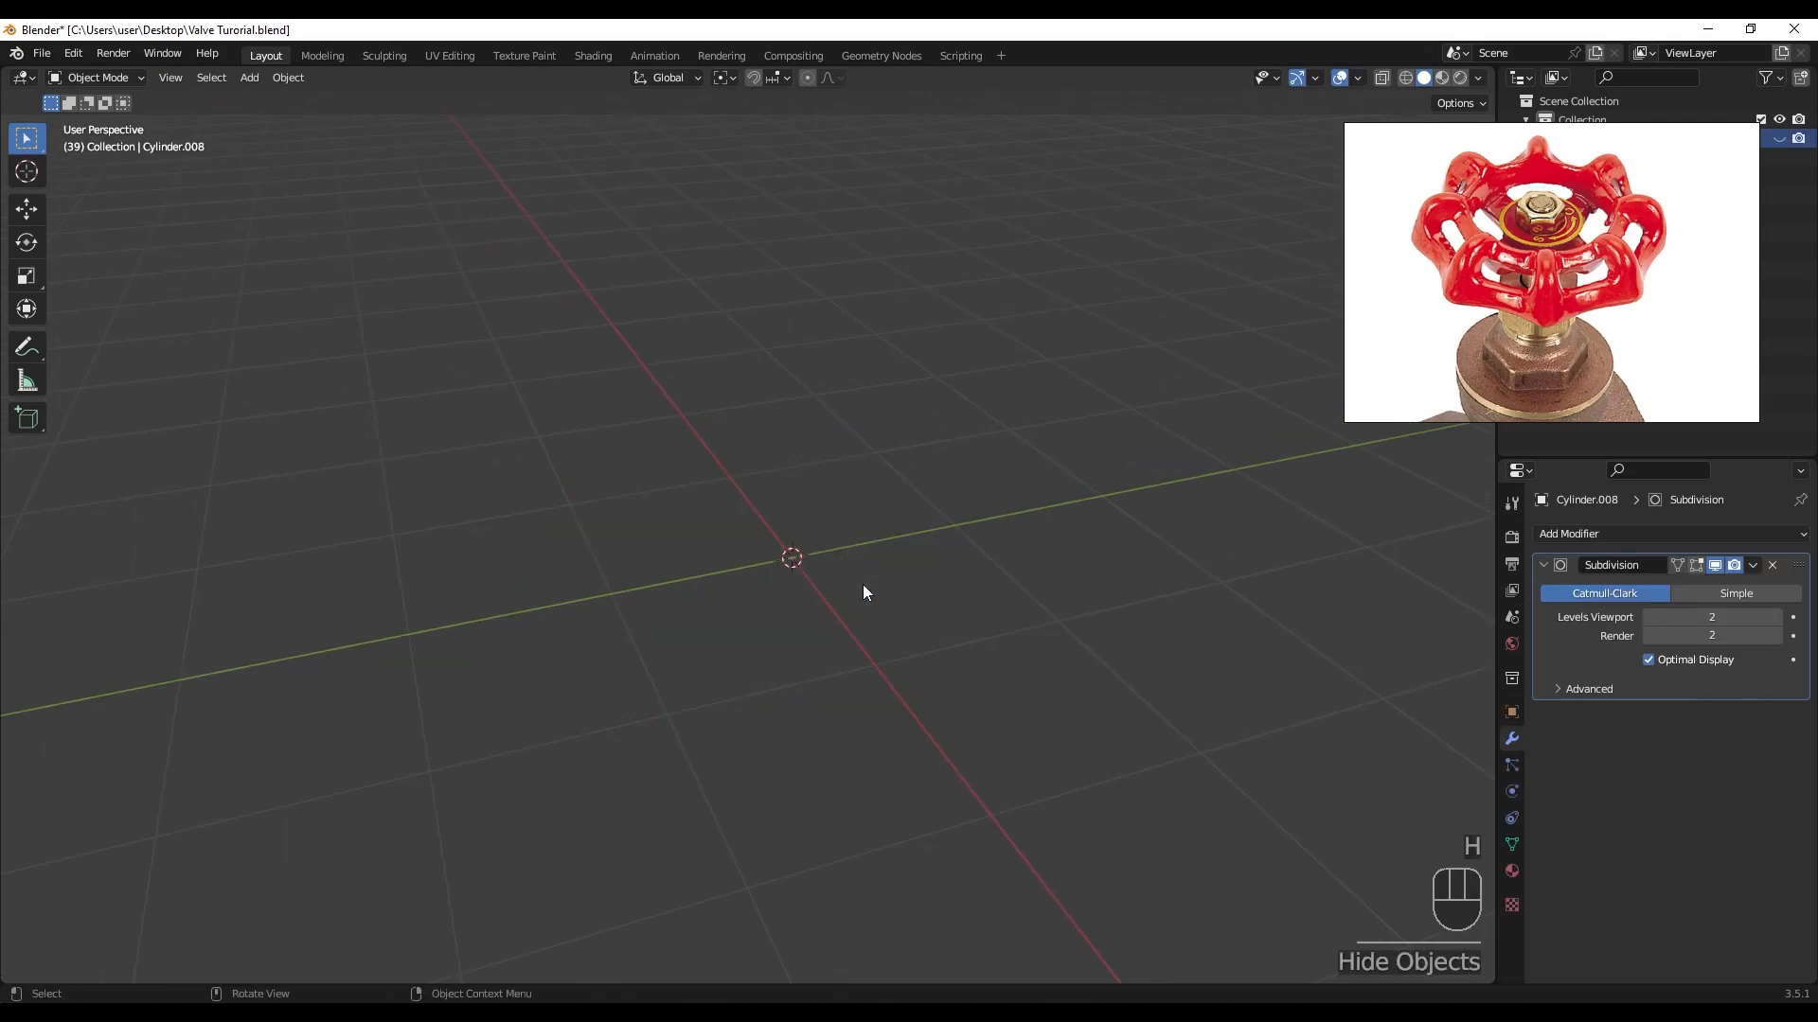
- Add a plane at the world origin and rotate it 45° about Z in top view
{"action": "scroll", "coordinate": [795, 572], "scroll_direction": "up", "scroll_amount": 1, "text": "shift"}
{"action": "middle_click_drag", "start_coordinate": [794, 572], "coordinate": [770, 563]}
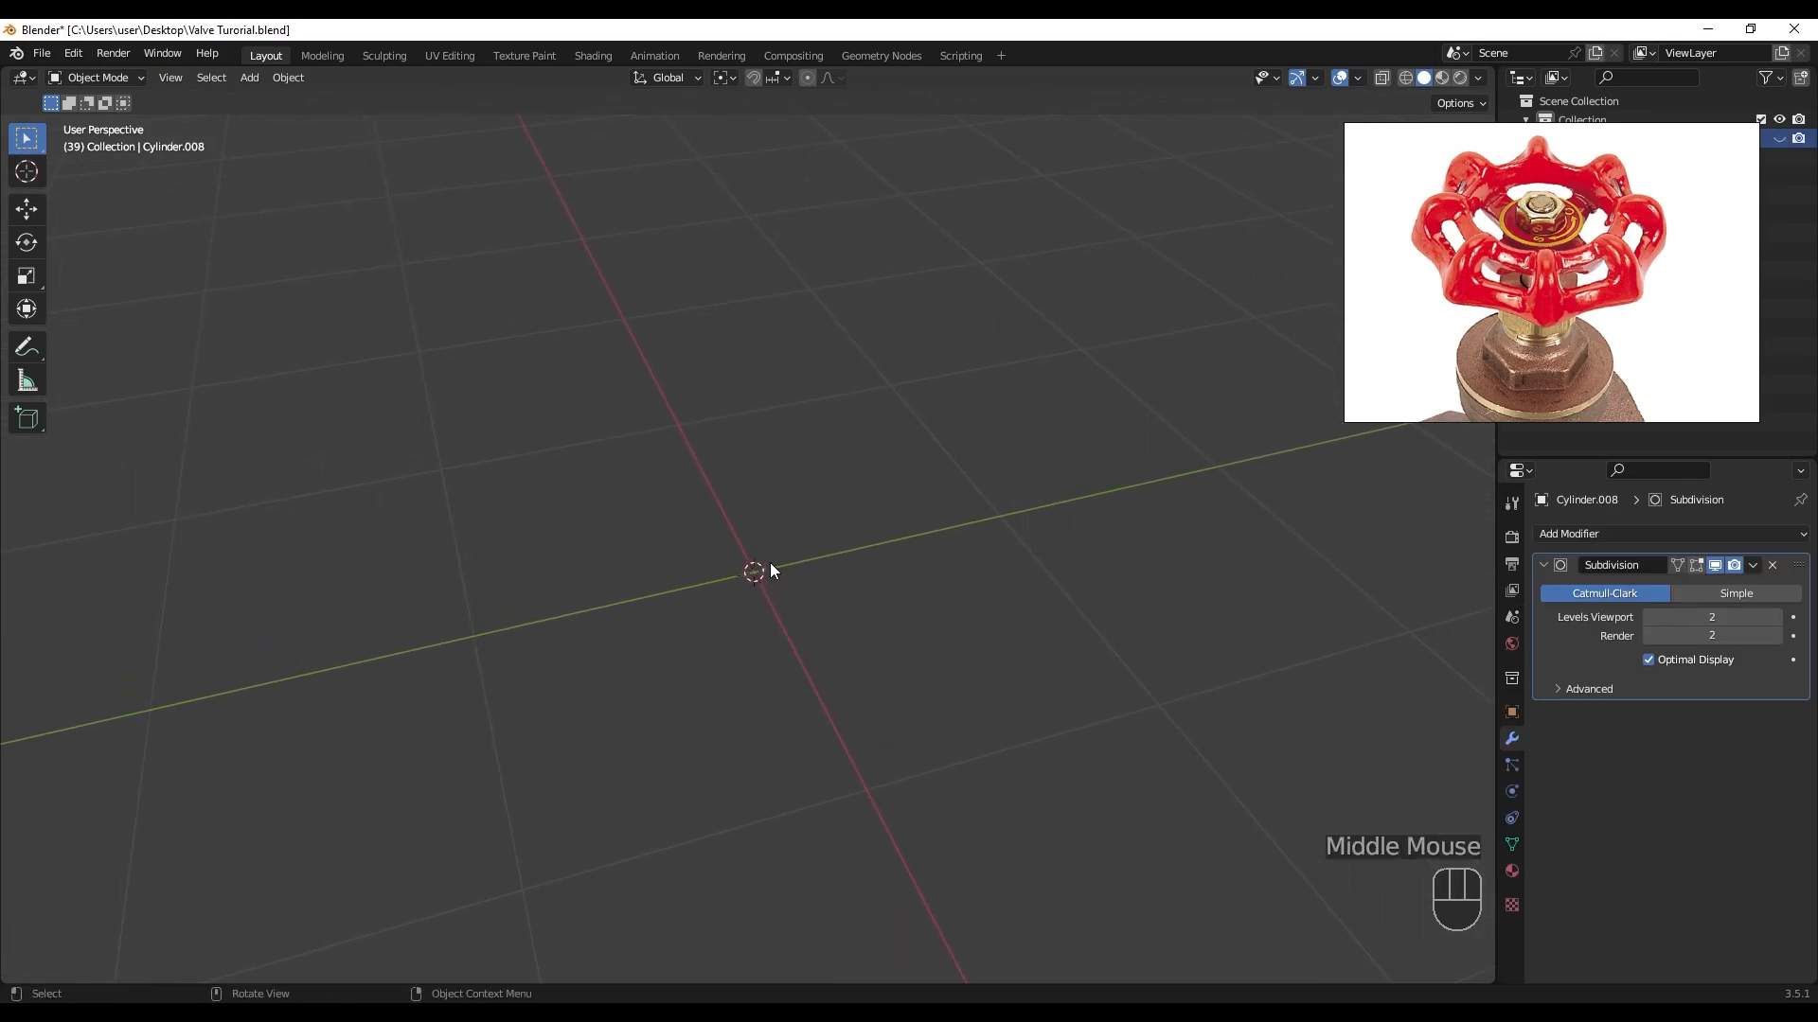
{"action": "key", "text": "shift+a"}
{"action": "mouse_move", "coordinate": [770, 566]}
{"action": "left_click", "coordinate": [828, 559]}
{"action": "scroll", "coordinate": [838, 559], "scroll_direction": "down", "scroll_amount": 1}
{"action": "middle_click_drag", "start_coordinate": [839, 563], "coordinate": [998, 620]}
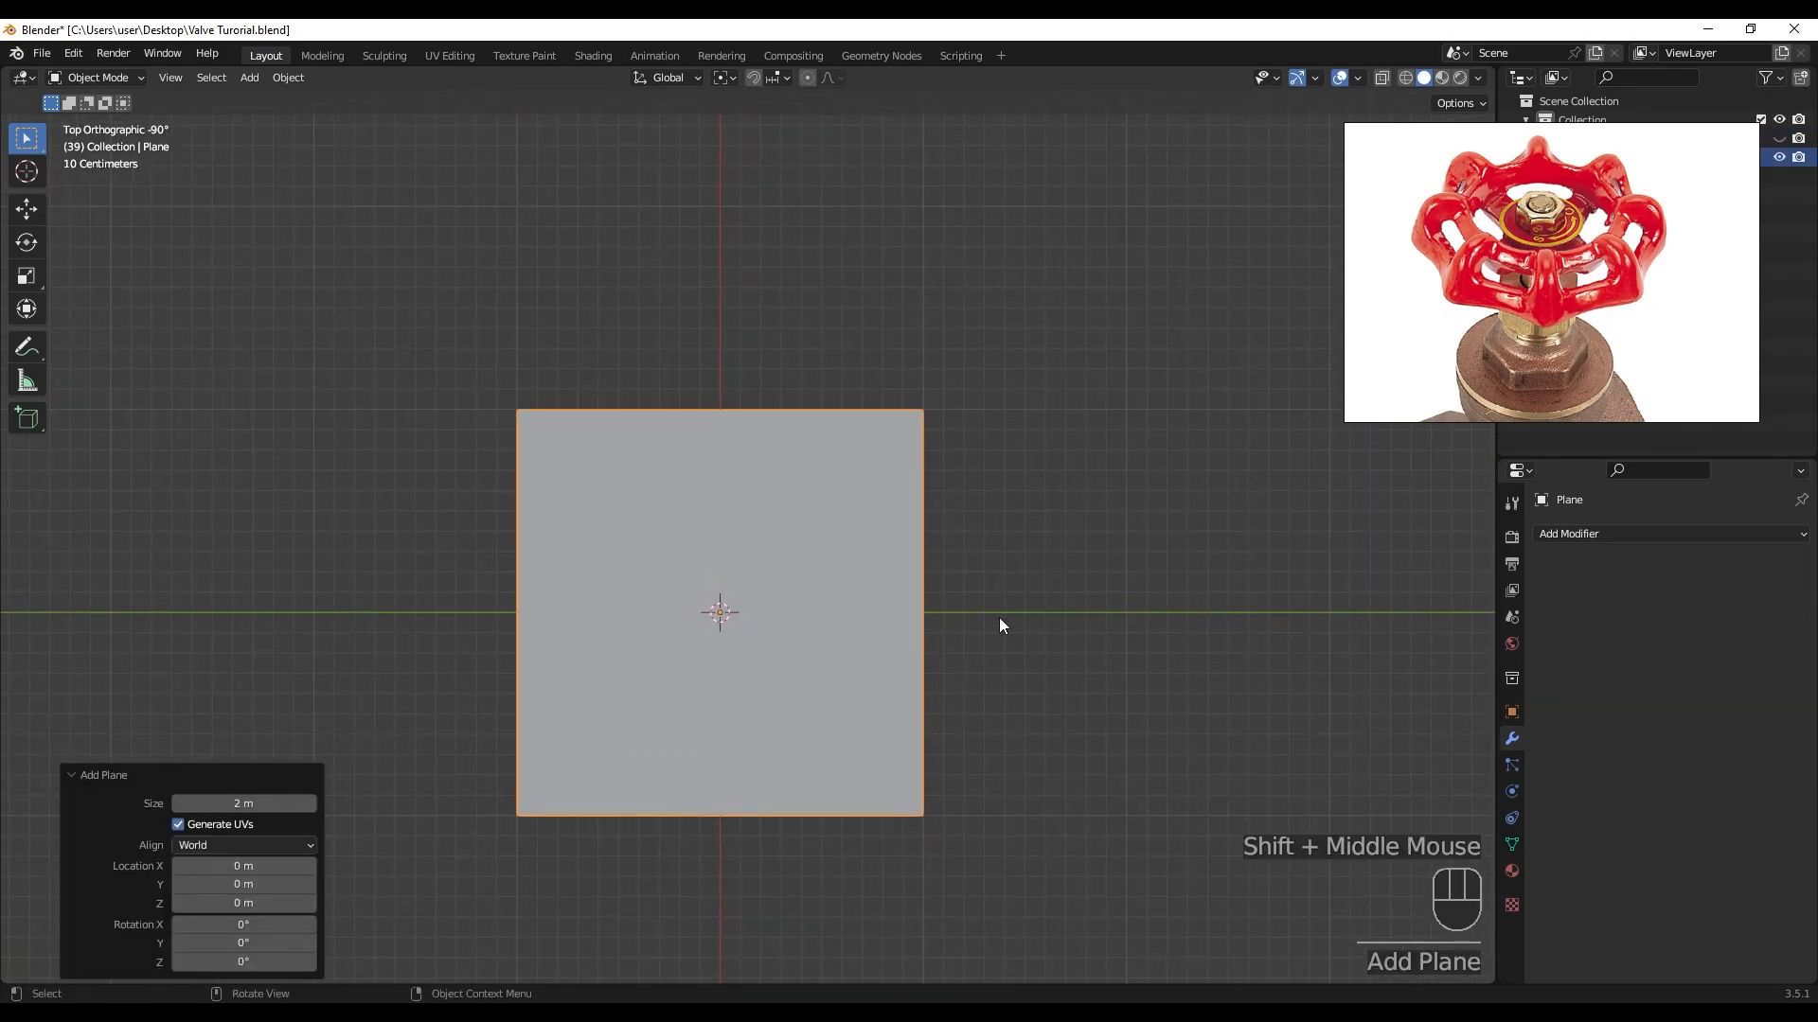
{"action": "type", "text": "r45"}
{"action": "key", "text": "Return"}
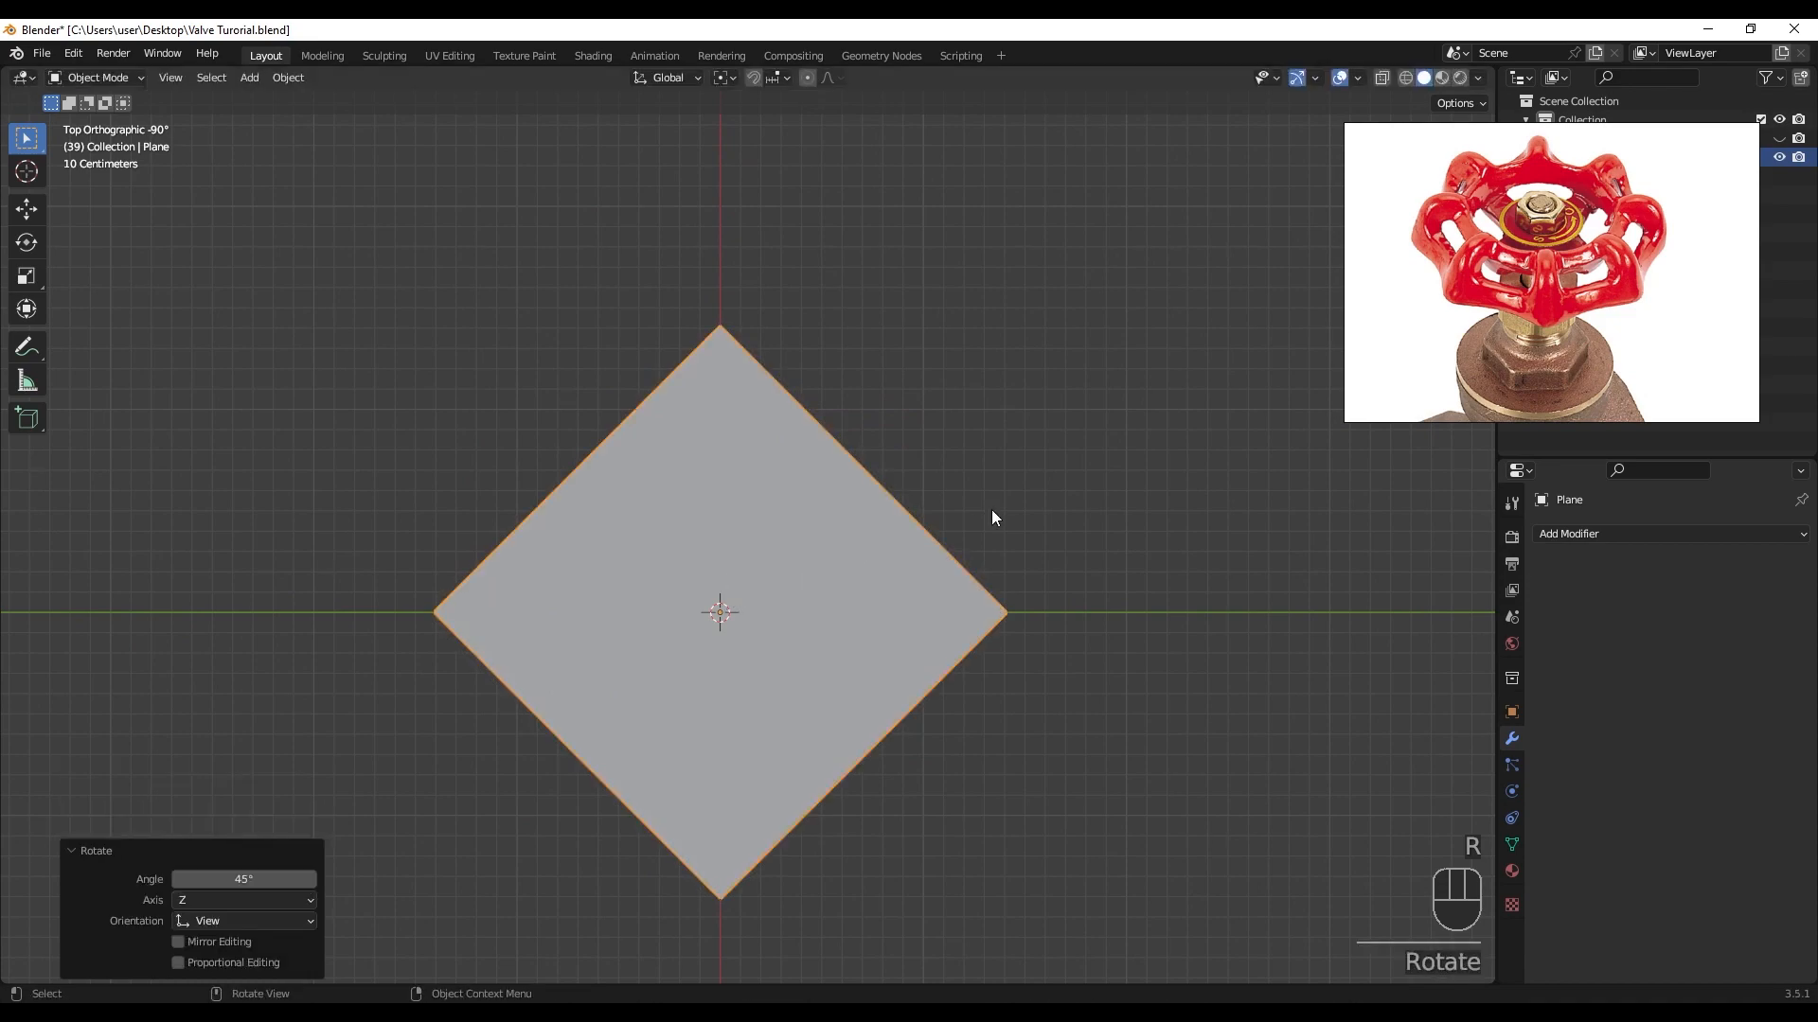
- Delete three of the plane's corner vertices in Edit Mode, keeping a single vertex on the Y axis
{"action": "scroll", "coordinate": [878, 612], "scroll_direction": "down", "scroll_amount": 2, "text": "shift"}
{"action": "left_click", "coordinate": [949, 674]}
{"action": "key", "text": "Tab"}
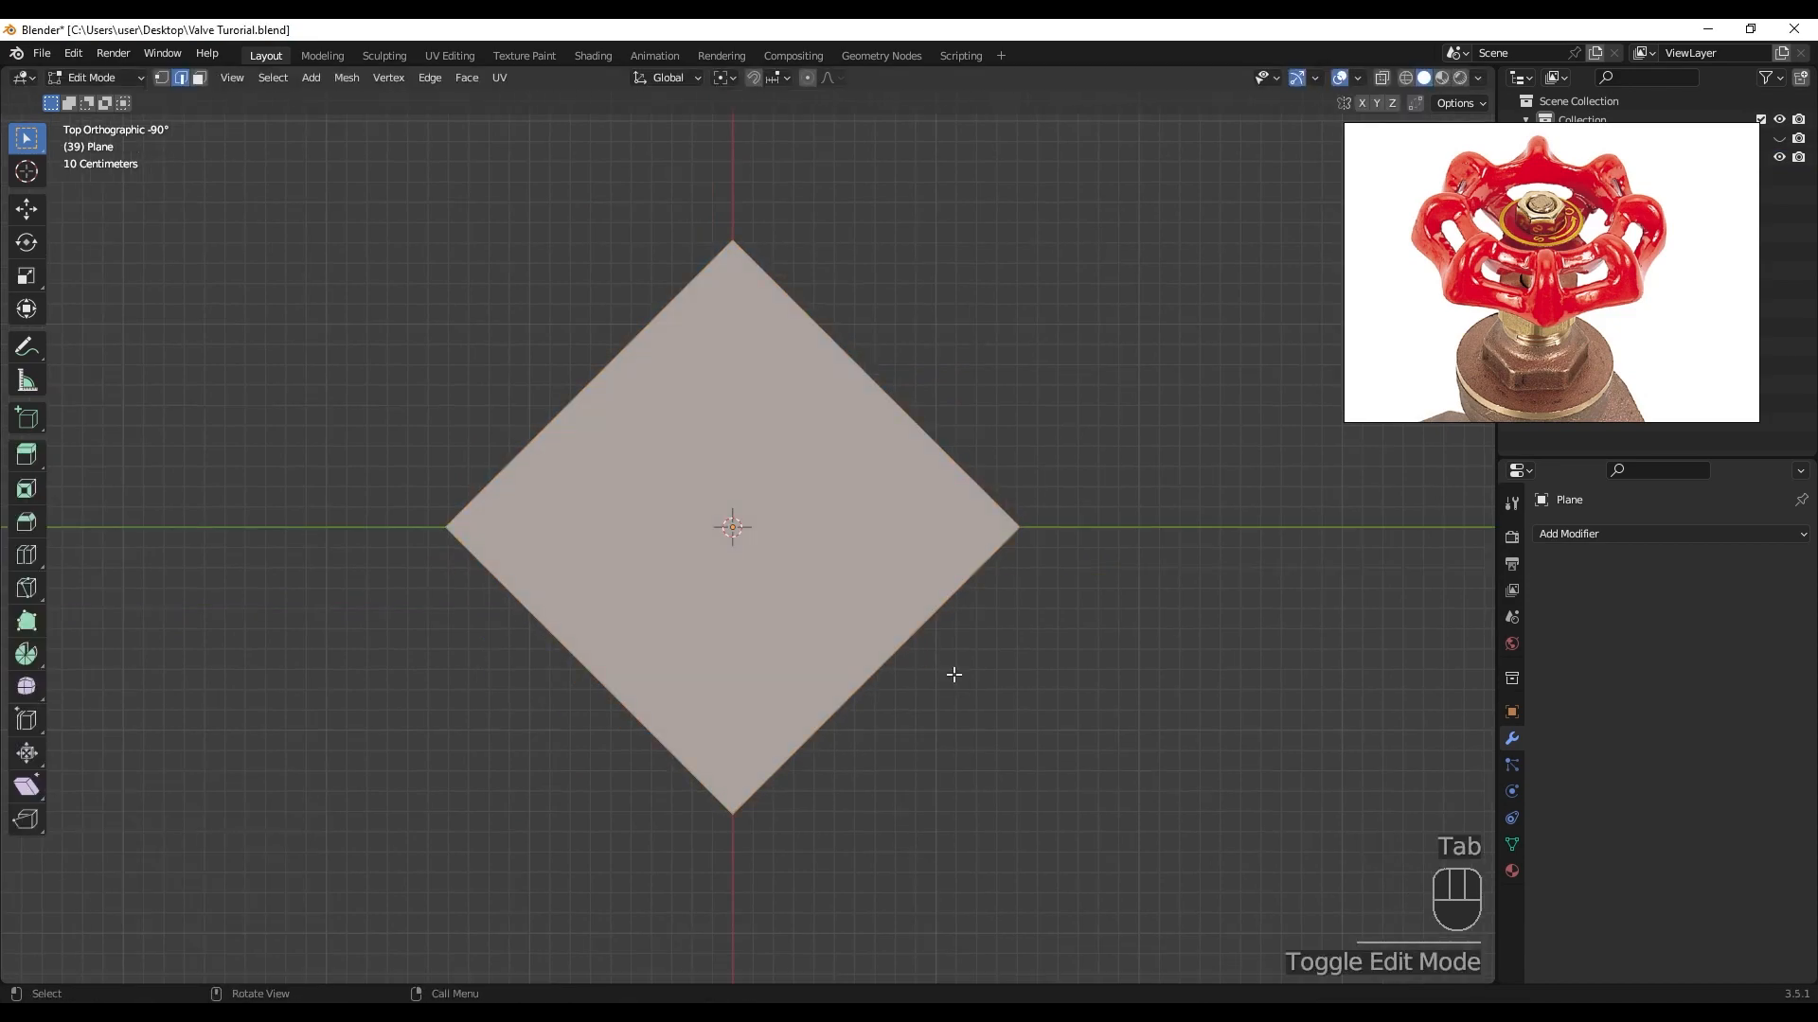
{"action": "left_click_drag", "start_coordinate": [678, 243], "coordinate": [1057, 839]}
{"action": "key", "text": "x"}
{"action": "left_click", "coordinate": [1043, 758]}
- Add a Screw modifier to the single vertex with 18 viewport steps and a screw offset of 1 m
{"action": "left_click", "coordinate": [1624, 536]}
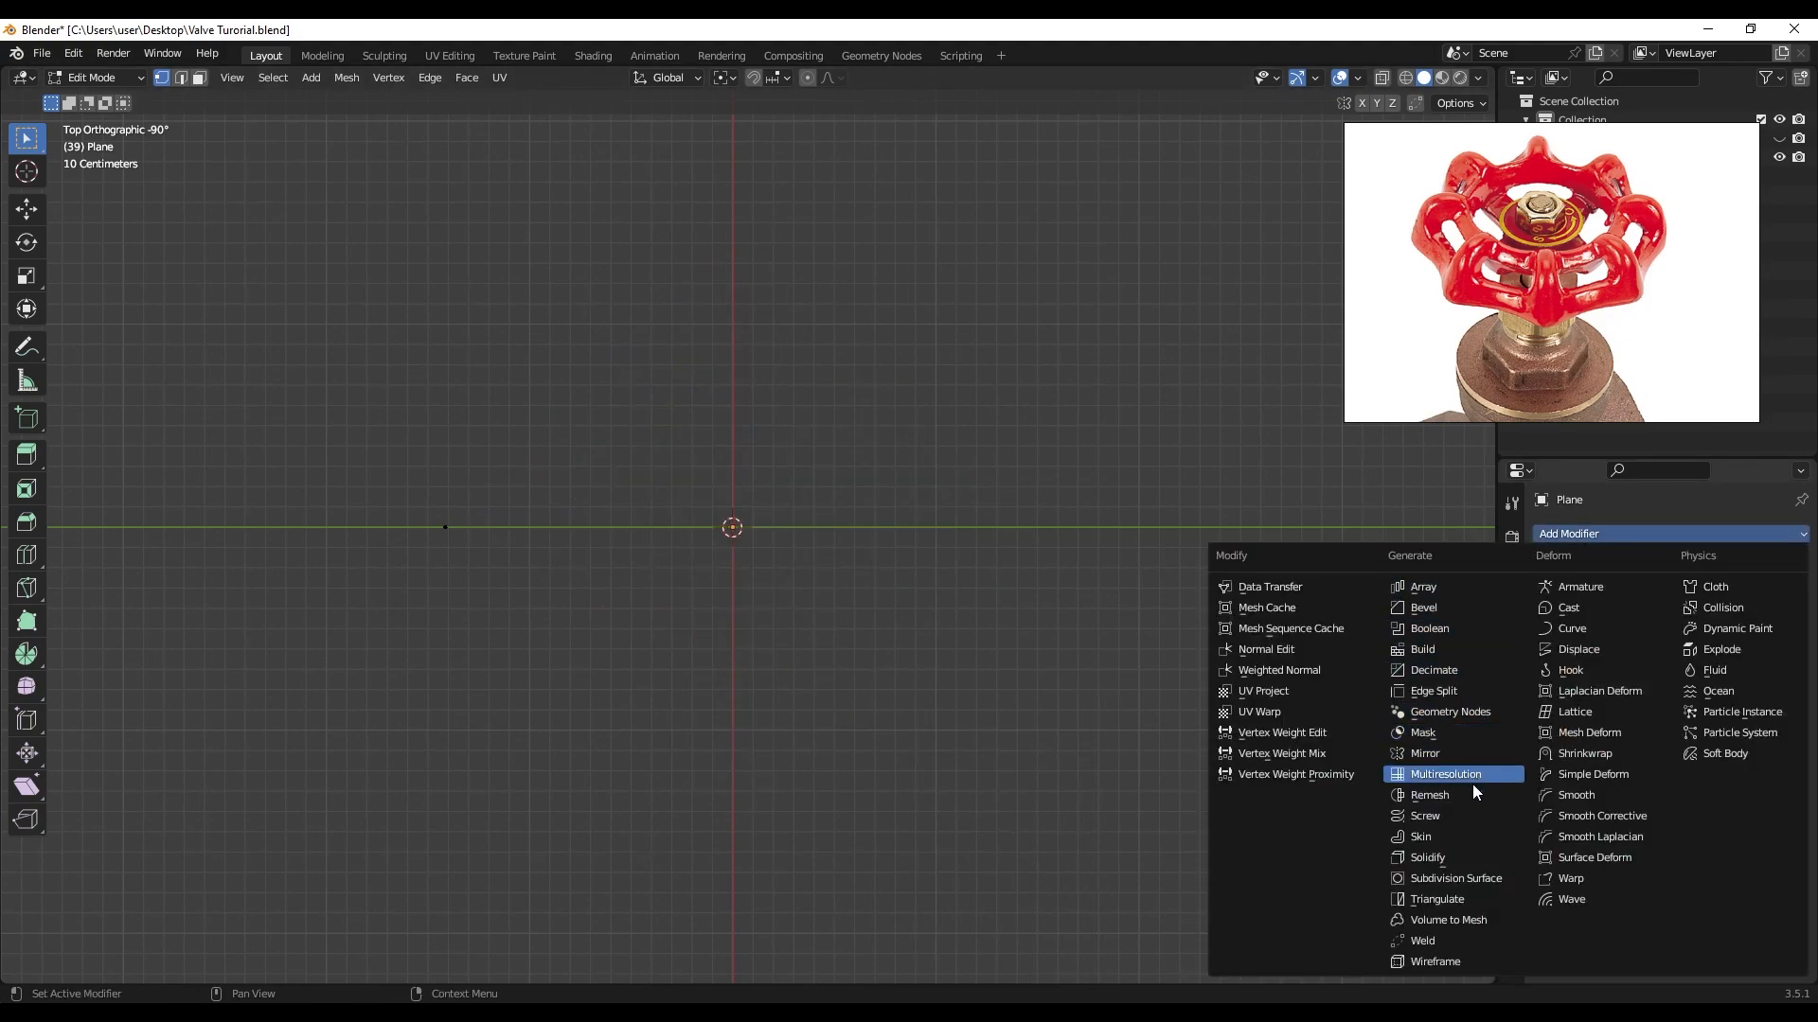
{"action": "left_click", "coordinate": [1460, 816]}
{"action": "middle_click_drag", "start_coordinate": [908, 738], "coordinate": [934, 641]}
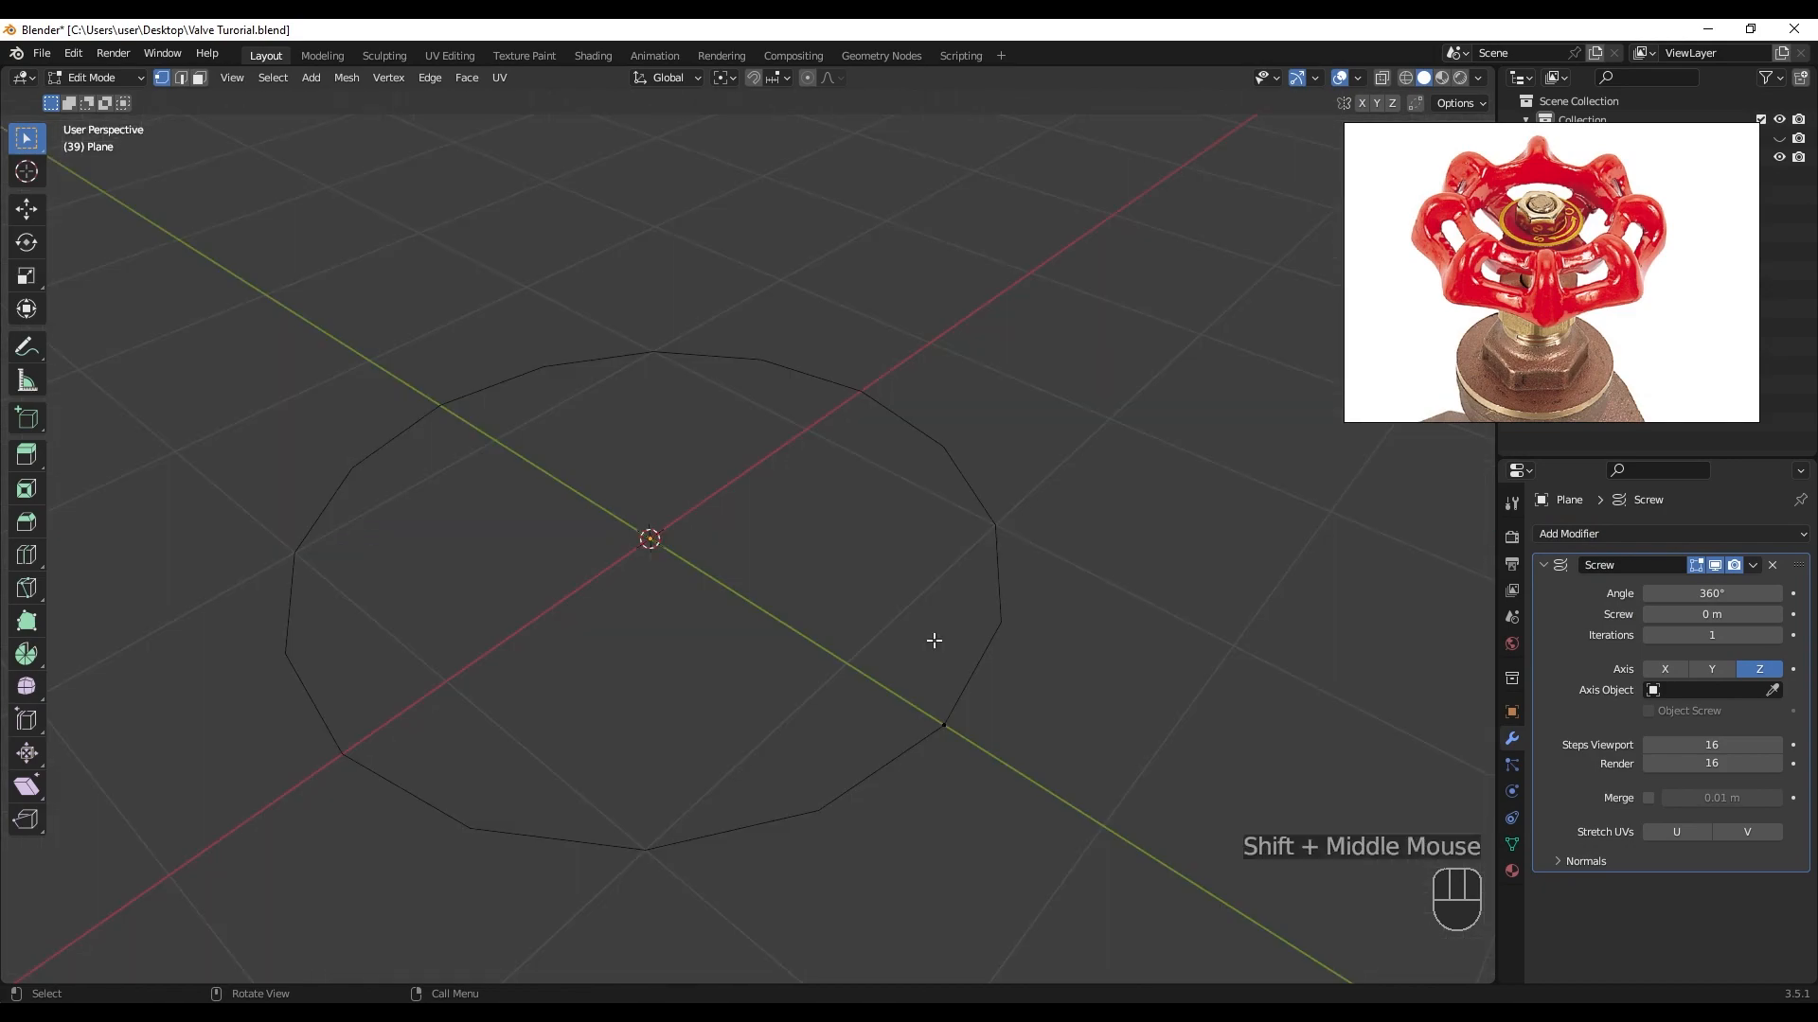
{"action": "left_click", "coordinate": [1698, 745]}
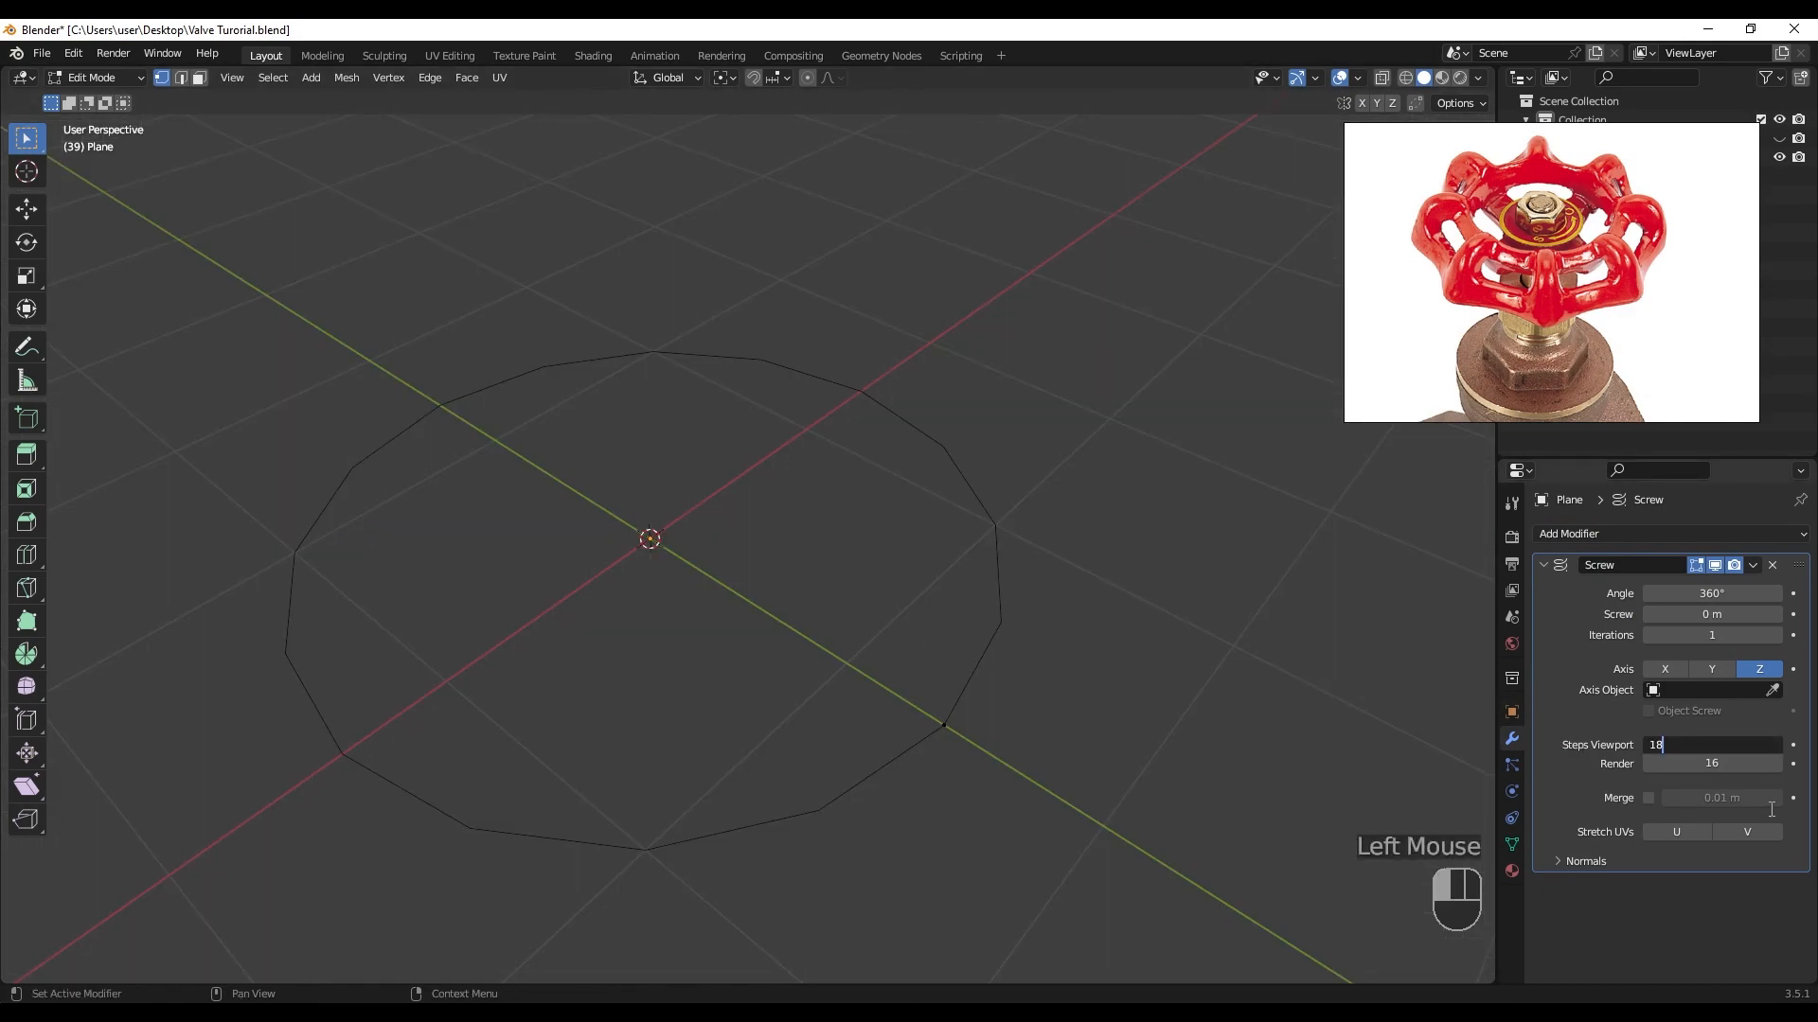
{"action": "type", "text": "18"}
{"action": "left_click", "coordinate": [1704, 615]}
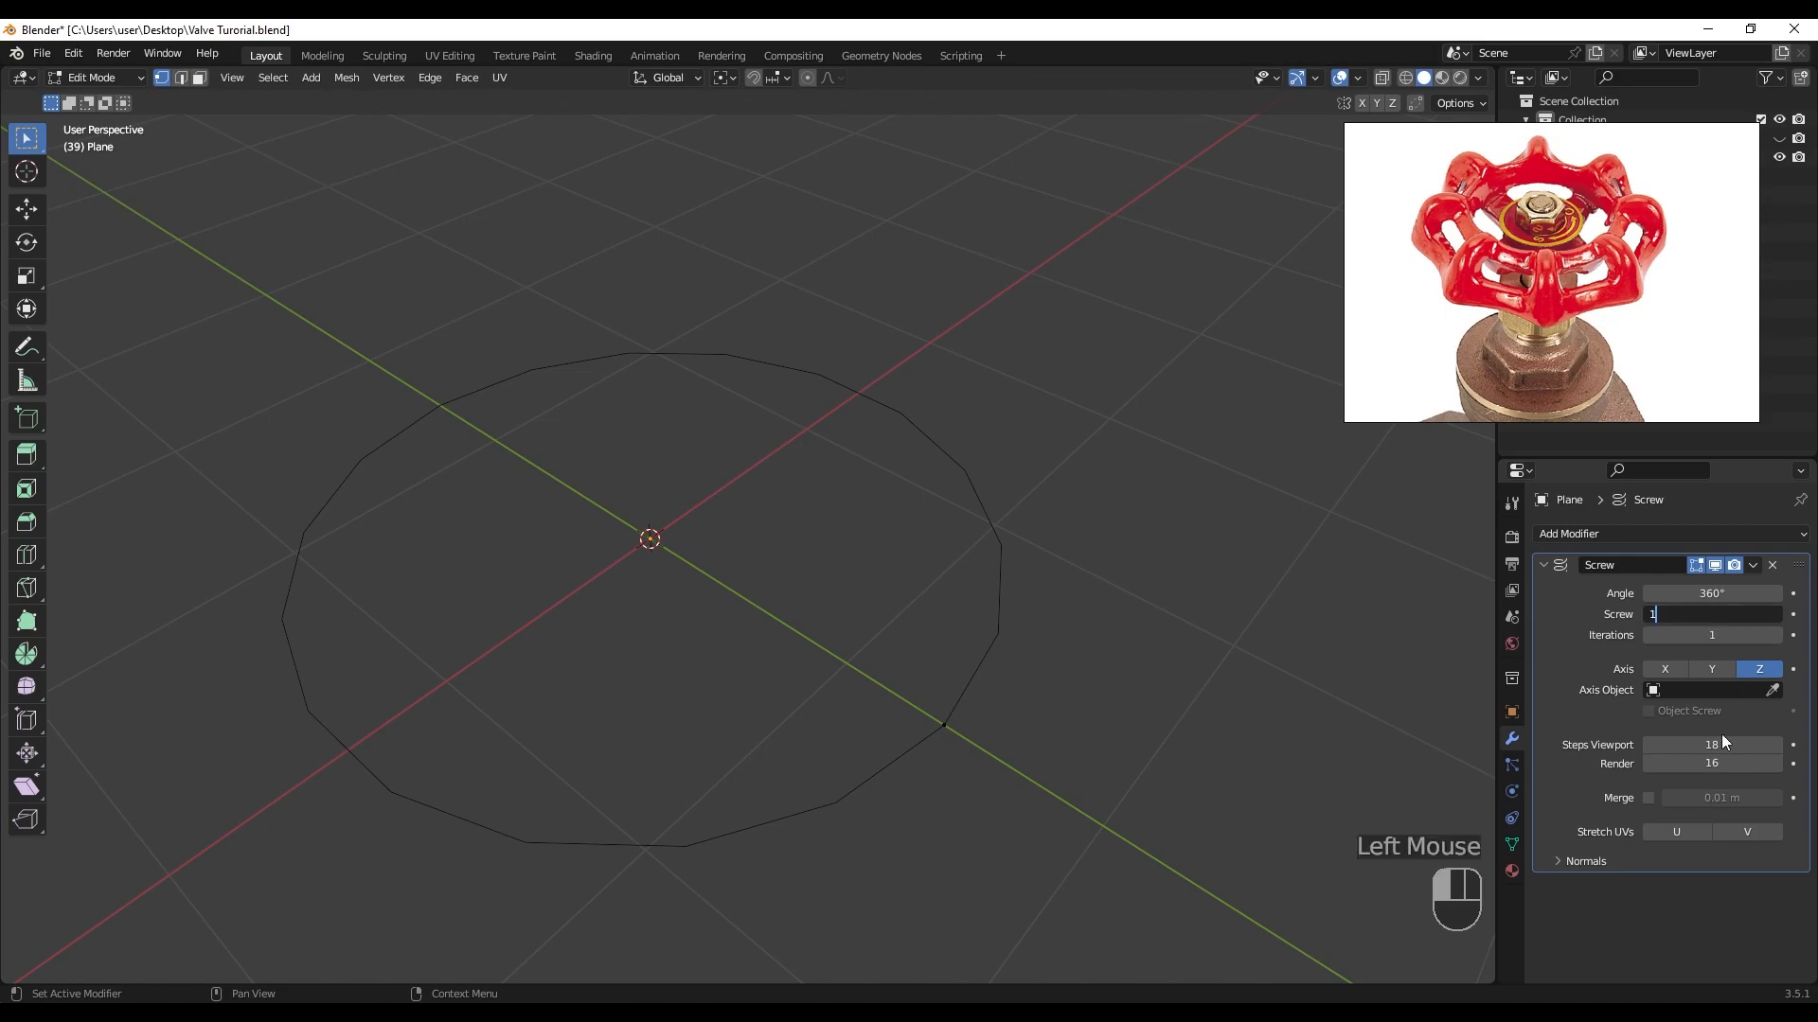
{"action": "type", "text": "1"}
{"action": "key", "text": "Return"}
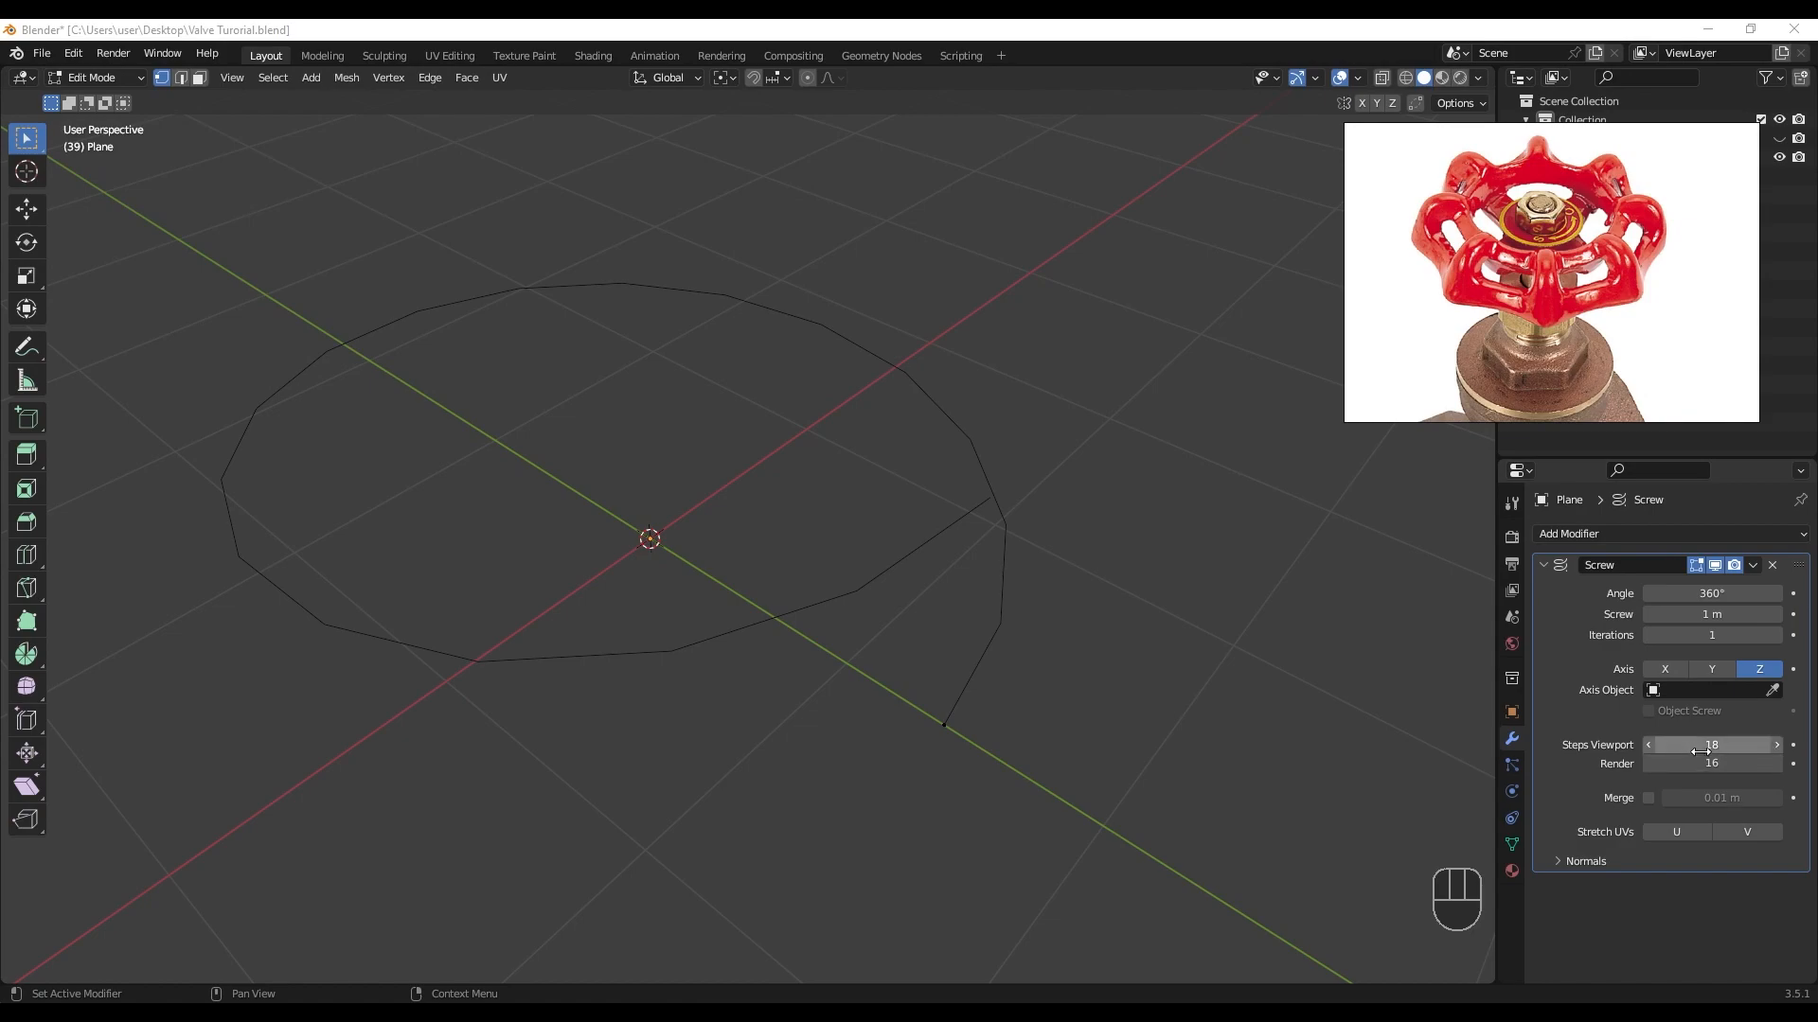
- Examine the nut, the hexagonal pipe opening and its internal thread in the reference photos
{"action": "scroll", "coordinate": [1552, 225], "scroll_direction": "up", "scroll_amount": 8}
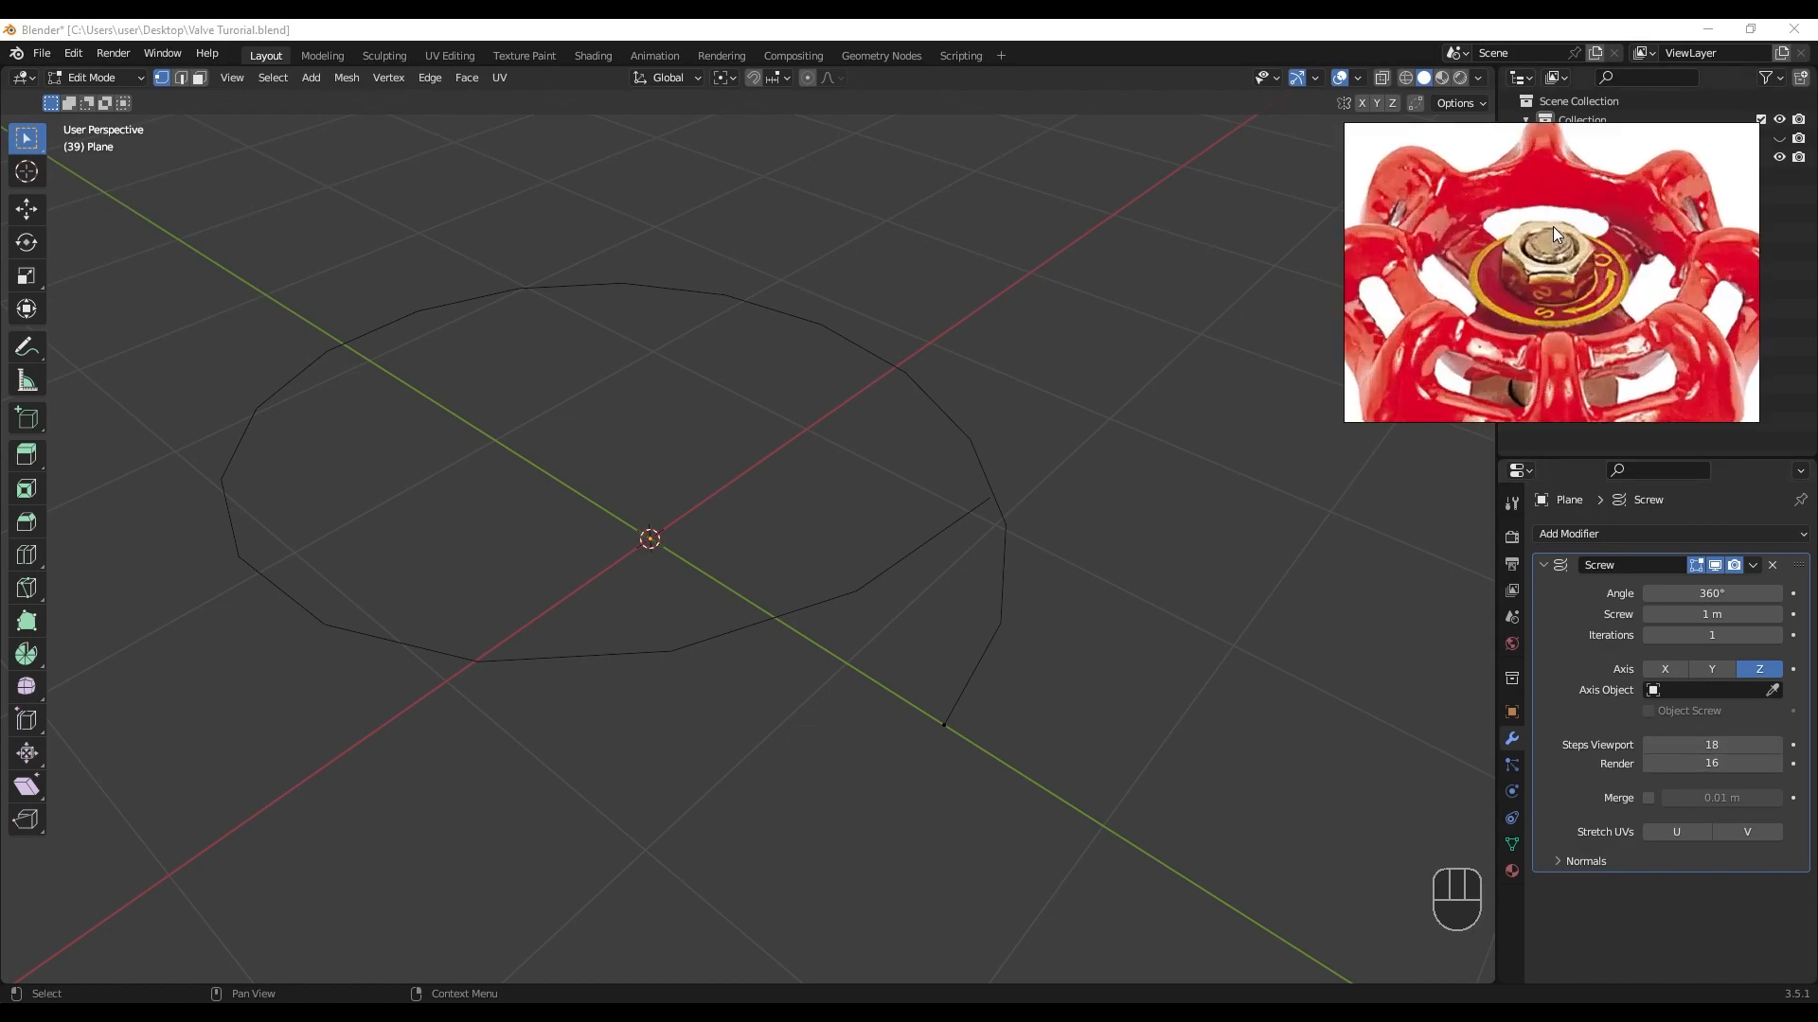
{"action": "scroll", "coordinate": [1534, 318], "scroll_direction": "down", "scroll_amount": 6}
{"action": "middle_click_drag", "start_coordinate": [1473, 409], "coordinate": [1560, 347]}
{"action": "scroll", "coordinate": [1520, 272], "scroll_direction": "up", "scroll_amount": 5}
{"action": "scroll", "coordinate": [1507, 267], "scroll_direction": "down", "scroll_amount": 3}
{"action": "middle_click_drag", "start_coordinate": [1507, 267], "coordinate": [1532, 283]}
{"action": "scroll", "coordinate": [1480, 209], "scroll_direction": "up", "scroll_amount": 3}
{"action": "middle_click_drag", "start_coordinate": [1479, 216], "coordinate": [1530, 287]}
{"action": "scroll", "coordinate": [1530, 314], "scroll_direction": "up", "scroll_amount": 2}
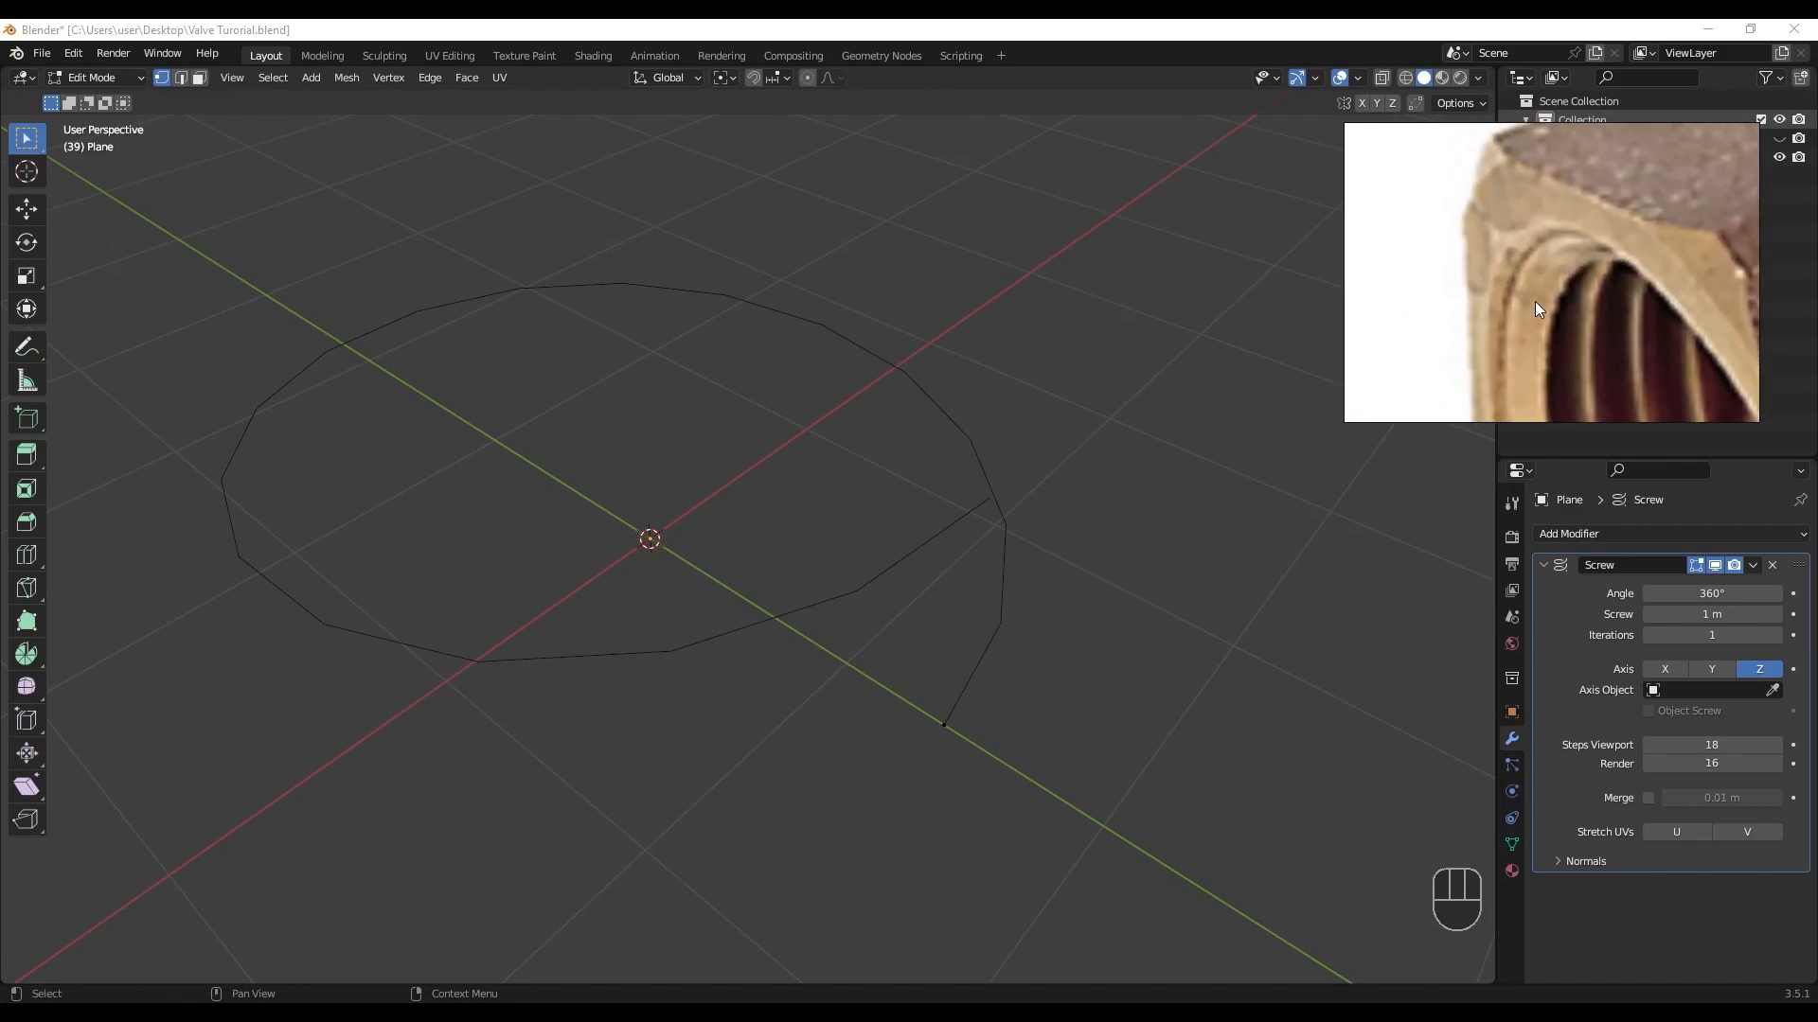
{"action": "scroll", "coordinate": [1496, 168], "scroll_direction": "down", "scroll_amount": 2}
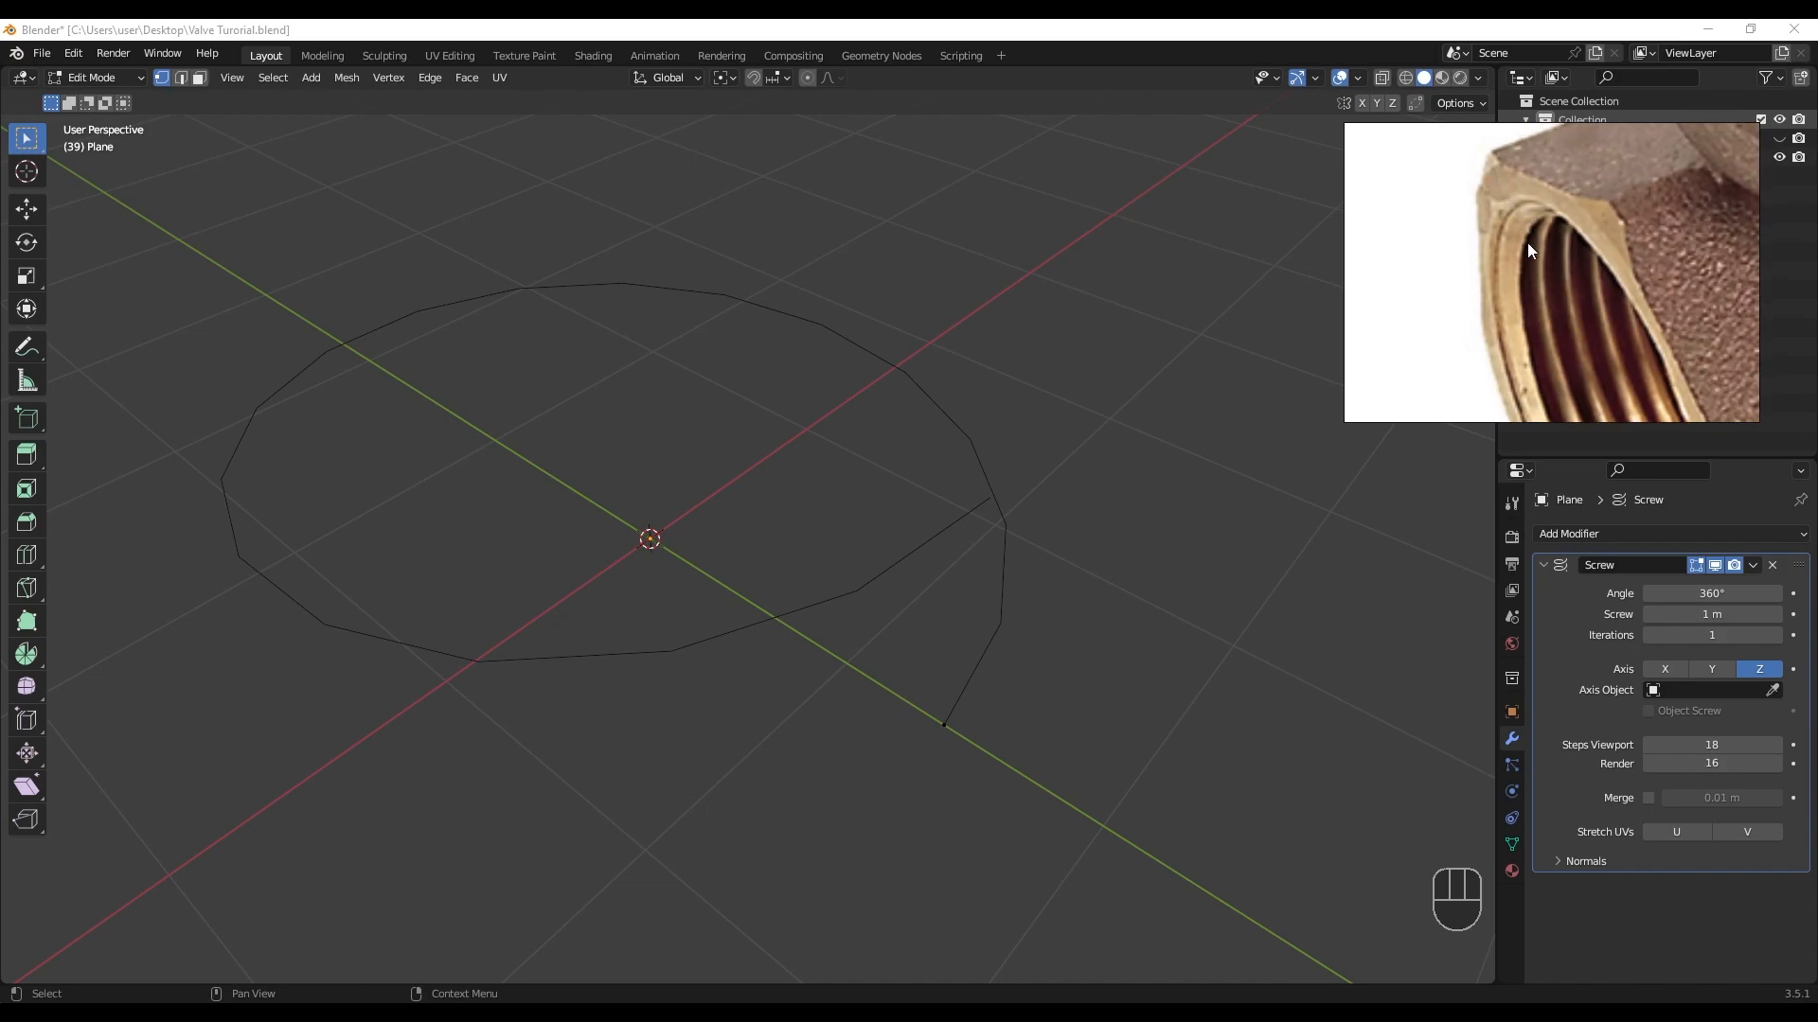
{"action": "scroll", "coordinate": [1507, 270], "scroll_direction": "up", "scroll_amount": 2}
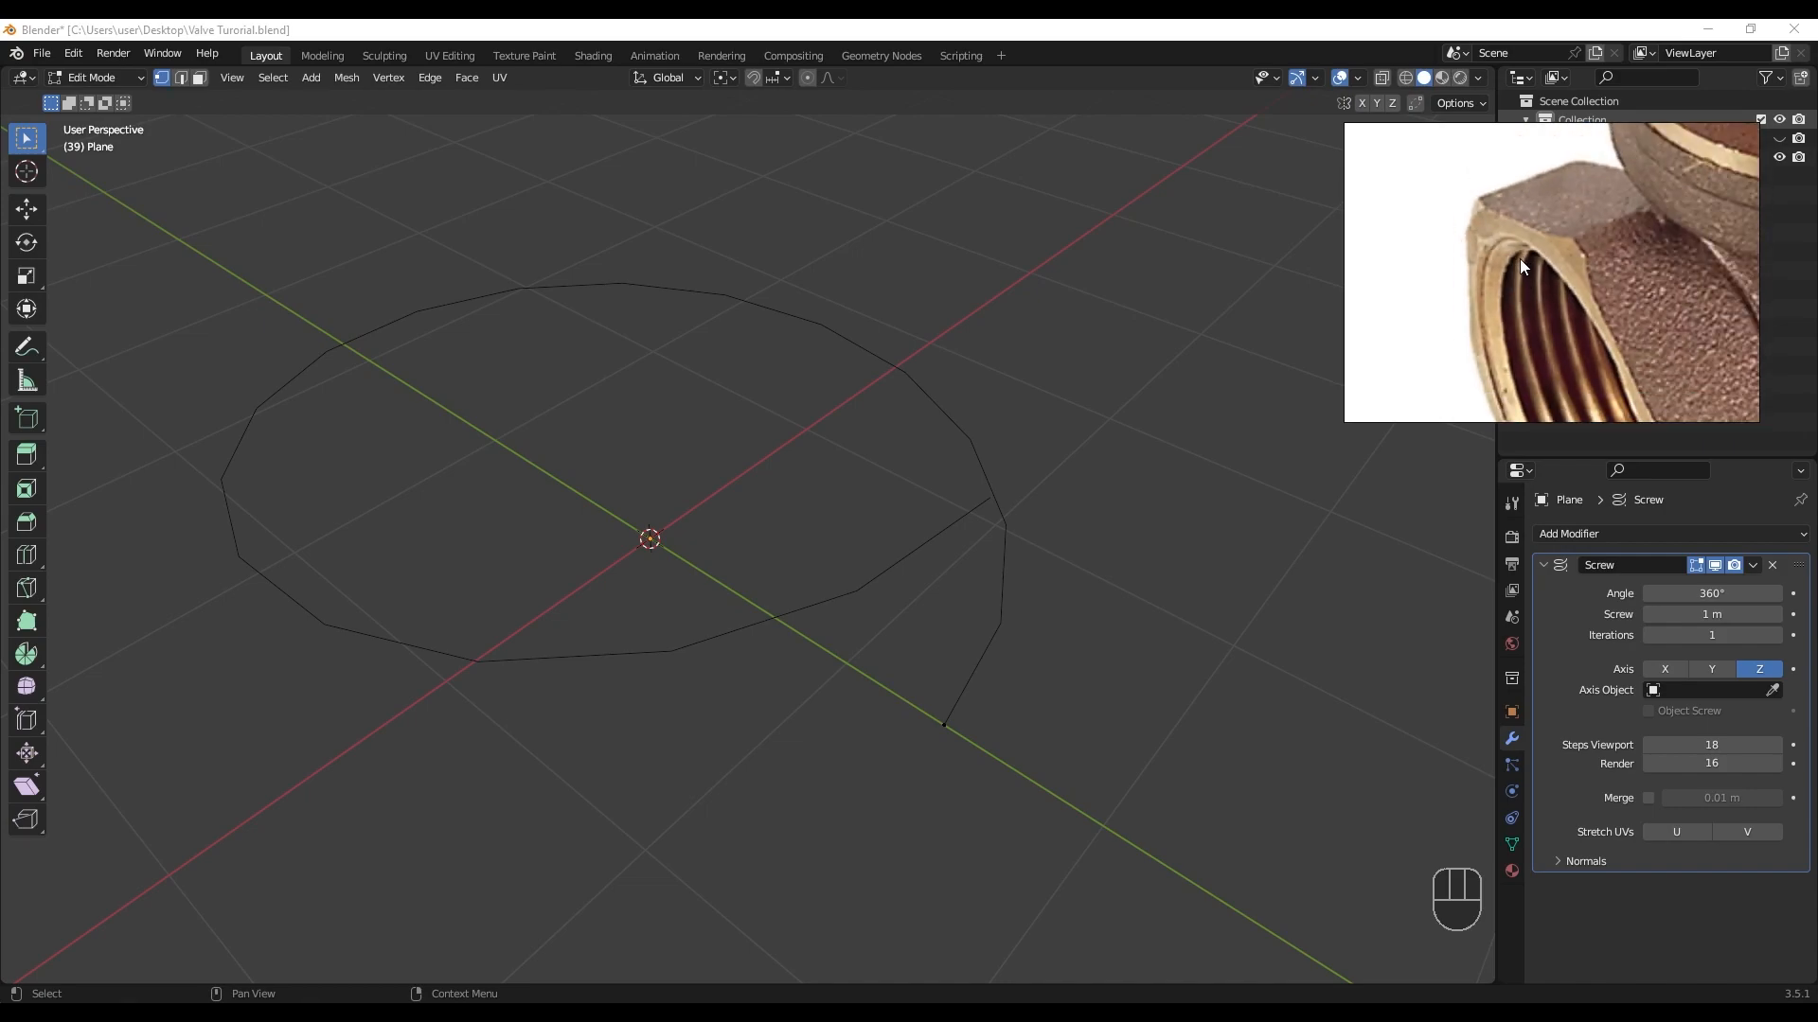
{"action": "scroll", "coordinate": [1514, 259], "scroll_direction": "up", "scroll_amount": 2}
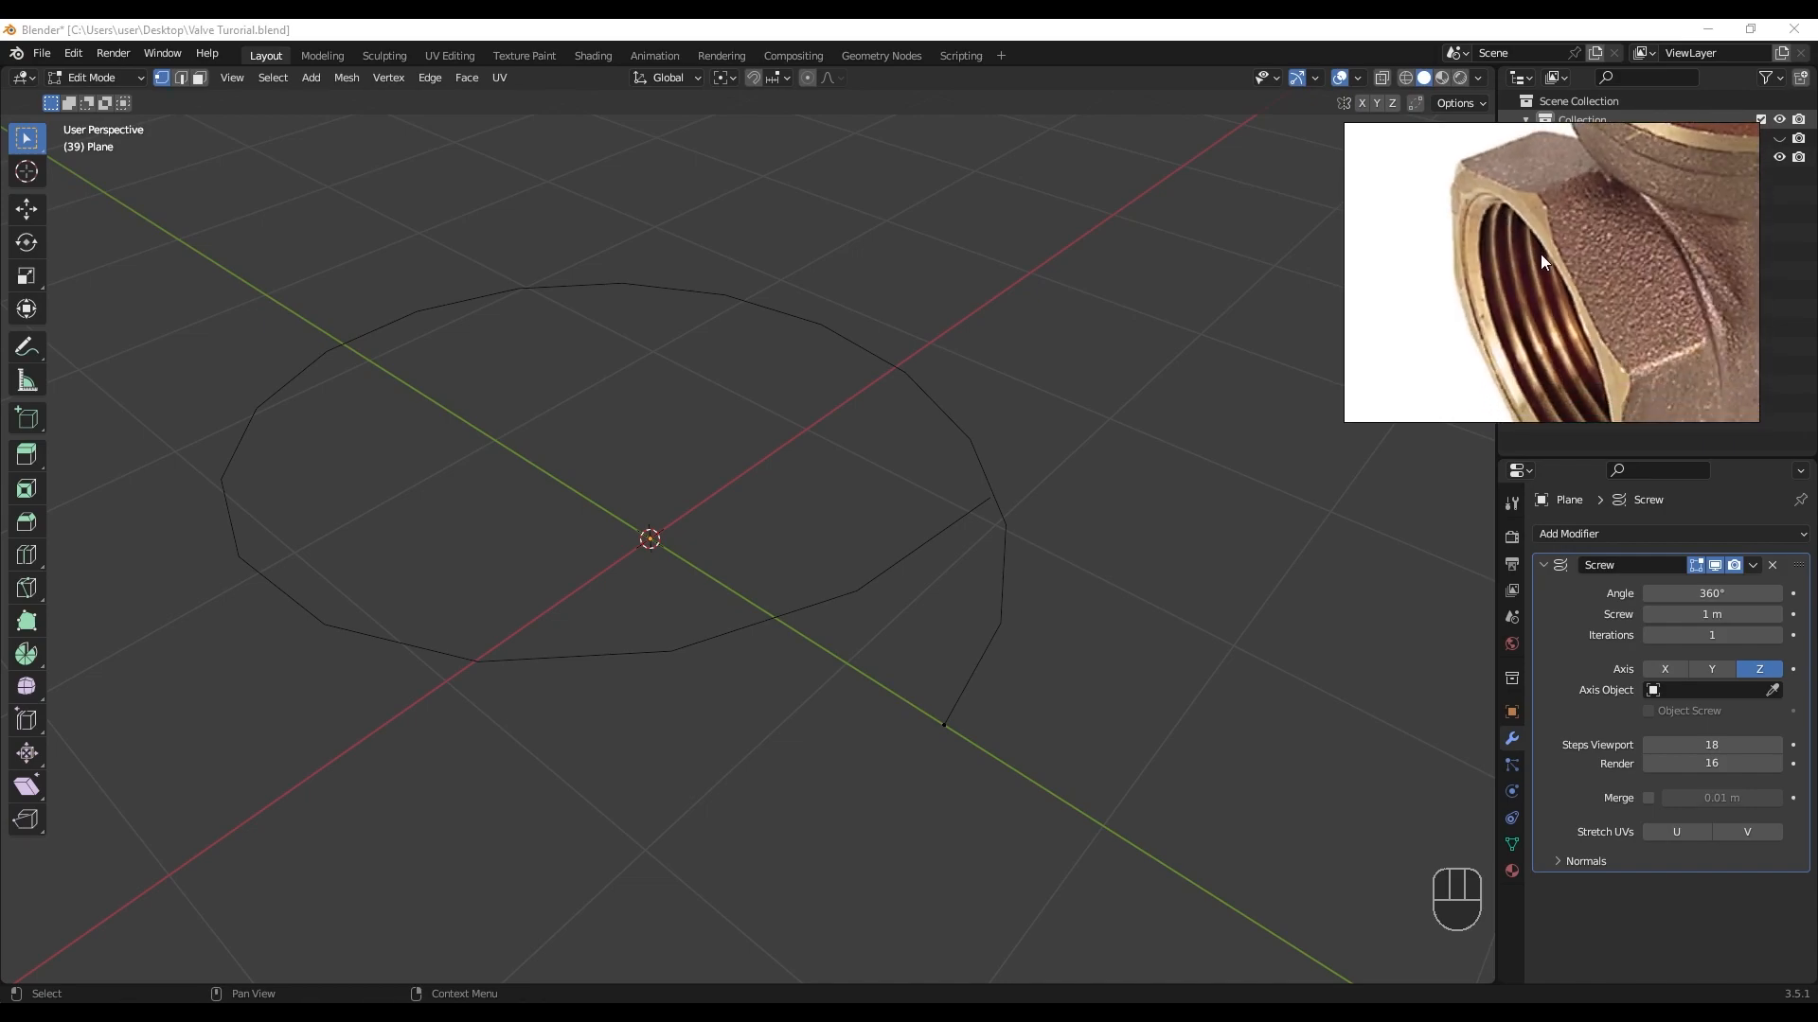
{"action": "scroll", "coordinate": [1541, 252], "scroll_direction": "down", "scroll_amount": 2}
{"action": "middle_click_drag", "start_coordinate": [1543, 195], "coordinate": [1547, 180]}
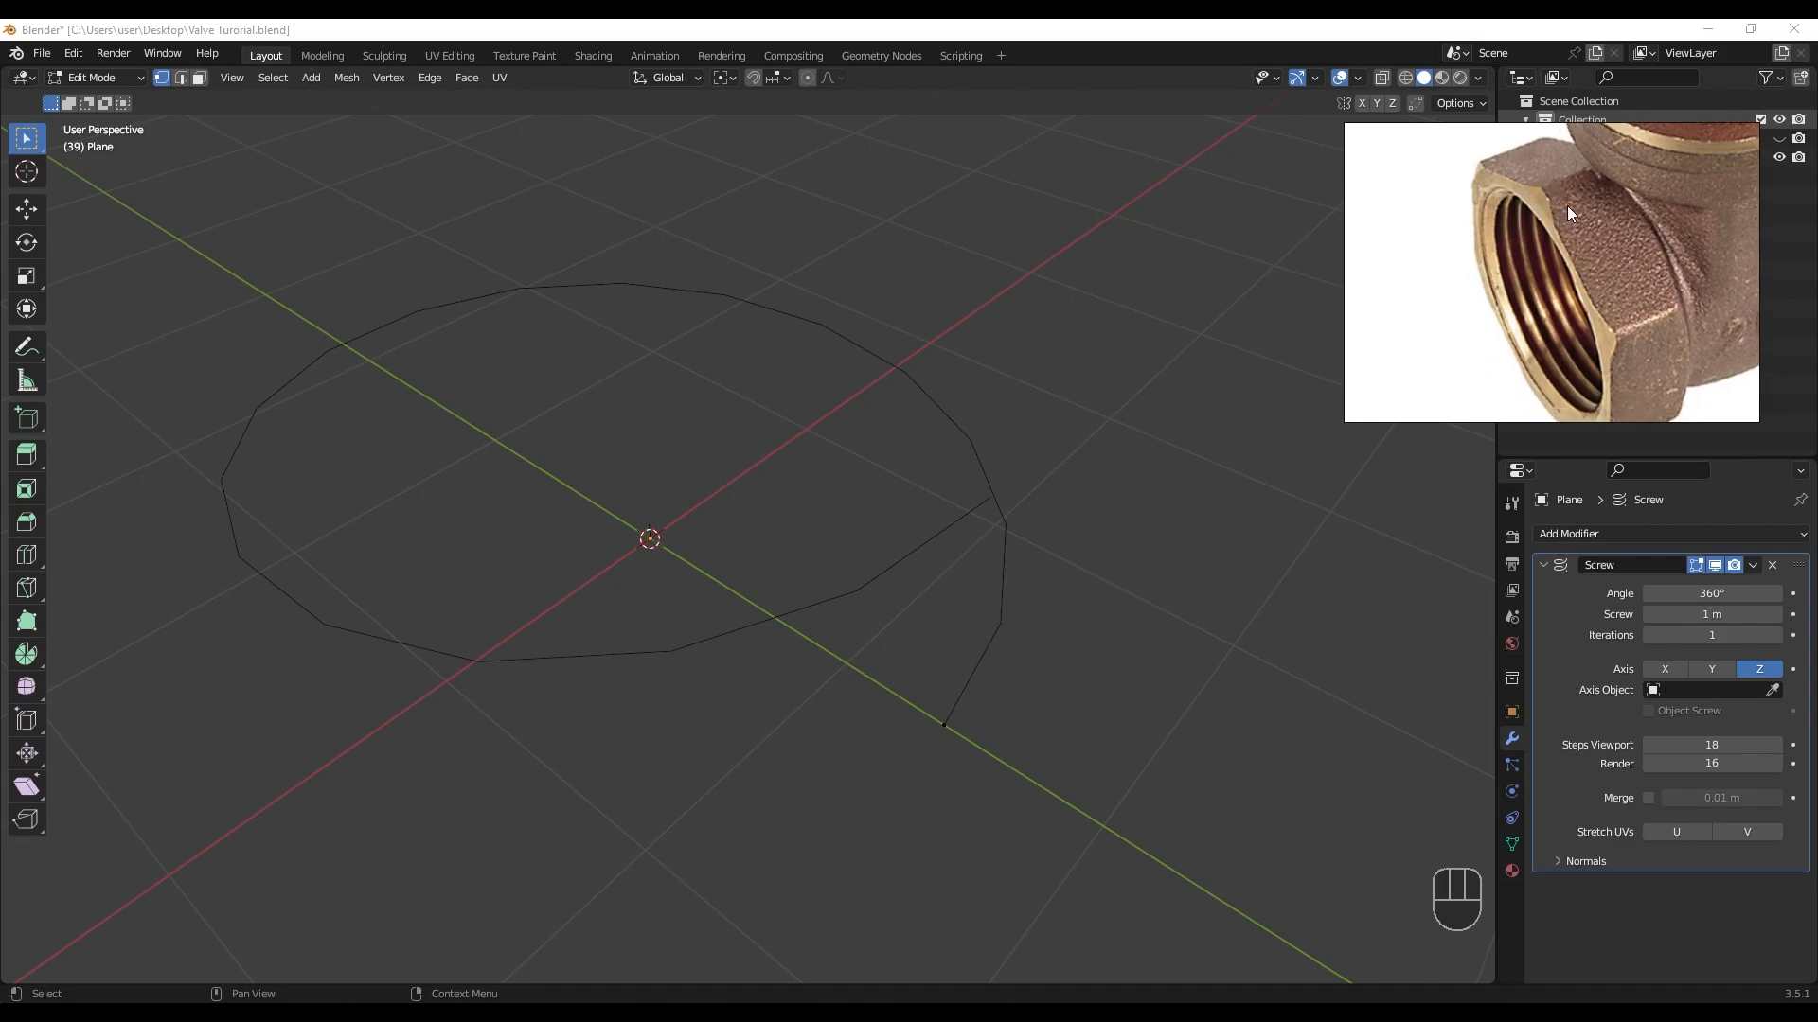
{"action": "scroll", "coordinate": [1564, 212], "scroll_direction": "down", "scroll_amount": 1}
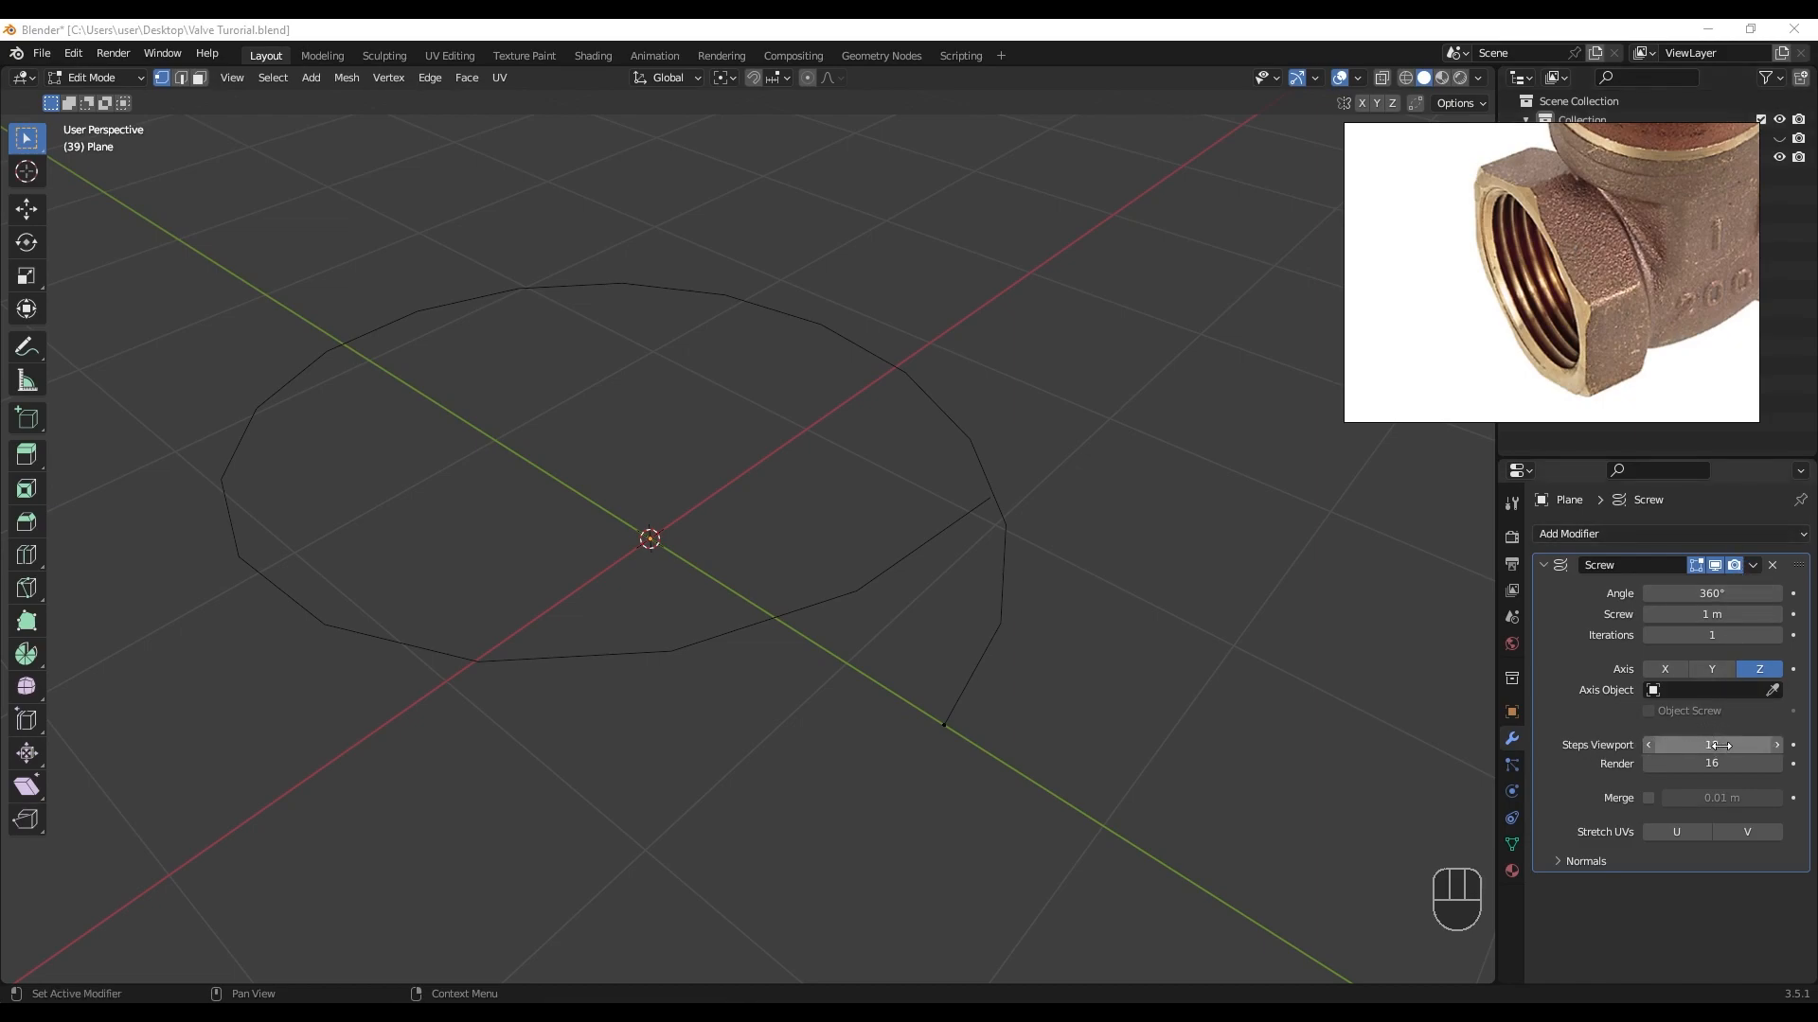
- Extrude the single vertex 0.3 m upward along Z in side view
{"action": "mouse_move", "coordinate": [1024, 587]}
{"action": "middle_mouse_down"}
{"action": "mouse_move", "coordinate": [966, 568]}
{"action": "mouse_move", "coordinate": [1004, 569]}
{"action": "middle_mouse_up"}
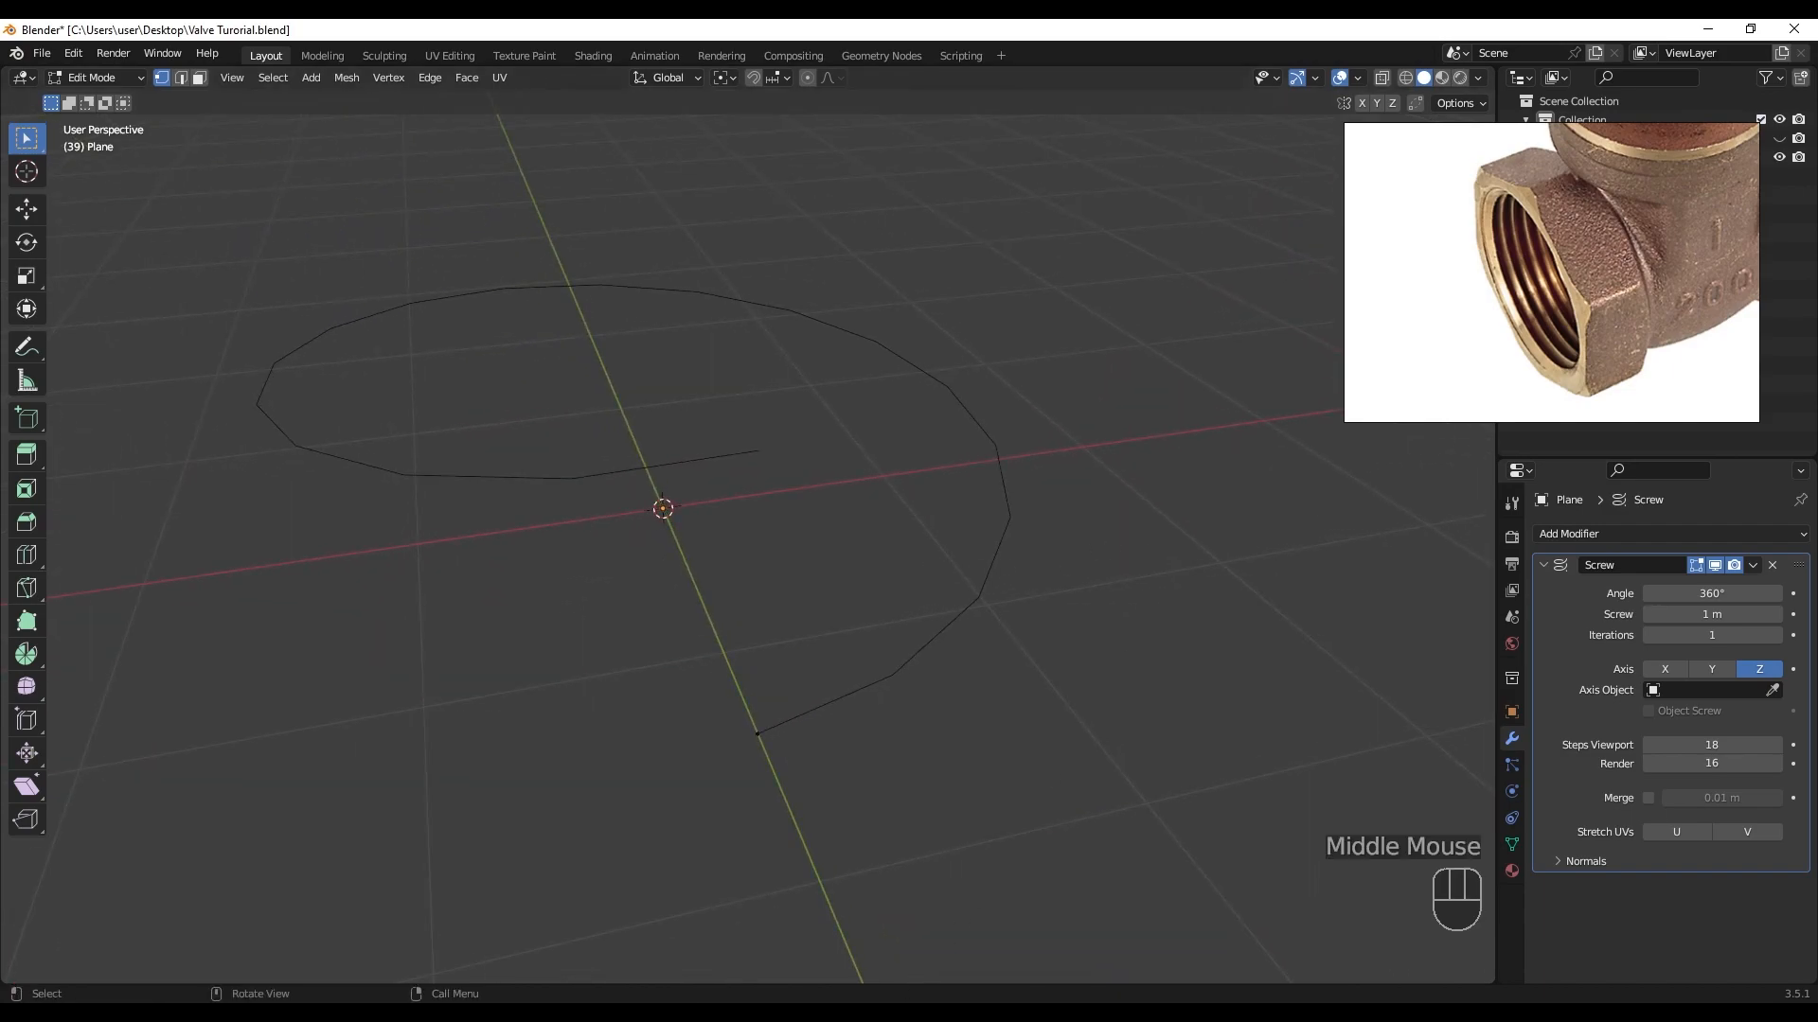
{"action": "key", "text": "Tab"}
{"action": "key", "text": "Tab"}
{"action": "left_click", "coordinate": [763, 754]}
{"action": "middle_click_drag", "start_coordinate": [798, 704], "coordinate": [930, 686]}
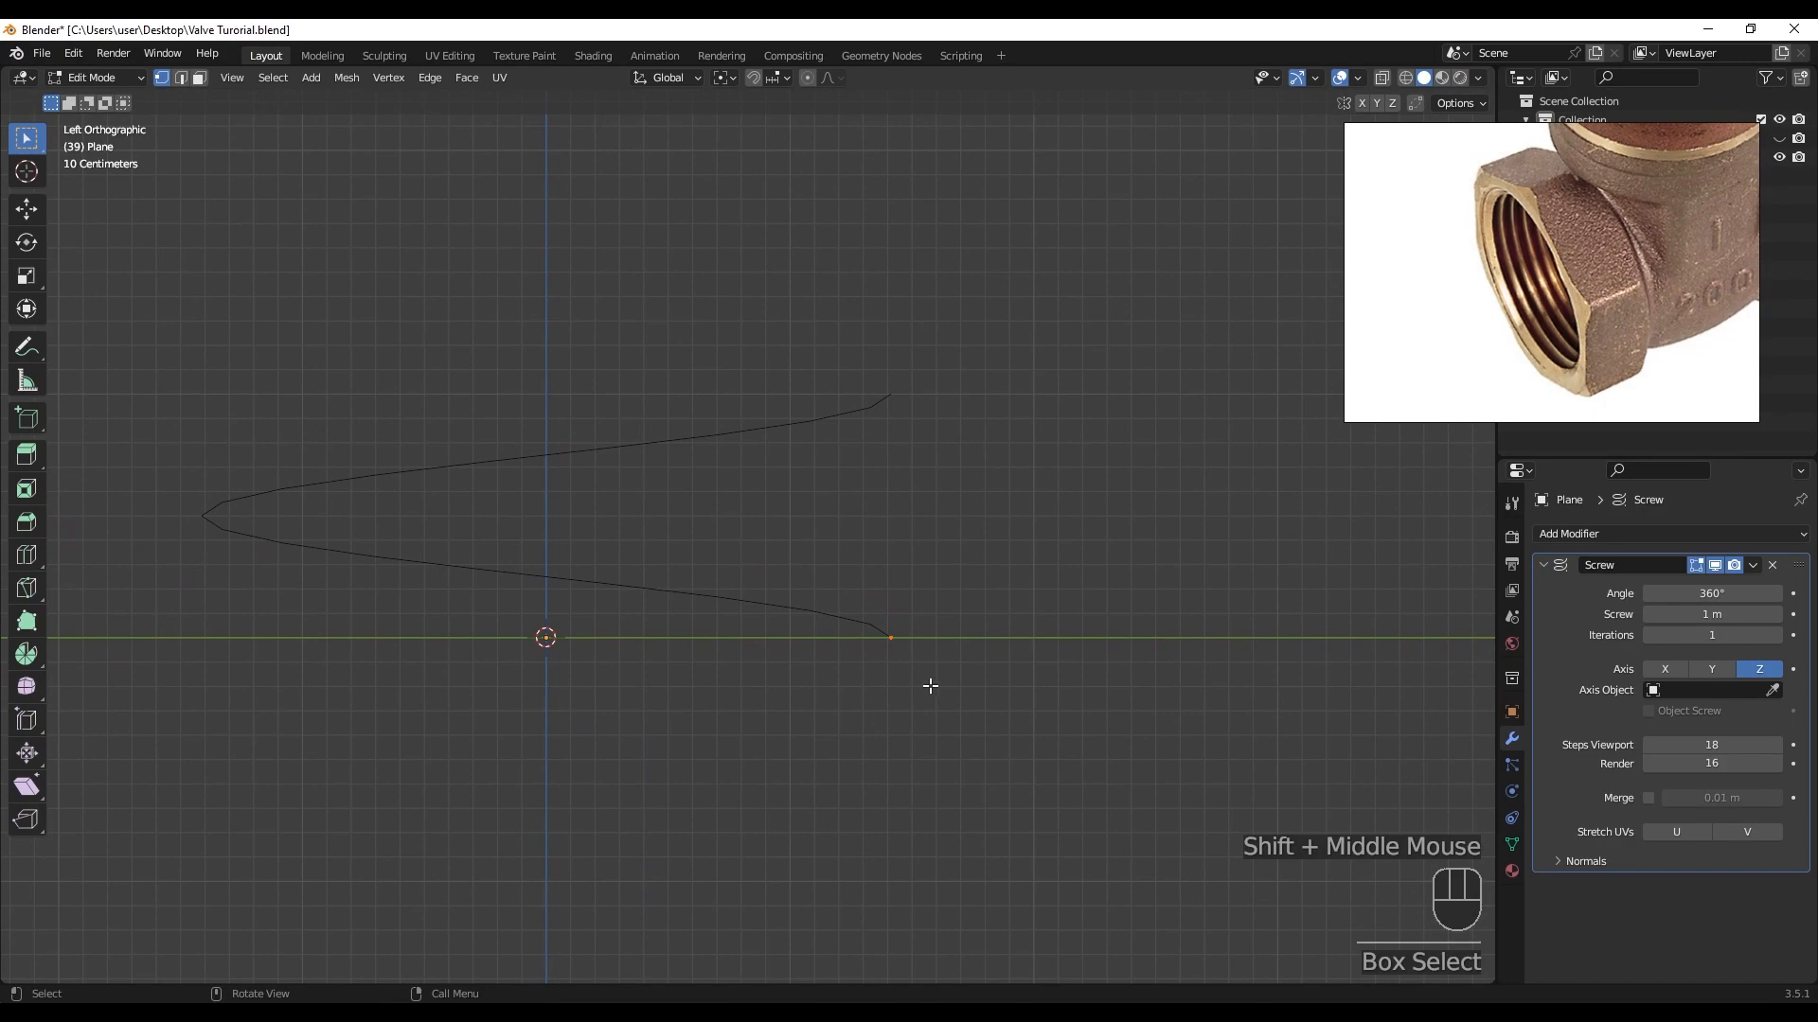
{"action": "key", "text": "e"}
{"action": "type", "text": "z"}
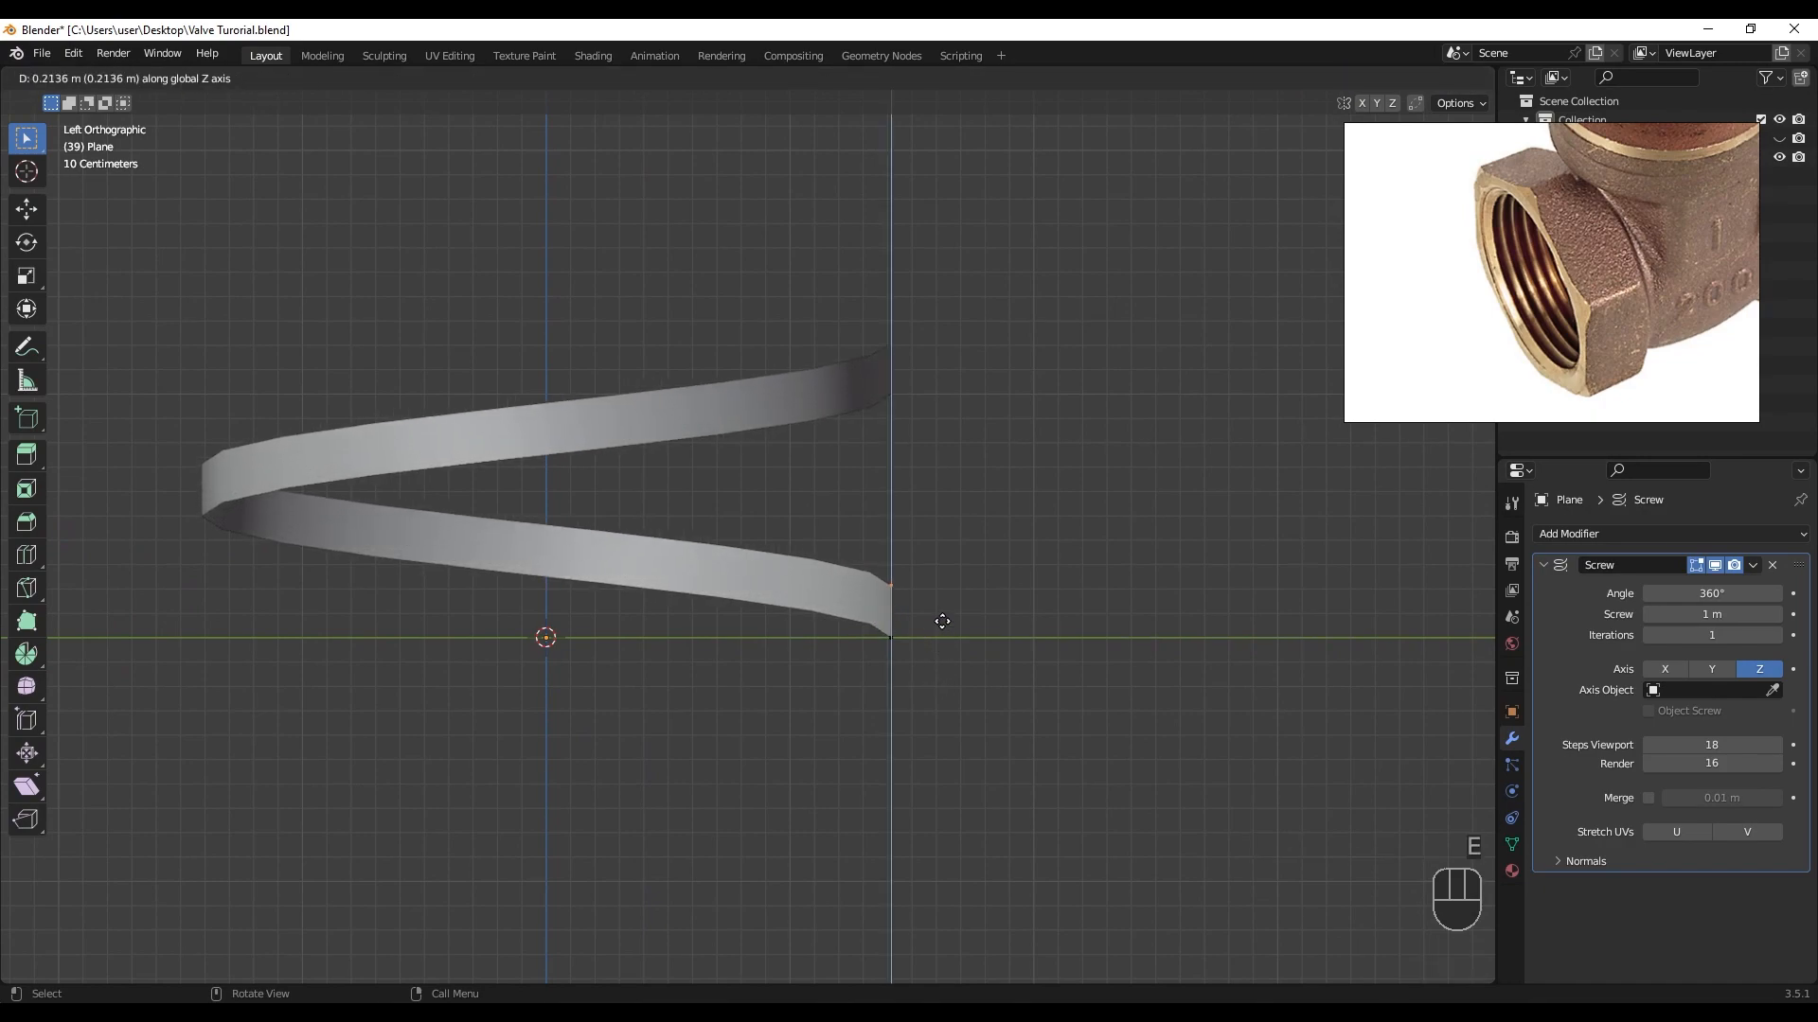
{"action": "type", "text": ".3"}
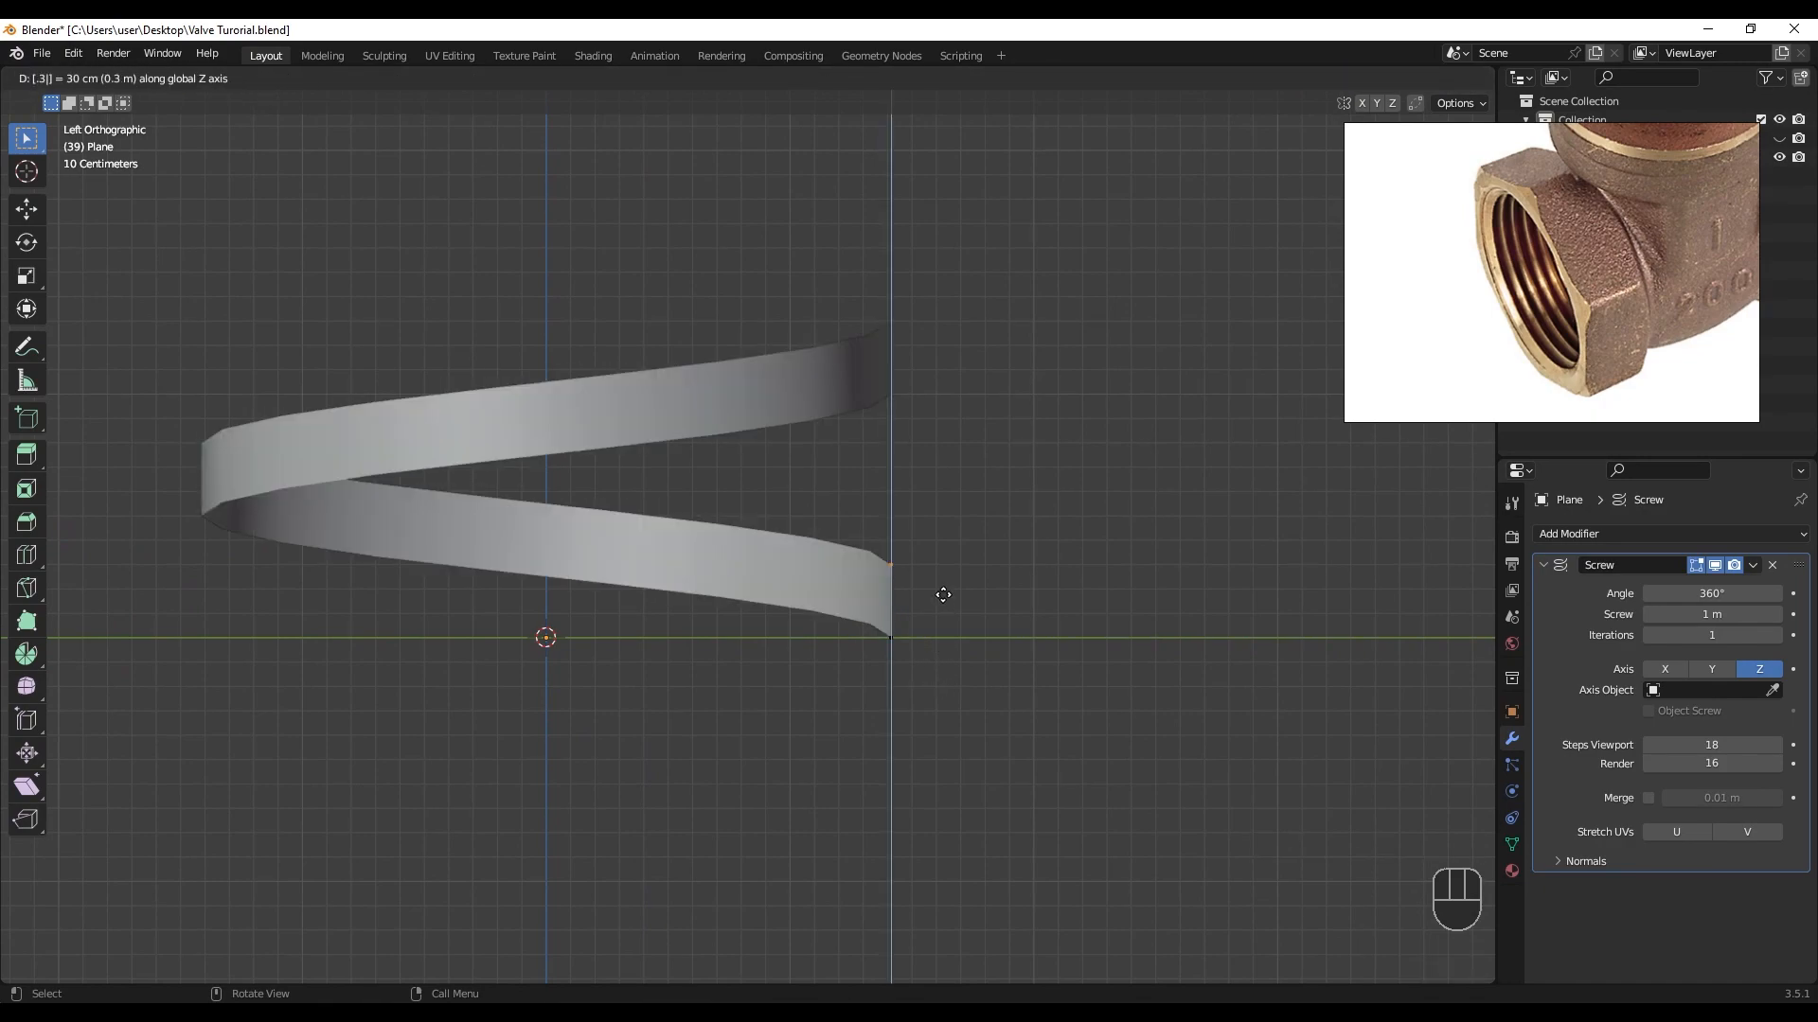
{"action": "key", "text": "Return"}
{"action": "scroll", "coordinate": [1263, 637], "scroll_direction": "up", "scroll_amount": 1}
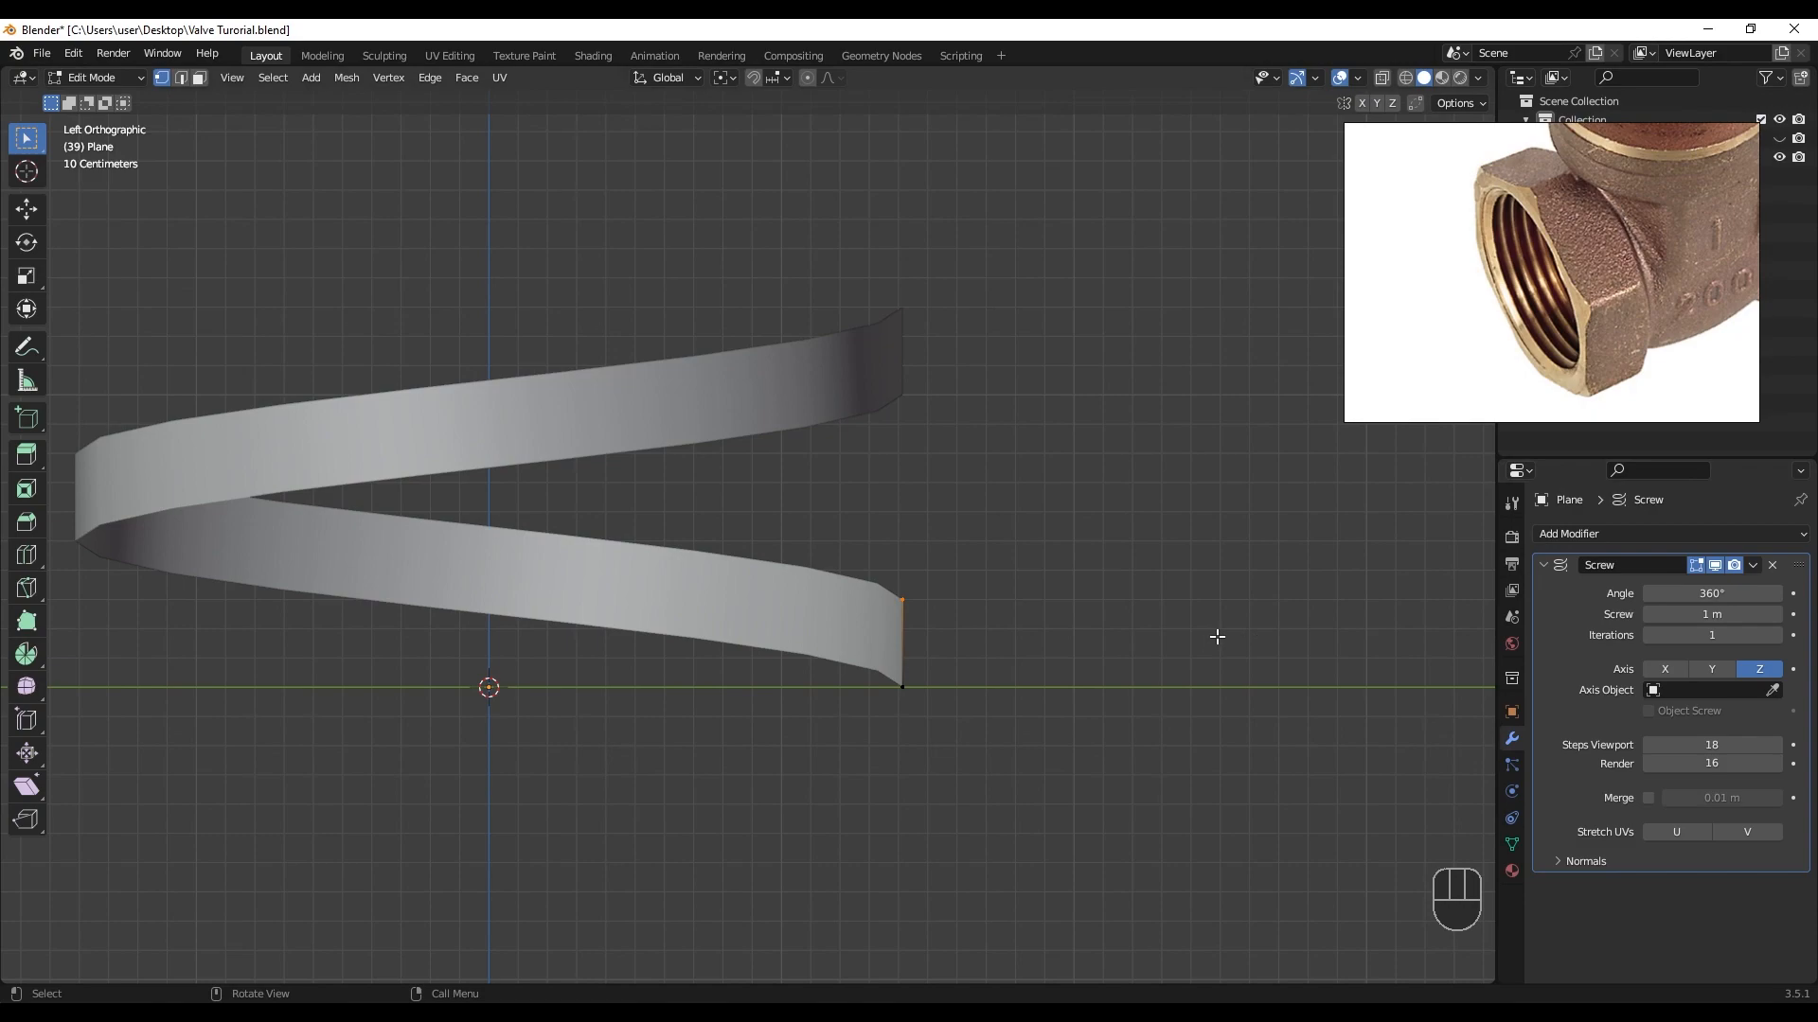
- Set the Screw modifier's screw offset to 0.3 m
{"action": "left_click", "coordinate": [1720, 613]}
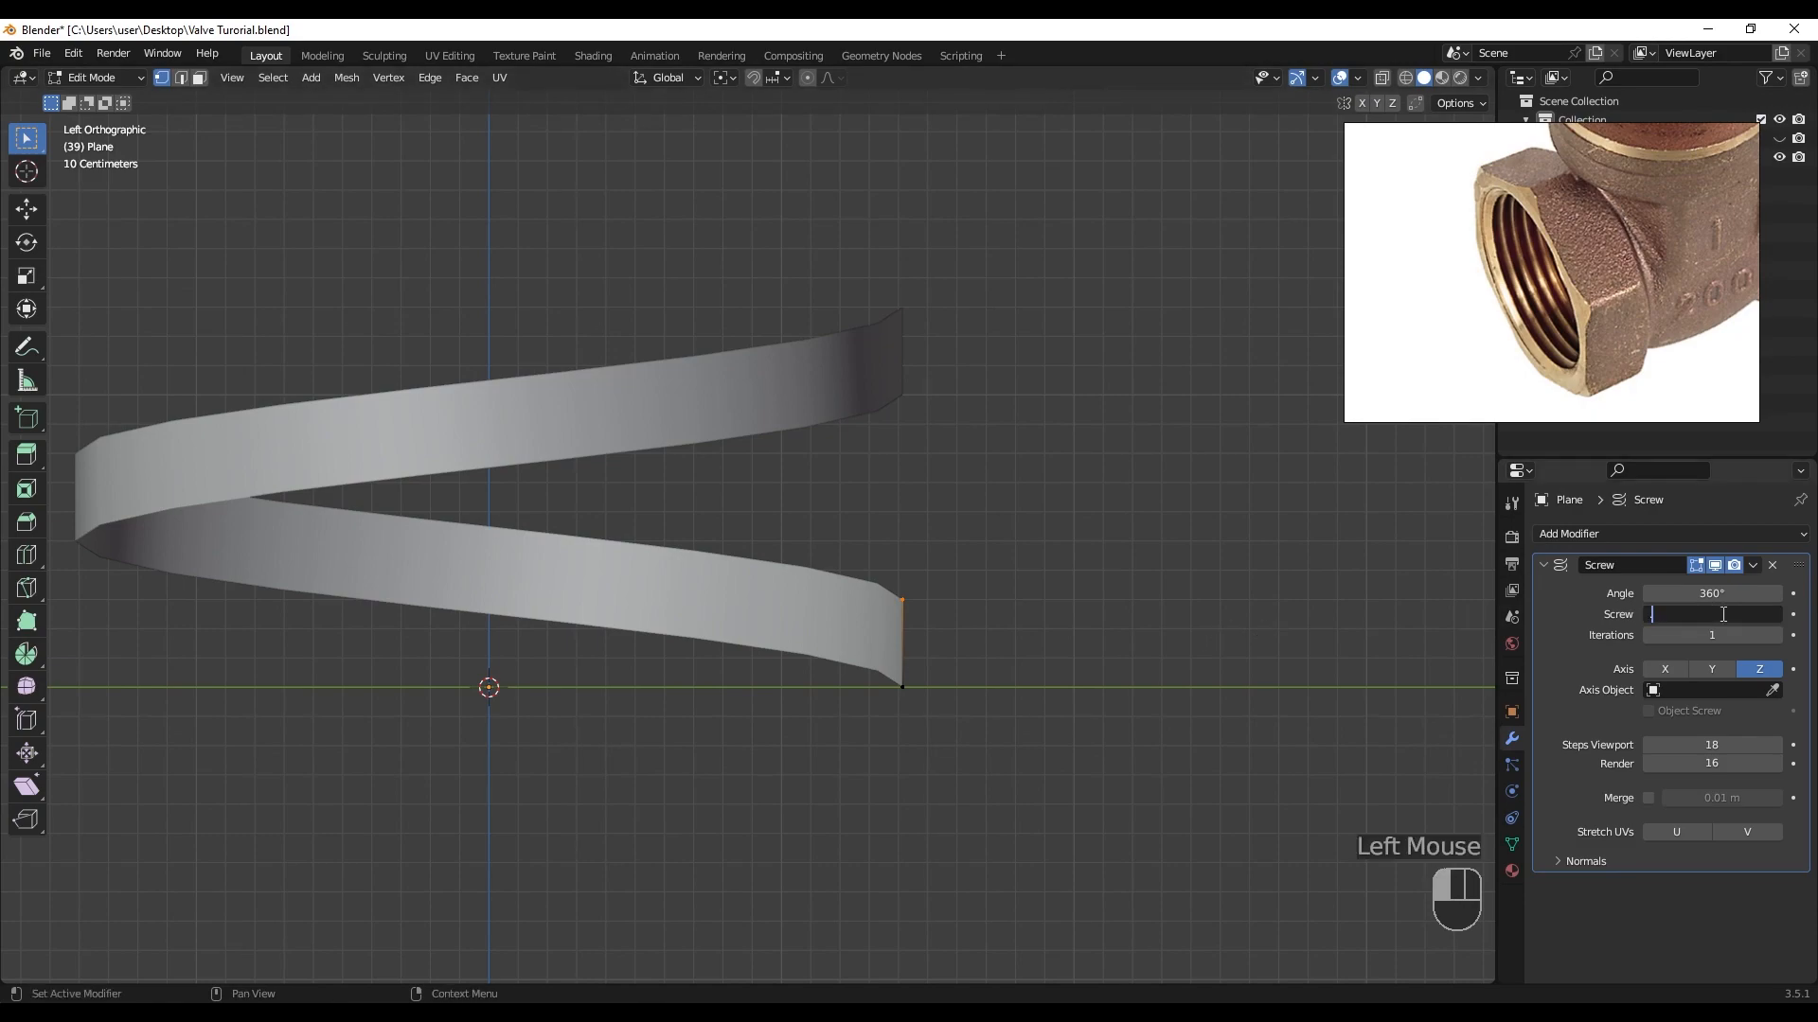
{"action": "type", "text": ".3"}
{"action": "key", "text": "Return"}
- Subdivide the vertical profile edge once to add a vertex at its middle
{"action": "middle_click_drag", "start_coordinate": [1325, 623], "coordinate": [719, 644]}
{"action": "scroll", "coordinate": [784, 688], "scroll_direction": "up", "scroll_amount": 1}
{"action": "scroll", "coordinate": [814, 700], "scroll_direction": "down", "scroll_amount": 1}
{"action": "left_click_drag", "start_coordinate": [669, 608], "coordinate": [791, 824]}
{"action": "scroll", "coordinate": [784, 724], "scroll_direction": "up", "scroll_amount": 2}
{"action": "middle_click_drag", "start_coordinate": [784, 724], "coordinate": [872, 597], "text": "shift"}
{"action": "right_click", "coordinate": [837, 536]}
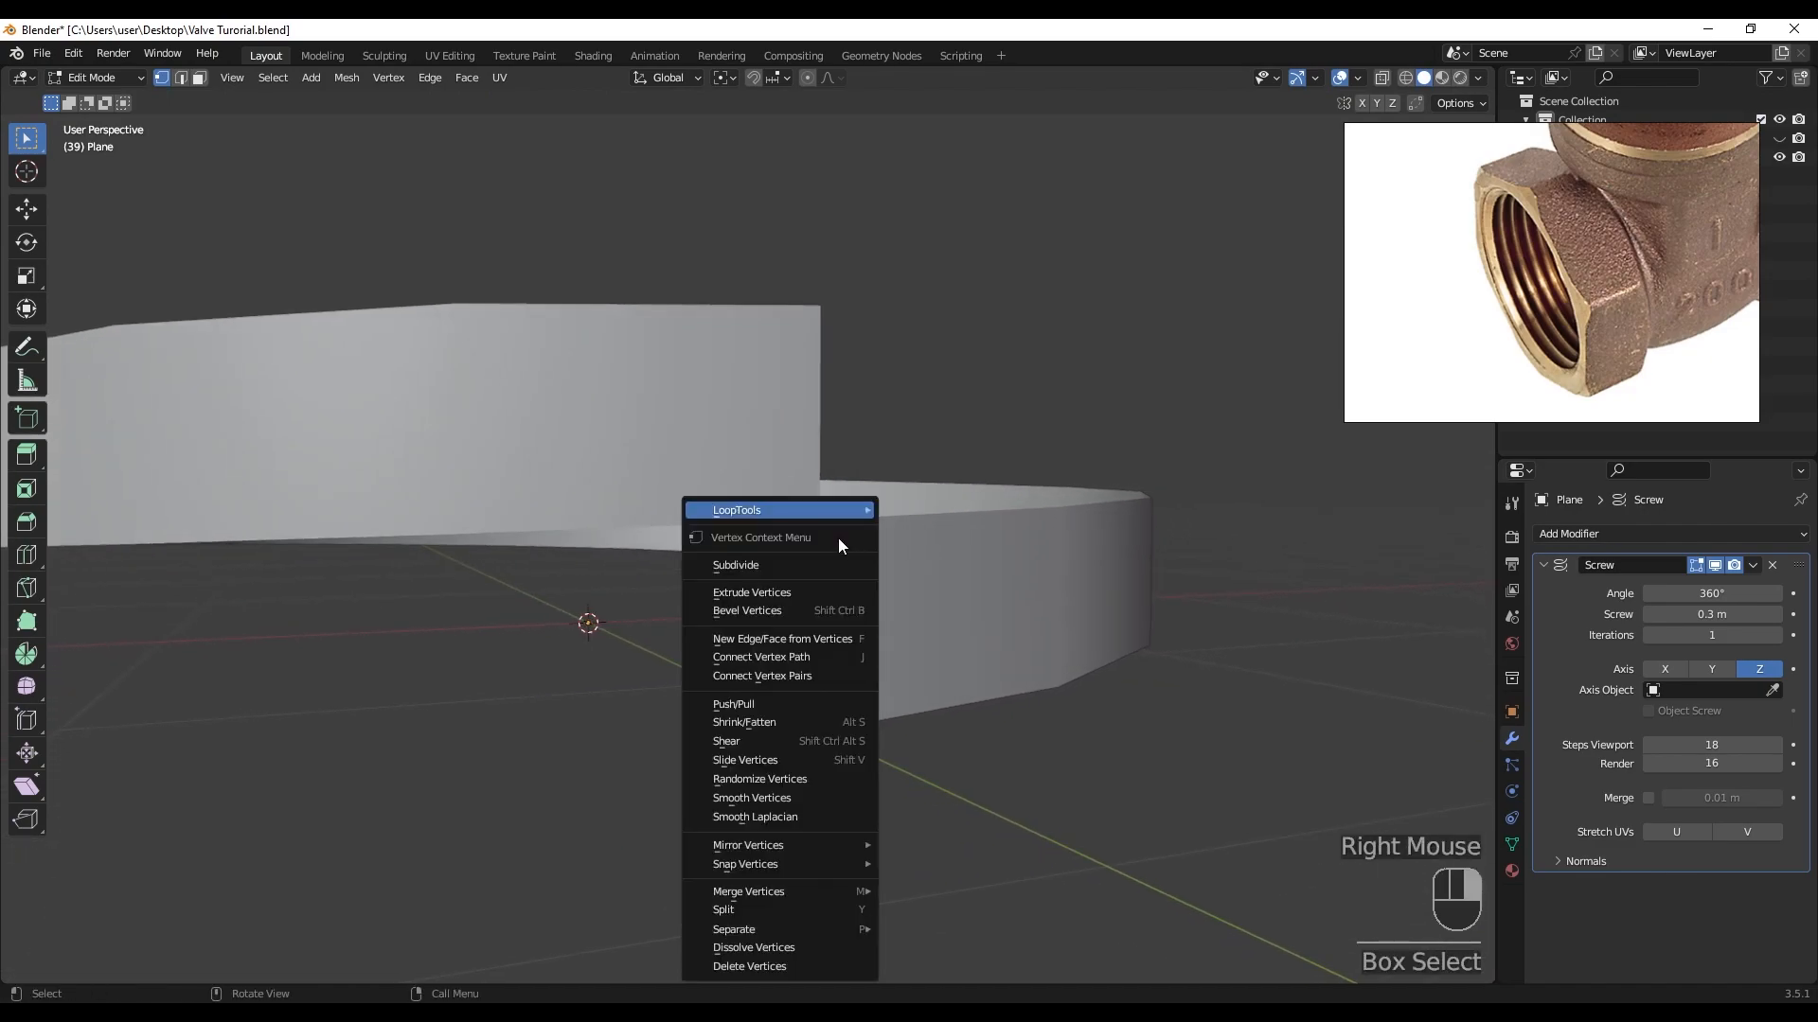
{"action": "left_click", "coordinate": [837, 565]}
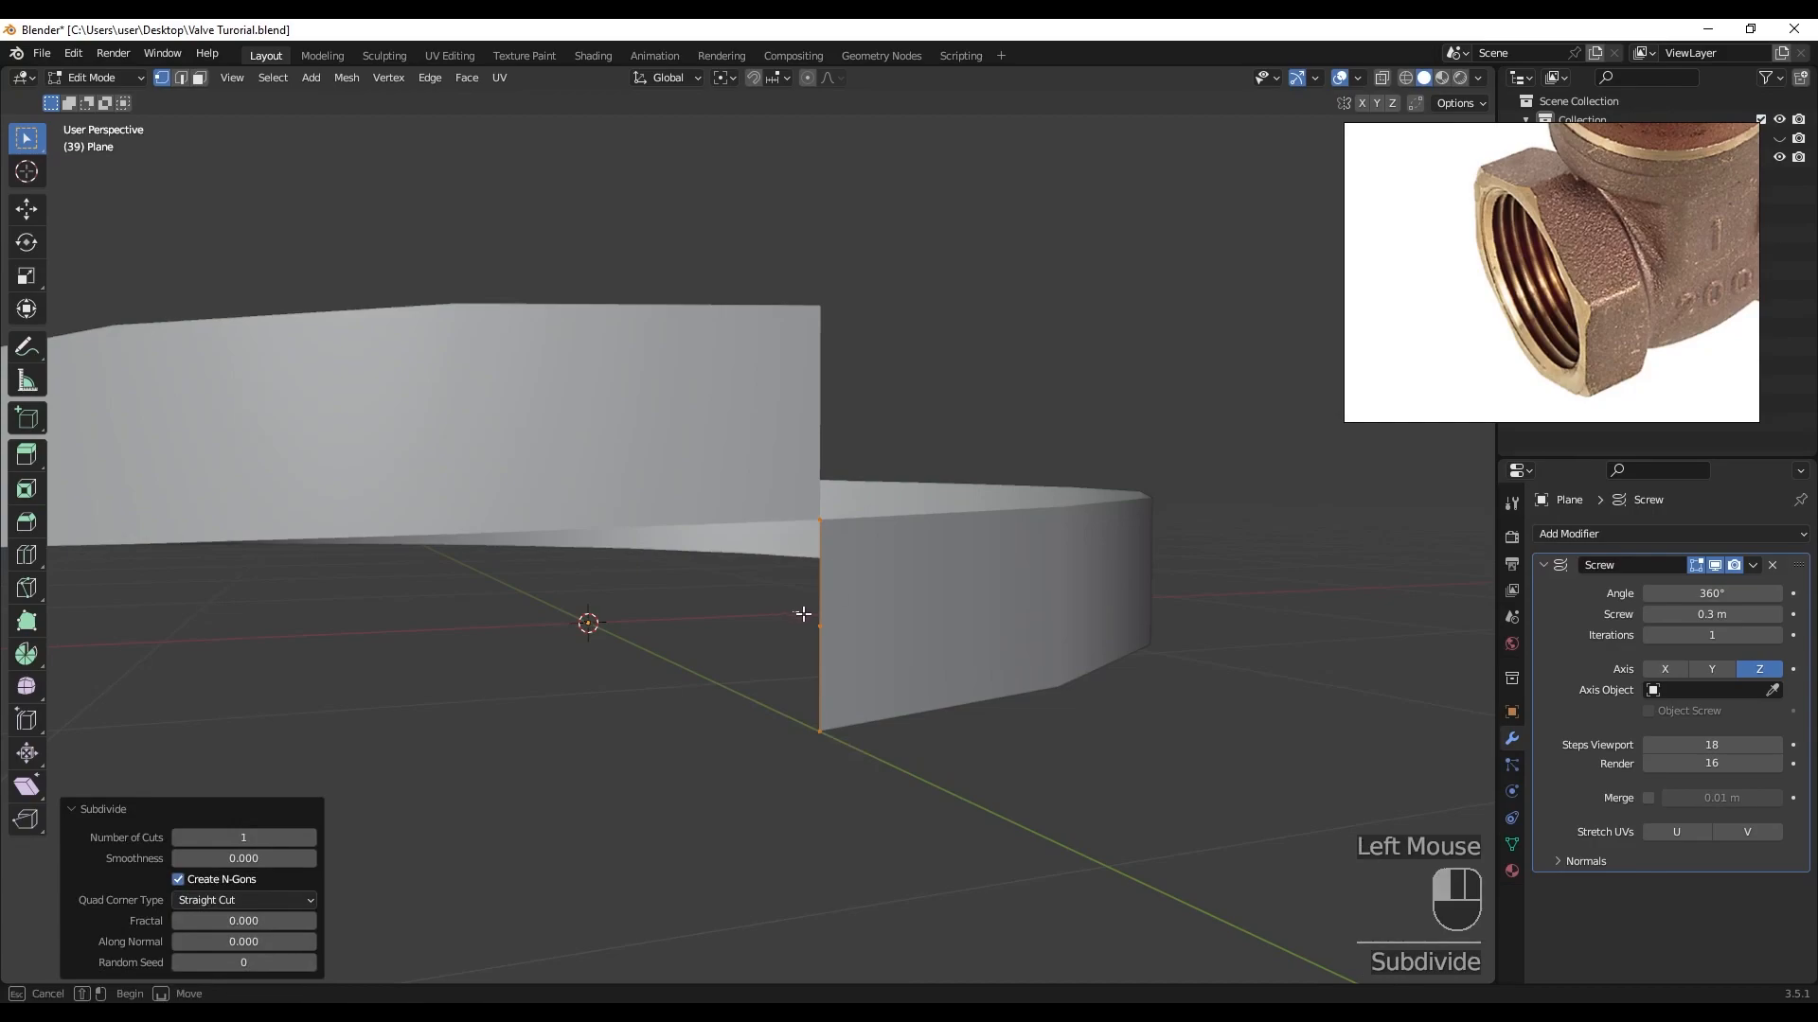
- Move the profile's middle vertex about 0.15 m outward along Y to form a pointed thread
{"action": "left_click", "coordinate": [852, 641]}
{"action": "scroll", "coordinate": [894, 633], "scroll_direction": "down", "scroll_amount": 2}
{"action": "middle_click_drag", "start_coordinate": [894, 632], "coordinate": [991, 596]}
{"action": "scroll", "coordinate": [1059, 606], "scroll_direction": "up", "scroll_amount": 1}
{"action": "key", "text": "g"}
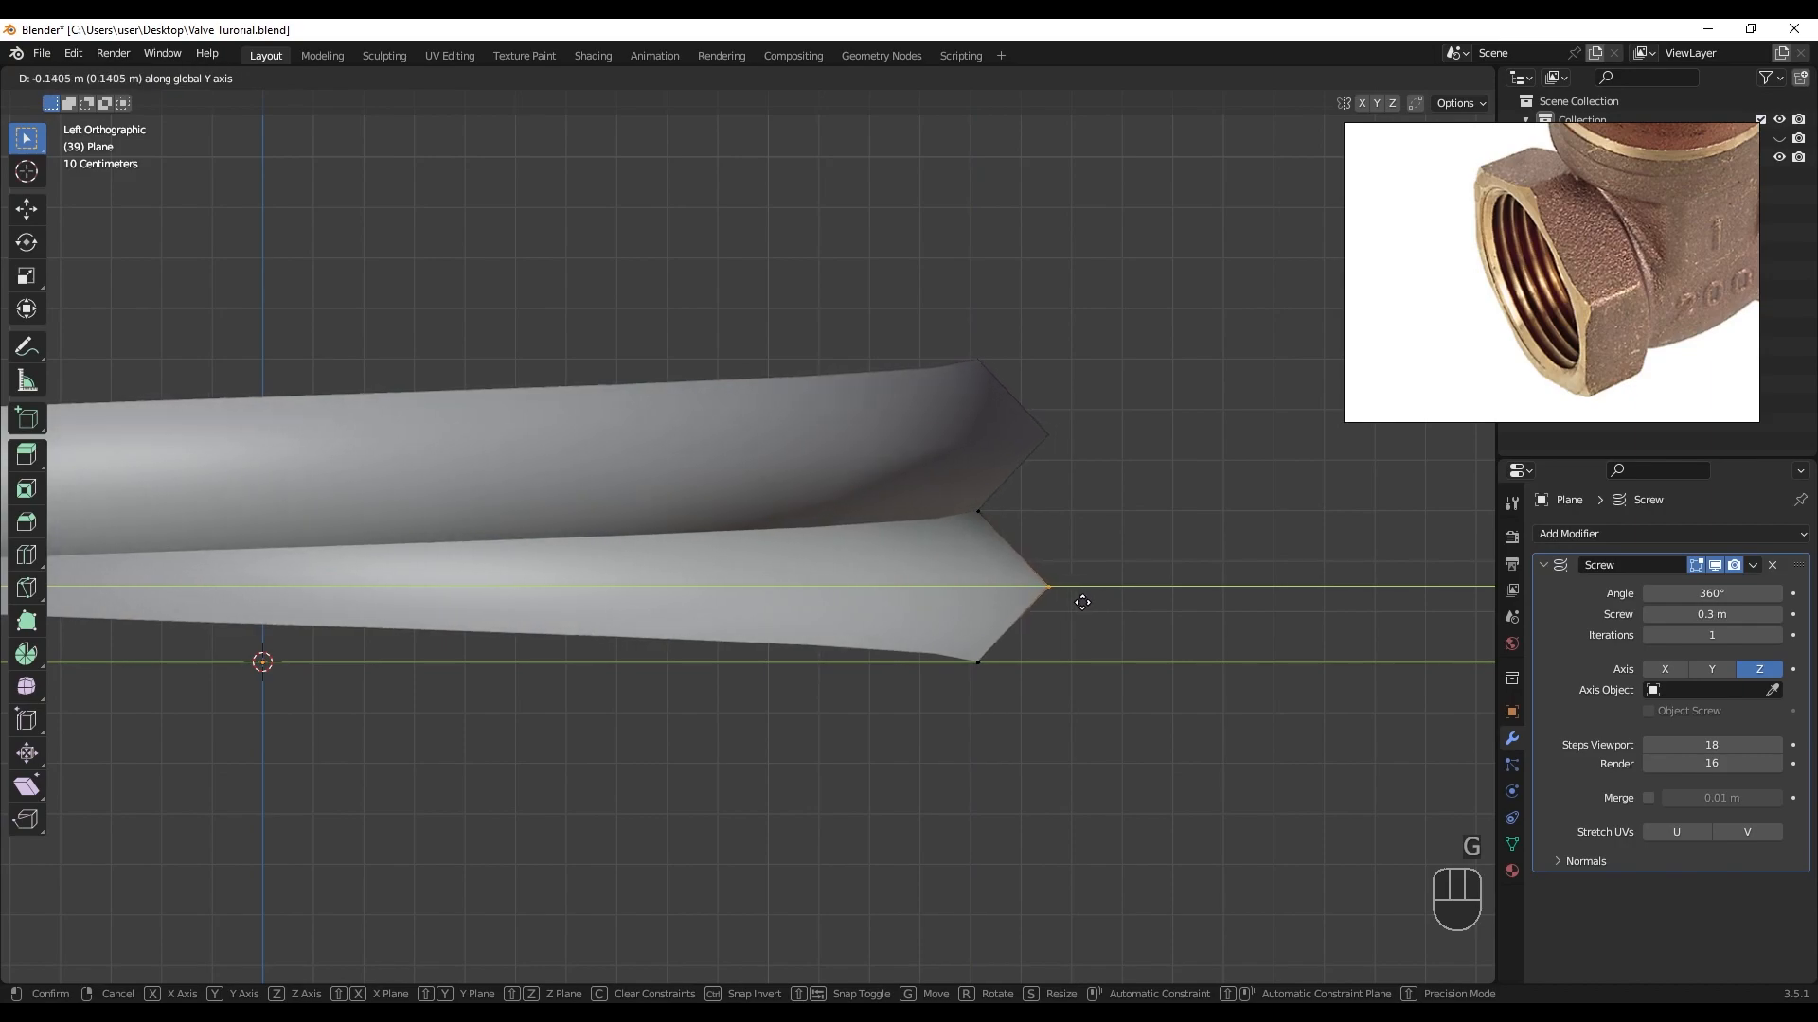
{"action": "left_click", "coordinate": [1084, 602]}
{"action": "scroll", "coordinate": [1084, 602], "scroll_direction": "up", "scroll_amount": 1}
{"action": "middle_click_drag", "start_coordinate": [1084, 602], "coordinate": [1033, 577], "text": "shift"}
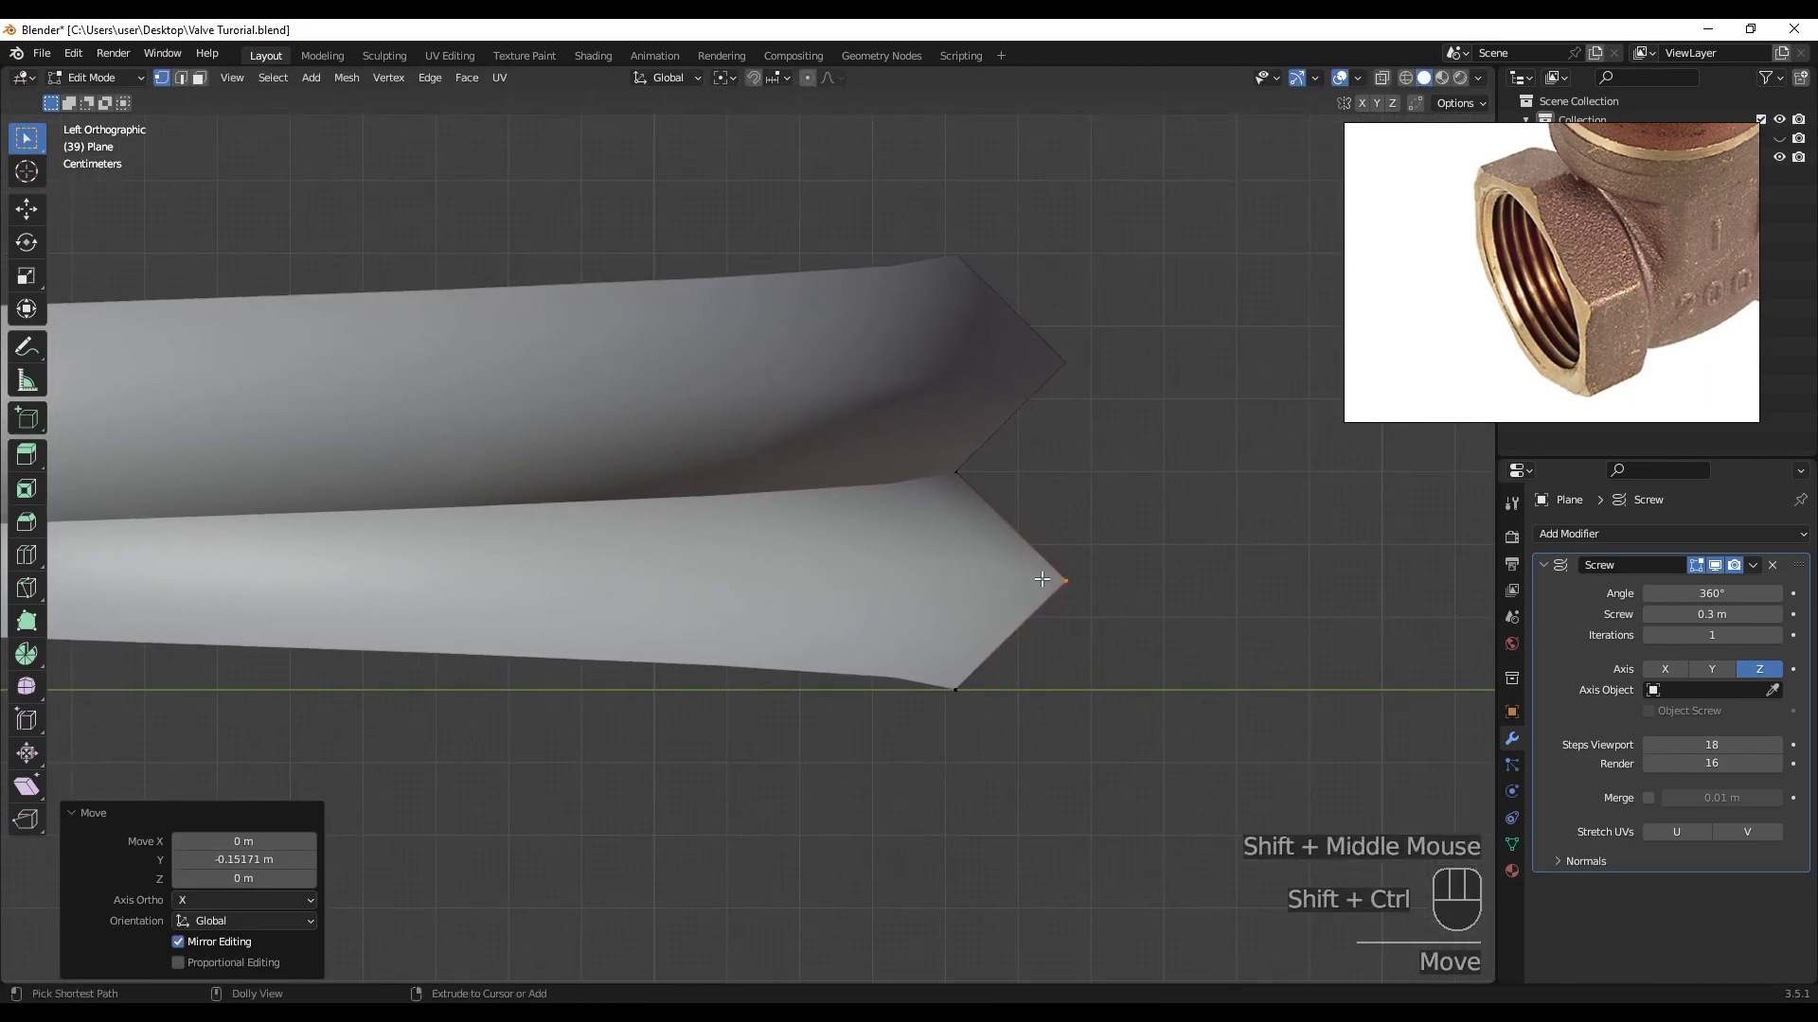
- Bevel the thread's tip vertex with two segments and move the resulting upper and lower vertices about 0.06 m inward along Y
{"action": "key", "text": "ctrl+shift+b"}
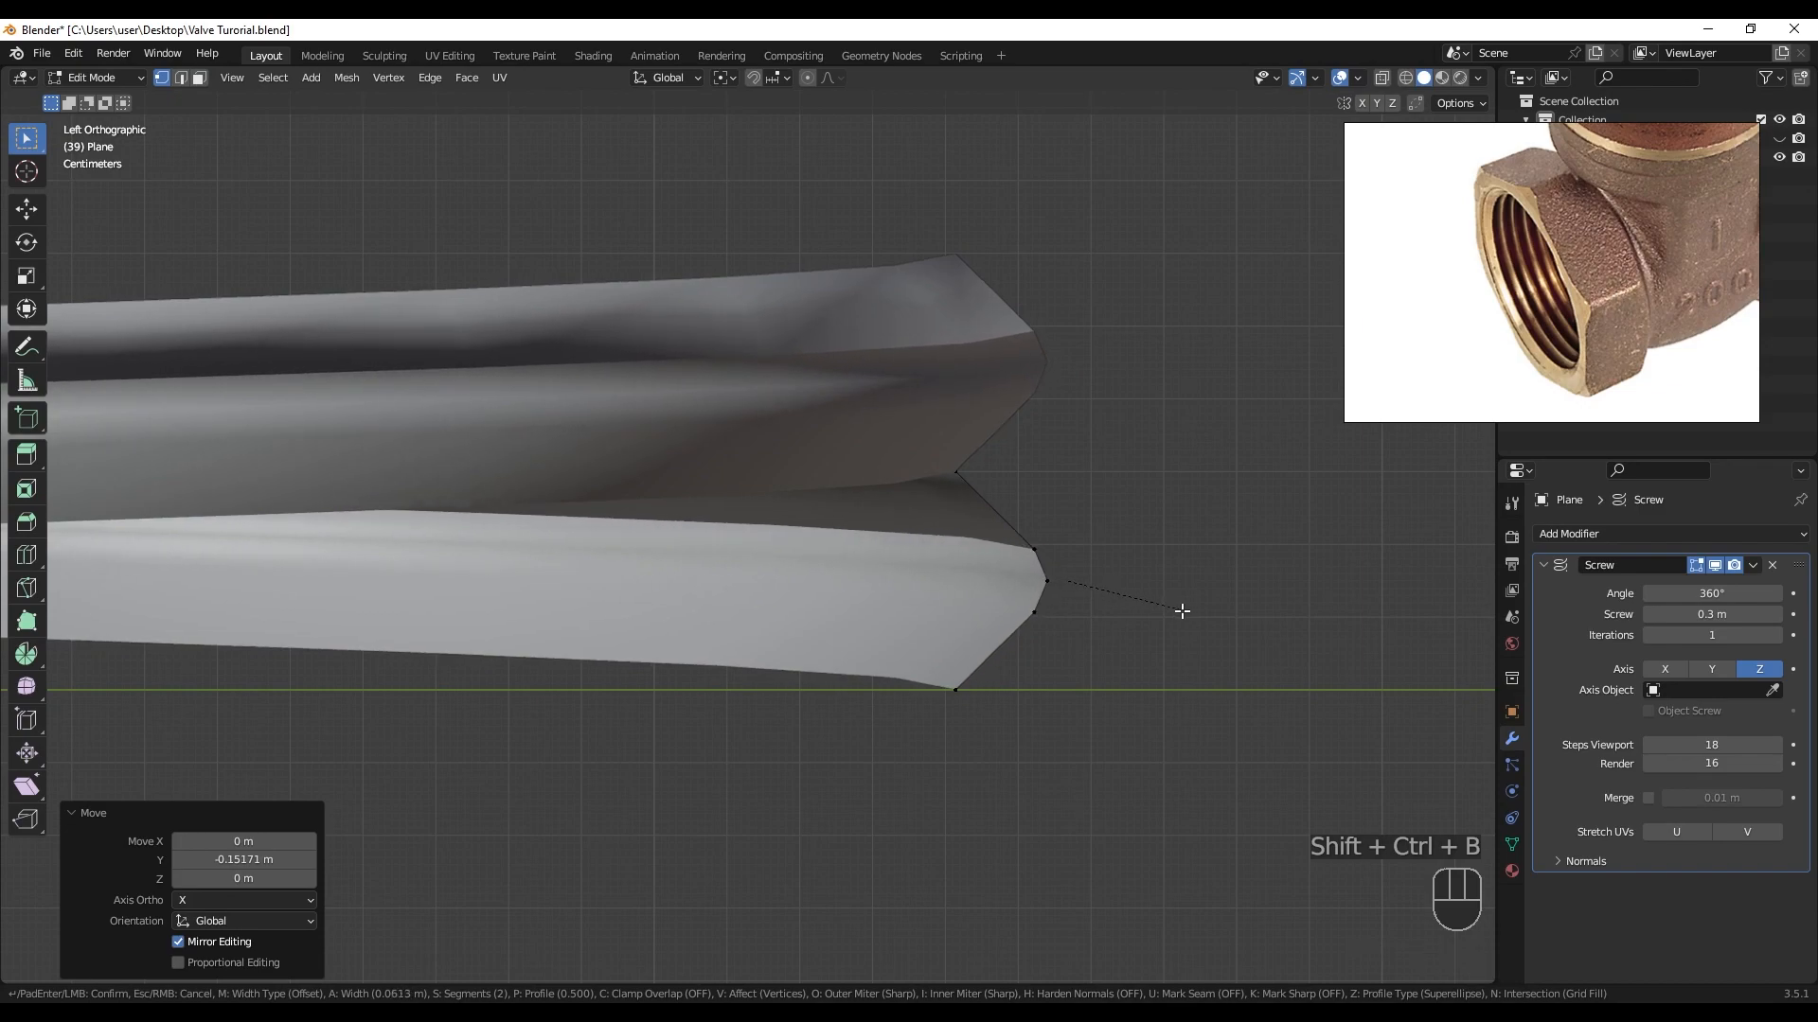
{"action": "left_click", "coordinate": [1173, 612]}
{"action": "left_click", "coordinate": [1053, 536]}
{"action": "left_click", "coordinate": [1067, 608], "text": "shift"}
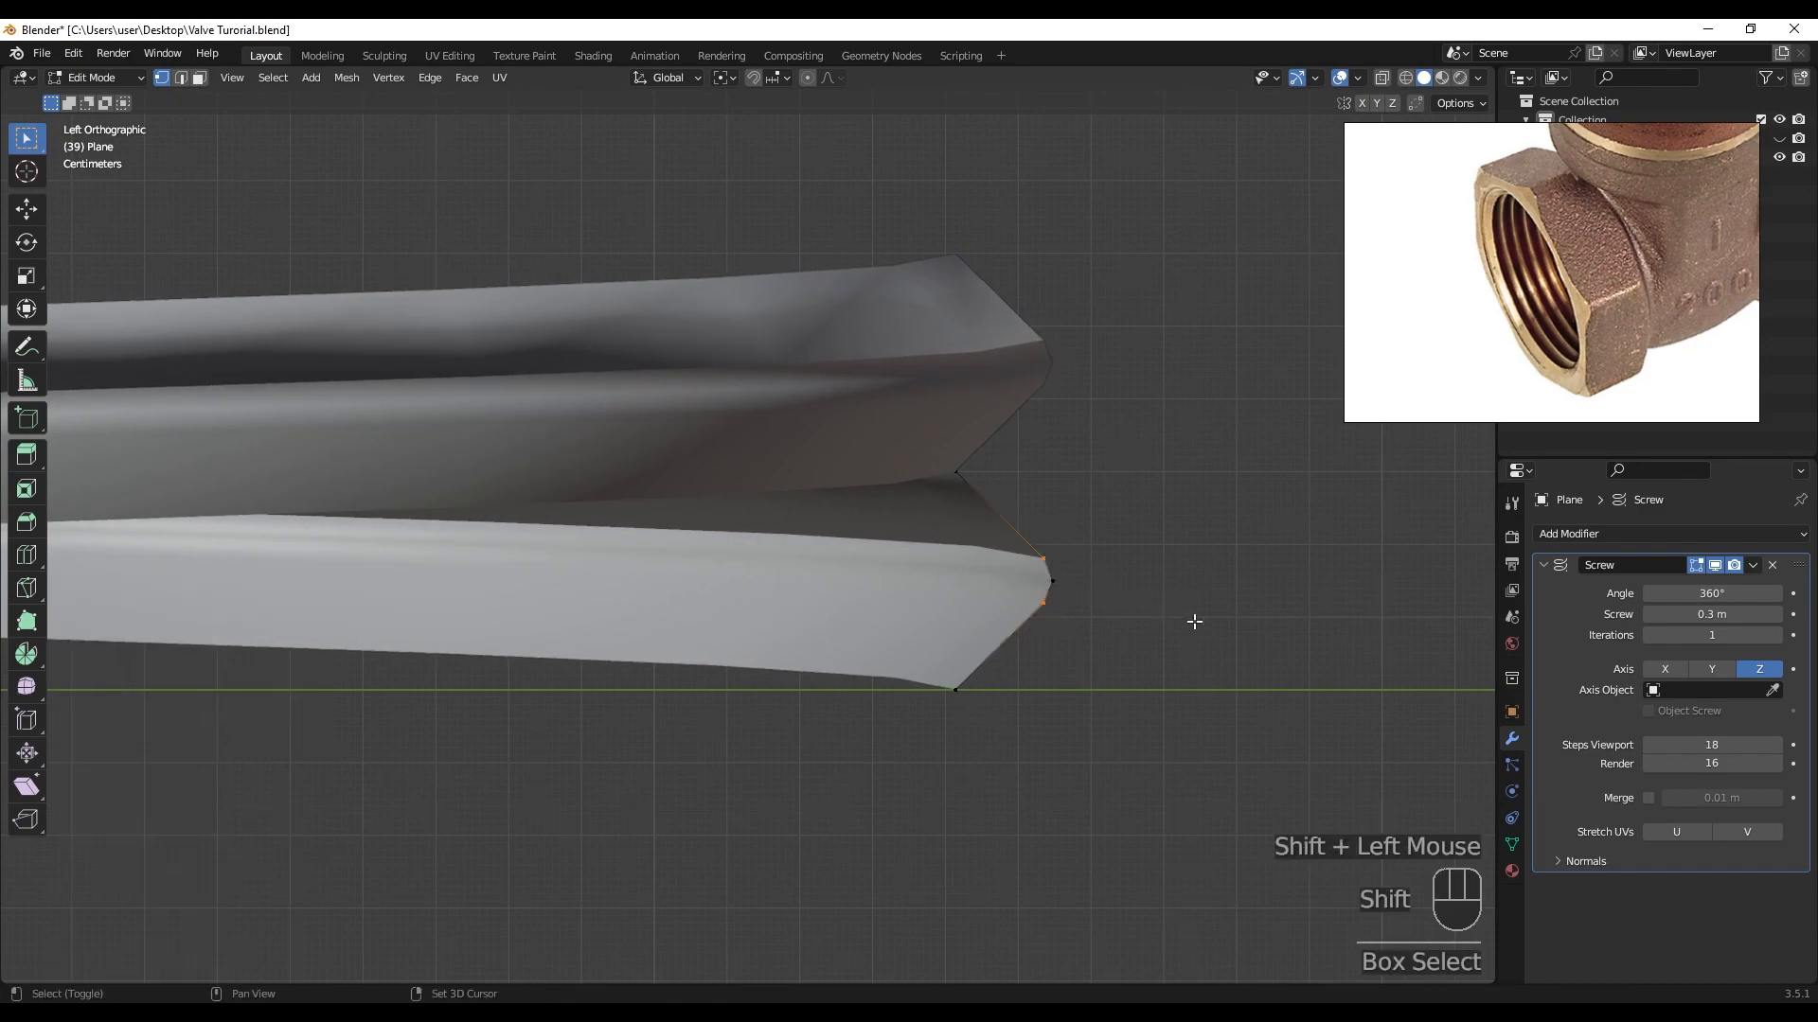
{"action": "key", "text": "g"}
{"action": "left_click", "coordinate": [1138, 627]}
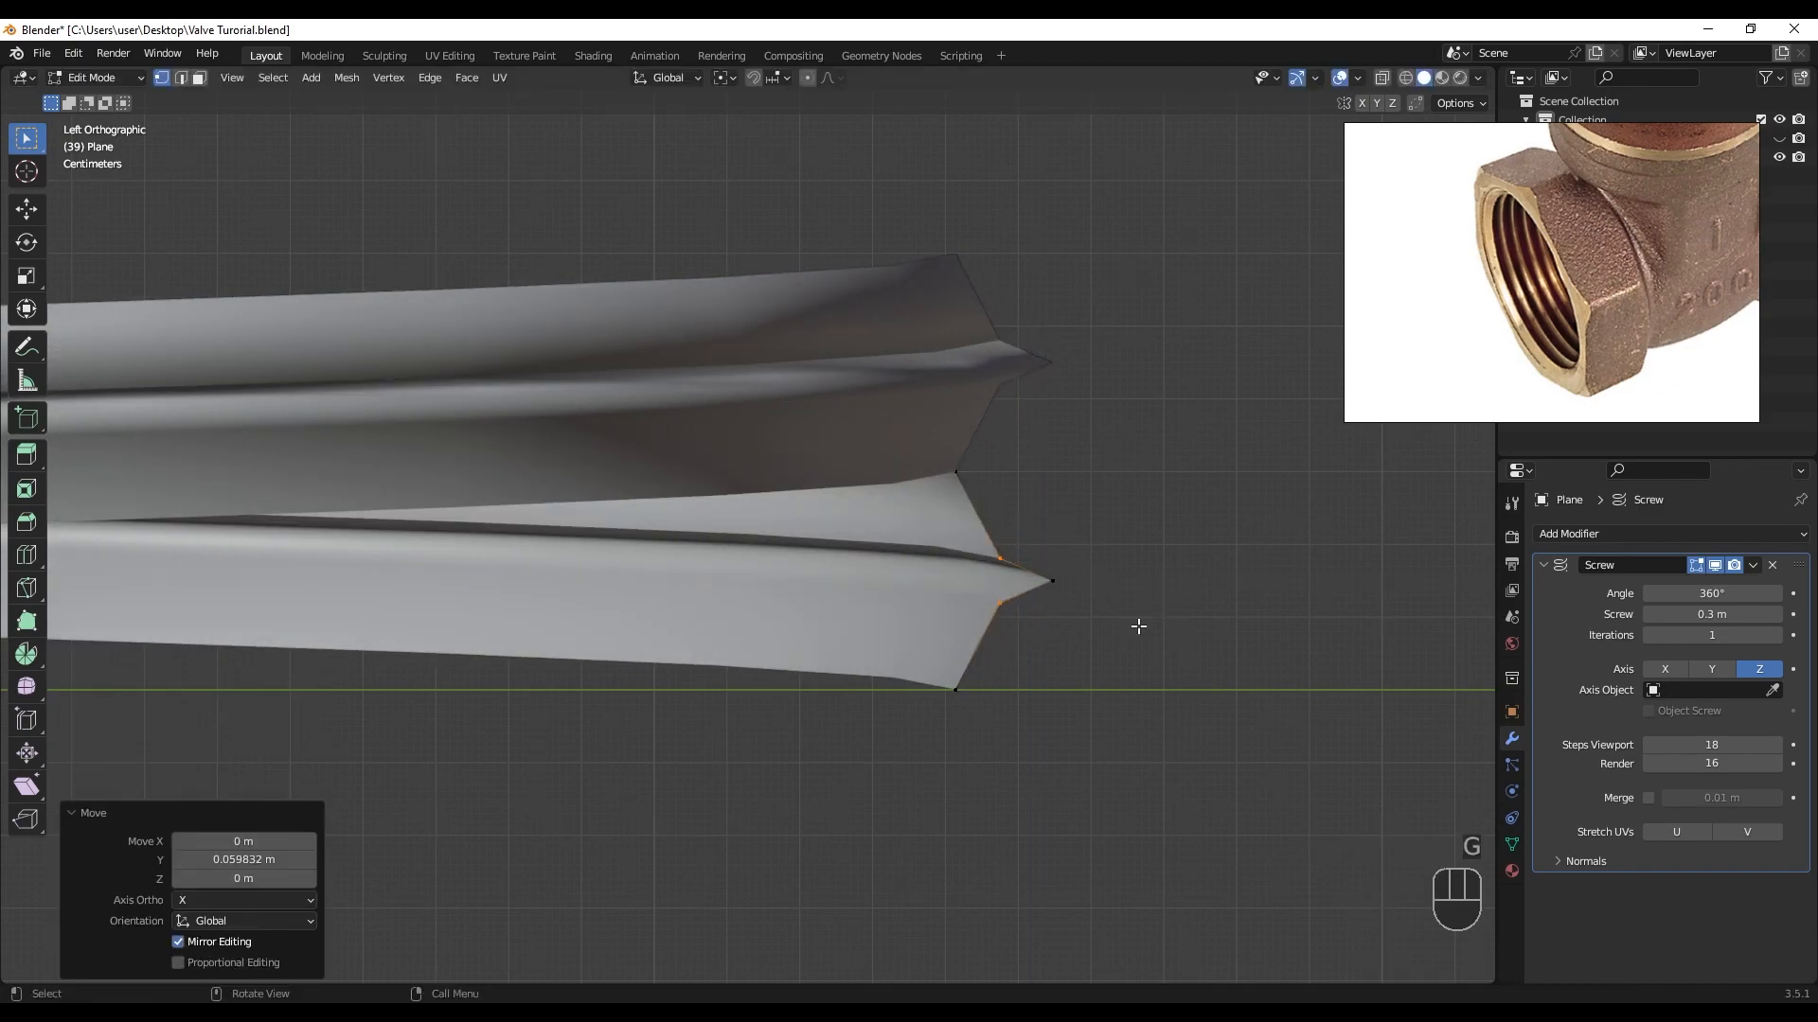
- Scale the profile's two vertices above and below the thread tip by about 1.58 along Z
{"action": "left_click", "coordinate": [1140, 557]}
{"action": "scroll", "coordinate": [1129, 557], "scroll_direction": "down", "scroll_amount": 3}
{"action": "scroll", "coordinate": [897, 557], "scroll_direction": "up", "scroll_amount": 2}
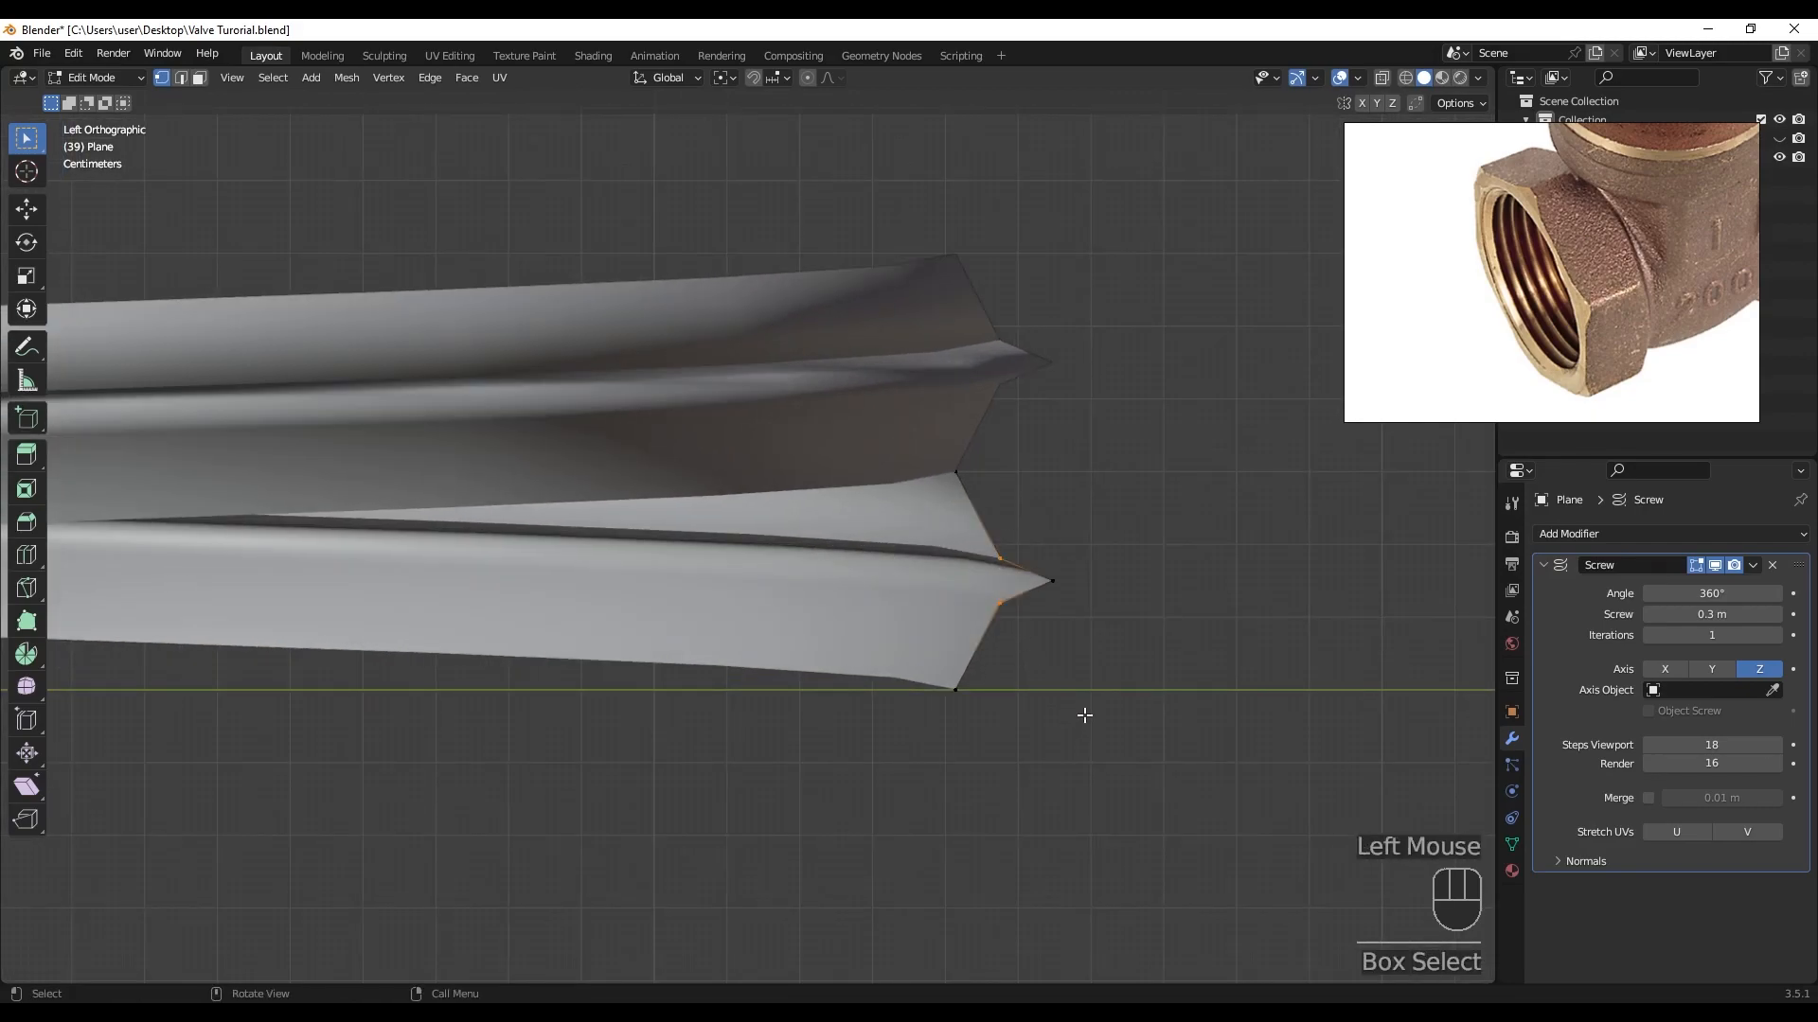
{"action": "key", "text": "s"}
{"action": "key", "text": "z"}
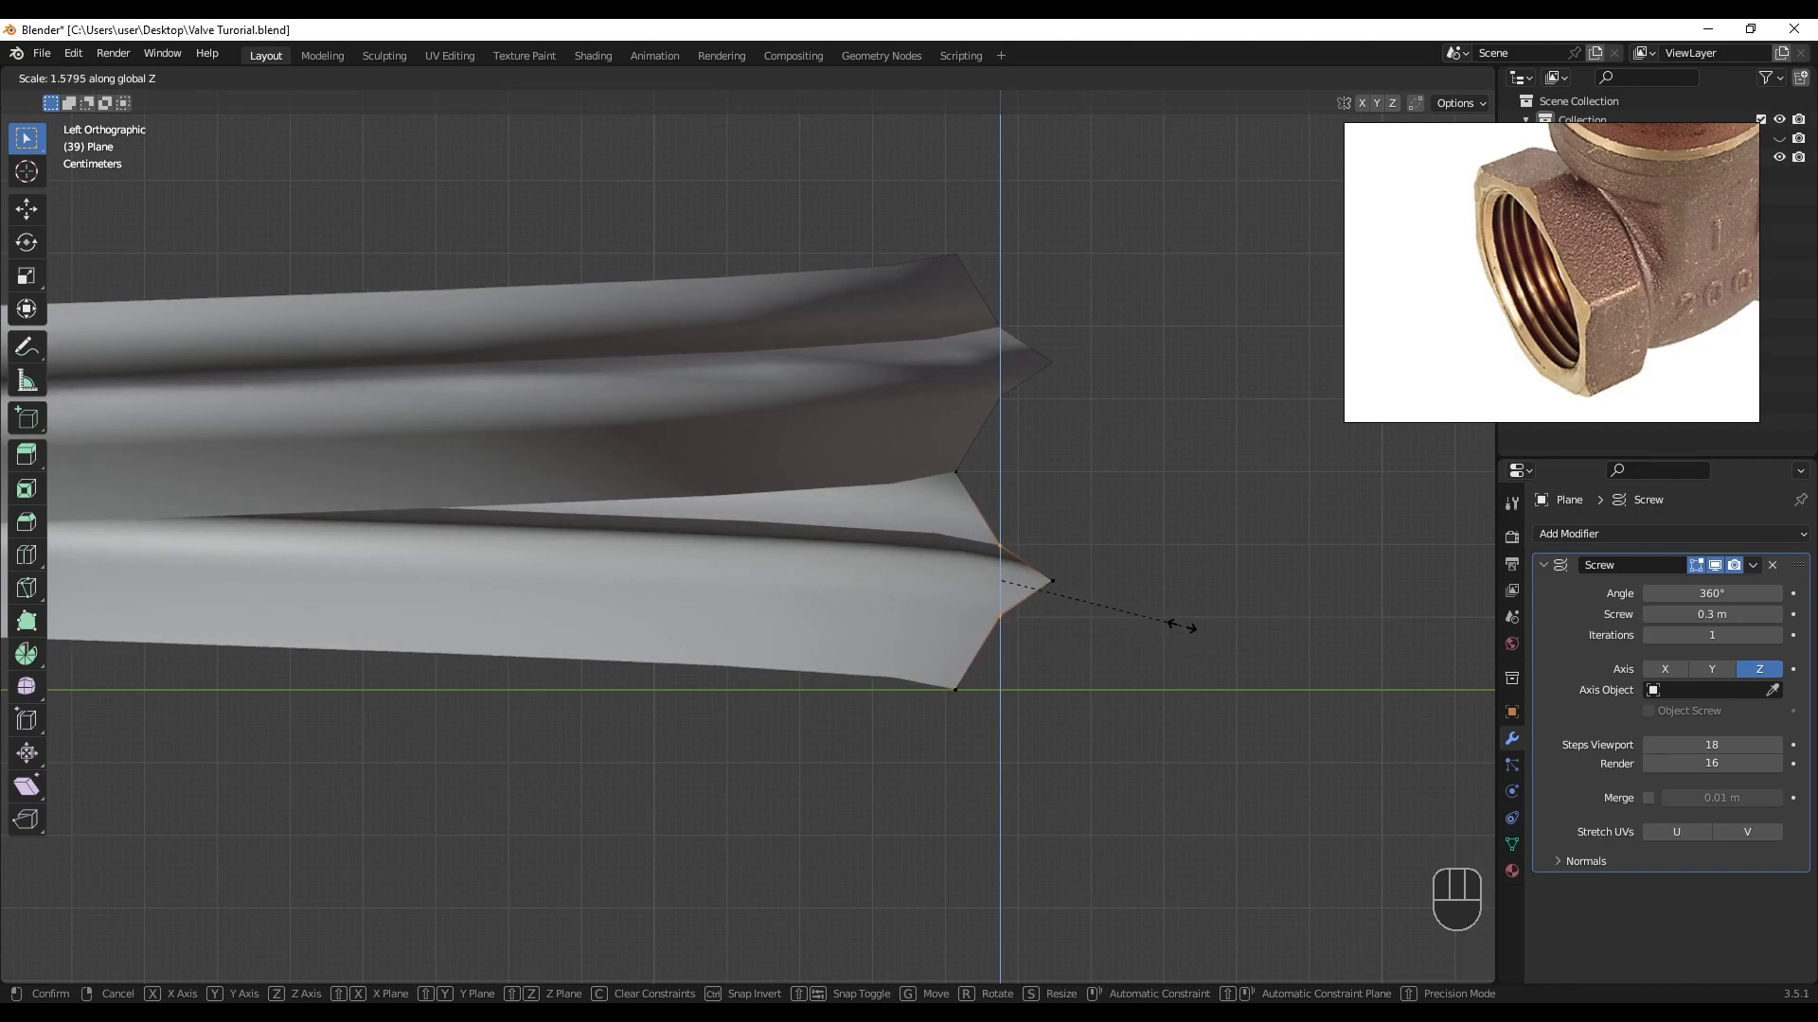
{"action": "left_click", "coordinate": [1182, 626]}
- Increase the Screw modifier's iterations to 6 to lengthen the thread
{"action": "scroll", "coordinate": [1182, 626], "scroll_direction": "down", "scroll_amount": 2}
{"action": "middle_click_drag", "start_coordinate": [1089, 587], "coordinate": [883, 542]}
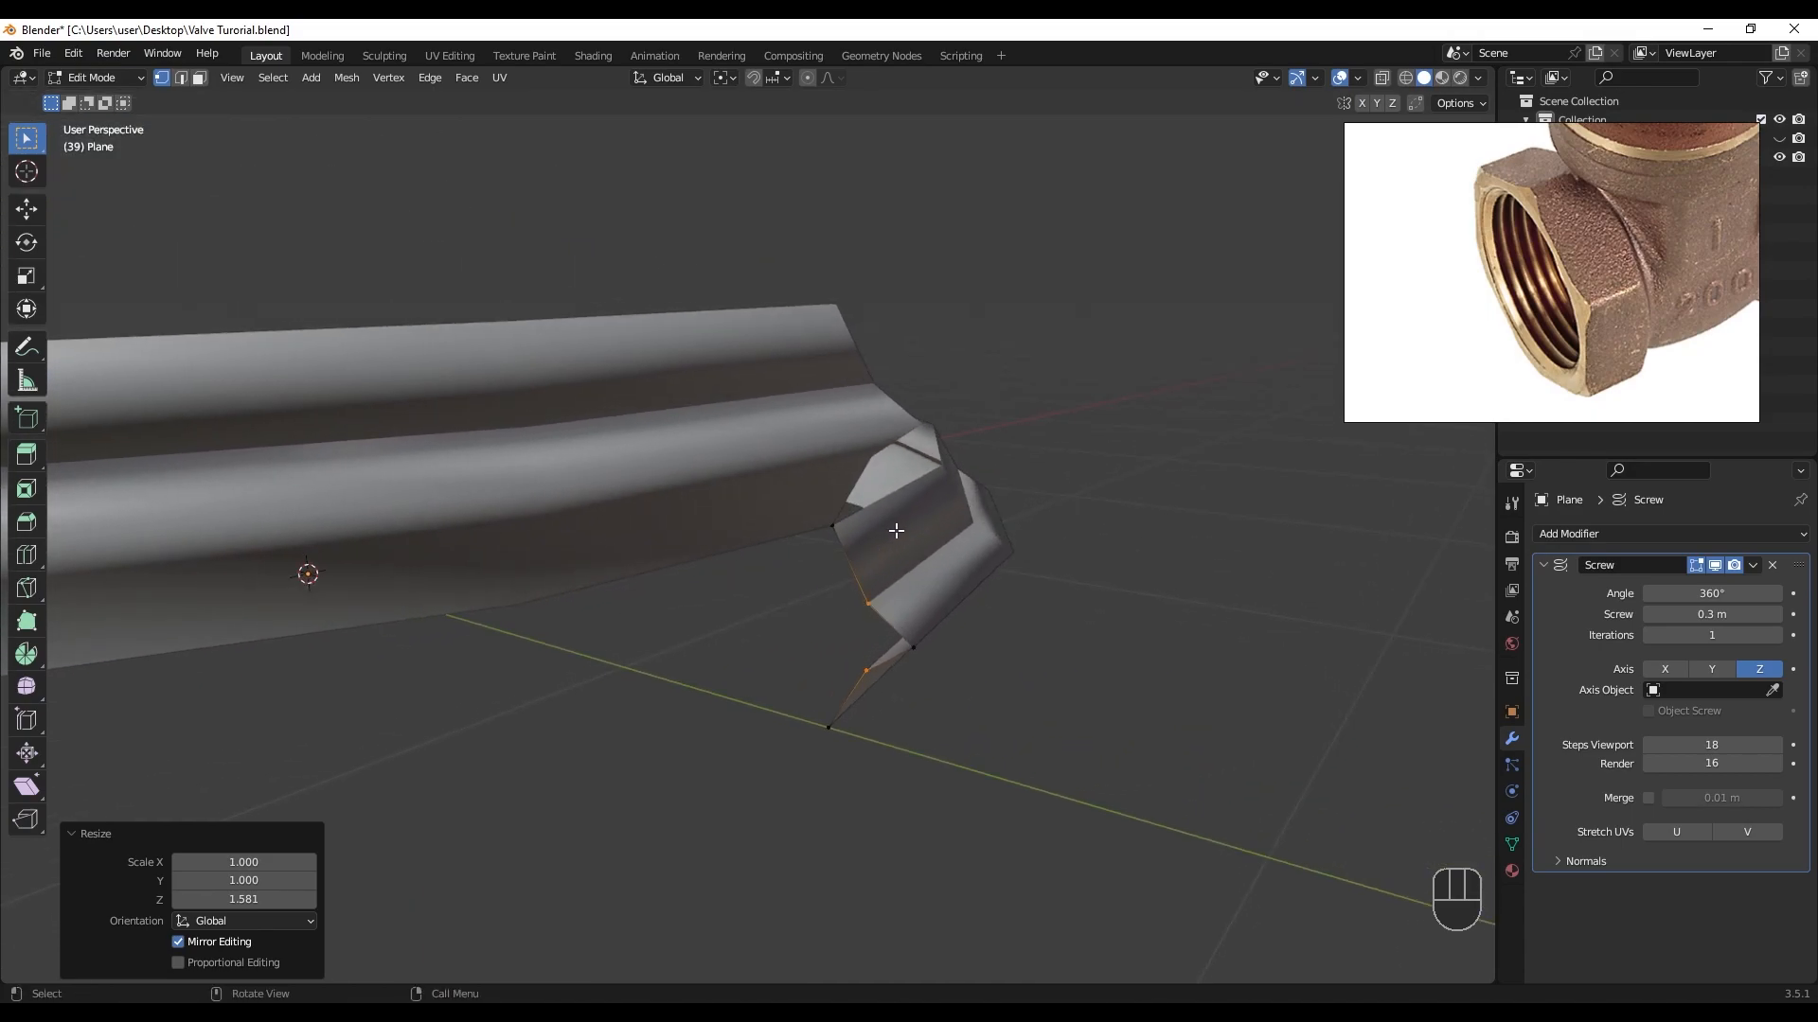
{"action": "scroll", "coordinate": [898, 546], "scroll_direction": "down", "scroll_amount": 3}
{"action": "mouse_move", "coordinate": [900, 577]}
{"action": "middle_mouse_down", "text": "shift"}
{"action": "mouse_move", "coordinate": [890, 596]}
{"action": "mouse_move", "coordinate": [897, 559]}
{"action": "mouse_move", "coordinate": [875, 579]}
{"action": "middle_mouse_up", "text": "shift"}
{"action": "scroll", "coordinate": [897, 558], "scroll_direction": "down", "scroll_amount": 1}
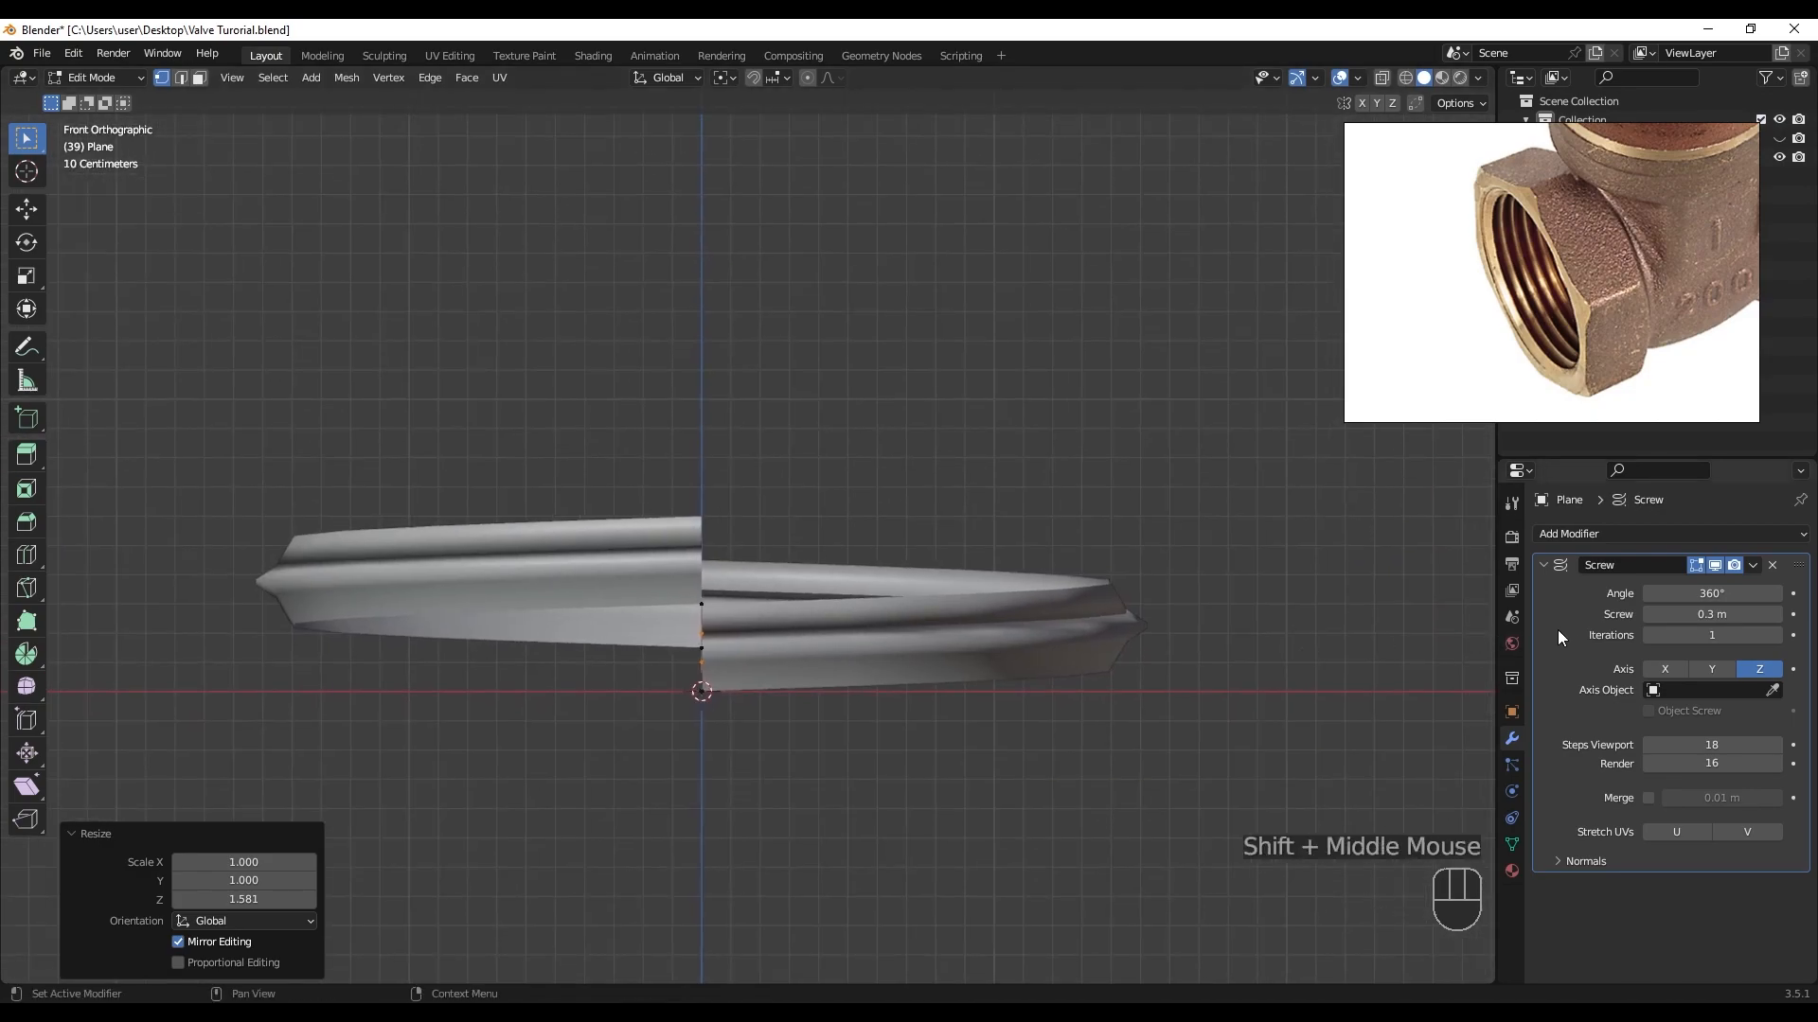
{"action": "left_click", "coordinate": [1778, 635]}
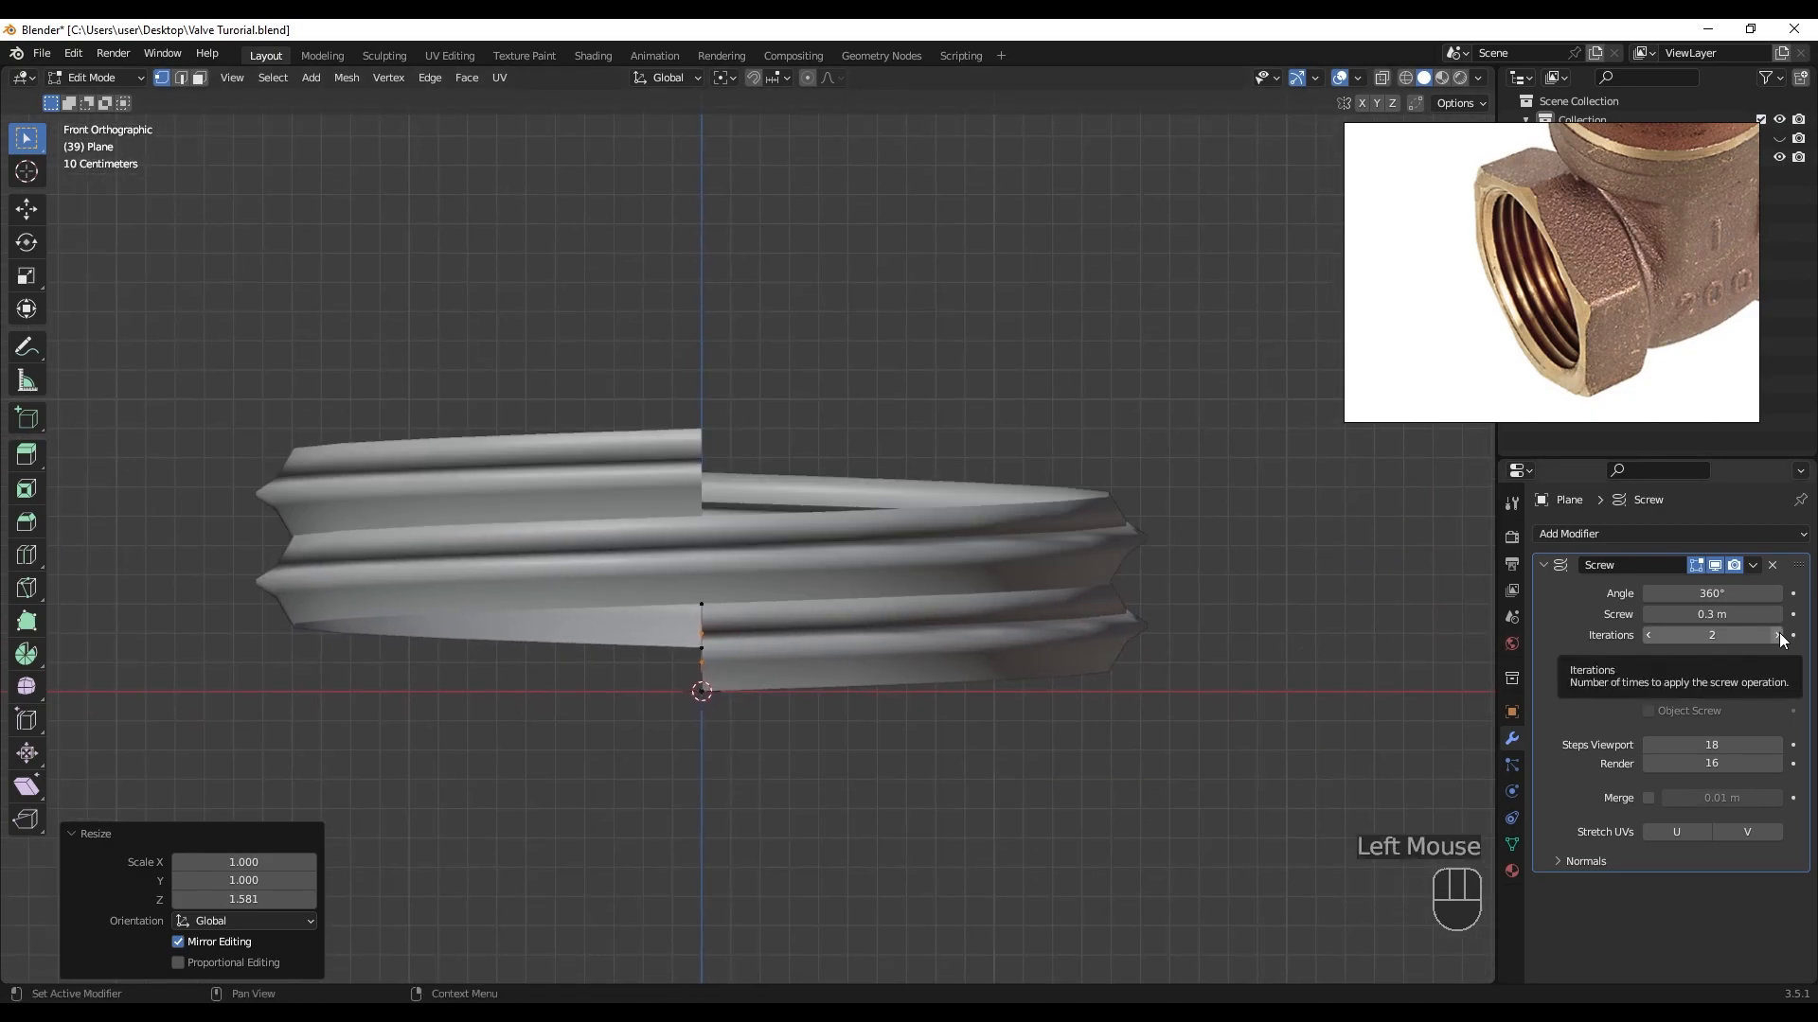
{"action": "left_click", "coordinate": [1778, 635]}
{"action": "left_click", "coordinate": [1778, 635]}
{"action": "left_click", "coordinate": [1778, 635]}
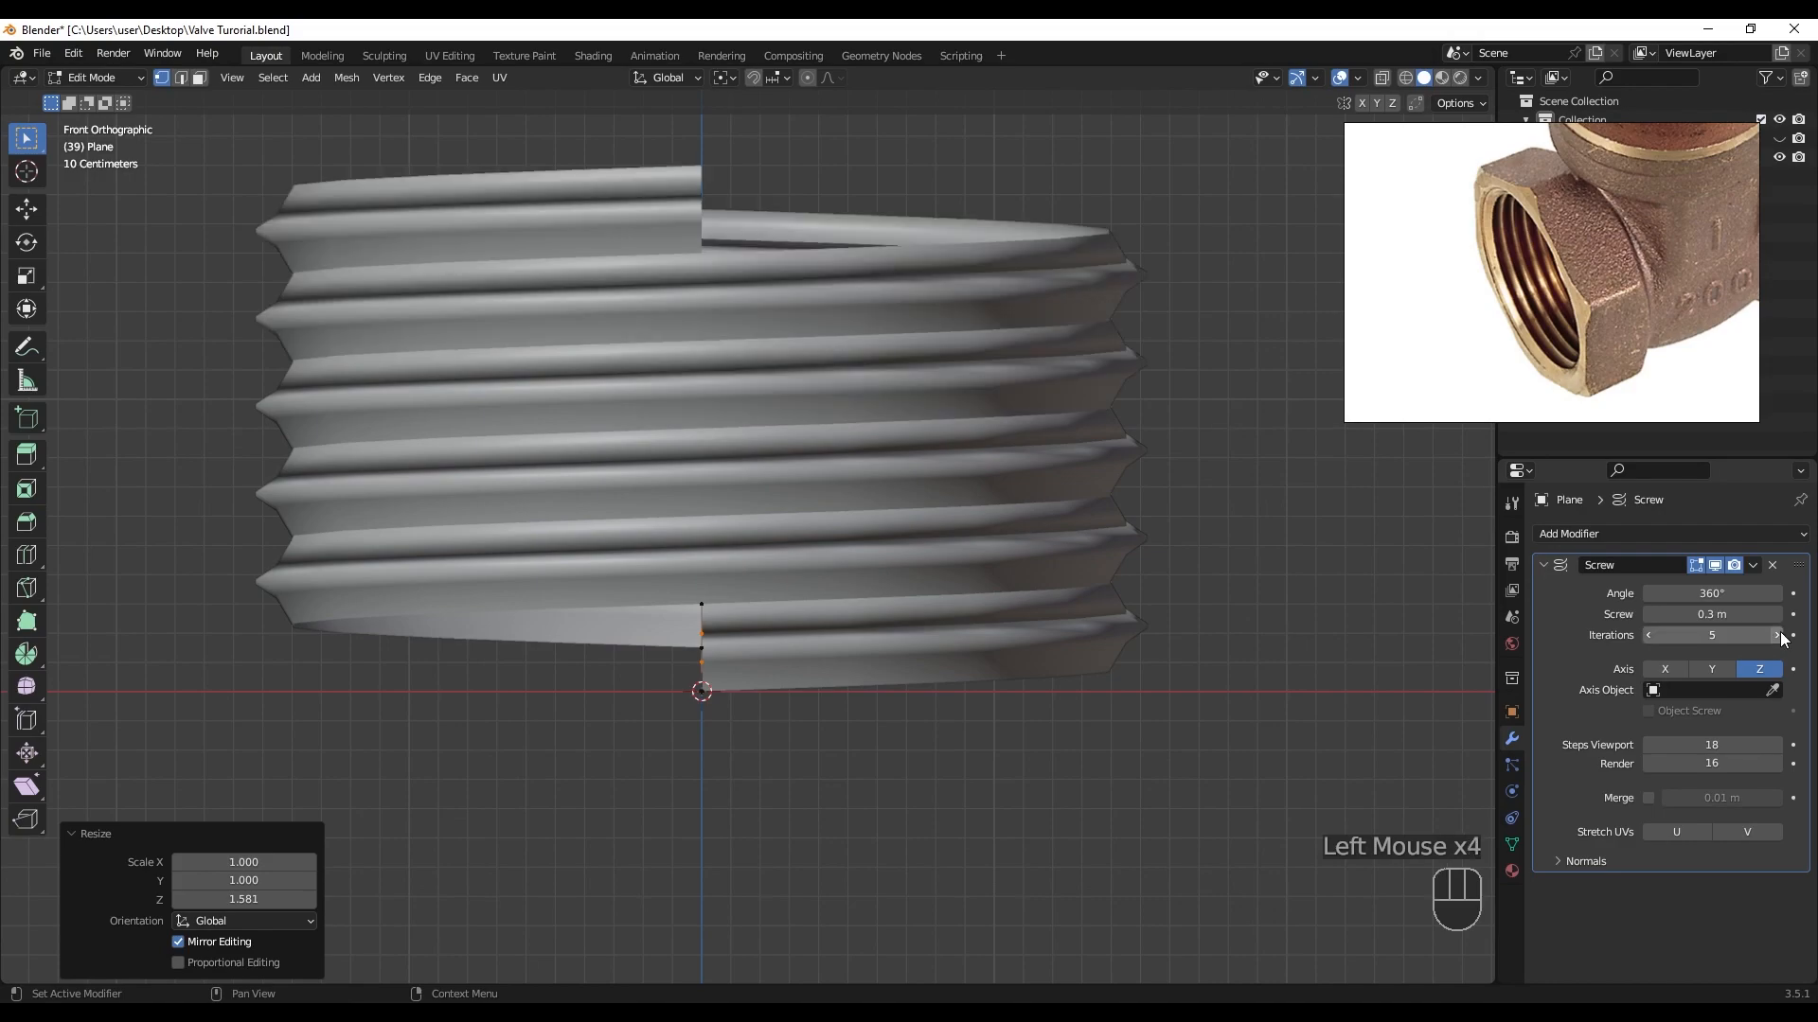
{"action": "scroll", "coordinate": [947, 568], "scroll_direction": "down", "scroll_amount": 2}
{"action": "middle_click_drag", "start_coordinate": [947, 568], "coordinate": [921, 616], "text": "shift"}
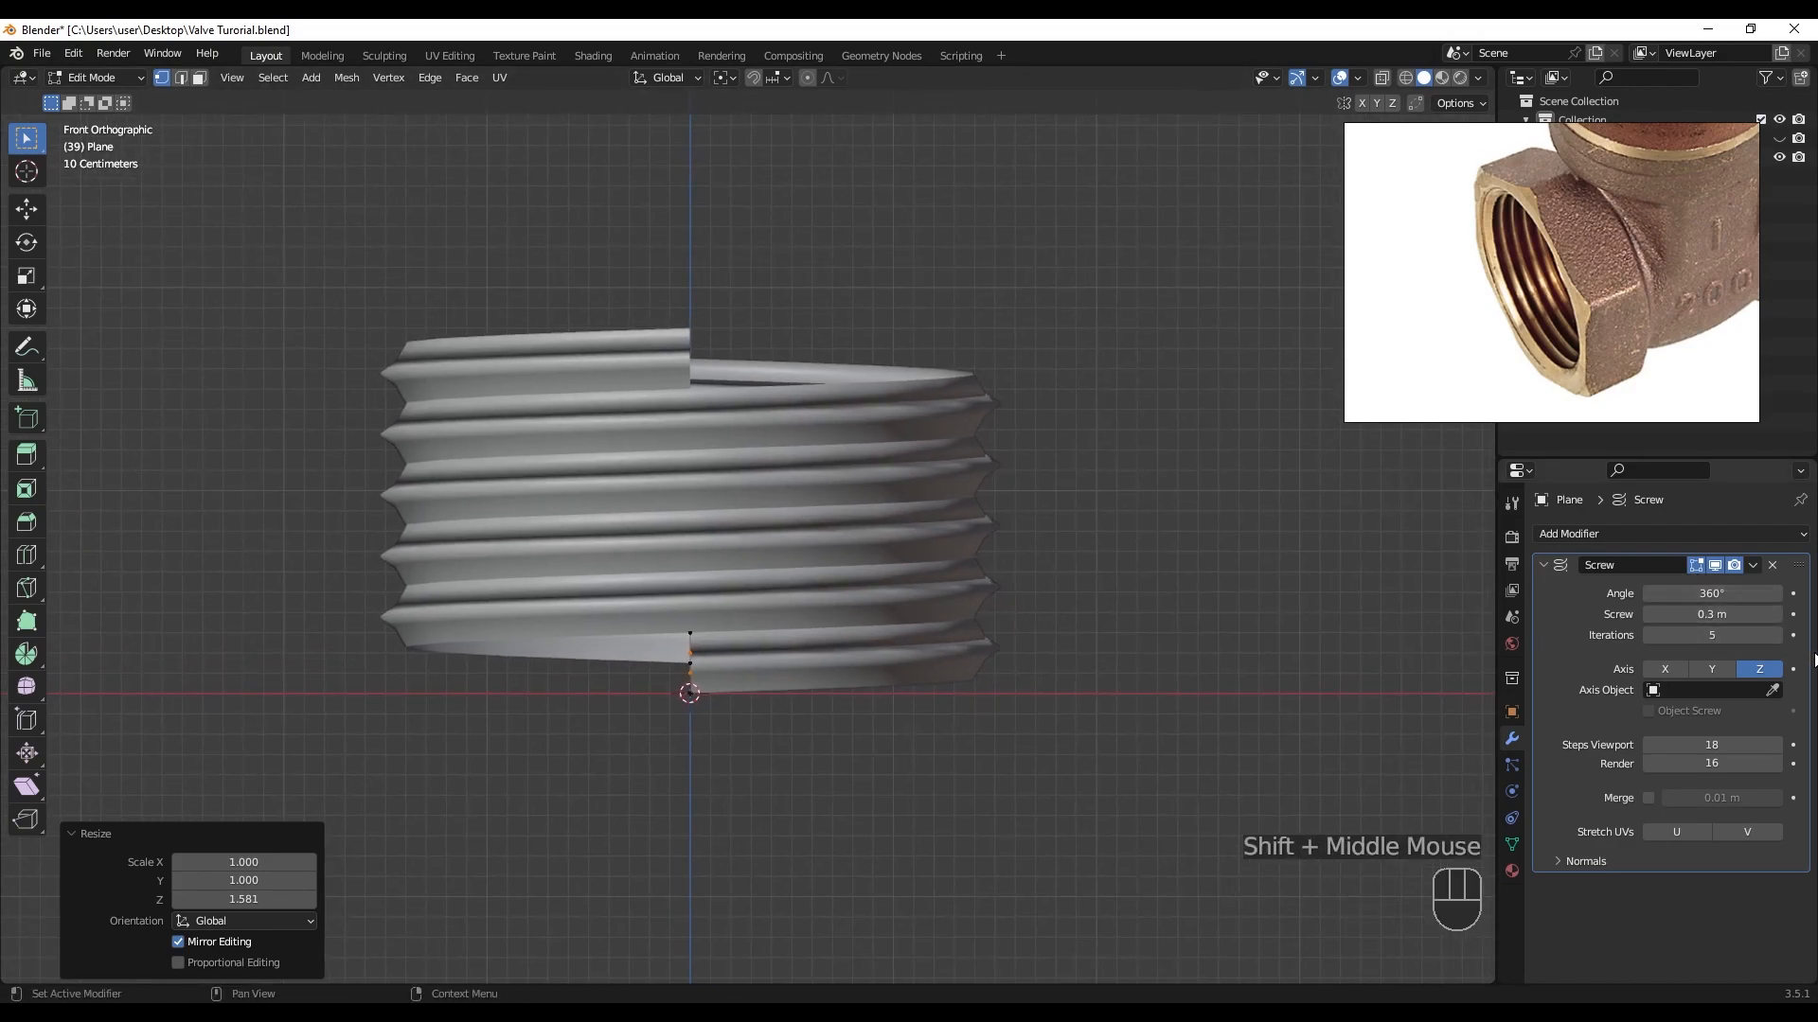
{"action": "left_click", "coordinate": [1778, 635]}
{"action": "scroll", "coordinate": [833, 568], "scroll_direction": "down", "scroll_amount": 2}
{"action": "middle_click_drag", "start_coordinate": [833, 568], "coordinate": [753, 579]}
{"action": "scroll", "coordinate": [770, 502], "scroll_direction": "up", "scroll_amount": 2}
{"action": "middle_click_drag", "start_coordinate": [770, 499], "coordinate": [738, 545], "text": "shift"}
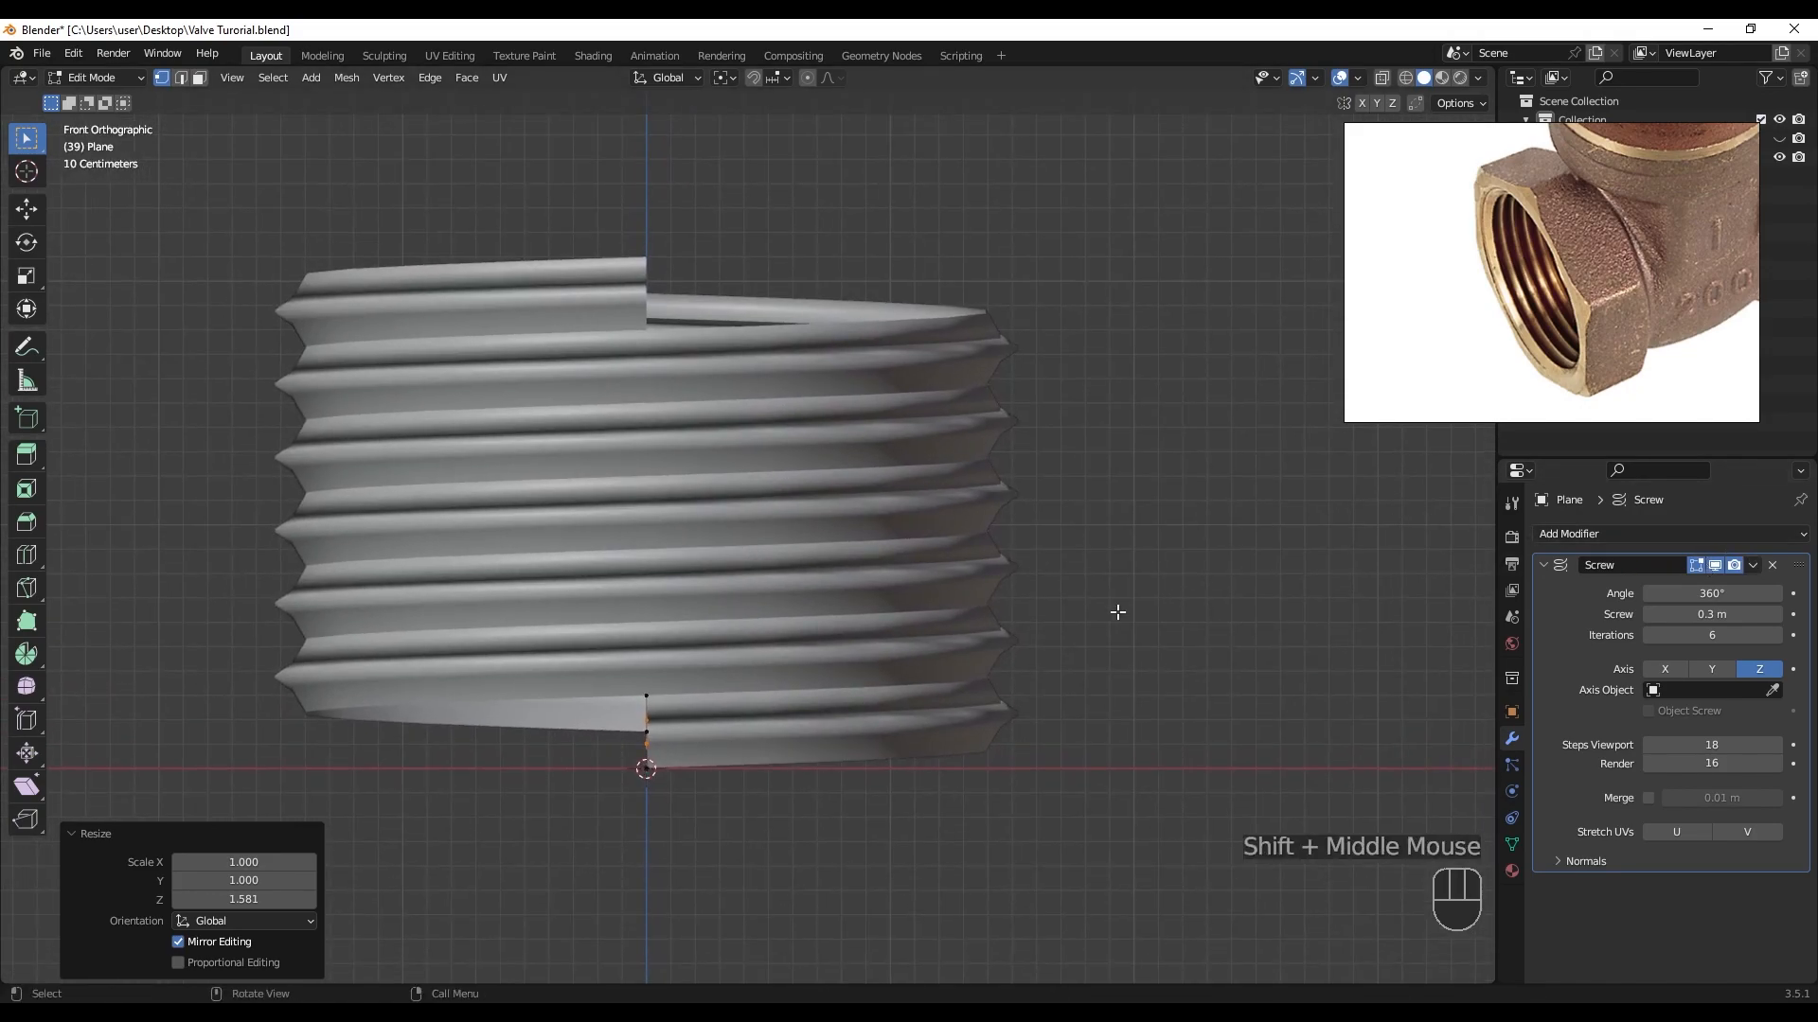
- Apply the Screw modifier in Object Mode and turn on the Face Orientation overlay
{"action": "key", "text": "Tab"}
{"action": "left_click", "coordinate": [1753, 565]}
{"action": "left_click", "coordinate": [1725, 586]}
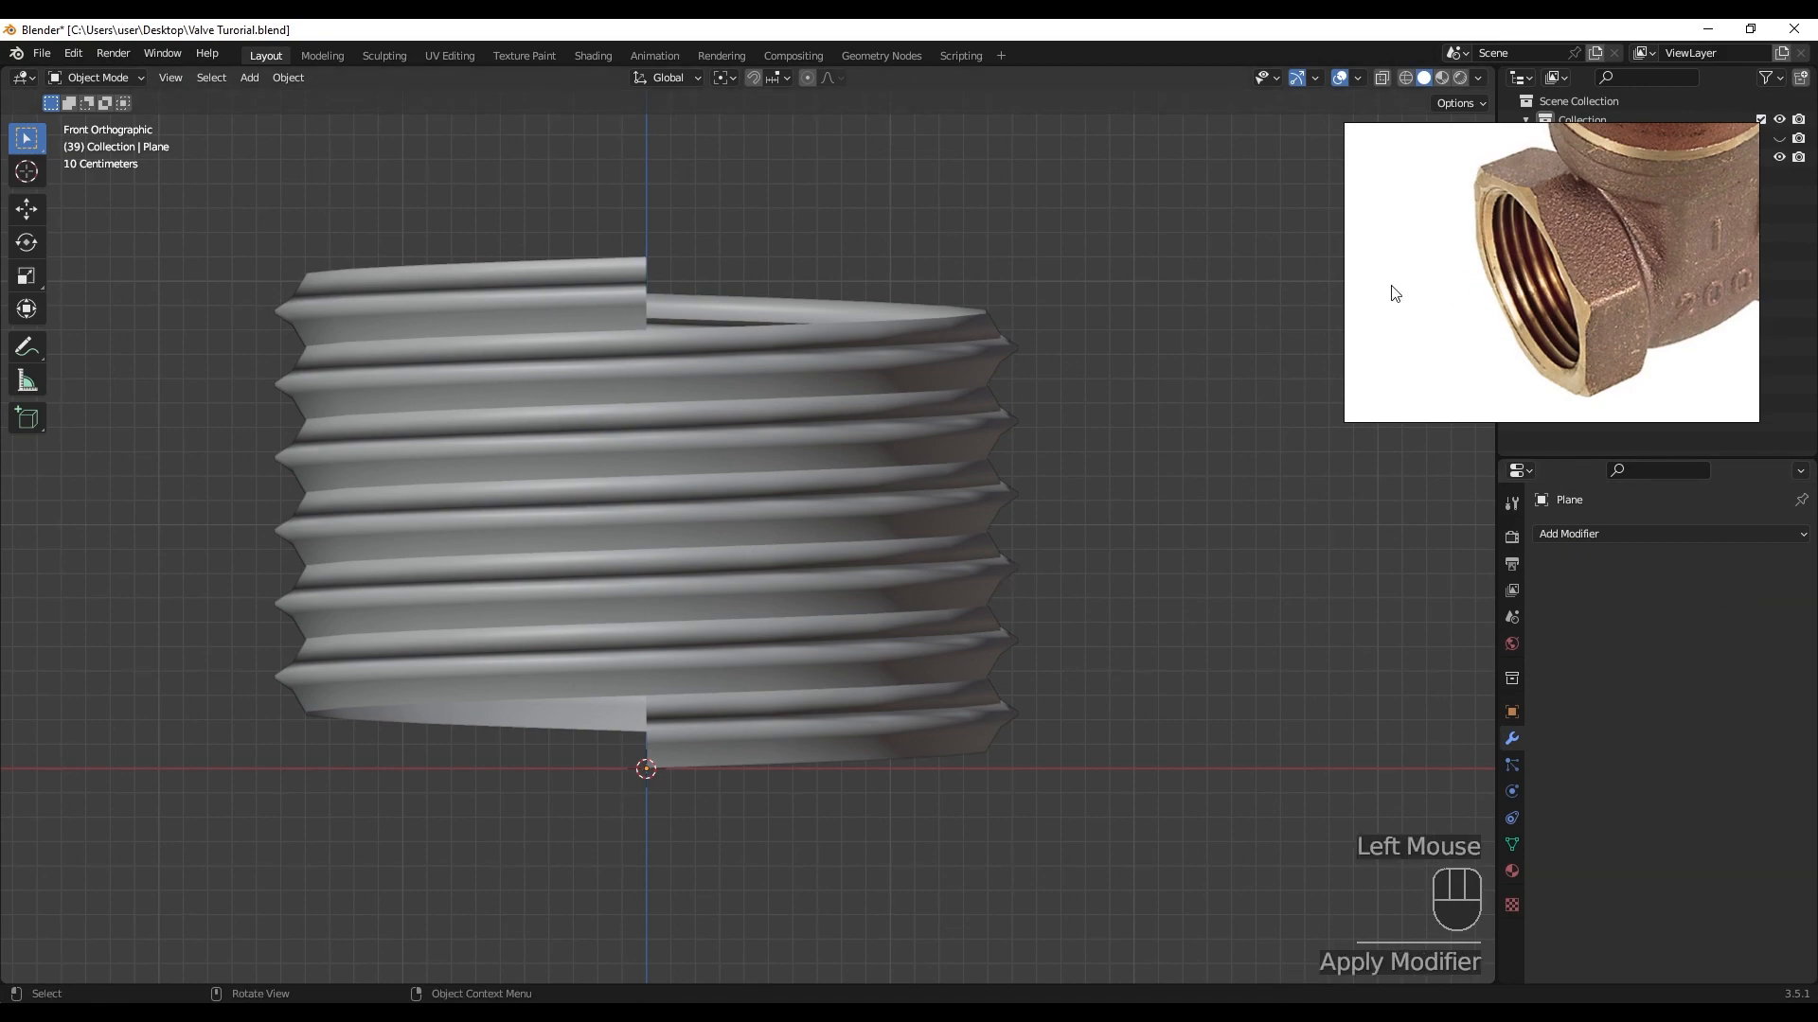
{"action": "left_click", "coordinate": [1359, 78]}
{"action": "left_click", "coordinate": [1241, 442]}
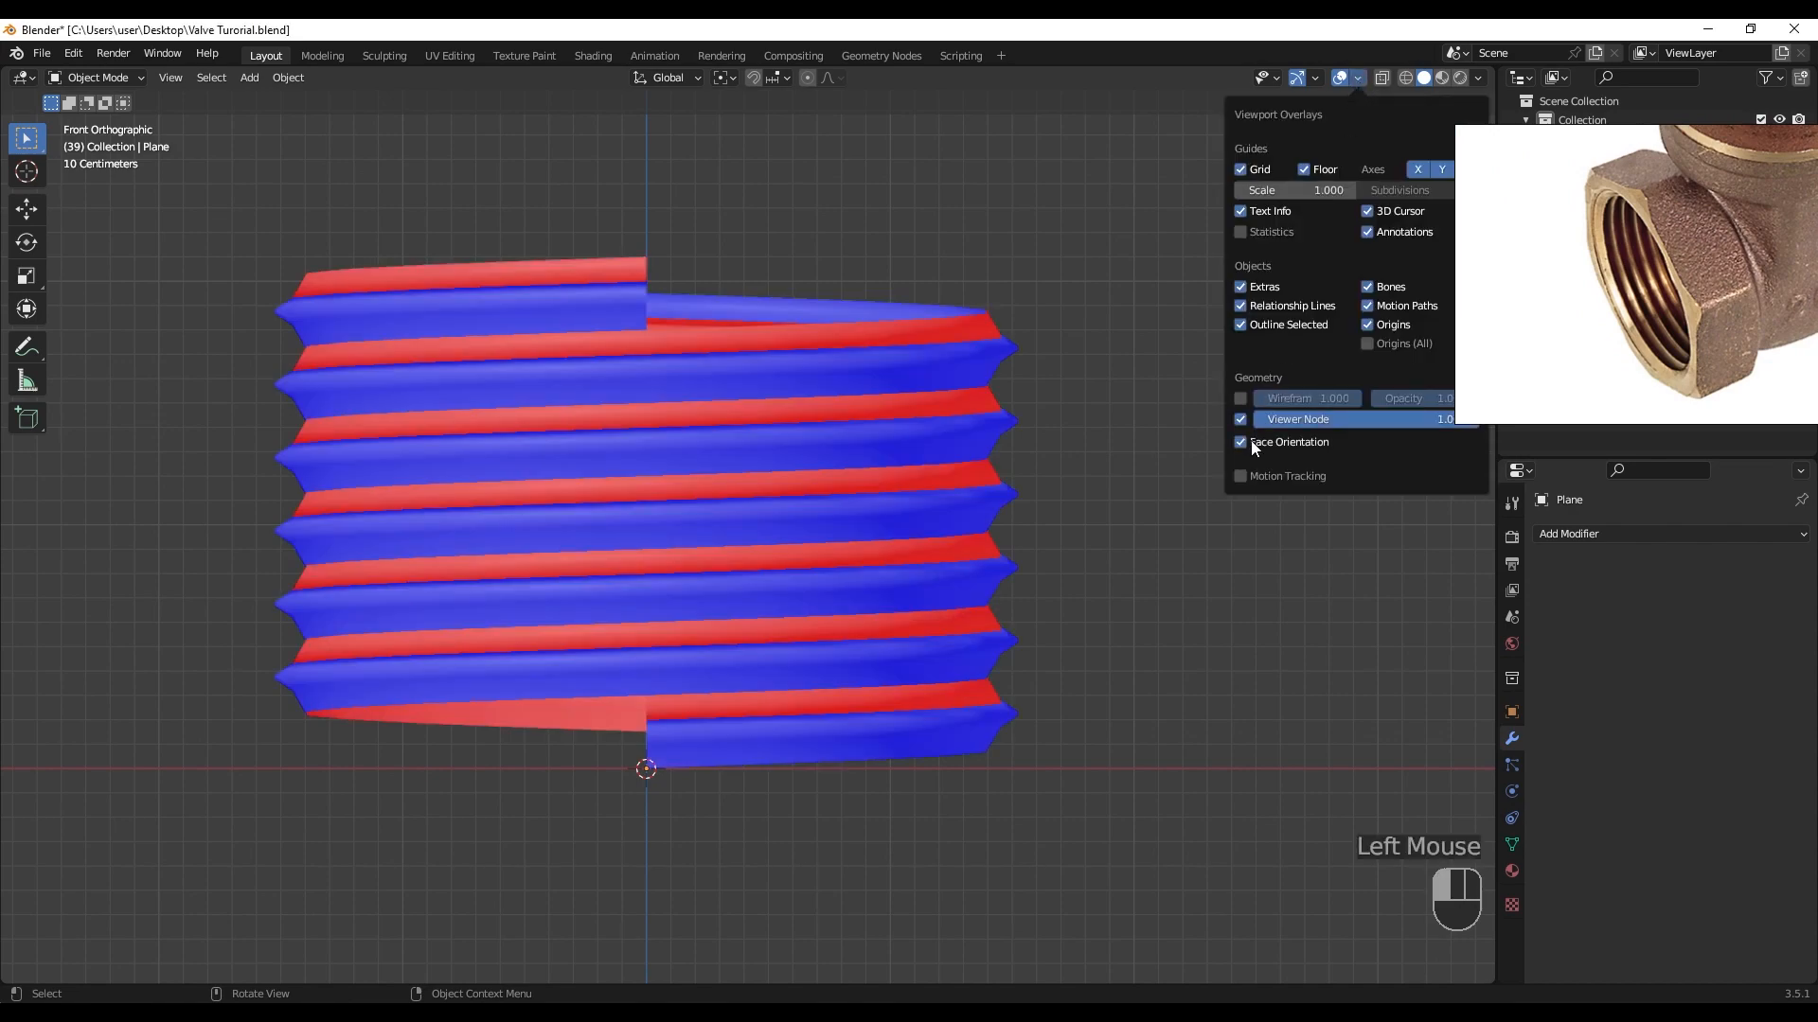
{"action": "middle_click_drag", "start_coordinate": [467, 327], "coordinate": [530, 297]}
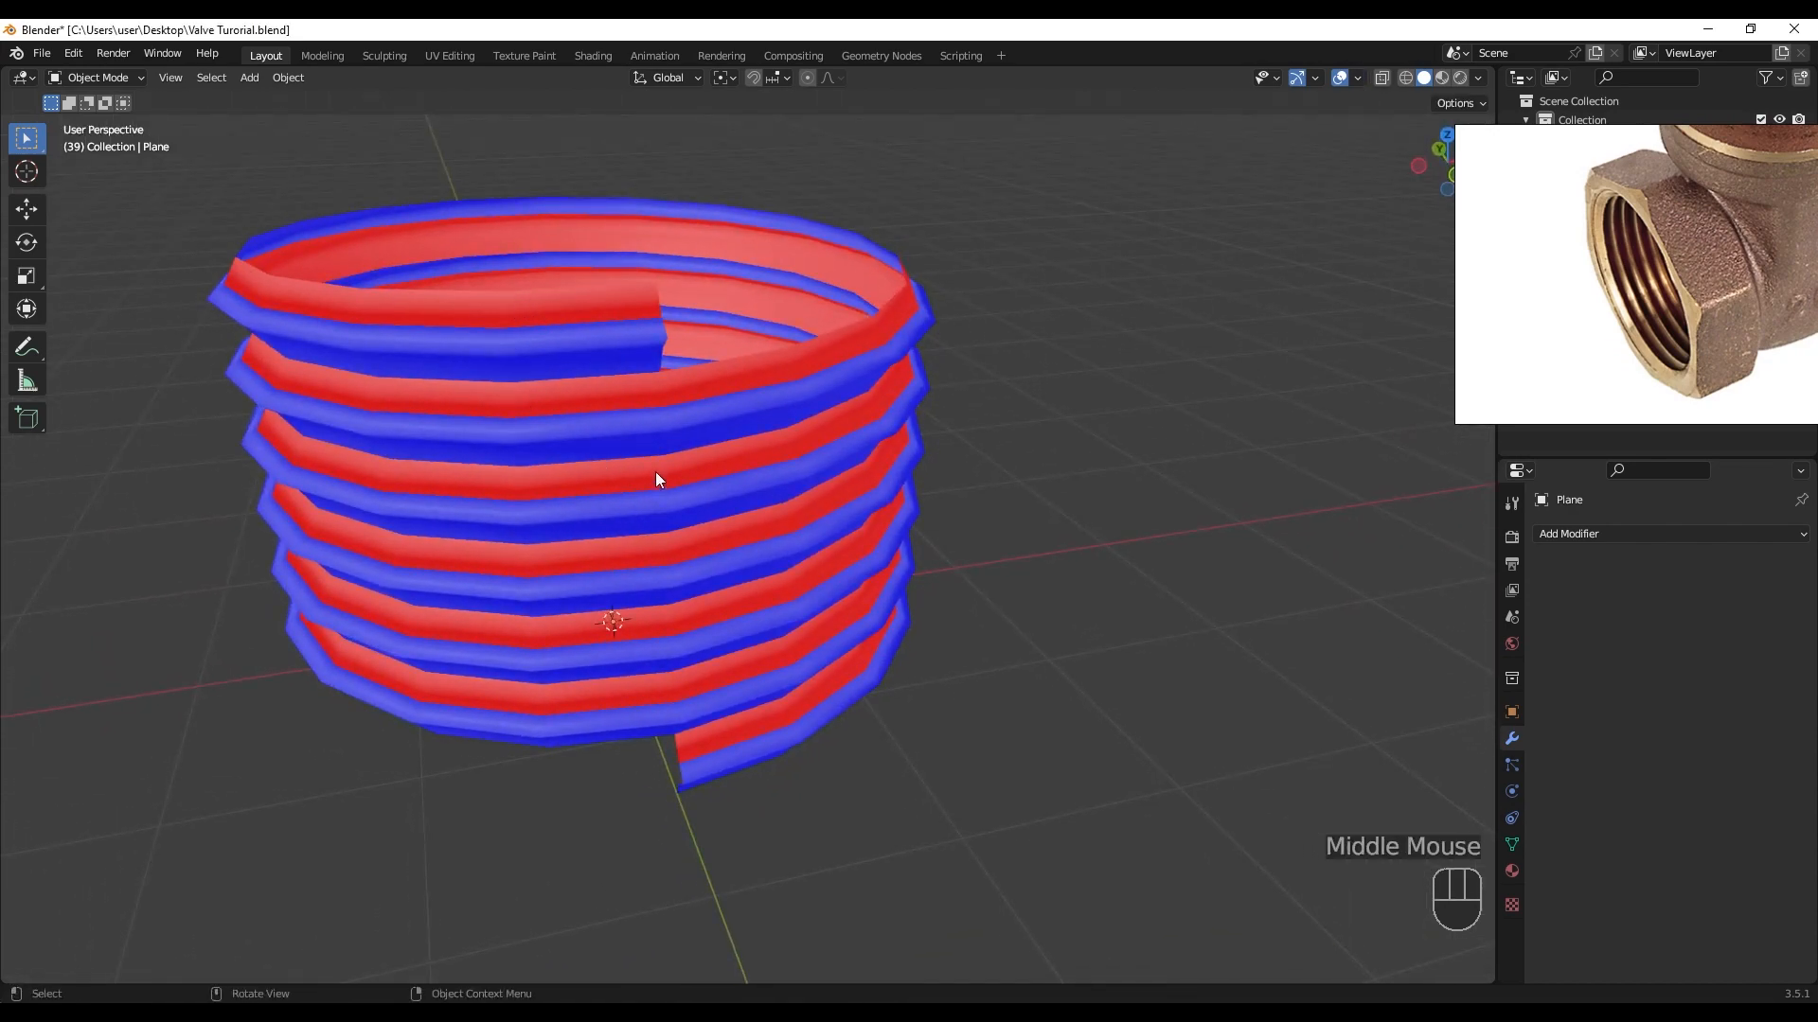
{"action": "middle_click_drag", "start_coordinate": [654, 474], "coordinate": [659, 462]}
- Recalculate the normals of all thread faces to the outside and turn off the Face Orientation overlay
{"action": "key", "text": "Tab"}
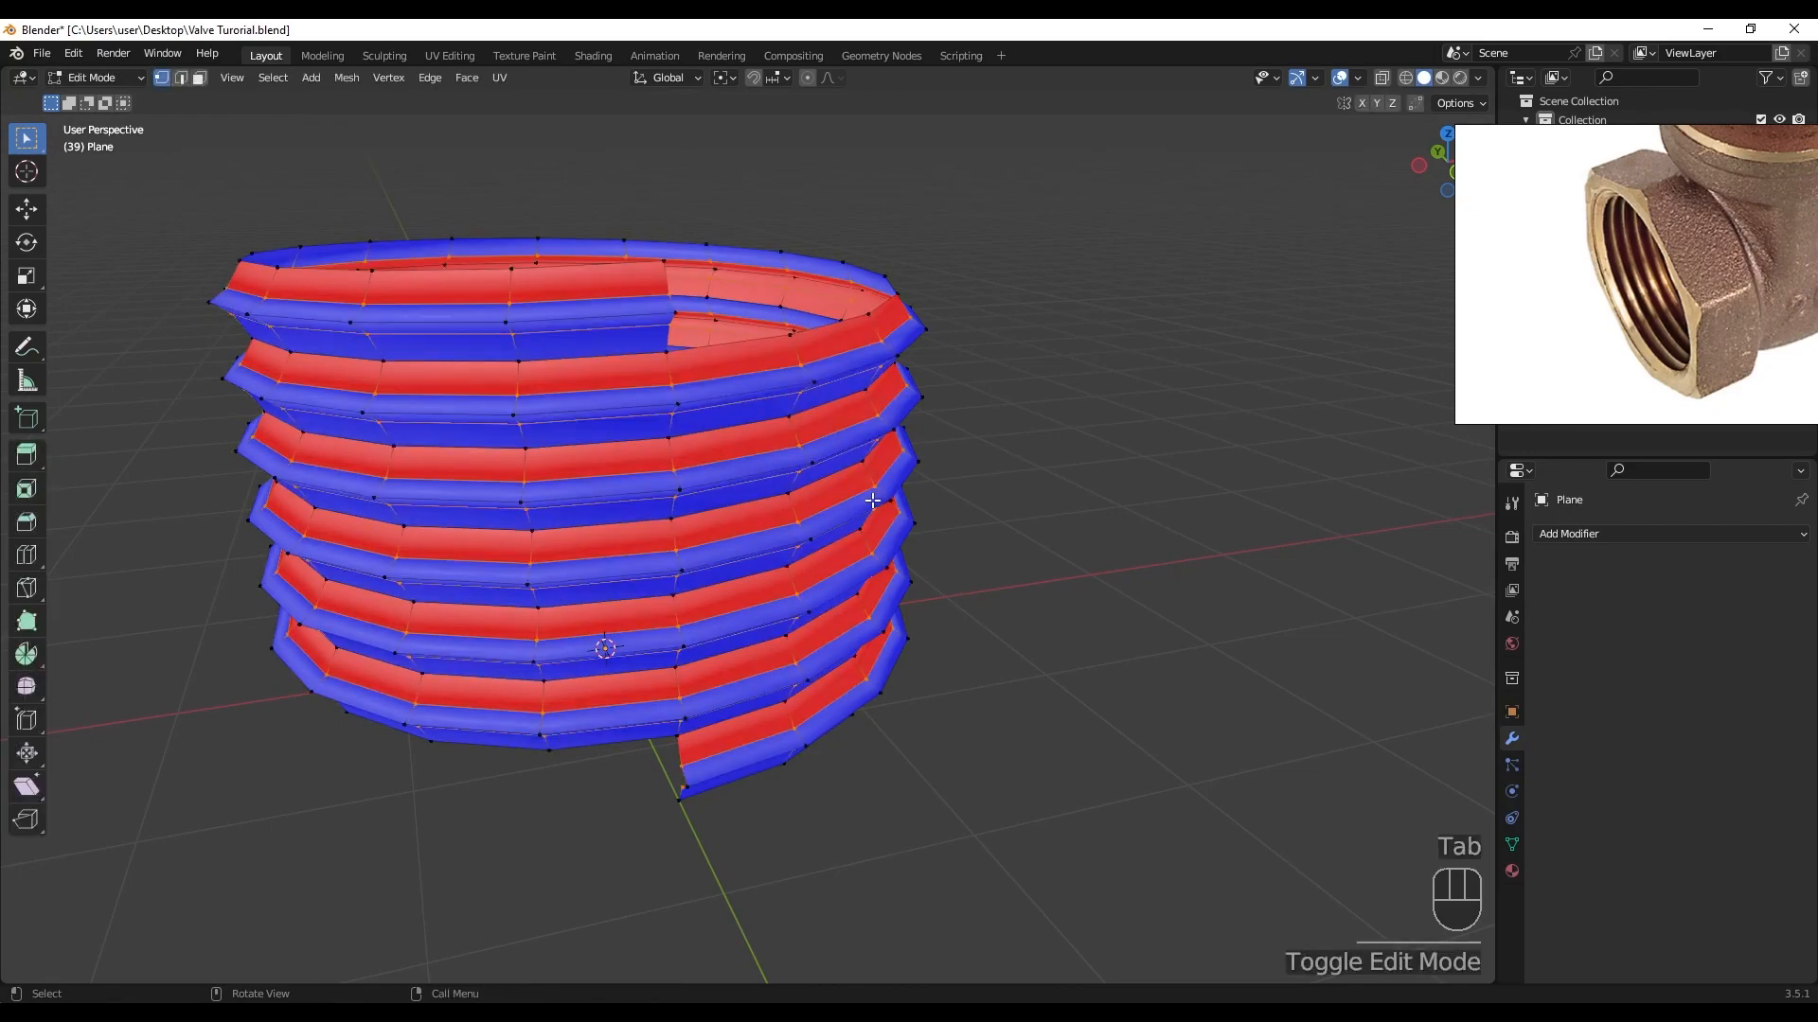
{"action": "key", "text": "3"}
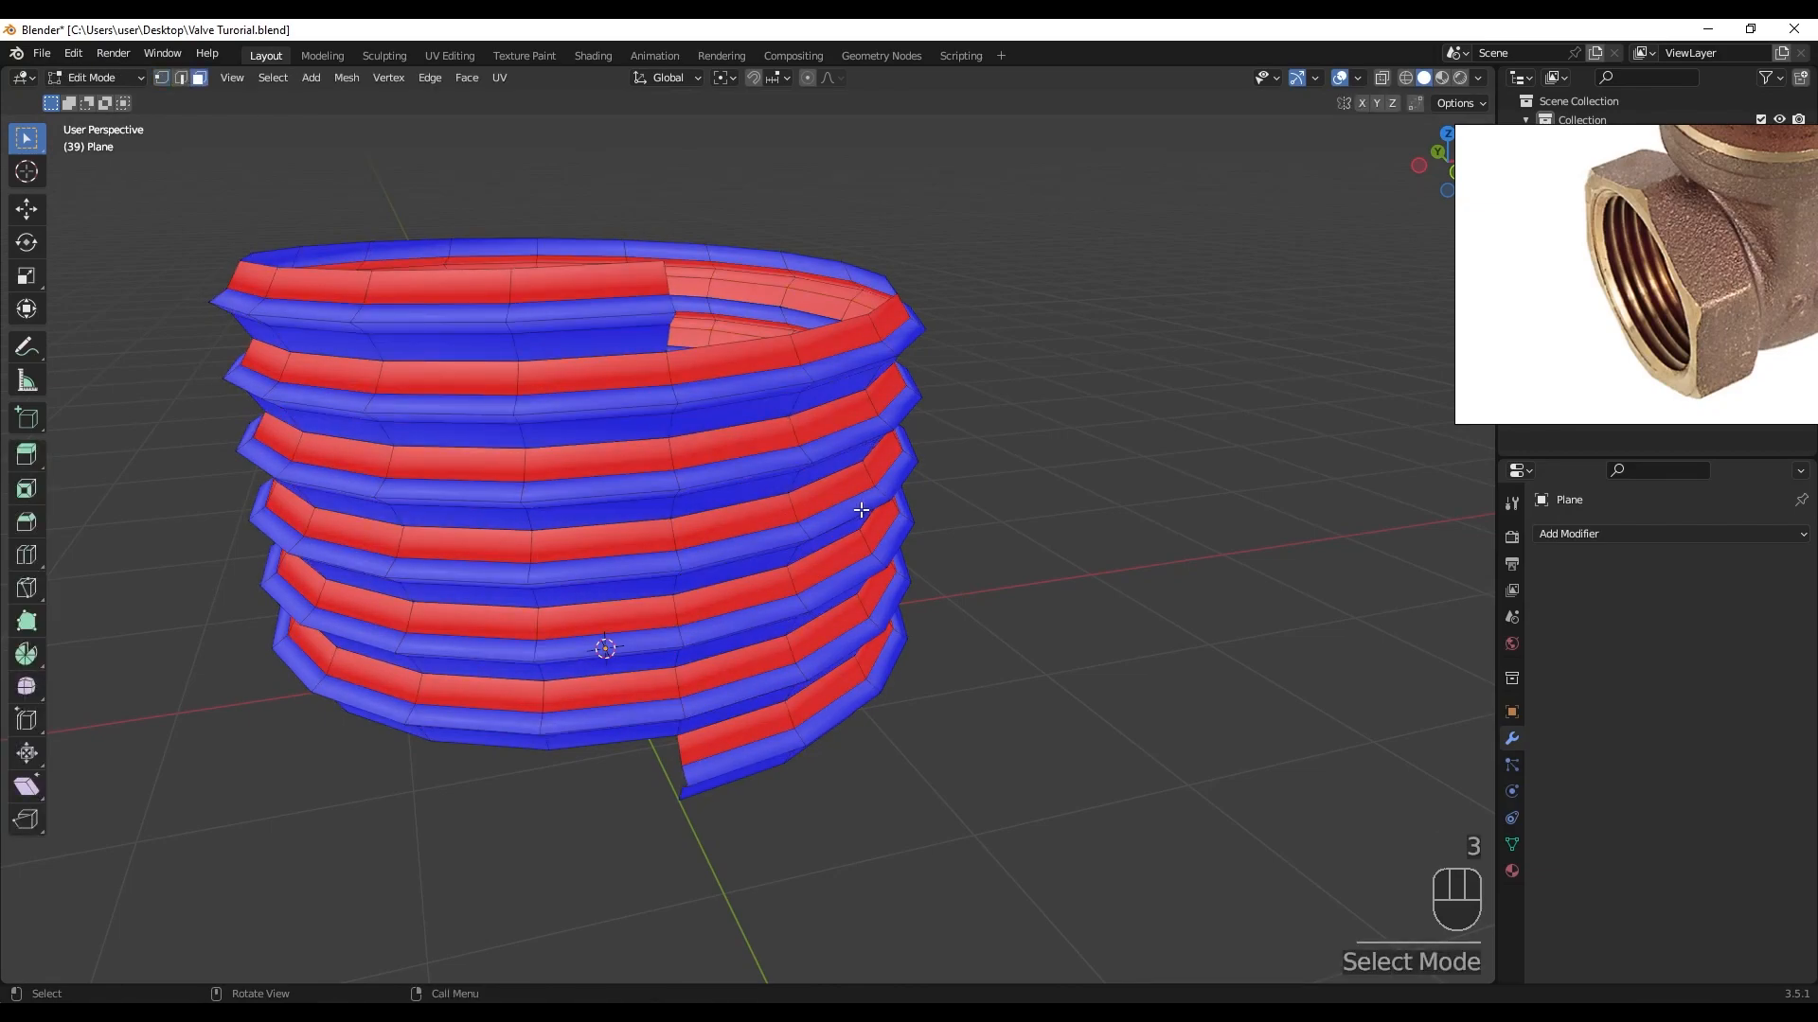
{"action": "key", "text": "a"}
{"action": "key", "text": "shift+n"}
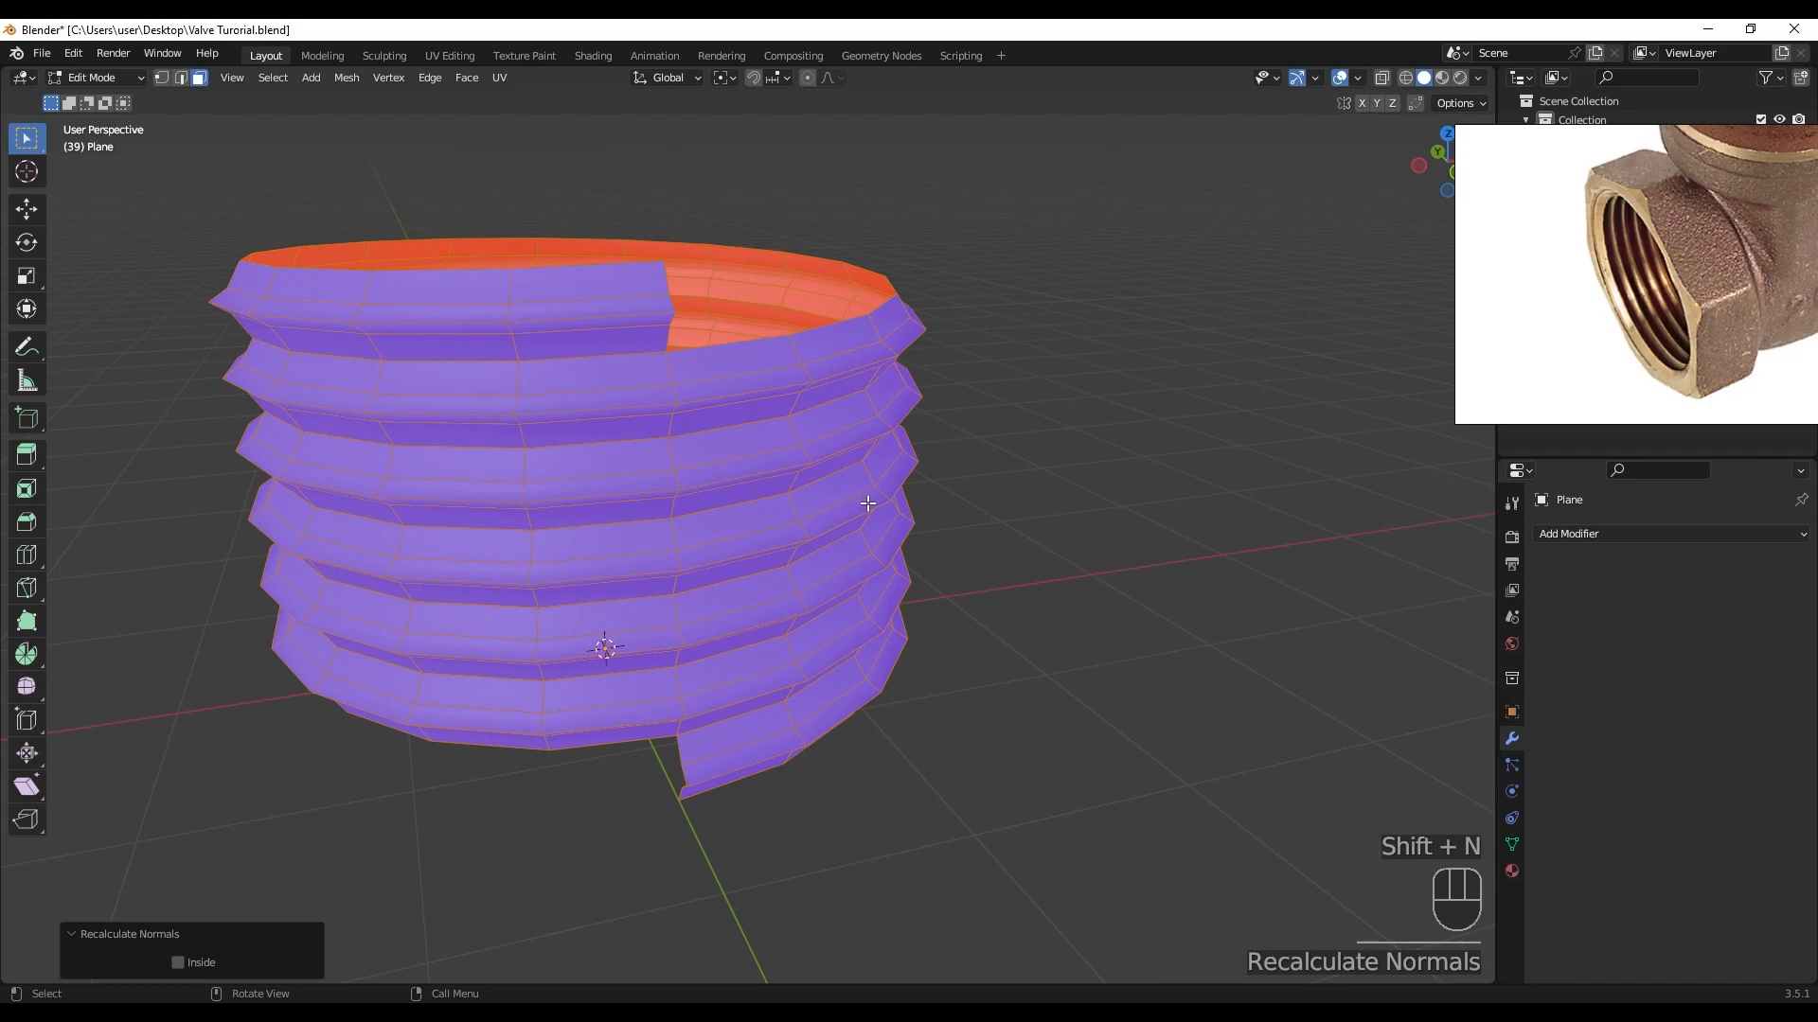
{"action": "middle_click_drag", "start_coordinate": [883, 514], "coordinate": [877, 483], "text": "alt"}
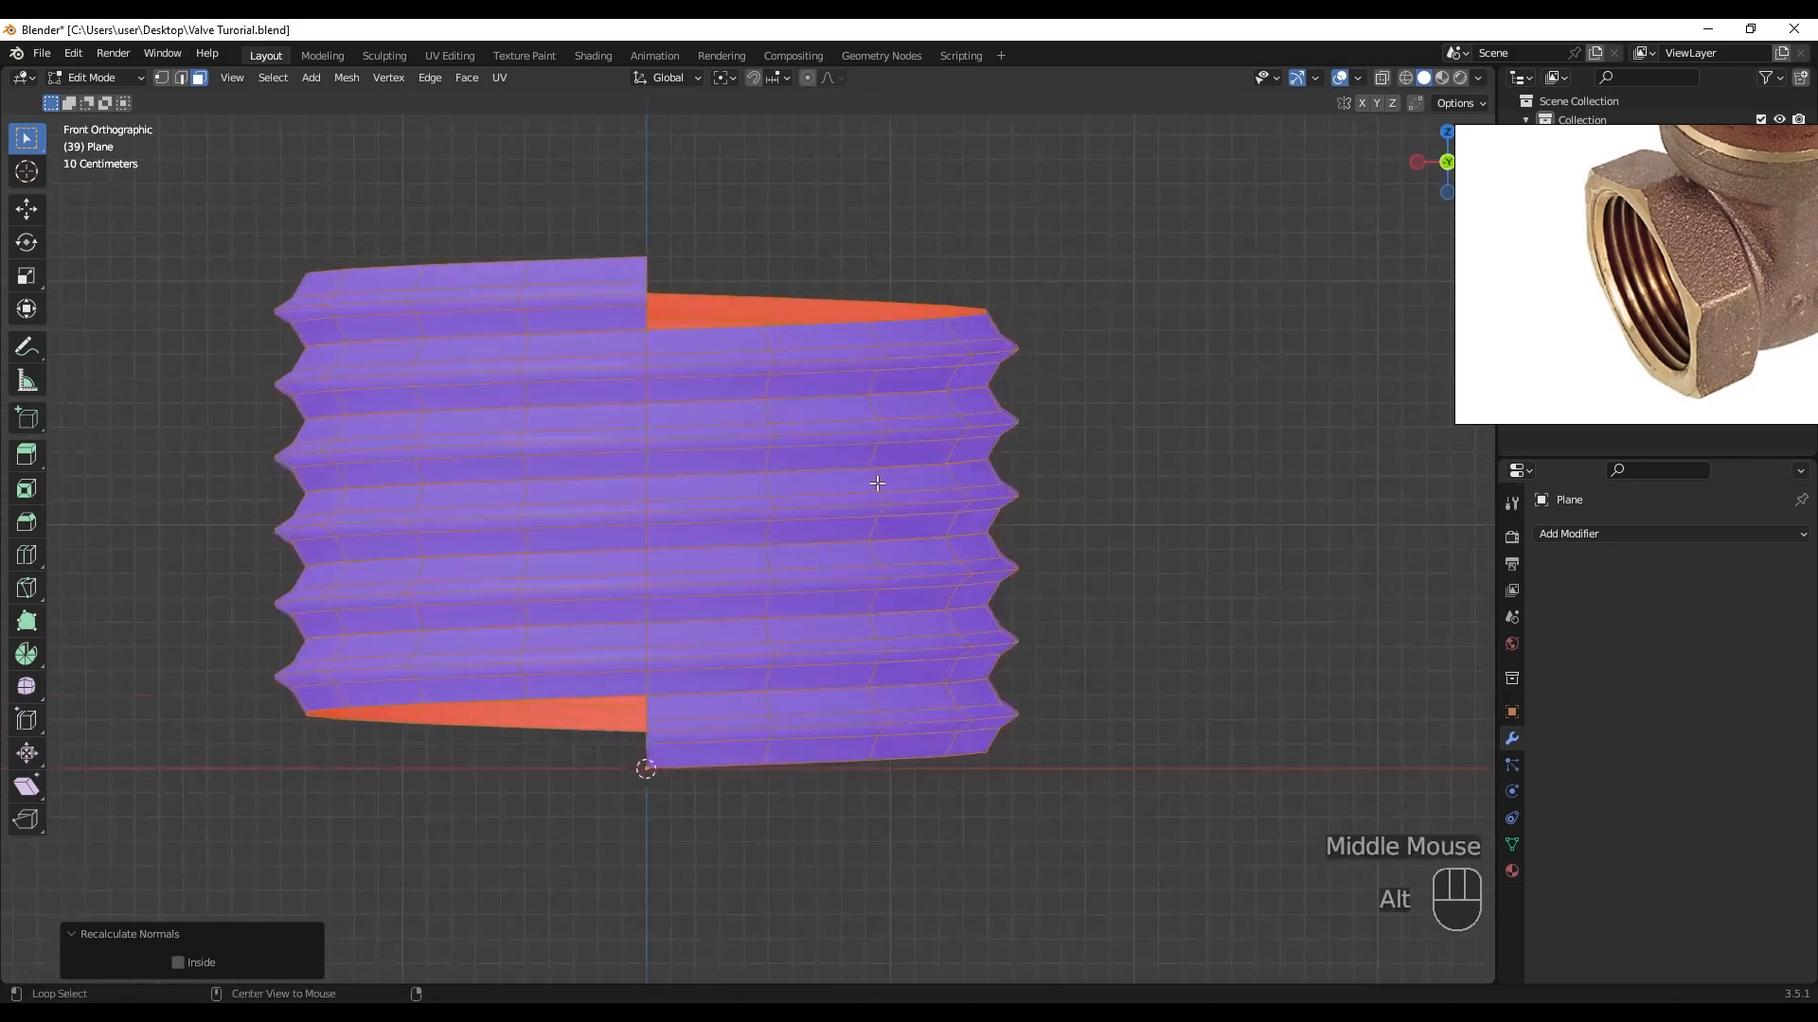
{"action": "left_click", "coordinate": [1357, 79]}
{"action": "left_click", "coordinate": [1268, 460]}
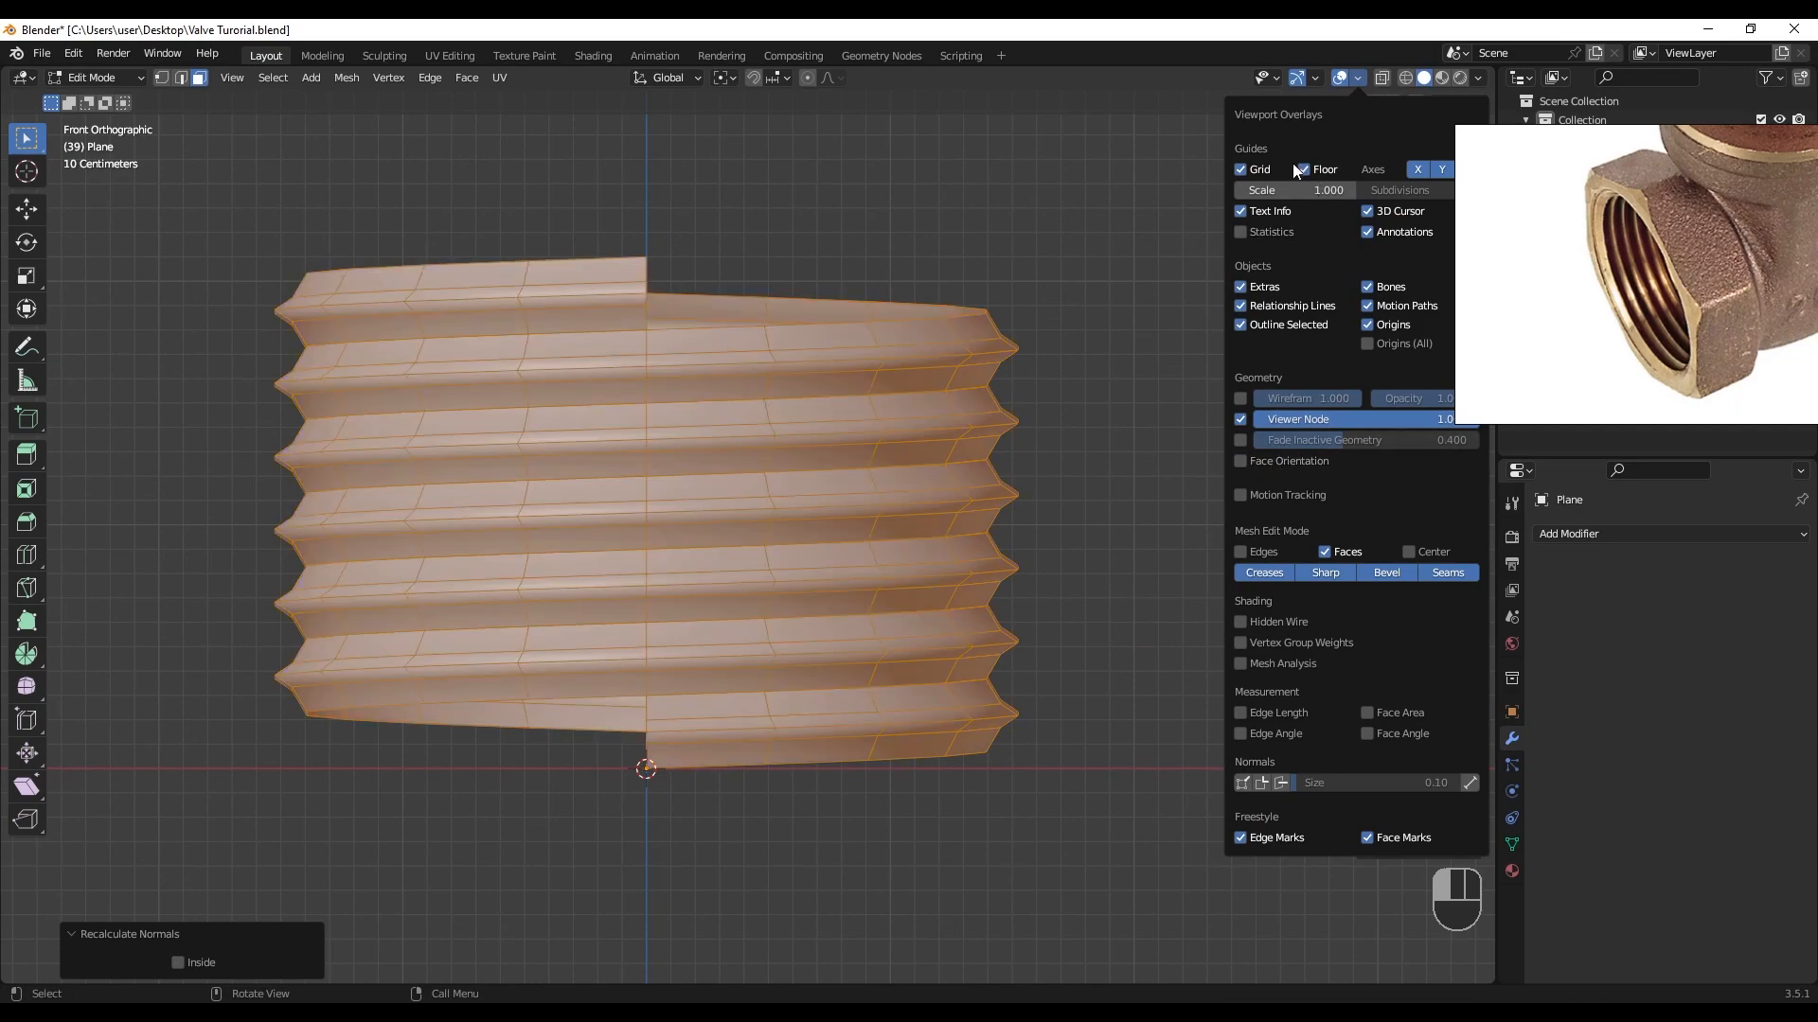
- Merge all vertices of the thread mesh by distance
{"action": "middle_click_drag", "start_coordinate": [1167, 159], "coordinate": [812, 543]}
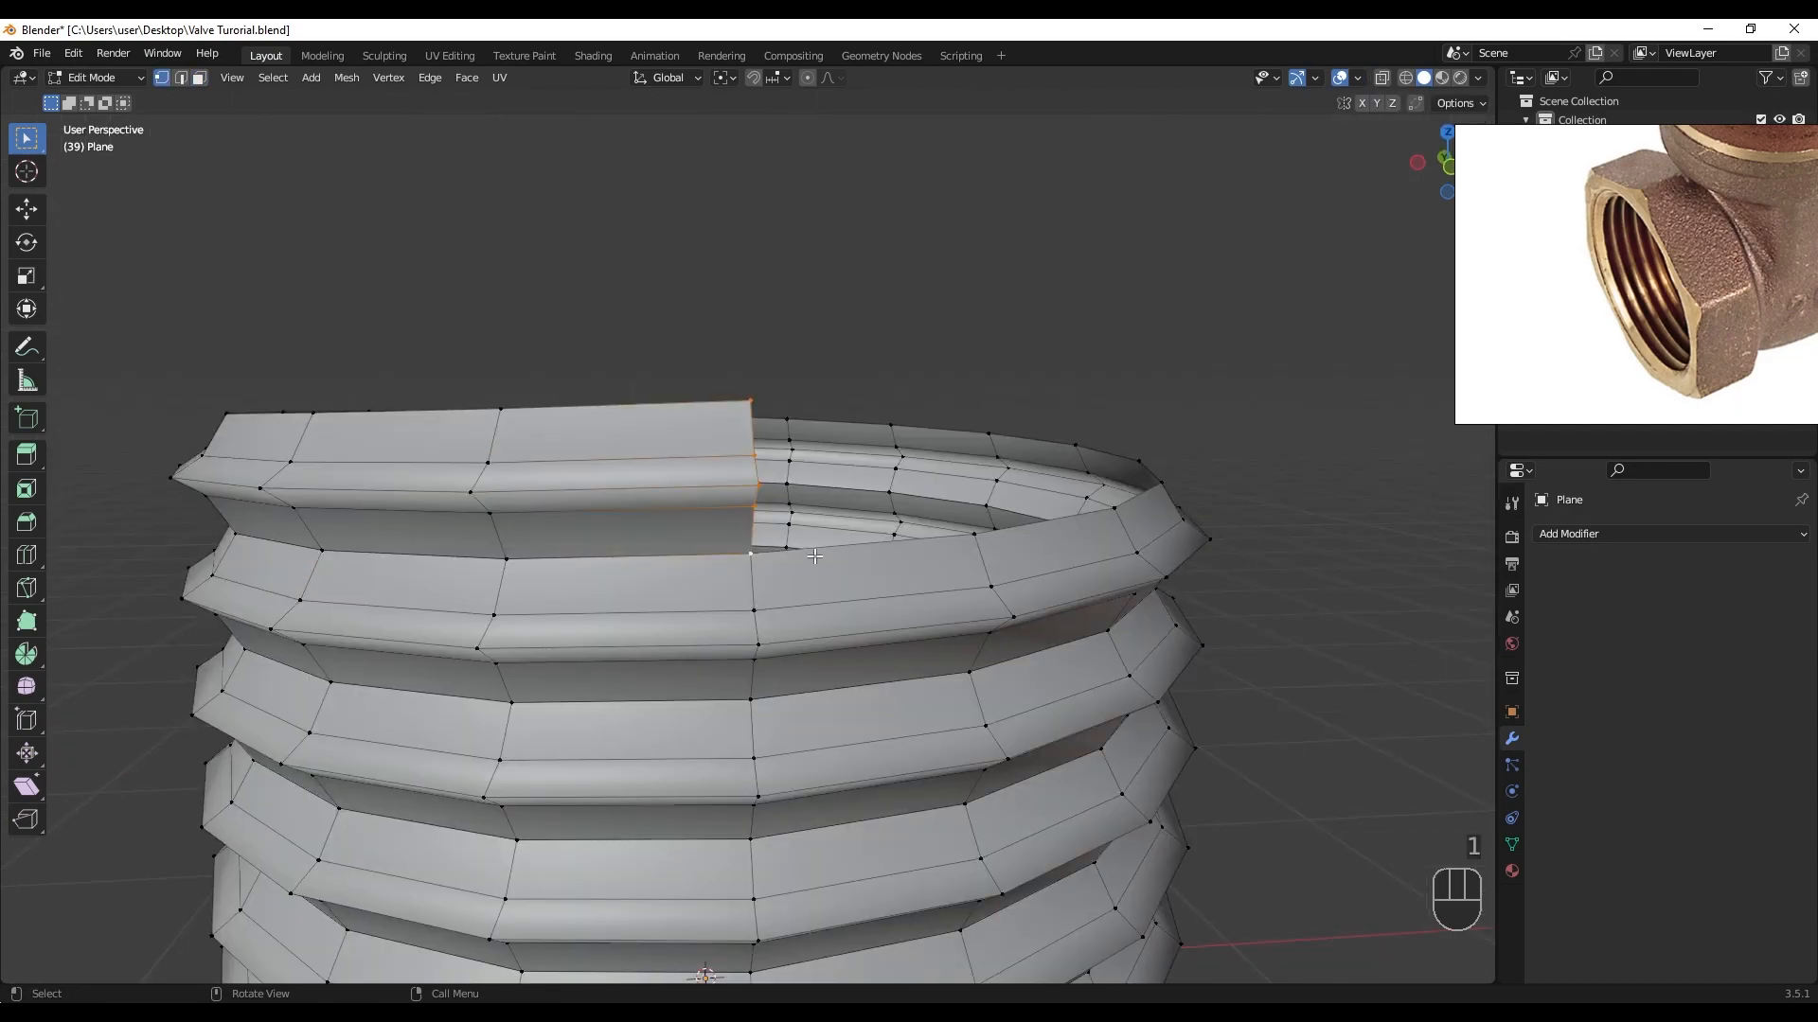
{"action": "key", "text": "a"}
{"action": "key", "text": "m"}
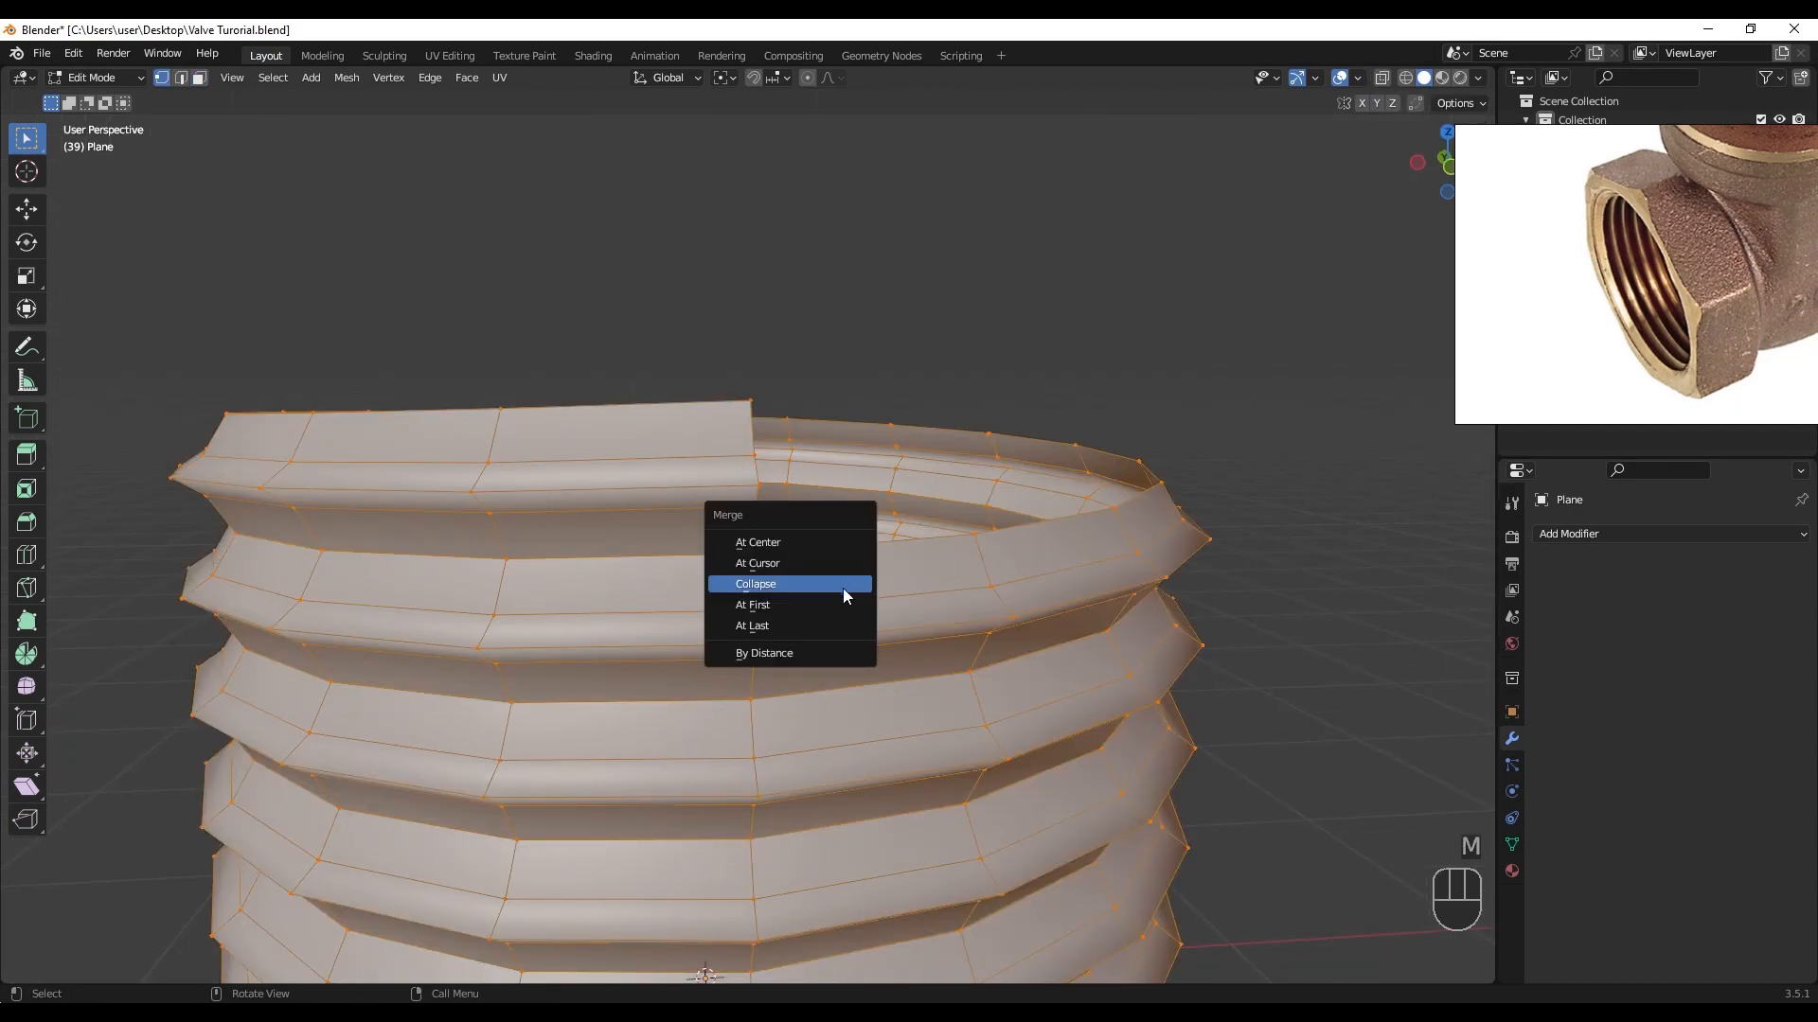
{"action": "left_click", "coordinate": [837, 654]}
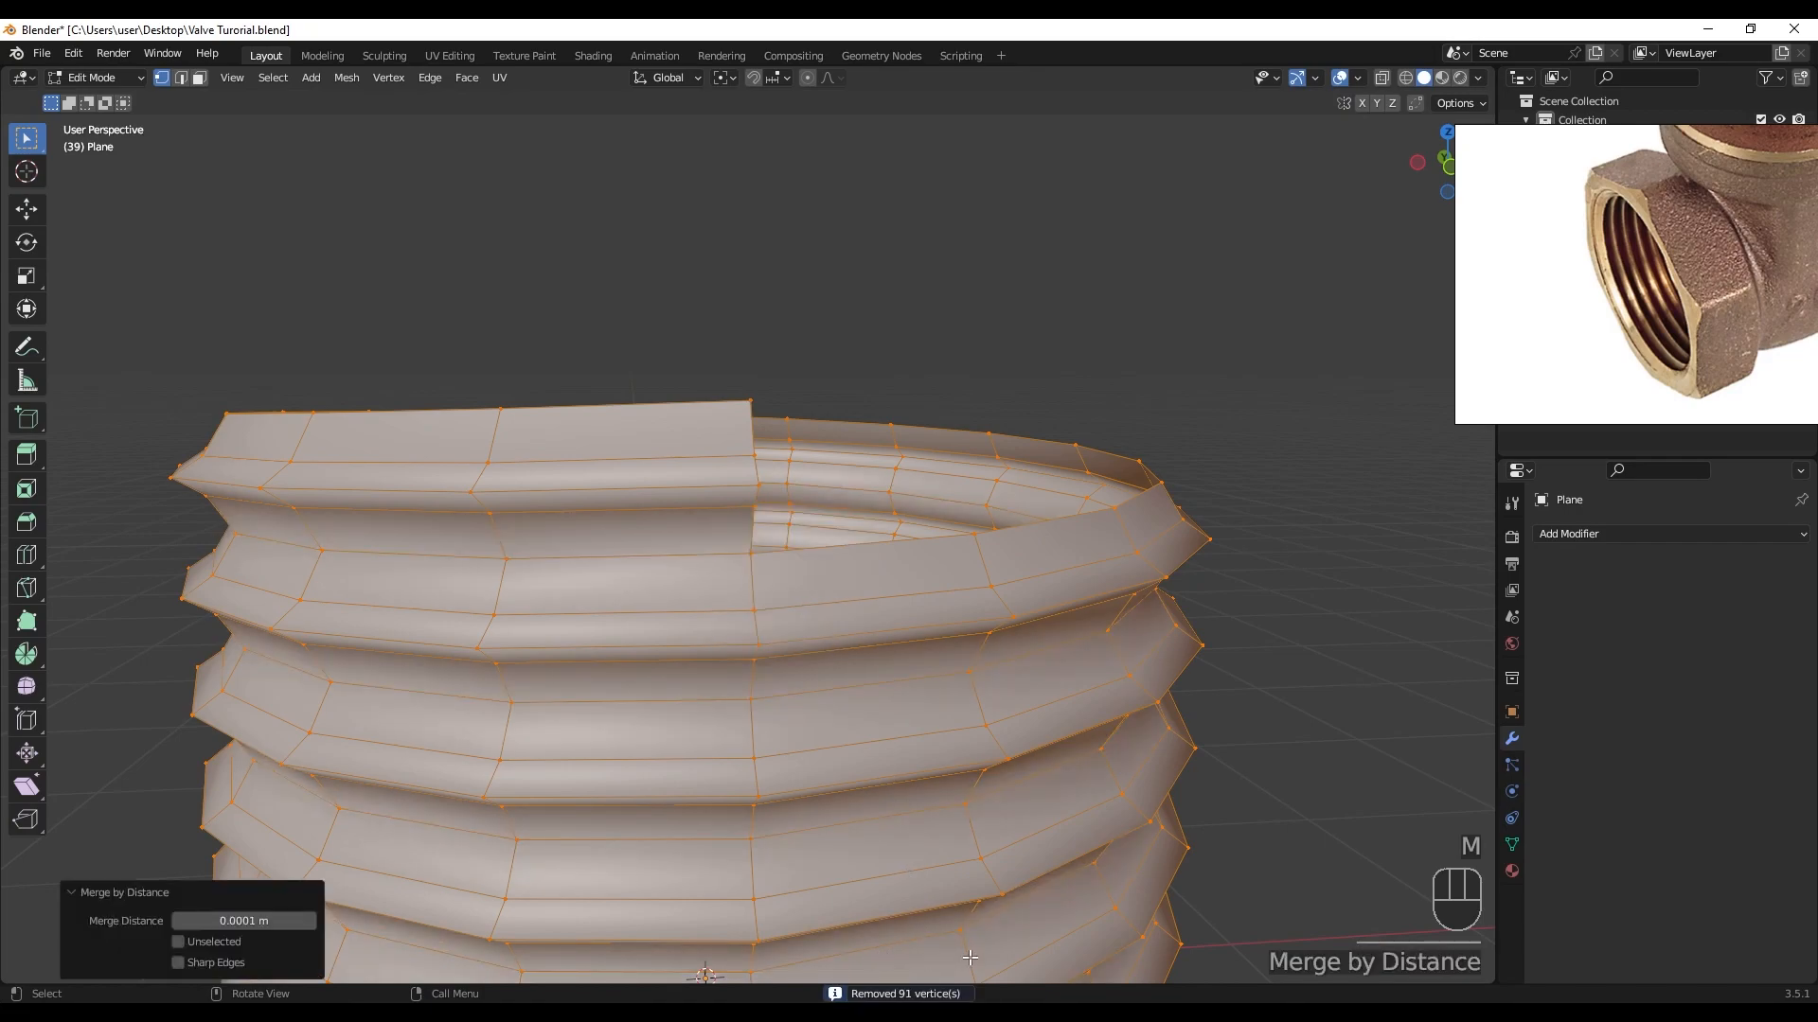
- Select the vertical row of vertices at the thread's open upper end and collapse them into one vertex
{"action": "middle_click_drag", "start_coordinate": [804, 598], "coordinate": [744, 521]}
{"action": "scroll", "coordinate": [740, 512], "scroll_direction": "up", "scroll_amount": 2}
{"action": "middle_click_drag", "start_coordinate": [737, 506], "coordinate": [773, 495], "text": "shift"}
{"action": "key", "text": "1"}
{"action": "left_click", "coordinate": [709, 304]}
{"action": "scroll", "coordinate": [708, 304], "scroll_direction": "up", "scroll_amount": 3}
{"action": "left_click", "coordinate": [673, 505], "text": "ctrl"}
{"action": "key", "text": "m"}
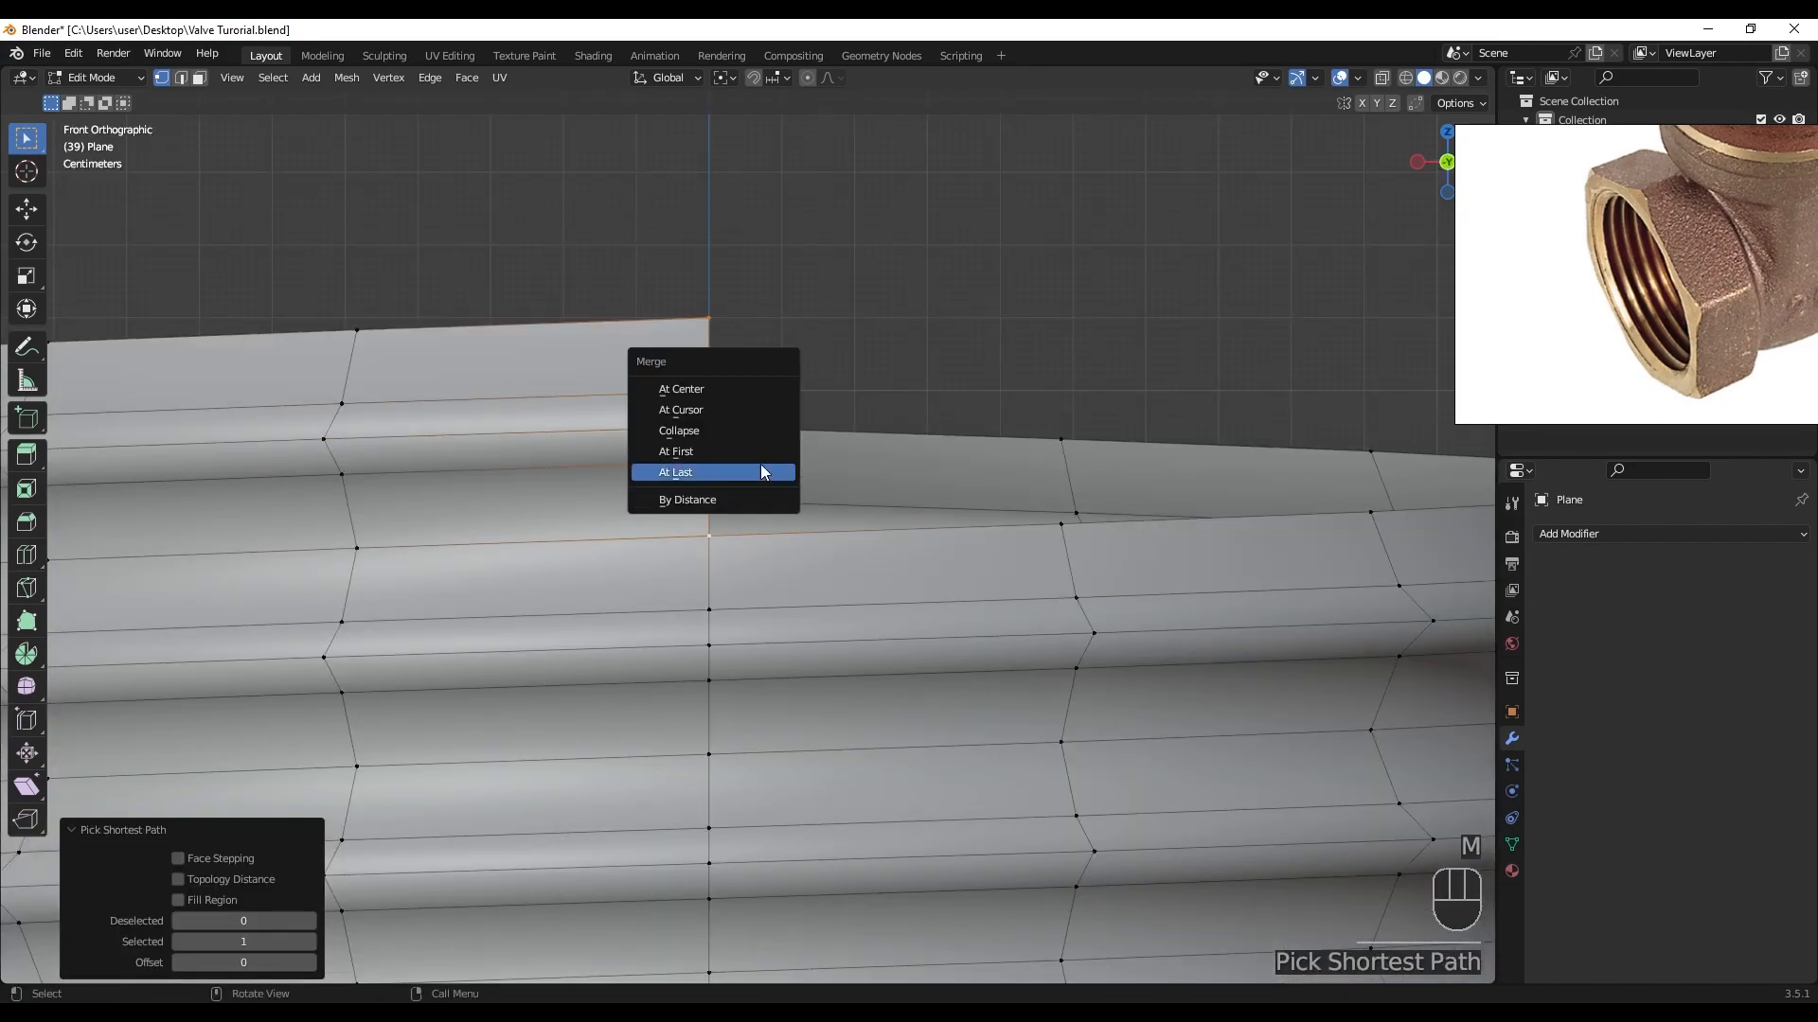
{"action": "left_click", "coordinate": [720, 431]}
{"action": "scroll", "coordinate": [770, 480], "scroll_direction": "down", "scroll_amount": 2}
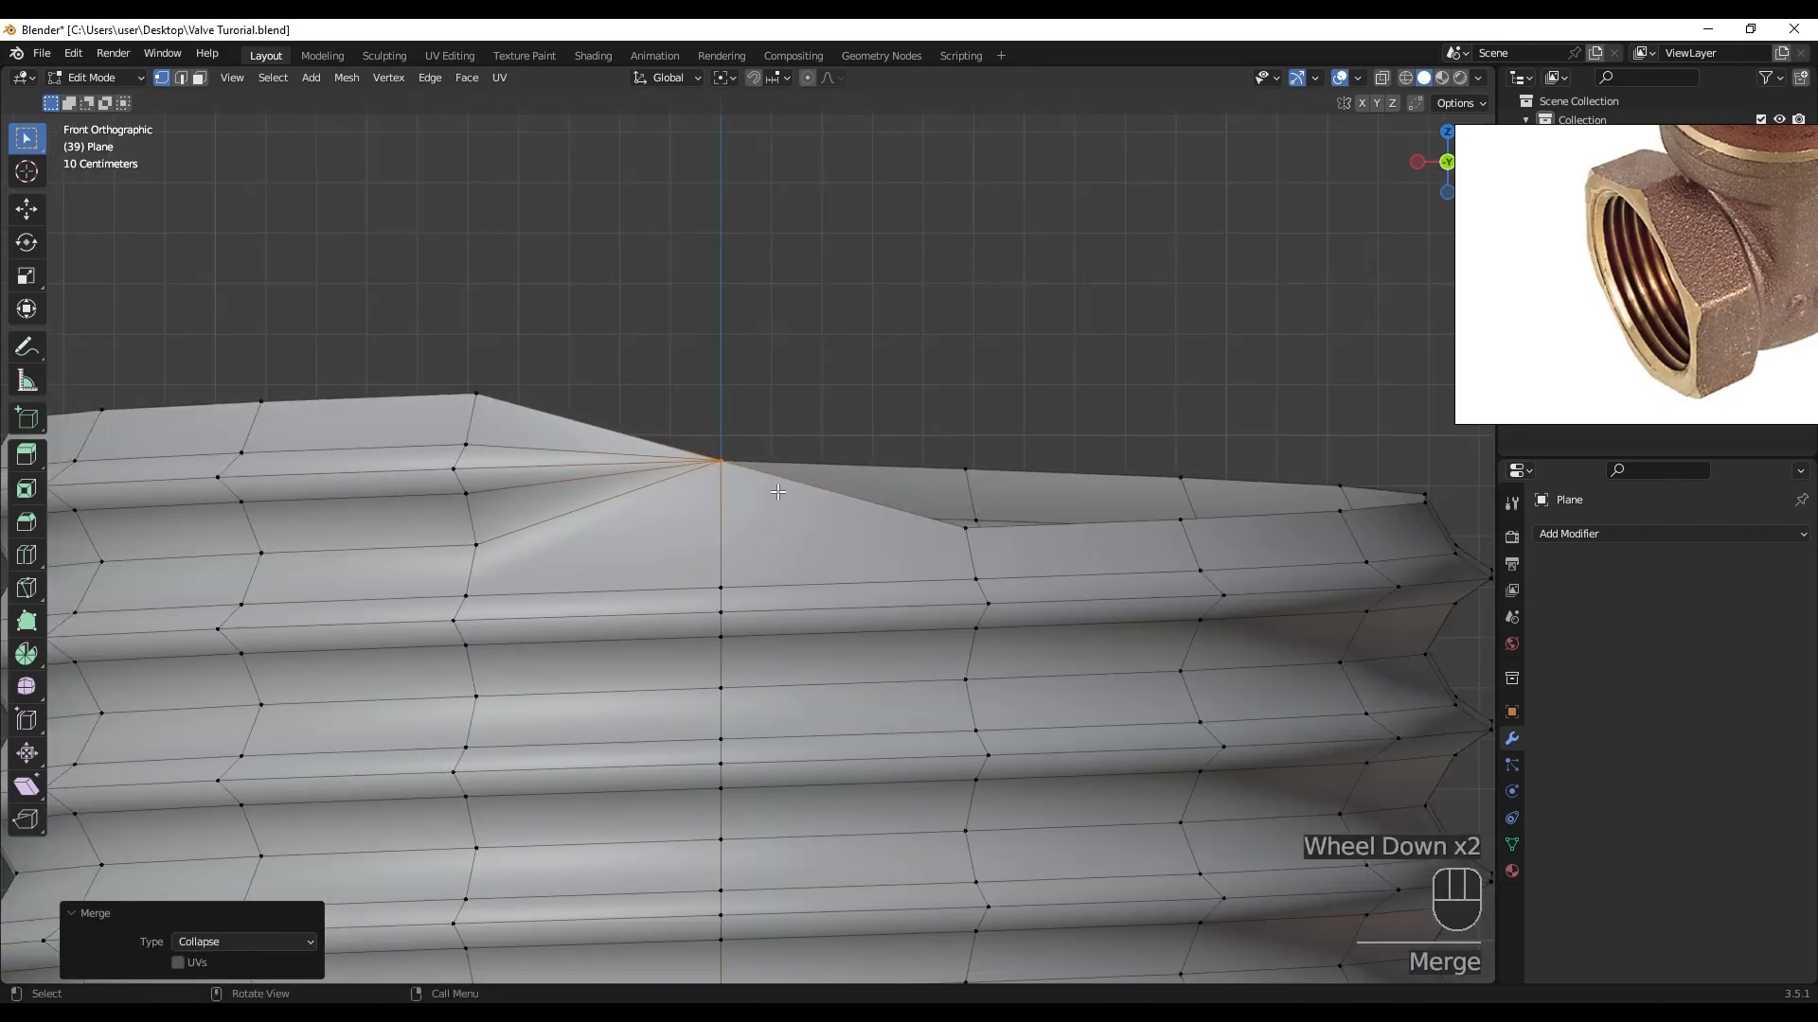
- Extrude the thread's upper boundary edge loop about 0.44 m upward along Z
{"action": "middle_click_drag", "start_coordinate": [865, 481], "coordinate": [867, 502], "text": "shift"}
{"action": "key", "text": "2"}
{"action": "left_click", "coordinate": [851, 506], "text": "alt"}
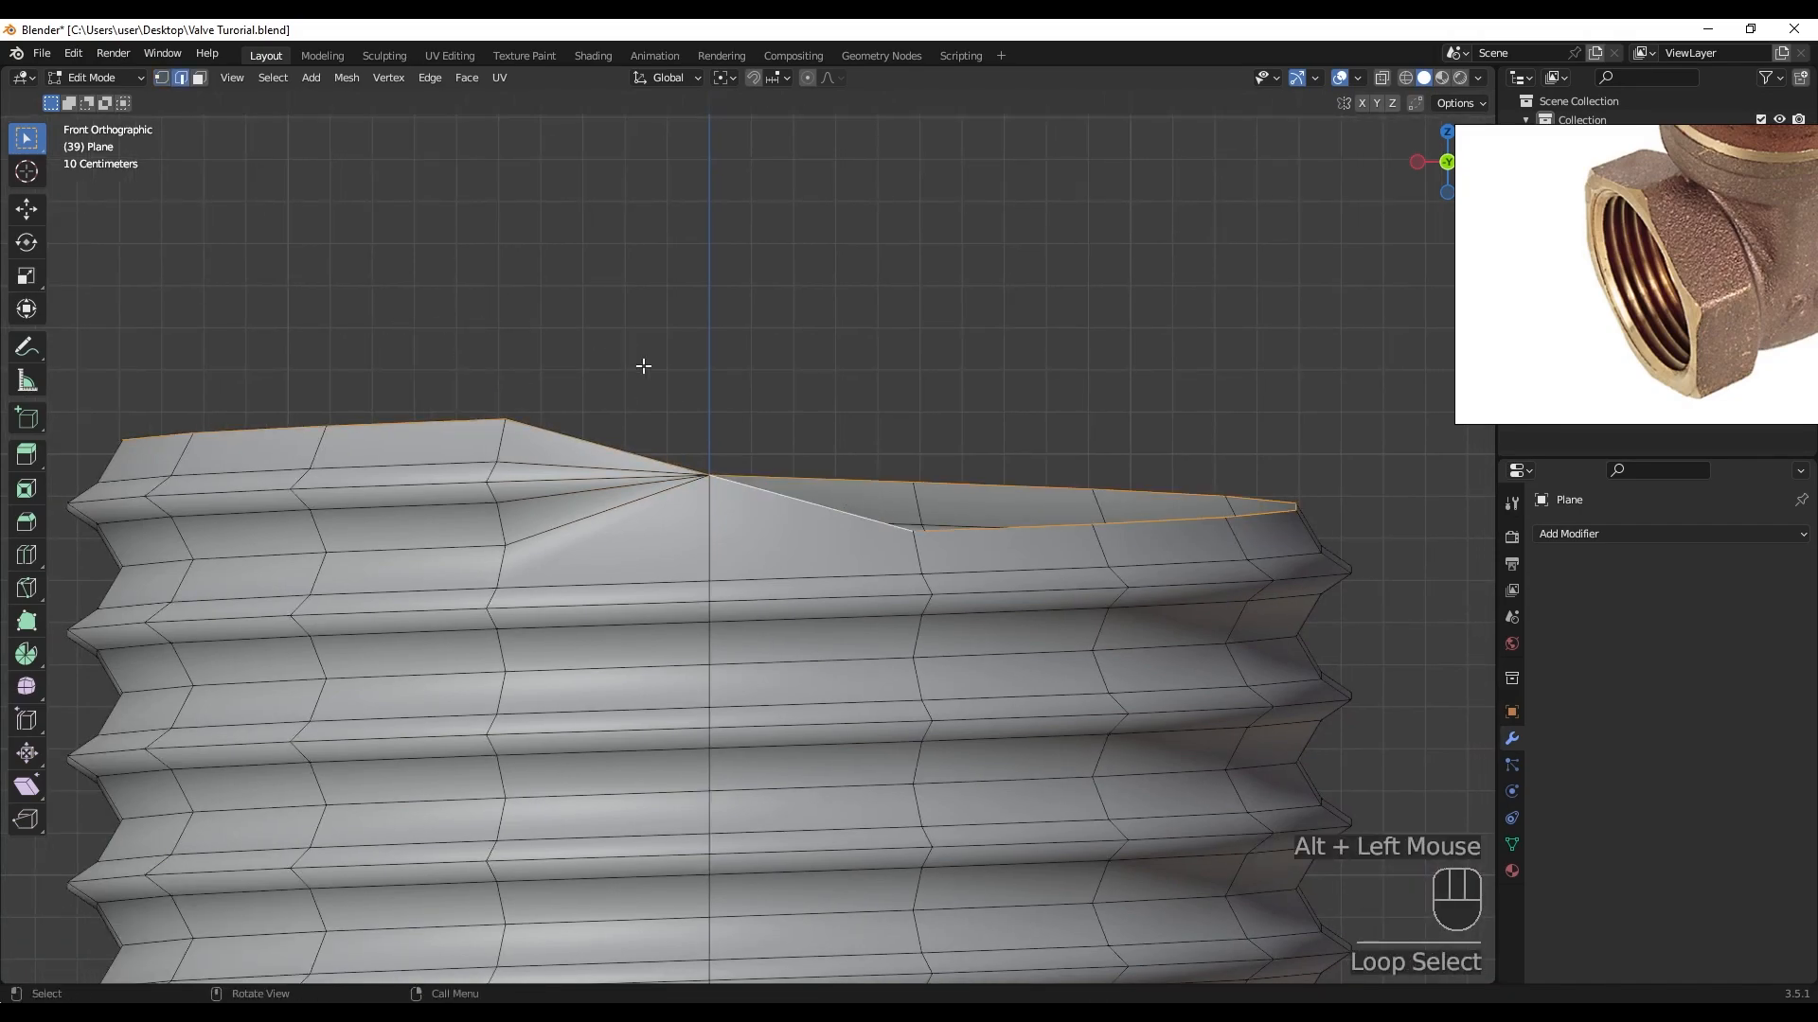
{"action": "key", "text": "e"}
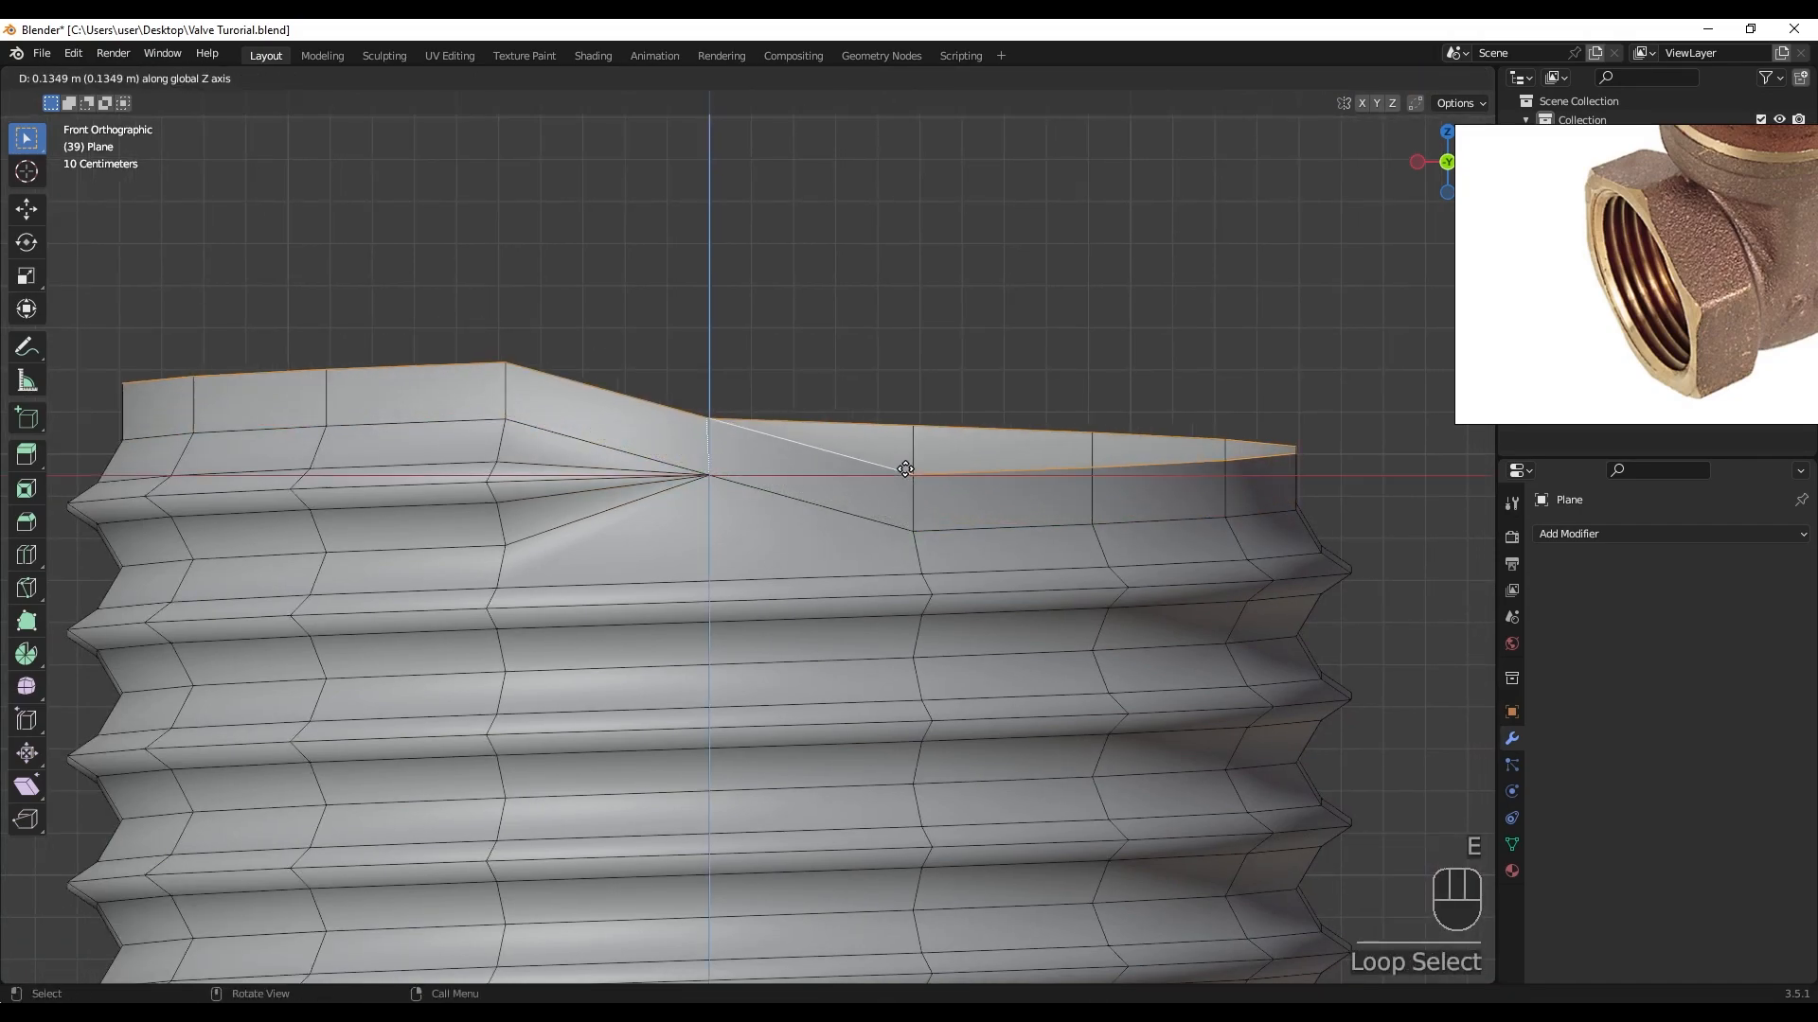
{"action": "left_click", "coordinate": [913, 349]}
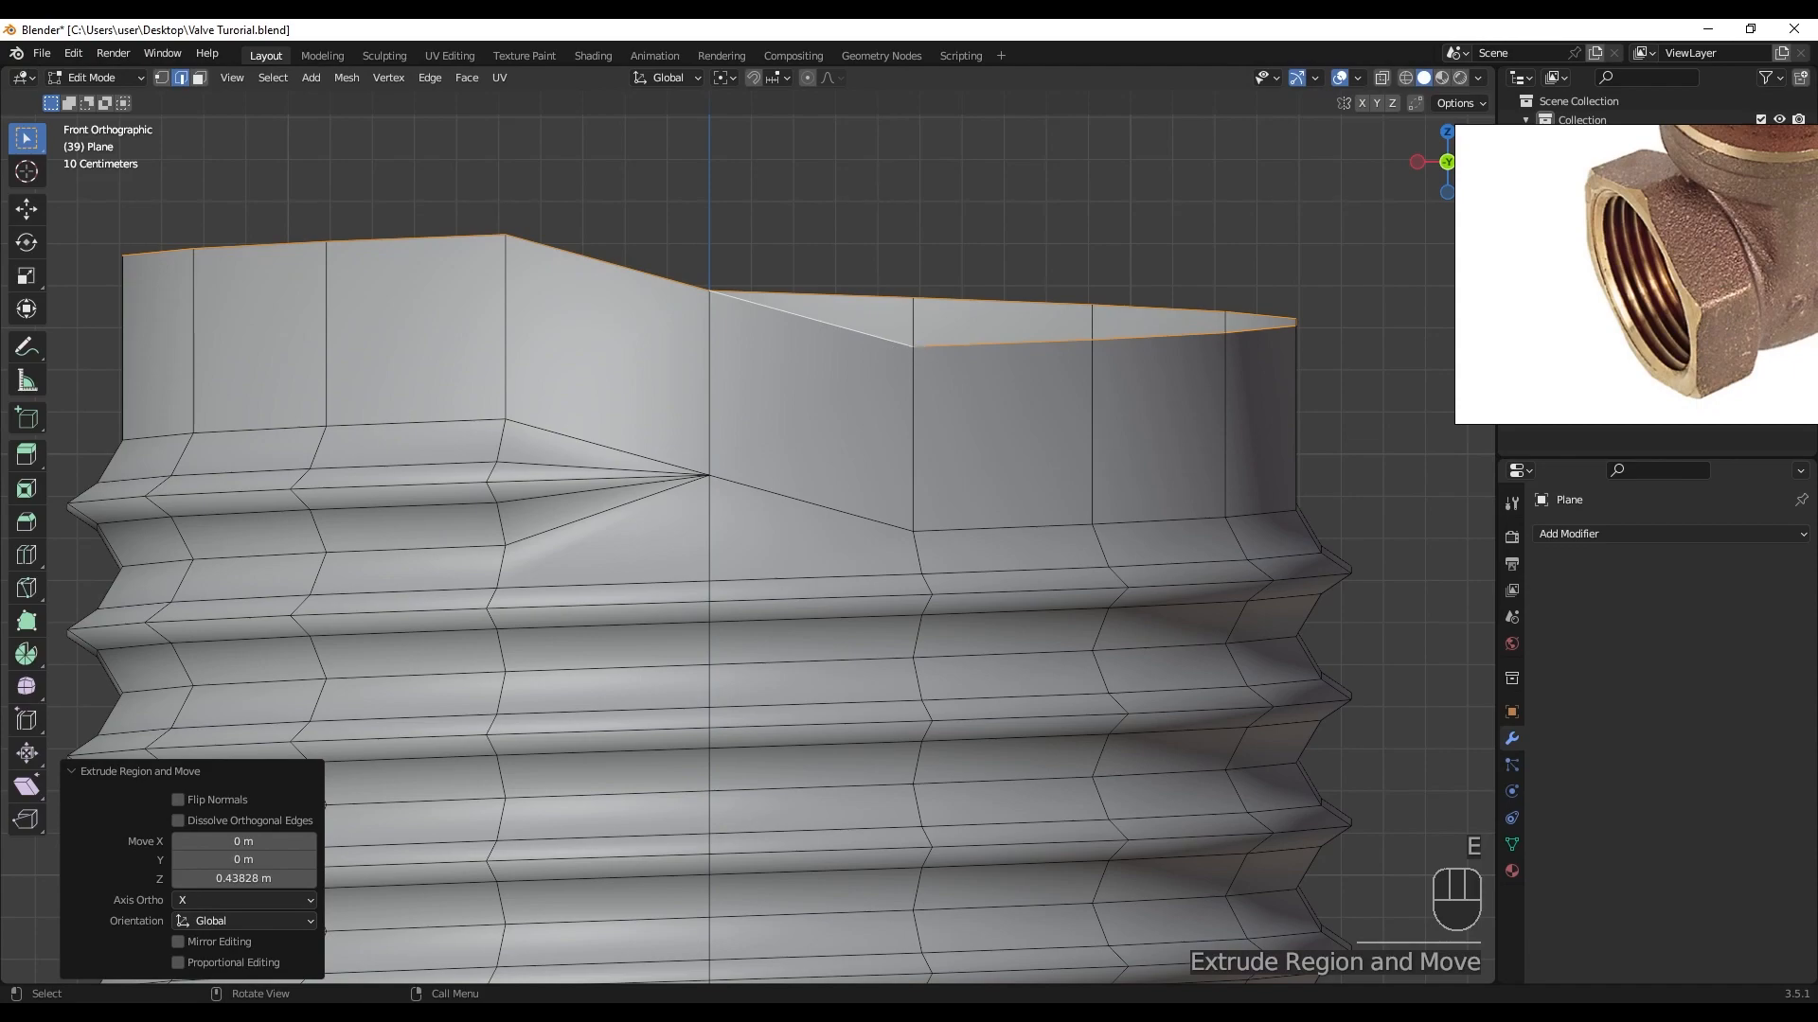
- Flatten the extruded rim by scaling it to 0 along Z and lower it about 0.13 m
{"action": "key", "text": "s"}
{"action": "key", "text": "z"}
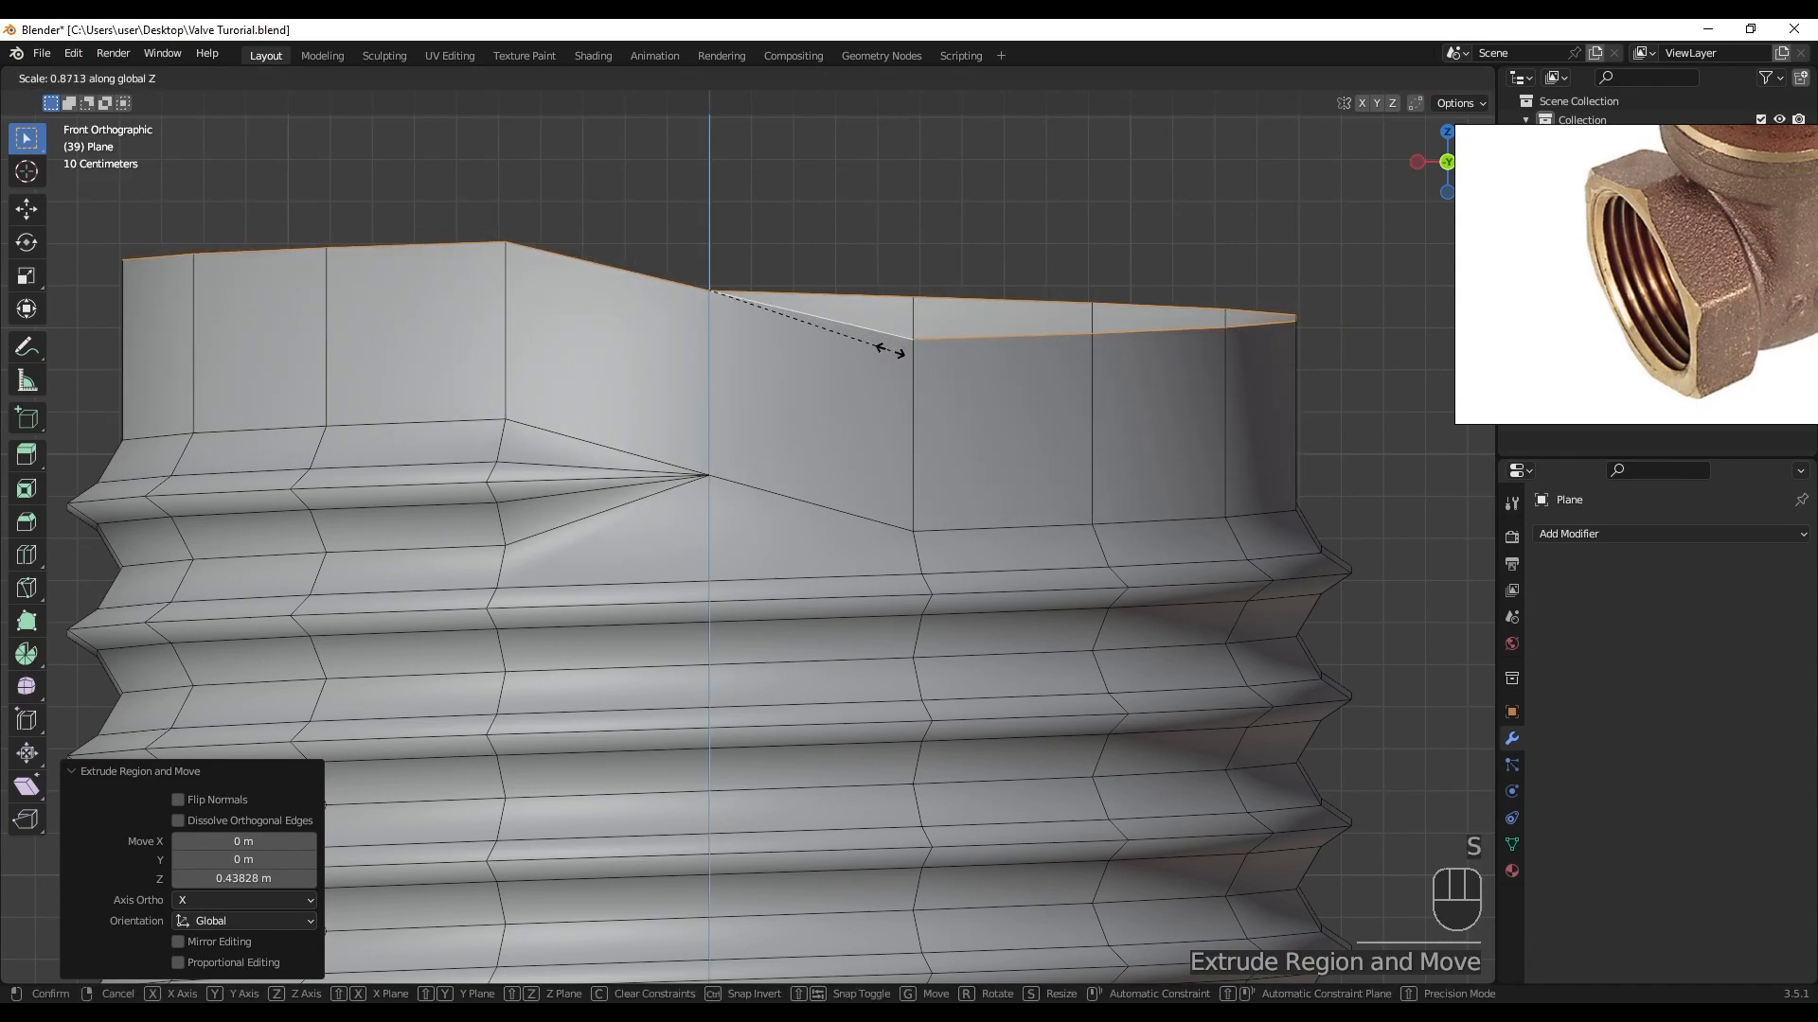
{"action": "type", "text": "0"}
{"action": "left_click", "coordinate": [887, 347]}
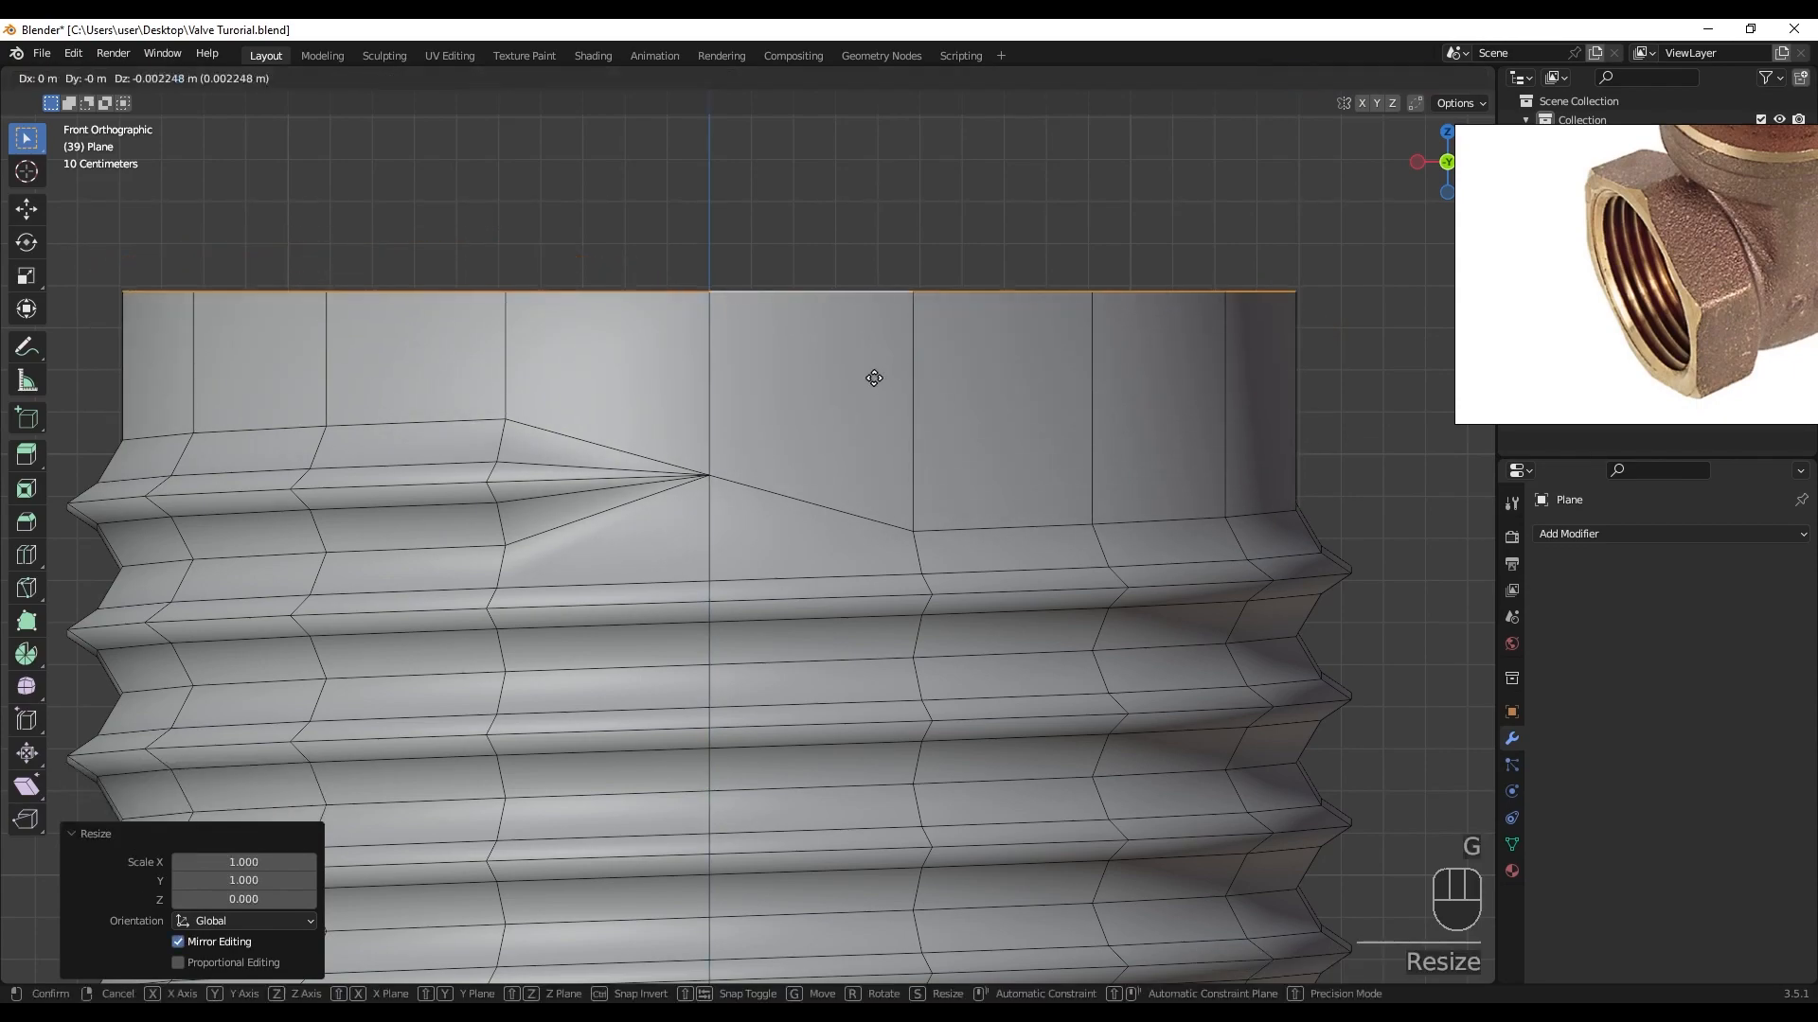
{"action": "key", "text": "g"}
{"action": "key", "text": "z"}
{"action": "left_click", "coordinate": [876, 428]}
- Select the front and back edges where the extruded collar meets the thread on the +X side, leaving out those touching the collapsed vertex's column
{"action": "left_click_drag", "start_coordinate": [899, 529], "coordinate": [857, 525], "text": "shift"}
{"action": "key", "text": "2"}
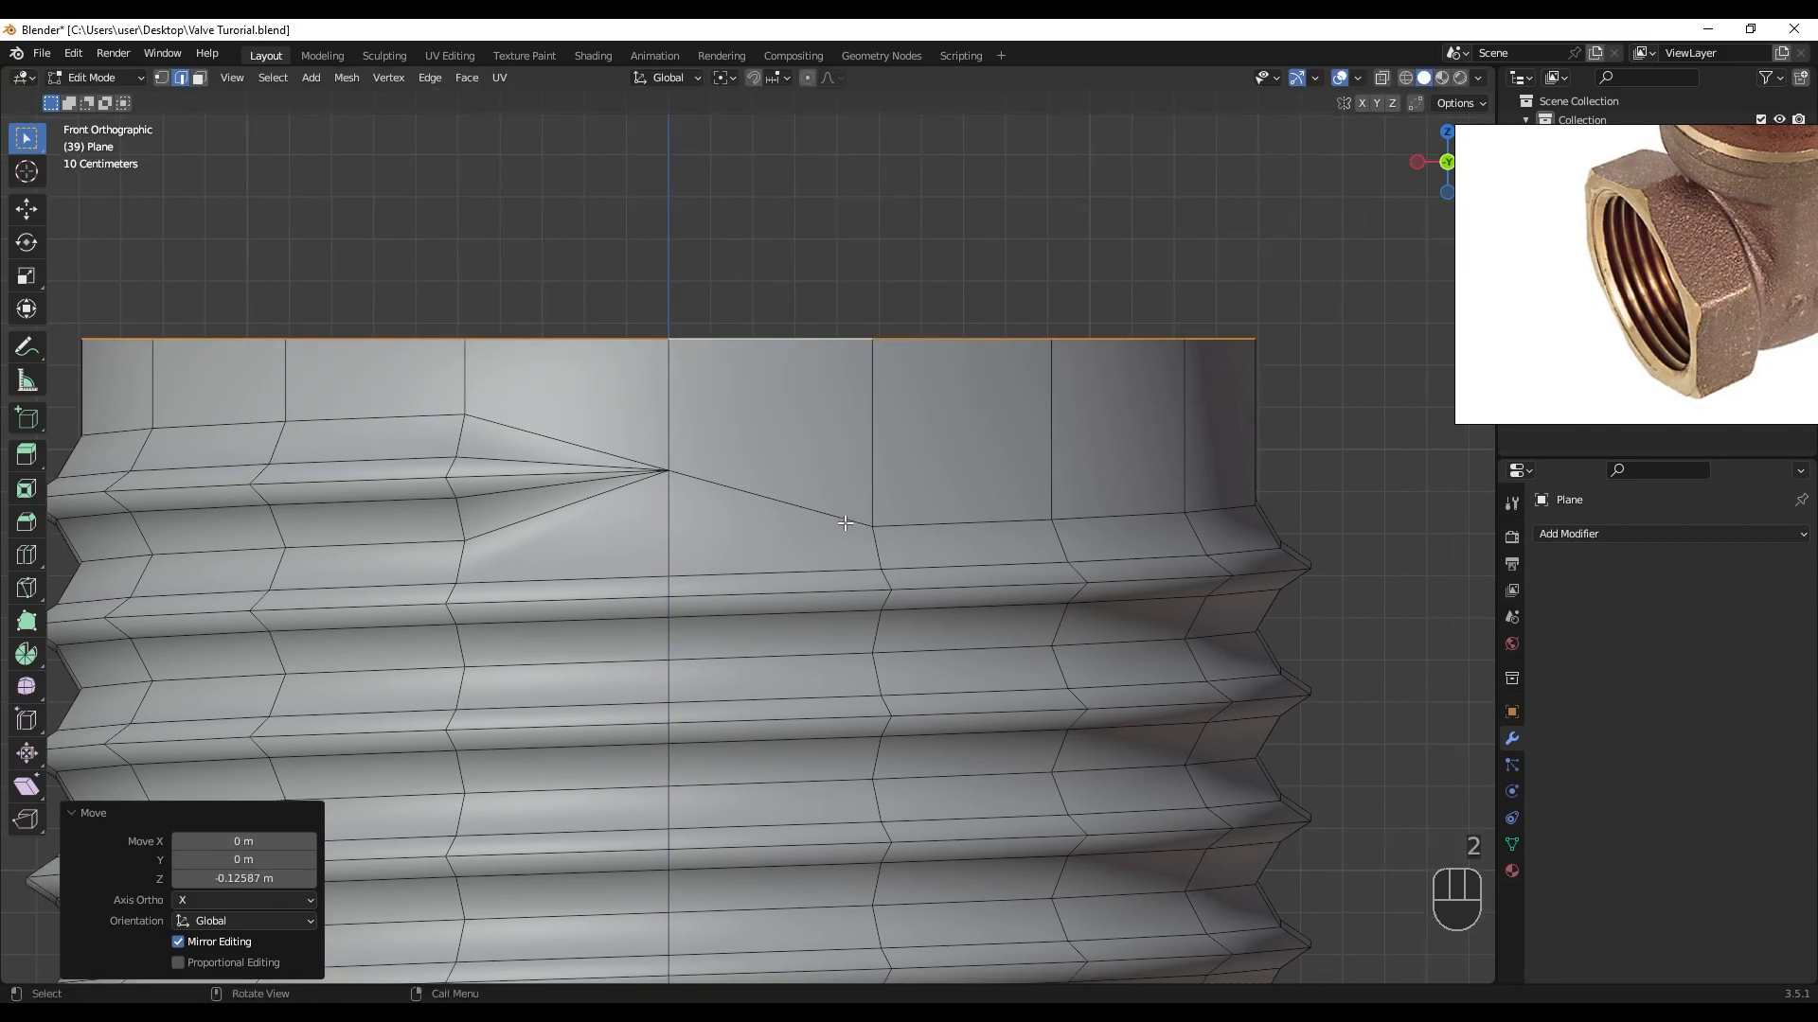
{"action": "left_click", "coordinate": [902, 526]}
{"action": "scroll", "coordinate": [902, 525], "scroll_direction": "down", "scroll_amount": 1}
{"action": "key", "text": "shift+z"}
{"action": "scroll", "coordinate": [903, 502], "scroll_direction": "up", "scroll_amount": 1}
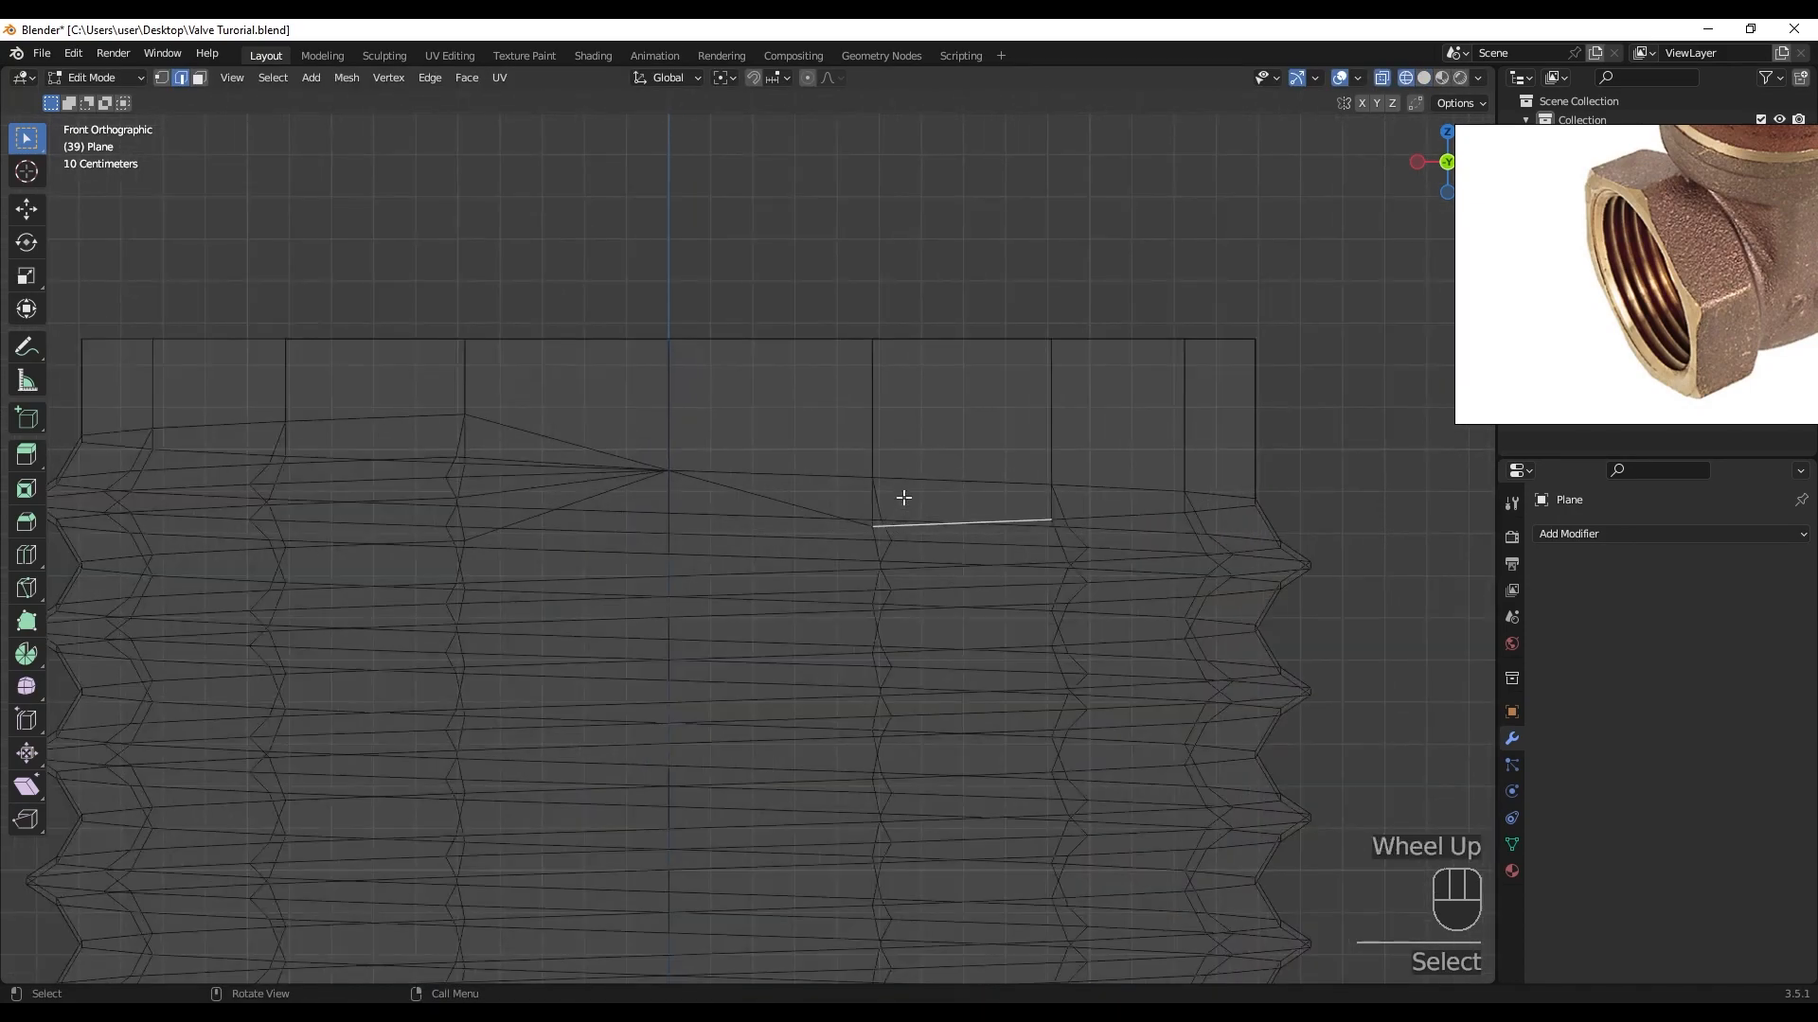
{"action": "left_click", "coordinate": [1249, 499], "text": "ctrl"}
{"action": "scroll", "coordinate": [946, 511], "scroll_direction": "down", "scroll_amount": 2}
{"action": "middle_click_drag", "start_coordinate": [946, 512], "coordinate": [847, 522]}
{"action": "scroll", "coordinate": [812, 532], "scroll_direction": "up", "scroll_amount": 3}
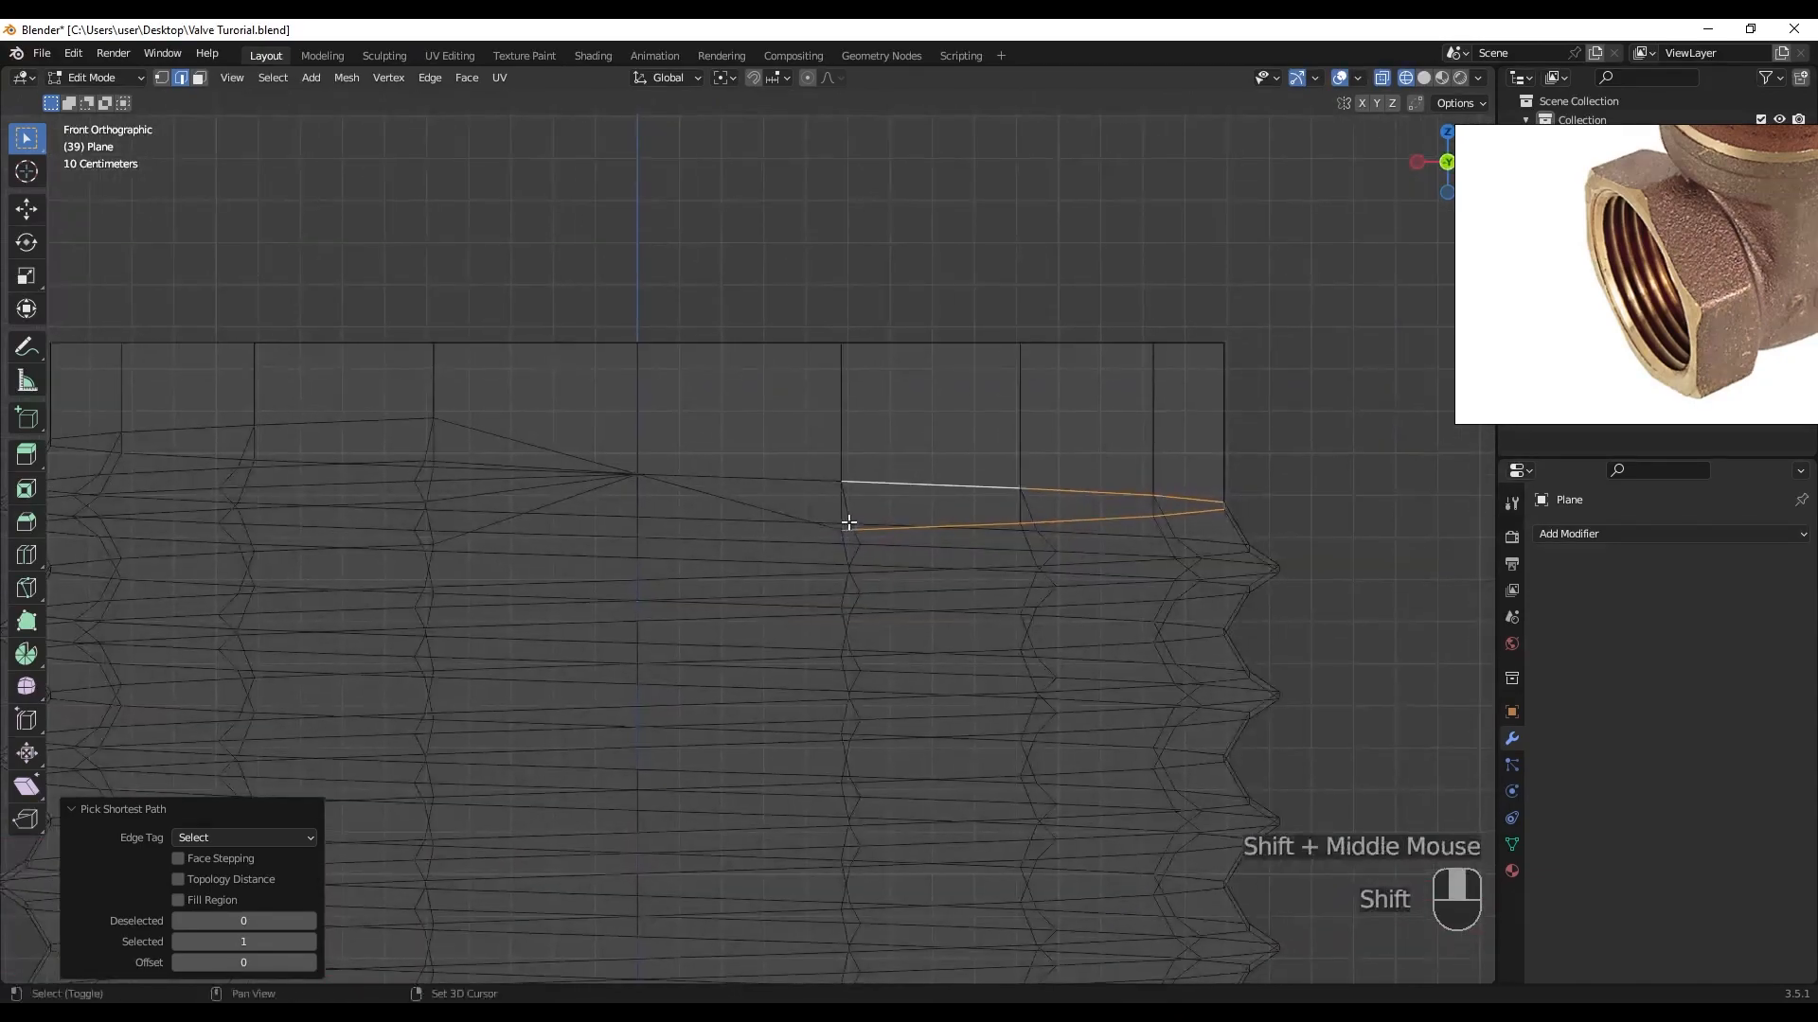
{"action": "key", "text": "shift+z"}
{"action": "key", "text": "g"}
{"action": "key", "text": "z"}
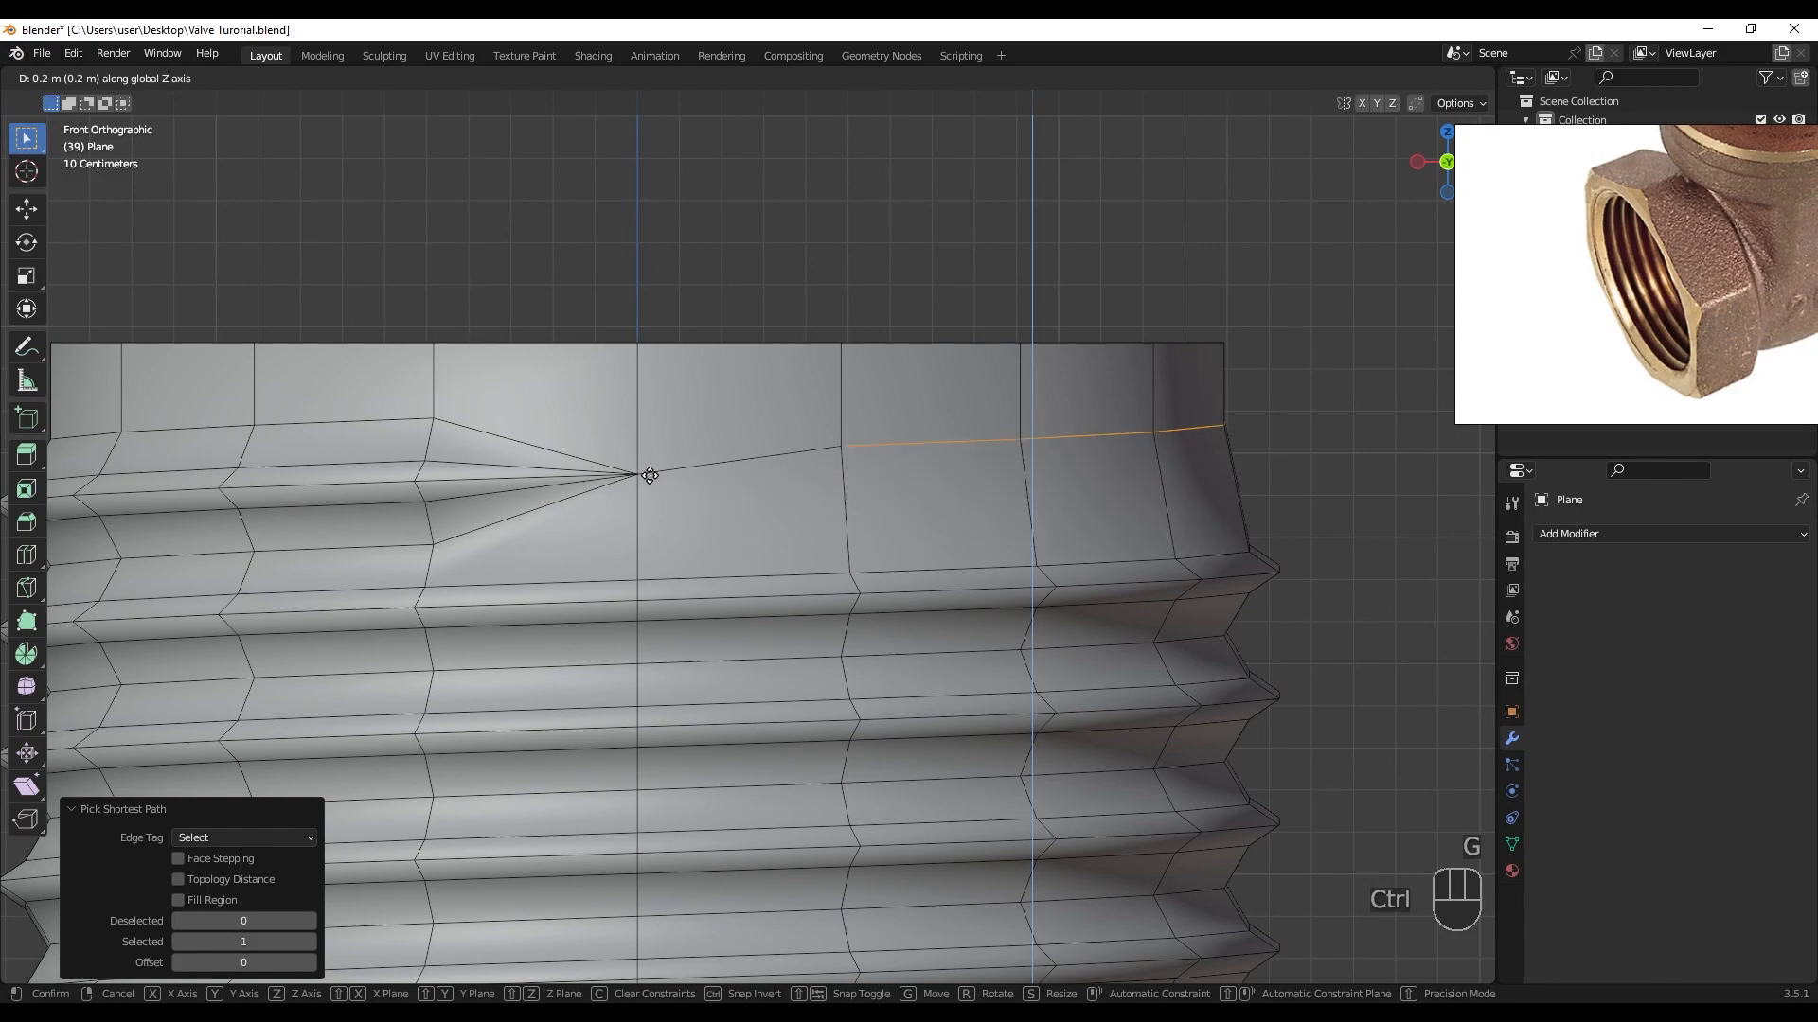
{"action": "right_click", "coordinate": [681, 474]}
- Set snapping to Vertex and raise the selected edges 0.13333 m along Z to level with the collapsed vertex
{"action": "left_click", "coordinate": [782, 78]}
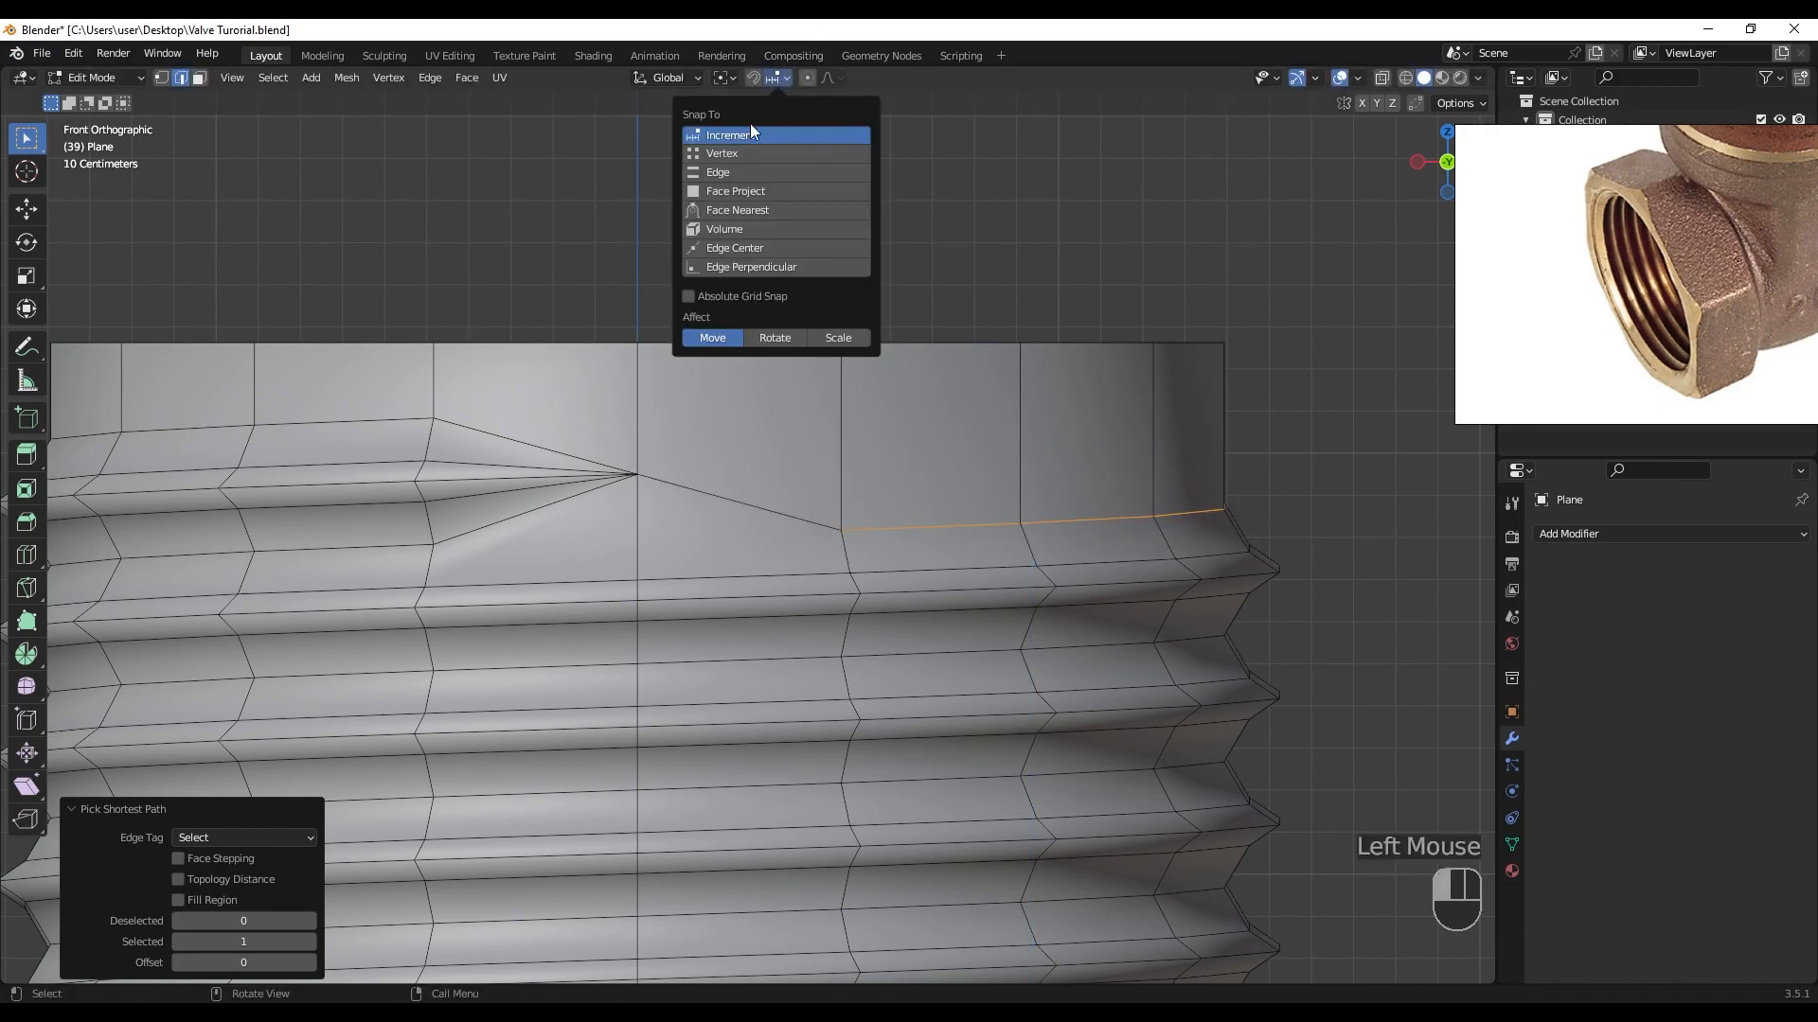
{"action": "left_click", "coordinate": [729, 154]}
{"action": "key", "text": "g"}
{"action": "key", "text": "x"}
{"action": "key", "text": "z"}
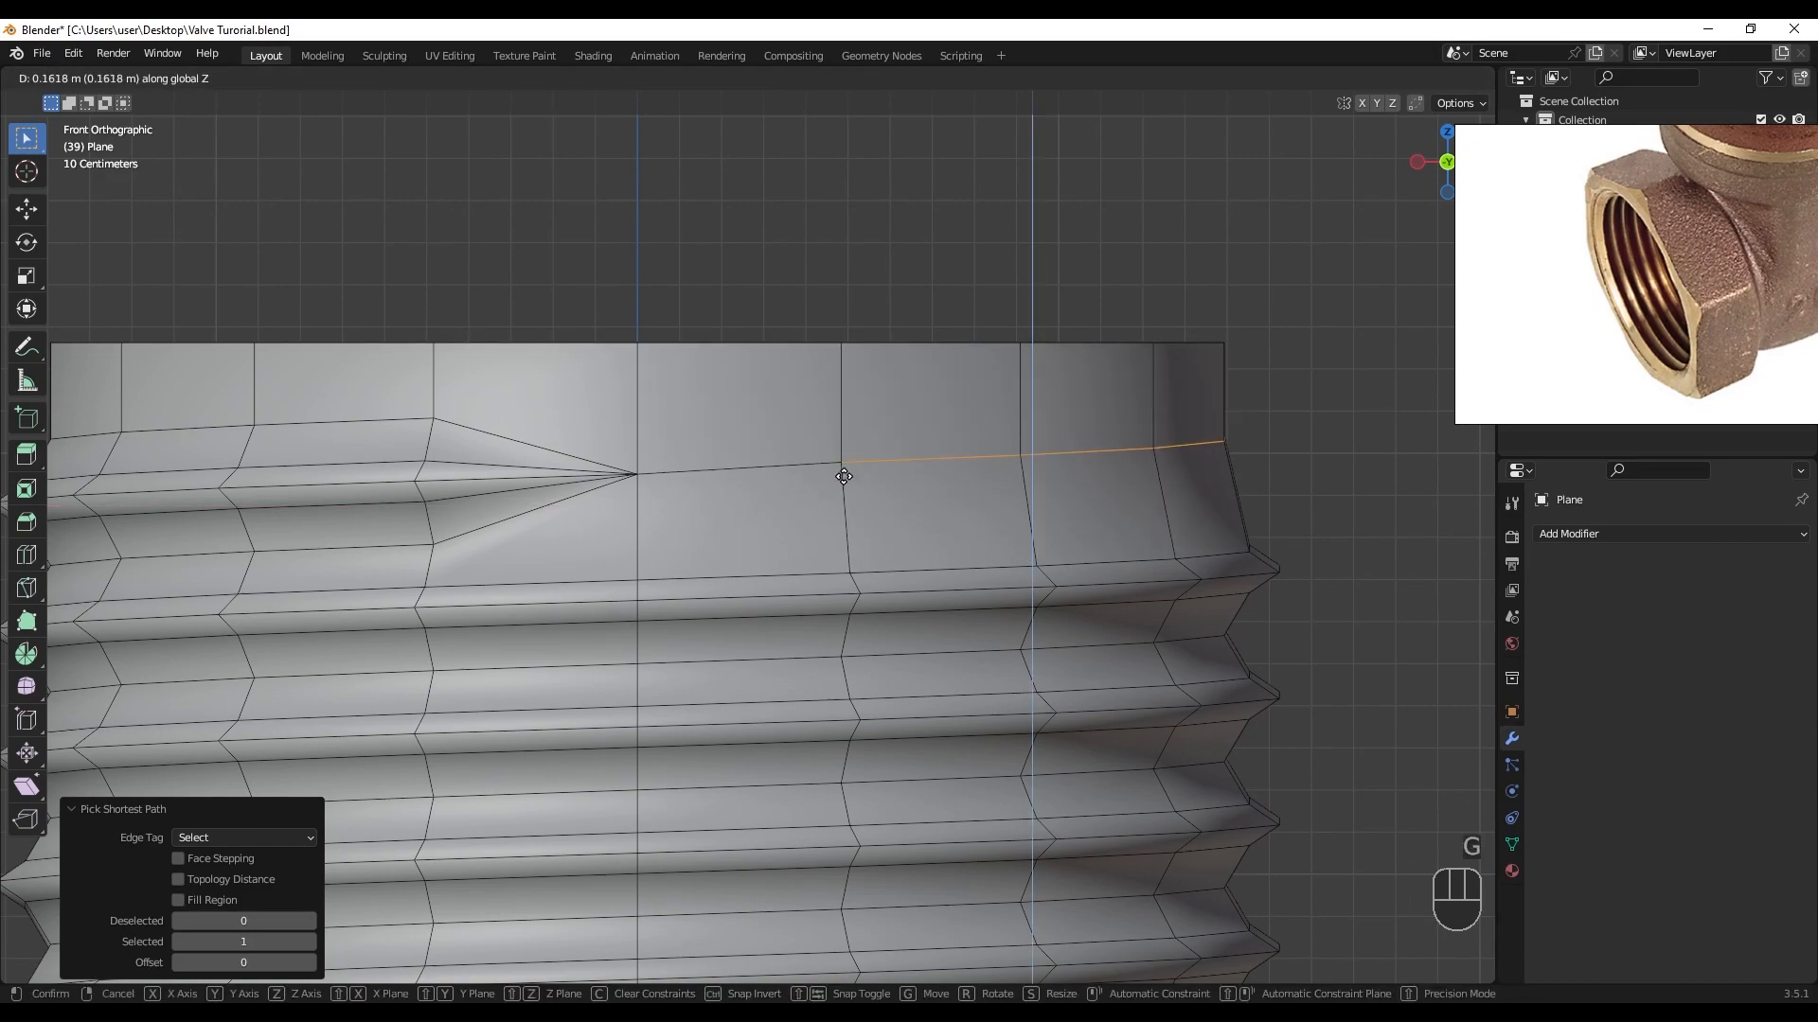
{"action": "key", "text": "ctrl"}
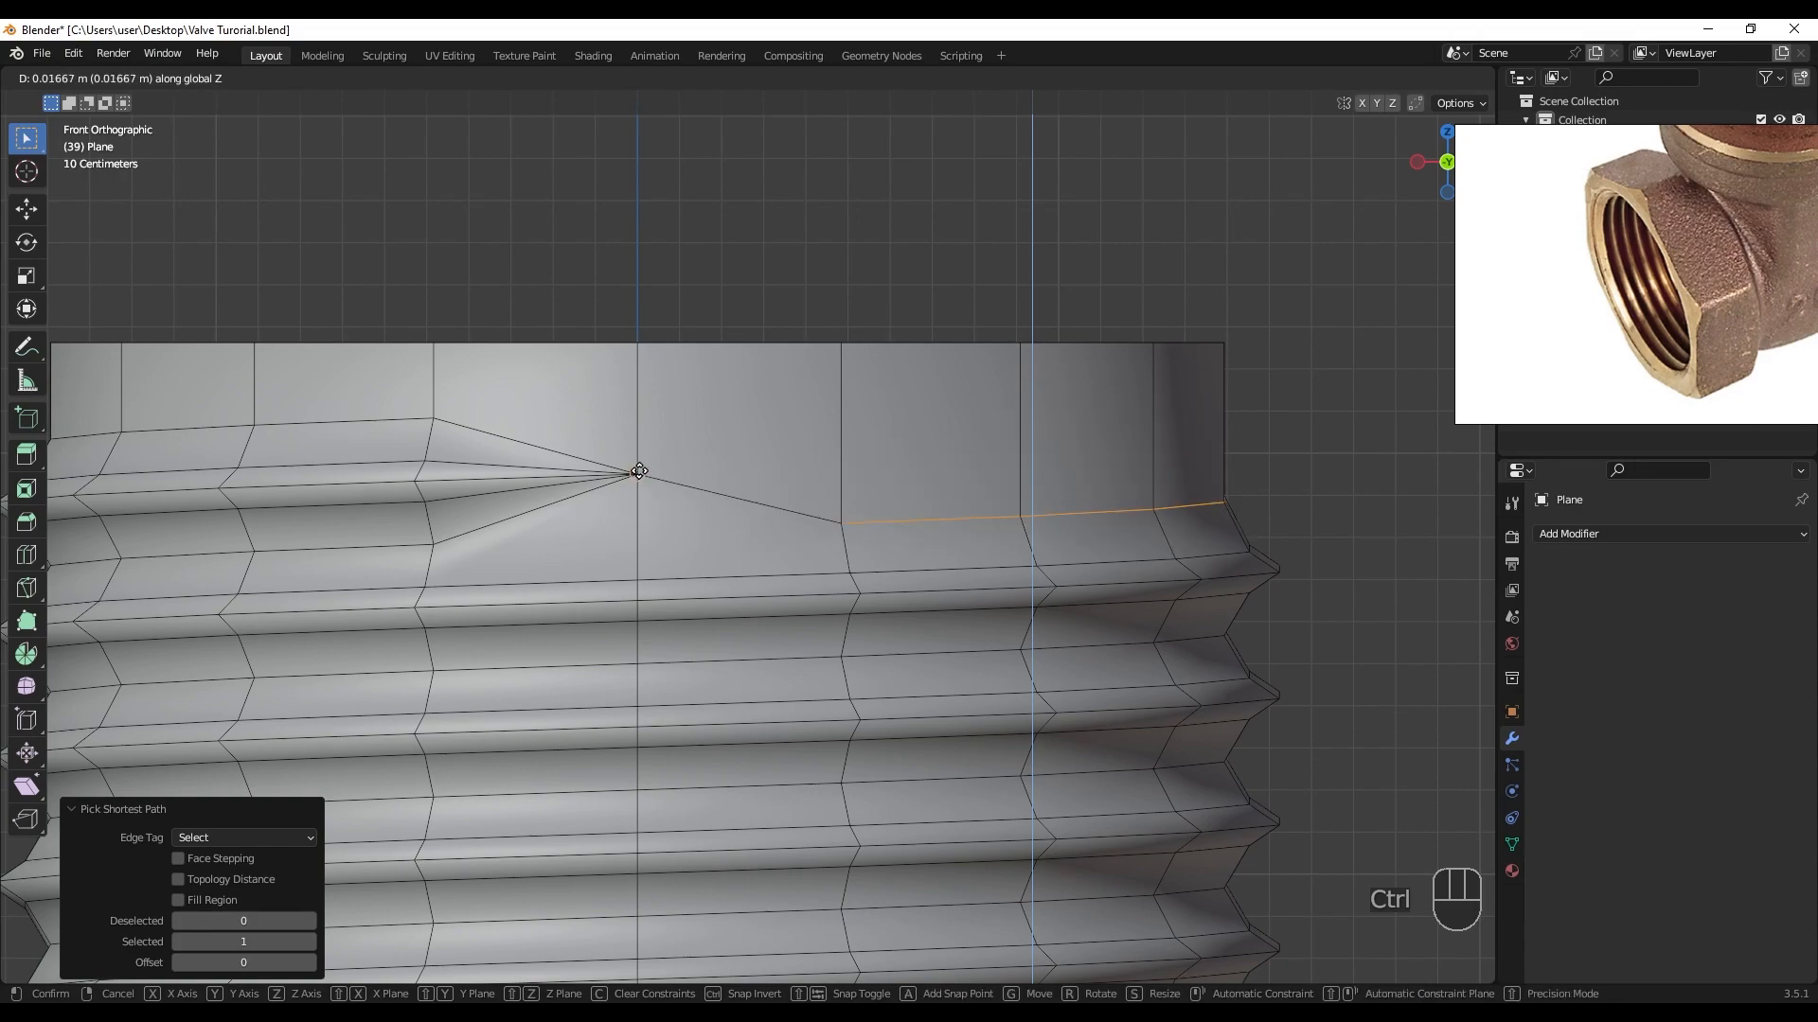
{"action": "left_click", "coordinate": [733, 516]}
- Add a Subdivision Surface modifier to the thread and shade the object smooth in Object Mode
{"action": "middle_click_drag", "start_coordinate": [752, 504], "coordinate": [699, 514], "text": "shift"}
{"action": "scroll", "coordinate": [726, 520], "scroll_direction": "up", "scroll_amount": 1}
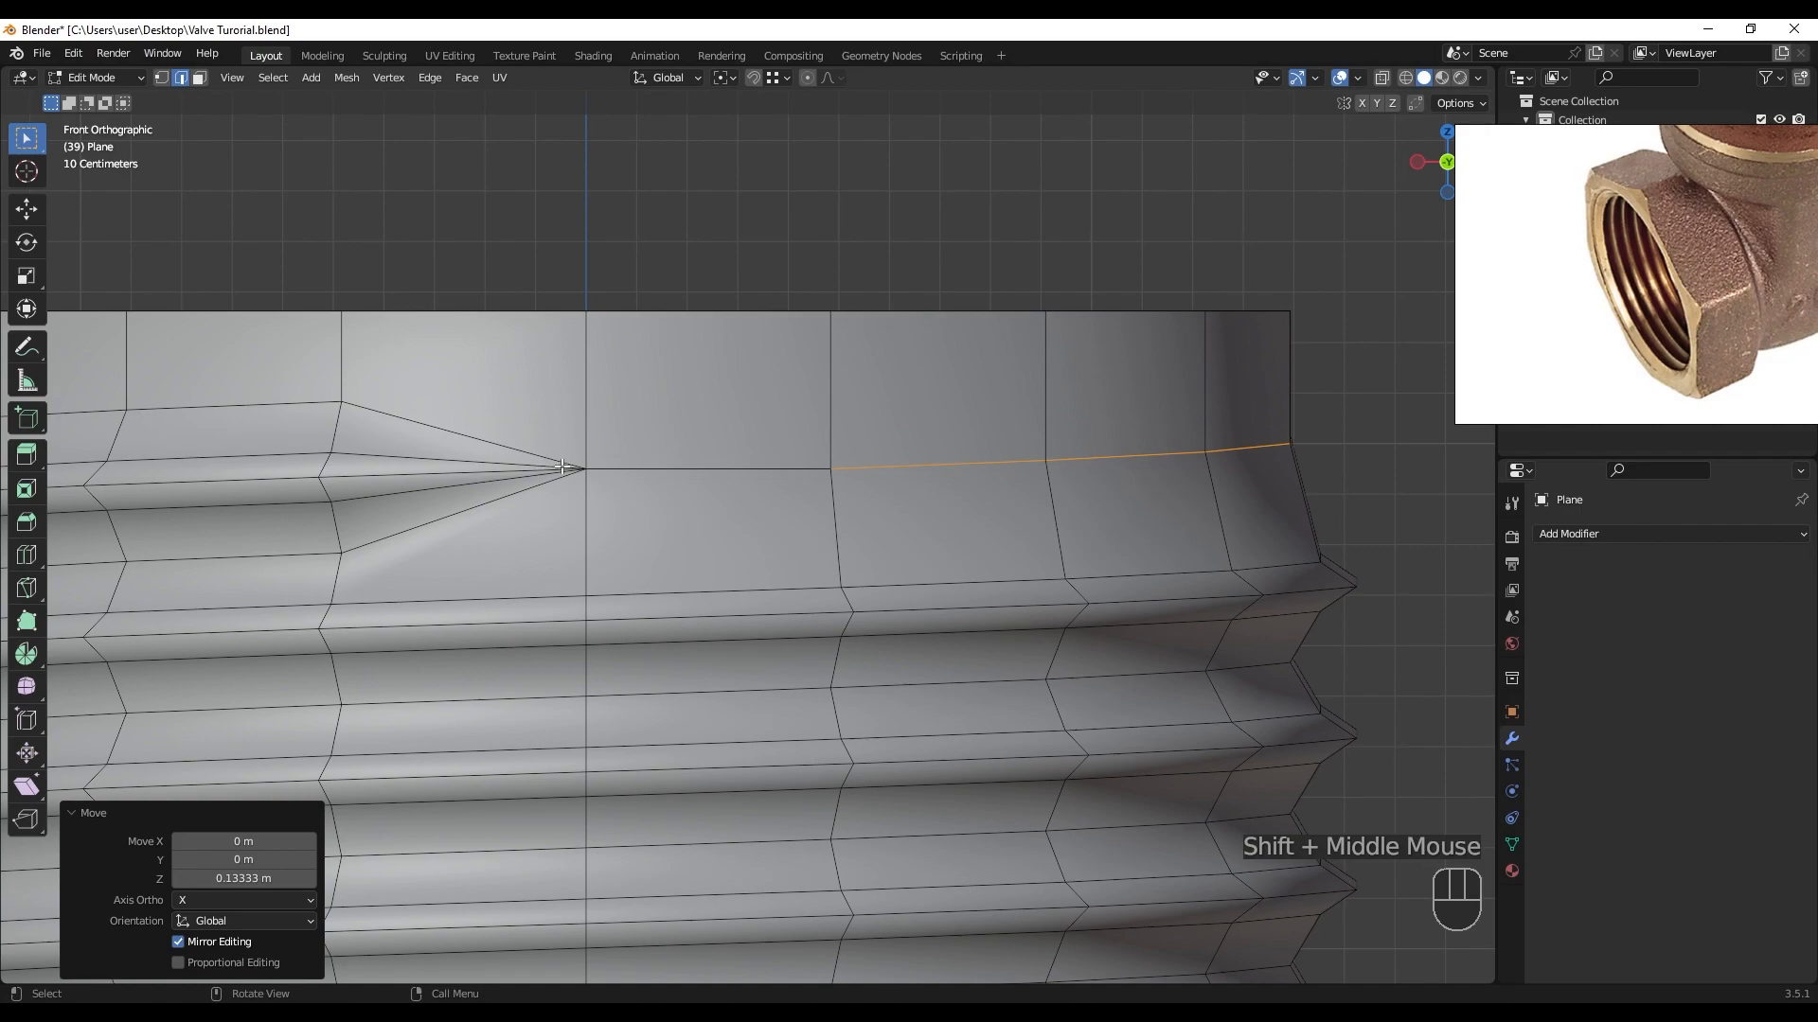
{"action": "middle_click_drag", "start_coordinate": [304, 528], "coordinate": [338, 524], "text": "shift"}
{"action": "left_click", "coordinate": [1547, 534]}
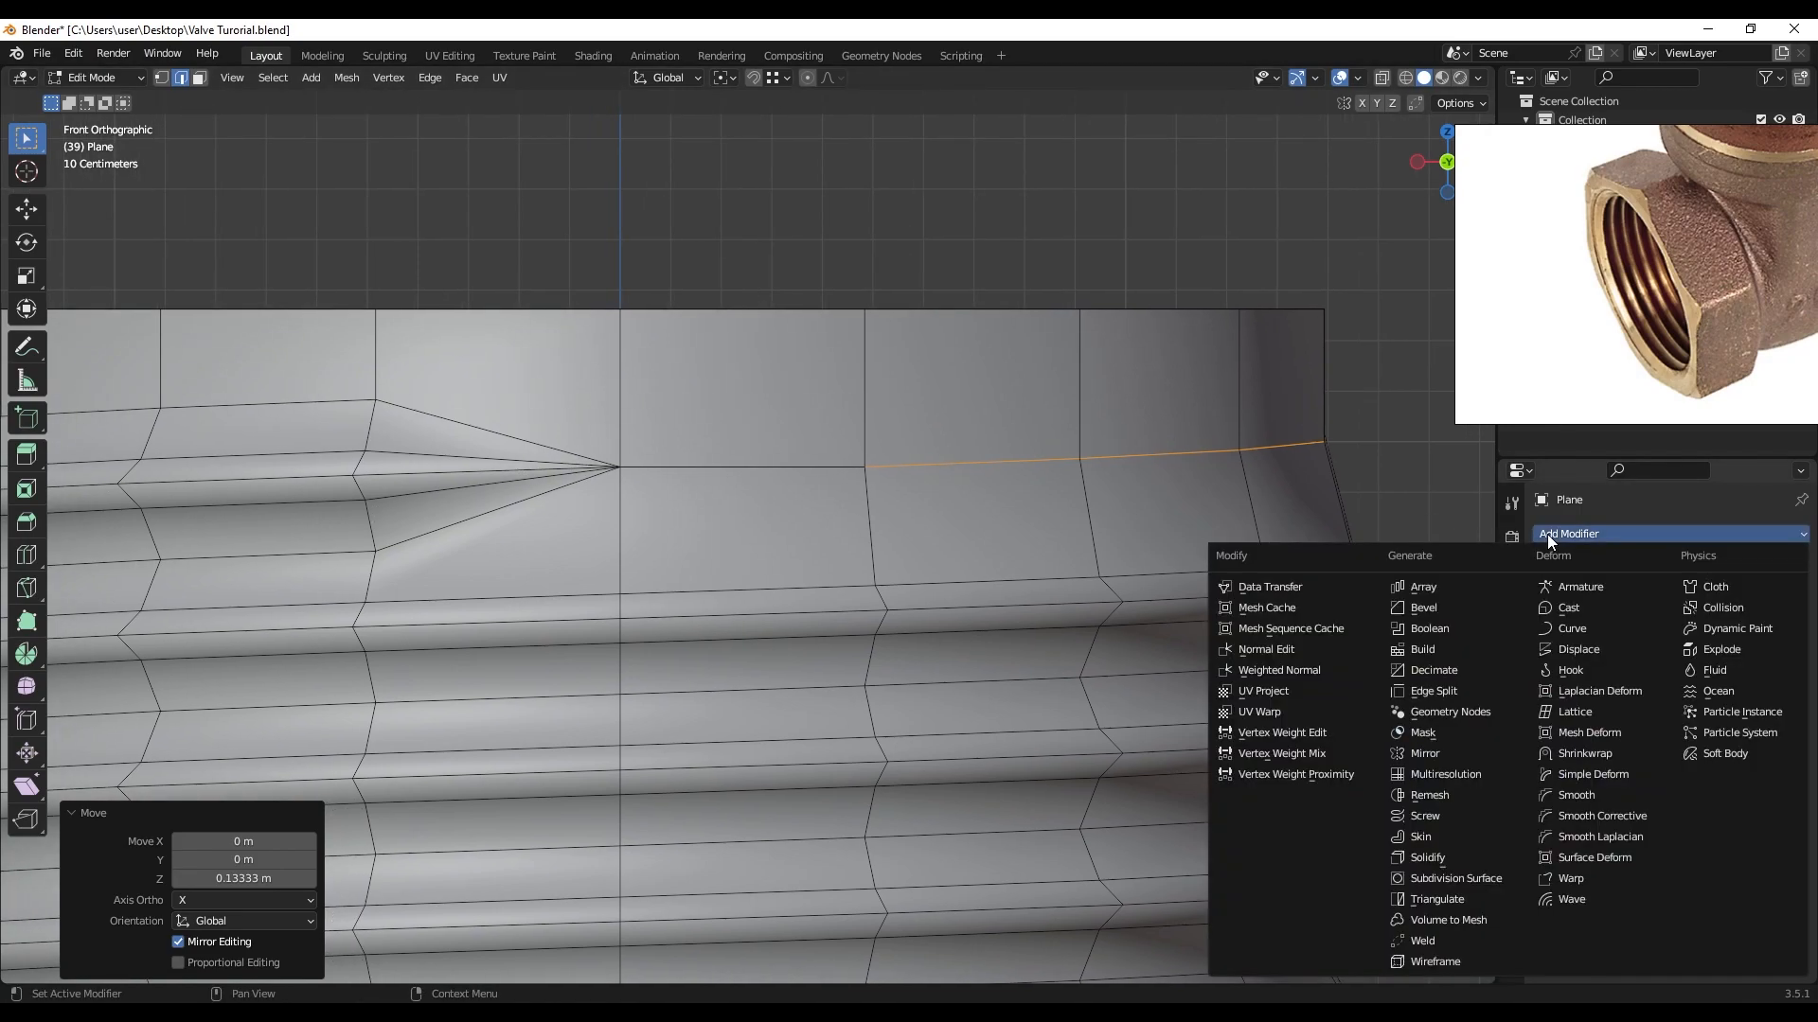
{"action": "left_click", "coordinate": [1455, 878]}
{"action": "middle_click_drag", "start_coordinate": [876, 574], "coordinate": [902, 577], "text": "shift"}
{"action": "key", "text": "Tab"}
{"action": "middle_click_drag", "start_coordinate": [813, 518], "coordinate": [816, 521], "text": "shift"}
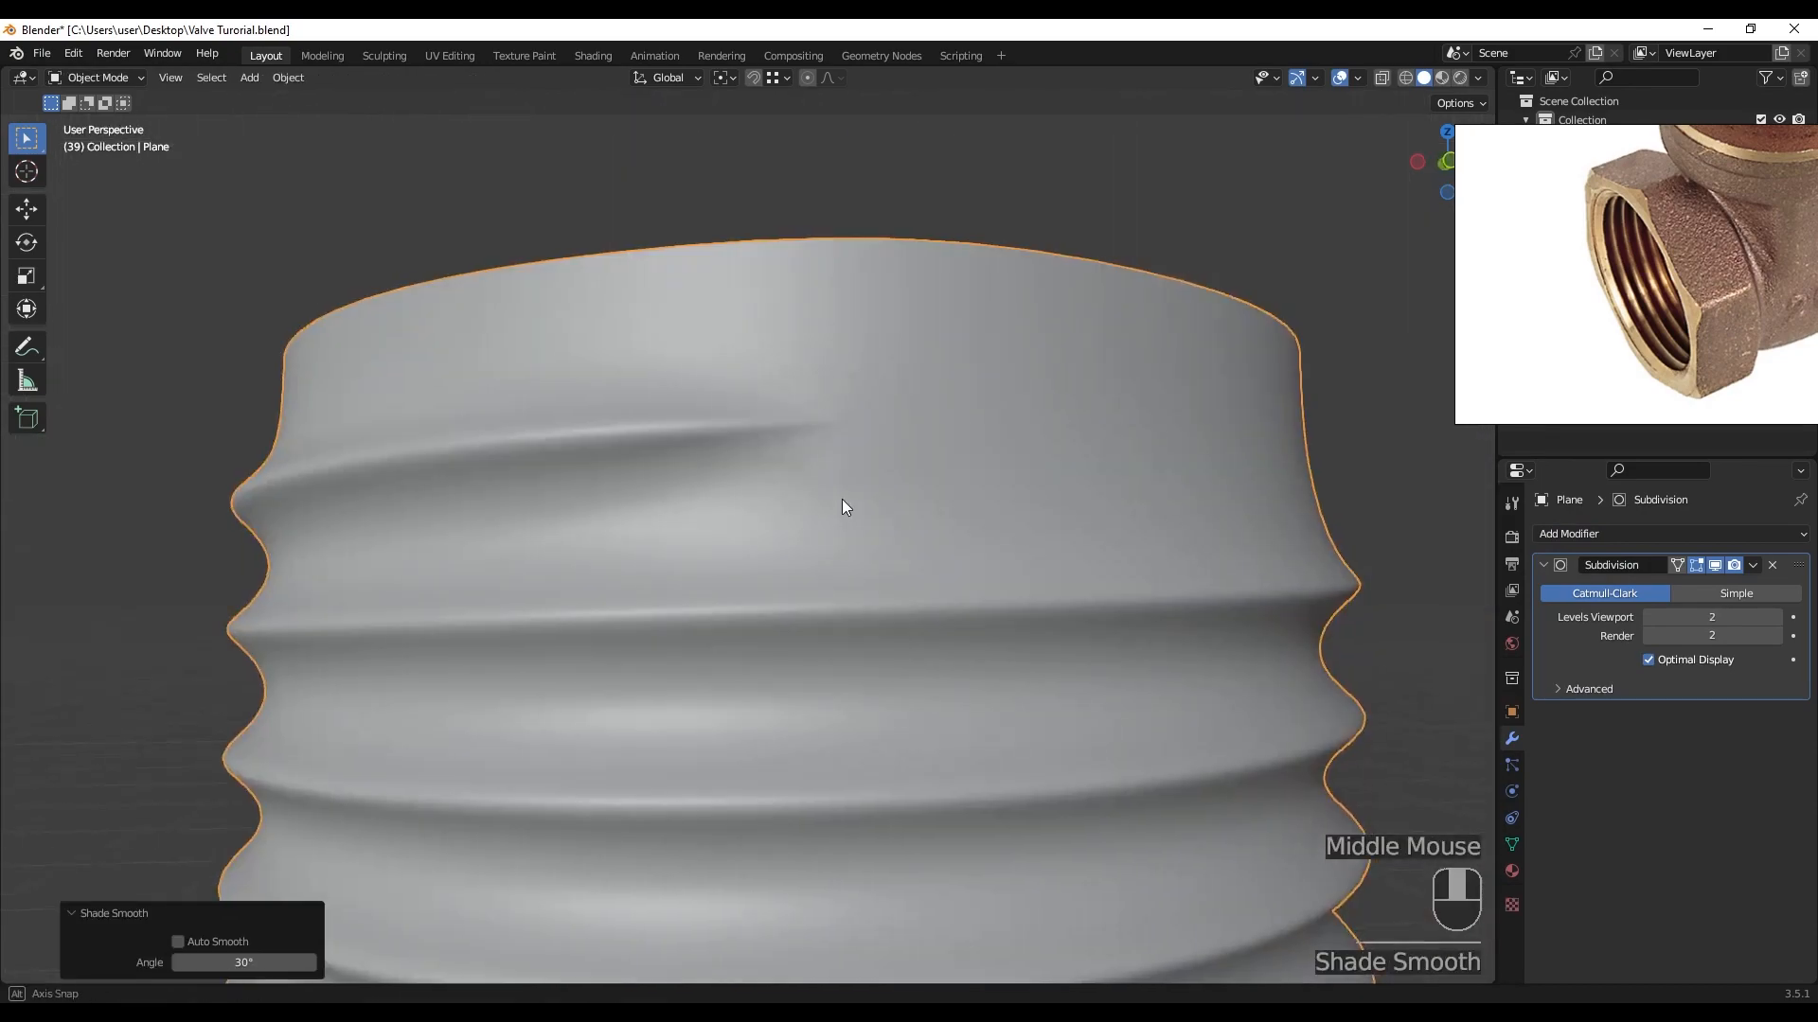
{"action": "middle_click_drag", "start_coordinate": [843, 503], "coordinate": [604, 463]}
{"action": "scroll", "coordinate": [763, 491], "scroll_direction": "up", "scroll_amount": 3}
{"action": "scroll", "coordinate": [646, 429], "scroll_direction": "down", "scroll_amount": 2}
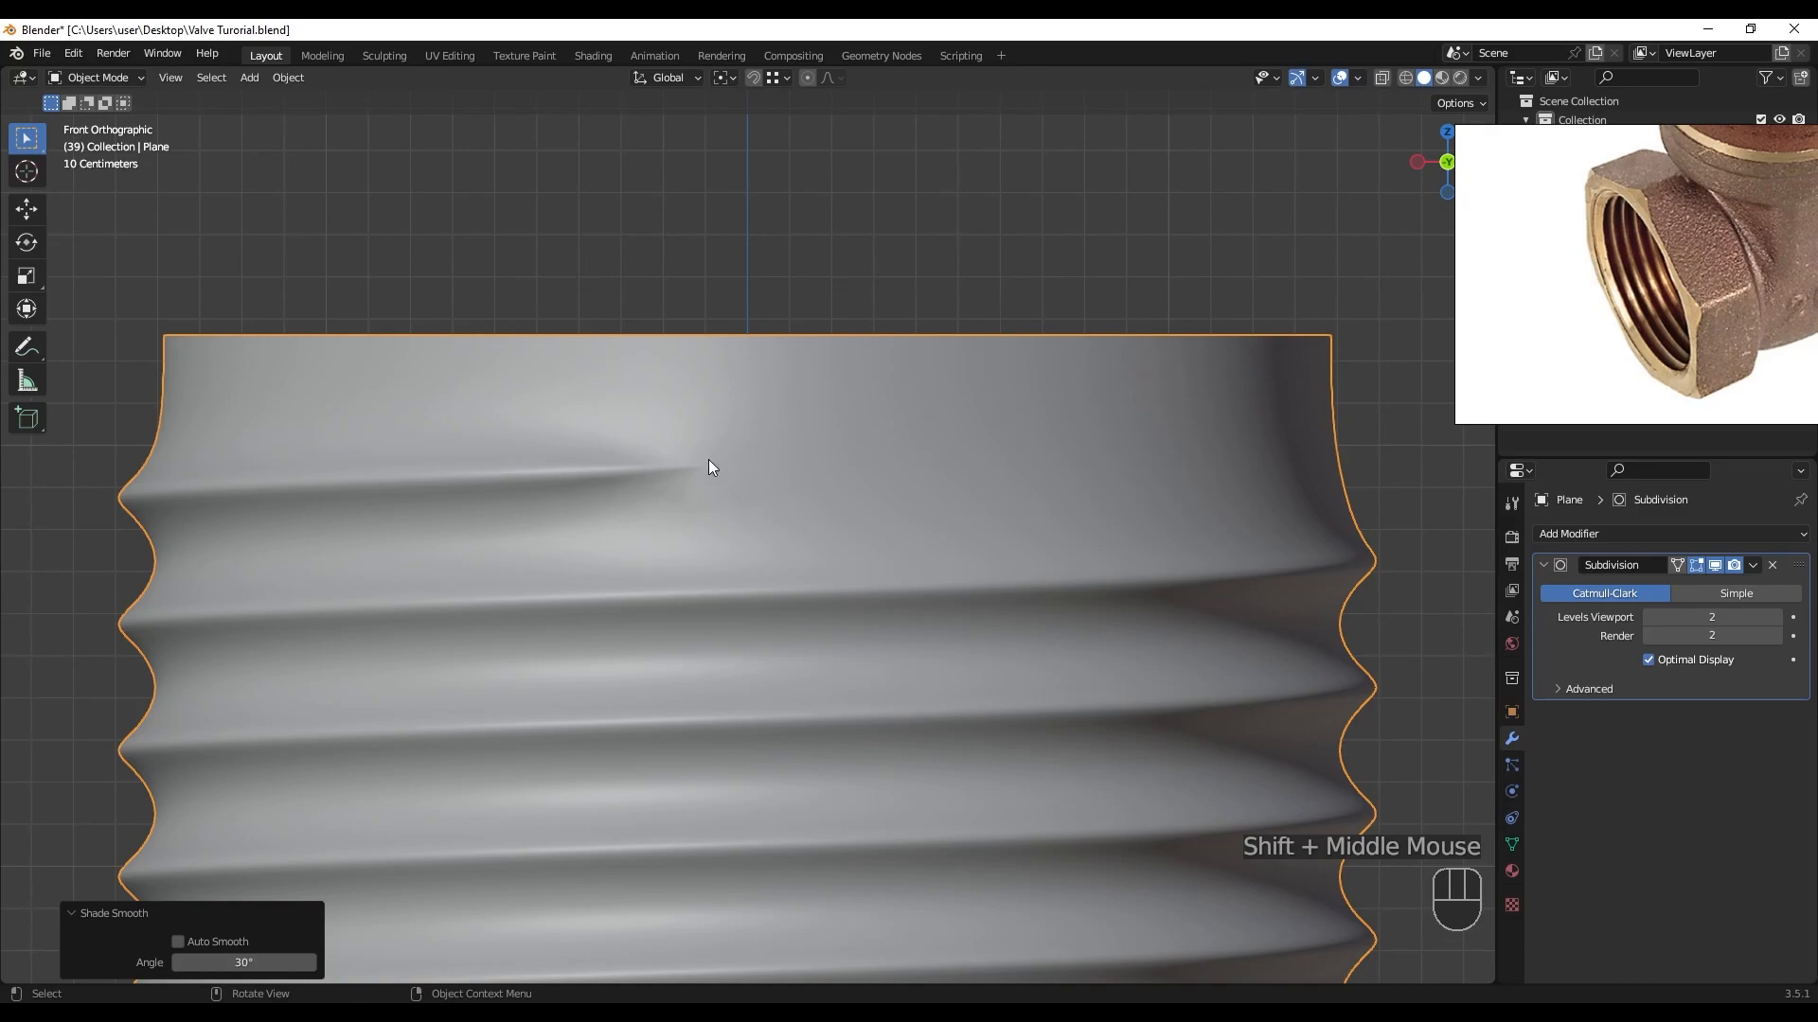
{"action": "scroll", "coordinate": [661, 483], "scroll_direction": "down", "scroll_amount": 1}
{"action": "mouse_move", "coordinate": [660, 483]}
{"action": "middle_mouse_down"}
{"action": "mouse_move", "coordinate": [662, 667]}
{"action": "mouse_move", "coordinate": [674, 469]}
{"action": "middle_mouse_up"}
{"action": "scroll", "coordinate": [721, 509], "scroll_direction": "up", "scroll_amount": 2}
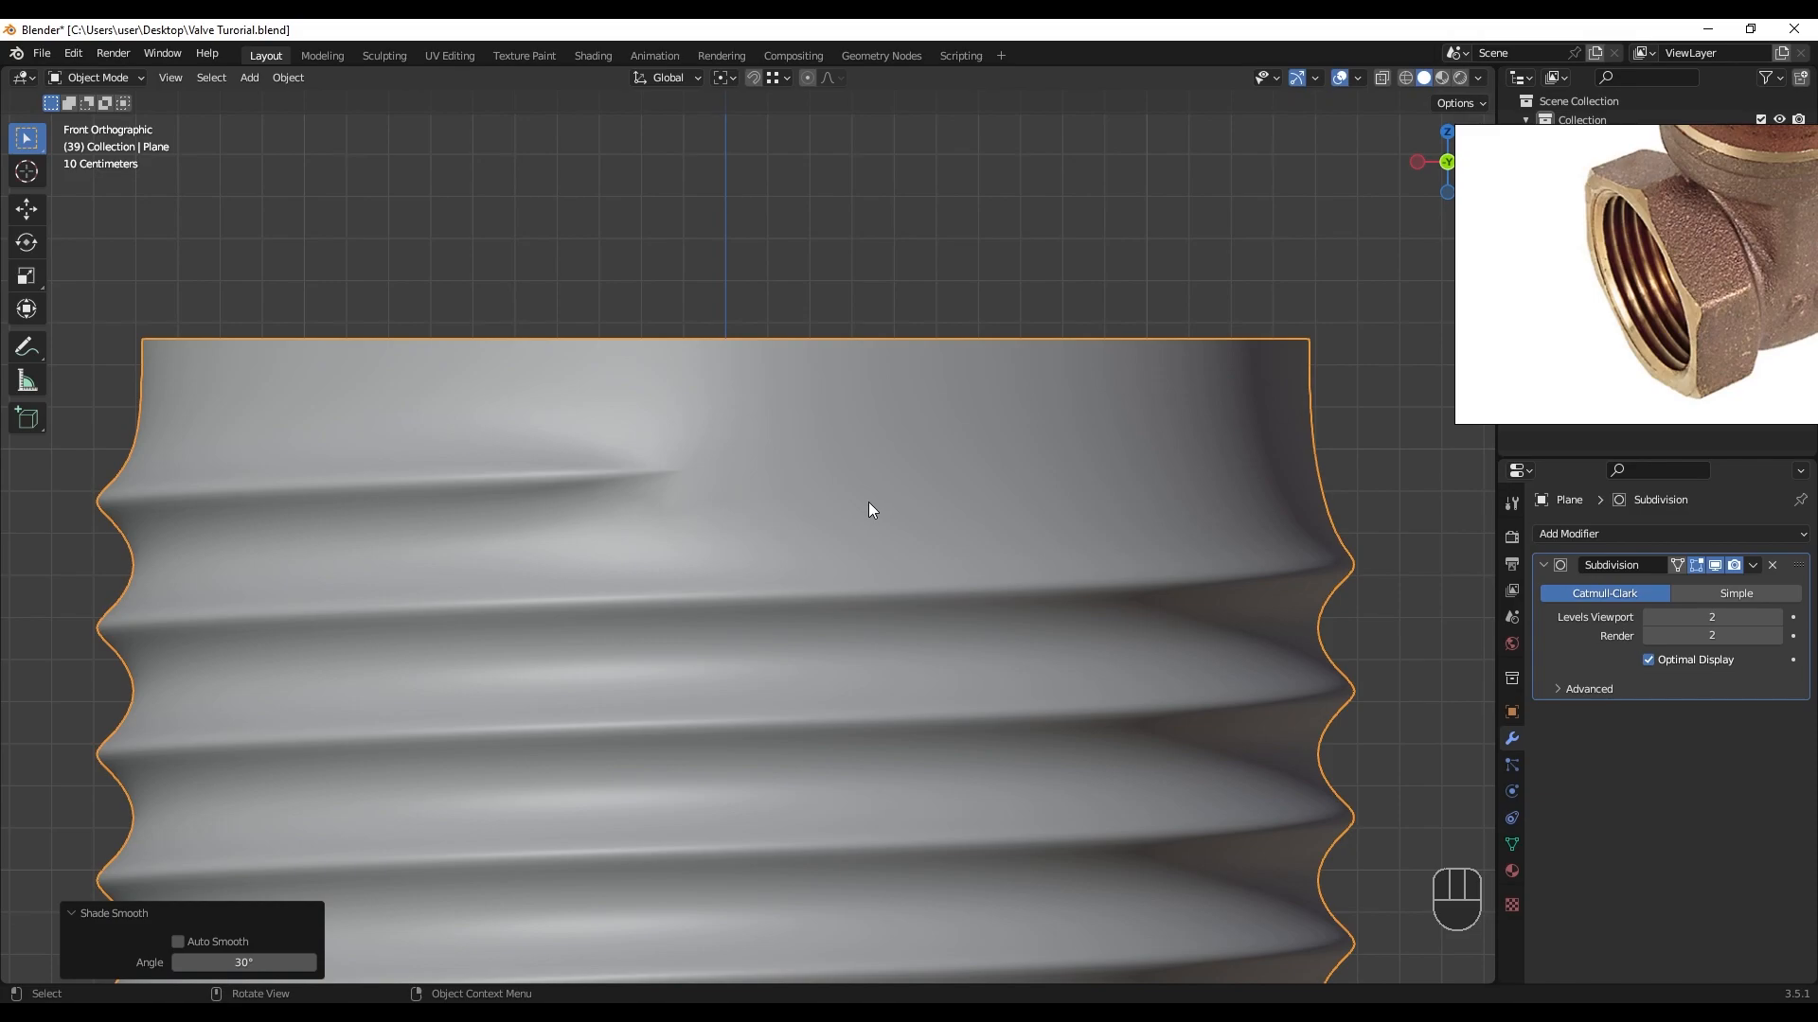
- Disable the Subdivision modifier's viewport display and shade the thread flat, returning to Edit Mode
{"action": "left_click", "coordinate": [1714, 564]}
{"action": "right_click_drag", "start_coordinate": [906, 395], "coordinate": [884, 439]}
{"action": "key", "text": "Tab"}
- Knife two near-horizontal cuts from the thread end's upper and lower outer vertices across the collapsed column to the next column on +X
{"action": "key", "text": "k"}
{"action": "left_click", "coordinate": [414, 389]}
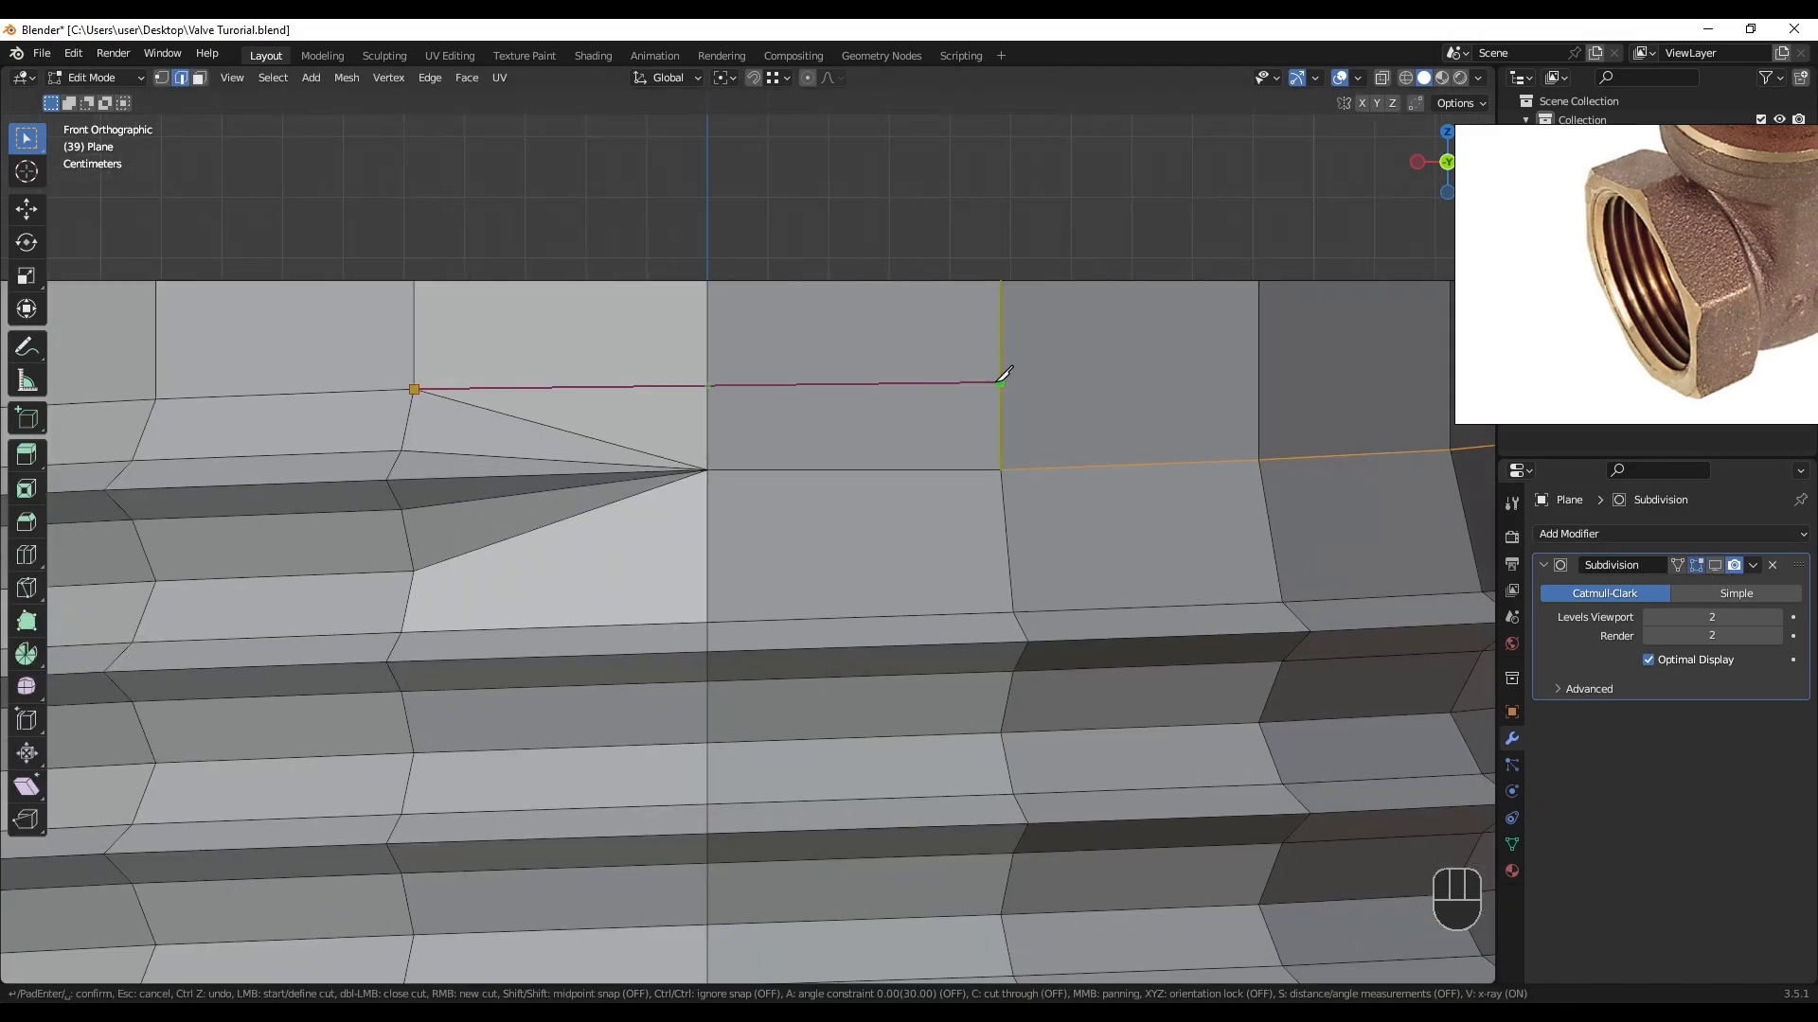
{"action": "left_click", "coordinate": [1002, 381]}
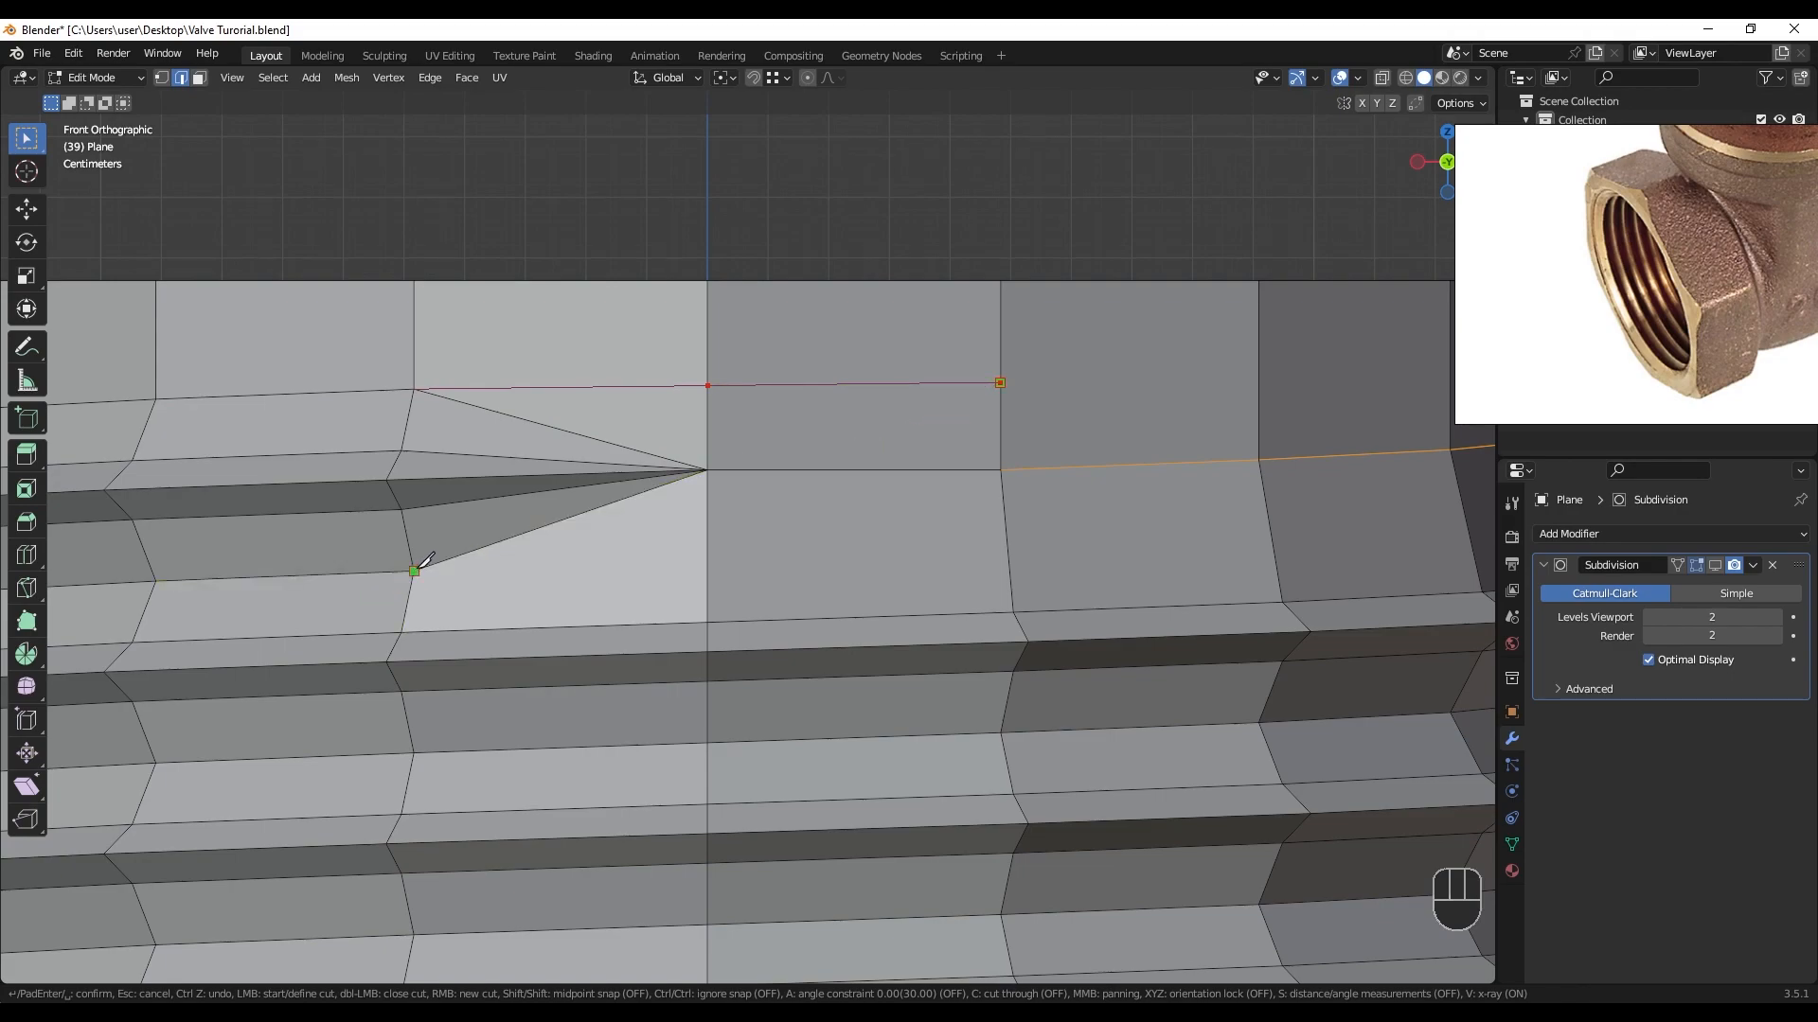
{"action": "left_click", "coordinate": [1008, 548]}
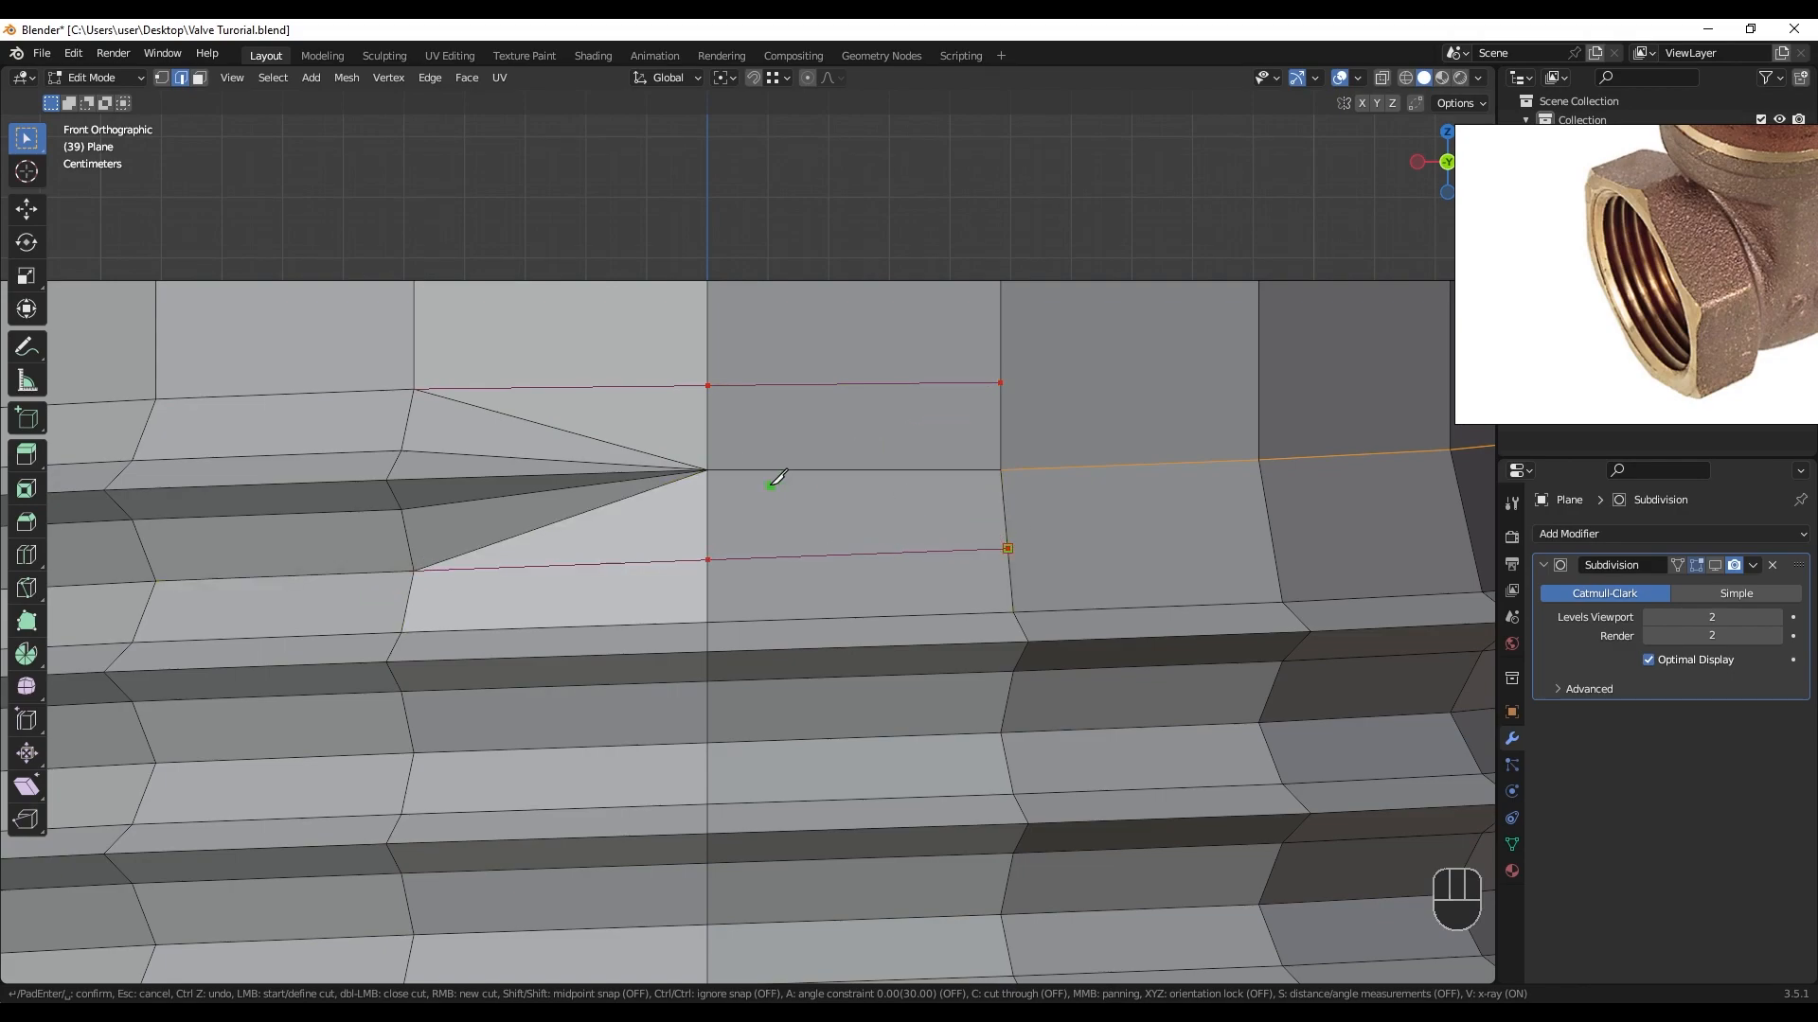
{"action": "key", "text": "Return"}
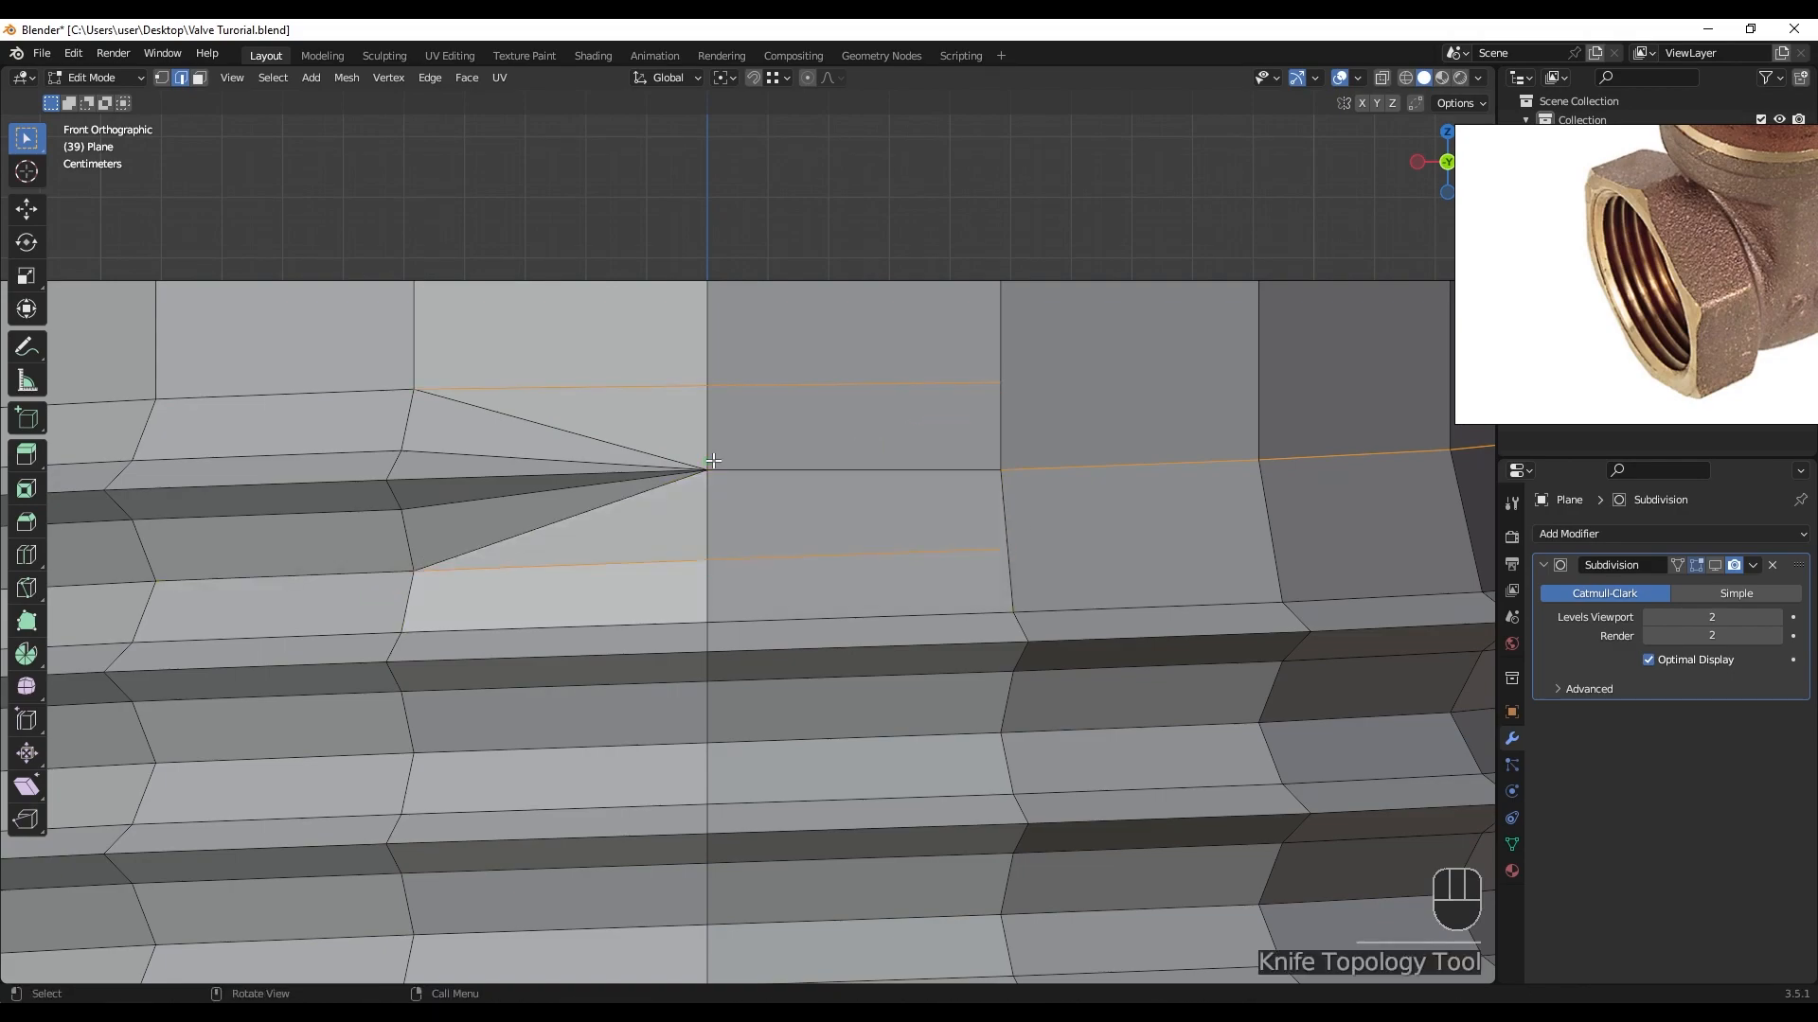
- Dissolve the upper and lower diagonal edges that run into the collapsed vertex
{"action": "left_click", "coordinate": [640, 439]}
{"action": "left_click", "coordinate": [615, 500], "text": "shift"}
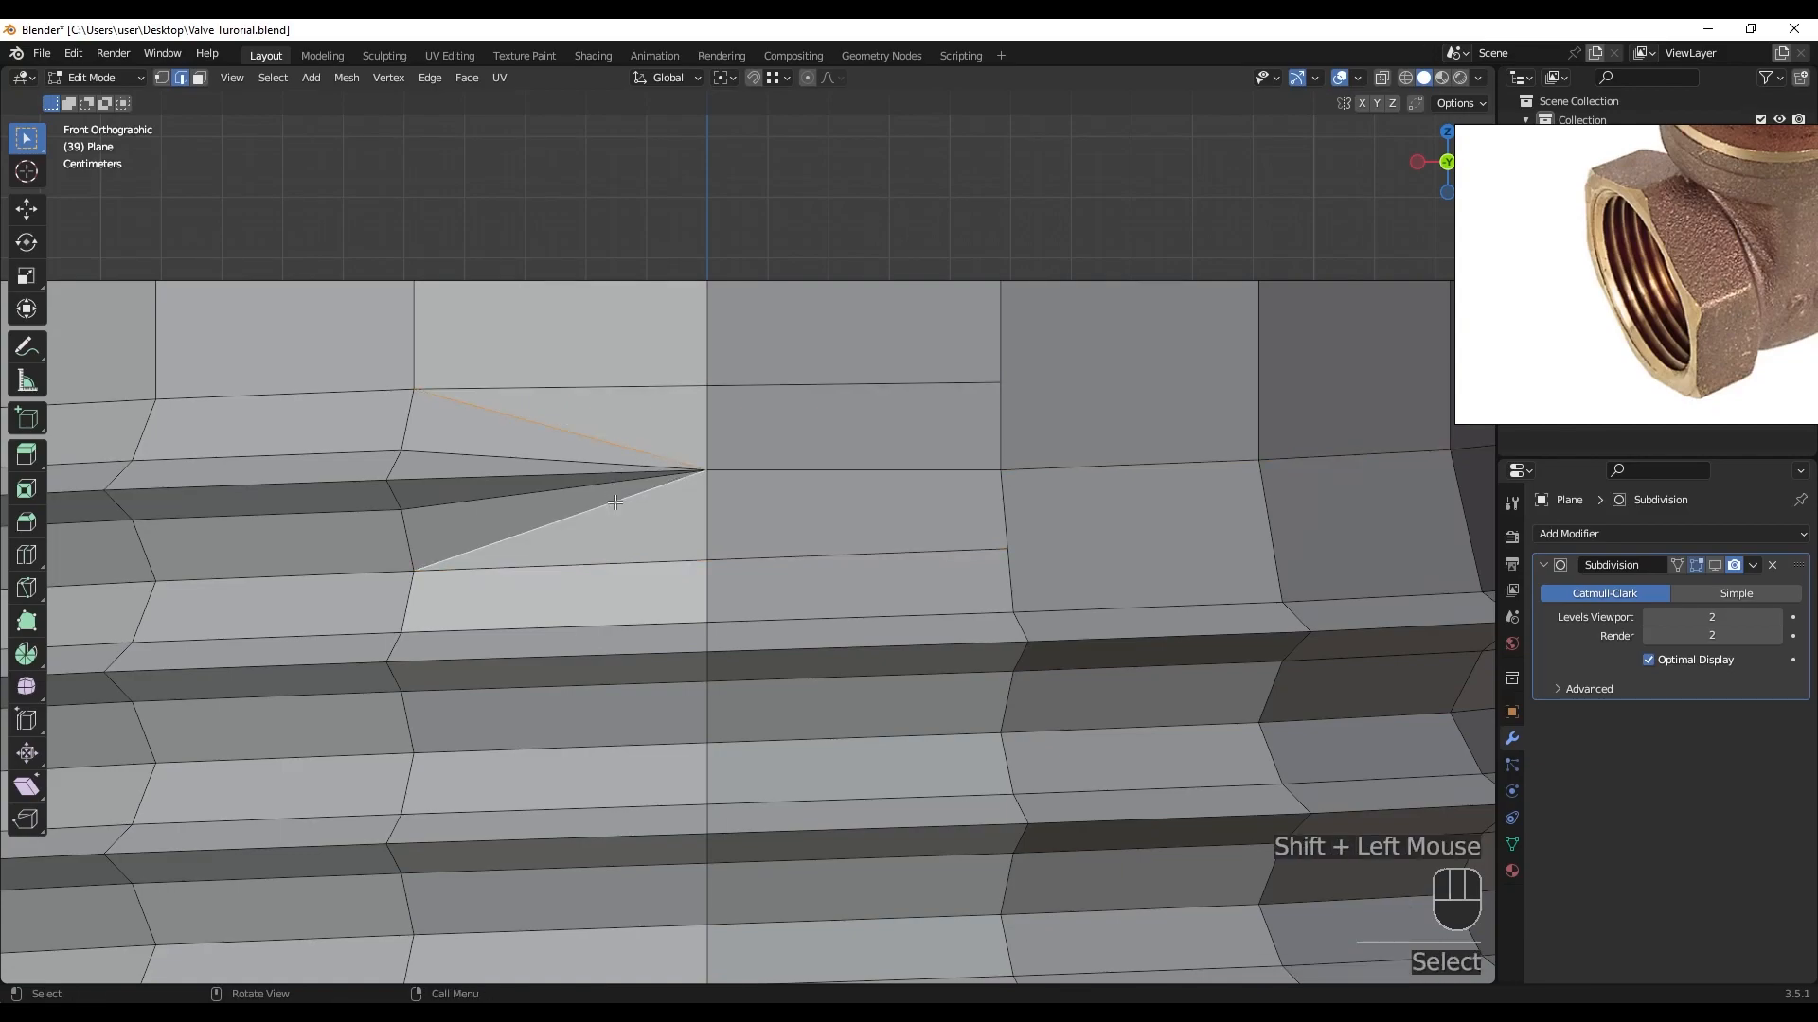
{"action": "key", "text": "x"}
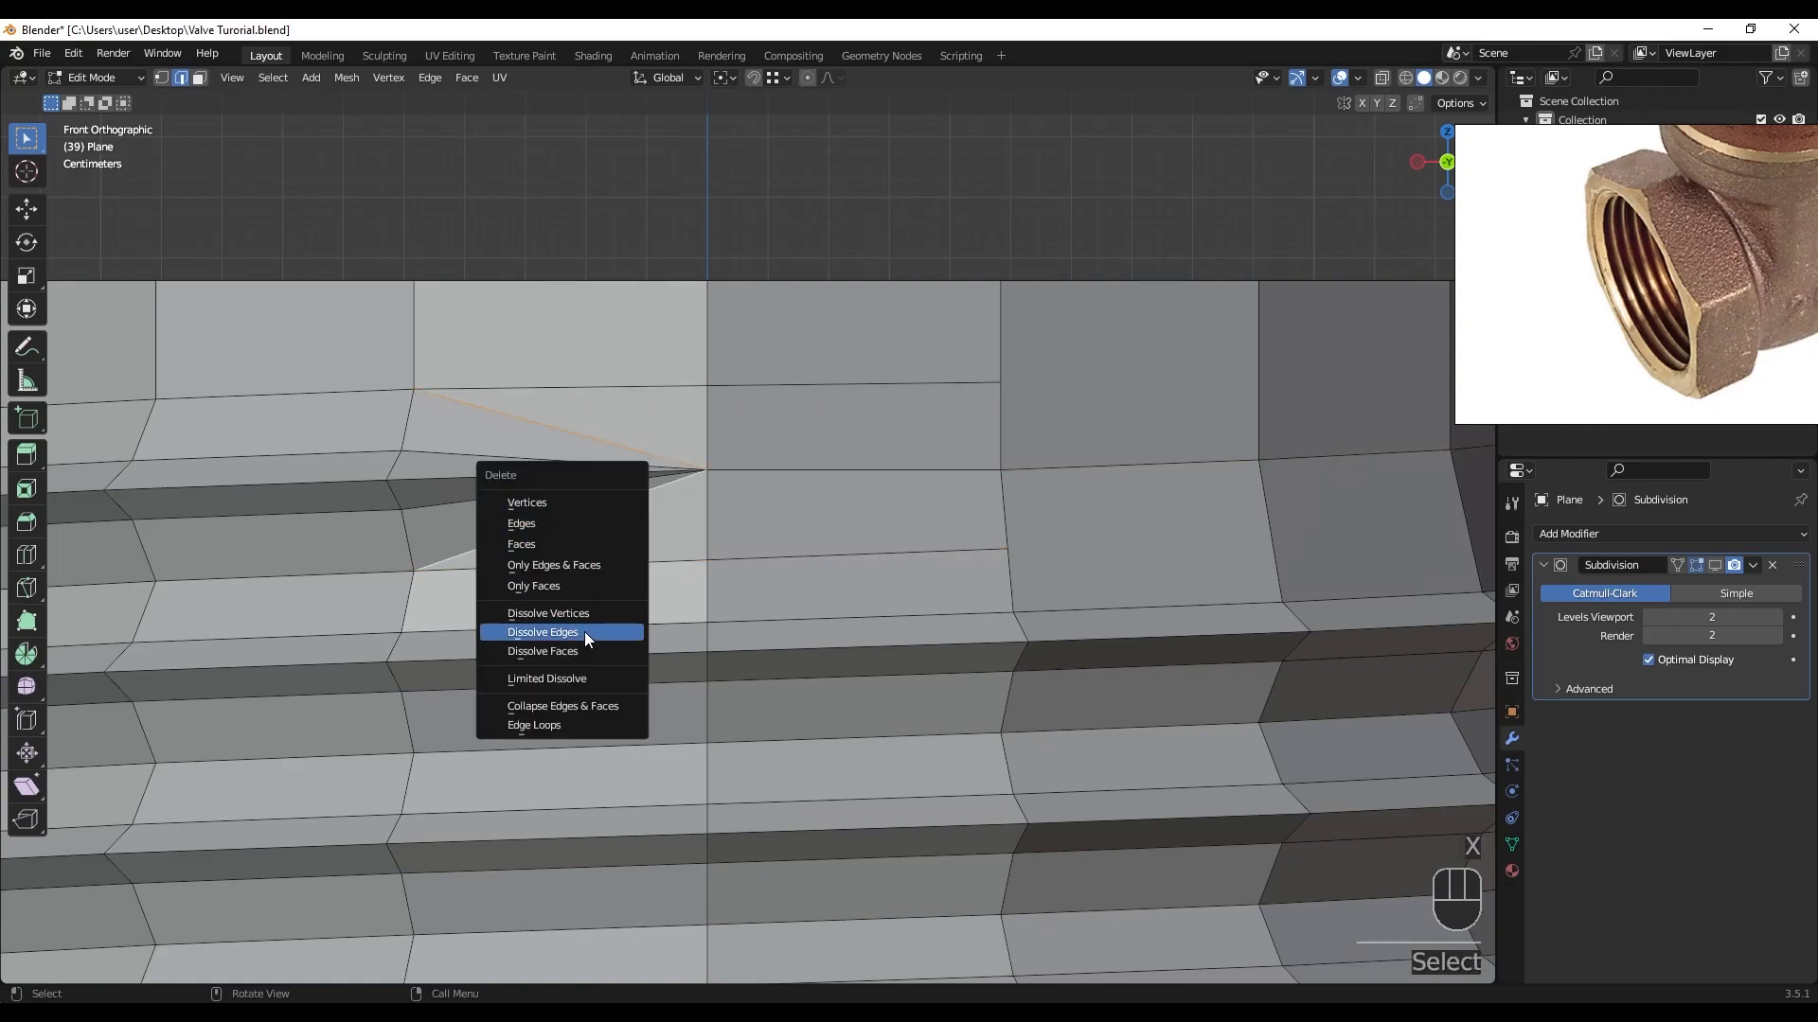
{"action": "left_click", "coordinate": [583, 632]}
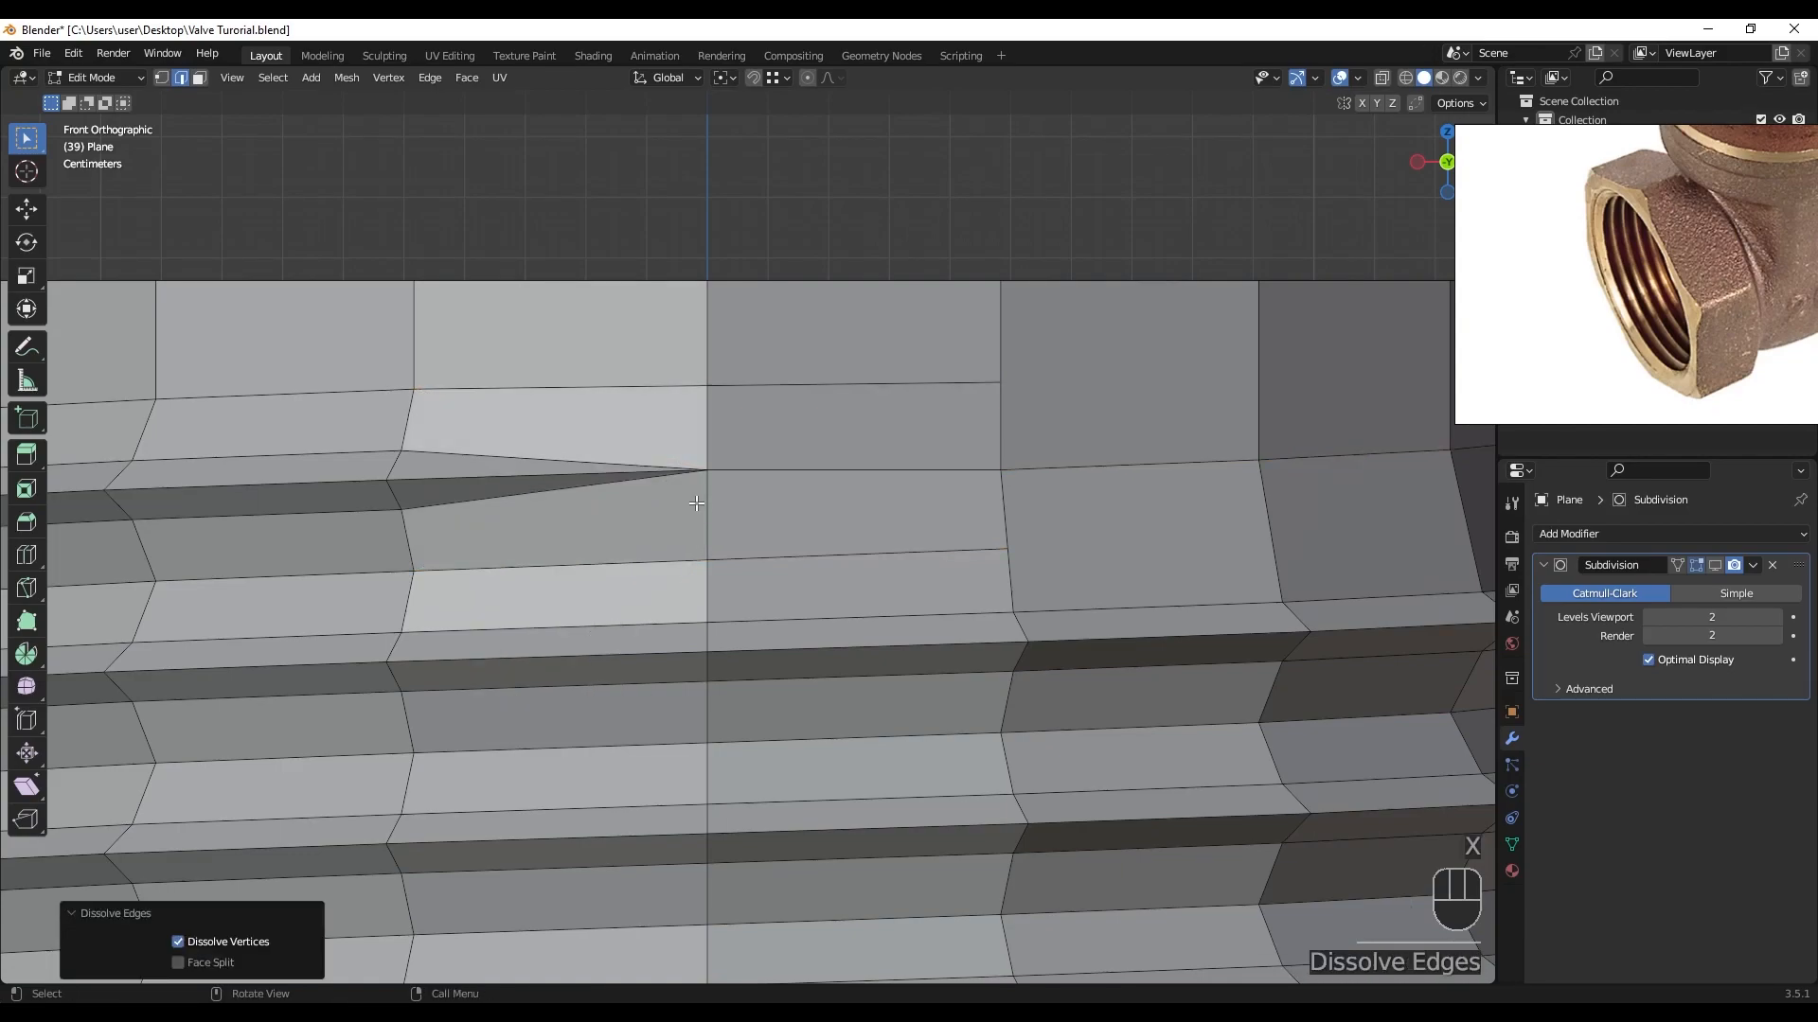
- Merge the collapsed vertex into the neighbouring vertex on the +X side using At Last
{"action": "key", "text": "1"}
{"action": "left_click", "coordinate": [707, 471]}
{"action": "left_click", "coordinate": [999, 474], "text": "shift"}
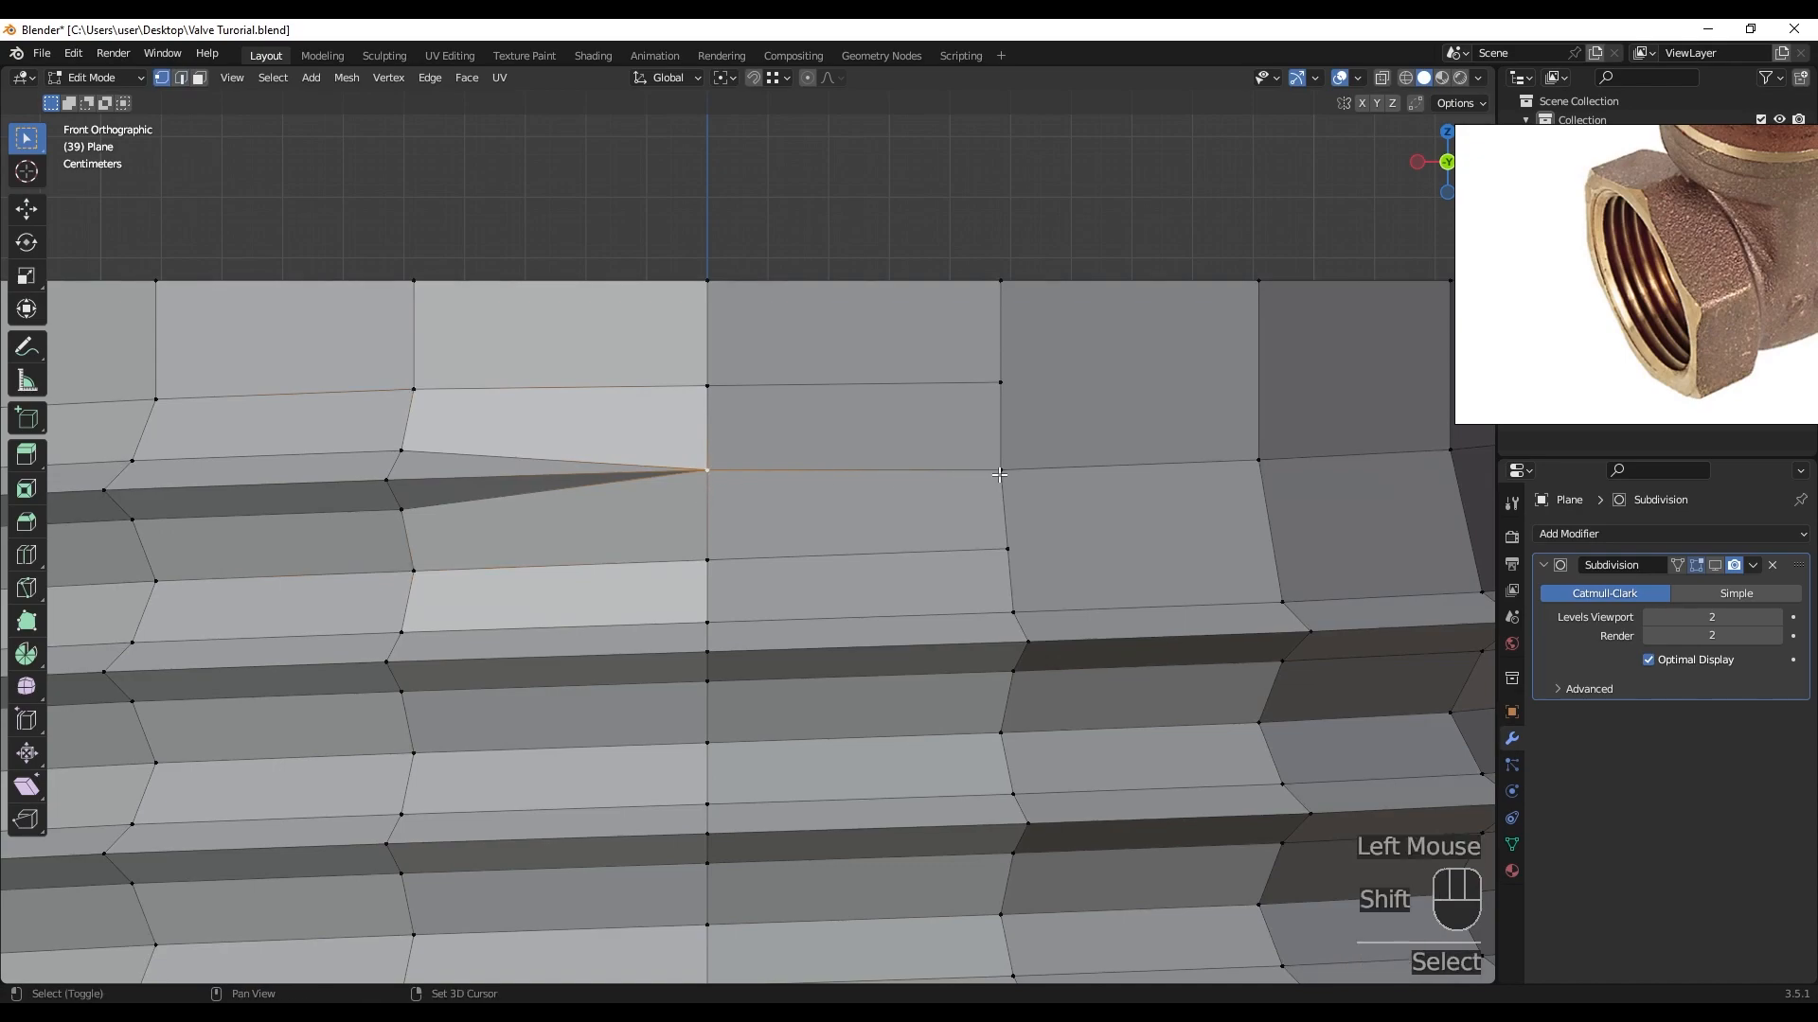
{"action": "key", "text": "m"}
{"action": "left_click", "coordinate": [978, 532]}
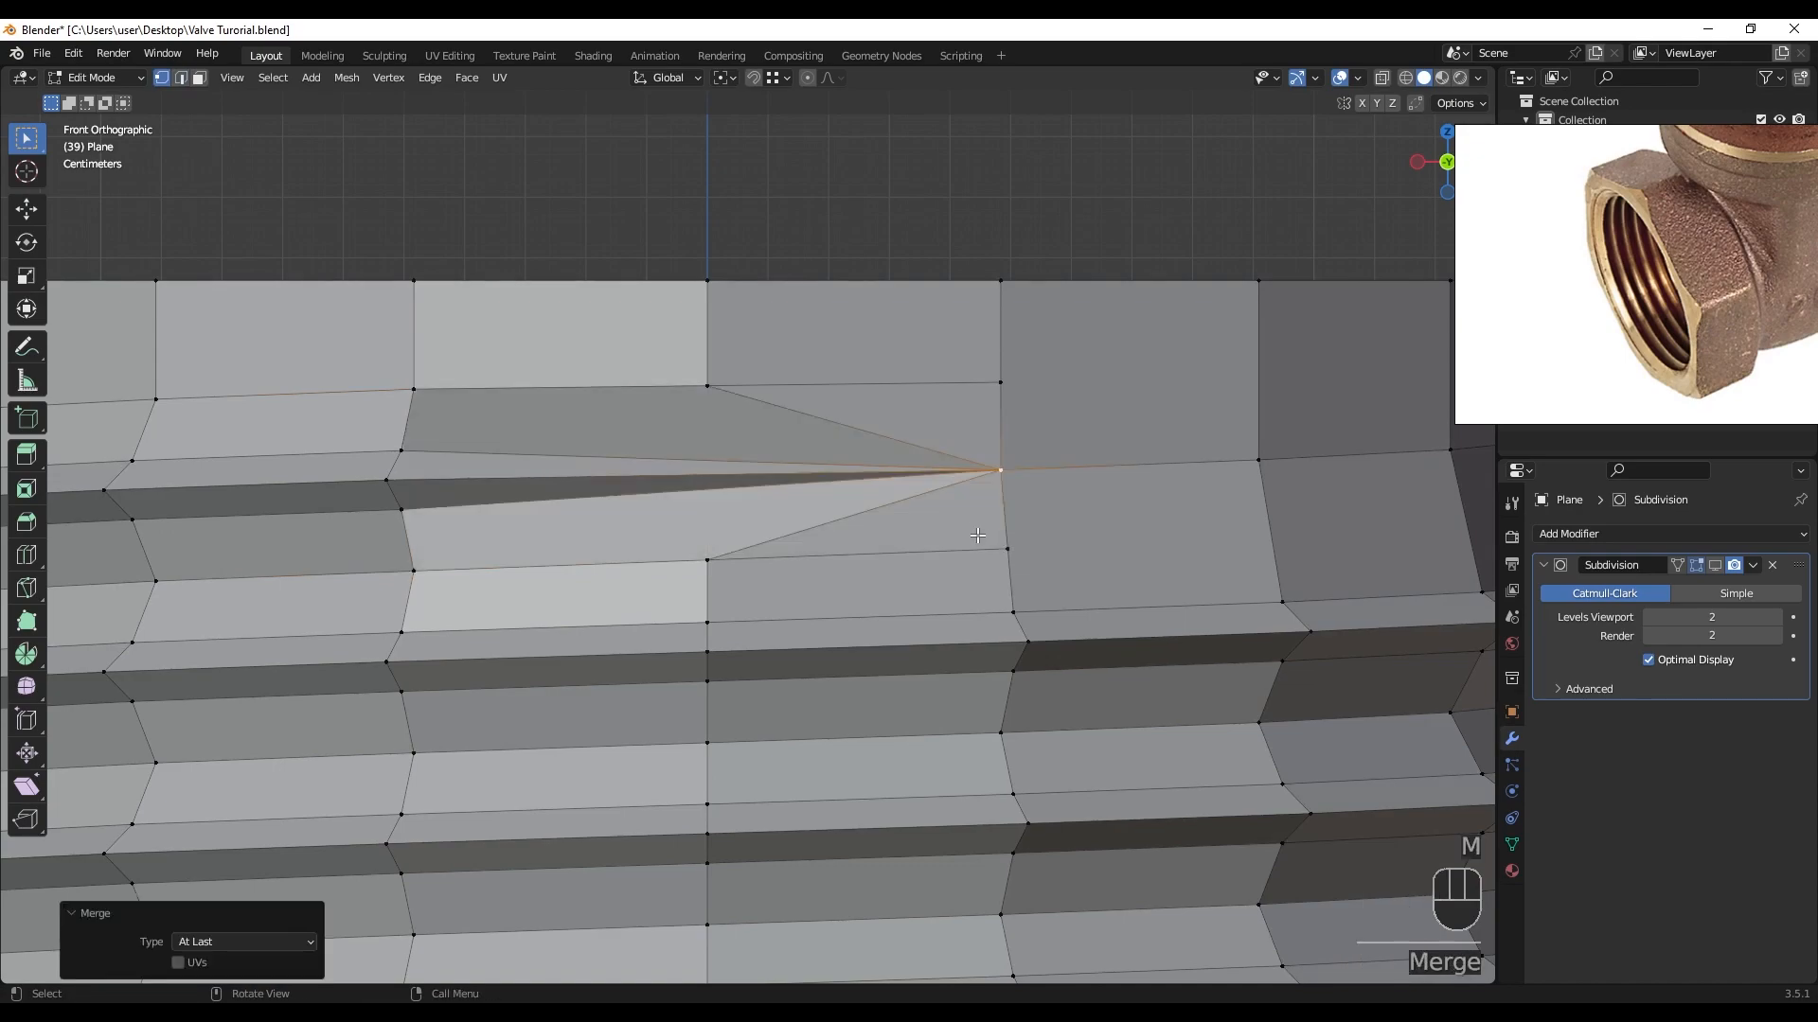
- Connect the vertices above and below the tapering thread with a vertical edge path through its faces
{"action": "mouse_move", "coordinate": [790, 494]}
{"action": "middle_mouse_down"}
{"action": "mouse_move", "coordinate": [806, 507]}
{"action": "mouse_move", "coordinate": [769, 496]}
{"action": "middle_mouse_up"}
{"action": "scroll", "coordinate": [769, 496], "scroll_direction": "up", "scroll_amount": 2}
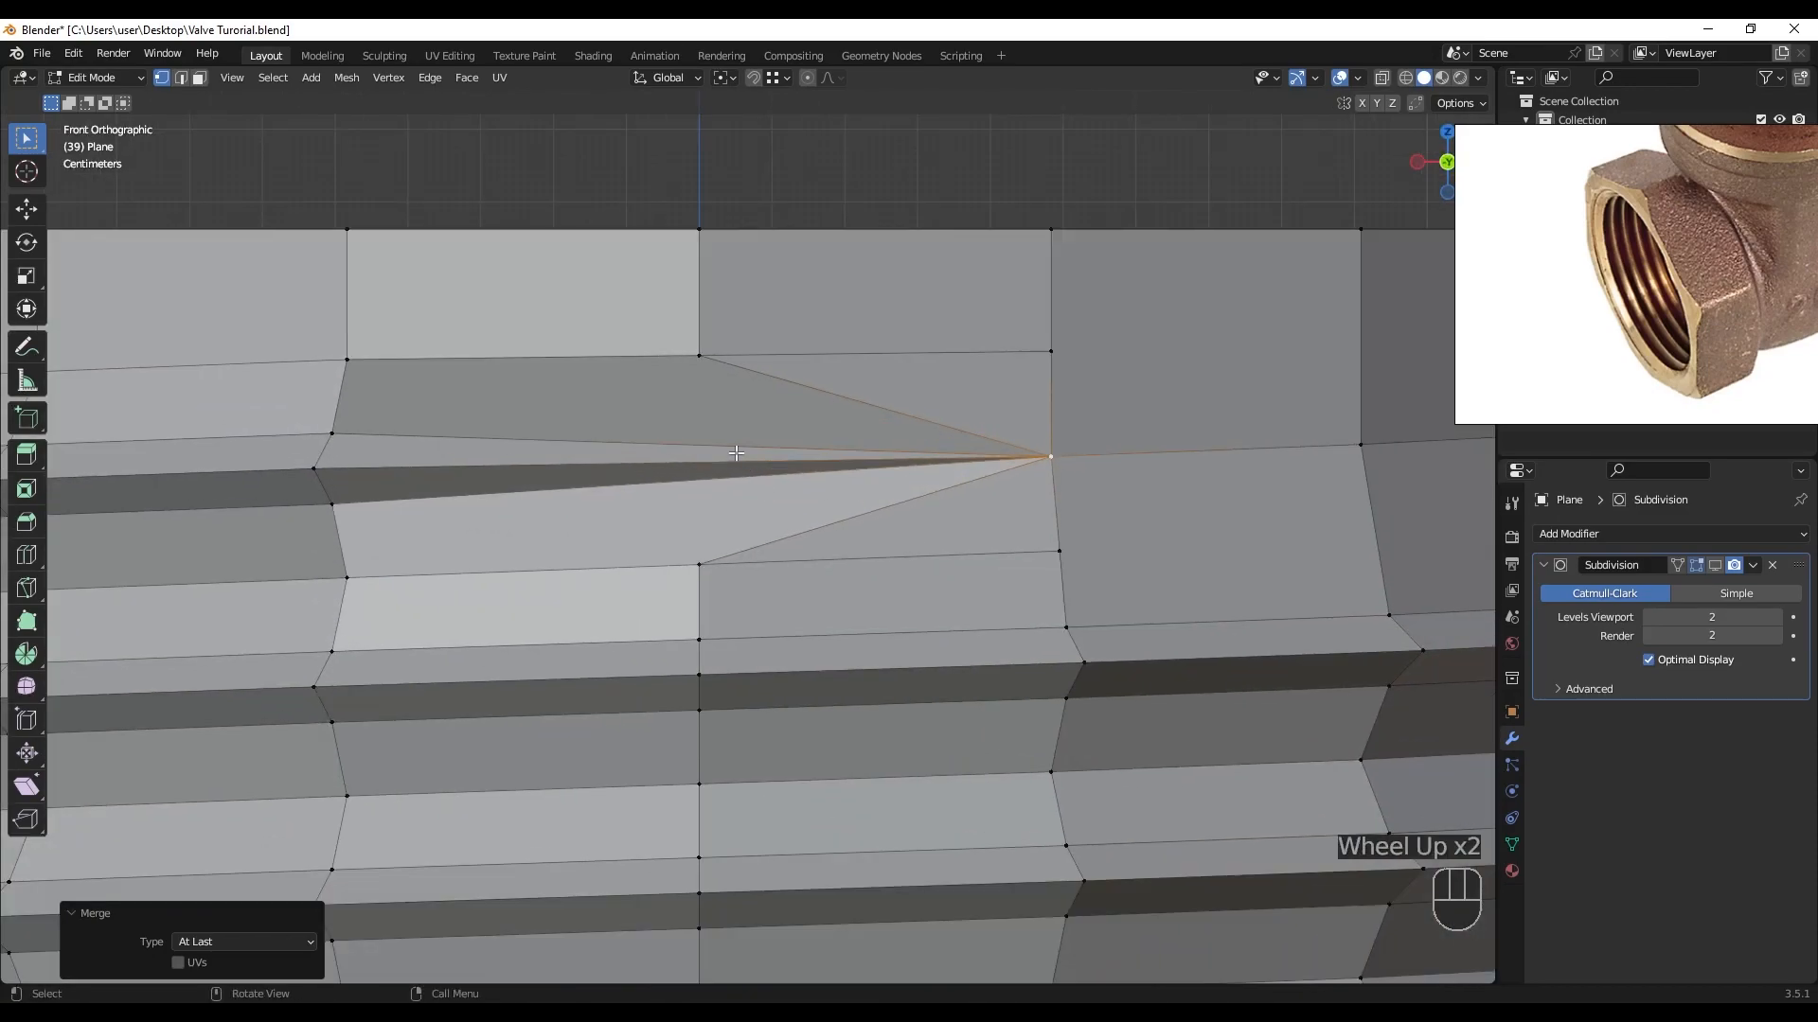
{"action": "left_click", "coordinate": [701, 370]}
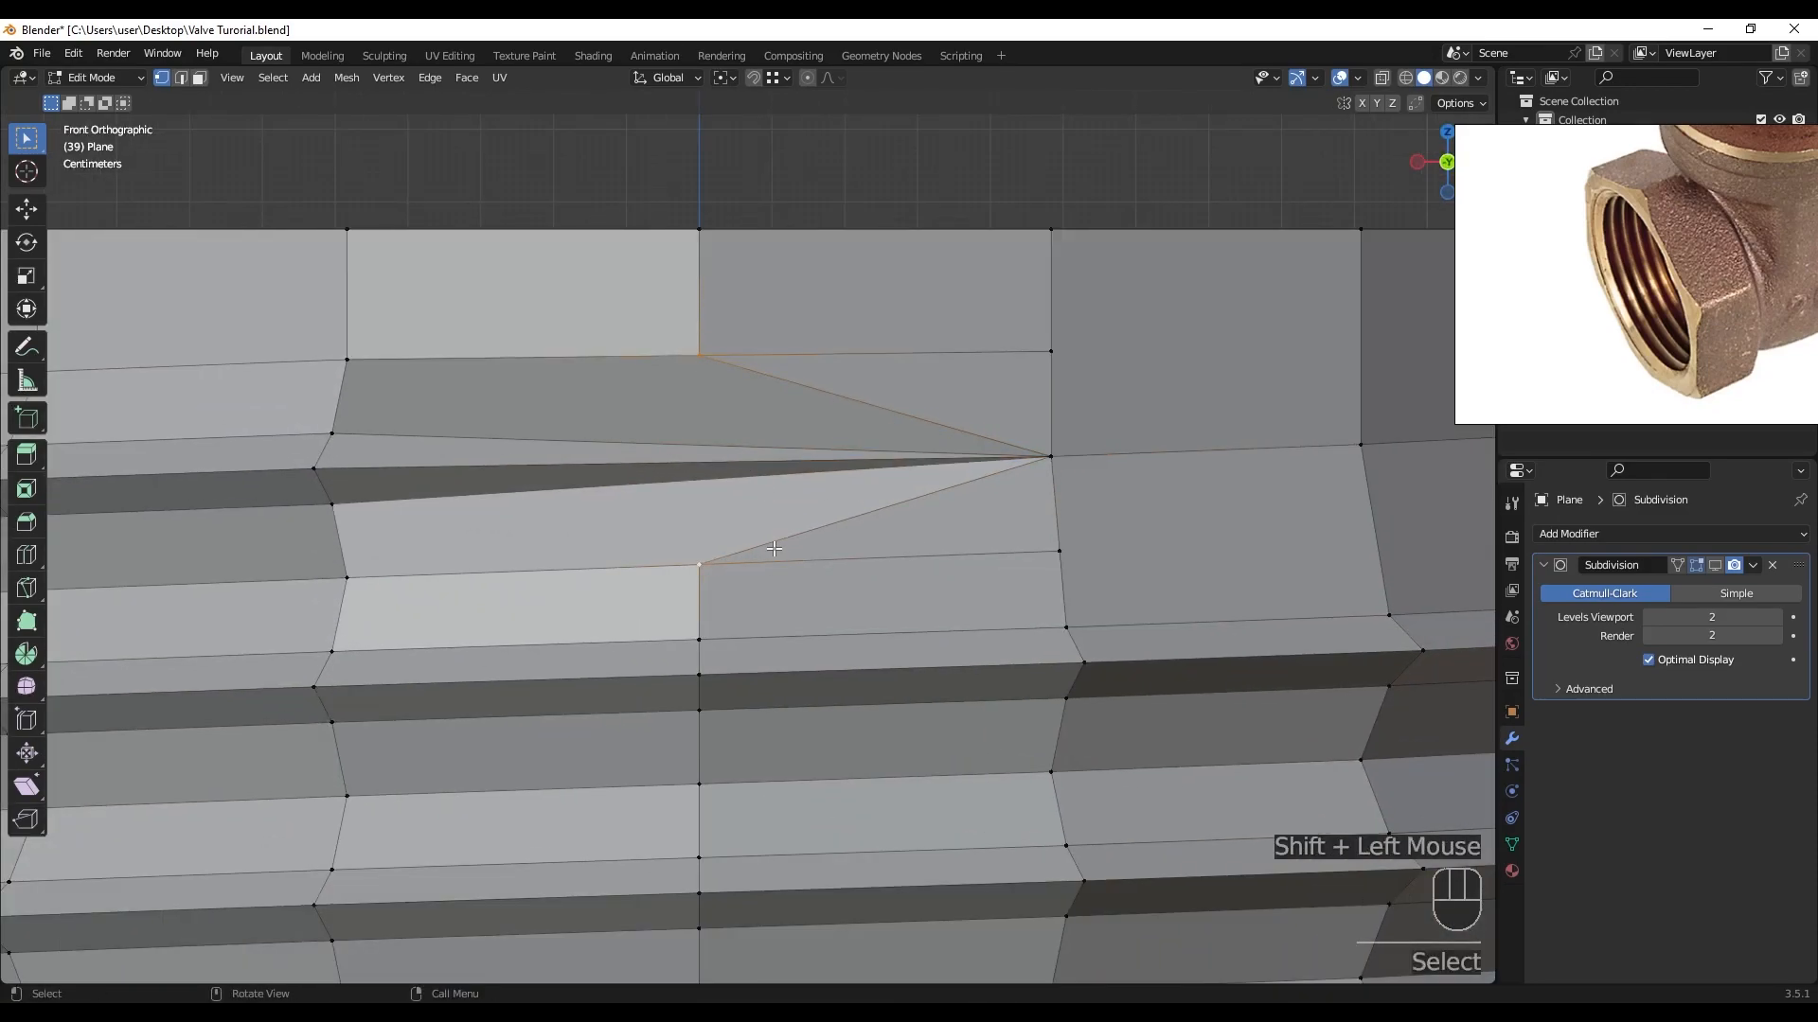
{"action": "key", "text": "j"}
{"action": "scroll", "coordinate": [750, 483], "scroll_direction": "down", "scroll_amount": 2}
{"action": "middle_click_drag", "start_coordinate": [750, 482], "coordinate": [830, 521]}
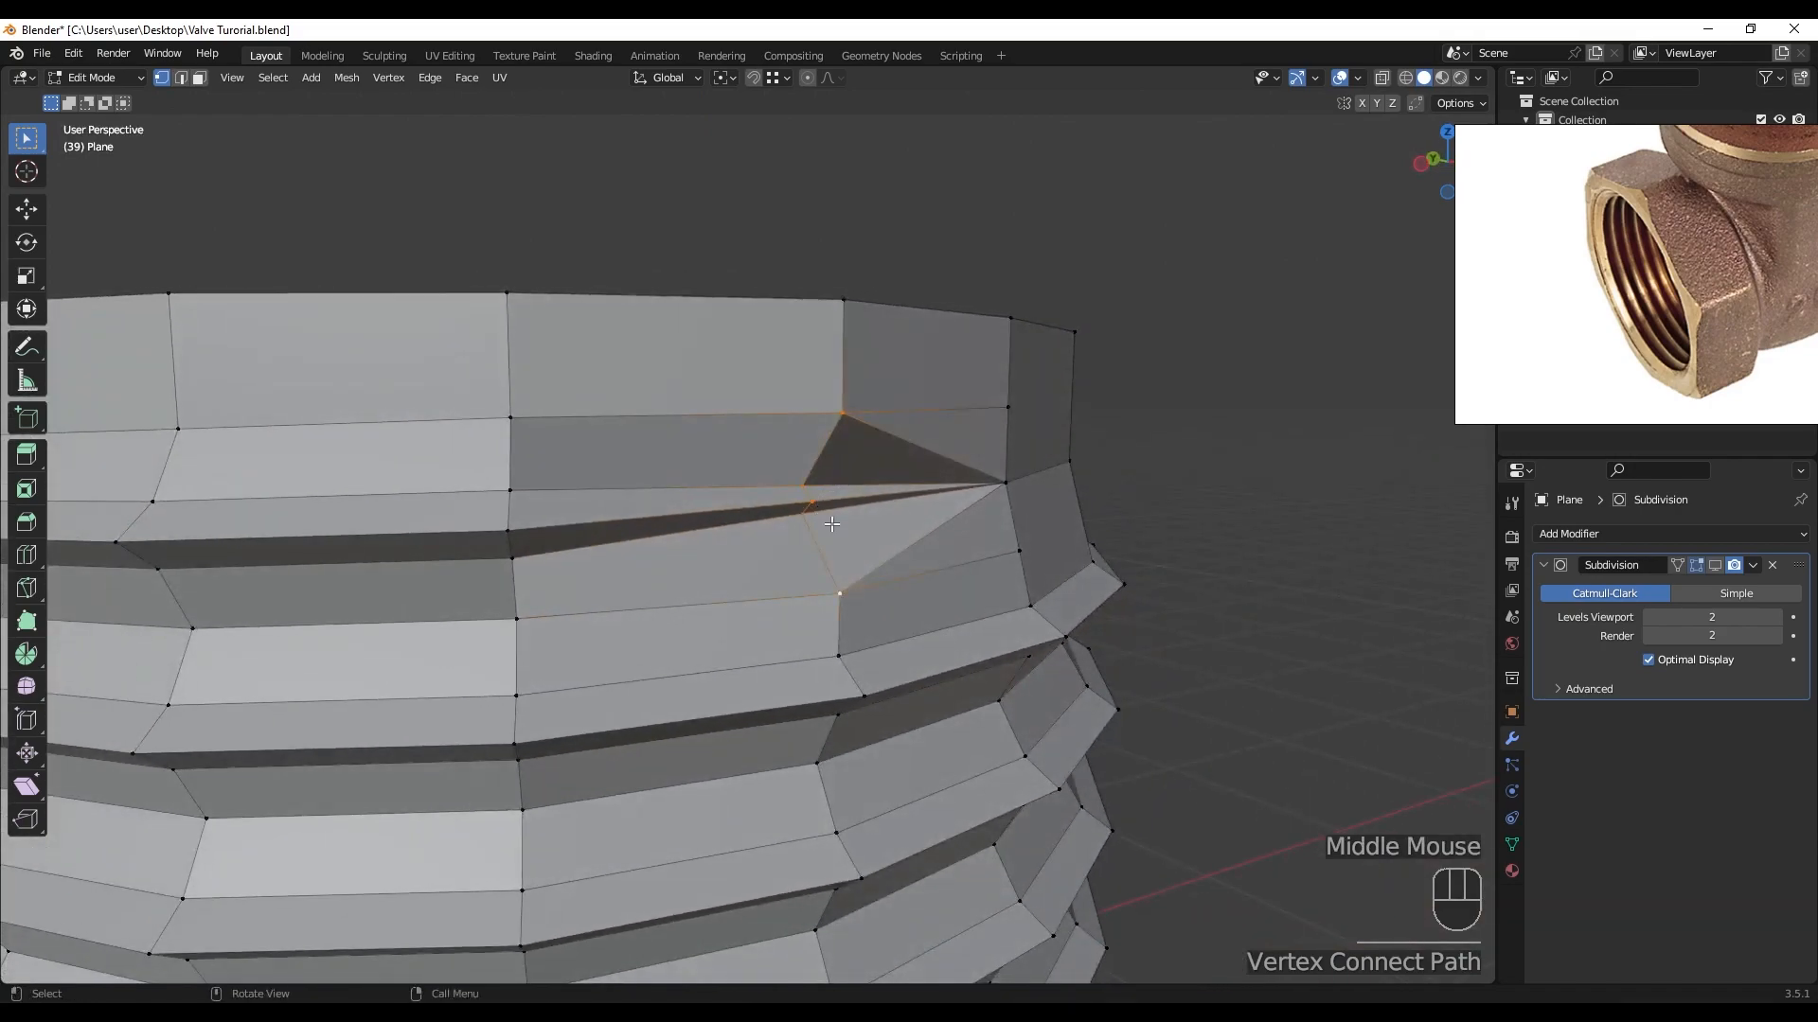
- Select the new vertices inside the taper in side wireframe view and move them outward along negative Y to restore the thread profile
{"action": "left_click", "coordinate": [843, 594], "text": "ctrl"}
{"action": "left_click", "coordinate": [856, 596], "text": "ctrl"}
{"action": "mouse_move", "coordinate": [856, 597]}
{"action": "middle_mouse_down"}
{"action": "mouse_move", "coordinate": [995, 579]}
{"action": "mouse_move", "coordinate": [835, 579]}
{"action": "middle_mouse_up"}
{"action": "scroll", "coordinate": [900, 571], "scroll_direction": "up", "scroll_amount": 1}
{"action": "key", "text": "z"}
{"action": "scroll", "coordinate": [815, 530], "scroll_direction": "up", "scroll_amount": 3}
{"action": "middle_click_drag", "start_coordinate": [825, 516], "coordinate": [770, 528], "text": "shift"}
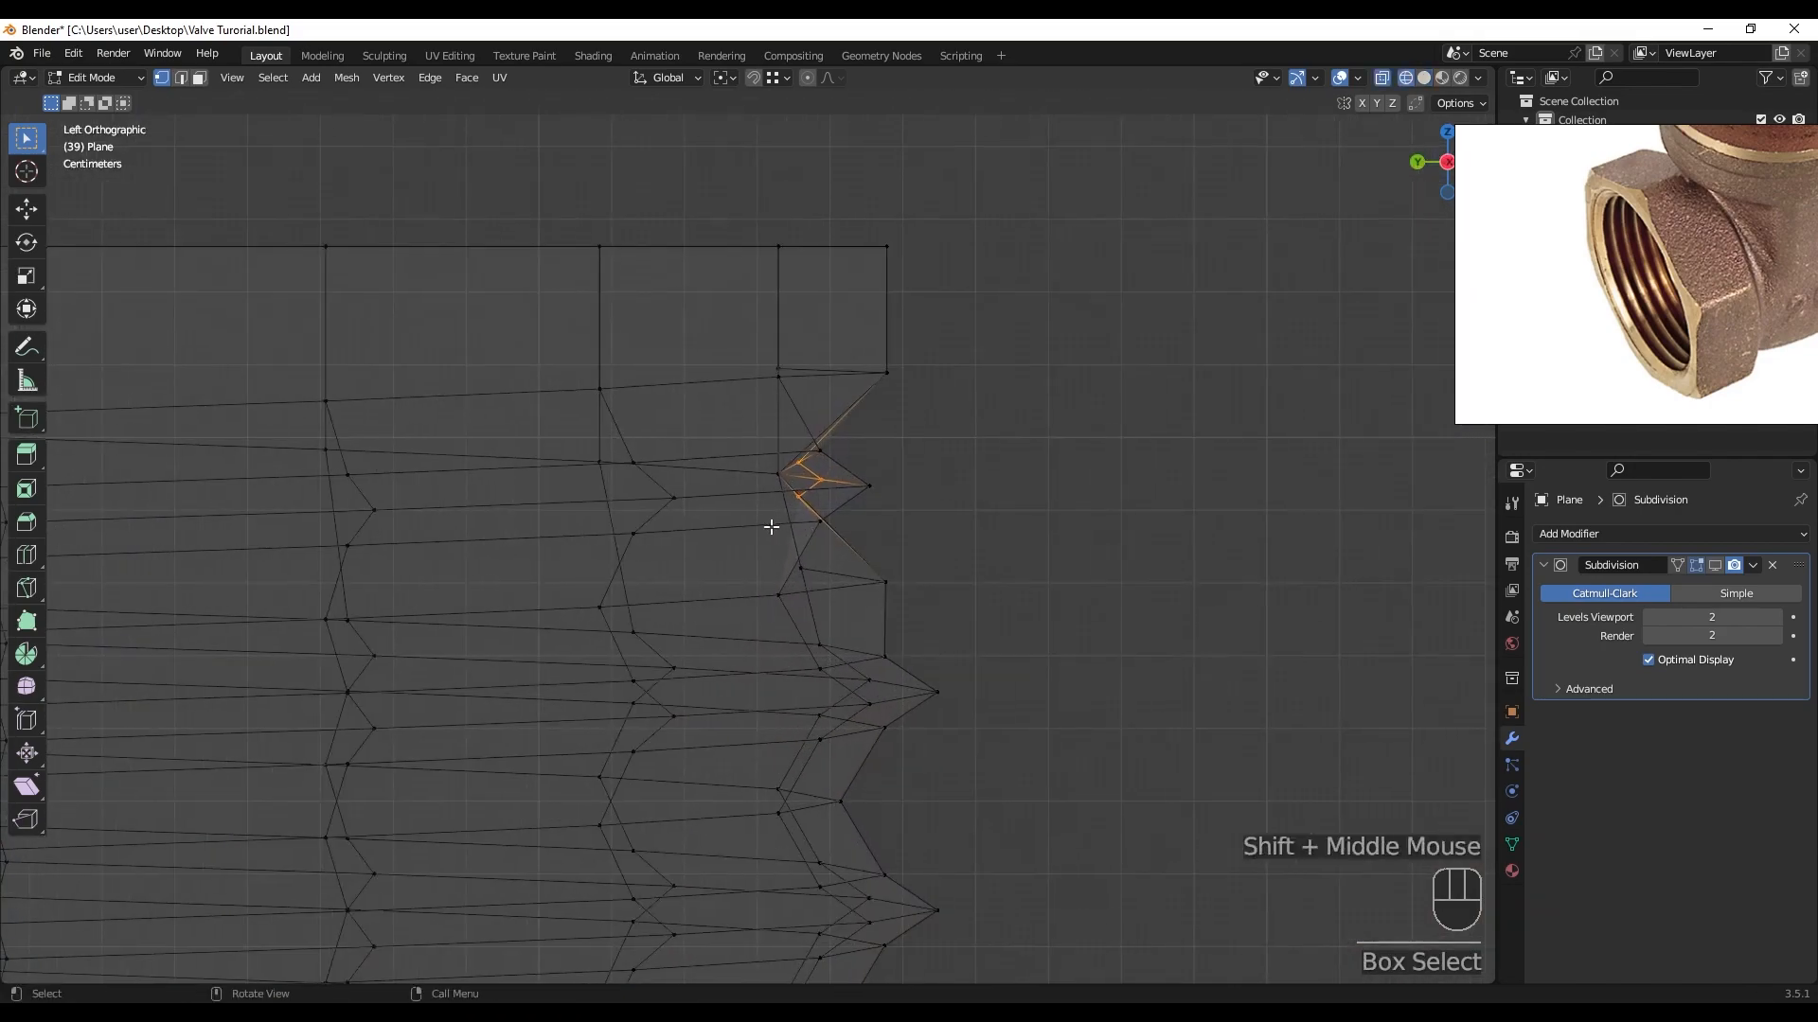
{"action": "key", "text": "g"}
{"action": "key", "text": "y"}
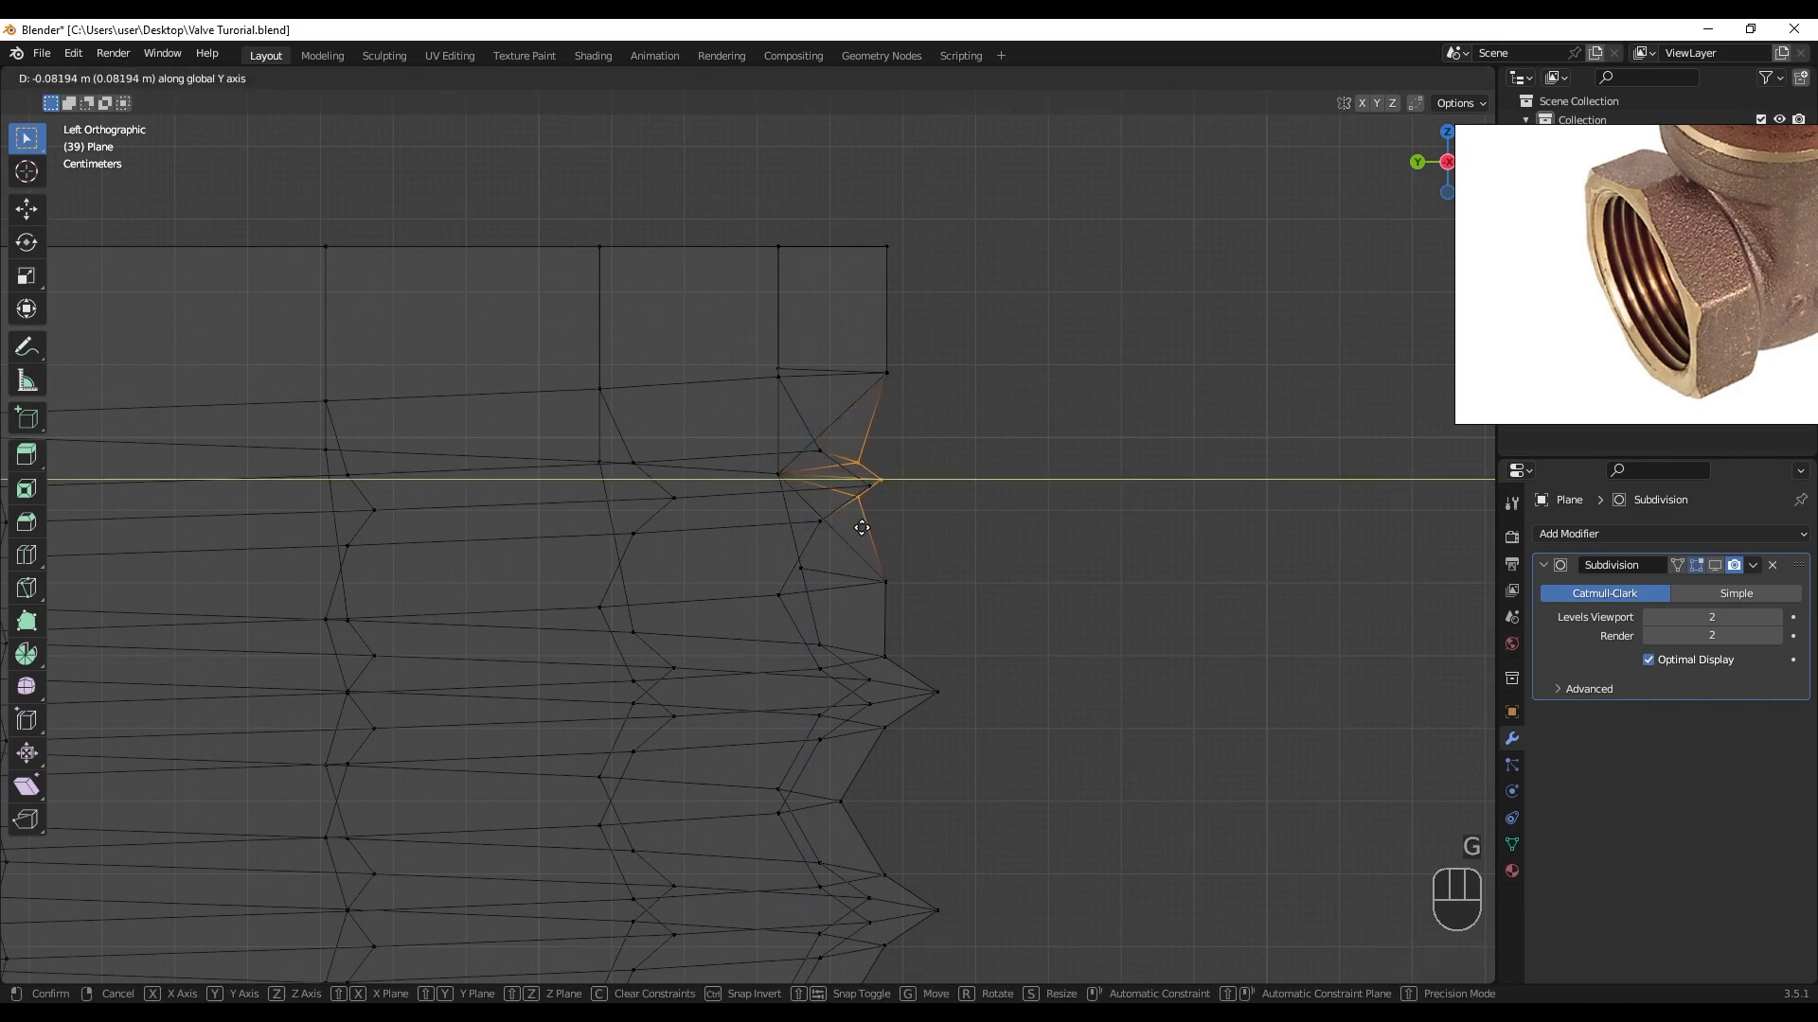
{"action": "left_click", "coordinate": [886, 528]}
- Dissolve the two leftover near-horizontal knife edges above and below the thread tip
{"action": "middle_click_drag", "start_coordinate": [900, 559], "coordinate": [706, 582]}
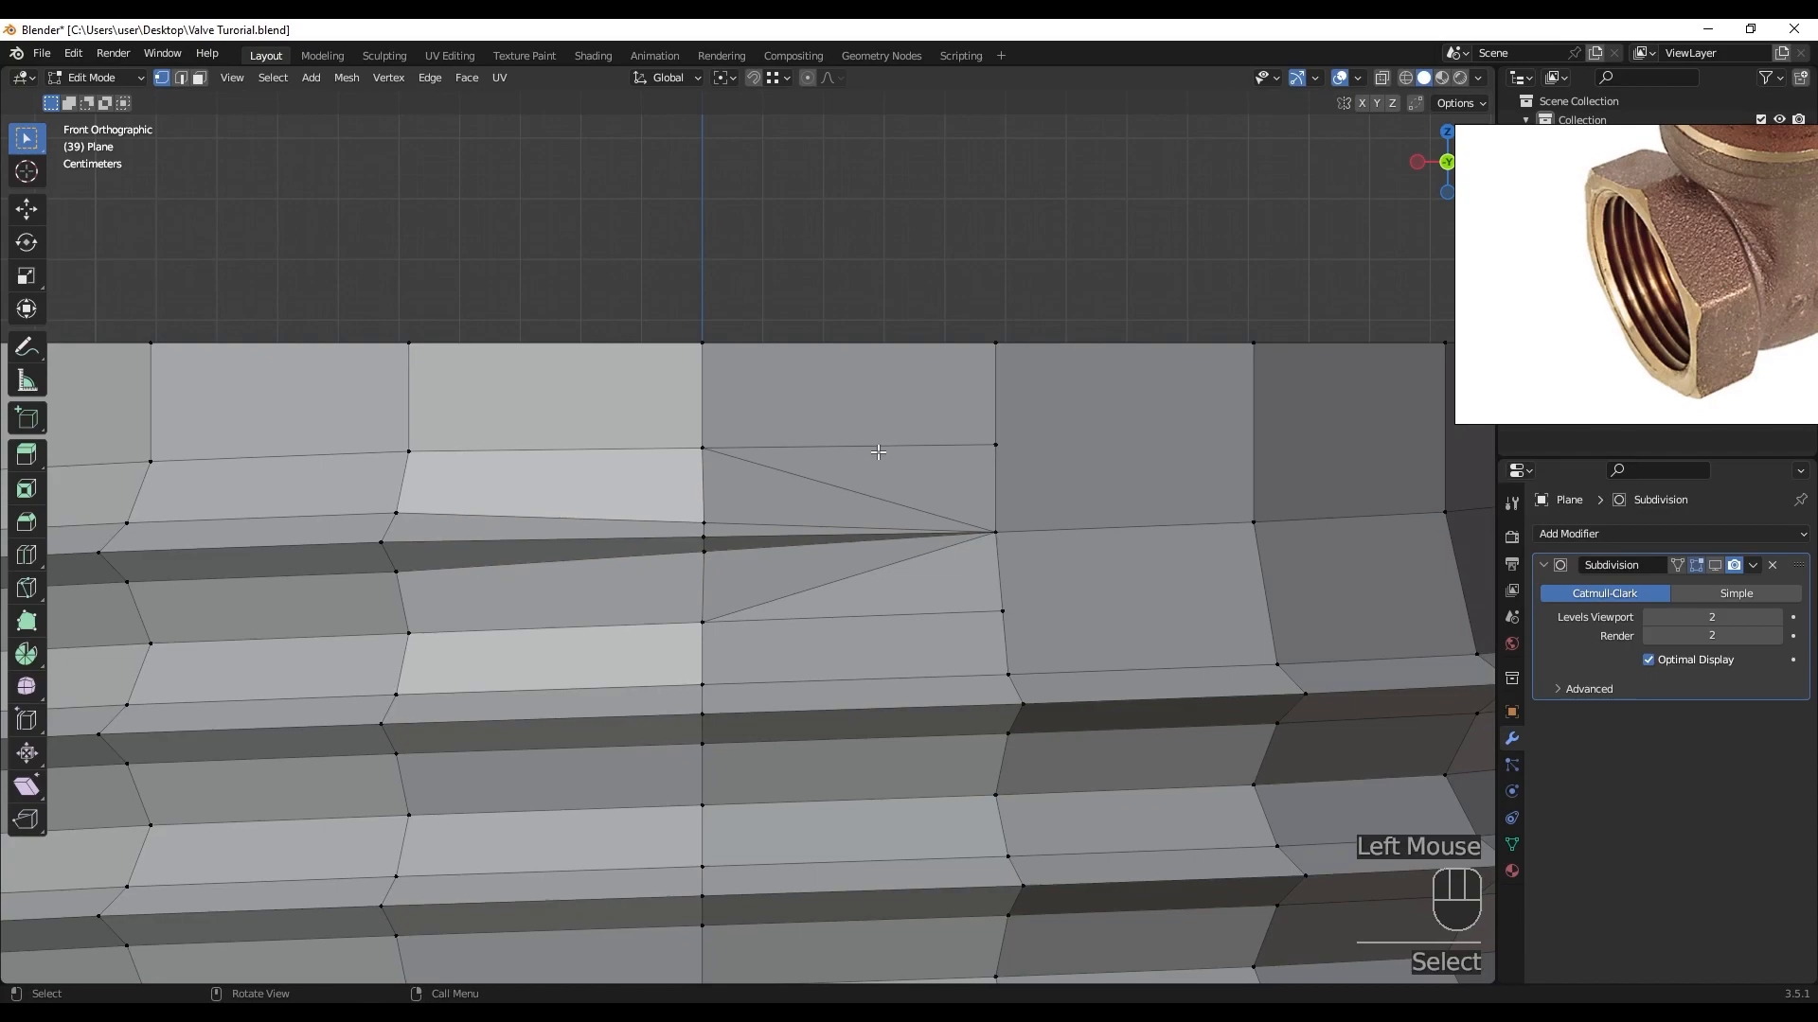
{"action": "key", "text": "2"}
{"action": "left_click", "coordinate": [878, 447]}
{"action": "left_click", "coordinate": [891, 614], "text": "shift"}
{"action": "key", "text": "x"}
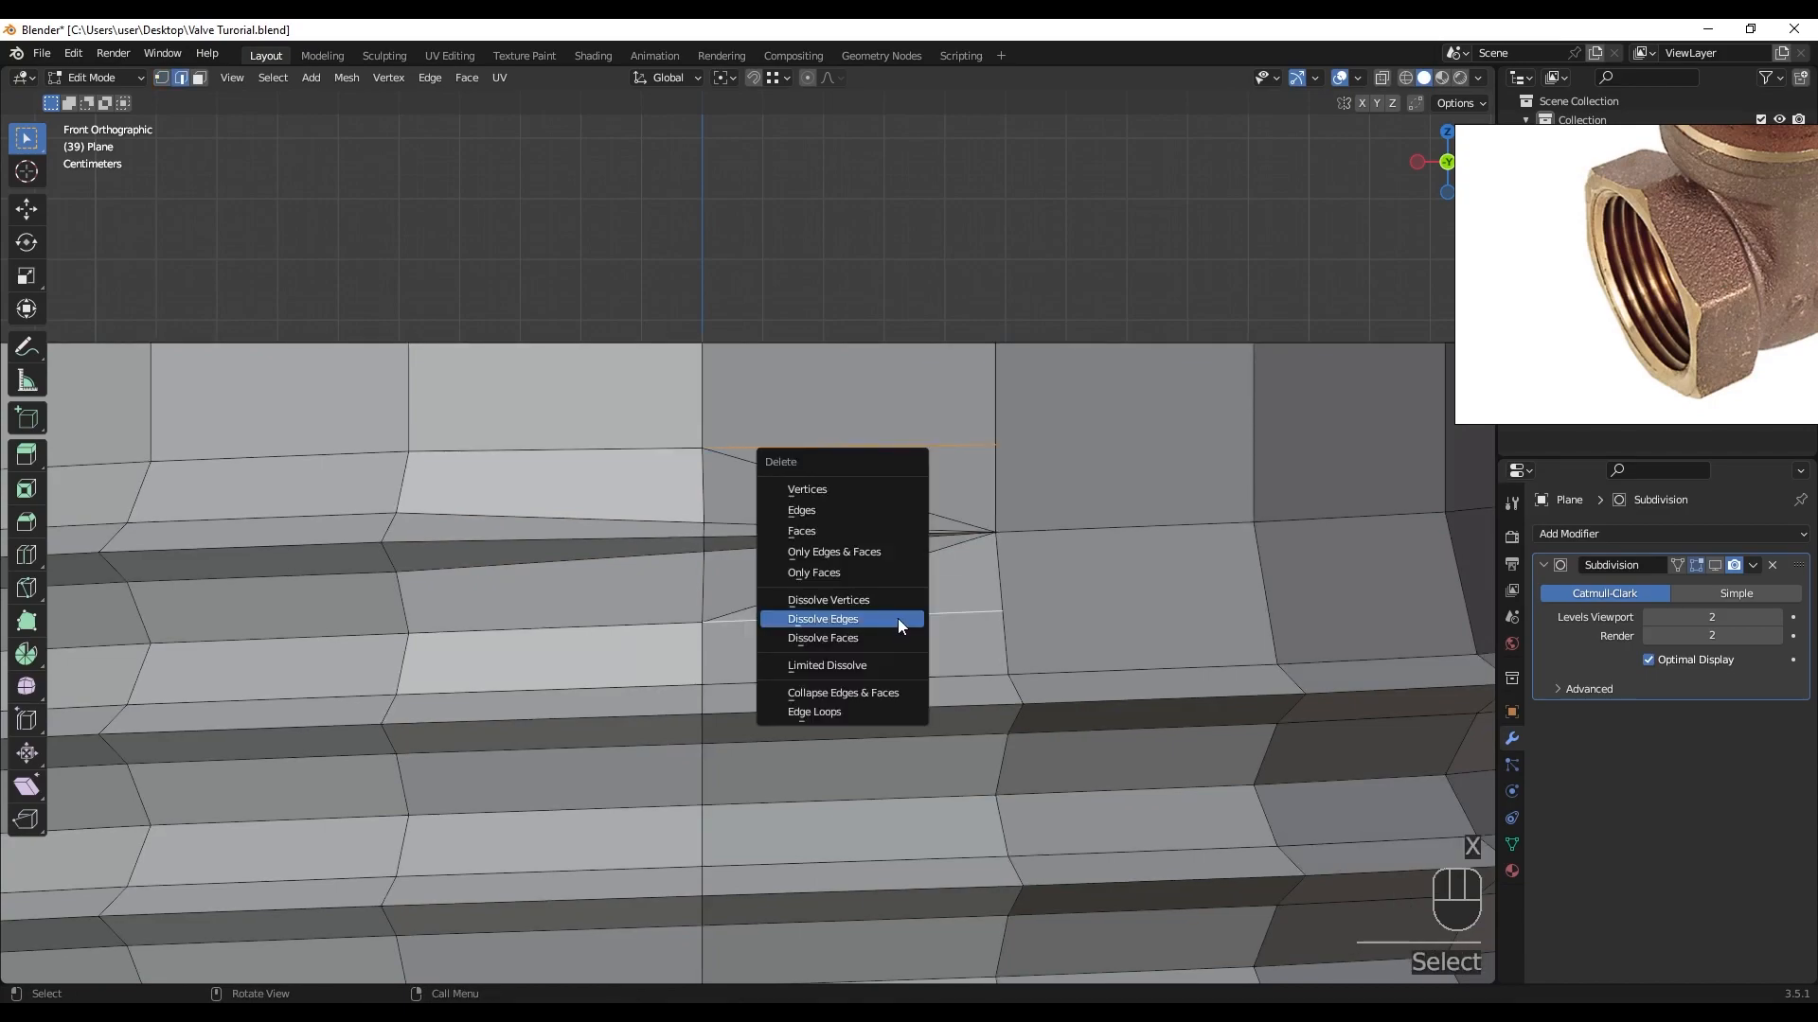
{"action": "left_click", "coordinate": [897, 617]}
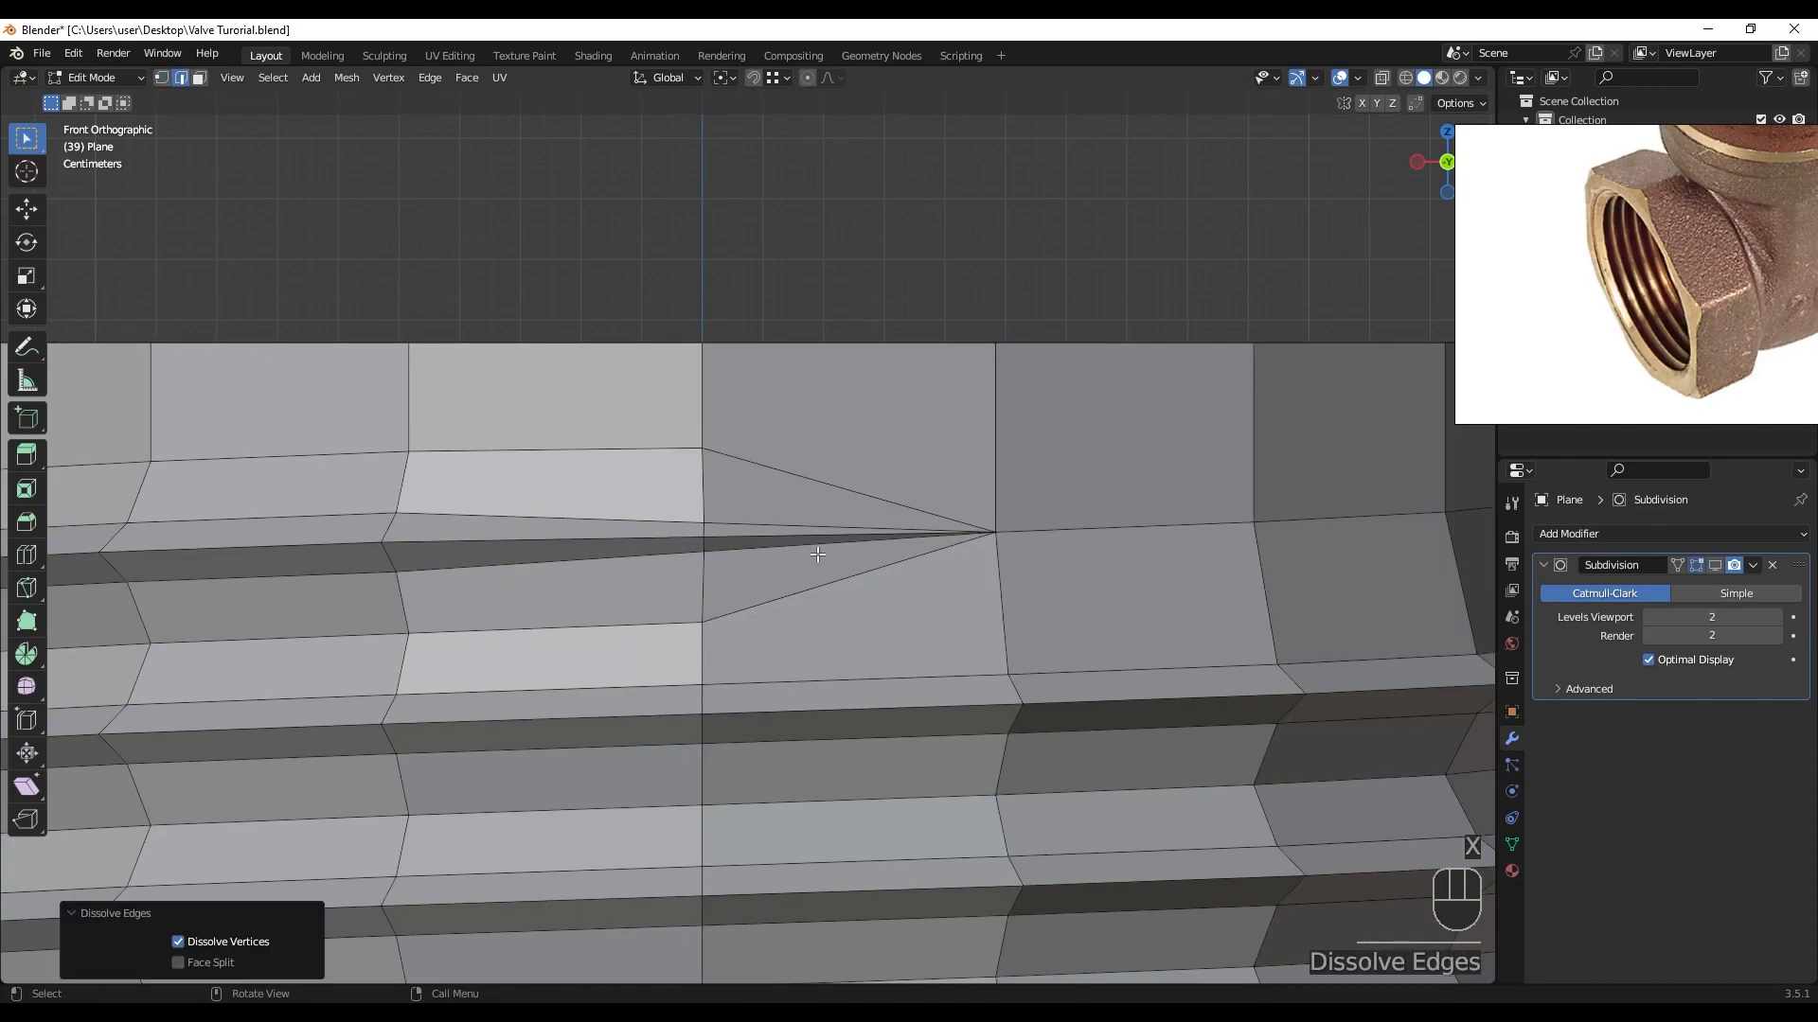
- Slide the taper column's top vertex down and its bottom vertex up by a factor of about 0.4 to narrow the thread end
{"action": "scroll", "coordinate": [805, 540], "scroll_direction": "up", "scroll_amount": 2}
{"action": "key", "text": "1"}
{"action": "left_click", "coordinate": [694, 415]}
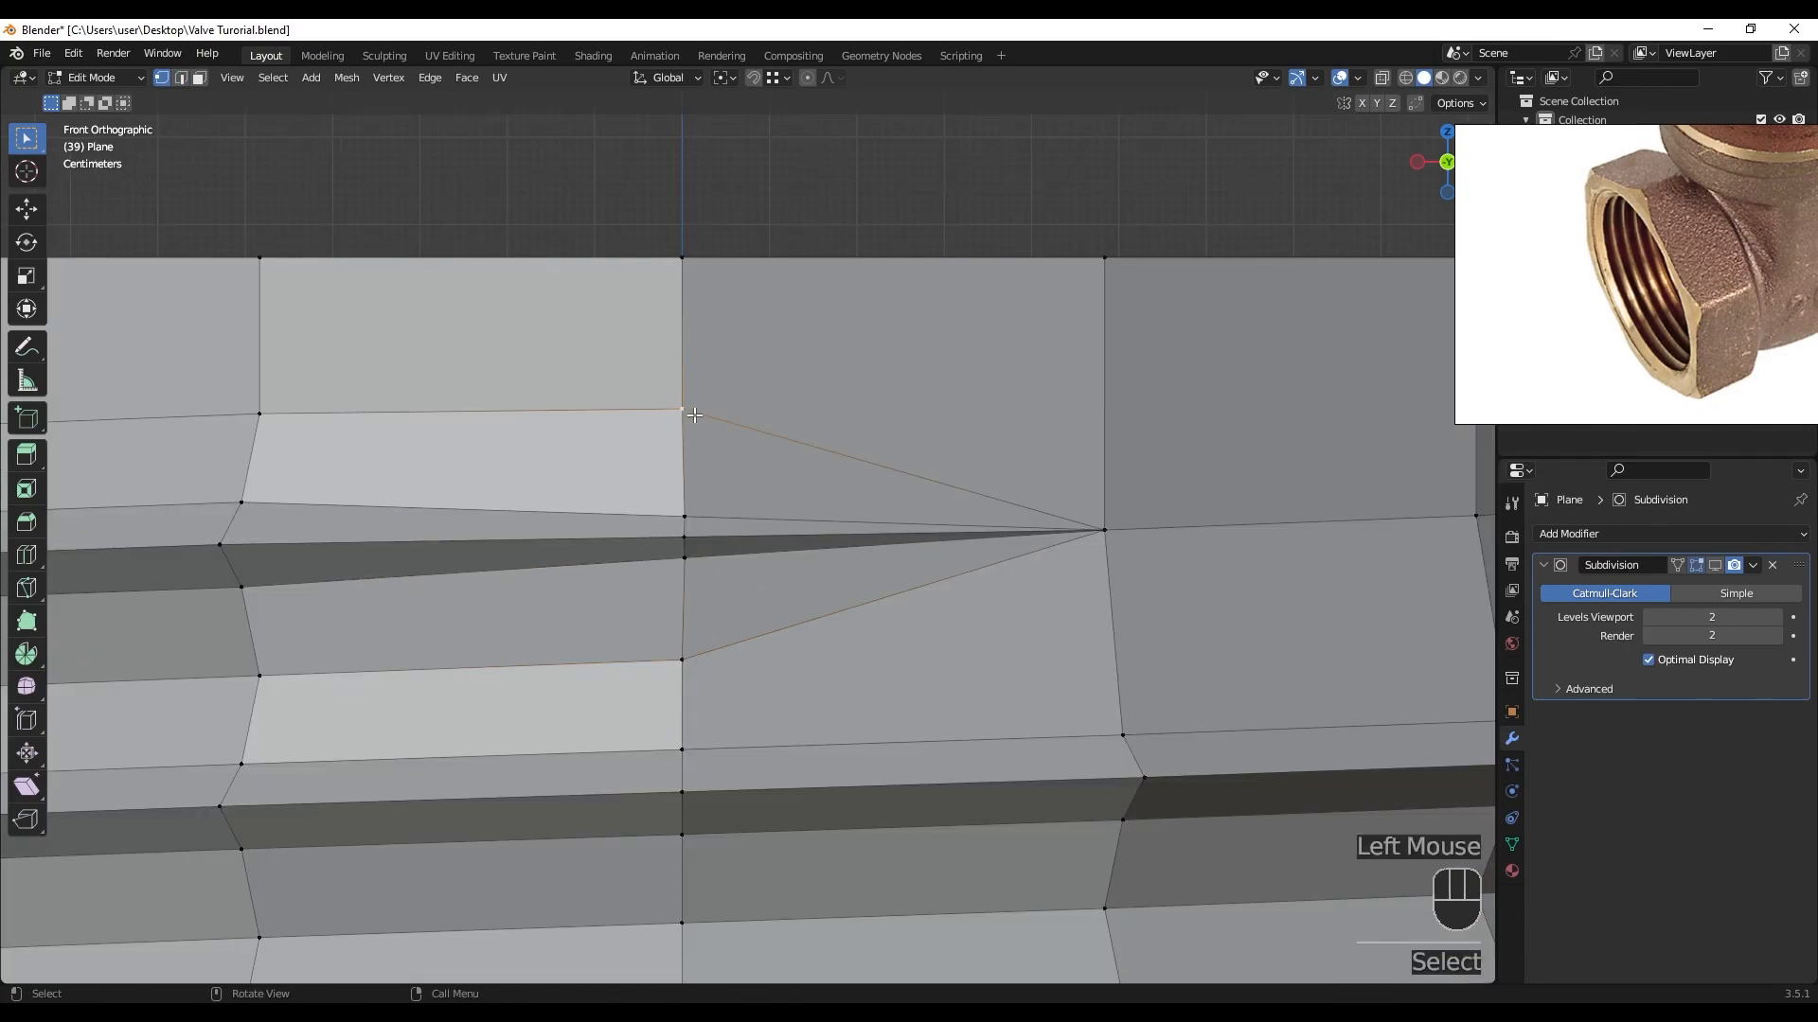
{"action": "key", "text": "g"}
{"action": "key", "text": "g"}
{"action": "left_click", "coordinate": [699, 466]}
{"action": "left_click", "coordinate": [688, 663]}
{"action": "key", "text": "g"}
{"action": "key", "text": "g"}
{"action": "left_click", "coordinate": [701, 613]}
{"action": "scroll", "coordinate": [770, 572], "scroll_direction": "down", "scroll_amount": 2}
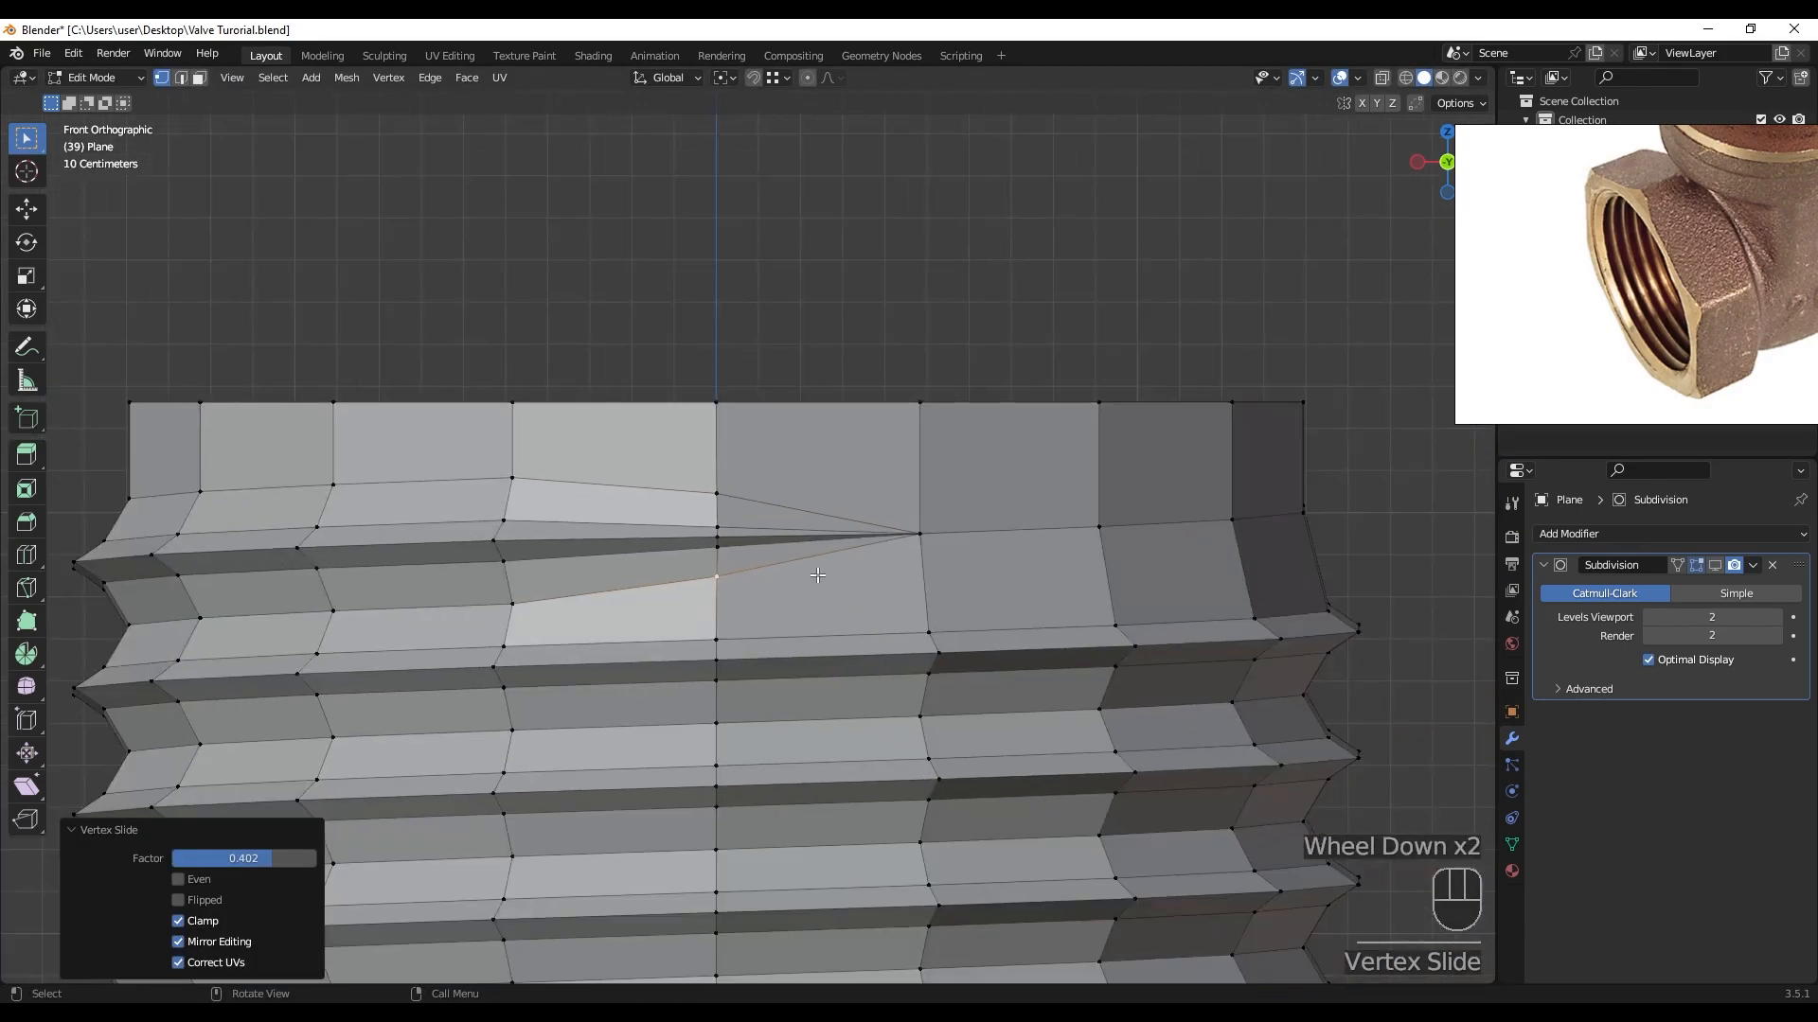
- Leave Edit Mode, enable the Subdivision modifier's viewport display and shade the thread smooth
{"action": "key", "text": "Tab"}
{"action": "middle_click_drag", "start_coordinate": [816, 572], "coordinate": [1516, 591]}
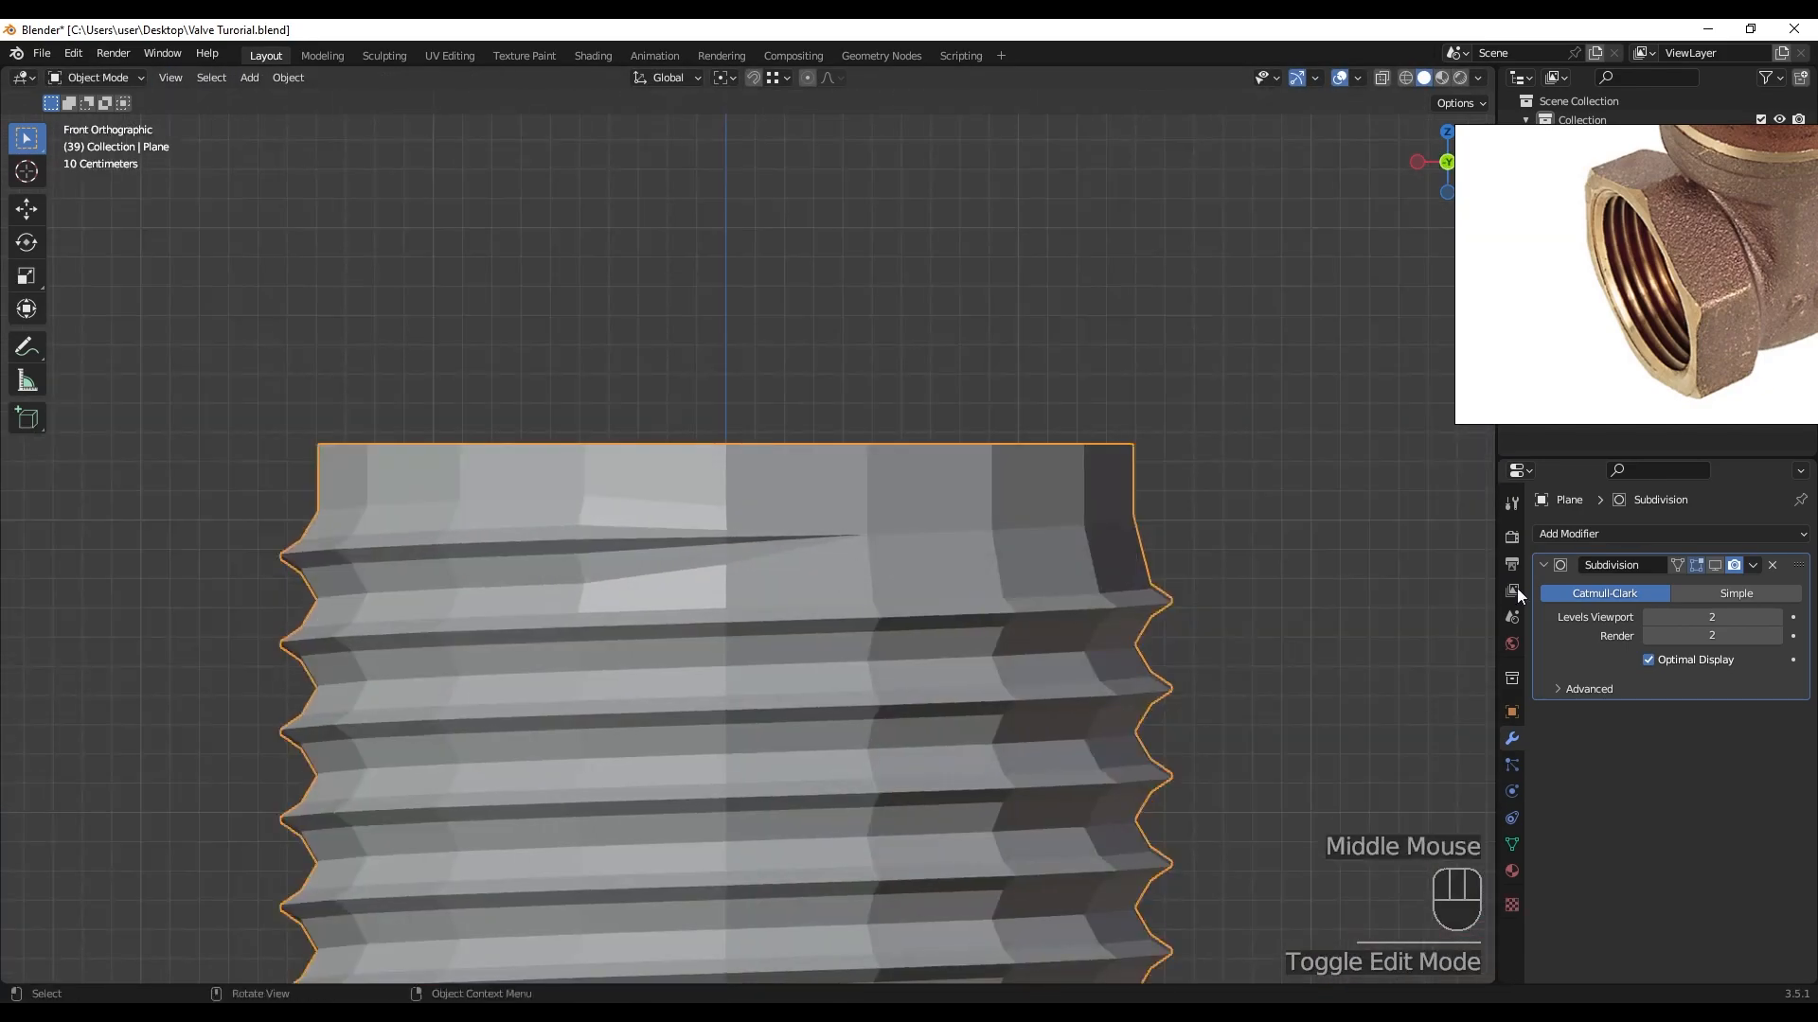
{"action": "left_click", "coordinate": [1714, 565]}
{"action": "left_click", "coordinate": [808, 513]}
{"action": "right_click", "coordinate": [805, 509]}
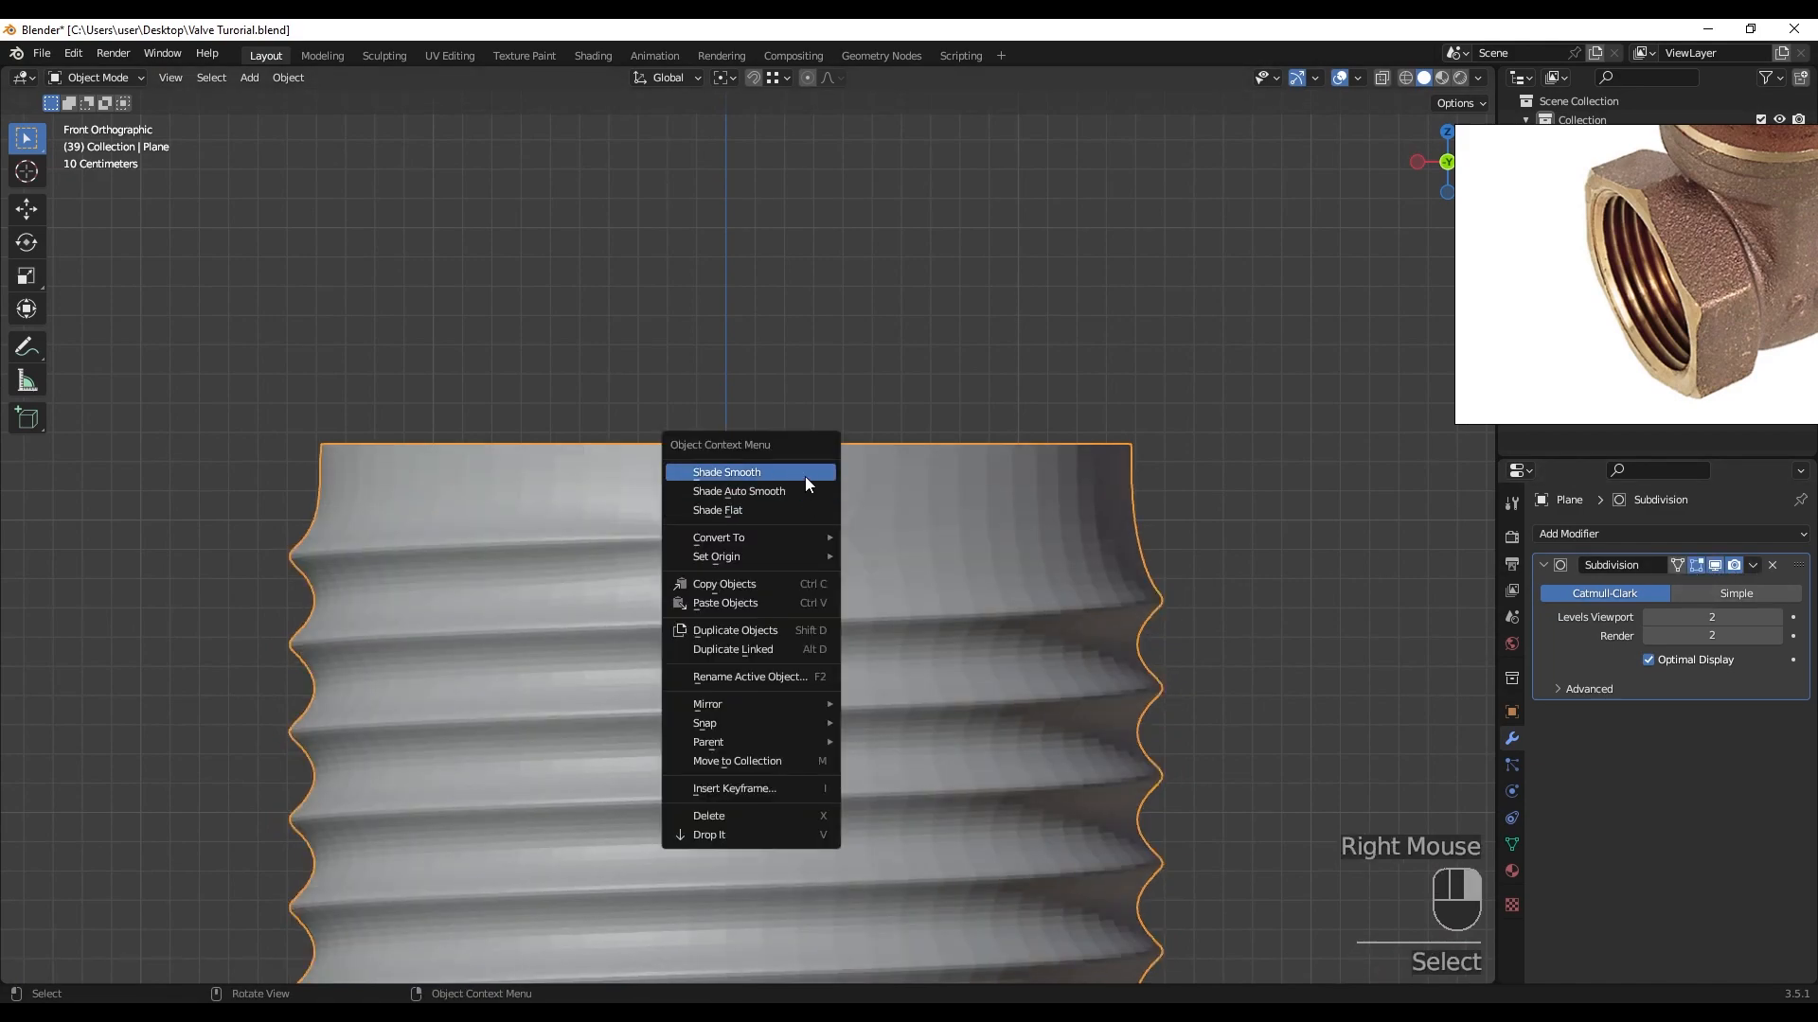
{"action": "left_click", "coordinate": [805, 483]}
{"action": "scroll", "coordinate": [782, 540], "scroll_direction": "up", "scroll_amount": 2}
{"action": "mouse_move", "coordinate": [782, 540]}
{"action": "middle_mouse_down"}
{"action": "mouse_move", "coordinate": [898, 616]}
{"action": "mouse_move", "coordinate": [958, 610]}
{"action": "mouse_move", "coordinate": [807, 579]}
{"action": "mouse_move", "coordinate": [564, 572]}
{"action": "mouse_move", "coordinate": [815, 603]}
{"action": "mouse_move", "coordinate": [870, 684]}
{"action": "mouse_move", "coordinate": [963, 561]}
{"action": "mouse_move", "coordinate": [772, 490]}
{"action": "mouse_move", "coordinate": [792, 626]}
{"action": "mouse_move", "coordinate": [781, 575]}
{"action": "middle_mouse_up"}
{"action": "scroll", "coordinate": [815, 603], "scroll_direction": "down", "scroll_amount": 3}
- Save the file and disable the Subdivision modifier's viewport display, with the thread in Edit Mode
{"action": "key", "text": "Tab"}
{"action": "key", "text": "ctrl+s"}
{"action": "scroll", "coordinate": [772, 490], "scroll_direction": "down", "scroll_amount": 4}
{"action": "scroll", "coordinate": [786, 530], "scroll_direction": "up", "scroll_amount": 4}
{"action": "left_click", "coordinate": [1717, 565]}
{"action": "scroll", "coordinate": [833, 664], "scroll_direction": "up", "scroll_amount": 3}
{"action": "middle_click_drag", "start_coordinate": [833, 663], "coordinate": [872, 667], "text": "shift"}
- Select the open vertical vertex path at the thread's lower end and merge it at its center
{"action": "key", "text": "1"}
{"action": "left_click", "coordinate": [800, 561]}
{"action": "scroll", "coordinate": [800, 560], "scroll_direction": "down", "scroll_amount": 2}
{"action": "left_click", "coordinate": [823, 681], "text": "ctrl"}
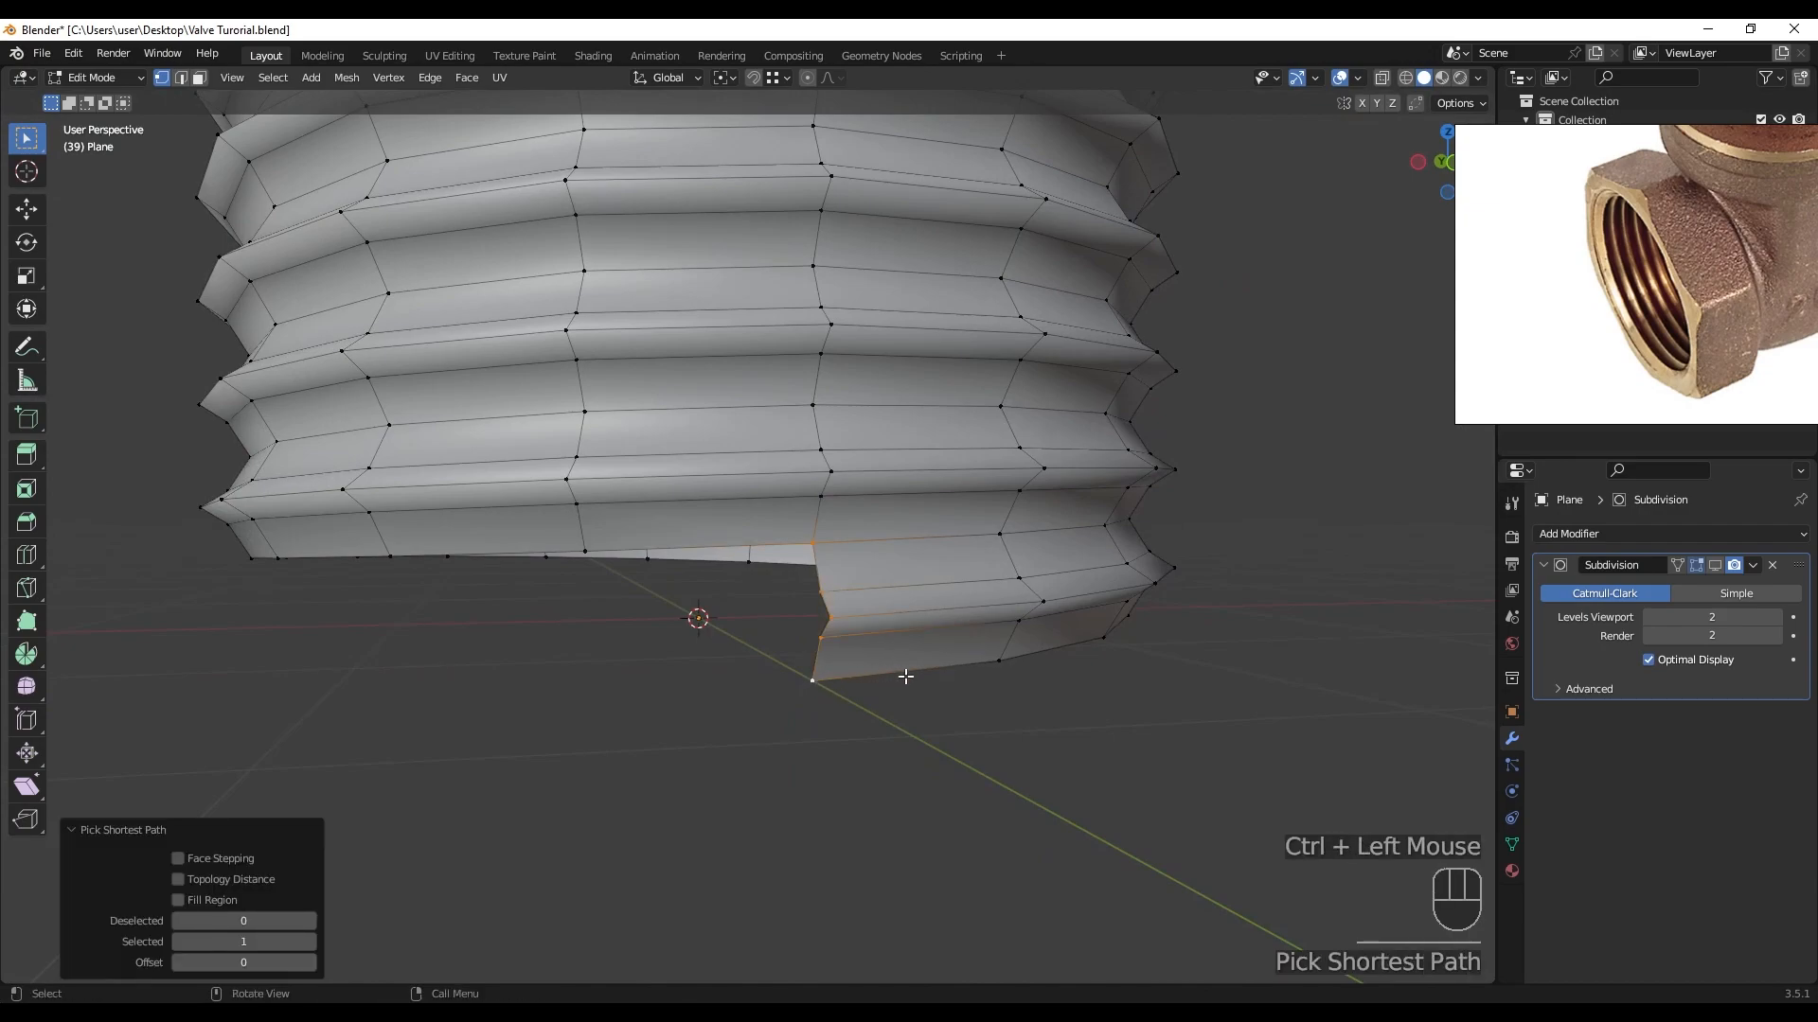
{"action": "key", "text": "m"}
{"action": "left_click", "coordinate": [884, 638]}
{"action": "middle_click_drag", "start_coordinate": [884, 638], "coordinate": [770, 616]}
- Extrude the thread's lower boundary edge loop 0.3776 m downward along Z
{"action": "key", "text": "2"}
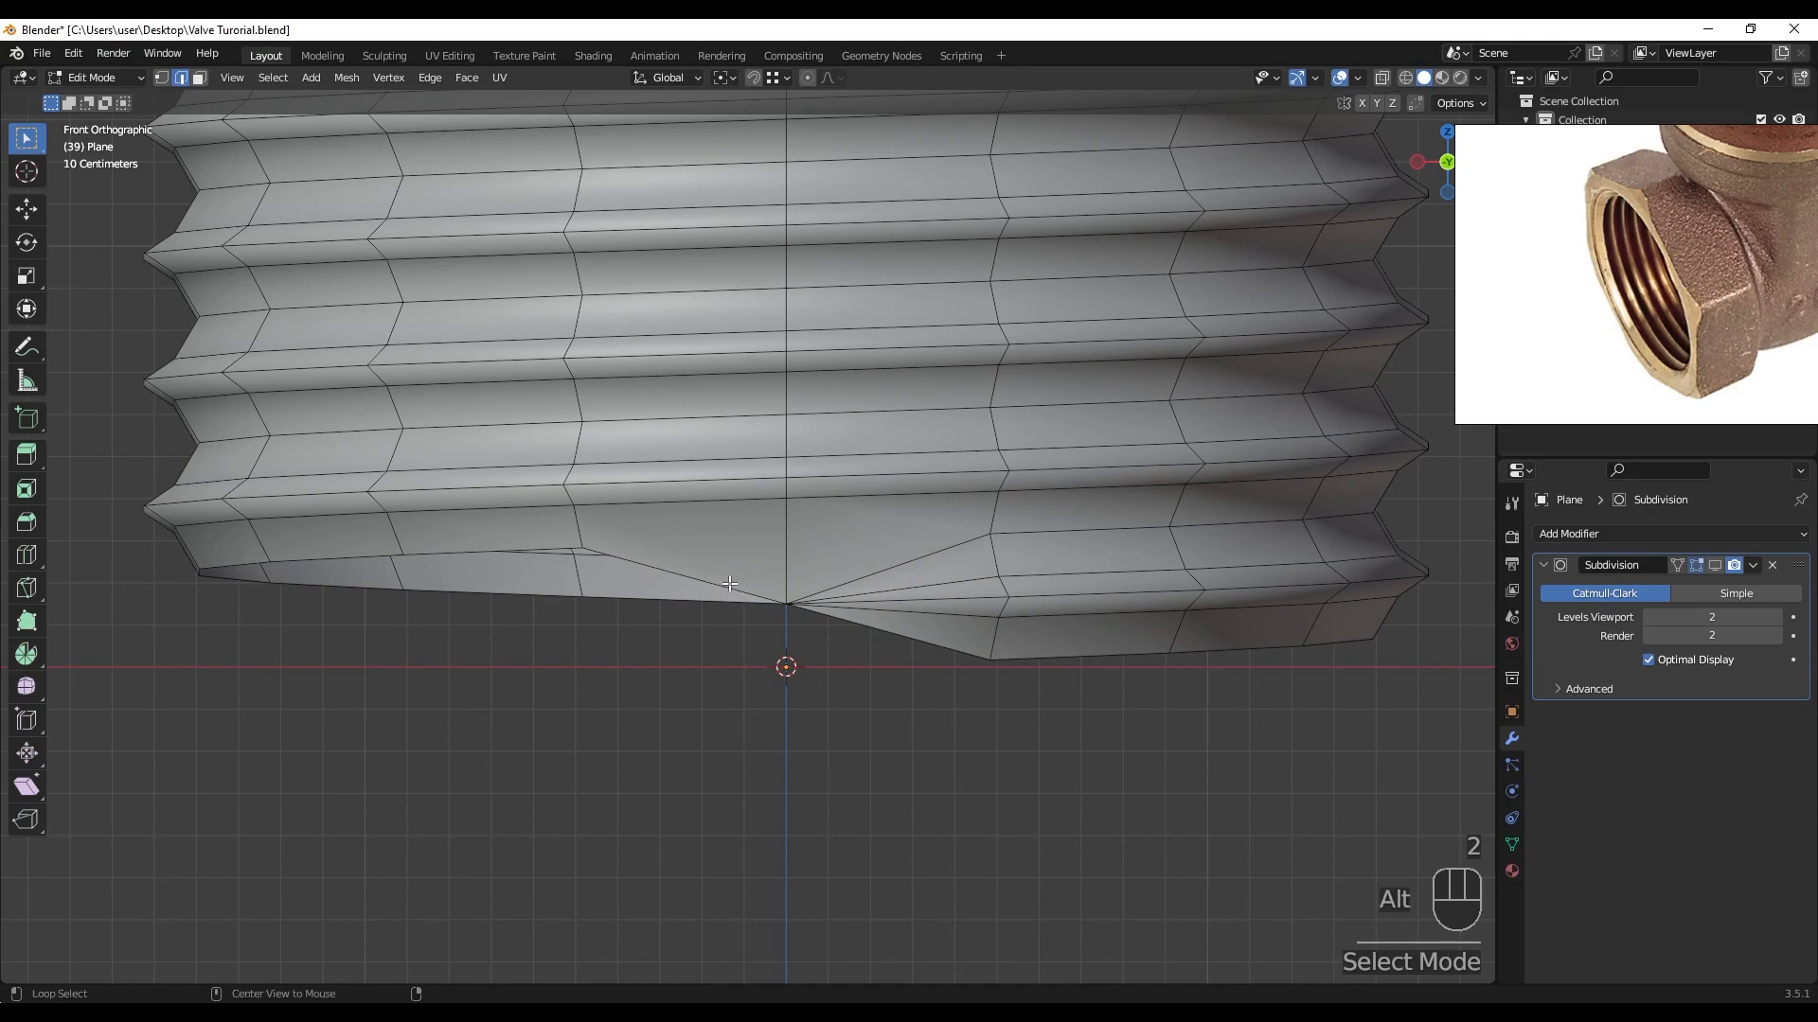
{"action": "left_click", "coordinate": [765, 595], "text": "alt"}
{"action": "key", "text": "e"}
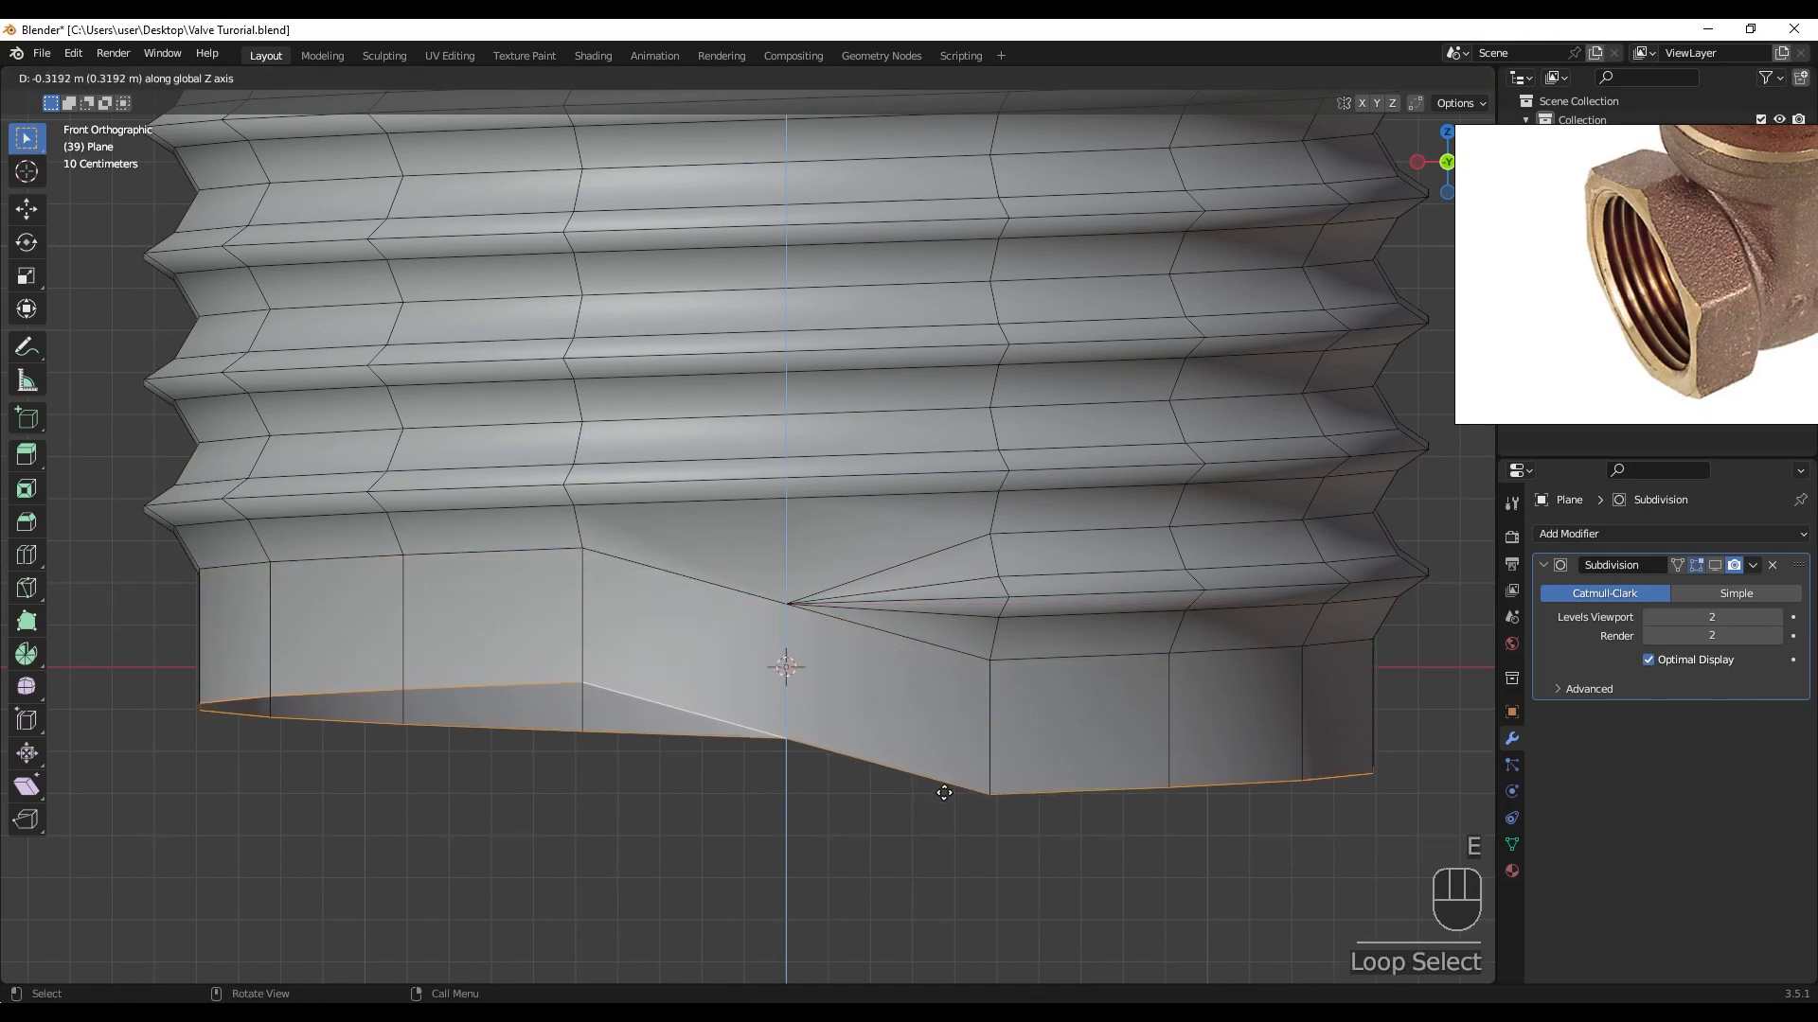
{"action": "left_click", "coordinate": [957, 769]}
- Flatten the extruded lower rim by scaling it to 0 along Z and raise it about 0.1 m
{"action": "key", "text": "s"}
{"action": "key", "text": "z"}
{"action": "key", "text": "0"}
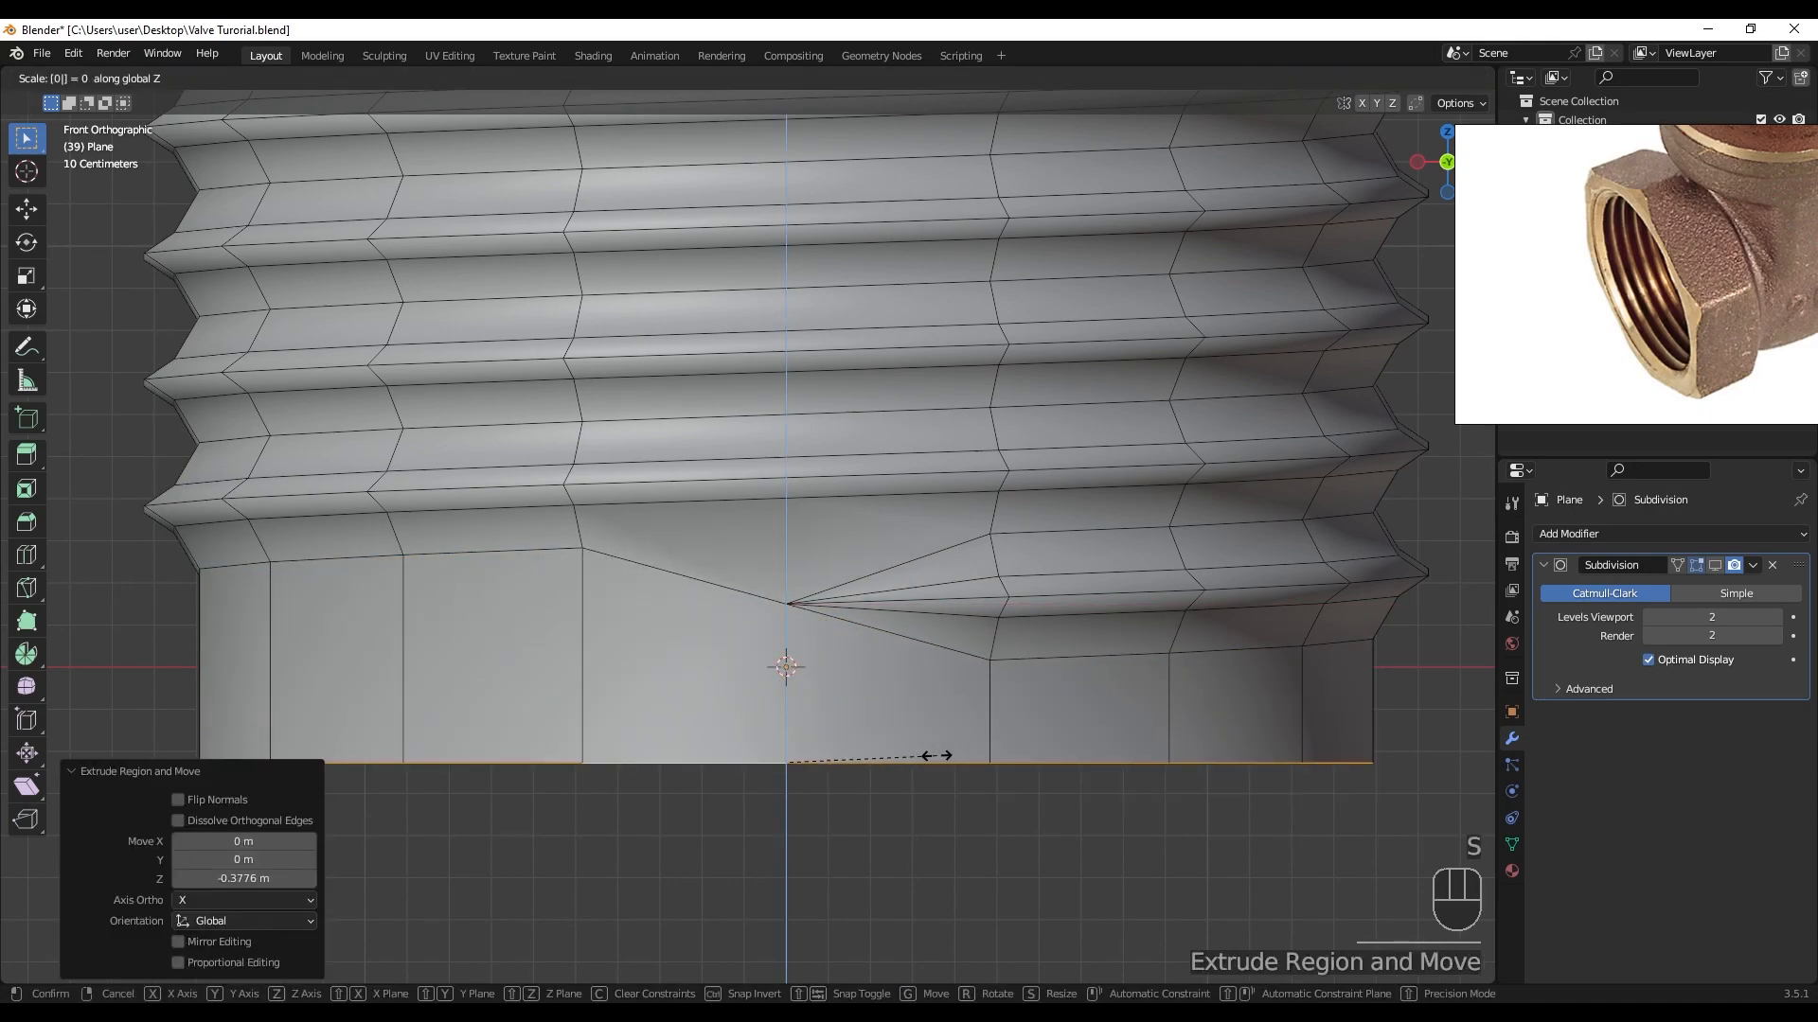
{"action": "left_click", "coordinate": [937, 763]}
{"action": "key", "text": "g"}
{"action": "key", "text": "z"}
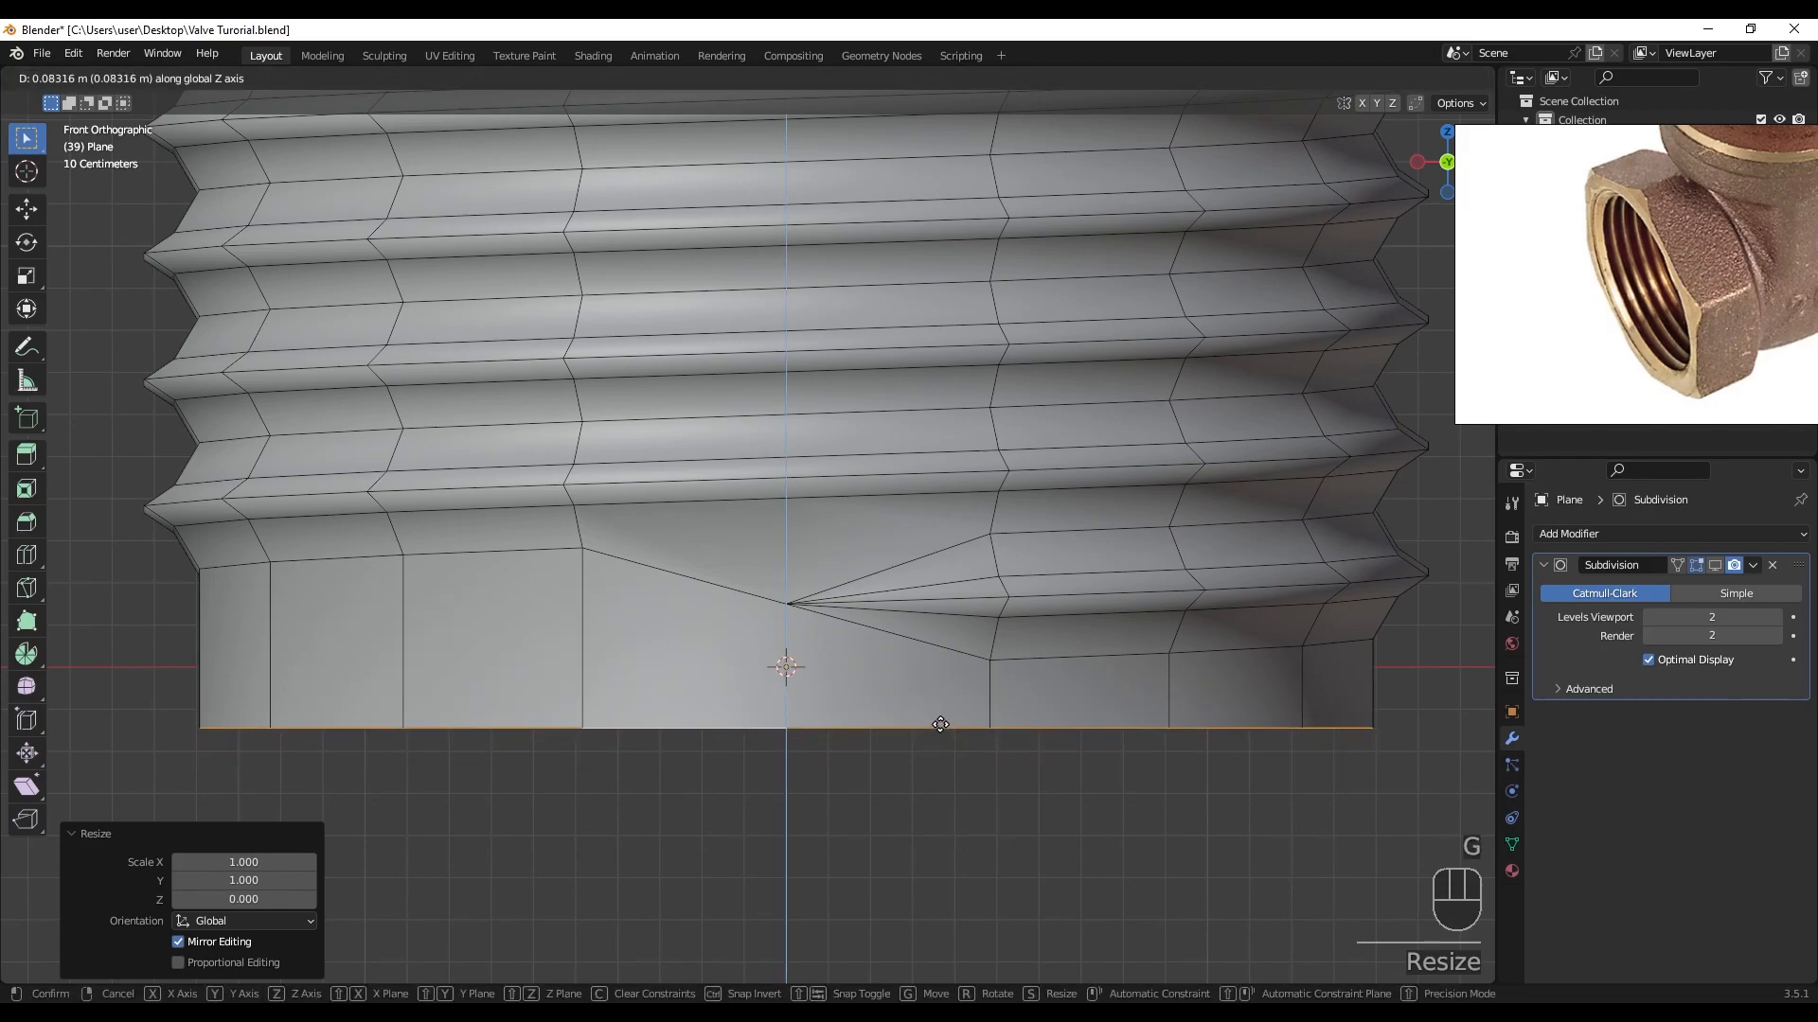
{"action": "left_click", "coordinate": [942, 719]}
- Select the -X side edges joining the lower collar to the thread and snap them 0.13333 m down along Z, level with the collapsed vertex
{"action": "left_click", "coordinate": [551, 552]}
{"action": "middle_click_drag", "start_coordinate": [551, 552], "coordinate": [591, 671]}
{"action": "scroll", "coordinate": [591, 671], "scroll_direction": "down", "scroll_amount": 2}
{"action": "left_click", "coordinate": [538, 625], "text": "ctrl"}
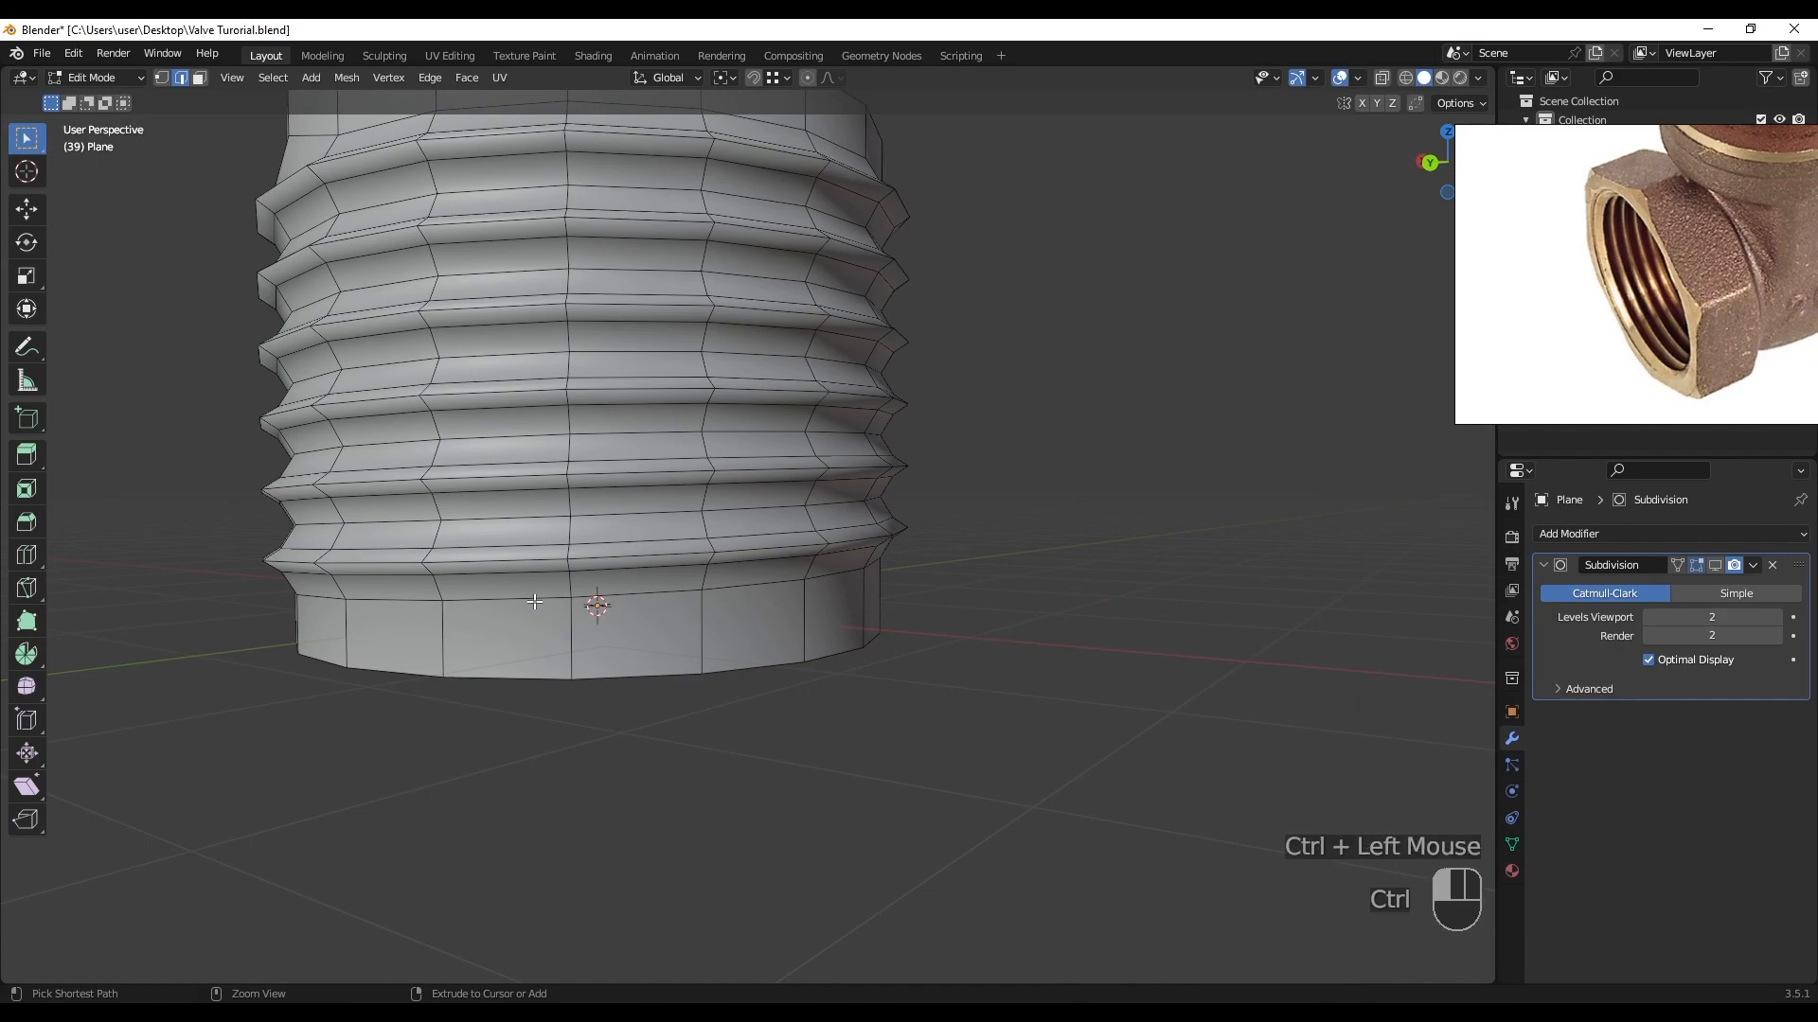
{"action": "scroll", "coordinate": [784, 649], "scroll_direction": "down", "scroll_amount": 3}
{"action": "middle_click_drag", "start_coordinate": [784, 650], "coordinate": [622, 597]}
{"action": "scroll", "coordinate": [641, 600], "scroll_direction": "up", "scroll_amount": 8}
{"action": "key", "text": "g"}
{"action": "key", "text": "z"}
{"action": "key", "text": "ctrl"}
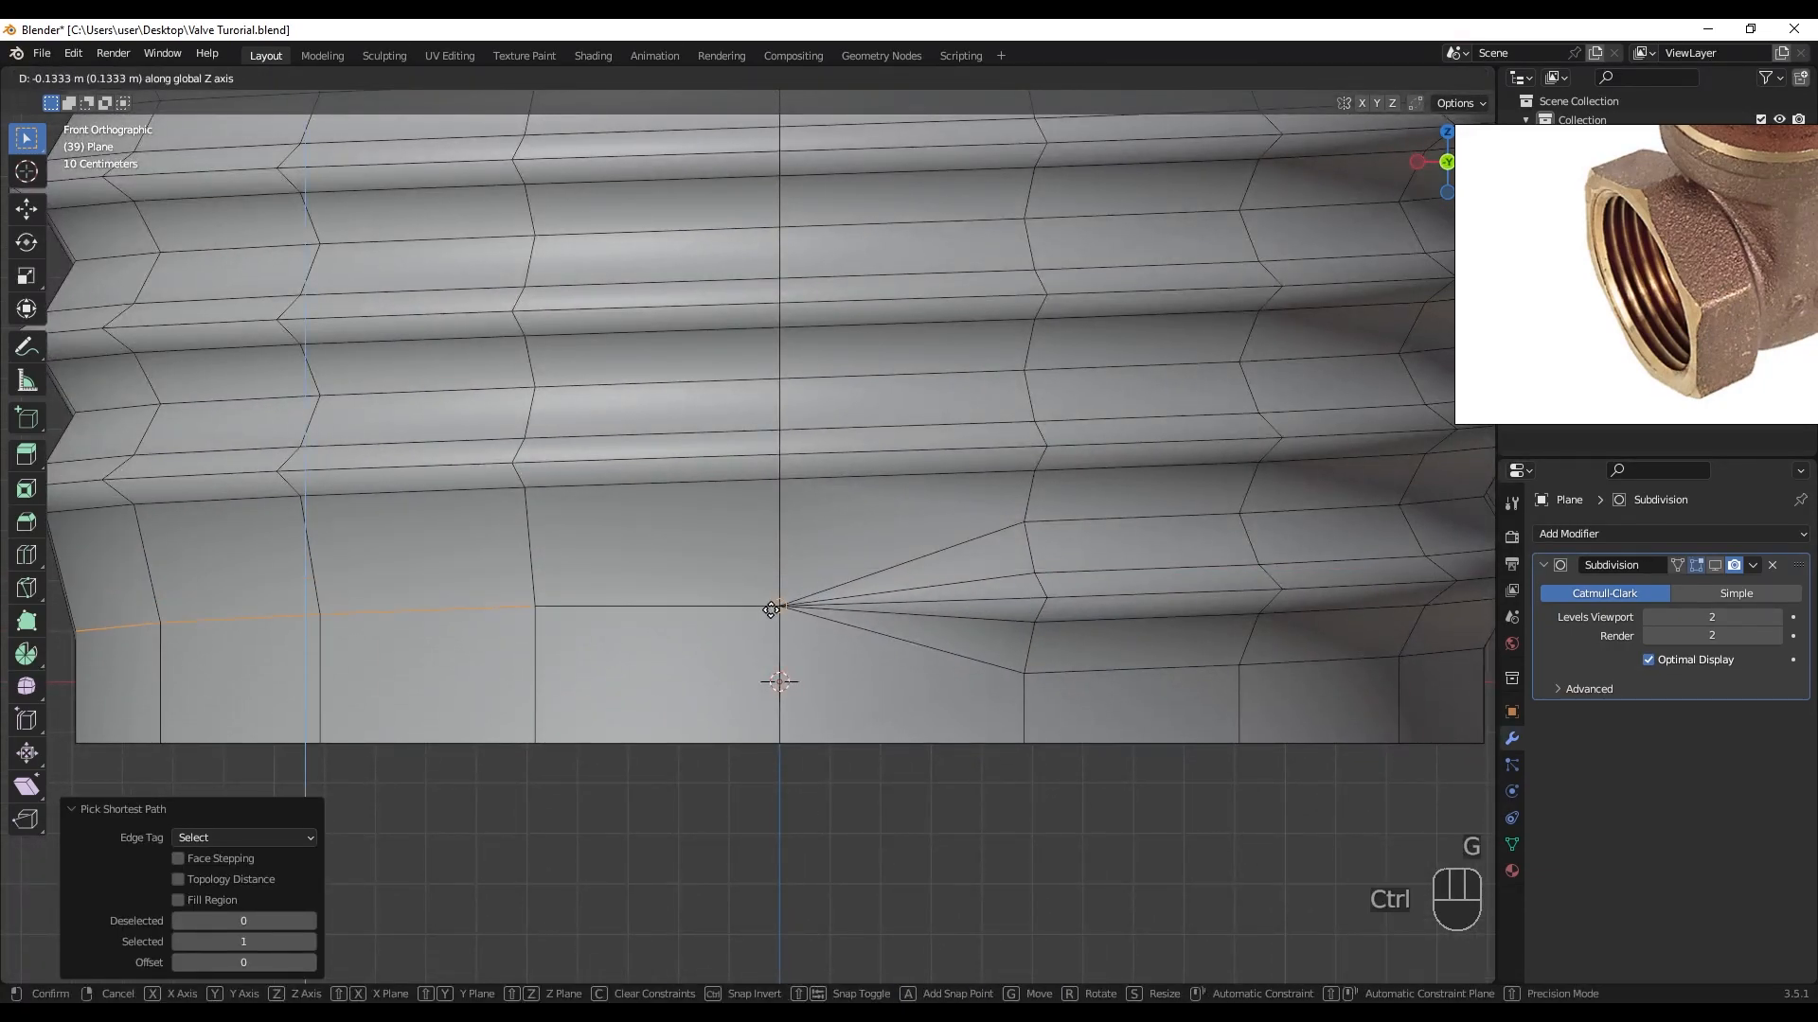
{"action": "left_click", "coordinate": [776, 607]}
- Knife-cut two roughly horizontal edges above and below the lower thread's tip, from the adjacent -X vertical edge across the seam to the thread
{"action": "scroll", "coordinate": [776, 607], "scroll_direction": "down", "scroll_amount": 2}
{"action": "scroll", "coordinate": [777, 606], "scroll_direction": "up", "scroll_amount": 2}
{"action": "middle_click_drag", "start_coordinate": [830, 614], "coordinate": [802, 614], "text": "shift"}
{"action": "key", "text": "k"}
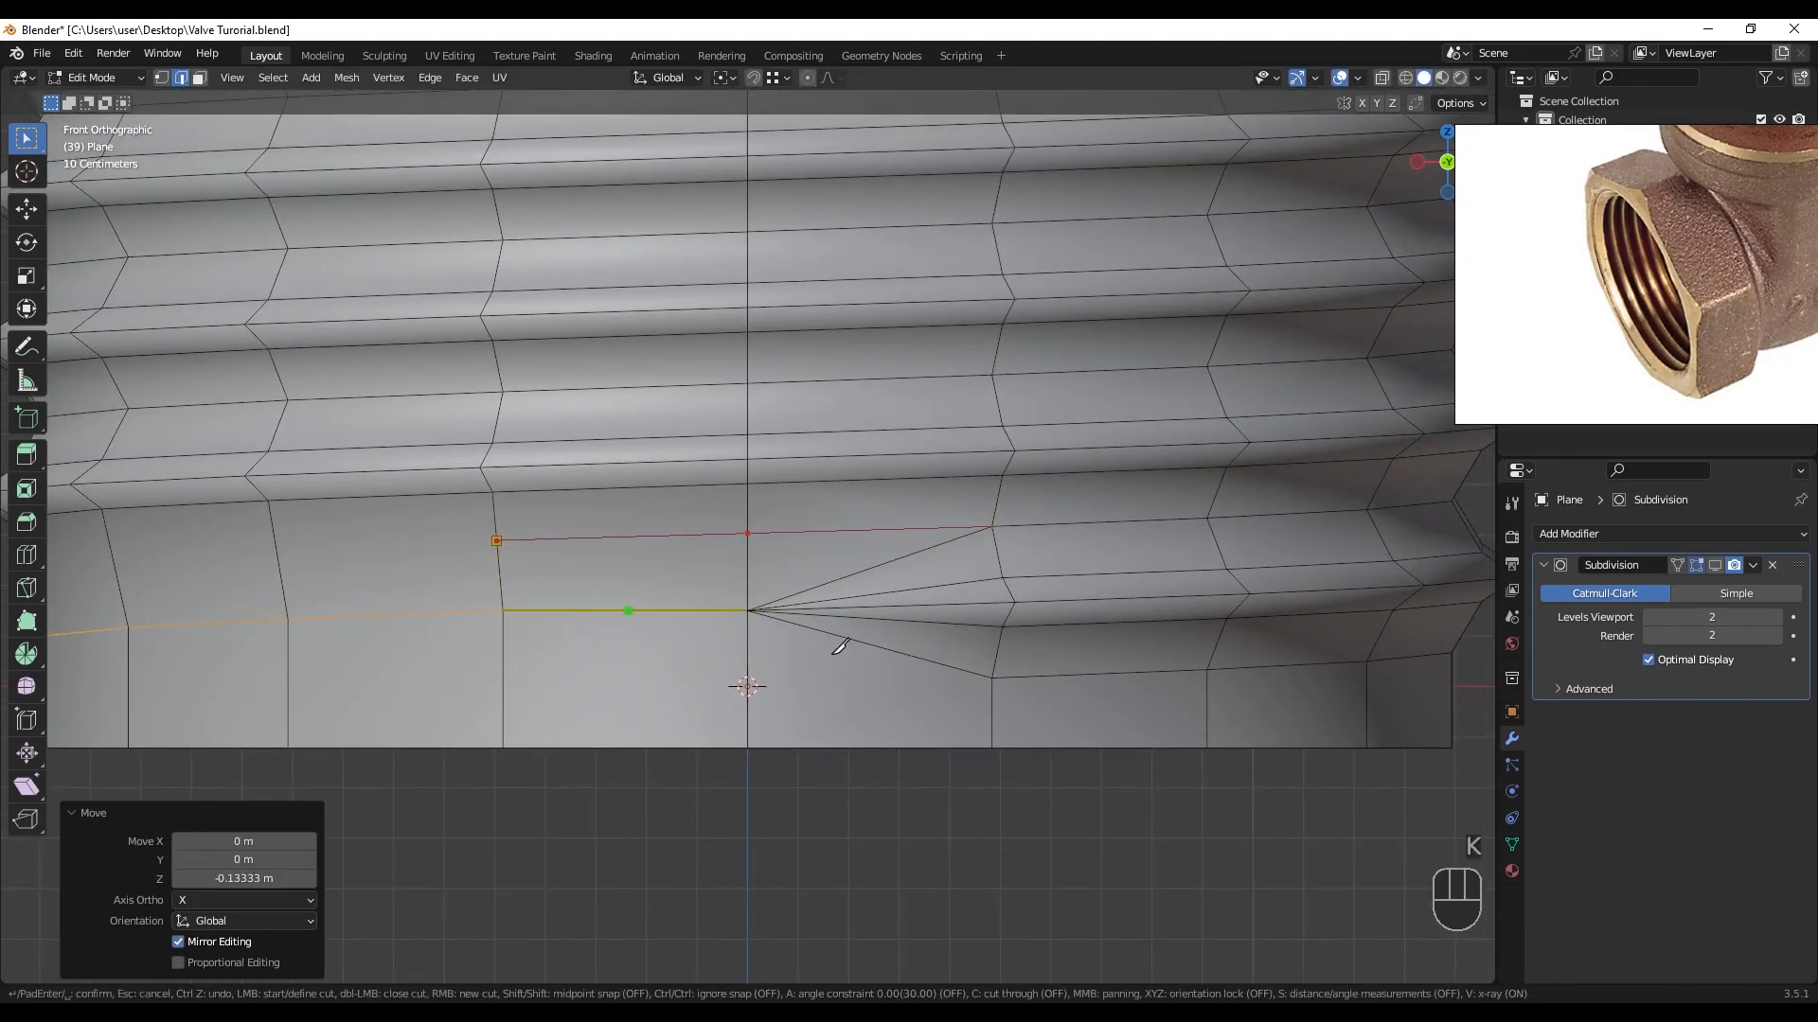
{"action": "left_click", "coordinate": [991, 677]}
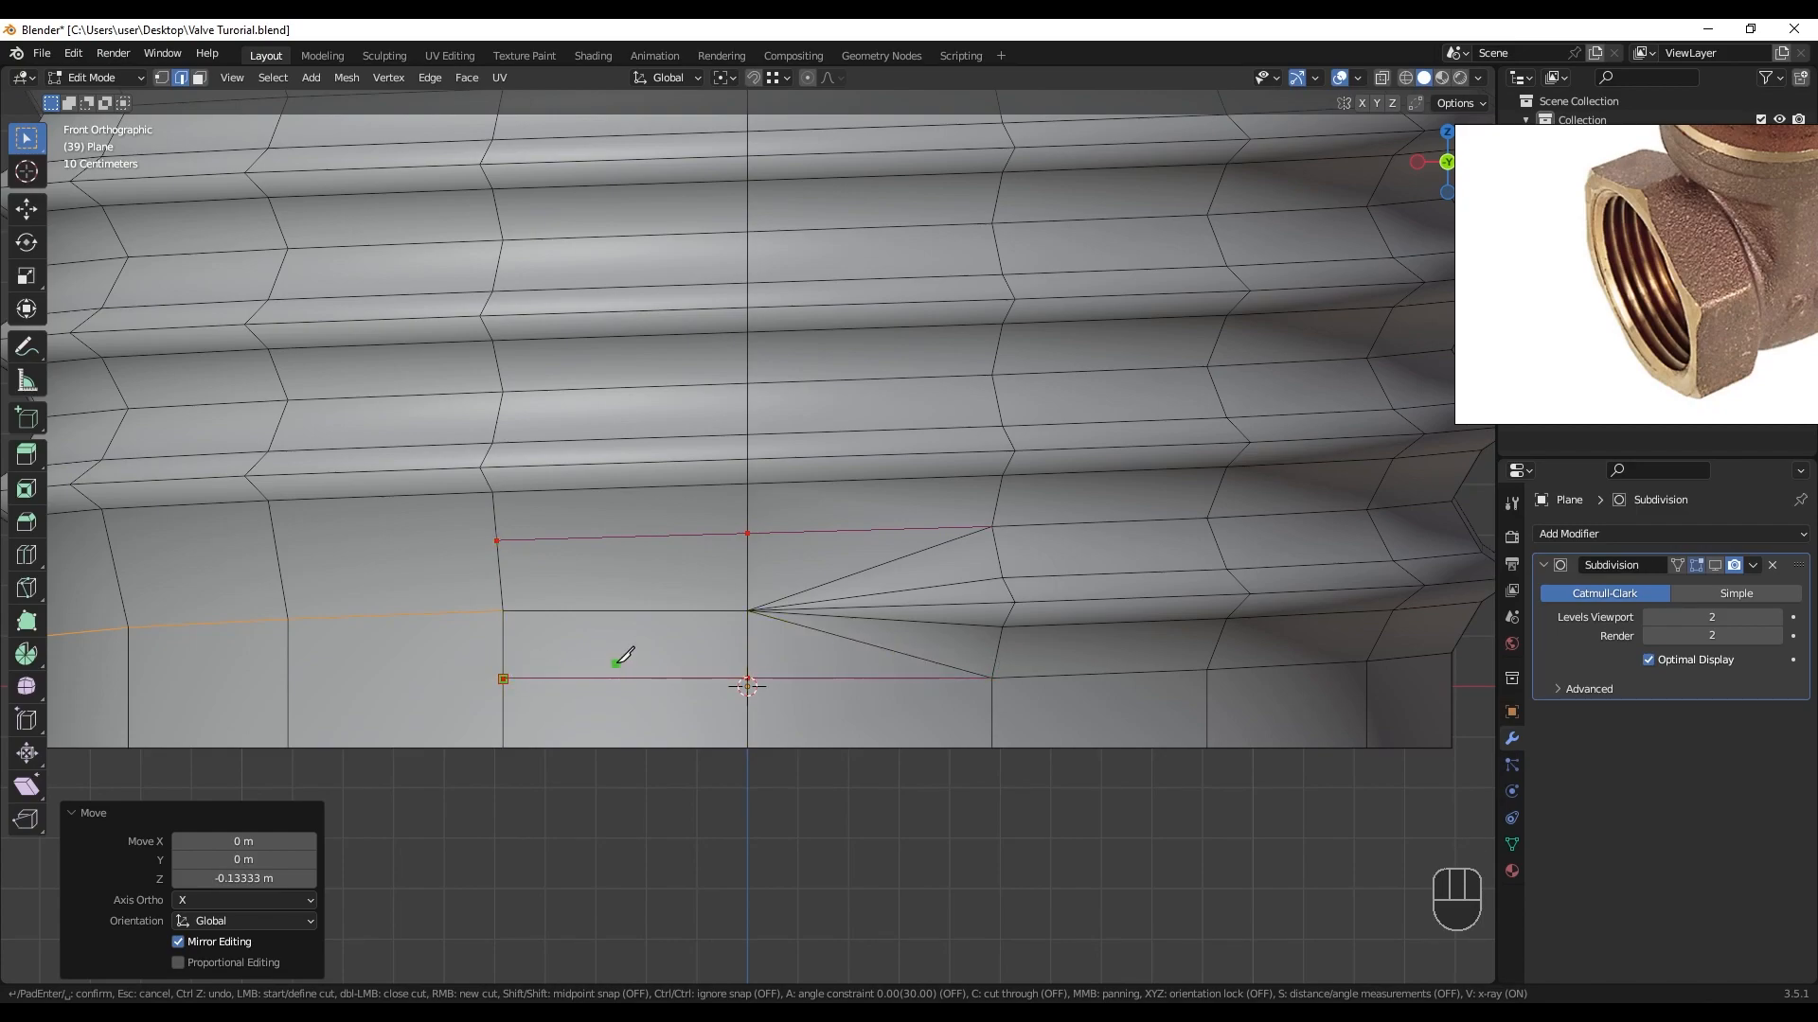
{"action": "key", "text": "Return"}
- Try merging the lower thread's tip vertex onto the adjacent -X vertex with At Last, and undo the merge
{"action": "key", "text": "1"}
{"action": "left_click", "coordinate": [747, 611]}
{"action": "left_click", "coordinate": [748, 611], "text": "shift"}
{"action": "left_click", "coordinate": [528, 614], "text": "shift"}
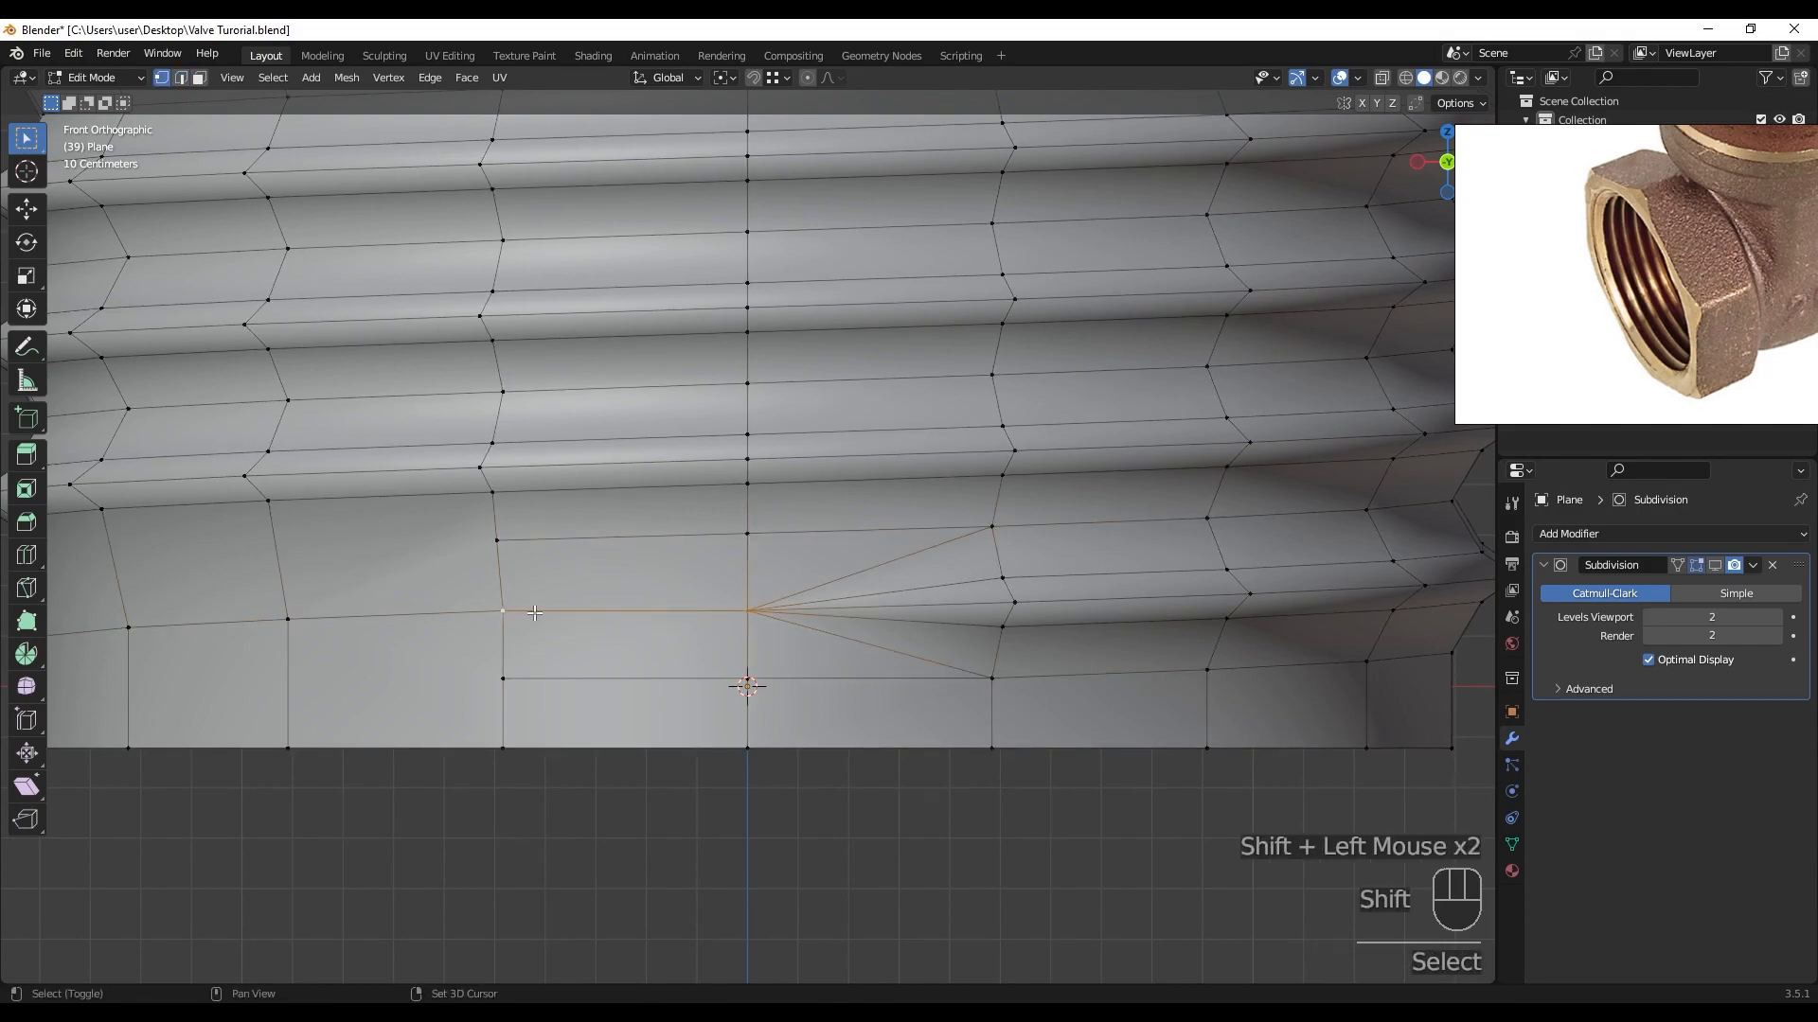
{"action": "key", "text": "m"}
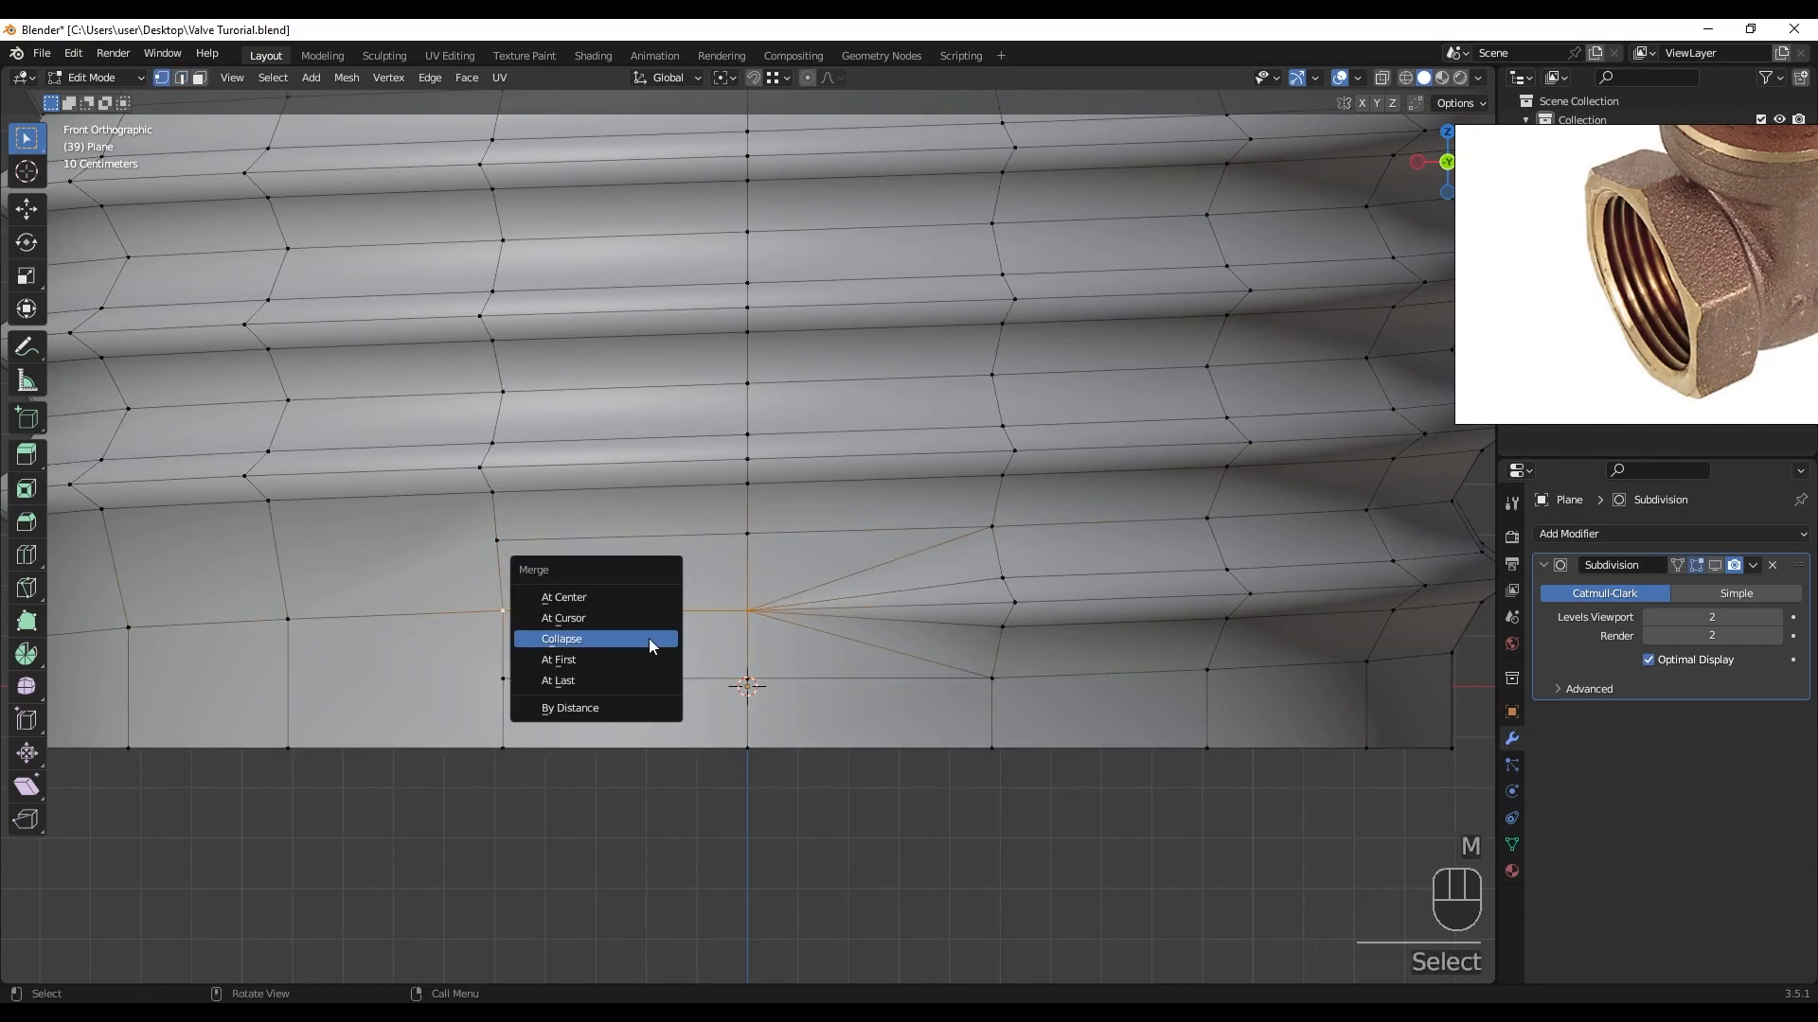
{"action": "left_click", "coordinate": [627, 683]}
{"action": "scroll", "coordinate": [804, 606], "scroll_direction": "up", "scroll_amount": 1}
{"action": "middle_click_drag", "start_coordinate": [876, 584], "coordinate": [859, 584], "text": "shift"}
{"action": "key", "text": "ctrl+z"}
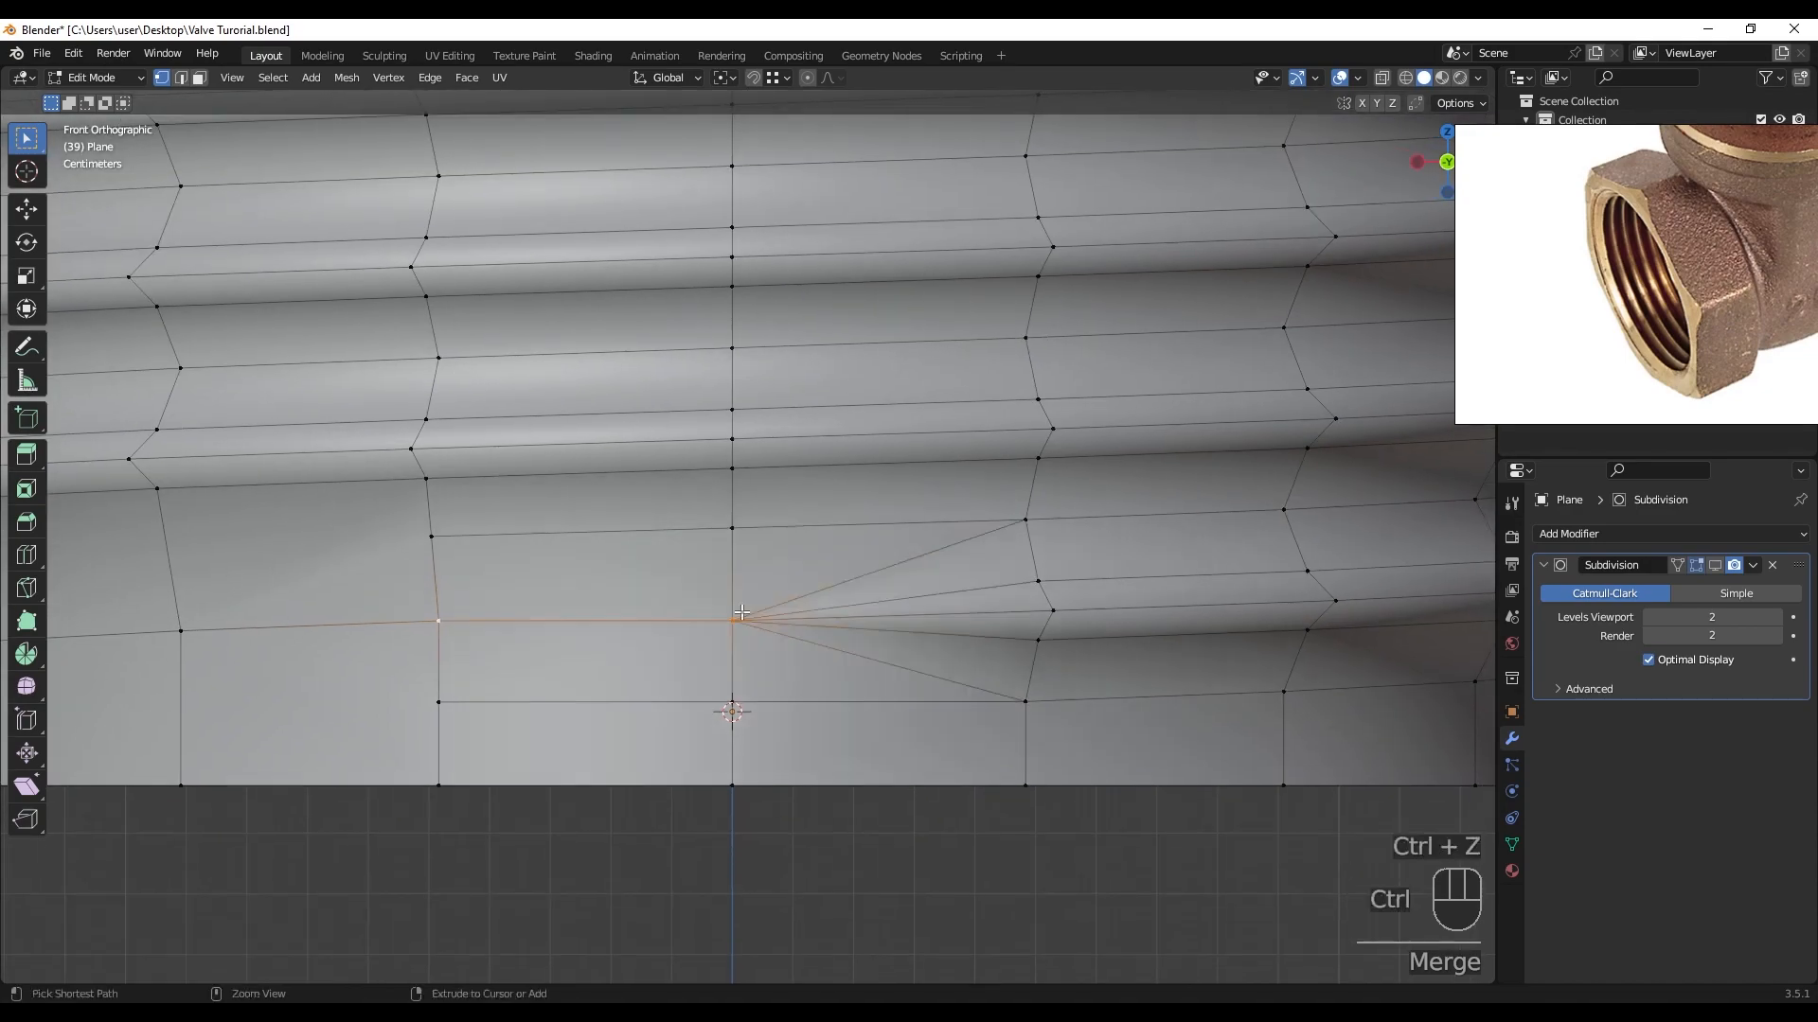
- Dissolve the upper and lower outer diagonal edges fanning out from the lower thread's tip
{"action": "key", "text": "2"}
{"action": "left_click", "coordinate": [855, 578]}
{"action": "left_click", "coordinate": [863, 662], "text": "shift"}
{"action": "key", "text": "x"}
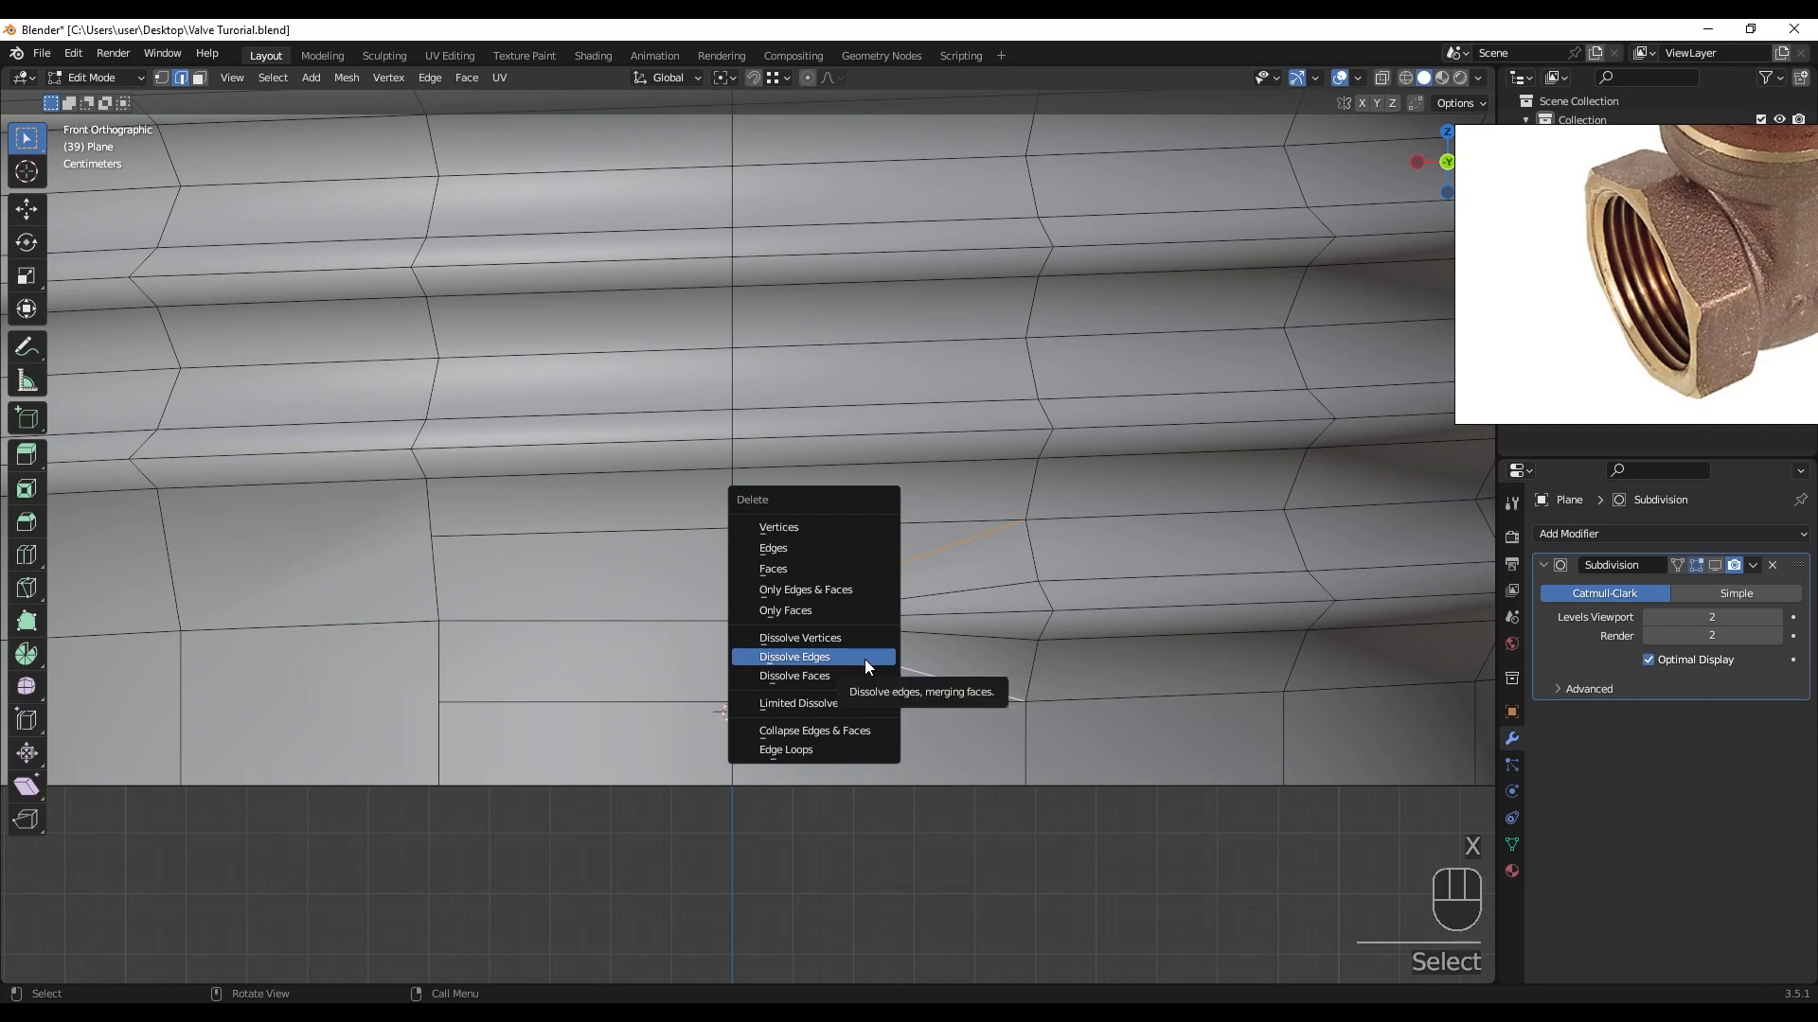
{"action": "left_click", "coordinate": [865, 659]}
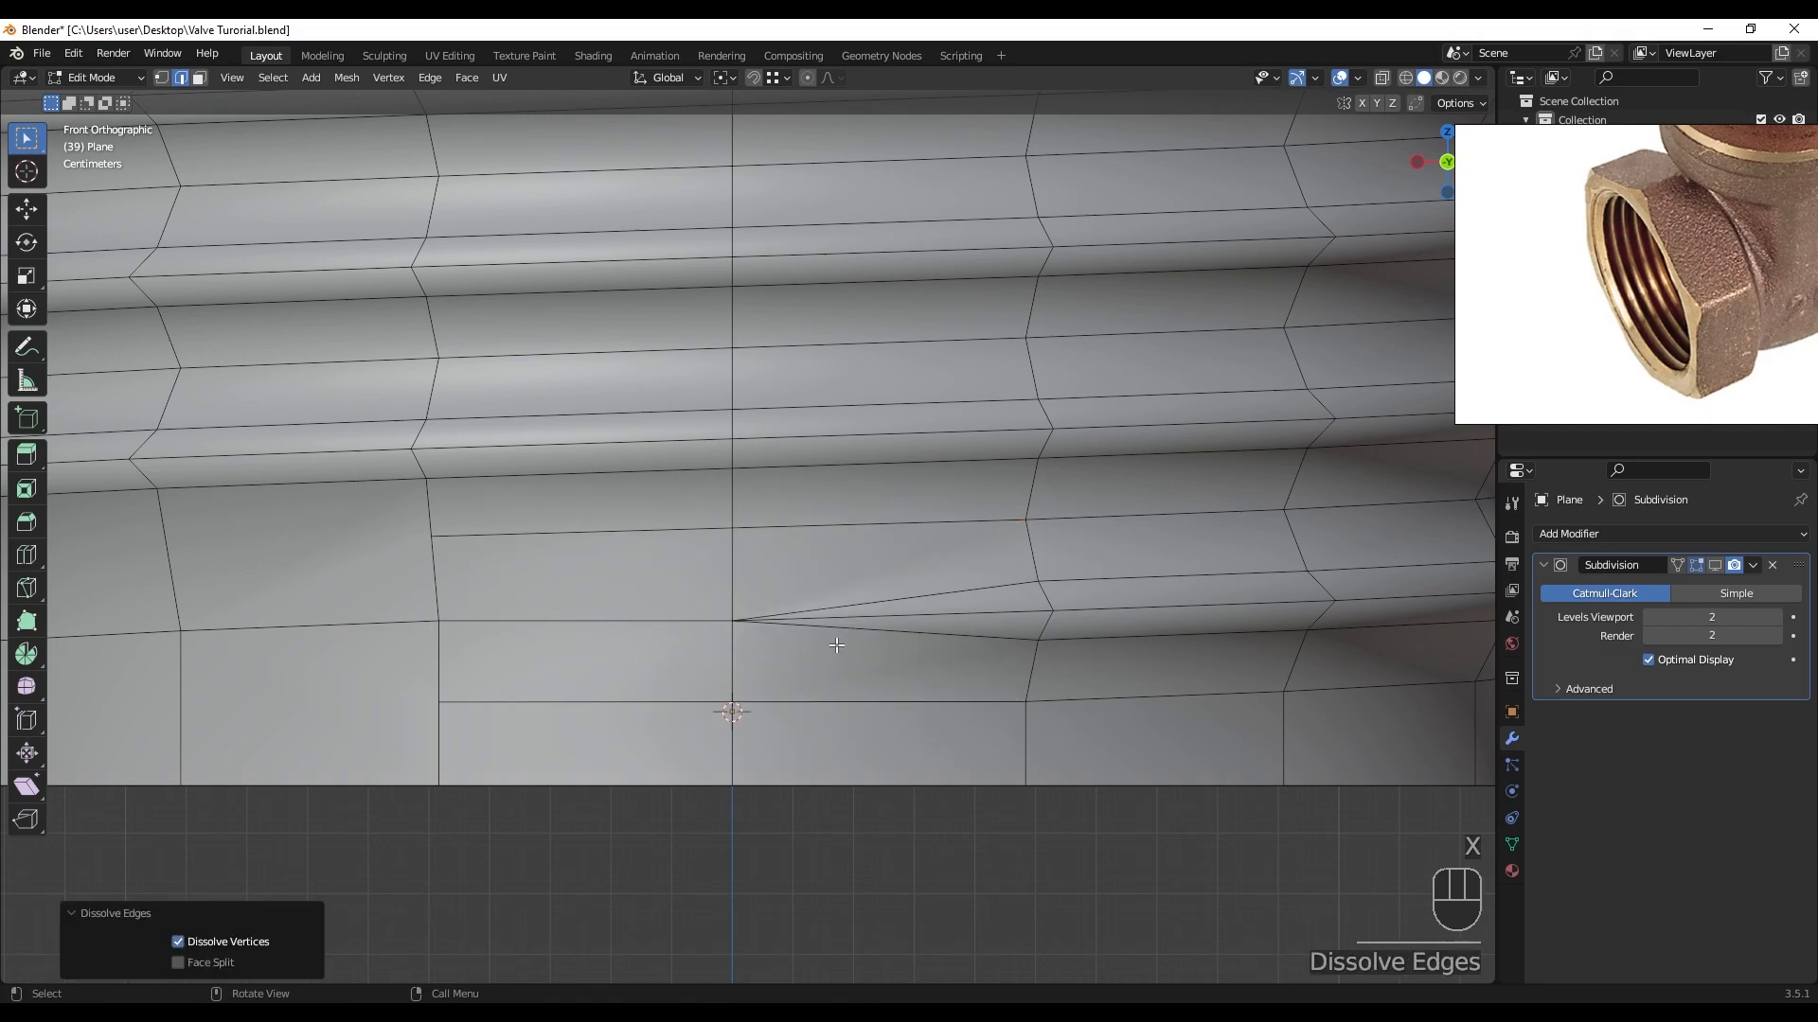
- Merge the lower thread's tip vertex onto the adjacent -X vertex using At Last
{"action": "key", "text": "1"}
{"action": "left_click", "coordinate": [732, 621]}
{"action": "left_click", "coordinate": [438, 623], "text": "shift"}
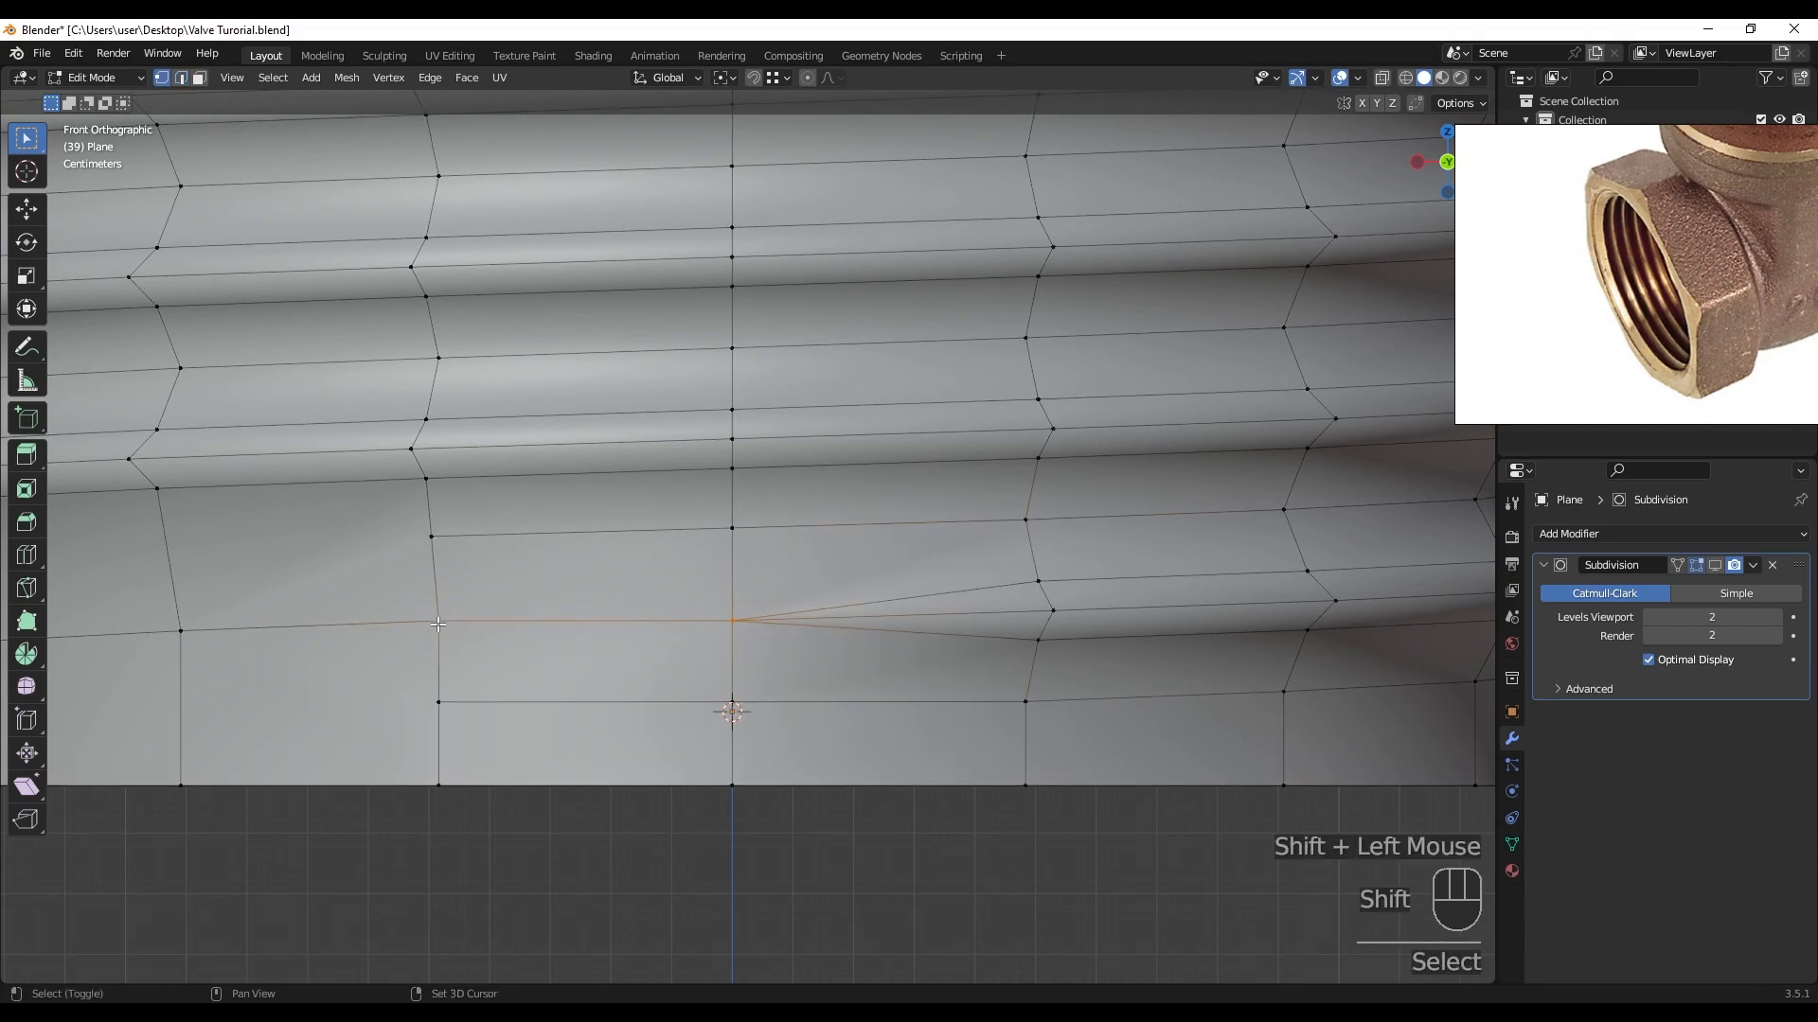
{"action": "key", "text": "m"}
{"action": "left_click", "coordinate": [513, 627]}
- Dissolve the two horizontal edges directly above and below the relocated tip, between the -X vertical edge and the seam
{"action": "scroll", "coordinate": [713, 592], "scroll_direction": "up", "scroll_amount": 2}
{"action": "middle_click_drag", "start_coordinate": [713, 592], "coordinate": [744, 599], "text": "shift"}
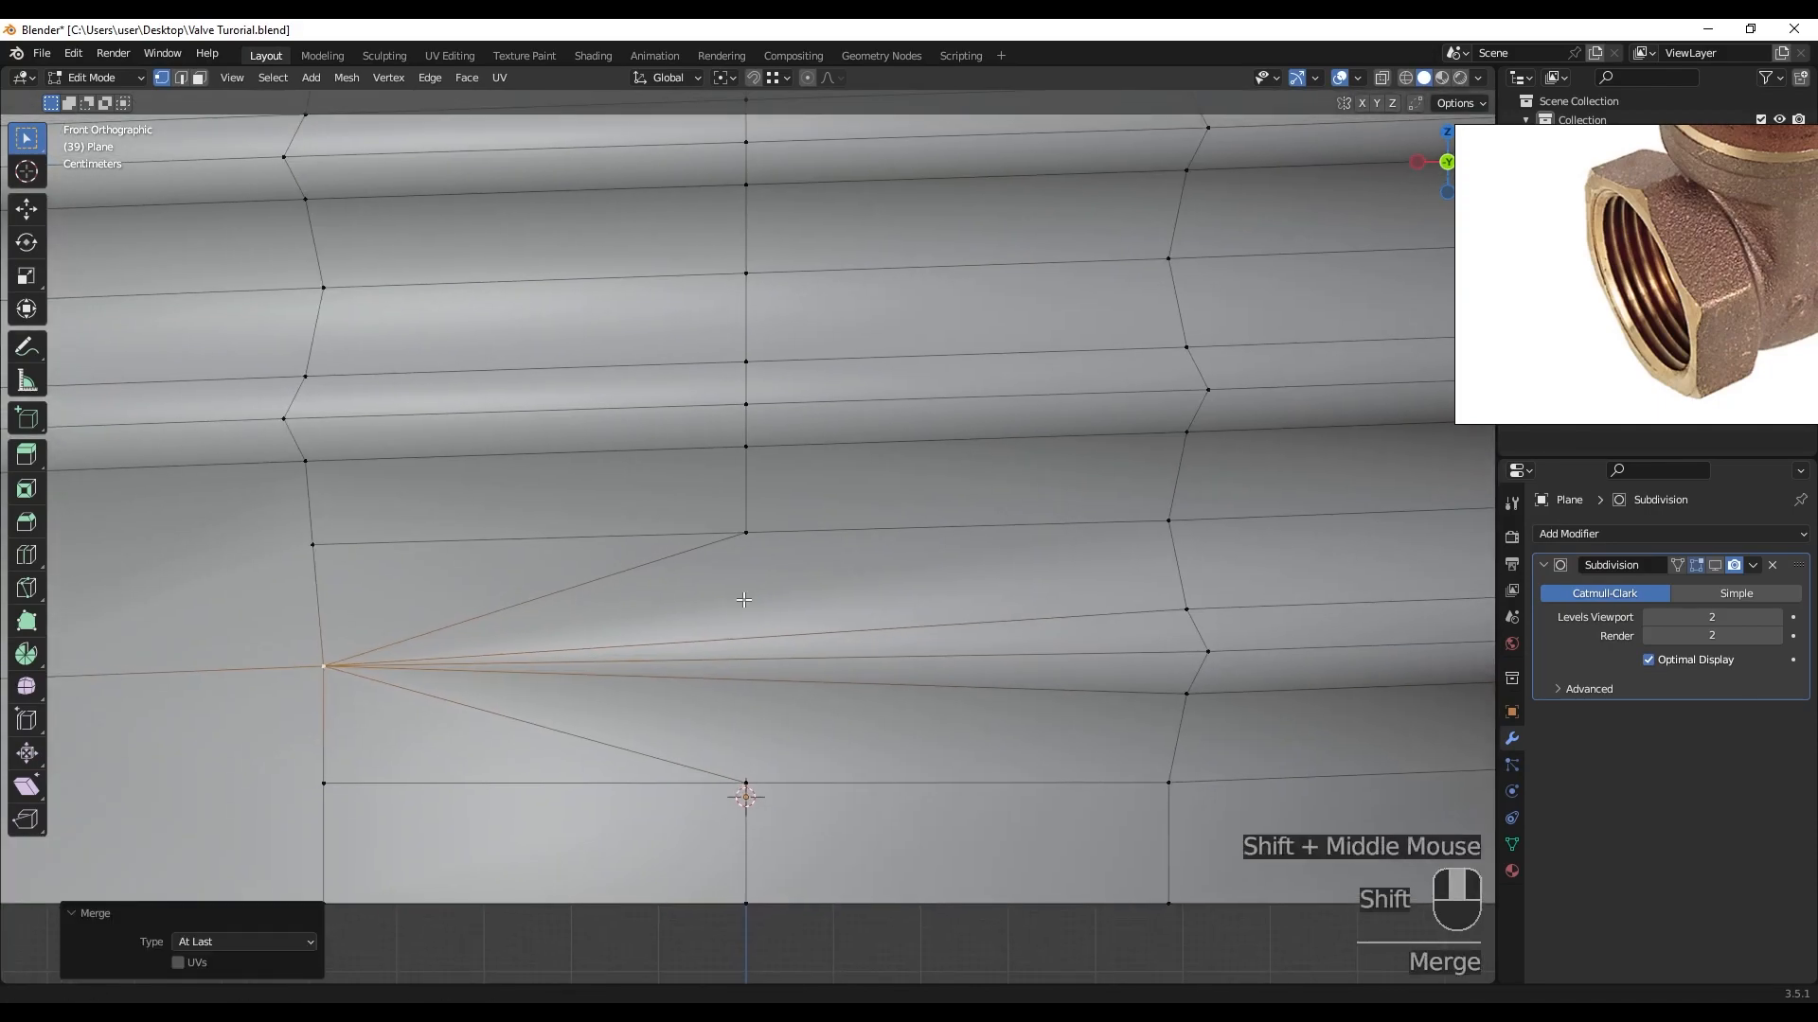
{"action": "key", "text": "2"}
{"action": "left_click", "coordinate": [526, 538]}
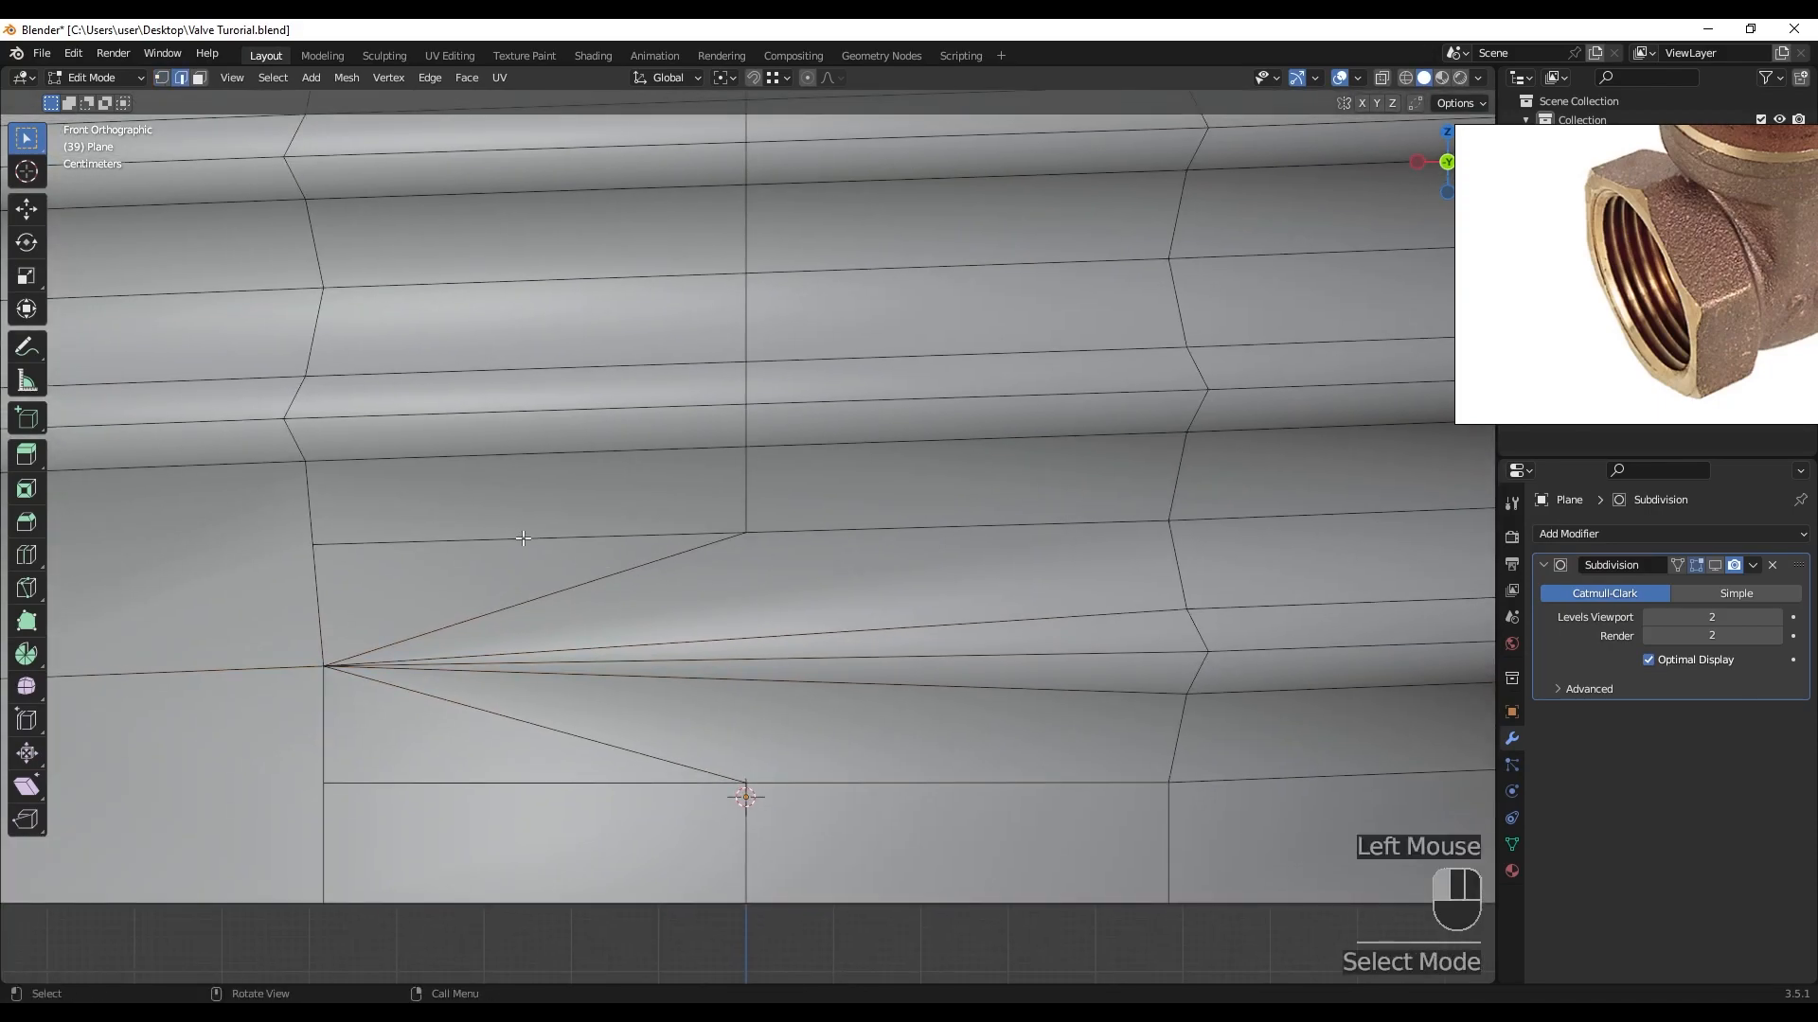
{"action": "left_click", "coordinate": [502, 790], "text": "shift"}
{"action": "left_click", "coordinate": [506, 782], "text": "shift"}
{"action": "key", "text": "x"}
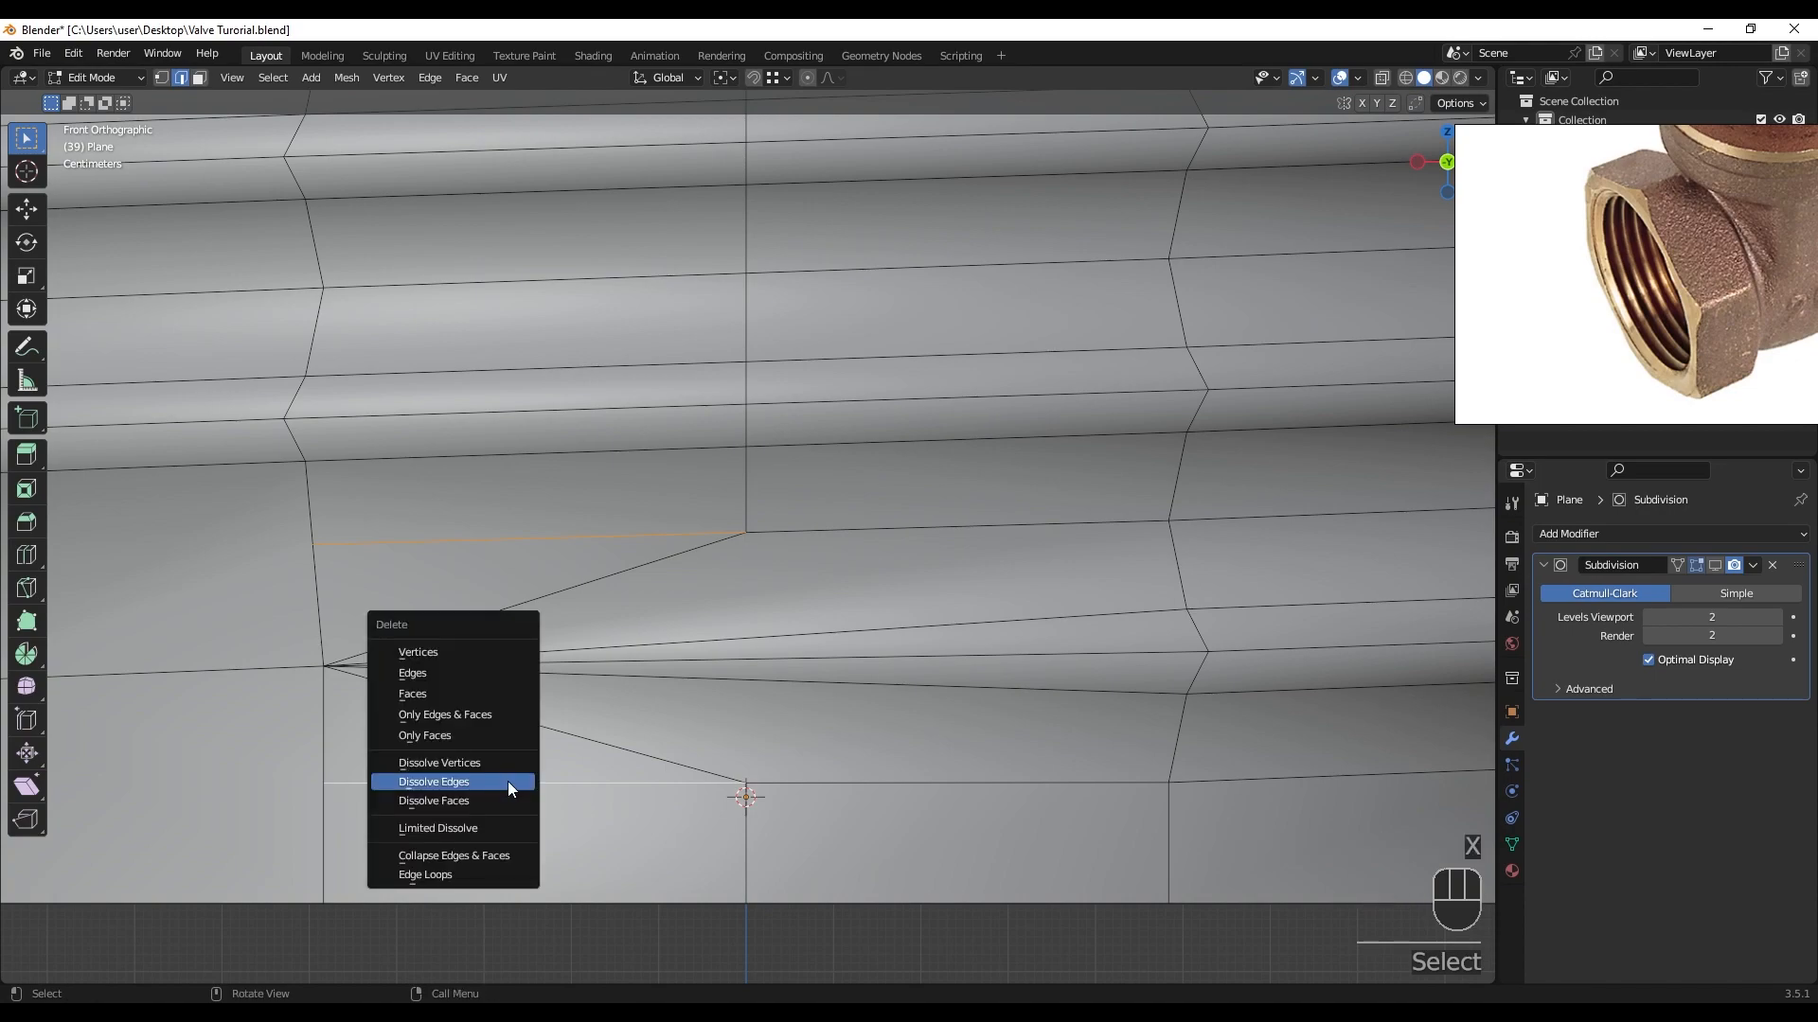
{"action": "left_click", "coordinate": [508, 781]}
- Connect the two seam vertices above and below the tapered thread with a vertical edge path
{"action": "key", "text": "1"}
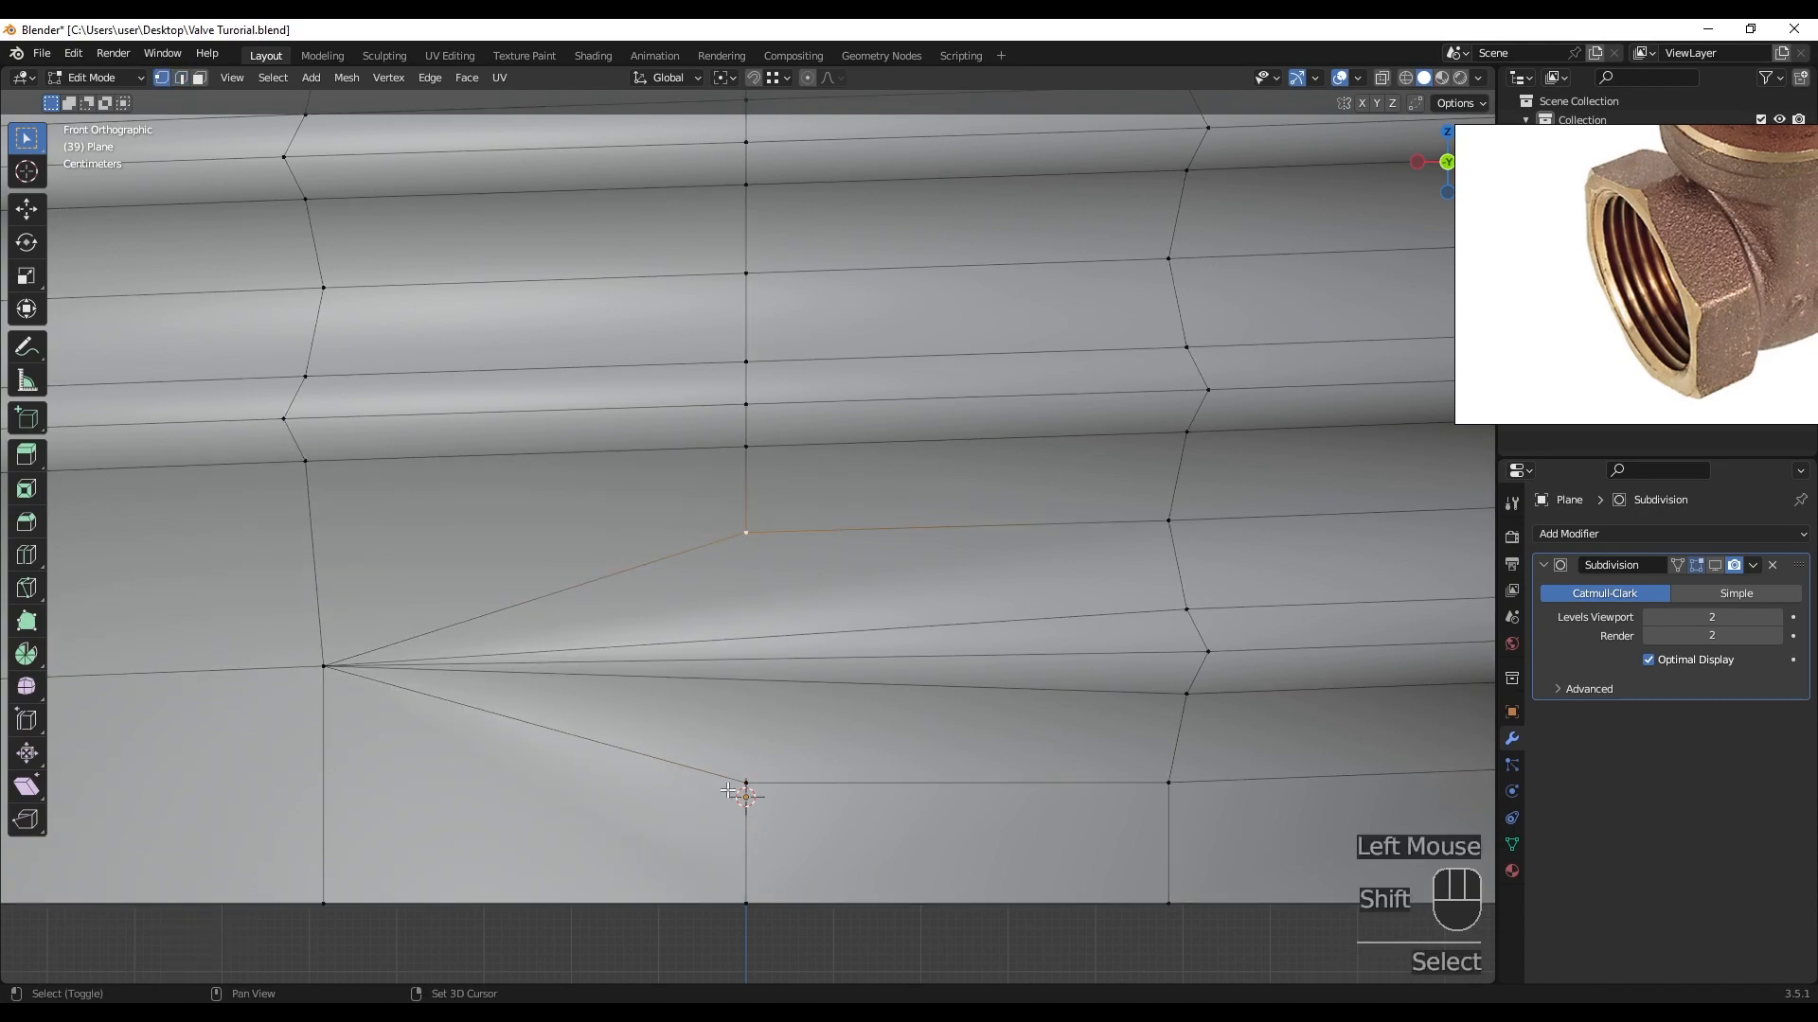
{"action": "left_click", "coordinate": [748, 782], "text": "shift"}
{"action": "key", "text": "j"}
- Select the new inner vertices of the seam path and move them about 0.117 m toward -Y
{"action": "middle_click_drag", "start_coordinate": [782, 689], "coordinate": [877, 665]}
{"action": "left_click", "coordinate": [817, 627]}
{"action": "left_click_drag", "start_coordinate": [791, 602], "coordinate": [846, 669]}
{"action": "middle_click_drag", "start_coordinate": [848, 669], "coordinate": [942, 618]}
{"action": "scroll", "coordinate": [949, 616], "scroll_direction": "up", "scroll_amount": 2, "text": "shift"}
{"action": "key", "text": "g"}
{"action": "key", "text": "y"}
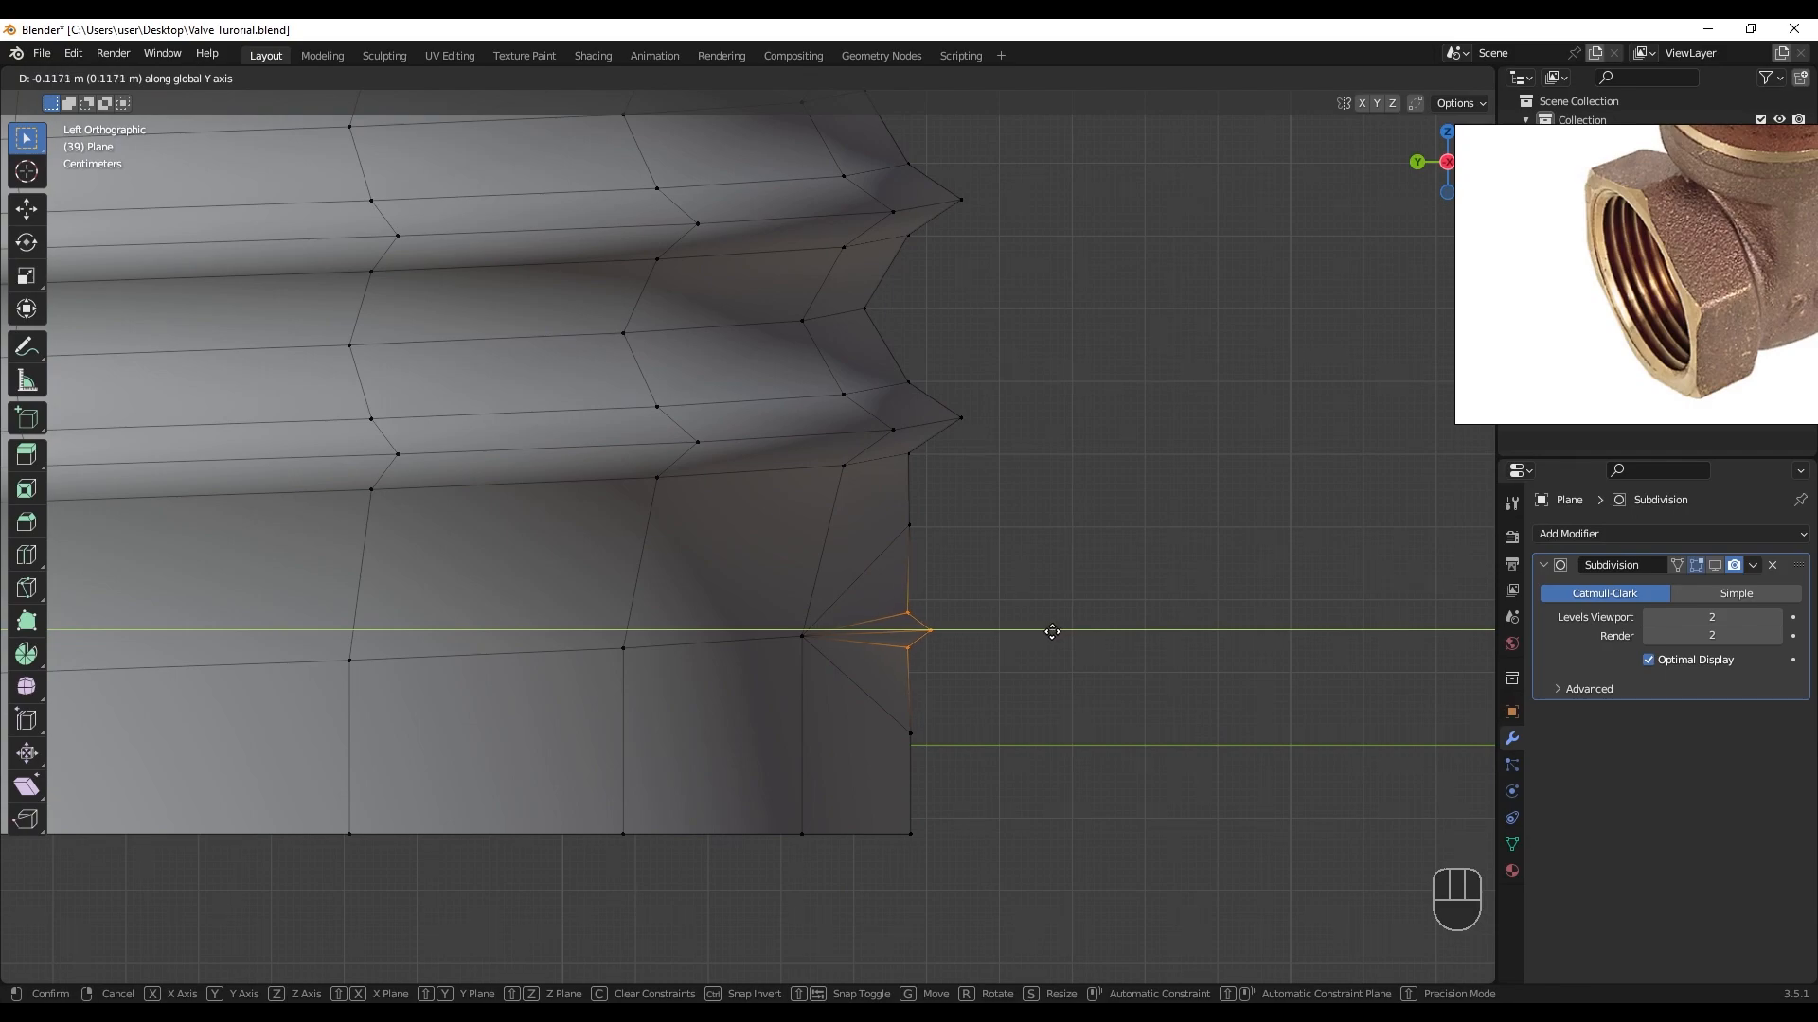
{"action": "left_click", "coordinate": [1052, 631]}
- Examine the smoothed taper at the thread's lower end in Object Mode
{"action": "scroll", "coordinate": [1009, 630], "scroll_direction": "down", "scroll_amount": 3}
{"action": "middle_click_drag", "start_coordinate": [1007, 630], "coordinate": [823, 666]}
{"action": "key", "text": "Tab"}
{"action": "scroll", "coordinate": [805, 587], "scroll_direction": "up", "scroll_amount": 3}
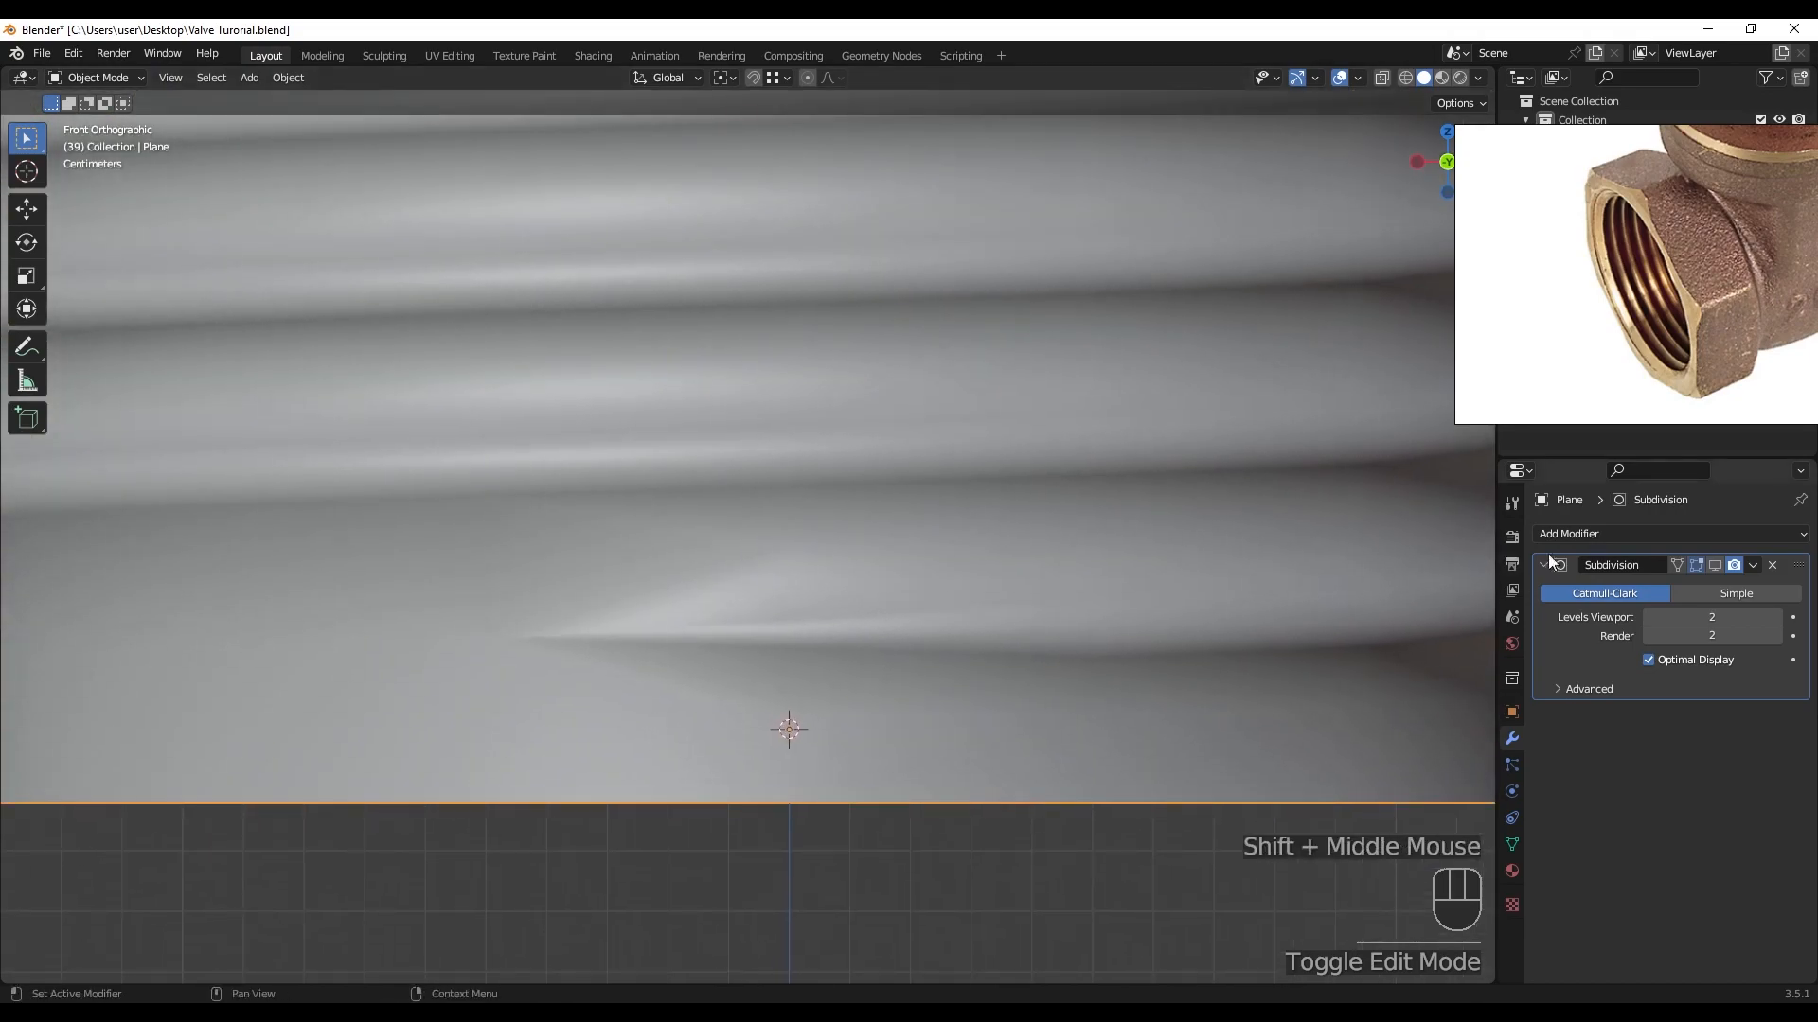
{"action": "left_click", "coordinate": [1713, 566]}
{"action": "scroll", "coordinate": [926, 559], "scroll_direction": "down", "scroll_amount": 2}
{"action": "middle_click_drag", "start_coordinate": [929, 564], "coordinate": [960, 685]}
{"action": "key", "text": "Tab"}
- Slide three vertices around the lower taper along their edges to even out its outline
{"action": "key", "text": "1"}
{"action": "left_click", "coordinate": [650, 621]}
{"action": "scroll", "coordinate": [1003, 689], "scroll_direction": "up", "scroll_amount": 2}
{"action": "key", "text": "g"}
{"action": "key", "text": "g"}
{"action": "left_click", "coordinate": [800, 694]}
{"action": "left_click", "coordinate": [785, 684]}
{"action": "key", "text": "g"}
{"action": "key", "text": "g"}
{"action": "left_click", "coordinate": [787, 712]}
{"action": "left_click", "coordinate": [659, 688]}
{"action": "key", "text": "g"}
{"action": "key", "text": "g"}
{"action": "left_click", "coordinate": [661, 703]}
- Slide two more neighbouring vertices of the thread along their edges to even out the mesh
{"action": "middle_click_drag", "start_coordinate": [663, 702], "coordinate": [732, 528]}
{"action": "scroll", "coordinate": [732, 527], "scroll_direction": "up", "scroll_amount": 3}
{"action": "left_click", "coordinate": [810, 589]}
{"action": "key", "text": "g"}
{"action": "key", "text": "g"}
{"action": "left_click", "coordinate": [827, 577]}
{"action": "left_click", "coordinate": [931, 580]}
{"action": "key", "text": "g"}
{"action": "key", "text": "g"}
{"action": "left_click", "coordinate": [946, 564]}
- Select all of the thread's top rim vertices, including hidden ones, and lower them slightly along Z
{"action": "middle_click_drag", "start_coordinate": [946, 568], "coordinate": [662, 552], "text": "alt"}
{"action": "scroll", "coordinate": [670, 538], "scroll_direction": "up", "scroll_amount": 1}
{"action": "key", "text": "shift+z"}
{"action": "left_click_drag", "start_coordinate": [330, 317], "coordinate": [1091, 375]}
{"action": "key", "text": "g"}
{"action": "key", "text": "z"}
{"action": "left_click", "coordinate": [1103, 414]}
- Select all of the thread's bottom rim vertices and raise them slightly along Z
{"action": "left_click_drag", "start_coordinate": [369, 912], "coordinate": [1146, 939]}
{"action": "key", "text": "g"}
{"action": "key", "text": "z"}
{"action": "left_click", "coordinate": [1221, 900]}
{"action": "key", "text": "shift+z"}
- Extrude the thread's top boundary edge loop about 0.112 m upward along Z
{"action": "scroll", "coordinate": [985, 682], "scroll_direction": "down", "scroll_amount": 3}
{"action": "scroll", "coordinate": [805, 474], "scroll_direction": "up", "scroll_amount": 1}
{"action": "key", "text": "2"}
{"action": "left_click", "coordinate": [775, 409]}
{"action": "left_click", "coordinate": [775, 409], "text": "alt"}
{"action": "scroll", "coordinate": [786, 426], "scroll_direction": "up", "scroll_amount": 1}
{"action": "middle_click_drag", "start_coordinate": [833, 466], "coordinate": [836, 482], "text": "shift"}
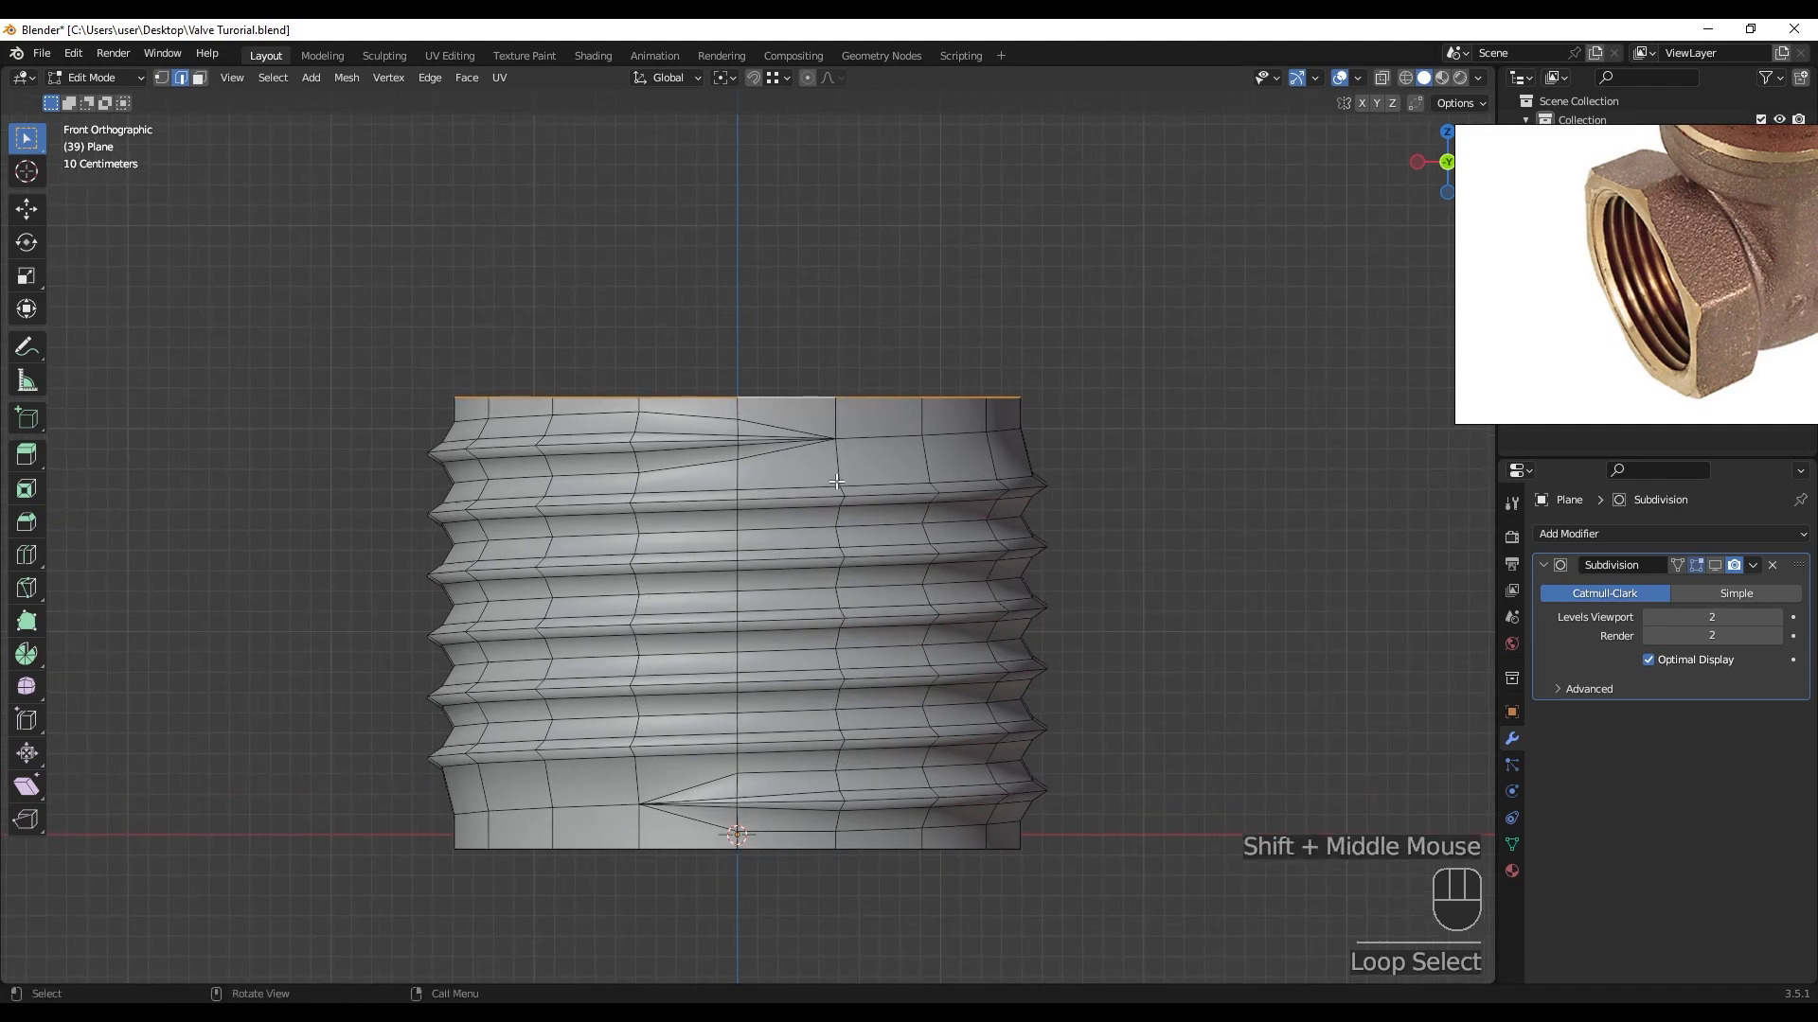
{"action": "key", "text": "e"}
{"action": "left_click", "coordinate": [833, 456]}
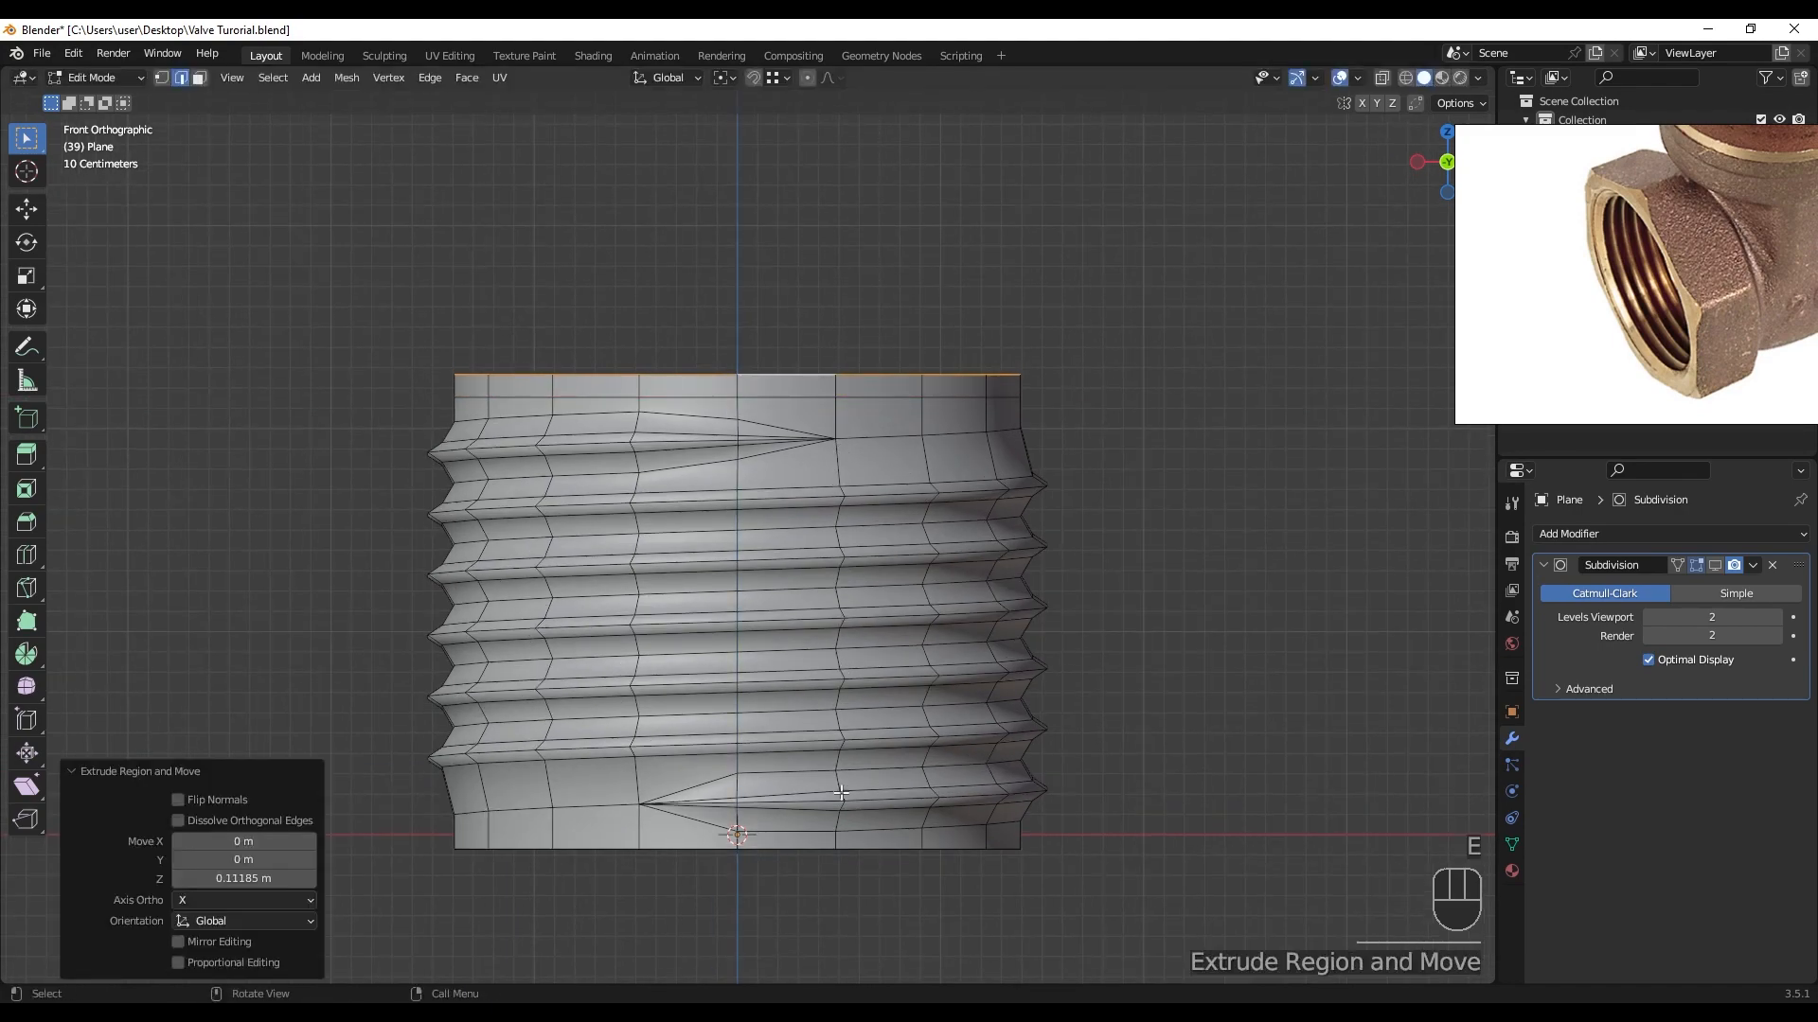
- Extrude the thread's bottom boundary edge loop a short distance downward along Z
{"action": "left_click", "coordinate": [788, 850], "text": "alt"}
{"action": "key", "text": "g"}
{"action": "key", "text": "z"}
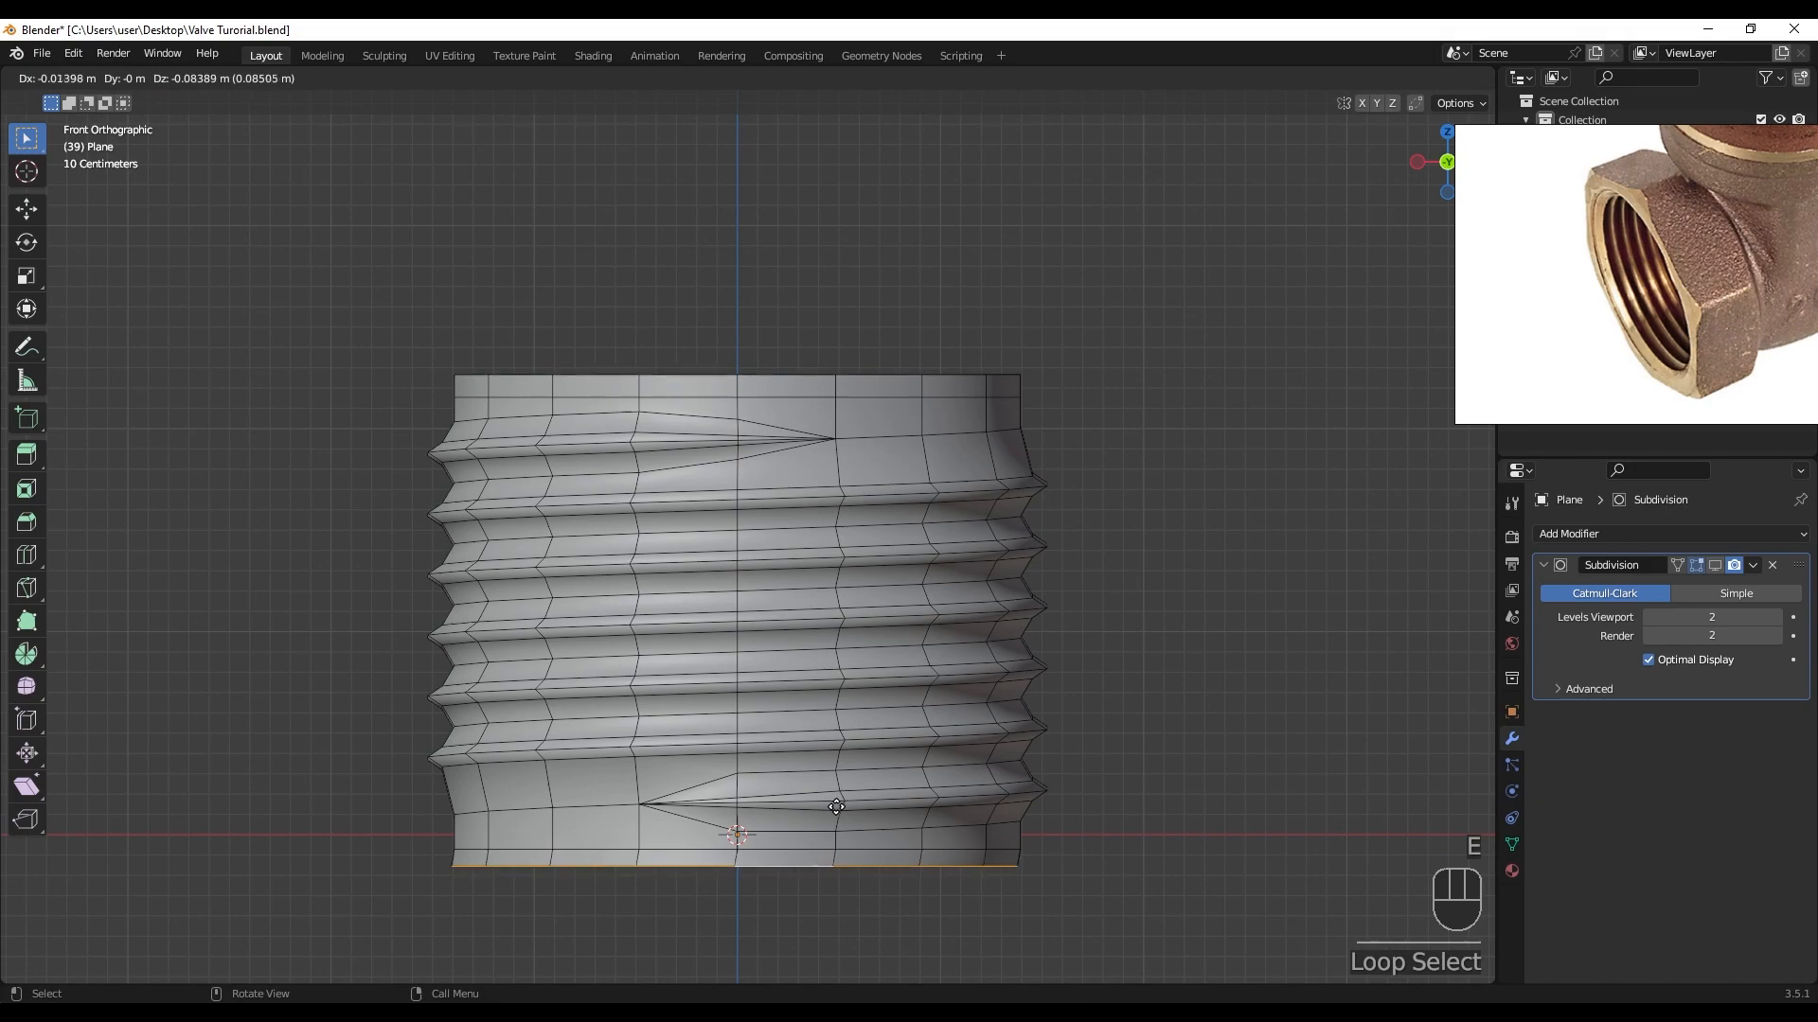
{"action": "left_click", "coordinate": [838, 820]}
- Apply To Sphere with a factor of 0.663 to the top and bottom boundary loops together
{"action": "middle_click_drag", "start_coordinate": [838, 820], "coordinate": [824, 600]}
{"action": "left_click", "coordinate": [808, 486], "text": "alt+shift"}
{"action": "scroll", "coordinate": [800, 488], "scroll_direction": "up", "scroll_amount": 3}
{"action": "scroll", "coordinate": [779, 707], "scroll_direction": "up", "scroll_amount": 2}
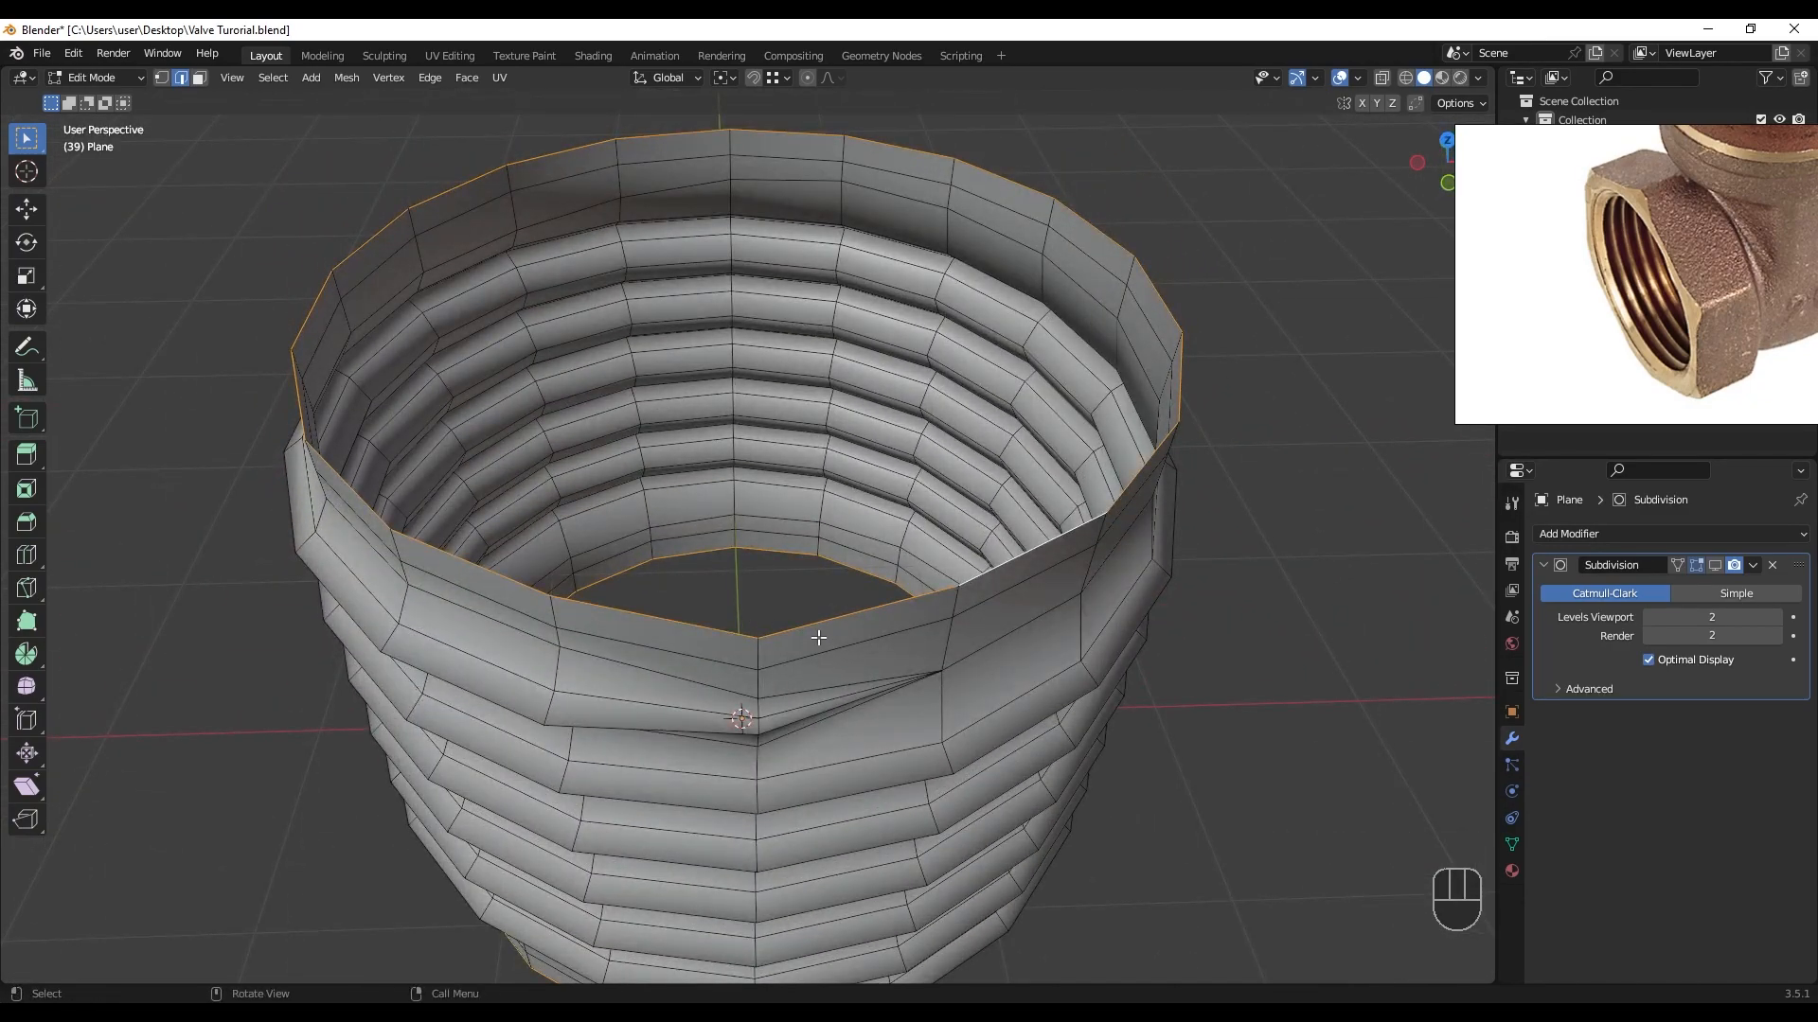
{"action": "key", "text": "shift+alt+s"}
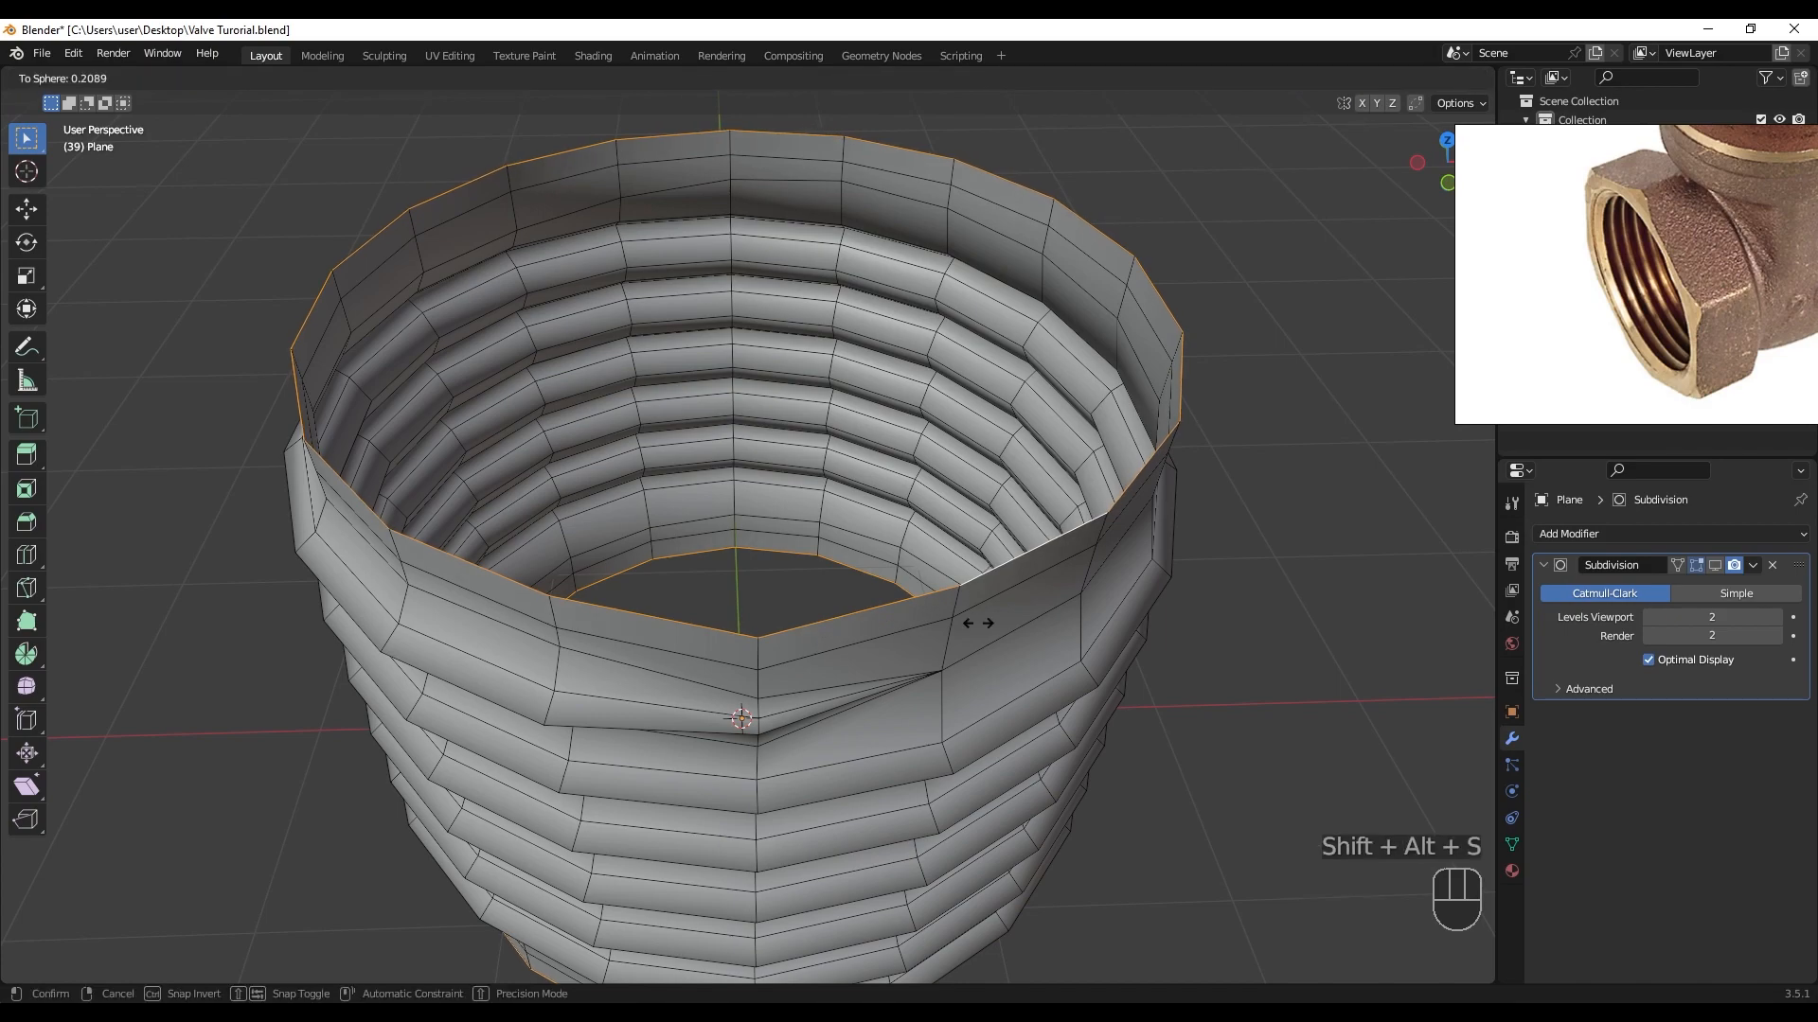
{"action": "left_click", "coordinate": [532, 593]}
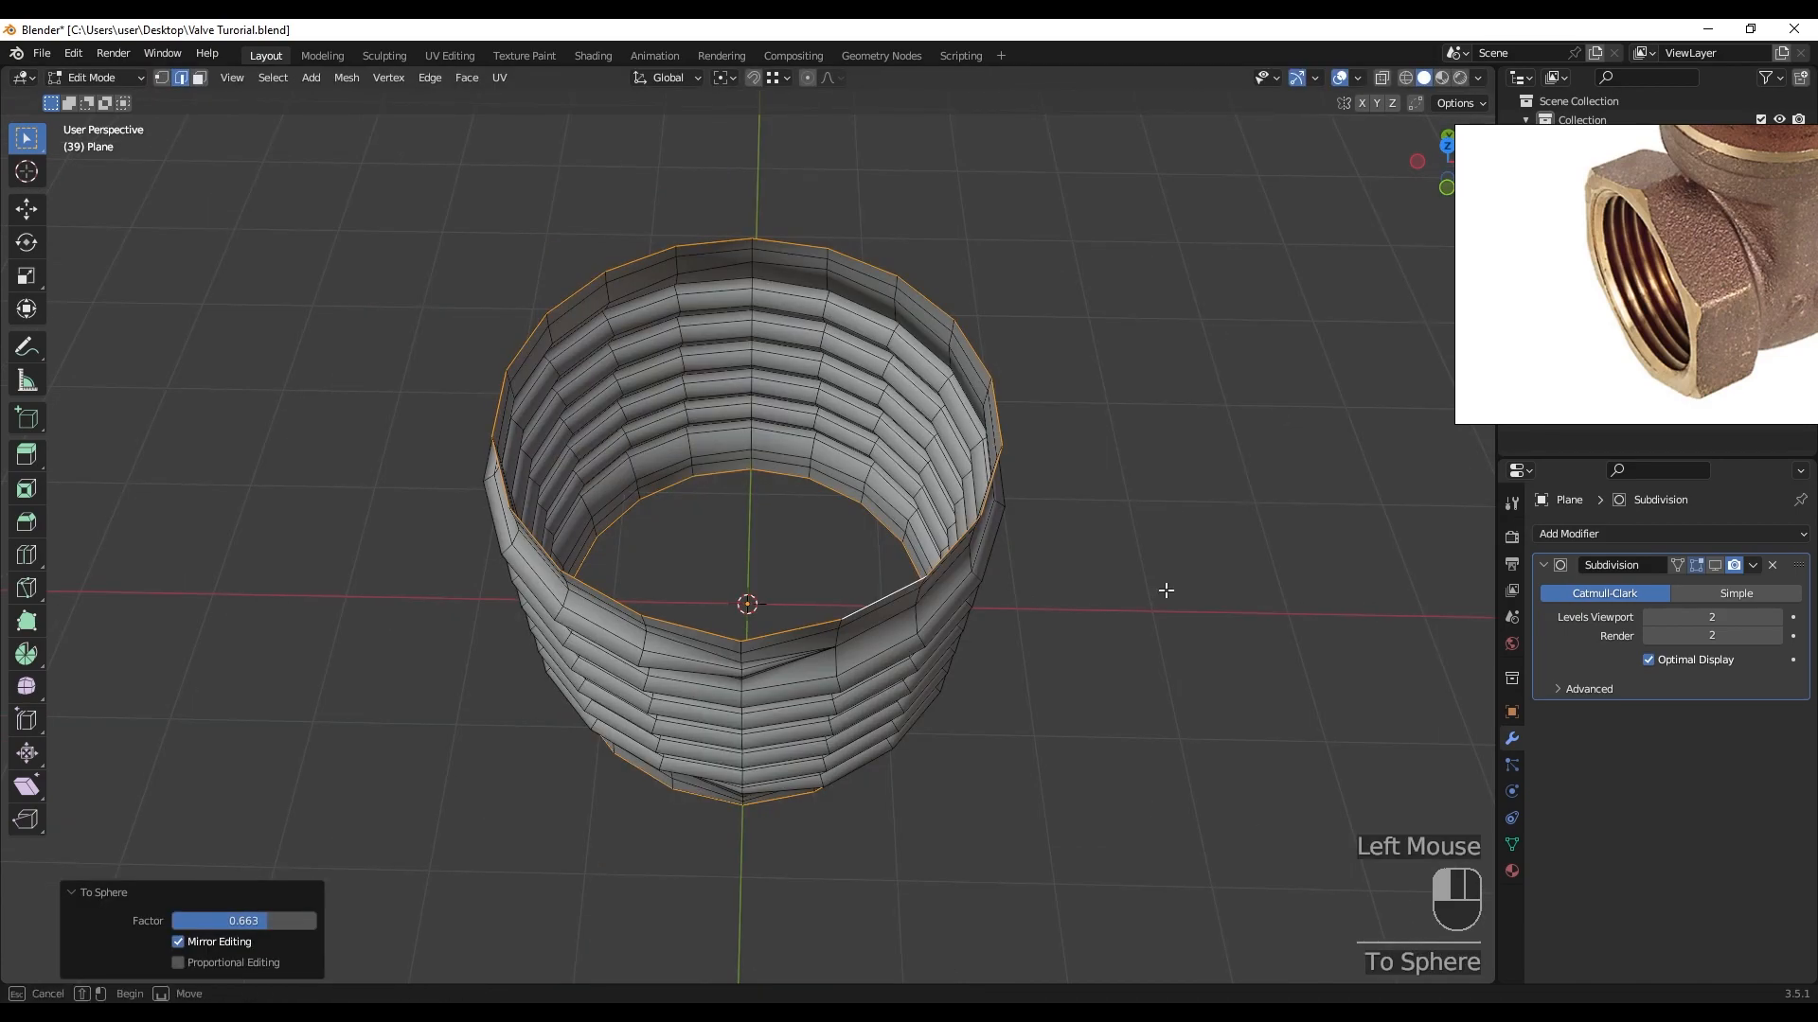
{"action": "left_click", "coordinate": [887, 652]}
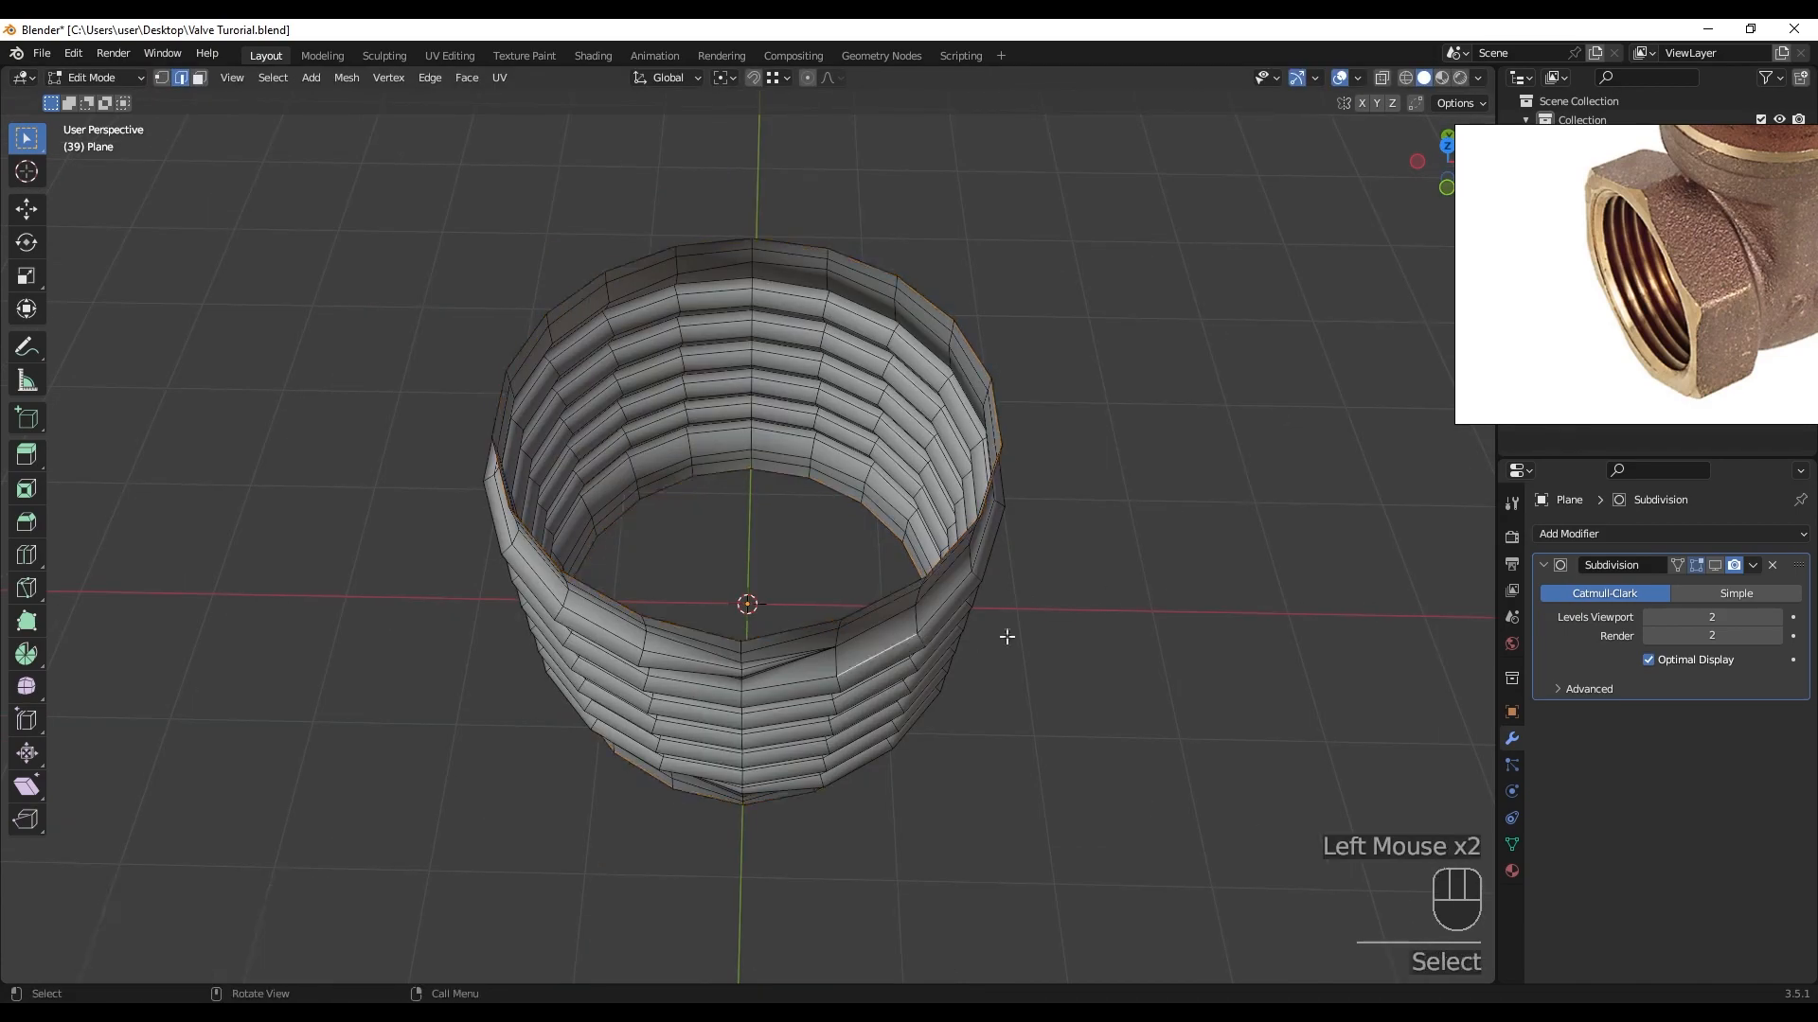
- Select only the top boundary loop and apply To Sphere with a factor of 1
{"action": "left_click", "coordinate": [815, 615], "text": "alt"}
{"action": "key", "text": "shift+alt+s"}
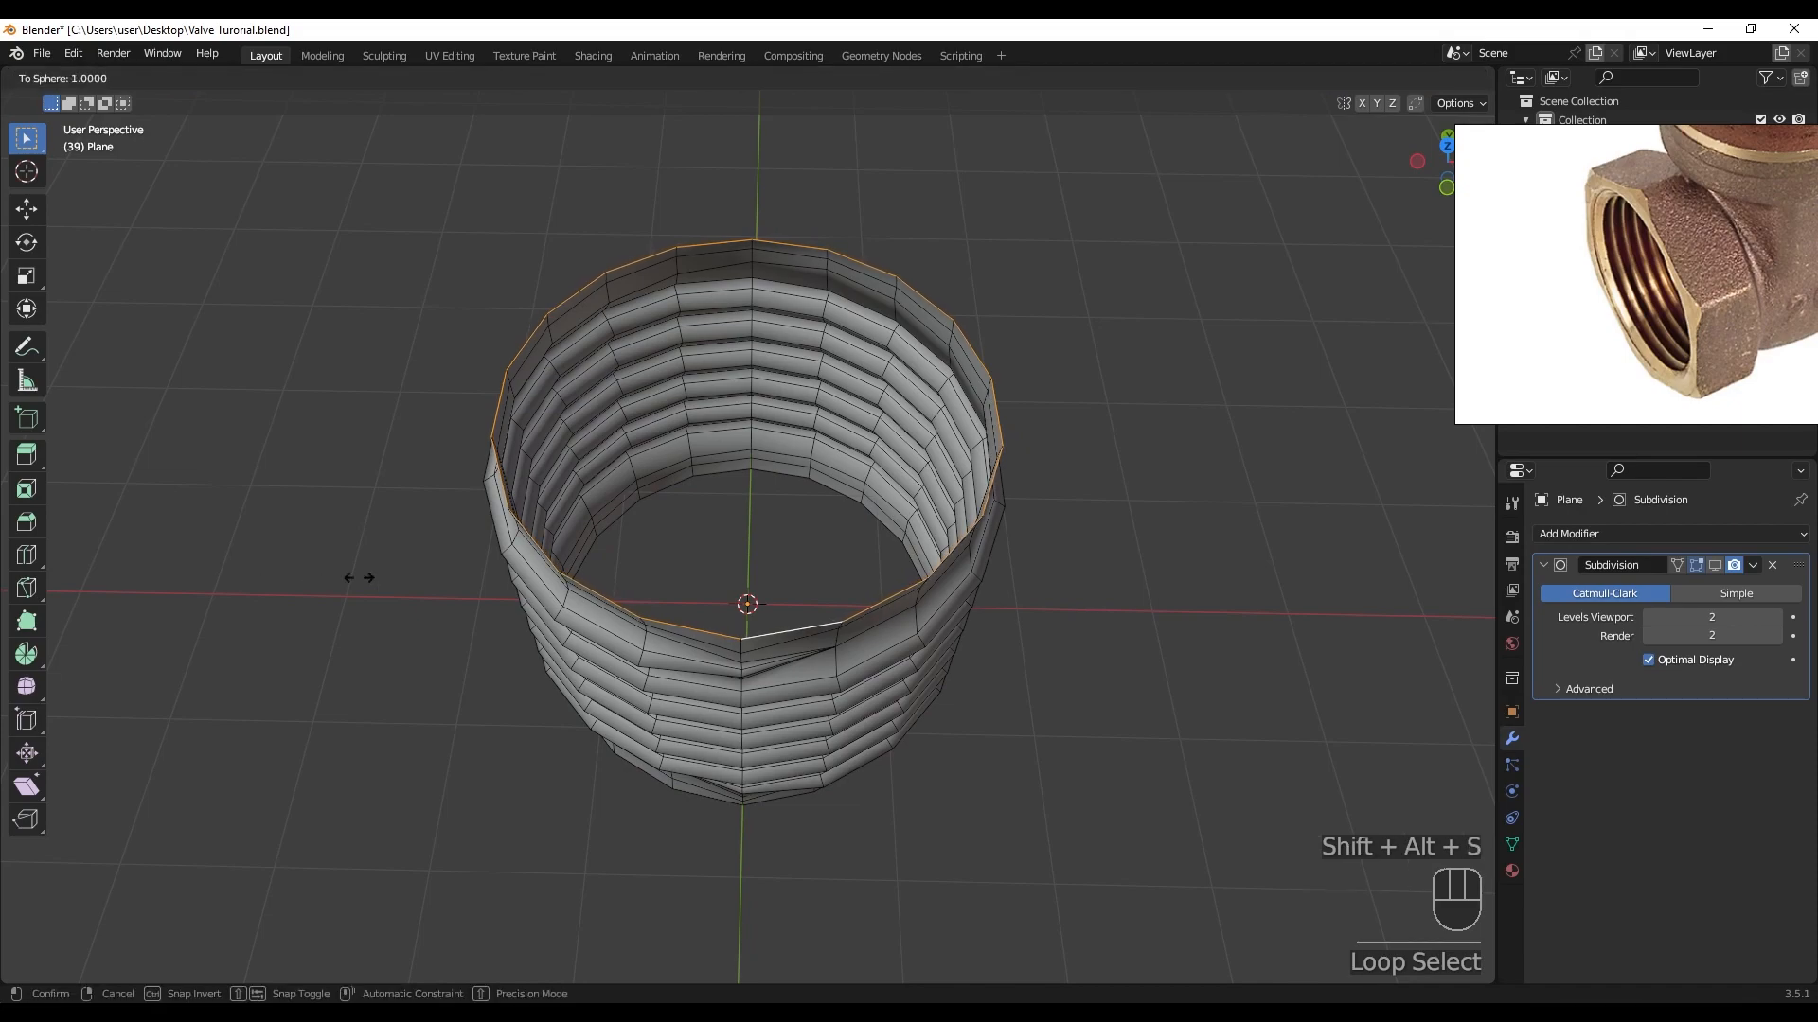
{"action": "left_click", "coordinate": [1016, 593]}
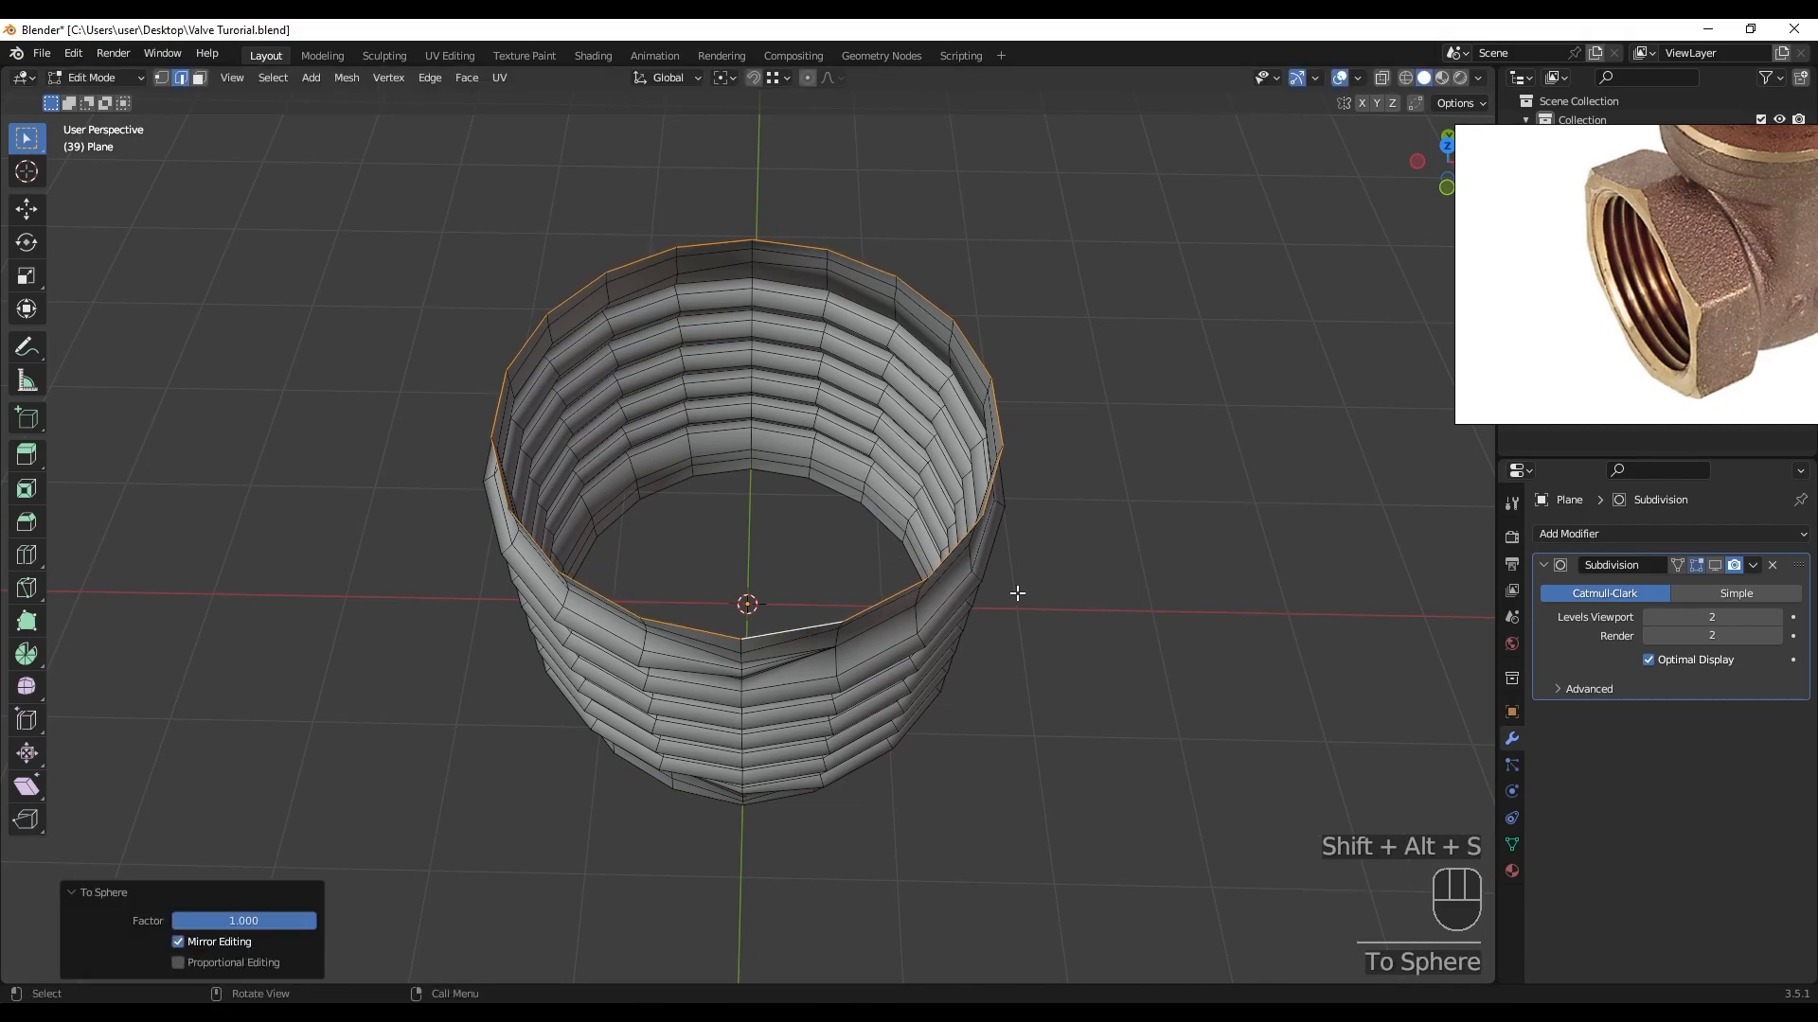
- Select the edge loop just below the top rim and apply To Sphere with a factor of 1
{"action": "scroll", "coordinate": [904, 625], "scroll_direction": "up", "scroll_amount": 3}
{"action": "middle_click_drag", "start_coordinate": [904, 624], "coordinate": [896, 543]}
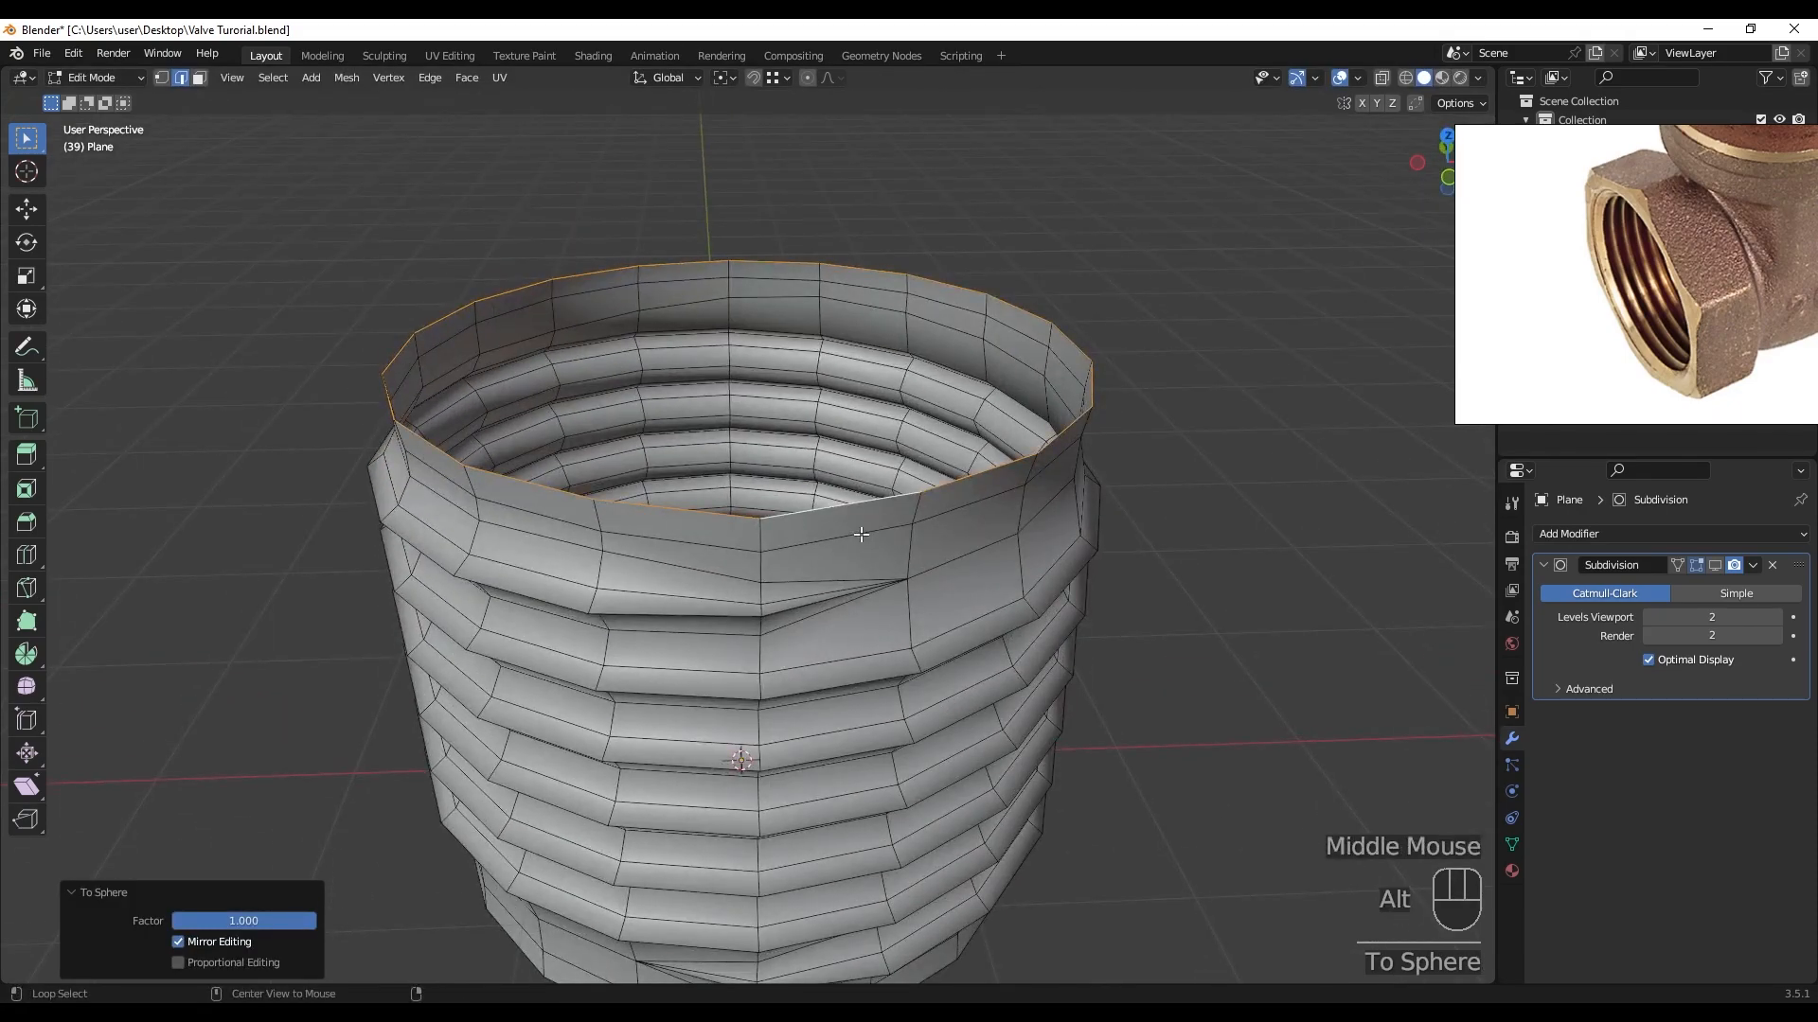
{"action": "left_click", "coordinate": [859, 534], "text": "alt"}
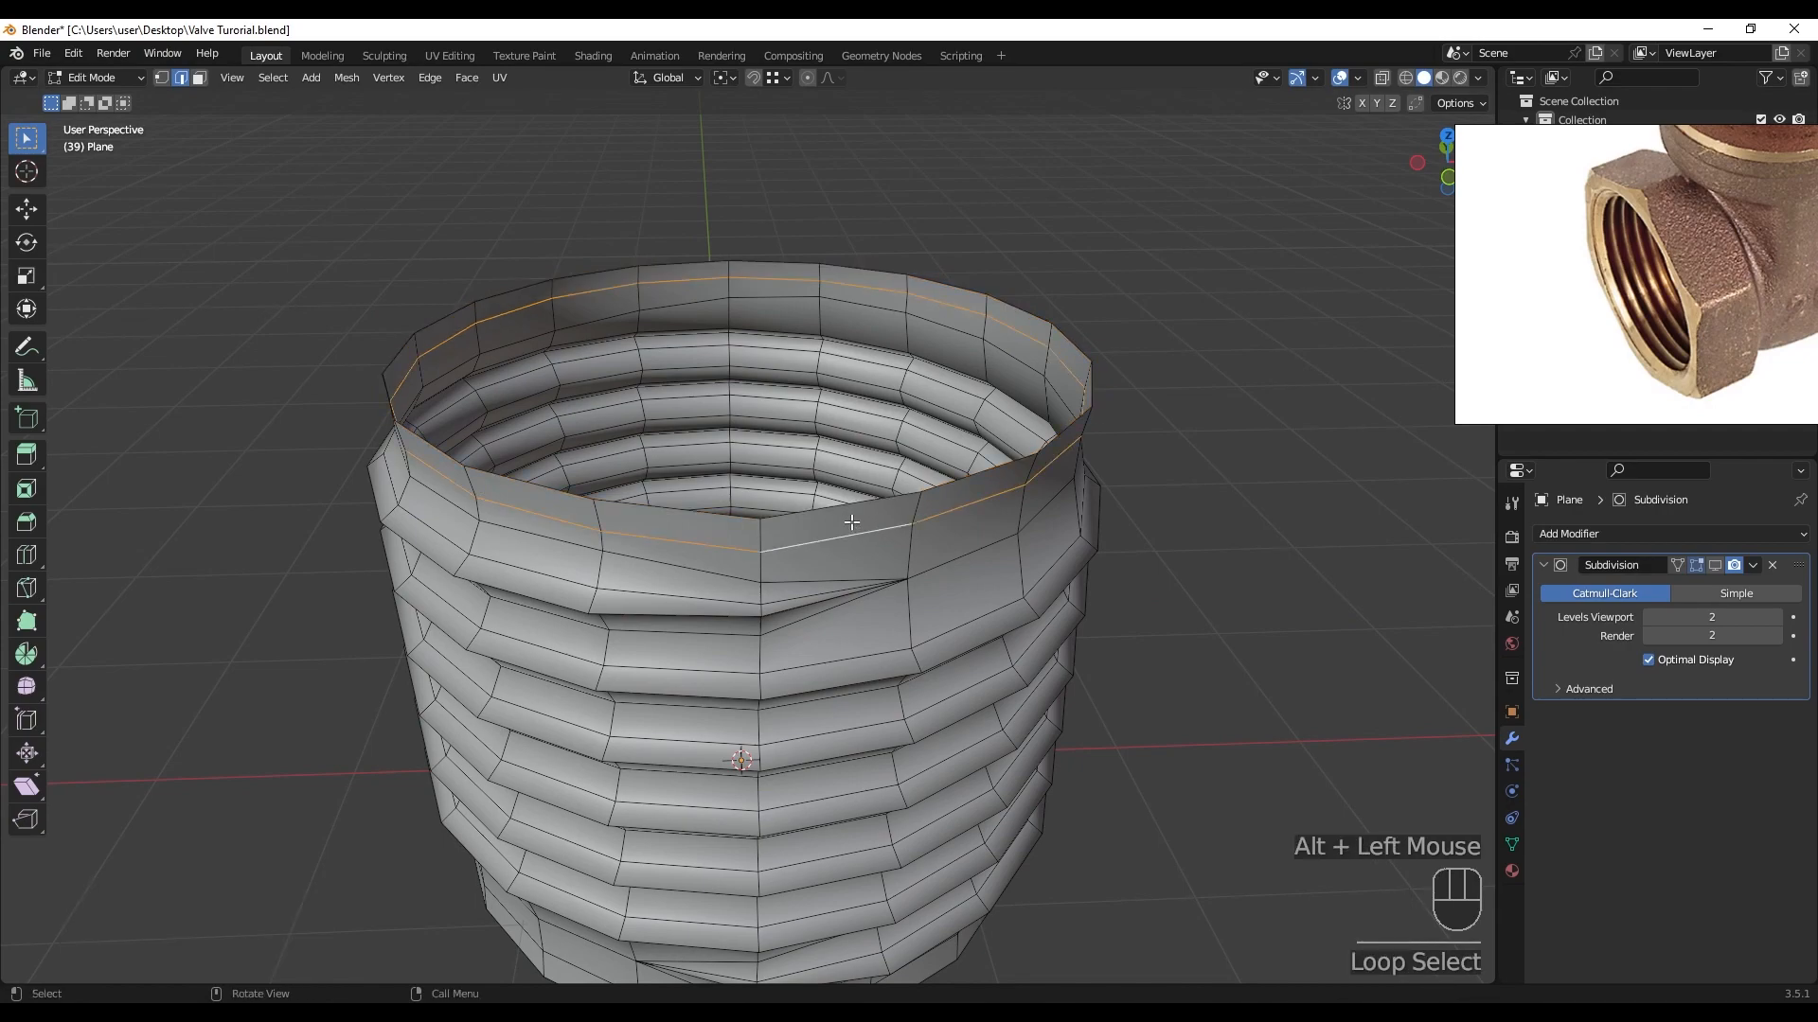
{"action": "key", "text": "shift+alt+s"}
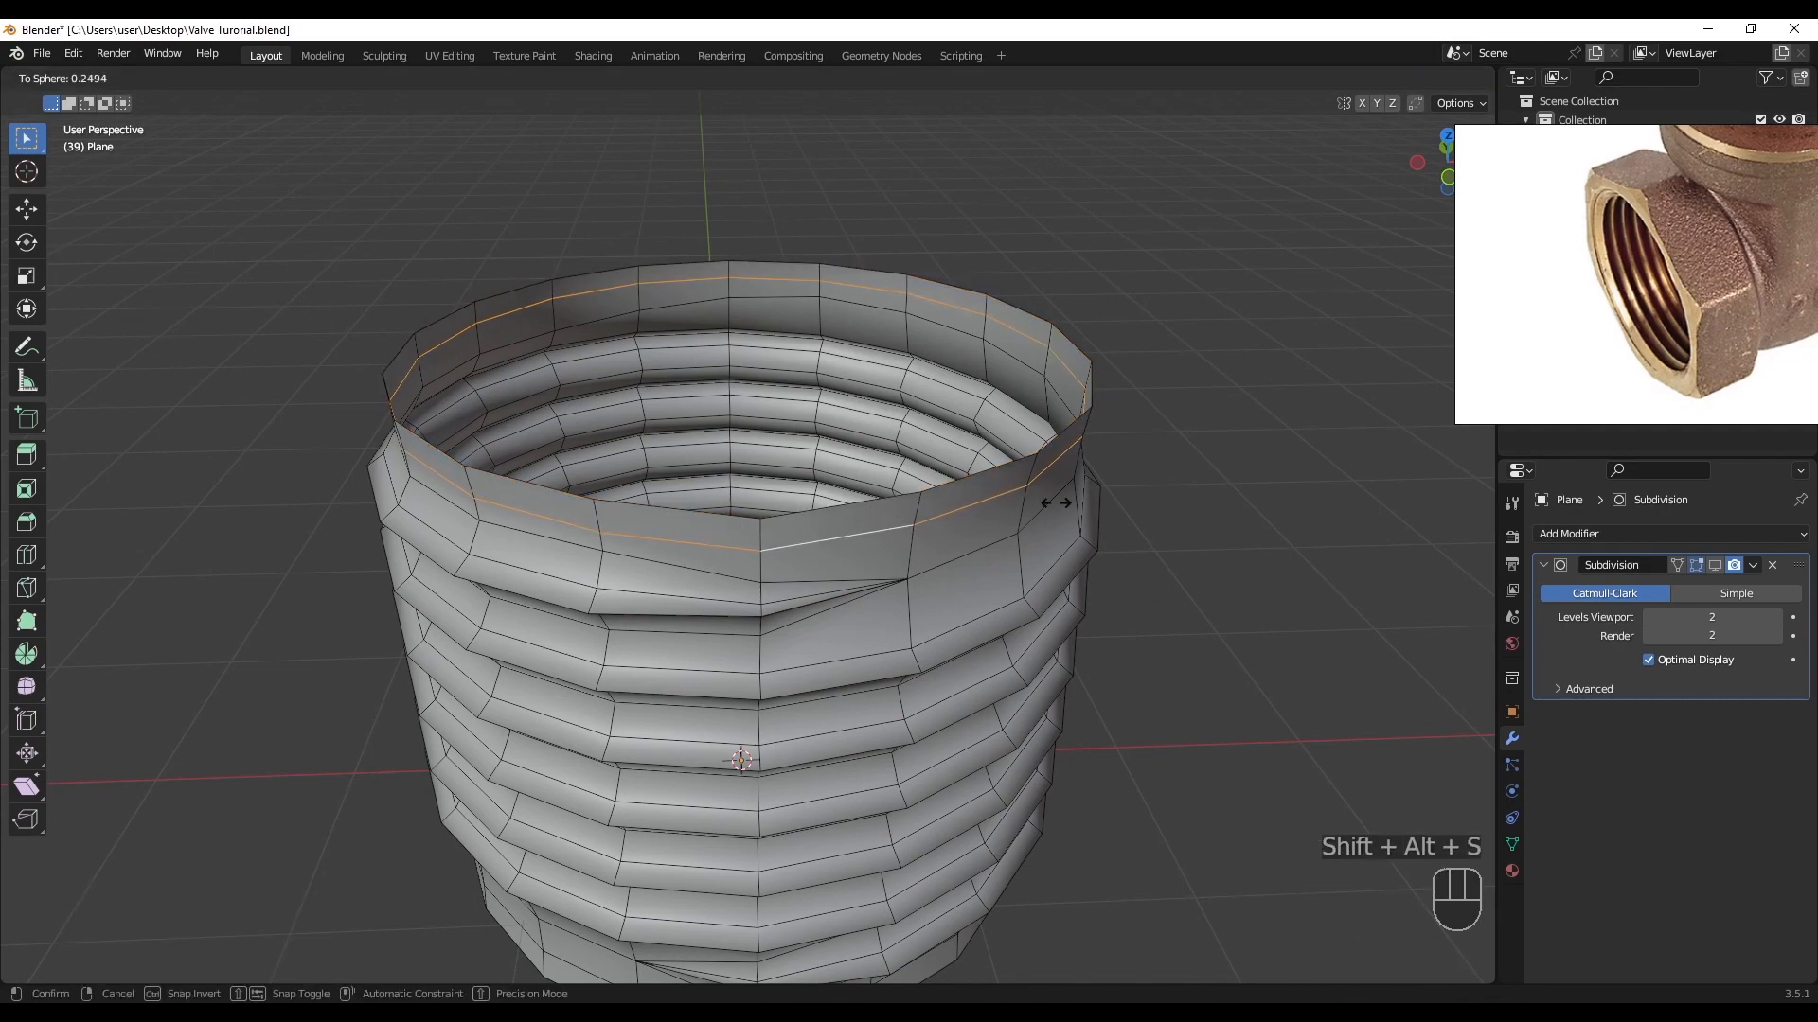
{"action": "left_click", "coordinate": [852, 506]}
- Flatten the loop below the top rim and the top rim itself by scaling each to 0 along Z
{"action": "middle_click_drag", "start_coordinate": [852, 507], "coordinate": [871, 407]}
{"action": "scroll", "coordinate": [816, 449], "scroll_direction": "down", "scroll_amount": 2}
{"action": "key", "text": "KP_1"}
{"action": "key", "text": "shift+z"}
{"action": "scroll", "coordinate": [750, 436], "scroll_direction": "up", "scroll_amount": 4}
{"action": "middle_click_drag", "start_coordinate": [749, 426], "coordinate": [745, 479], "text": "shift"}
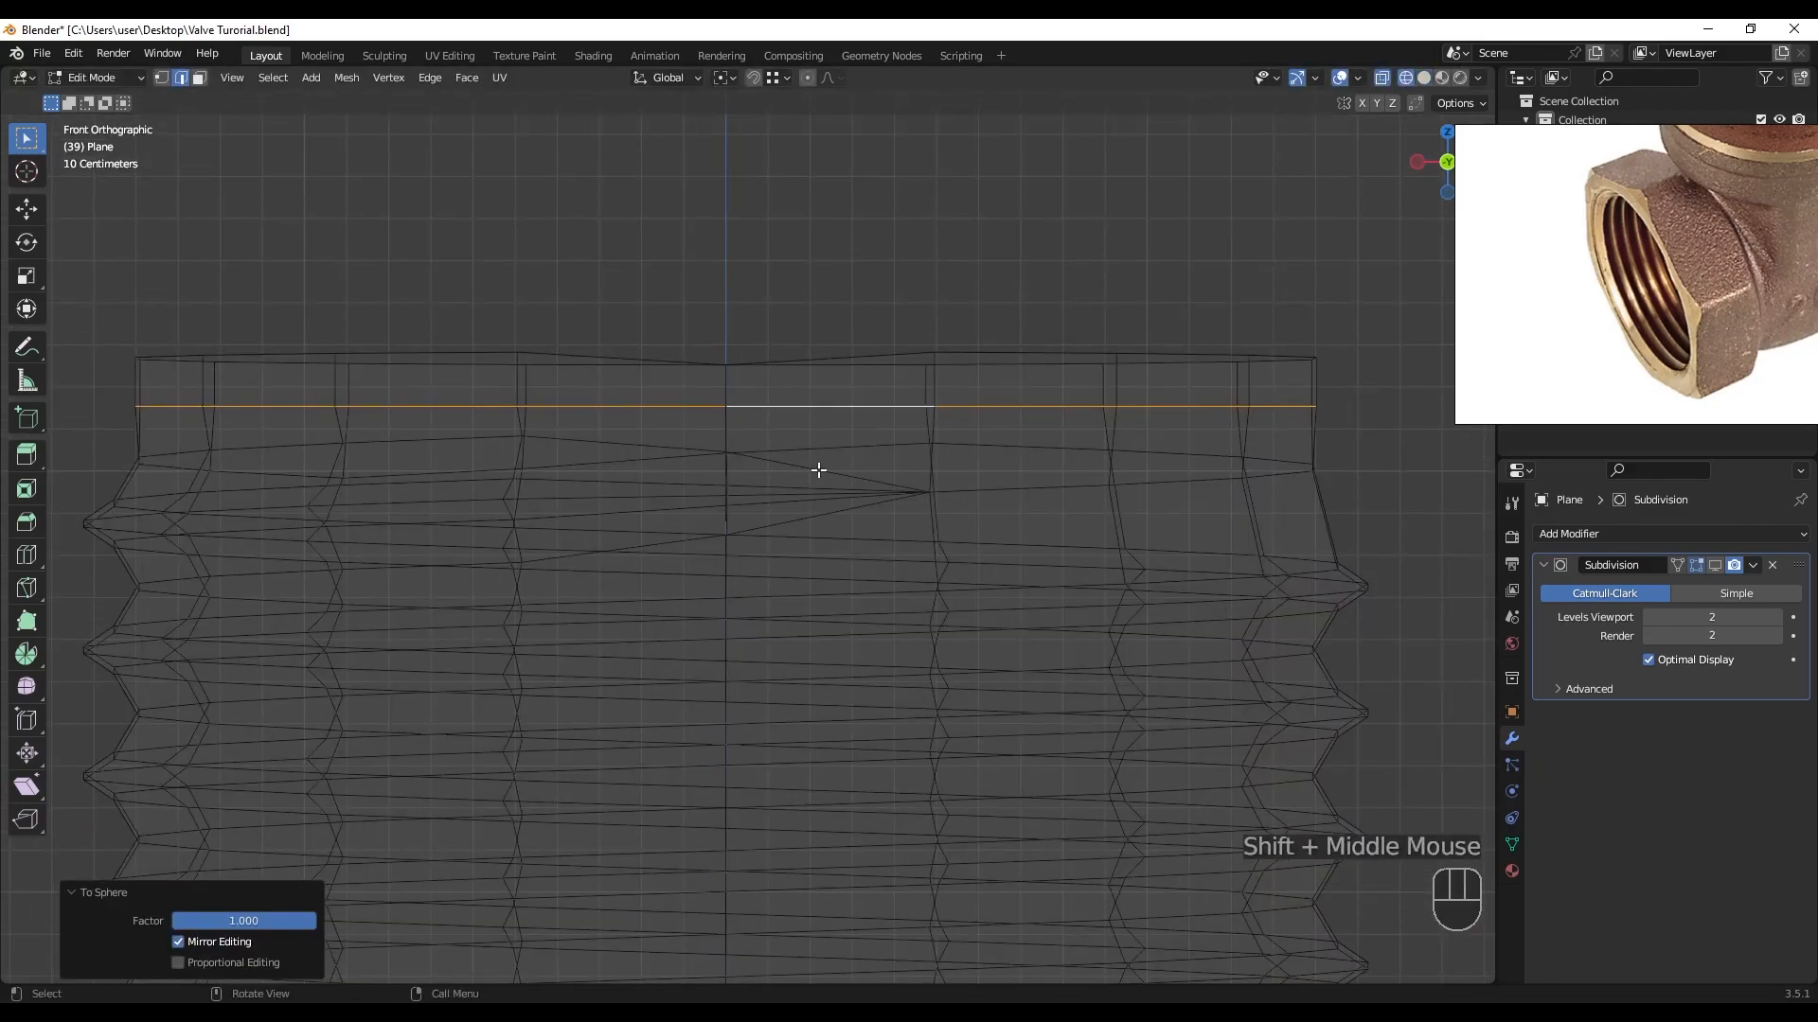
{"action": "key", "text": "s"}
{"action": "key", "text": "z"}
{"action": "key", "text": "Return"}
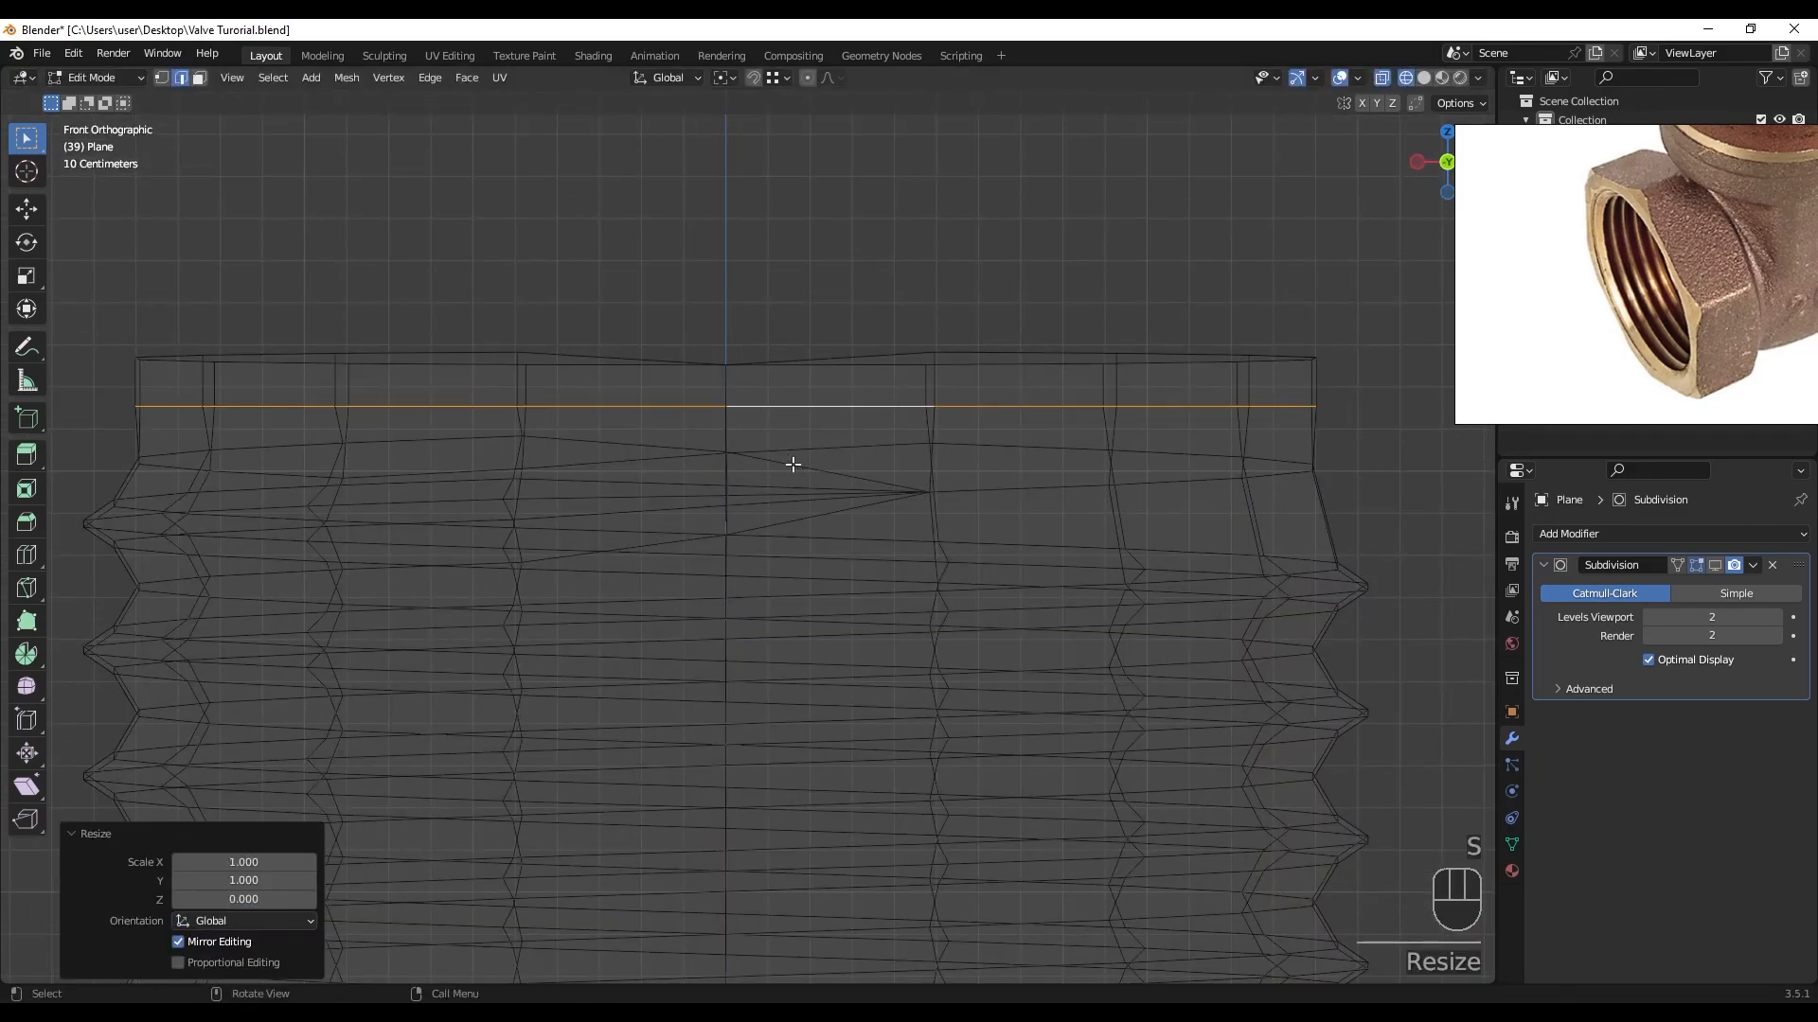
{"action": "left_click", "coordinate": [491, 355], "text": "alt"}
{"action": "key", "text": "shift+r"}
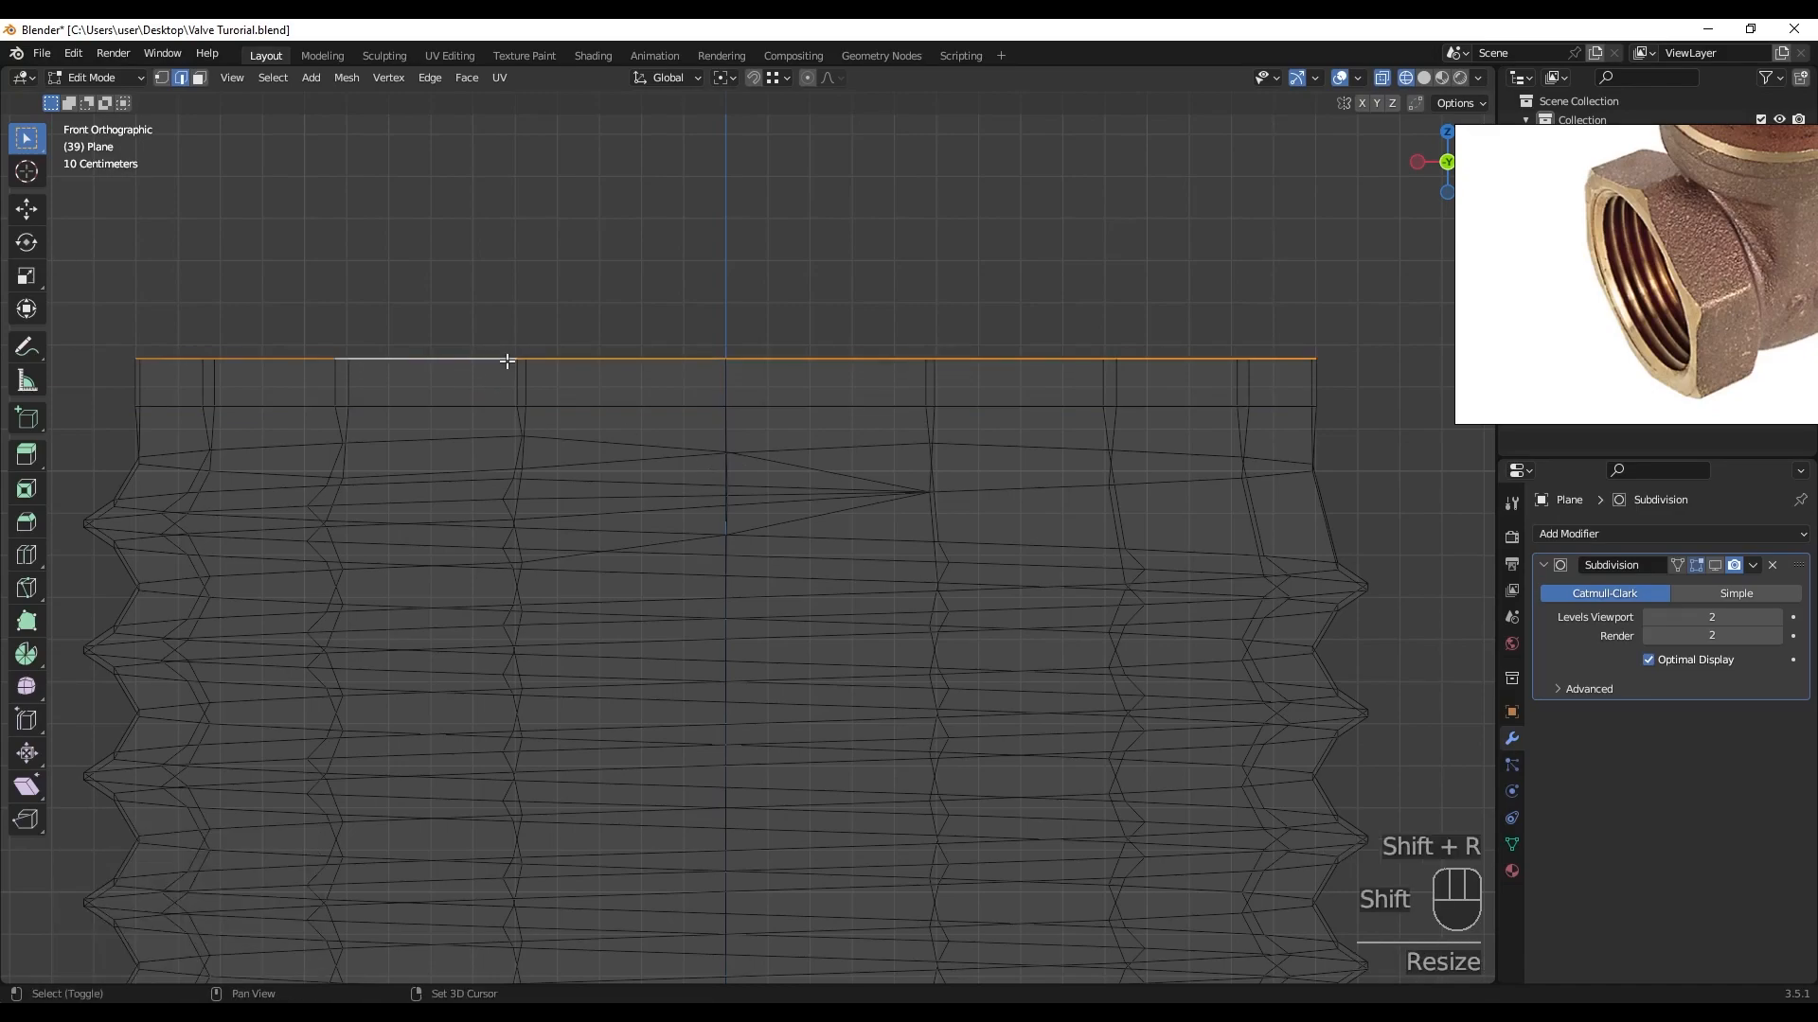
- Select the edge loop just above the bottom rim and apply To Sphere with a factor of 1
{"action": "middle_click_drag", "start_coordinate": [658, 738], "coordinate": [666, 520], "text": "shift"}
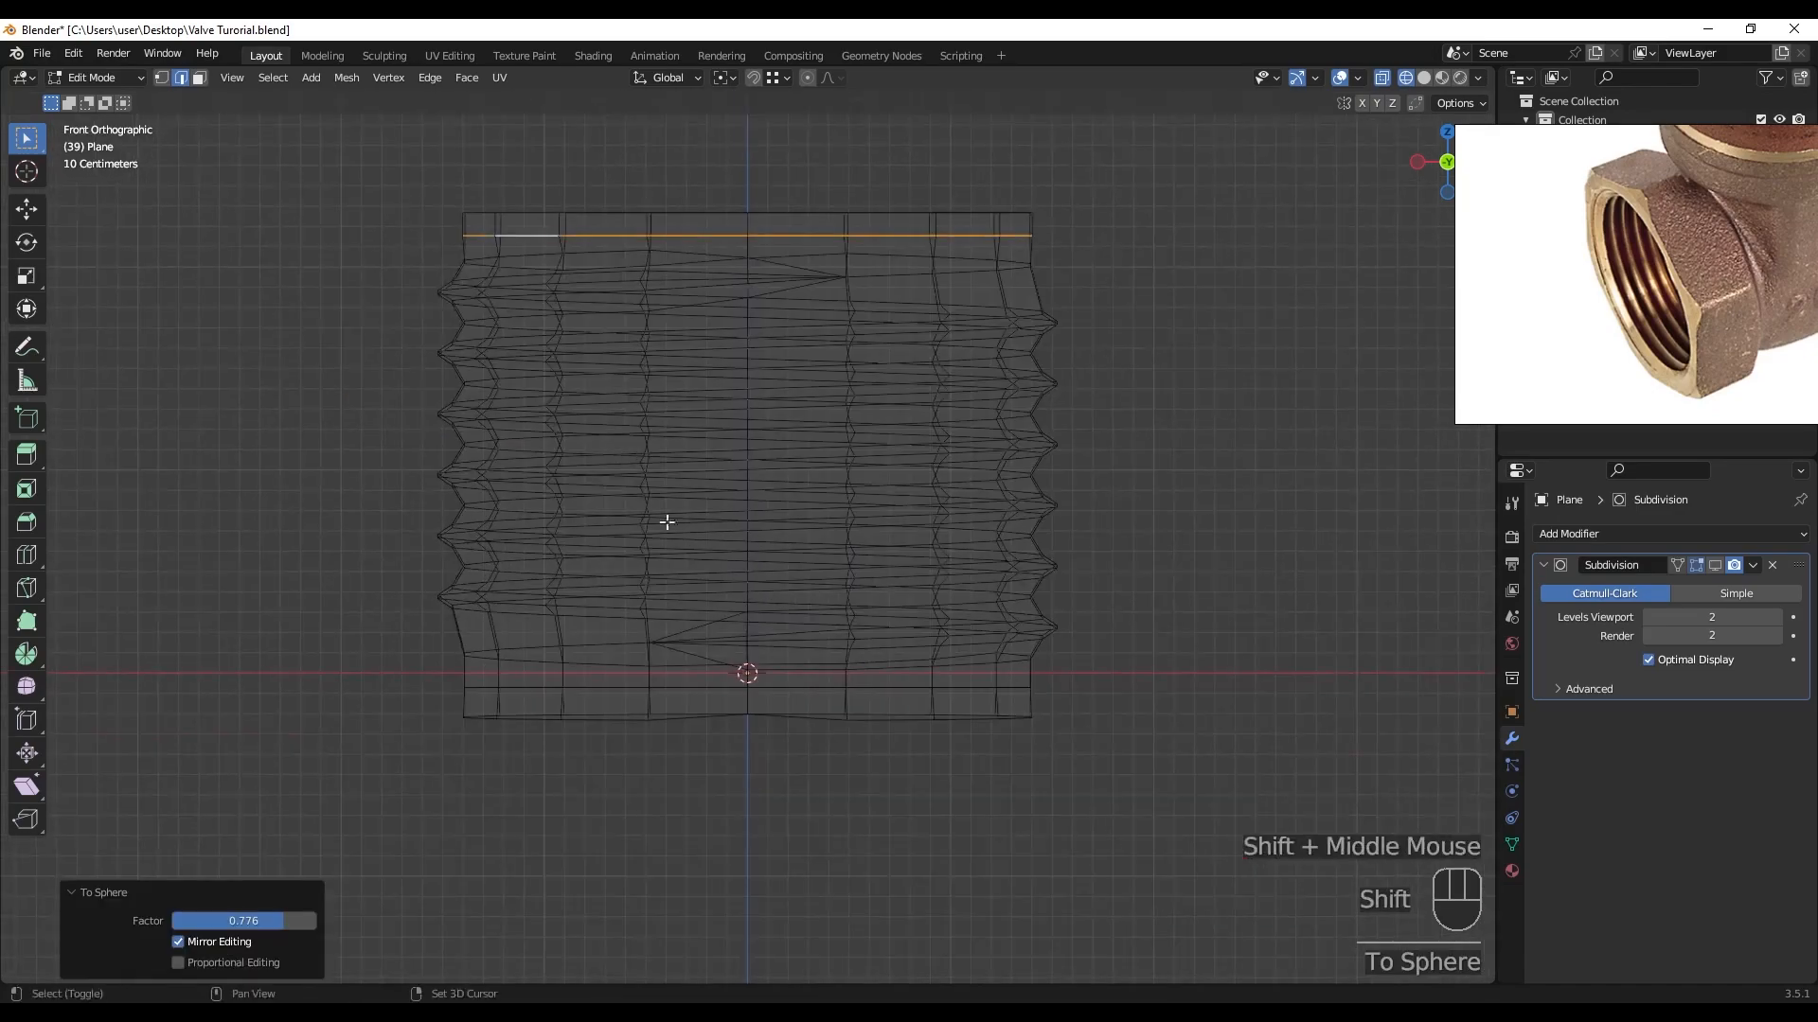
{"action": "scroll", "coordinate": [668, 771], "scroll_direction": "up", "scroll_amount": 3}
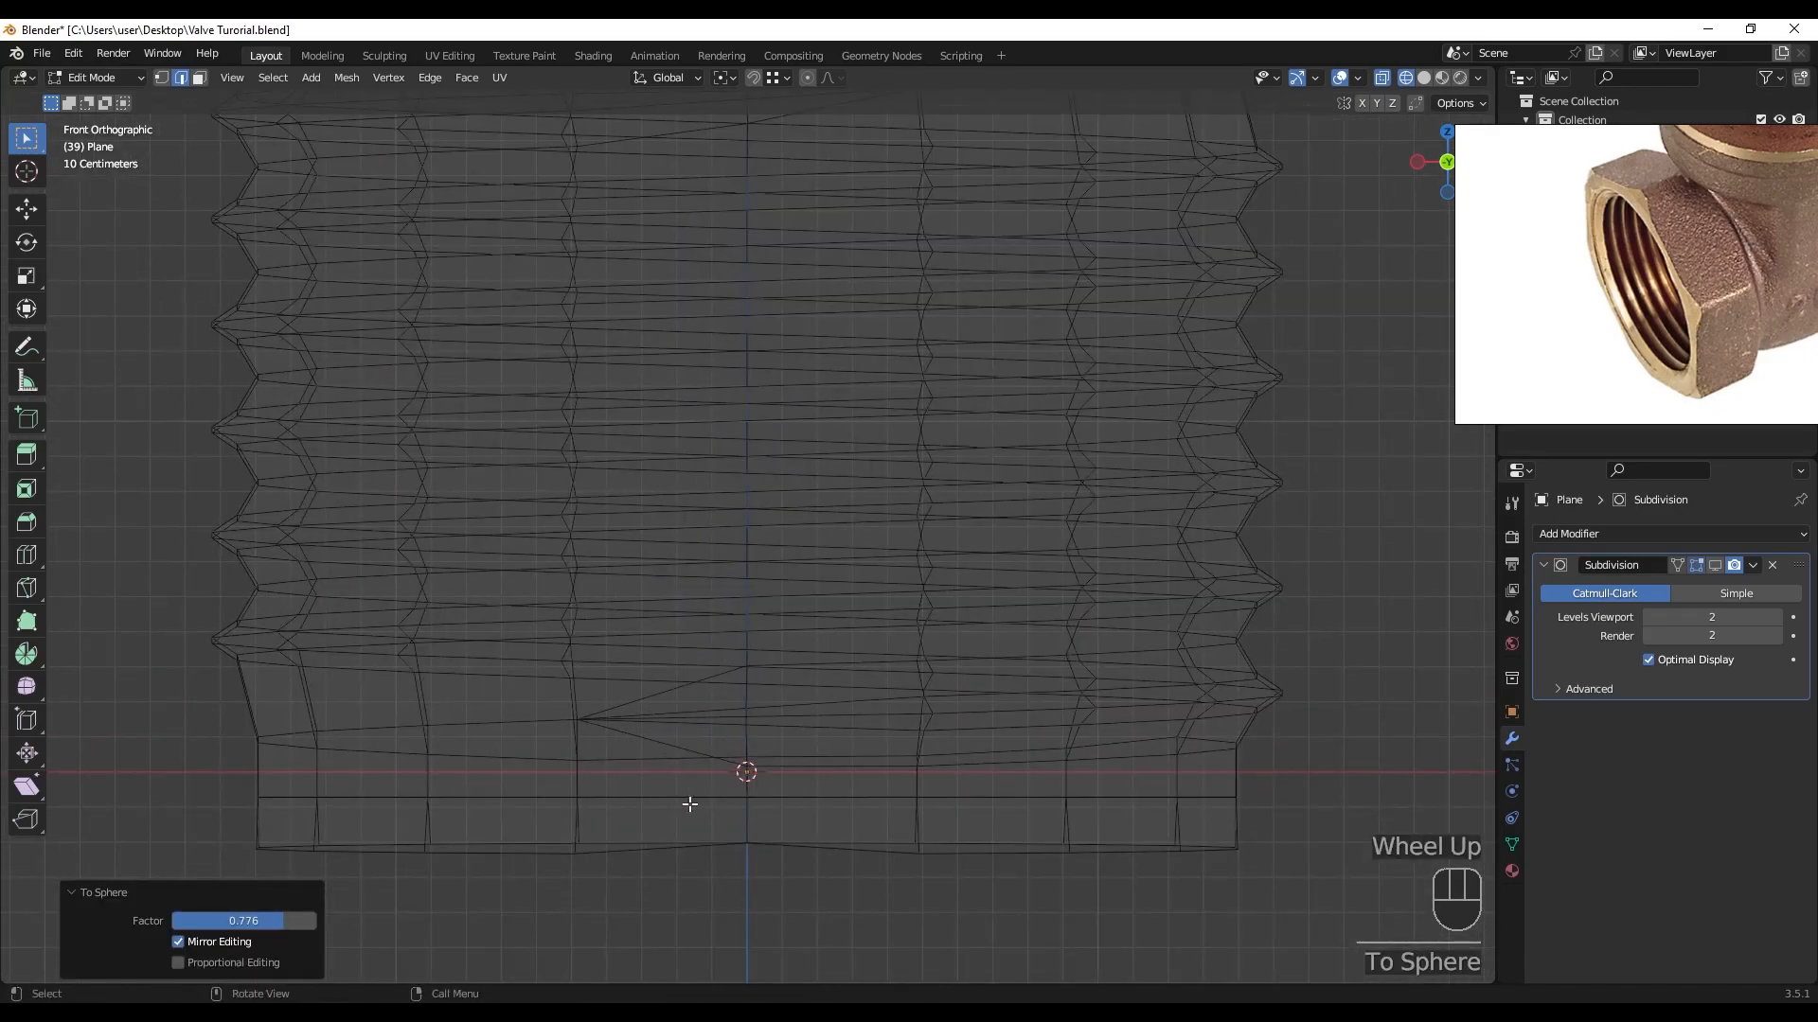
{"action": "key", "text": "shift+z"}
{"action": "middle_click_drag", "start_coordinate": [687, 804], "coordinate": [680, 800], "text": "shift"}
{"action": "left_click", "coordinate": [680, 800], "text": "alt"}
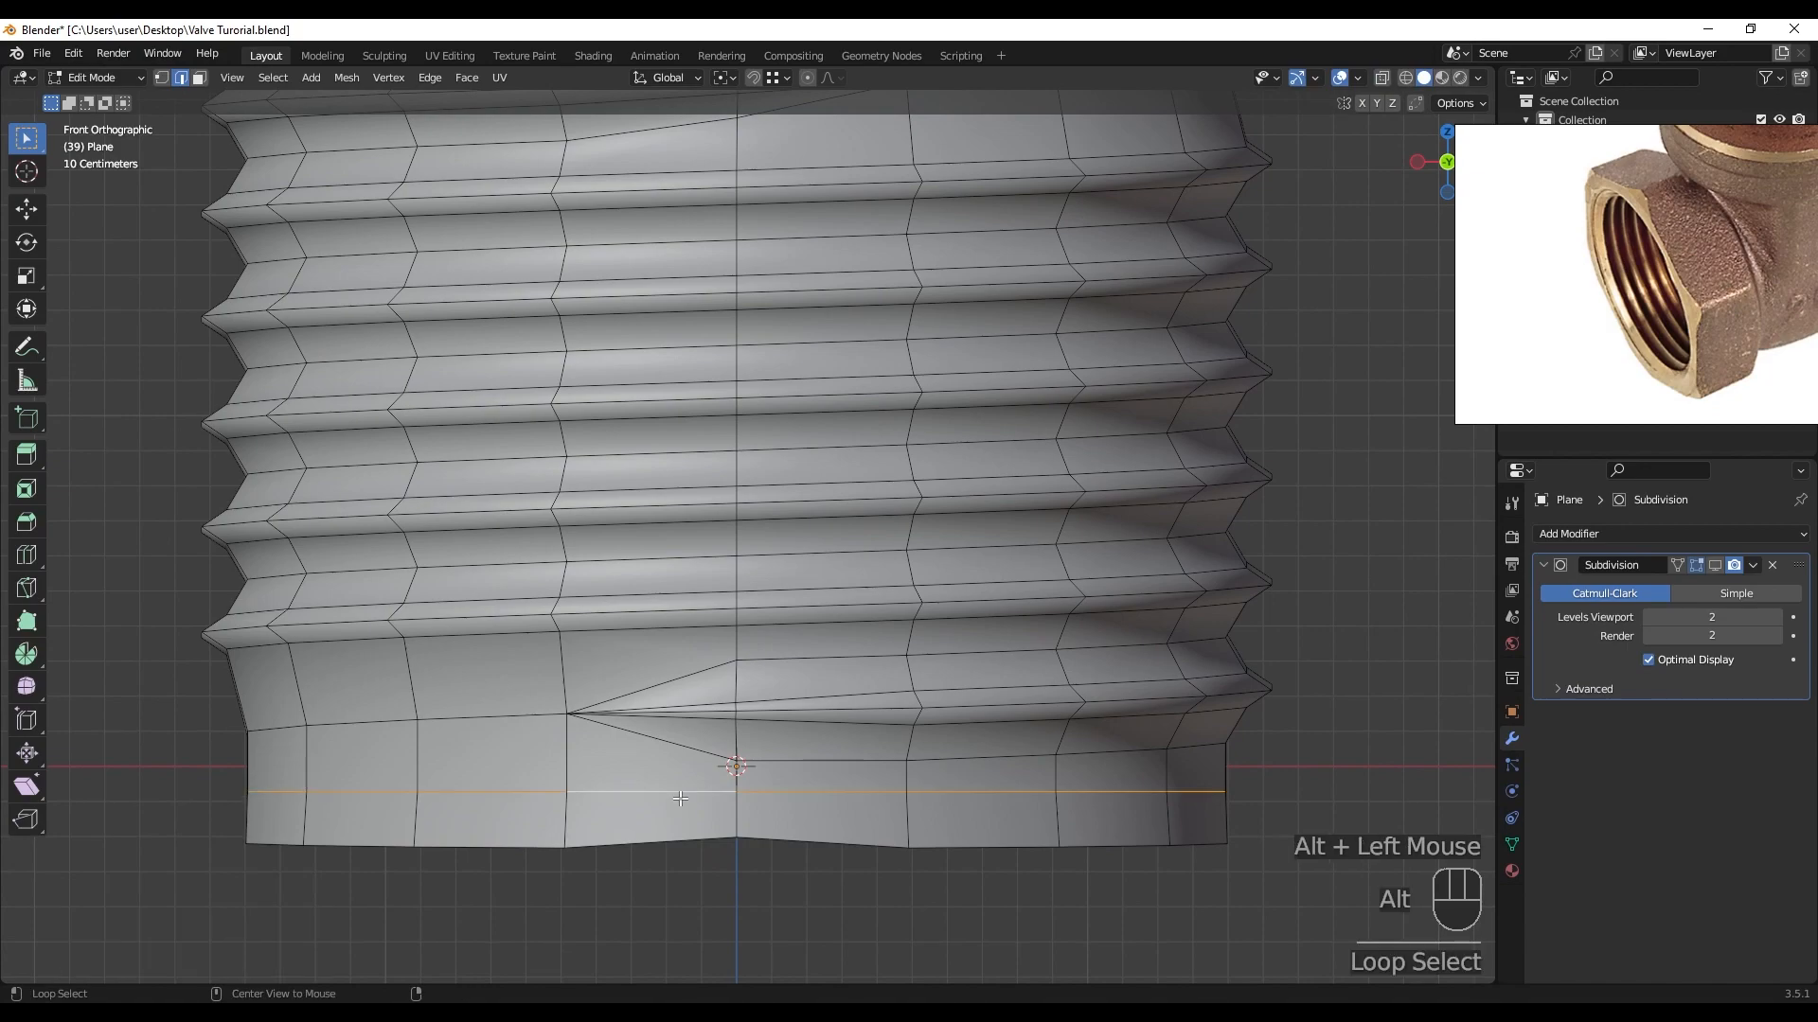
{"action": "scroll", "coordinate": [759, 776], "scroll_direction": "down", "scroll_amount": 2}
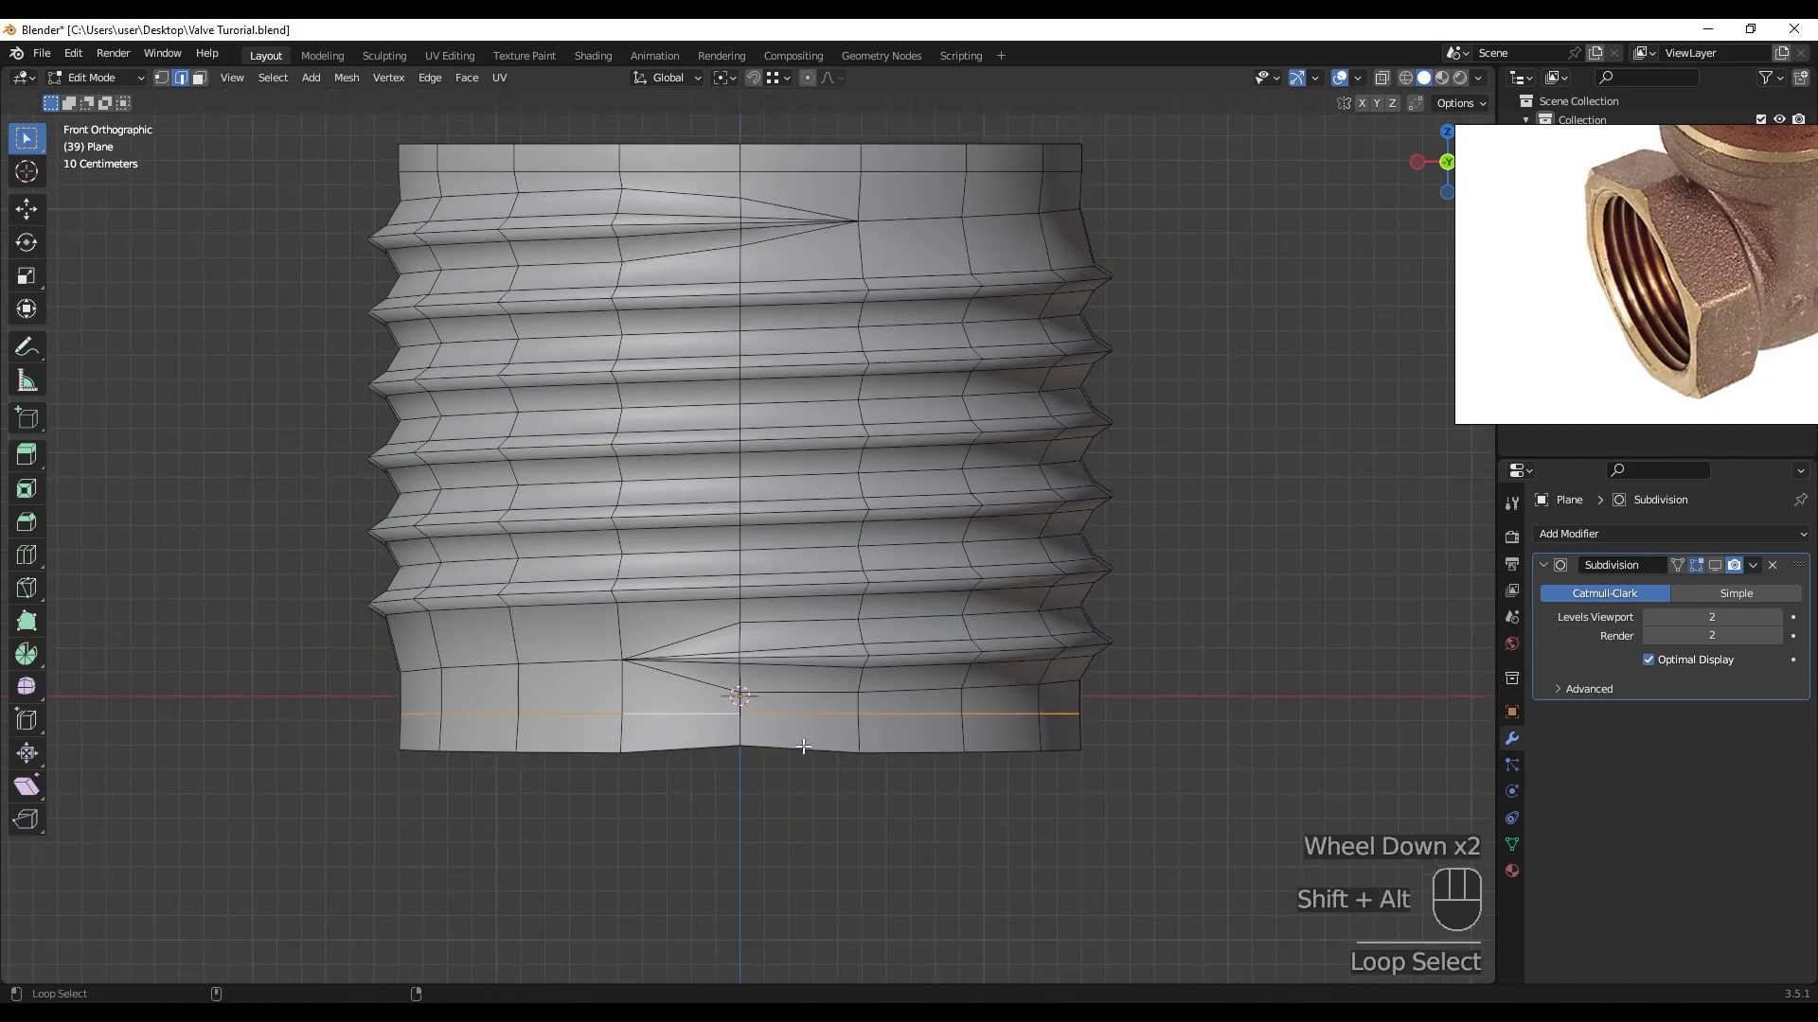
{"action": "key", "text": "shift+alt+s"}
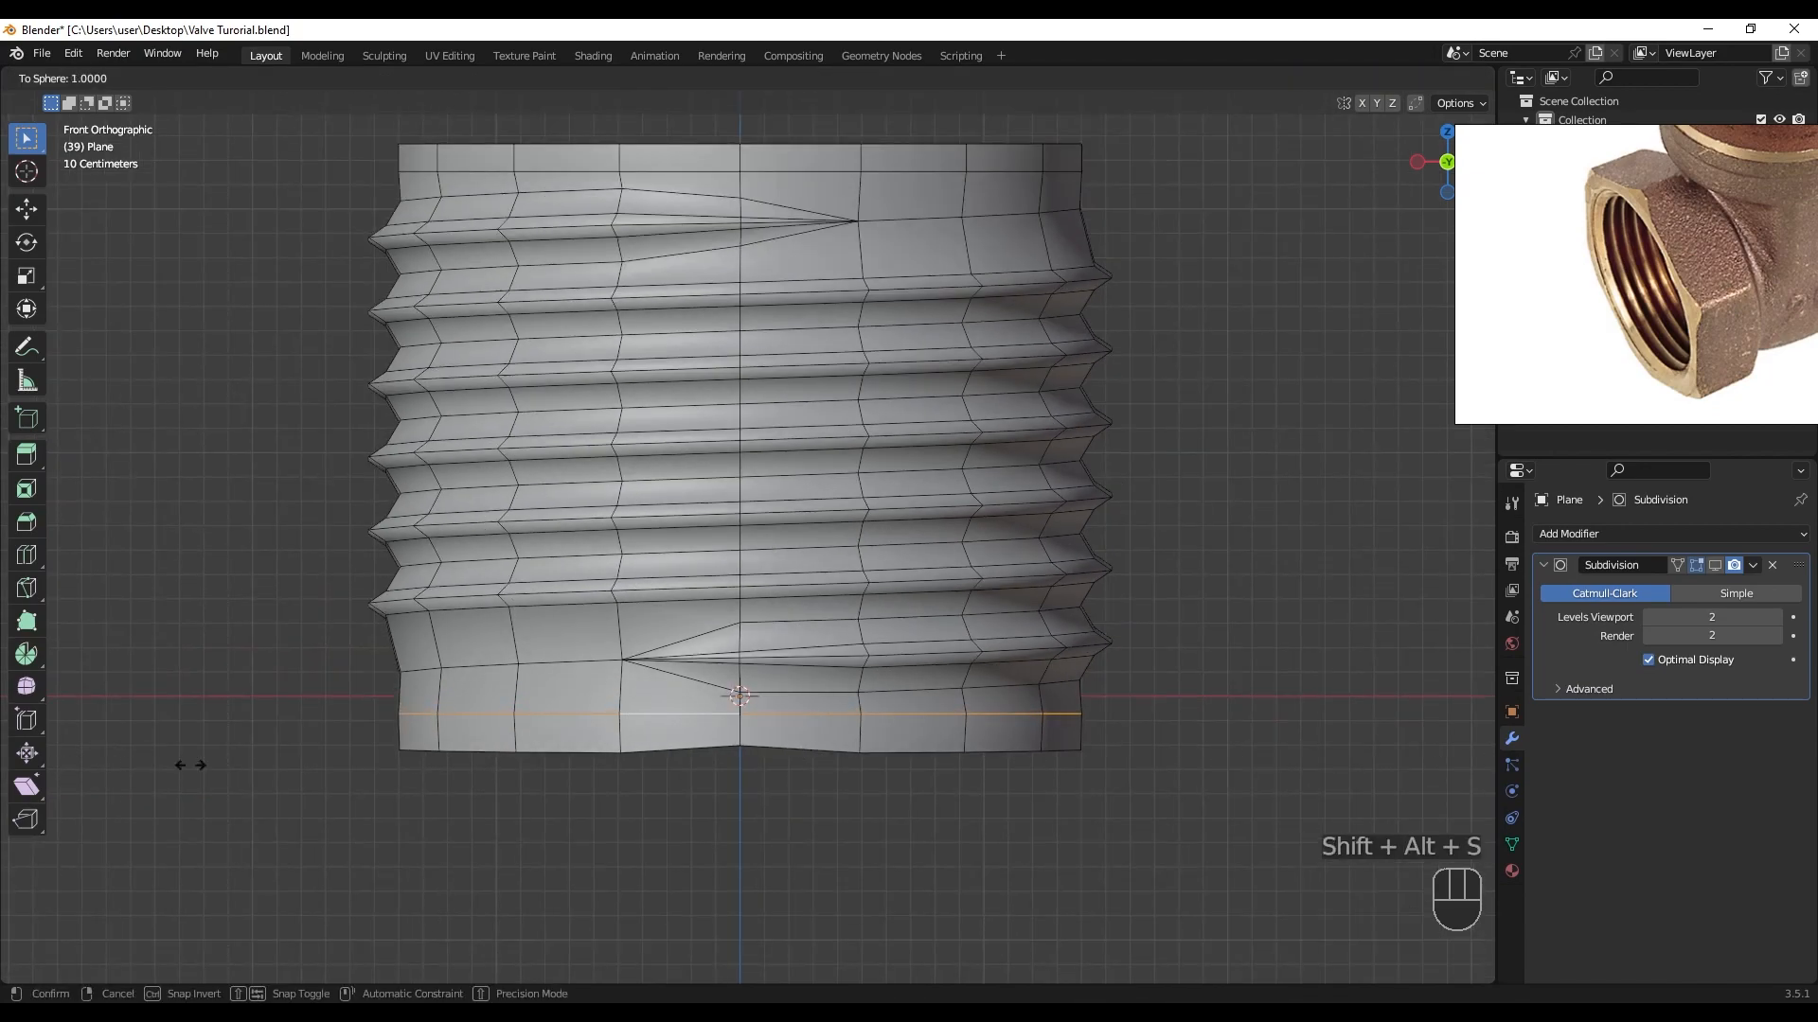
{"action": "left_click", "coordinate": [162, 760]}
- Apply To Sphere with a factor of 1 to the bottom rim loop and flatten it by scaling to 0 along Z
{"action": "middle_click_drag", "start_coordinate": [699, 746], "coordinate": [718, 712], "text": "shift"}
{"action": "left_click", "coordinate": [685, 724], "text": "alt"}
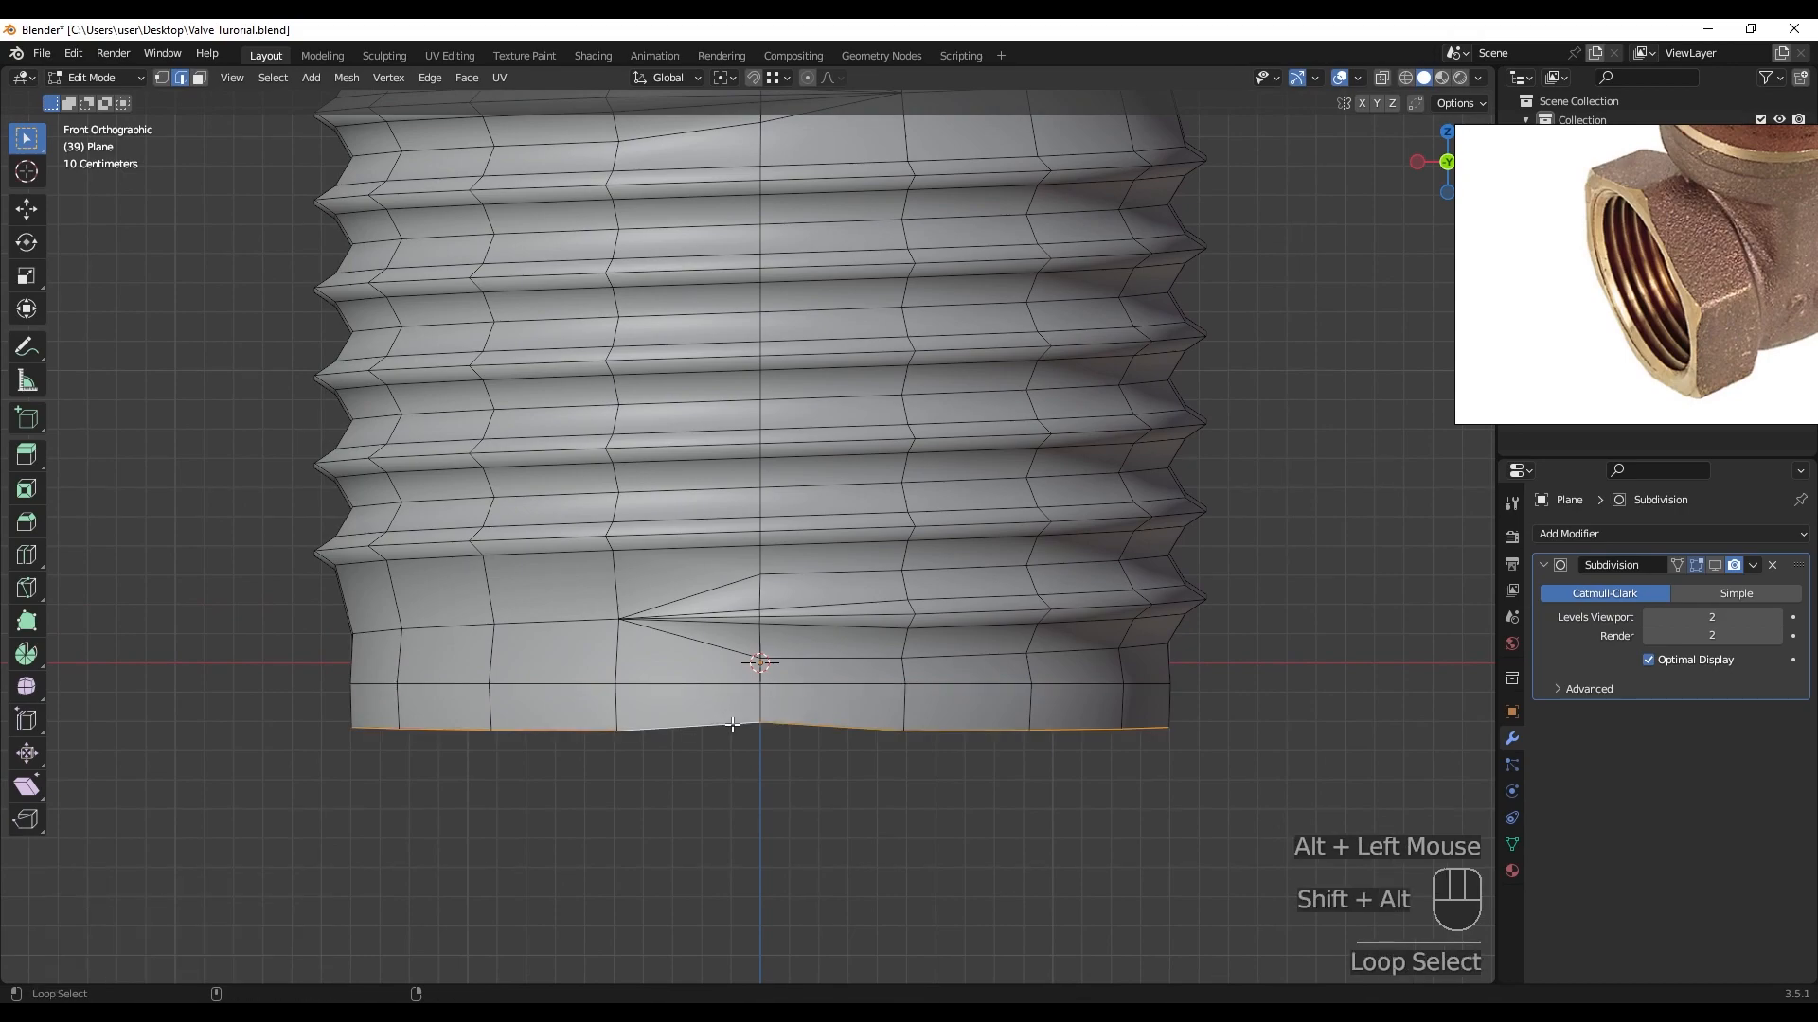
{"action": "key", "text": "shift+alt+s"}
{"action": "left_click", "coordinate": [1340, 737]}
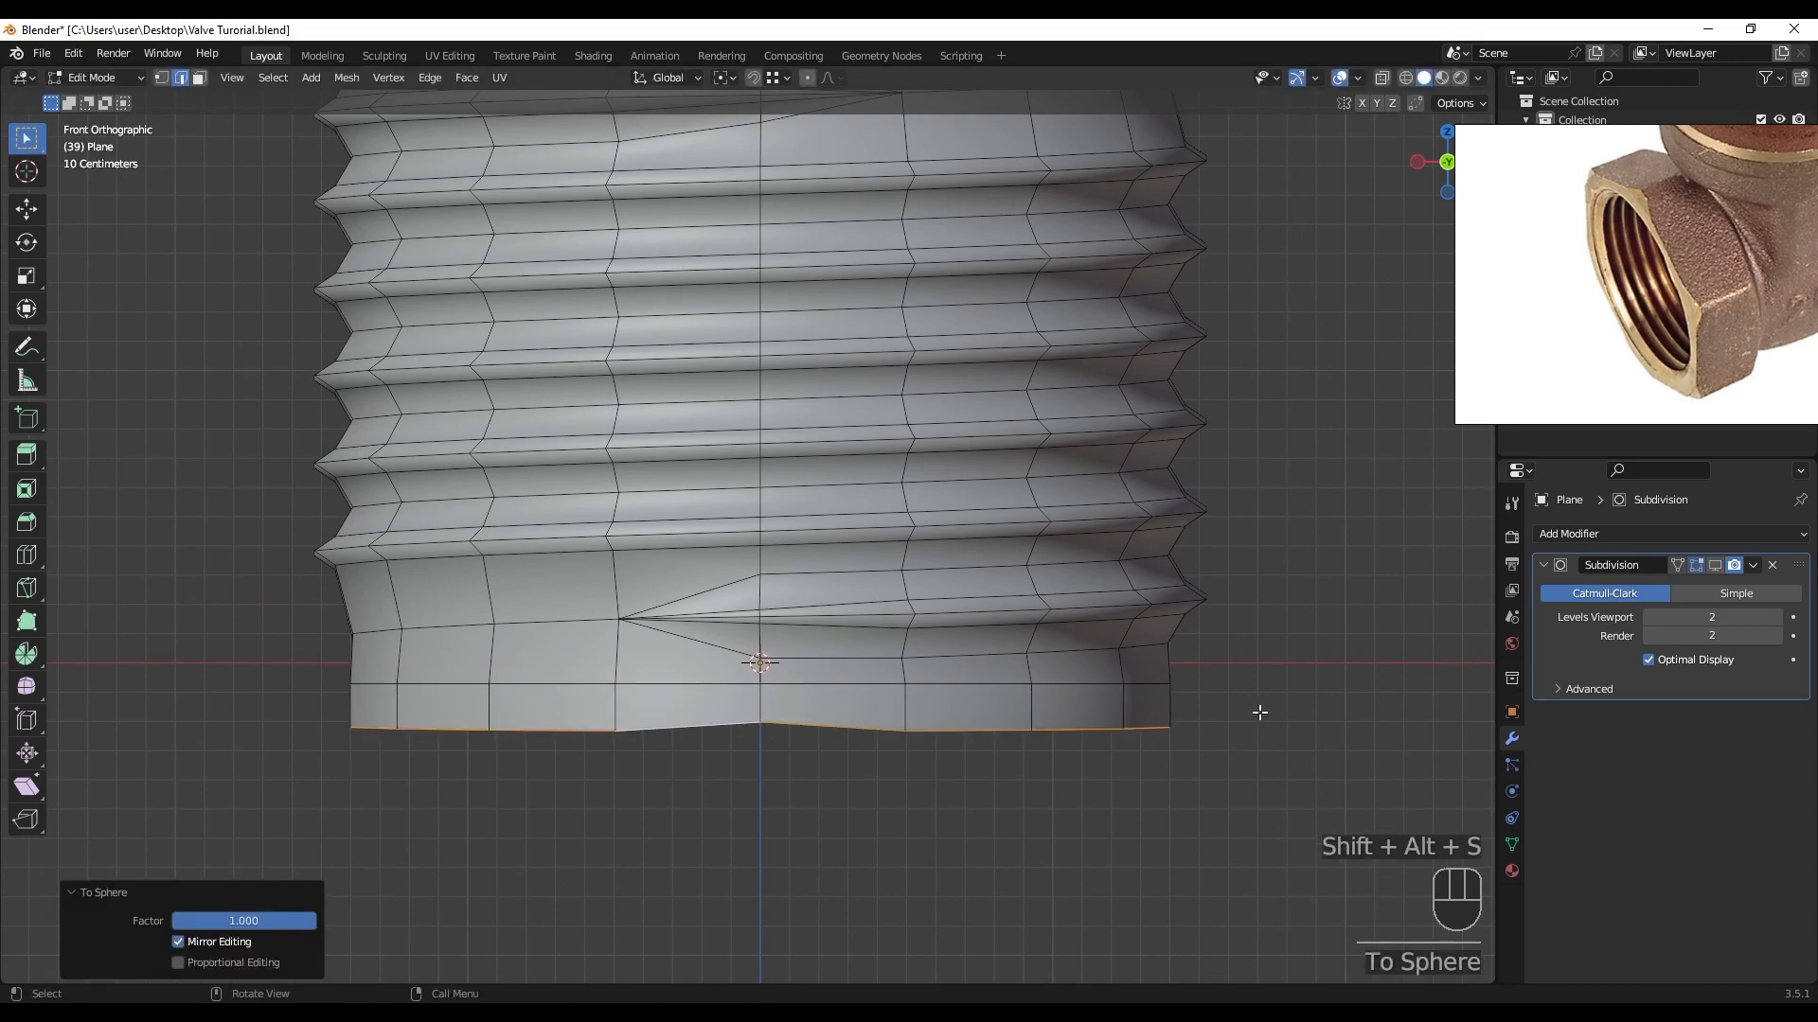
{"action": "key", "text": "s"}
{"action": "key", "text": "z"}
{"action": "key", "text": "0"}
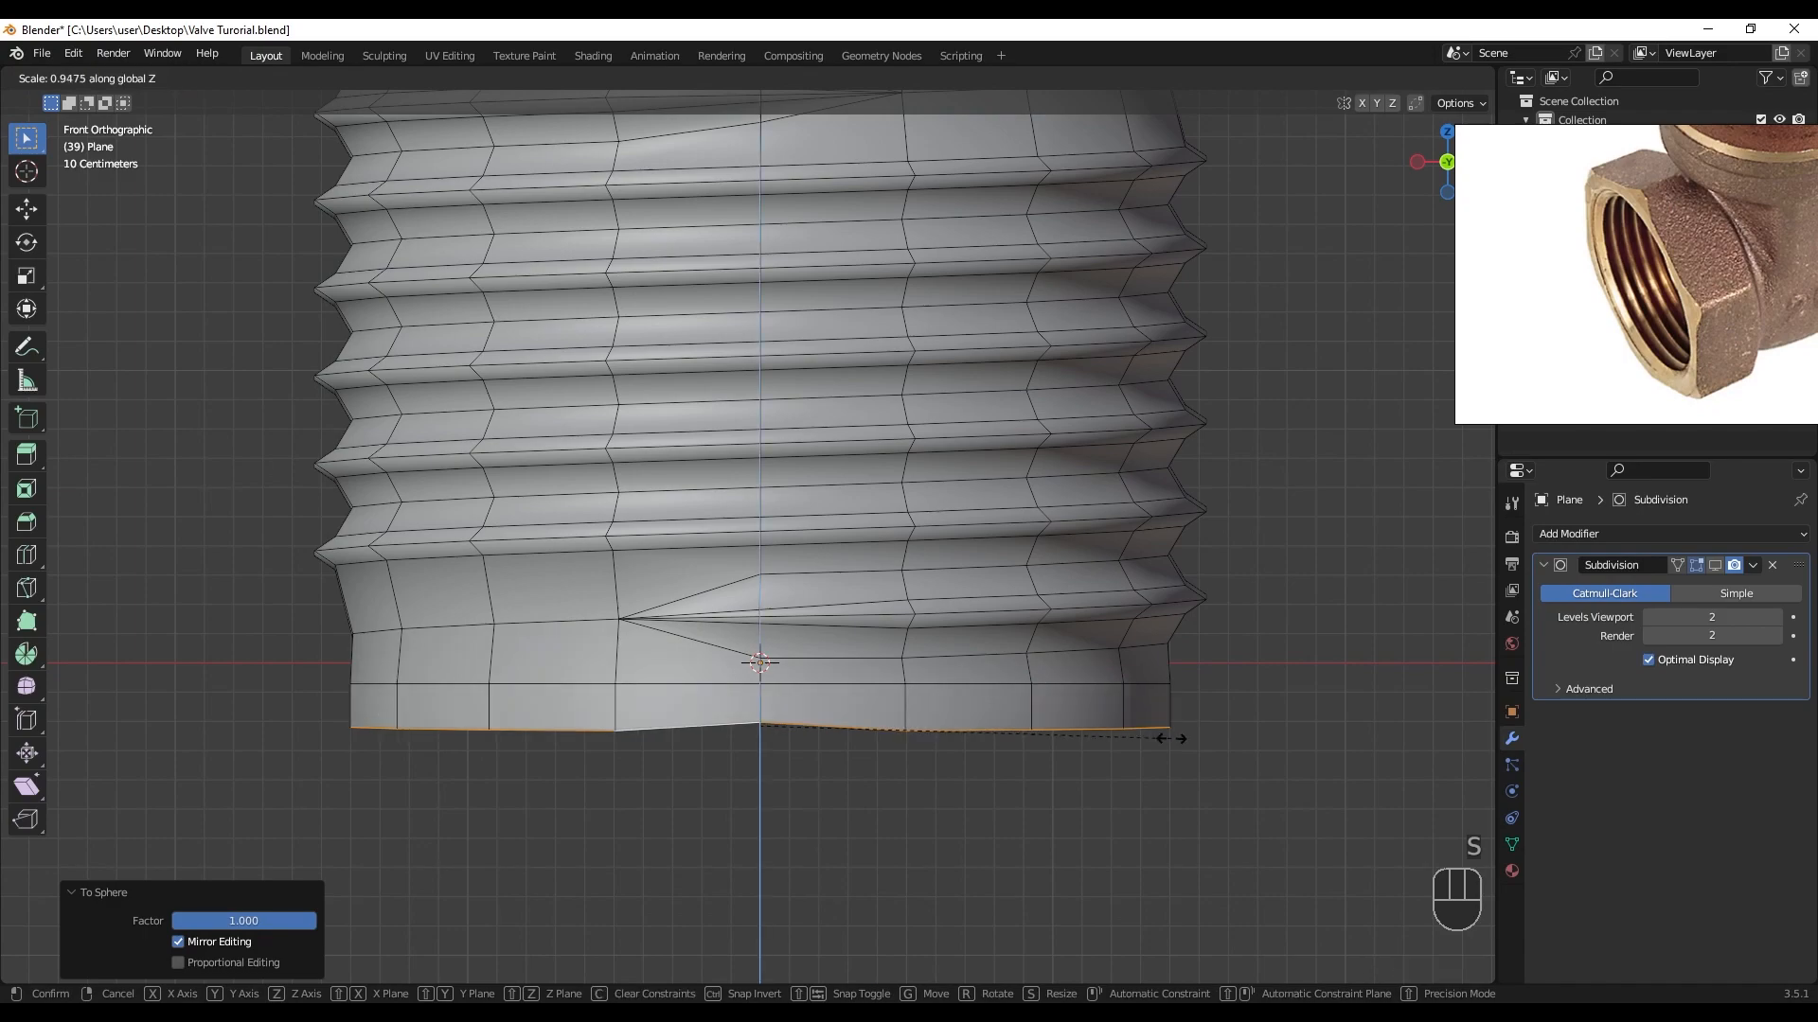
{"action": "left_click", "coordinate": [1171, 739]}
- Flatten the edge loop just above the bottom rim by repeating the scale to 0 along Z
{"action": "left_click", "coordinate": [887, 692], "text": "alt"}
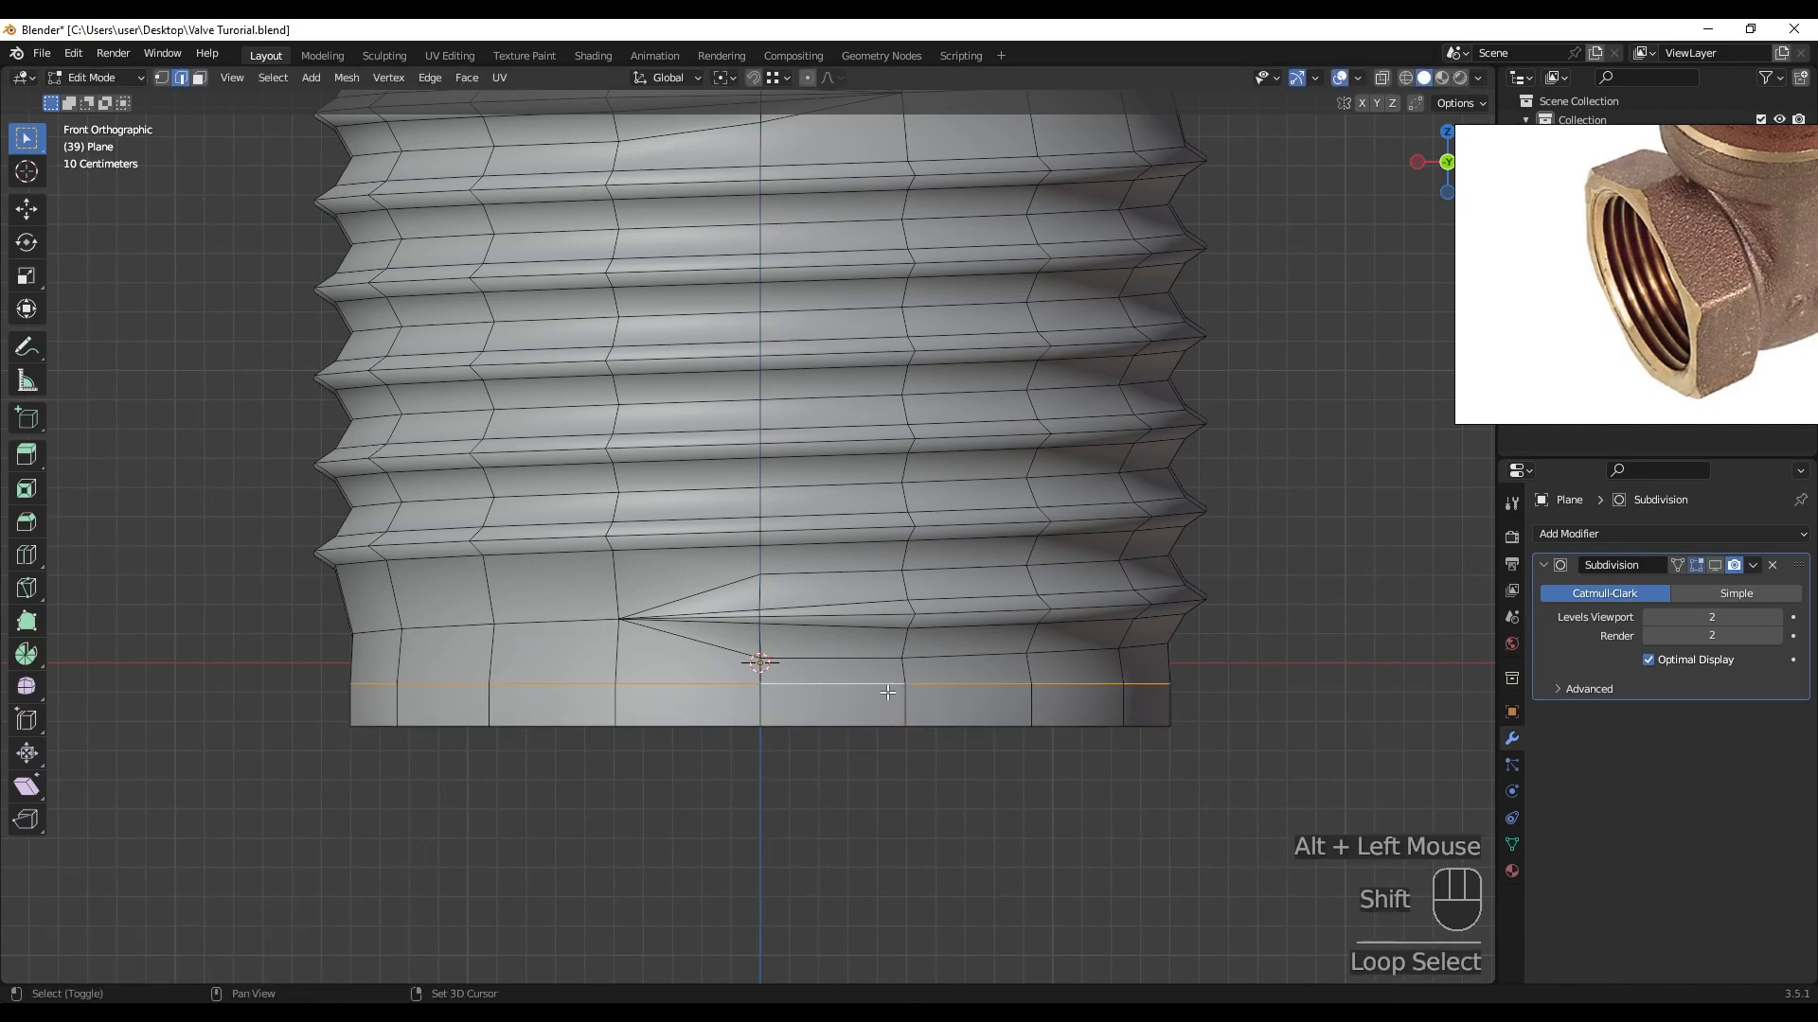
{"action": "key", "text": "shift+r"}
{"action": "scroll", "coordinate": [871, 691], "scroll_direction": "up", "scroll_amount": 2}
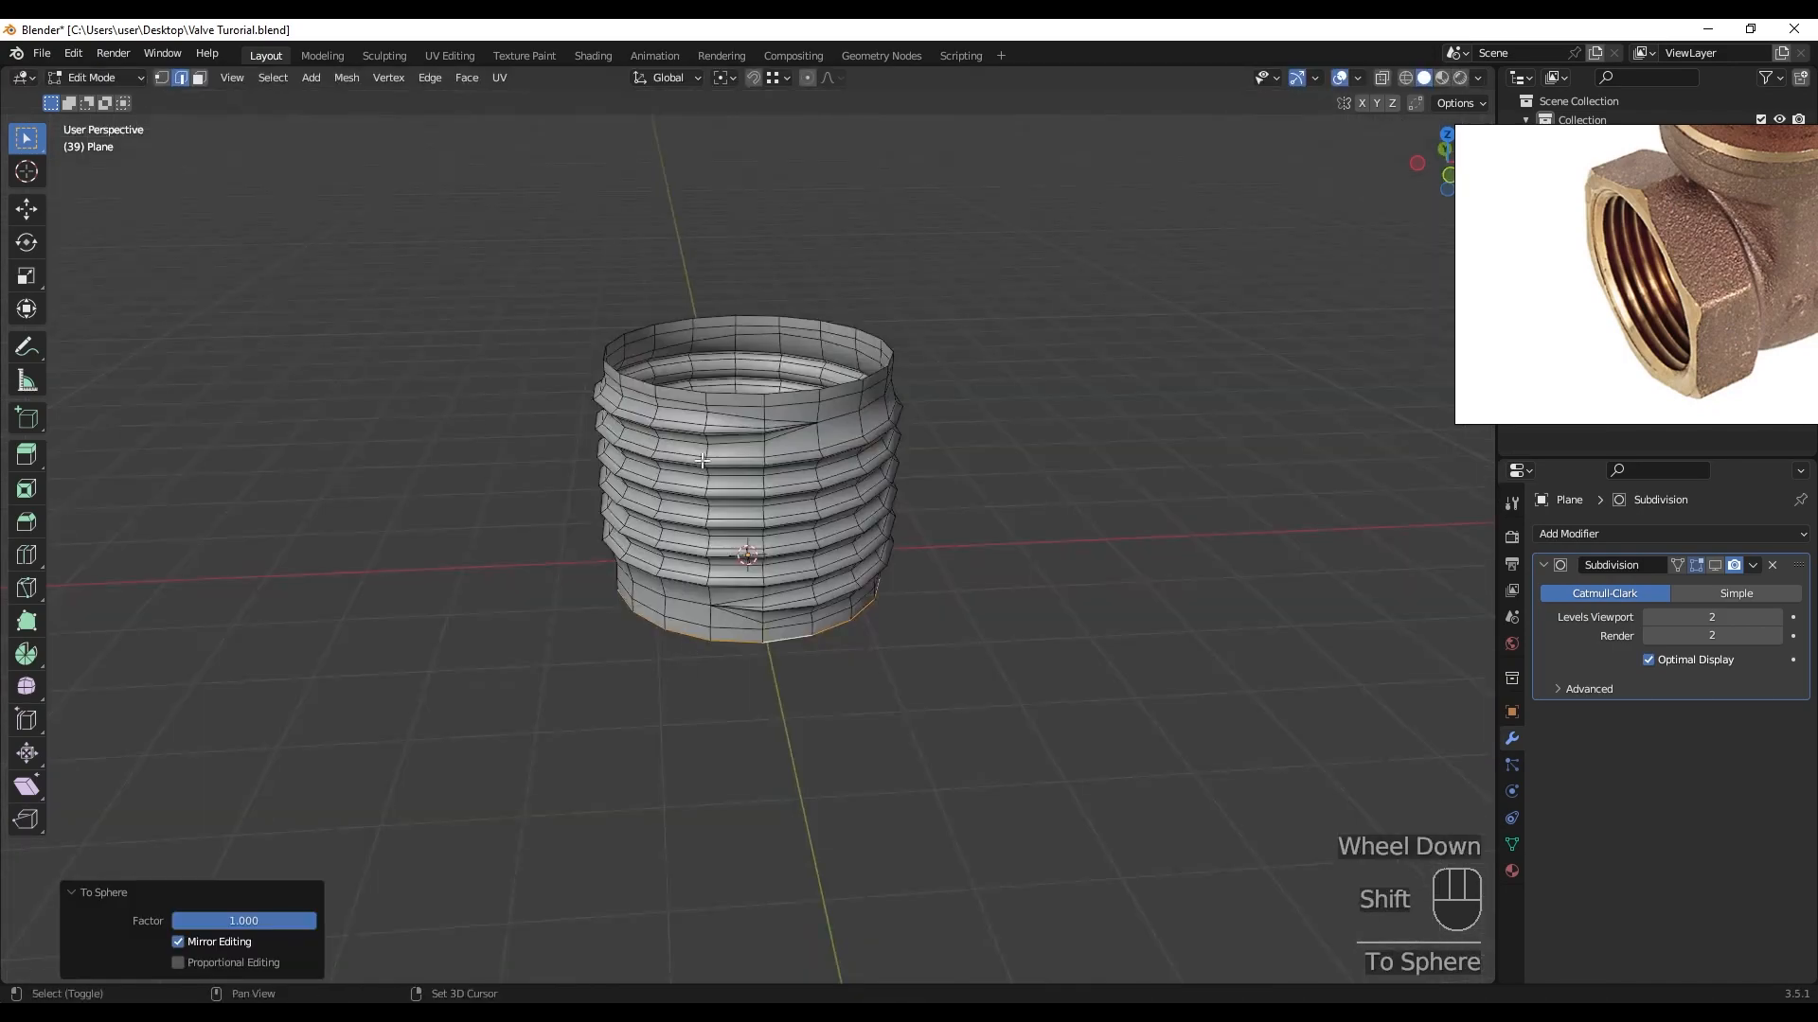
- Select both the top and bottom rim loops of the thread and extrude them in place
{"action": "middle_click_drag", "start_coordinate": [767, 415], "coordinate": [739, 472]}
{"action": "scroll", "coordinate": [771, 439], "scroll_direction": "up", "scroll_amount": 2}
{"action": "left_click", "coordinate": [738, 472], "text": "alt"}
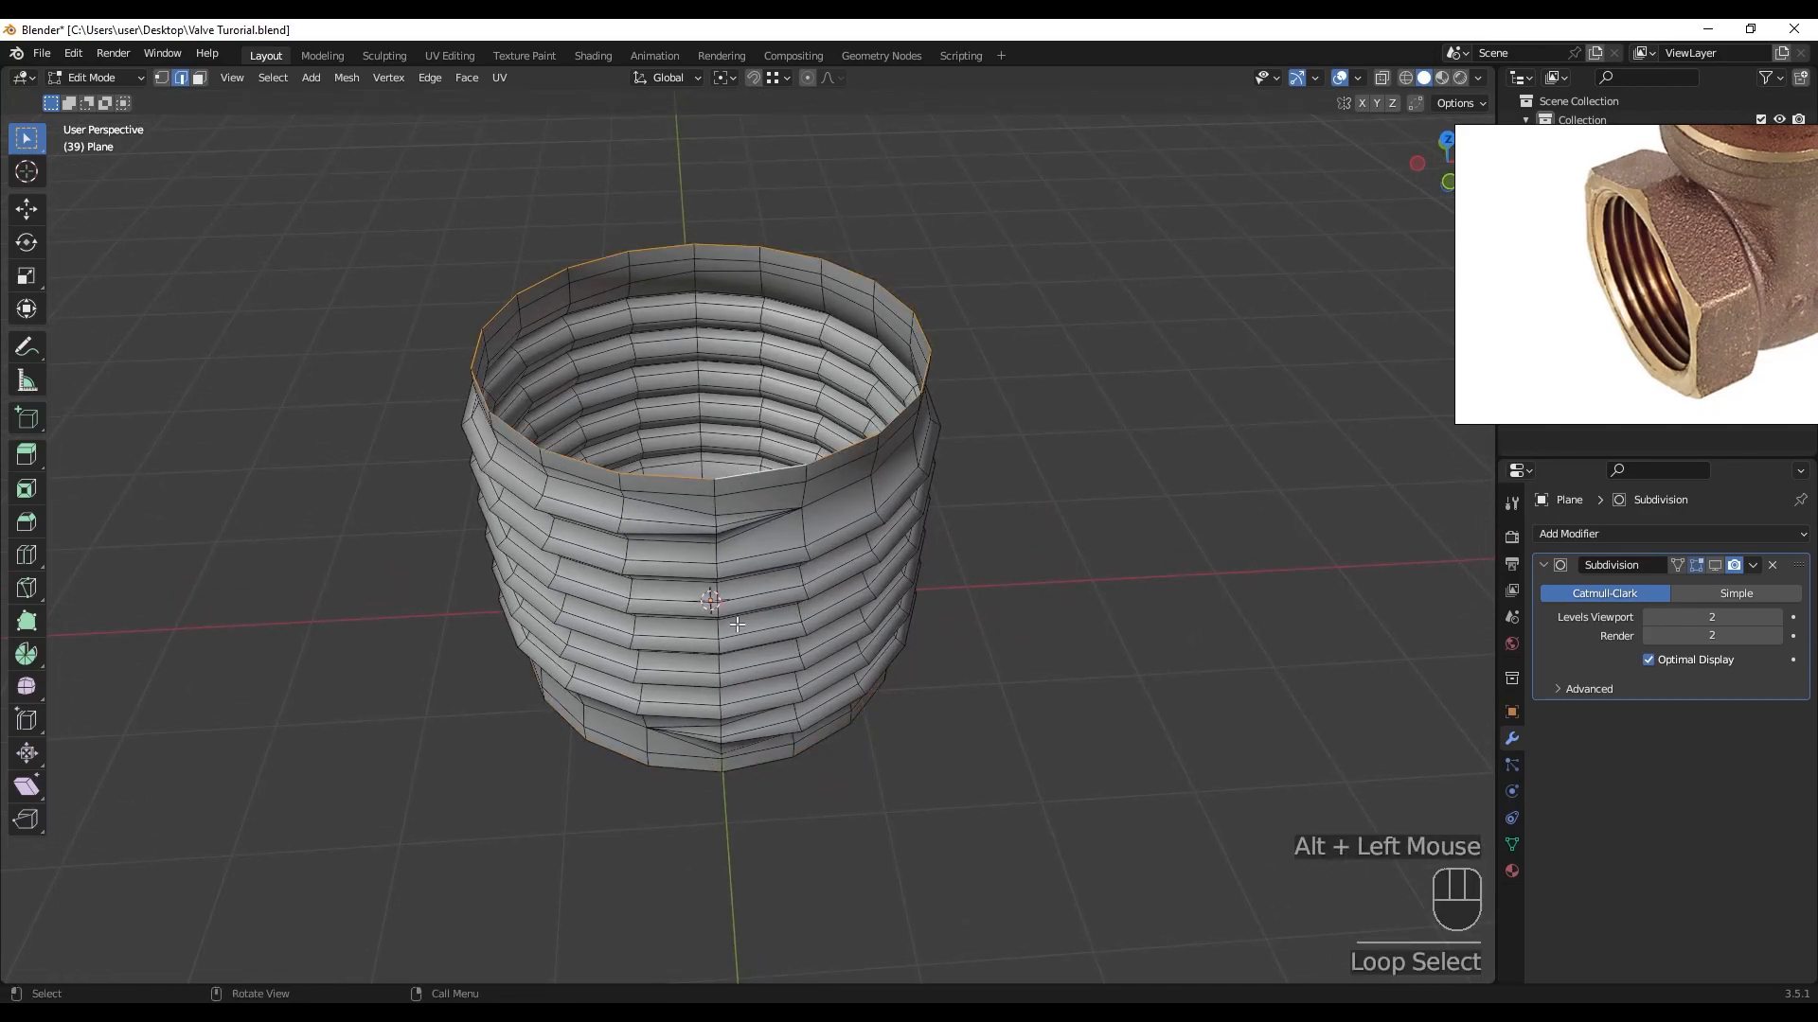
{"action": "scroll", "coordinate": [738, 559], "scroll_direction": "up", "scroll_amount": 1}
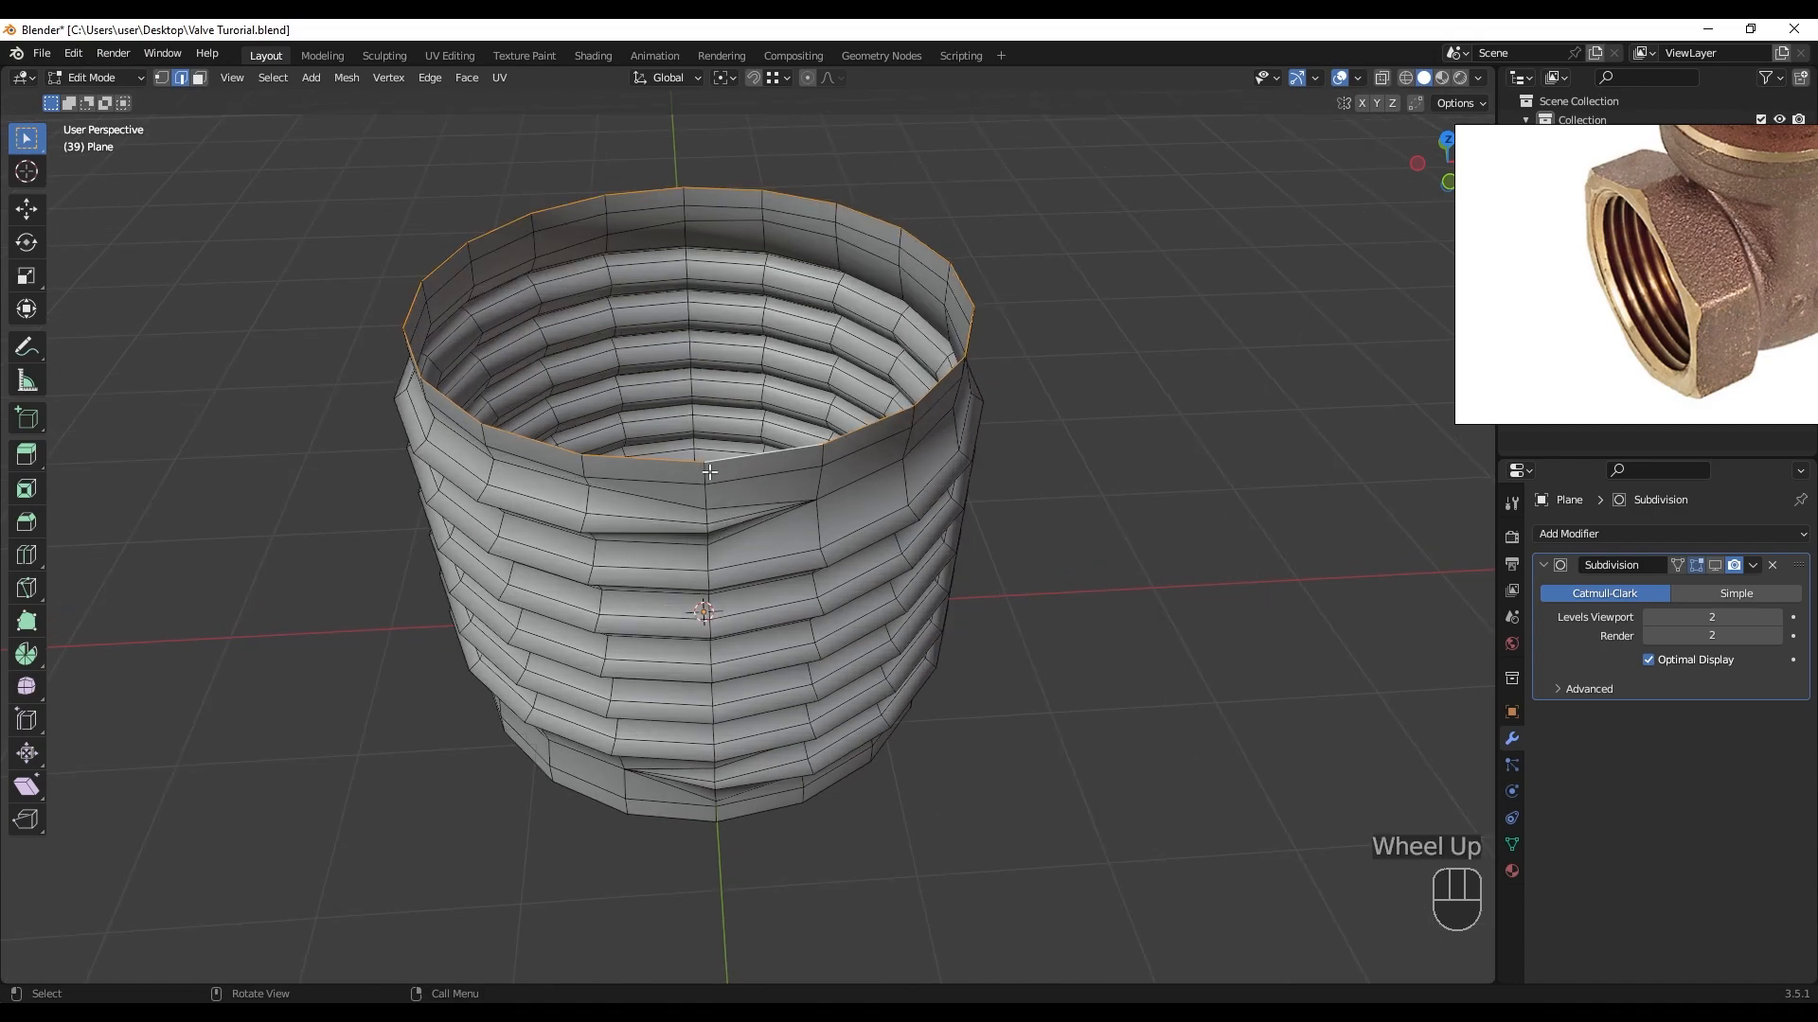
{"action": "middle_click_drag", "start_coordinate": [688, 557], "coordinate": [740, 596]}
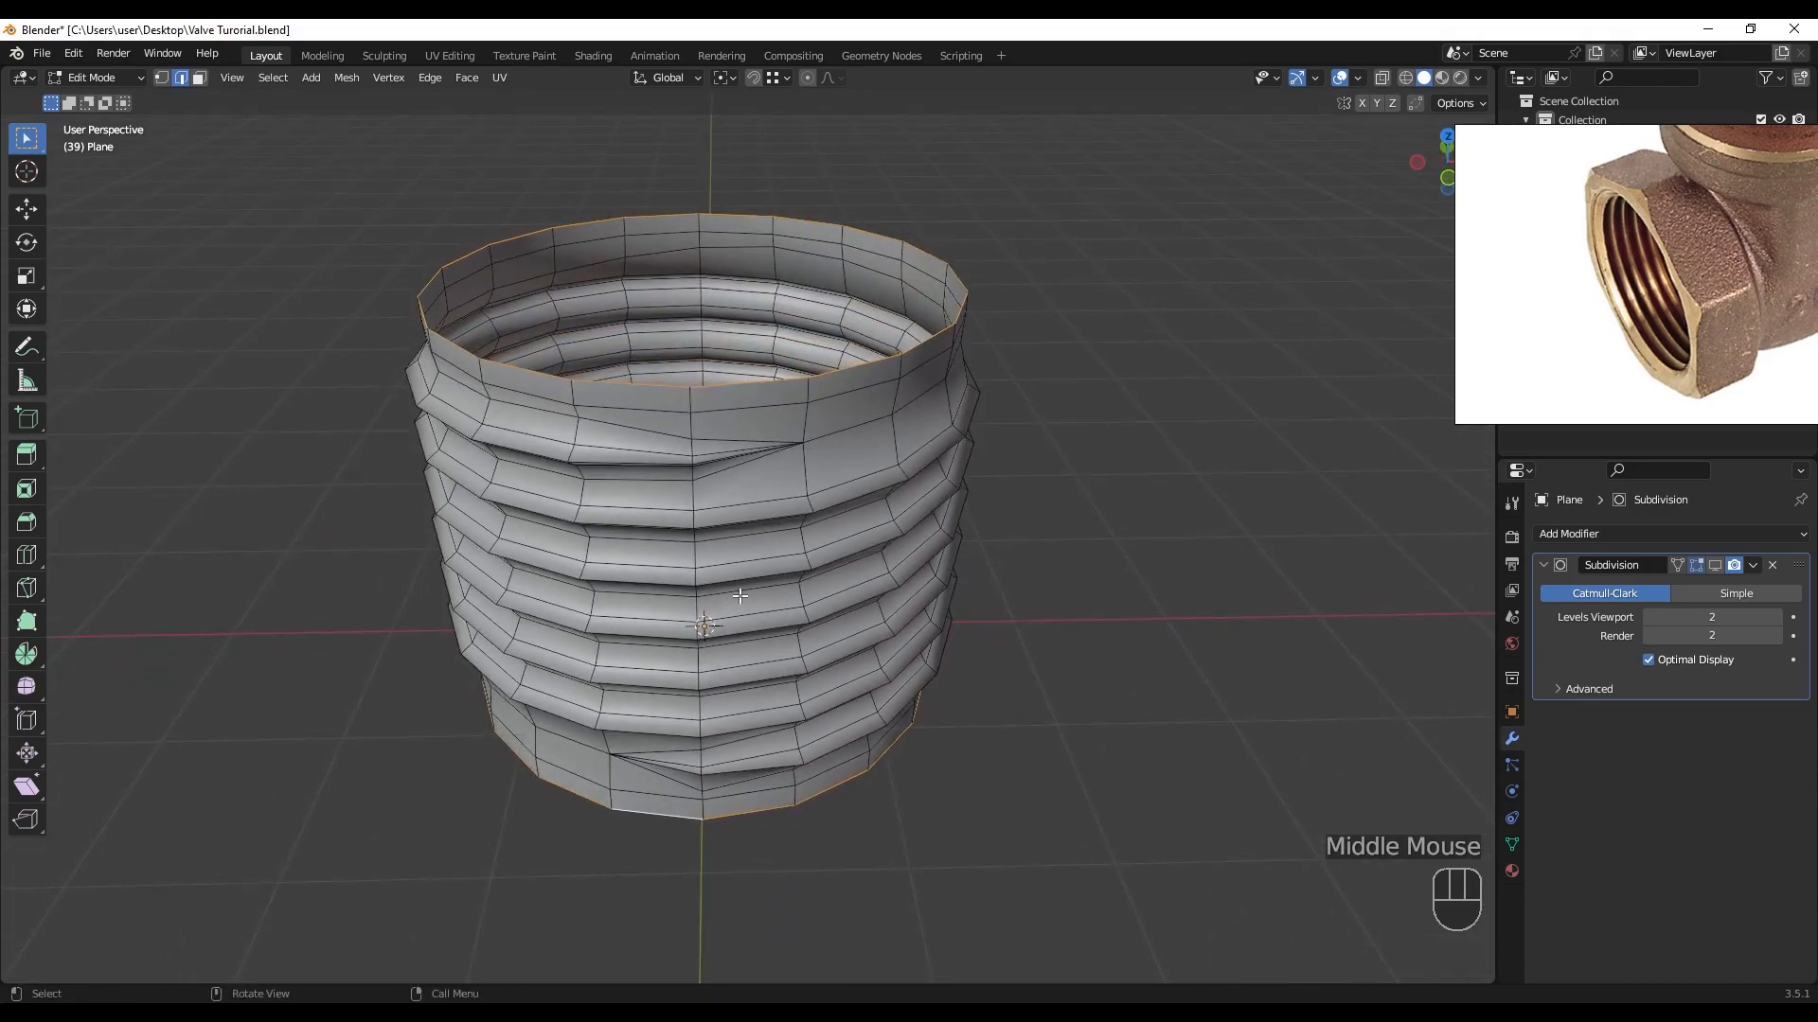
{"action": "key", "text": "e"}
{"action": "right_click", "coordinate": [792, 589]}
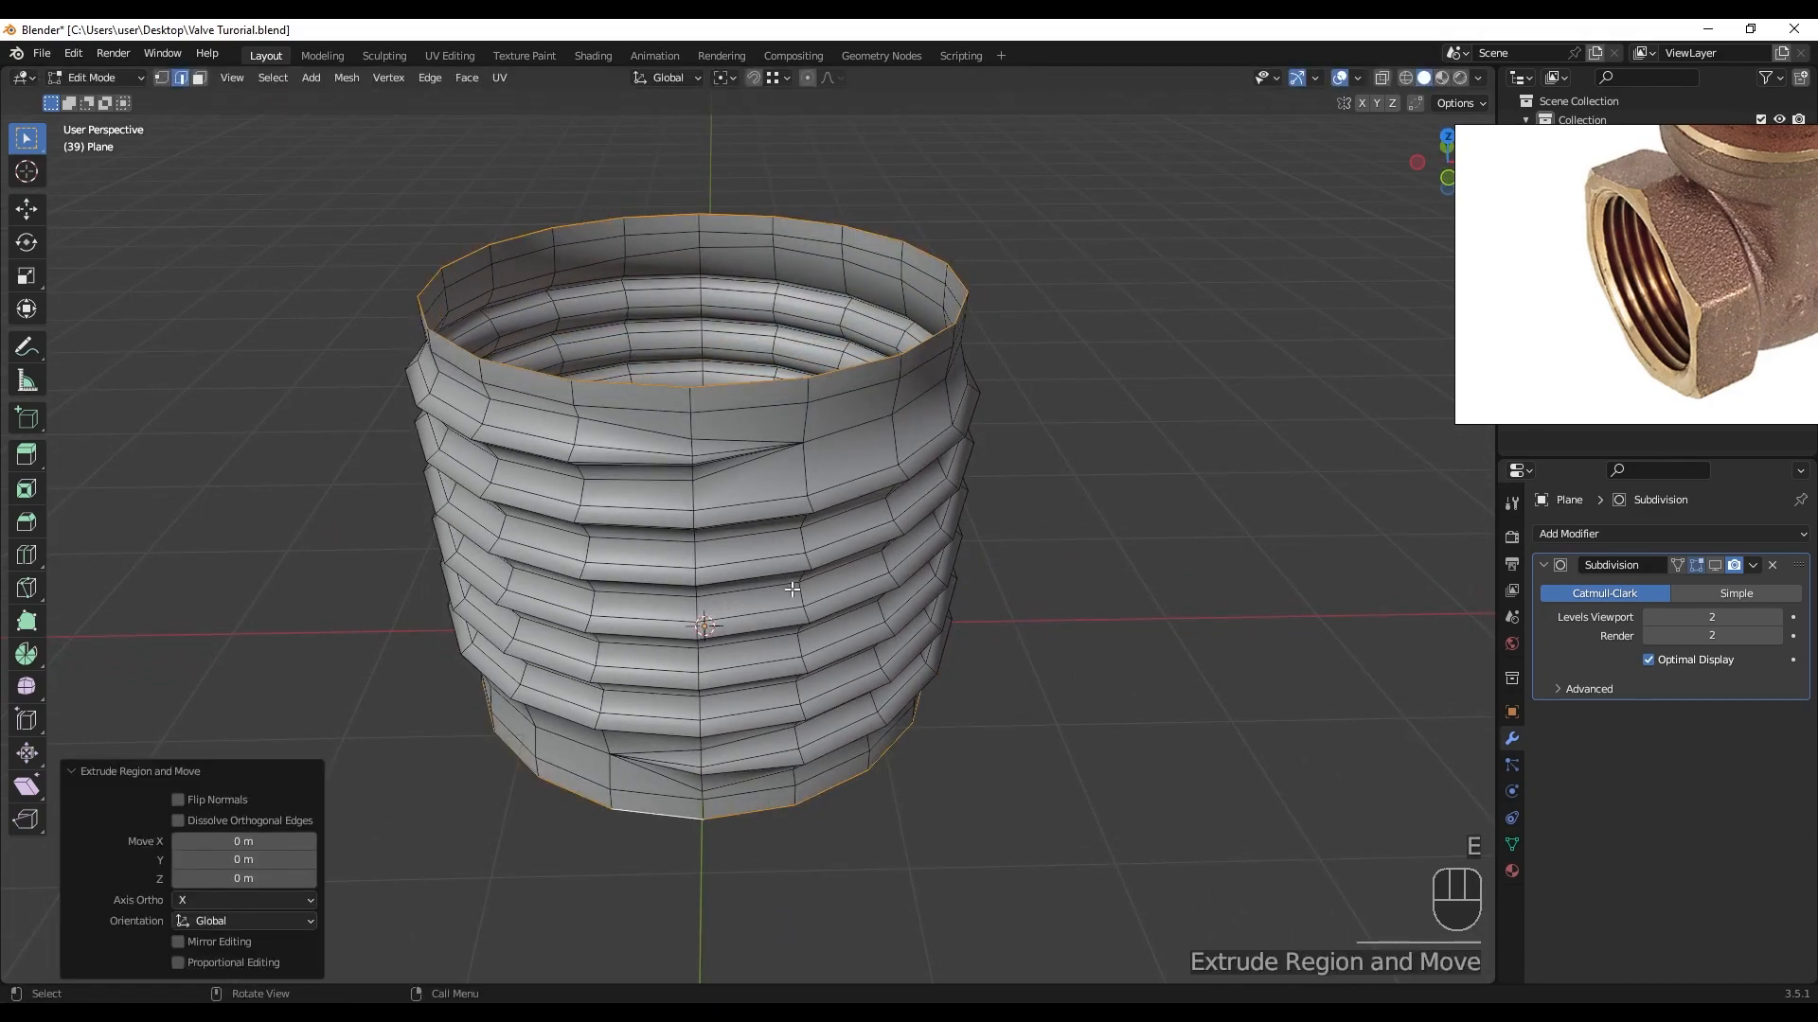
- Set the transform pivot to Individual Origins and scale the extruded rims outward by about 1.665 into flat flanges
{"action": "key", "text": "s"}
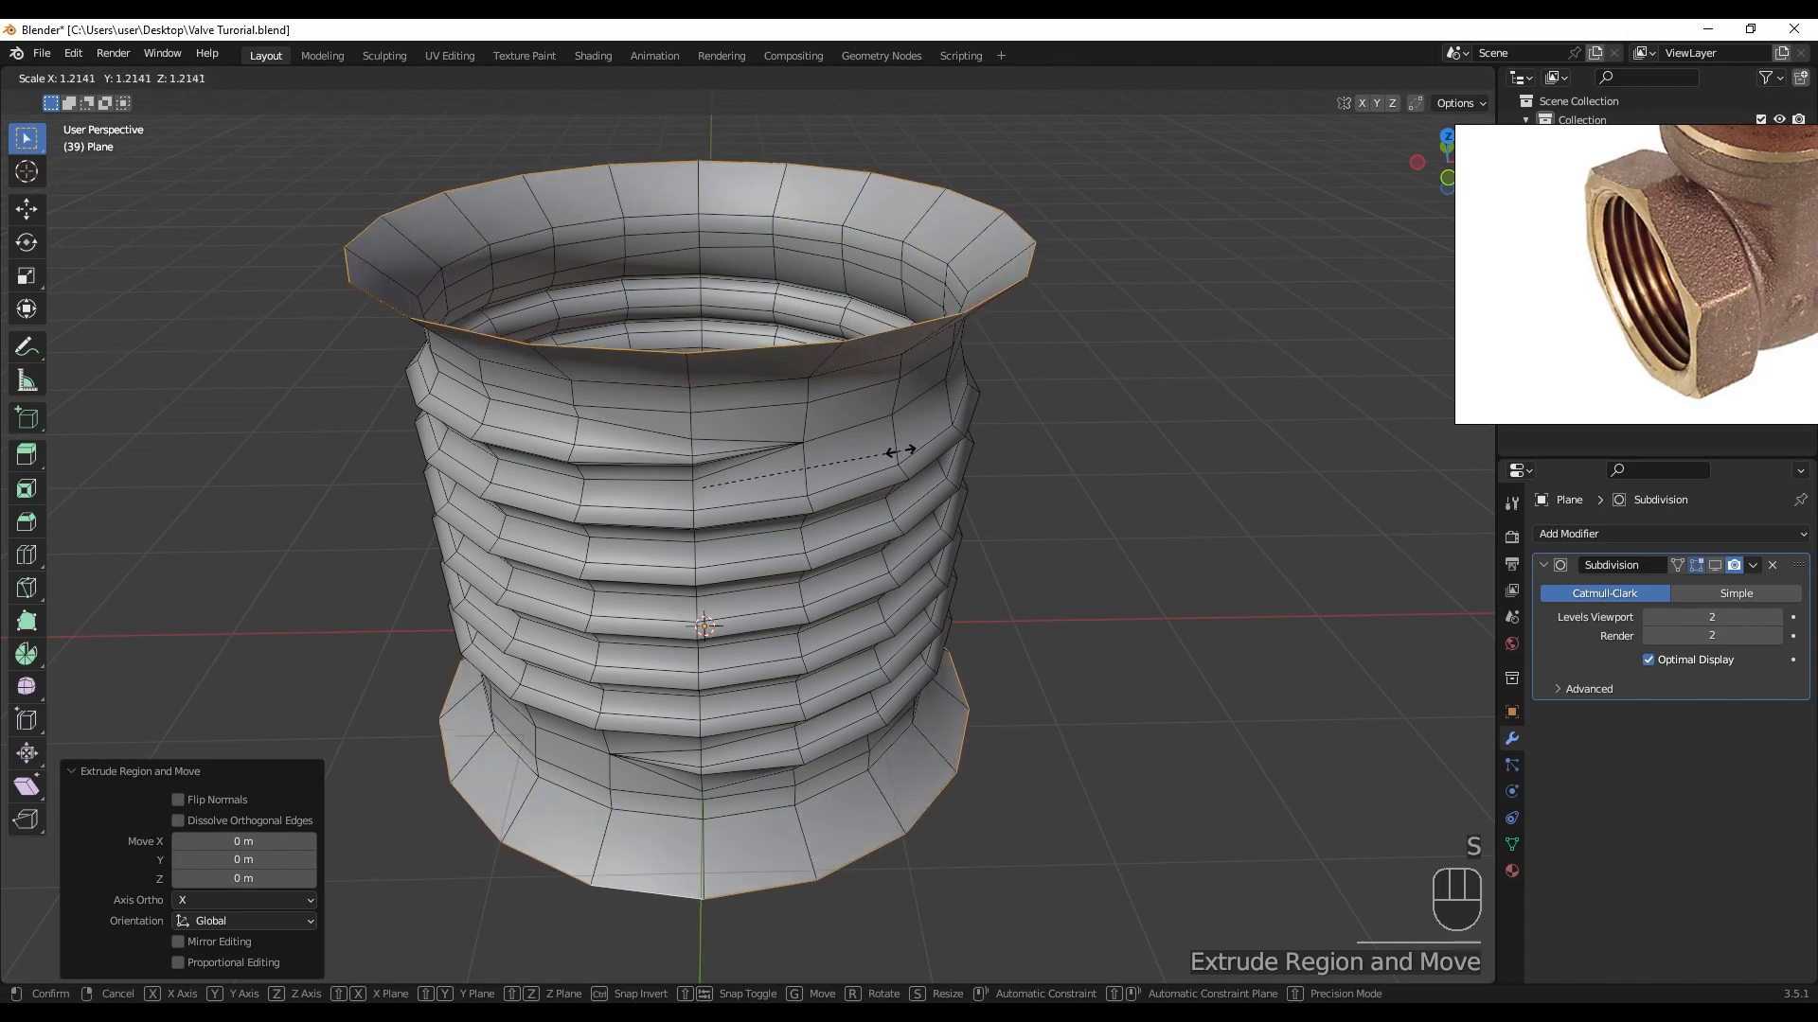
{"action": "right_click", "coordinate": [915, 442]}
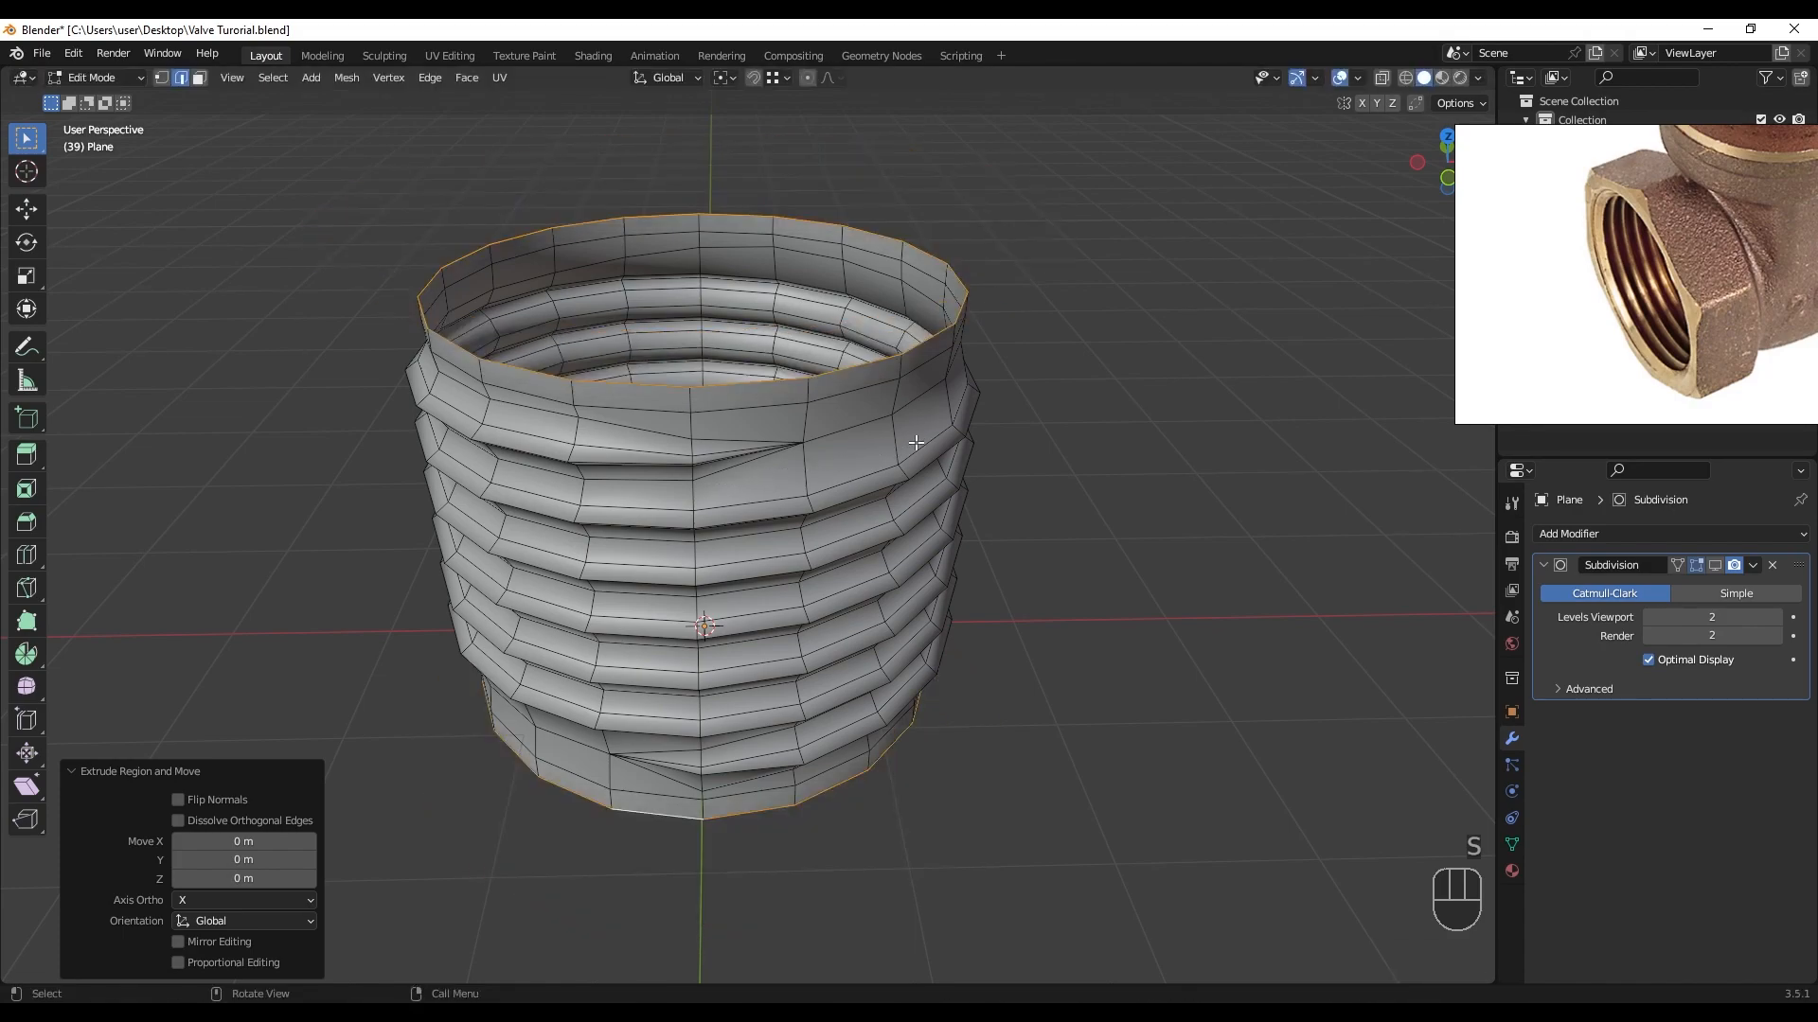
{"action": "left_click", "coordinate": [726, 77]}
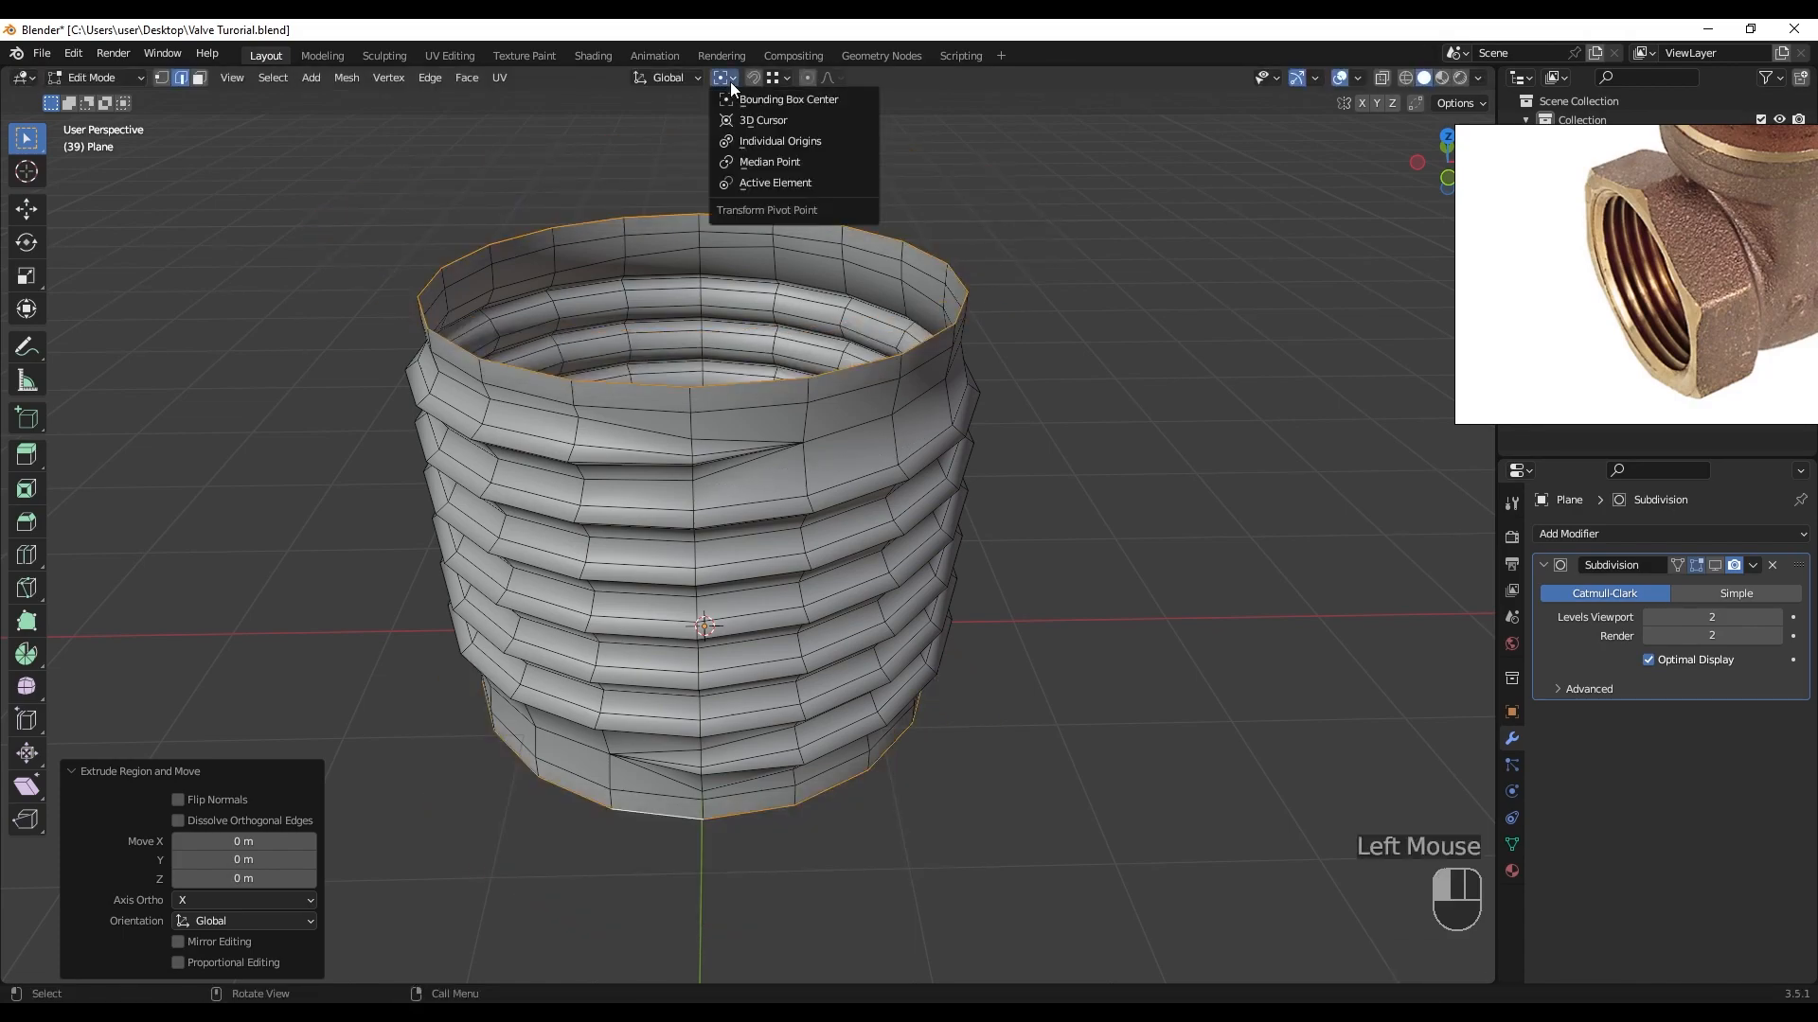
{"action": "left_click", "coordinate": [758, 140]}
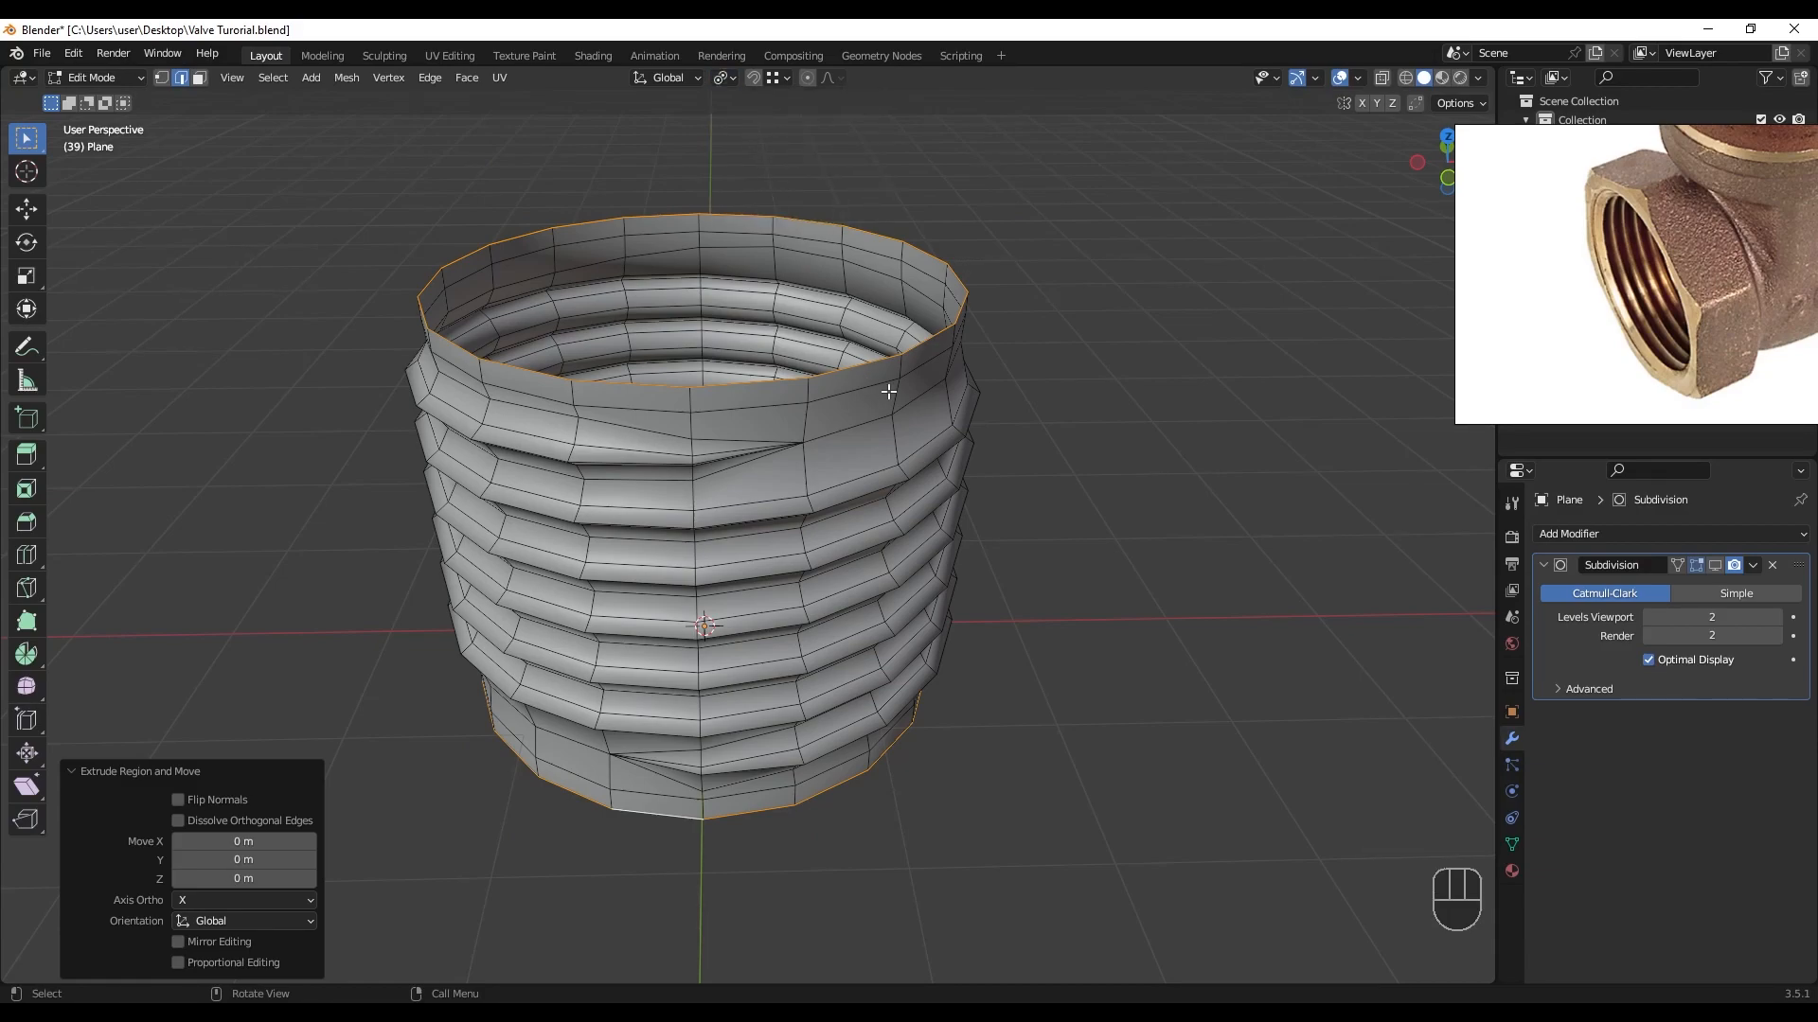
{"action": "key", "text": "s"}
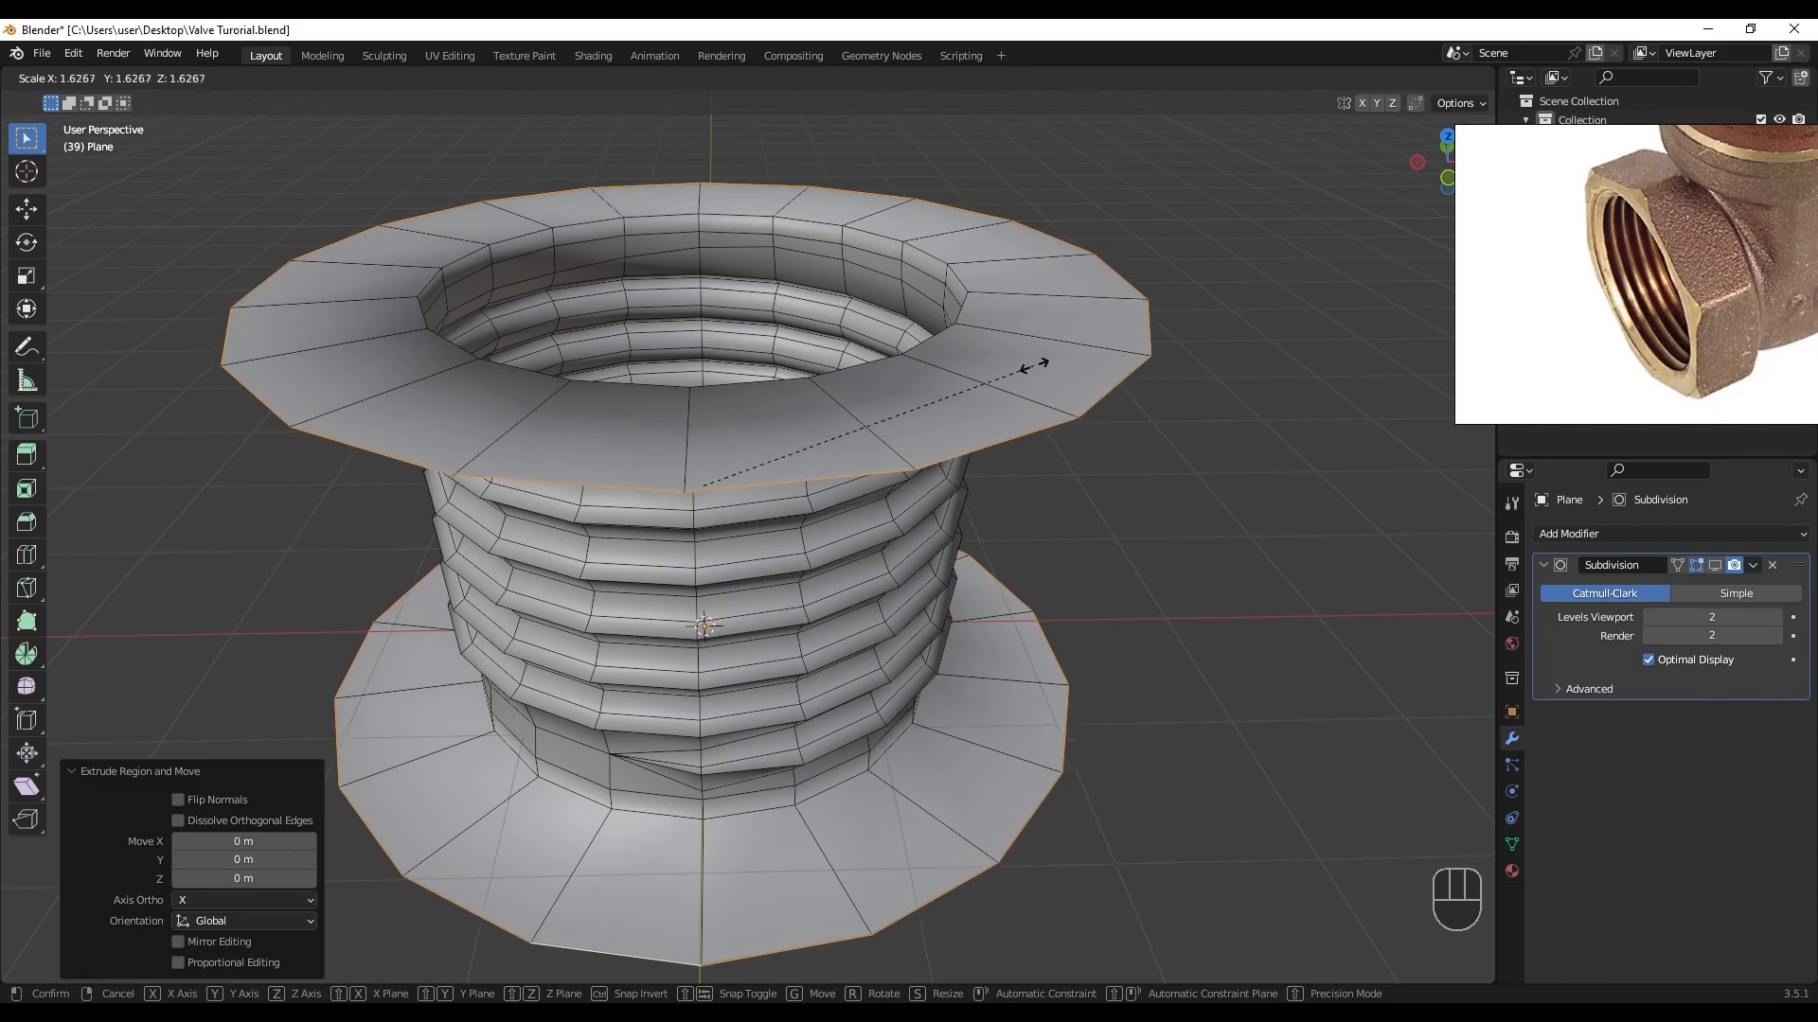
{"action": "left_click", "coordinate": [1036, 367]}
- Widen both flanges further from the top view by scaling their outer loops by about 1.195
{"action": "middle_click_drag", "start_coordinate": [1037, 368], "coordinate": [986, 539]}
{"action": "scroll", "coordinate": [986, 540], "scroll_direction": "up", "scroll_amount": 2}
{"action": "middle_click_drag", "start_coordinate": [1159, 600], "coordinate": [1149, 601], "text": "shift"}
{"action": "key", "text": "s"}
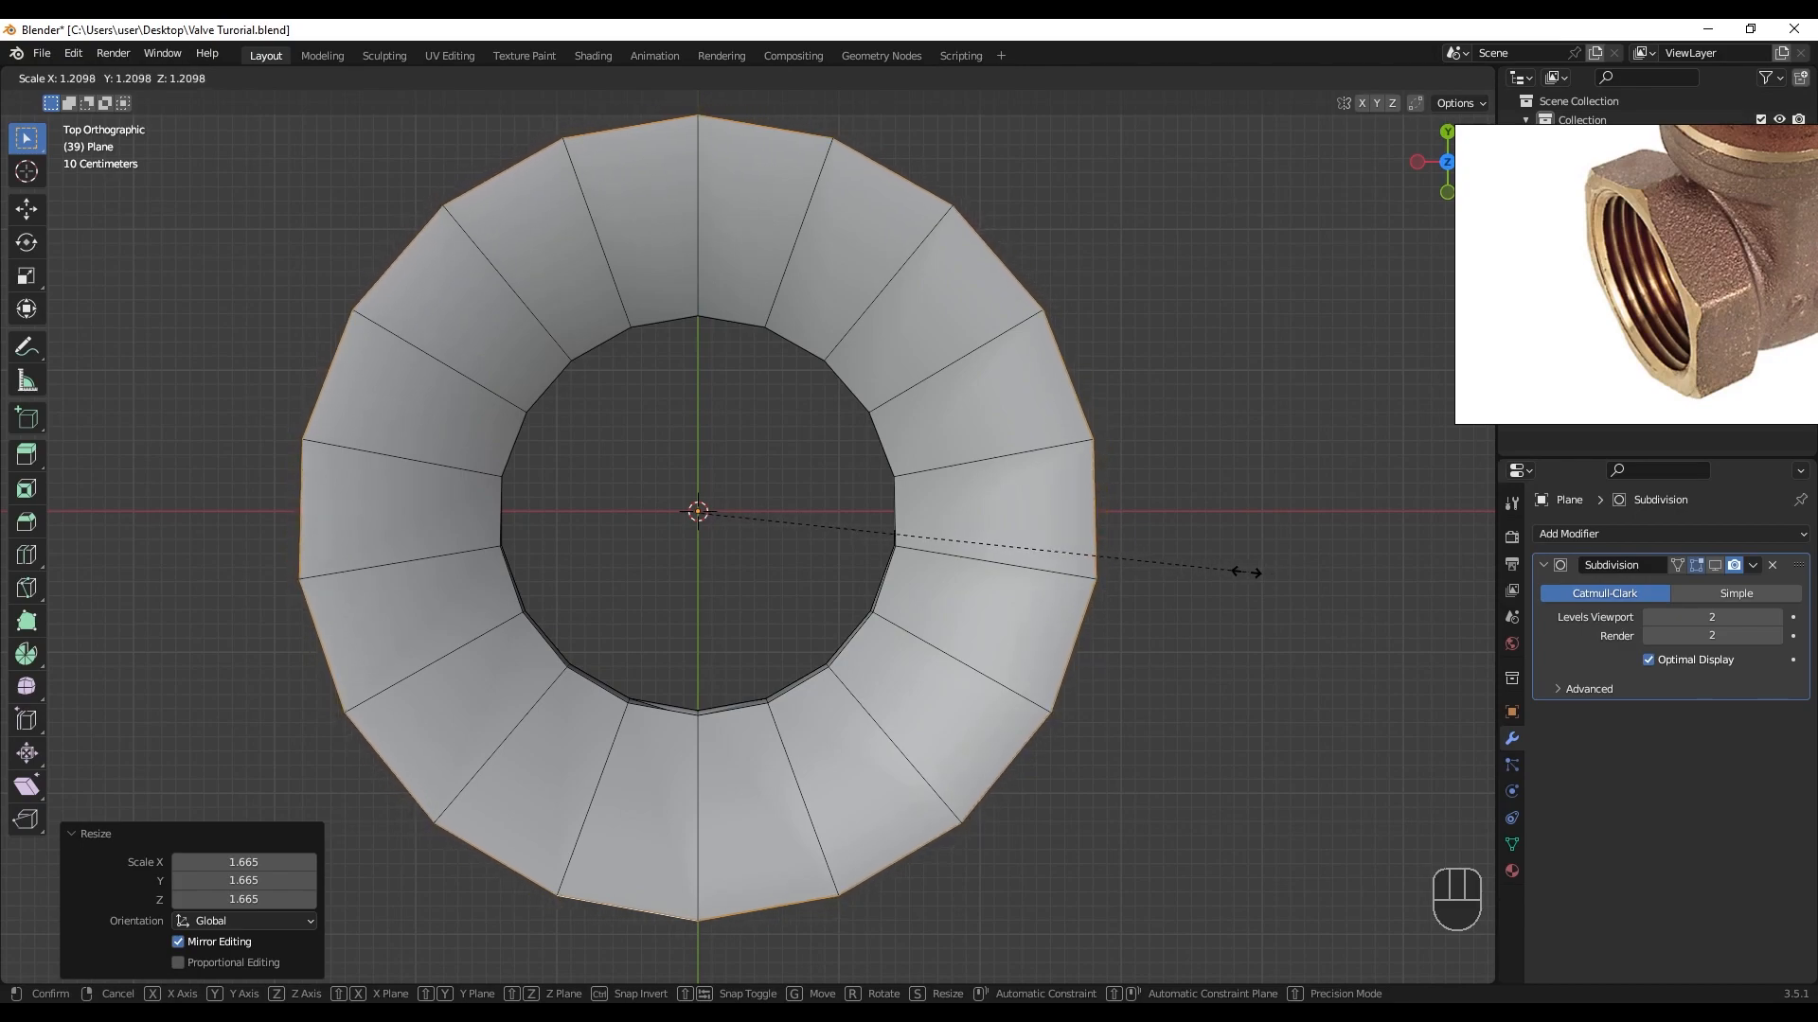
{"action": "left_click", "coordinate": [1240, 572]}
- Bridge the outer edge loops of the two flanges to form the solid outer wall, and clear the selection
{"action": "scroll", "coordinate": [853, 492], "scroll_direction": "down", "scroll_amount": 2}
{"action": "middle_click_drag", "start_coordinate": [852, 493], "coordinate": [881, 524]}
{"action": "scroll", "coordinate": [867, 432], "scroll_direction": "up", "scroll_amount": 2}
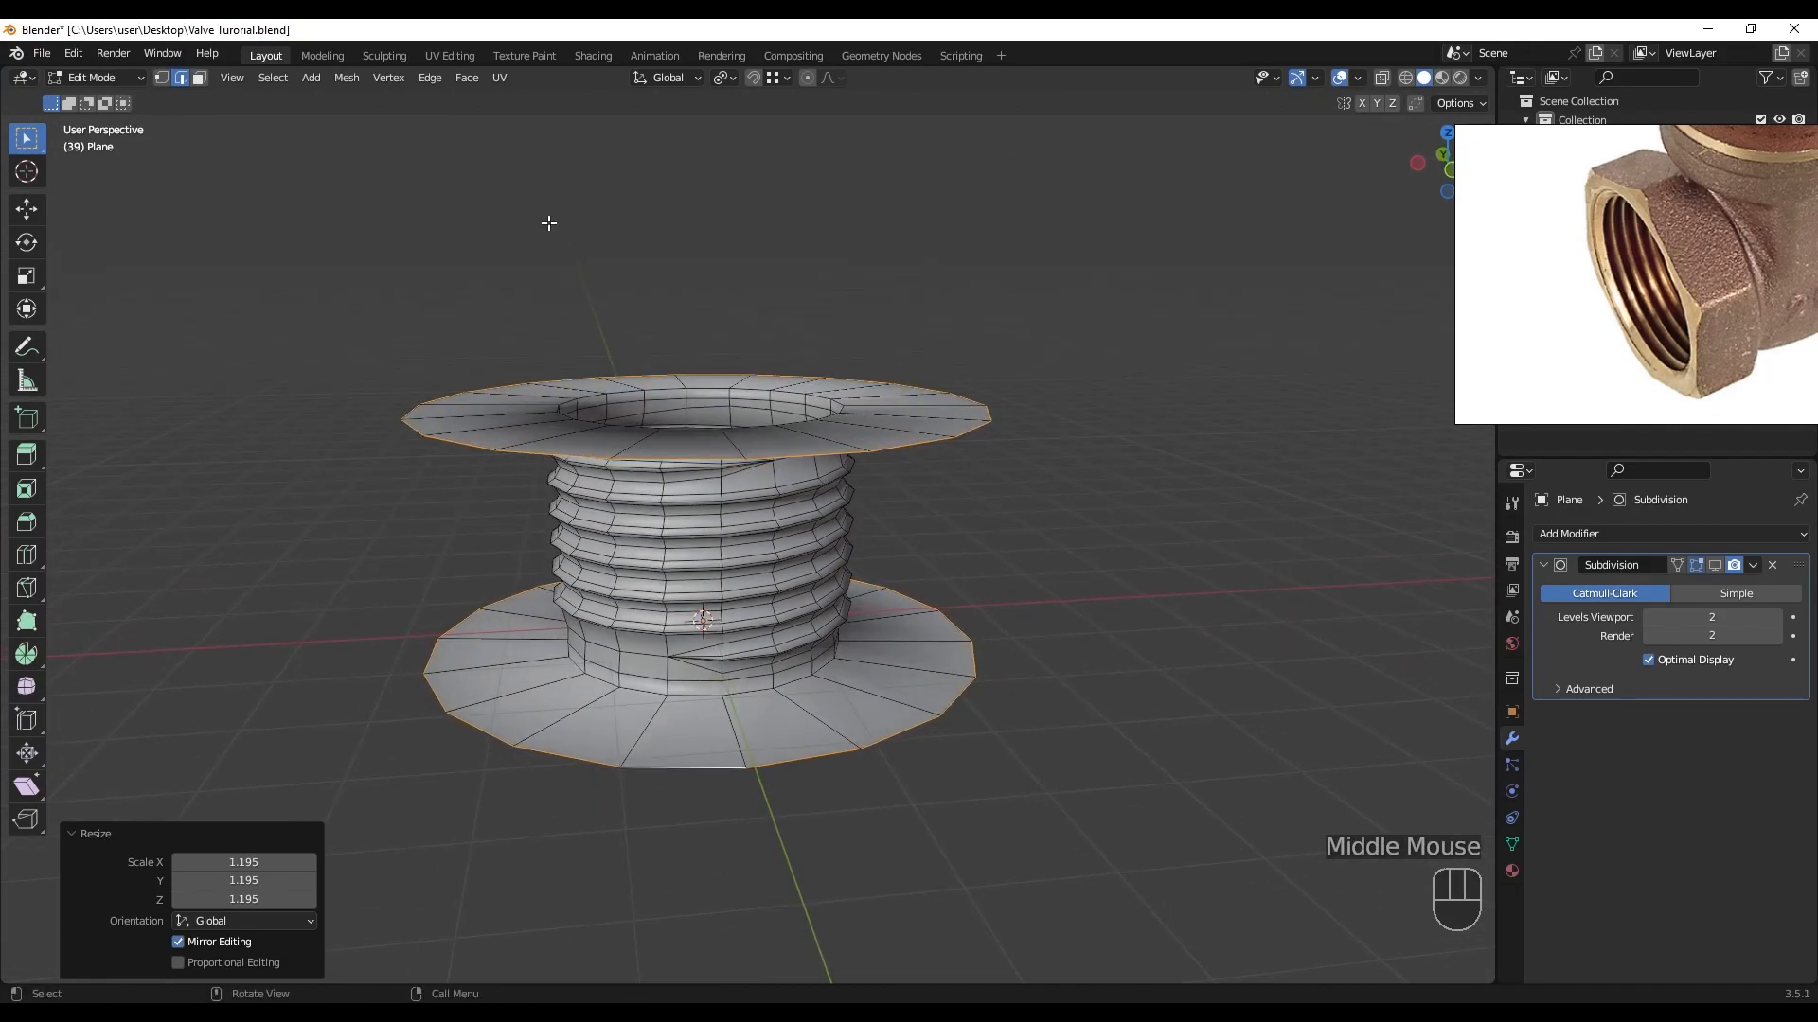
{"action": "left_click", "coordinate": [429, 77]}
{"action": "left_click", "coordinate": [456, 139]}
{"action": "middle_click_drag", "start_coordinate": [832, 571], "coordinate": [1108, 288]}
{"action": "left_click", "coordinate": [1108, 288]}
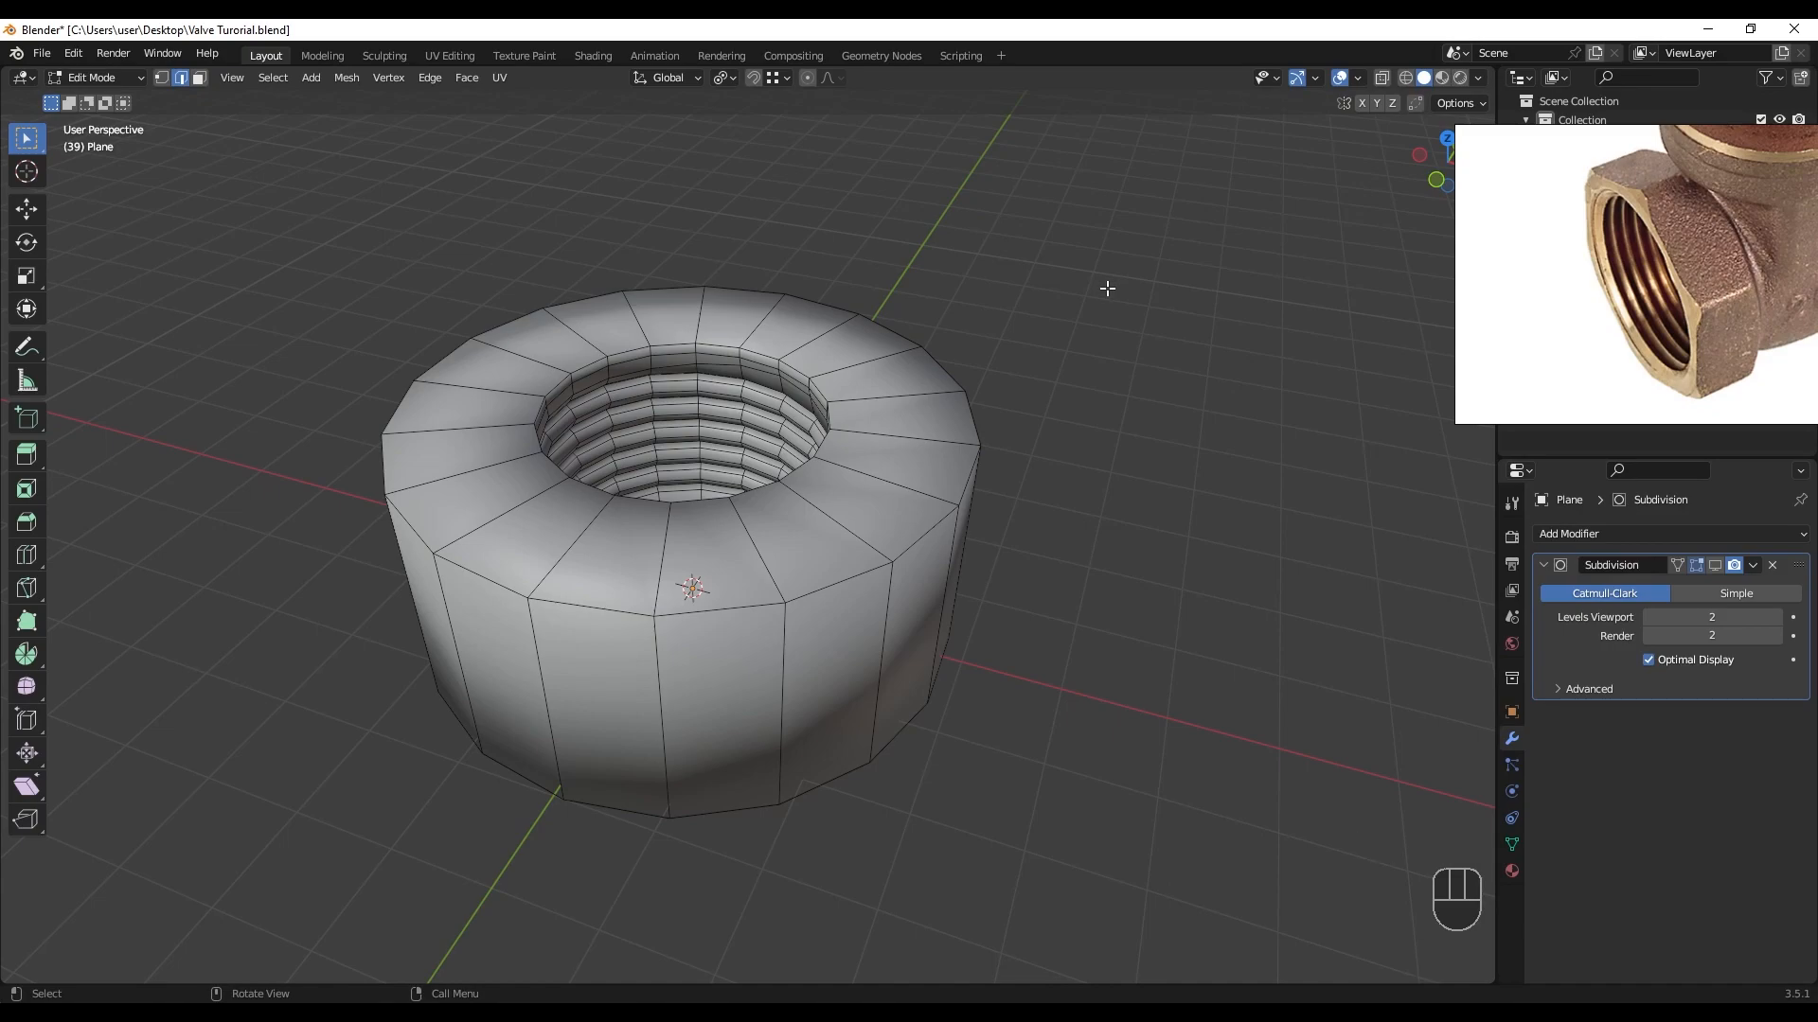
- Show the Face Orientation overlay and recalculate the normals of the whole mesh to point outside
{"action": "left_click", "coordinate": [1359, 79]}
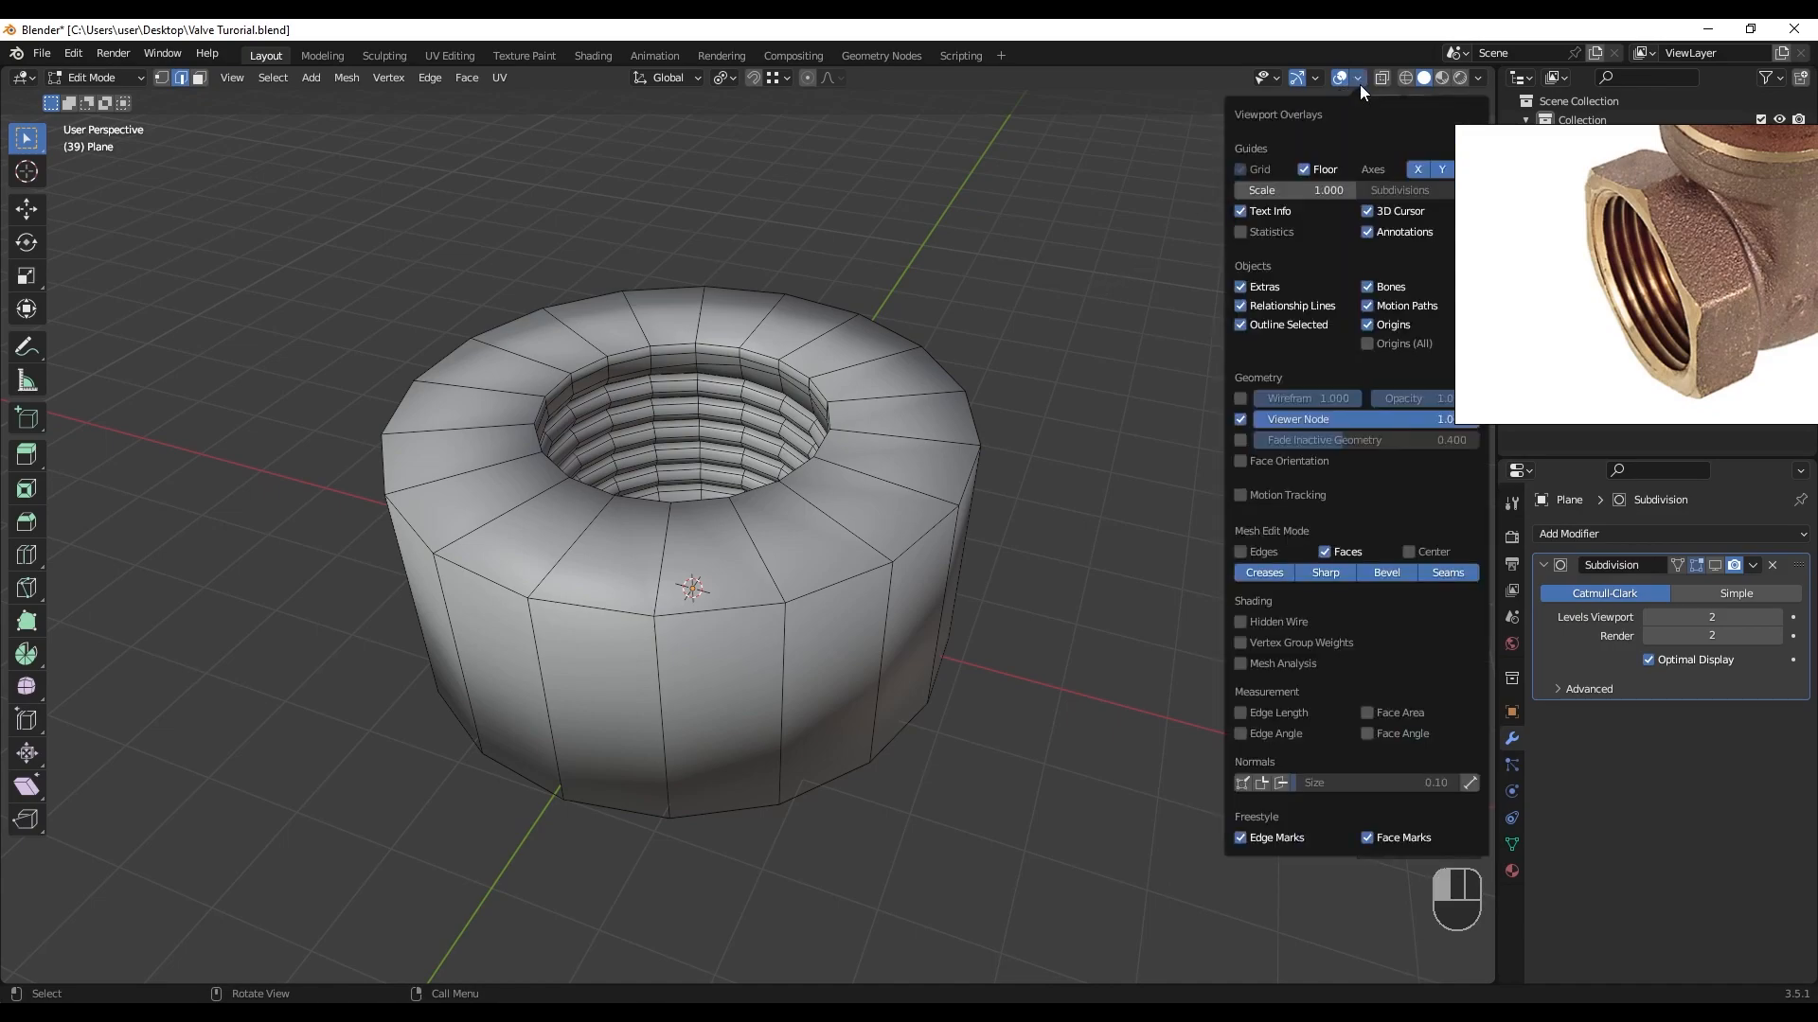
{"action": "left_click", "coordinate": [1274, 460]}
{"action": "middle_click", "coordinate": [965, 549]}
{"action": "key", "text": "a"}
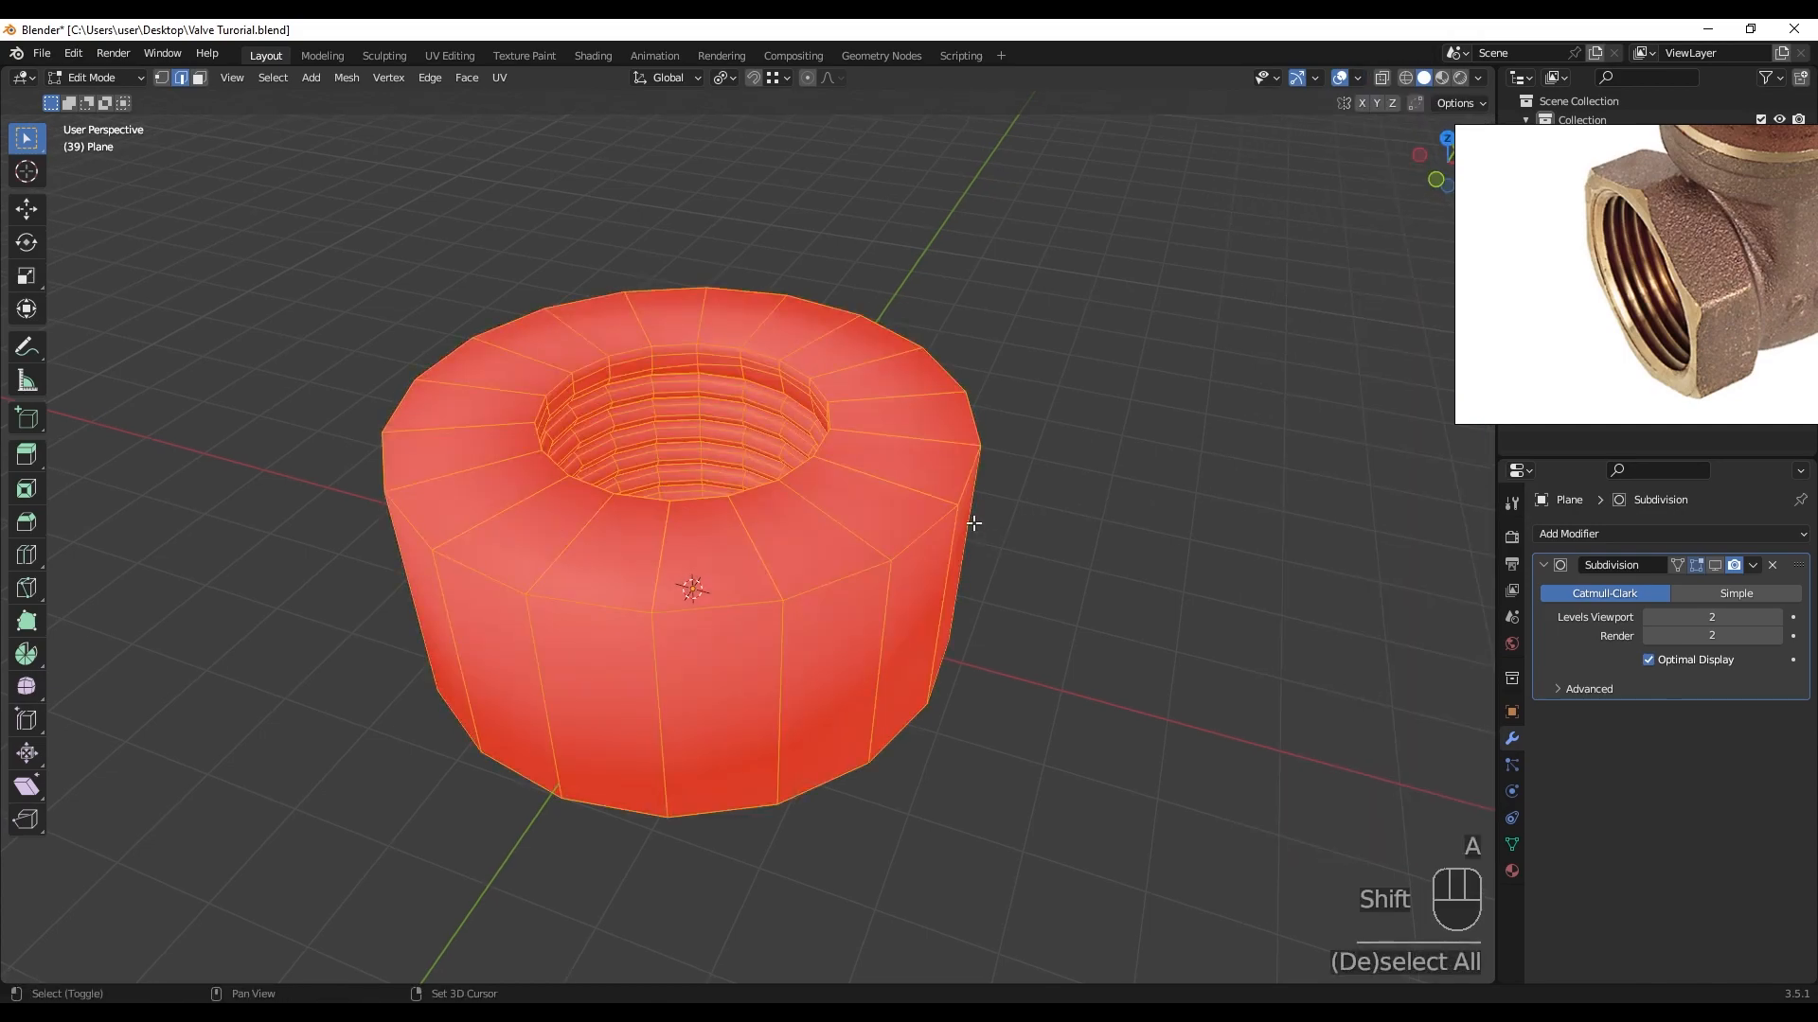
{"action": "key", "text": "shift+n"}
{"action": "middle_click_drag", "start_coordinate": [823, 574], "coordinate": [1095, 230]}
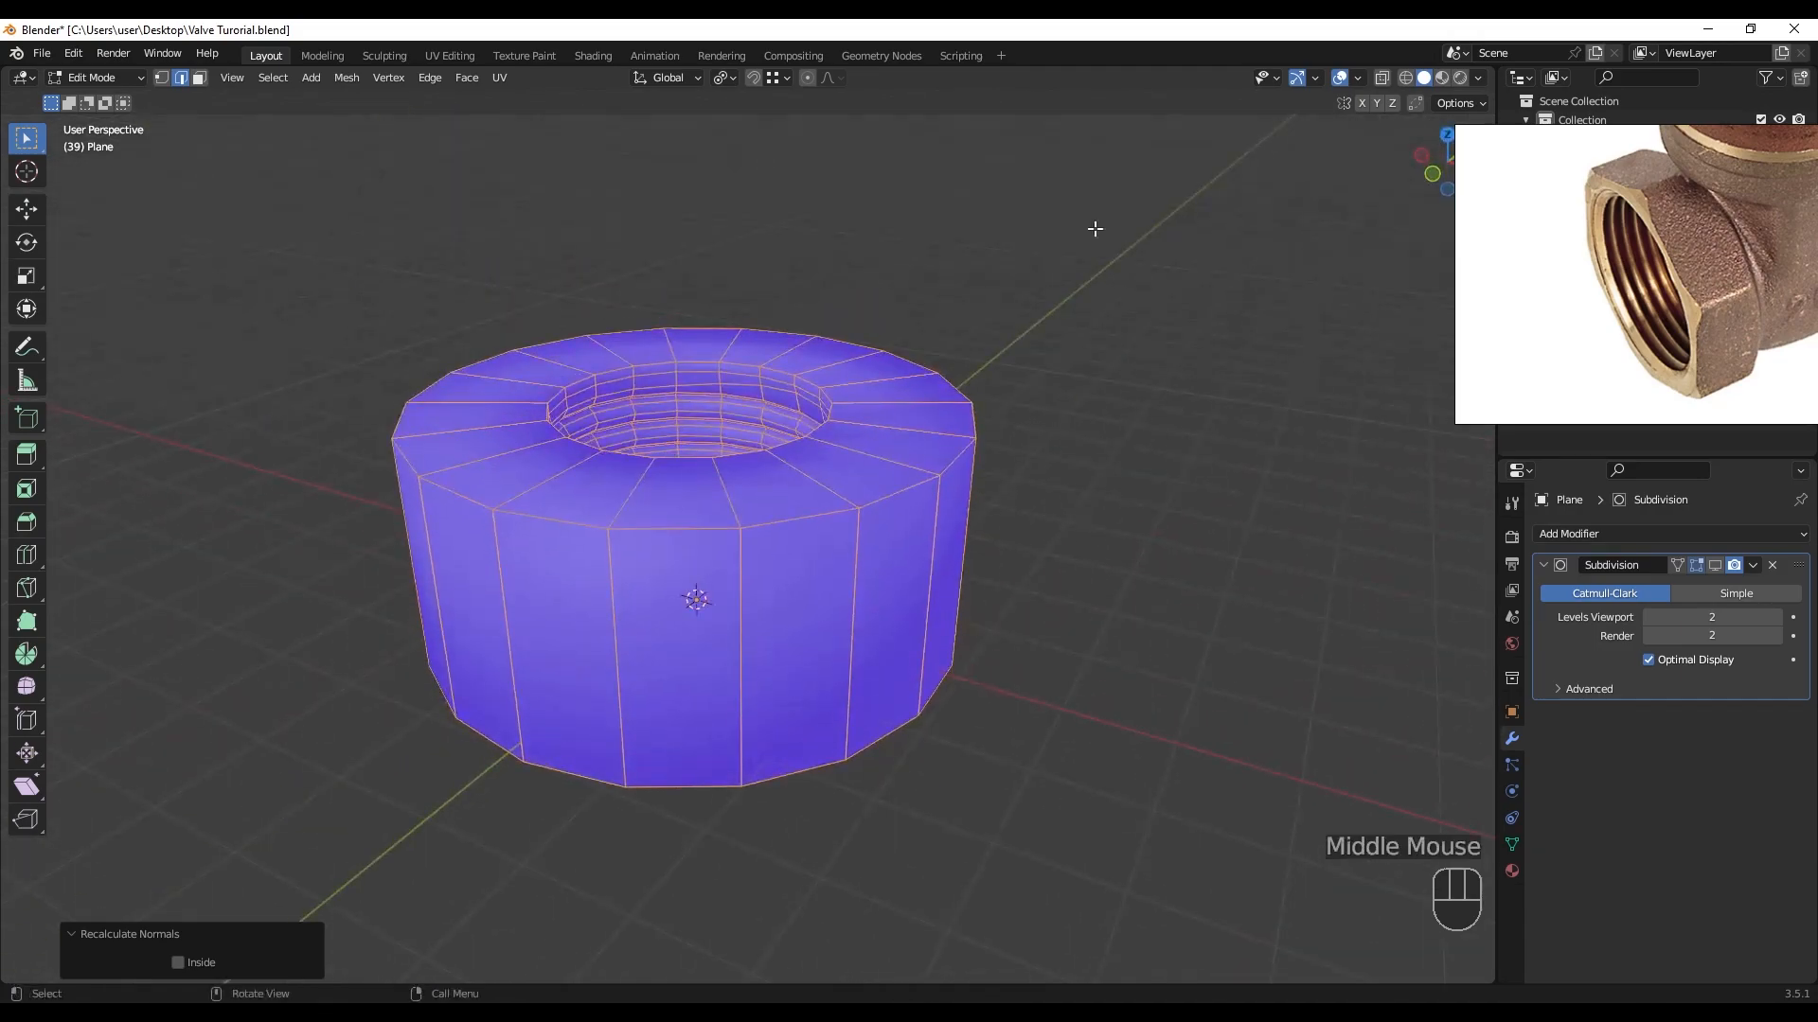
- Turn off the Face Orientation overlay and deselect the mesh
{"action": "left_click", "coordinate": [1357, 78]}
{"action": "left_click", "coordinate": [1288, 462]}
{"action": "left_click", "coordinate": [994, 556]}
{"action": "middle_click_drag", "start_coordinate": [994, 556], "coordinate": [959, 563], "text": "alt"}
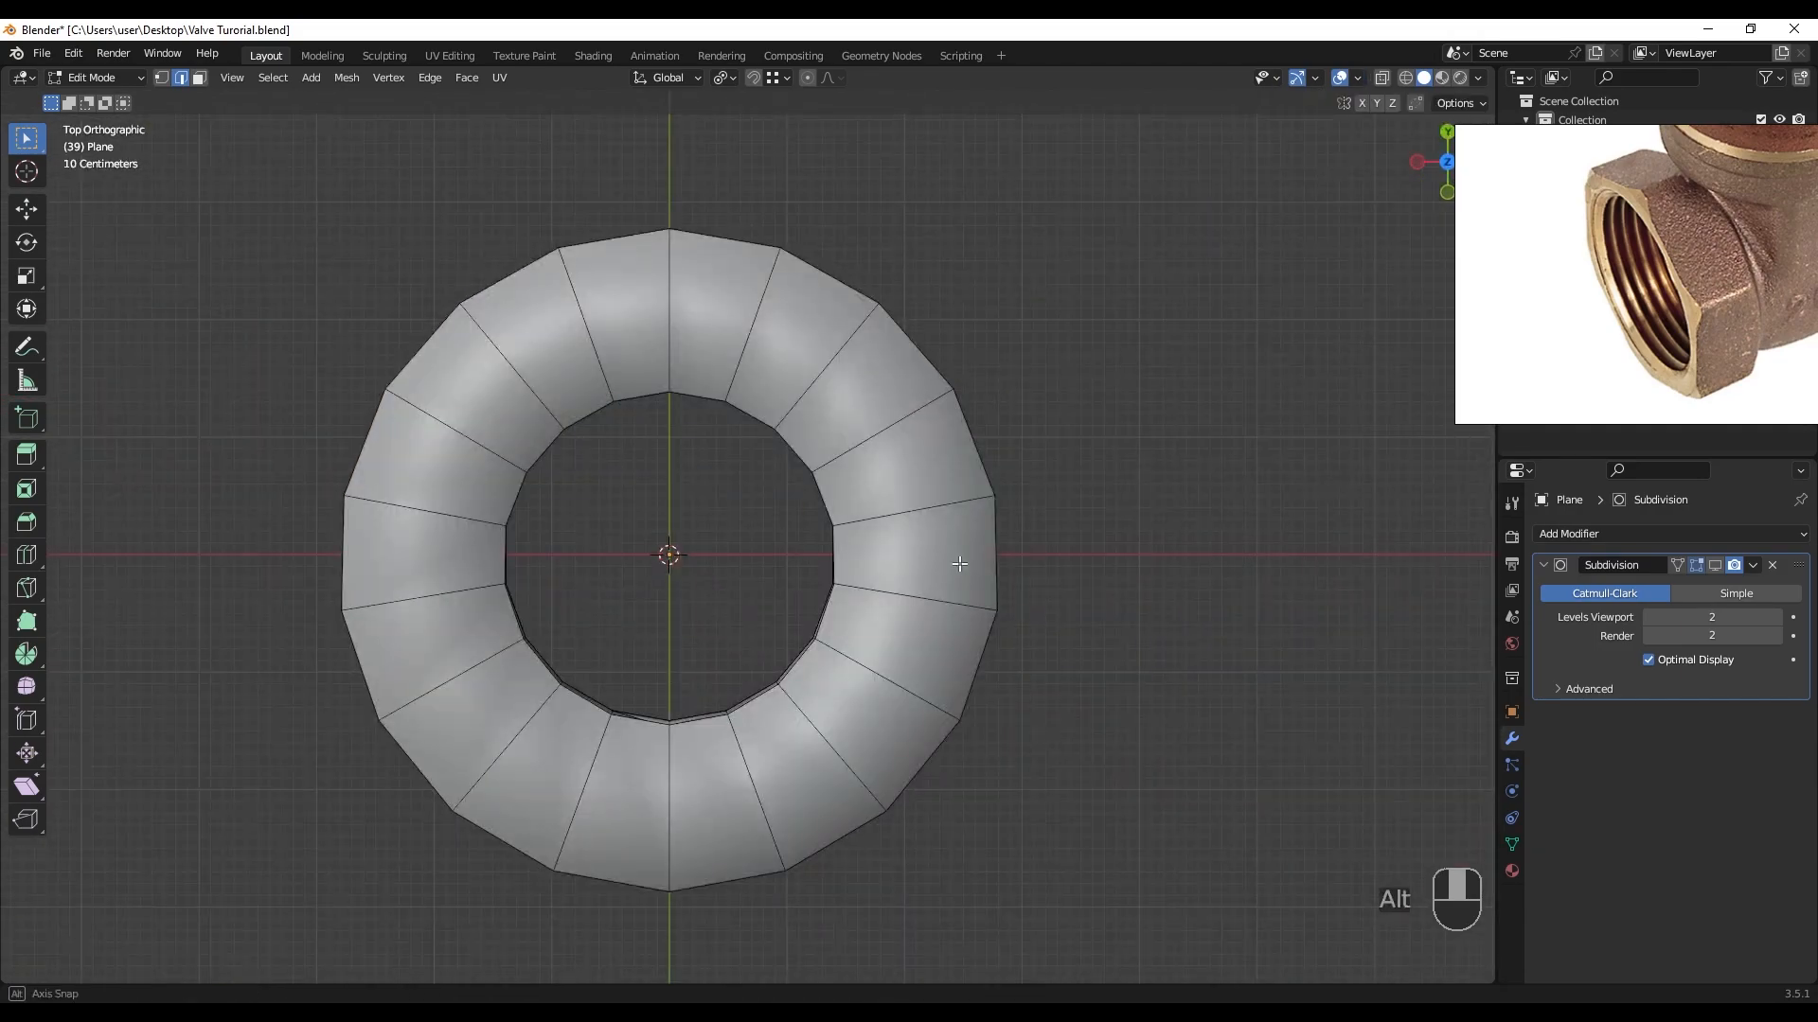
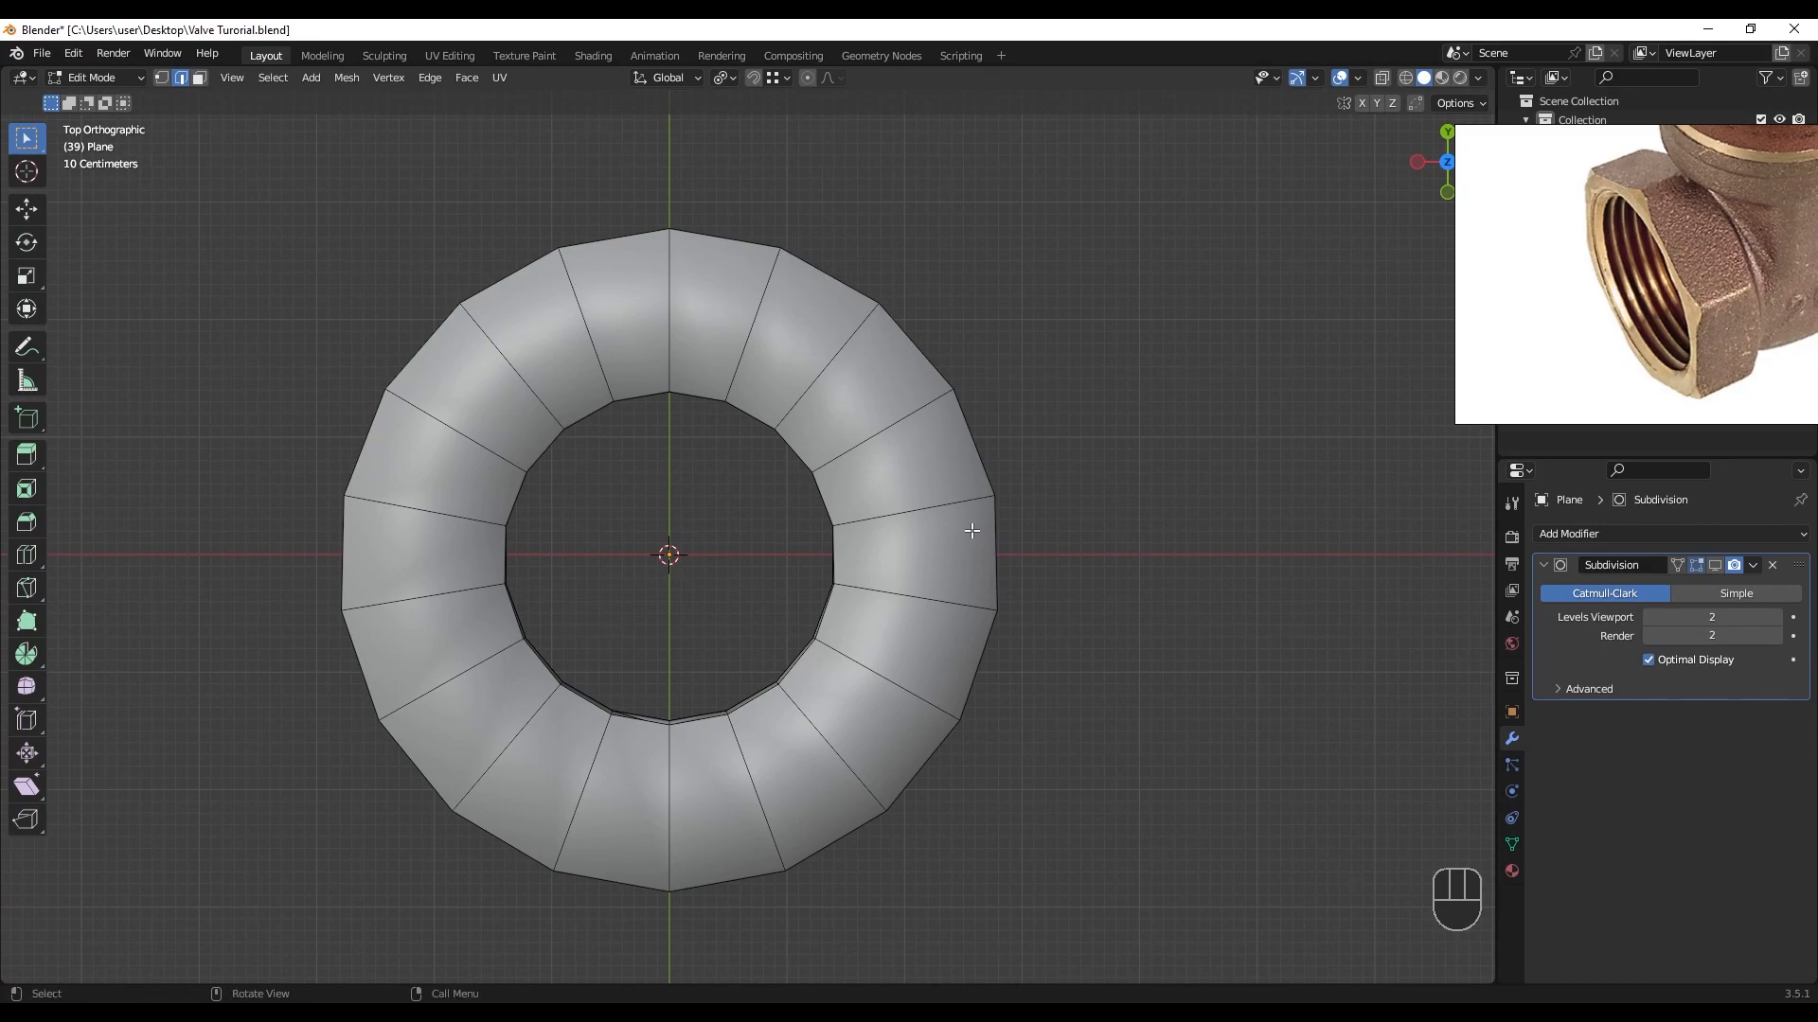
{"action": "scroll", "coordinate": [973, 531], "scroll_direction": "up", "scroll_amount": 2}
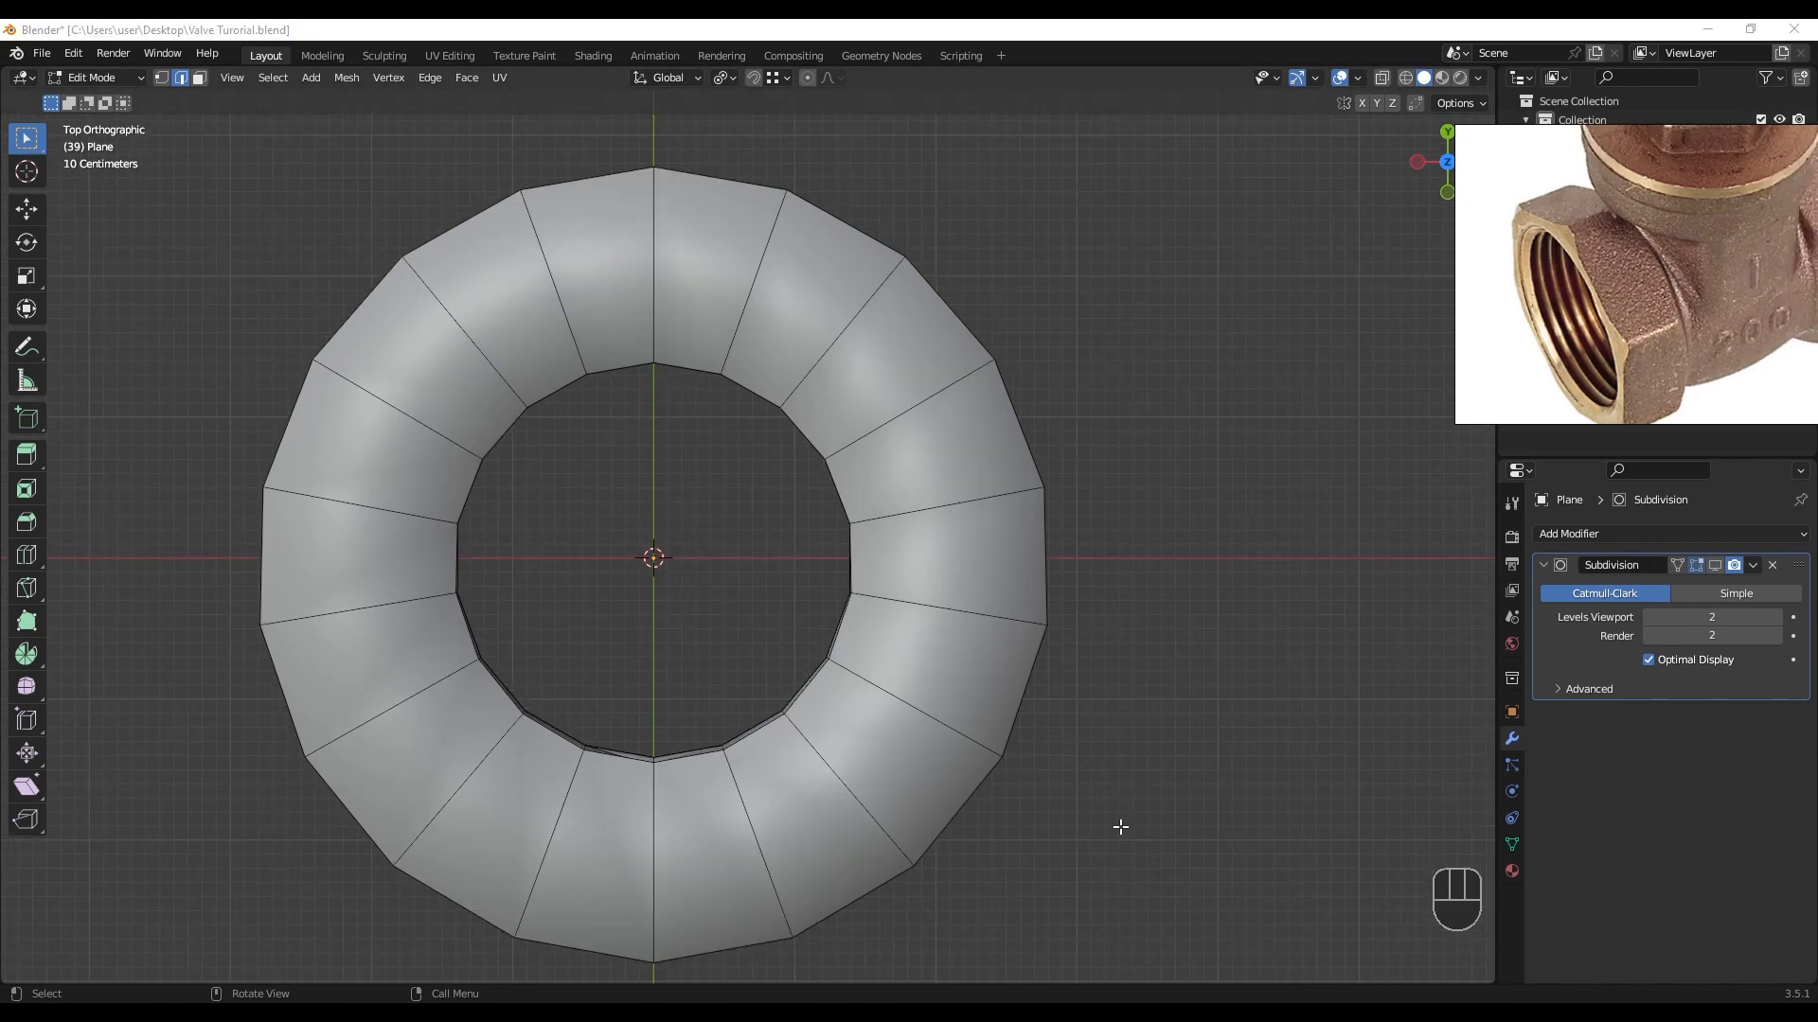
{"action": "left_click", "coordinate": [1106, 786]}
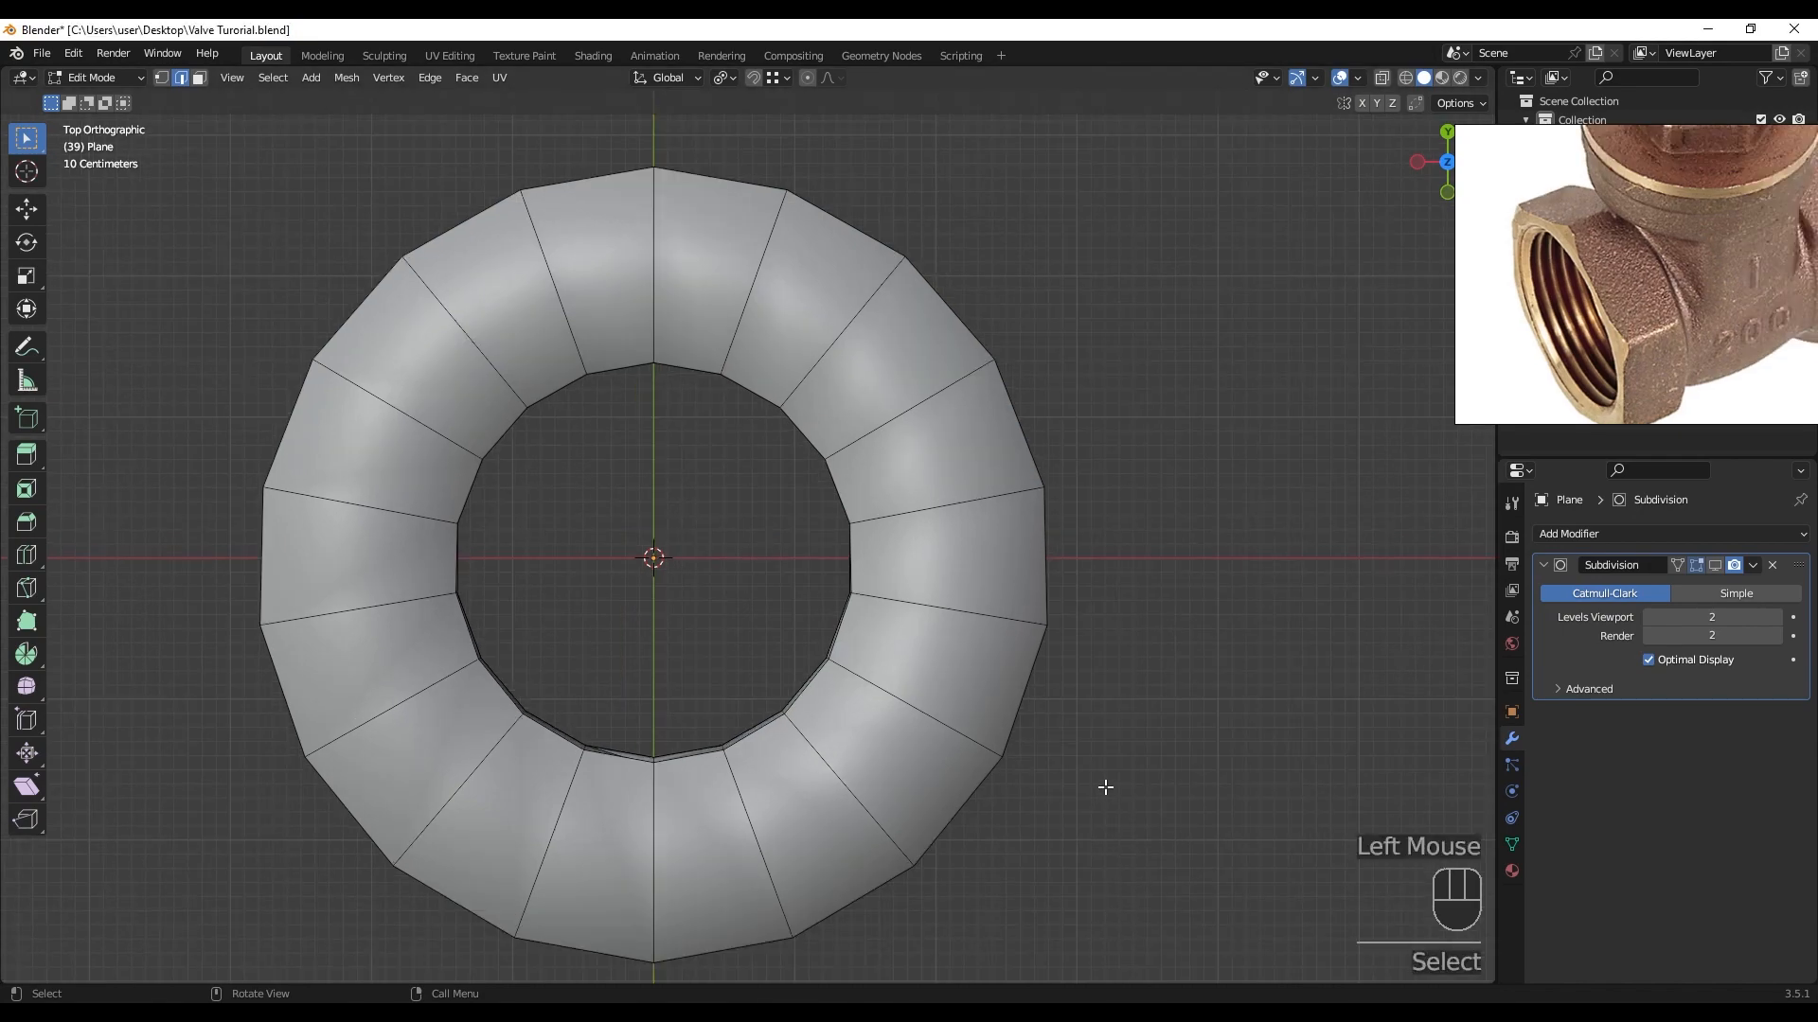
- Add two loop cuts on the top face, one near the hole at factor 0.733 and one near the outer edge at -0.722
{"action": "scroll", "coordinate": [937, 582], "scroll_direction": "down", "scroll_amount": 2}
{"action": "middle_click_drag", "start_coordinate": [937, 583], "coordinate": [864, 527]}
{"action": "key", "text": "ctrl+r"}
{"action": "left_click", "coordinate": [860, 511]}
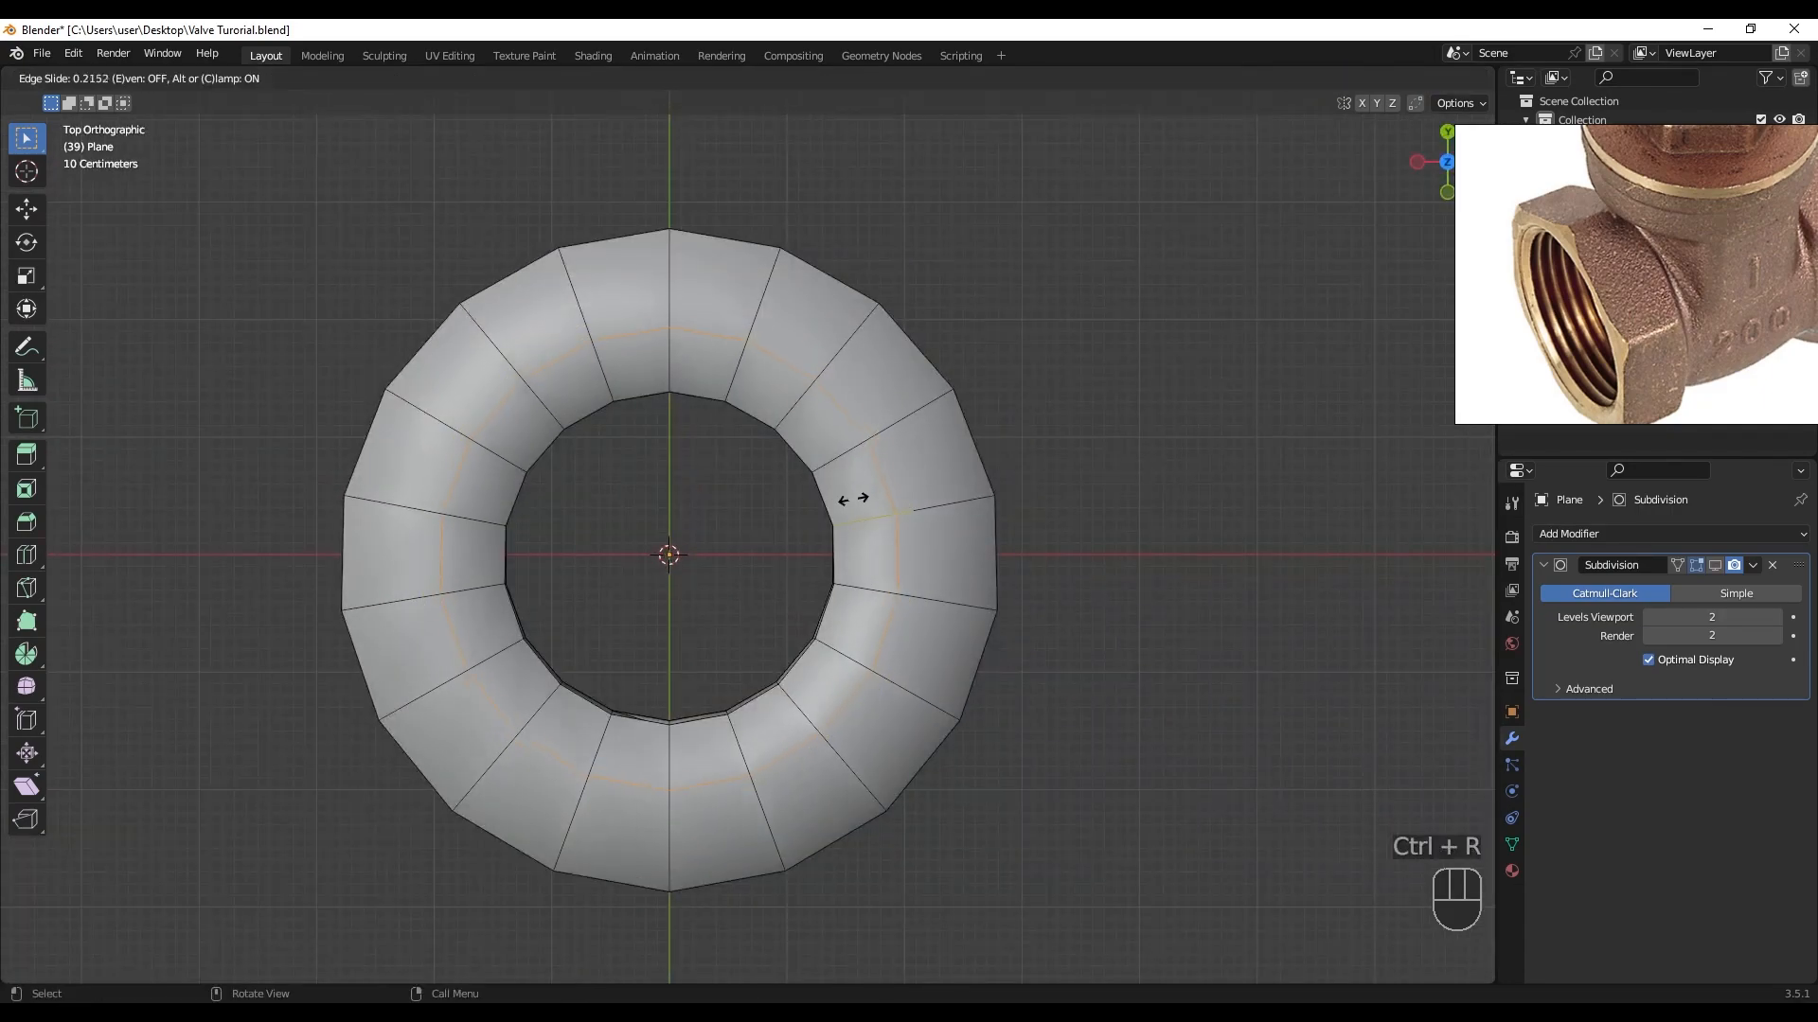
{"action": "left_click", "coordinate": [816, 516]}
{"action": "key", "text": "ctrl+r"}
{"action": "left_click", "coordinate": [932, 488]}
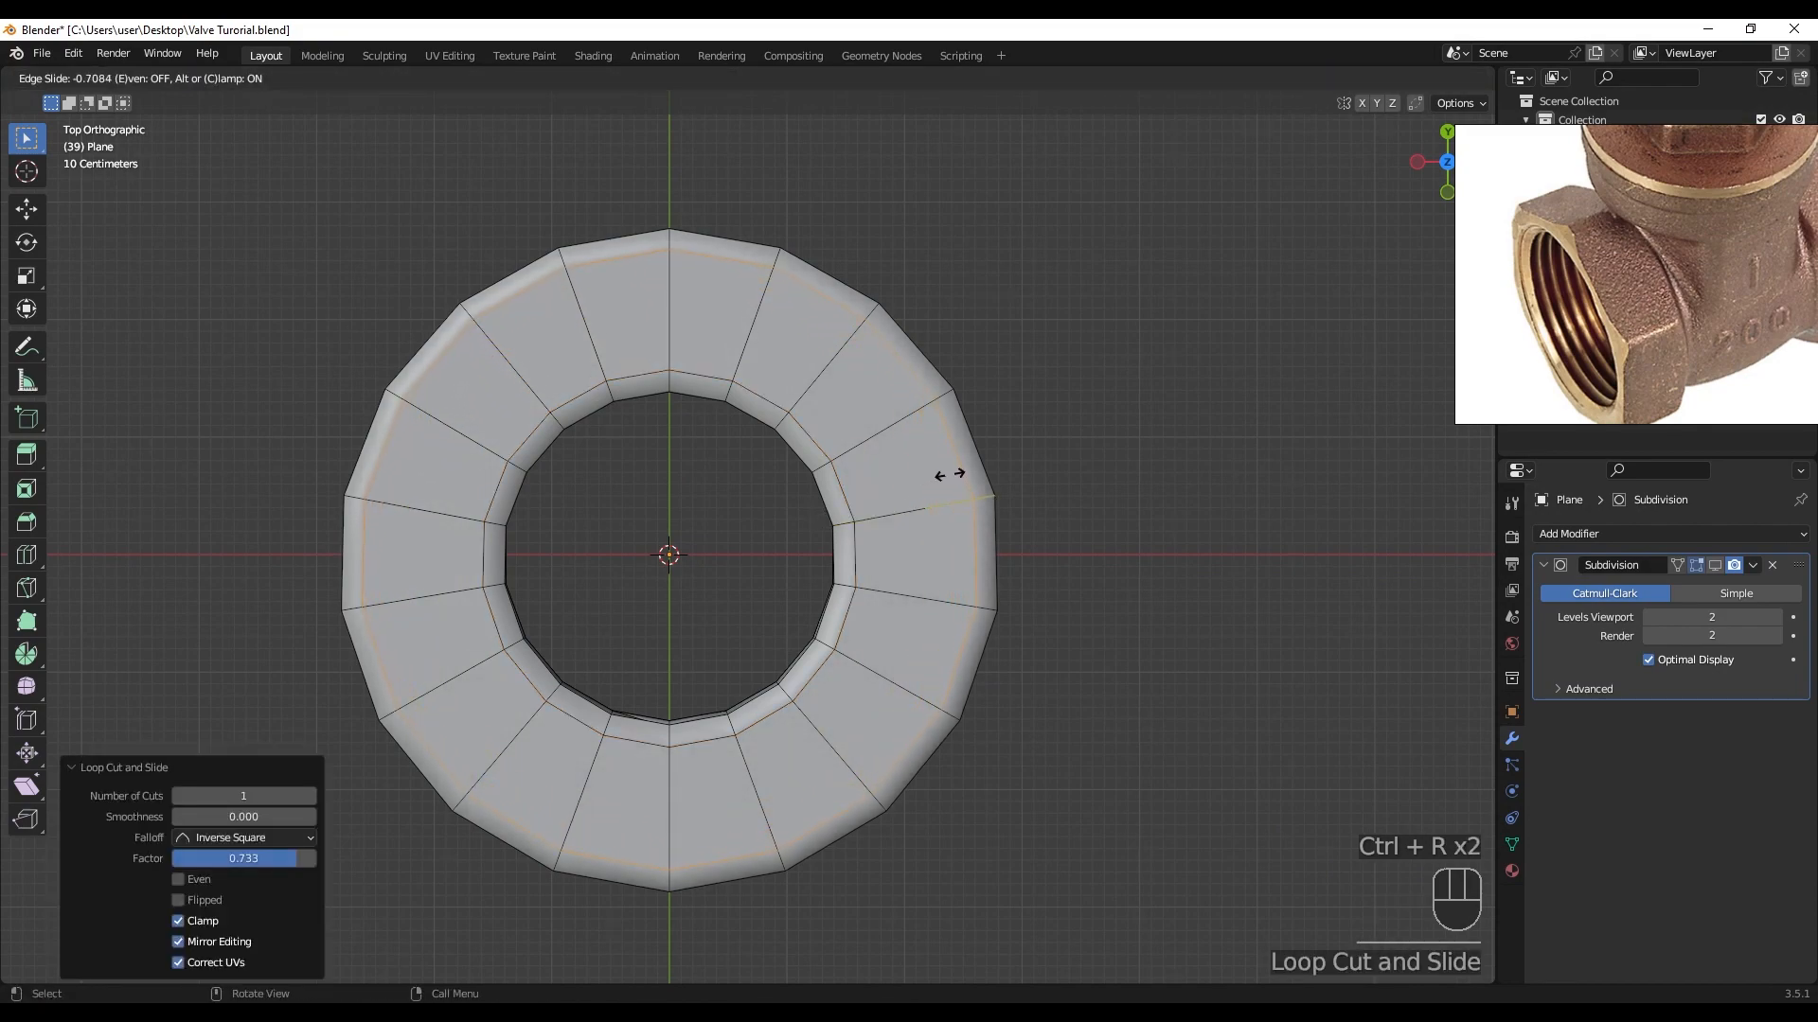
{"action": "left_click", "coordinate": [949, 474]}
- Add a horizontal loop cut around the outer wall, slid toward the top edge
{"action": "scroll", "coordinate": [957, 568], "scroll_direction": "down", "scroll_amount": 2}
{"action": "middle_click_drag", "start_coordinate": [957, 568], "coordinate": [869, 389]}
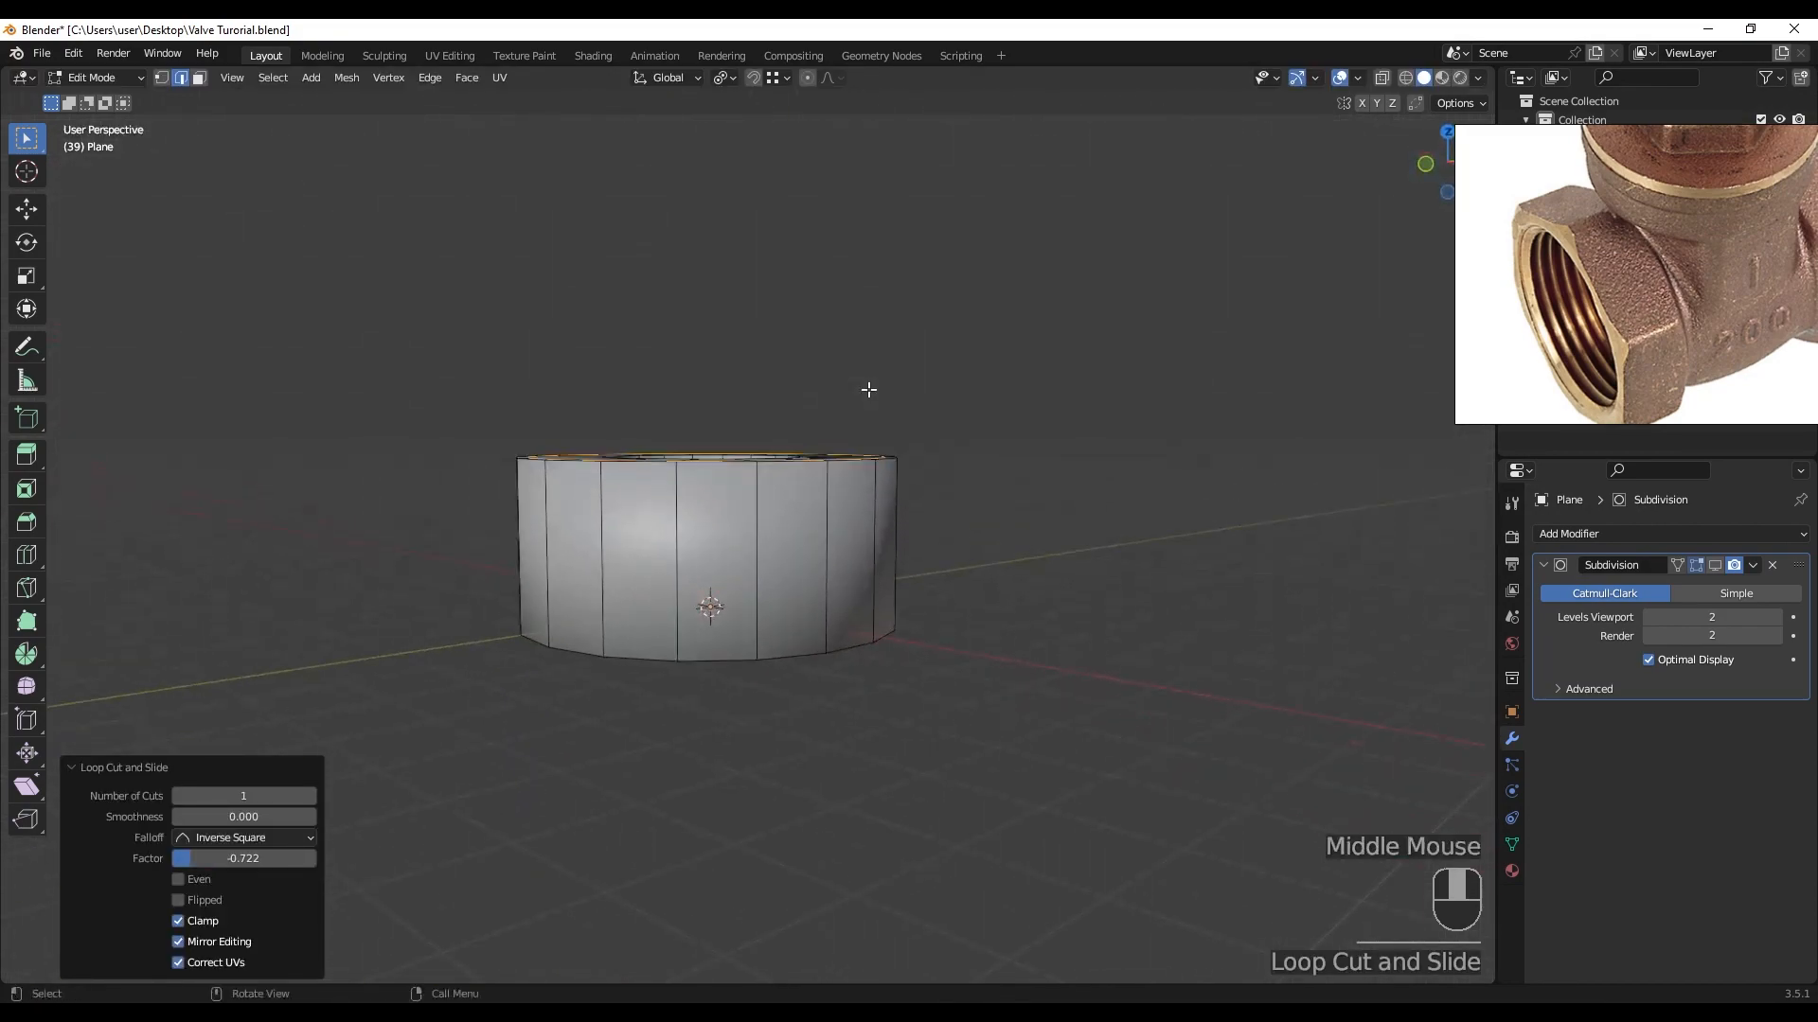
{"action": "scroll", "coordinate": [787, 540], "scroll_direction": "up", "scroll_amount": 3}
{"action": "key", "text": "ctrl+r"}
{"action": "left_click", "coordinate": [757, 544]}
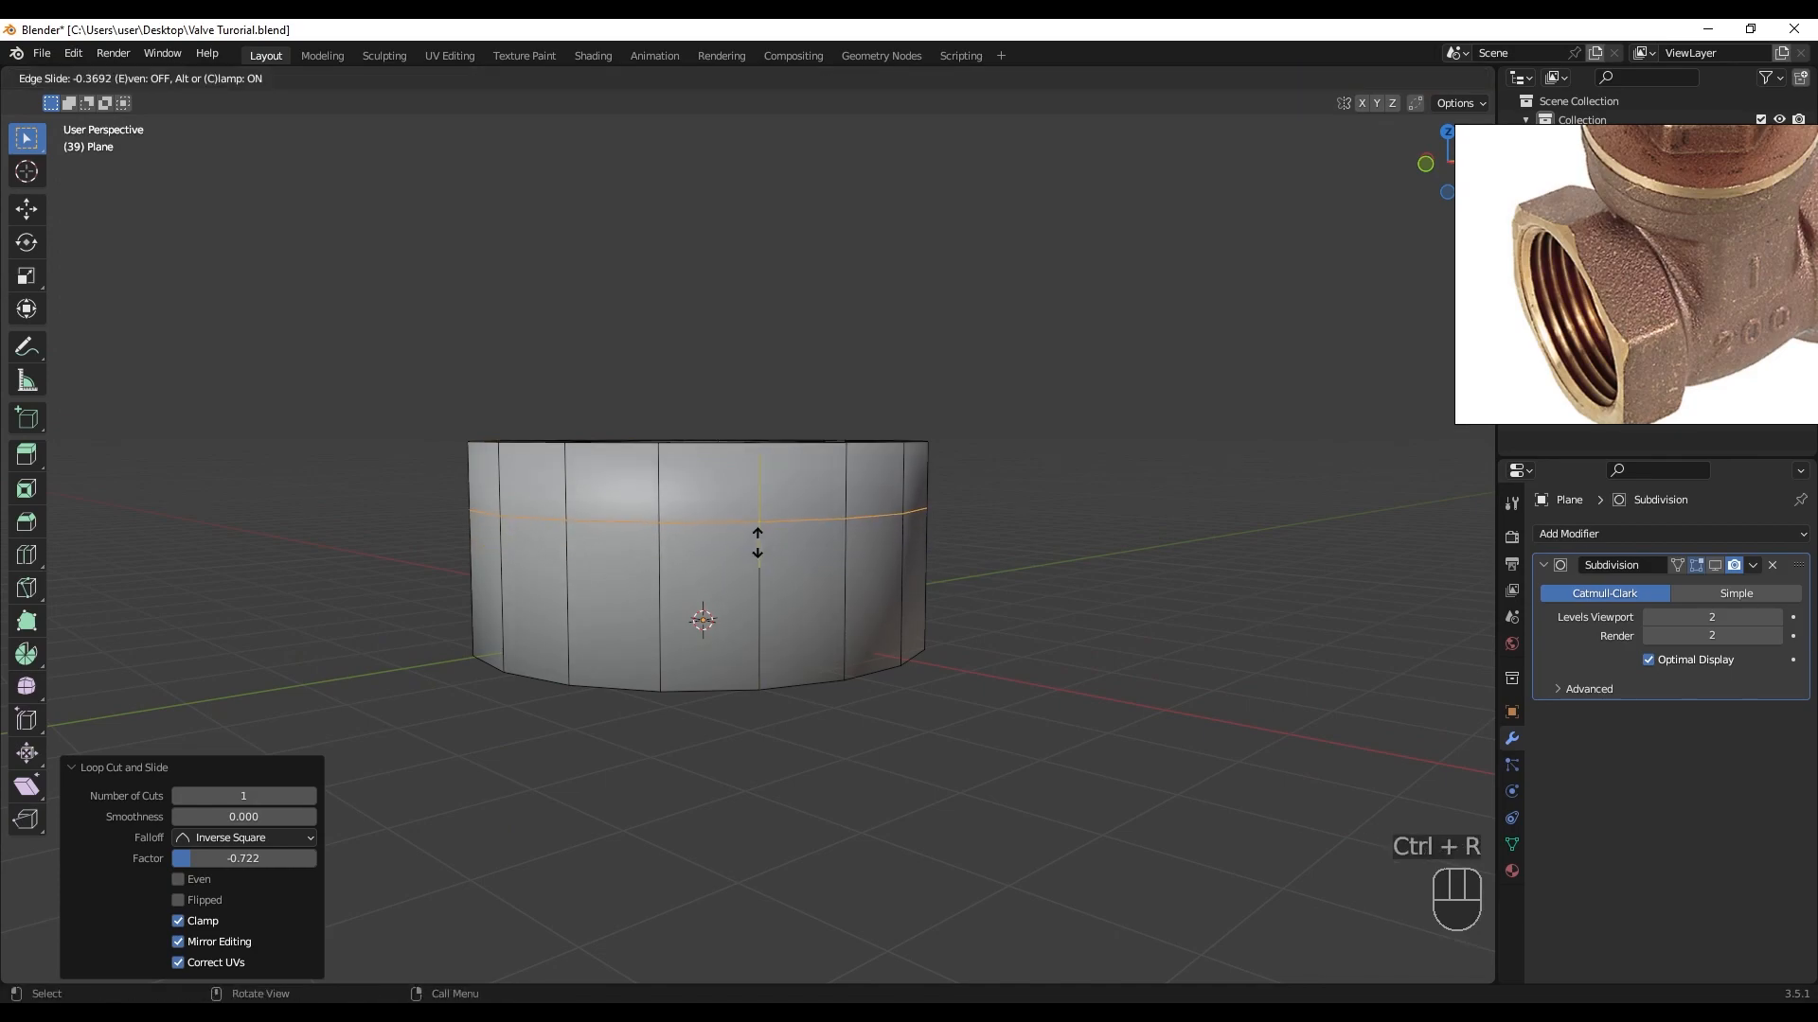
{"action": "left_click", "coordinate": [756, 516]}
- Lower the outer top edge loop by about 0.278 m along Z to chamfer the top edge
{"action": "middle_click_drag", "start_coordinate": [756, 516], "coordinate": [857, 502]}
{"action": "left_click", "coordinate": [829, 539], "text": "alt"}
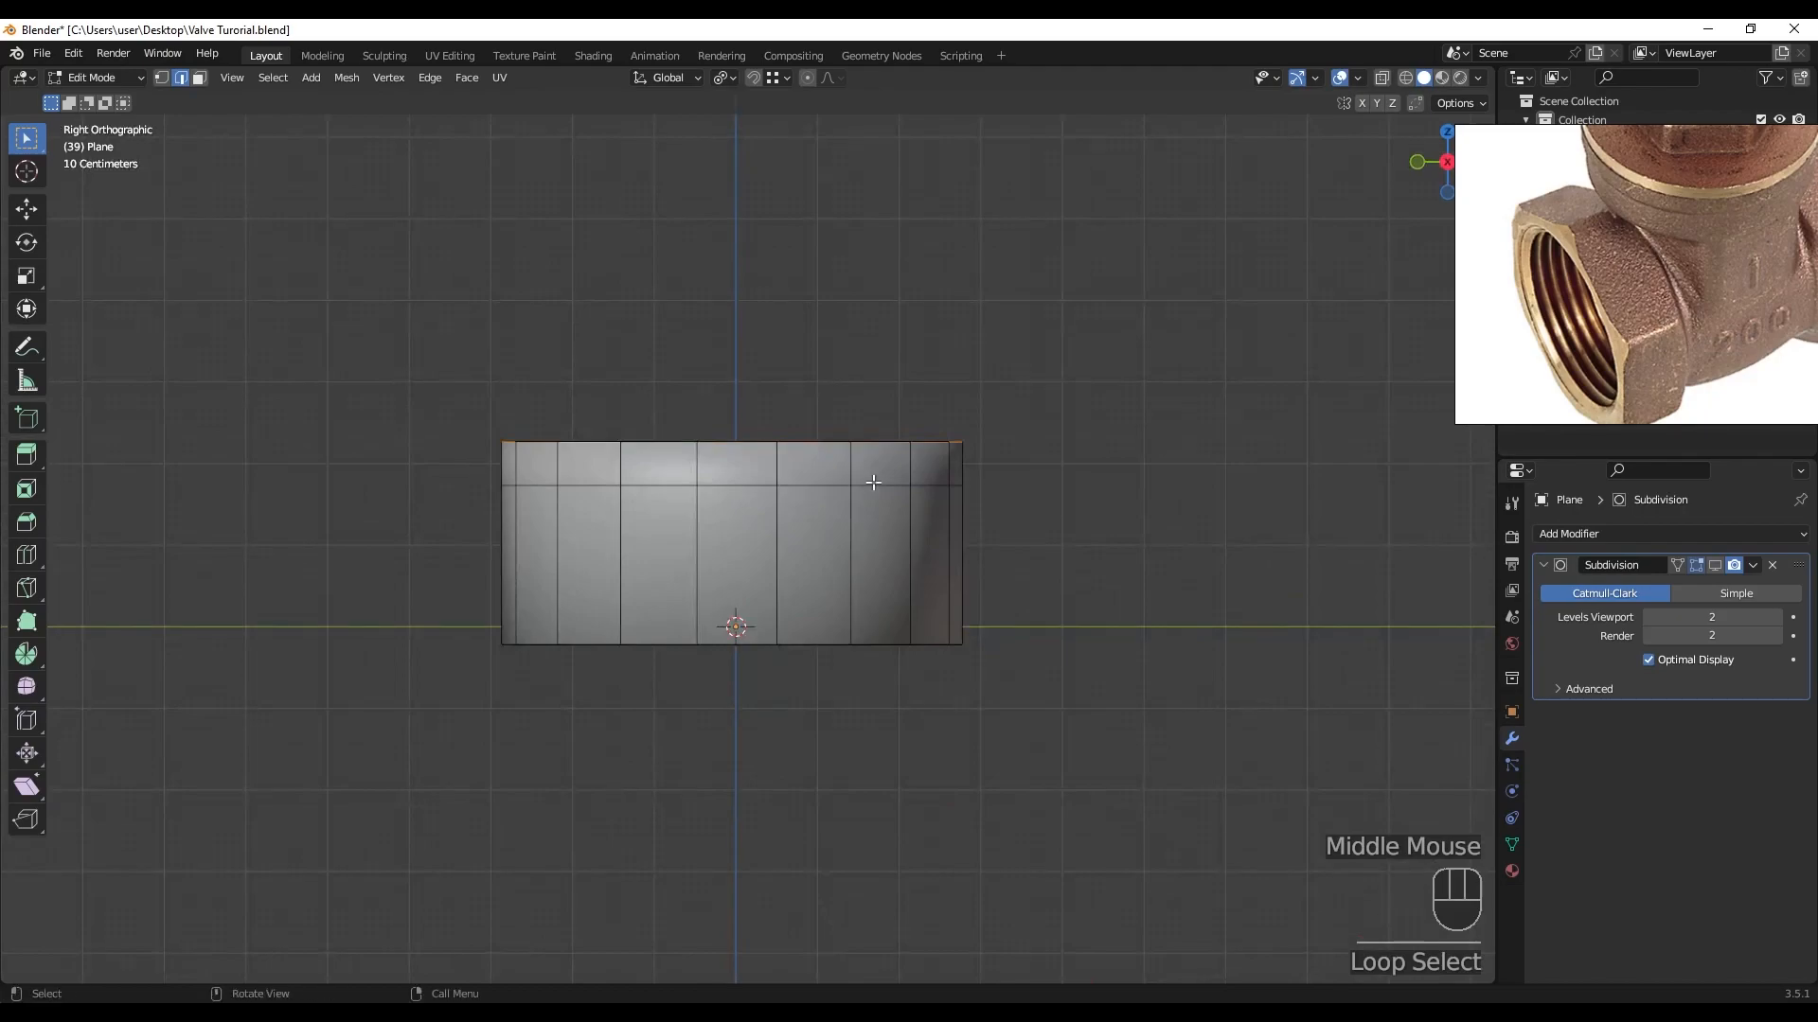
{"action": "key", "text": "g"}
{"action": "key", "text": "z"}
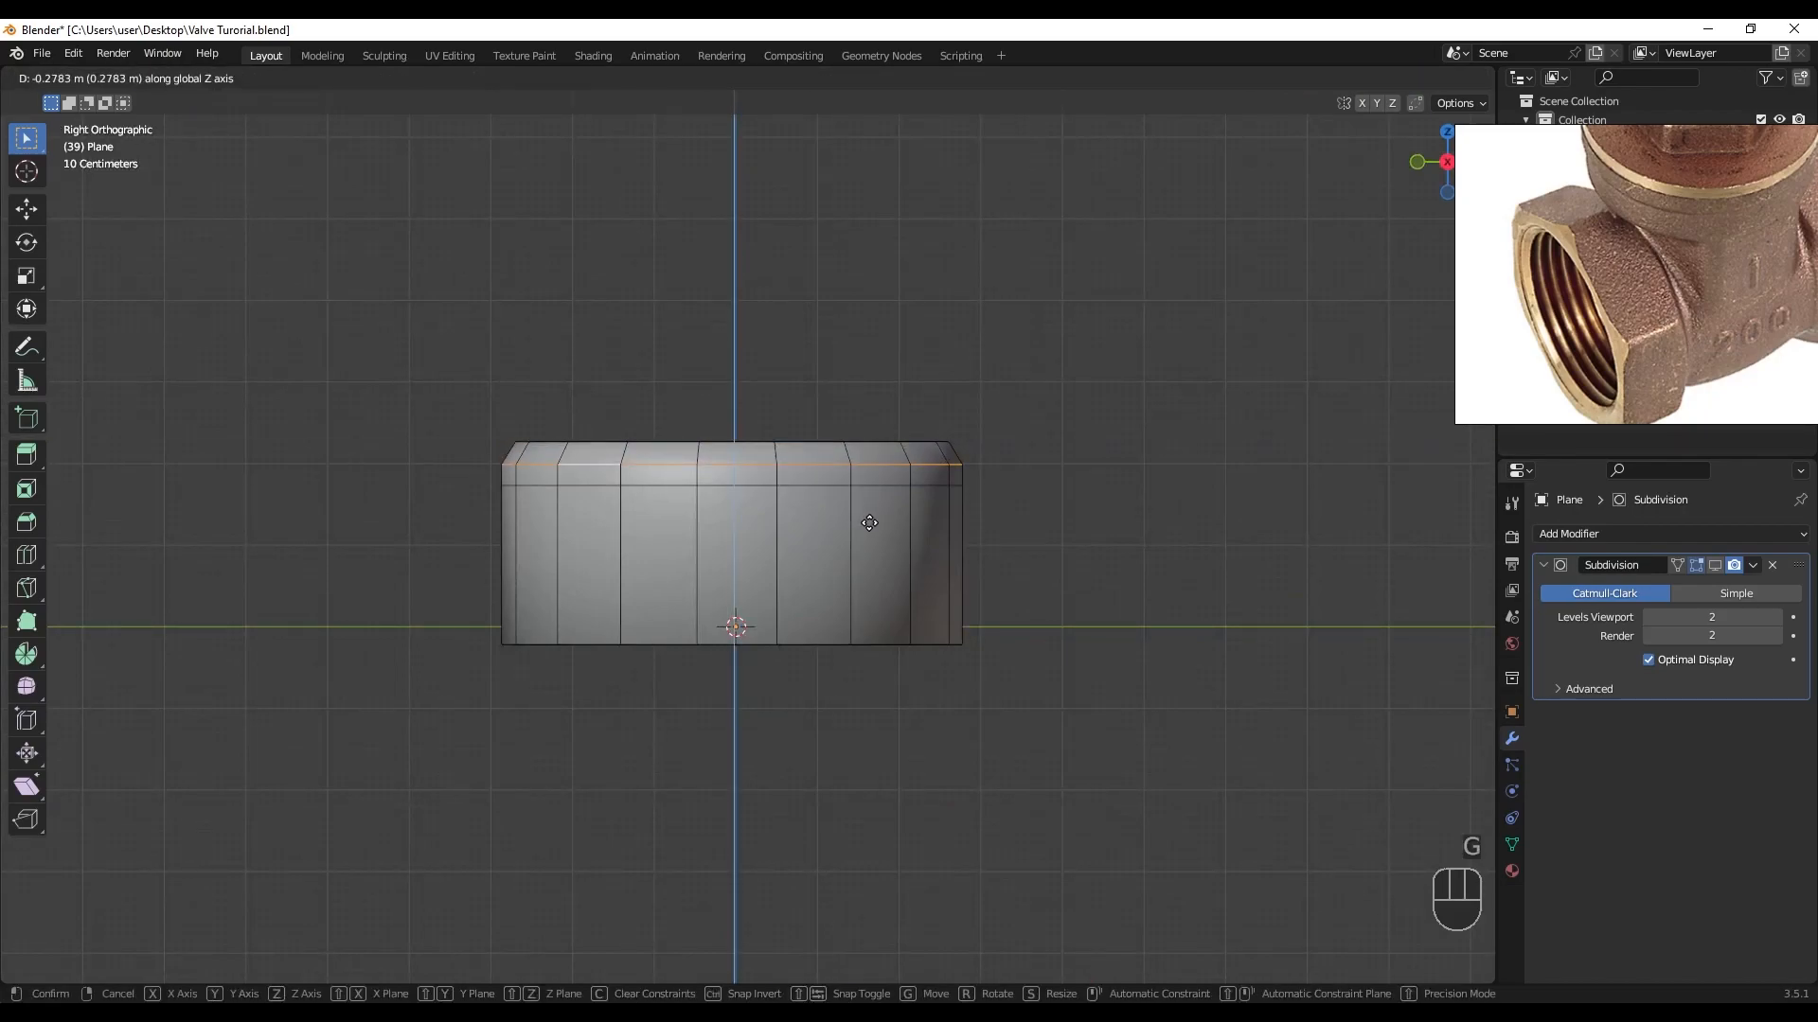
{"action": "left_click", "coordinate": [869, 522]}
- Dissolve the horizontal edge loop that was cut around the outer wall
{"action": "middle_click_drag", "start_coordinate": [865, 520], "coordinate": [808, 470]}
{"action": "key", "text": "x"}
{"action": "left_click", "coordinate": [872, 524]}
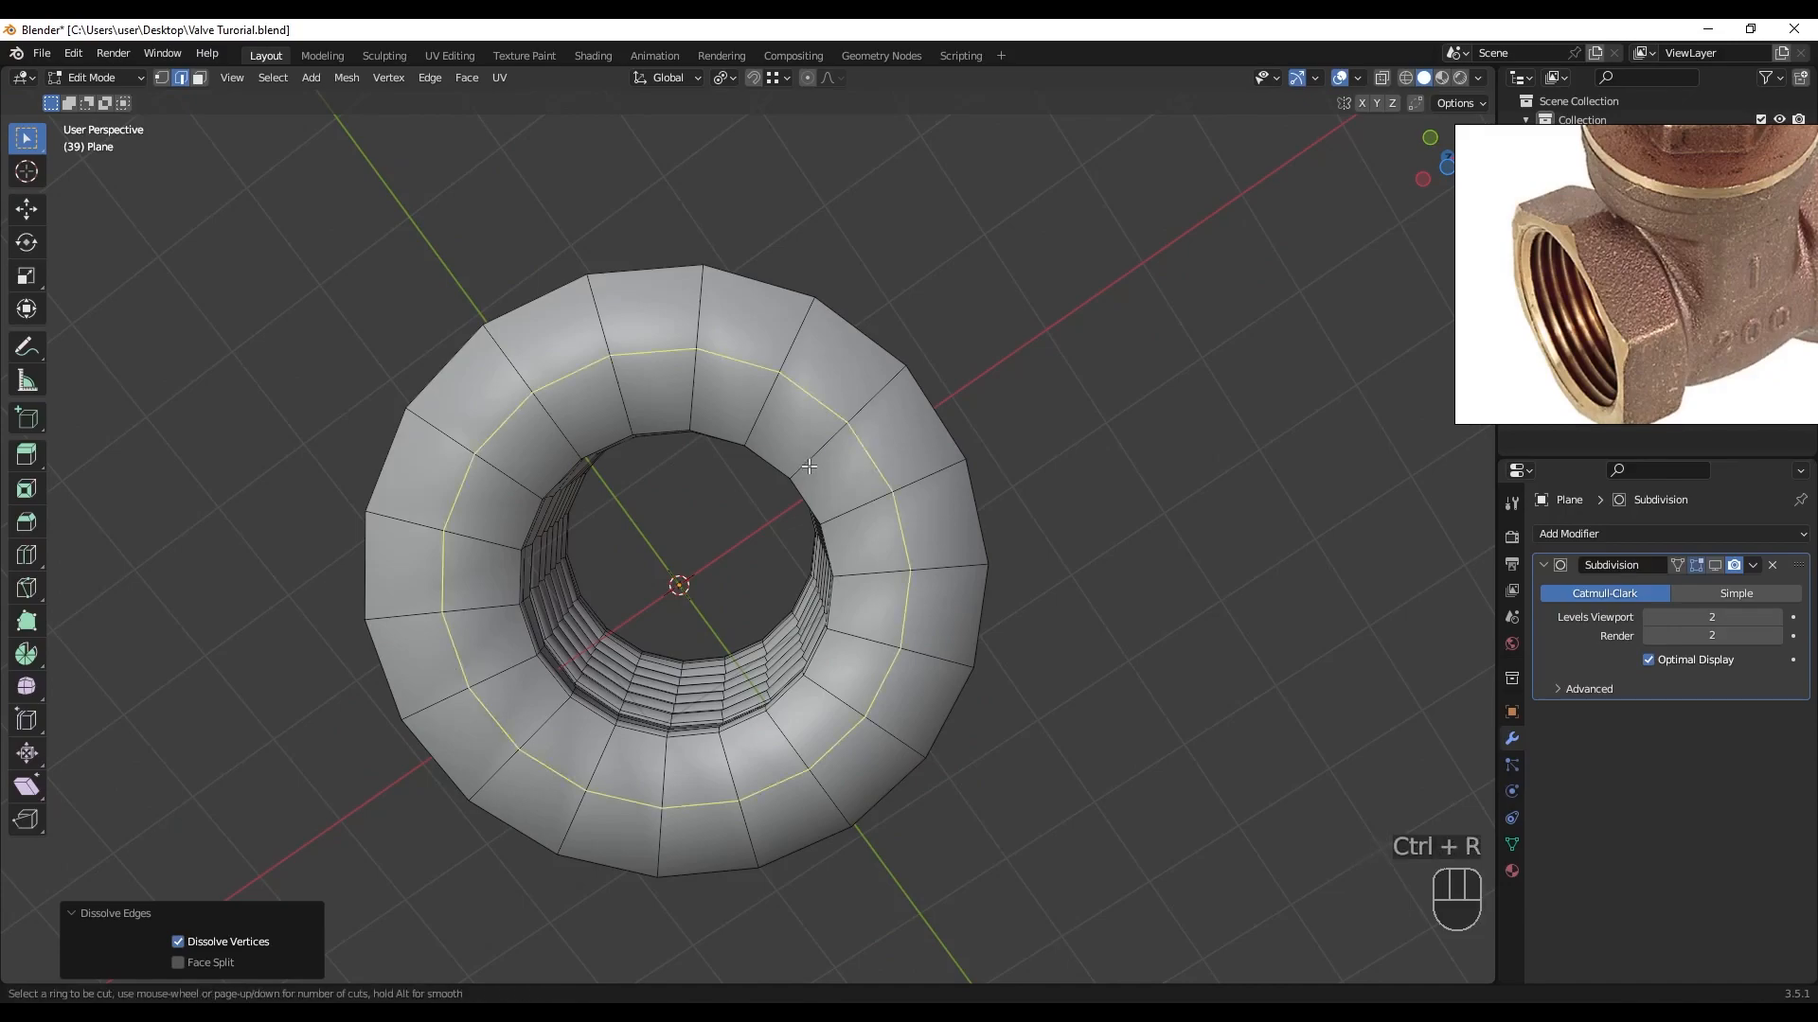
- Add two loop cuts on the bottom face, one near the hole at factor 0.659 and one near the outer edge at -0.617
{"action": "left_click", "coordinate": [808, 466]}
{"action": "left_click", "coordinate": [771, 502]}
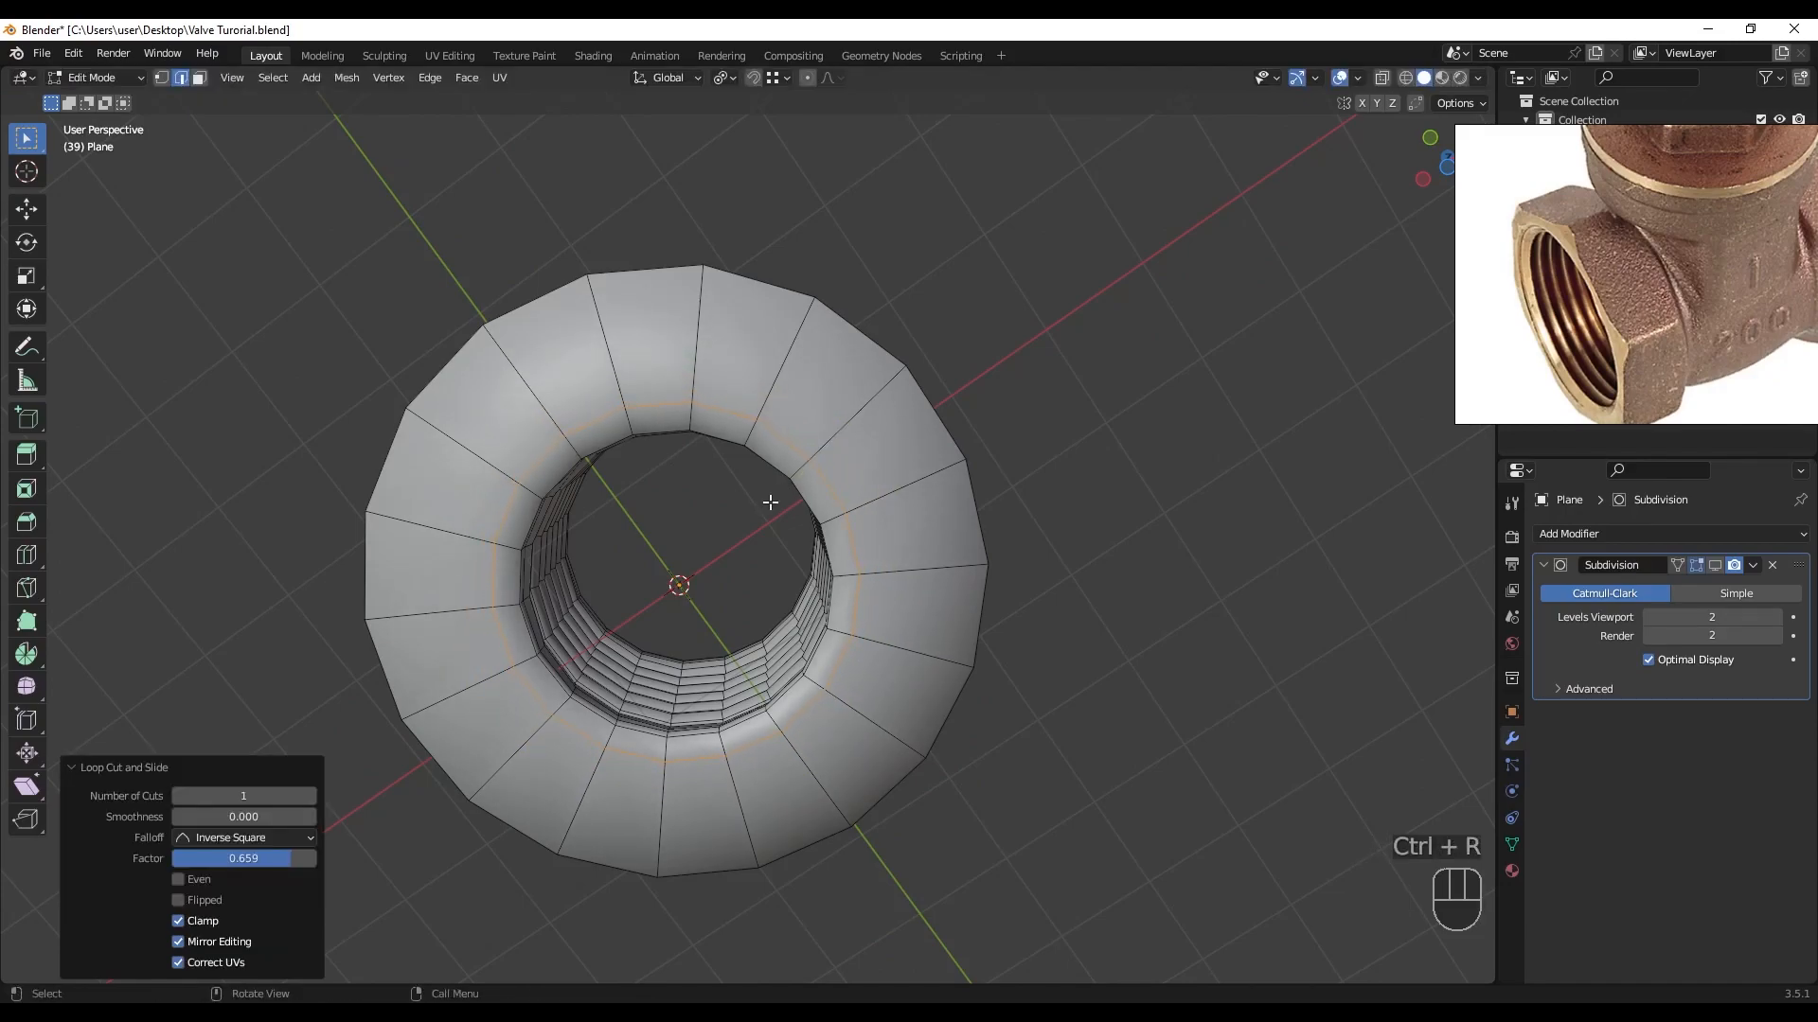
{"action": "key", "text": "ctrl+r"}
{"action": "left_click", "coordinate": [831, 445]}
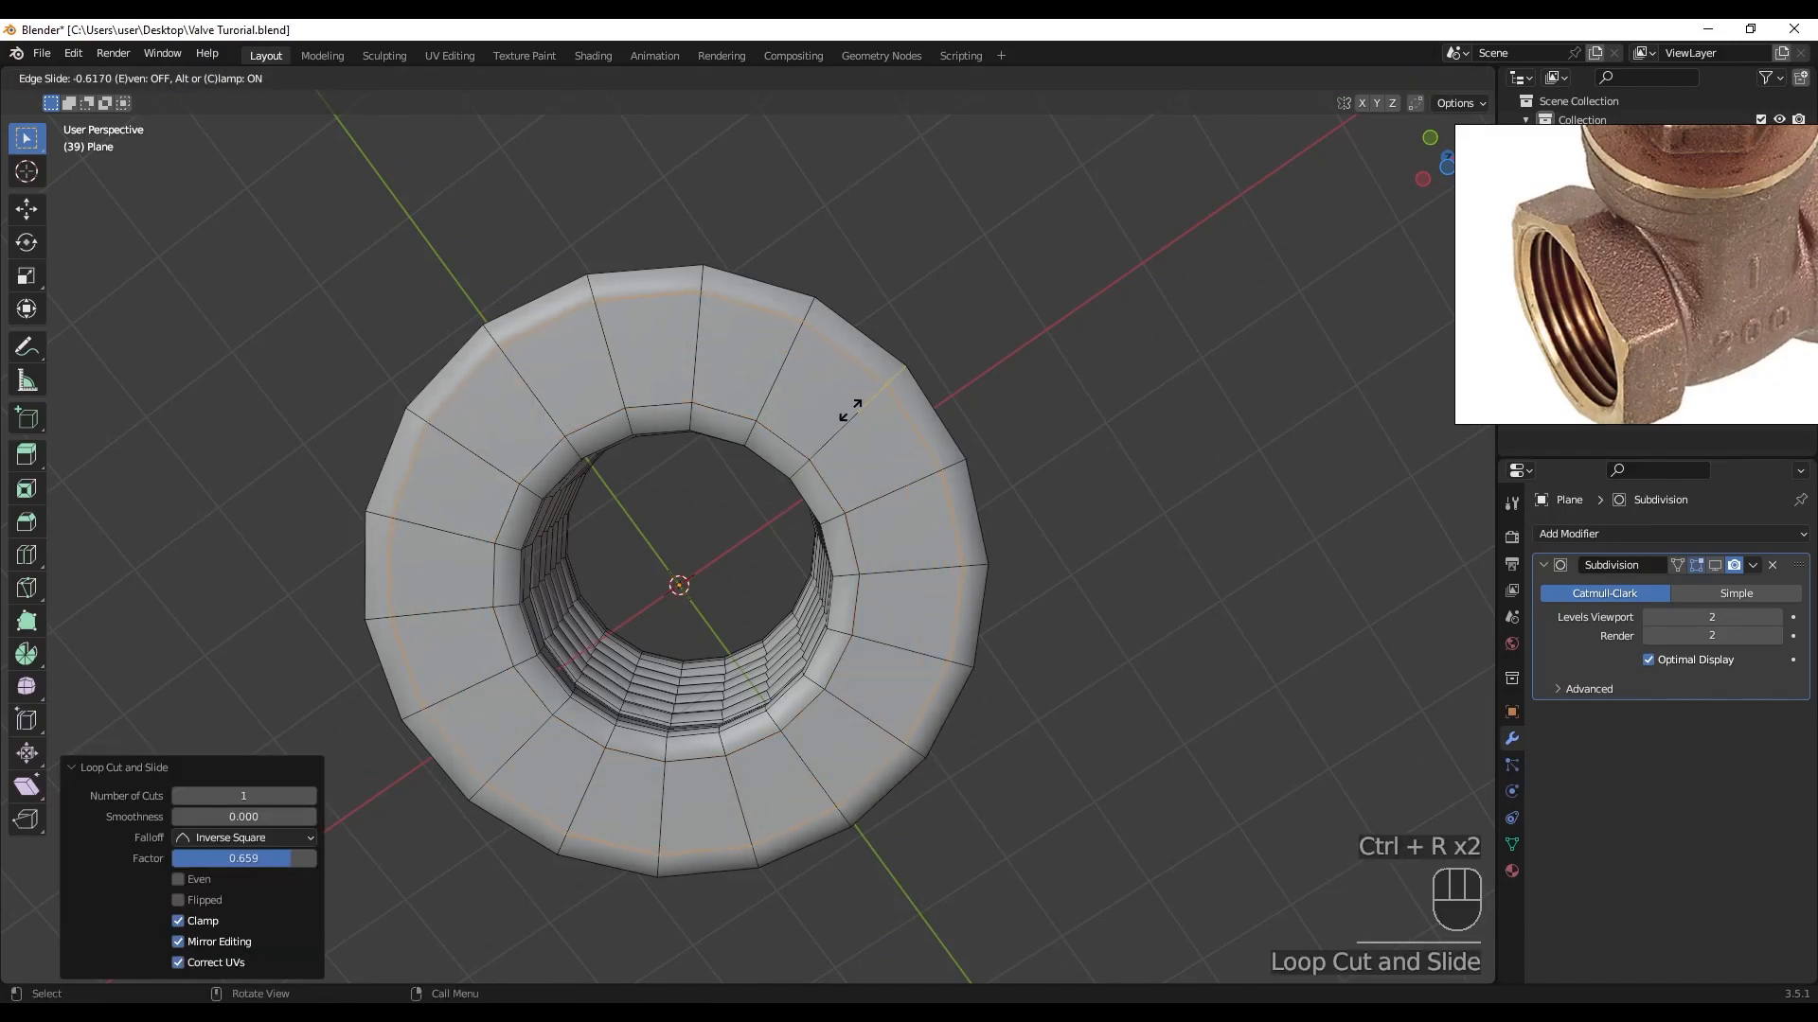
{"action": "left_click", "coordinate": [850, 410]}
- Raise the outer bottom edge loop by about 0.278 m along Z to chamfer the bottom edge
{"action": "scroll", "coordinate": [843, 417], "scroll_direction": "down", "scroll_amount": 2}
{"action": "middle_click_drag", "start_coordinate": [824, 436], "coordinate": [760, 660]}
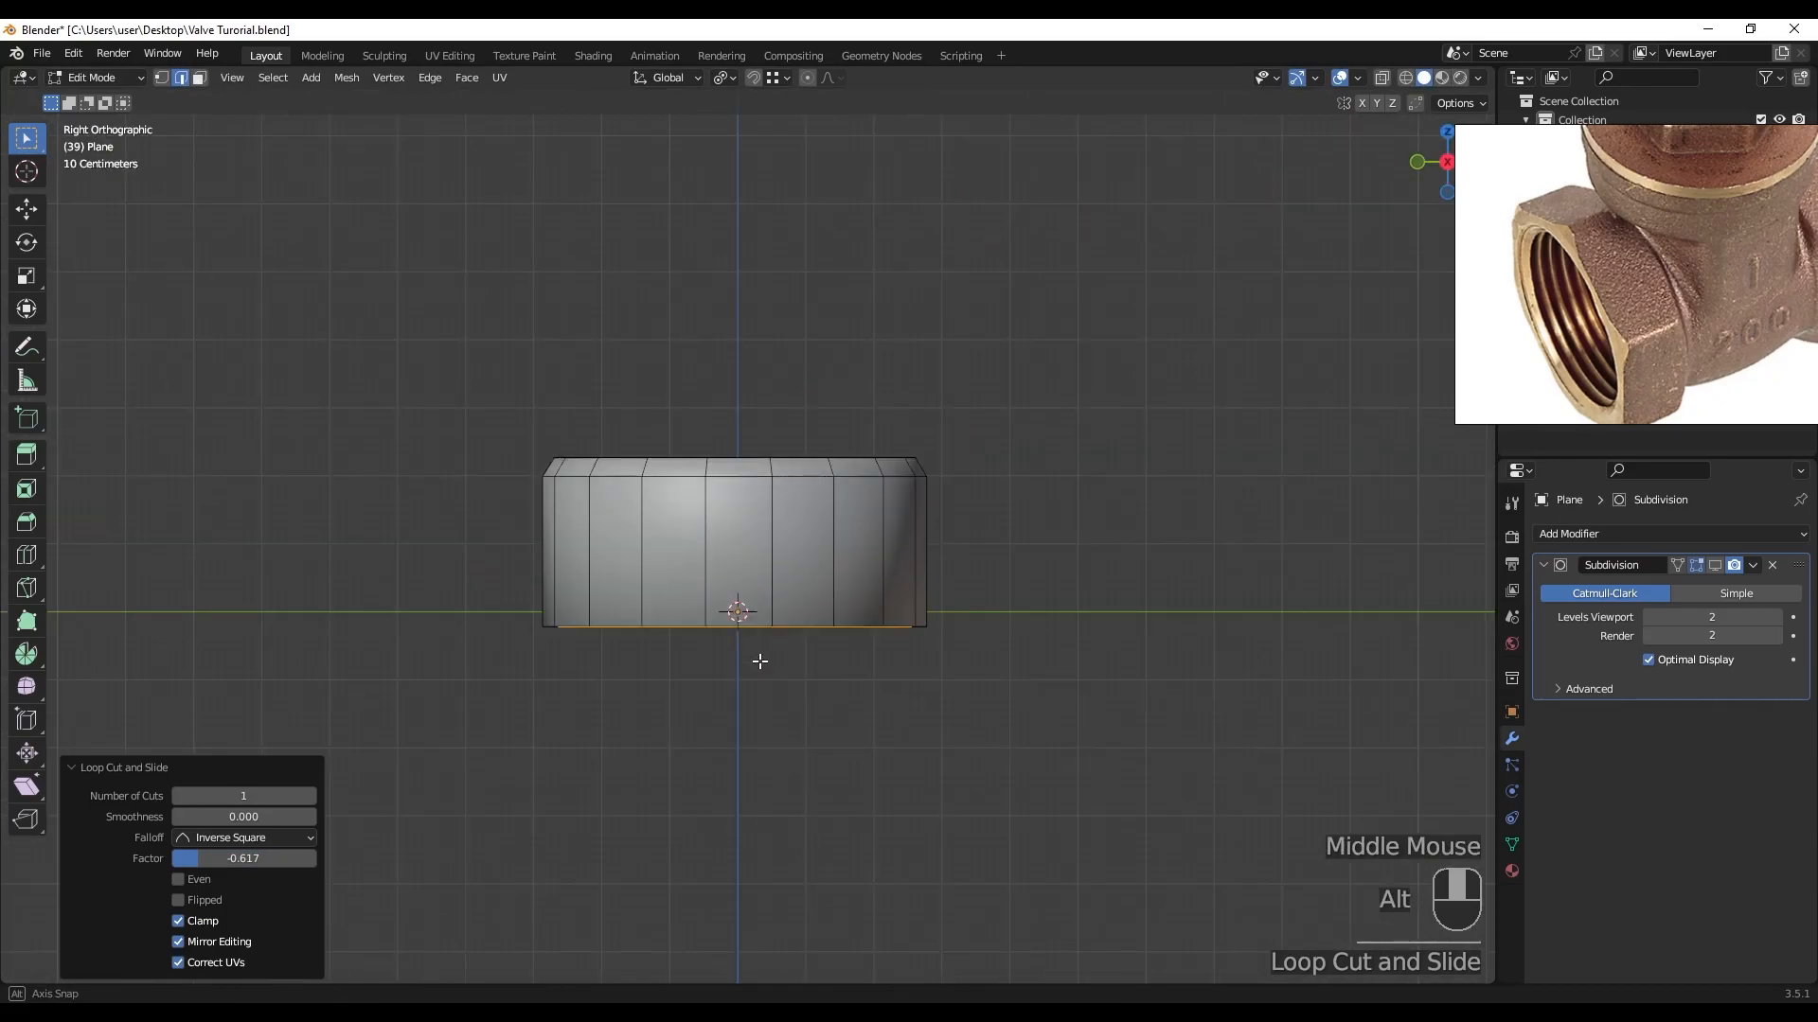
{"action": "left_click", "coordinate": [749, 620], "text": "alt"}
{"action": "key", "text": "g"}
{"action": "key", "text": "z"}
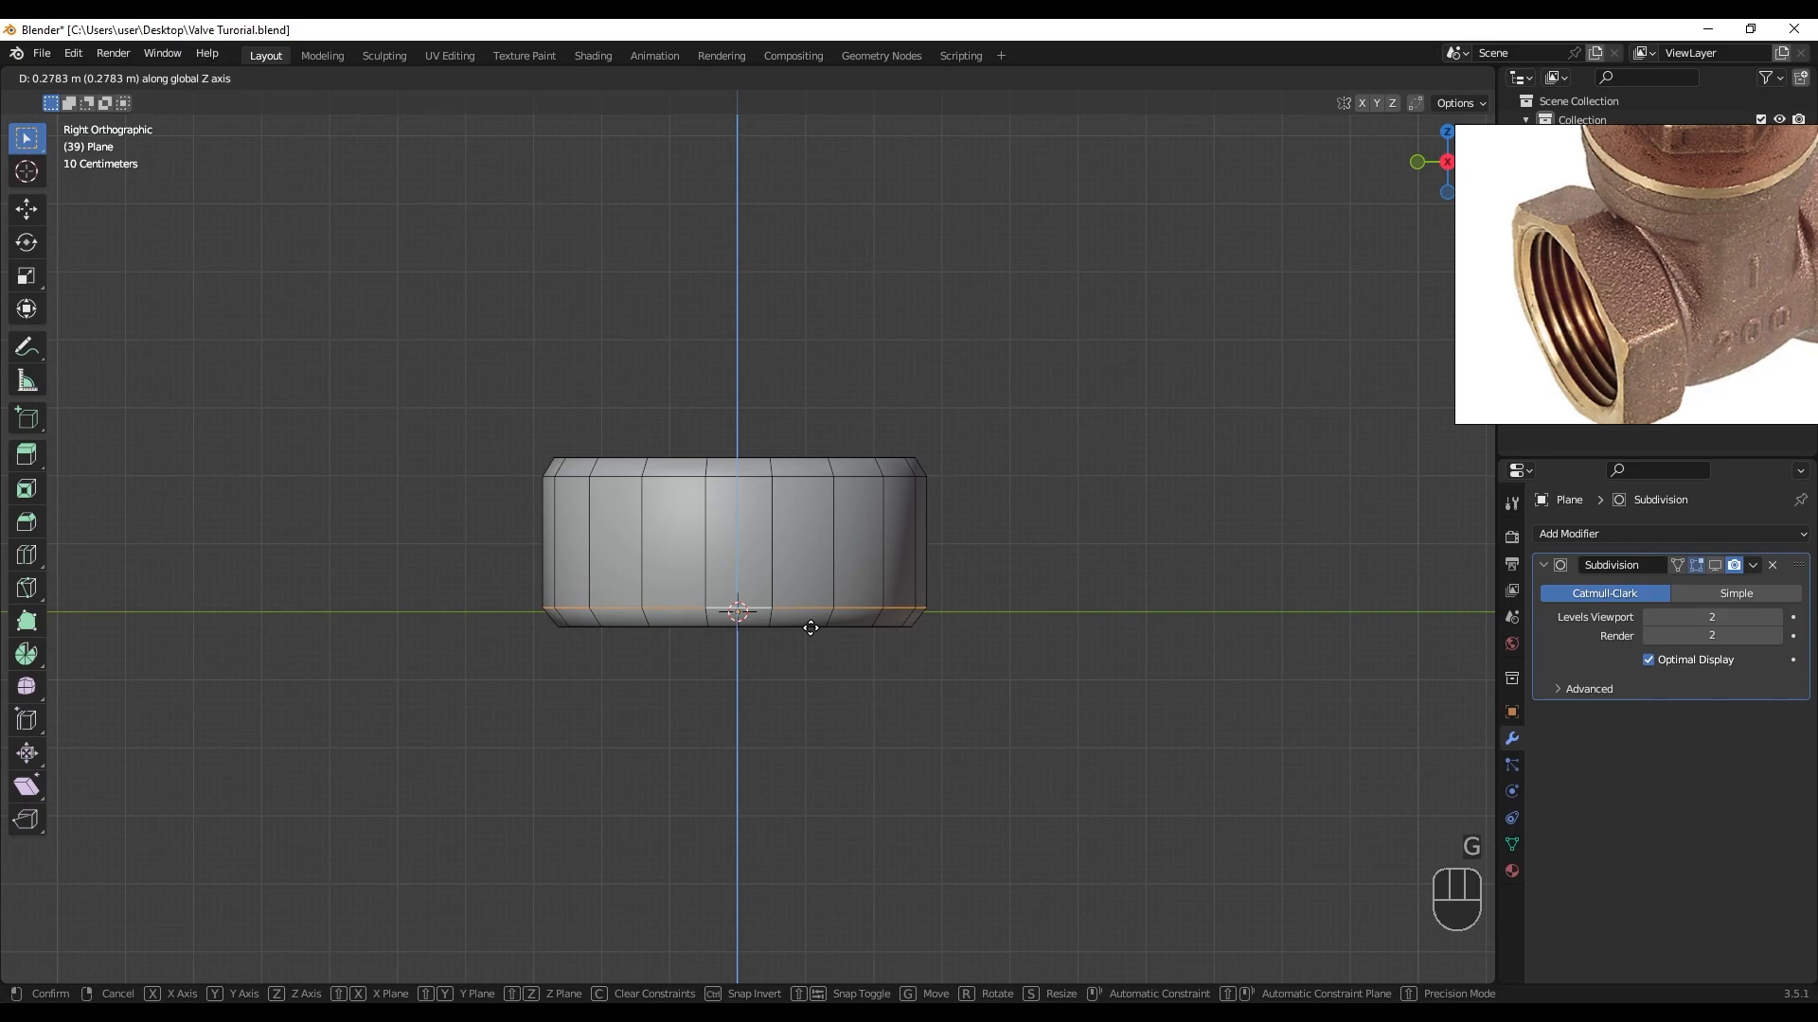
{"action": "left_click", "coordinate": [810, 627]}
- Change the transform pivot and scale three neighbouring outer-wall corner points to about 0.152 in X and Y with Z locked
{"action": "key", "text": "KP_7"}
{"action": "scroll", "coordinate": [818, 379], "scroll_direction": "up", "scroll_amount": 2}
{"action": "middle_click_drag", "start_coordinate": [820, 346], "coordinate": [799, 567], "text": "shift"}
{"action": "scroll", "coordinate": [821, 561], "scroll_direction": "up", "scroll_amount": 2}
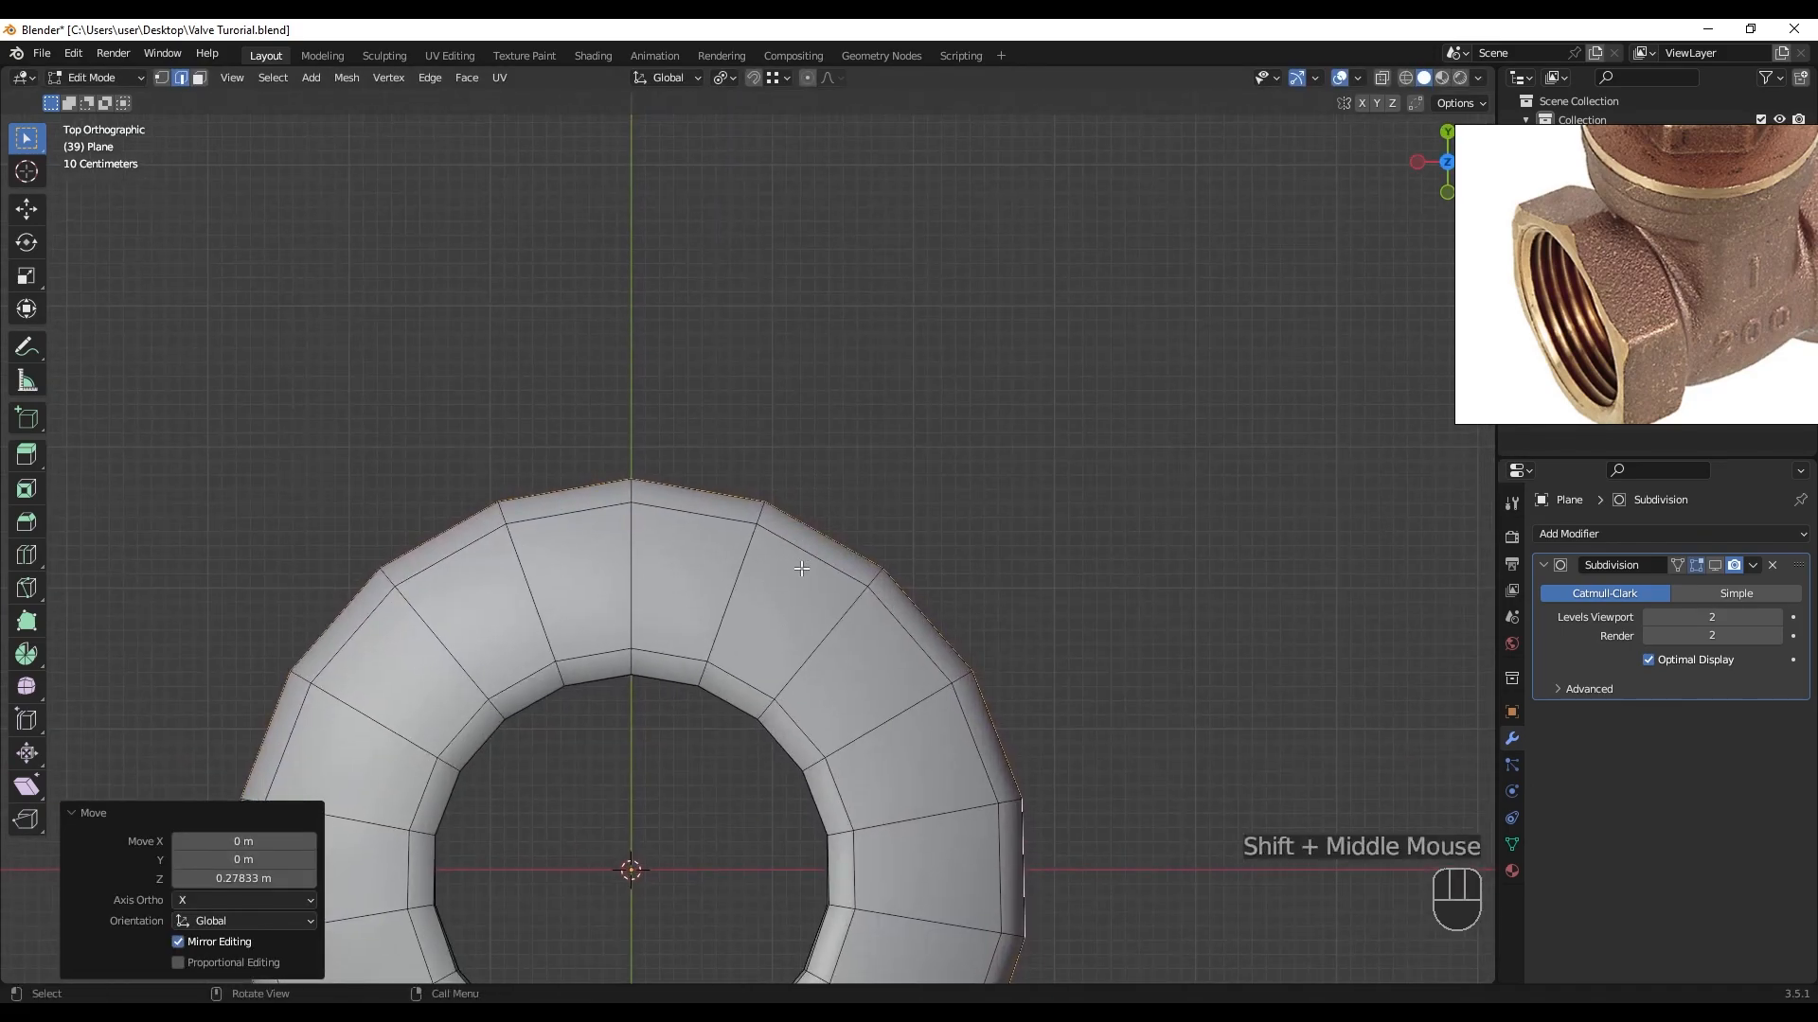
{"action": "key", "text": "1"}
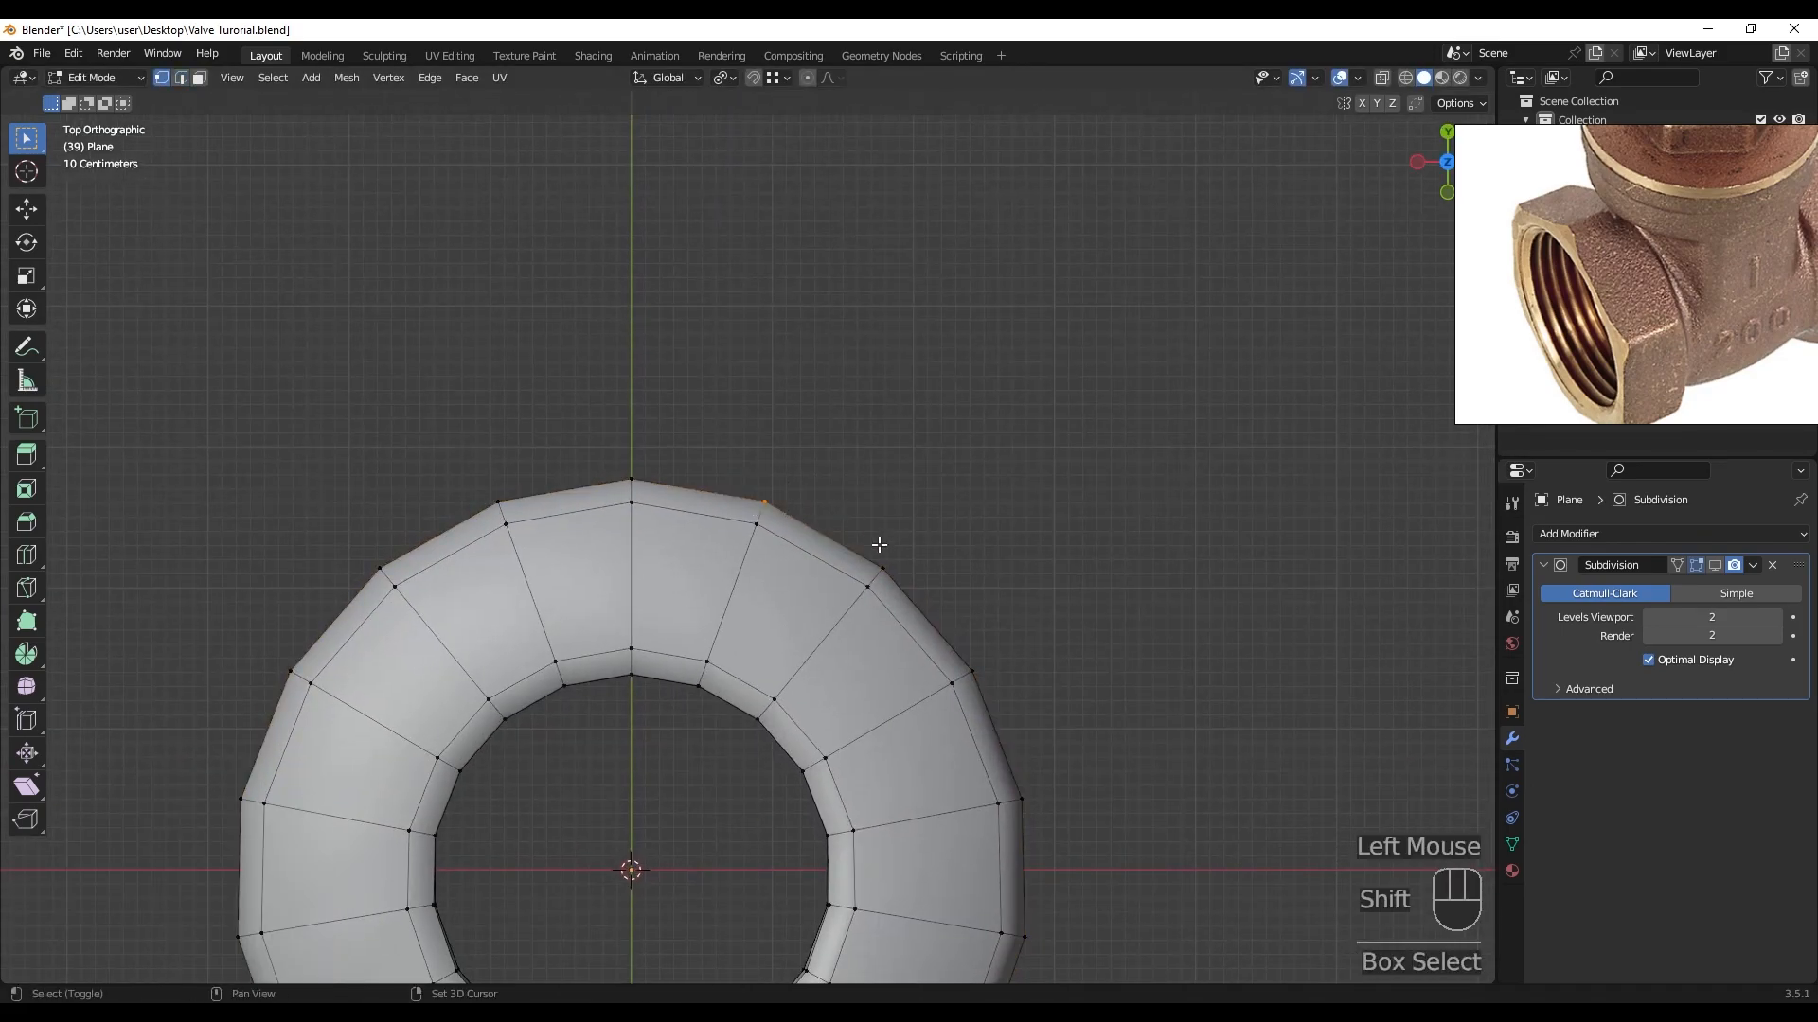
{"action": "key", "text": "z"}
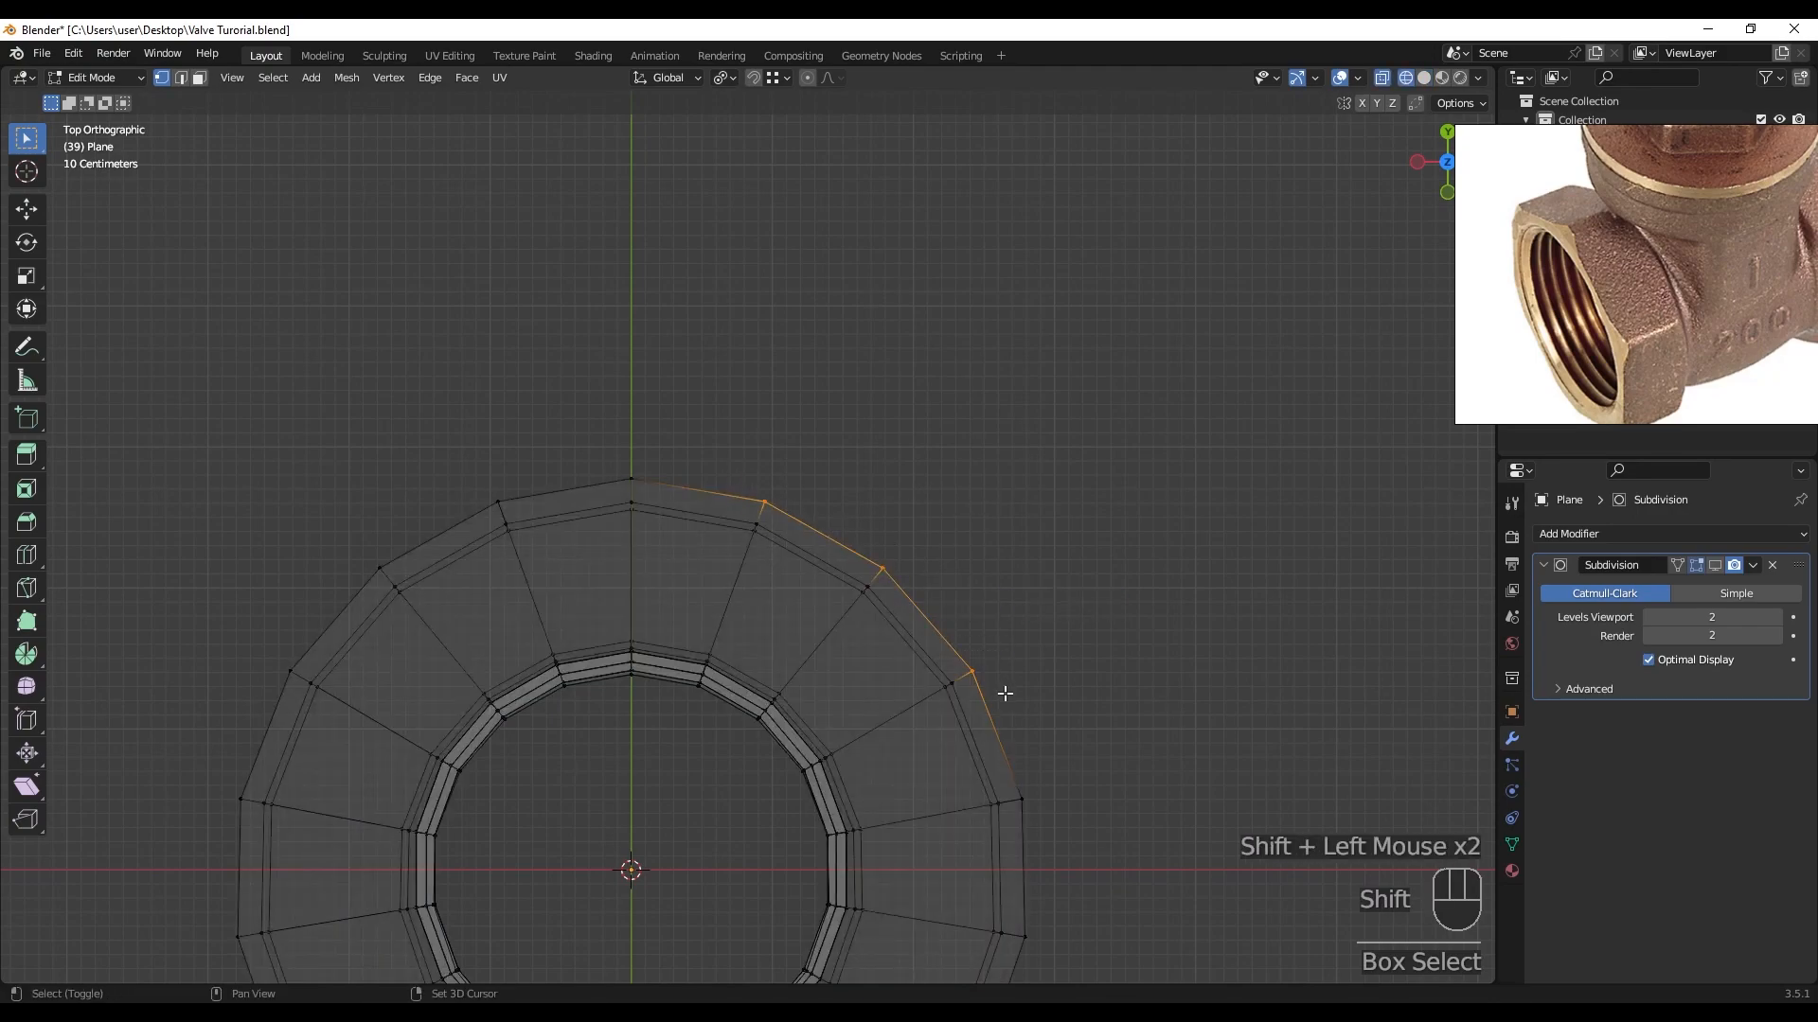
{"action": "scroll", "coordinate": [1003, 692], "scroll_direction": "down", "scroll_amount": 3}
{"action": "middle_click_drag", "start_coordinate": [1007, 698], "coordinate": [1012, 597]}
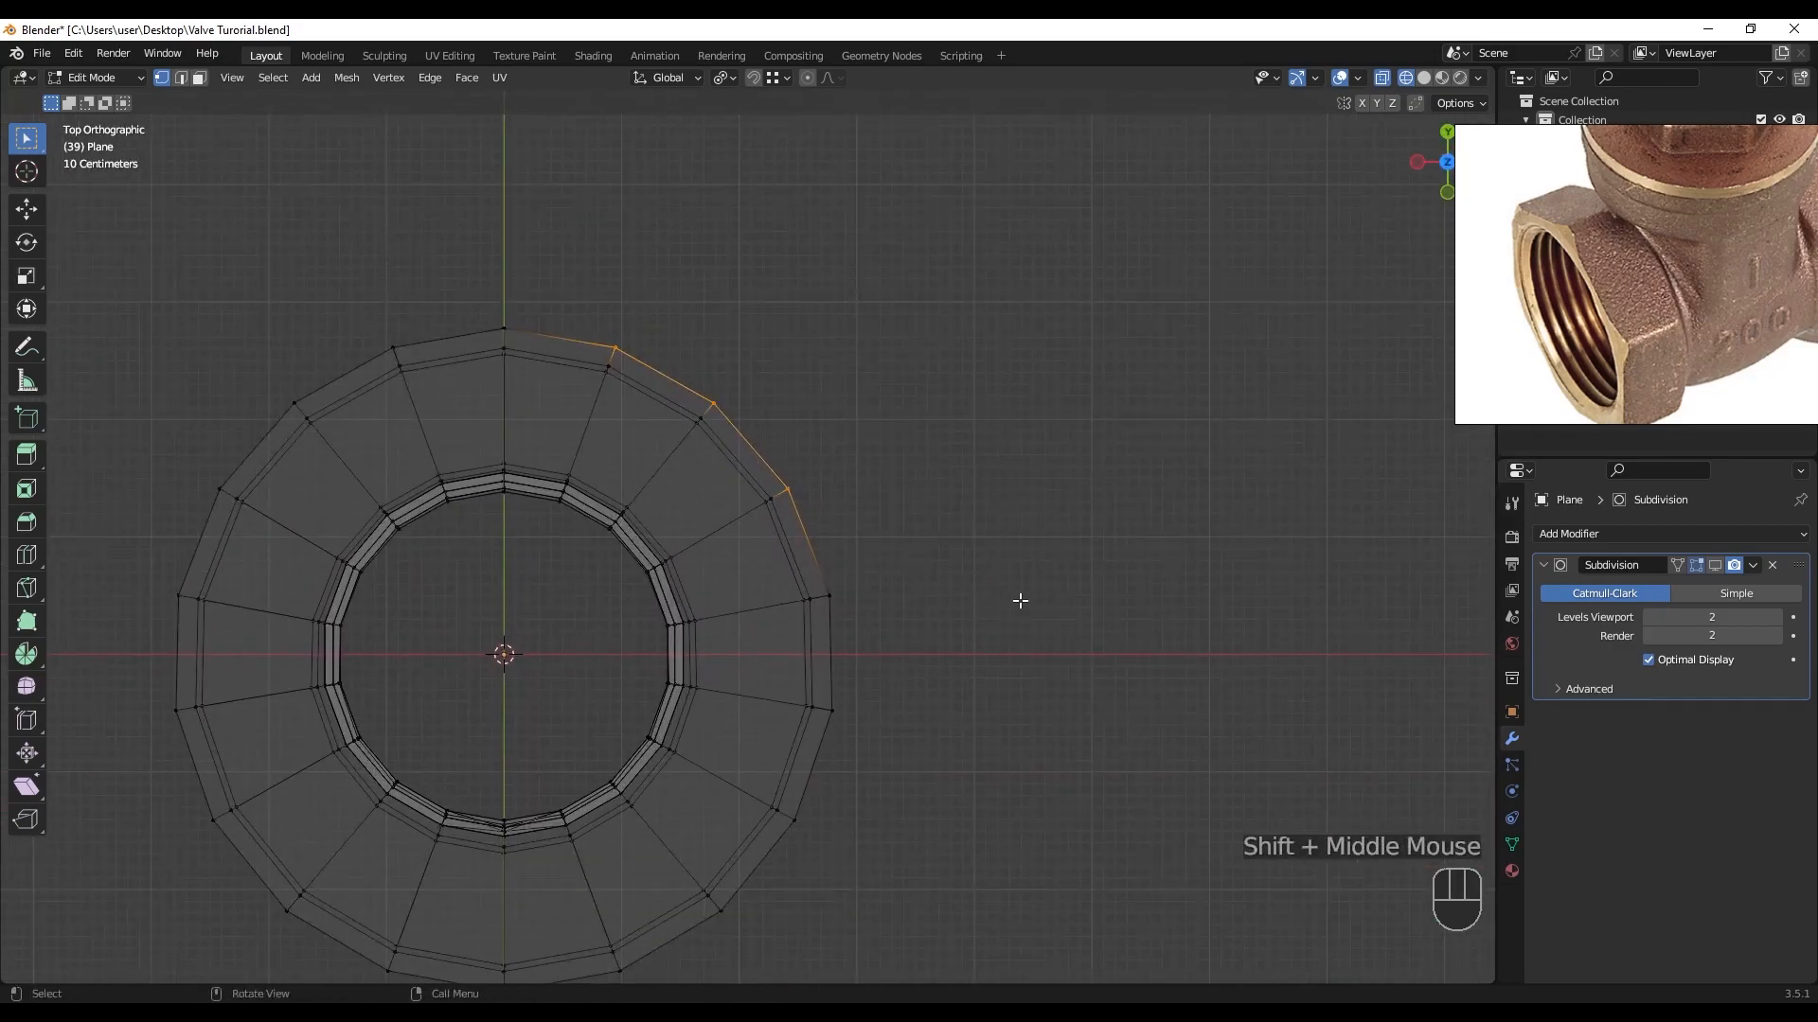
{"action": "left_click", "coordinate": [725, 77]}
{"action": "left_click", "coordinate": [821, 100]}
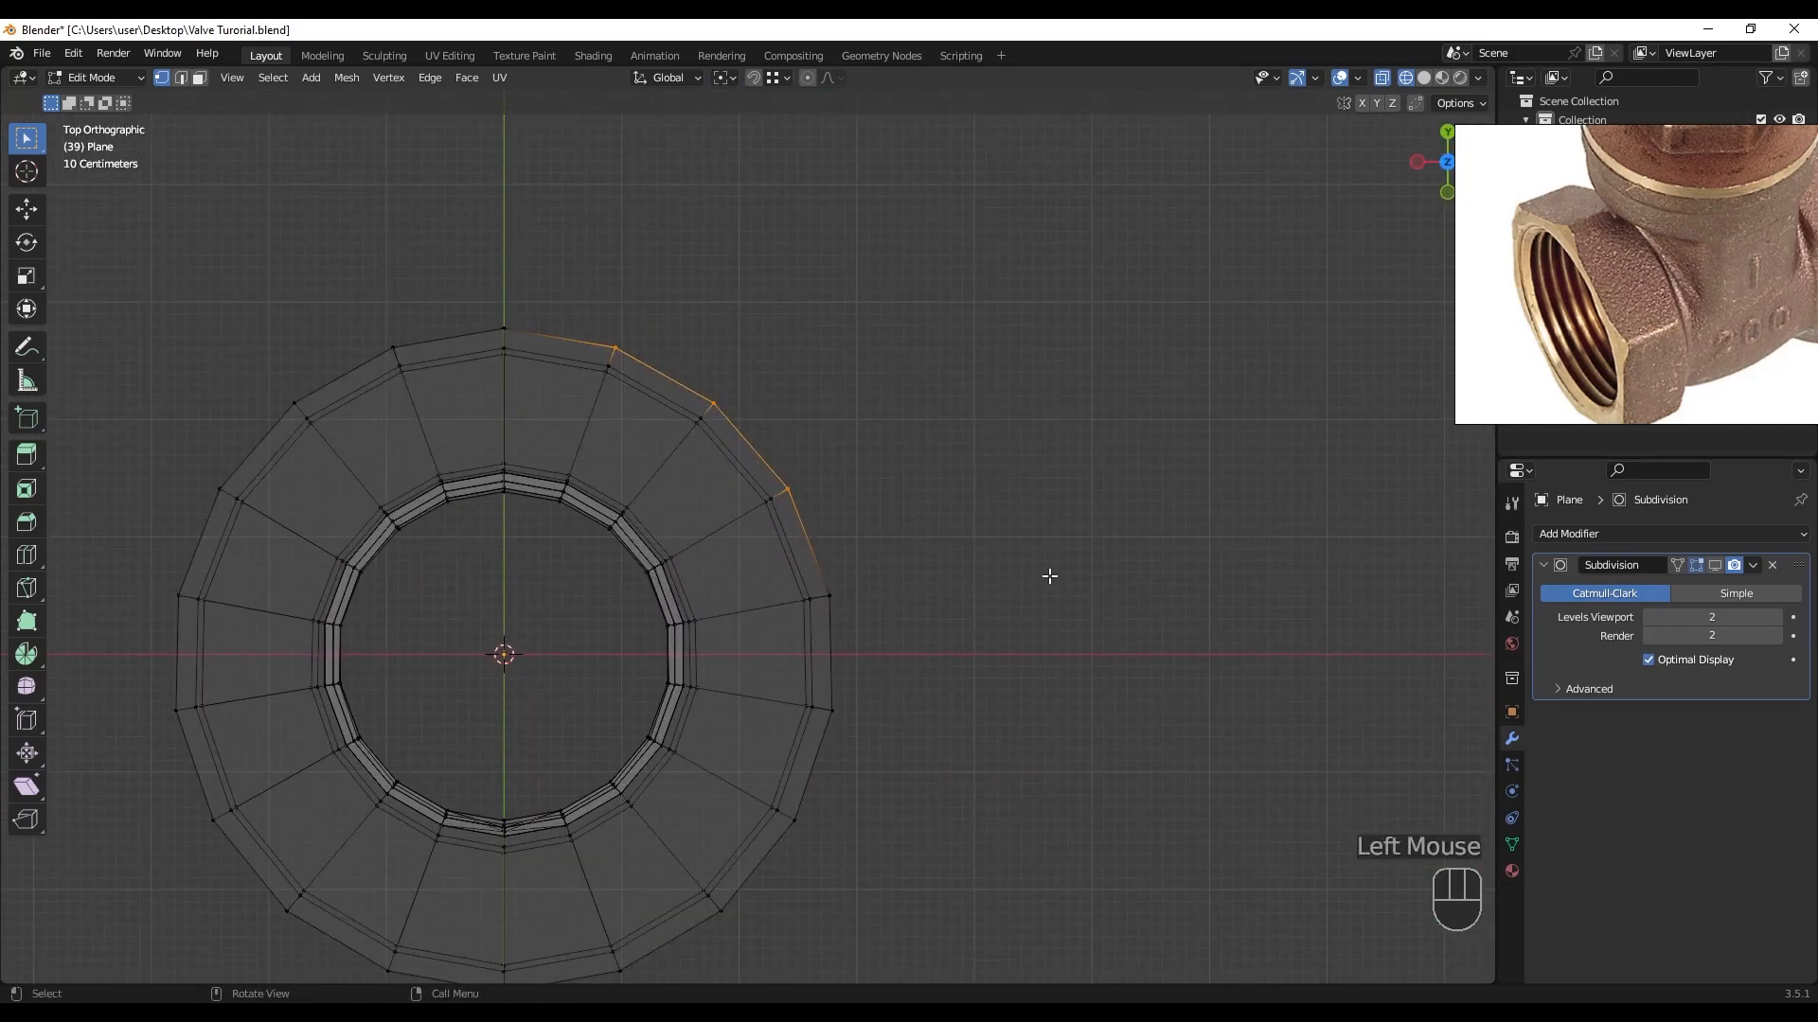
{"action": "key", "text": "s"}
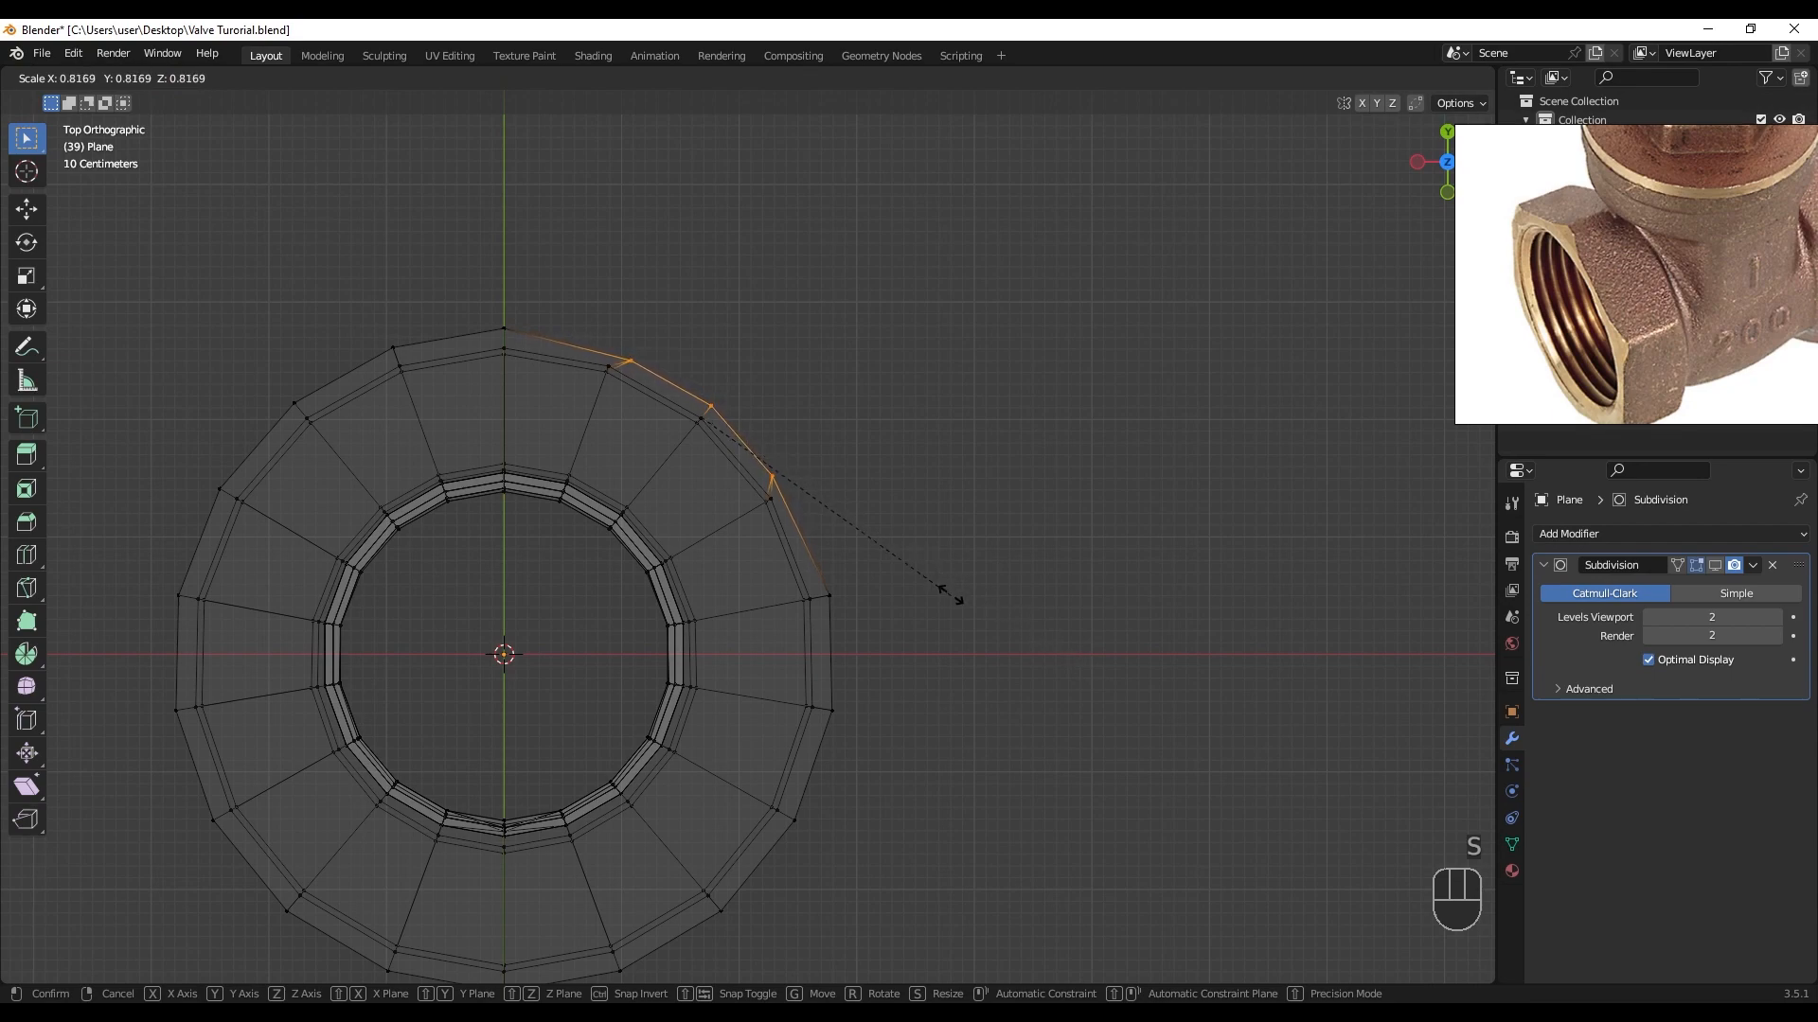
{"action": "key", "text": "shift+z"}
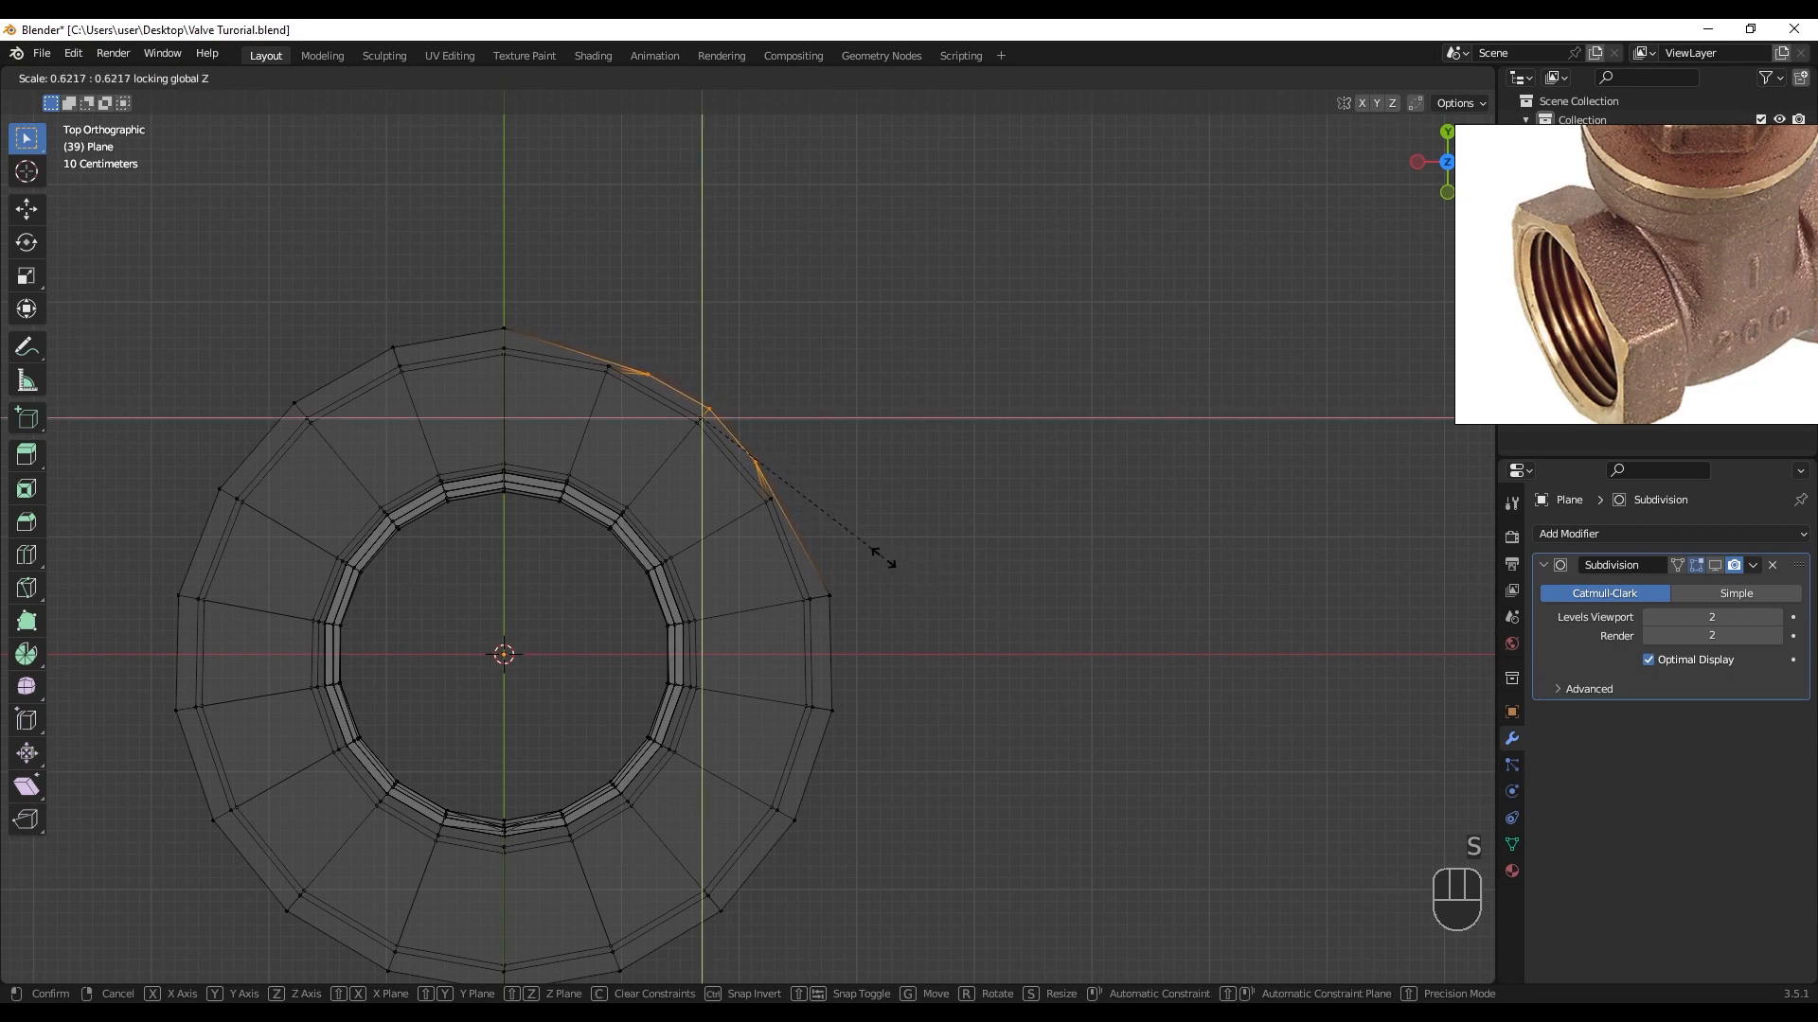
{"action": "left_click", "coordinate": [754, 426]}
- Repeat the scaling on the next three outer-wall points around the positive X side
{"action": "scroll", "coordinate": [765, 565], "scroll_direction": "down", "scroll_amount": 3}
{"action": "middle_click_drag", "start_coordinate": [765, 565], "coordinate": [1003, 693]}
{"action": "key", "text": "alt+z"}
{"action": "scroll", "coordinate": [763, 694], "scroll_direction": "up", "scroll_amount": 2}
{"action": "middle_click_drag", "start_coordinate": [763, 694], "coordinate": [683, 546], "text": "shift"}
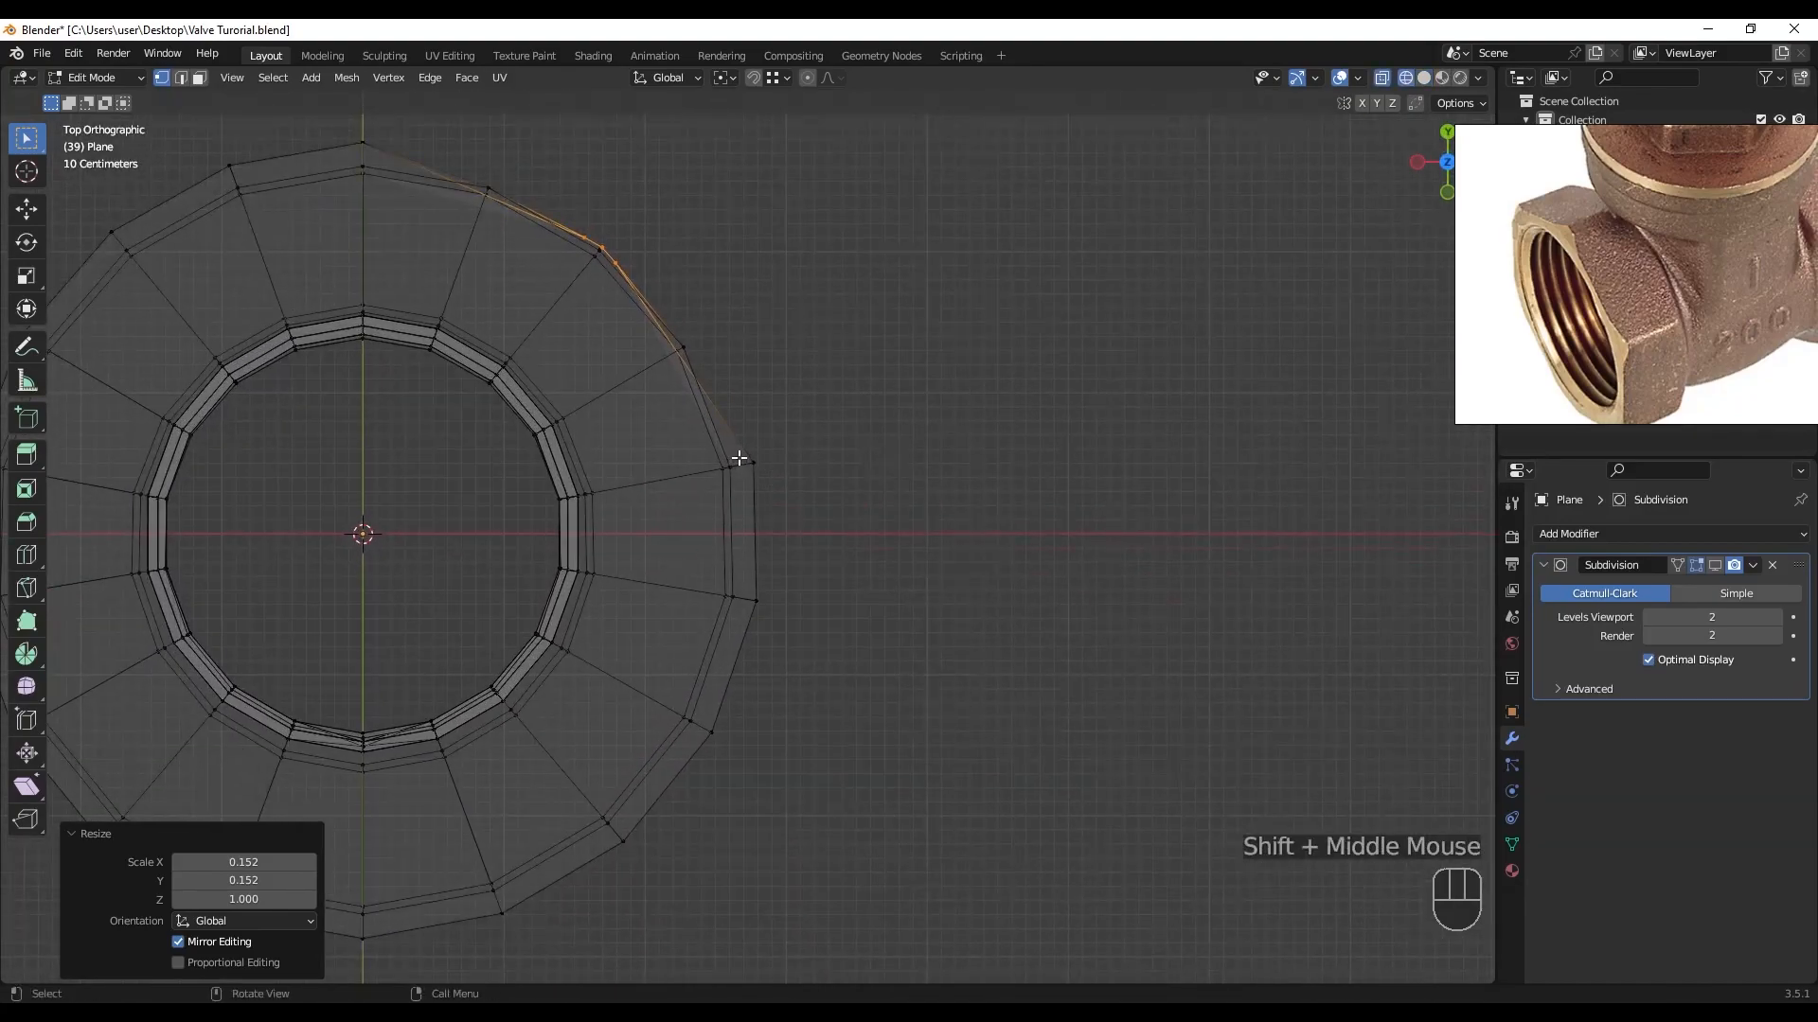
{"action": "left_click_drag", "start_coordinate": [740, 458], "coordinate": [767, 604], "text": "shift"}
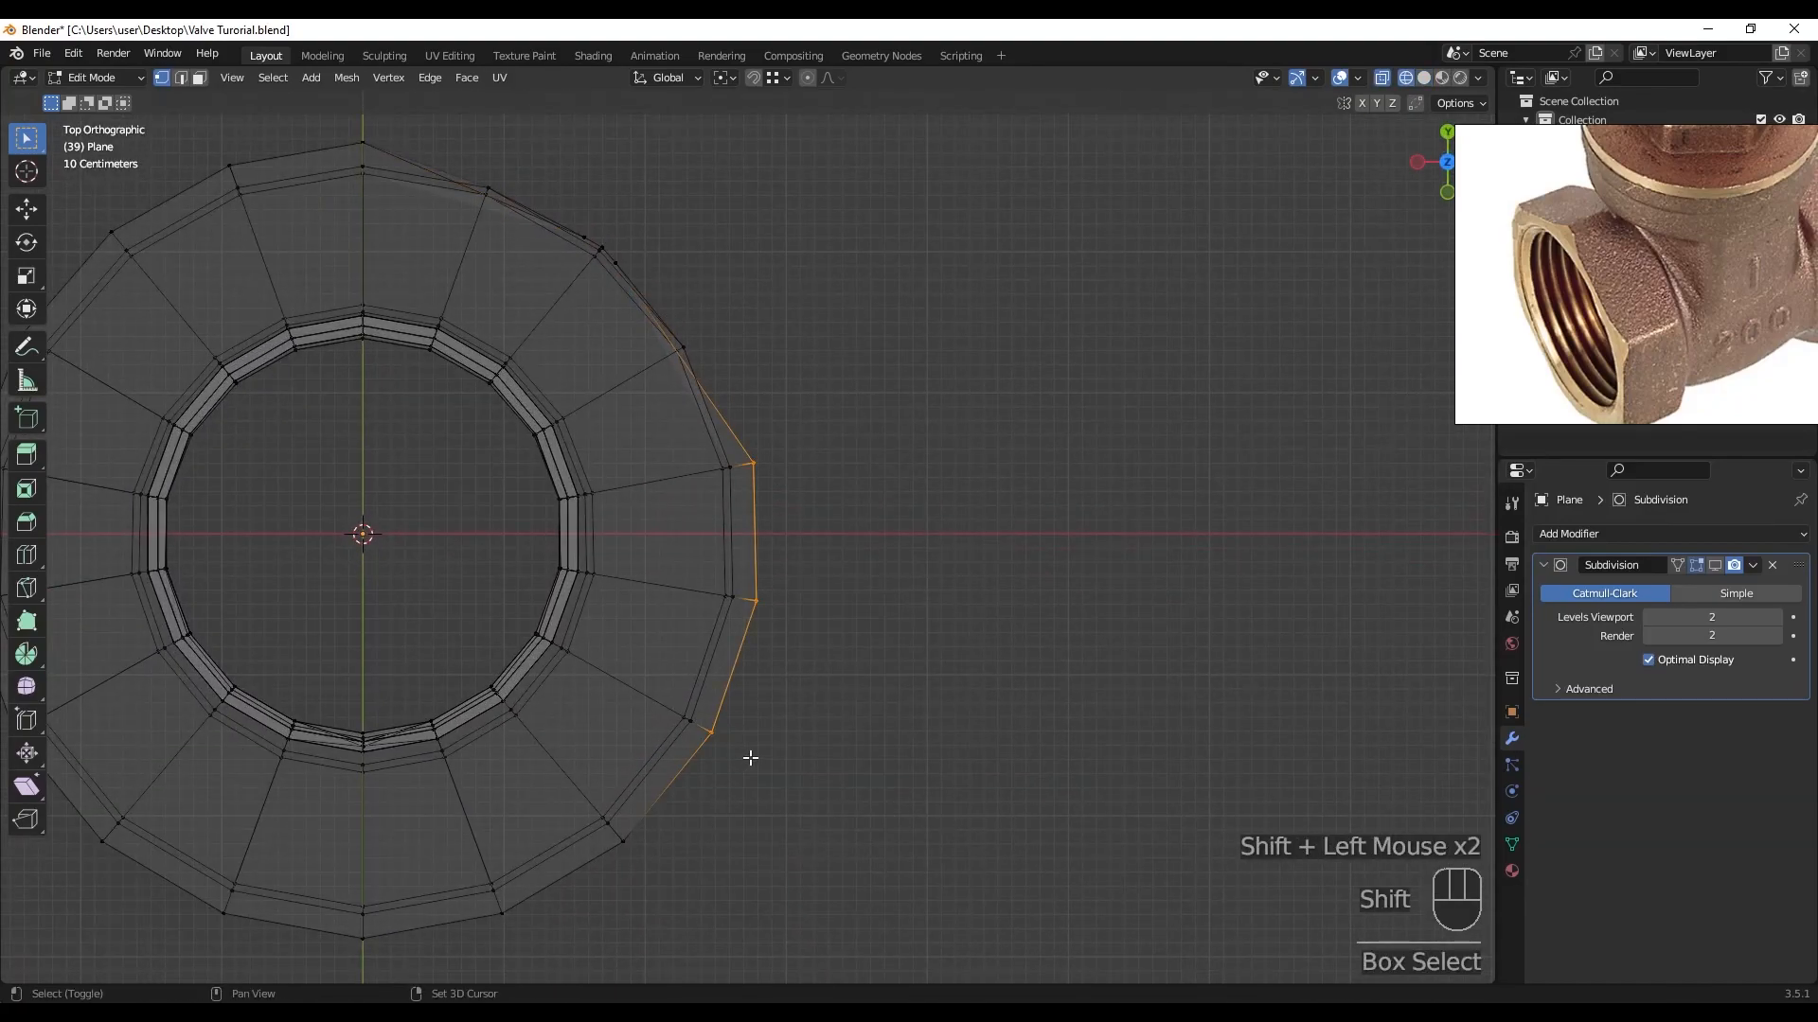
{"action": "key", "text": "shift+r"}
- Repeat the scaling on each remaining group of three outer-wall points to complete the hexagonal outline
{"action": "middle_click_drag", "start_coordinate": [755, 714], "coordinate": [893, 612]}
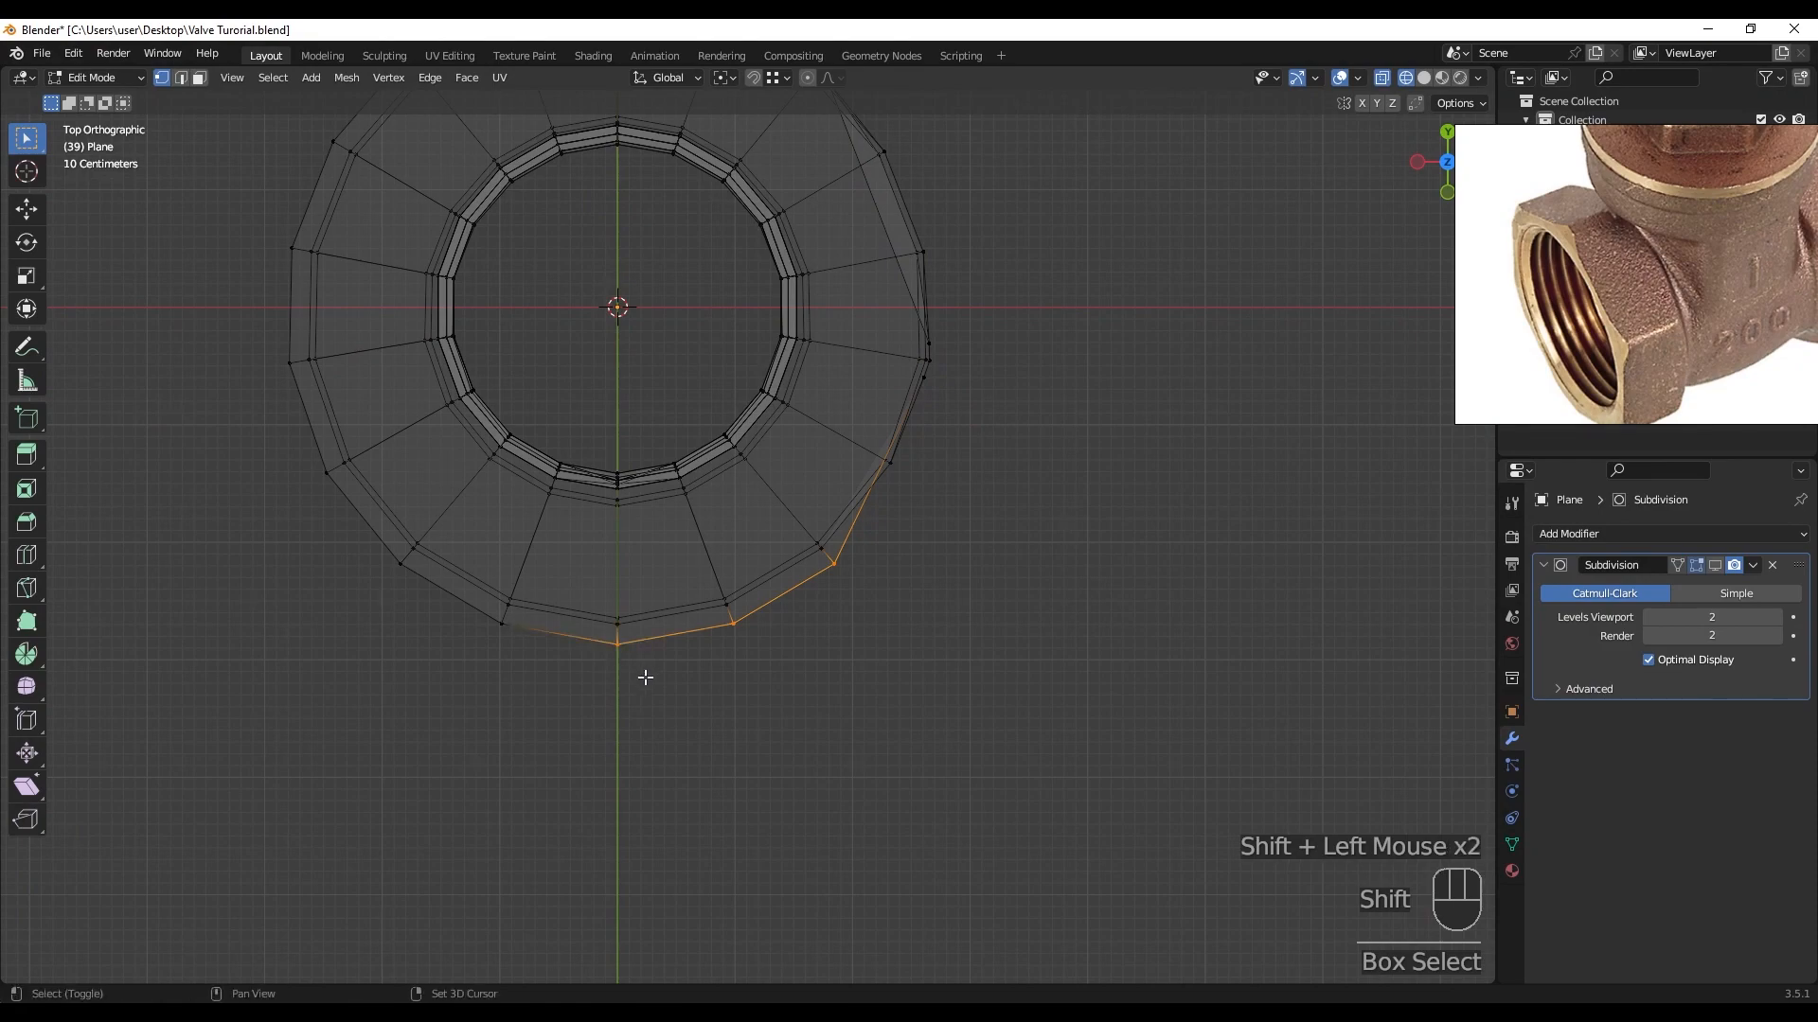
{"action": "middle_click_drag", "start_coordinate": [616, 663], "coordinate": [718, 661], "text": "shift"}
{"action": "left_click_drag", "start_coordinate": [701, 691], "coordinate": [518, 622], "text": "shift"}
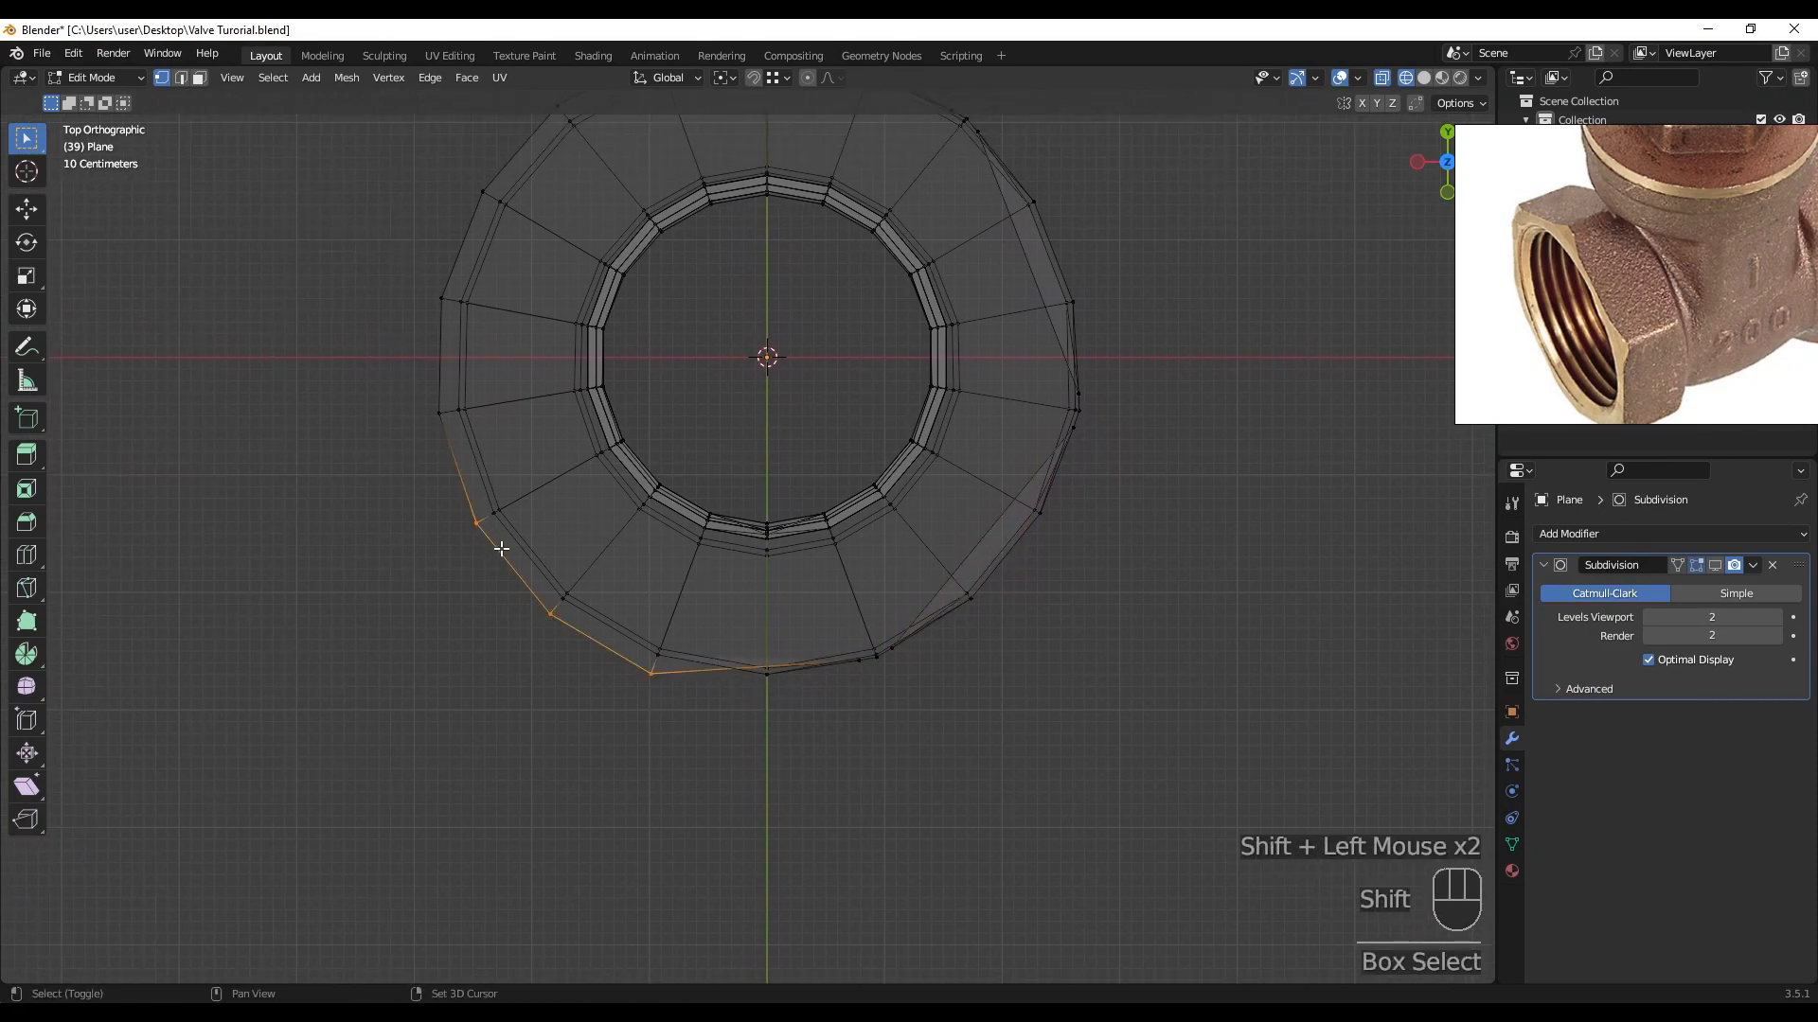
{"action": "key", "text": "shift+r"}
{"action": "middle_click_drag", "start_coordinate": [450, 407], "coordinate": [525, 598], "text": "shift"}
{"action": "left_click_drag", "start_coordinate": [496, 585], "coordinate": [513, 603]}
{"action": "left_click_drag", "start_coordinate": [563, 401], "coordinate": [565, 403], "text": "shift"}
{"action": "middle_click_drag", "start_coordinate": [678, 422], "coordinate": [600, 573], "text": "shift"}
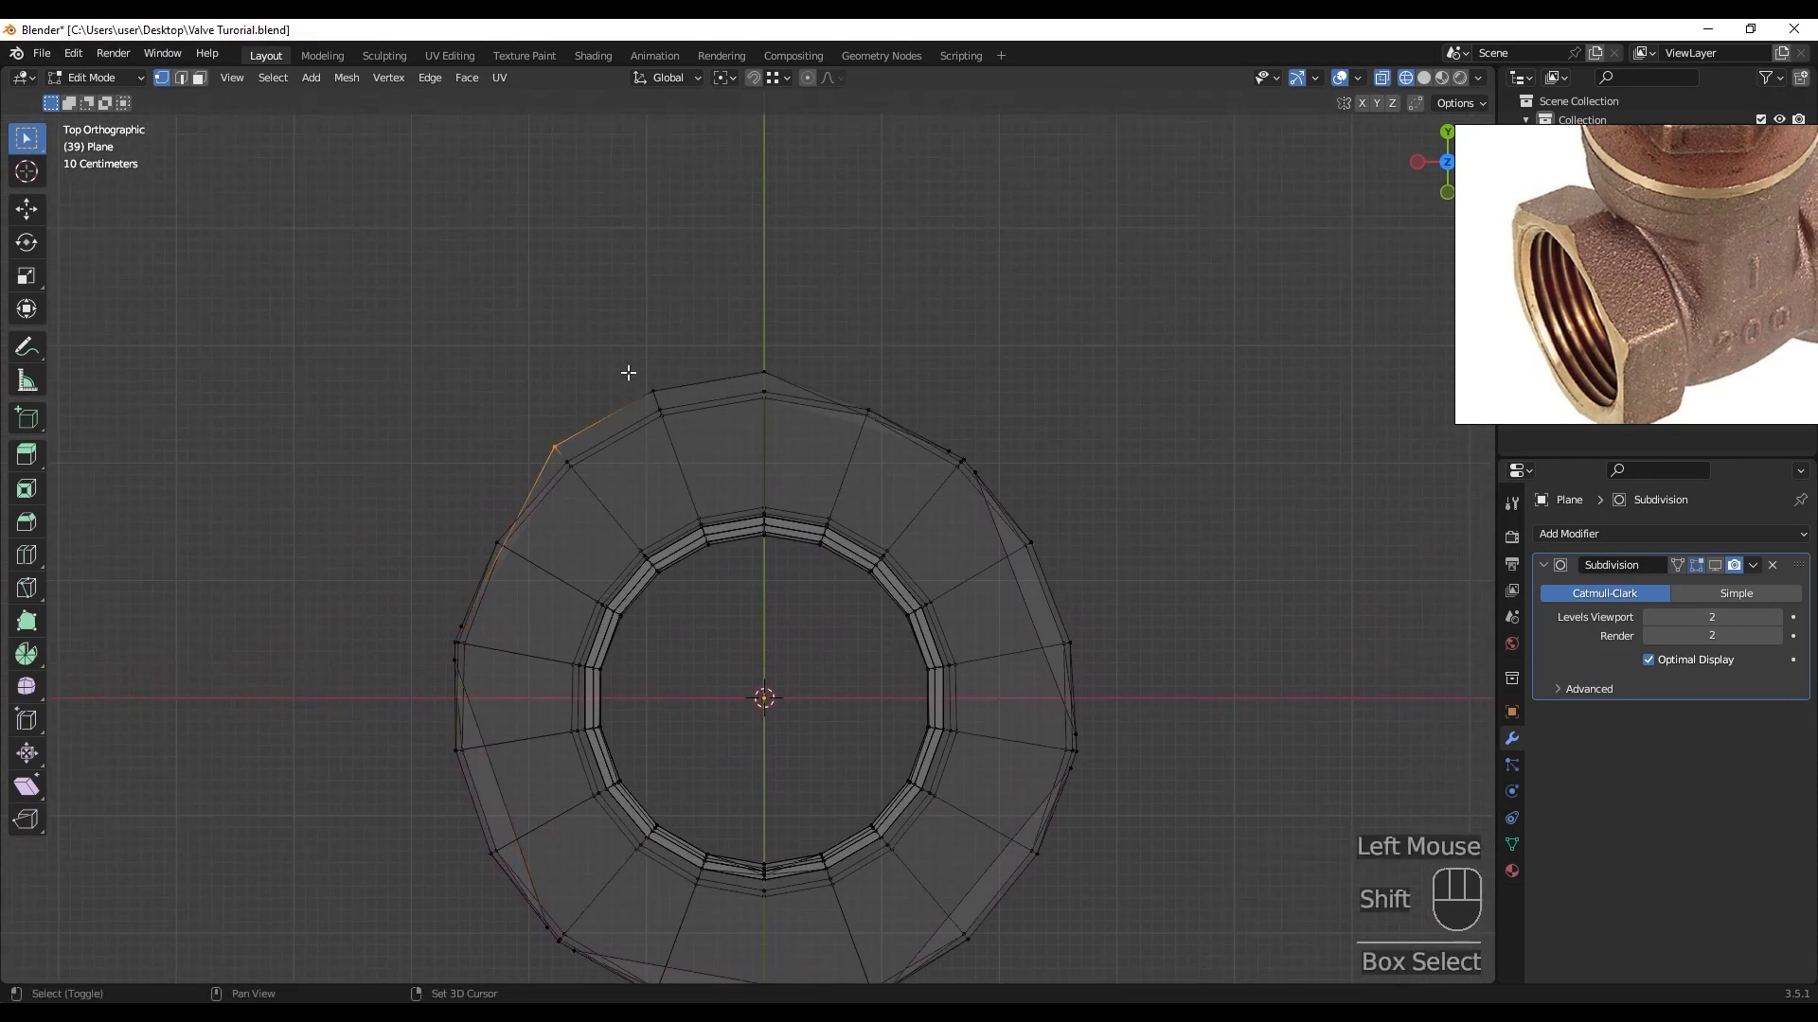
{"action": "key", "text": "shift+r"}
- Return to solid shading and select the edge loops just inside the hexagonal outline
{"action": "key", "text": "z"}
{"action": "mouse_move", "coordinate": [919, 706]}
{"action": "middle_mouse_down"}
{"action": "mouse_move", "coordinate": [985, 585]}
{"action": "mouse_move", "coordinate": [900, 523]}
{"action": "mouse_move", "coordinate": [928, 552]}
{"action": "mouse_move", "coordinate": [832, 631]}
{"action": "middle_mouse_up"}
{"action": "scroll", "coordinate": [832, 630], "scroll_direction": "up", "scroll_amount": 2}
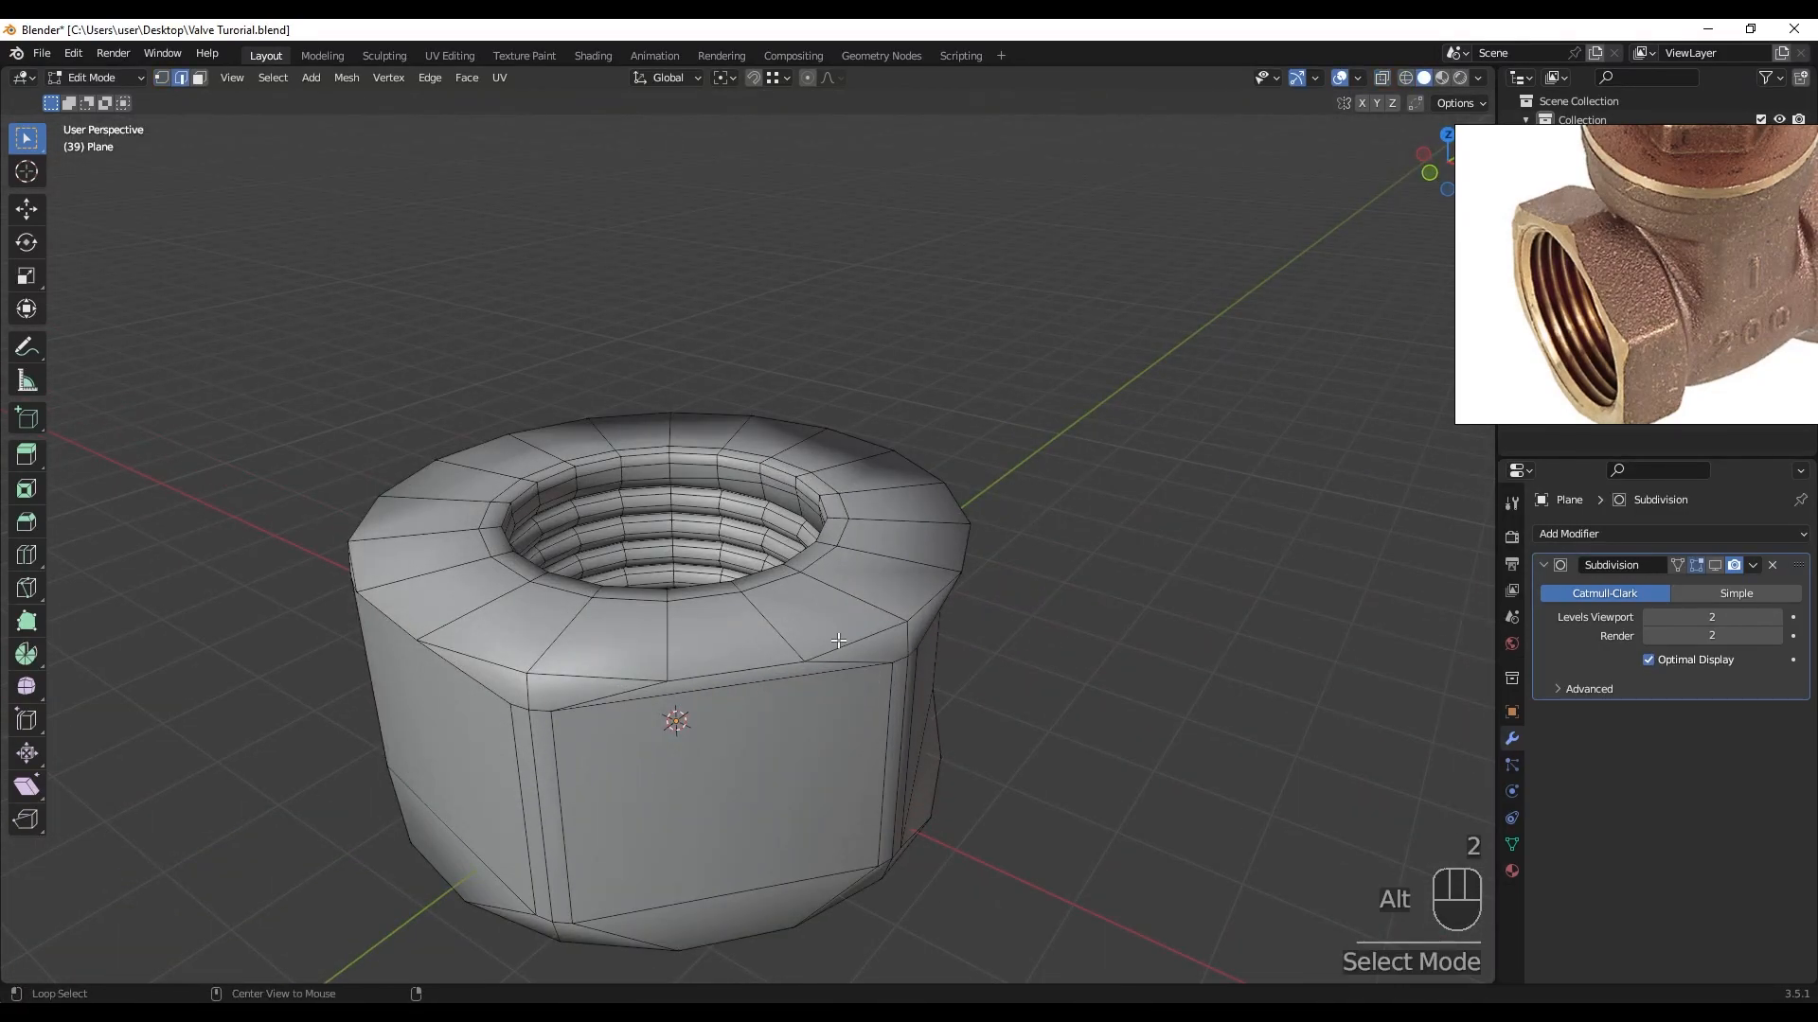
{"action": "scroll", "coordinate": [838, 642], "scroll_direction": "down", "scroll_amount": 2}
{"action": "middle_click_drag", "start_coordinate": [838, 642], "coordinate": [925, 754], "text": "alt"}
- Try to scale the selected edge loops to about 0.856, and undo the scaling
{"action": "key", "text": "s"}
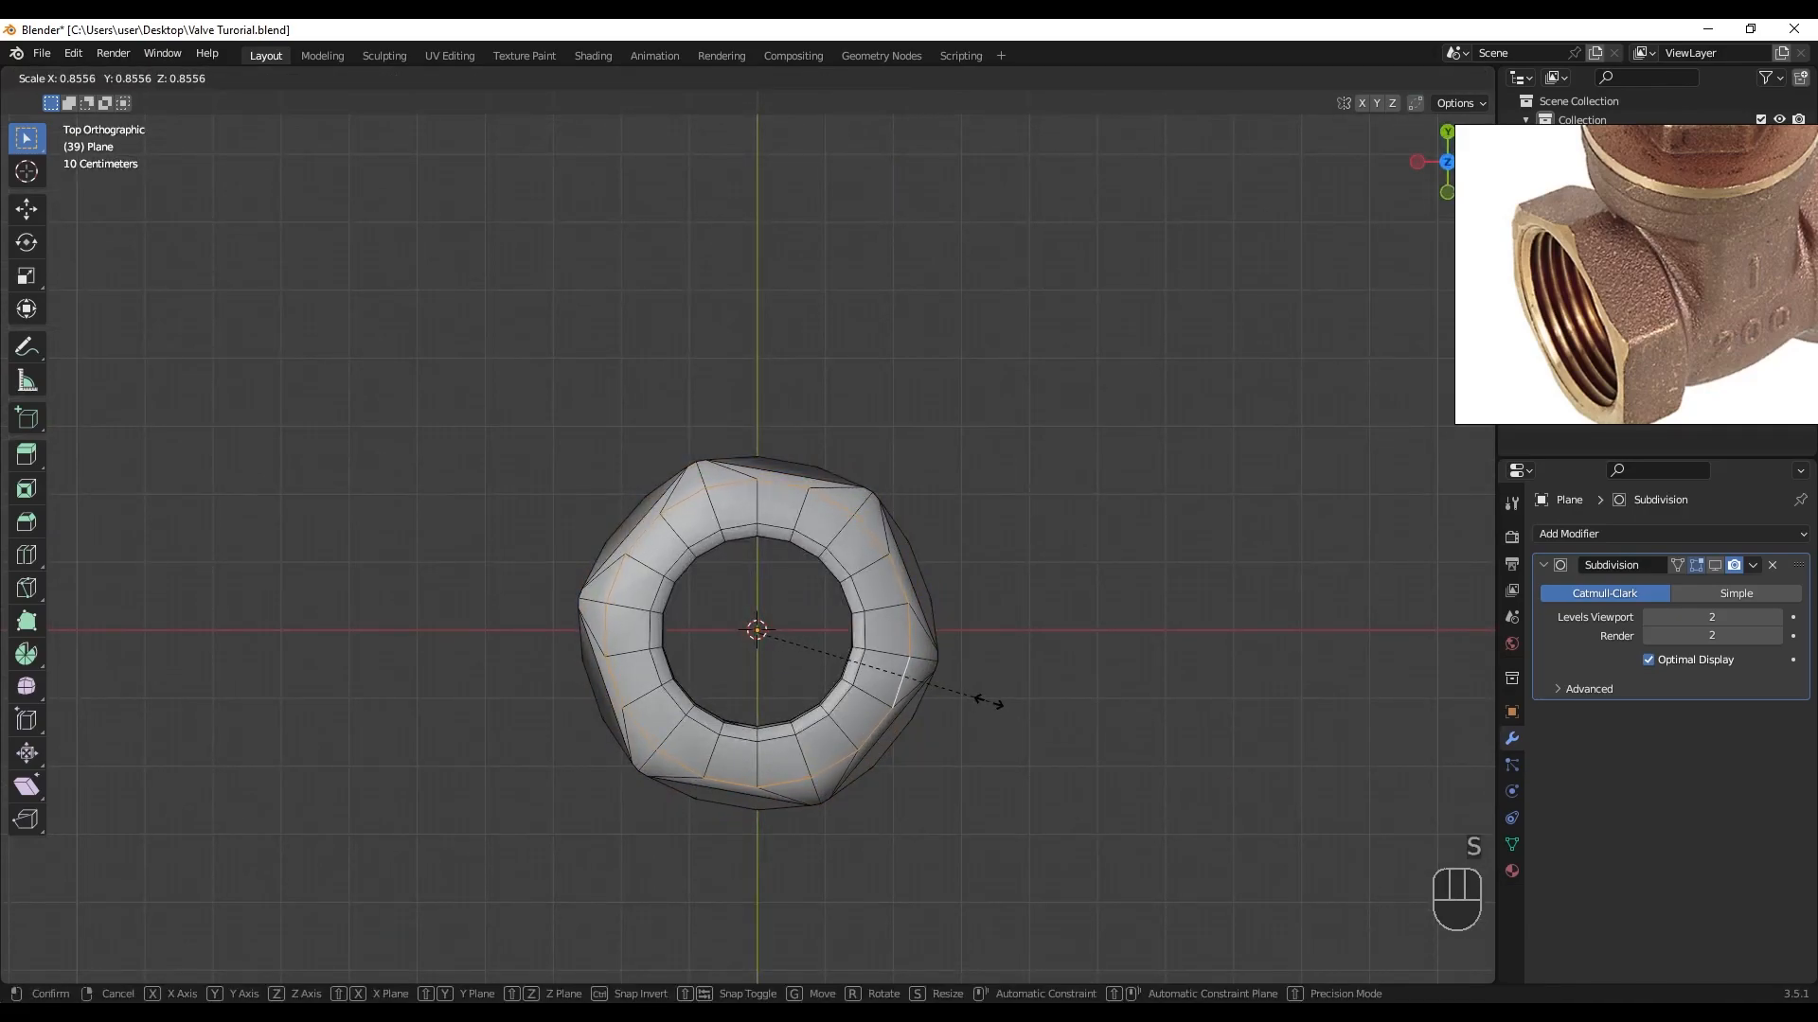
{"action": "left_click", "coordinate": [989, 702]}
{"action": "middle_click_drag", "start_coordinate": [978, 714], "coordinate": [876, 727]}
{"action": "key", "text": "ctrl+z"}
- Scale the edge loops inside the top and bottom outlines uniformly to 0.873
{"action": "key", "text": "s"}
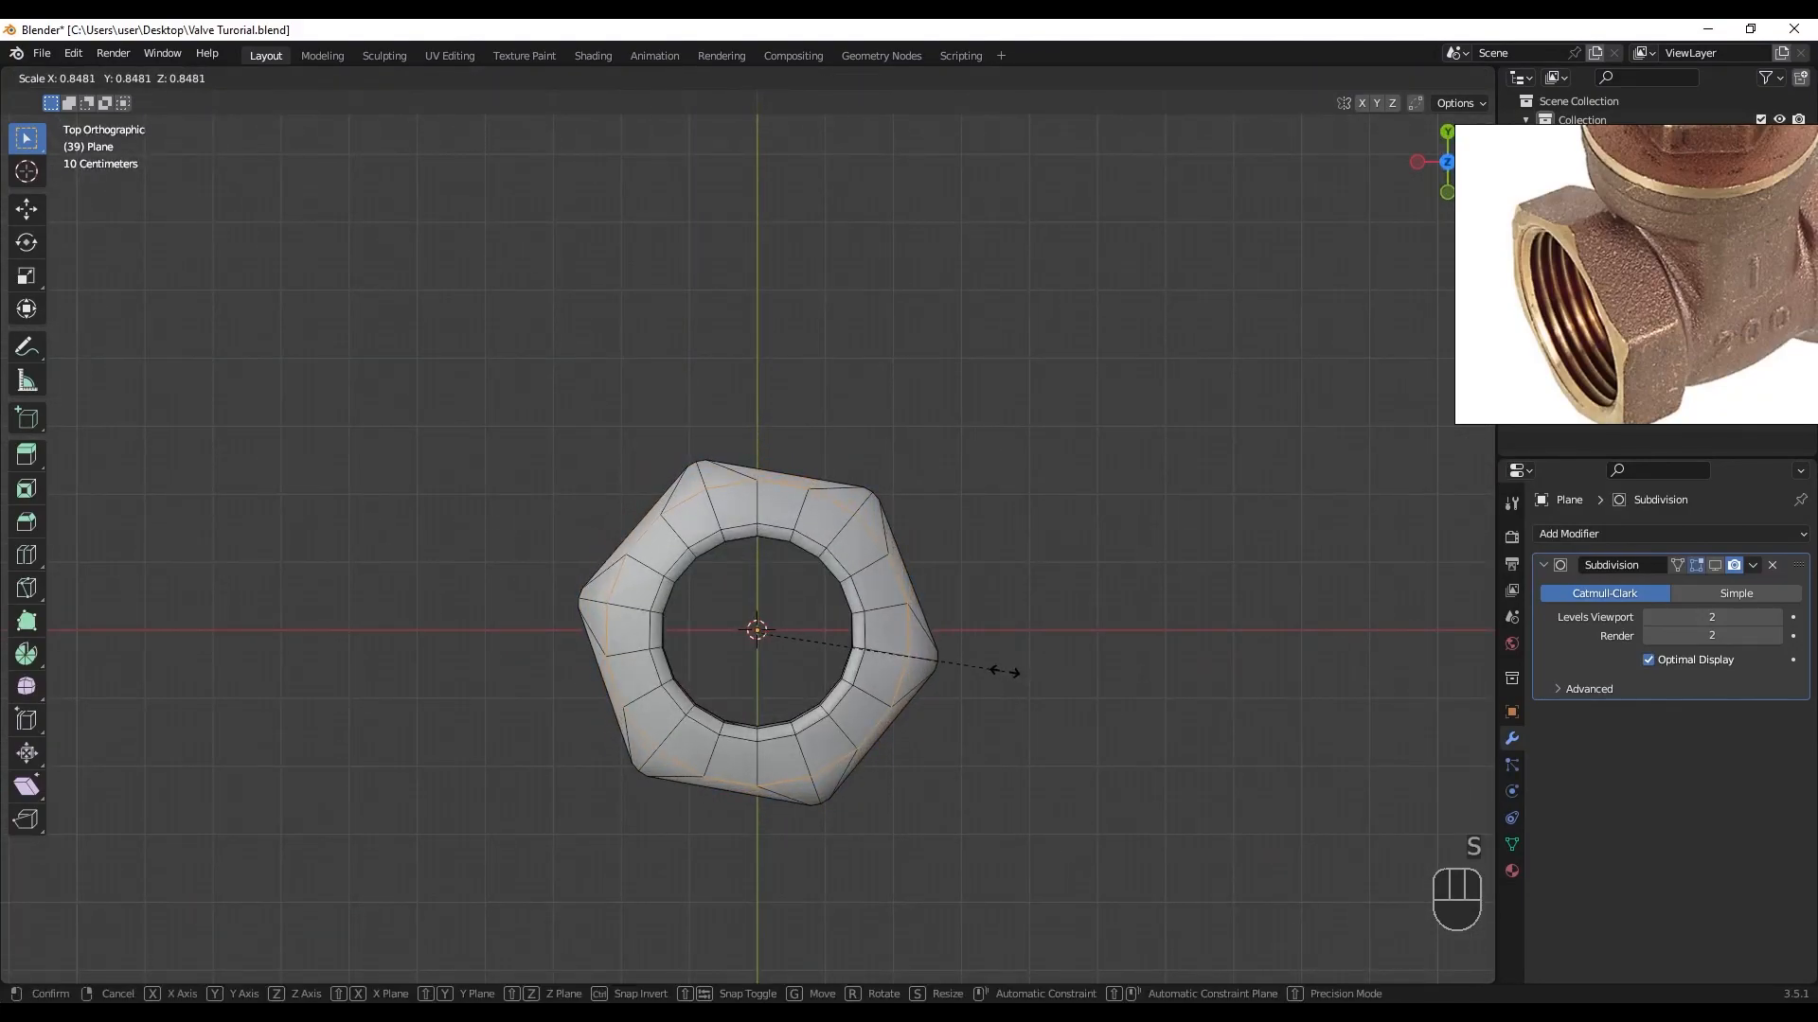
{"action": "left_click", "coordinate": [1012, 670]}
{"action": "middle_click_drag", "start_coordinate": [903, 730], "coordinate": [770, 560]}
{"action": "scroll", "coordinate": [845, 617], "scroll_direction": "up", "scroll_amount": 3}
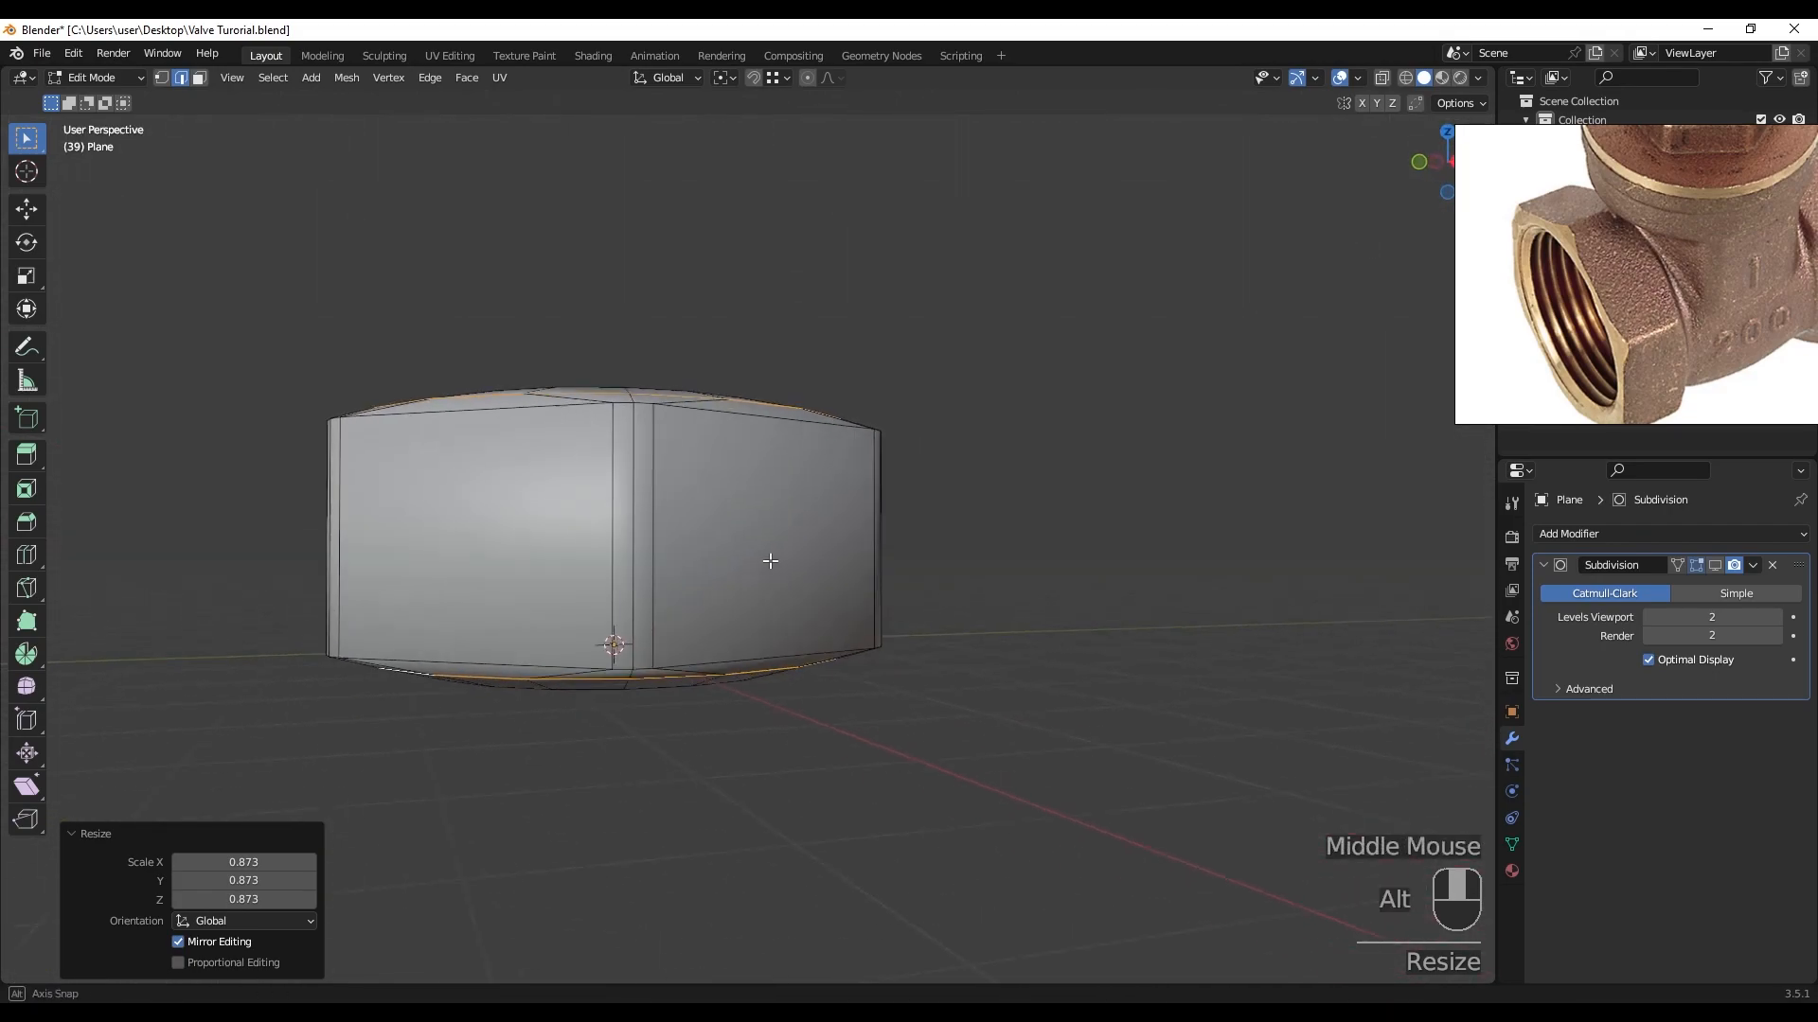
- Add two horizontal loop cuts around the outer wall and scale them about 2.45 along Z toward its edges
{"action": "key", "text": "ctrl+r"}
{"action": "left_click", "coordinate": [663, 566]}
{"action": "right_click", "coordinate": [664, 568]}
{"action": "key", "text": "s"}
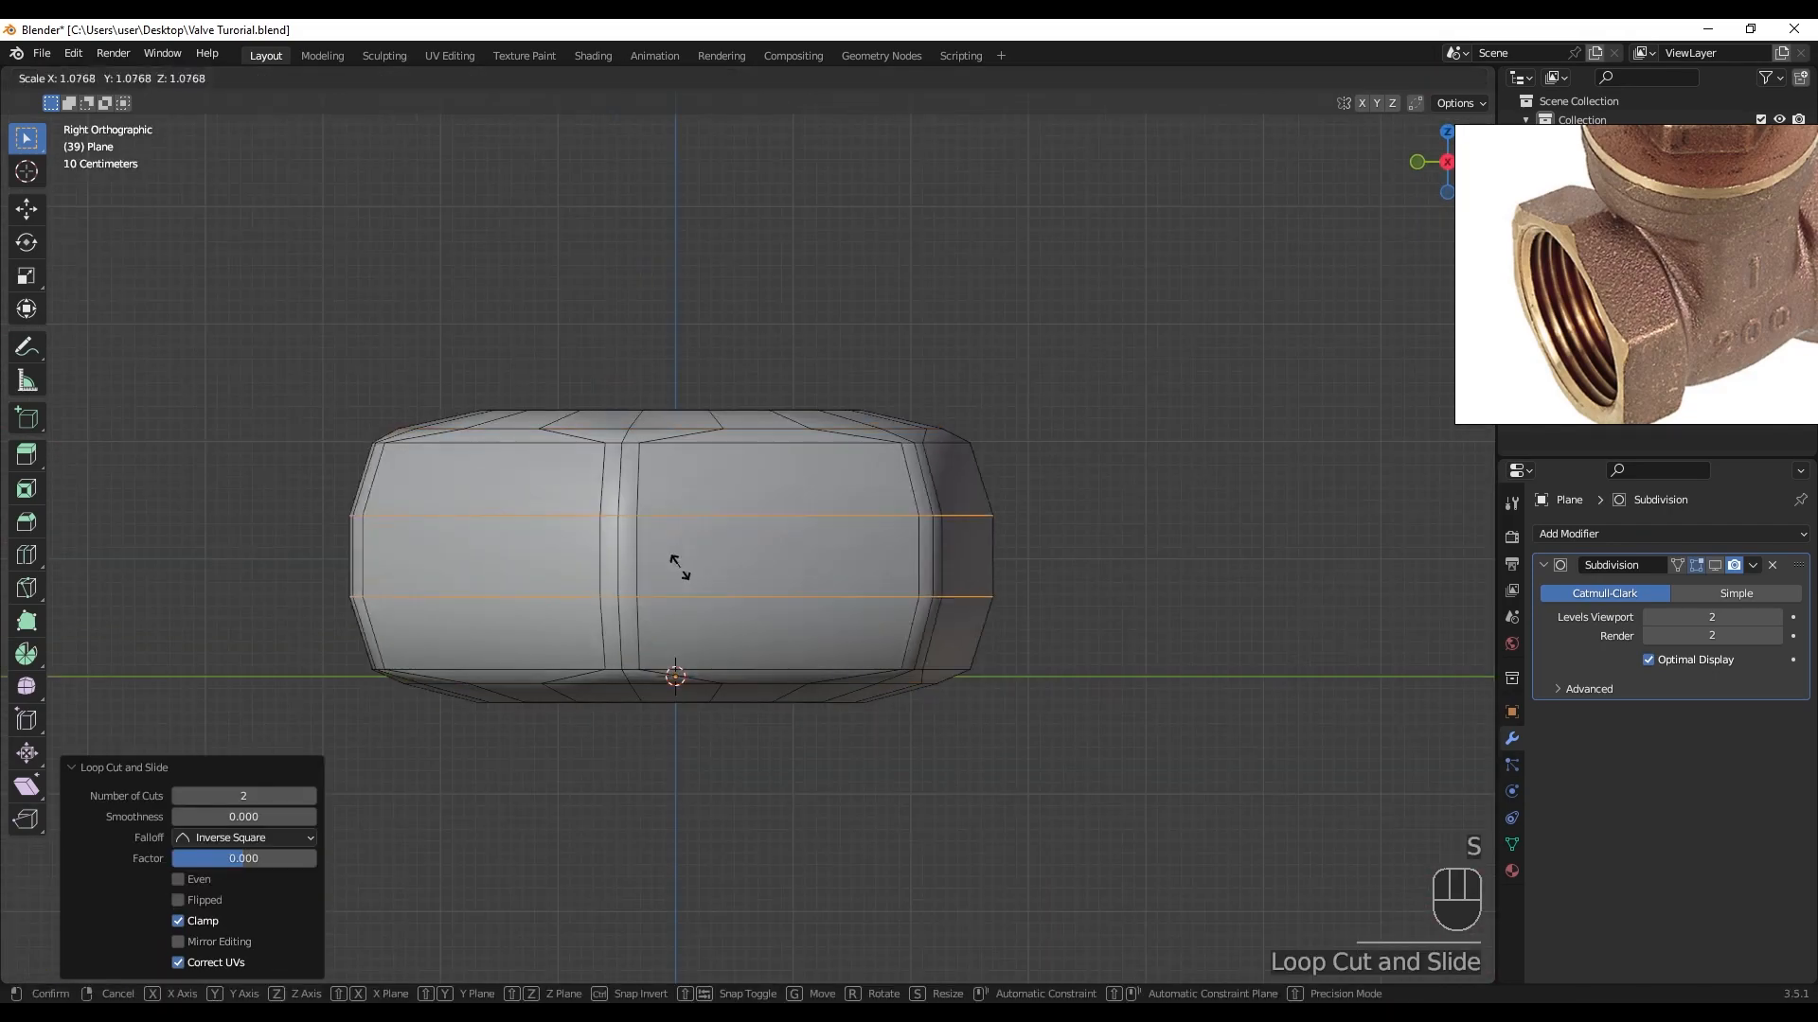
{"action": "key", "text": "z"}
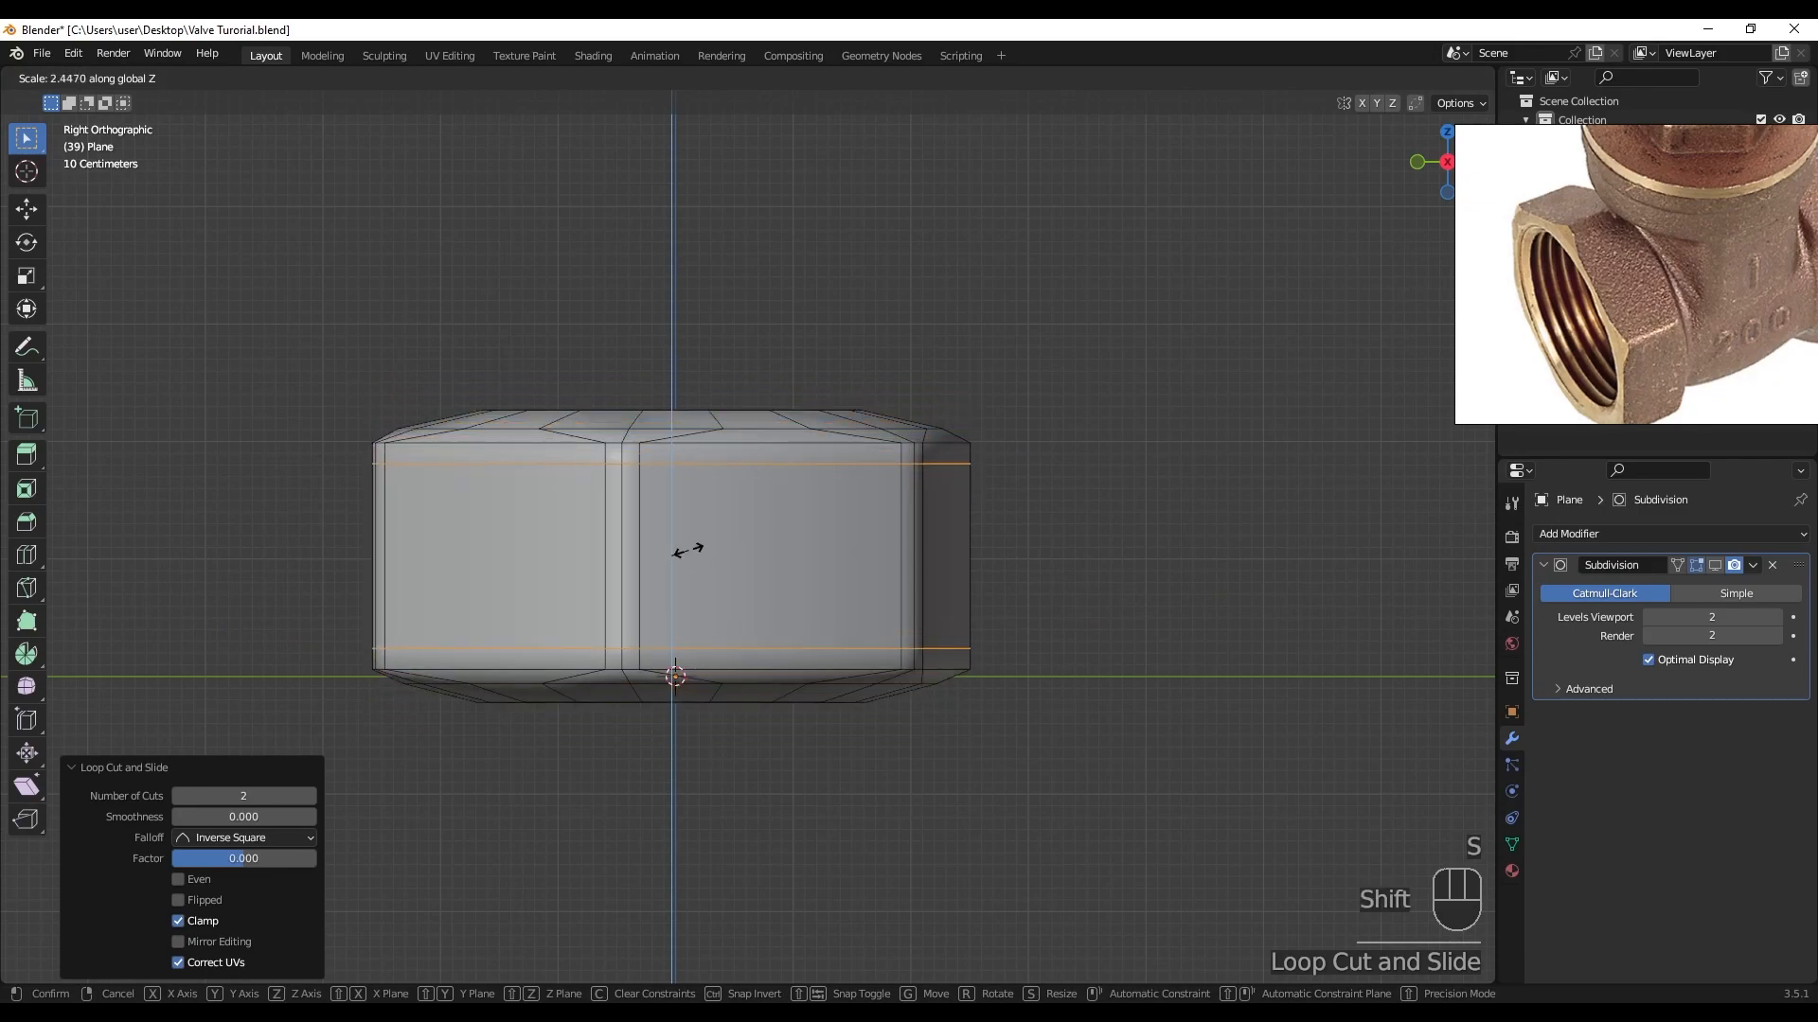
{"action": "left_click", "coordinate": [691, 551]}
{"action": "middle_click_drag", "start_coordinate": [691, 551], "coordinate": [770, 654]}
- Turn on the Subdivision modifier's viewport display and resume mesh editing
{"action": "key", "text": "Tab"}
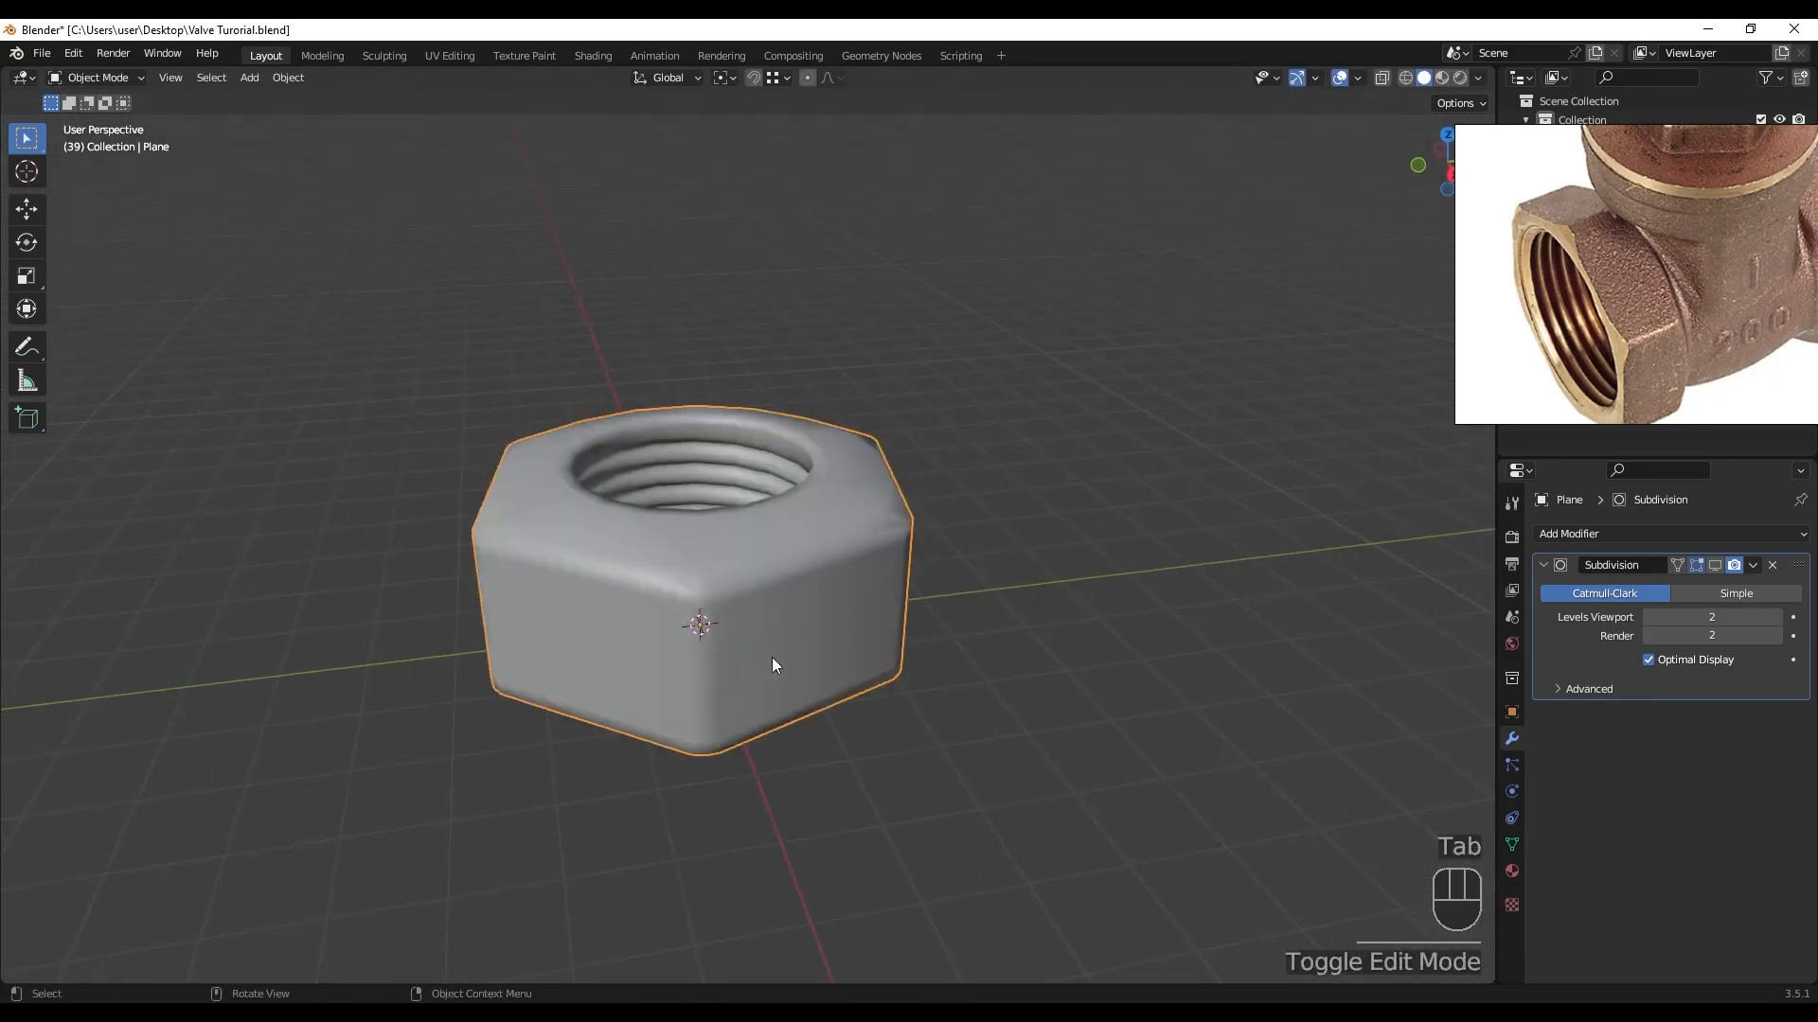
{"action": "left_click", "coordinate": [1713, 565]}
{"action": "mouse_move", "coordinate": [847, 560]}
{"action": "middle_mouse_down"}
{"action": "mouse_move", "coordinate": [865, 653]}
{"action": "mouse_move", "coordinate": [830, 421]}
{"action": "mouse_move", "coordinate": [842, 287]}
{"action": "mouse_move", "coordinate": [856, 557]}
{"action": "middle_mouse_up"}
{"action": "key", "text": "Tab"}
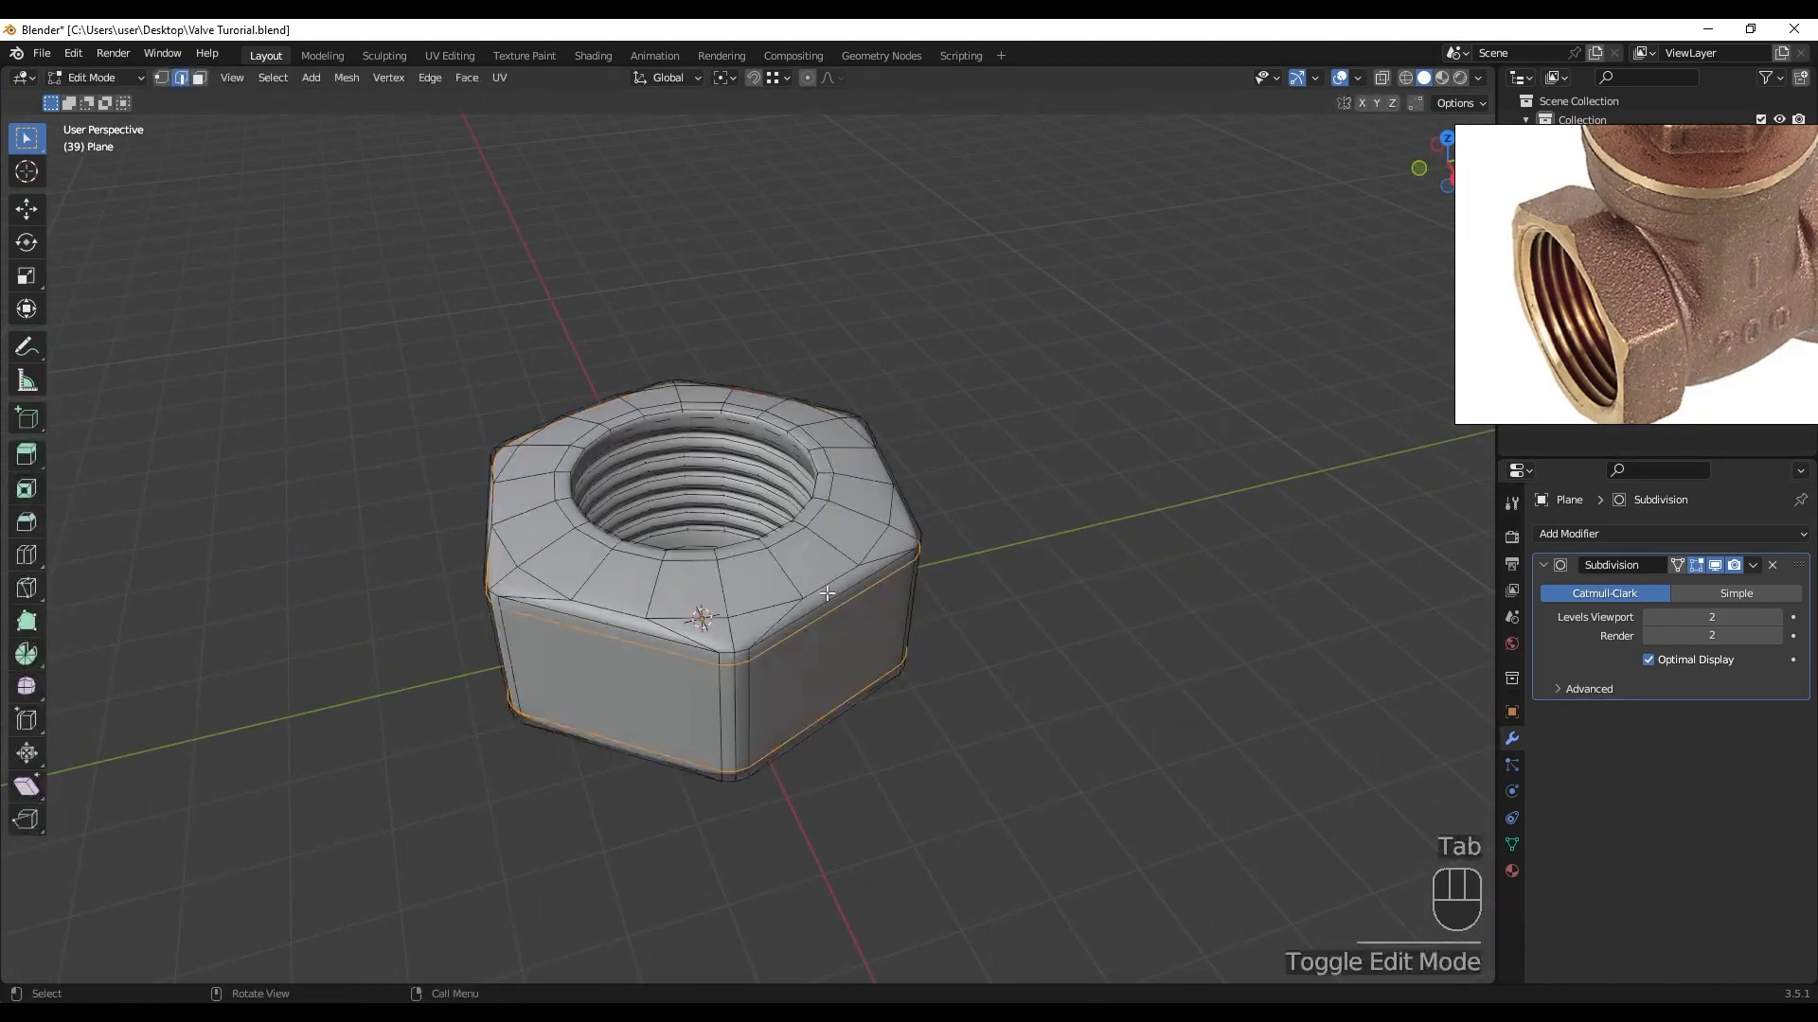
- Scale the outer edge loops on the nut's top and bottom faces uniformly to 1.014
{"action": "scroll", "coordinate": [833, 634], "scroll_direction": "up", "scroll_amount": 2}
{"action": "middle_click_drag", "start_coordinate": [822, 644], "coordinate": [878, 655]}
{"action": "left_click", "coordinate": [885, 605], "text": "alt"}
{"action": "middle_click_drag", "start_coordinate": [729, 393], "coordinate": [757, 500]}
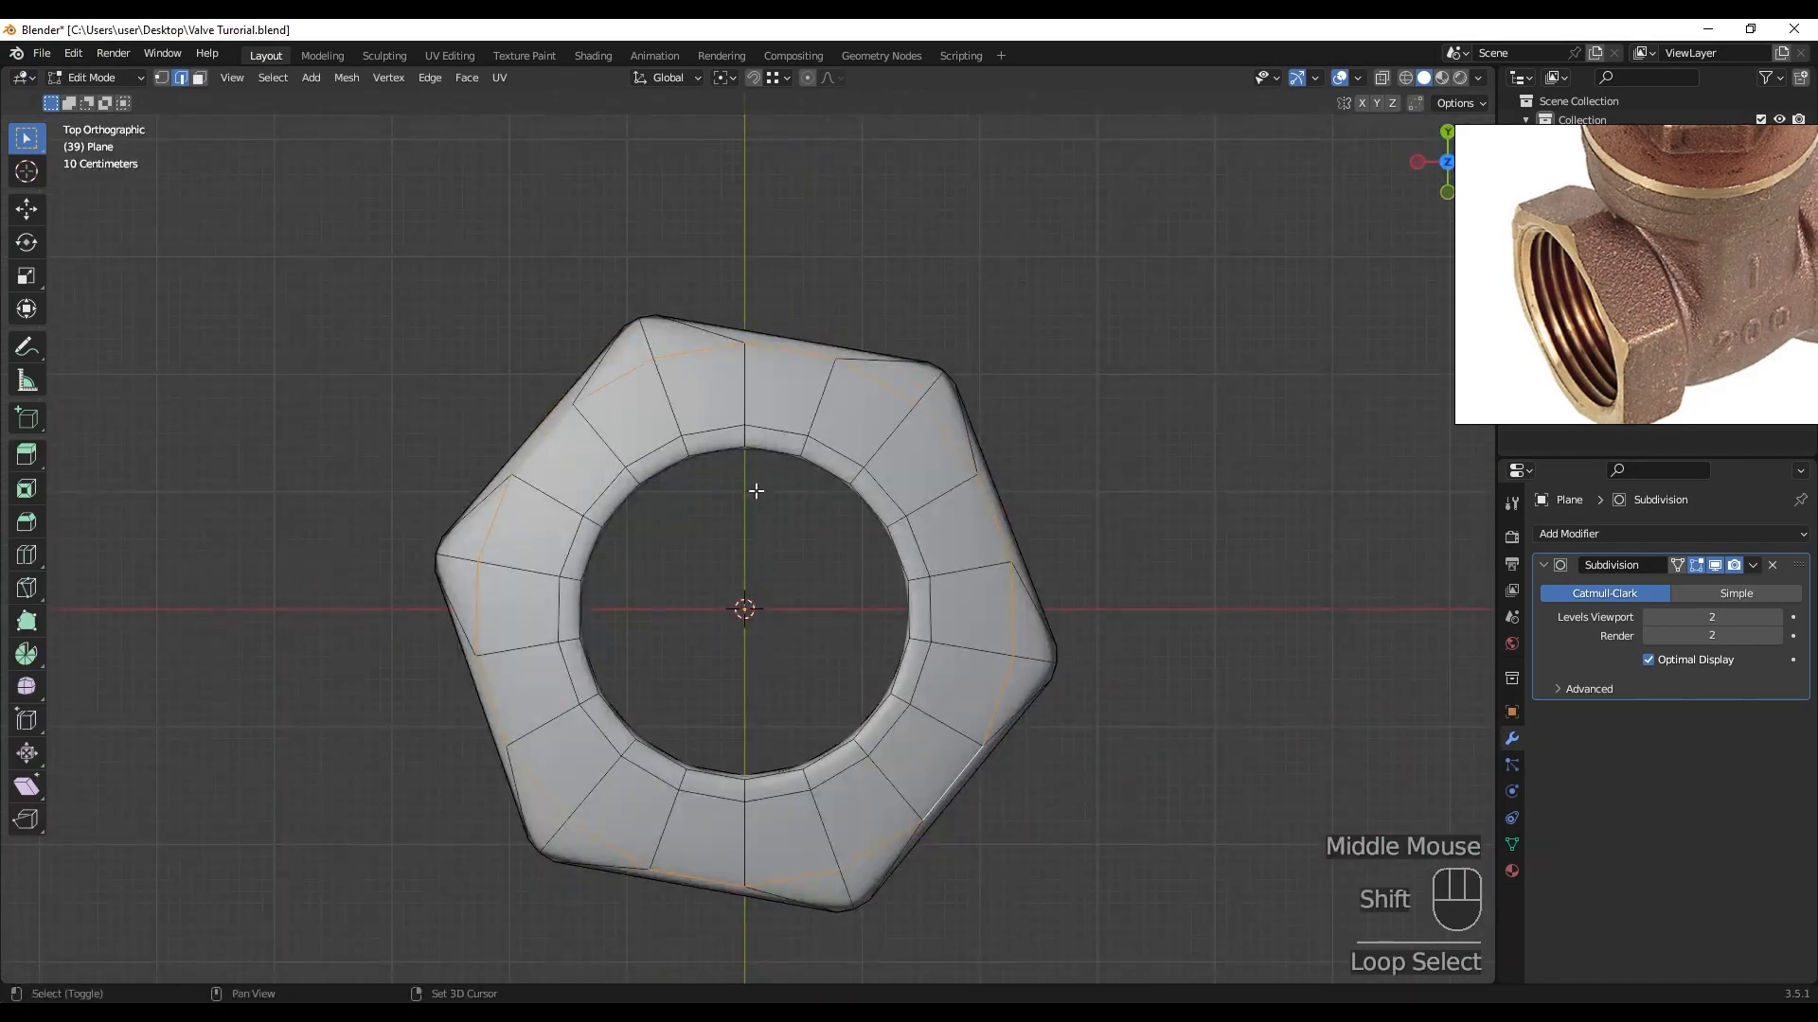
{"action": "scroll", "coordinate": [757, 501], "scroll_direction": "up", "scroll_amount": 3}
{"action": "middle_click_drag", "start_coordinate": [904, 730], "coordinate": [963, 488], "text": "shift"}
{"action": "key", "text": "s"}
{"action": "left_click", "coordinate": [947, 603]}
{"action": "scroll", "coordinate": [957, 657], "scroll_direction": "down", "scroll_amount": 2}
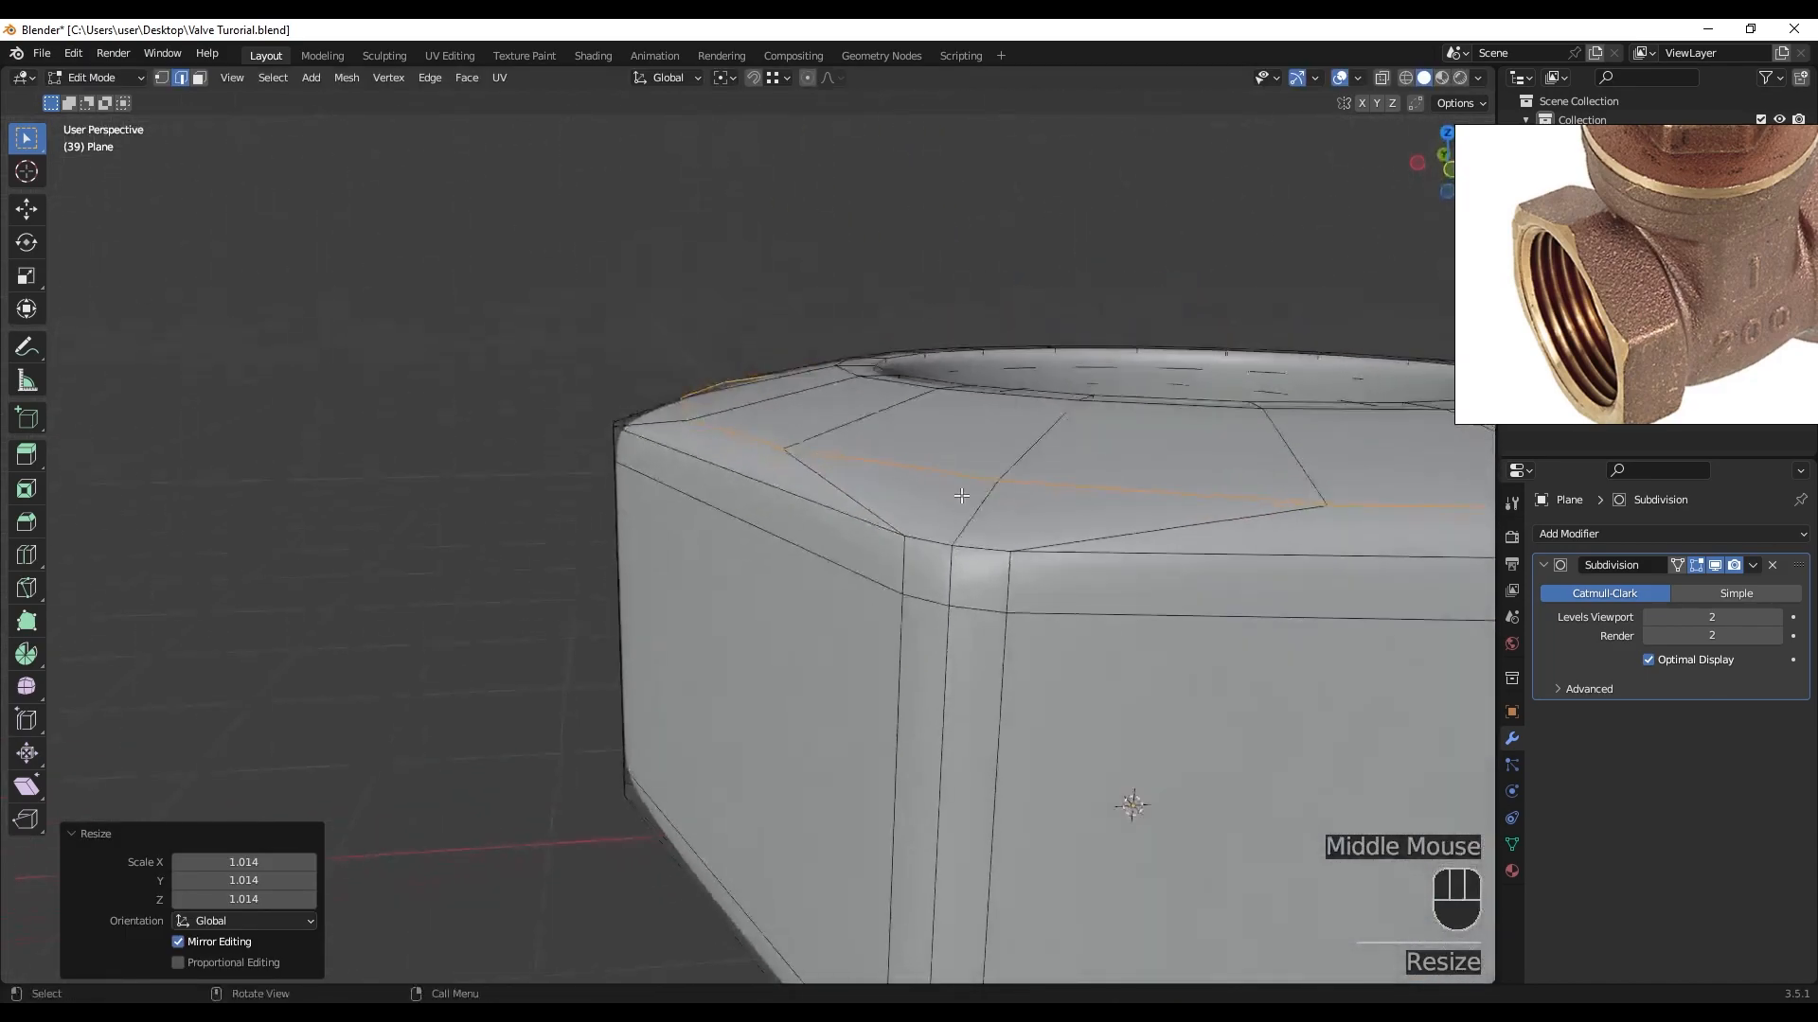
- Try to raise the upper wall edge loop by about 0.108 m along Z and check the smoothed shape
{"action": "left_click", "coordinate": [913, 580], "text": "alt"}
{"action": "key", "text": "g"}
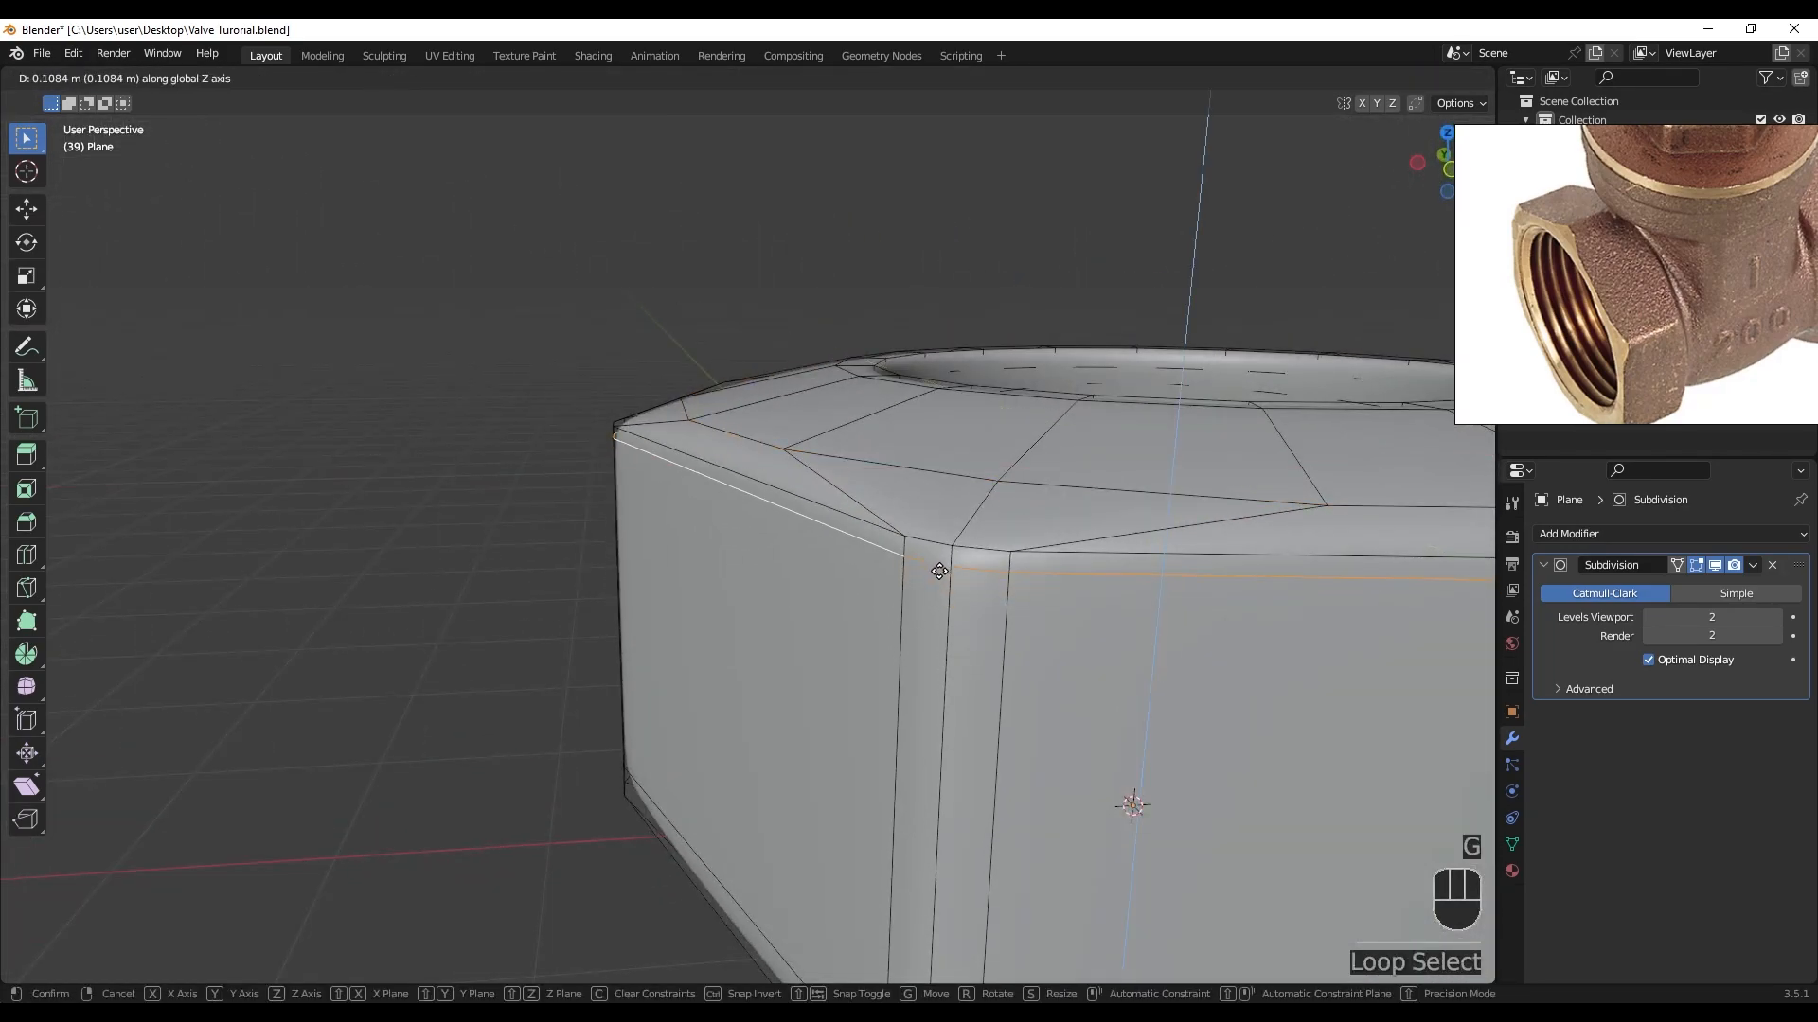
{"action": "left_click", "coordinate": [939, 577]}
{"action": "key", "text": "Tab"}
{"action": "scroll", "coordinate": [936, 577], "scroll_direction": "down", "scroll_amount": 2}
{"action": "middle_click_drag", "start_coordinate": [969, 587], "coordinate": [1052, 512]}
- Try to move the upper wall edge loop along Z in front view, and undo the recent loop moves
{"action": "scroll", "coordinate": [982, 542], "scroll_direction": "up", "scroll_amount": 3}
{"action": "key", "text": "Tab"}
{"action": "scroll", "coordinate": [1044, 507], "scroll_direction": "up", "scroll_amount": 2}
{"action": "key", "text": "shift+z"}
{"action": "middle_click_drag", "start_coordinate": [901, 509], "coordinate": [820, 510], "text": "shift"}
{"action": "scroll", "coordinate": [820, 509], "scroll_direction": "up", "scroll_amount": 2}
{"action": "key", "text": "shift+z"}
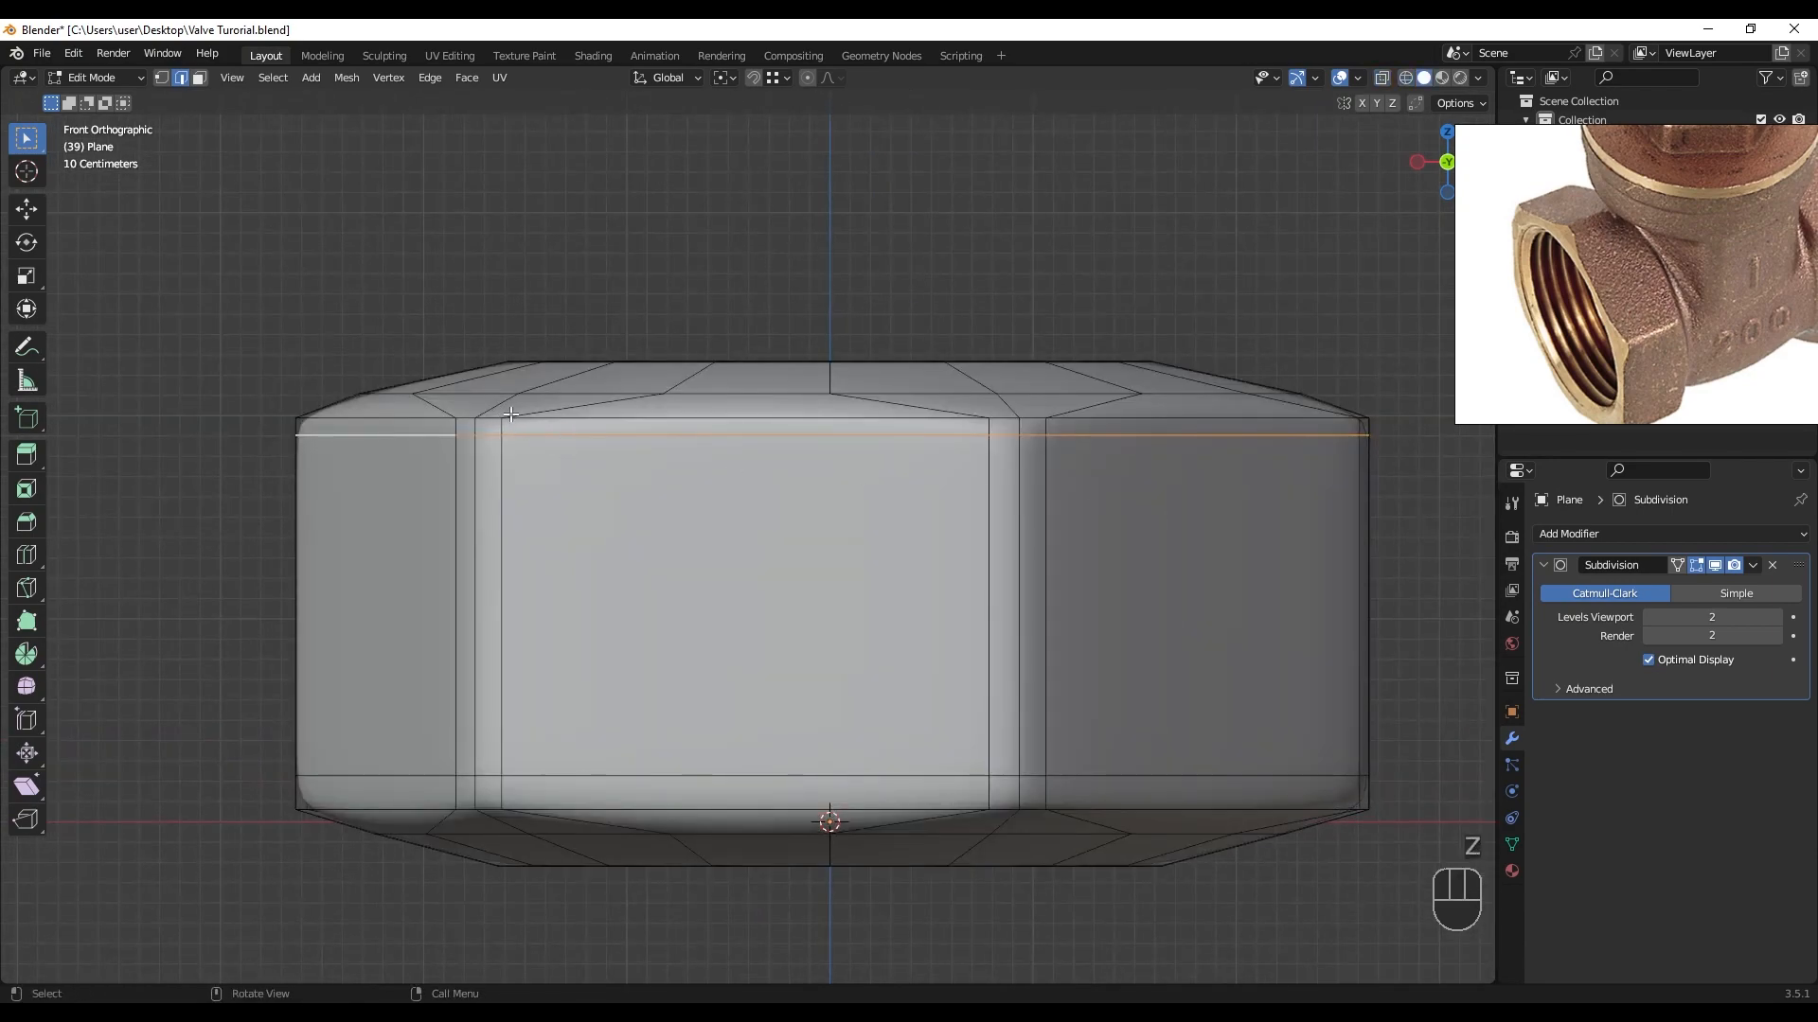
{"action": "key", "text": "g"}
{"action": "key", "text": "z"}
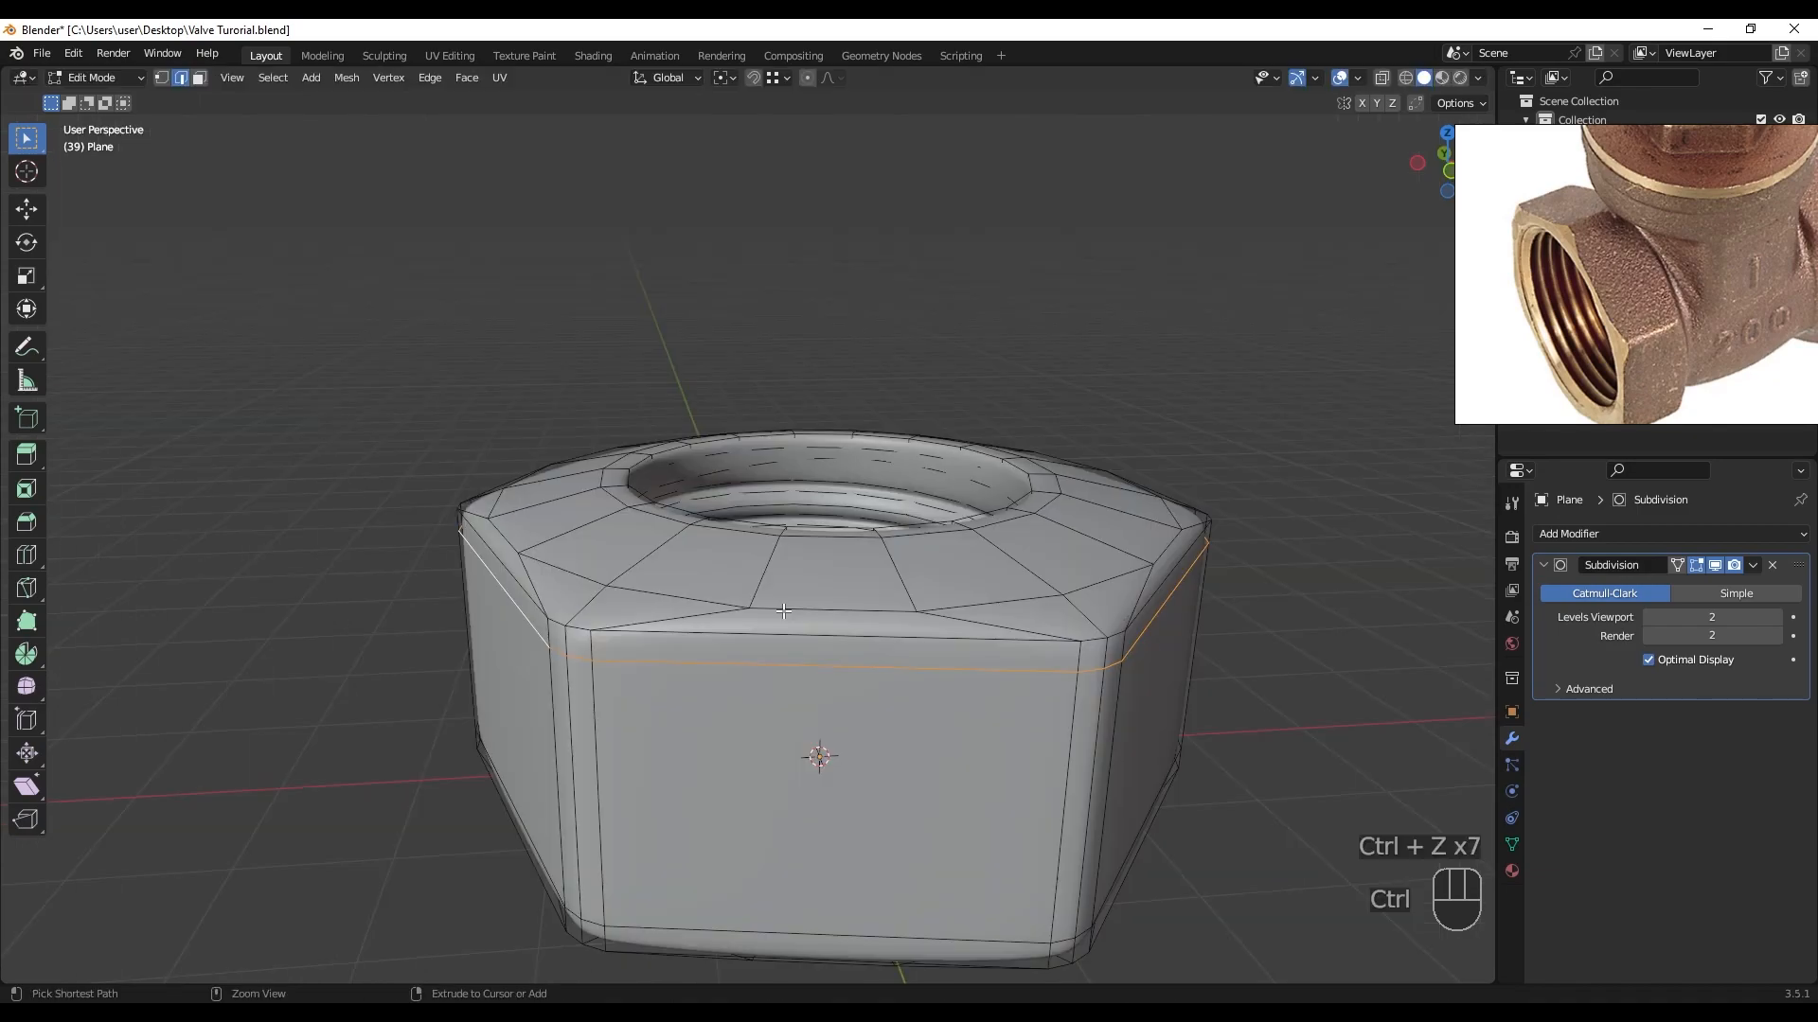
- Bevel the edge loops around both hole rims with a width of 0.0347 m and 2 segments
{"action": "middle_click_drag", "start_coordinate": [662, 530], "coordinate": [746, 194]}
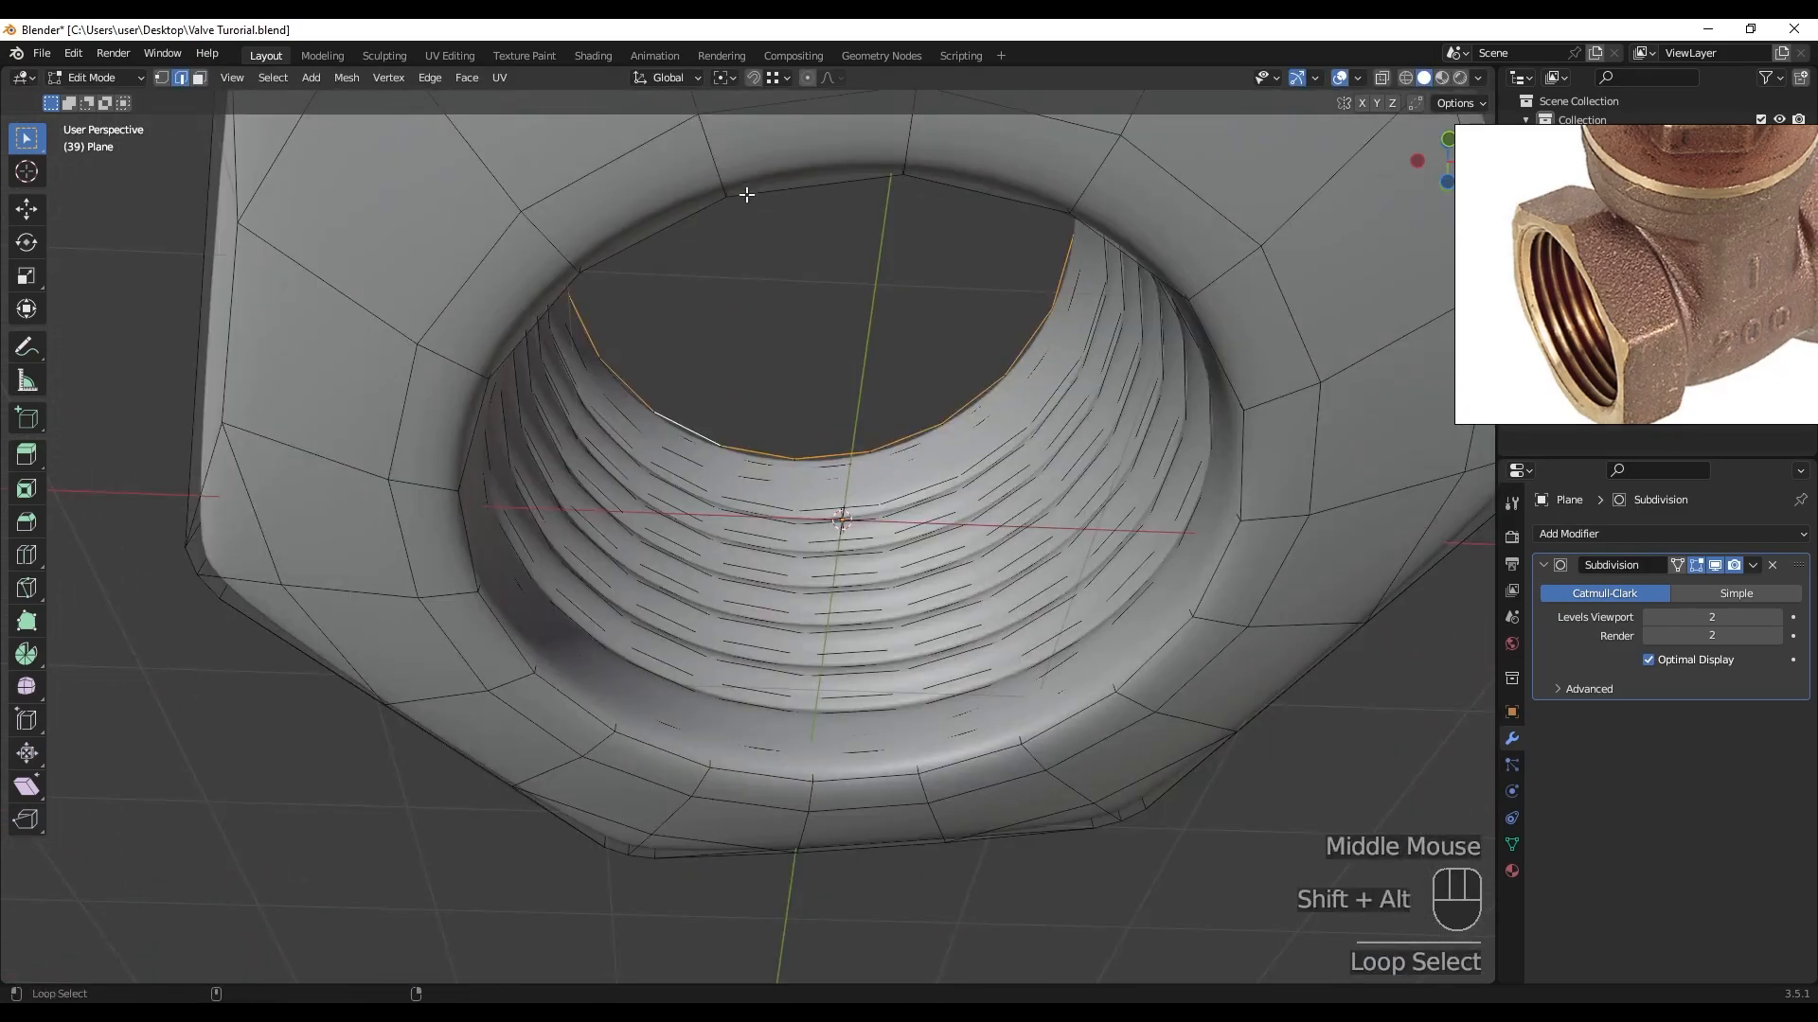
{"action": "scroll", "coordinate": [872, 411], "scroll_direction": "down", "scroll_amount": 4}
{"action": "middle_click_drag", "start_coordinate": [872, 411], "coordinate": [835, 719]}
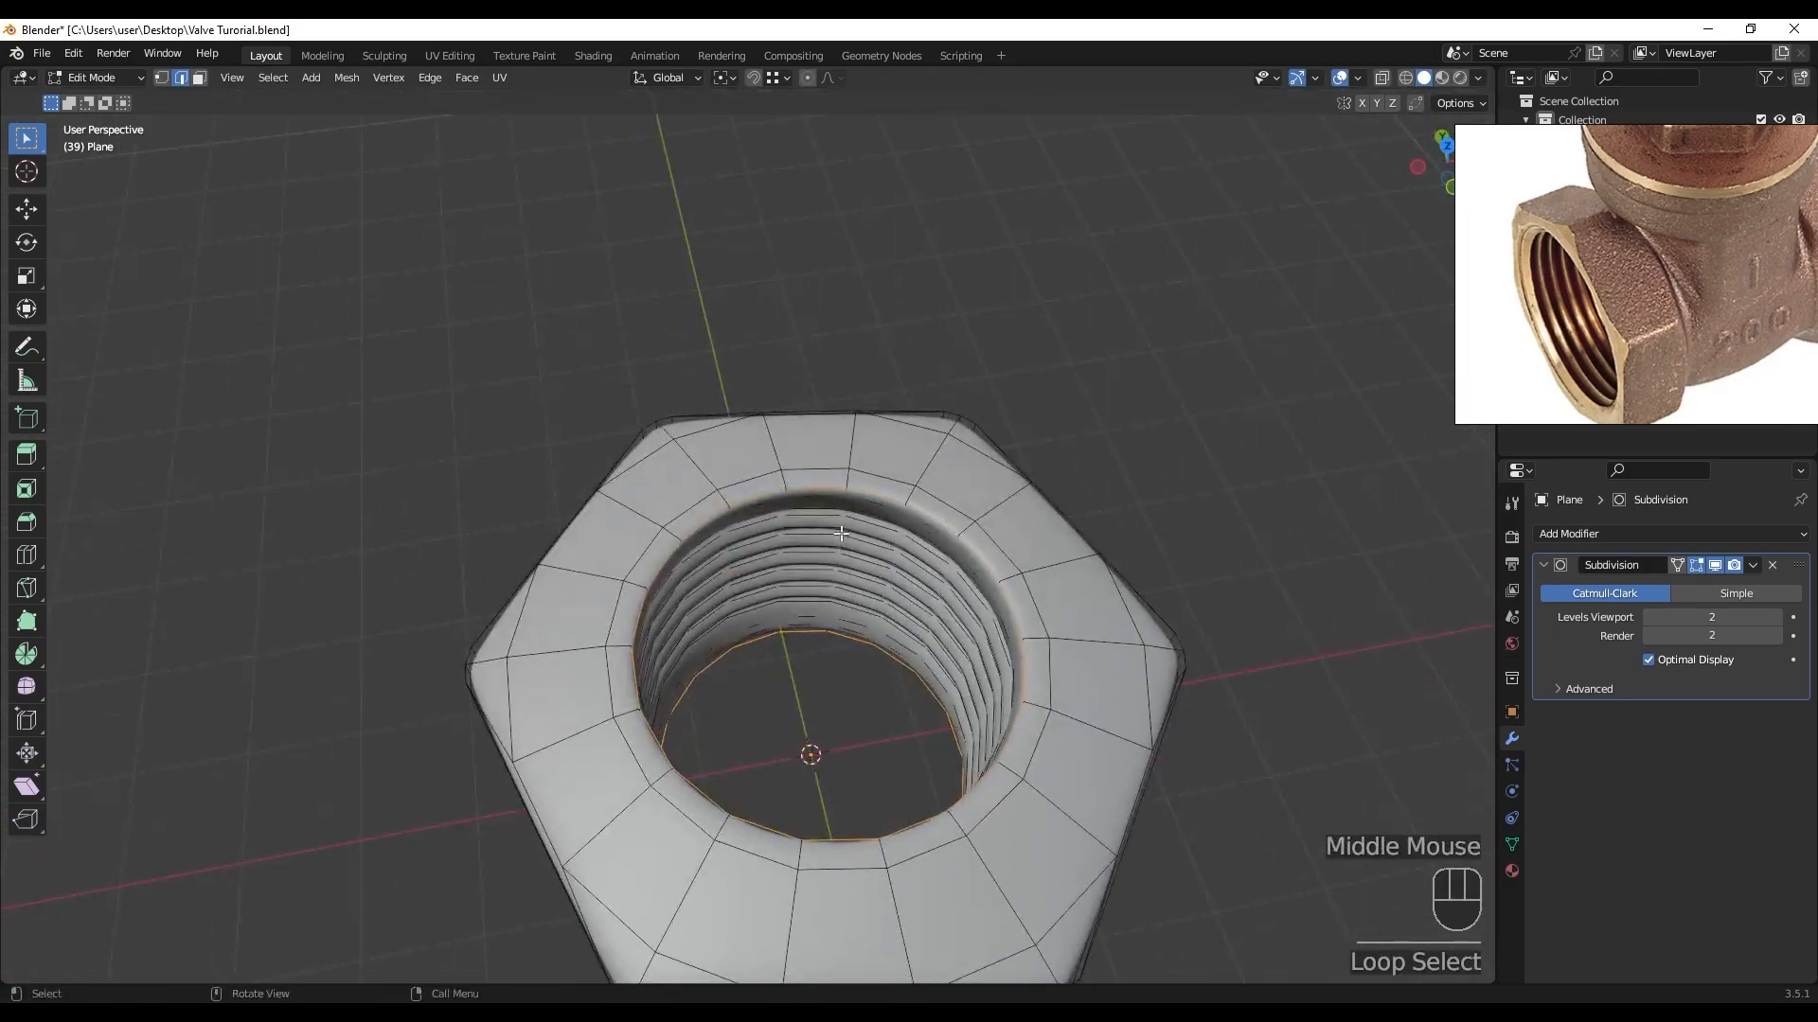
{"action": "scroll", "coordinate": [843, 527], "scroll_direction": "up", "scroll_amount": 4}
{"action": "middle_click_drag", "start_coordinate": [869, 530], "coordinate": [783, 467], "text": "shift"}
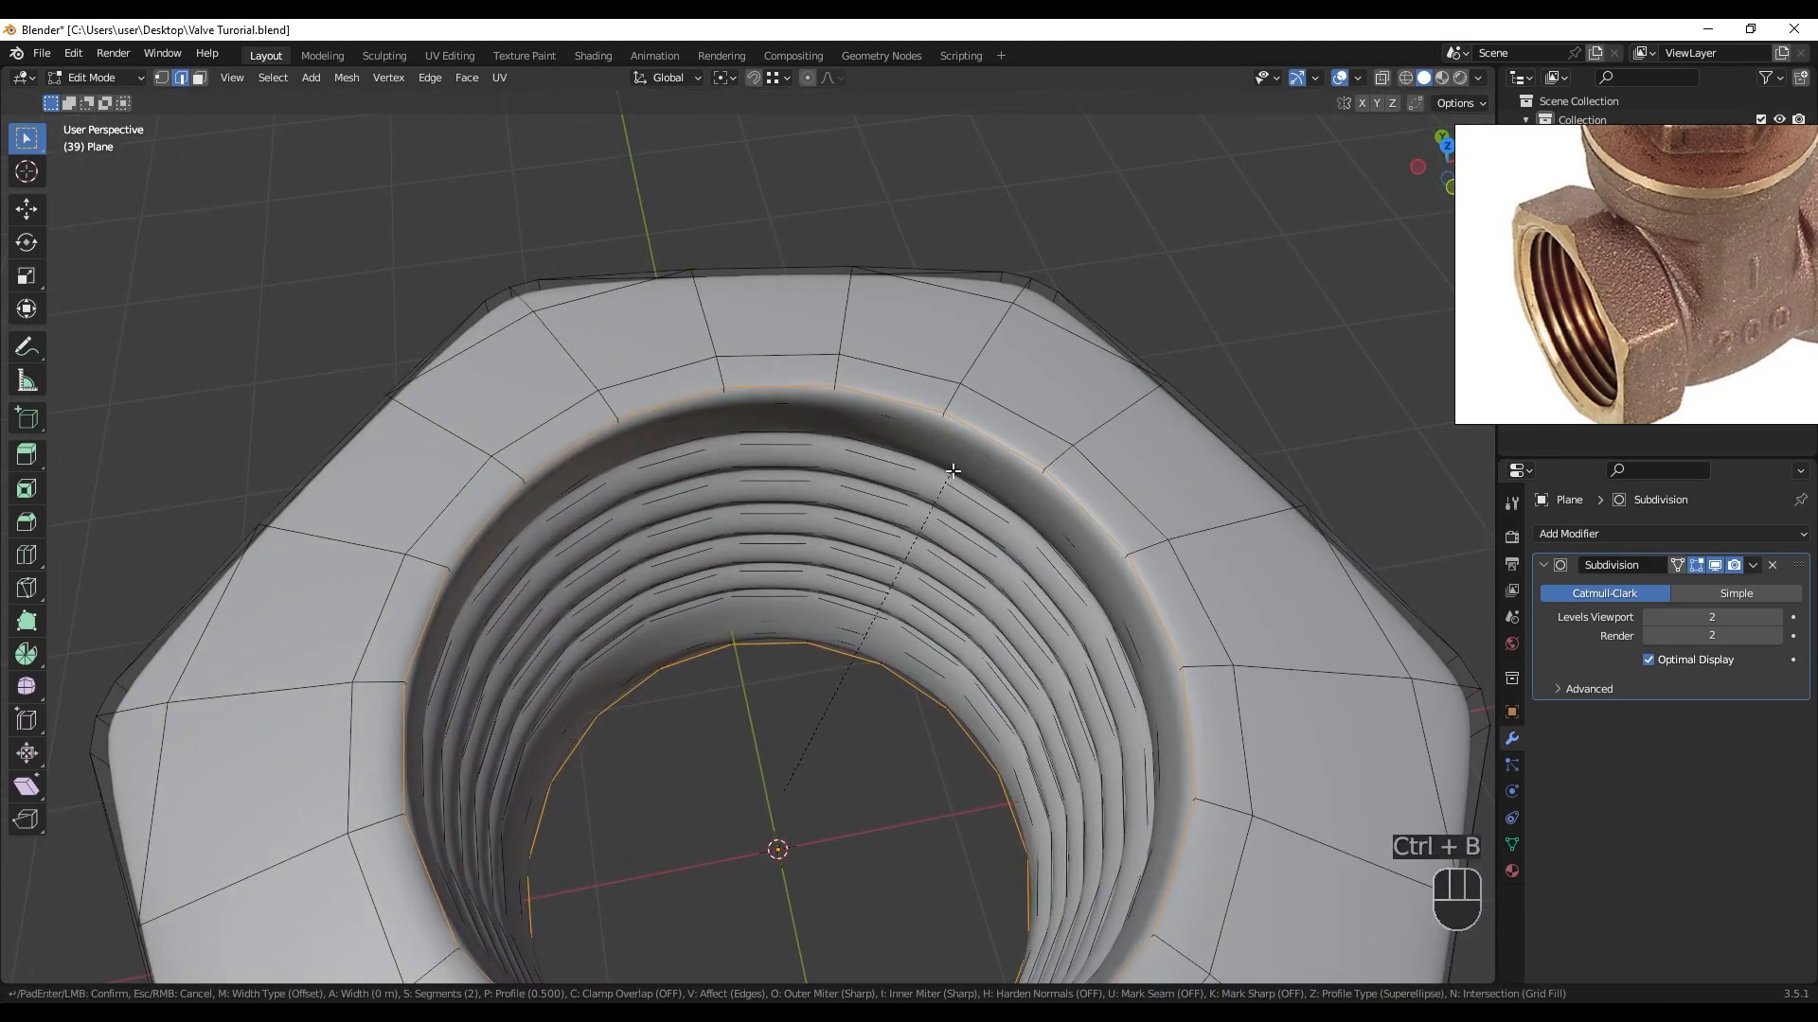
{"action": "key", "text": "ctrl+b"}
{"action": "left_click", "coordinate": [971, 467]}
- Inspect the bevelled hole rims and the finished nut in wireframe and in solid shading
{"action": "key", "text": "z"}
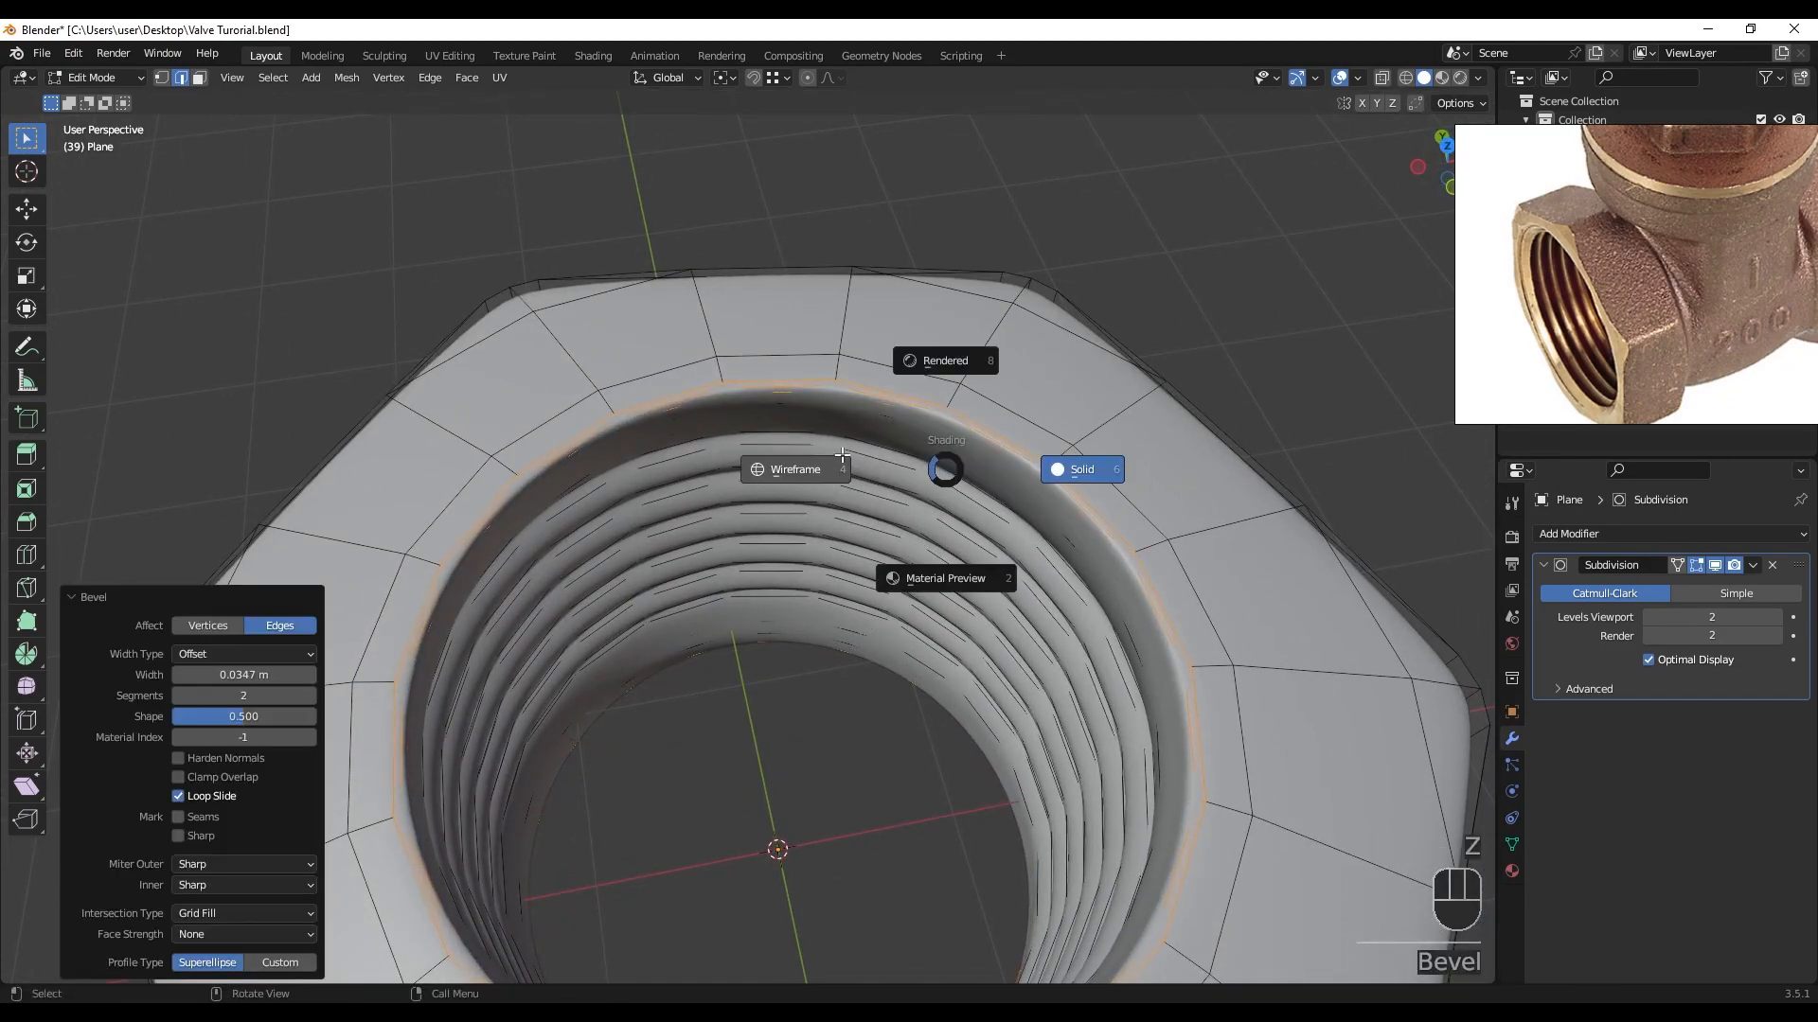
{"action": "left_click", "coordinate": [795, 467]}
{"action": "scroll", "coordinate": [973, 405], "scroll_direction": "up", "scroll_amount": 3}
{"action": "mouse_move", "coordinate": [973, 406]}
{"action": "middle_mouse_down", "text": "shift"}
{"action": "mouse_move", "coordinate": [735, 530]}
{"action": "mouse_move", "coordinate": [788, 485]}
{"action": "middle_mouse_up", "text": "shift"}
{"action": "key", "text": "Tab"}
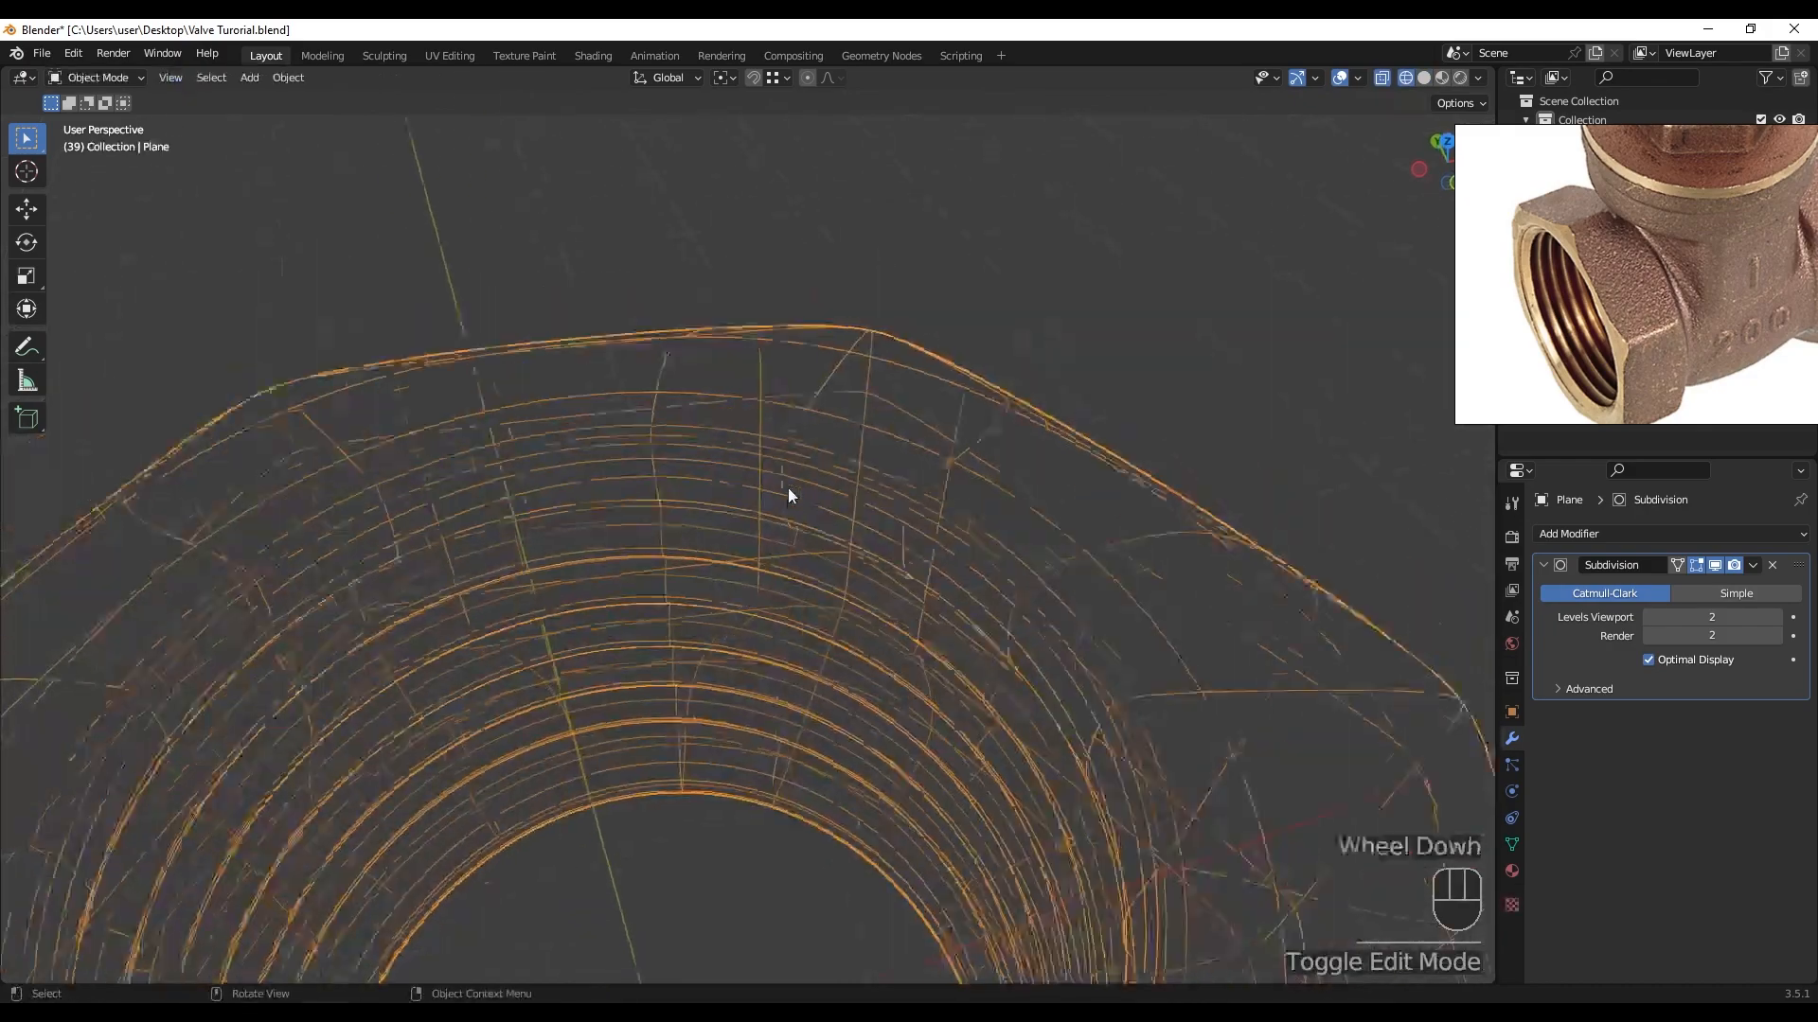
{"action": "scroll", "coordinate": [787, 486], "scroll_direction": "down", "scroll_amount": 4}
{"action": "key", "text": "z"}
{"action": "left_click", "coordinate": [1002, 520]}
{"action": "scroll", "coordinate": [994, 540], "scroll_direction": "down", "scroll_amount": 2}
{"action": "mouse_move", "coordinate": [940, 631]}
{"action": "middle_mouse_down", "text": "shift"}
{"action": "mouse_move", "coordinate": [956, 557]}
{"action": "mouse_move", "coordinate": [932, 327]}
{"action": "mouse_move", "coordinate": [931, 594]}
{"action": "mouse_move", "coordinate": [975, 549]}
{"action": "middle_mouse_up", "text": "shift"}
{"action": "key", "text": "Tab"}
{"action": "scroll", "coordinate": [932, 593], "scroll_direction": "up", "scroll_amount": 2}
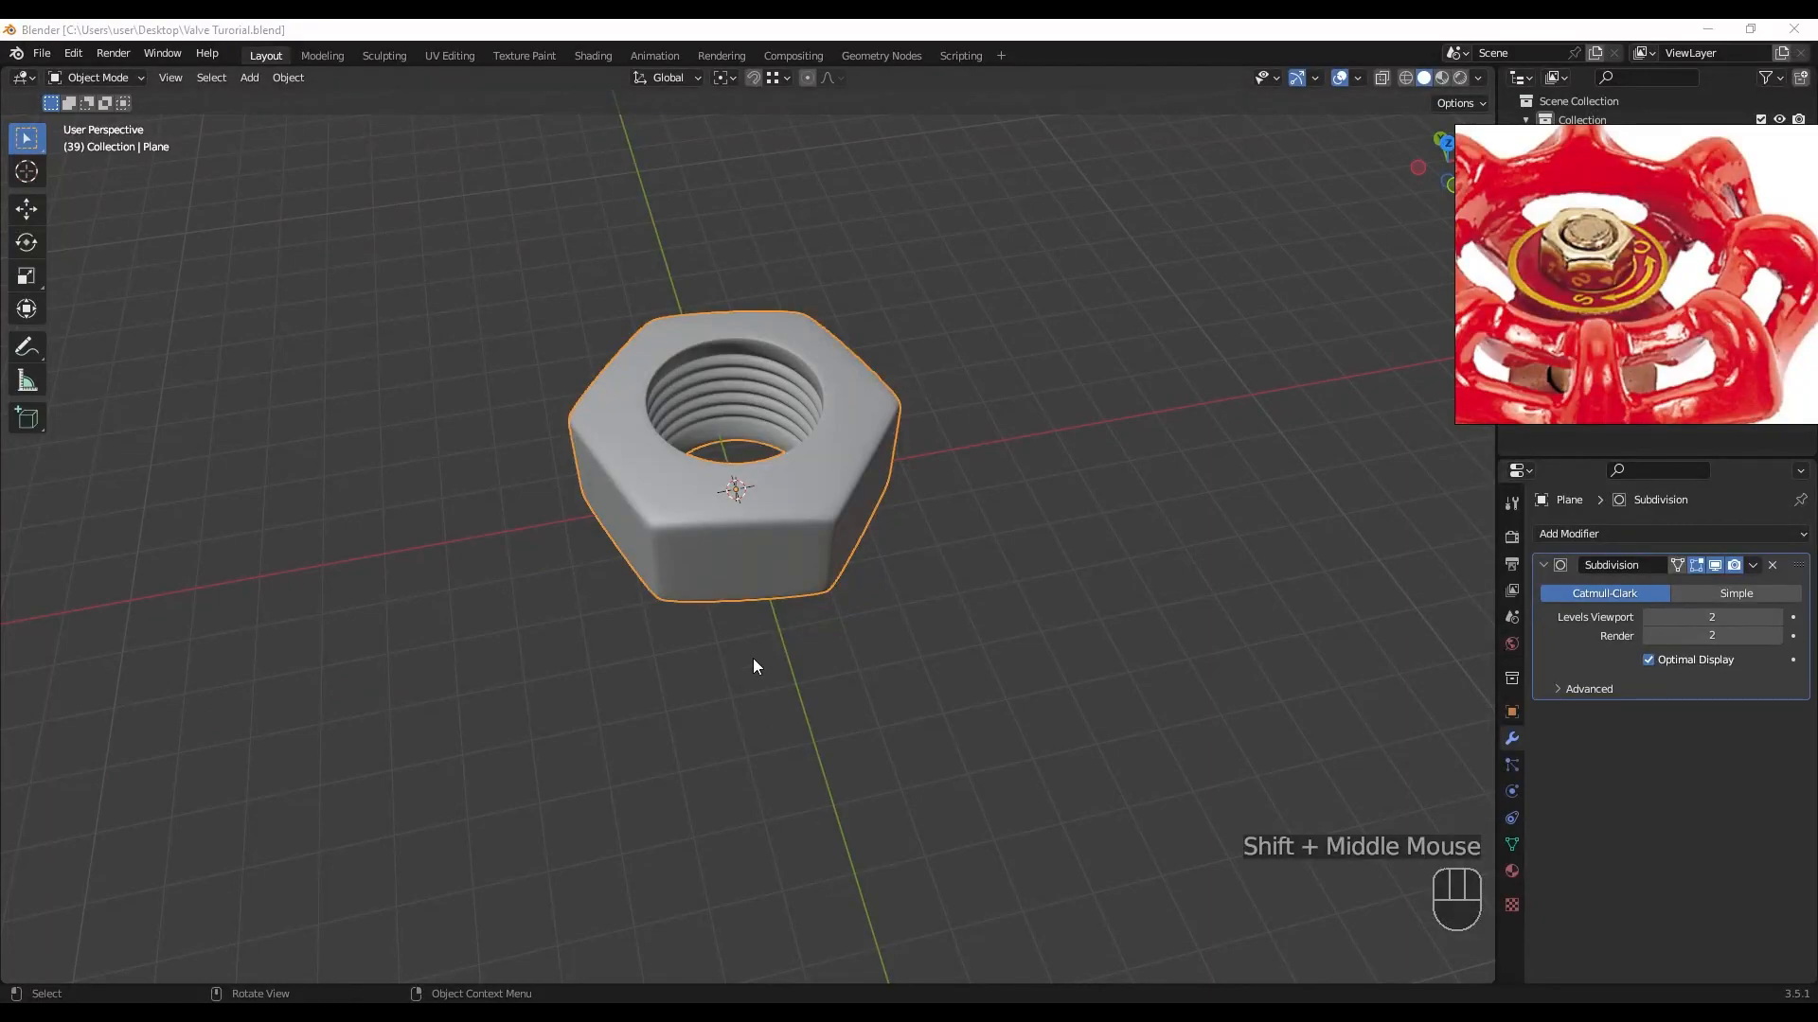
- Unhide the hidden parts and scale the nut to 0.171 so it fits the handwheel's hub
{"action": "middle_click_drag", "start_coordinate": [755, 666], "coordinate": [882, 573]}
{"action": "key", "text": "alt+h"}
{"action": "scroll", "coordinate": [844, 551], "scroll_direction": "up", "scroll_amount": 2}
{"action": "left_click", "coordinate": [935, 451]}
{"action": "left_click", "coordinate": [937, 458]}
{"action": "key", "text": "s"}
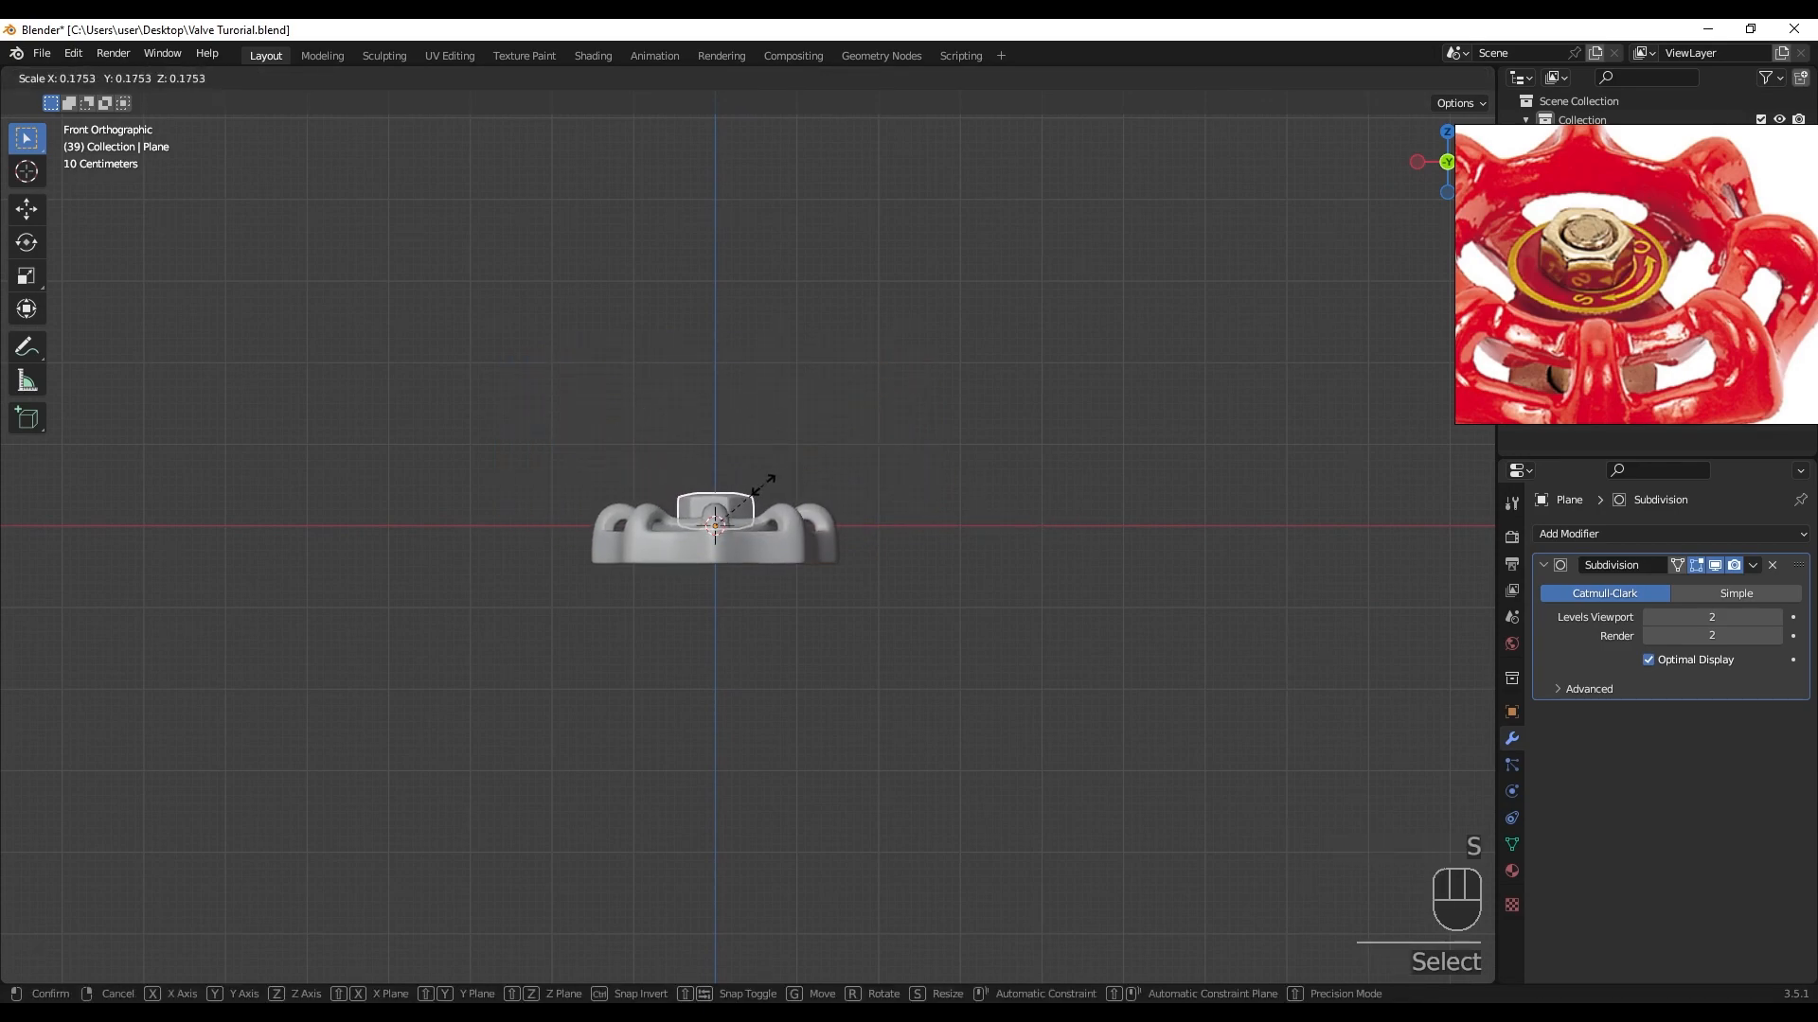
{"action": "left_click", "coordinate": [763, 484]}
{"action": "scroll", "coordinate": [702, 583], "scroll_direction": "up", "scroll_amount": 1}
{"action": "middle_click_drag", "start_coordinate": [702, 583], "coordinate": [797, 513], "text": "shift"}
{"action": "scroll", "coordinate": [795, 510], "scroll_direction": "up", "scroll_amount": 2}
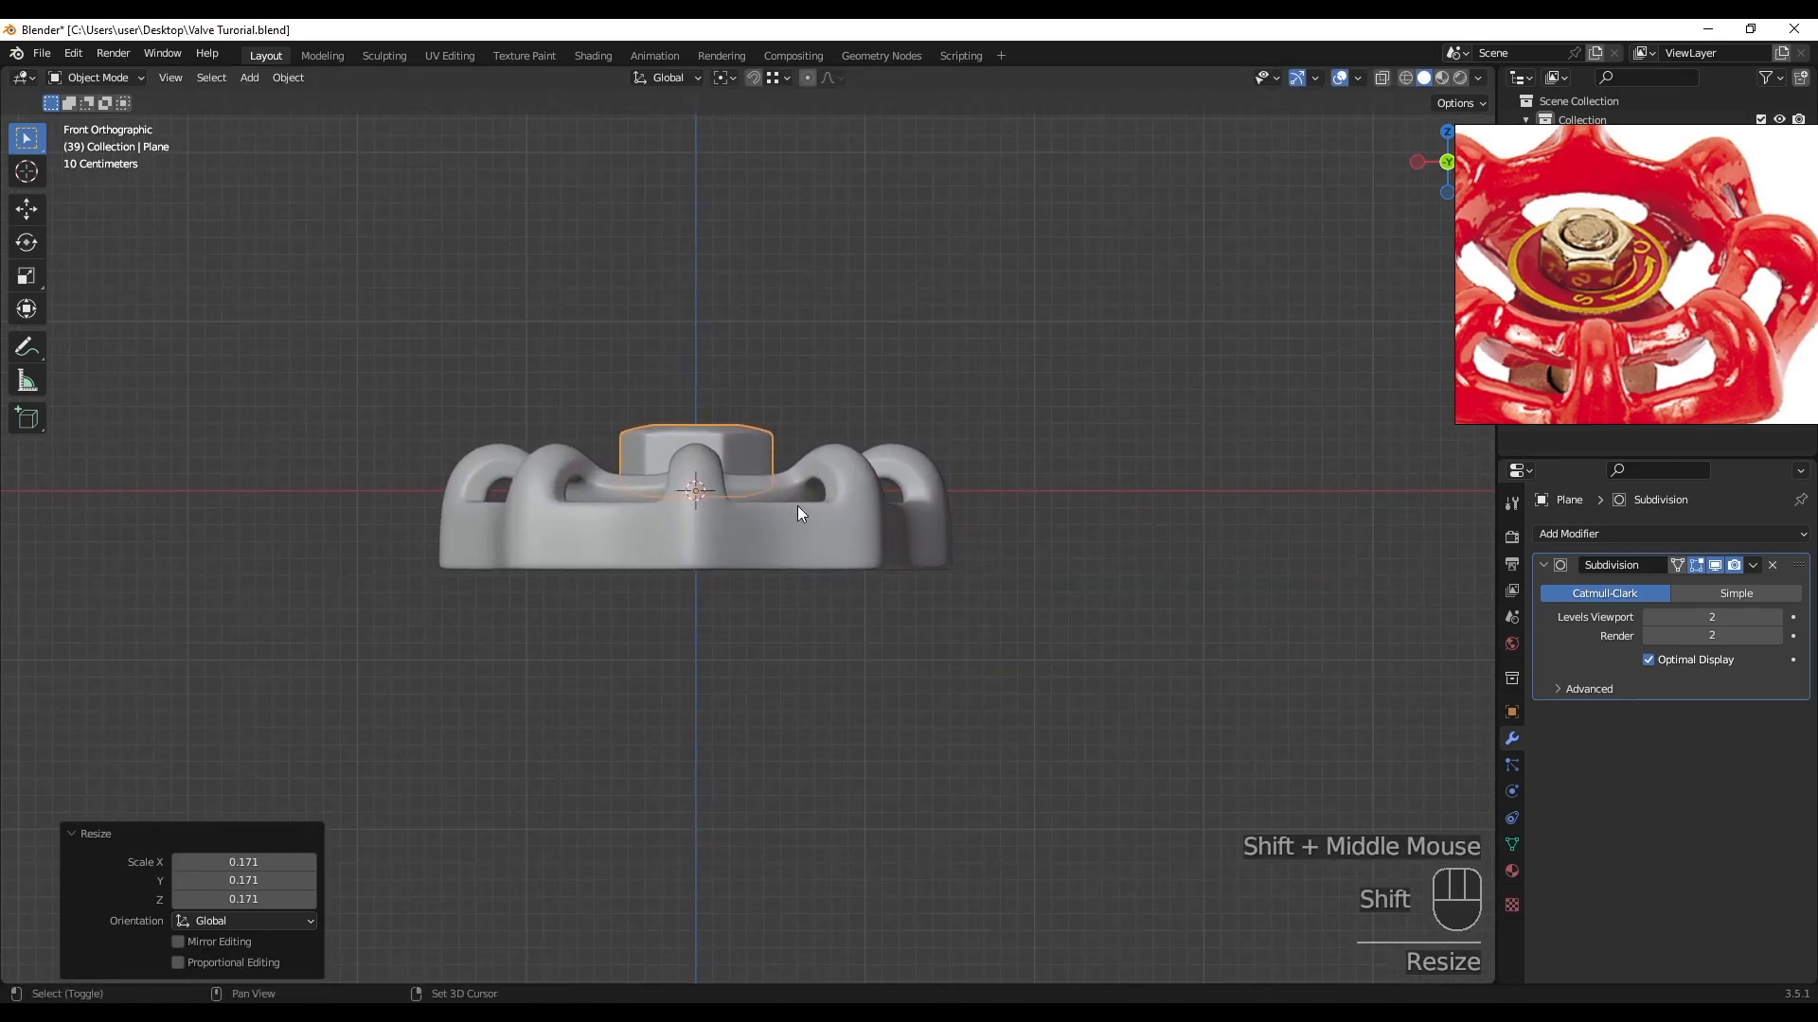
- Duplicate the scaled nut and place the copy below the handwheel
{"action": "key", "text": "shift+d"}
{"action": "left_click", "coordinate": [793, 859]}
{"action": "middle_click_drag", "start_coordinate": [852, 600], "coordinate": [762, 458]}
- Scale the original nut on top of the handwheel's hub to 0.777
{"action": "scroll", "coordinate": [762, 458], "scroll_direction": "up", "scroll_amount": 2}
{"action": "scroll", "coordinate": [767, 493], "scroll_direction": "up", "scroll_amount": 2}
{"action": "left_click", "coordinate": [776, 558]}
{"action": "middle_click_drag", "start_coordinate": [776, 553], "coordinate": [947, 528], "text": "alt"}
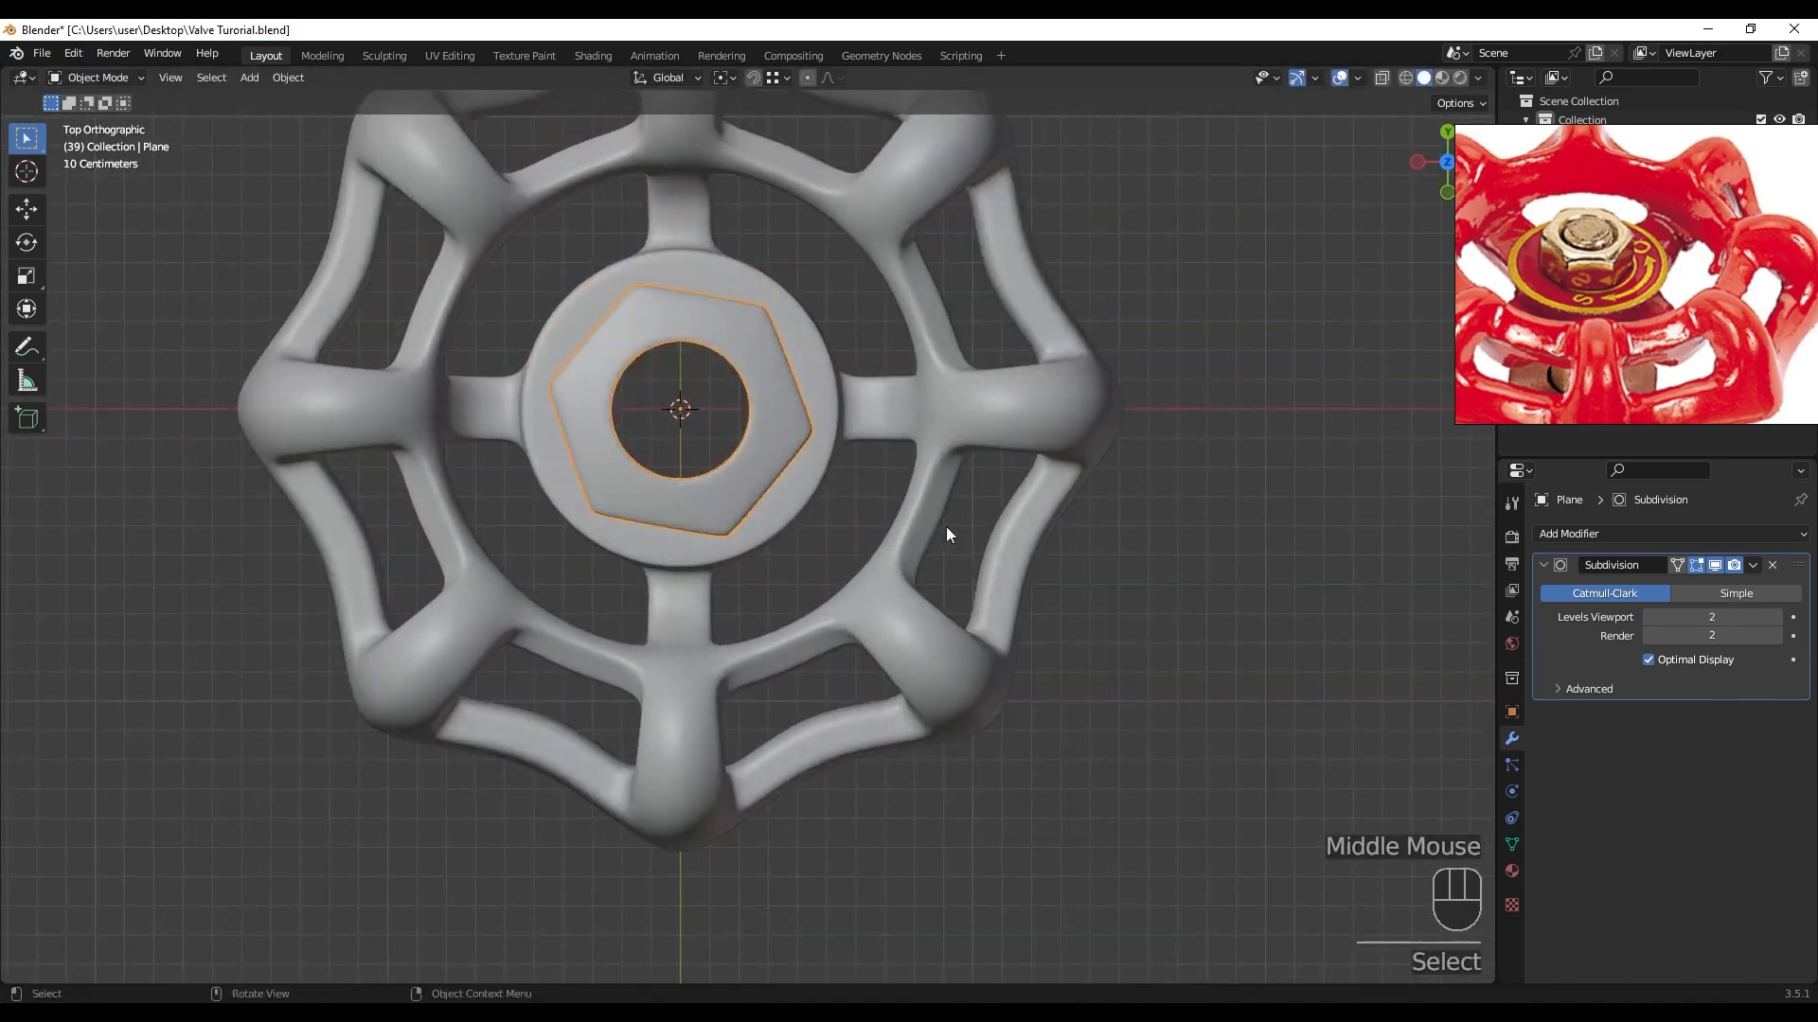
{"action": "key", "text": "s"}
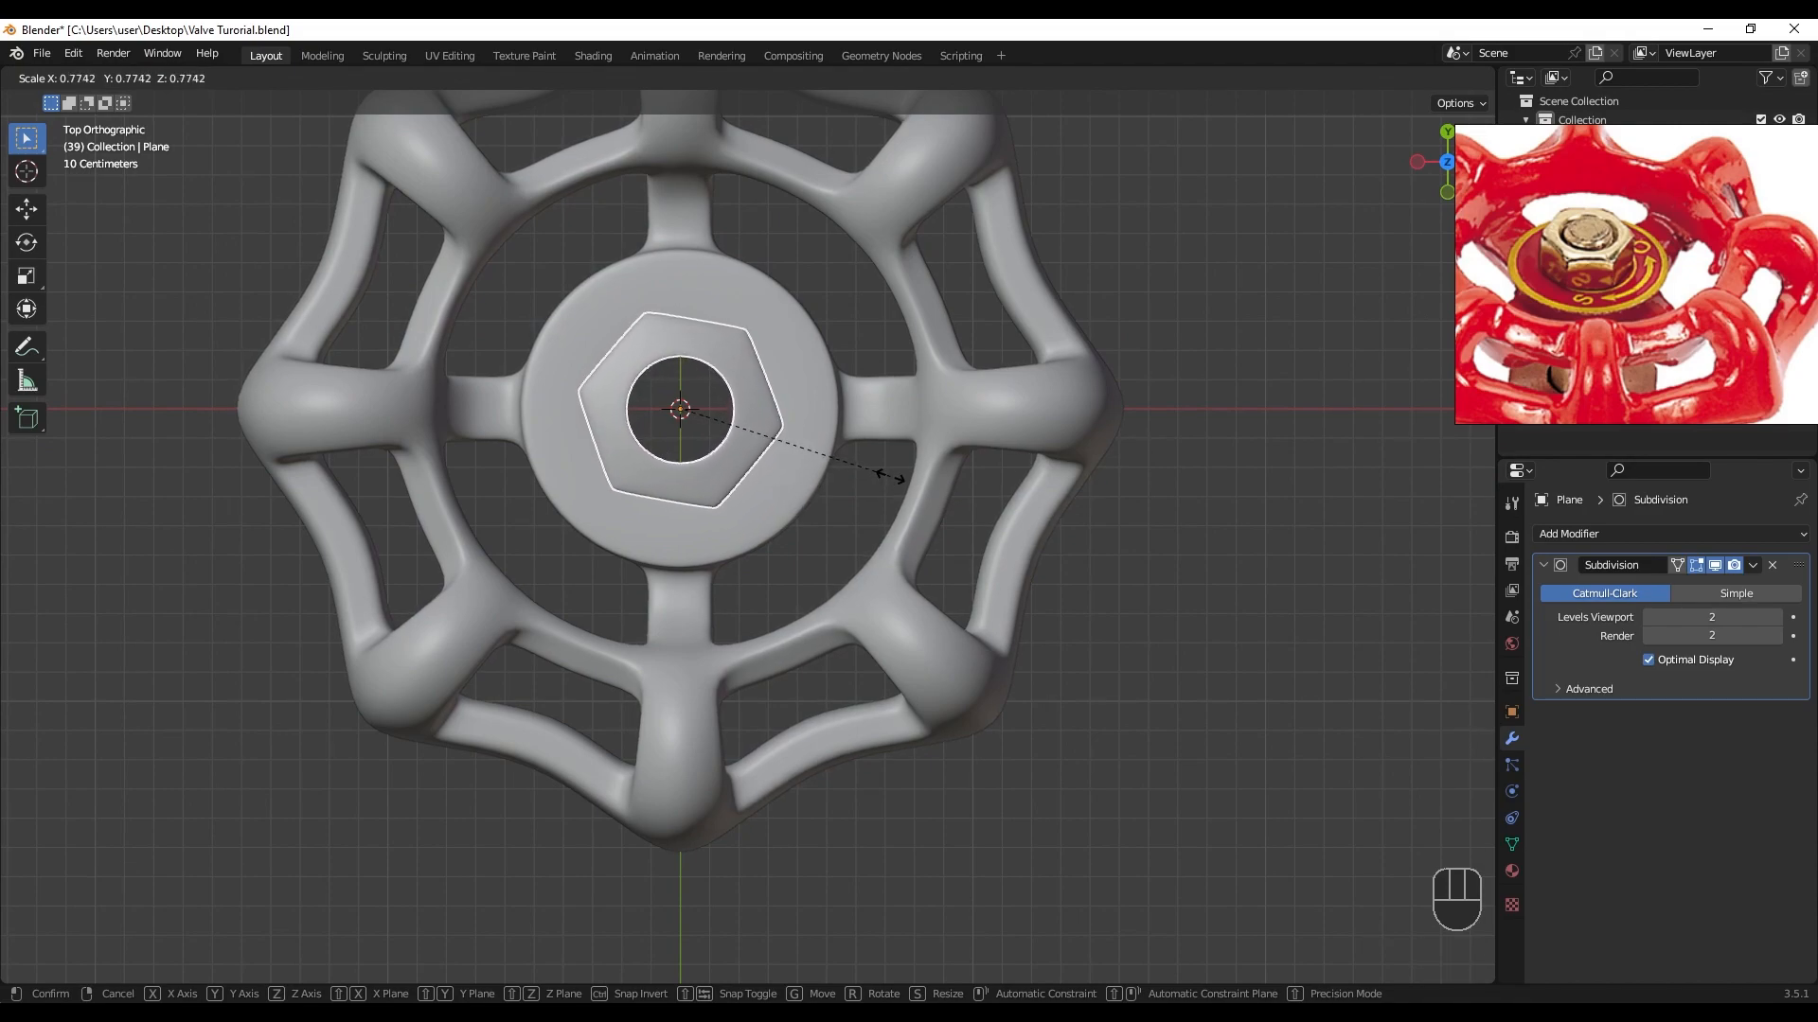
{"action": "left_click", "coordinate": [890, 477]}
- Hide the duplicated nut below the handwheel in the bottom view
{"action": "middle_click_drag", "start_coordinate": [712, 407], "coordinate": [774, 900], "text": "shift"}
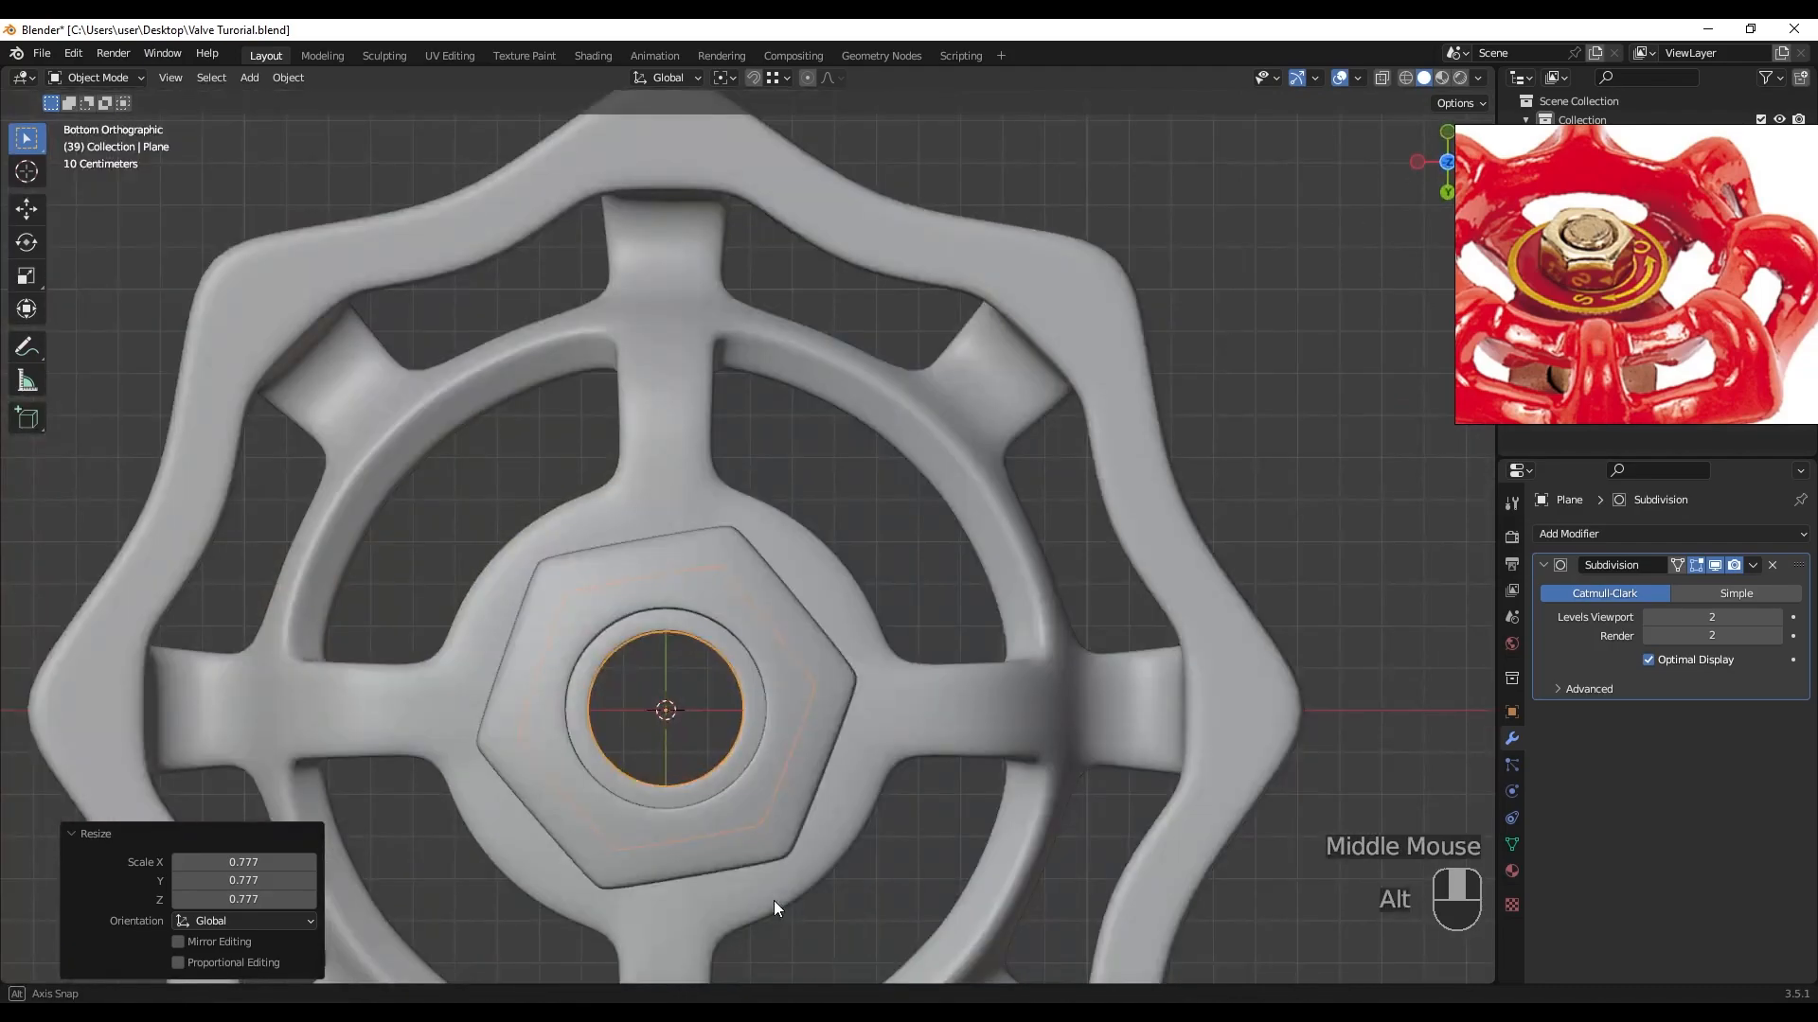
{"action": "left_click", "coordinate": [782, 608]}
{"action": "key", "text": "h"}
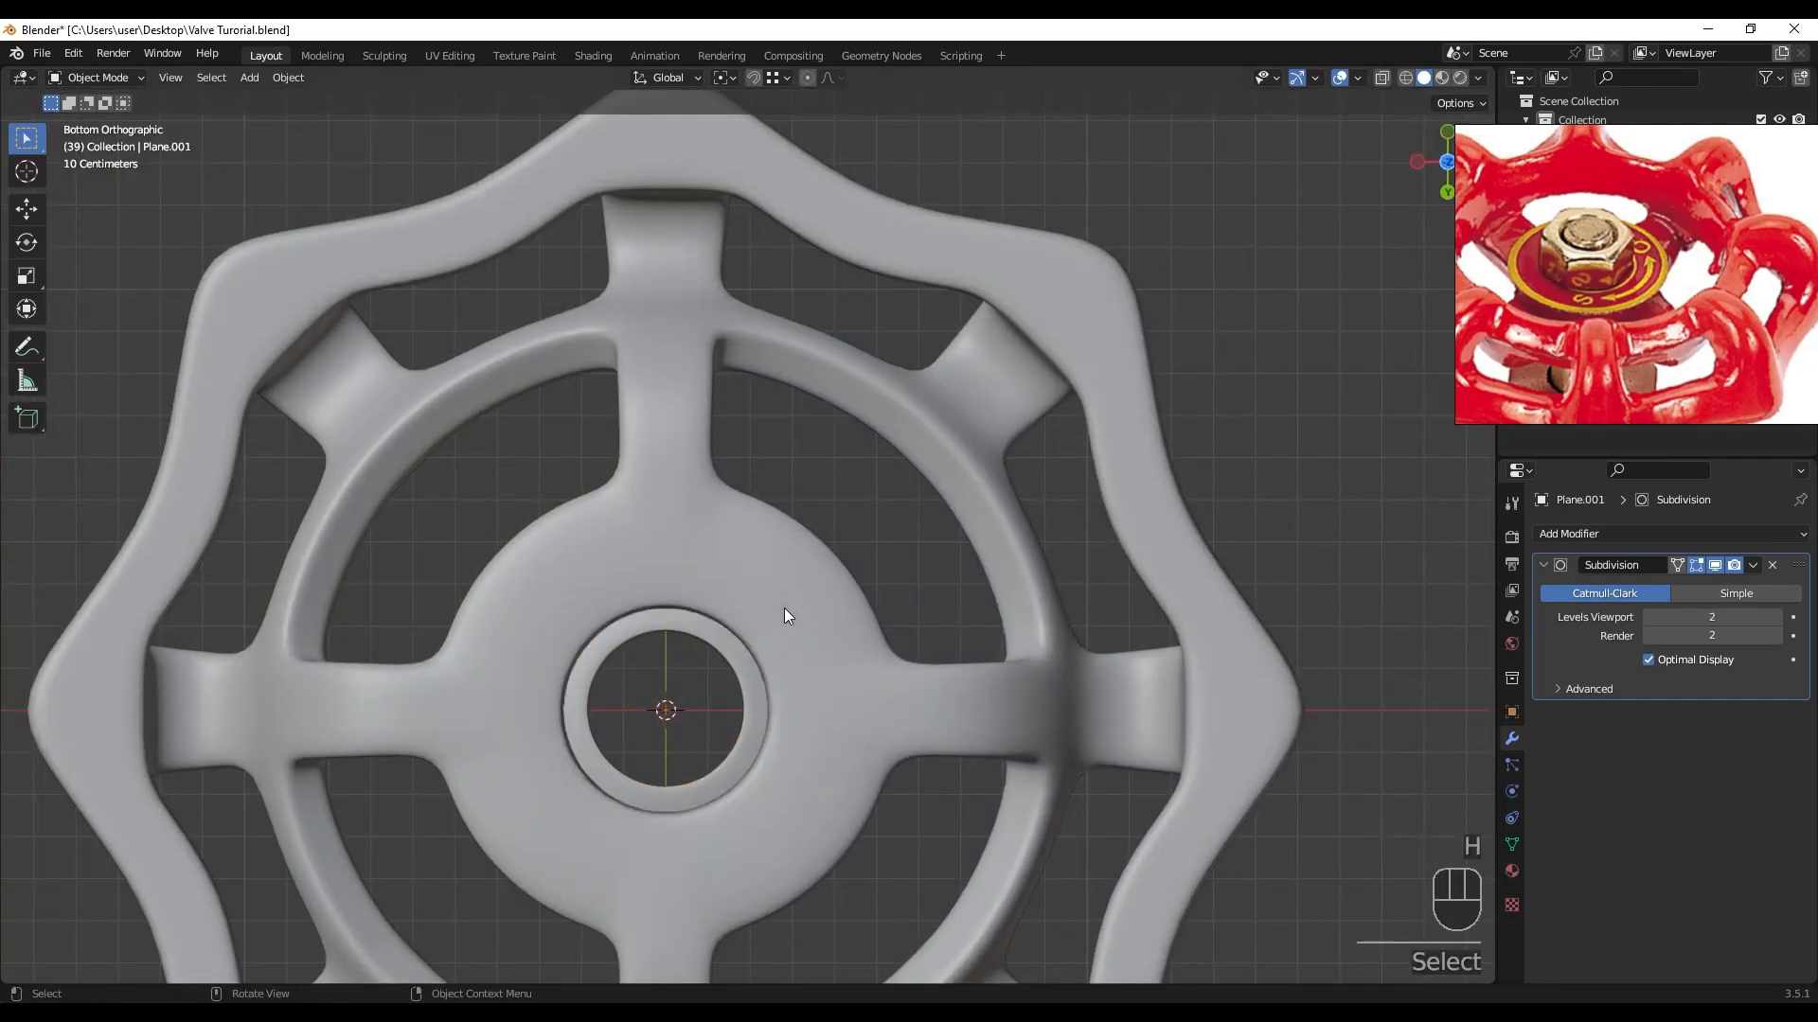
- Select the handwheel and frame the underside of its hub around the center hole
{"action": "left_click", "coordinate": [783, 608]}
{"action": "scroll", "coordinate": [768, 738], "scroll_direction": "up", "scroll_amount": 1}
{"action": "scroll", "coordinate": [785, 630], "scroll_direction": "up", "scroll_amount": 1}
{"action": "middle_click_drag", "start_coordinate": [768, 740], "coordinate": [774, 497], "text": "shift"}
{"action": "scroll", "coordinate": [786, 634], "scroll_direction": "up", "scroll_amount": 1}
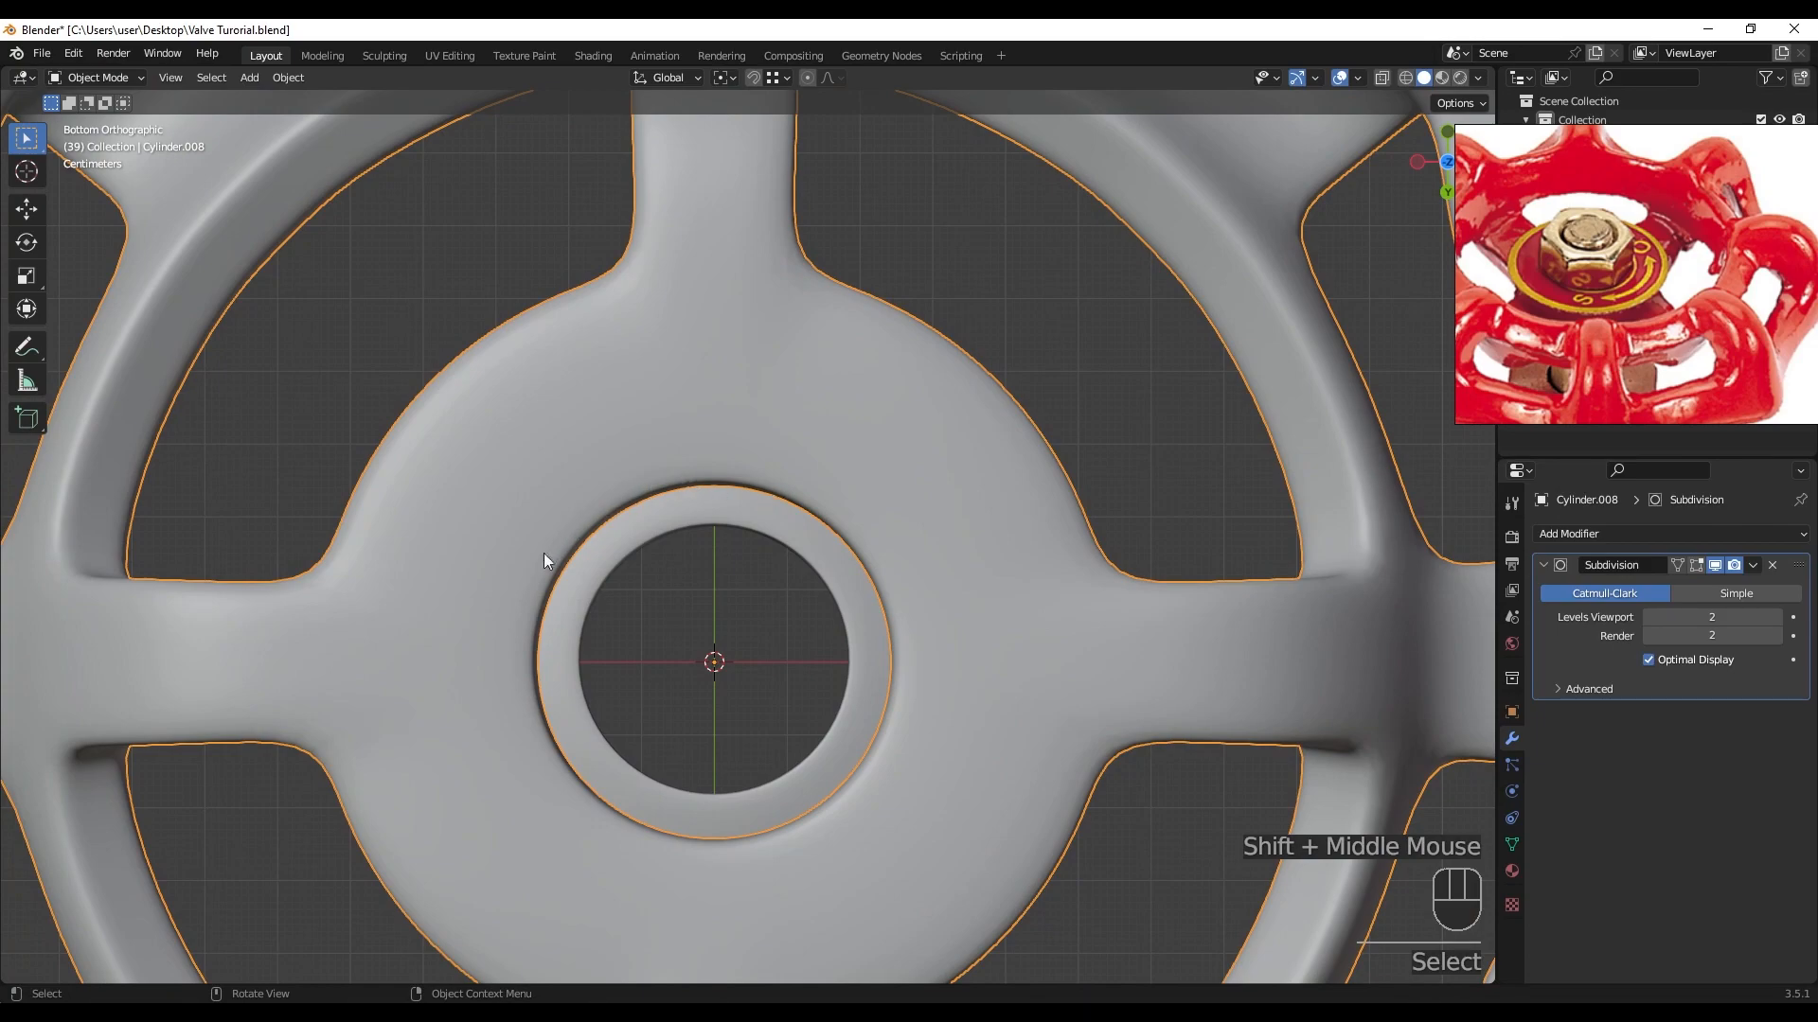
- From the underside, select the ring of edges around the hub's centre hole and scale it to 0.783 in X and Y only
{"action": "scroll", "coordinate": [693, 753], "scroll_direction": "down", "scroll_amount": 4}
{"action": "middle_click_drag", "start_coordinate": [696, 712], "coordinate": [823, 677]}
{"action": "key", "text": "Tab"}
{"action": "scroll", "coordinate": [853, 652], "scroll_direction": "up", "scroll_amount": 2}
{"action": "key", "text": "alt+z"}
{"action": "scroll", "coordinate": [606, 653], "scroll_direction": "up", "scroll_amount": 1}
{"action": "middle_click_drag", "start_coordinate": [606, 653], "coordinate": [600, 643], "text": "shift"}
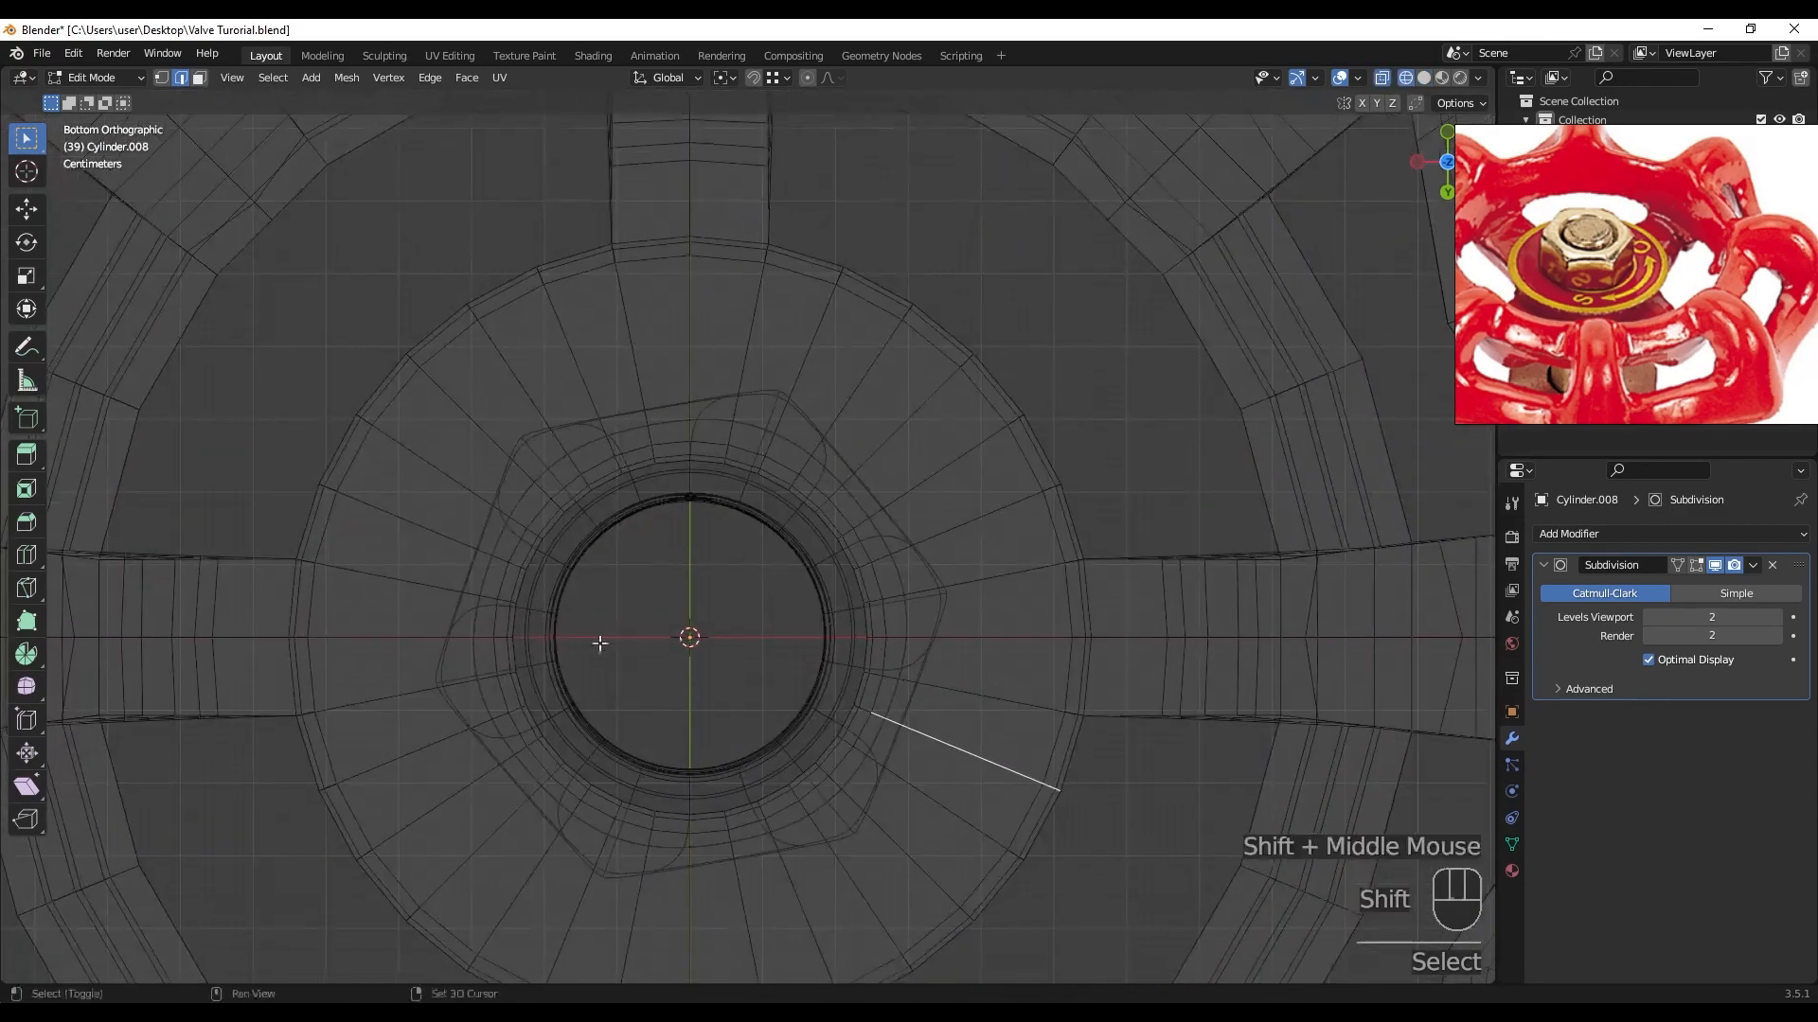
{"action": "left_click_drag", "start_coordinate": [483, 403], "coordinate": [911, 842]}
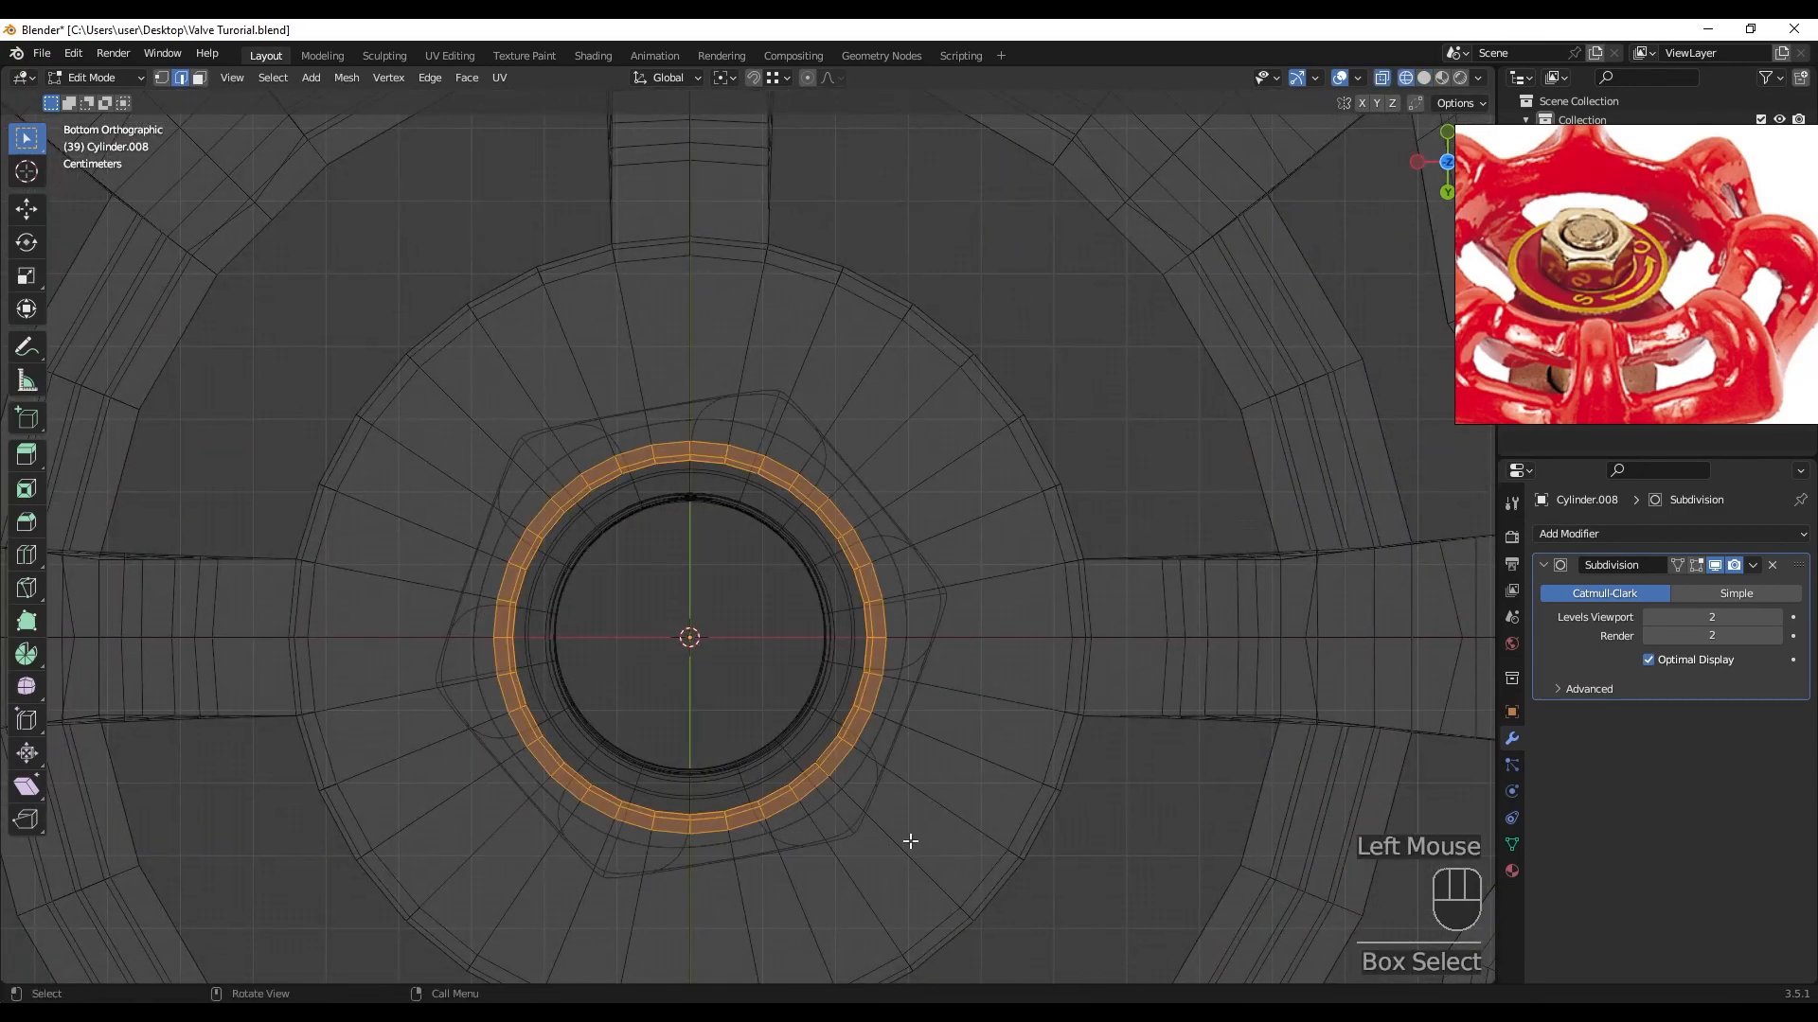
{"action": "scroll", "coordinate": [800, 785], "scroll_direction": "up", "scroll_amount": 2}
{"action": "middle_click_drag", "start_coordinate": [779, 771], "coordinate": [839, 681], "text": "shift"}
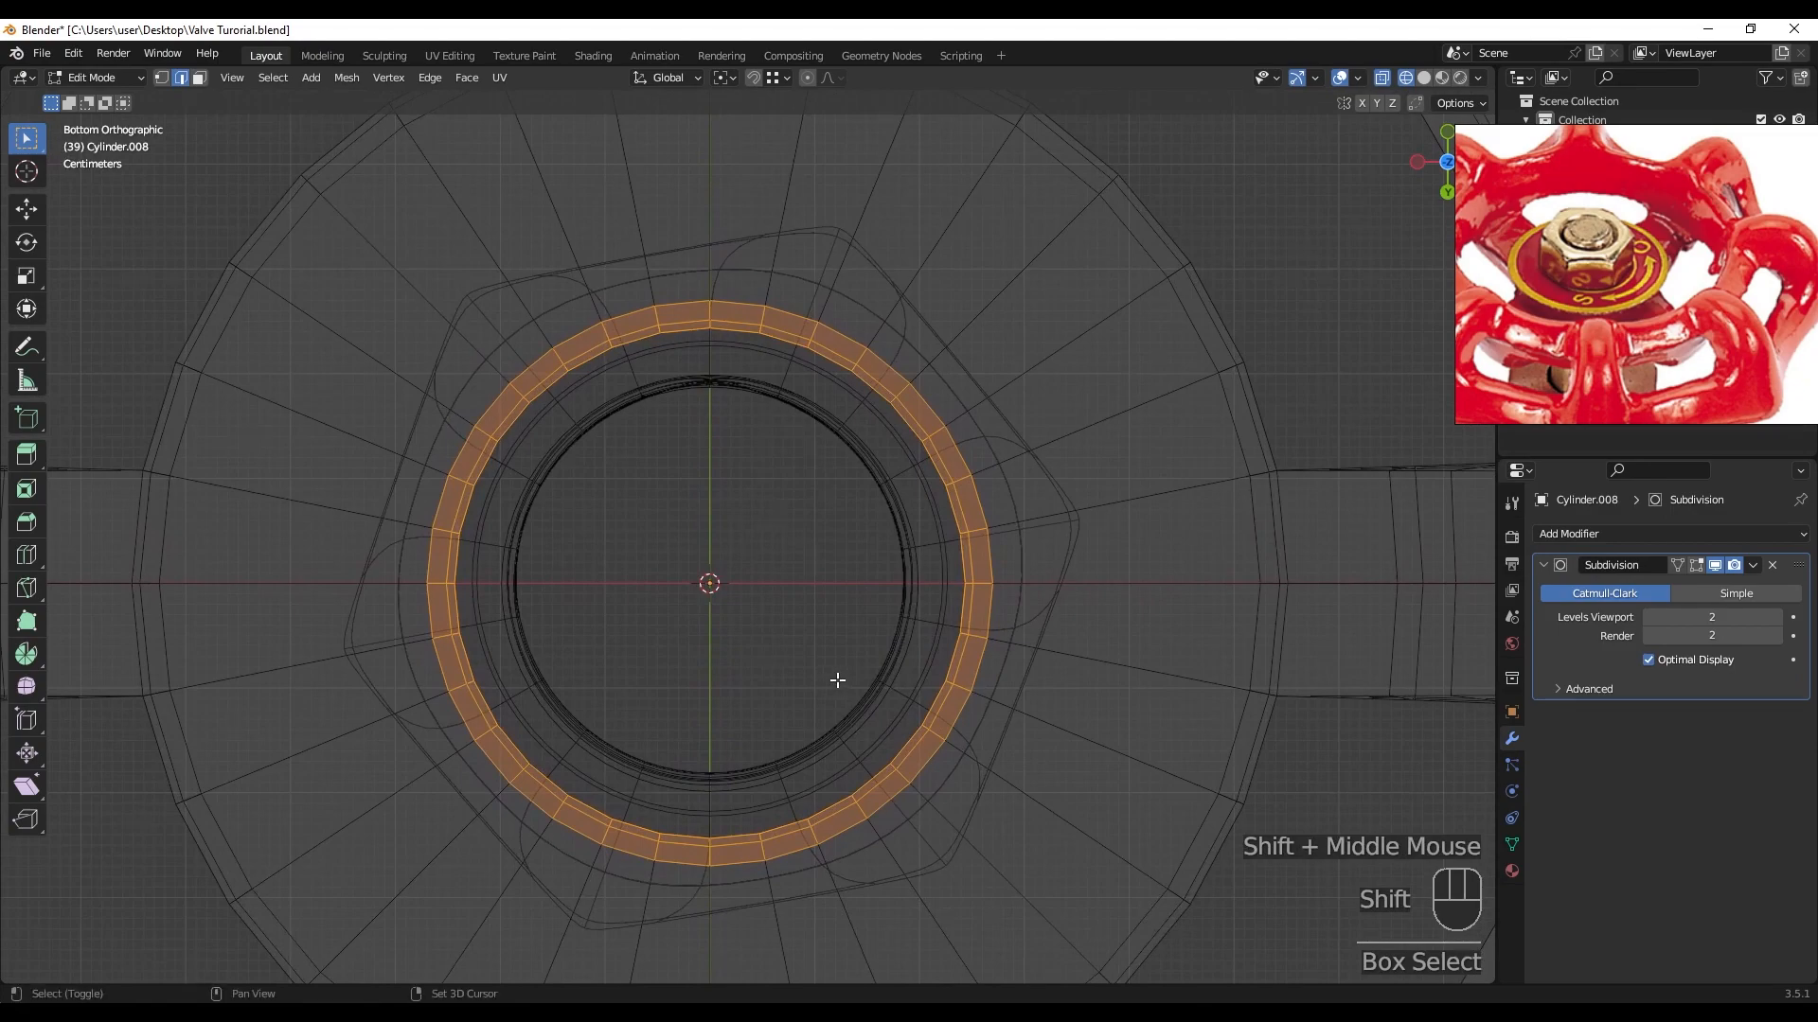
{"action": "key", "text": "s"}
{"action": "key", "text": "shift+z"}
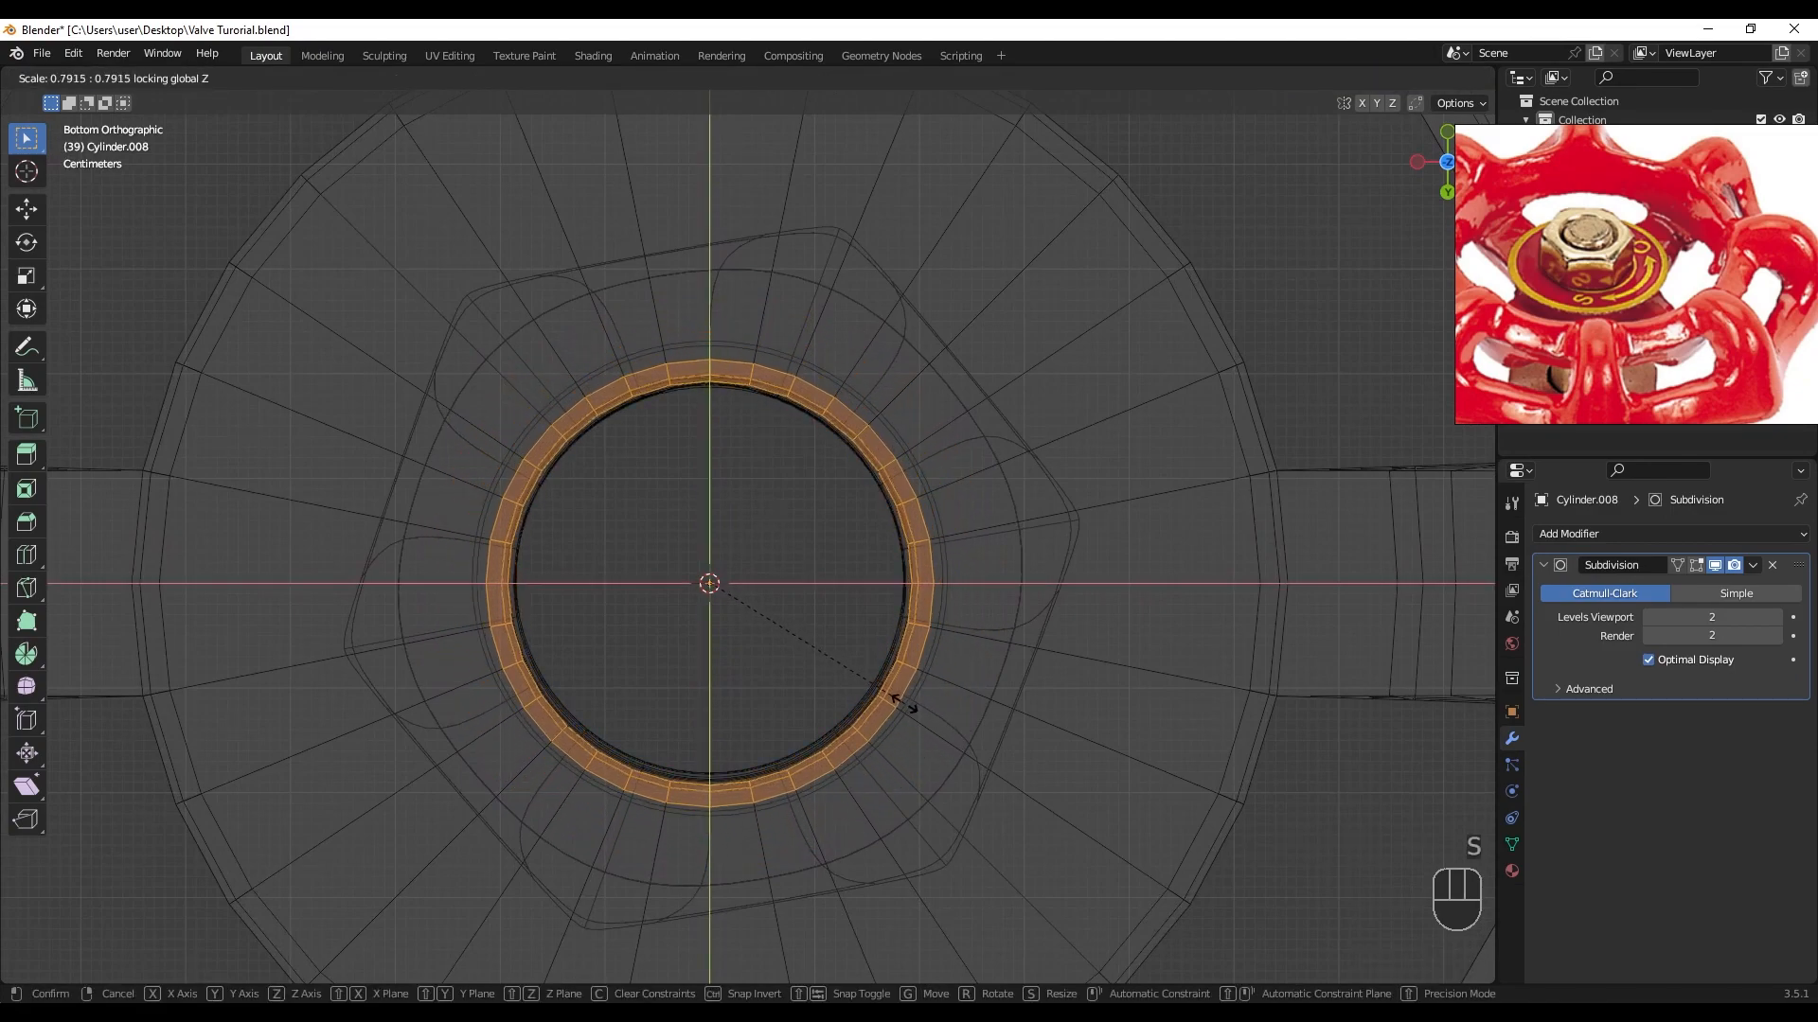
{"action": "left_click", "coordinate": [901, 704]}
{"action": "key", "text": "shift+z"}
- Add two loop cuts on the hub's underside, one near the outer rim at factor -0.670 and one close to the centre hole
{"action": "scroll", "coordinate": [901, 704], "scroll_direction": "down", "scroll_amount": 3}
{"action": "middle_click_drag", "start_coordinate": [742, 714], "coordinate": [852, 493]}
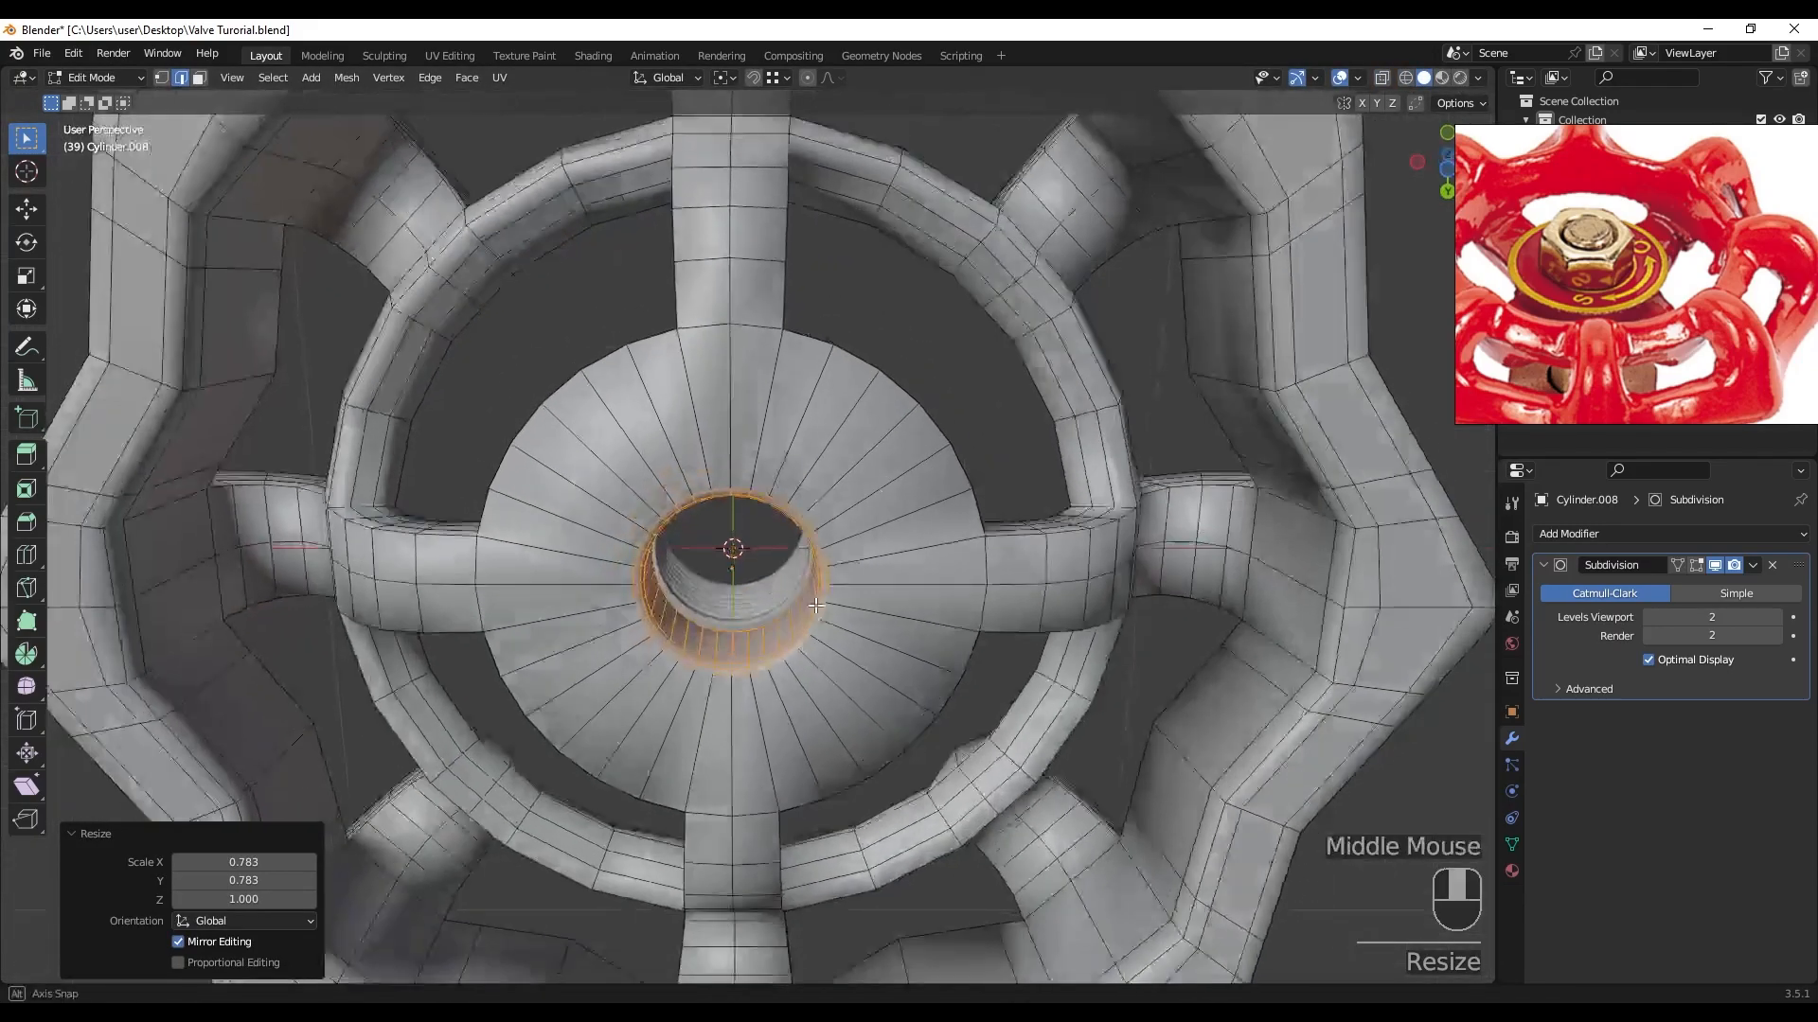
{"action": "scroll", "coordinate": [876, 465], "scroll_direction": "up", "scroll_amount": 2}
{"action": "left_click", "coordinate": [826, 432]}
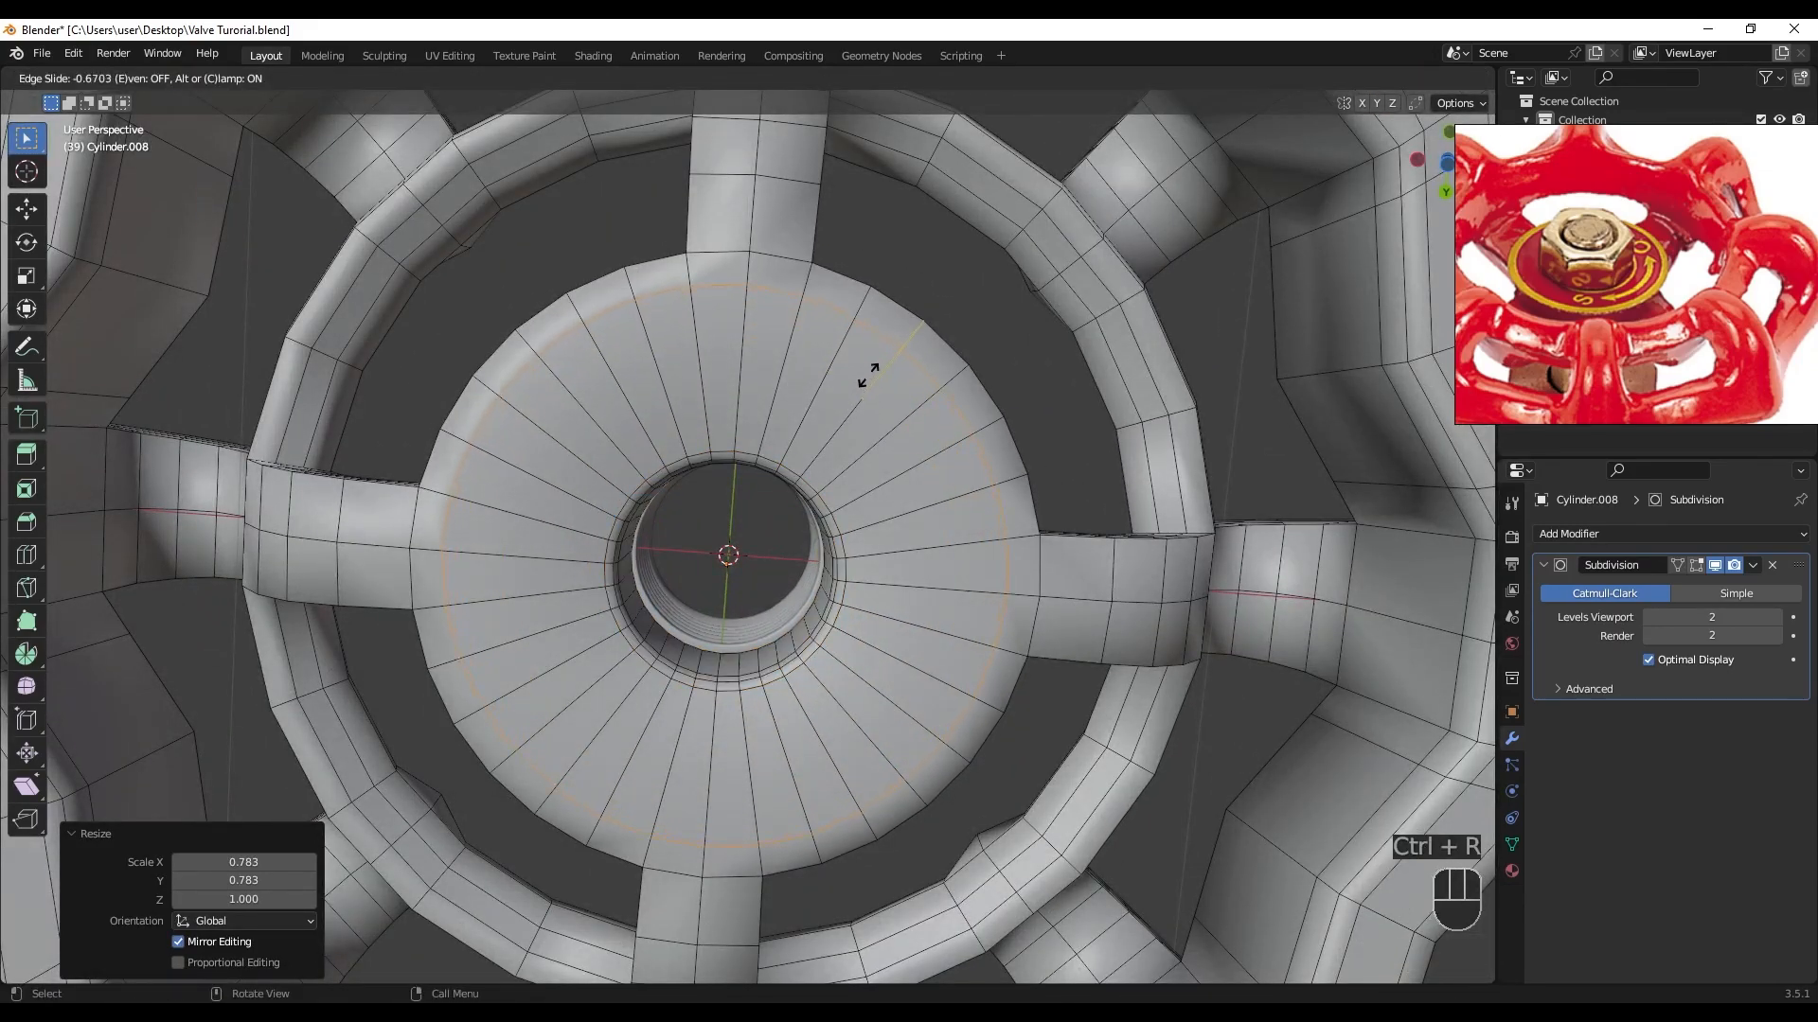
{"action": "left_click", "coordinate": [869, 374]}
{"action": "key", "text": "ctrl+r"}
{"action": "left_click", "coordinate": [840, 416]}
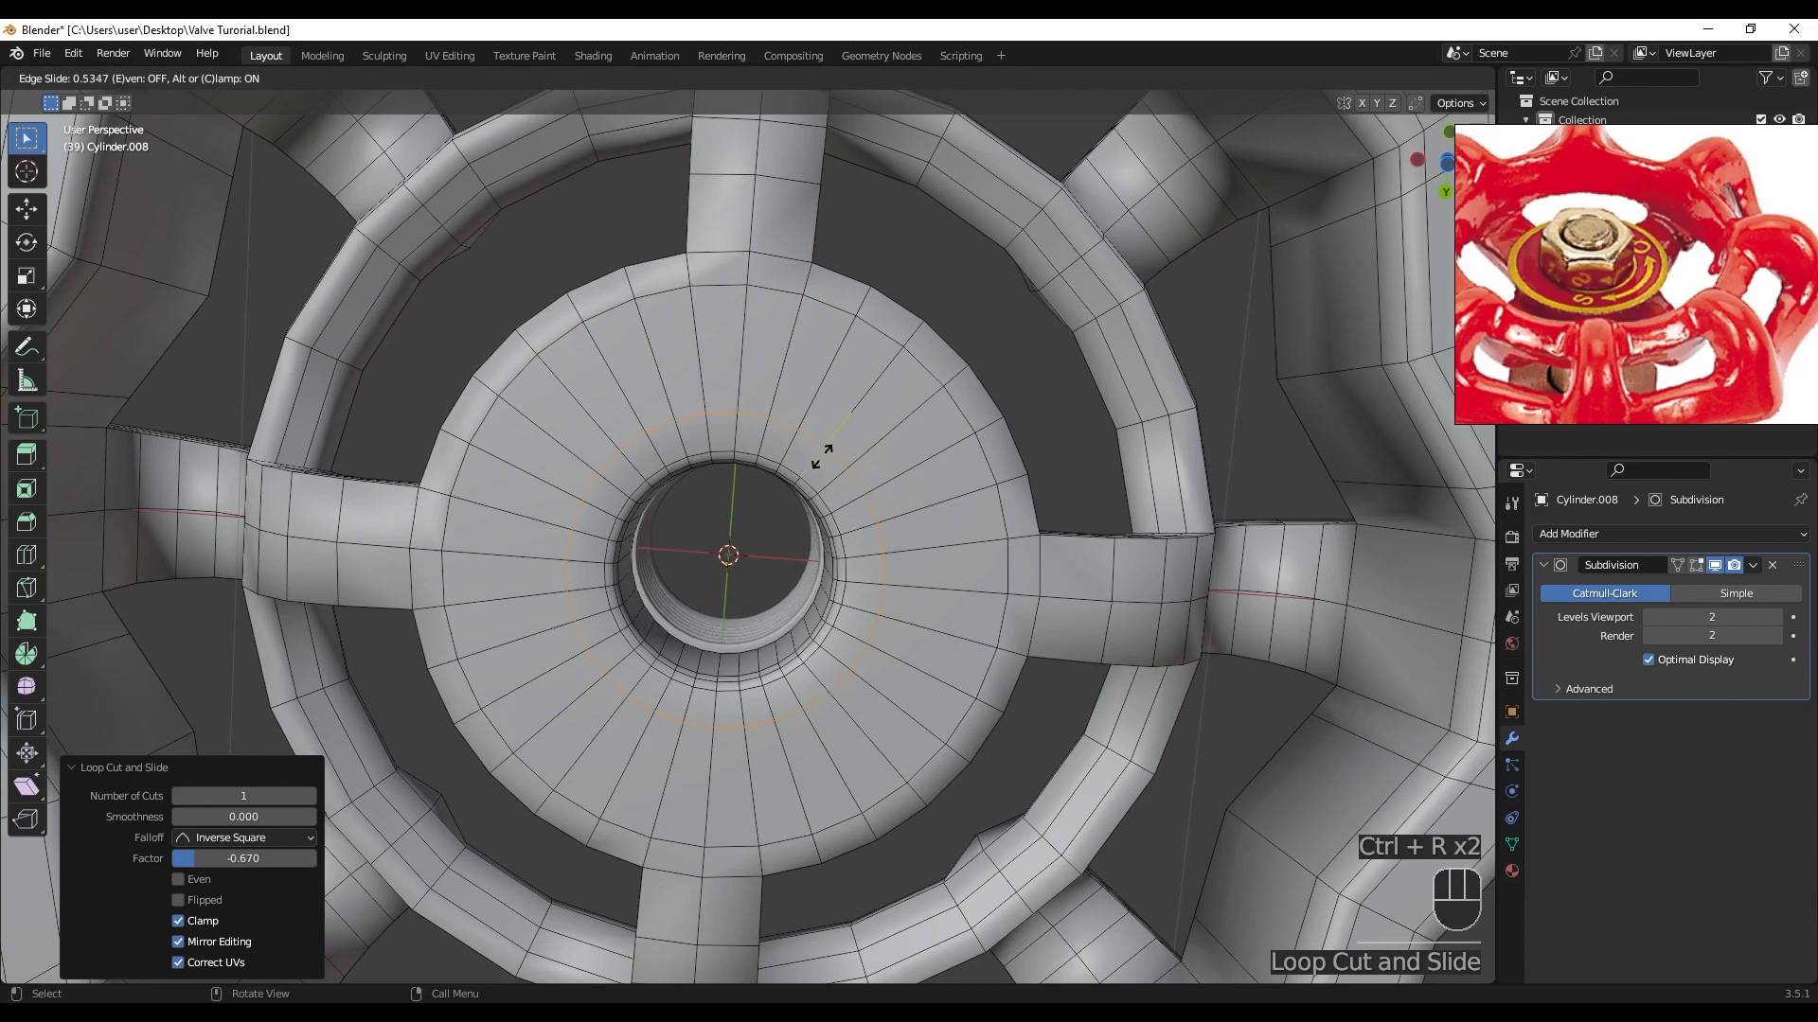
{"action": "left_click", "coordinate": [816, 467]}
{"action": "key", "text": "Tab"}
- Add a cylinder mesh at the hub's centre and shrink it by 0.211 and 0.809 to suit the nut's bore
{"action": "middle_click_drag", "start_coordinate": [820, 486], "coordinate": [818, 871]}
{"action": "scroll", "coordinate": [797, 683], "scroll_direction": "up", "scroll_amount": 3}
{"action": "middle_click_drag", "start_coordinate": [797, 683], "coordinate": [799, 559], "text": "shift"}
{"action": "key", "text": "shift+a"}
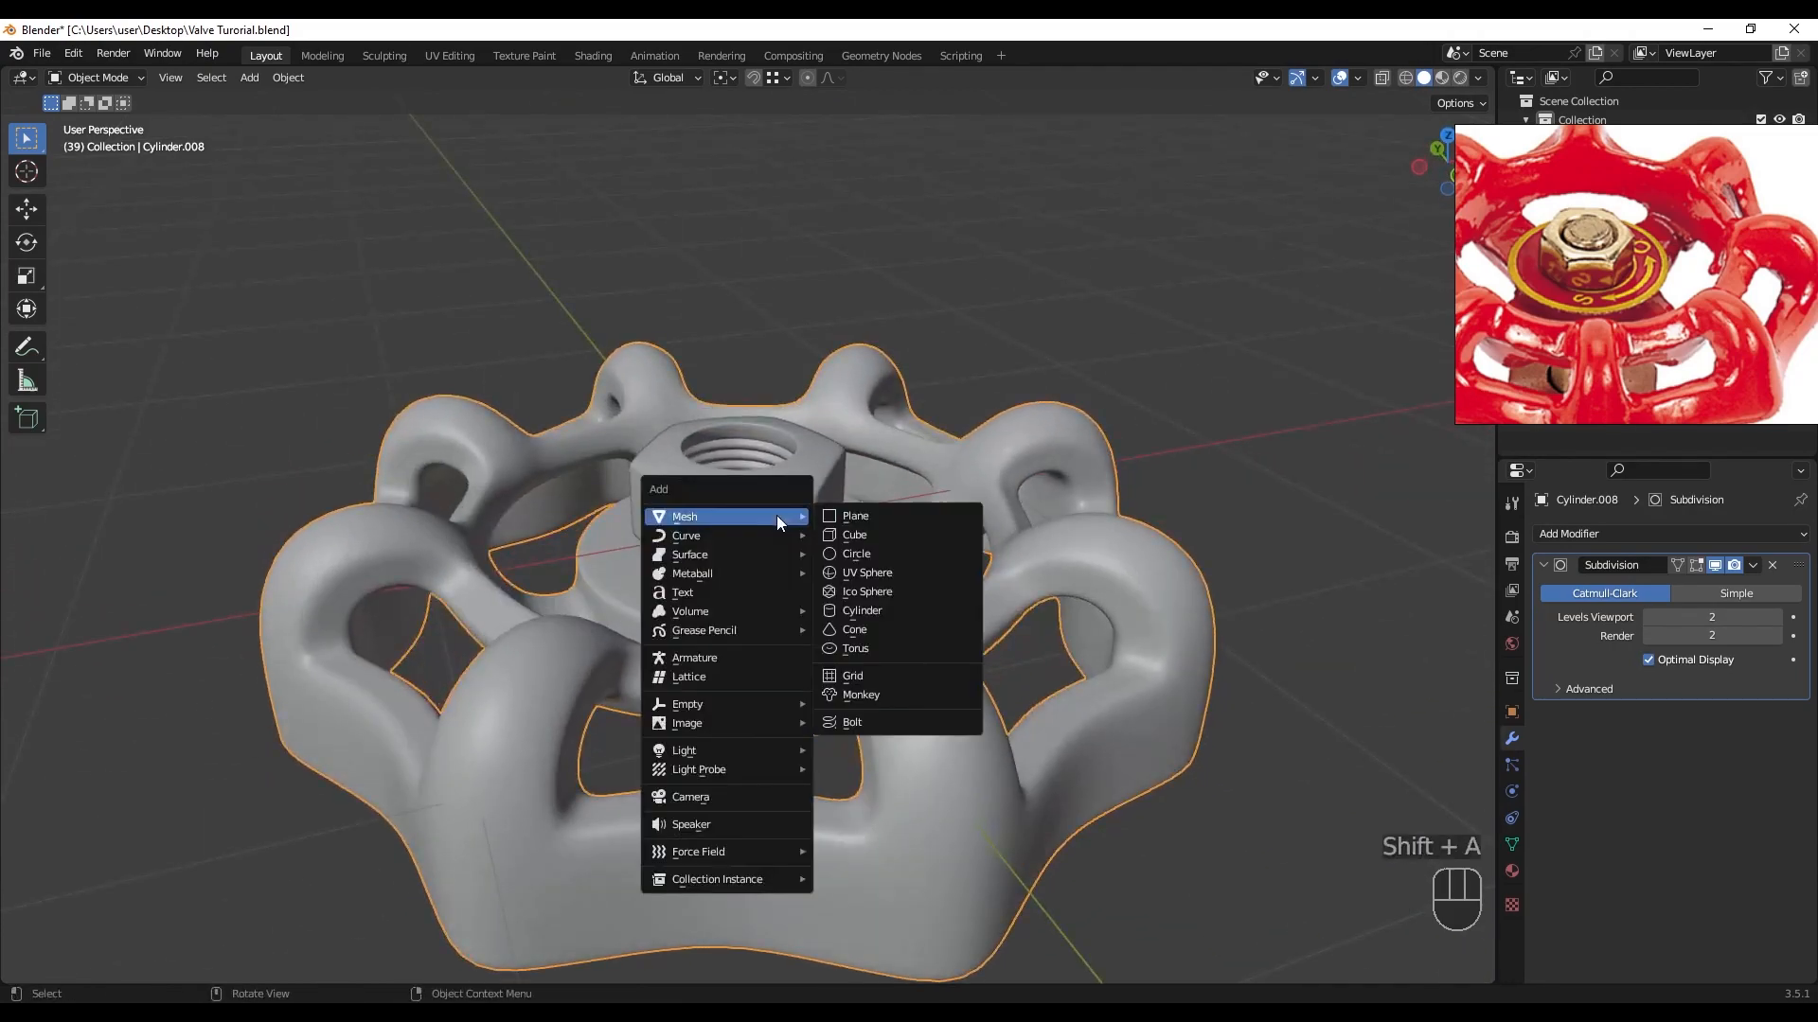
{"action": "left_click", "coordinate": [864, 611]}
{"action": "key", "text": "s"}
{"action": "left_click", "coordinate": [795, 566]}
{"action": "middle_click_drag", "start_coordinate": [795, 567], "coordinate": [770, 720]}
{"action": "scroll", "coordinate": [771, 719], "scroll_direction": "up", "scroll_amount": 4}
{"action": "key", "text": "s"}
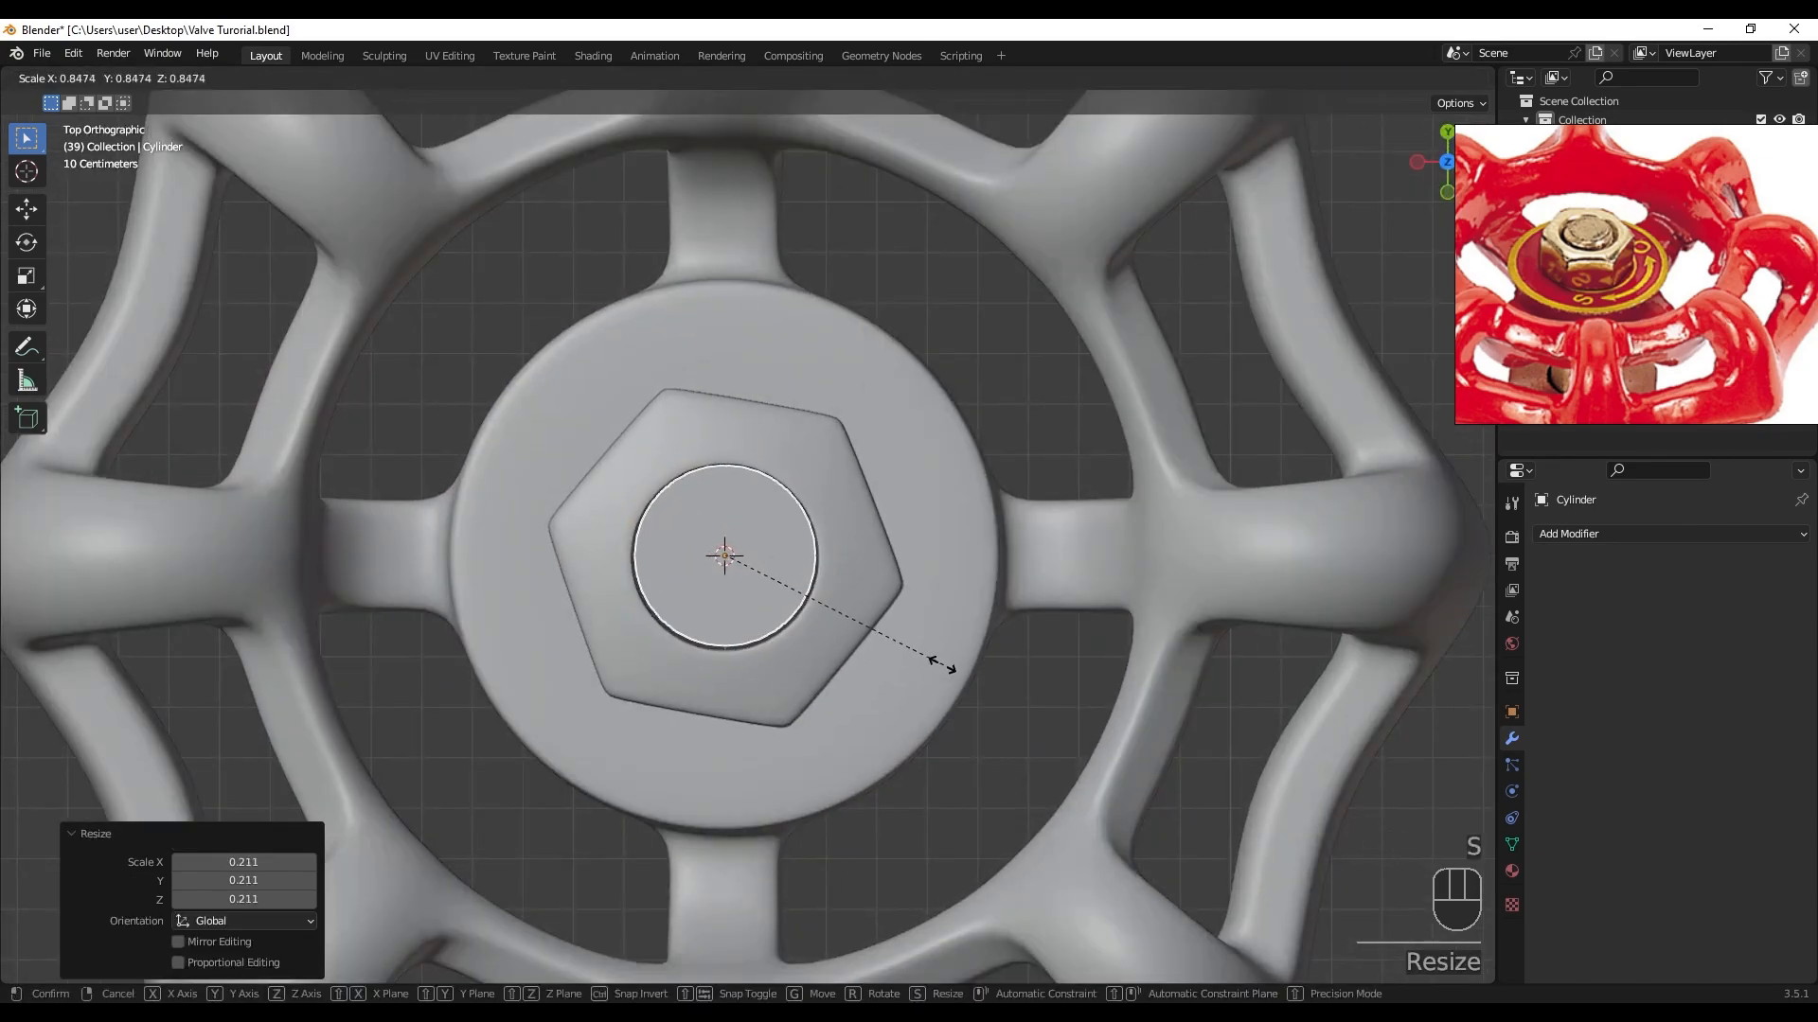
{"action": "left_click", "coordinate": [936, 660]}
- Stretch the cylinder along Z by a factor of 3.404 and lower it so its top sits just above the nut
{"action": "middle_click_drag", "start_coordinate": [873, 691], "coordinate": [923, 535]}
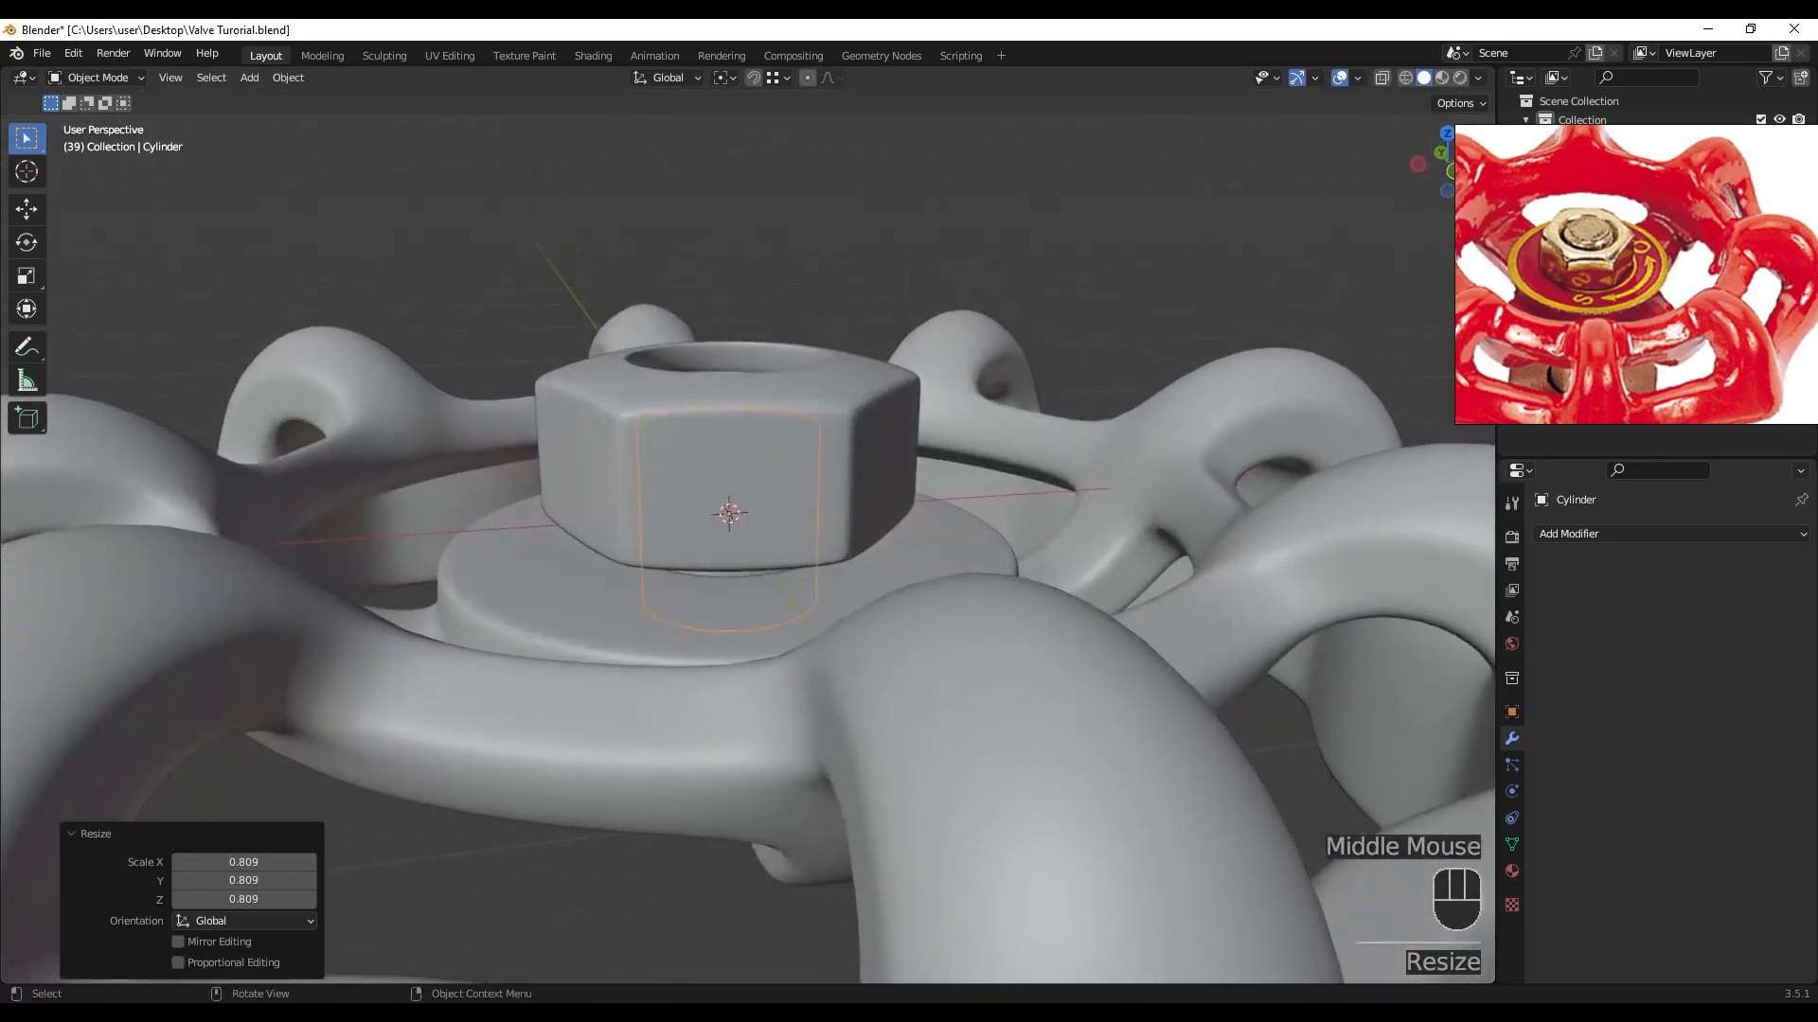
{"action": "key", "text": "s"}
{"action": "key", "text": "z"}
{"action": "left_click", "coordinate": [1342, 554]}
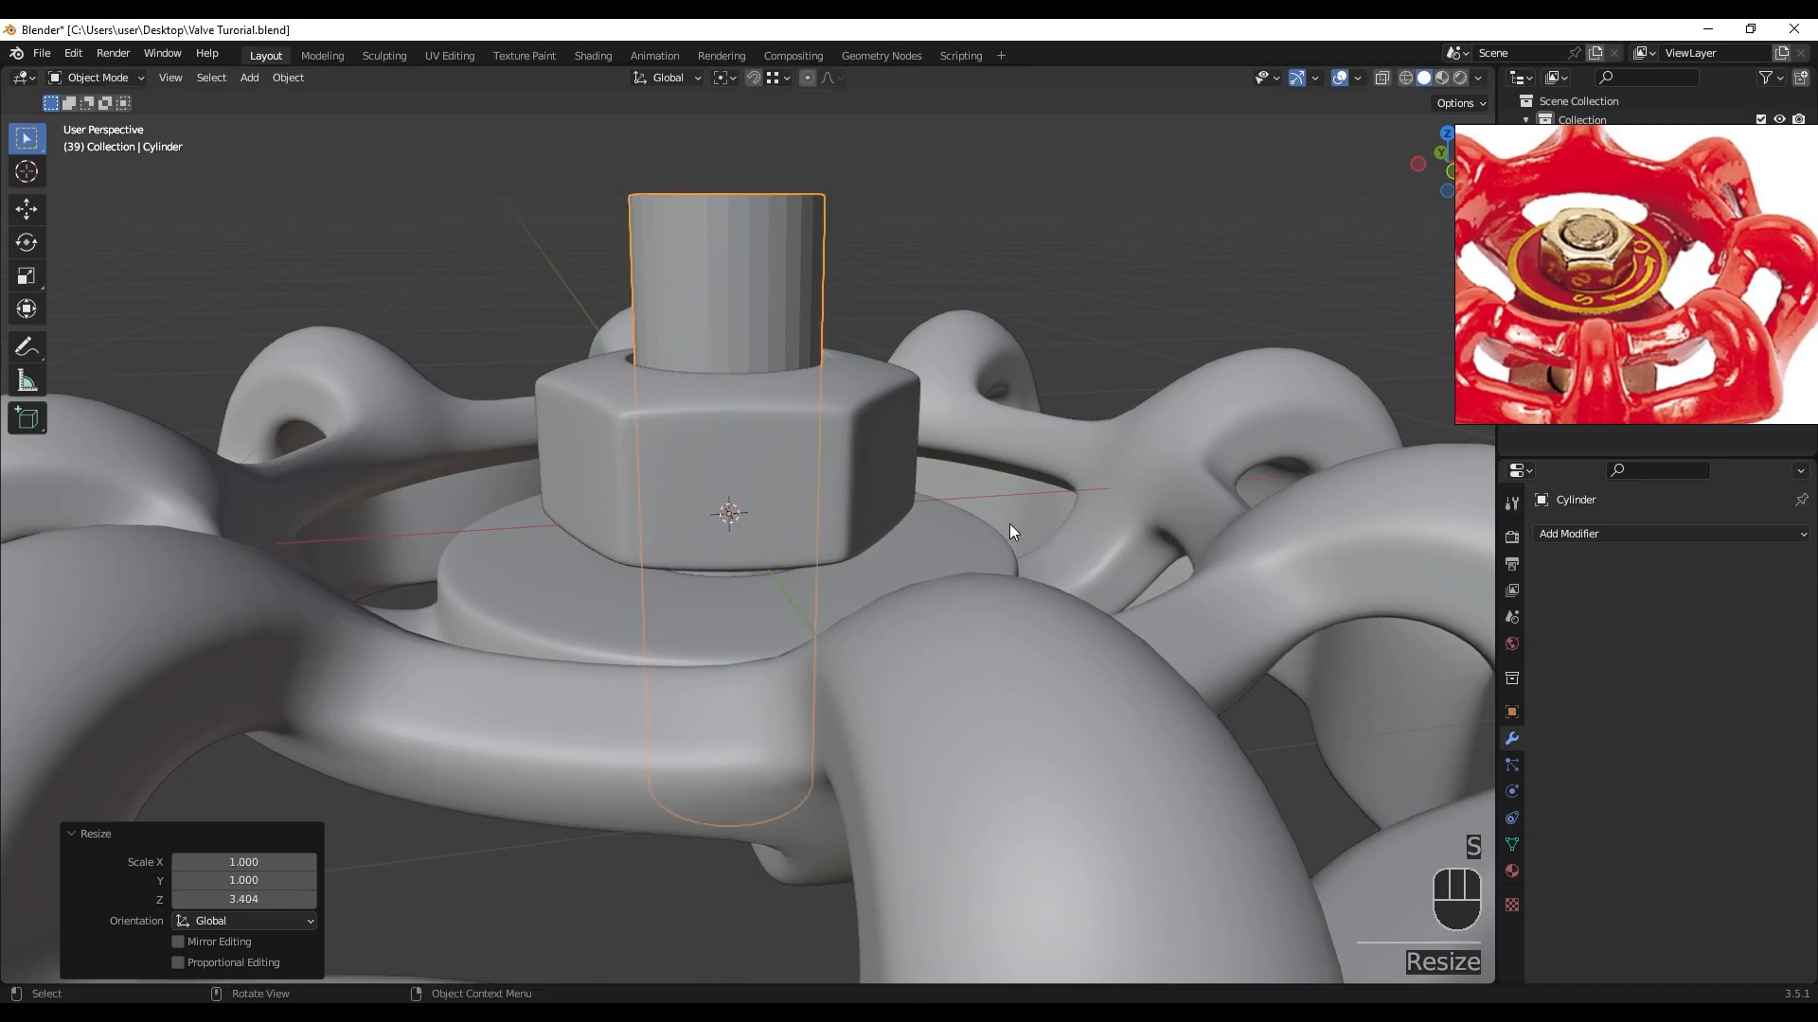
{"action": "key", "text": "g"}
{"action": "key", "text": "z"}
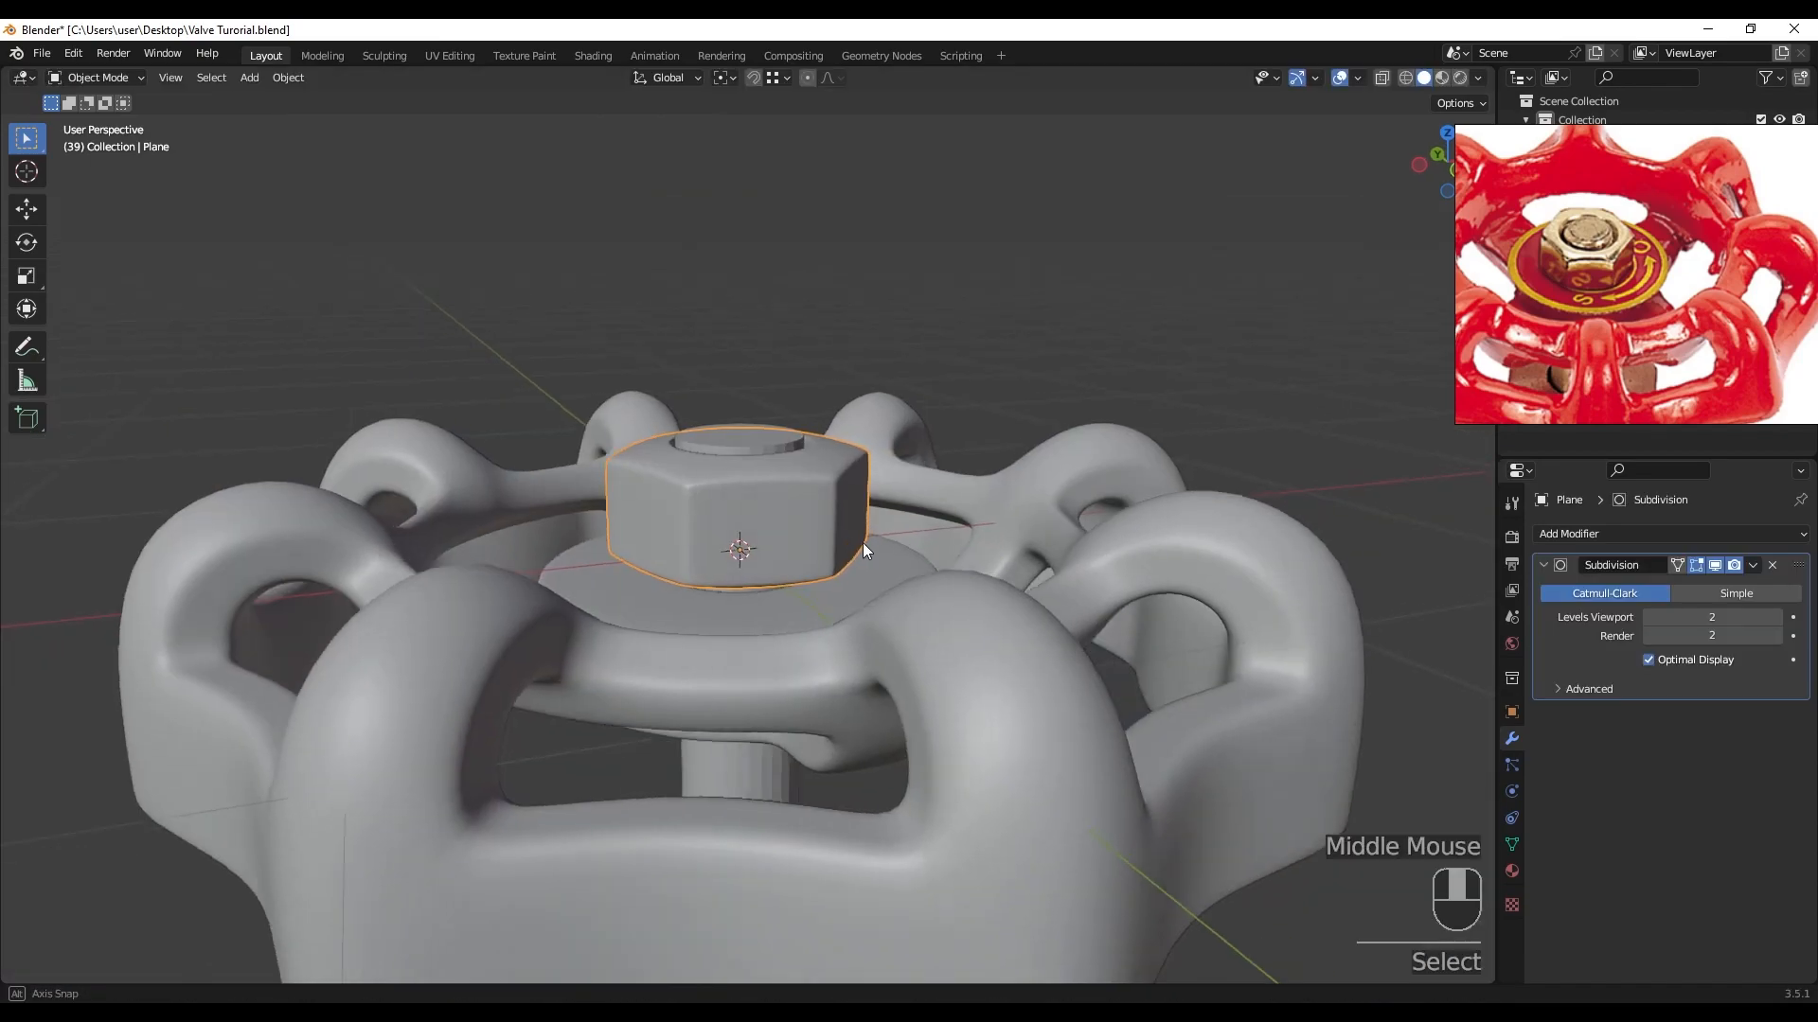
- Lower the hex nut 0.015807 m along Z in the wireframe front view and flatten it along Z
{"action": "middle_click_drag", "start_coordinate": [861, 543], "coordinate": [800, 518]}
{"action": "key", "text": "z"}
{"action": "scroll", "coordinate": [663, 583], "scroll_direction": "up", "scroll_amount": 7}
{"action": "middle_click_drag", "start_coordinate": [719, 568], "coordinate": [826, 617], "text": "shift"}
{"action": "key", "text": "g"}
{"action": "key", "text": "z"}
{"action": "left_click", "coordinate": [719, 610]}
{"action": "scroll", "coordinate": [784, 619], "scroll_direction": "down", "scroll_amount": 2}
{"action": "key", "text": "s"}
{"action": "key", "text": "z"}
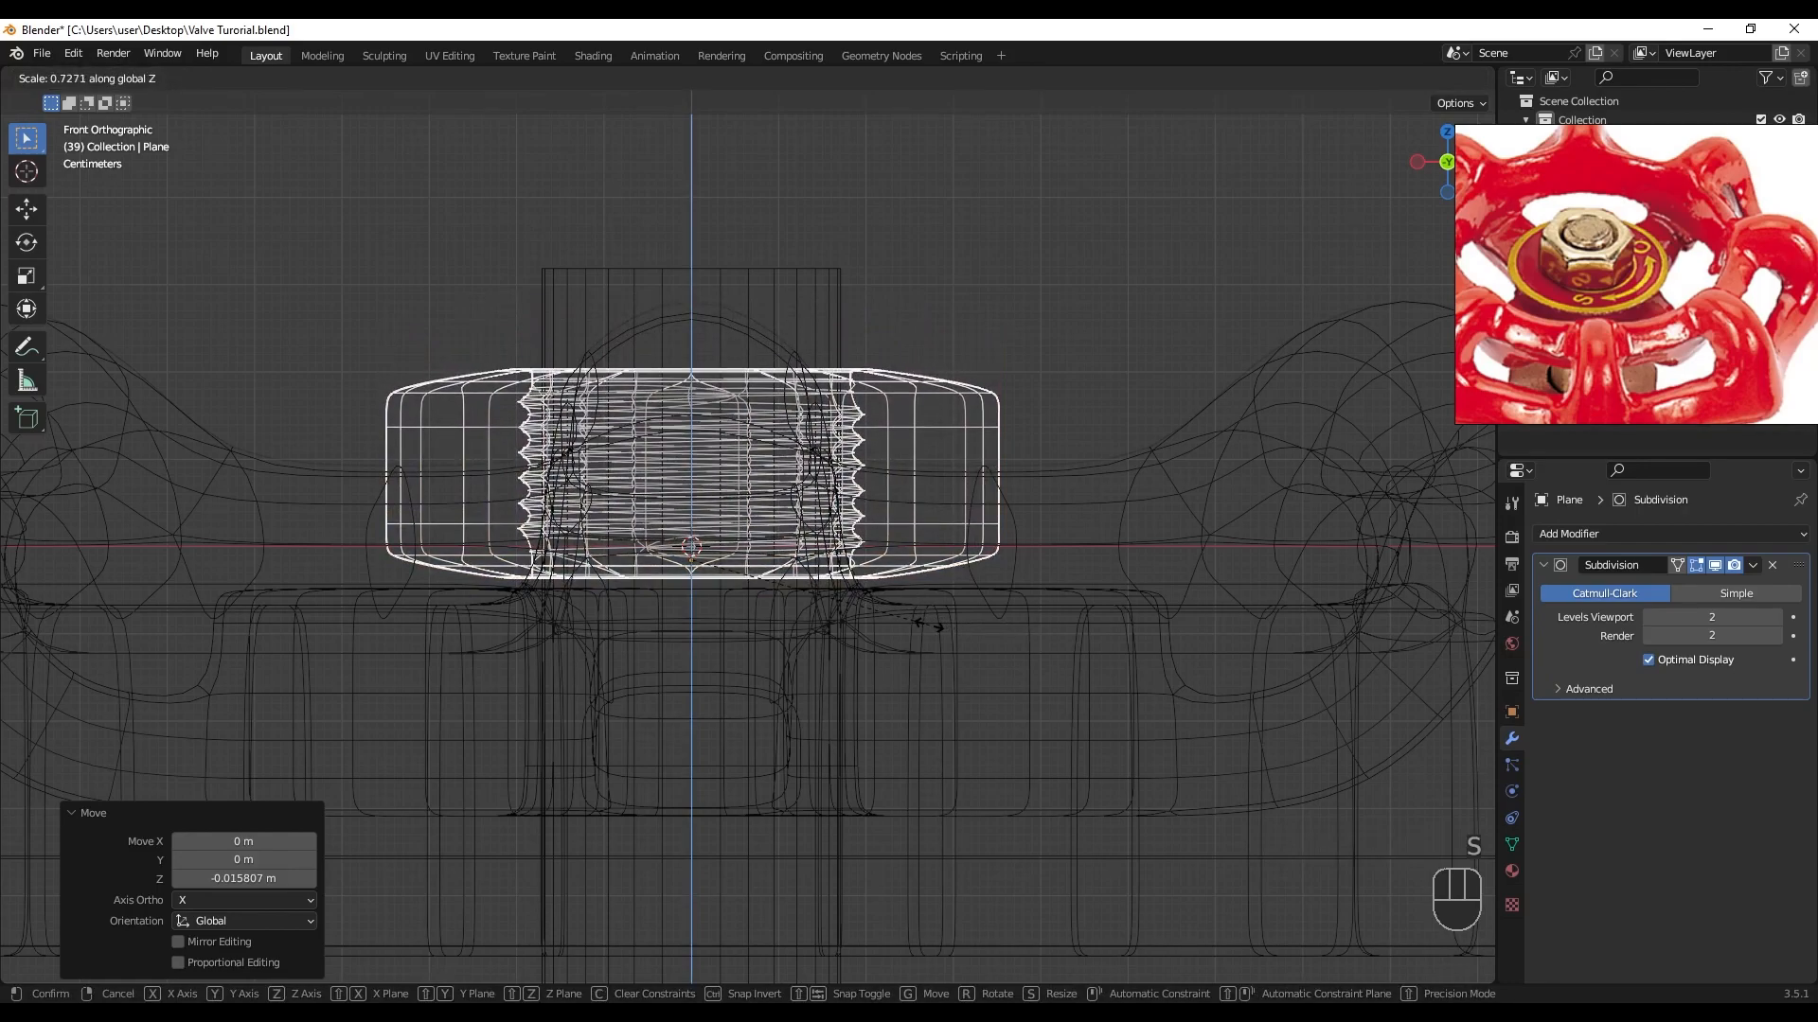
{"action": "left_click", "coordinate": [973, 628]}
- Scale the hex nut uniformly to adjust its overall size on the hub
{"action": "scroll", "coordinate": [979, 645], "scroll_direction": "down", "scroll_amount": 2}
{"action": "middle_click_drag", "start_coordinate": [979, 645], "coordinate": [917, 708]}
{"action": "key", "text": "s"}
{"action": "left_click", "coordinate": [985, 727]}
- Lower the cylinder through the nut by 0.090623 m along Z
{"action": "scroll", "coordinate": [826, 663], "scroll_direction": "down", "scroll_amount": 4}
{"action": "middle_click_drag", "start_coordinate": [824, 667], "coordinate": [846, 553]}
{"action": "left_click", "coordinate": [741, 494]}
{"action": "middle_click_drag", "start_coordinate": [740, 492], "coordinate": [782, 561], "text": "alt"}
{"action": "key", "text": "g"}
{"action": "key", "text": "z"}
{"action": "left_click", "coordinate": [808, 567]}
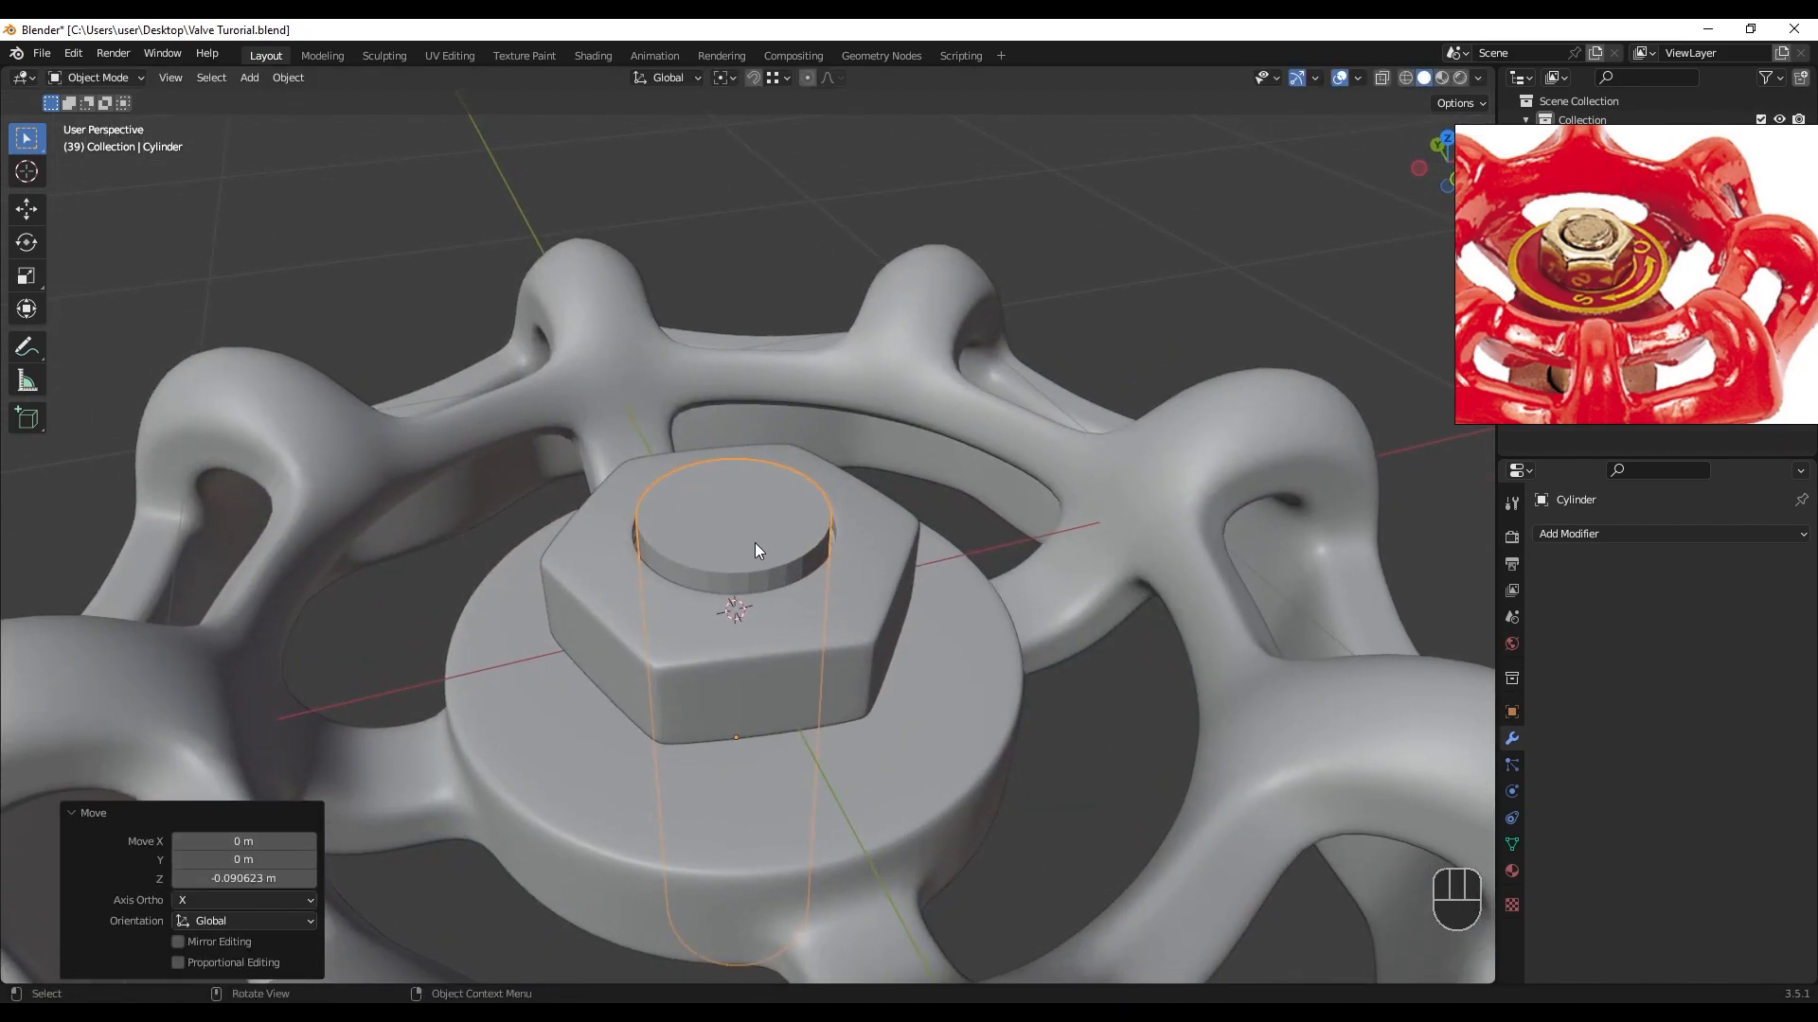
- Rescale the cylinder slightly so that it fits the nut's hole more closely
{"action": "scroll", "coordinate": [731, 595], "scroll_direction": "up", "scroll_amount": 2}
{"action": "middle_click_drag", "start_coordinate": [730, 594], "coordinate": [876, 625], "text": "shift"}
{"action": "left_click", "coordinate": [921, 595]}
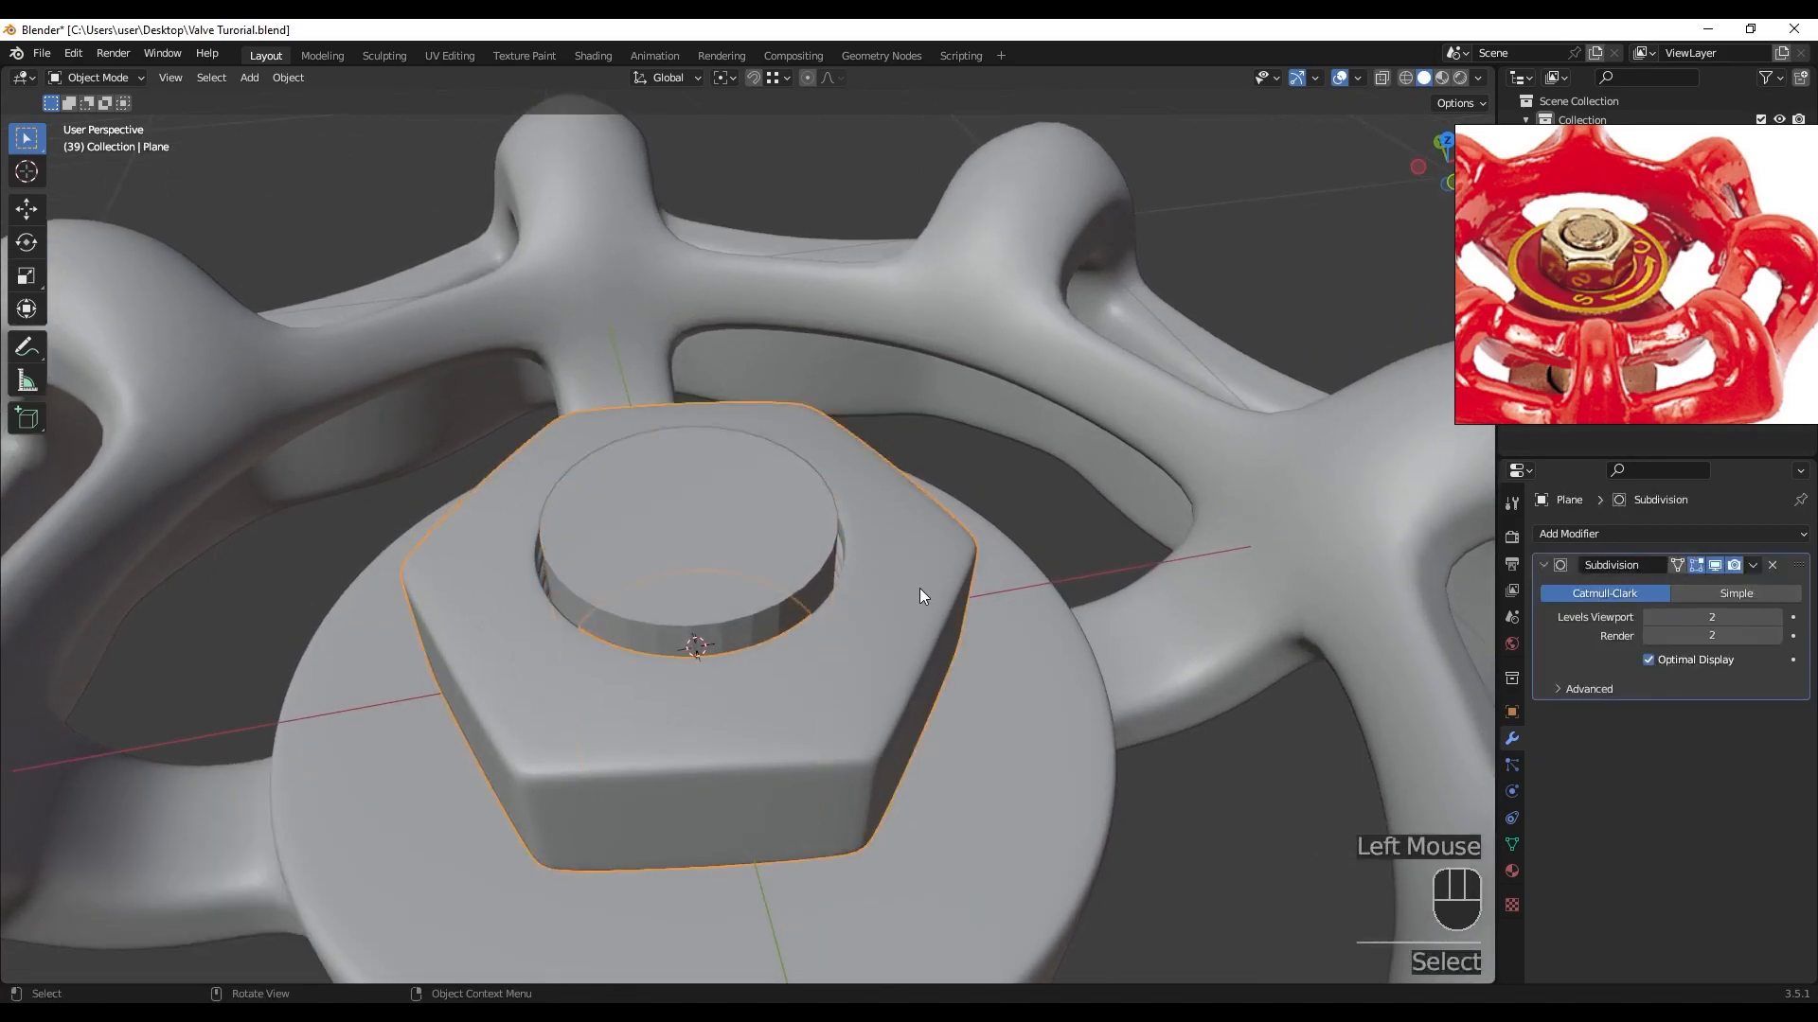
{"action": "left_click", "coordinate": [831, 551]}
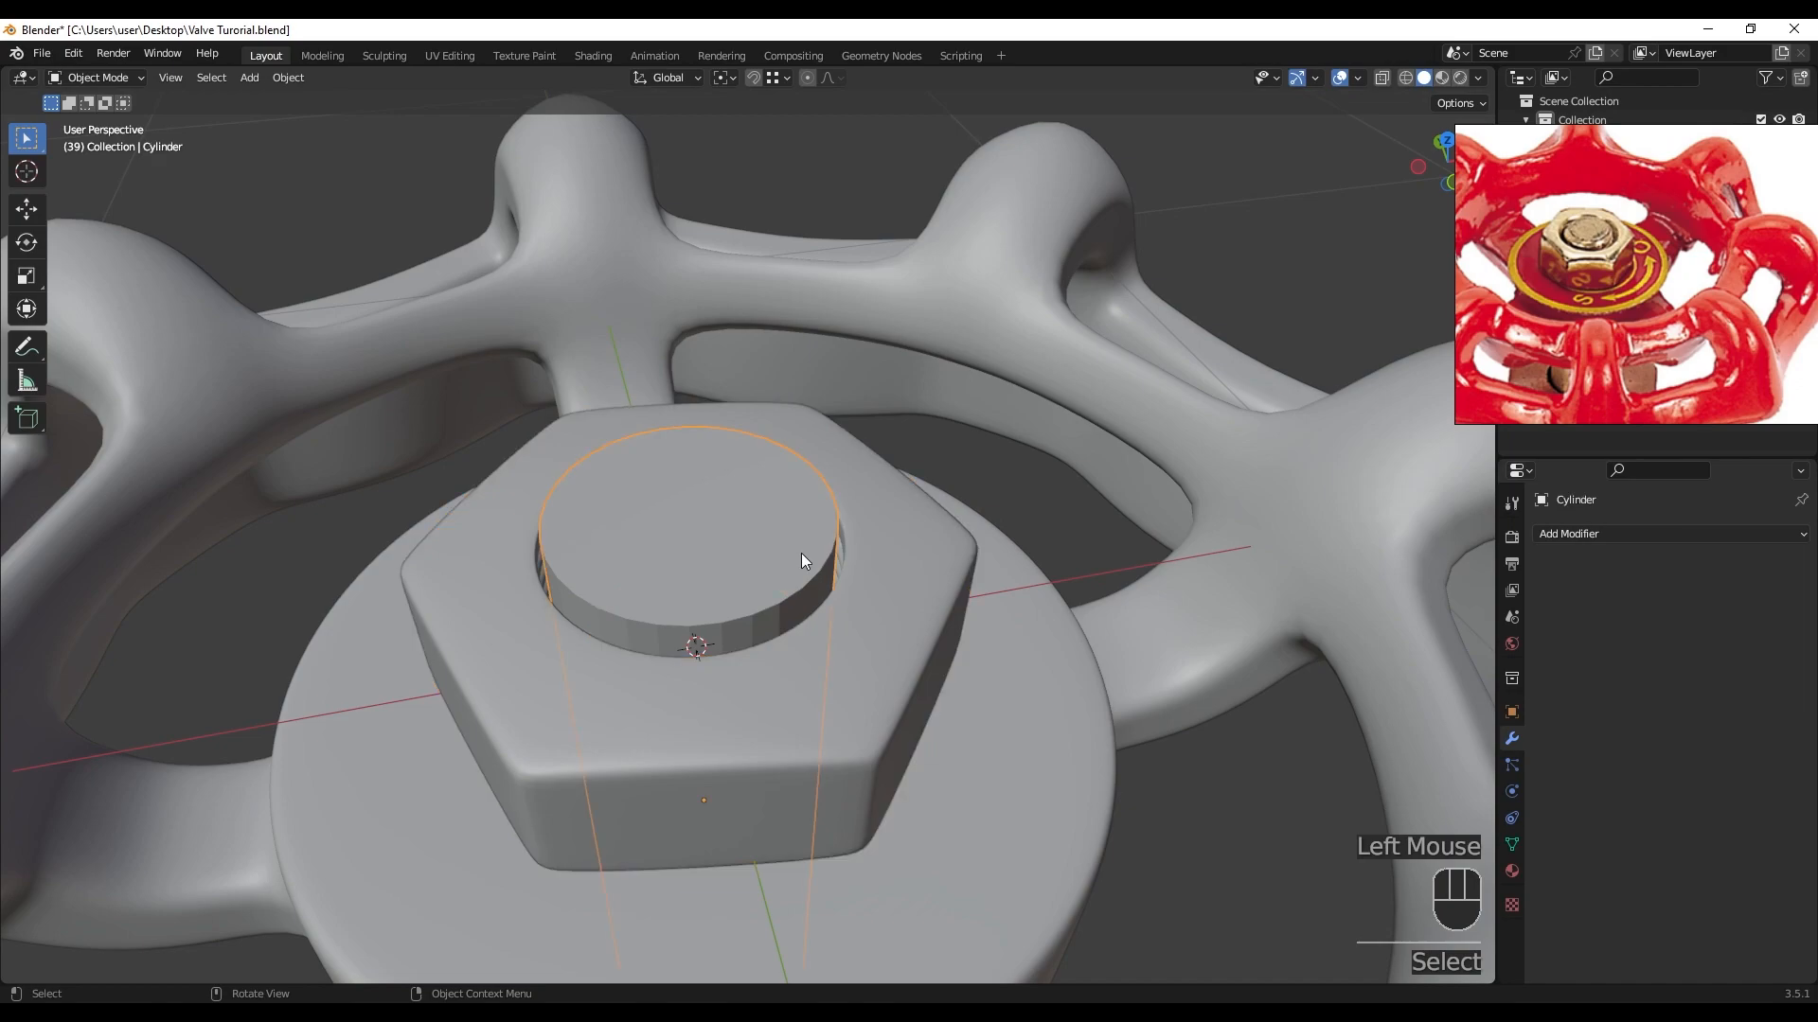
{"action": "key", "text": "s"}
{"action": "left_click", "coordinate": [849, 583]}
{"action": "left_click", "coordinate": [802, 605]}
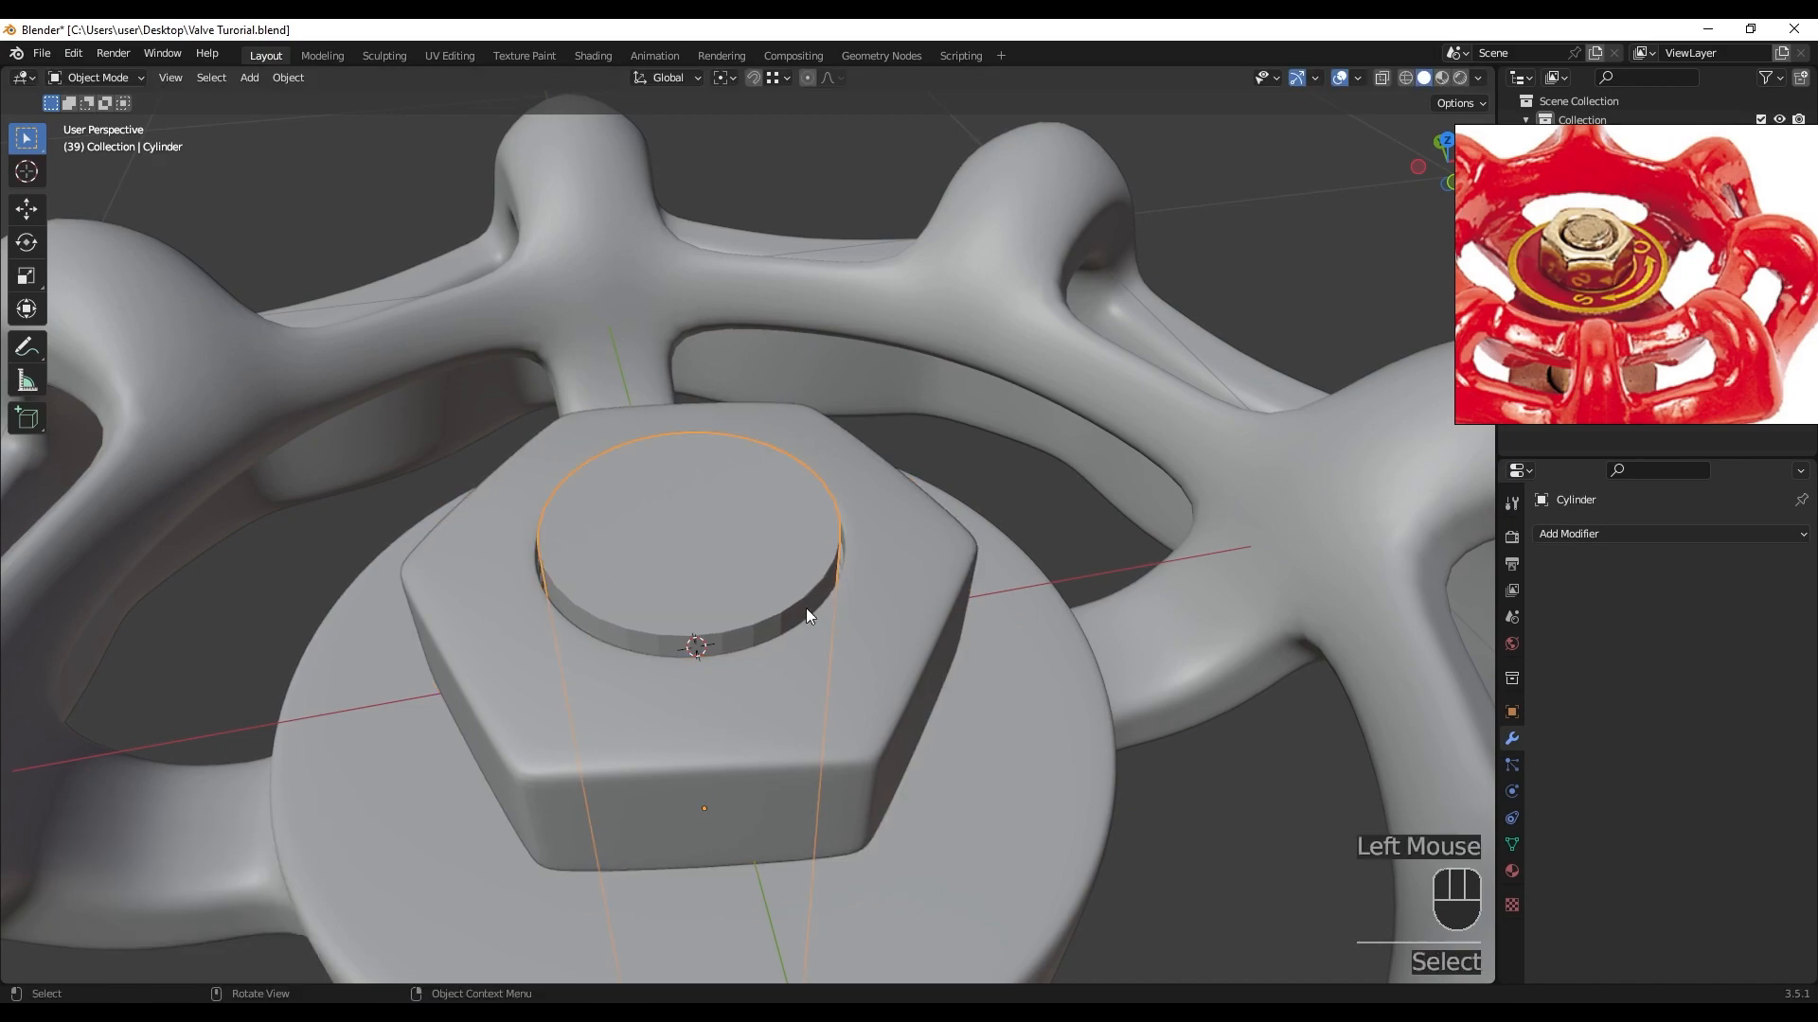
- Inset the cylinder's top face by about 0.13 m and extrude it upward into a narrower raised step
{"action": "scroll", "coordinate": [1685, 356], "scroll_direction": "up", "scroll_amount": 3}
{"action": "left_click", "coordinate": [798, 561]}
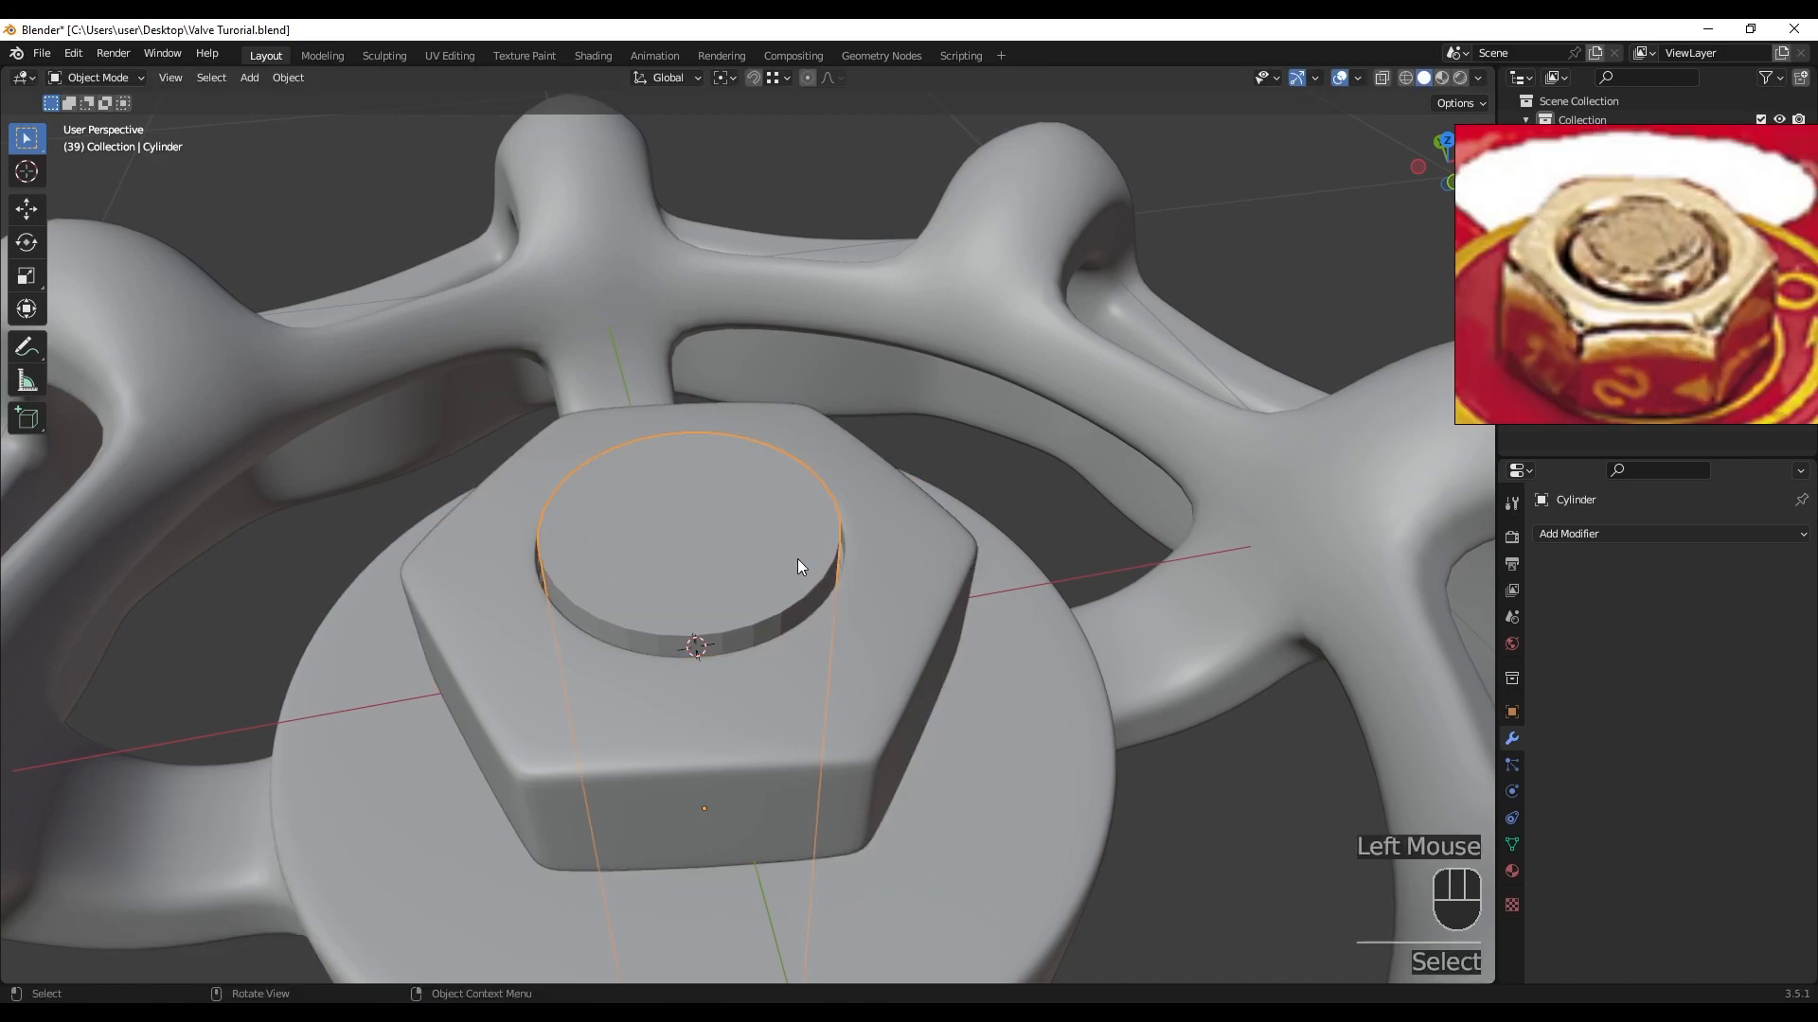
{"action": "key", "text": "Tab"}
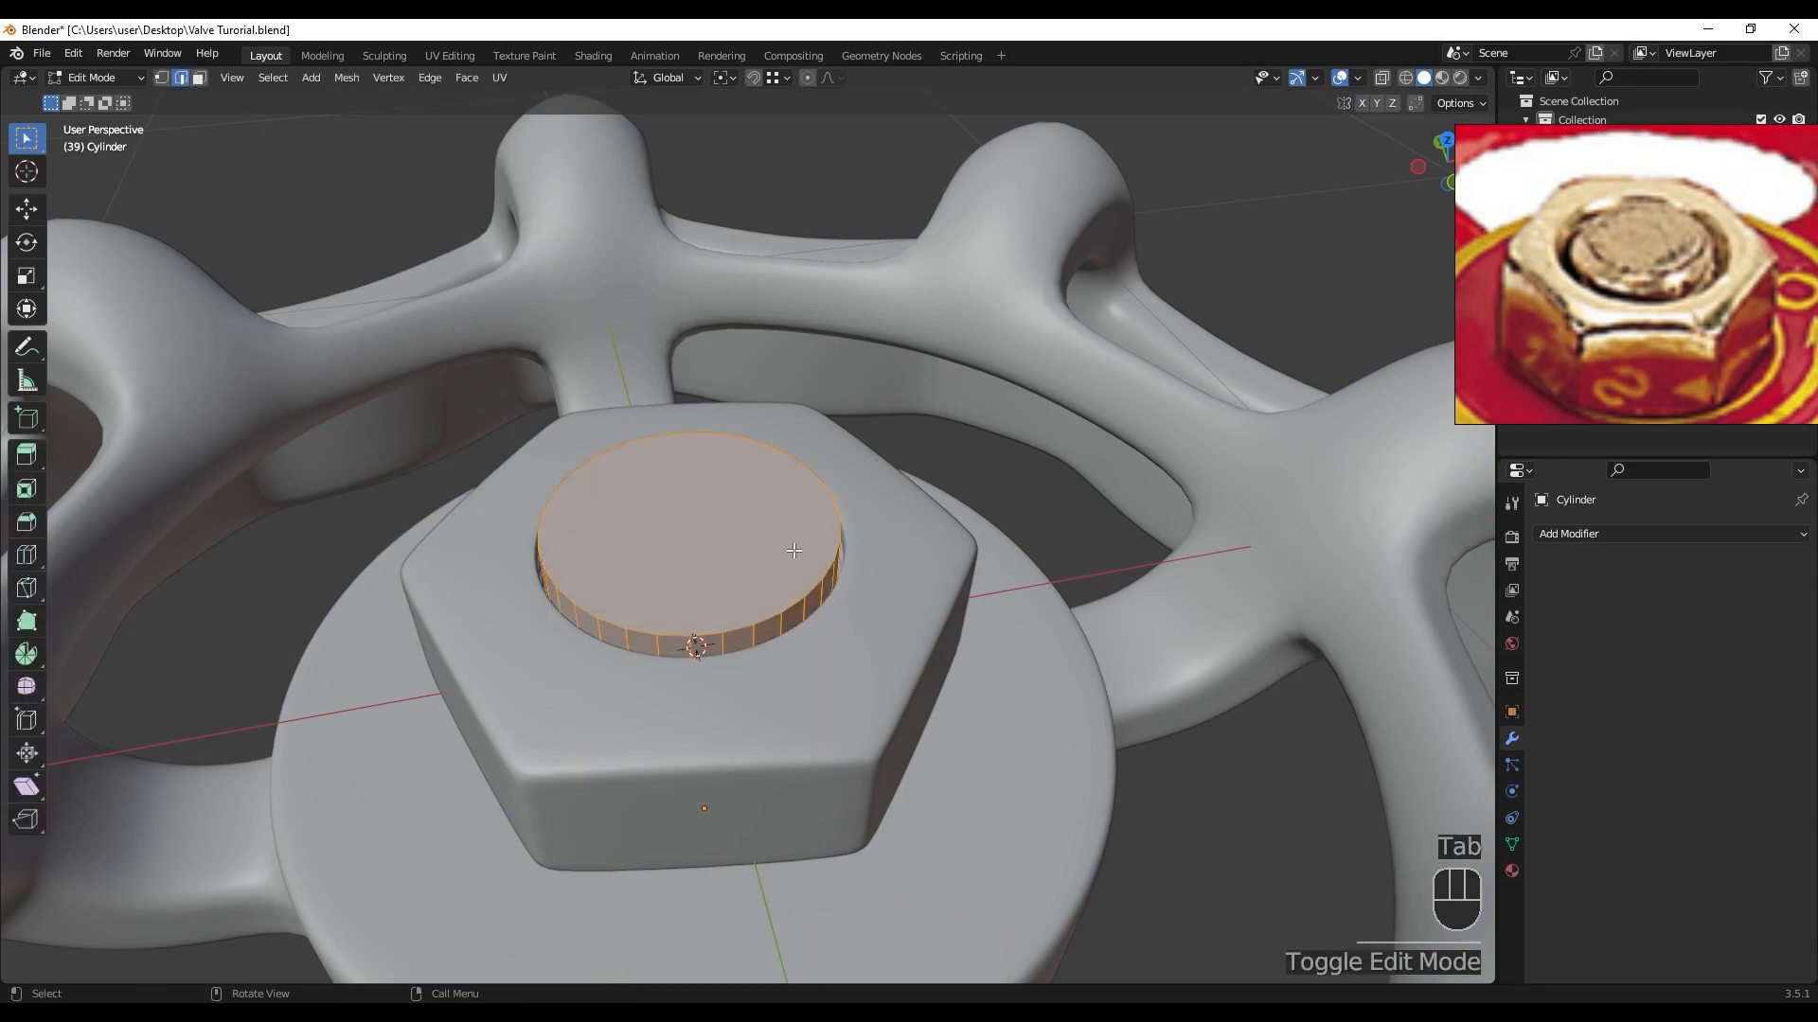
{"action": "key", "text": "3"}
{"action": "left_click", "coordinate": [942, 566]}
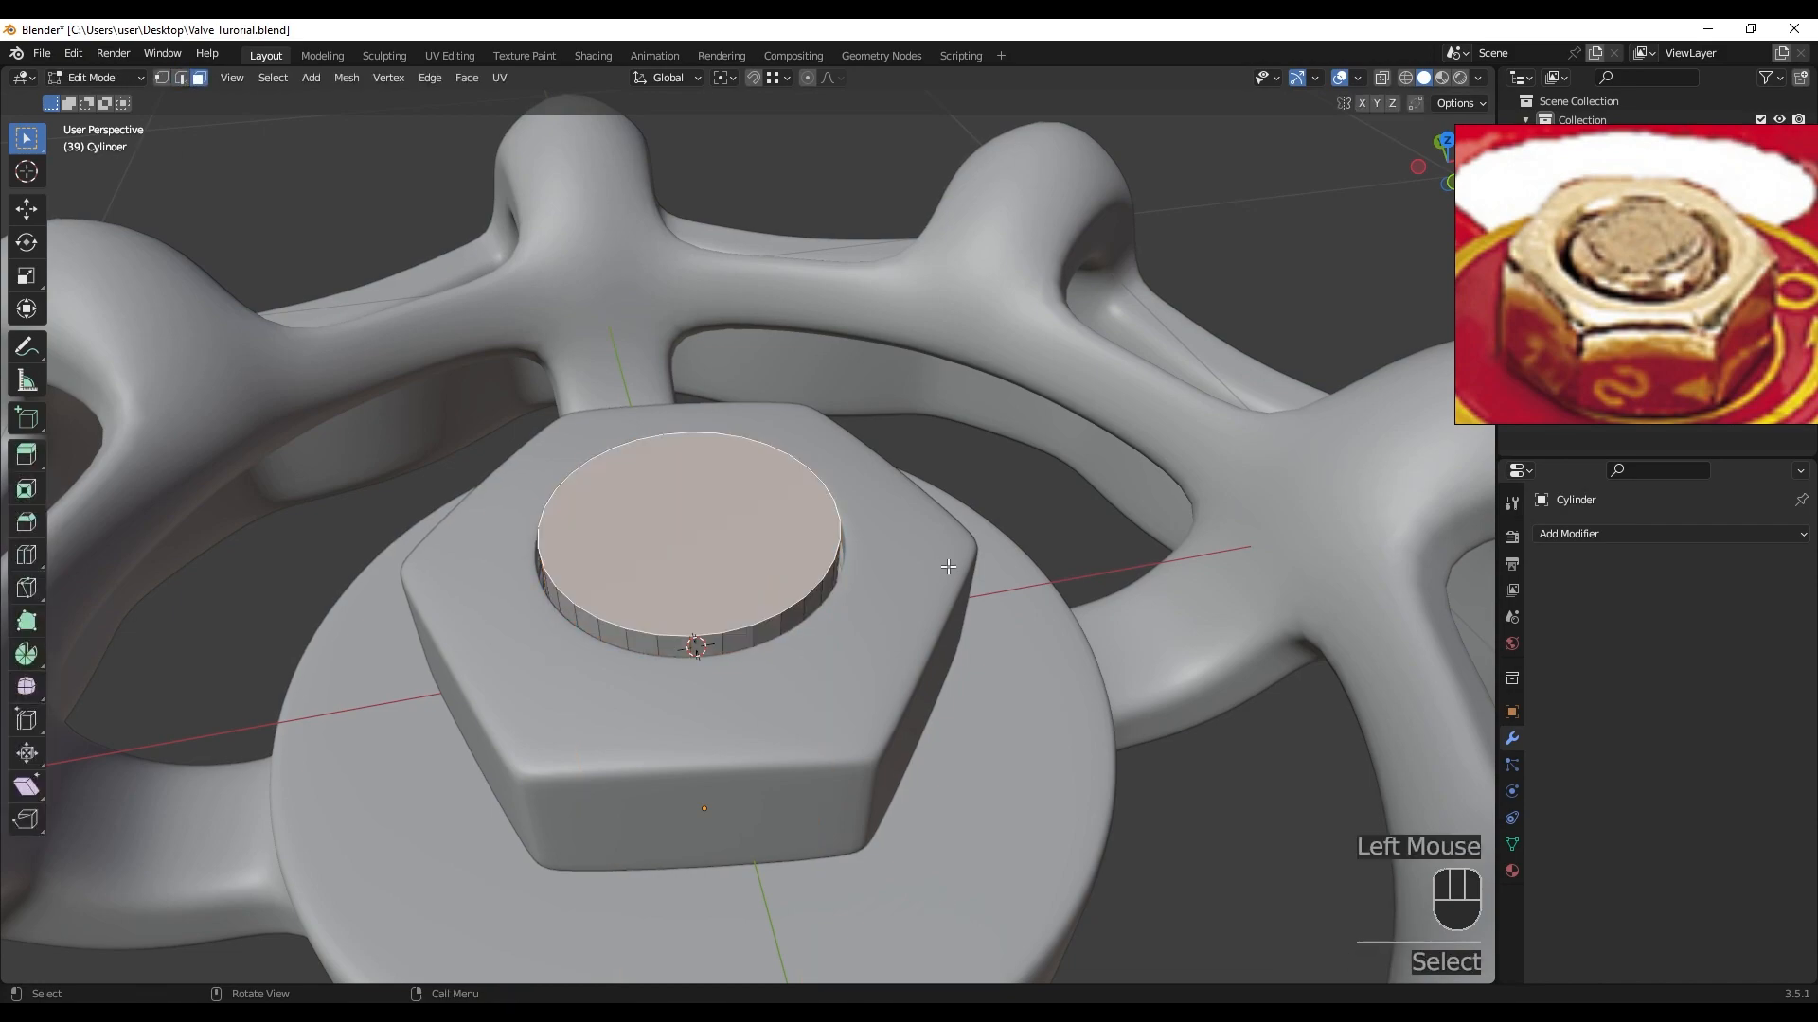
{"action": "key", "text": "i"}
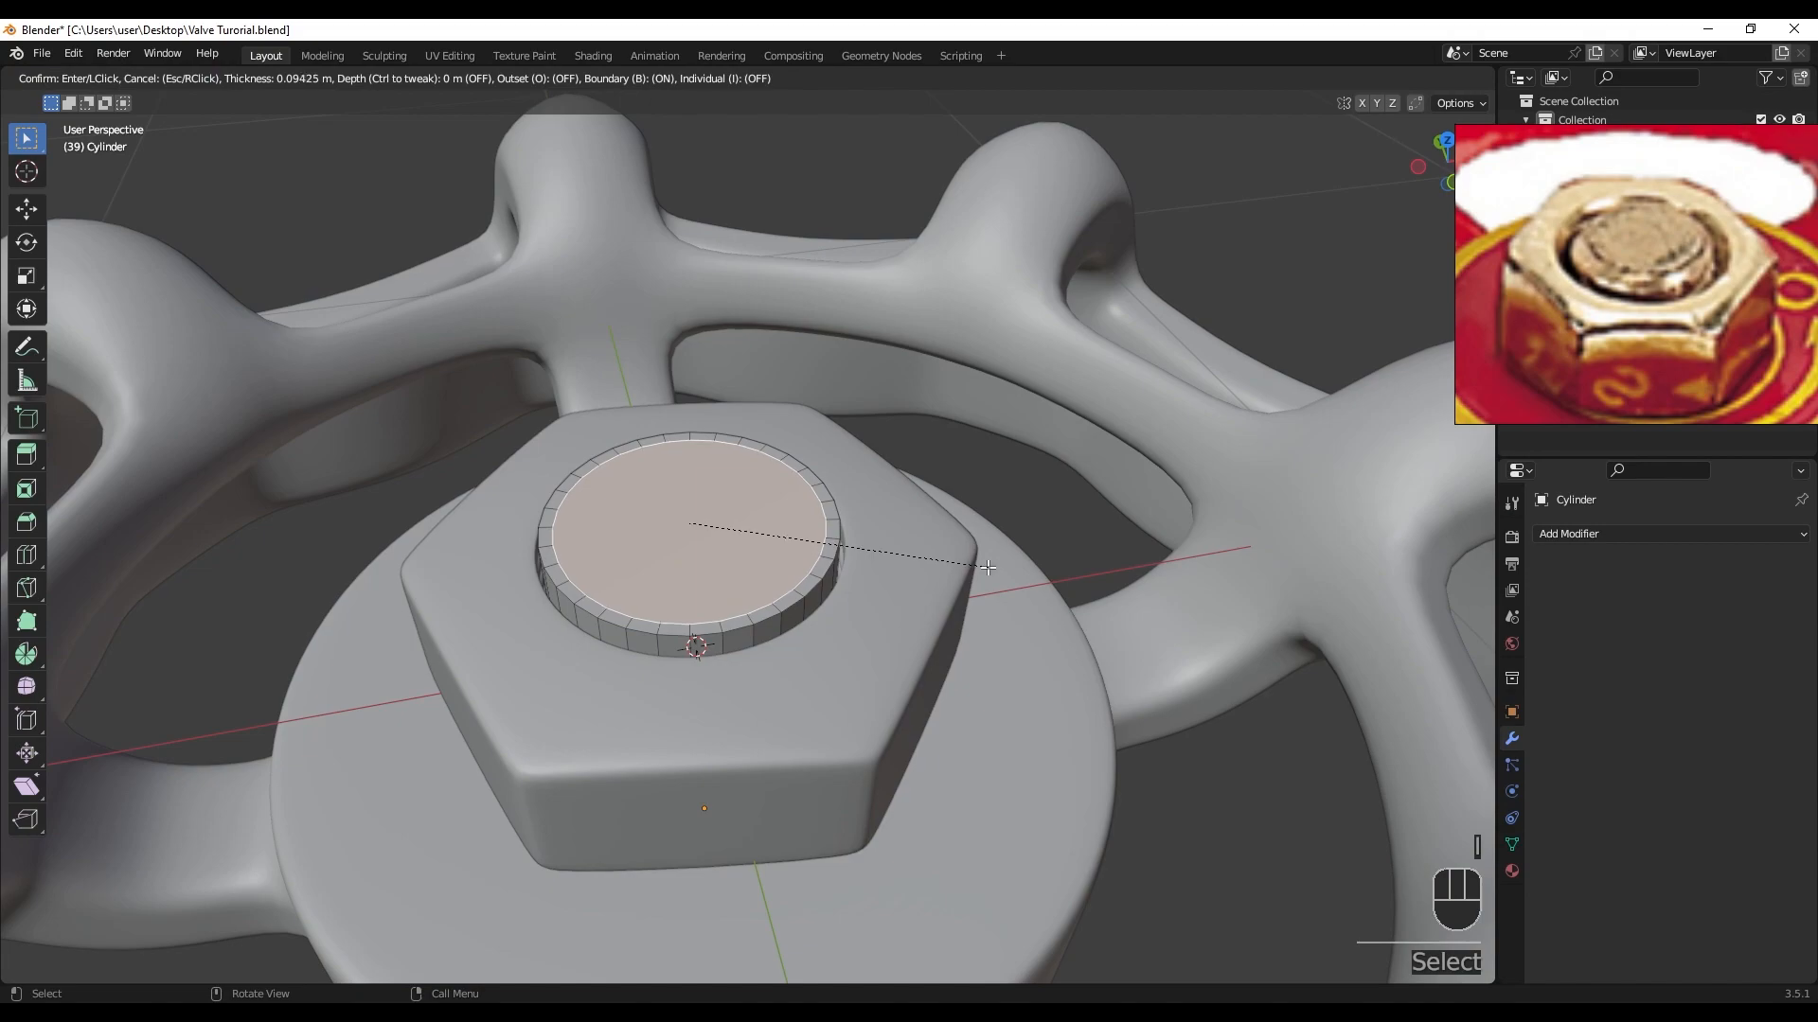
{"action": "left_click", "coordinate": [990, 568]}
{"action": "middle_click_drag", "start_coordinate": [975, 570], "coordinate": [843, 577]}
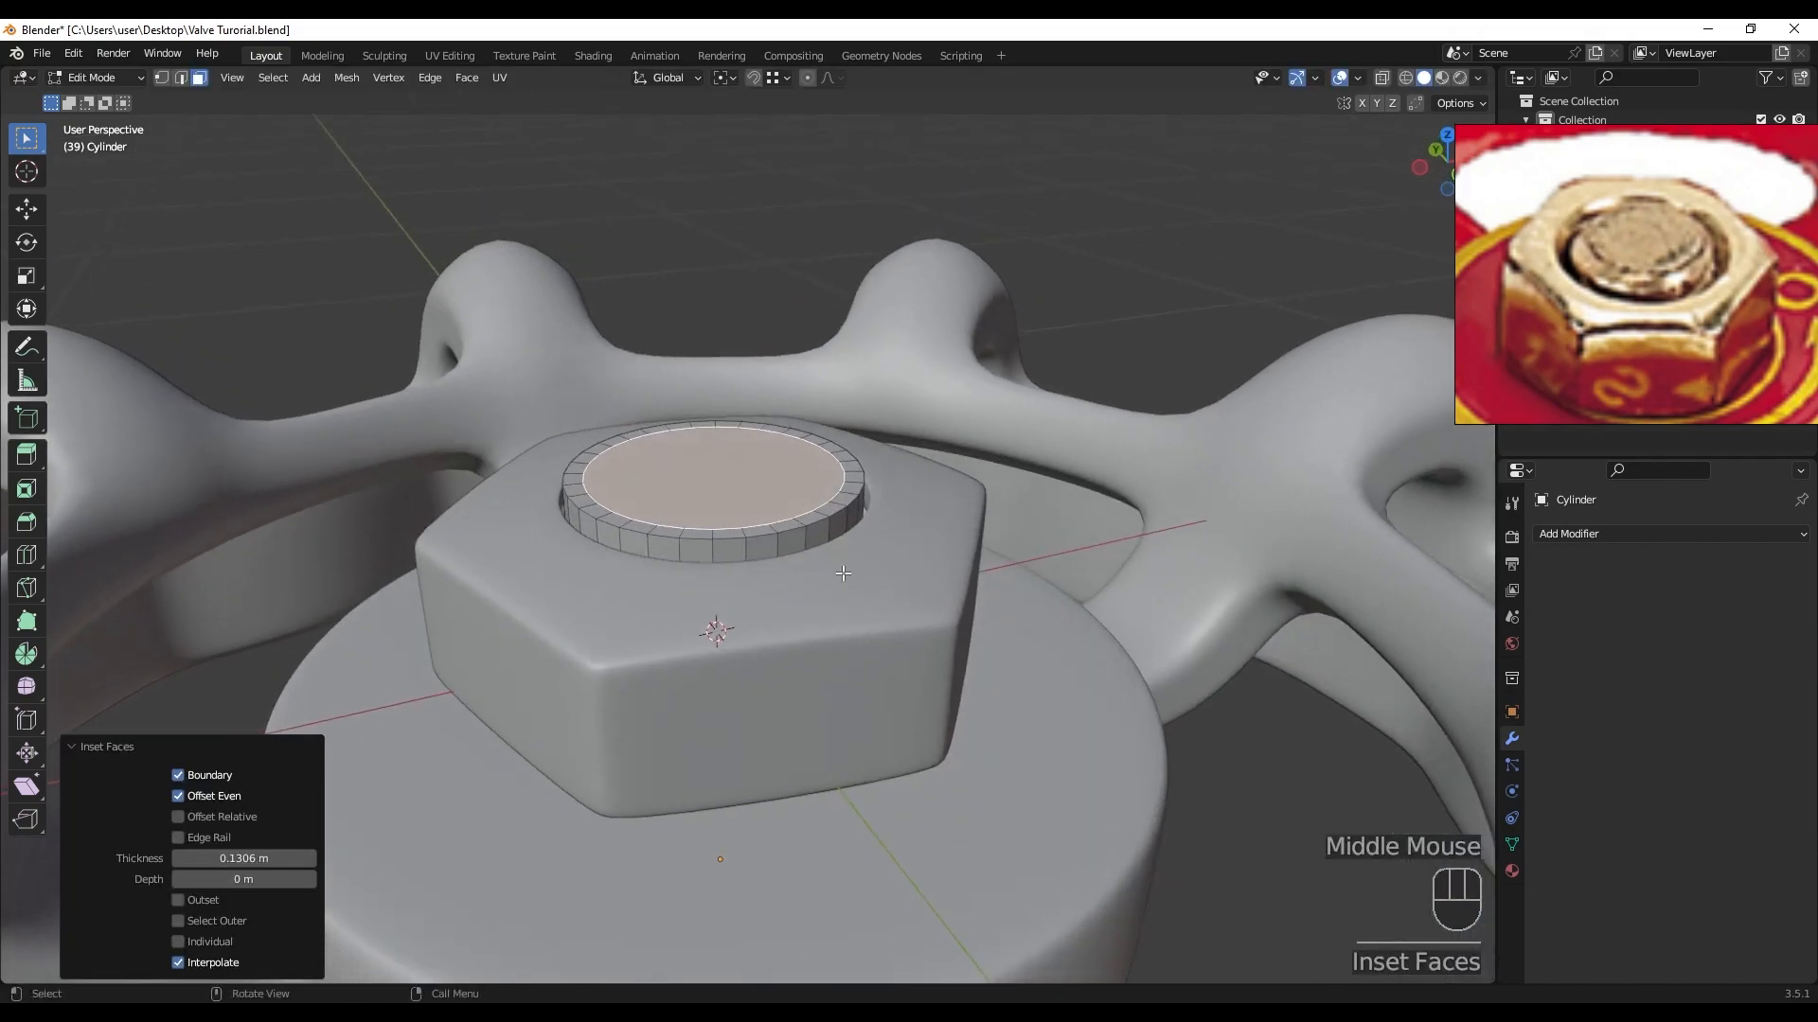
- Raise the edge loop at the base of the cylinder's upper step by about 0.012 m along Z to slope the ledge
{"action": "left_click", "coordinate": [750, 518], "text": "alt"}
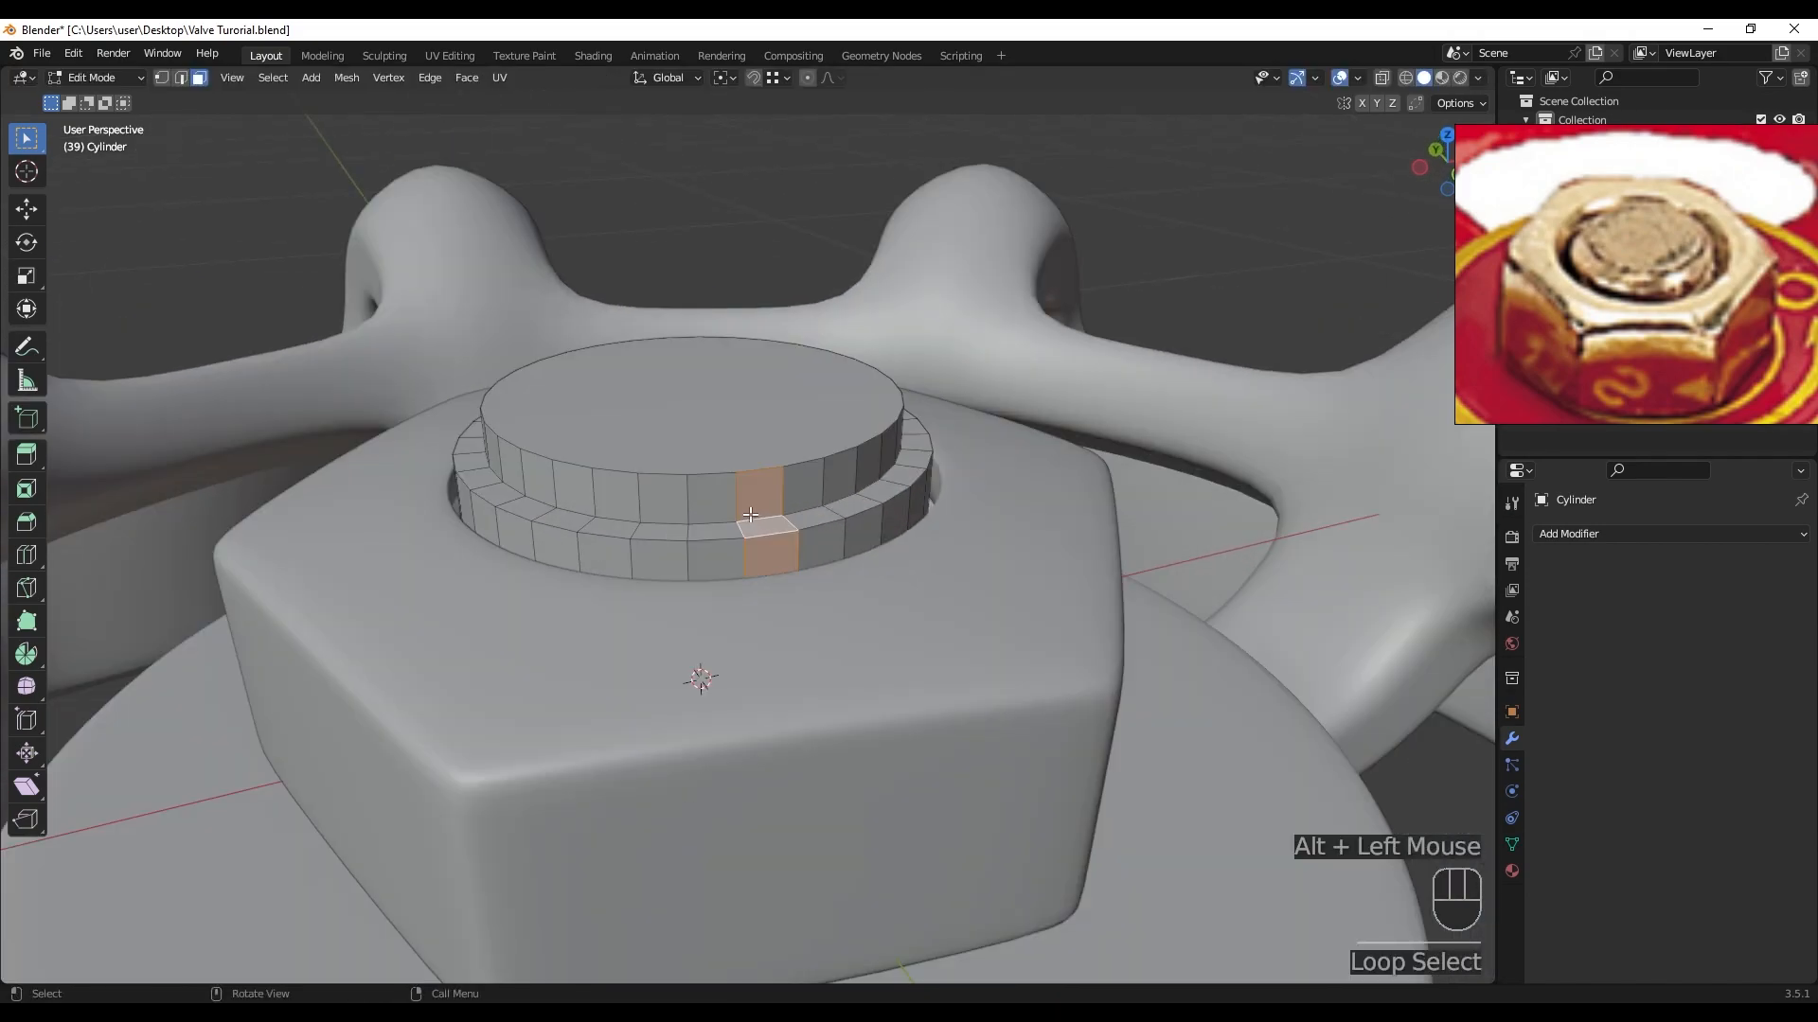
{"action": "key", "text": "2"}
{"action": "left_click", "coordinate": [832, 547], "text": "alt"}
{"action": "key", "text": "g"}
{"action": "key", "text": "z"}
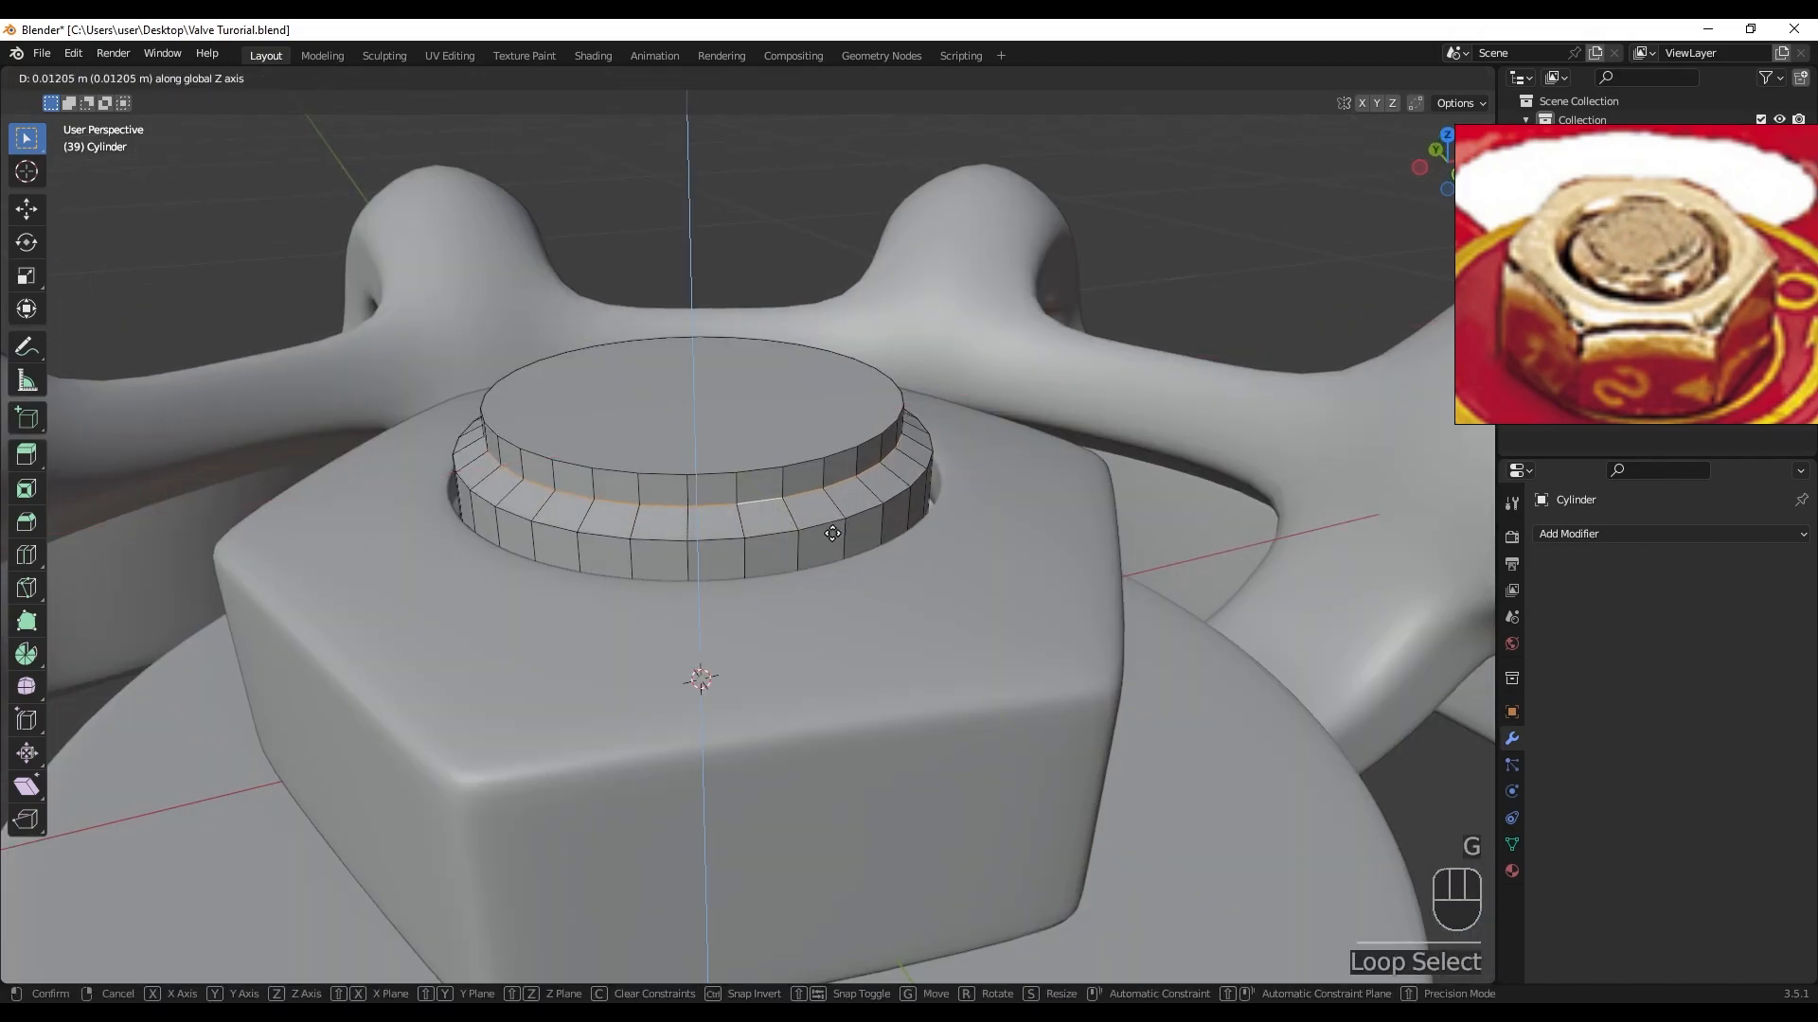
{"action": "left_click", "coordinate": [838, 537]}
{"action": "scroll", "coordinate": [839, 537], "scroll_direction": "down", "scroll_amount": 2}
{"action": "key", "text": "Tab"}
- Inset the cylinder's top face twice, by 0.08253 m and 0.1438 m
{"action": "key", "text": "Tab"}
{"action": "left_click", "coordinate": [765, 451]}
{"action": "left_click", "coordinate": [765, 441]}
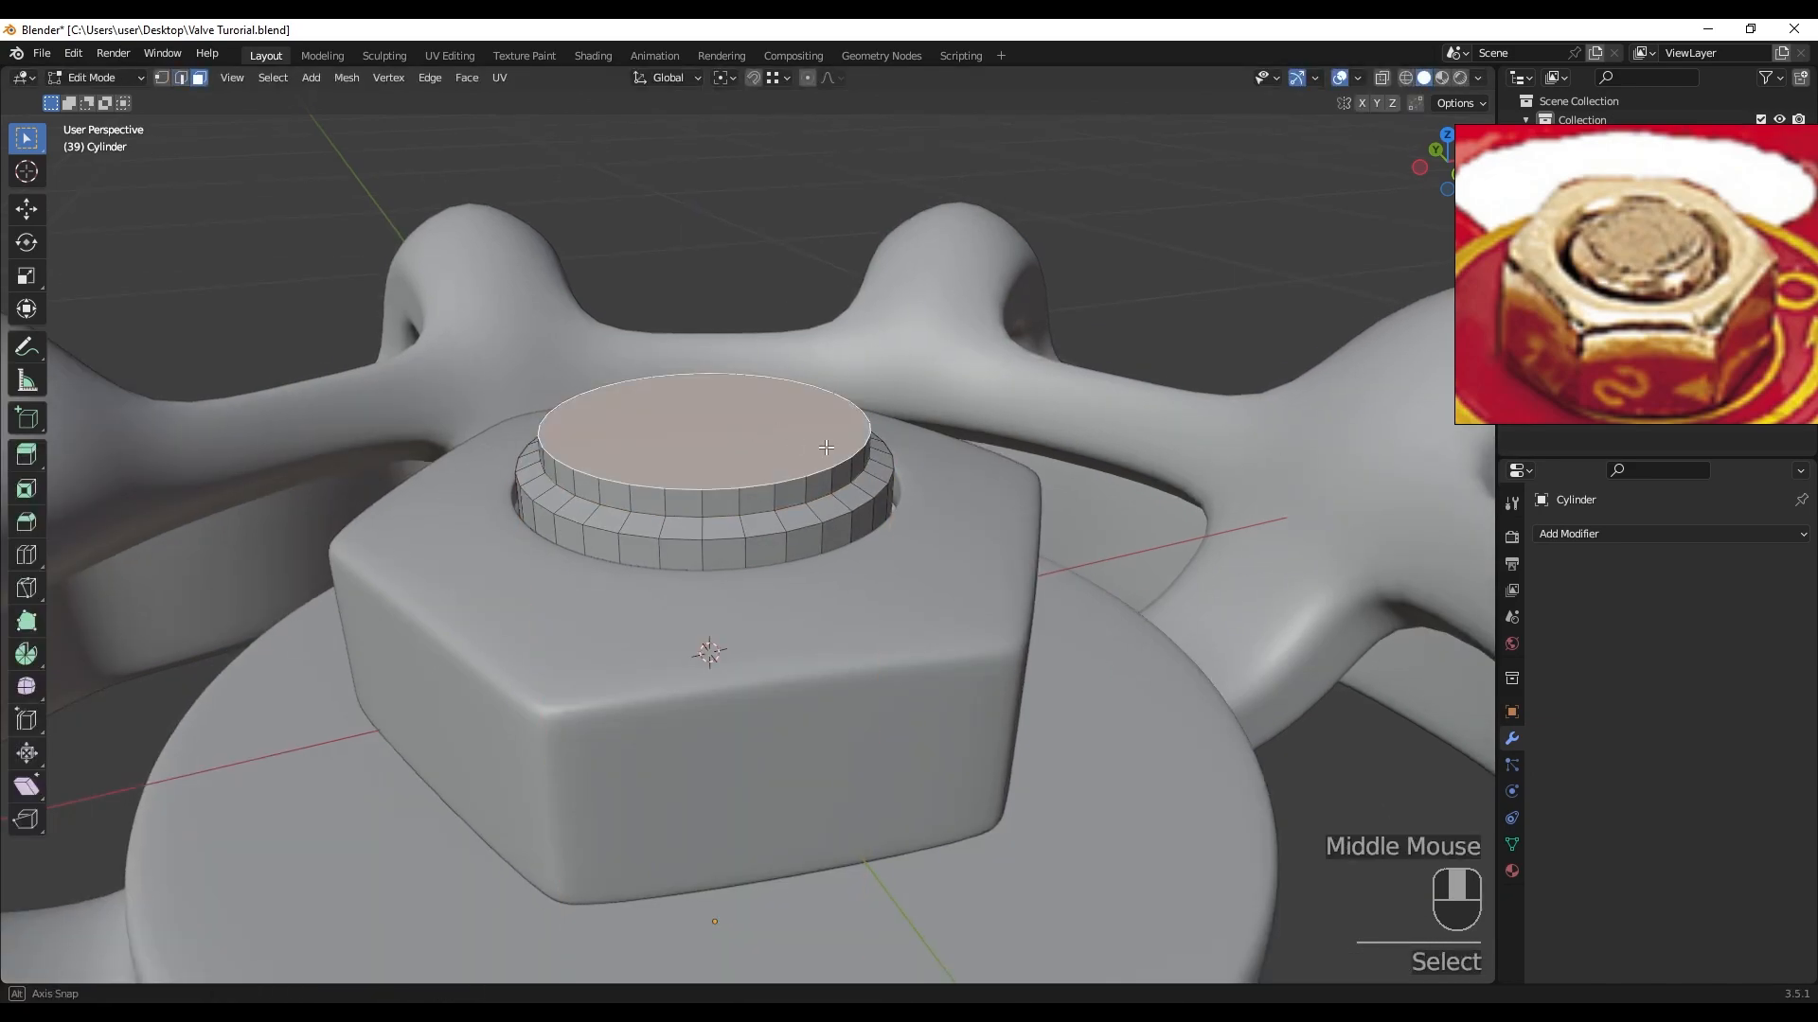
{"action": "middle_click_drag", "start_coordinate": [765, 441], "coordinate": [940, 487]}
{"action": "key", "text": "i"}
{"action": "left_click", "coordinate": [896, 499]}
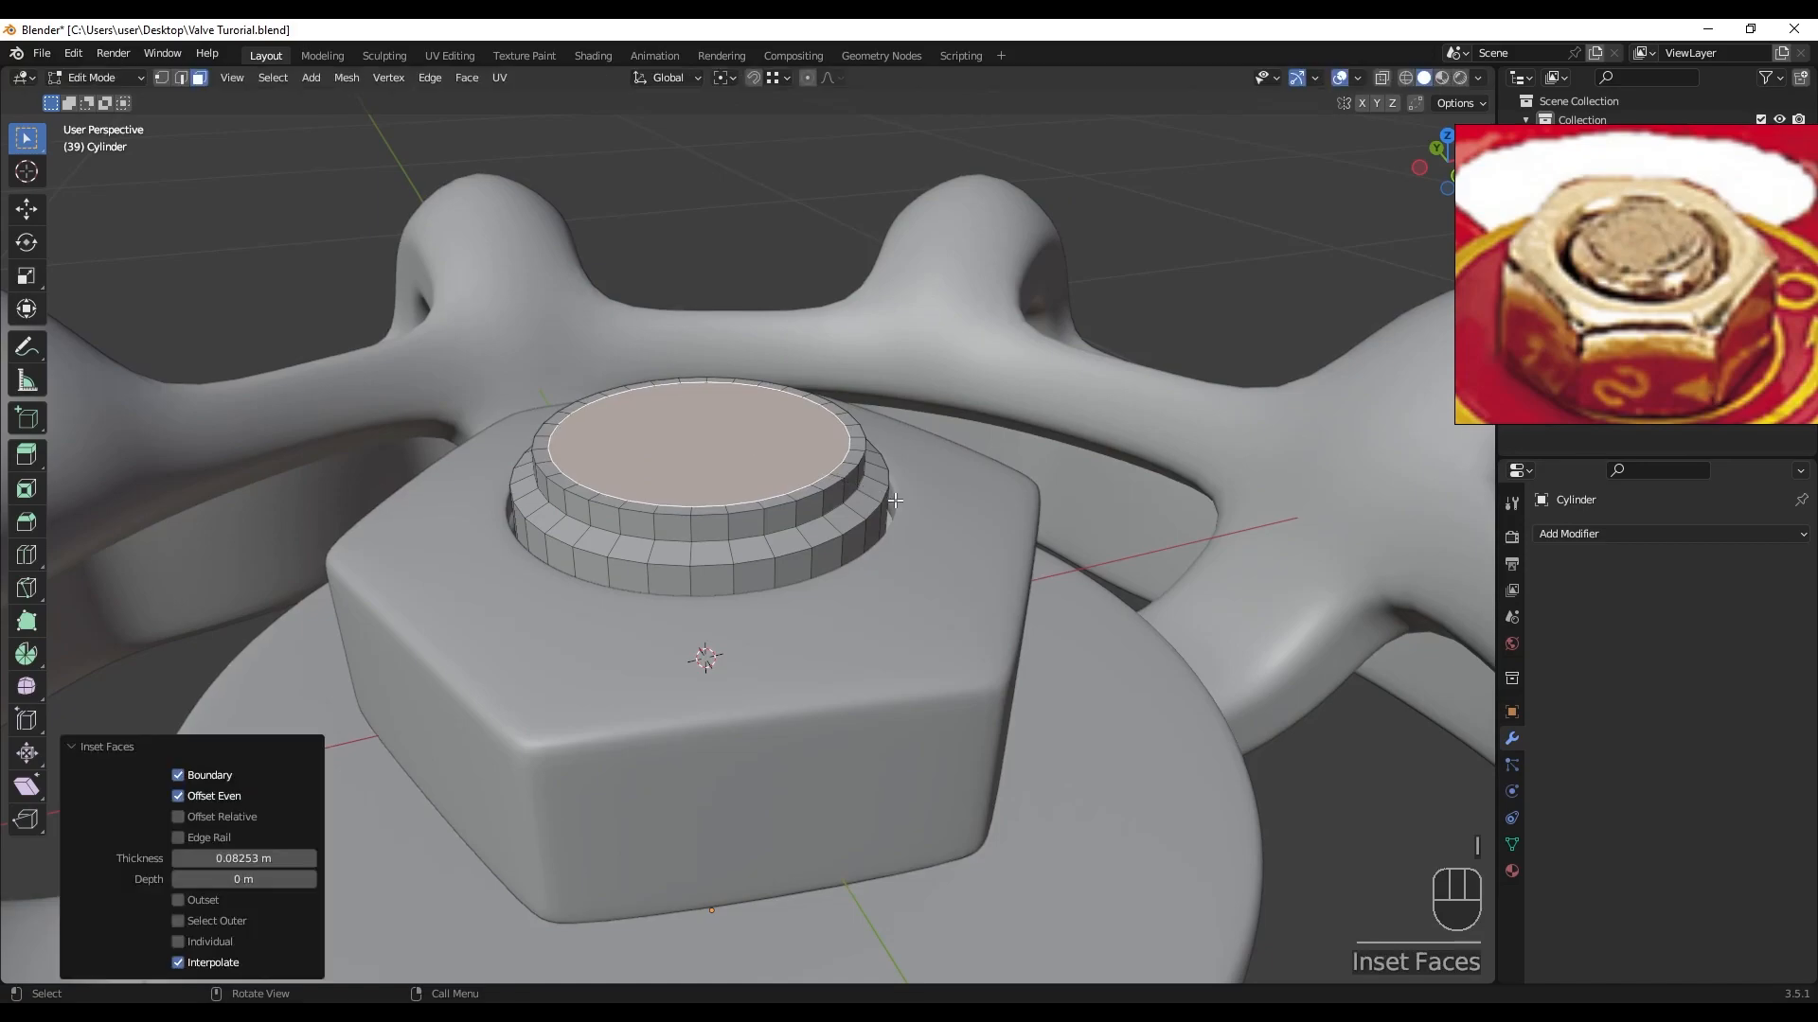
{"action": "key", "text": "i"}
{"action": "left_click", "coordinate": [814, 500]}
- Merge the innermost top face of the cylinder into a single point with Collapse
{"action": "key", "text": "m"}
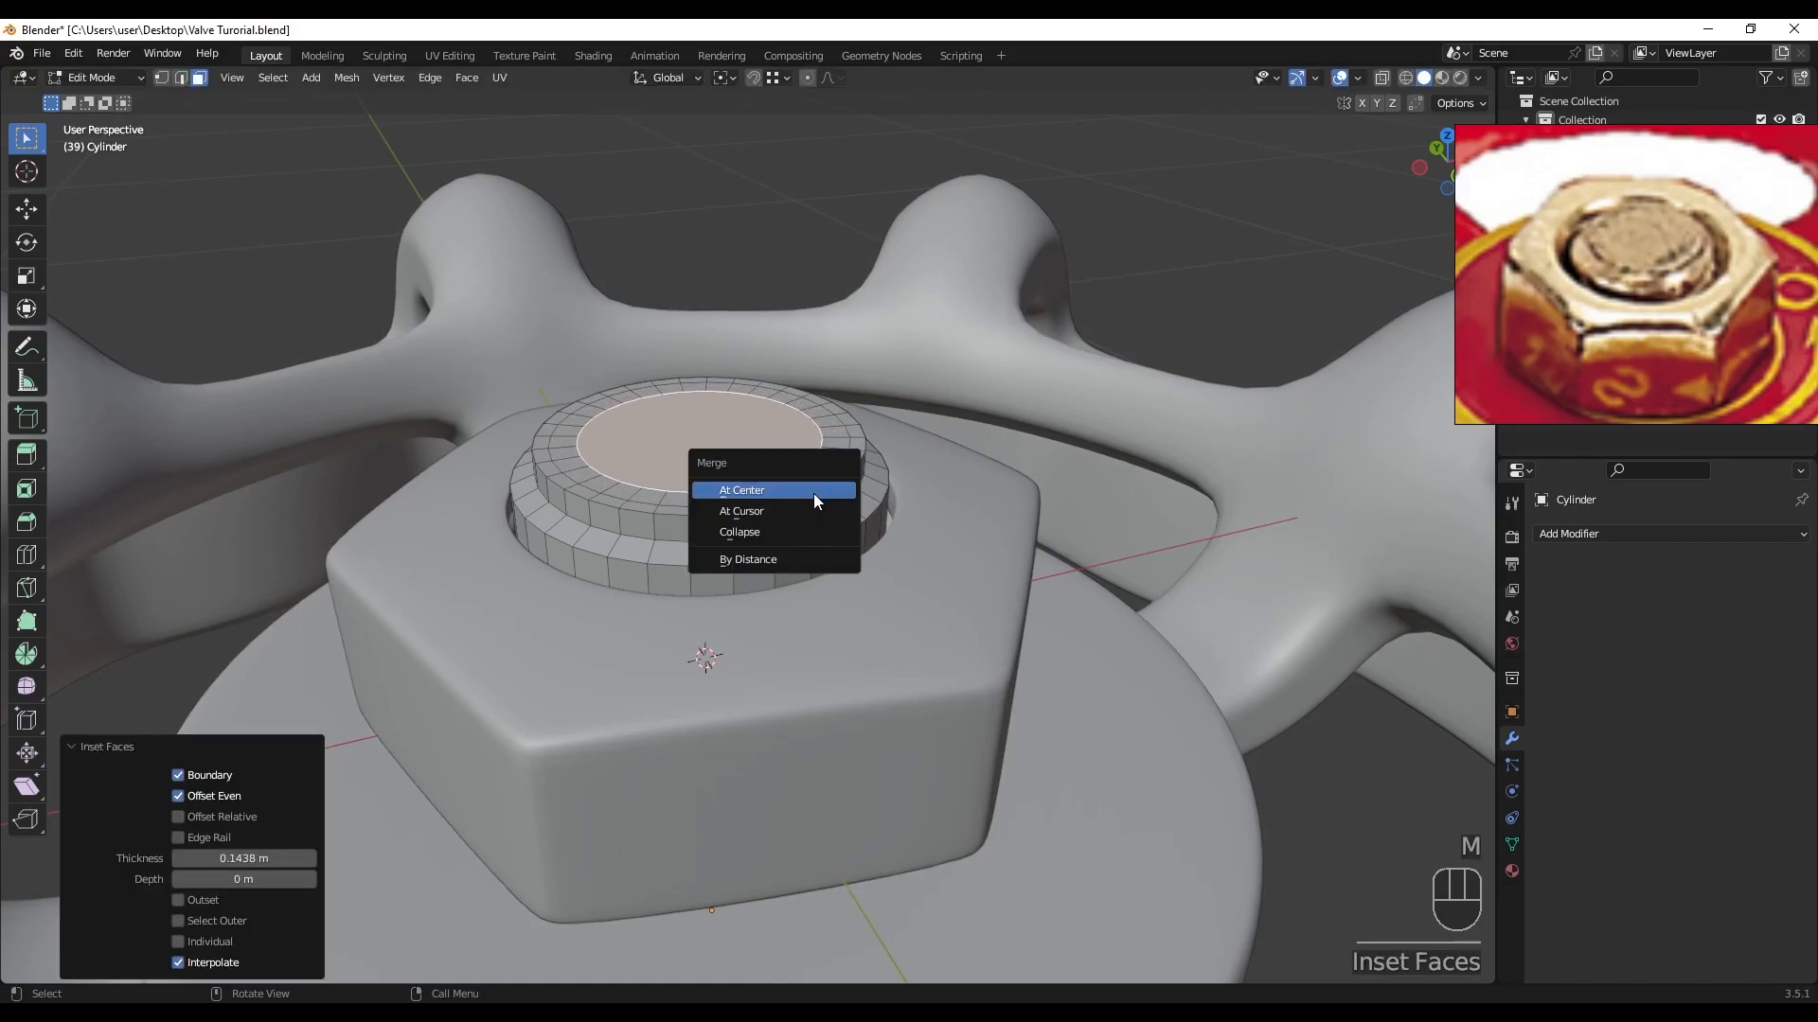
{"action": "left_click", "coordinate": [808, 532]}
{"action": "middle_click_drag", "start_coordinate": [808, 532], "coordinate": [786, 509]}
{"action": "key", "text": "Tab"}
{"action": "left_click", "coordinate": [945, 498]}
{"action": "key", "text": "Tab"}
- Bevel the inner and outer edge loops of the cylinder's sloped ledge with a width of about 0.006 m
{"action": "scroll", "coordinate": [765, 451], "scroll_direction": "up", "scroll_amount": 2}
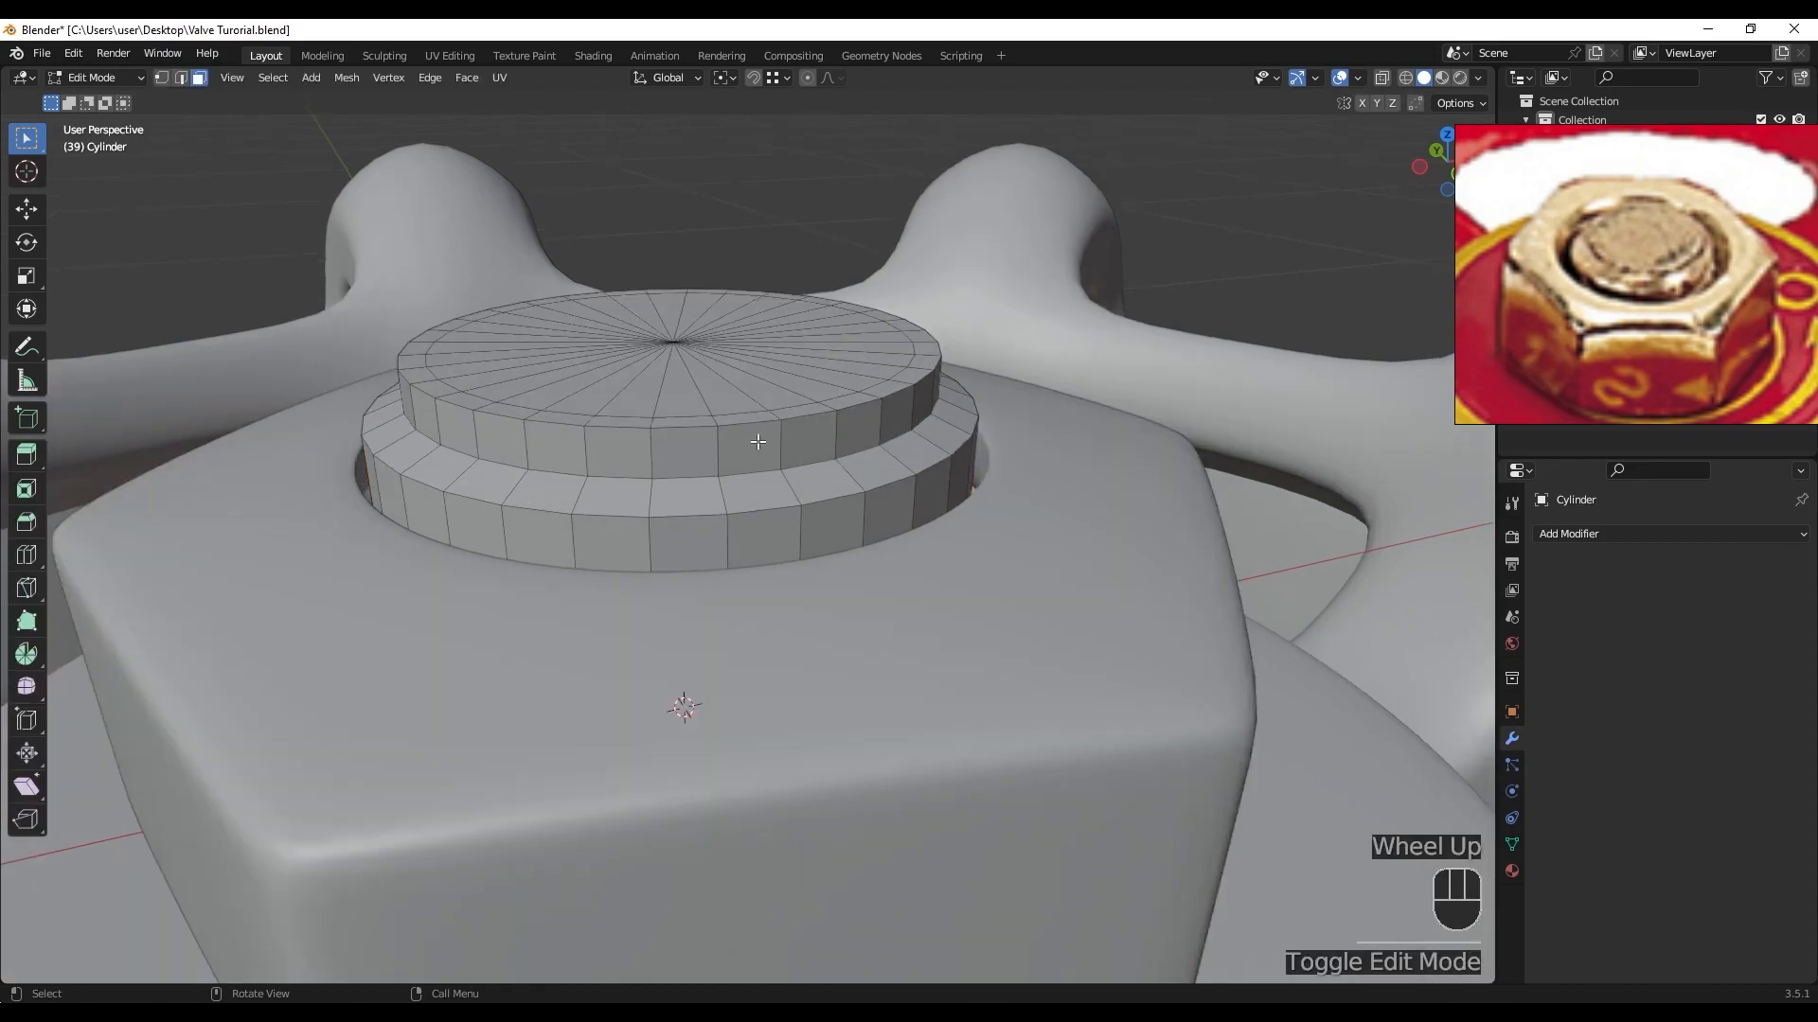
{"action": "left_click", "coordinate": [774, 479], "text": "alt"}
{"action": "key", "text": "2"}
{"action": "left_click", "coordinate": [764, 473]}
{"action": "left_click", "coordinate": [764, 475], "text": "alt"}
{"action": "left_click", "coordinate": [763, 513], "text": "alt+shift"}
{"action": "scroll", "coordinate": [814, 502], "scroll_direction": "up", "scroll_amount": 2}
{"action": "middle_click_drag", "start_coordinate": [840, 494], "coordinate": [830, 519], "text": "shift"}
{"action": "key", "text": "ctrl+b"}
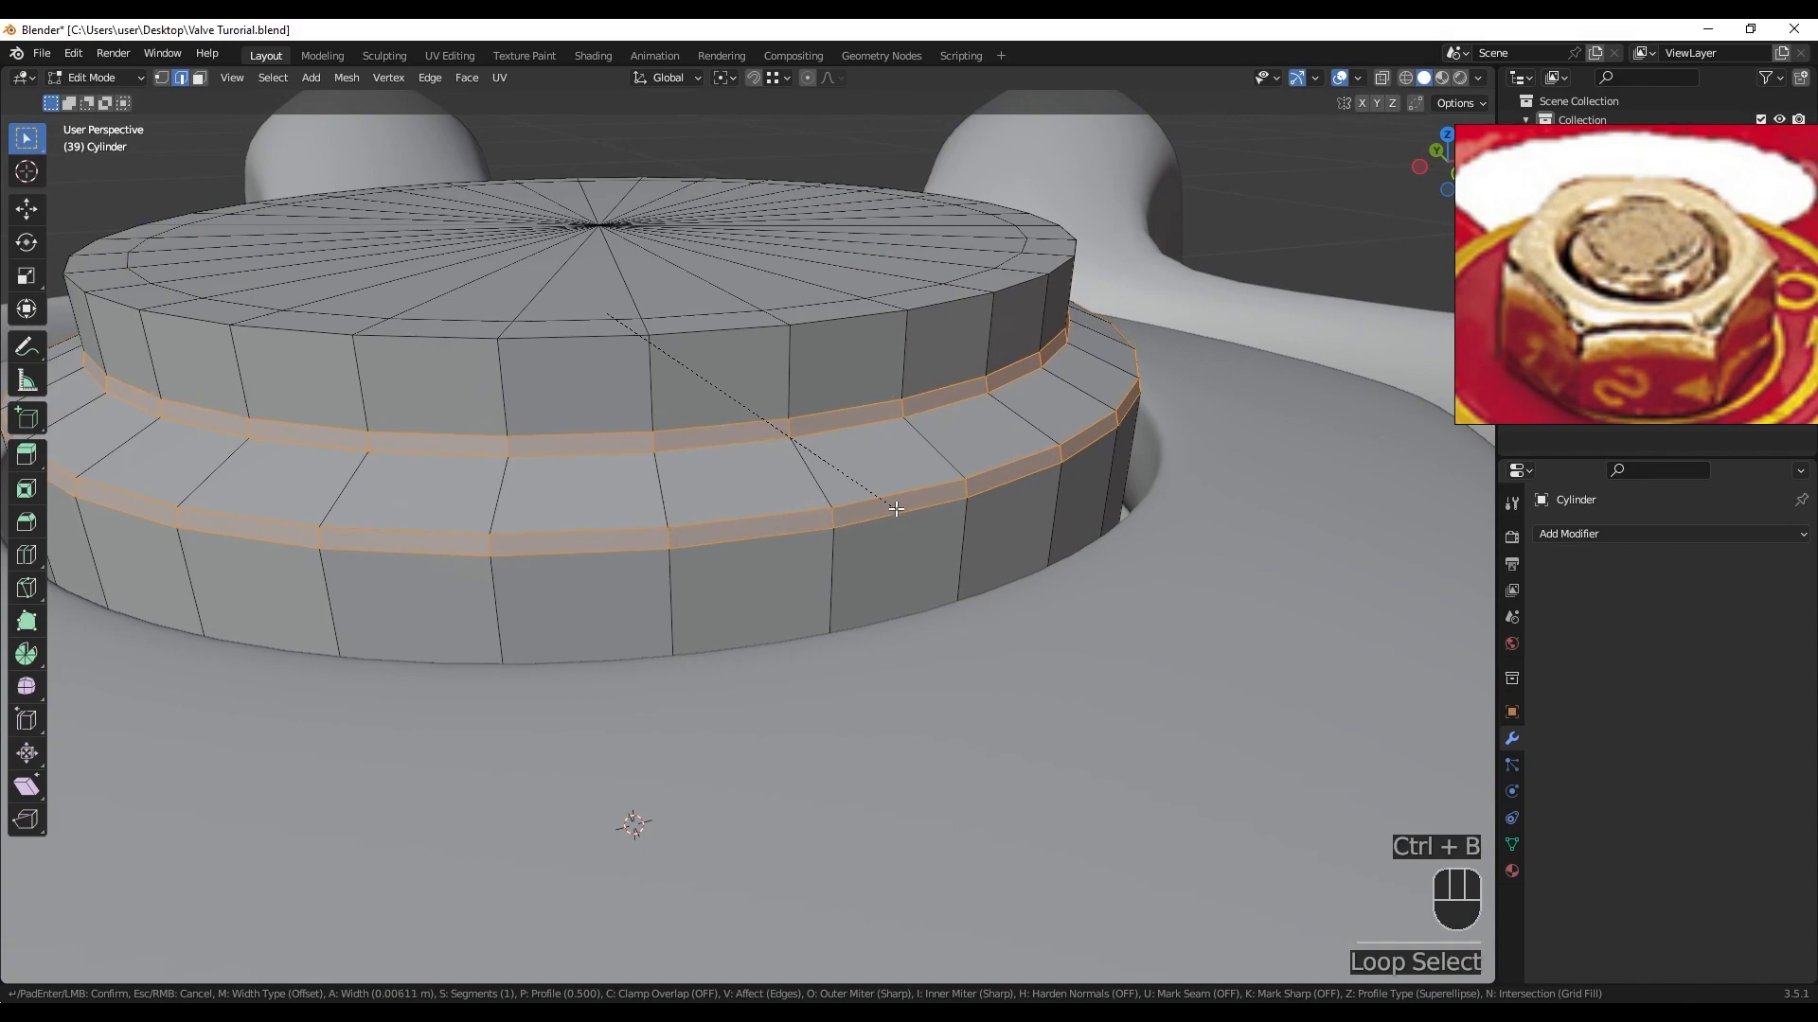
{"action": "left_click", "coordinate": [884, 511]}
{"action": "key", "text": "Tab"}
- Add a Subdivision Surface modifier to the cylinder with viewport level 2
{"action": "scroll", "coordinate": [884, 510], "scroll_direction": "down", "scroll_amount": 2}
{"action": "left_click", "coordinate": [1615, 533]}
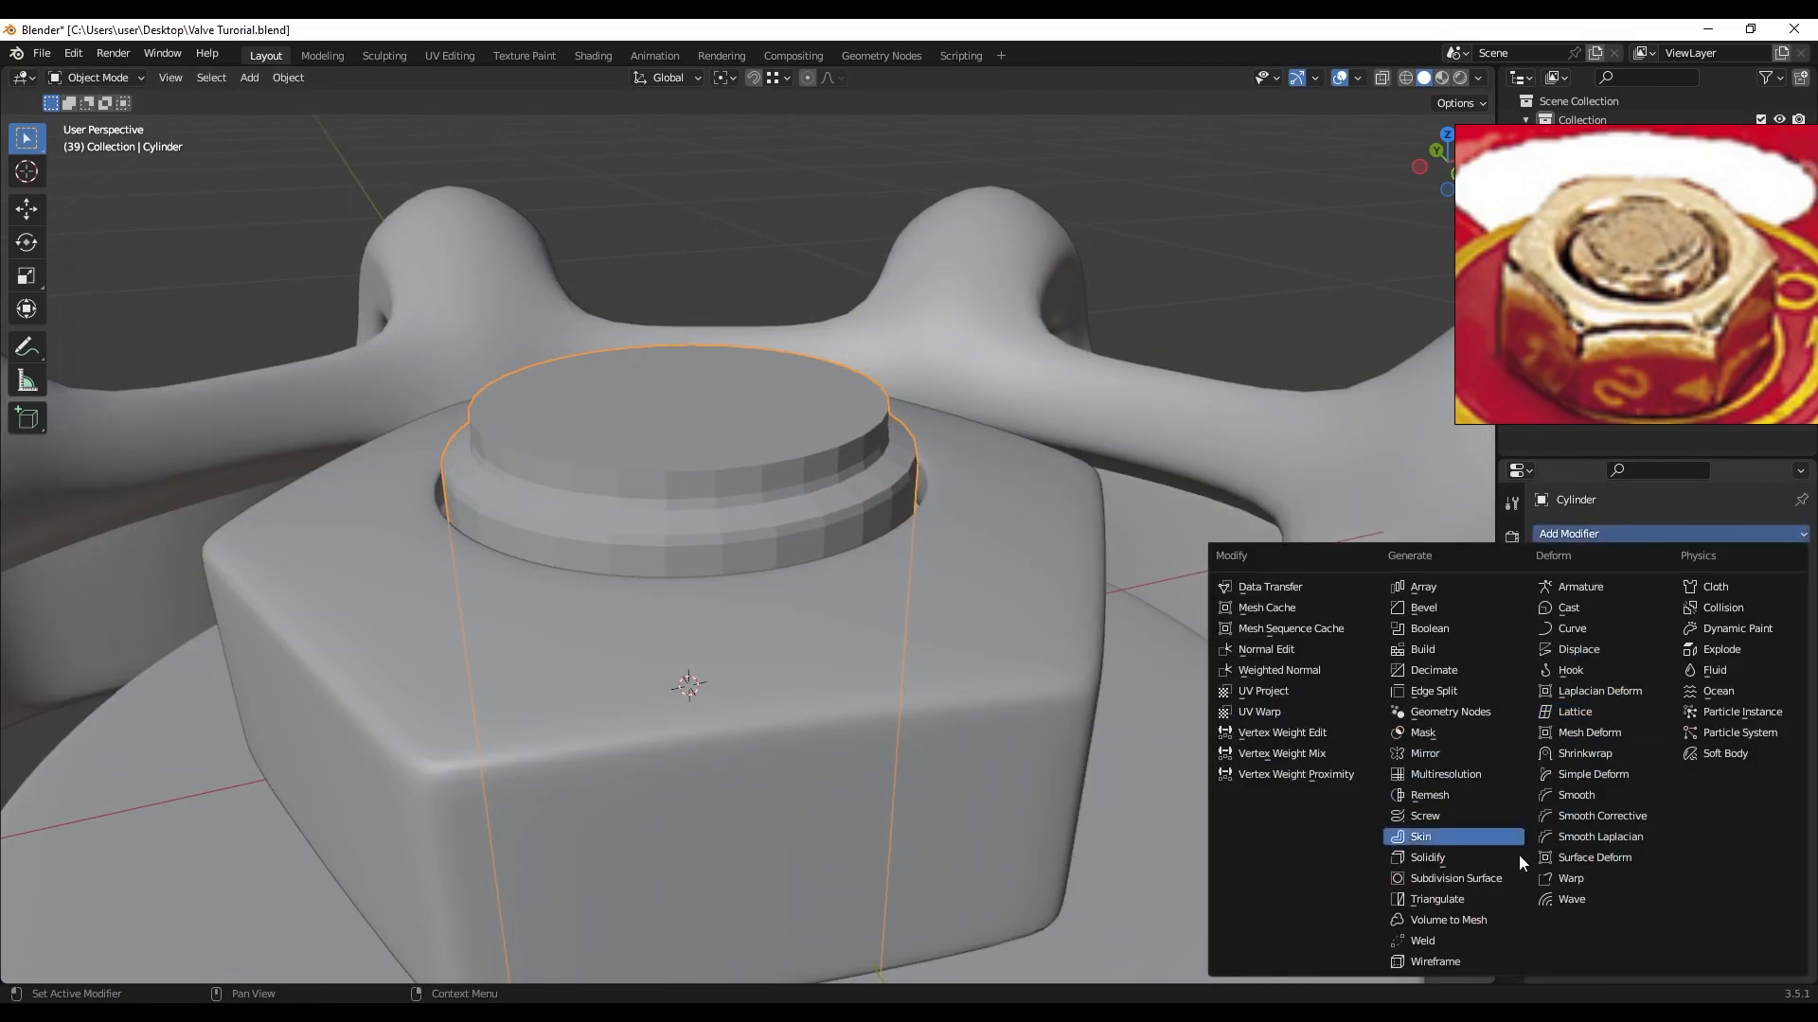
{"action": "left_click", "coordinate": [1496, 875]}
{"action": "left_click", "coordinate": [1780, 621]}
{"action": "mouse_move", "coordinate": [852, 566]}
{"action": "middle_mouse_down"}
{"action": "mouse_move", "coordinate": [850, 634]}
{"action": "mouse_move", "coordinate": [856, 570]}
{"action": "middle_mouse_up"}
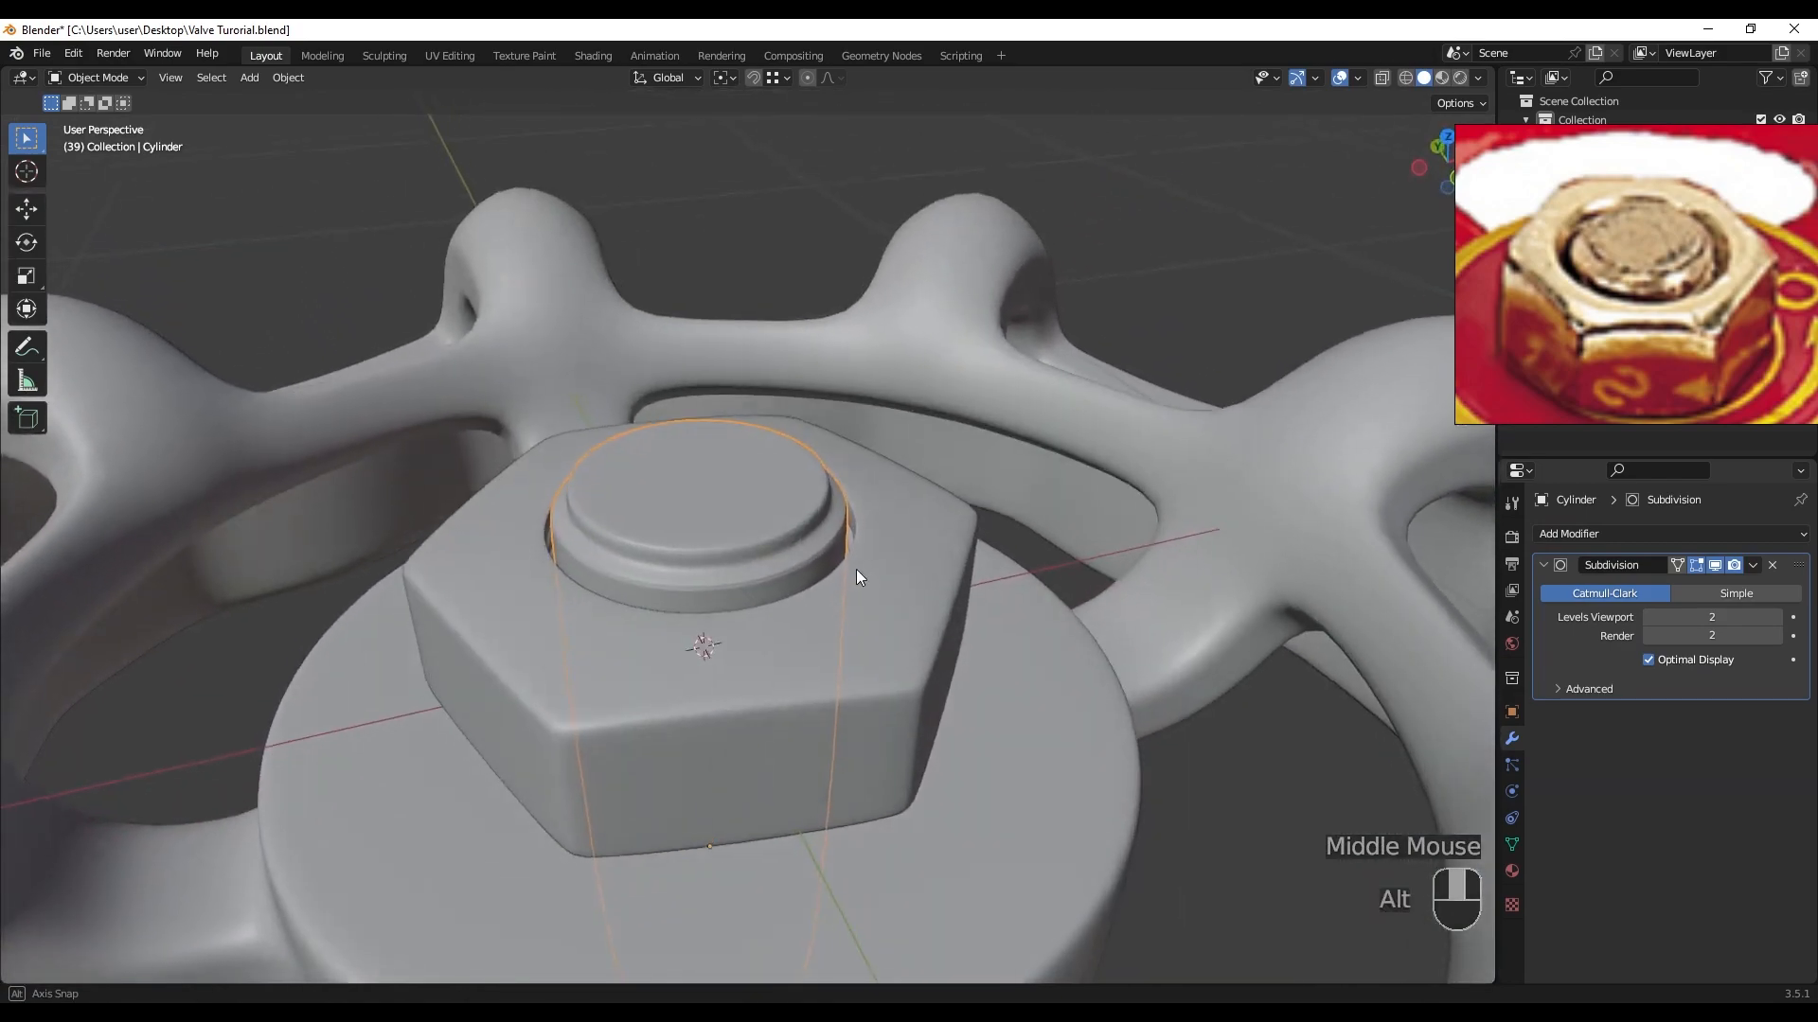
- Sink the cylinder 0.030411 m along Z so its ledge sits inside the nut's opening
{"action": "scroll", "coordinate": [796, 539], "scroll_direction": "up", "scroll_amount": 3}
{"action": "left_click", "coordinate": [735, 515]}
{"action": "key", "text": "g"}
{"action": "key", "text": "z"}
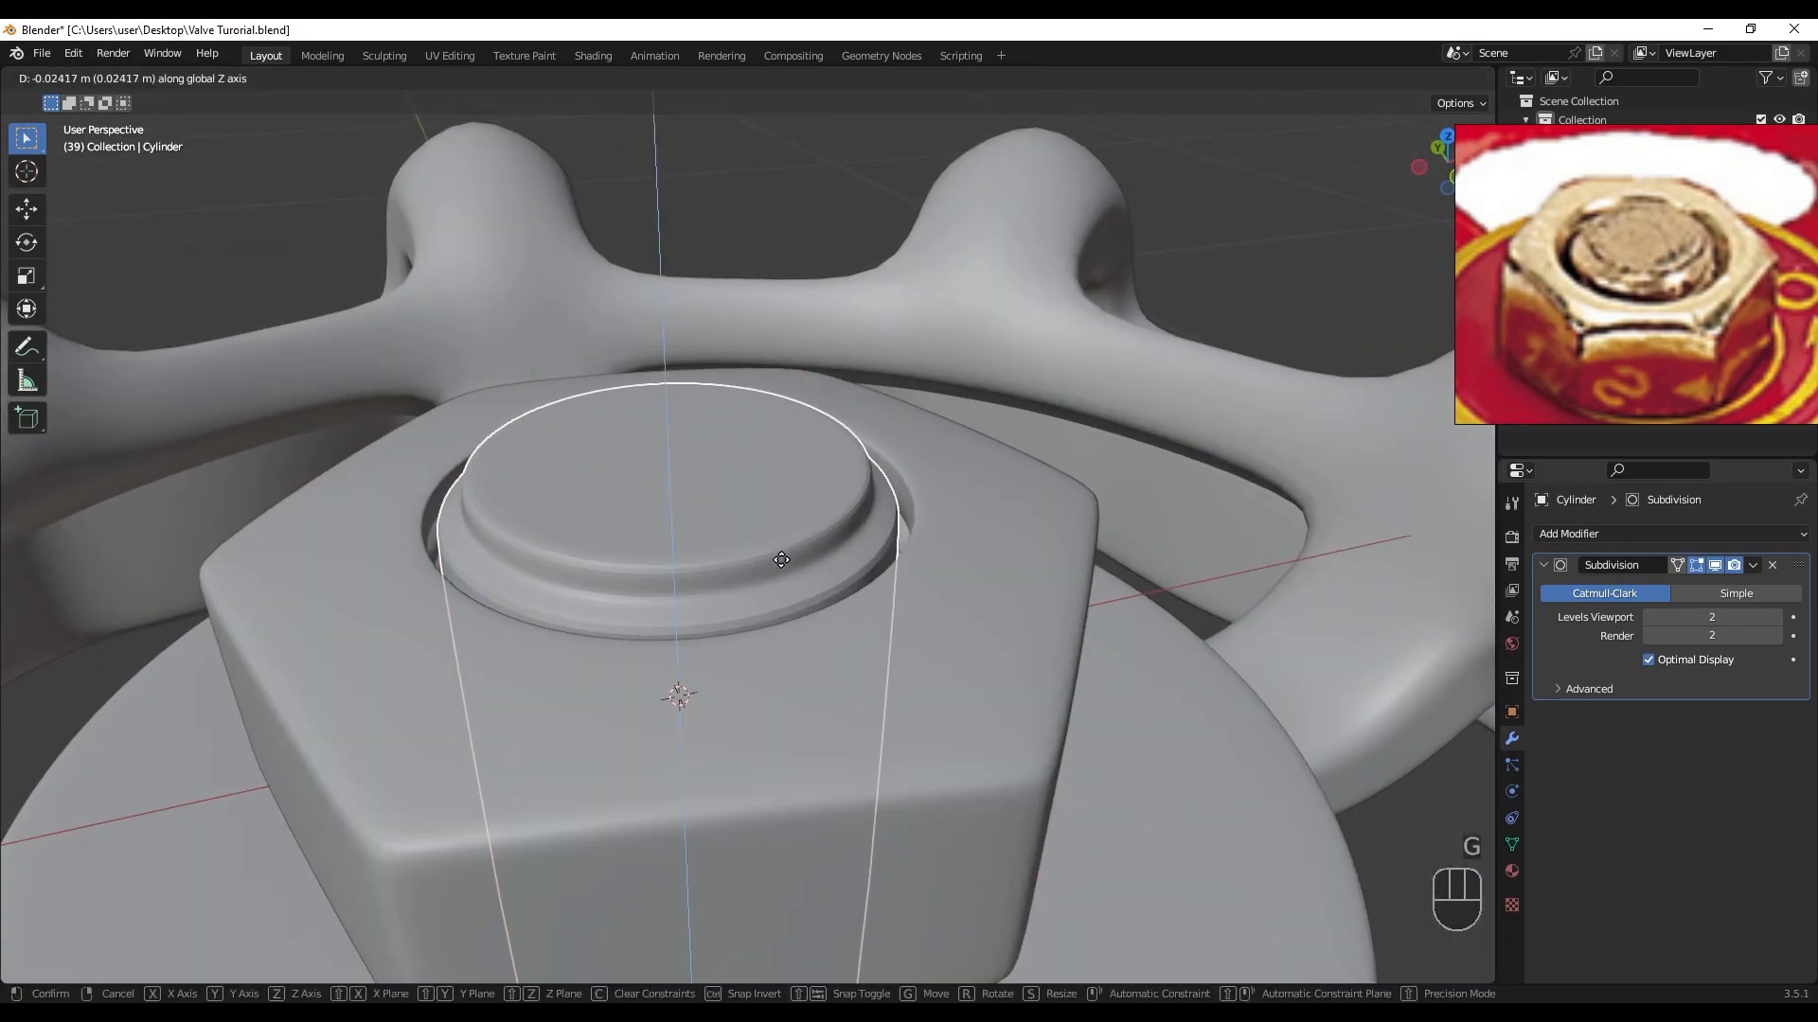
{"action": "left_click", "coordinate": [781, 564]}
{"action": "middle_click_drag", "start_coordinate": [781, 571], "coordinate": [799, 538]}
{"action": "scroll", "coordinate": [773, 673], "scroll_direction": "down", "scroll_amount": 2, "text": "shift"}
{"action": "middle_click_drag", "start_coordinate": [772, 667], "coordinate": [797, 652], "text": "shift"}
{"action": "middle_click_drag", "start_coordinate": [797, 652], "coordinate": [820, 610]}
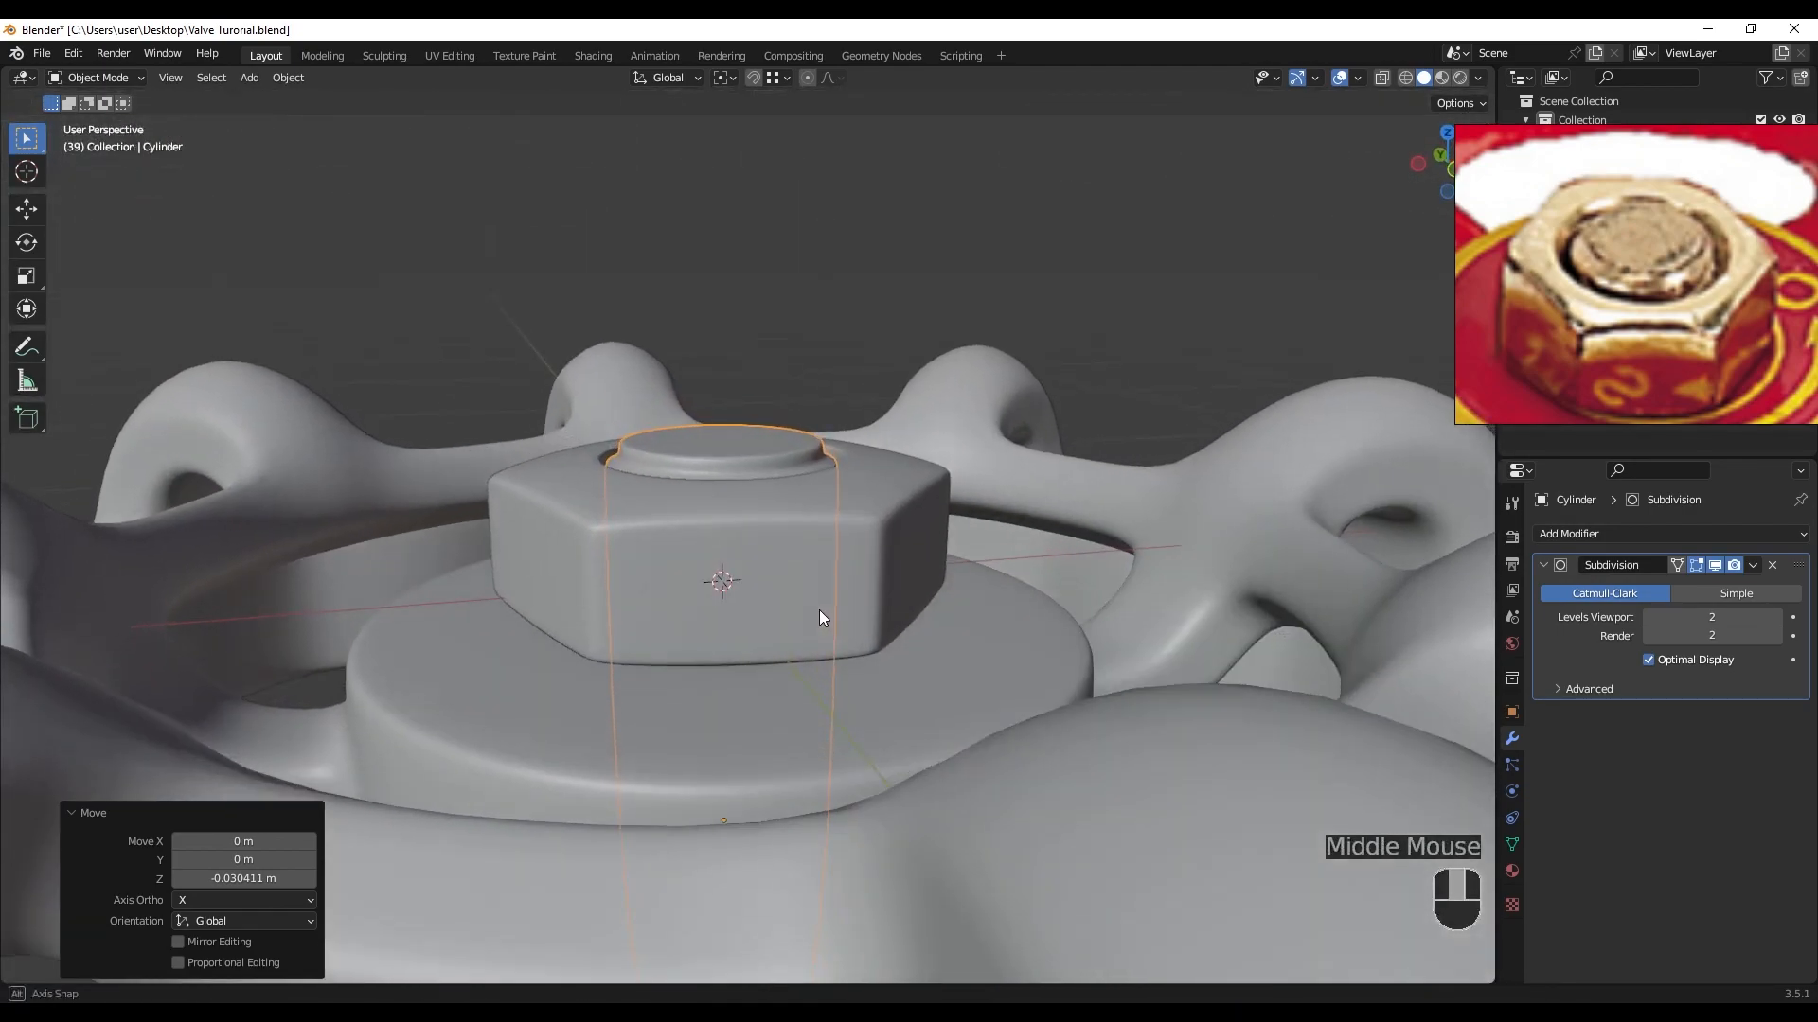
- Delete the cylinder's bottom cap face to leave the stem's lower end open
{"action": "scroll", "coordinate": [782, 544], "scroll_direction": "down", "scroll_amount": 3}
{"action": "middle_click_drag", "start_coordinate": [782, 543], "coordinate": [769, 454]}
{"action": "middle_click_drag", "start_coordinate": [769, 454], "coordinate": [751, 638], "text": "shift"}
{"action": "key", "text": "Tab"}
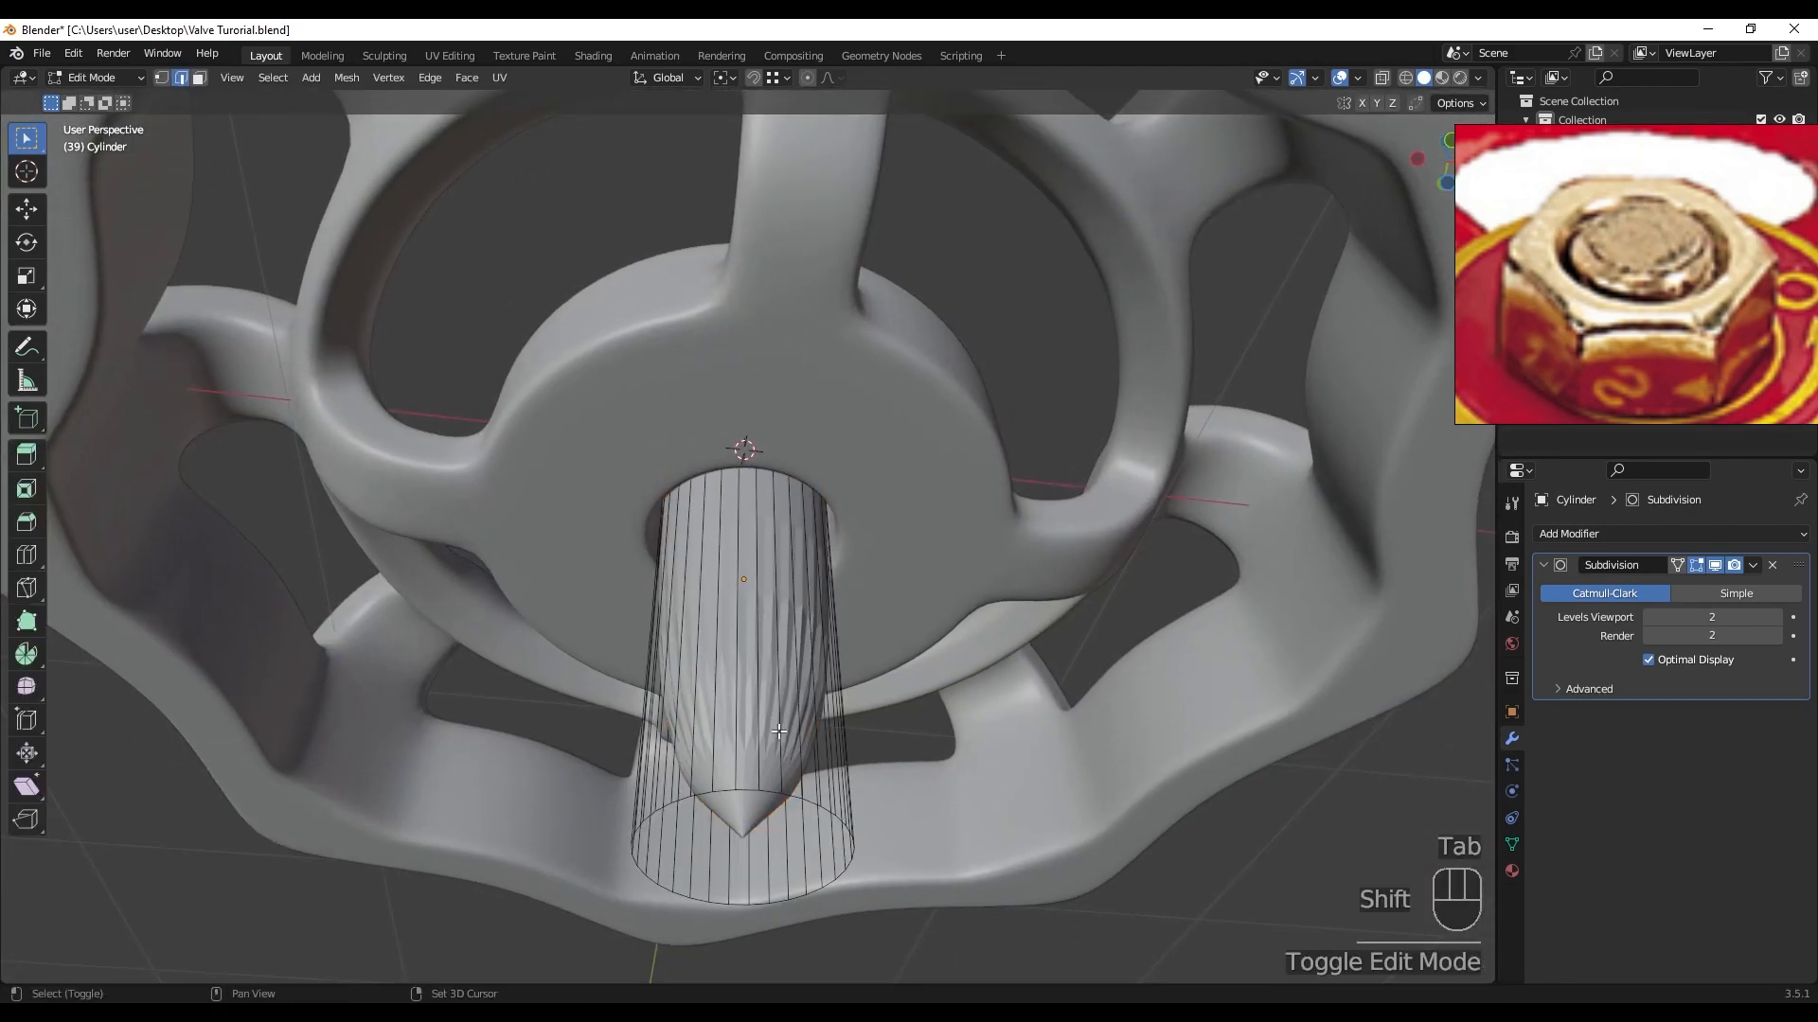
{"action": "middle_click_drag", "start_coordinate": [778, 730], "coordinate": [784, 701], "text": "shift"}
{"action": "key", "text": "3"}
{"action": "left_click", "coordinate": [769, 837]}
{"action": "key", "text": "x"}
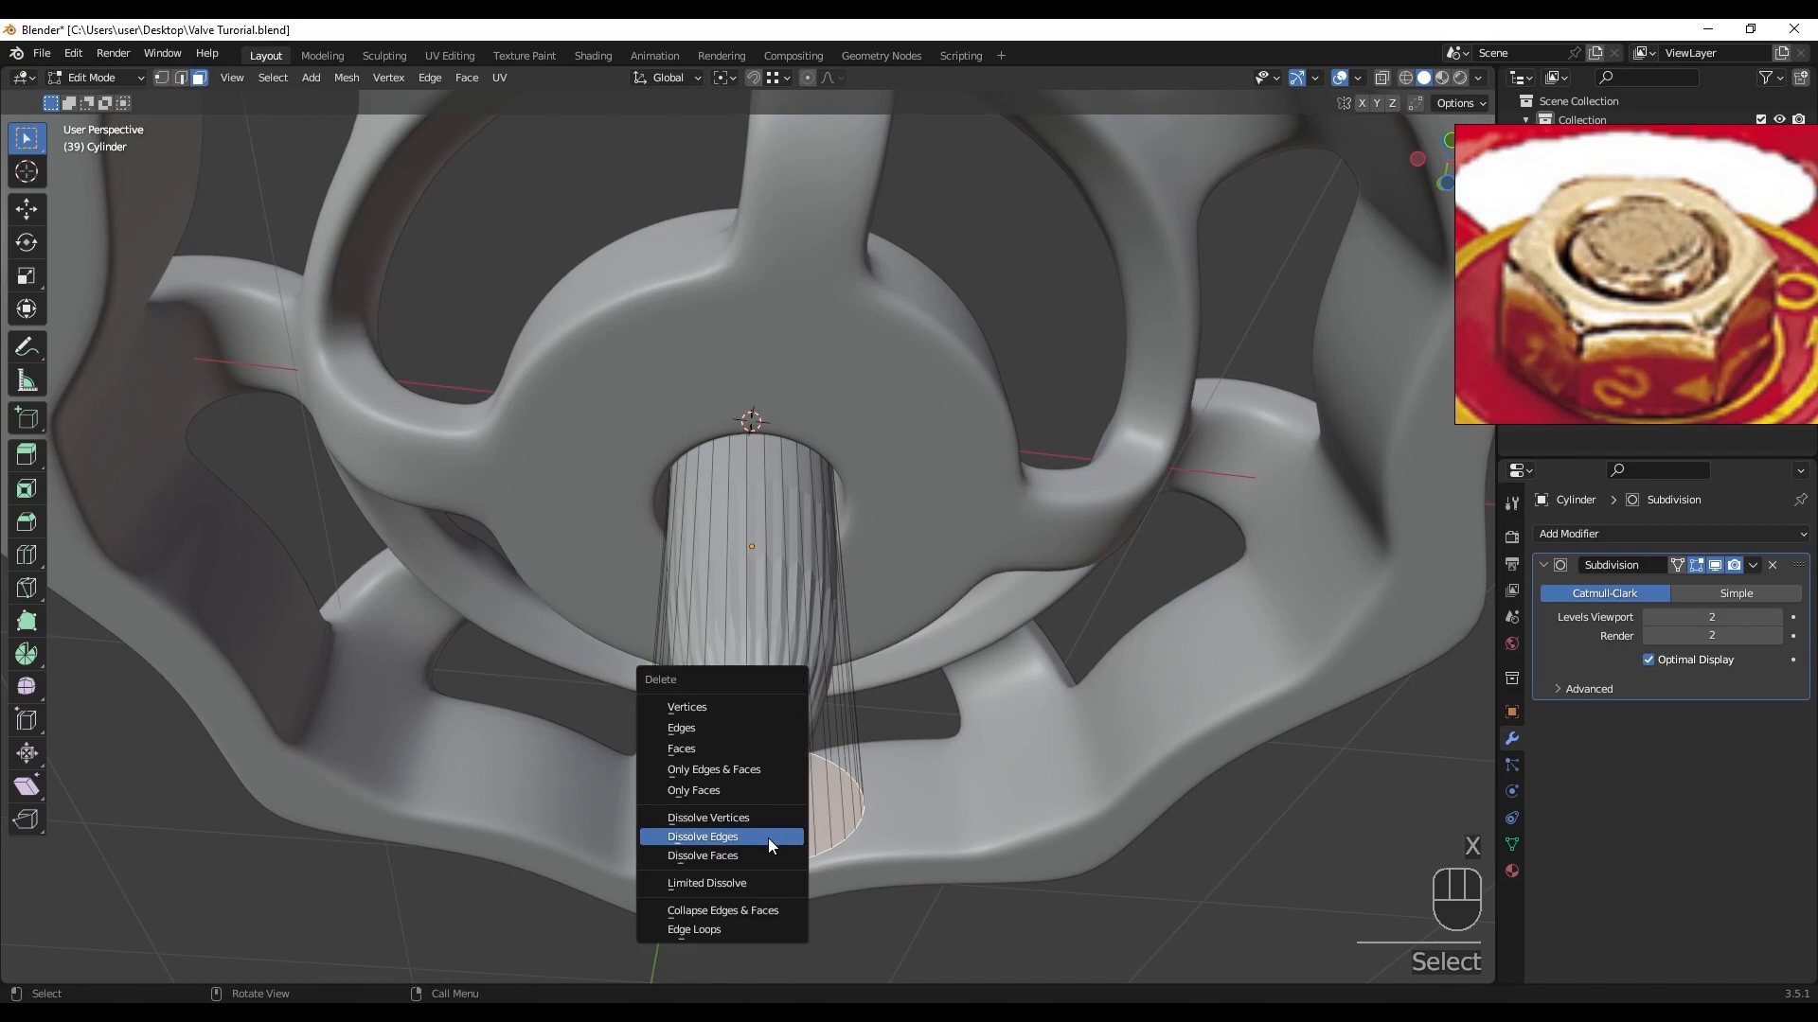
{"action": "left_click", "coordinate": [706, 749]}
- Add a loop cut around the cylinder close to its open bottom end and finish editing its mesh
{"action": "mouse_move", "coordinate": [706, 748]}
{"action": "middle_mouse_down"}
{"action": "mouse_move", "coordinate": [748, 682]}
{"action": "mouse_move", "coordinate": [807, 775]}
{"action": "middle_mouse_up"}
{"action": "key", "text": "ctrl+r"}
{"action": "left_click", "coordinate": [748, 681]}
{"action": "left_click", "coordinate": [764, 967]}
{"action": "key", "text": "z"}
{"action": "scroll", "coordinate": [913, 696], "scroll_direction": "down", "scroll_amount": 2}
{"action": "mouse_move", "coordinate": [898, 679]}
{"action": "middle_mouse_down", "text": "shift"}
{"action": "mouse_move", "coordinate": [894, 650]}
{"action": "mouse_move", "coordinate": [846, 664]}
{"action": "middle_mouse_up", "text": "shift"}
{"action": "key", "text": "Tab"}
- Reveal the hidden hex nut and raise it about 0.62 m along Z onto the stem's lower end
{"action": "scroll", "coordinate": [888, 649], "scroll_direction": "down", "scroll_amount": 3}
{"action": "scroll", "coordinate": [1666, 338], "scroll_direction": "down", "scroll_amount": 8}
{"action": "middle_click_drag", "start_coordinate": [1723, 286], "coordinate": [1650, 292]}
{"action": "middle_click_drag", "start_coordinate": [1745, 331], "coordinate": [1650, 299]}
{"action": "scroll", "coordinate": [1651, 307], "scroll_direction": "up", "scroll_amount": 5}
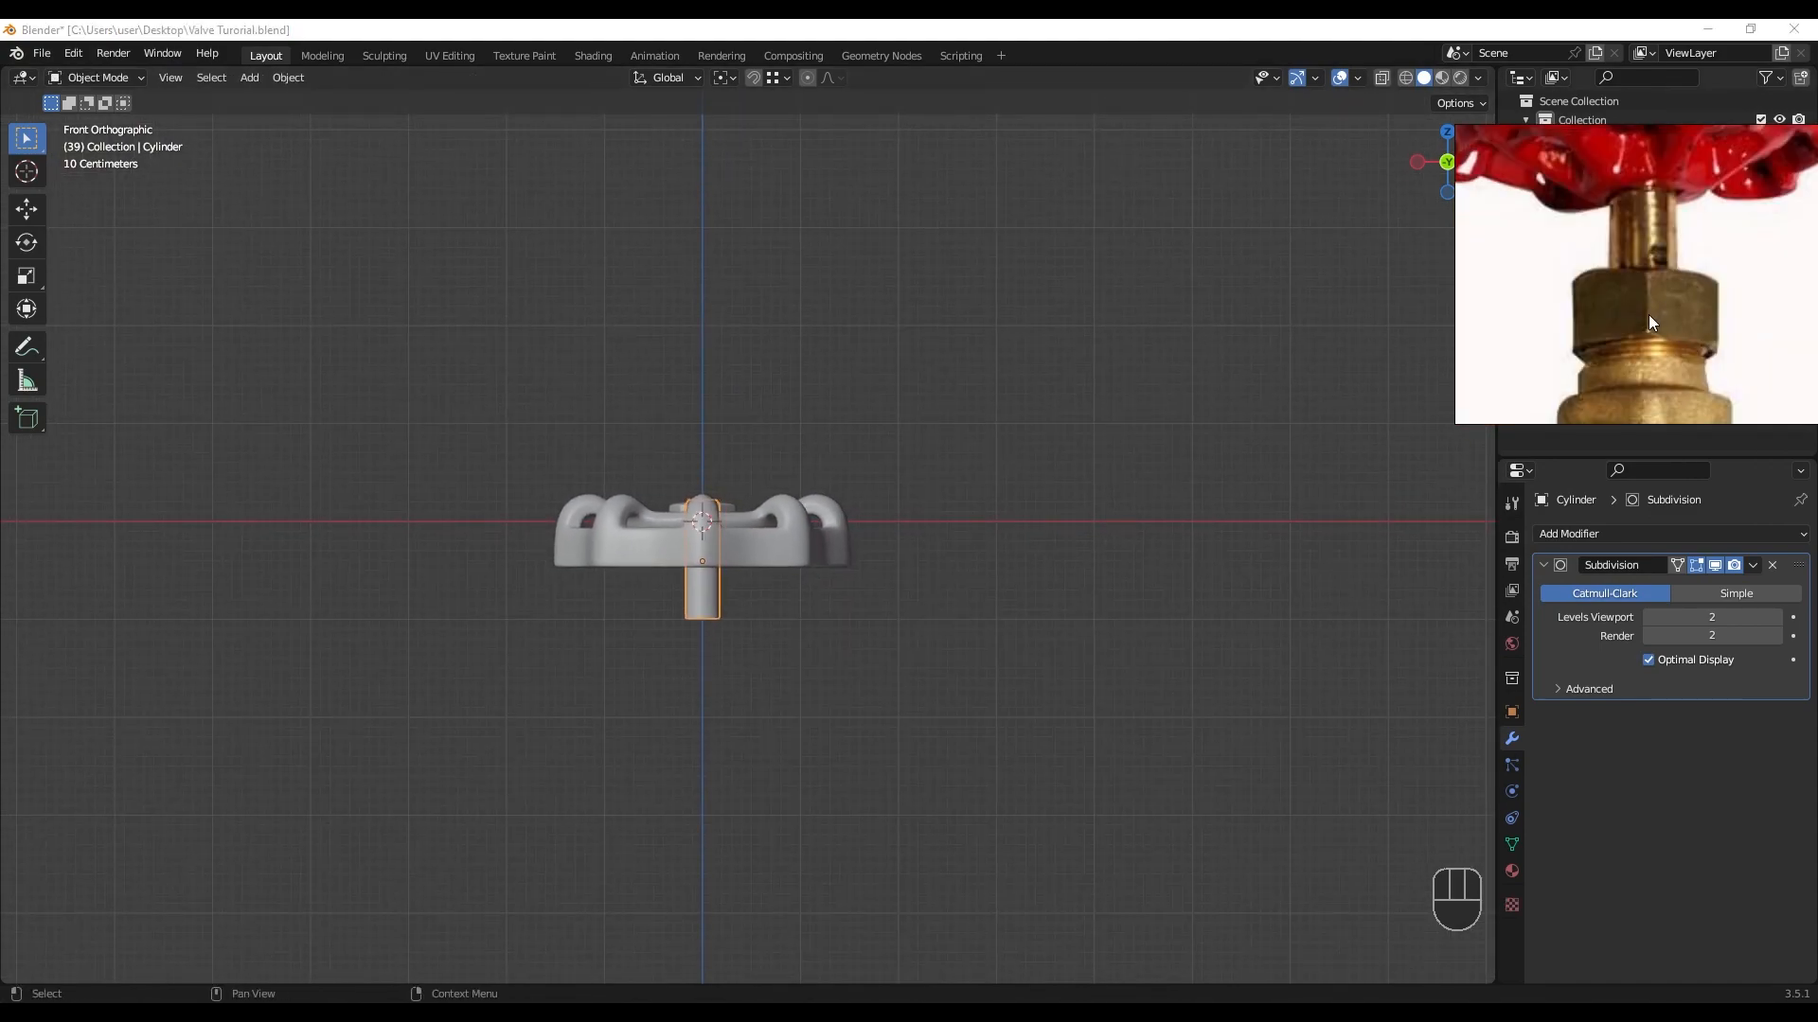
{"action": "scroll", "coordinate": [974, 580], "scroll_direction": "down", "scroll_amount": 2}
{"action": "middle_click_drag", "start_coordinate": [945, 645], "coordinate": [924, 596]}
{"action": "key", "text": "alt+h"}
{"action": "scroll", "coordinate": [752, 621], "scroll_direction": "up", "scroll_amount": 5}
{"action": "mouse_move", "coordinate": [752, 601]}
{"action": "middle_mouse_down", "text": "alt"}
{"action": "mouse_move", "coordinate": [752, 621]}
{"action": "mouse_move", "coordinate": [756, 524]}
{"action": "mouse_move", "coordinate": [761, 604]}
{"action": "middle_mouse_up", "text": "alt"}
{"action": "scroll", "coordinate": [759, 597], "scroll_direction": "up", "scroll_amount": 1}
{"action": "double_click", "coordinate": [743, 636]}
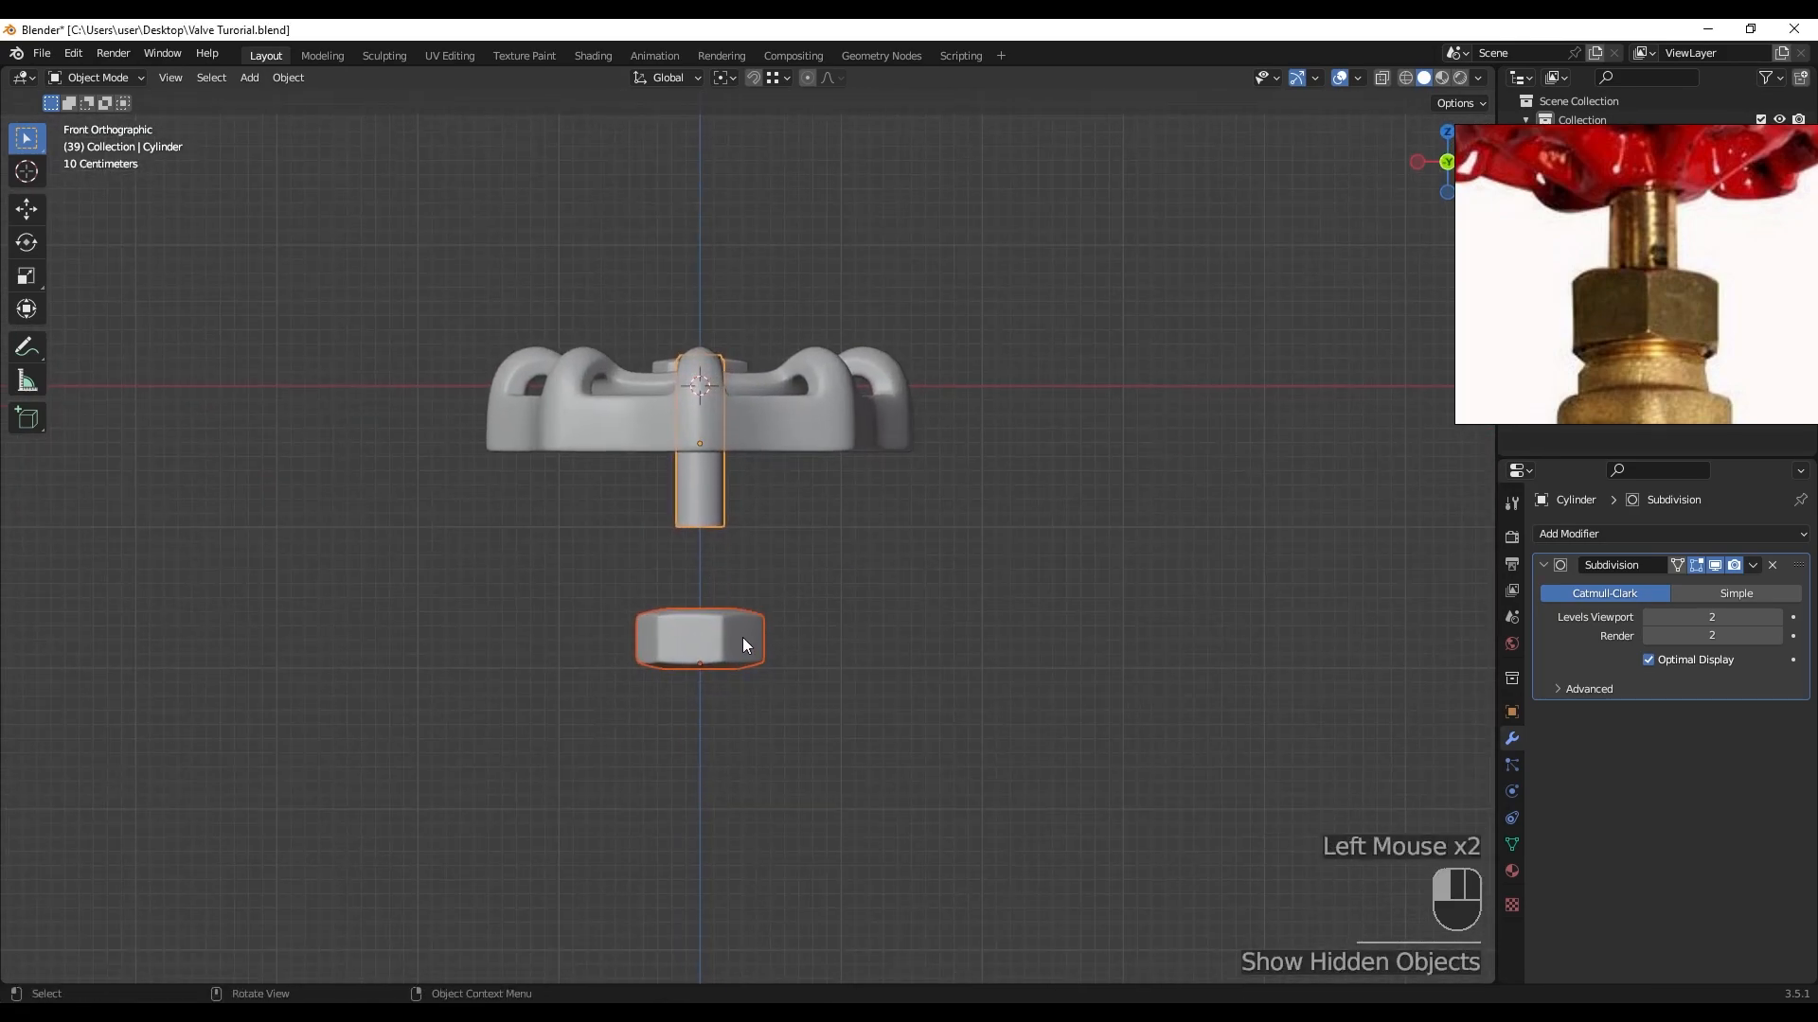
{"action": "key", "text": "g"}
{"action": "key", "text": "z"}
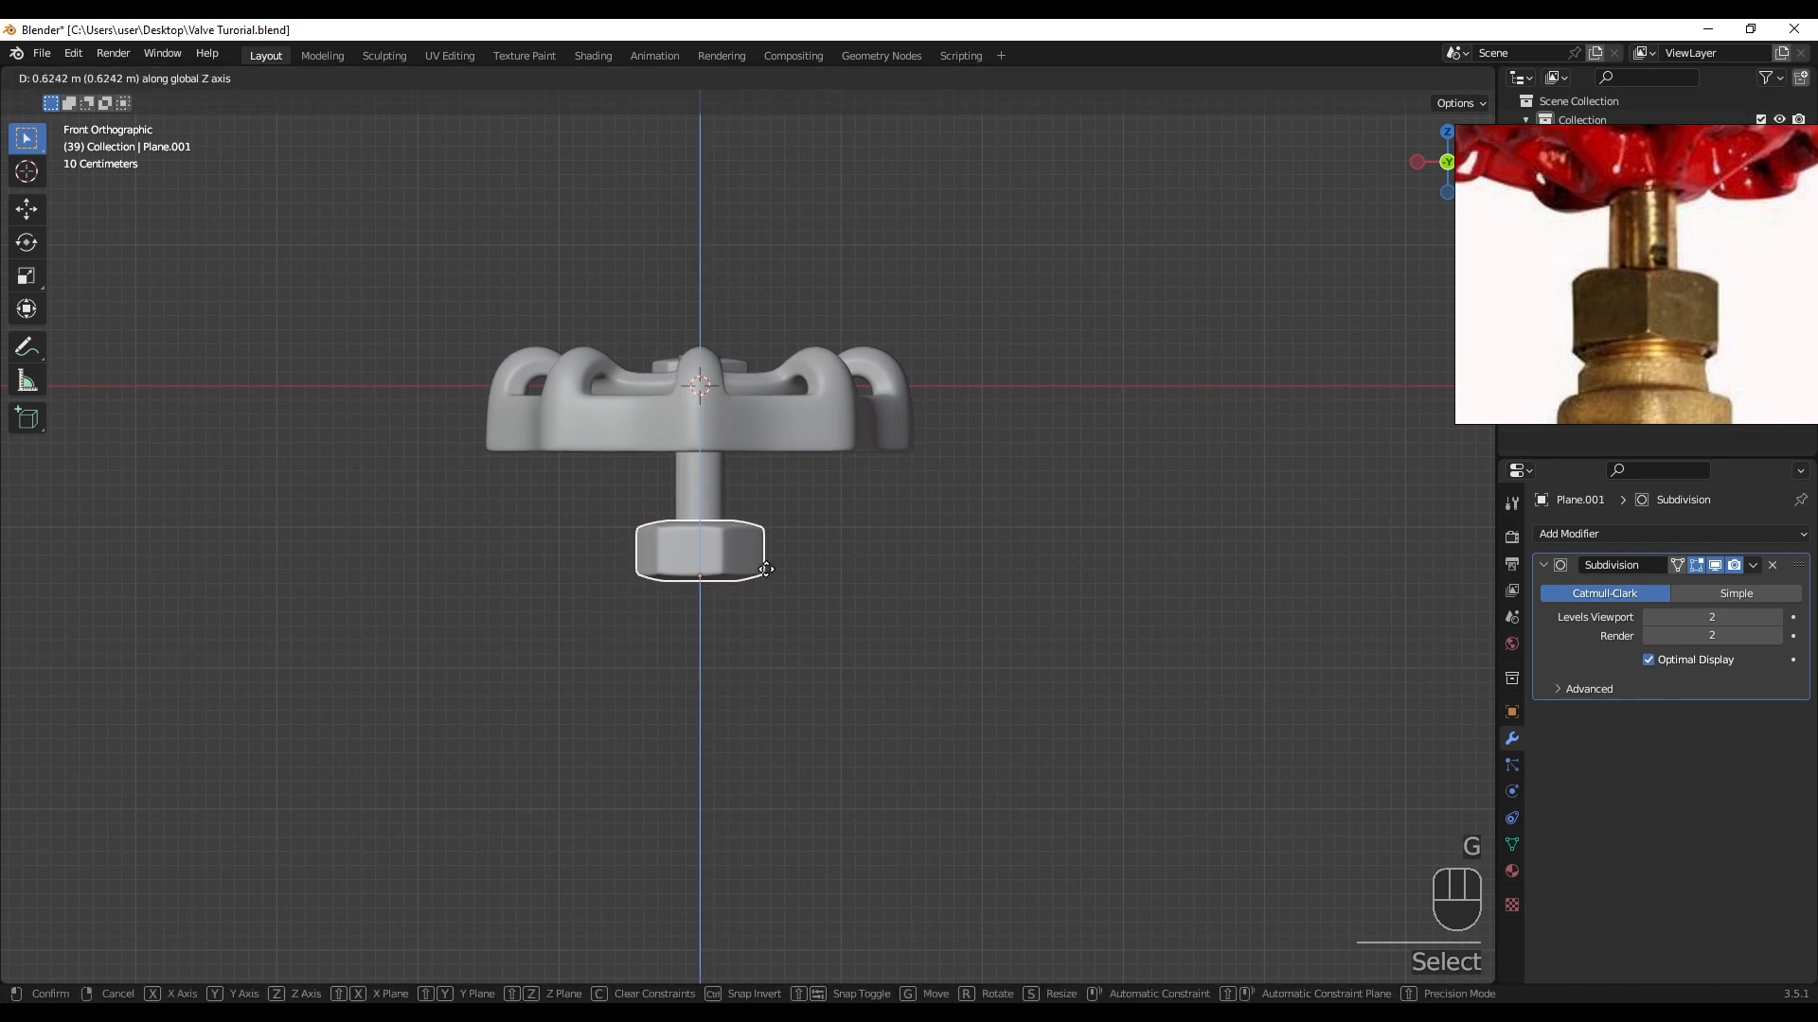
{"action": "left_click", "coordinate": [766, 568]}
- Duplicate the hex nut and place the copy 2.9921 m lower along Z
{"action": "scroll", "coordinate": [777, 577], "scroll_direction": "down", "scroll_amount": 2}
{"action": "middle_click_drag", "start_coordinate": [776, 577], "coordinate": [788, 577], "text": "shift"}
{"action": "key", "text": "shift+d"}
{"action": "key", "text": "z"}
{"action": "left_click", "coordinate": [802, 826]}
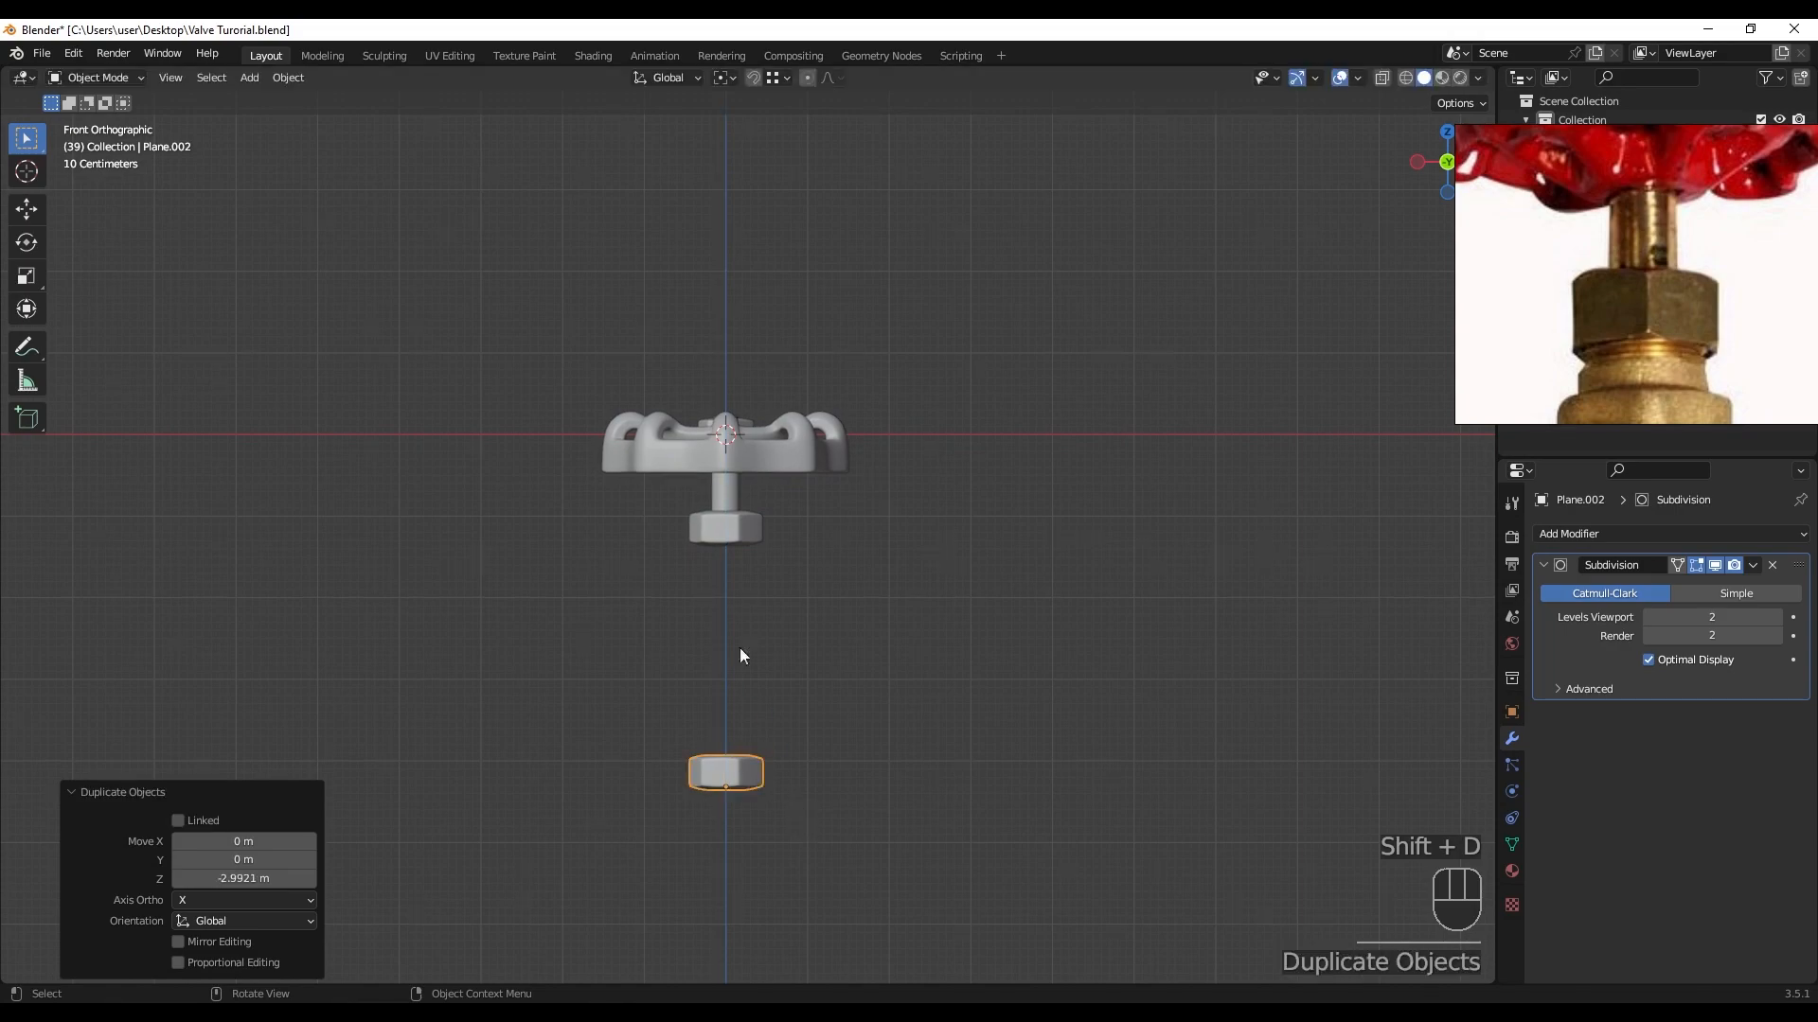
- Stretch the upper nut by a factor of 1.421 along Z and lower it along the stem
{"action": "scroll", "coordinate": [759, 587], "scroll_direction": "up", "scroll_amount": 2}
{"action": "middle_click_drag", "start_coordinate": [763, 508], "coordinate": [775, 524], "text": "shift"}
{"action": "left_click", "coordinate": [791, 541]}
{"action": "key", "text": "s"}
{"action": "key", "text": "z"}
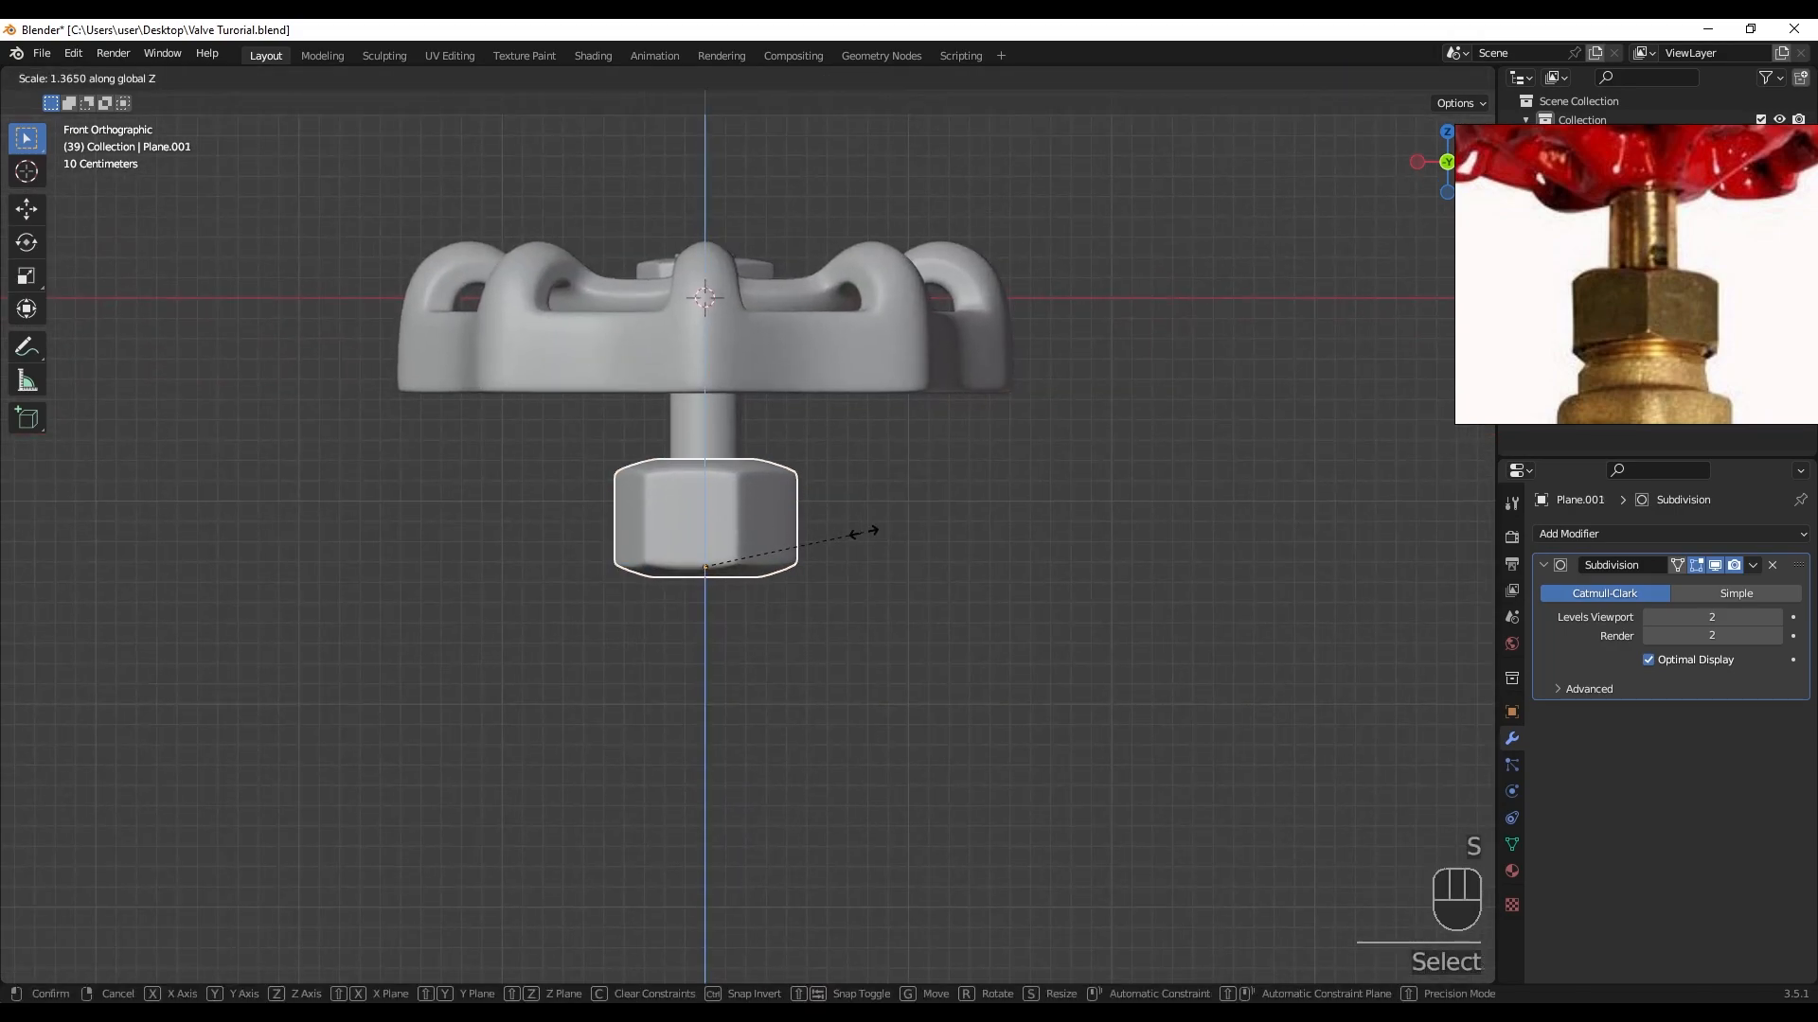
{"action": "left_click", "coordinate": [871, 531]}
{"action": "scroll", "coordinate": [759, 519], "scroll_direction": "up", "scroll_amount": 2}
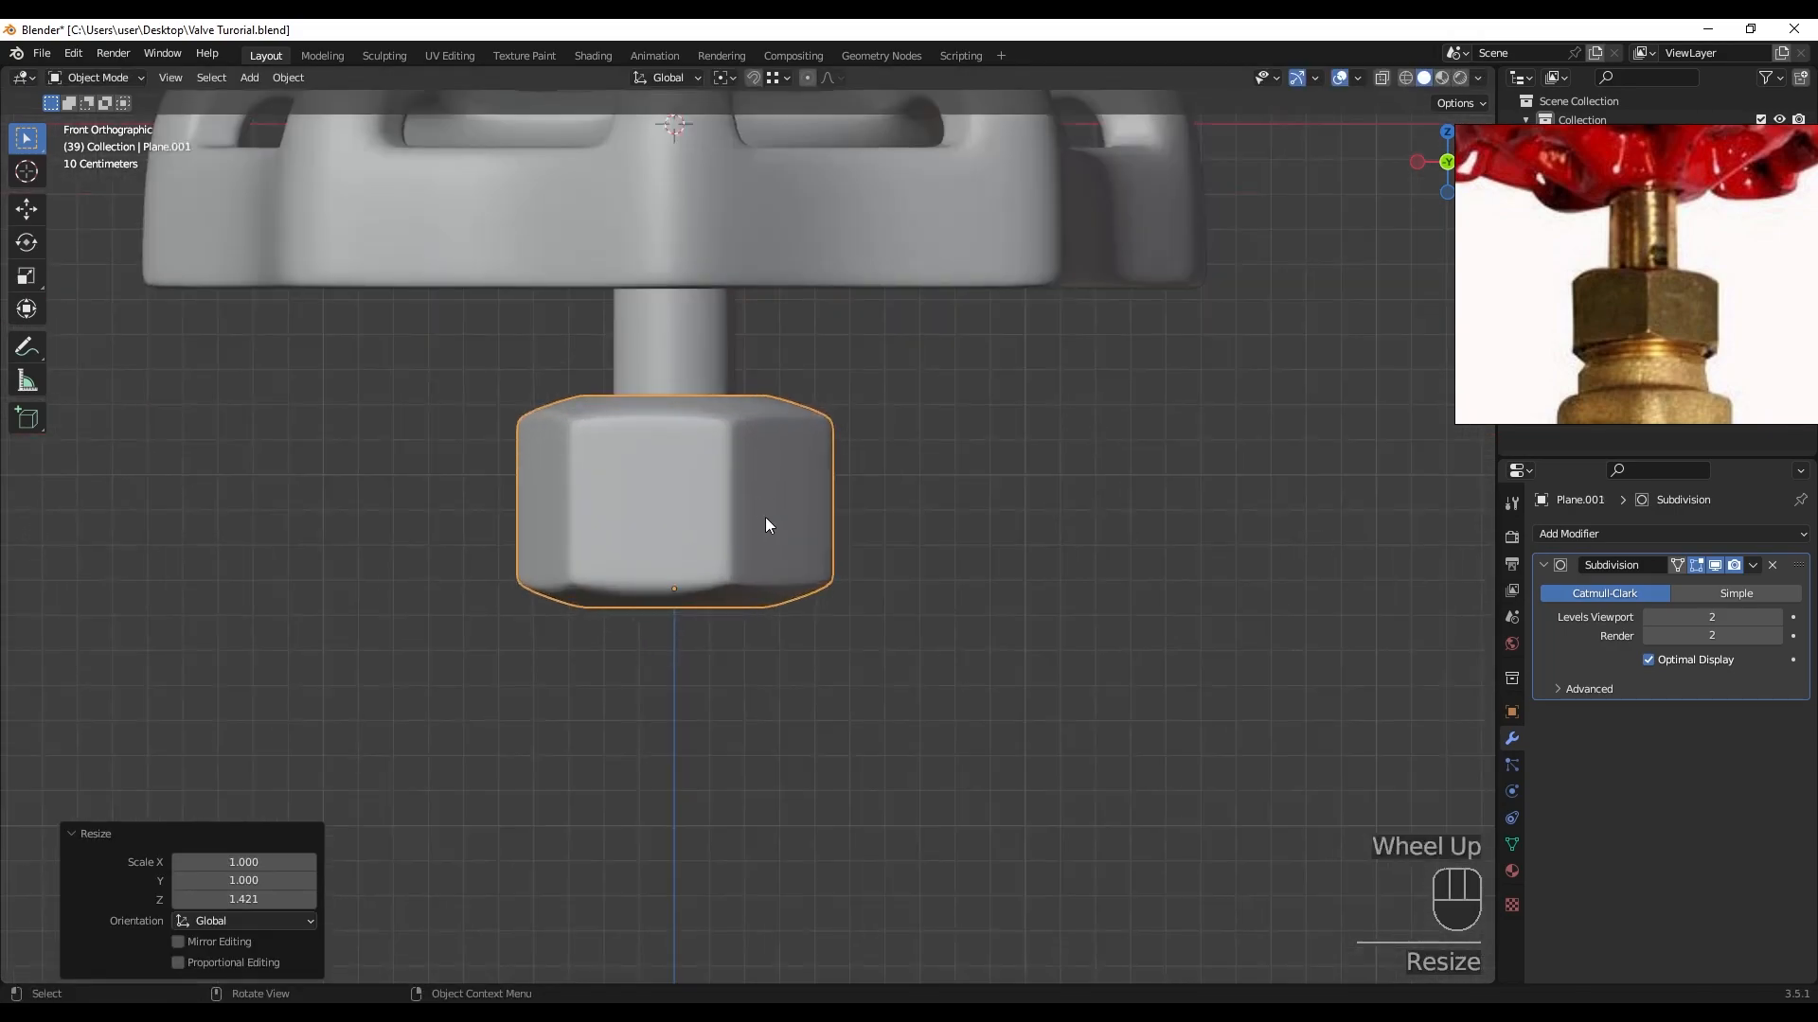
{"action": "middle_click_drag", "start_coordinate": [760, 519], "coordinate": [797, 534], "text": "shift"}
{"action": "key", "text": "g"}
{"action": "key", "text": "z"}
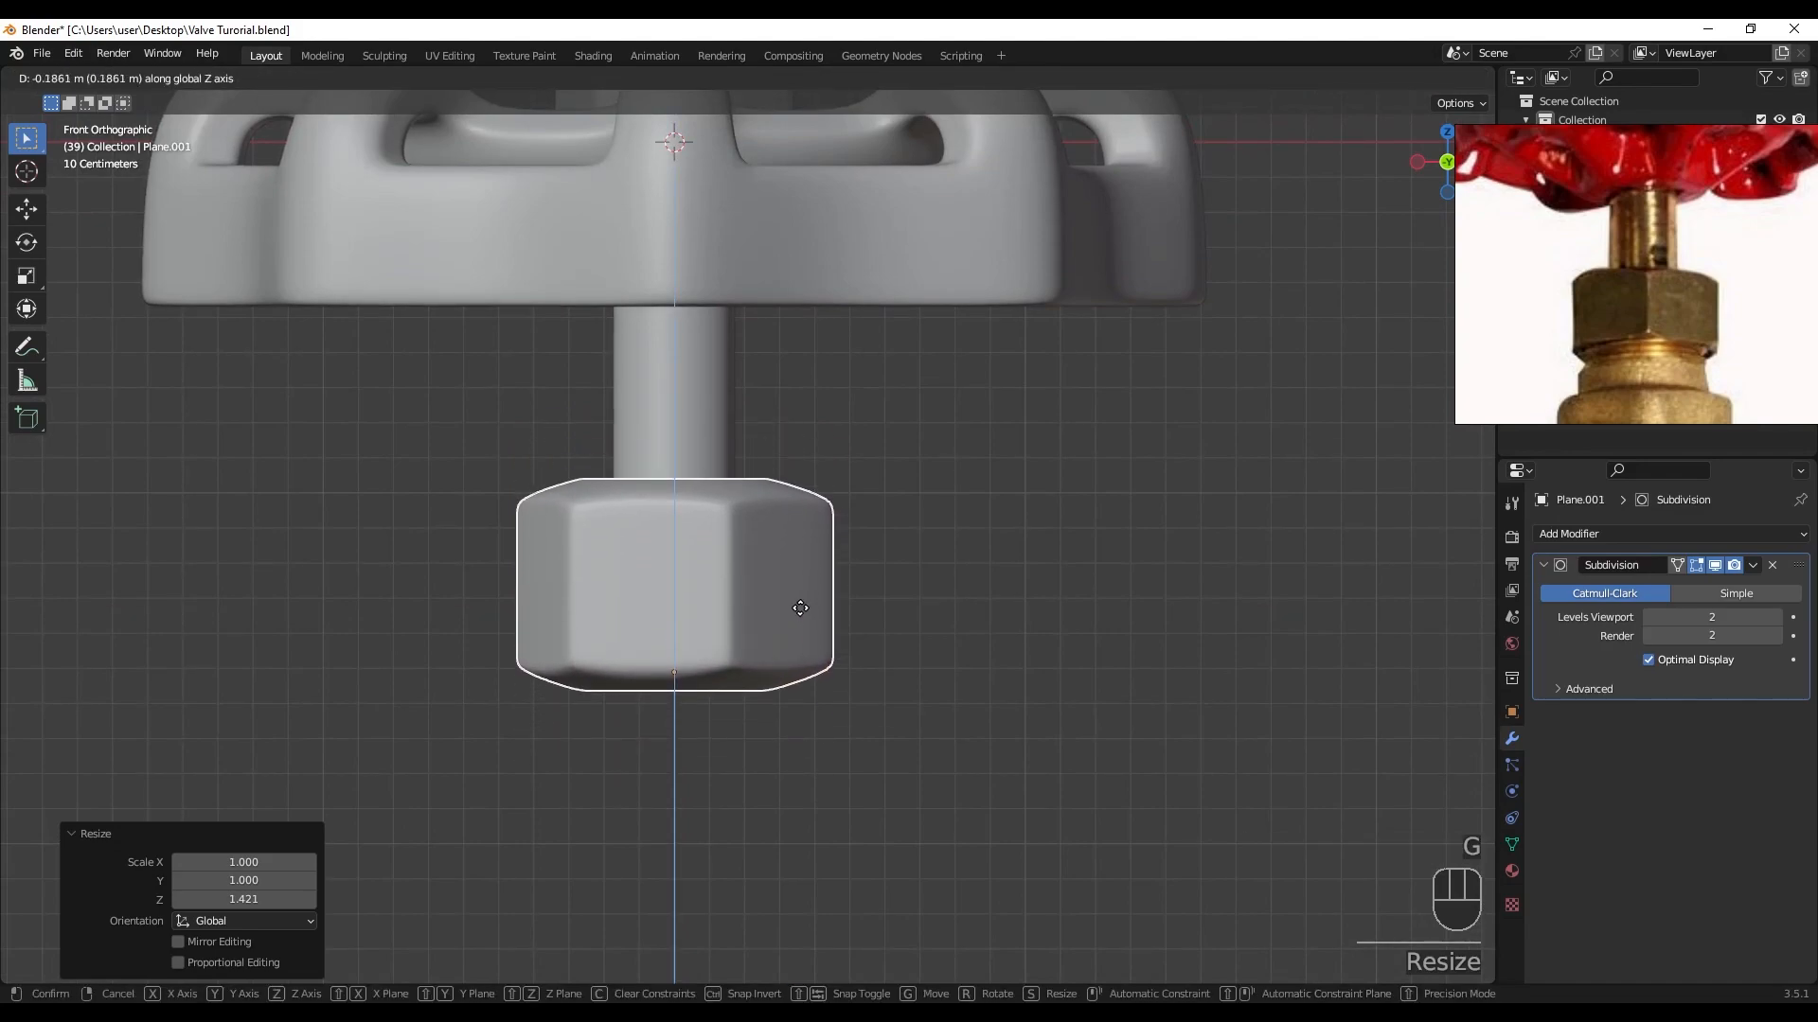
{"action": "left_click", "coordinate": [776, 583]}
- Scale the upper nut down slightly overall to fit the stem more closely
{"action": "middle_click_drag", "start_coordinate": [775, 583], "coordinate": [799, 333]}
{"action": "key", "text": "s"}
{"action": "left_click", "coordinate": [840, 568]}
{"action": "scroll", "coordinate": [799, 333], "scroll_direction": "up", "scroll_amount": 4}
{"action": "key", "text": "s"}
{"action": "left_click", "coordinate": [835, 410]}
- Adjust the upper nut's height by scaling along Z and fine-tune its vertical position on the stem
{"action": "middle_click_drag", "start_coordinate": [835, 410], "coordinate": [835, 621]}
{"action": "key", "text": "g"}
{"action": "key", "text": "z"}
{"action": "left_click", "coordinate": [795, 577]}
{"action": "key", "text": "s"}
{"action": "key", "text": "z"}
{"action": "left_click", "coordinate": [802, 574]}
{"action": "key", "text": "g"}
{"action": "key", "text": "z"}
{"action": "left_click", "coordinate": [806, 555]}
{"action": "left_click", "coordinate": [895, 577]}
- Duplicate the stem's nut and place the copy 0.97448 m lower along Z
{"action": "scroll", "coordinate": [895, 586], "scroll_direction": "down", "scroll_amount": 5}
{"action": "middle_click_drag", "start_coordinate": [1657, 402], "coordinate": [1599, 314]}
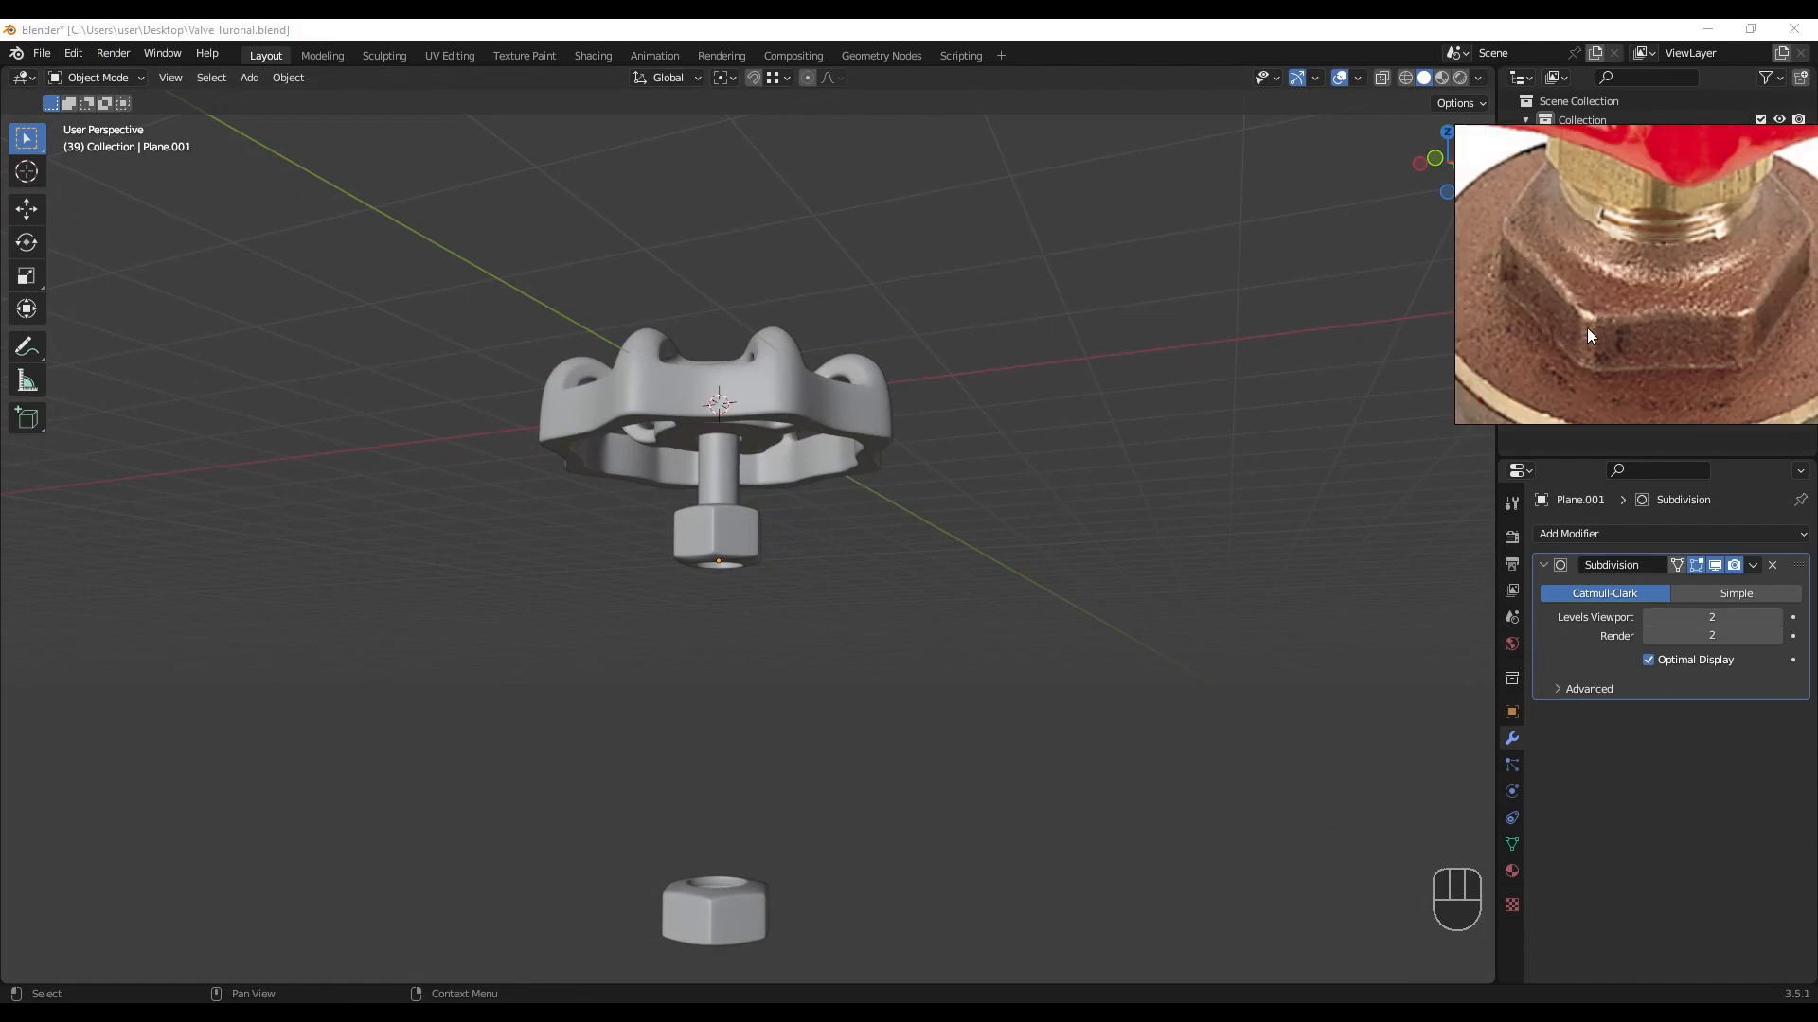
{"action": "scroll", "coordinate": [1571, 282], "scroll_direction": "down", "scroll_amount": 2}
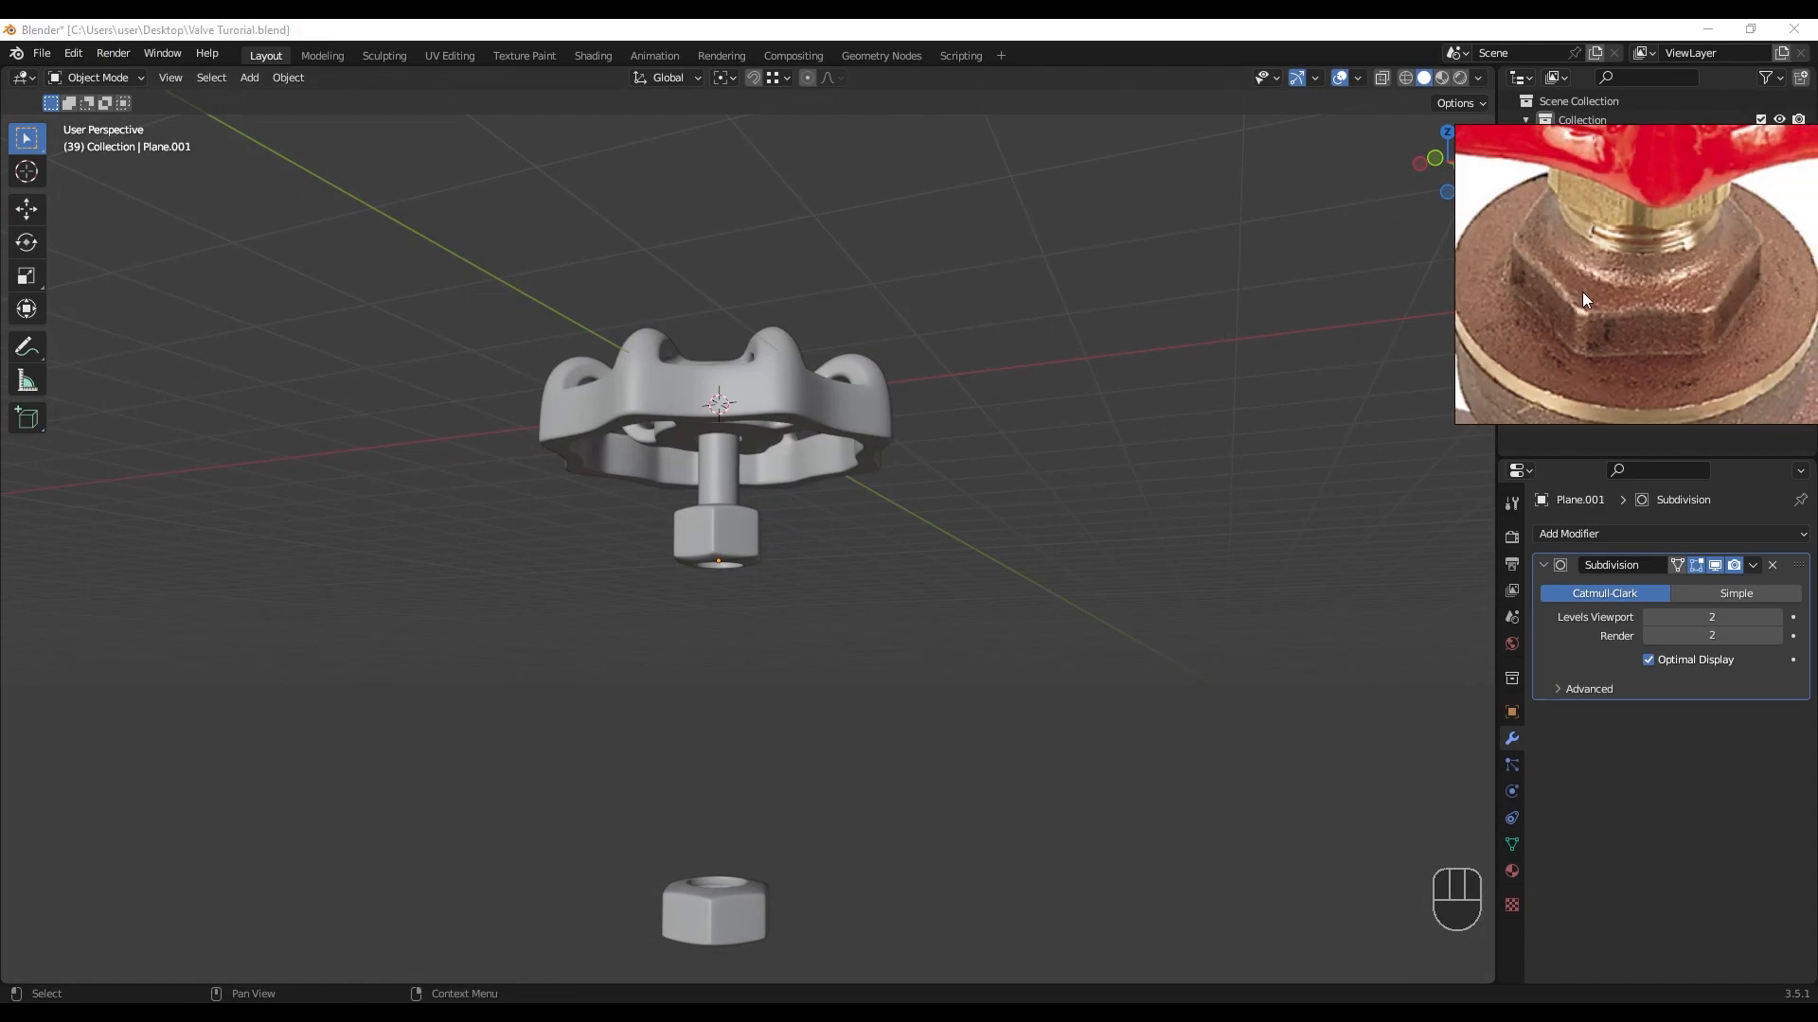
{"action": "left_click", "coordinate": [742, 526]}
{"action": "middle_click_drag", "start_coordinate": [742, 526], "coordinate": [790, 547]}
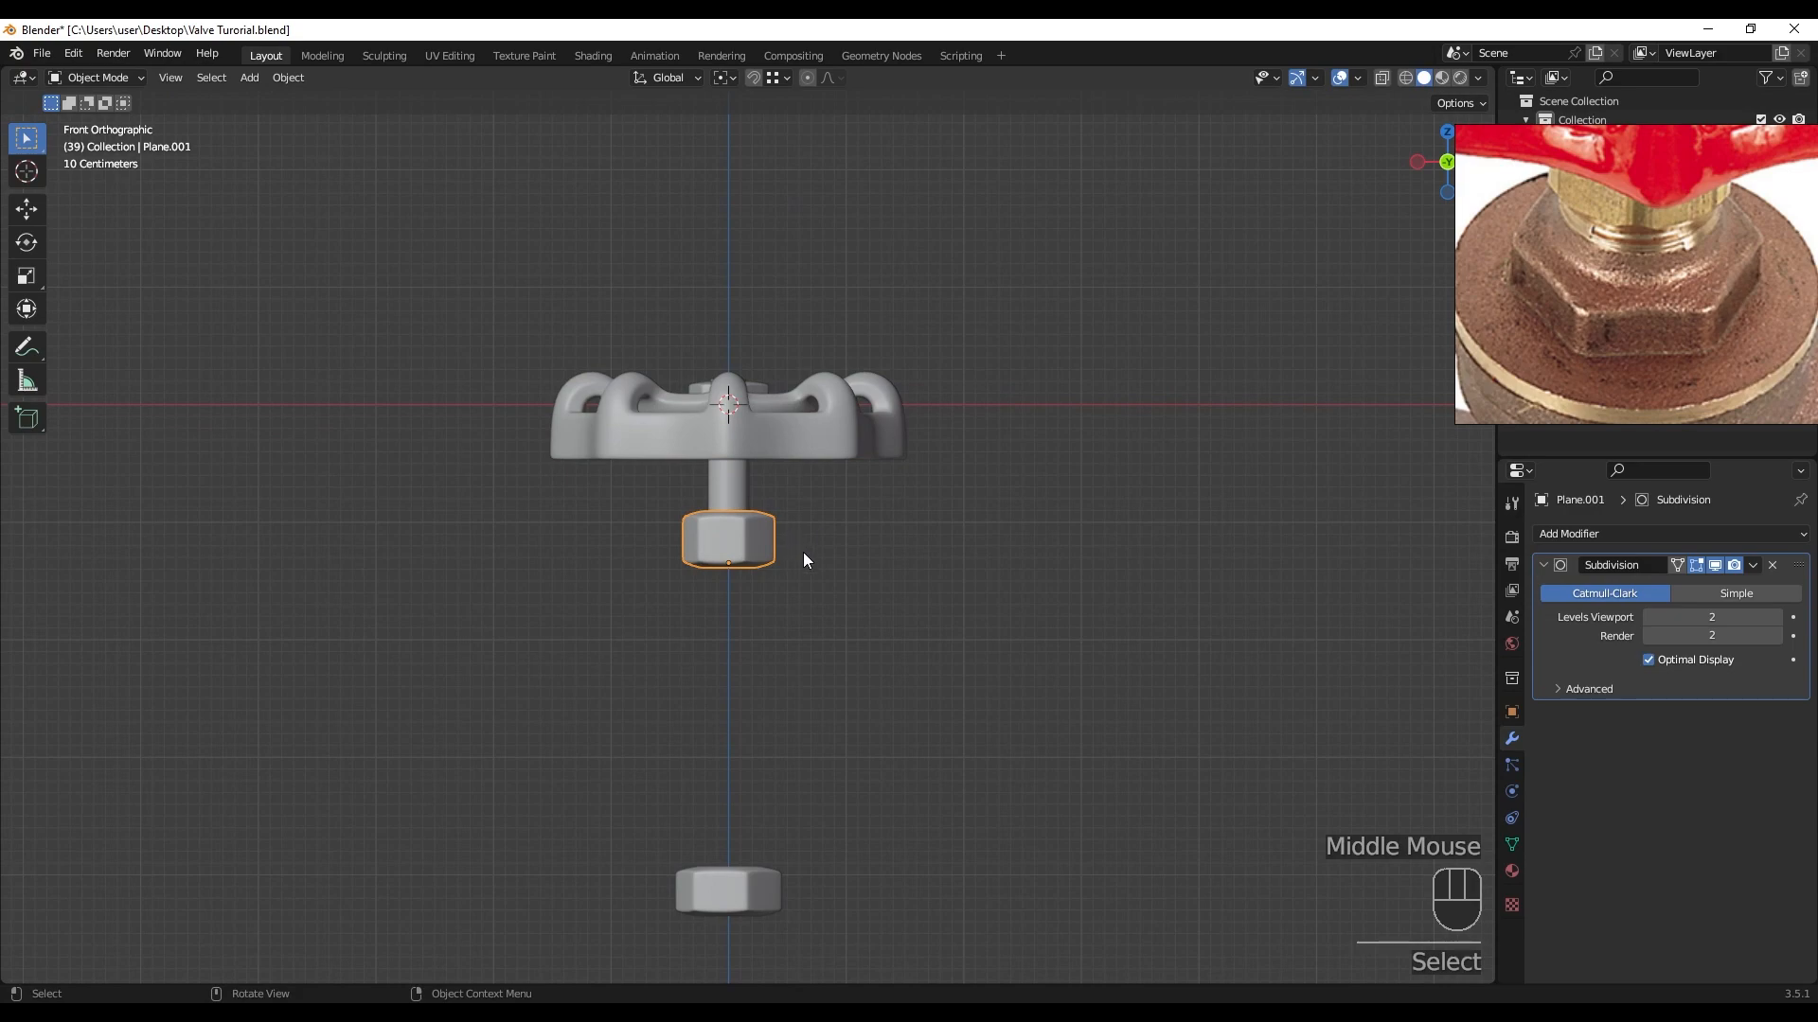
{"action": "key", "text": "shift+d"}
{"action": "key", "text": "z"}
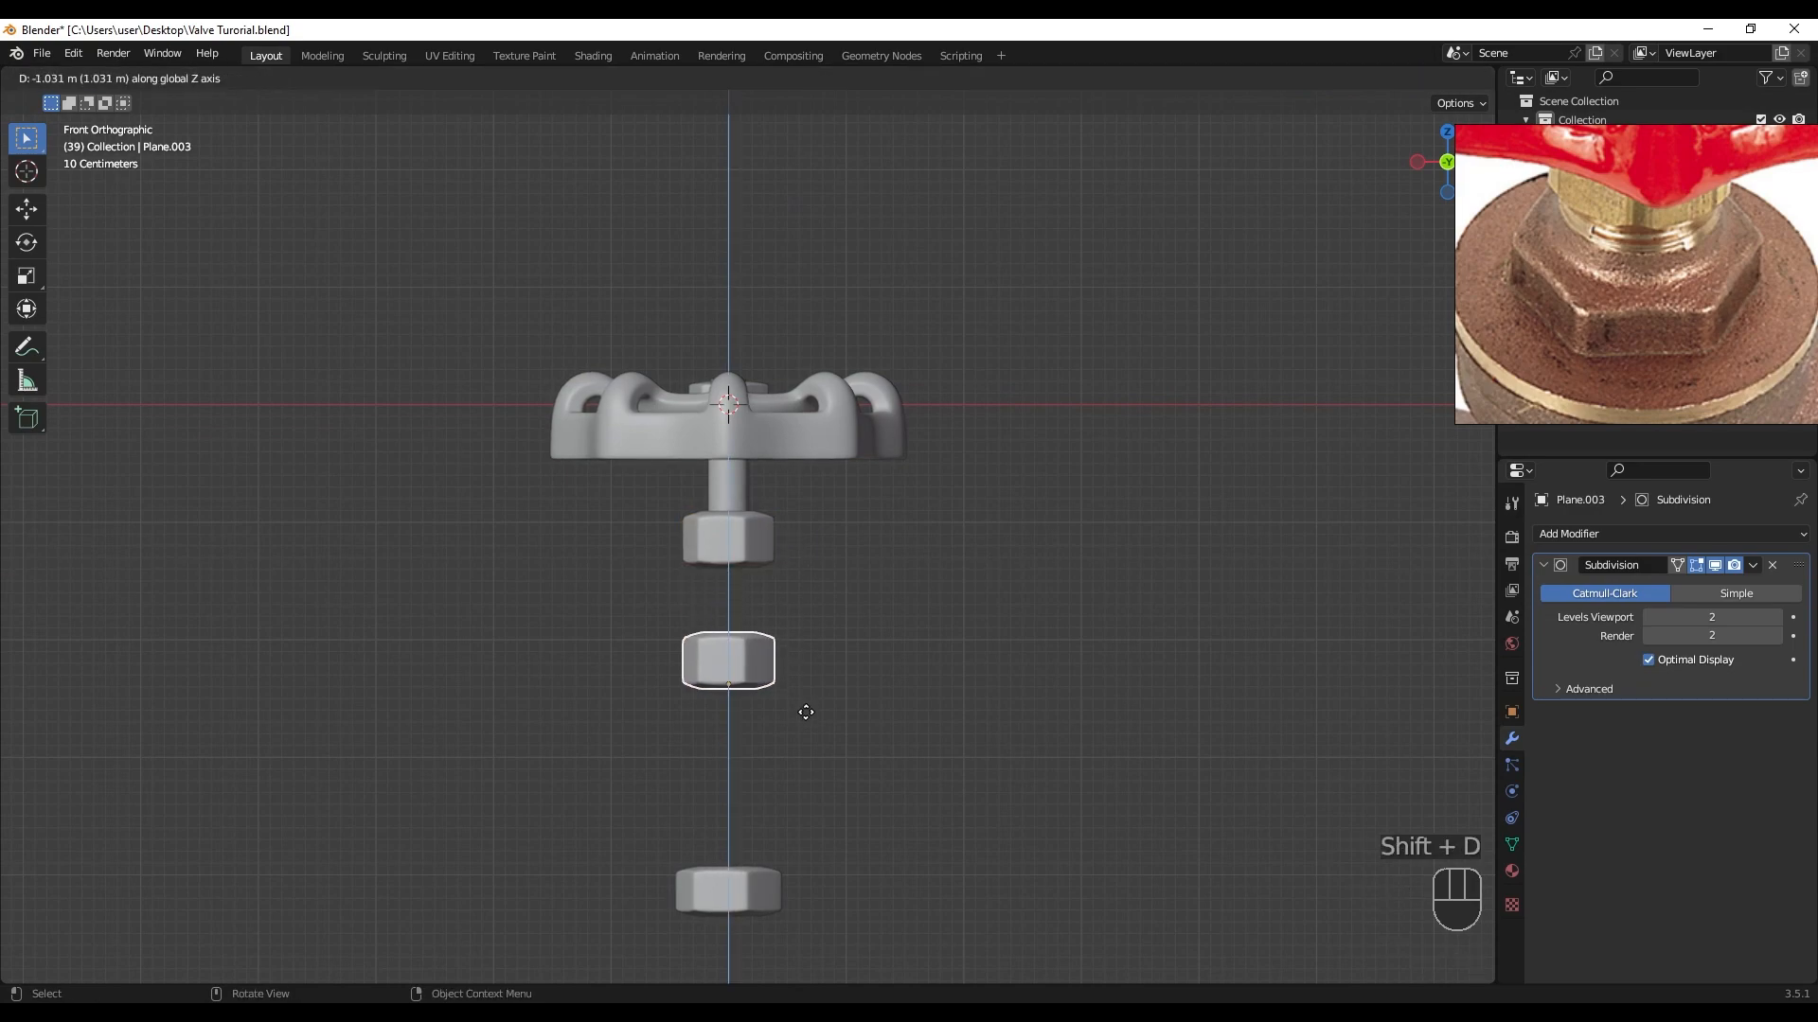
{"action": "left_click", "coordinate": [803, 707]}
- Inspect the copied nut's internal thread in wireframe from the front
{"action": "key", "text": "z"}
{"action": "scroll", "coordinate": [738, 663], "scroll_direction": "up", "scroll_amount": 4}
{"action": "middle_click_drag", "start_coordinate": [740, 662], "coordinate": [789, 408], "text": "shift"}
{"action": "scroll", "coordinate": [852, 583], "scroll_direction": "up", "scroll_amount": 4}
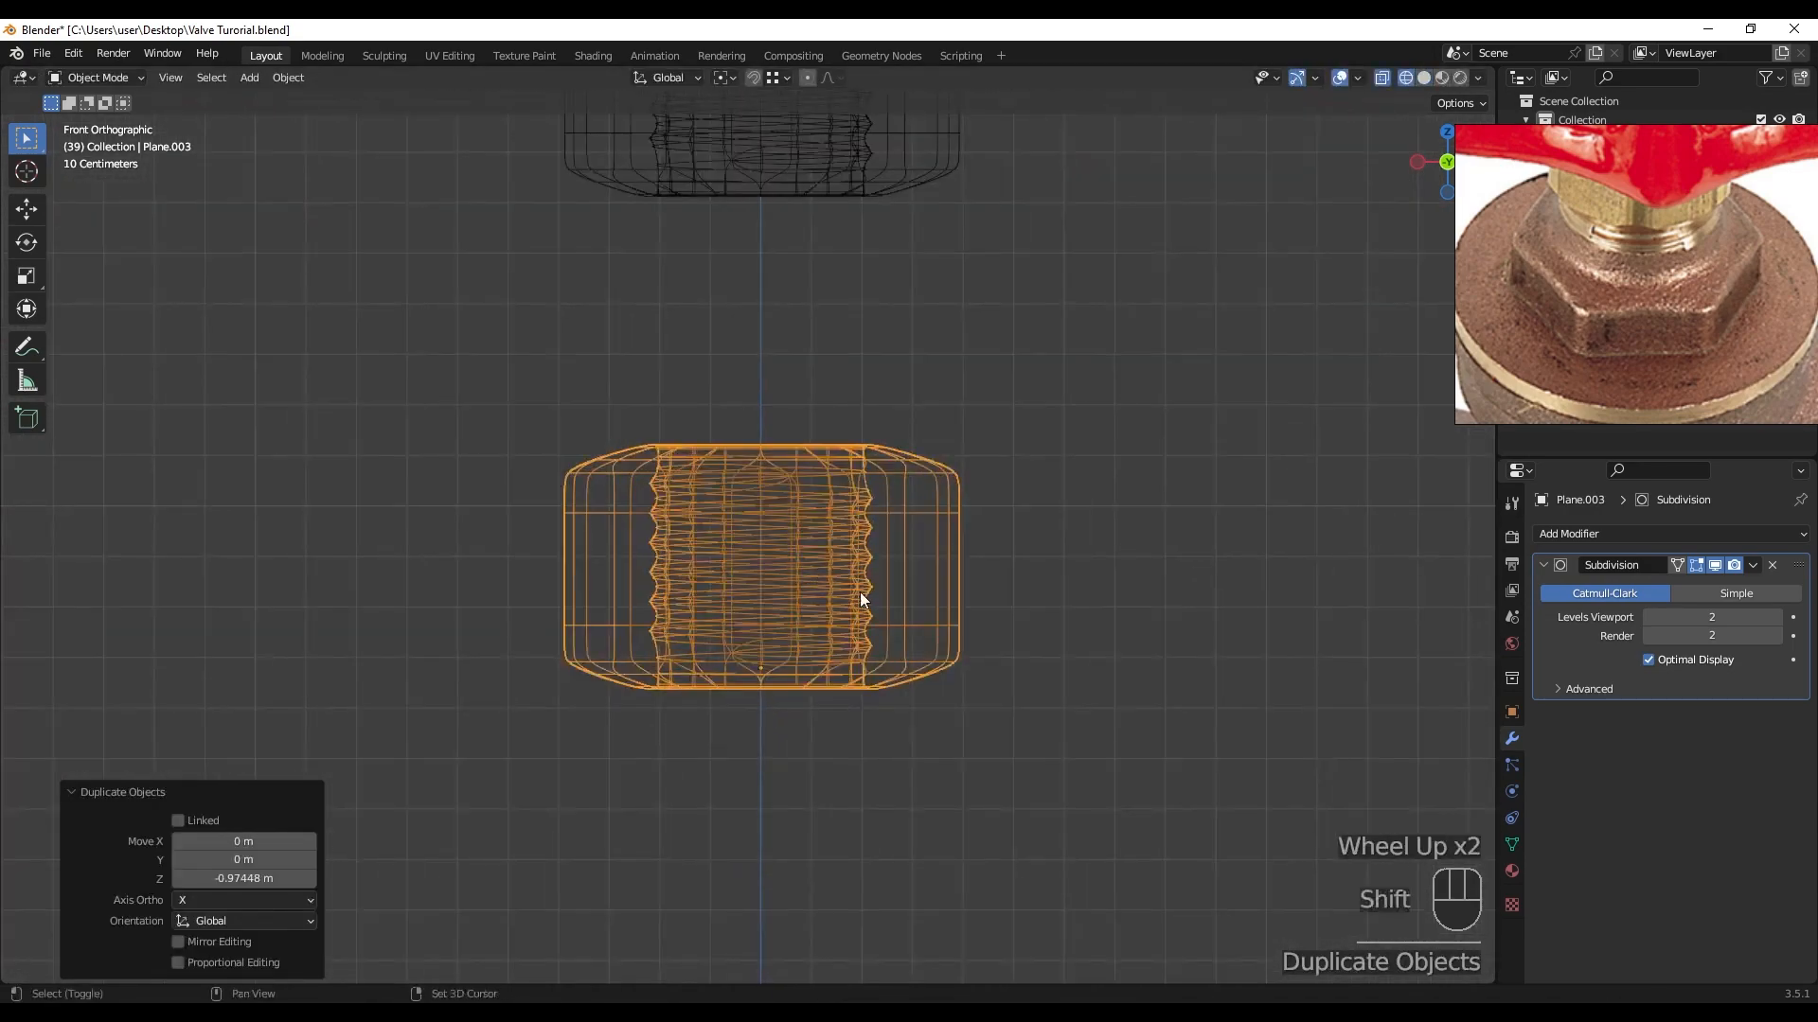
{"action": "middle_click_drag", "start_coordinate": [857, 593], "coordinate": [884, 556], "text": "shift"}
{"action": "key", "text": "1"}
{"action": "key", "text": "1"}
{"action": "key", "text": "Tab"}
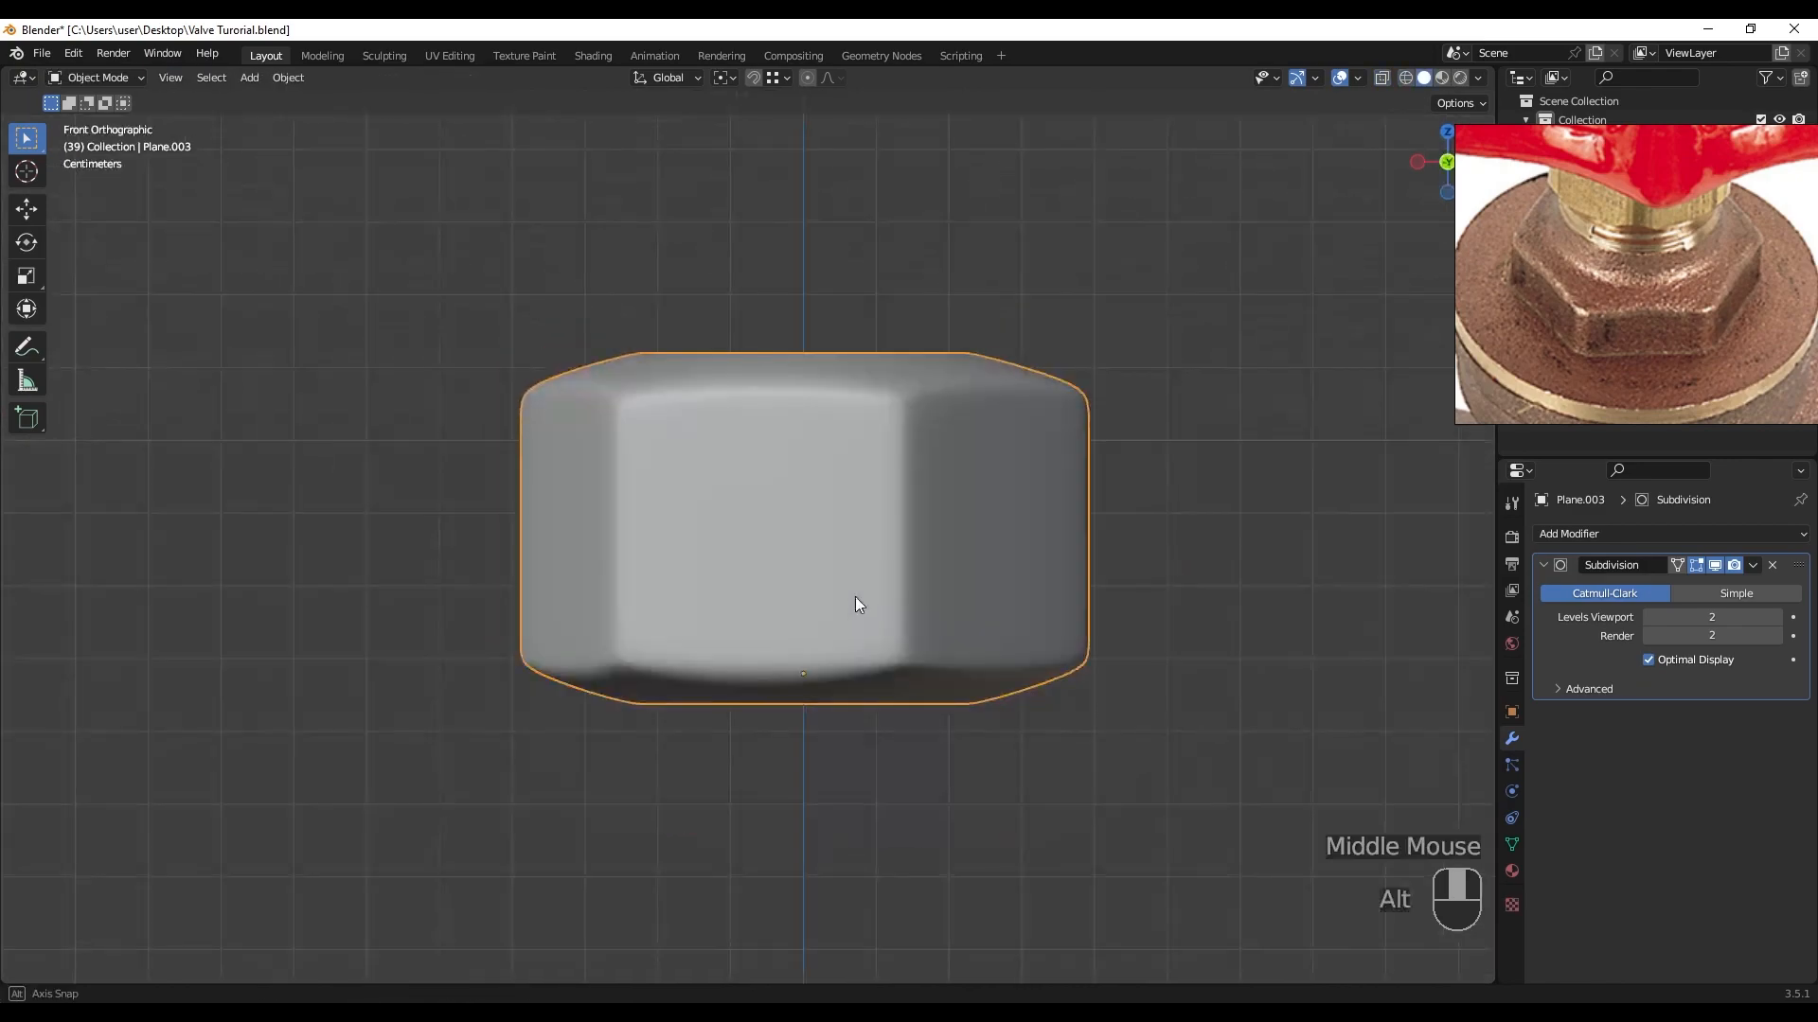
- Delete the copied nut's chamfered underside faces together with the lowest ring of side faces
{"action": "scroll", "coordinate": [856, 603], "scroll_direction": "up", "scroll_amount": 1}
{"action": "middle_click_drag", "start_coordinate": [868, 616], "coordinate": [802, 591], "text": "shift"}
{"action": "key", "text": "Tab"}
{"action": "key", "text": "3"}
{"action": "left_click", "coordinate": [981, 225], "text": "alt"}
{"action": "key", "text": "ctrl+KP_Add"}
{"action": "key", "text": "ctrl+KP_Add"}
{"action": "key", "text": "ctrl+KP_Add"}
{"action": "key", "text": "ctrl+KP_Subtract"}
{"action": "key", "text": "ctrl+KP_Subtract"}
{"action": "key", "text": "ctrl+KP_Subtract"}
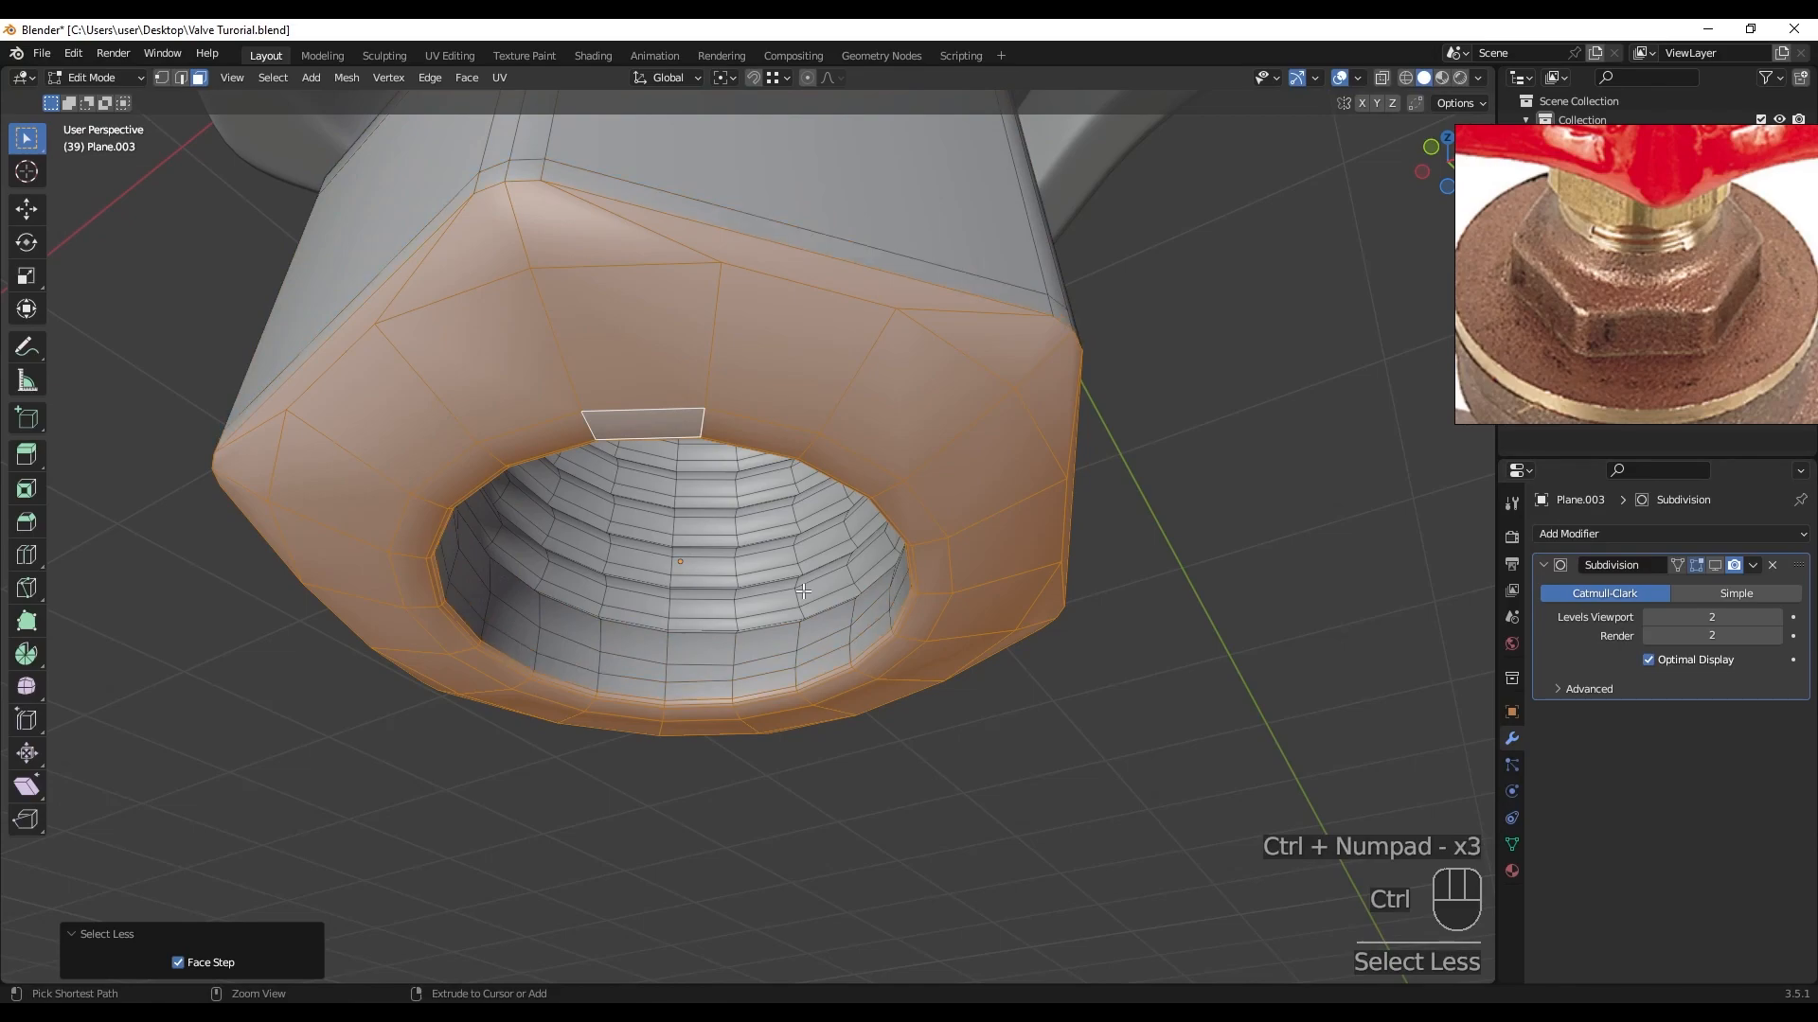
{"action": "mouse_move", "coordinate": [793, 597]}
{"action": "middle_mouse_down"}
{"action": "mouse_move", "coordinate": [843, 606]}
{"action": "mouse_move", "coordinate": [817, 595]}
{"action": "middle_mouse_up"}
{"action": "scroll", "coordinate": [814, 606], "scroll_direction": "up", "scroll_amount": 4}
{"action": "left_click", "coordinate": [831, 623], "text": "alt+shift"}
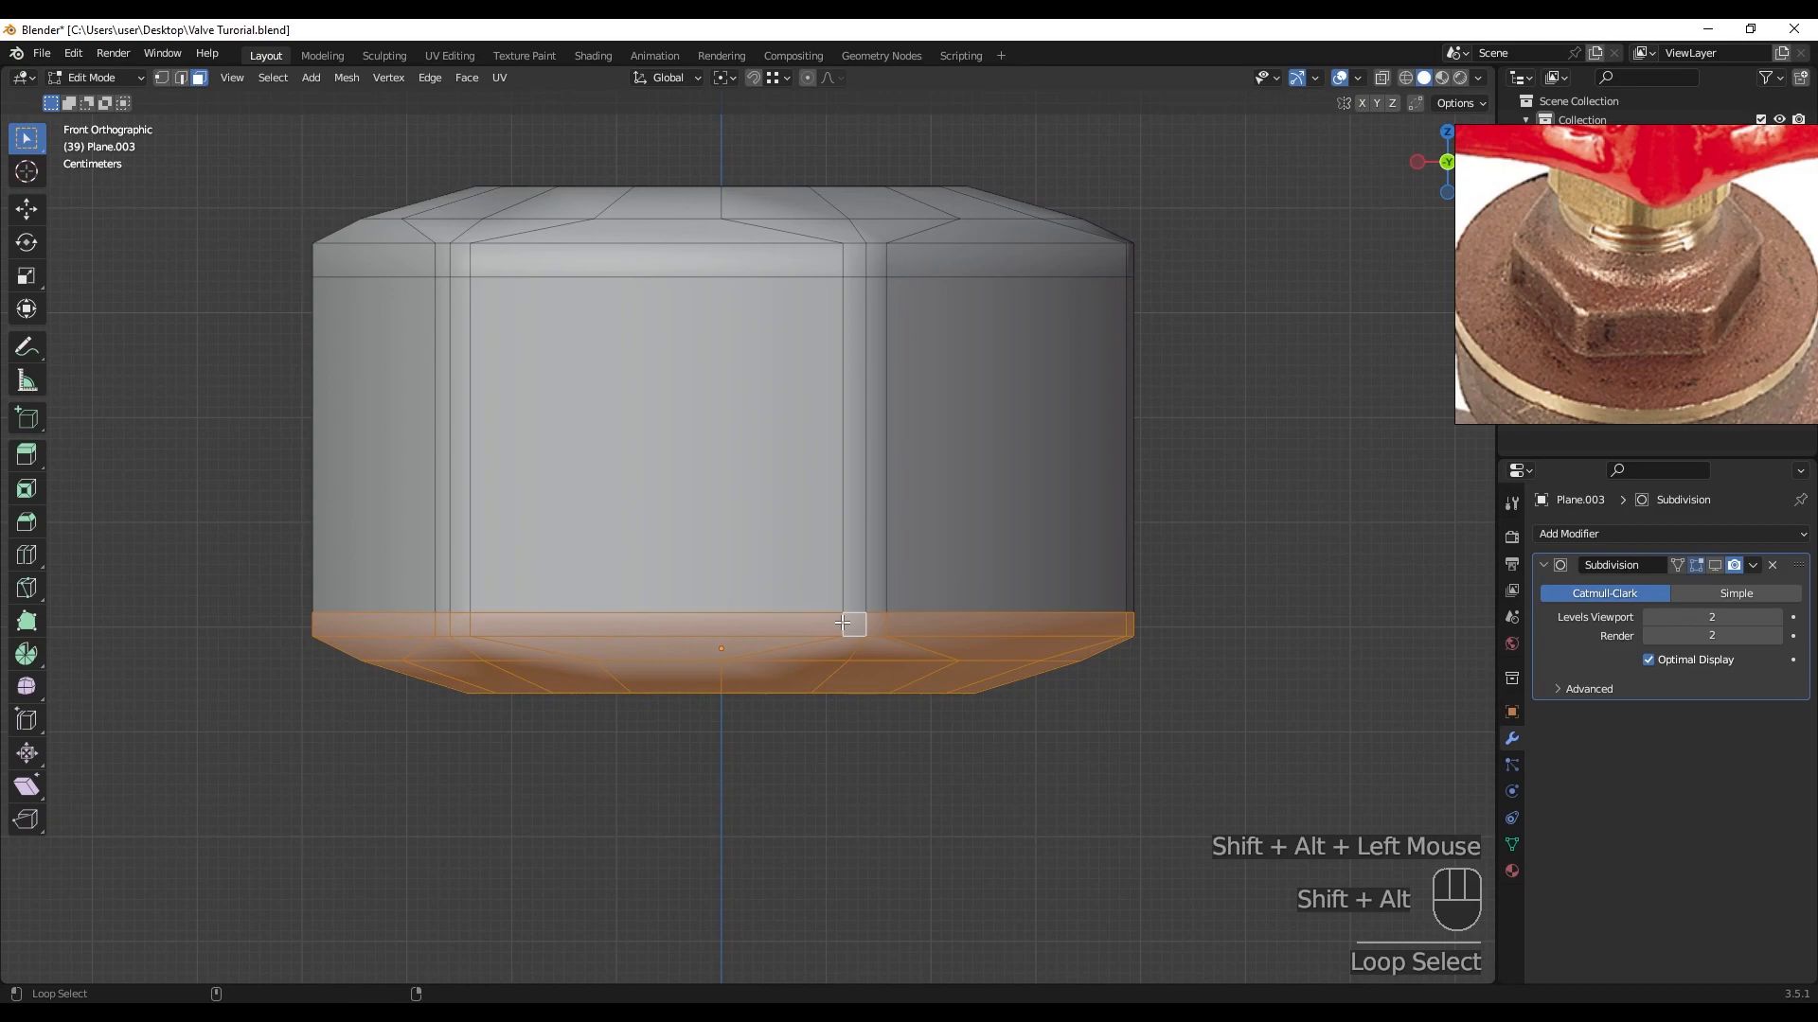
{"action": "key", "text": "x"}
{"action": "left_click", "coordinate": [828, 623]}
- Lower the nut's open outer bottom edge loop 0.067744 m along Z
{"action": "key", "text": "2"}
{"action": "left_click", "coordinate": [793, 610], "text": "alt"}
{"action": "key", "text": "g"}
{"action": "key", "text": "z"}
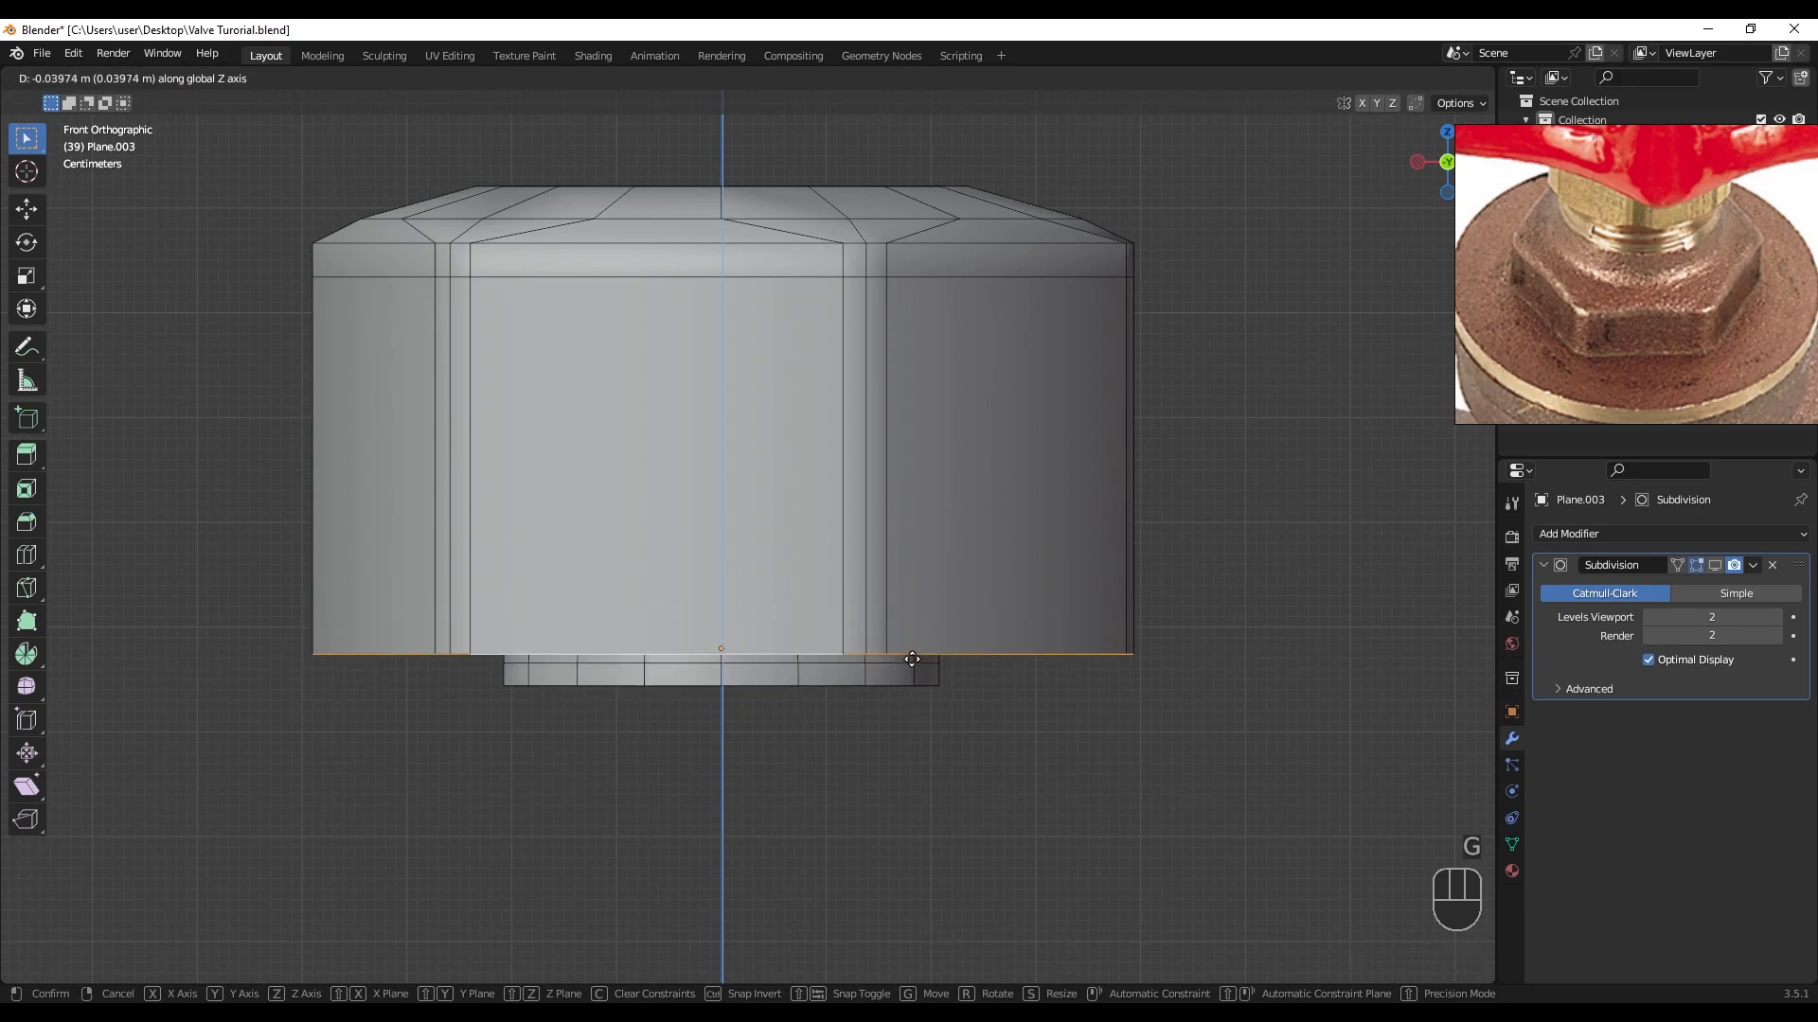
{"action": "left_click", "coordinate": [900, 710]}
{"action": "scroll", "coordinate": [818, 626], "scroll_direction": "down", "scroll_amount": 3}
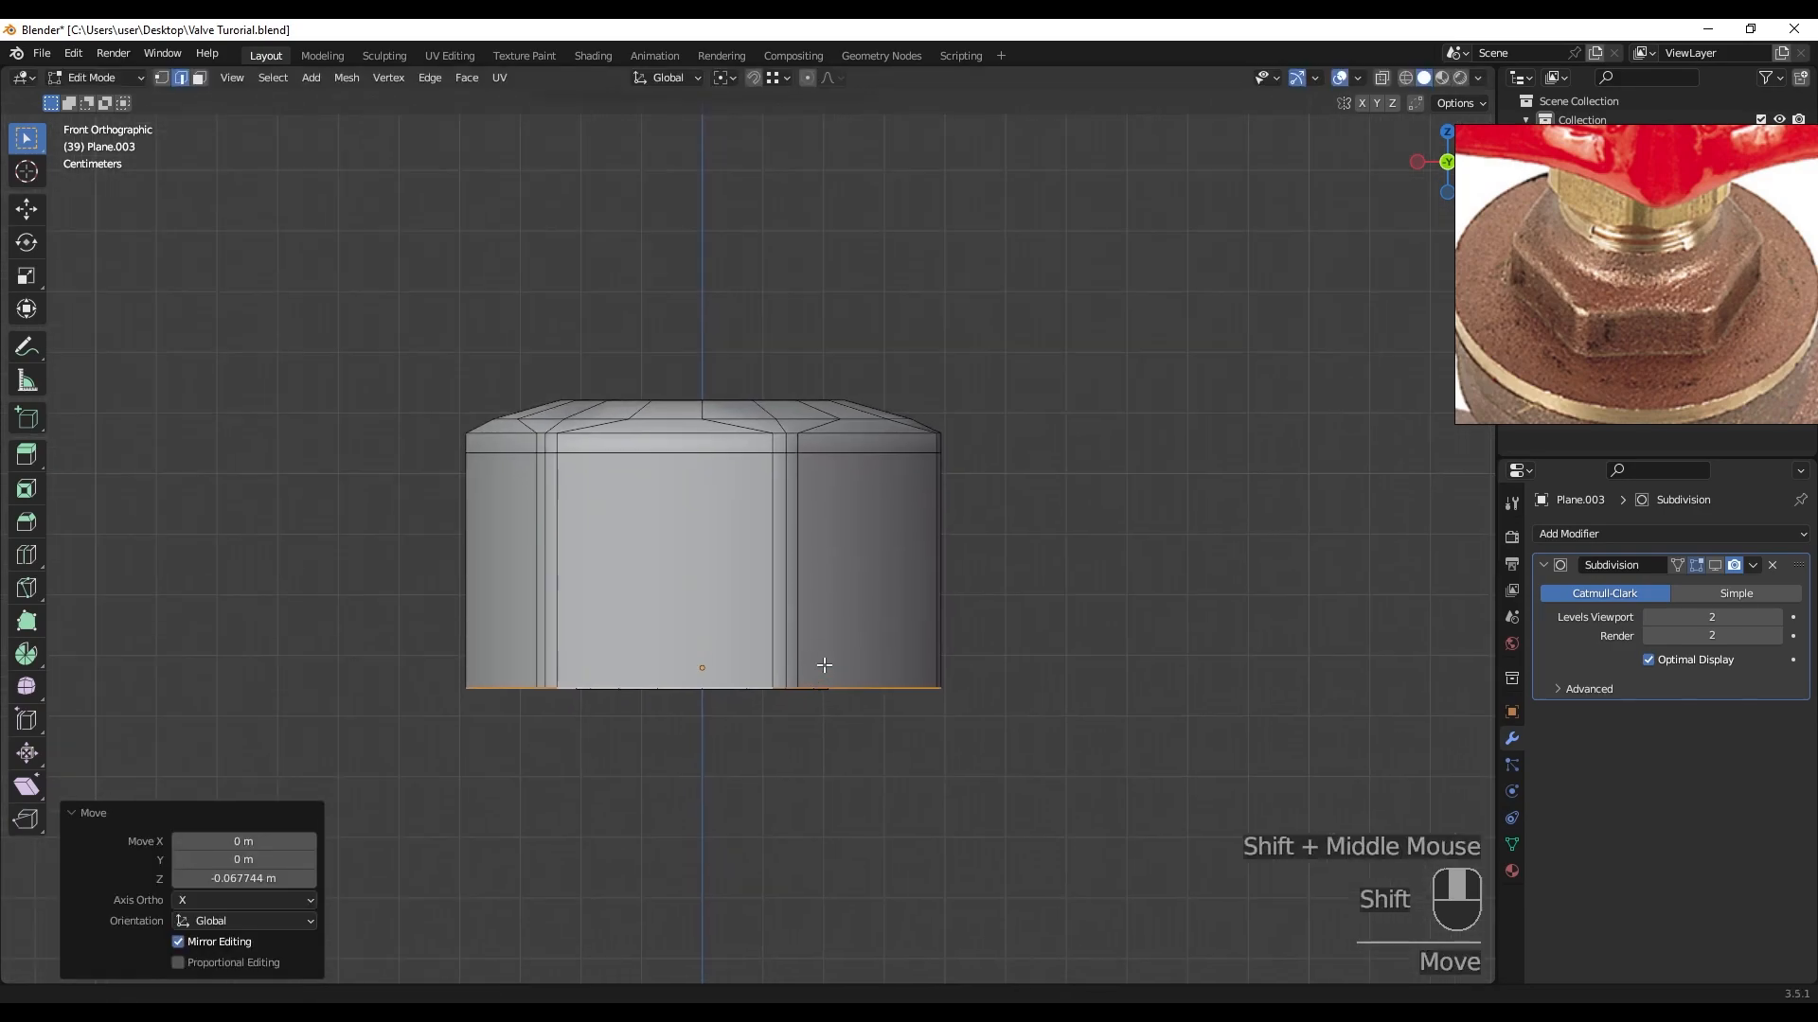
- Select the bottom ring of the nut's inner wall and grow the selection up through the thread
{"action": "middle_click_drag", "start_coordinate": [1016, 585], "coordinate": [1005, 640], "text": "shift"}
{"action": "middle_click_drag", "start_coordinate": [845, 444], "coordinate": [540, 506], "text": "shift"}
{"action": "scroll", "coordinate": [720, 530], "scroll_direction": "up", "scroll_amount": 4}
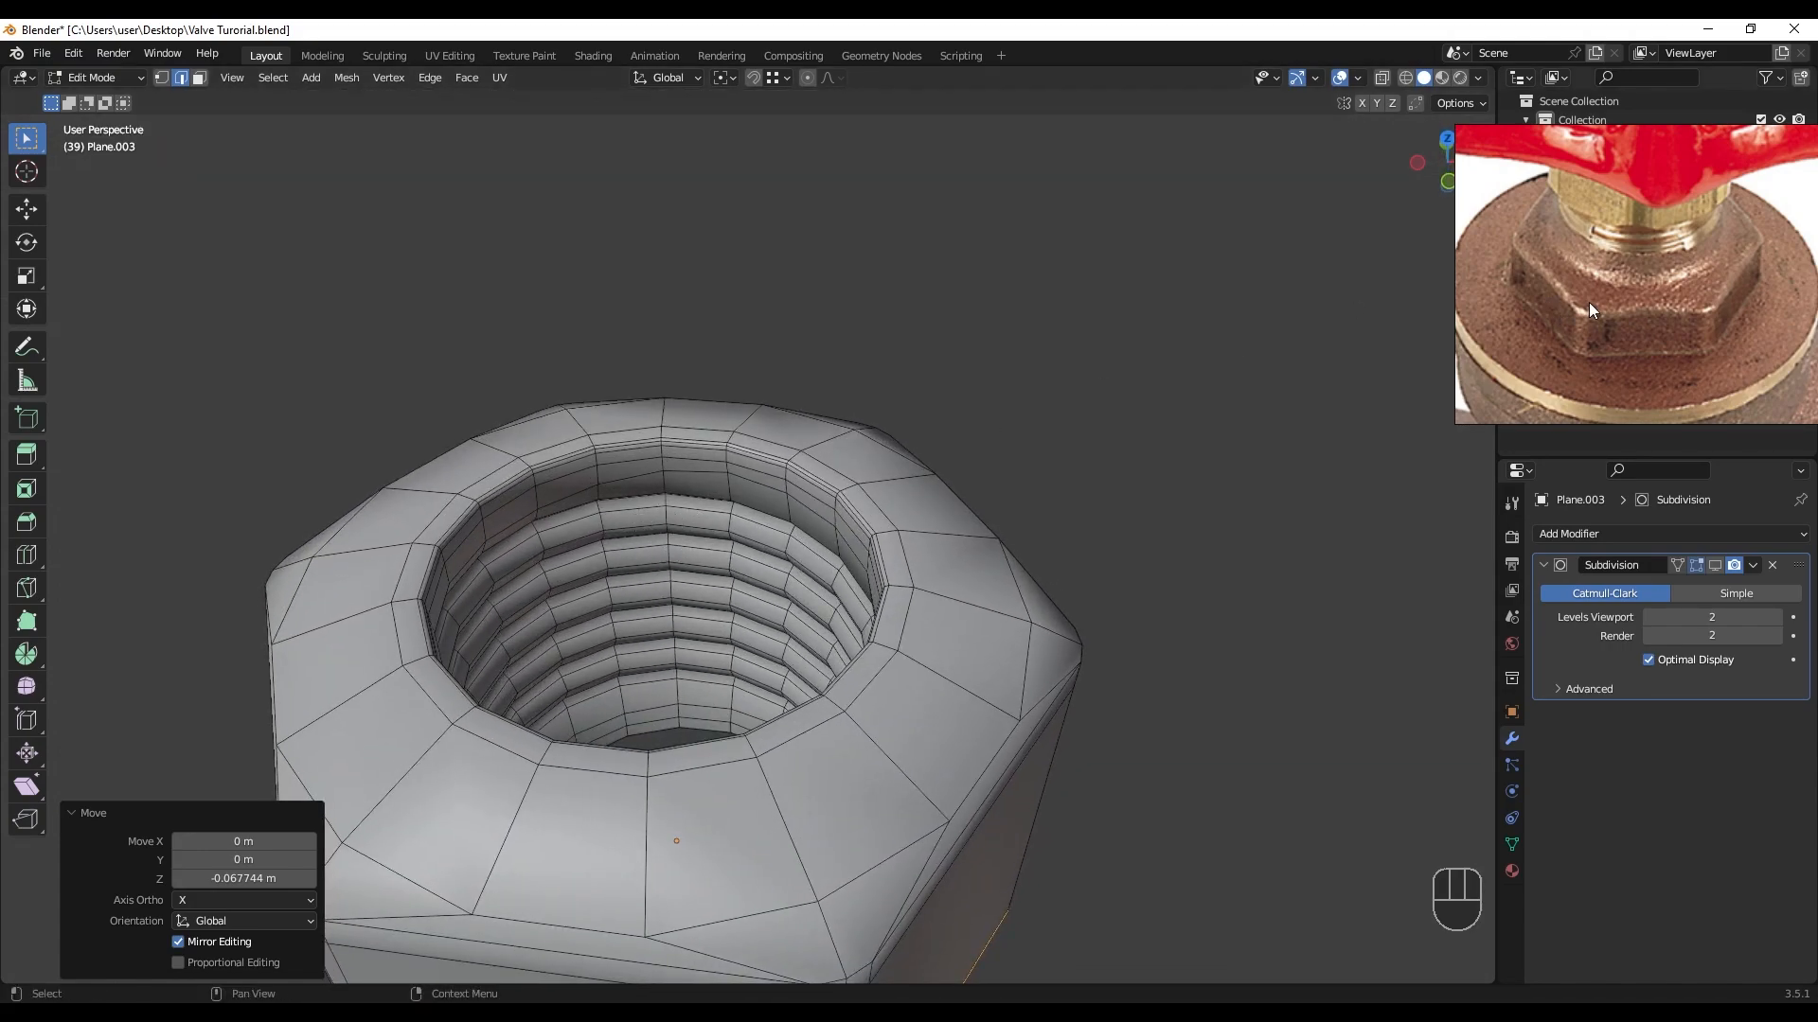
{"action": "middle_click_drag", "start_coordinate": [737, 527], "coordinate": [831, 419]}
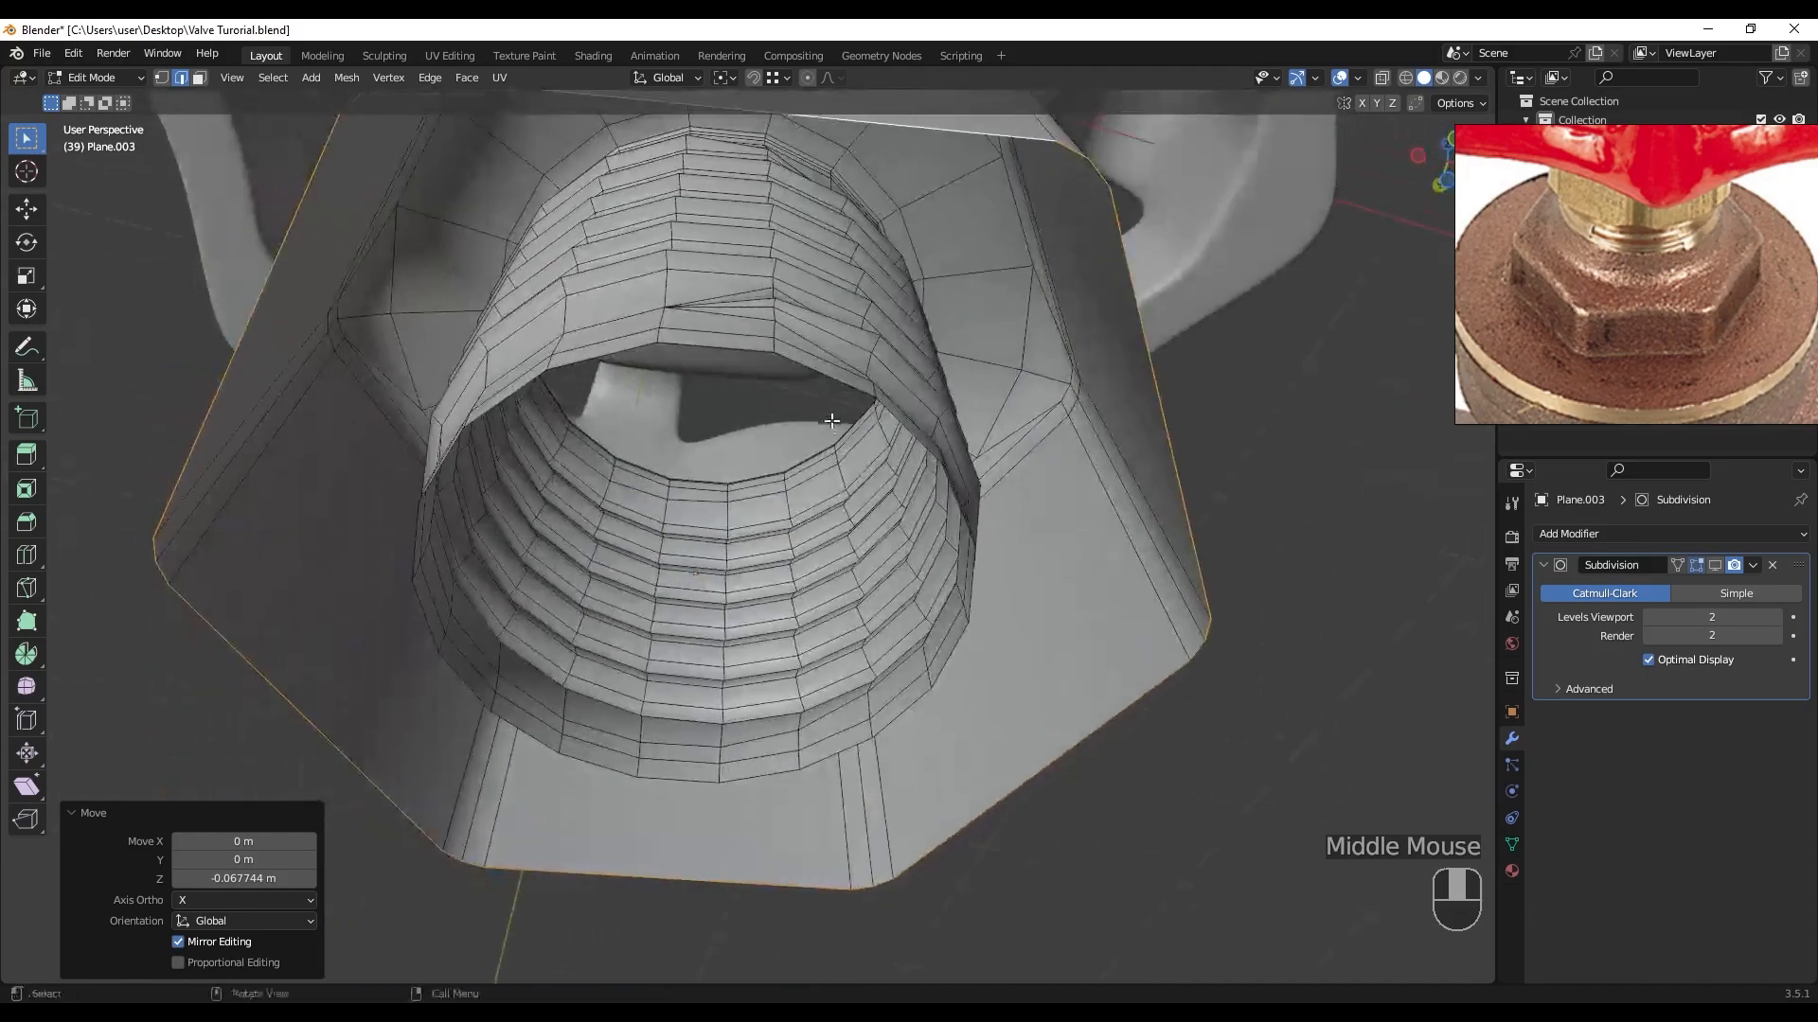
{"action": "left_click", "coordinate": [801, 758], "text": "alt"}
{"action": "key", "text": "3"}
{"action": "left_click", "coordinate": [800, 755], "text": "alt"}
{"action": "left_click", "coordinate": [800, 754], "text": "alt"}
{"action": "scroll", "coordinate": [804, 611], "scroll_direction": "down", "scroll_amount": 2}
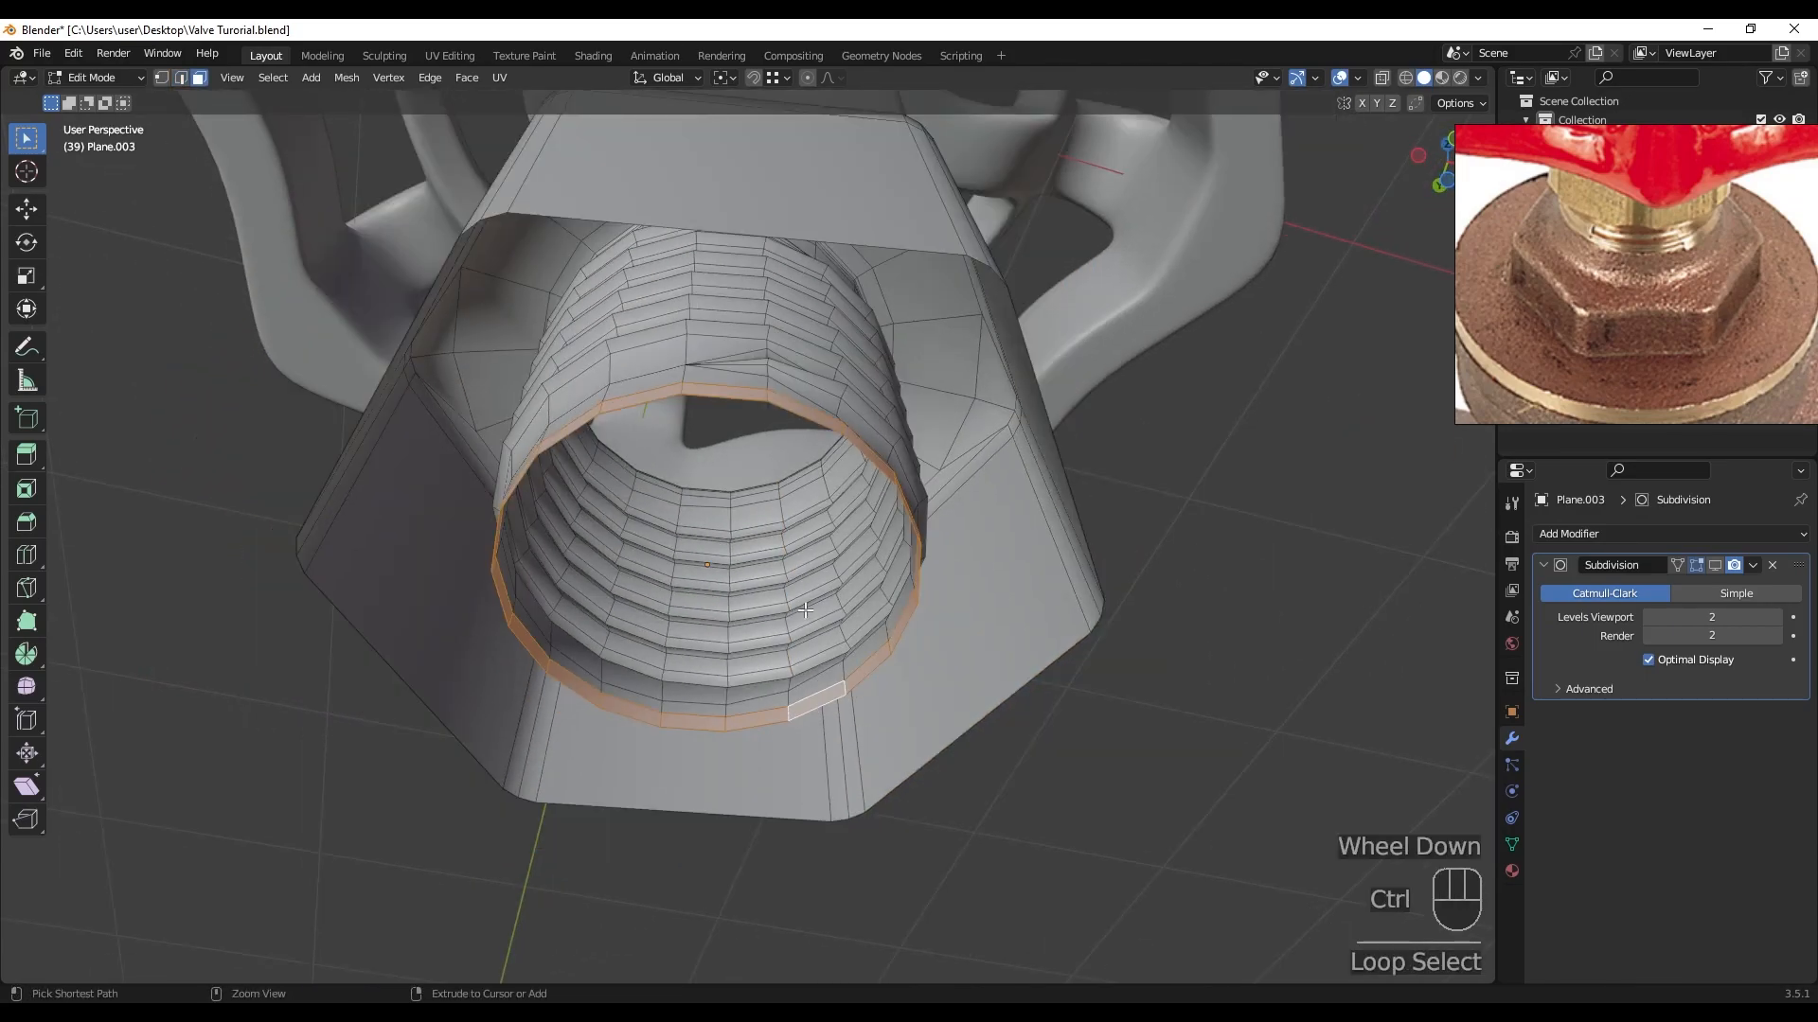
{"action": "key", "text": "ctrl+KP_Add"}
{"action": "key", "text": "ctrl+KP_Add"}
{"action": "key", "text": "ctrl+KP_Add"}
{"action": "key", "text": "ctrl+KP_Add"}
{"action": "key", "text": "ctrl+KP_Add"}
{"action": "key", "text": "ctrl+KP_Add"}
{"action": "key", "text": "ctrl+KP_Add"}
{"action": "key", "text": "ctrl+KP_Add"}
{"action": "key", "text": "ctrl+KP_Add"}
{"action": "key", "text": "ctrl+KP_Add"}
{"action": "key", "text": "ctrl+KP_Add"}
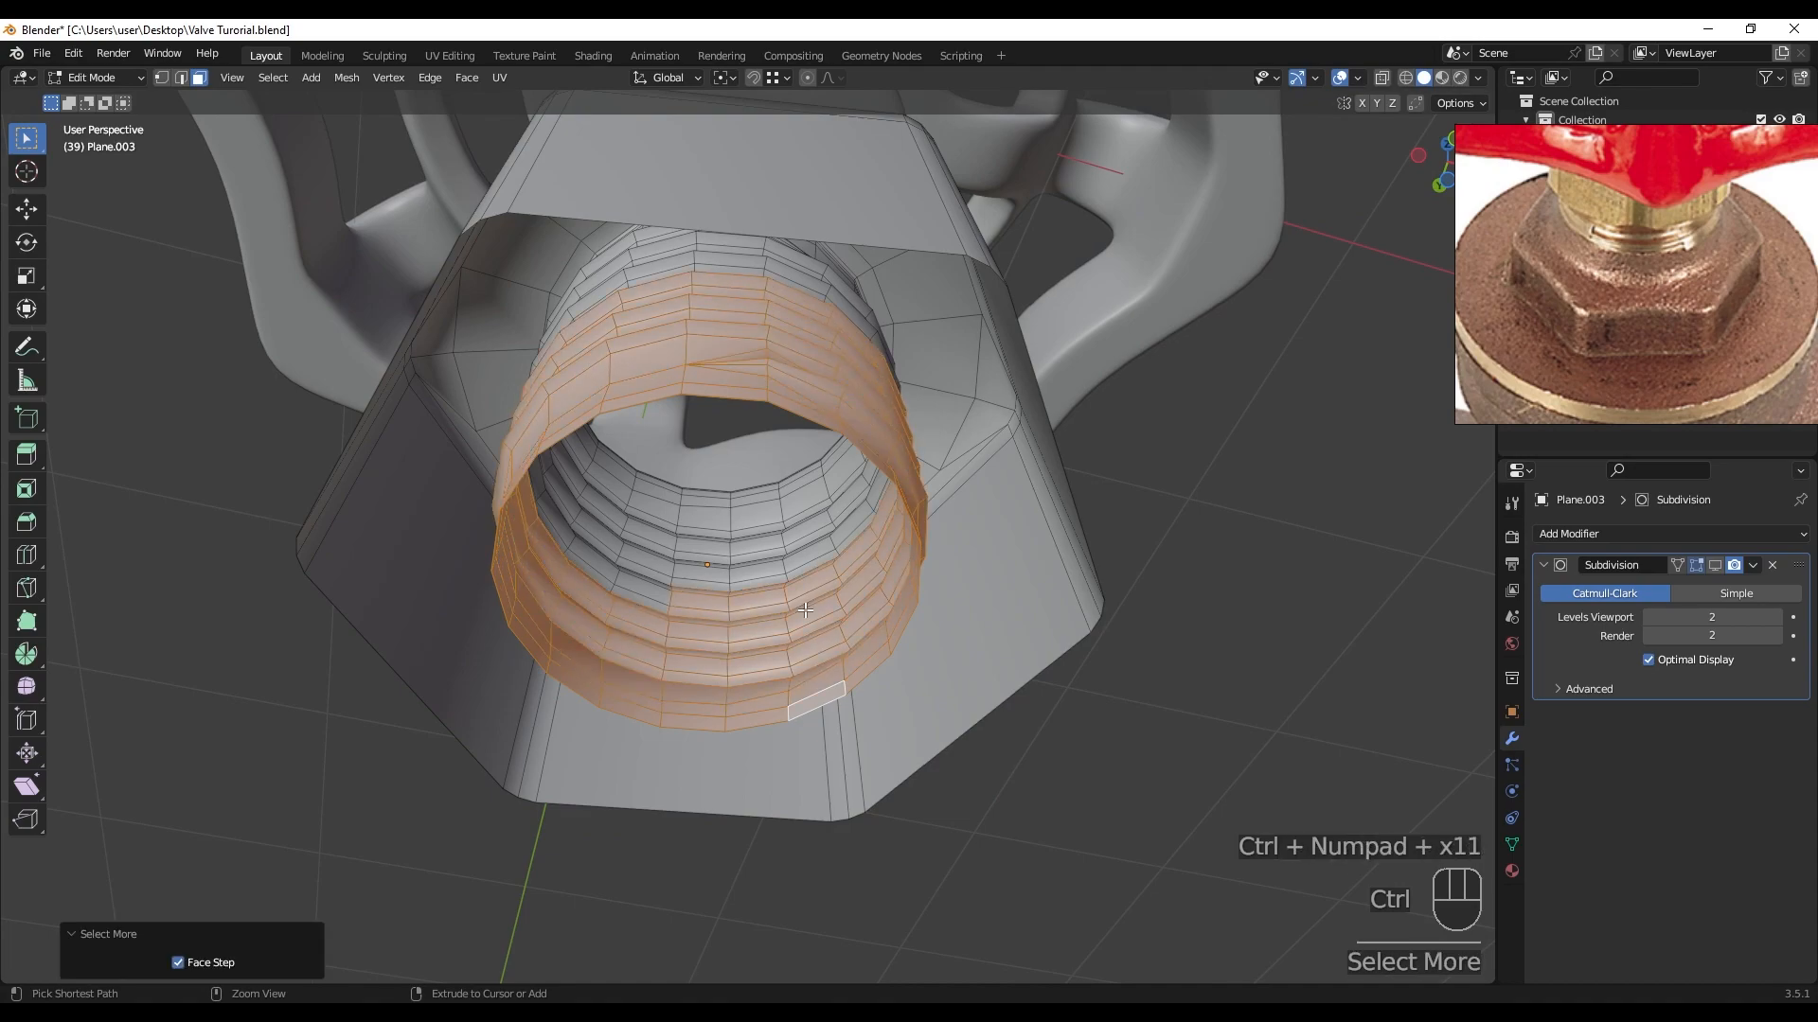
{"action": "key", "text": "ctrl+KP_Add"}
{"action": "key", "text": "ctrl+KP_Add"}
{"action": "key", "text": "ctrl+KP_Add"}
{"action": "middle_click_drag", "start_coordinate": [704, 587], "coordinate": [724, 601]}
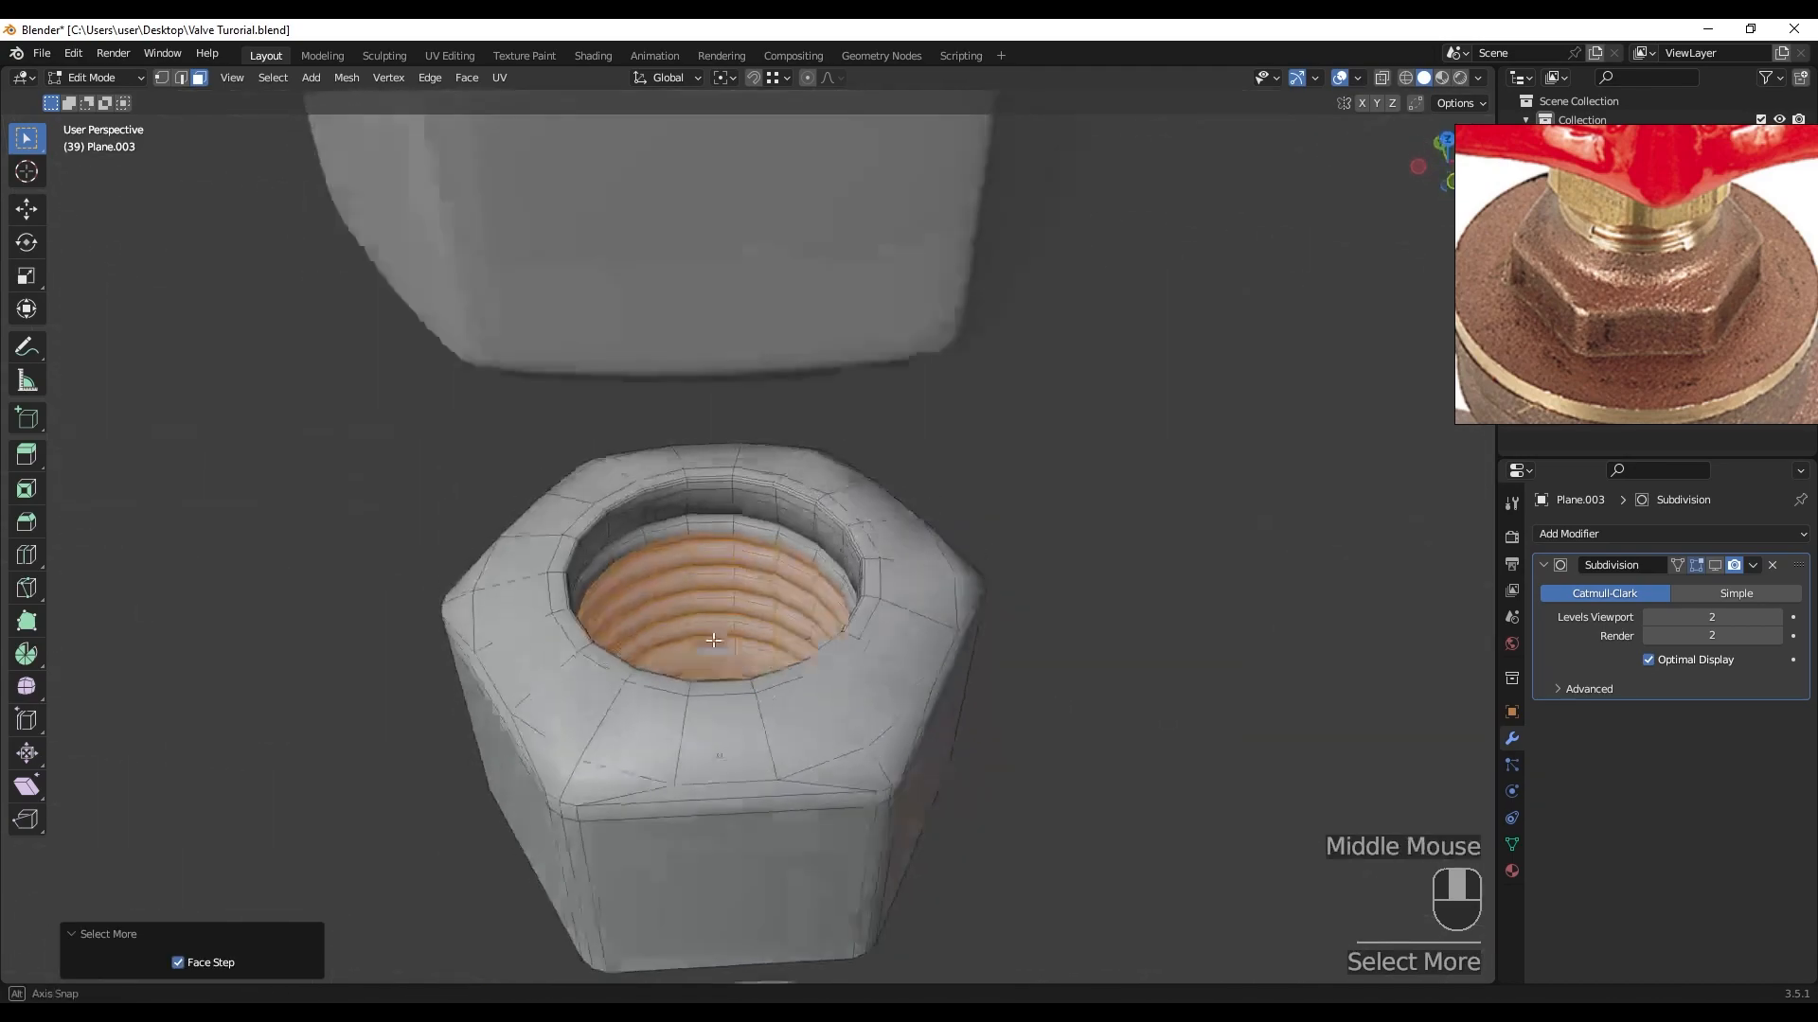
- Isolate the nut in local view and extend the thread selection up to the hole's top rim
{"action": "scroll", "coordinate": [729, 606], "scroll_direction": "up", "scroll_amount": 2}
{"action": "scroll", "coordinate": [735, 613], "scroll_direction": "up", "scroll_amount": 2, "text": "shift"}
{"action": "key", "text": "KP_Divide"}
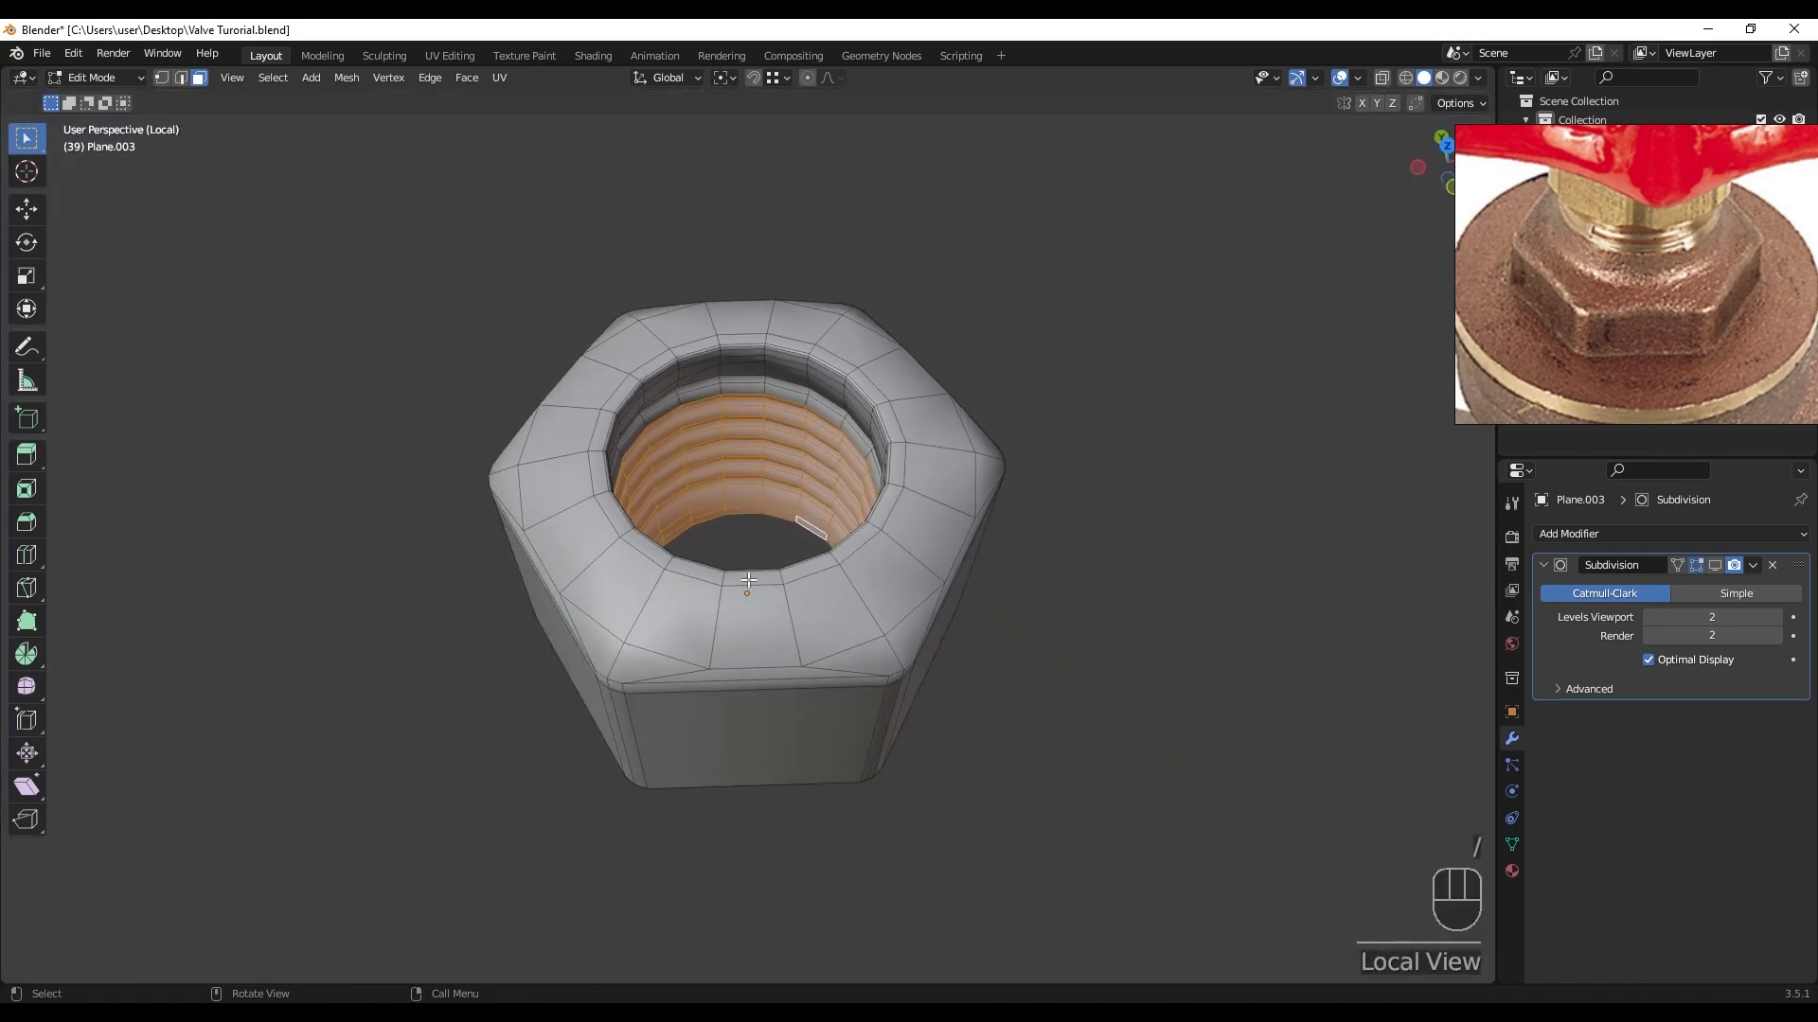
{"action": "scroll", "coordinate": [792, 559], "scroll_direction": "up", "scroll_amount": 4}
{"action": "middle_click_drag", "start_coordinate": [792, 560], "coordinate": [799, 637], "text": "shift"}
{"action": "key", "text": "ctrl+KP_Add"}
{"action": "key", "text": "ctrl+KP_Add"}
{"action": "key", "text": "ctrl+KP_Add"}
{"action": "key", "text": "ctrl+KP_Add"}
{"action": "key", "text": "ctrl+KP_Add"}
{"action": "key", "text": "ctrl+KP_Add"}
{"action": "key", "text": "ctrl+KP_Add"}
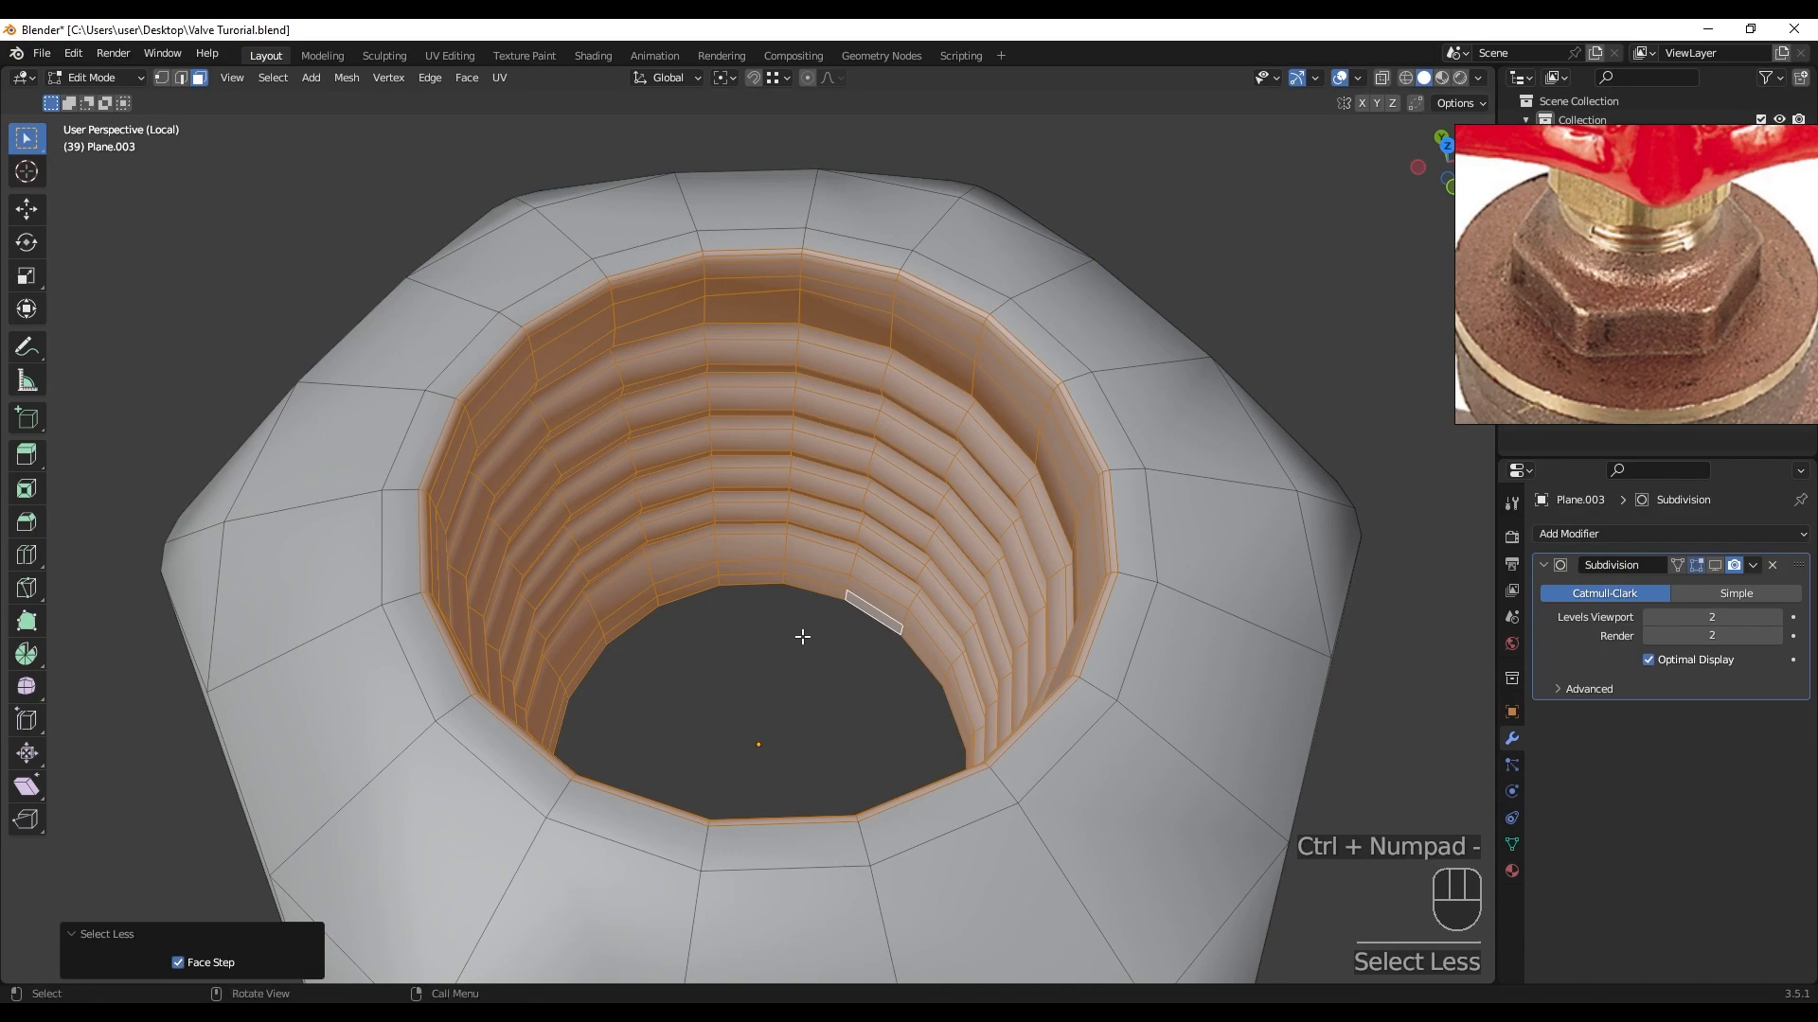
- Separate the selected inner thread faces from the nut into their own object
{"action": "key", "text": "x"}
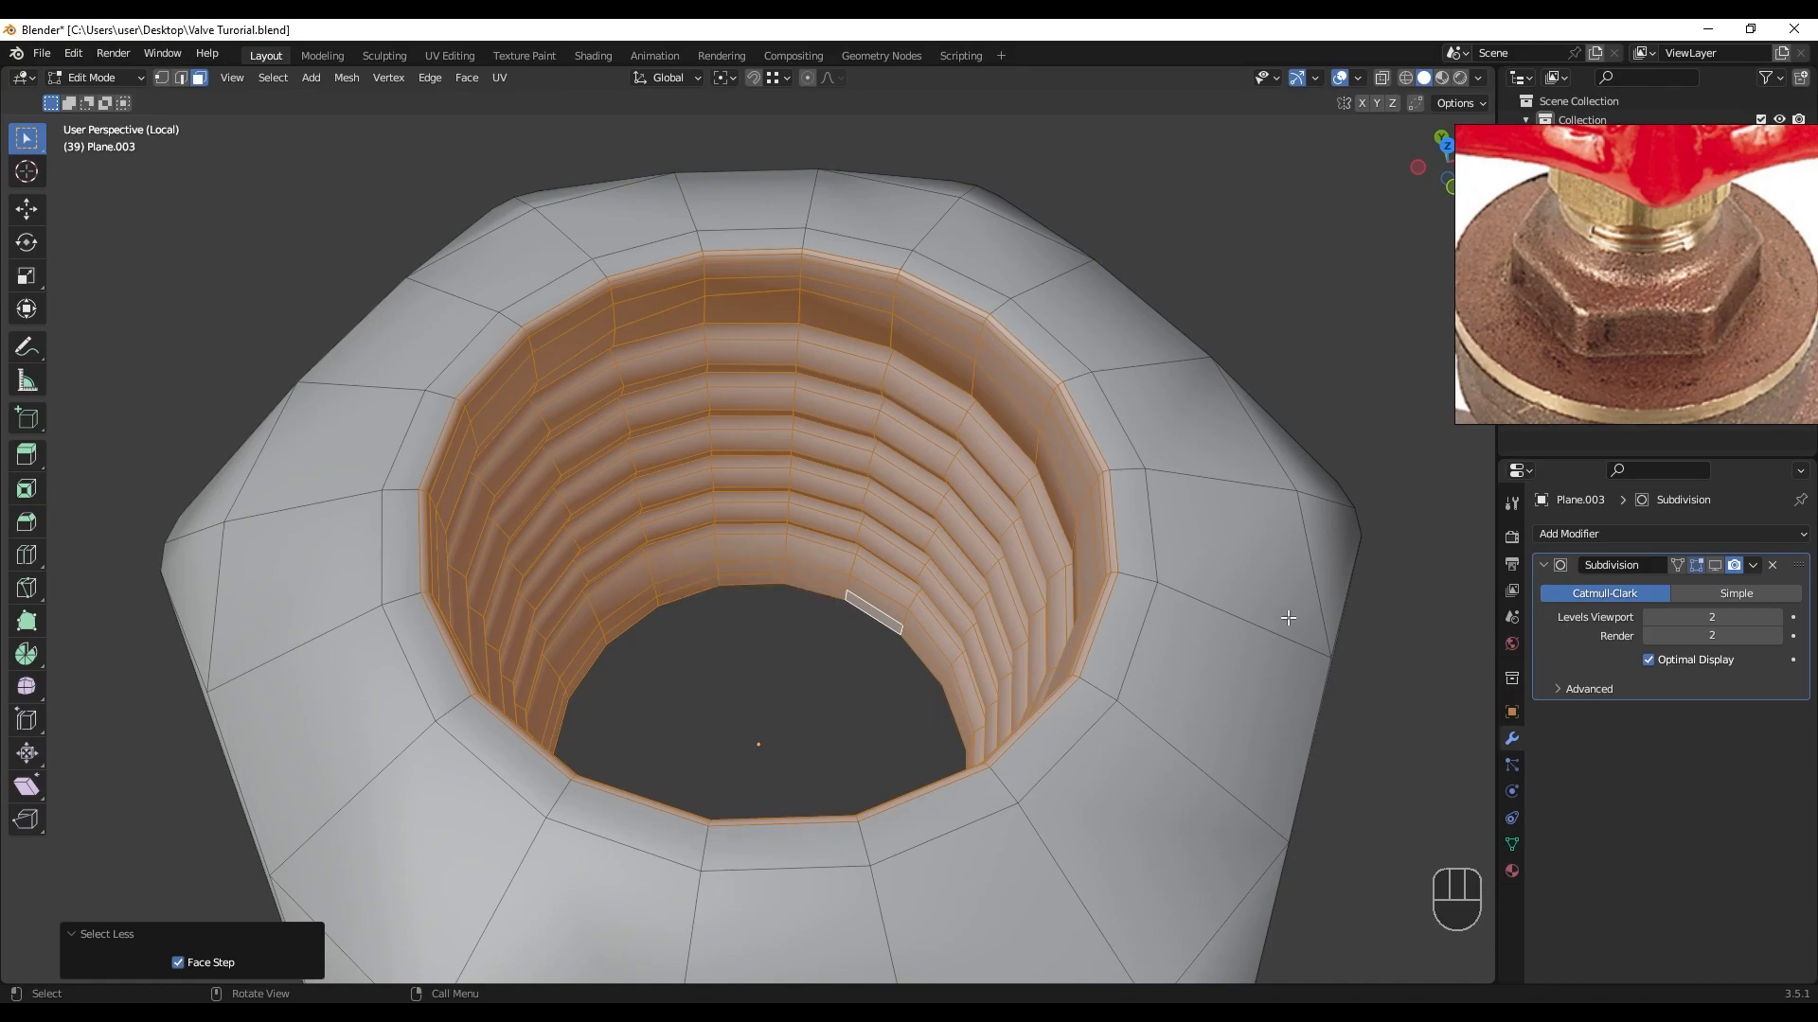
{"action": "scroll", "coordinate": [1027, 560], "scroll_direction": "down", "scroll_amount": 2}
{"action": "middle_click_drag", "start_coordinate": [1026, 559], "coordinate": [1058, 635], "text": "shift"}
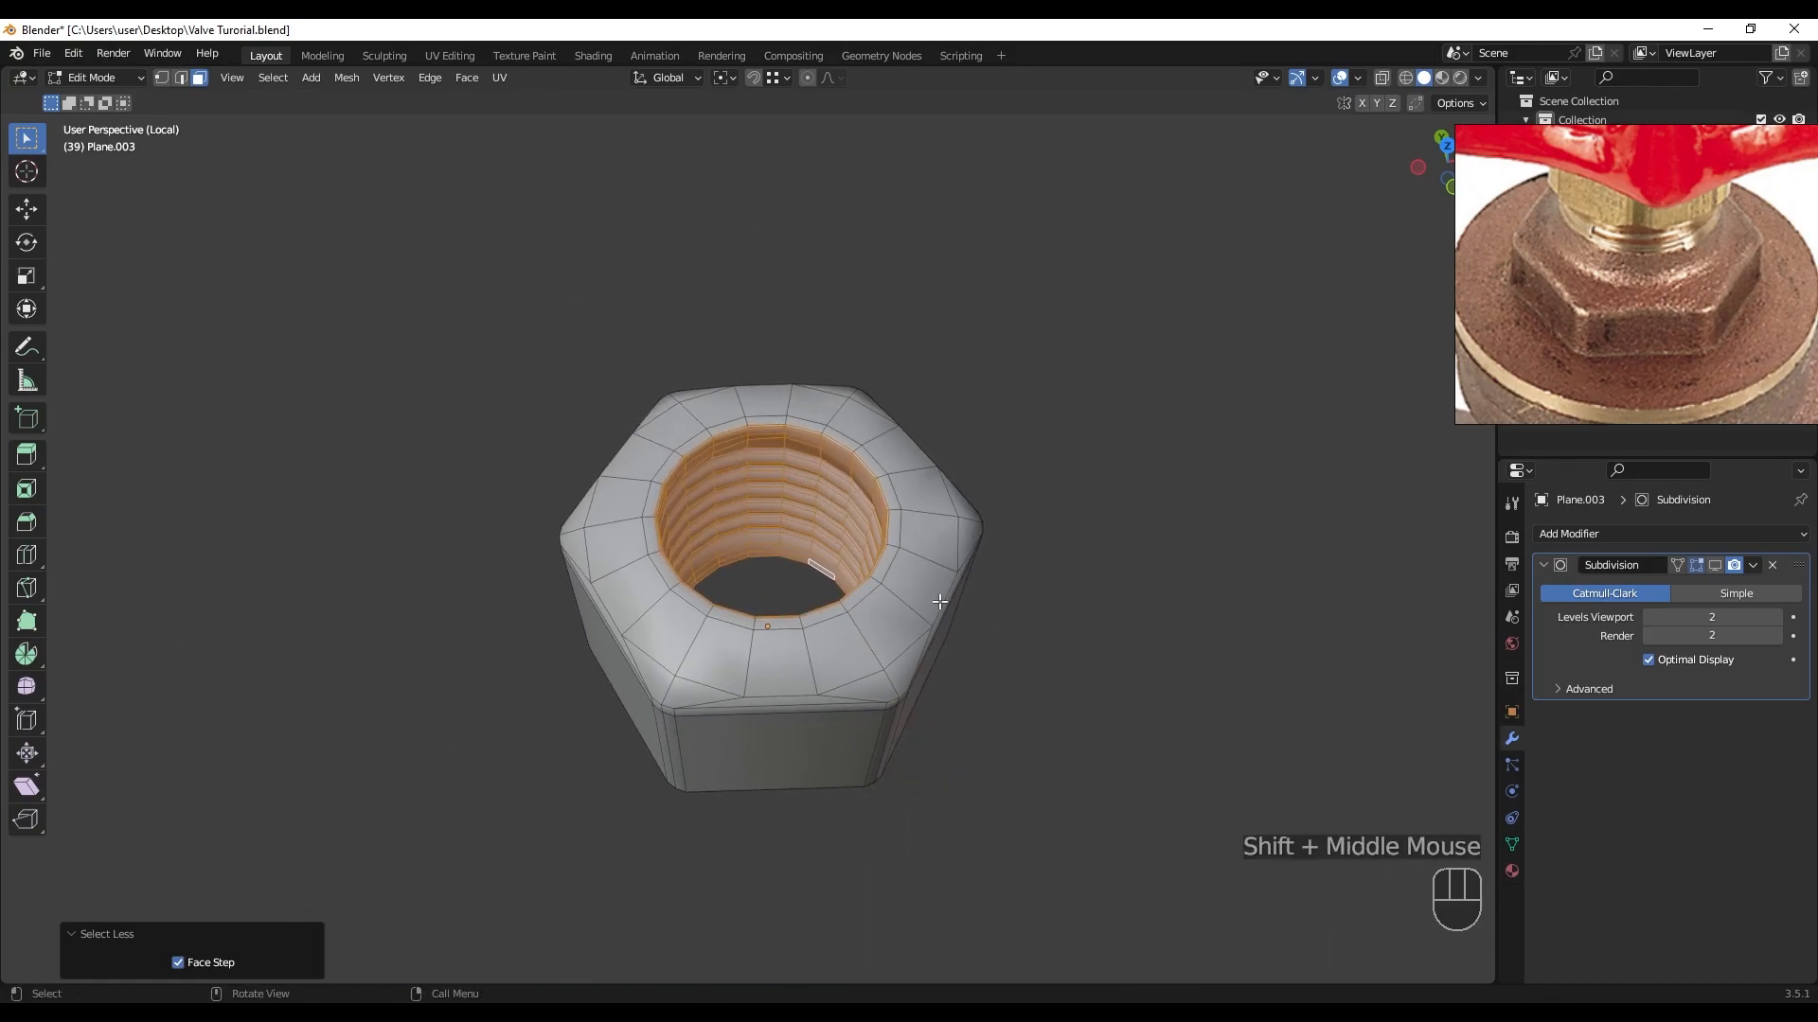
{"action": "key", "text": "b"}
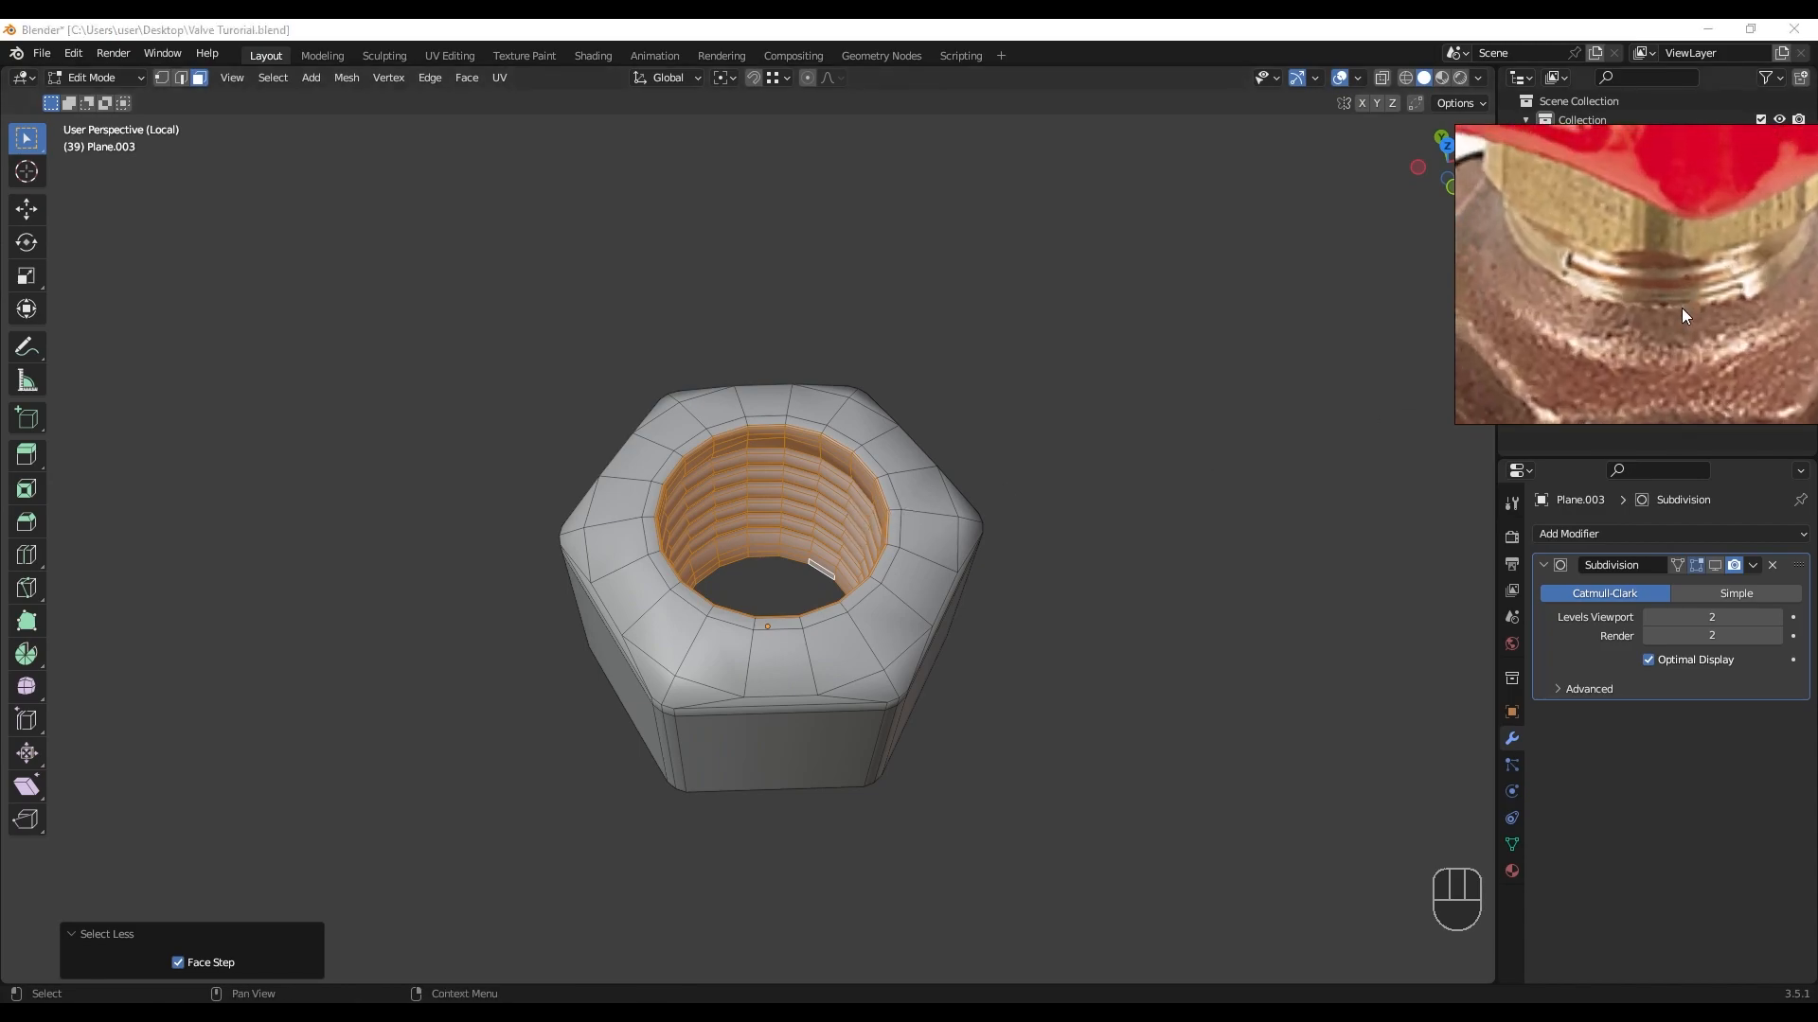
{"action": "middle_click_drag", "start_coordinate": [899, 561], "coordinate": [923, 541]}
{"action": "key", "text": "p"}
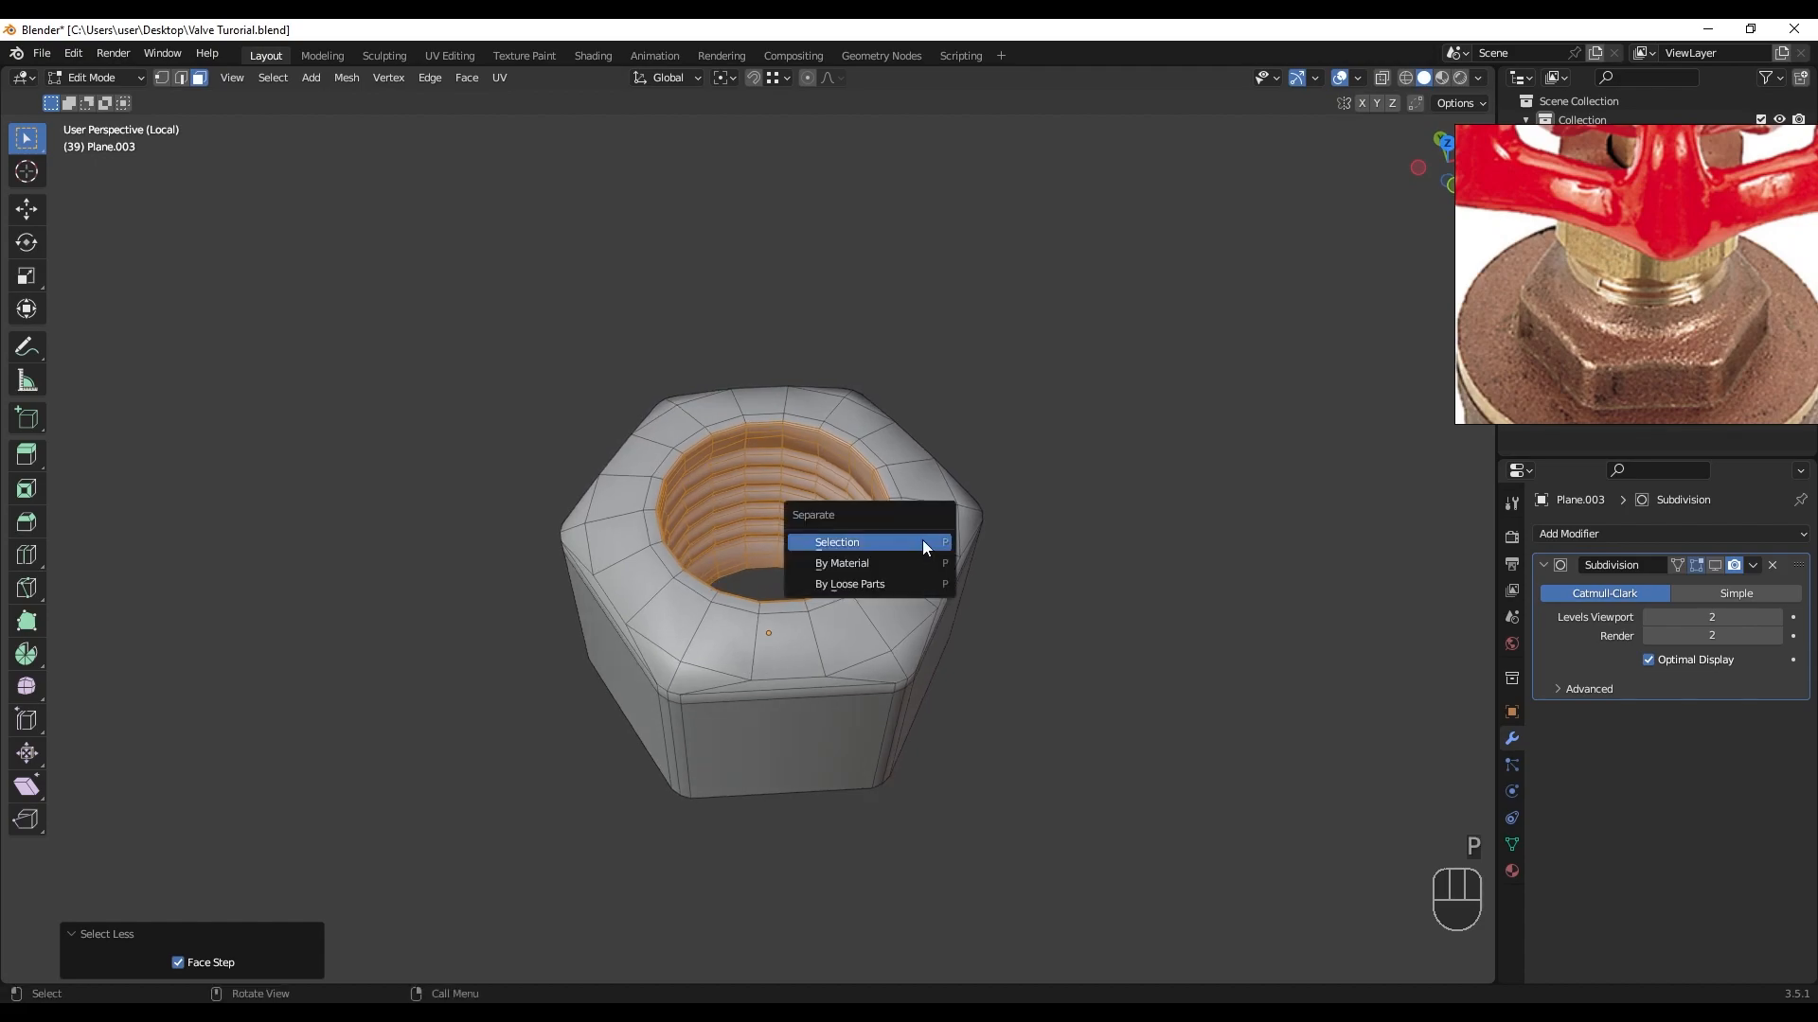
{"action": "left_click", "coordinate": [922, 541]}
- Raise the separated thread along Z until its lower end sits at the nut's top opening
{"action": "scroll", "coordinate": [894, 573], "scroll_direction": "down", "scroll_amount": 2}
{"action": "middle_click_drag", "start_coordinate": [895, 573], "coordinate": [824, 530]}
{"action": "key", "text": "shift+z"}
{"action": "scroll", "coordinate": [629, 527], "scroll_direction": "up", "scroll_amount": 5}
{"action": "middle_click_drag", "start_coordinate": [643, 511], "coordinate": [611, 712], "text": "shift"}
{"action": "key", "text": "Tab"}
{"action": "left_click", "coordinate": [621, 712]}
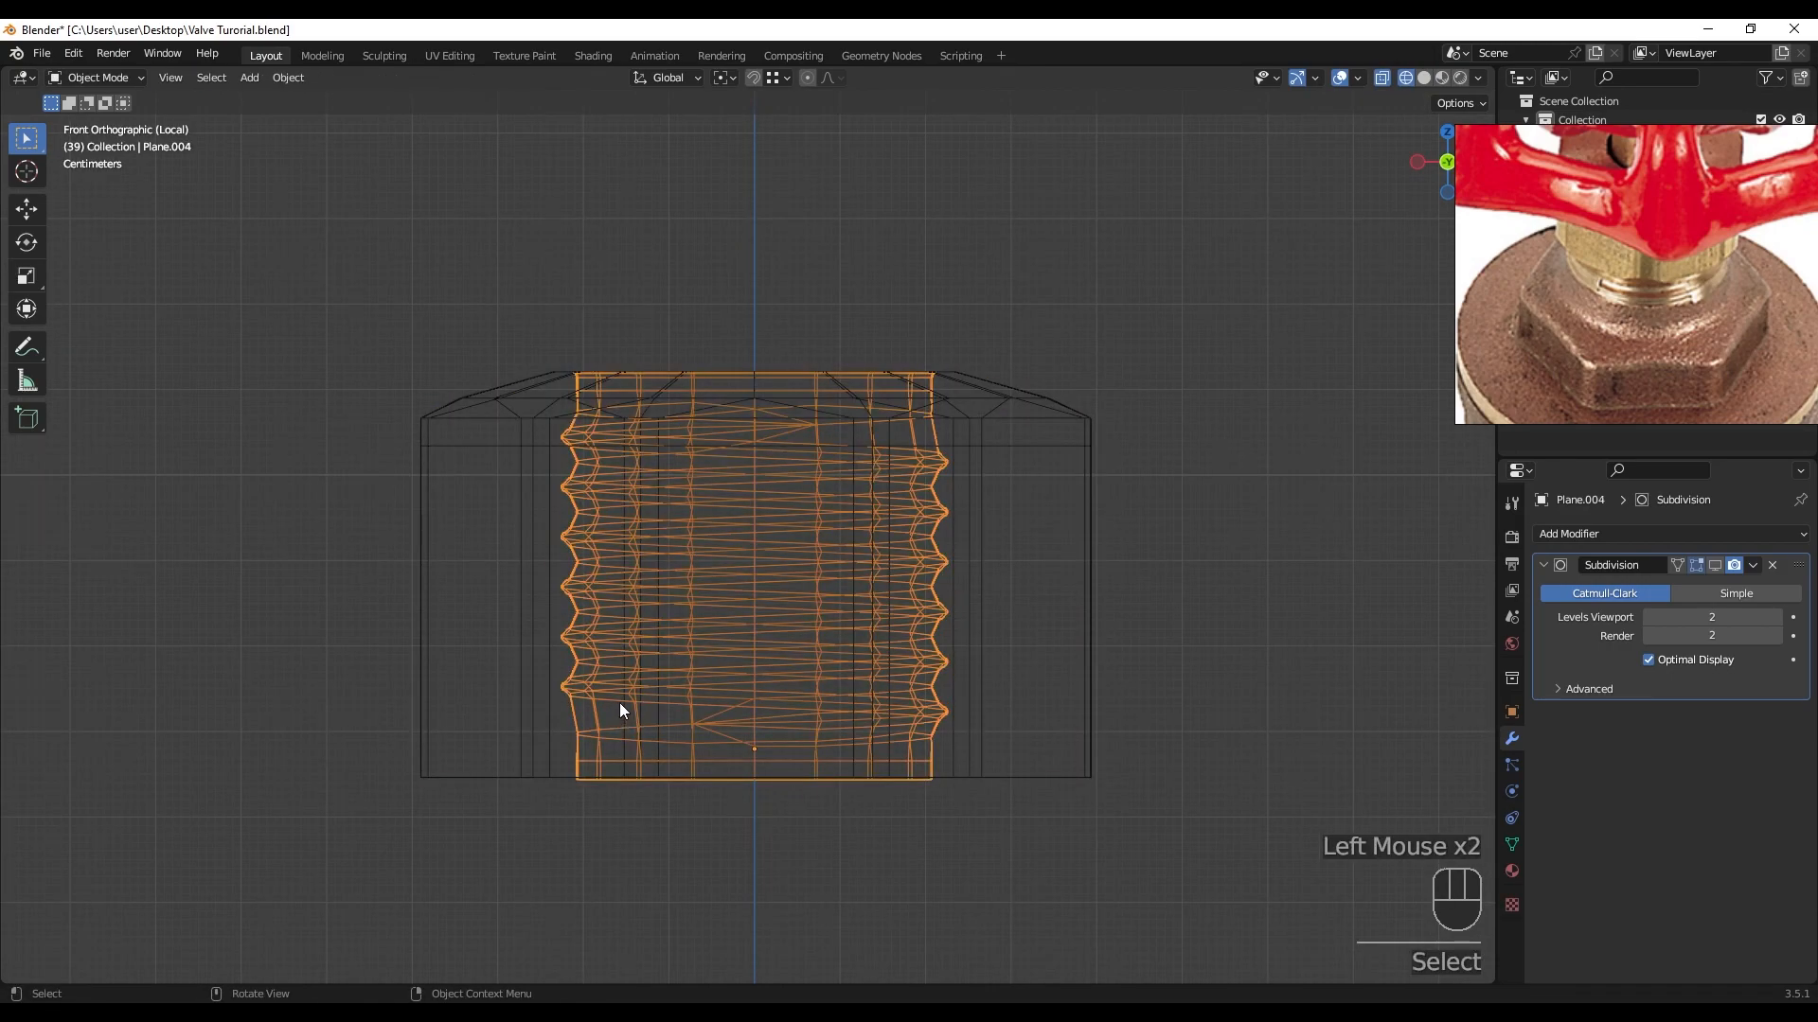
{"action": "key", "text": "g"}
{"action": "key", "text": "z"}
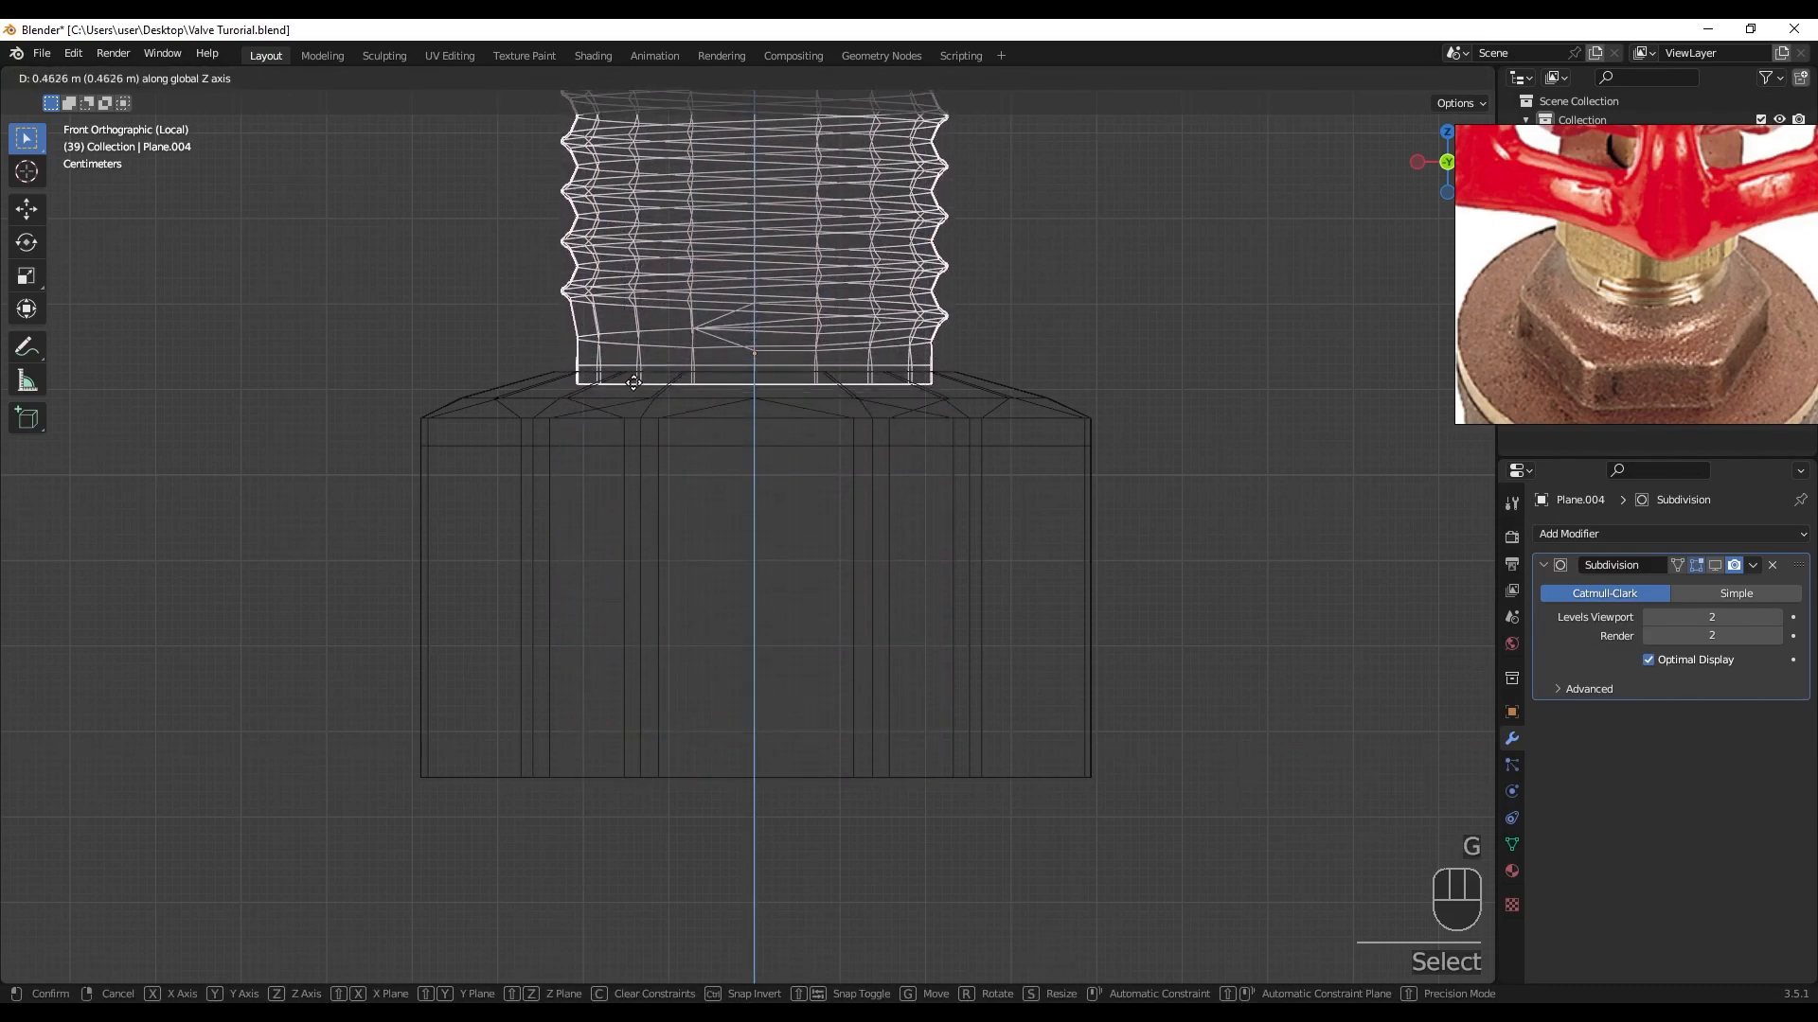
{"action": "left_click", "coordinate": [628, 365]}
{"action": "key", "text": "z"}
{"action": "middle_click_drag", "start_coordinate": [780, 423], "coordinate": [774, 429]}
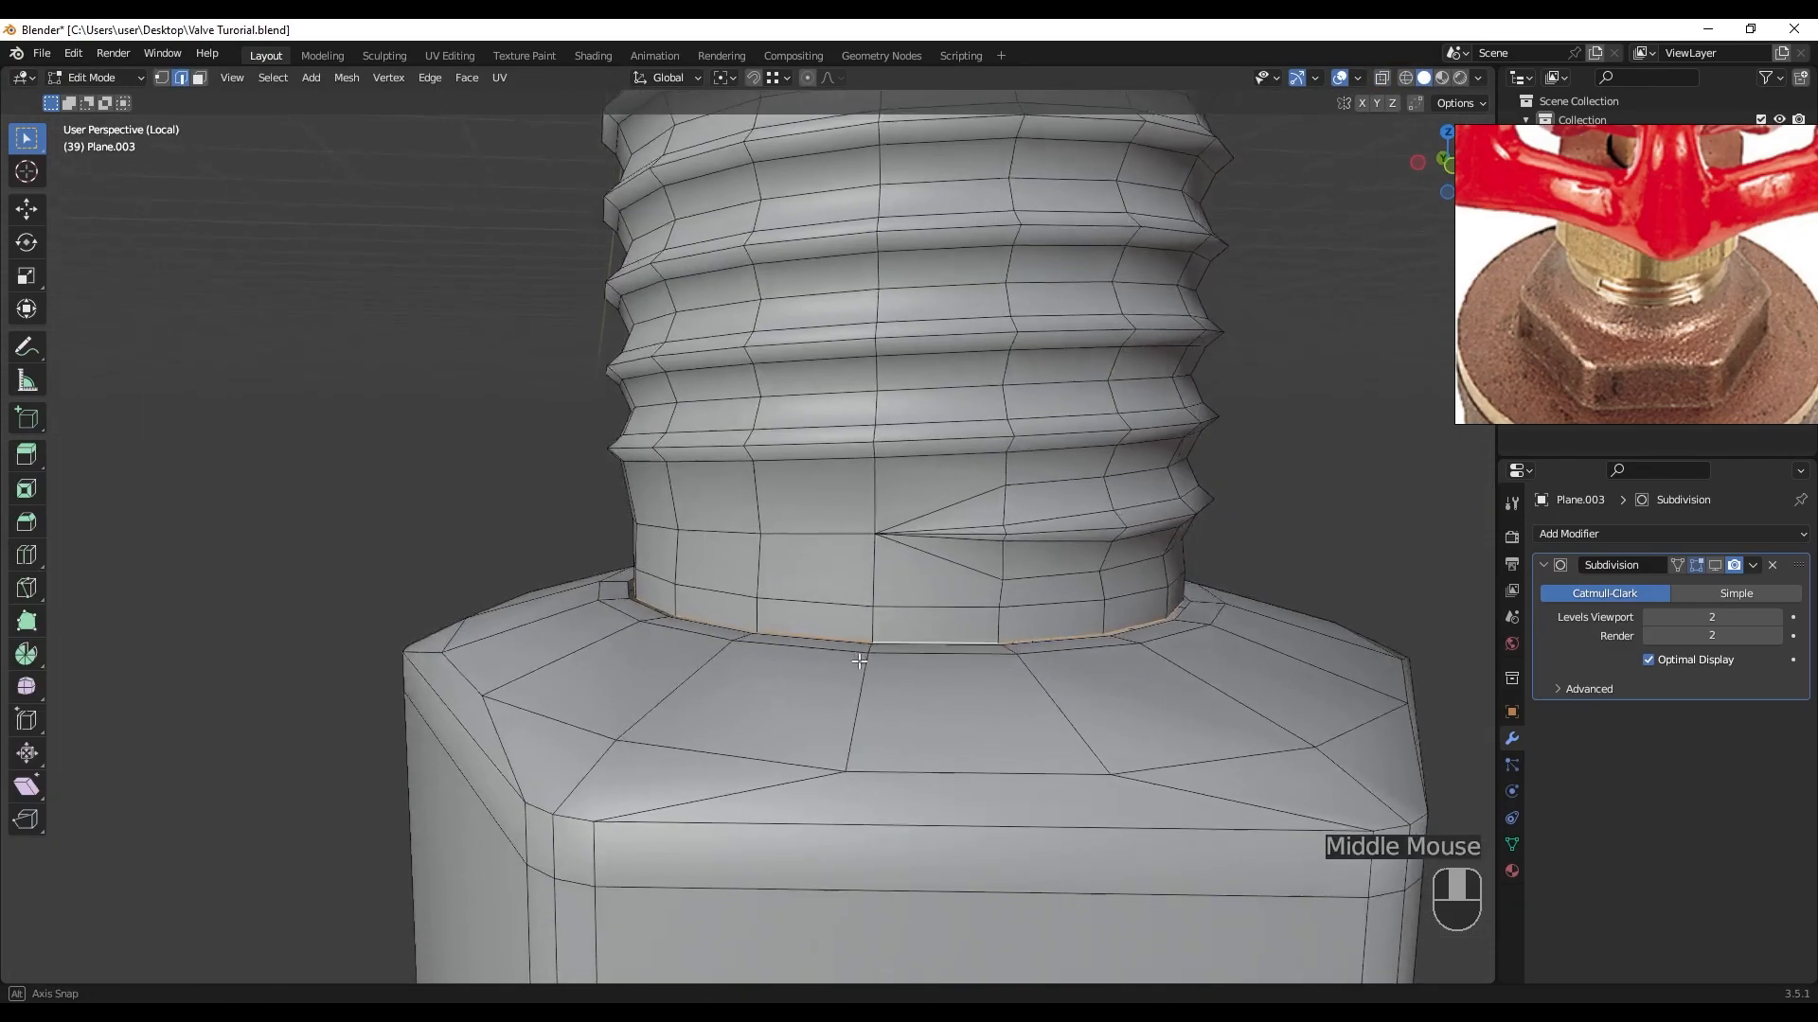
- Delete the bottom ring of faces from the raised thread, just above the nut's top opening
{"action": "middle_click_drag", "start_coordinate": [859, 651], "coordinate": [858, 676]}
{"action": "key", "text": "3"}
{"action": "left_click", "coordinate": [883, 645], "text": "alt"}
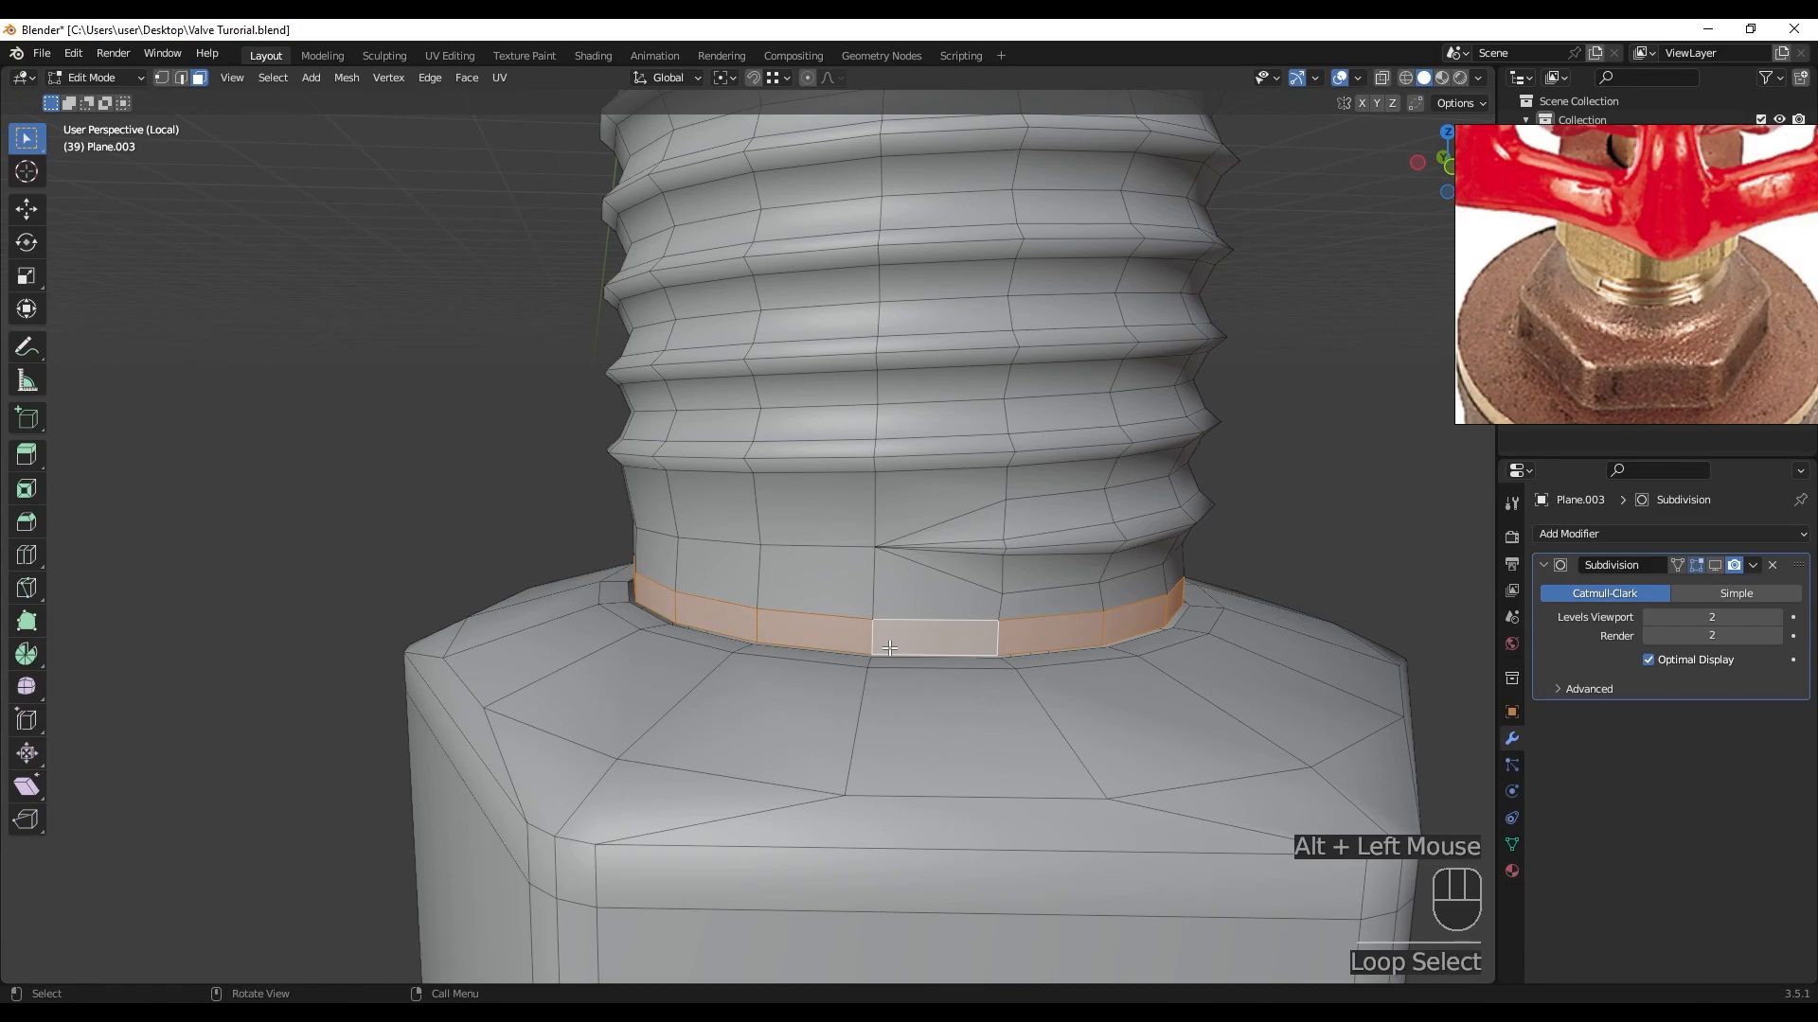
{"action": "key", "text": "x"}
{"action": "left_click", "coordinate": [888, 645]}
- Raise the thread's new bottom edge loop 0.00854 m along Z in front view
{"action": "middle_click_drag", "start_coordinate": [926, 631], "coordinate": [886, 602], "text": "alt"}
{"action": "scroll", "coordinate": [978, 612], "scroll_direction": "up", "scroll_amount": 2}
{"action": "key", "text": "2"}
{"action": "left_click", "coordinate": [918, 606], "text": "alt"}
{"action": "key", "text": "g"}
{"action": "key", "text": "z"}
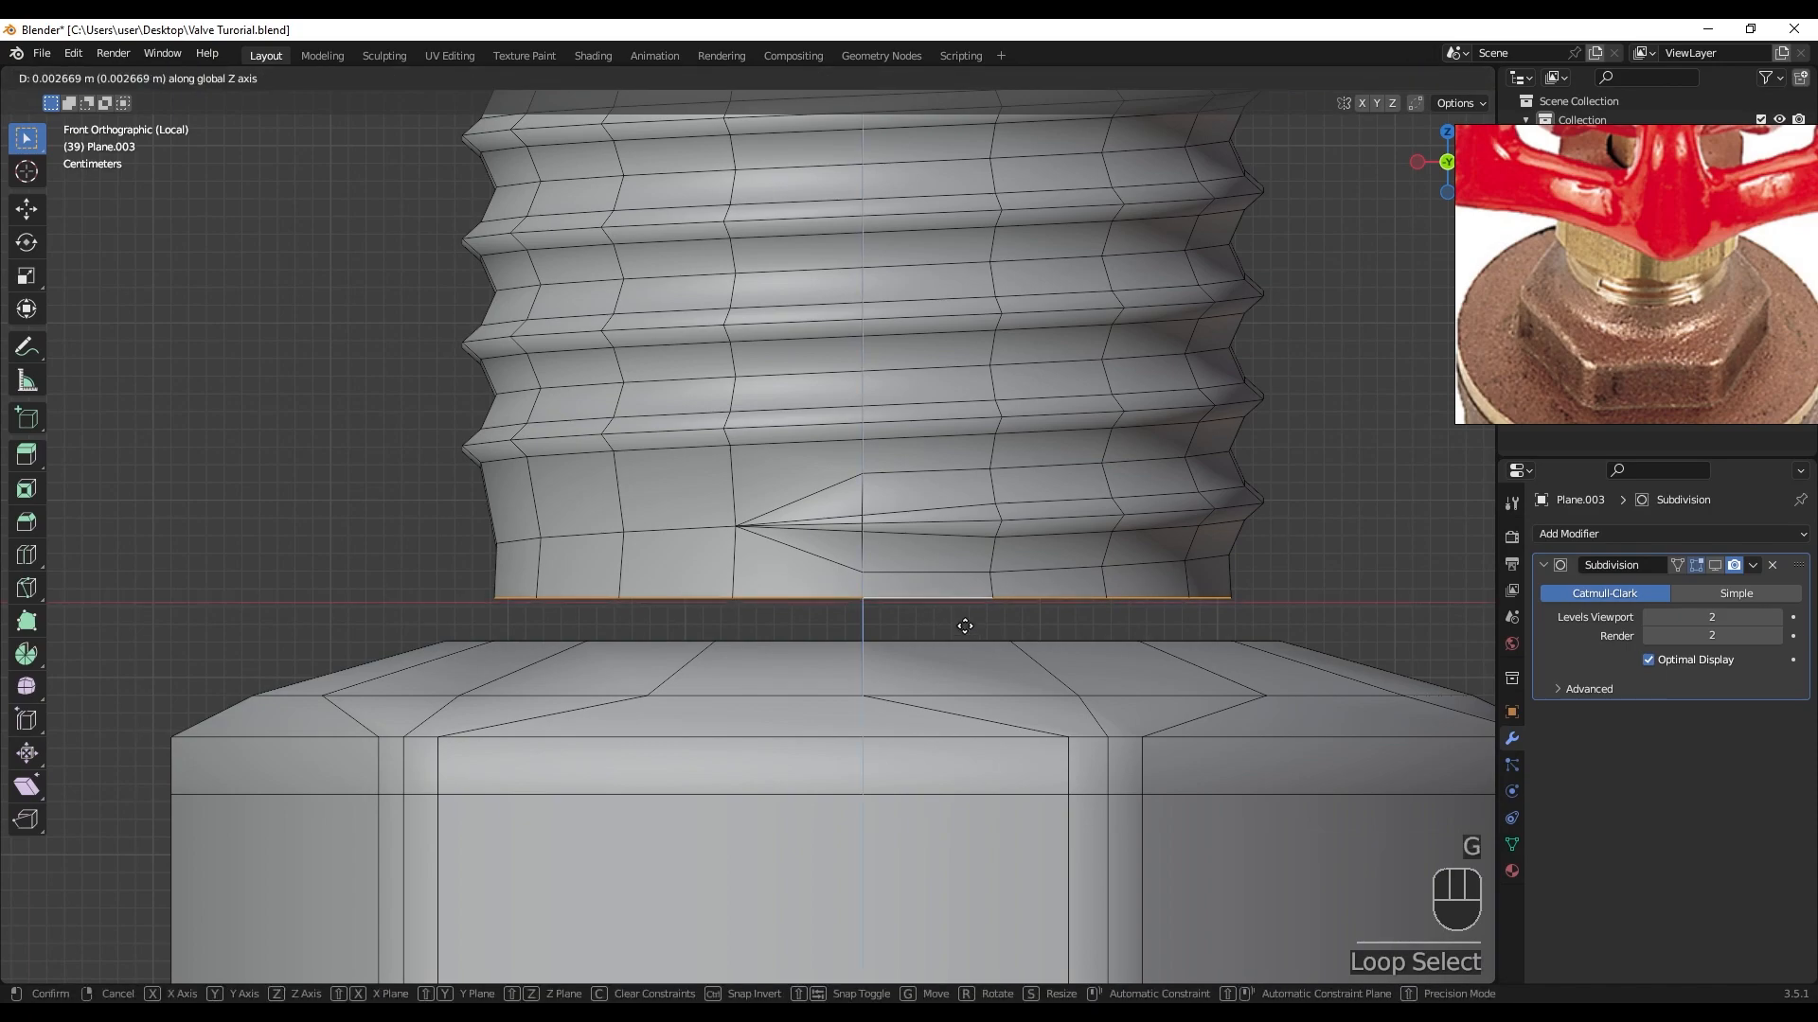
{"action": "left_click", "coordinate": [944, 595]}
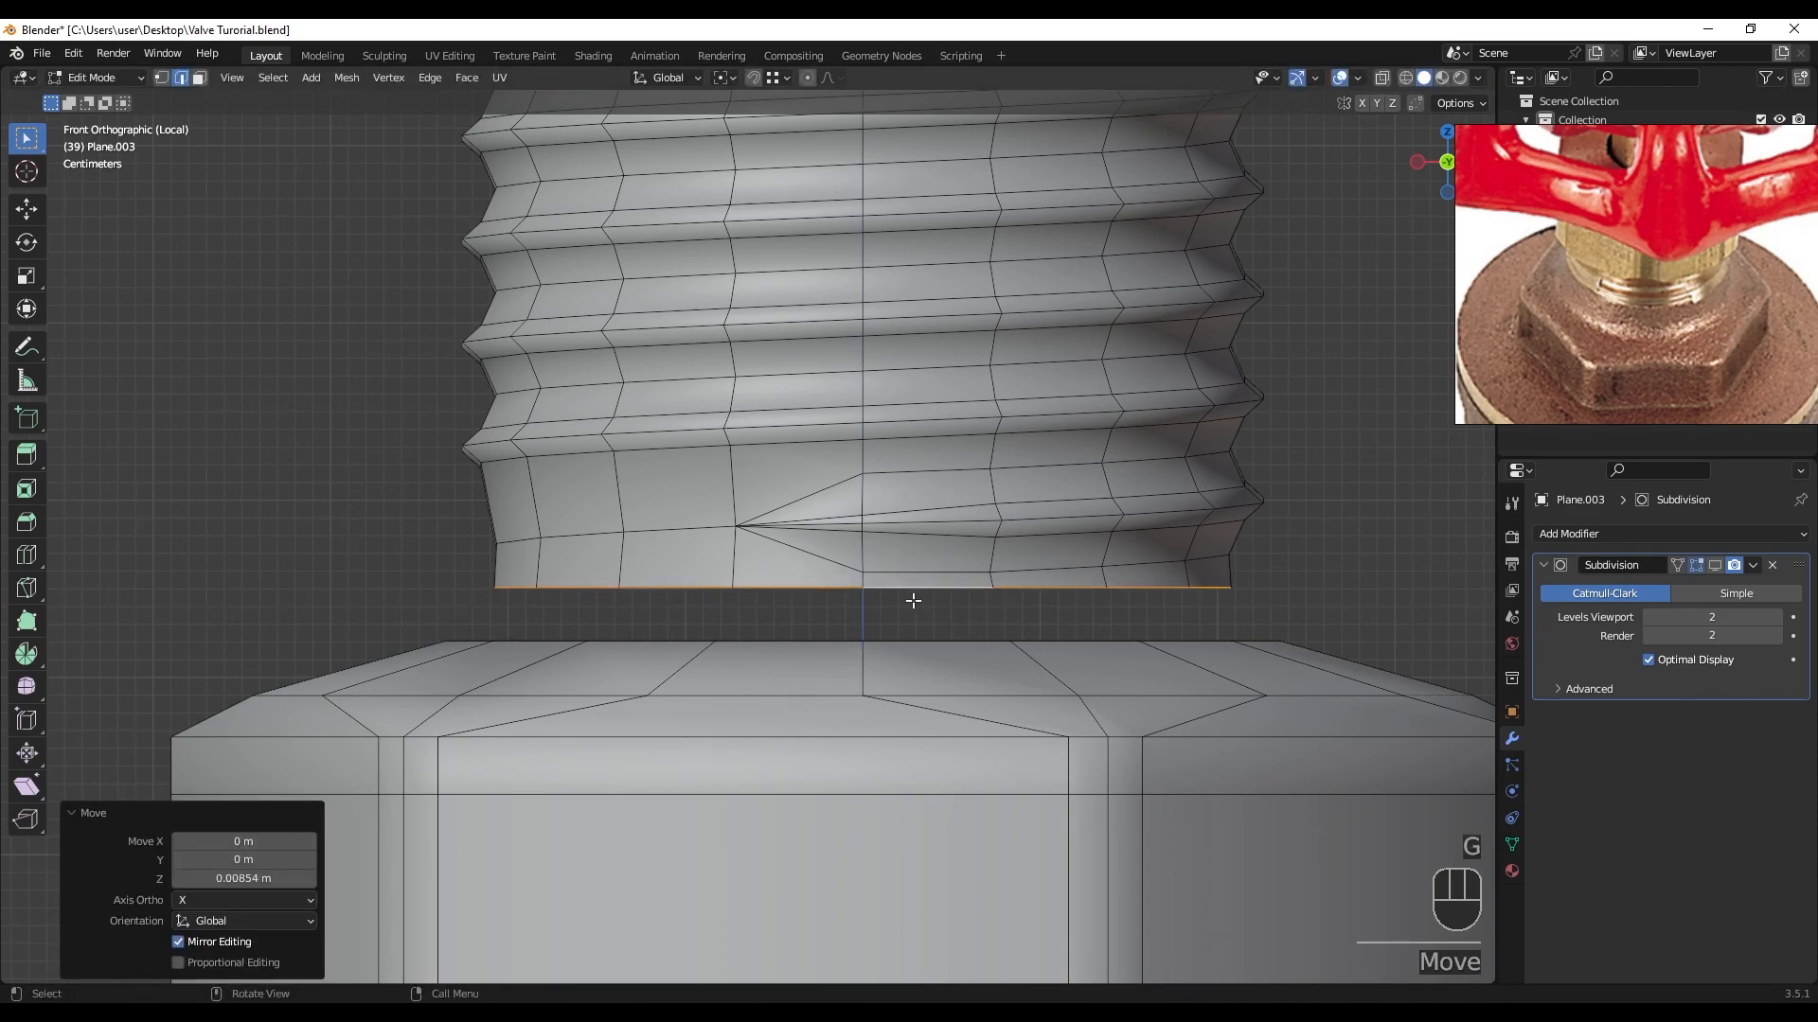
{"action": "key", "text": "Tab"}
{"action": "key", "text": "Tab"}
- Select the whole thread and lower it 0.03022 m along Z, snapping its lower end level with the nut's top
{"action": "scroll", "coordinate": [678, 629], "scroll_direction": "down", "scroll_amount": 3}
{"action": "middle_click_drag", "start_coordinate": [678, 629], "coordinate": [644, 530], "text": "shift"}
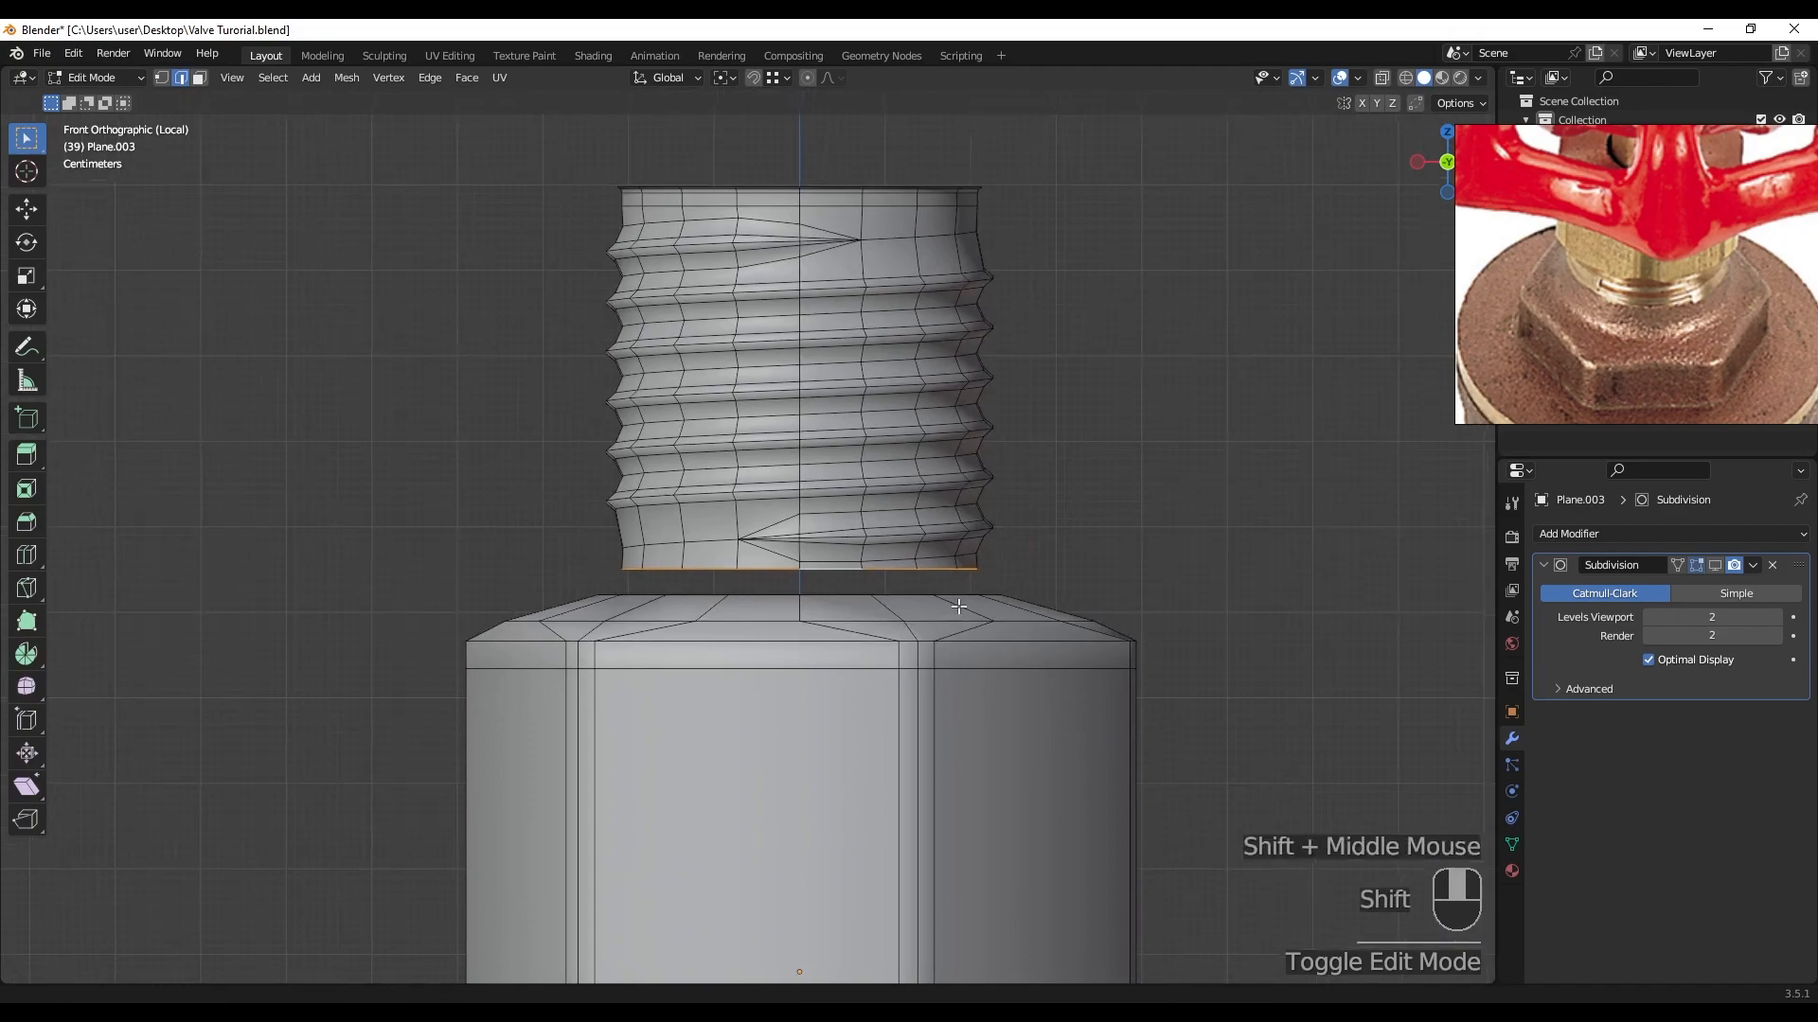
{"action": "key", "text": "shift+z"}
{"action": "left_click_drag", "start_coordinate": [524, 145], "coordinate": [1012, 535]}
{"action": "left_click_drag", "start_coordinate": [1046, 590], "coordinate": [1048, 594]}
{"action": "key", "text": "z"}
{"action": "scroll", "coordinate": [492, 653], "scroll_direction": "up", "scroll_amount": 4}
{"action": "mouse_move", "coordinate": [481, 665]}
{"action": "middle_mouse_down", "text": "shift"}
{"action": "mouse_move", "coordinate": [708, 490]}
{"action": "mouse_move", "coordinate": [678, 503]}
{"action": "middle_mouse_up", "text": "shift"}
{"action": "scroll", "coordinate": [708, 490], "scroll_direction": "up", "scroll_amount": 3}
{"action": "key", "text": "g"}
{"action": "key", "text": "z"}
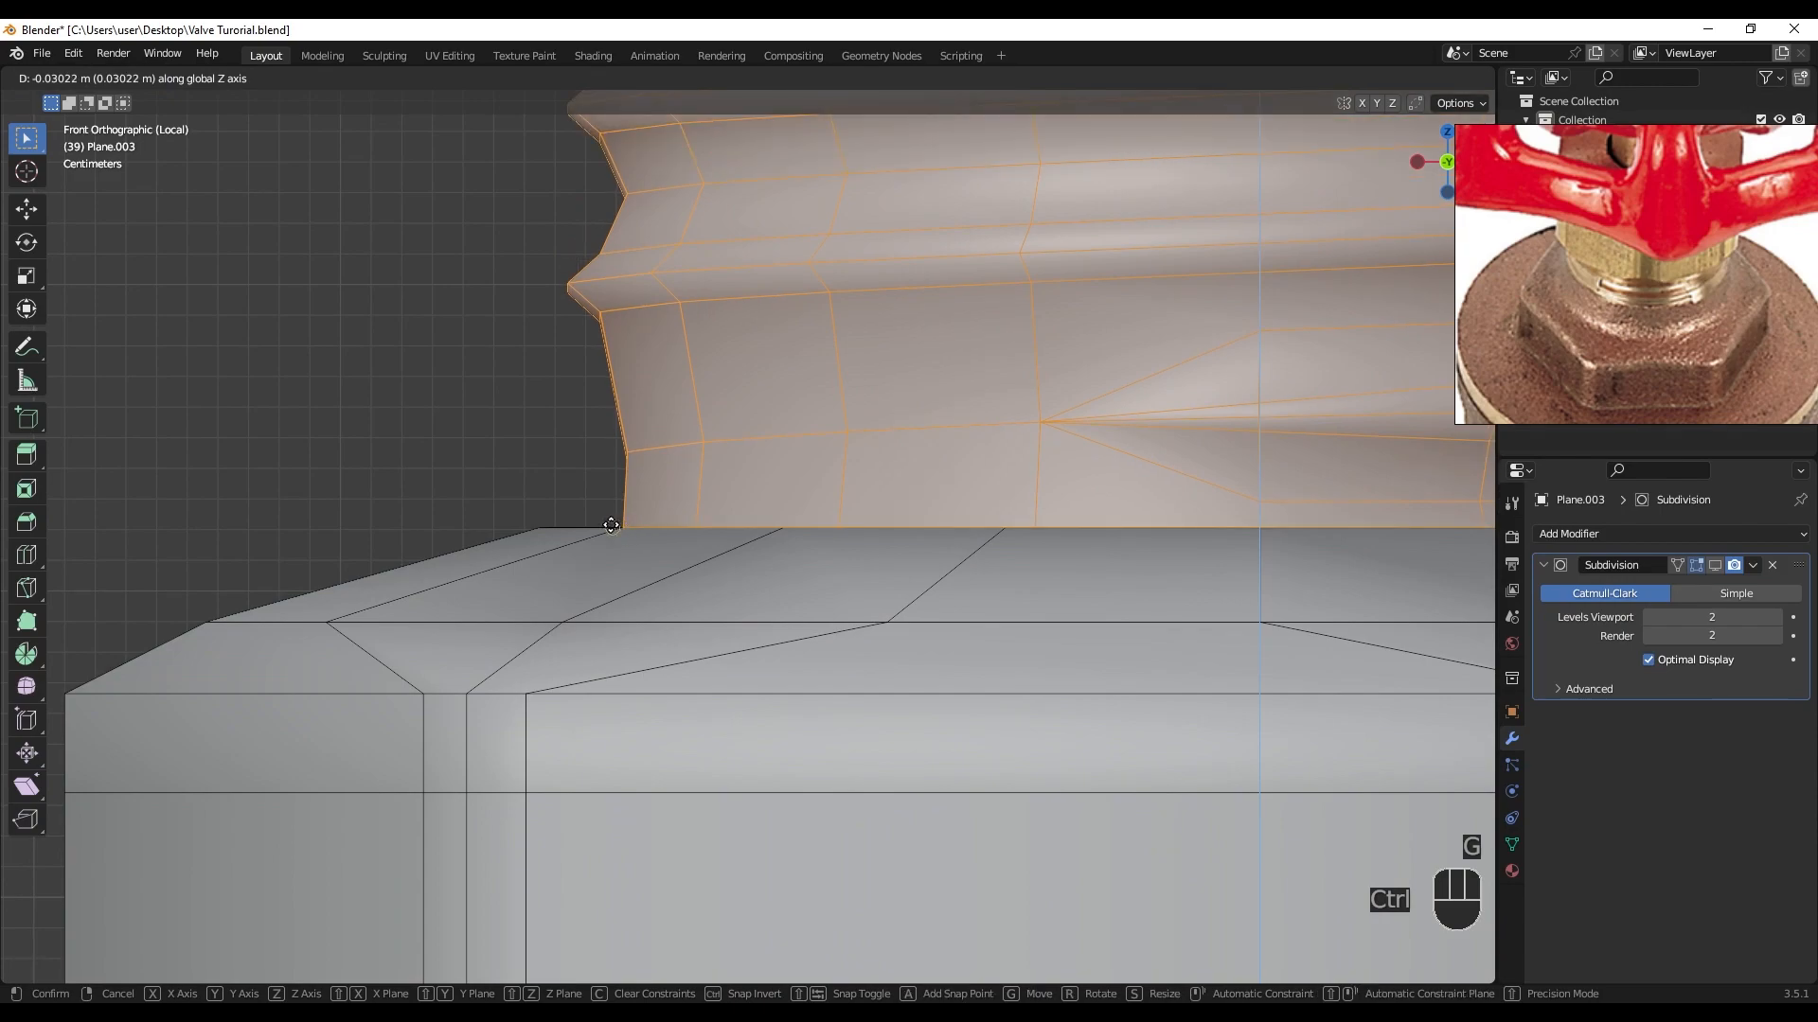
{"action": "left_click", "coordinate": [612, 525]}
{"action": "middle_click_drag", "start_coordinate": [612, 525], "coordinate": [724, 611]}
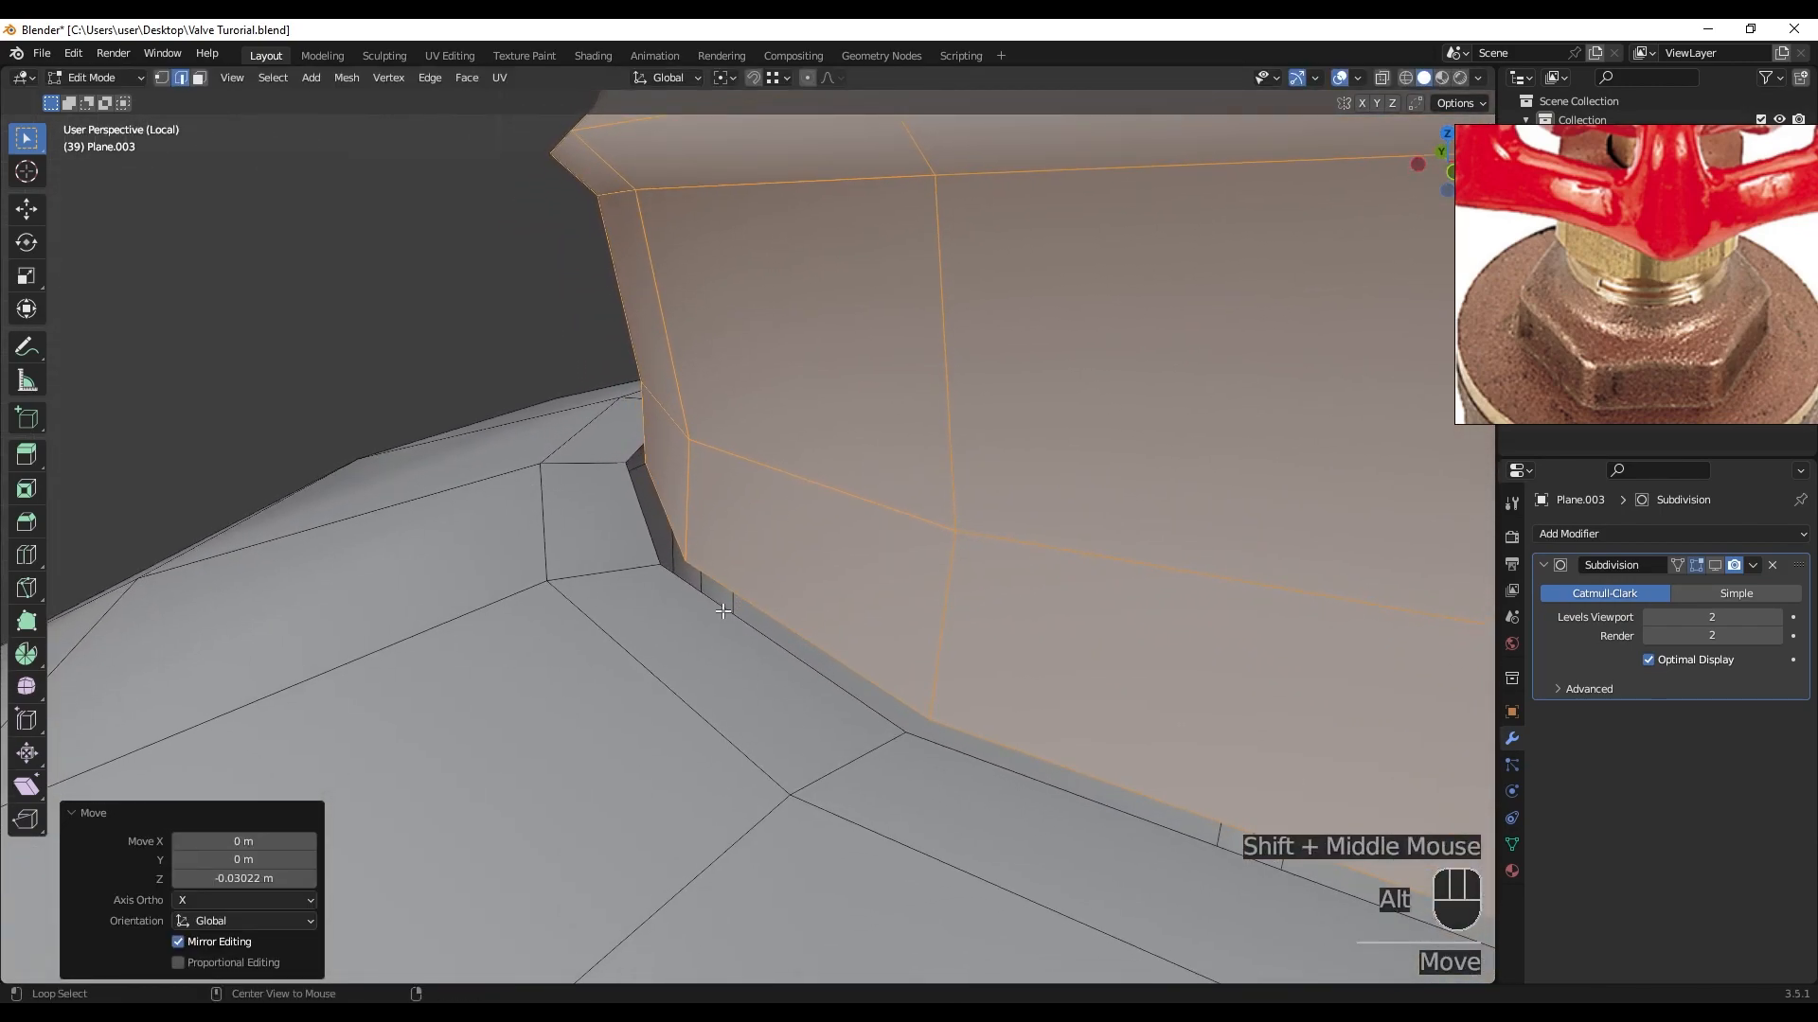
- Delete the narrow ring of faces around the rim of the nut's top opening
{"action": "key", "text": "3"}
{"action": "left_click", "coordinate": [661, 588], "text": "alt"}
{"action": "key", "text": "x"}
{"action": "left_click", "coordinate": [661, 588]}
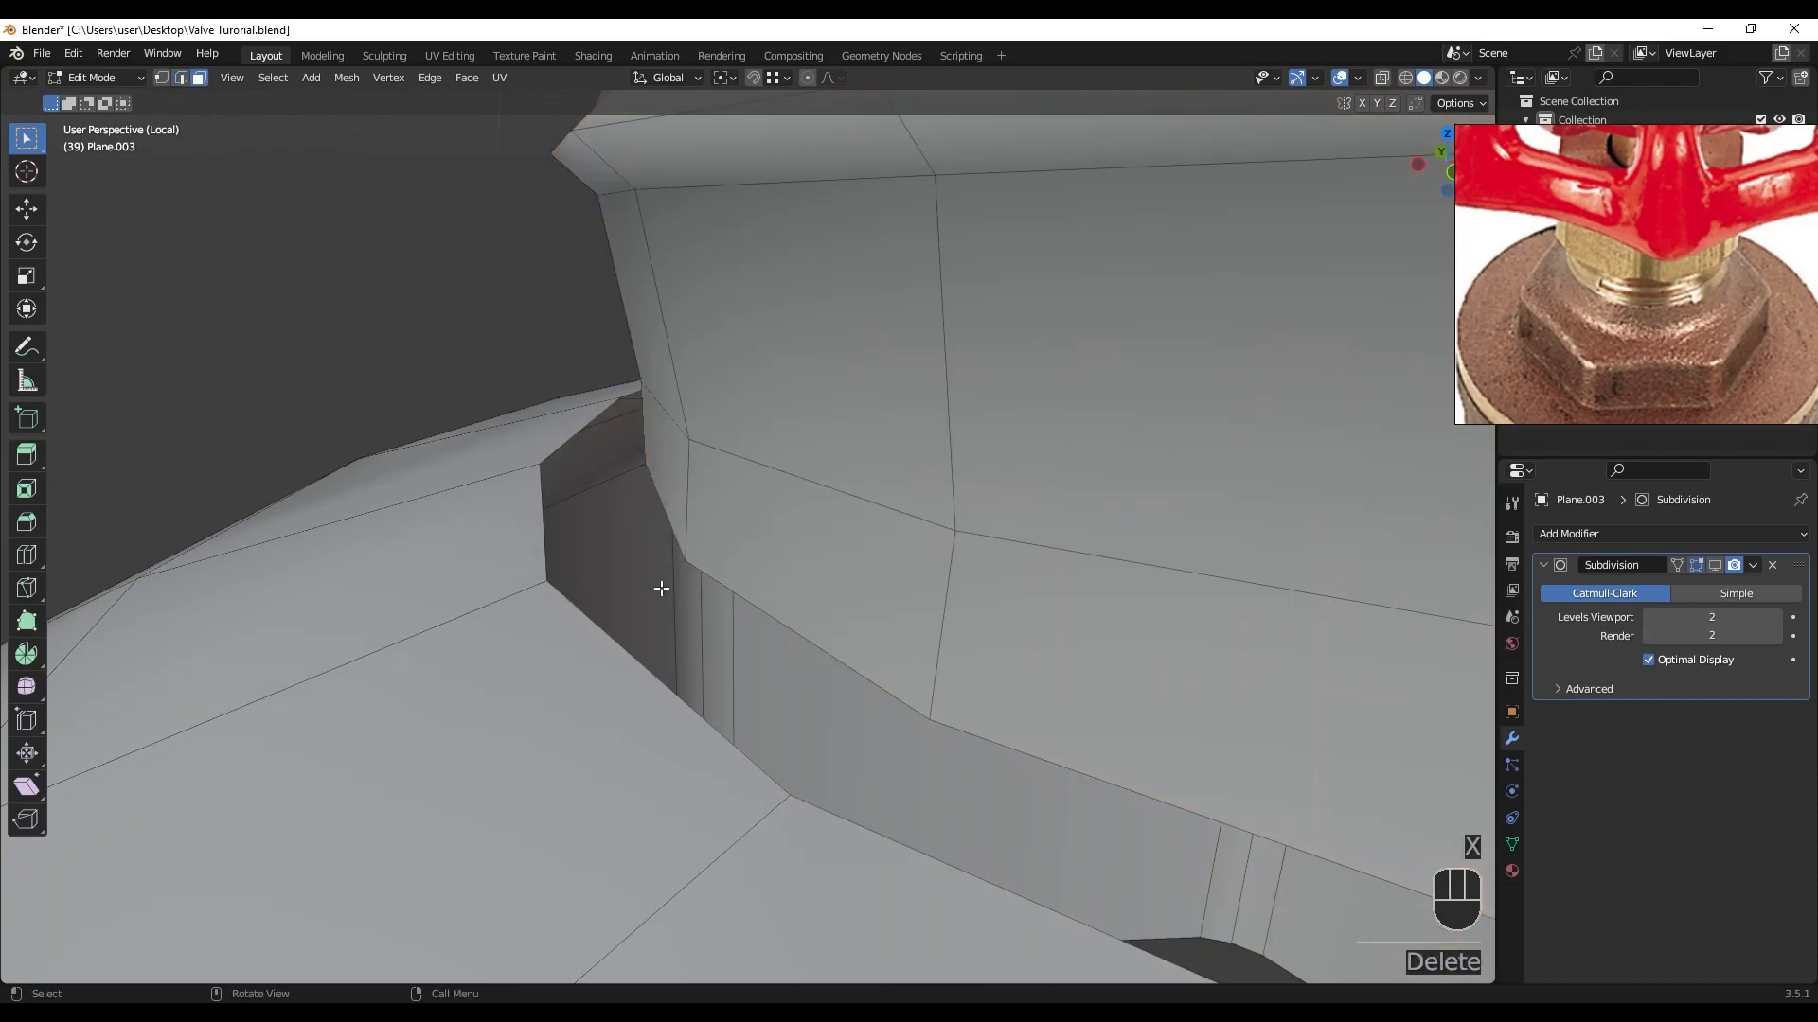
- Try to bridge the thread's bottom edge loop to the edge loop of the nut's top opening
{"action": "scroll", "coordinate": [660, 588], "scroll_direction": "down", "scroll_amount": 3}
{"action": "scroll", "coordinate": [706, 657], "scroll_direction": "down", "scroll_amount": 2, "text": "shift"}
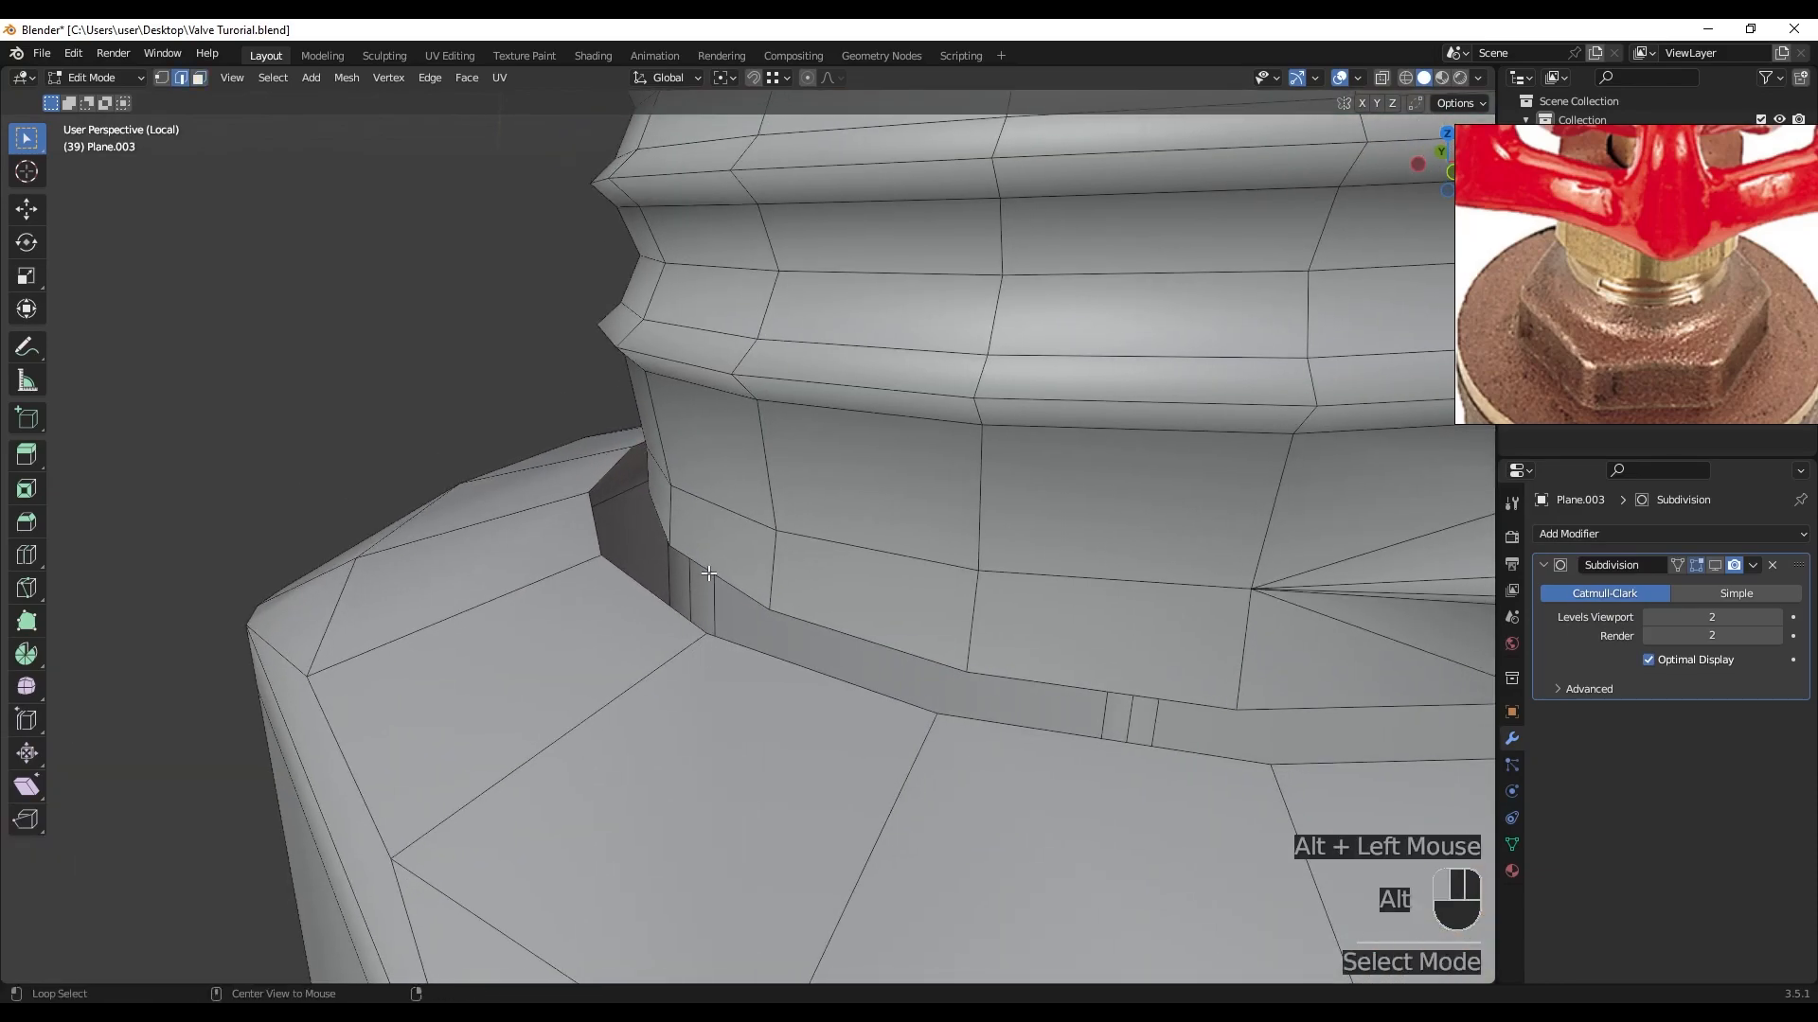
{"action": "middle_click_drag", "start_coordinate": [688, 607], "coordinate": [1061, 666]}
{"action": "scroll", "coordinate": [1085, 644], "scroll_direction": "up", "scroll_amount": 1}
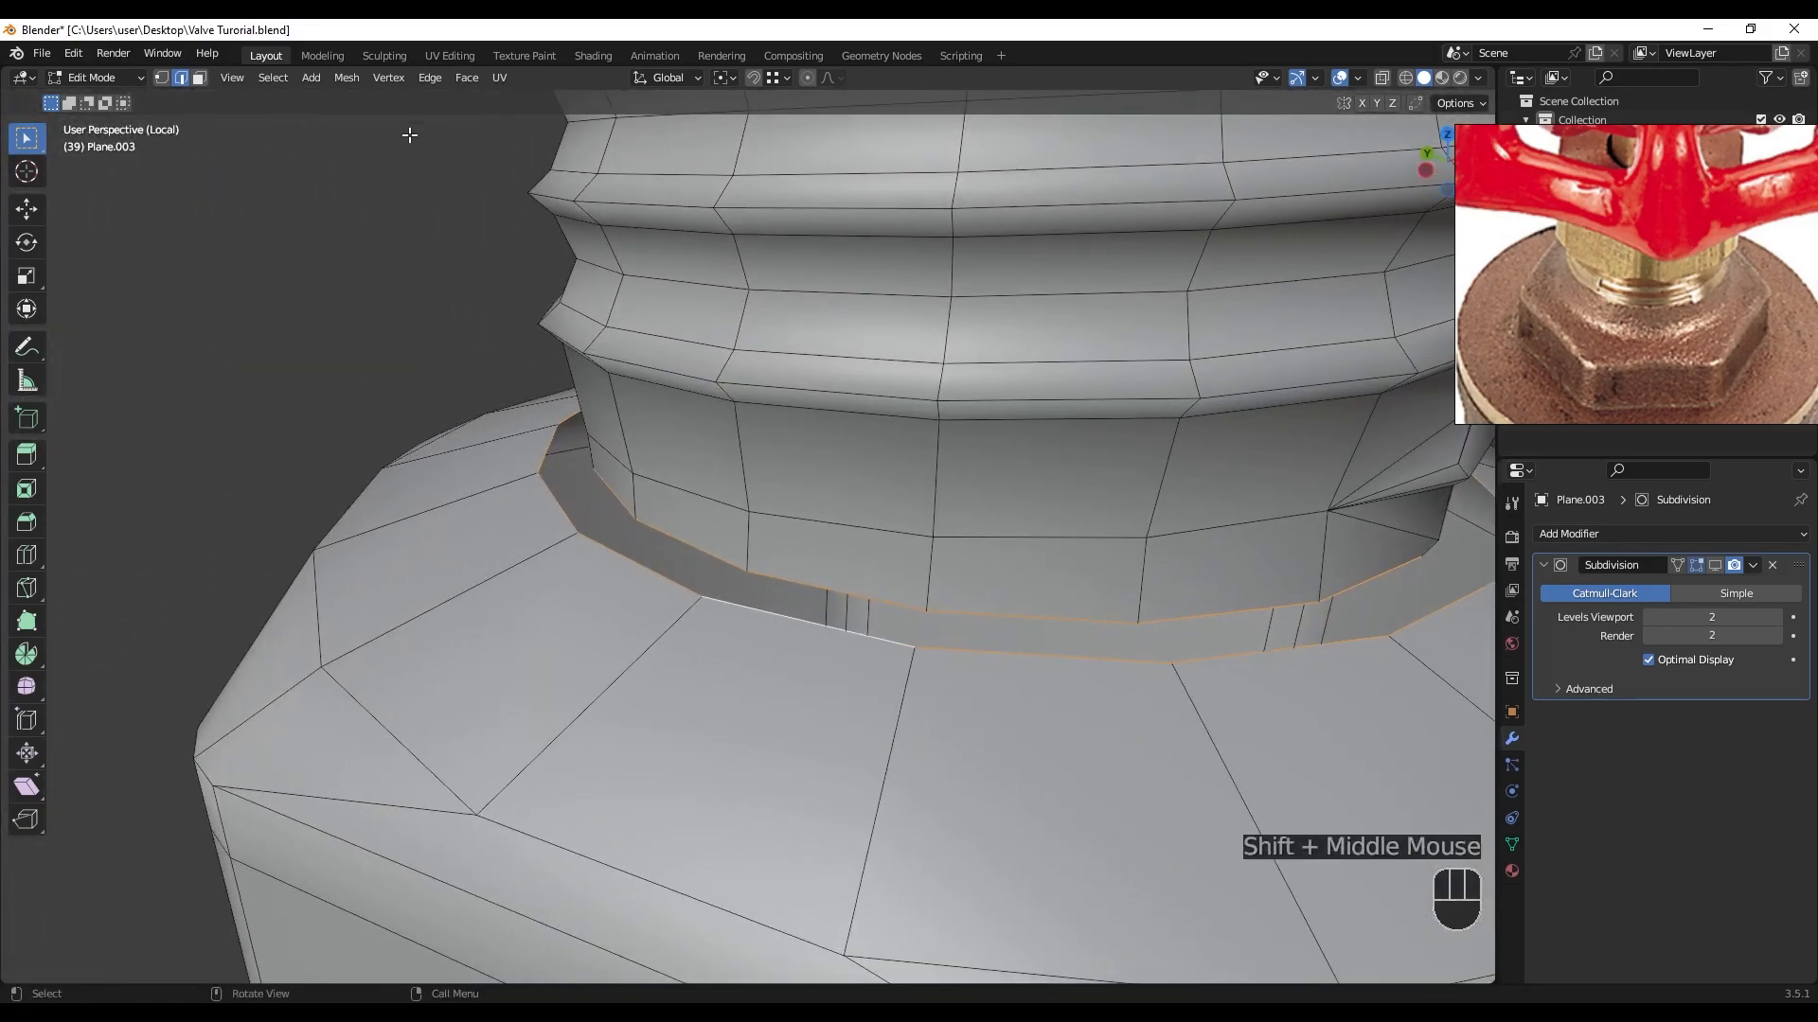
{"action": "left_click", "coordinate": [430, 79]}
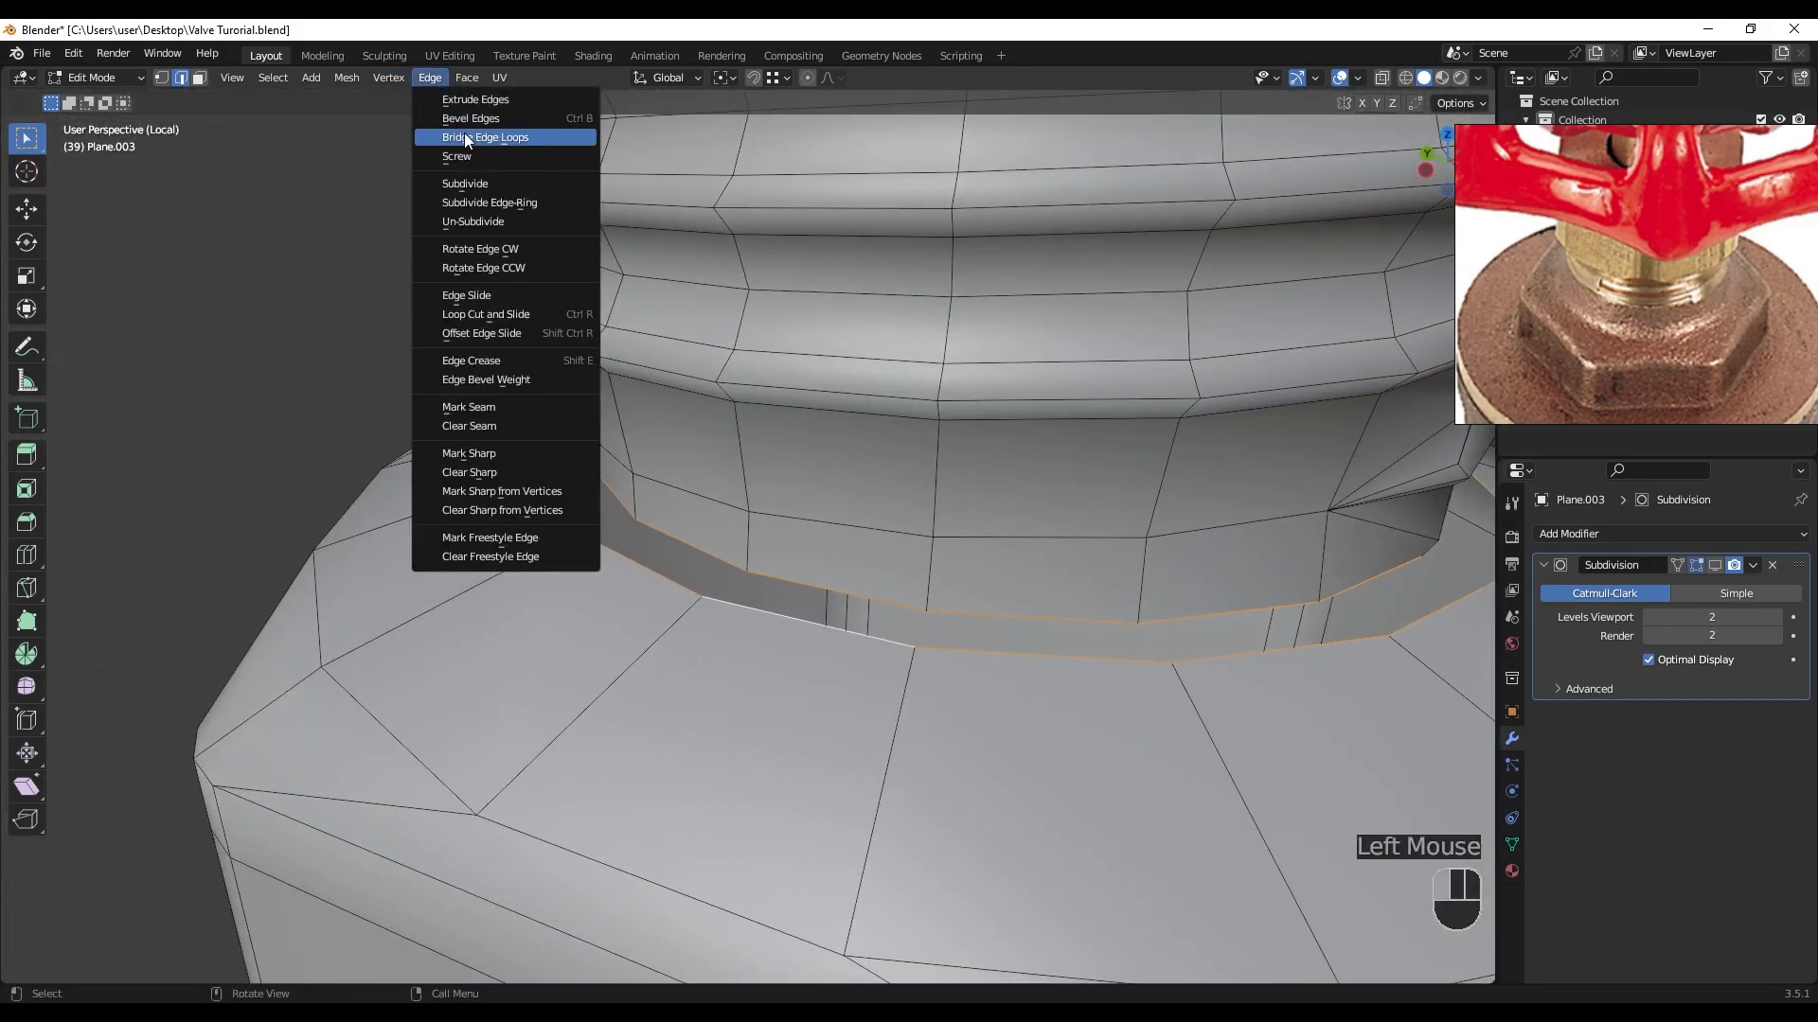
{"action": "left_click", "coordinate": [464, 137]}
{"action": "middle_click_drag", "start_coordinate": [671, 546], "coordinate": [681, 605]}
{"action": "key", "text": "ctrl+z"}
- Fill the gap between the thread's bottom edge and the nut's opening with faces all the way around
{"action": "scroll", "coordinate": [743, 699], "scroll_direction": "up", "scroll_amount": 3}
{"action": "middle_click_drag", "start_coordinate": [744, 698], "coordinate": [742, 603], "text": "shift"}
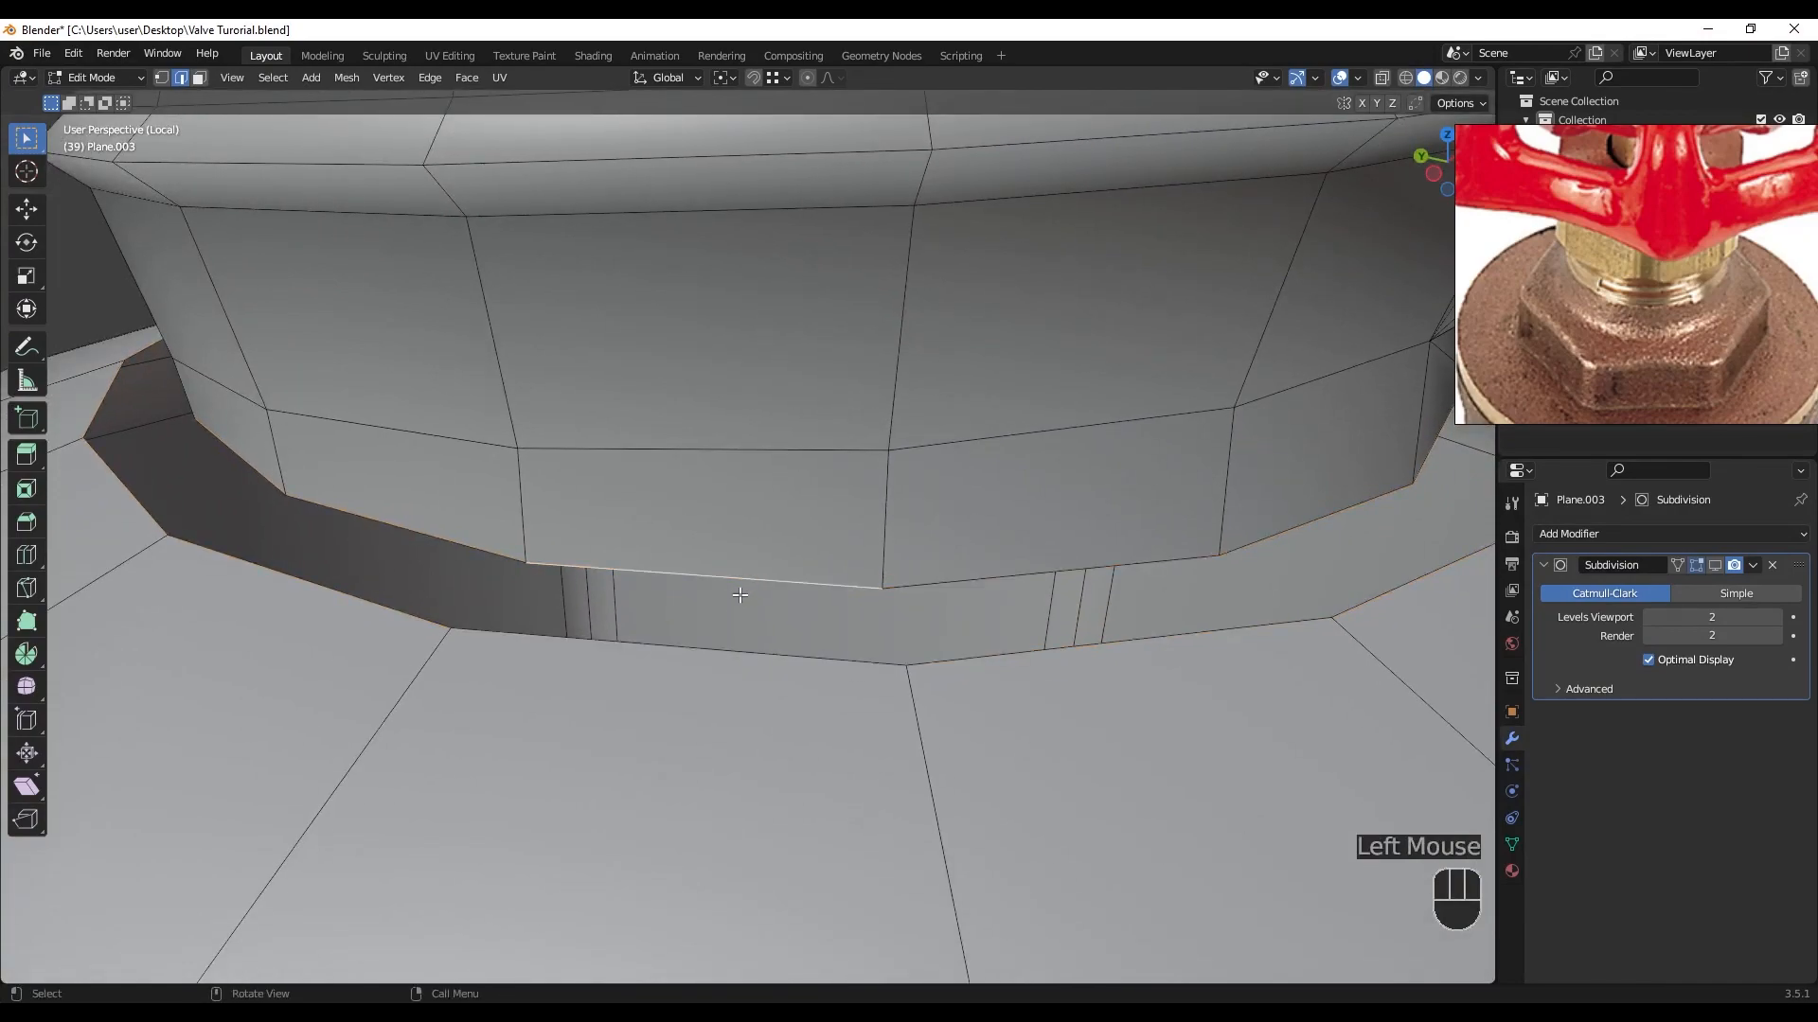
{"action": "scroll", "coordinate": [758, 653], "scroll_direction": "down", "scroll_amount": 3}
{"action": "middle_click_drag", "start_coordinate": [880, 638], "coordinate": [663, 620], "text": "shift"}
{"action": "left_click", "coordinate": [615, 589]}
{"action": "scroll", "coordinate": [663, 615], "scroll_direction": "down", "scroll_amount": 2}
{"action": "middle_click_drag", "start_coordinate": [758, 655], "coordinate": [799, 616]}
{"action": "middle_click_drag", "start_coordinate": [1056, 613], "coordinate": [956, 602]}
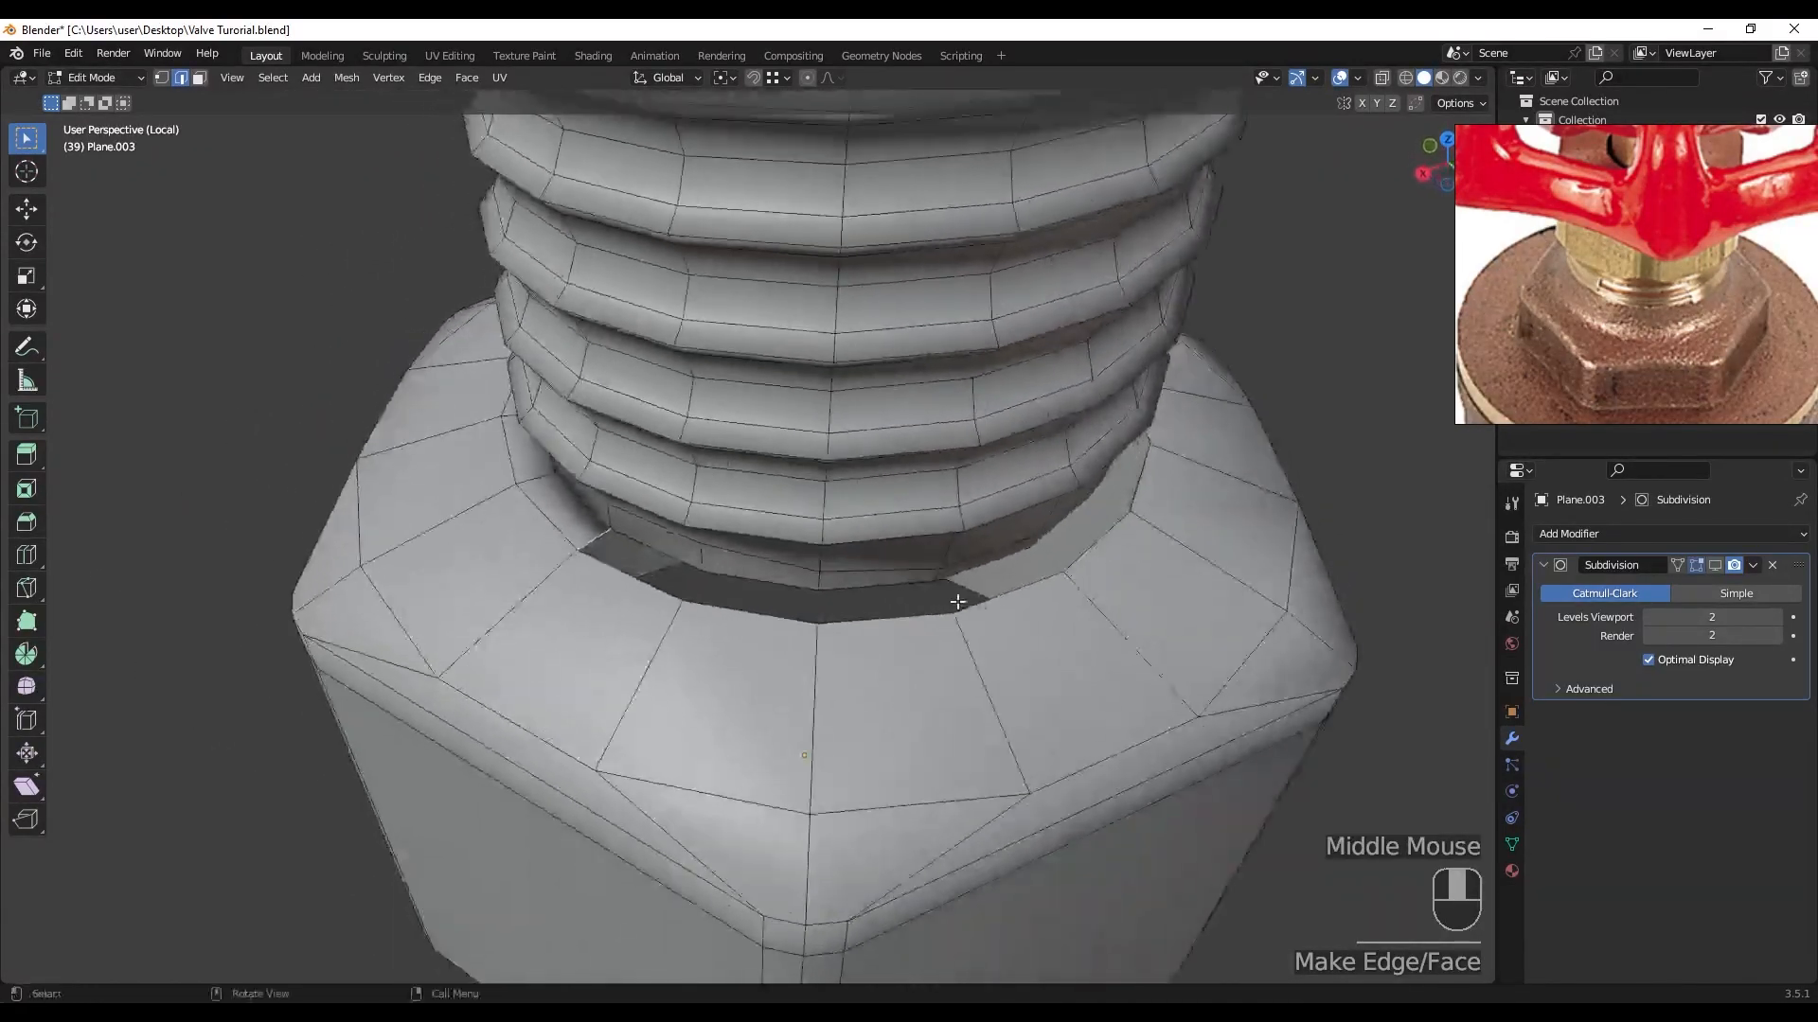
{"action": "middle_click_drag", "start_coordinate": [1132, 614], "coordinate": [919, 616]}
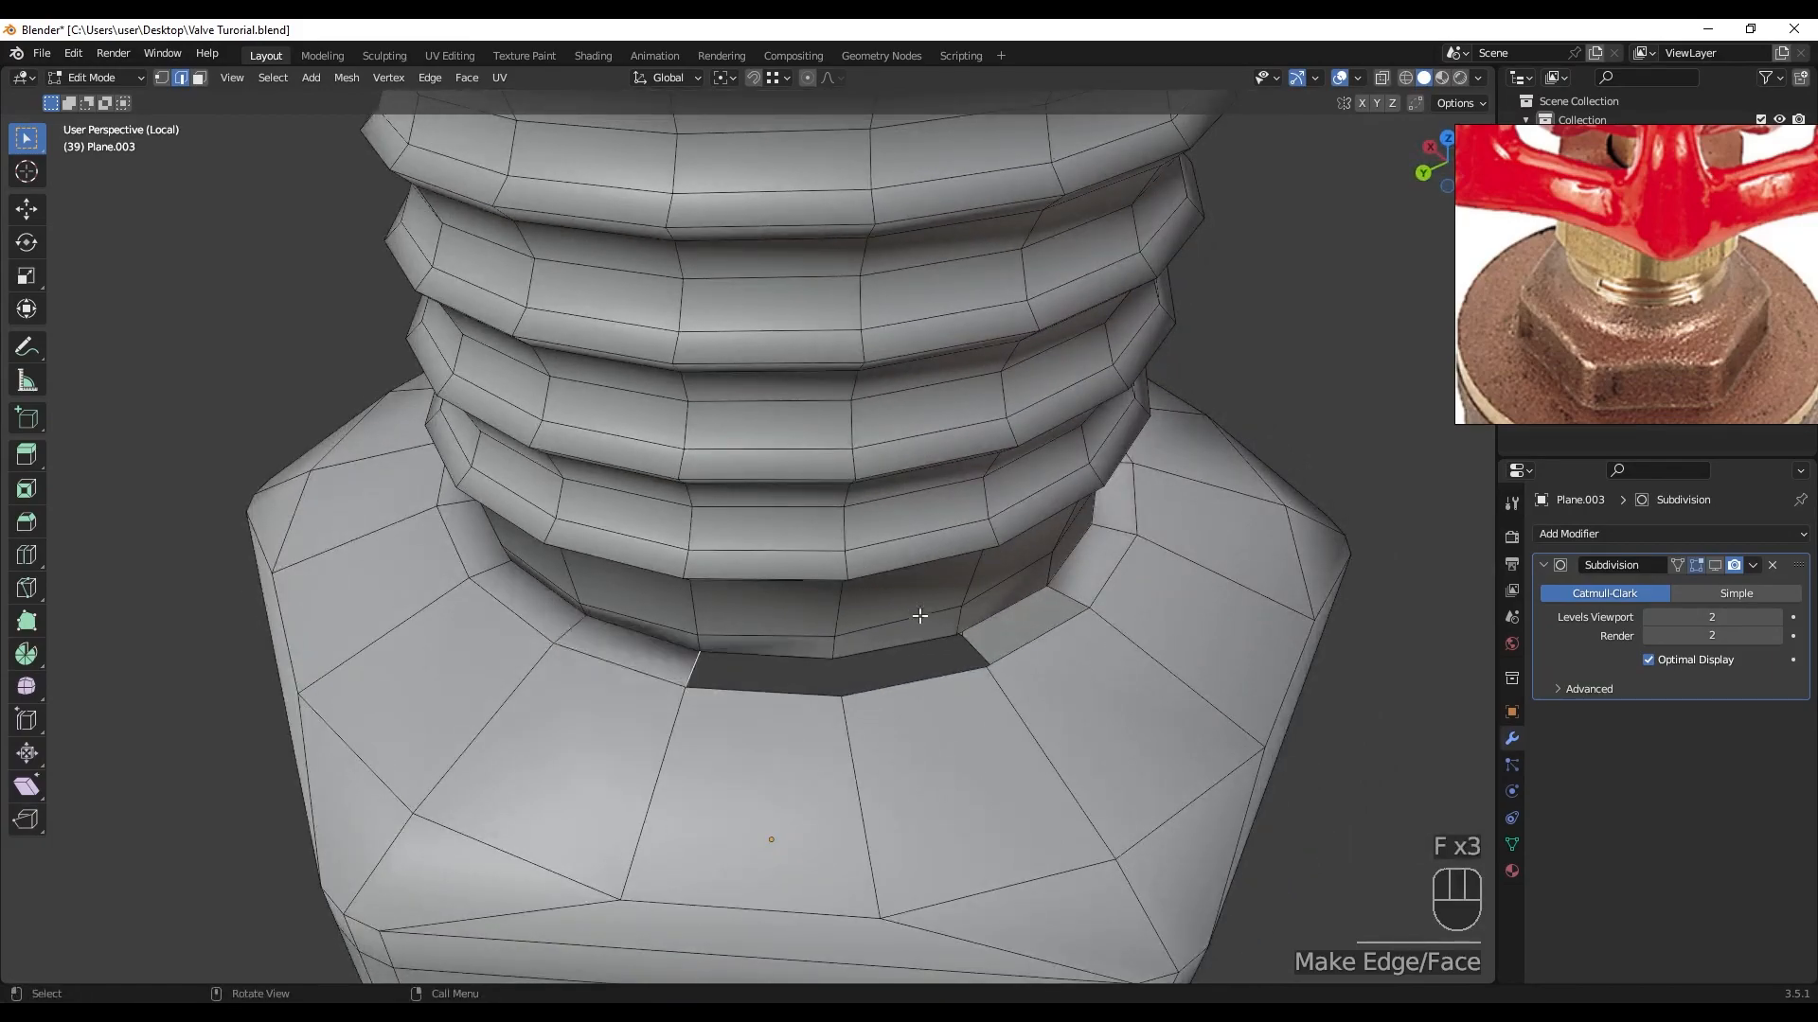
{"action": "middle_click_drag", "start_coordinate": [1063, 672], "coordinate": [674, 699]}
- Show face orientation and recalculate the normals of the whole mesh with the Inside option enabled
{"action": "left_click", "coordinate": [1358, 82]}
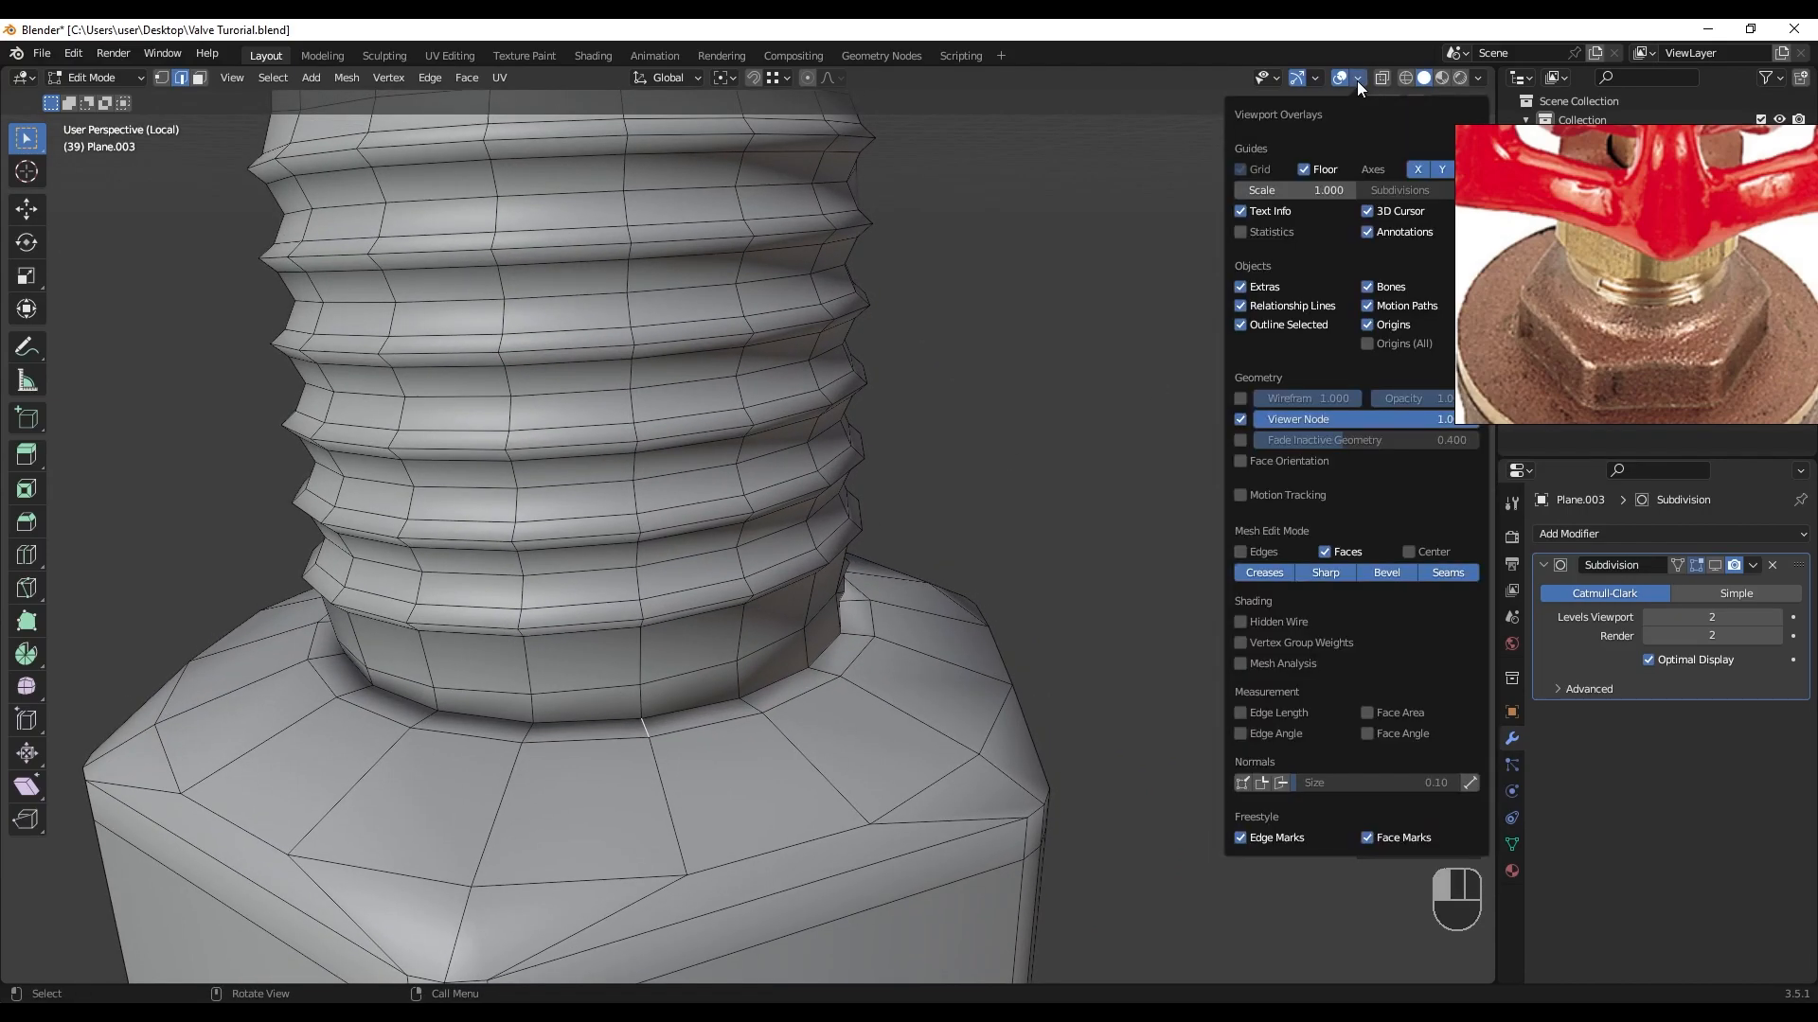
{"action": "left_click", "coordinate": [1275, 458]}
{"action": "scroll", "coordinate": [852, 539], "scroll_direction": "down", "scroll_amount": 2}
{"action": "middle_click_drag", "start_coordinate": [852, 540], "coordinate": [861, 537]}
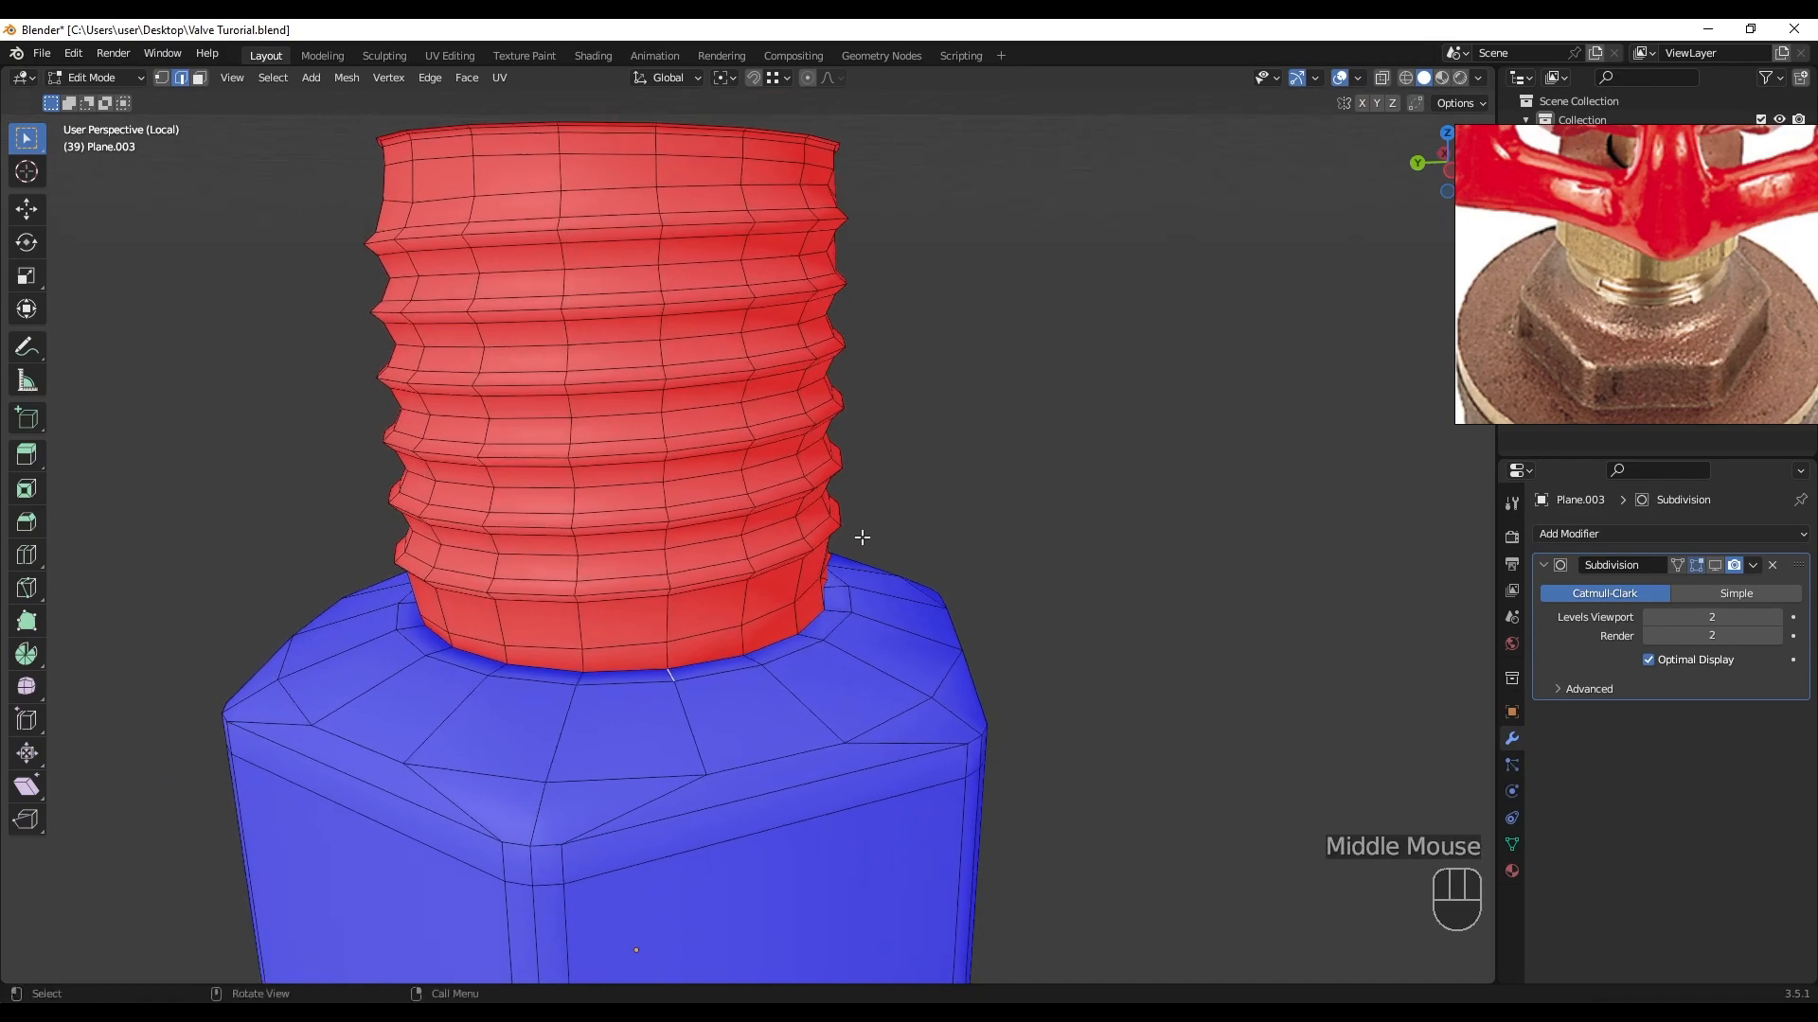
{"action": "key", "text": "a"}
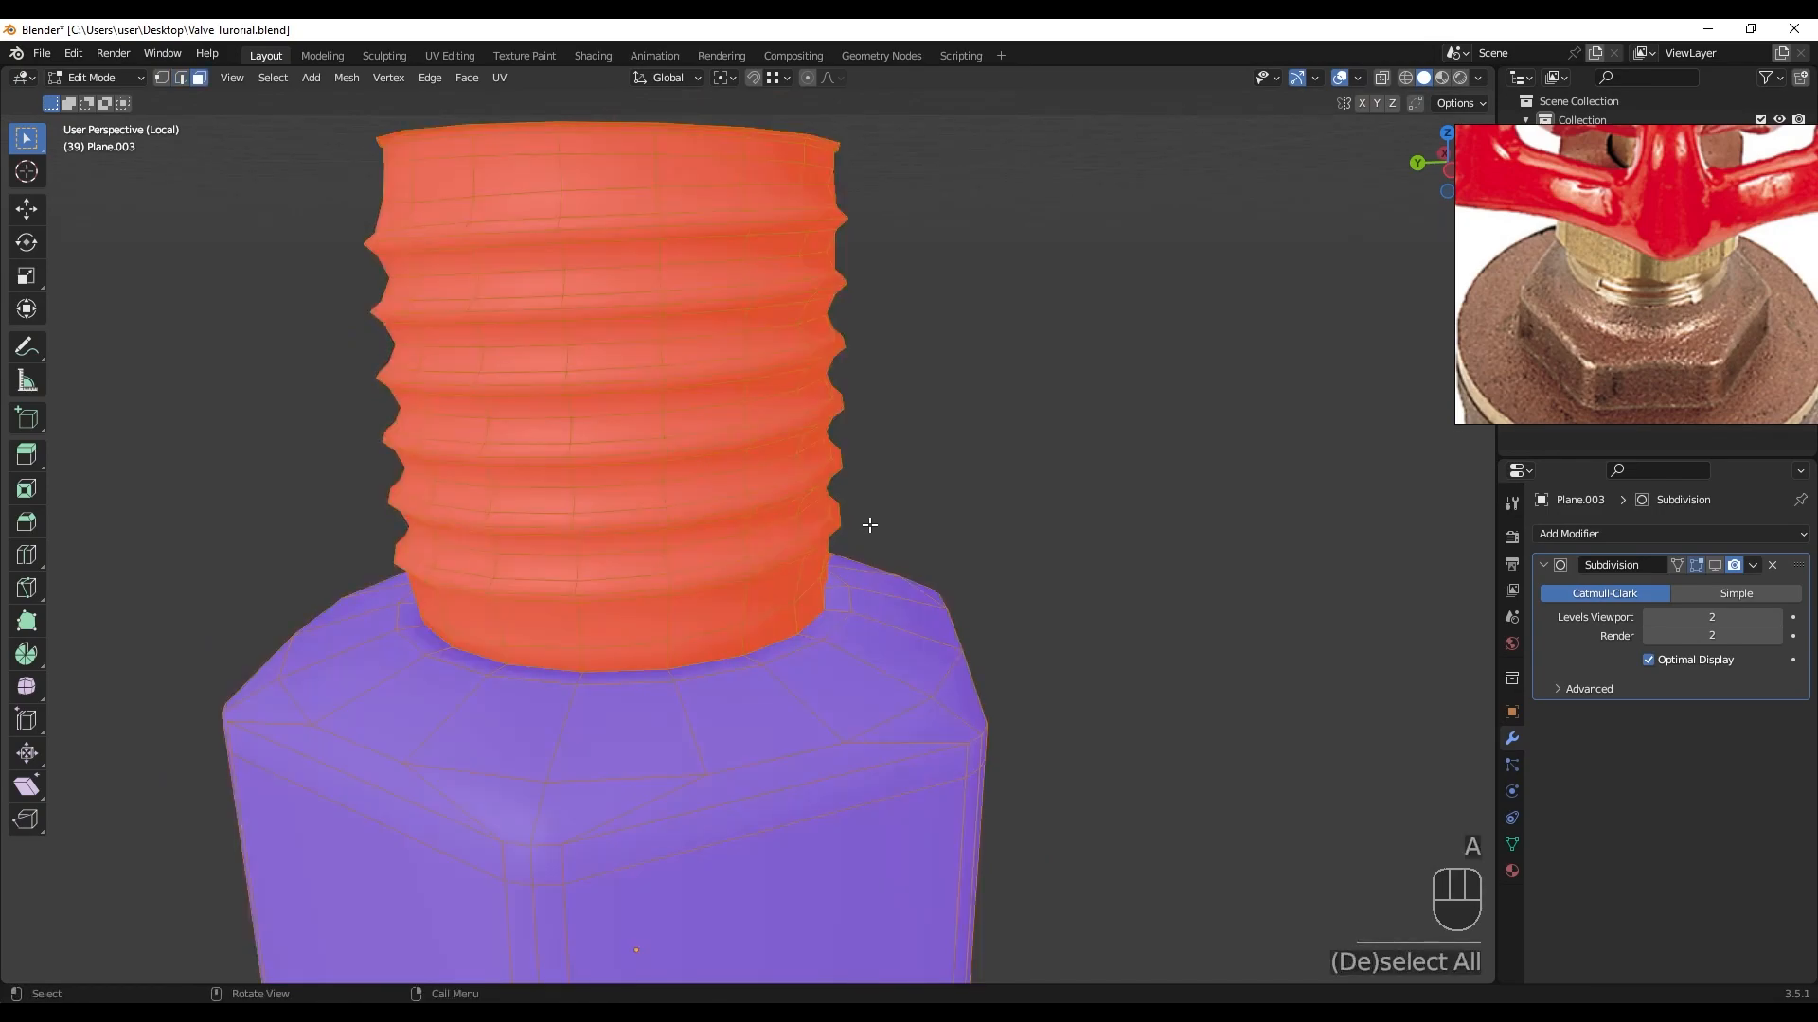
{"action": "key", "text": "shift+n"}
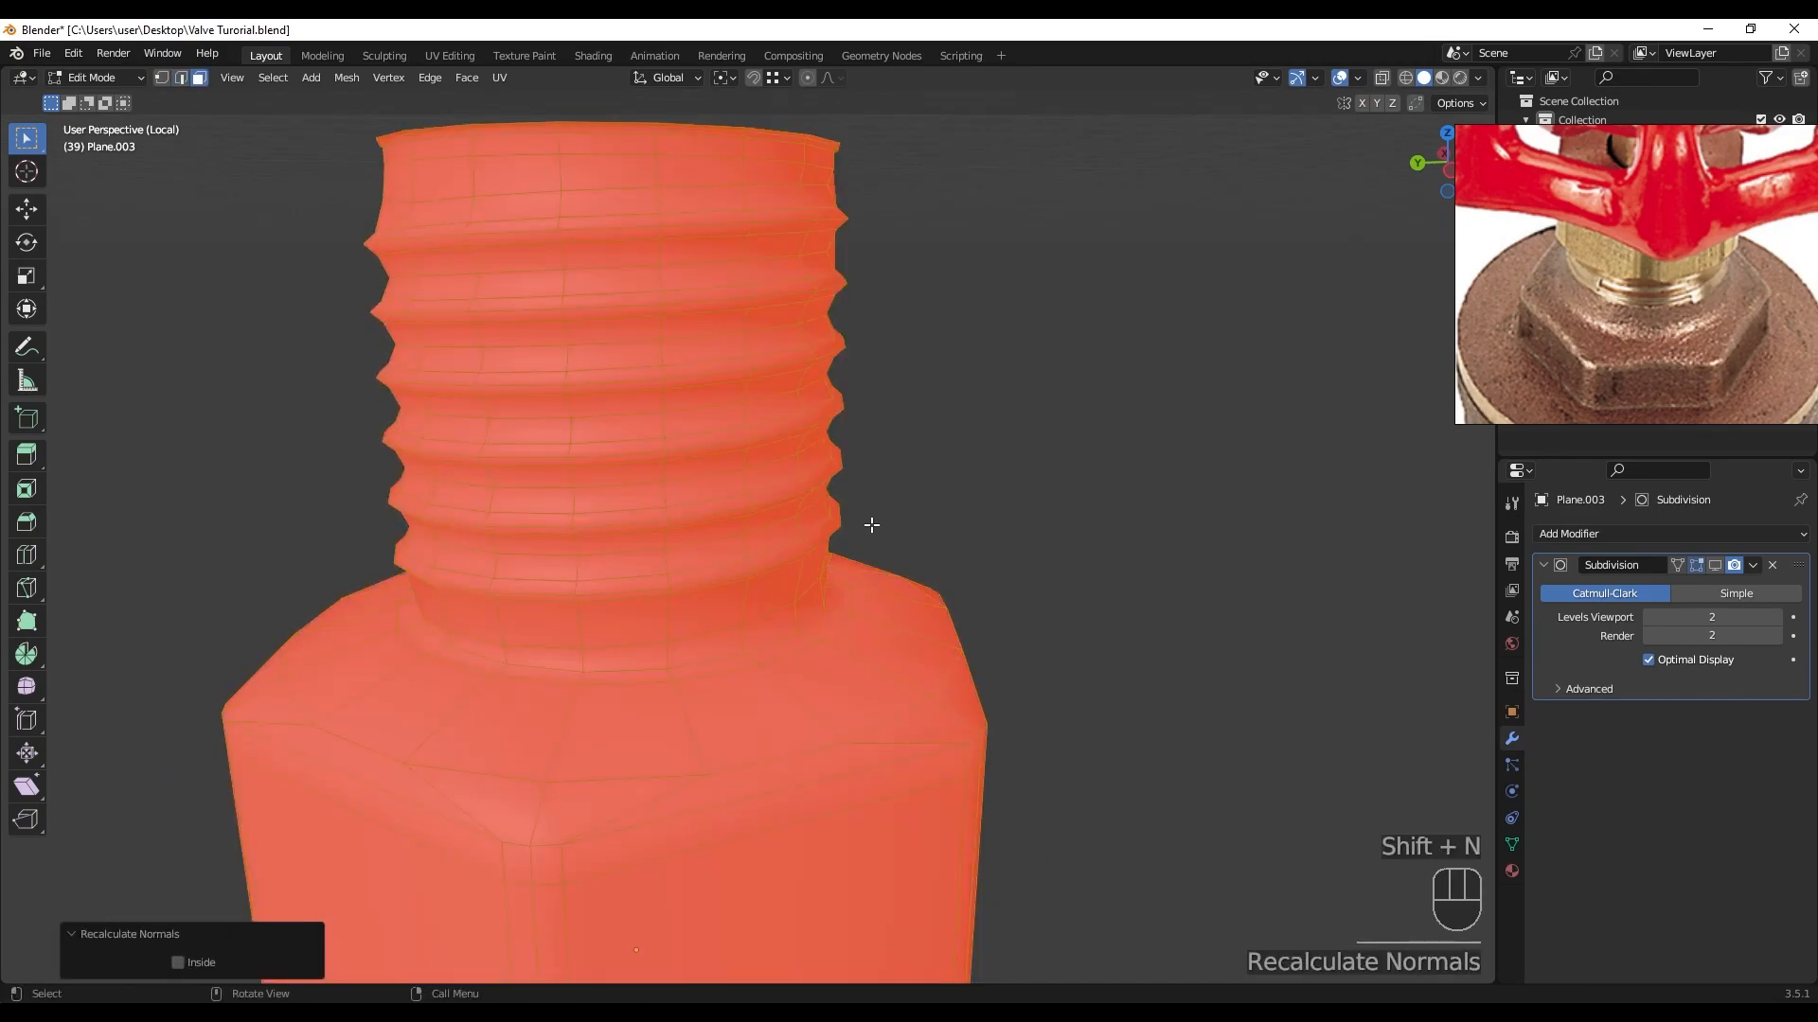
{"action": "left_click", "coordinate": [177, 962]}
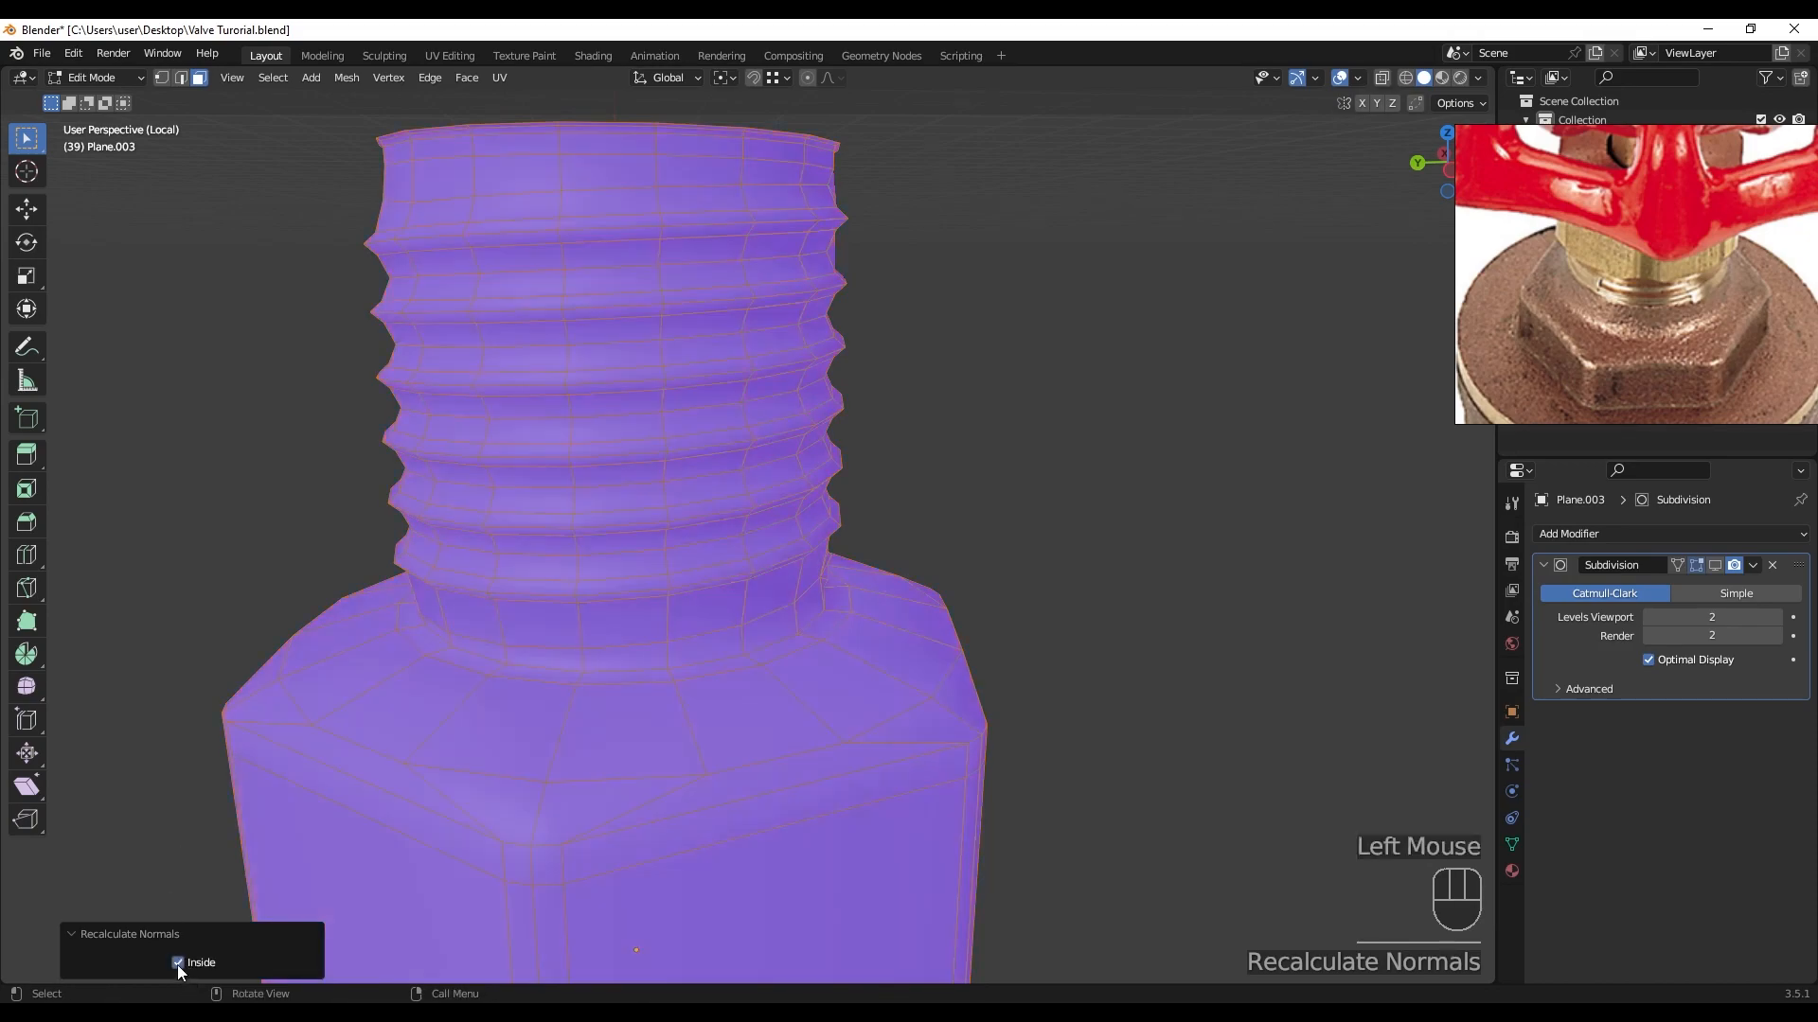
{"action": "left_click", "coordinate": [256, 470]}
{"action": "mouse_move", "coordinate": [256, 471]}
{"action": "middle_mouse_down"}
{"action": "mouse_move", "coordinate": [499, 349]}
{"action": "mouse_move", "coordinate": [502, 564]}
{"action": "mouse_move", "coordinate": [536, 482]}
{"action": "middle_mouse_up"}
{"action": "scroll", "coordinate": [540, 484], "scroll_direction": "up", "scroll_amount": 4}
{"action": "middle_click_drag", "start_coordinate": [737, 558], "coordinate": [720, 562], "text": "shift"}
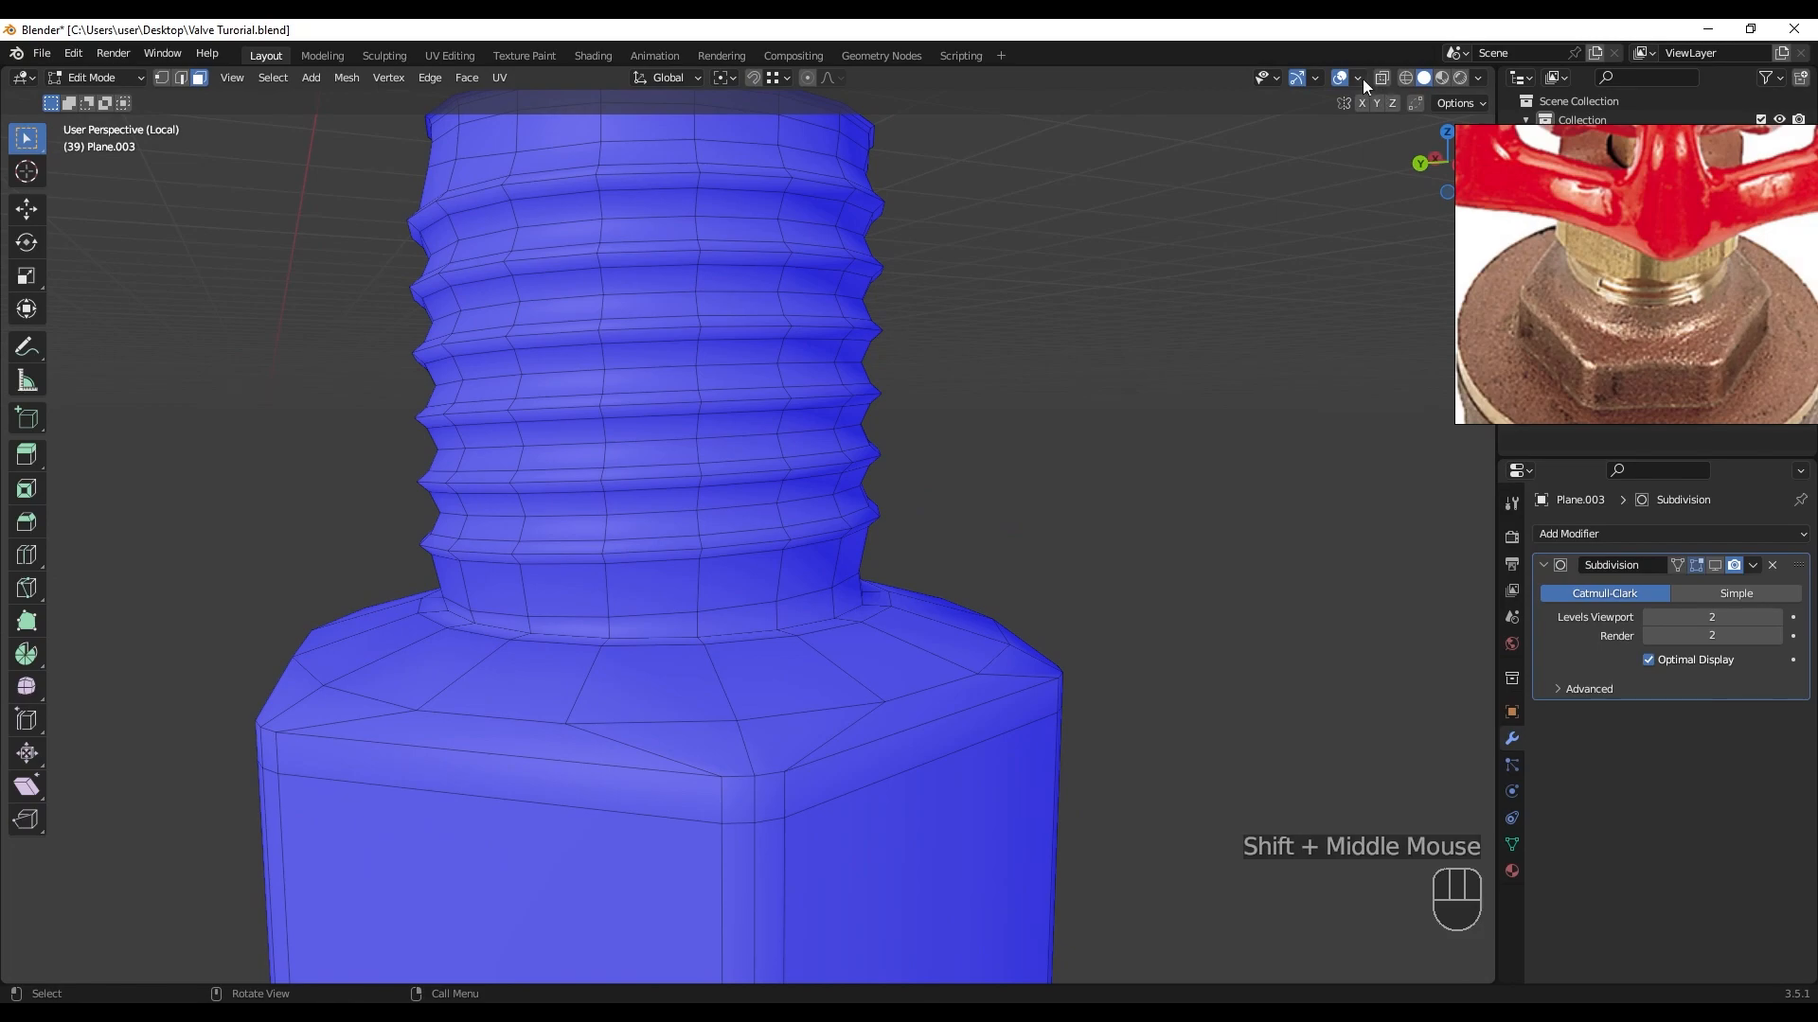
- Turn off face orientation, show the Subdivision modifier in the viewport and compare the smoothed nut with the reference photo
{"action": "left_click", "coordinate": [1357, 78]}
{"action": "left_click", "coordinate": [1271, 462]}
{"action": "left_click", "coordinate": [998, 520]}
{"action": "middle_click_drag", "start_coordinate": [998, 520], "coordinate": [982, 554]}
{"action": "scroll", "coordinate": [702, 633], "scroll_direction": "up", "scroll_amount": 1}
{"action": "middle_click_drag", "start_coordinate": [701, 633], "coordinate": [701, 607], "text": "shift"}
{"action": "left_click", "coordinate": [1715, 565]}
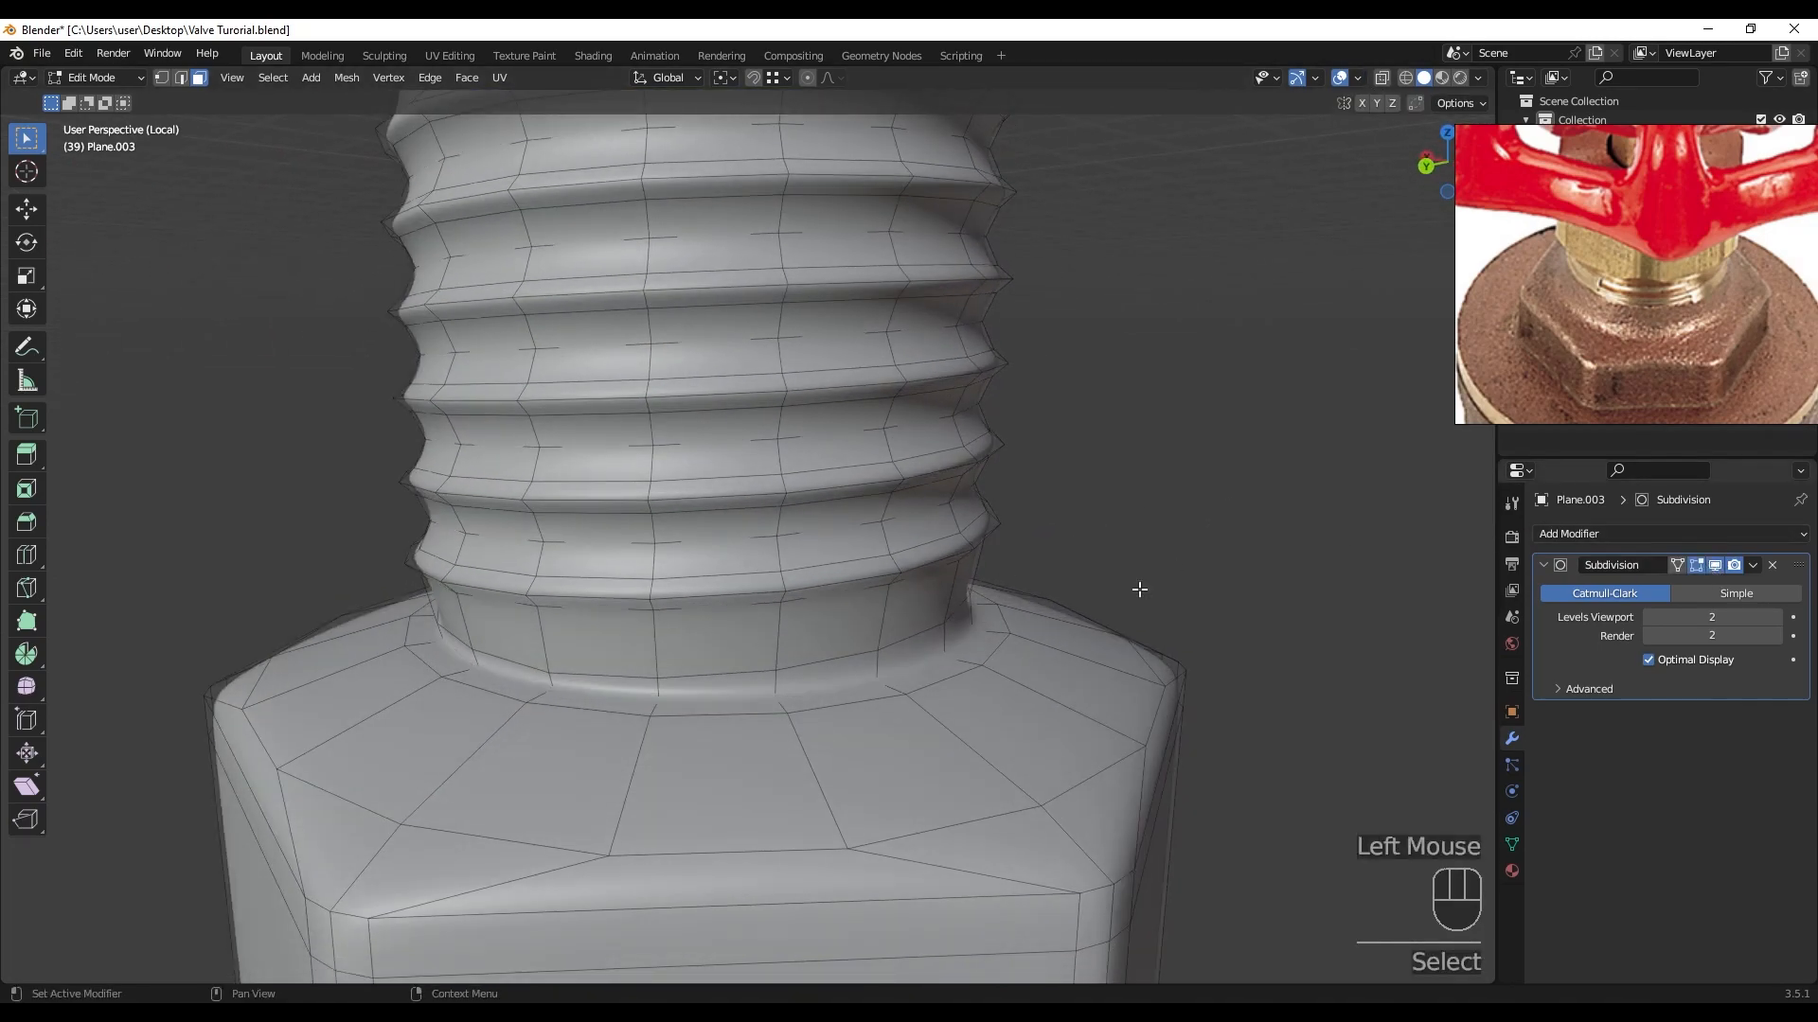
{"action": "middle_click", "coordinate": [849, 511], "text": "alt"}
{"action": "middle_click", "coordinate": [841, 525], "text": "alt"}
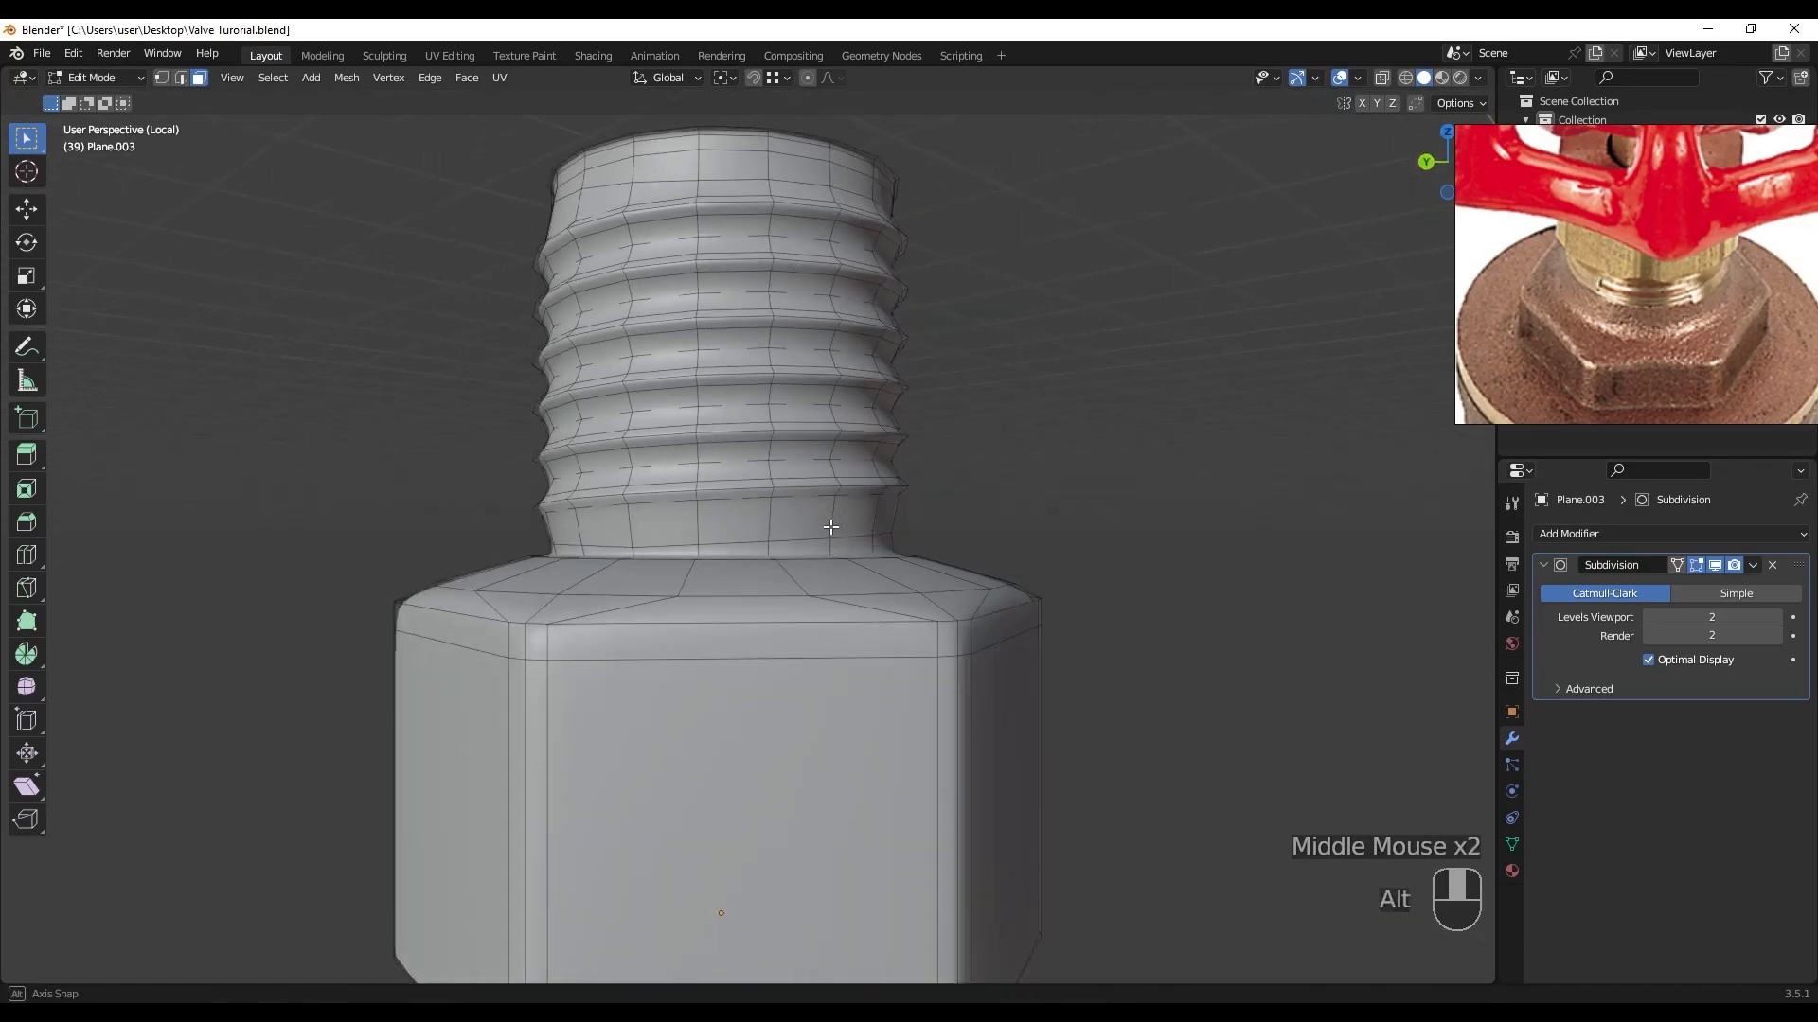
{"action": "key", "text": "Tab"}
{"action": "middle_click_drag", "start_coordinate": [827, 527], "coordinate": [944, 516]}
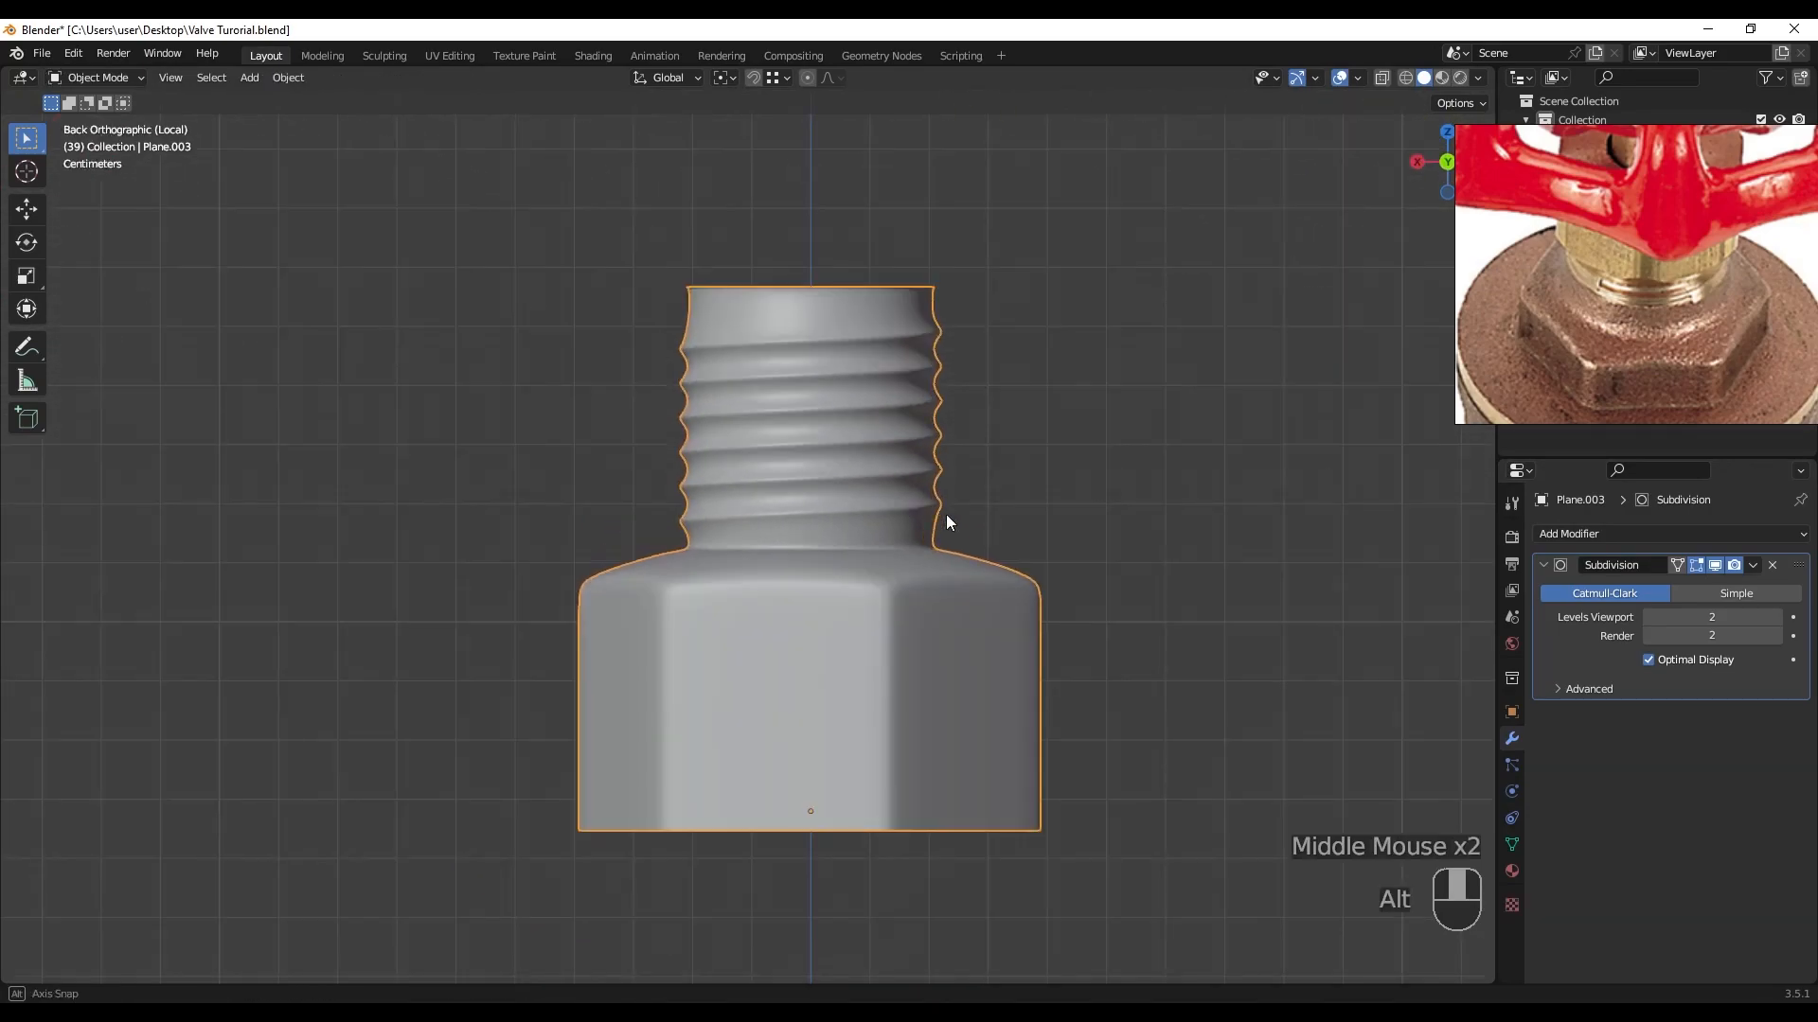
{"action": "scroll", "coordinate": [1666, 279], "scroll_direction": "up", "scroll_amount": 2}
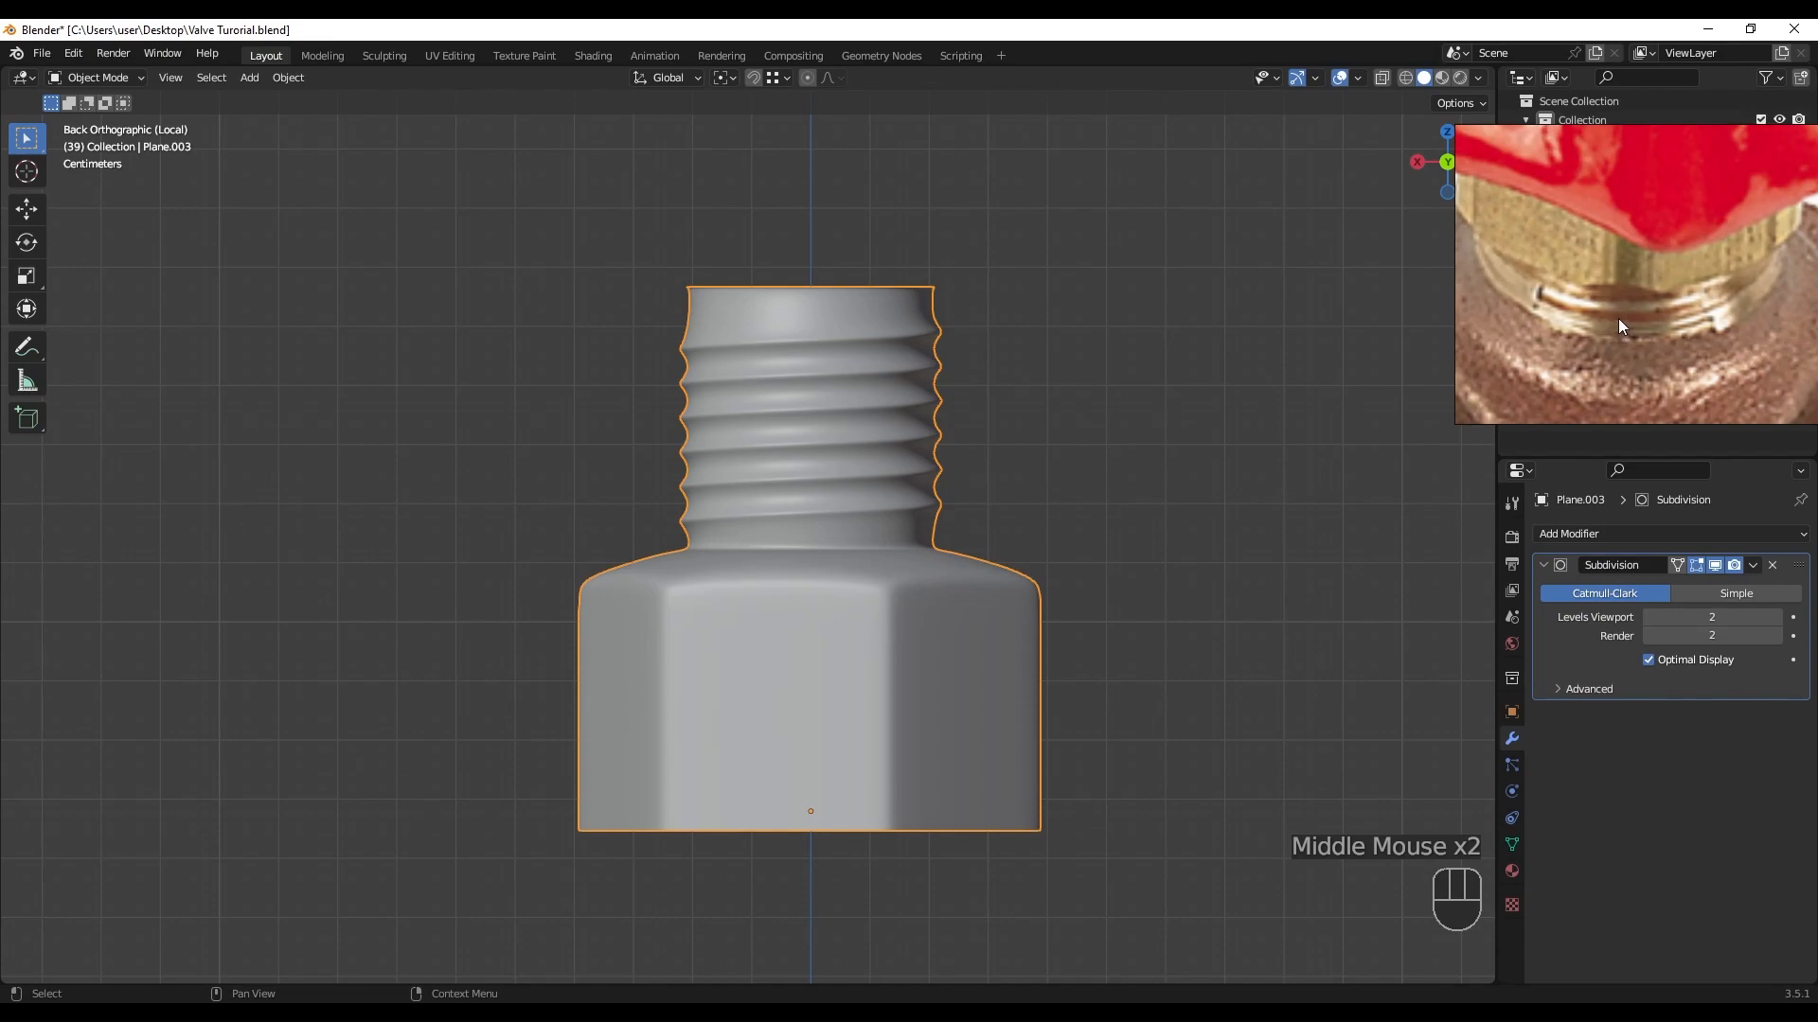
{"action": "scroll", "coordinate": [1598, 321], "scroll_direction": "down", "scroll_amount": 2}
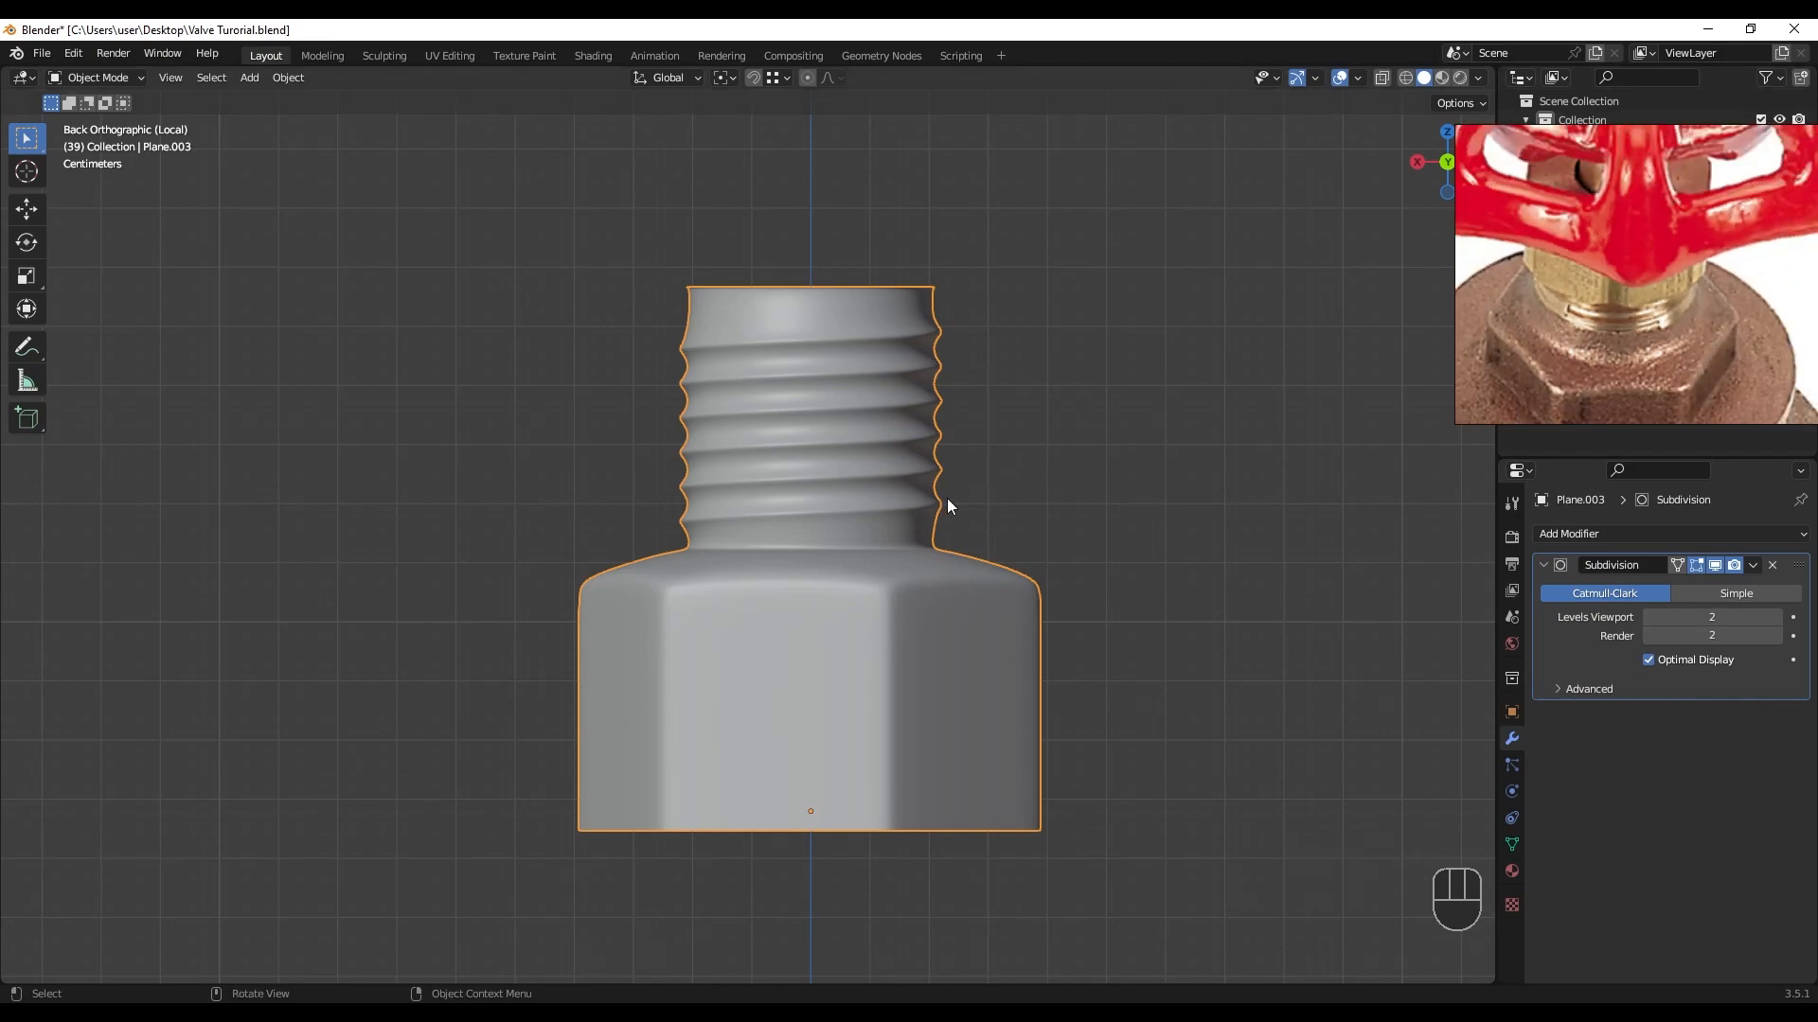
- Hide the Subdivision preview and raise the edge loop at the thread's base about 0.008 m along Z
{"action": "left_click", "coordinate": [1715, 565]}
{"action": "key", "text": "Tab"}
{"action": "scroll", "coordinate": [663, 530], "scroll_direction": "up", "scroll_amount": 4}
{"action": "mouse_move", "coordinate": [588, 547]}
{"action": "middle_mouse_down", "text": "shift"}
{"action": "mouse_move", "coordinate": [782, 569]}
{"action": "mouse_move", "coordinate": [773, 591]}
{"action": "mouse_move", "coordinate": [832, 577]}
{"action": "mouse_move", "coordinate": [820, 606]}
{"action": "middle_mouse_up", "text": "shift"}
{"action": "key", "text": "z"}
{"action": "left_click", "coordinate": [881, 575]}
{"action": "scroll", "coordinate": [537, 706], "scroll_direction": "up", "scroll_amount": 2}
{"action": "middle_click_drag", "start_coordinate": [537, 706], "coordinate": [615, 682], "text": "shift"}
{"action": "left_click", "coordinate": [642, 669], "text": "alt"}
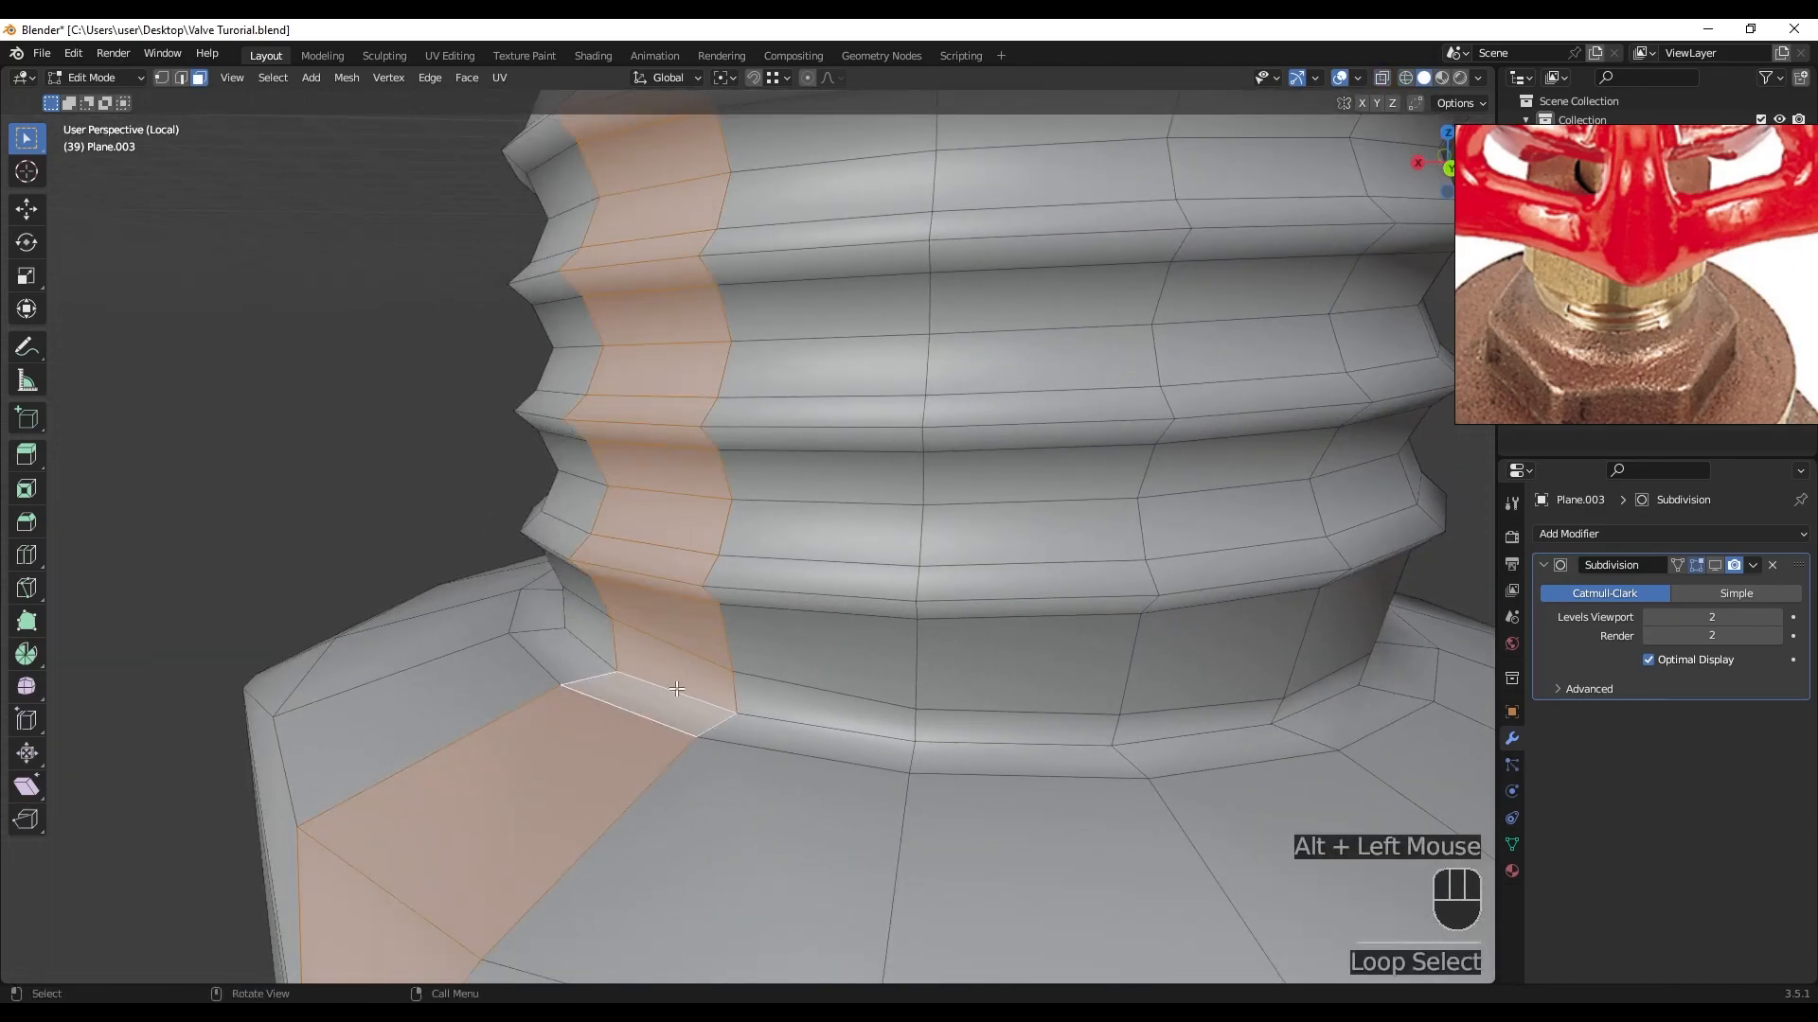
{"action": "middle_click_drag", "start_coordinate": [710, 693], "coordinate": [823, 611], "text": "alt"}
{"action": "key", "text": "g"}
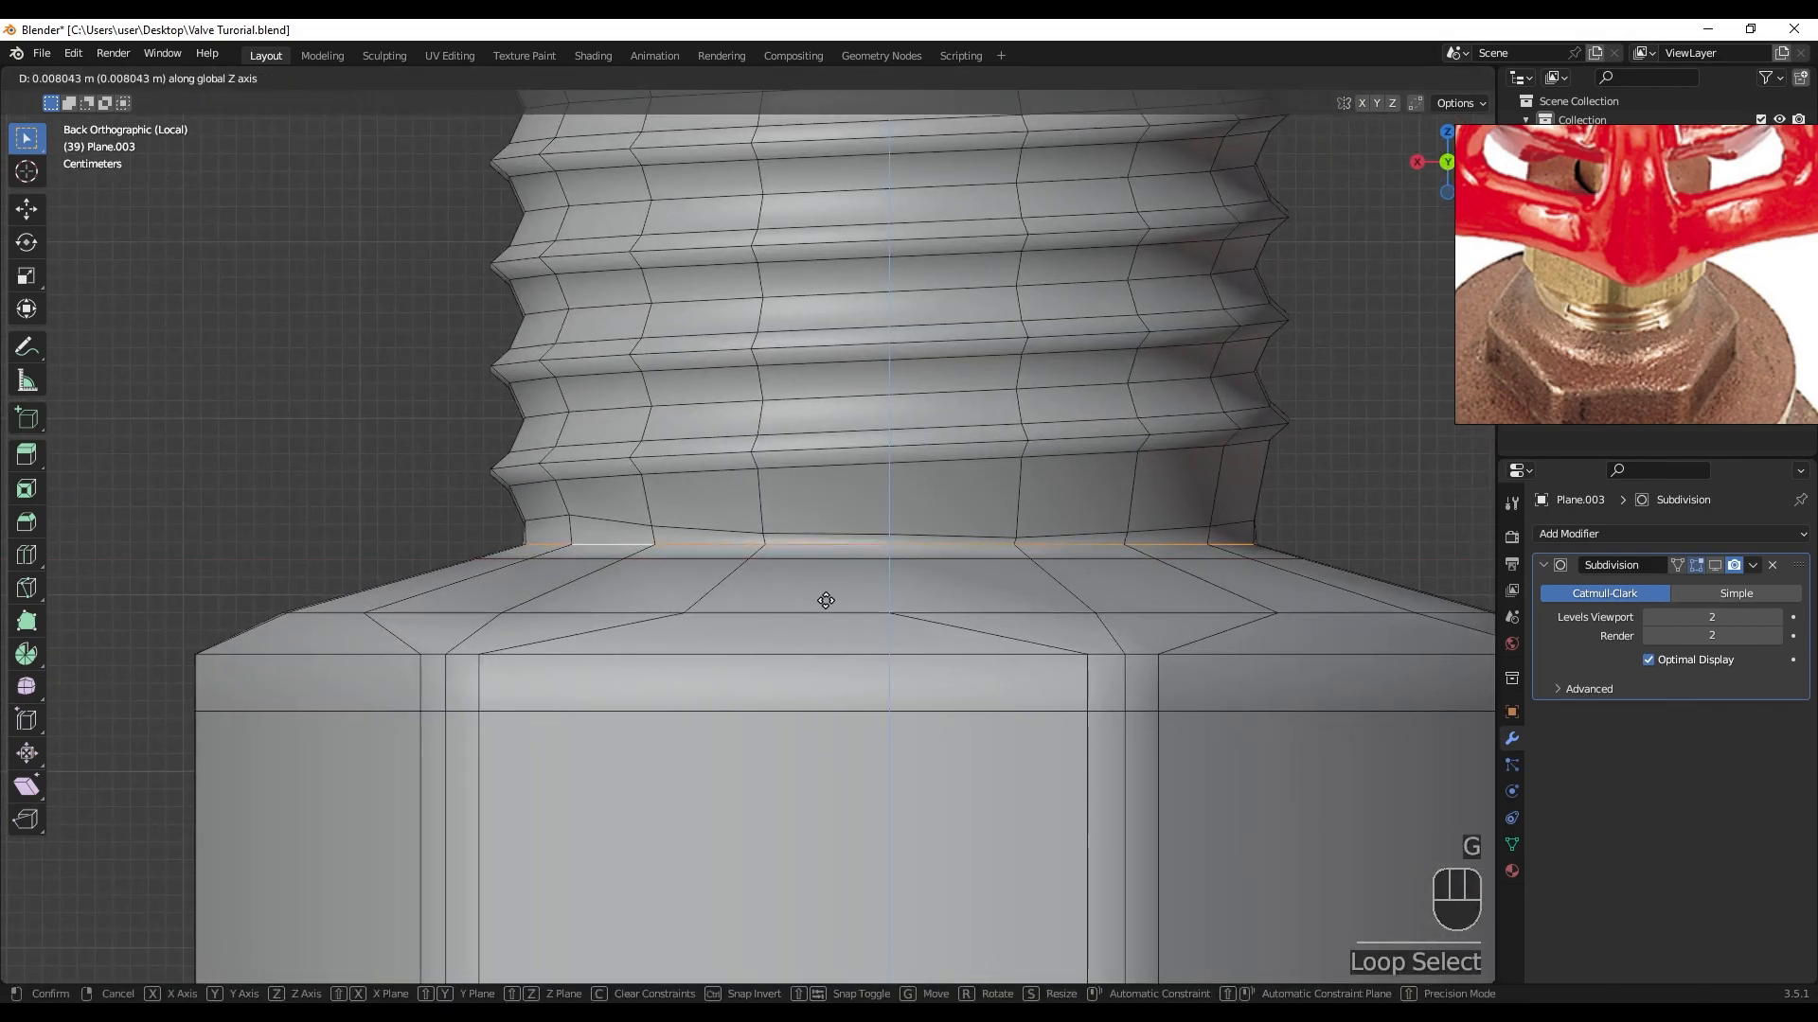
{"action": "left_click", "coordinate": [825, 601]}
- Lower the edge loop where the thread's base meets the nut's top 0.016623 m along Z
{"action": "left_click", "coordinate": [657, 560], "text": "alt"}
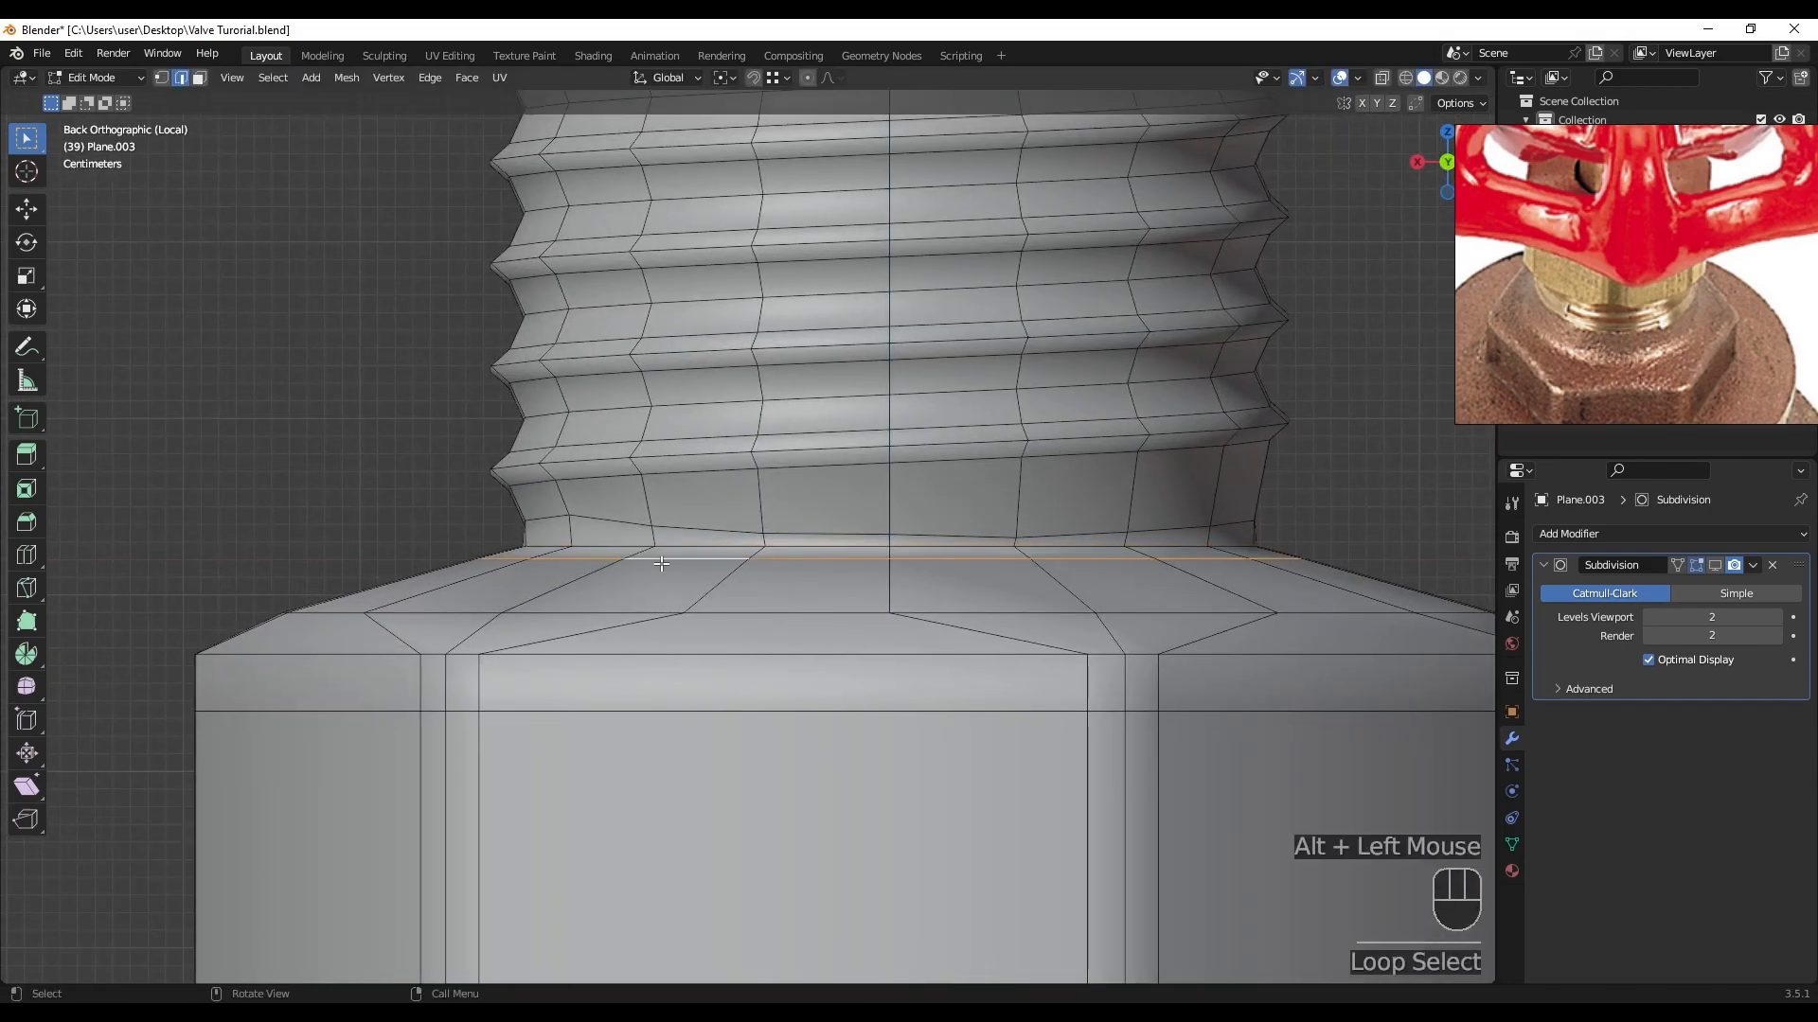
{"action": "key", "text": "z"}
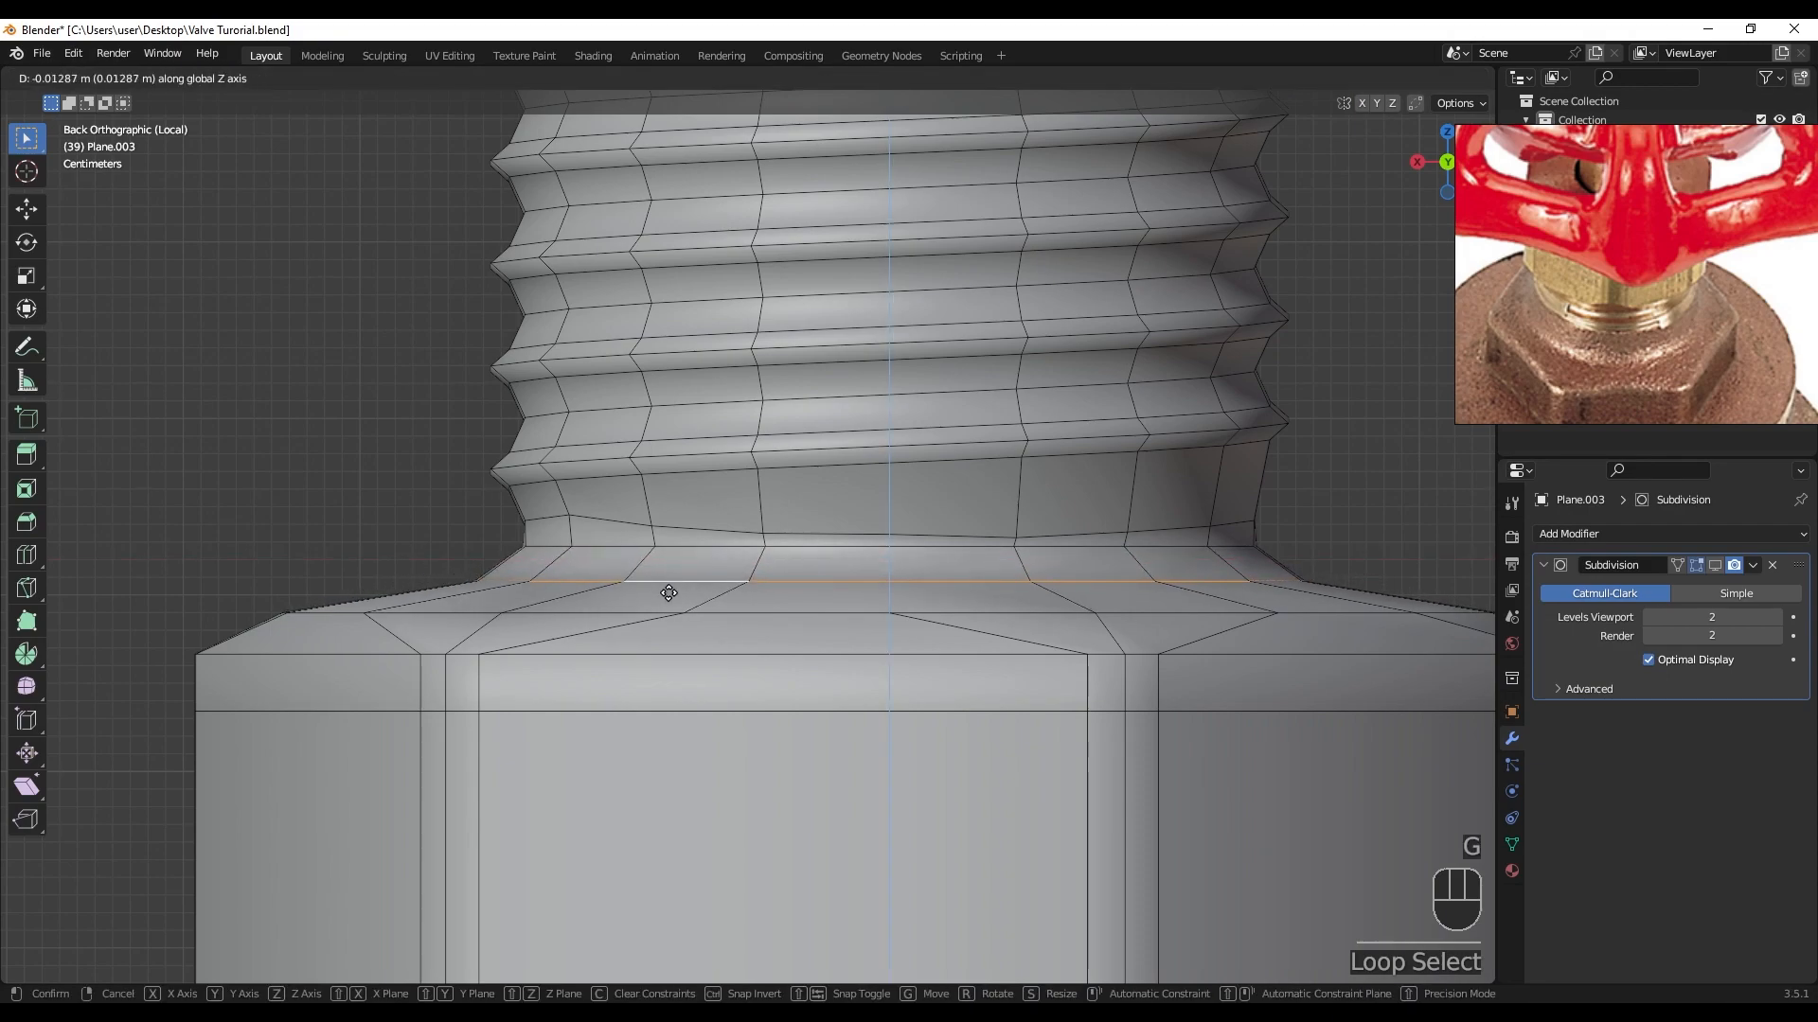
{"action": "left_click", "coordinate": [668, 600]}
- Bevel the lowered edge loop and scale the resulting loops outward, keeping their Z height locked
{"action": "key", "text": "ctrl+b"}
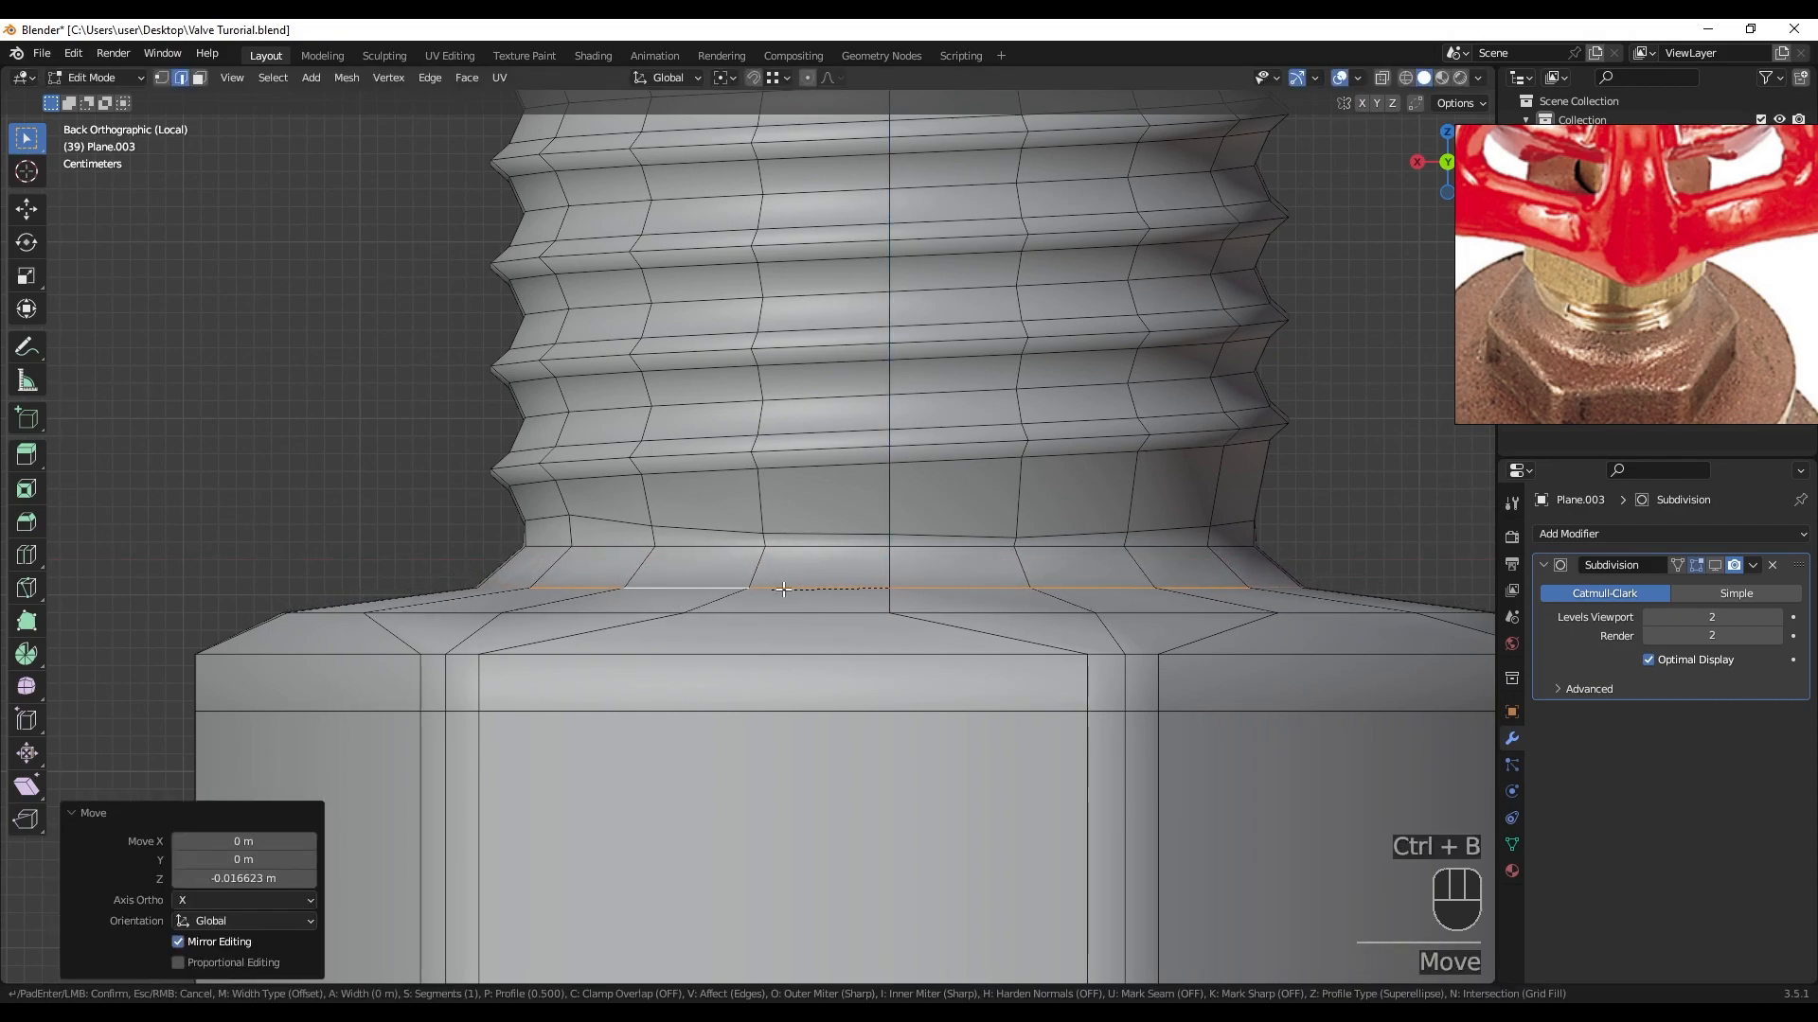
{"action": "left_click", "coordinate": [1089, 591]}
{"action": "middle_click_drag", "start_coordinate": [1089, 592], "coordinate": [852, 629]}
{"action": "key", "text": "s"}
{"action": "key", "text": "shift+z"}
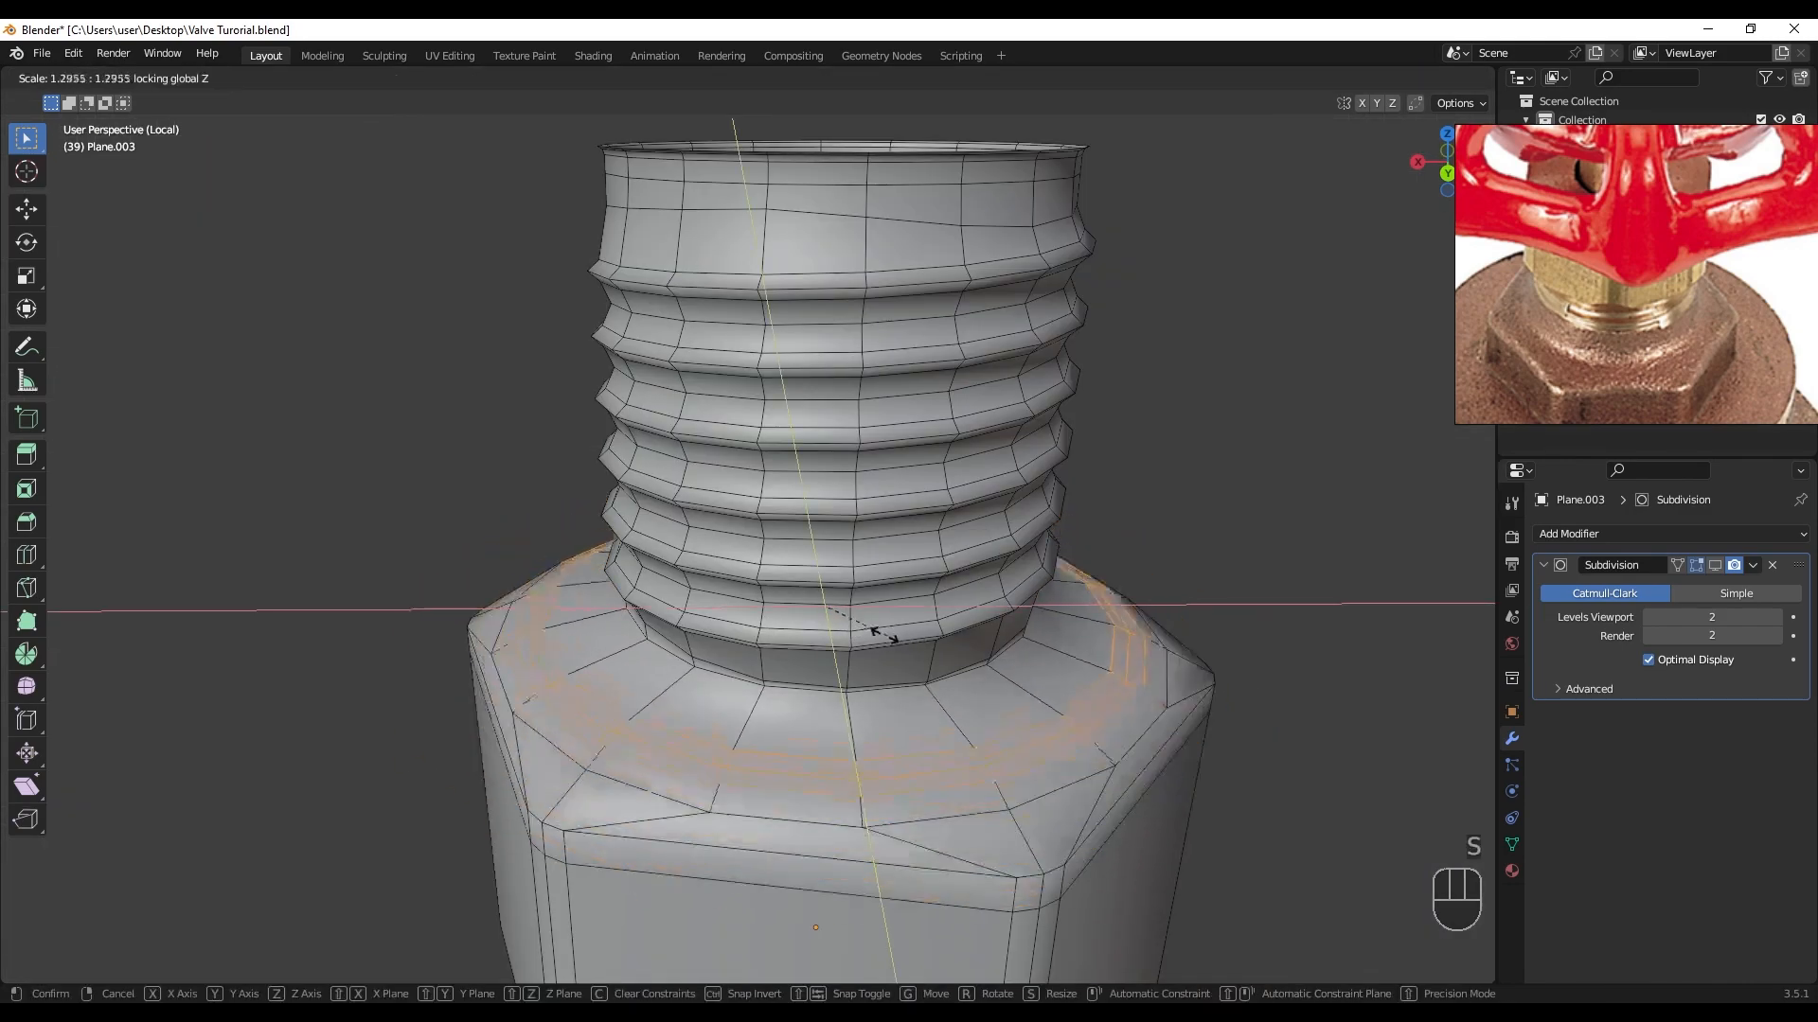
{"action": "left_click", "coordinate": [719, 607]}
- Select the thread with its flared base and raise it about 0.027 m along Z to form a step on the nut
{"action": "mouse_move", "coordinate": [720, 607]}
{"action": "middle_mouse_down", "text": "alt"}
{"action": "mouse_move", "coordinate": [777, 606]}
{"action": "mouse_move", "coordinate": [833, 568]}
{"action": "mouse_move", "coordinate": [883, 608]}
{"action": "mouse_move", "coordinate": [872, 591]}
{"action": "middle_mouse_up", "text": "alt"}
{"action": "scroll", "coordinate": [877, 588], "scroll_direction": "up", "scroll_amount": 1}
{"action": "key", "text": "z"}
{"action": "left_click_drag", "start_coordinate": [391, 196], "coordinate": [1145, 622]}
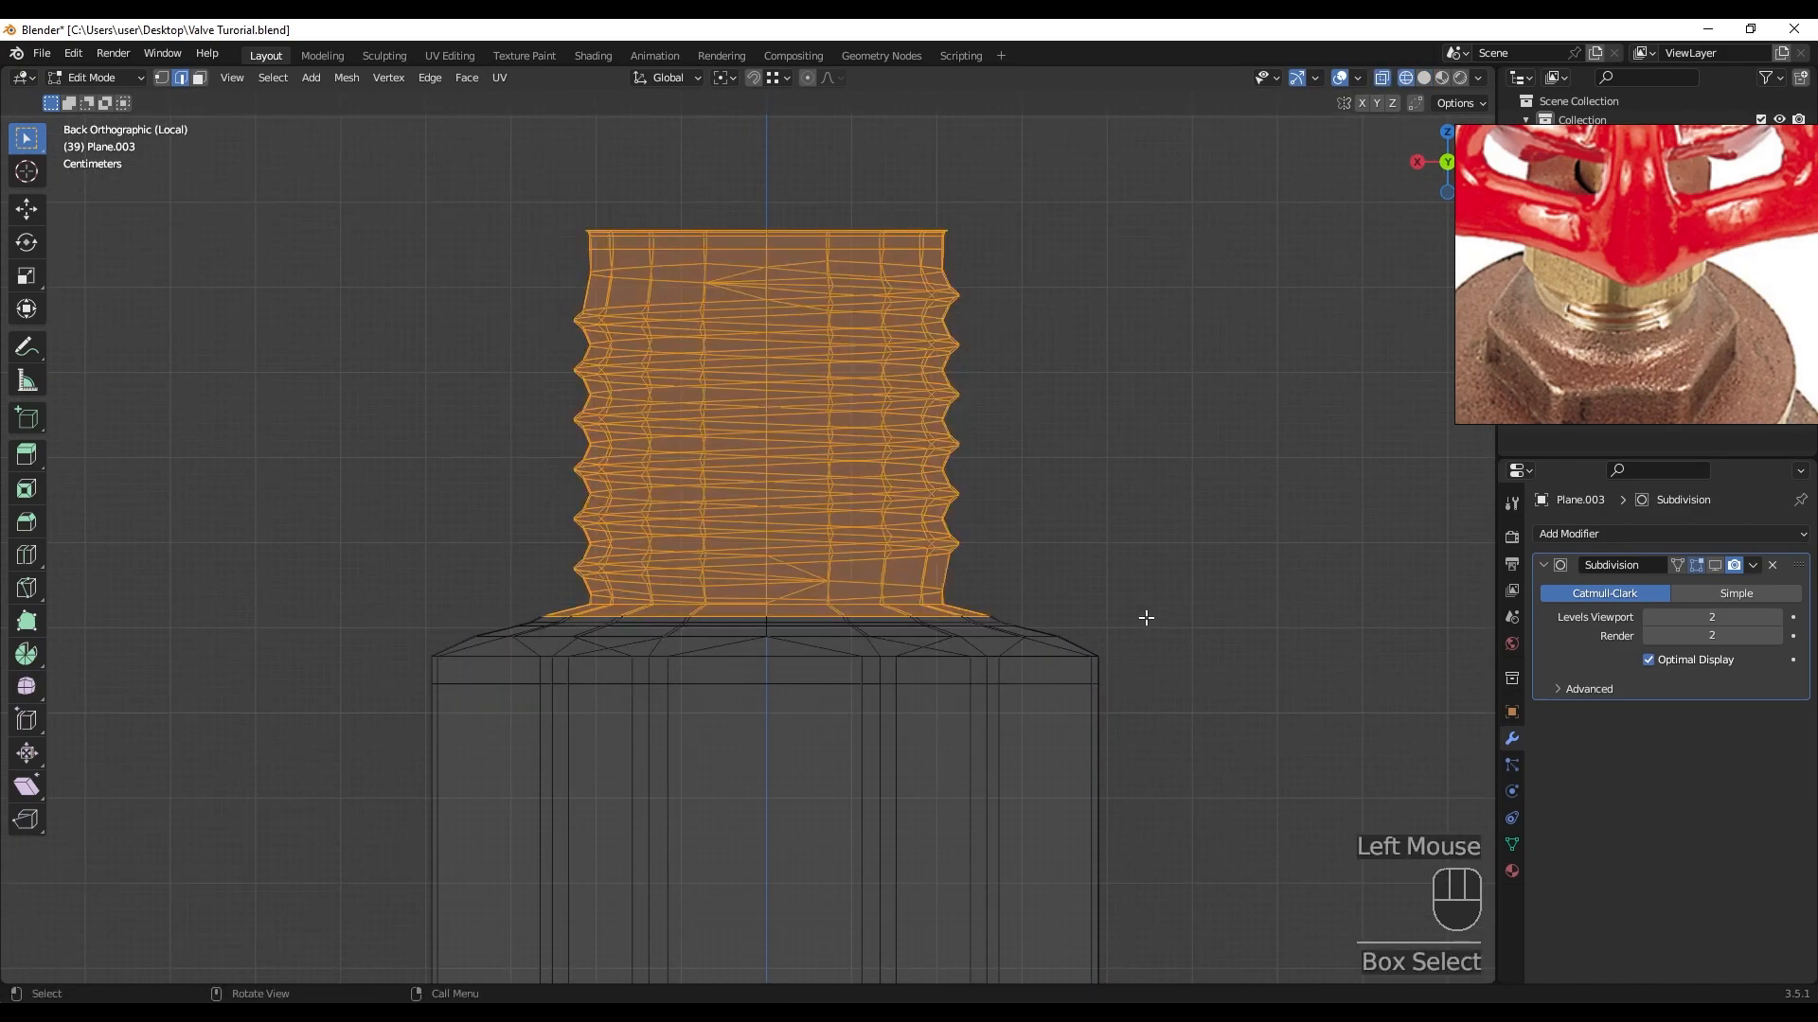
{"action": "scroll", "coordinate": [979, 548], "scroll_direction": "up", "scroll_amount": 1}
{"action": "middle_click_drag", "start_coordinate": [980, 548], "coordinate": [929, 556], "text": "shift"}
{"action": "key", "text": "g"}
{"action": "key", "text": "z"}
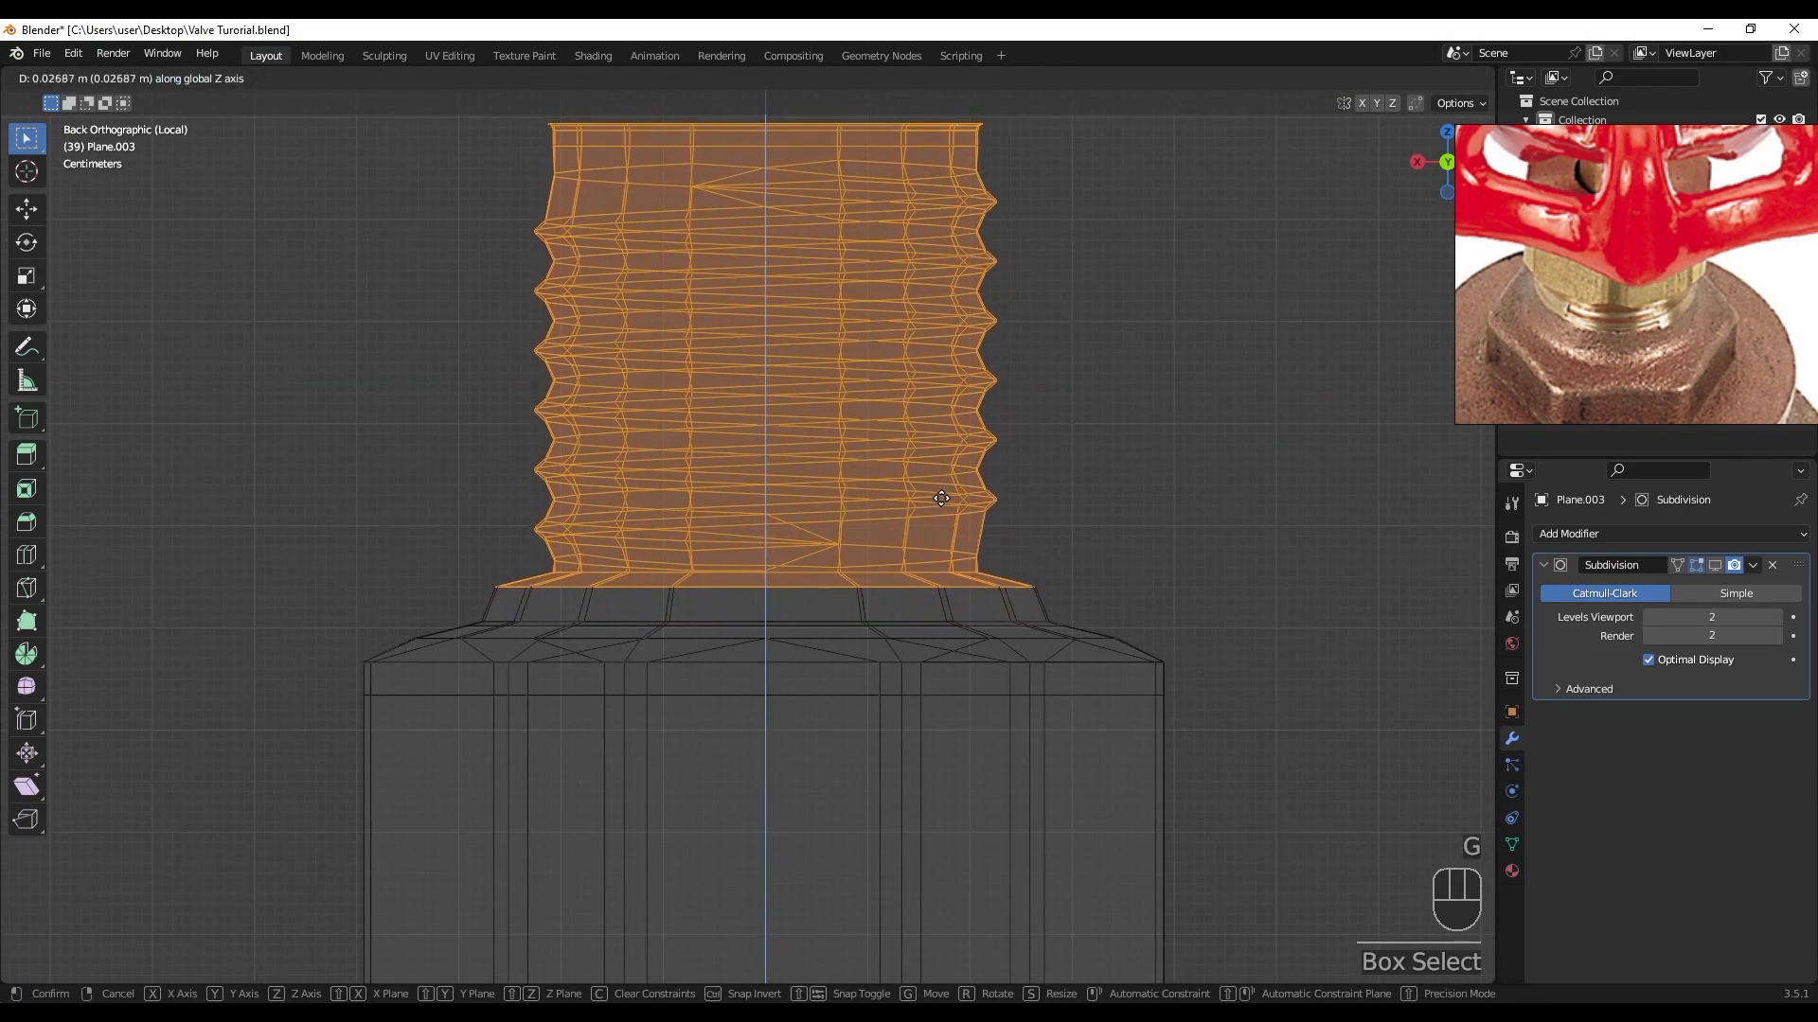
{"action": "left_click", "coordinate": [941, 499]}
{"action": "key", "text": "Tab"}
{"action": "key", "text": "shift+z"}
{"action": "mouse_move", "coordinate": [1031, 536]}
{"action": "middle_mouse_down"}
{"action": "mouse_move", "coordinate": [952, 533]}
{"action": "mouse_move", "coordinate": [848, 582]}
{"action": "mouse_move", "coordinate": [870, 570]}
{"action": "mouse_move", "coordinate": [861, 634]}
{"action": "middle_mouse_up"}
{"action": "key", "text": "ctrl+KP_1"}
- Shrink the selection to just the thread and scale it to about 0.647 along Z
{"action": "key", "text": "Tab"}
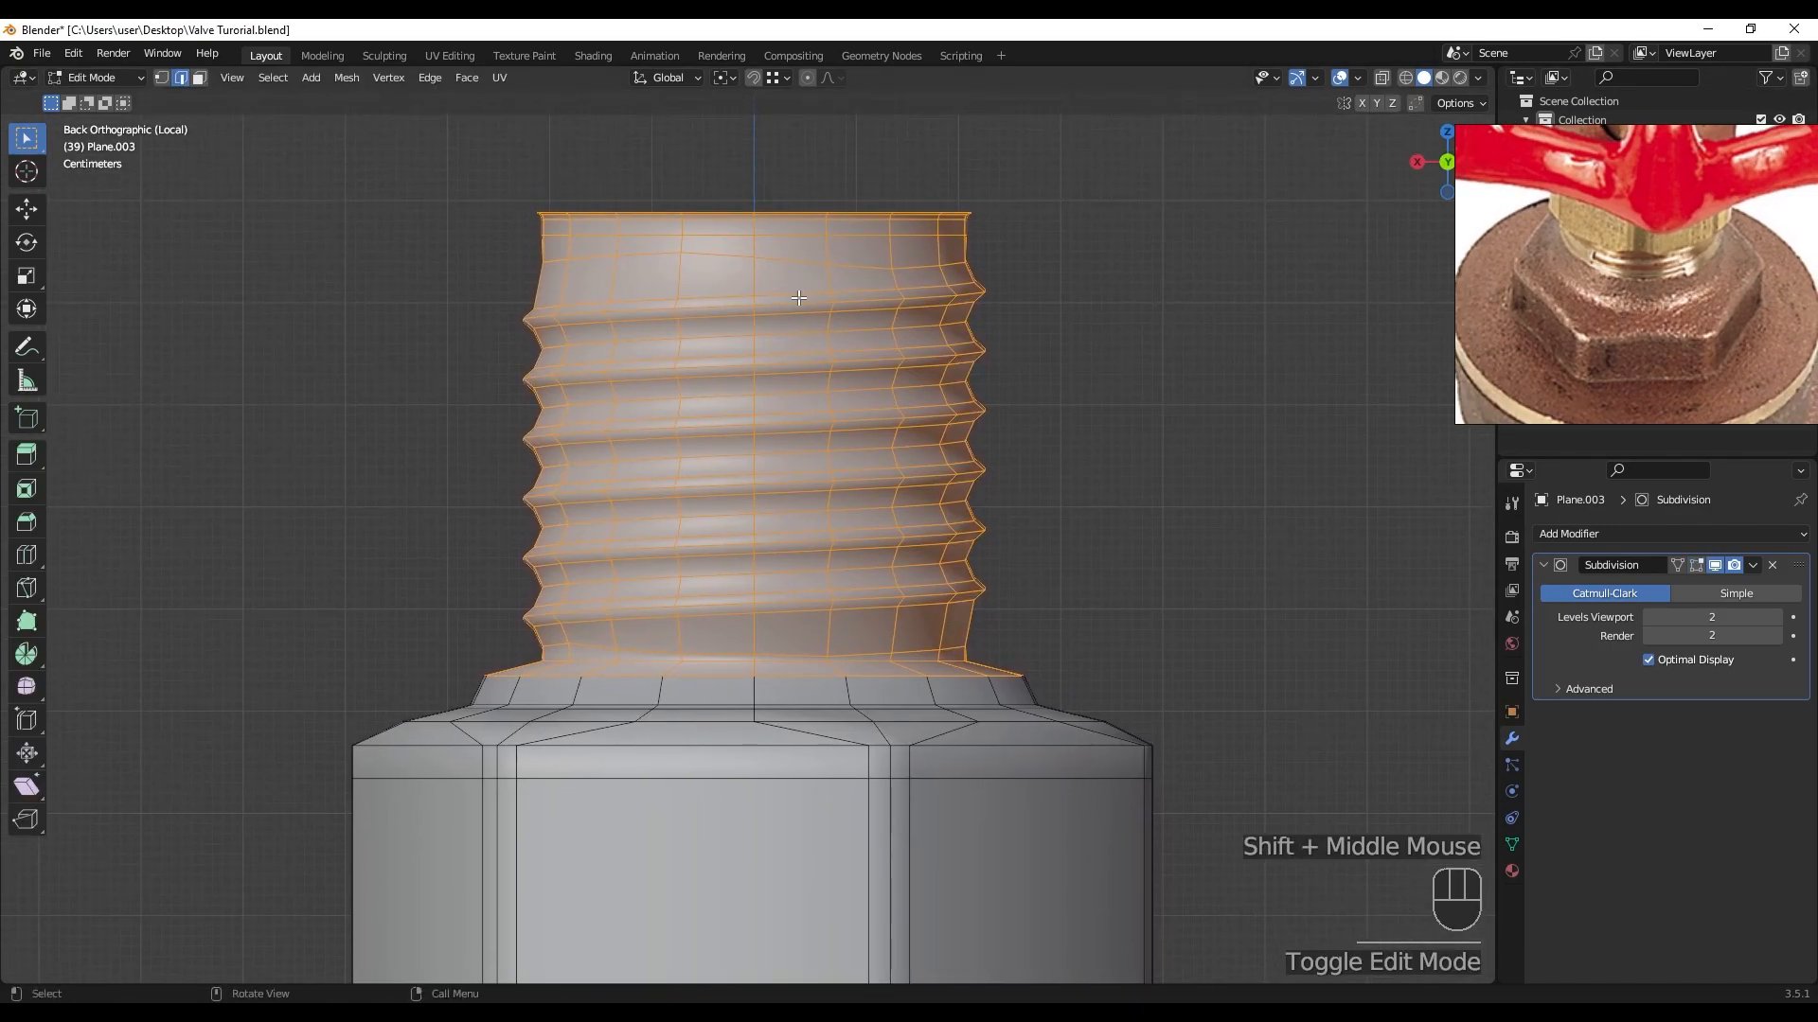
{"action": "key", "text": "ctrl+KP_Subtract"}
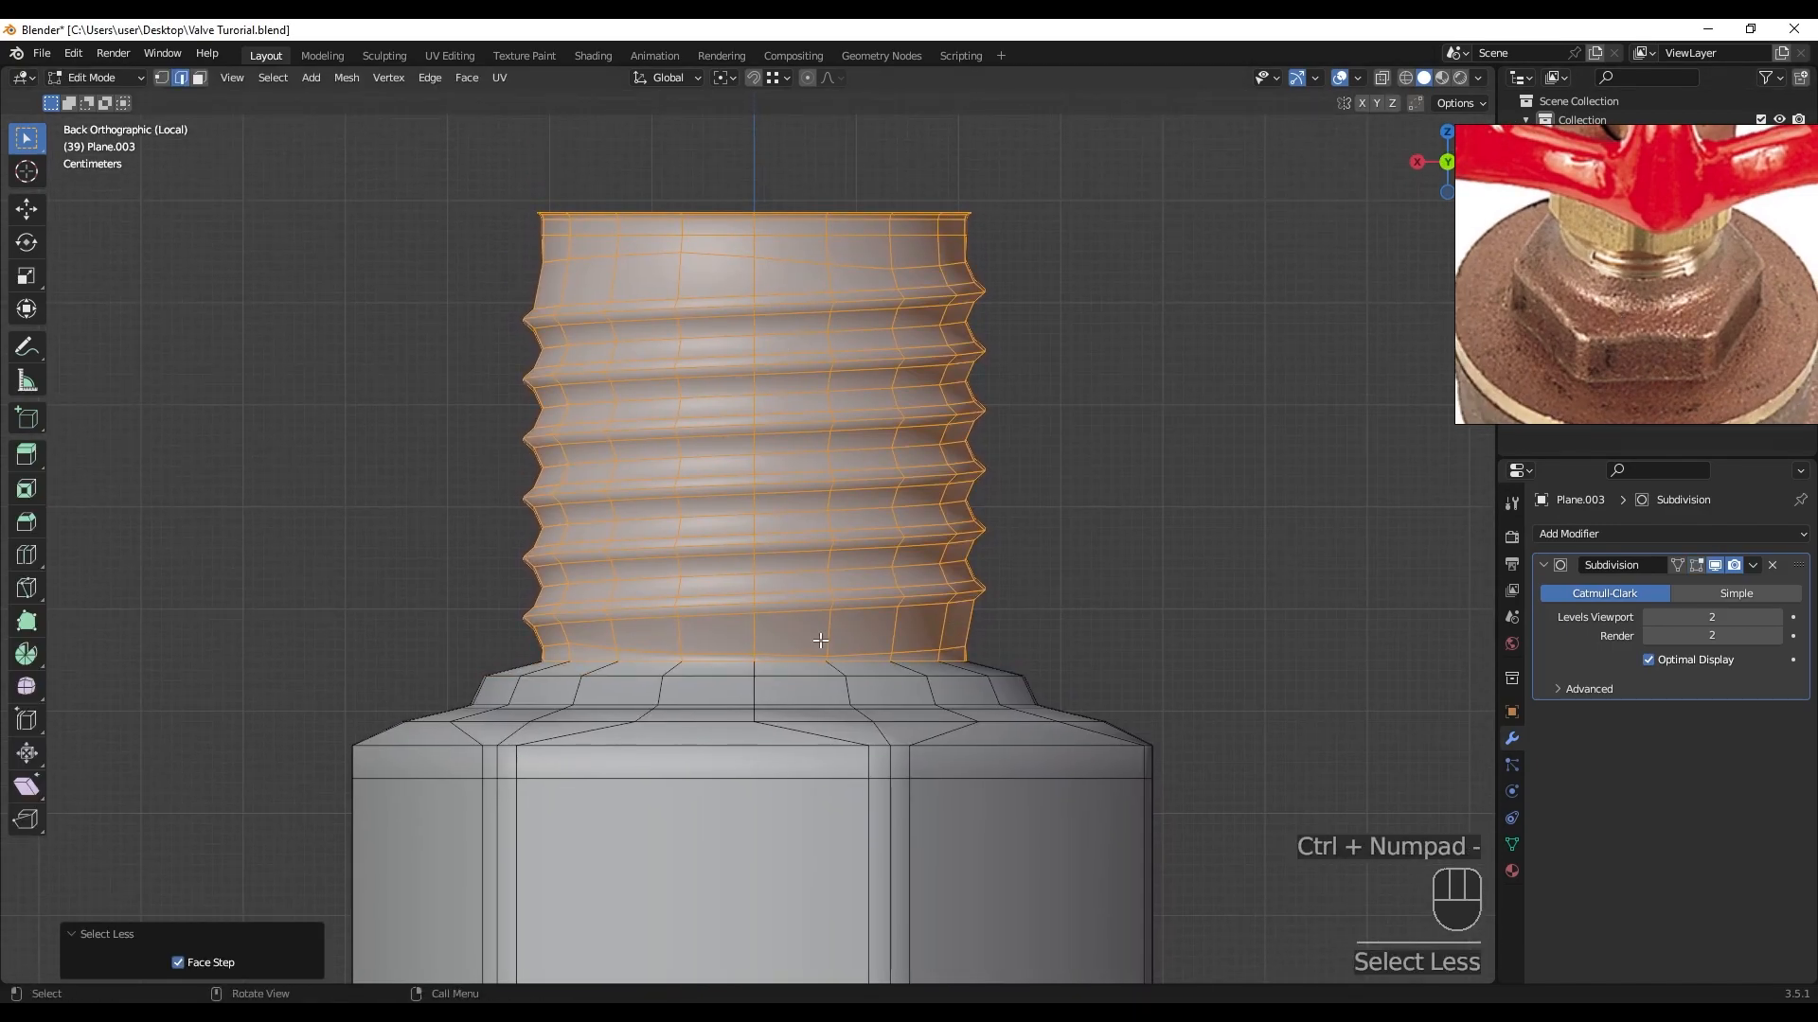
{"action": "key", "text": "s"}
{"action": "key", "text": "z"}
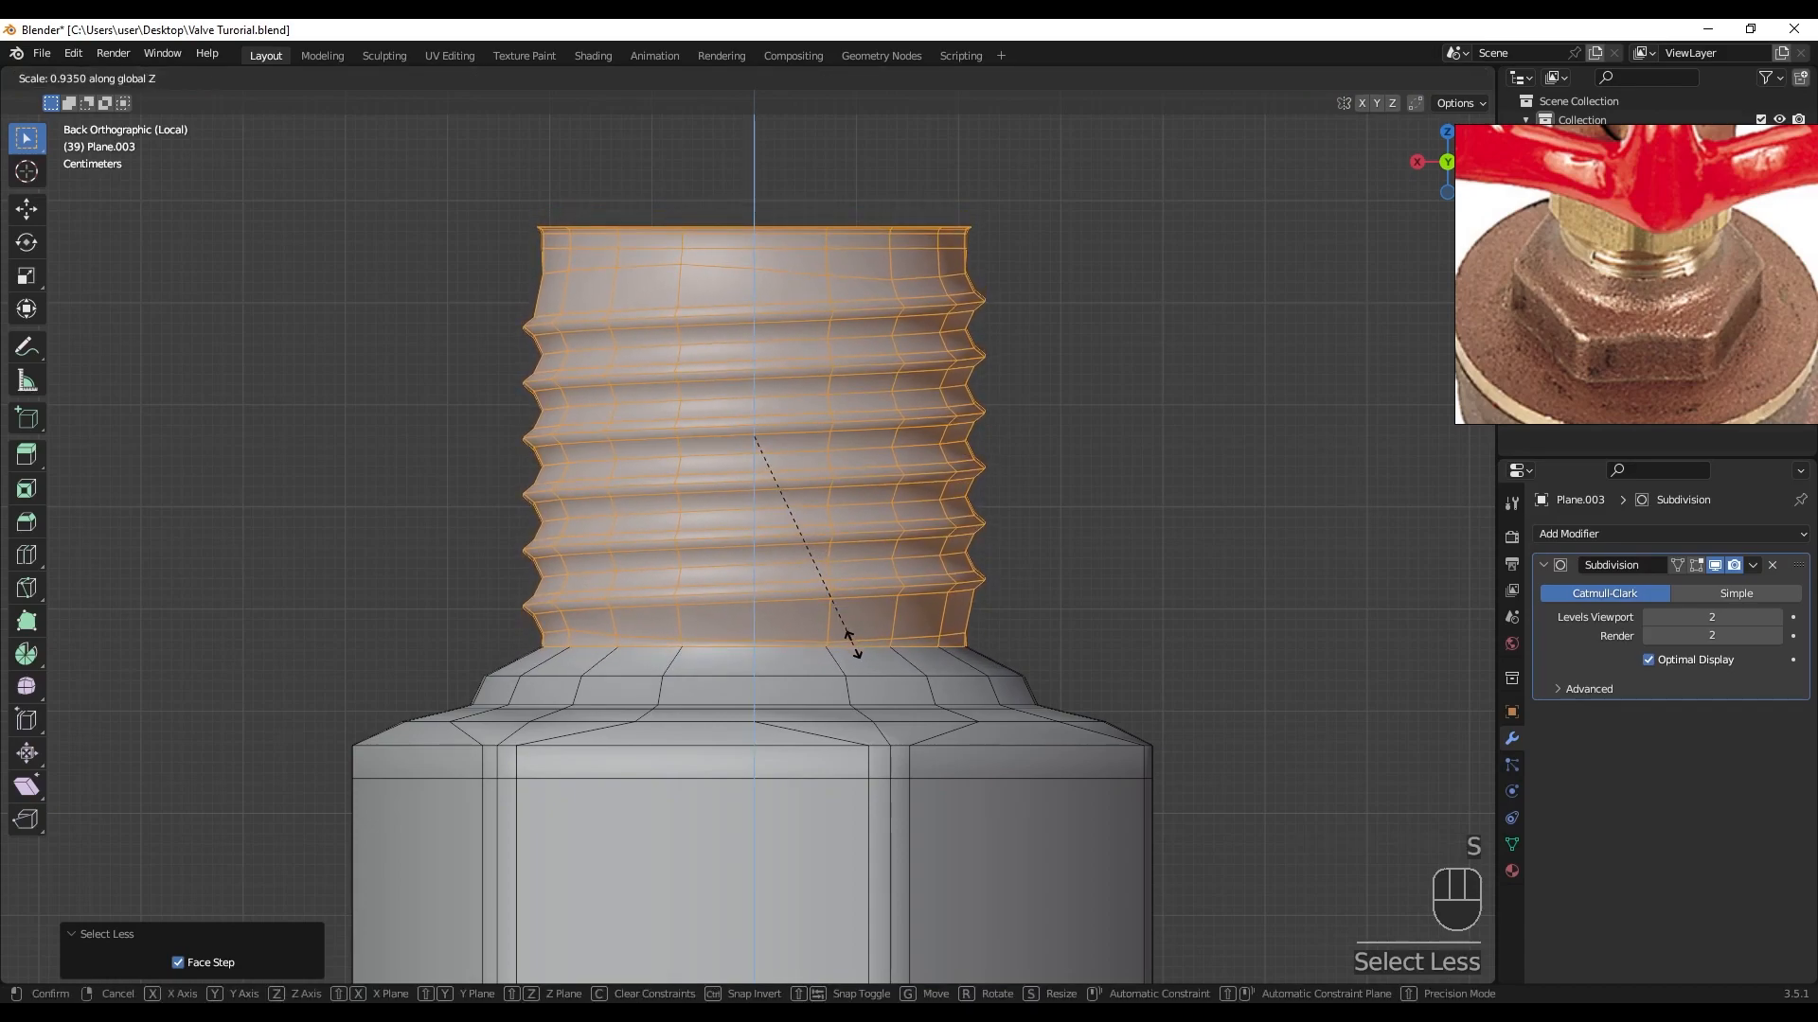
{"action": "left_click", "coordinate": [807, 583]}
- Lower the thread about 0.073 m along Z onto its flared base
{"action": "key", "text": "g"}
{"action": "key", "text": "z"}
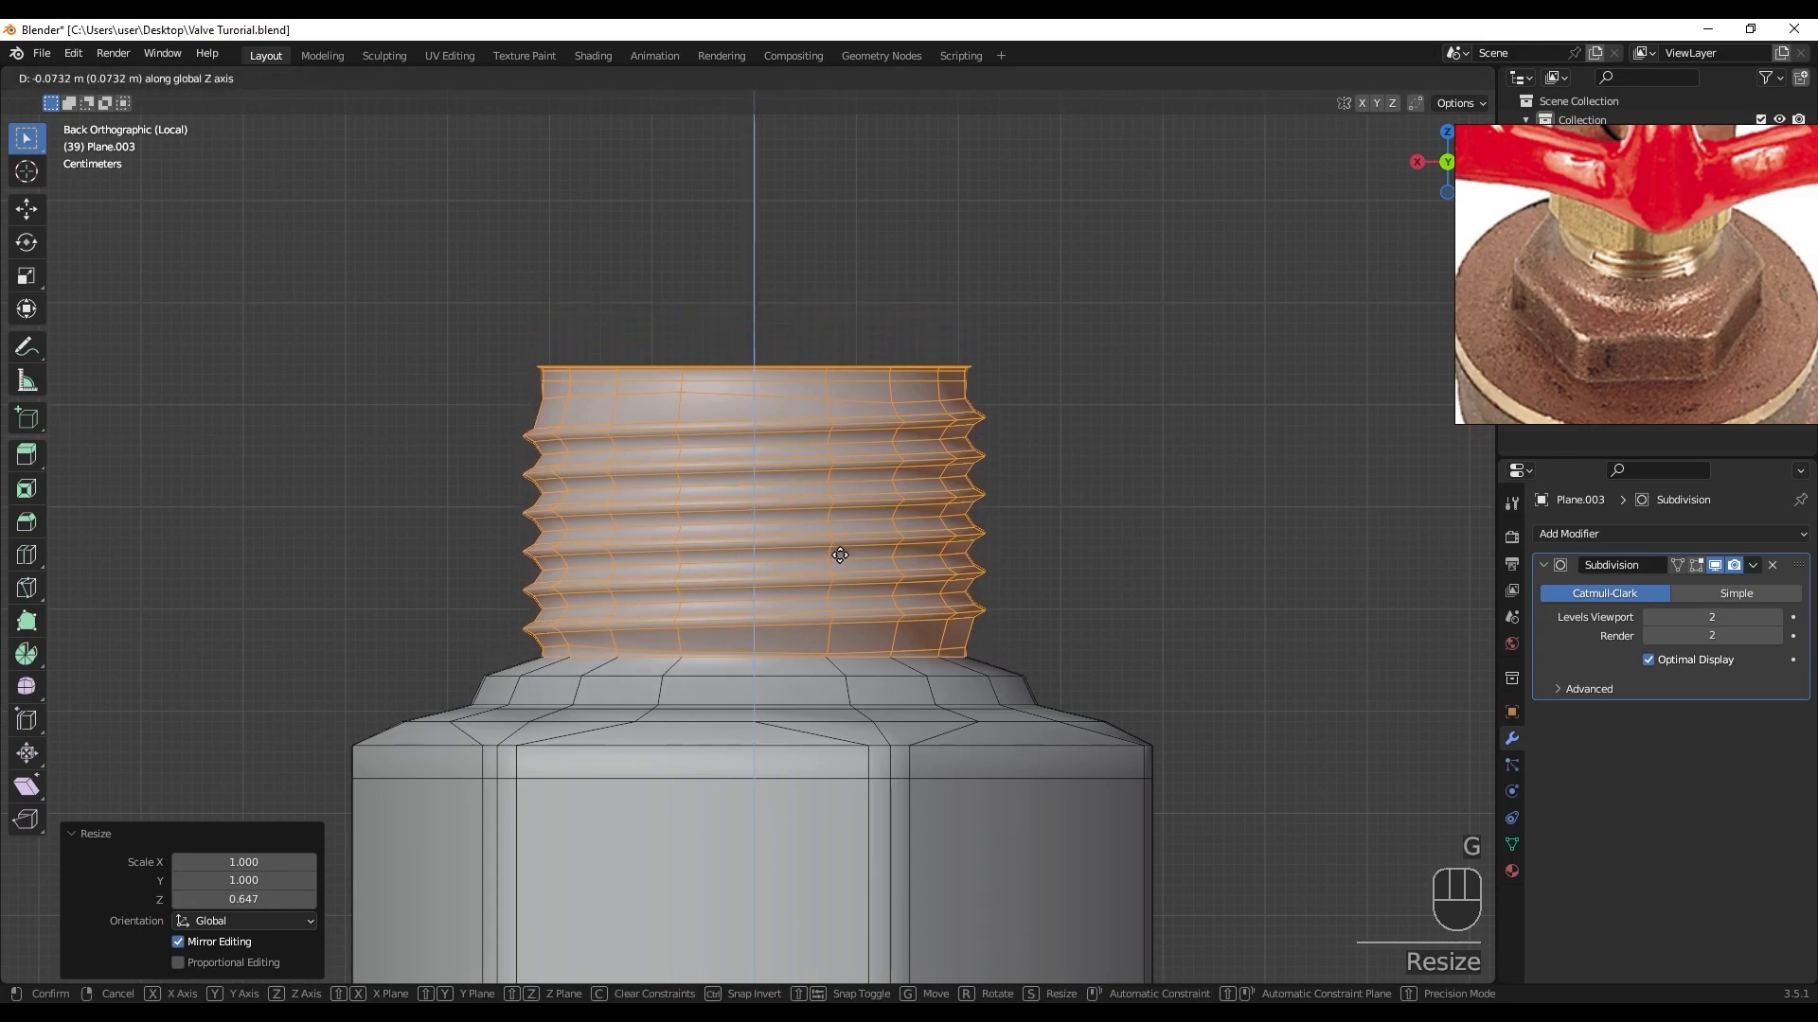
{"action": "left_click", "coordinate": [839, 556]}
{"action": "key", "text": "Tab"}
{"action": "scroll", "coordinate": [1014, 605], "scroll_direction": "down", "scroll_amount": 2}
{"action": "middle_click_drag", "start_coordinate": [1014, 606], "coordinate": [966, 555]}
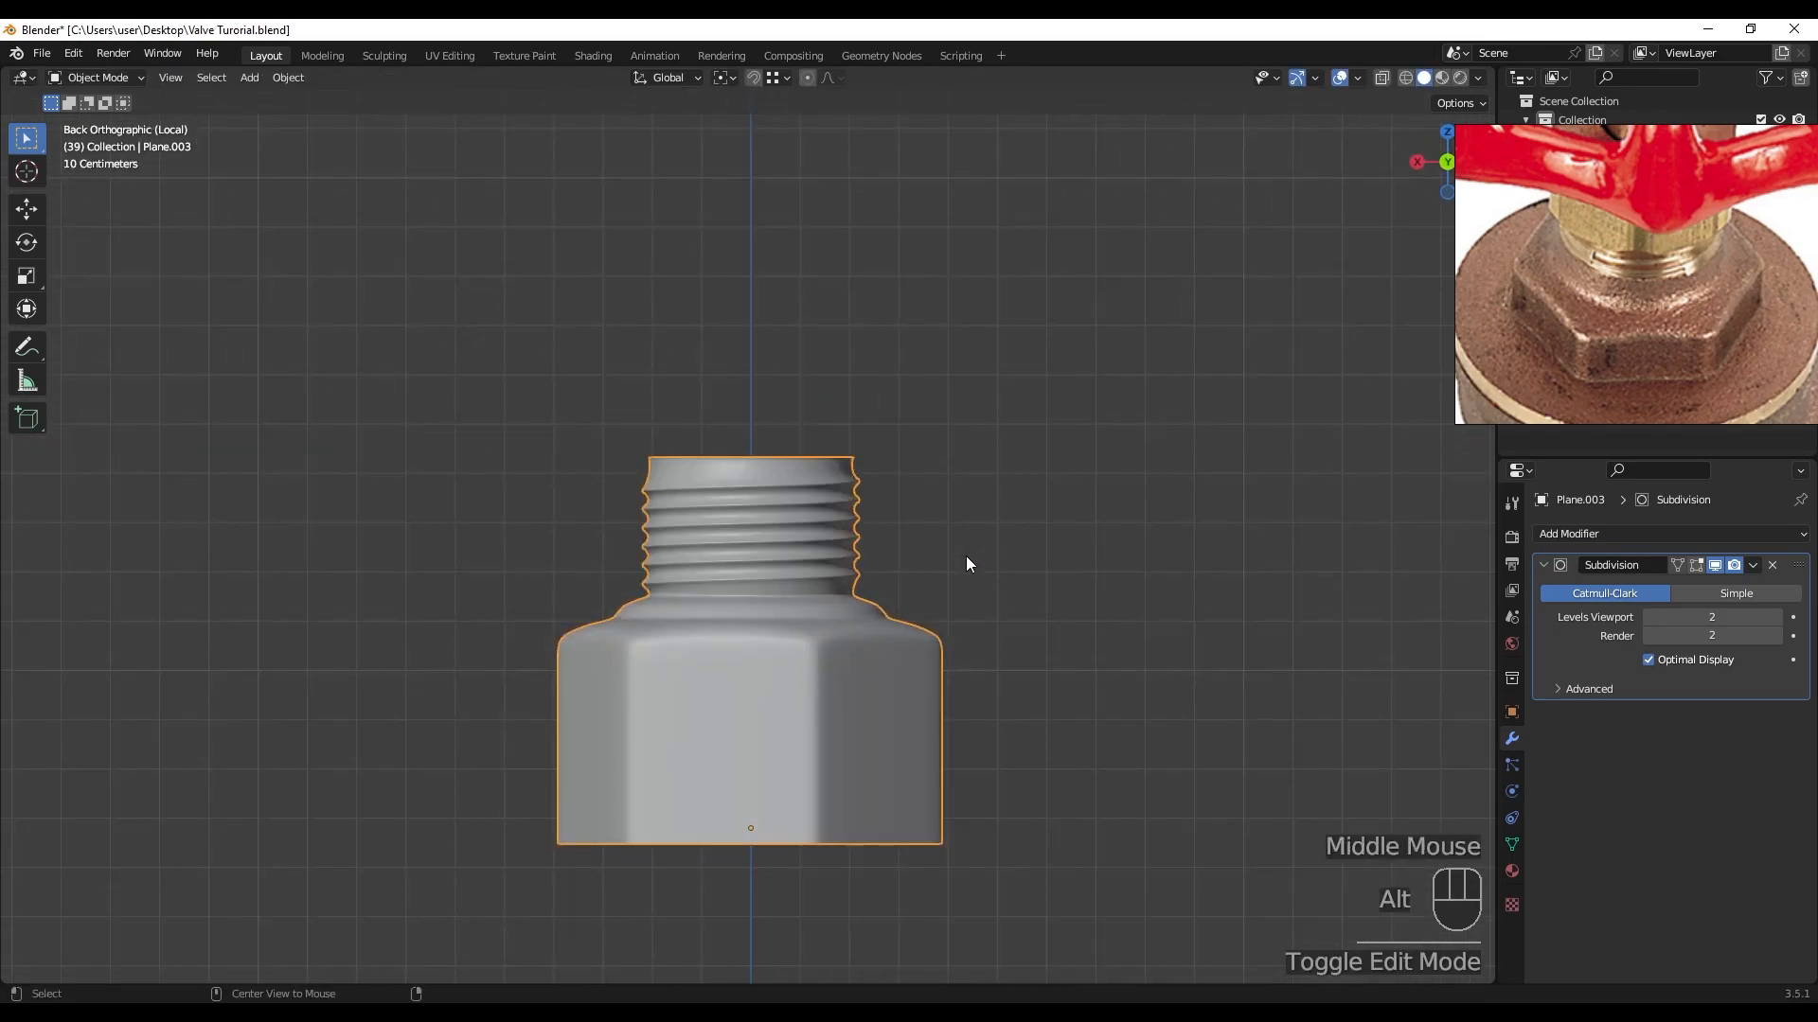
- Select the bottom edge loop of the lower hex nut and raise it about 0.227 m along Z to shorten the nut
{"action": "scroll", "coordinate": [824, 549], "scroll_direction": "down", "scroll_amount": 2}
{"action": "middle_click_drag", "start_coordinate": [824, 549], "coordinate": [764, 698], "text": "shift"}
{"action": "key", "text": "Tab"}
{"action": "key", "text": "alt+z"}
{"action": "left_click_drag", "start_coordinate": [480, 758], "coordinate": [1079, 842]}
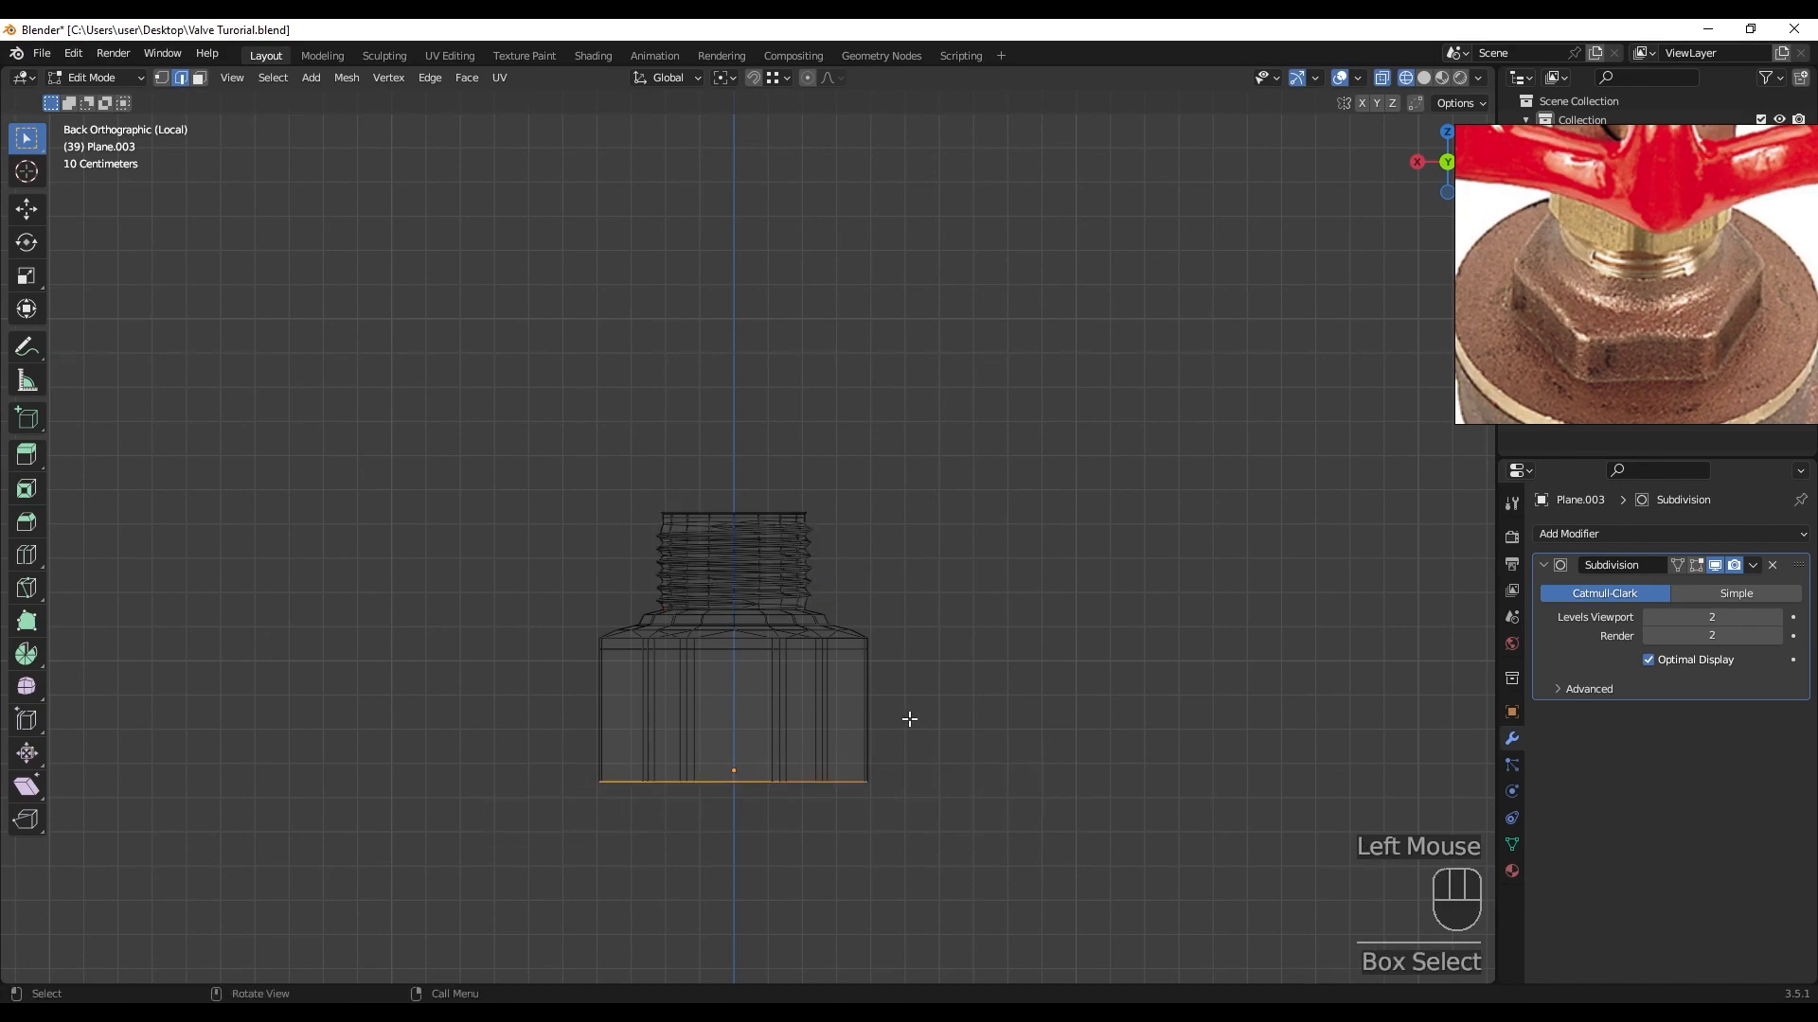
{"action": "key", "text": "g"}
{"action": "key", "text": "z"}
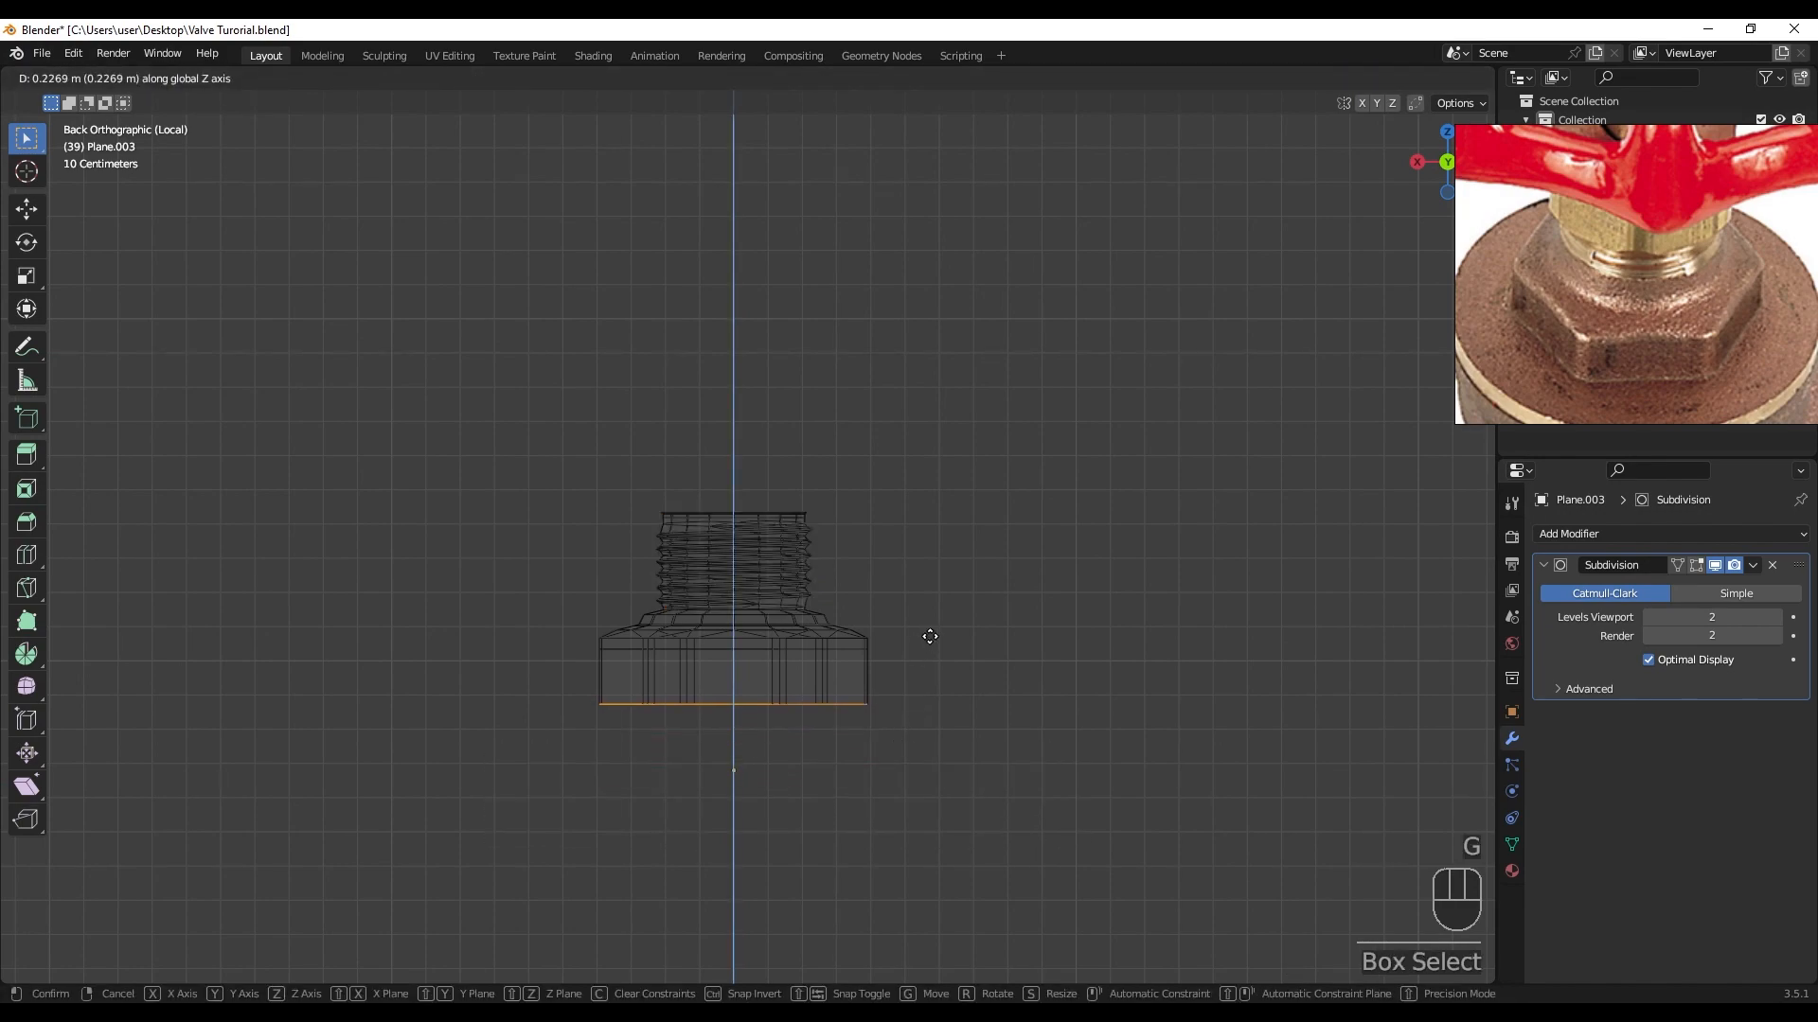
{"action": "left_click", "coordinate": [931, 636]}
{"action": "scroll", "coordinate": [814, 663], "scroll_direction": "up", "scroll_amount": 1}
{"action": "middle_click_drag", "start_coordinate": [814, 663], "coordinate": [820, 661], "text": "shift"}
{"action": "key", "text": "Tab"}
{"action": "key", "text": "z"}
{"action": "left_click", "coordinate": [1167, 630]}
{"action": "scroll", "coordinate": [799, 661], "scroll_direction": "up", "scroll_amount": 1}
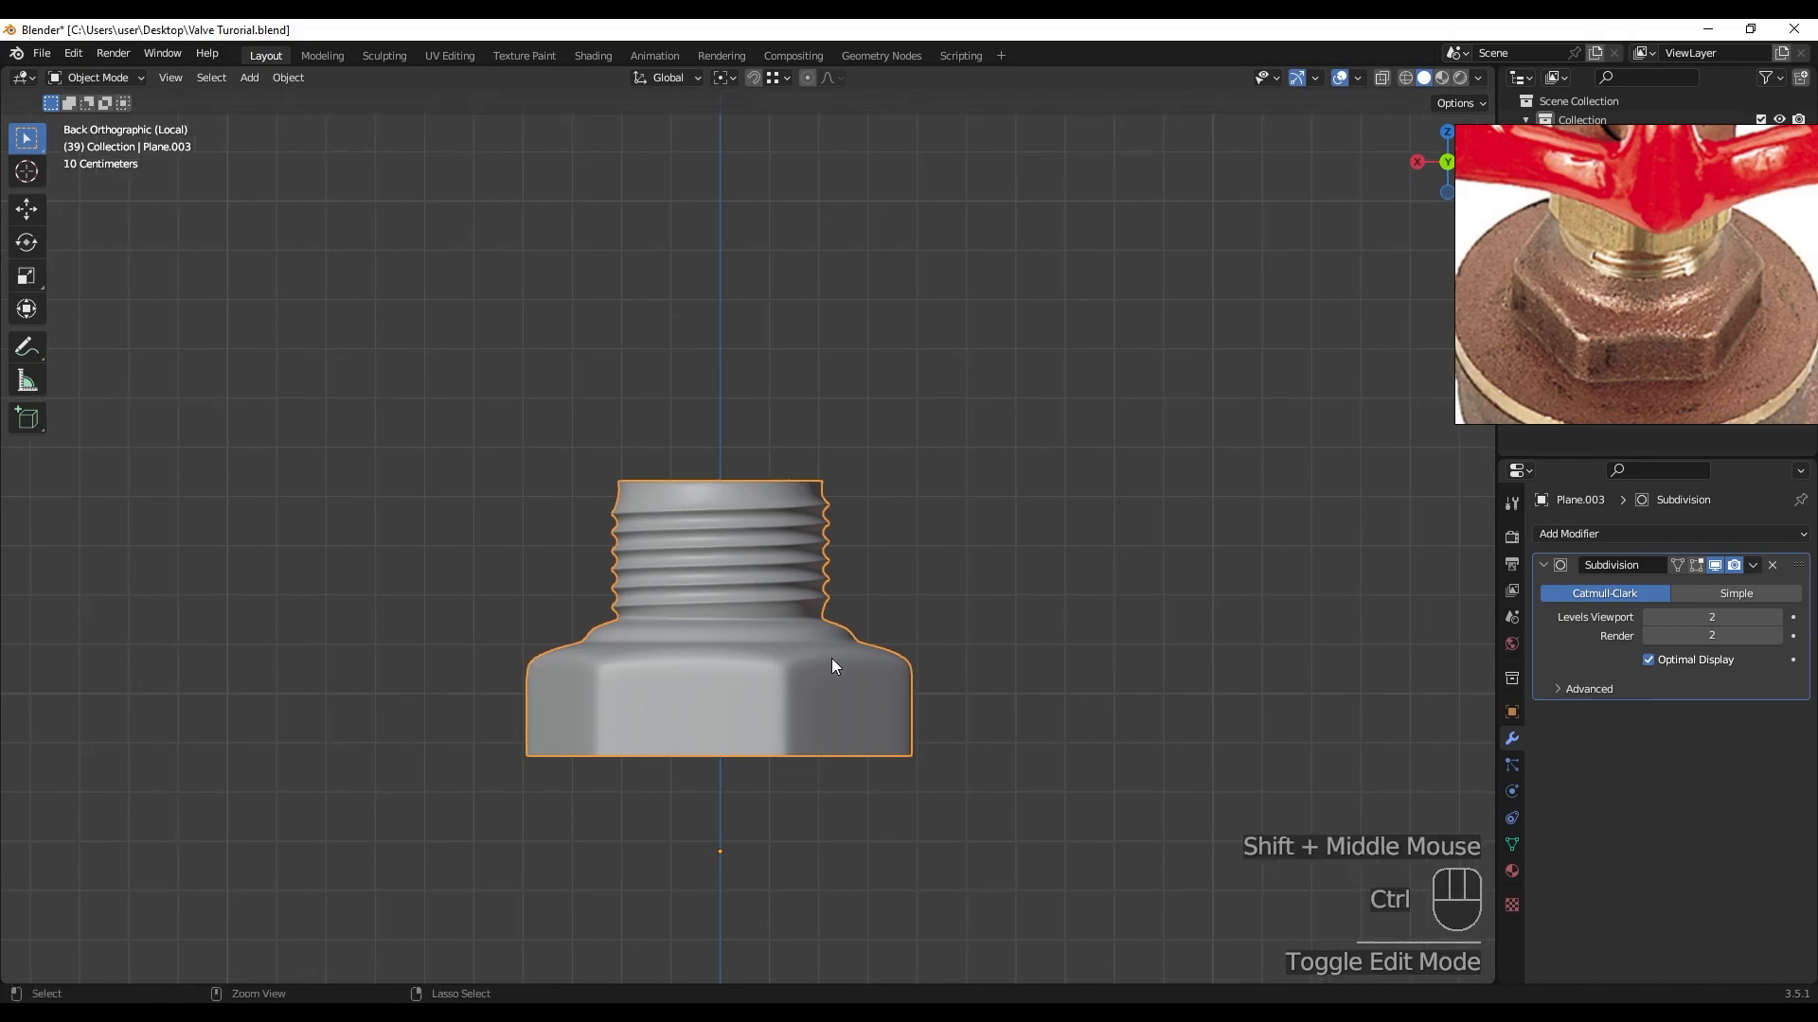
- Exit local view and raise the lower threaded nut along Z so its thread enters the upper hex nut
{"action": "scroll", "coordinate": [1595, 276], "scroll_direction": "down", "scroll_amount": 6}
{"action": "middle_click_drag", "start_coordinate": [1708, 295], "coordinate": [1667, 276]}
{"action": "scroll", "coordinate": [1765, 304], "scroll_direction": "up", "scroll_amount": 4}
{"action": "scroll", "coordinate": [1721, 307], "scroll_direction": "down", "scroll_amount": 1}
{"action": "key", "text": "KP_Divide"}
{"action": "scroll", "coordinate": [1032, 619], "scroll_direction": "down", "scroll_amount": 2}
{"action": "middle_click_drag", "start_coordinate": [1032, 619], "coordinate": [864, 526]}
{"action": "scroll", "coordinate": [865, 526], "scroll_direction": "up", "scroll_amount": 2, "text": "shift"}
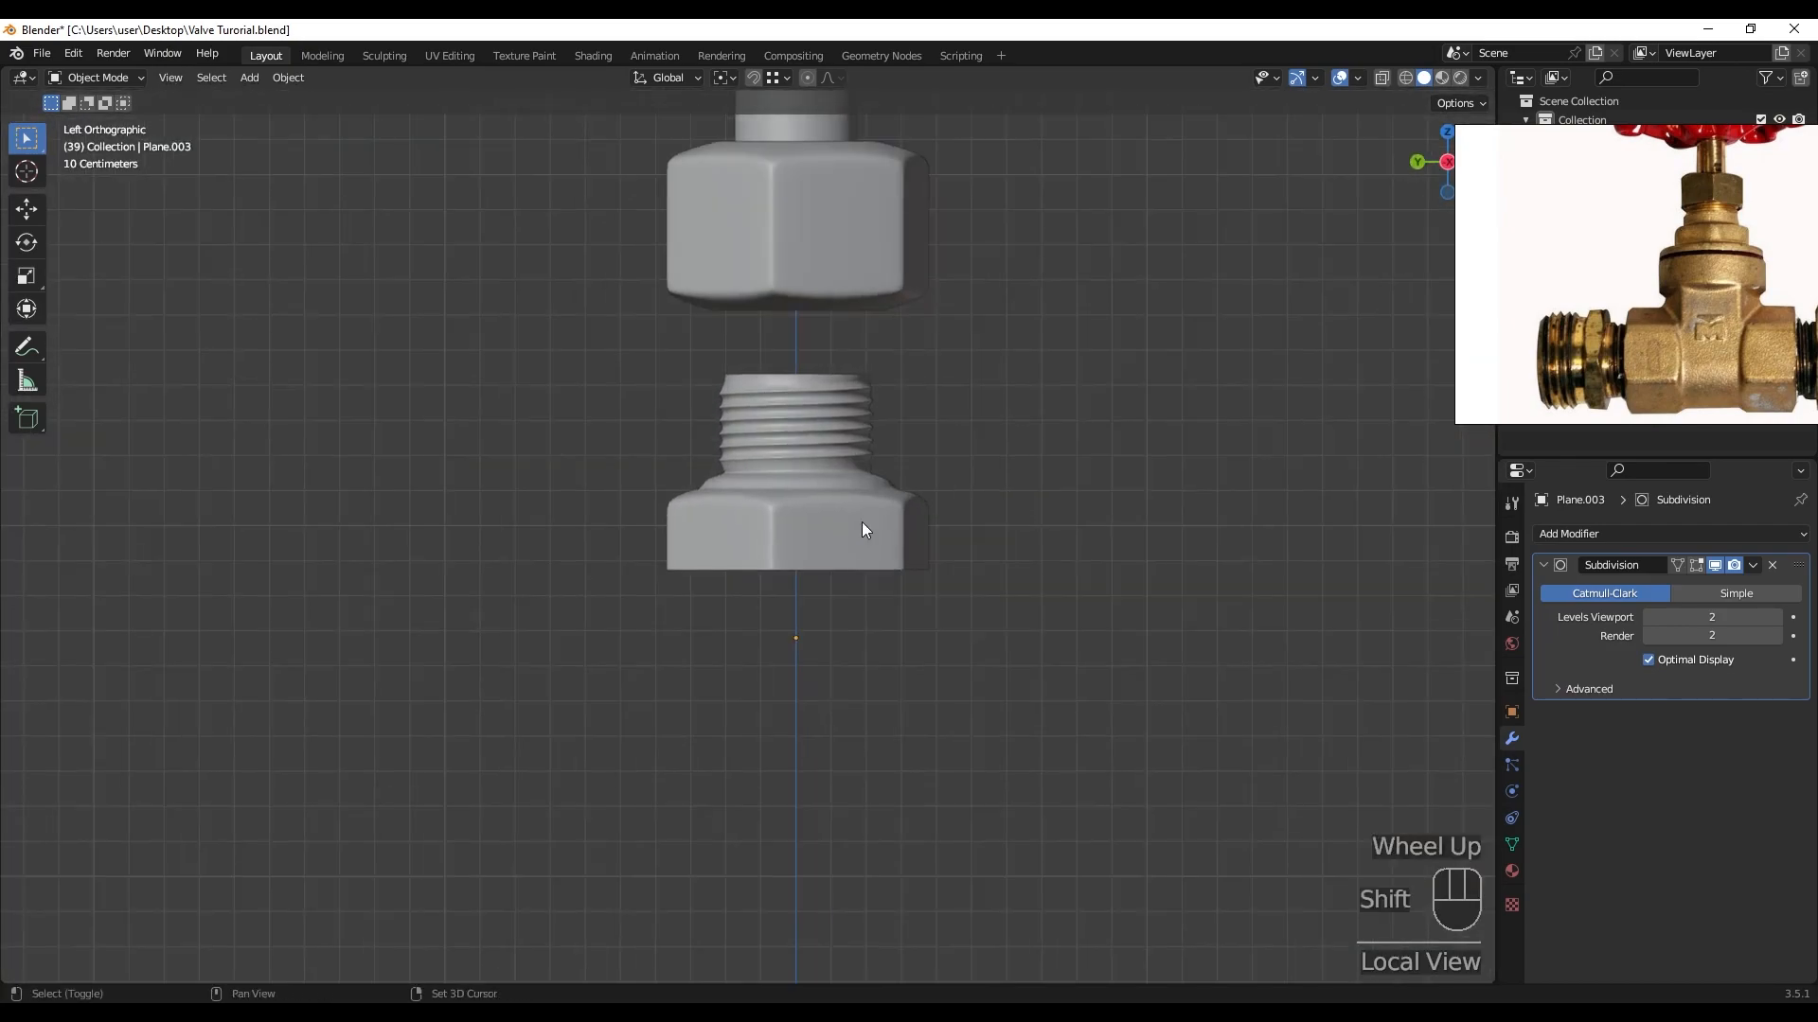
{"action": "left_click", "coordinate": [850, 532]}
{"action": "key", "text": "g"}
{"action": "key", "text": "z"}
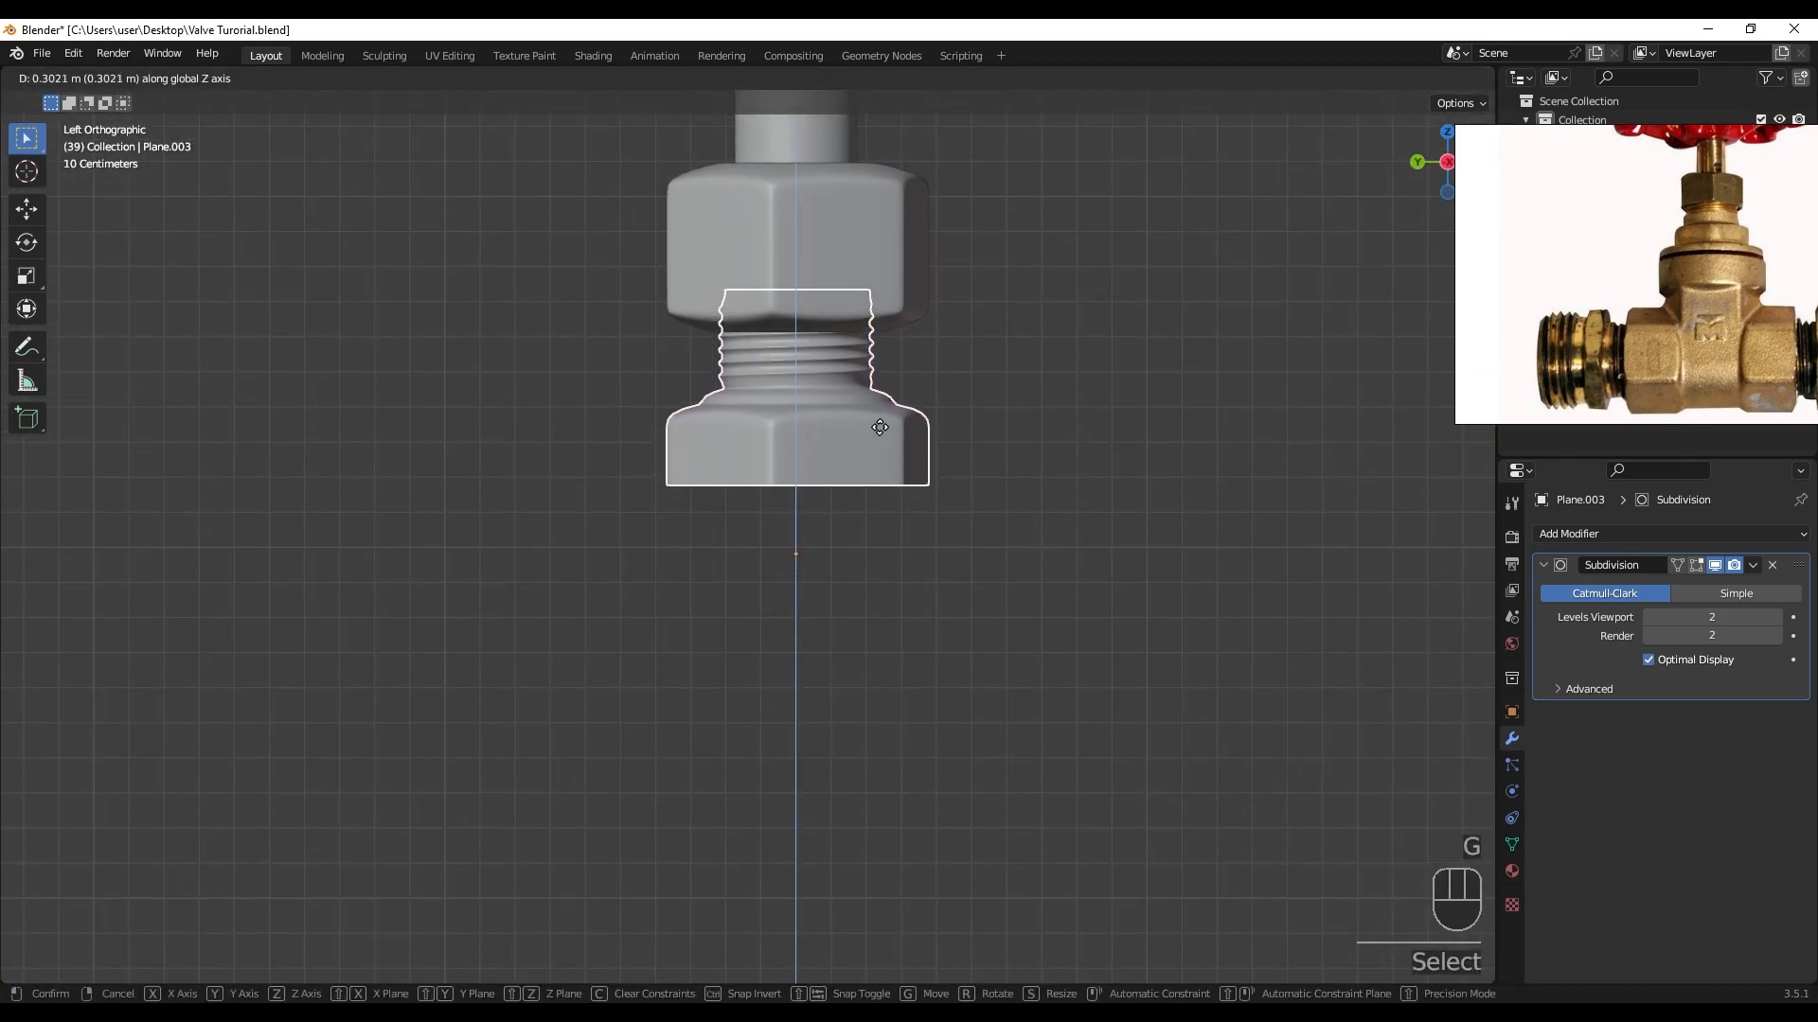
{"action": "left_click", "coordinate": [981, 373]}
{"action": "left_click", "coordinate": [980, 372]}
{"action": "mouse_move", "coordinate": [980, 372]}
{"action": "middle_mouse_down"}
{"action": "mouse_move", "coordinate": [906, 348]}
{"action": "mouse_move", "coordinate": [911, 303]}
{"action": "mouse_move", "coordinate": [822, 395]}
{"action": "mouse_move", "coordinate": [616, 396]}
{"action": "middle_mouse_up"}
{"action": "left_click", "coordinate": [822, 403]}
{"action": "key", "text": "shift+z"}
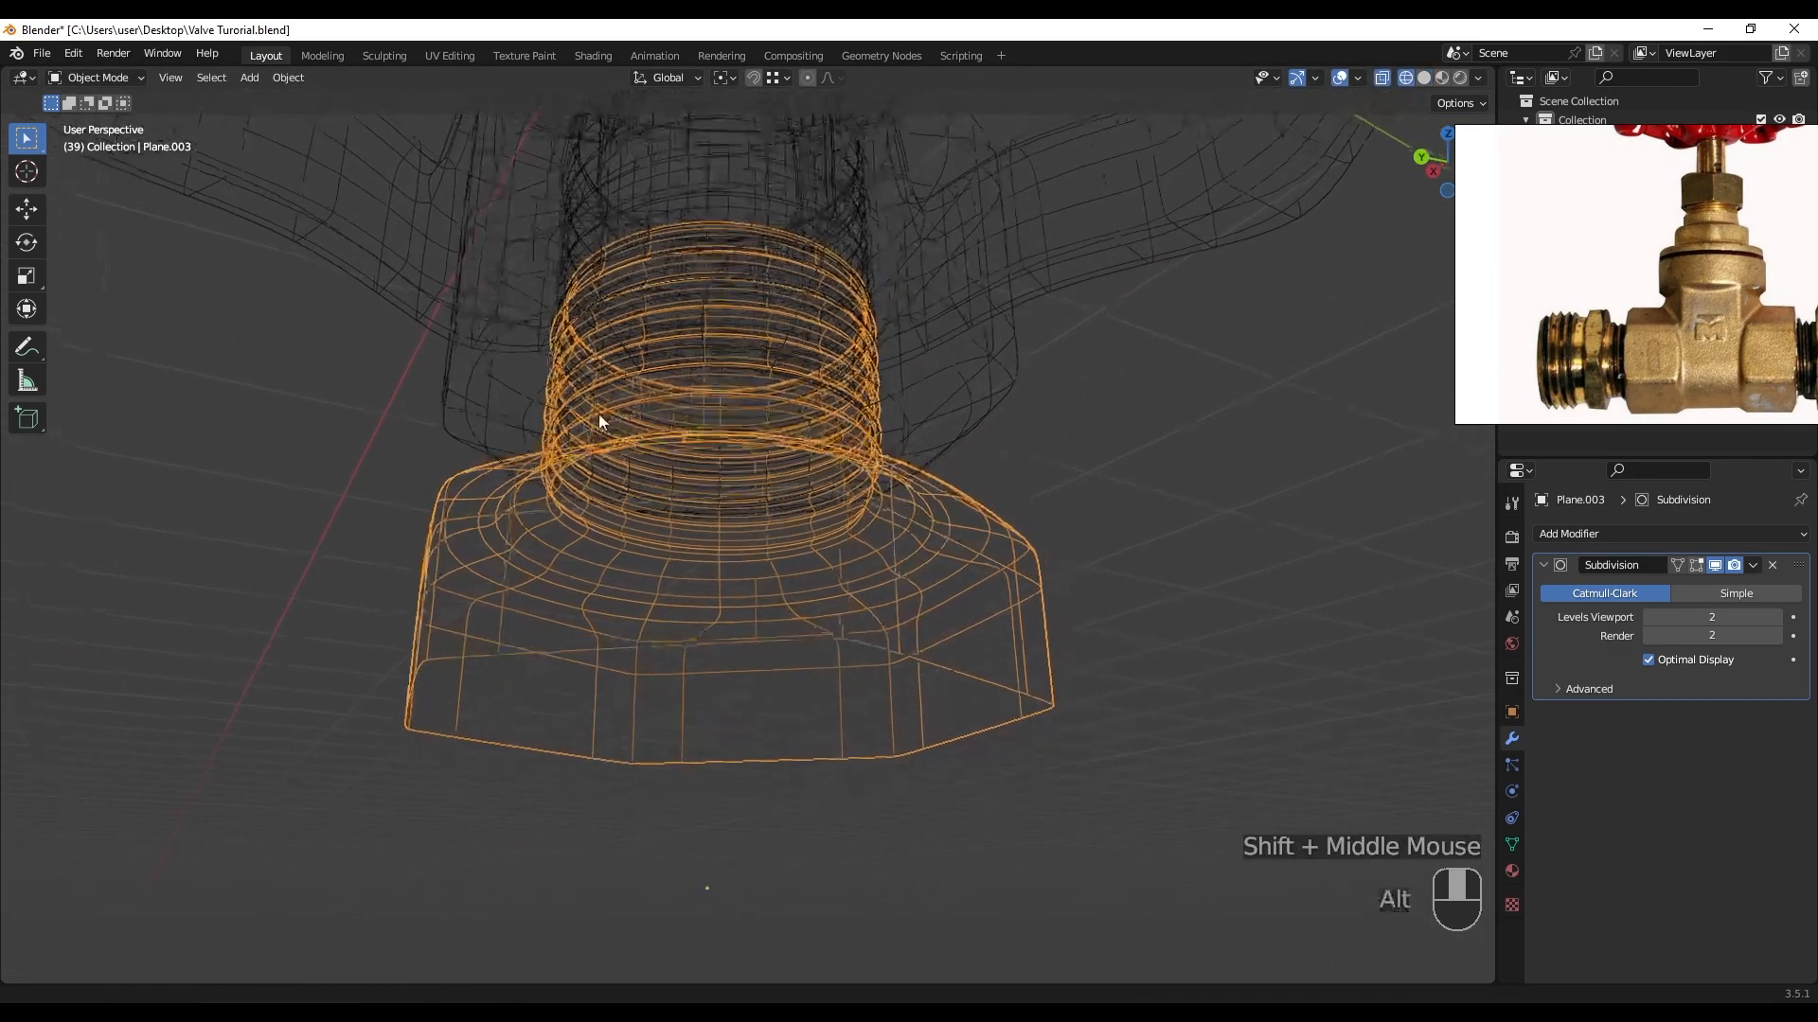
- Scale the lower threaded nut up uniformly and lower it 0.28523 m along Z
{"action": "key", "text": "ctrl+KP_3"}
{"action": "key", "text": "s"}
{"action": "key", "text": "Return"}
{"action": "key", "text": "g"}
{"action": "key", "text": "z"}
{"action": "left_click", "coordinate": [991, 473]}
{"action": "key", "text": "shift+z"}
{"action": "scroll", "coordinate": [889, 494], "scroll_direction": "down", "scroll_amount": 3}
{"action": "middle_click_drag", "start_coordinate": [889, 494], "coordinate": [718, 515]}
{"action": "scroll", "coordinate": [743, 550], "scroll_direction": "up", "scroll_amount": 2}
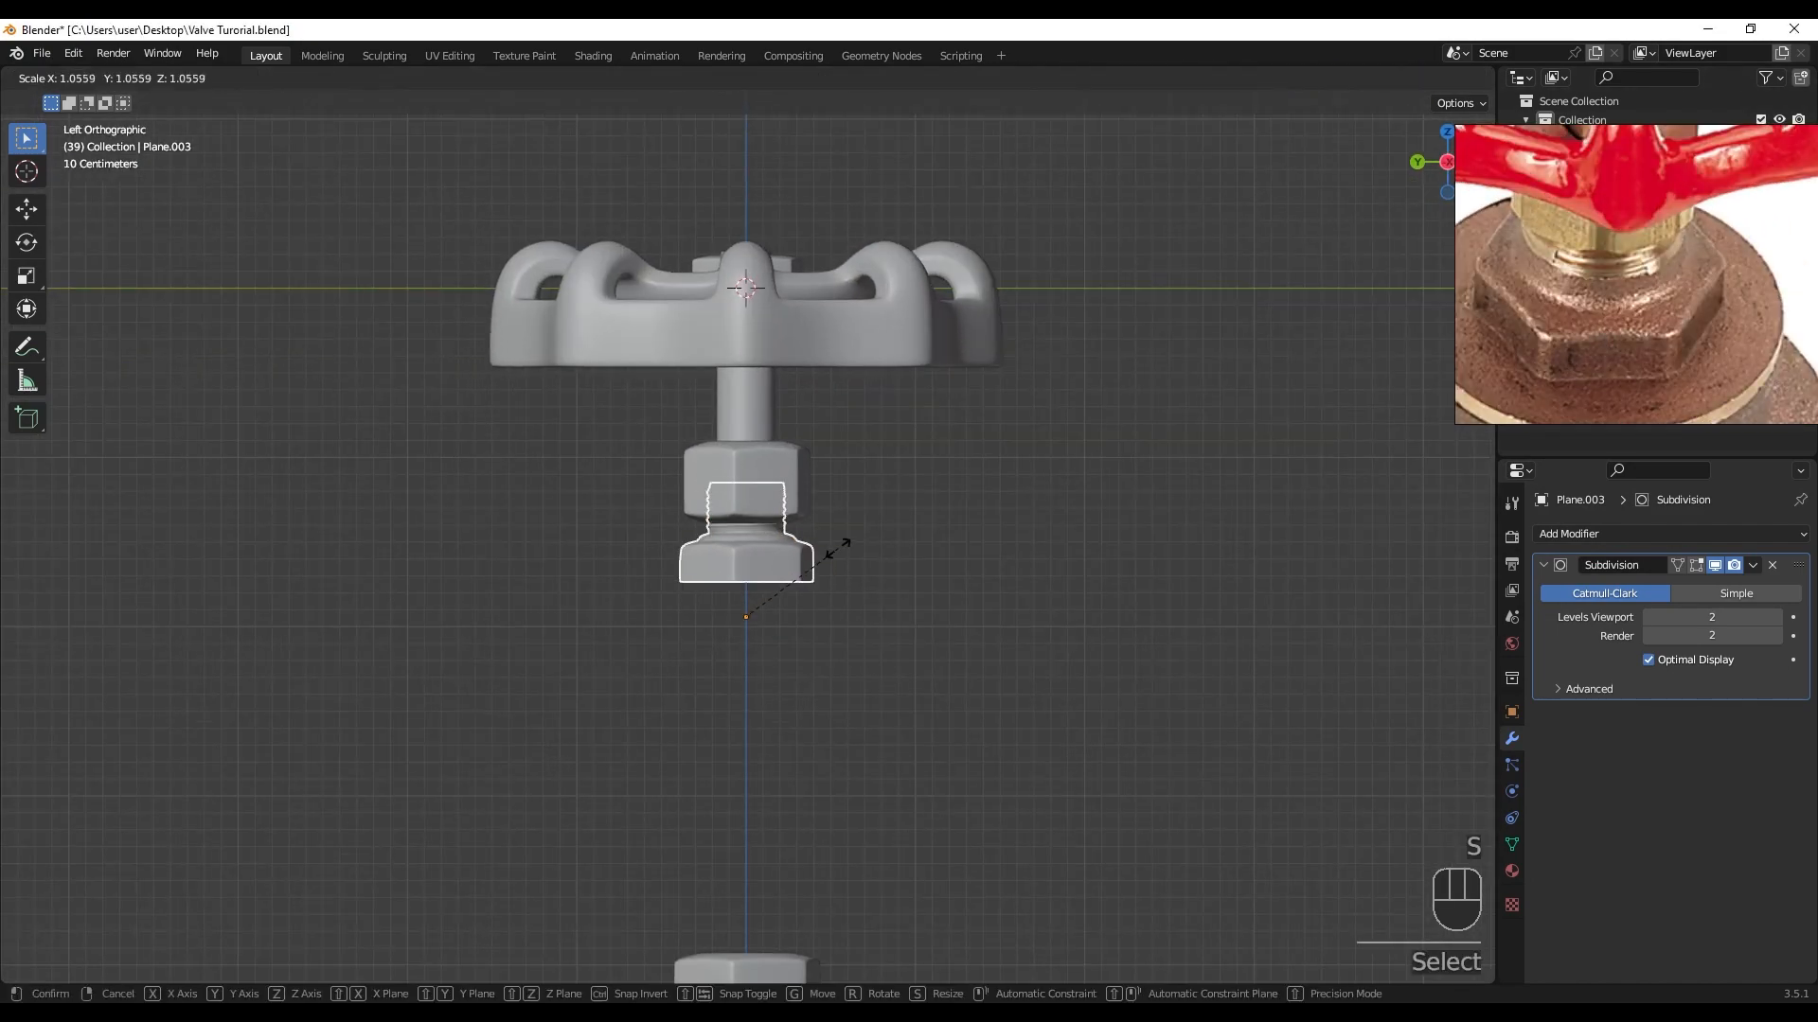
{"action": "key", "text": "Return"}
{"action": "key", "text": "g"}
{"action": "key", "text": "z"}
{"action": "left_click", "coordinate": [861, 590]}
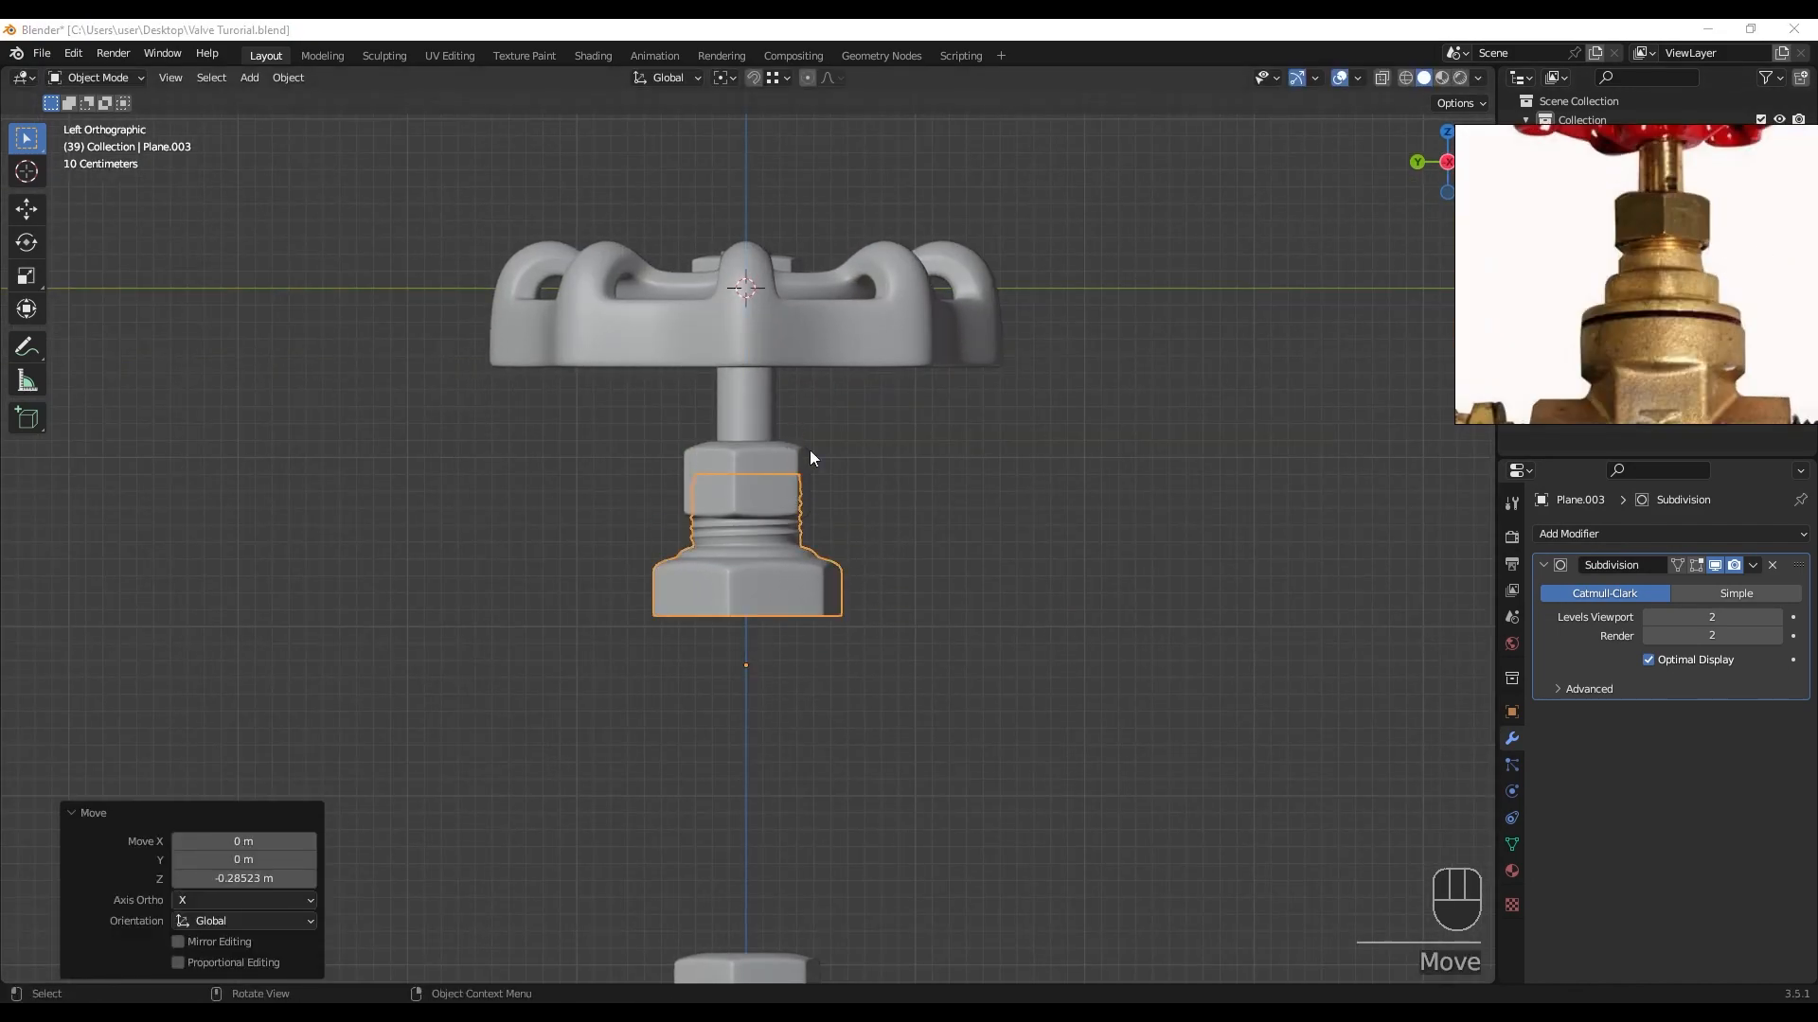
- Scale up the upper hex nut and reposition it along Z over the lower nut's thread
{"action": "left_click", "coordinate": [793, 477]}
{"action": "key", "text": "s"}
{"action": "left_click", "coordinate": [862, 486]}
{"action": "key", "text": "g"}
{"action": "key", "text": "z"}
{"action": "left_click", "coordinate": [860, 494]}
- Edit the lower nut's mesh, select its top thread, then grow and shrink the selection
{"action": "scroll", "coordinate": [786, 559], "scroll_direction": "up", "scroll_amount": 4}
{"action": "middle_click_drag", "start_coordinate": [768, 562], "coordinate": [771, 589], "text": "shift"}
{"action": "left_click", "coordinate": [821, 600]}
{"action": "key", "text": "z"}
{"action": "key", "text": "z"}
{"action": "key", "text": "Tab"}
{"action": "scroll", "coordinate": [719, 559], "scroll_direction": "up", "scroll_amount": 1}
{"action": "key", "text": "z"}
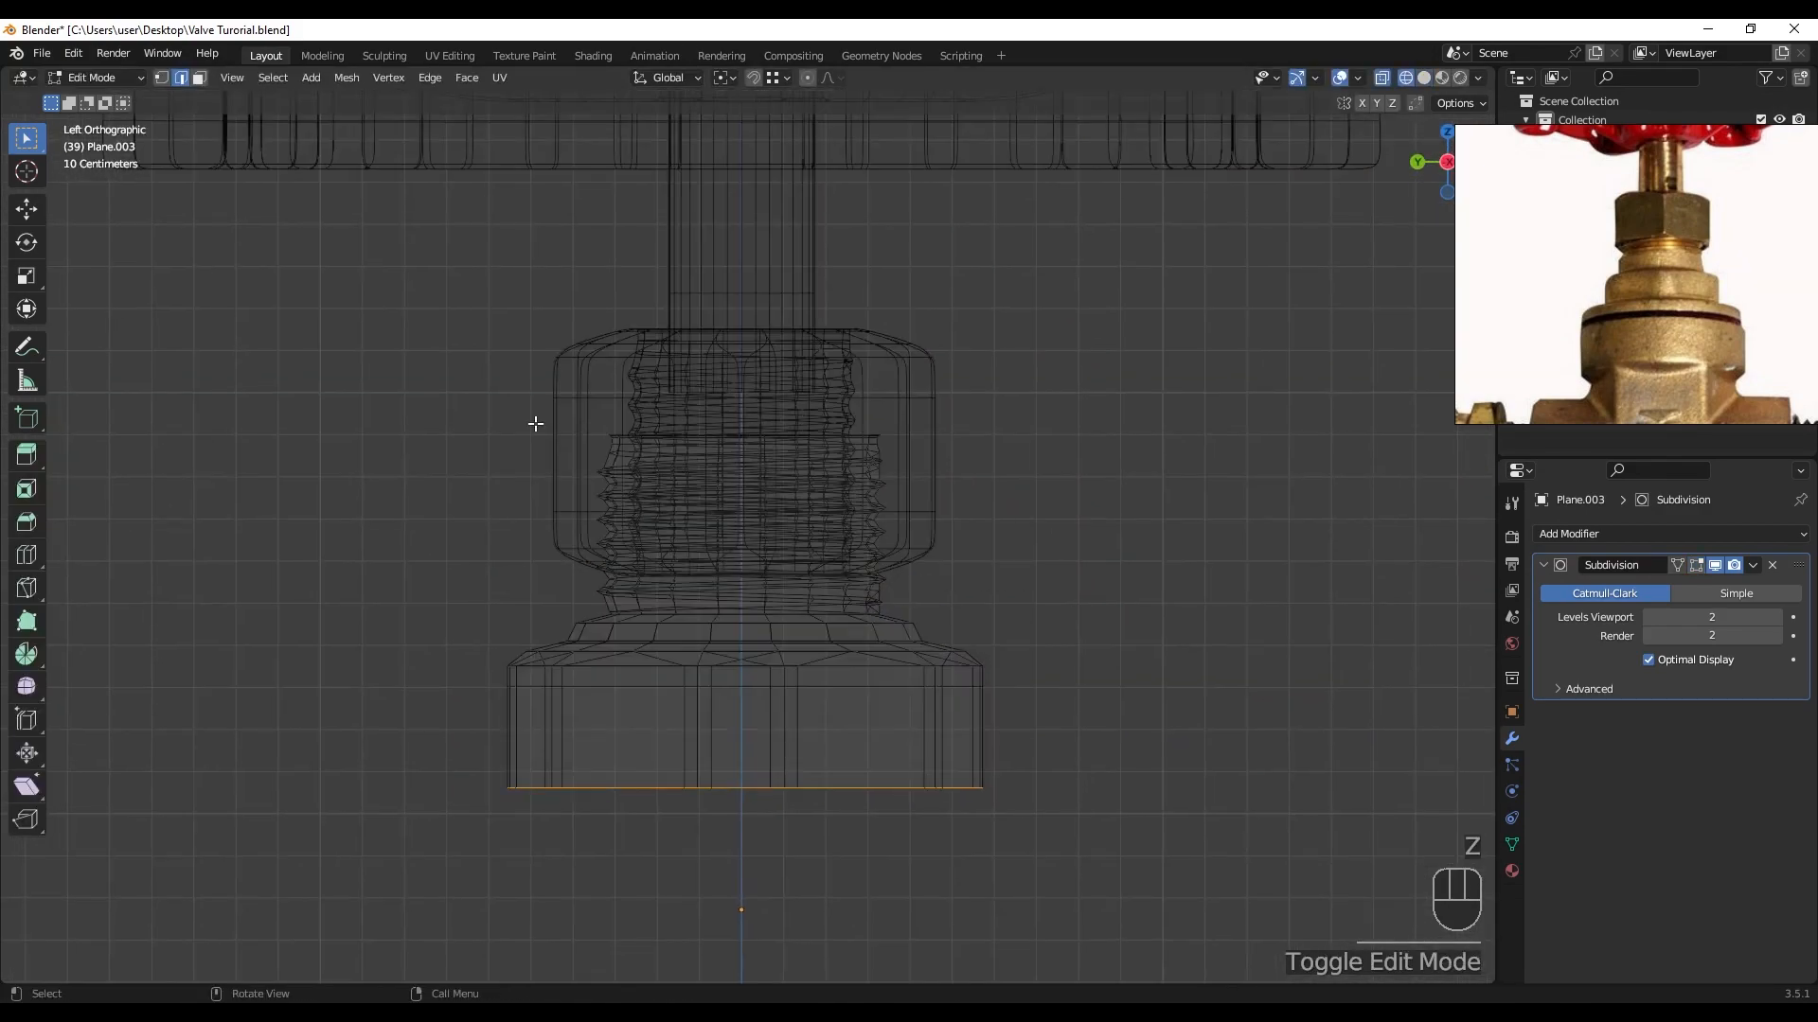
{"action": "left_click_drag", "start_coordinate": [485, 530], "coordinate": [1027, 263]}
{"action": "key", "text": "z"}
{"action": "scroll", "coordinate": [900, 594], "scroll_direction": "up", "scroll_amount": 1}
{"action": "key", "text": "ctrl+KP_Add"}
{"action": "key", "text": "ctrl+KP_Add"}
{"action": "key", "text": "ctrl+KP_Add"}
{"action": "key", "text": "ctrl+KP_Add"}
{"action": "key", "text": "ctrl+KP_Add"}
{"action": "key", "text": "ctrl+KP_Subtract"}
{"action": "key", "text": "ctrl+KP_Subtract"}
{"action": "key", "text": "ctrl+KP_Subtract"}
{"action": "key", "text": "ctrl+KP_Subtract"}
{"action": "key", "text": "ctrl+KP_Subtract"}
{"action": "key", "text": "ctrl+KP_Subtract"}
{"action": "key", "text": "ctrl+KP_Subtract"}
{"action": "key", "text": "ctrl+KP_Subtract"}
{"action": "key", "text": "ctrl+KP_Subtract"}
{"action": "key", "text": "ctrl+KP_Subtract"}
{"action": "key", "text": "ctrl+KP_Subtract"}
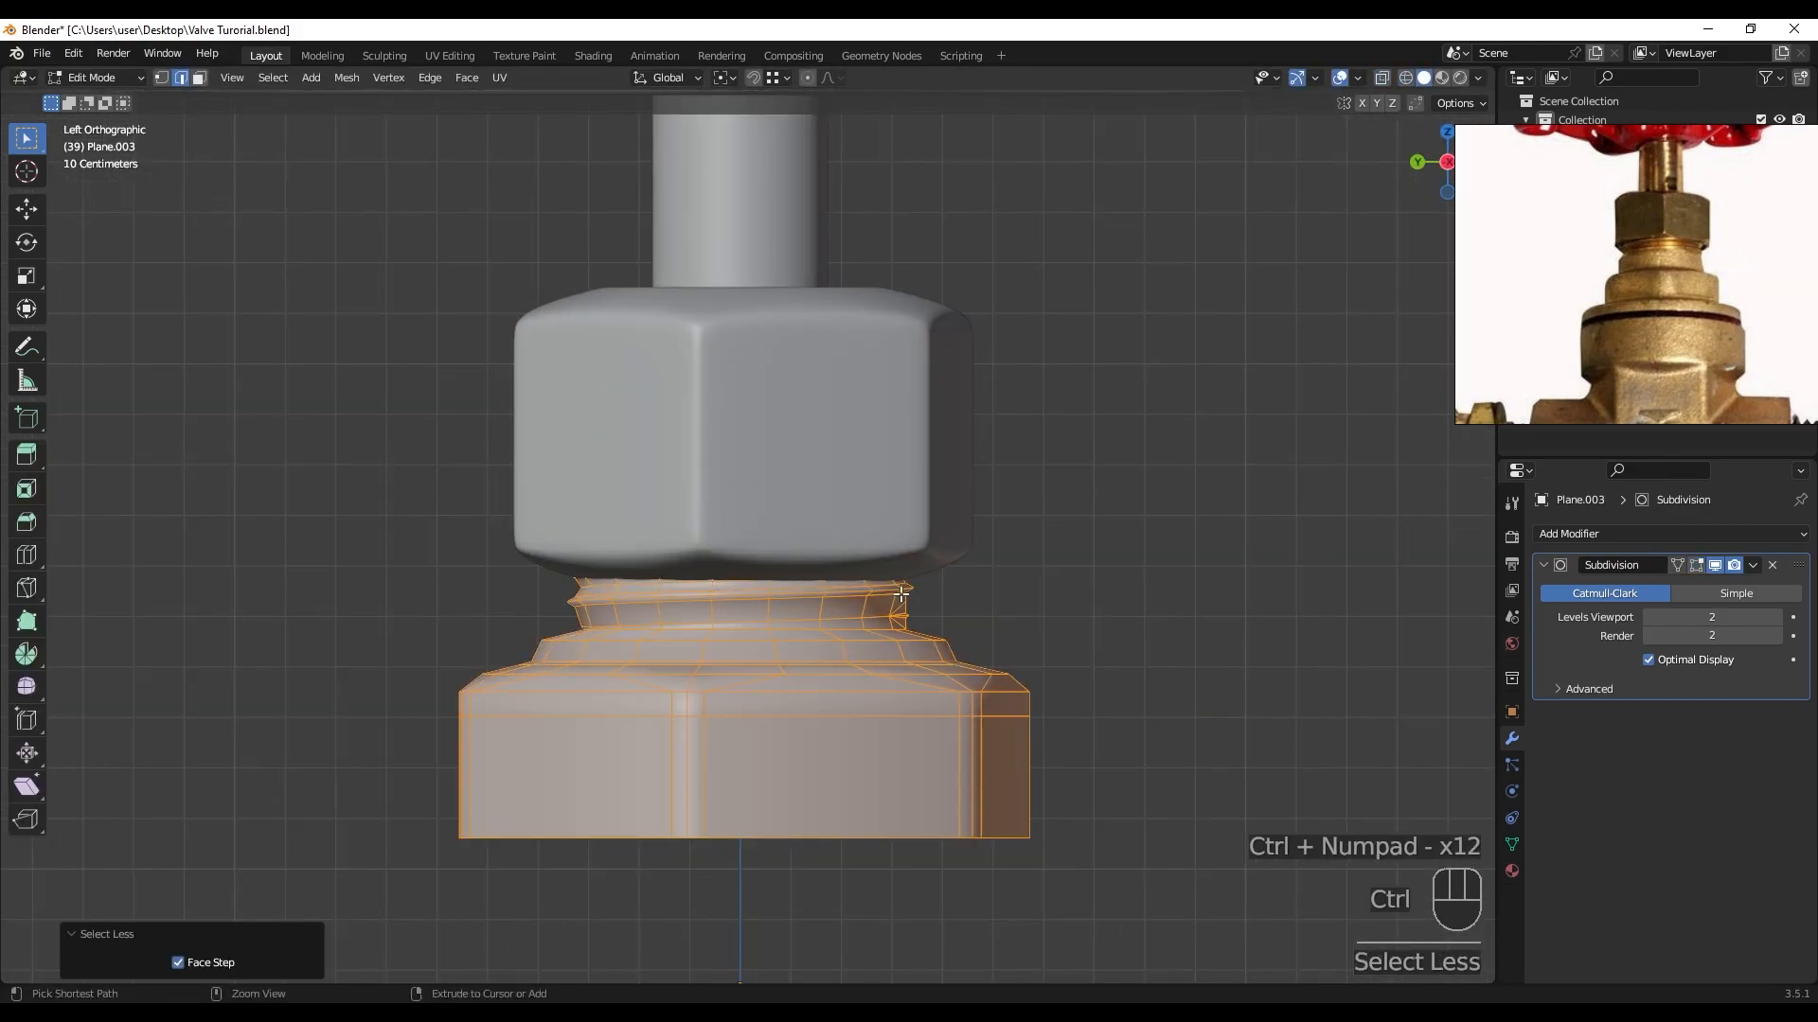
- Deselect the hex body, scale the remaining thread selection by 1.011, and lower it about 0.050 m along Z
{"action": "left_click_drag", "start_coordinate": [1061, 644], "coordinate": [435, 857], "text": "ctrl"}
{"action": "key", "text": "ctrl+KP_Subtract"}
{"action": "key", "text": "ctrl+KP_Subtract"}
{"action": "key", "text": "ctrl+KP_Subtract"}
{"action": "key", "text": "ctrl+KP_Subtract"}
{"action": "key", "text": "ctrl+KP_Subtract"}
{"action": "key", "text": "ctrl+KP_Subtract"}
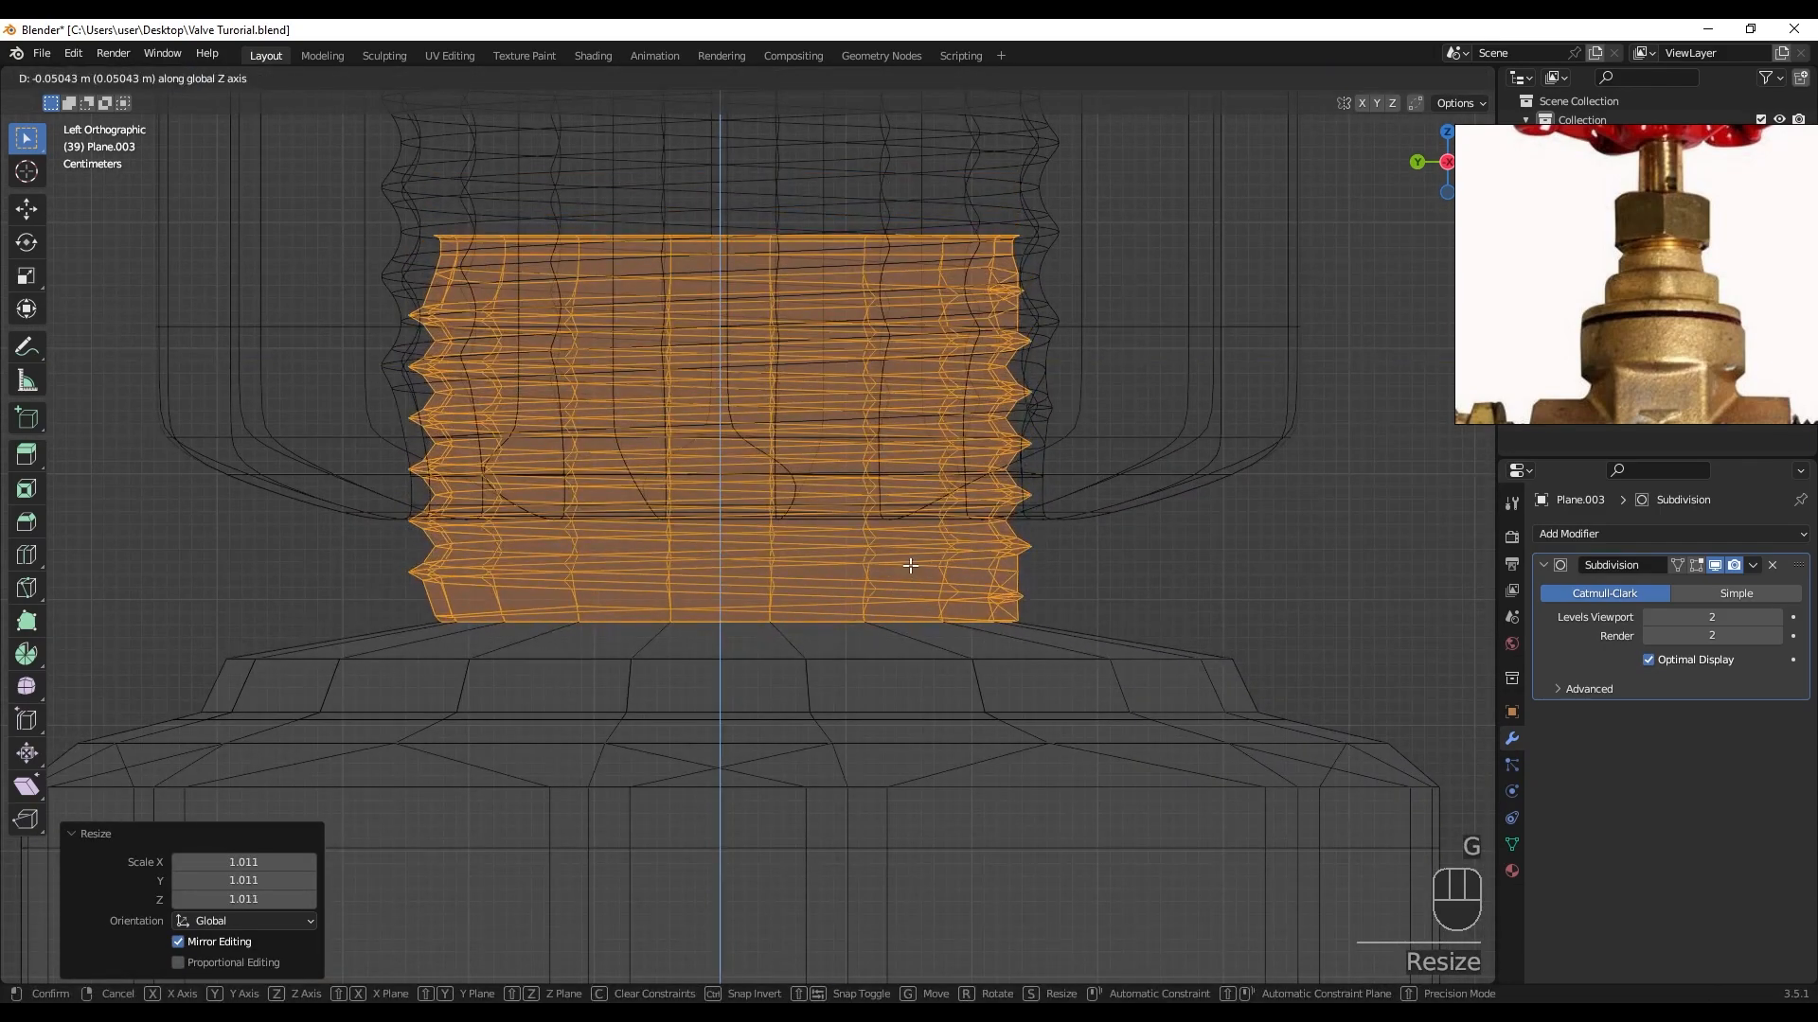
{"action": "left_click", "coordinate": [831, 606]}
{"action": "key", "text": "Tab"}
{"action": "scroll", "coordinate": [831, 606], "scroll_direction": "down", "scroll_amount": 2}
{"action": "left_click_drag", "start_coordinate": [831, 606], "coordinate": [833, 597]}
{"action": "middle_click_drag", "start_coordinate": [833, 597], "coordinate": [816, 551]}
- Add the flared step faces to the thread selection in face mode and scale the selection
{"action": "key", "text": "Tab"}
{"action": "scroll", "coordinate": [816, 551], "scroll_direction": "up", "scroll_amount": 6}
{"action": "key", "text": "3"}
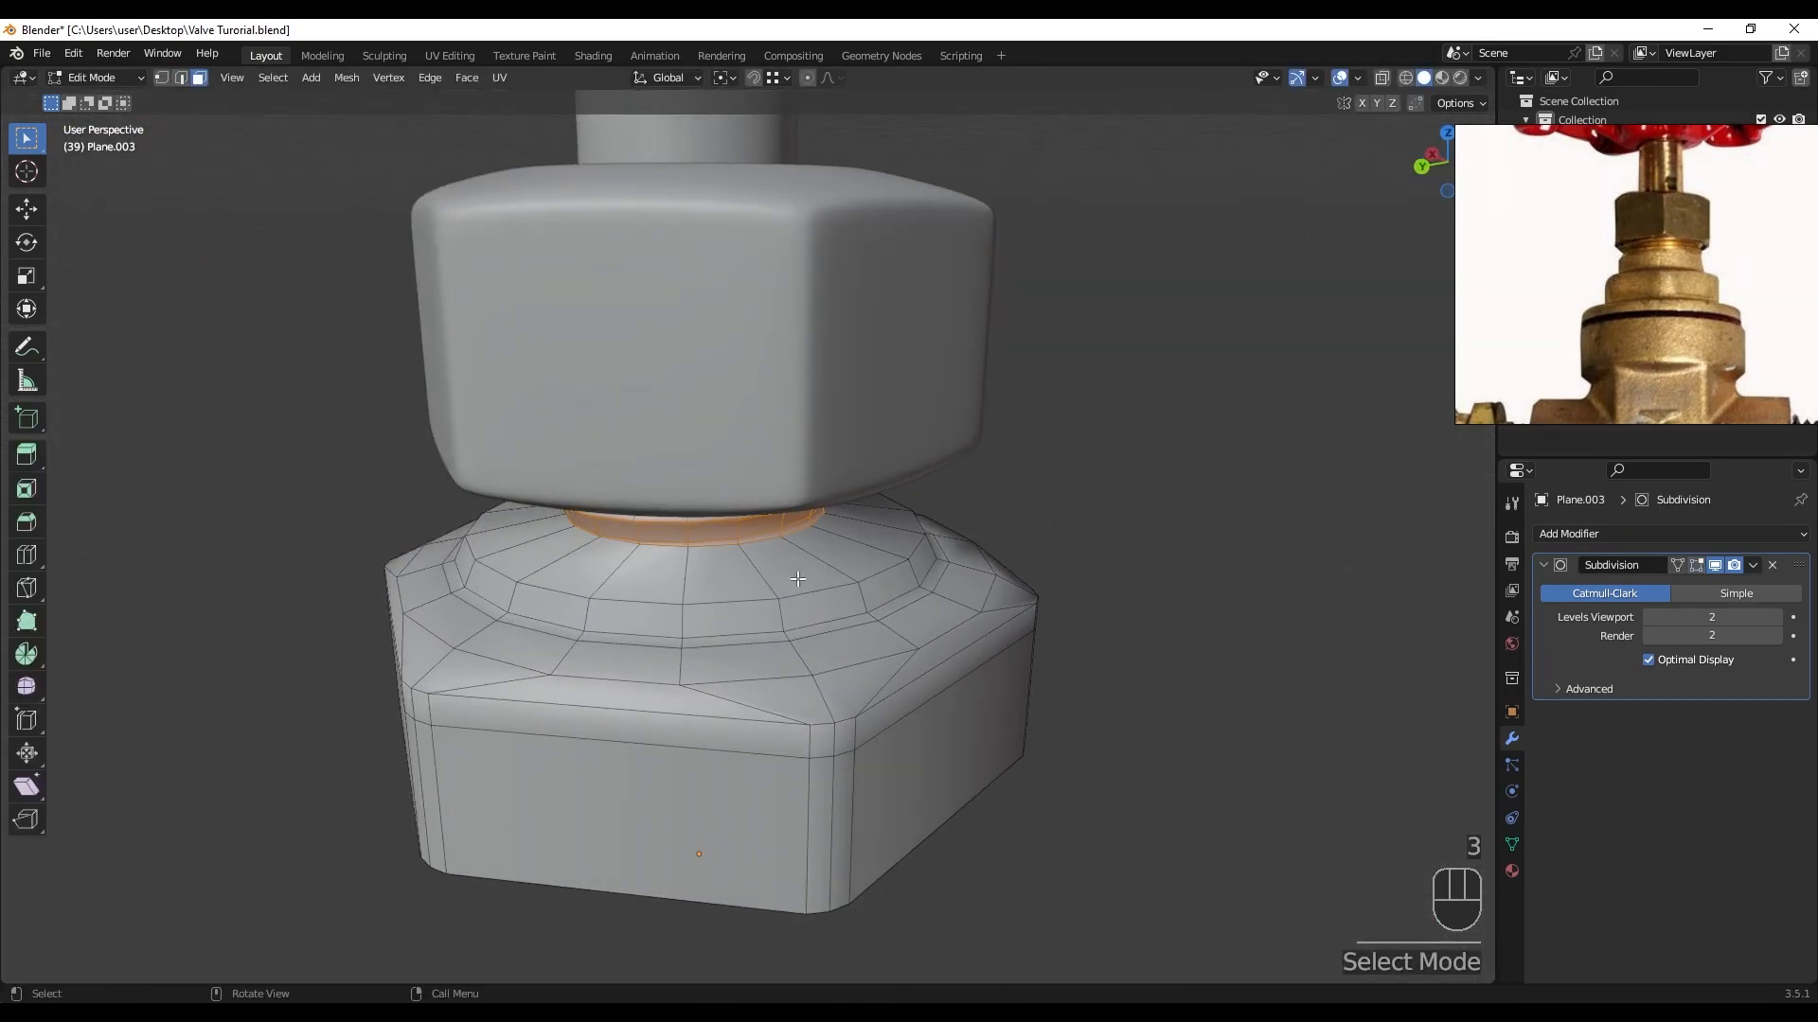
{"action": "key", "text": "ctrl+KP_3"}
{"action": "key", "text": "s"}
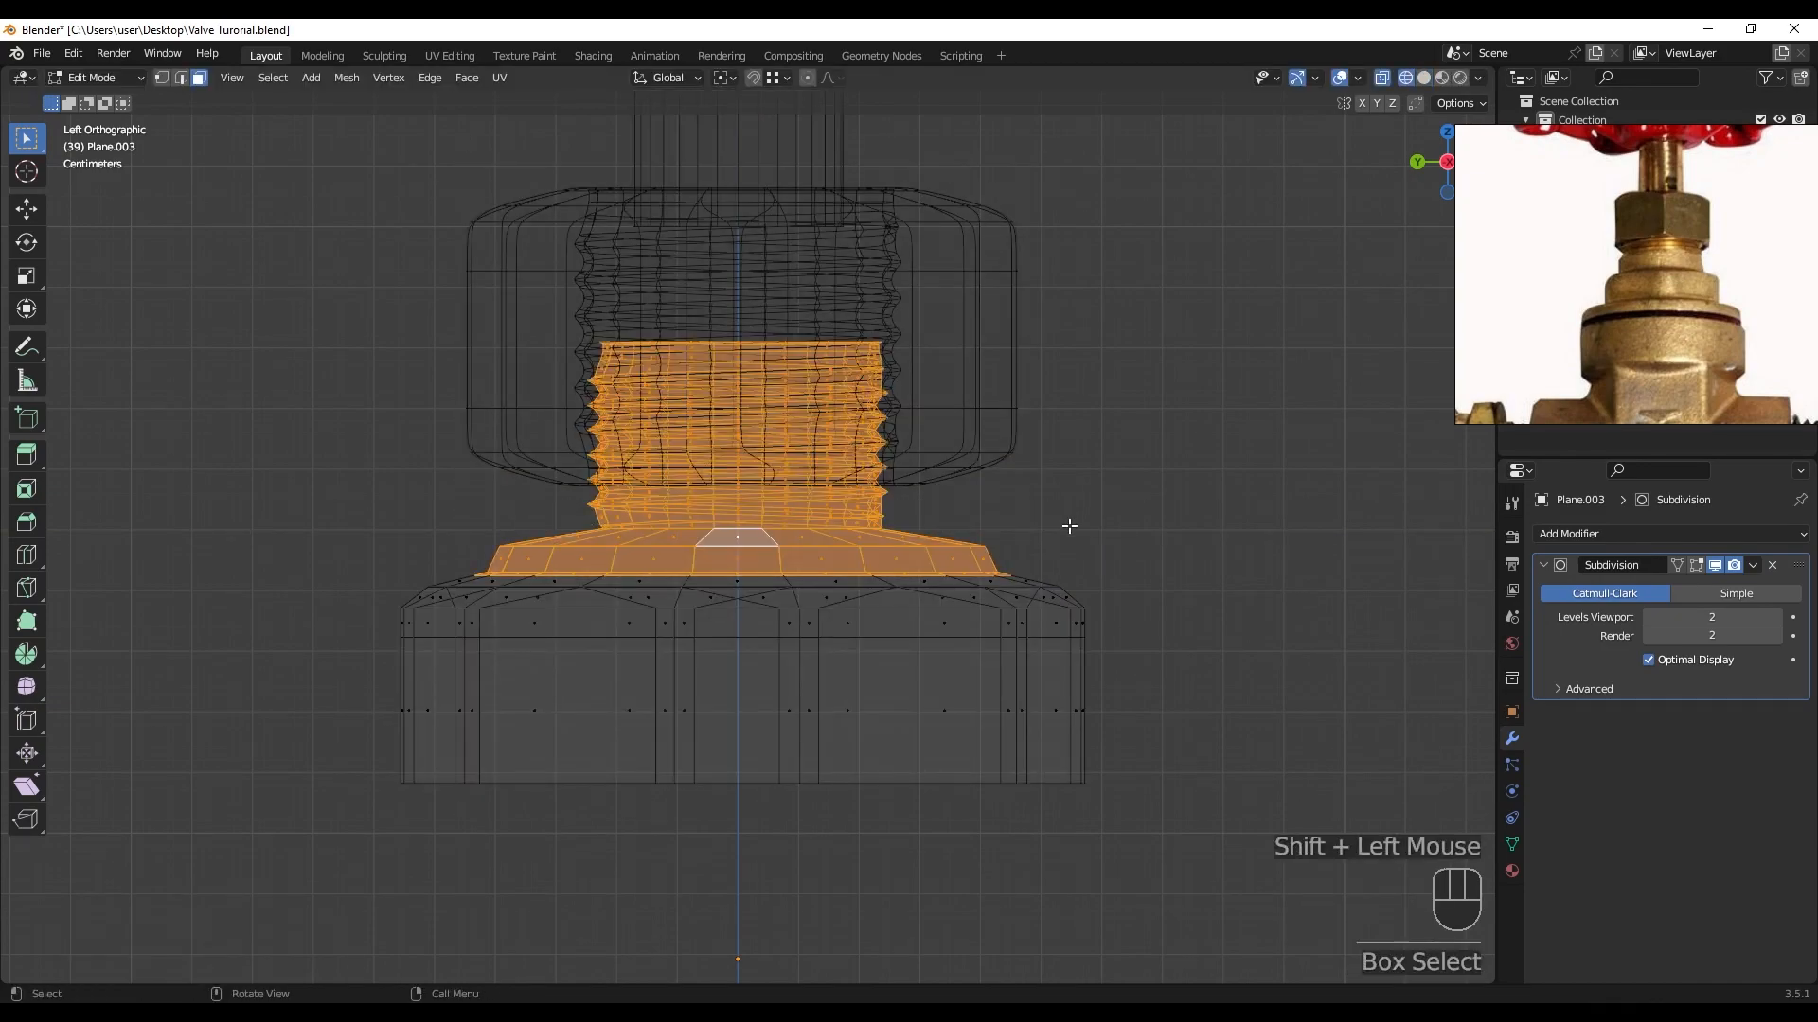
{"action": "key", "text": "s"}
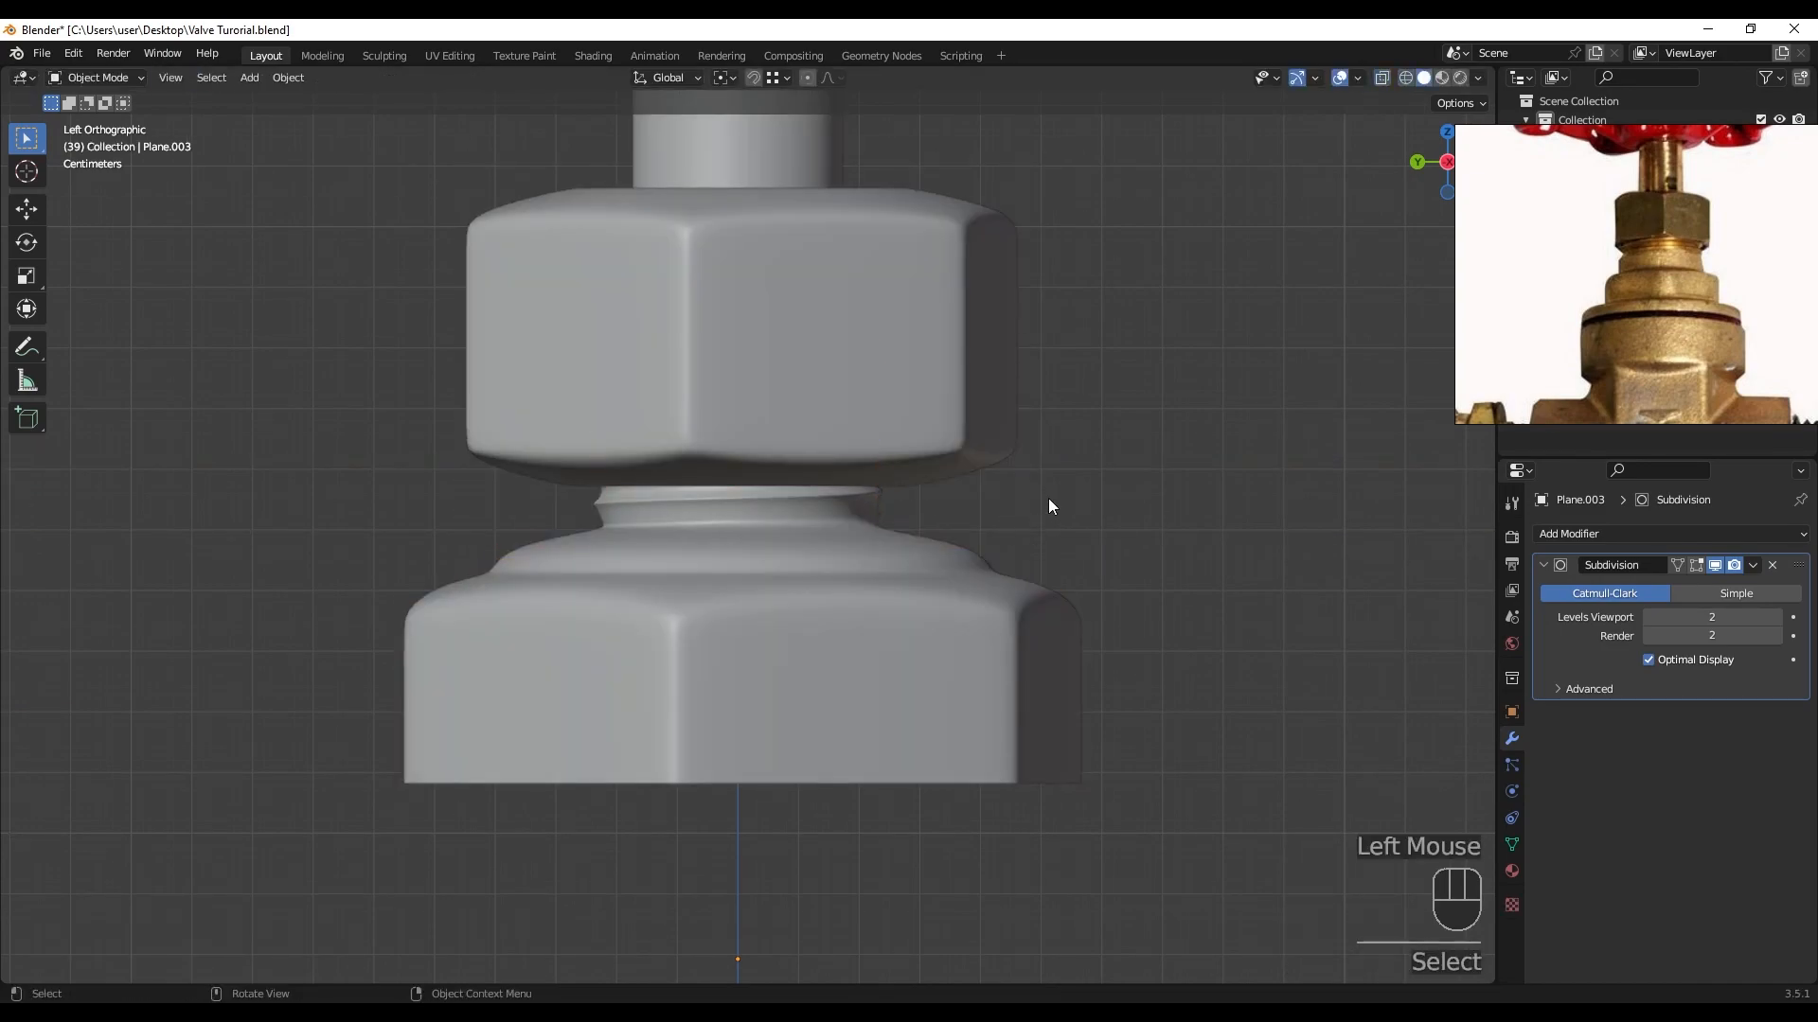
{"action": "middle_click_drag", "start_coordinate": [1047, 503], "coordinate": [869, 606]}
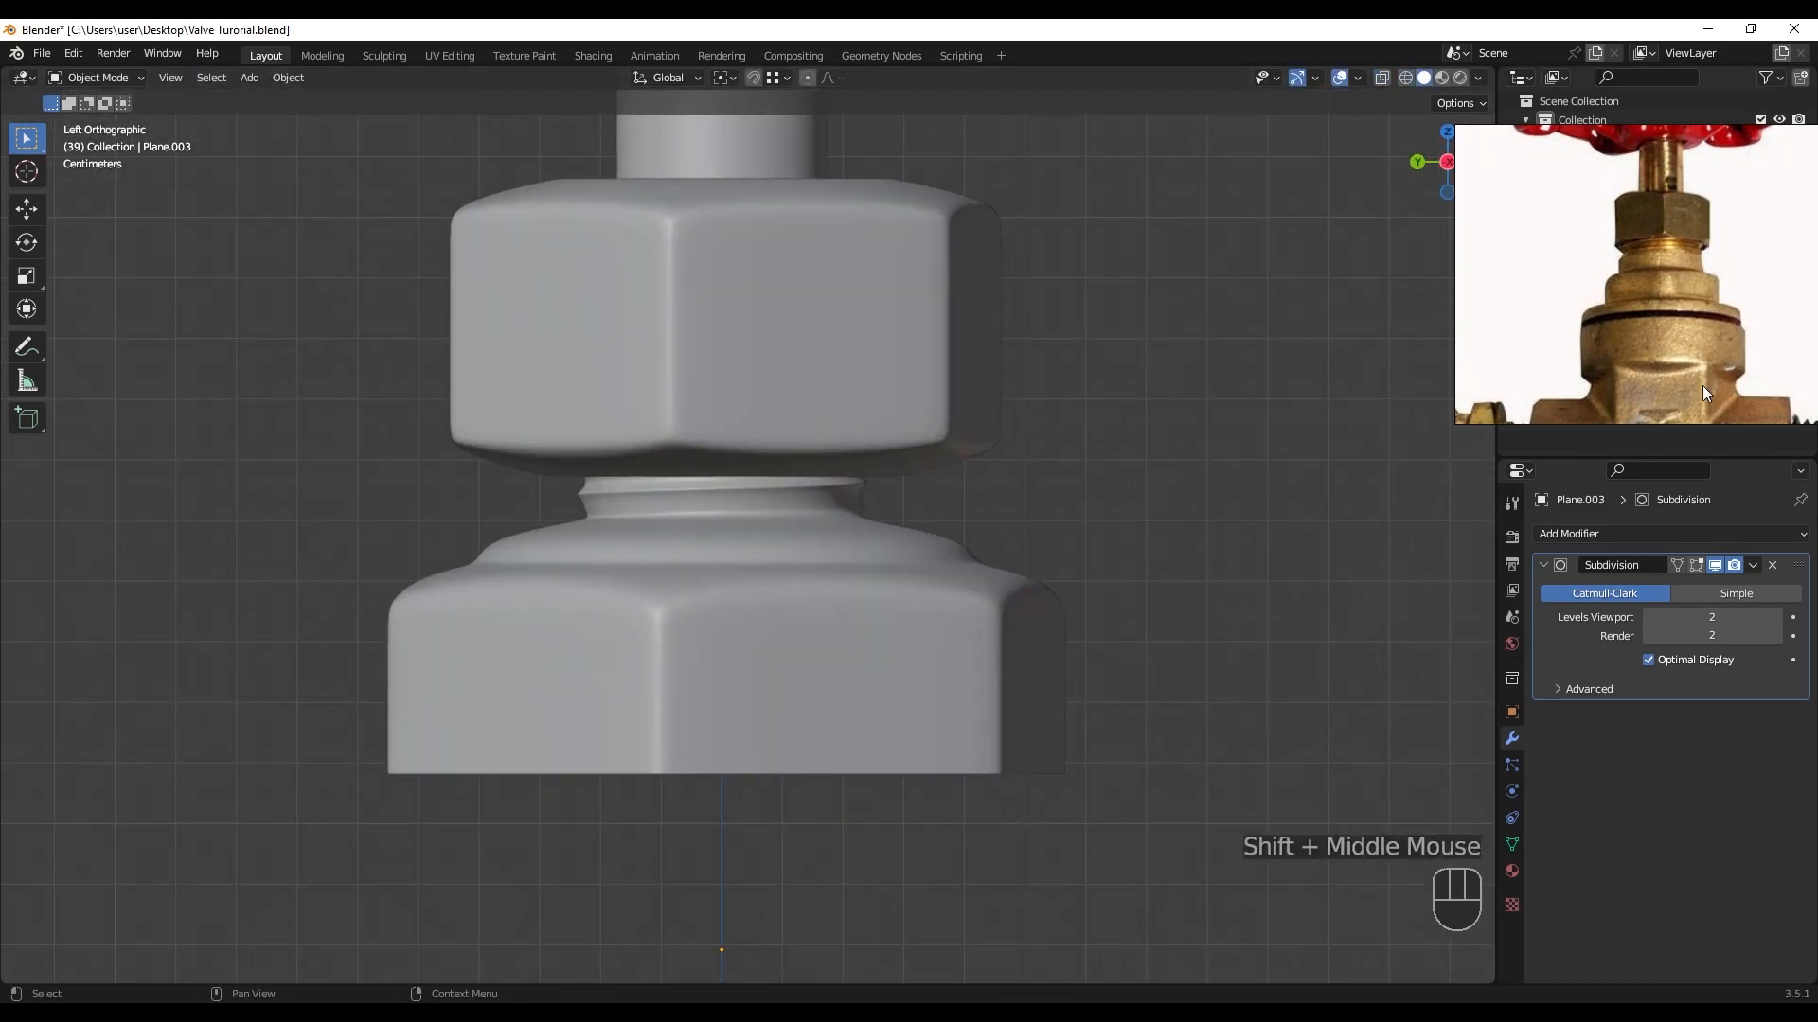
- Deselect the faces around the flared step, invert the selection, and scale it with the Z height locked
{"action": "key", "text": "Tab"}
{"action": "key", "text": "alt+z"}
{"action": "left_click_drag", "start_coordinate": [483, 528], "coordinate": [1351, 616], "text": "ctrl"}
{"action": "key", "text": "ctrl+i"}
{"action": "key", "text": "s"}
{"action": "key", "text": "shift+z"}
{"action": "left_click", "coordinate": [1063, 616]}
{"action": "key", "text": "alt+z"}
{"action": "middle_click_drag", "start_coordinate": [1063, 616], "coordinate": [1212, 654]}
{"action": "scroll", "coordinate": [706, 799], "scroll_direction": "up", "scroll_amount": 5}
{"action": "key", "text": "Tab"}
{"action": "left_click", "coordinate": [1211, 653], "text": "ctrl"}
{"action": "key", "text": "Tab"}
{"action": "scroll", "coordinate": [905, 572], "scroll_direction": "down", "scroll_amount": 3}
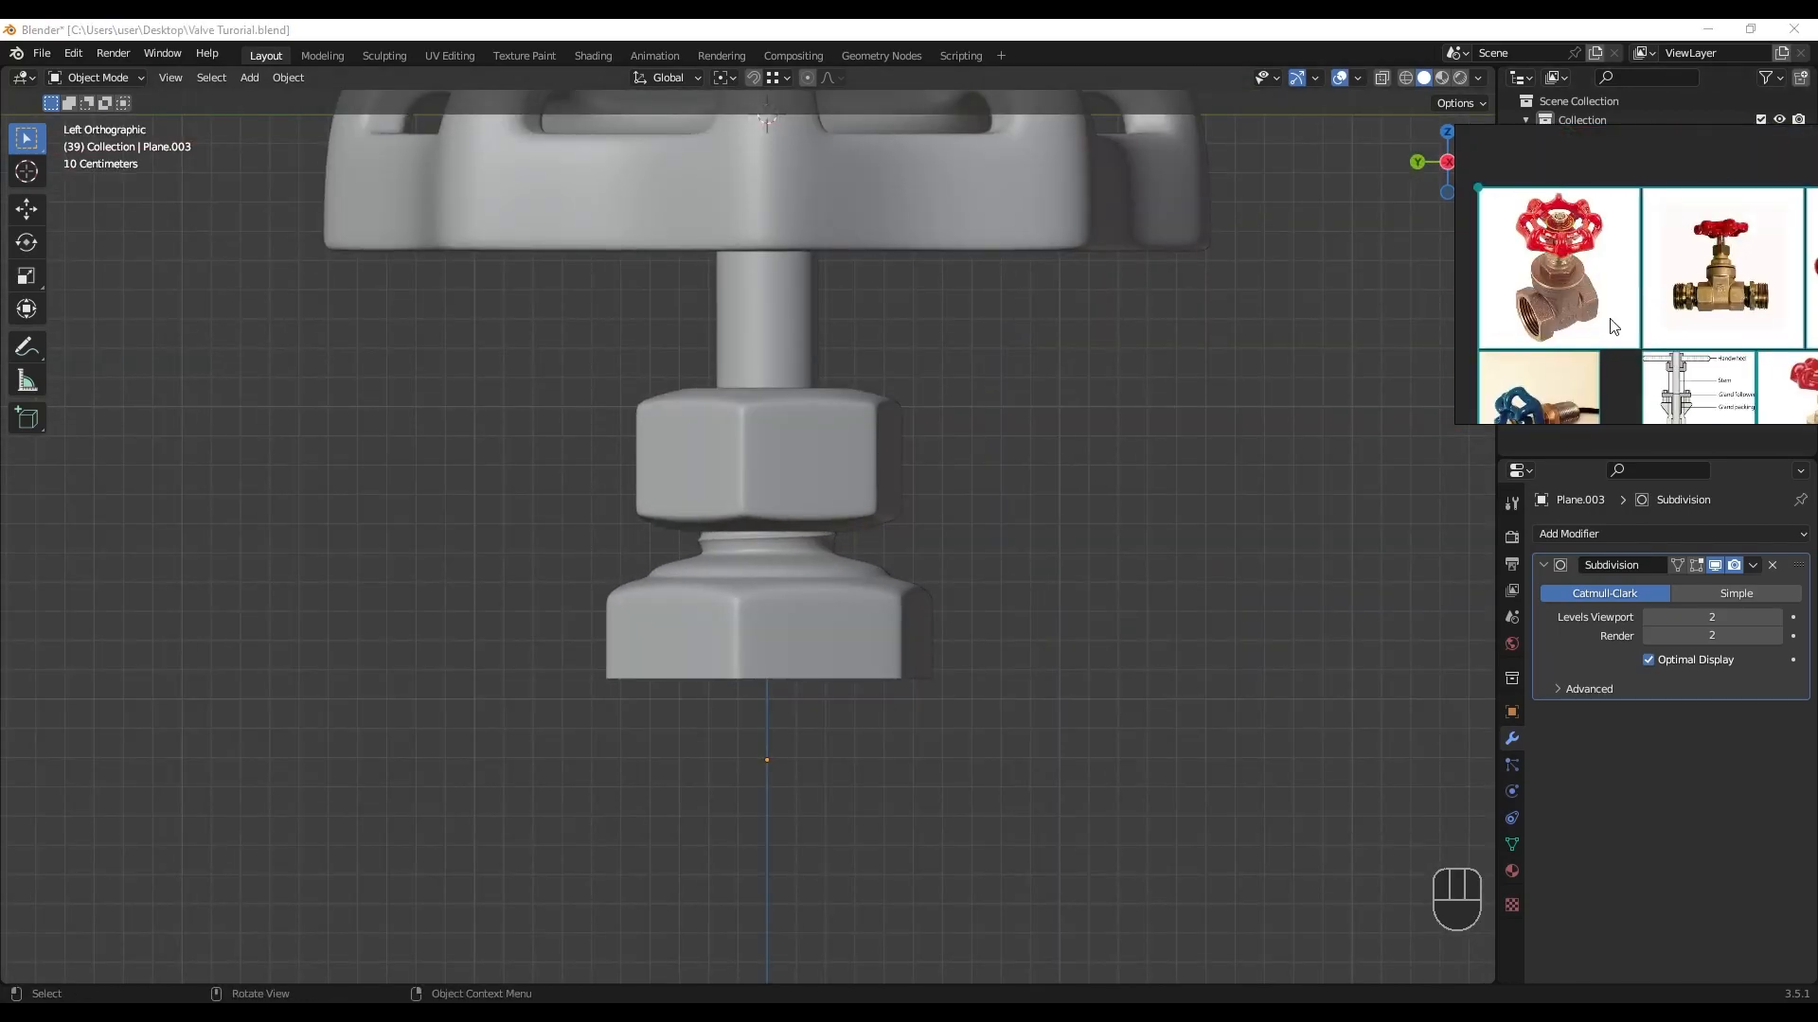
- Scale the upper hex nut along Z only
{"action": "mouse_move", "coordinate": [975, 511]}
{"action": "middle_mouse_down"}
{"action": "mouse_move", "coordinate": [863, 623]}
{"action": "mouse_move", "coordinate": [1075, 438]}
{"action": "mouse_move", "coordinate": [958, 508]}
{"action": "middle_mouse_up"}
{"action": "left_click", "coordinate": [765, 473]}
{"action": "key", "text": "s"}
{"action": "key", "text": "z"}
{"action": "left_click", "coordinate": [991, 542]}
- Select both hex nuts and scale them uniformly by 0.905
{"action": "left_click_drag", "start_coordinate": [959, 512], "coordinate": [1022, 663]}
{"action": "left_click", "coordinate": [895, 407]}
{"action": "middle_click_drag", "start_coordinate": [896, 407], "coordinate": [824, 579]}
{"action": "scroll", "coordinate": [895, 402], "scroll_direction": "up", "scroll_amount": 5}
{"action": "left_click", "coordinate": [824, 580]}
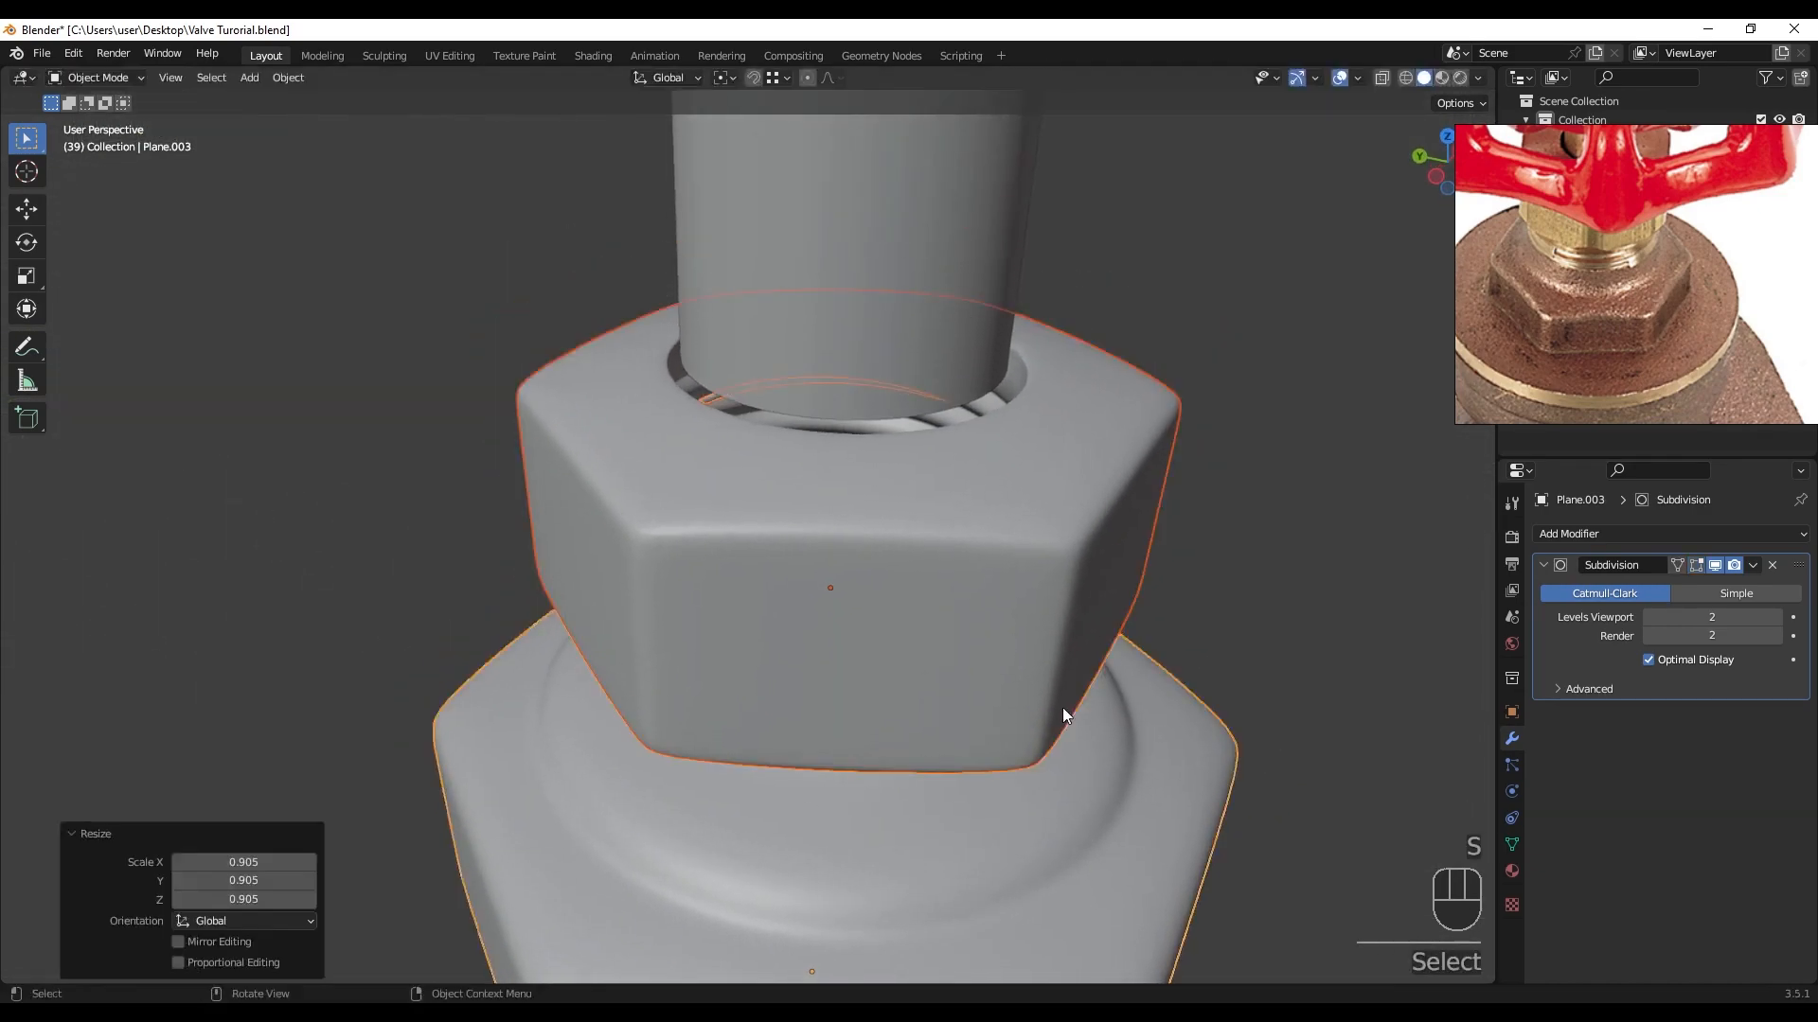
{"action": "scroll", "coordinate": [1219, 475], "scroll_direction": "down", "scroll_amount": 5}
{"action": "middle_click_drag", "start_coordinate": [1219, 476], "coordinate": [775, 638]}
{"action": "scroll", "coordinate": [775, 638], "scroll_direction": "up", "scroll_amount": 2}
{"action": "left_click", "coordinate": [910, 660]}
{"action": "key", "text": "KP_Divide"}
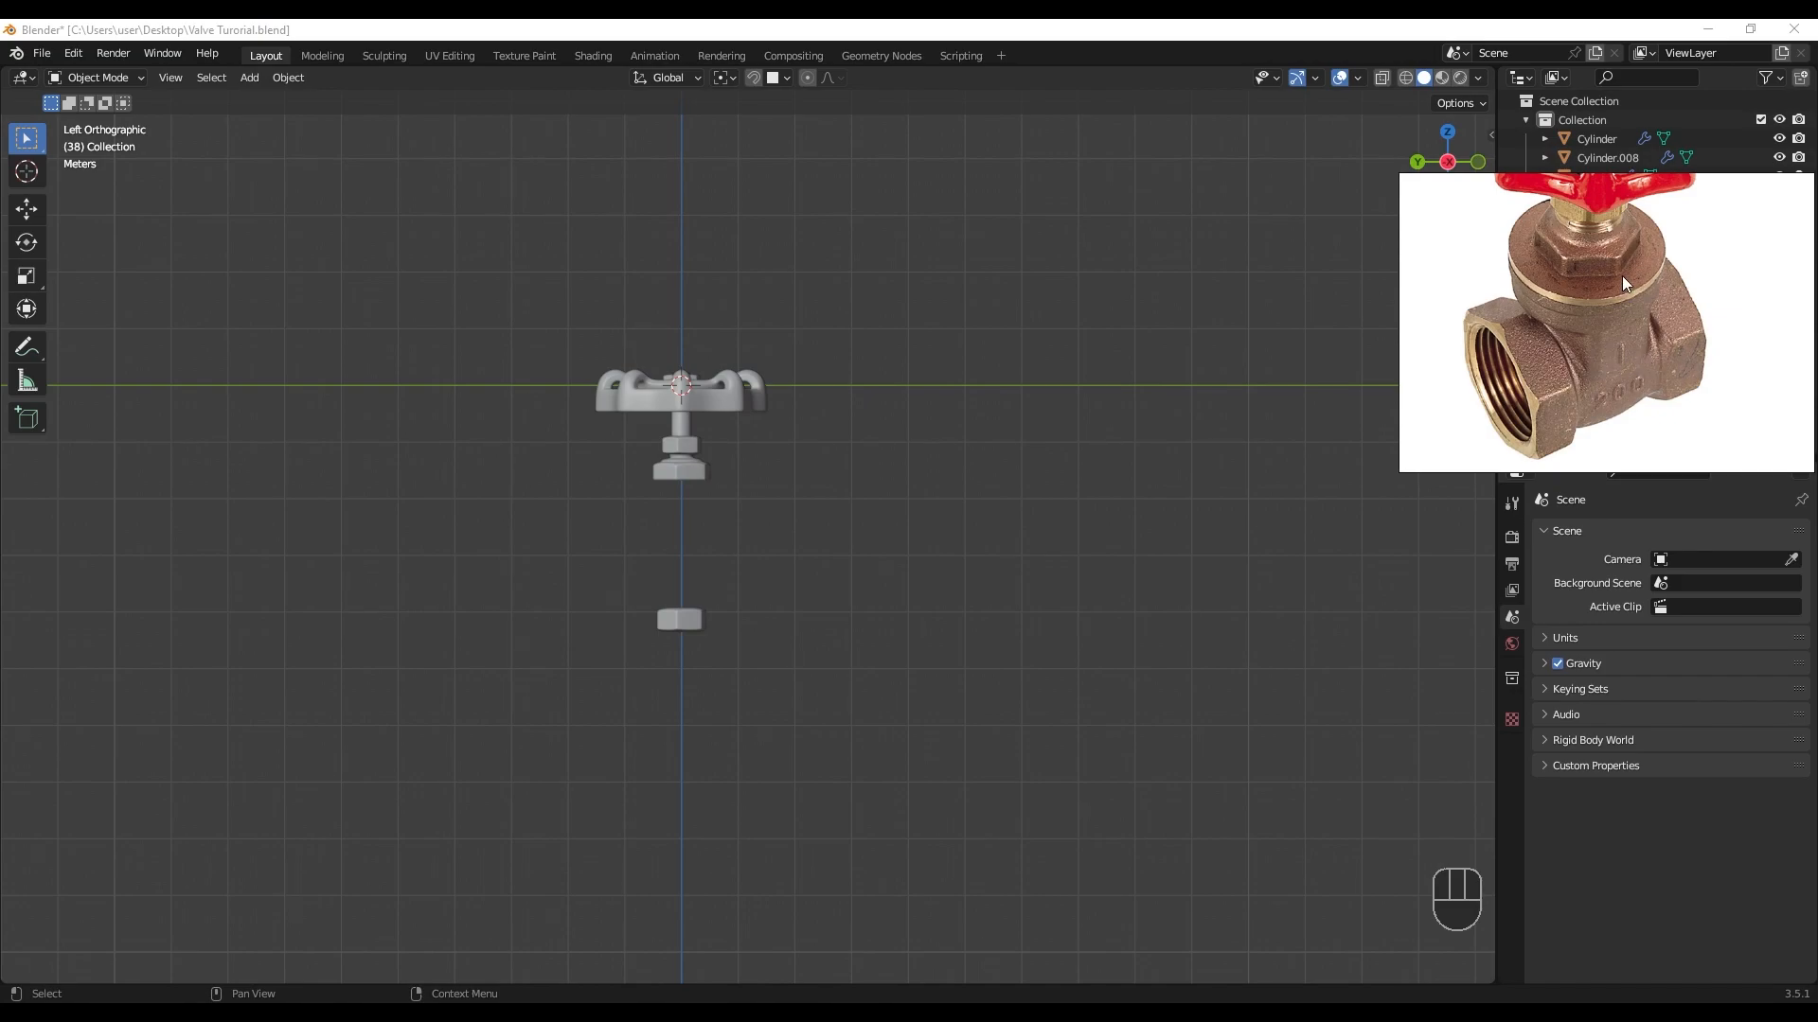
- Add an 18-vertex cylinder with a 1 m radius and 2 m depth, and isolate it in local view
{"action": "left_click", "coordinate": [691, 531]}
{"action": "scroll", "coordinate": [712, 543], "scroll_direction": "up", "scroll_amount": 1}
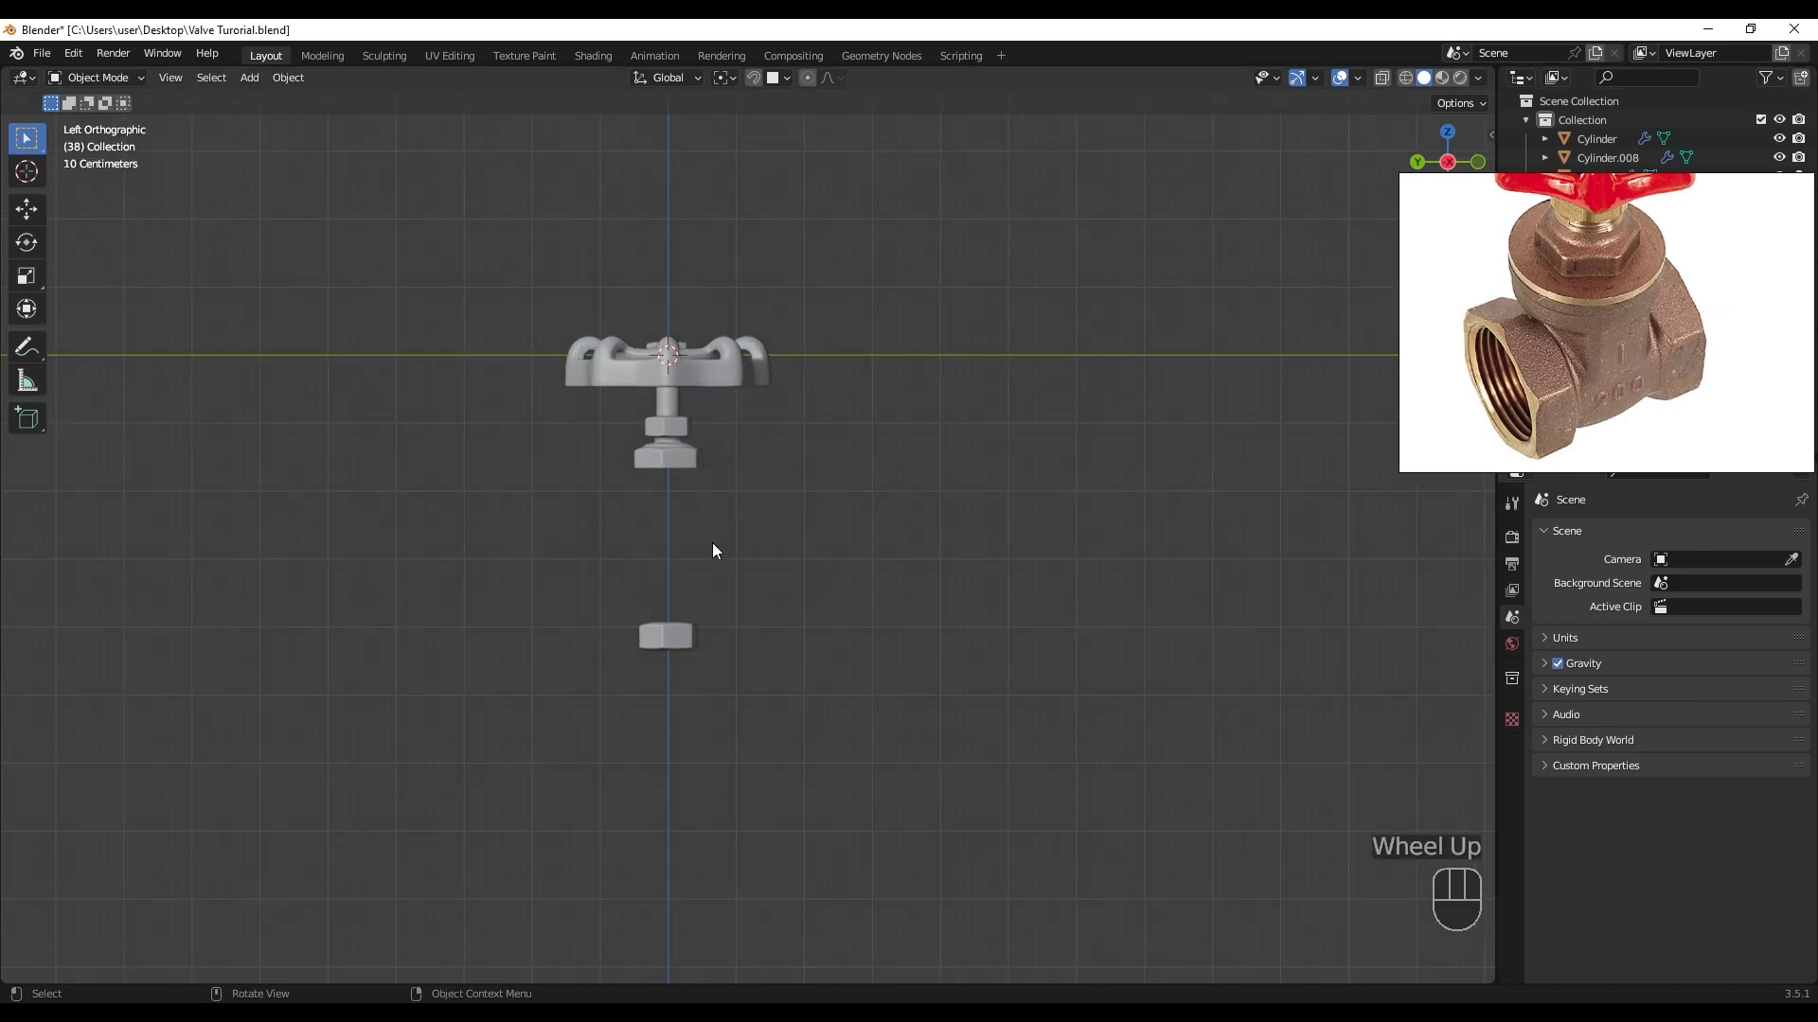
{"action": "key", "text": "shift+a"}
{"action": "left_click", "coordinate": [803, 635]}
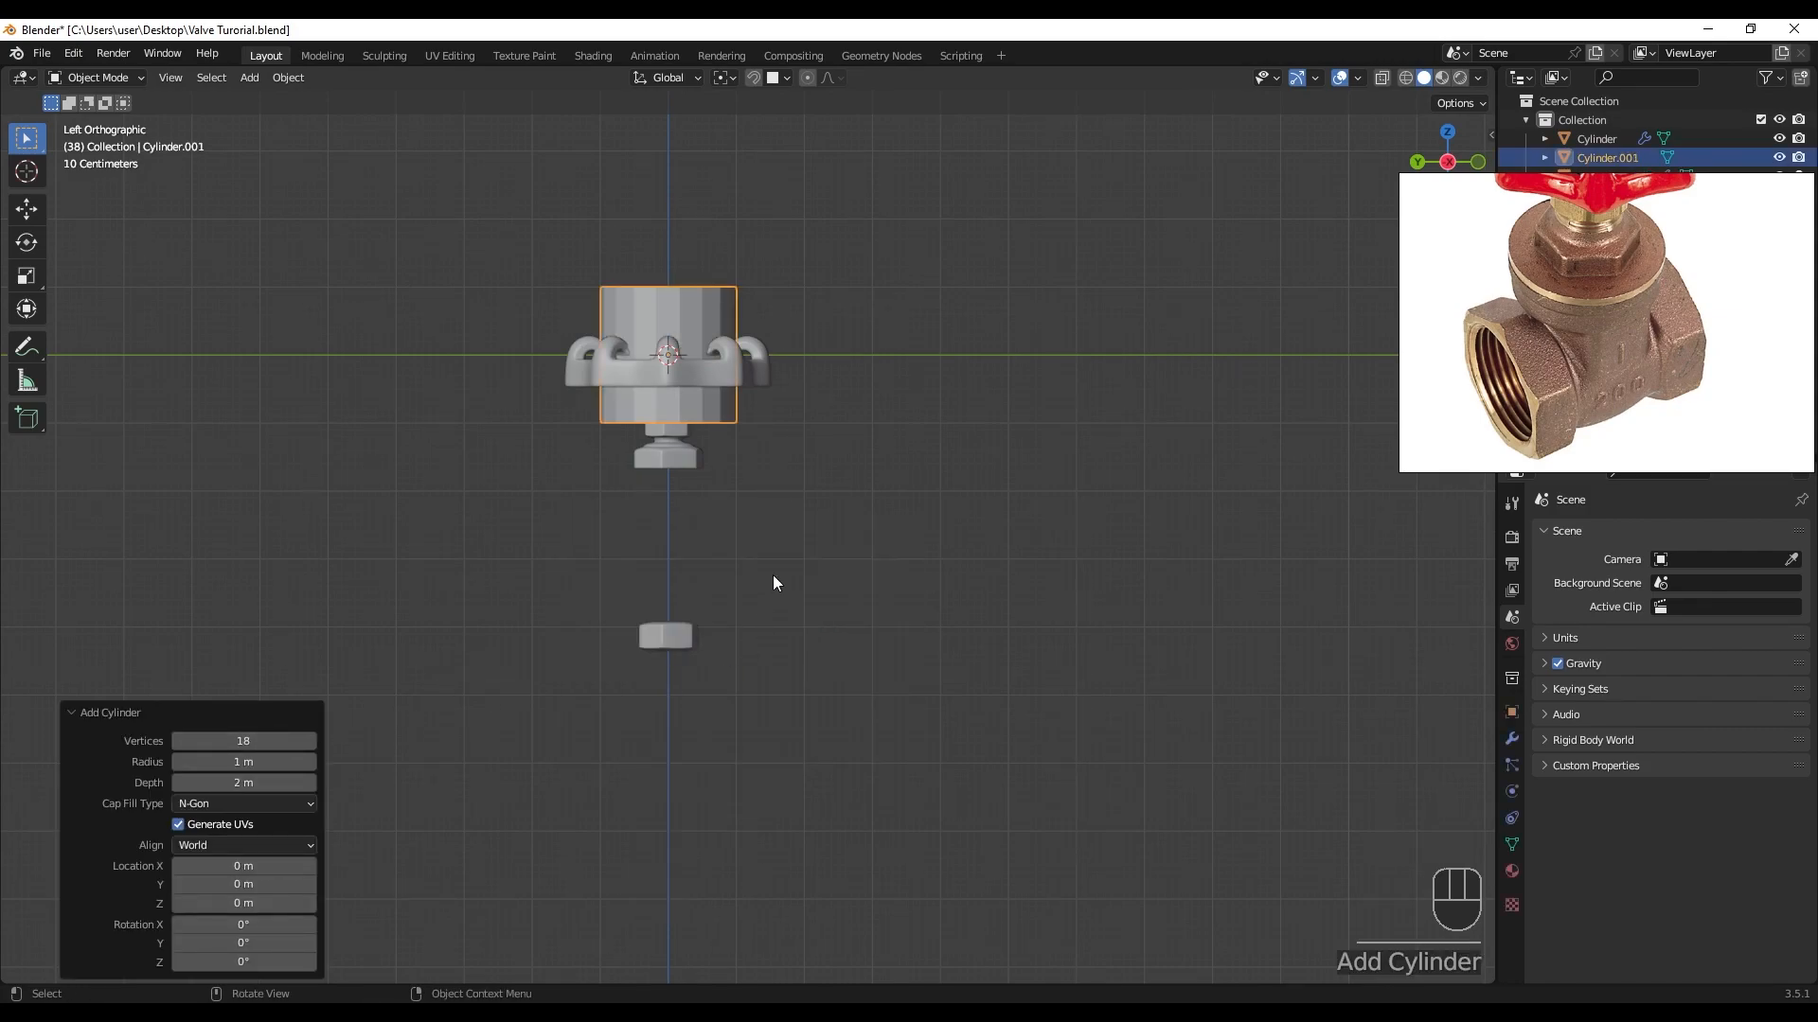
{"action": "key", "text": "slash"}
{"action": "middle_click_drag", "start_coordinate": [822, 394], "coordinate": [797, 515]}
{"action": "scroll", "coordinate": [796, 513], "scroll_direction": "up", "scroll_amount": 2}
- Inset the cylinder's top face twice, making the second inset 0.4708 m thick
{"action": "key", "text": "Tab"}
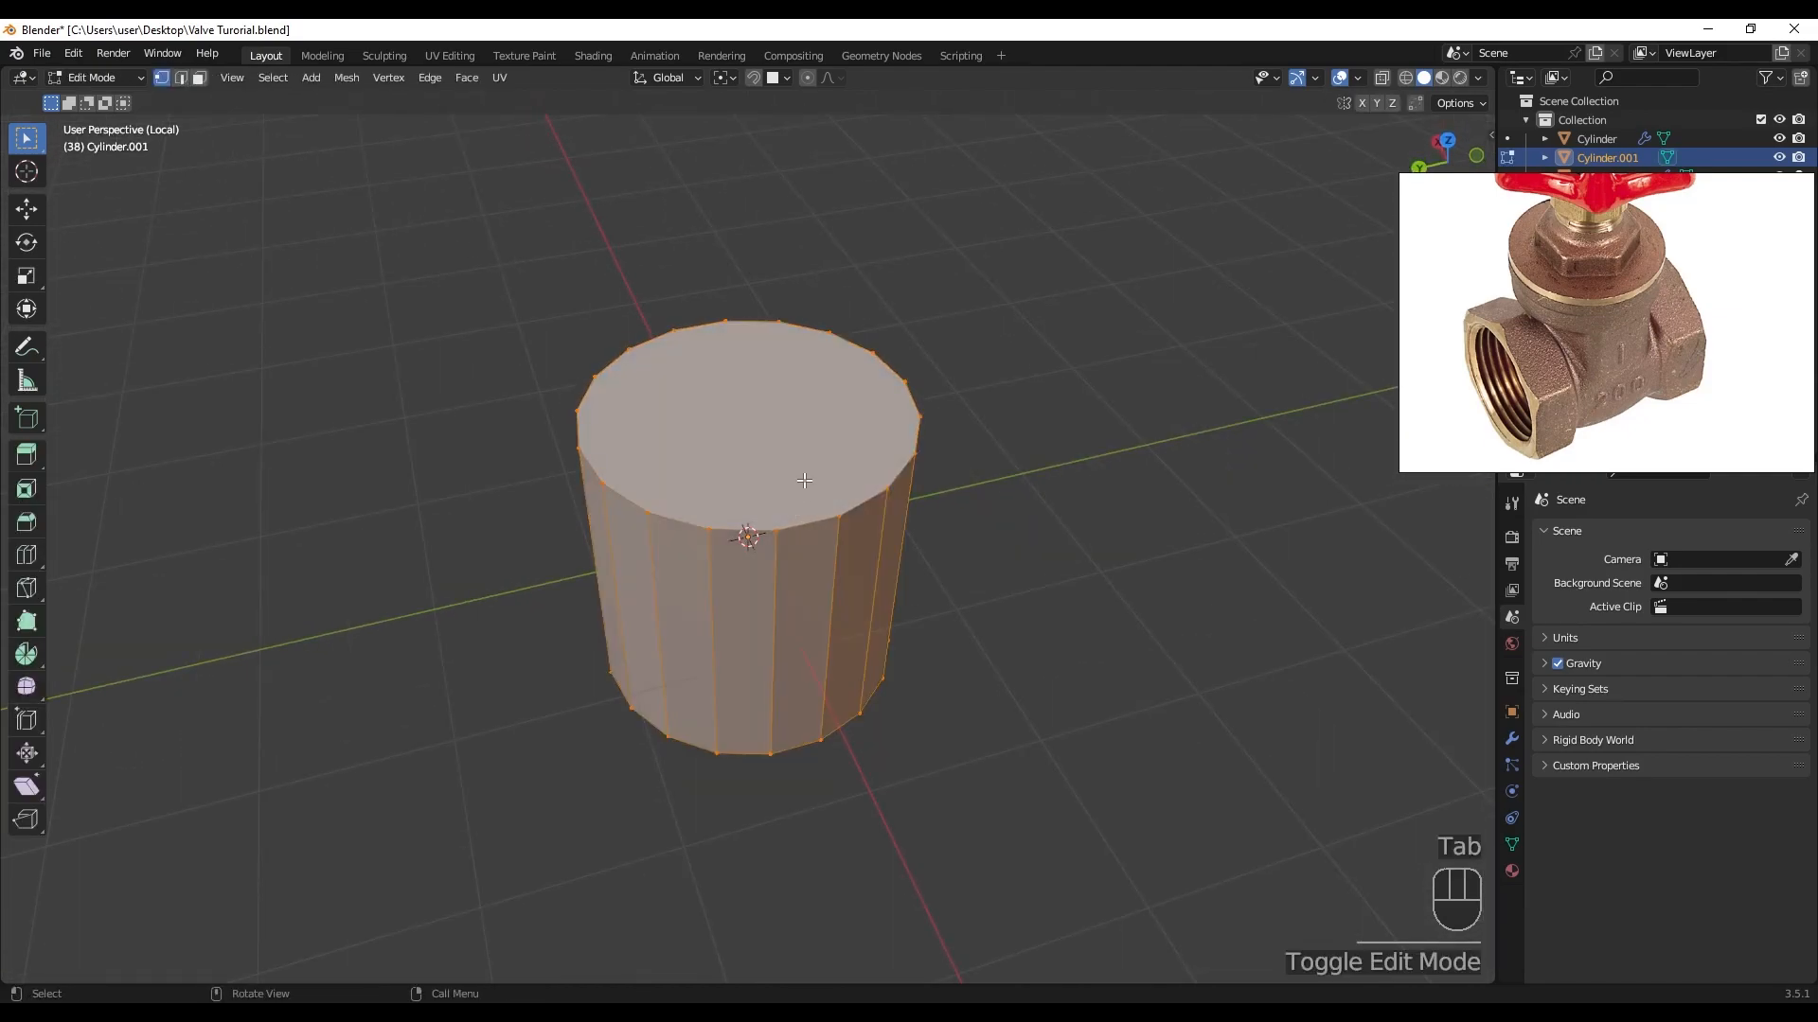
{"action": "key", "text": "3"}
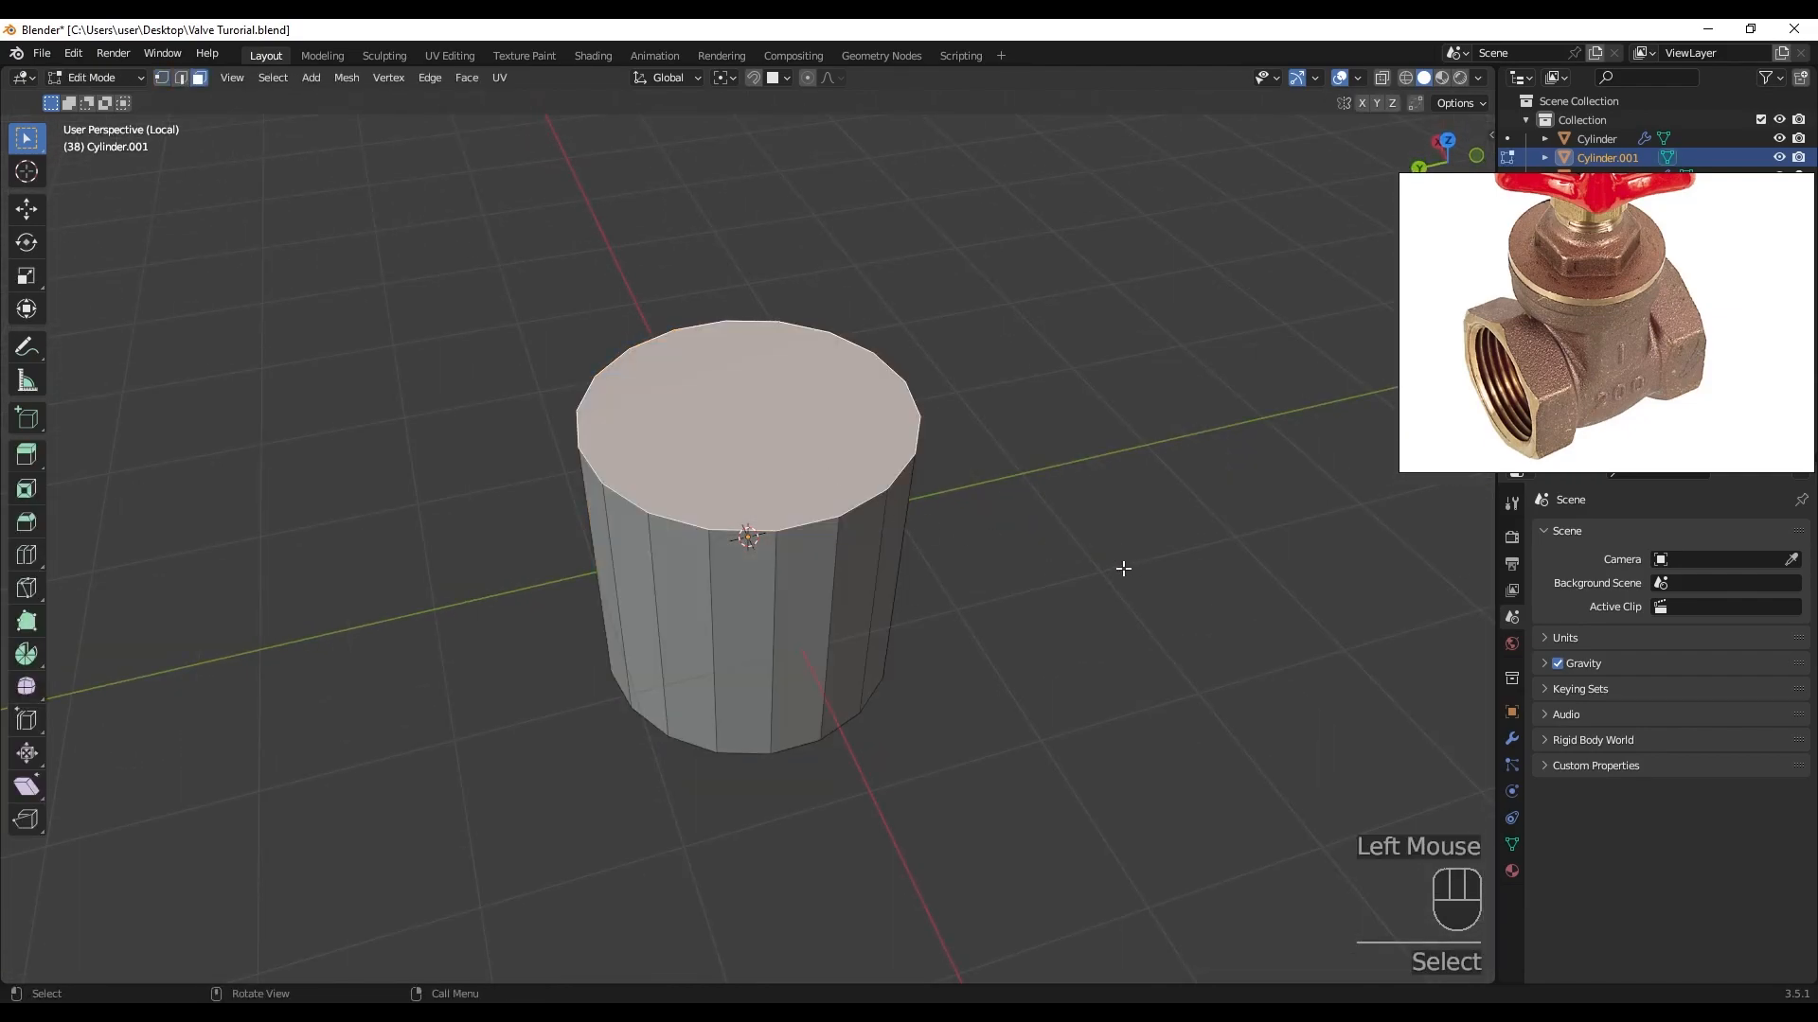
{"action": "key", "text": "i"}
{"action": "left_click", "coordinate": [1098, 564]}
{"action": "key", "text": "i"}
{"action": "left_click", "coordinate": [1003, 568]}
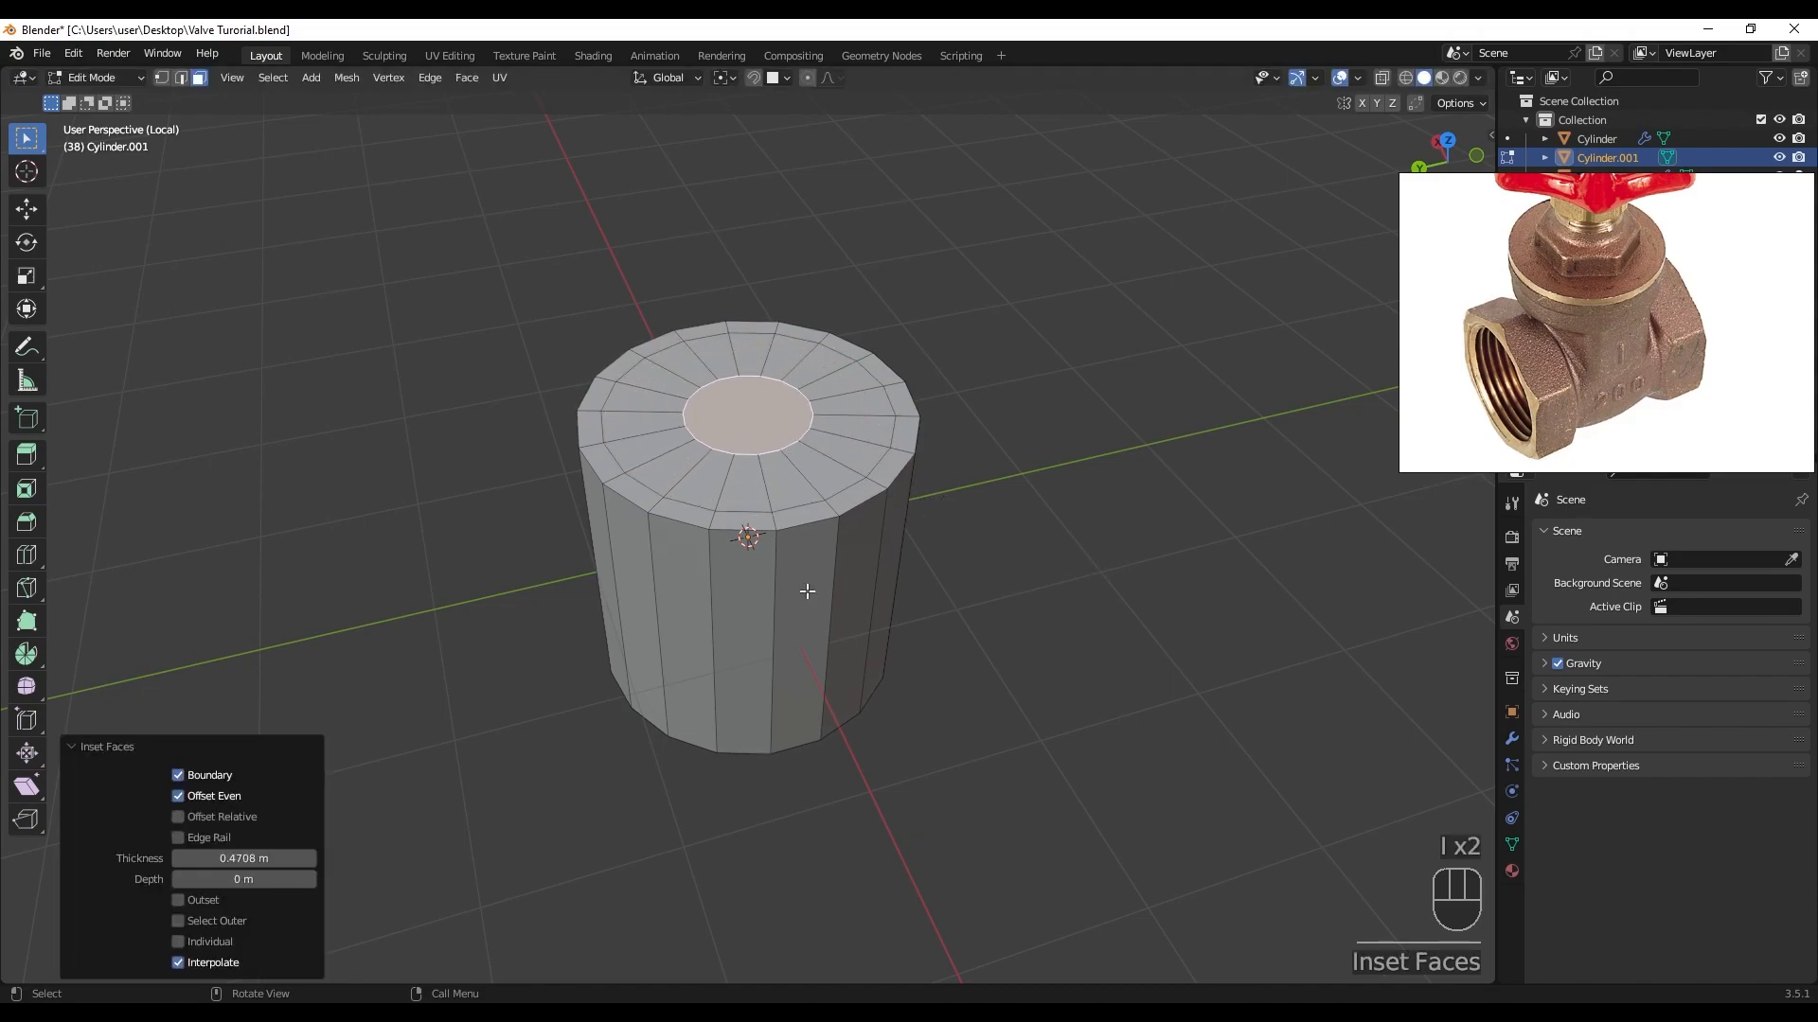
- Select the outer rim edge loop of the cylinder's top and move it down along Z
{"action": "key", "text": "2"}
{"action": "left_click", "coordinate": [799, 528], "text": "alt"}
{"action": "middle_click_drag", "start_coordinate": [954, 628], "coordinate": [880, 657]}
{"action": "key", "text": "g"}
{"action": "key", "text": "z"}
{"action": "left_click", "coordinate": [941, 577]}
- Select three neighbouring outer-rim corners through the mesh in top view and scale them to 0.117 in X and Y with Z locked
{"action": "key", "text": "alt+z"}
{"action": "scroll", "coordinate": [646, 708], "scroll_direction": "up", "scroll_amount": 3}
{"action": "middle_click_drag", "start_coordinate": [789, 716], "coordinate": [738, 640], "text": "shift"}
{"action": "key", "text": "1"}
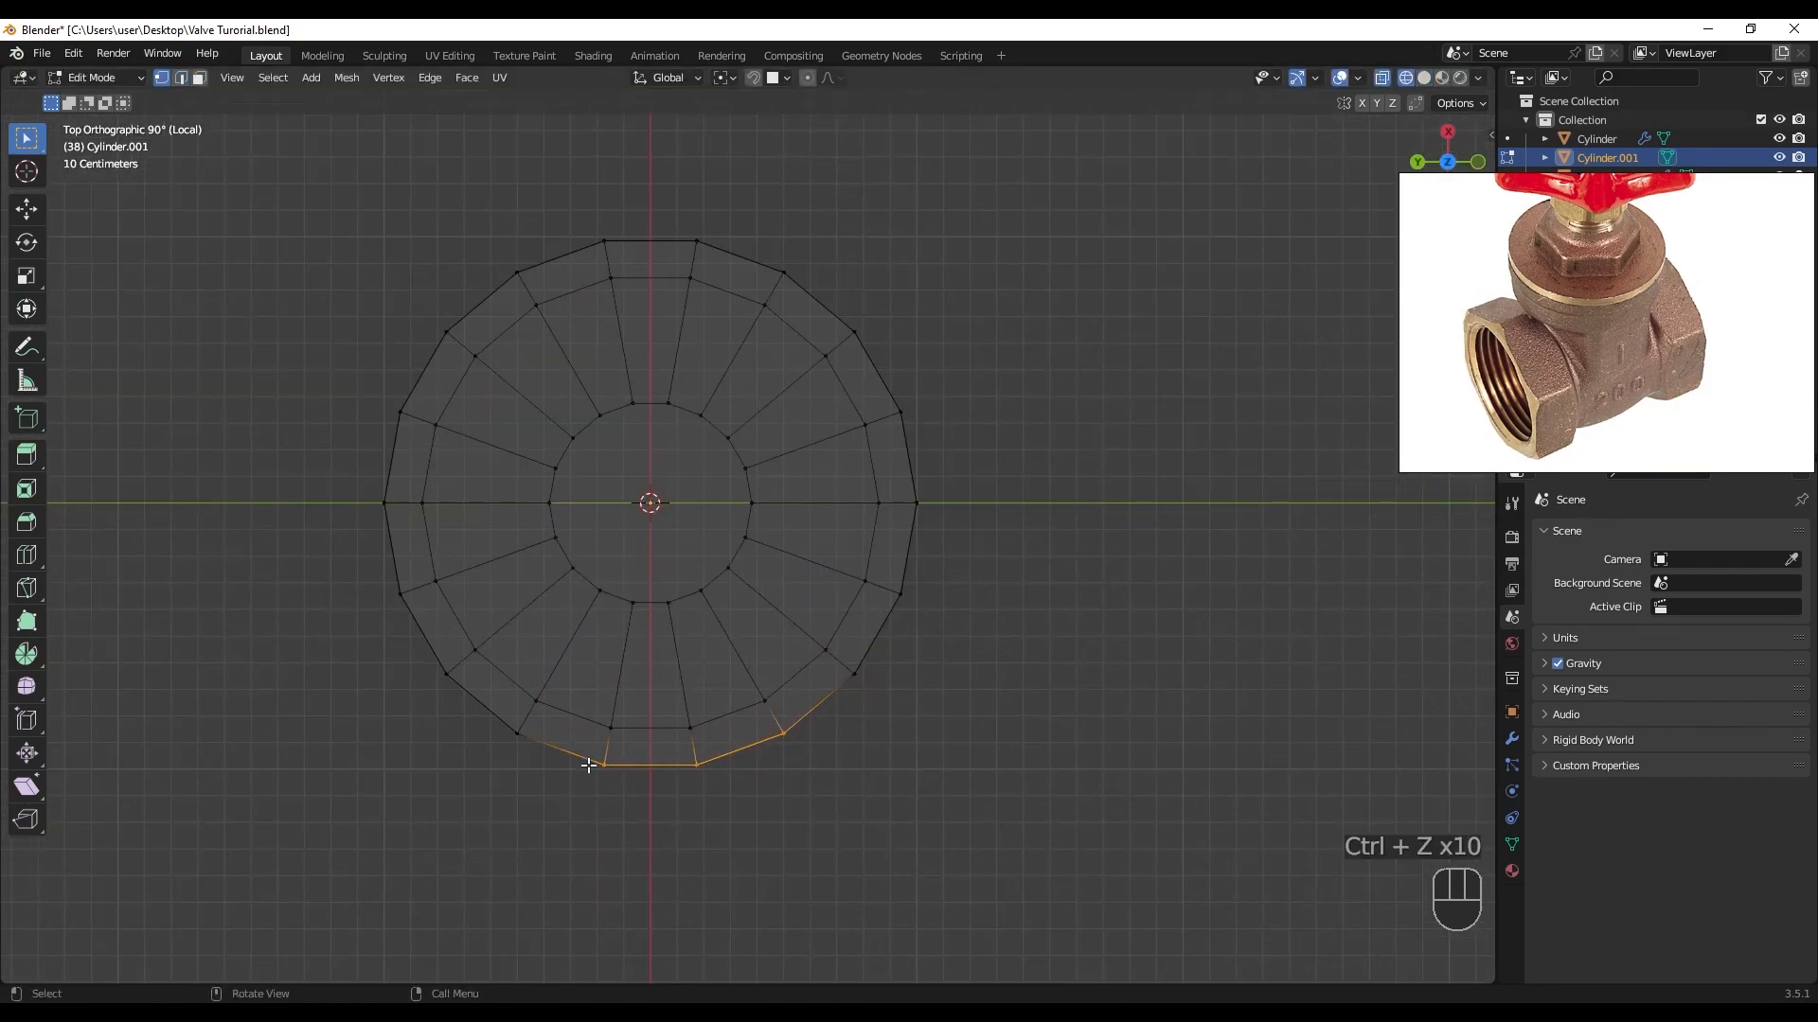
{"action": "left_click_drag", "start_coordinate": [588, 761], "coordinate": [626, 773]}
{"action": "left_click", "coordinate": [691, 761], "text": "shift"}
{"action": "key", "text": "s"}
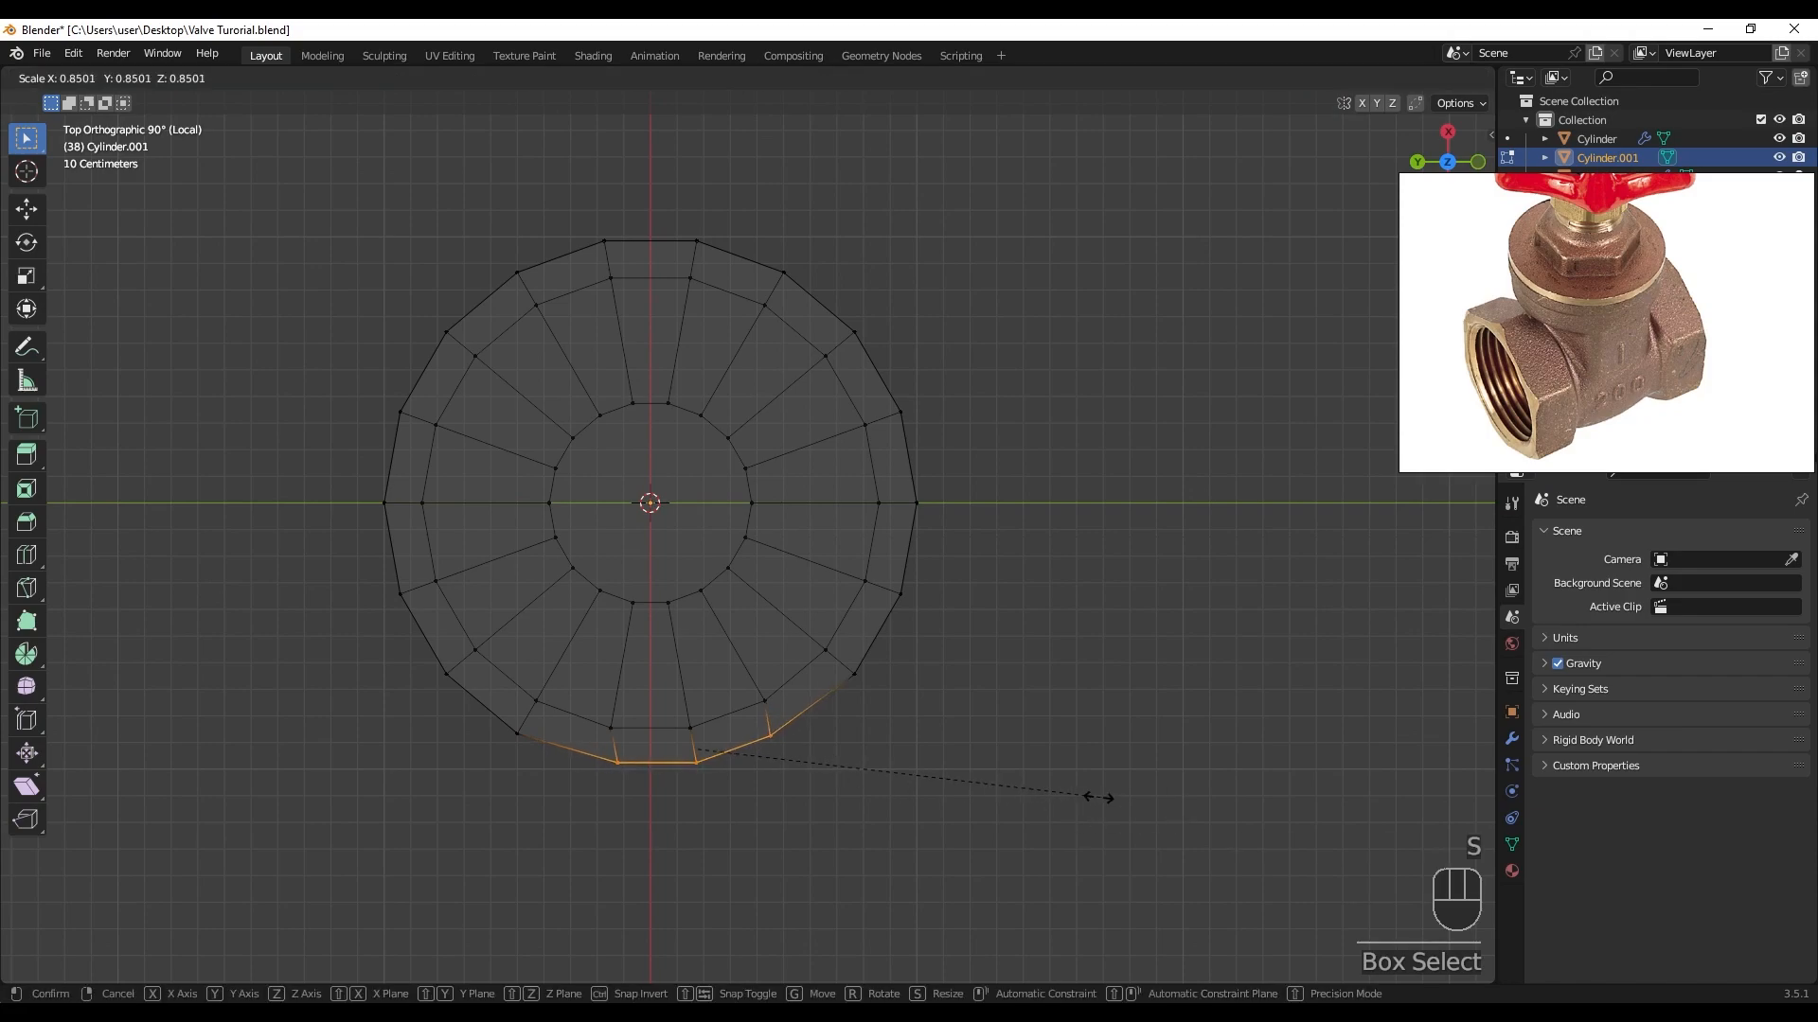
{"action": "key", "text": "shift+z"}
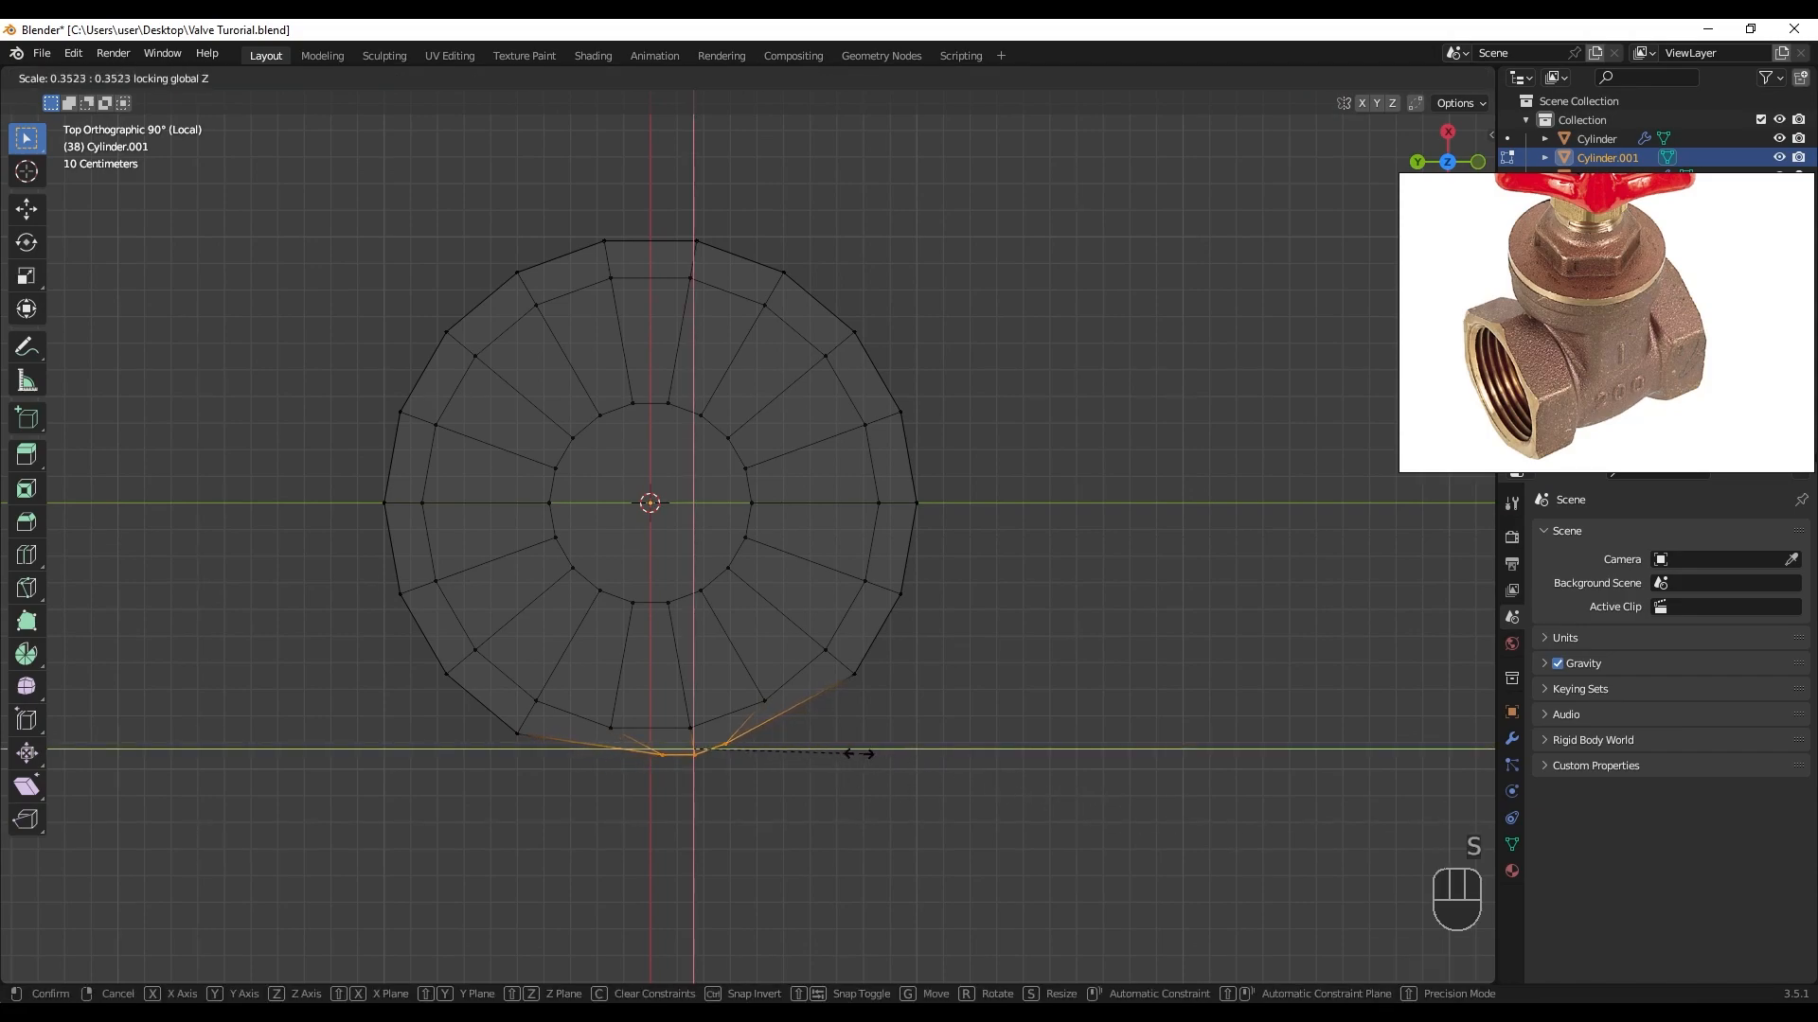
{"action": "left_click", "coordinate": [748, 735]}
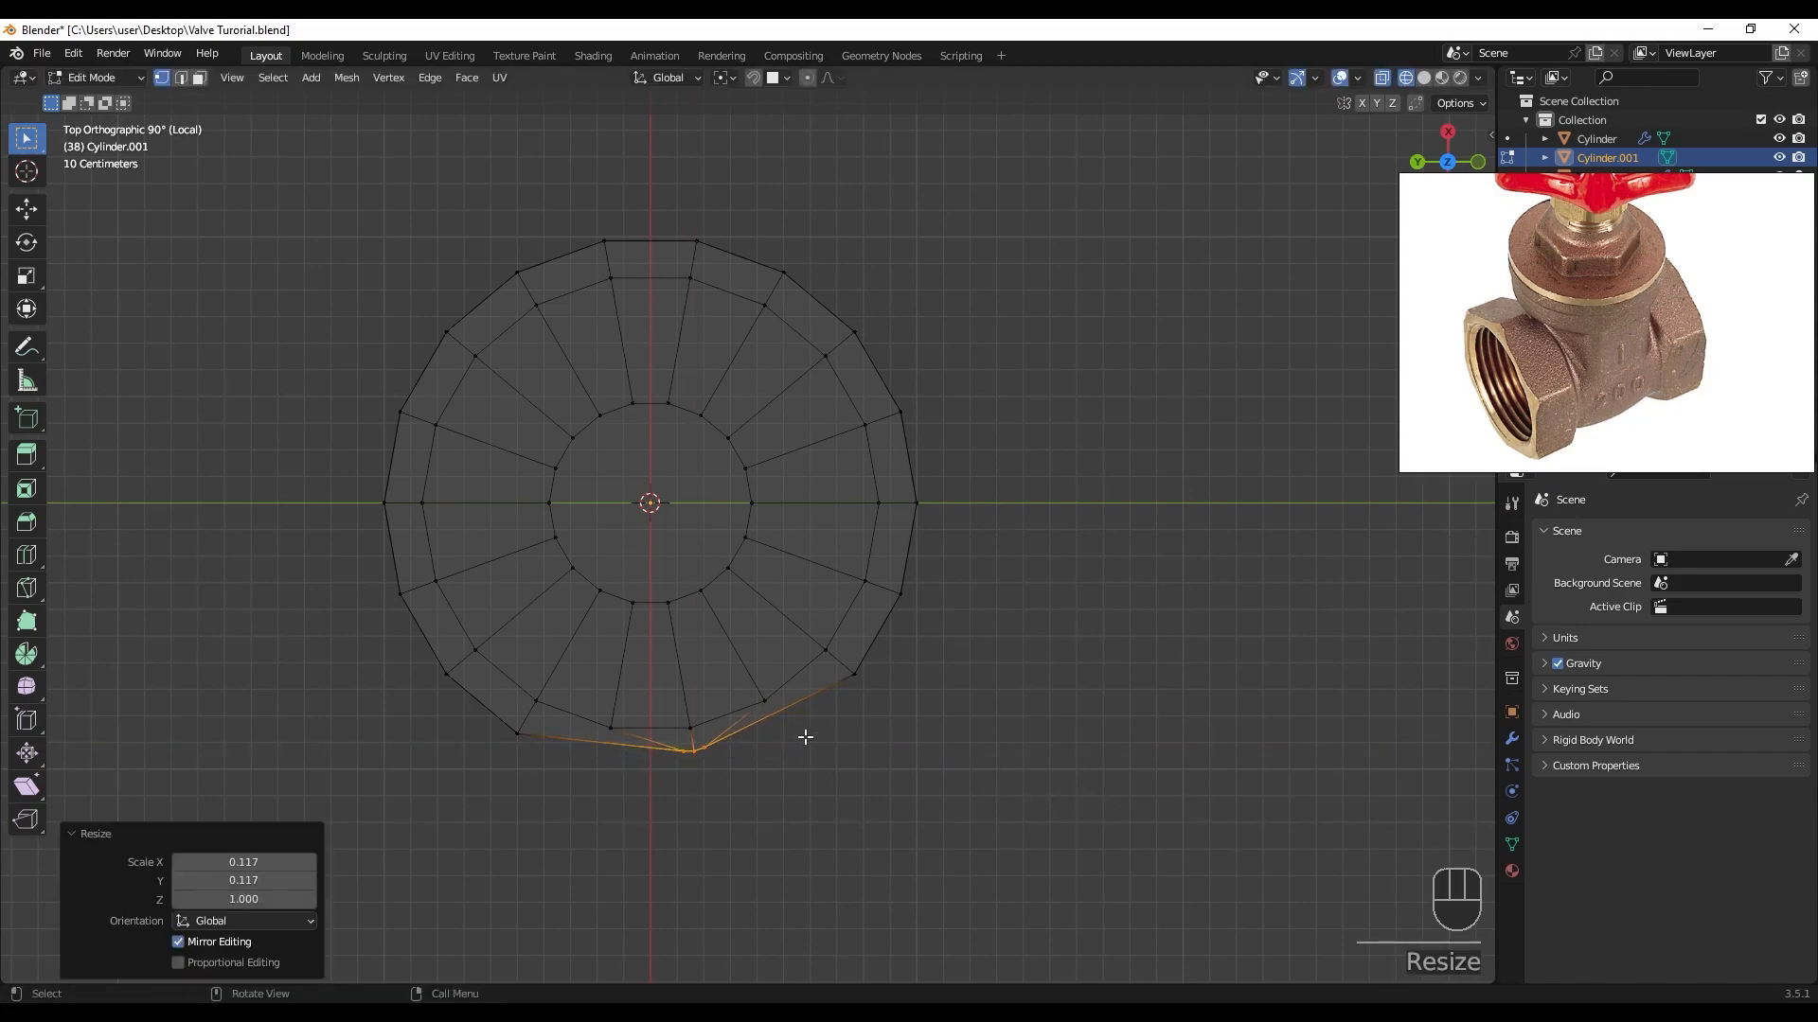
- Repeat the Z-locked scaling on the next three groups of three neighbouring outer-rim corners
{"action": "left_click", "coordinate": [870, 692]}
{"action": "left_click_drag", "start_coordinate": [913, 503], "coordinate": [938, 528], "text": "shift"}
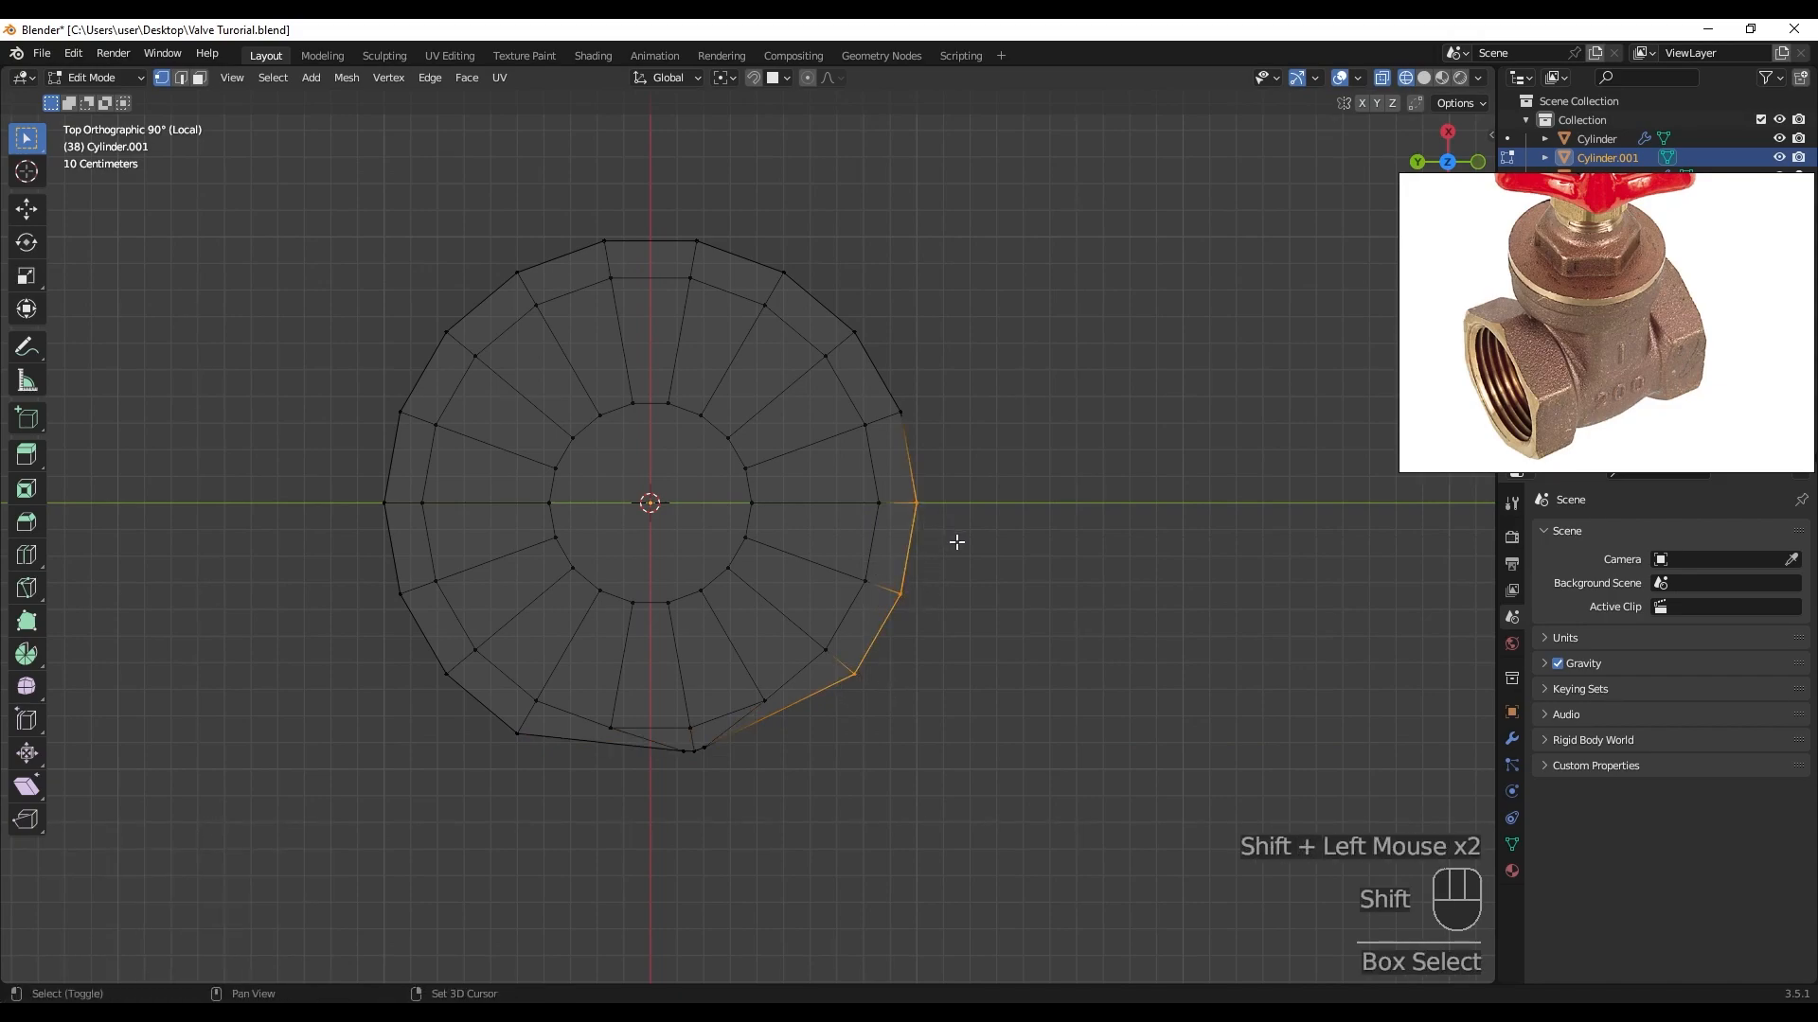
{"action": "key", "text": "shift+r"}
{"action": "left_click_drag", "start_coordinate": [926, 429], "coordinate": [927, 430], "text": "shift"}
{"action": "left_click", "coordinate": [791, 265], "text": "shift"}
{"action": "key", "text": "shift+r"}
{"action": "left_click_drag", "start_coordinate": [724, 249], "coordinate": [725, 250], "text": "shift"}
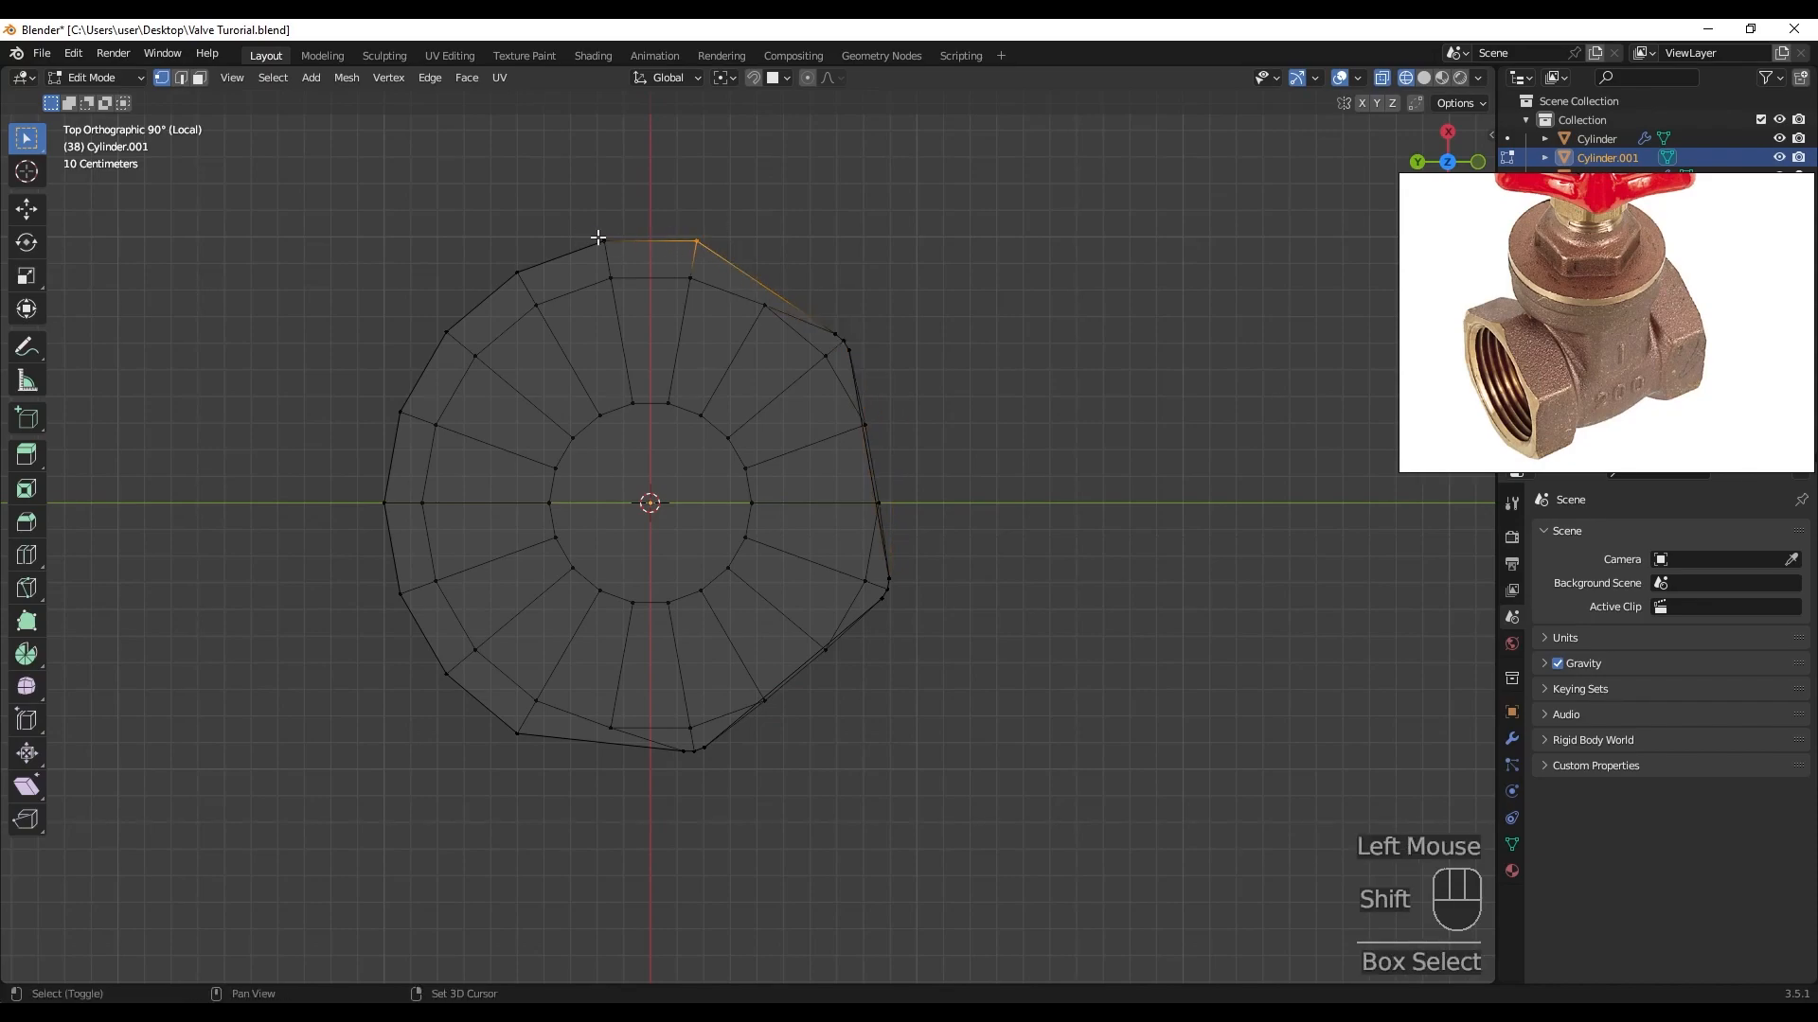
{"action": "key", "text": "shift+r"}
- Repeat the Z-locked scaling on the last two groups of outer-rim corners to complete the hexagonal outline
{"action": "left_click", "coordinate": [460, 339]}
{"action": "left_click_drag", "start_coordinate": [419, 421], "coordinate": [419, 421], "text": "shift"}
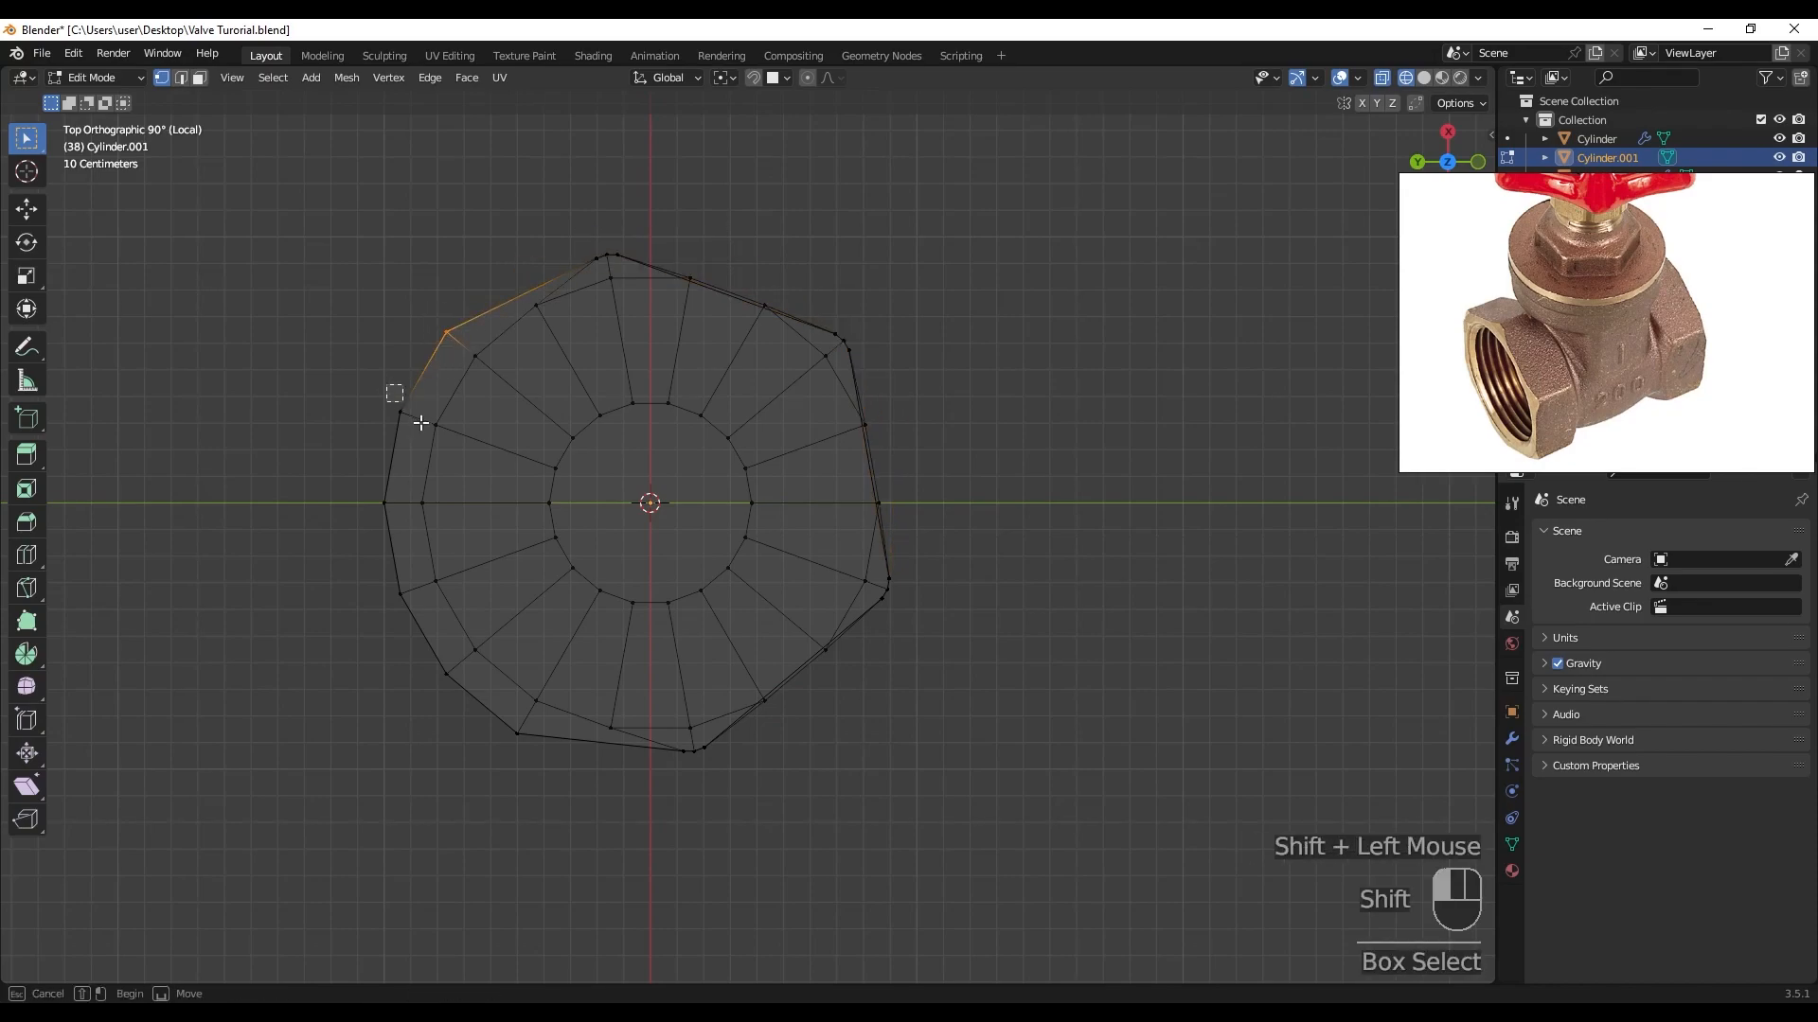
{"action": "left_click", "coordinate": [376, 483], "text": "shift"}
{"action": "key", "text": "shift+r"}
{"action": "left_click", "coordinate": [380, 602]}
{"action": "left_click", "coordinate": [429, 655], "text": "shift"}
{"action": "left_click", "coordinate": [499, 727], "text": "shift"}
{"action": "key", "text": "shift+r"}
- Select the cylinder's top face ring and centre face in solid shading and scale them up by about 1.73
{"action": "middle_click_drag", "start_coordinate": [615, 751], "coordinate": [657, 625]}
{"action": "key", "text": "shift+z"}
{"action": "scroll", "coordinate": [900, 605], "scroll_direction": "down", "scroll_amount": 1}
{"action": "mouse_move", "coordinate": [900, 605]}
{"action": "middle_mouse_down"}
{"action": "mouse_move", "coordinate": [893, 566]}
{"action": "mouse_move", "coordinate": [783, 520]}
{"action": "mouse_move", "coordinate": [828, 735]}
{"action": "mouse_move", "coordinate": [682, 734]}
{"action": "mouse_move", "coordinate": [764, 656]}
{"action": "middle_mouse_up"}
{"action": "key", "text": "3"}
{"action": "left_click", "coordinate": [750, 603], "text": "alt"}
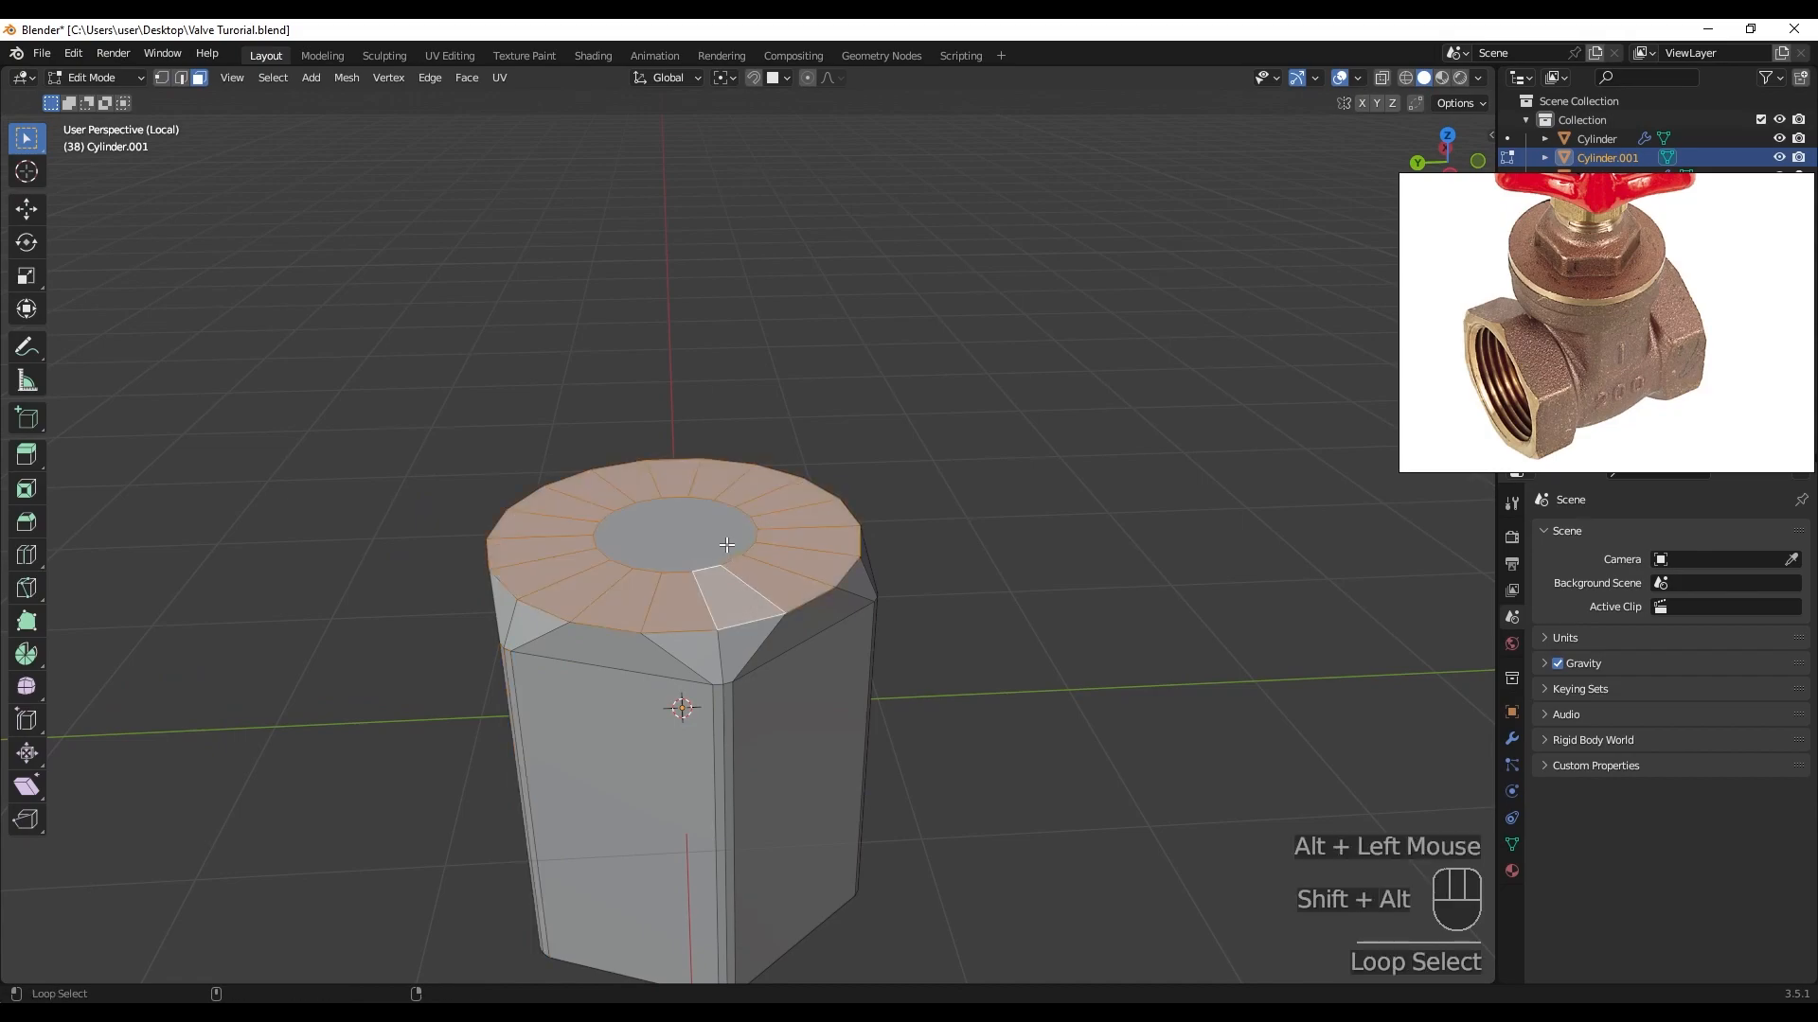
{"action": "left_click", "coordinate": [734, 556], "text": "shift"}
{"action": "middle_click_drag", "start_coordinate": [759, 584], "coordinate": [822, 570], "text": "alt"}
{"action": "key", "text": "s"}
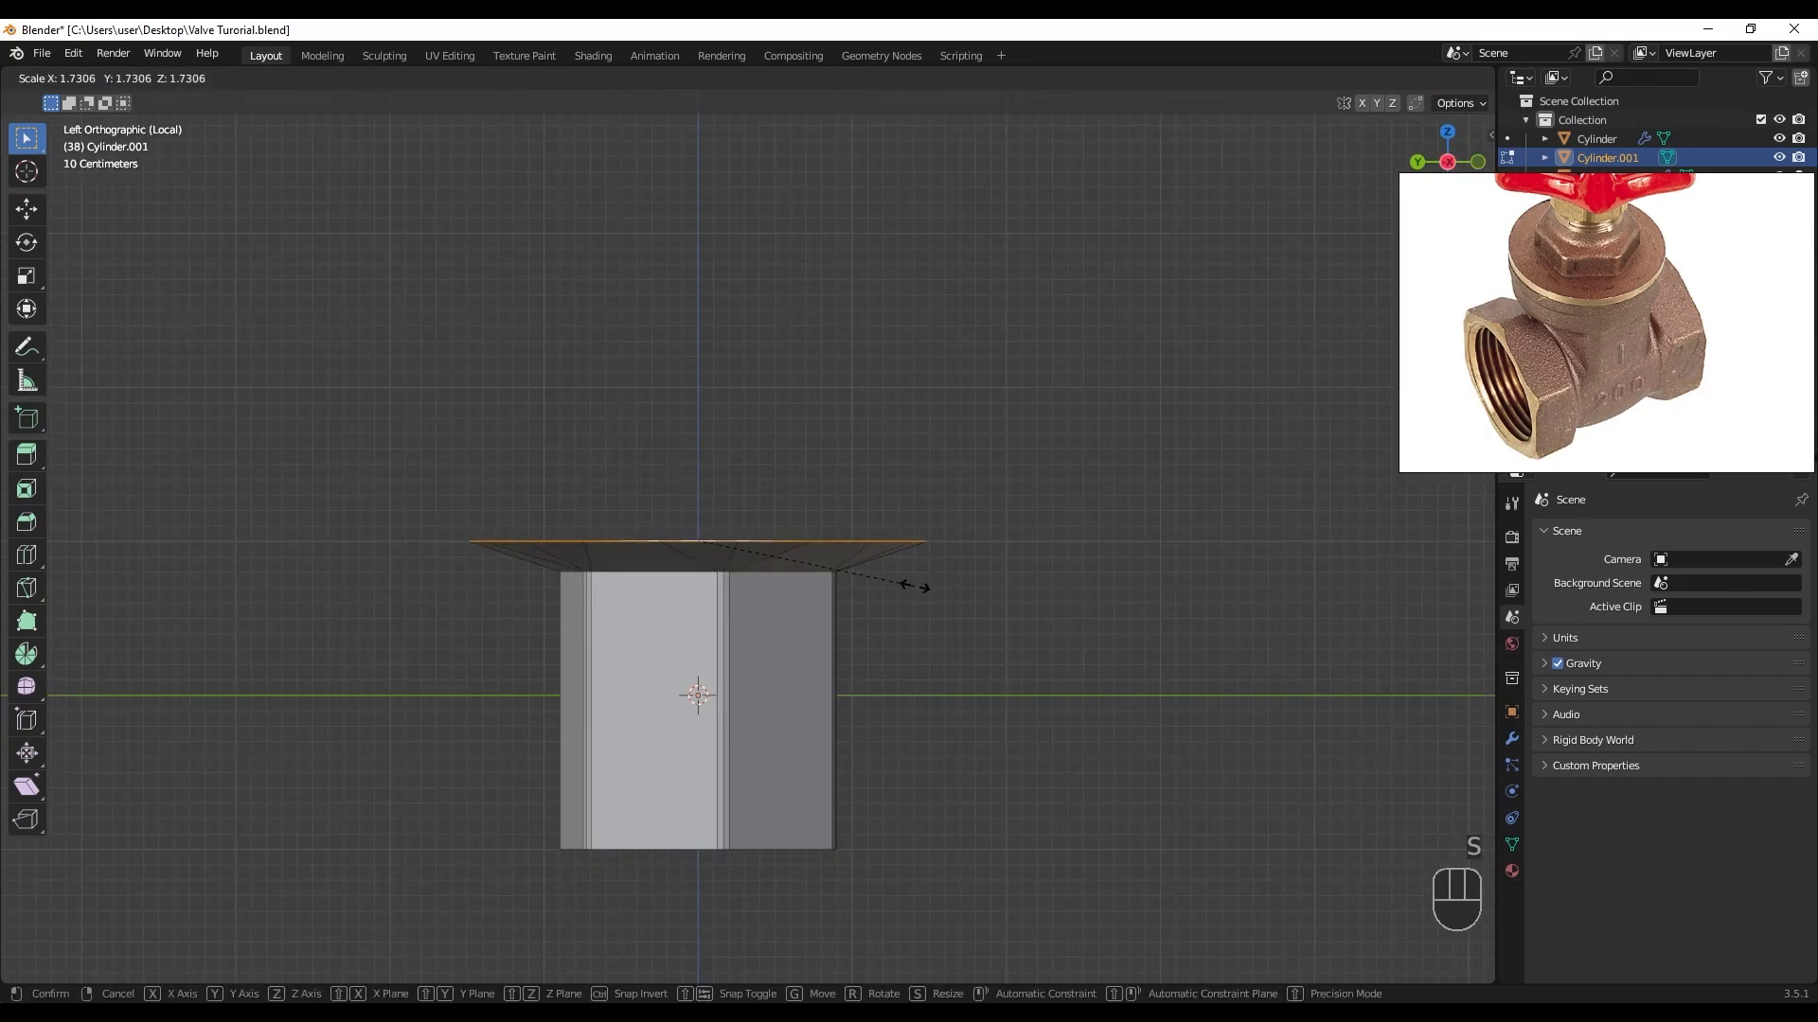
{"action": "left_click", "coordinate": [914, 586]}
- Delete the centre face and the surrounding ring of faces on the flared top
{"action": "middle_click_drag", "start_coordinate": [914, 590], "coordinate": [827, 629]}
{"action": "left_click", "coordinate": [748, 556]}
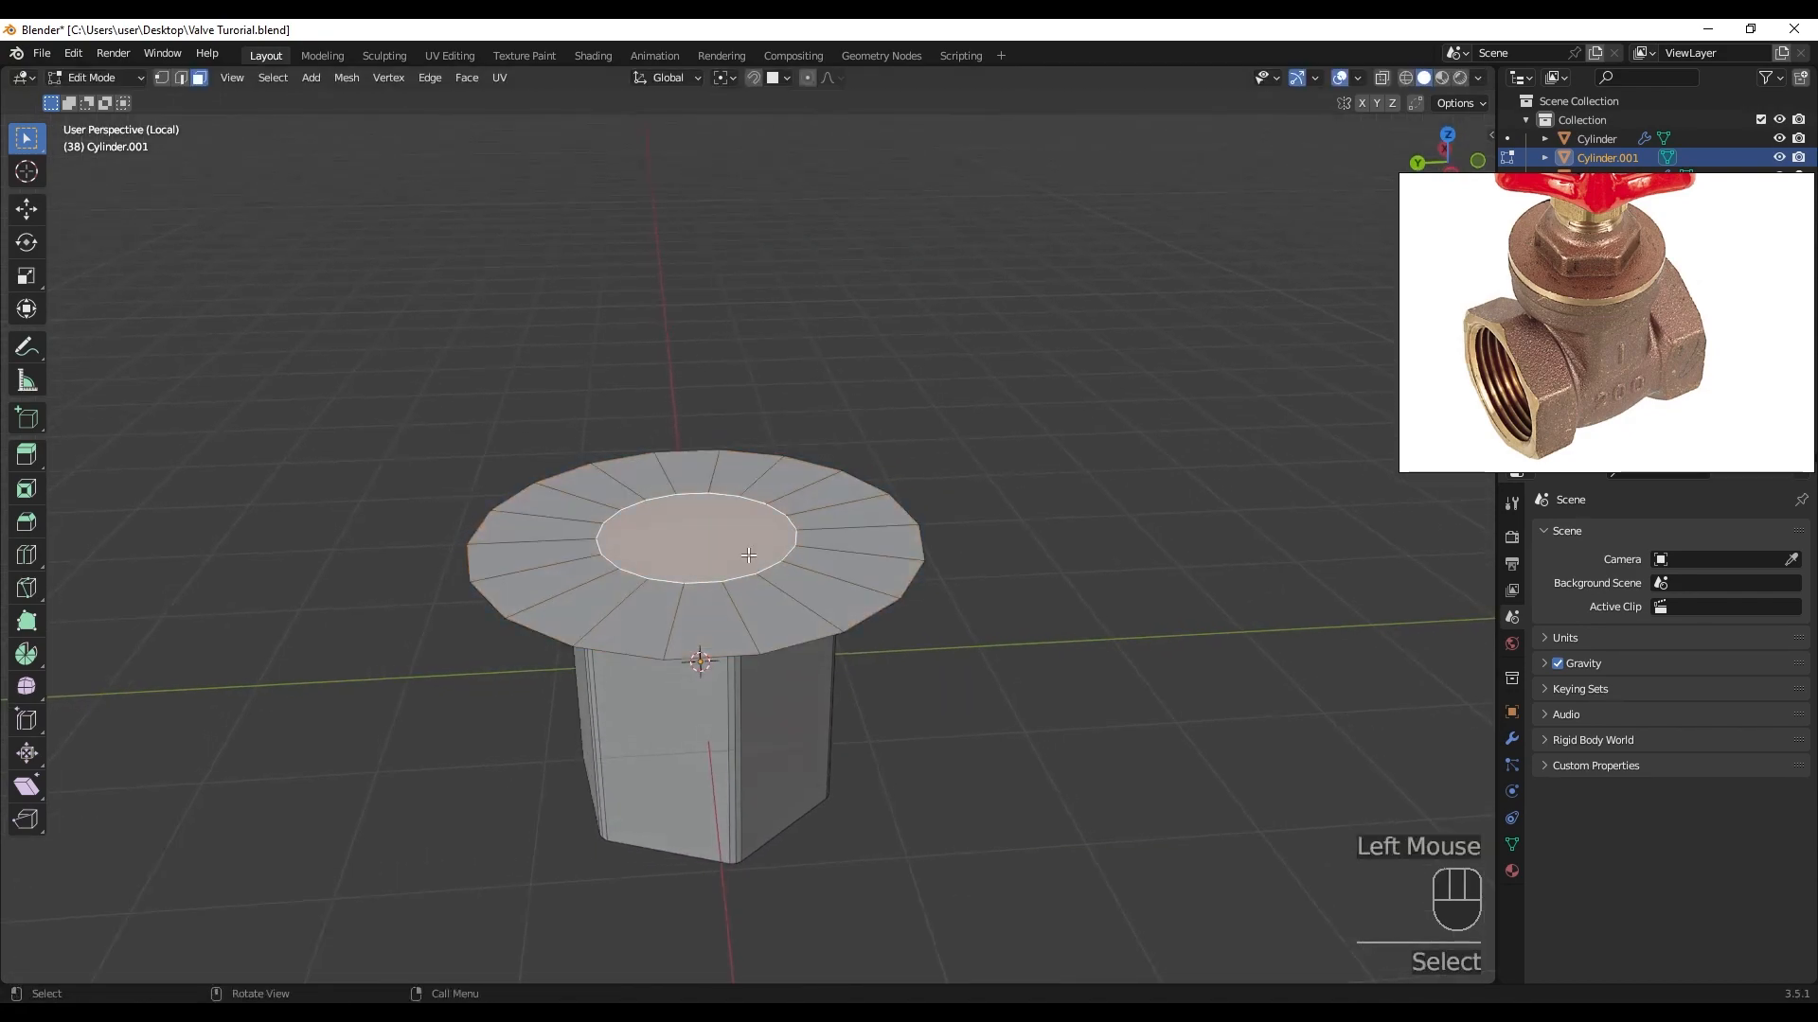
{"action": "left_click", "coordinate": [761, 617], "text": "shift"}
{"action": "left_click", "coordinate": [751, 616], "text": "alt+shift"}
{"action": "left_click", "coordinate": [748, 616], "text": "alt+shift"}
{"action": "key", "text": "x"}
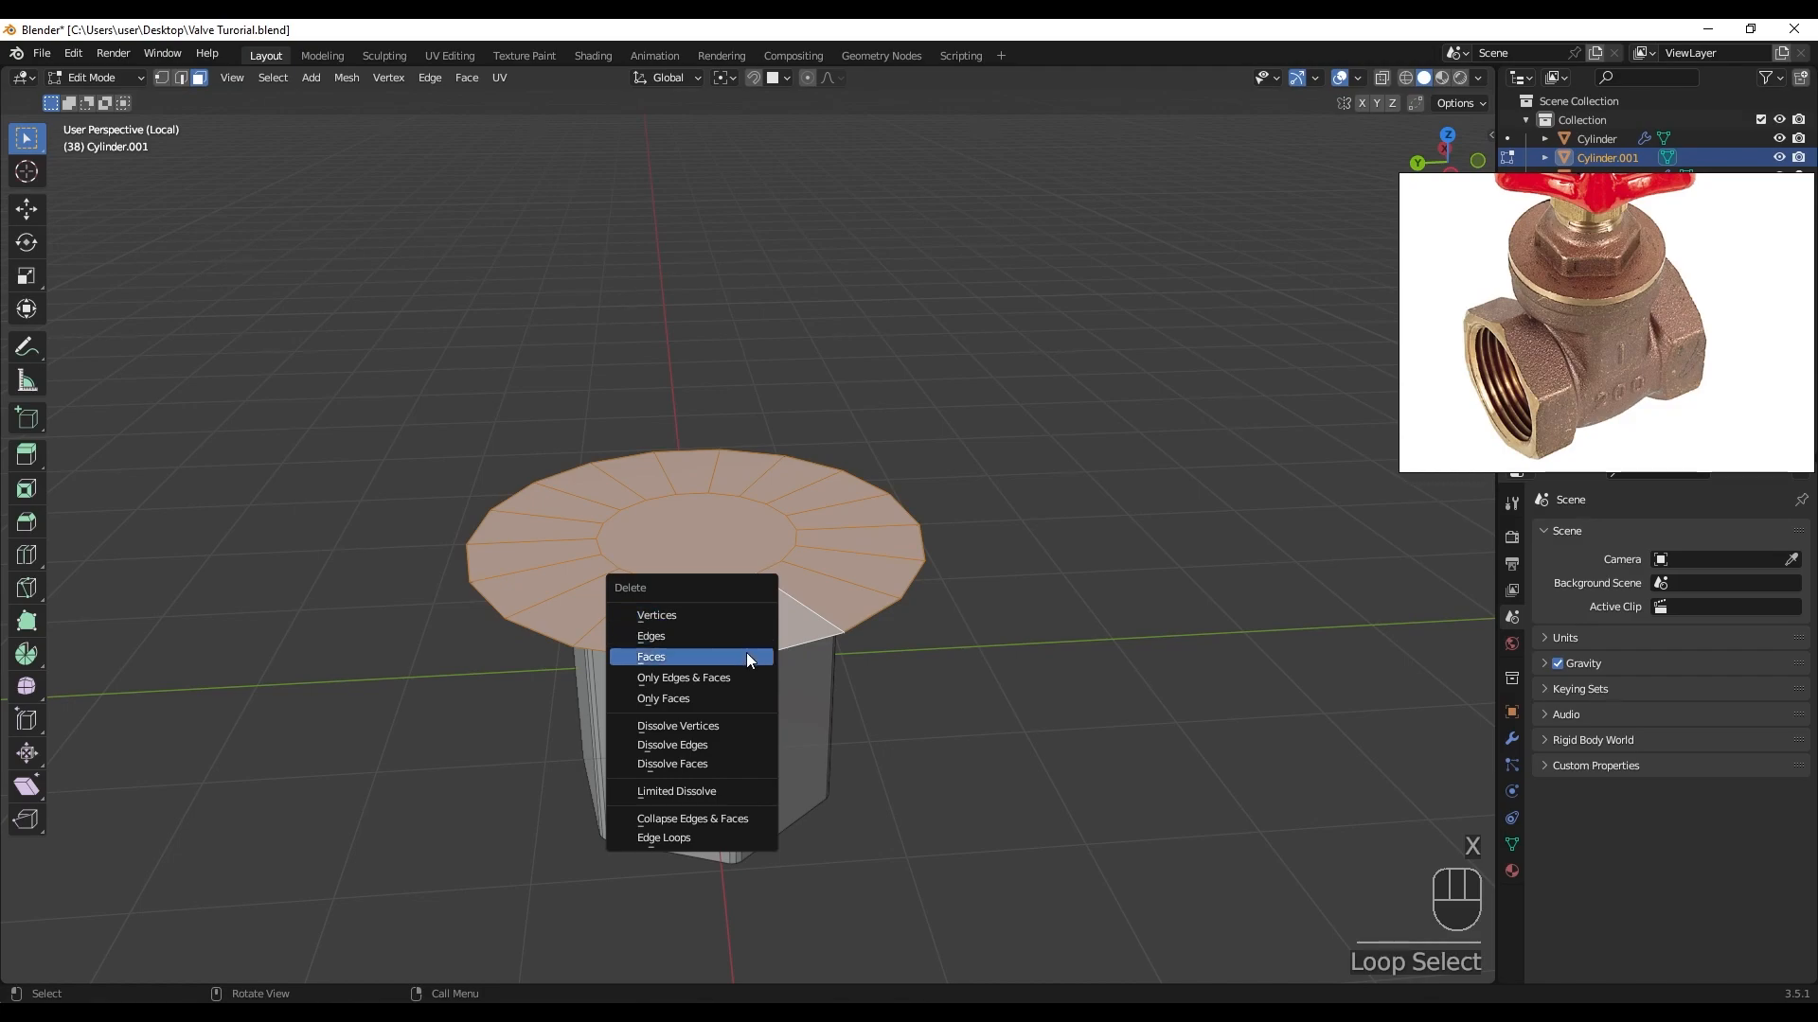
{"action": "left_click", "coordinate": [746, 655]}
- Extrude the open top edge loop upward along Z twice, first by about 0.17 m and then by 1.1366 m
{"action": "middle_click", "coordinate": [793, 633]}
{"action": "key", "text": "2"}
{"action": "left_click", "coordinate": [794, 632], "text": "alt"}
{"action": "middle_click_drag", "start_coordinate": [794, 632], "coordinate": [925, 660]}
{"action": "key", "text": "e"}
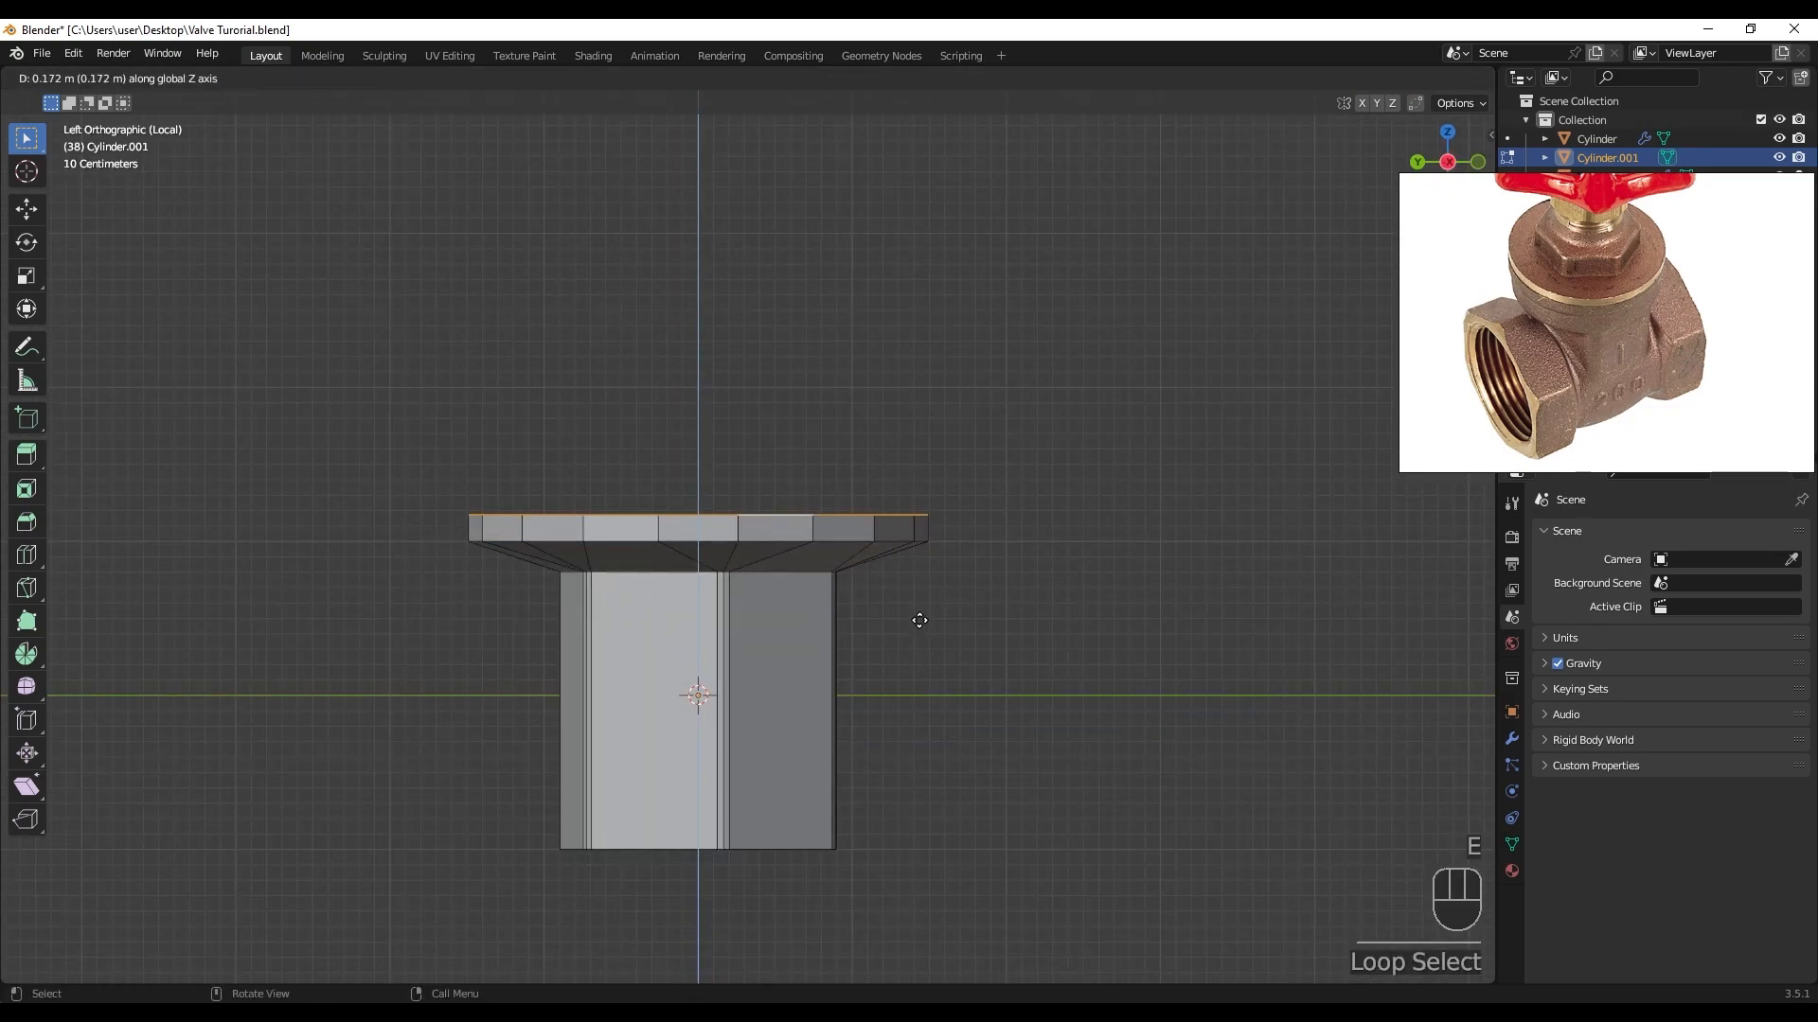
{"action": "left_click", "coordinate": [919, 620]}
{"action": "key", "text": "e"}
{"action": "left_click", "coordinate": [931, 449]}
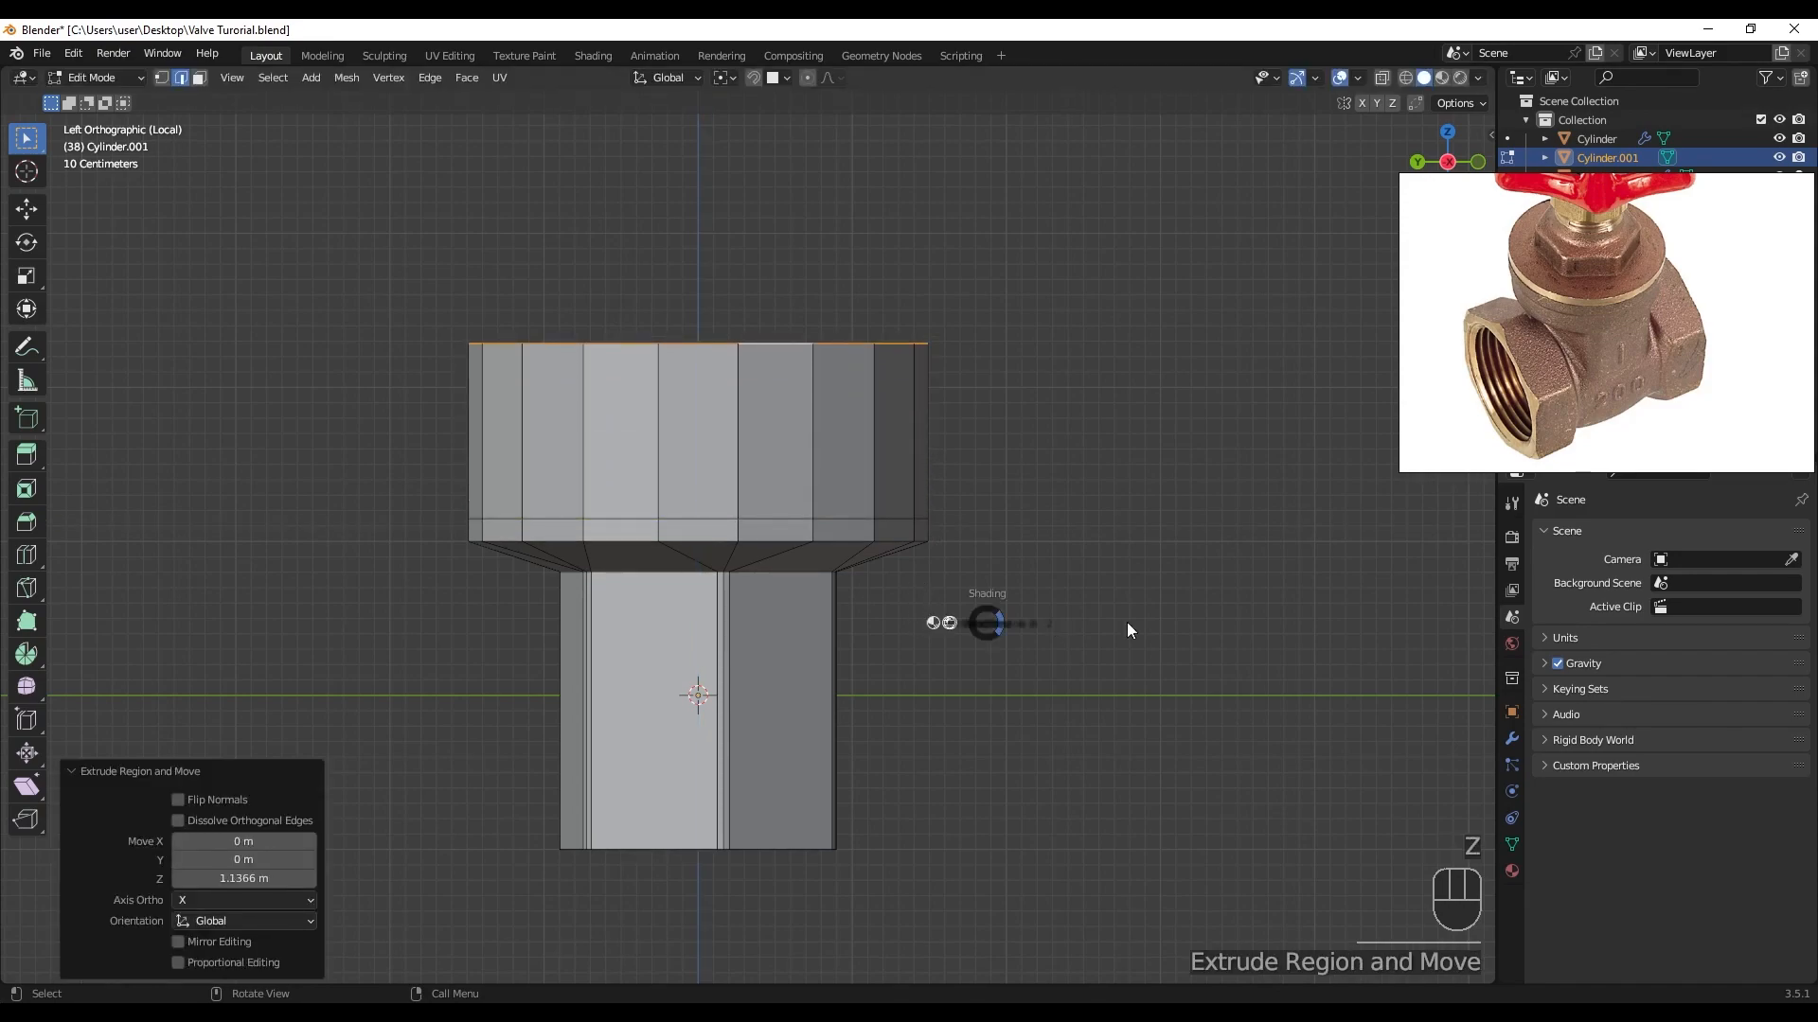
- Add a Subdivision modifier to the valve body and set its viewport level to 2
{"action": "scroll", "coordinate": [815, 594], "scroll_direction": "up", "scroll_amount": 2}
{"action": "key", "text": "Tab"}
{"action": "scroll", "coordinate": [839, 593], "scroll_direction": "down", "scroll_amount": 1}
{"action": "left_click", "coordinate": [1512, 738]}
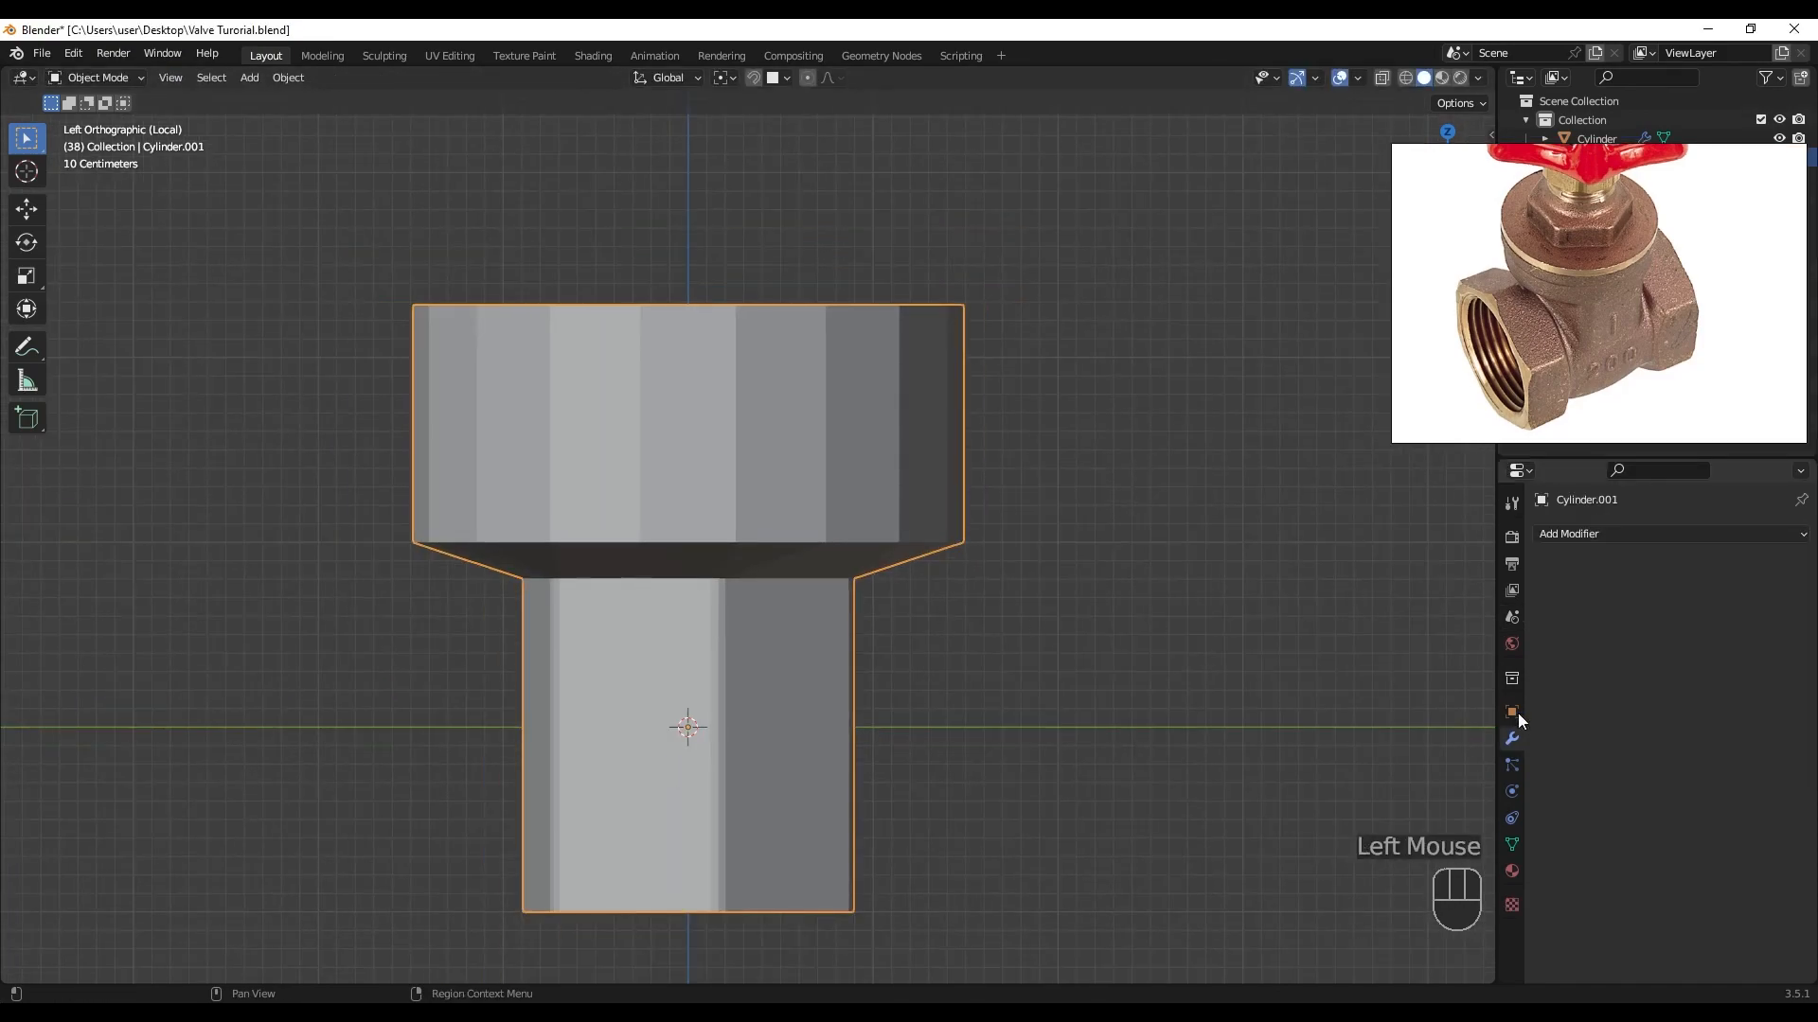
{"action": "left_click", "coordinate": [1566, 535]}
{"action": "left_click", "coordinate": [1473, 876]}
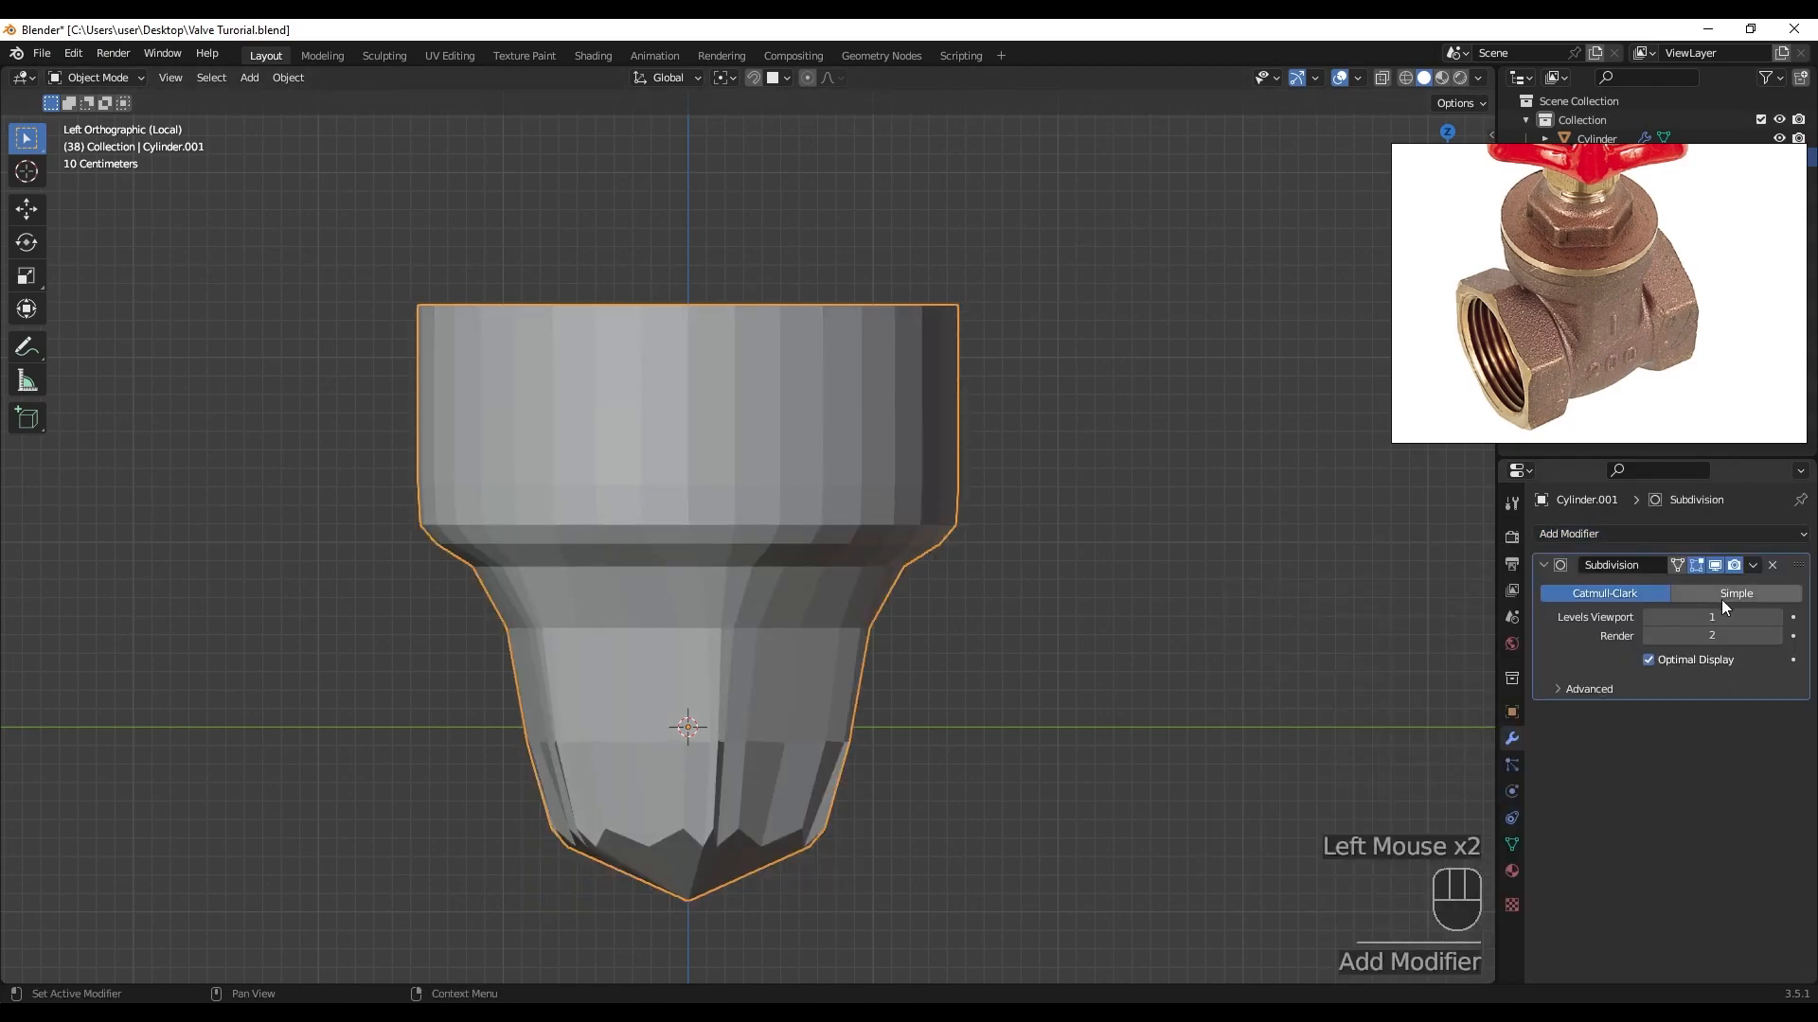
{"action": "left_click", "coordinate": [1768, 616]}
- Delete the bottom face of the body's hexagonal neck
{"action": "key", "text": "Tab"}
{"action": "scroll", "coordinate": [985, 735], "scroll_direction": "down", "scroll_amount": 2}
{"action": "middle_click_drag", "start_coordinate": [986, 734], "coordinate": [990, 621]}
{"action": "key", "text": "3"}
{"action": "left_click", "coordinate": [774, 811]}
{"action": "key", "text": "x"}
{"action": "left_click", "coordinate": [781, 797]}
{"action": "scroll", "coordinate": [782, 797], "scroll_direction": "down", "scroll_amount": 1}
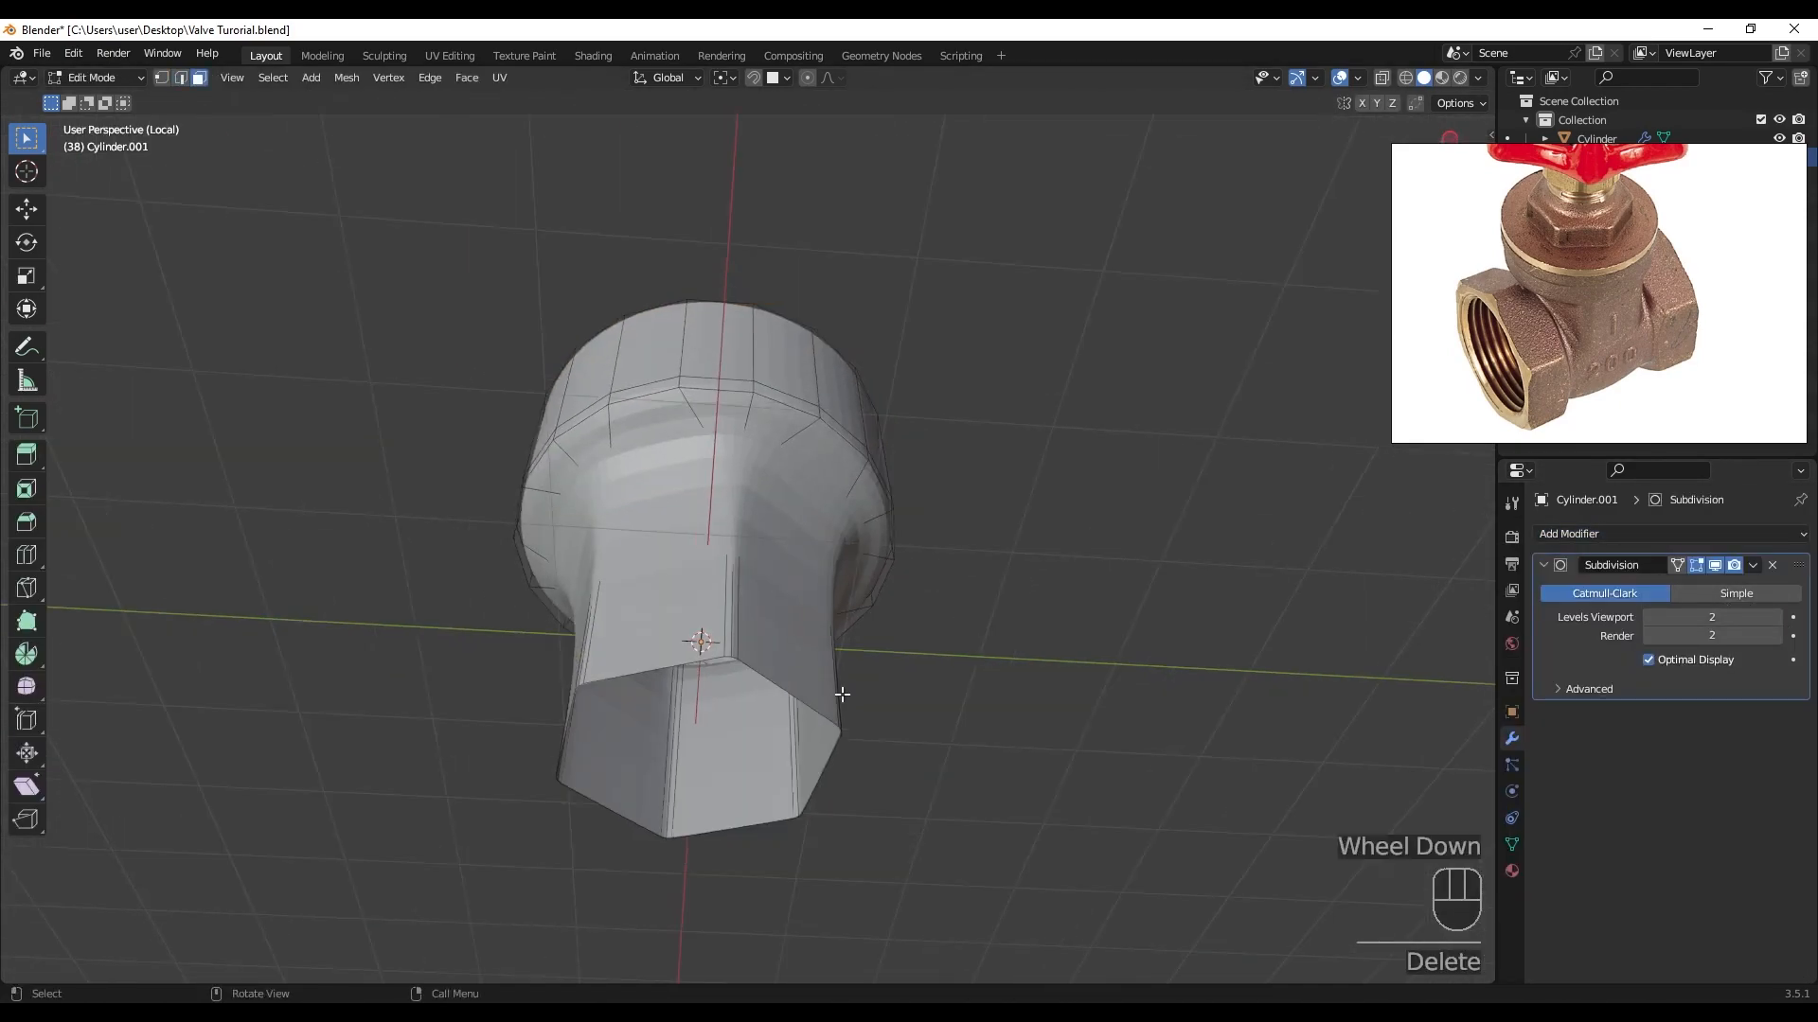
- Add a loop cut around the hexagonal neck close to its upper end, at factor -0.892
{"action": "middle_click_drag", "start_coordinate": [782, 797], "coordinate": [881, 764], "text": "alt"}
{"action": "scroll", "coordinate": [881, 764], "scroll_direction": "up", "scroll_amount": 2}
{"action": "key", "text": "ctrl+r"}
{"action": "left_click", "coordinate": [681, 730]}
{"action": "left_click", "coordinate": [741, 640]}
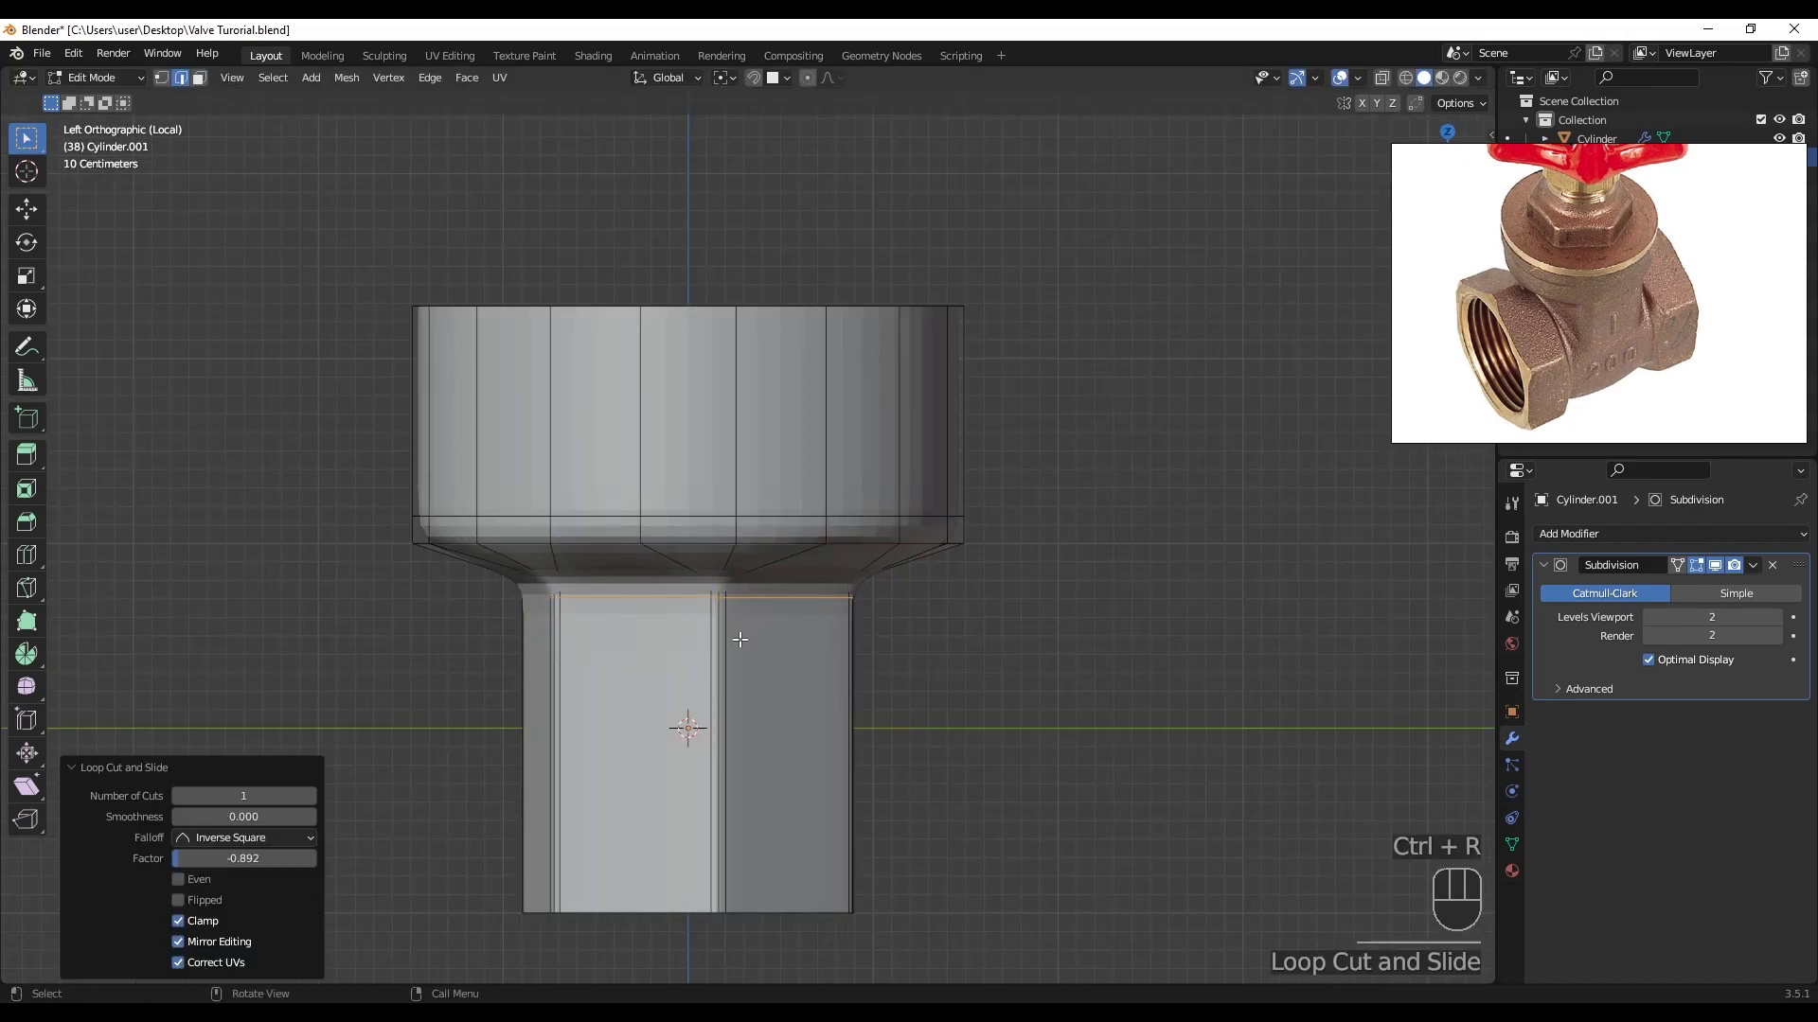
- Add a loop cut around the sloped underside, close to where it meets the hexagonal neck
{"action": "scroll", "coordinate": [686, 730], "scroll_direction": "up", "scroll_amount": 2}
{"action": "middle_click_drag", "start_coordinate": [661, 730], "coordinate": [706, 580]}
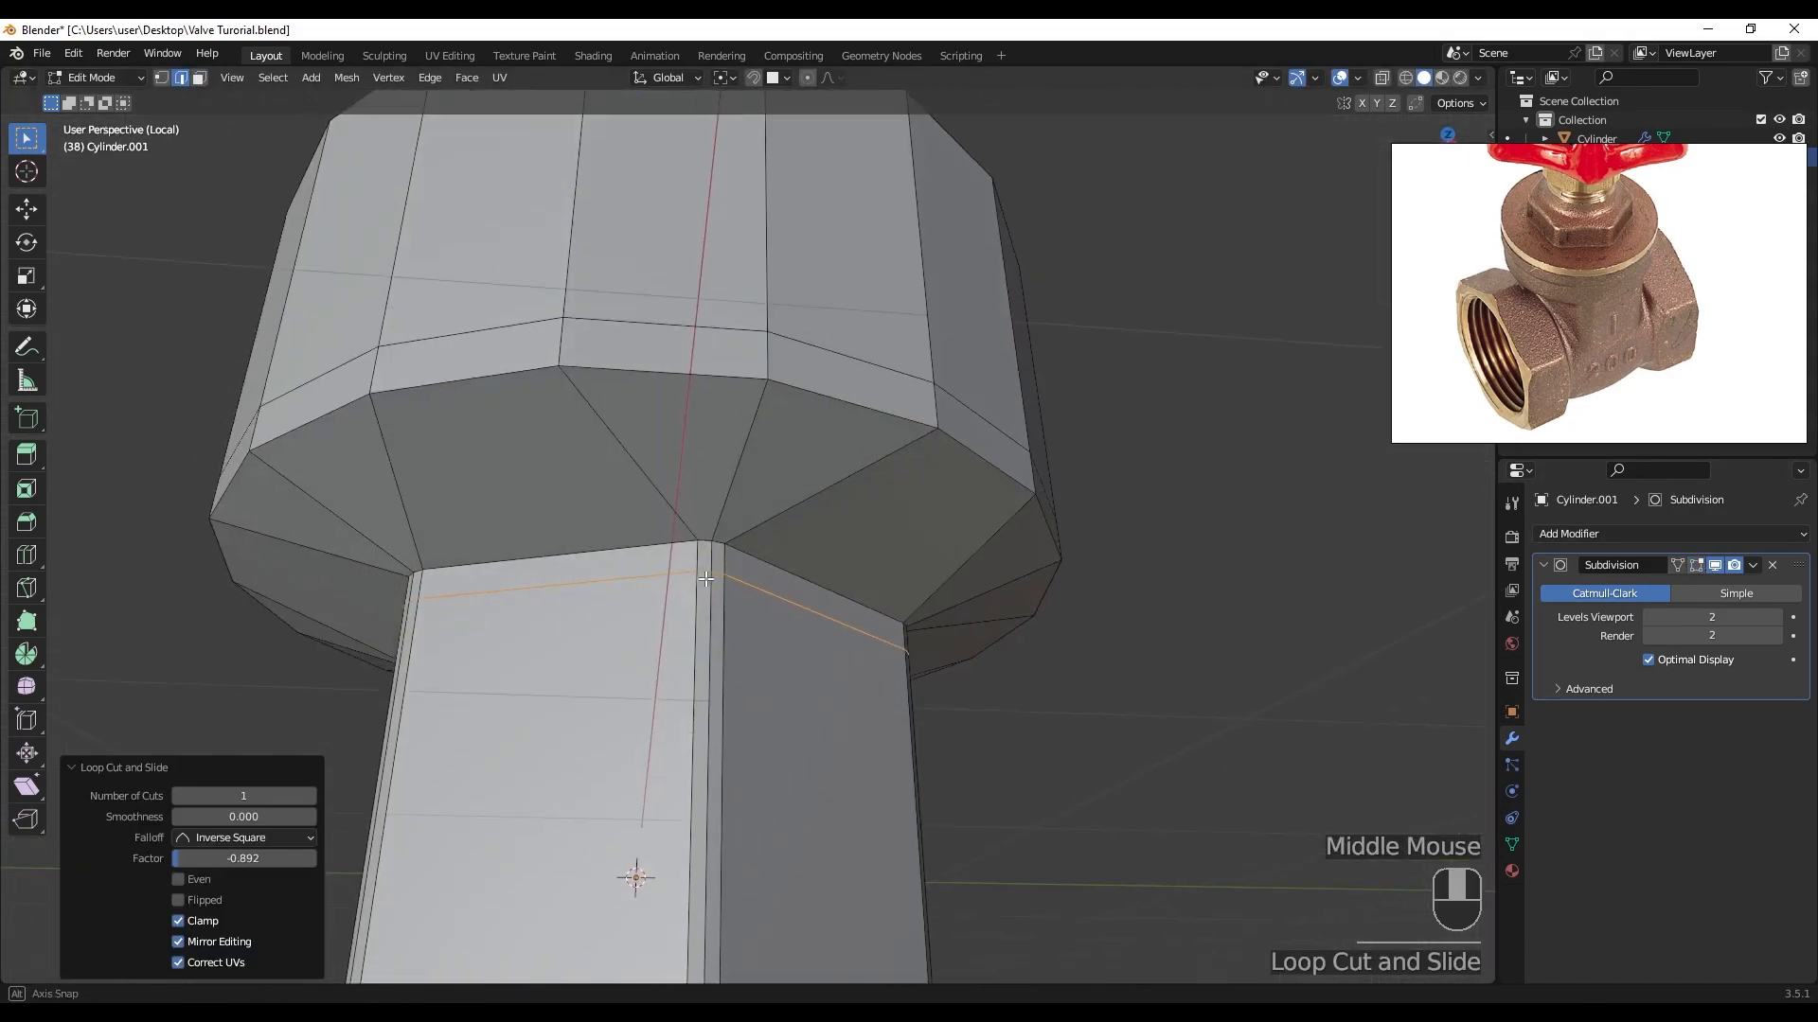
{"action": "key", "text": "ctrl+r"}
{"action": "left_click", "coordinate": [803, 507]}
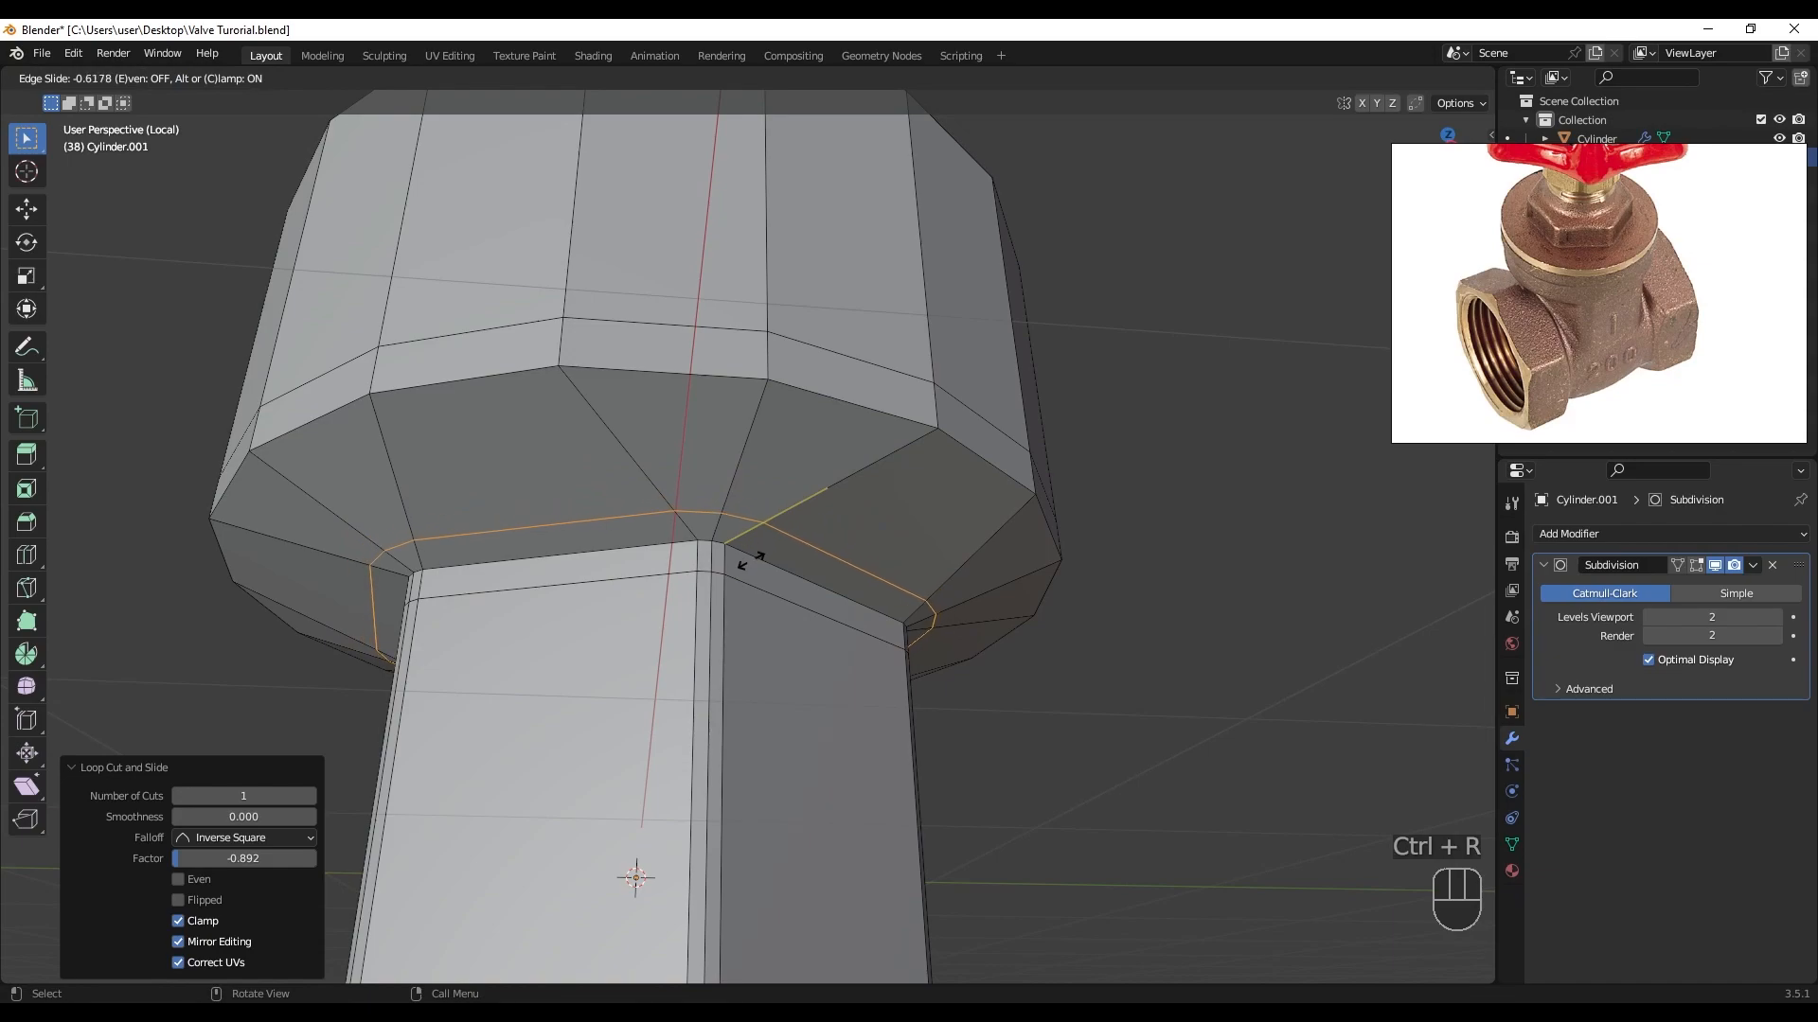
{"action": "left_click", "coordinate": [747, 569]}
- Adjust the edge loop on the sloped underside so it sits close to the outer rim, checking the smoothed shape
{"action": "key", "text": "Tab"}
{"action": "scroll", "coordinate": [806, 601], "scroll_direction": "down", "scroll_amount": 3}
{"action": "middle_click_drag", "start_coordinate": [807, 600], "coordinate": [777, 628], "text": "alt"}
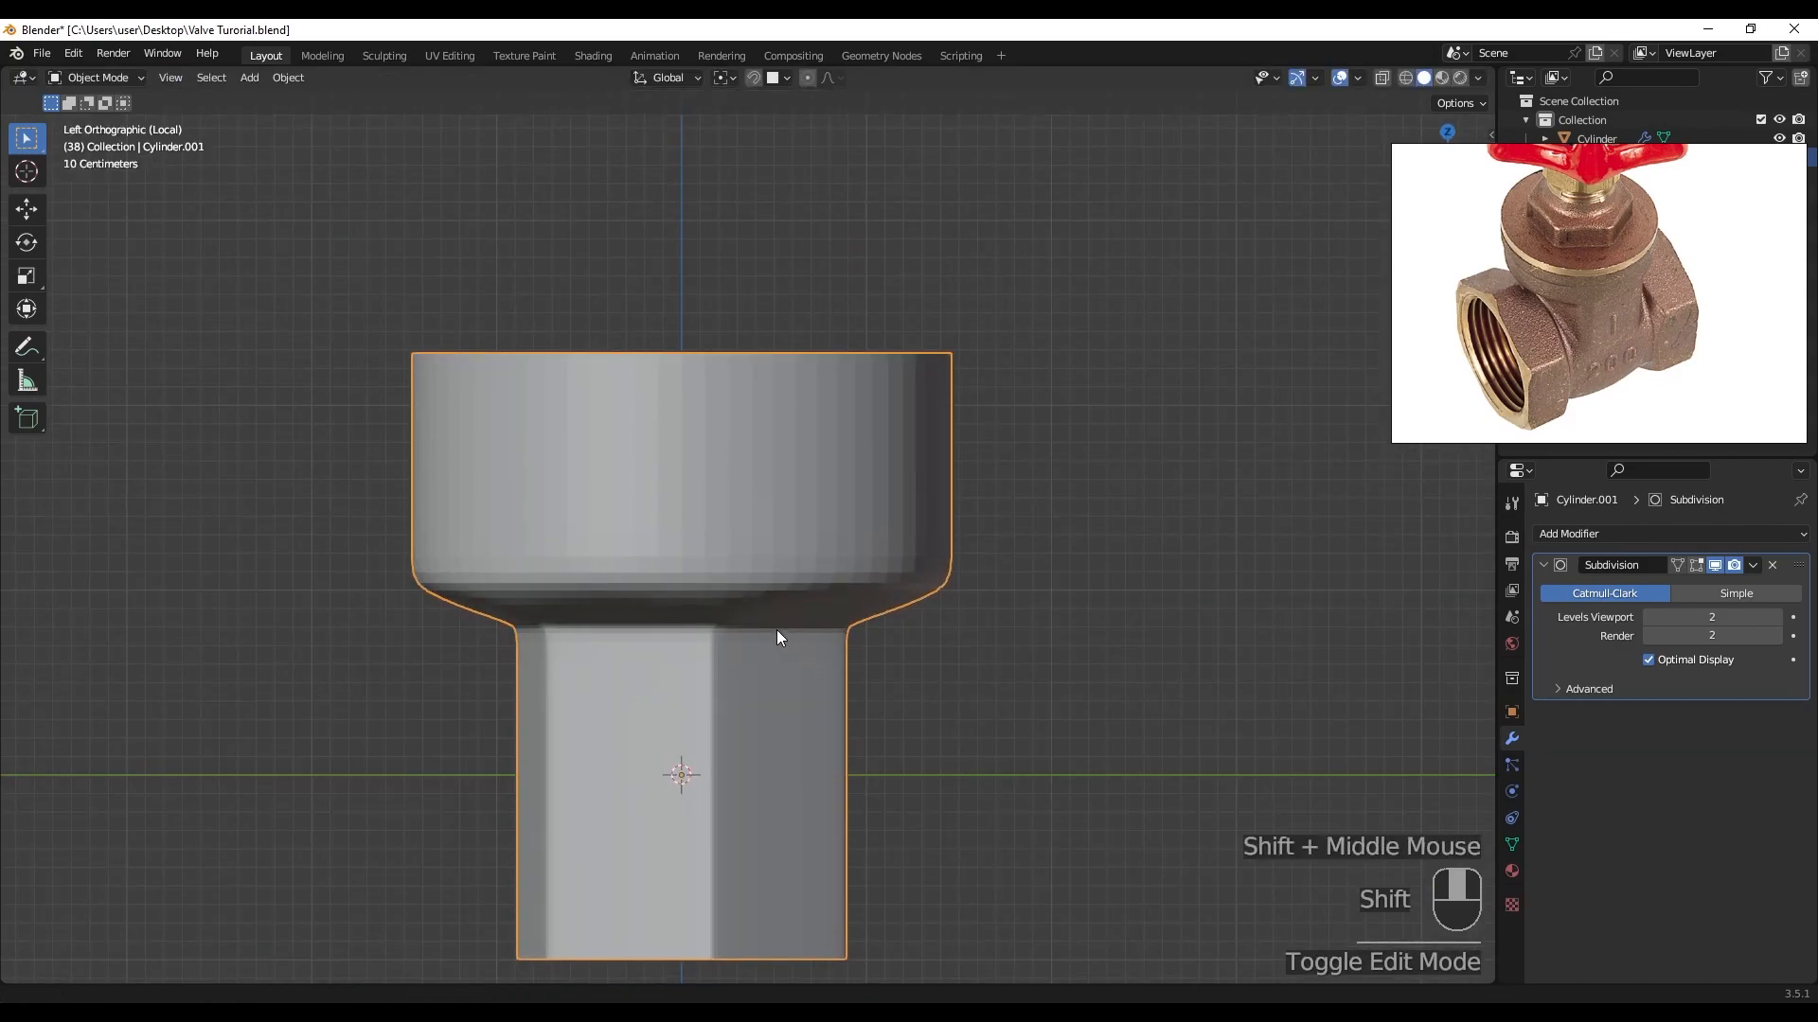
{"action": "key", "text": "Tab"}
{"action": "left_click", "coordinate": [754, 572], "text": "alt"}
{"action": "key", "text": "g"}
{"action": "left_click", "coordinate": [743, 605]}
{"action": "middle_click_drag", "start_coordinate": [742, 605], "coordinate": [799, 502]}
{"action": "key", "text": "Tab"}
{"action": "scroll", "coordinate": [799, 502], "scroll_direction": "up", "scroll_amount": 3}
{"action": "key", "text": "Tab"}
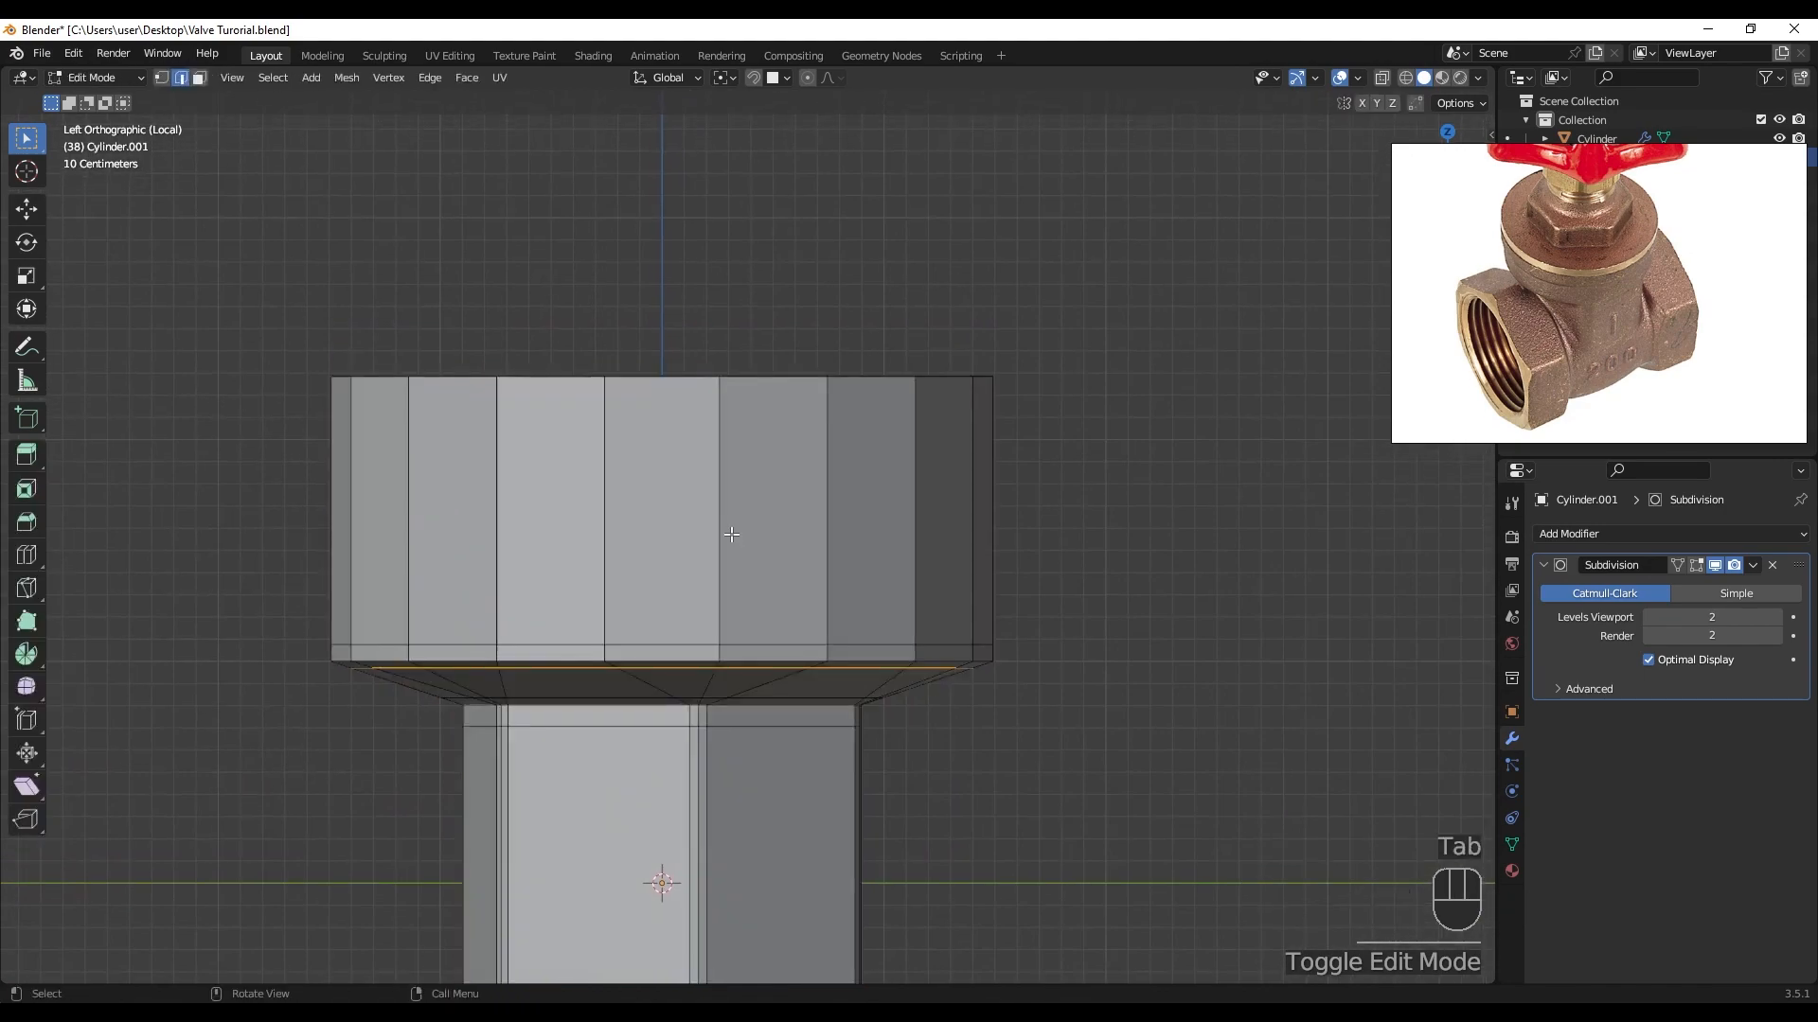
- Leave local view and move the whole valve body down 4.008 m along Z
{"action": "key", "text": "slash"}
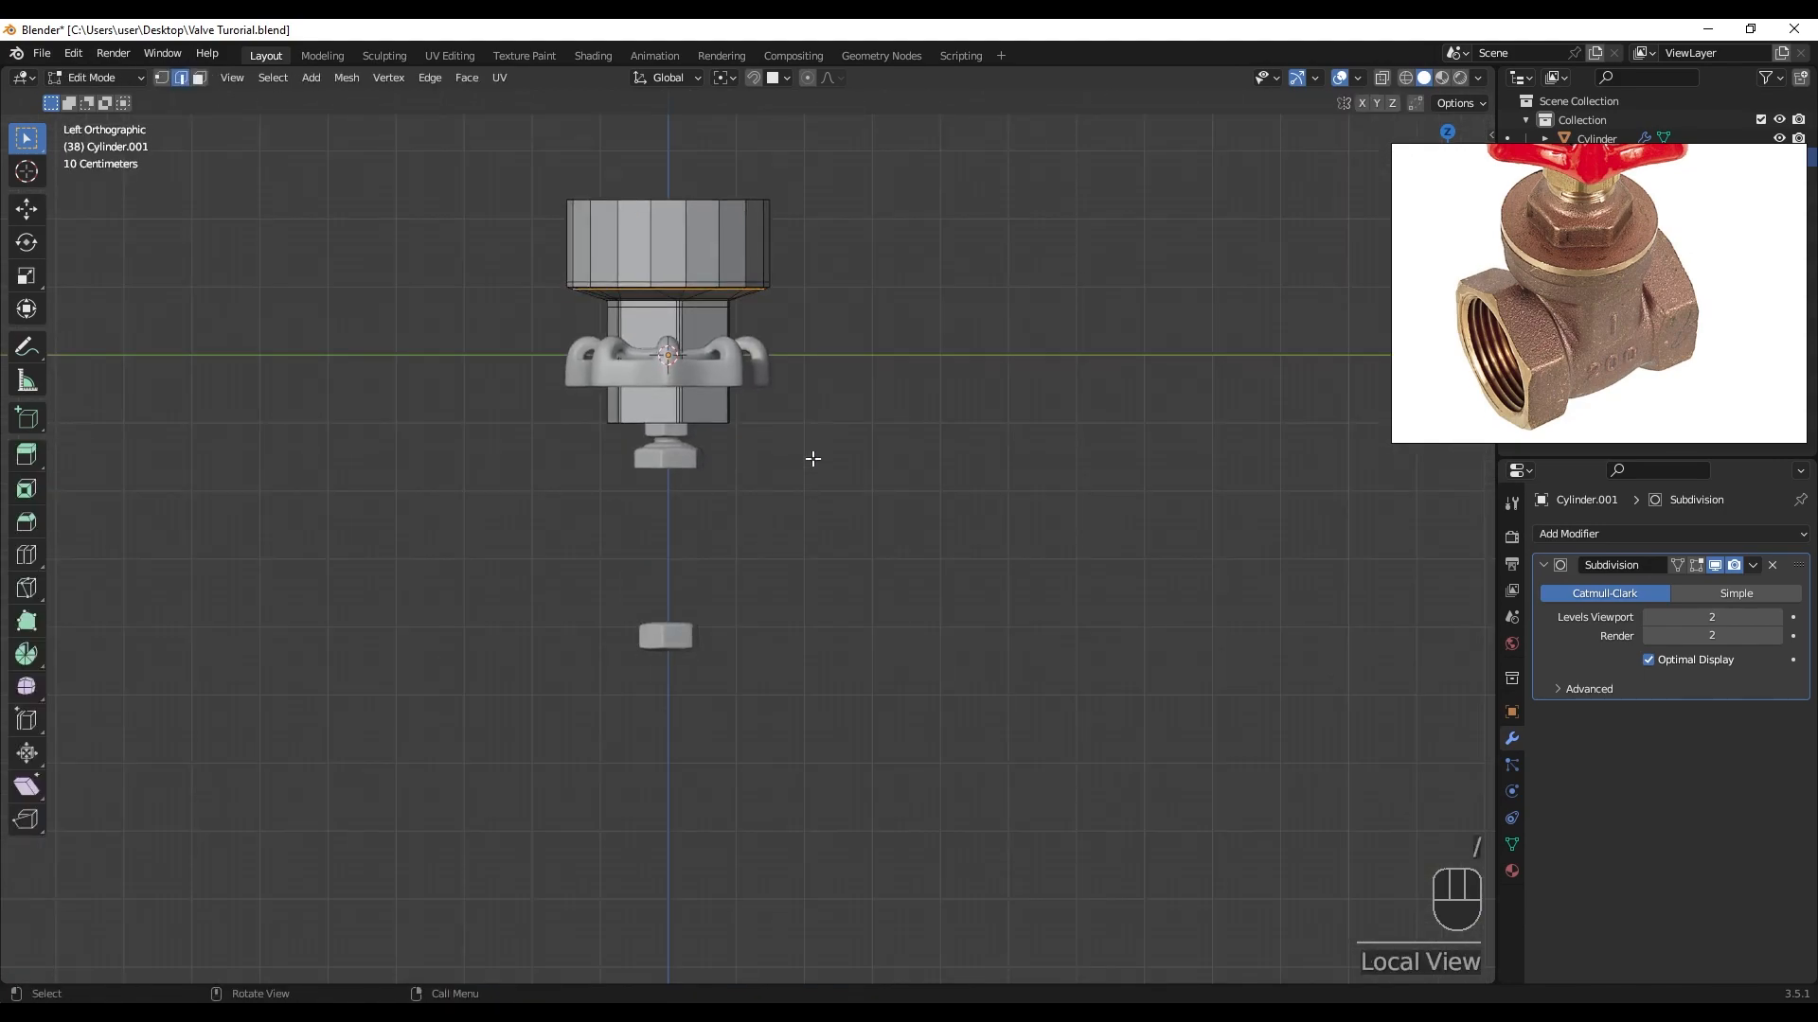
{"action": "key", "text": "Tab"}
{"action": "key", "text": "g"}
{"action": "key", "text": "z"}
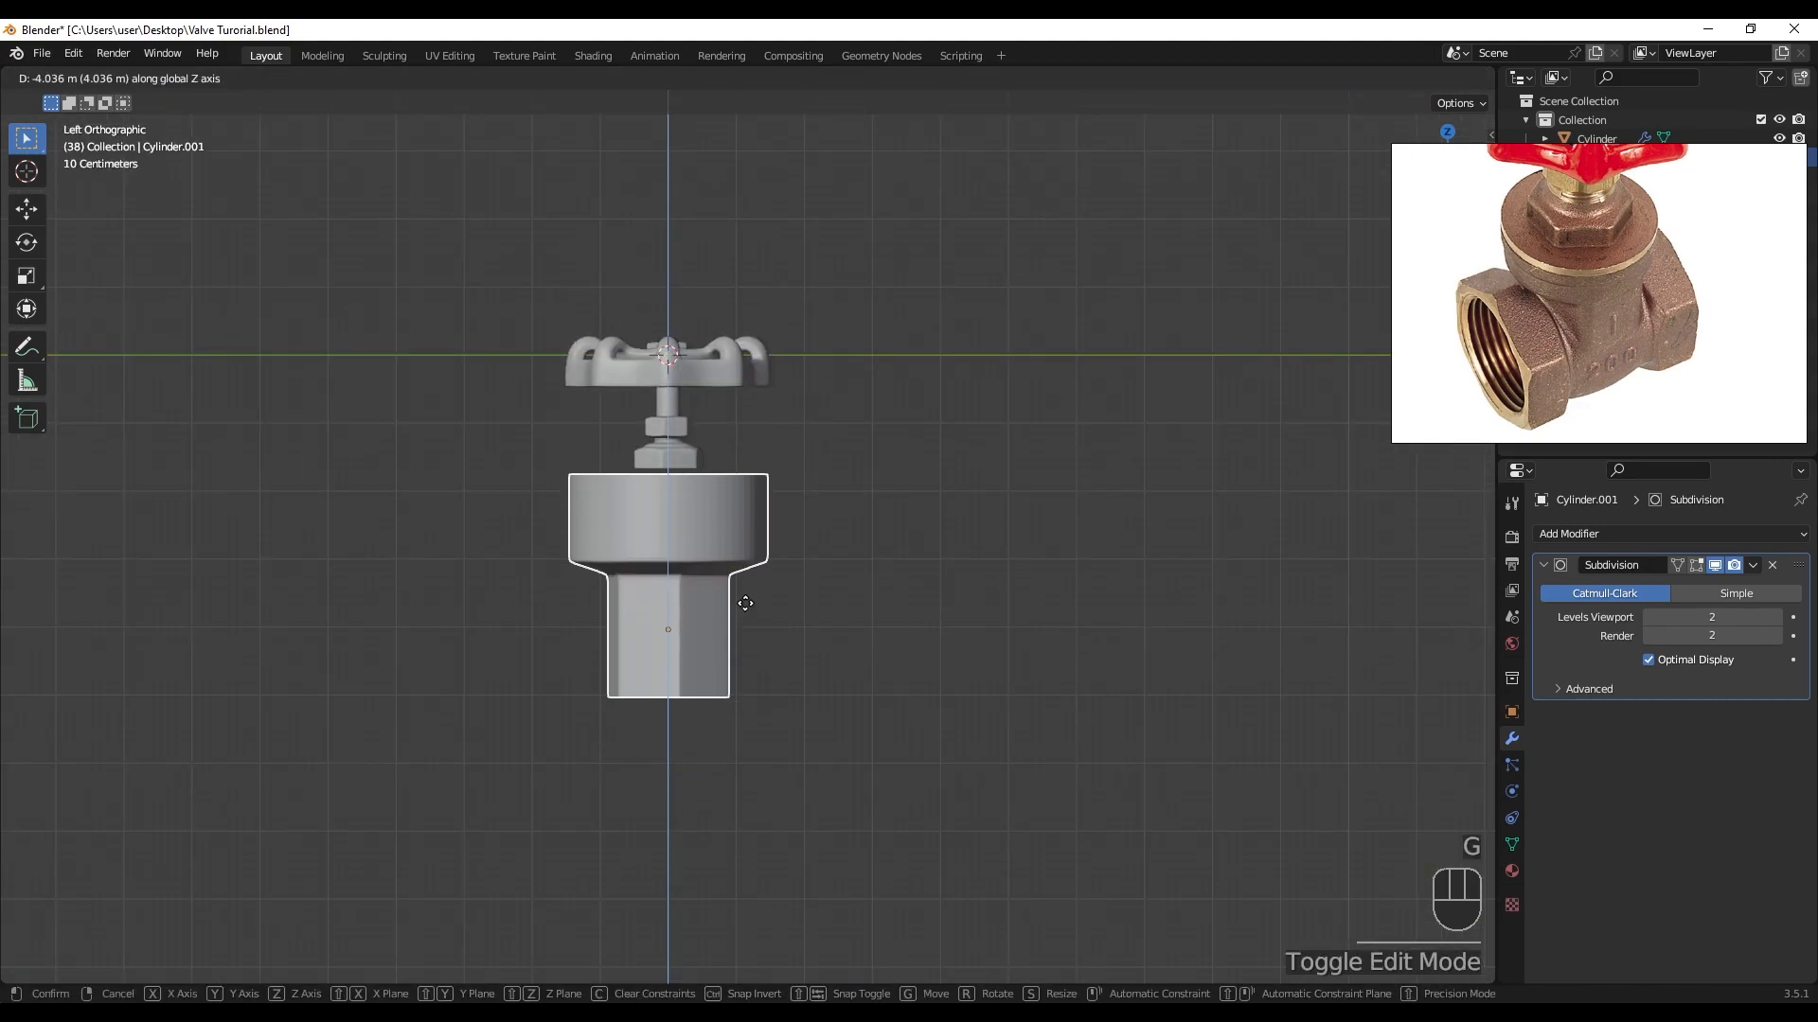
{"action": "left_click", "coordinate": [745, 603]}
- Scale the valve body uniformly by 0.503 and move it up about 1.144 m along Z toward the nuts
{"action": "scroll", "coordinate": [759, 532], "scroll_direction": "up", "scroll_amount": 2}
{"action": "key", "text": "s"}
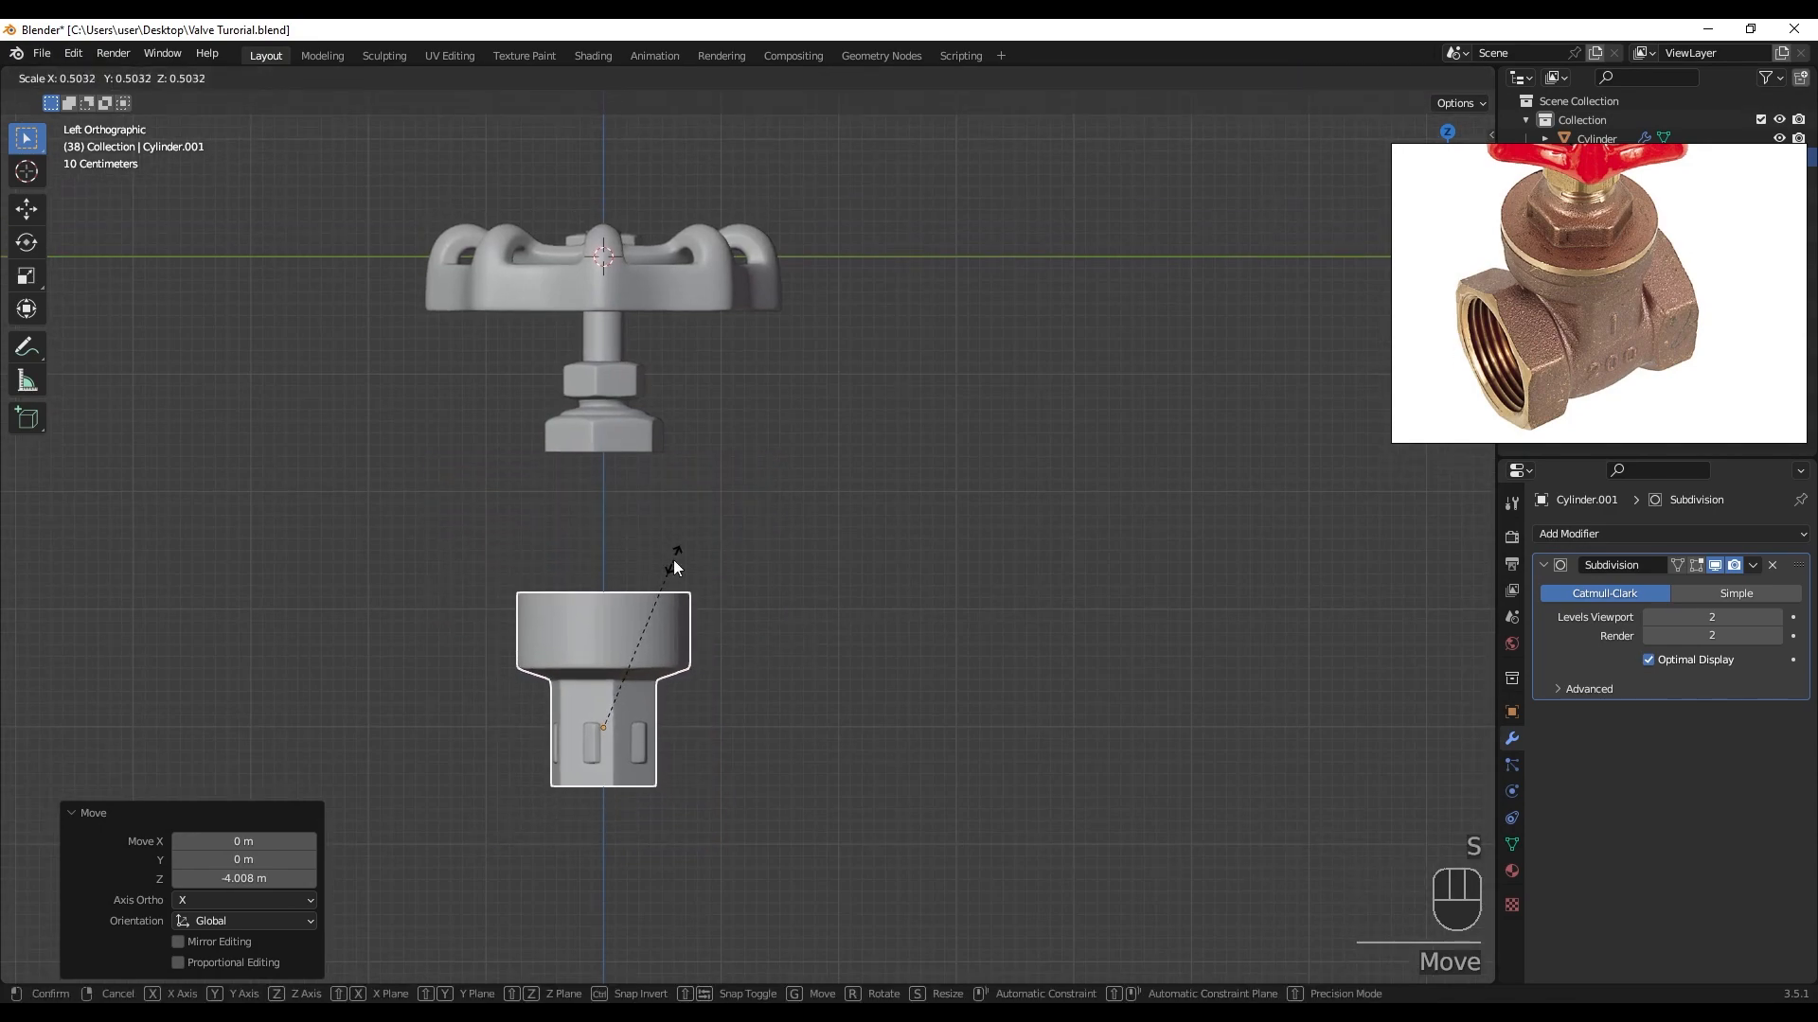
{"action": "left_click", "coordinate": [674, 565]}
{"action": "key", "text": "g"}
{"action": "key", "text": "z"}
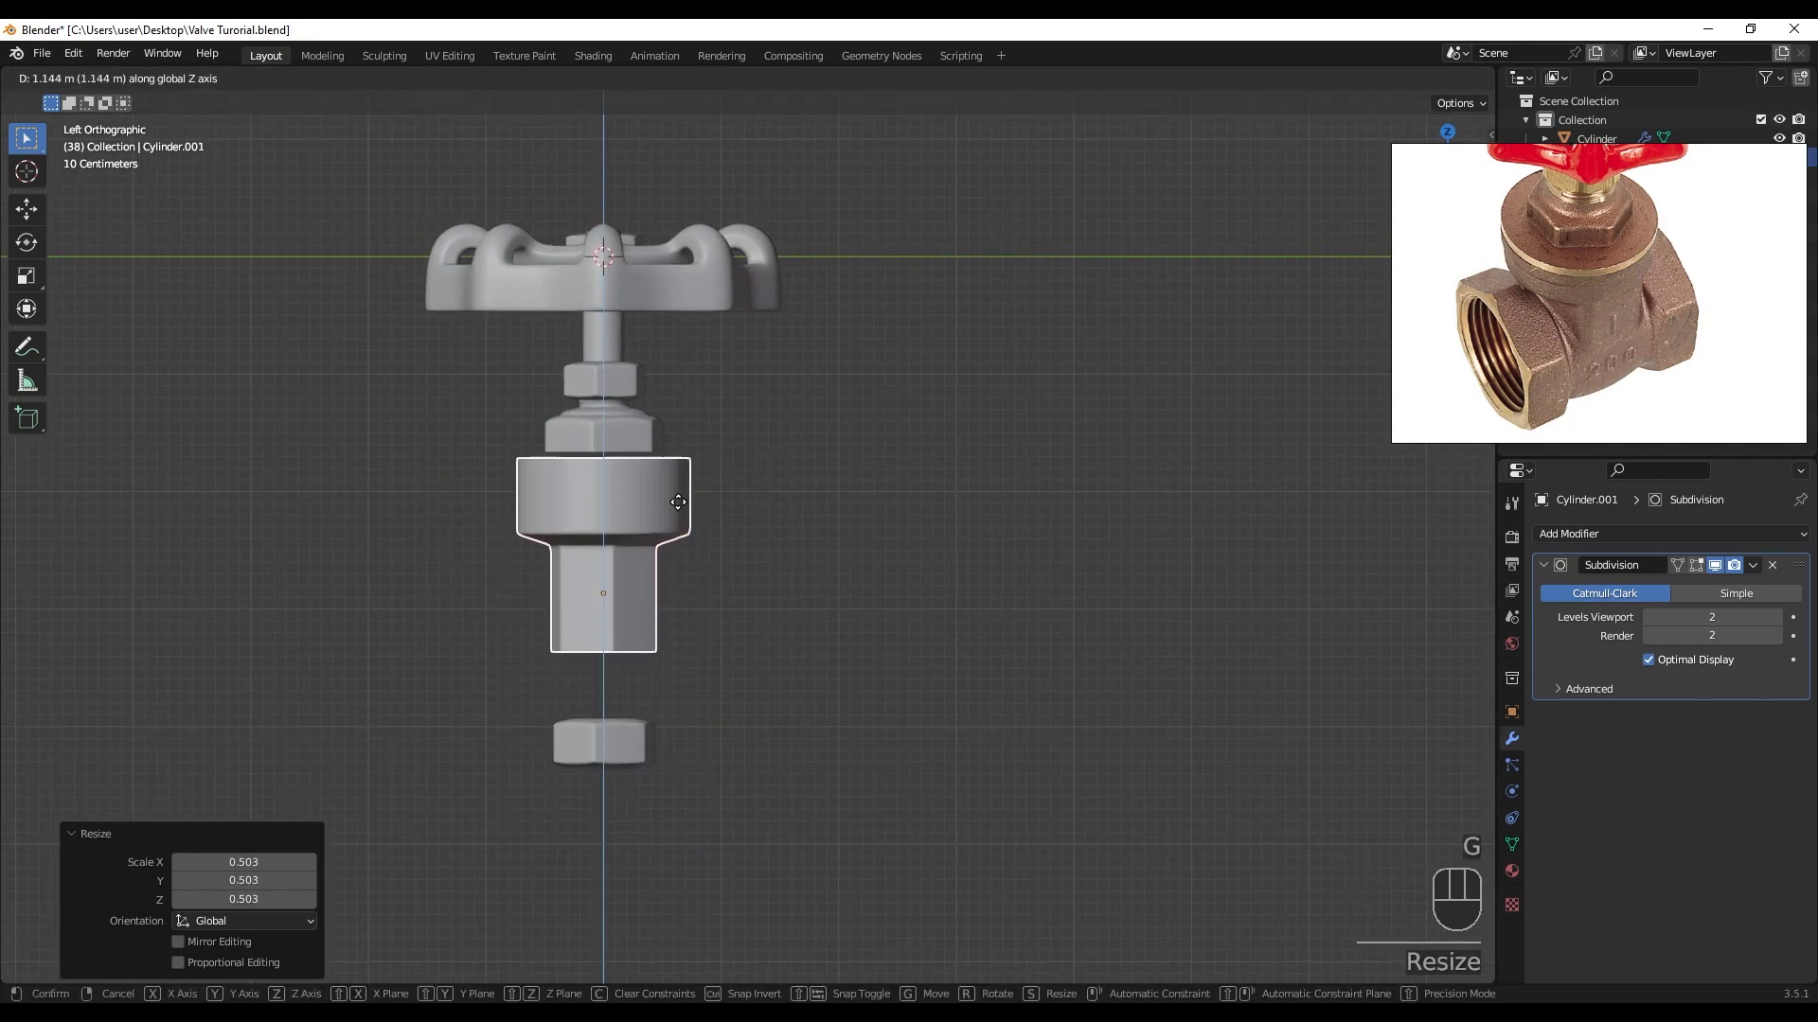
{"action": "left_click", "coordinate": [678, 502]}
- Scale the valve body uniformly by 0.918 and raise it 0.10033 m along Z
{"action": "scroll", "coordinate": [645, 464], "scroll_direction": "up", "scroll_amount": 1}
{"action": "middle_click_drag", "start_coordinate": [645, 464], "coordinate": [767, 600]}
{"action": "scroll", "coordinate": [750, 573], "scroll_direction": "up", "scroll_amount": 4}
{"action": "key", "text": "s"}
{"action": "left_click", "coordinate": [723, 596]}
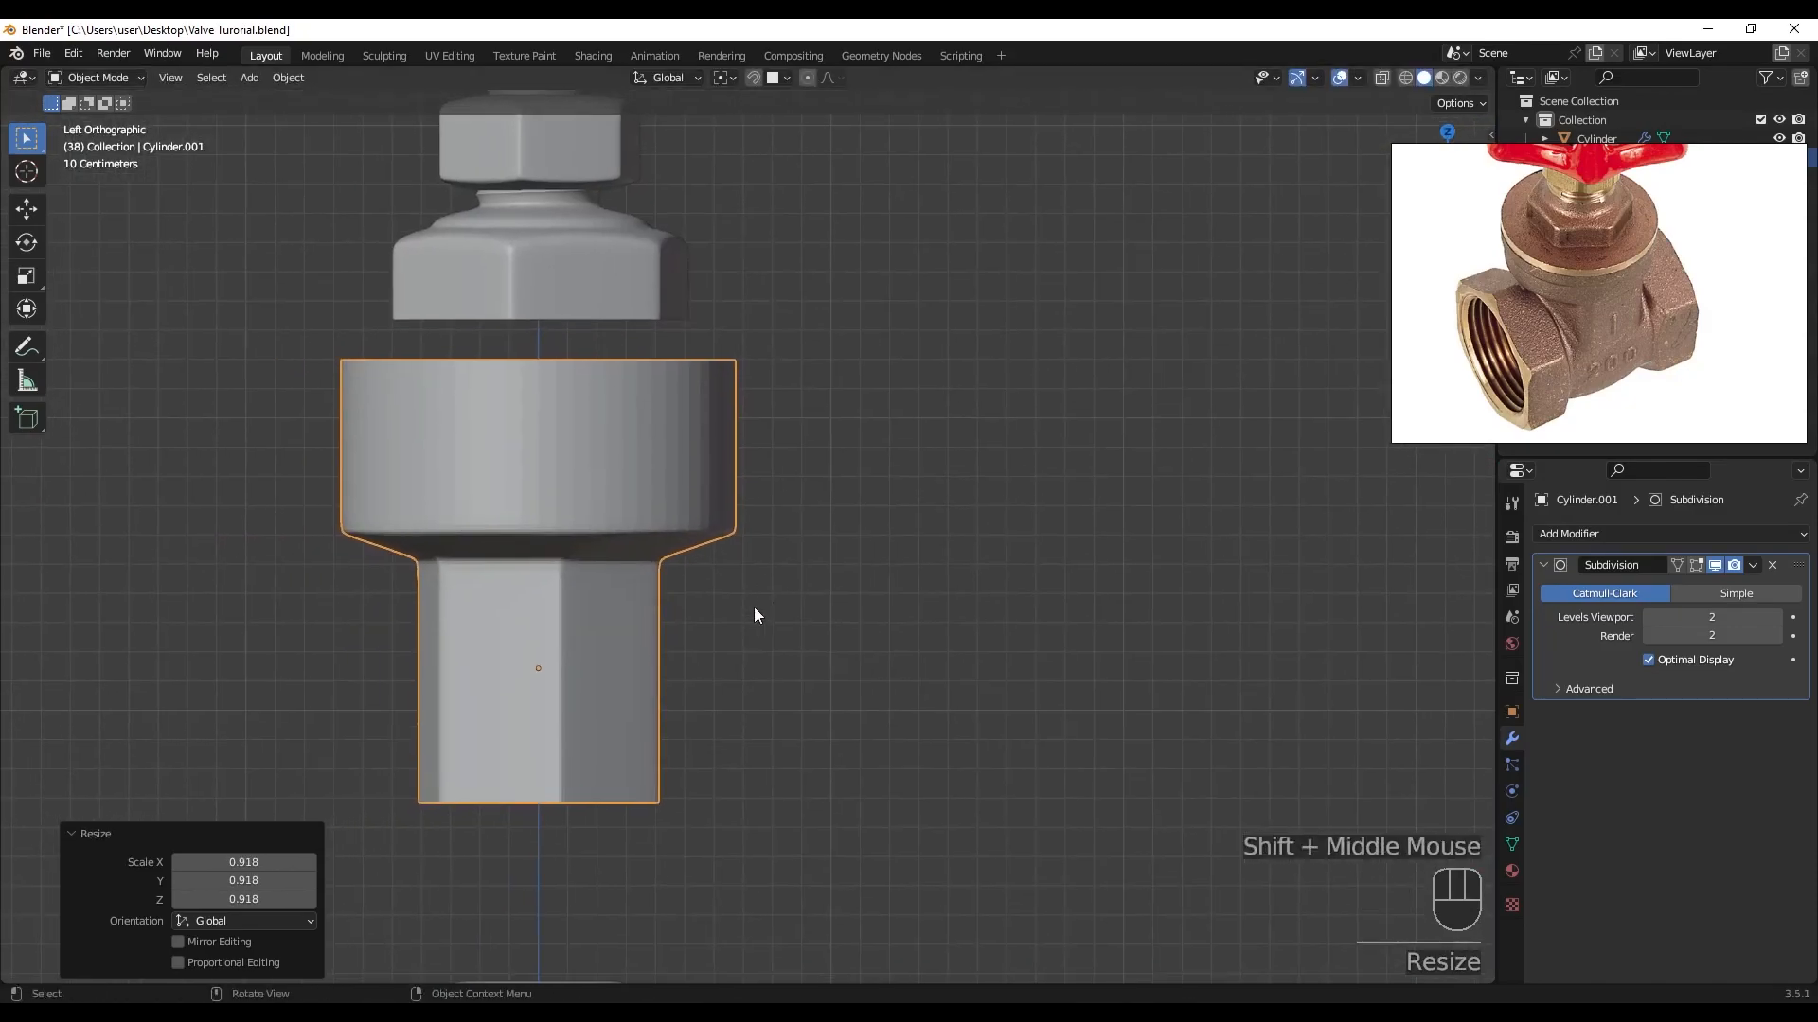
{"action": "key", "text": "g"}
{"action": "key", "text": "z"}
{"action": "left_click", "coordinate": [756, 583]}
- Select the body's top vertex ring in wireframe and lower it along Z to shorten the round section
{"action": "key", "text": "z"}
{"action": "middle_click_drag", "start_coordinate": [525, 476], "coordinate": [585, 524], "text": "shift"}
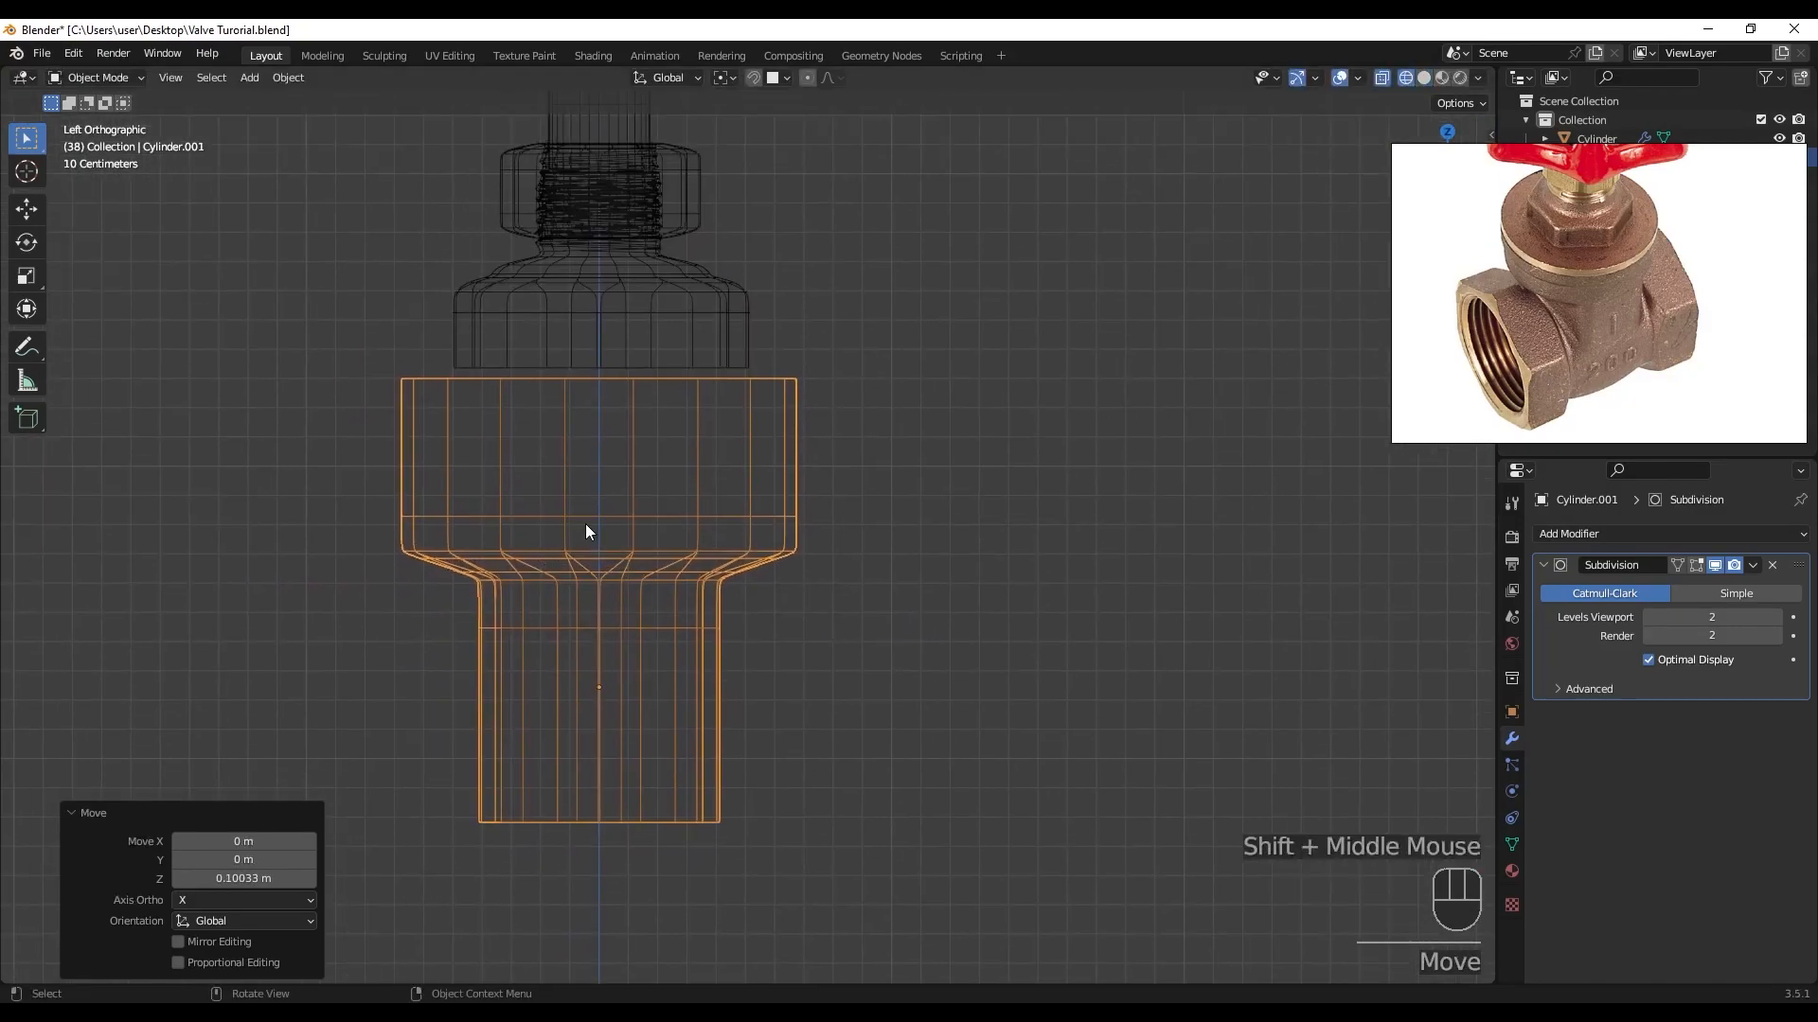
{"action": "key", "text": "Tab"}
{"action": "left_click_drag", "start_coordinate": [365, 349], "coordinate": [975, 398]}
{"action": "key", "text": "g"}
{"action": "key", "text": "z"}
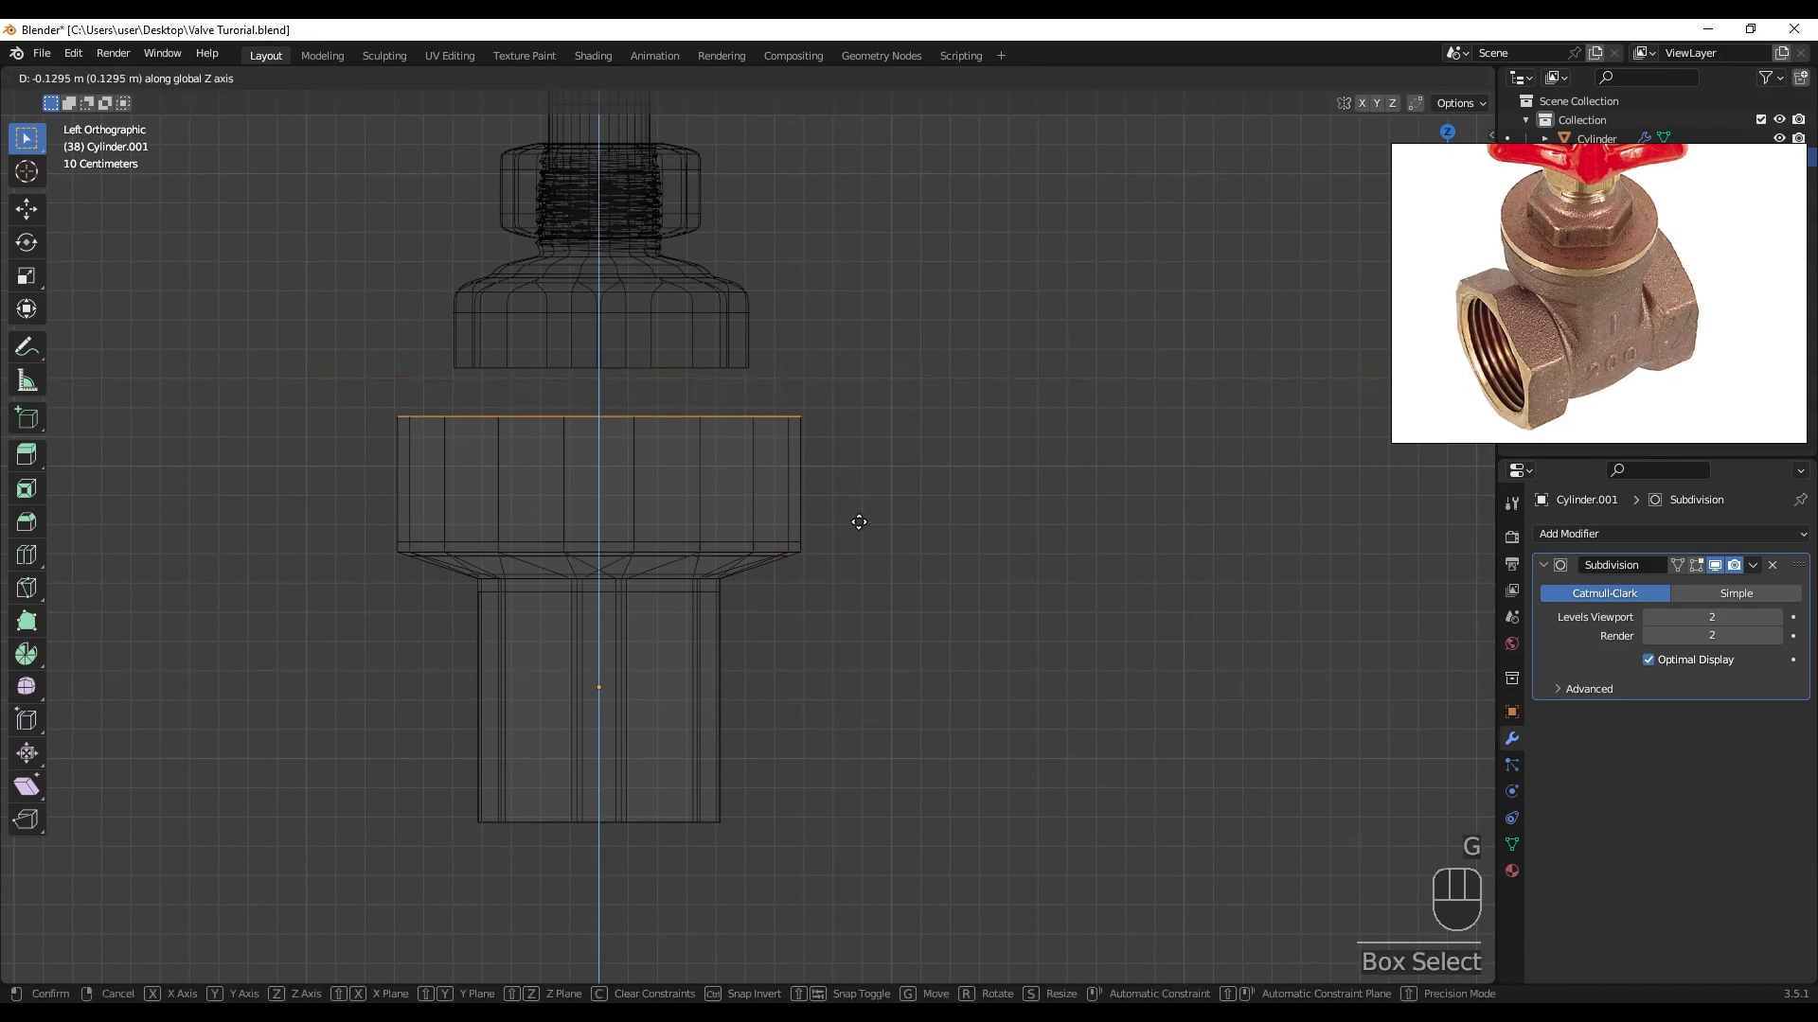
{"action": "left_click", "coordinate": [863, 536]}
{"action": "key", "text": "Tab"}
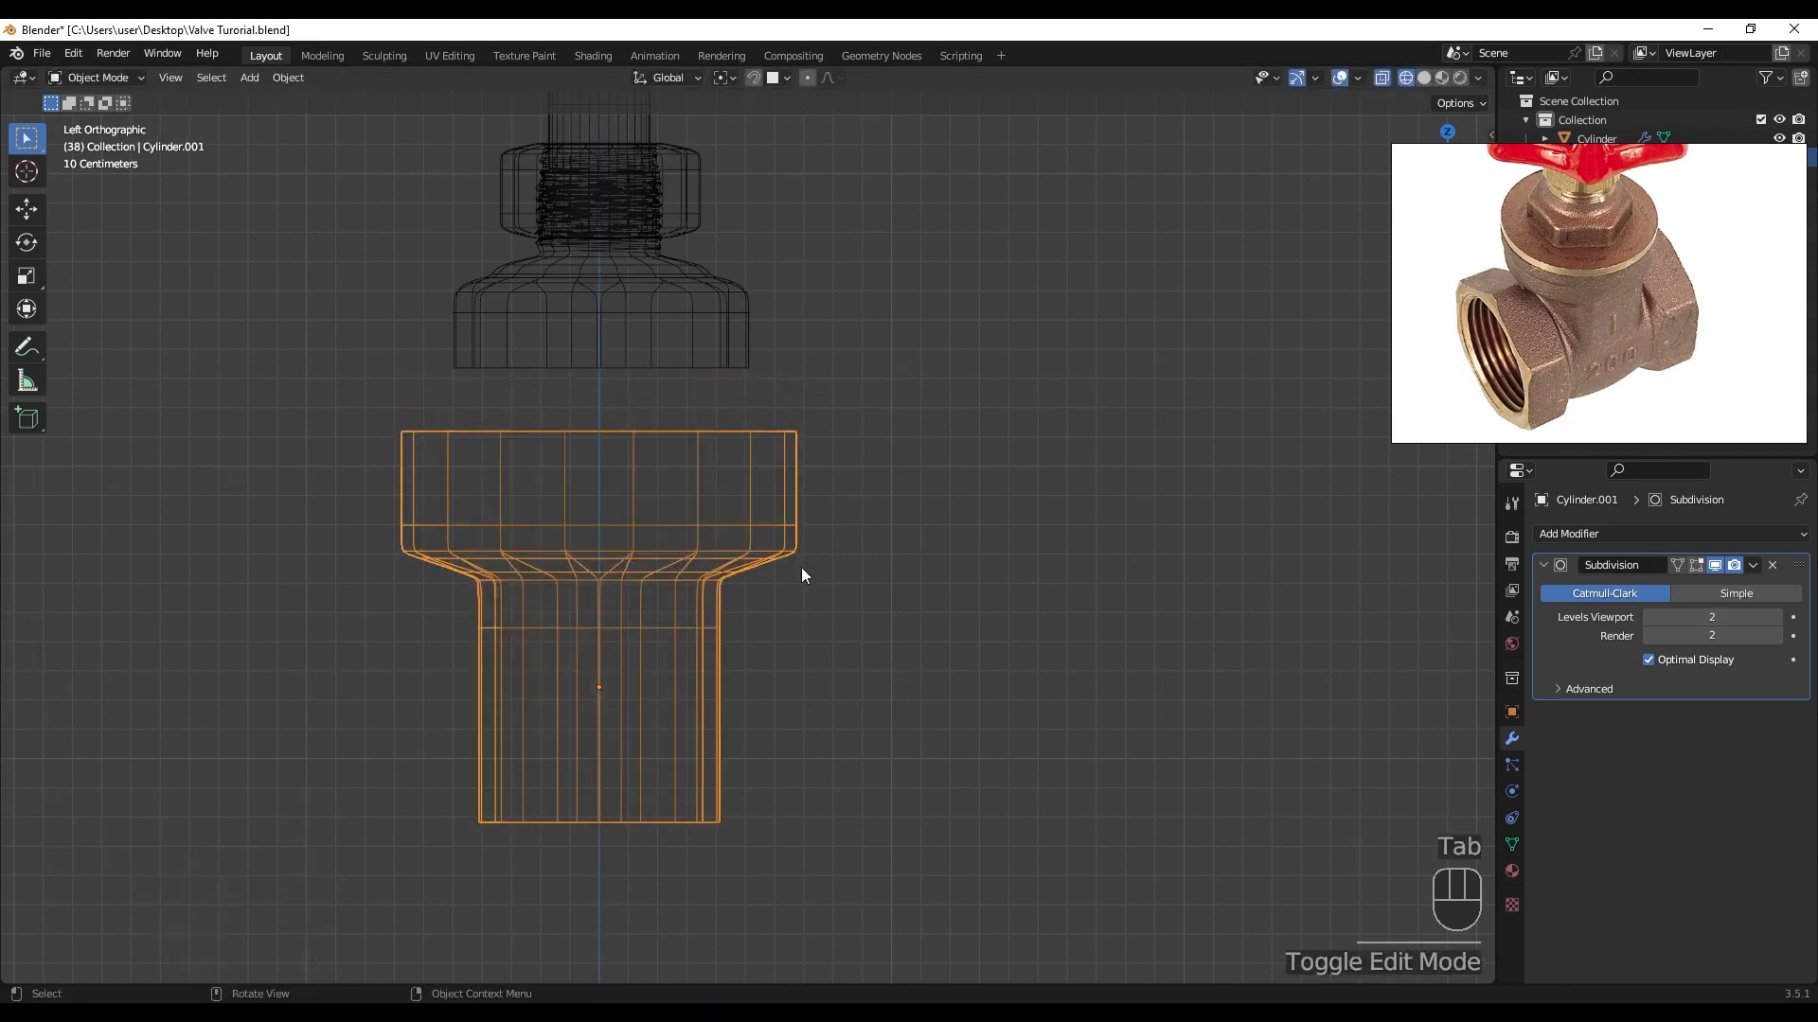
- Move the valve body up along Z until its top sits just below the lowest hex nut
{"action": "key", "text": "g"}
{"action": "key", "text": "z"}
{"action": "left_click", "coordinate": [798, 513]}
- Fill the body's open top with a face and inset it by 0.1142 m
{"action": "key", "text": "f"}
{"action": "mouse_move", "coordinate": [798, 513]}
{"action": "middle_mouse_down"}
{"action": "mouse_move", "coordinate": [755, 468]}
{"action": "mouse_move", "coordinate": [879, 503]}
{"action": "mouse_move", "coordinate": [928, 539]}
{"action": "middle_mouse_up"}
{"action": "left_click", "coordinate": [1177, 497]}
{"action": "key", "text": "f"}
{"action": "key", "text": "i"}
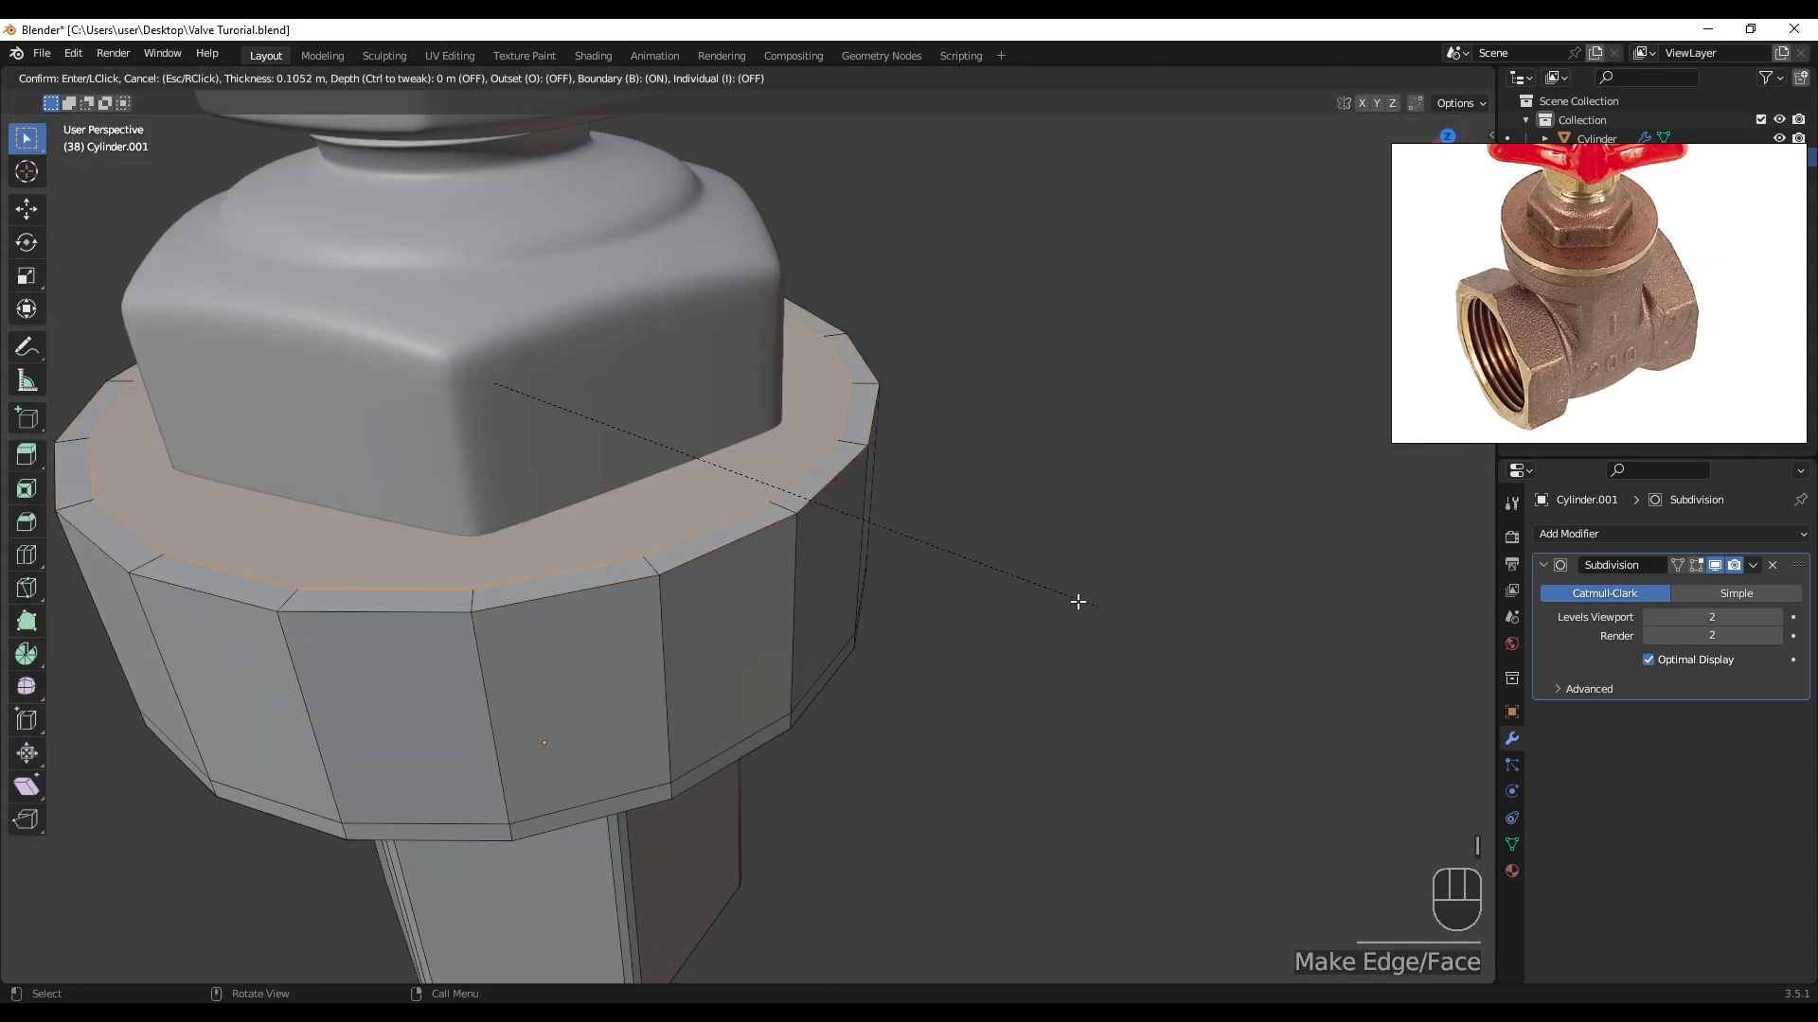
{"action": "left_click", "coordinate": [1093, 596]}
- Merge the inset inner face of the body's top into a single point with Collapse
{"action": "key", "text": "i"}
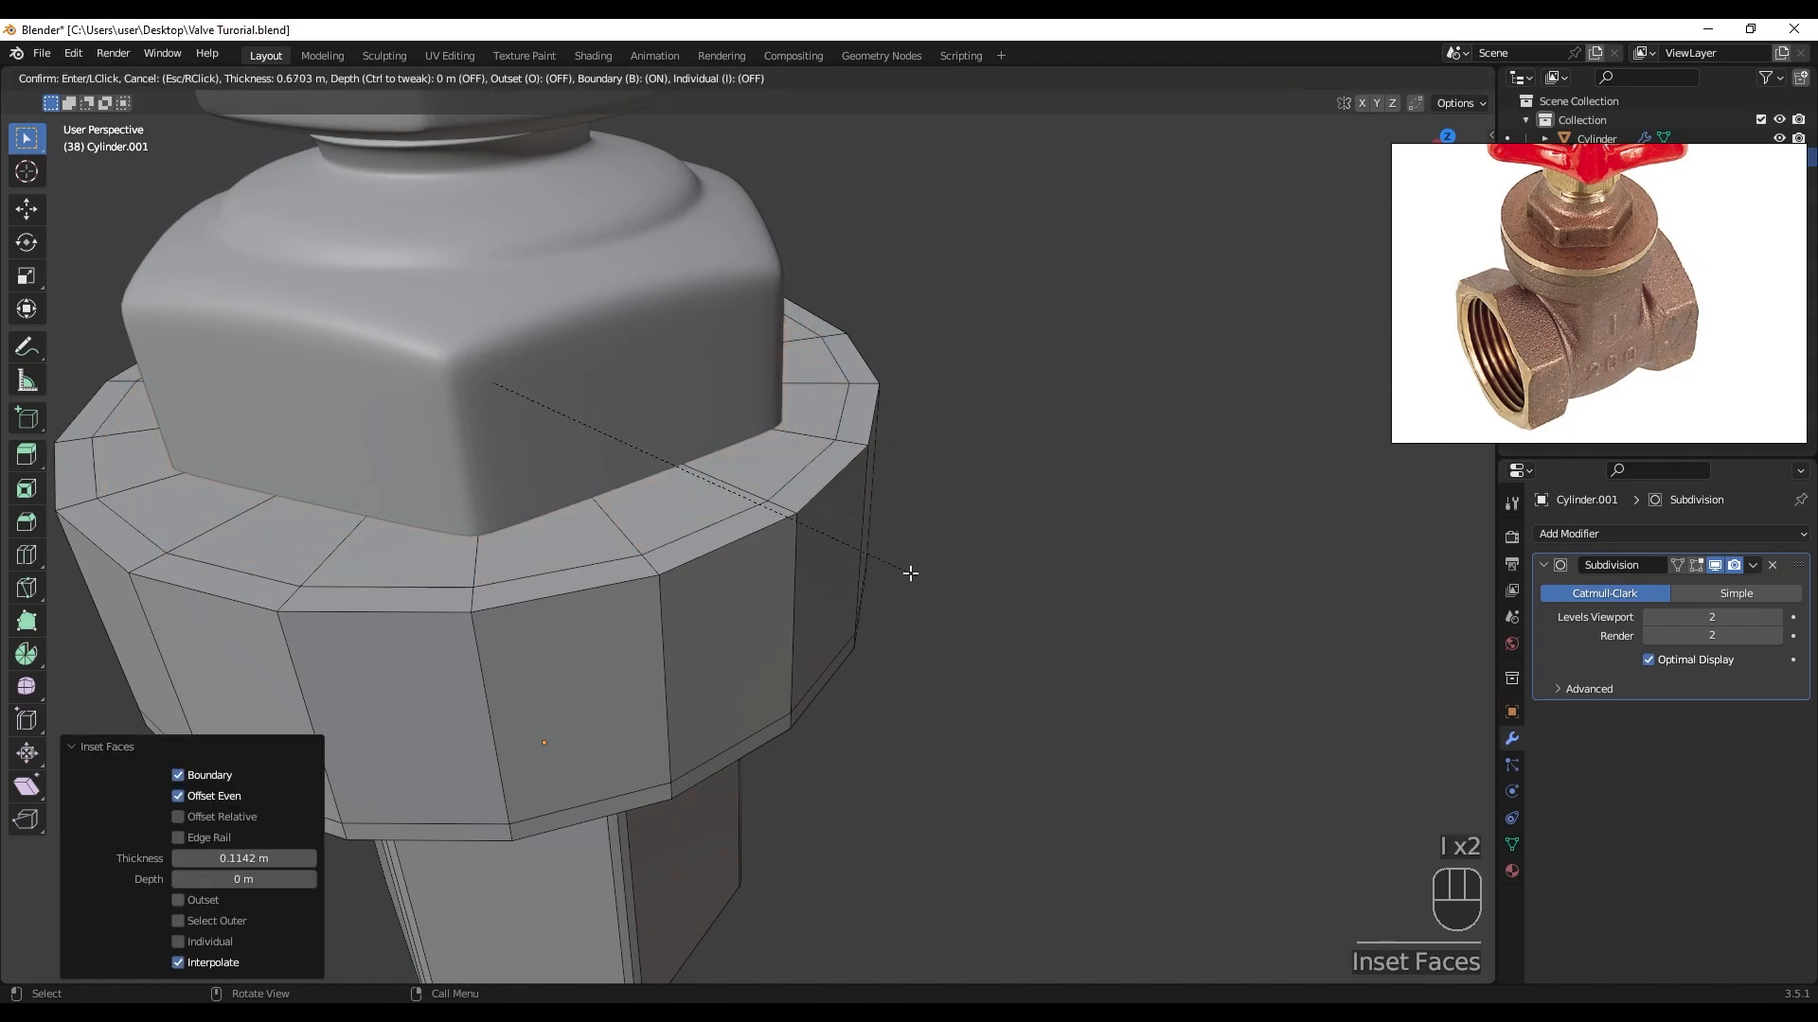
{"action": "right_click", "coordinate": [915, 573]}
{"action": "key", "text": "m"}
{"action": "left_click", "coordinate": [913, 620]}
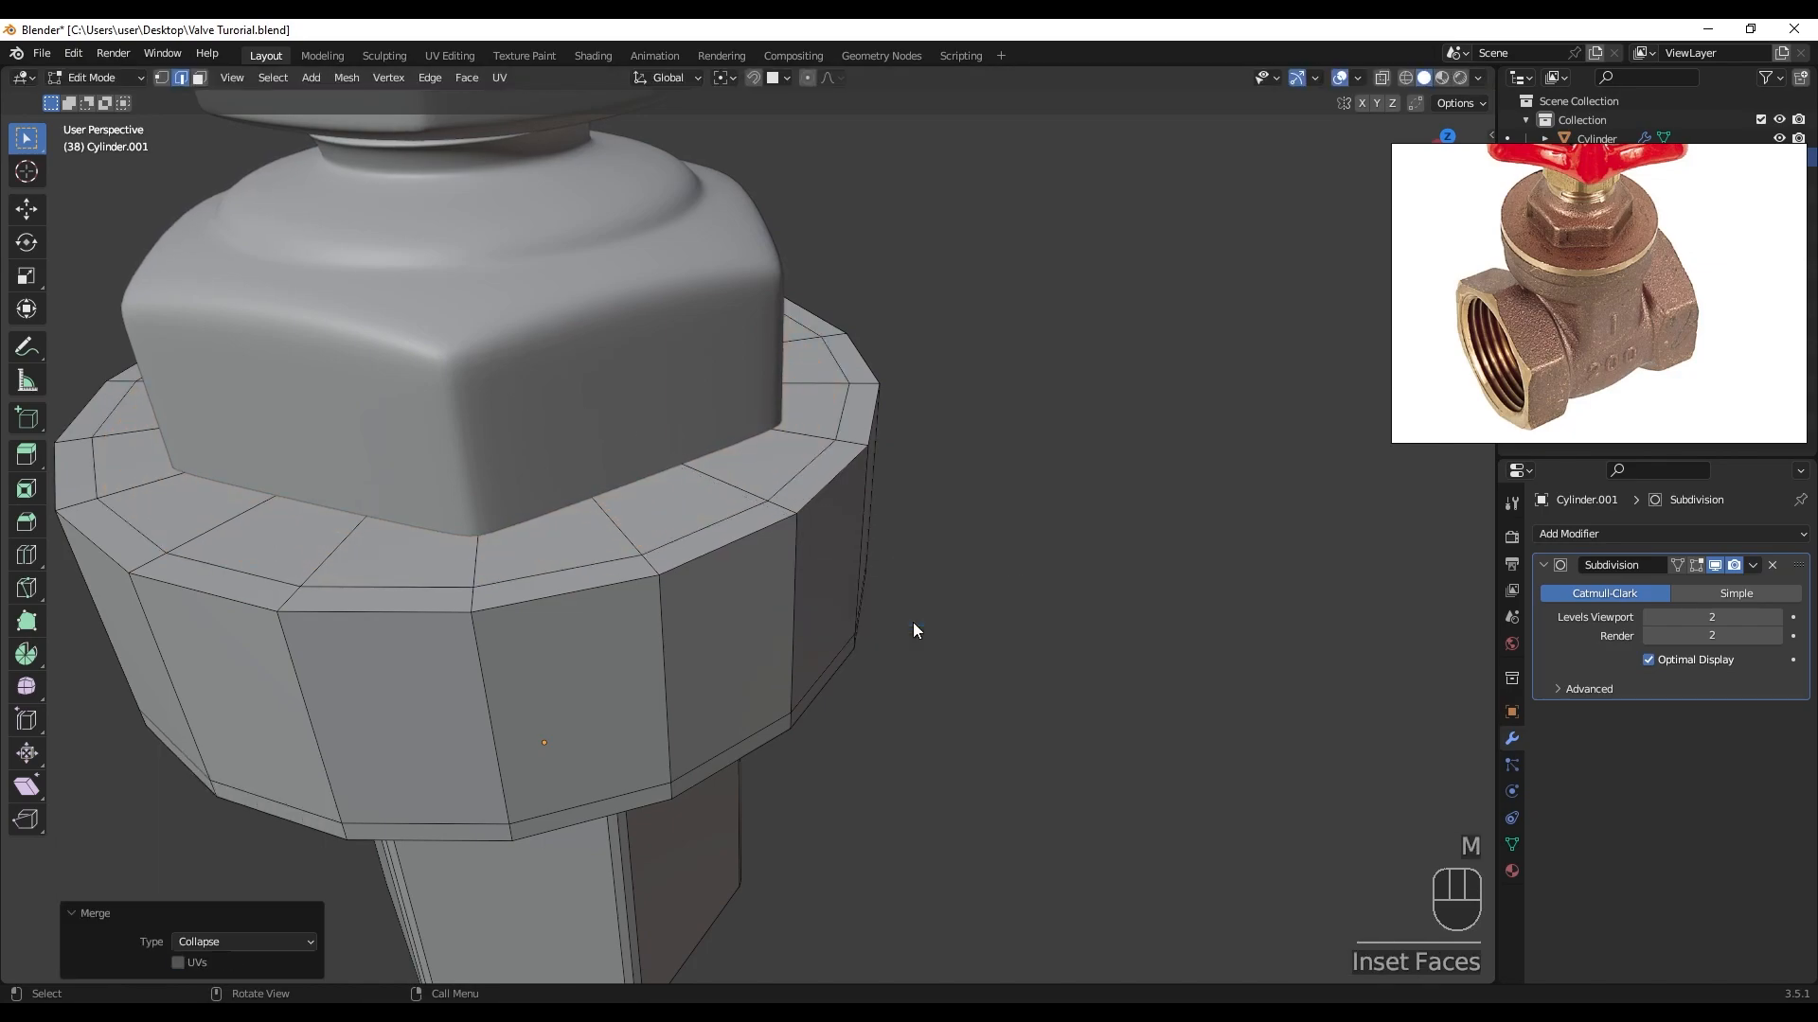
- Add a loop cut around the body's round wall close to its top rim, at a factor of about -0.81
{"action": "middle_click_drag", "start_coordinate": [855, 632], "coordinate": [754, 560]}
{"action": "key", "text": "ctrl+r"}
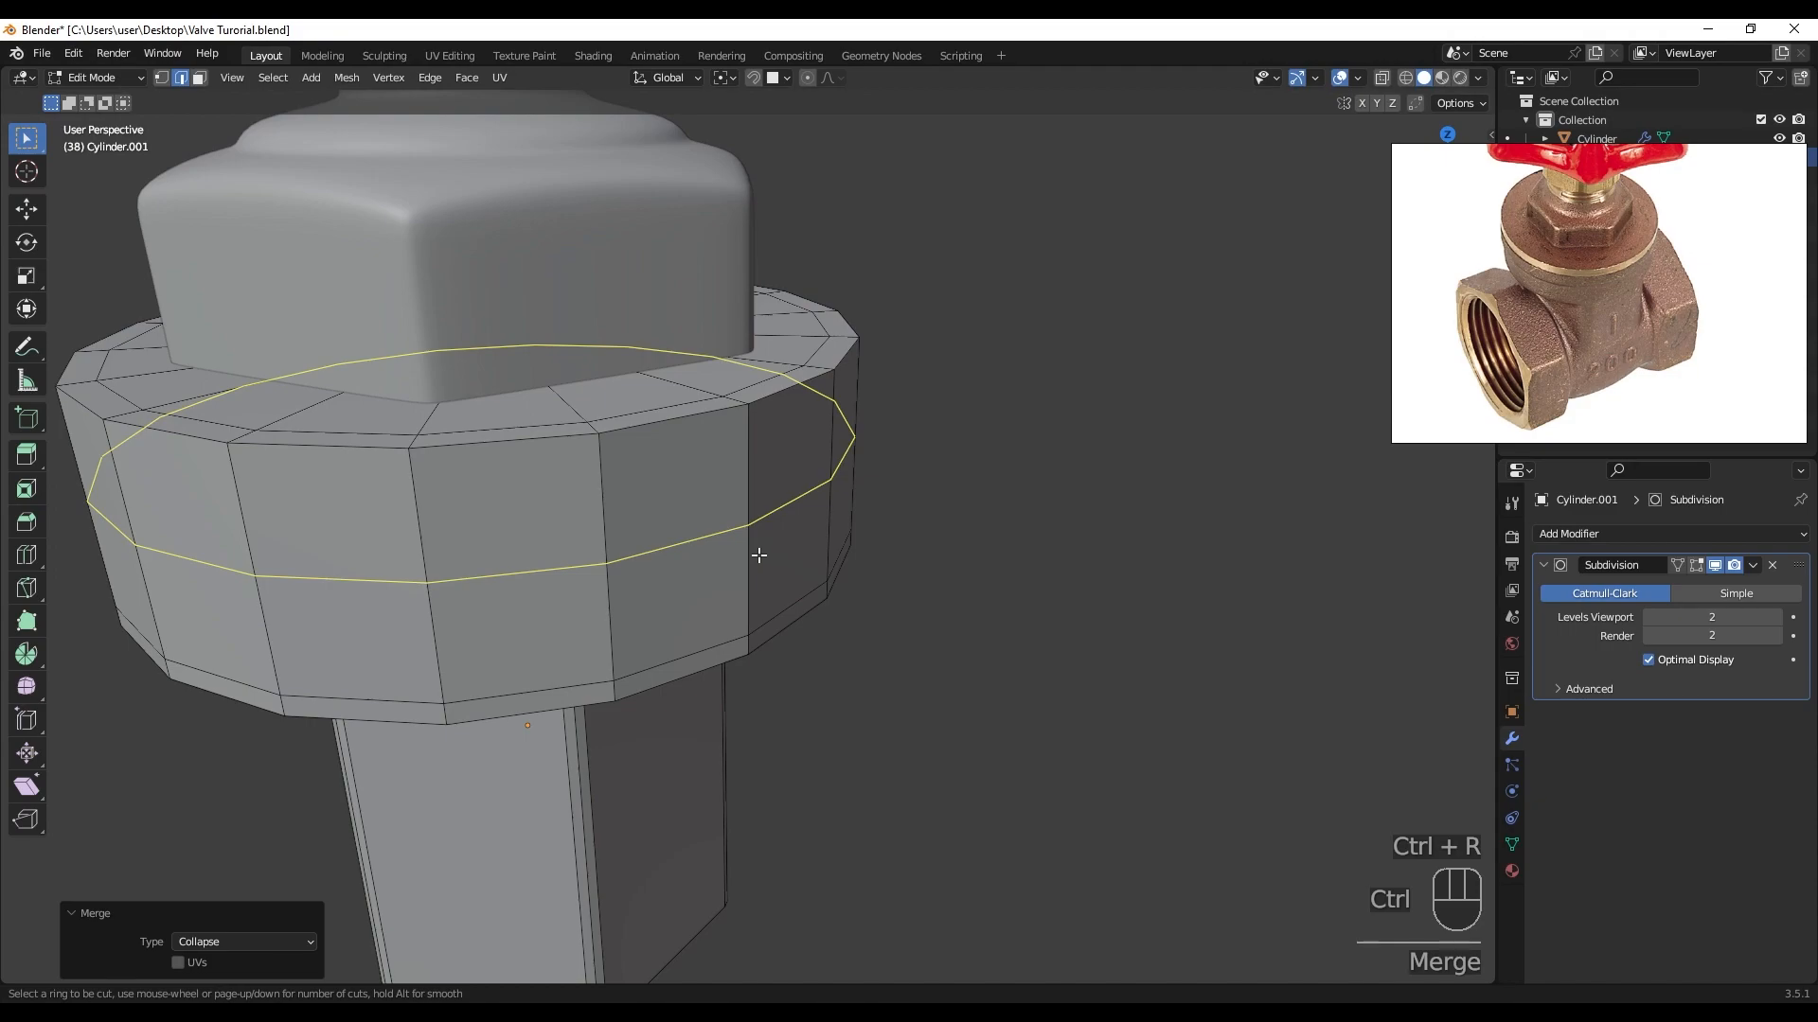
{"action": "left_click", "coordinate": [755, 556]}
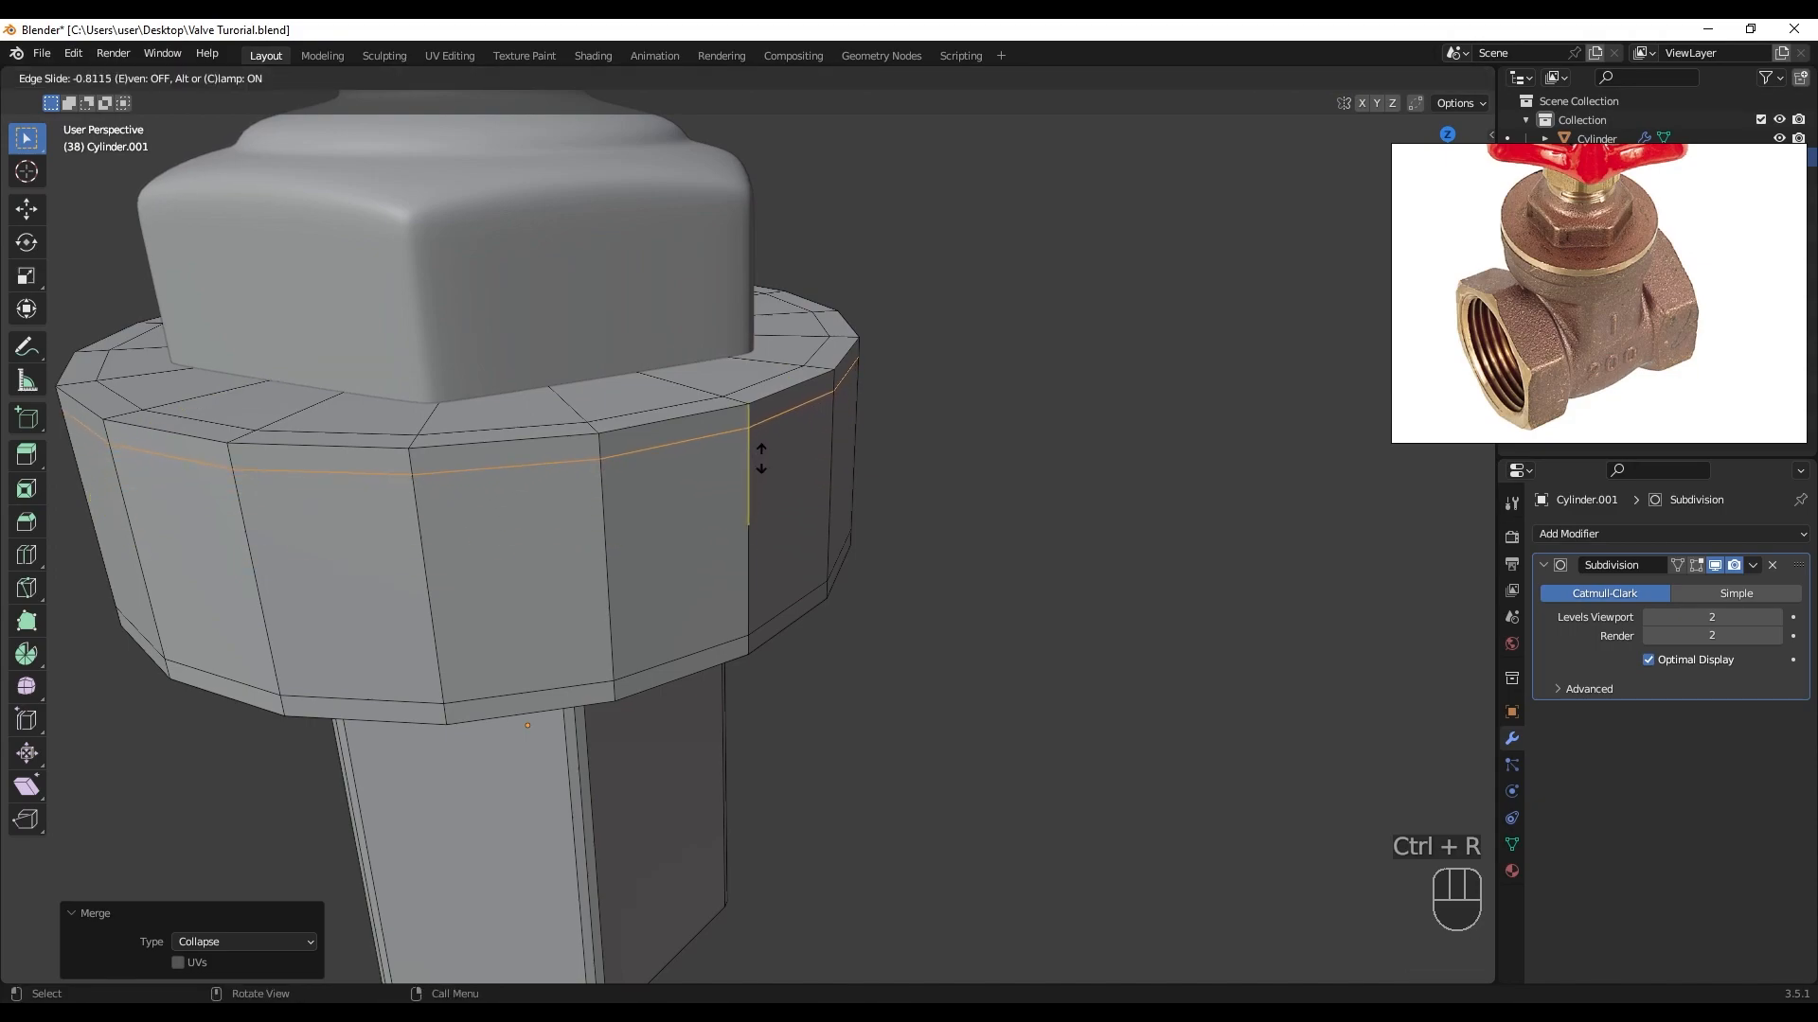
{"action": "left_click", "coordinate": [763, 459]}
- Add another loop cut below the body's top rim at a factor of about -0.633 and bevel it into a band about 0.06 m wide
{"action": "middle_click_drag", "start_coordinate": [763, 459], "coordinate": [674, 575]}
{"action": "key", "text": "ctrl+r"}
{"action": "left_click", "coordinate": [789, 447]}
{"action": "left_click", "coordinate": [800, 381]}
{"action": "scroll", "coordinate": [796, 397], "scroll_direction": "up", "scroll_amount": 3}
{"action": "key", "text": "ctrl+b"}
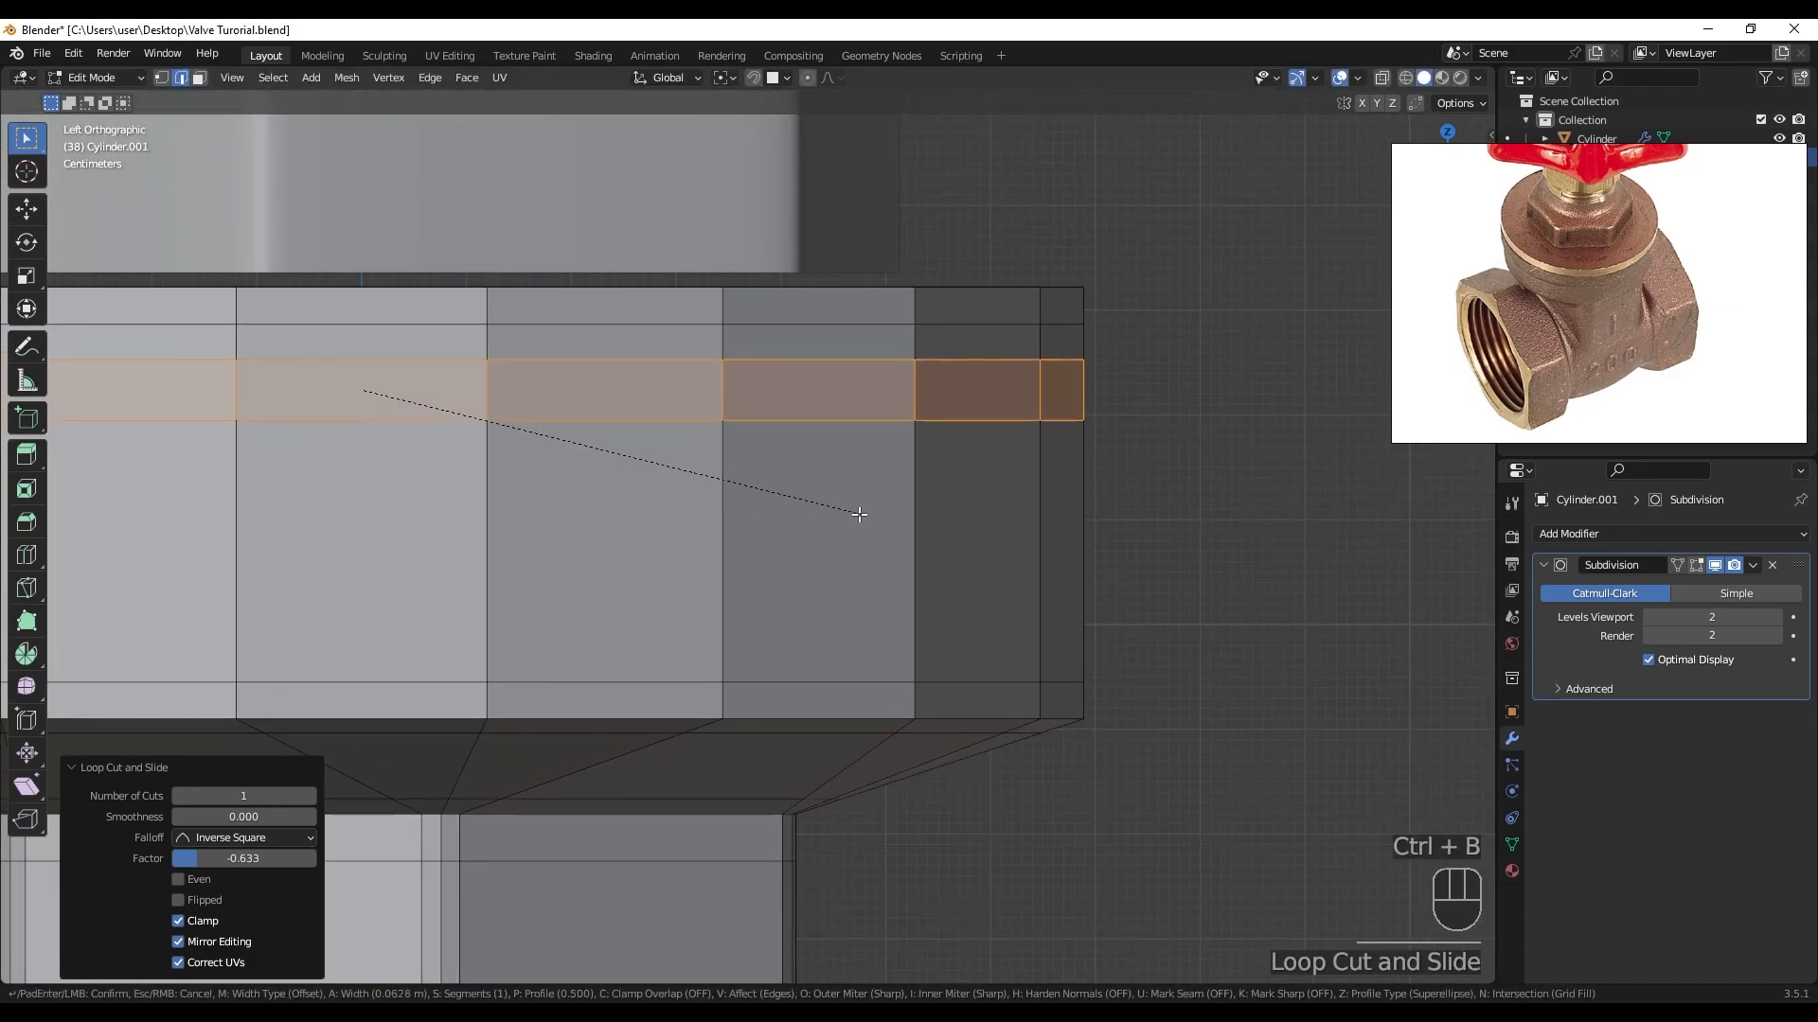
{"action": "left_click", "coordinate": [842, 513]}
- Extrude the band's faces inward along their normals by about 0.087 m to form a groove around the body
{"action": "middle_click_drag", "start_coordinate": [841, 512], "coordinate": [920, 482]}
{"action": "key", "text": "3"}
{"action": "right_click", "coordinate": [937, 494]}
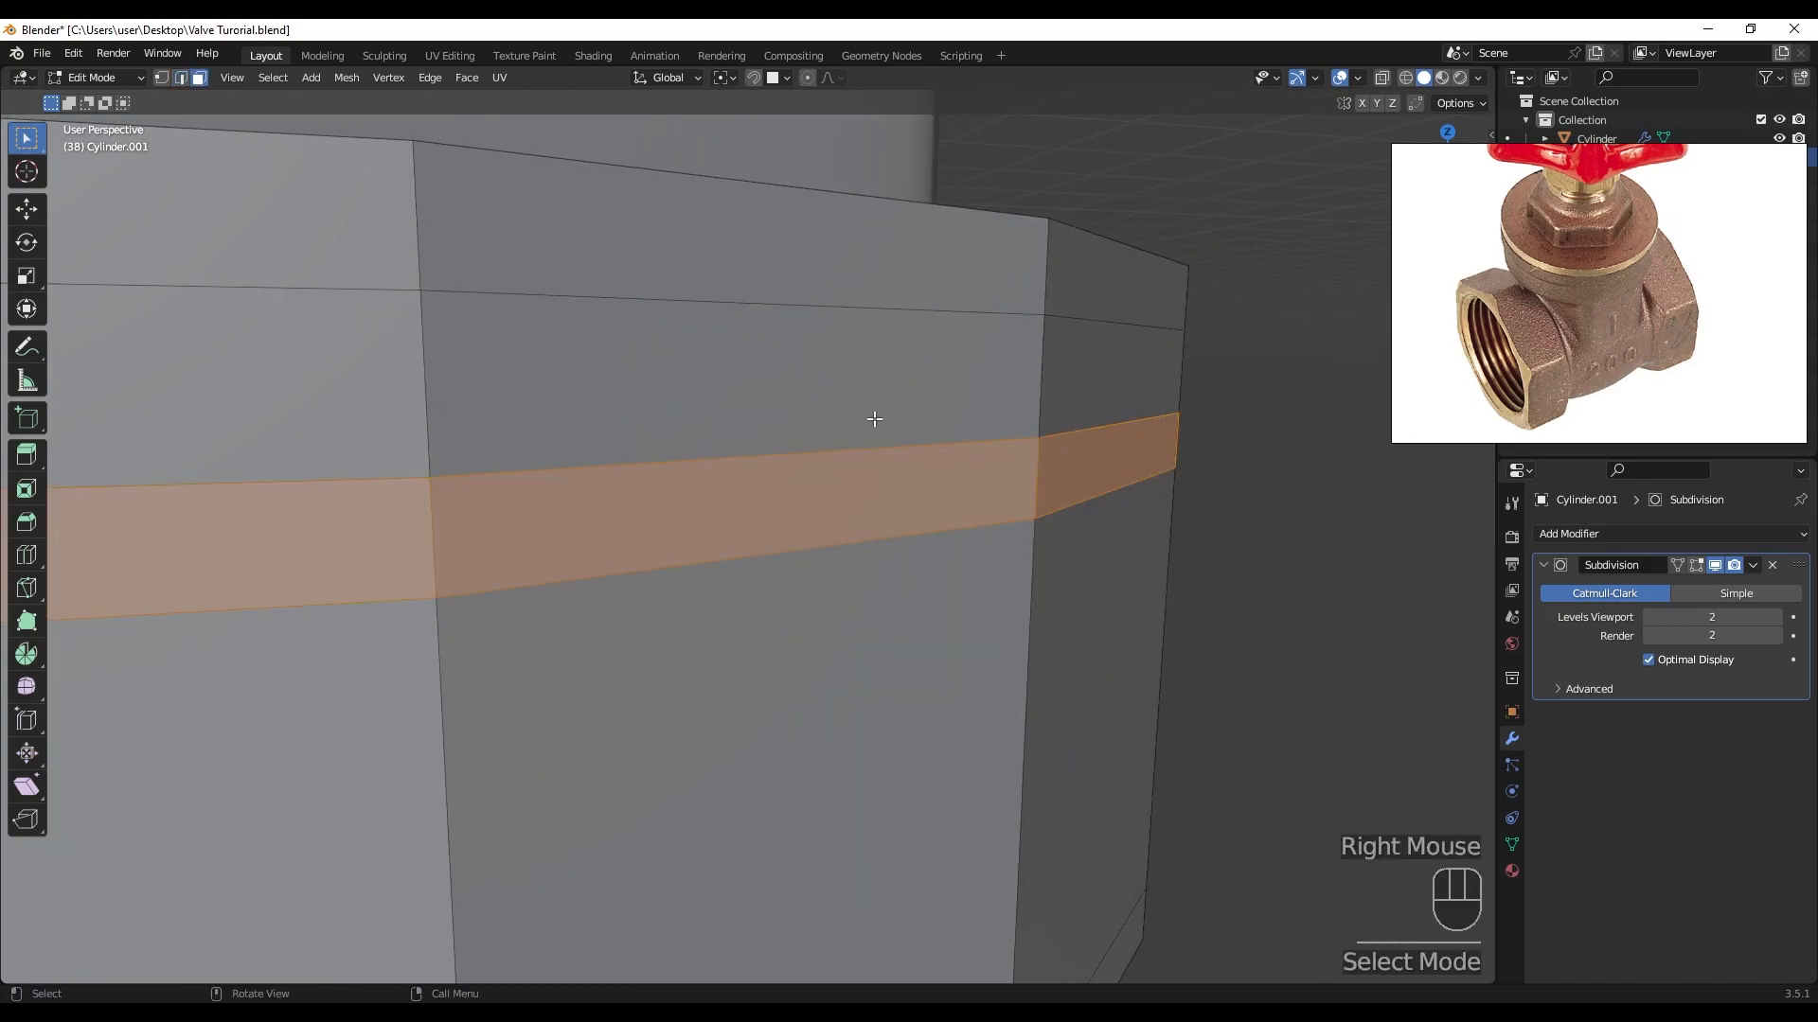
{"action": "right_click", "coordinate": [940, 510]}
{"action": "left_click", "coordinate": [931, 587]}
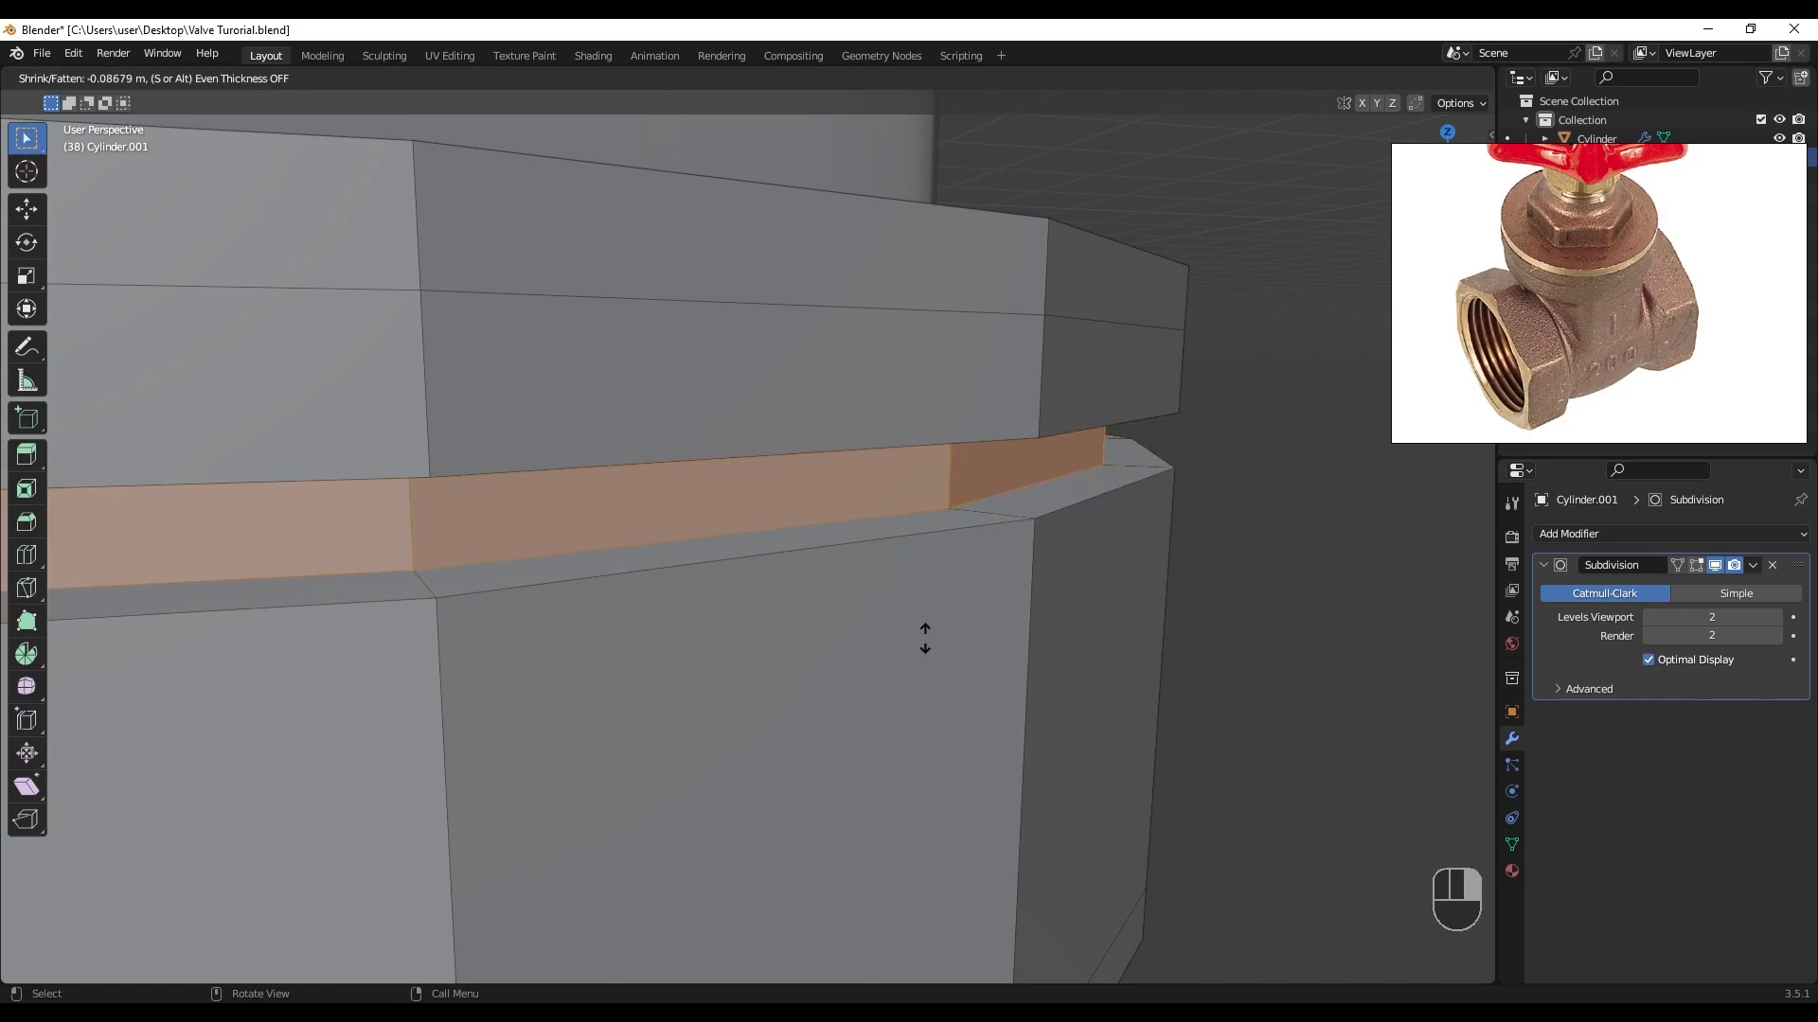
{"action": "left_click", "coordinate": [925, 639]}
- Select the edge loops at the groove's inner and outer corners and bevel them about 0.017 m wide with 2 segments
{"action": "key", "text": "z"}
{"action": "left_click", "coordinate": [748, 527]}
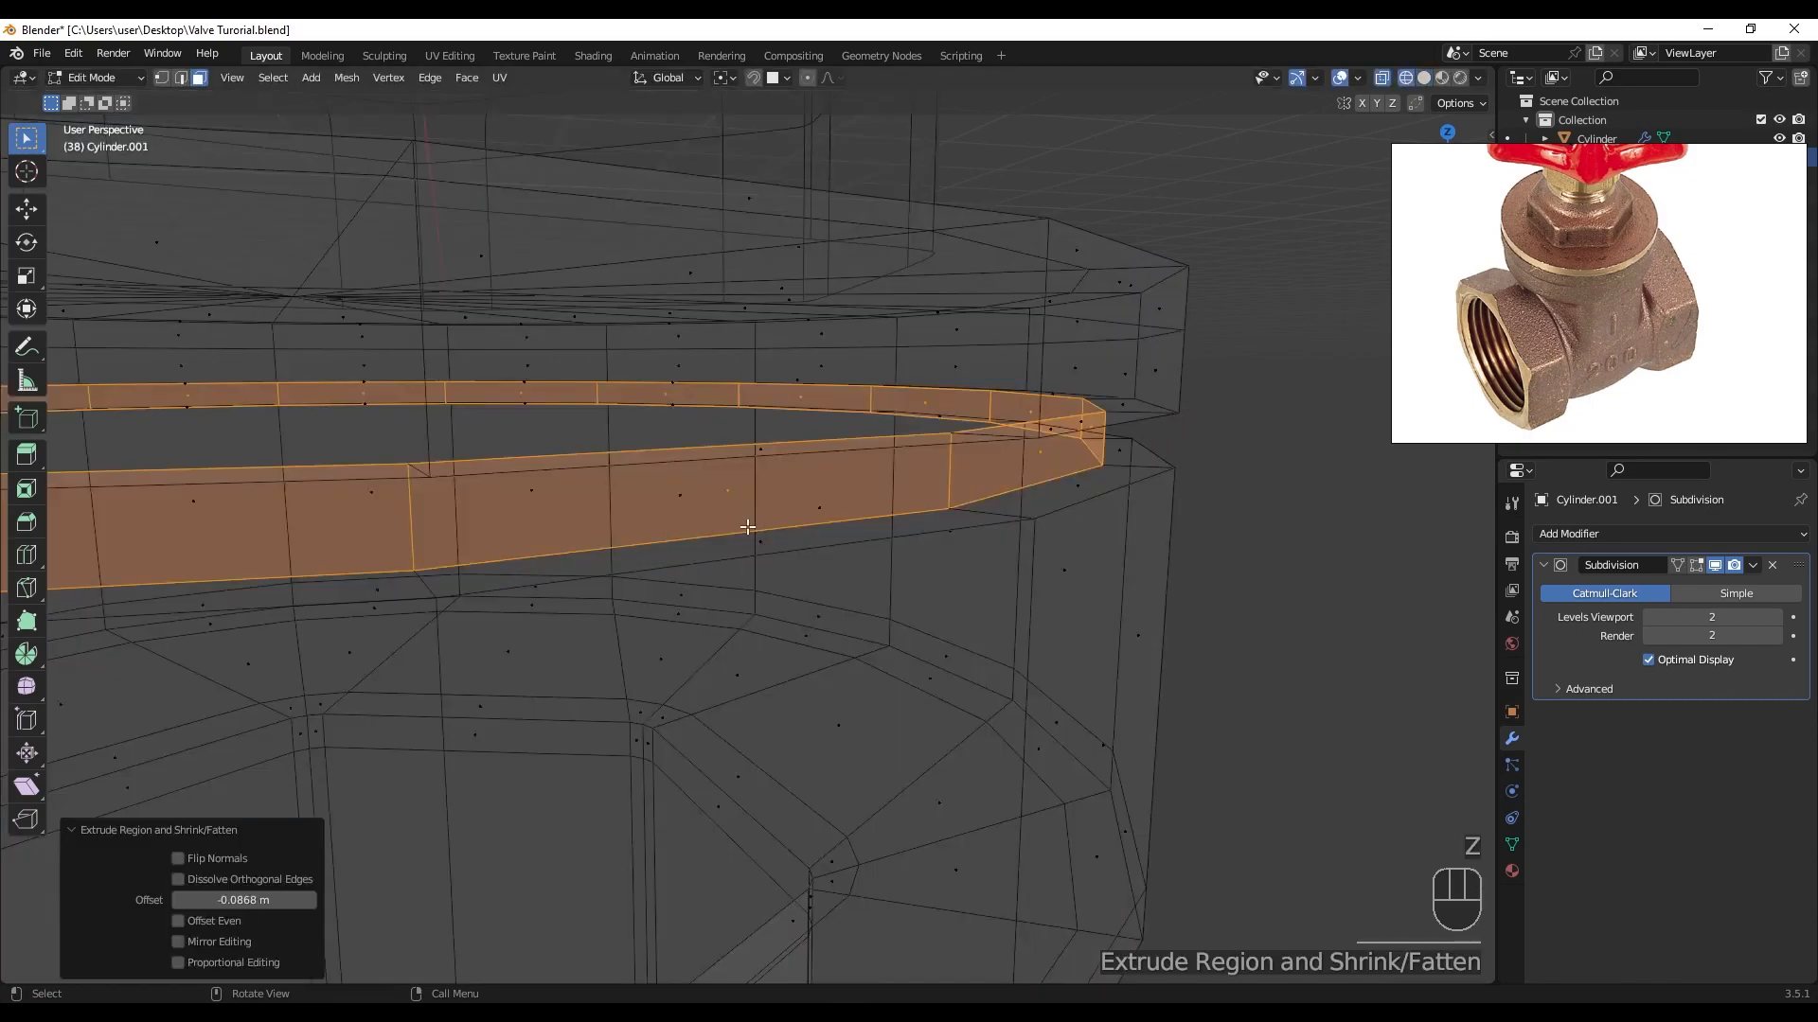
{"action": "key", "text": "2"}
{"action": "left_click", "coordinate": [816, 451], "text": "alt"}
{"action": "left_click", "coordinate": [813, 464], "text": "alt+shift"}
{"action": "left_click", "coordinate": [822, 543], "text": "alt+shift"}
{"action": "left_click", "coordinate": [823, 543], "text": "alt+shift"}
{"action": "scroll", "coordinate": [848, 532], "scroll_direction": "down", "scroll_amount": 5}
{"action": "mouse_move", "coordinate": [848, 532]}
{"action": "middle_mouse_down"}
{"action": "mouse_move", "coordinate": [888, 559]}
{"action": "mouse_move", "coordinate": [848, 540]}
{"action": "mouse_move", "coordinate": [863, 536]}
{"action": "middle_mouse_up"}
{"action": "scroll", "coordinate": [848, 540], "scroll_direction": "up", "scroll_amount": 5}
{"action": "key", "text": "ctrl+b"}
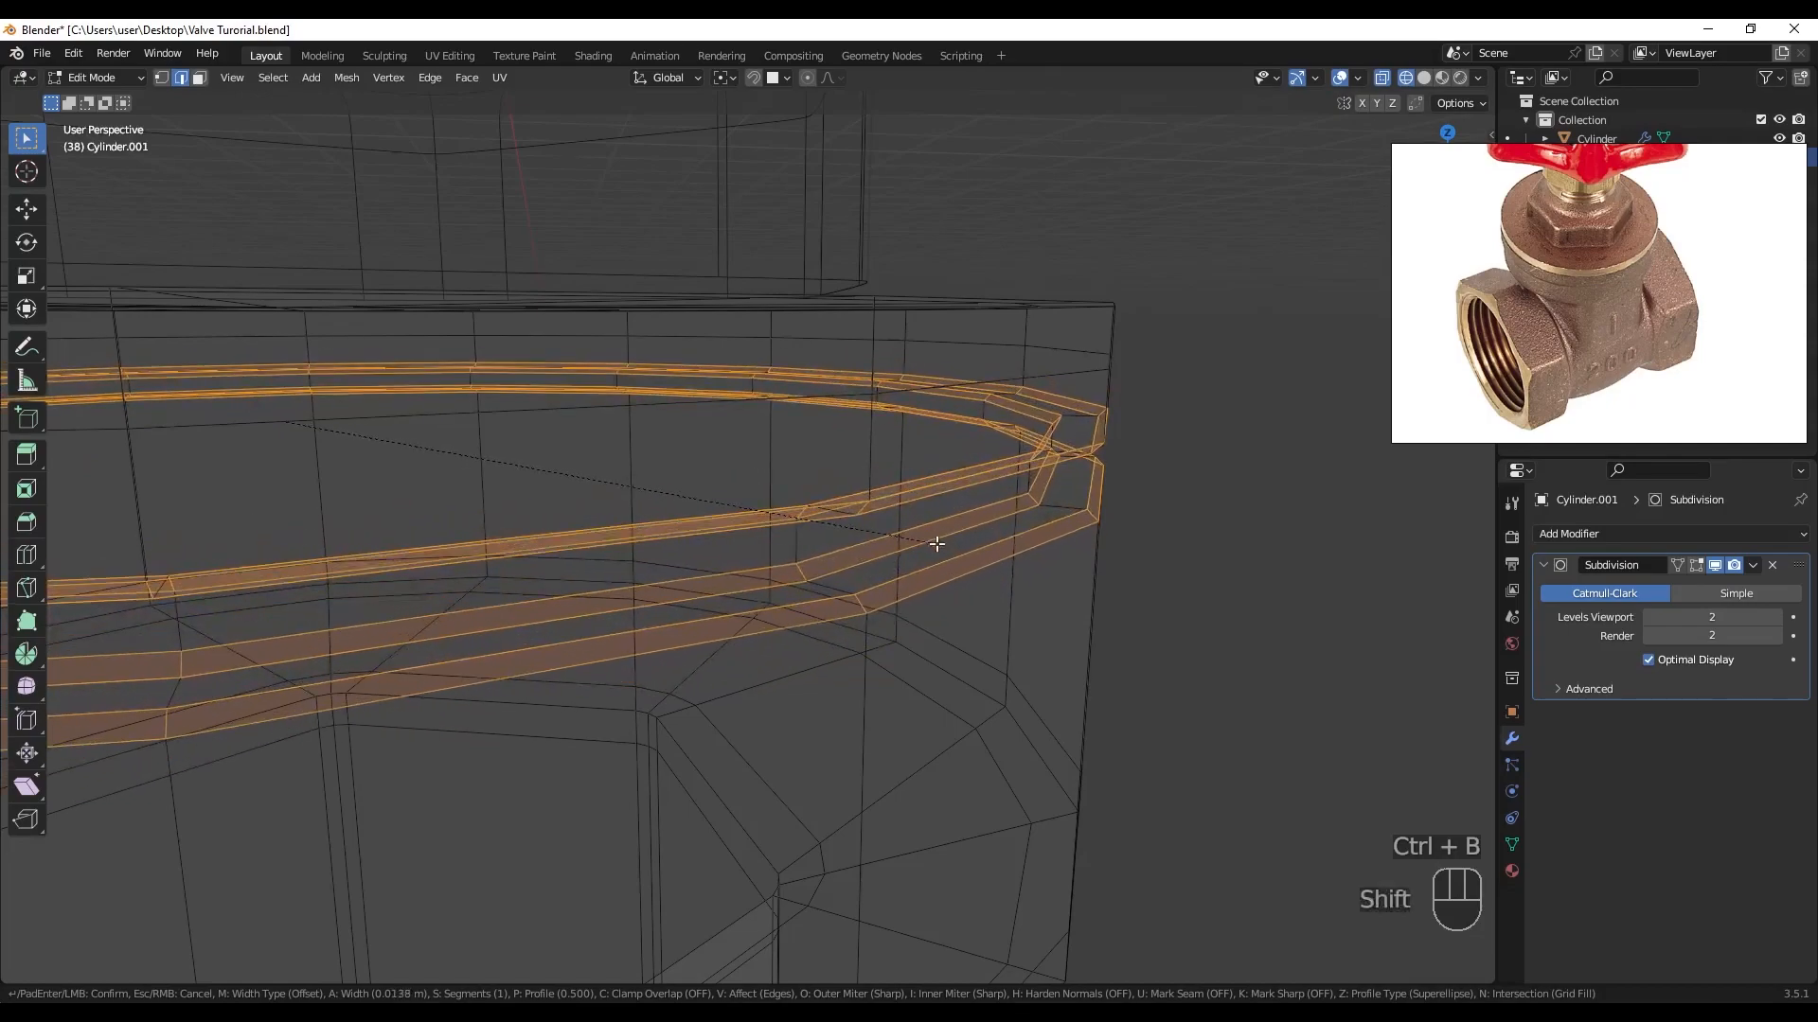
{"action": "scroll", "coordinate": [926, 544], "scroll_direction": "up", "scroll_amount": 1}
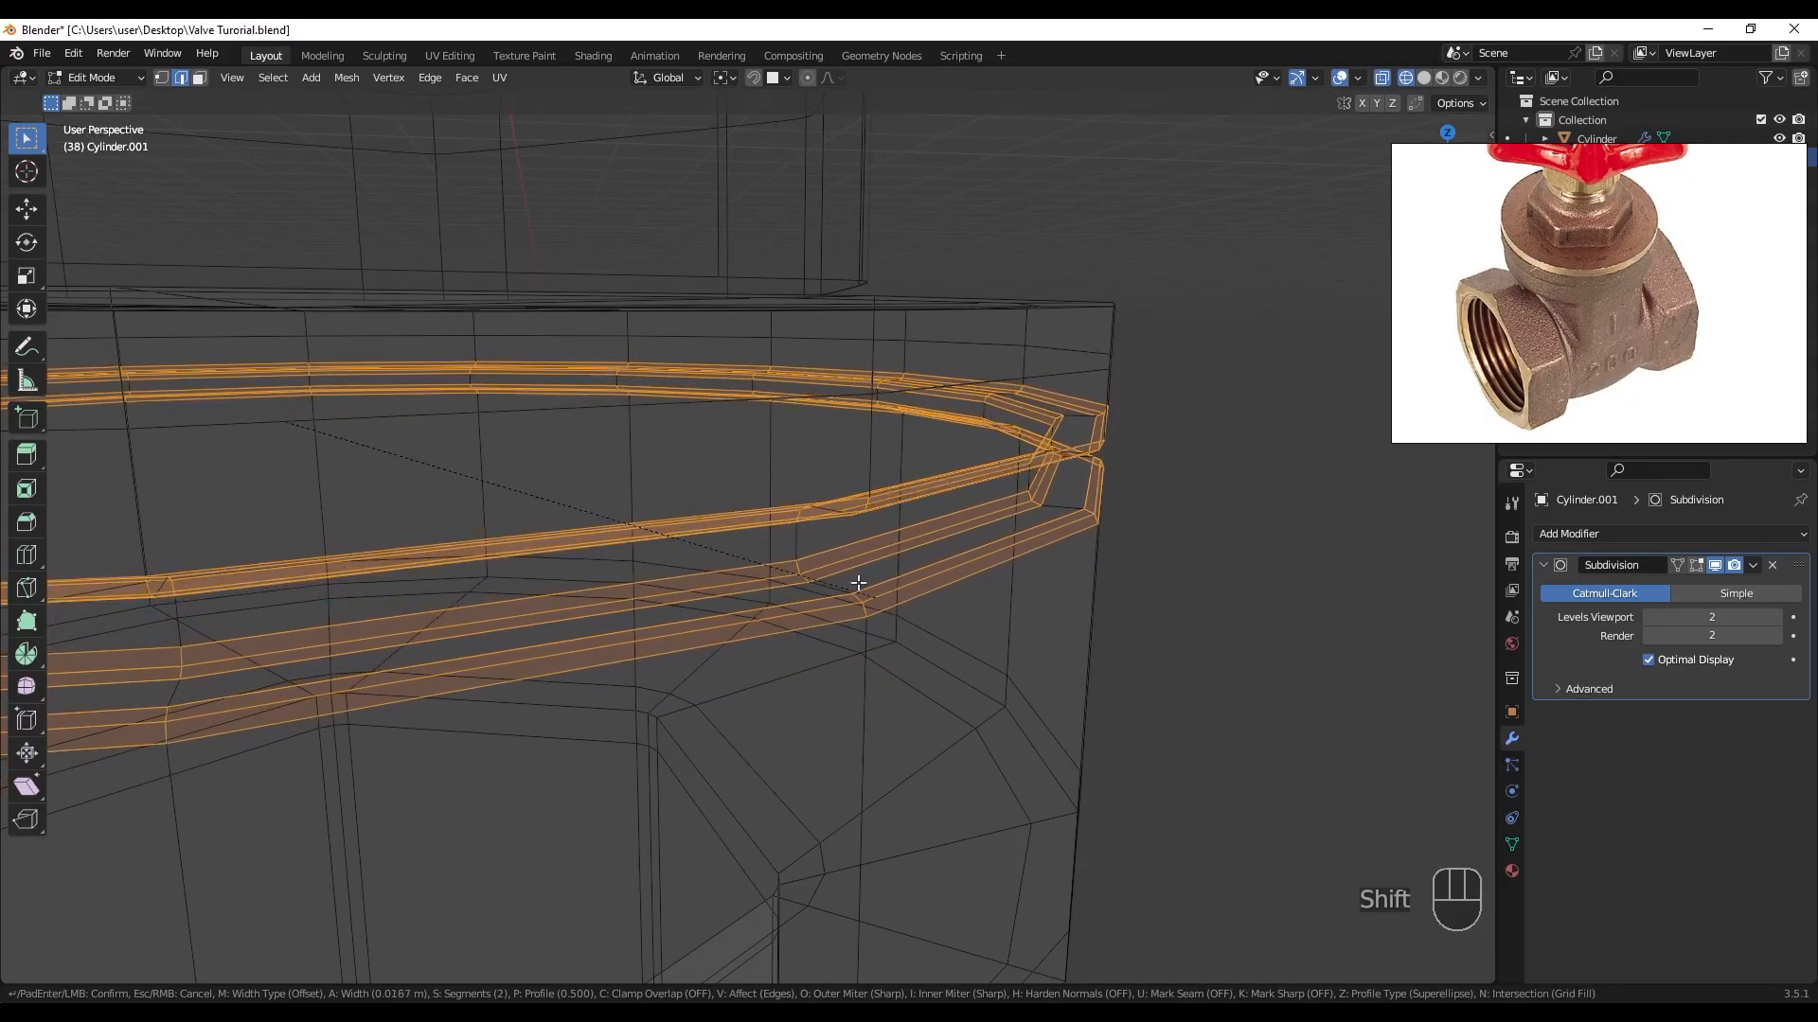
{"action": "left_click", "coordinate": [833, 556]}
- Return to Object Mode with solid display and shade the valve body smooth
{"action": "key", "text": "Tab"}
{"action": "scroll", "coordinate": [852, 582], "scroll_direction": "down", "scroll_amount": 2}
{"action": "key", "text": "z"}
{"action": "left_click", "coordinate": [1018, 561]}
{"action": "middle_click_drag", "start_coordinate": [994, 535], "coordinate": [979, 522]}
{"action": "scroll", "coordinate": [832, 540], "scroll_direction": "up", "scroll_amount": 1}
{"action": "mouse_move", "coordinate": [831, 540]}
{"action": "middle_mouse_down", "text": "shift"}
{"action": "mouse_move", "coordinate": [843, 511]}
{"action": "mouse_move", "coordinate": [889, 495]}
{"action": "mouse_move", "coordinate": [895, 458]}
{"action": "mouse_move", "coordinate": [888, 508]}
{"action": "mouse_move", "coordinate": [738, 555]}
{"action": "middle_mouse_up", "text": "shift"}
{"action": "right_click", "coordinate": [844, 513]}
{"action": "left_click", "coordinate": [845, 519]}
- Rotate the valve body by -20° around the global Z axis
{"action": "scroll", "coordinate": [860, 515], "scroll_direction": "down", "scroll_amount": 2}
{"action": "scroll", "coordinate": [888, 508], "scroll_direction": "up", "scroll_amount": 2}
{"action": "middle_click_drag", "start_coordinate": [613, 554], "coordinate": [714, 531]}
{"action": "scroll", "coordinate": [655, 505], "scroll_direction": "up", "scroll_amount": 2}
{"action": "left_click", "coordinate": [710, 540]}
{"action": "key", "text": "r"}
{"action": "key", "text": "z"}
{"action": "key", "text": "2"}
{"action": "key", "text": "0"}
{"action": "key", "text": "minus"}
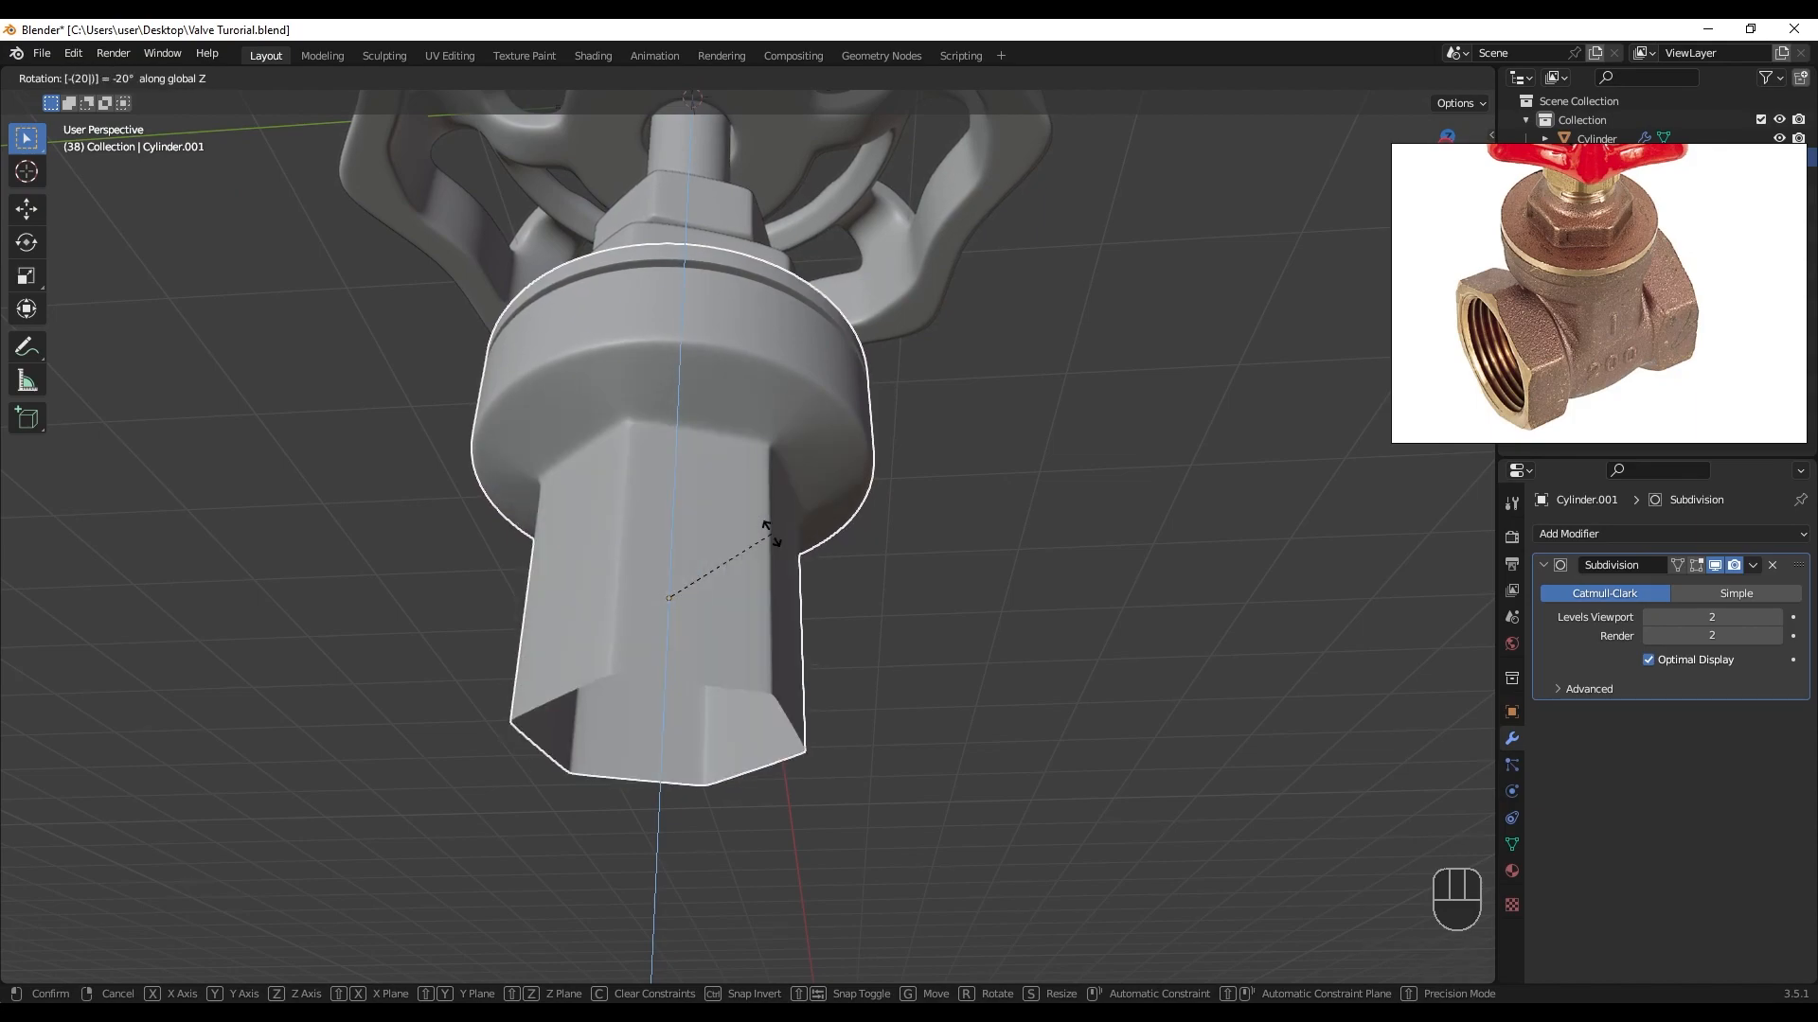
{"action": "key", "text": "Return"}
- Rotate the valve body by about -40° in the bottom view so two sides of its hexagonal neck align with the Y axis
{"action": "scroll", "coordinate": [771, 534], "scroll_direction": "down", "scroll_amount": 2}
{"action": "middle_click_drag", "start_coordinate": [781, 559], "coordinate": [767, 434]}
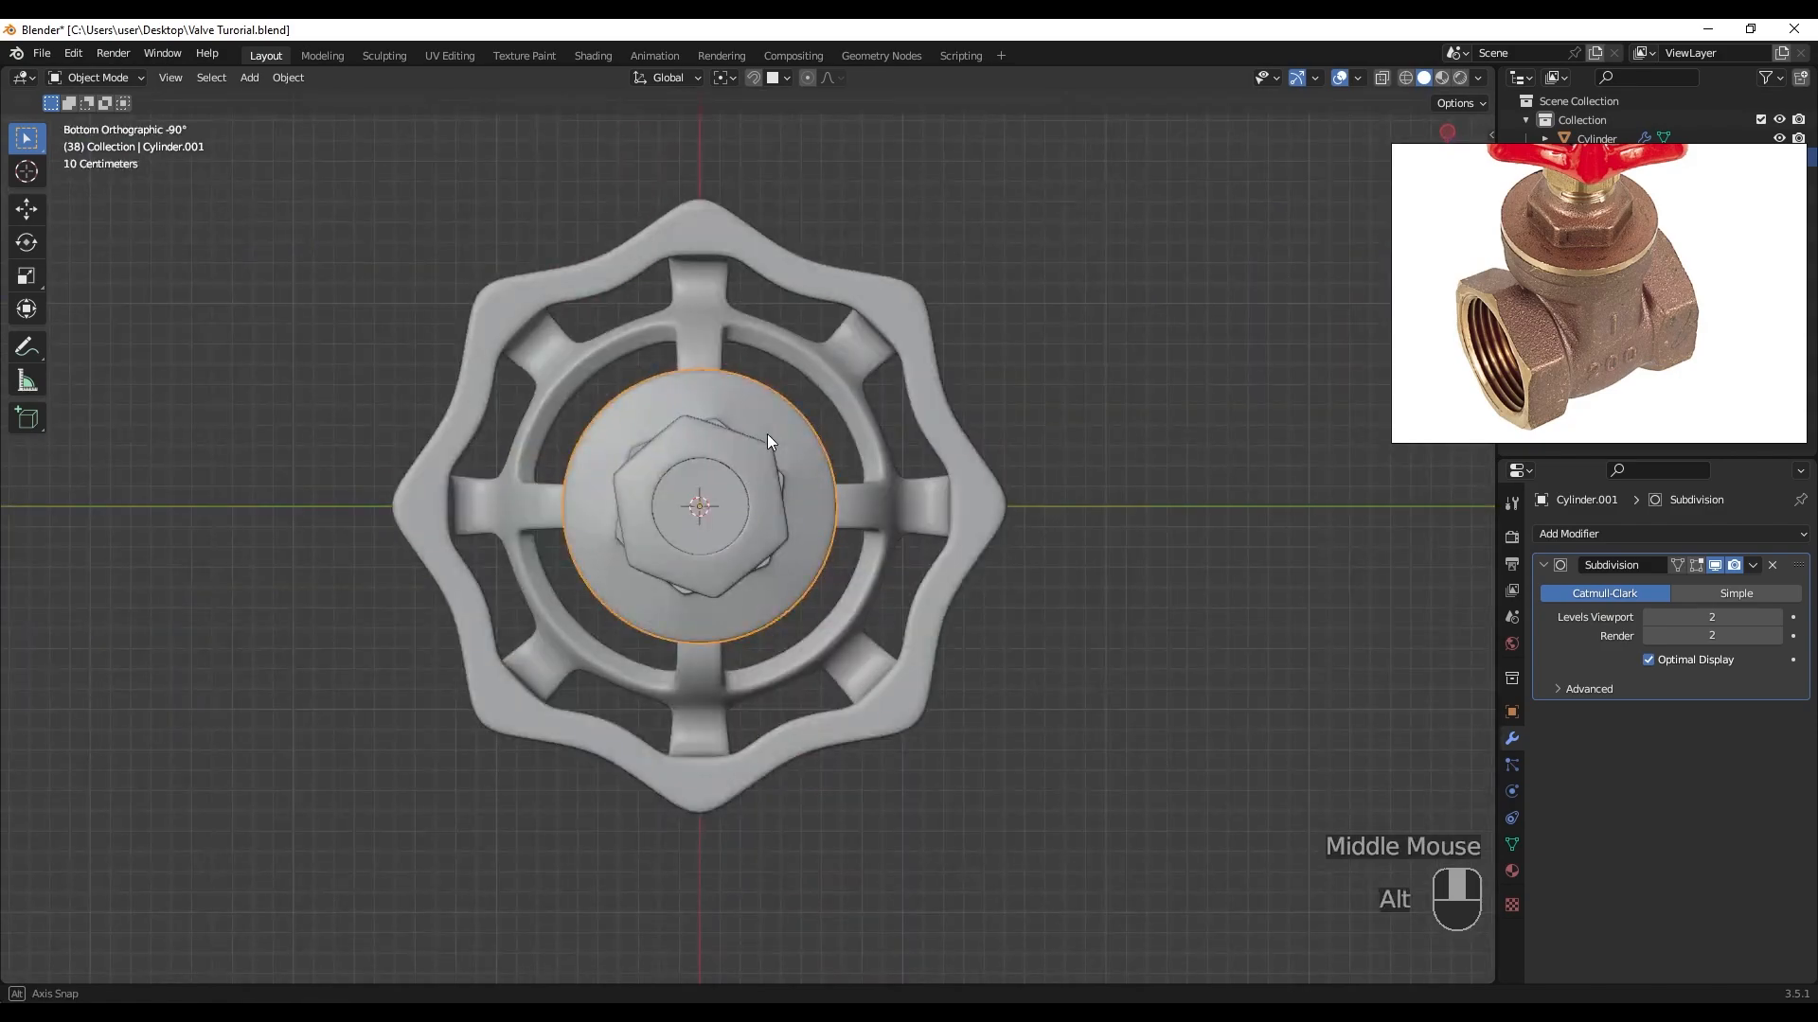
{"action": "key", "text": "shift+z"}
{"action": "scroll", "coordinate": [698, 491], "scroll_direction": "up", "scroll_amount": 2}
{"action": "middle_click_drag", "start_coordinate": [697, 491], "coordinate": [730, 582], "text": "shift"}
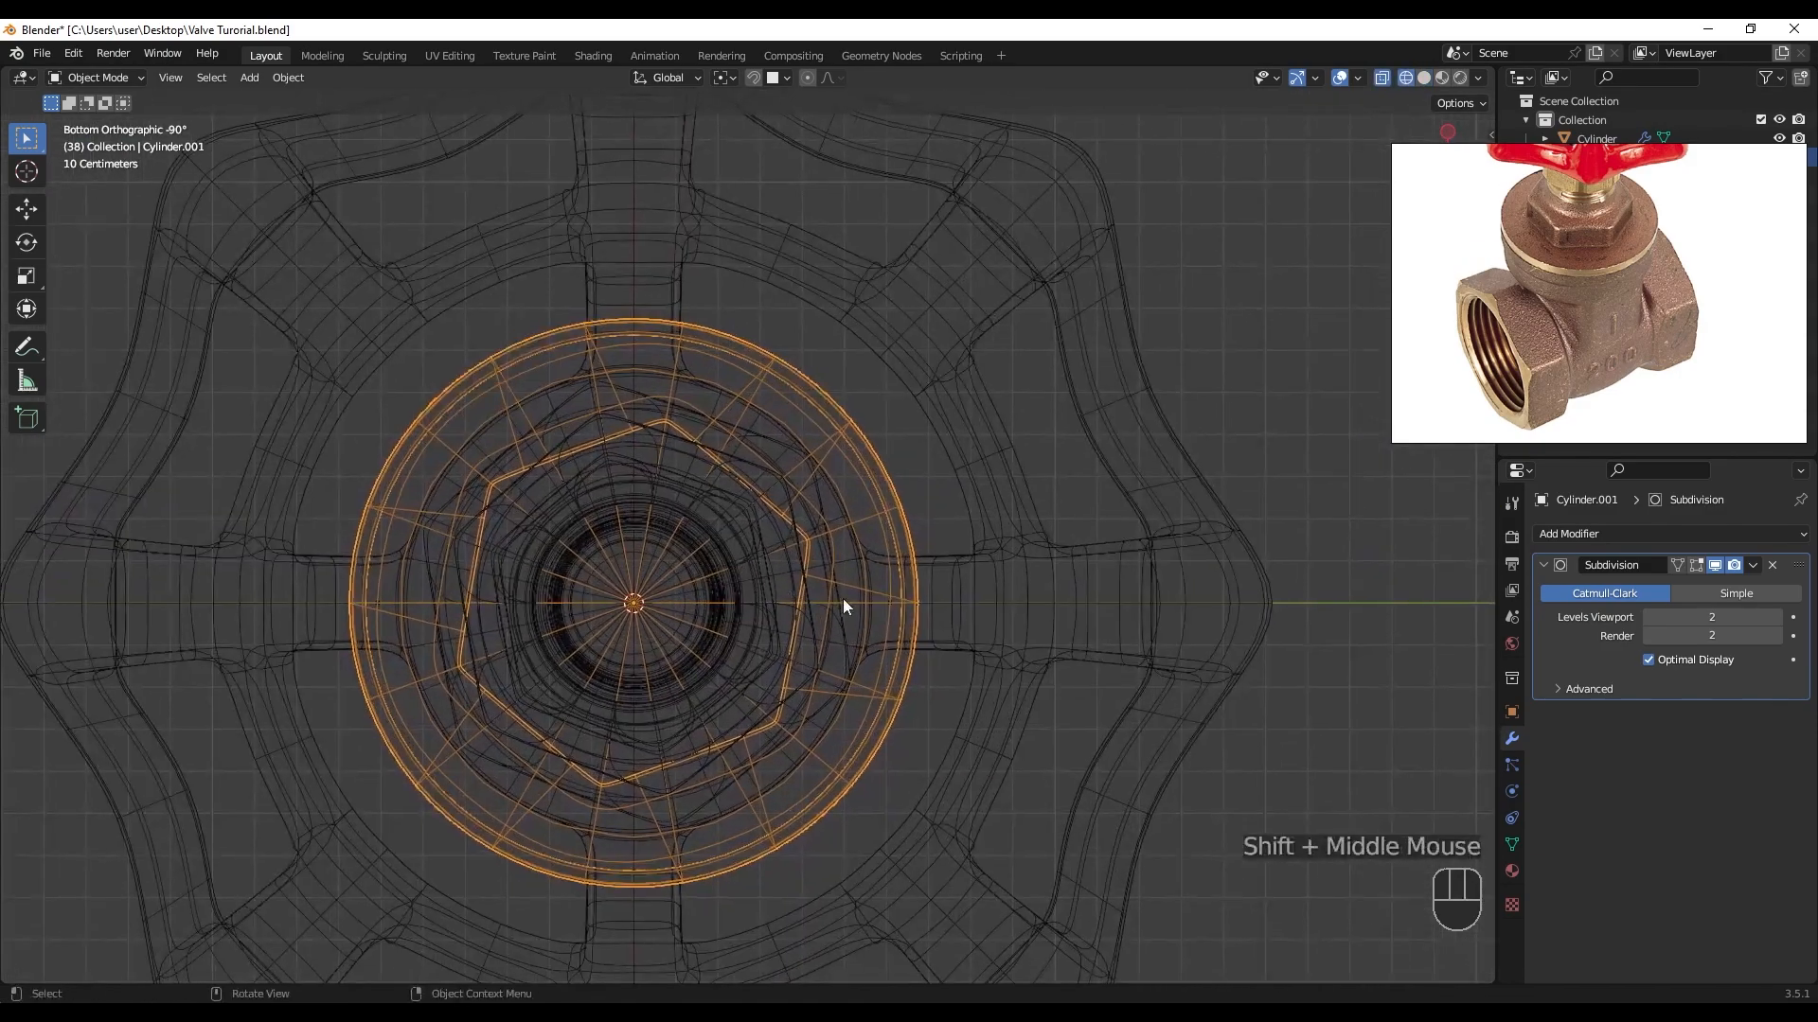
{"action": "key", "text": "r"}
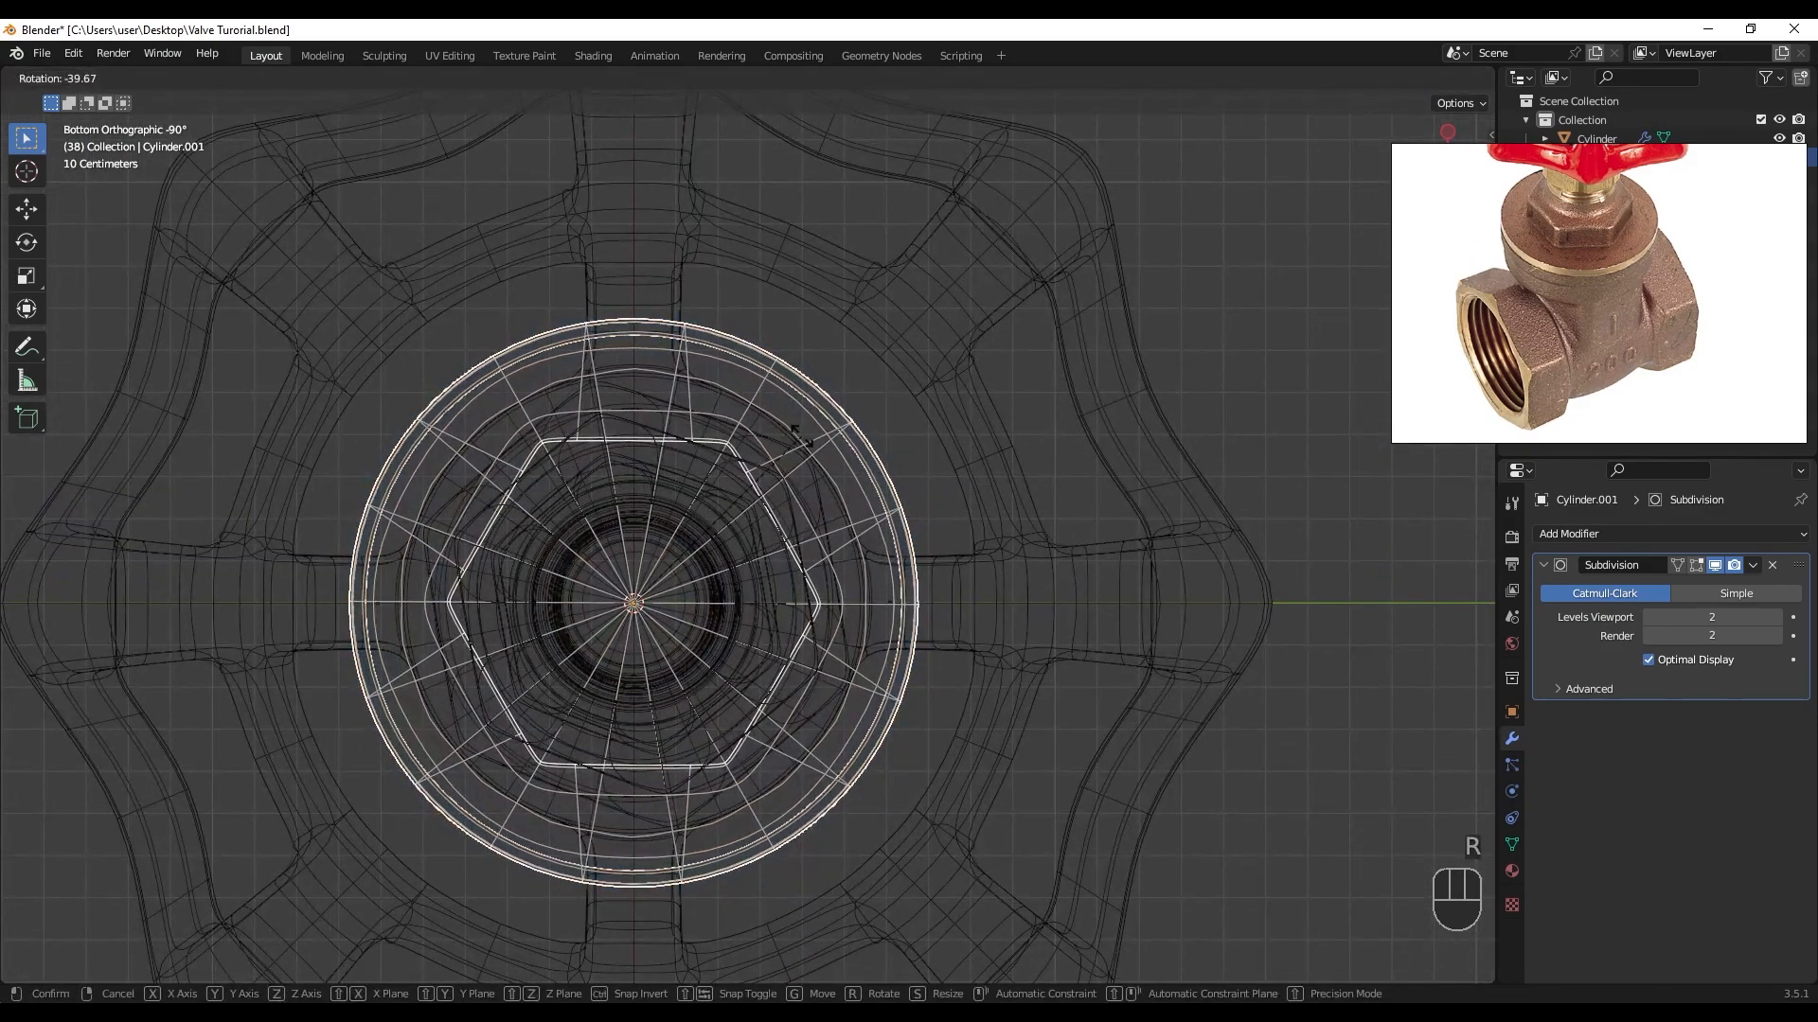
{"action": "left_click", "coordinate": [800, 437]}
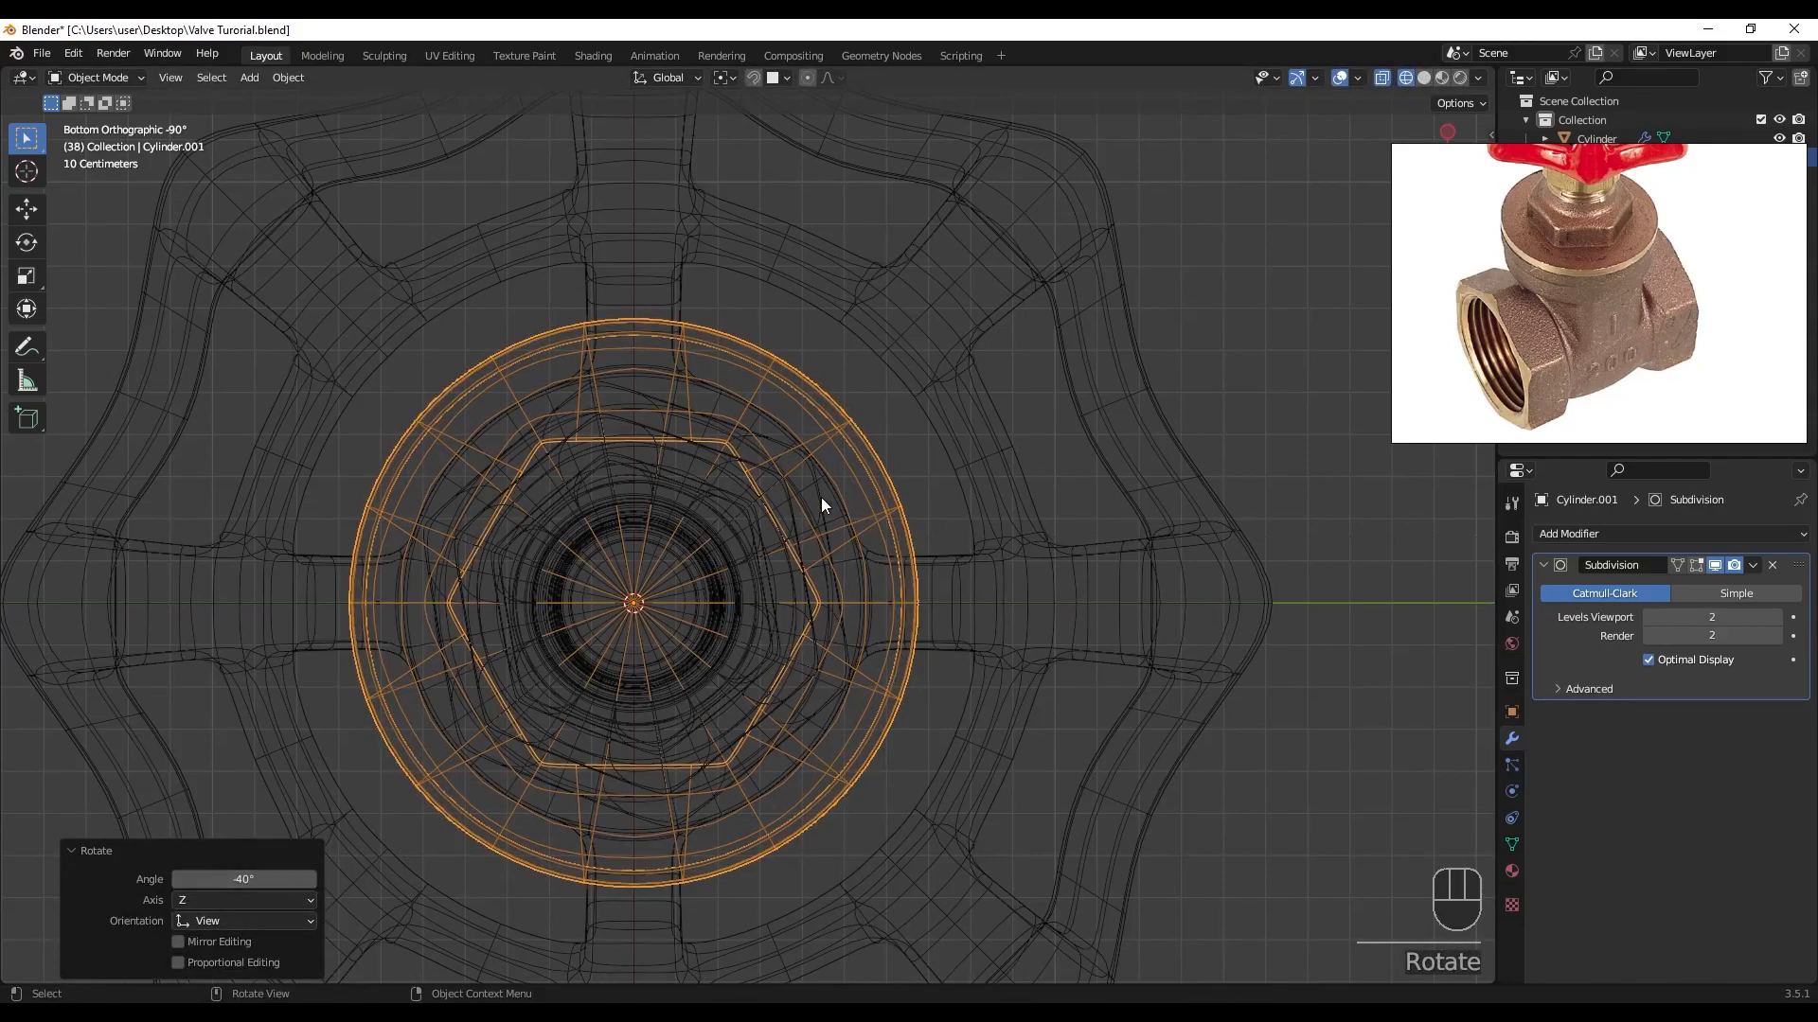
{"action": "key", "text": "shift+z"}
- Move the separate threaded hex nut from below the valve to beside the lower end of the hexagonal neck
{"action": "mouse_move", "coordinate": [849, 511]}
{"action": "middle_mouse_down"}
{"action": "mouse_move", "coordinate": [782, 509]}
{"action": "mouse_move", "coordinate": [720, 777]}
{"action": "middle_mouse_up"}
{"action": "left_click", "coordinate": [684, 831]}
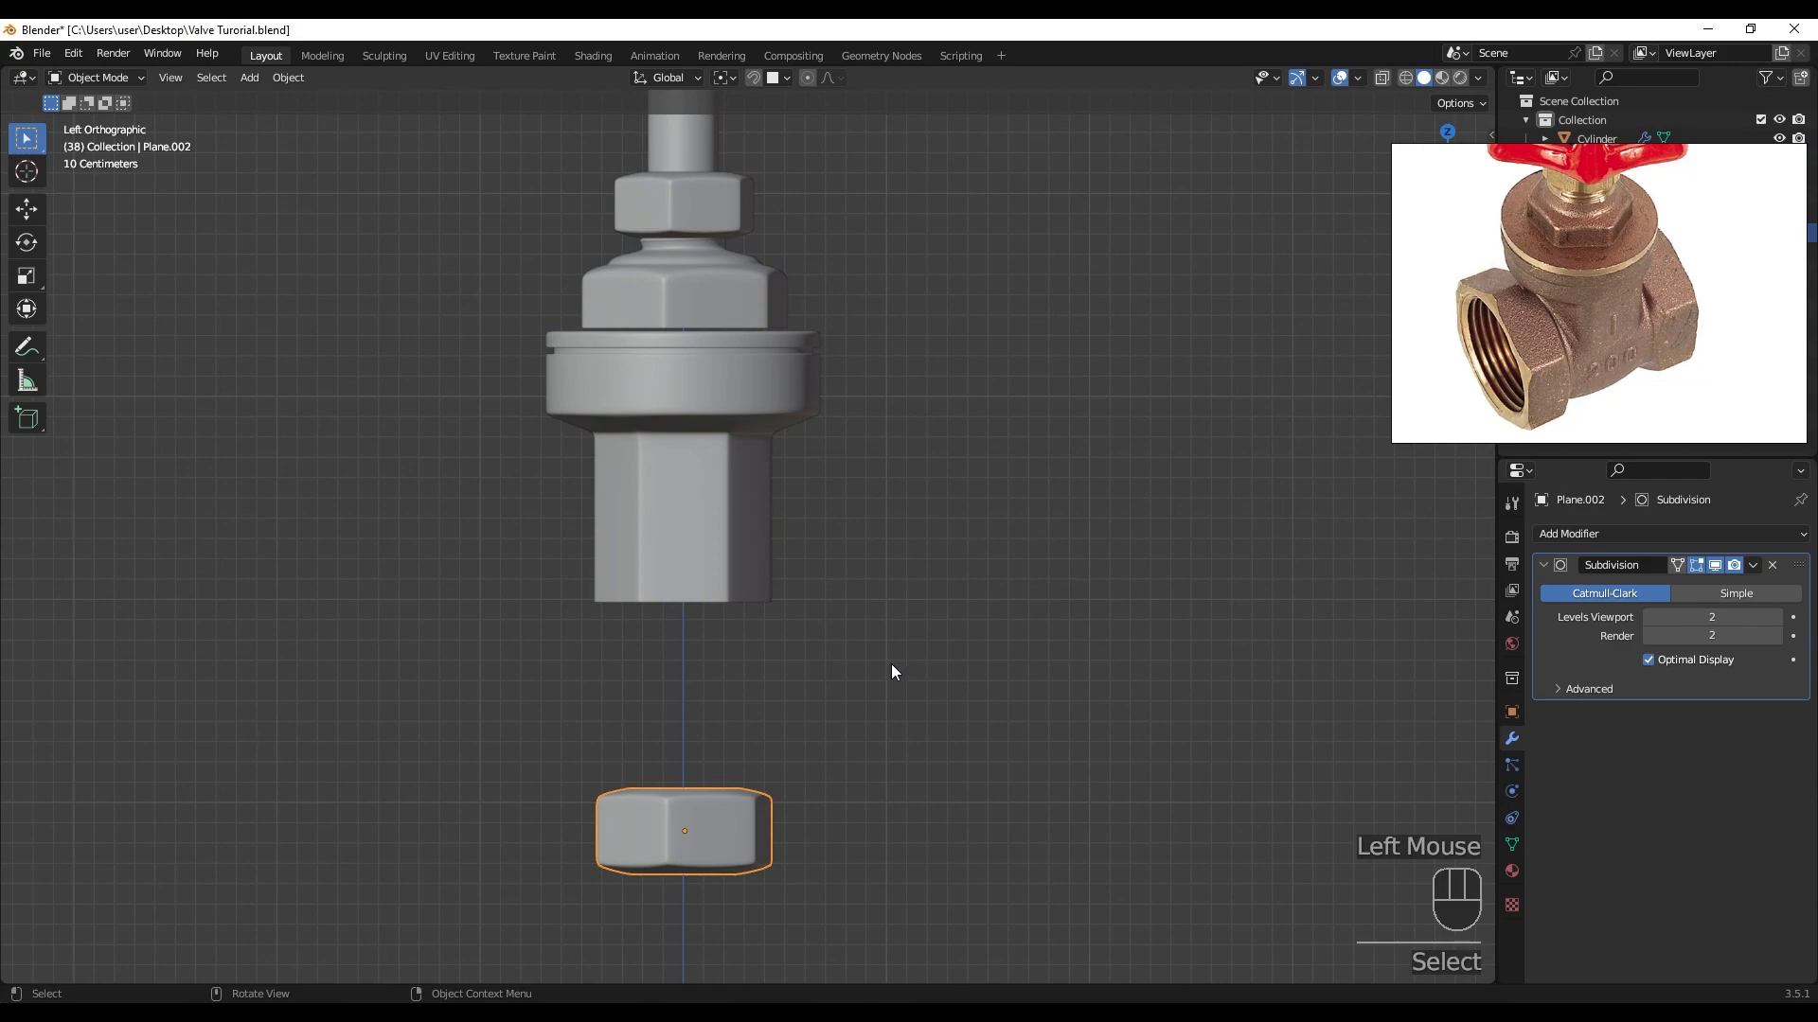
{"action": "key", "text": "g"}
{"action": "left_click", "coordinate": [640, 600]}
- Duplicate the nut in place, move the copy to a new collection named Backup and exclude that collection from view
{"action": "key", "text": "shift+d"}
{"action": "right_click", "coordinate": [718, 669]}
{"action": "key", "text": "m"}
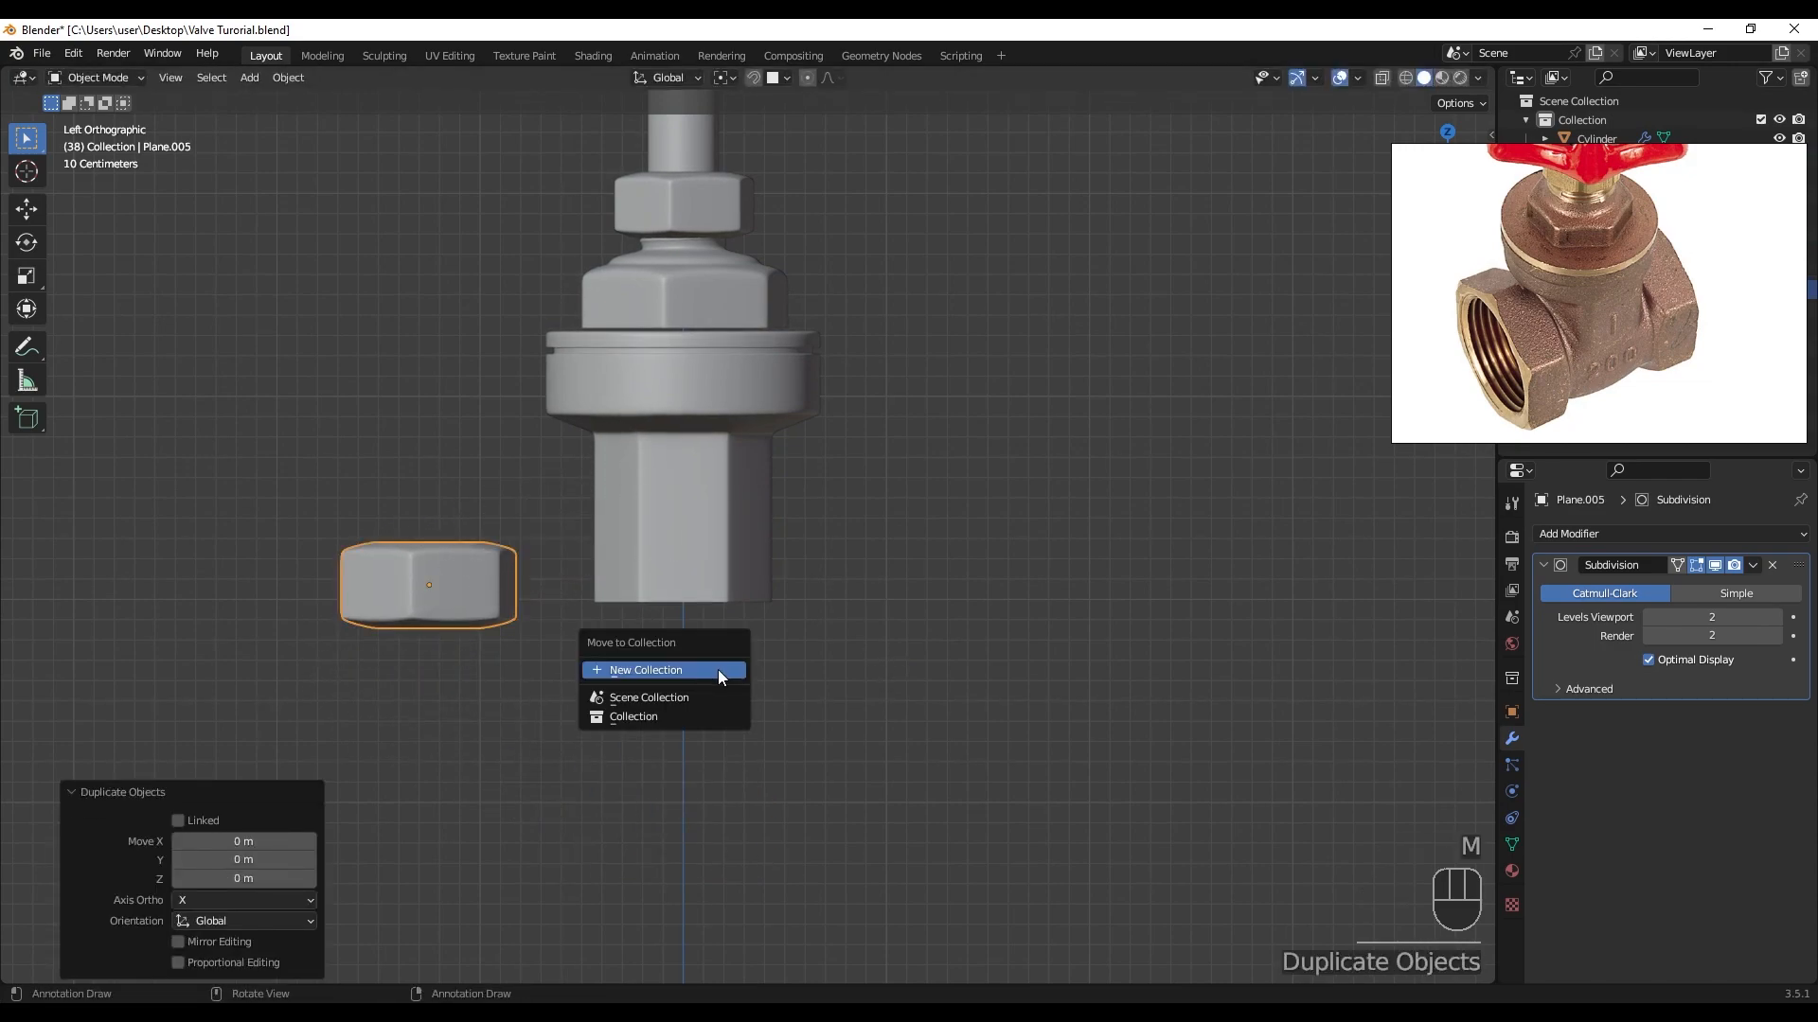
{"action": "left_click", "coordinate": [718, 670]}
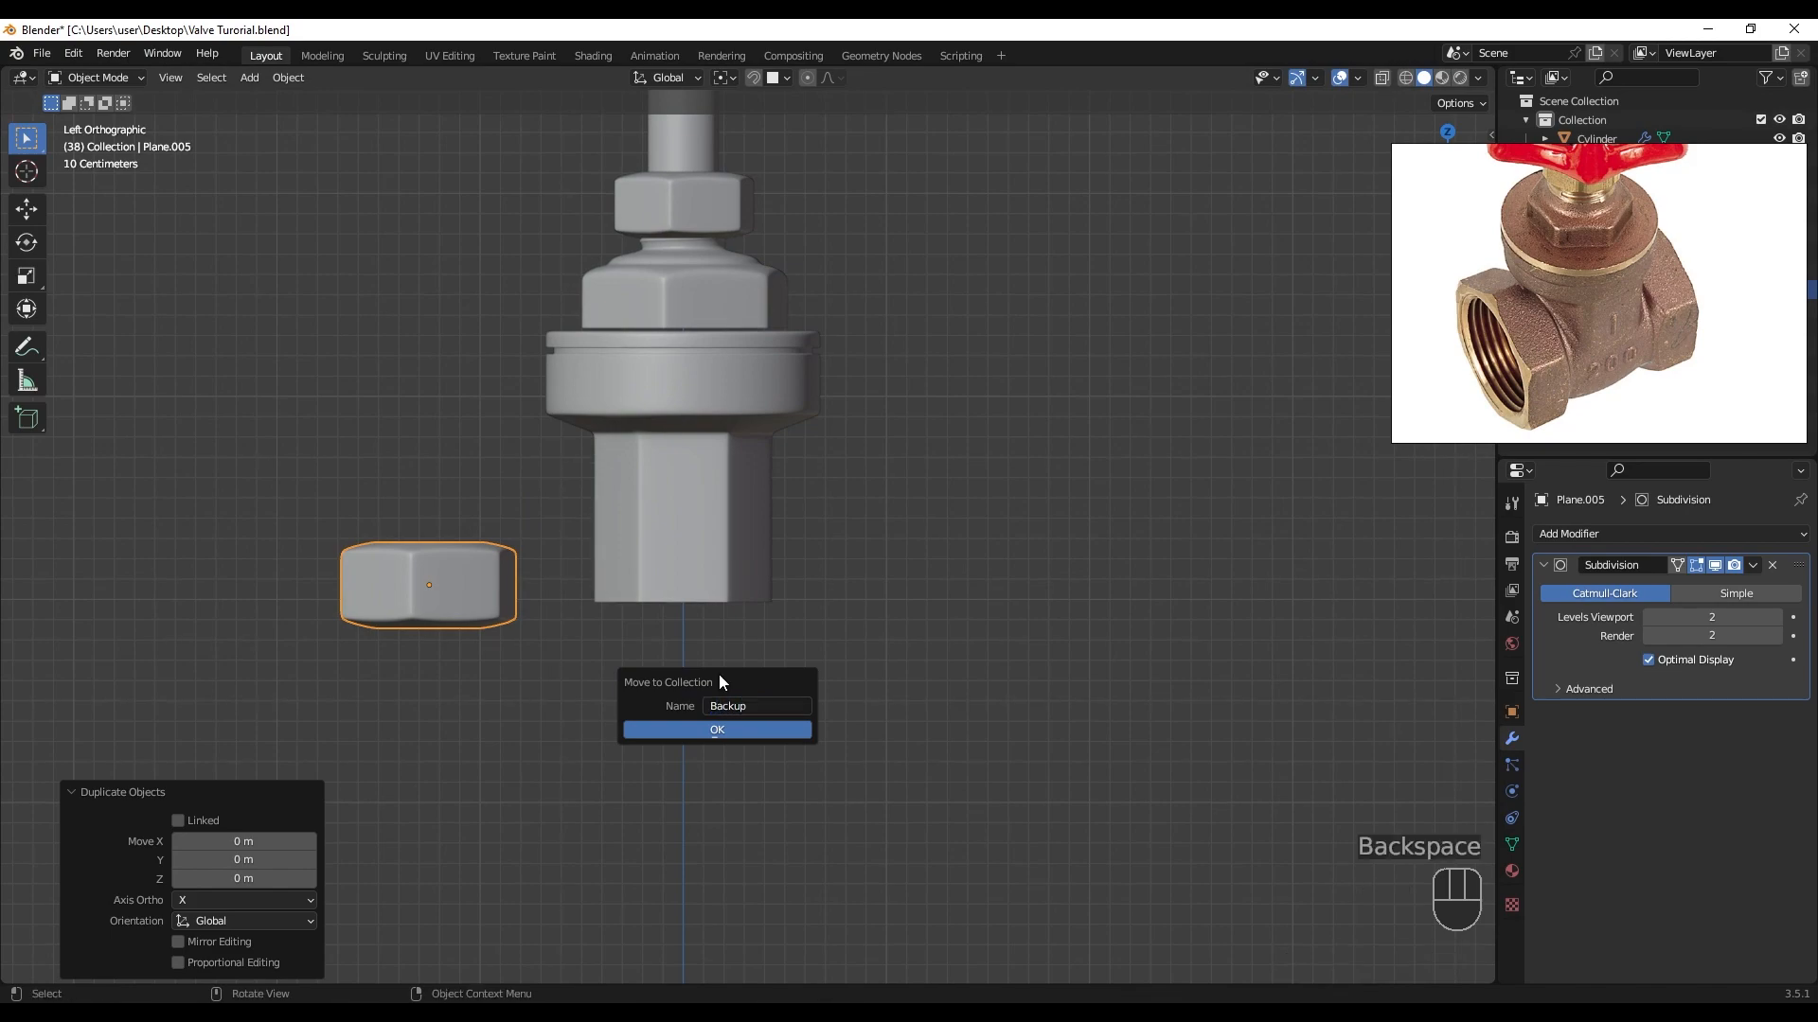
{"action": "left_click", "coordinate": [729, 729]}
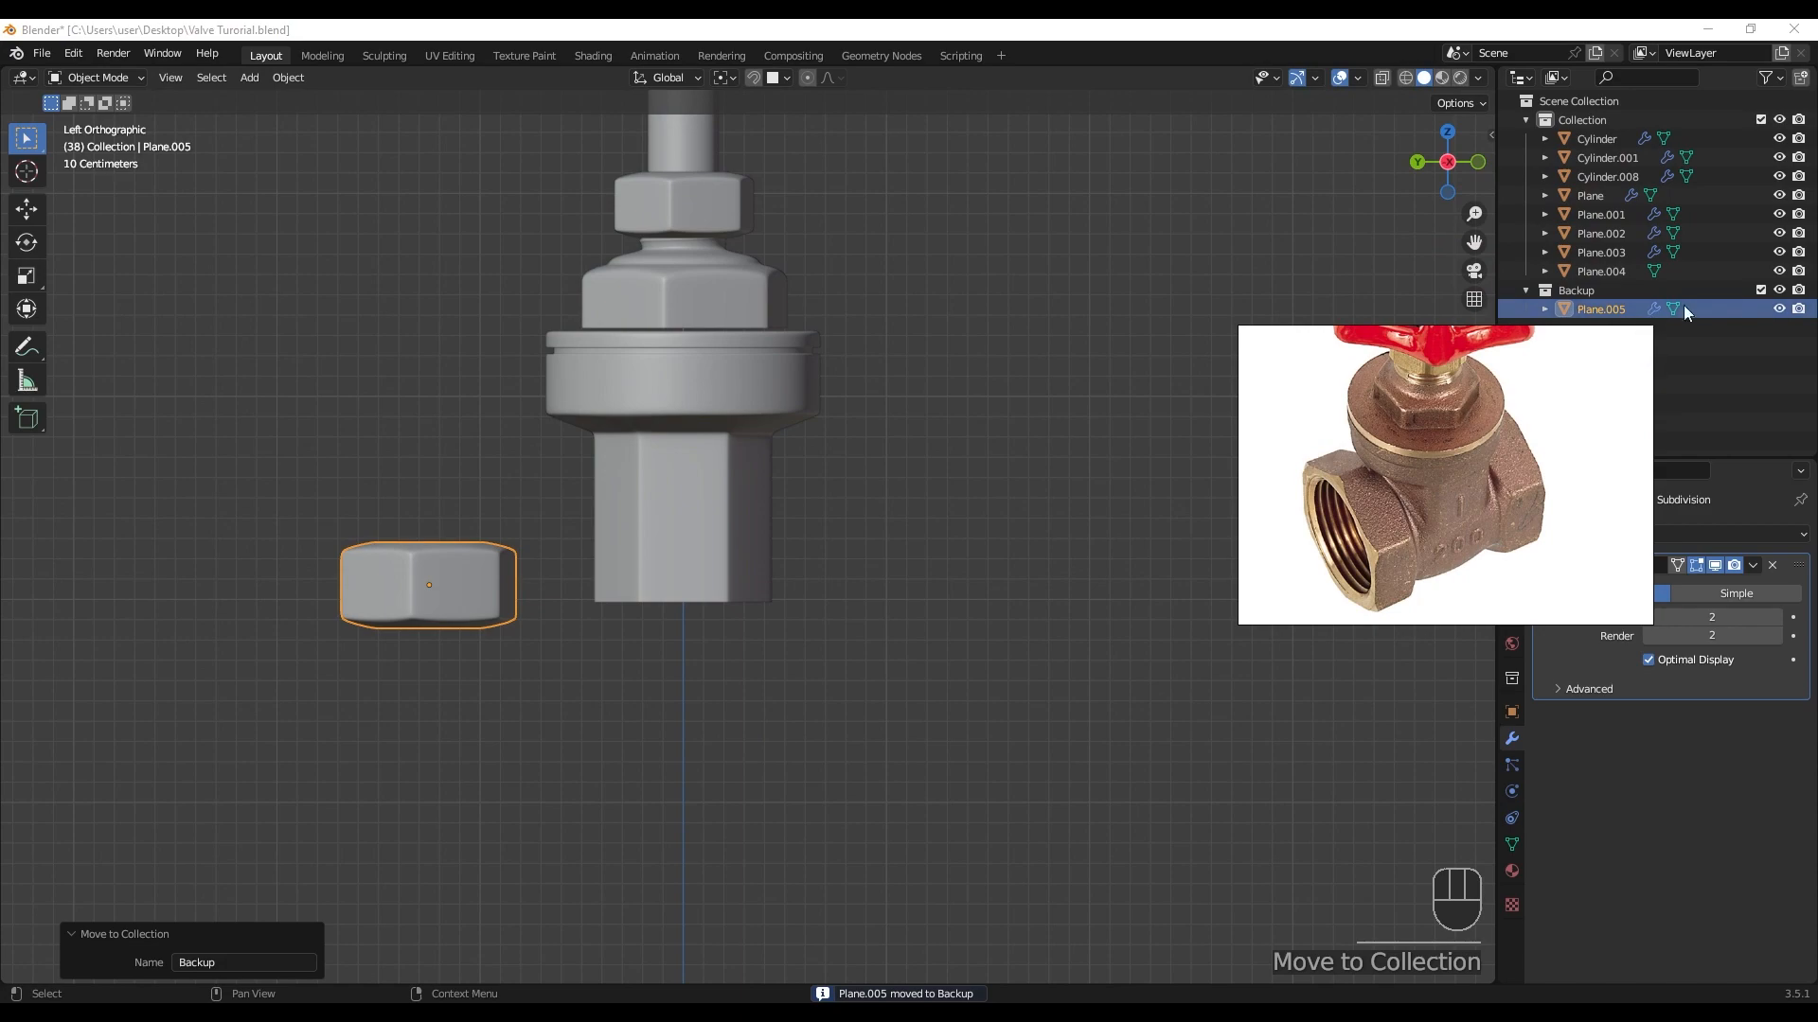
{"action": "left_click", "coordinate": [1670, 360]}
{"action": "left_click_drag", "start_coordinate": [1404, 475], "coordinate": [1556, 272]}
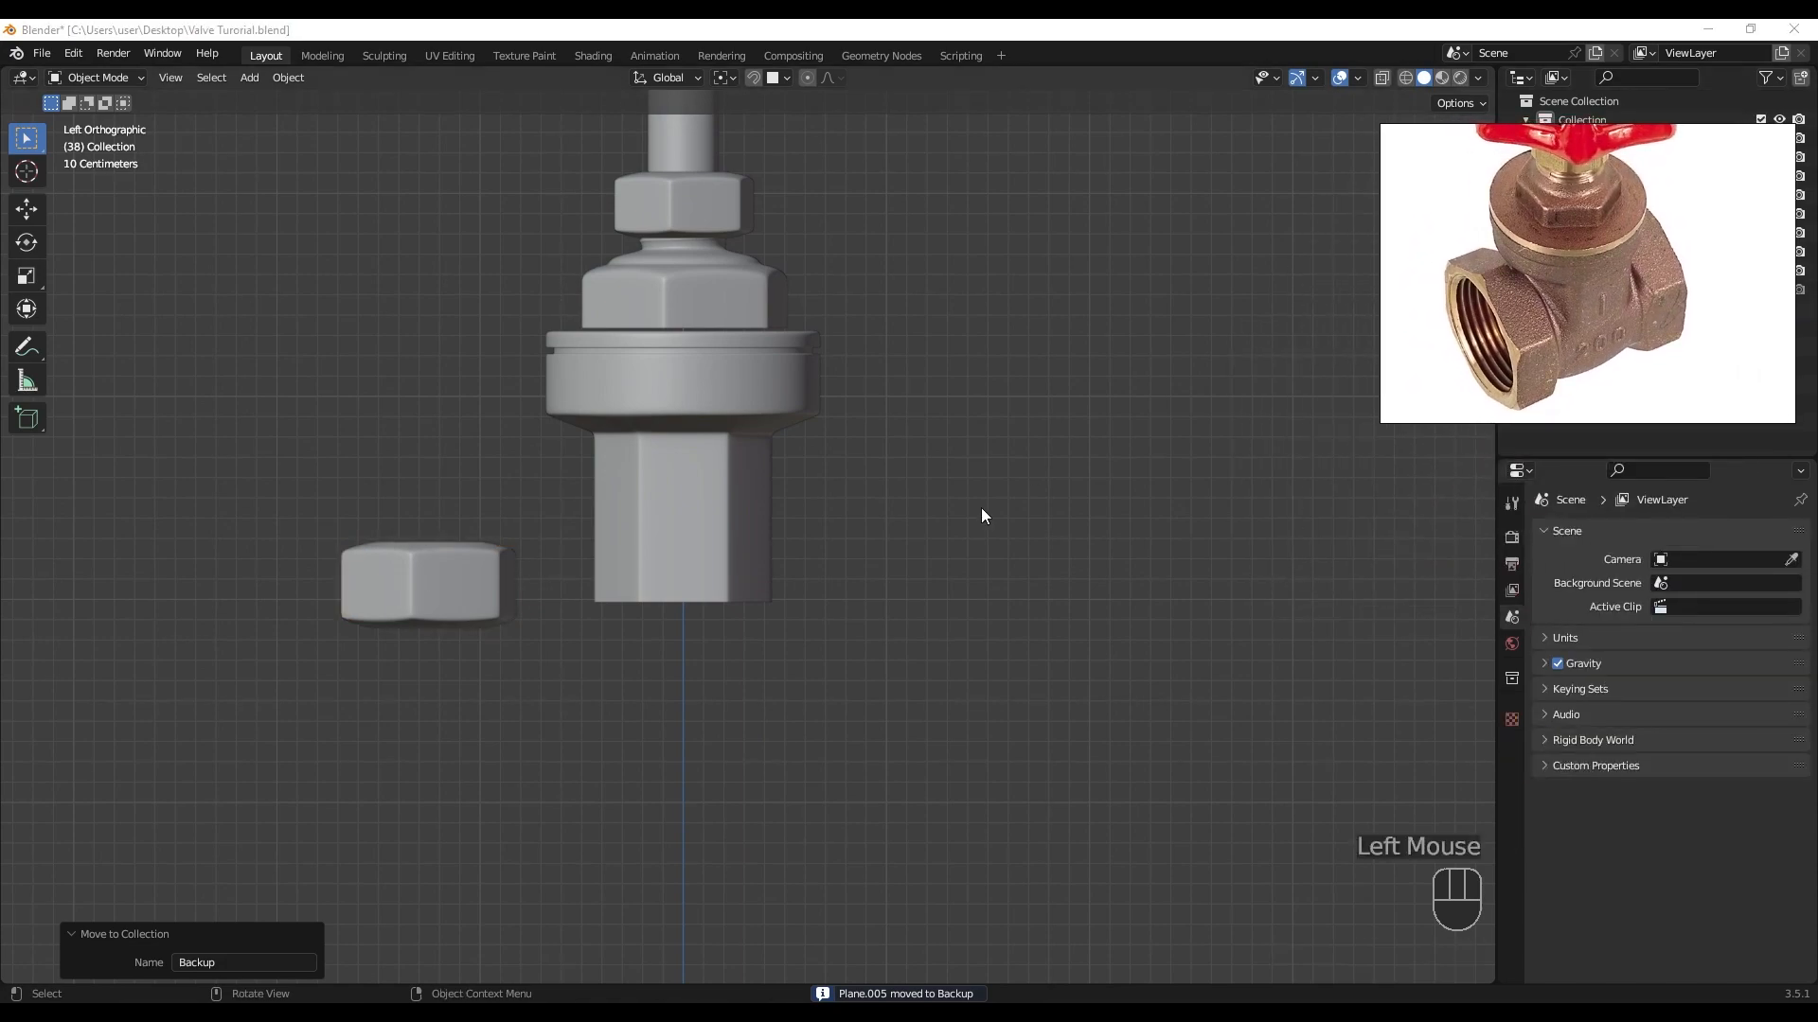
- Rotate the nut by -90° in the side view so its hole faces sideways and scale it up by about 1.303
{"action": "left_click", "coordinate": [378, 597]}
{"action": "scroll", "coordinate": [426, 606], "scroll_direction": "up", "scroll_amount": 1}
{"action": "middle_click_drag", "start_coordinate": [637, 675], "coordinate": [679, 655], "text": "shift"}
{"action": "type", "text": "r"}
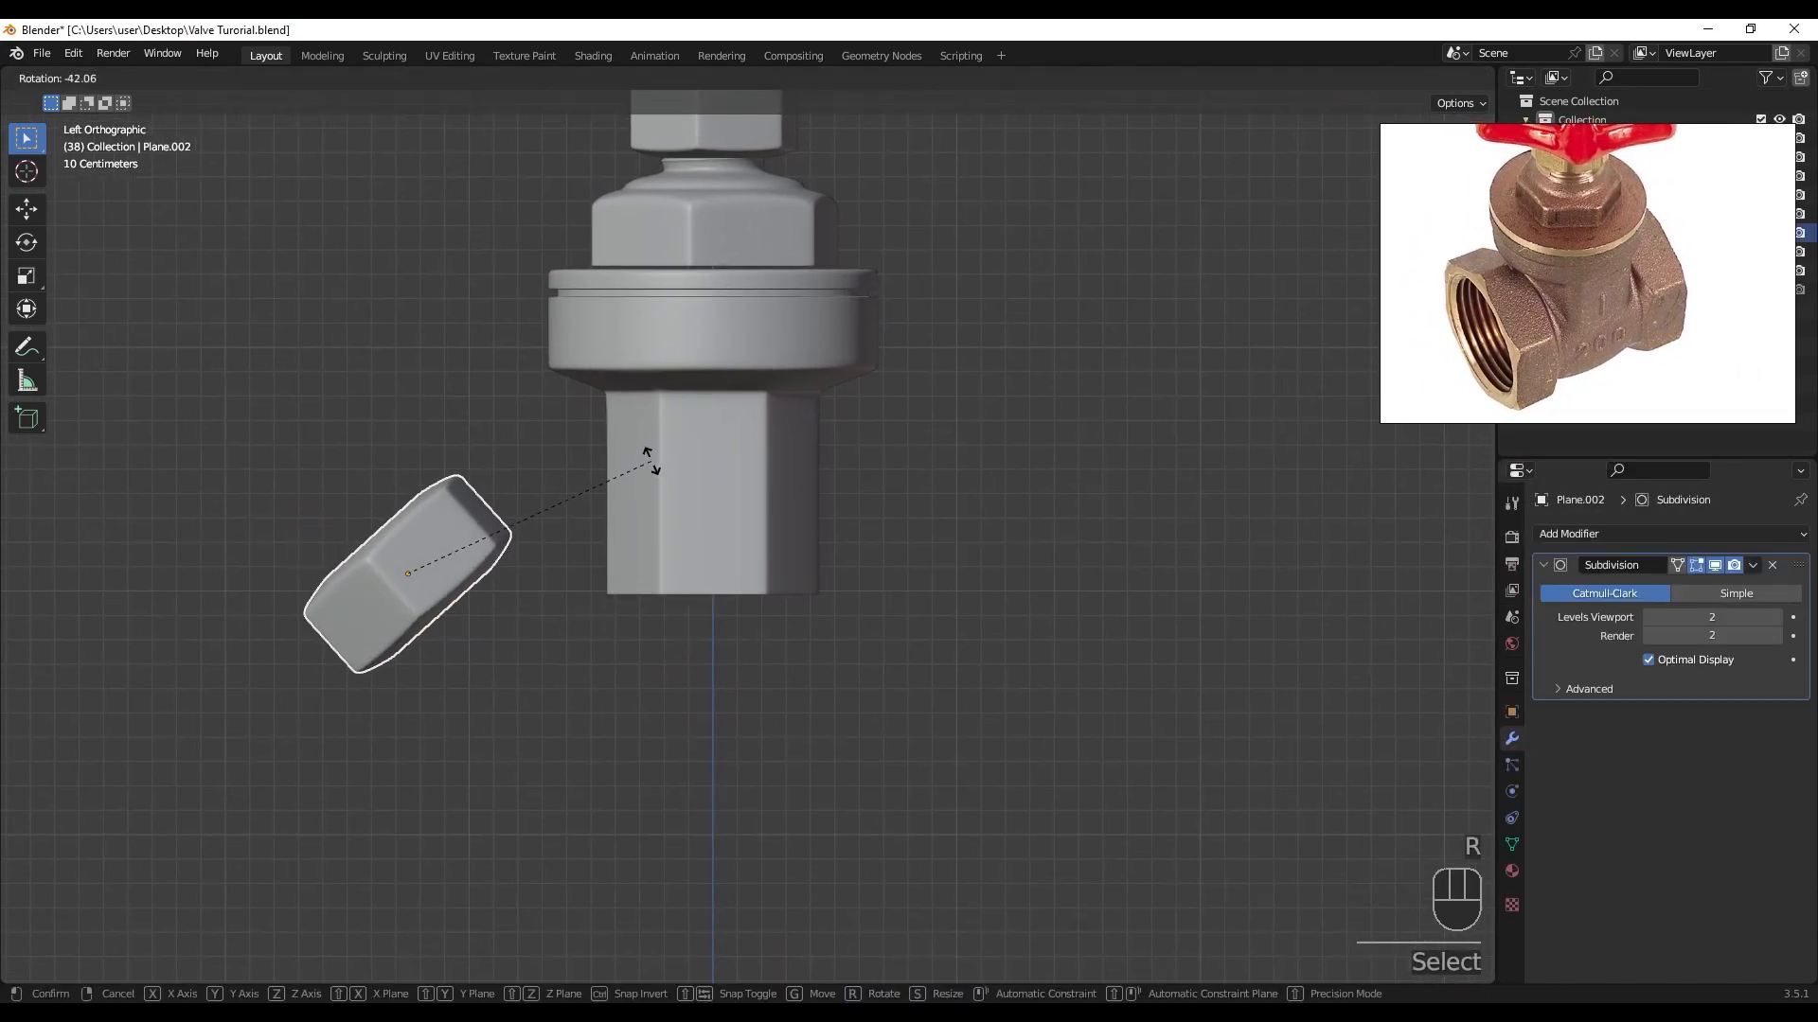
{"action": "type", "text": "-90"}
{"action": "key", "text": "Return"}
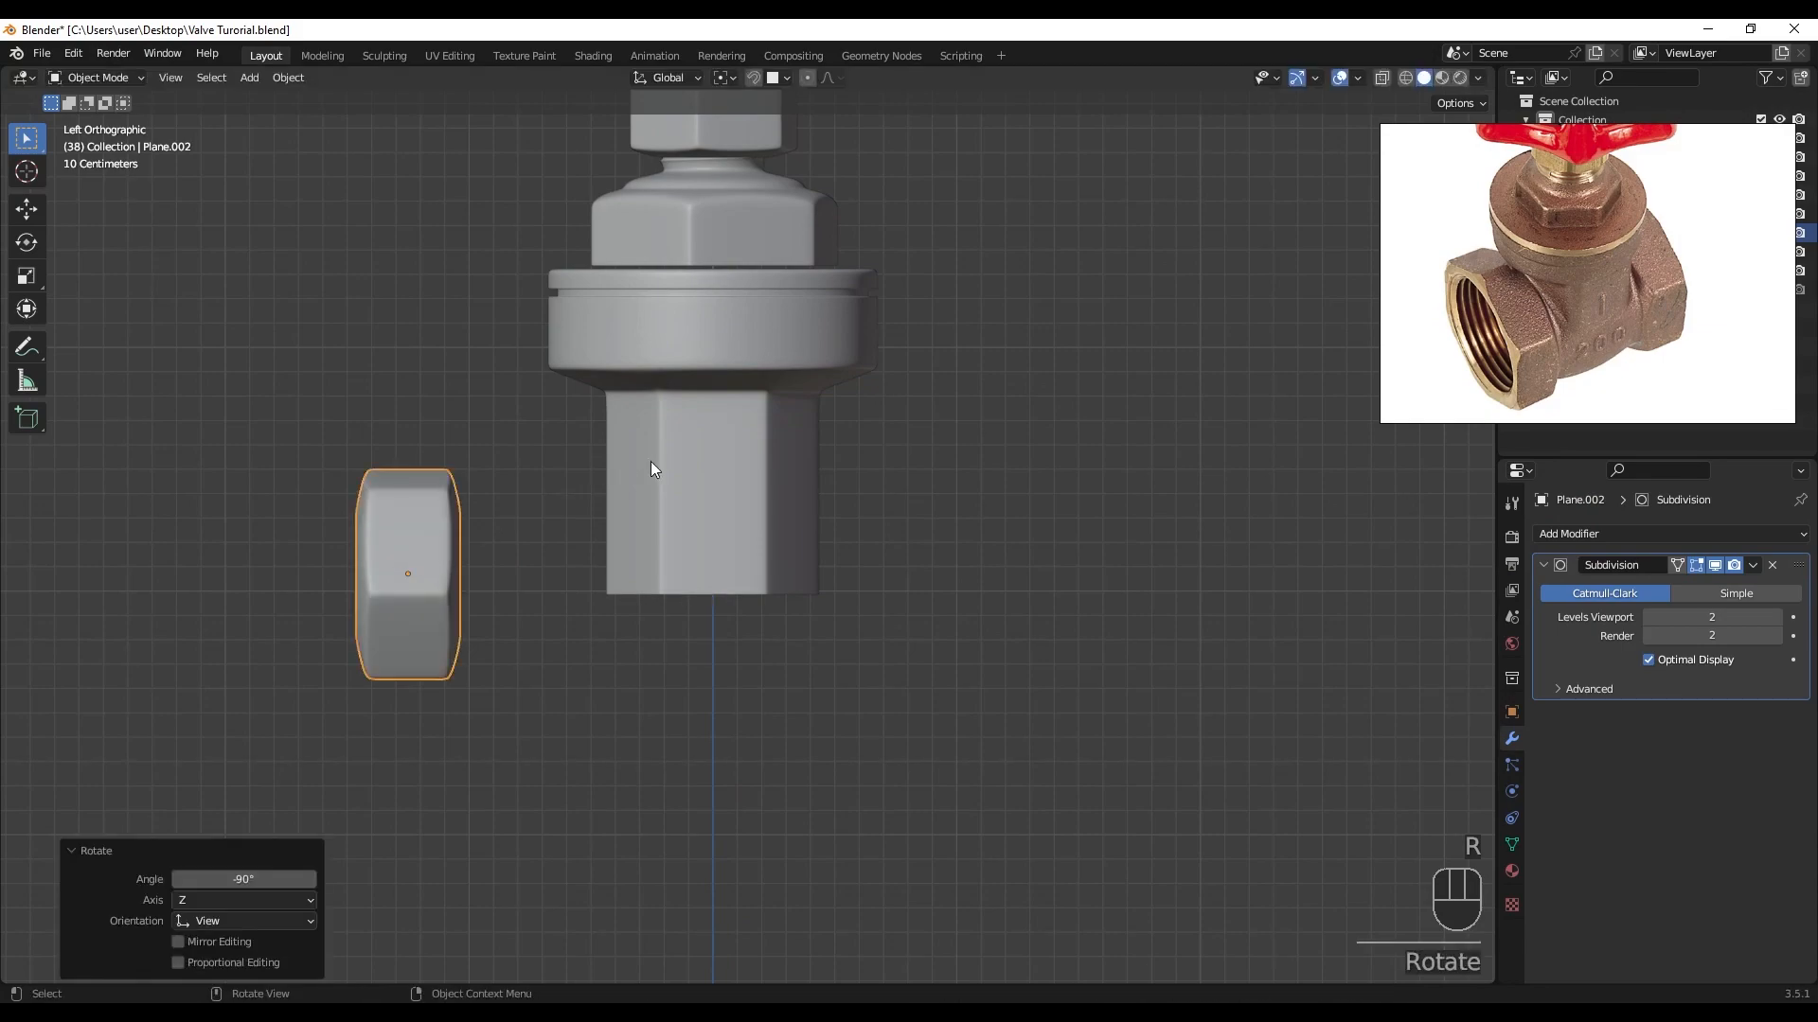
{"action": "key", "text": "s"}
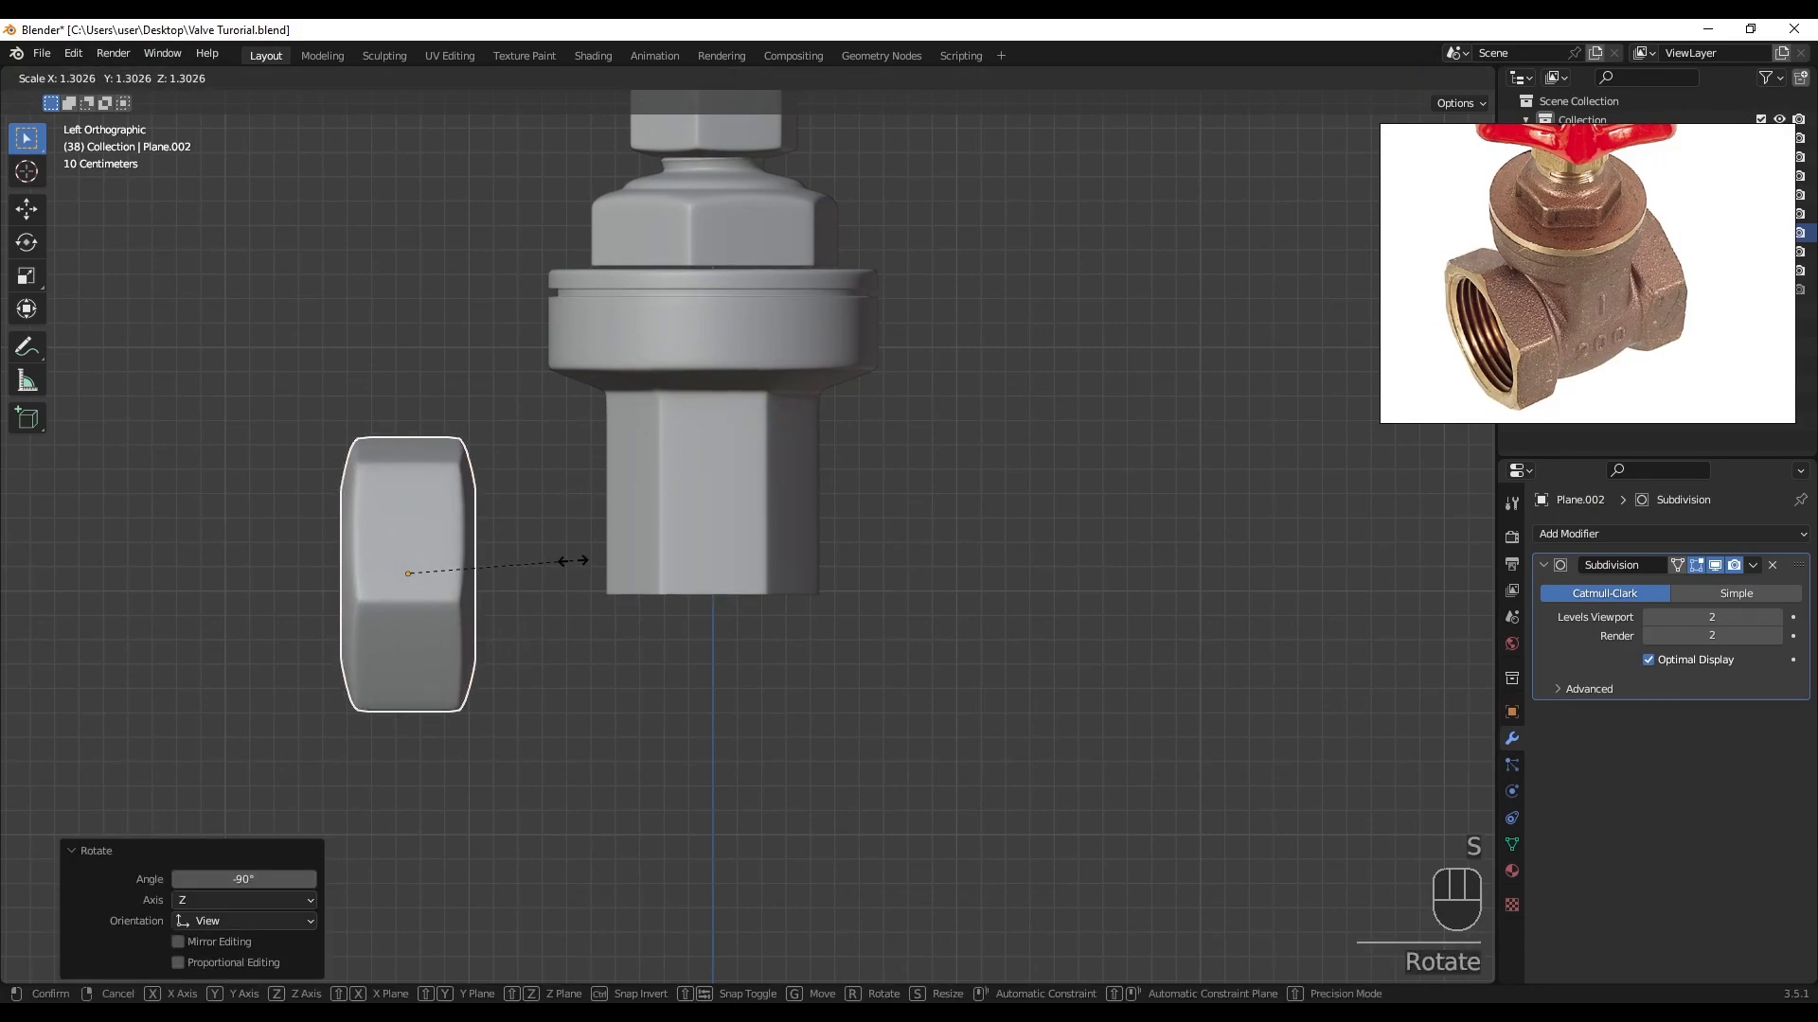
{"action": "left_click", "coordinate": [570, 565]}
- Rotate the nut by about -39.5° in the back view so a corner points straight up and scale it by about 1.269
{"action": "scroll", "coordinate": [584, 568], "scroll_direction": "down", "scroll_amount": 2}
{"action": "middle_click_drag", "start_coordinate": [583, 568], "coordinate": [795, 617]}
{"action": "scroll", "coordinate": [810, 576], "scroll_direction": "up", "scroll_amount": 1}
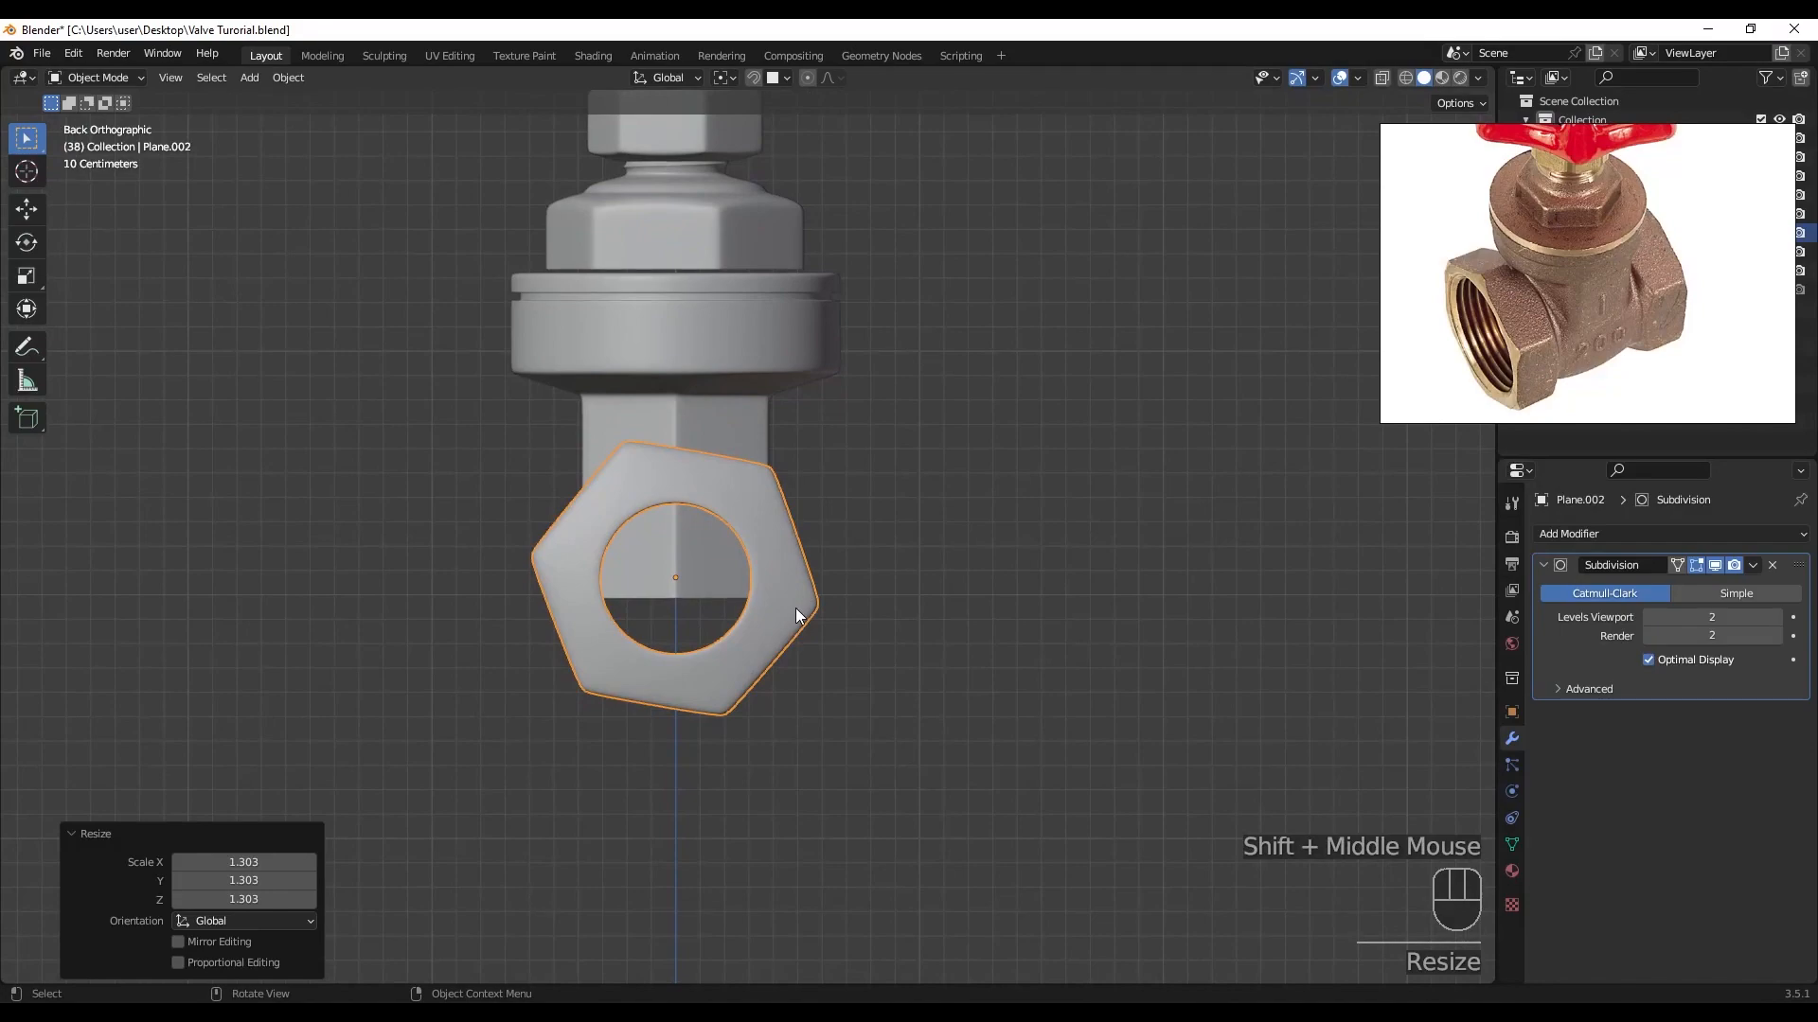
{"action": "key", "text": "r"}
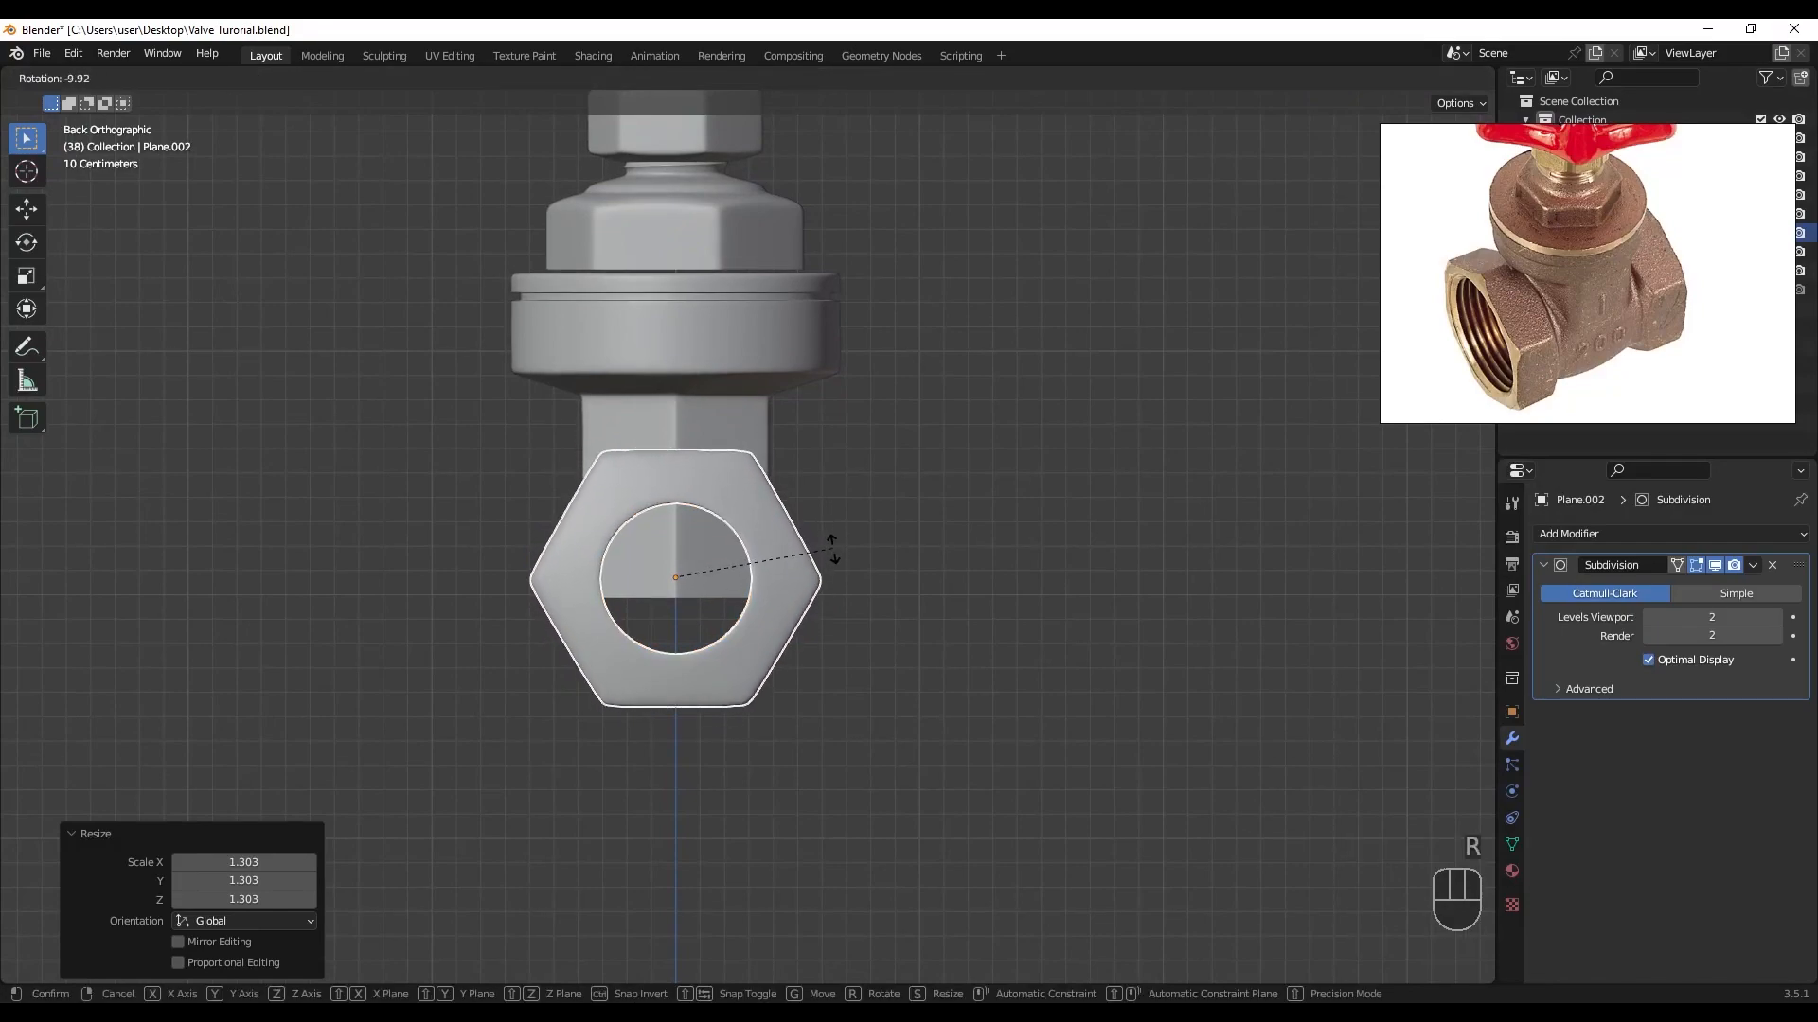
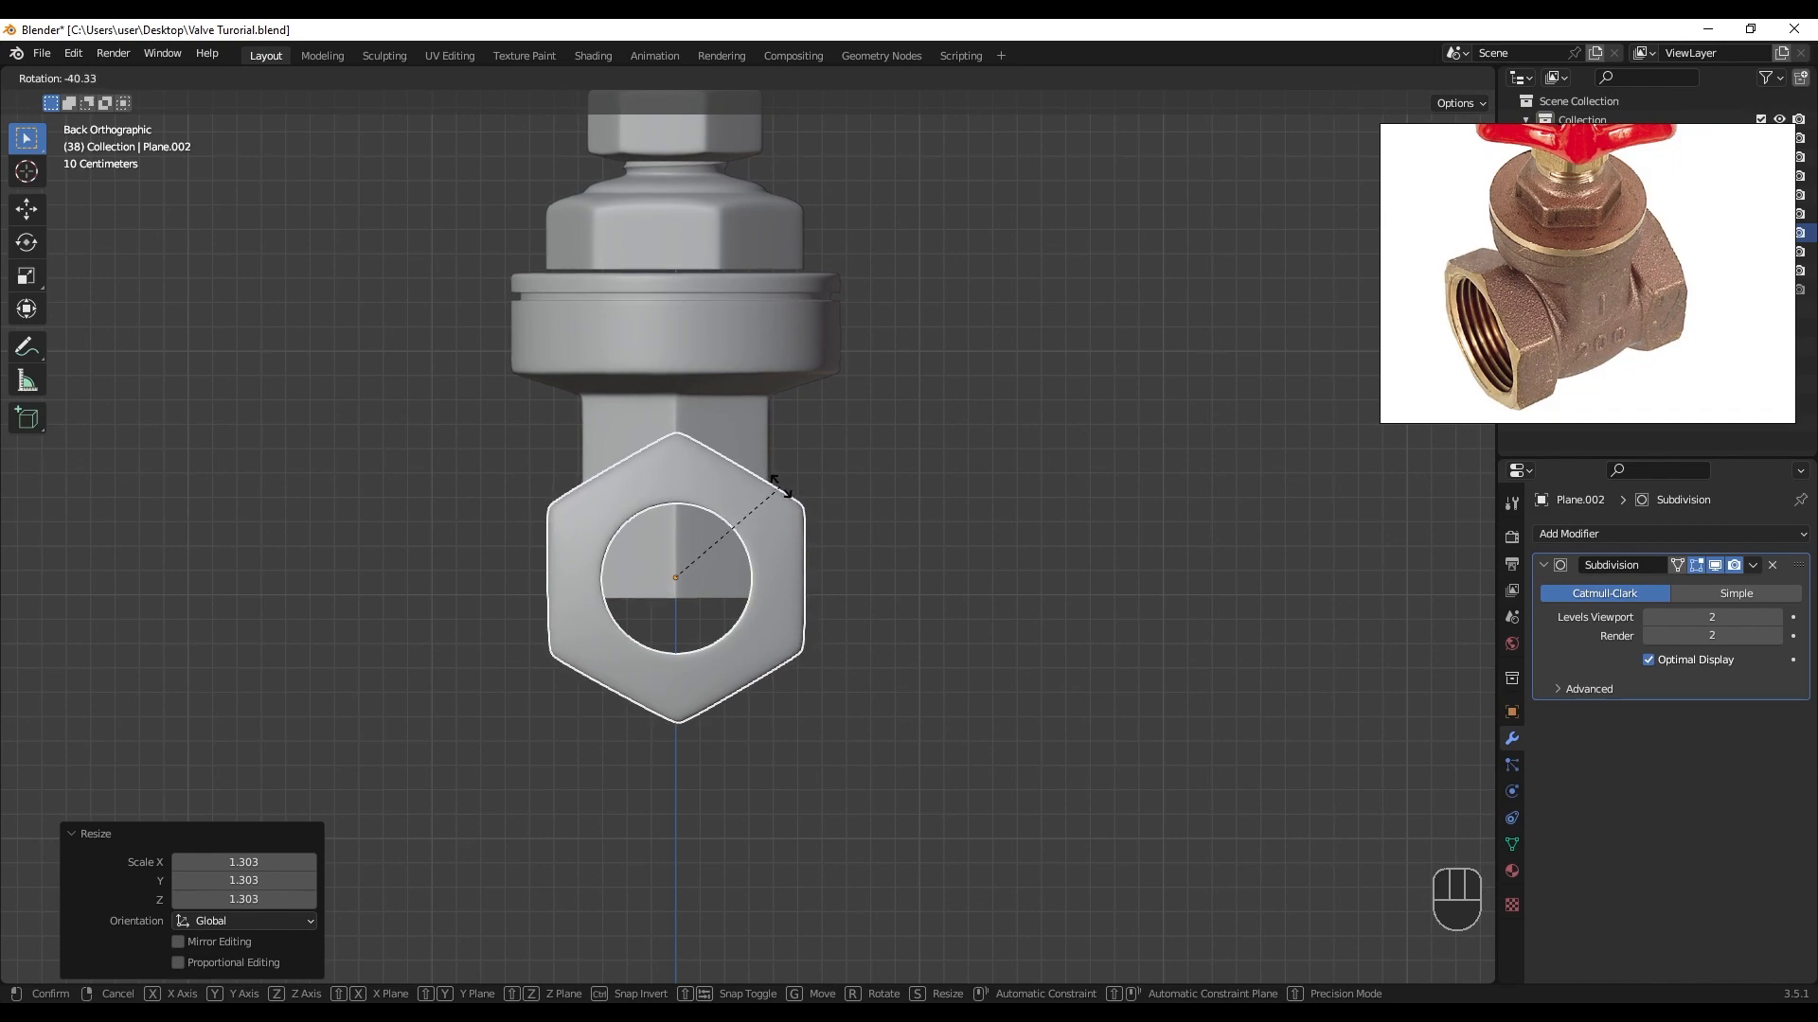
{"action": "left_click", "coordinate": [777, 489]}
{"action": "scroll", "coordinate": [821, 576], "scroll_direction": "up", "scroll_amount": 1}
{"action": "key", "text": "s"}
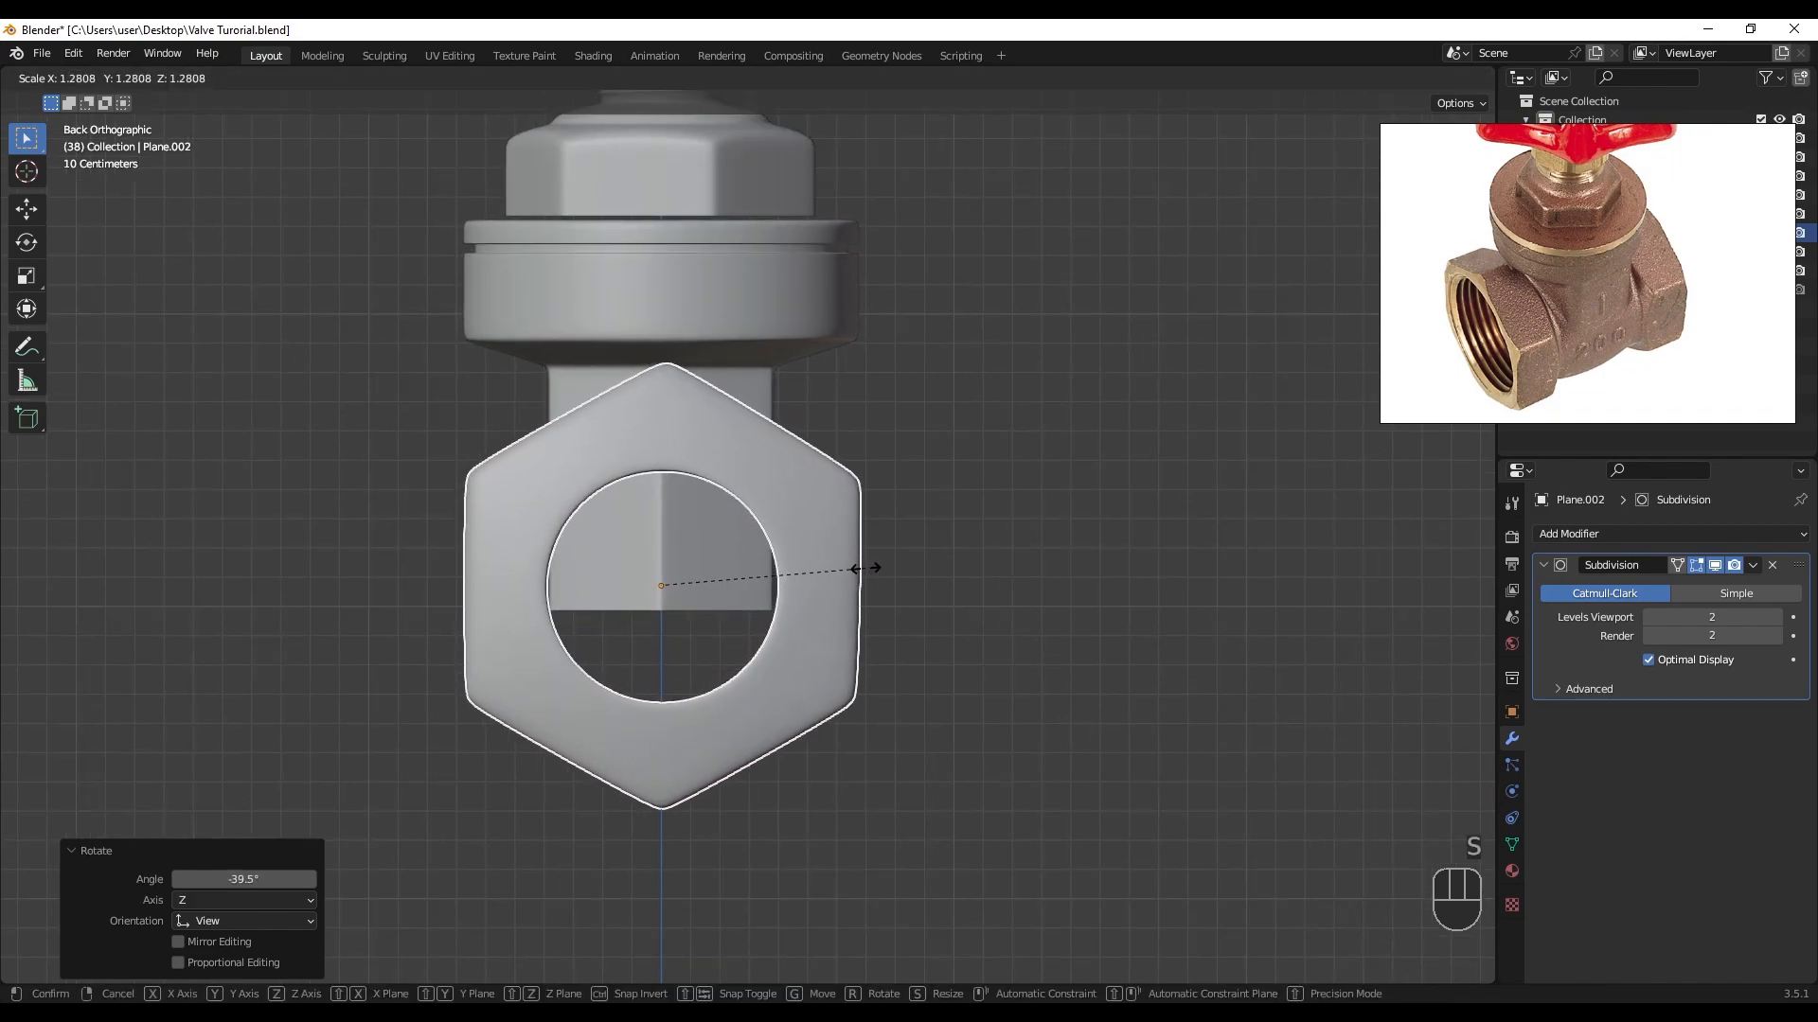
{"action": "left_click", "coordinate": [863, 569]}
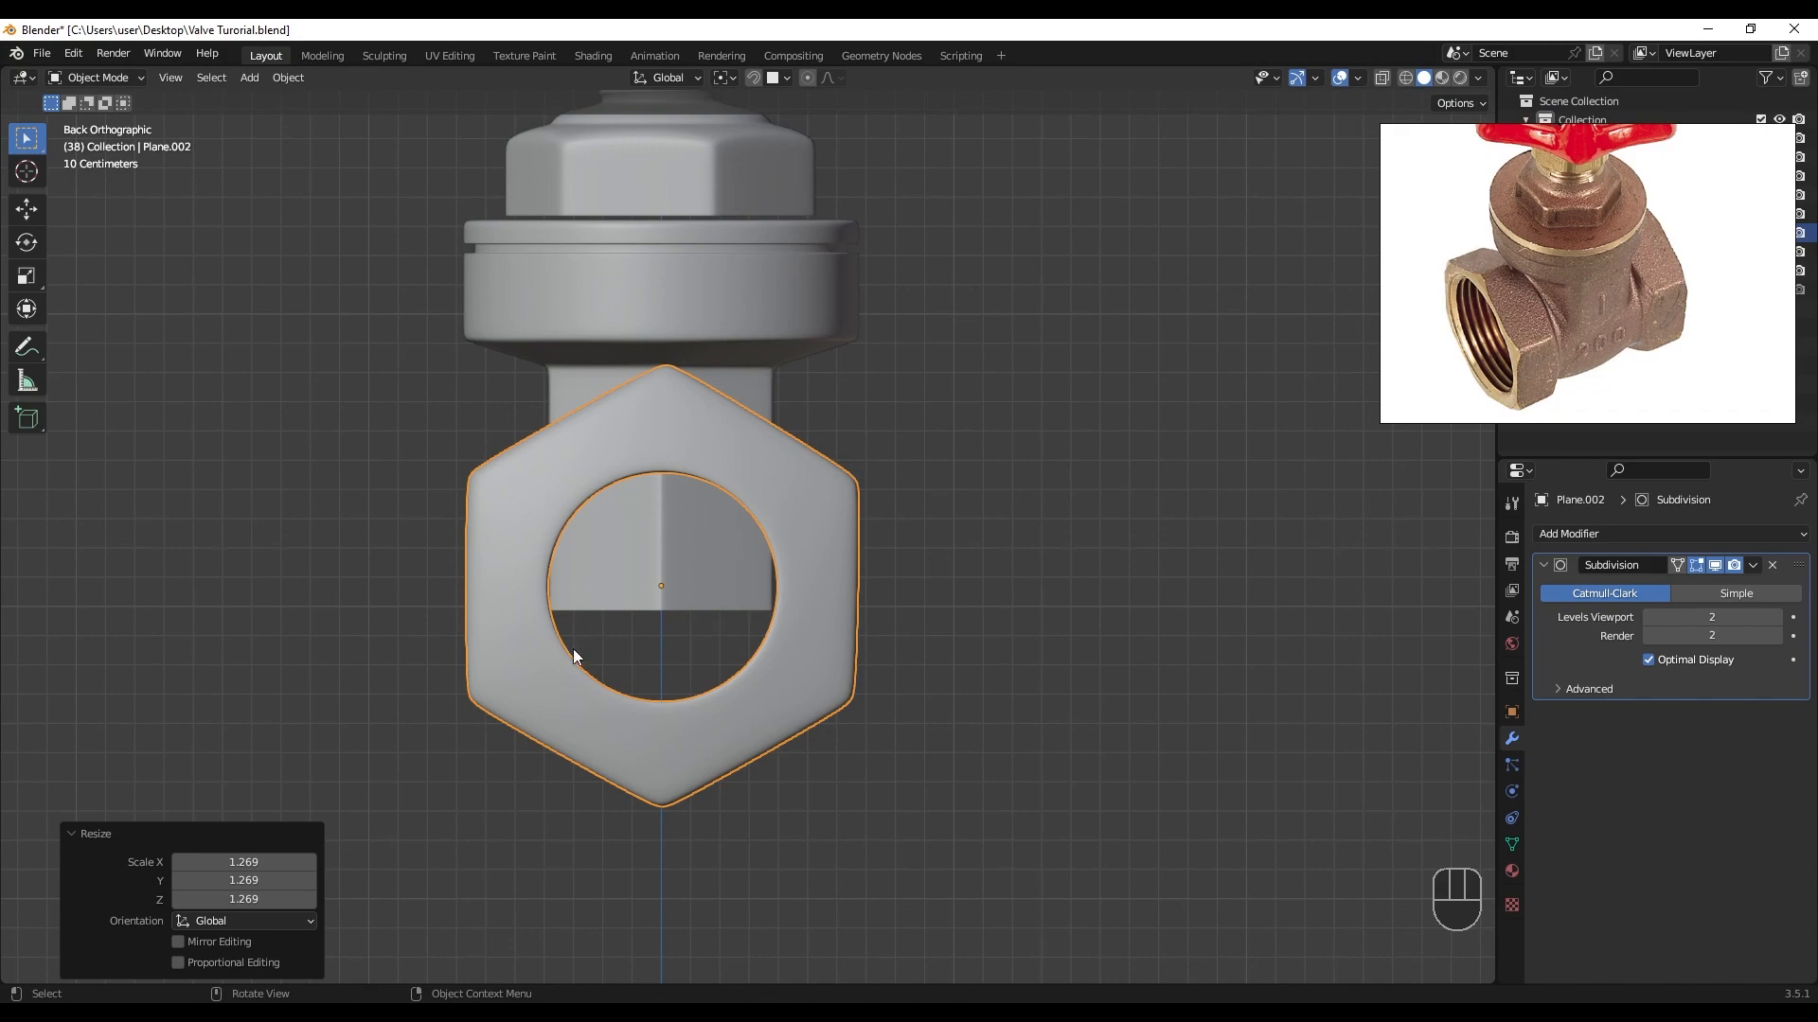
- Open the nut's mesh for editing and turn off the Subdivision modifier's viewport display
{"action": "scroll", "coordinate": [696, 524], "scroll_direction": "down", "scroll_amount": 3}
{"action": "middle_click_drag", "start_coordinate": [689, 576], "coordinate": [1117, 577]}
{"action": "key", "text": "Tab"}
{"action": "scroll", "coordinate": [637, 572], "scroll_direction": "up", "scroll_amount": 2}
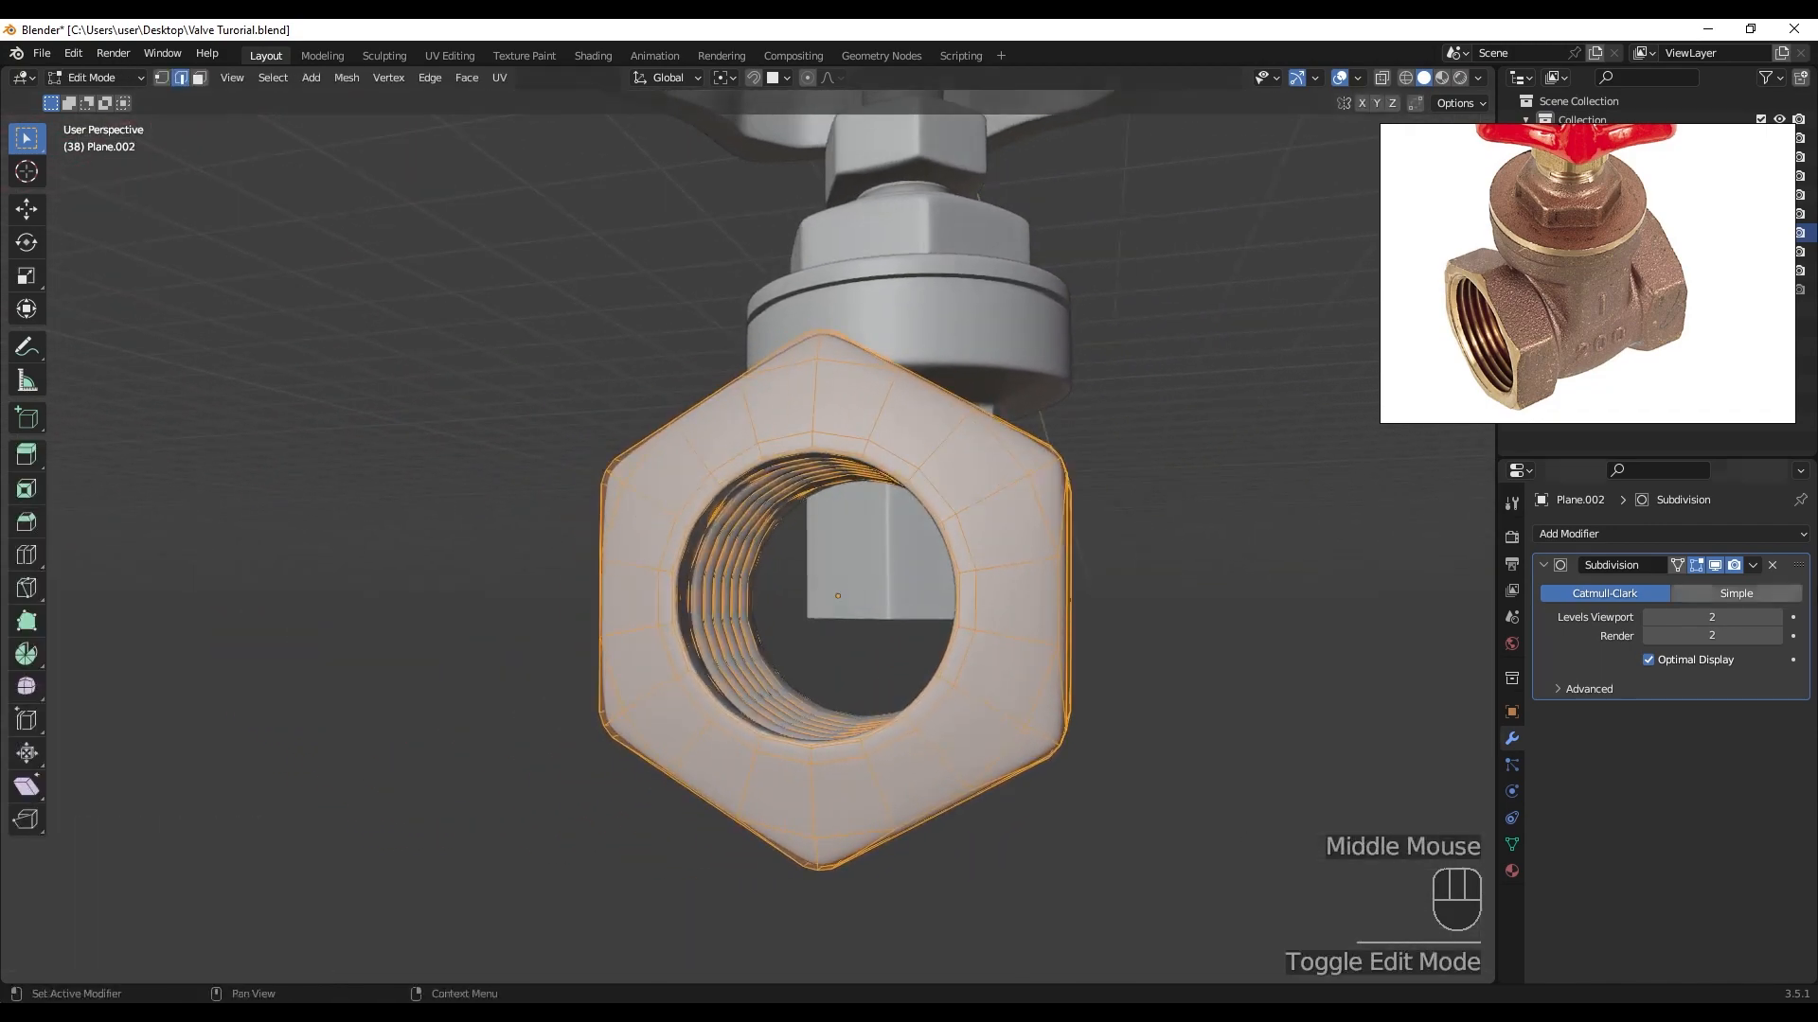
{"action": "left_click", "coordinate": [1717, 564]}
- Dissolve the edge loop surrounding the hole on the nut's outward face
{"action": "scroll", "coordinate": [893, 644], "scroll_direction": "up", "scroll_amount": 2}
{"action": "middle_click_drag", "start_coordinate": [893, 643], "coordinate": [825, 554], "text": "alt"}
{"action": "scroll", "coordinate": [862, 481], "scroll_direction": "up", "scroll_amount": 3}
{"action": "left_click", "coordinate": [862, 481], "text": "alt"}
{"action": "key", "text": "x"}
{"action": "left_click", "coordinate": [860, 589]}
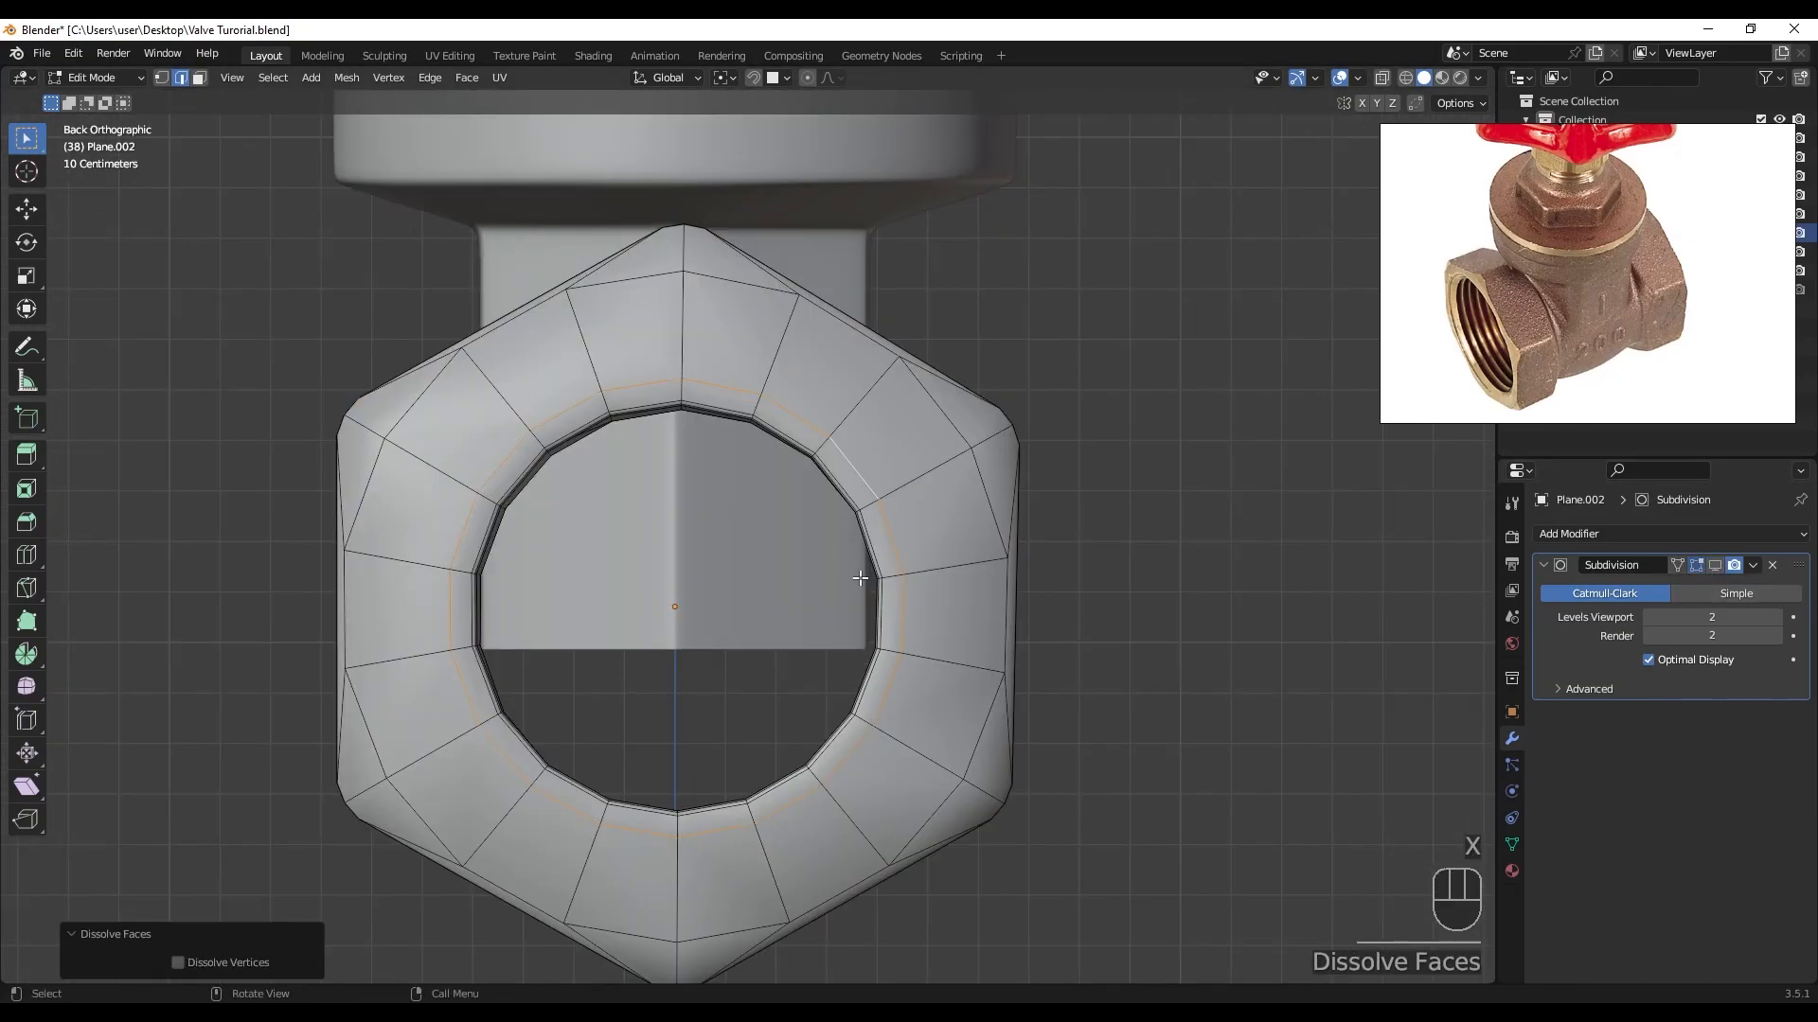
{"action": "key", "text": "x"}
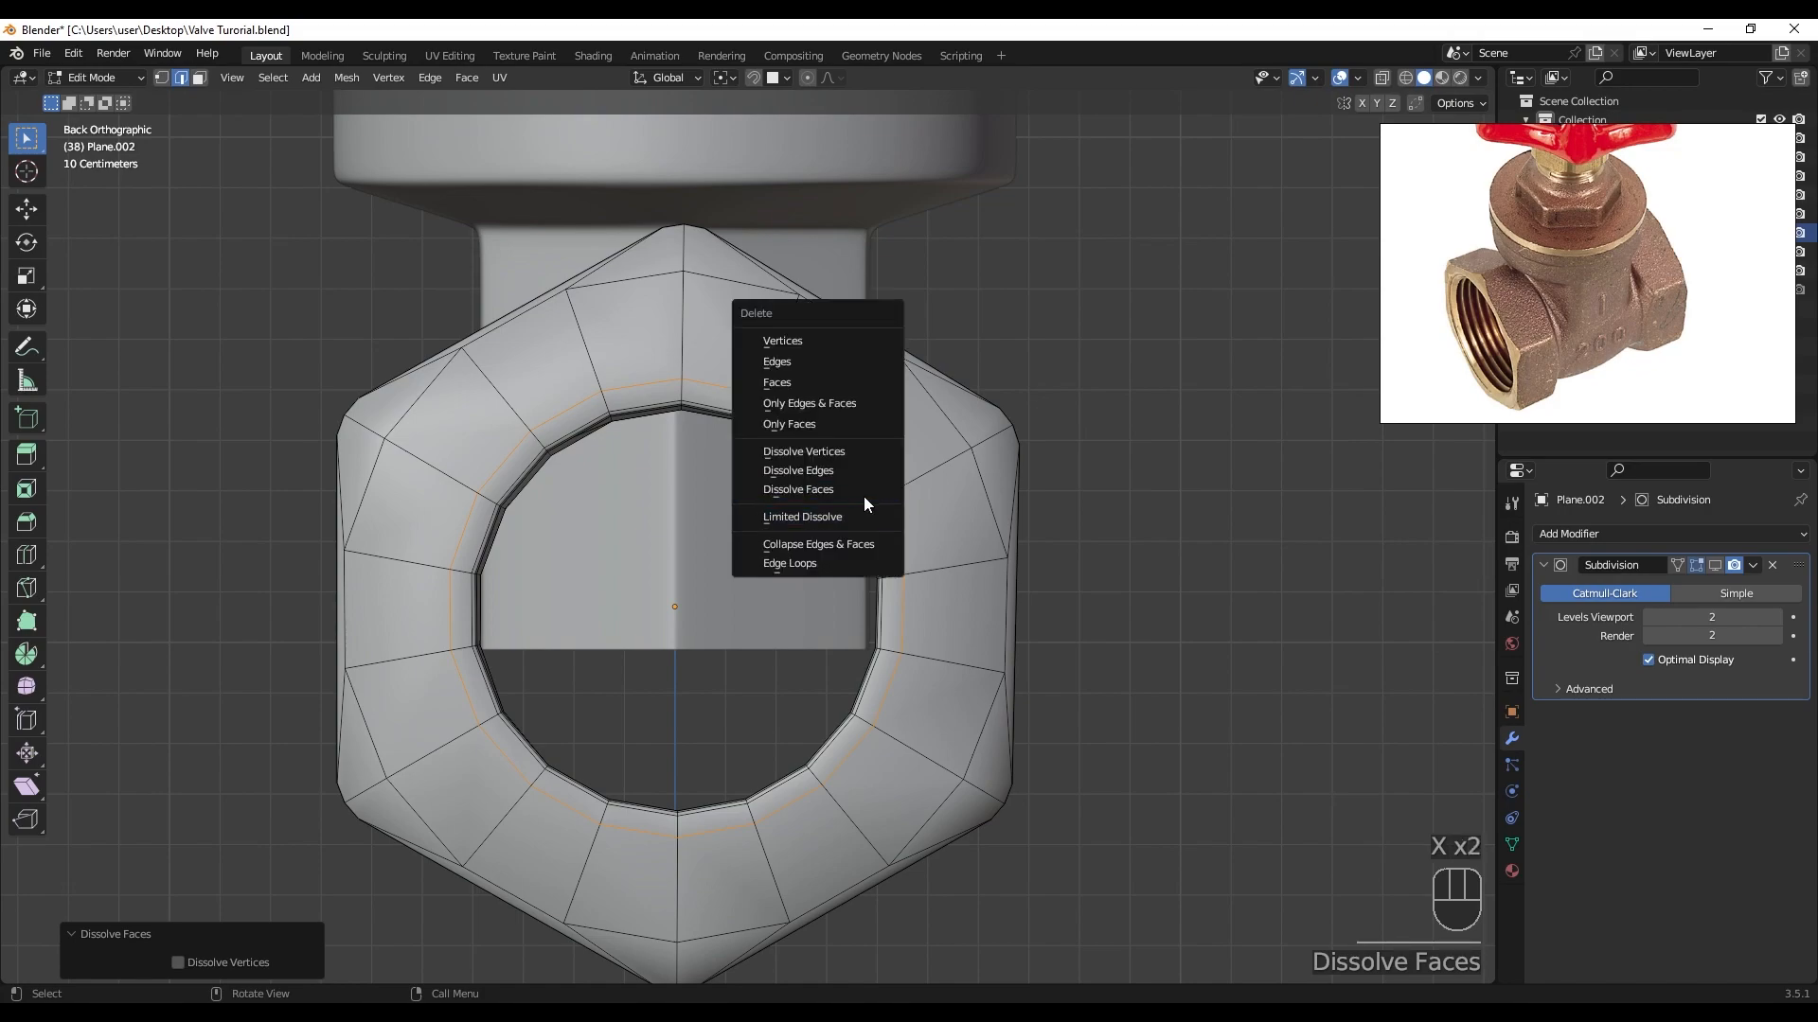
{"action": "left_click", "coordinate": [866, 471]}
- Dissolve the matching edge loop around the hole on the nut's opposite face
{"action": "scroll", "coordinate": [866, 472], "scroll_direction": "down", "scroll_amount": 1}
{"action": "middle_click_drag", "start_coordinate": [866, 471], "coordinate": [553, 485]}
{"action": "scroll", "coordinate": [553, 486], "scroll_direction": "up", "scroll_amount": 2}
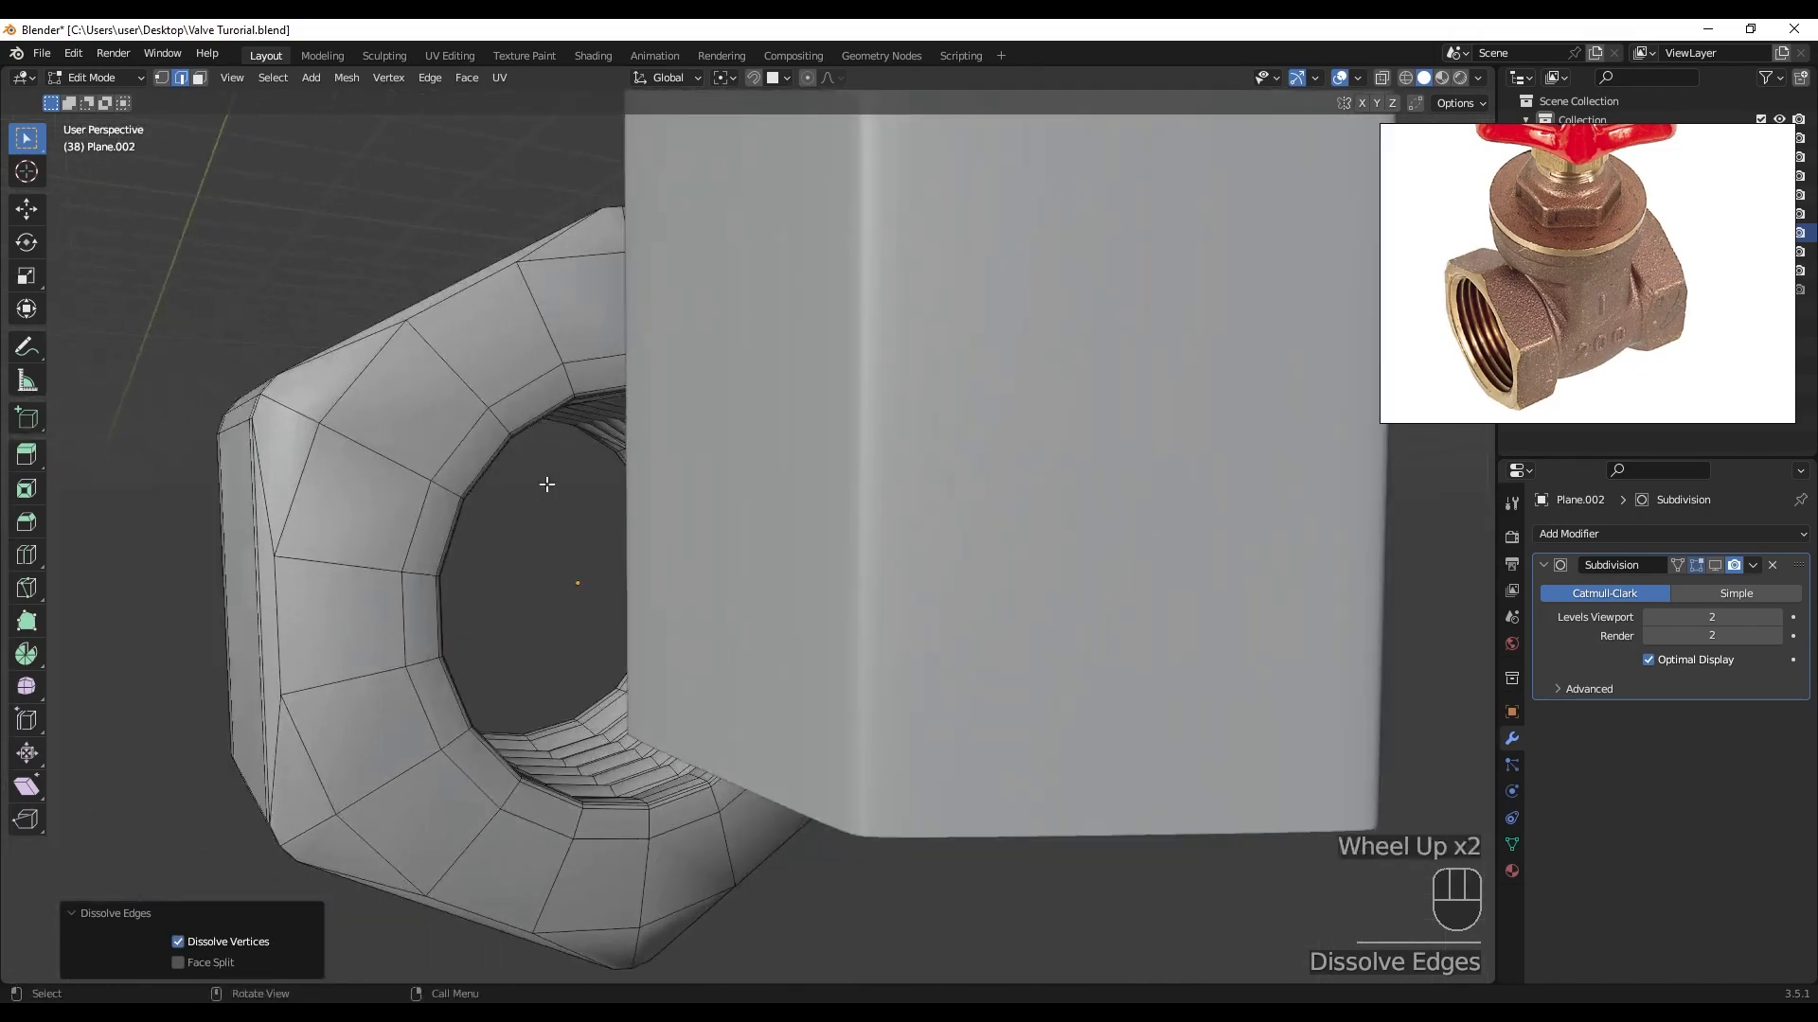
{"action": "left_click", "coordinate": [466, 442], "text": "alt"}
{"action": "key", "text": "x"}
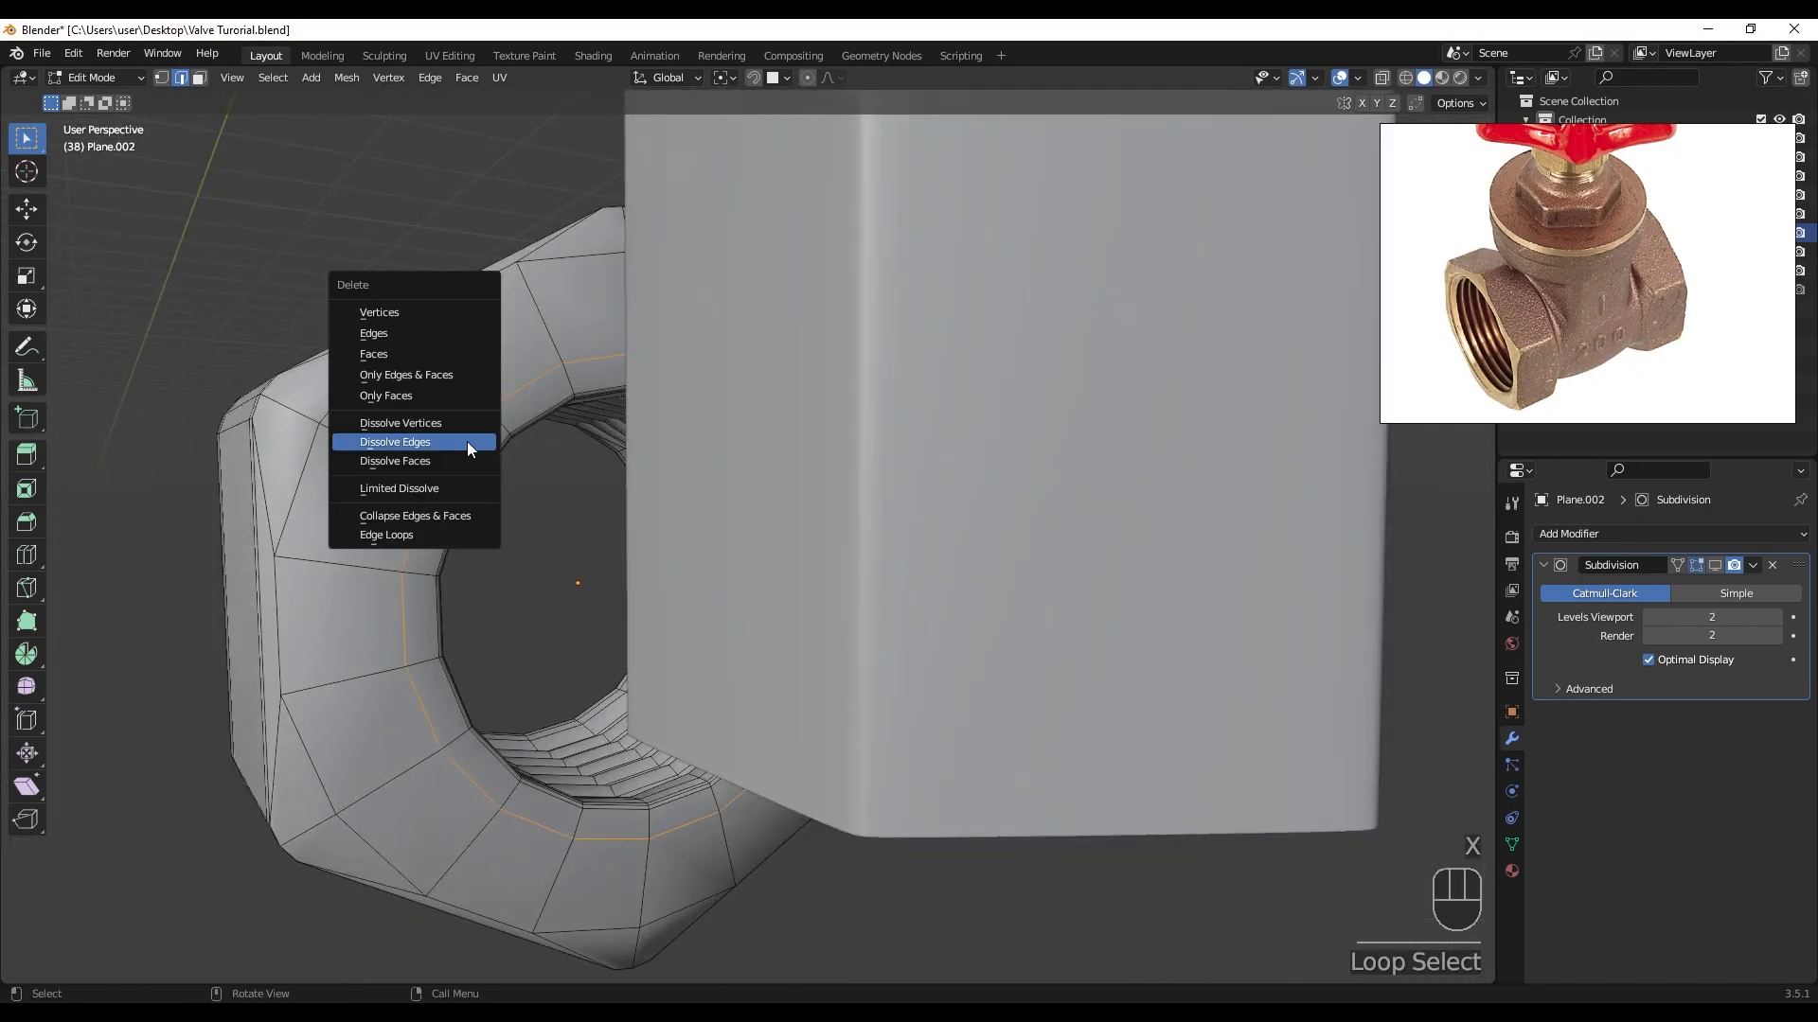
{"action": "left_click", "coordinate": [468, 441]}
{"action": "scroll", "coordinate": [468, 441], "scroll_direction": "down", "scroll_amount": 1}
{"action": "middle_click_drag", "start_coordinate": [468, 441], "coordinate": [739, 521]}
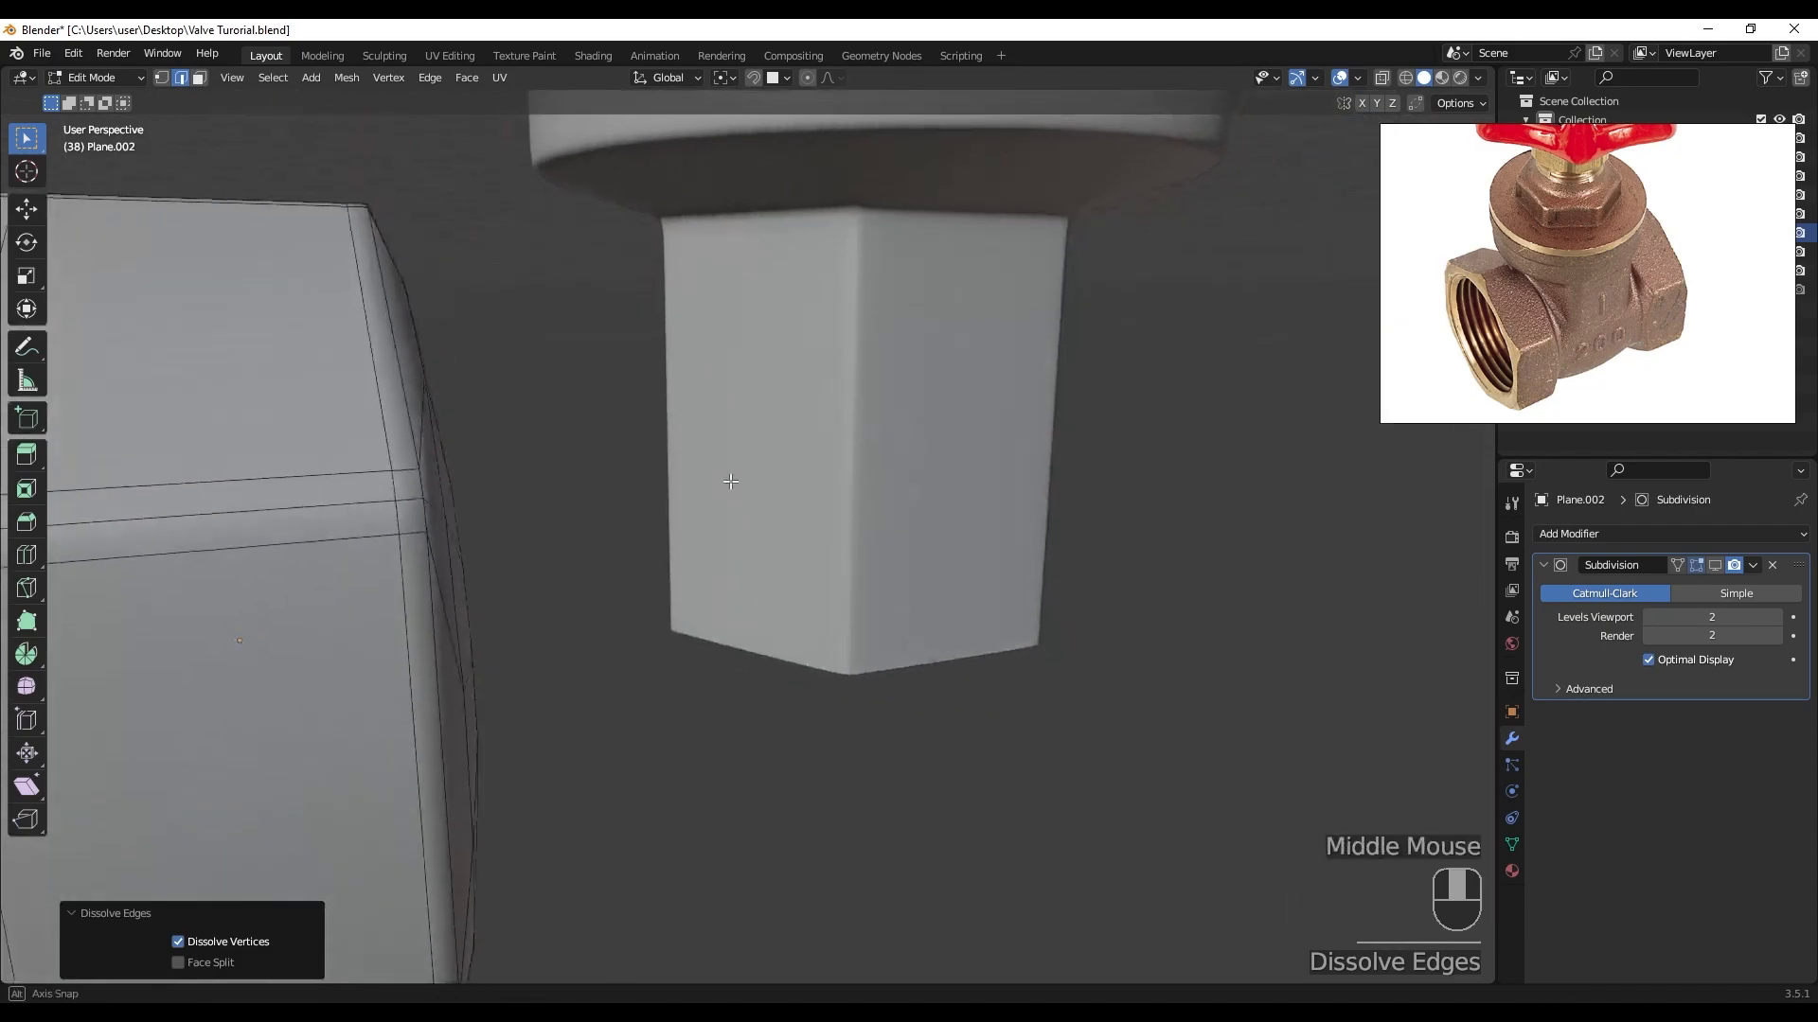
- Select only the threaded faces inside the nut's hole and scale them by 1.470 in X and Z, leaving Y locked
{"action": "key", "text": "3"}
{"action": "scroll", "coordinate": [712, 485], "scroll_direction": "down", "scroll_amount": 3}
{"action": "left_click", "coordinate": [588, 504], "text": "alt"}
{"action": "middle_click_drag", "start_coordinate": [588, 504], "coordinate": [820, 503]}
{"action": "scroll", "coordinate": [748, 511], "scroll_direction": "up", "scroll_amount": 2}
{"action": "key", "text": "ctrl+KP_Add"}
{"action": "key", "text": "ctrl+KP_Add"}
{"action": "key", "text": "ctrl+KP_Add"}
{"action": "scroll", "coordinate": [799, 495], "scroll_direction": "up", "scroll_amount": 2}
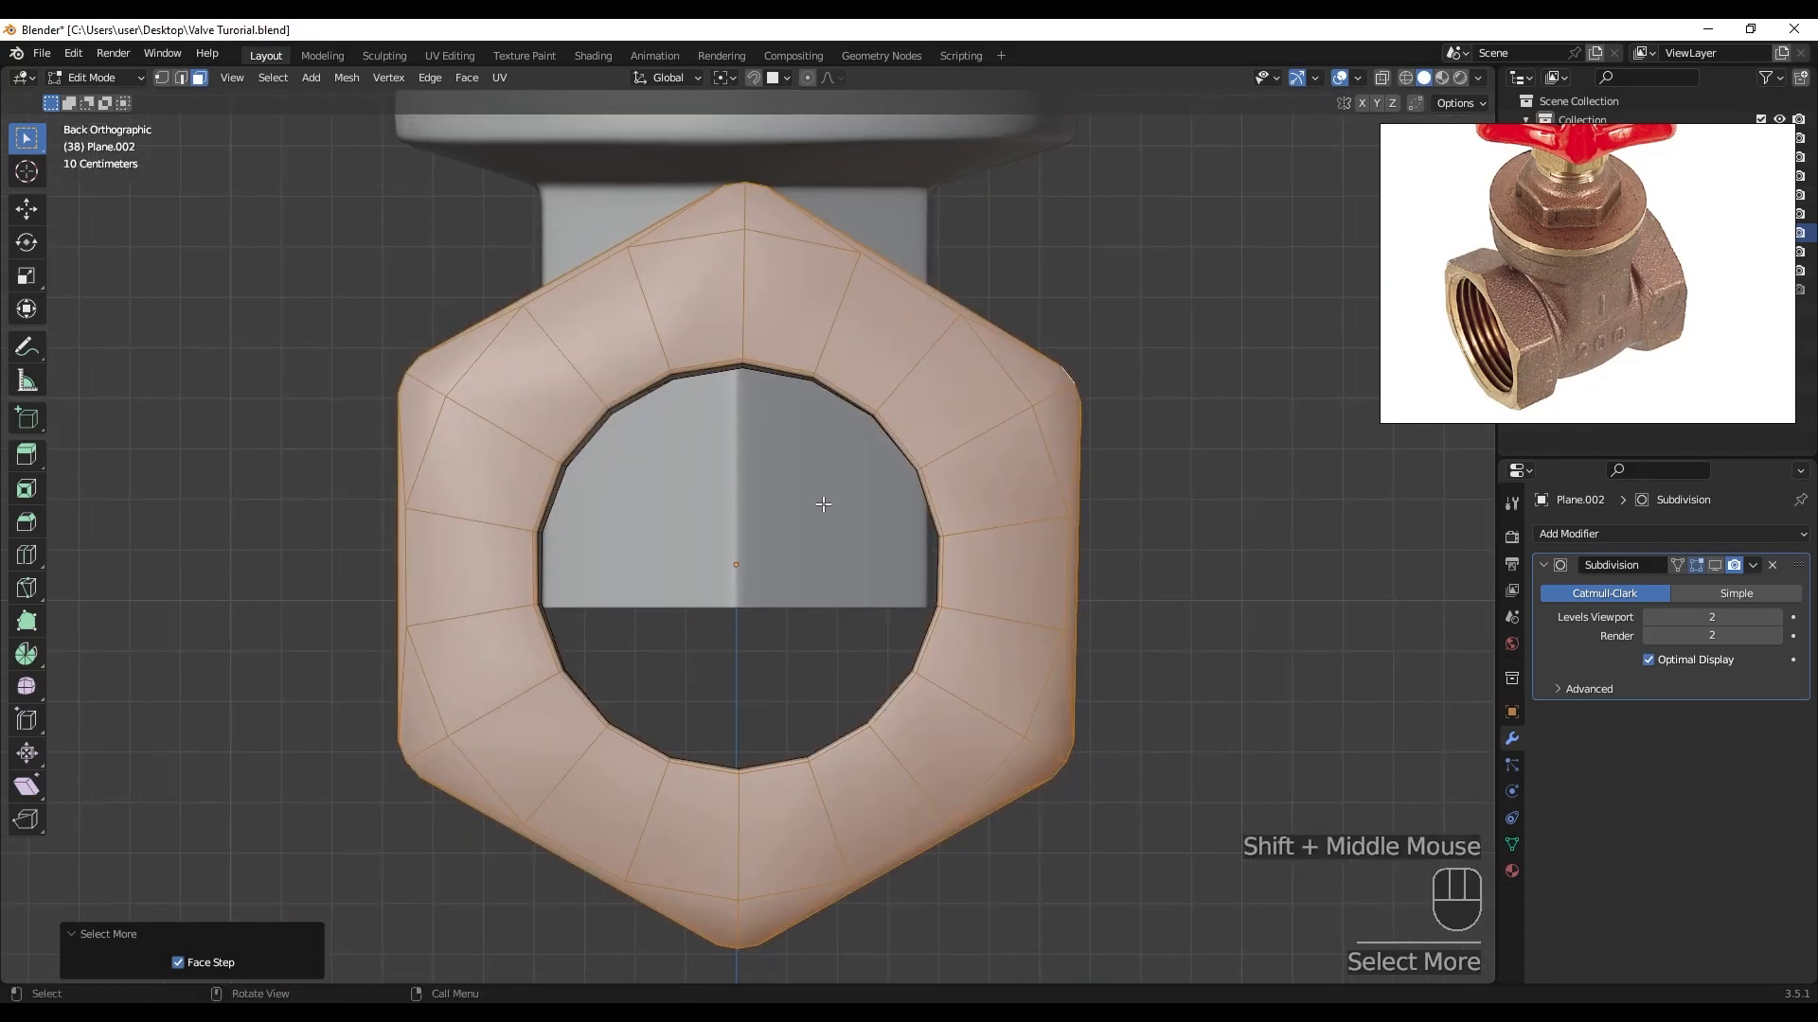
{"action": "scroll", "coordinate": [820, 502], "scroll_direction": "up", "scroll_amount": 1}
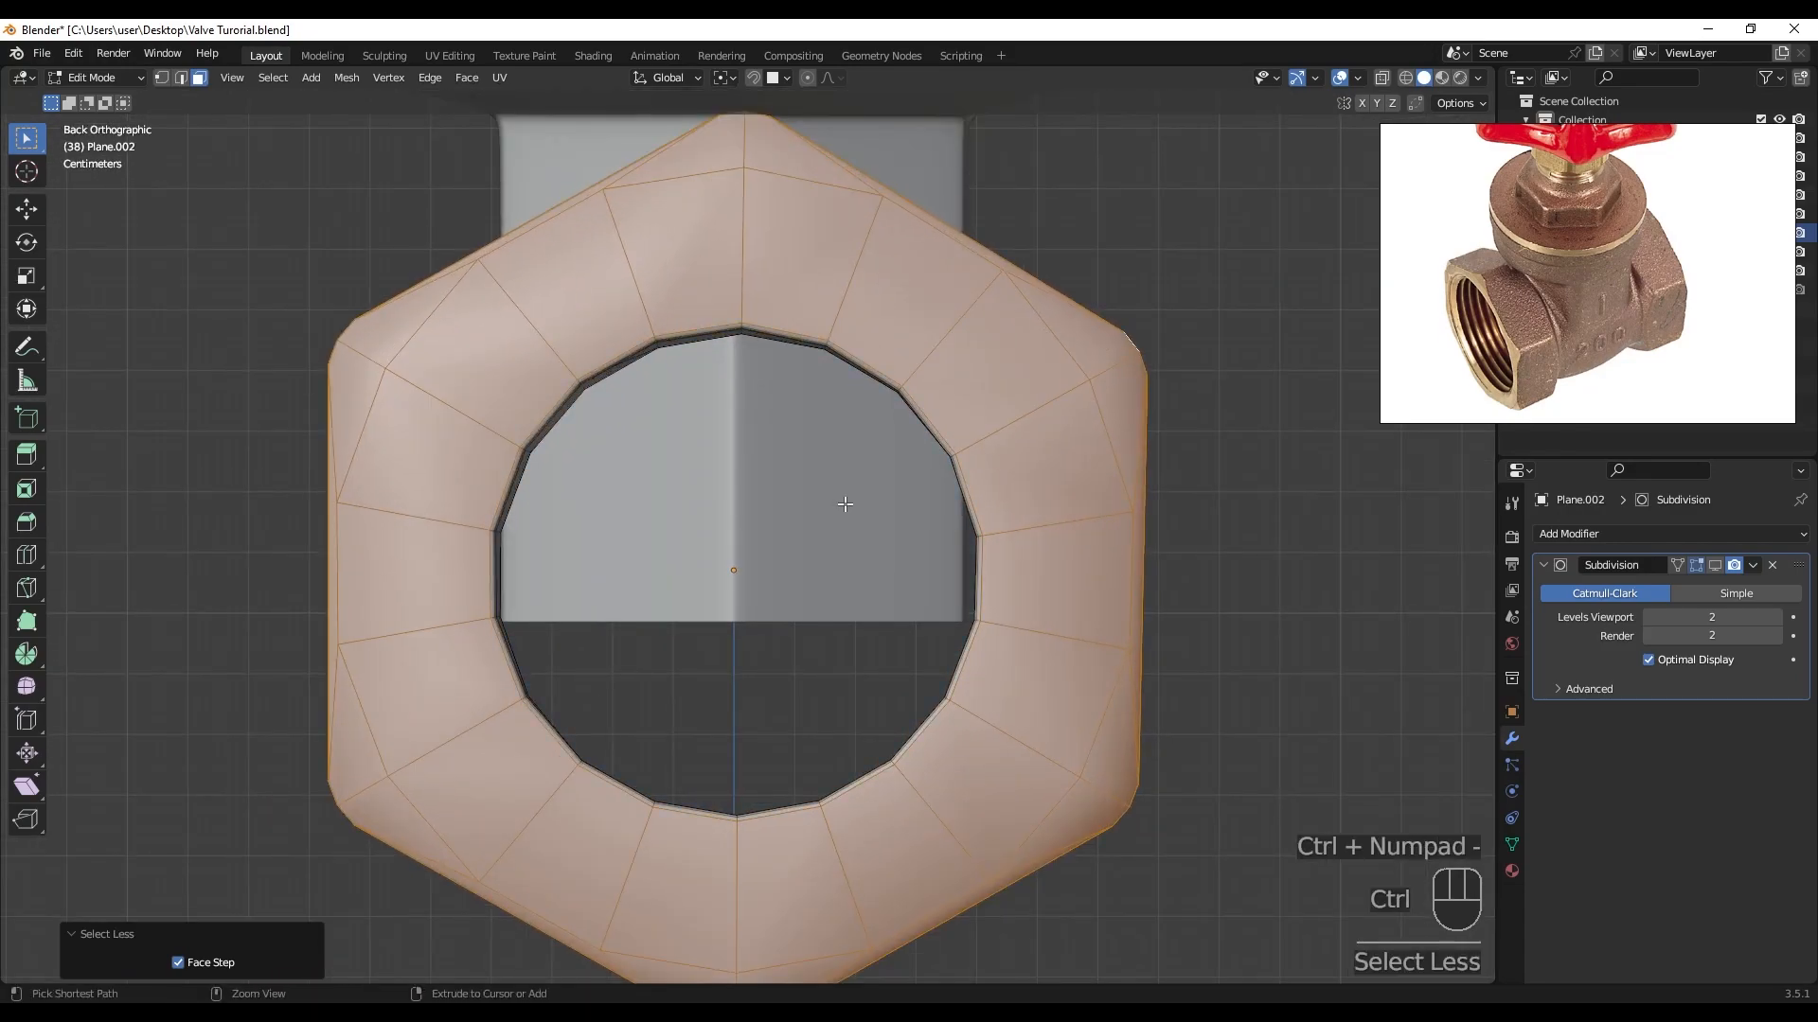
{"action": "key", "text": "ctrl+i"}
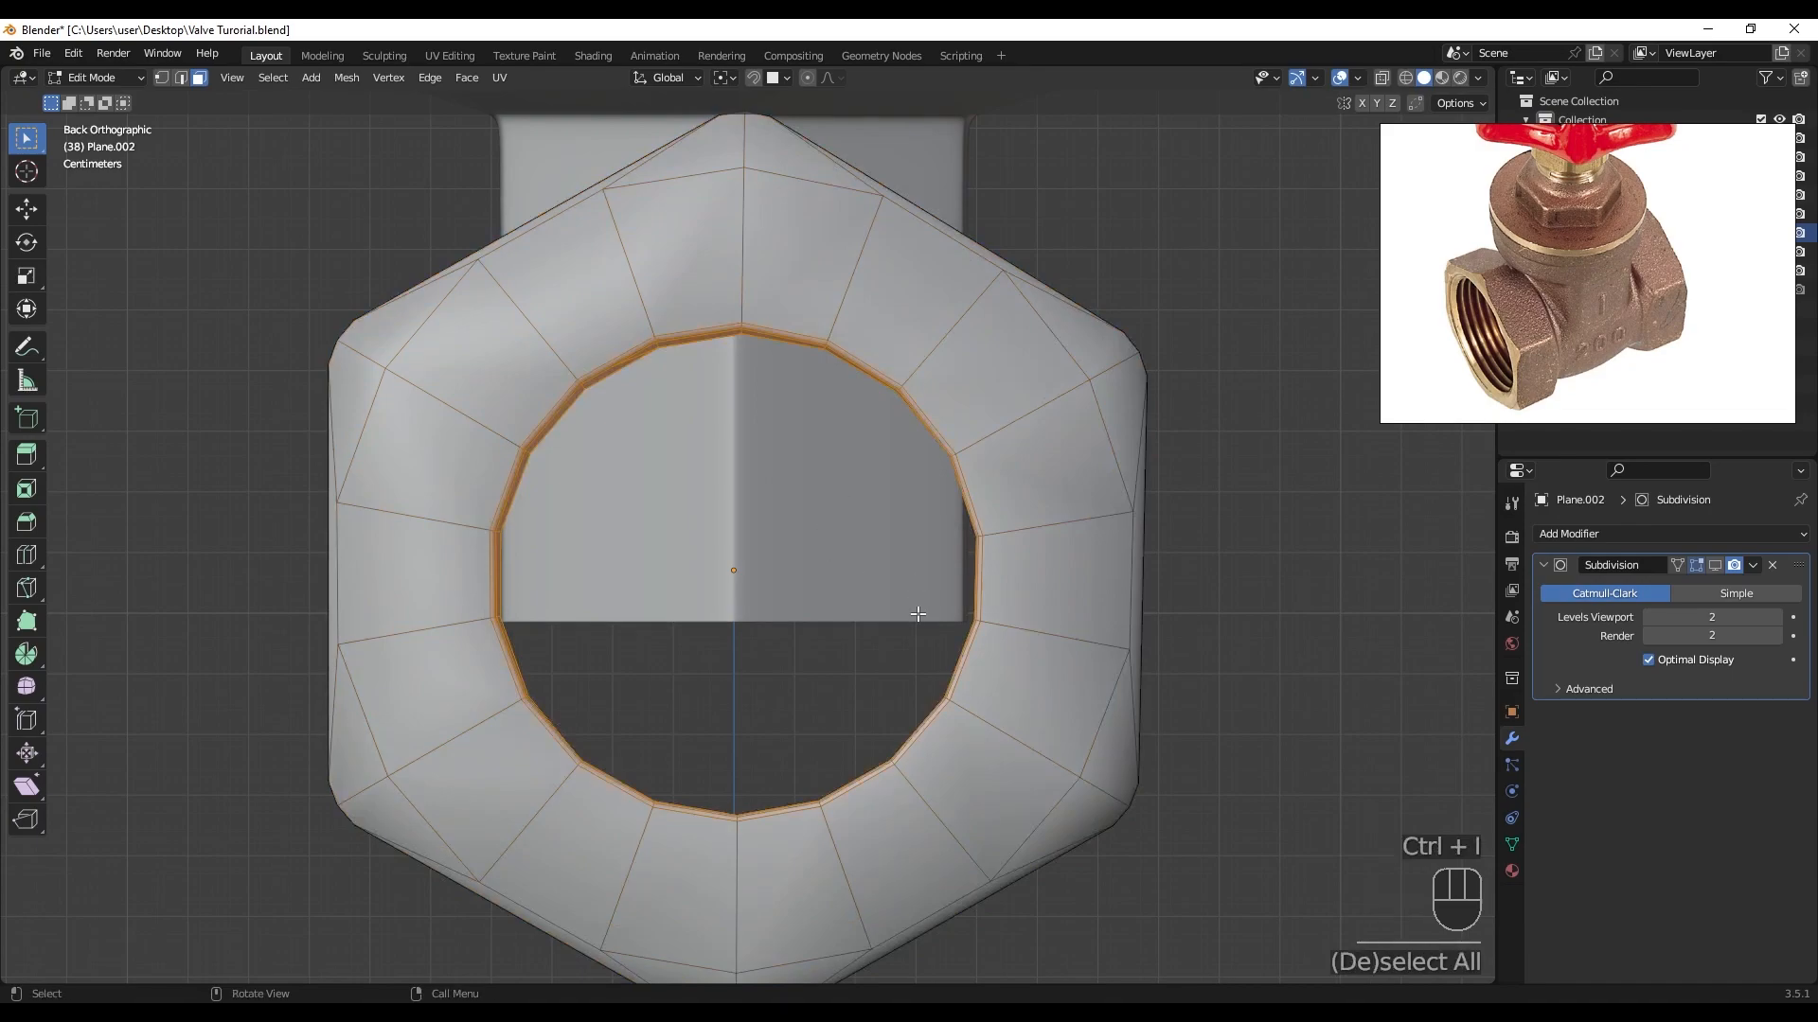
{"action": "left_click_drag", "start_coordinate": [1485, 299], "coordinate": [1510, 373]}
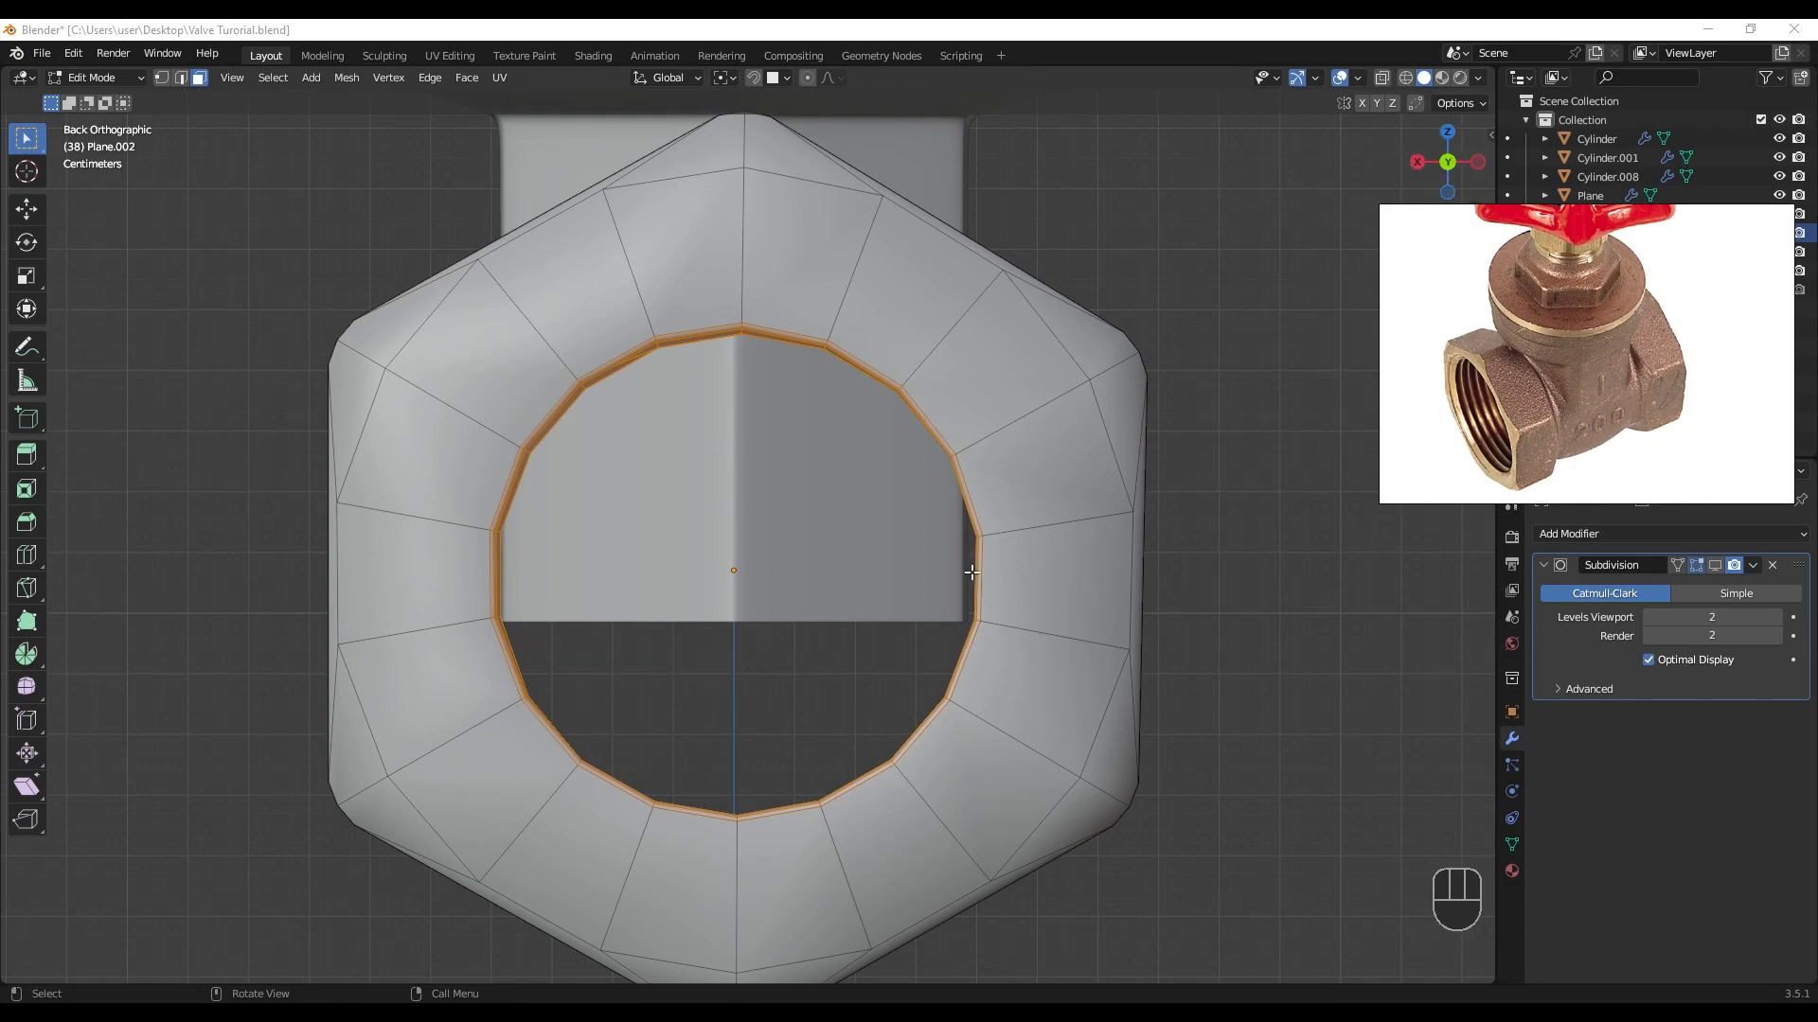
{"action": "key", "text": "s"}
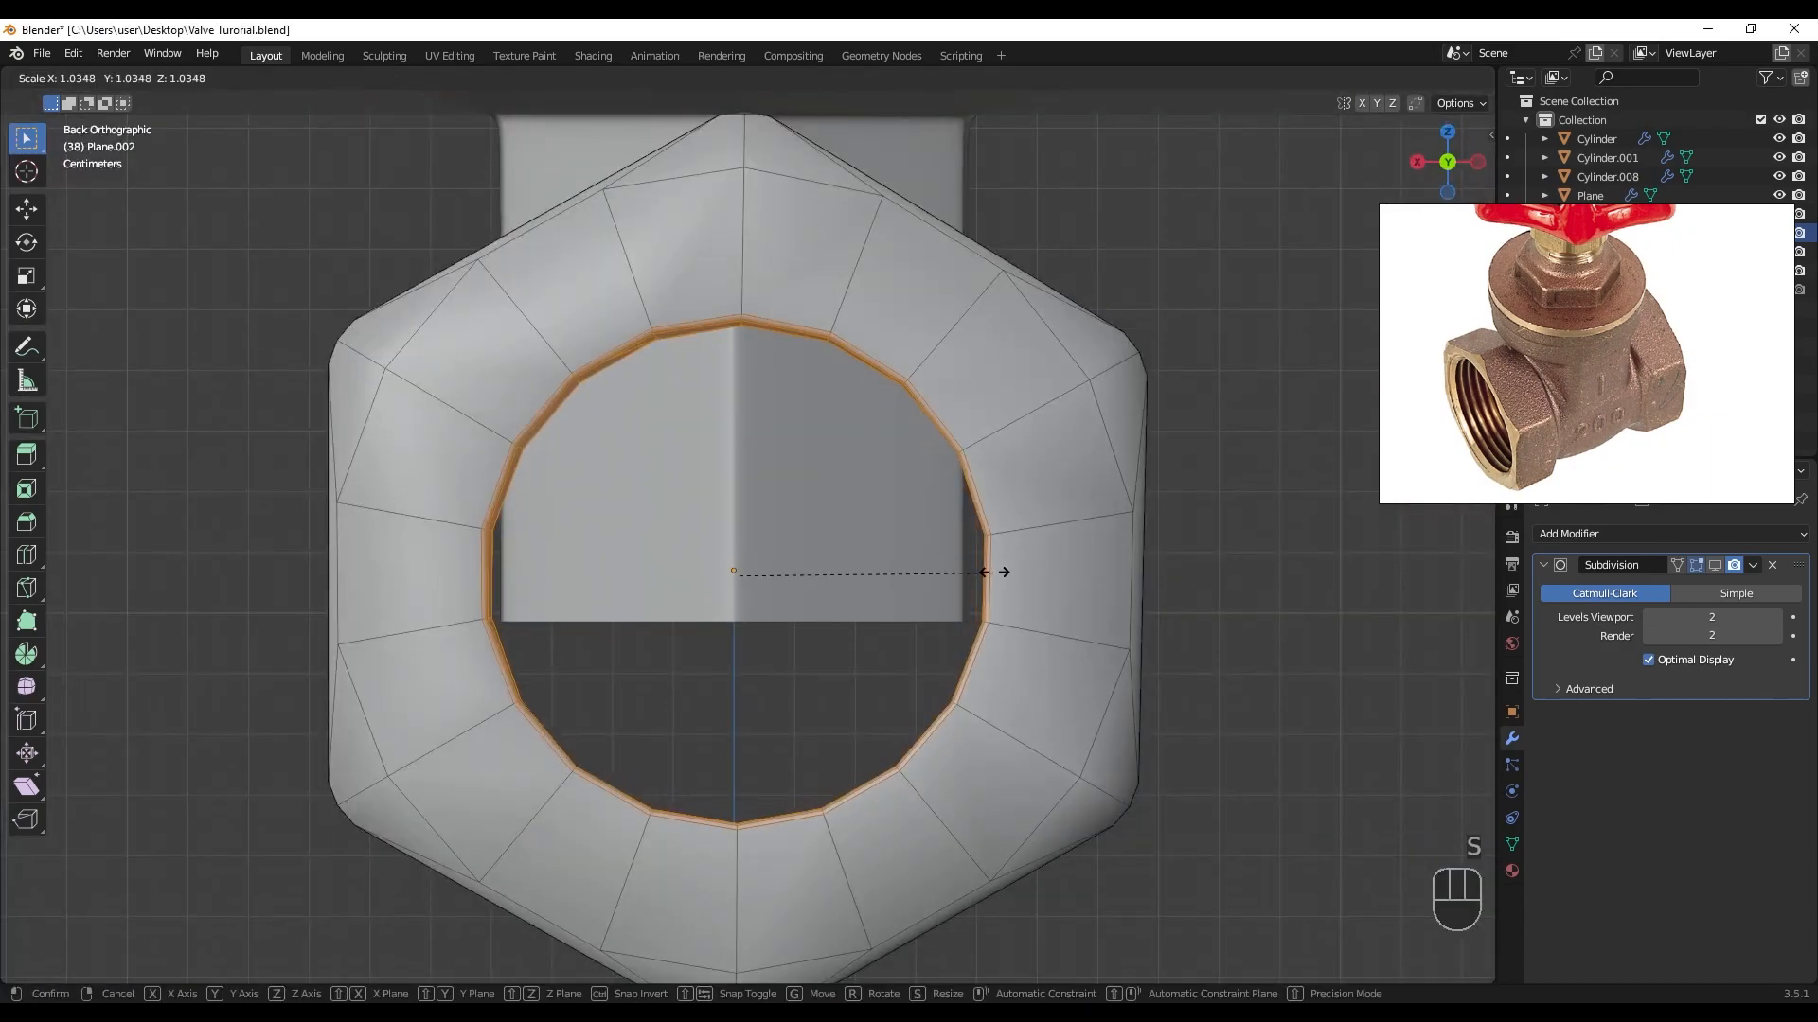
{"action": "key", "text": "shift+y"}
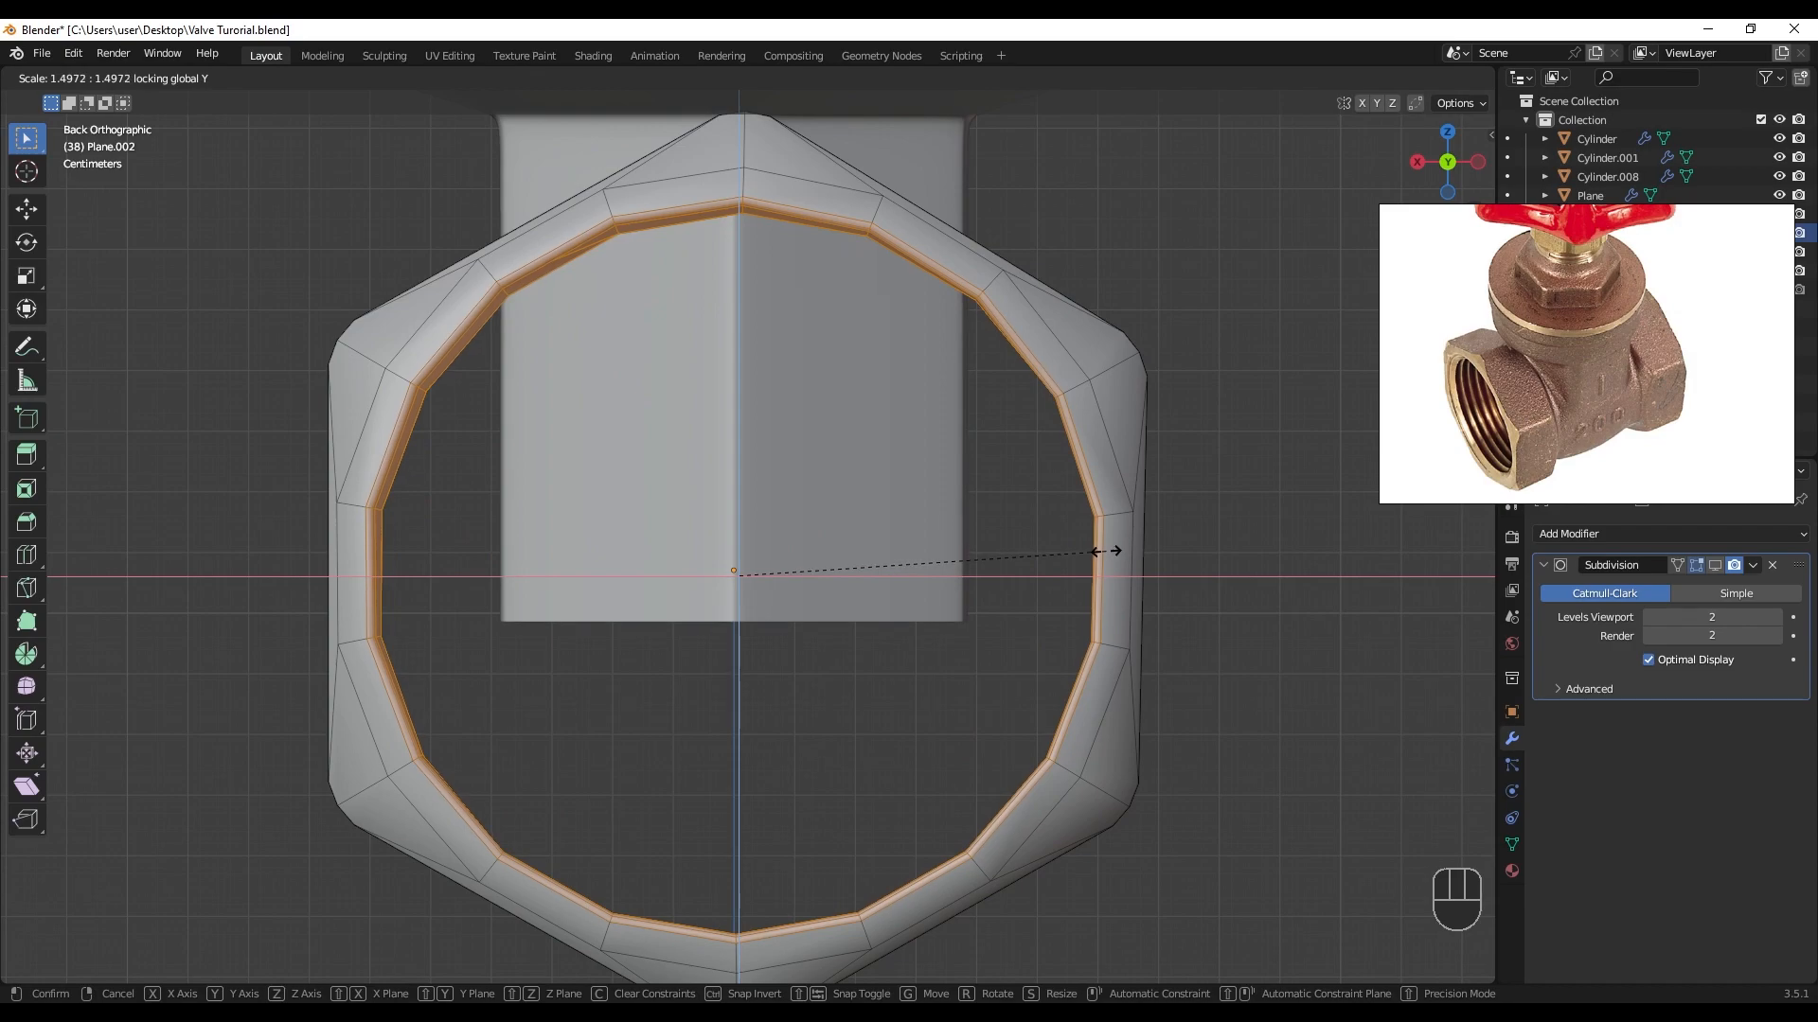
{"action": "left_click", "coordinate": [1099, 555]}
{"action": "scroll", "coordinate": [1088, 561], "scroll_direction": "down", "scroll_amount": 2}
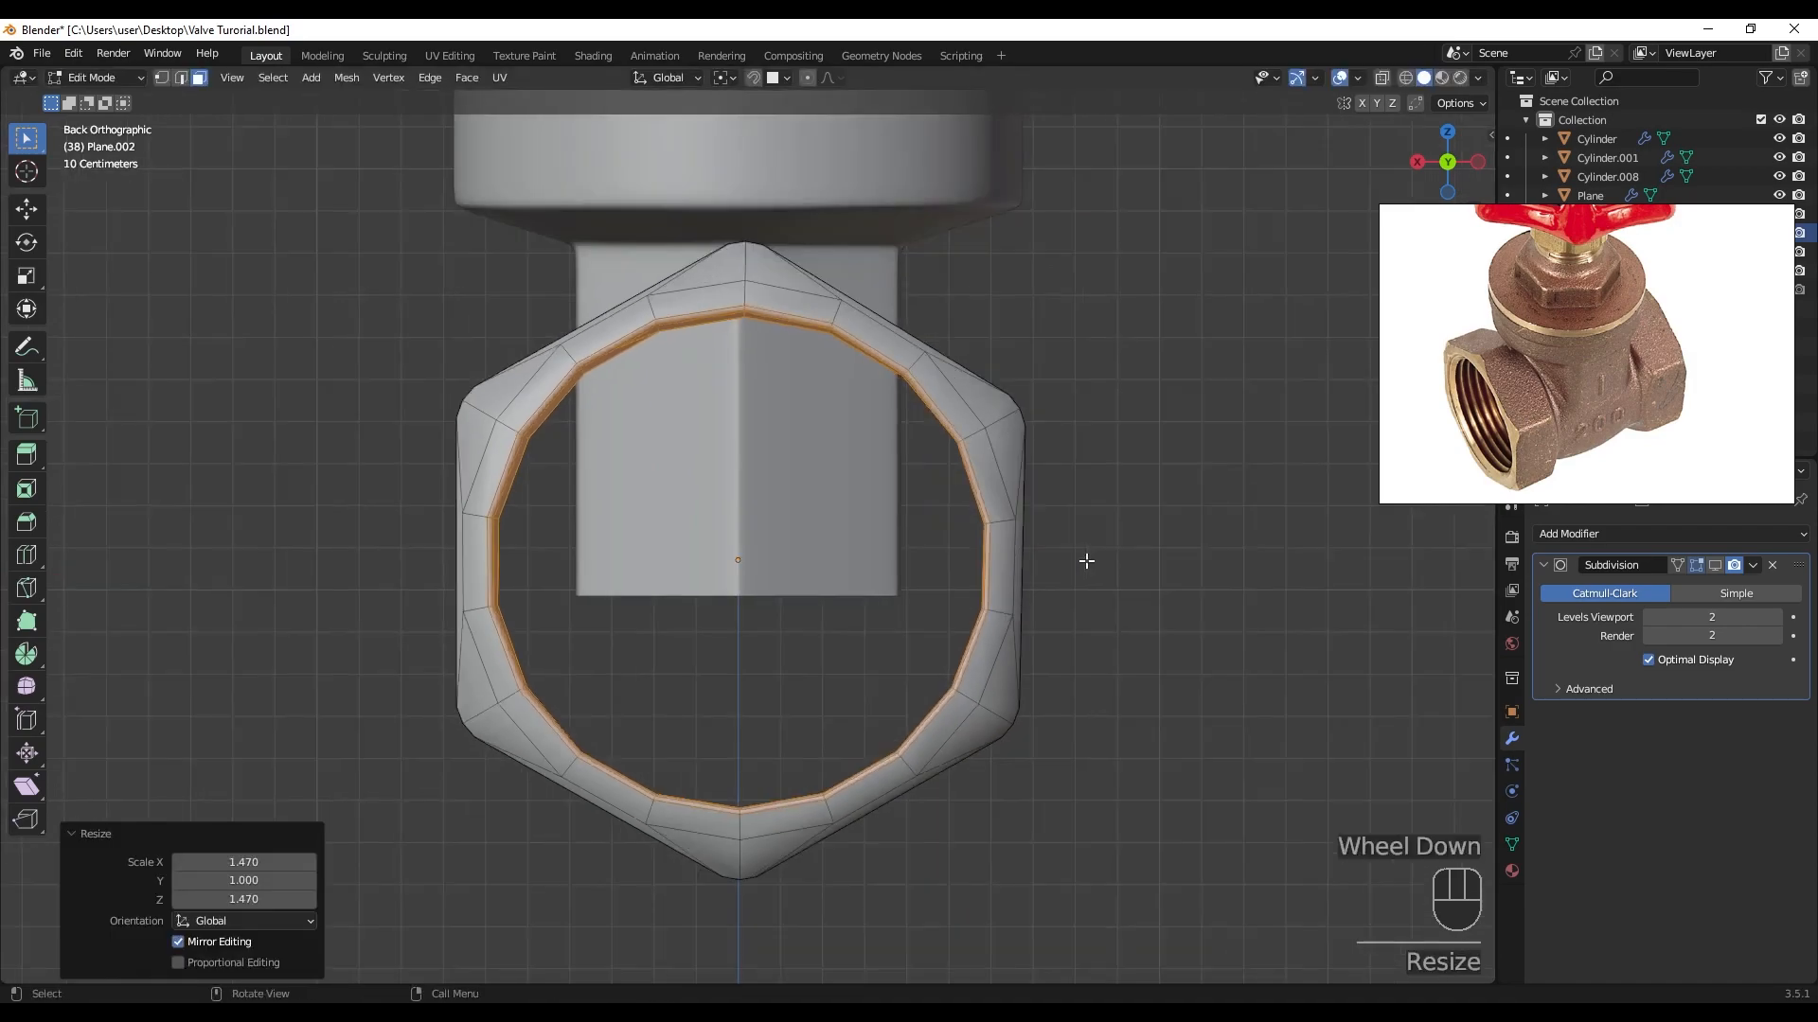
- Scale the nut's threaded inner faces along the Y axis to about 0.91
{"action": "middle_click_drag", "start_coordinate": [1088, 560], "coordinate": [941, 540]}
{"action": "scroll", "coordinate": [941, 540], "scroll_direction": "down", "scroll_amount": 2}
{"action": "middle_click_drag", "start_coordinate": [856, 604], "coordinate": [809, 595]}
{"action": "key", "text": "s"}
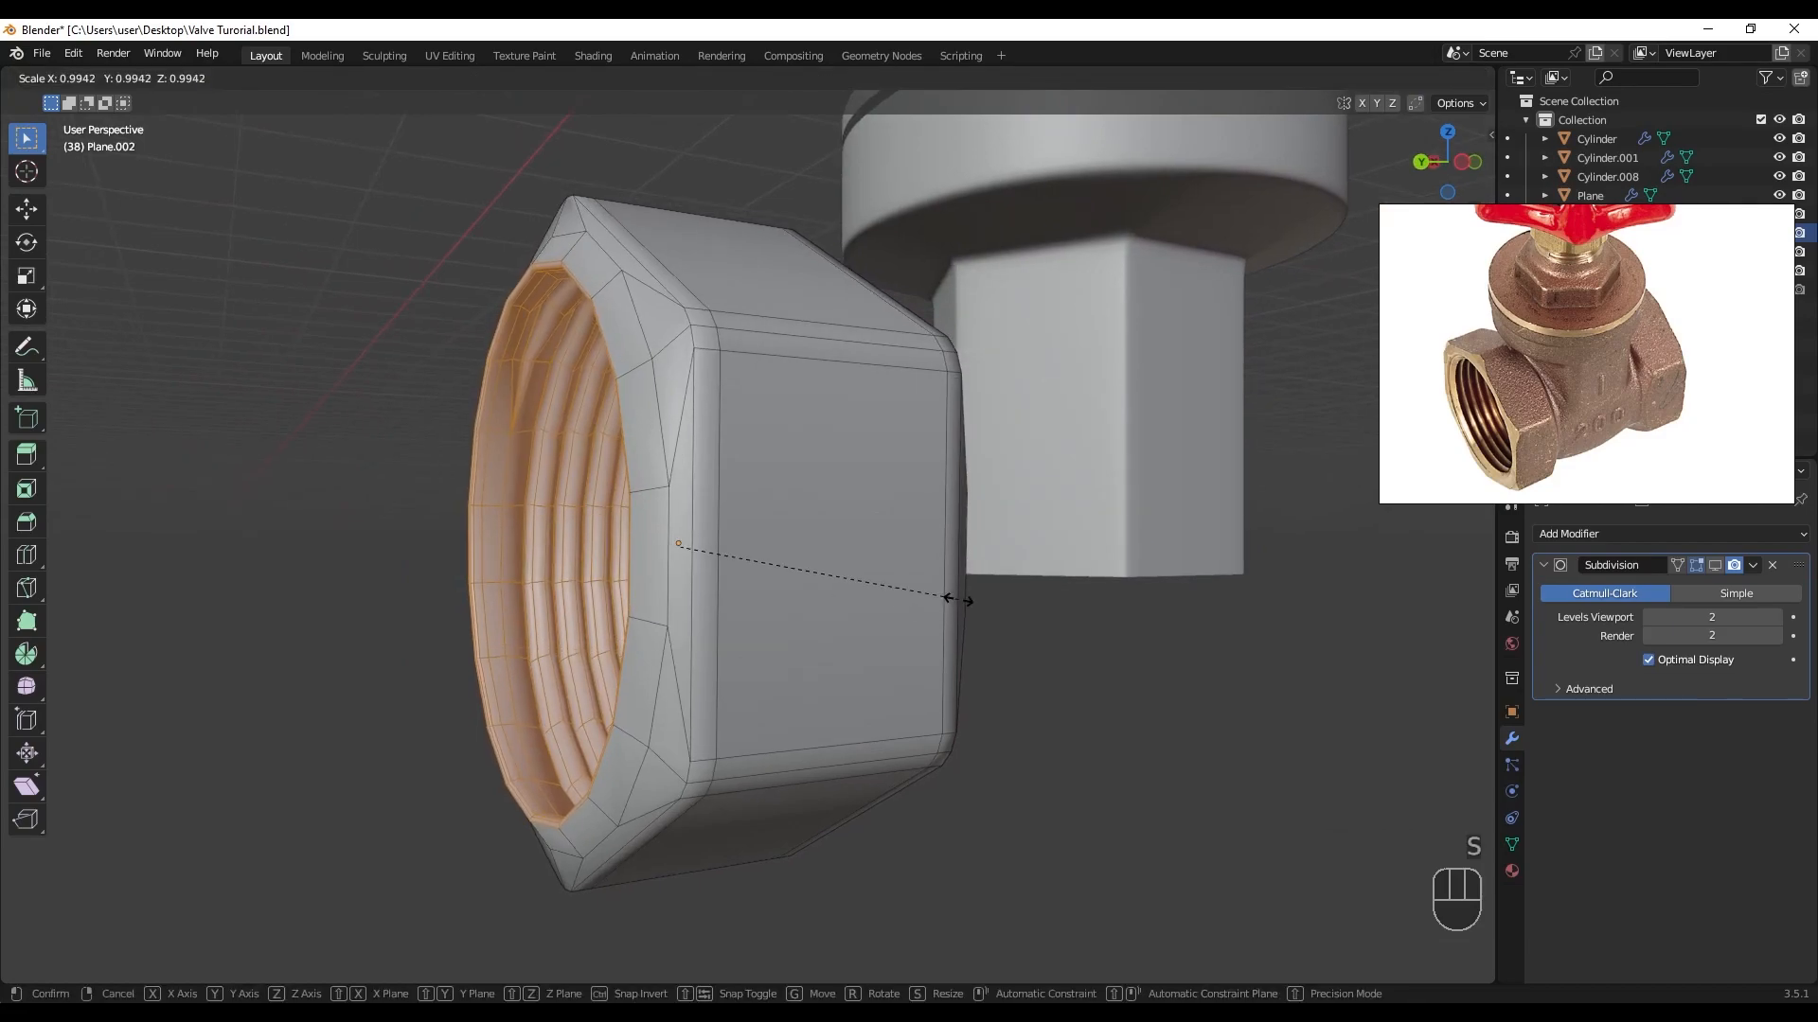
{"action": "key", "text": "y"}
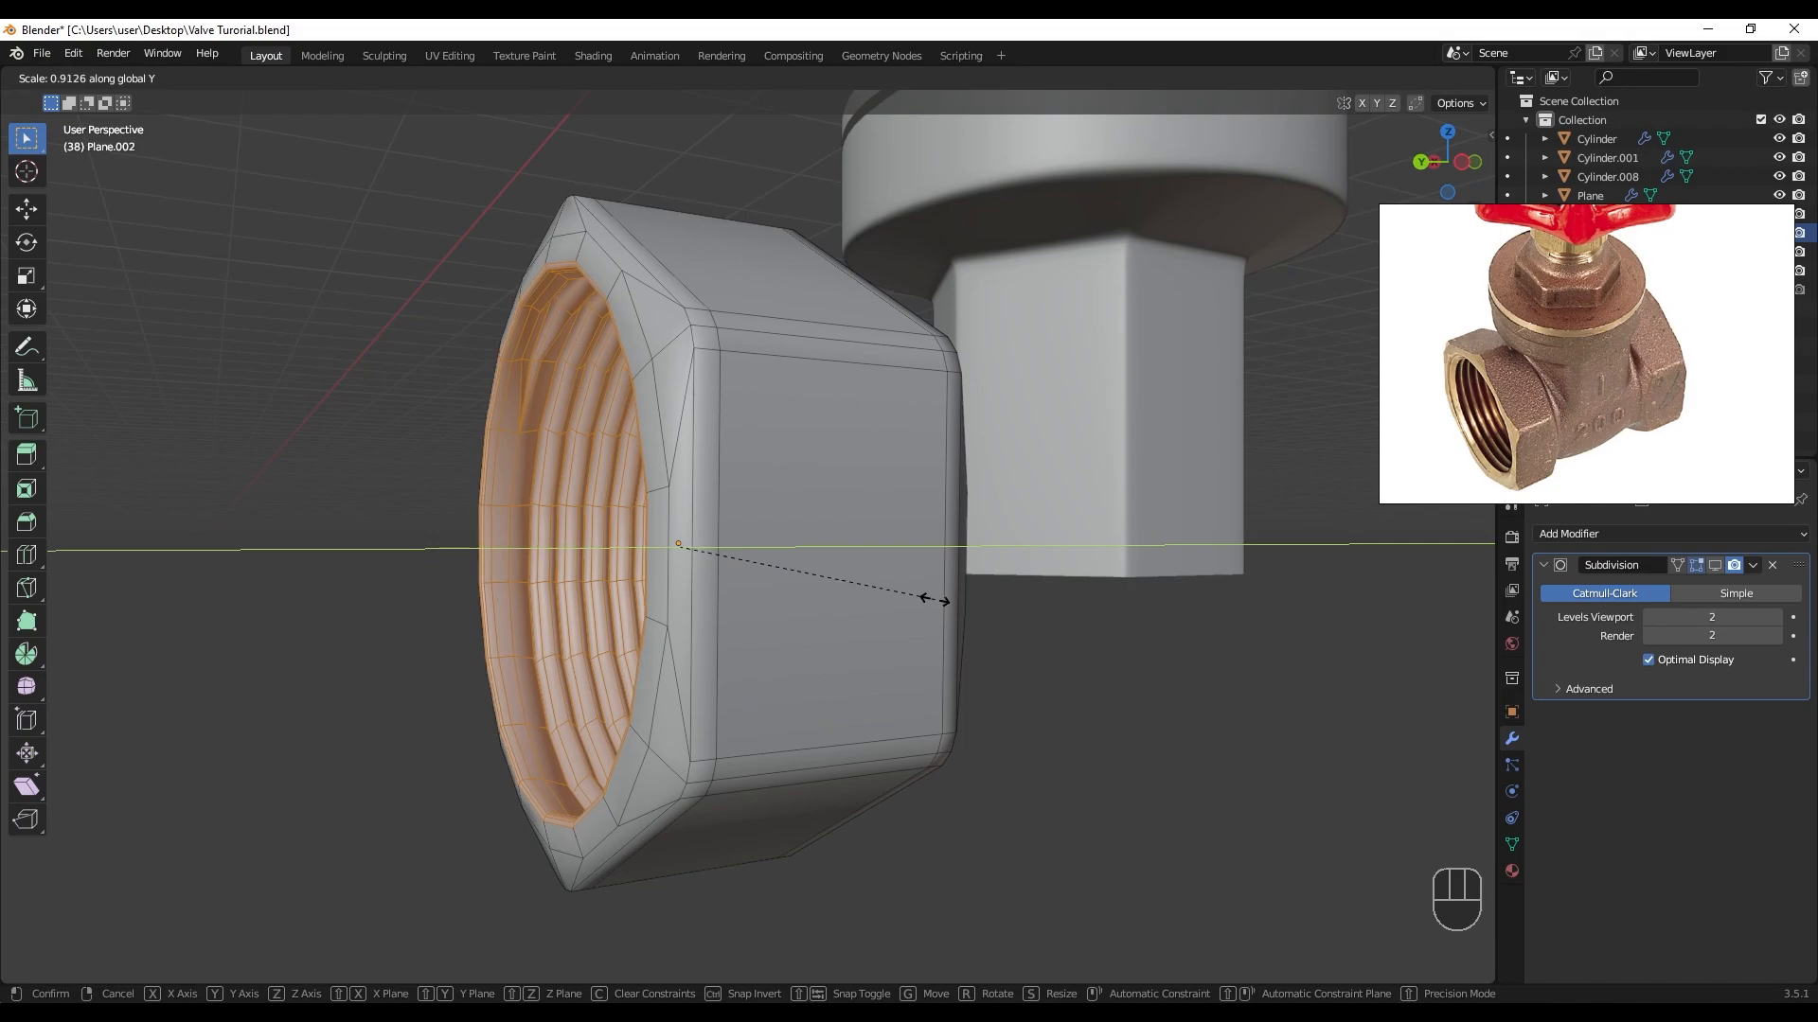
{"action": "left_click", "coordinate": [941, 600]}
{"action": "middle_click_drag", "start_coordinate": [940, 600], "coordinate": [882, 611]}
- Leave mesh editing and rotate the nut 173° around the global Y axis
{"action": "key", "text": "Tab"}
{"action": "key", "text": "r"}
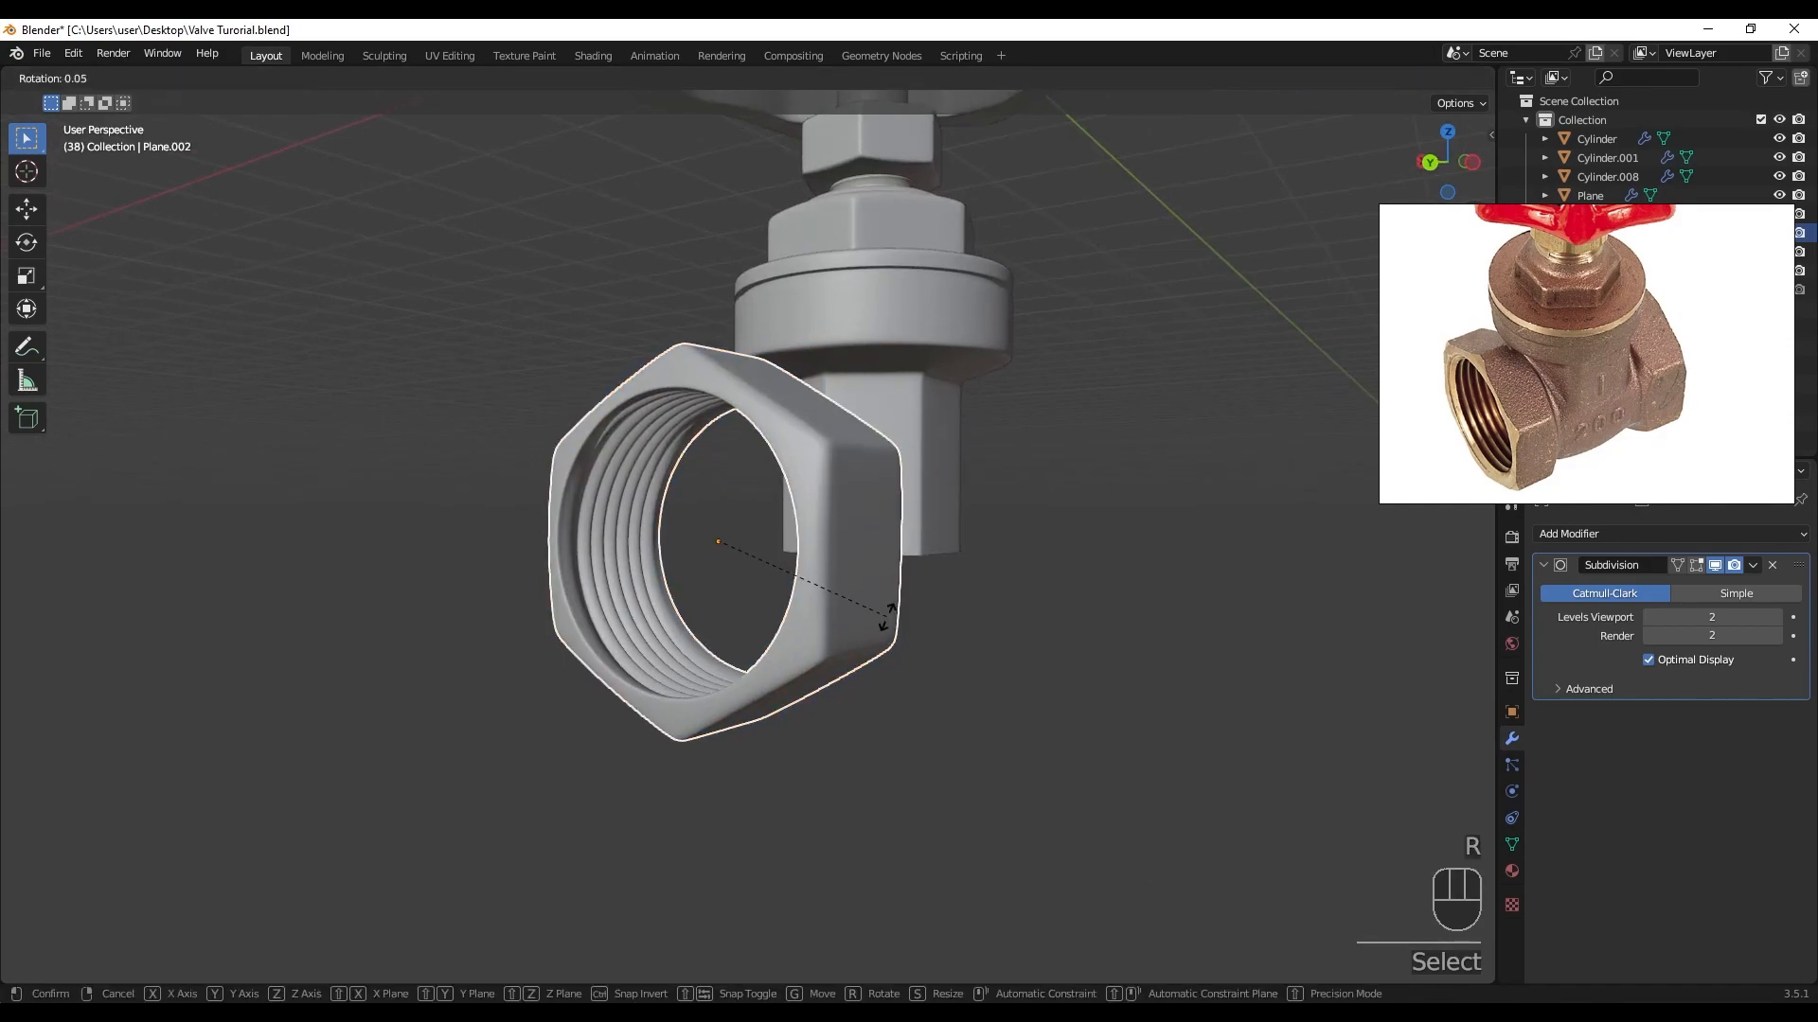
{"action": "key", "text": "y"}
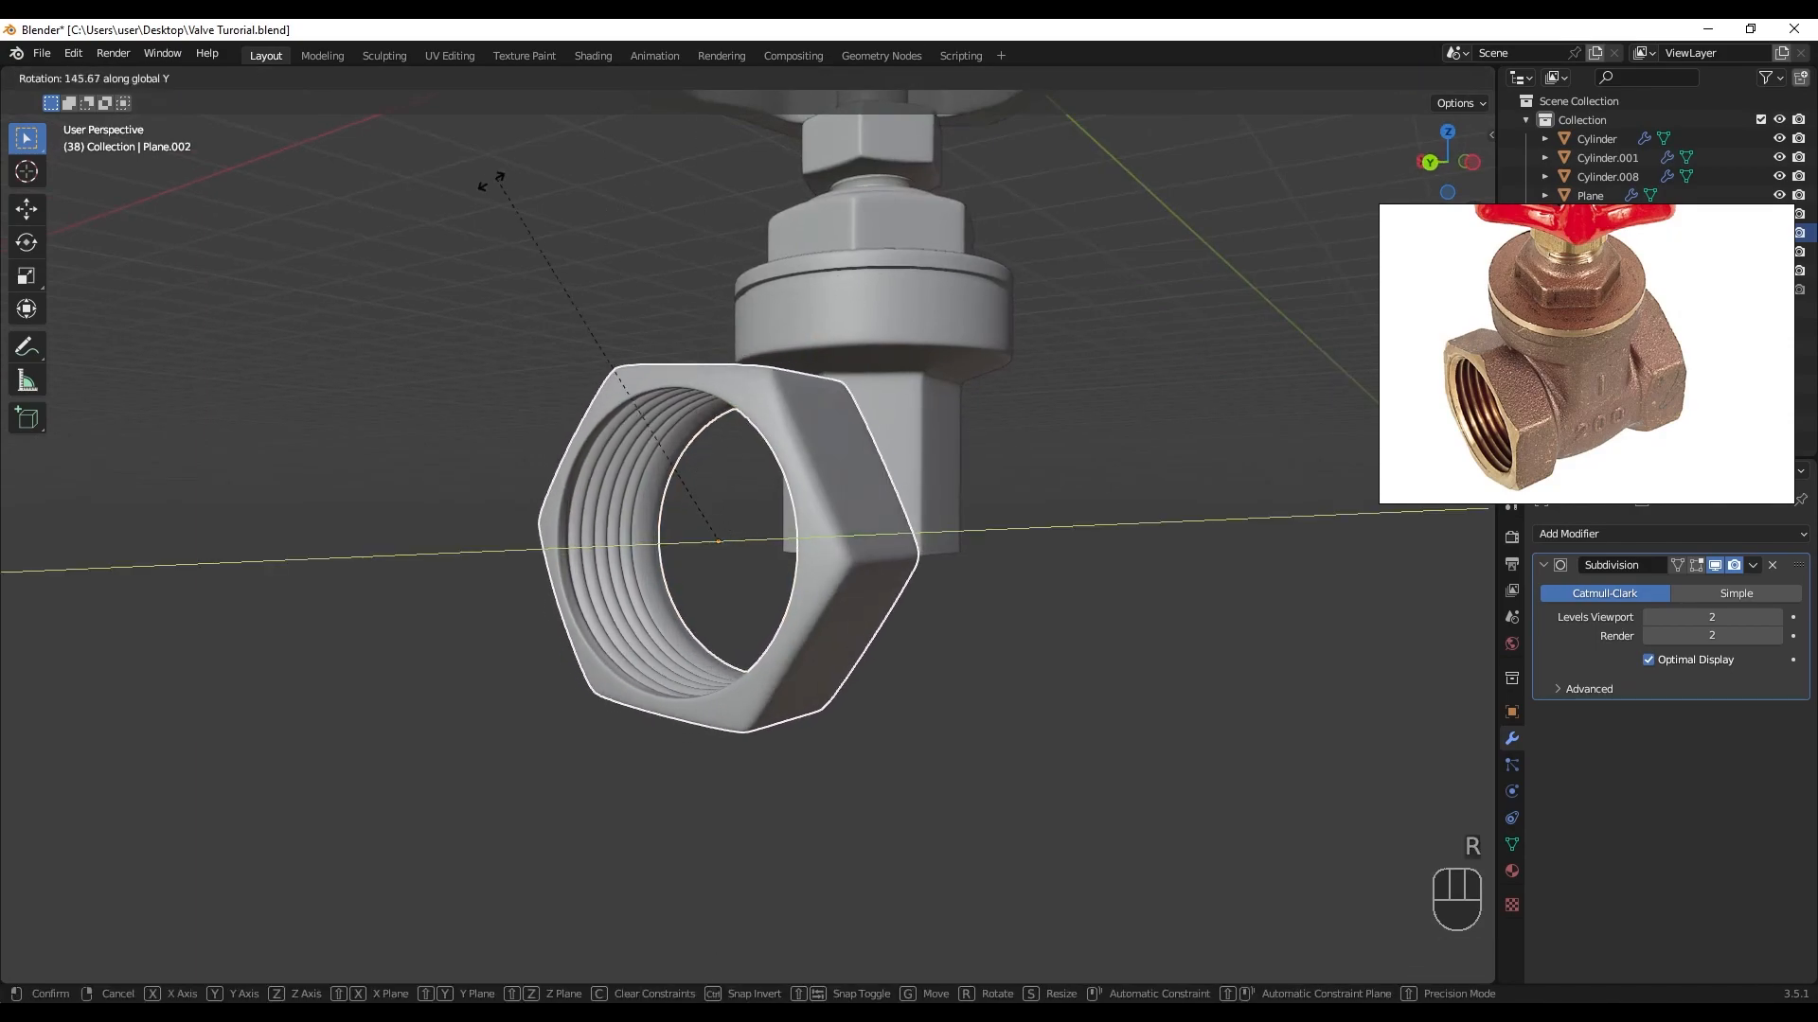
{"action": "left_click", "coordinate": [495, 401]}
{"action": "scroll", "coordinate": [792, 610], "scroll_direction": "up", "scroll_amount": 5}
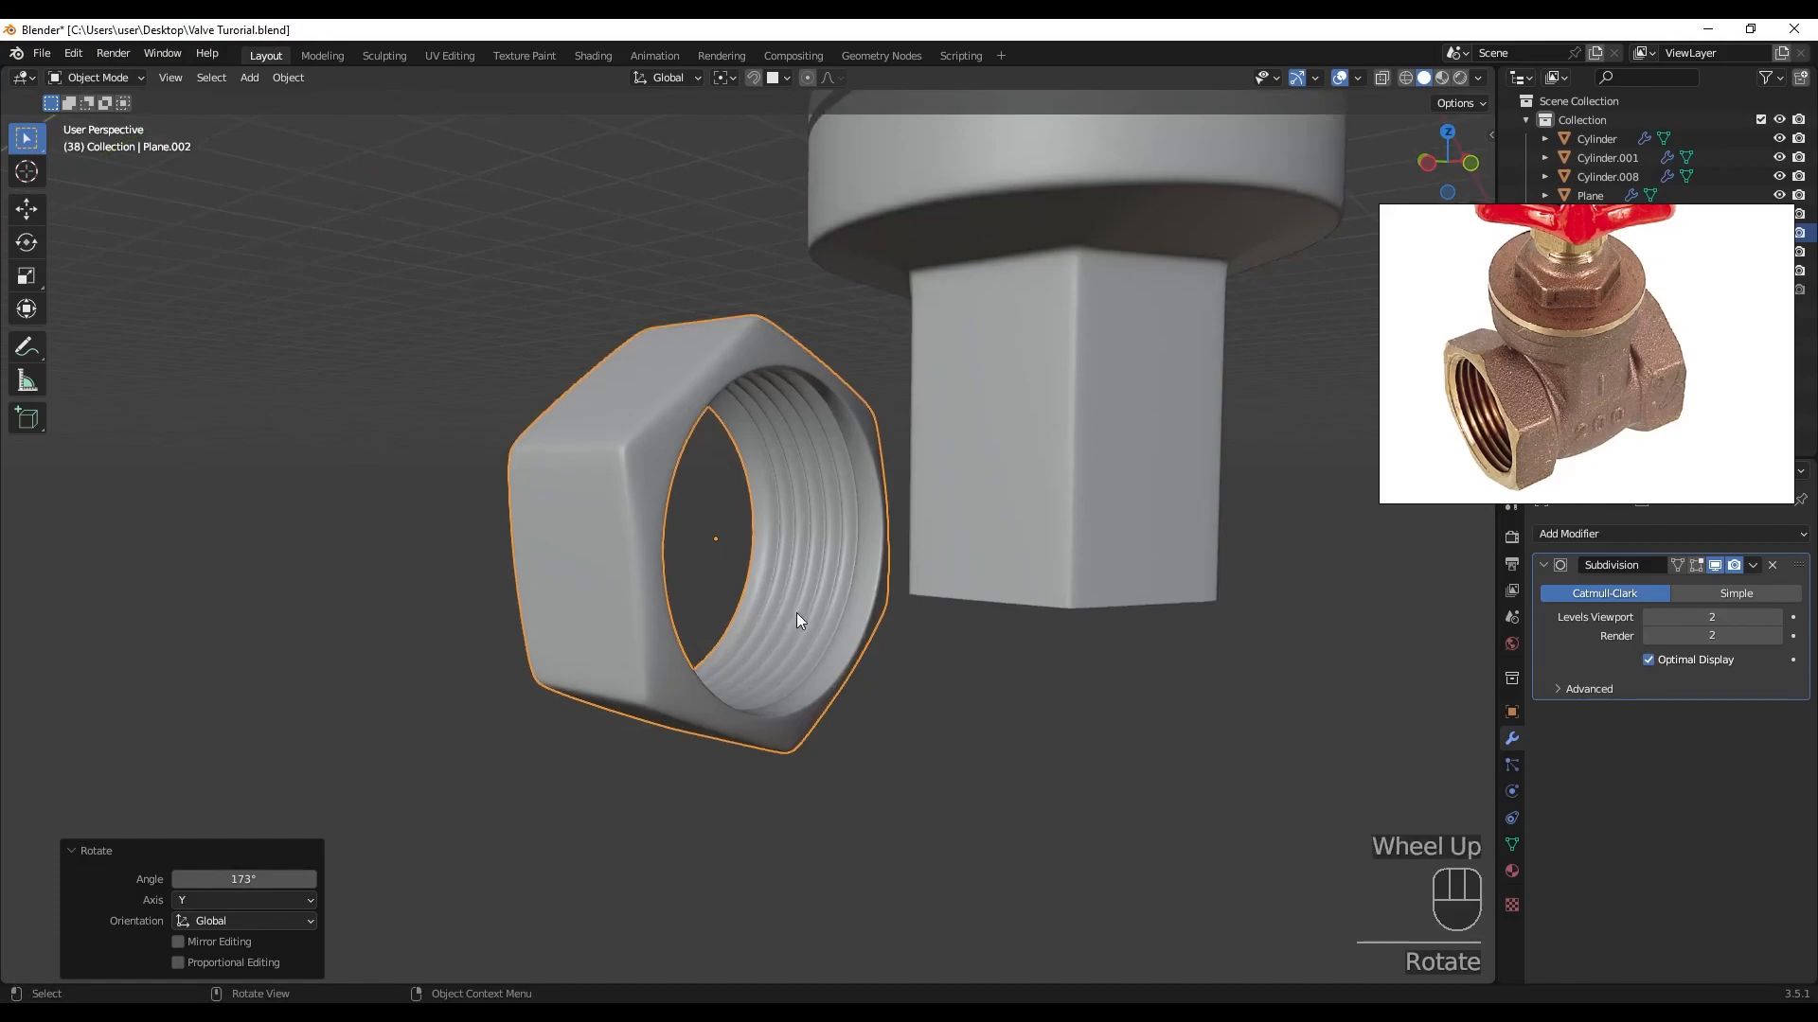
- Open the nut's mesh for editing and delete the narrow face loop around the rim of its body-side opening
{"action": "middle_click_drag", "start_coordinate": [746, 568], "coordinate": [568, 663], "text": "shift"}
{"action": "key", "text": "Tab"}
{"action": "scroll", "coordinate": [718, 477], "scroll_direction": "up", "scroll_amount": 3}
{"action": "scroll", "coordinate": [888, 495], "scroll_direction": "up", "scroll_amount": 3}
{"action": "middle_click_drag", "start_coordinate": [889, 495], "coordinate": [754, 426], "text": "shift"}
{"action": "left_click", "coordinate": [748, 430], "text": "alt"}
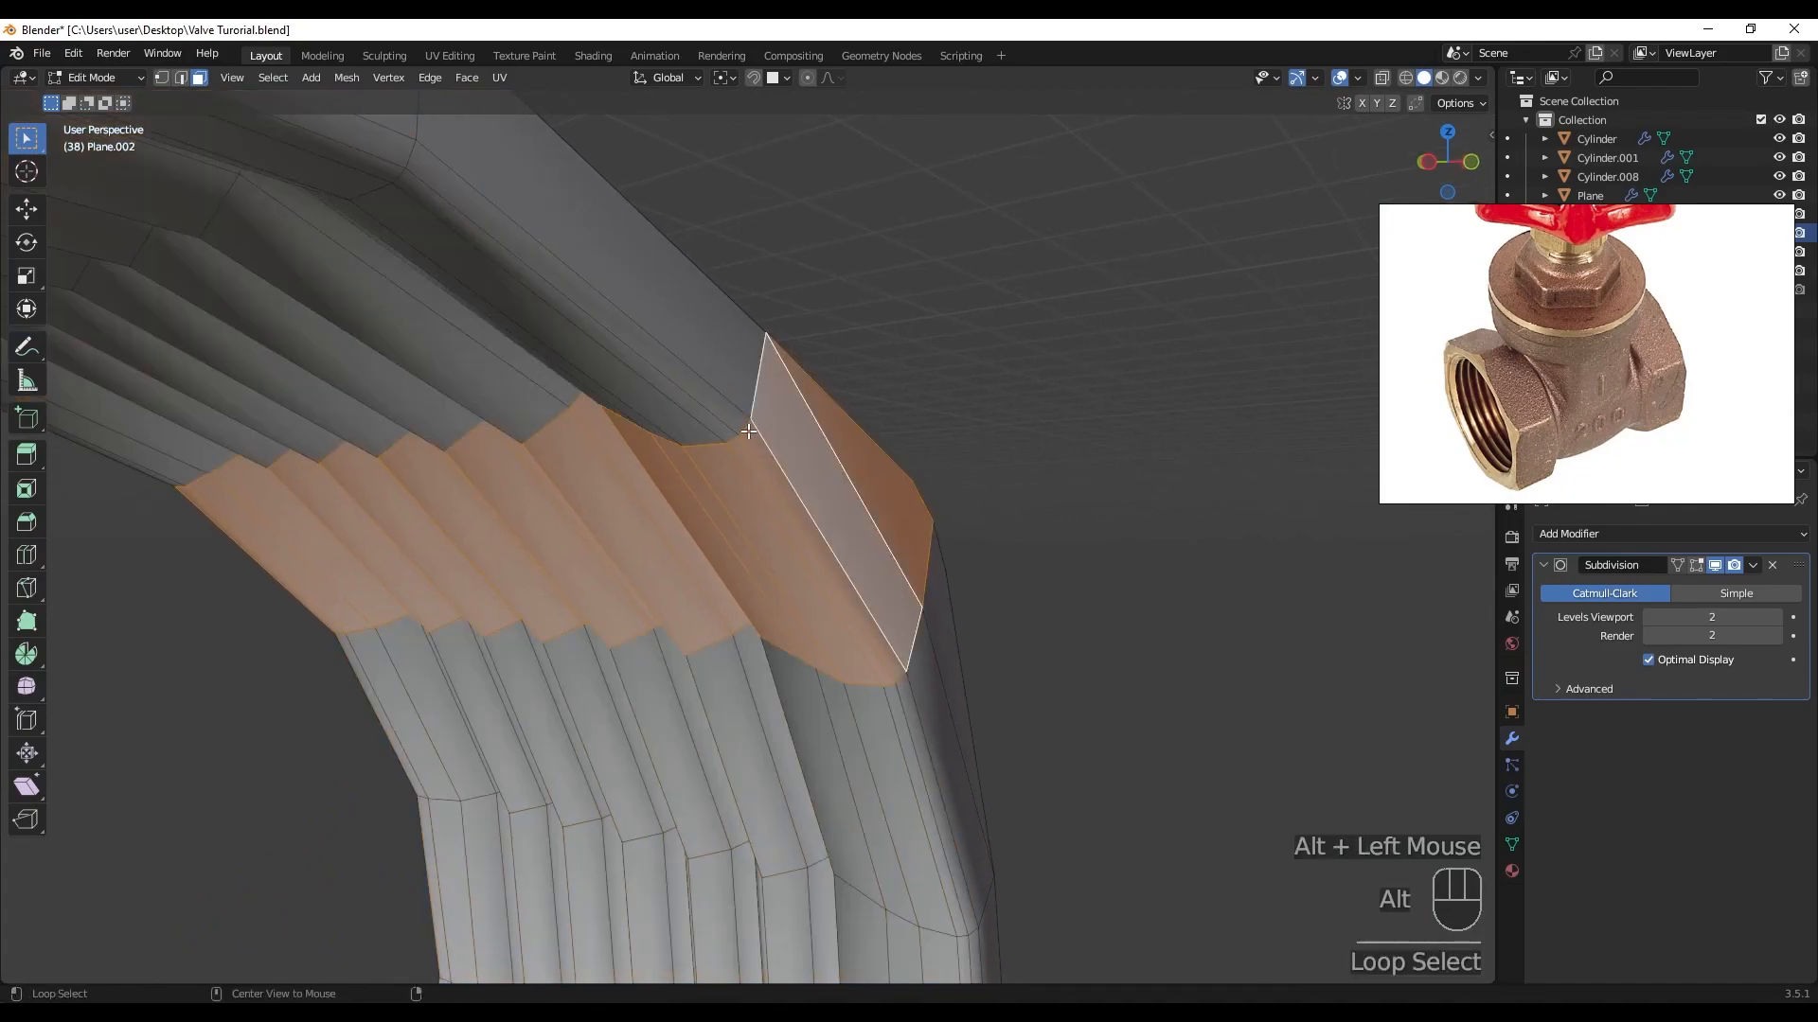
{"action": "left_click", "coordinate": [746, 432], "text": "alt"}
{"action": "left_click", "coordinate": [737, 440], "text": "alt+shift"}
{"action": "key", "text": "x"}
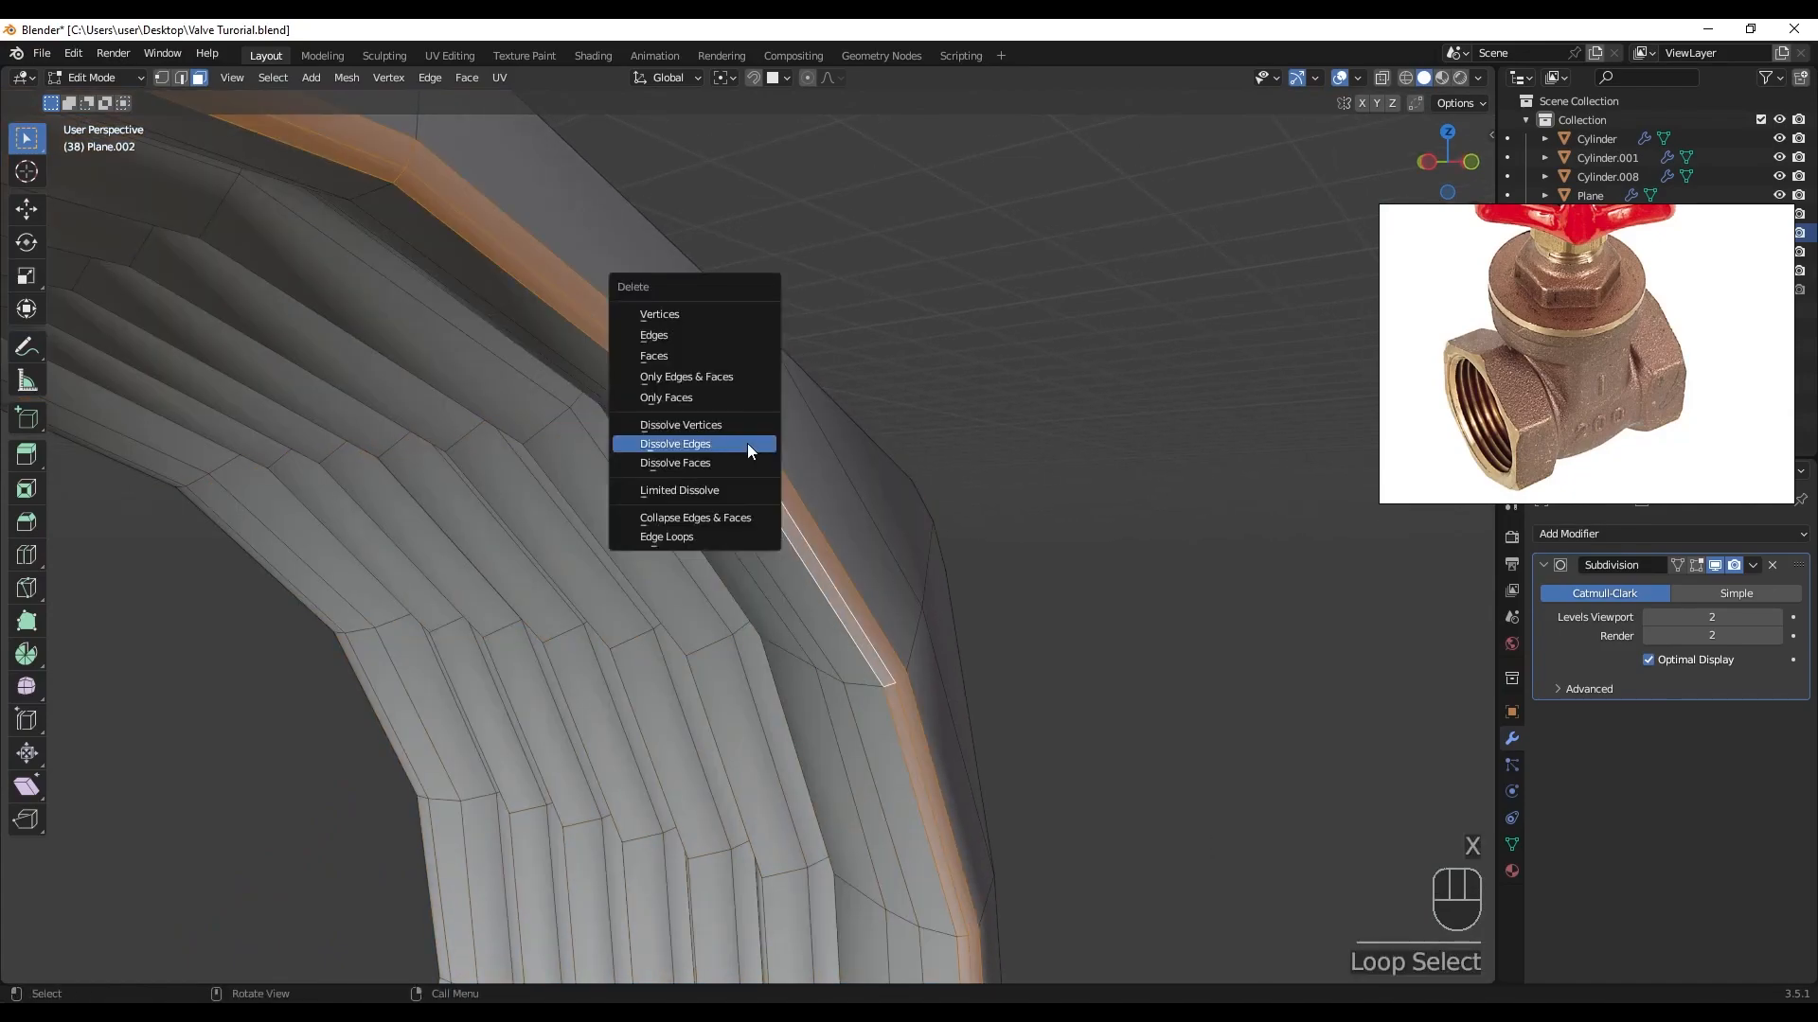
{"action": "left_click", "coordinate": [740, 379]}
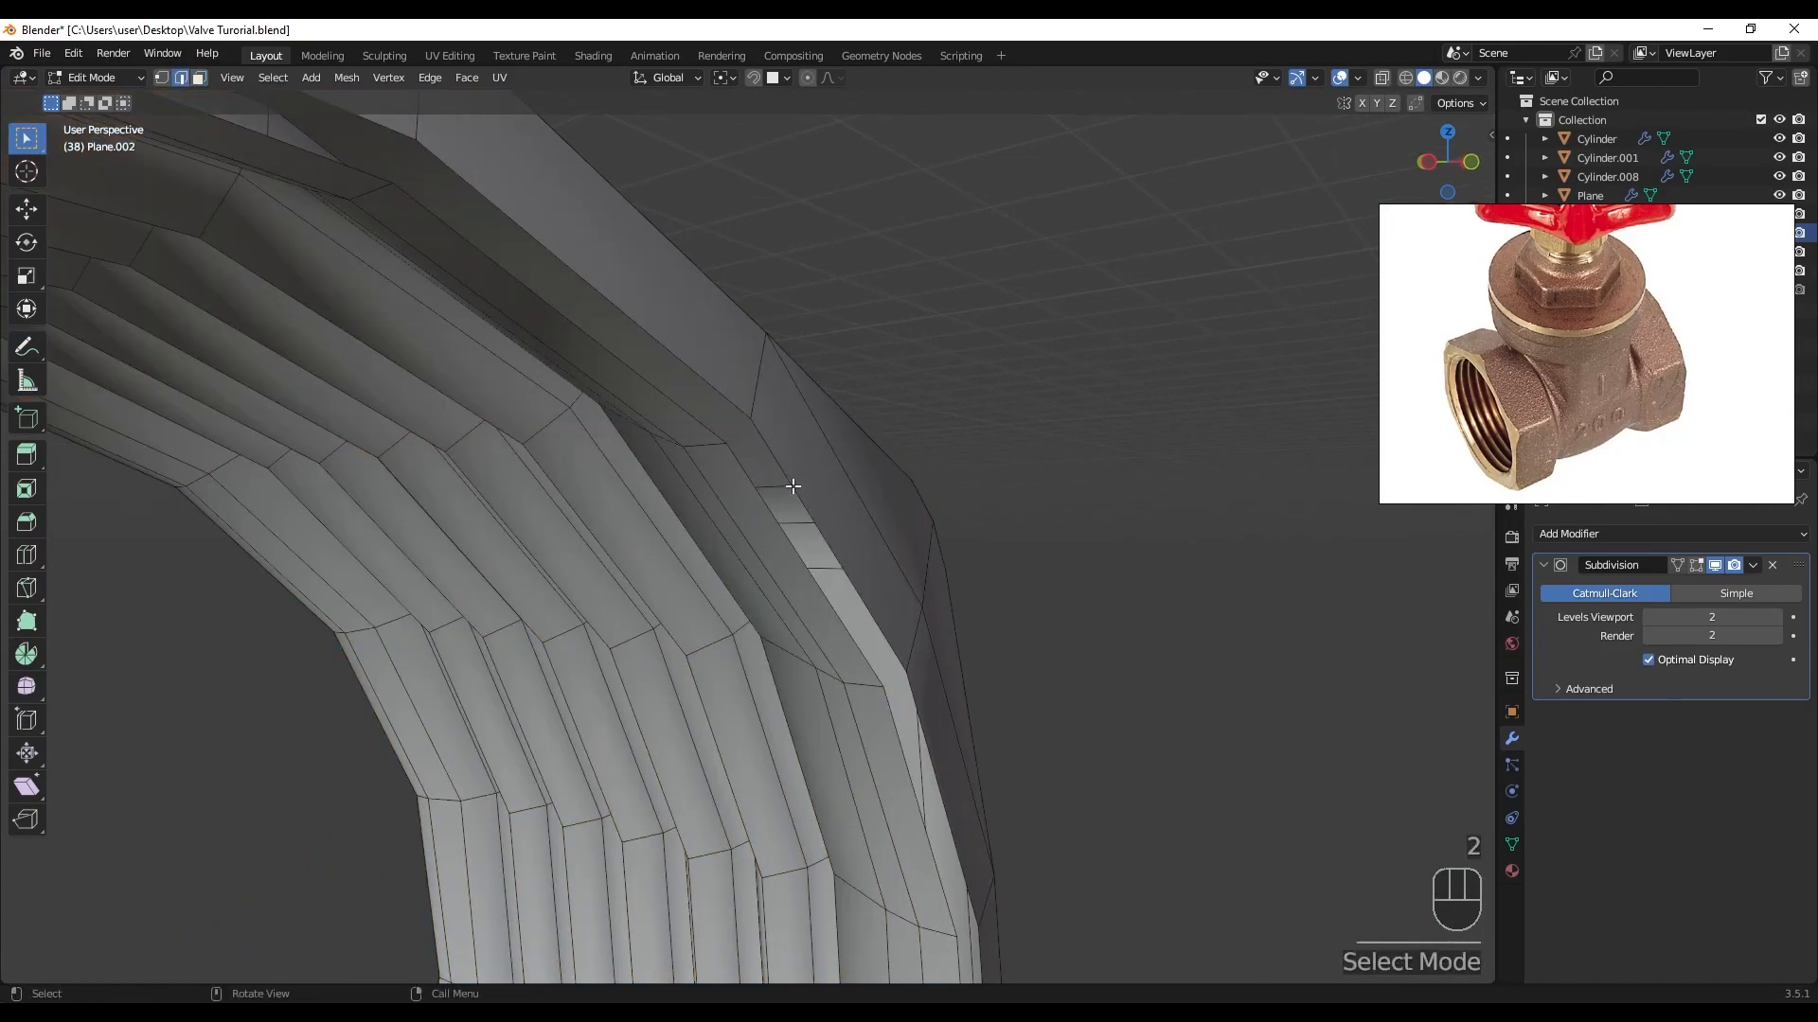
- Extrude the open rim about 0.078 m along Y, then extrude it again beneath the valve body to form a long pipe
{"action": "scroll", "coordinate": [805, 474], "scroll_direction": "down", "scroll_amount": 4}
{"action": "middle_click_drag", "start_coordinate": [507, 616], "coordinate": [661, 630]}
{"action": "key", "text": "e"}
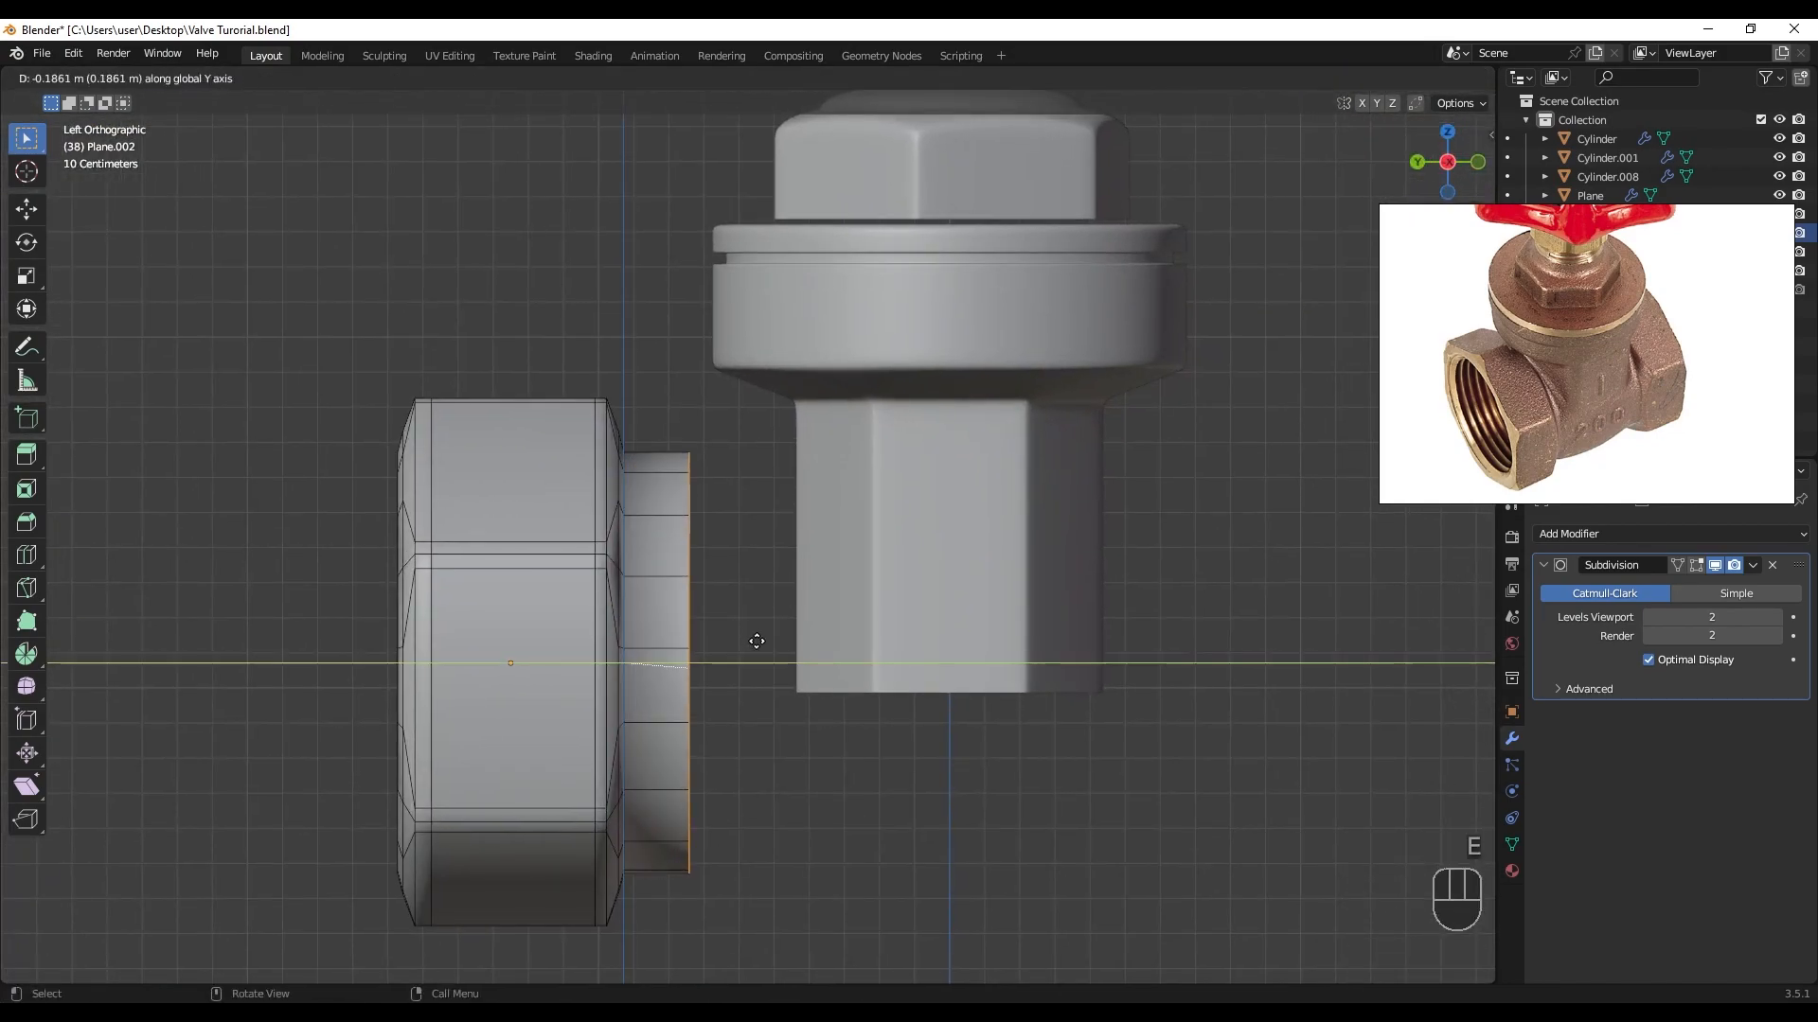
{"action": "left_click", "coordinate": [718, 632]}
{"action": "key", "text": "e"}
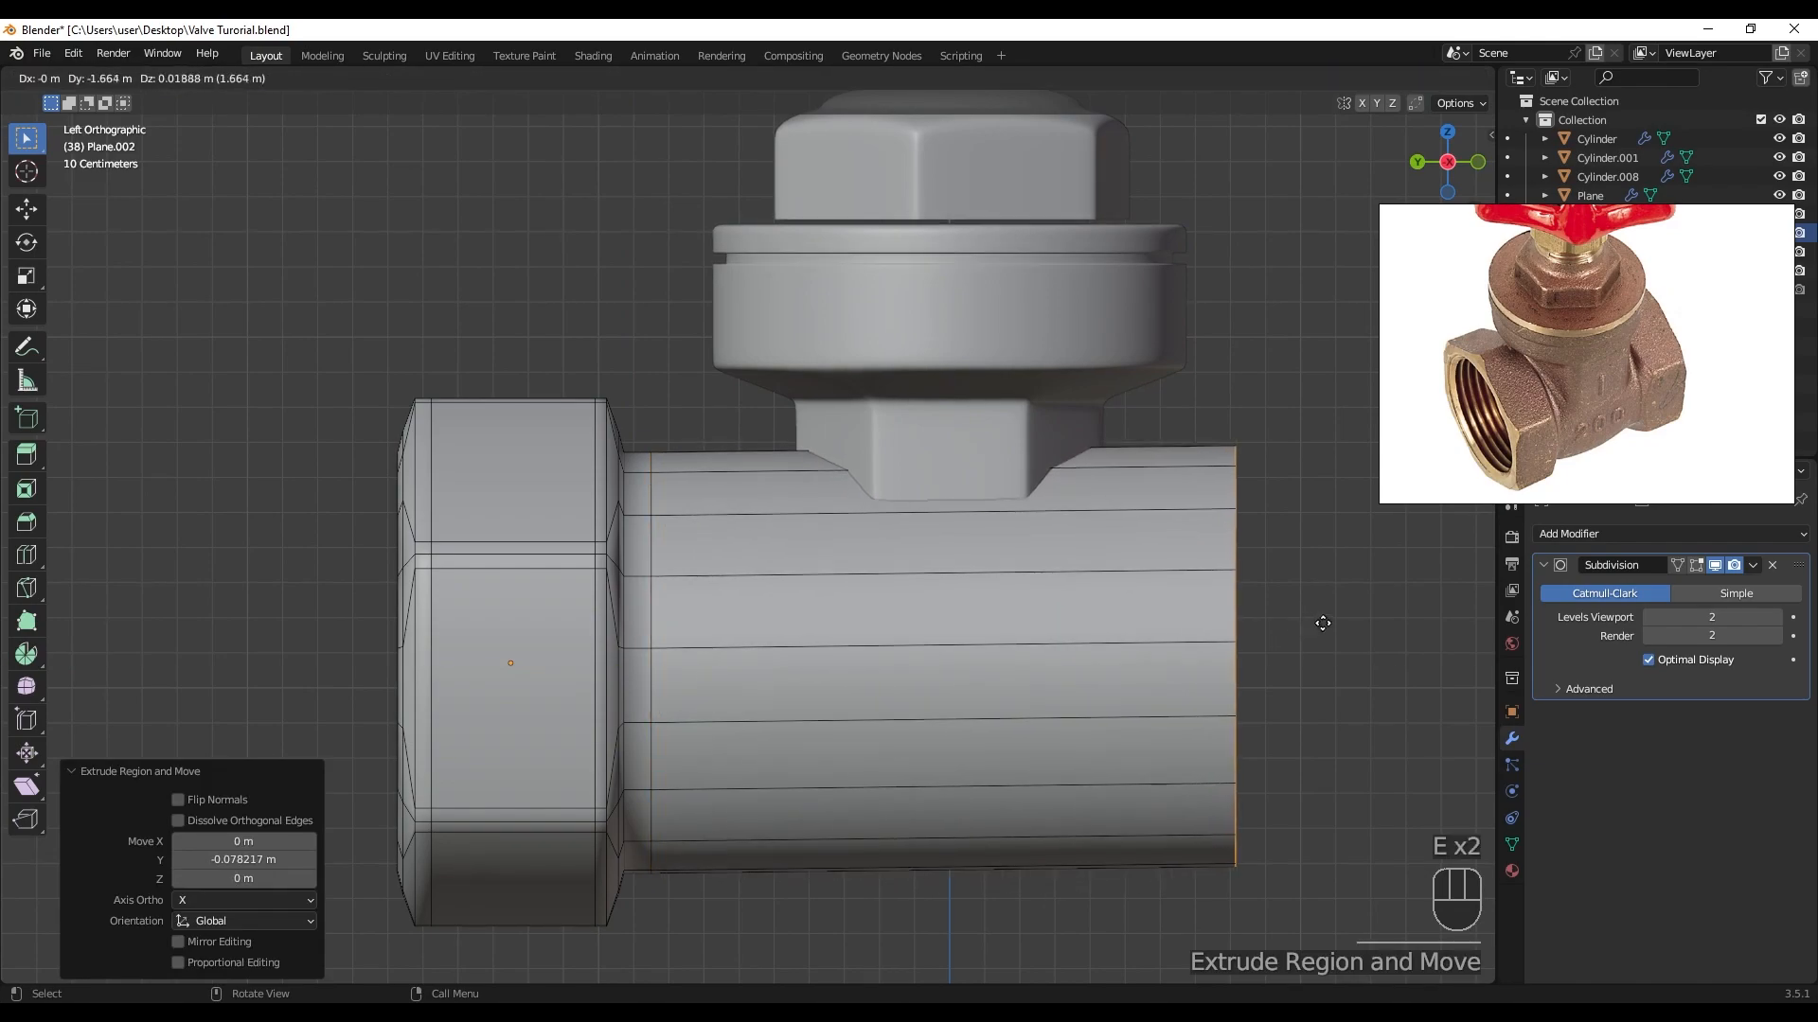
{"action": "left_click", "coordinate": [1342, 660]}
{"action": "scroll", "coordinate": [1342, 661], "scroll_direction": "down", "scroll_amount": 3}
{"action": "key", "text": "Tab"}
- Select the nut with its pipe in the left view and scale it to 0.893
{"action": "middle_click_drag", "start_coordinate": [1090, 670], "coordinate": [816, 608]}
{"action": "key", "text": "shift+z"}
{"action": "scroll", "coordinate": [817, 608], "scroll_direction": "up", "scroll_amount": 3}
{"action": "key", "text": "shift+z"}
{"action": "scroll", "coordinate": [1003, 620], "scroll_direction": "down", "scroll_amount": 2}
{"action": "scroll", "coordinate": [1004, 627], "scroll_direction": "down", "scroll_amount": 1}
{"action": "middle_click_drag", "start_coordinate": [1003, 627], "coordinate": [1043, 598], "text": "shift"}
{"action": "left_click", "coordinate": [920, 623]}
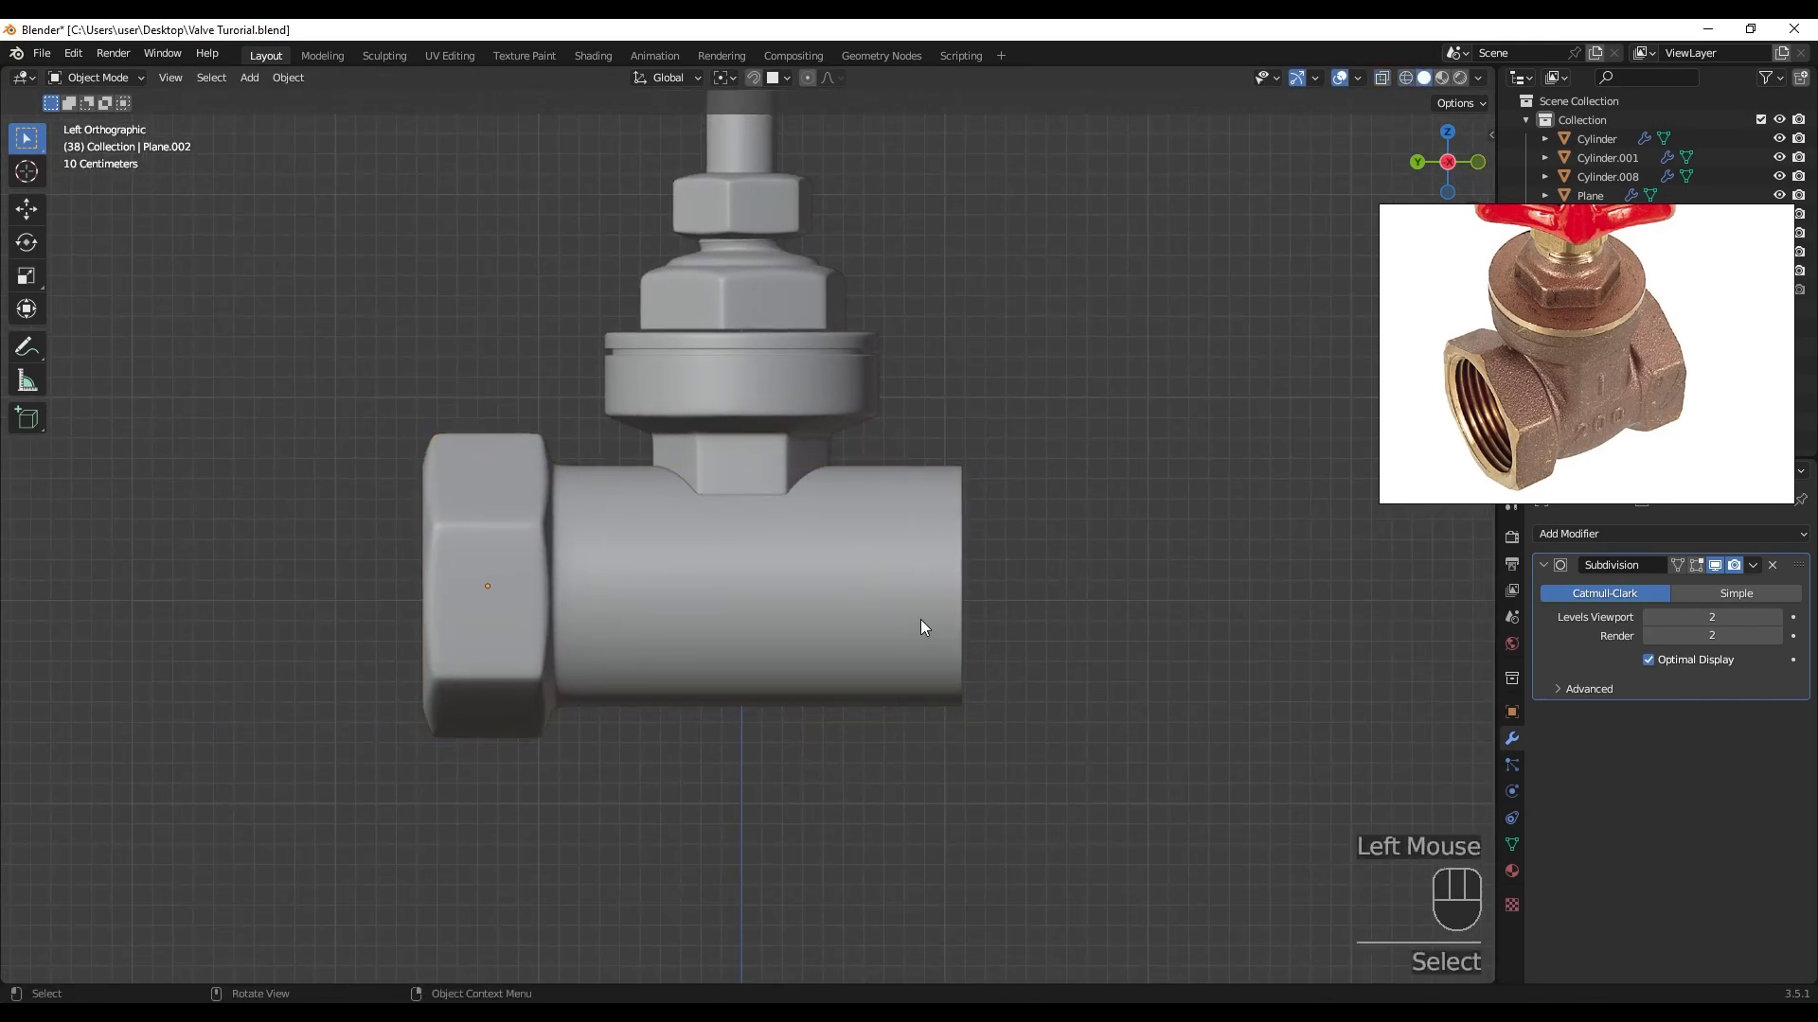
{"action": "key", "text": "s"}
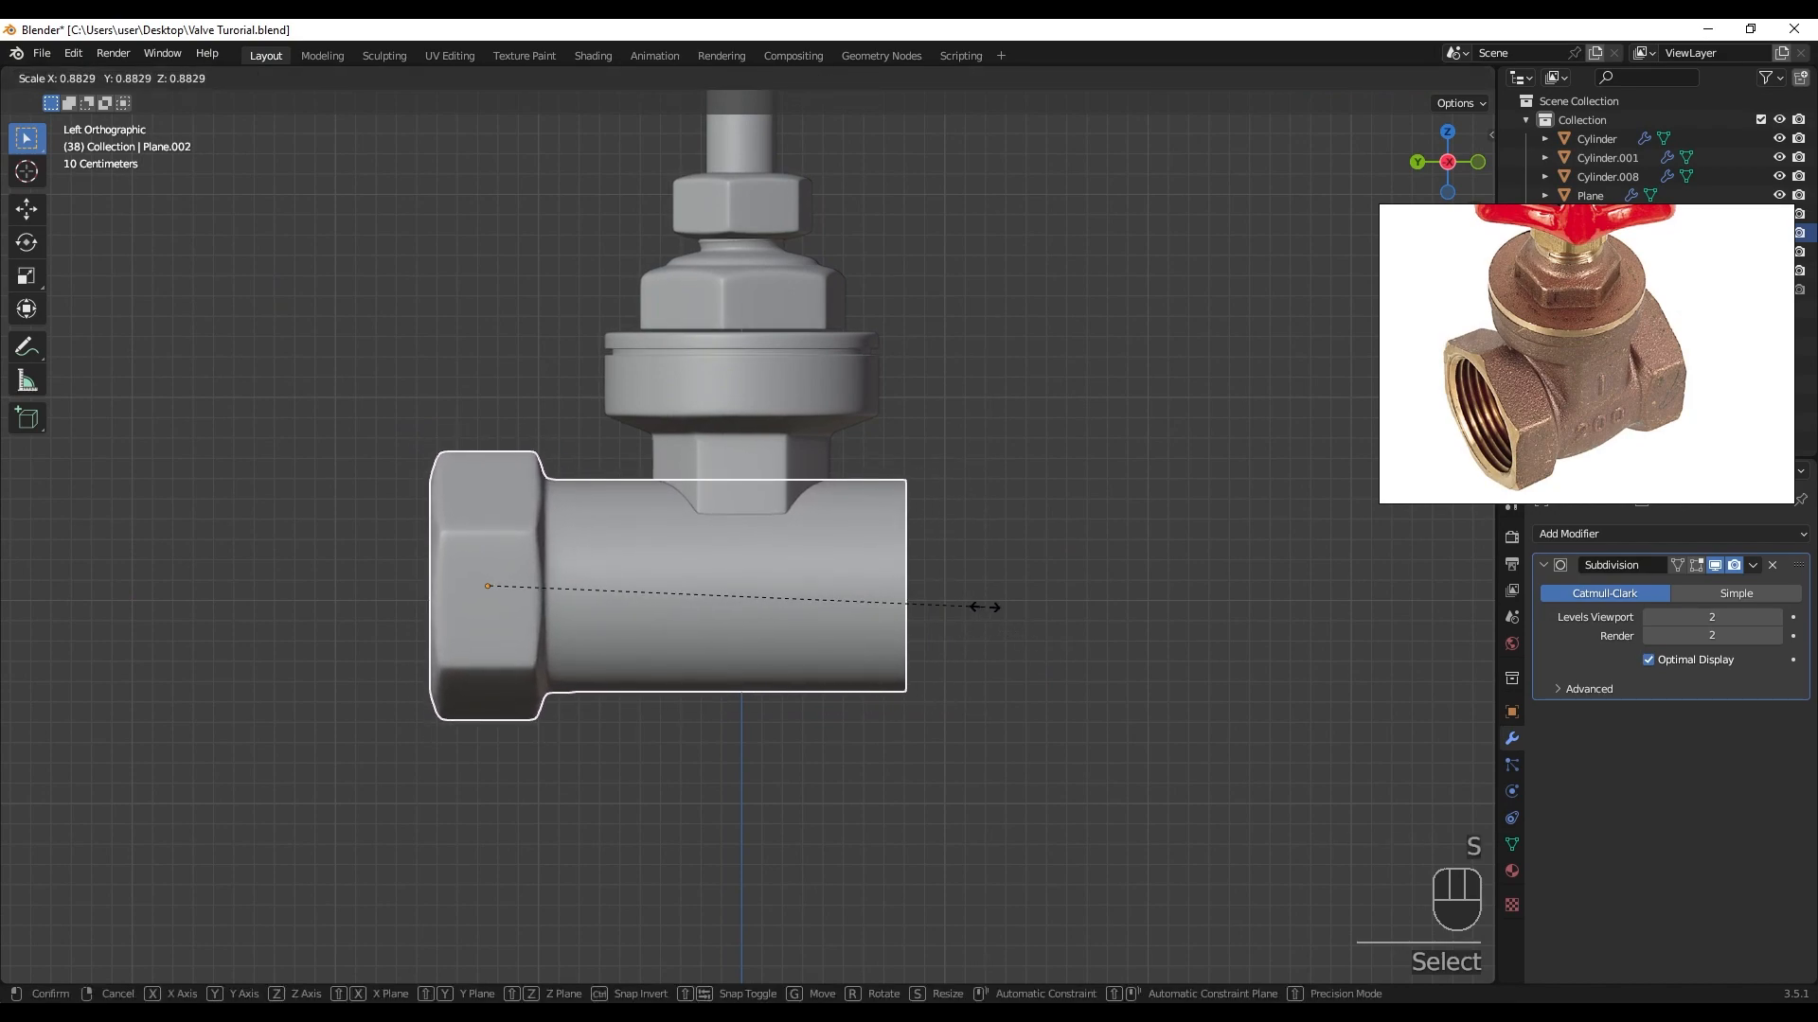
{"action": "left_click", "coordinate": [974, 611]}
- Move the nut and pipe about -0.354 m along Y and about 0.093 m up along Z
{"action": "key", "text": "g"}
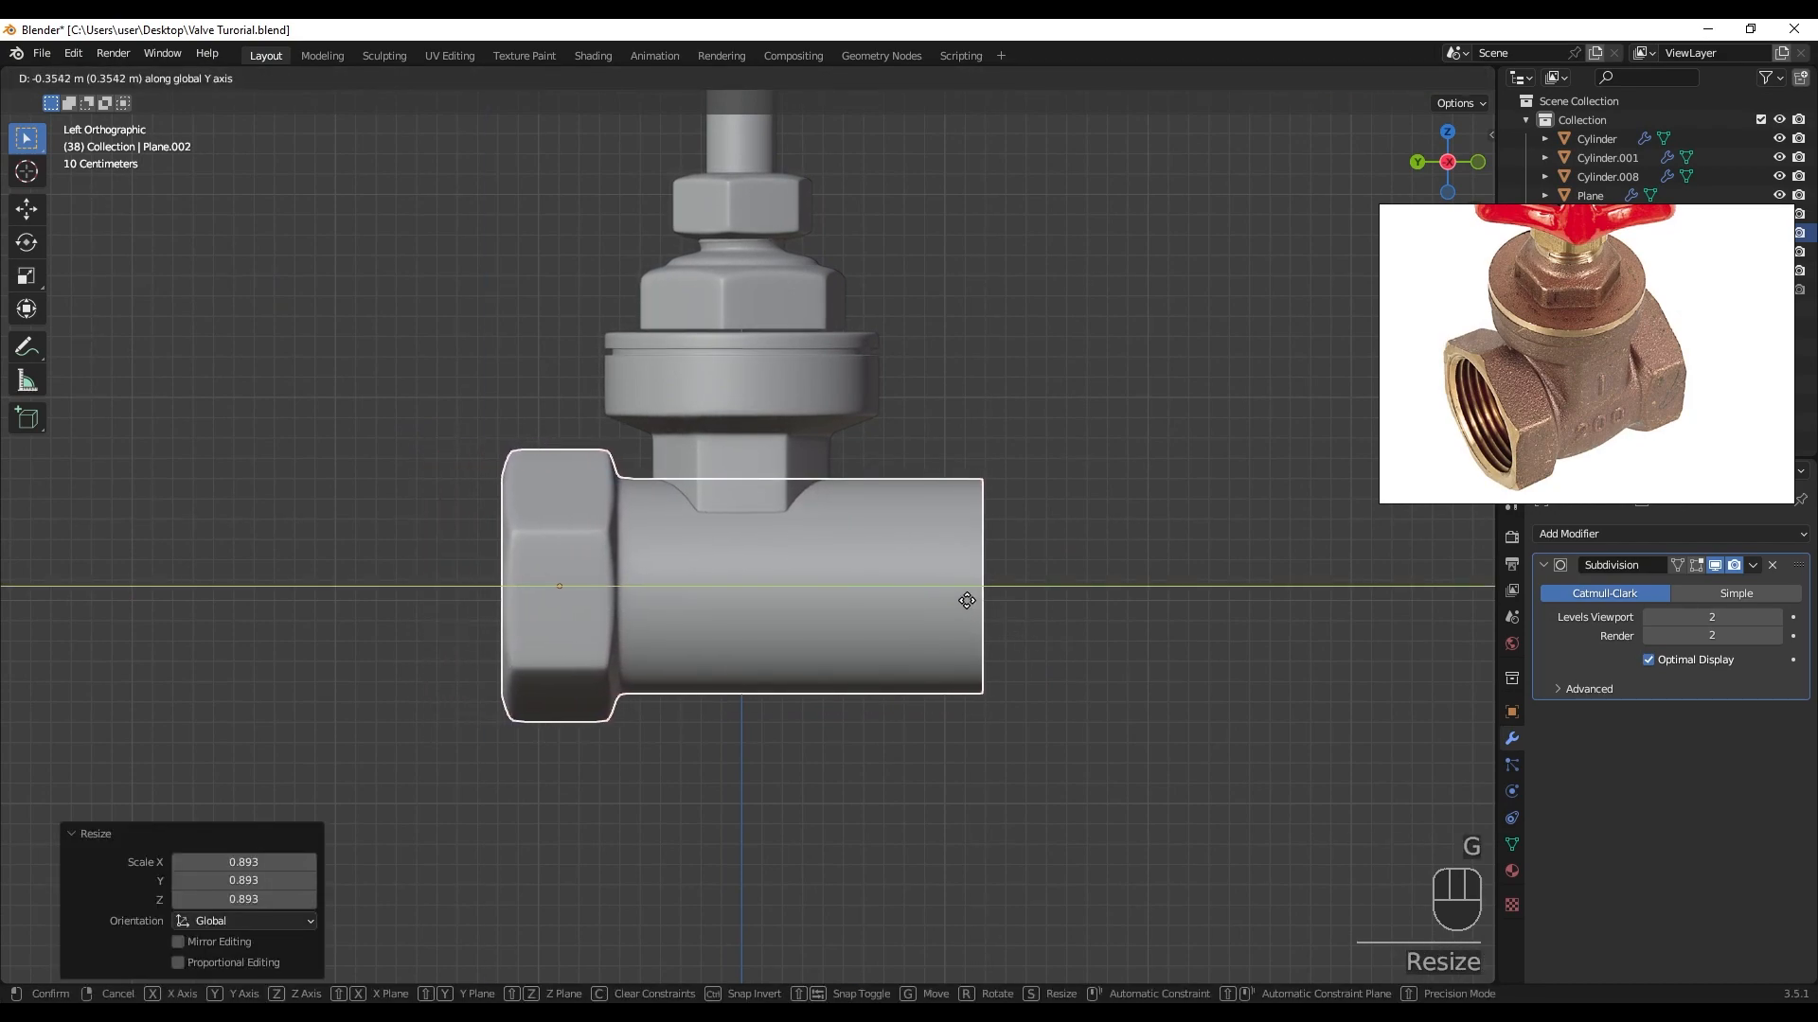
{"action": "left_click", "coordinate": [972, 611]}
{"action": "key", "text": "g"}
{"action": "key", "text": "z"}
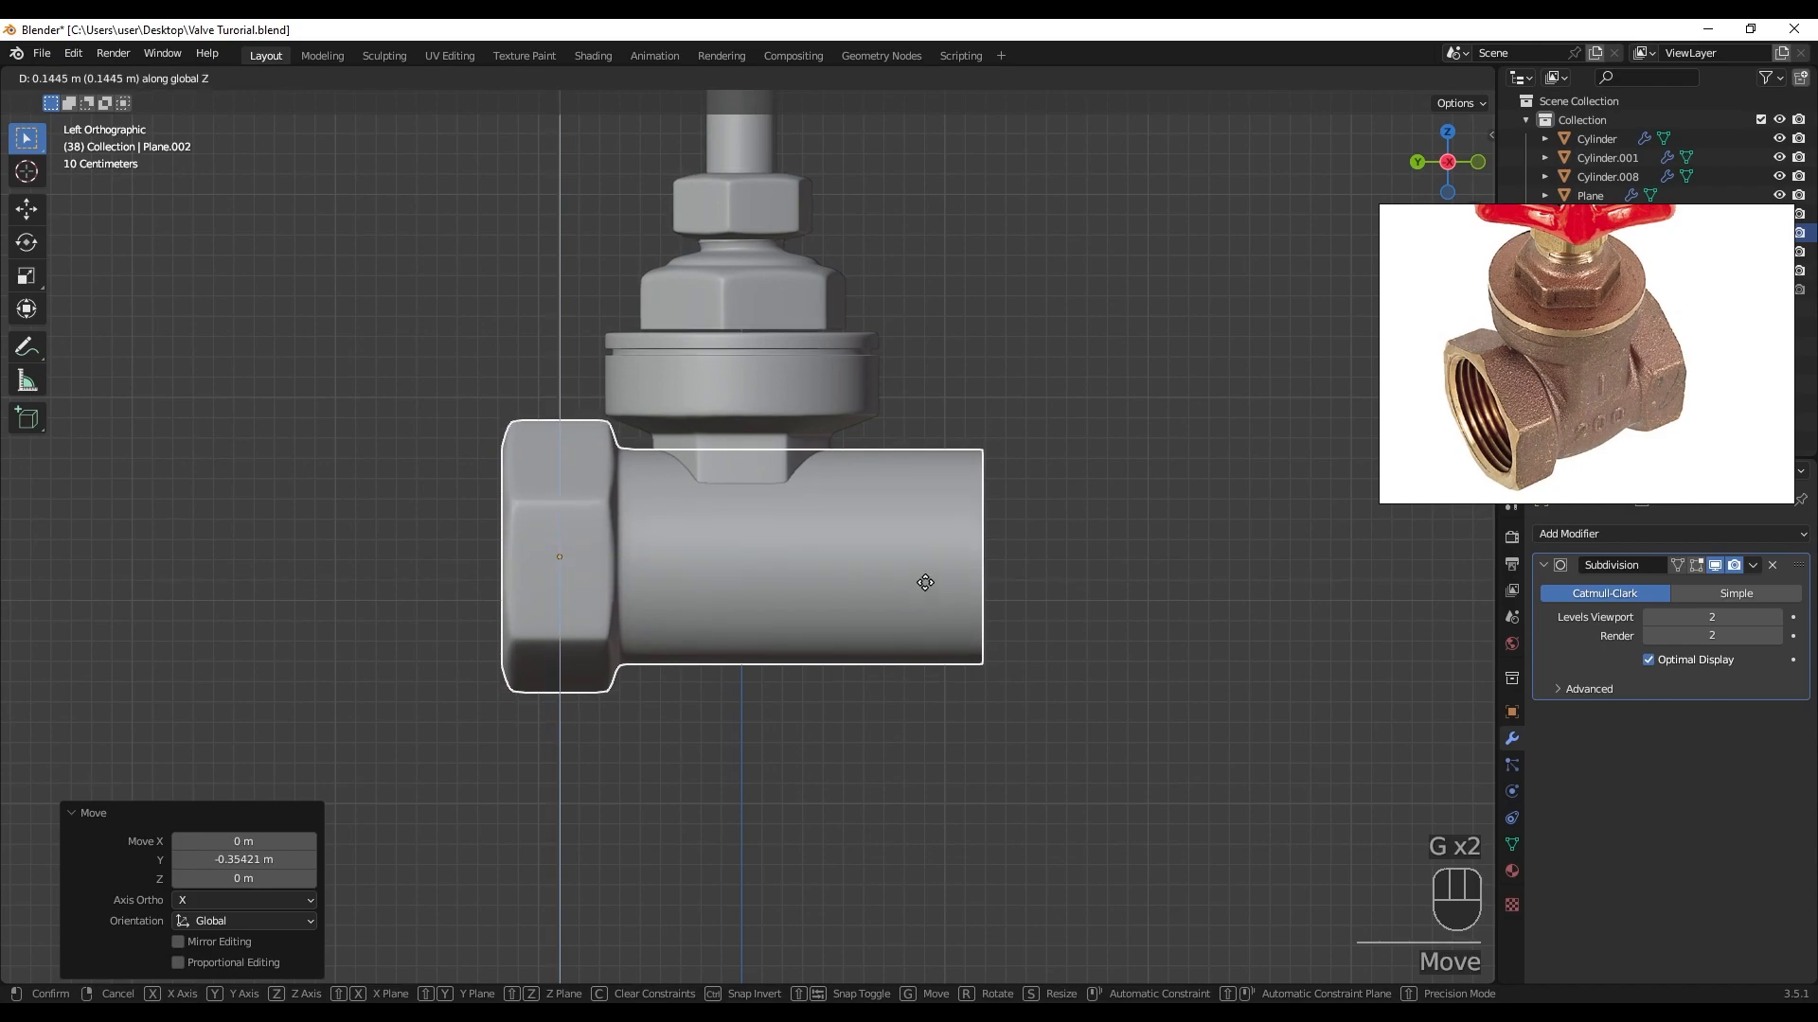
{"action": "left_click", "coordinate": [924, 600]}
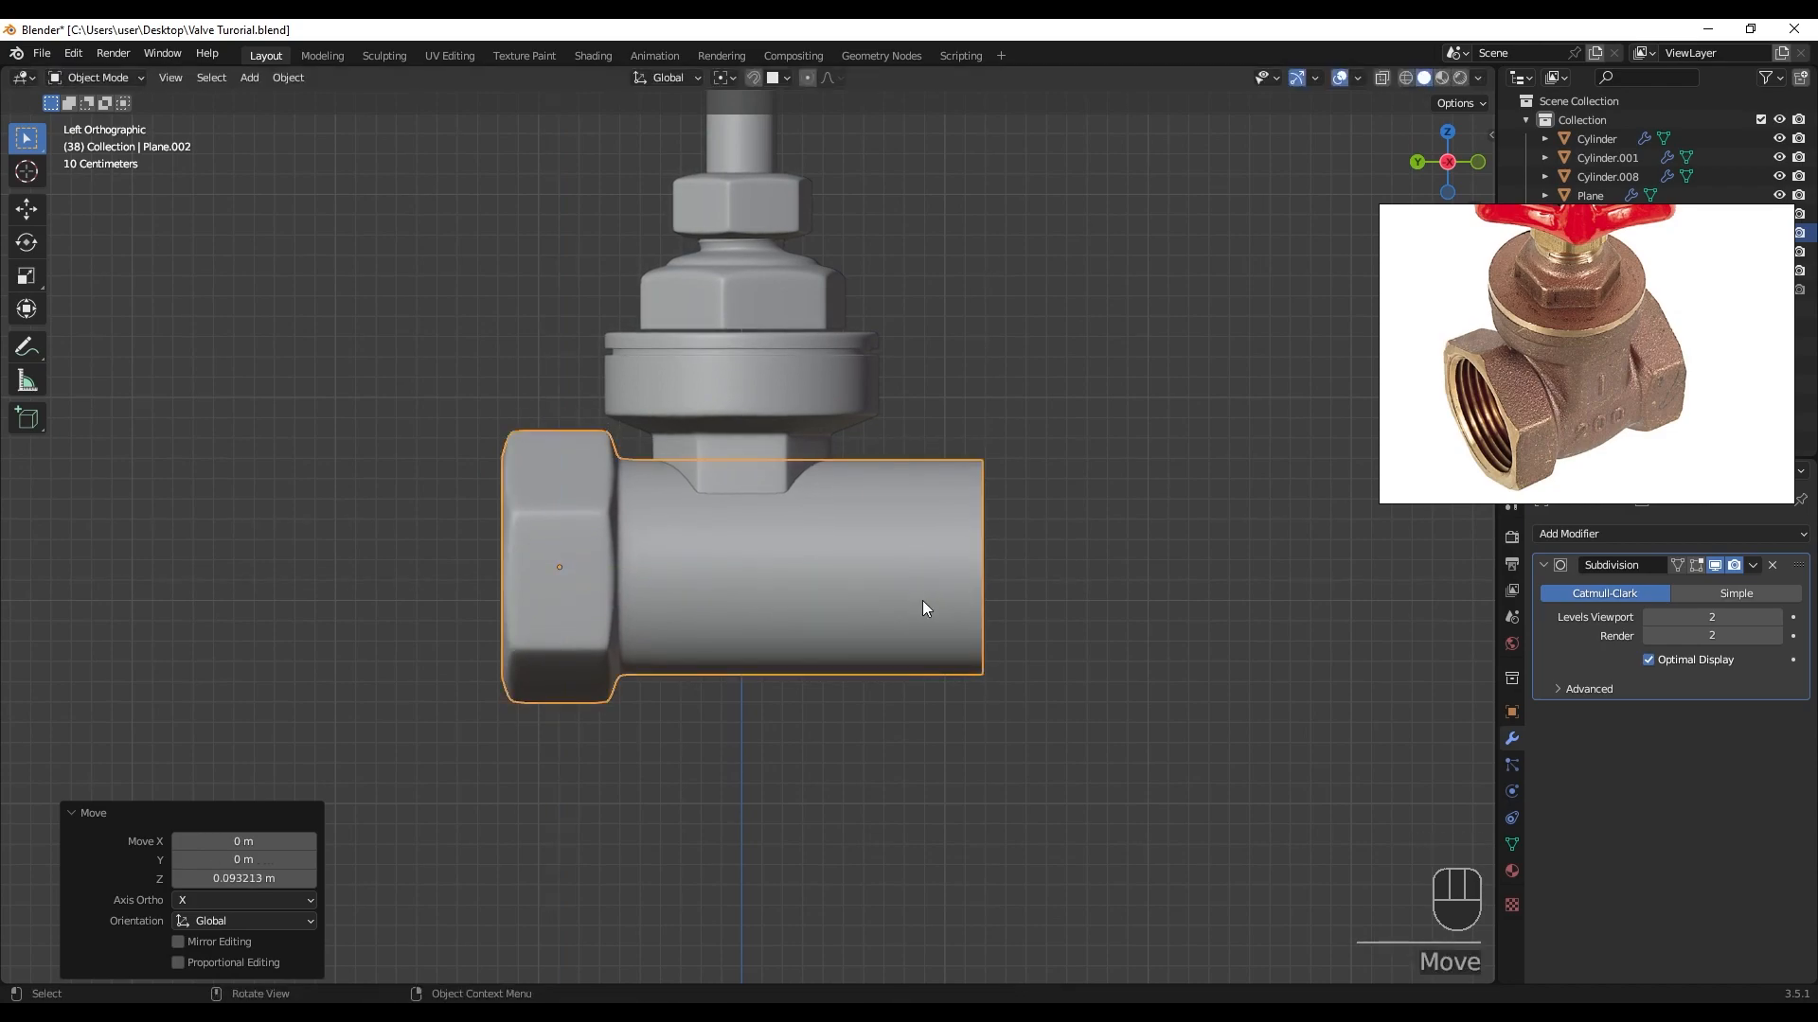
- Select the lower neck of the valve body in wireframe edit mode and scale it by 1.253 in X and Y, leaving Z locked
{"action": "left_click", "coordinate": [775, 522]}
{"action": "scroll", "coordinate": [774, 507], "scroll_direction": "up", "scroll_amount": 2}
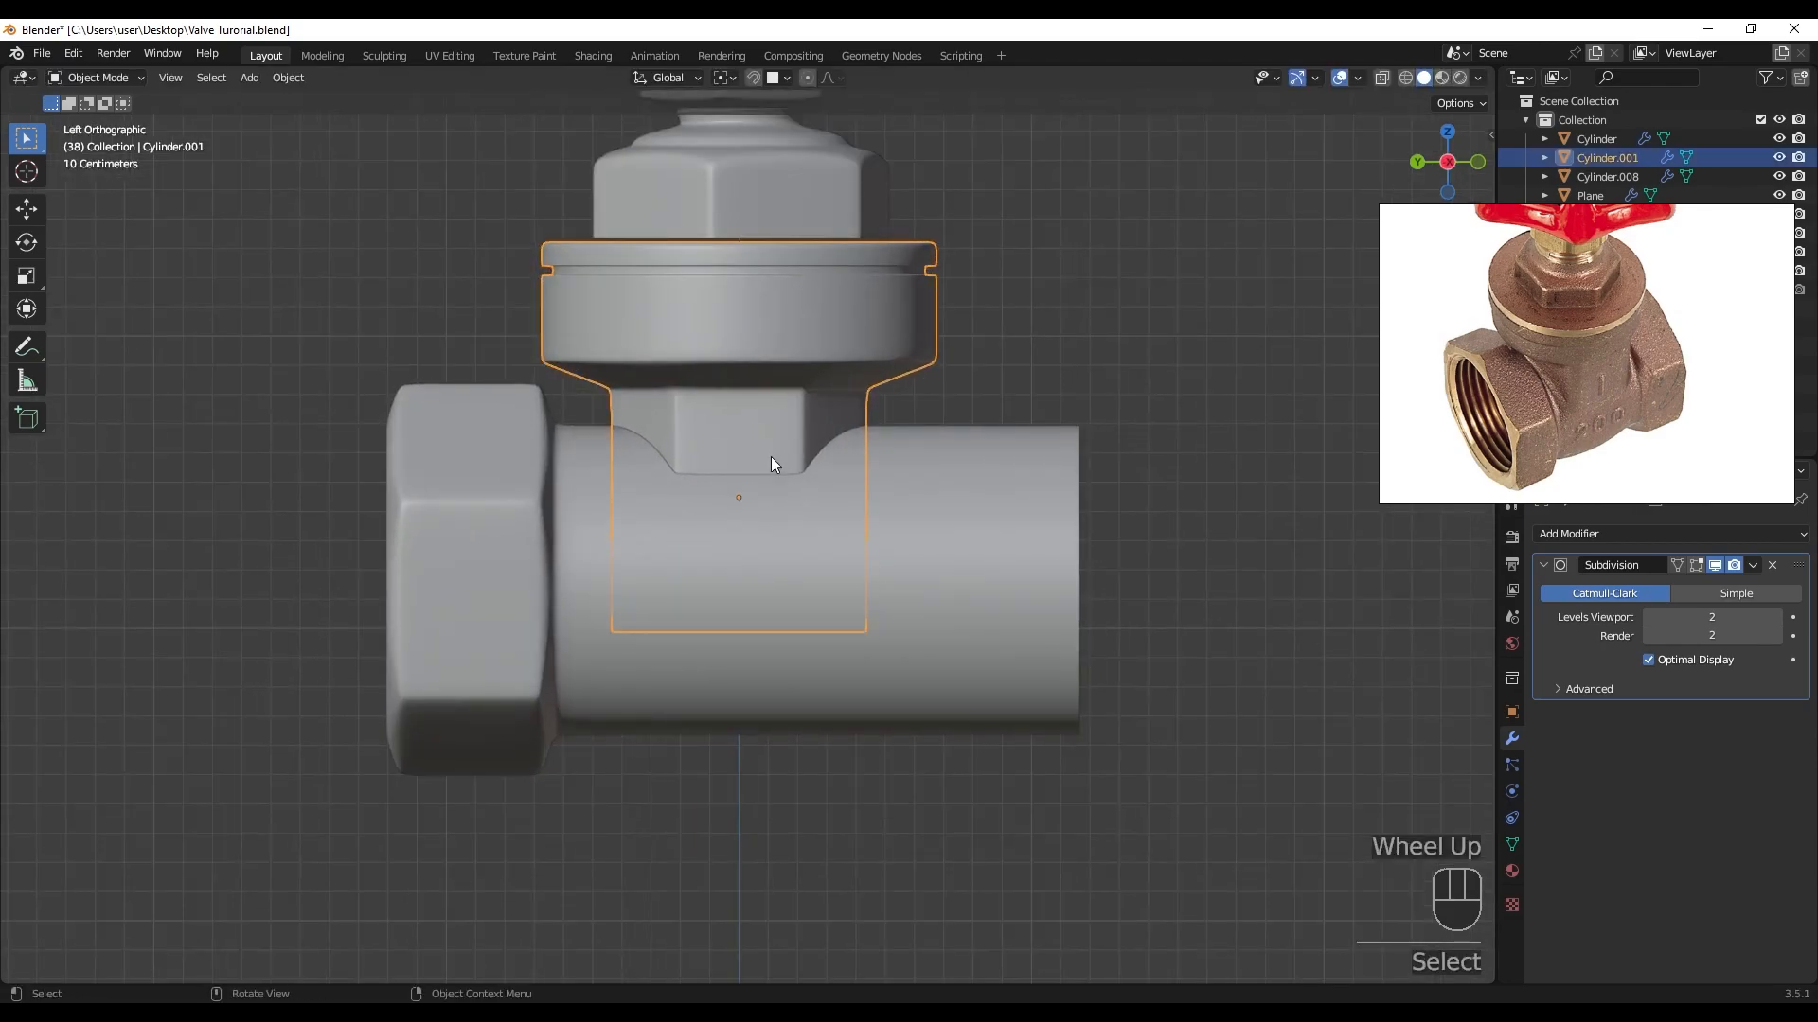
{"action": "key", "text": "Tab"}
{"action": "scroll", "coordinate": [766, 540], "scroll_direction": "up", "scroll_amount": 2}
{"action": "key", "text": "z"}
{"action": "left_click", "coordinate": [720, 527]}
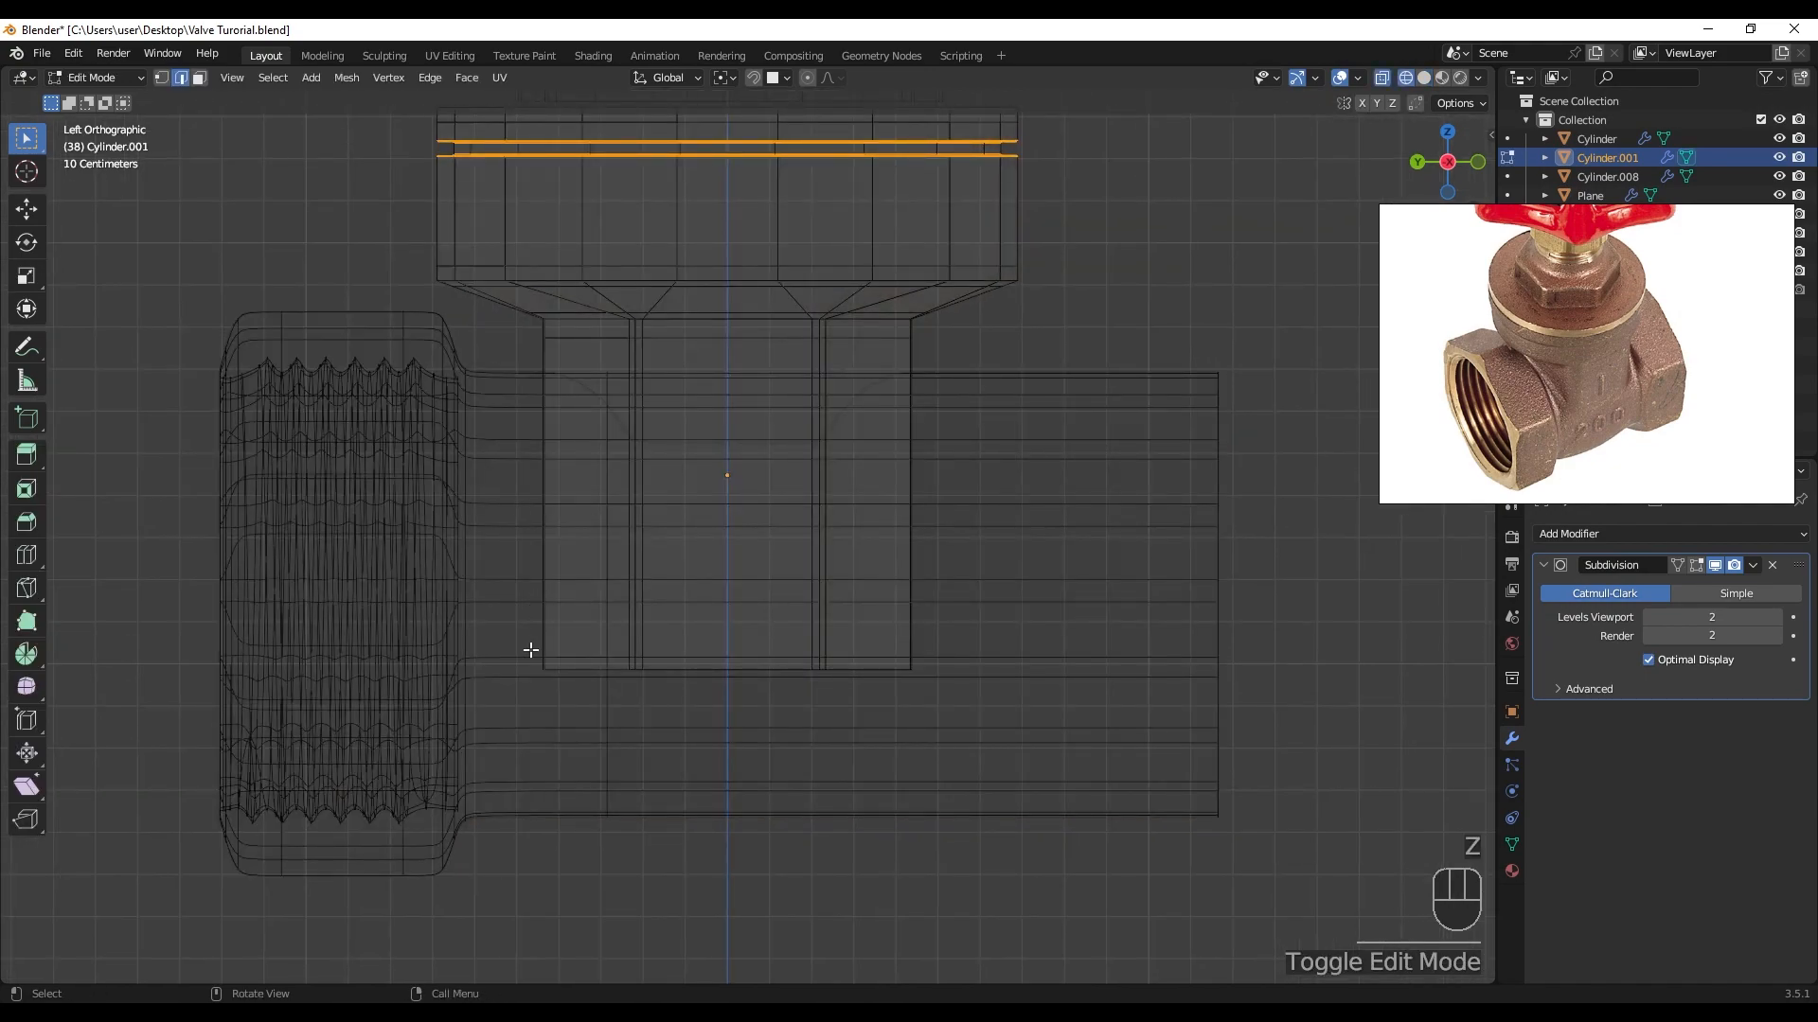
{"action": "left_click_drag", "start_coordinate": [540, 649], "coordinate": [1184, 817]}
{"action": "key", "text": "ctrl+KP_Add"}
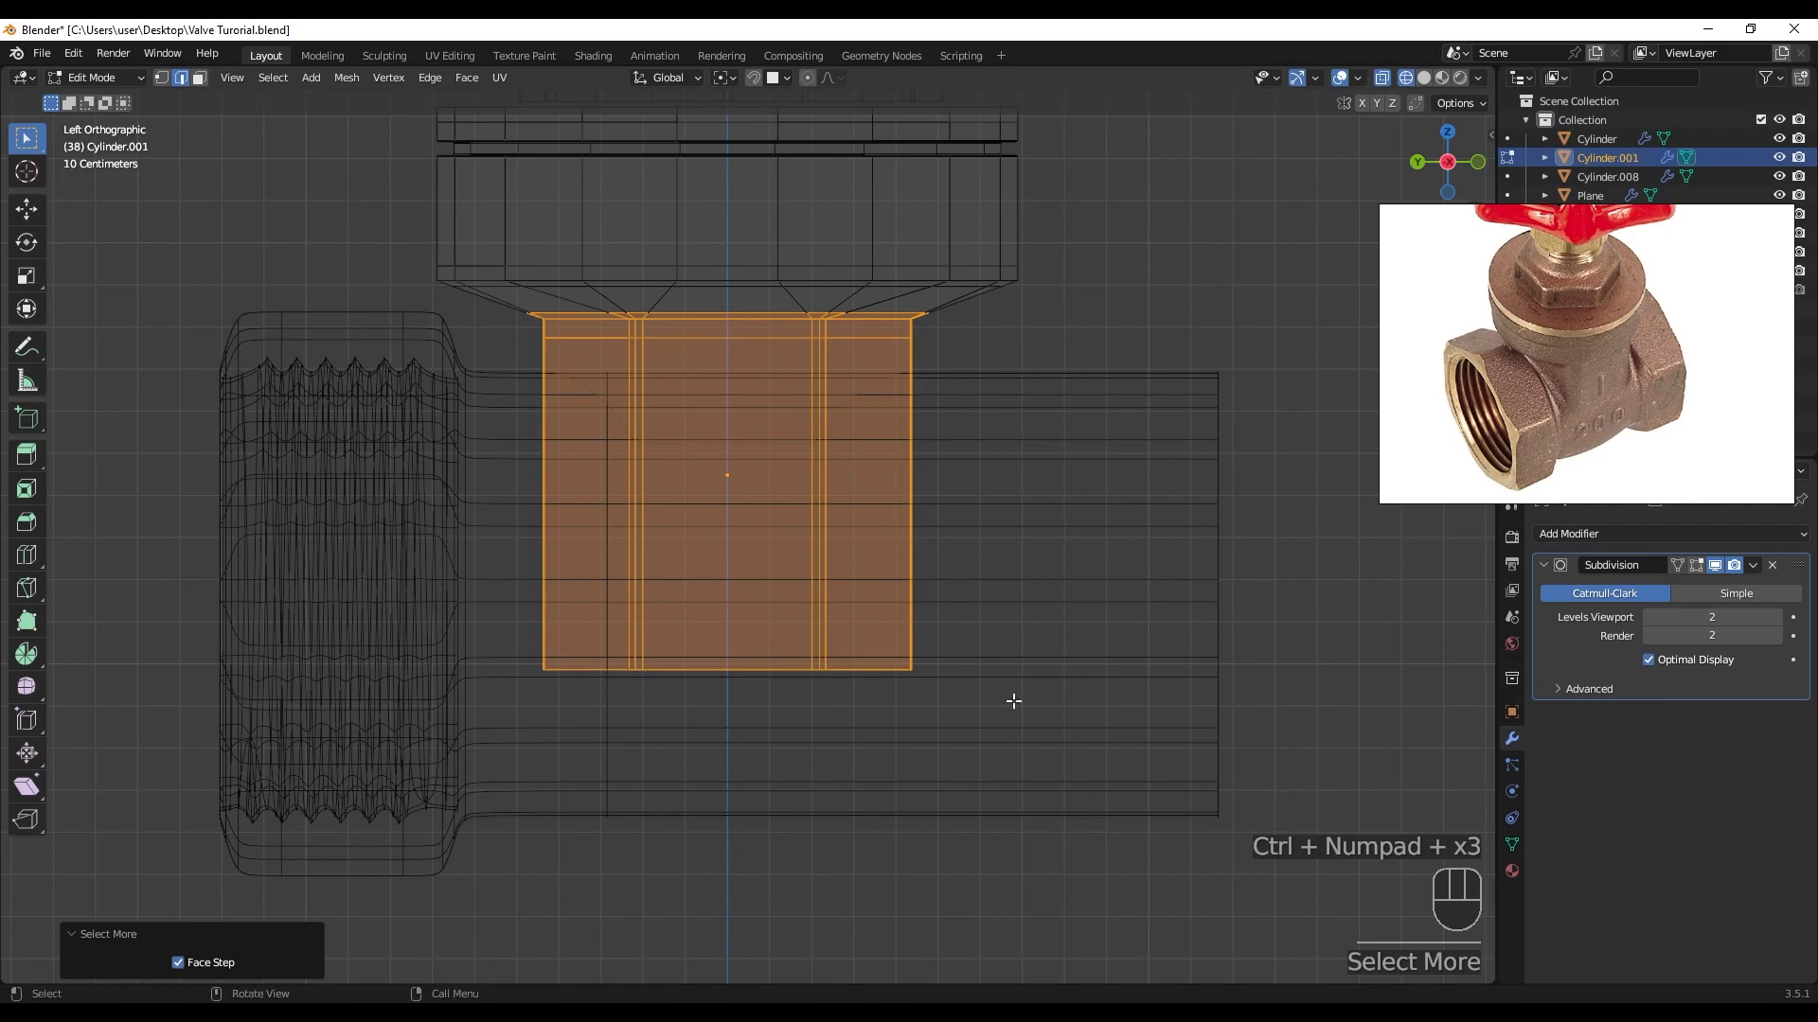
{"action": "key", "text": "s"}
{"action": "key", "text": "shift+z"}
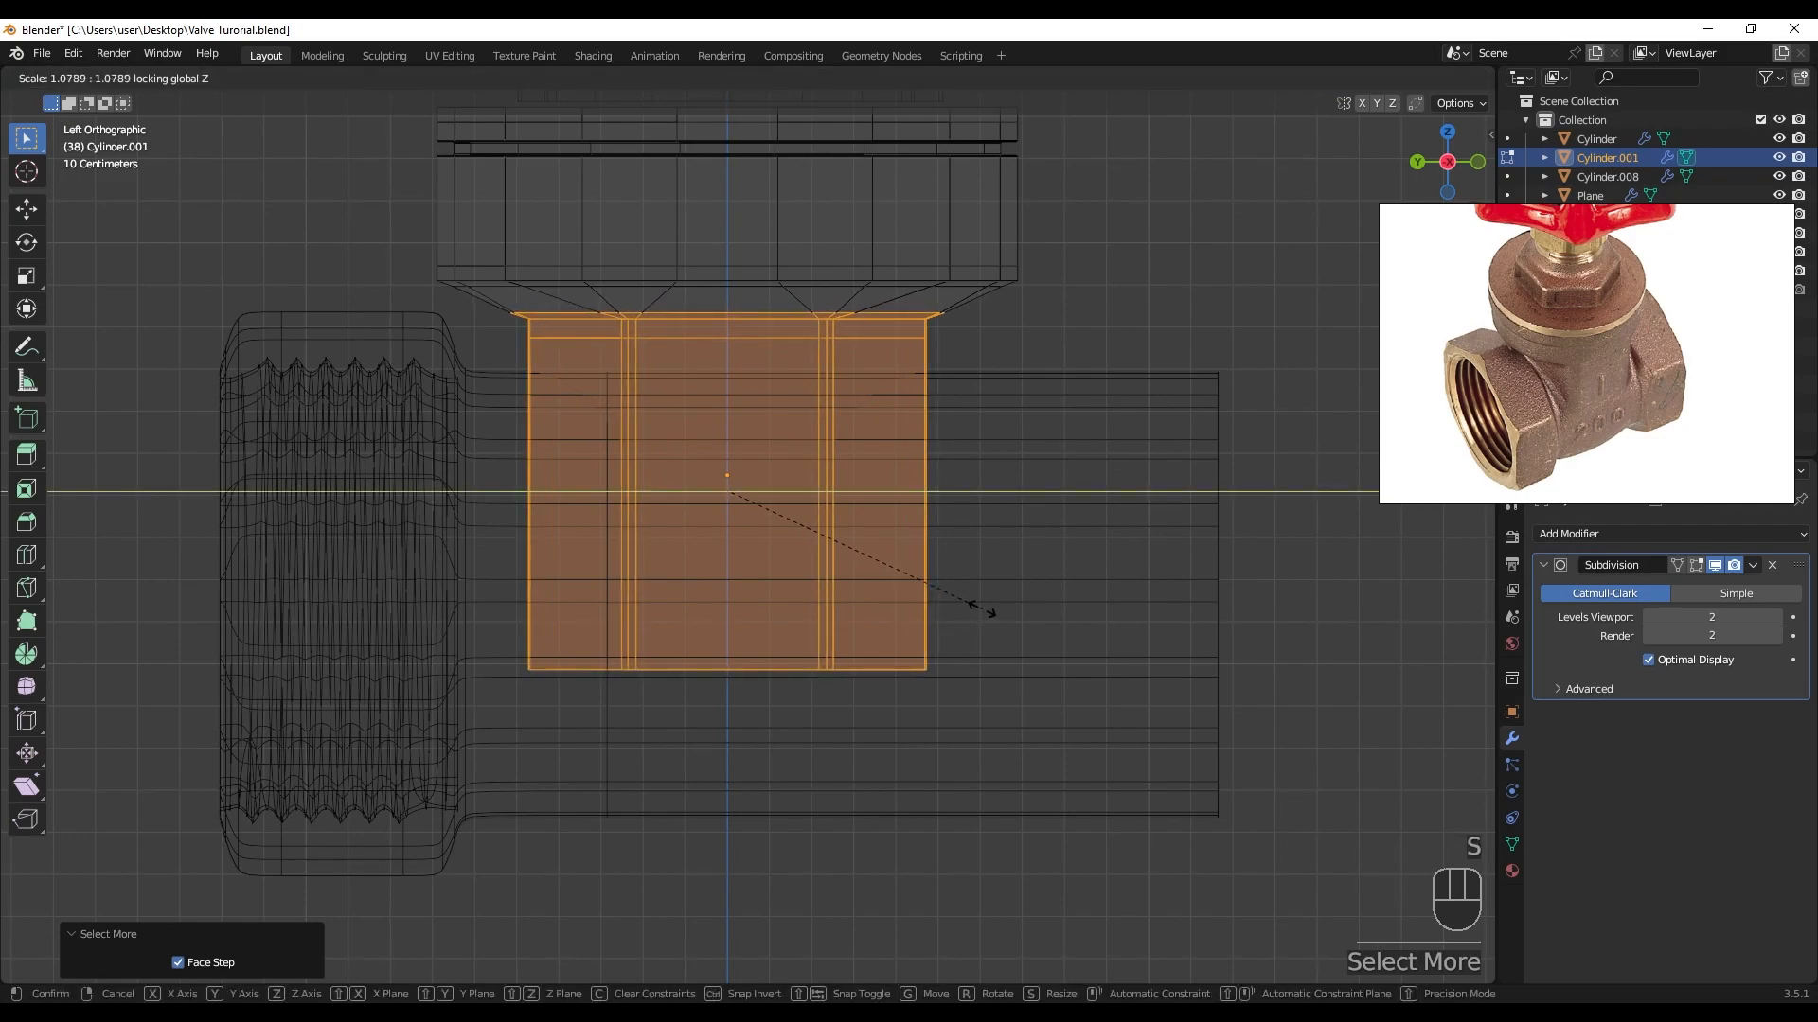
{"action": "left_click", "coordinate": [1252, 572]}
{"action": "scroll", "coordinate": [805, 246], "scroll_direction": "up", "scroll_amount": 3}
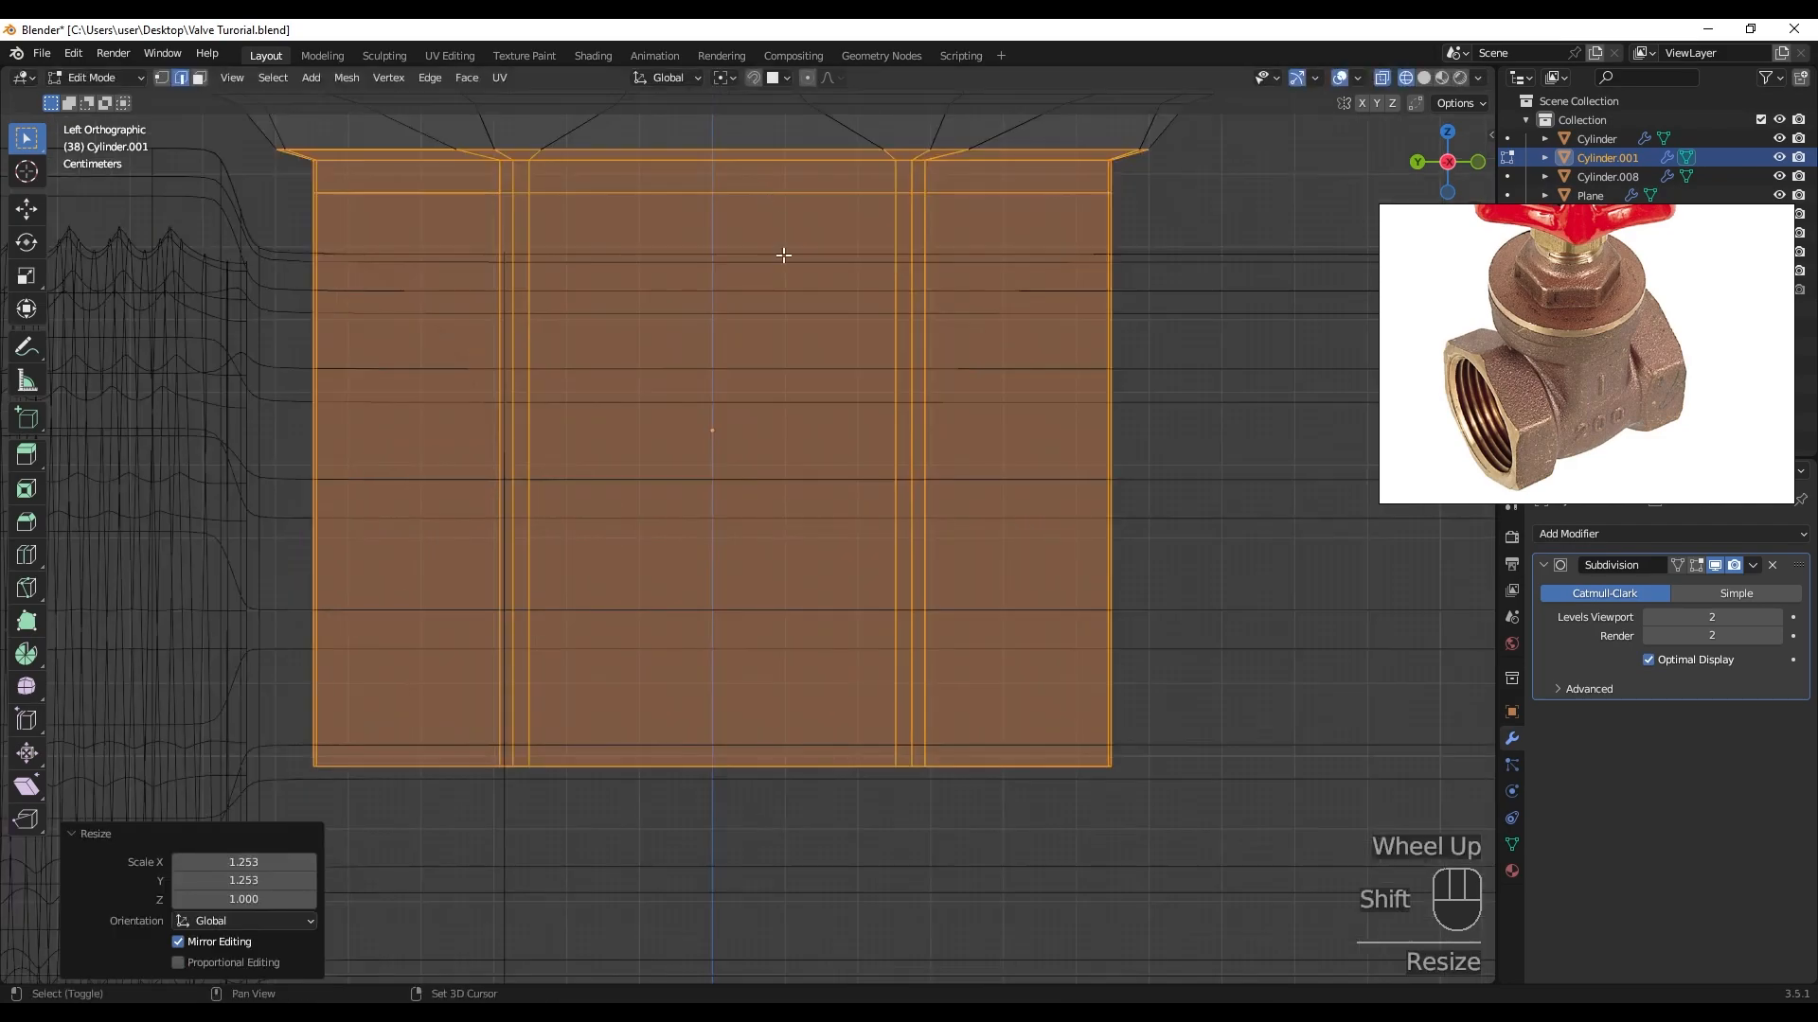
- Slide the edge loop at the top of the neck to adjust its transition into the body above, and return to Object Mode
{"action": "middle_click_drag", "start_coordinate": [771, 203], "coordinate": [809, 407], "text": "shift"}
{"action": "left_click", "coordinate": [819, 356], "text": "alt"}
{"action": "key", "text": "g"}
{"action": "key", "text": "g"}
{"action": "left_click", "coordinate": [1117, 496]}
{"action": "key", "text": "s"}
{"action": "middle_click_drag", "start_coordinate": [1088, 530], "coordinate": [1014, 645]}
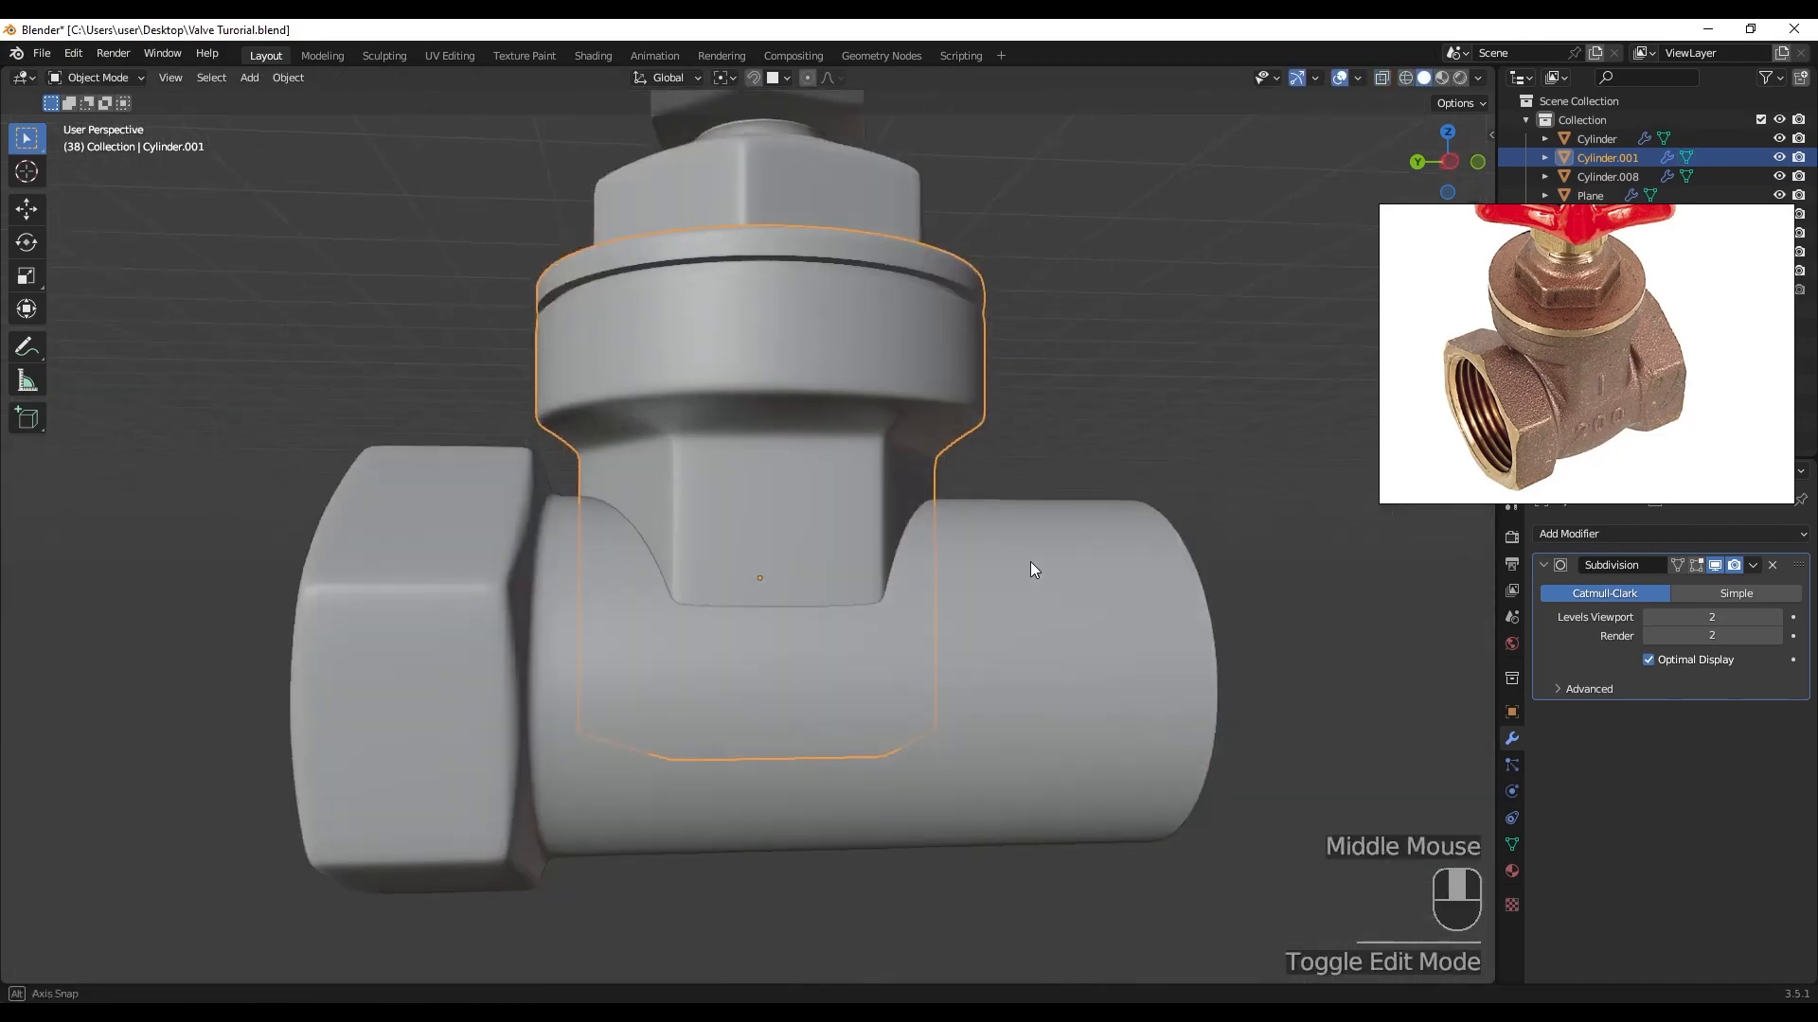
- Turn off the Subdivision viewport display for the valve body and the nut-and-pipe part, and shade both flat
{"action": "scroll", "coordinate": [1030, 560], "scroll_direction": "down", "scroll_amount": 4}
{"action": "right_click", "coordinate": [742, 536]}
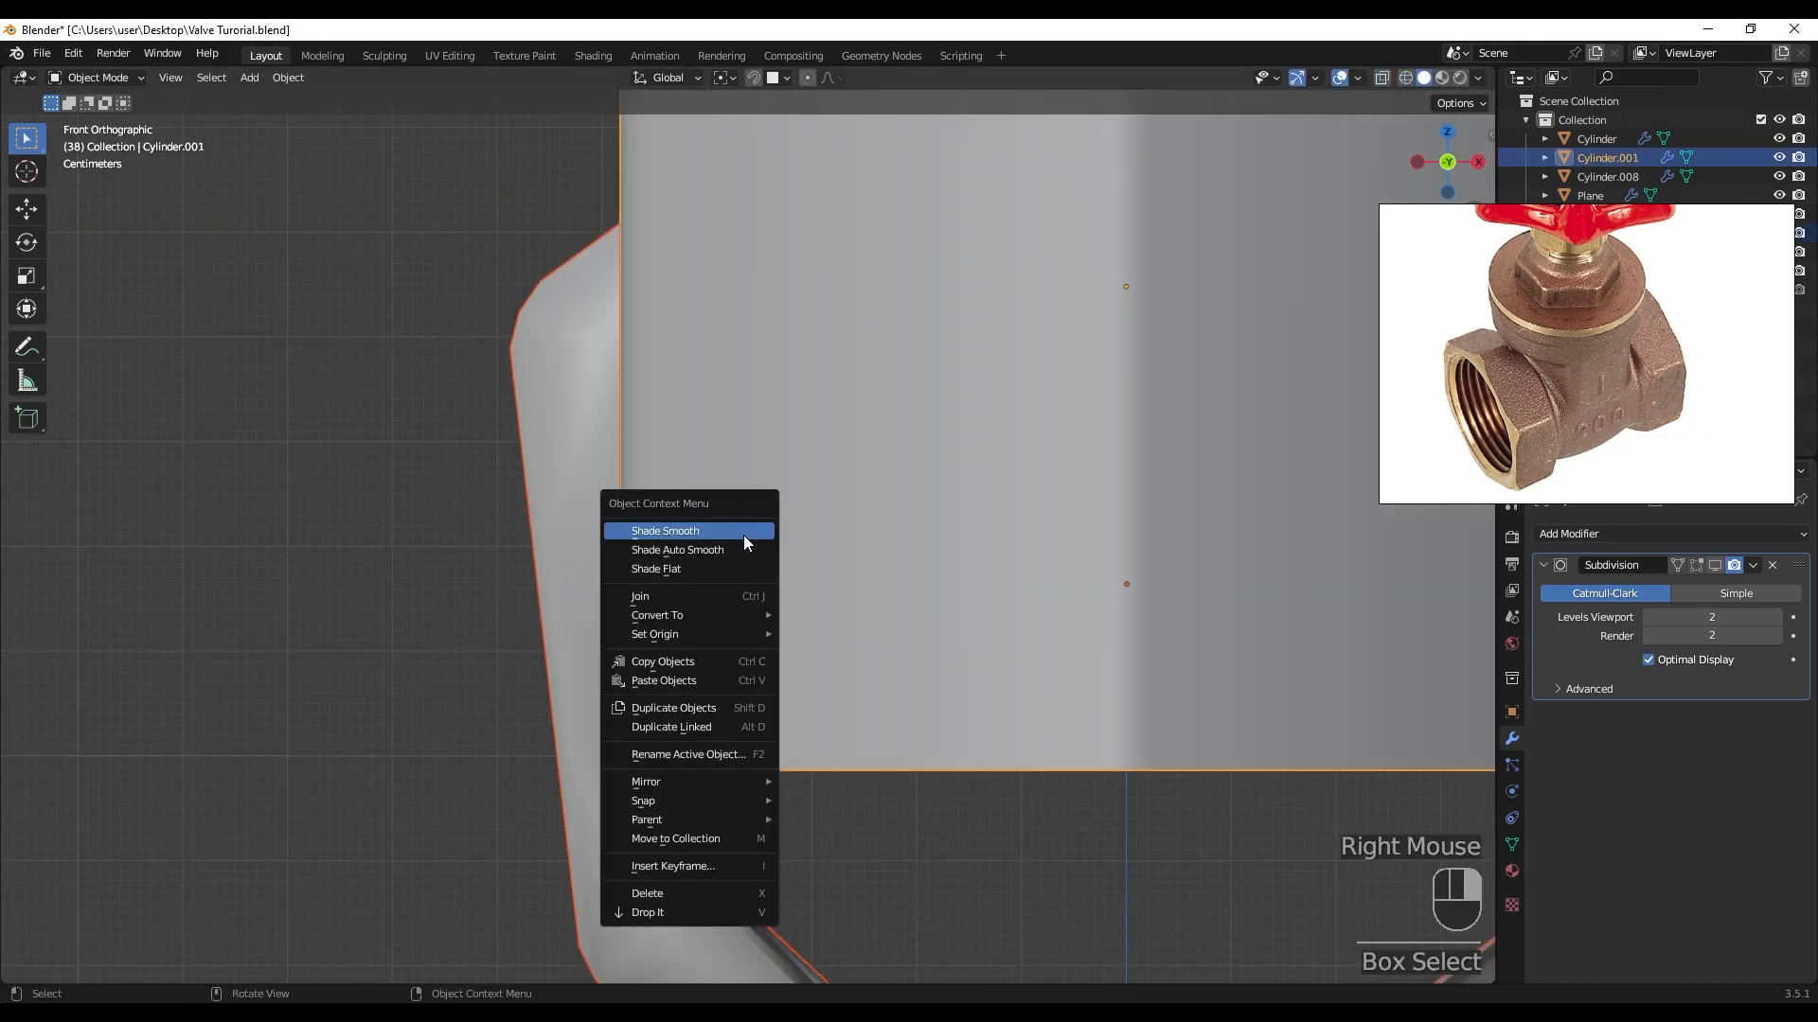
{"action": "left_click", "coordinate": [727, 572]}
- Select the nut-and-pipe part and rotate it -2.75° in the front view
{"action": "left_click", "coordinate": [543, 566]}
{"action": "middle_click_drag", "start_coordinate": [631, 585], "coordinate": [843, 566]}
{"action": "left_click", "coordinate": [726, 593]}
{"action": "key", "text": "KP_1"}
{"action": "middle_click_drag", "start_coordinate": [848, 565], "coordinate": [860, 570], "text": "shift"}
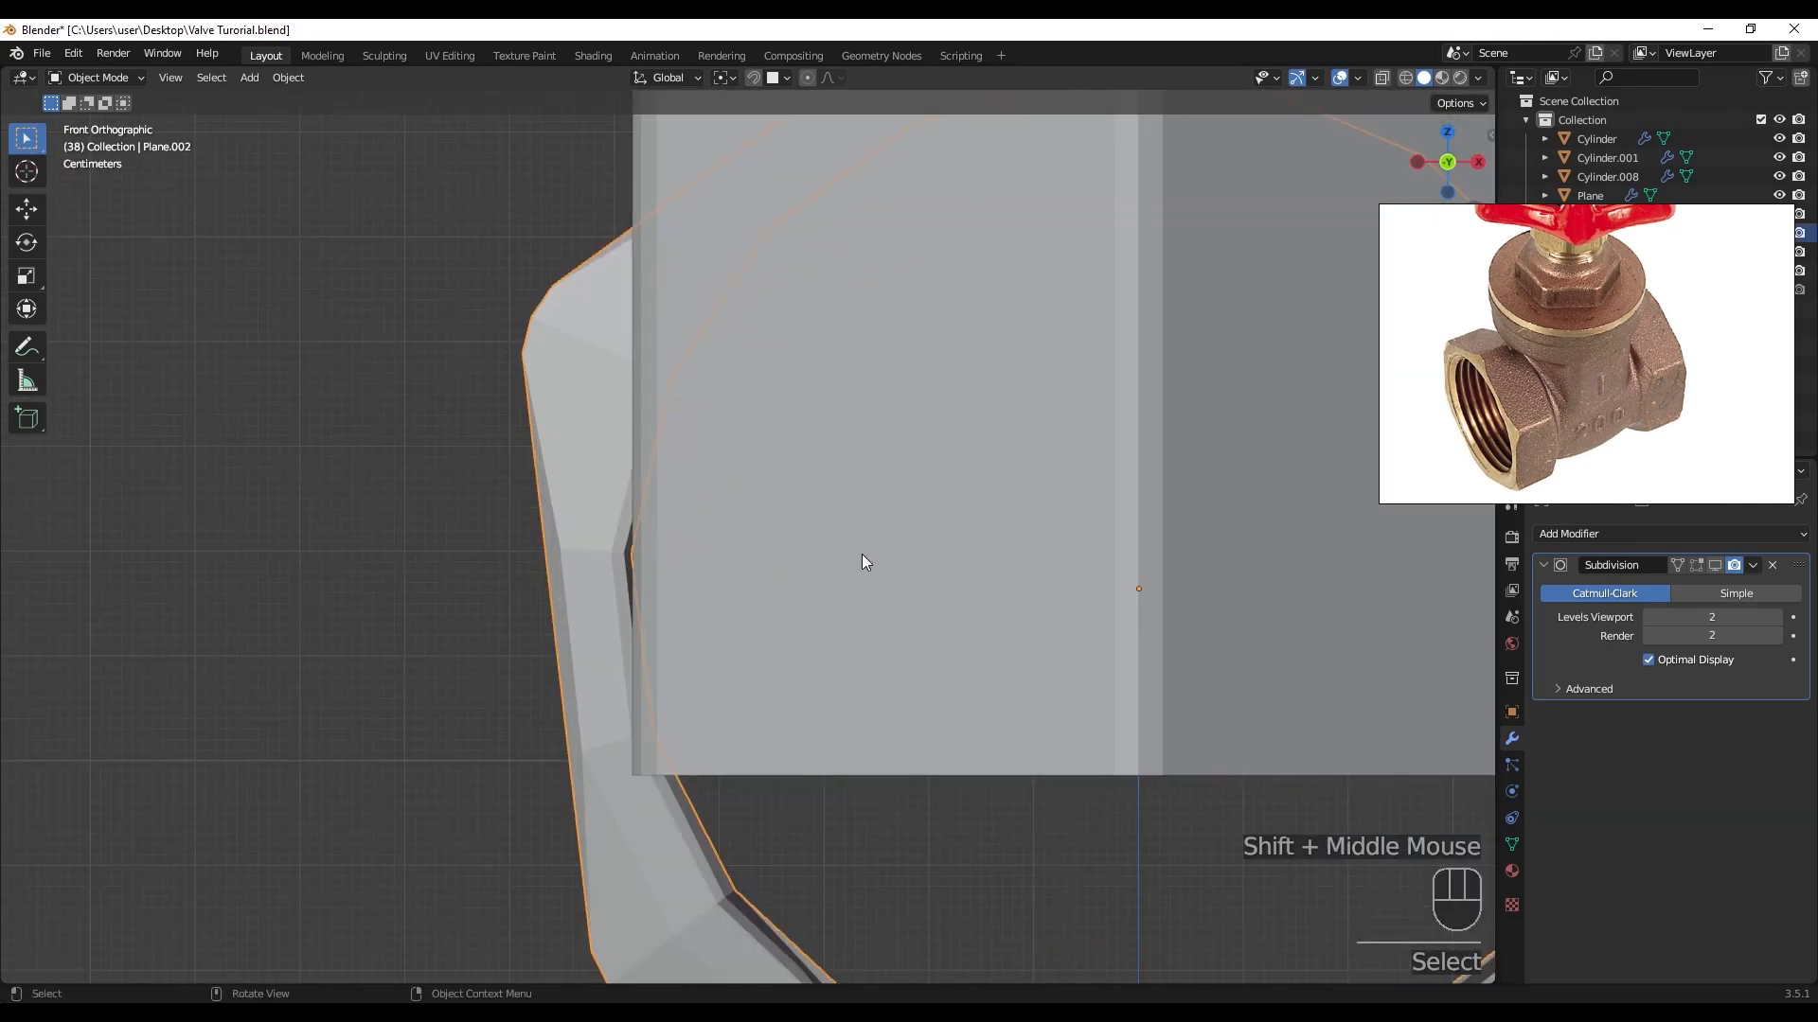
{"action": "key", "text": "r"}
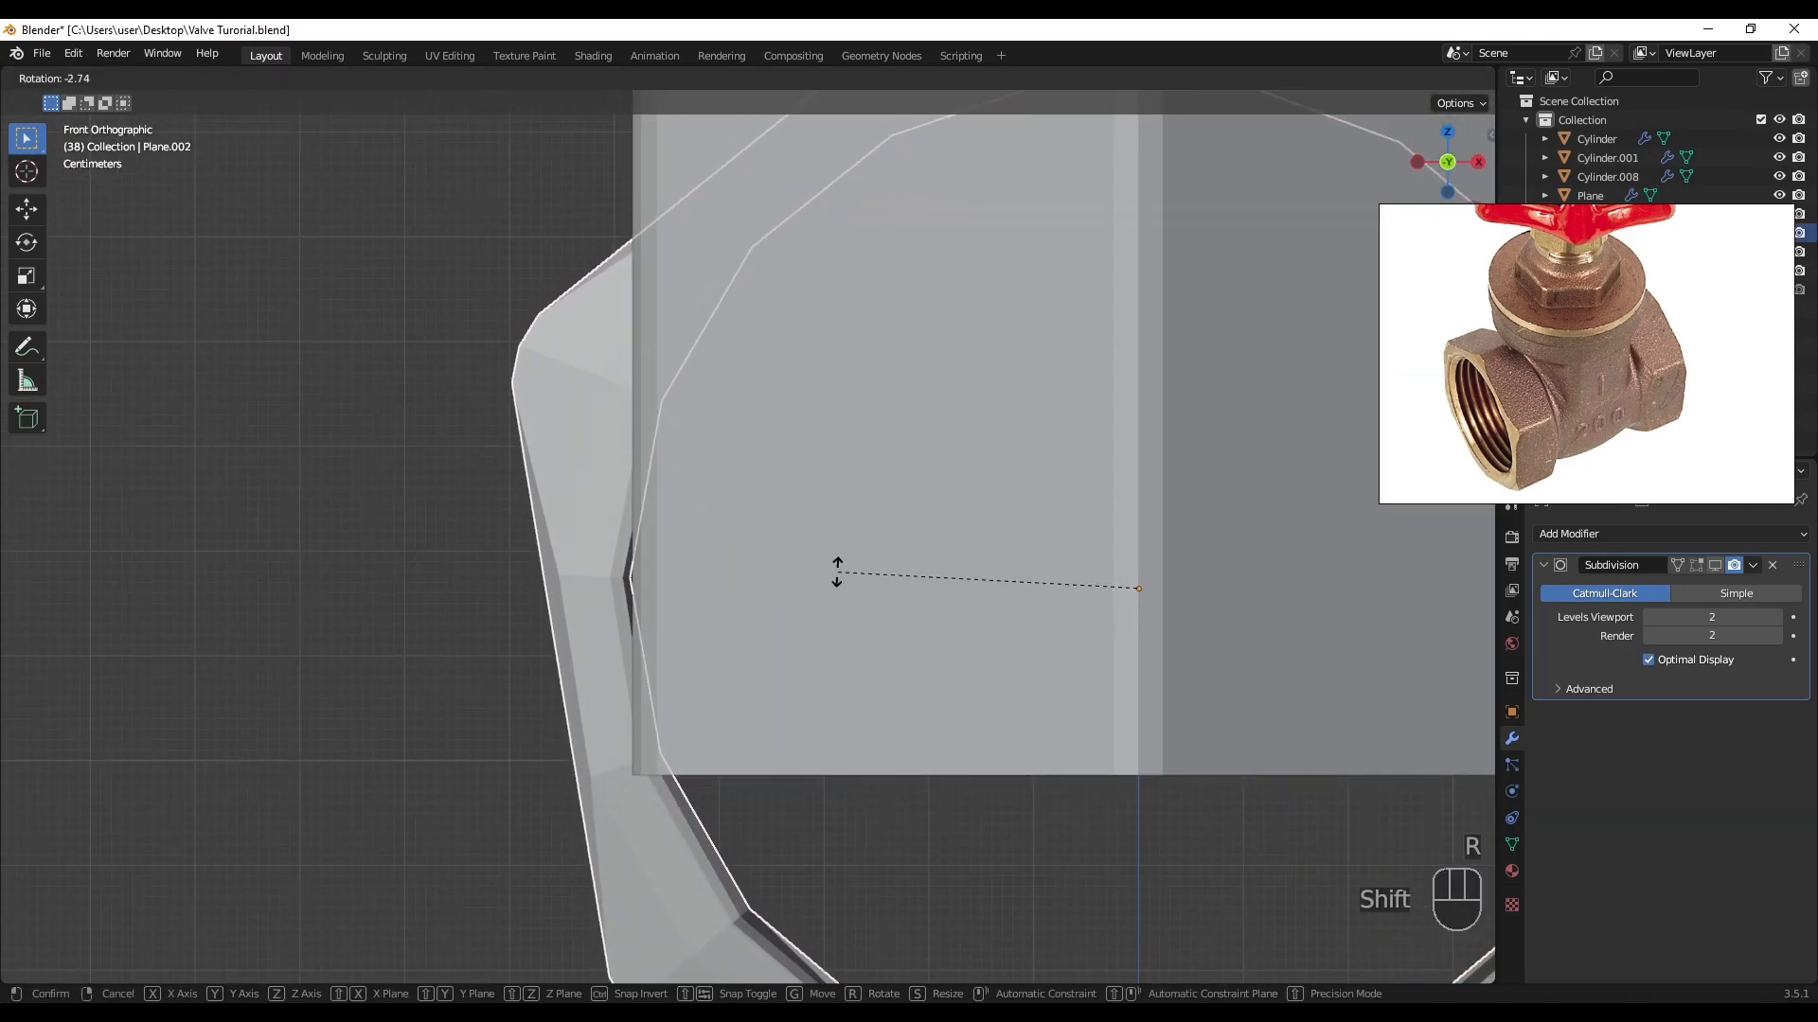
{"action": "left_click", "coordinate": [837, 573]}
{"action": "scroll", "coordinate": [663, 597], "scroll_direction": "up", "scroll_amount": 5}
{"action": "middle_click_drag", "start_coordinate": [513, 605], "coordinate": [657, 584], "text": "shift"}
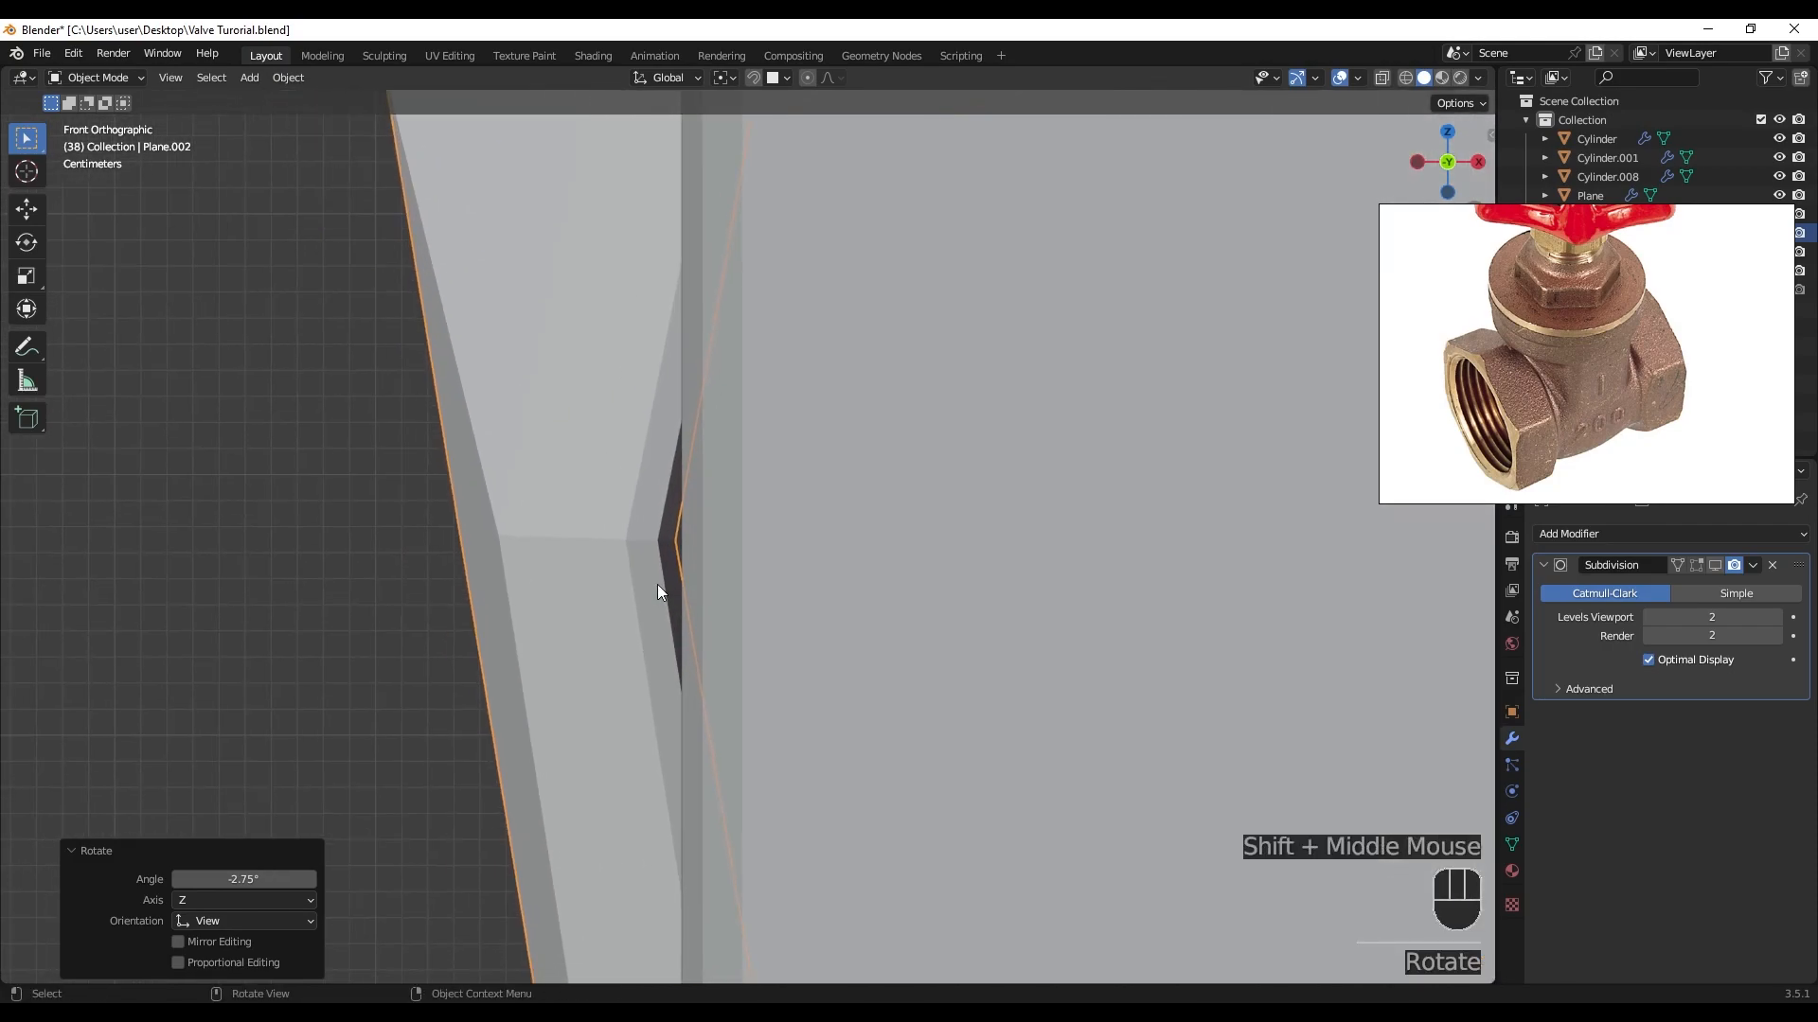
- Scale the nut-and-pipe part to 0.995 in wireframe to fit the side edge of the neck, and restore solid shading
{"action": "left_click", "coordinate": [532, 579]}
{"action": "middle_click_drag", "start_coordinate": [532, 580], "coordinate": [640, 589], "text": "shift"}
{"action": "key", "text": "s"}
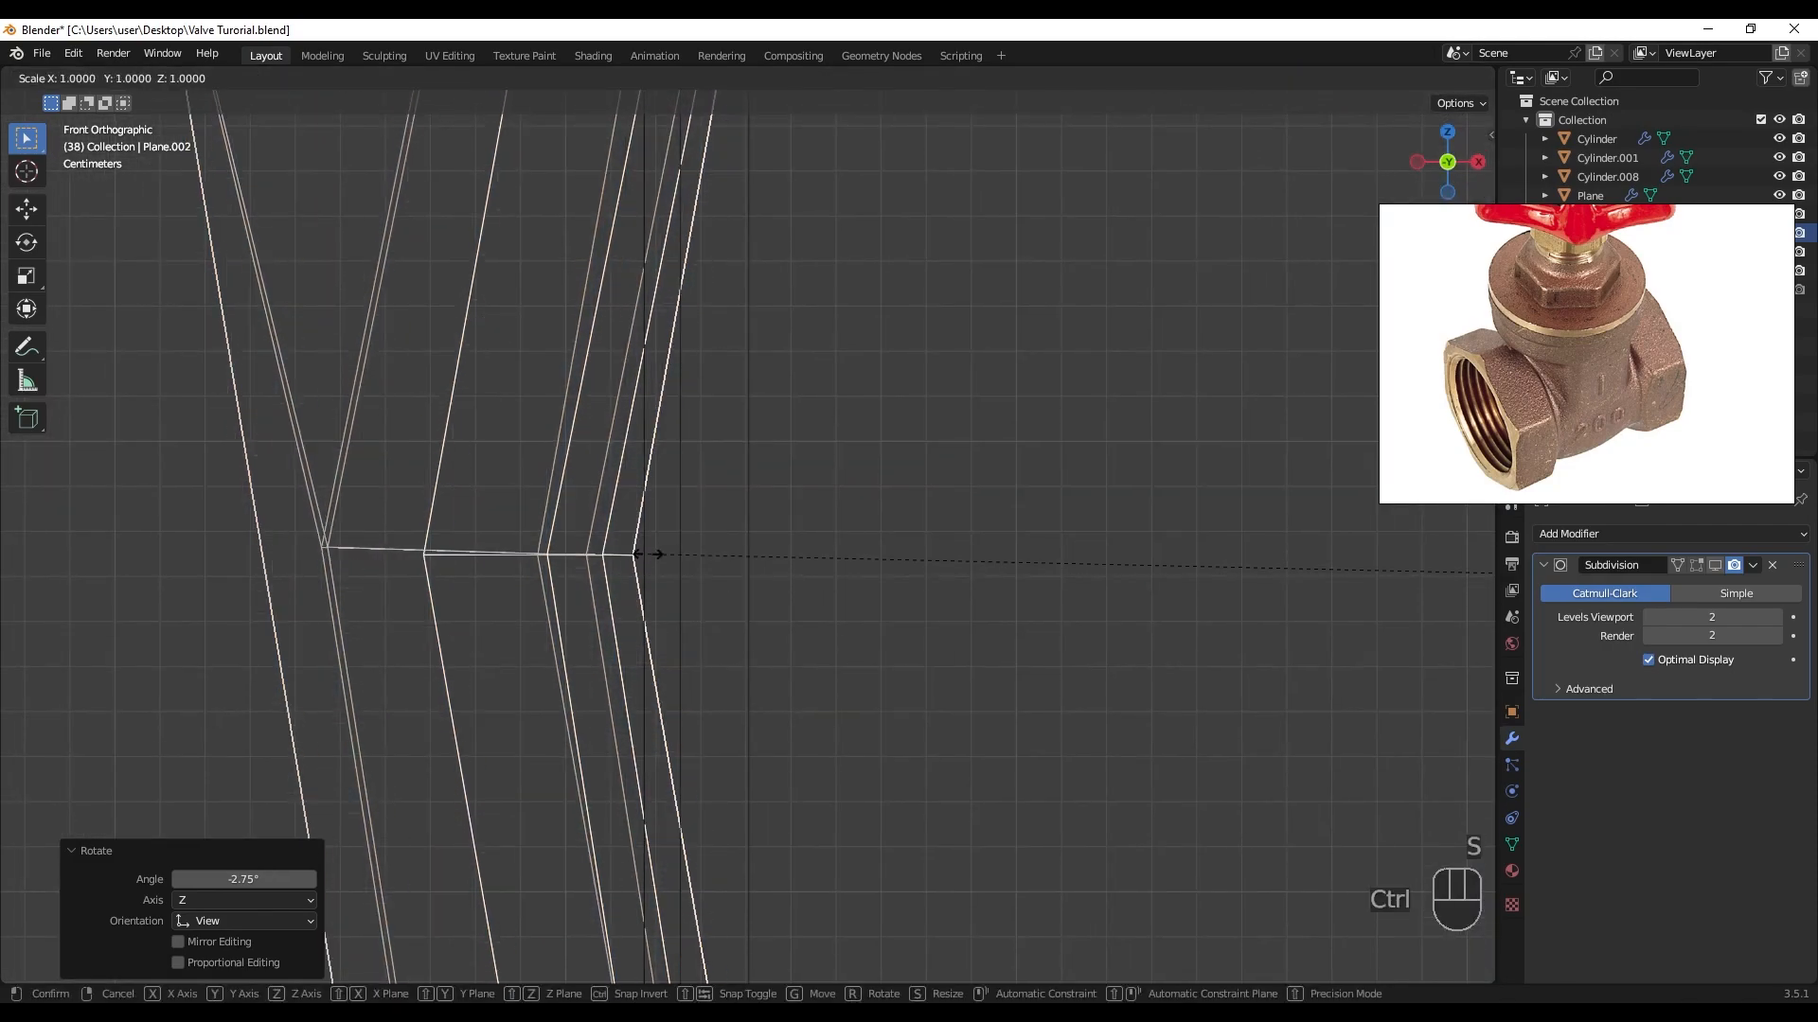
{"action": "left_click", "coordinate": [650, 563]}
{"action": "key", "text": "z"}
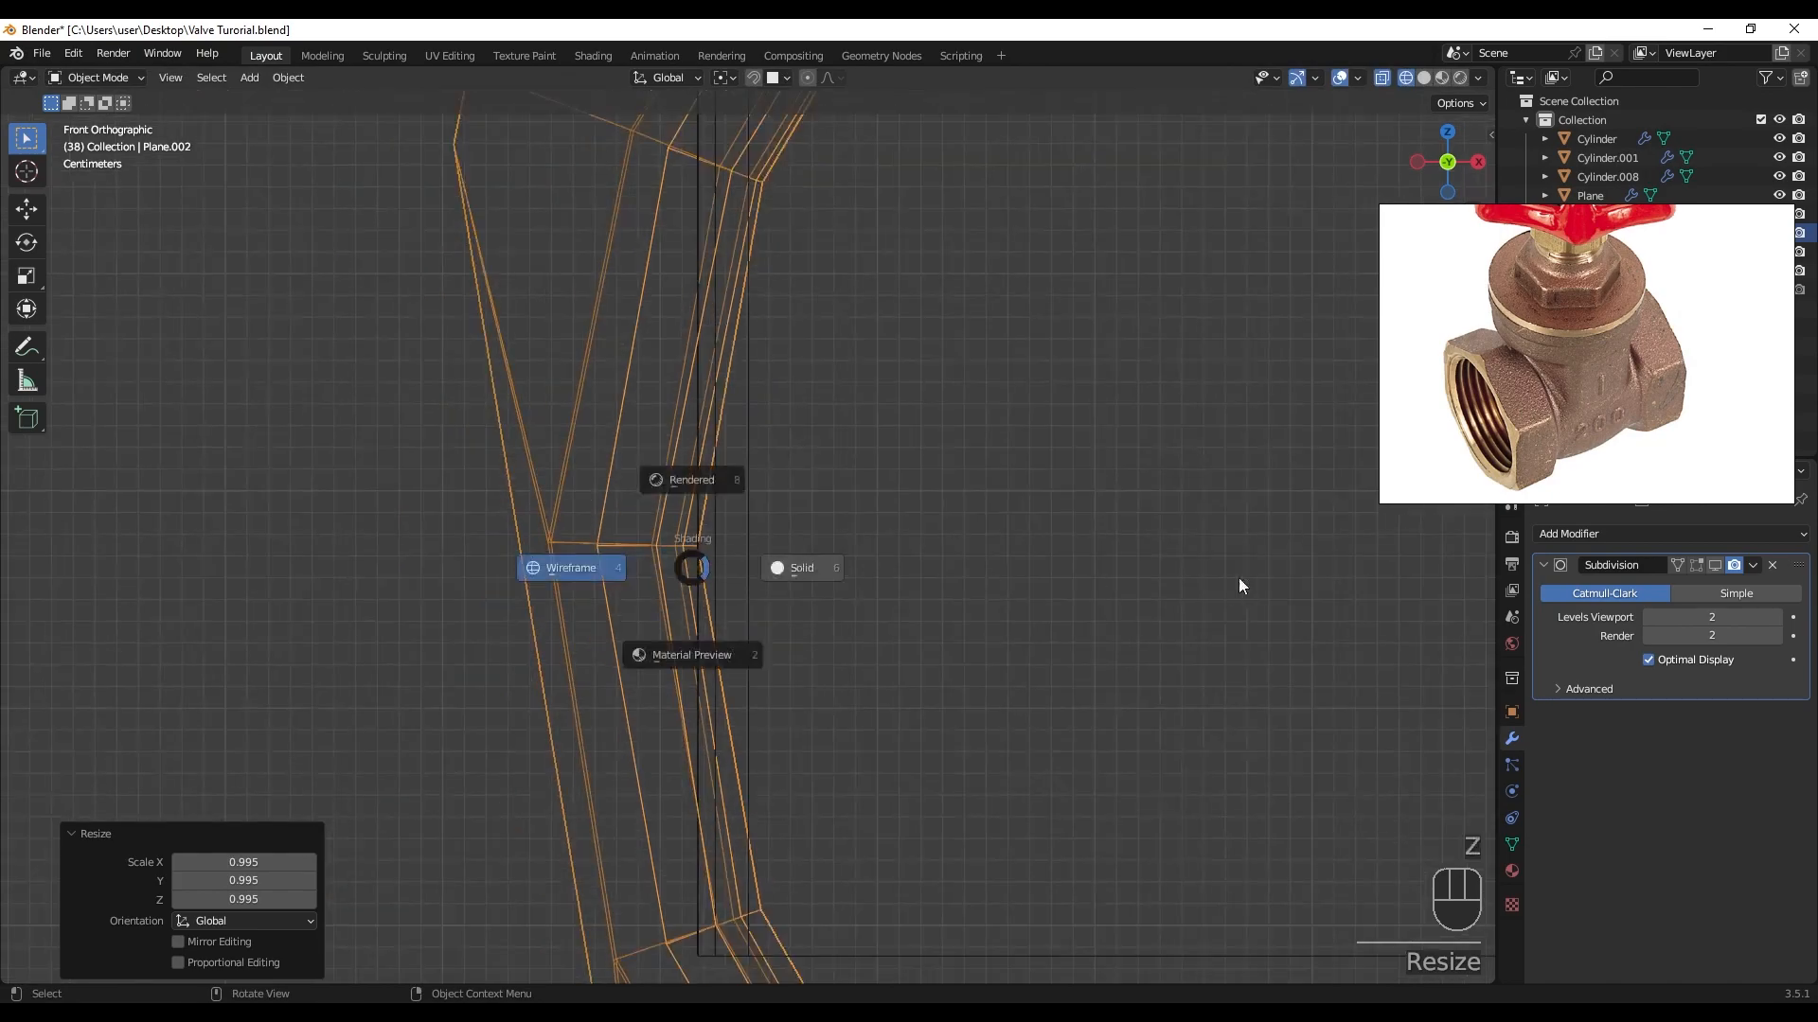
{"action": "left_click", "coordinate": [1229, 584]}
{"action": "scroll", "coordinate": [1070, 617], "scroll_direction": "down", "scroll_amount": 3}
{"action": "mouse_move", "coordinate": [1070, 616]}
{"action": "middle_mouse_down"}
{"action": "mouse_move", "coordinate": [966, 641]}
{"action": "mouse_move", "coordinate": [1062, 641]}
{"action": "middle_mouse_up"}
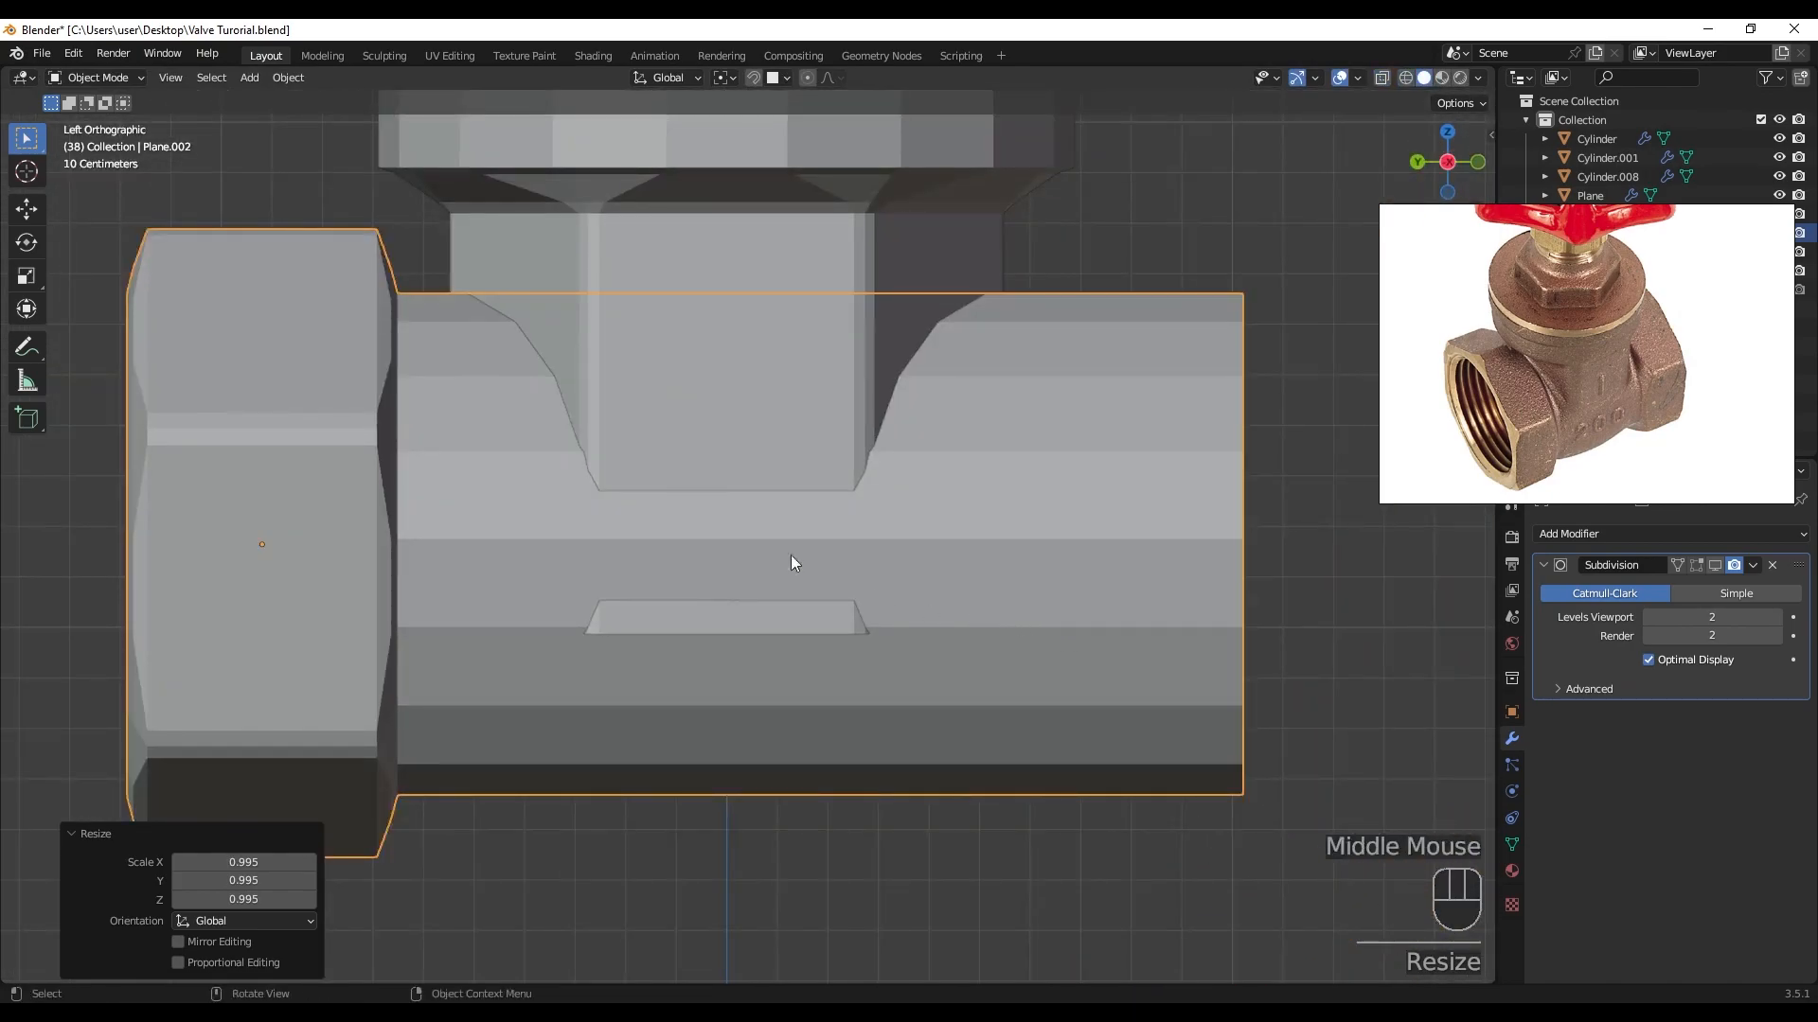
- Select the bottom edges of the valve body's neck in Edit Mode and set the snap target to Edge
{"action": "left_click", "coordinate": [792, 489]}
{"action": "left_click", "coordinate": [543, 507]}
{"action": "middle_click", "coordinate": [740, 563], "text": "shift"}
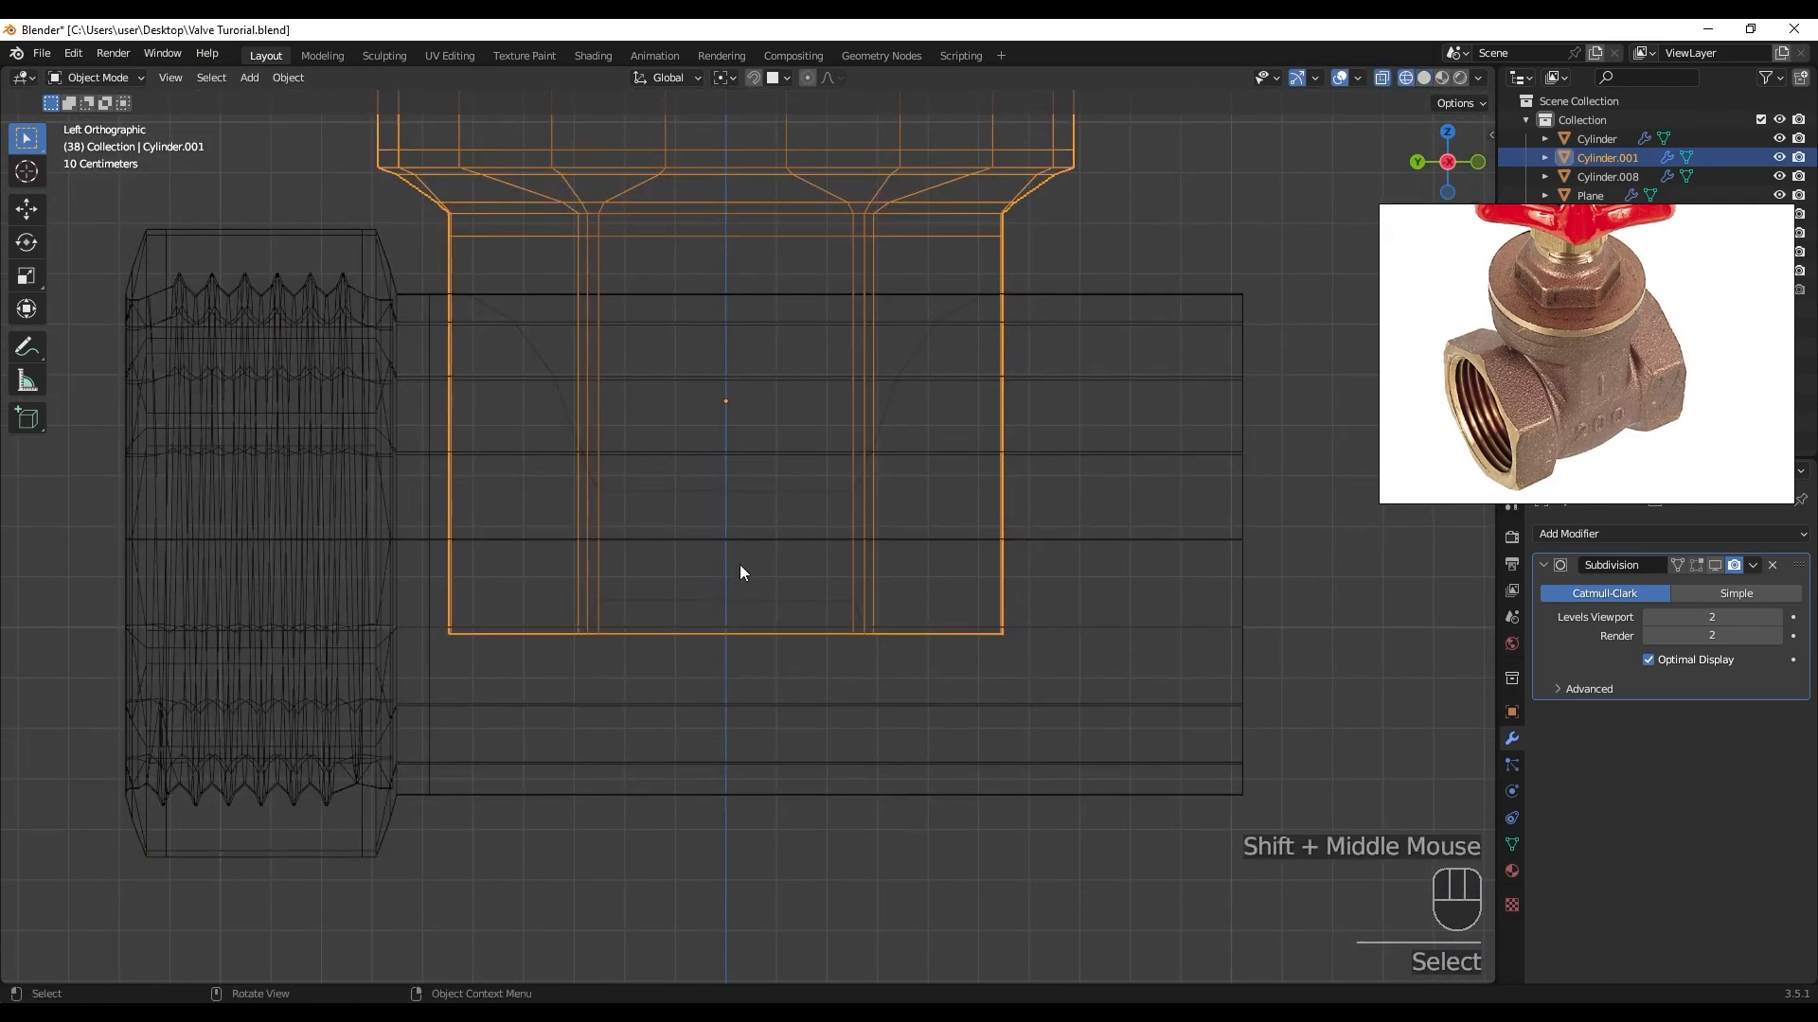
{"action": "key", "text": "2"}
{"action": "key", "text": "ctrl+z"}
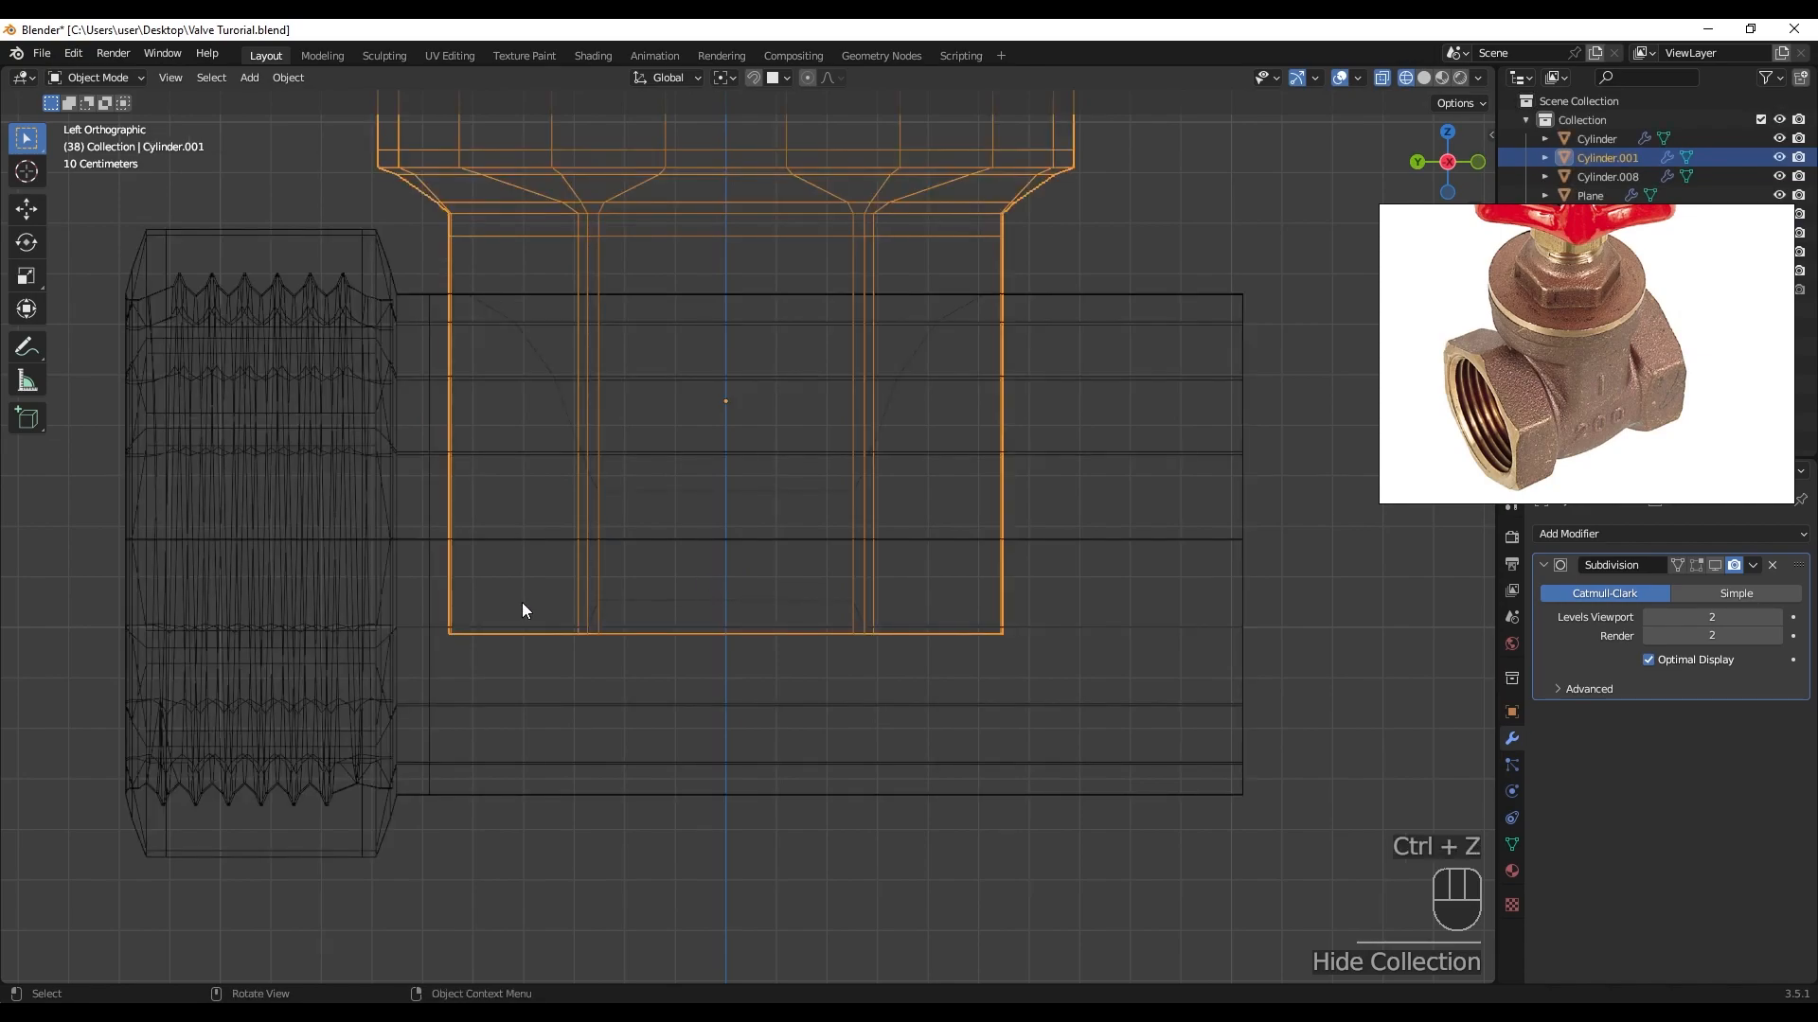
{"action": "key", "text": "Tab"}
{"action": "left_click_drag", "start_coordinate": [426, 620], "coordinate": [1174, 681]}
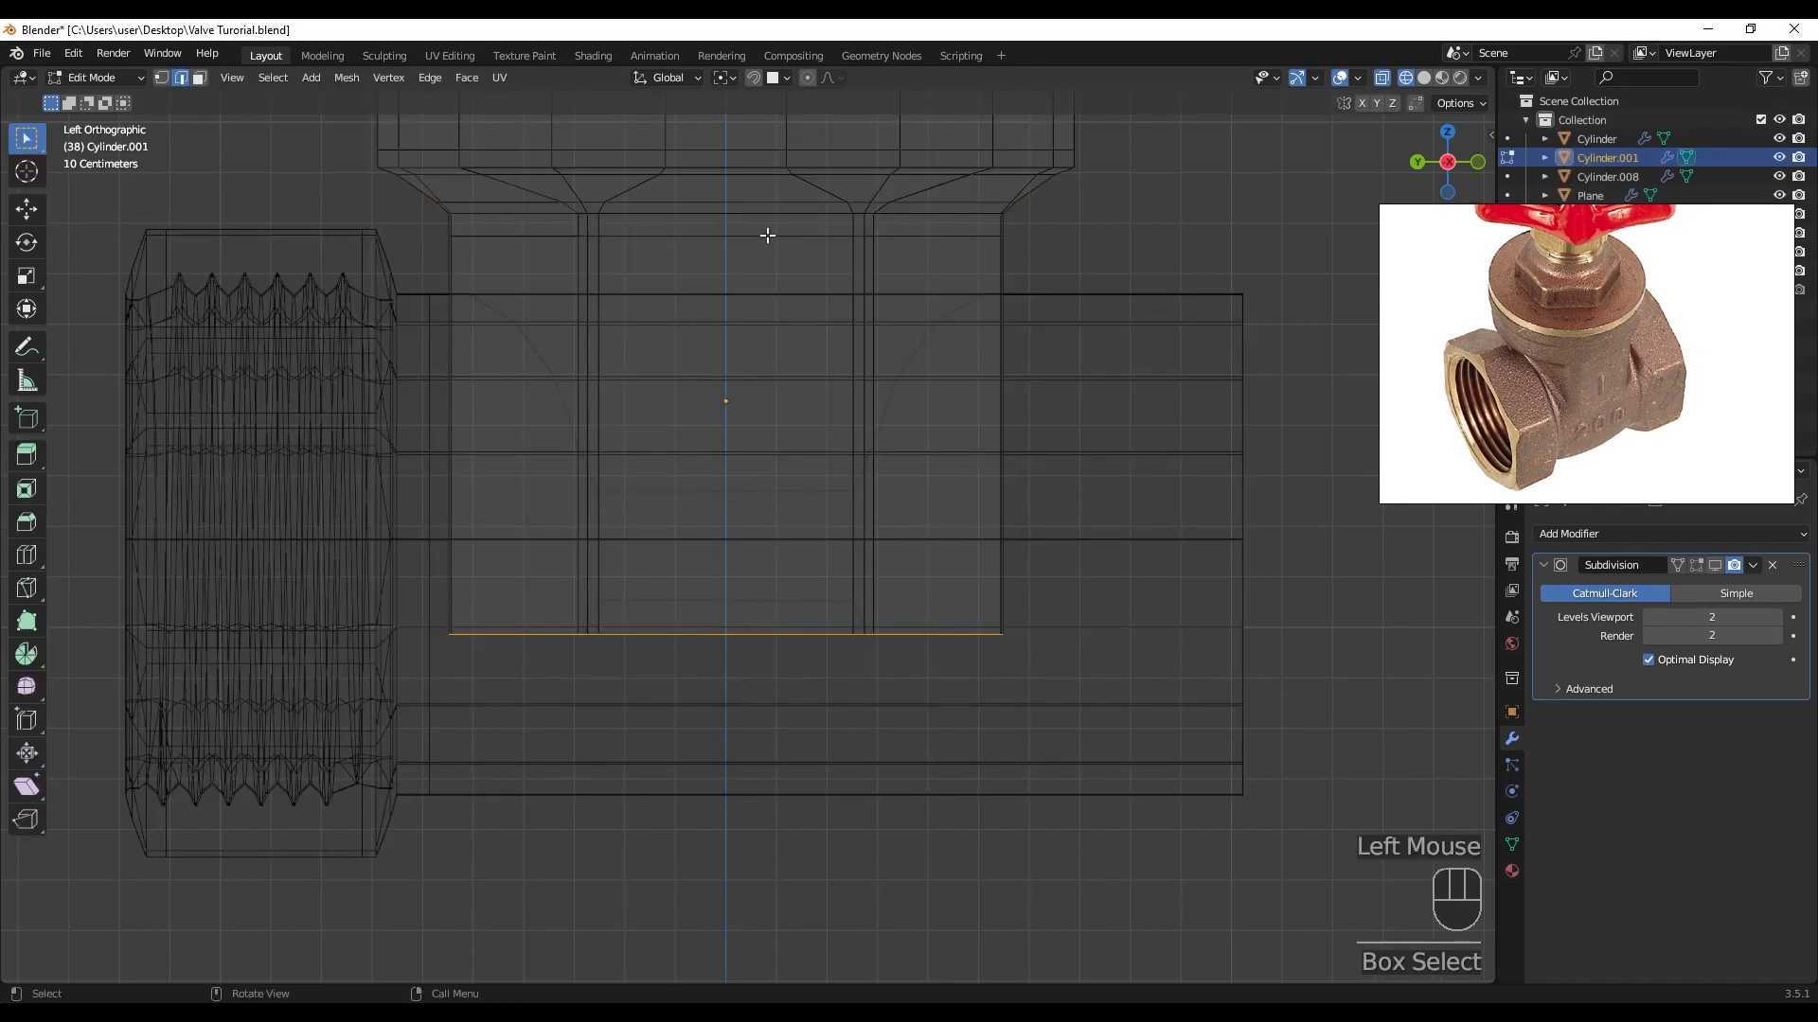
{"action": "left_click", "coordinate": [772, 78]}
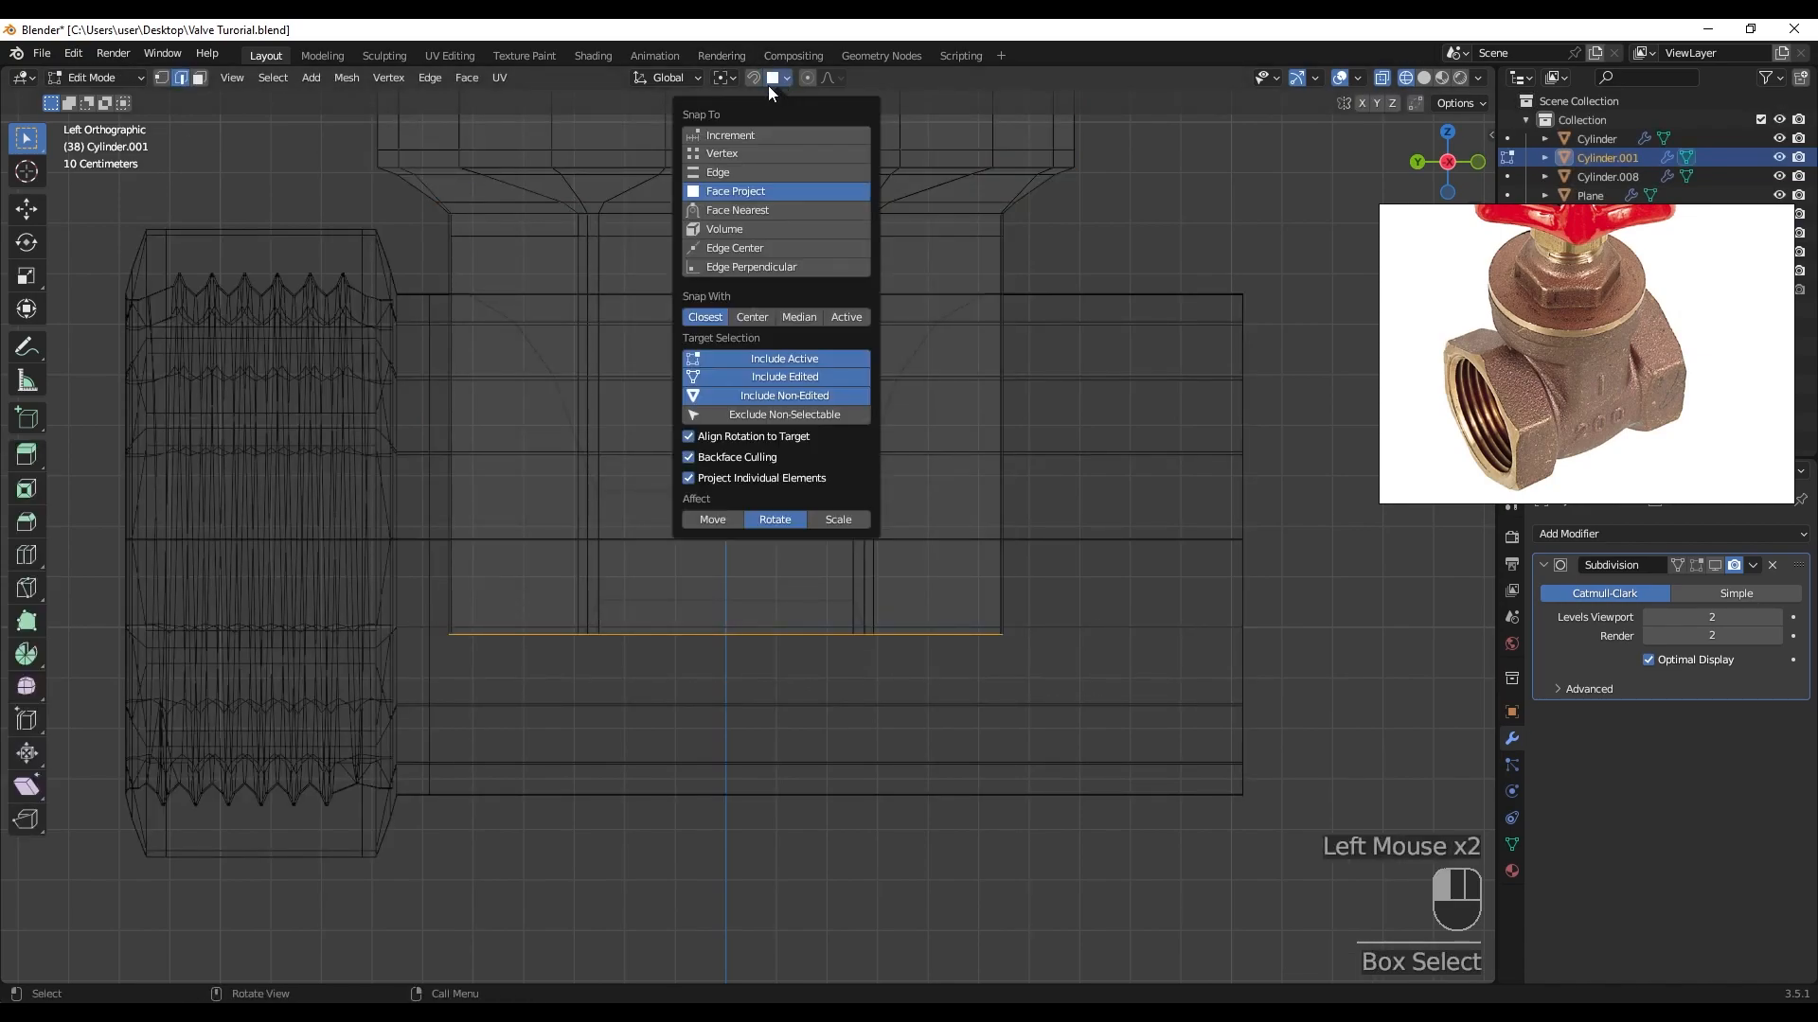
{"action": "left_click", "coordinate": [723, 172]}
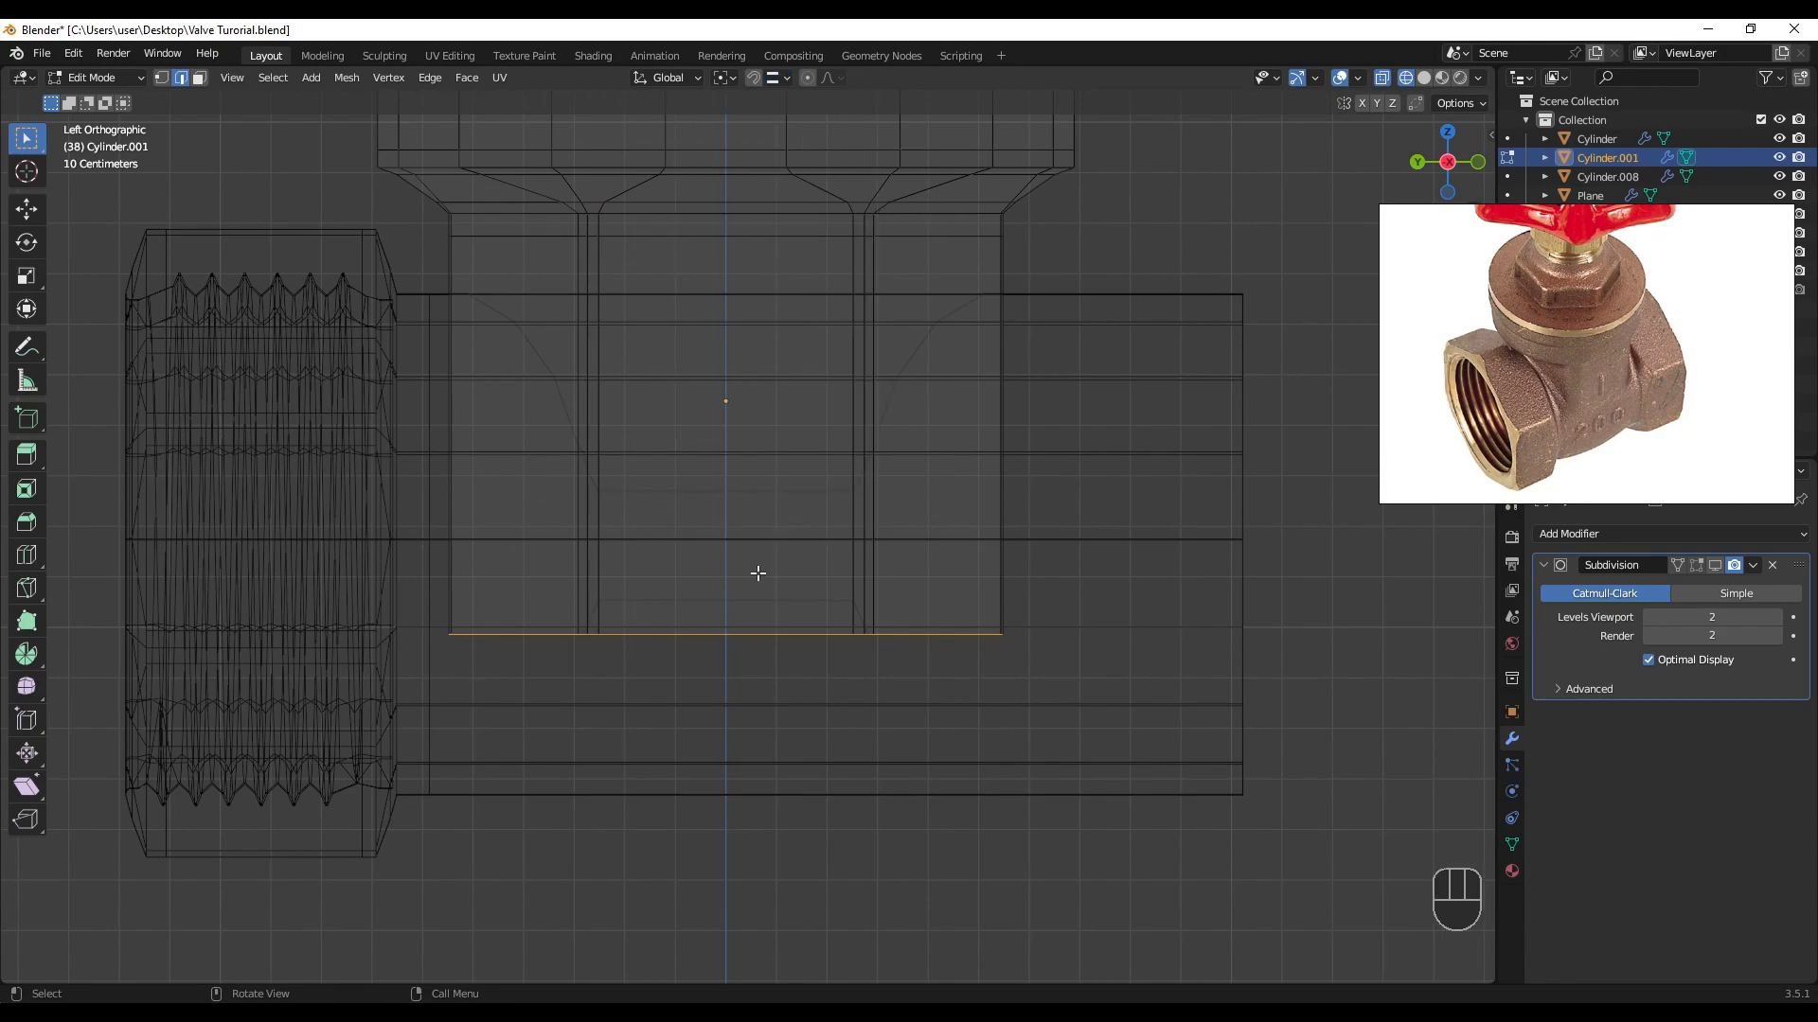
{"action": "key", "text": "g"}
{"action": "middle_click_drag", "start_coordinate": [752, 625], "coordinate": [748, 596]}
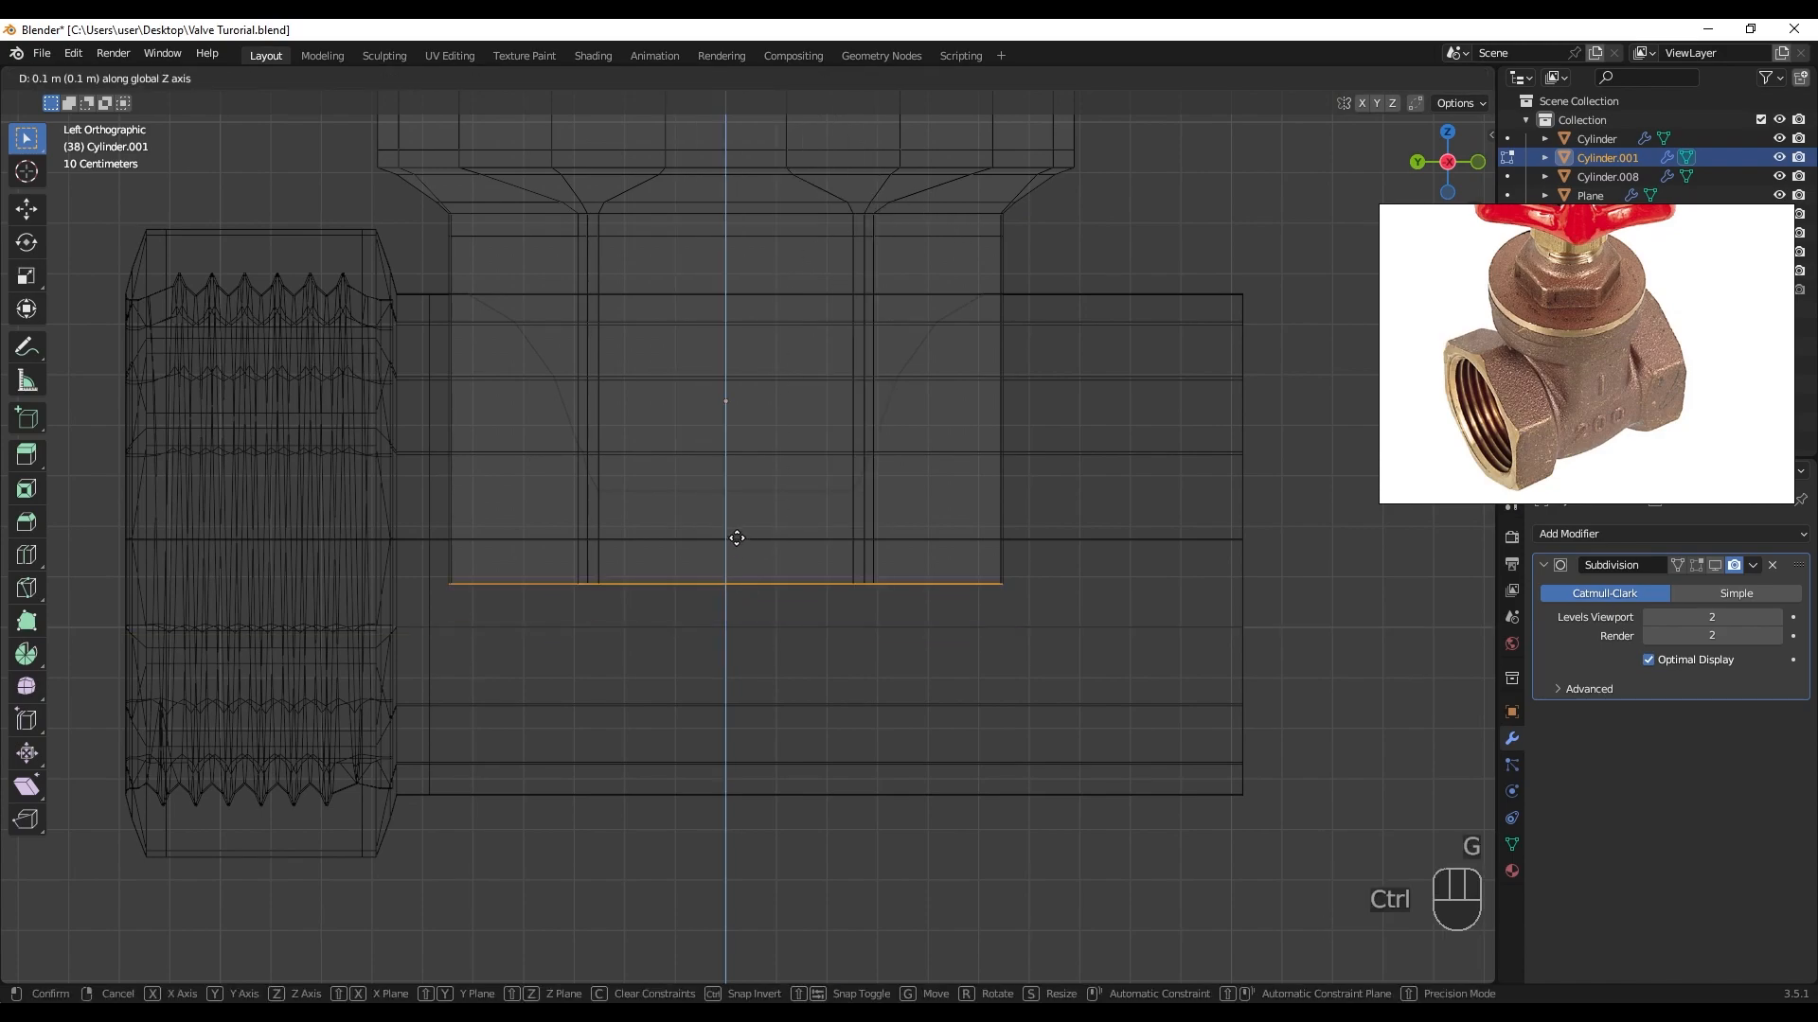
{"action": "right_click", "coordinate": [723, 610]}
- Make snapping affect Move, raise the neck's bottom edges about 0.189 m along Z onto the pipe's middle edge, and return to Object Mode
{"action": "left_click", "coordinate": [779, 80]}
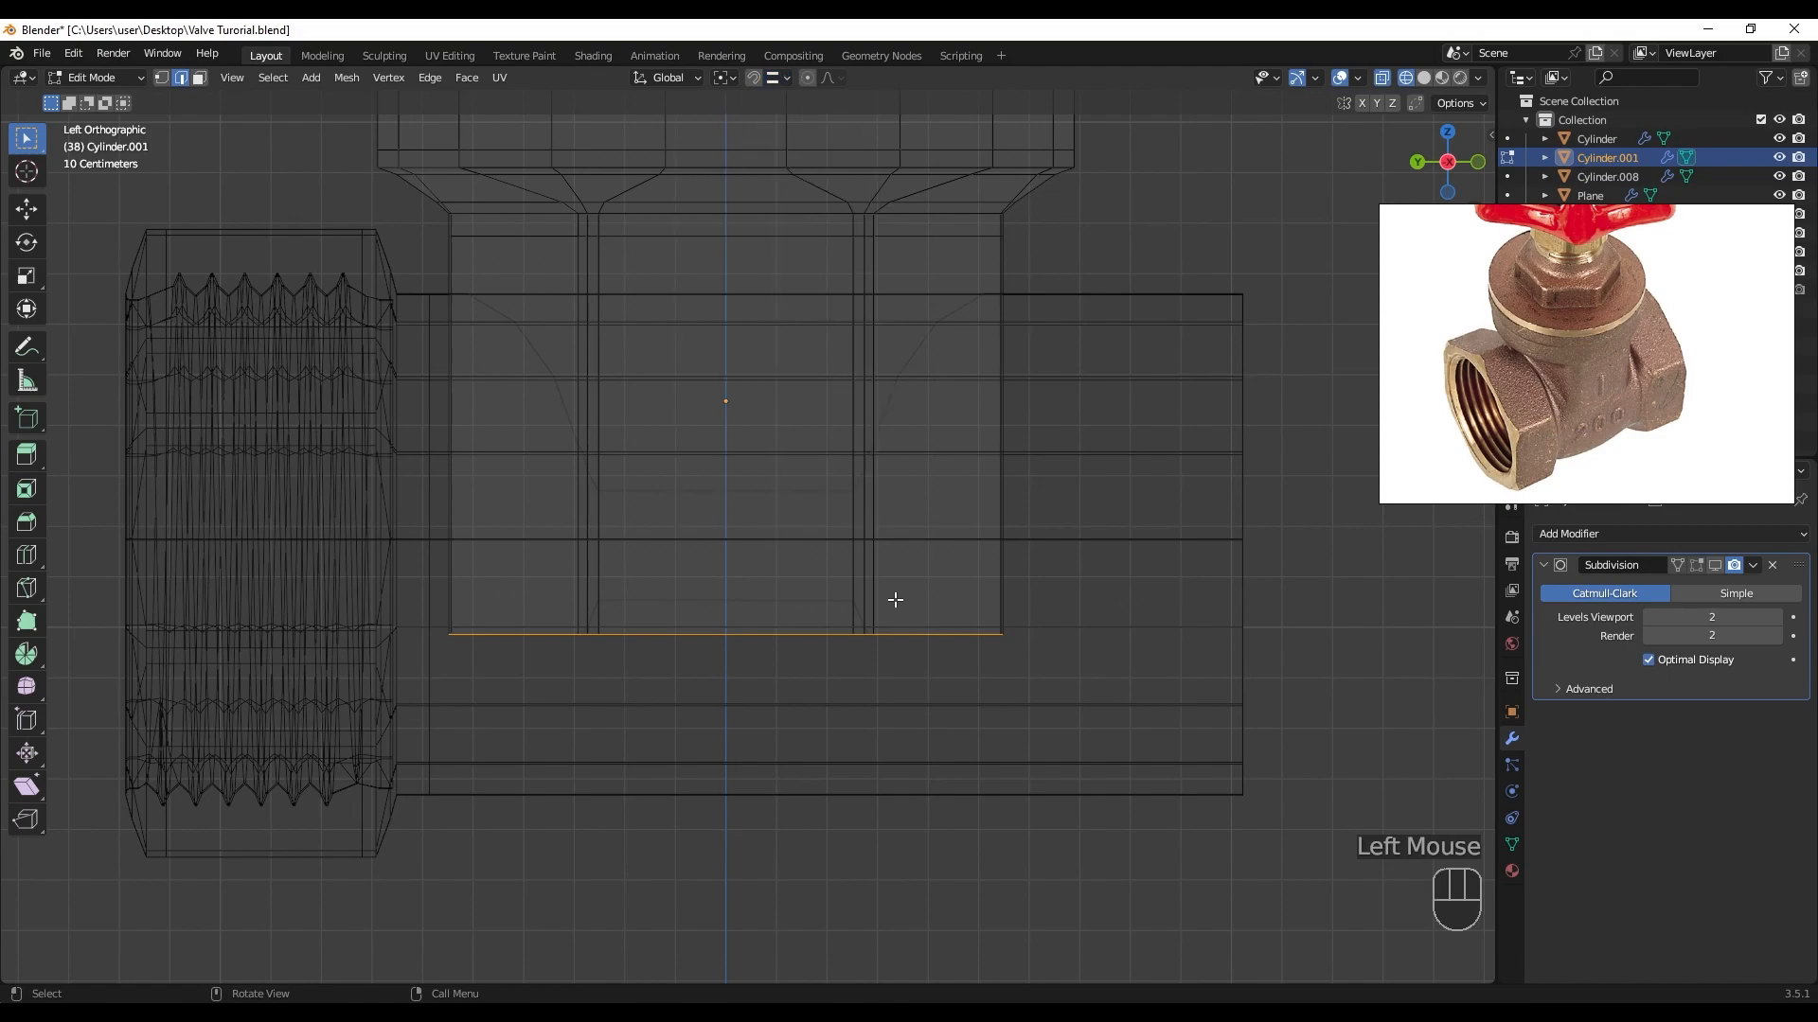
{"action": "key", "text": "g"}
{"action": "middle_click", "coordinate": [782, 530]}
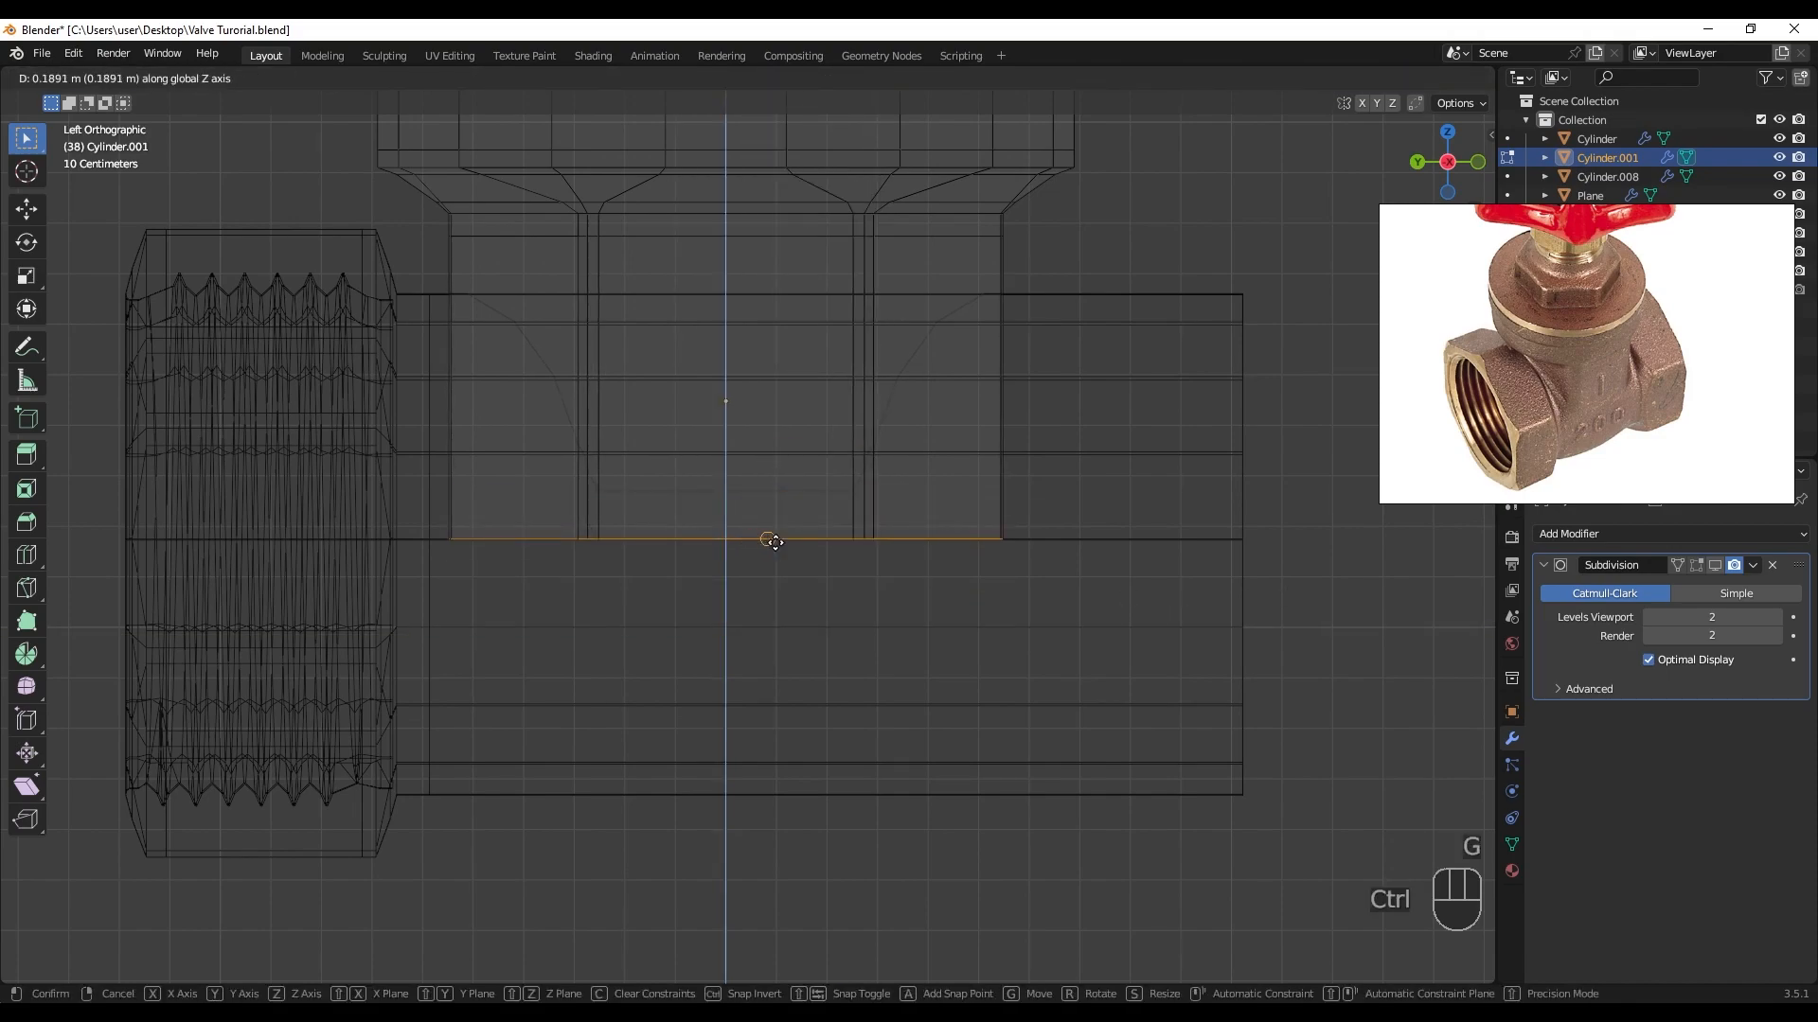
{"action": "left_click", "coordinate": [783, 541]}
{"action": "mouse_move", "coordinate": [783, 540]}
{"action": "middle_mouse_down"}
{"action": "mouse_move", "coordinate": [874, 575]}
{"action": "mouse_move", "coordinate": [852, 568]}
{"action": "middle_mouse_up"}
{"action": "key", "text": "shift+z"}
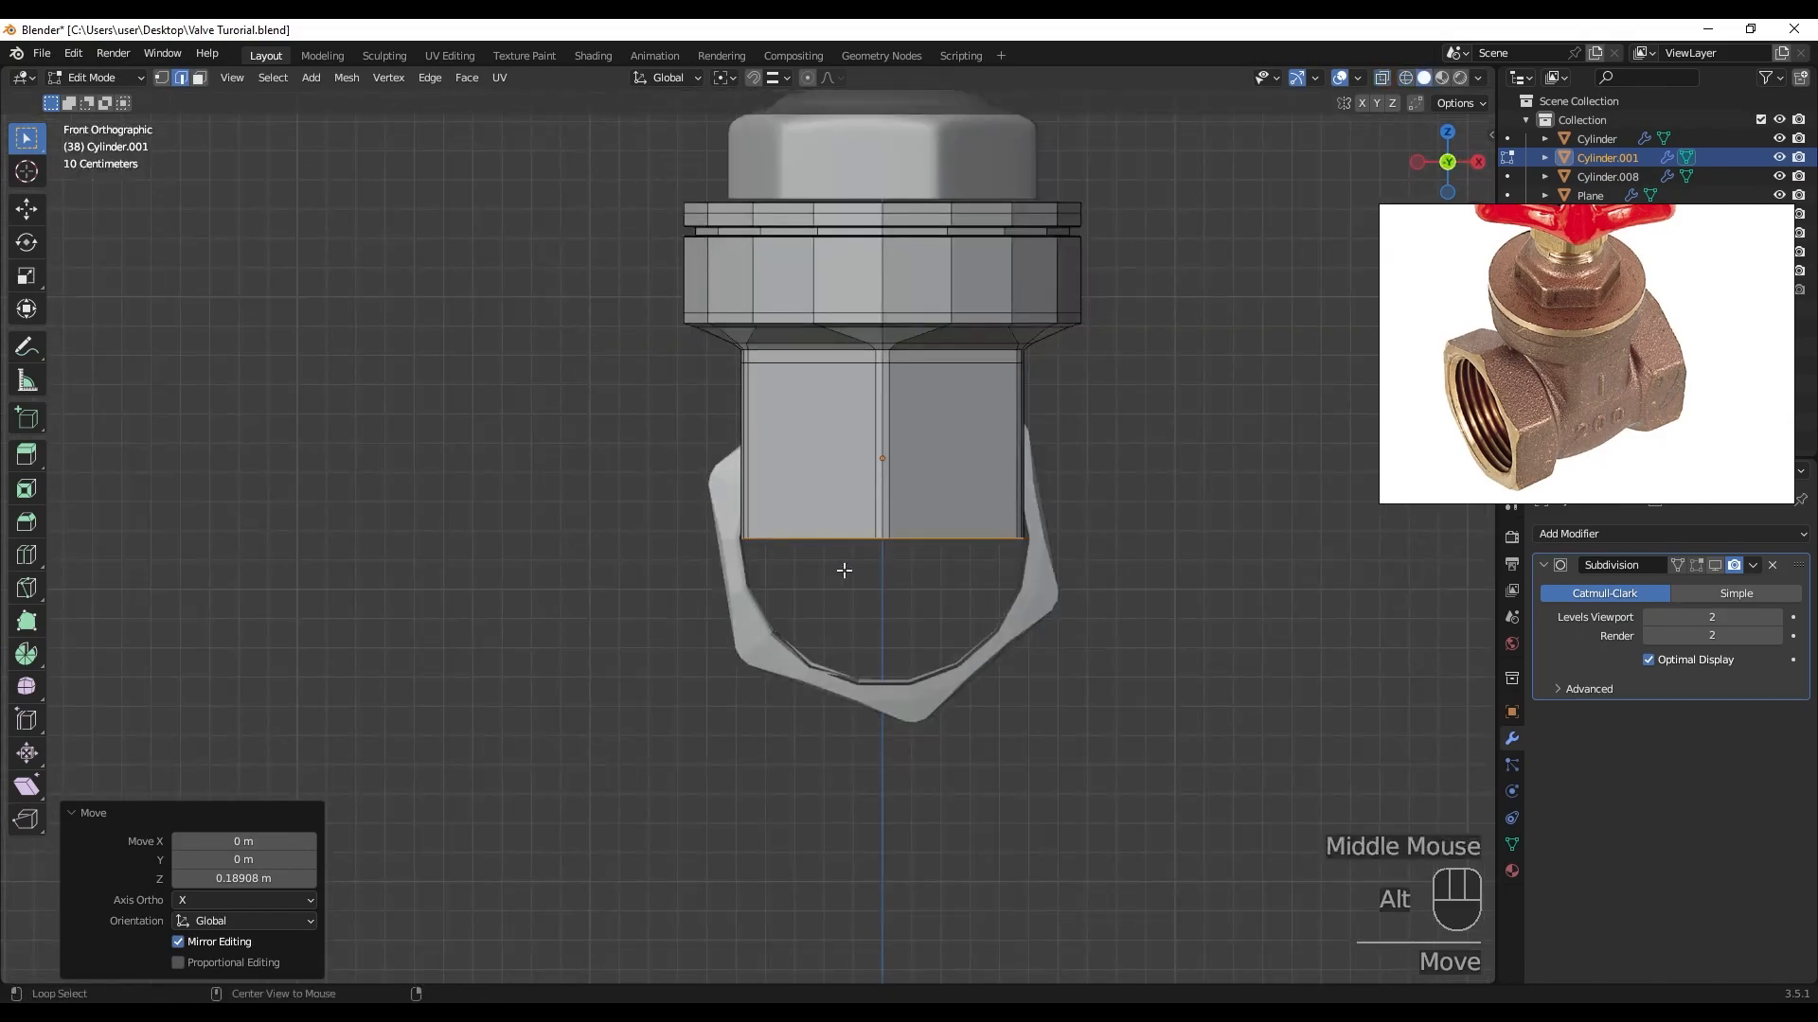
{"action": "scroll", "coordinate": [815, 568], "scroll_direction": "up", "scroll_amount": 5}
{"action": "mouse_move", "coordinate": [730, 577]}
{"action": "middle_mouse_down", "text": "shift"}
{"action": "mouse_move", "coordinate": [691, 610]}
{"action": "mouse_move", "coordinate": [655, 584]}
{"action": "mouse_move", "coordinate": [951, 615]}
{"action": "mouse_move", "coordinate": [996, 575]}
{"action": "mouse_move", "coordinate": [720, 593]}
{"action": "mouse_move", "coordinate": [853, 596]}
{"action": "mouse_move", "coordinate": [755, 584]}
{"action": "middle_mouse_up", "text": "shift"}
{"action": "scroll", "coordinate": [750, 600], "scroll_direction": "down", "scroll_amount": 5}
{"action": "key", "text": "Tab"}
- Add a Boolean modifier set to Union on the valve body, with the nut-and-pipe part as its object, and apply it
{"action": "scroll", "coordinate": [937, 565], "scroll_direction": "down", "scroll_amount": 3}
{"action": "scroll", "coordinate": [700, 509], "scroll_direction": "up", "scroll_amount": 3}
{"action": "scroll", "coordinate": [700, 511], "scroll_direction": "up", "scroll_amount": 2}
{"action": "middle_click_drag", "start_coordinate": [700, 511], "coordinate": [1022, 464], "text": "shift"}
{"action": "left_click", "coordinate": [646, 356]}
{"action": "left_click", "coordinate": [645, 355]}
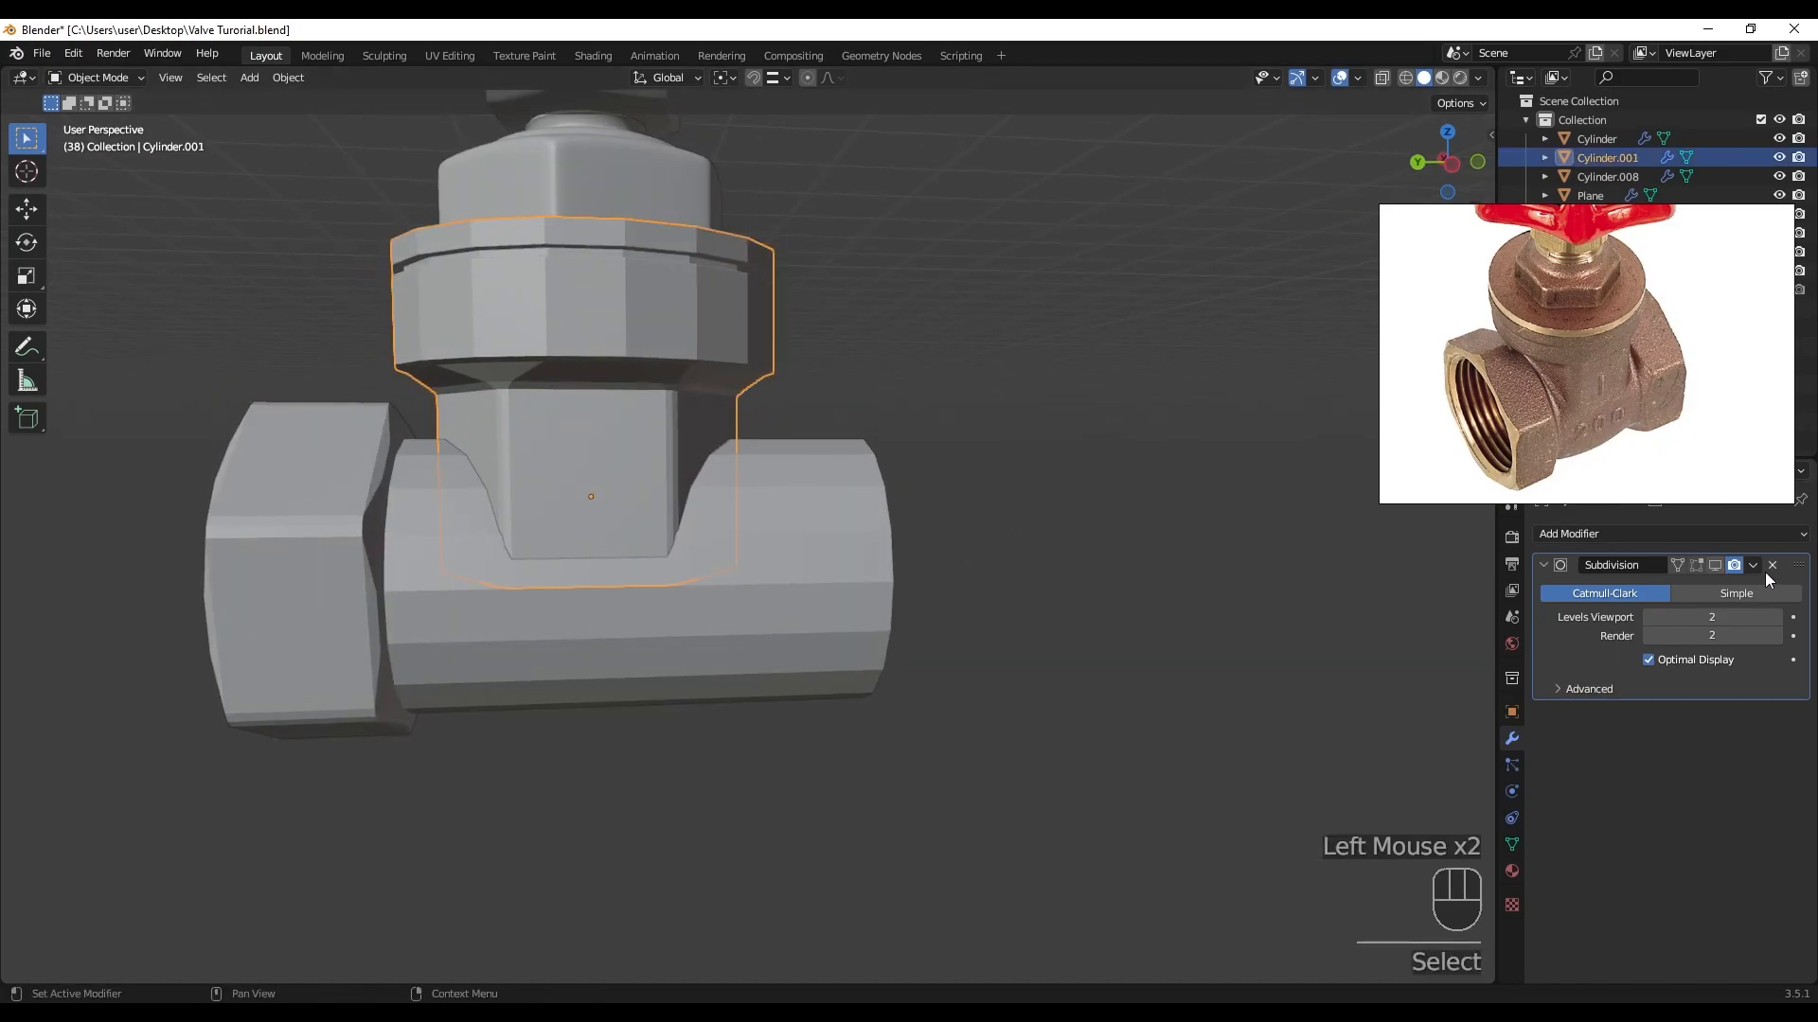
{"action": "left_click", "coordinate": [1719, 536]}
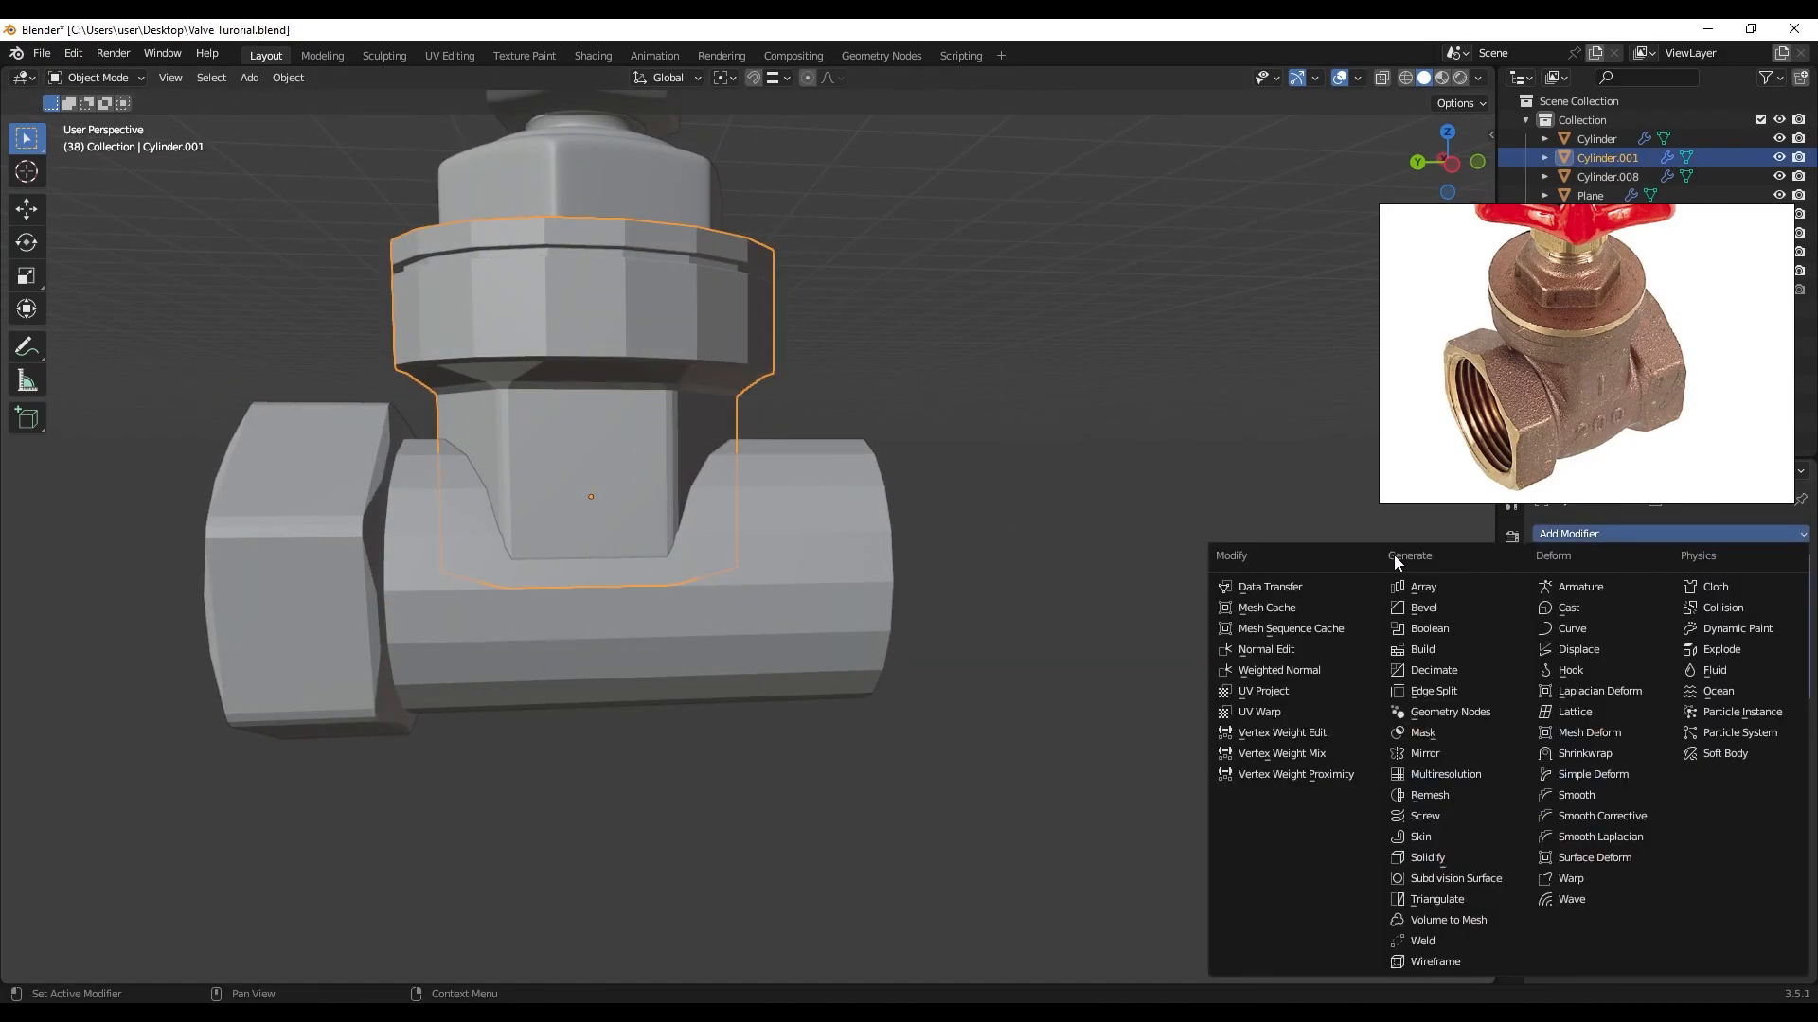
{"action": "left_click", "coordinate": [1463, 629]}
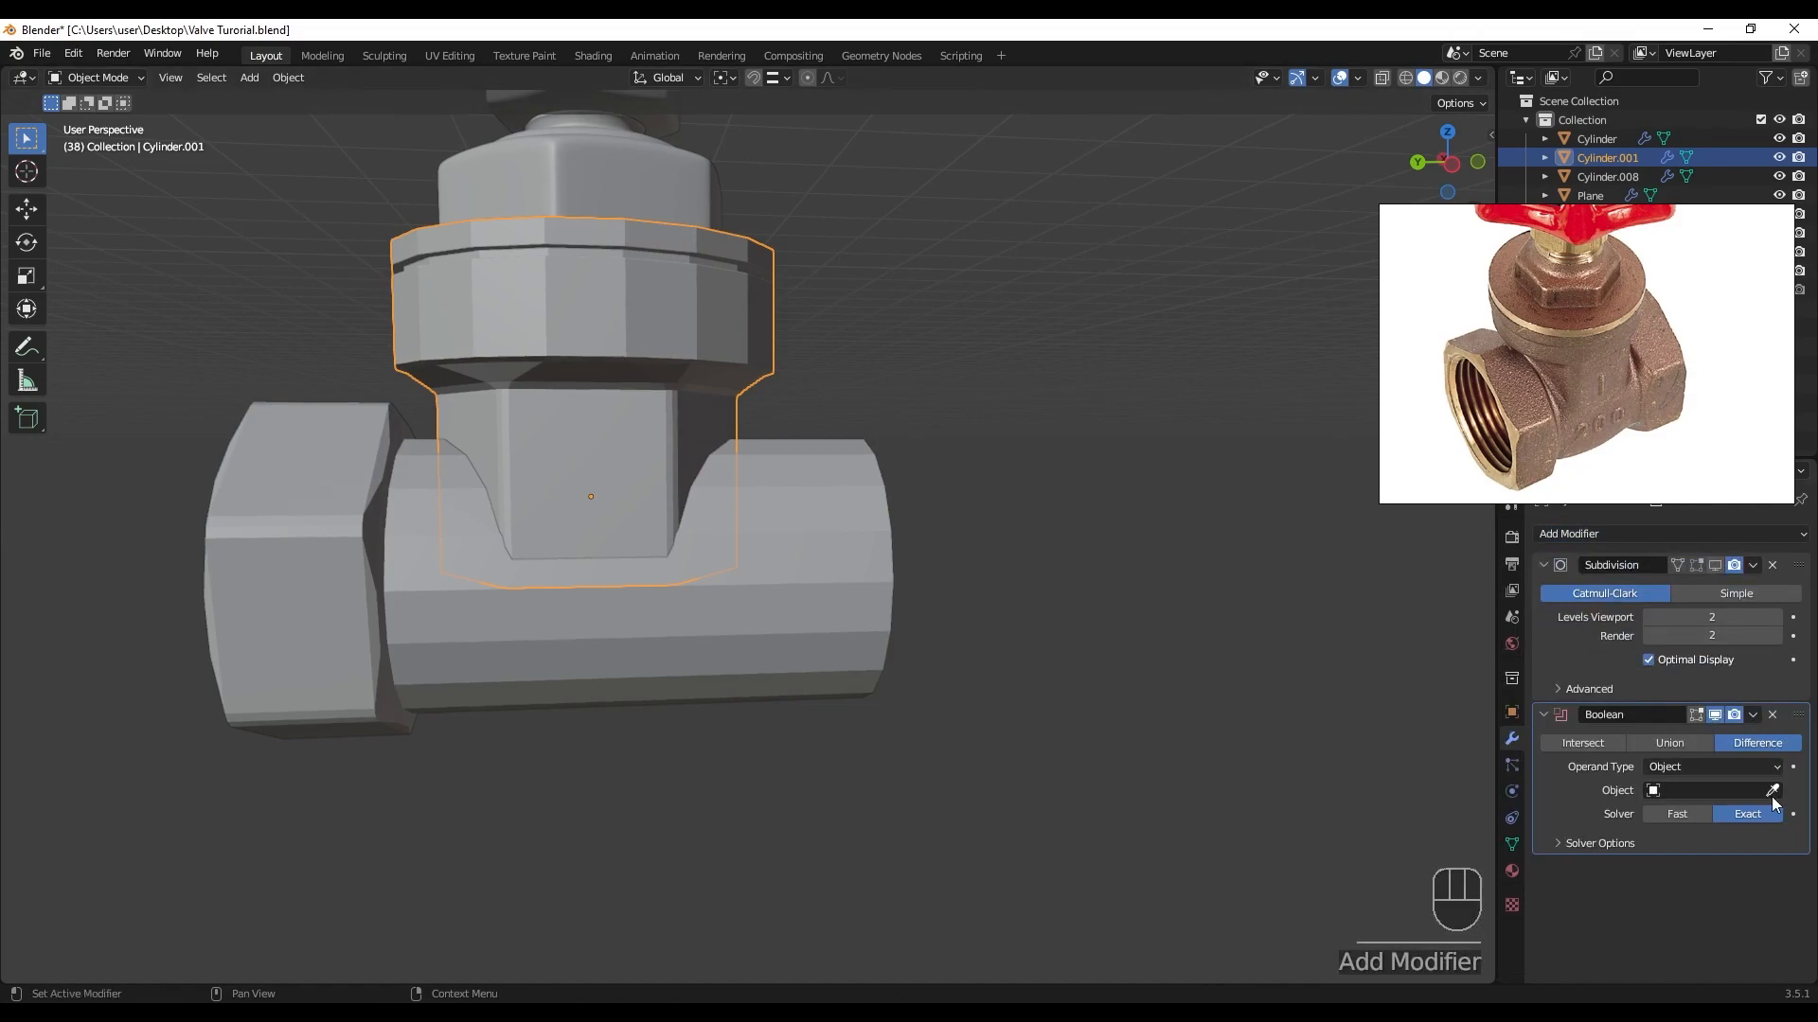
{"action": "left_click", "coordinate": [1669, 743]}
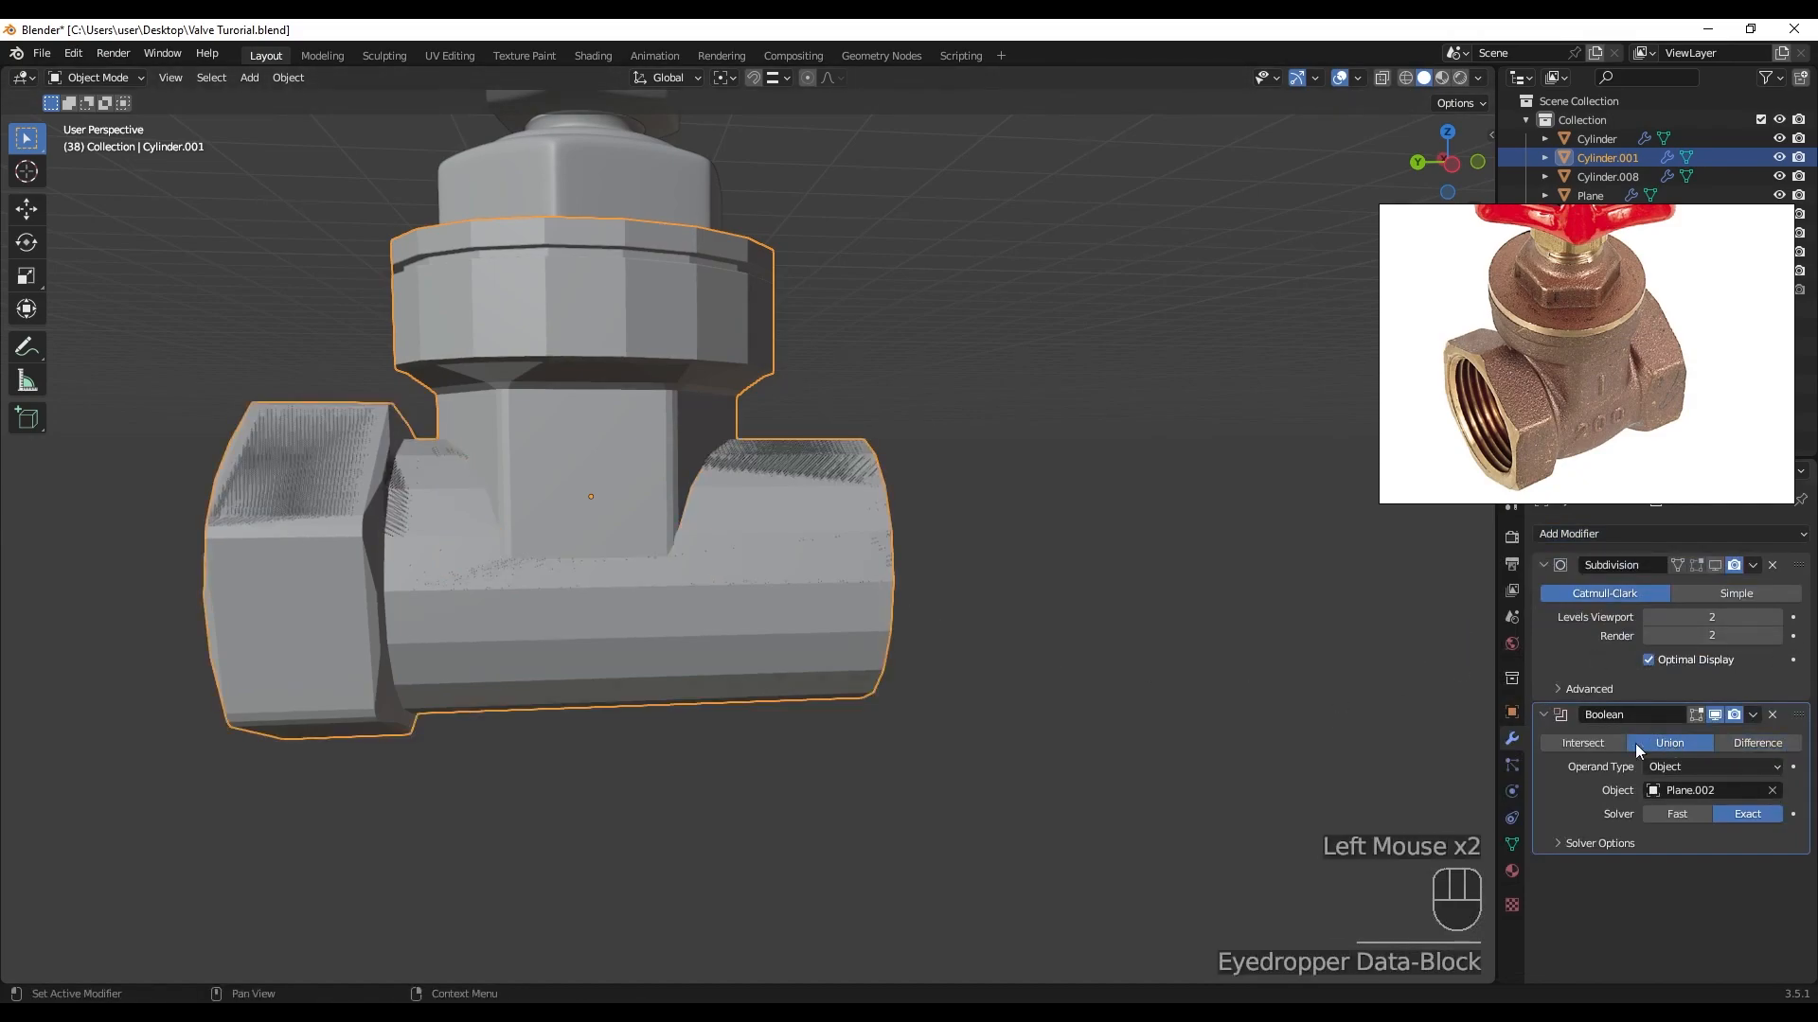
{"action": "left_click", "coordinate": [1752, 715]}
{"action": "left_click", "coordinate": [1717, 735]}
- Delete the original separate nut-and-pipe object overlapping the merged valve body
{"action": "left_click", "coordinate": [981, 627]}
{"action": "left_click", "coordinate": [900, 608]}
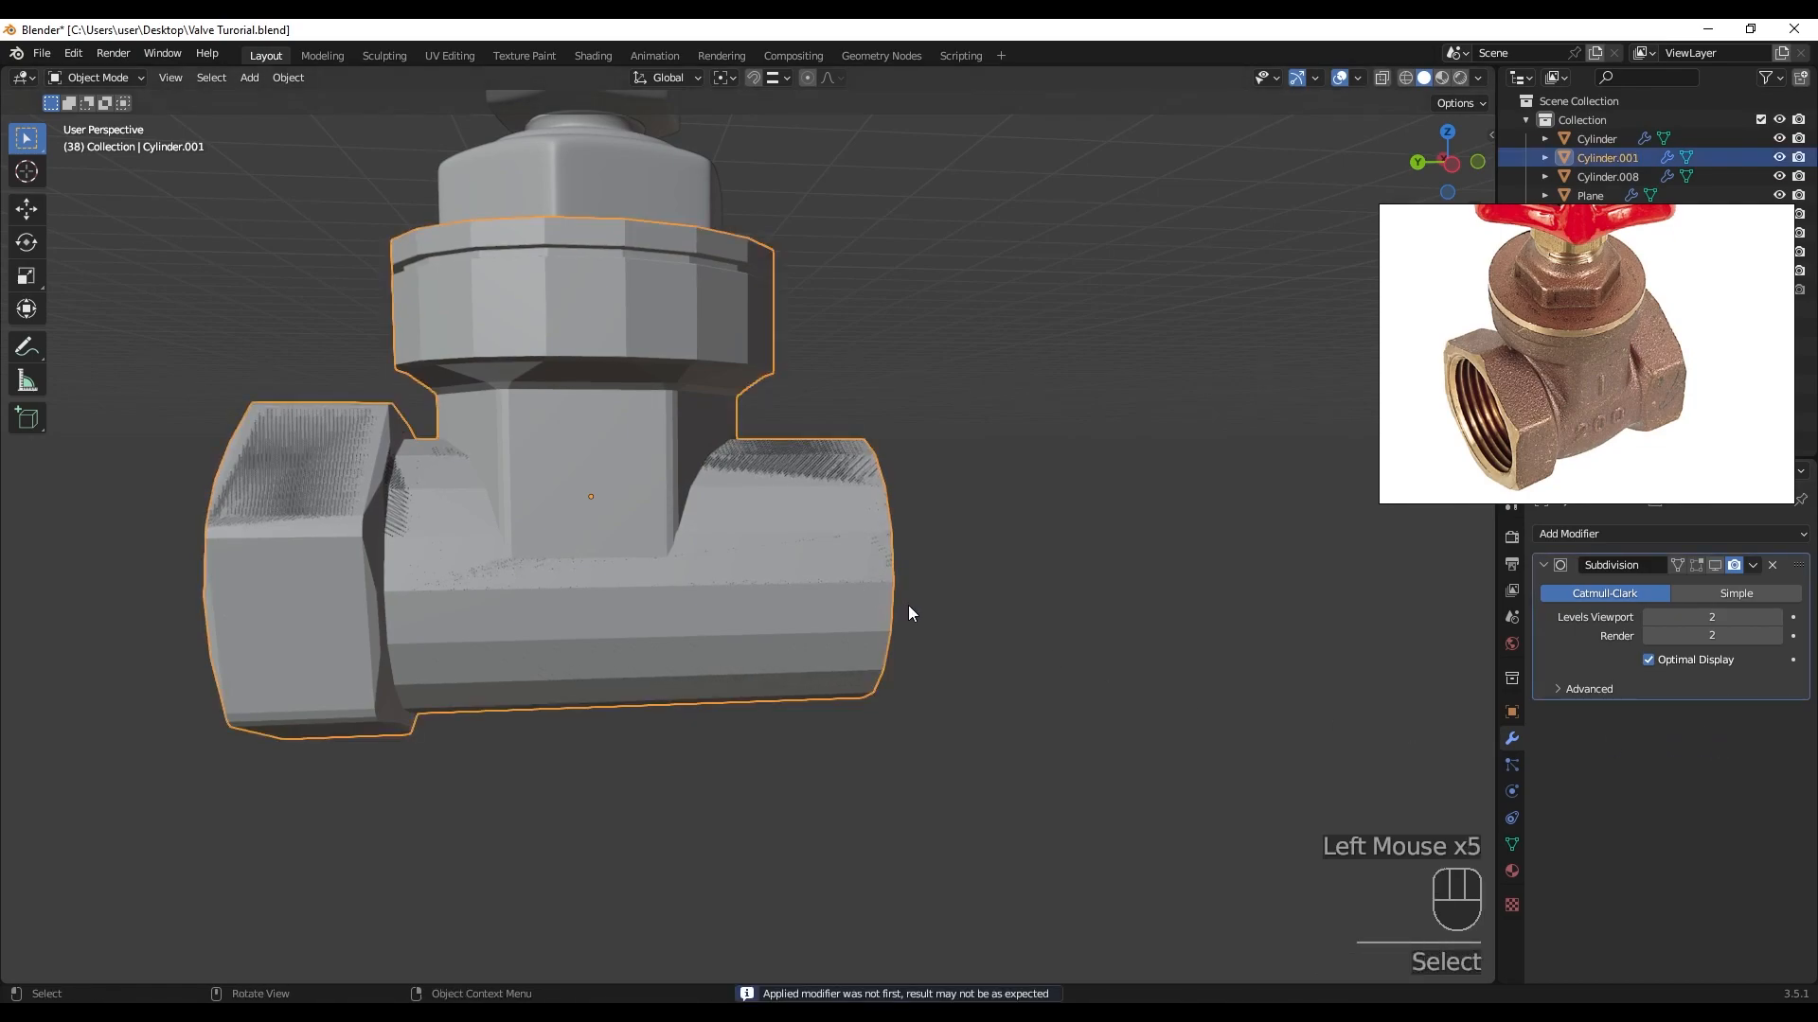
{"action": "middle_click_drag", "start_coordinate": [885, 593], "coordinate": [965, 406]}
{"action": "left_click_drag", "start_coordinate": [966, 406], "coordinate": [783, 520]}
{"action": "left_click_drag", "start_coordinate": [667, 371], "coordinate": [666, 371], "text": "ctrl"}
{"action": "middle_click_drag", "start_coordinate": [937, 502], "coordinate": [970, 519]}
{"action": "key", "text": "Delete"}
{"action": "middle_click_drag", "start_coordinate": [795, 537], "coordinate": [812, 503]}
- Merge all vertices of the valve body by distance at 0.0001 m in Edit Mode
{"action": "key", "text": "Tab"}
{"action": "scroll", "coordinate": [695, 523], "scroll_direction": "up", "scroll_amount": 3}
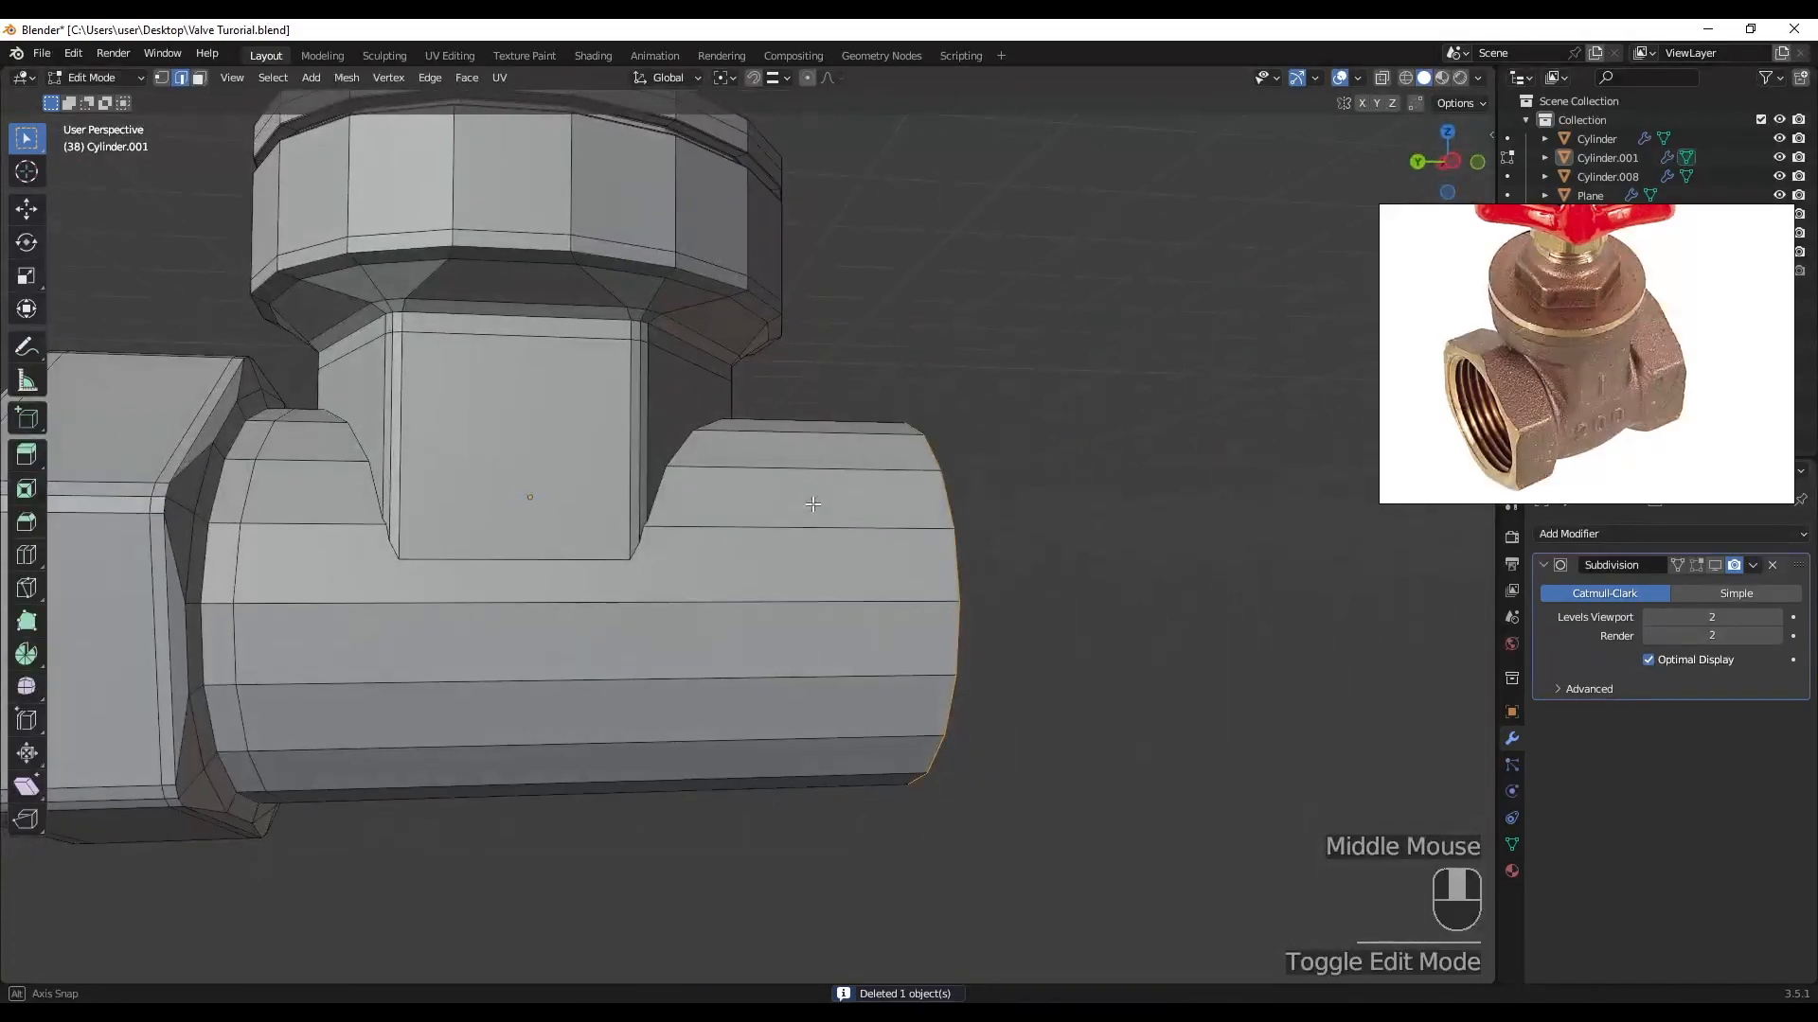
{"action": "key", "text": "1"}
{"action": "key", "text": "a"}
{"action": "key", "text": "m"}
{"action": "left_click", "coordinate": [805, 536]}
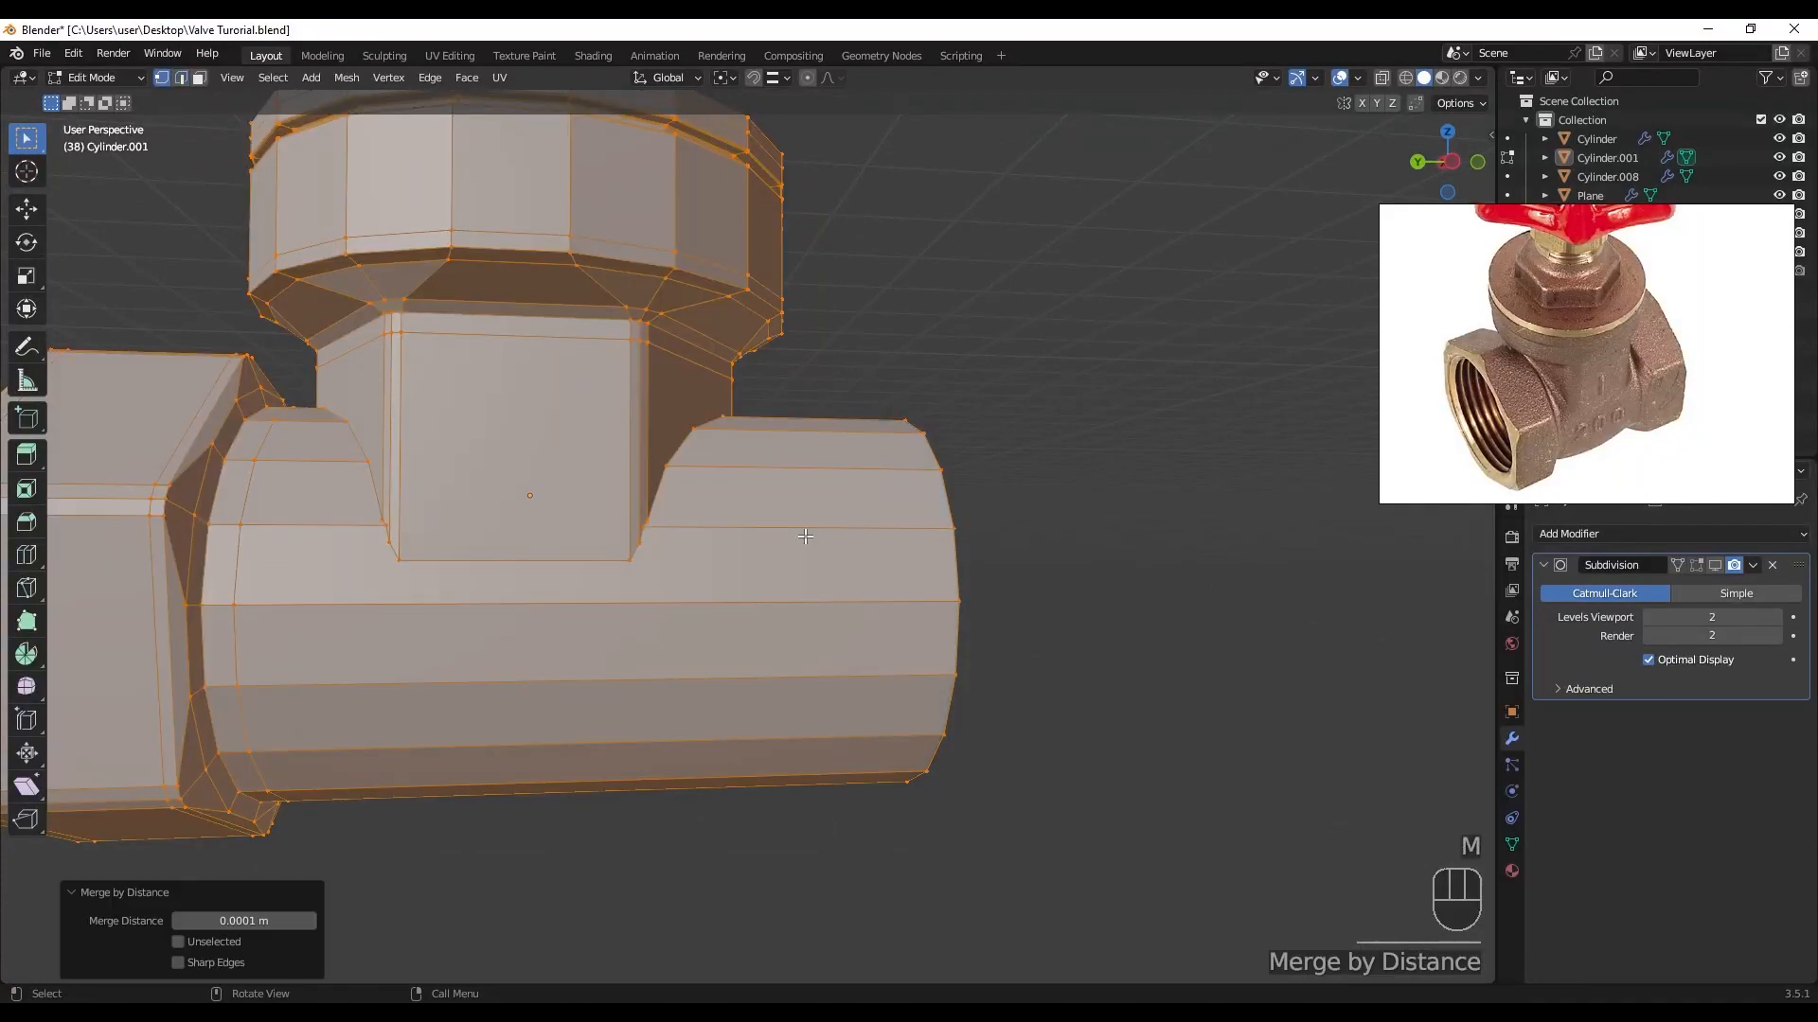
- Set the snap target to Vertex and add two vertical loop cuts around the lower pipe, snapped to the neck face's bottom corners
{"action": "middle_click_drag", "start_coordinate": [781, 620], "coordinate": [776, 606], "text": "alt"}
{"action": "triple_click", "coordinate": [769, 92]}
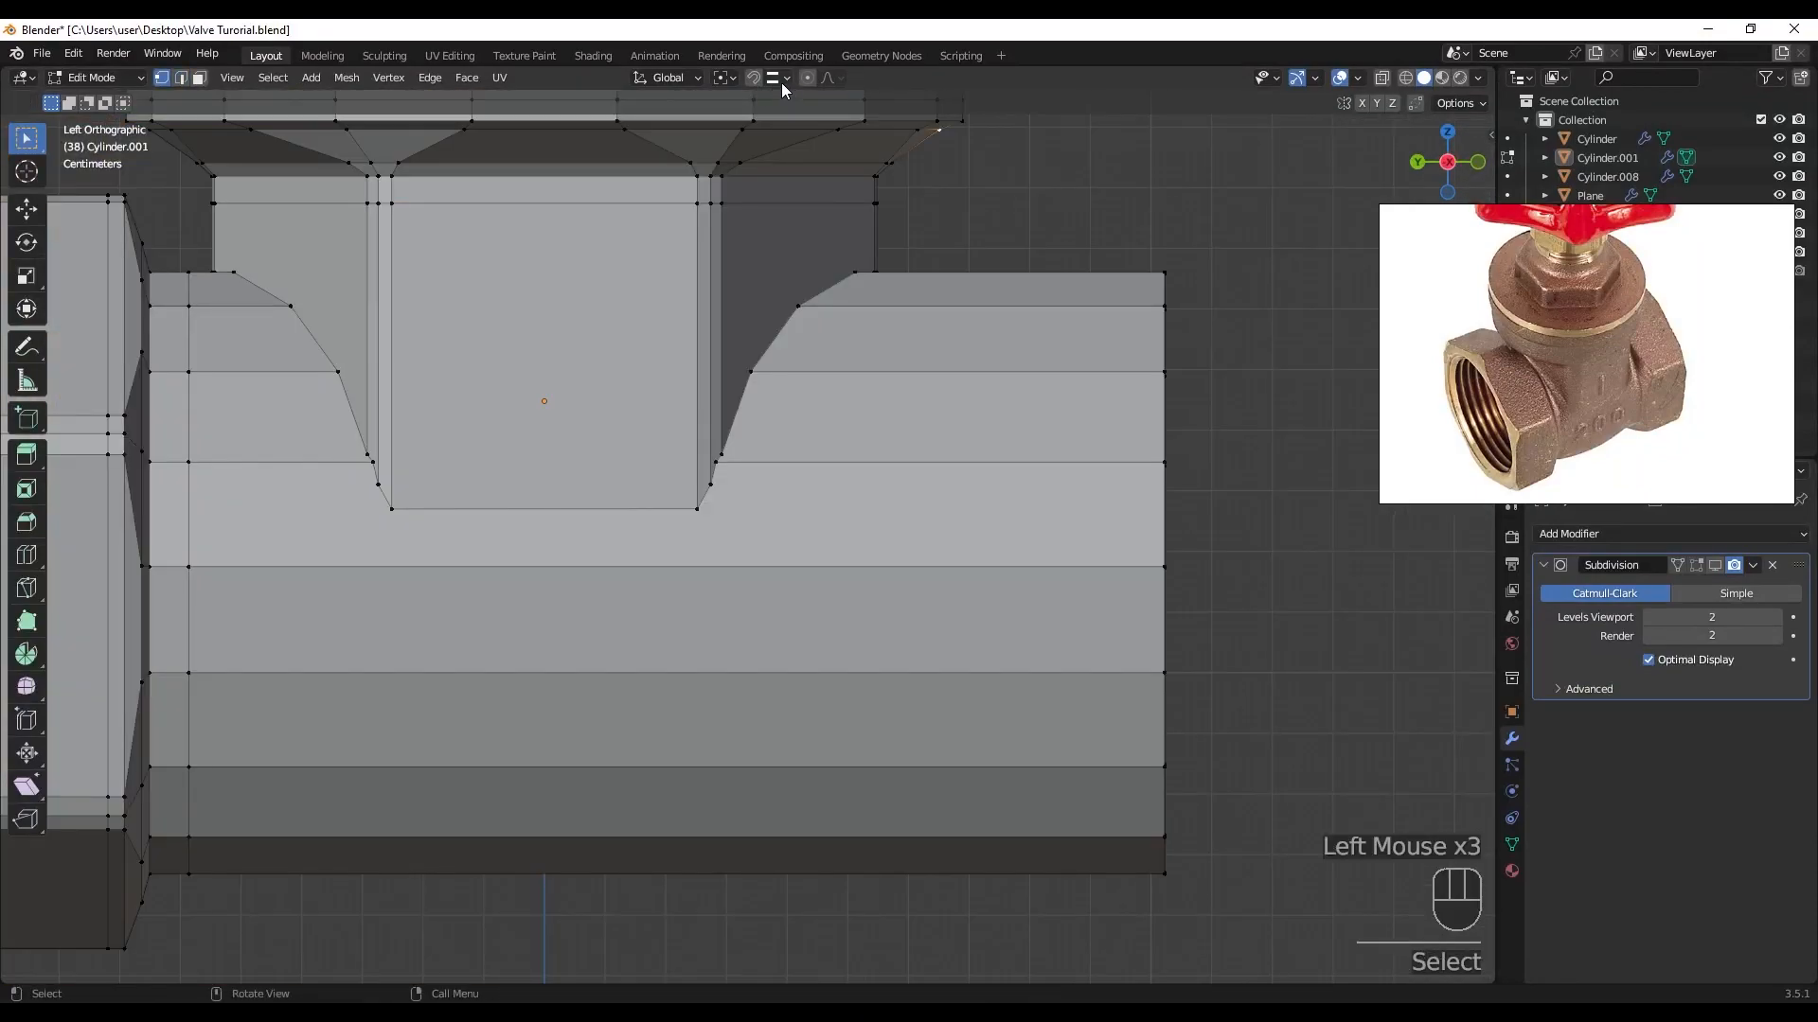
{"action": "left_click", "coordinate": [787, 79]}
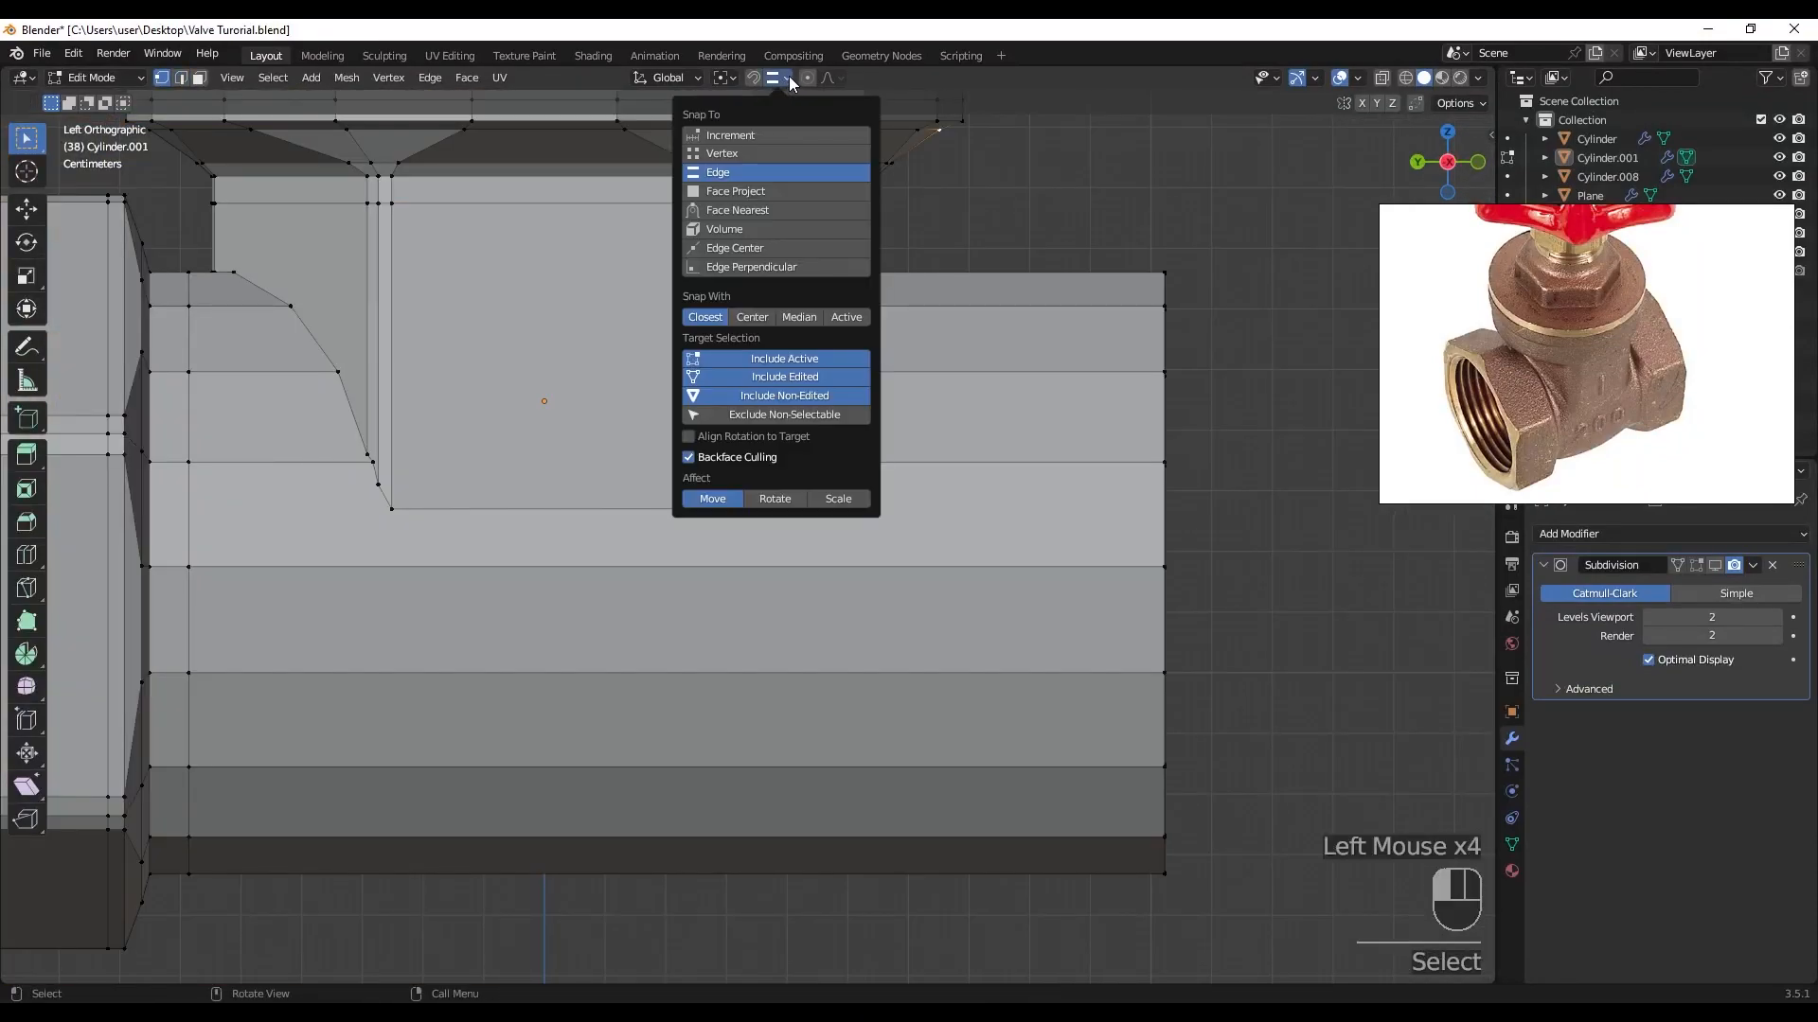
{"action": "left_click", "coordinate": [736, 152]}
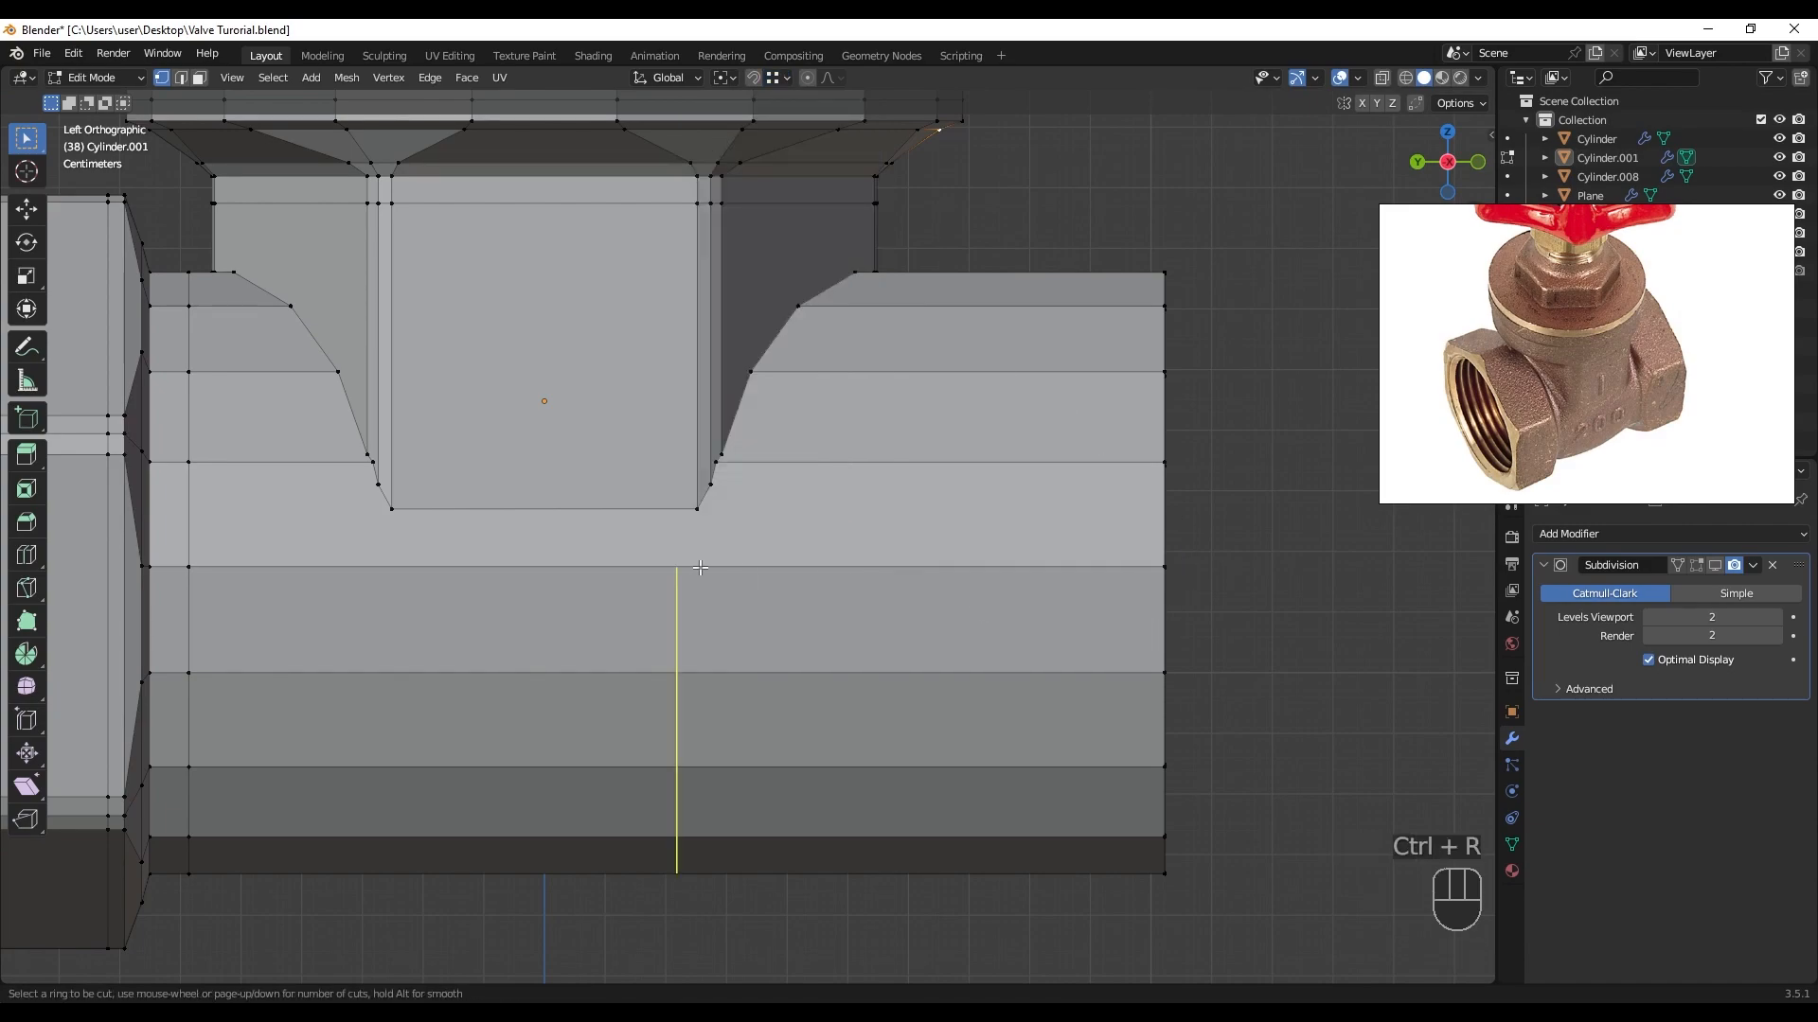
{"action": "left_click", "coordinate": [670, 566]}
{"action": "left_click", "coordinate": [698, 511]}
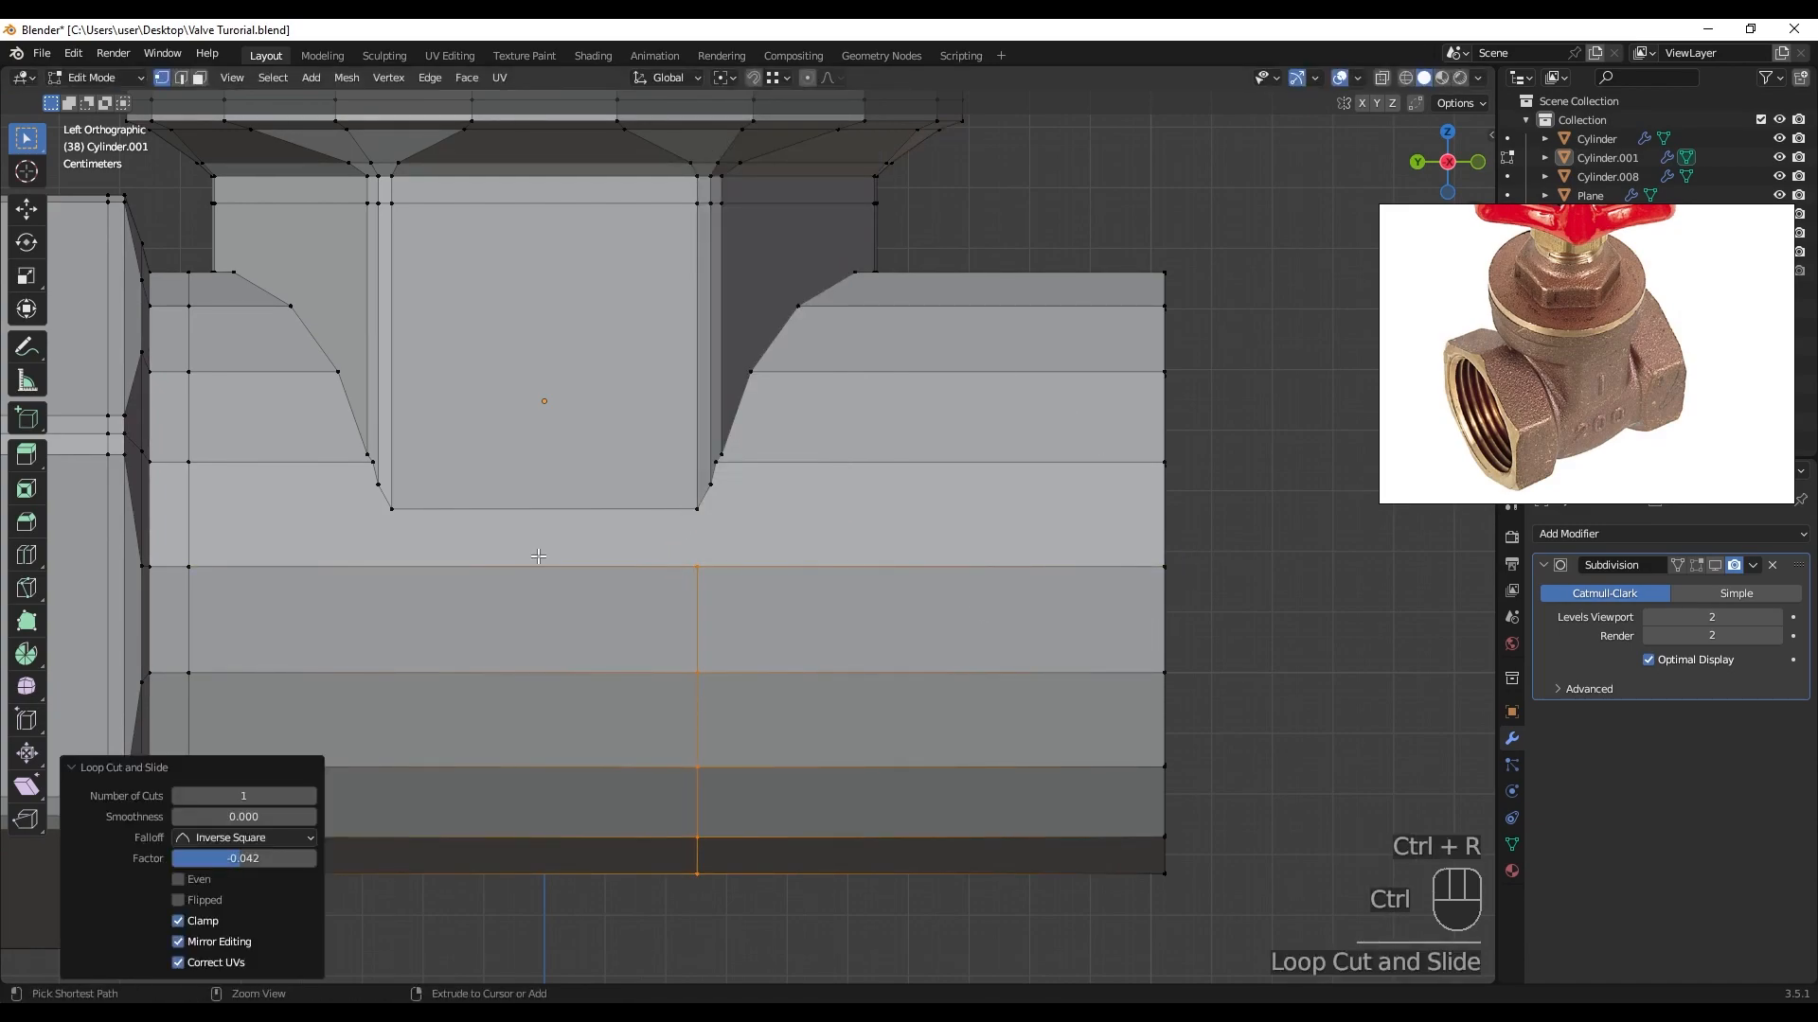
{"action": "left_click", "coordinate": [530, 566]}
{"action": "left_click", "coordinate": [392, 506]}
- Connect each bottom corner of the neck's side face to the vertex of the loop cut directly below it
{"action": "scroll", "coordinate": [731, 481], "scroll_direction": "up", "scroll_amount": 6}
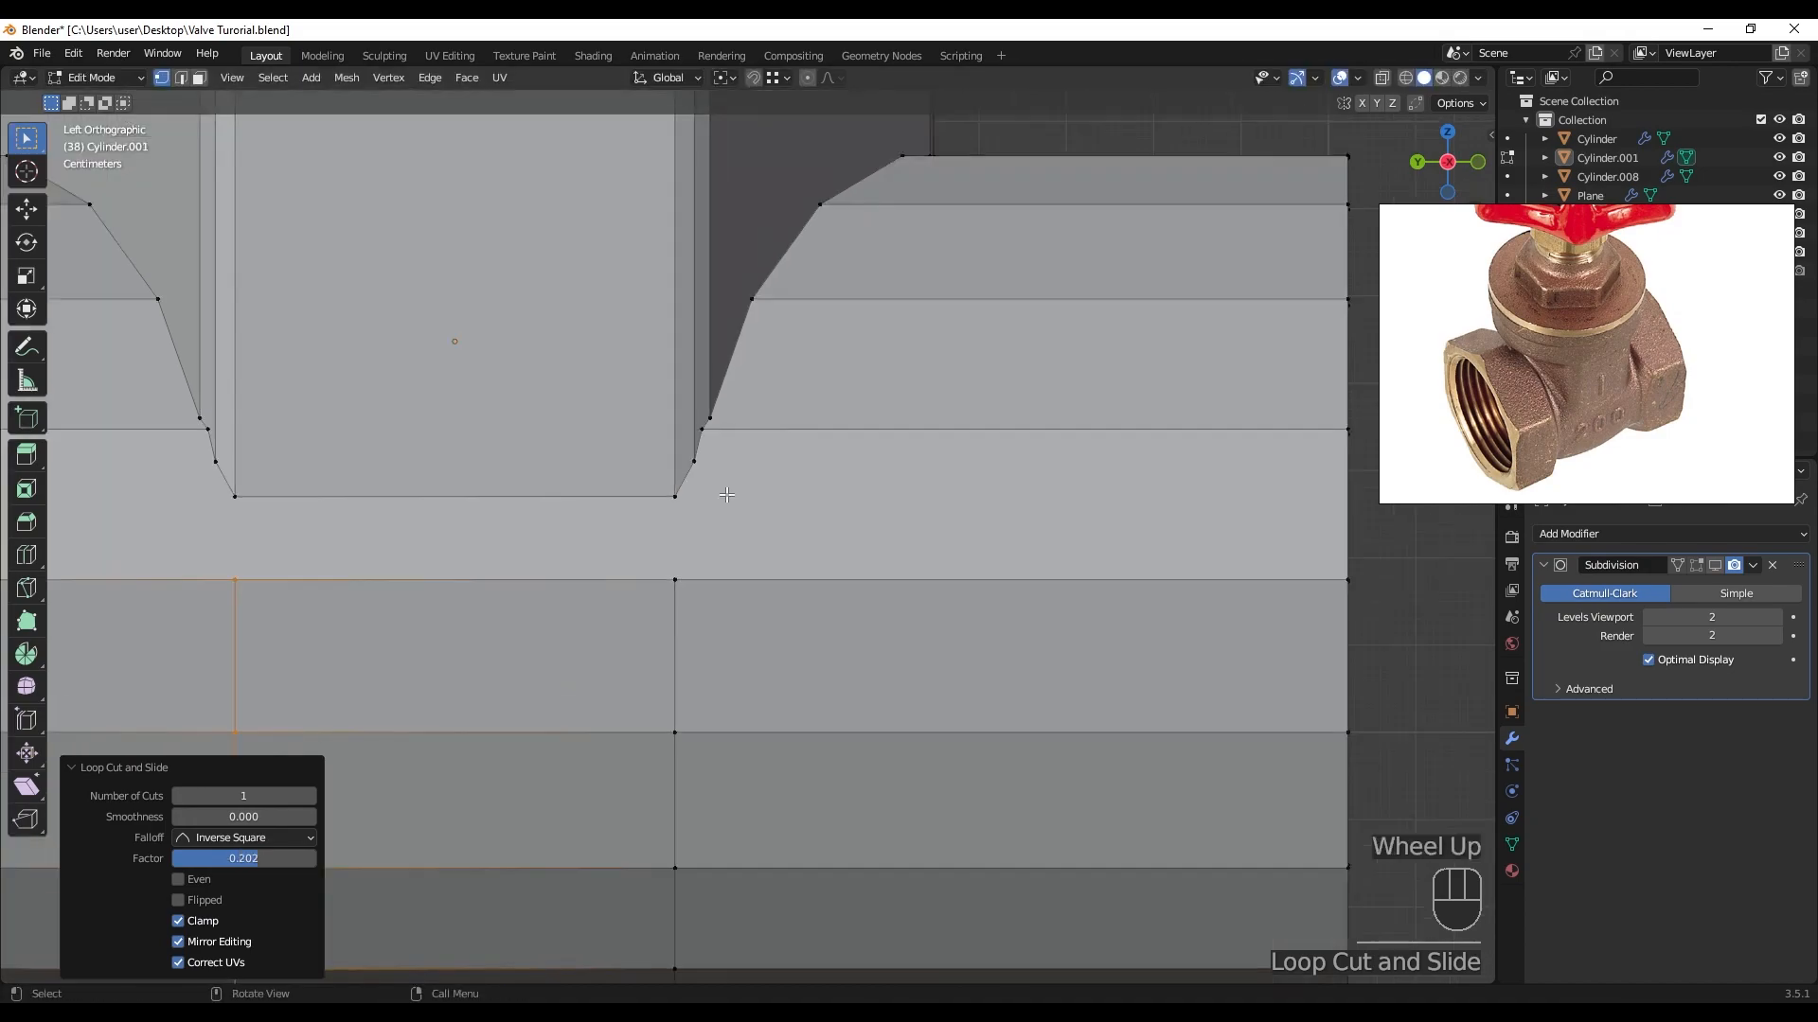
{"action": "scroll", "coordinate": [731, 481], "scroll_direction": "up", "scroll_amount": 5}
{"action": "scroll", "coordinate": [731, 481], "scroll_direction": "down", "scroll_amount": 6}
{"action": "middle_click_drag", "start_coordinate": [730, 481], "coordinate": [728, 606]}
{"action": "scroll", "coordinate": [648, 557], "scroll_direction": "up", "scroll_amount": 4}
{"action": "left_click", "coordinate": [728, 606]}
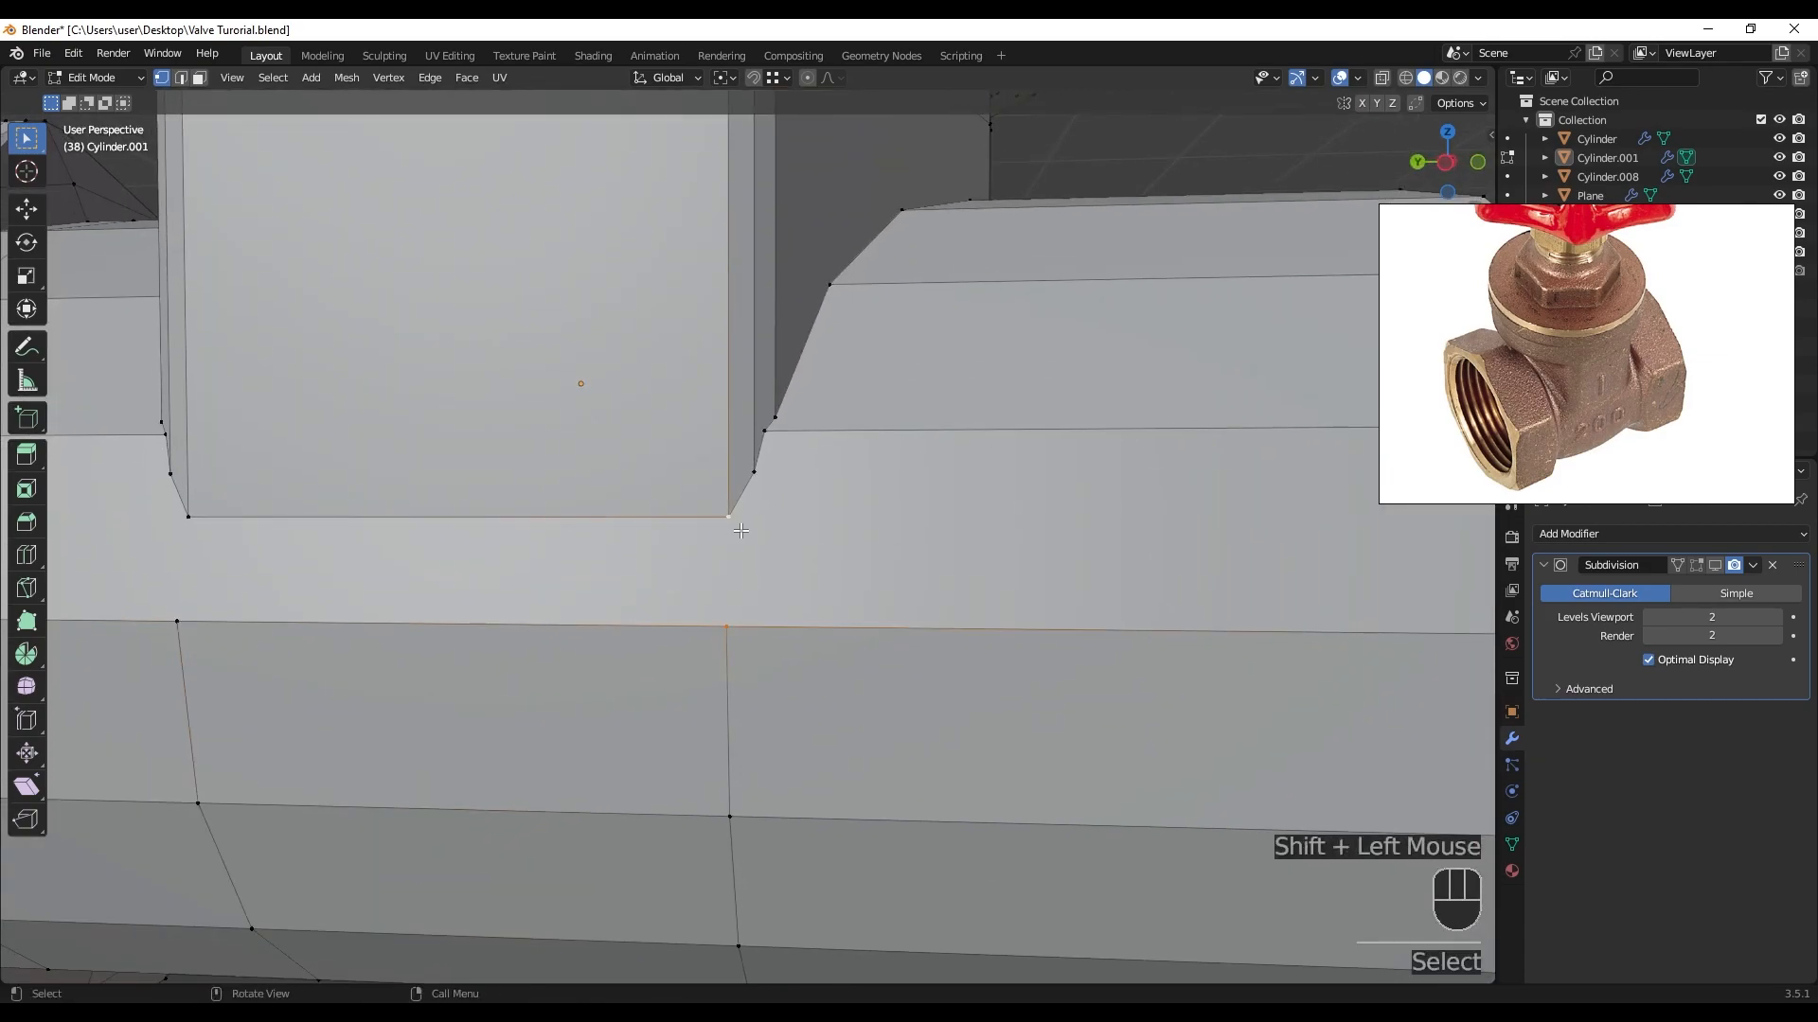
{"action": "middle_click_drag", "start_coordinate": [740, 531], "coordinate": [638, 539], "text": "shift"}
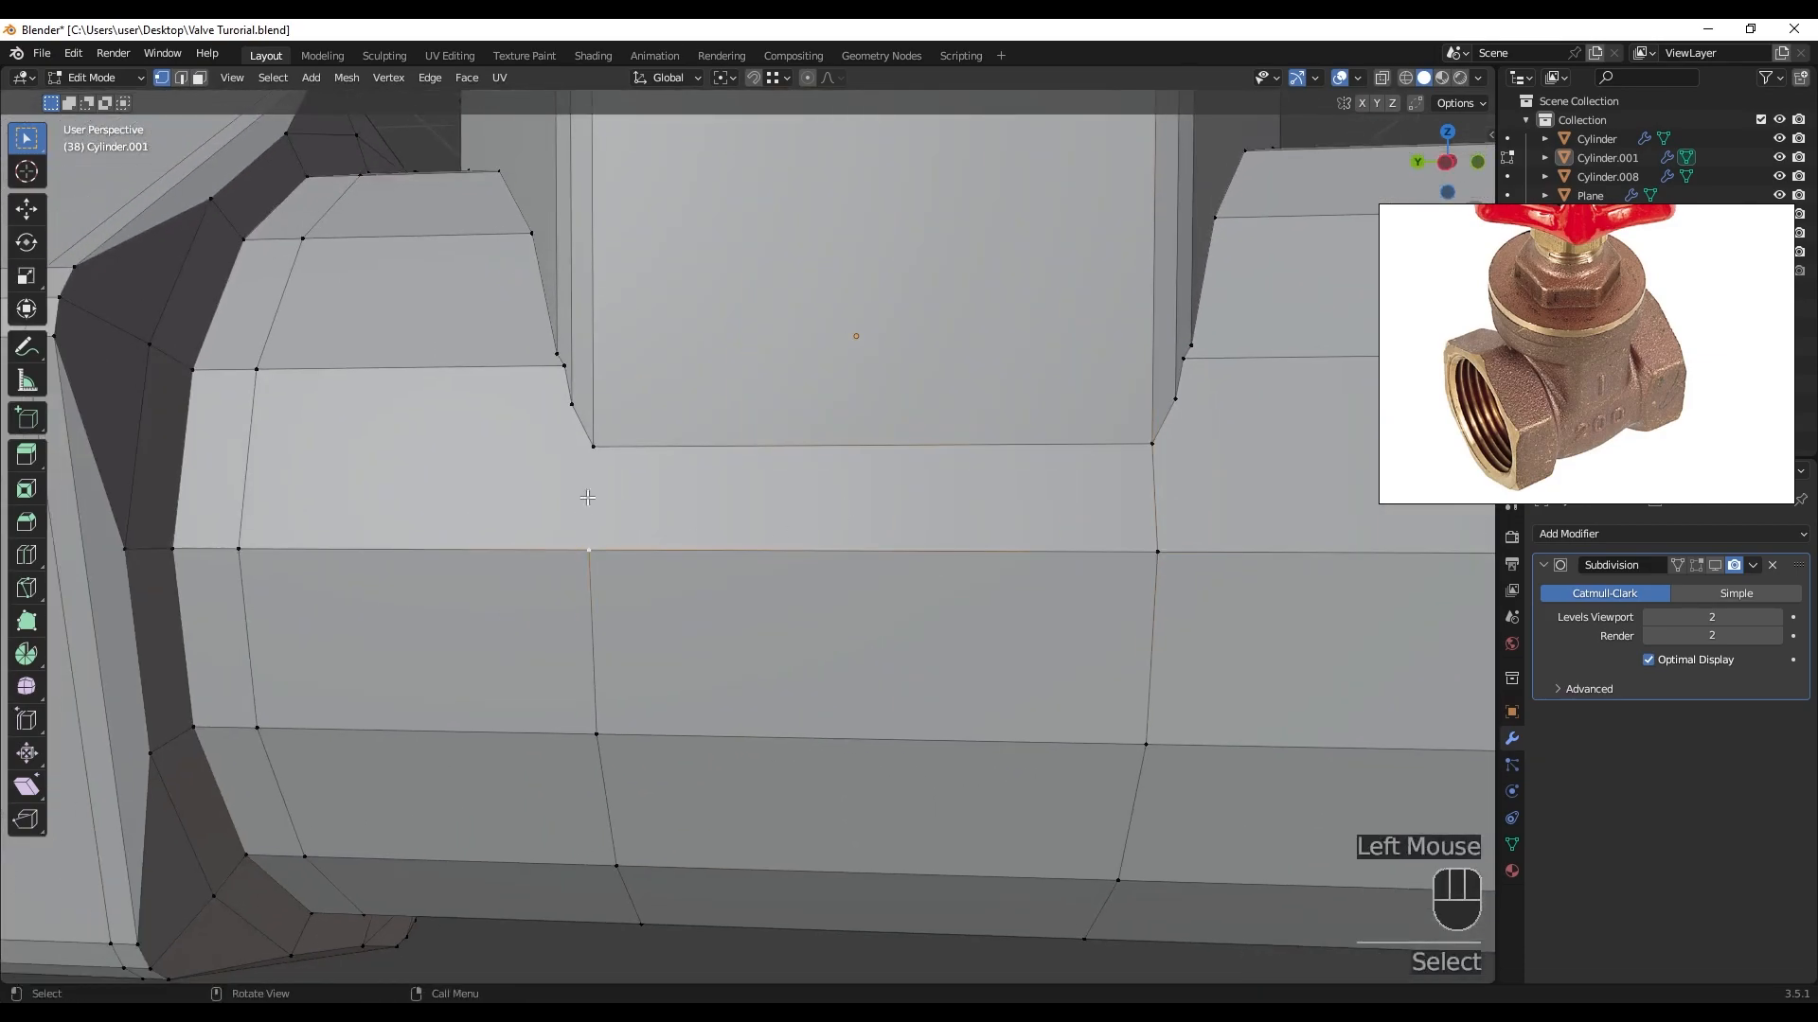
{"action": "scroll", "coordinate": [658, 457], "scroll_direction": "down", "scroll_amount": 5}
{"action": "middle_click_drag", "start_coordinate": [658, 457], "coordinate": [736, 421]}
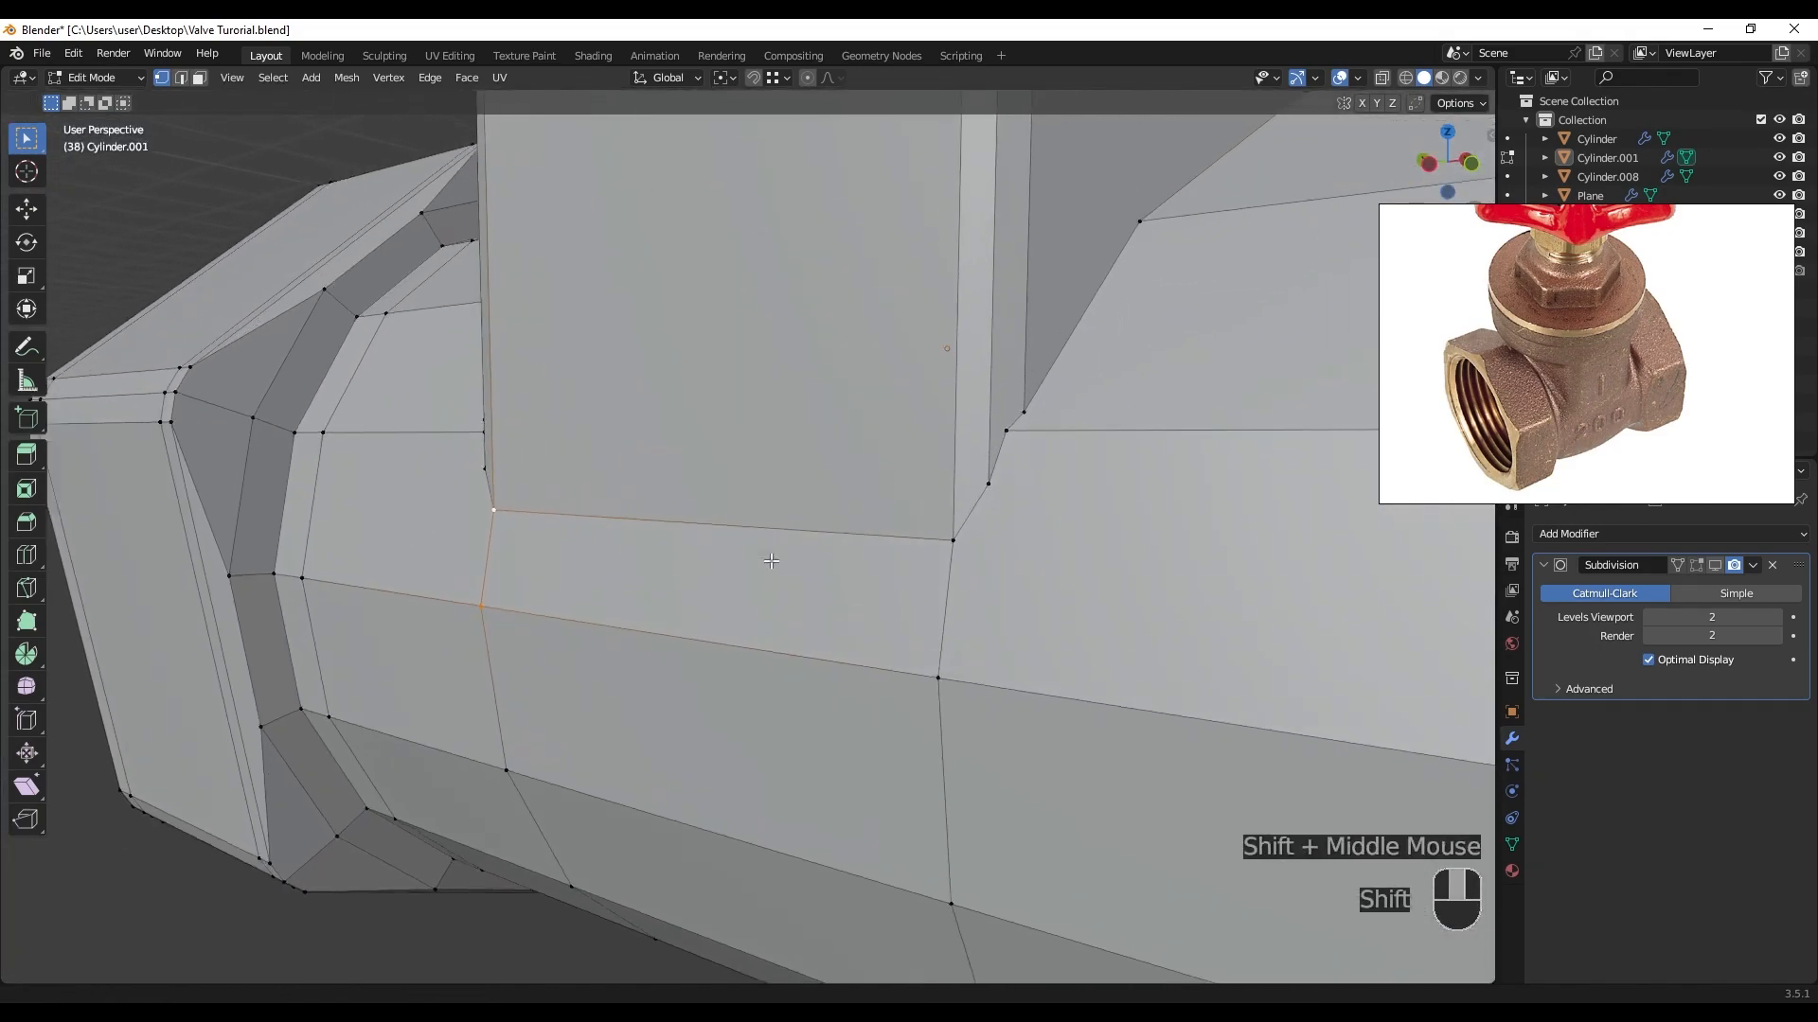
- Turn on the Subdivision viewport display for the valve body and inspect the smoothed neck-to-pipe junction in Object Mode
{"action": "scroll", "coordinate": [736, 421], "scroll_direction": "down", "scroll_amount": 2}
{"action": "middle_click_drag", "start_coordinate": [1184, 568], "coordinate": [1334, 592]}
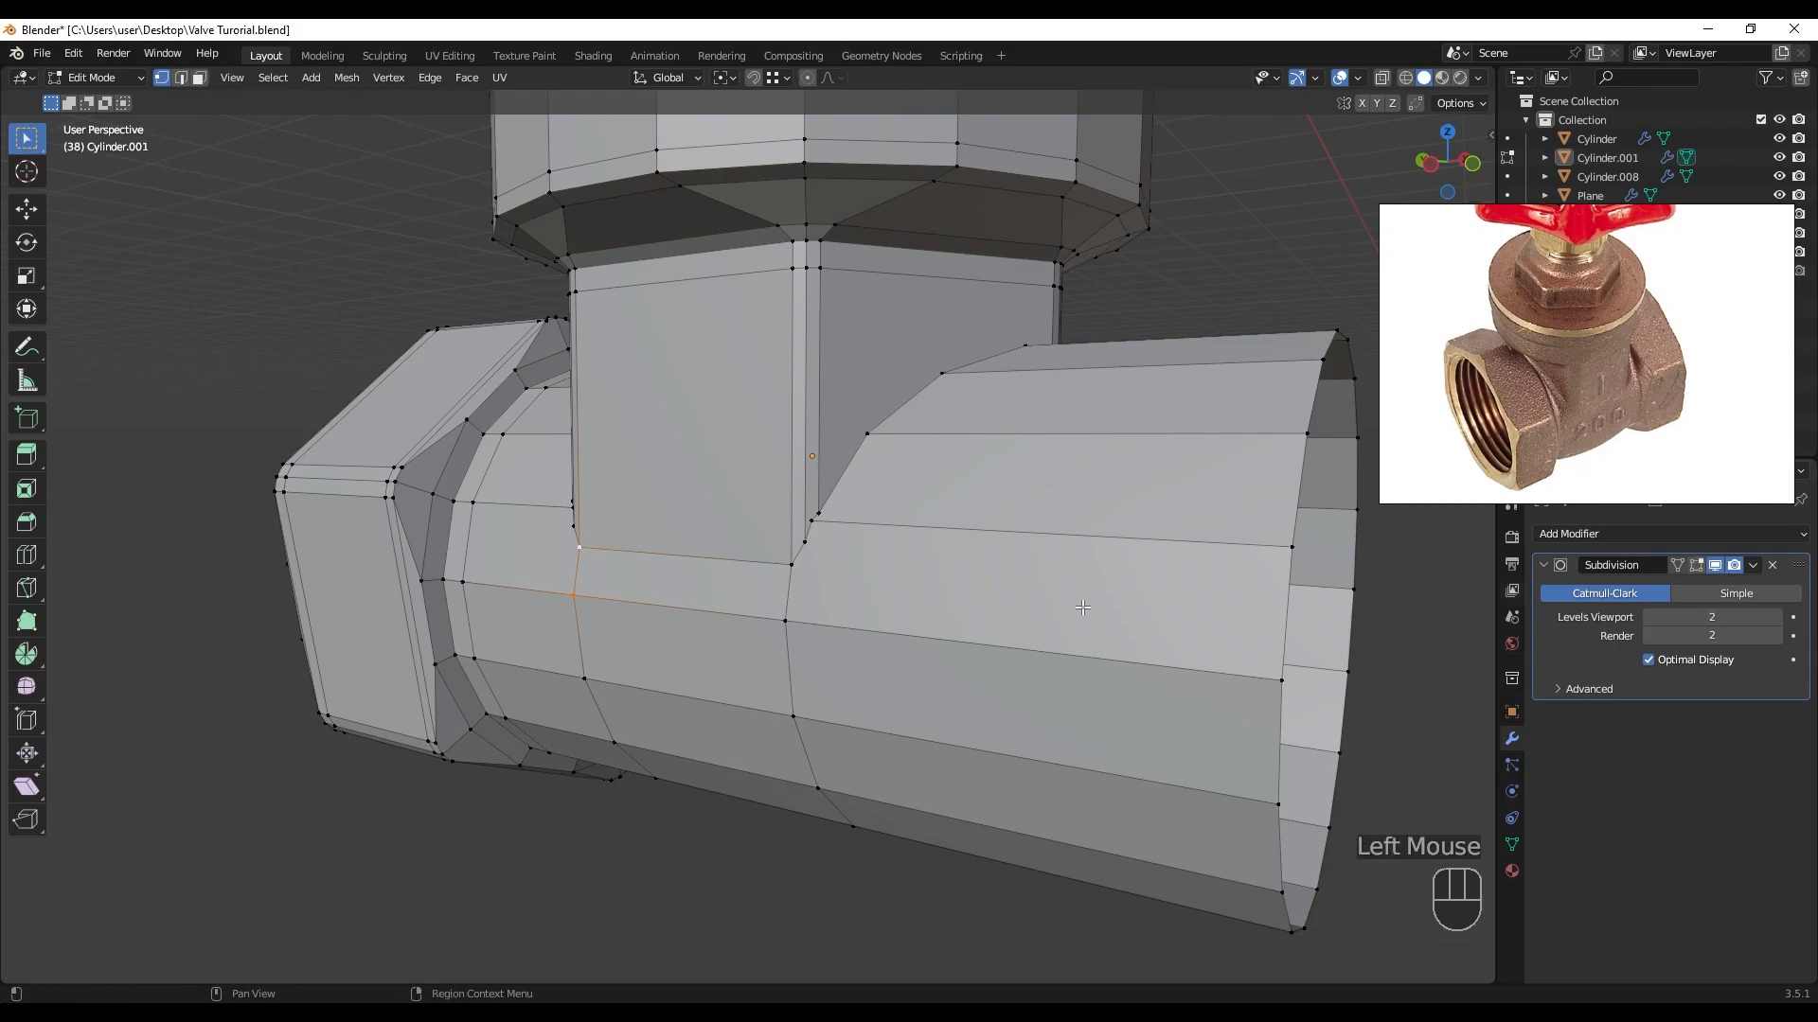
{"action": "key", "text": "Tab"}
{"action": "middle_click_drag", "start_coordinate": [974, 608], "coordinate": [1106, 598]}
{"action": "middle_click_drag", "start_coordinate": [941, 573], "coordinate": [753, 557]}
{"action": "key", "text": "Tab"}
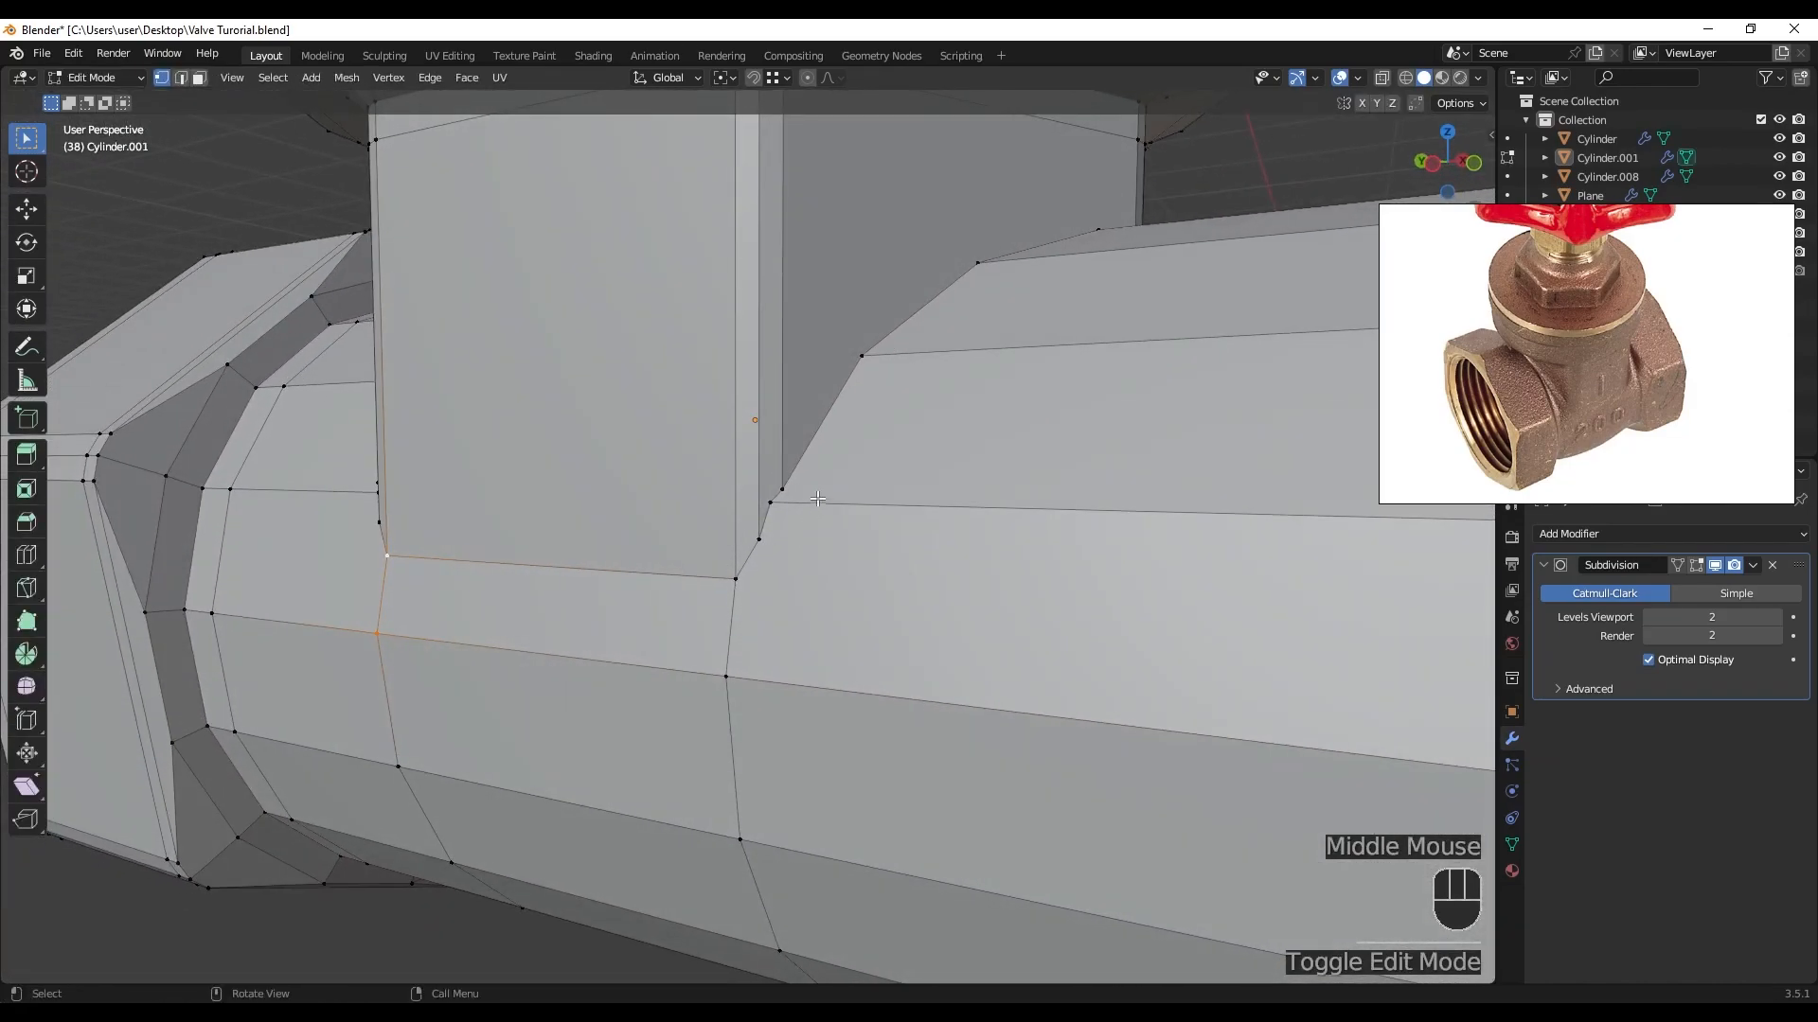
{"action": "scroll", "coordinate": [767, 548], "scroll_direction": "up", "scroll_amount": 2}
{"action": "scroll", "coordinate": [784, 633], "scroll_direction": "down", "scroll_amount": 1}
- Add two more loop cuts around the lower pipe just outside the existing pair, snapped to the adjacent neck junction vertices
{"action": "middle_click_drag", "start_coordinate": [785, 633], "coordinate": [980, 617], "text": "alt"}
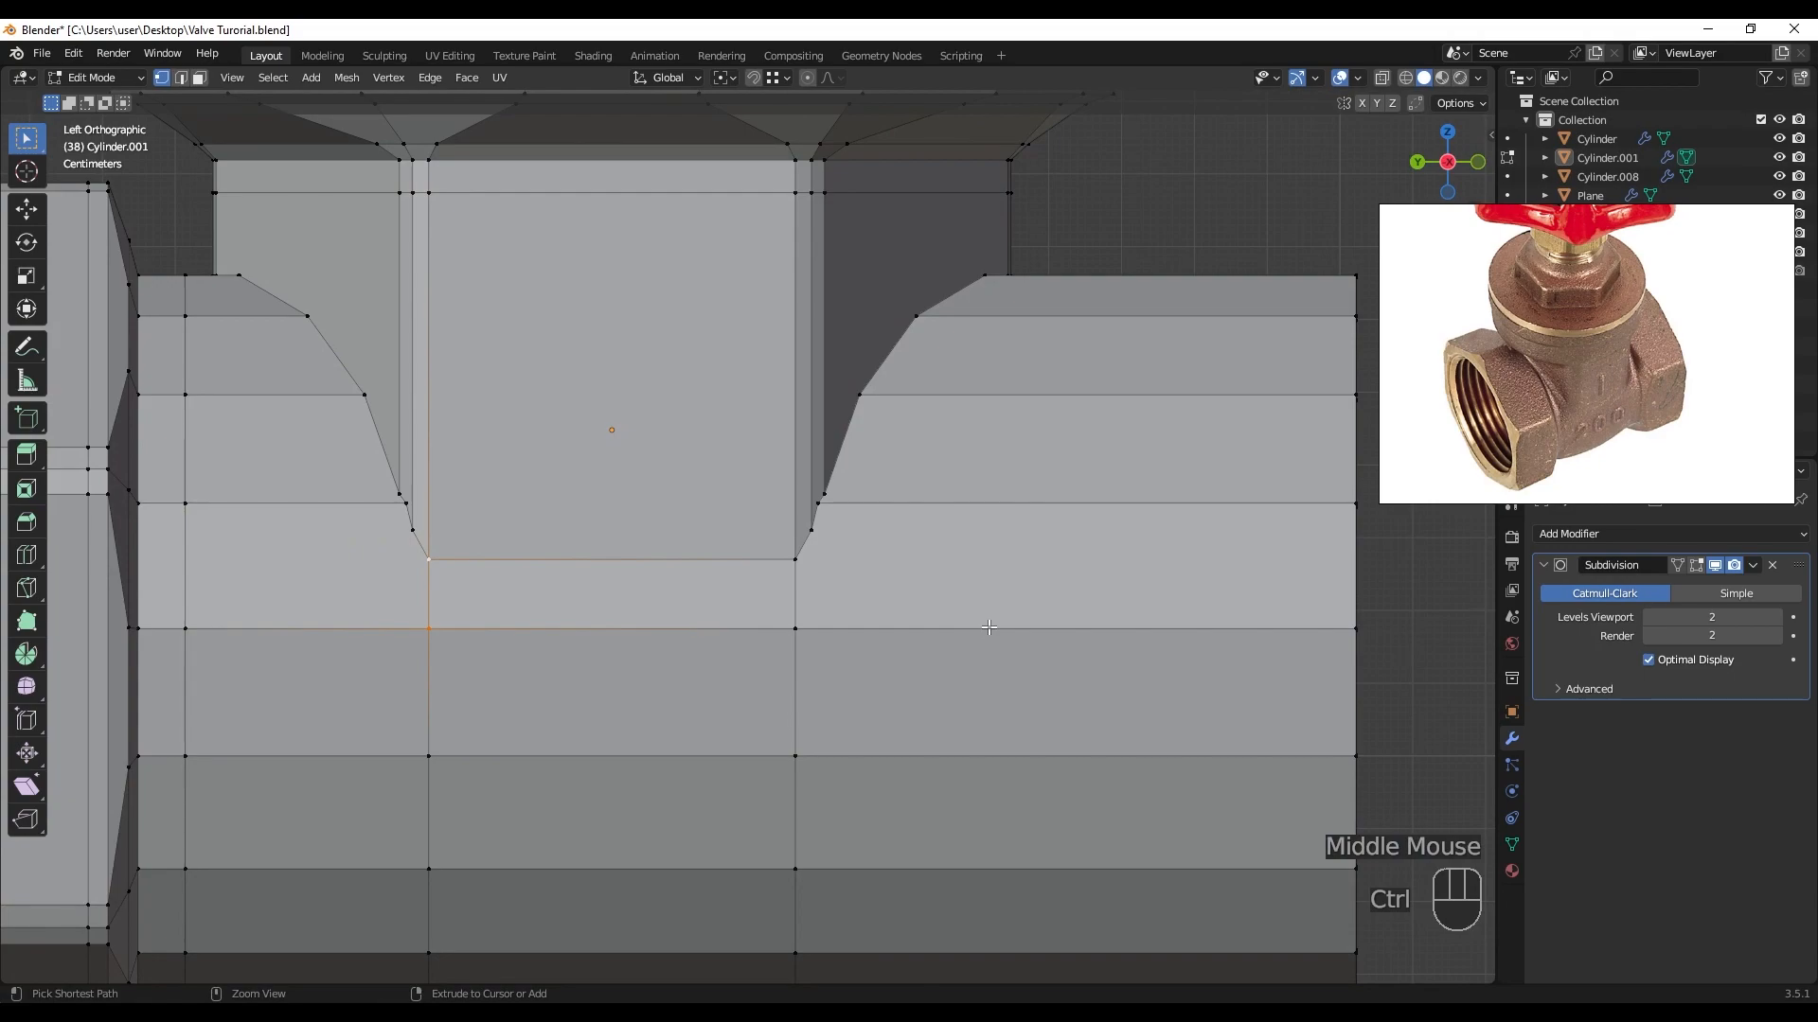
{"action": "key", "text": "ctrl+r"}
{"action": "left_click", "coordinate": [985, 628]}
{"action": "left_click", "coordinate": [812, 523]}
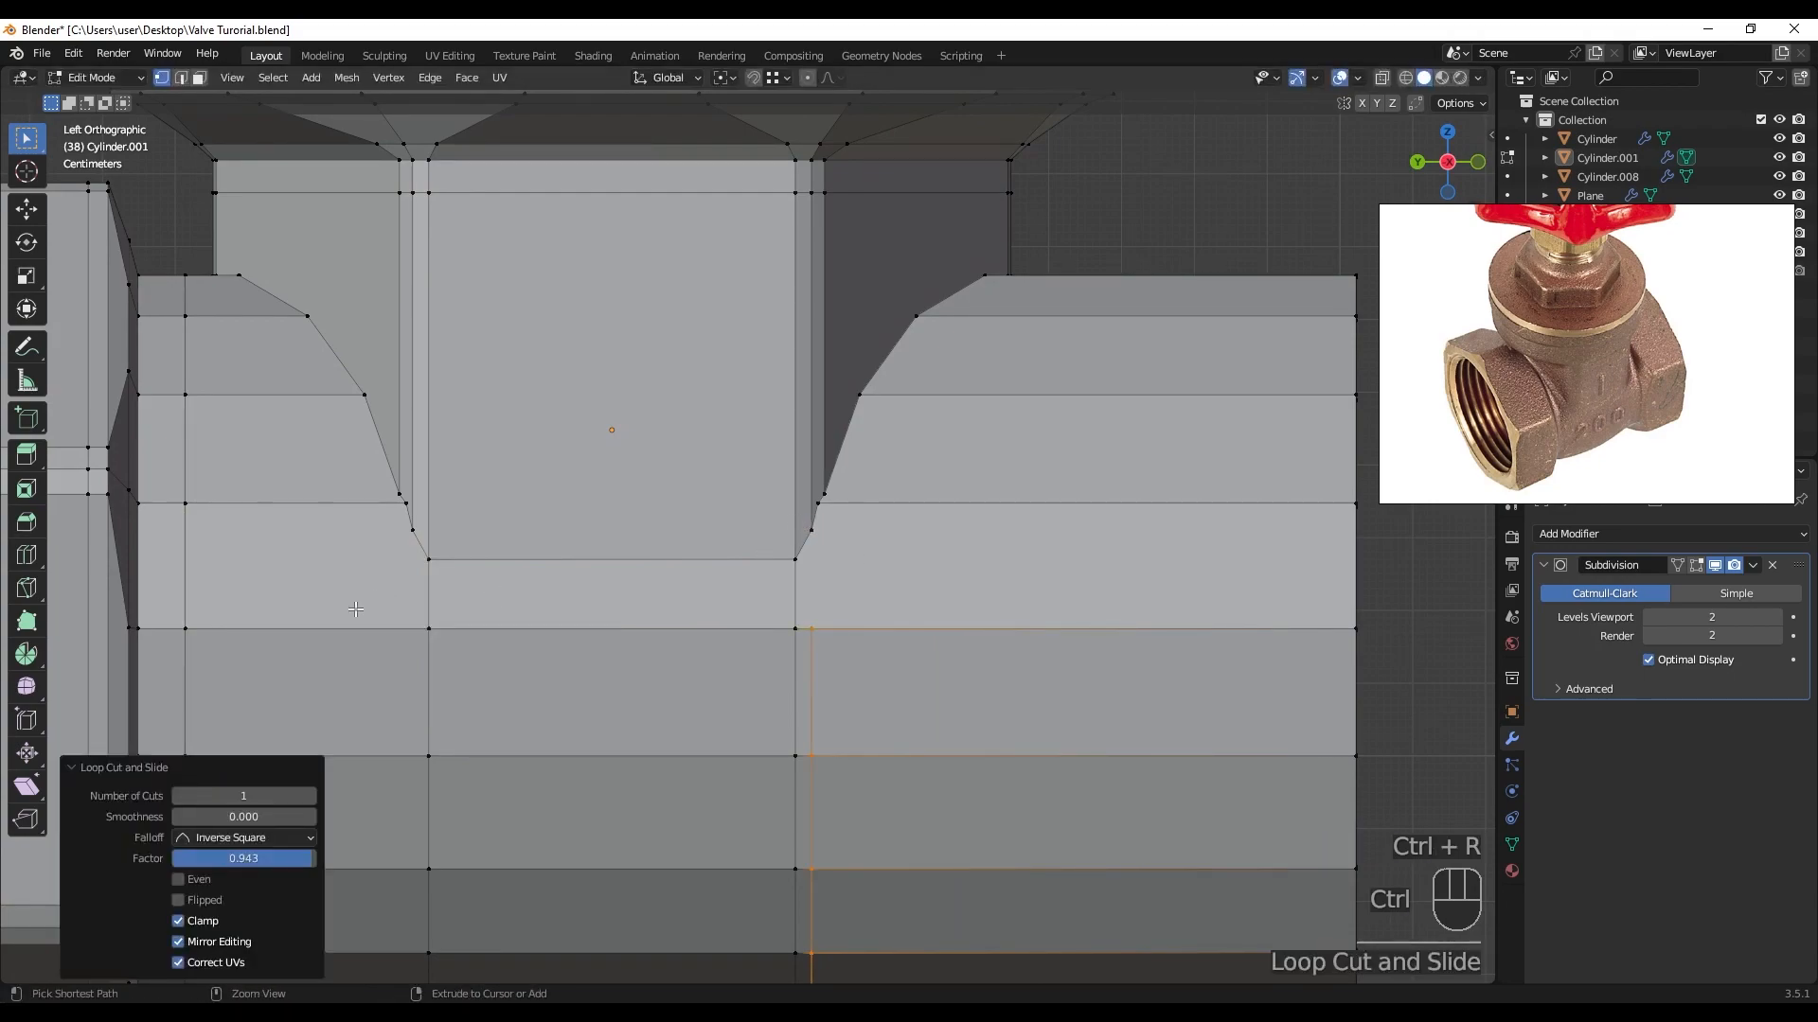
{"action": "left_click", "coordinate": [340, 606]}
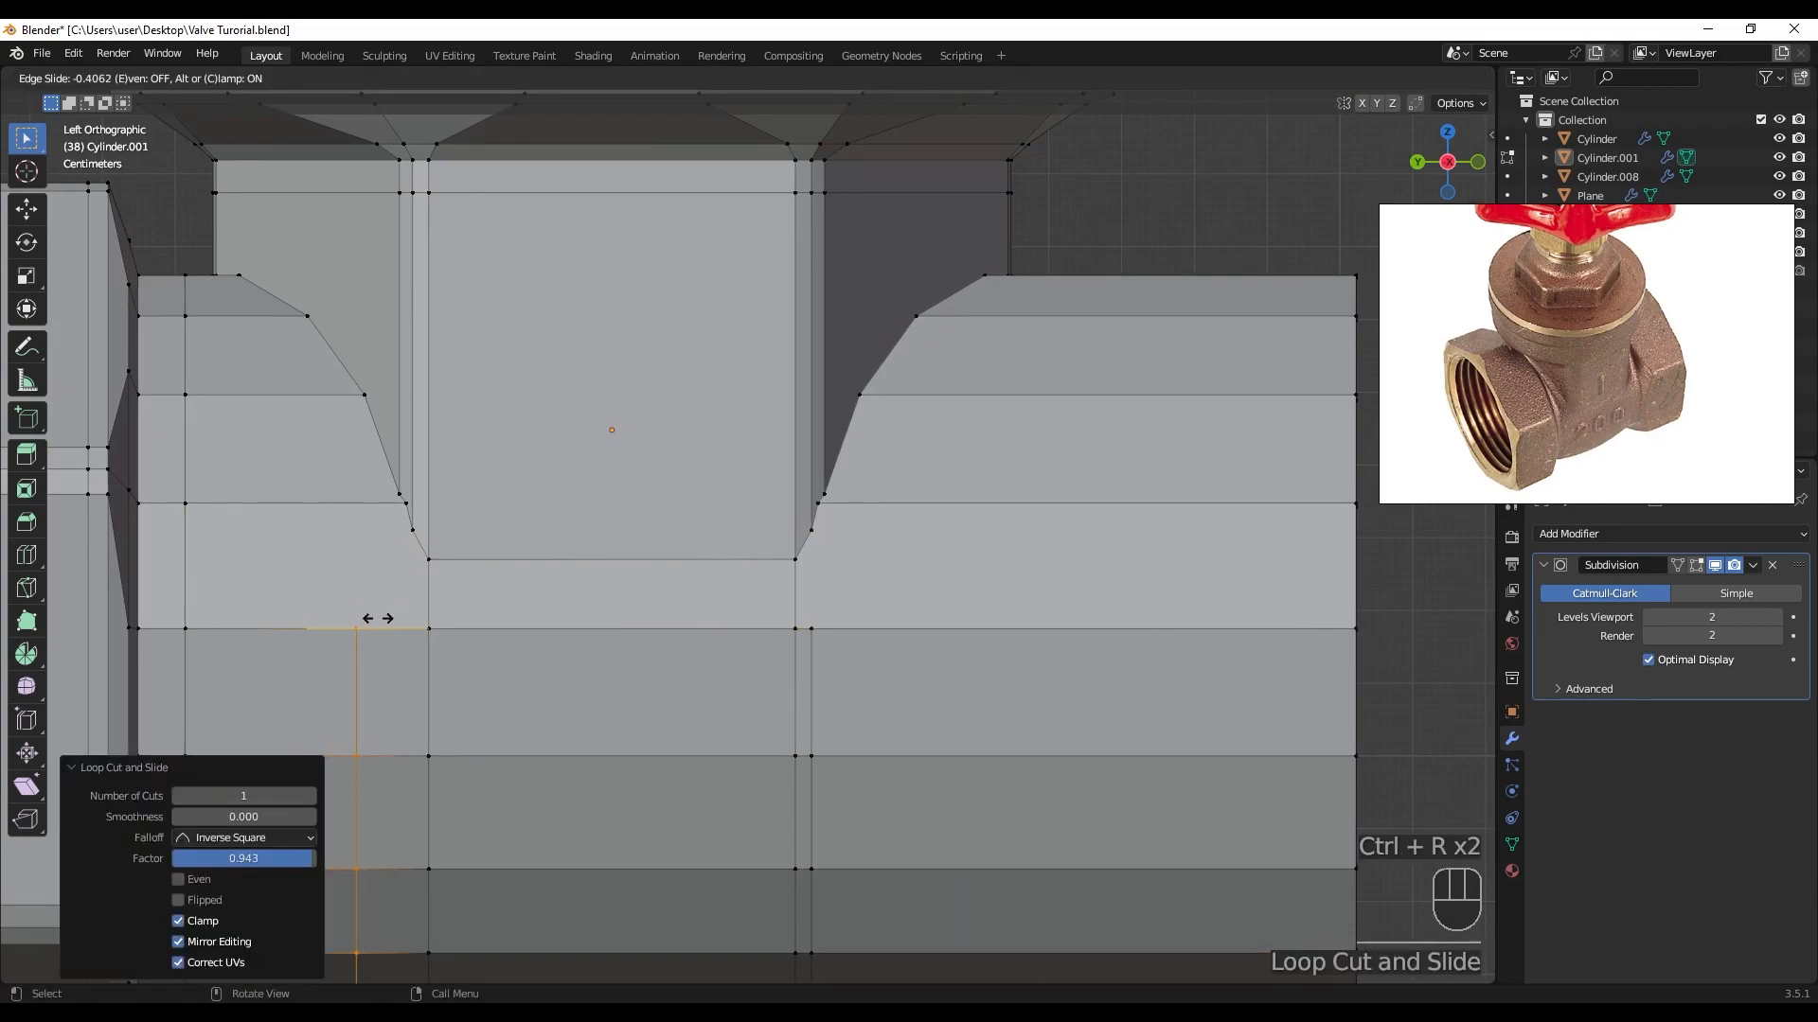
{"action": "left_click", "coordinate": [421, 535]}
- Connect the top vertices of the two outer pipe loops to the neck junction vertices directly above them
{"action": "middle_click_drag", "start_coordinate": [421, 535], "coordinate": [530, 568]}
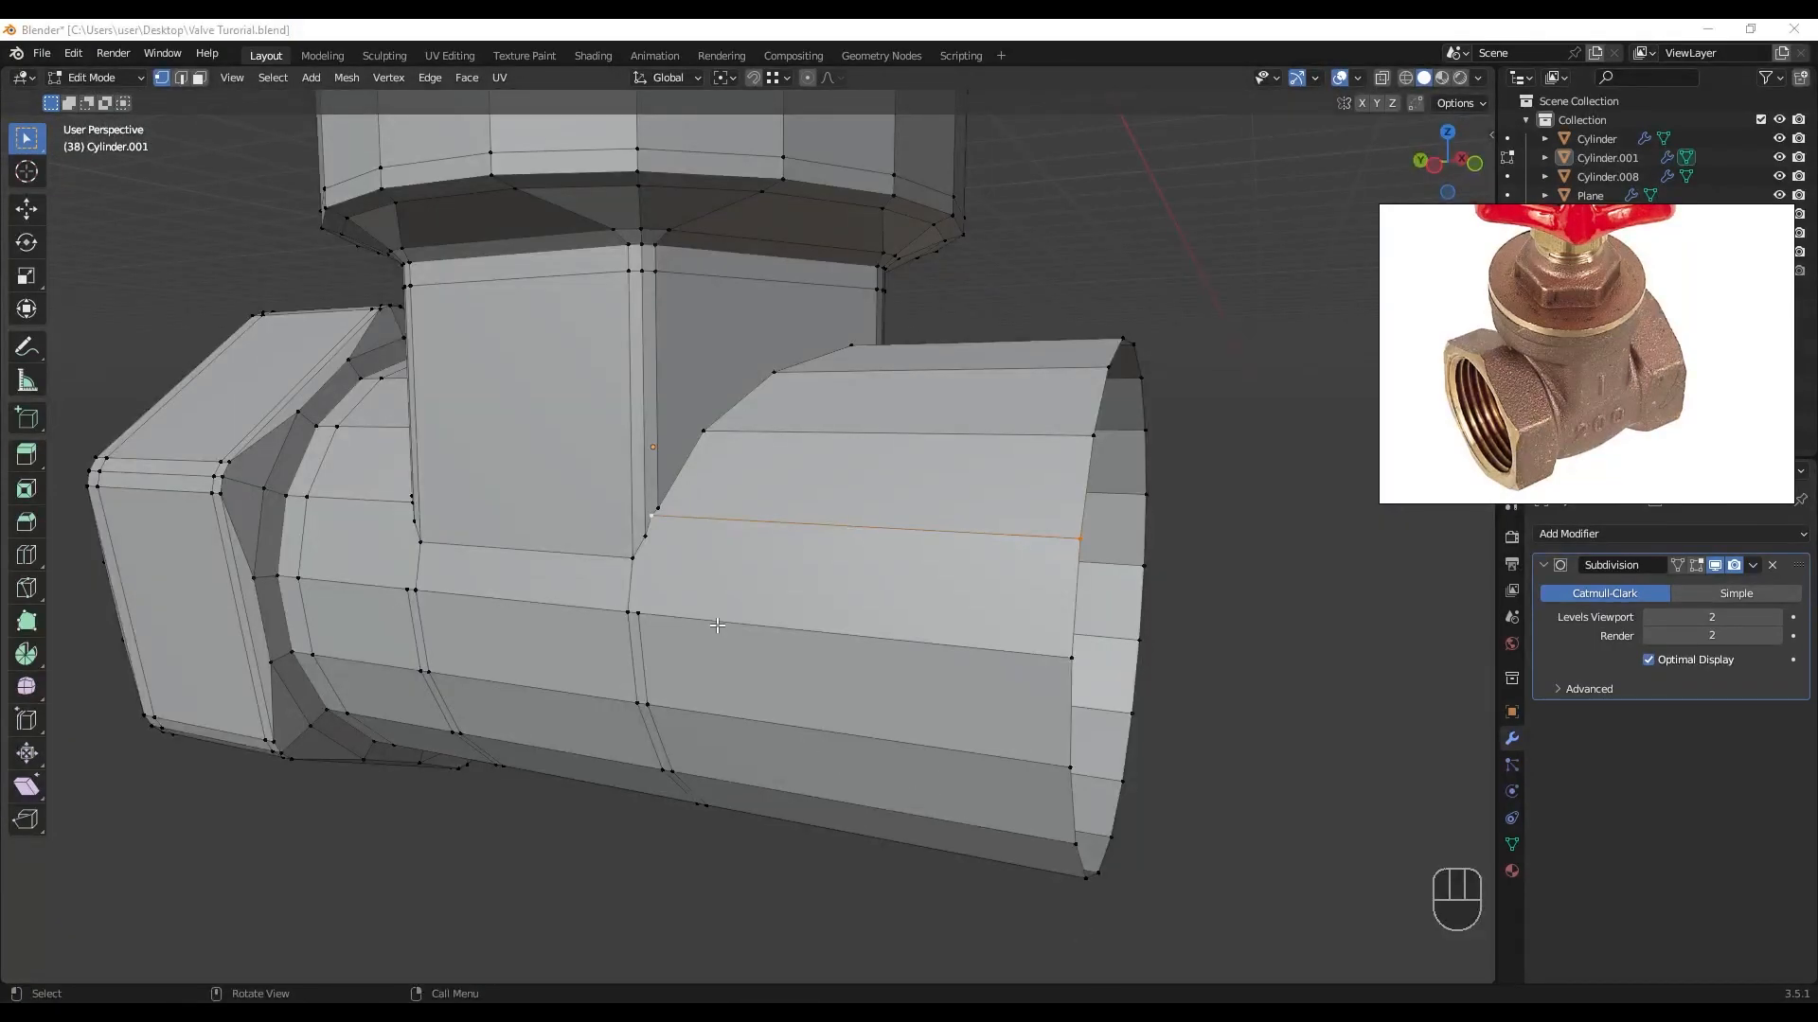
{"action": "scroll", "coordinate": [717, 629], "scroll_direction": "up", "scroll_amount": 3}
{"action": "left_click", "coordinate": [623, 653]}
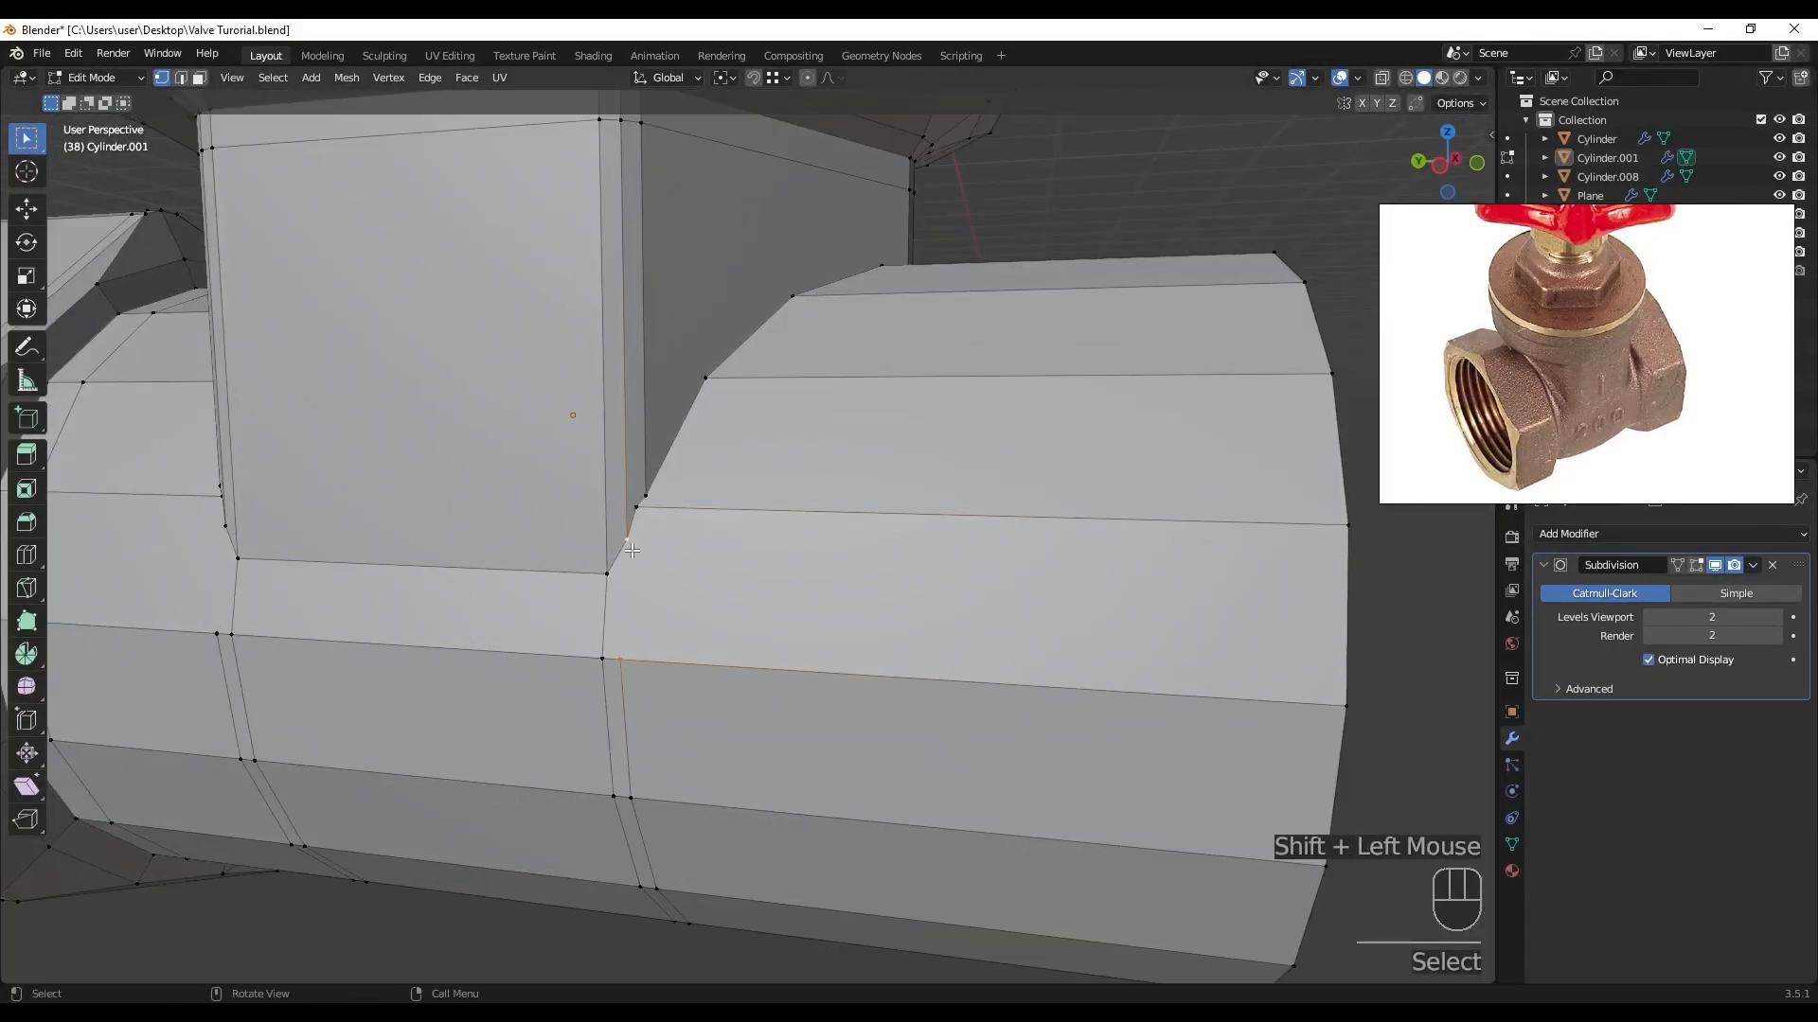
{"action": "middle_click_drag", "start_coordinate": [631, 550], "coordinate": [396, 696]}
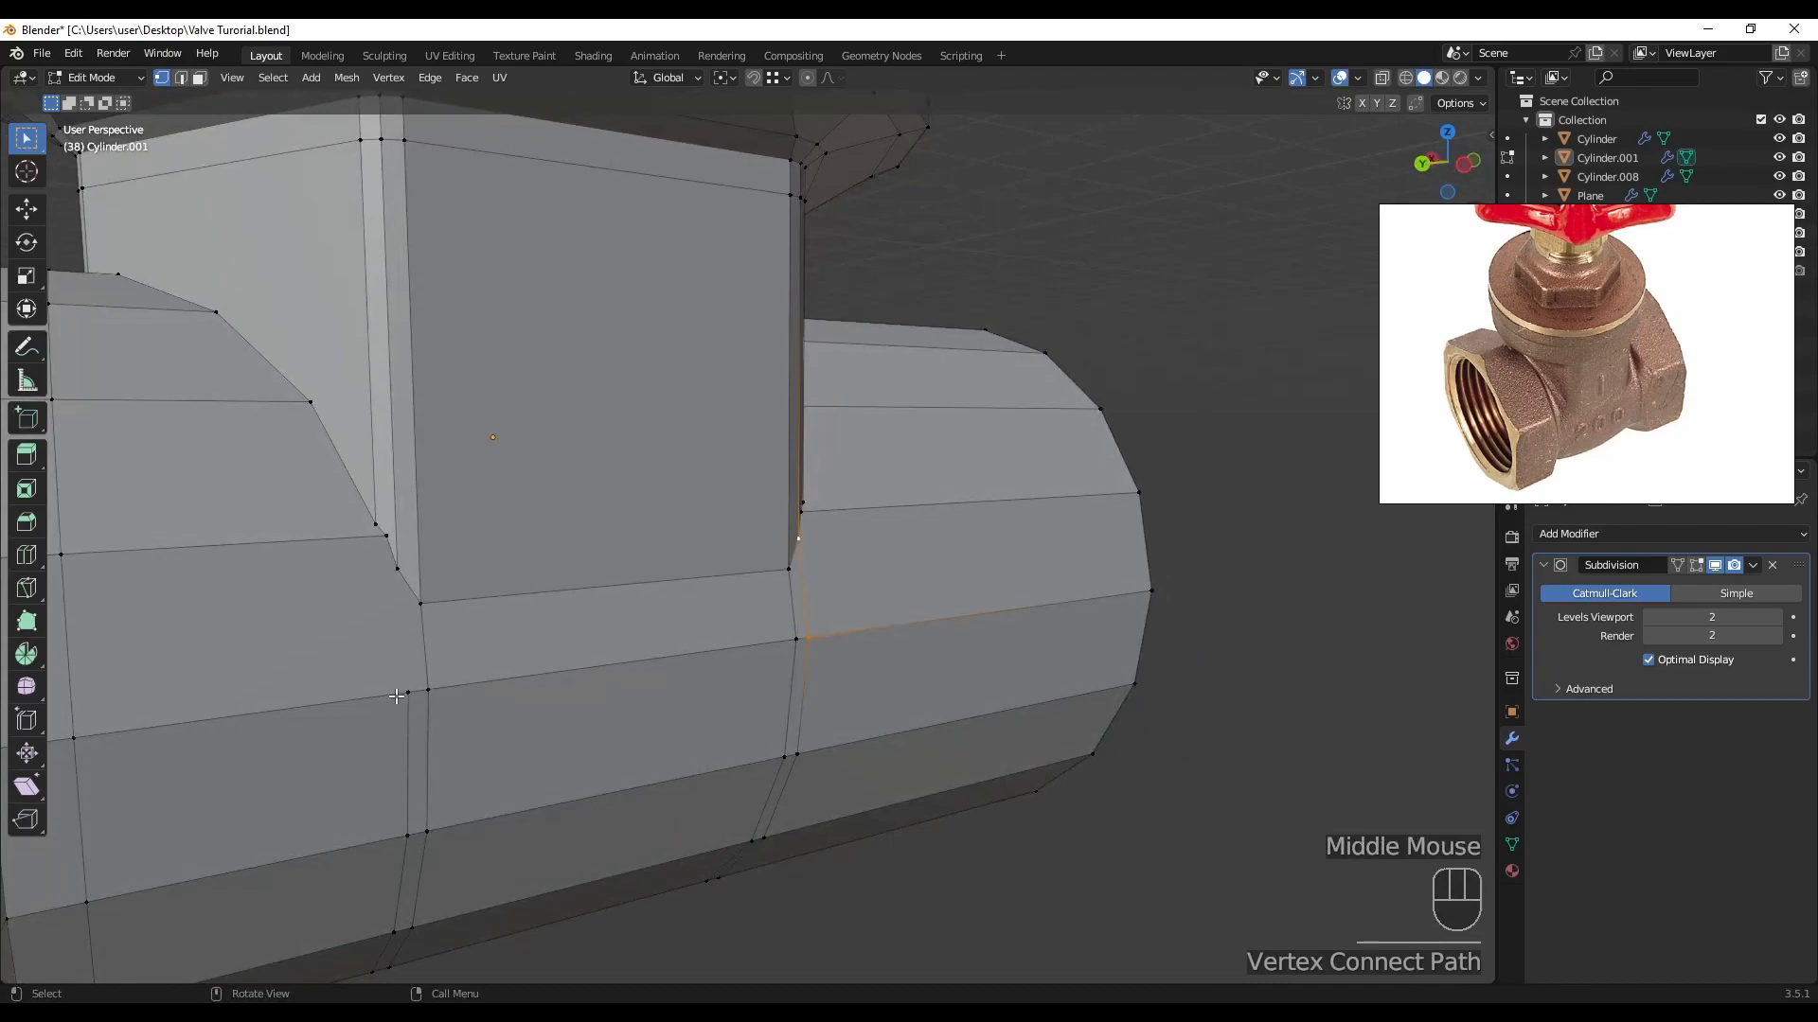
{"action": "middle_click_drag", "start_coordinate": [387, 579], "coordinate": [360, 464], "text": "shift"}
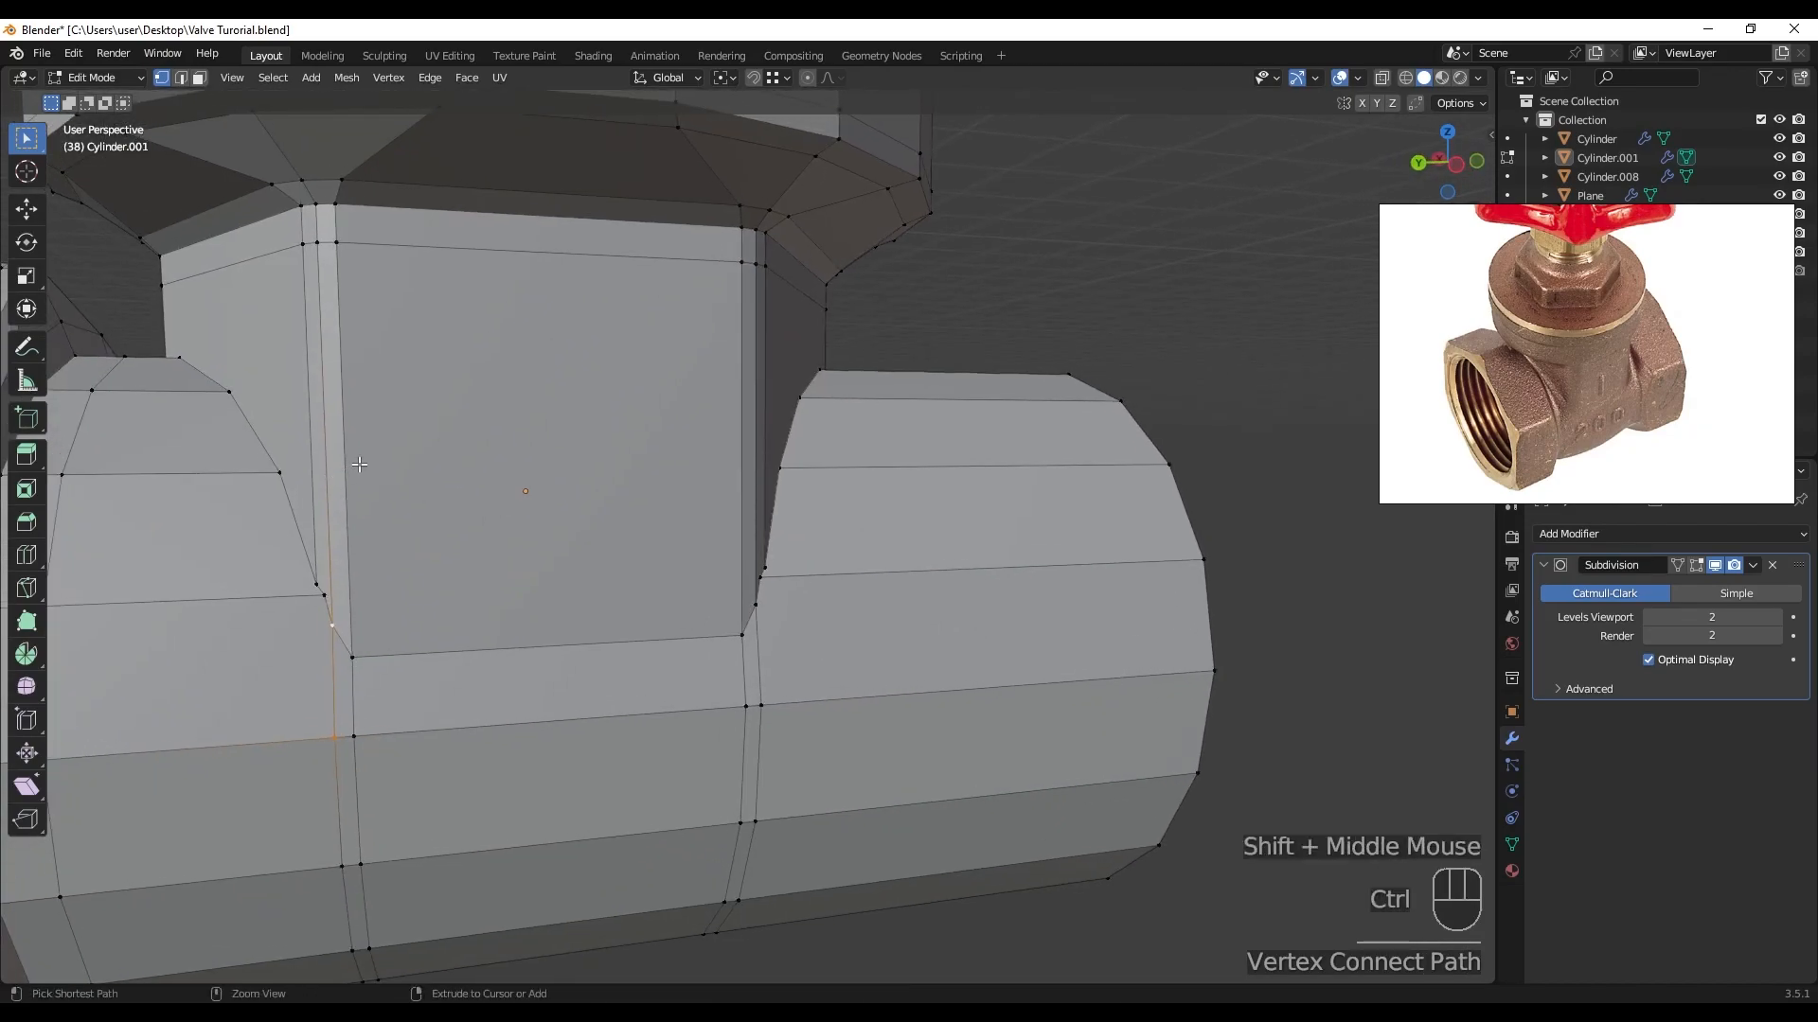
- Add three horizontal loop cuts across the neck's side face at the heights of the pipe's junction vertices
{"action": "left_click", "coordinate": [356, 469]}
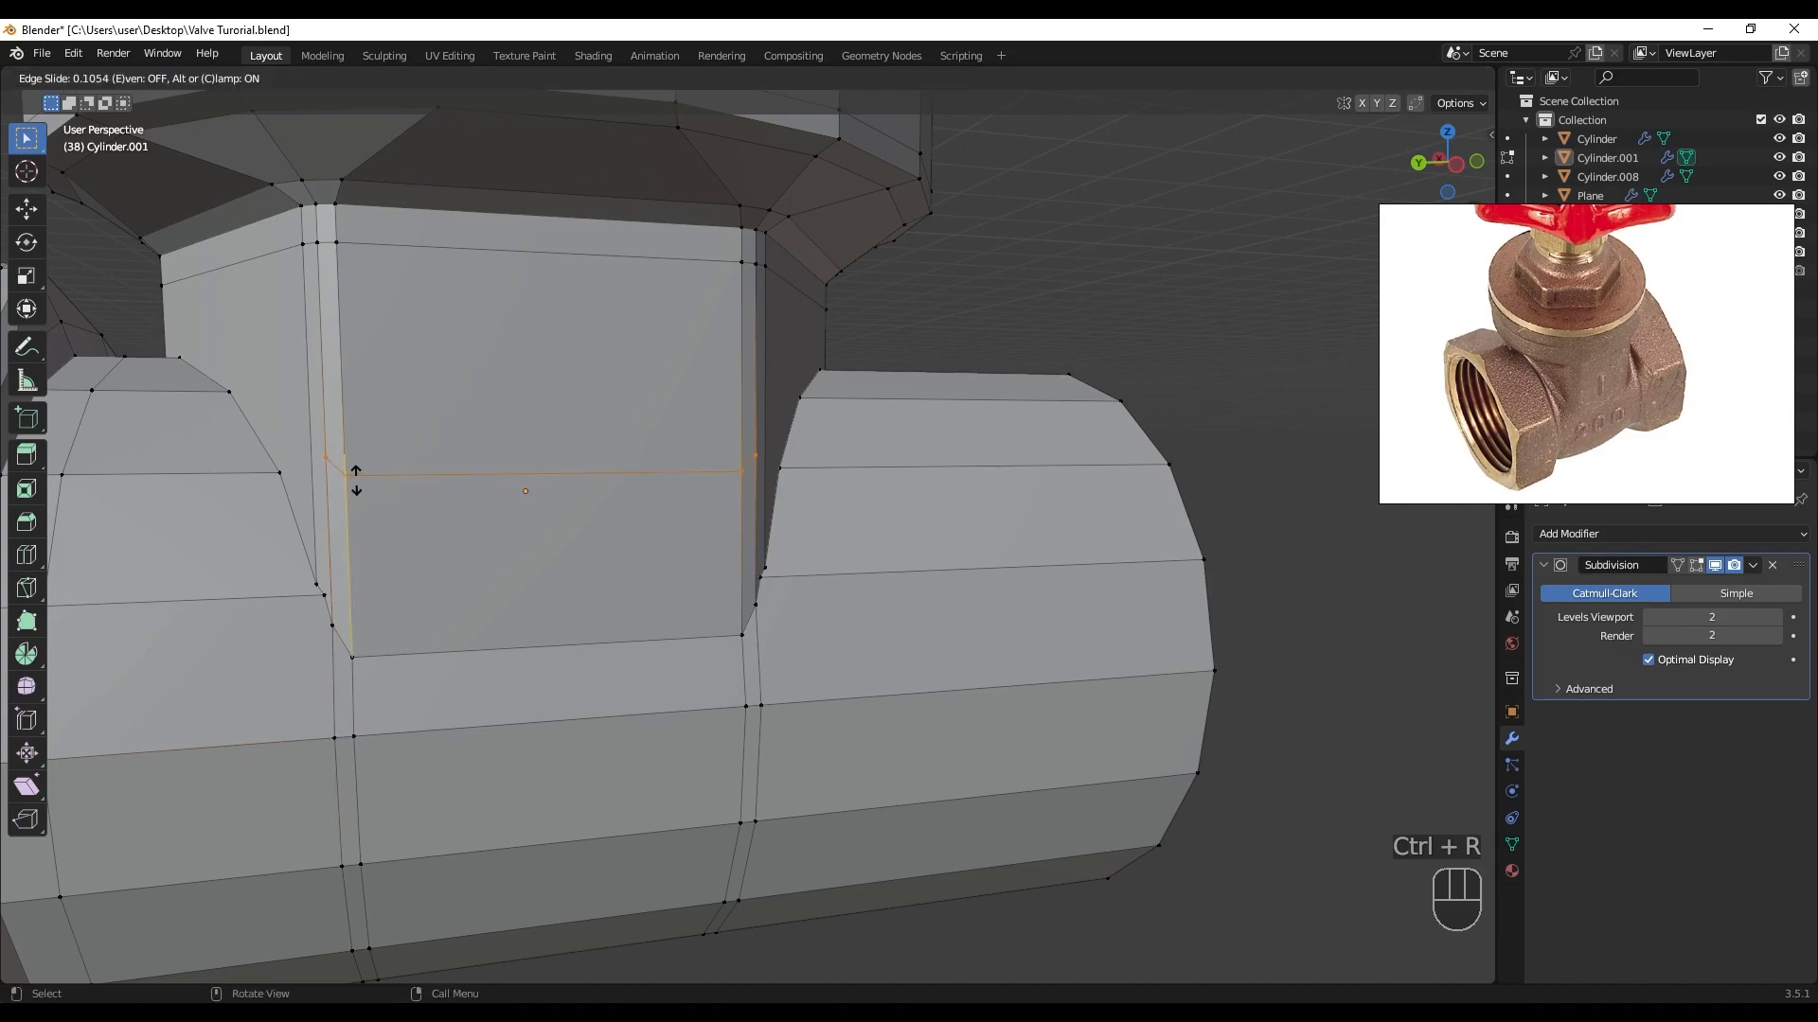
{"action": "left_click", "coordinate": [287, 471]}
{"action": "middle_click_drag", "start_coordinate": [352, 405], "coordinate": [418, 486], "text": "shift"}
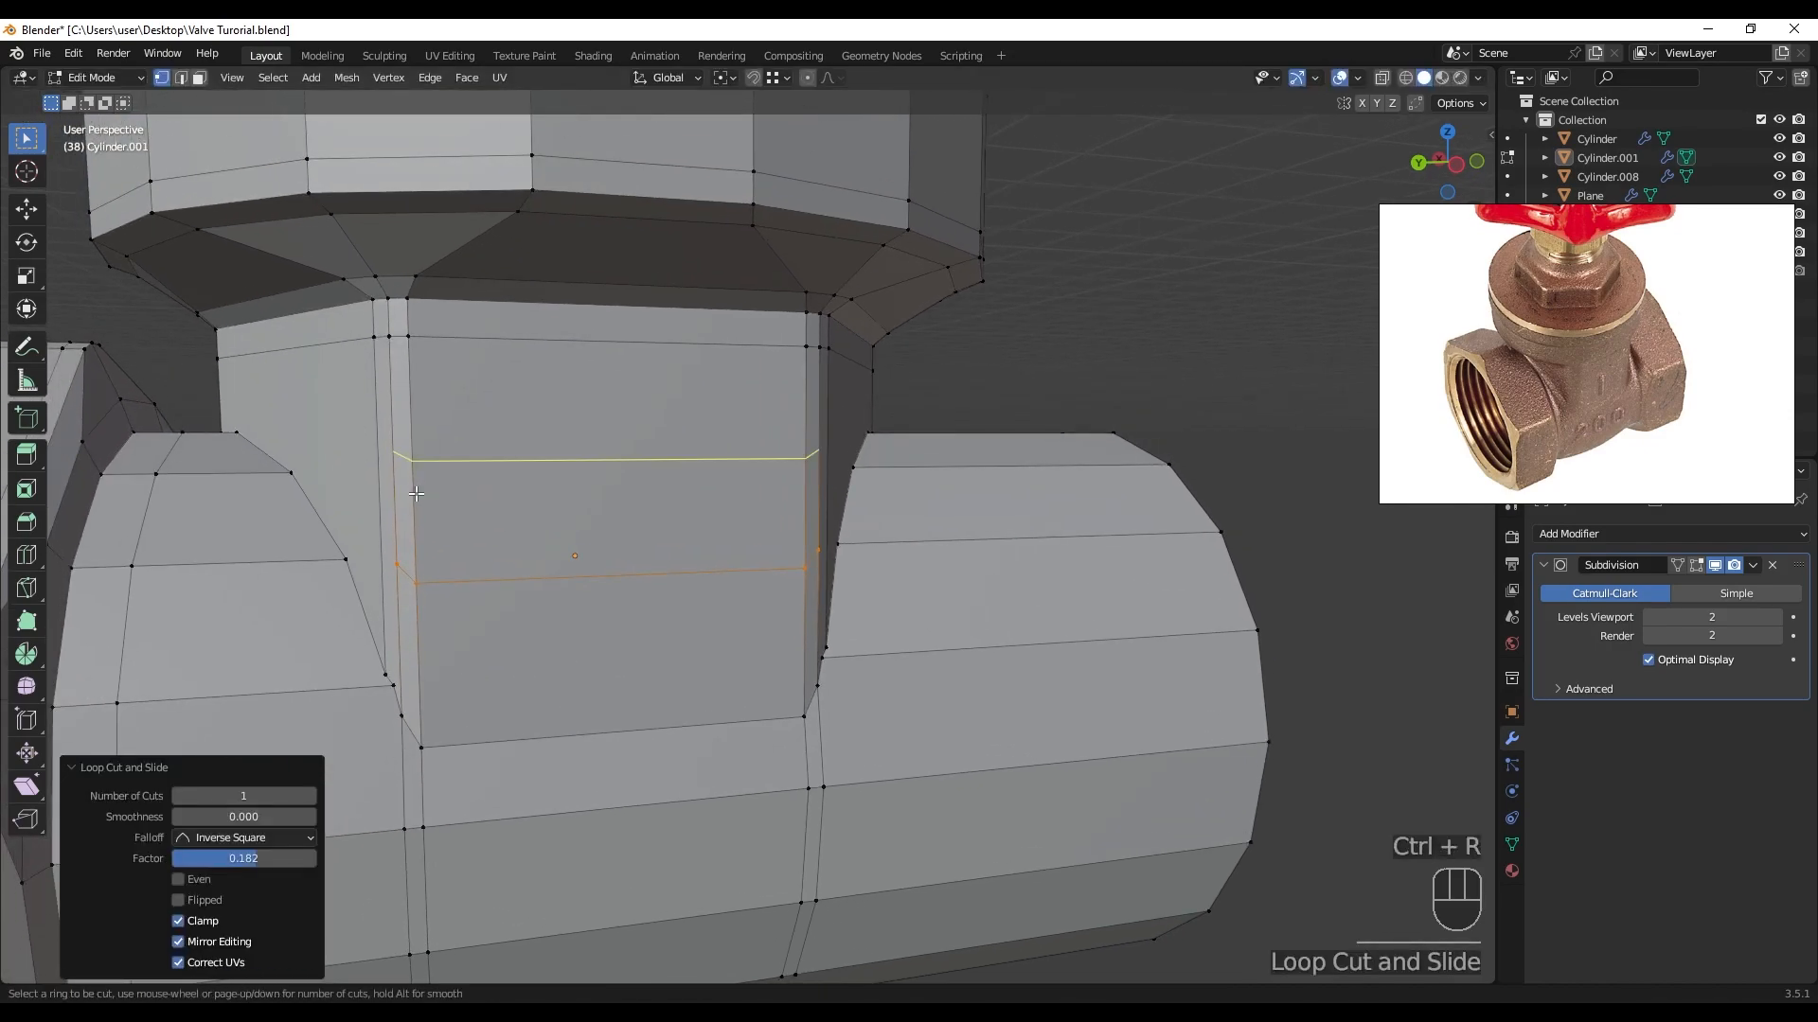
{"action": "left_click", "coordinate": [413, 475]}
{"action": "left_click", "coordinate": [296, 469]}
{"action": "middle_click_drag", "start_coordinate": [295, 468], "coordinate": [641, 580], "text": "shift"}
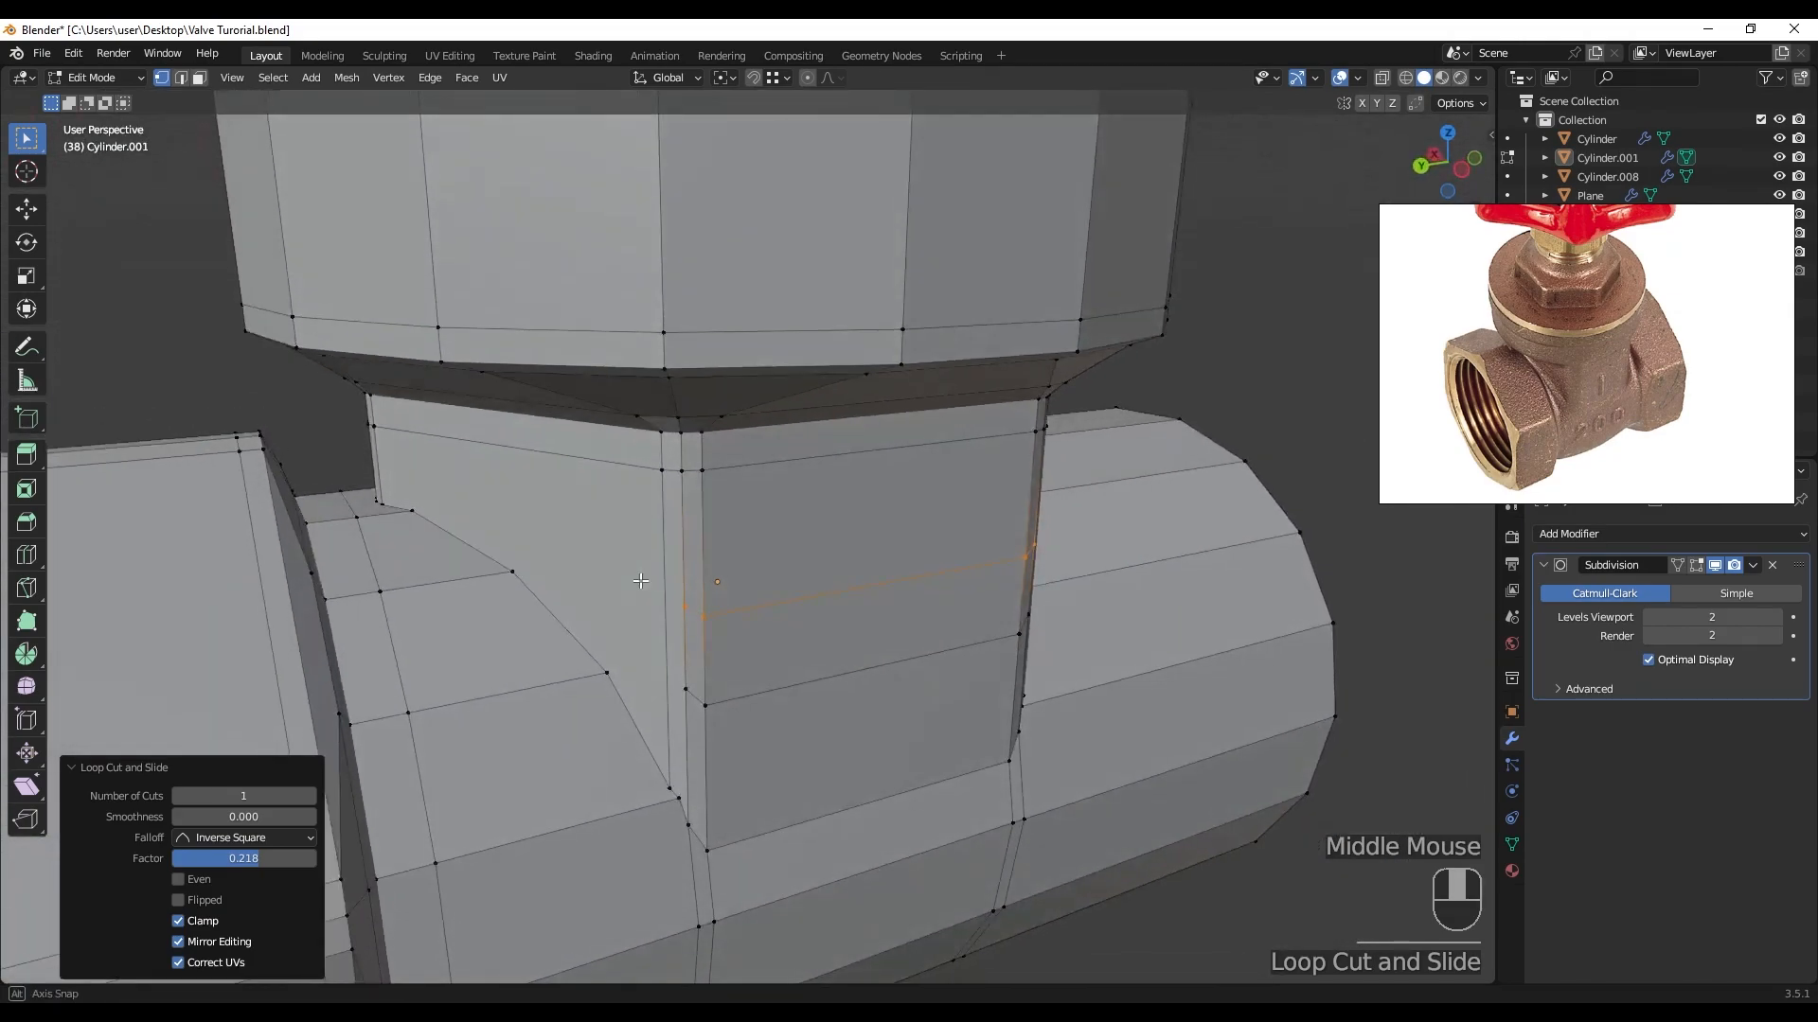
{"action": "left_click", "coordinate": [690, 533]}
{"action": "left_click", "coordinate": [438, 503]}
- Flatten the horizontal loop cuts on the neck's side face by scaling each one to 0 along global Z
{"action": "scroll", "coordinate": [881, 606], "scroll_direction": "down", "scroll_amount": 3}
{"action": "middle_click_drag", "start_coordinate": [894, 611], "coordinate": [778, 598]}
{"action": "scroll", "coordinate": [841, 572], "scroll_direction": "up", "scroll_amount": 5}
{"action": "left_click", "coordinate": [718, 592], "text": "alt"}
{"action": "type", "text": "sz"}
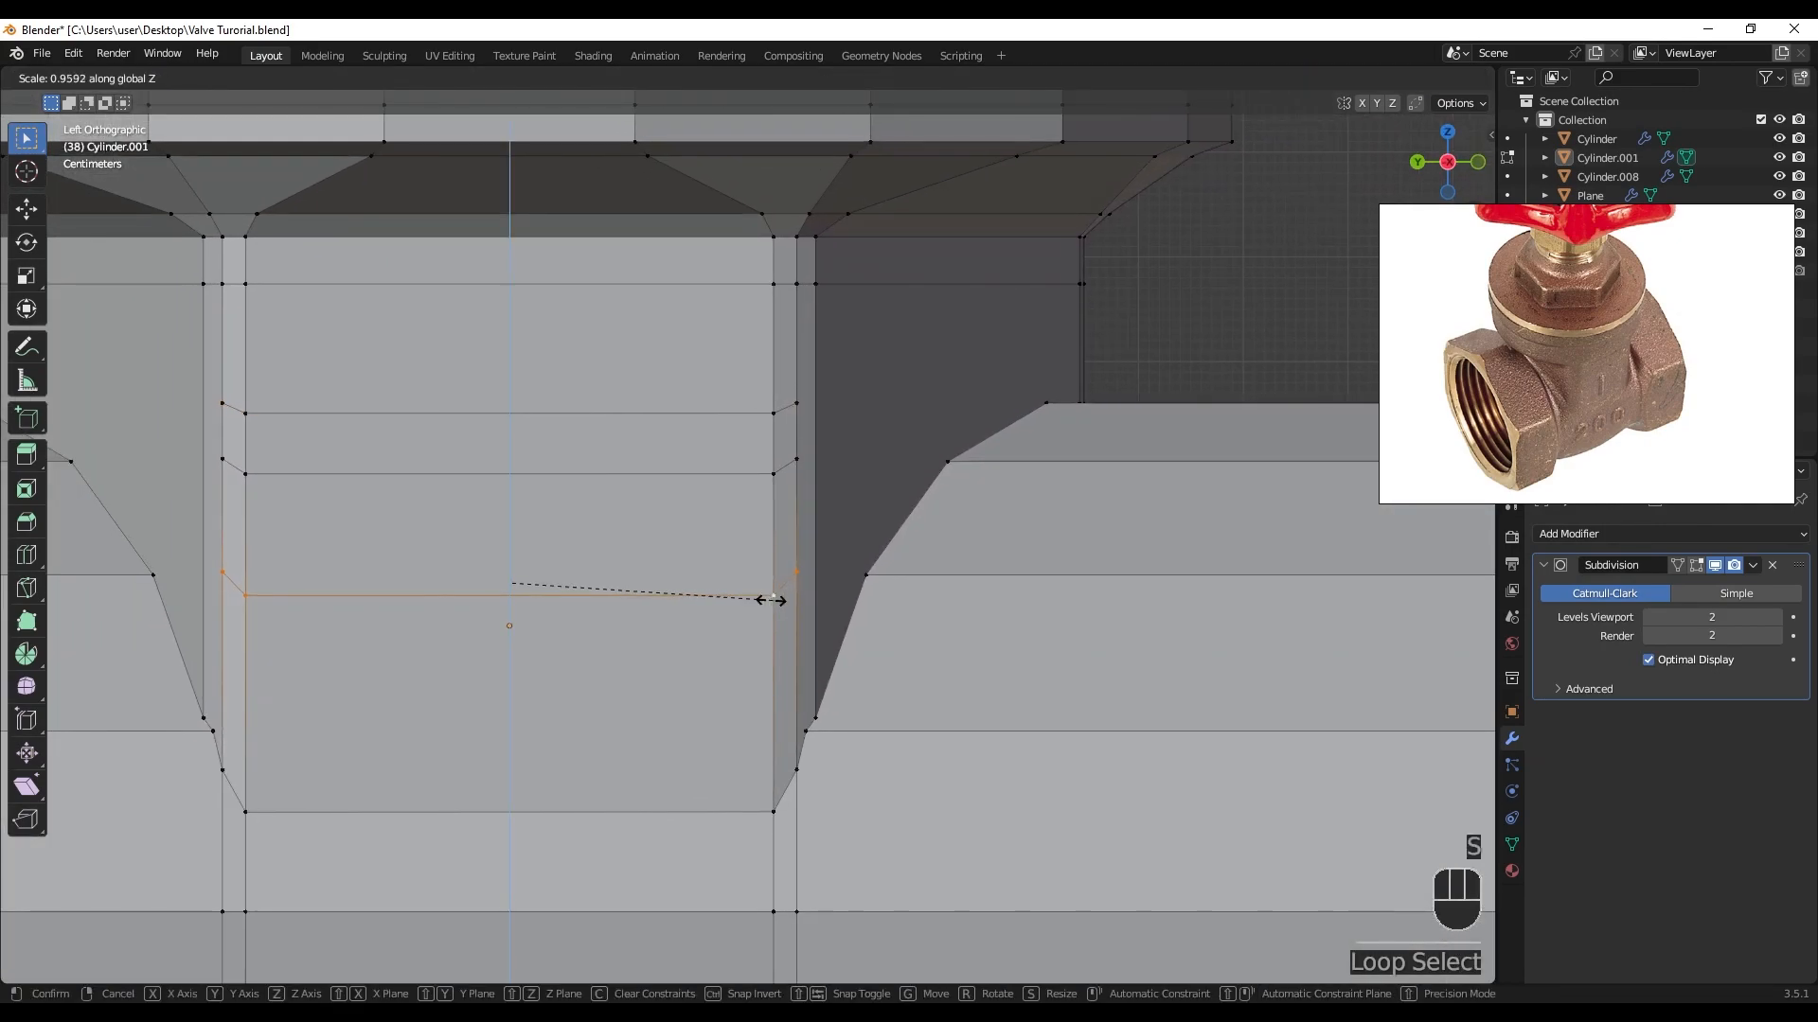
{"action": "type", "text": "0"}
{"action": "key", "text": "Return"}
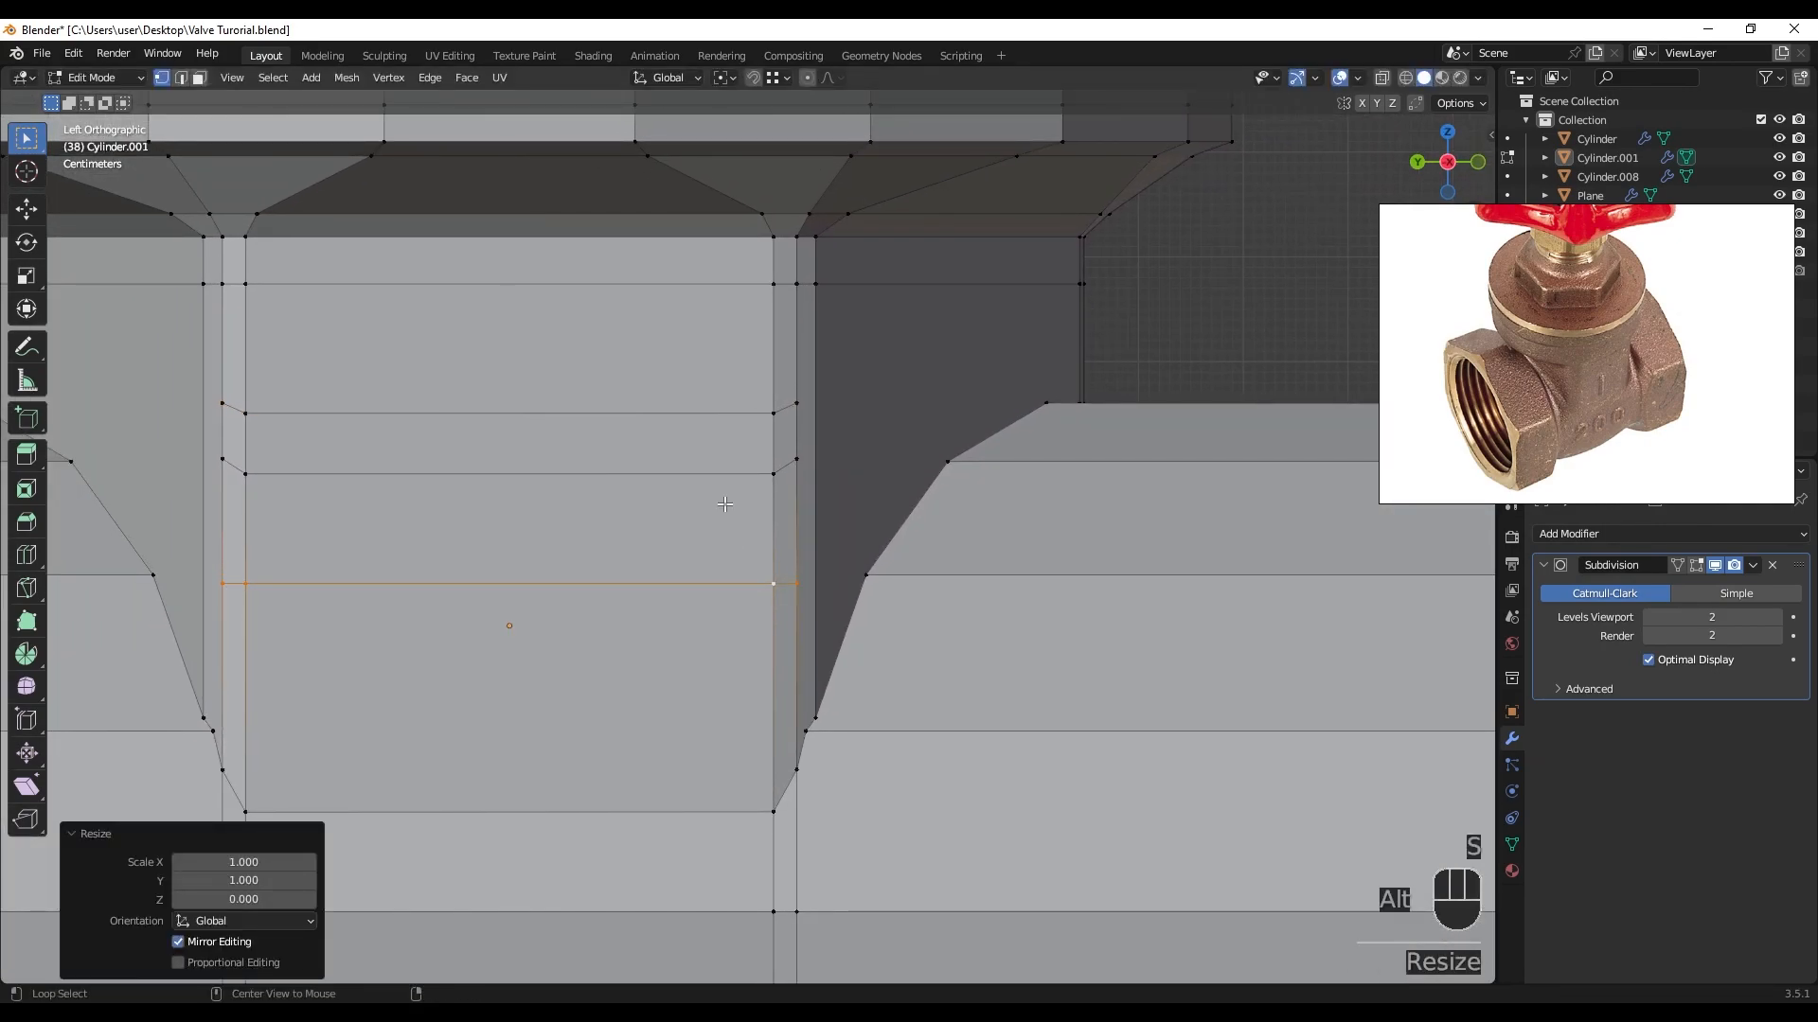
{"action": "left_click", "coordinate": [724, 476], "text": "alt"}
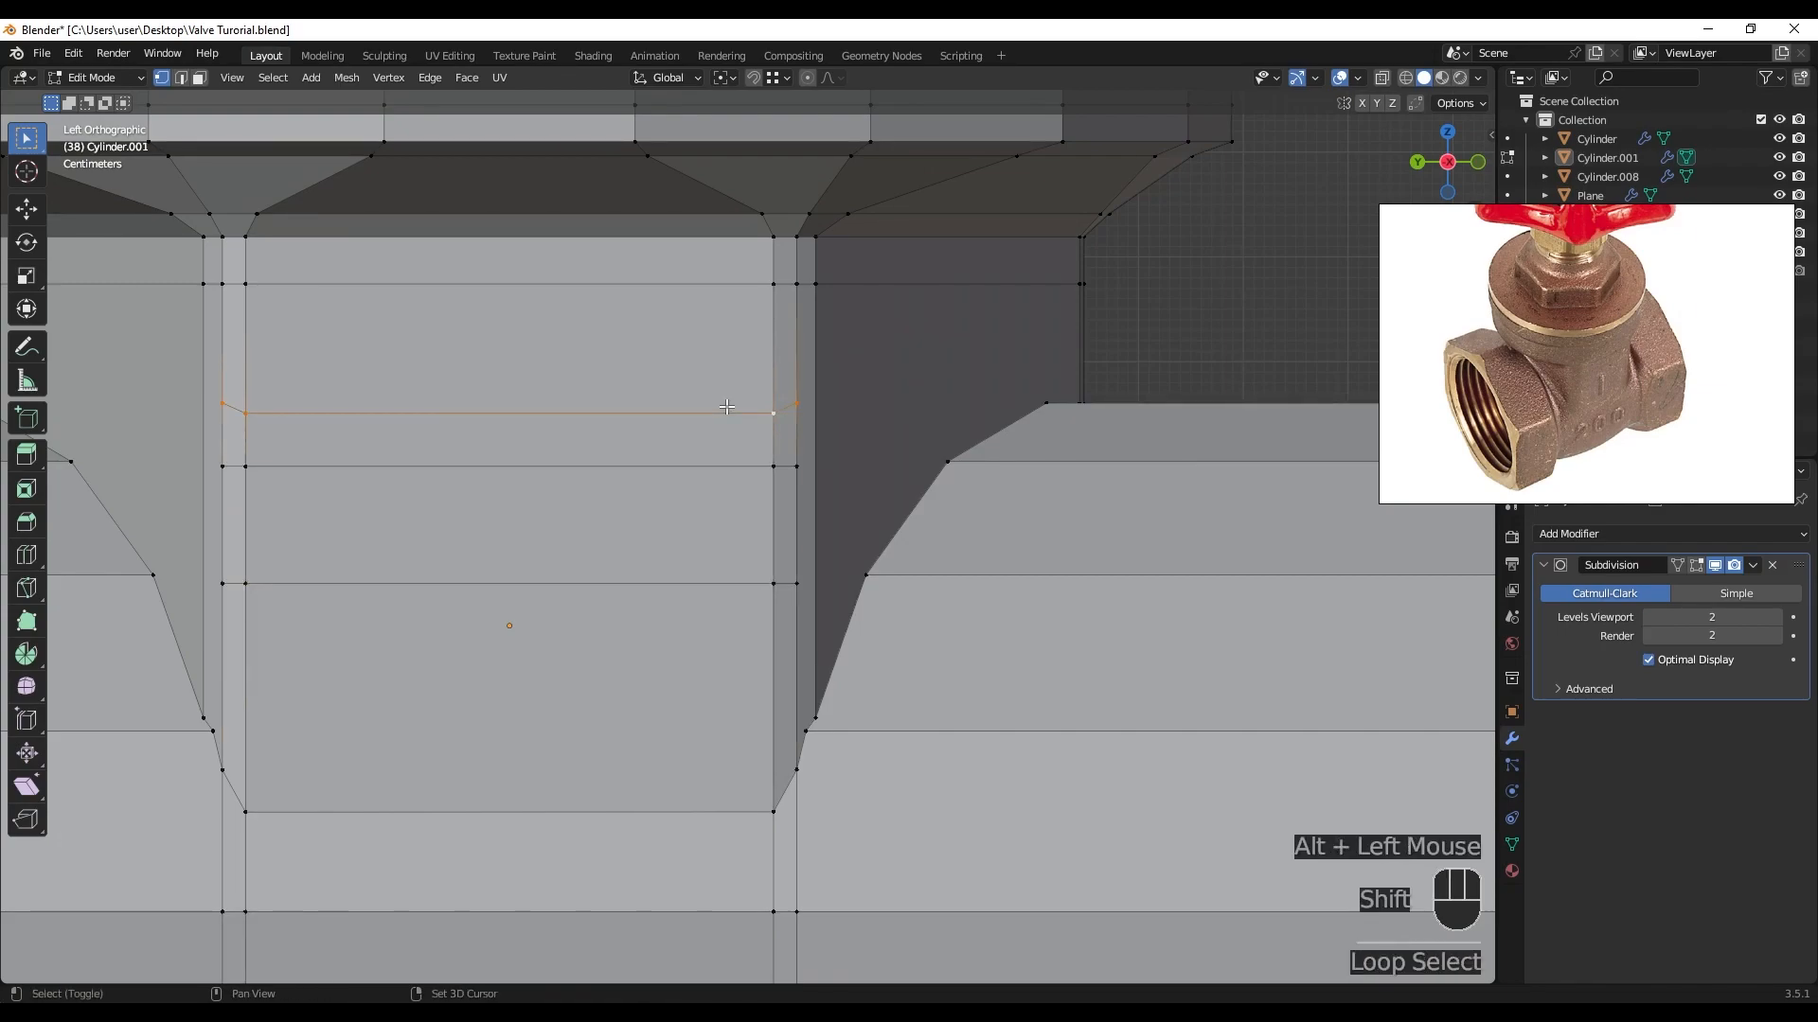
- Connect the ends of the flattened neck cuts to the pipe junction vertices on the open pipe side
{"action": "middle_click_drag", "start_coordinate": [733, 416], "coordinate": [833, 610], "text": "shift"}
{"action": "scroll", "coordinate": [772, 604], "scroll_direction": "up", "scroll_amount": 2}
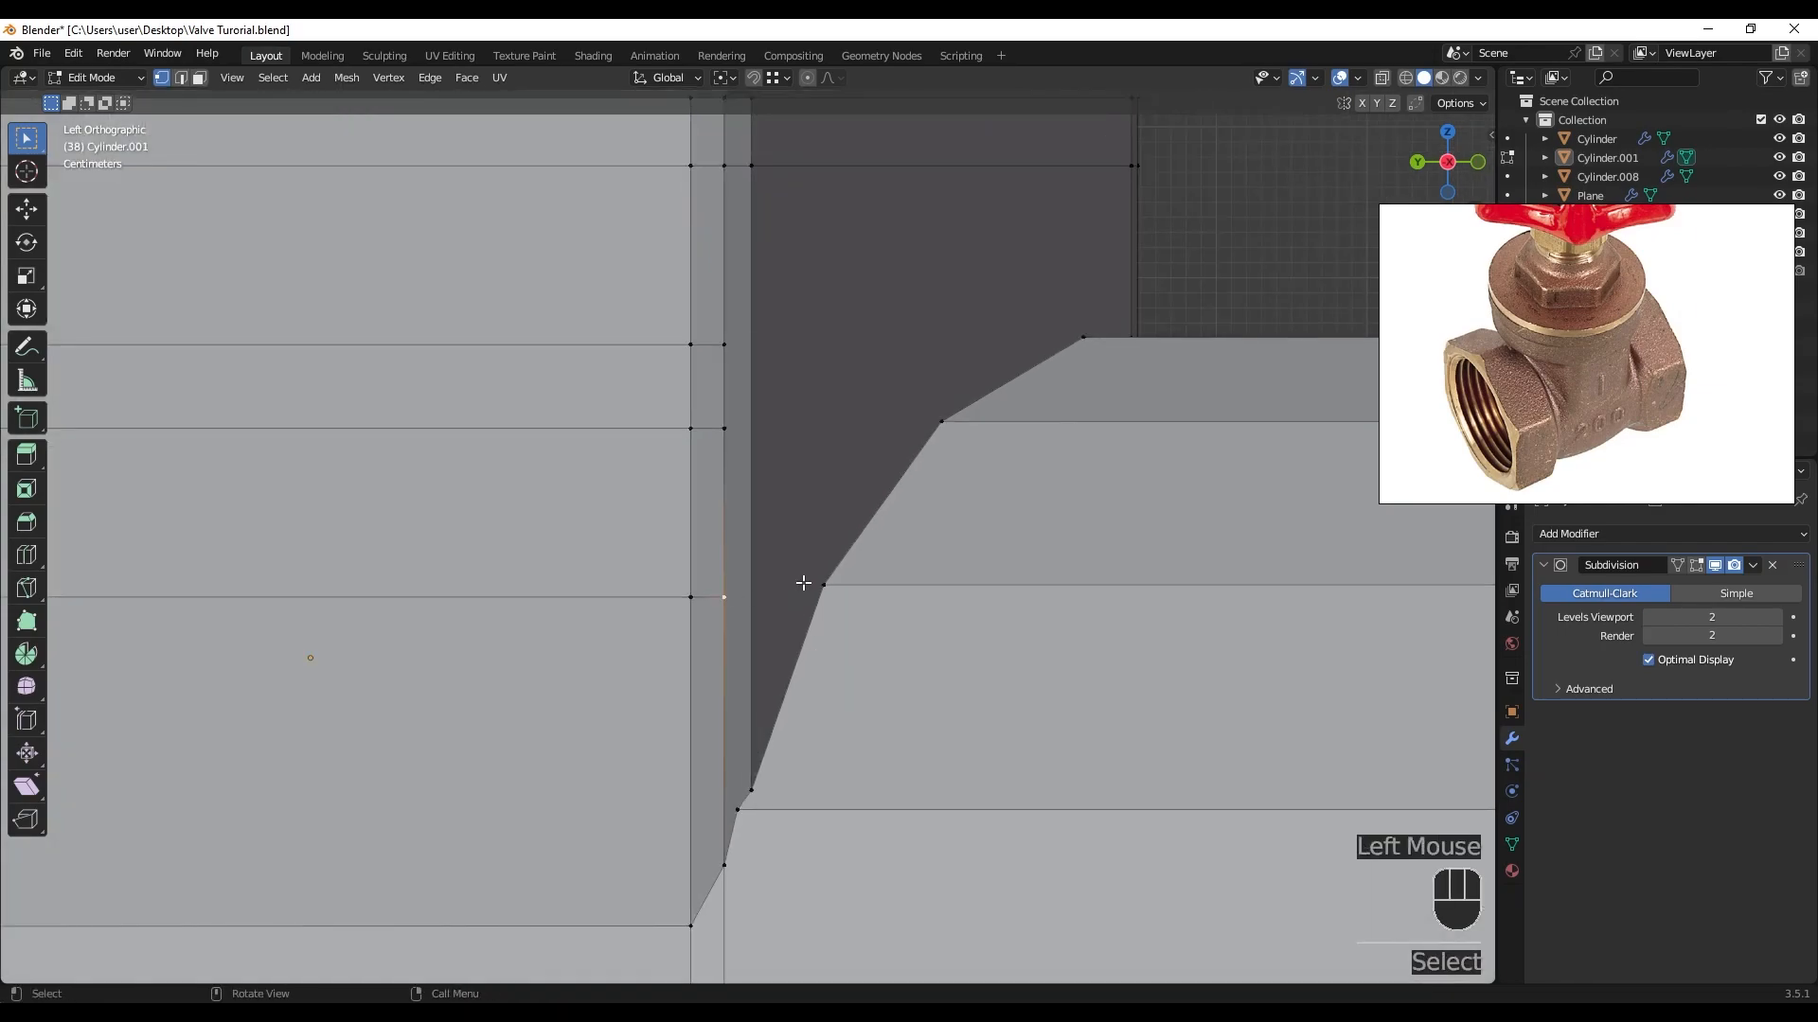
{"action": "key", "text": "j"}
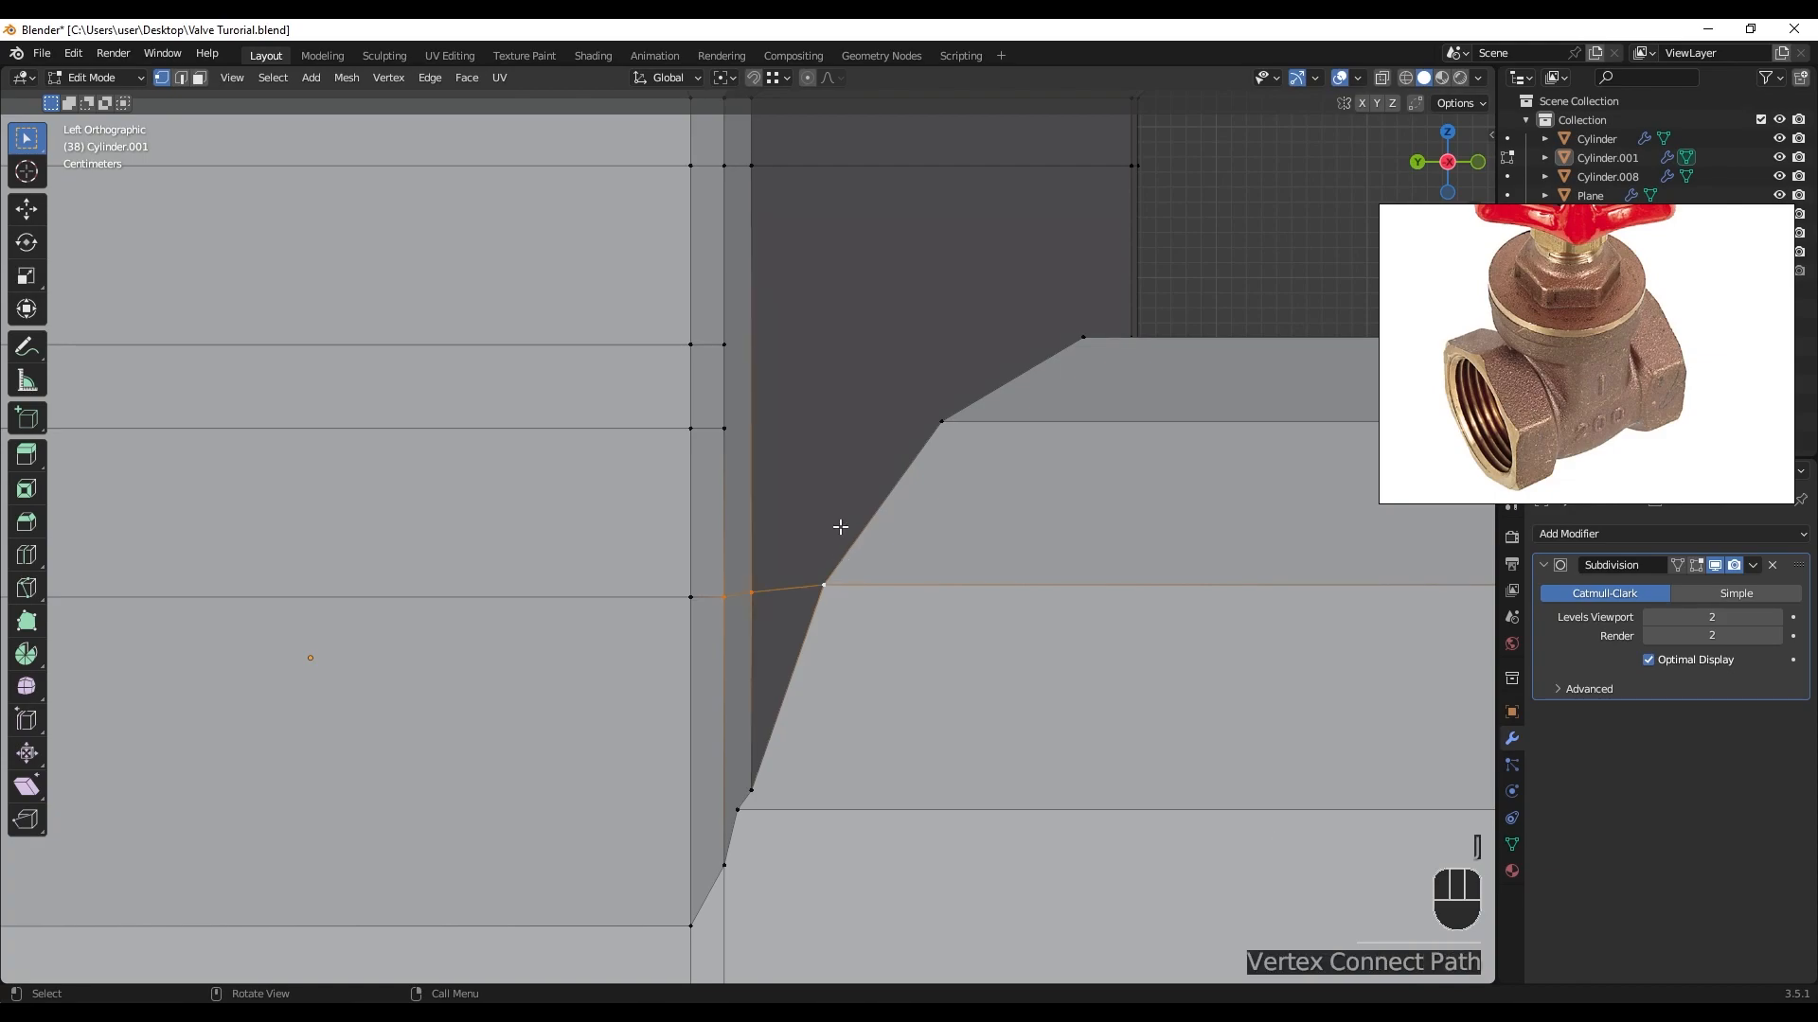
{"action": "key", "text": "j"}
{"action": "left_click", "coordinate": [724, 345]}
{"action": "left_click", "coordinate": [1083, 338], "text": "shift"}
{"action": "key", "text": "j"}
- Connect the opposite ends of the flattened neck cuts to the pipe junction vertices on the nut side
{"action": "middle_click_drag", "start_coordinate": [1117, 369], "coordinate": [754, 711]}
{"action": "key", "text": "j"}
{"action": "left_click", "coordinate": [782, 569]}
{"action": "left_click", "coordinate": [530, 528], "text": "shift"}
{"action": "key", "text": "j"}
{"action": "left_click", "coordinate": [782, 500]}
{"action": "left_click", "coordinate": [395, 451], "text": "shift"}
{"action": "key", "text": "j"}
- Merge the two nearly coincident junction vertices at the neck's lower corner on the open pipe side, using At Last
{"action": "scroll", "coordinate": [699, 463], "scroll_direction": "down", "scroll_amount": 4}
{"action": "key", "text": "Tab"}
{"action": "key", "text": "Tab"}
{"action": "scroll", "coordinate": [702, 468], "scroll_direction": "up", "scroll_amount": 3}
{"action": "middle_click_drag", "start_coordinate": [705, 474], "coordinate": [739, 529]}
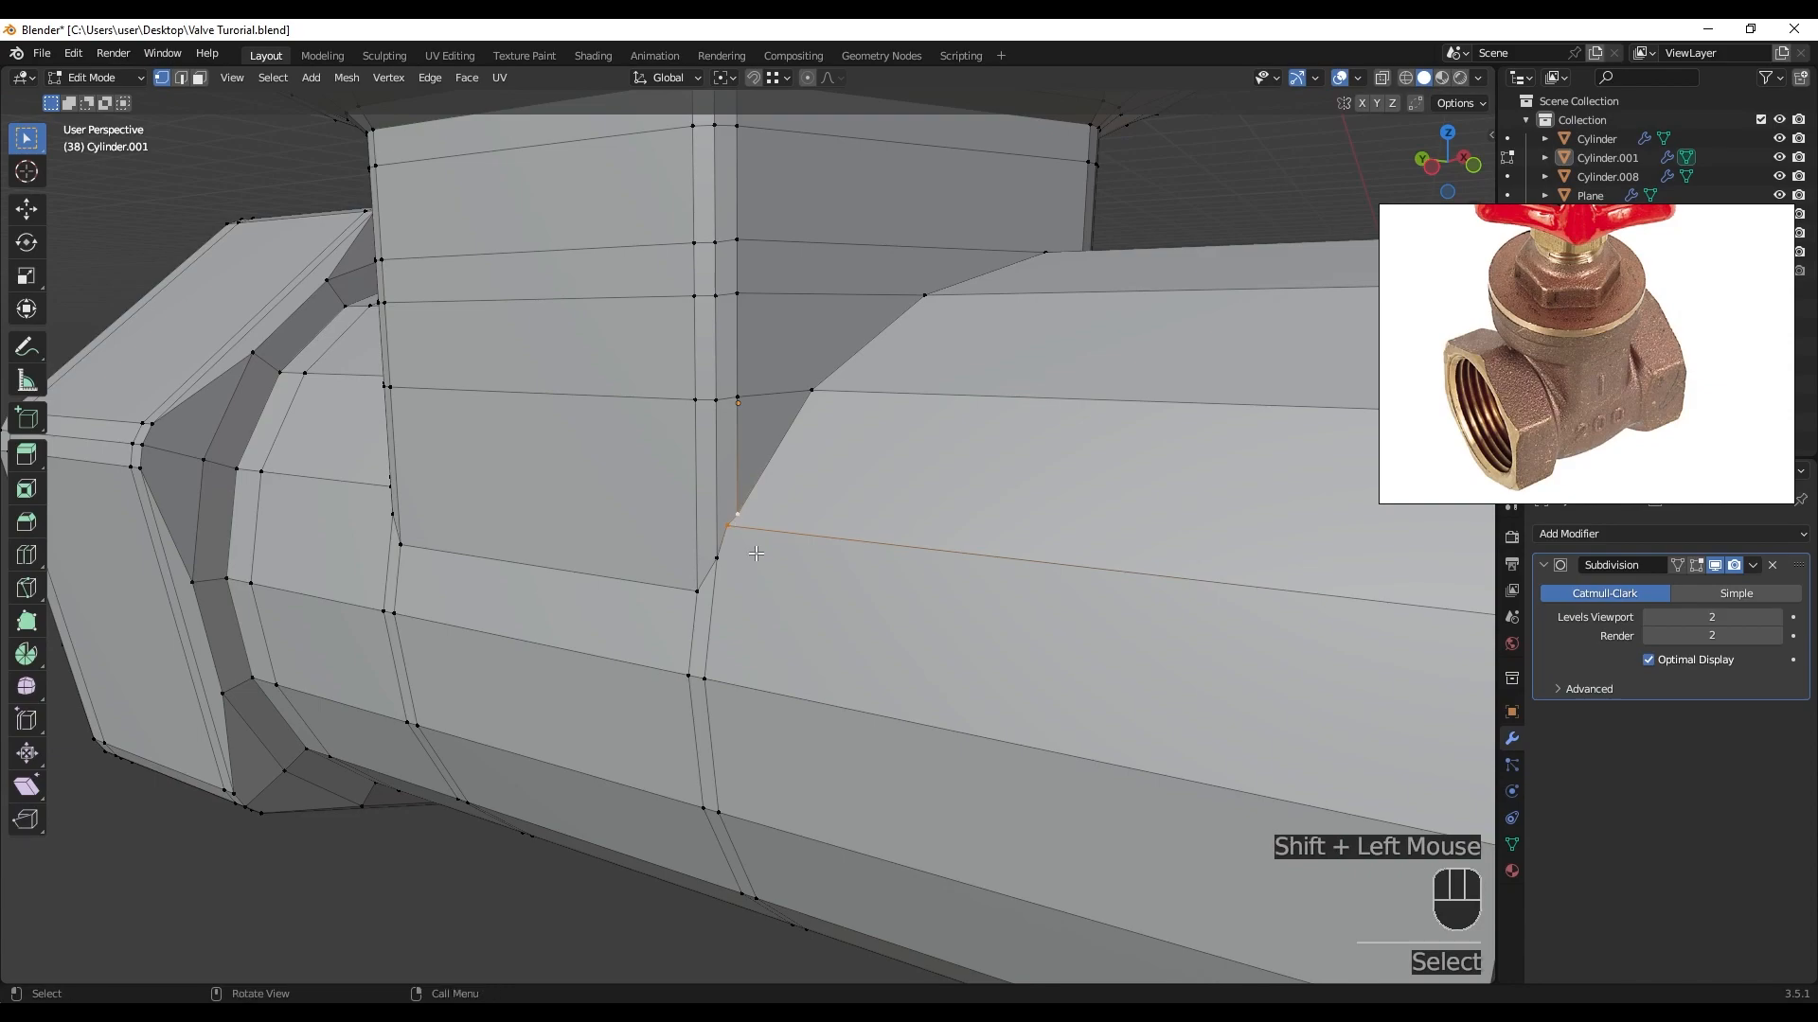
{"action": "key", "text": "m"}
{"action": "left_click", "coordinate": [761, 545]}
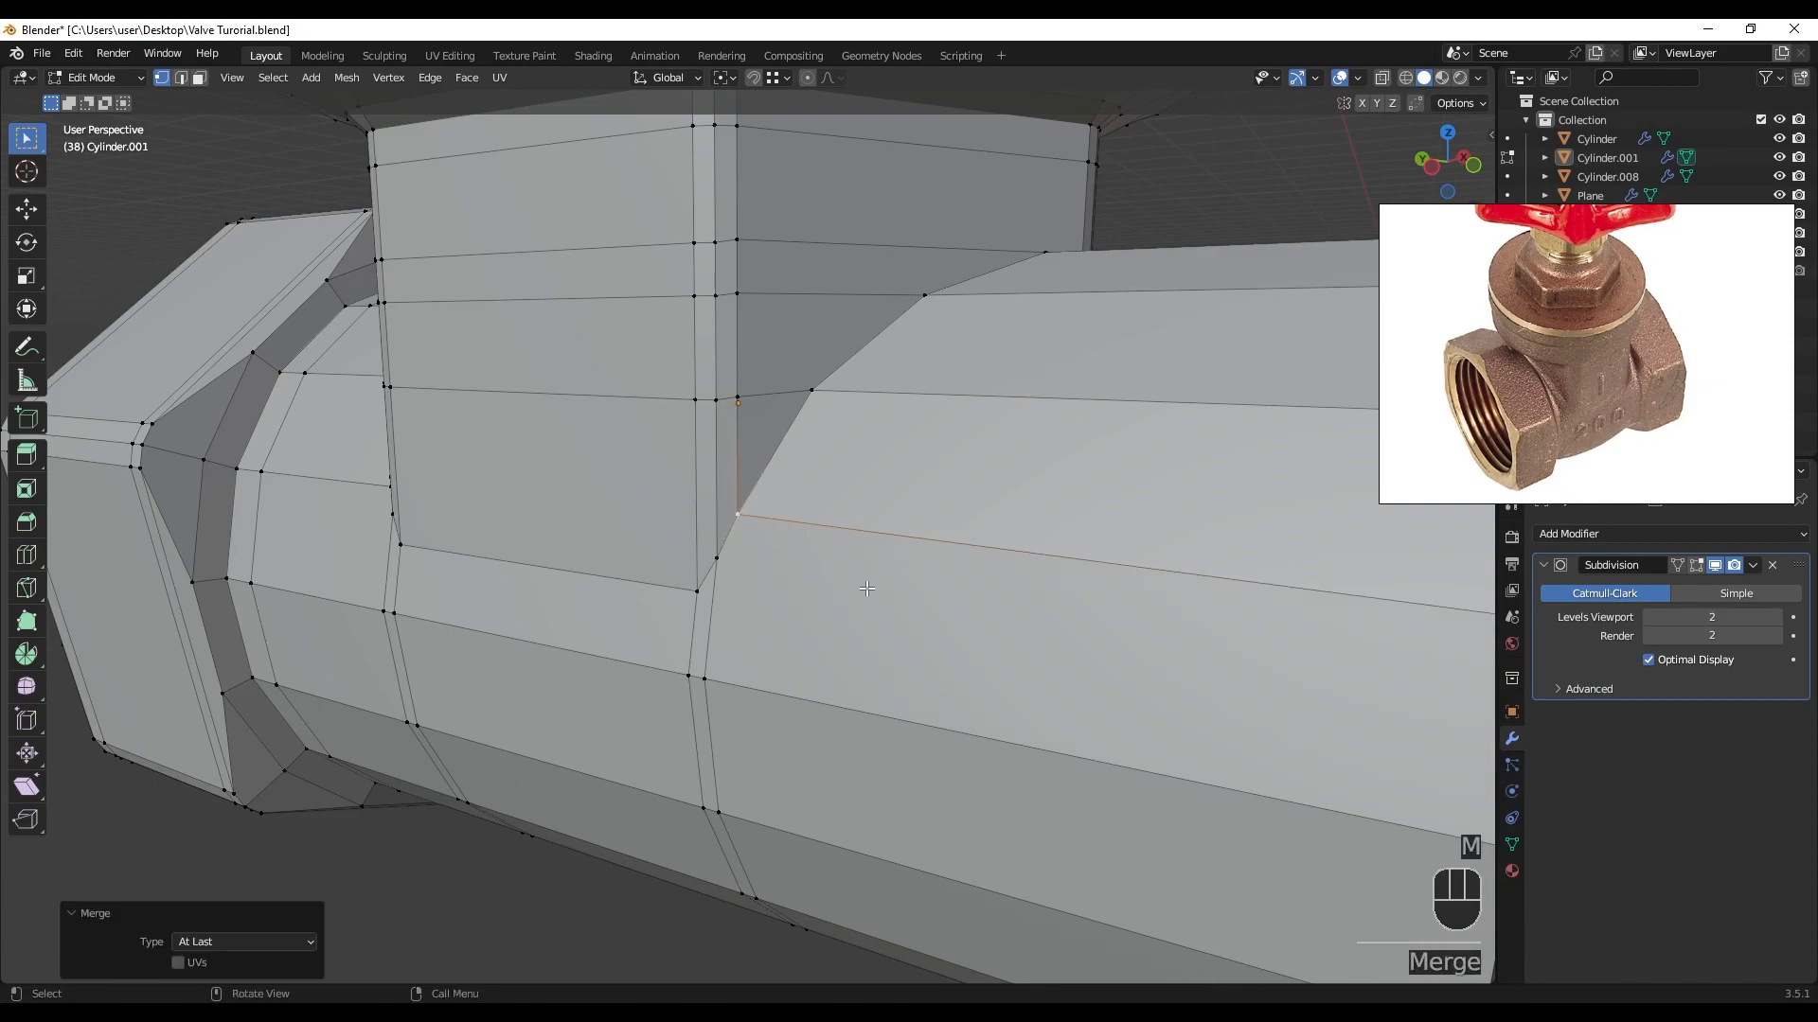
- Merge the matching pair of close junction vertices at the neck's lower corner on the nut side
{"action": "scroll", "coordinate": [866, 591], "scroll_direction": "down", "scroll_amount": 2}
{"action": "middle_click_drag", "start_coordinate": [469, 565], "coordinate": [608, 576]}
{"action": "scroll", "coordinate": [609, 577], "scroll_direction": "up", "scroll_amount": 2}
{"action": "left_click", "coordinate": [653, 567]}
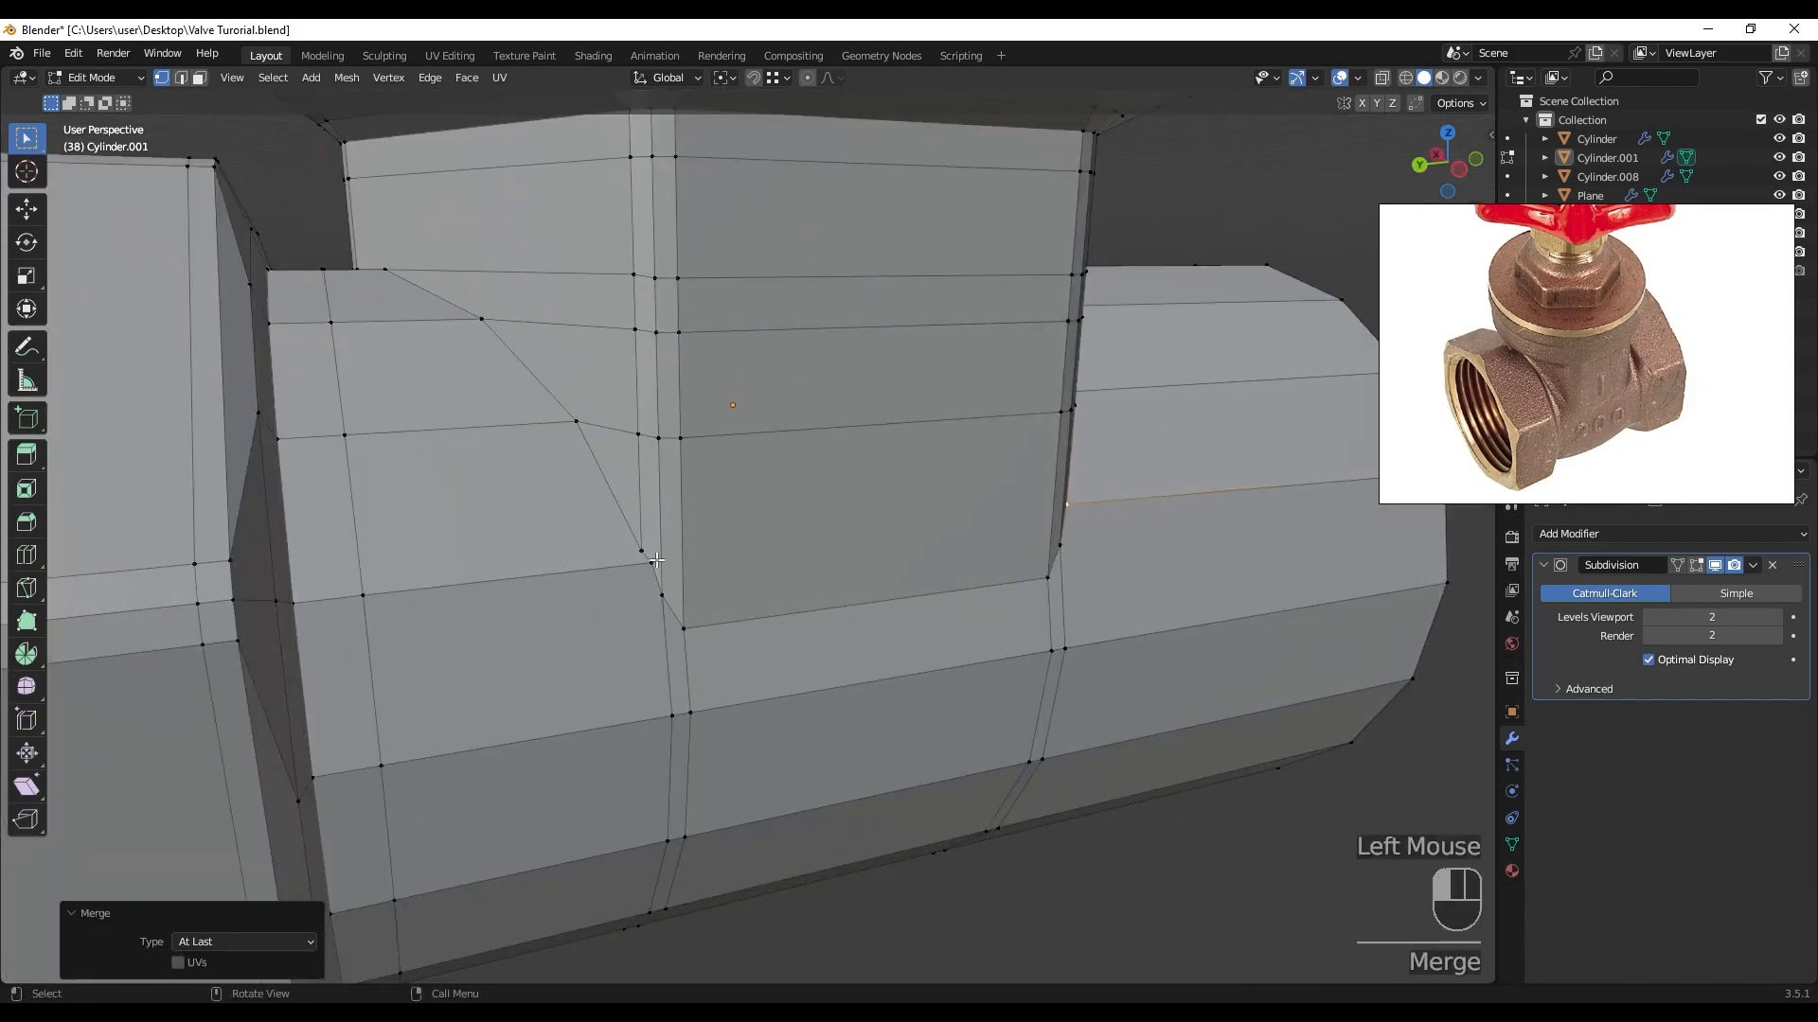
{"action": "left_click", "coordinate": [643, 554], "text": "shift"}
{"action": "key", "text": "m"}
{"action": "left_click", "coordinate": [651, 577]}
- Add one loop cut around the lower pipe on each side of the neck, slid close against the existing loops
{"action": "key", "text": "Tab"}
{"action": "scroll", "coordinate": [676, 581], "scroll_direction": "down", "scroll_amount": 3}
{"action": "middle_click_drag", "start_coordinate": [676, 582], "coordinate": [862, 614]}
{"action": "key", "text": "Tab"}
{"action": "left_click", "coordinate": [877, 612]}
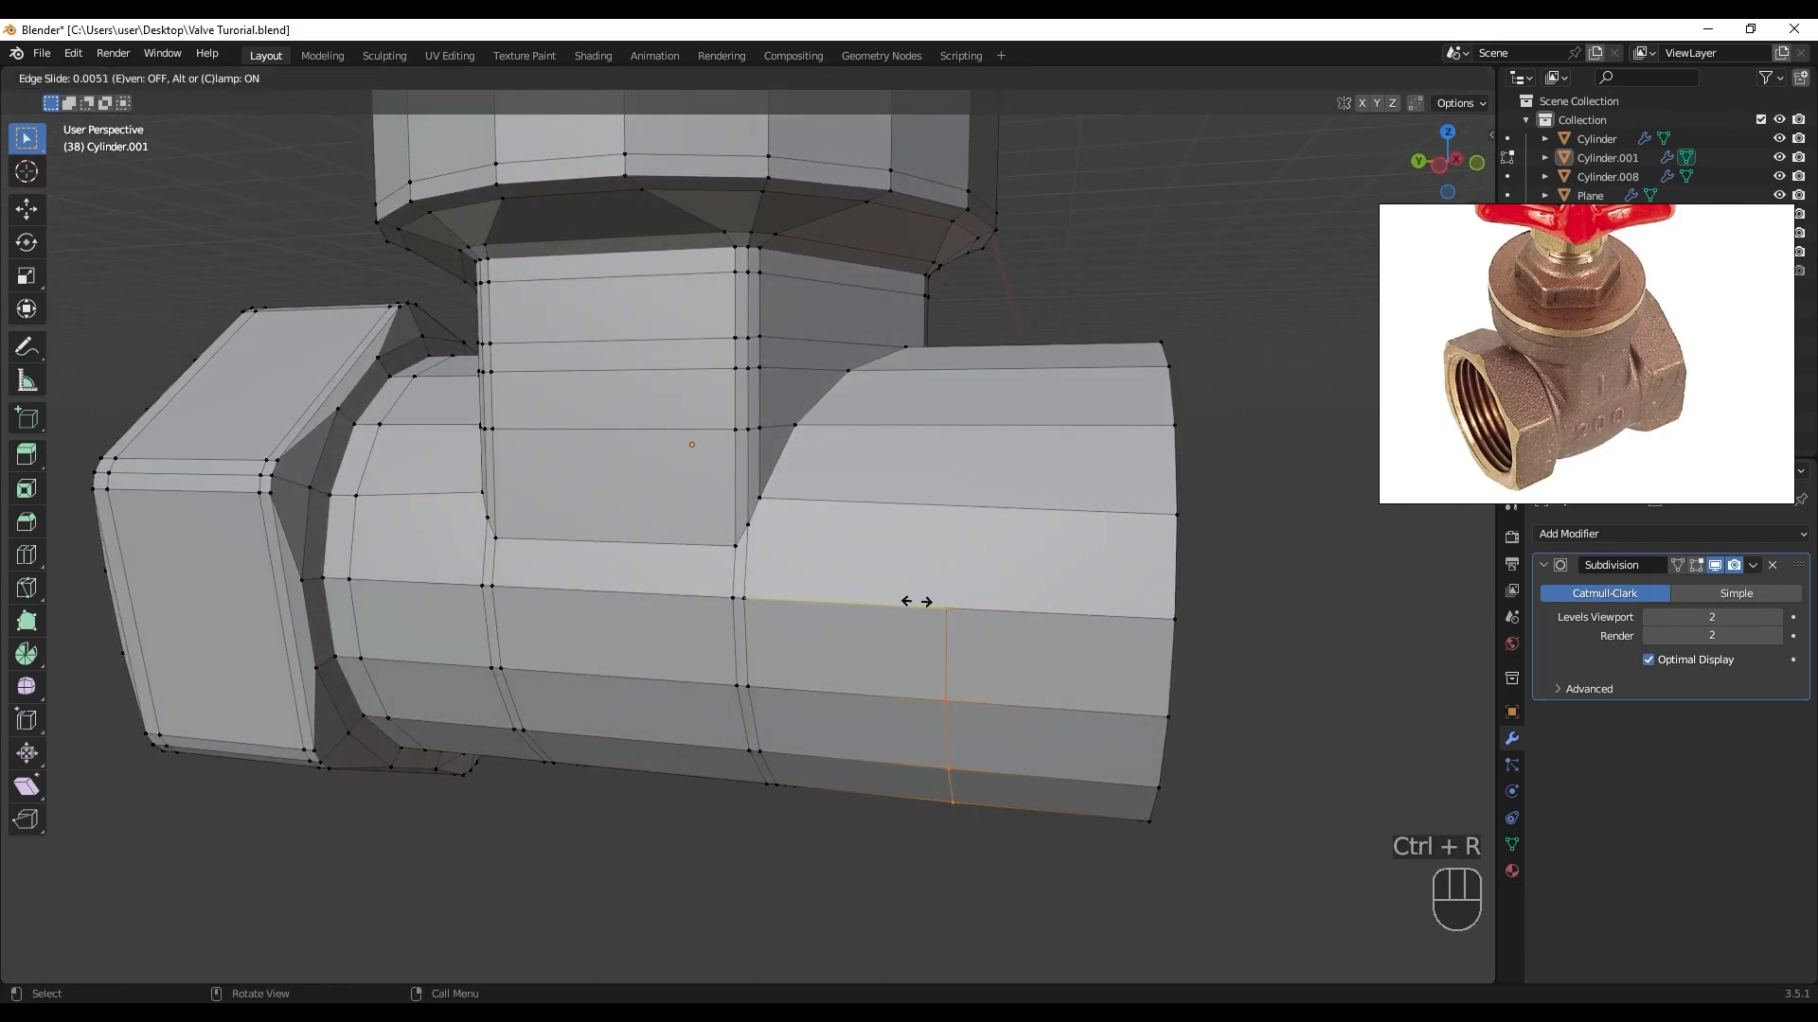
{"action": "left_click", "coordinate": [765, 495]}
{"action": "middle_click_drag", "start_coordinate": [765, 495], "coordinate": [564, 596]}
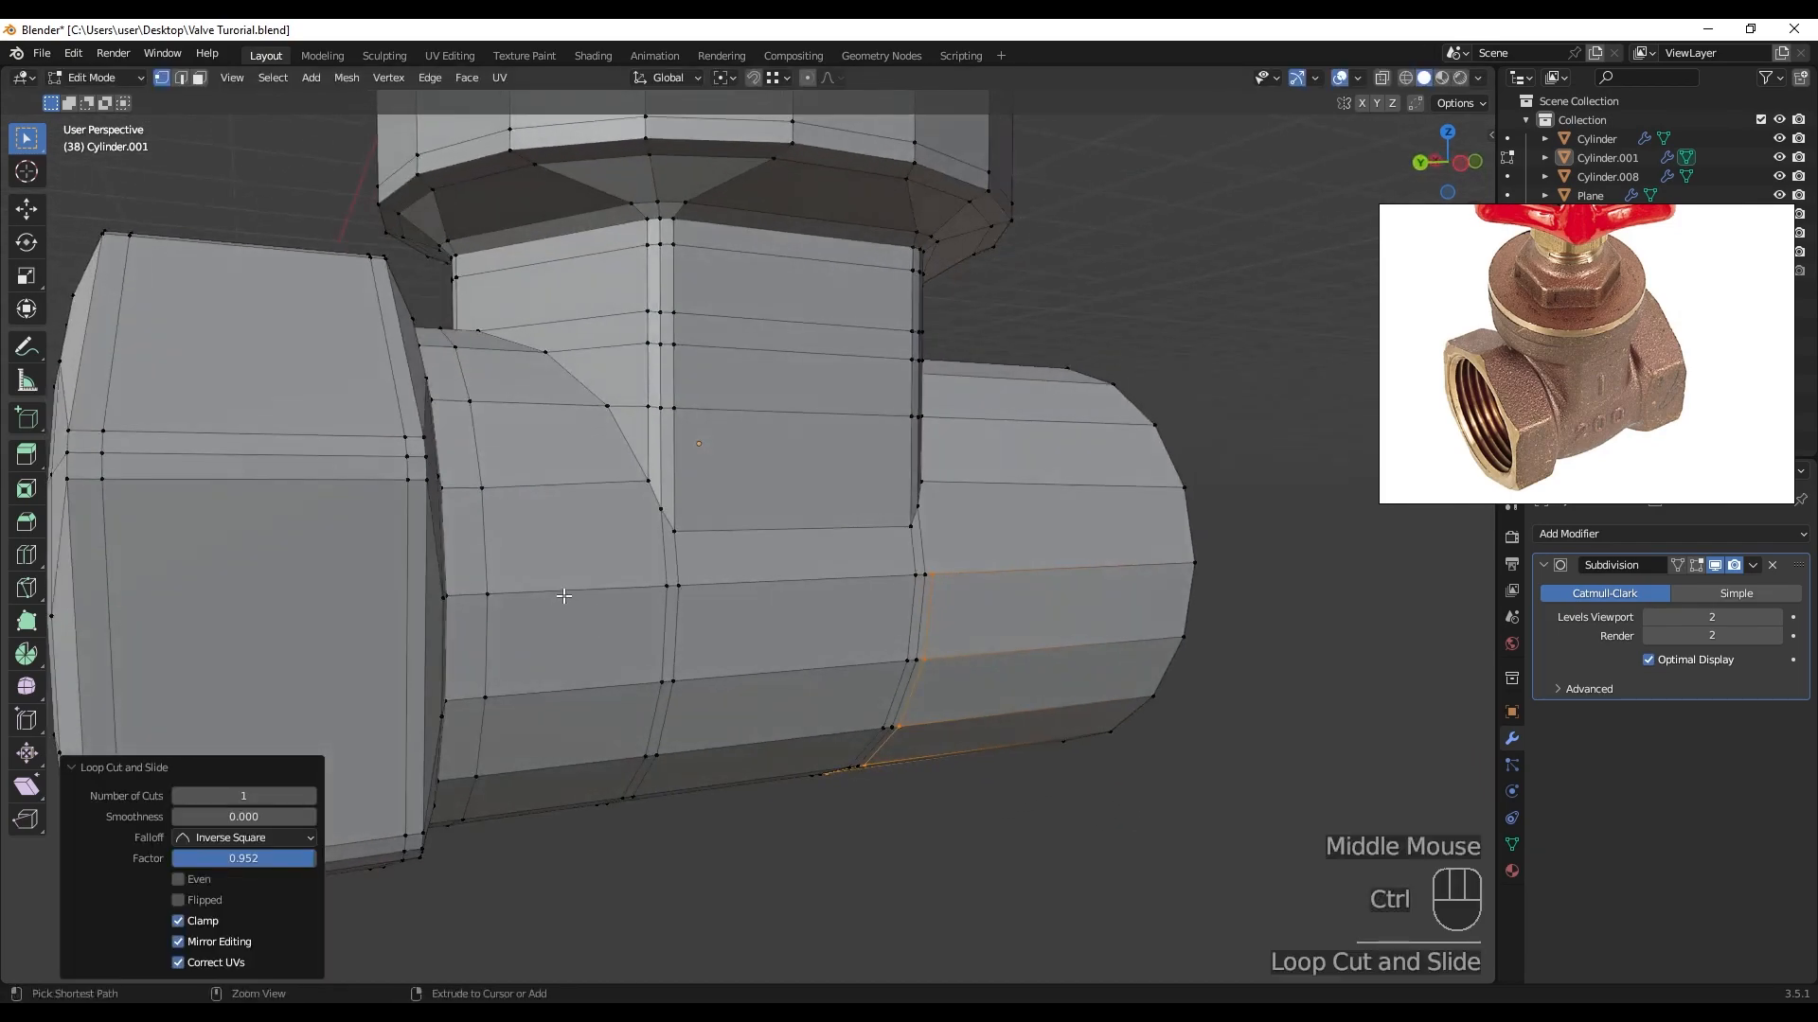
{"action": "left_click", "coordinate": [570, 593]}
{"action": "left_click", "coordinate": [645, 487]}
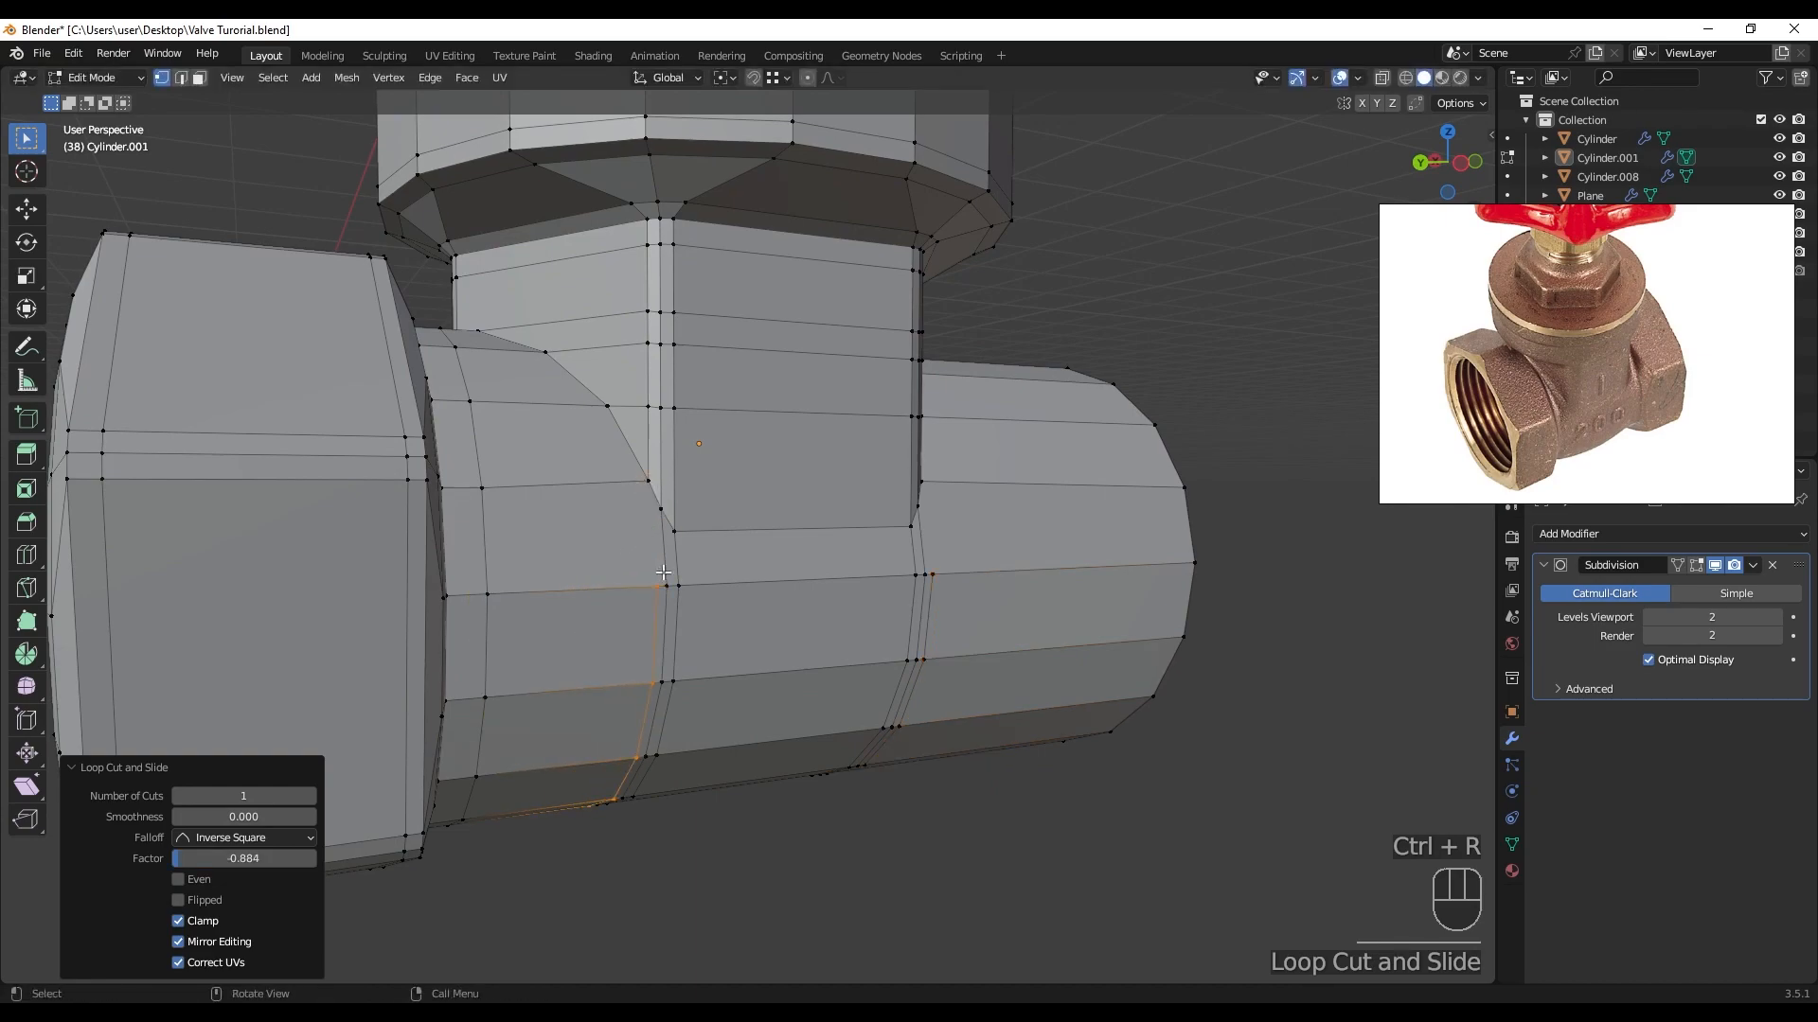
- Connect the top vertex of each new pipe loop to the merged junction vertex directly above it
{"action": "middle_click_drag", "start_coordinate": [644, 487], "coordinate": [542, 499]}
{"action": "left_click", "coordinate": [542, 499]}
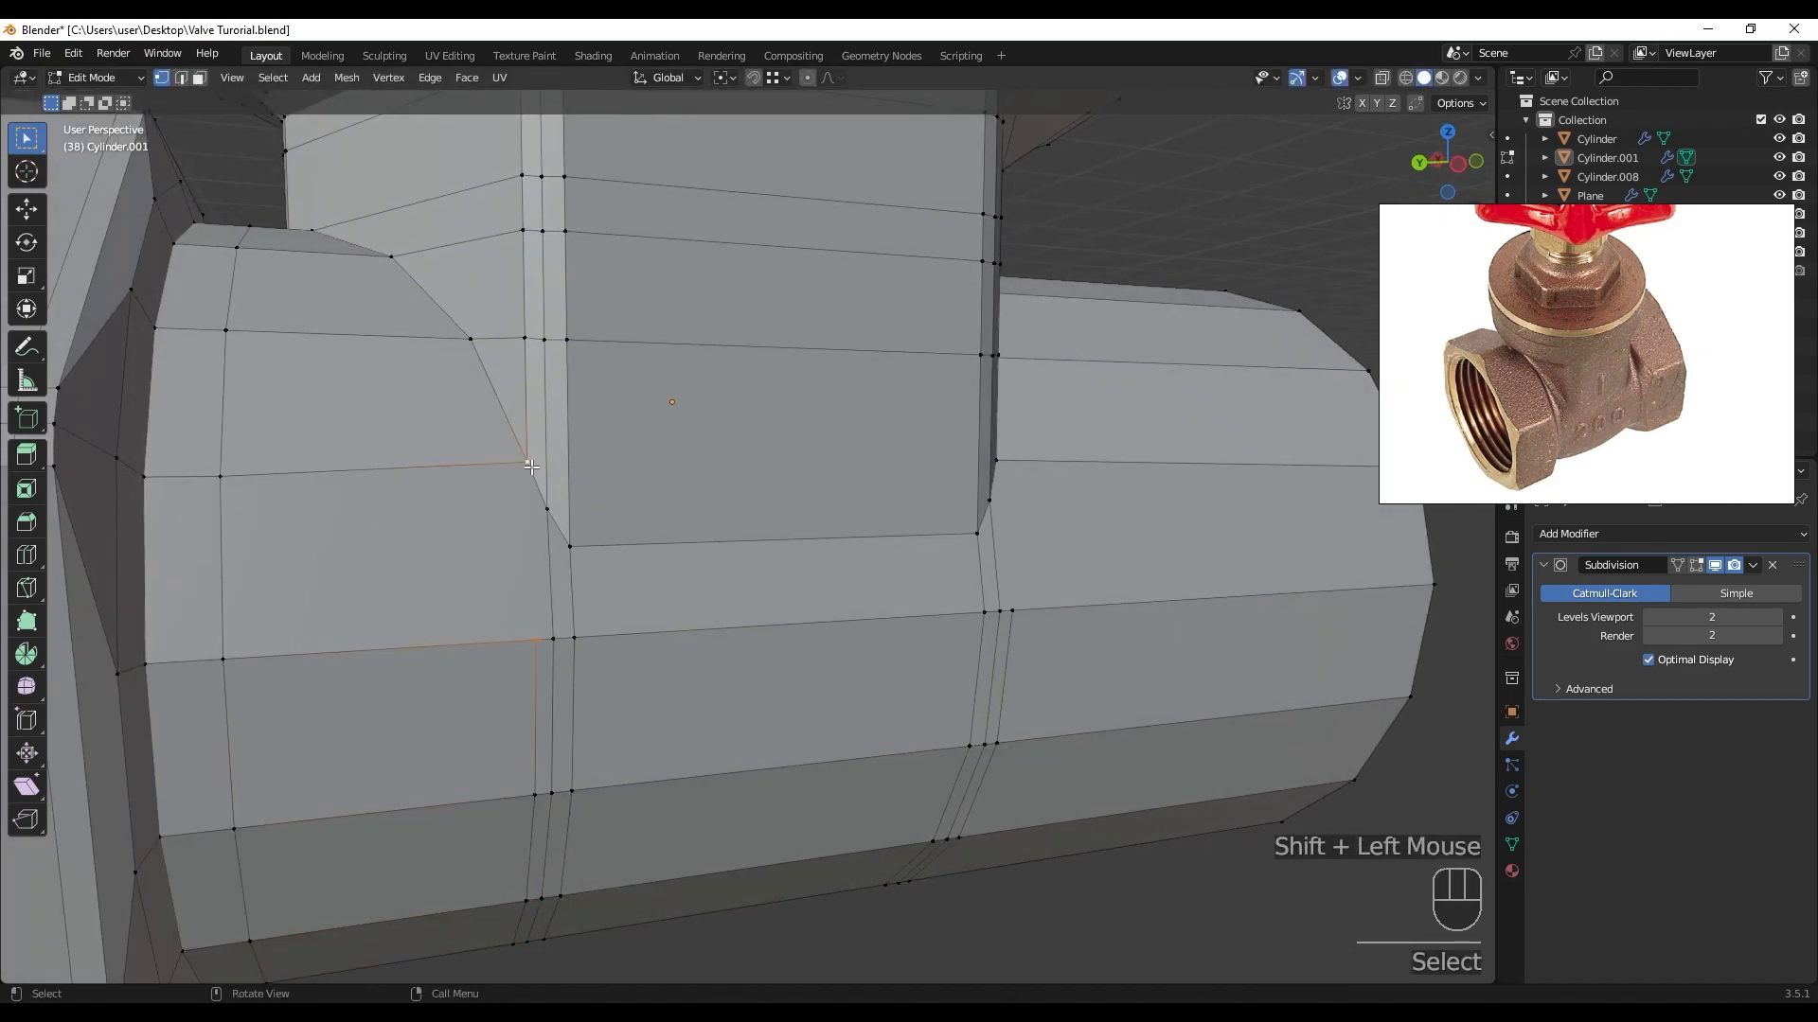
{"action": "key", "text": "j"}
{"action": "middle_click_drag", "start_coordinate": [1046, 704], "coordinate": [931, 681]}
{"action": "left_click", "coordinate": [909, 602]}
{"action": "middle_click_drag", "start_coordinate": [909, 602], "coordinate": [856, 593]}
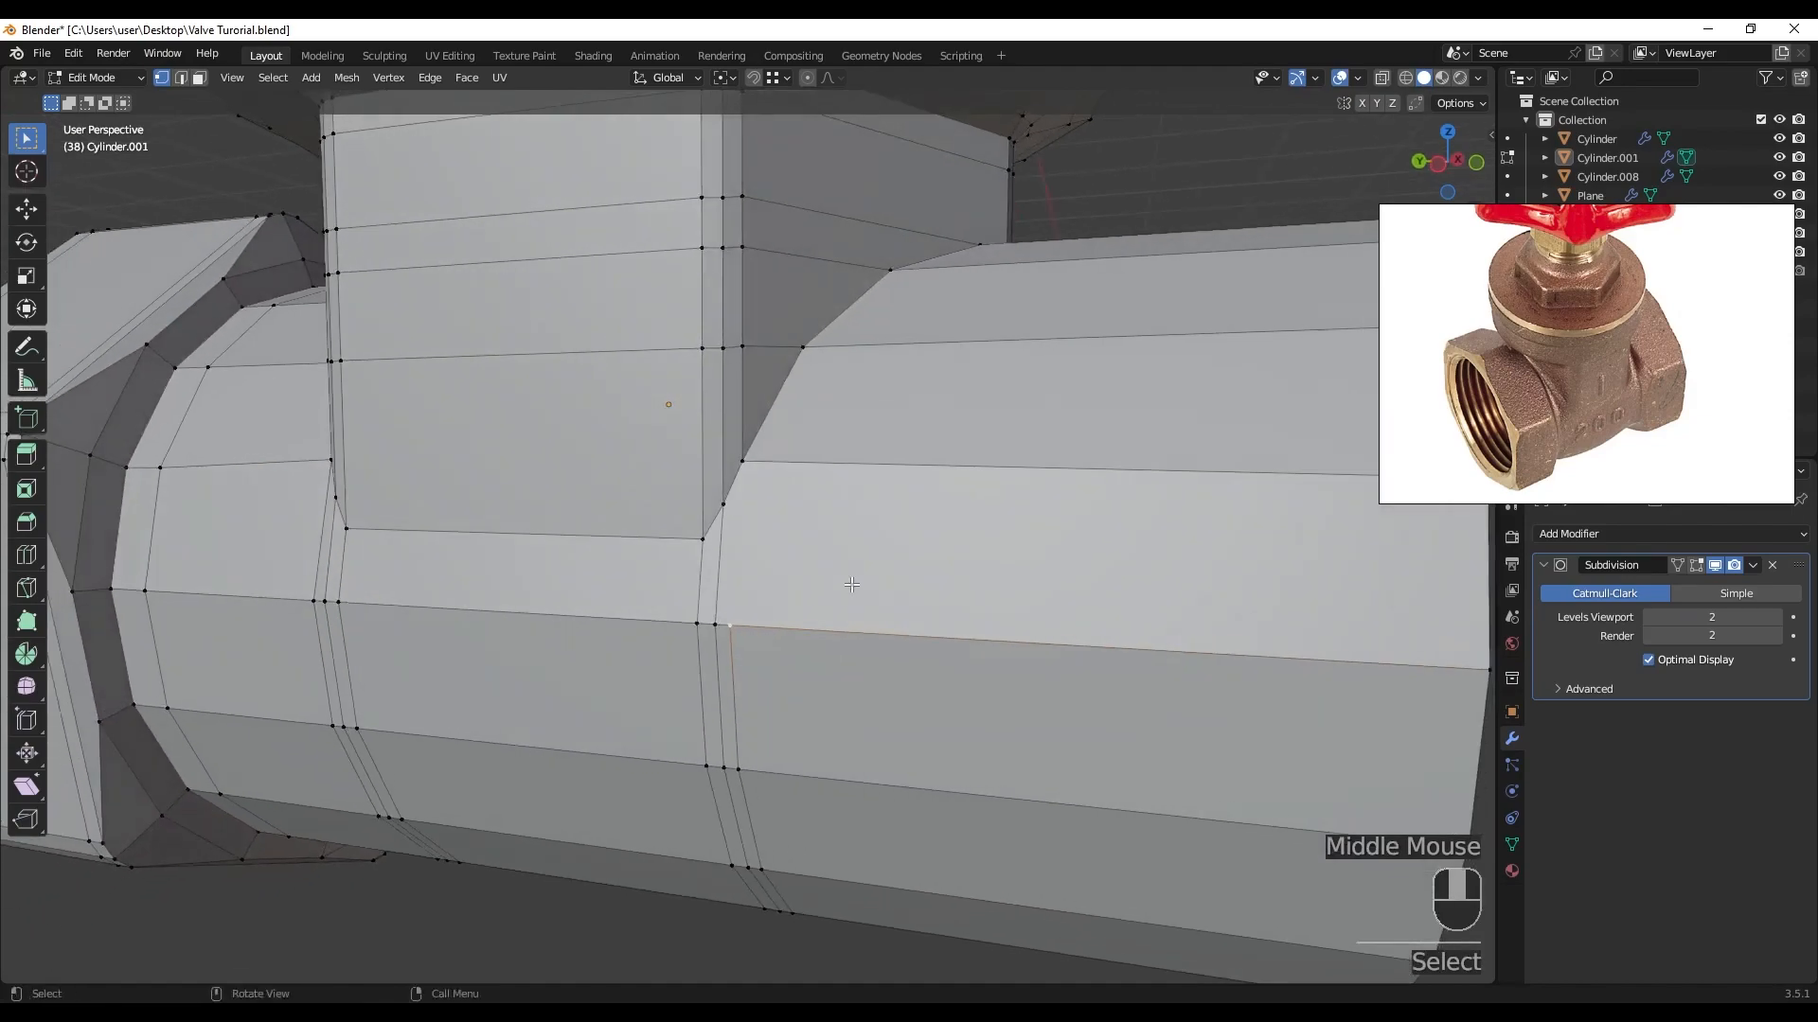
{"action": "key", "text": "j"}
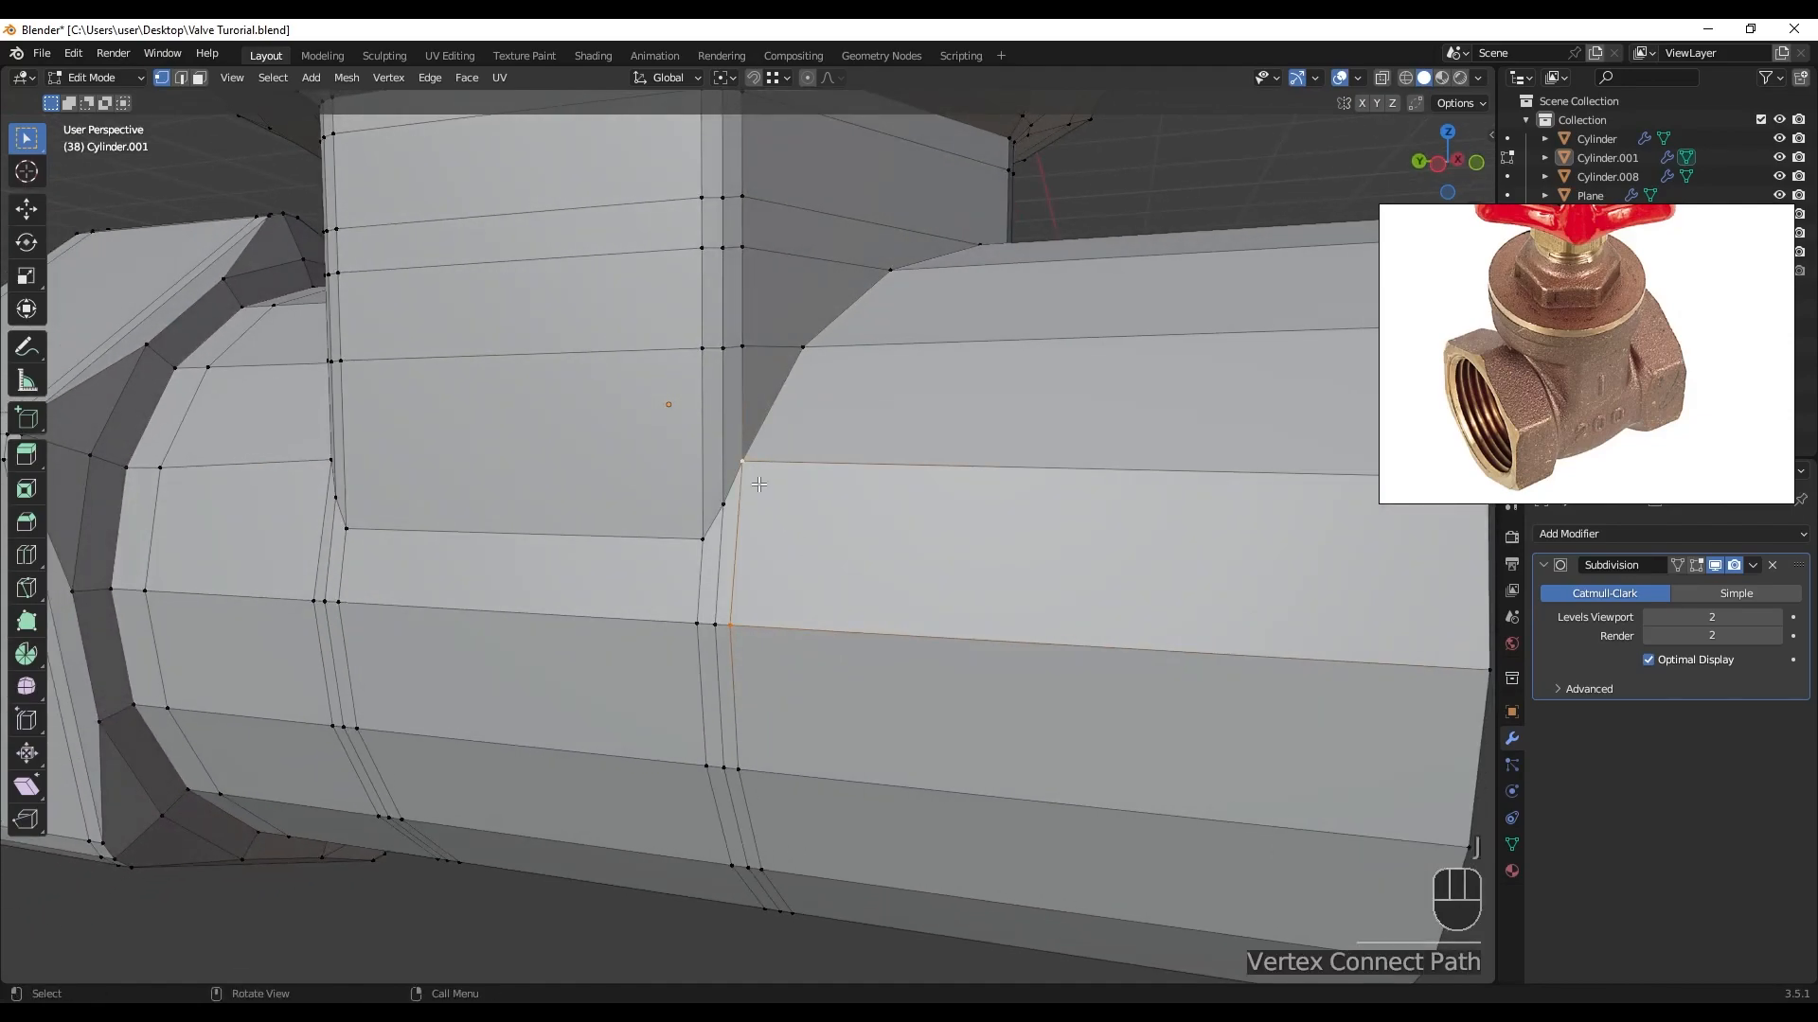
- Connect the junction vertices at the neck's rear corner on the nut side to the neighbouring vertices across the pipe's surface
{"action": "key", "text": "Tab"}
{"action": "scroll", "coordinate": [850, 598], "scroll_direction": "down", "scroll_amount": 8}
{"action": "middle_click_drag", "start_coordinate": [850, 598], "coordinate": [995, 441]}
{"action": "key", "text": "Tab"}
{"action": "scroll", "coordinate": [814, 587], "scroll_direction": "up", "scroll_amount": 4}
{"action": "scroll", "coordinate": [995, 440], "scroll_direction": "down", "scroll_amount": 2}
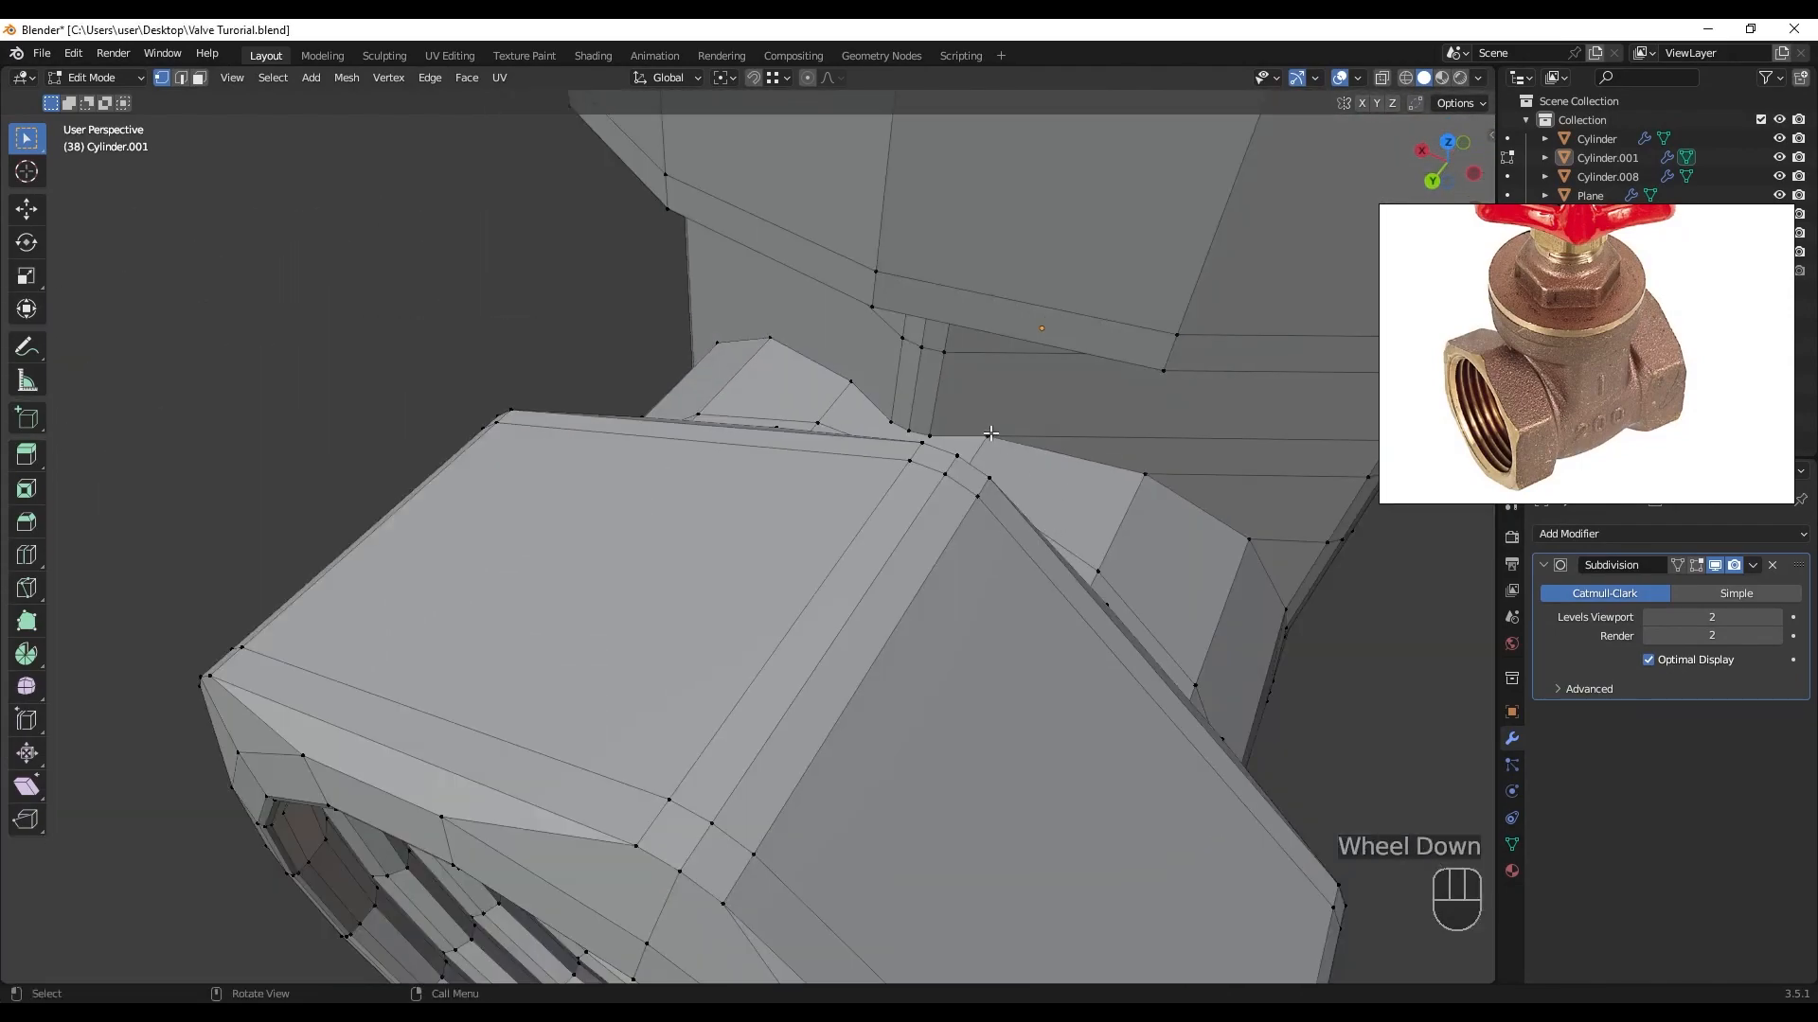
{"action": "key", "text": "KP_Decimal"}
{"action": "scroll", "coordinate": [941, 495], "scroll_direction": "down", "scroll_amount": 7}
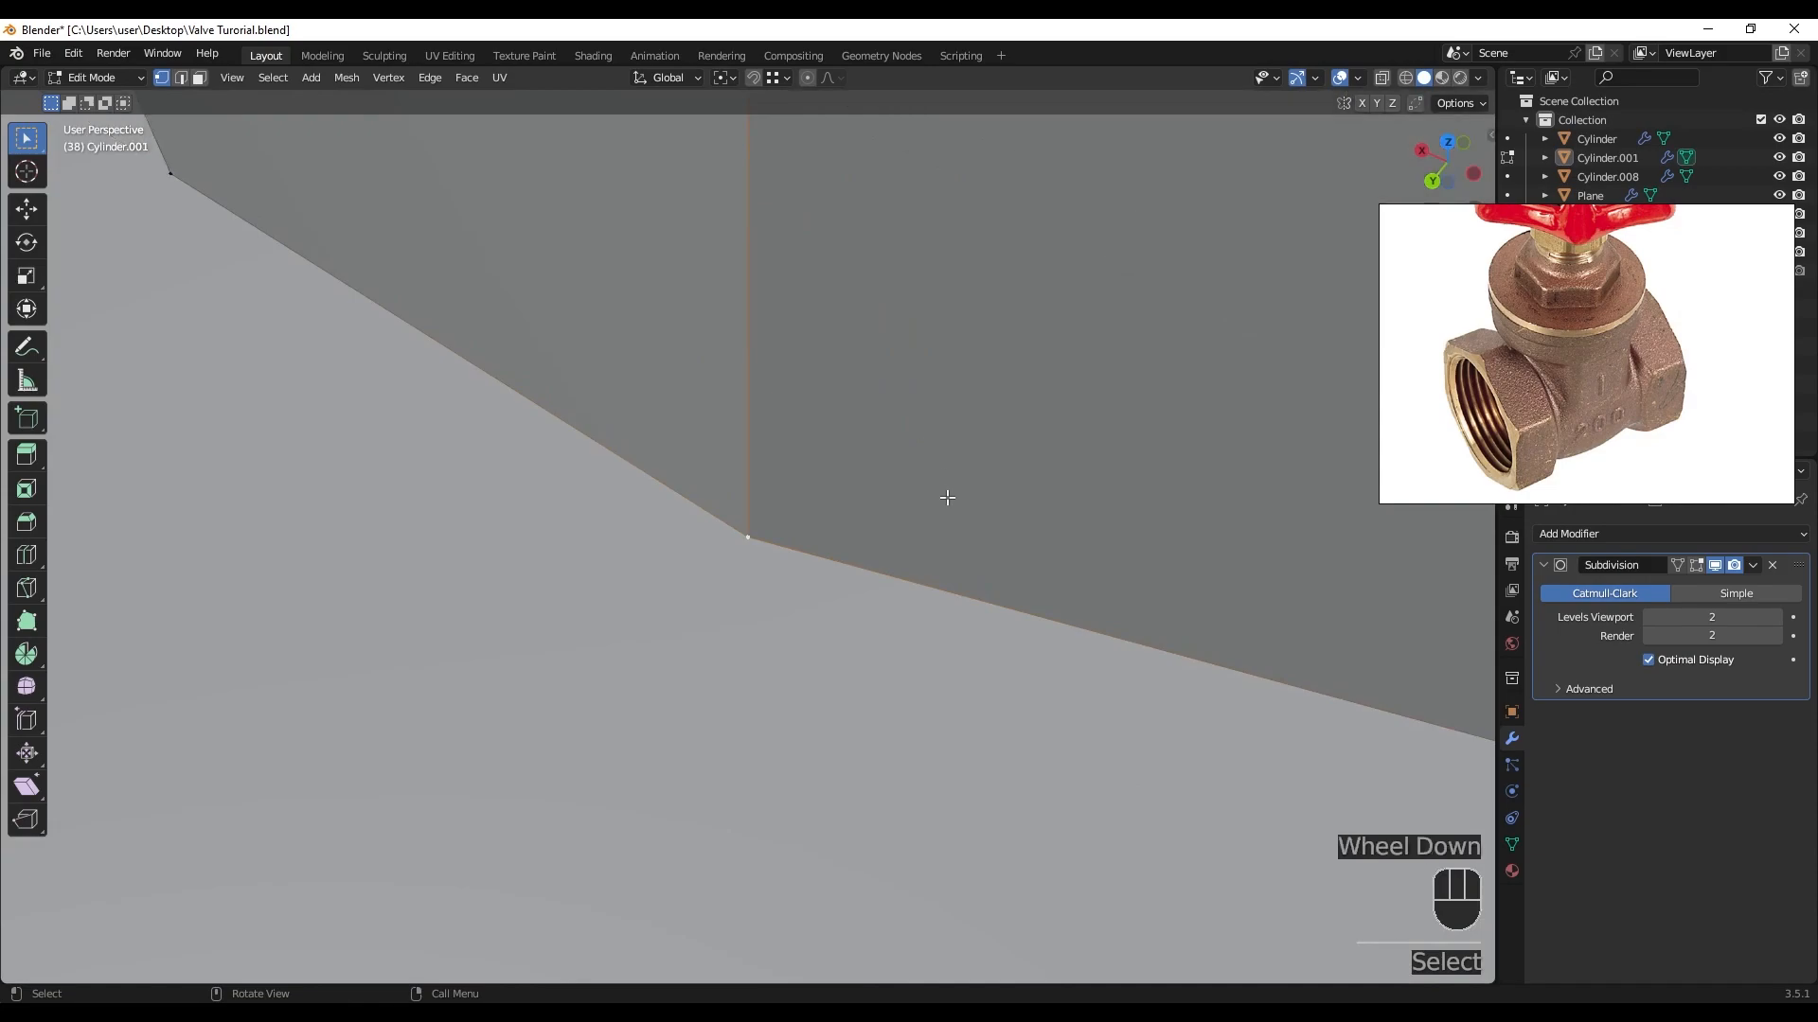
{"action": "scroll", "coordinate": [975, 615], "scroll_direction": "down", "scroll_amount": 1}
{"action": "middle_click_drag", "start_coordinate": [975, 614], "coordinate": [1166, 633]}
{"action": "scroll", "coordinate": [1167, 633], "scroll_direction": "up", "scroll_amount": 3}
{"action": "left_click", "coordinate": [1083, 444], "text": "shift"}
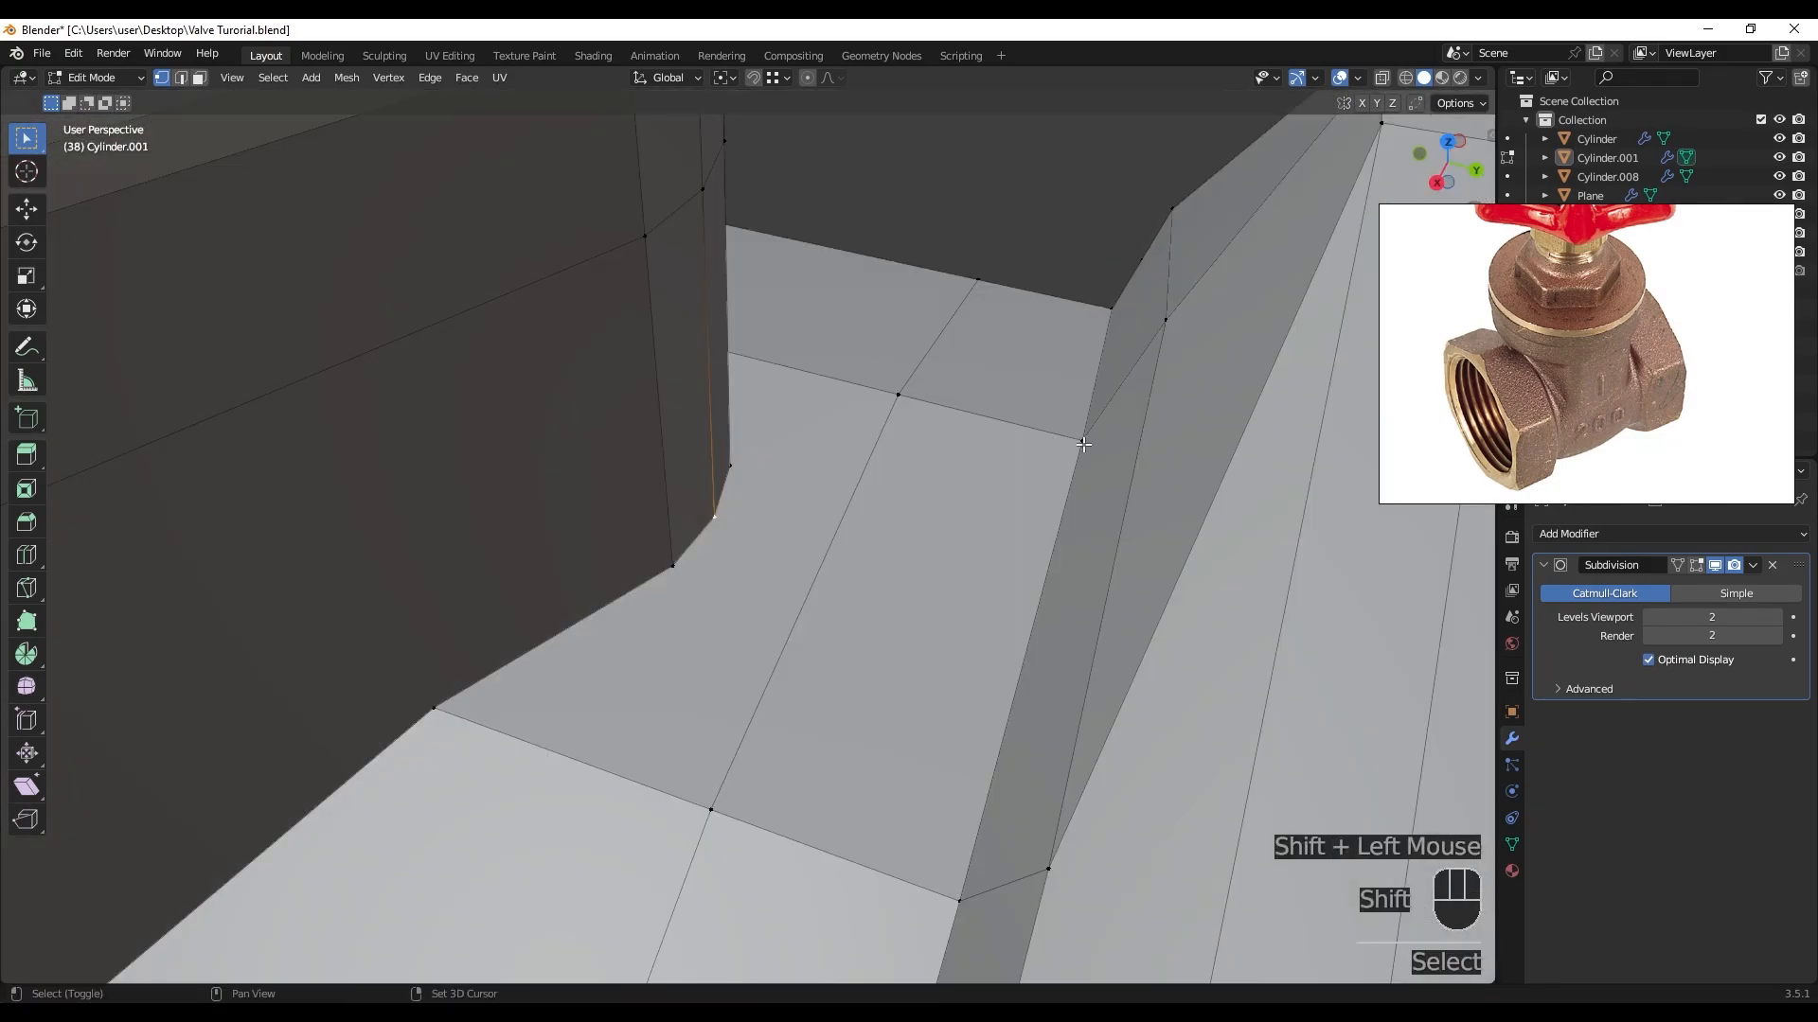
{"action": "key", "text": "j"}
{"action": "middle_click_drag", "start_coordinate": [909, 473], "coordinate": [754, 469]}
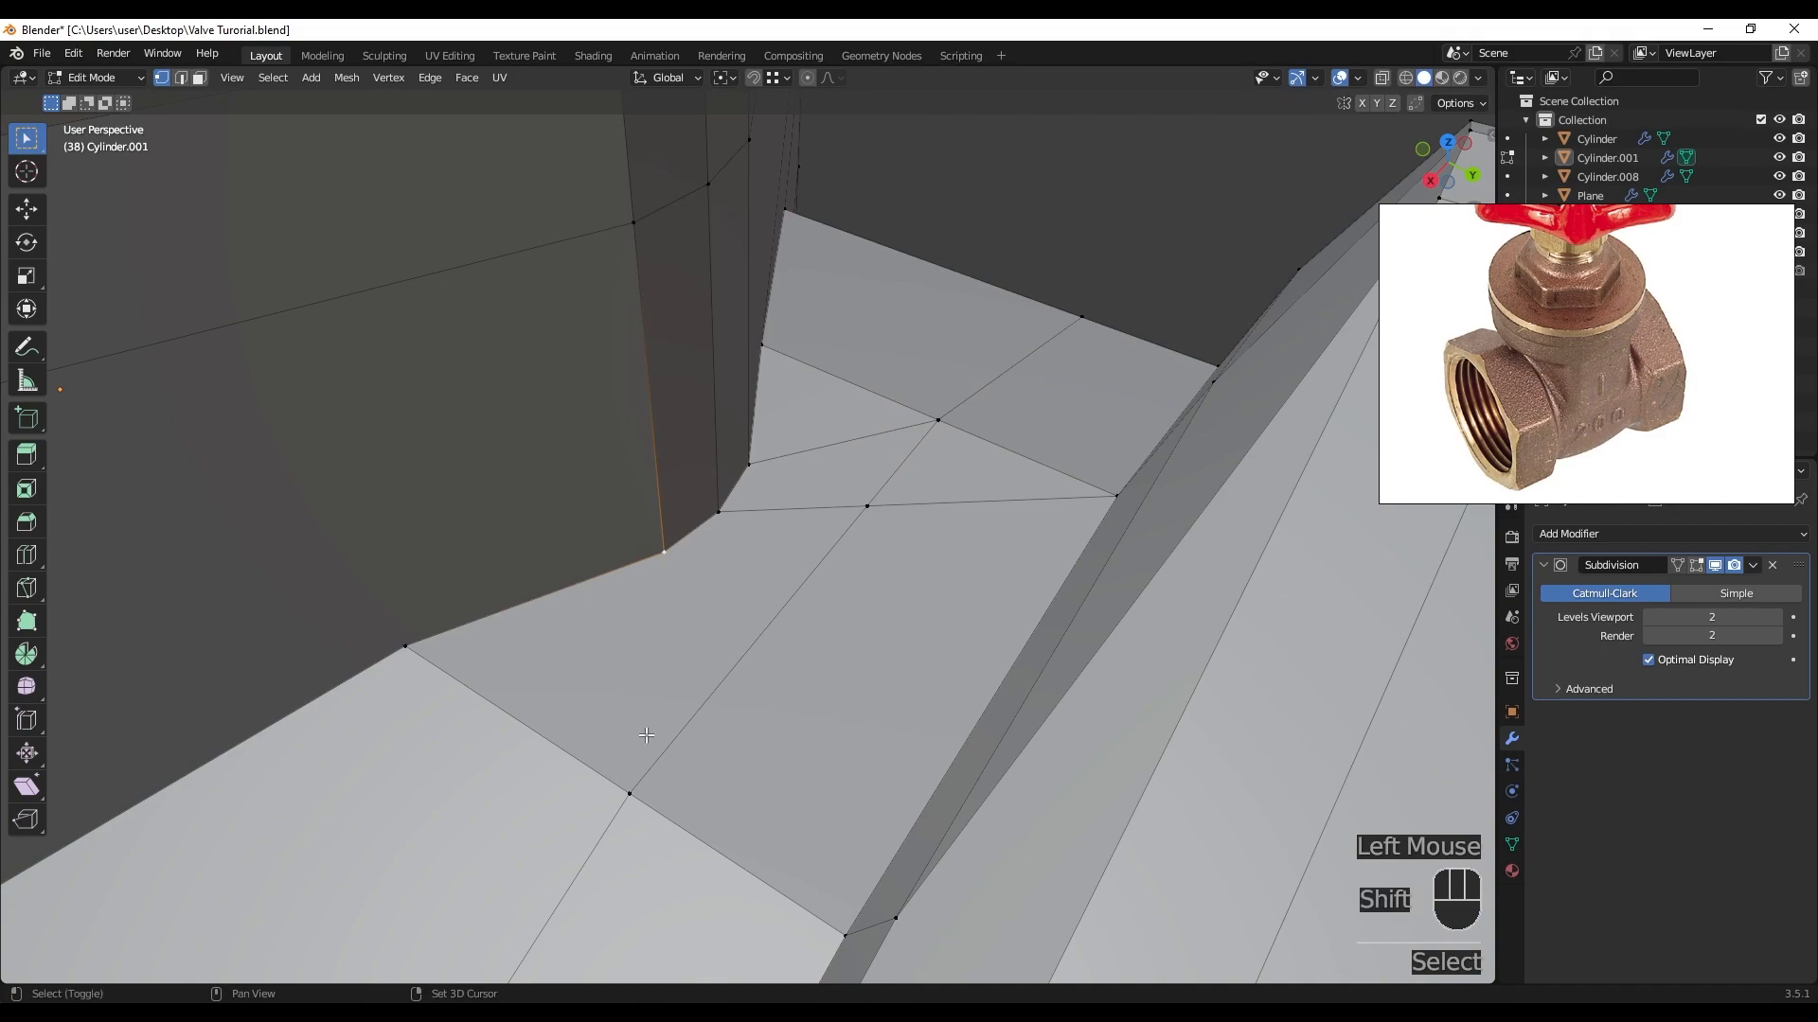
- Slide the vertex where the new cut crosses the pipe loop beside the nut by a factor of 0.264
{"action": "key", "text": "Tab"}
{"action": "middle_click_drag", "start_coordinate": [695, 733], "coordinate": [840, 497]}
{"action": "key", "text": "Tab"}
{"action": "scroll", "coordinate": [785, 582], "scroll_direction": "up", "scroll_amount": 2}
{"action": "key", "text": "g"}
{"action": "key", "text": "g"}
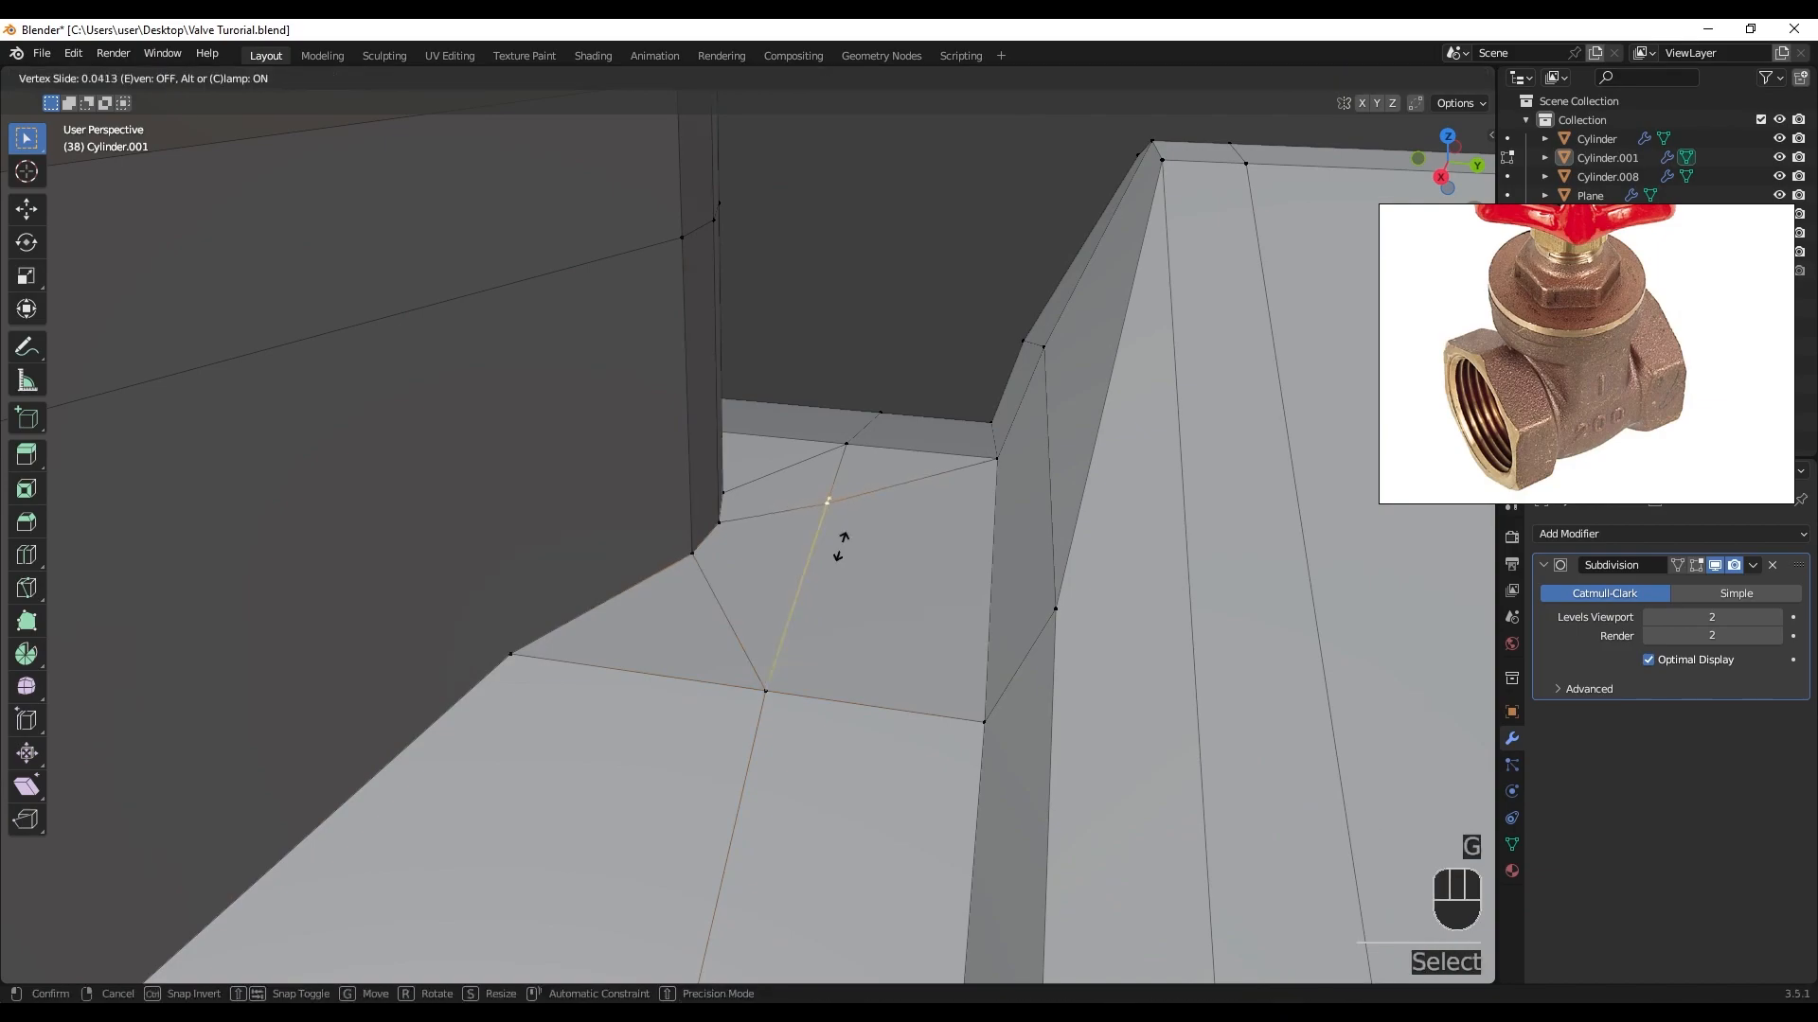
{"action": "left_click", "coordinate": [827, 595]}
{"action": "middle_click_drag", "start_coordinate": [913, 594], "coordinate": [985, 549]}
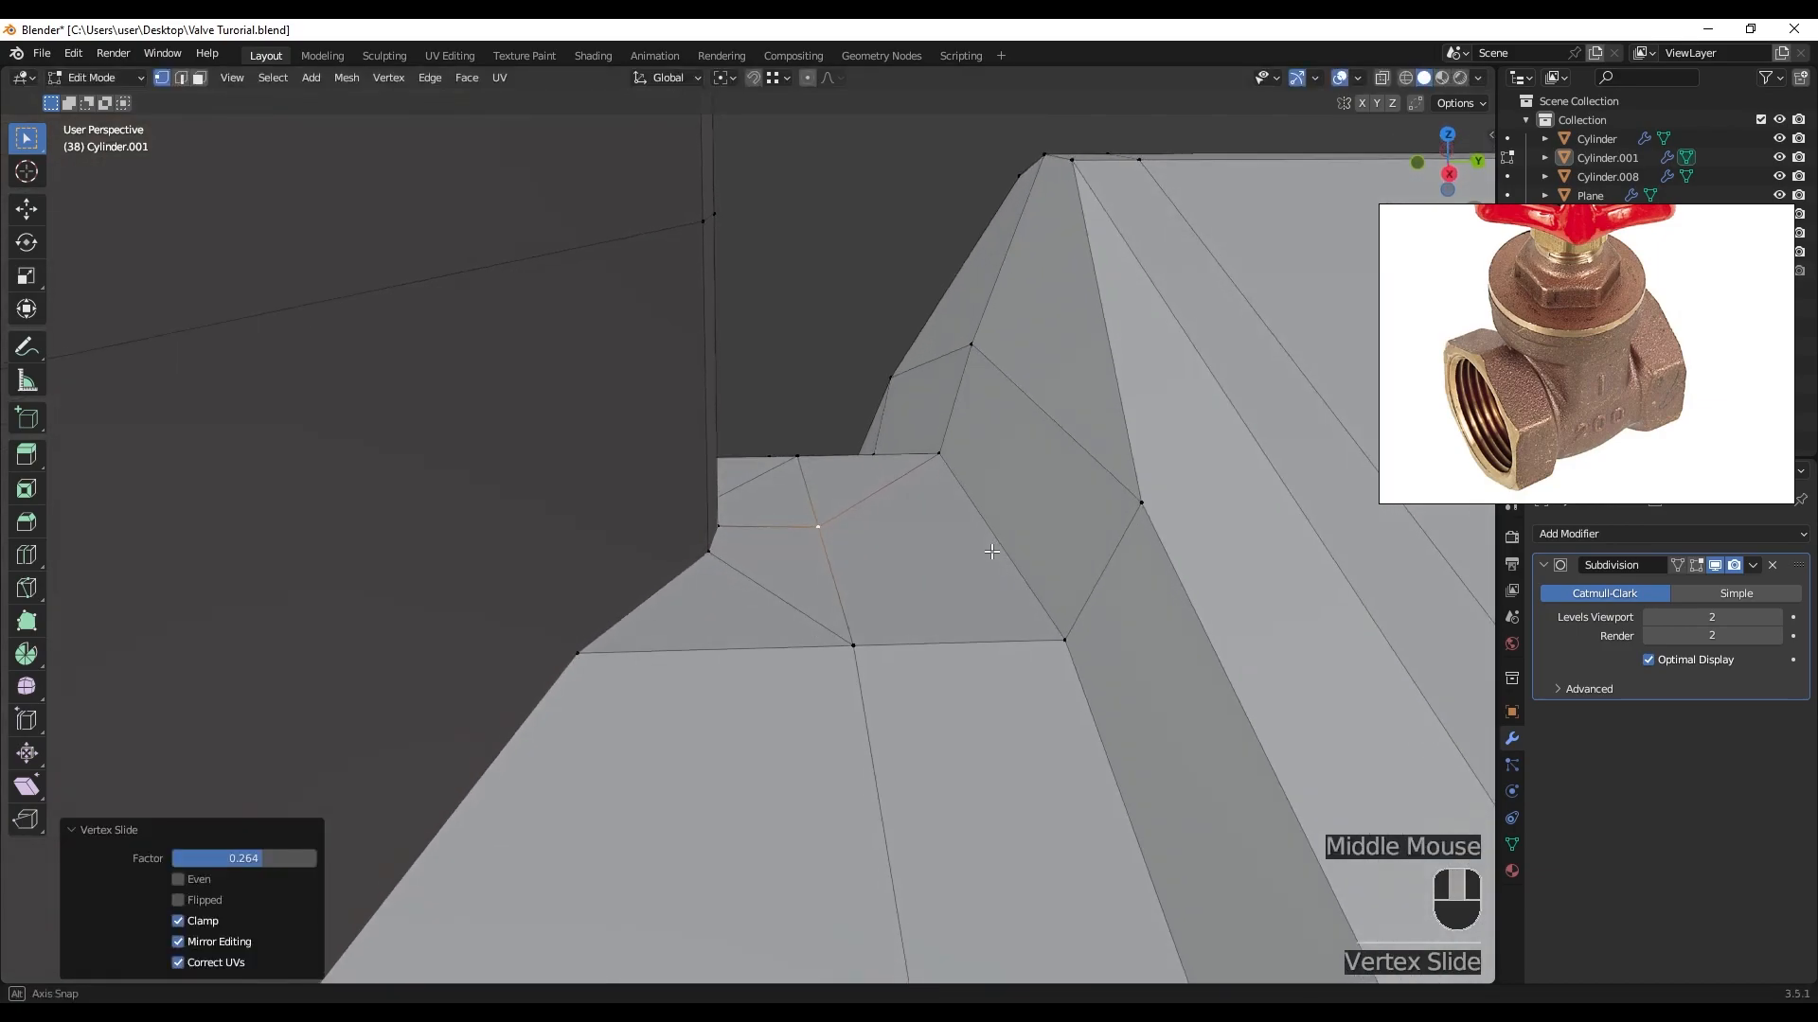
{"action": "middle_click_drag", "start_coordinate": [985, 549], "coordinate": [1005, 535]}
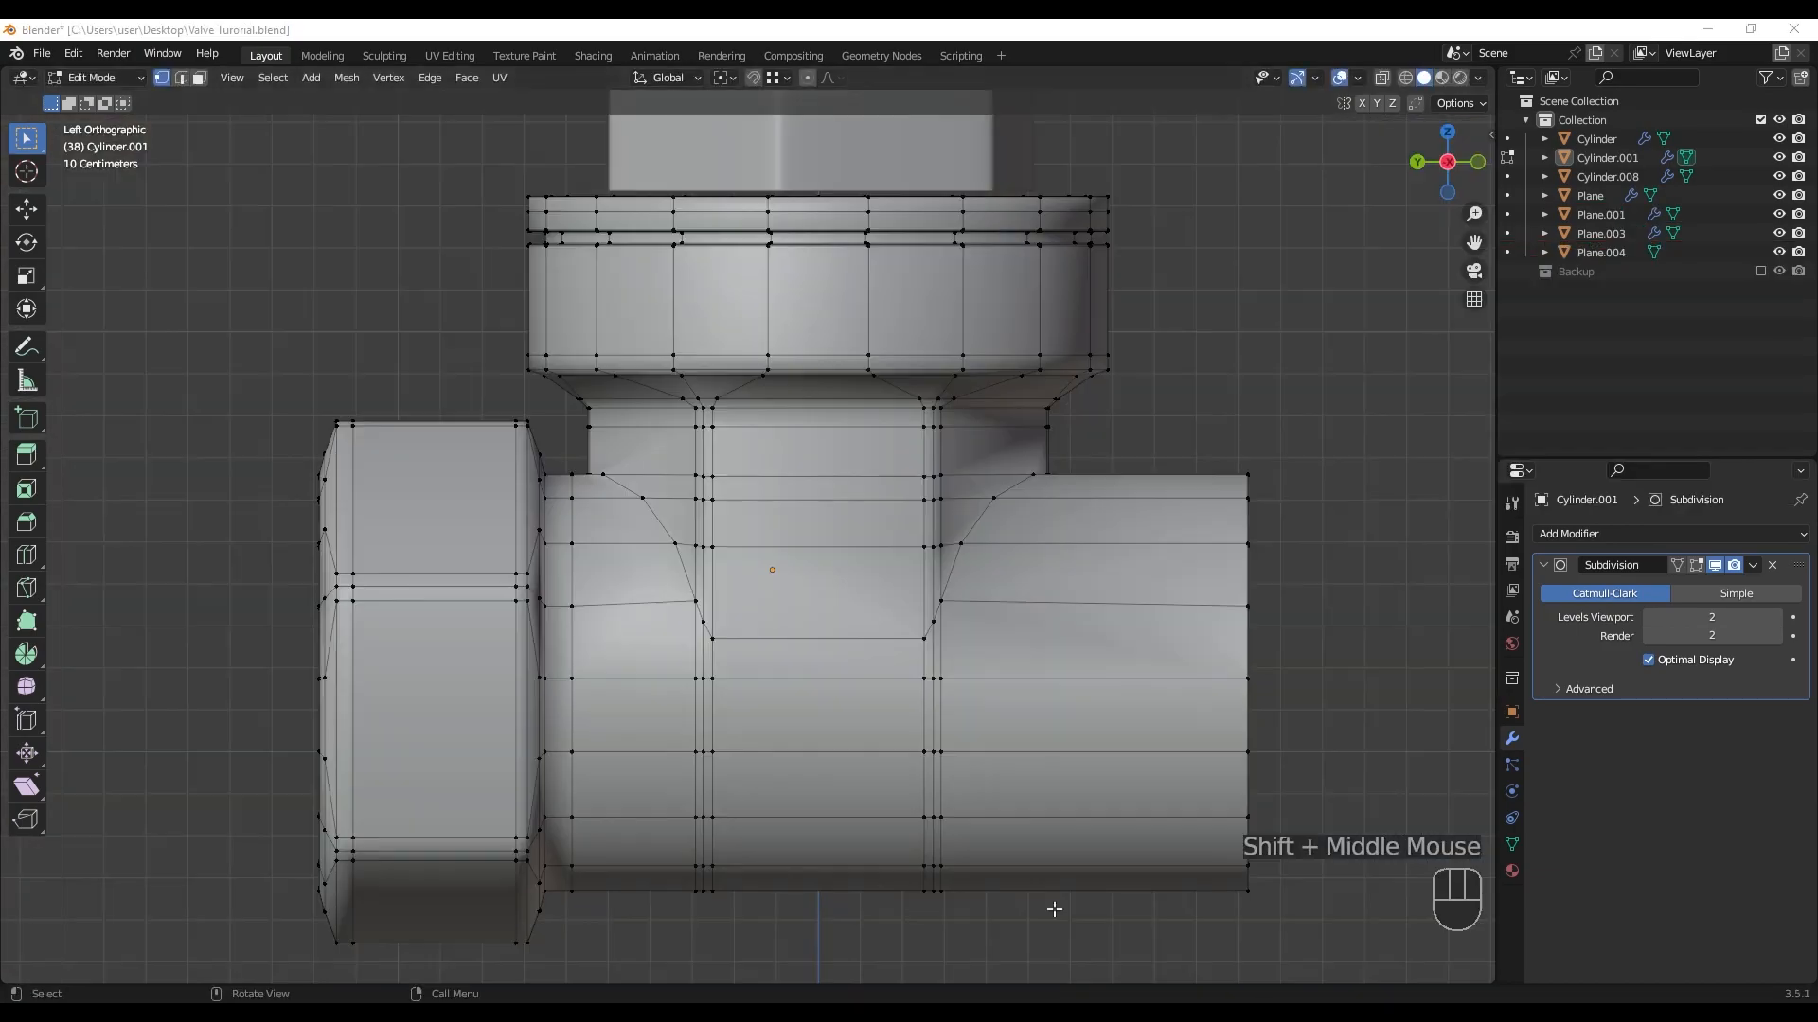
- On the opposite side of the body, connect the middle pipe loop's top vertex to the neck junction vertex above it
{"action": "scroll", "coordinate": [876, 738], "scroll_direction": "down", "scroll_amount": 3}
{"action": "middle_click_drag", "start_coordinate": [876, 738], "coordinate": [891, 665]}
{"action": "scroll", "coordinate": [661, 664], "scroll_direction": "up", "scroll_amount": 2}
{"action": "scroll", "coordinate": [662, 665], "scroll_direction": "up", "scroll_amount": 2}
{"action": "scroll", "coordinate": [832, 639], "scroll_direction": "up", "scroll_amount": 2}
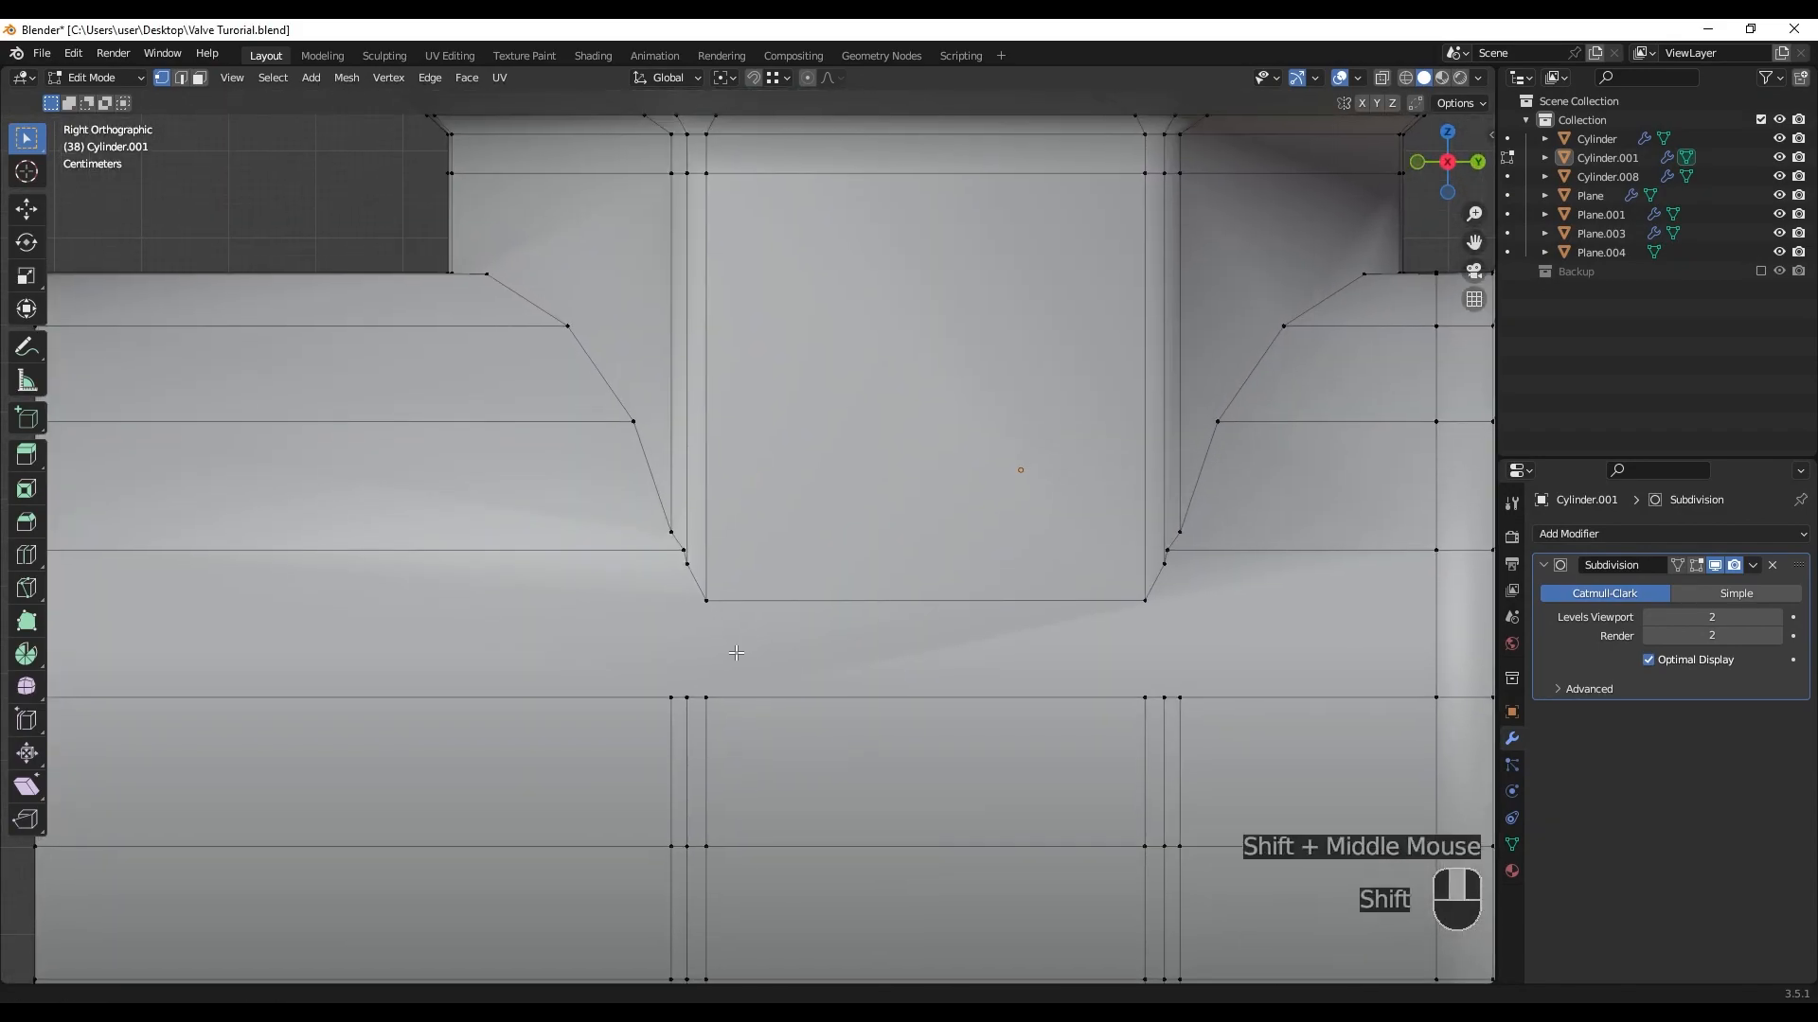
{"action": "left_click", "coordinate": [685, 698]}
{"action": "key", "text": "j"}
{"action": "left_click", "coordinate": [686, 698]}
{"action": "left_click", "coordinate": [685, 565], "text": "shift"}
{"action": "key", "text": "j"}
- Merge the close vertex pairs where the pipe's edge meets the neck corner on the opposite side
{"action": "middle_click_drag", "start_coordinate": [689, 577], "coordinate": [615, 606]}
{"action": "left_click", "coordinate": [780, 580]}
{"action": "left_click", "coordinate": [788, 602], "text": "shift"}
{"action": "key", "text": "m"}
{"action": "left_click", "coordinate": [808, 615]}
{"action": "scroll", "coordinate": [805, 610], "scroll_direction": "down", "scroll_amount": 3}
{"action": "scroll", "coordinate": [762, 597], "scroll_direction": "up", "scroll_amount": 2}
{"action": "key", "text": "m"}
{"action": "left_click", "coordinate": [770, 590]}
- Connect another pipe loop vertex to the neck junction above it and merge the duplicate vertices at the nut-side corner At Last
{"action": "left_click", "coordinate": [710, 746]}
{"action": "left_click", "coordinate": [699, 557], "text": "shift"}
{"action": "key", "text": "j"}
{"action": "middle_click_drag", "start_coordinate": [731, 579], "coordinate": [568, 573]}
{"action": "scroll", "coordinate": [795, 587], "scroll_direction": "up", "scroll_amount": 3}
{"action": "left_click", "coordinate": [797, 581], "text": "shift"}
{"action": "key", "text": "m"}
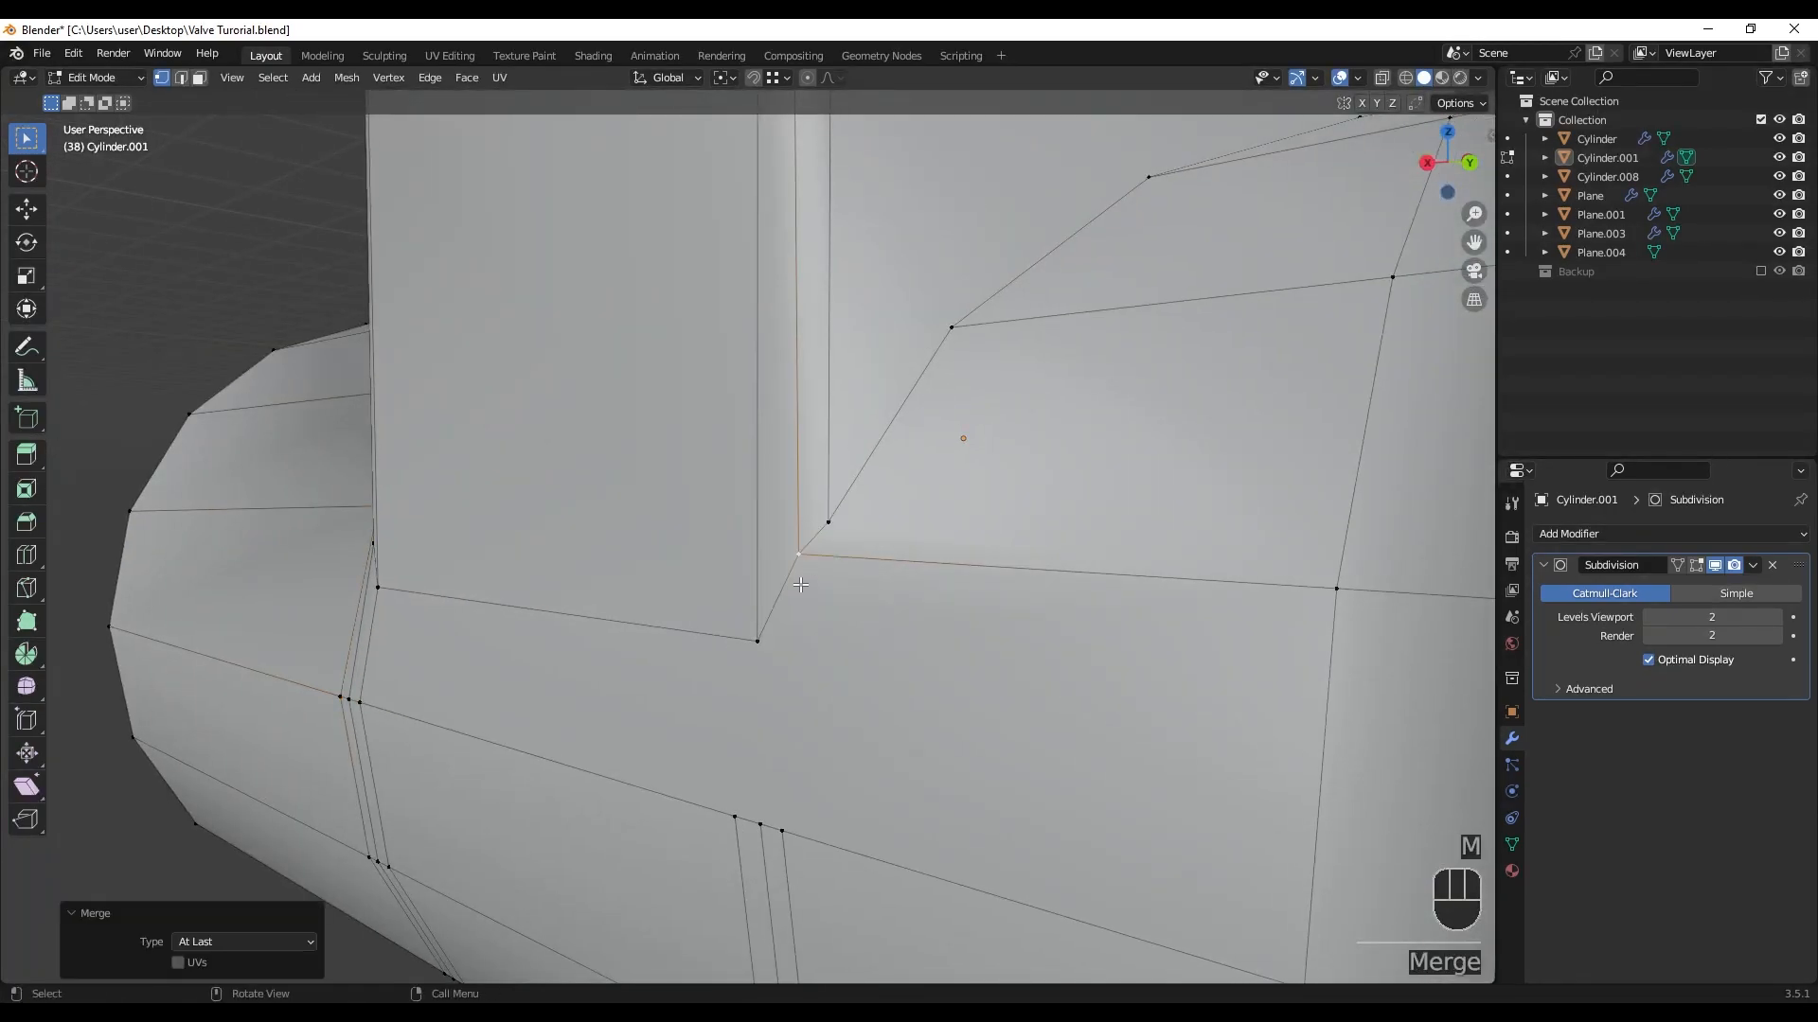
- Join the inner pipe loop to the neck's bottom corner and merge the remaining pair of close junction vertices
{"action": "left_click", "coordinate": [734, 824]}
{"action": "left_click", "coordinate": [755, 637], "text": "shift"}
{"action": "middle_click_drag", "start_coordinate": [1032, 672], "coordinate": [925, 700]}
{"action": "scroll", "coordinate": [932, 493], "scroll_direction": "down", "scroll_amount": 4}
{"action": "middle_click_drag", "start_coordinate": [932, 492], "coordinate": [928, 549]}
{"action": "left_click", "coordinate": [868, 625]}
{"action": "left_click", "coordinate": [871, 611], "text": "shift"}
{"action": "key", "text": "m"}
{"action": "left_click", "coordinate": [871, 613]}
{"action": "key", "text": "Tab"}
{"action": "key", "text": "Tab"}
- Add a horizontal loop cut across the opposite neck face, flatten it to 0 along Z and slide it level with the pipe's junction vertices
{"action": "key", "text": "ctrl+r"}
{"action": "left_click", "coordinate": [888, 459]}
{"action": "left_click", "coordinate": [901, 500]}
{"action": "key", "text": "s"}
{"action": "key", "text": "z"}
{"action": "key", "text": "0"}
{"action": "key", "text": "Return"}
{"action": "key", "text": "g"}
{"action": "key", "text": "g"}
{"action": "left_click", "coordinate": [900, 469]}
- Add two more horizontal loop cuts higher on the opposite neck face, level with the upper pipe junction vertices
{"action": "key", "text": "ctrl+r"}
{"action": "left_click", "coordinate": [901, 392]}
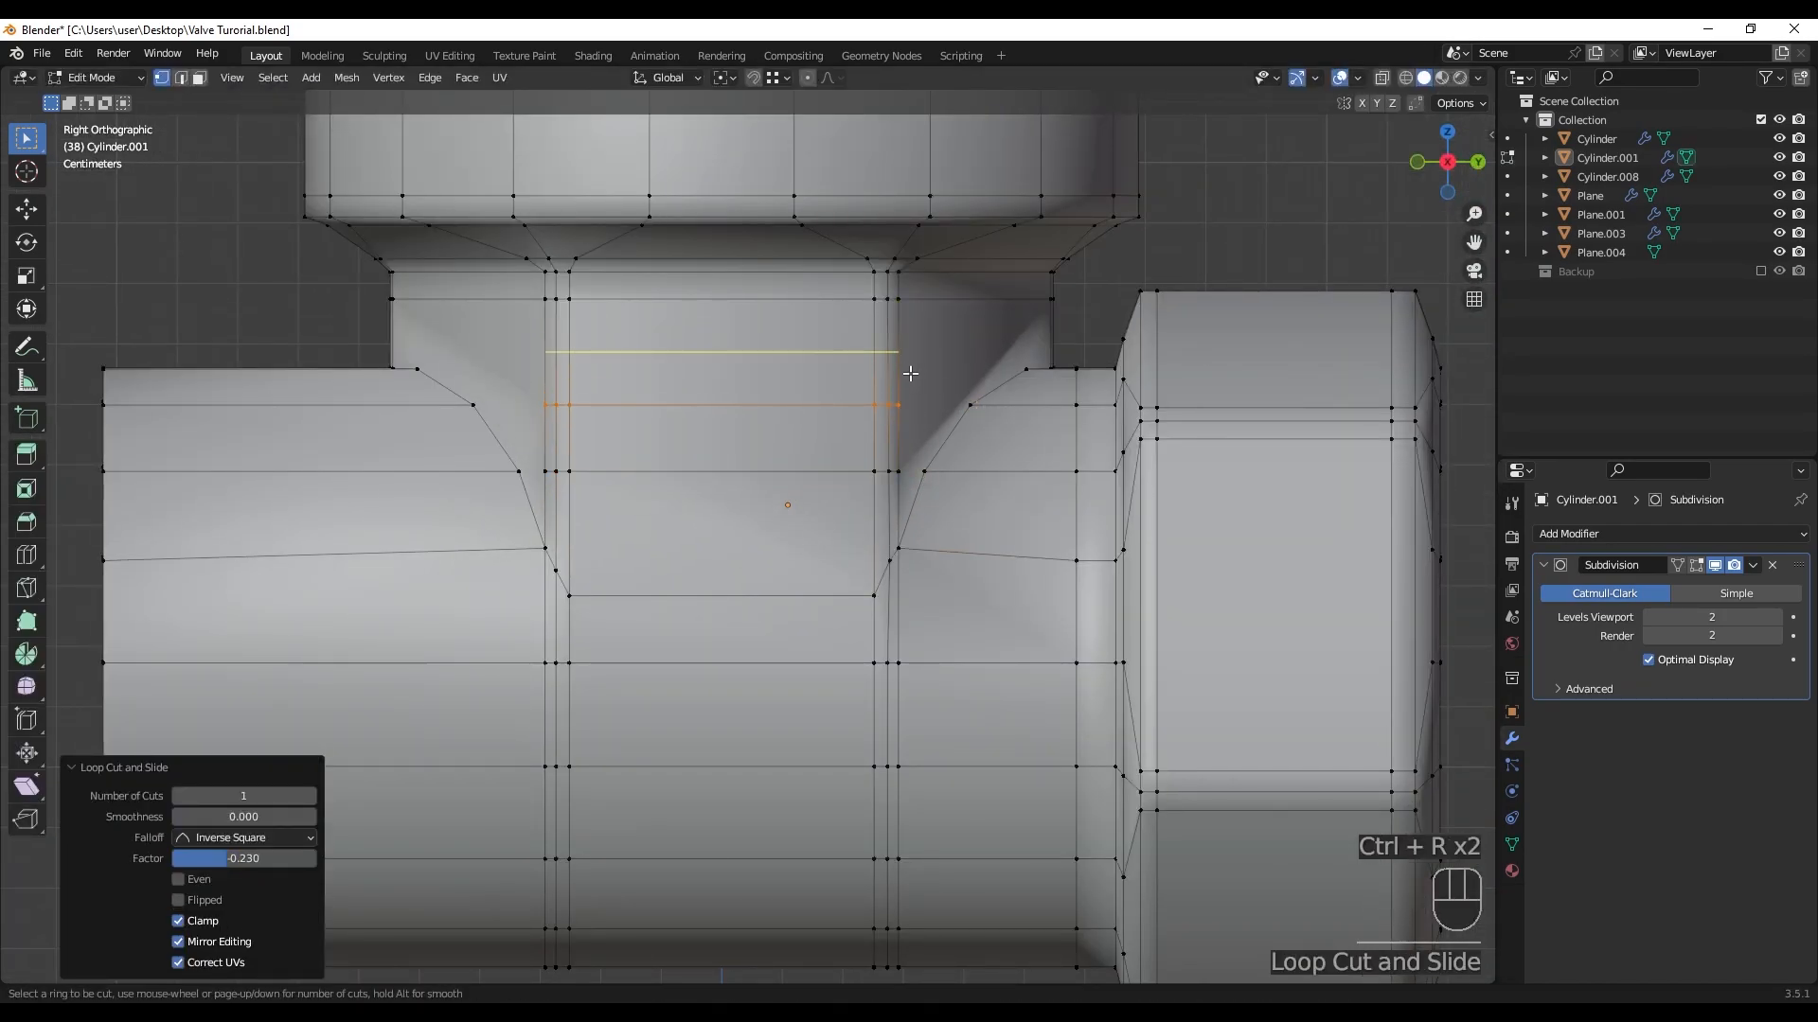
{"action": "left_click", "coordinate": [913, 373]}
{"action": "left_click", "coordinate": [914, 390]}
- Connect the ends of the opposite face's horizontal cuts to the adjacent pipe junction vertices and check the smoothed result
{"action": "scroll", "coordinate": [480, 519], "scroll_direction": "up", "scroll_amount": 1}
{"action": "left_click", "coordinate": [554, 458]}
{"action": "key", "text": "j"}
{"action": "left_click", "coordinate": [985, 385]}
{"action": "left_click", "coordinate": [1068, 385], "text": "shift"}
{"action": "key", "text": "j"}
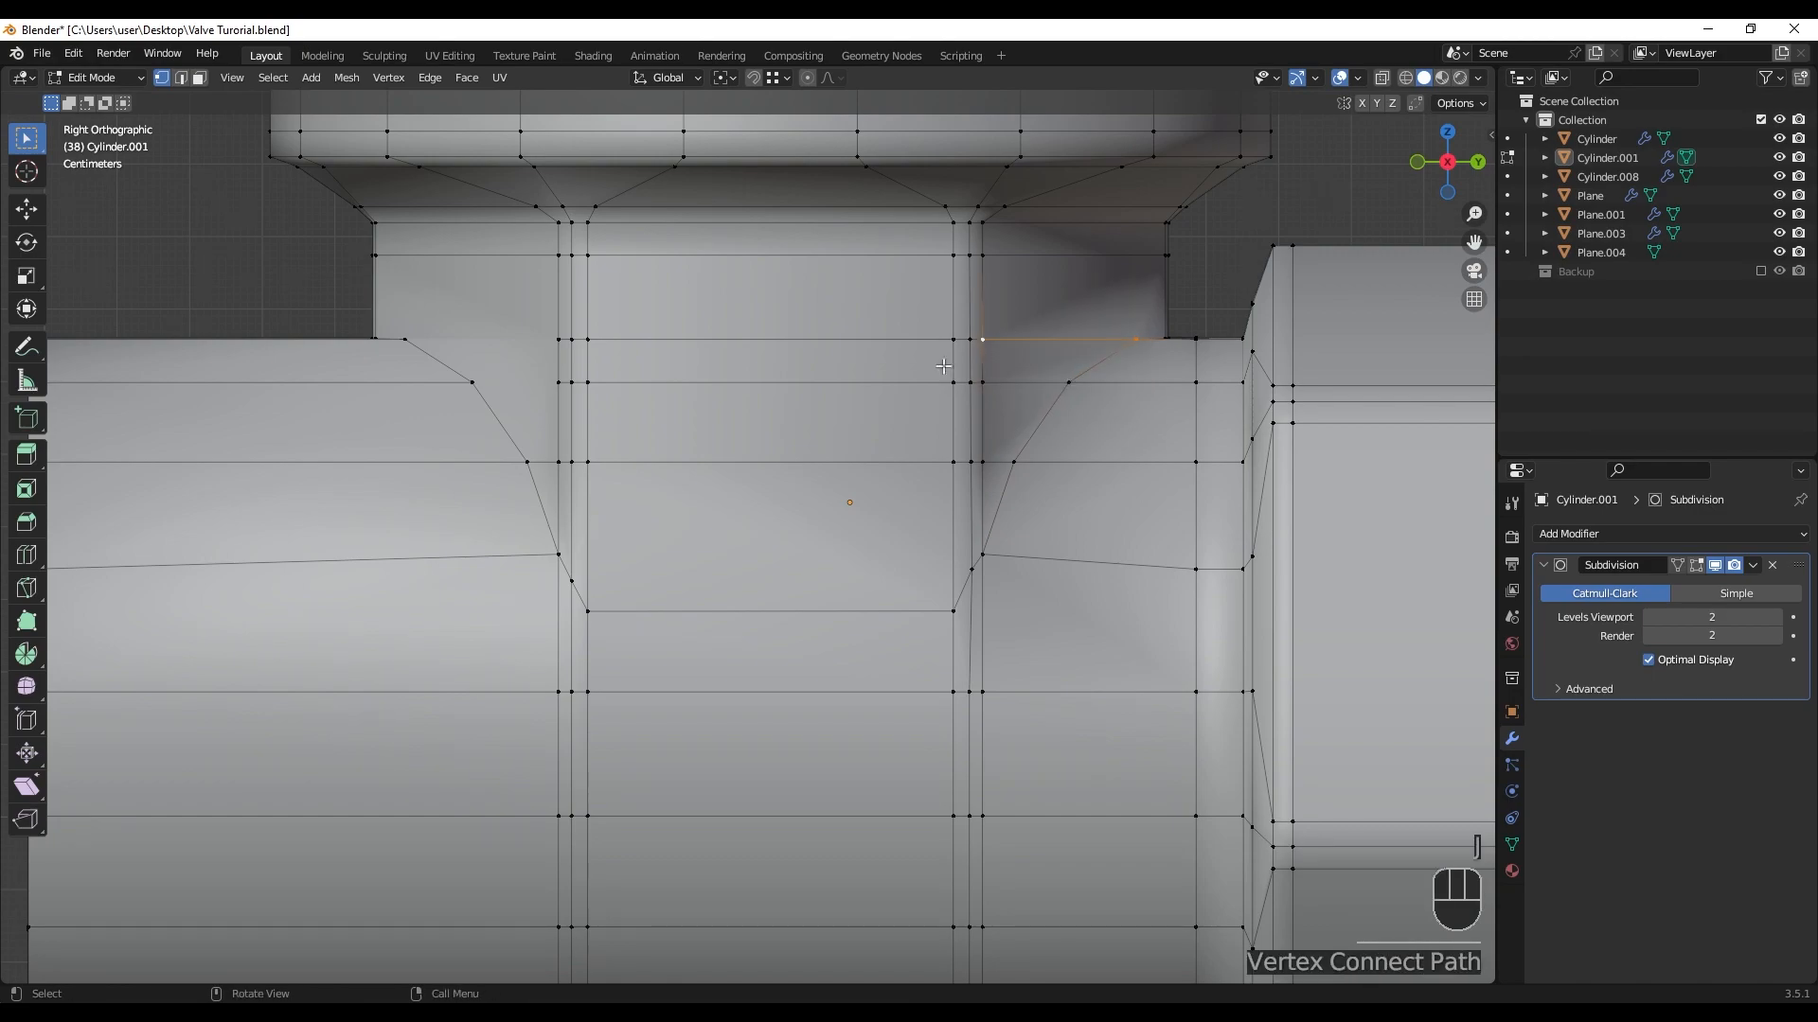
{"action": "middle_click_drag", "start_coordinate": [549, 341], "coordinate": [616, 511]}
{"action": "key", "text": "Tab"}
{"action": "key", "text": "Tab"}
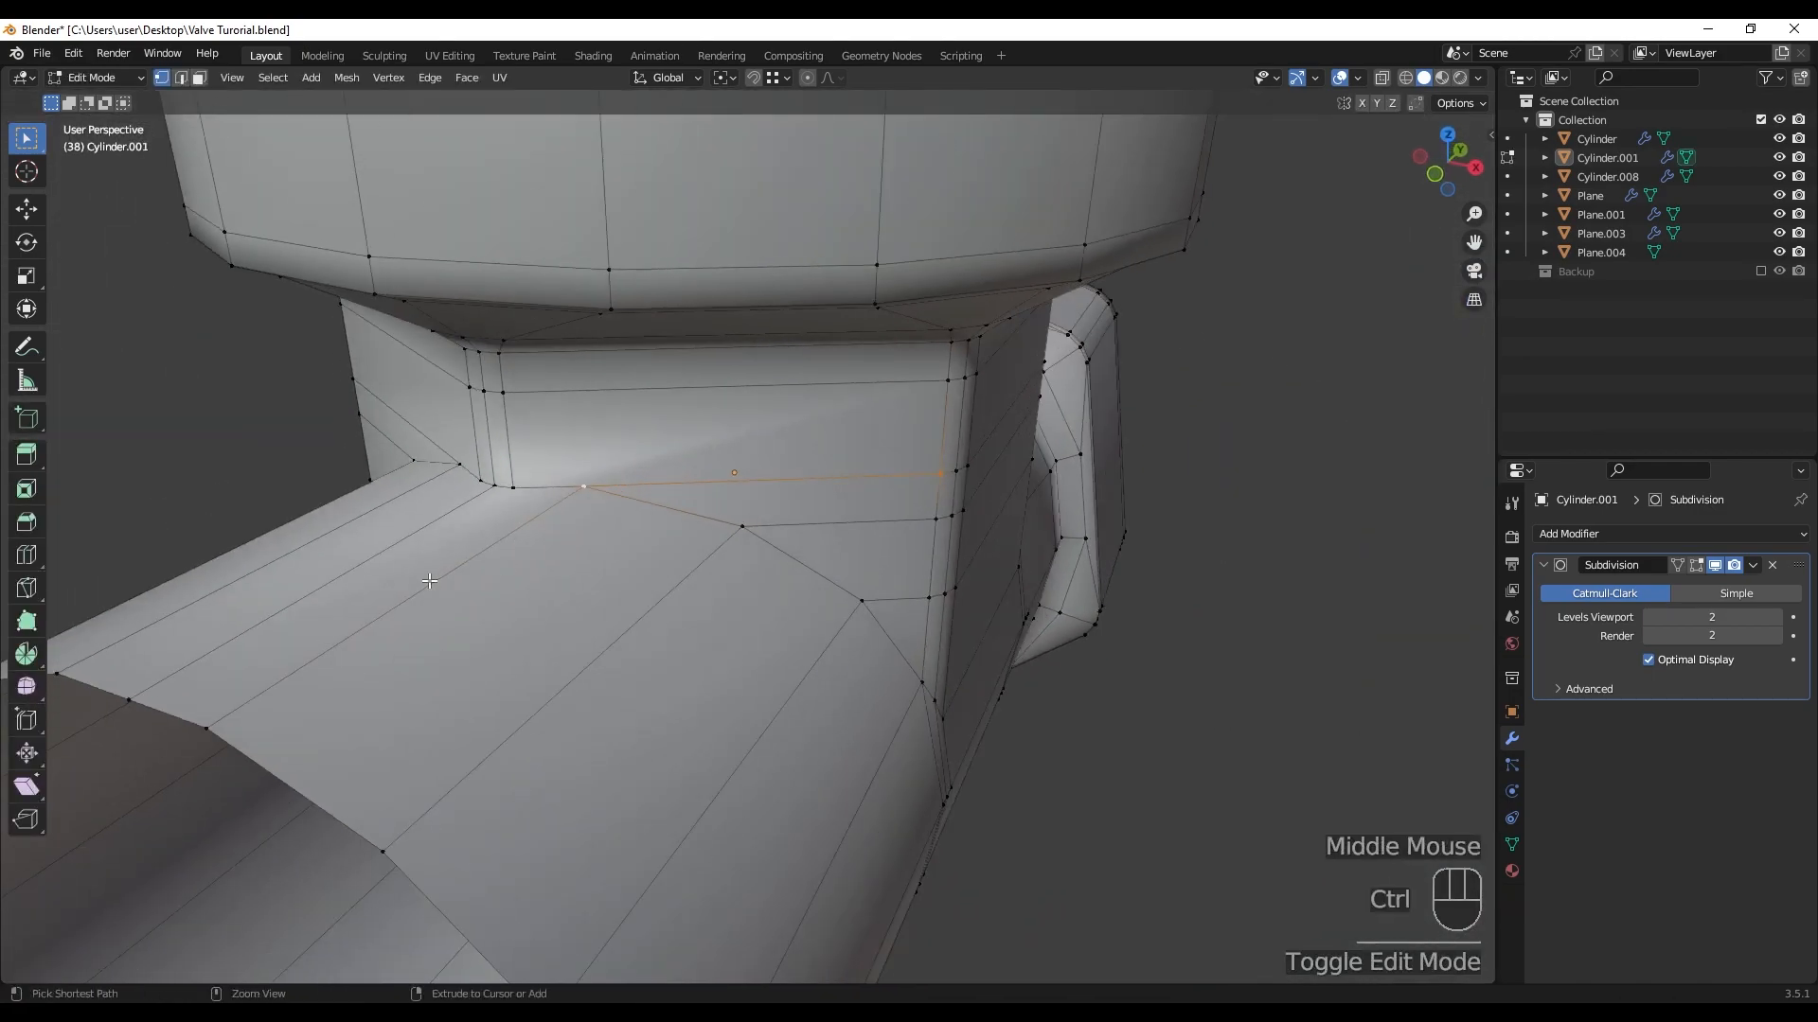
{"action": "key", "text": "ctrl+r"}
{"action": "left_click", "coordinate": [466, 564]}
{"action": "left_click", "coordinate": [620, 493]}
{"action": "key", "text": "ctrl+z"}
- Add a loop cut across the open pipe section and slide it close to the neck junction by a factor of 0.891
{"action": "middle_click_drag", "start_coordinate": [819, 577], "coordinate": [965, 573]}
{"action": "mouse_move", "coordinate": [965, 573]}
{"action": "middle_mouse_down", "text": "shift"}
{"action": "mouse_move", "coordinate": [852, 587]}
{"action": "mouse_move", "coordinate": [944, 571]}
{"action": "mouse_move", "coordinate": [984, 544]}
{"action": "middle_mouse_up", "text": "shift"}
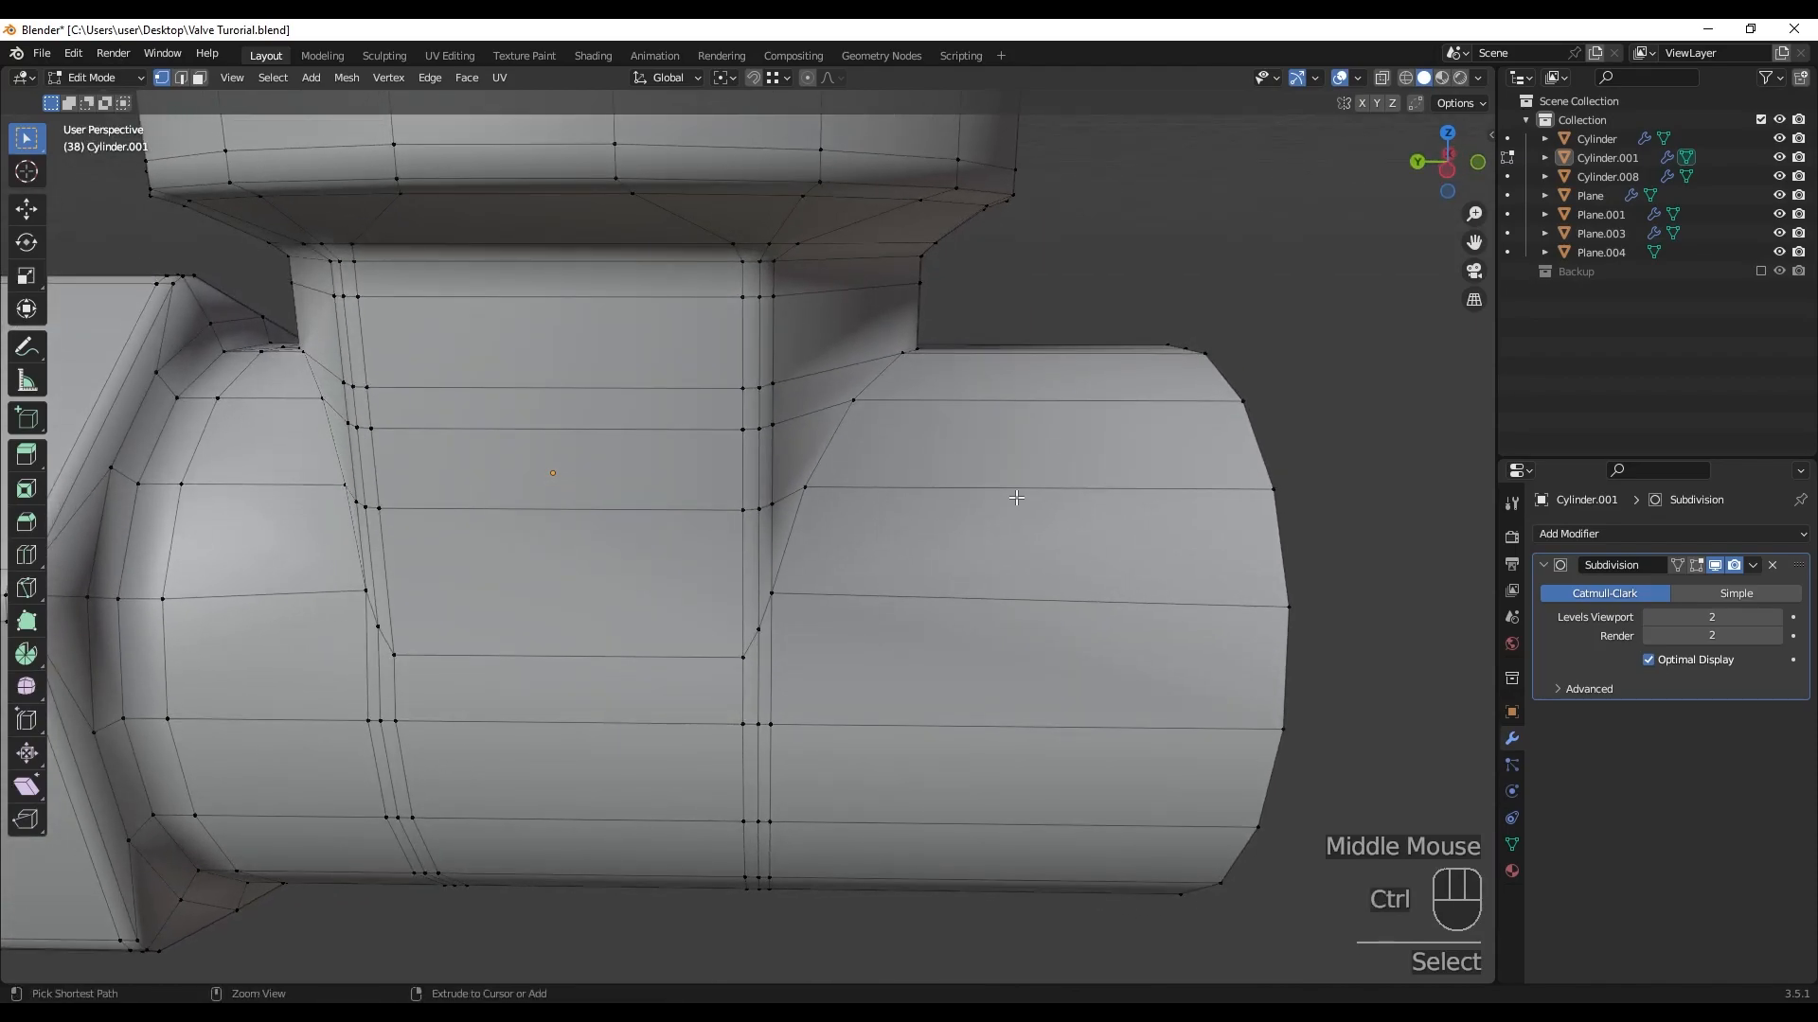
{"action": "key", "text": "ctrl+r"}
{"action": "left_click", "coordinate": [984, 499]}
{"action": "left_click", "coordinate": [814, 493]}
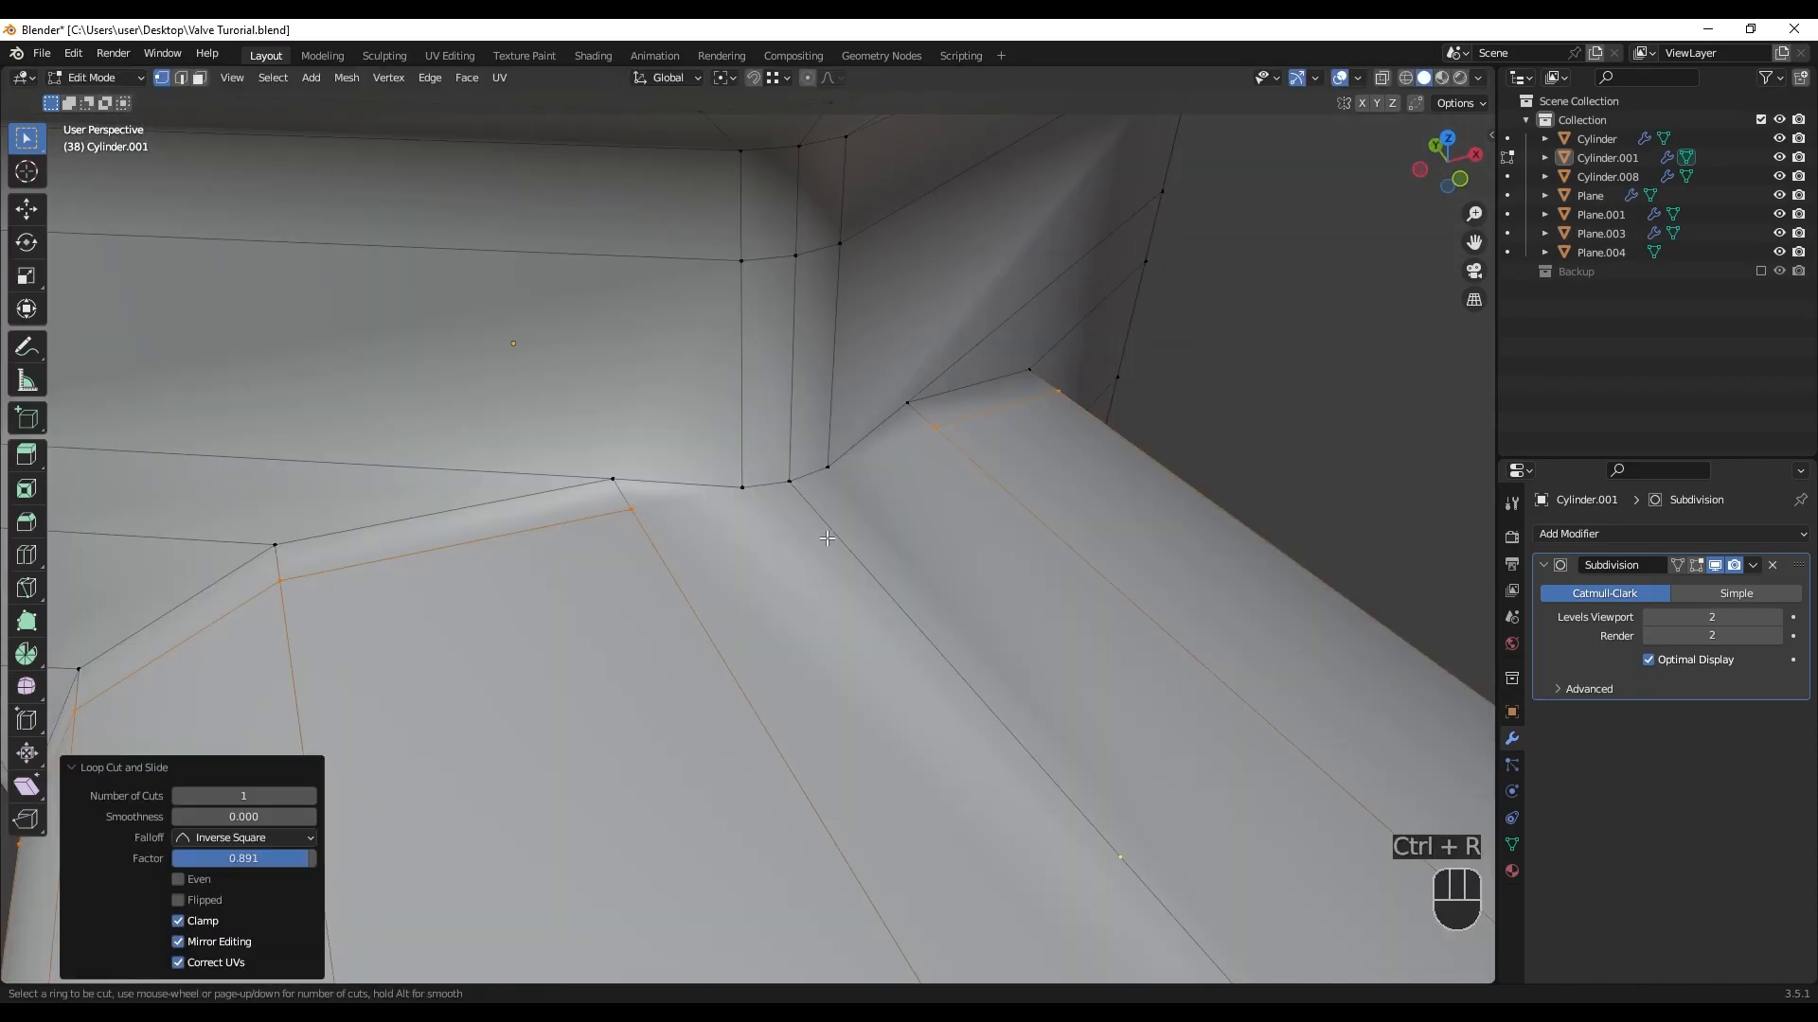
- Add a vertex on the pipe edge leading from the neck corner and slide it toward the corner by a factor of 0.871
{"action": "left_click", "coordinate": [1113, 842]}
{"action": "right_click", "coordinate": [945, 618]}
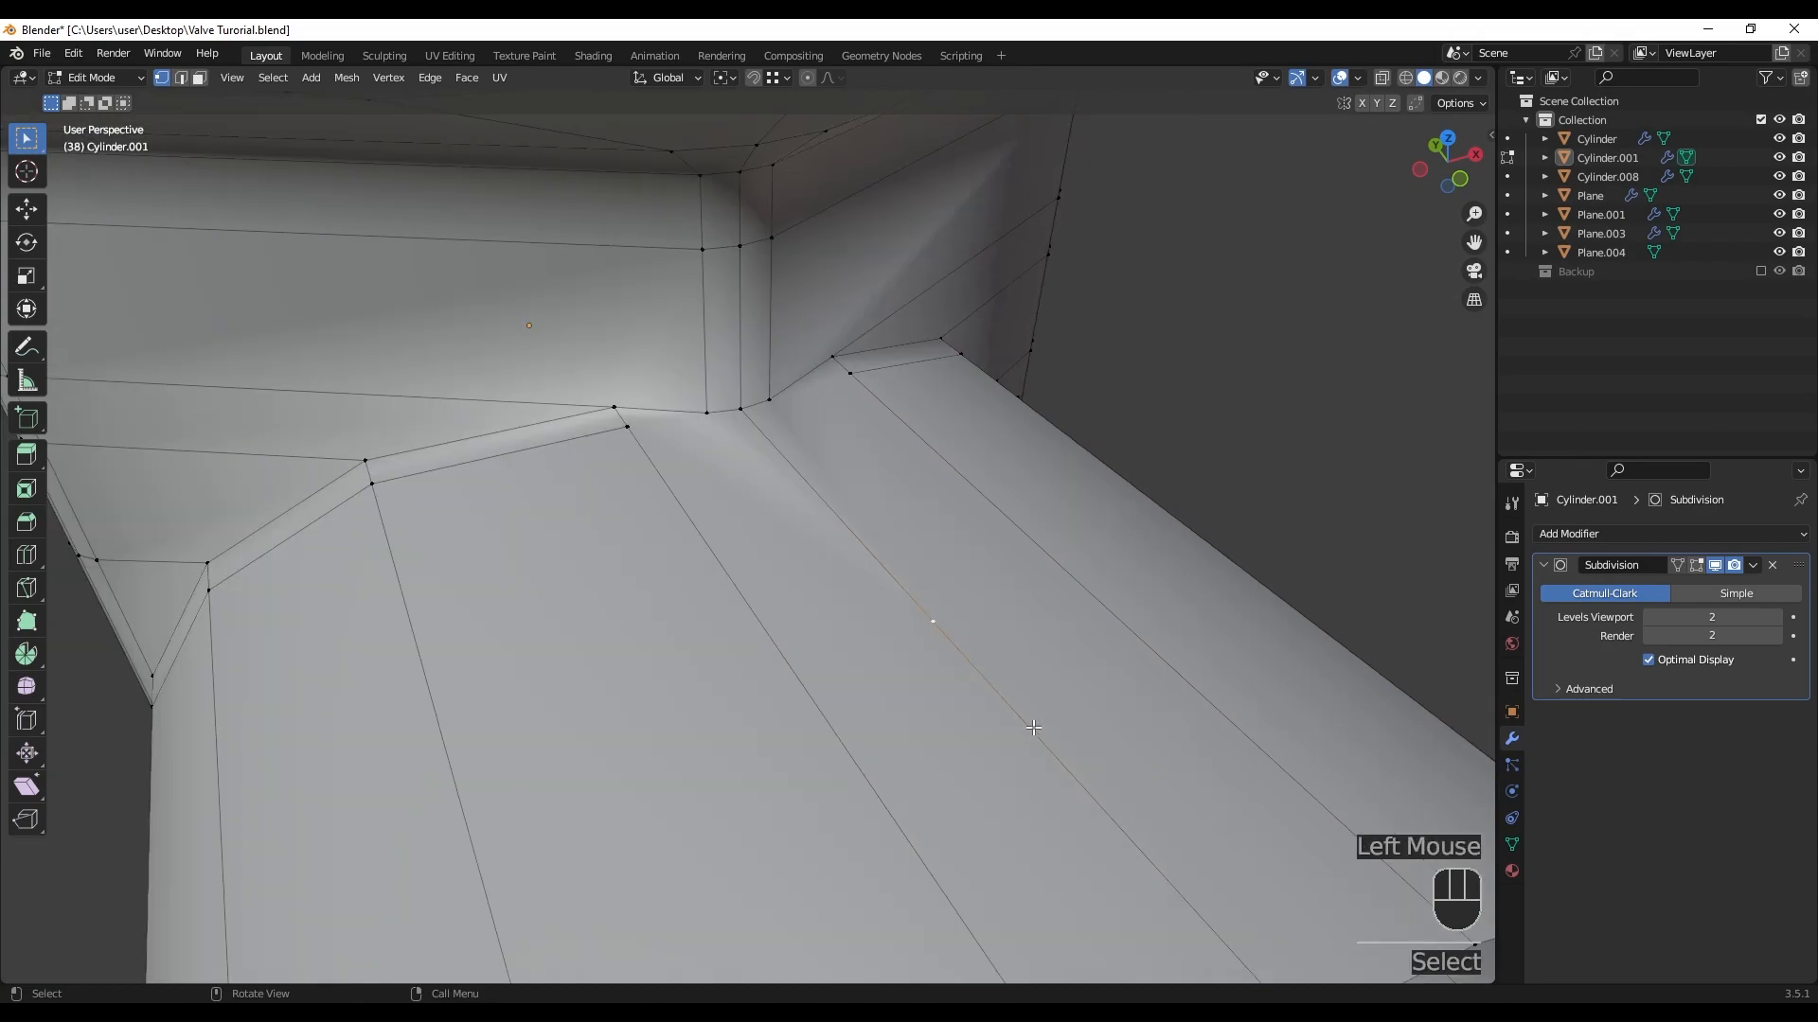
{"action": "key", "text": "g"}
{"action": "key", "text": "g"}
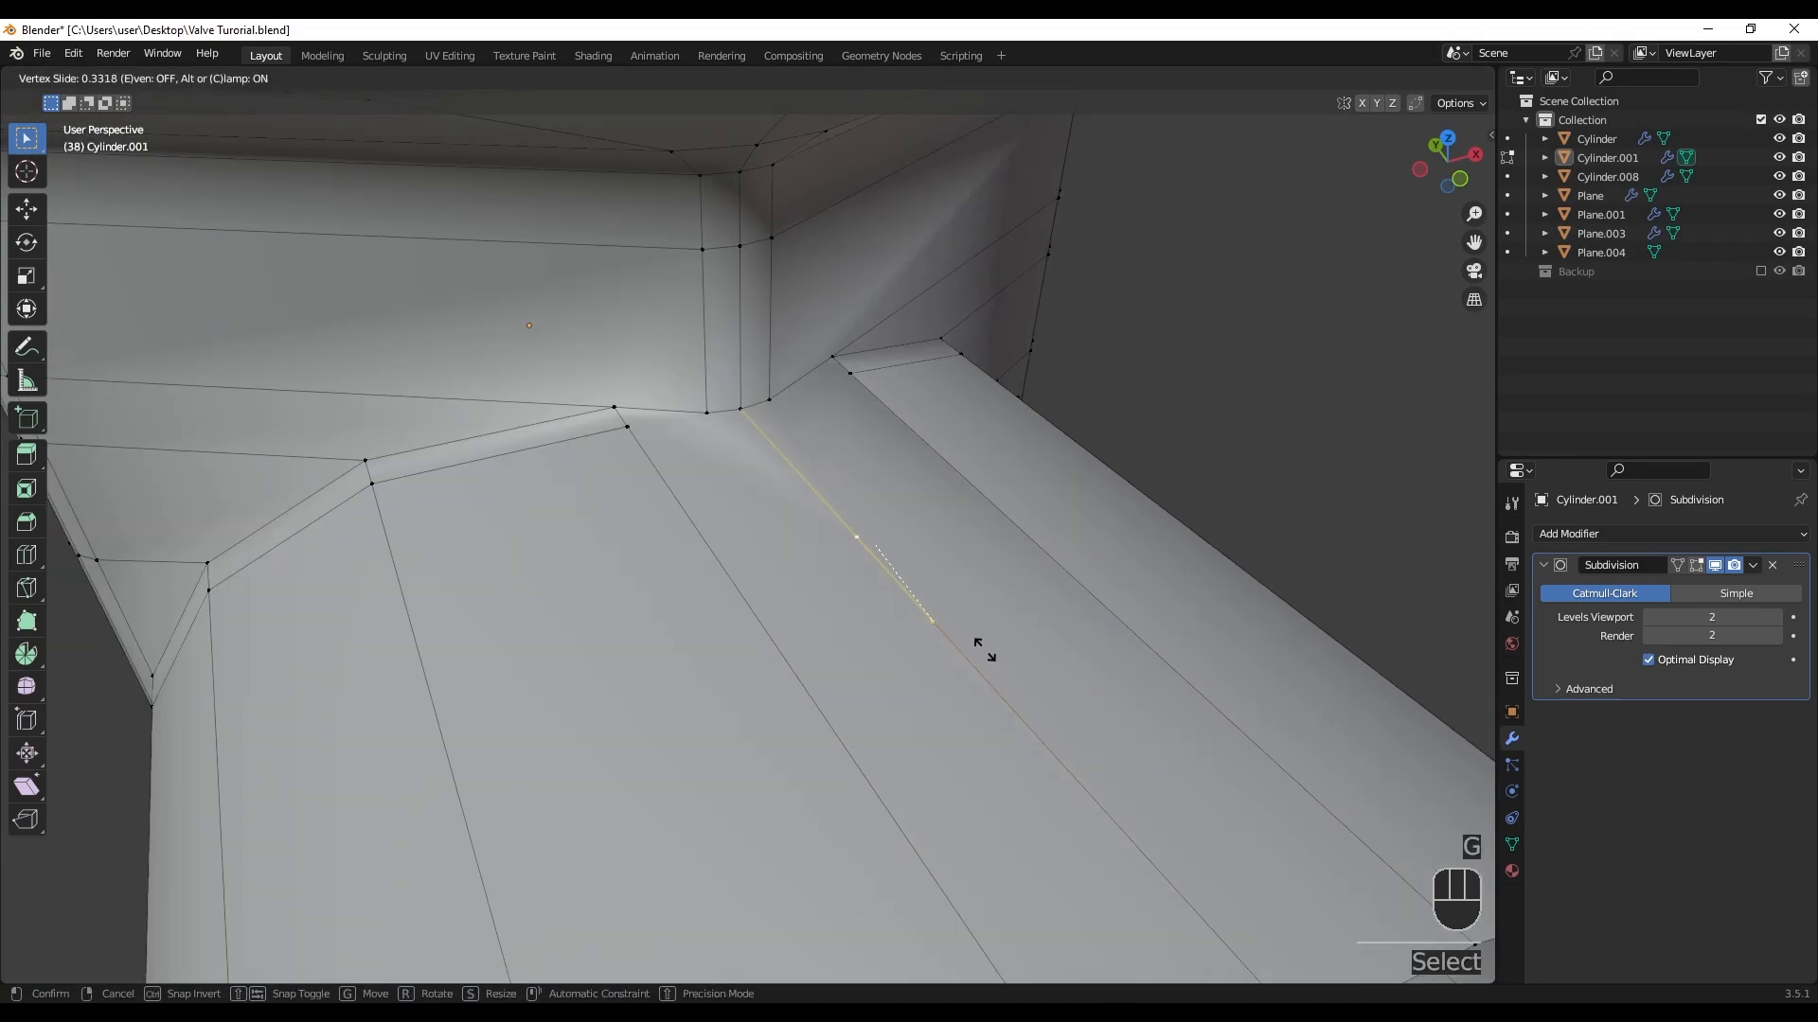
{"action": "left_click", "coordinate": [883, 536]}
{"action": "scroll", "coordinate": [881, 532], "scroll_direction": "up", "scroll_amount": 2}
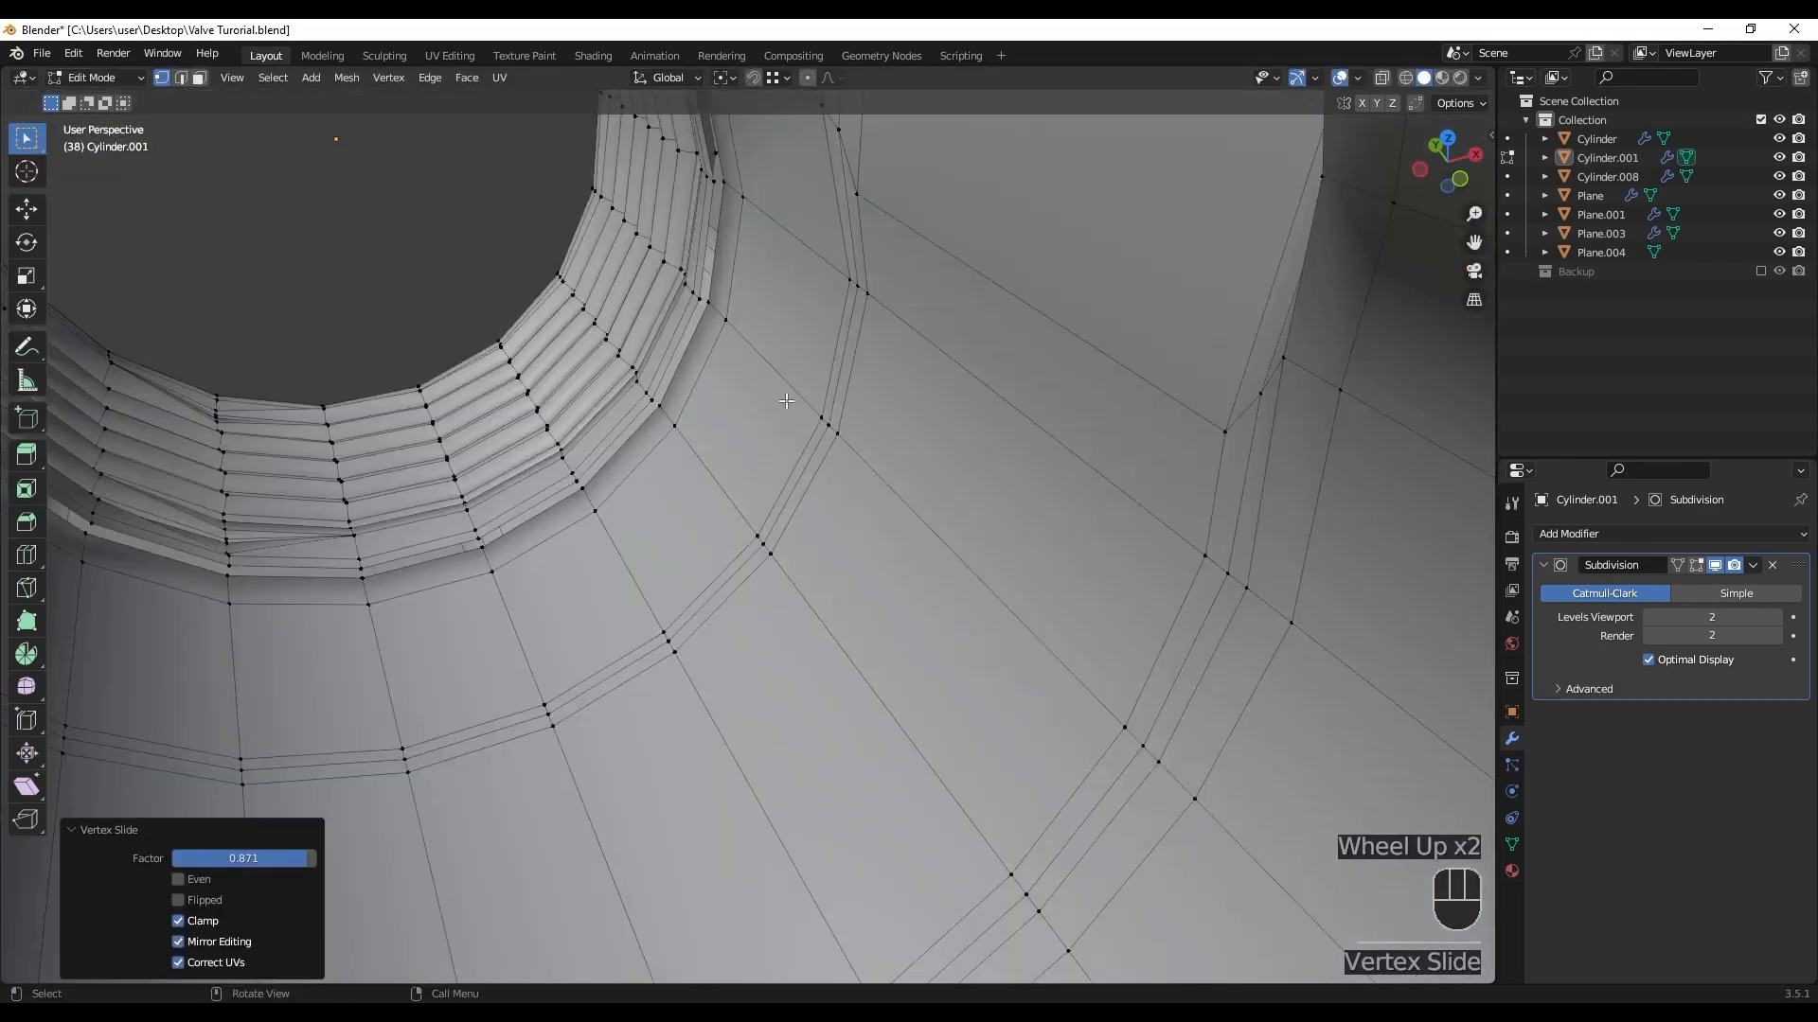
- Connect the paired pipe vertices on either side of the neck corner's base and check the smoothed junction
{"action": "scroll", "coordinate": [773, 492], "scroll_direction": "down", "scroll_amount": 2}
{"action": "left_click", "coordinate": [752, 459], "text": "shift"}
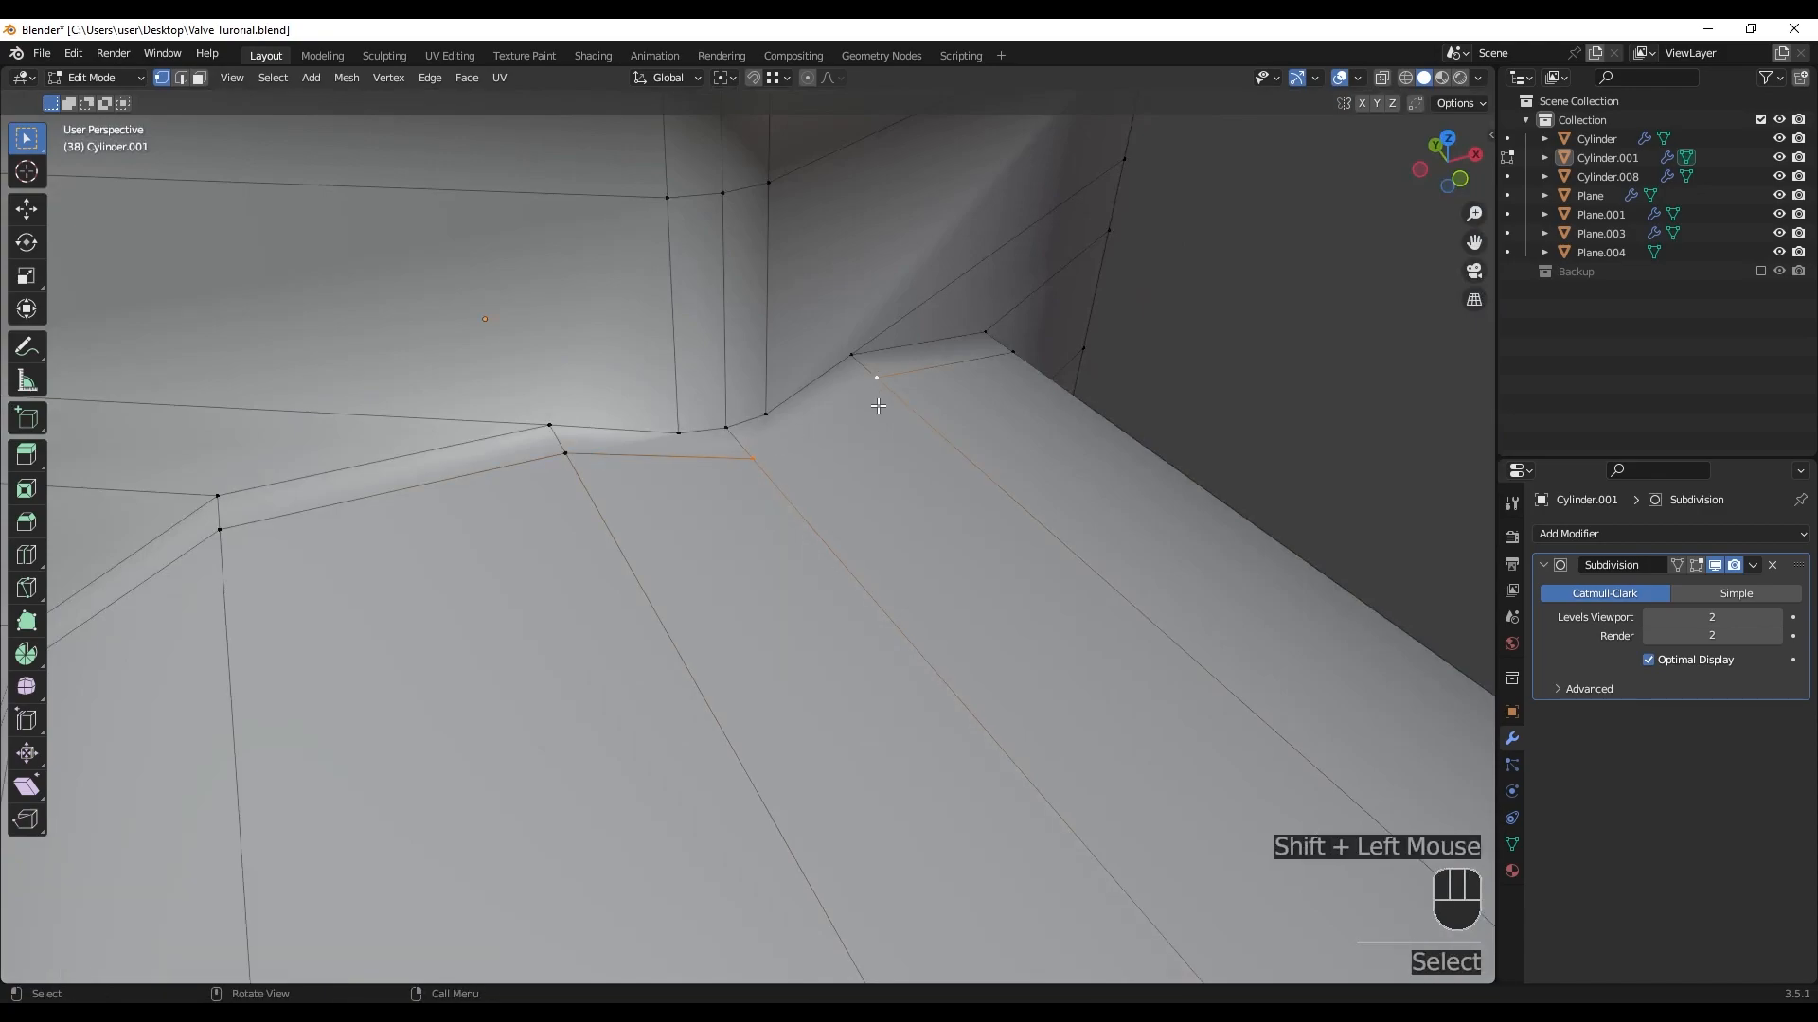
{"action": "scroll", "coordinate": [729, 444], "scroll_direction": "up", "scroll_amount": 2}
{"action": "middle_click_drag", "start_coordinate": [647, 395], "coordinate": [724, 501], "text": "shift"}
{"action": "scroll", "coordinate": [676, 431], "scroll_direction": "down", "scroll_amount": 4}
{"action": "key", "text": "Tab"}
{"action": "key", "text": "Tab"}
{"action": "scroll", "coordinate": [676, 432], "scroll_direction": "up", "scroll_amount": 2}
{"action": "left_click", "coordinate": [724, 503]}
{"action": "scroll", "coordinate": [903, 452], "scroll_direction": "down", "scroll_amount": 5}
{"action": "key", "text": "Tab"}
- Connect the horizontal cut's ends beside the open-pipe neck corner to the adjacent pipe junction vertices, comparing with the smoothed surface
{"action": "middle_click_drag", "start_coordinate": [852, 520], "coordinate": [767, 452]}
{"action": "key", "text": "Tab"}
{"action": "scroll", "coordinate": [809, 563], "scroll_direction": "up", "scroll_amount": 3}
{"action": "scroll", "coordinate": [796, 530], "scroll_direction": "up", "scroll_amount": 2}
{"action": "key", "text": "Tab"}
{"action": "key", "text": "Tab"}
{"action": "scroll", "coordinate": [765, 453], "scroll_direction": "down", "scroll_amount": 4}
{"action": "left_click", "coordinate": [896, 527]}
{"action": "middle_click_drag", "start_coordinate": [896, 527], "coordinate": [557, 652]}
{"action": "left_click", "coordinate": [686, 597]}
{"action": "key", "text": "Tab"}
{"action": "key", "text": "Tab"}
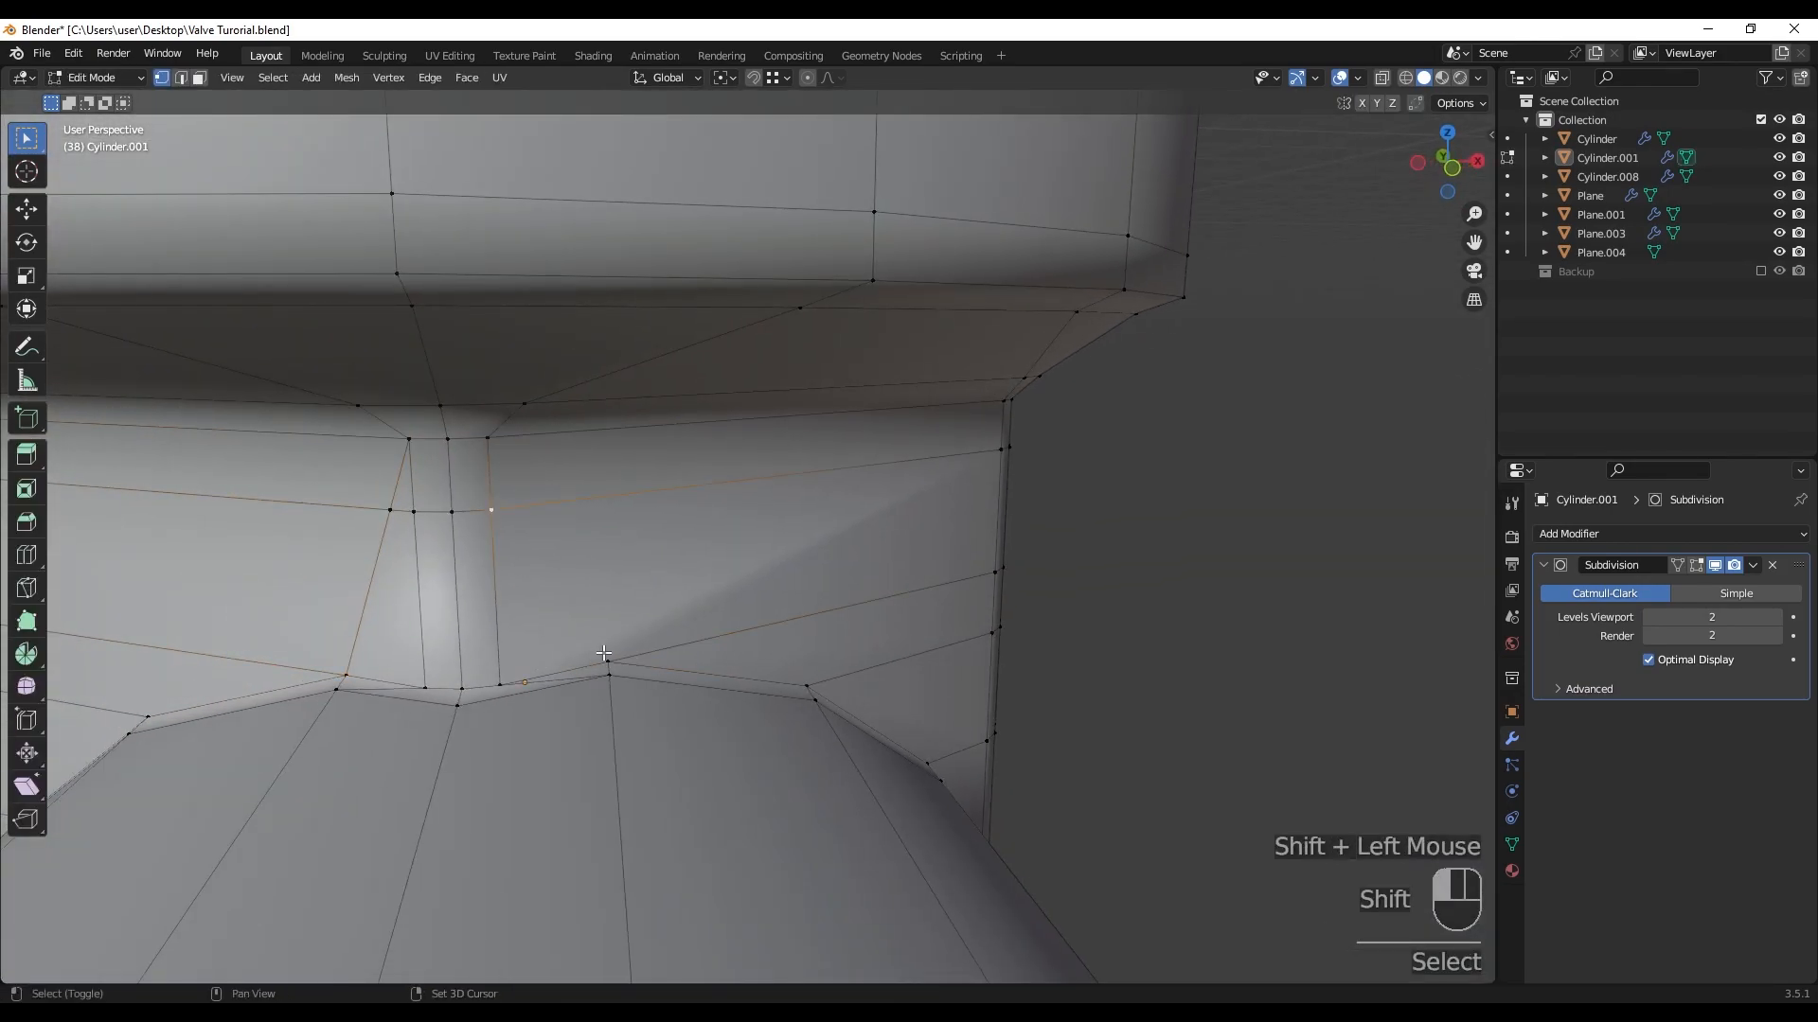
{"action": "left_click", "coordinate": [603, 654], "text": "shift"}
{"action": "key", "text": "x"}
{"action": "left_click", "coordinate": [578, 474]}
- Connect the horizontal cut's end at the neck corner beside the hexagonal end to the adjacent pipe junction vertex
{"action": "middle_click_drag", "start_coordinate": [578, 473], "coordinate": [748, 707]}
{"action": "key", "text": "Tab"}
{"action": "key", "text": "Tab"}
{"action": "left_click", "coordinate": [1107, 568]}
{"action": "scroll", "coordinate": [893, 640], "scroll_direction": "down", "scroll_amount": 5}
{"action": "left_click", "coordinate": [893, 641], "text": "shift"}
{"action": "middle_click_drag", "start_coordinate": [893, 641], "coordinate": [653, 689]}
{"action": "key", "text": "1"}
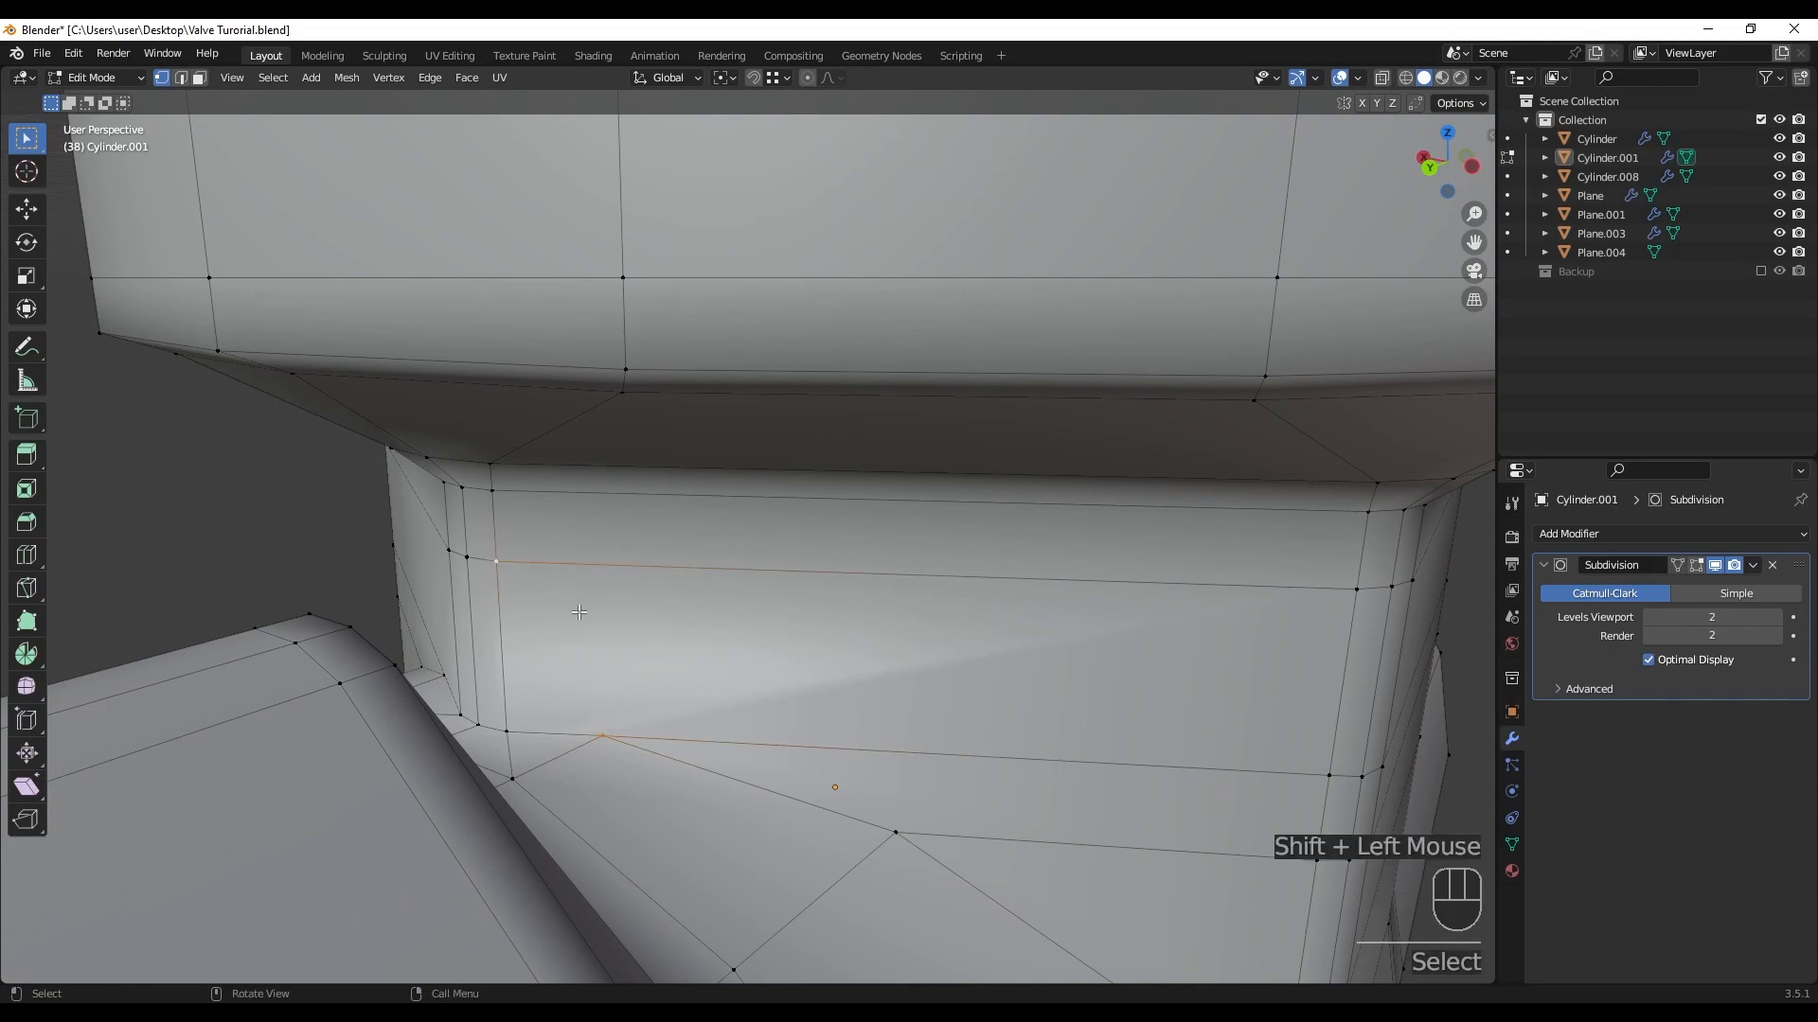
{"action": "key", "text": "j"}
- Make the same diagonal connection at the other neck corner facing the hexagonal end and check the smoothed mesh
{"action": "middle_click_drag", "start_coordinate": [578, 612], "coordinate": [964, 673]}
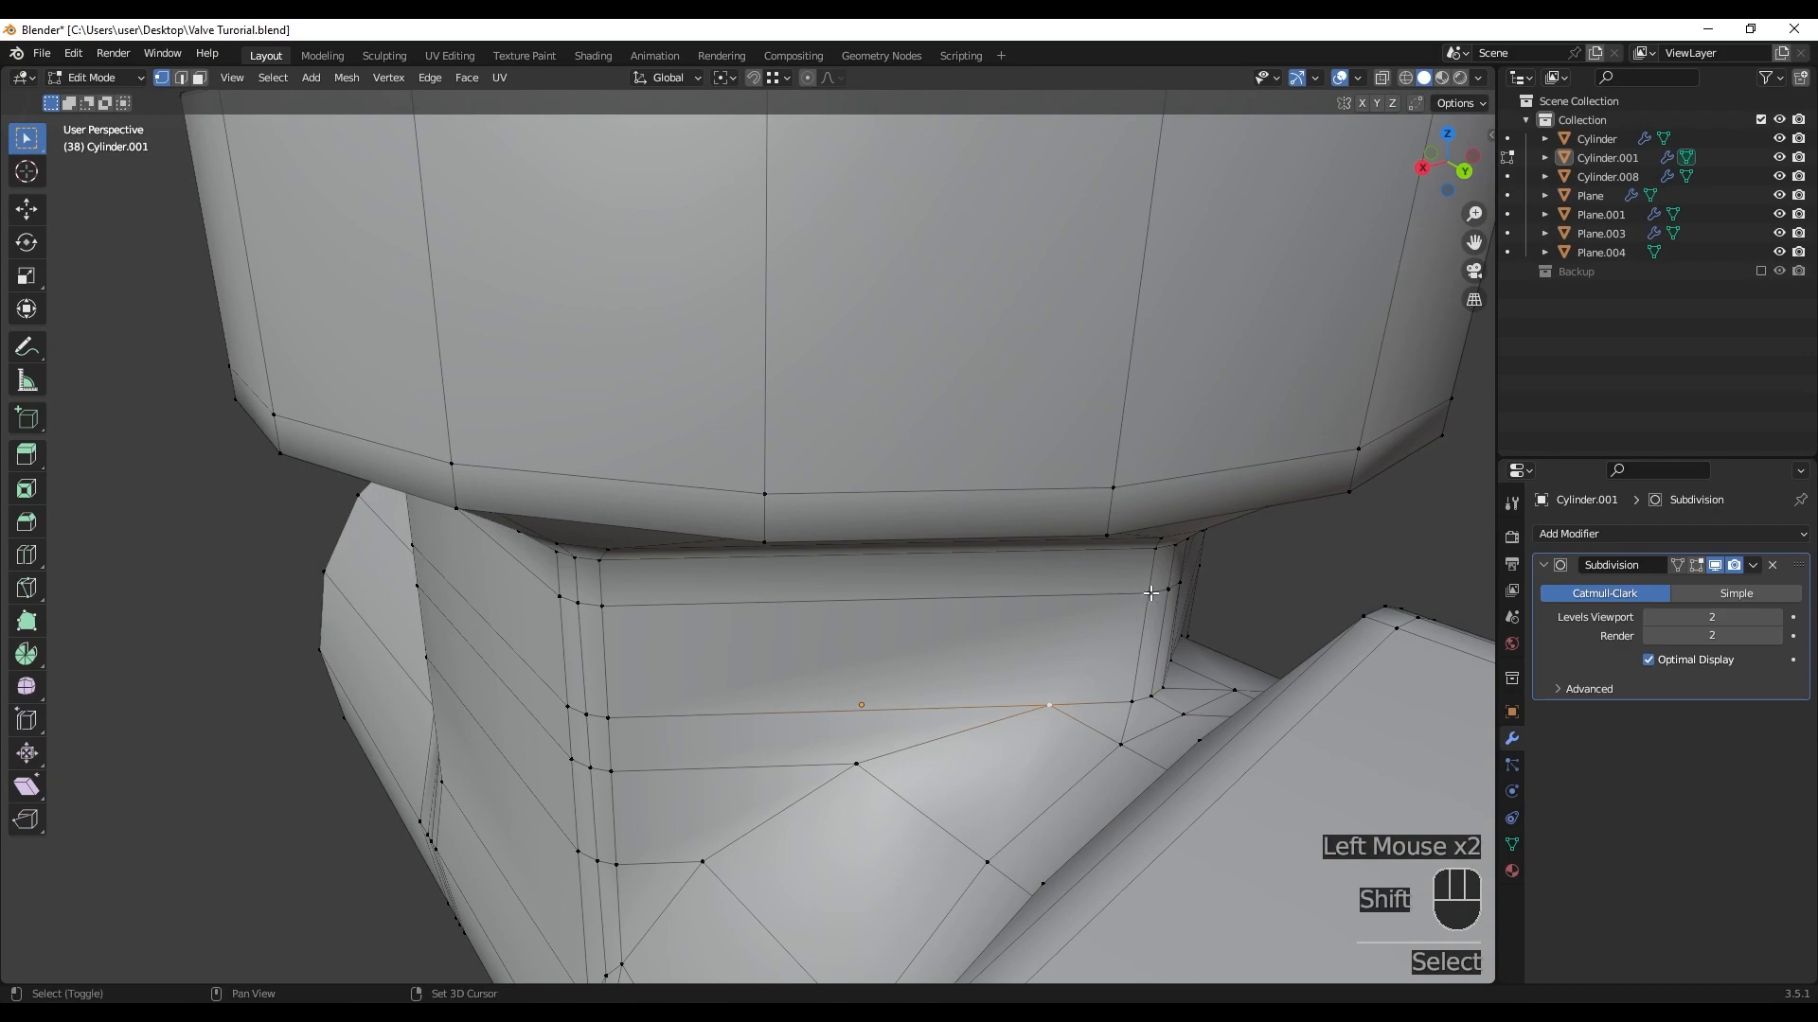
{"action": "key", "text": "j"}
{"action": "key", "text": "Tab"}
{"action": "middle_click_drag", "start_coordinate": [1085, 695], "coordinate": [901, 712]}
- Add a loop cut around the pipe between the neck and the hexagonal end, slid close to the neck junction
{"action": "key", "text": "ctrl+r"}
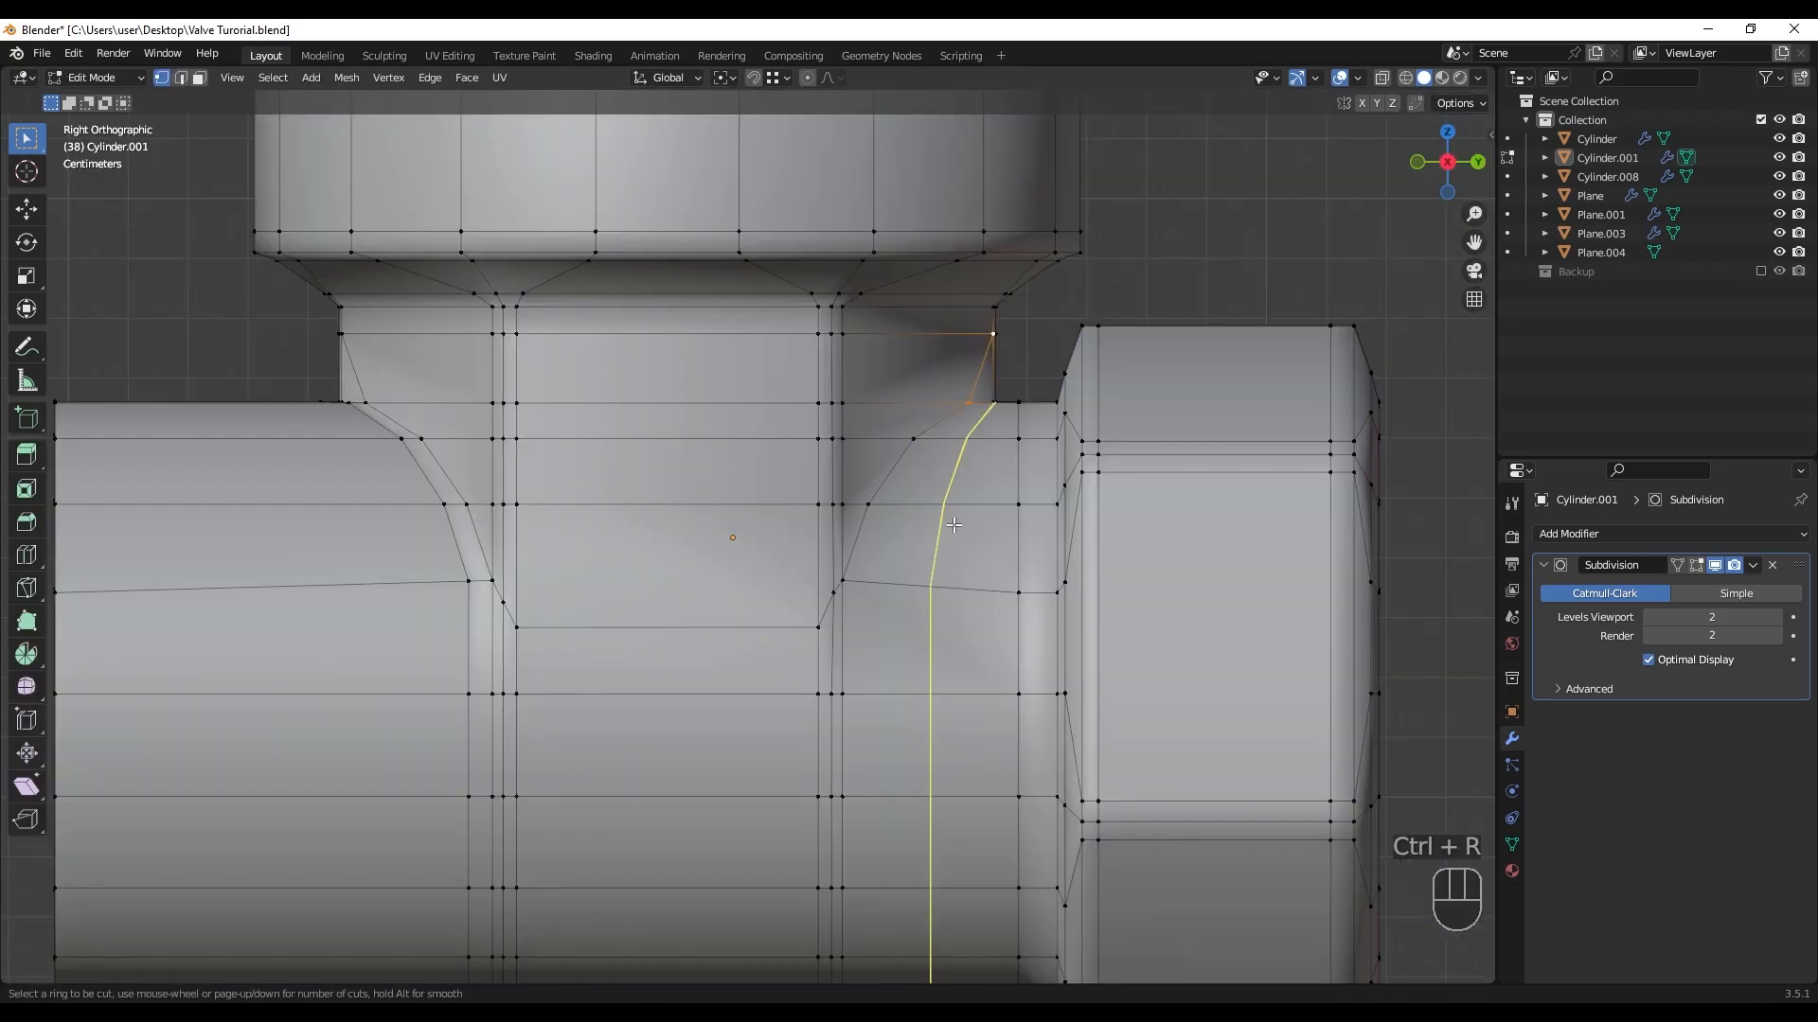
{"action": "left_click", "coordinate": [950, 532]}
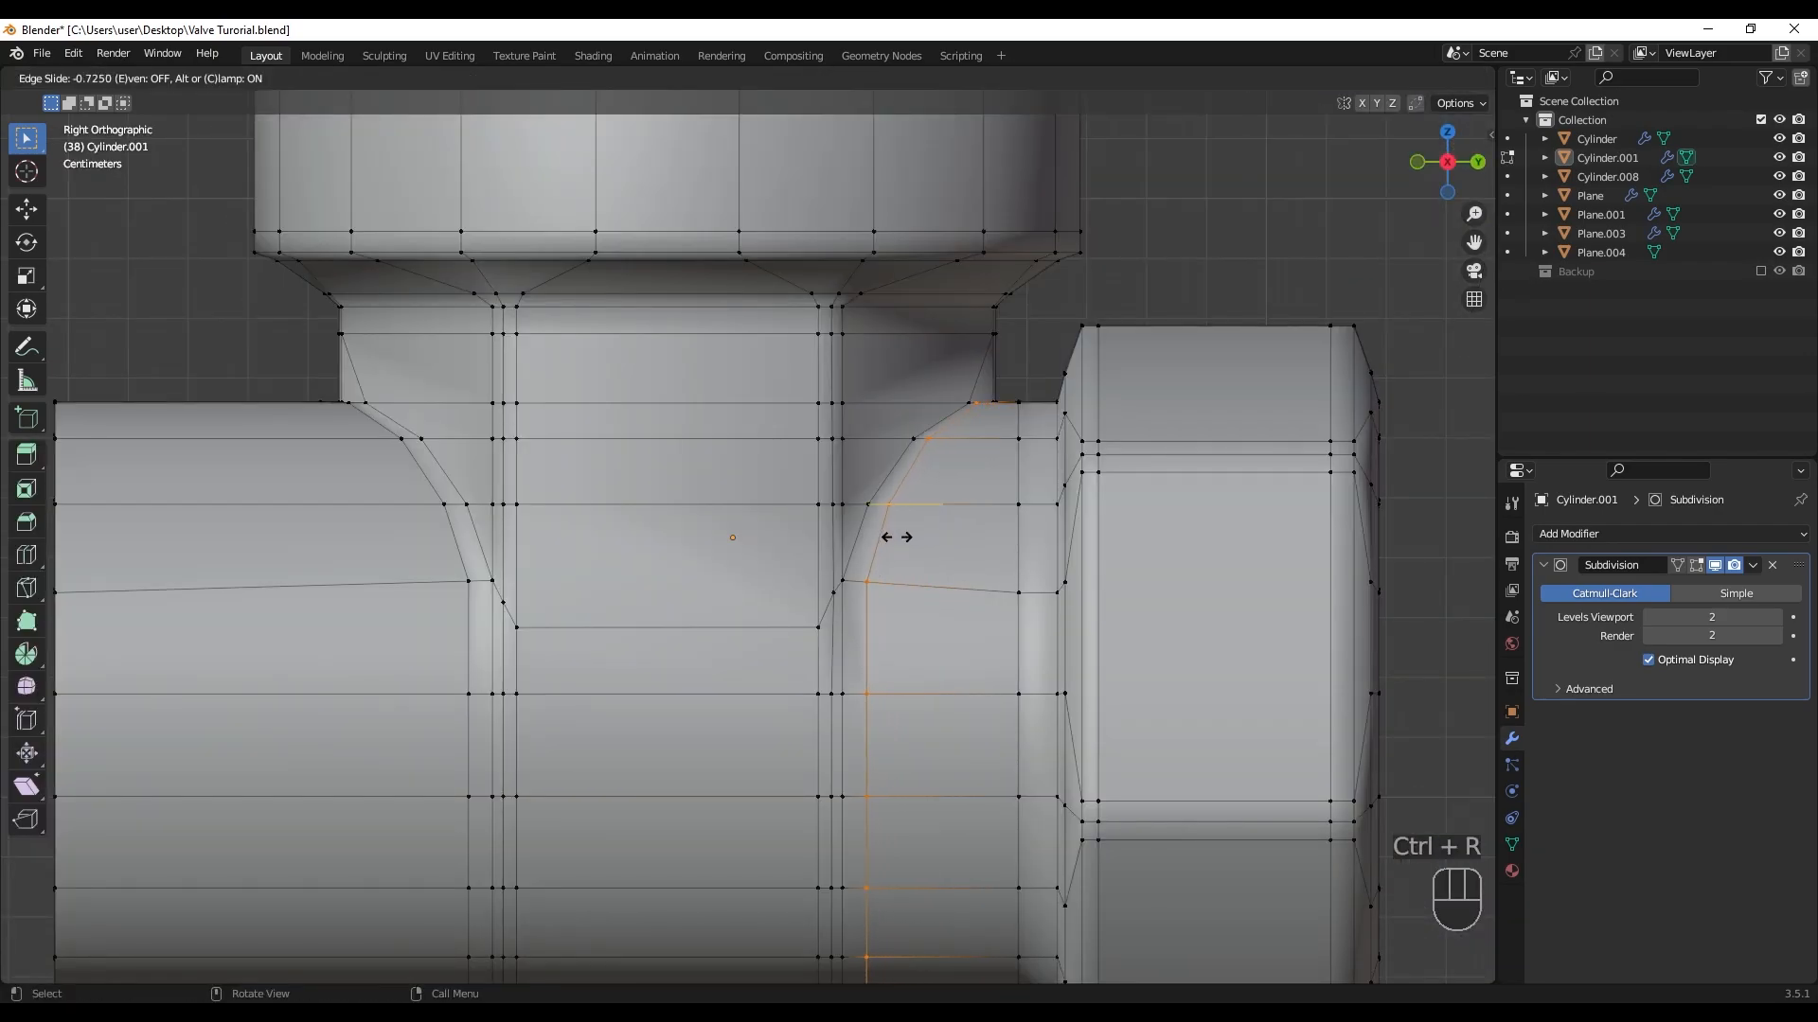
{"action": "left_click", "coordinate": [900, 538]}
{"action": "middle_click_drag", "start_coordinate": [900, 538], "coordinate": [849, 574]}
{"action": "key", "text": "Tab"}
{"action": "key", "text": "Tab"}
{"action": "scroll", "coordinate": [714, 653], "scroll_direction": "up", "scroll_amount": 4}
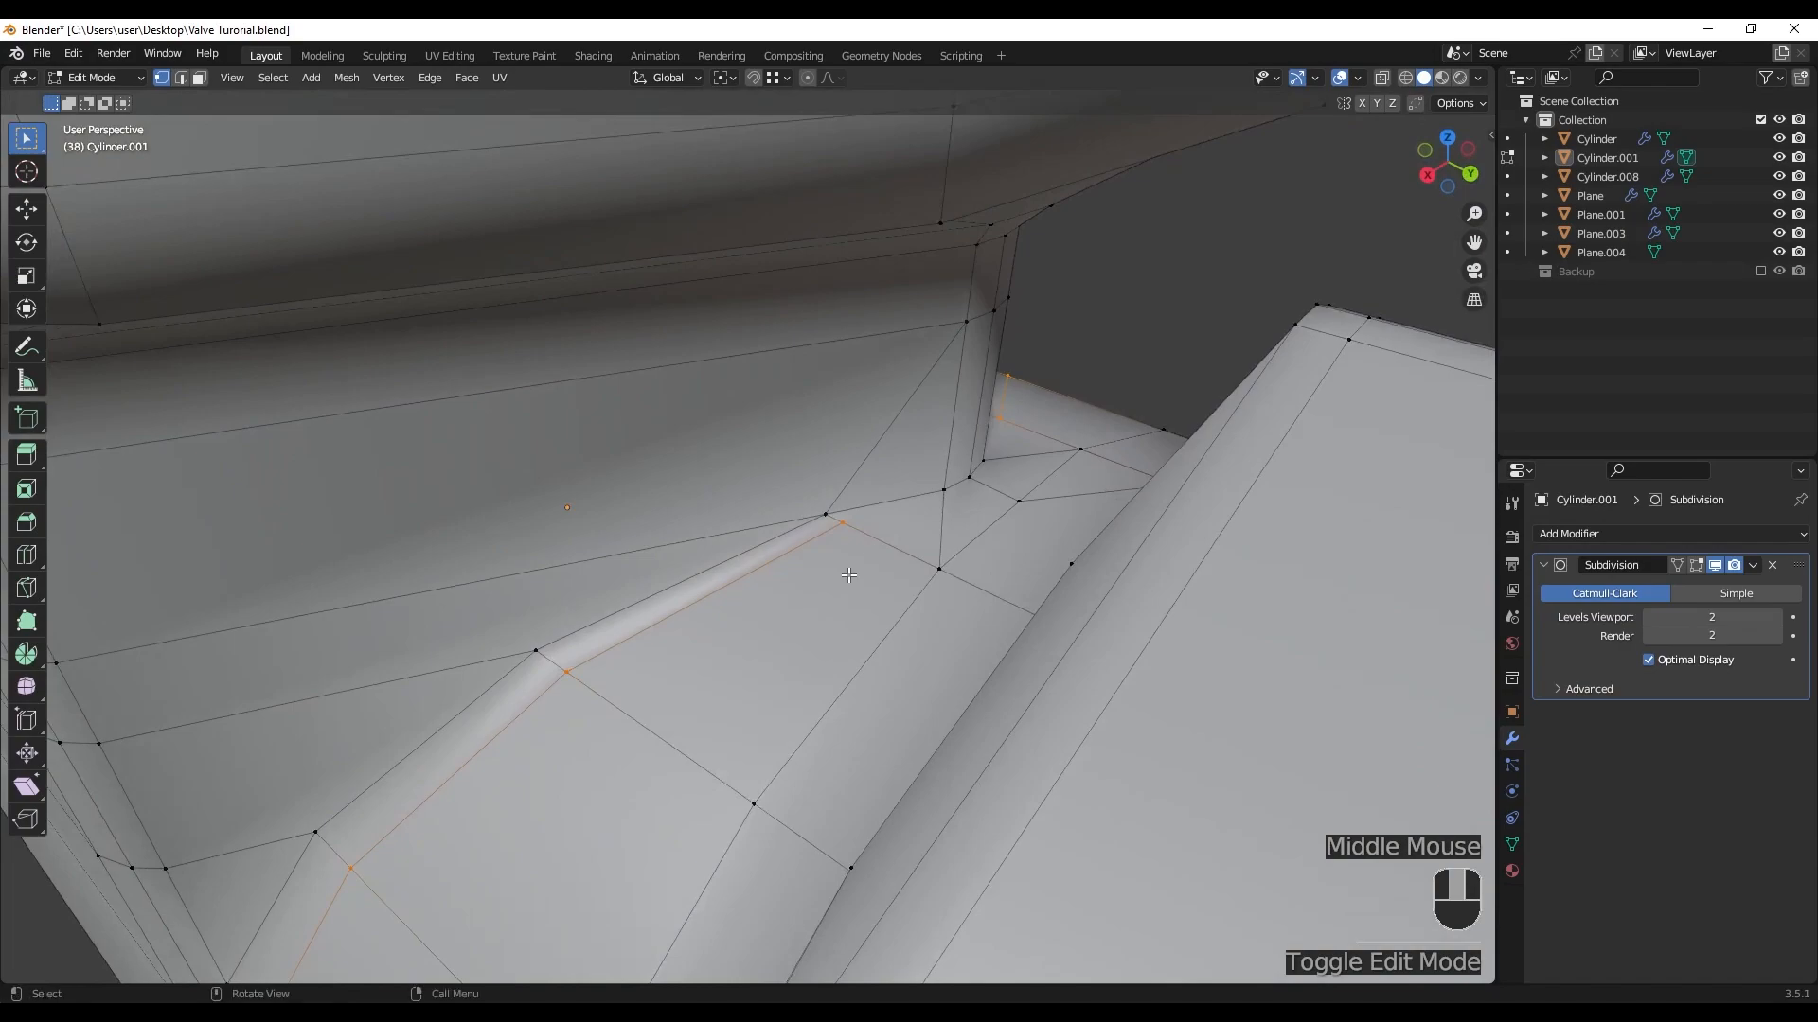
- Slide the new loop's two uppermost corner vertices away from the neck by about 0.39 and check the smoothed body
{"action": "key", "text": "g"}
{"action": "key", "text": "g"}
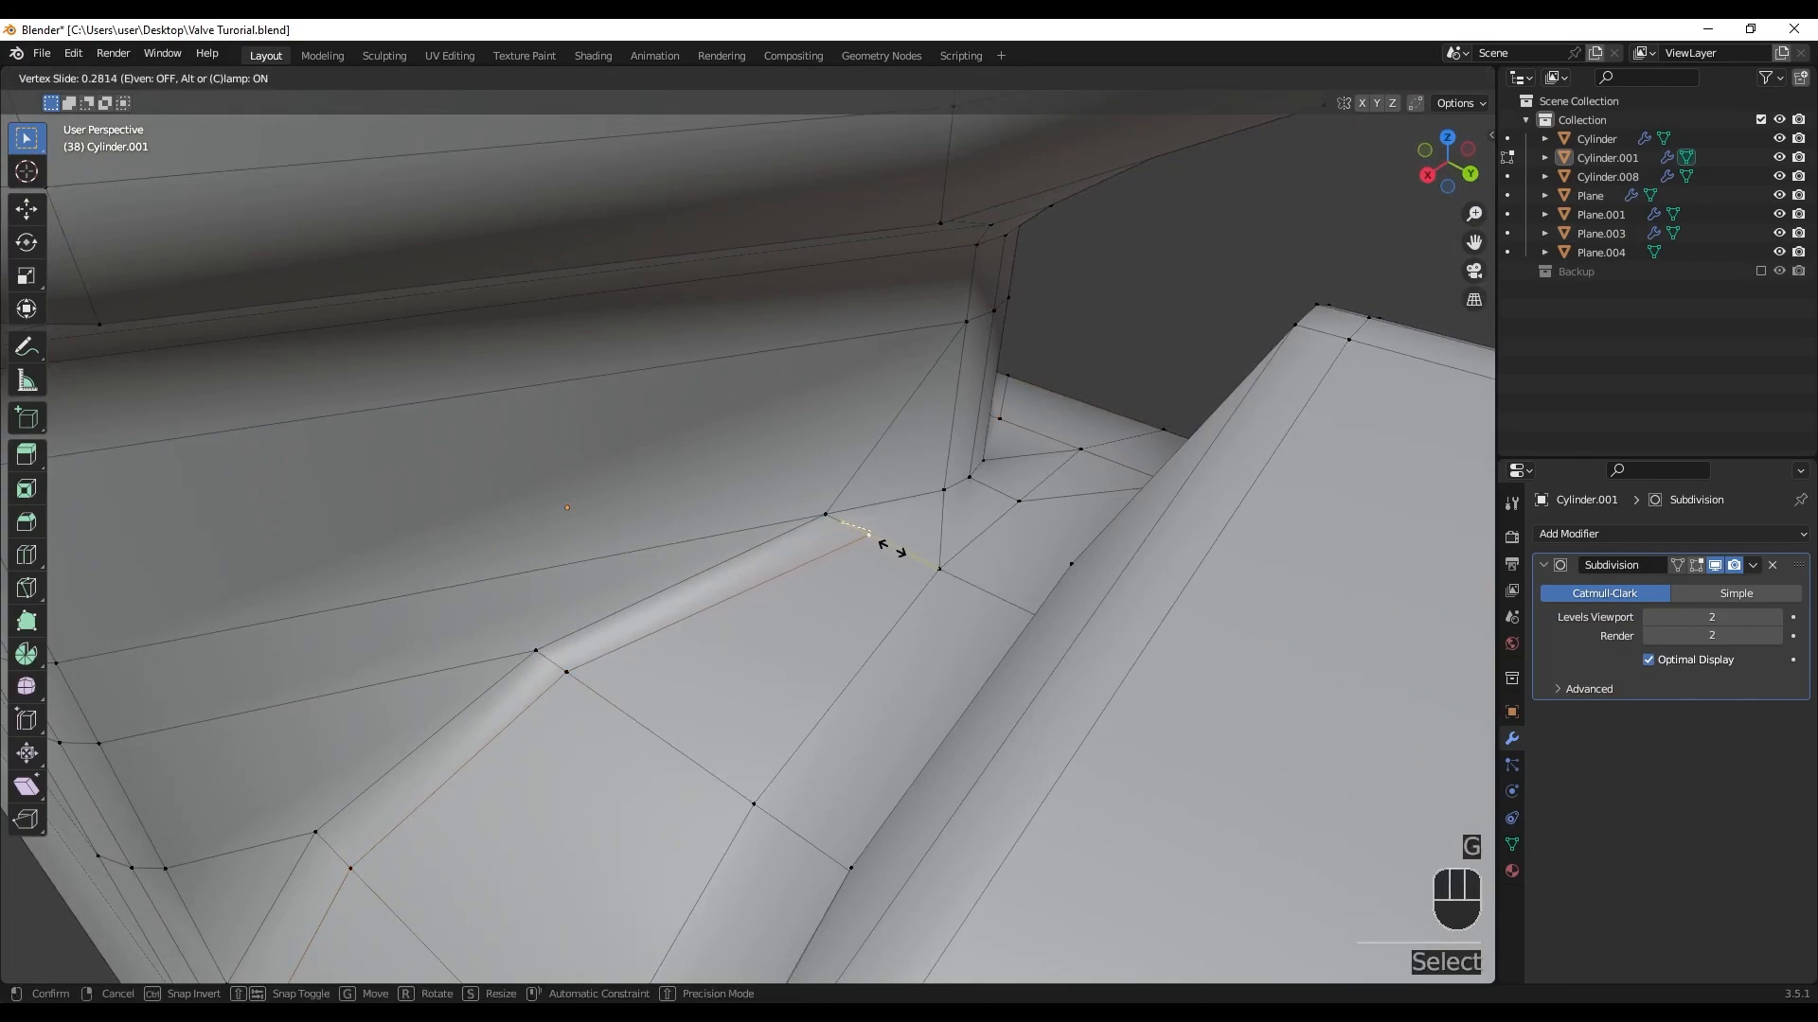
{"action": "left_click", "coordinate": [955, 496]}
{"action": "left_click", "coordinate": [1004, 423], "text": "shift"}
{"action": "key", "text": "g"}
{"action": "key", "text": "g"}
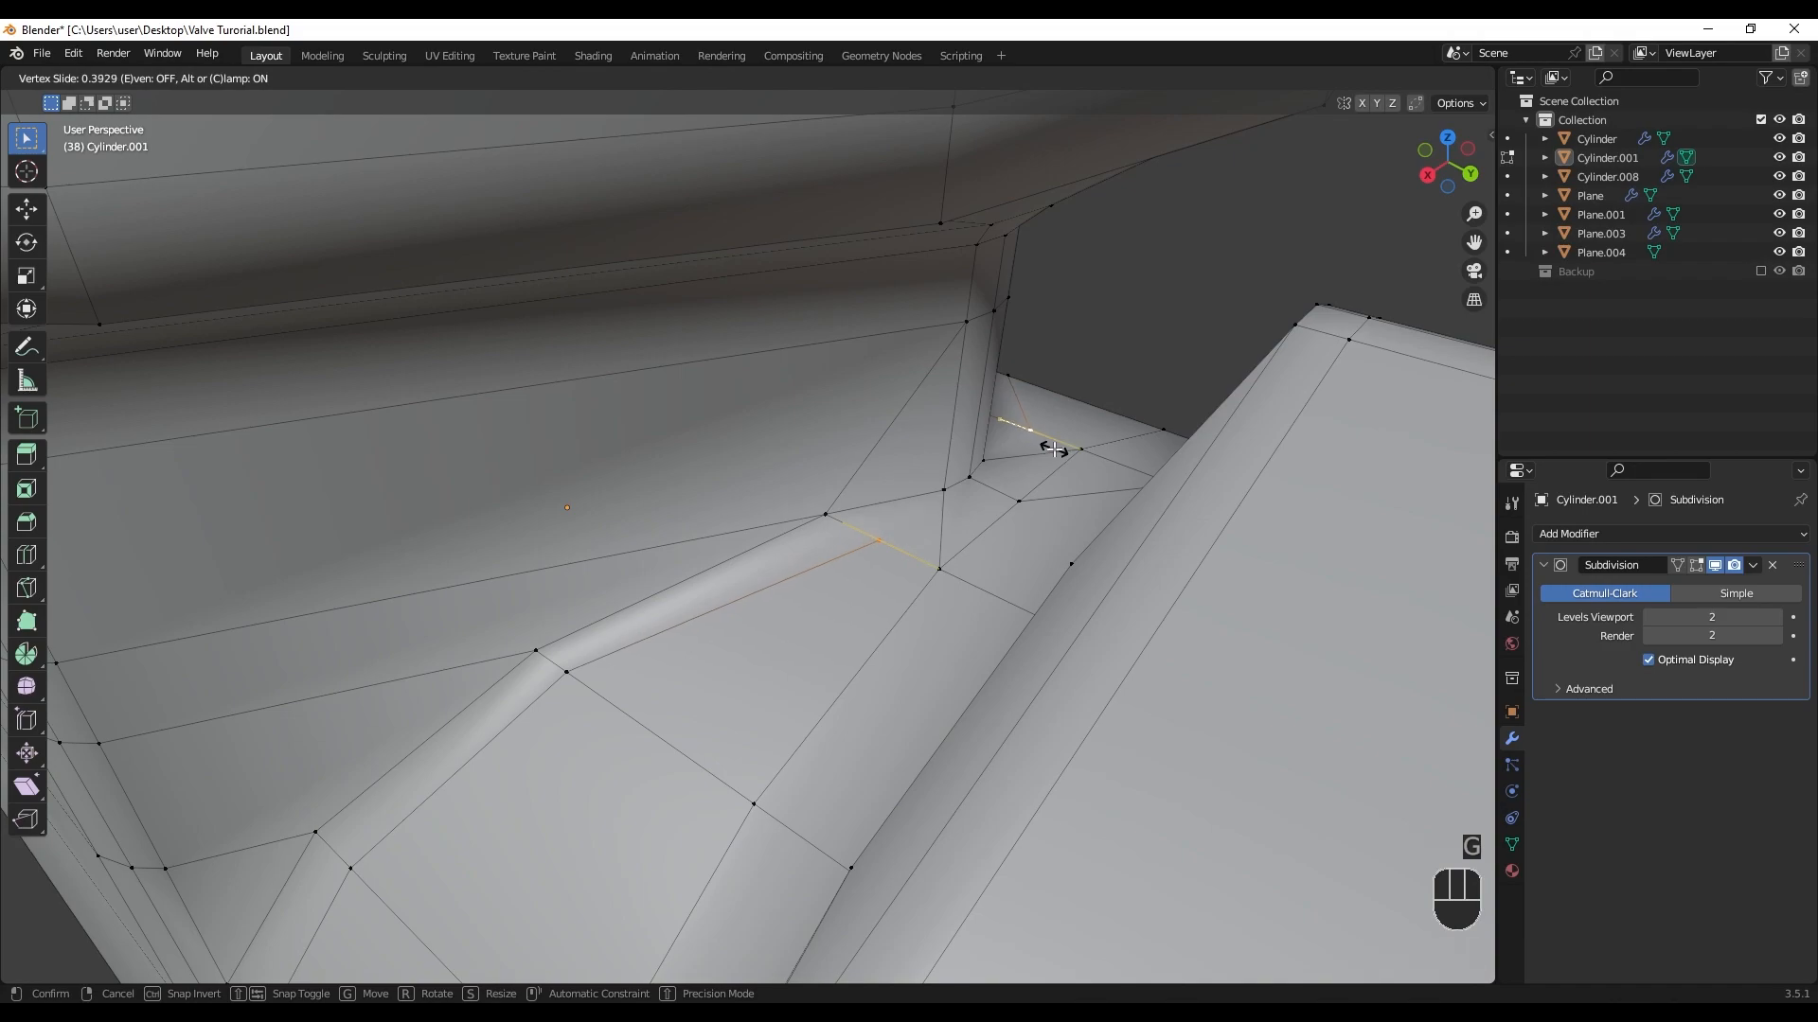
{"action": "left_click", "coordinate": [1053, 448]}
{"action": "key", "text": "Tab"}
{"action": "scroll", "coordinate": [939, 617], "scroll_direction": "down", "scroll_amount": 2}
{"action": "middle_click_drag", "start_coordinate": [939, 617], "coordinate": [782, 680]}
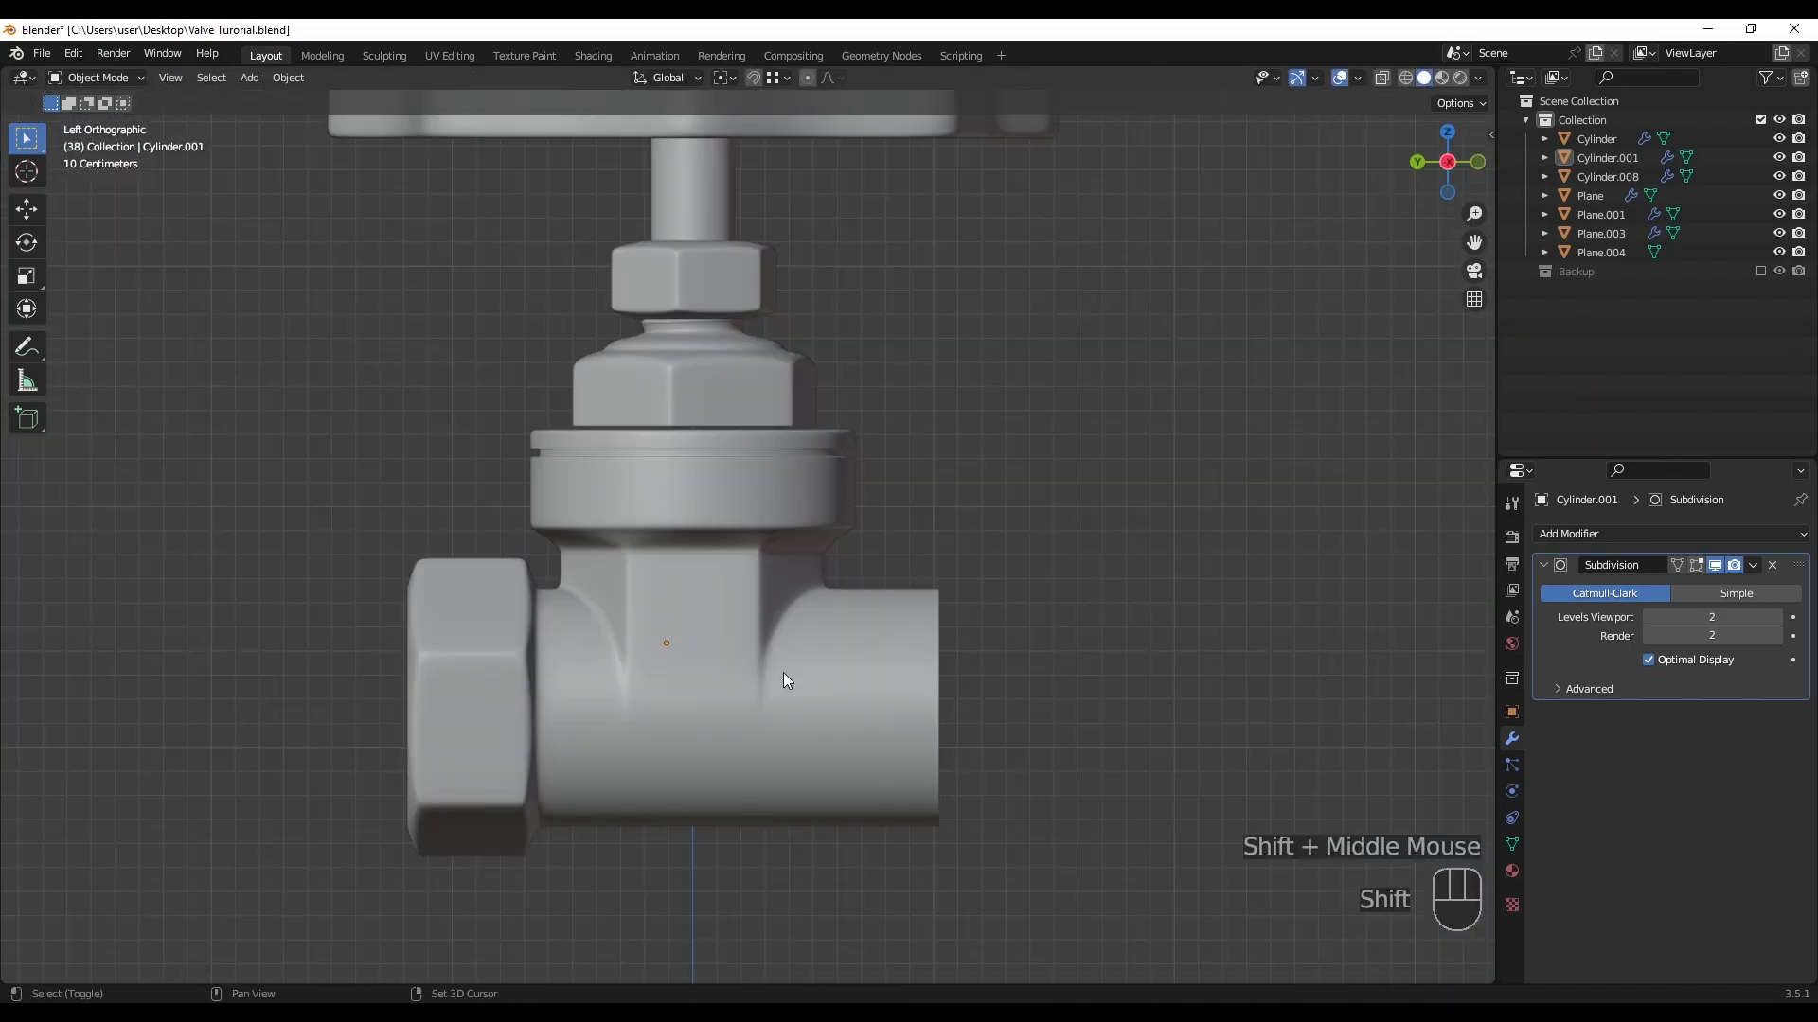
- Hide the valve body's subdivision and select the innermost thread faces inside the hexagonal end, growing the selection outward
{"action": "middle_click_drag", "start_coordinate": [581, 714], "coordinate": [530, 633], "text": "shift"}
{"action": "left_click", "coordinate": [627, 656]}
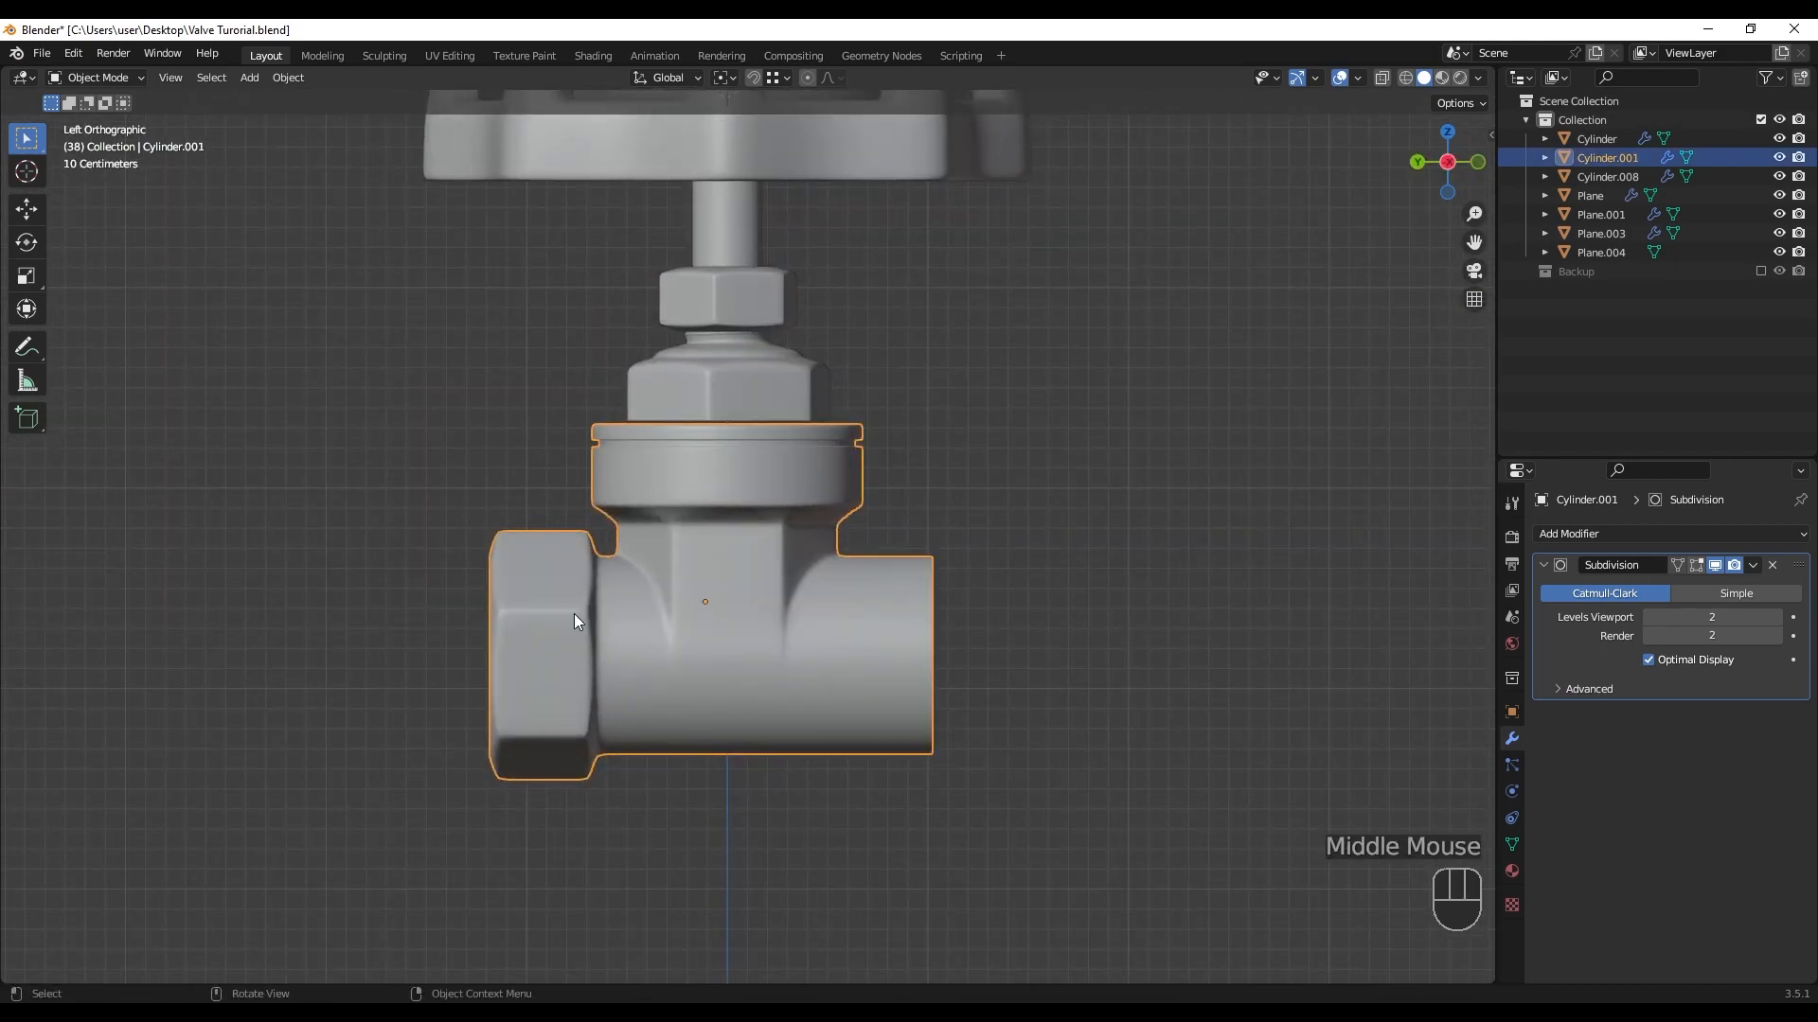
{"action": "scroll", "coordinate": [651, 660], "scroll_direction": "up", "scroll_amount": 1}
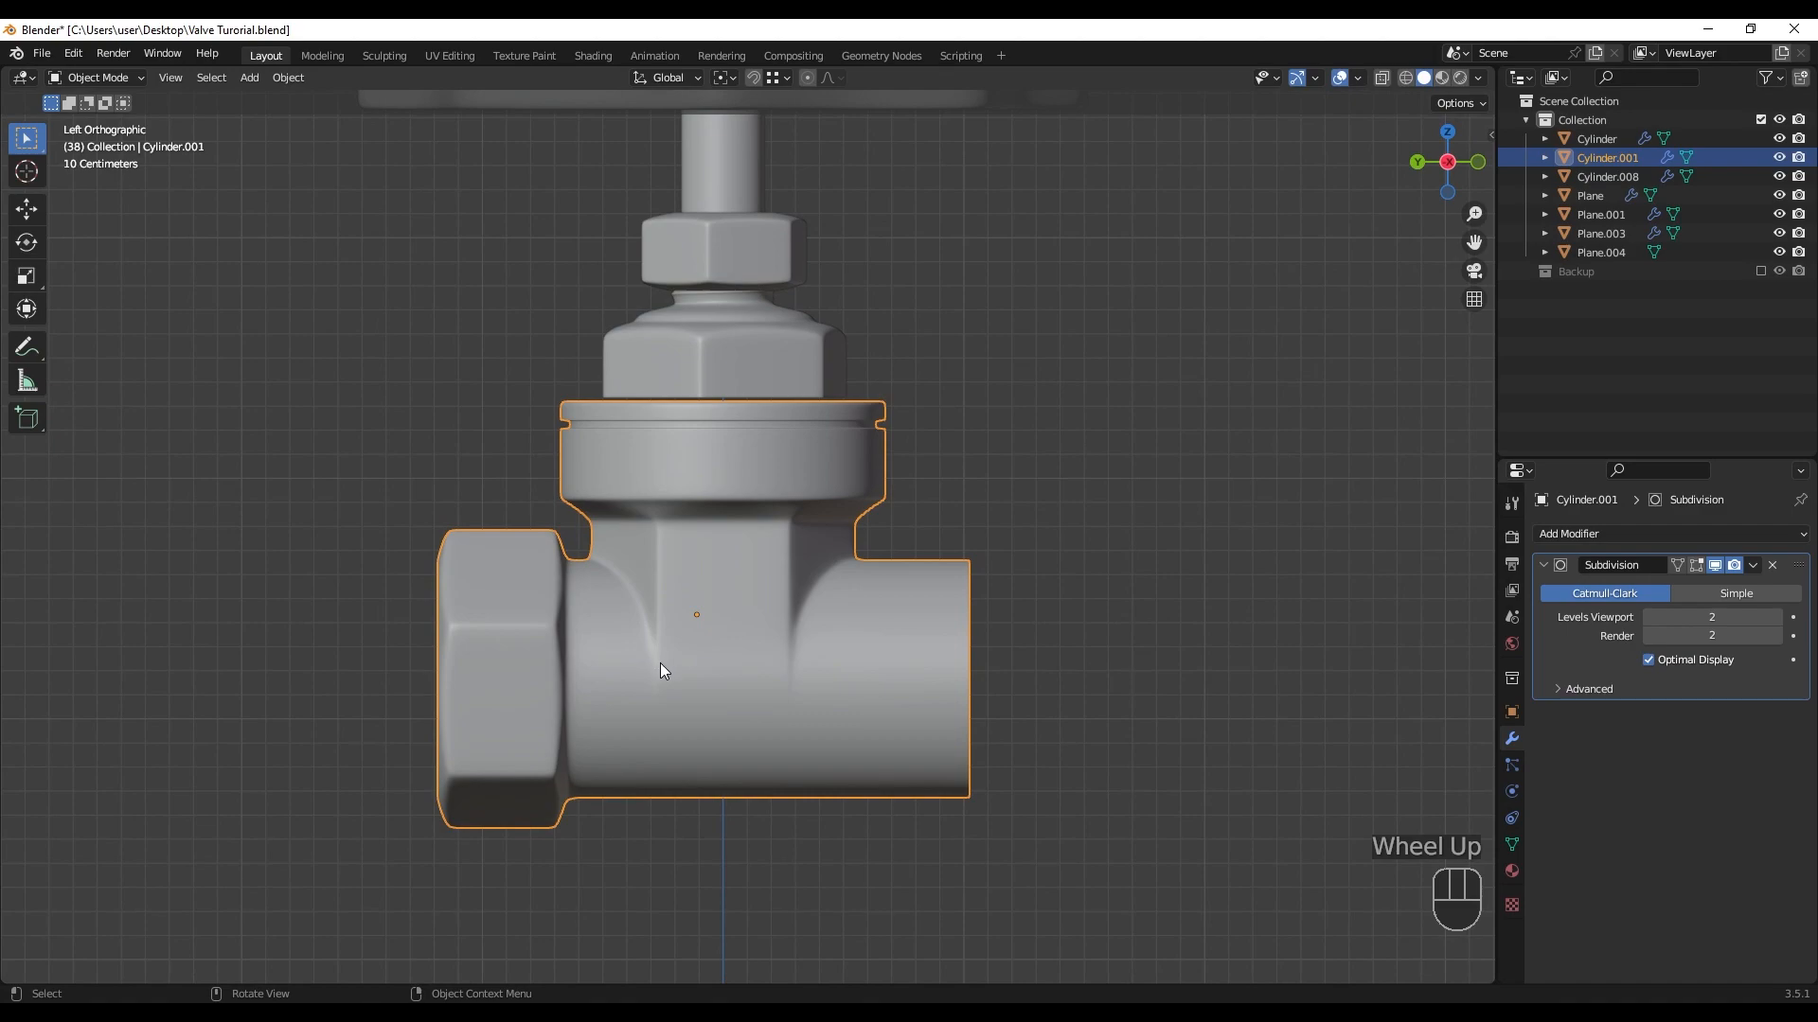
{"action": "key", "text": "Tab"}
{"action": "scroll", "coordinate": [560, 689], "scroll_direction": "up", "scroll_amount": 1}
{"action": "middle_click_drag", "start_coordinate": [559, 689], "coordinate": [737, 541], "text": "shift"}
{"action": "scroll", "coordinate": [737, 542], "scroll_direction": "down", "scroll_amount": 1}
{"action": "middle_click_drag", "start_coordinate": [662, 596], "coordinate": [1042, 583]}
{"action": "key", "text": "shift+z"}
{"action": "scroll", "coordinate": [1042, 583], "scroll_direction": "up", "scroll_amount": 1}
{"action": "key", "text": "ctrl+KP_Add"}
{"action": "key", "text": "ctrl+KP_Add"}
{"action": "key", "text": "ctrl+KP_Add"}
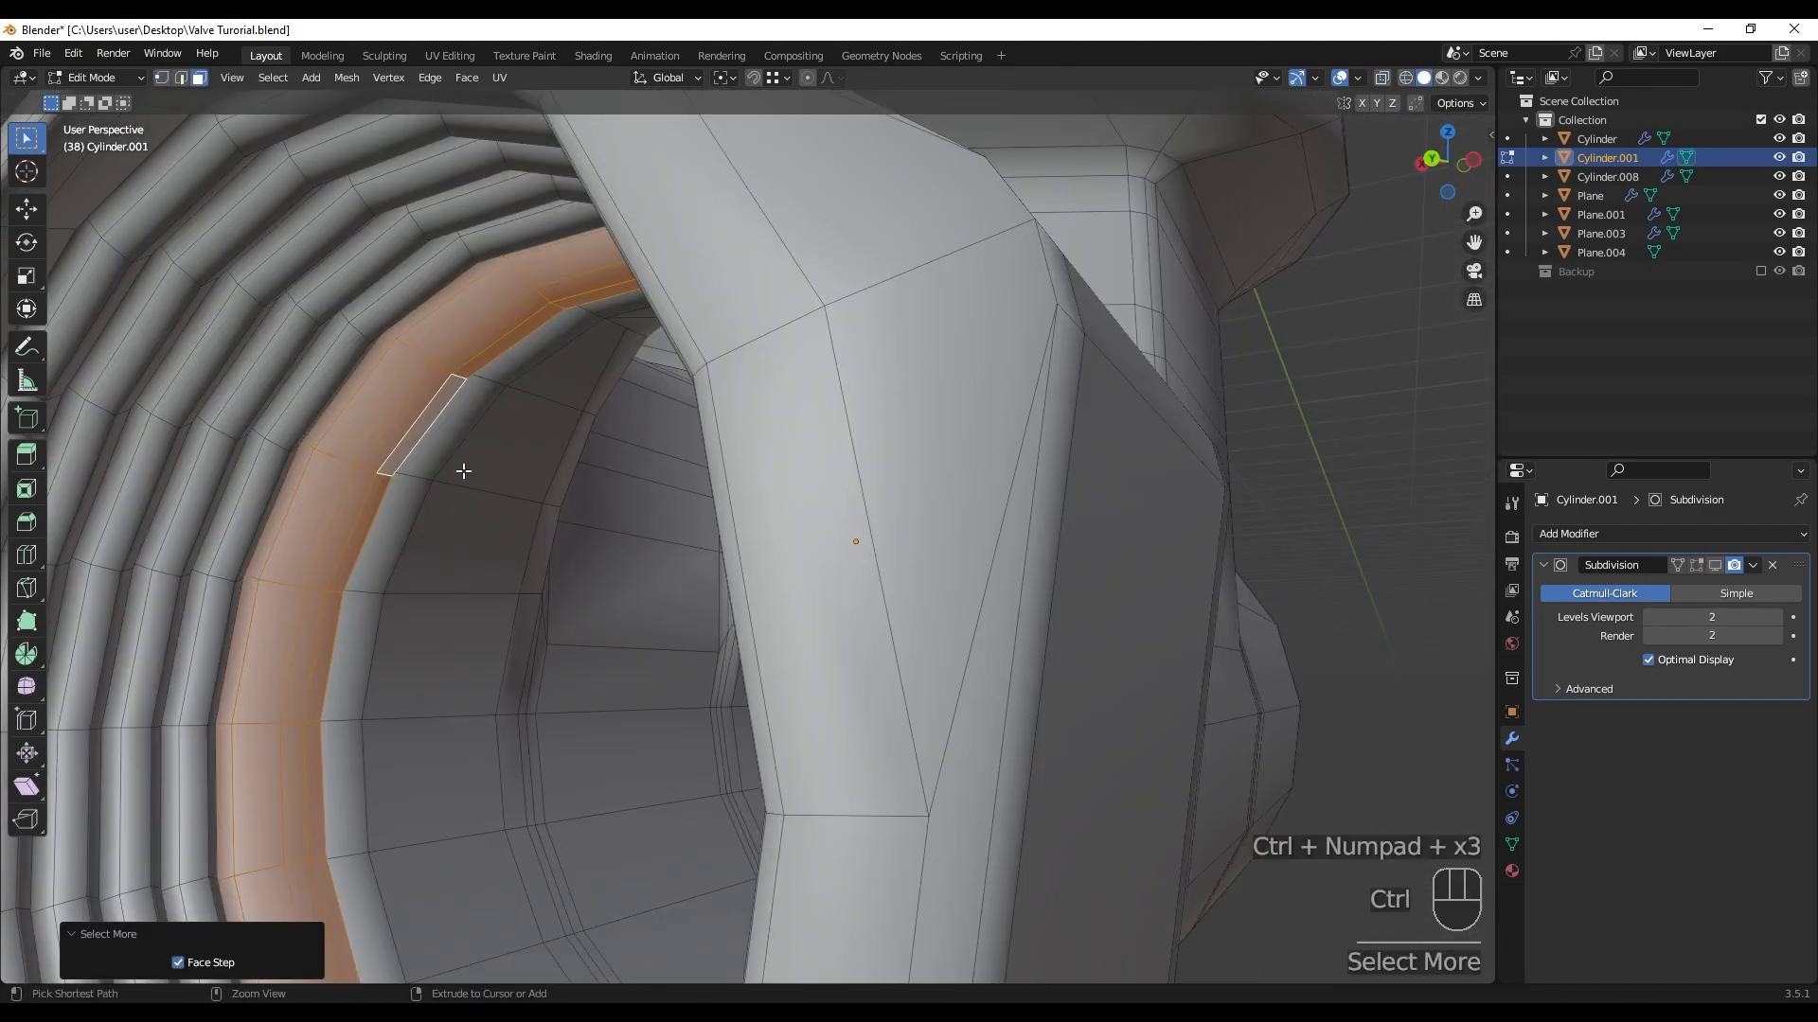
{"action": "key", "text": "ctrl+KP_Add"}
{"action": "key", "text": "ctrl+KP_Add"}
{"action": "key", "text": "ctrl+KP_Add"}
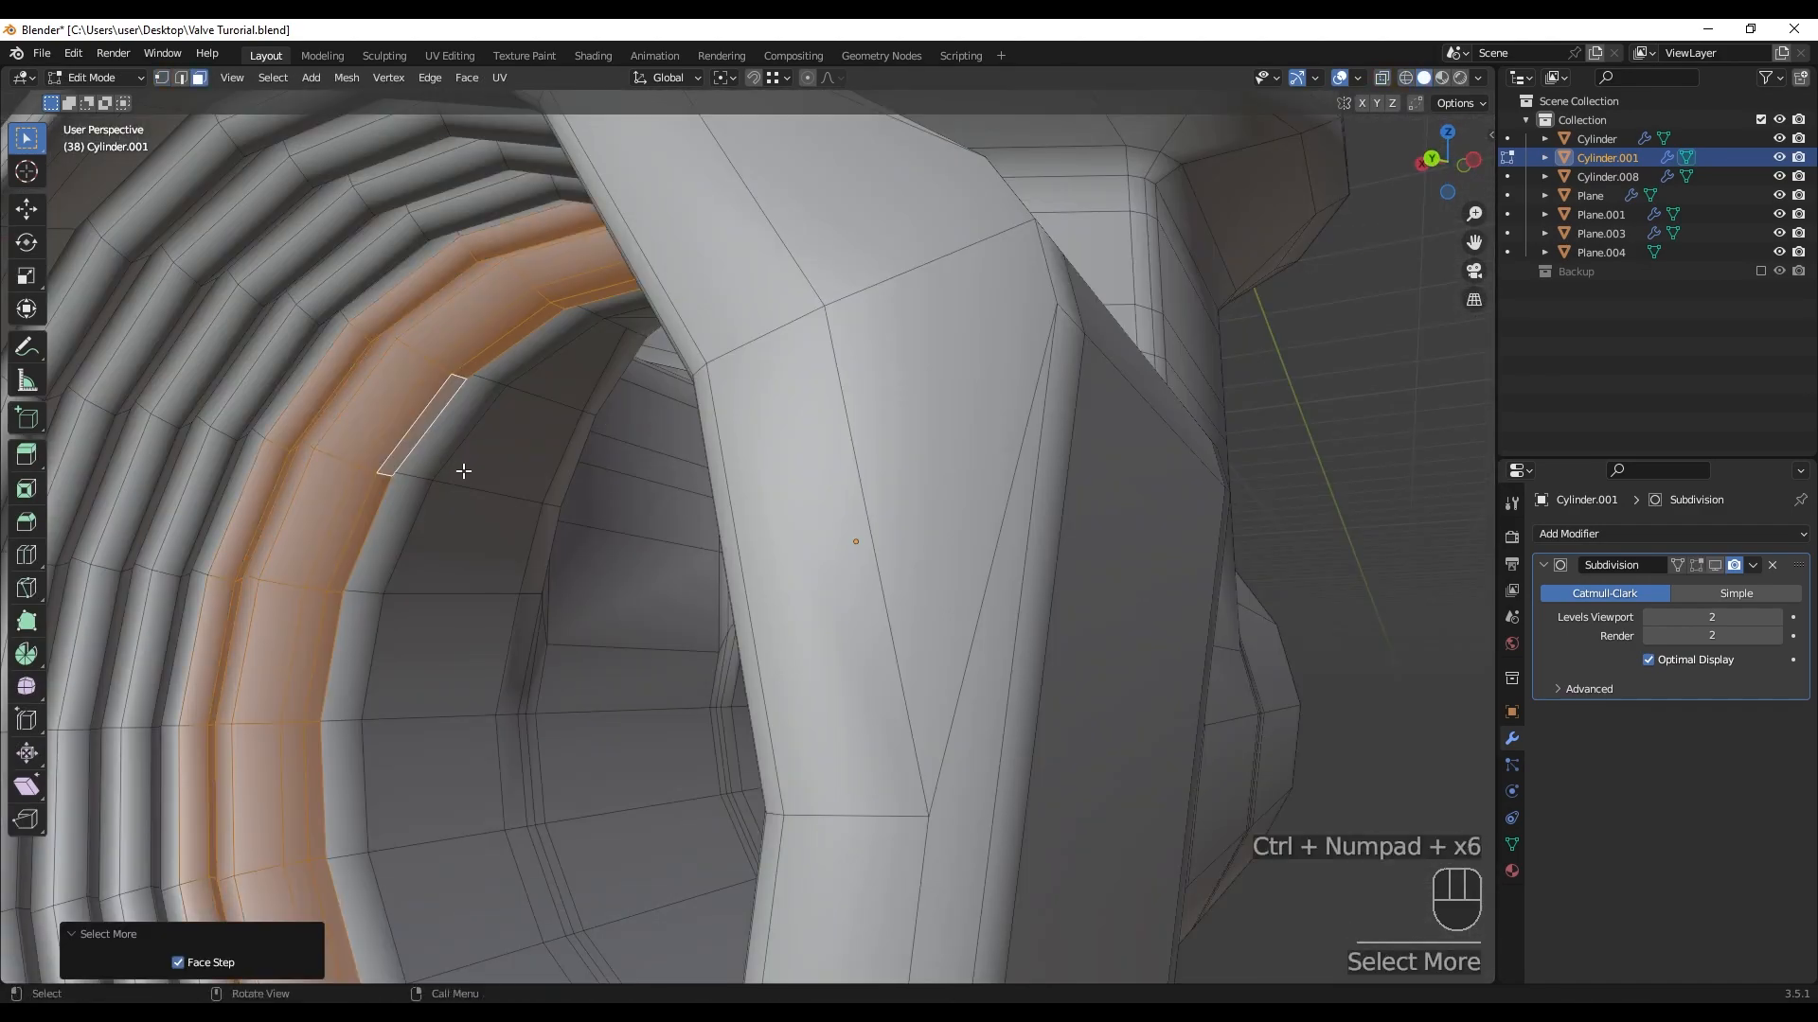
- Grow the face selection until it covers the whole threaded hexagonal end and the short collar behind it
{"action": "scroll", "coordinate": [459, 471], "scroll_direction": "down", "scroll_amount": 4}
{"action": "middle_click_drag", "start_coordinate": [601, 555], "coordinate": [616, 610]}
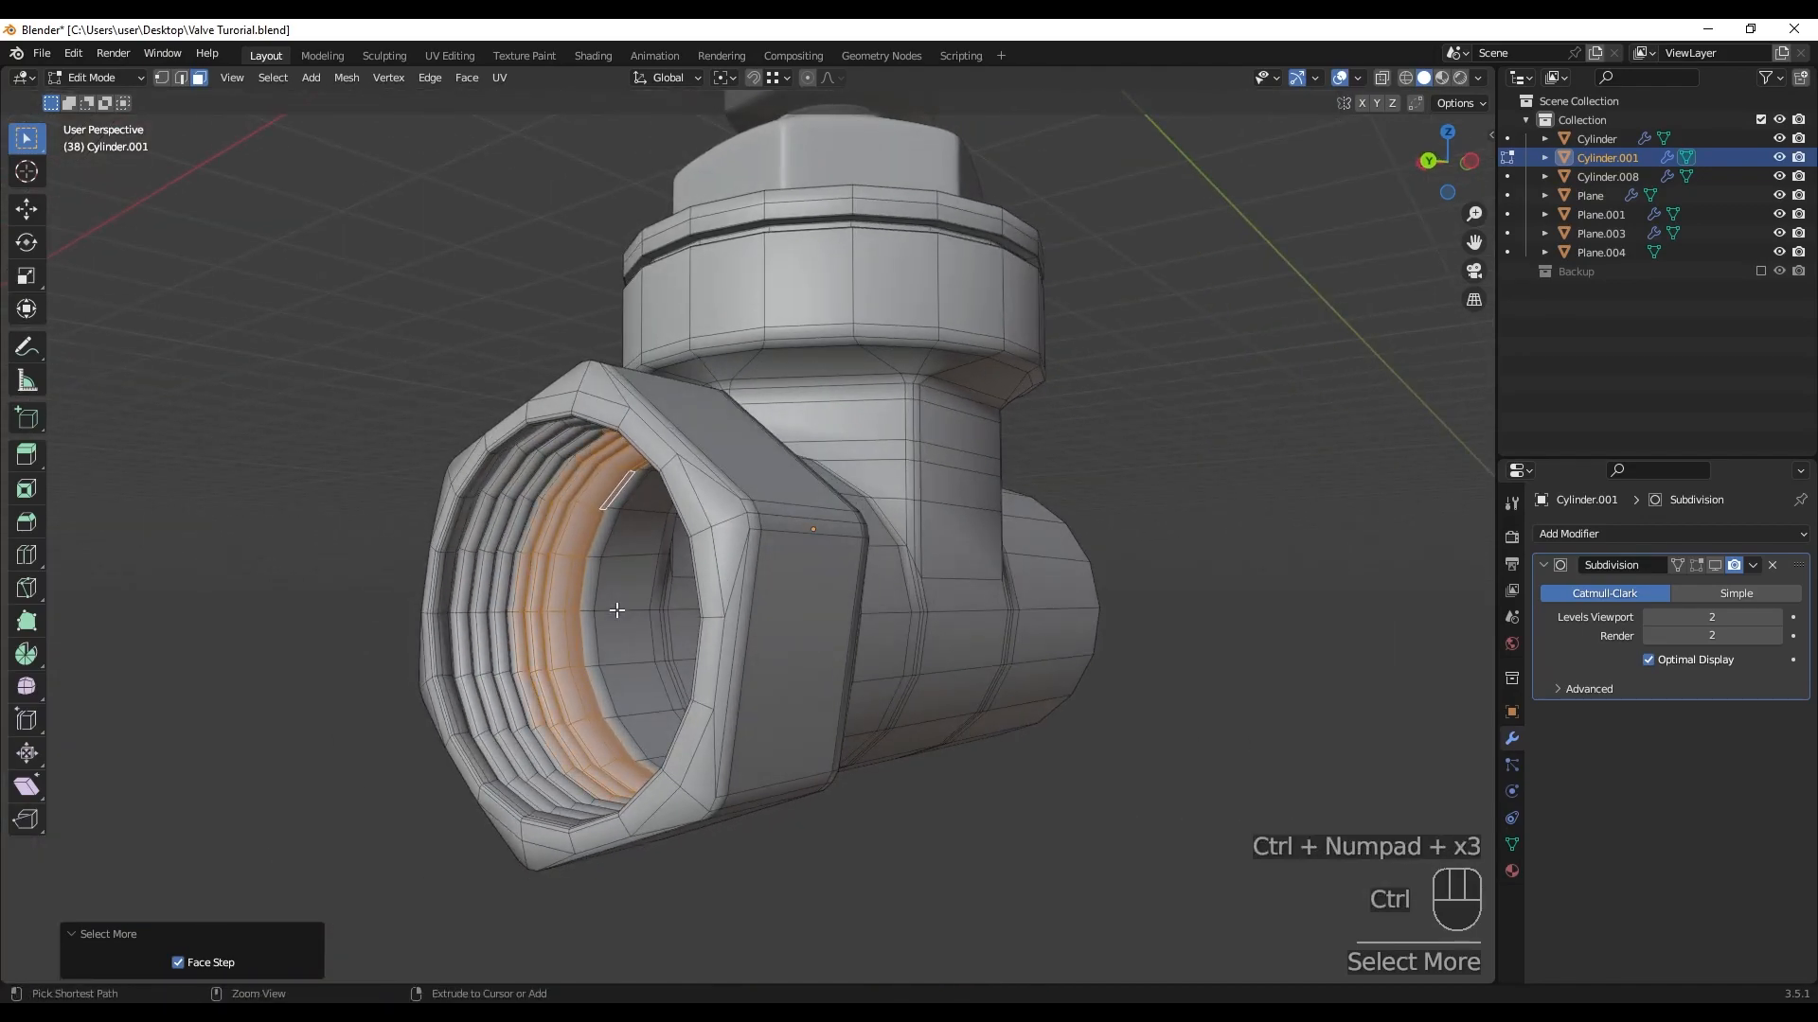
{"action": "key", "text": "ctrl+KP_Add"}
{"action": "key", "text": "ctrl+KP_Add"}
{"action": "key", "text": "ctrl+KP_Add"}
{"action": "key", "text": "ctrl+KP_Add"}
{"action": "key", "text": "ctrl+KP_Add"}
{"action": "key", "text": "ctrl+KP_Add"}
{"action": "key", "text": "ctrl+KP_Add"}
{"action": "key", "text": "ctrl+KP_Add"}
{"action": "key", "text": "ctrl+KP_Add"}
{"action": "key", "text": "ctrl+KP_Add"}
{"action": "key", "text": "ctrl+KP_Add"}
{"action": "middle_click_drag", "start_coordinate": [616, 609], "coordinate": [328, 632]}
{"action": "key", "text": "ctrl+KP_Add"}
{"action": "key", "text": "ctrl+KP_Add"}
{"action": "scroll", "coordinate": [421, 653], "scroll_direction": "down", "scroll_amount": 2}
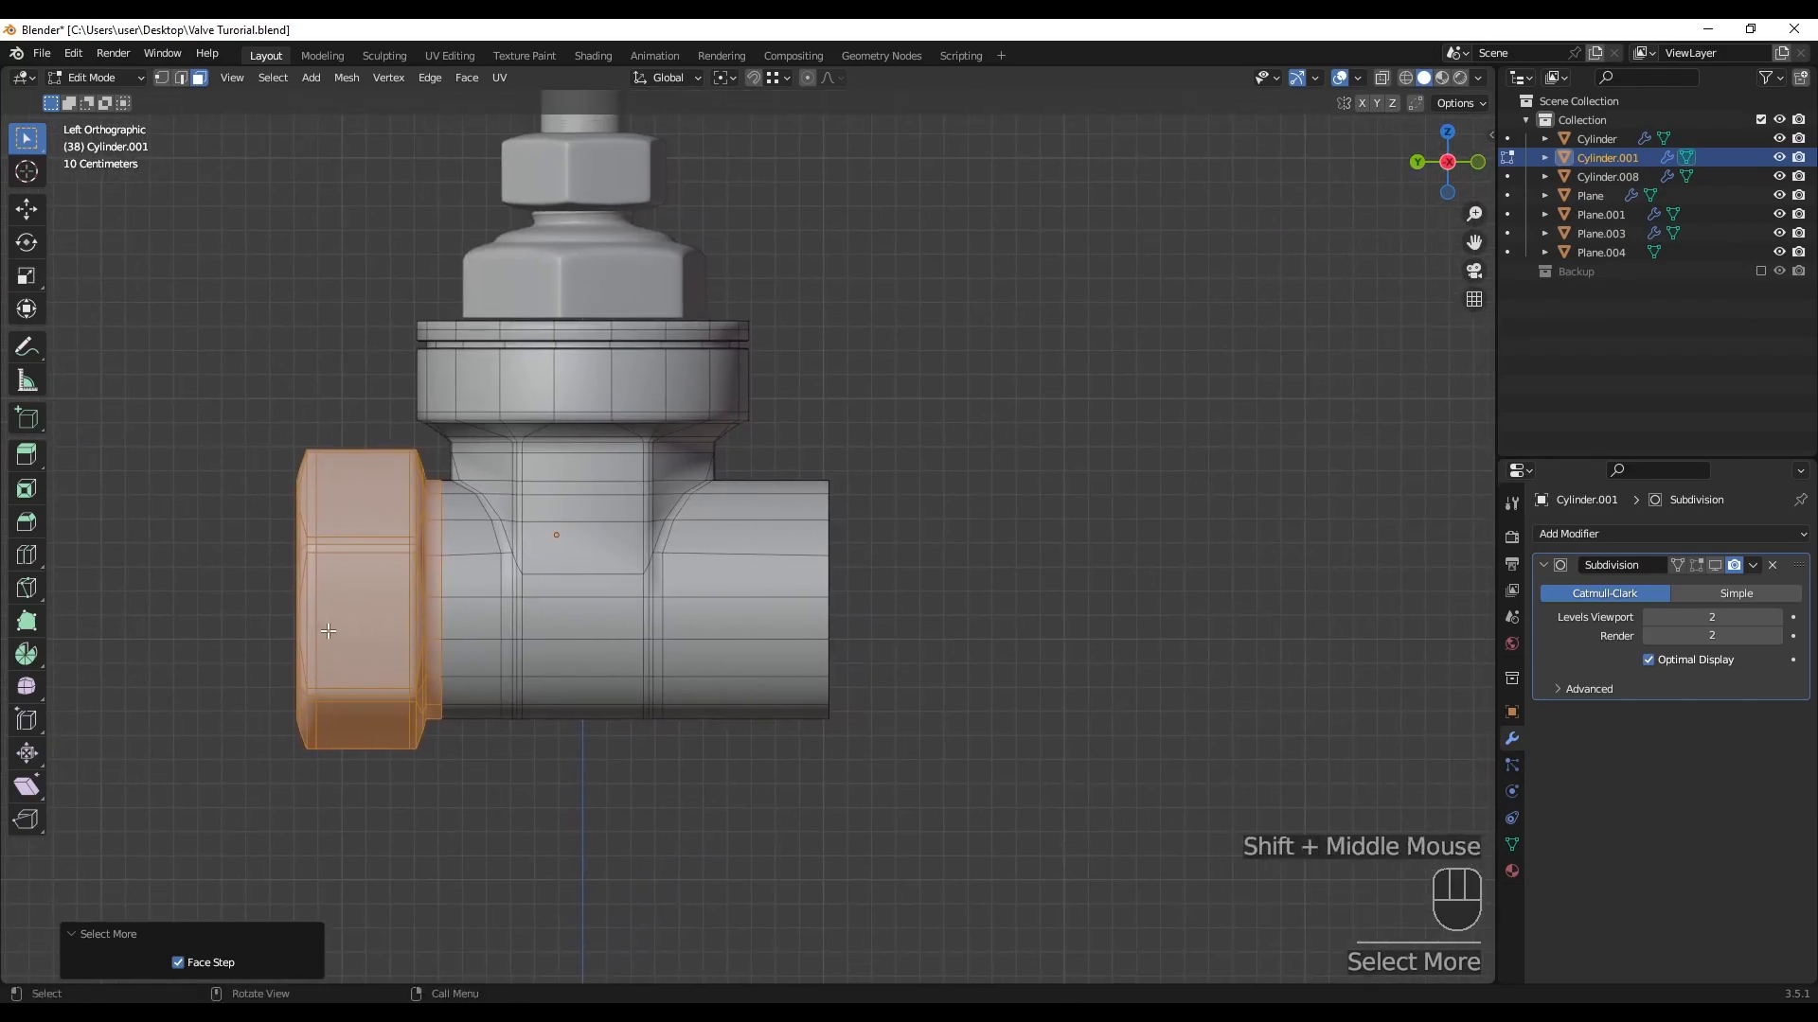
- Duplicate the hexagonal end -2.4975 m along Y past the open pipe end and mirror the copy with a Y scale of -1
{"action": "key", "text": "shift+d"}
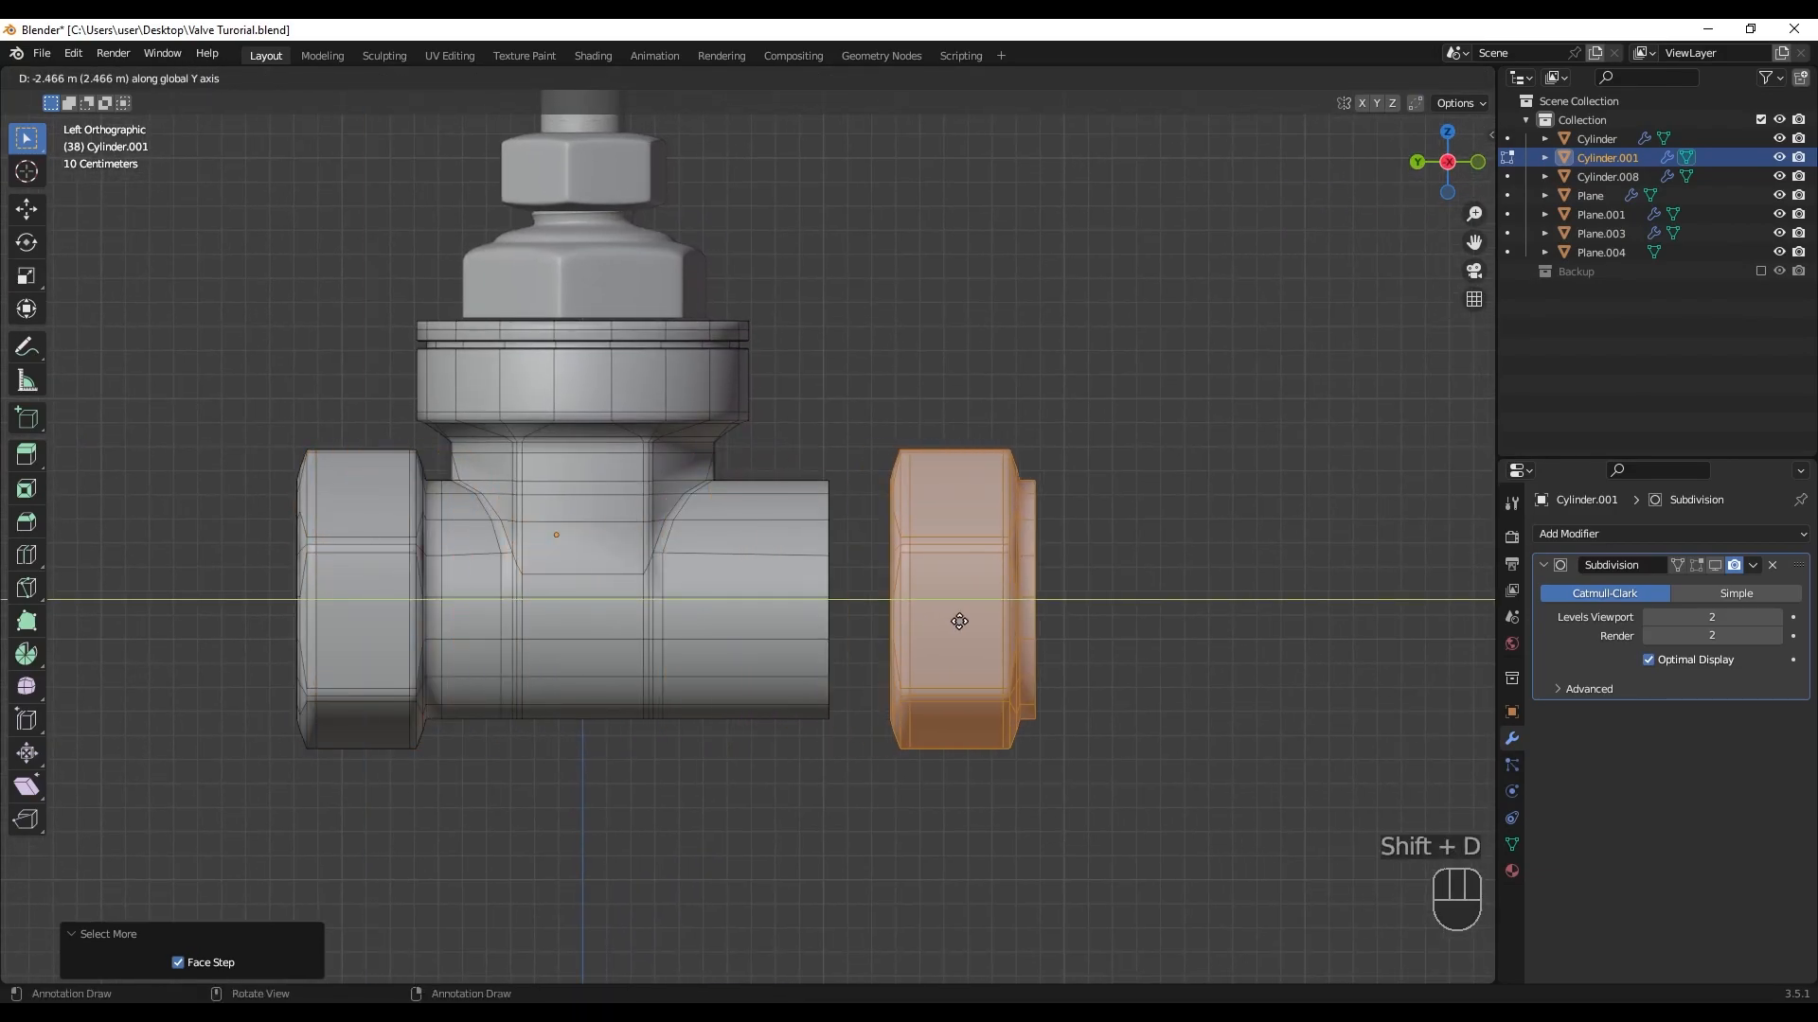
{"action": "left_click", "coordinate": [1077, 623]}
{"action": "key", "text": "s"}
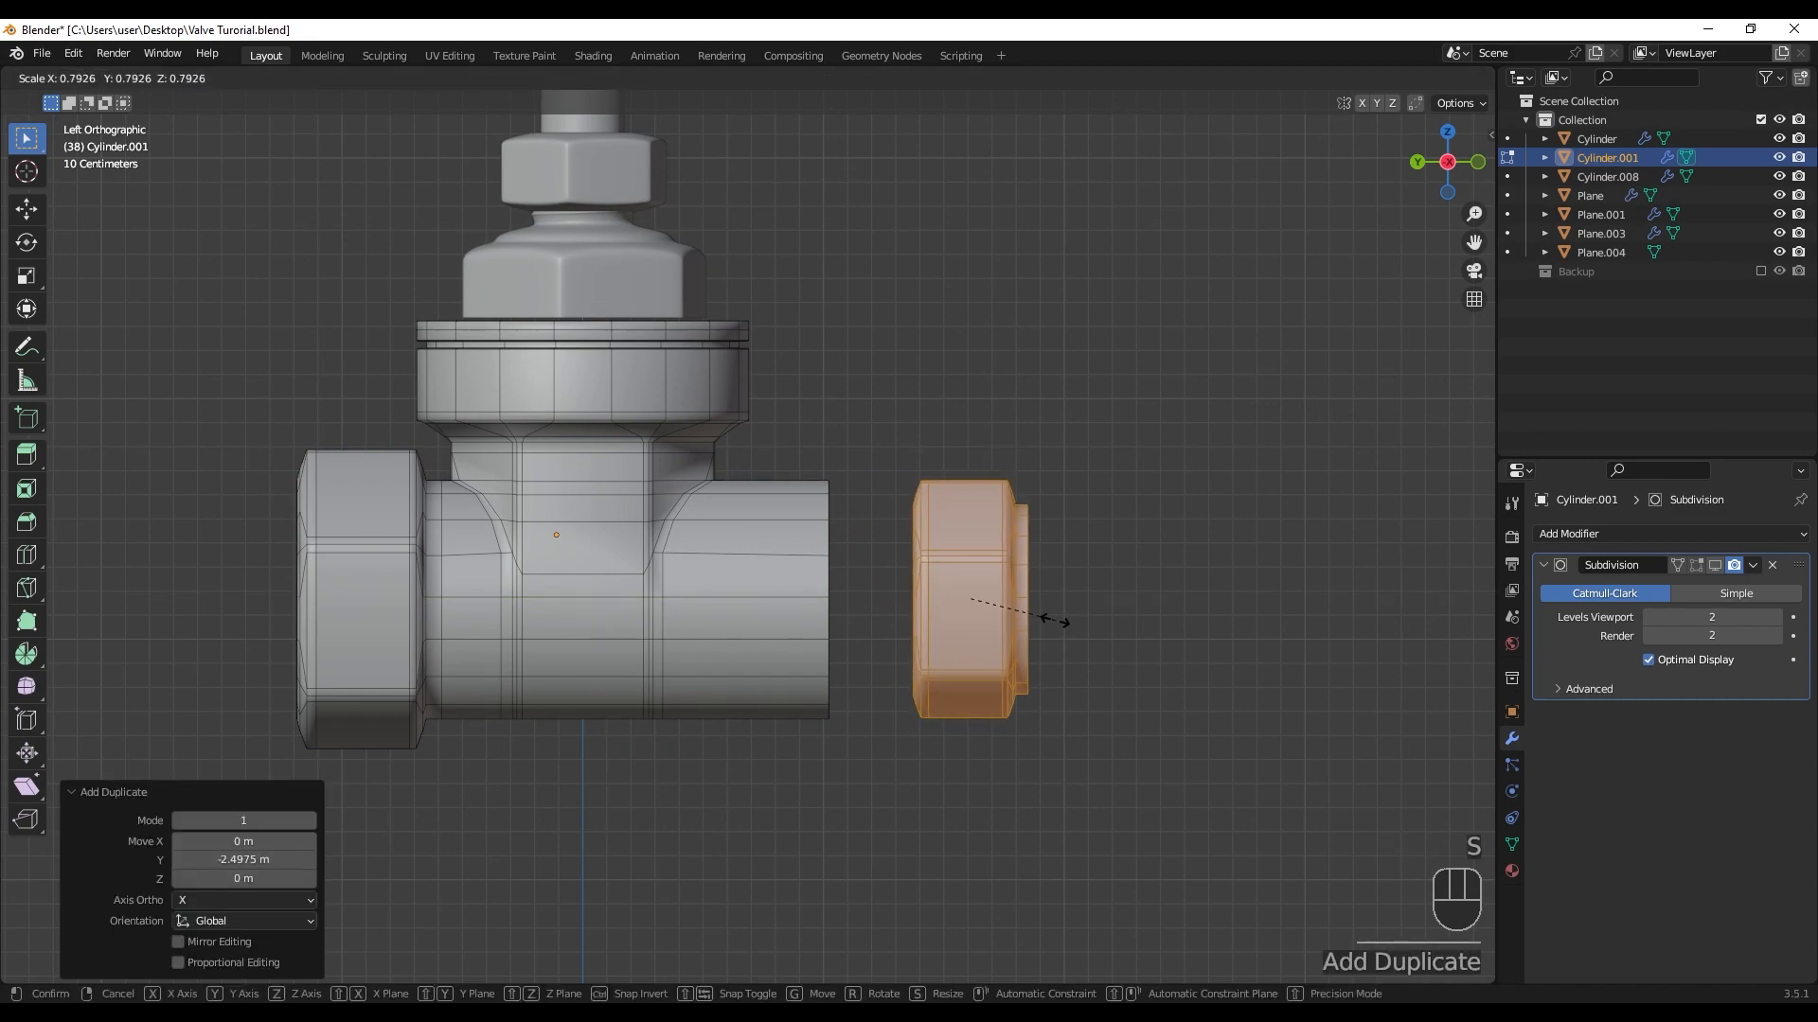
{"action": "type", "text": "y"}
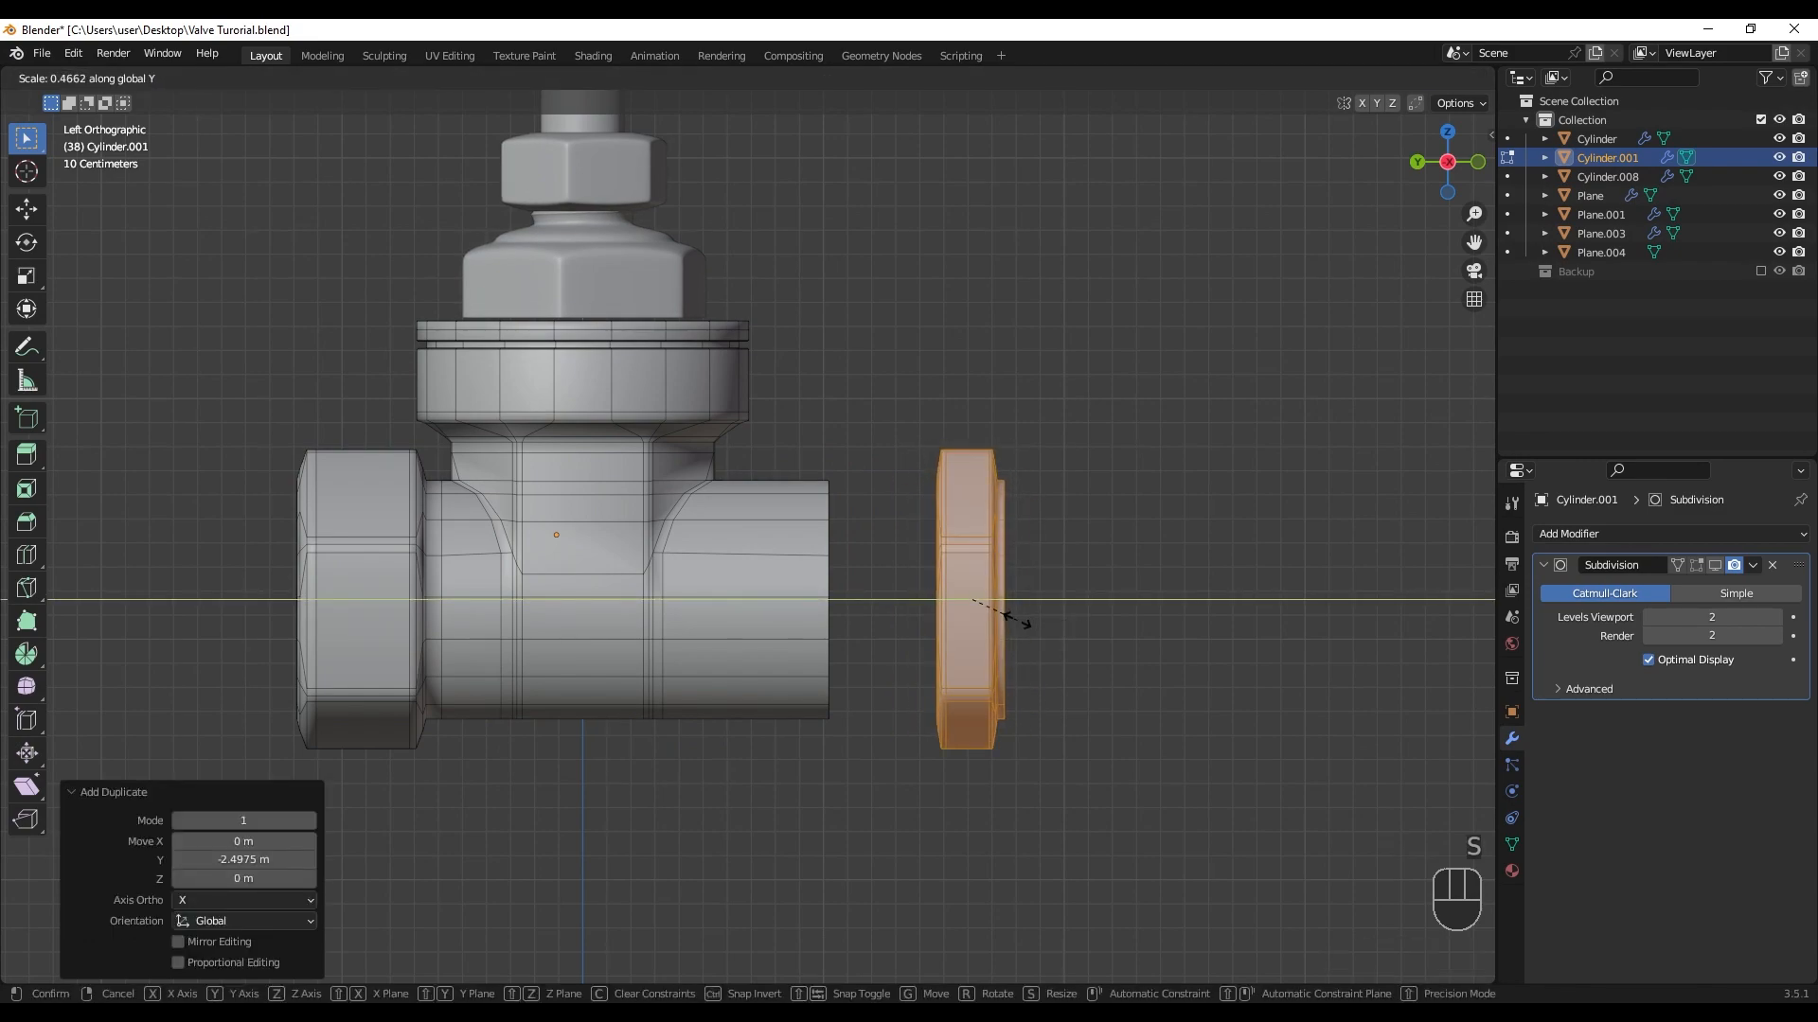
{"action": "type", "text": "-1"}
{"action": "key", "text": "Return"}
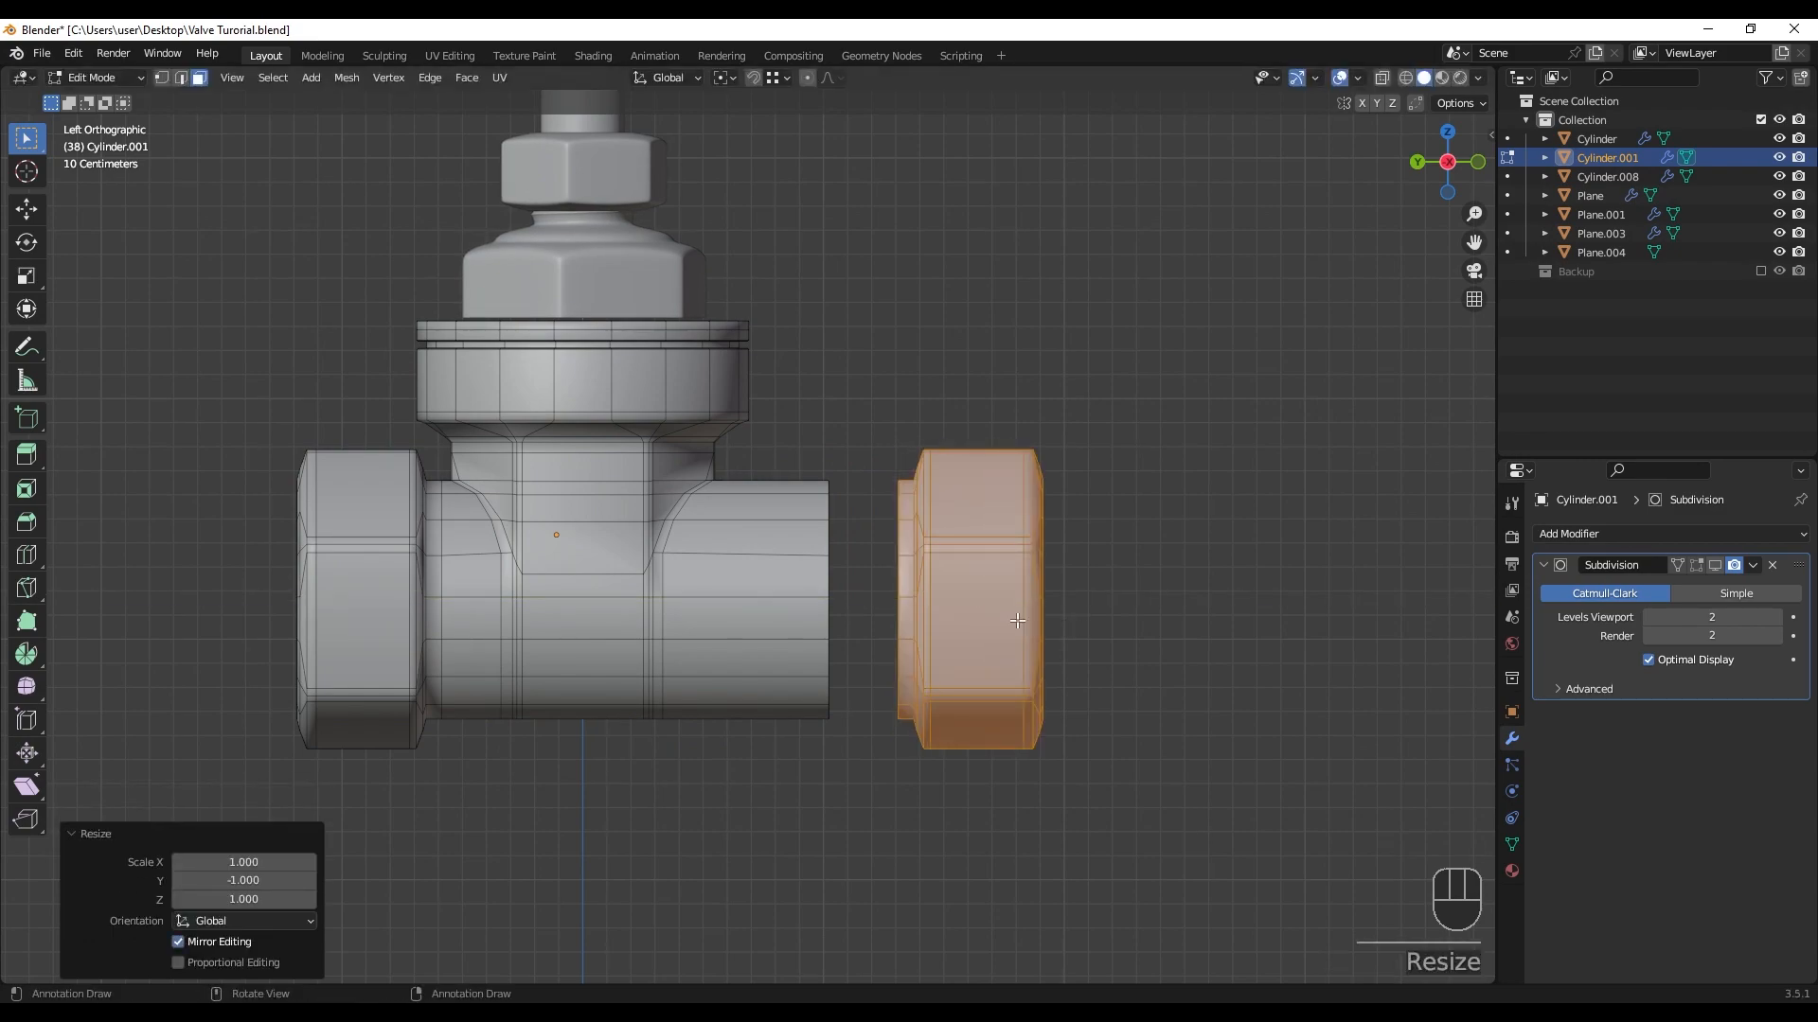
- Show the face orientation overlay and recalculate the mirrored copy's normals to face outward
{"action": "left_click", "coordinate": [1360, 78]}
{"action": "left_click", "coordinate": [1271, 461]}
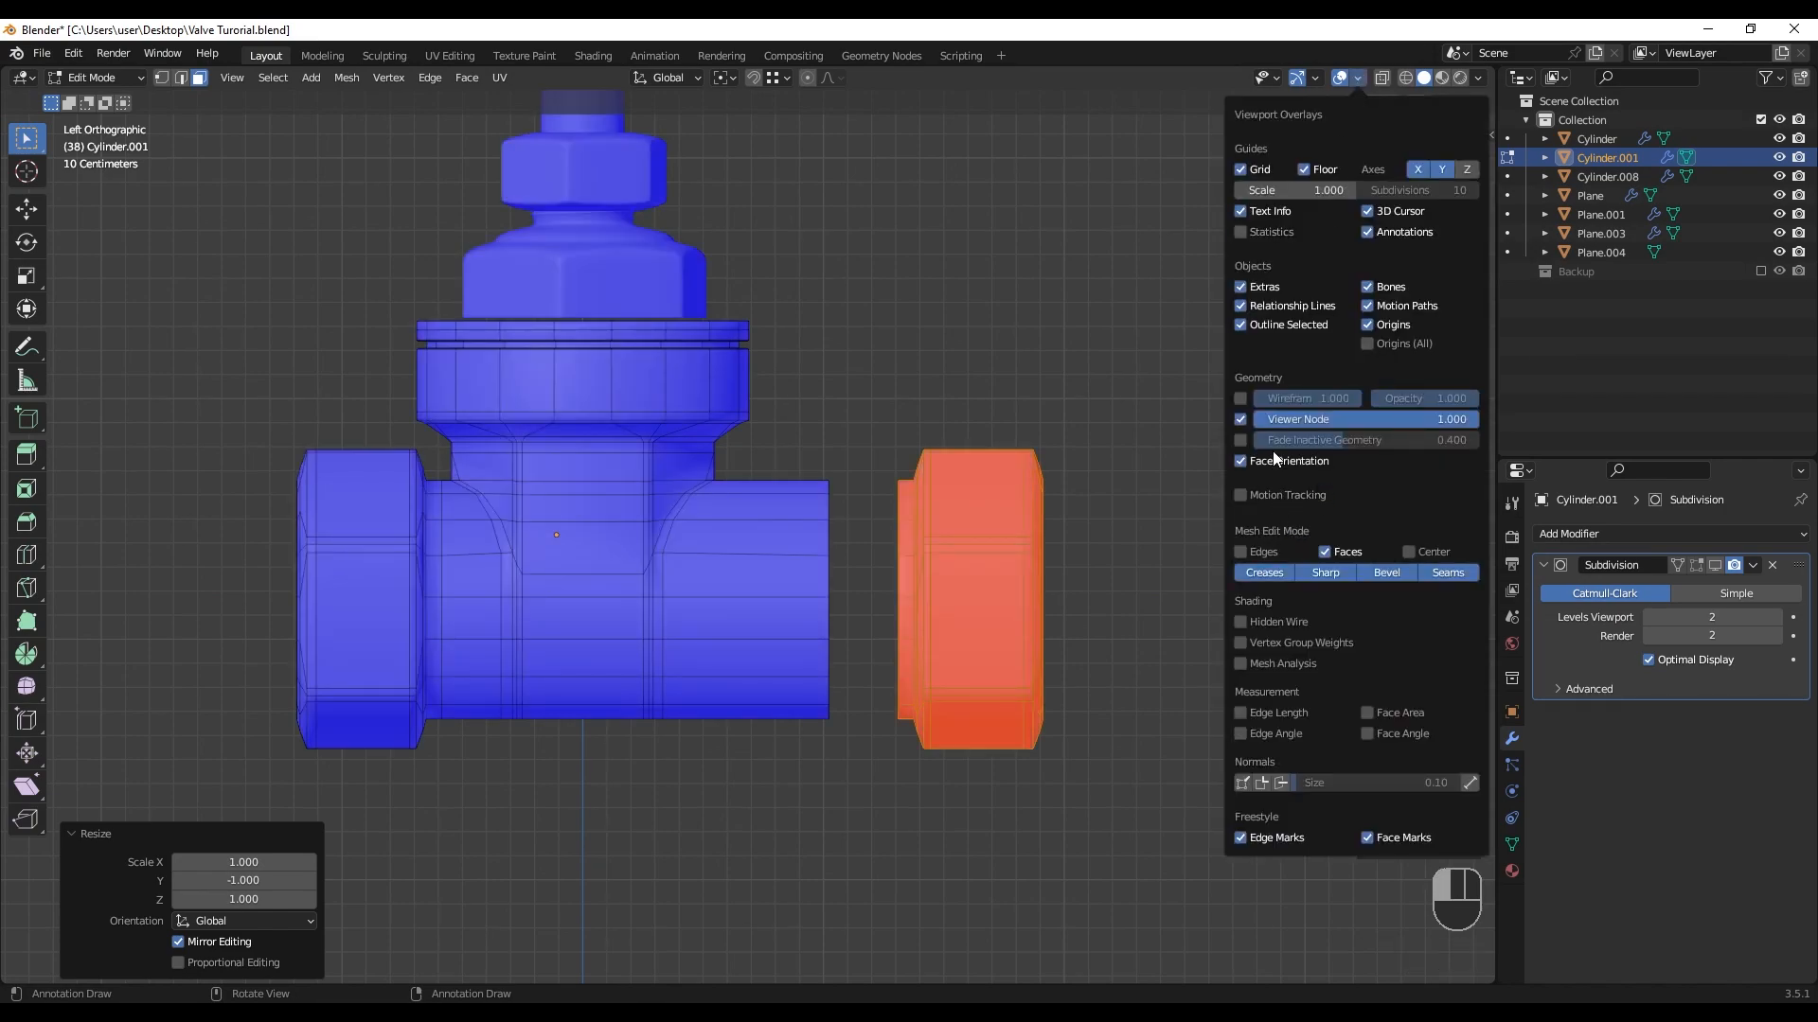
{"action": "scroll", "coordinate": [986, 595], "scroll_direction": "up", "scroll_amount": 1}
{"action": "middle_click_drag", "start_coordinate": [987, 595], "coordinate": [823, 623], "text": "shift"}
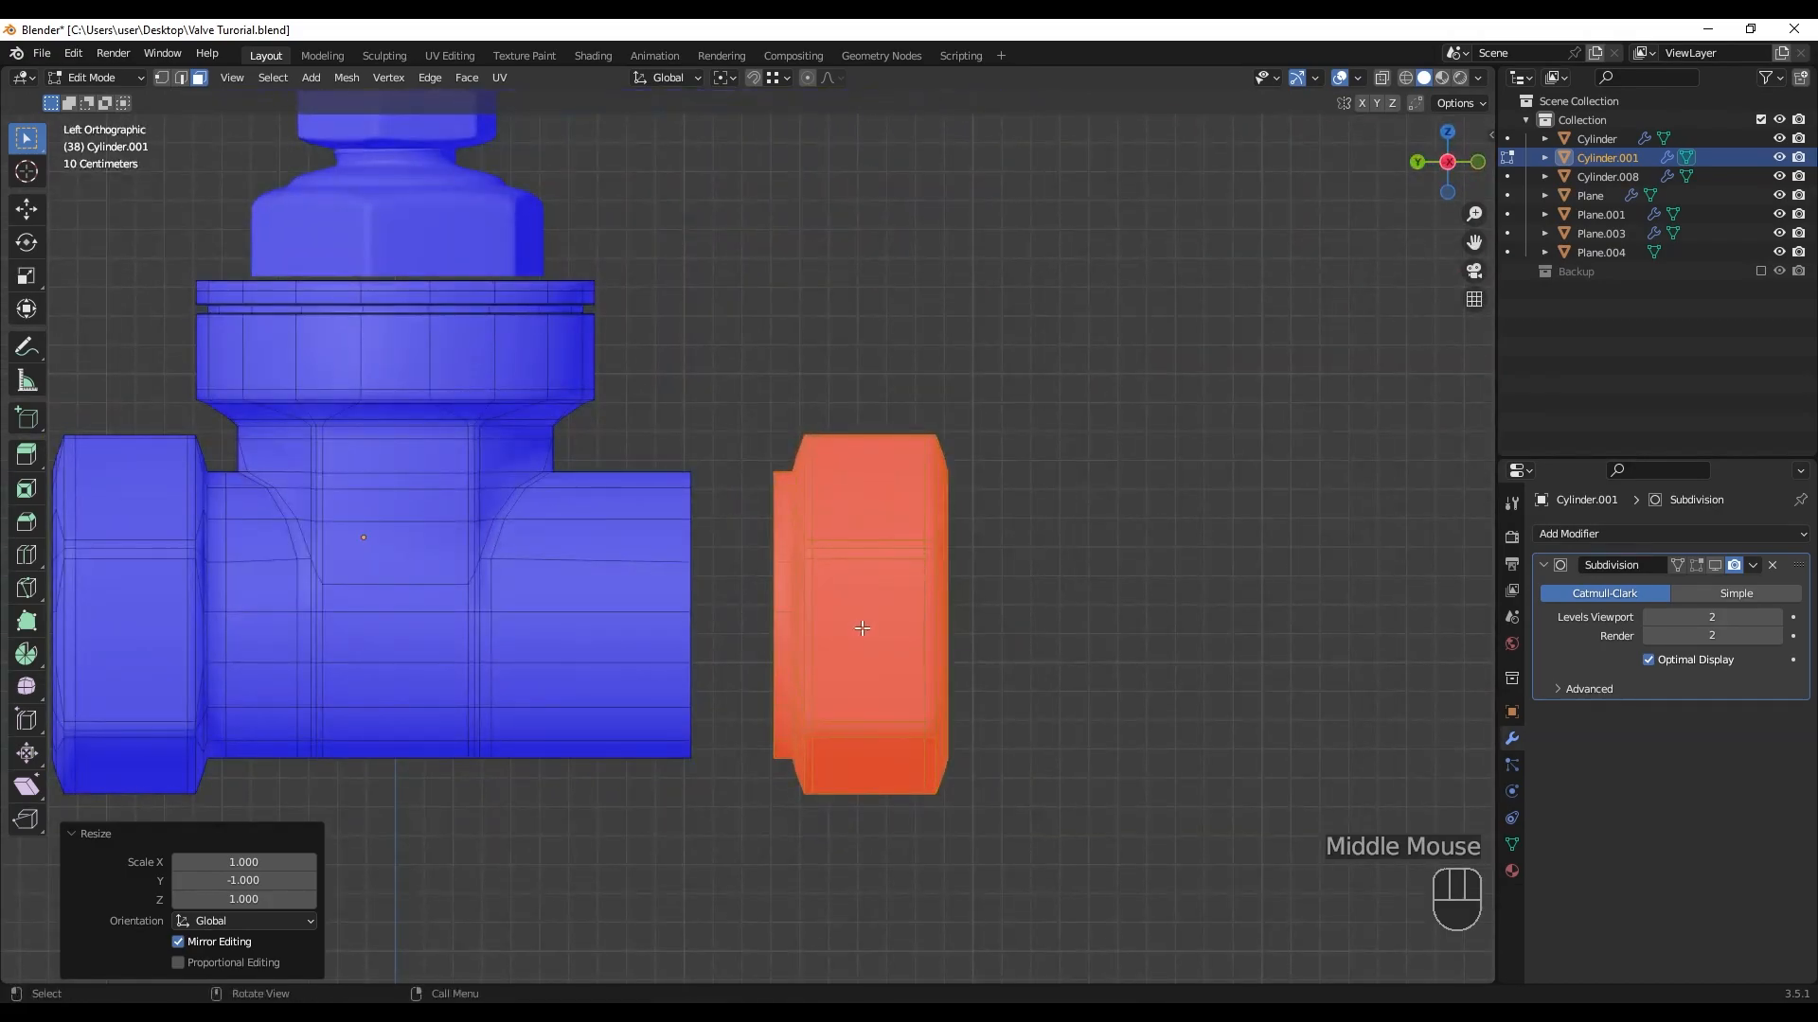
{"action": "key", "text": "shift+n"}
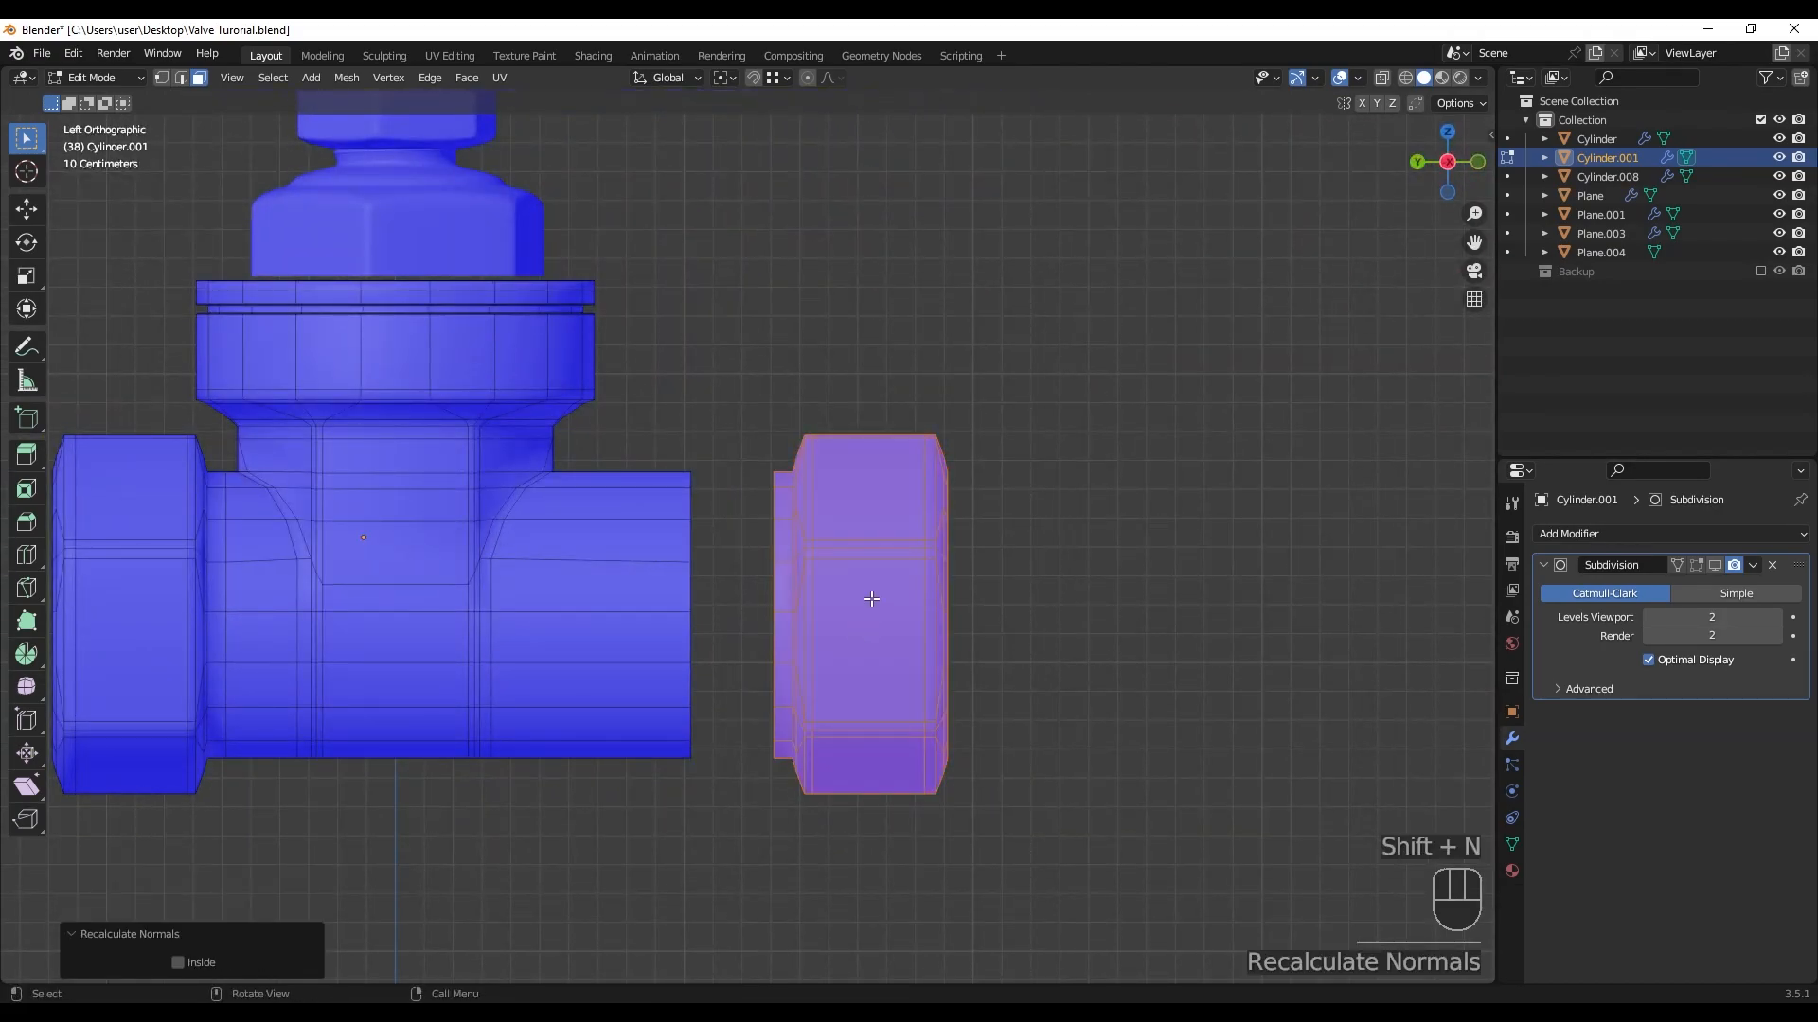
{"action": "middle_click_drag", "start_coordinate": [872, 600], "coordinate": [1087, 568], "text": "shift"}
- Move the mirrored hexagonal end 0.27313 m along Y so its collar sits just off the open pipe end
{"action": "key", "text": "g"}
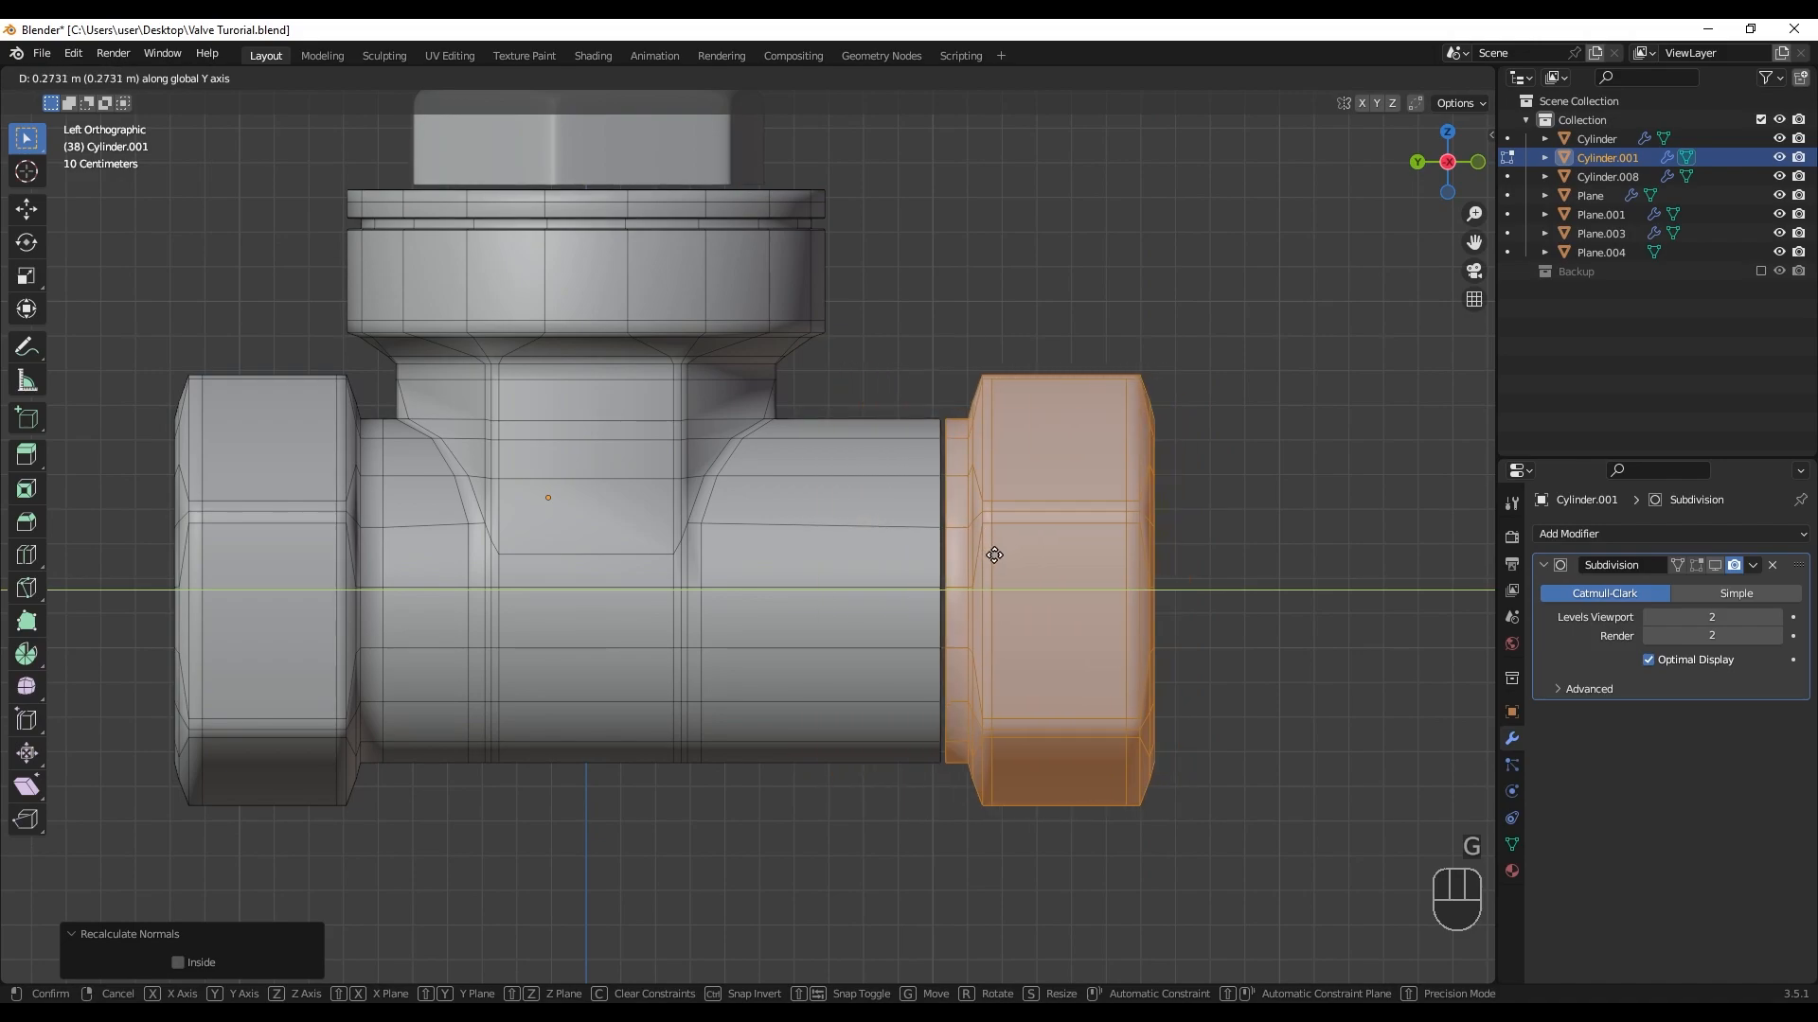
{"action": "left_click", "coordinate": [994, 552]}
{"action": "scroll", "coordinate": [973, 512], "scroll_direction": "up", "scroll_amount": 2}
{"action": "scroll", "coordinate": [973, 511], "scroll_direction": "up", "scroll_amount": 2}
{"action": "middle_click_drag", "start_coordinate": [973, 511], "coordinate": [959, 600], "text": "shift"}
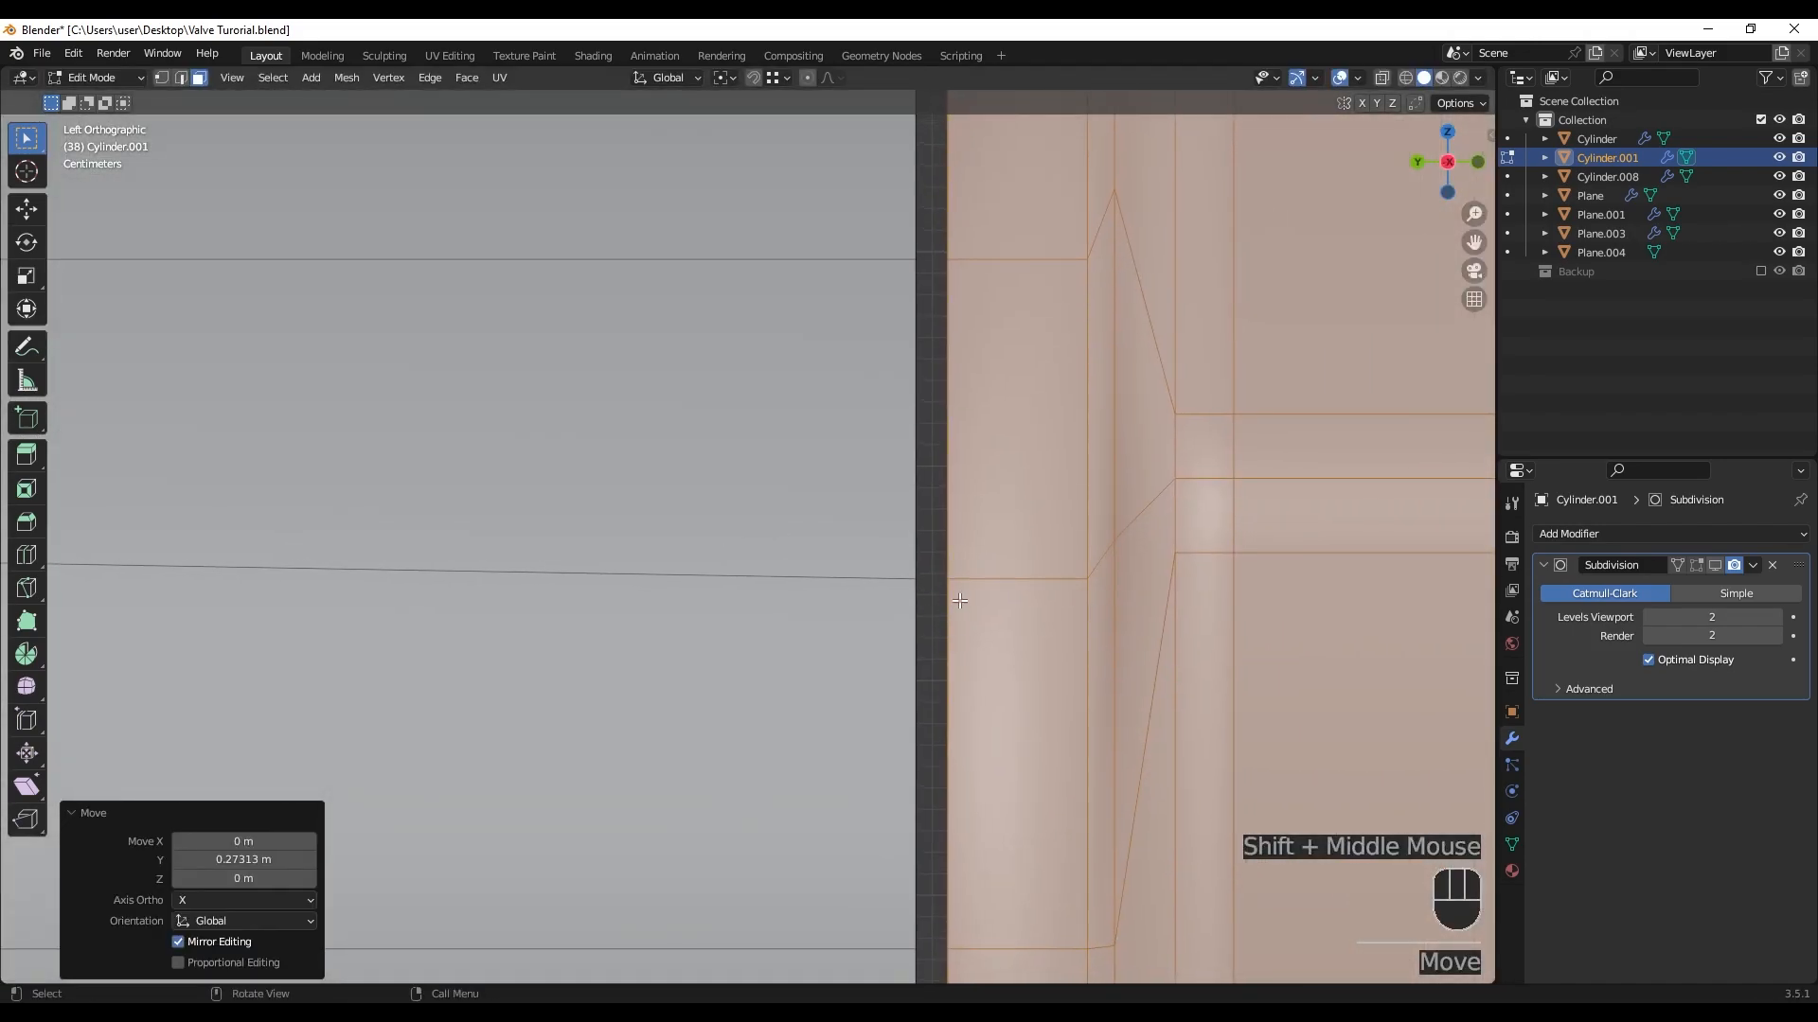
- Set vertex snapping to affect moves and snap the copy's collar onto the open pipe end's vertices
{"action": "left_click", "coordinate": [781, 78]}
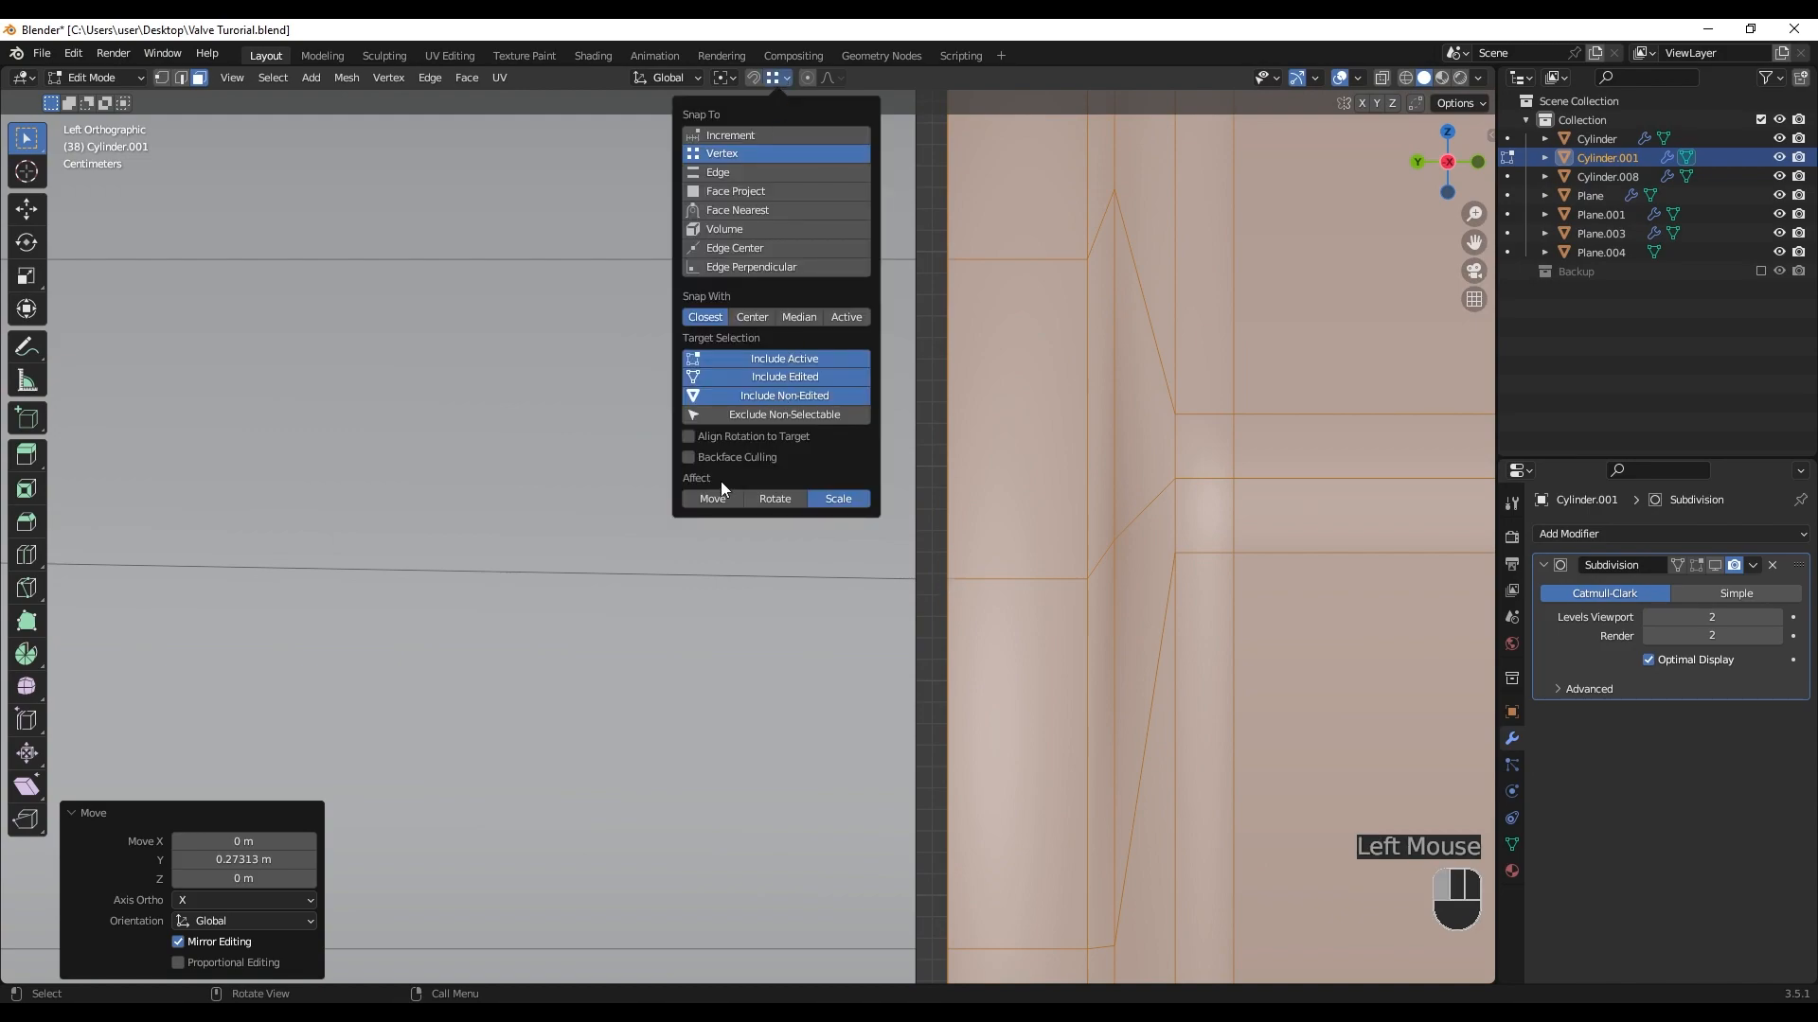
{"action": "key", "text": "g"}
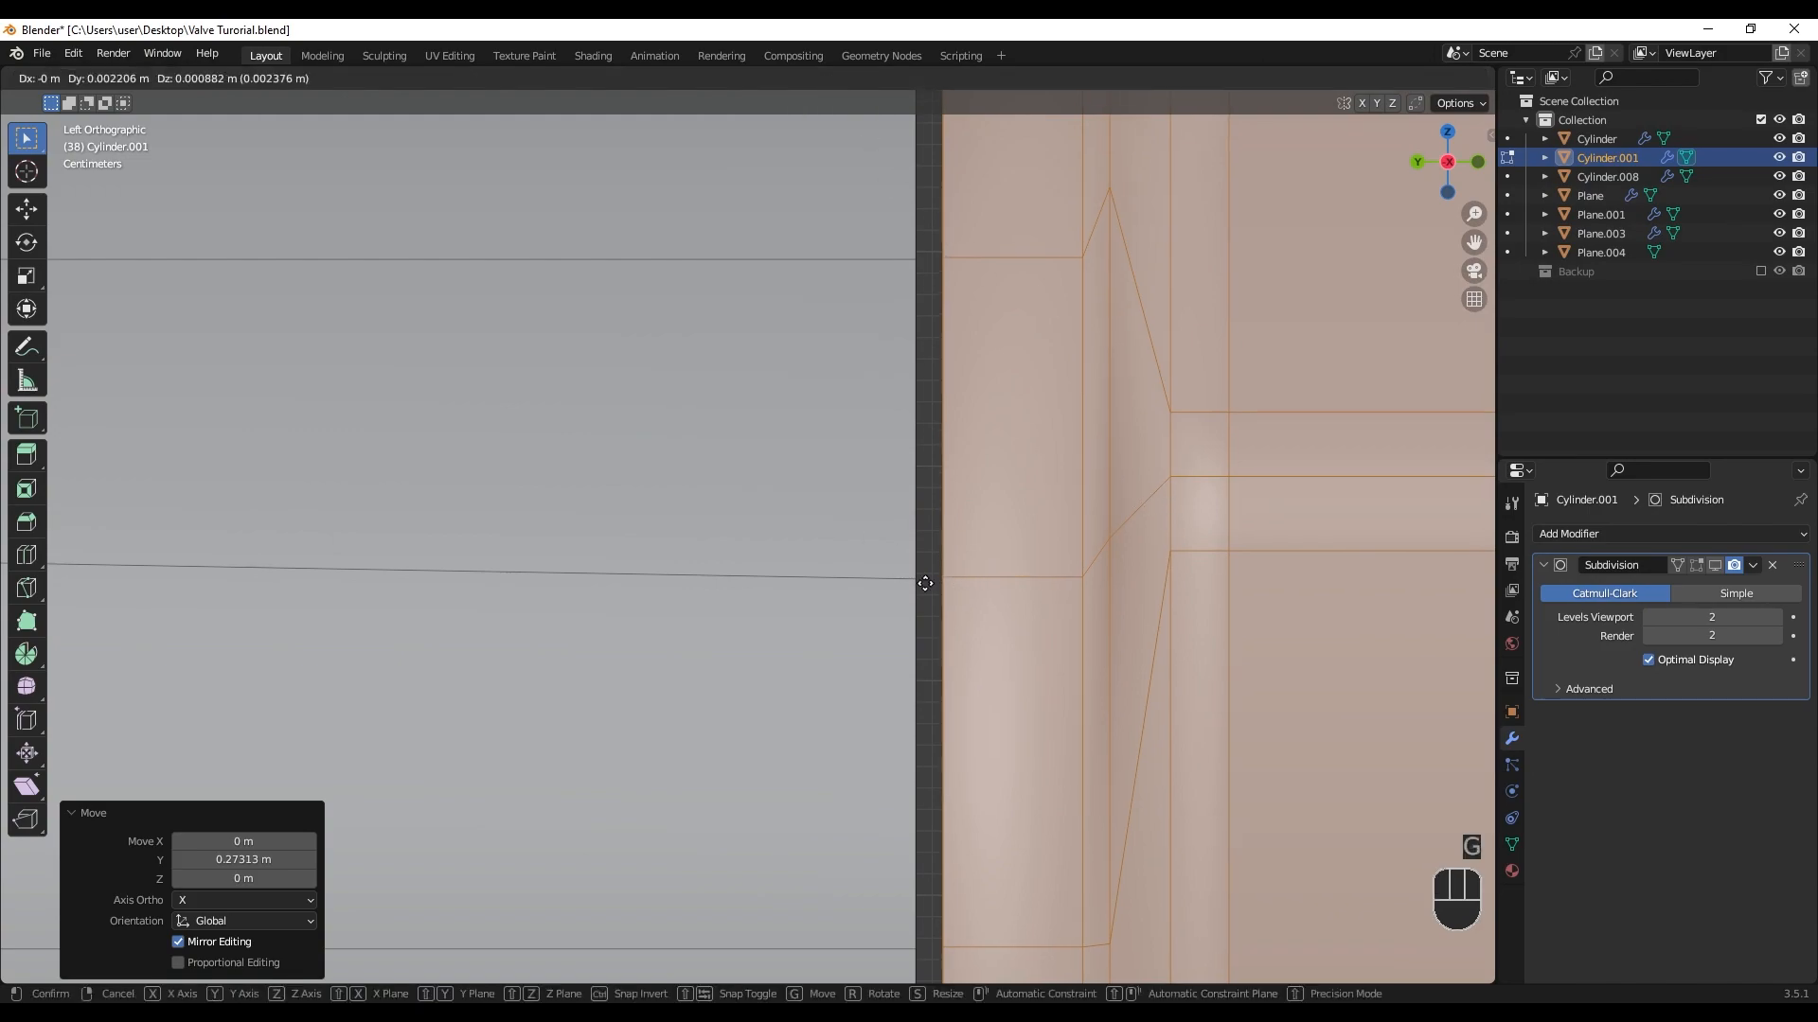
{"action": "left_click", "coordinate": [912, 583]}
{"action": "scroll", "coordinate": [912, 584], "scroll_direction": "down", "scroll_amount": 6}
{"action": "middle_click_drag", "start_coordinate": [911, 584], "coordinate": [827, 577], "text": "shift"}
{"action": "key", "text": "Tab"}
{"action": "key", "text": "Tab"}
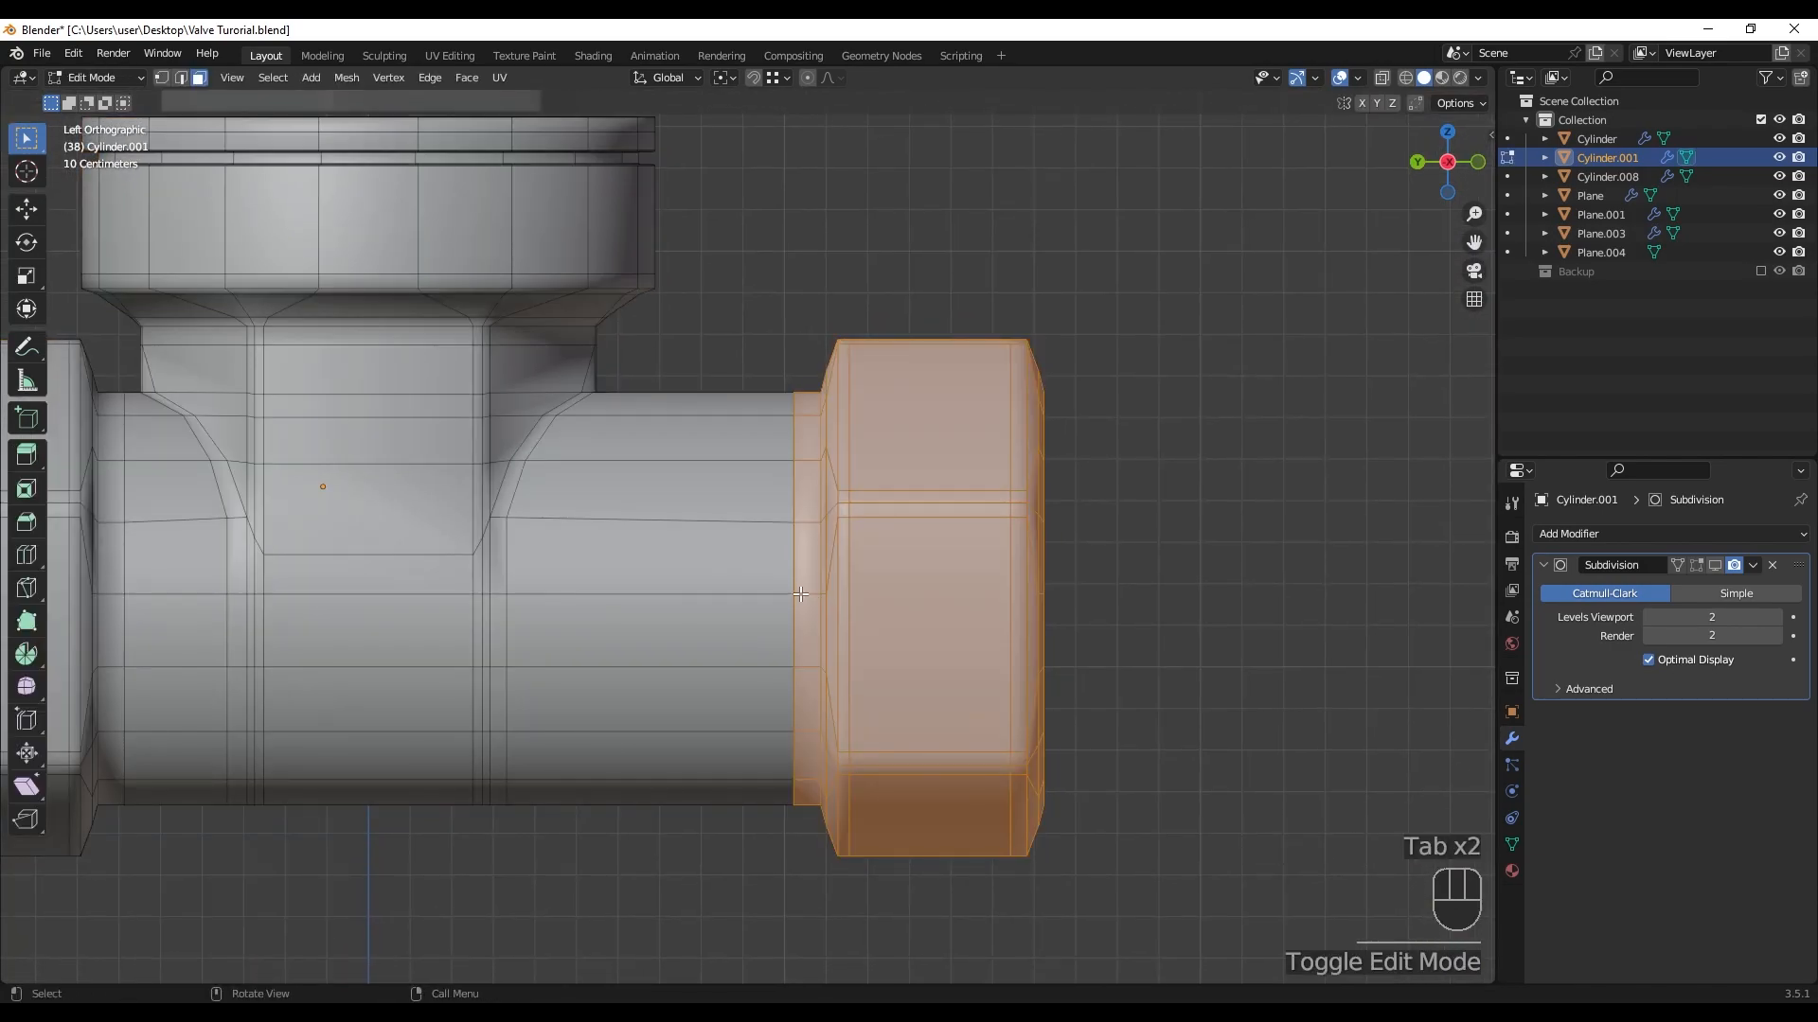
- Select all vertices along the seam between pipe and collar and merge them by distance at 0.0001 m
{"action": "key", "text": "1"}
{"action": "left_click_drag", "start_coordinate": [801, 792], "coordinate": [806, 833]}
{"action": "key", "text": "shift+z"}
{"action": "left_click_drag", "start_coordinate": [774, 356], "coordinate": [813, 841]}
{"action": "key", "text": "m"}
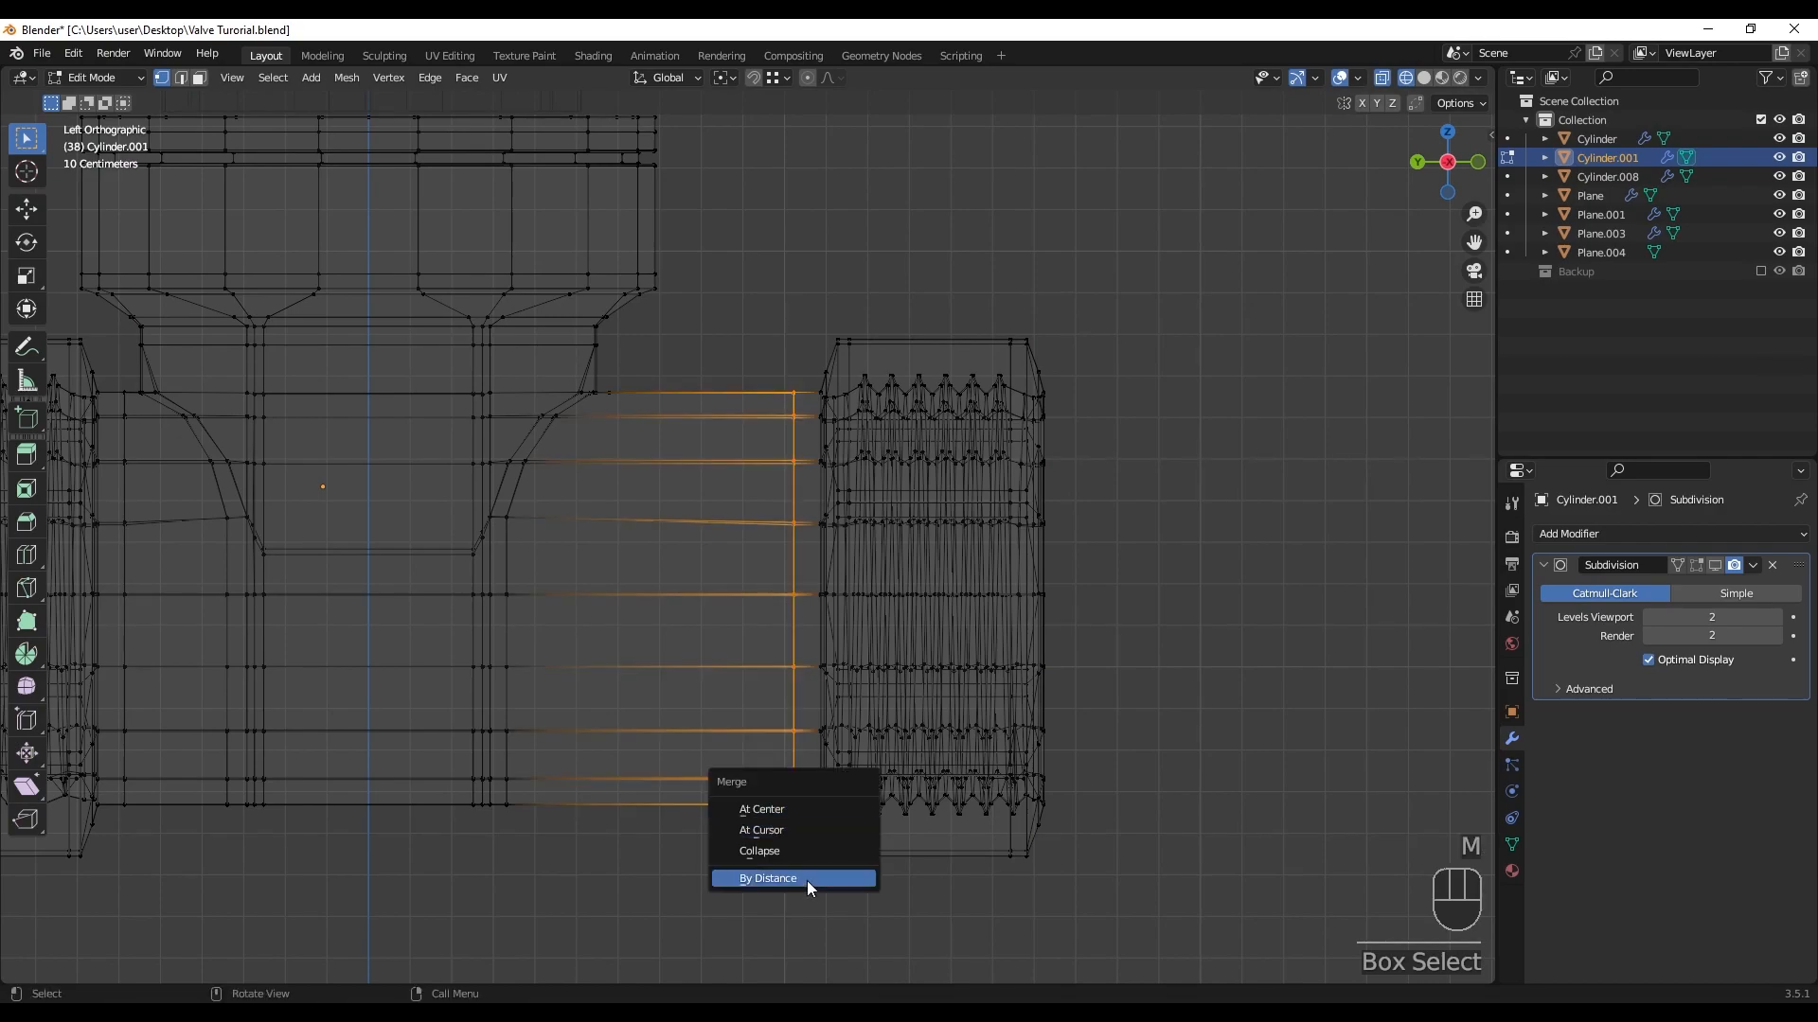
{"action": "left_click", "coordinate": [807, 884]}
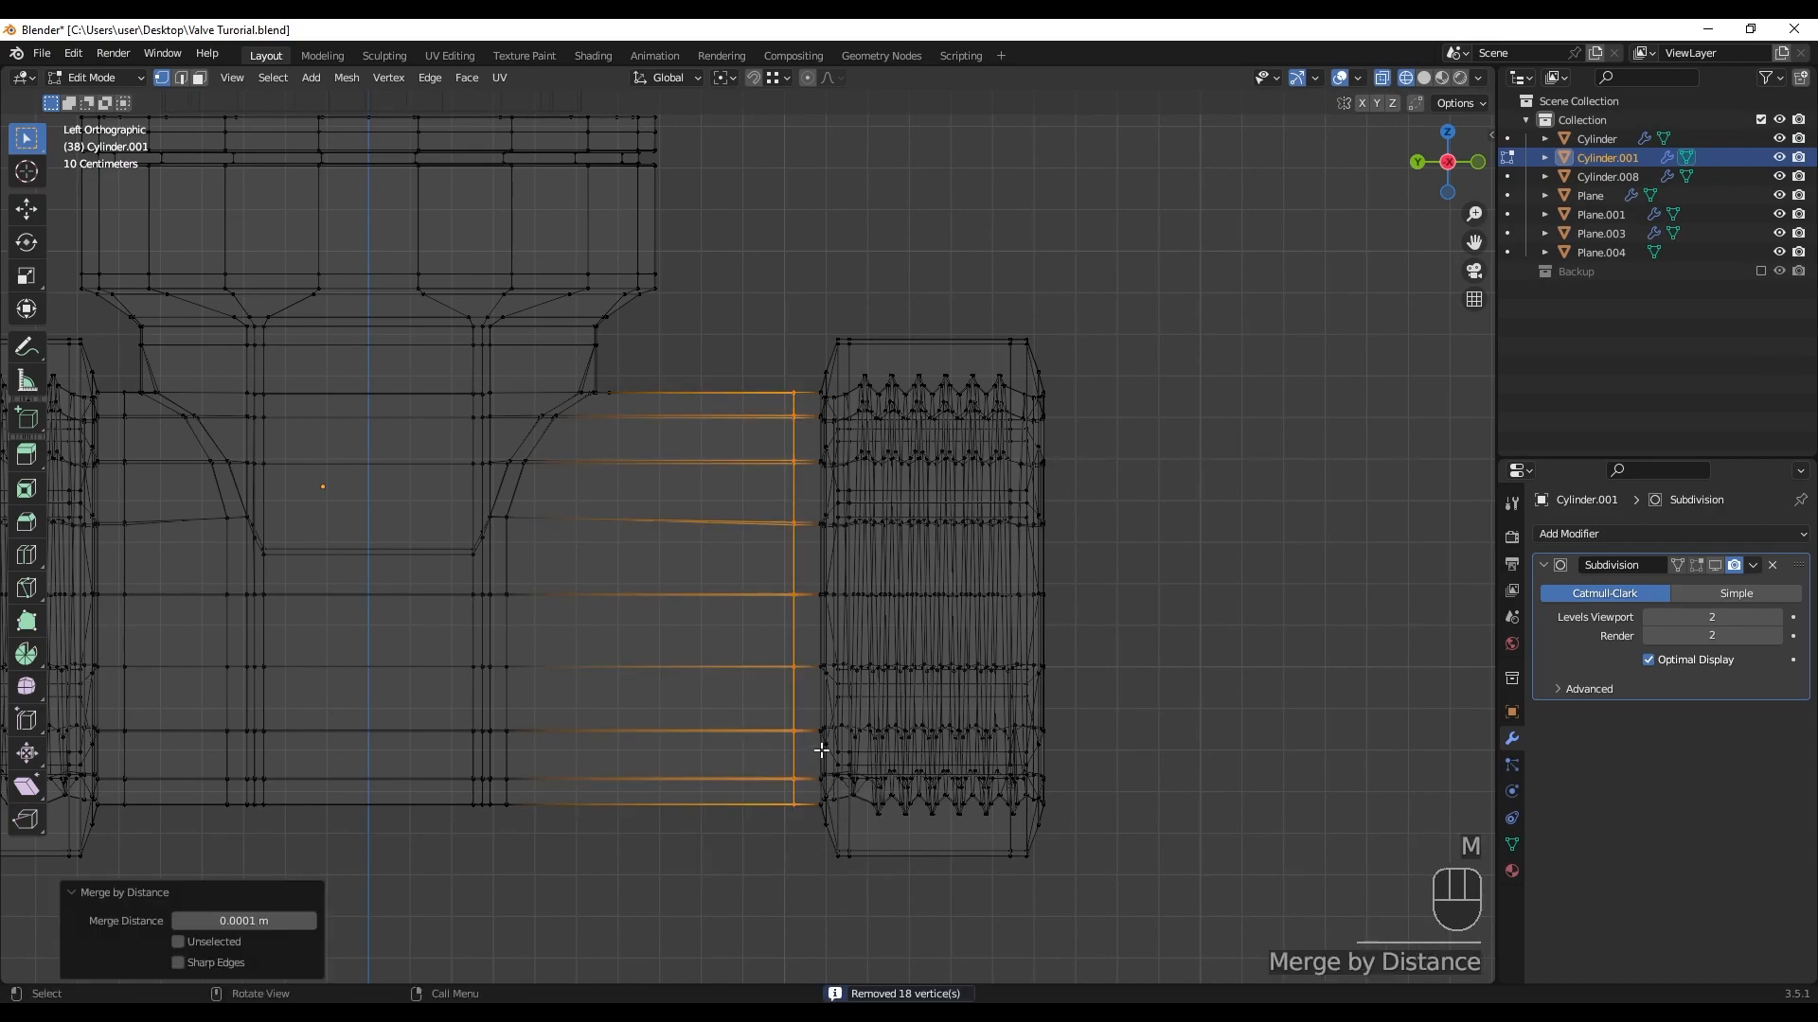
- Select the attached hexagonal end with its collar and move it along Y toward the neck, shortening that pipe section
{"action": "left_click_drag", "start_coordinate": [798, 381], "coordinate": [1089, 904]}
{"action": "key", "text": "shift+z"}
{"action": "scroll", "coordinate": [1055, 755], "scroll_direction": "down", "scroll_amount": 2}
{"action": "middle_click_drag", "start_coordinate": [1056, 756], "coordinate": [1038, 737], "text": "shift"}
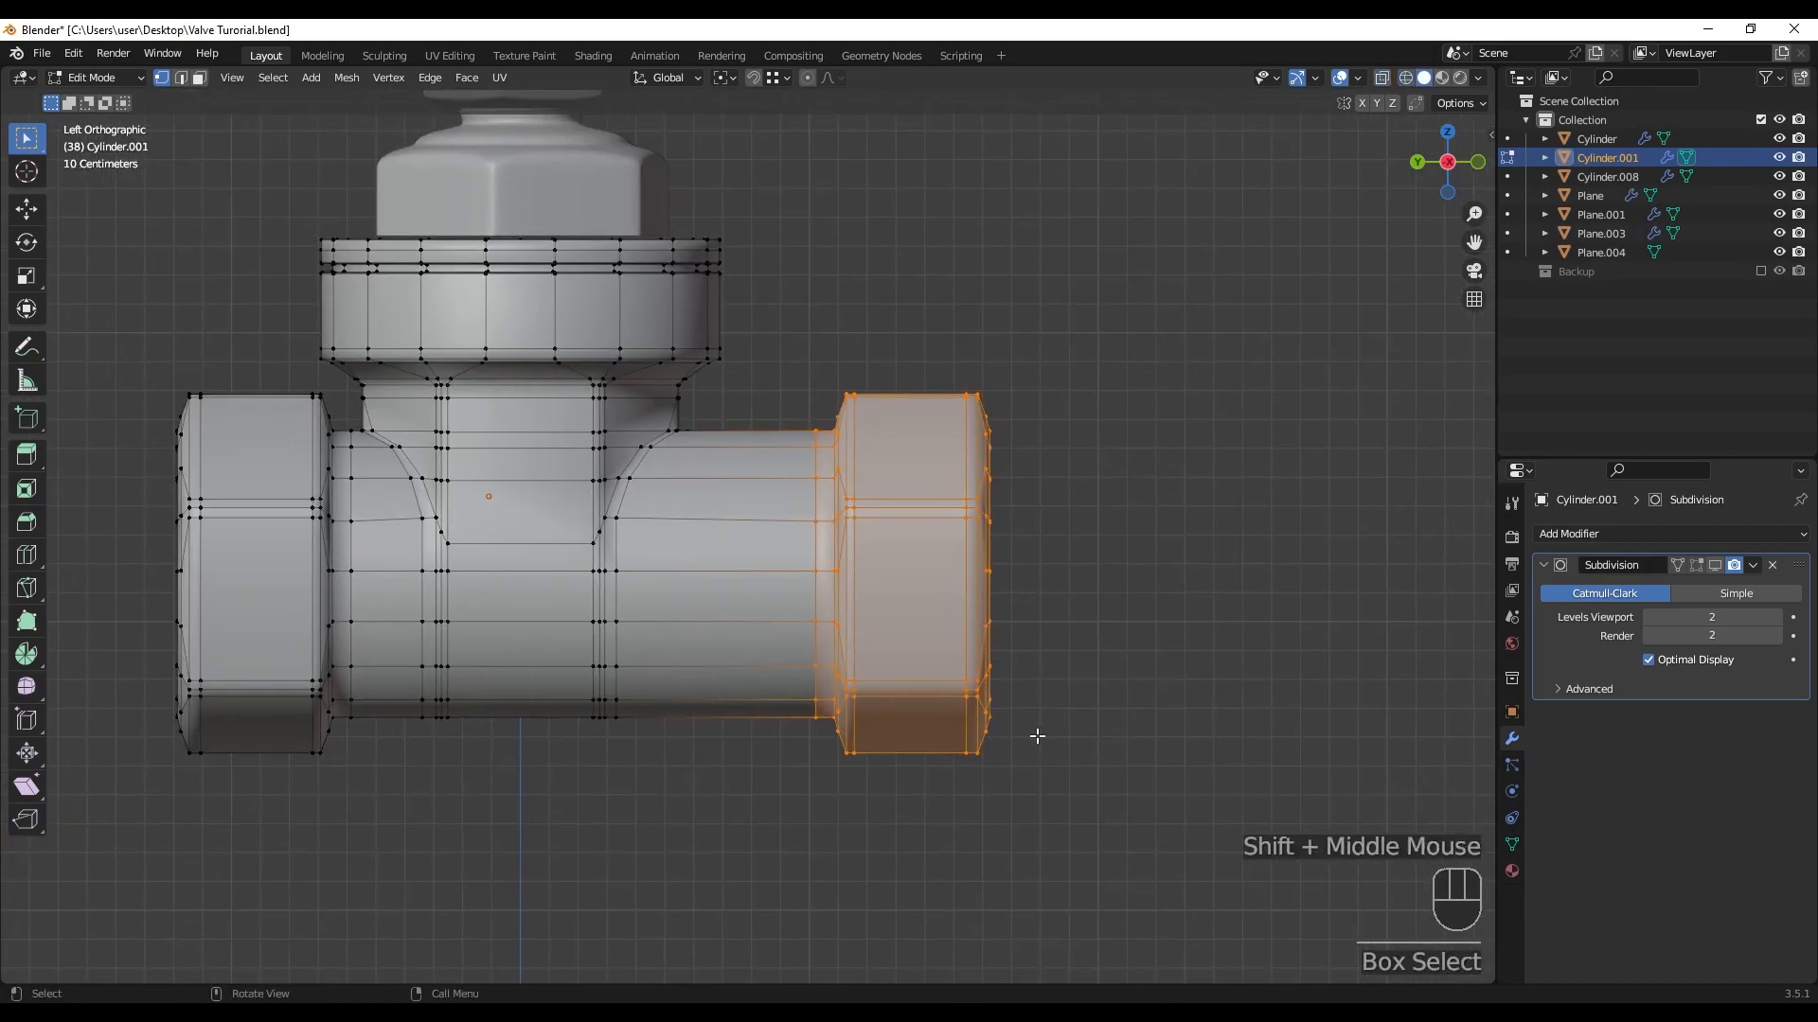
{"action": "key", "text": "g"}
{"action": "key", "text": "y"}
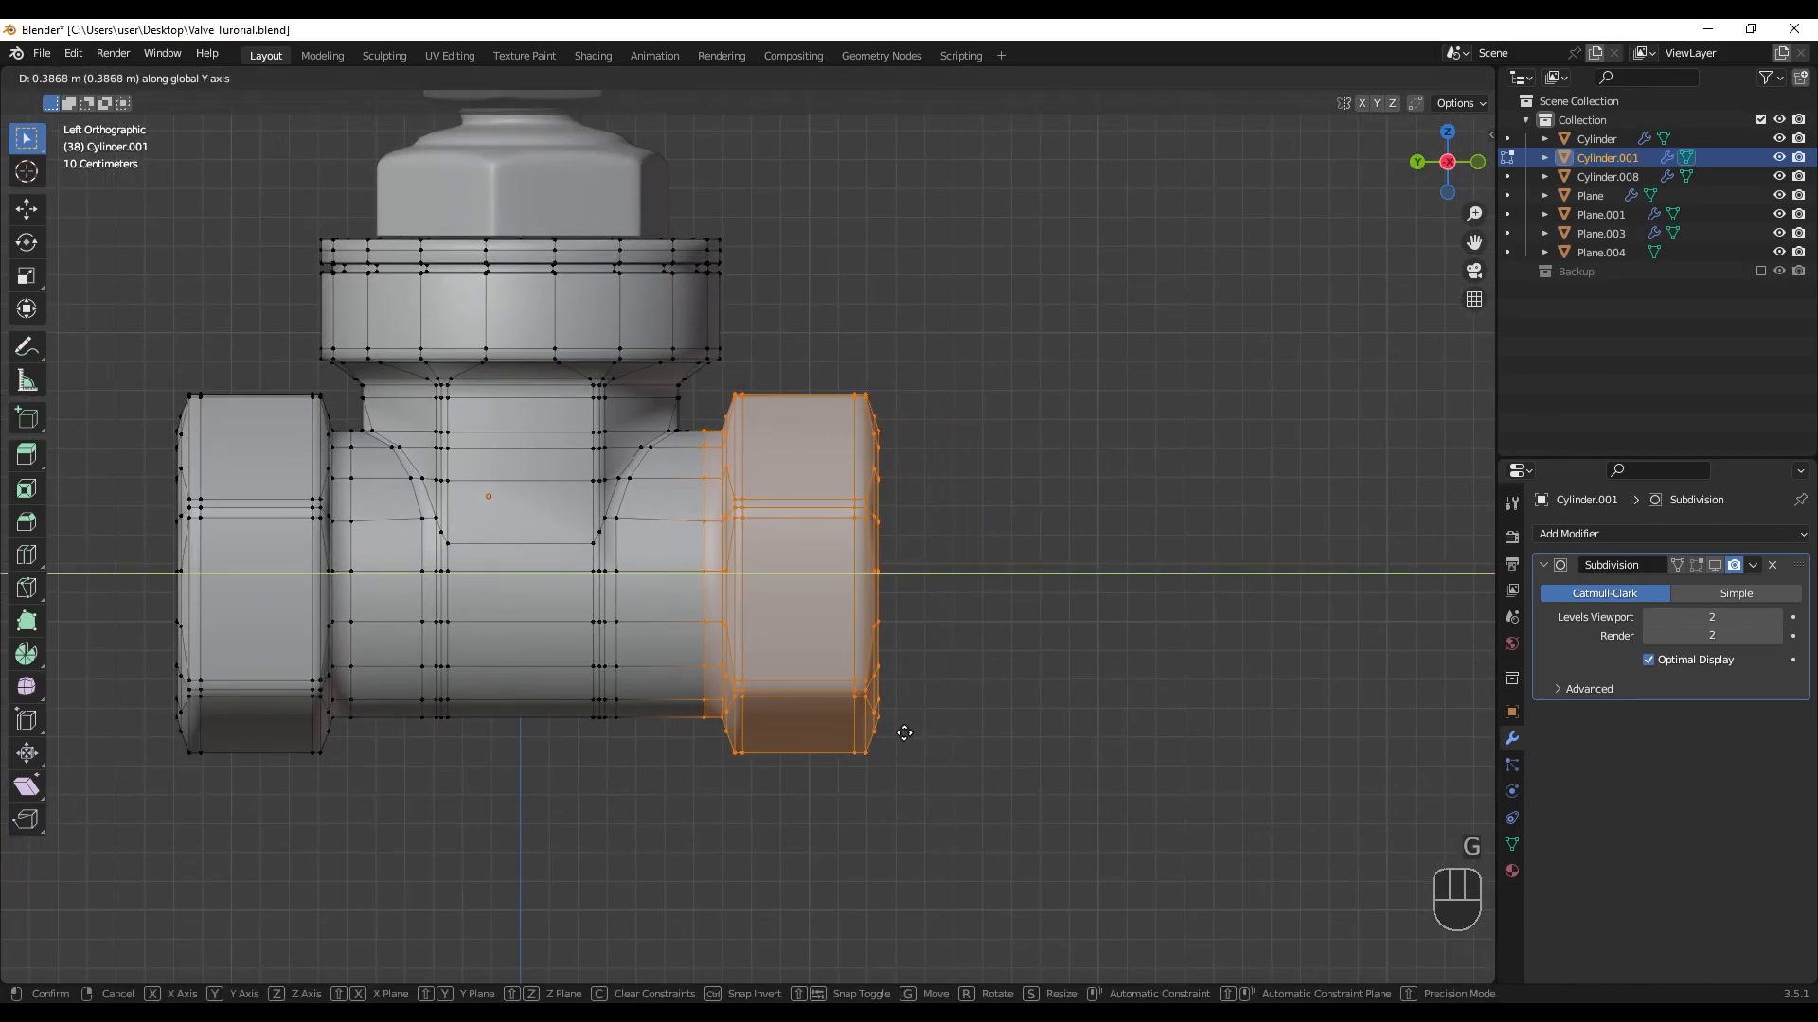
{"action": "left_click", "coordinate": [890, 737]}
{"action": "left_click", "coordinate": [827, 706]}
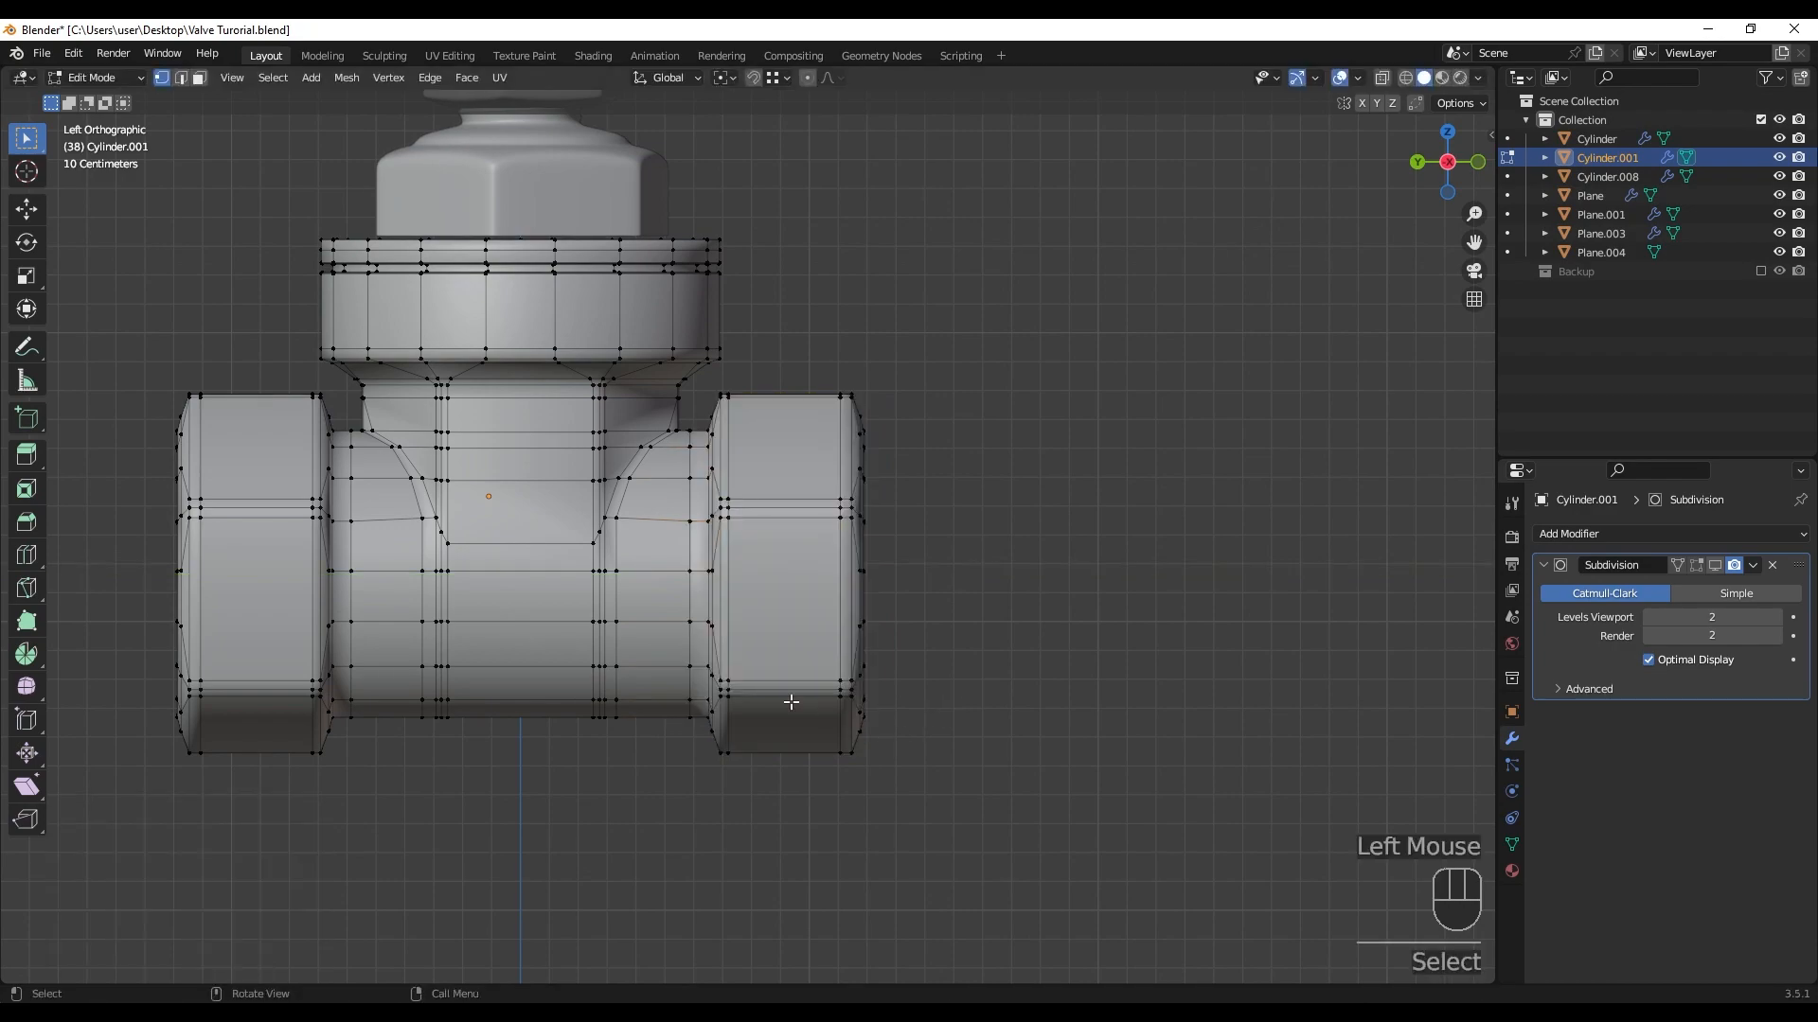
- Turn the valve body's subdivision display back on and review the complete valve in object mode
{"action": "left_click", "coordinate": [1716, 565]}
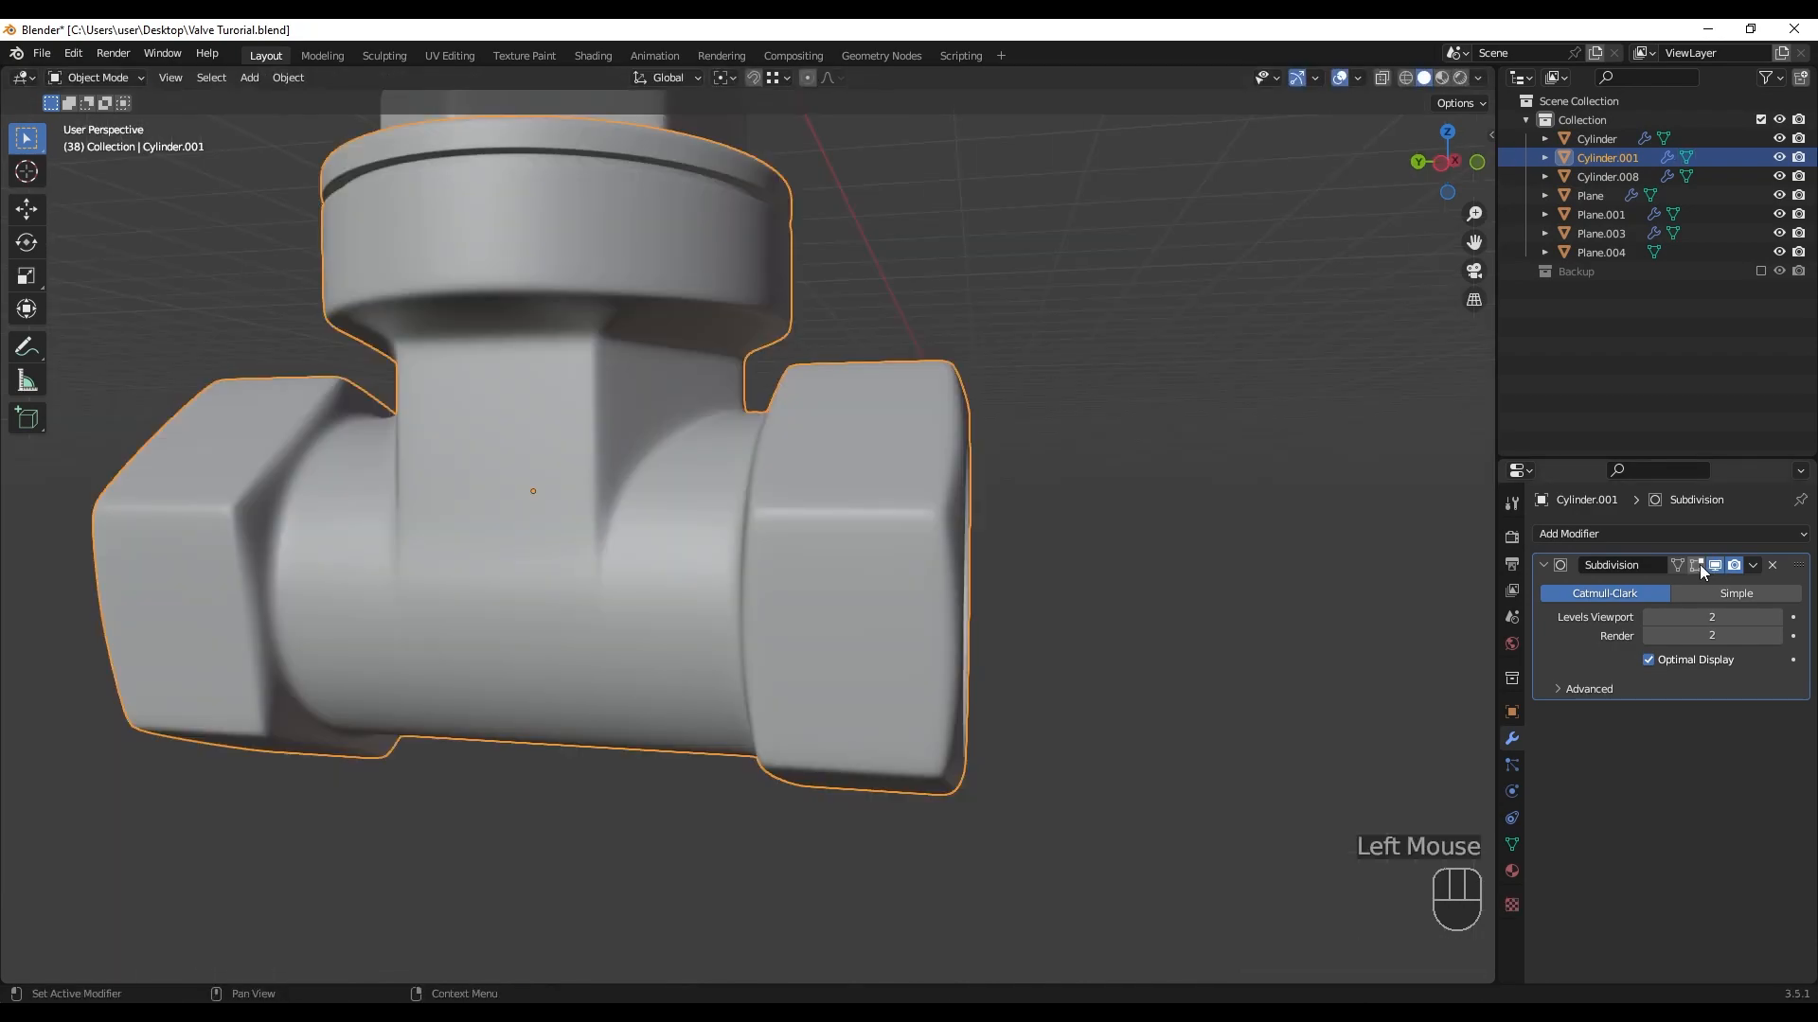
{"action": "scroll", "coordinate": [730, 564], "scroll_direction": "down", "scroll_amount": 3}
{"action": "middle_click_drag", "start_coordinate": [730, 564], "coordinate": [693, 565]}
{"action": "scroll", "coordinate": [974, 542], "scroll_direction": "down", "scroll_amount": 2}
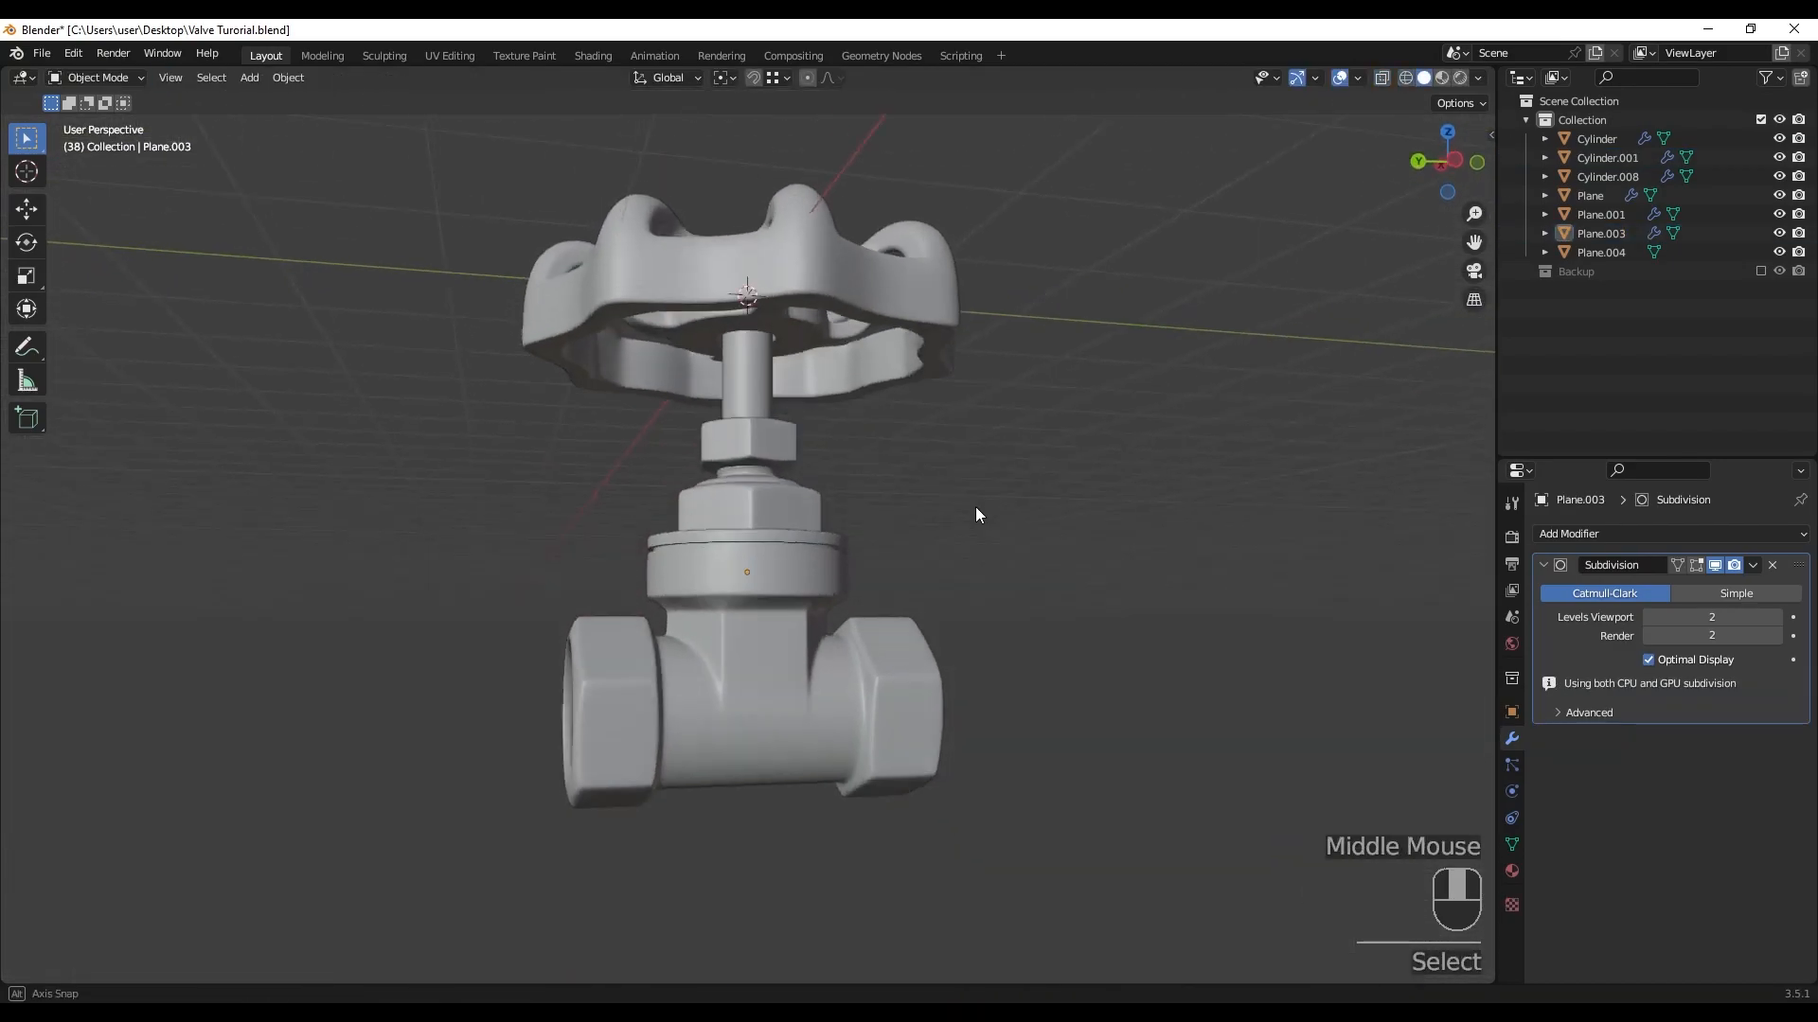
- Select all valve parts below the handwheel except the stem, scale them up slightly and move them down
{"action": "middle_click_drag", "start_coordinate": [975, 507], "coordinate": [946, 568]}
{"action": "middle_click_drag", "start_coordinate": [964, 636], "coordinate": [879, 663], "text": "shift"}
{"action": "key", "text": "shift+z"}
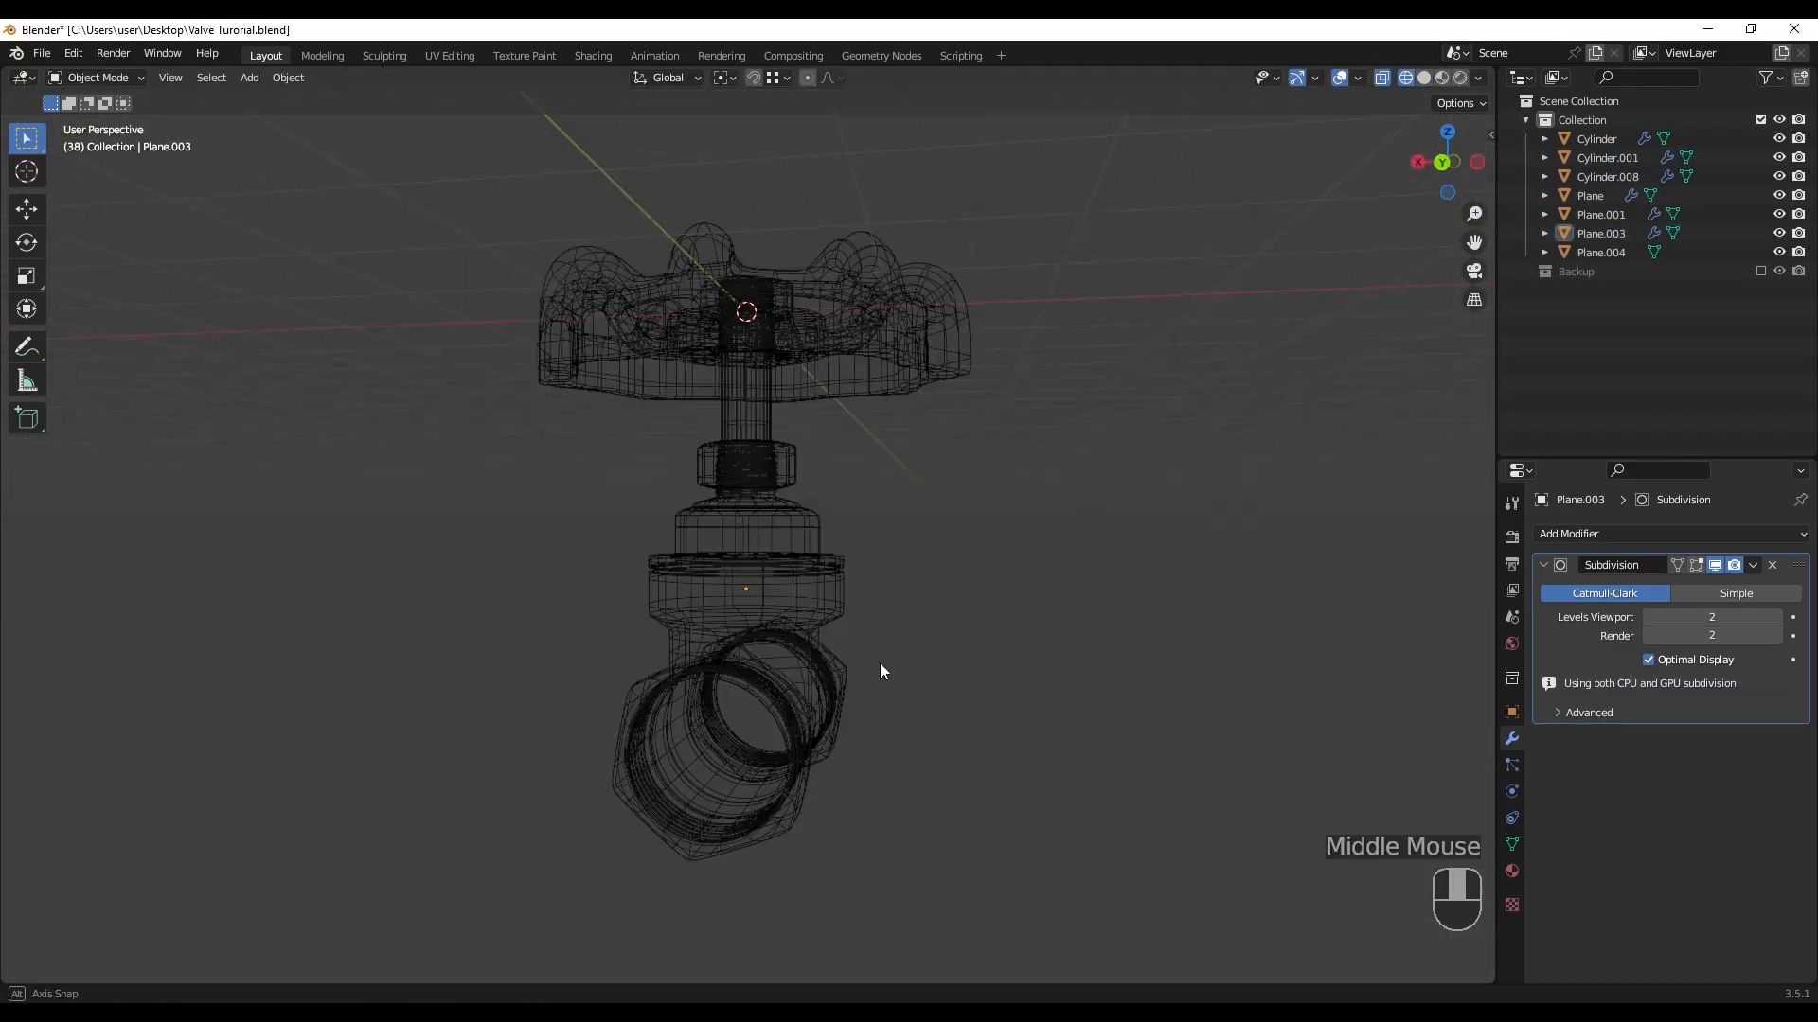
{"action": "left_click_drag", "start_coordinate": [937, 824], "coordinate": [606, 436]}
{"action": "left_click_drag", "start_coordinate": [843, 426], "coordinate": [725, 316], "text": "ctrl"}
{"action": "key", "text": "shift+z"}
{"action": "key", "text": "s"}
{"action": "left_click", "coordinate": [881, 523]}
{"action": "key", "text": "g"}
{"action": "left_click", "coordinate": [880, 568]}
{"action": "middle_click_drag", "start_coordinate": [881, 568], "coordinate": [917, 621]}
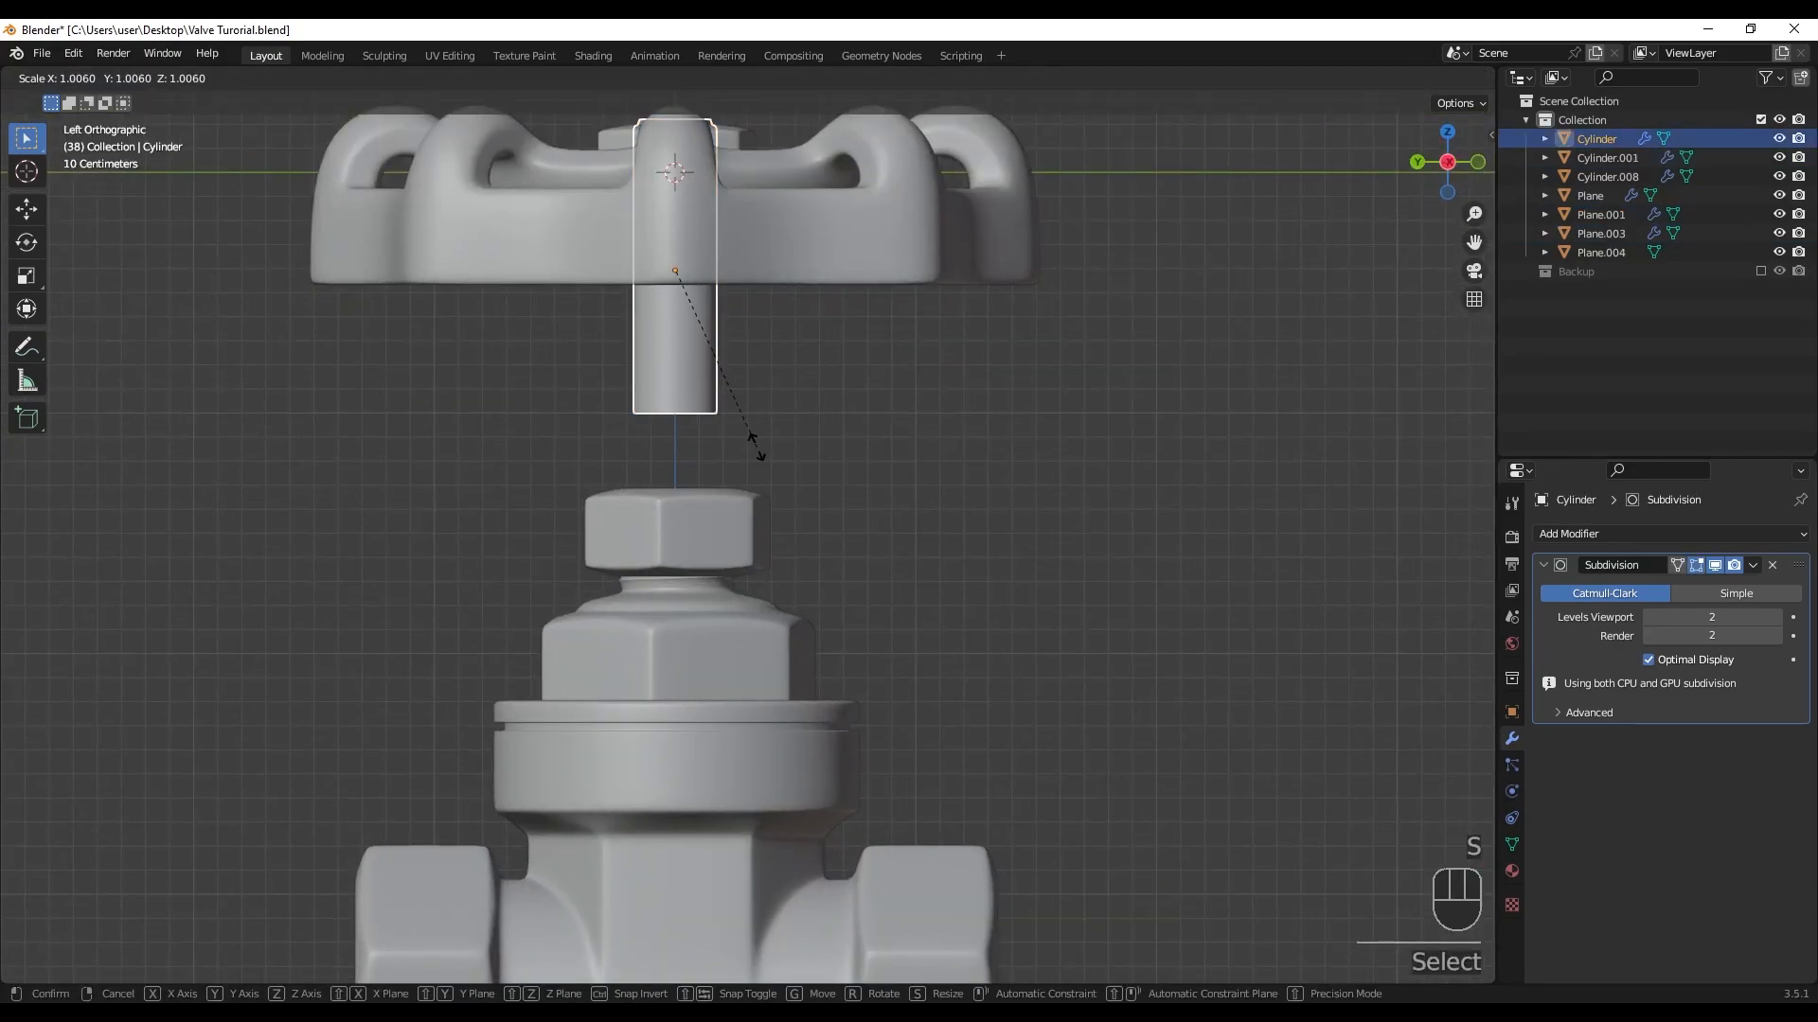
- Thicken the stem slightly and move it down along Z toward the packing nut to close the gap
{"action": "key", "text": "g"}
{"action": "key", "text": "z"}
{"action": "left_click", "coordinate": [759, 377]}
{"action": "mouse_move", "coordinate": [759, 378]}
{"action": "middle_mouse_down", "text": "shift"}
{"action": "mouse_move", "coordinate": [780, 515]}
{"action": "mouse_move", "coordinate": [764, 645]}
{"action": "mouse_move", "coordinate": [682, 683]}
{"action": "mouse_move", "coordinate": [741, 600]}
{"action": "mouse_move", "coordinate": [784, 322]}
{"action": "mouse_move", "coordinate": [757, 530]}
{"action": "middle_mouse_up", "text": "shift"}
{"action": "key", "text": "z"}
{"action": "left_click", "coordinate": [685, 451]}
{"action": "left_click", "coordinate": [784, 502]}
{"action": "key", "text": "shift+z"}
- Select the hexagonal nut on top of the handwheel and scale it up
{"action": "left_click", "coordinate": [778, 647]}
{"action": "key", "text": "s"}
{"action": "left_click", "coordinate": [901, 650]}
- Isolate the top nut's threaded inner faces and widen the hole around the stem by scaling in X and Y only
{"action": "key", "text": "Tab"}
{"action": "key", "text": "3"}
{"action": "left_click", "coordinate": [784, 313], "text": "alt"}
{"action": "key", "text": "ctrl+KP_Add"}
{"action": "key", "text": "ctrl+KP_Add"}
{"action": "key", "text": "ctrl+KP_Add"}
{"action": "key", "text": "ctrl+KP_Add"}
{"action": "key", "text": "ctrl+i"}
{"action": "key", "text": "ctrl+KP_Add"}
{"action": "key", "text": "s"}
{"action": "key", "text": "shift+z"}
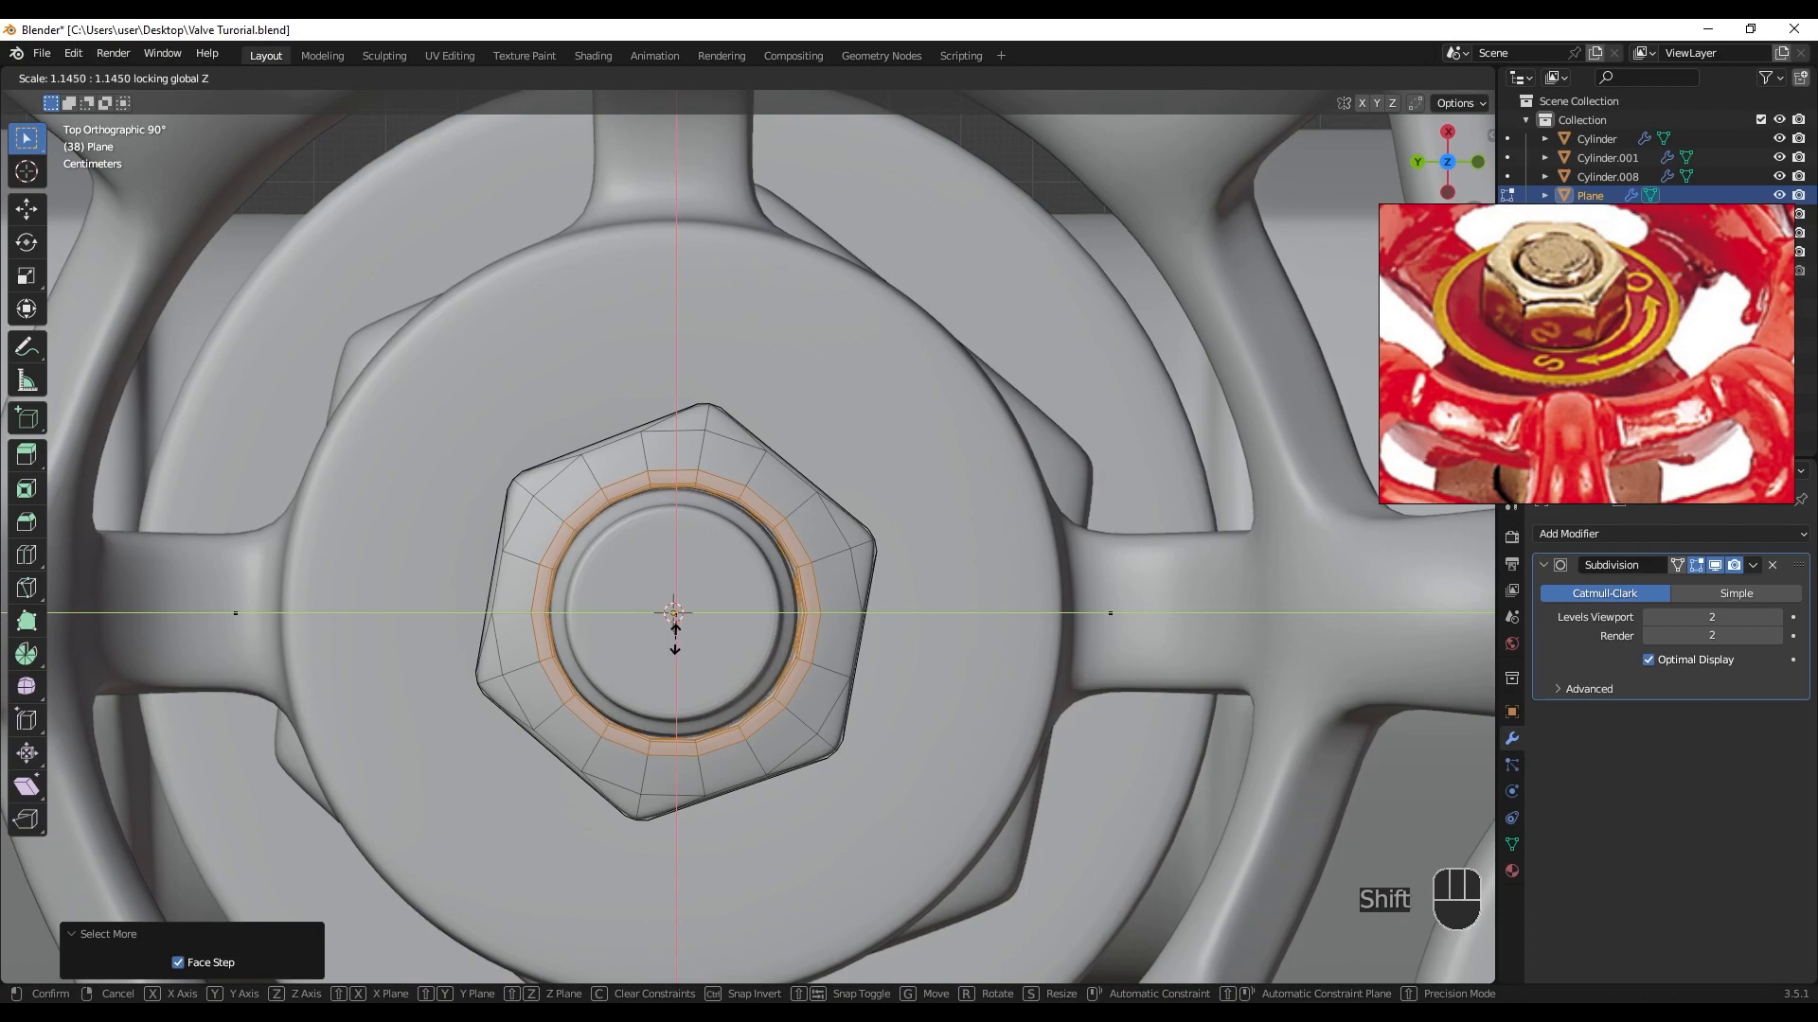
{"action": "left_click", "coordinate": [676, 636]}
{"action": "middle_click_drag", "start_coordinate": [676, 636], "coordinate": [837, 445]}
{"action": "key", "text": "Tab"}
{"action": "left_click", "coordinate": [1247, 457]}
- Move the top nut down along Z by about 0.033 m onto the handwheel hub
{"action": "scroll", "coordinate": [1021, 549], "scroll_direction": "down", "scroll_amount": 2}
{"action": "scroll", "coordinate": [799, 581], "scroll_direction": "down", "scroll_amount": 2}
{"action": "scroll", "coordinate": [837, 443], "scroll_direction": "up", "scroll_amount": 2}
{"action": "left_click", "coordinate": [830, 364]}
{"action": "key", "text": "s"}
{"action": "right_click", "coordinate": [830, 365]}
{"action": "key", "text": "g"}
{"action": "key", "text": "z"}
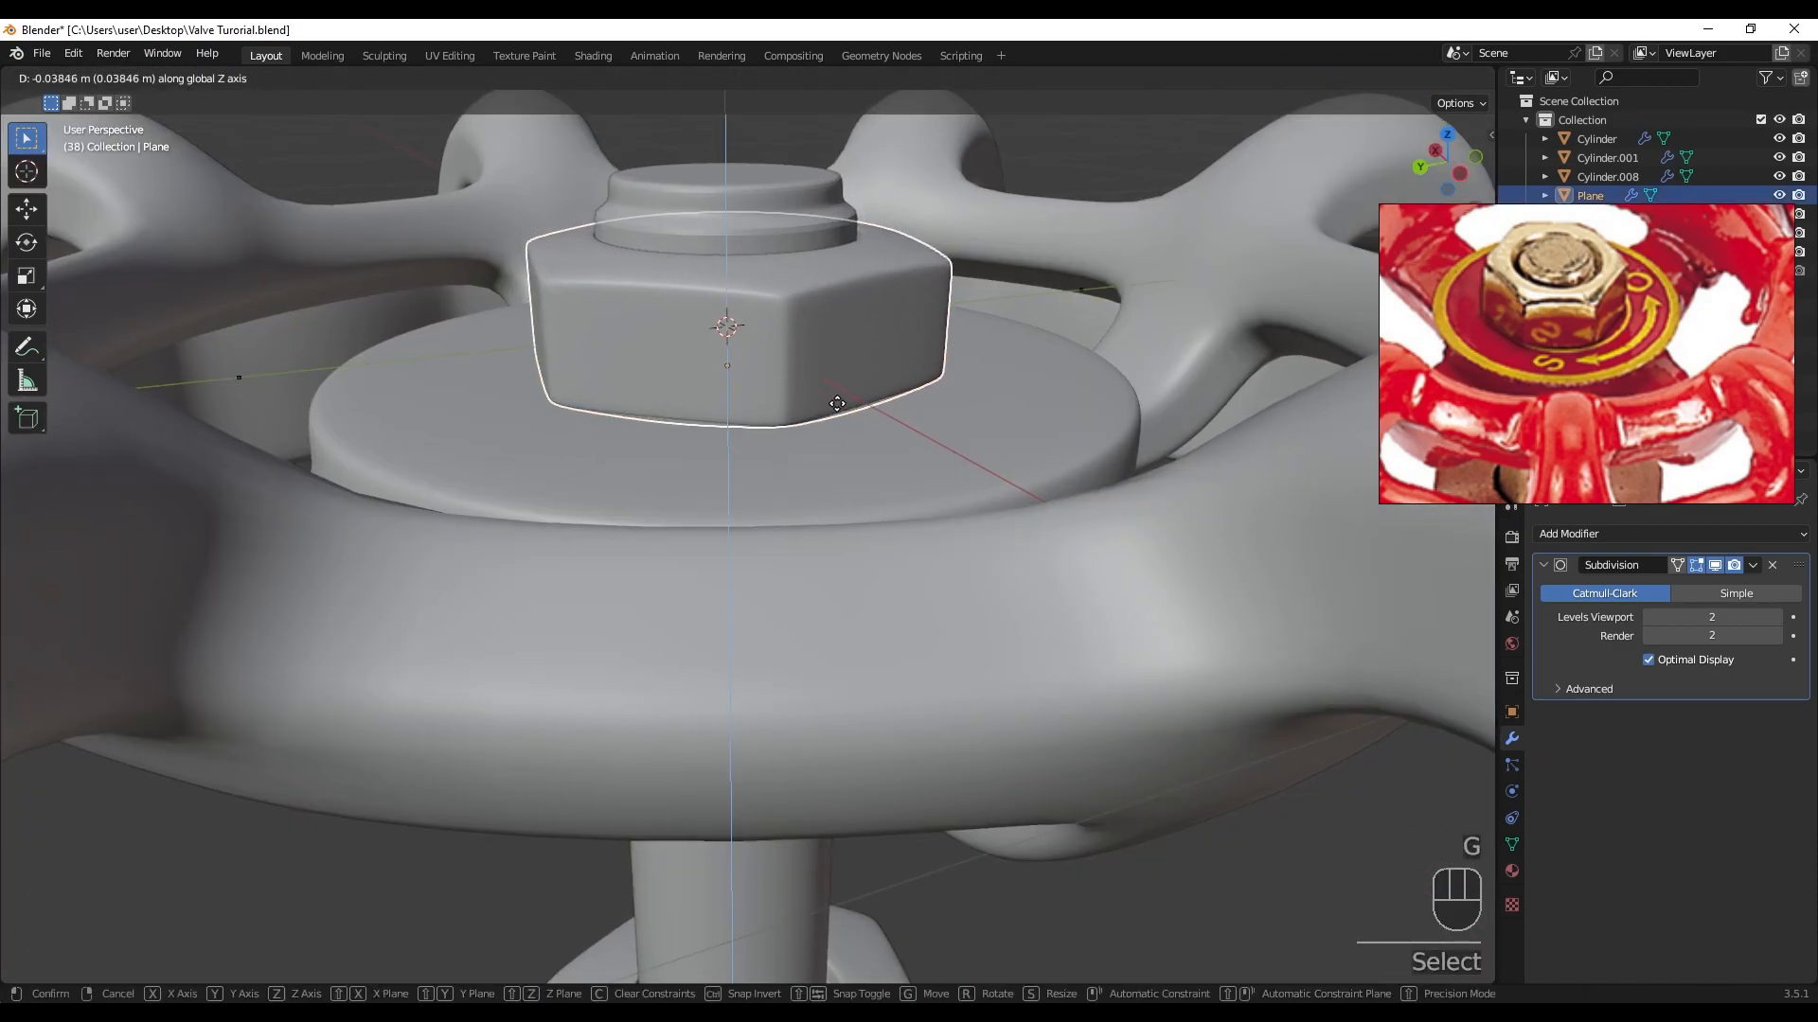
{"action": "key", "text": "ctrl"}
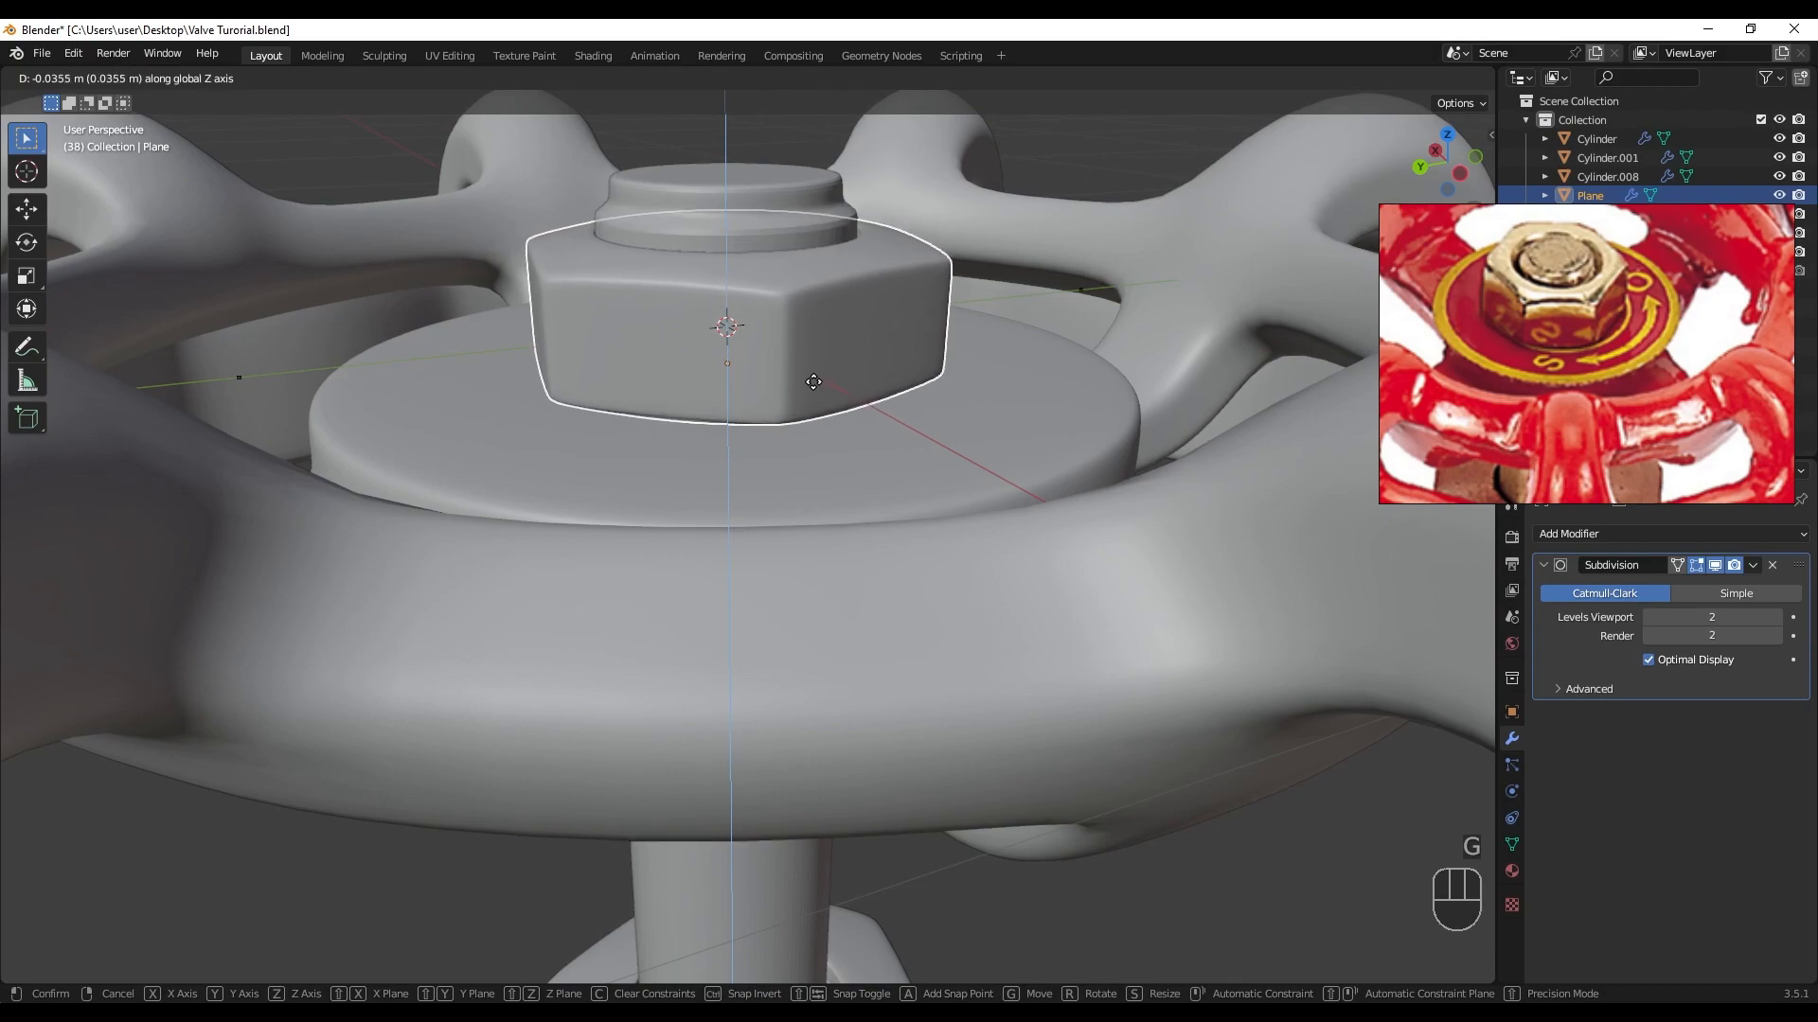
{"action": "left_click", "coordinate": [824, 364]}
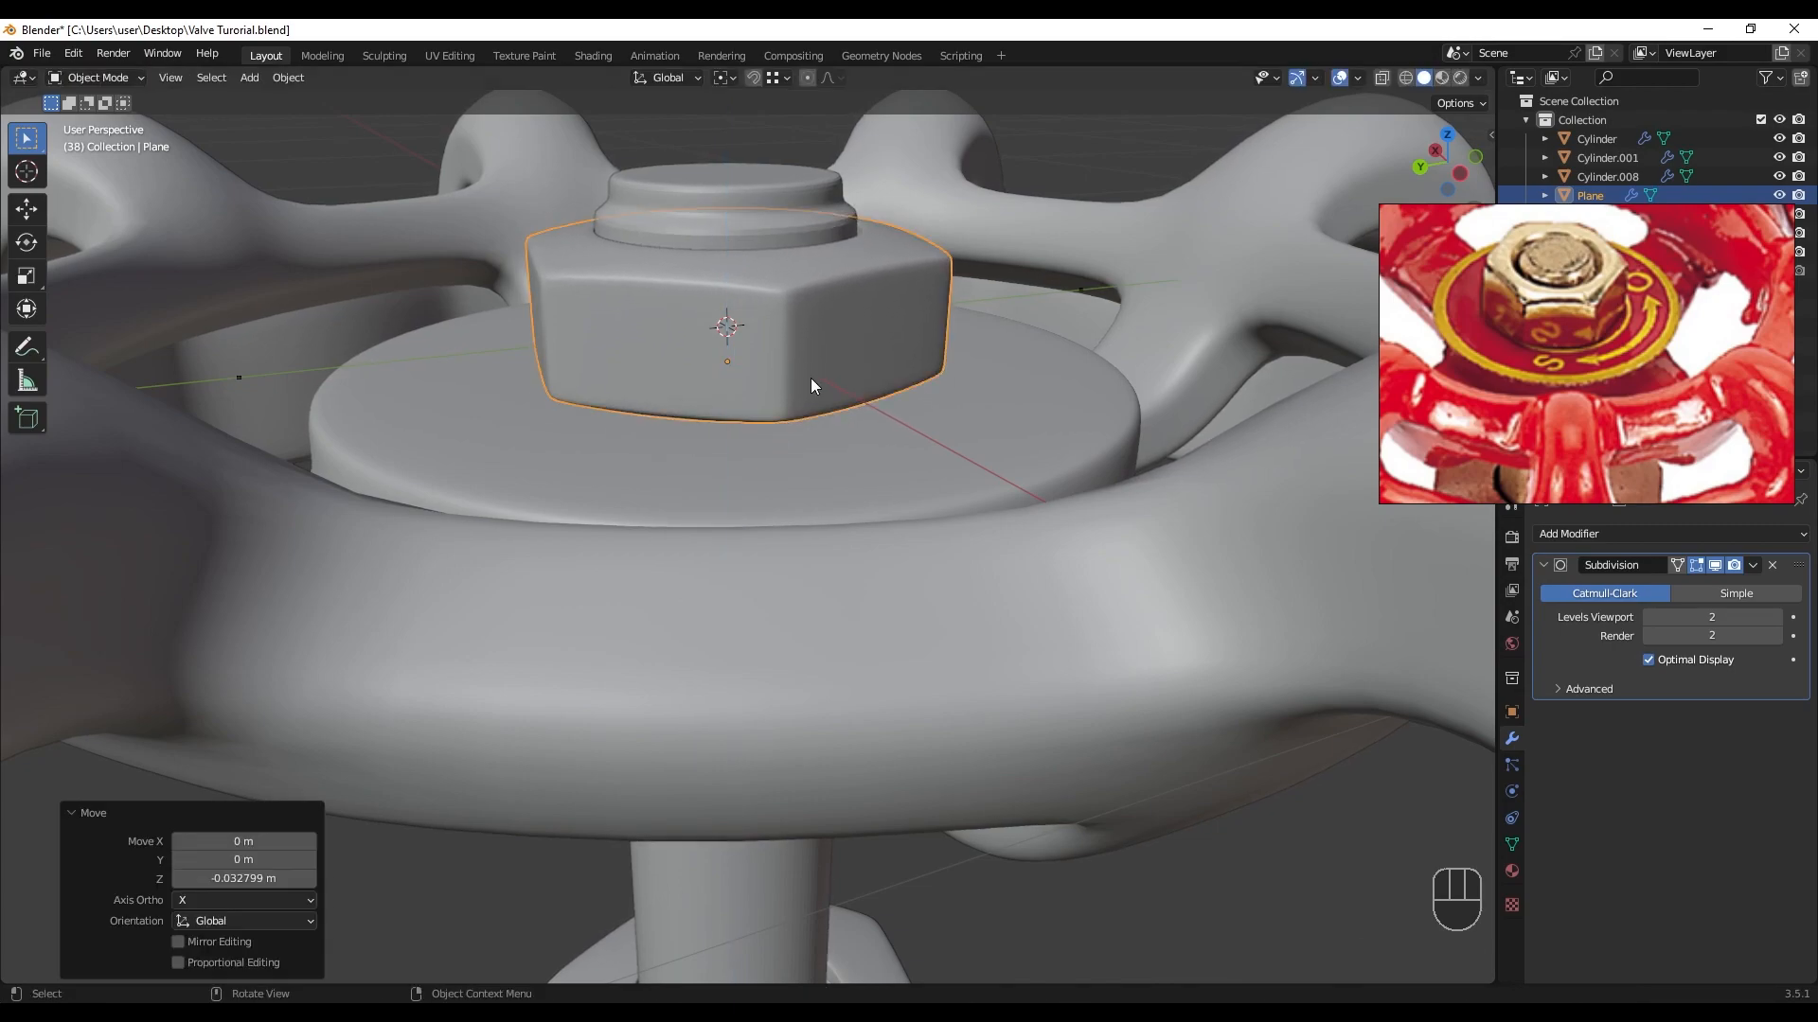
- Shade the stem smooth and lower it about 0.051 m along Z inside the top nut
{"action": "middle_click_drag", "start_coordinate": [826, 360], "coordinate": [782, 430]}
{"action": "left_click", "coordinate": [750, 264]}
{"action": "right_click", "coordinate": [833, 174]}
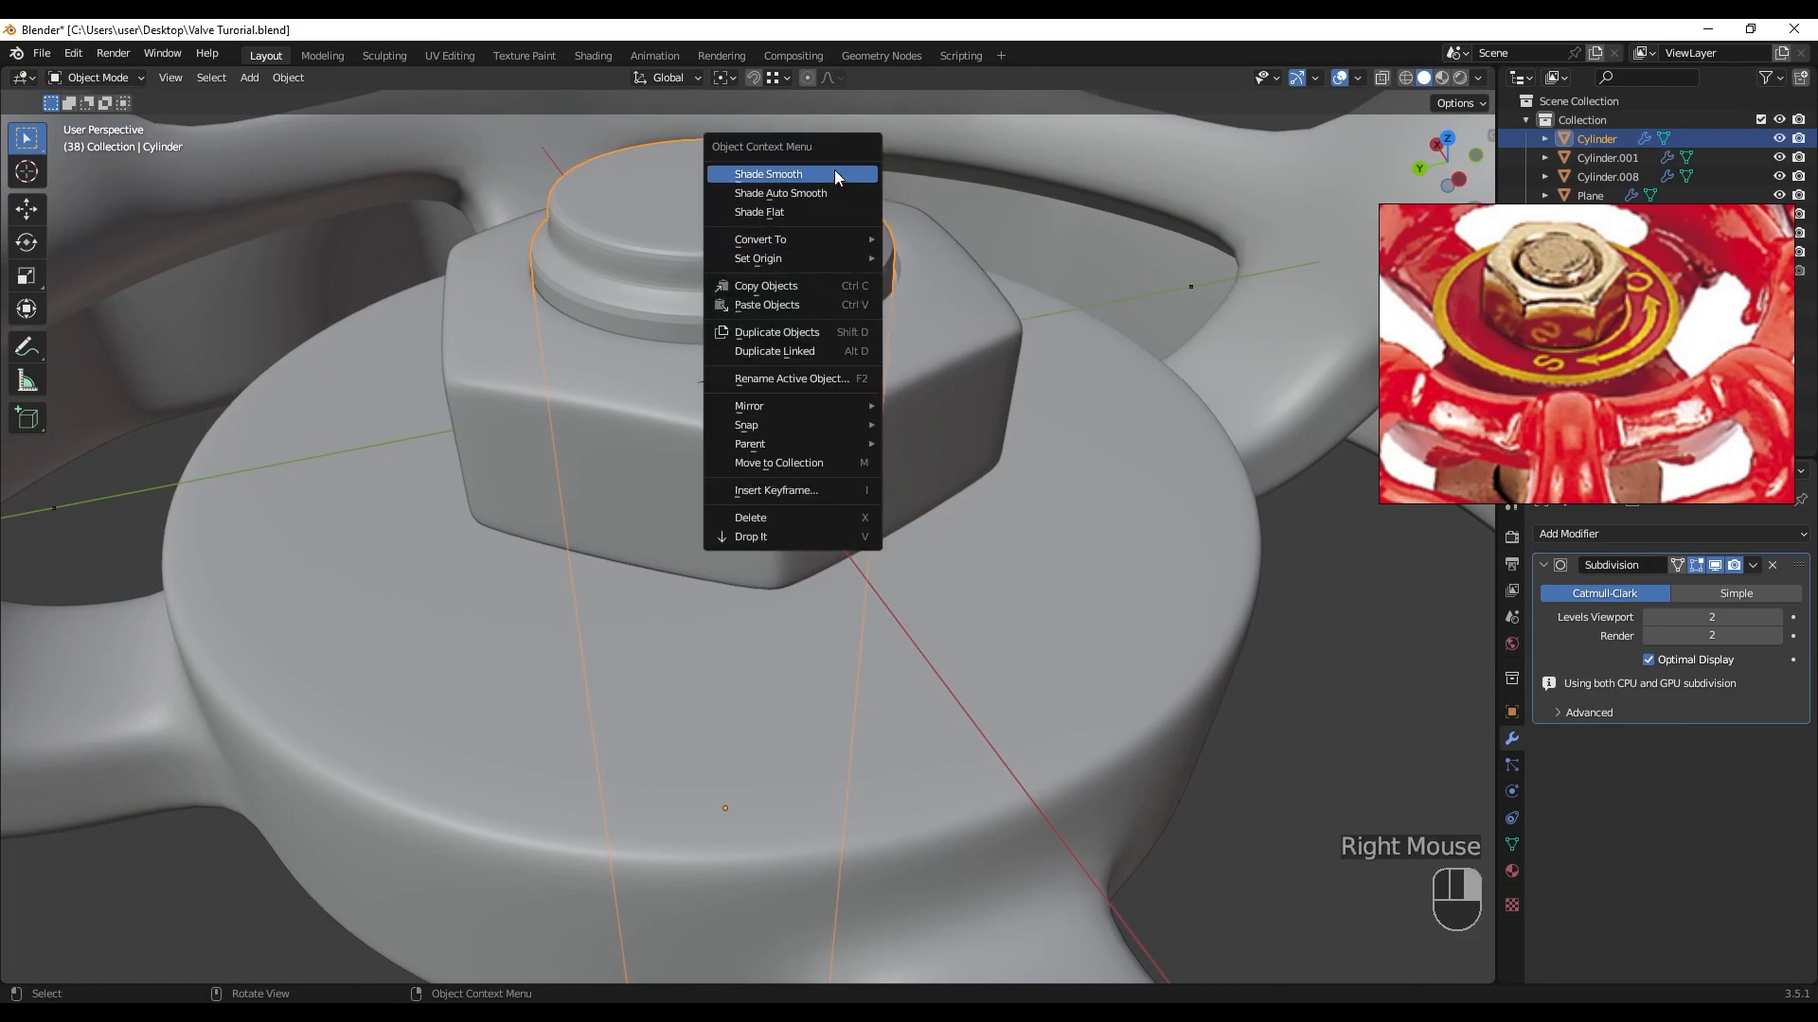
{"action": "left_click", "coordinate": [833, 168]}
{"action": "key", "text": "g"}
{"action": "key", "text": "z"}
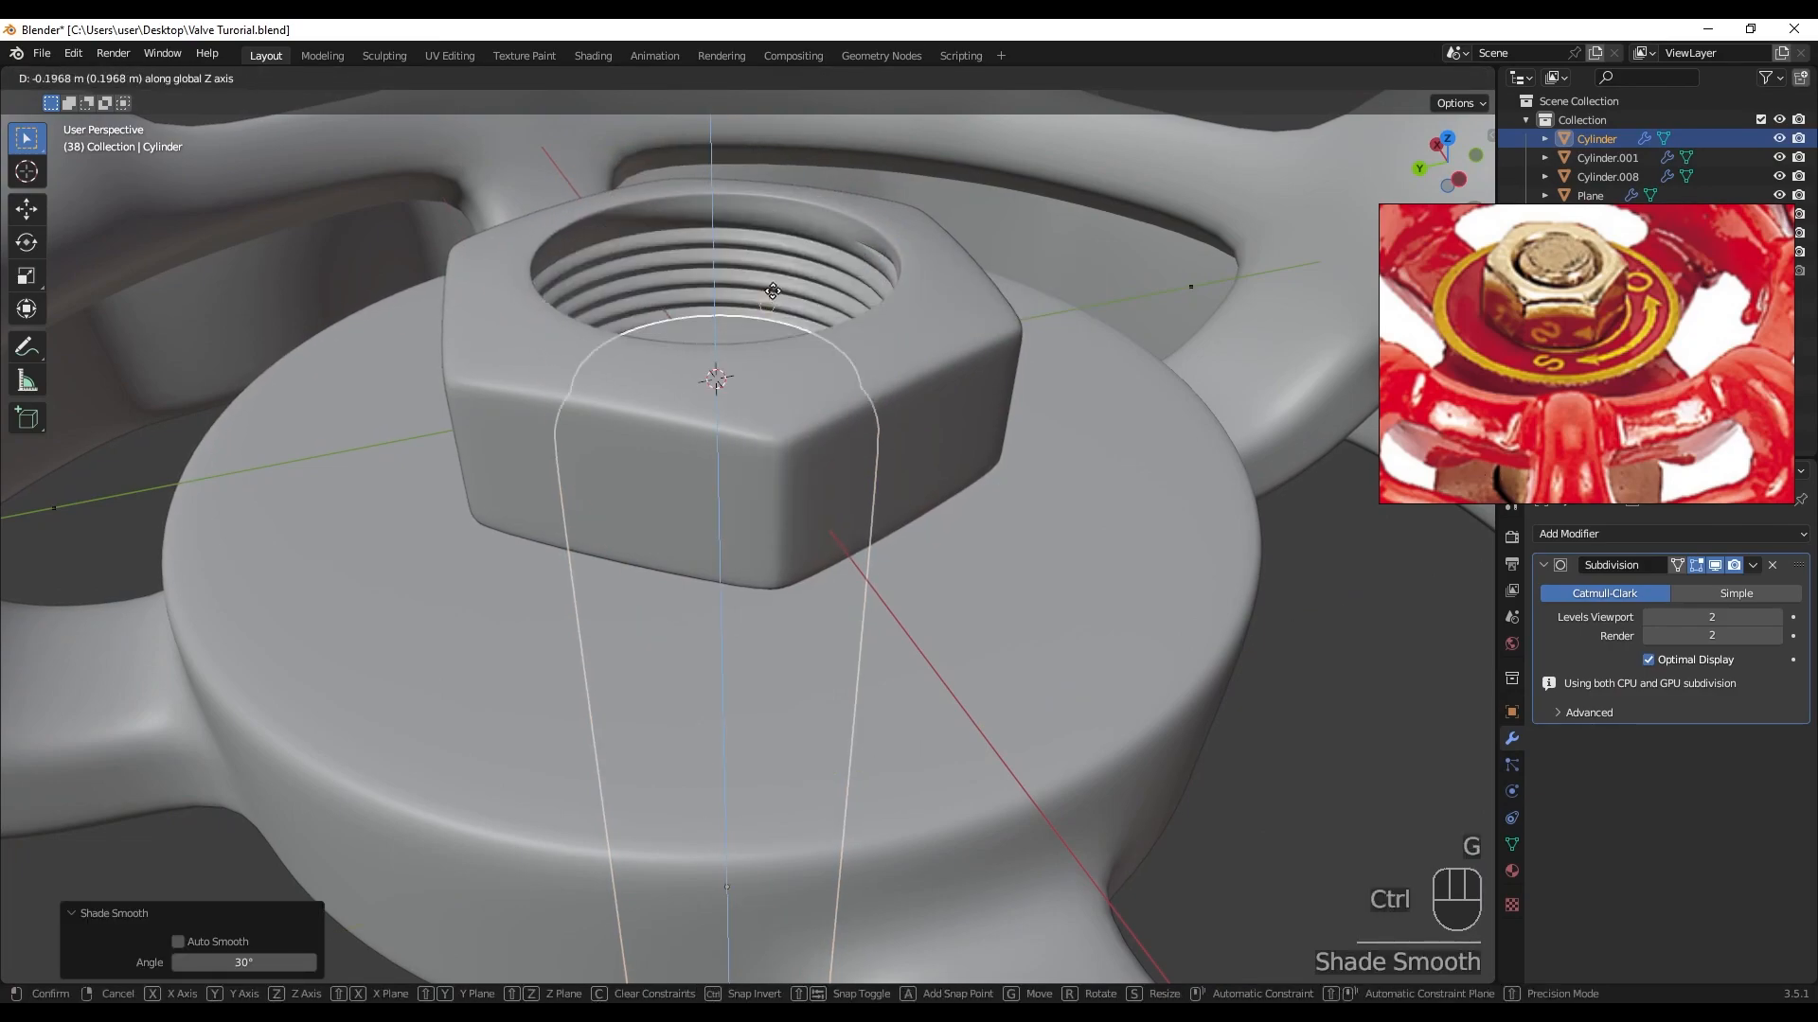
{"action": "left_click", "coordinate": [772, 277]}
{"action": "scroll", "coordinate": [794, 375], "scroll_direction": "down", "scroll_amount": 6}
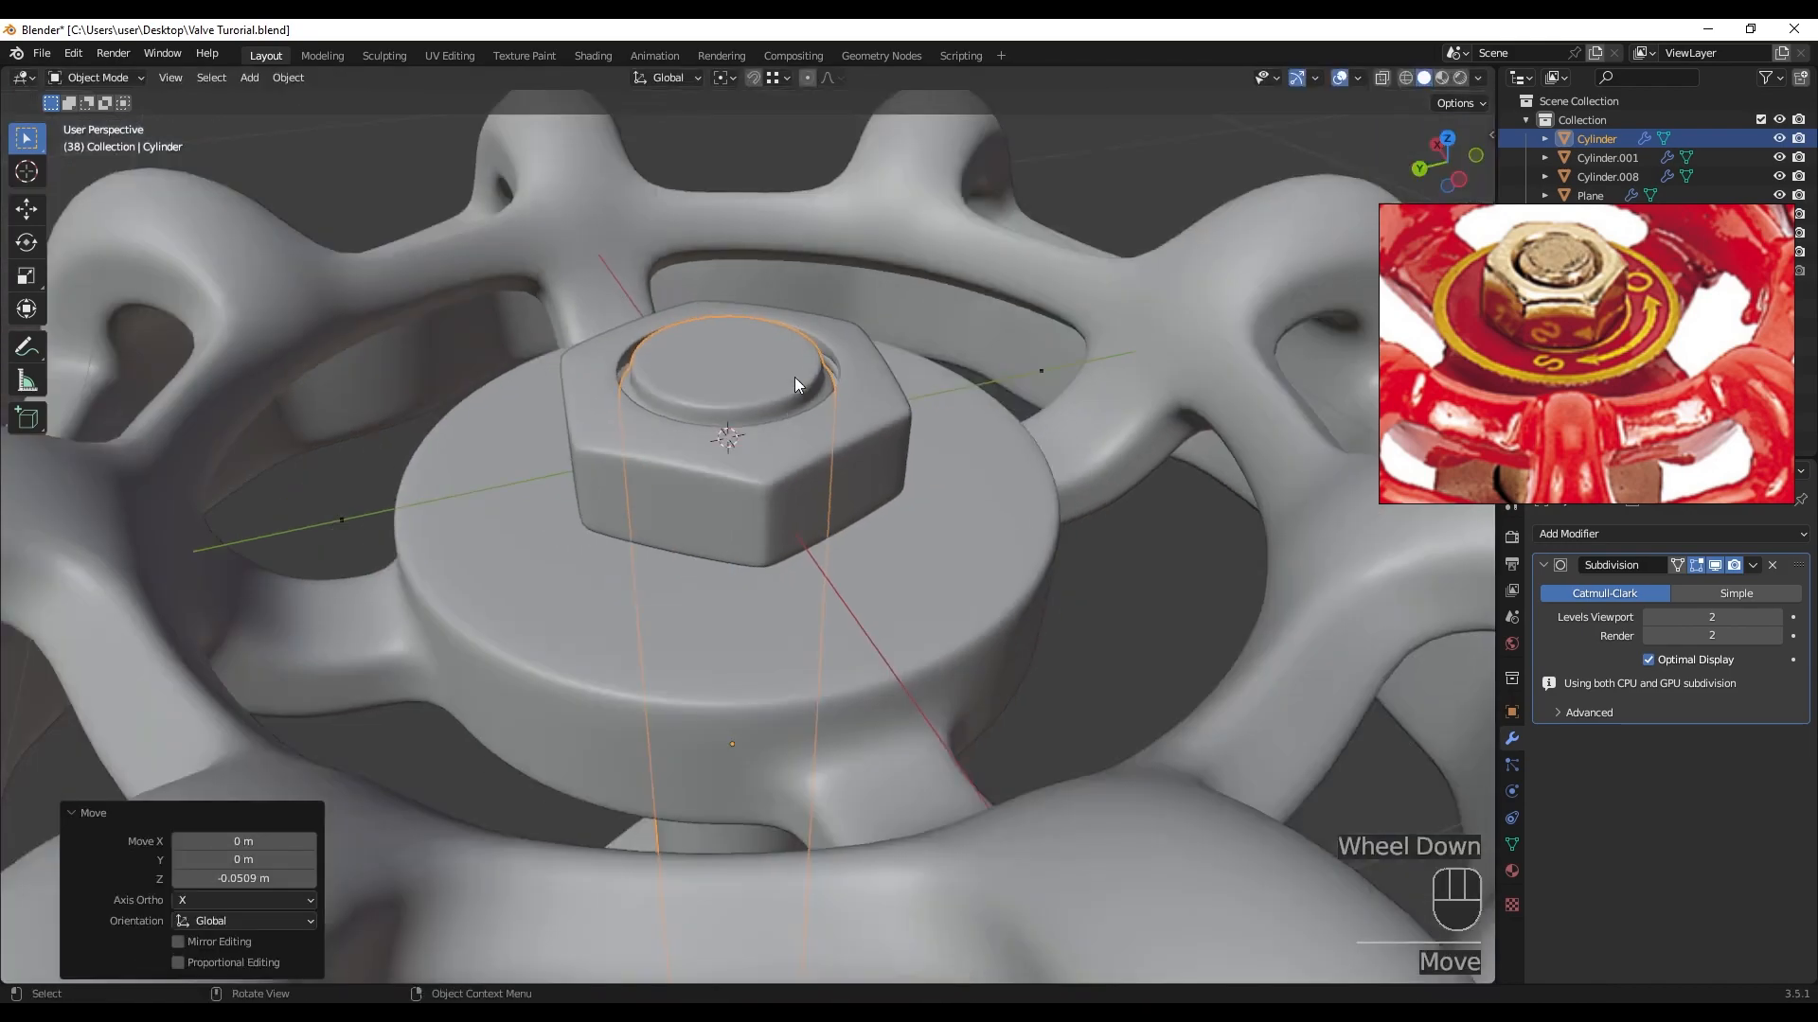
- Select the valve body, bonnet and packing nut and raise them along Z toward the handwheel, matching the reference proportions
{"action": "left_click", "coordinate": [761, 531]}
{"action": "middle_click_drag", "start_coordinate": [763, 537], "coordinate": [909, 682]}
{"action": "scroll", "coordinate": [1545, 428], "scroll_direction": "down", "scroll_amount": 4}
{"action": "scroll", "coordinate": [1641, 367], "scroll_direction": "up", "scroll_amount": 5}
{"action": "middle_click_drag", "start_coordinate": [909, 681], "coordinate": [926, 593], "text": "shift"}
{"action": "left_click_drag", "start_coordinate": [918, 549], "coordinate": [470, 931], "text": "ctrl"}
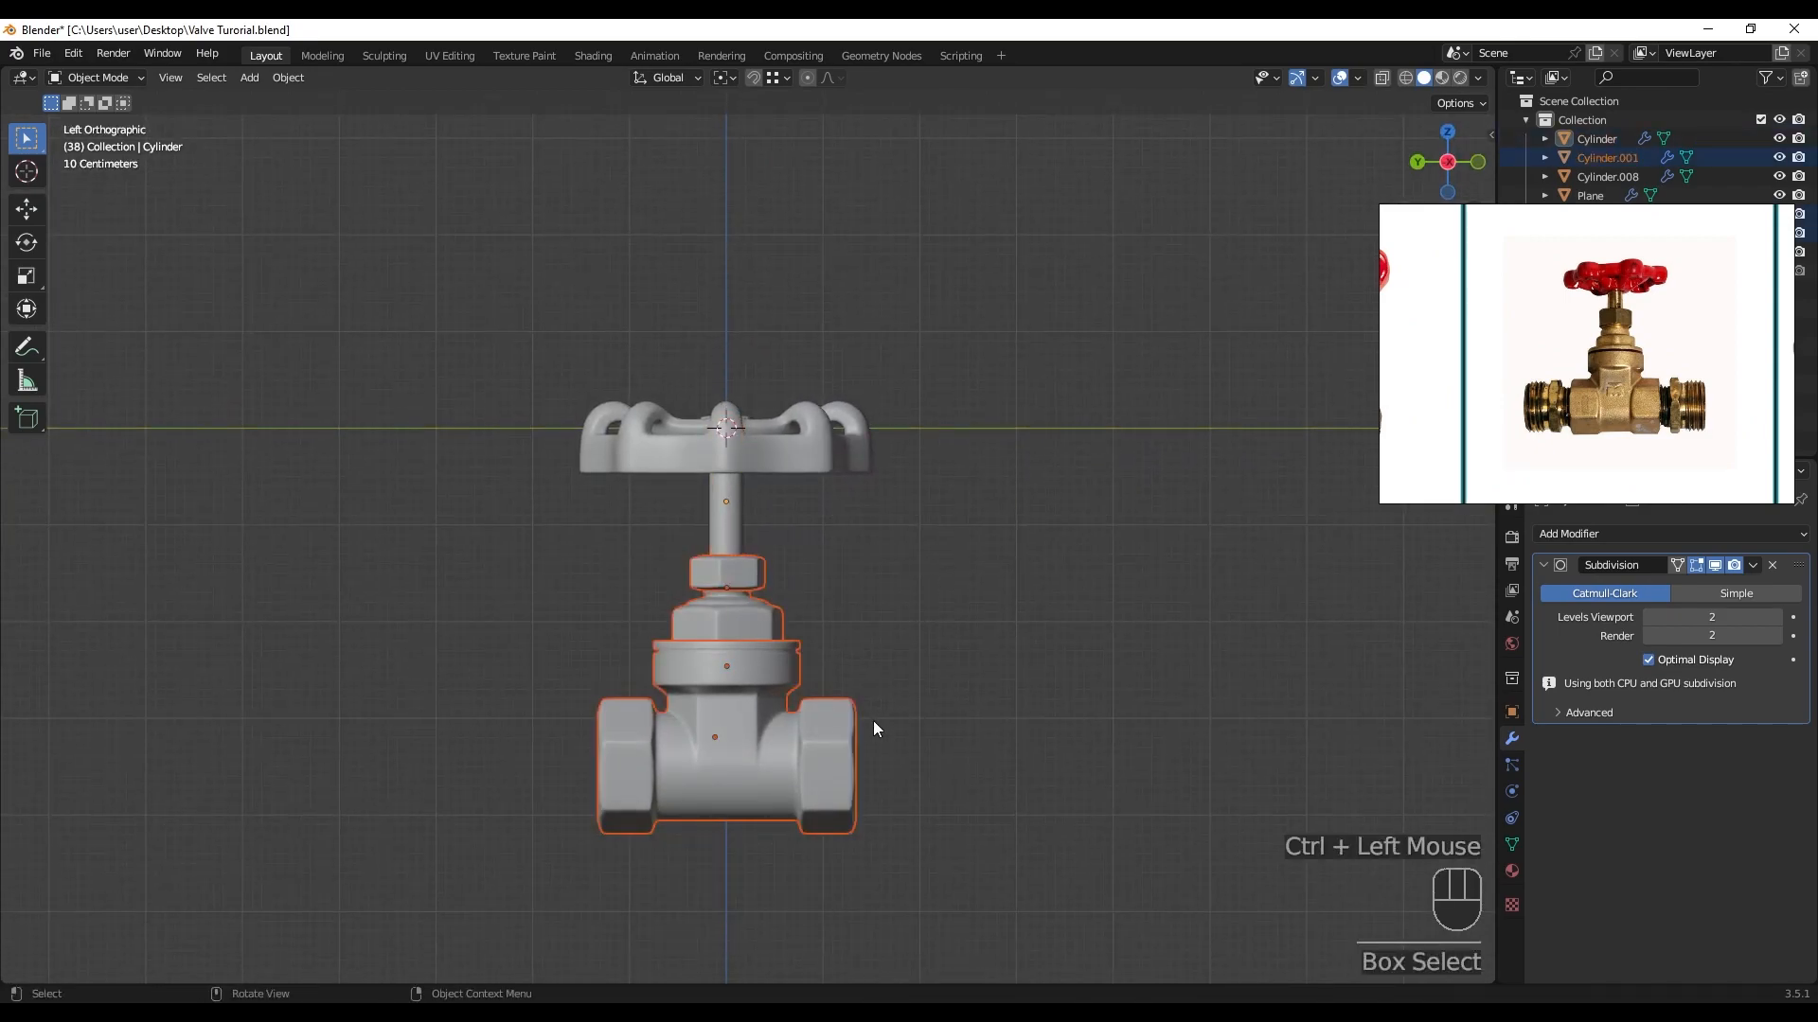
{"action": "key", "text": "g"}
{"action": "key", "text": "z"}
{"action": "left_click", "coordinate": [868, 695]}
- Deselect everything and compare the complete valve with the reference photos from several angles
{"action": "middle_click_drag", "start_coordinate": [911, 640], "coordinate": [852, 611]}
{"action": "left_click", "coordinate": [849, 622]}
{"action": "left_click", "coordinate": [938, 543]}
{"action": "mouse_move", "coordinate": [938, 544]}
{"action": "middle_mouse_down", "text": "shift"}
{"action": "mouse_move", "coordinate": [889, 512]}
{"action": "mouse_move", "coordinate": [913, 524]}
{"action": "middle_mouse_up", "text": "shift"}
{"action": "scroll", "coordinate": [1583, 402], "scroll_direction": "down", "scroll_amount": 5}
{"action": "scroll", "coordinate": [1582, 407], "scroll_direction": "up", "scroll_amount": 4}
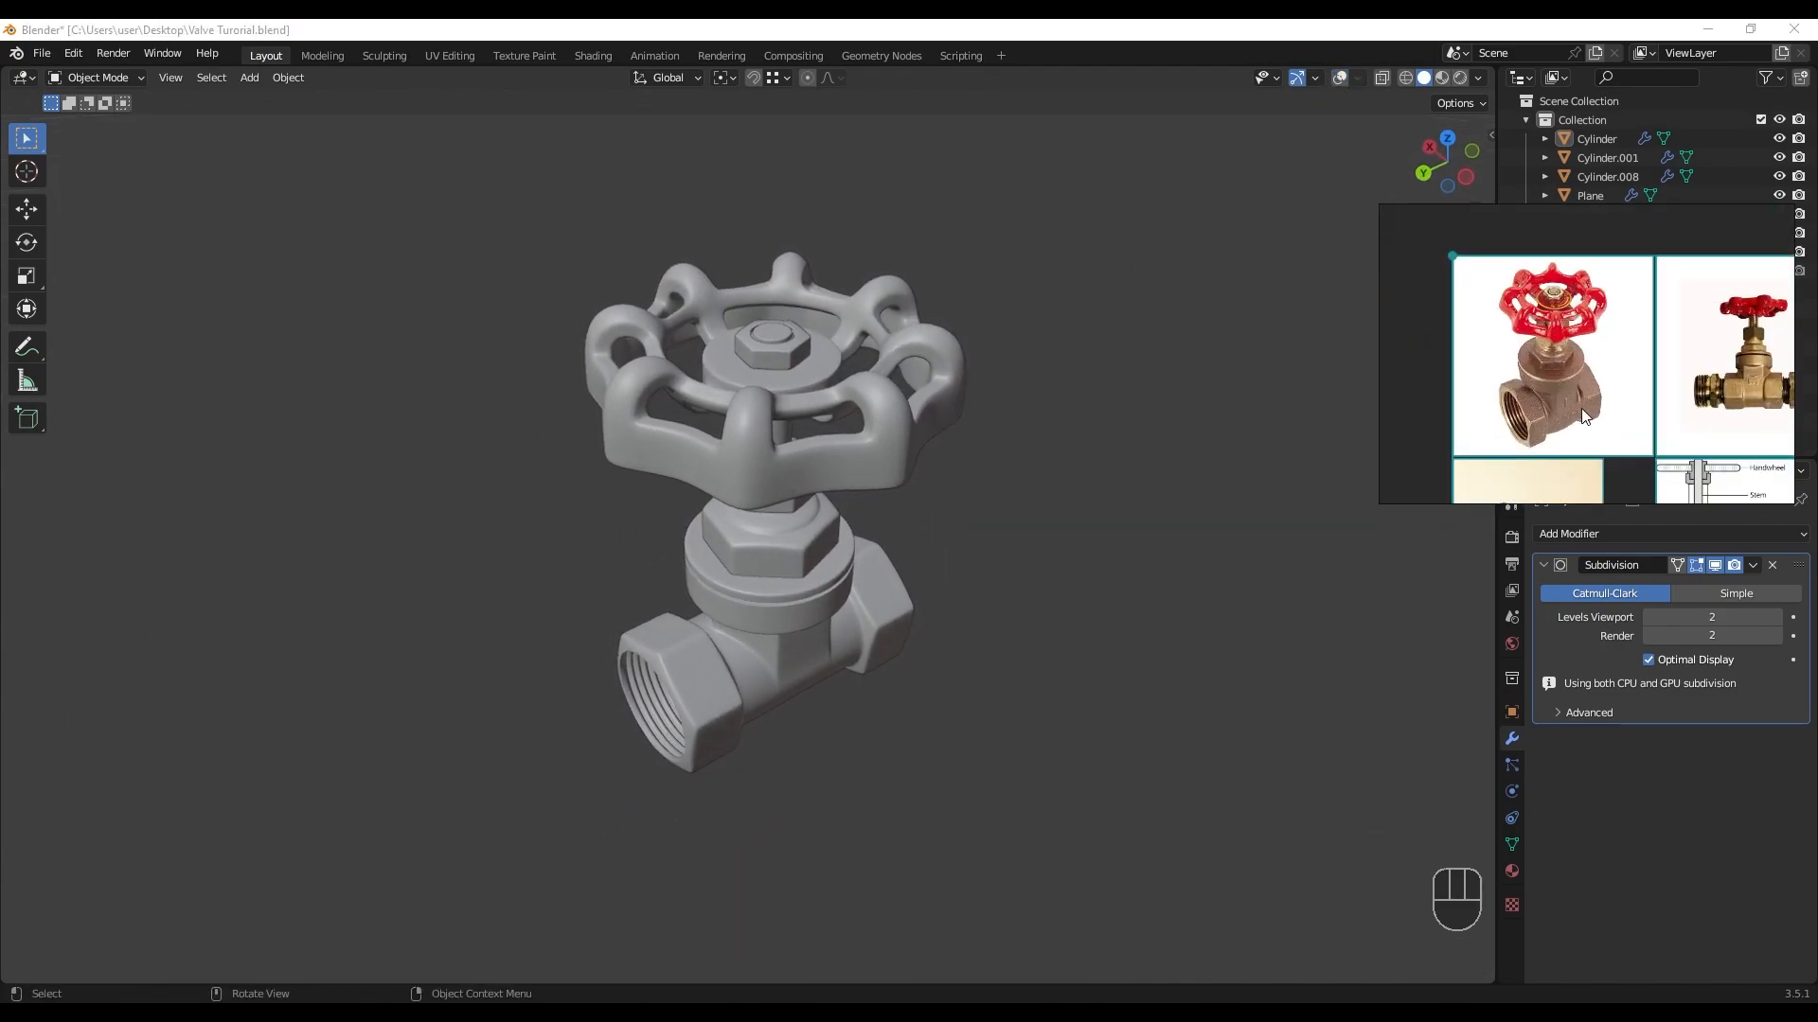
{"action": "middle_click_drag", "start_coordinate": [757, 559], "coordinate": [854, 534]}
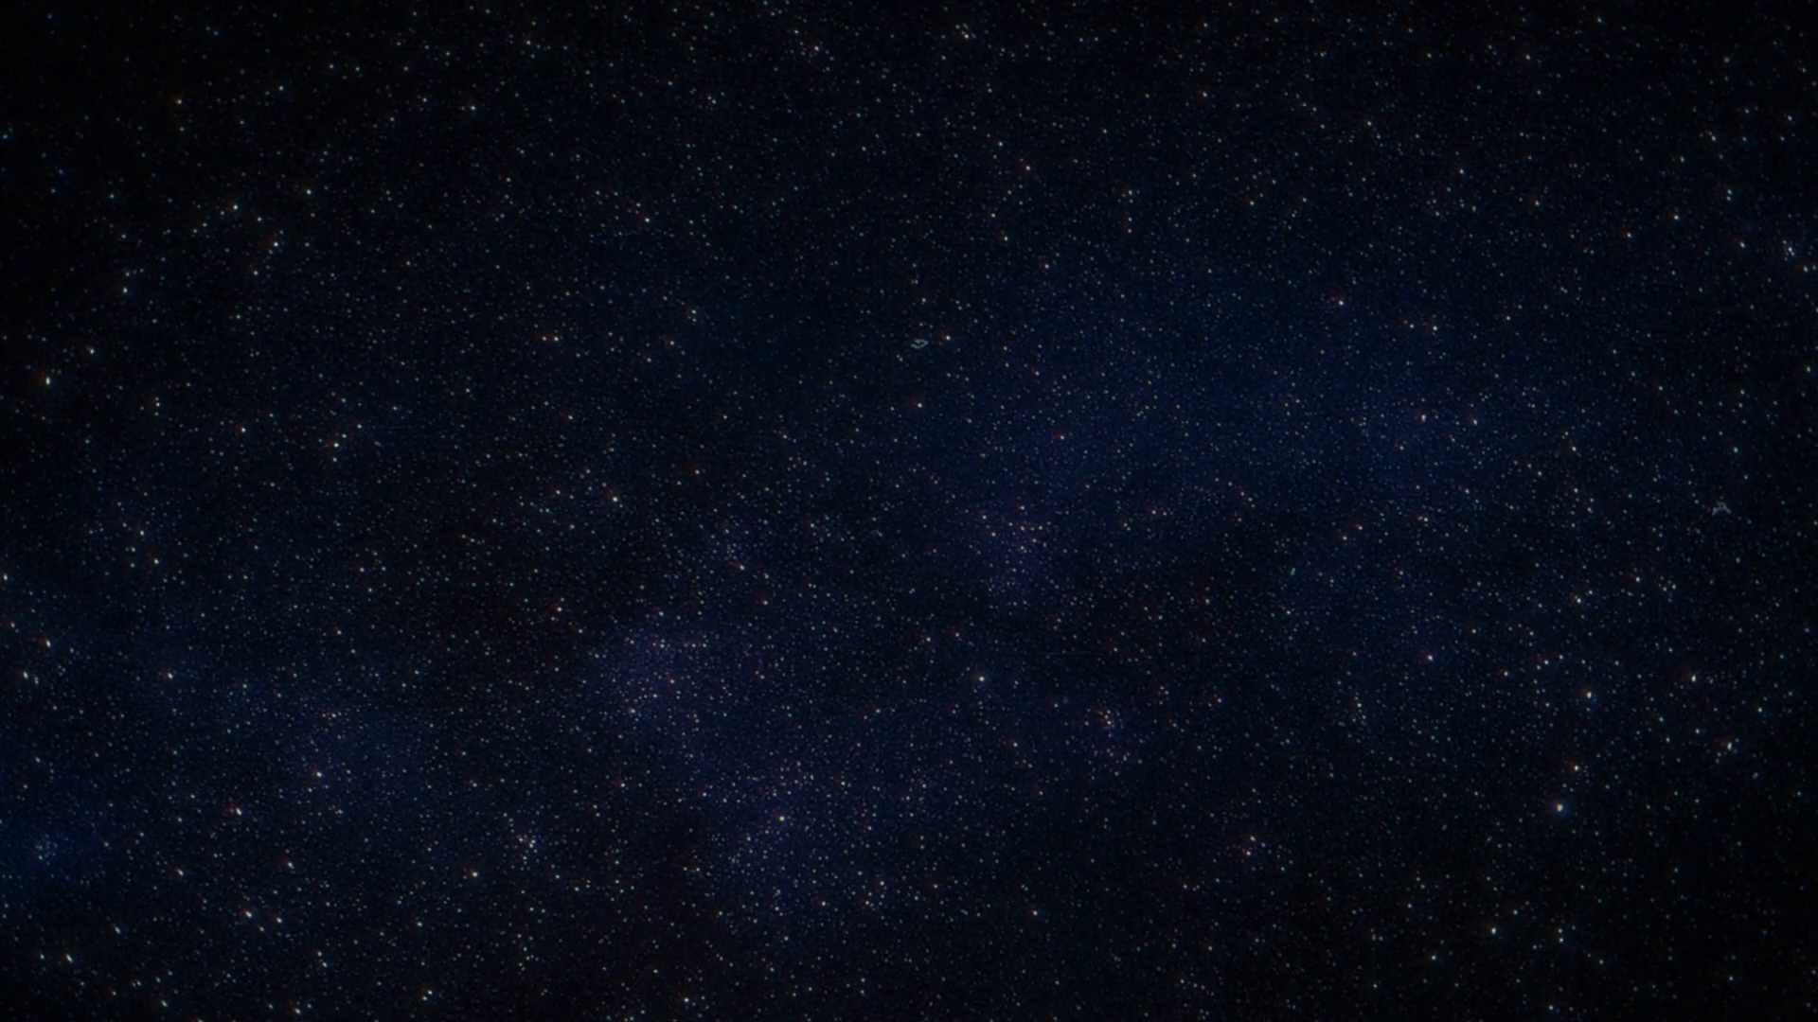